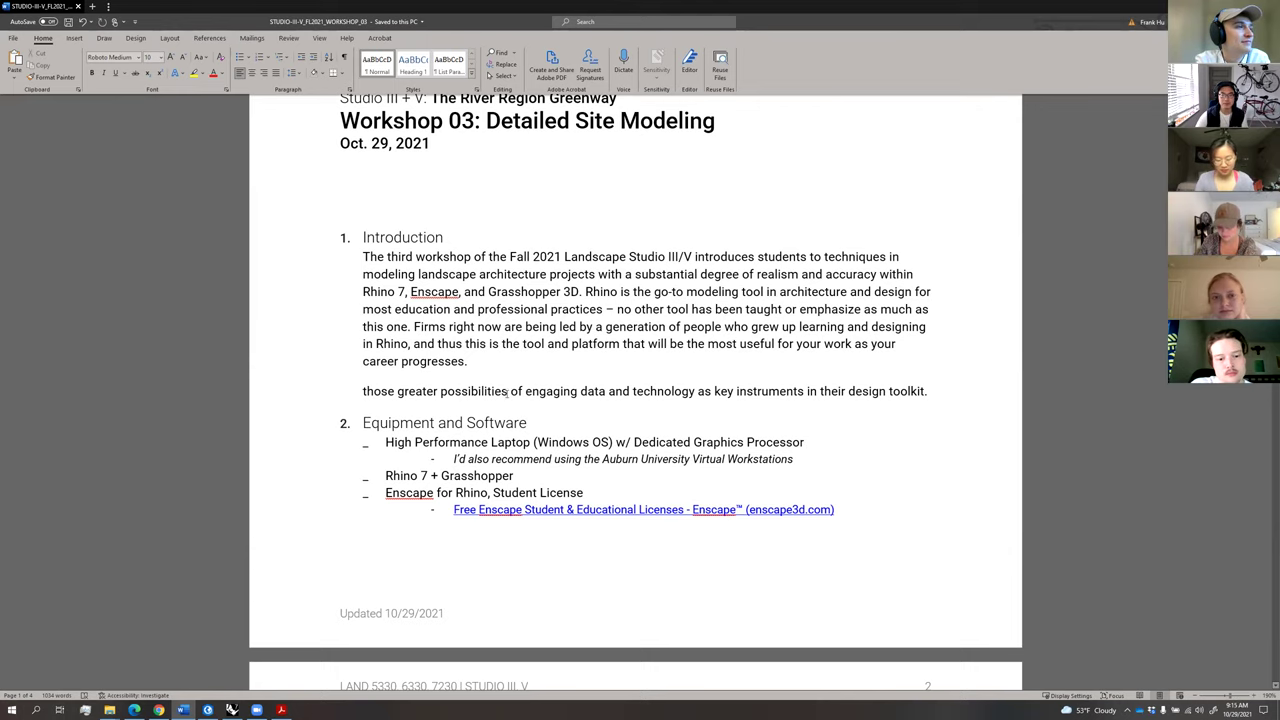
Read the Word handout from the Introduction through Equipment and Software, Workshop Data and Workshop Video to the start of section 5.
scroll(508, 393, down, 5)
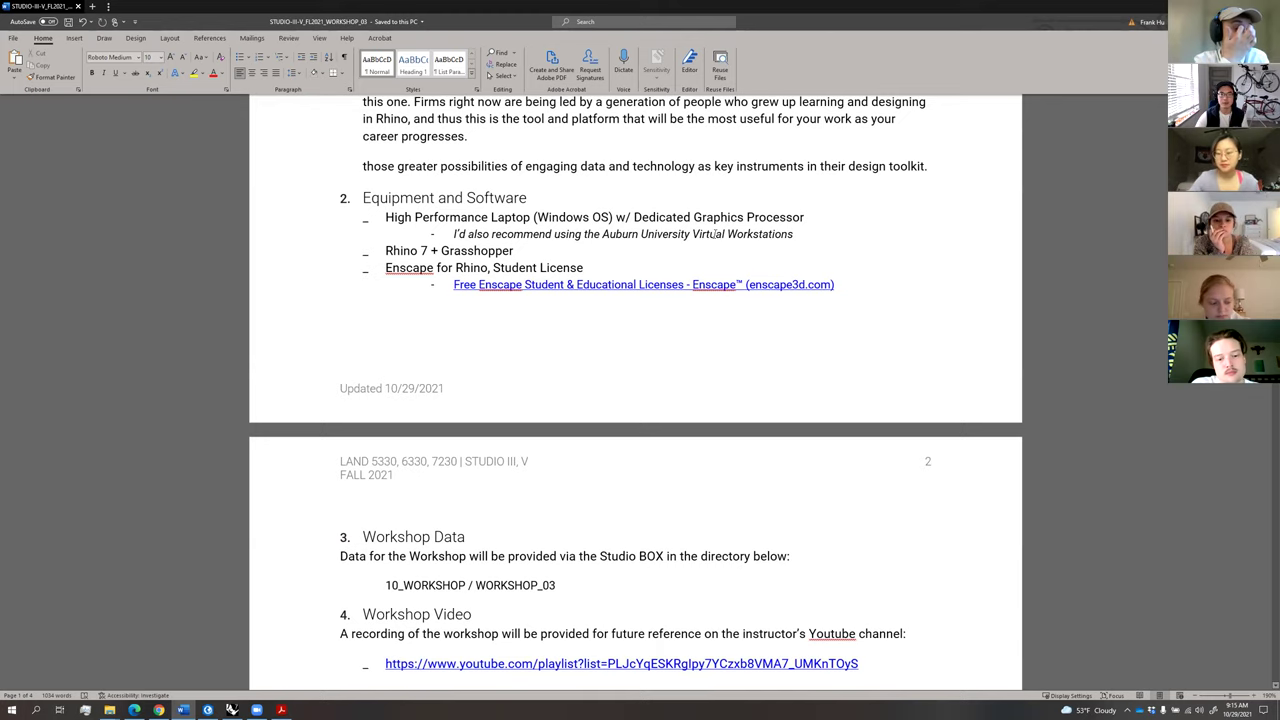
scroll(643, 238, down, 2)
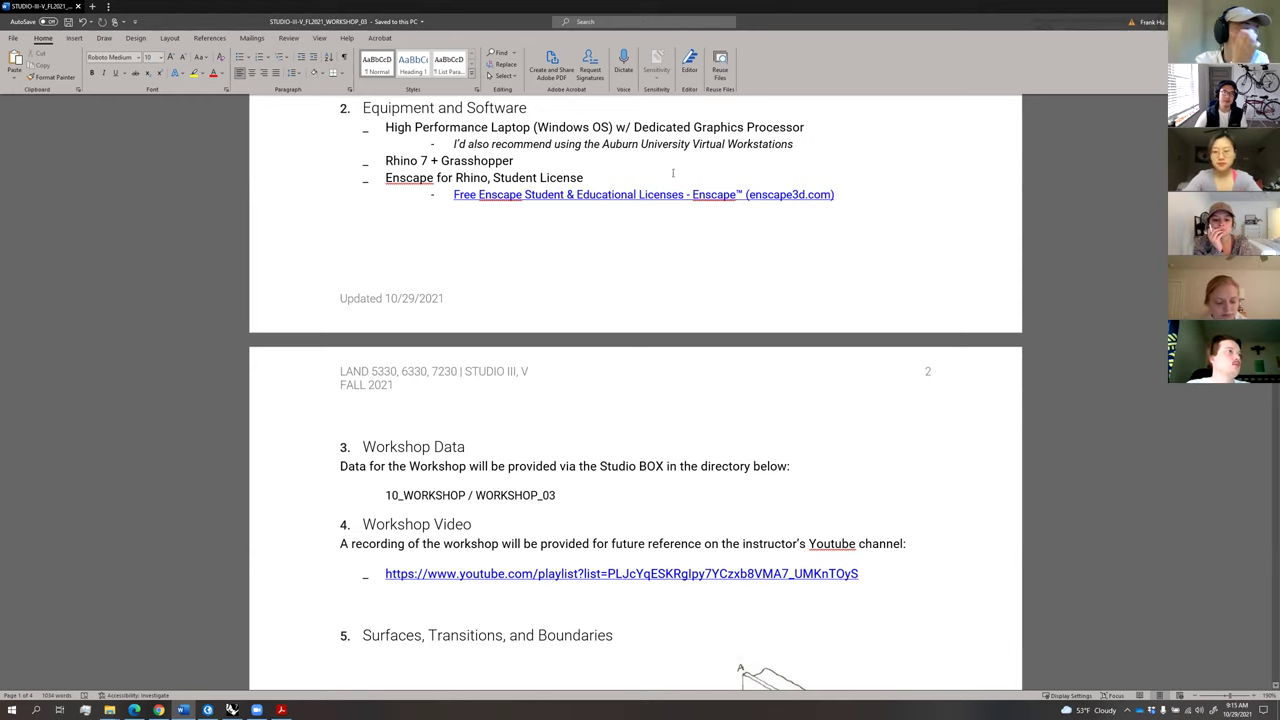
scroll(600, 170, down, 5)
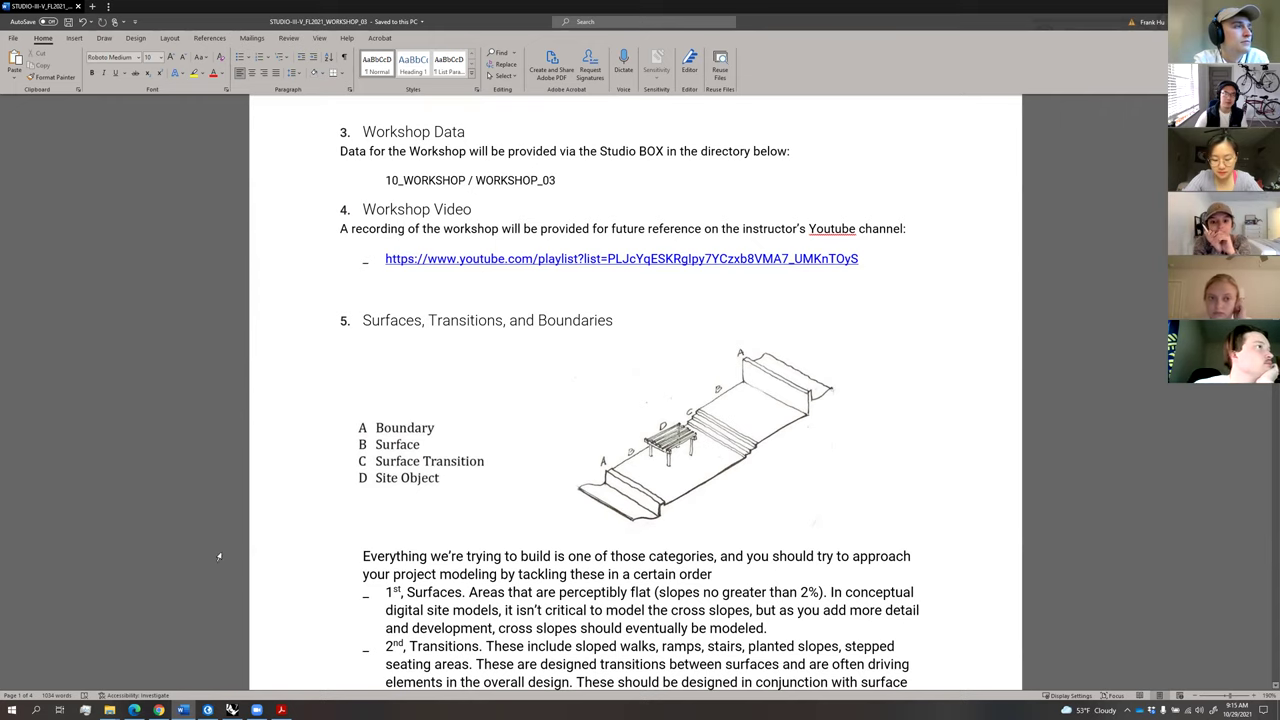
Switch to the browser to look over the WORKSHOP_03 TUTORIAL FILES folder in Box, and return to the Word handout.
click(134, 710)
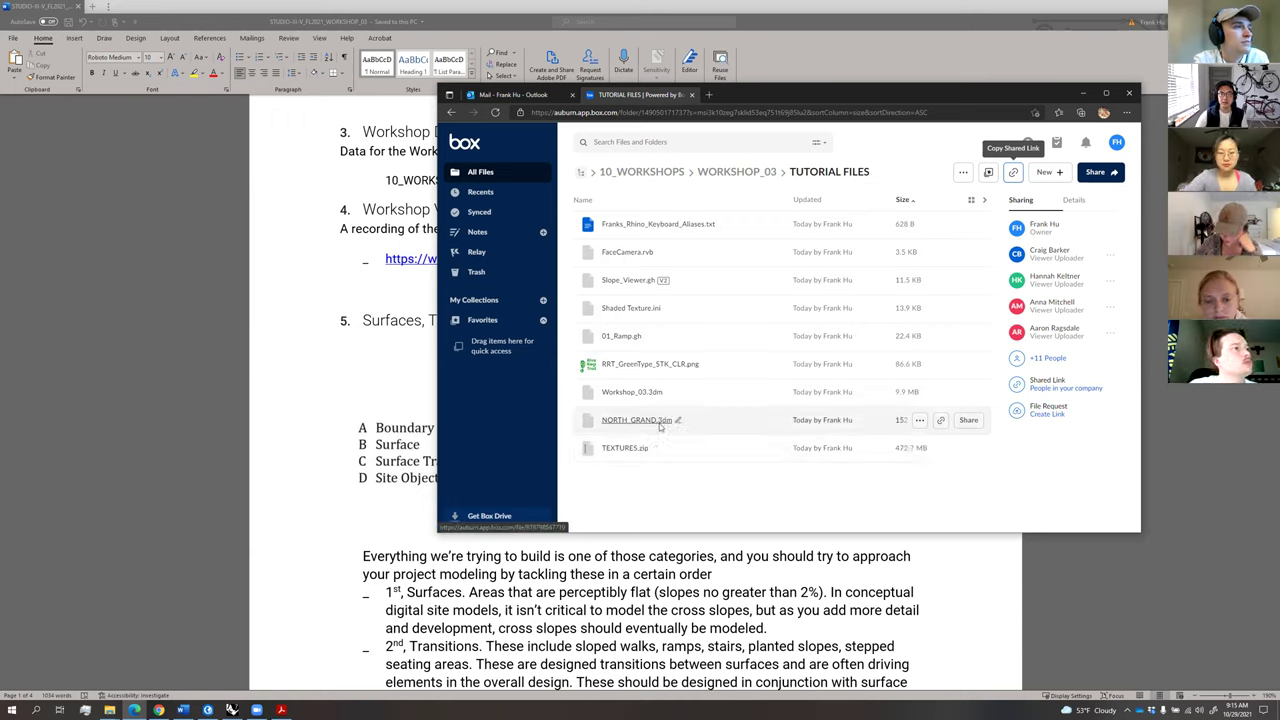
drag(821, 98, 735, 100)
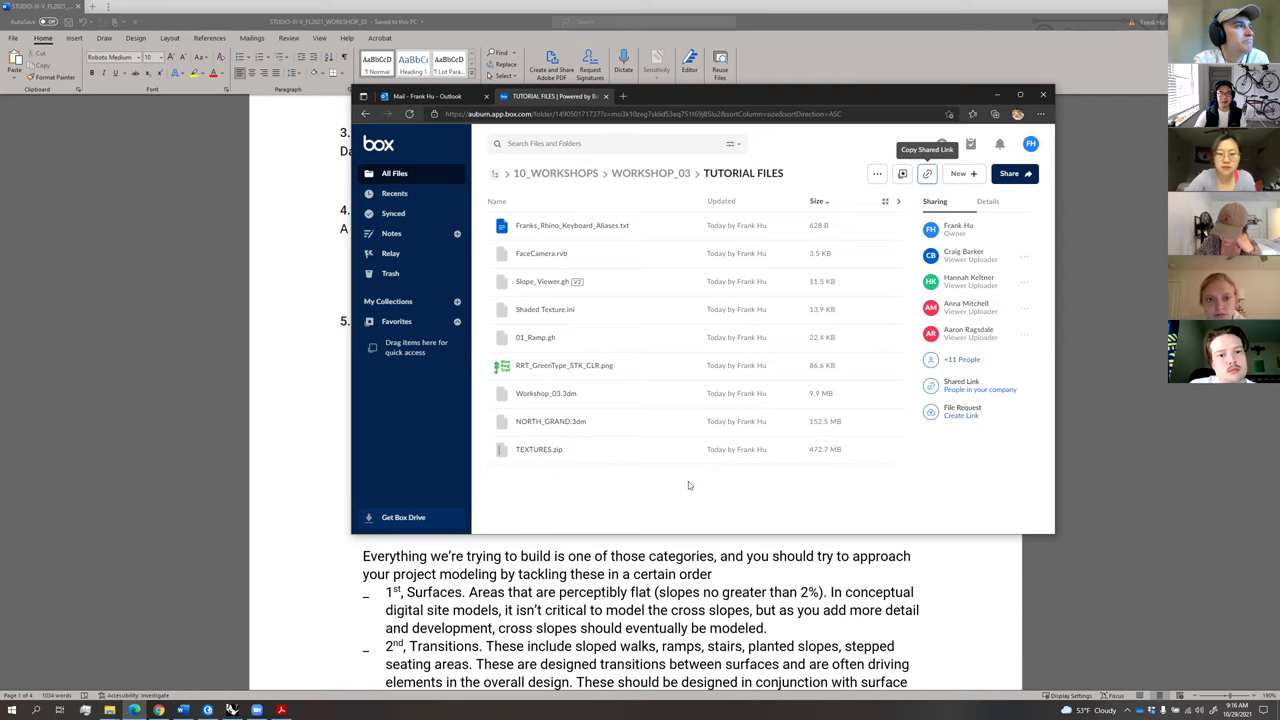
click(808, 30)
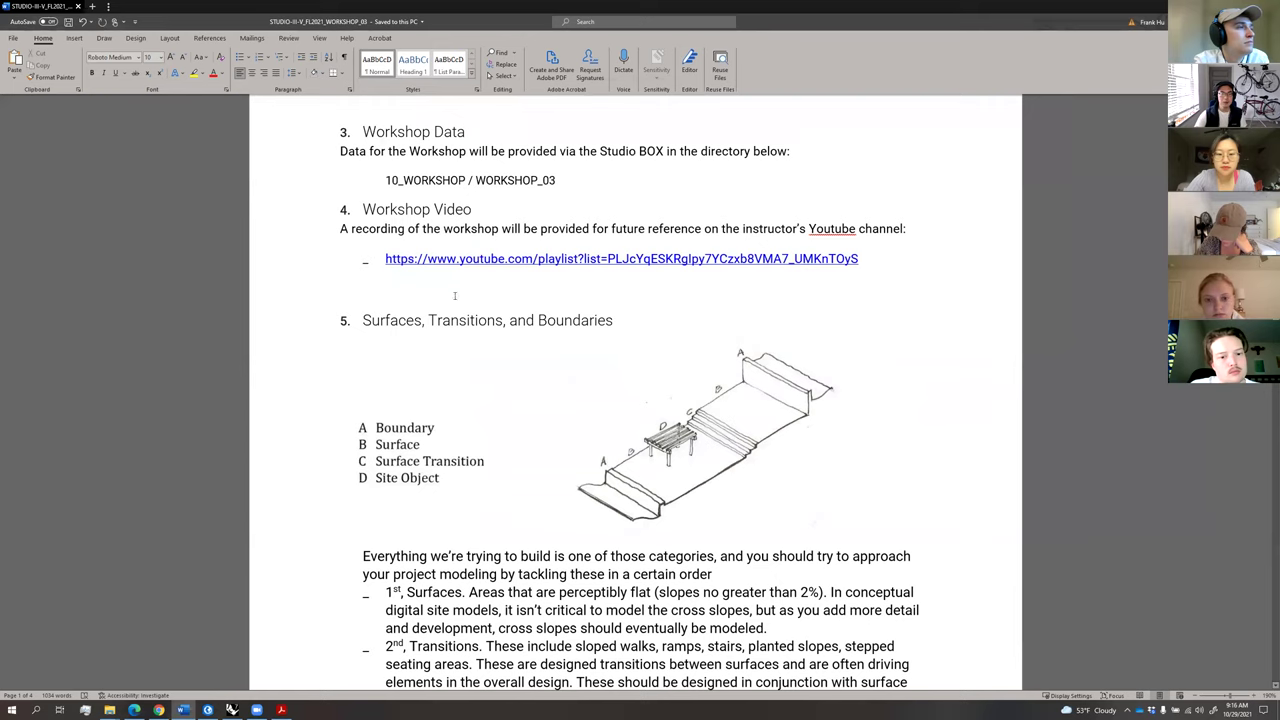
Read the Surfaces, Transitions, and Boundaries section and the start of the Site Modeling Cliffnotes in the handout.
scroll(420, 366, down, 1)
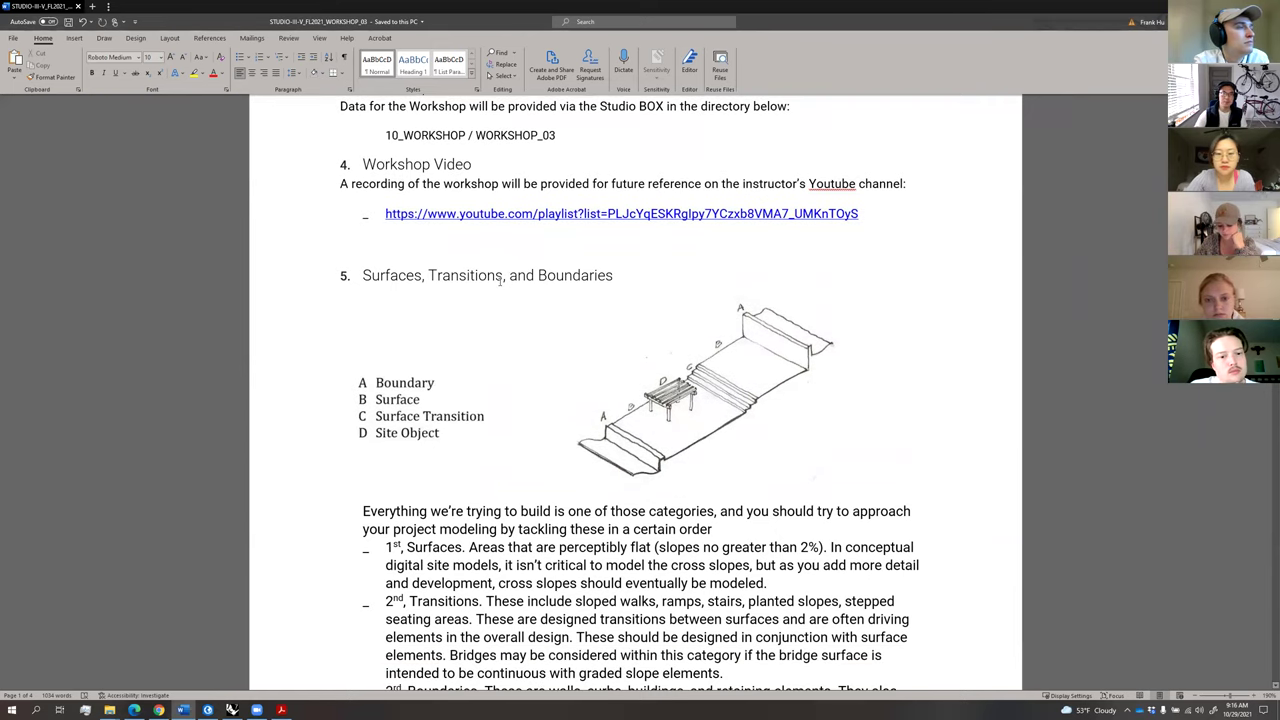
scroll(497, 289, down, 3)
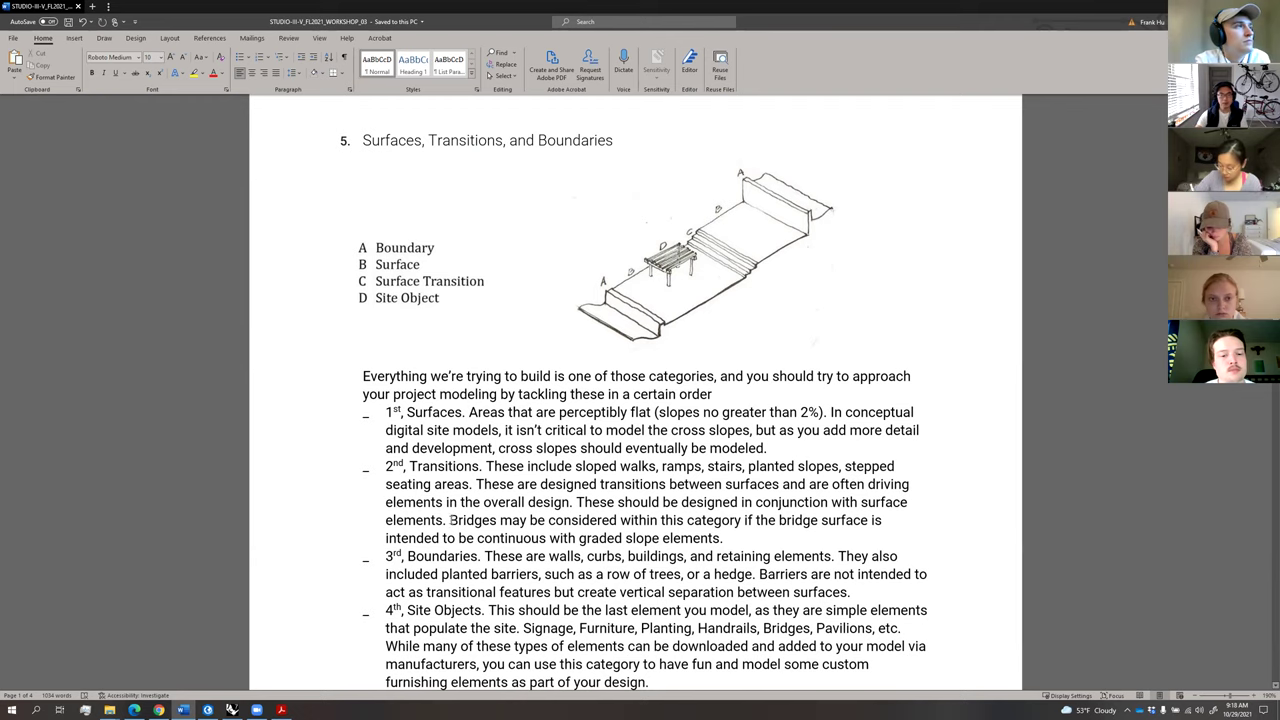
scroll(451, 530, down, 1)
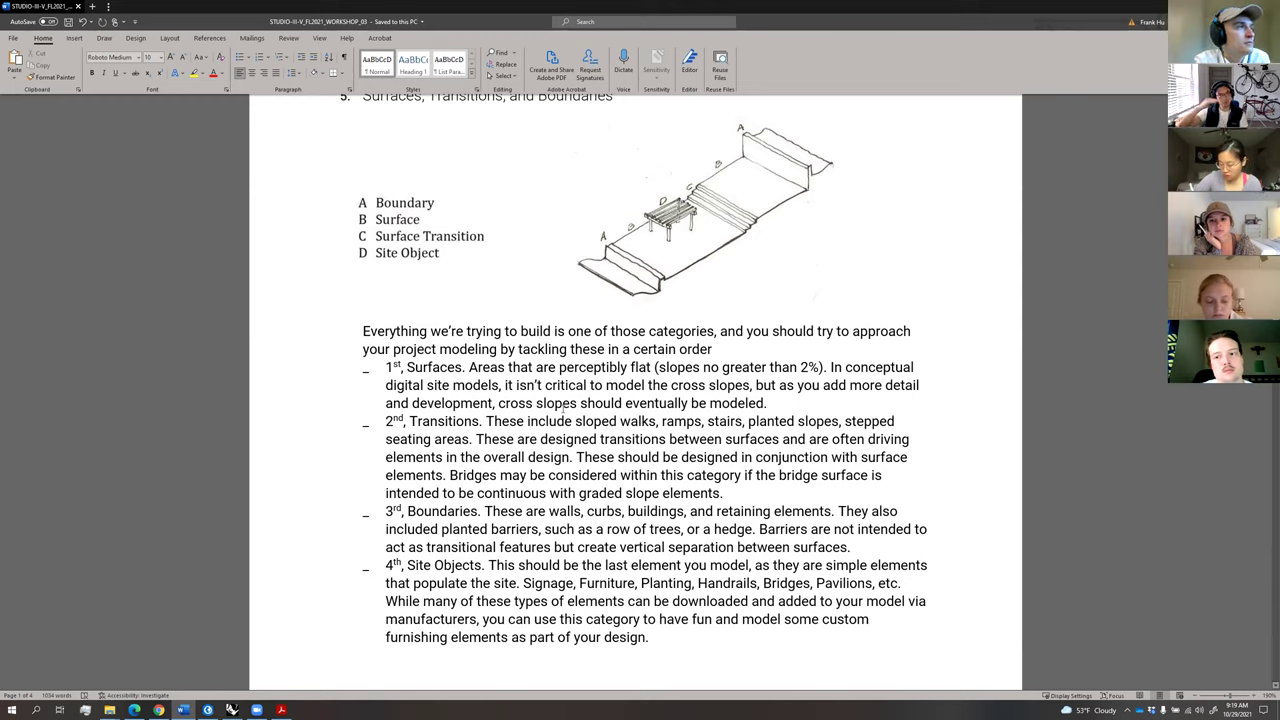
scroll(575, 425, down, 8)
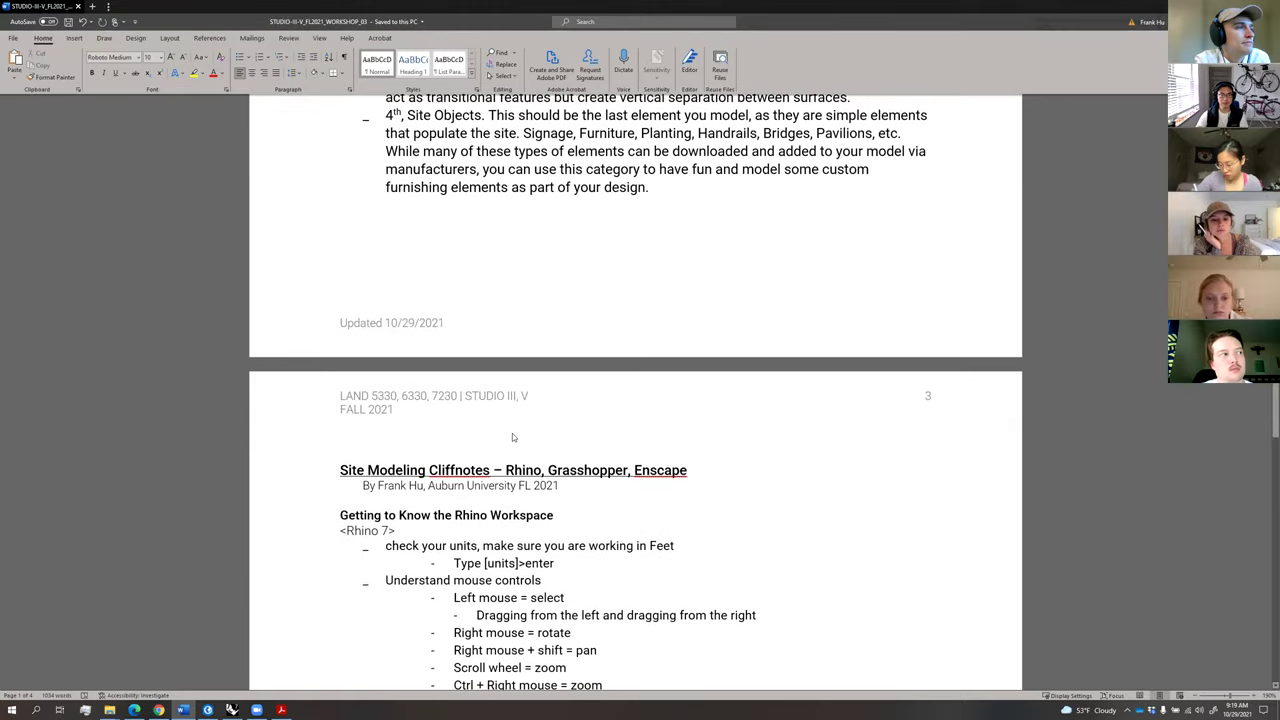
scroll(435, 253, up, 9)
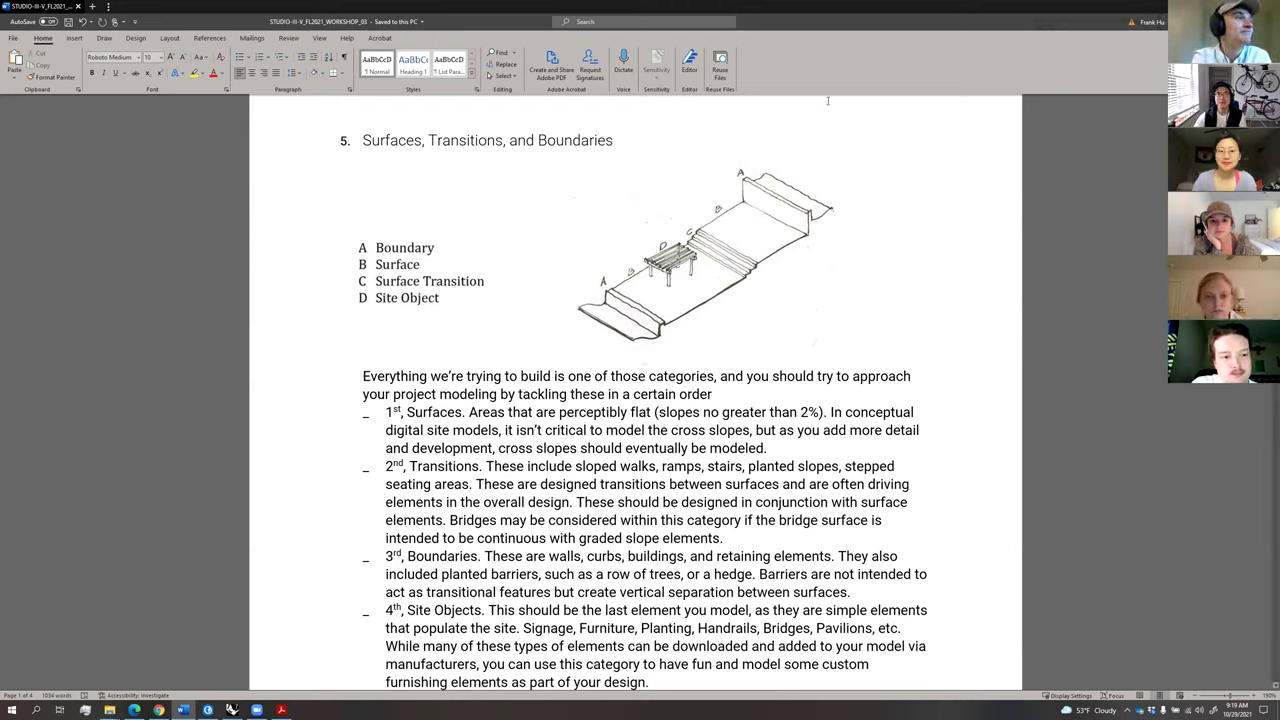
click(645, 60)
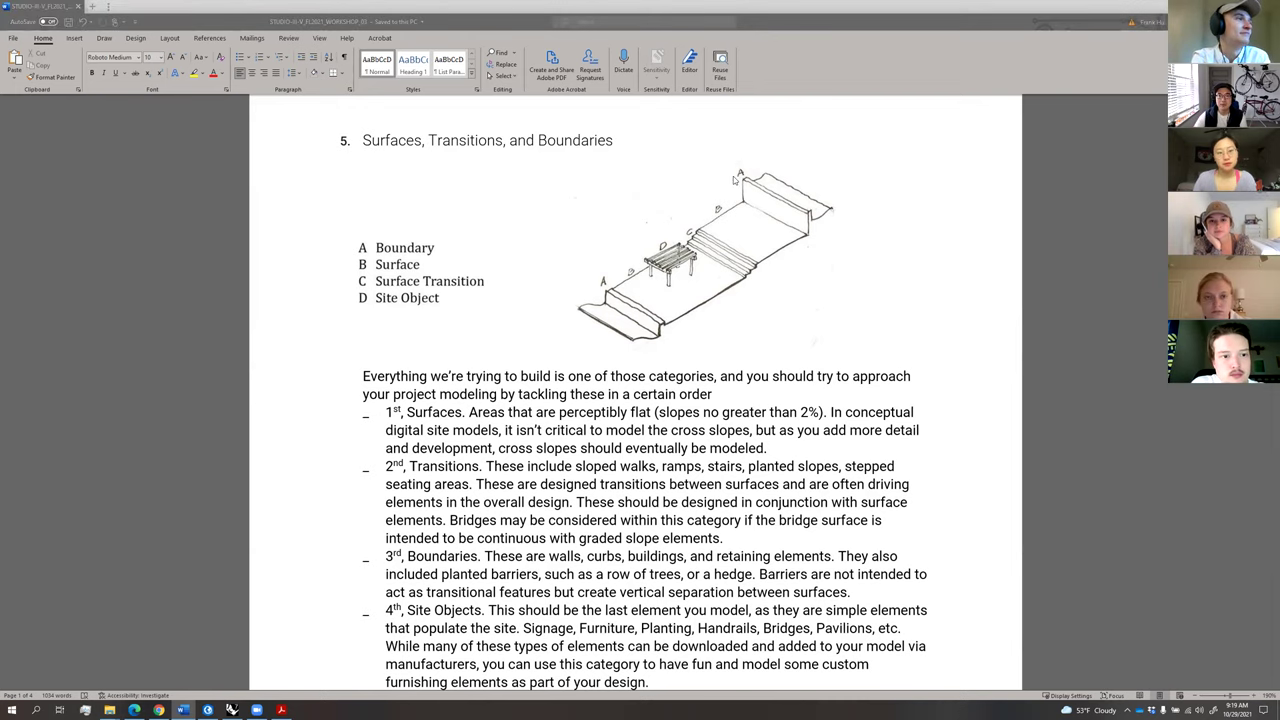
scroll(490, 468, down, 10)
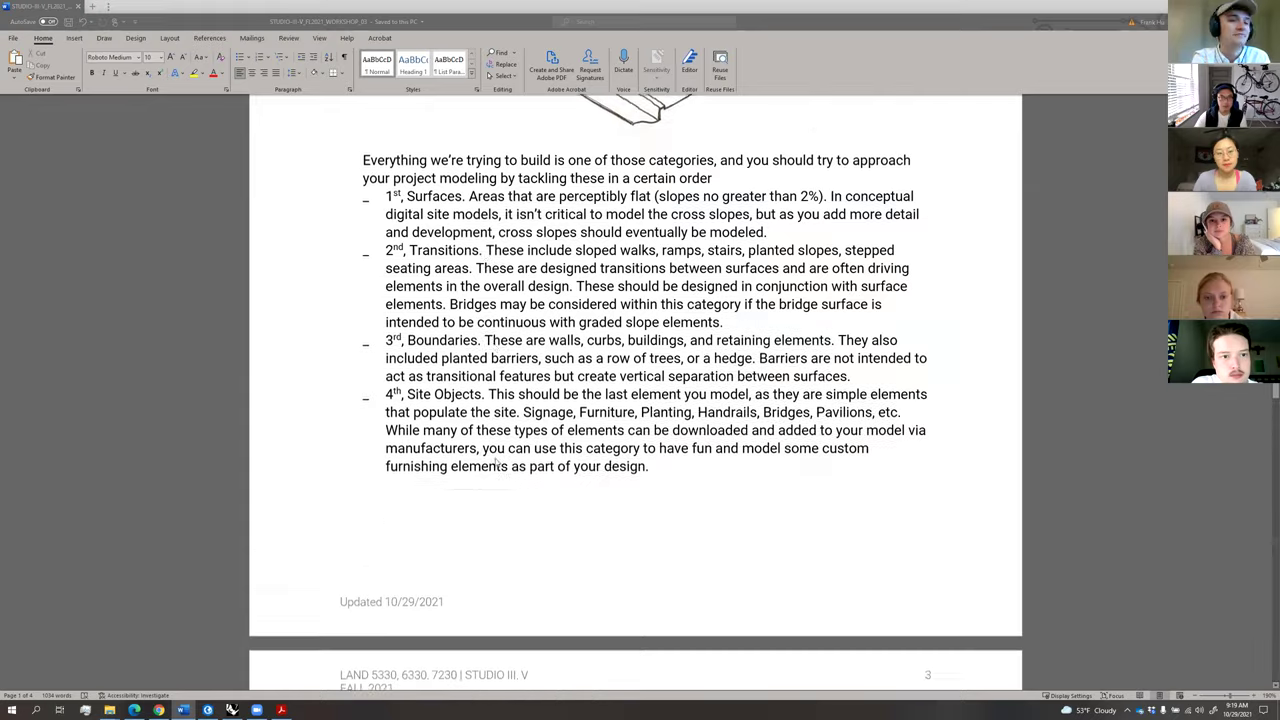
scroll(497, 461, up, 1)
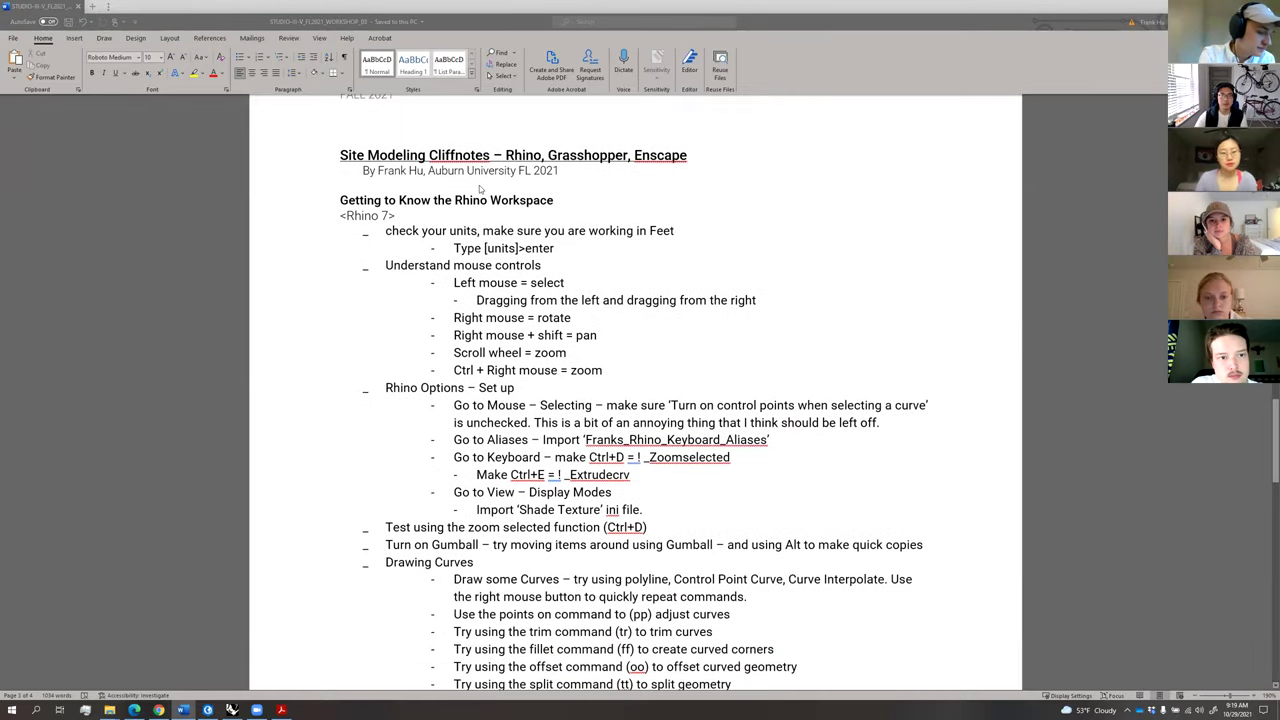
Clear the handout and browser windows out of the way and switch to the Workshop_03 model in Rhino, showing its four textured cubes.
drag(460, 22, 0, 140)
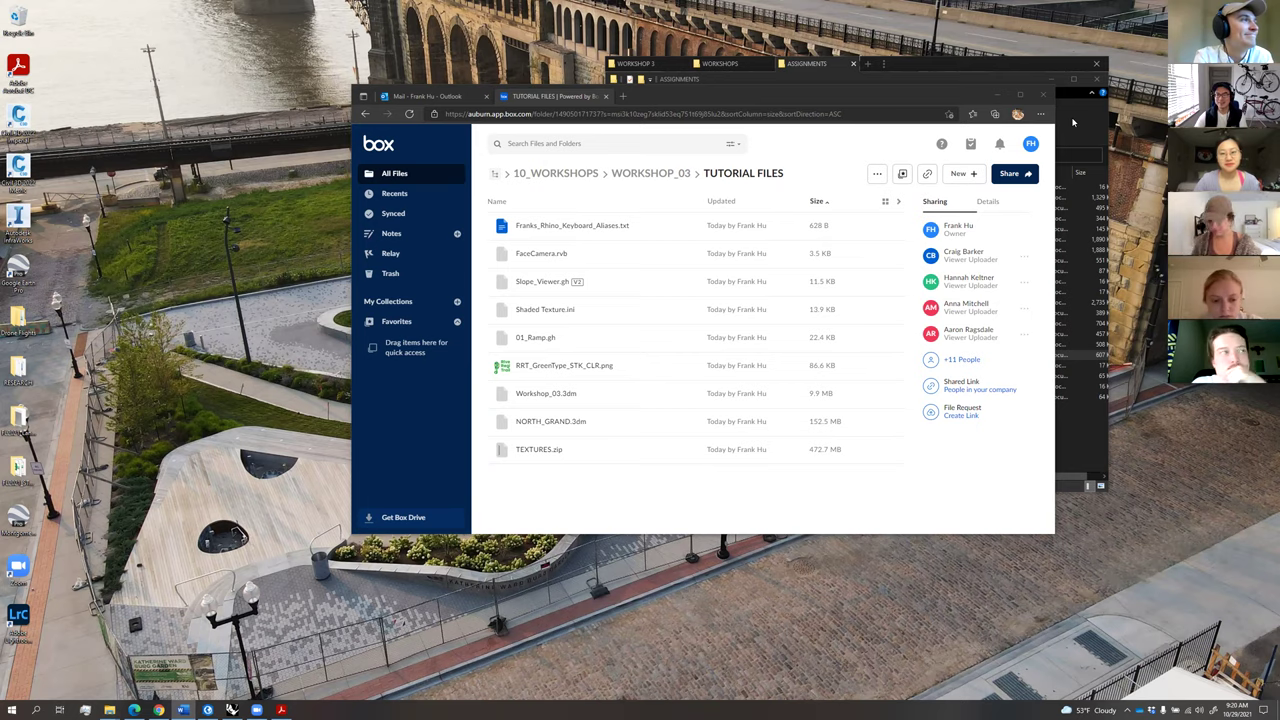
click(1043, 95)
click(110, 710)
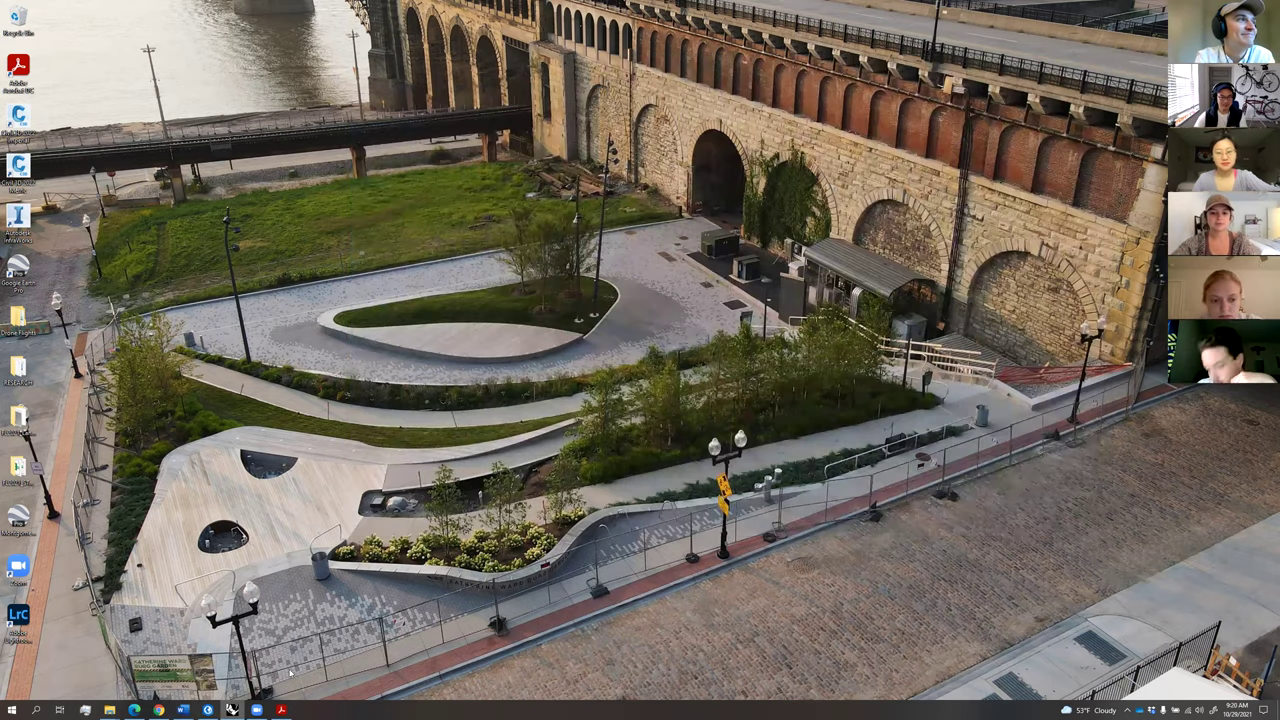
click(232, 710)
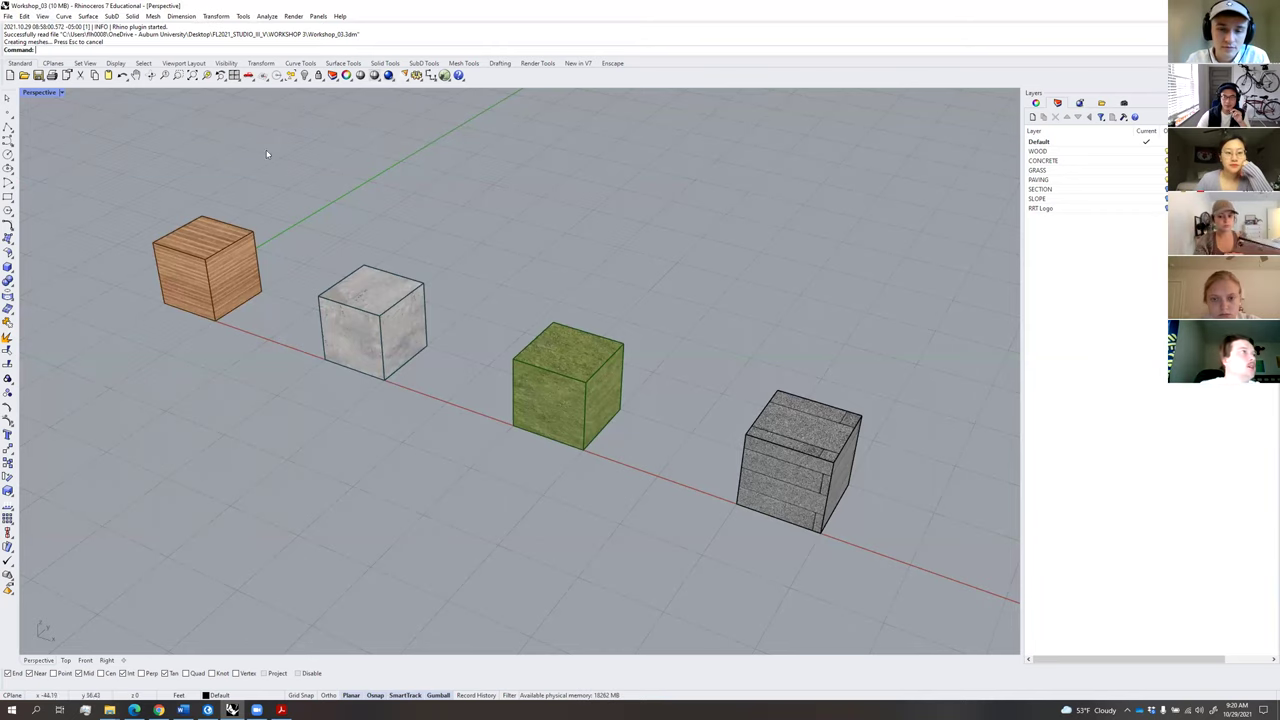
scroll(570, 448, down, 5)
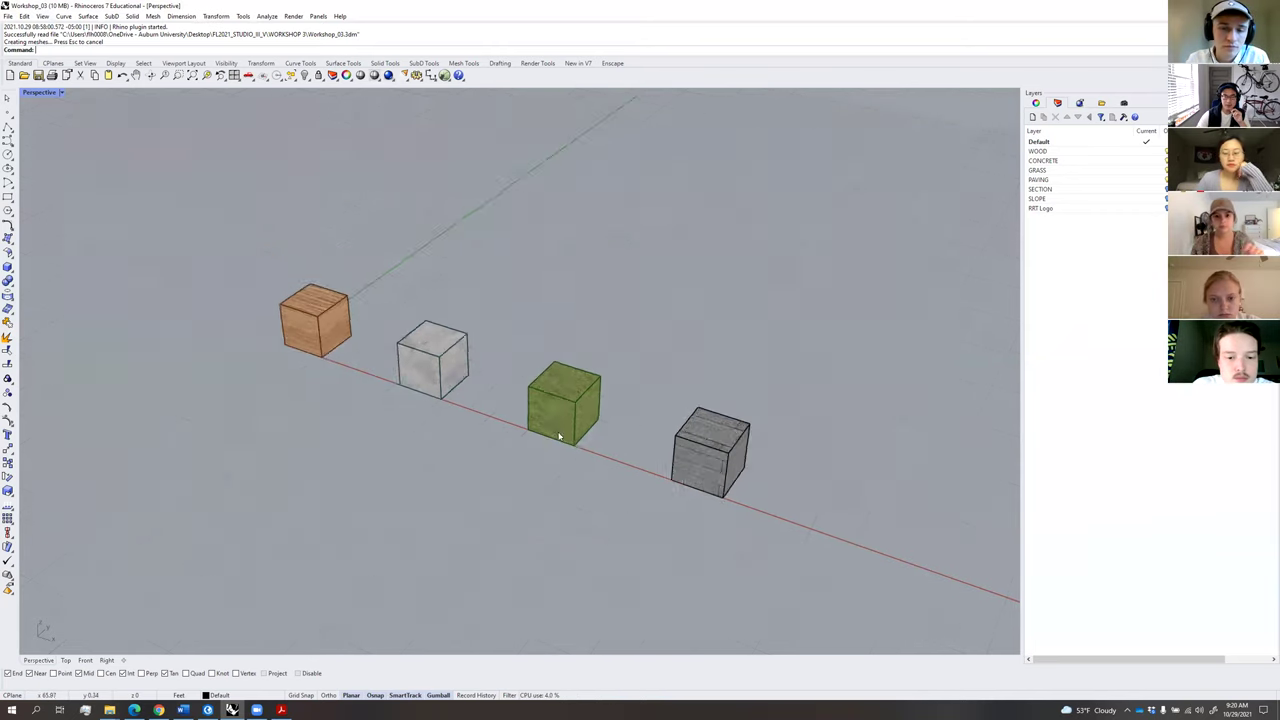
scroll(560, 440, up, 4)
mouse_move(560, 440)
right_down()
mouse_move(571, 438)
mouse_move(567, 458)
right_up()
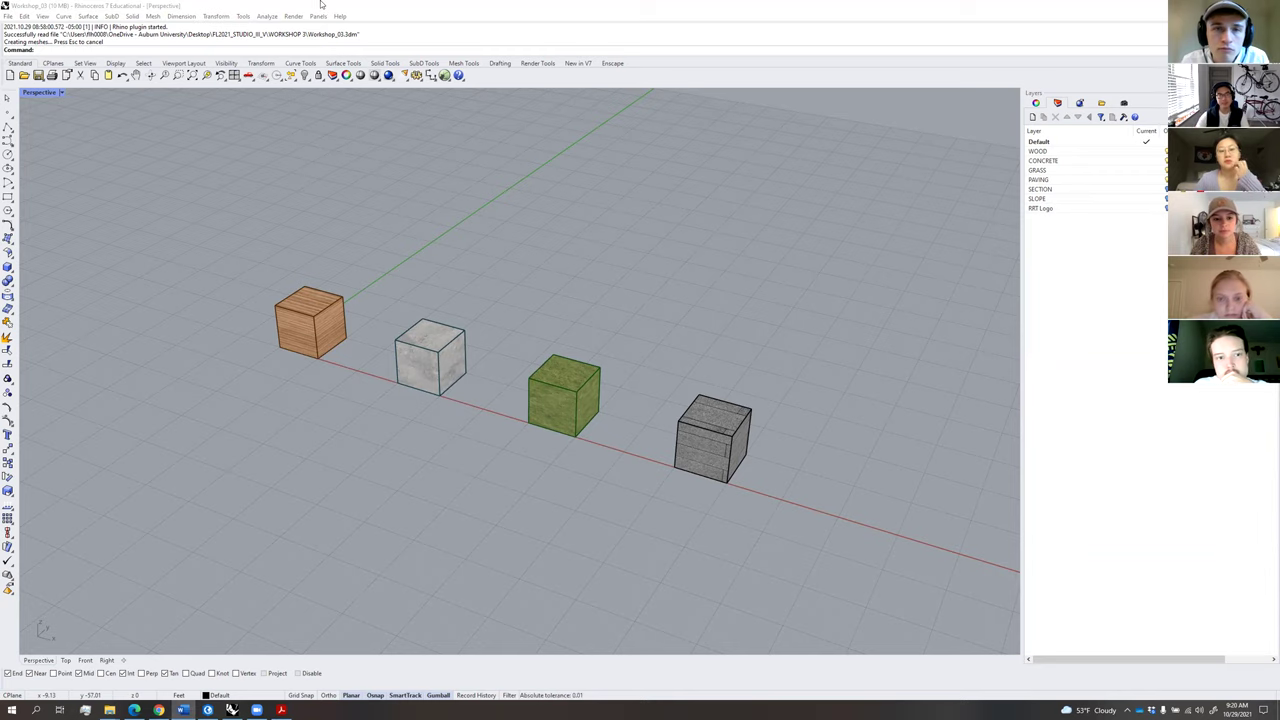
mouse_move(467, 240)
right_down()
mouse_move(569, 249)
mouse_move(486, 260)
mouse_move(512, 260)
mouse_move(490, 245)
right_up()
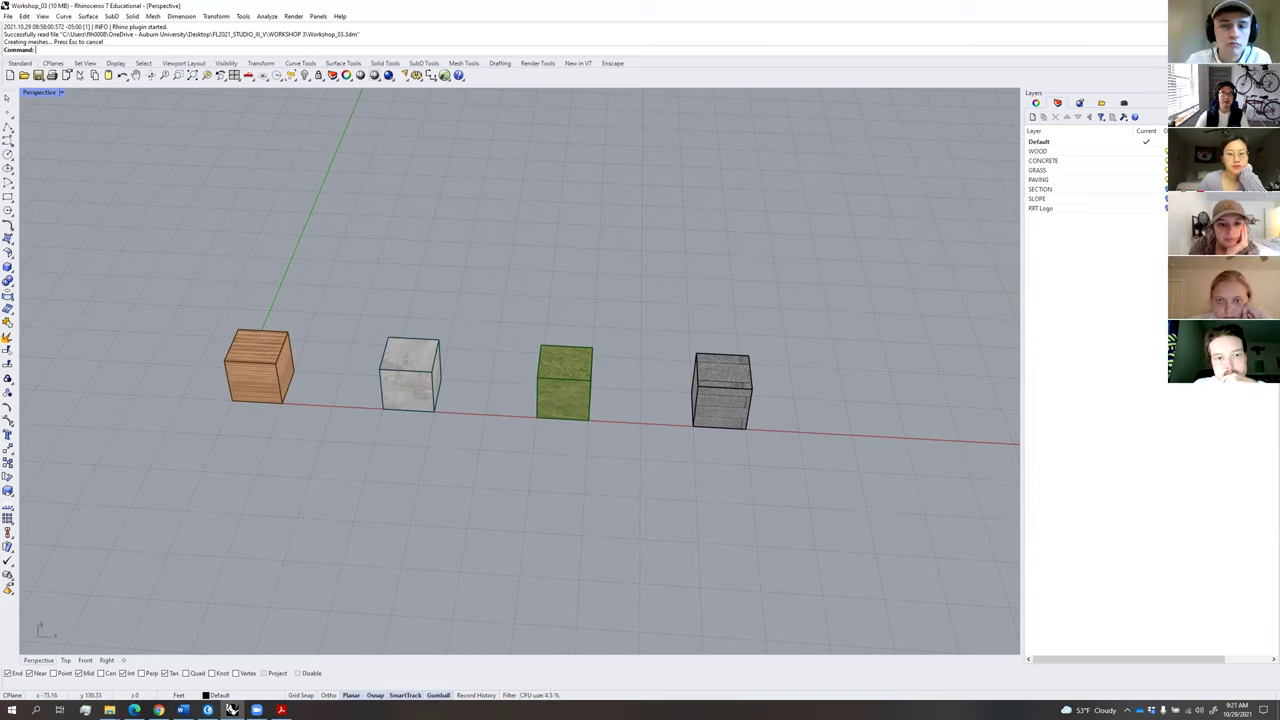
Move the command area below the toolbars and return it to its place above them.
drag(5, 32, 11, 67)
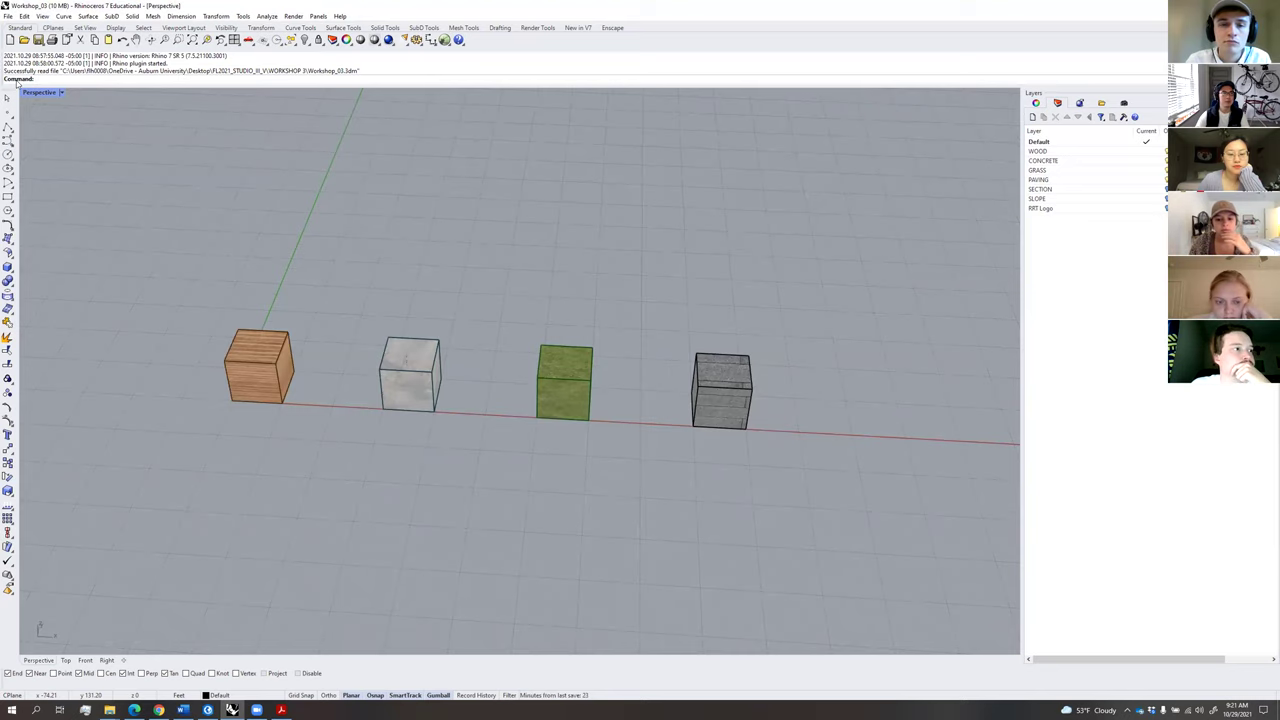
drag(4, 72, 5, 22)
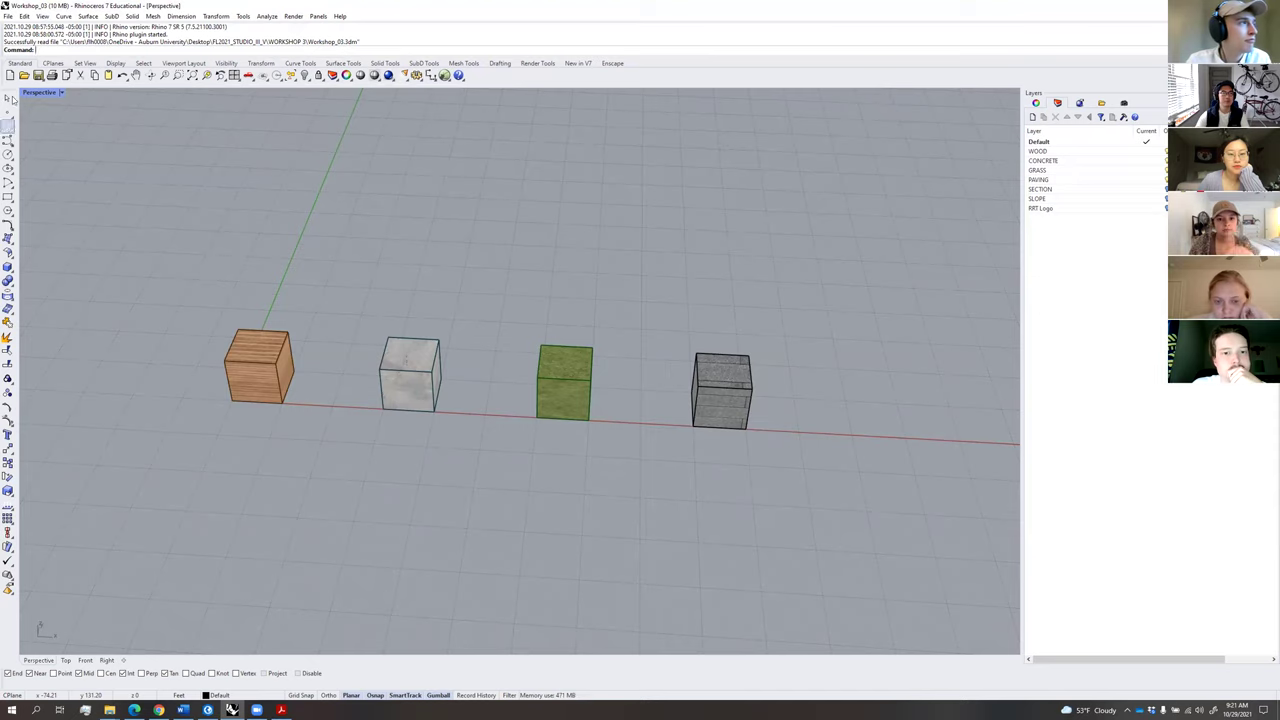
Narrow the docked side panel to enlarge the Perspective viewport, and remove the Rendering panel from the side panel group.
drag(1022, 200, 1094, 205)
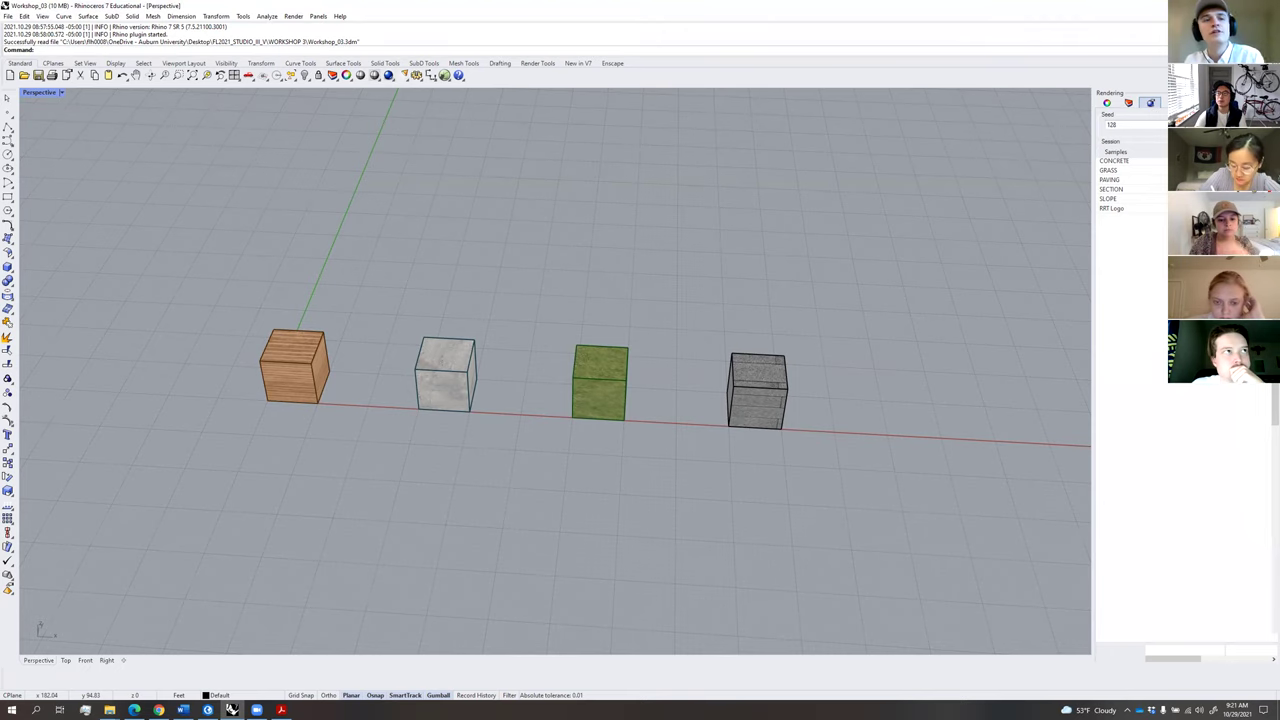
click(1269, 93)
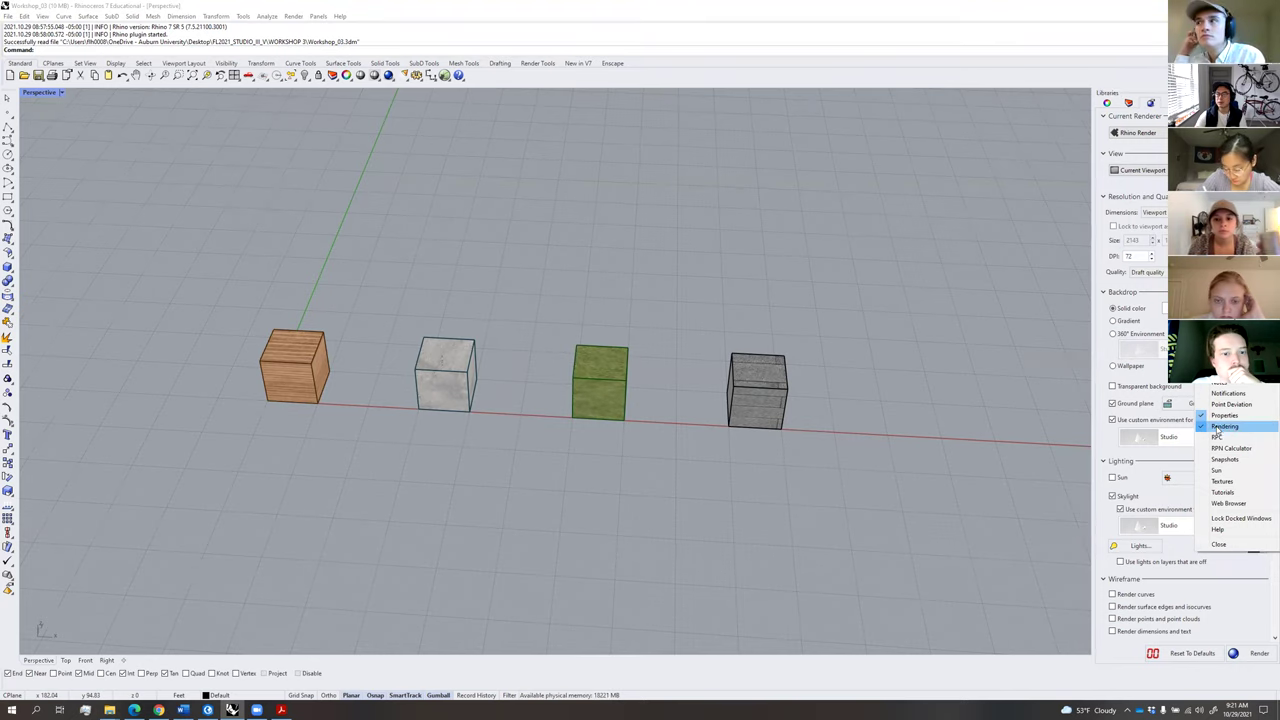
click(1220, 427)
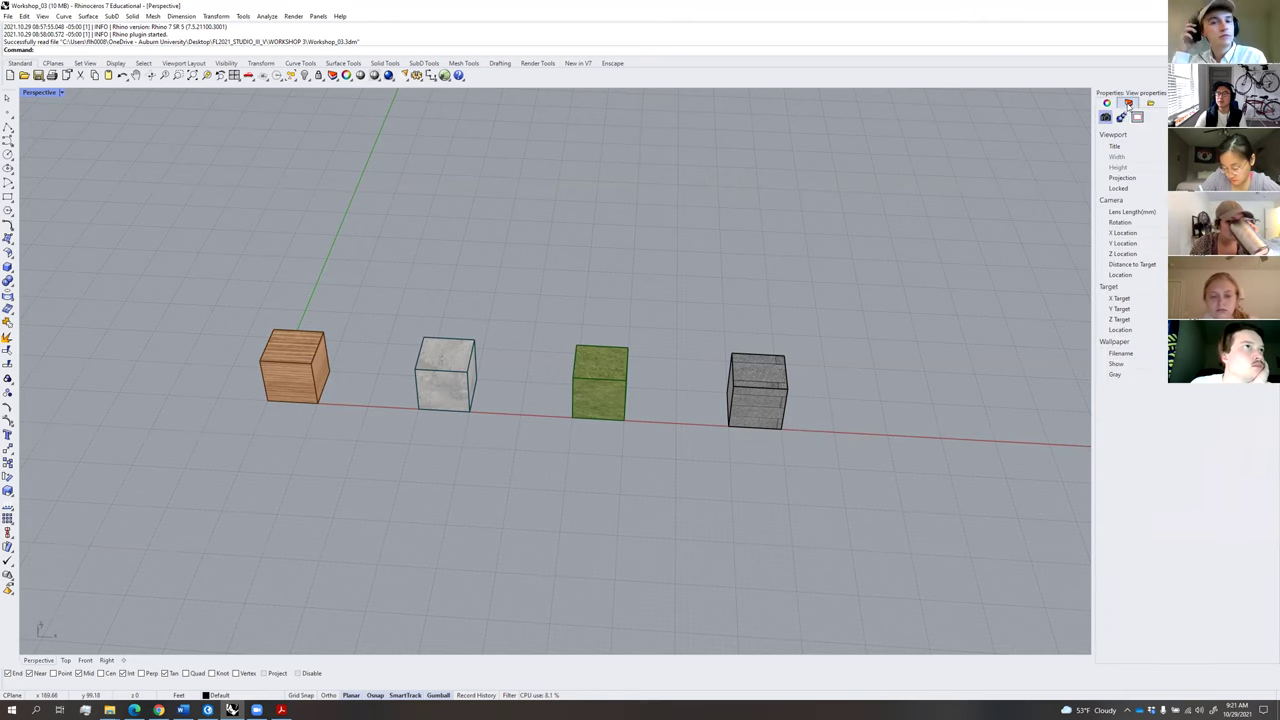
Look through the Layers, Properties and Named Views panels, ending on Properties, and widen the side panel slightly.
click(1128, 103)
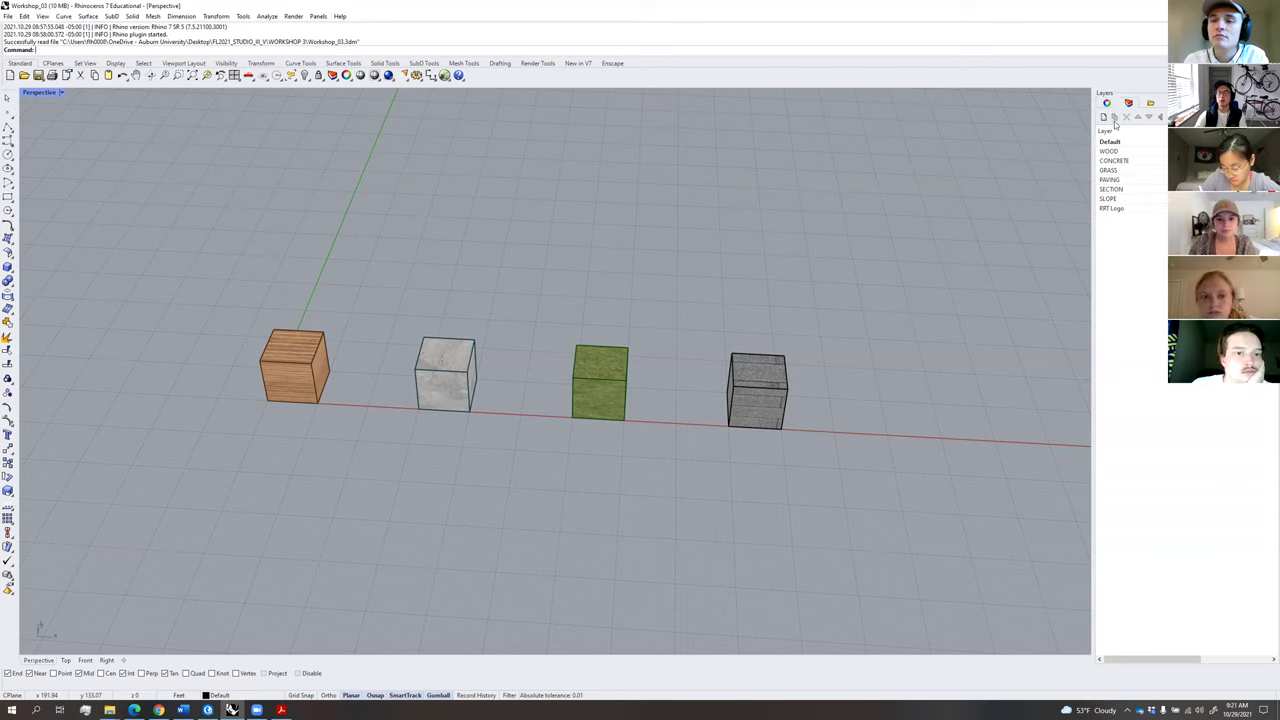
click(1109, 107)
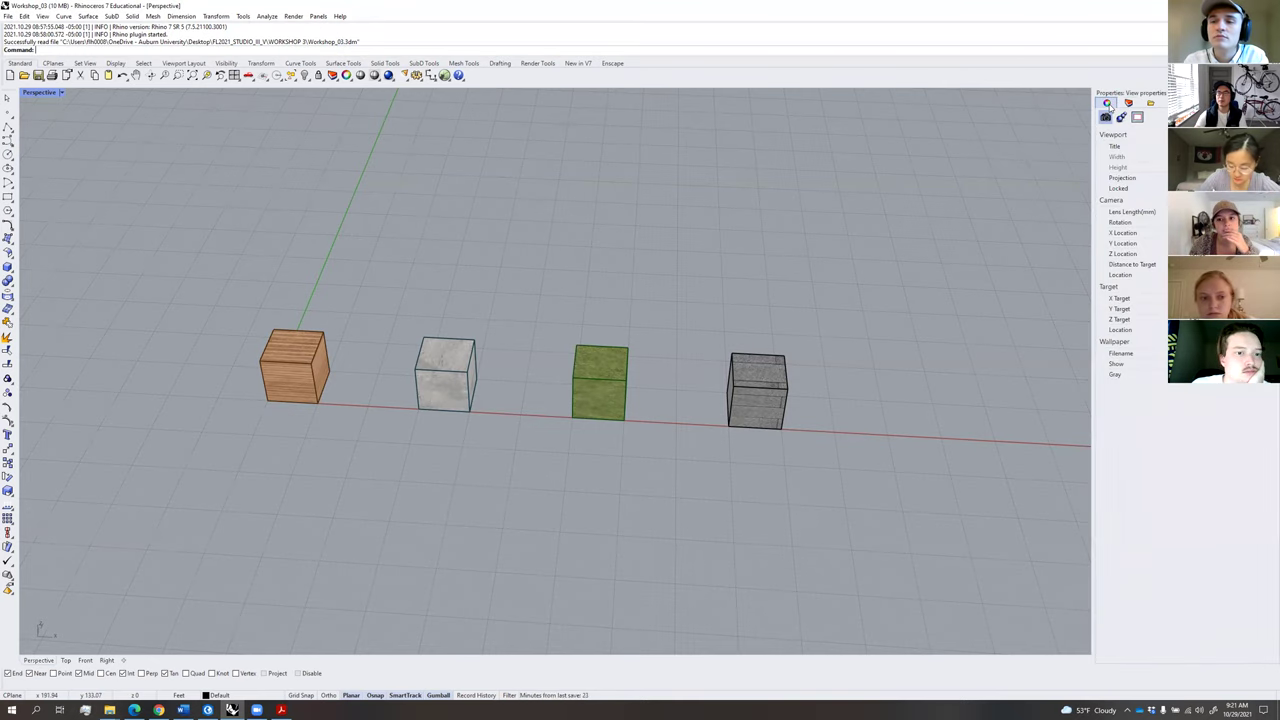
click(1129, 105)
click(1107, 104)
click(1128, 103)
click(1107, 104)
click(1127, 103)
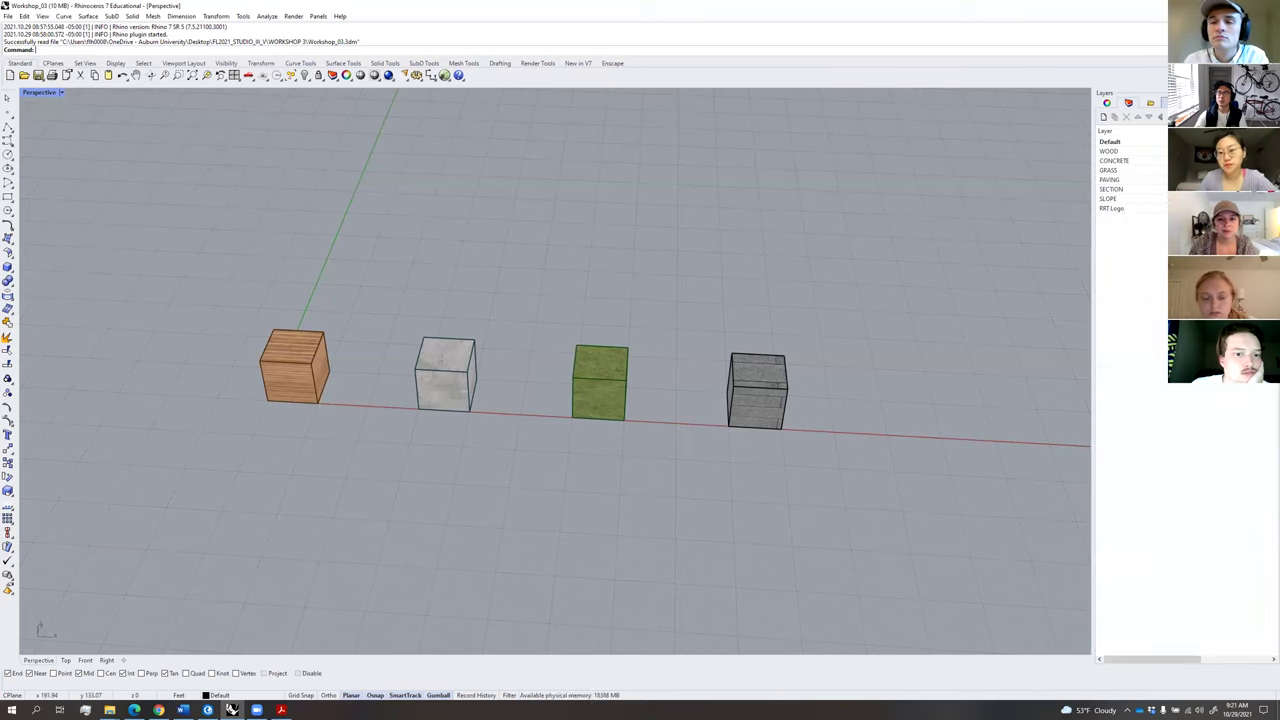
click(1194, 103)
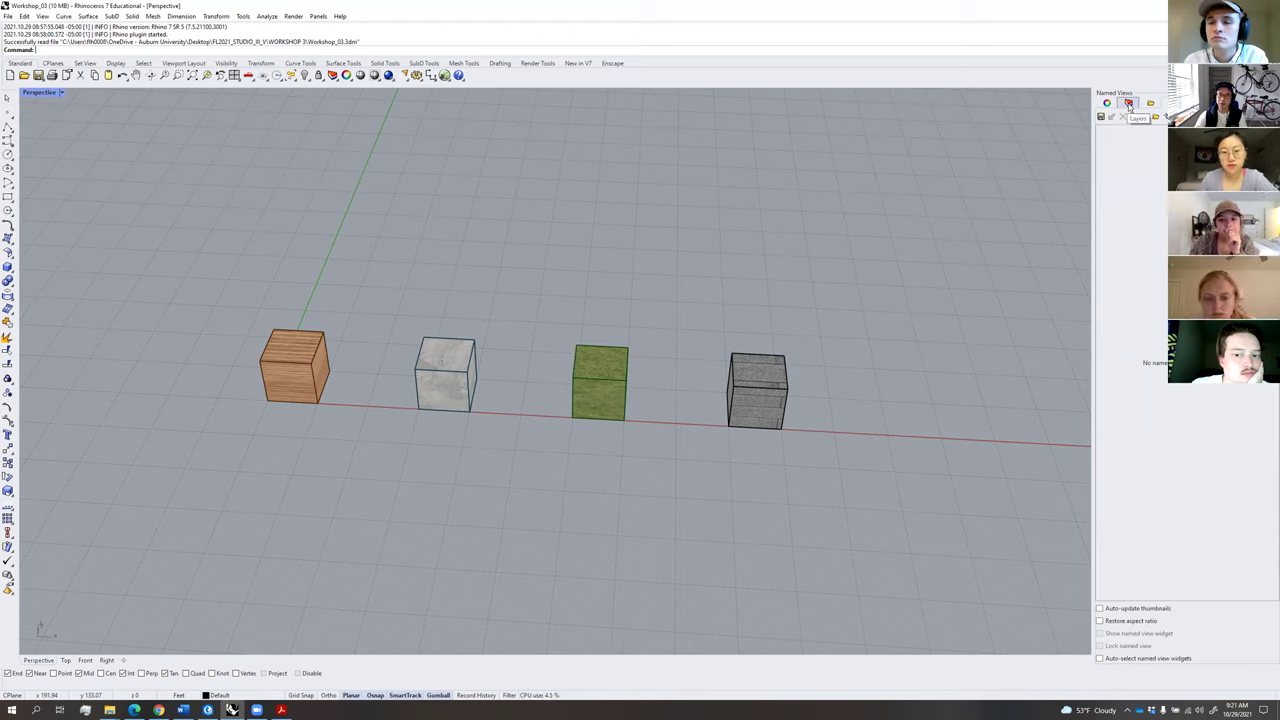
click(1128, 104)
click(1106, 103)
drag(1093, 127, 1081, 127)
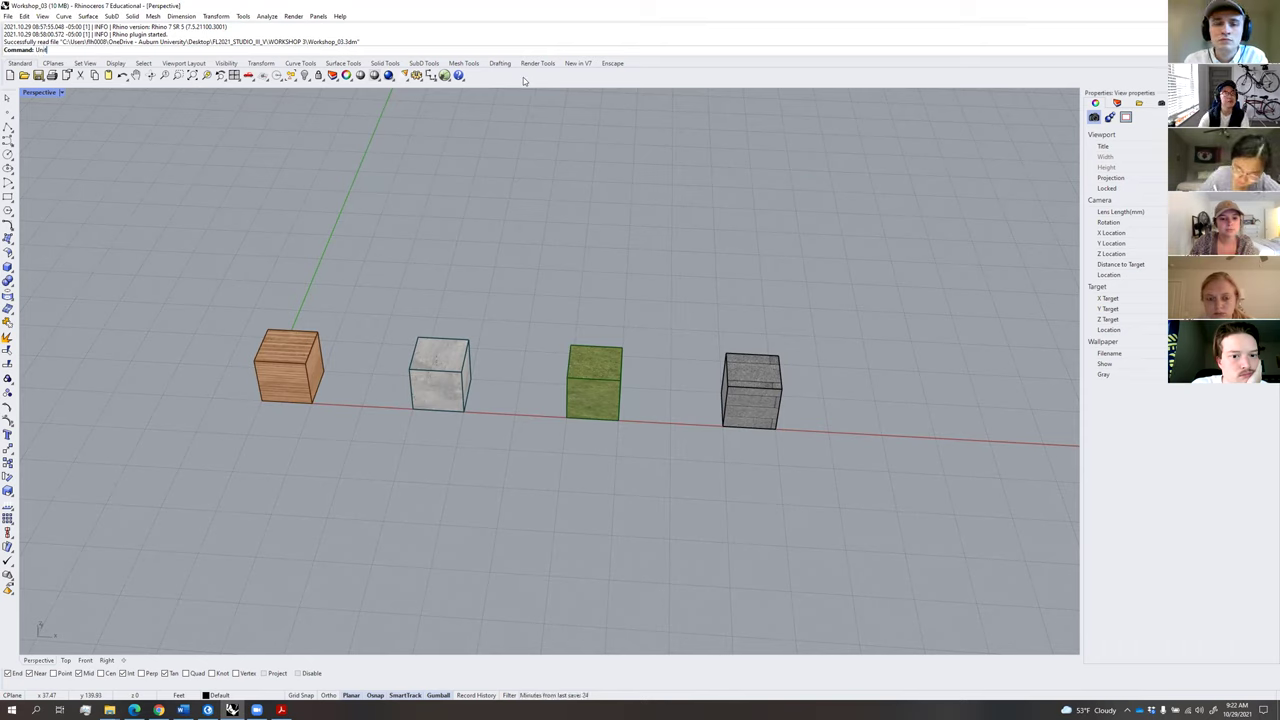
Check the model units in the document properties, choose Feet from the available units, and accept the settings.
text(s)
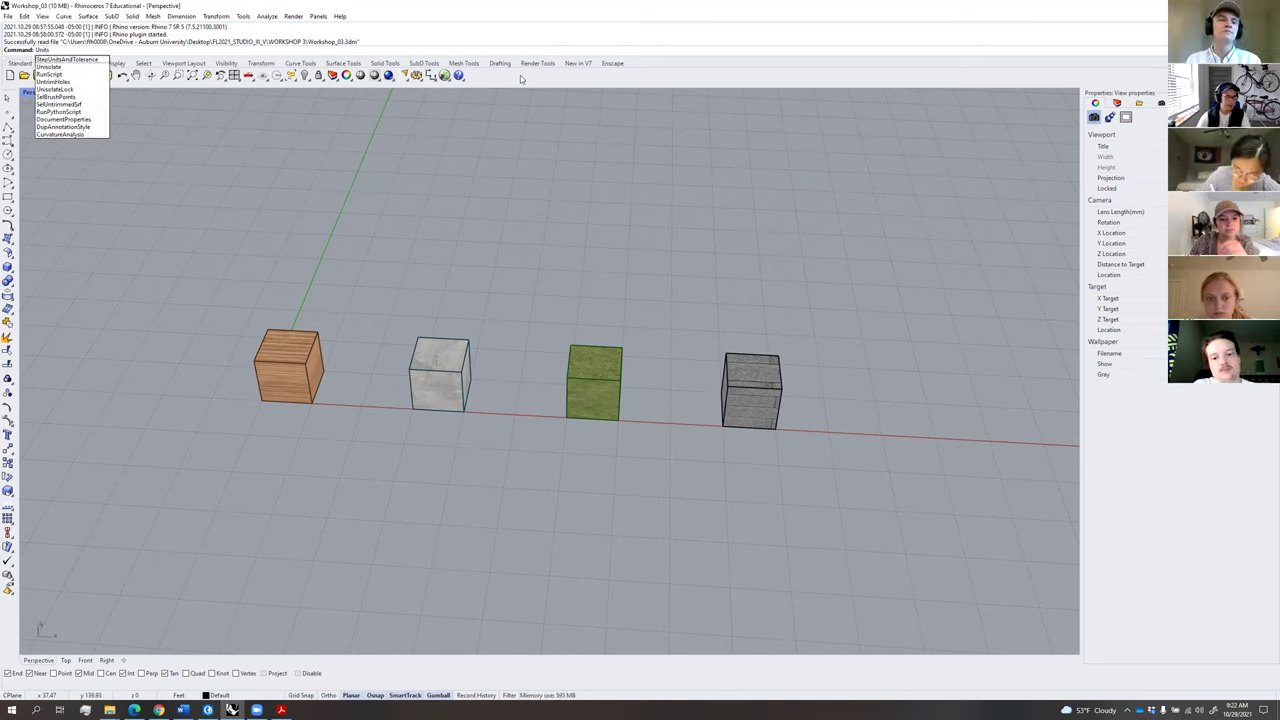
key(Return)
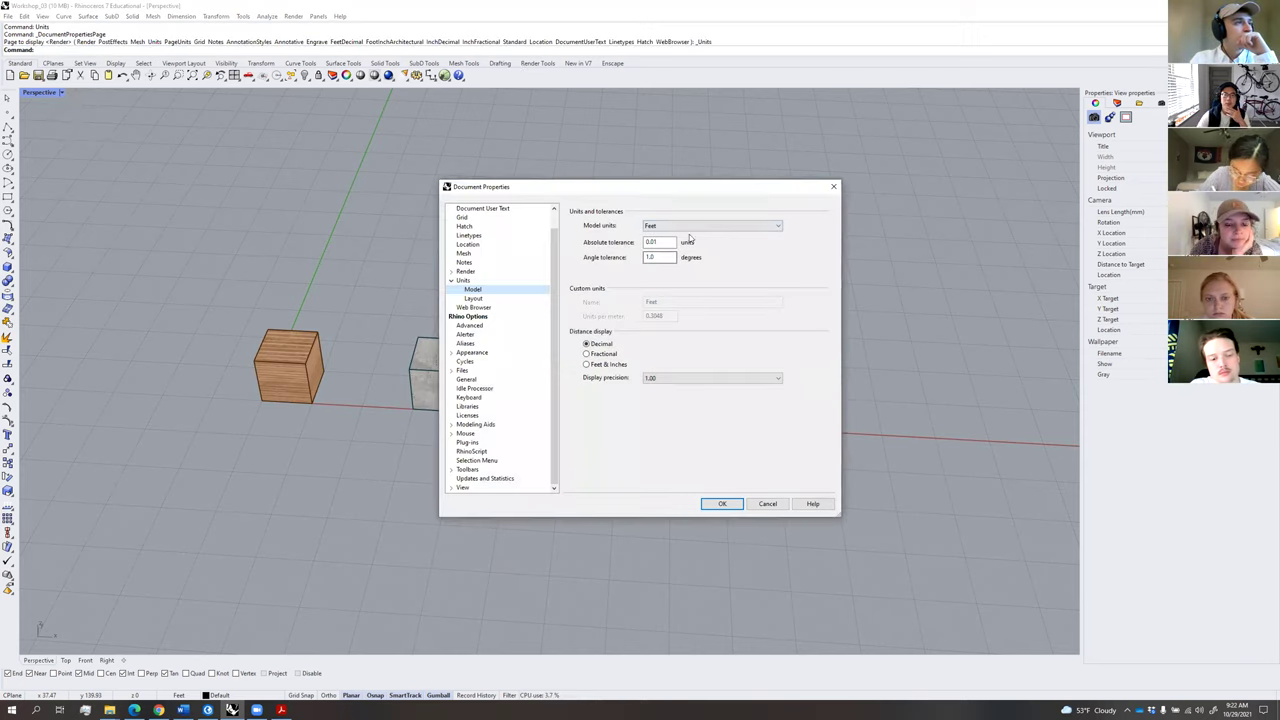
drag(611, 184, 573, 180)
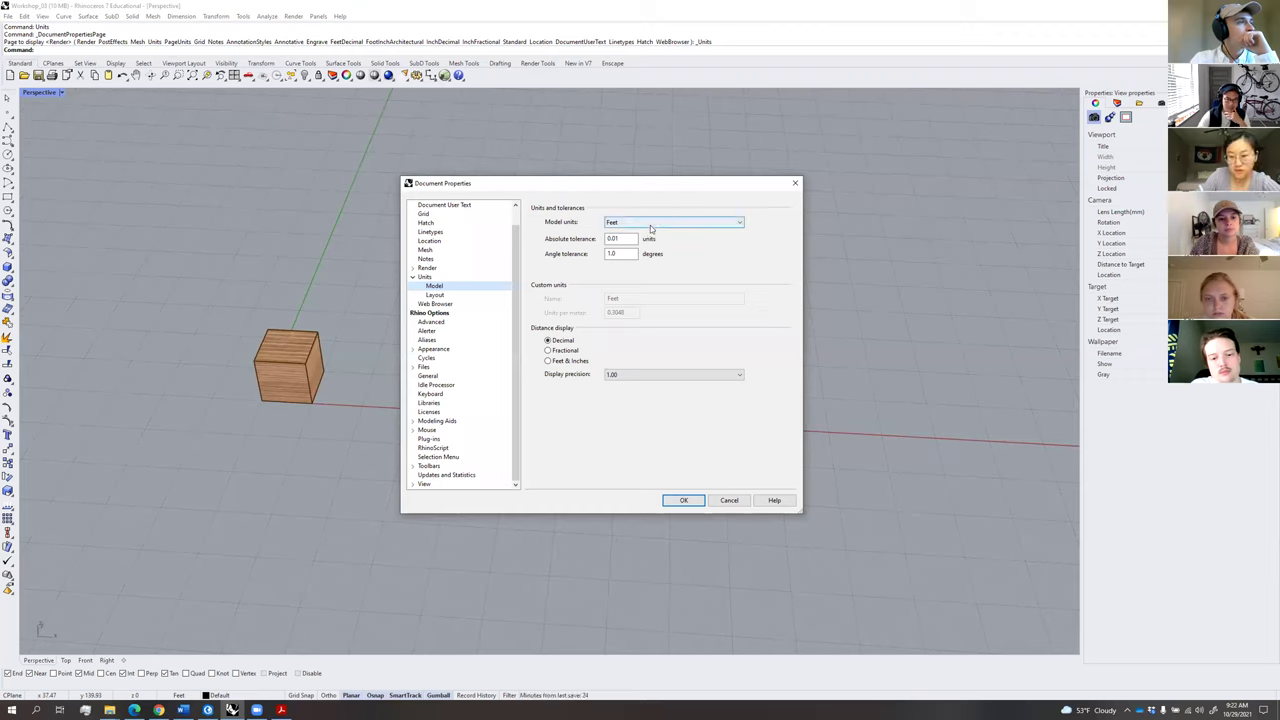
click(650, 225)
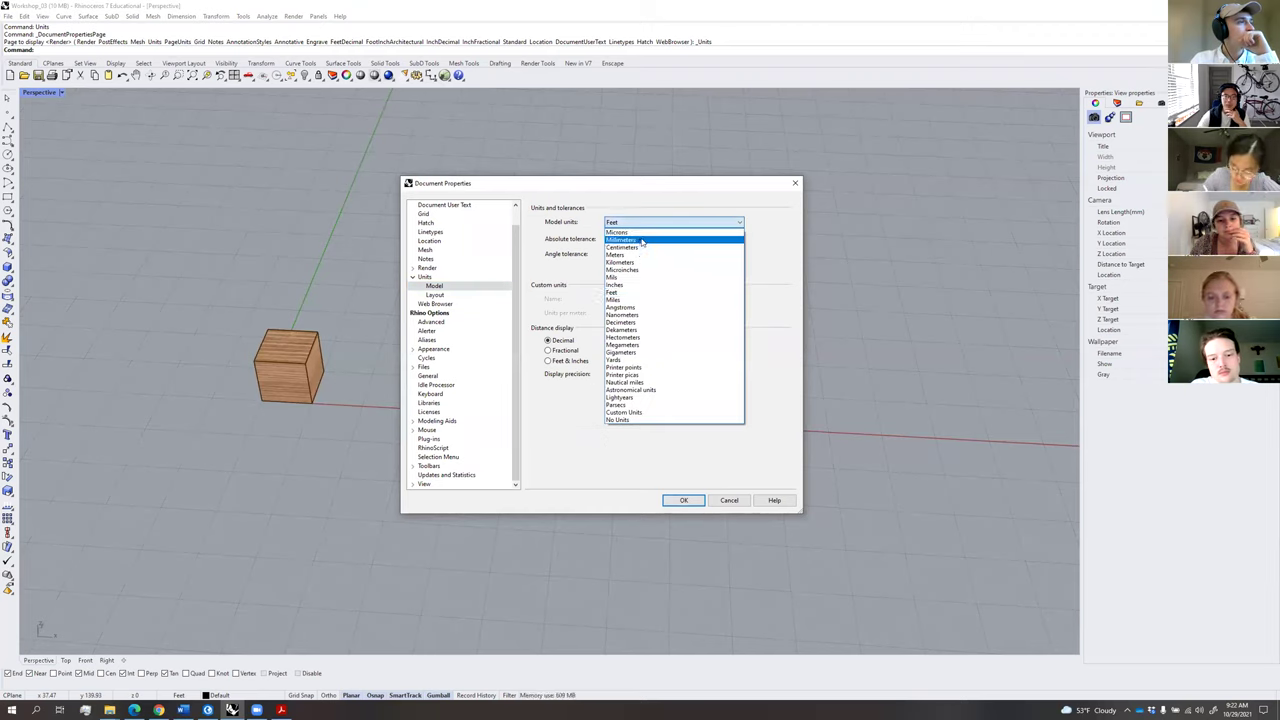
click(682, 205)
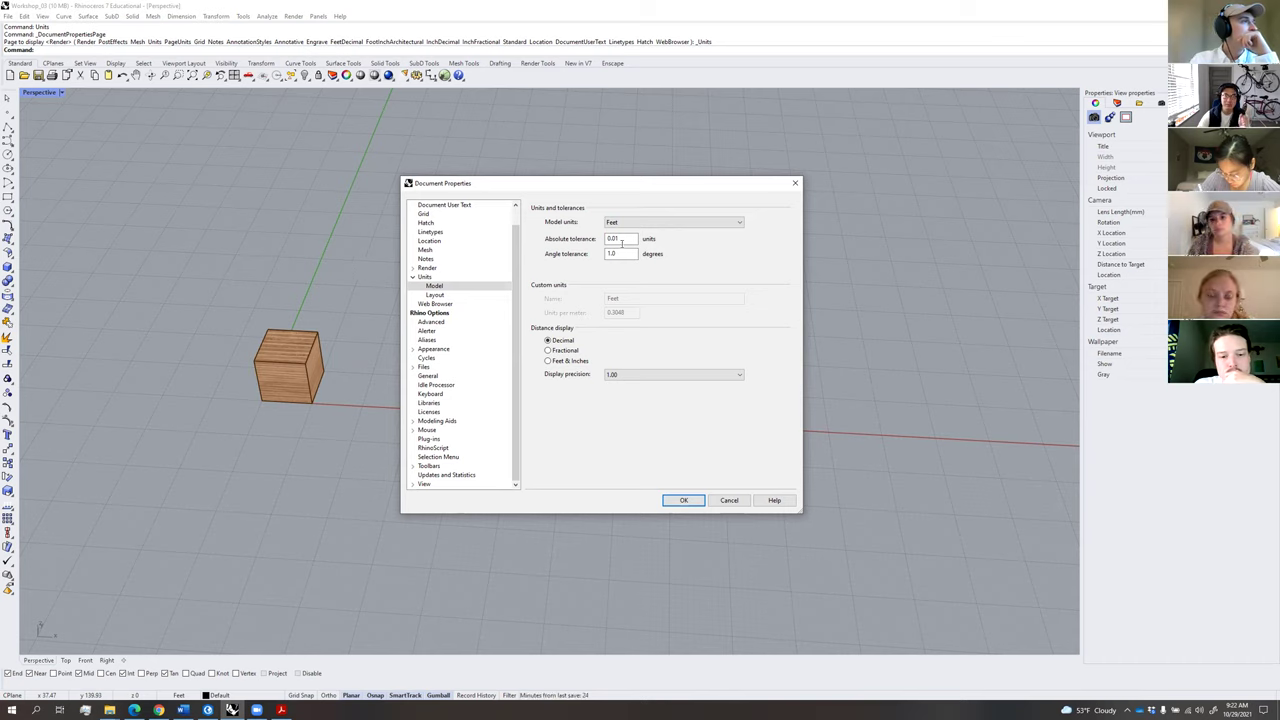
click(691, 221)
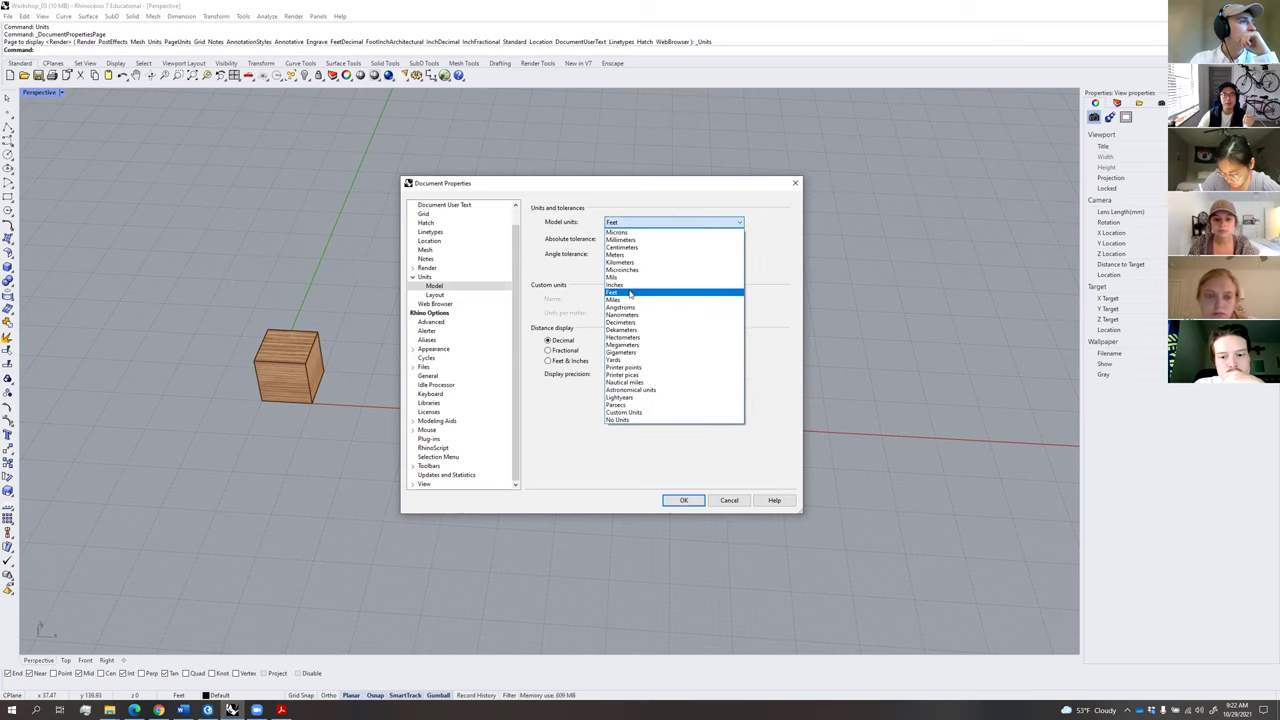
click(630, 292)
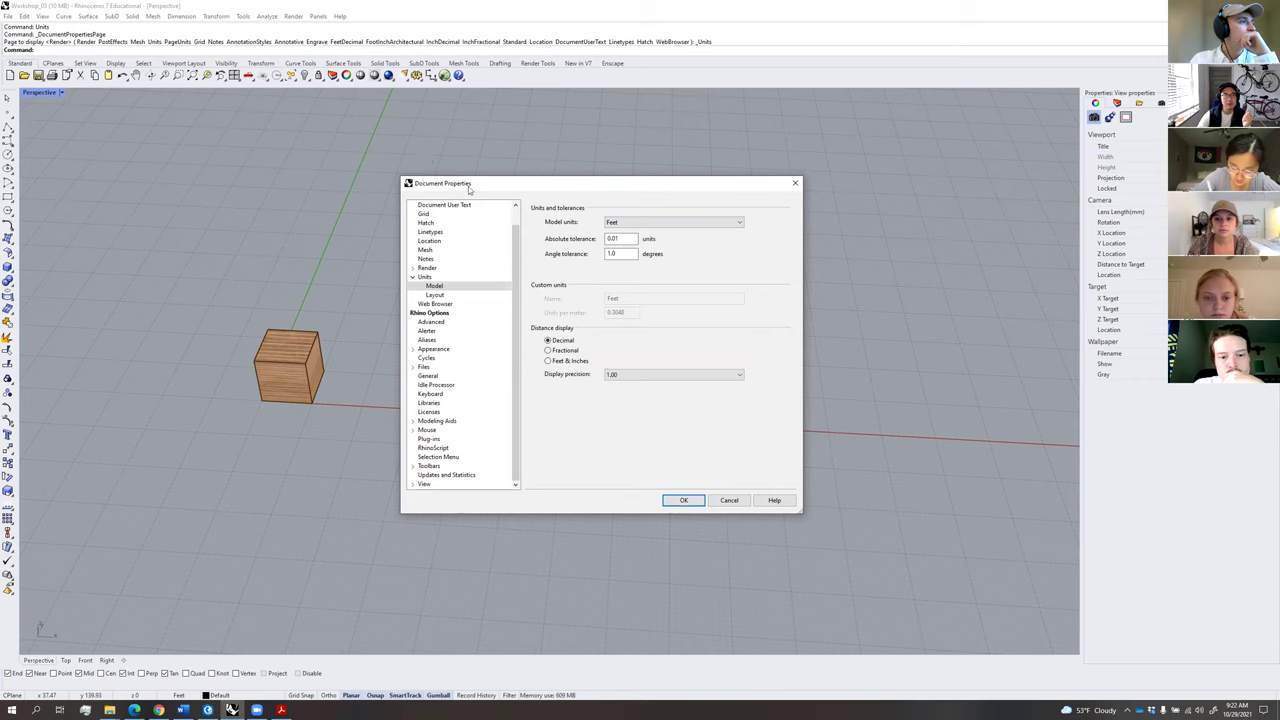
click(680, 503)
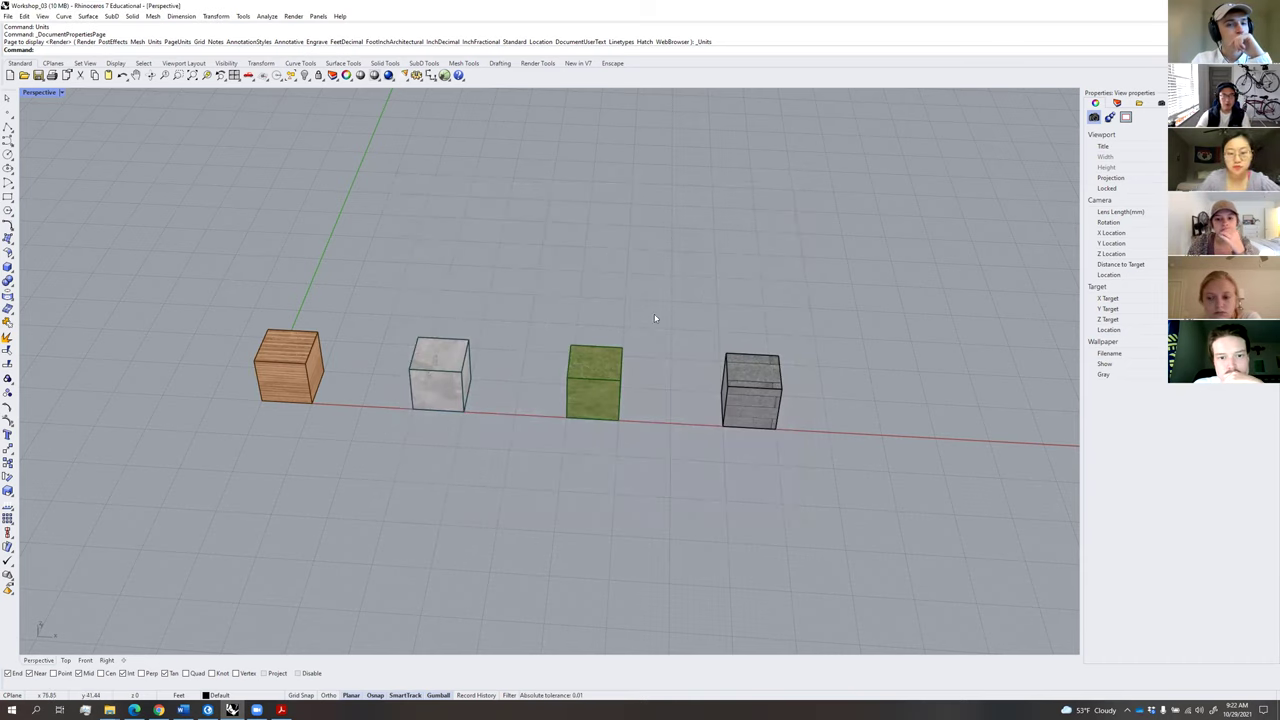
Window-select each of the four cubes one at a time, and clear the selection.
shift+right_drag(653, 313, 690, 299)
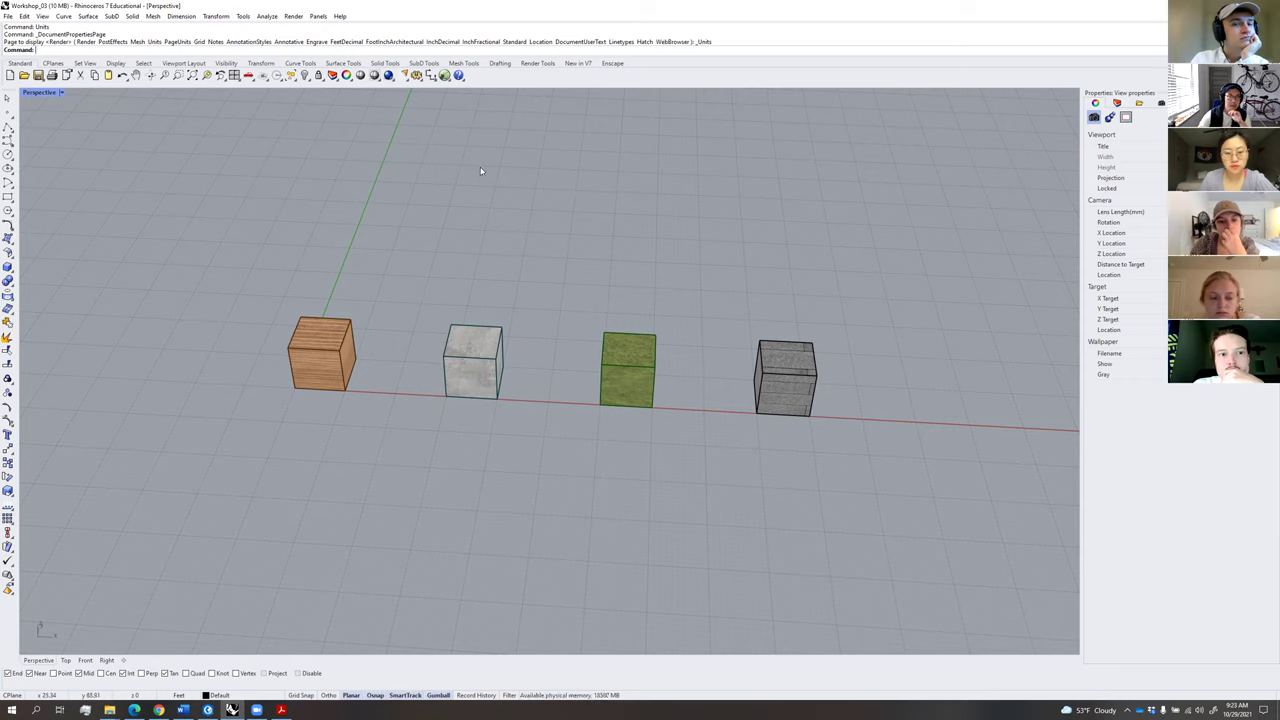
drag(448, 140, 604, 264)
drag(398, 141, 526, 246)
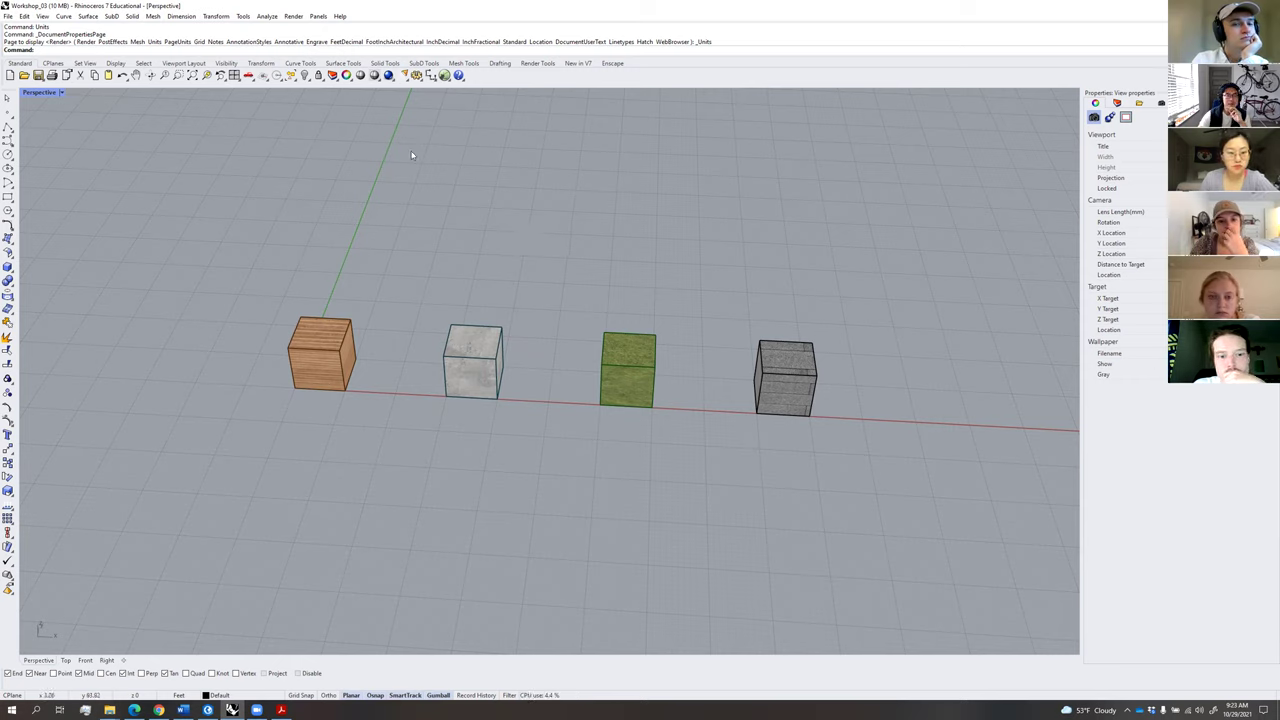
drag(275, 258, 276, 258)
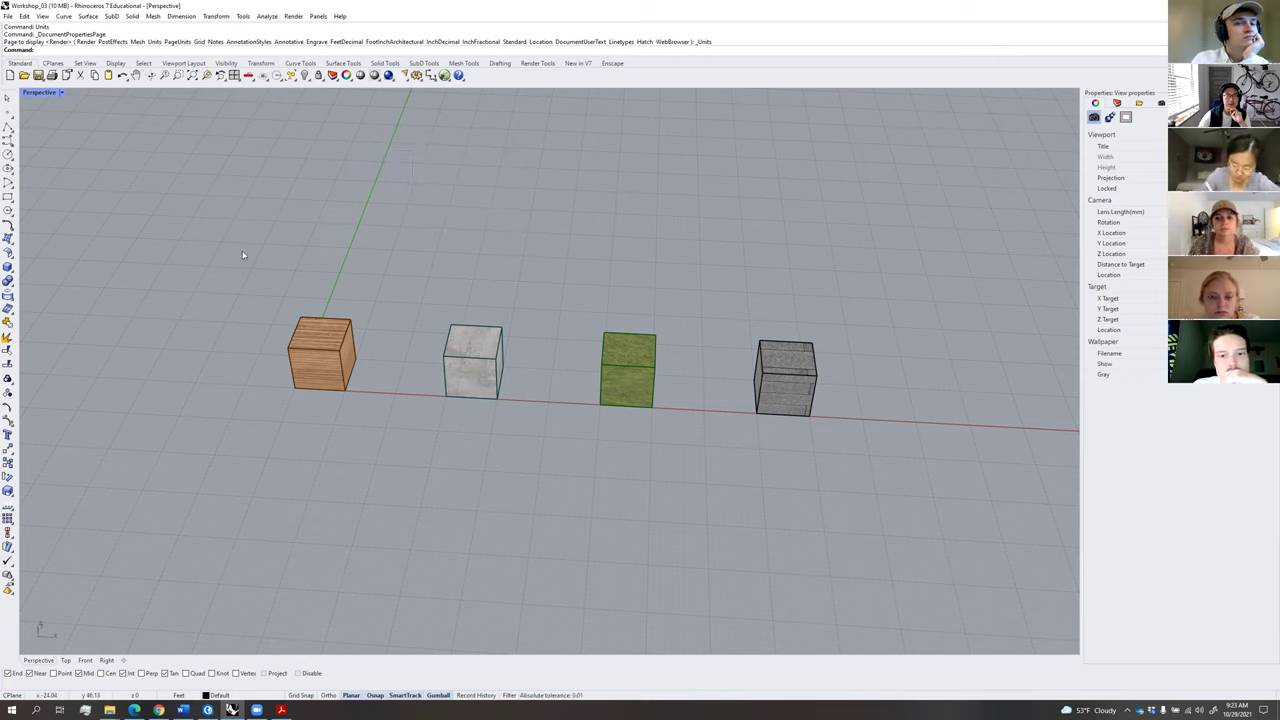
drag(214, 223, 403, 443)
drag(403, 268, 534, 447)
drag(537, 284, 692, 455)
click(698, 296)
drag(697, 296, 878, 481)
click(675, 474)
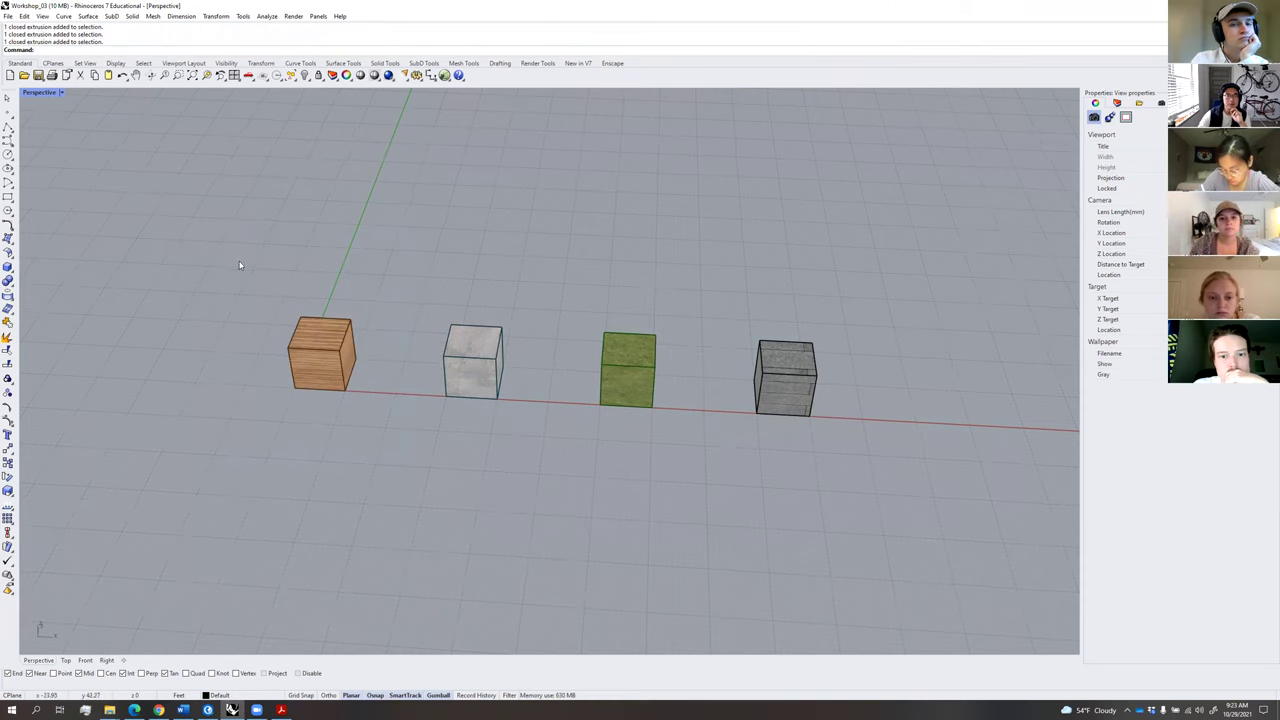
Demonstrate window selection on the wood cube by enclosing it completely, and deselect it.
drag(221, 188, 279, 286)
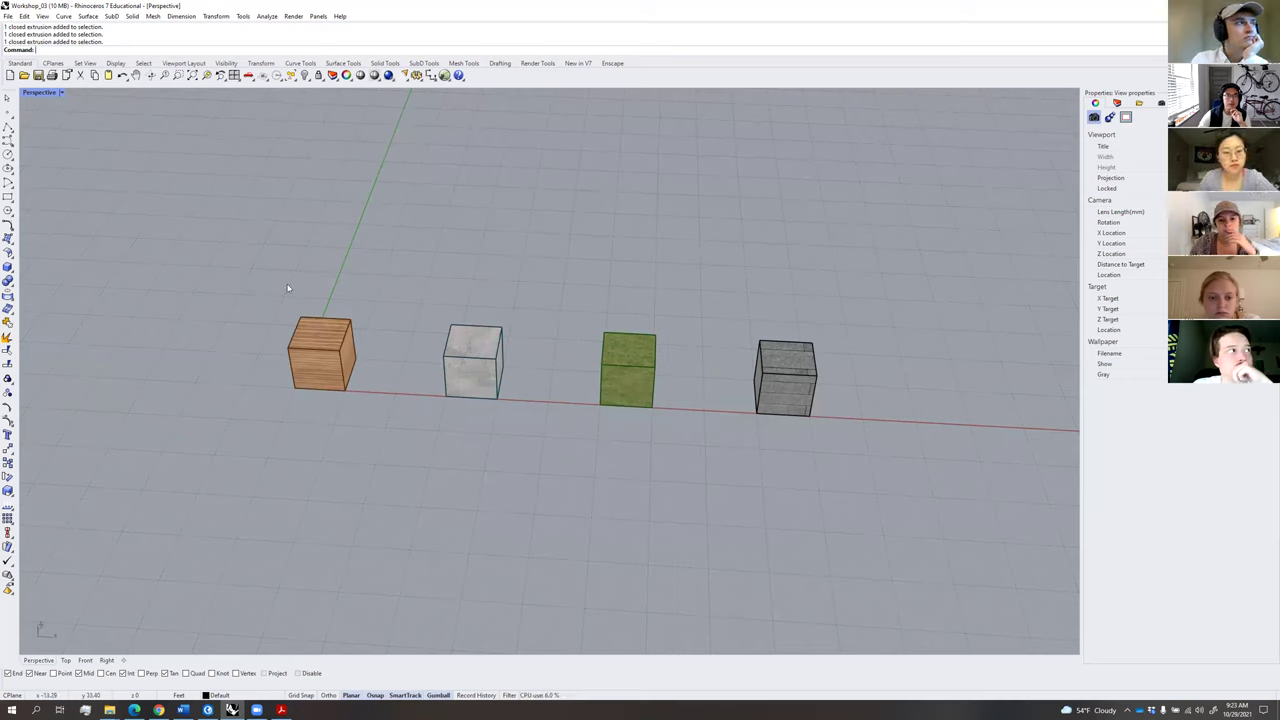
drag(203, 257, 326, 429)
drag(245, 278, 400, 451)
click(400, 451)
drag(254, 278, 328, 416)
mouse_move(213, 235)
mouse_down()
mouse_move(312, 391)
mouse_move(459, 431)
mouse_up()
click(459, 428)
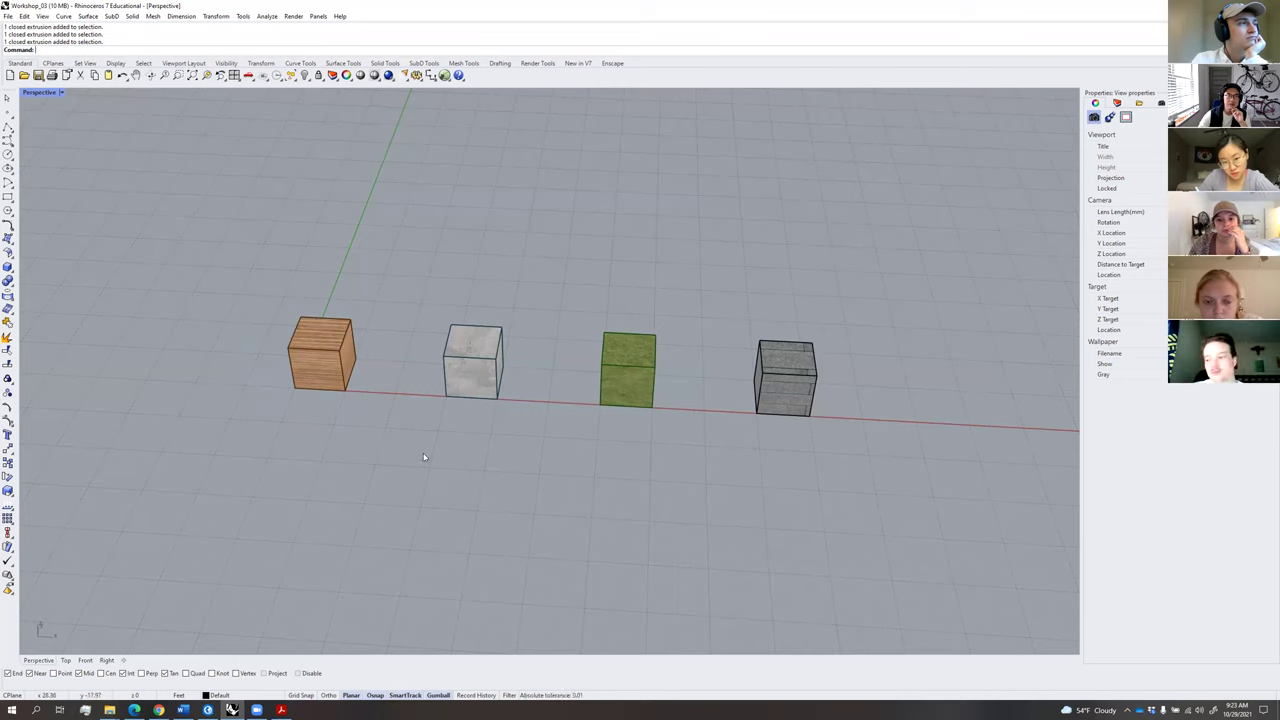
Select the wood and concrete cubes together with a crossing selection that touches both, and deselect them.
drag(309, 331, 322, 278)
click(471, 437)
drag(474, 437, 332, 261)
click(474, 424)
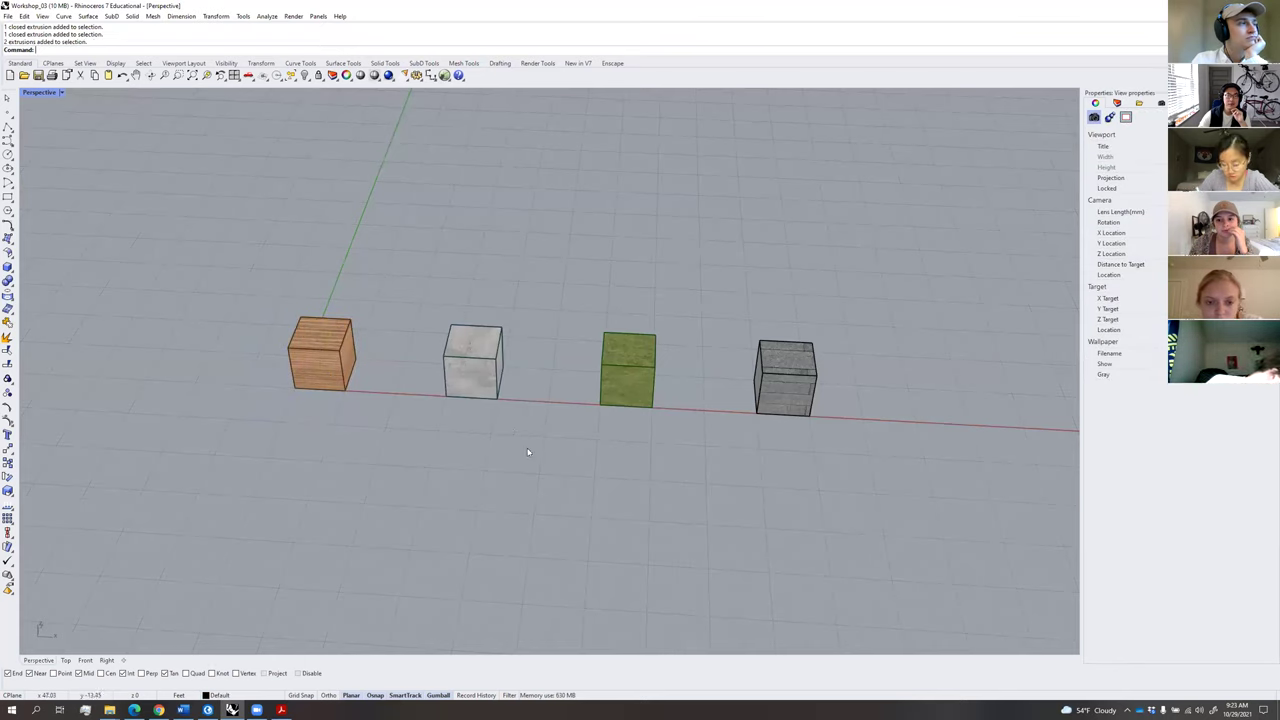
Compare a window selection of only the wood cube with a crossing selection of the wood and concrete cubes, ending with nothing selected.
drag(252, 256, 326, 286)
click(514, 312)
click(304, 274)
drag(265, 256, 401, 411)
click(442, 335)
drag(513, 284, 338, 430)
click(376, 482)
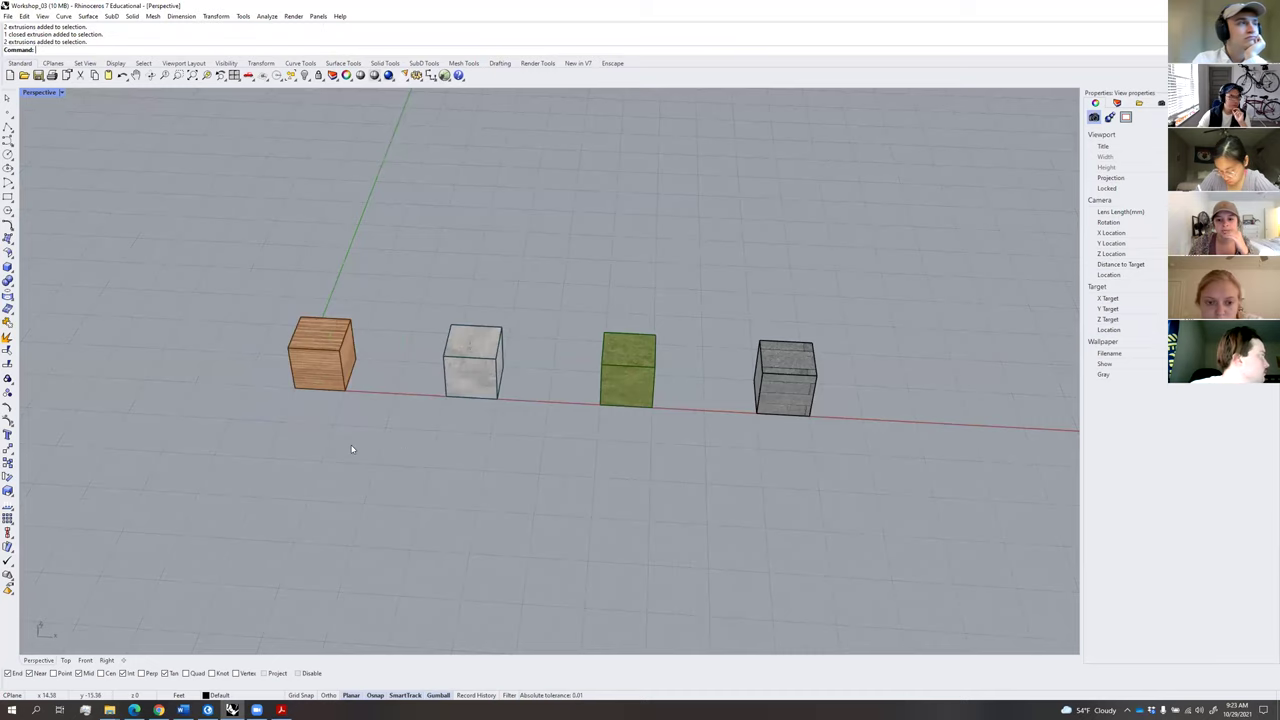
Practise orbiting, panning and zooming in the Perspective viewport around the row of four cubes.
right_drag(344, 449, 670, 452)
right_drag(549, 462, 641, 458)
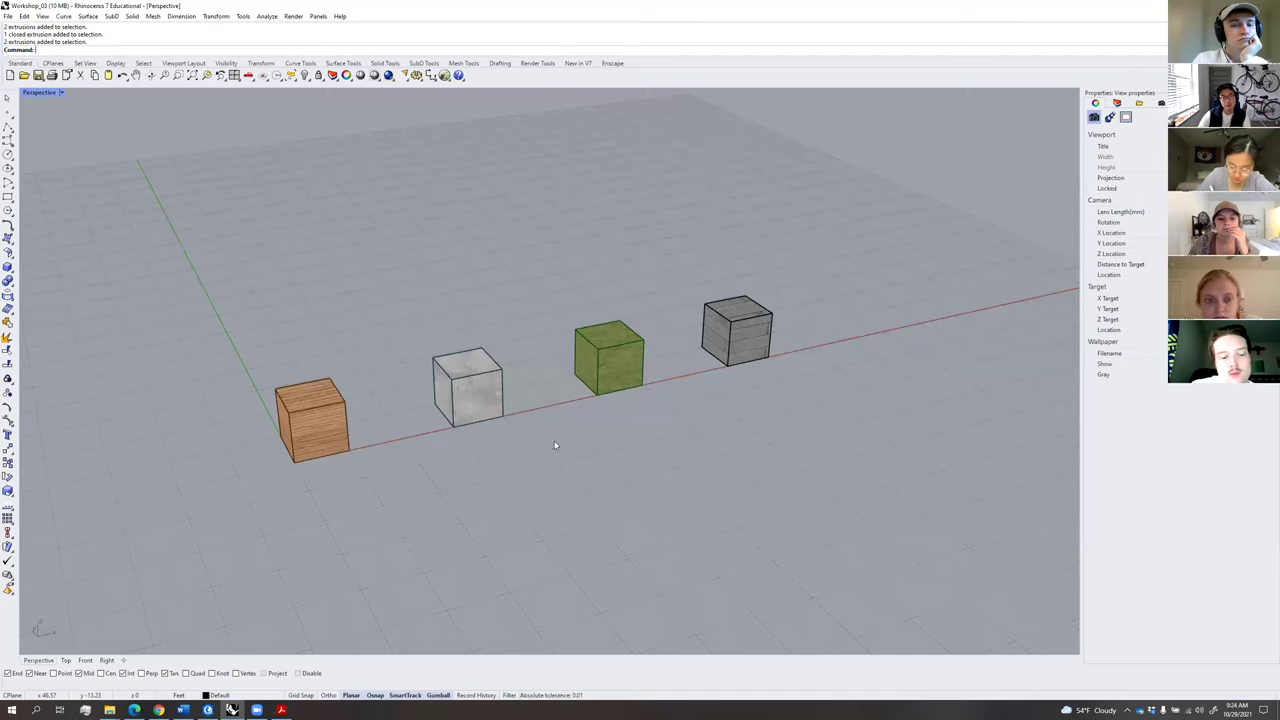
shift+right_drag(551, 449, 580, 426)
scroll(555, 397, up, 5)
scroll(550, 390, down, 8)
scroll(545, 375, up, 8)
scroll(538, 362, down, 6)
scroll(538, 362, up, 6)
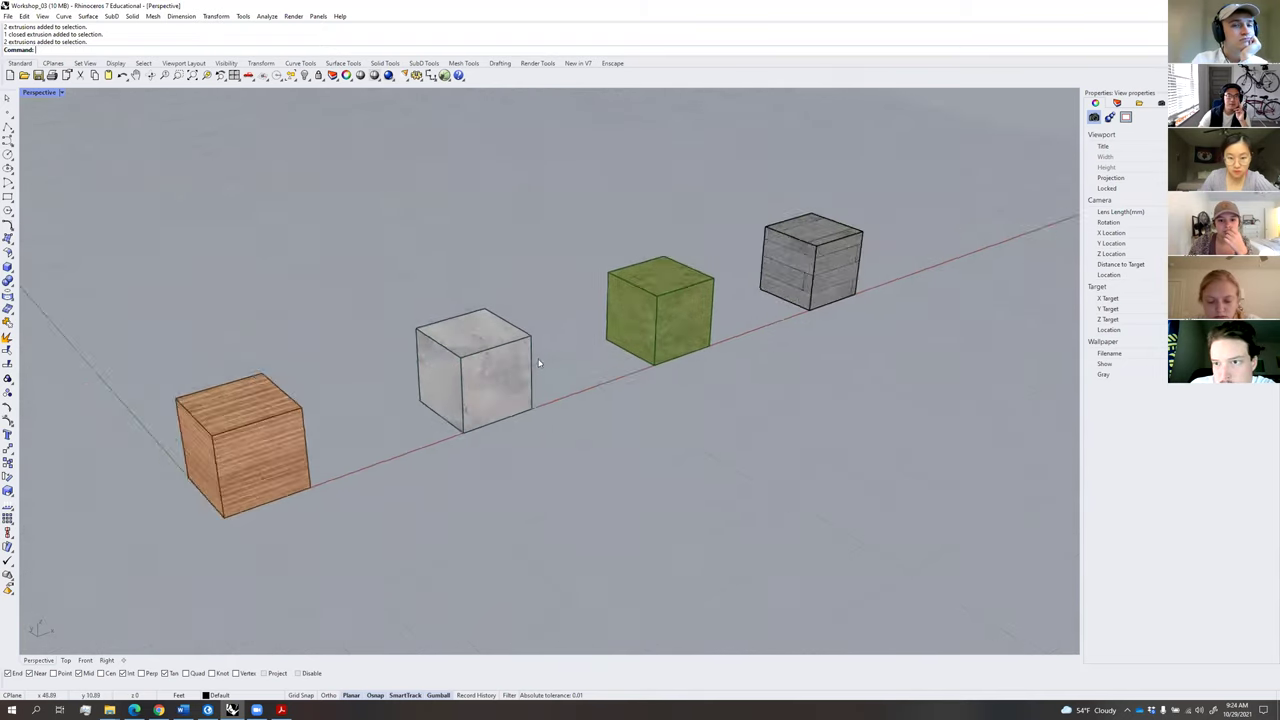
scroll(537, 366, down, 8)
scroll(535, 343, up, 6)
scroll(553, 369, down, 6)
scroll(537, 363, up, 2)
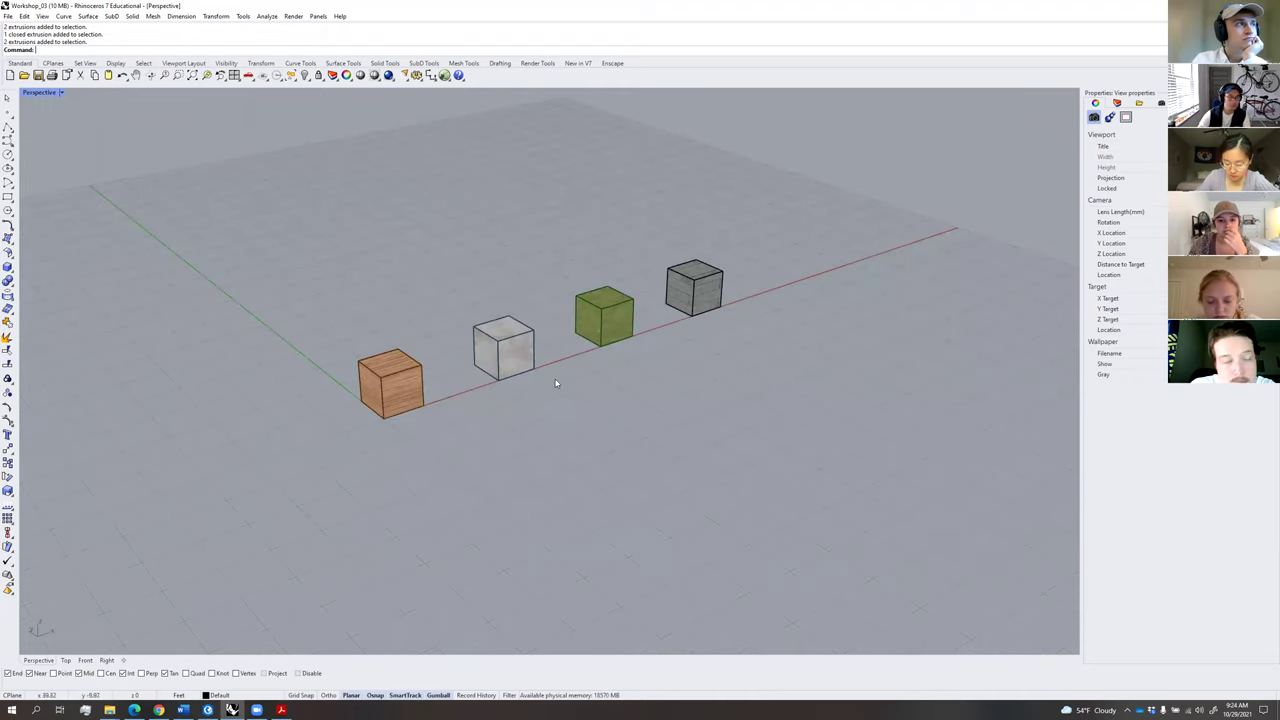
scroll(563, 390, up, 5)
scroll(567, 409, down, 6)
scroll(567, 409, up, 2)
scroll(567, 409, down, 1)
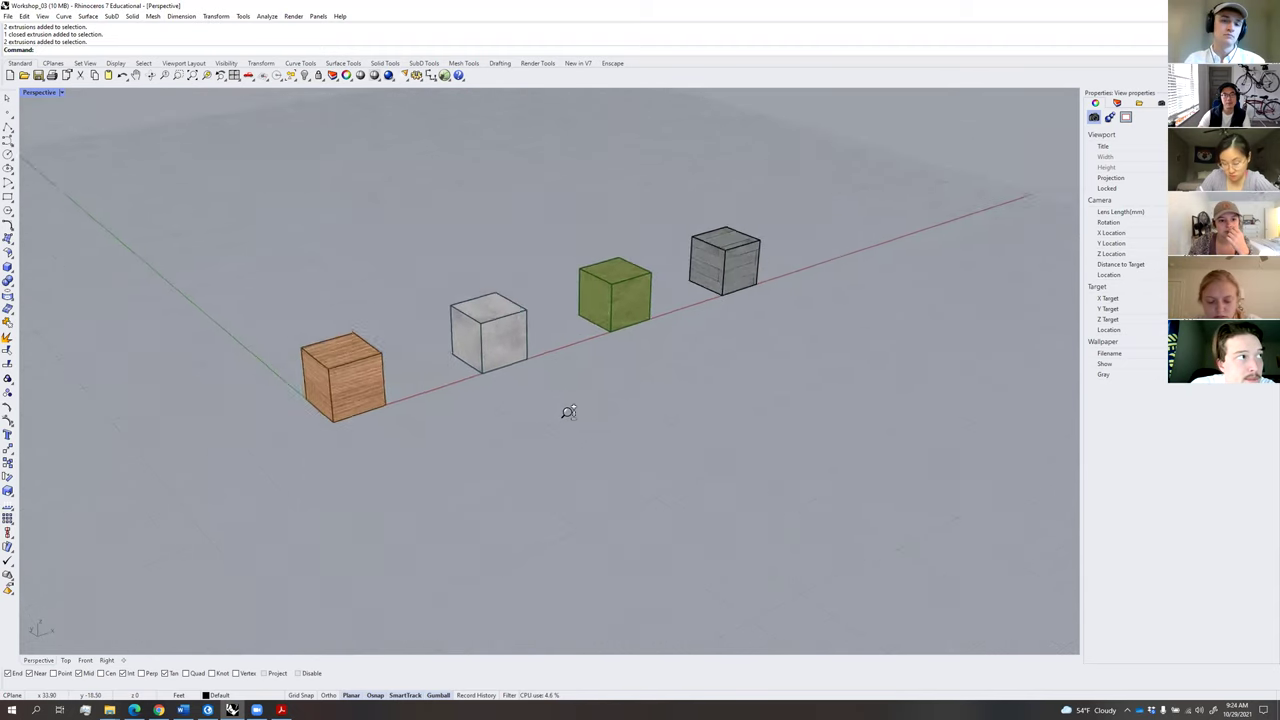
scroll(566, 407, up, 5)
scroll(565, 395, down, 4)
scroll(571, 375, up, 3)
Examine the four textured cubes from several angles, both close up and from farther away.
right_drag(588, 393, 508, 383)
scroll(519, 396, down, 5)
scroll(557, 354, up, 5)
scroll(666, 401, down, 4)
right_drag(666, 402, 620, 354)
scroll(600, 350, down, 5)
scroll(588, 343, down, 5)
scroll(500, 325, up, 4)
scroll(591, 322, down, 5)
scroll(614, 322, up, 3)
scroll(650, 331, up, 4)
scroll(650, 331, down, 5)
scroll(629, 354, up, 5)
scroll(620, 354, up, 4)
scroll(620, 354, down, 4)
right_drag(751, 363, 694, 365)
scroll(591, 368, up, 5)
scroll(692, 350, down, 5)
scroll(680, 367, down, 2)
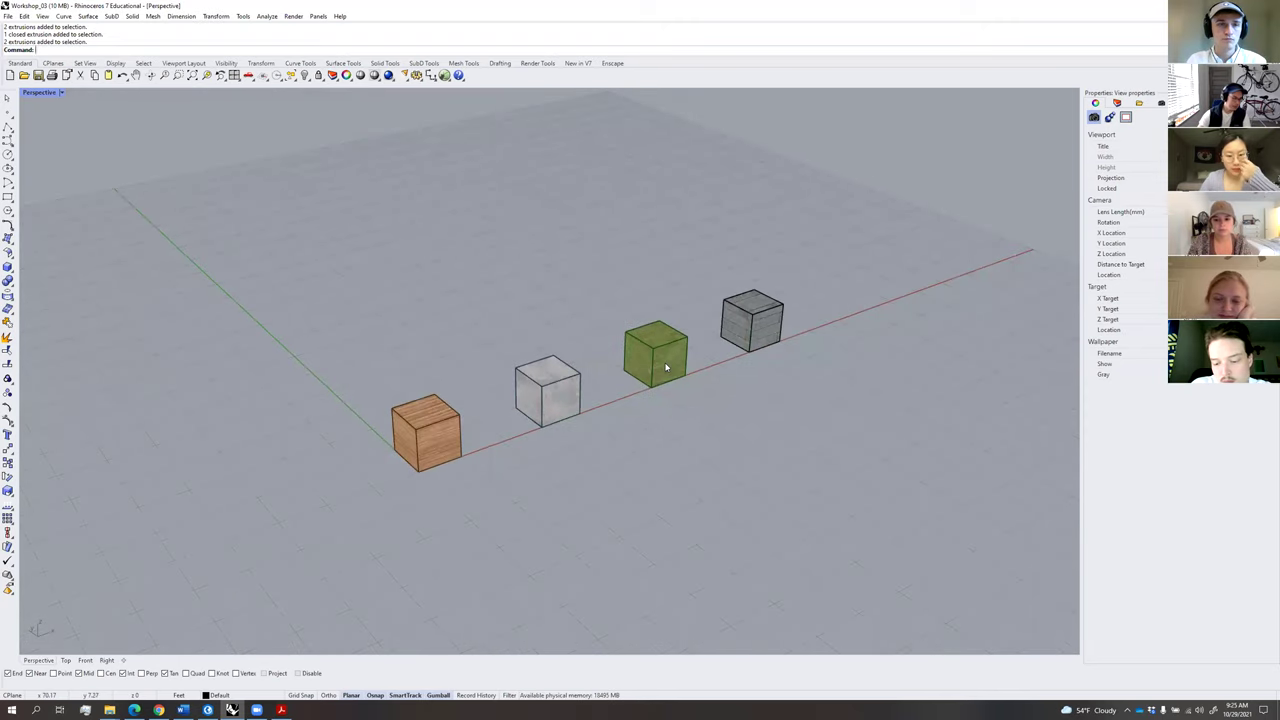
right_drag(614, 386, 683, 394)
scroll(601, 388, up, 6)
scroll(598, 394, down, 4)
scroll(552, 415, up, 2)
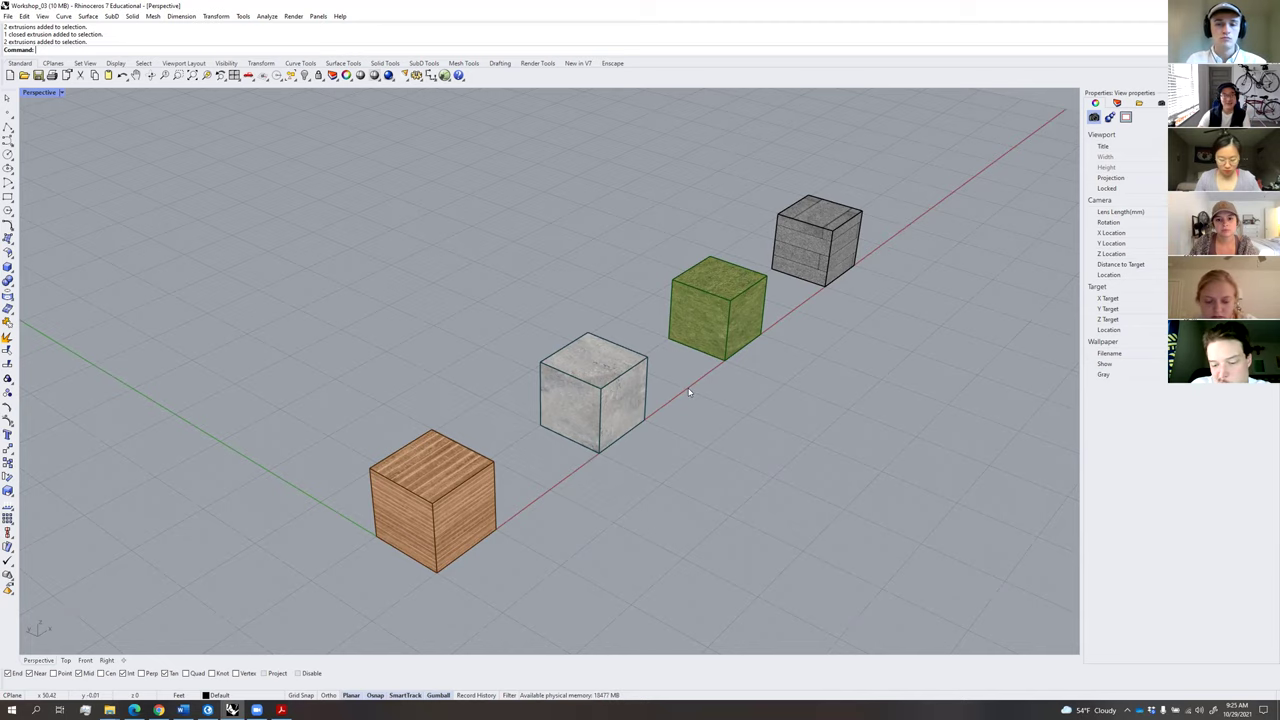
right_drag(689, 388, 643, 382)
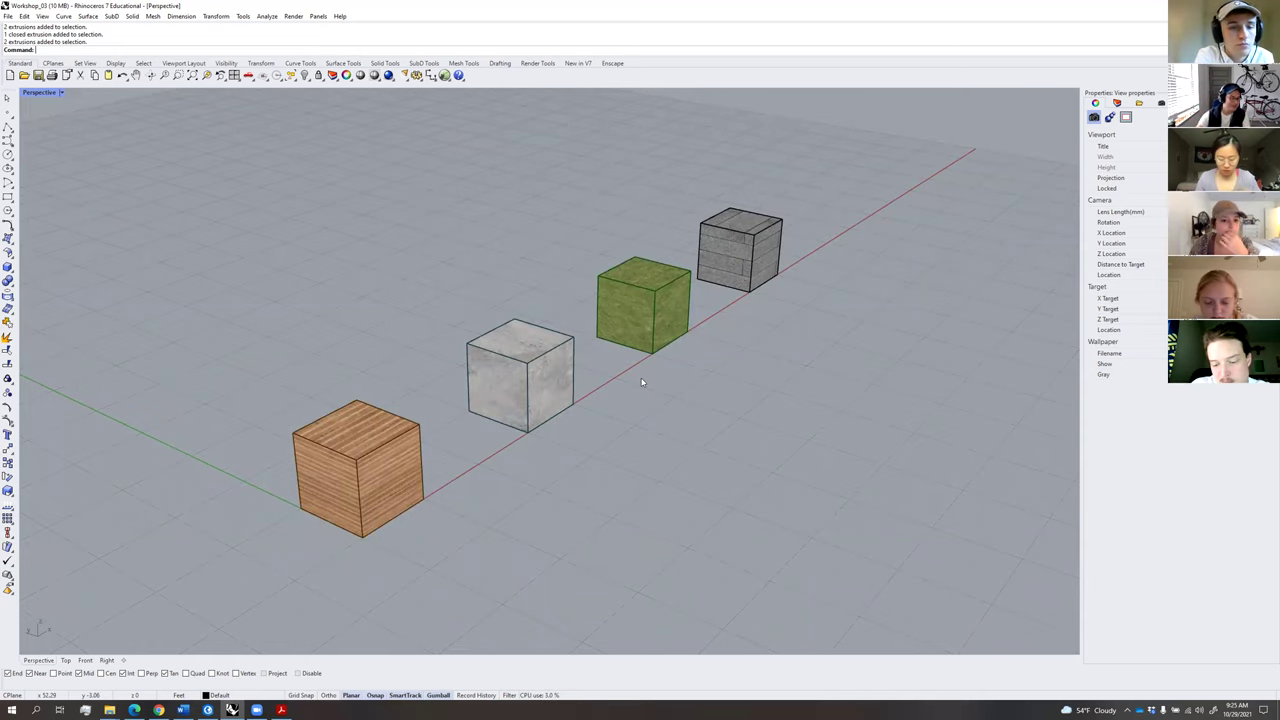
right_drag(642, 366, 641, 431)
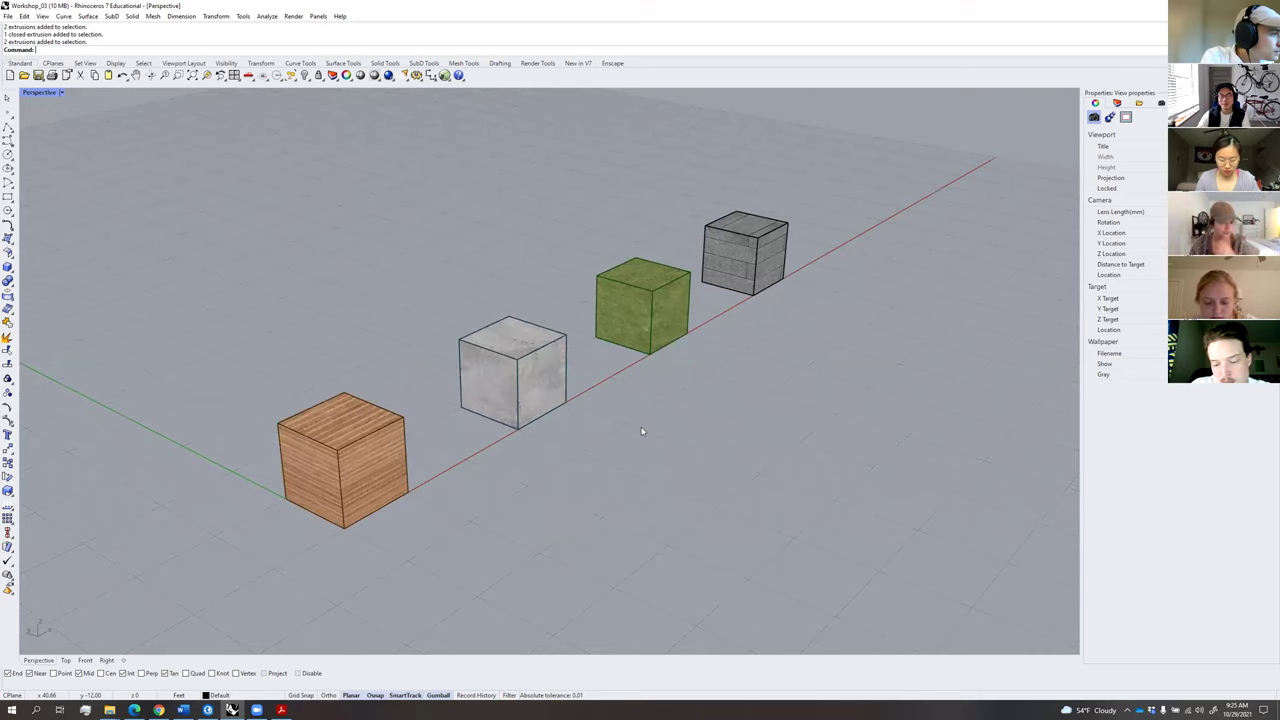
right_drag(644, 437, 625, 425)
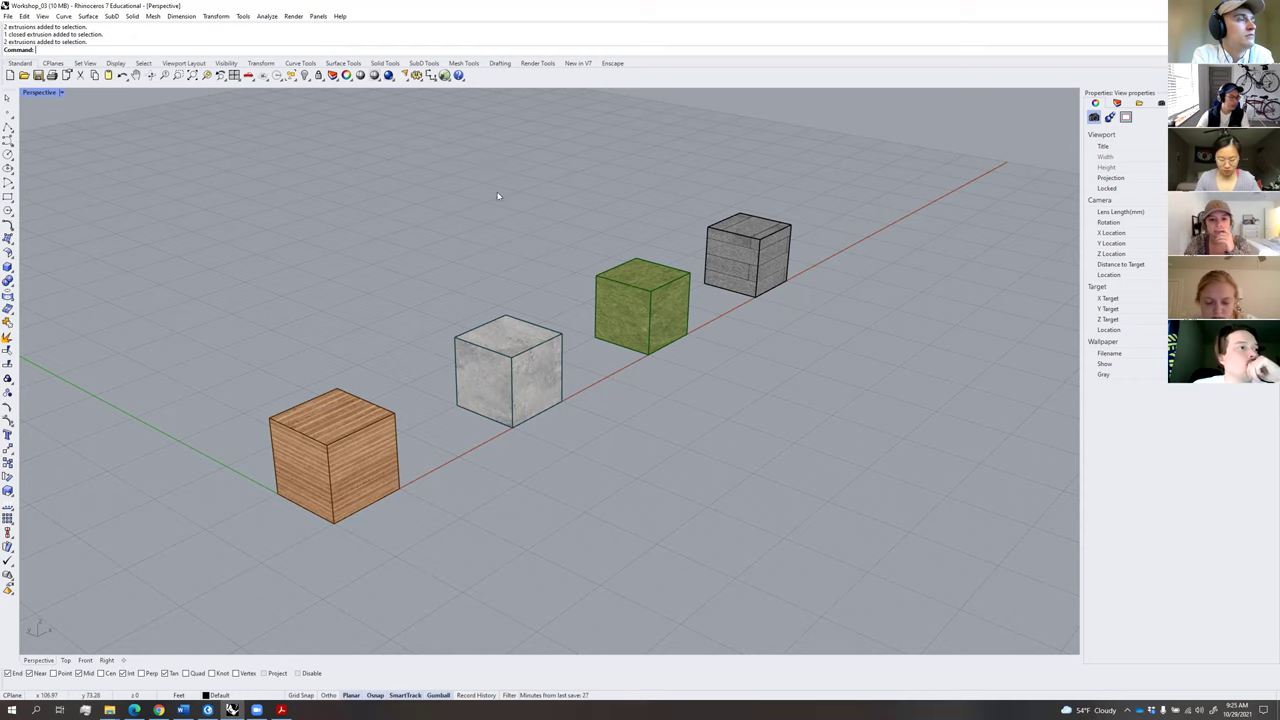
Draw an open zigzag polyline of nine segments on the ground plane behind the row of cubes.
right_drag(466, 207, 422, 234)
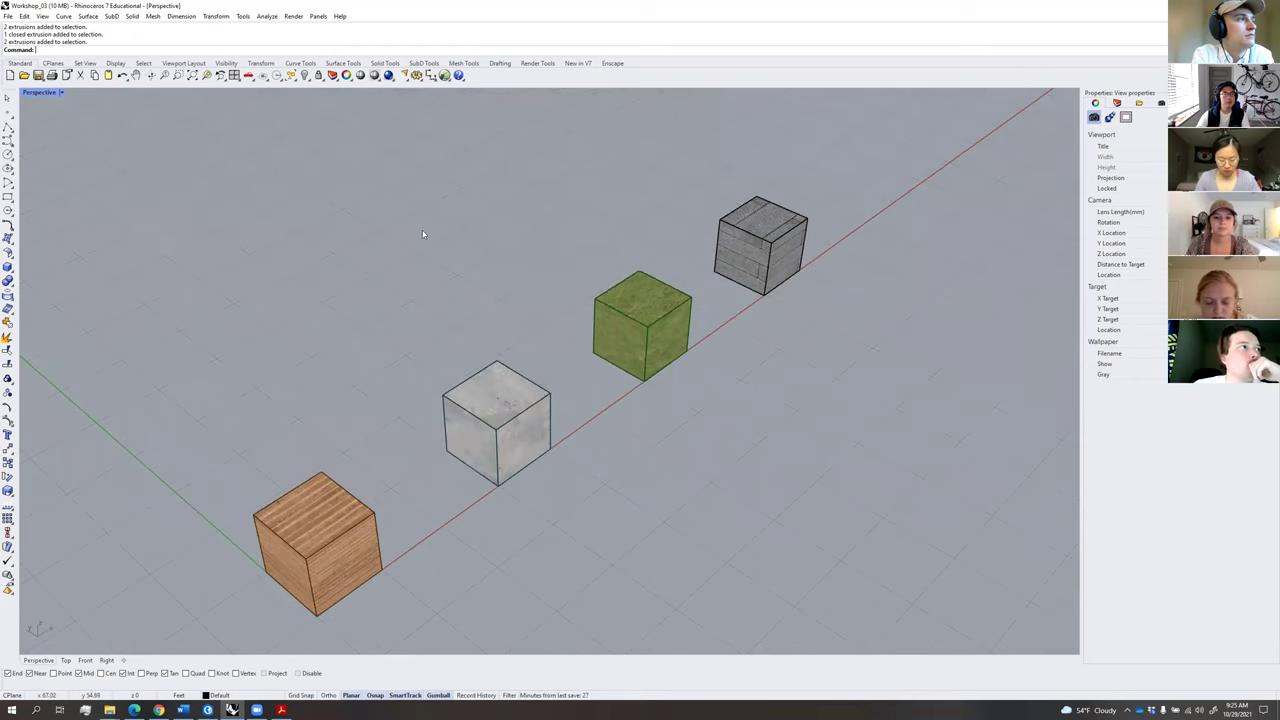
scroll(184, 206, down, 2)
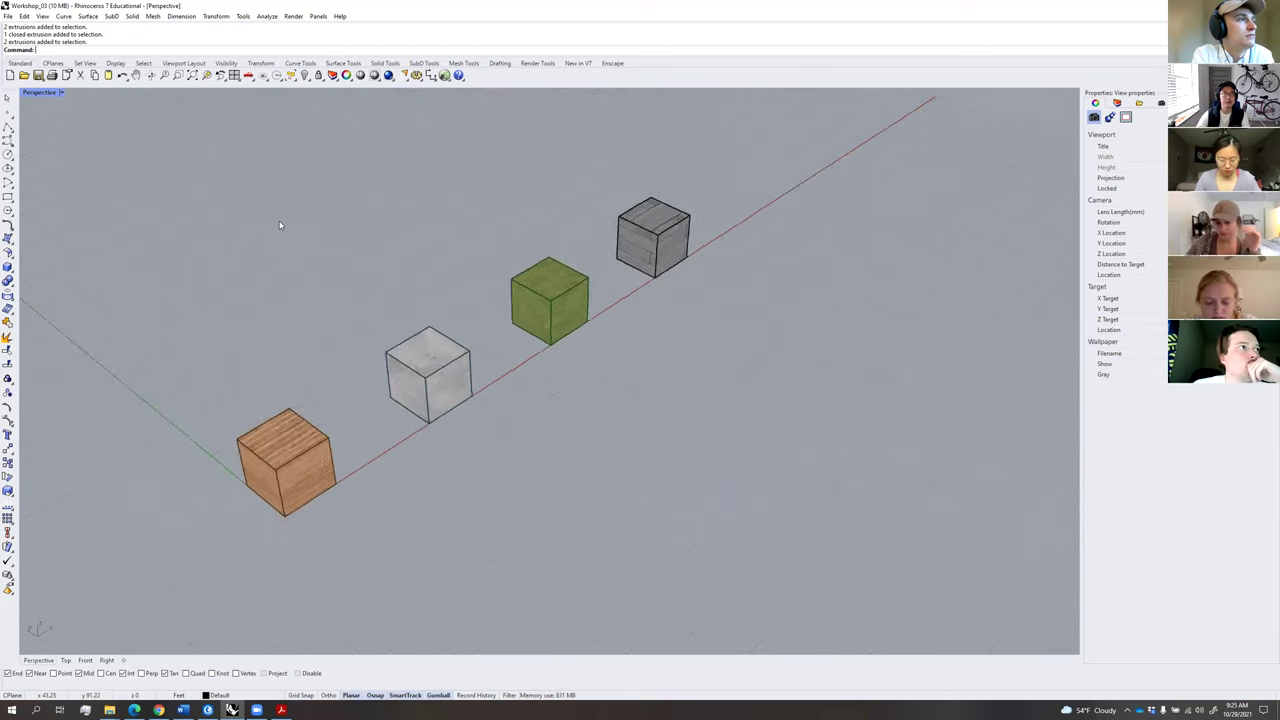
right_drag(280, 226, 35, 151)
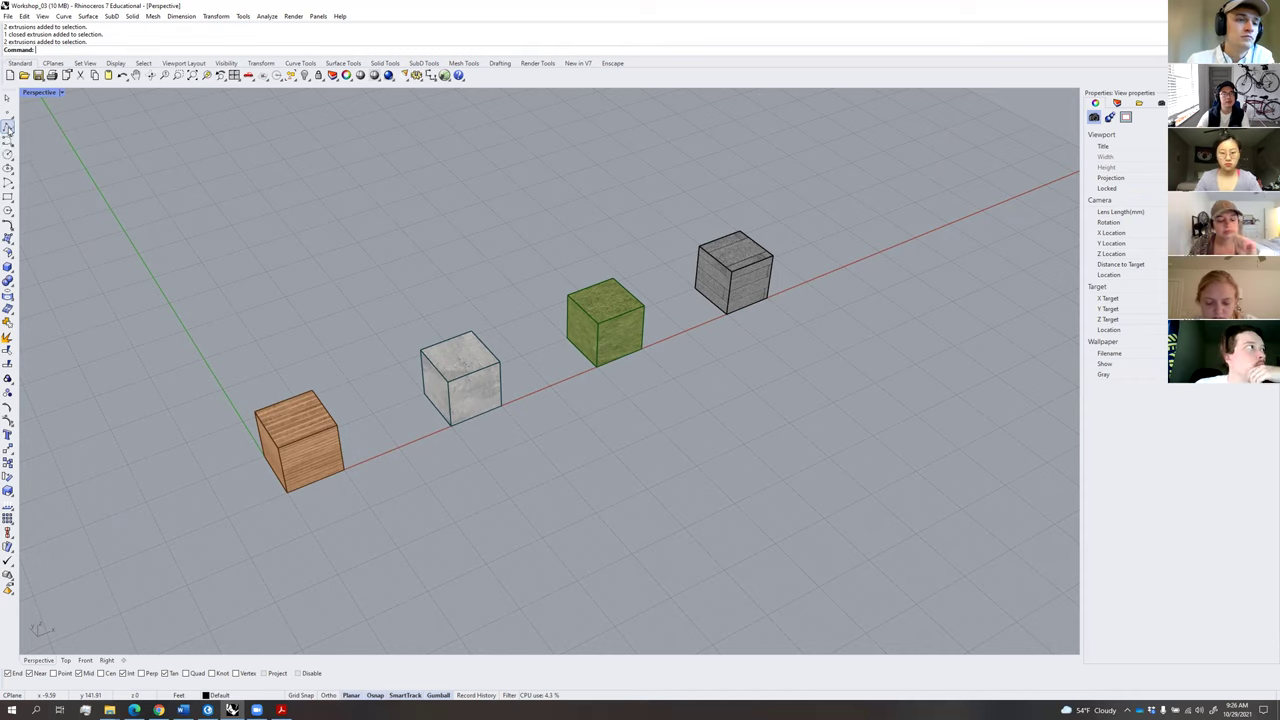
click(8, 126)
click(141, 205)
click(258, 297)
click(277, 177)
click(362, 261)
click(399, 181)
click(451, 255)
click(488, 201)
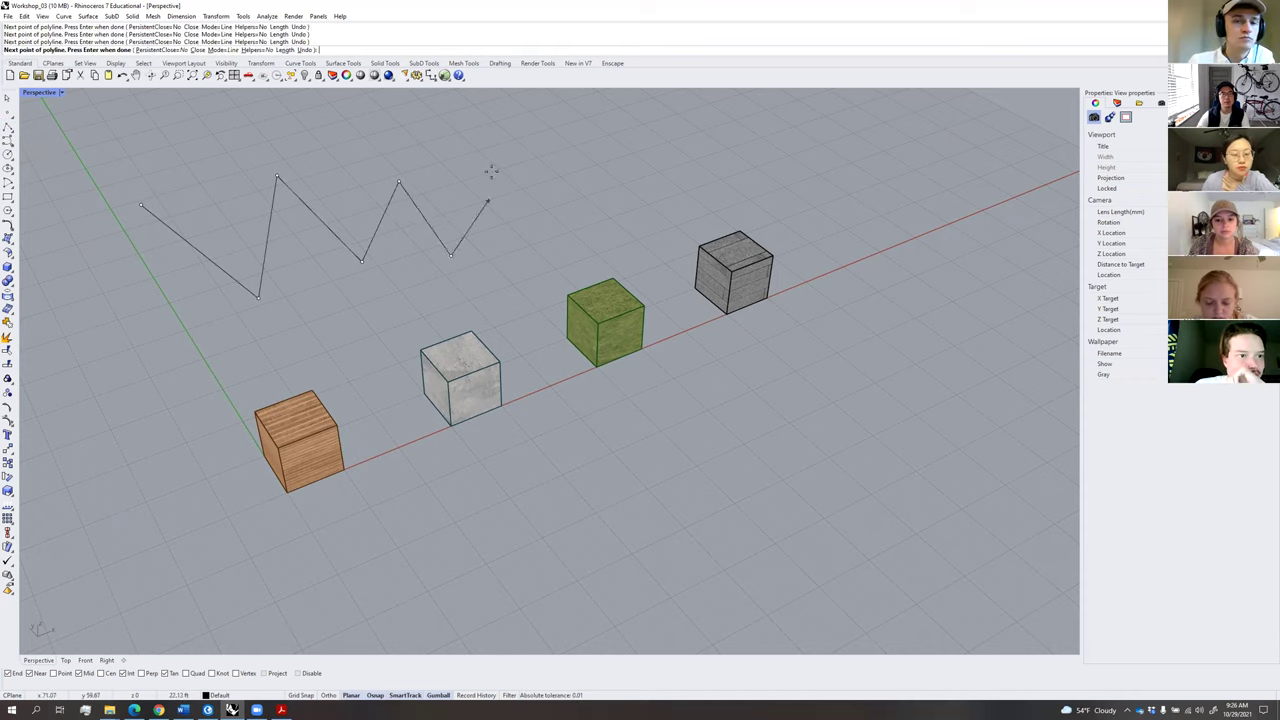
click(621, 202)
key(Return)
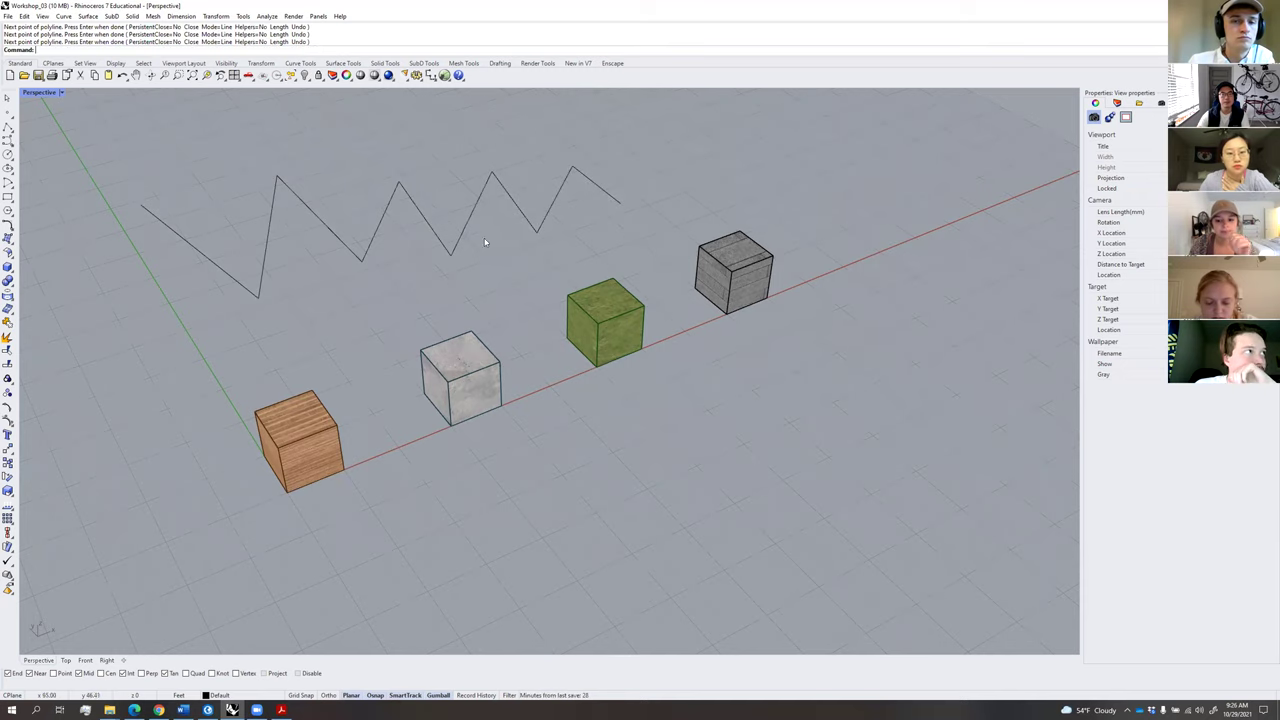
Set the mouse options to turn on control points when selecting a curve, light or annotation.
mouse_move(480, 256)
right_down()
mouse_move(521, 281)
mouse_move(535, 260)
mouse_move(493, 274)
right_up()
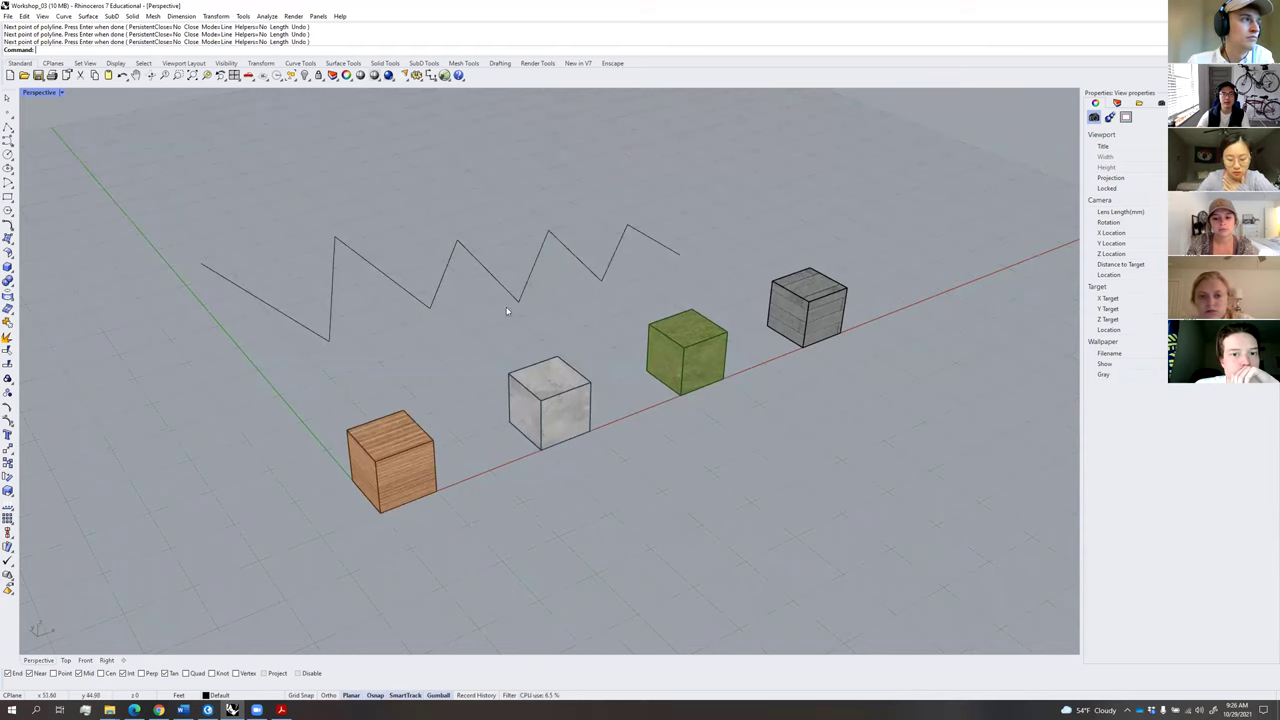
right_drag(558, 355, 462, 336)
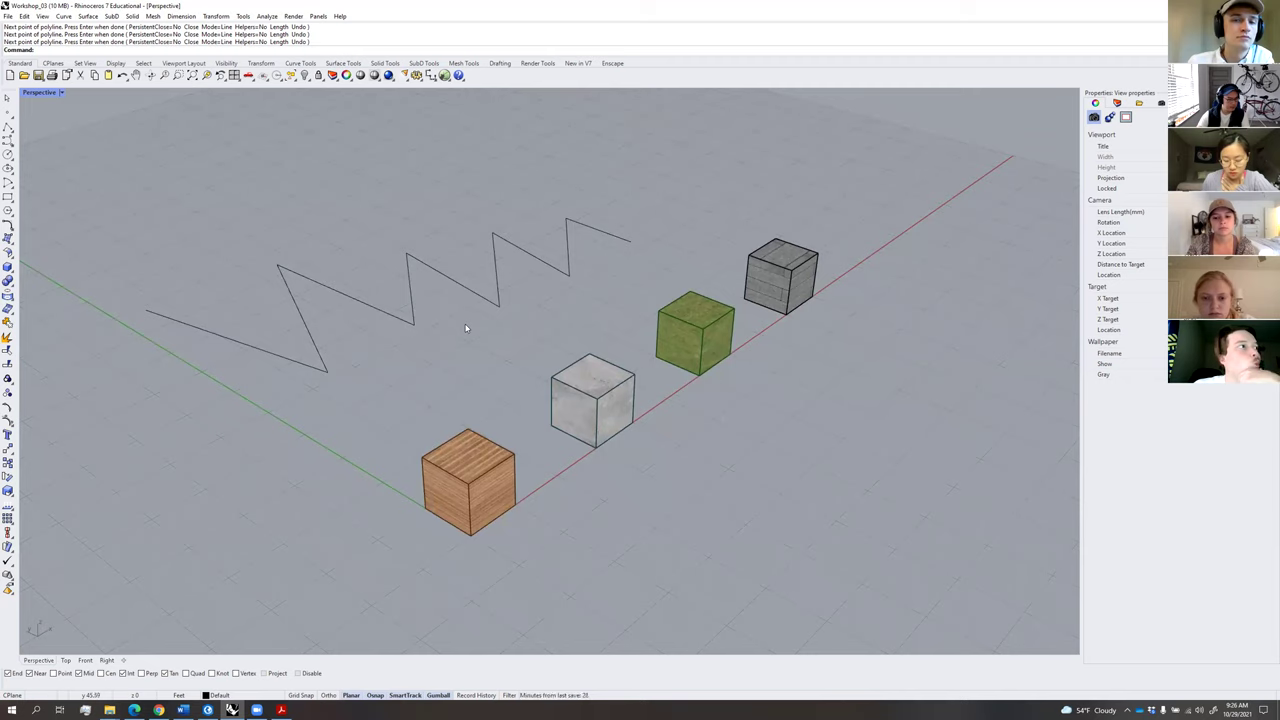
mouse_move(464, 318)
right_down()
mouse_move(474, 309)
mouse_move(460, 318)
right_up()
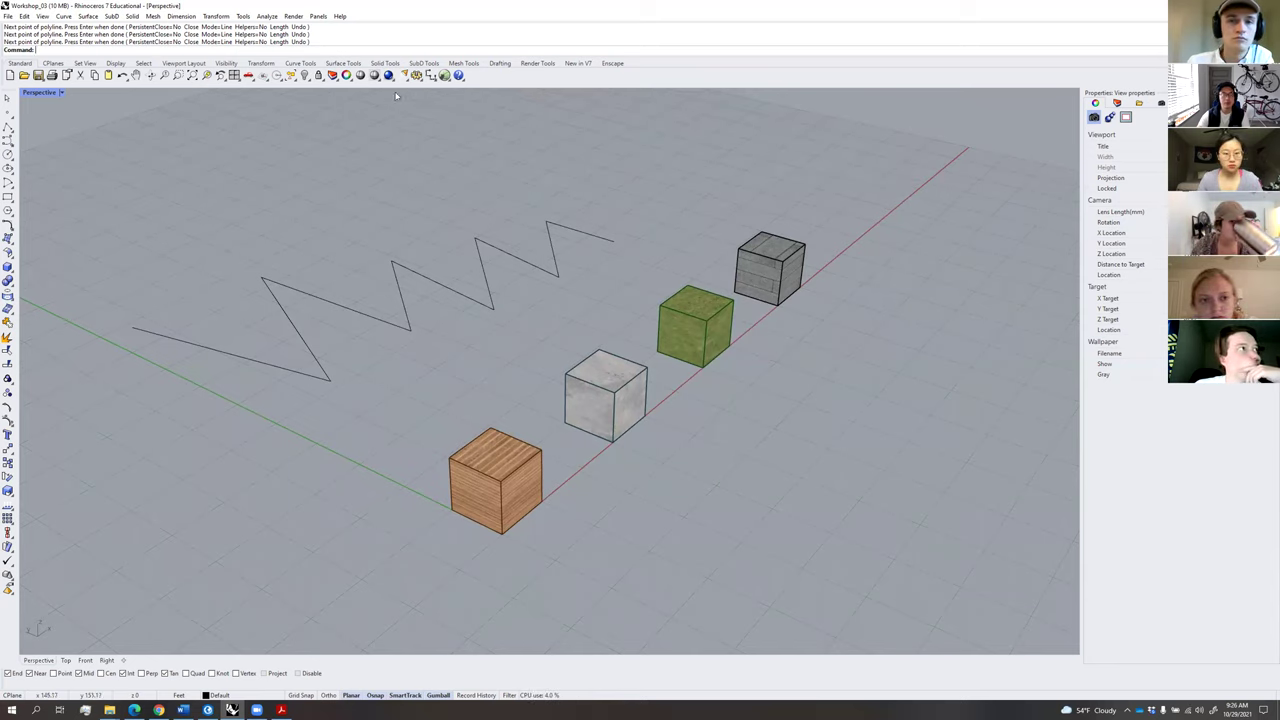
text(Options)
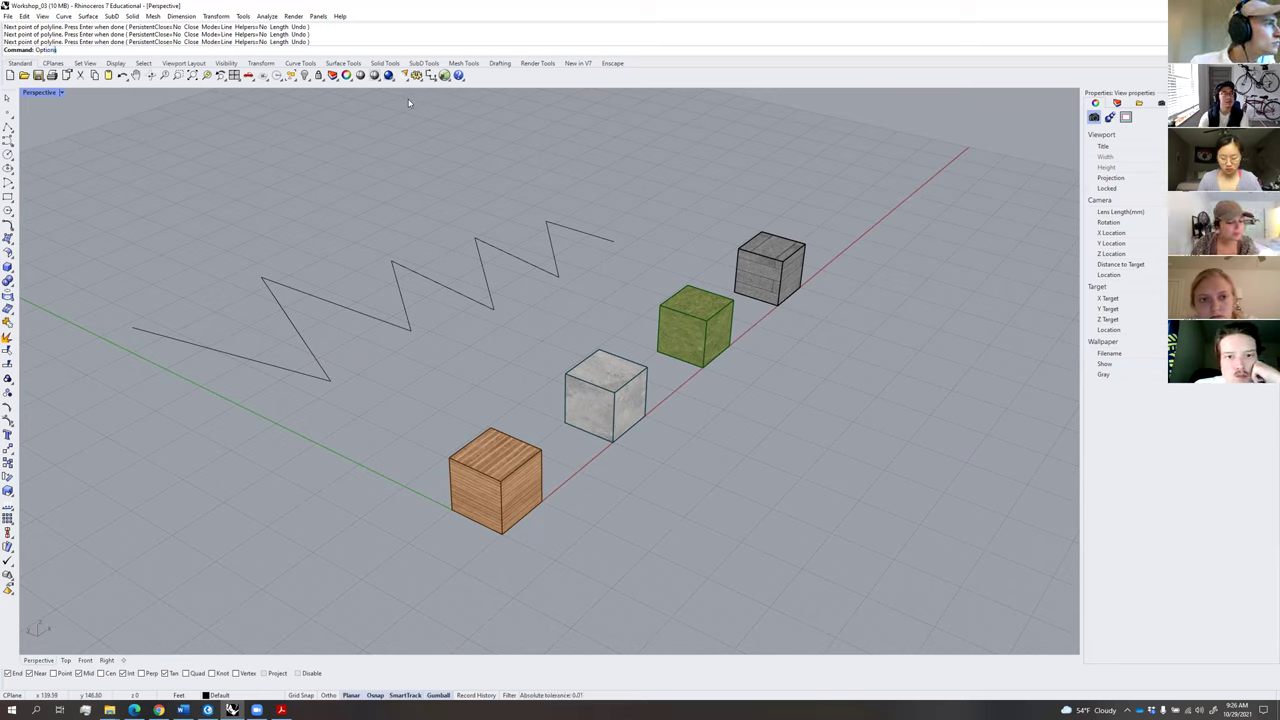
key(Return)
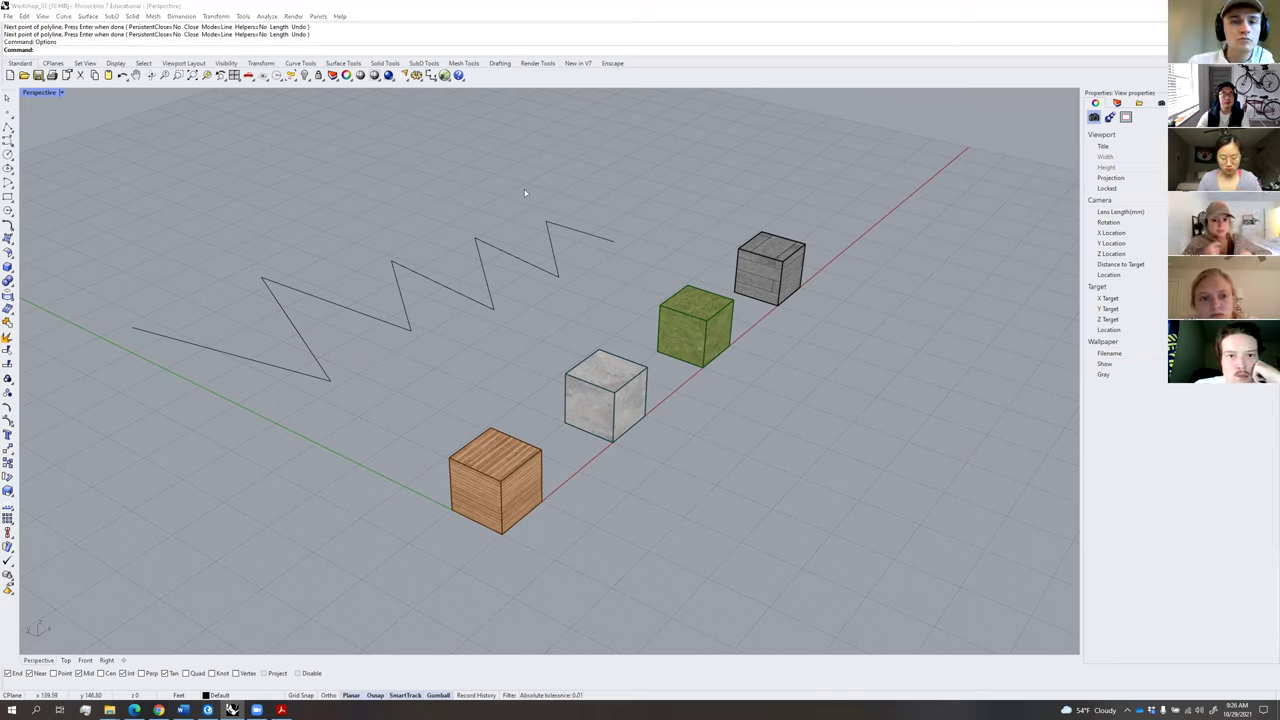
drag(783, 188, 465, 173)
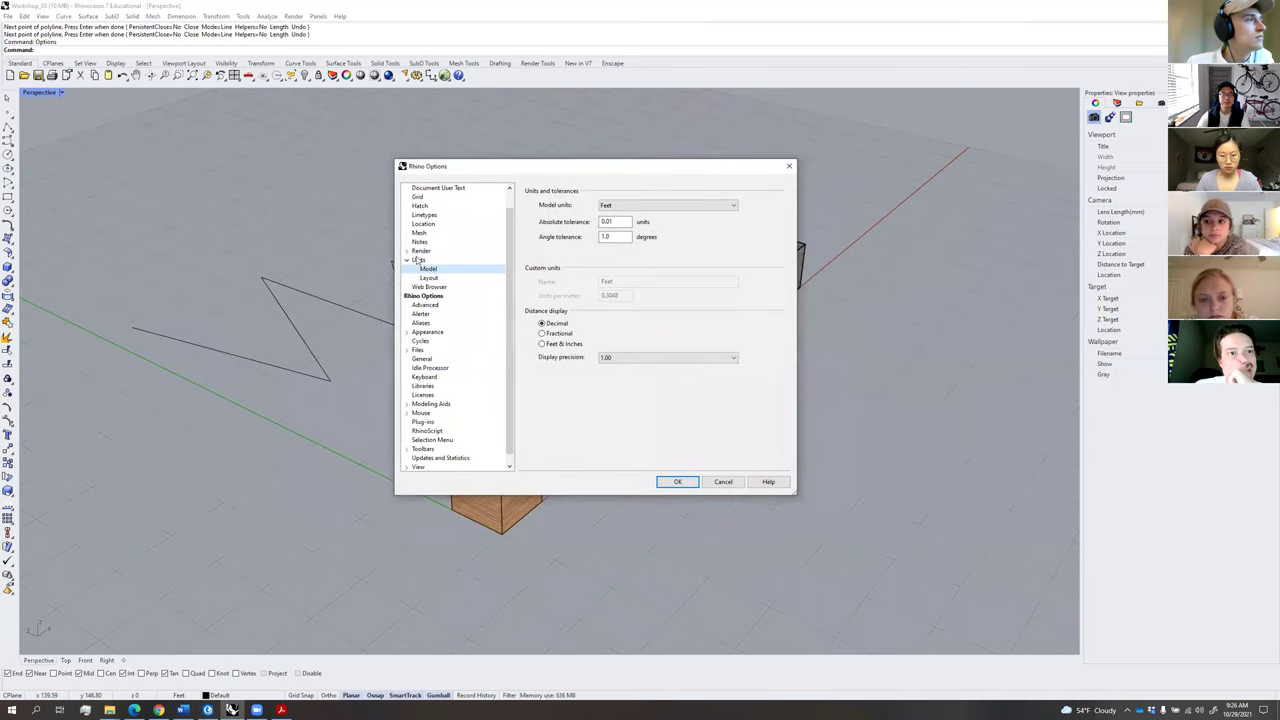
double_click(418, 259)
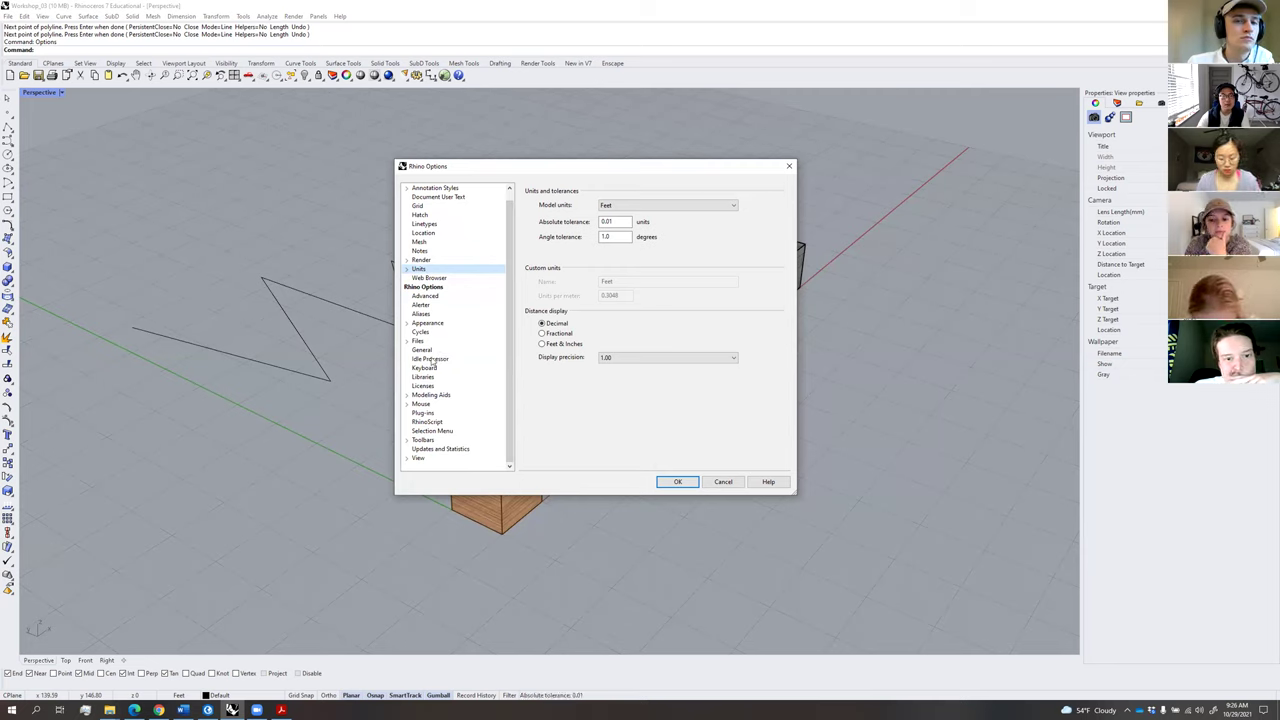
click(424, 404)
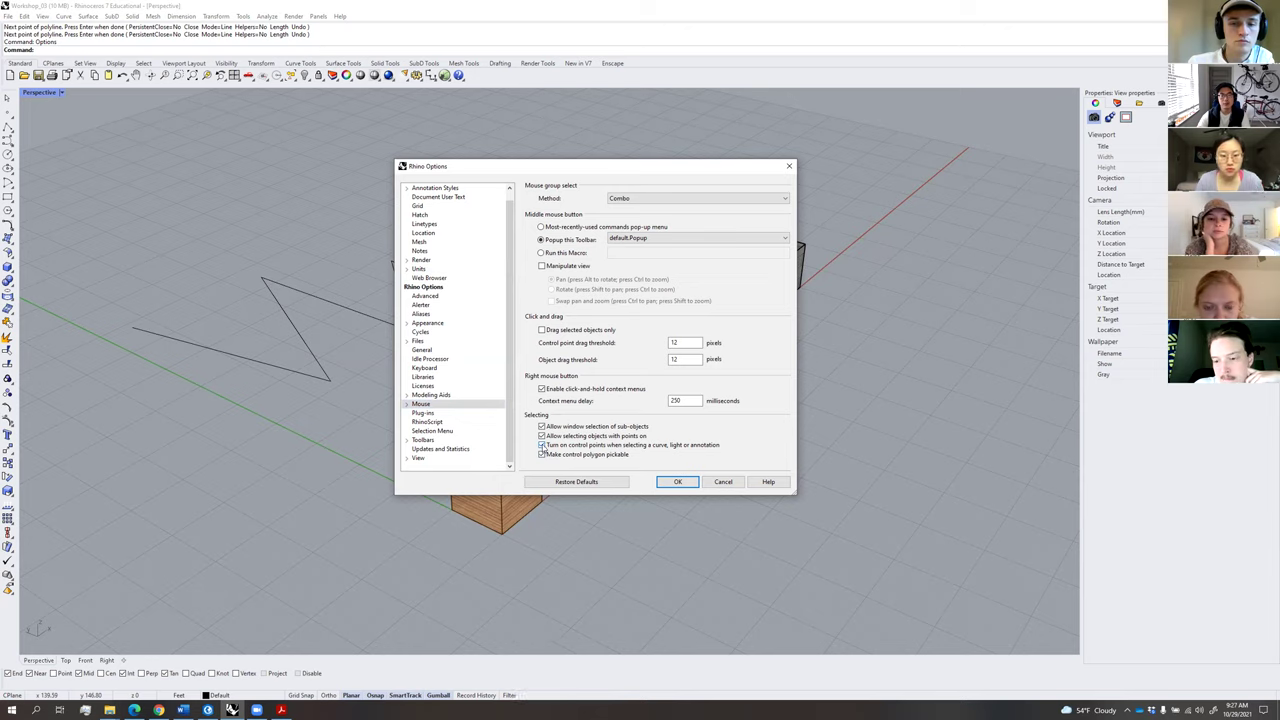
click(675, 483)
Select the zigzag polyline to examine how its control points behave on selection, ending with nothing selected.
click(376, 319)
click(417, 357)
click(377, 321)
right_drag(416, 343, 512, 330)
click(444, 359)
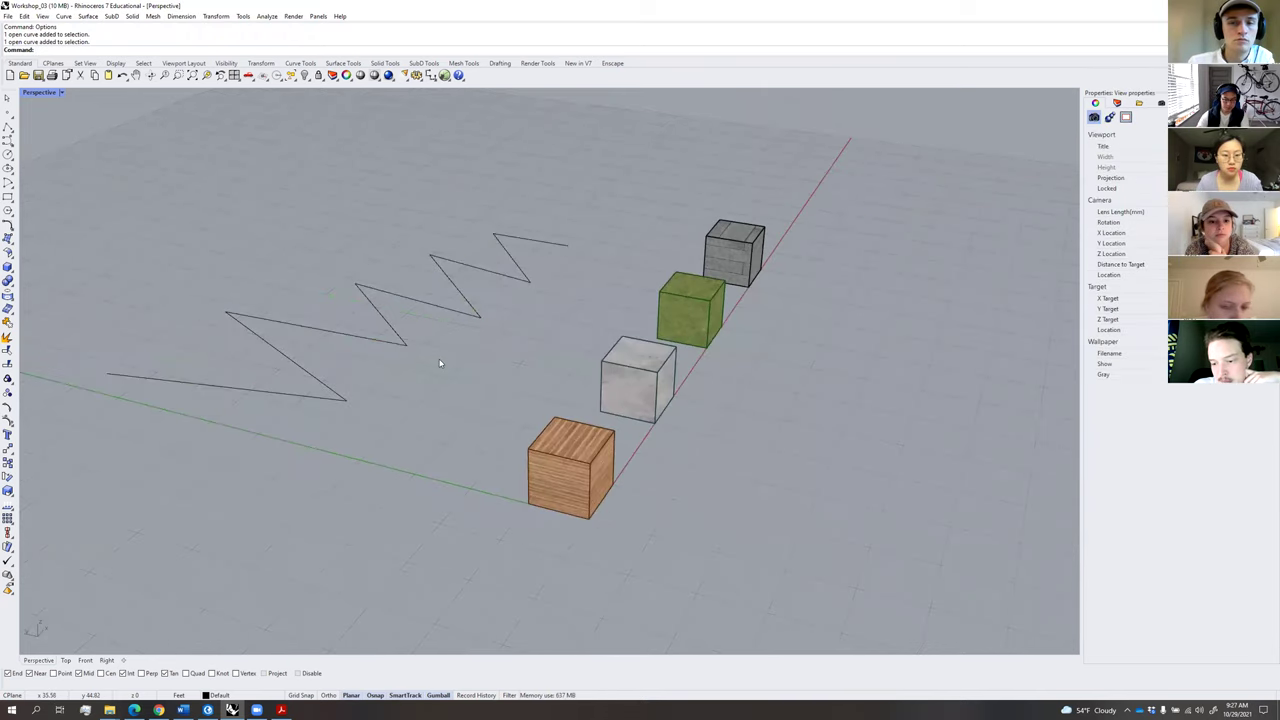
Turn off the mouse option that shows control points when a curve, light or annotation is selected.
text(Options)
key(Return)
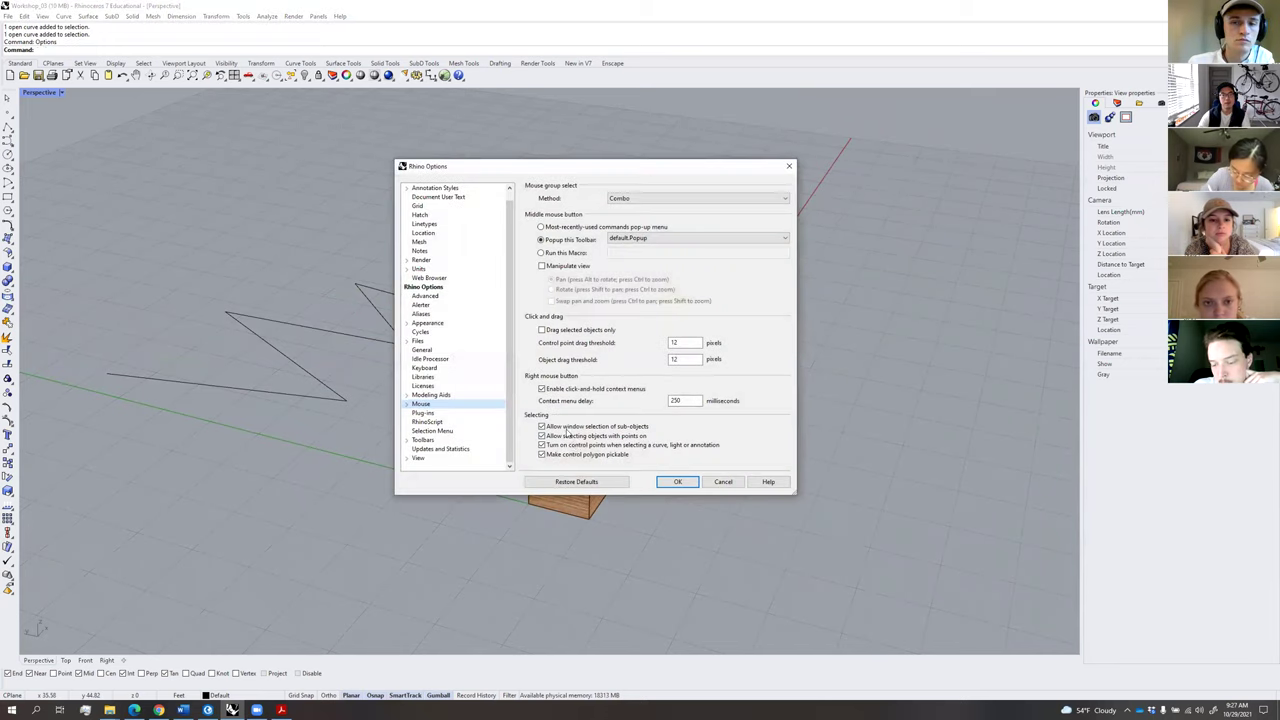
click(677, 481)
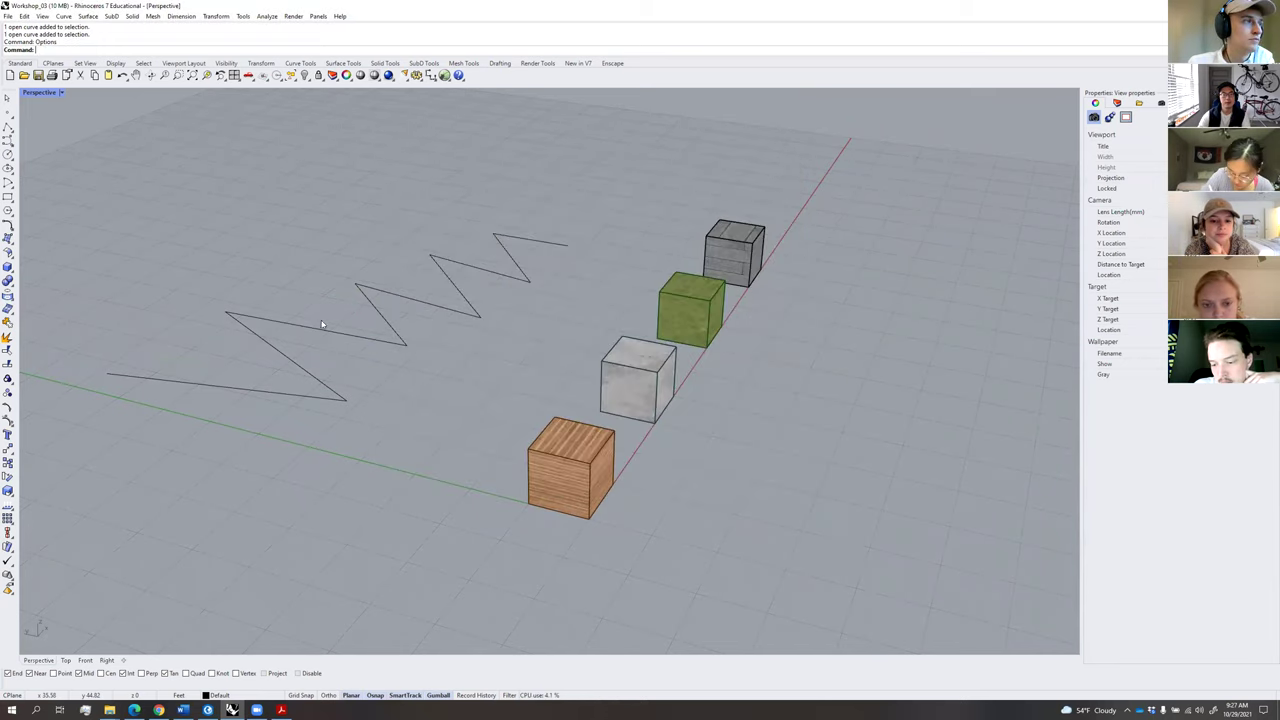
Test selecting the zigzag polyline as a whole and move it slightly towards the cubes, ending with nothing selected.
click(342, 398)
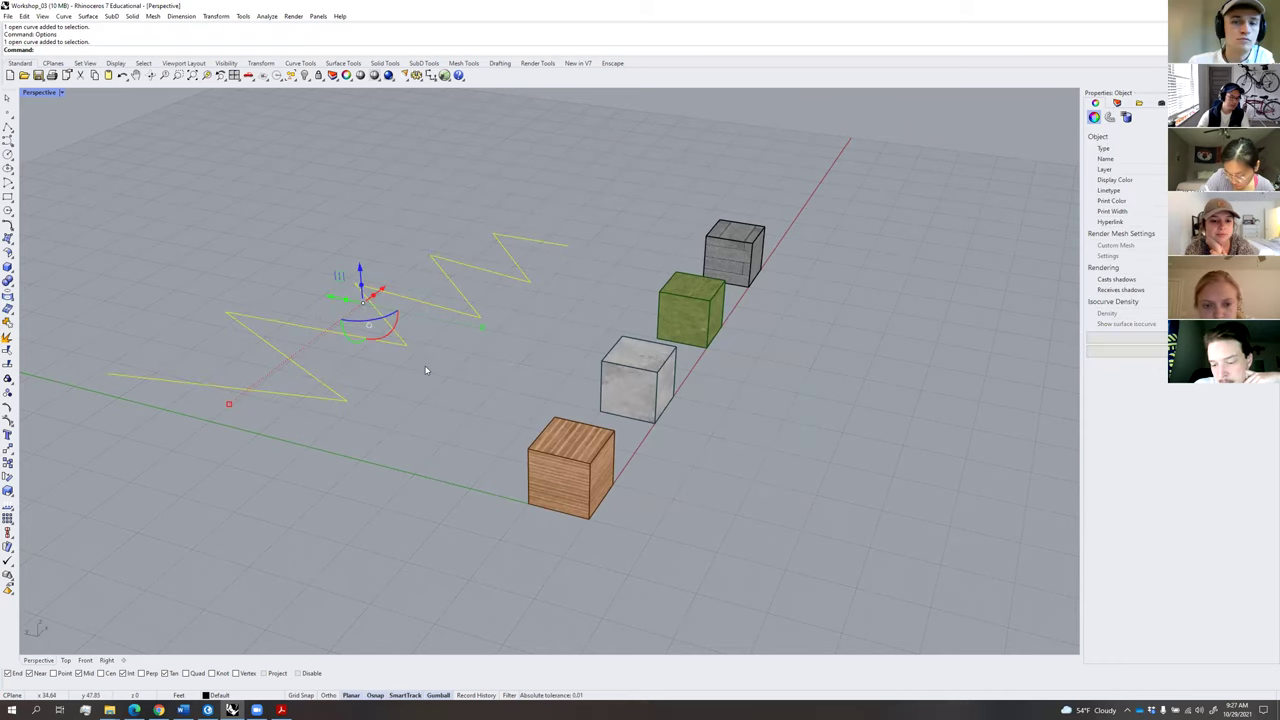
click(428, 367)
right_drag(410, 364, 366, 309)
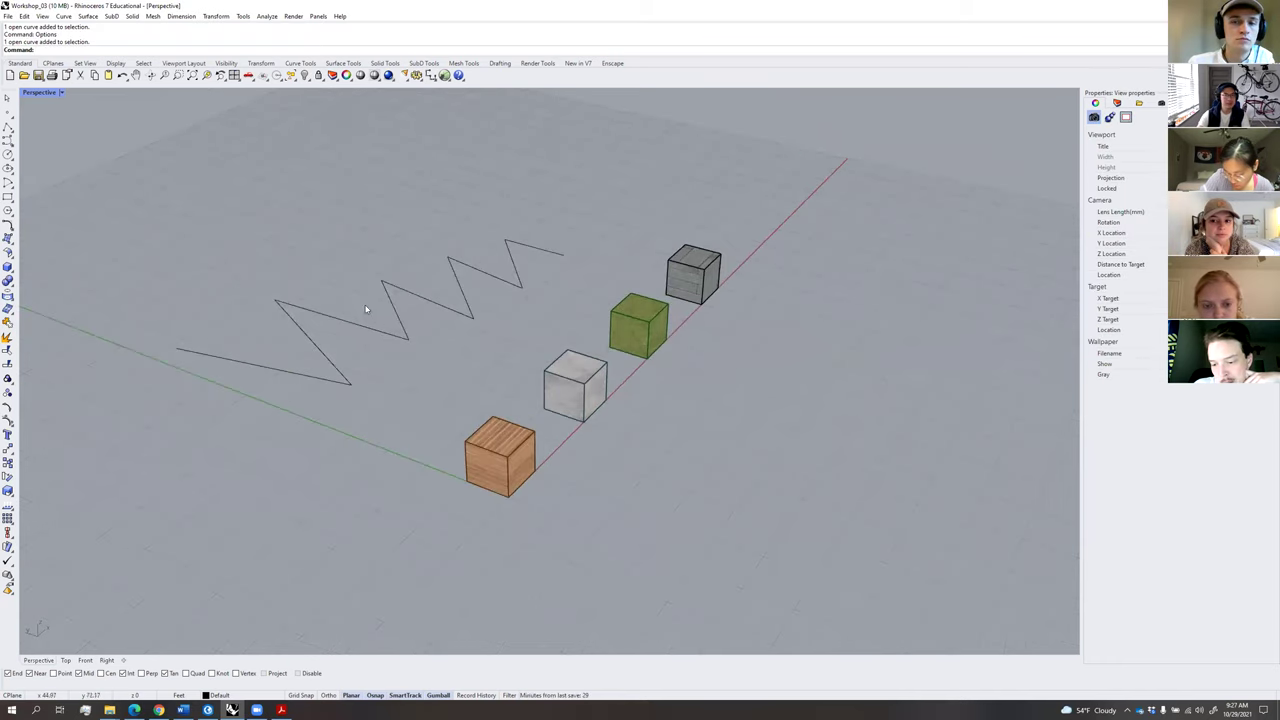
click(380, 328)
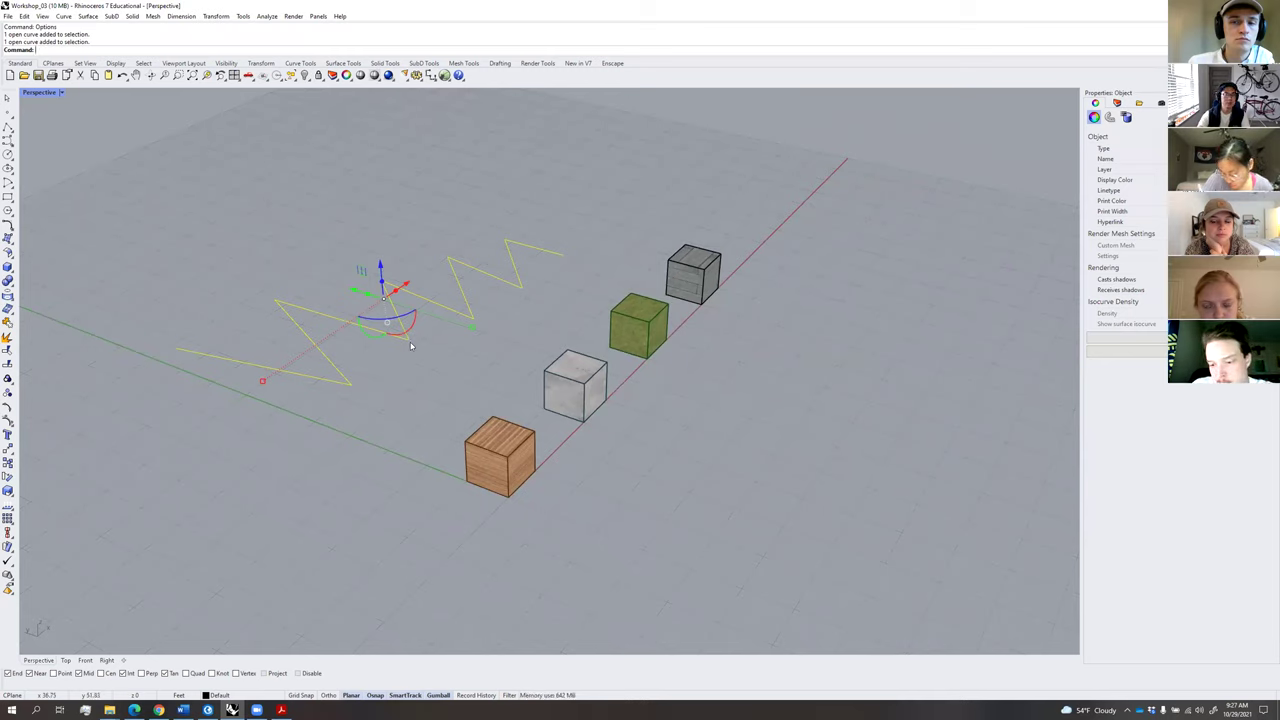
mouse_move(330, 320)
mouse_down()
mouse_move(312, 314)
mouse_move(336, 339)
mouse_up()
click(354, 320)
click(348, 347)
click(450, 381)
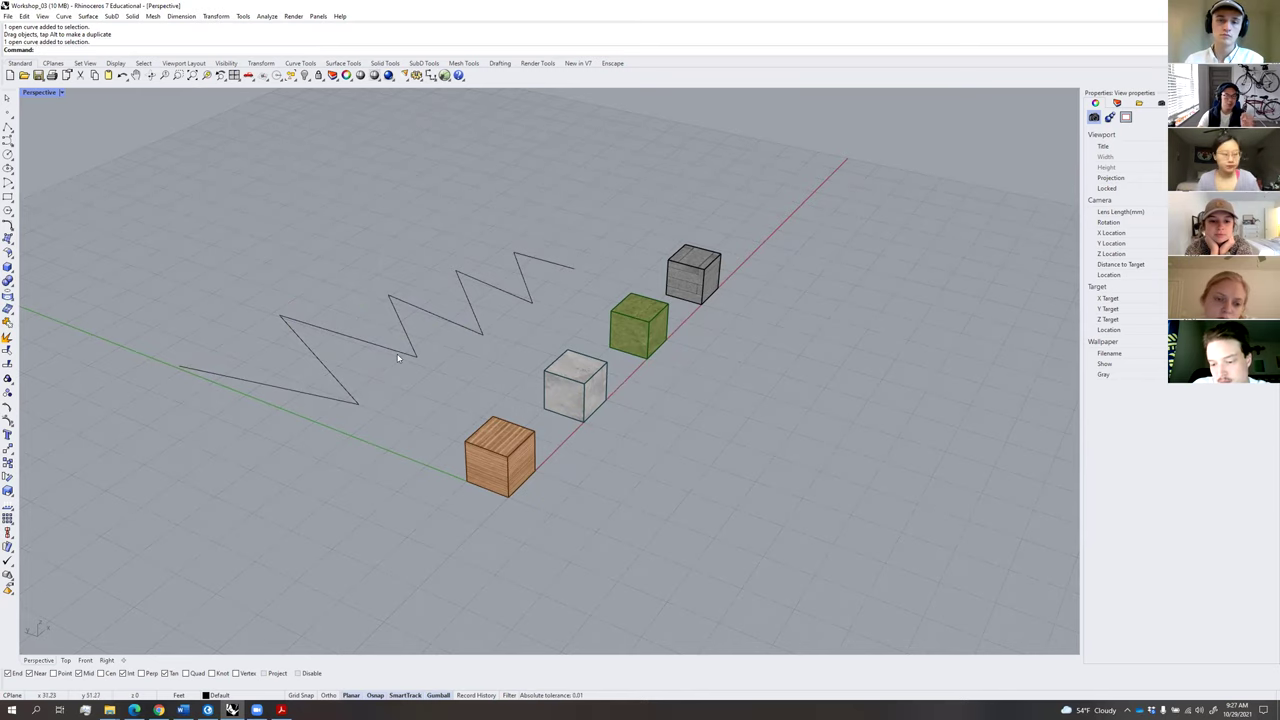
Import the keyboard aliases text file from the WORKSHOP 3 folder into the command aliases, and close the program options.
right_drag(380, 343, 414, 331)
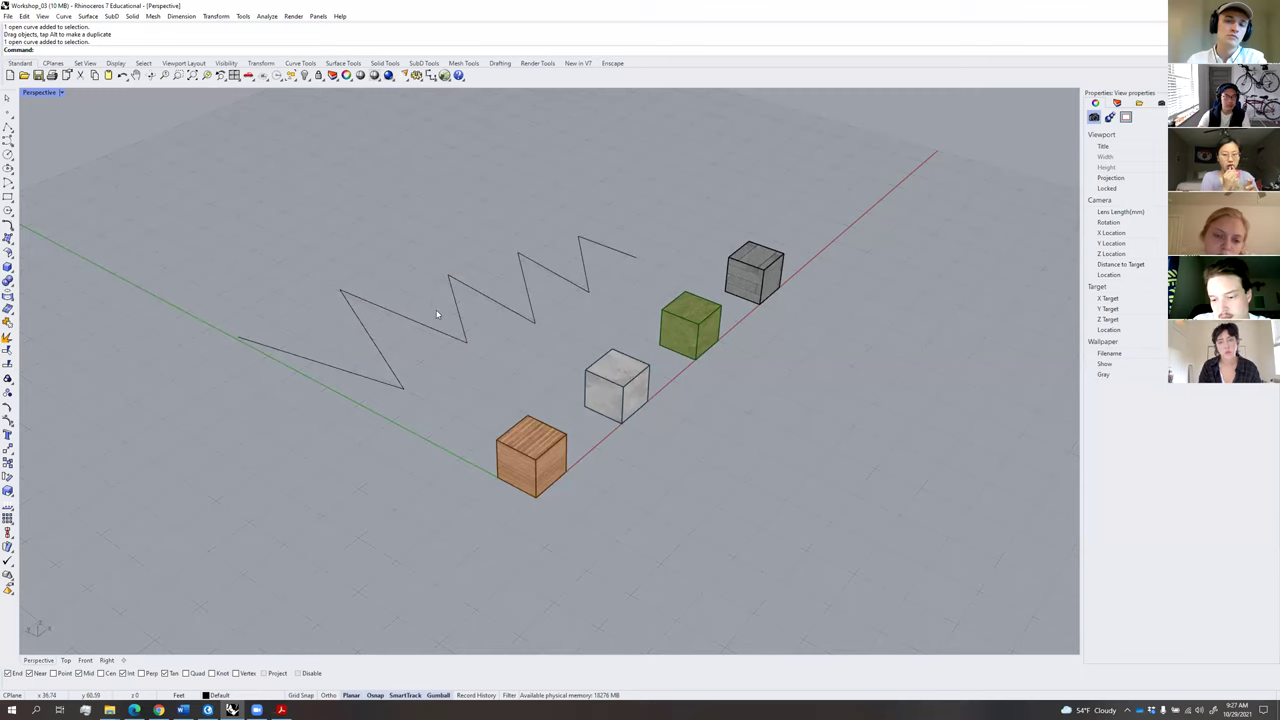
right_drag(438, 285, 434, 274)
click(415, 75)
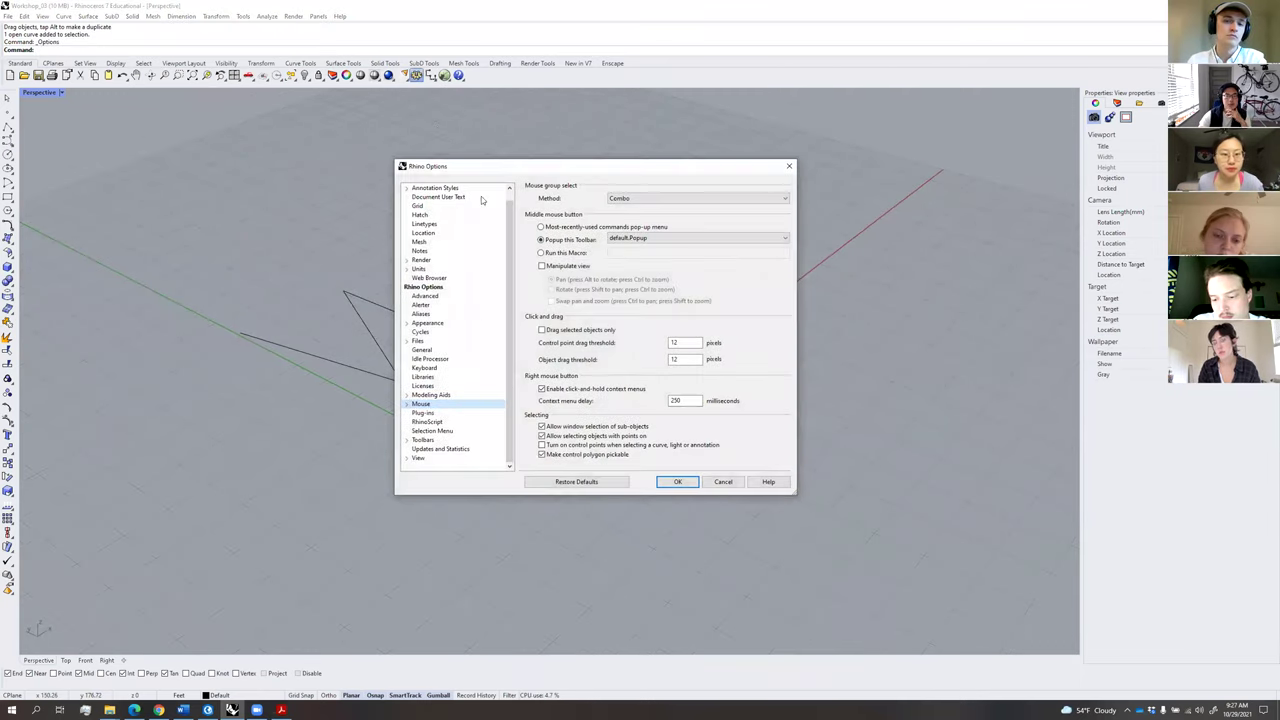
click(424, 315)
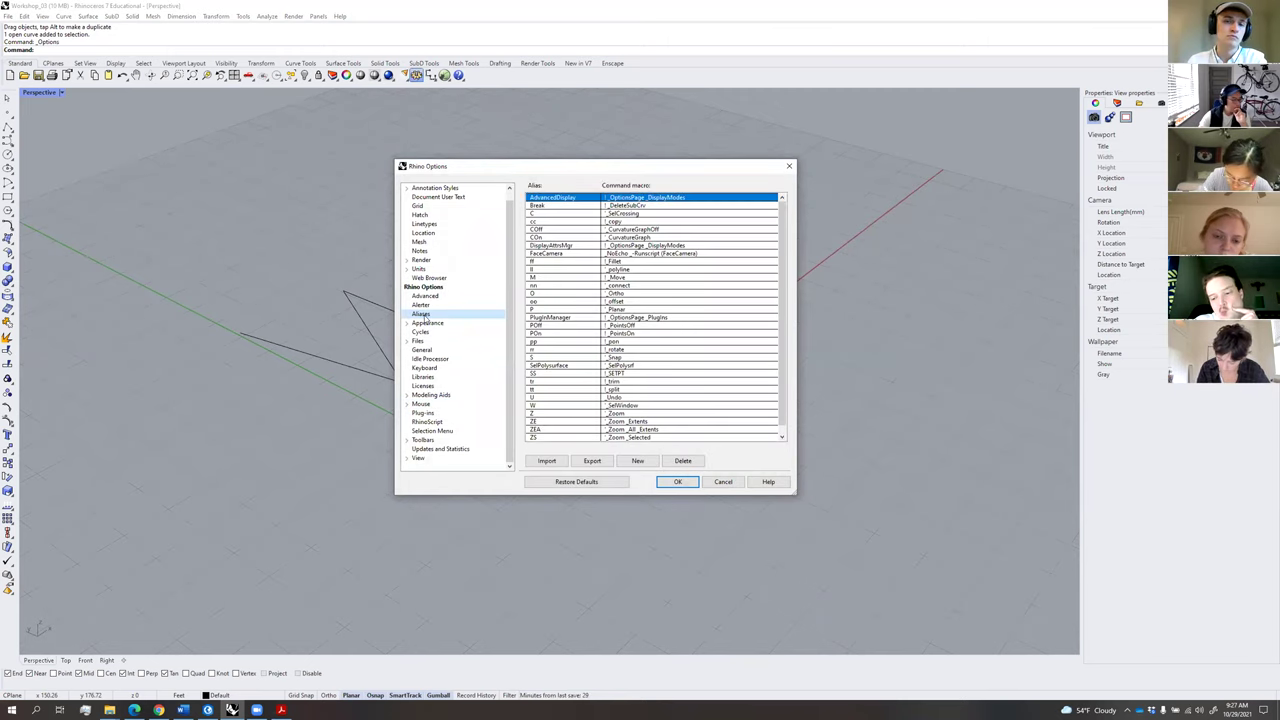
click(547, 461)
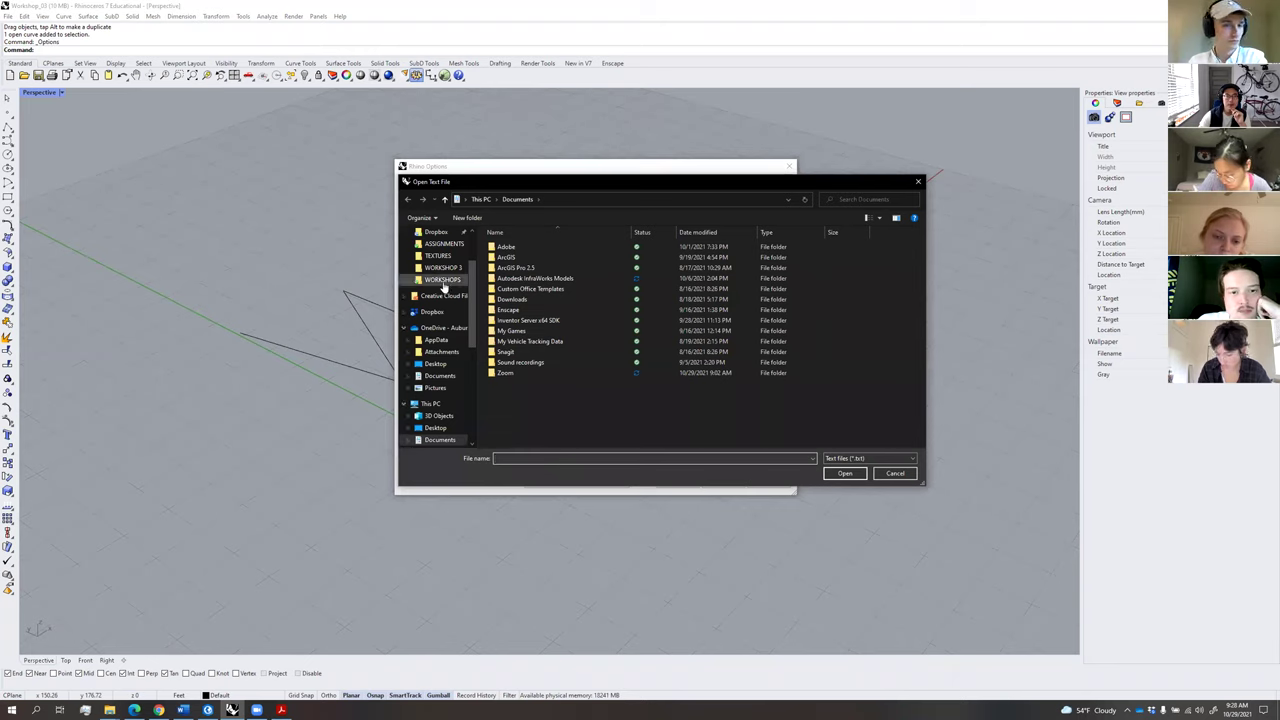
click(443, 268)
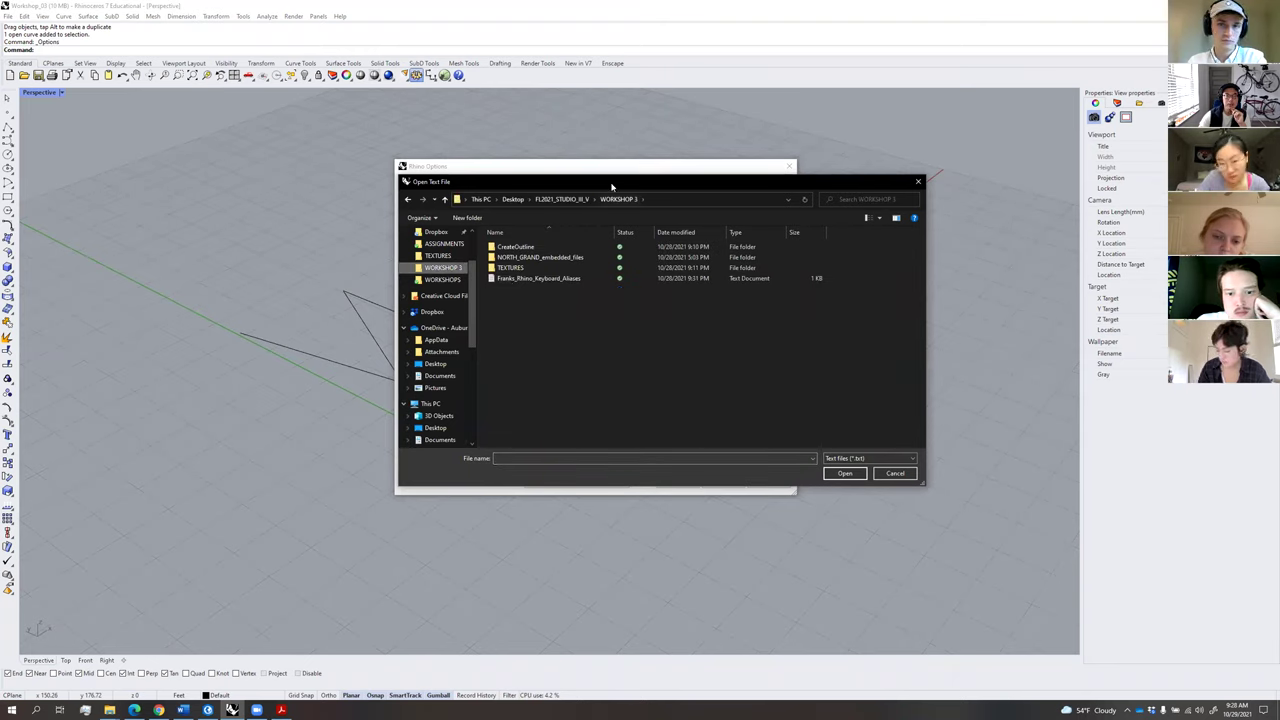
drag(612, 187, 520, 184)
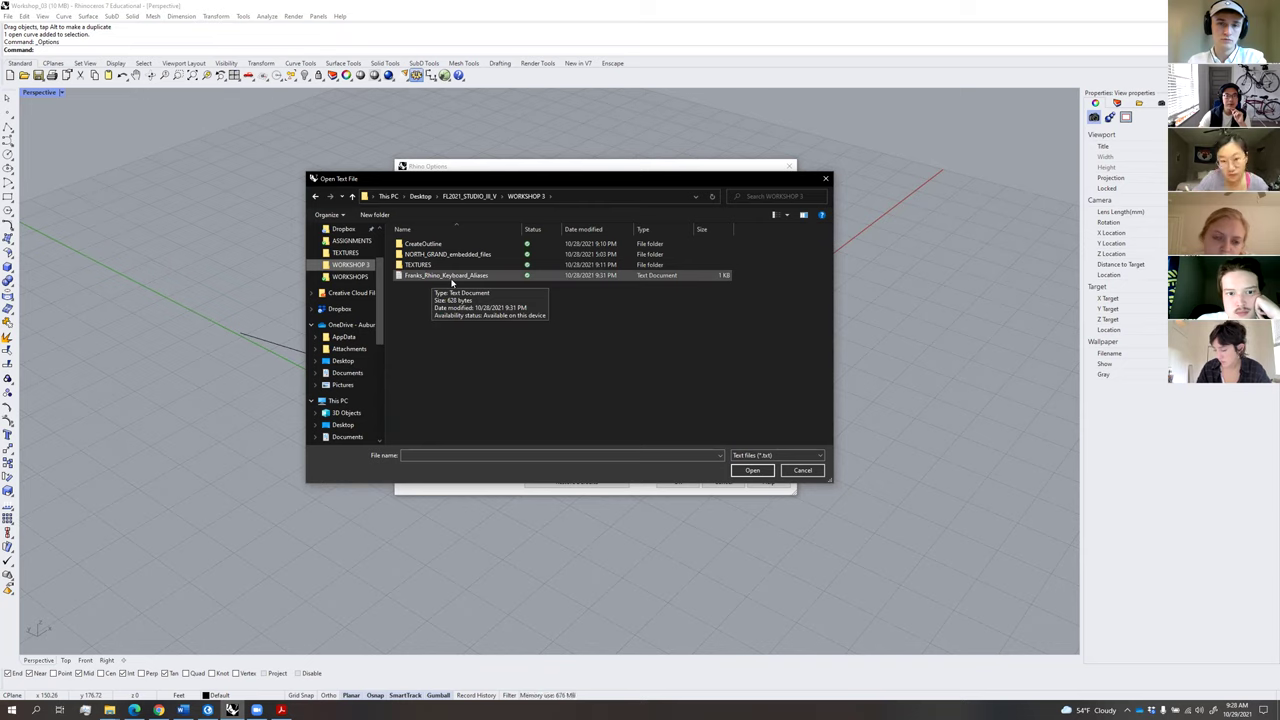
click(481, 278)
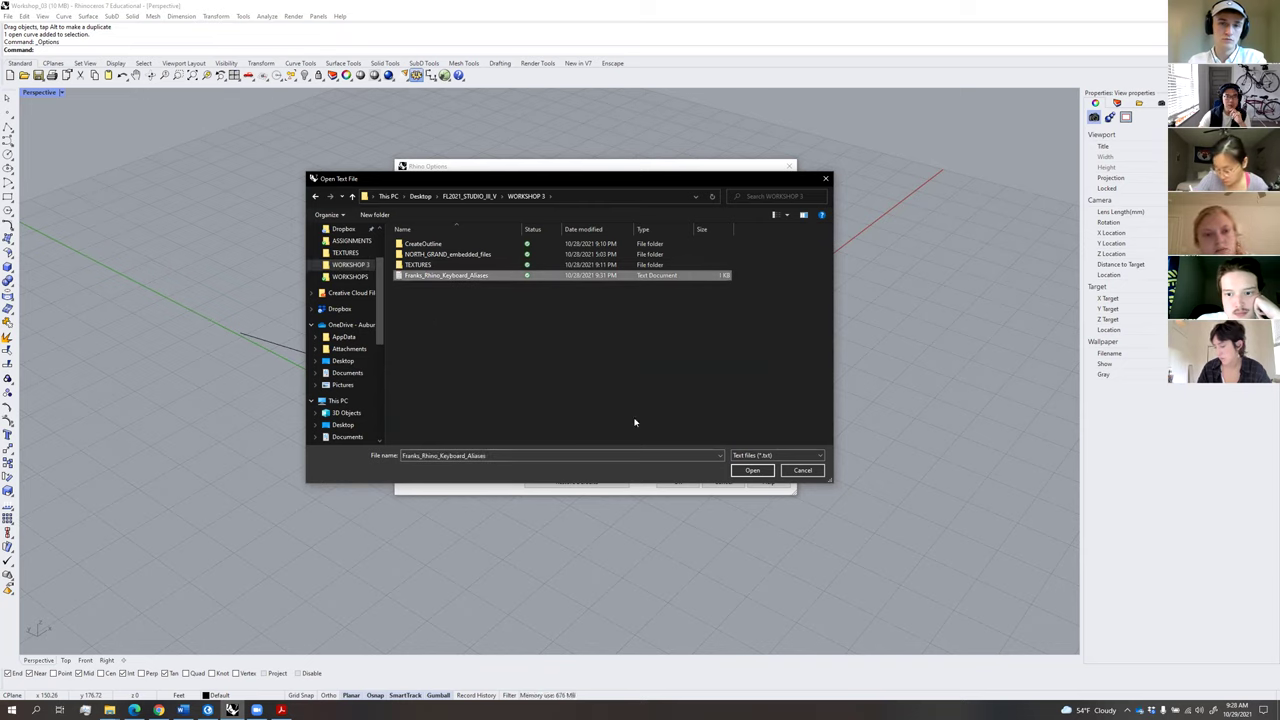
click(760, 470)
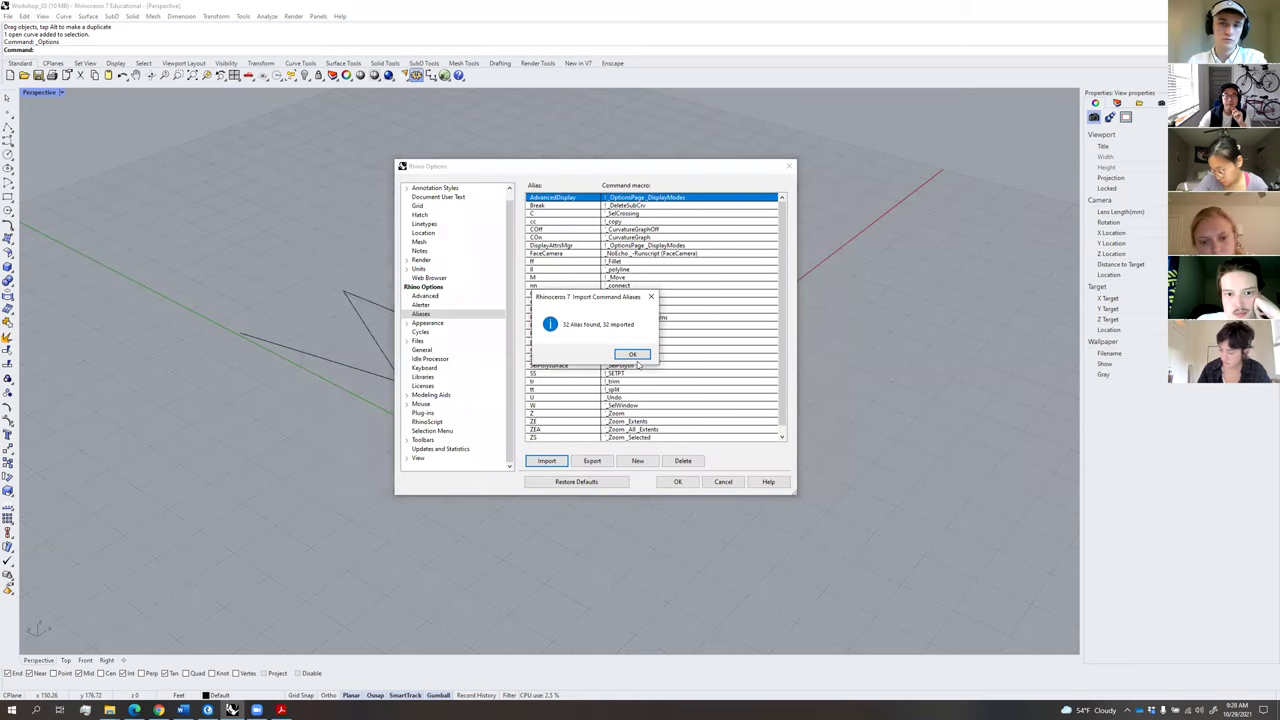
click(633, 355)
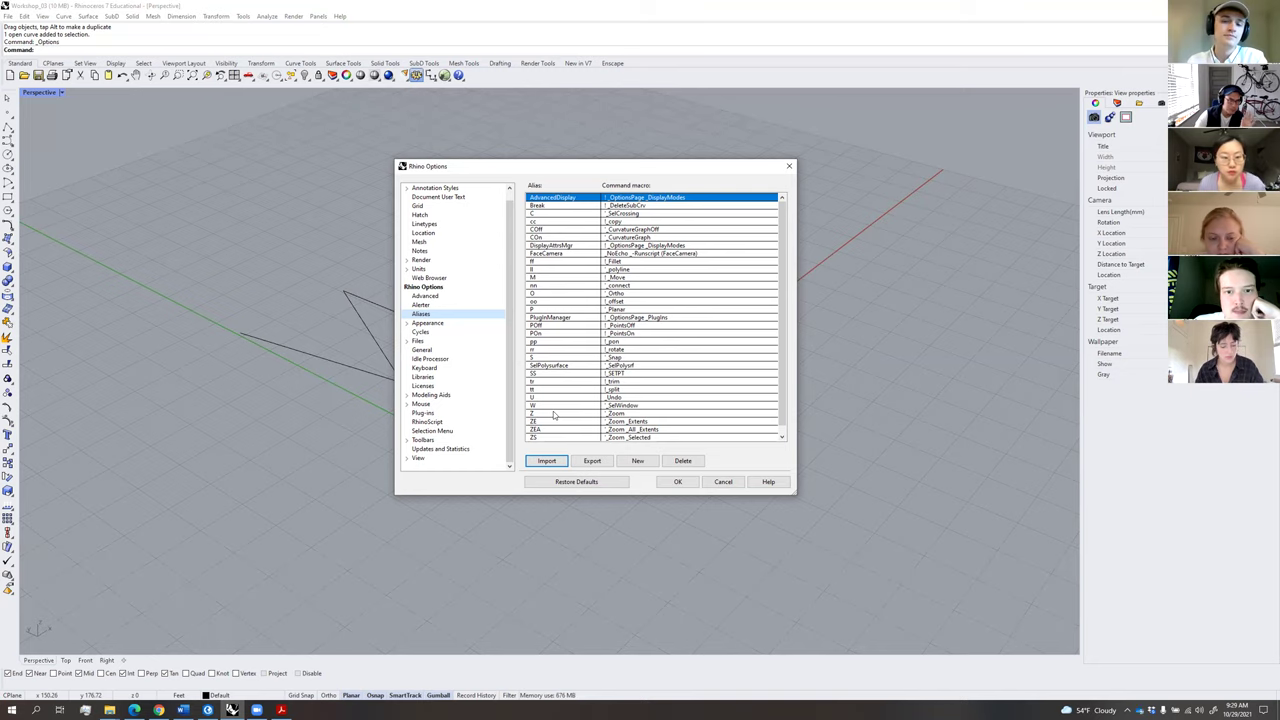
click(723, 482)
Fillet the first corner of the zigzag polyline with a radius of 5, using the ff alias.
right_drag(463, 349, 429, 357)
scroll(467, 300, up, 5)
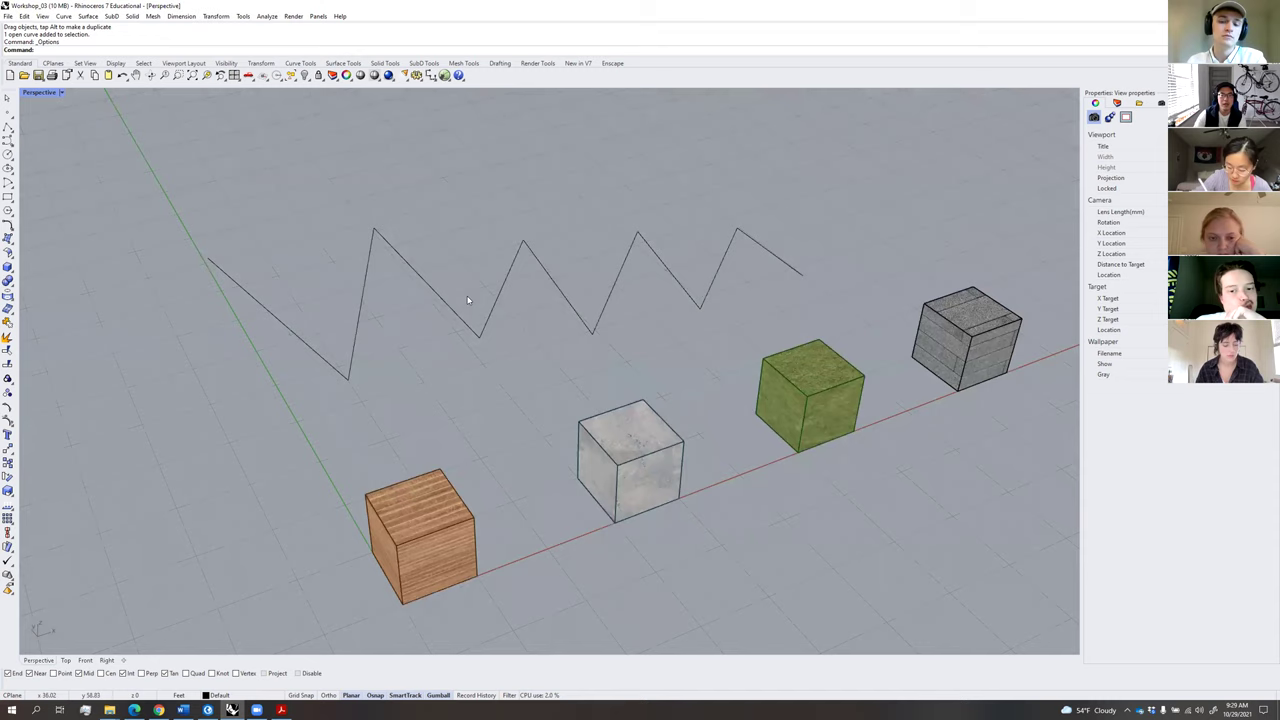
right_drag(534, 369, 616, 368)
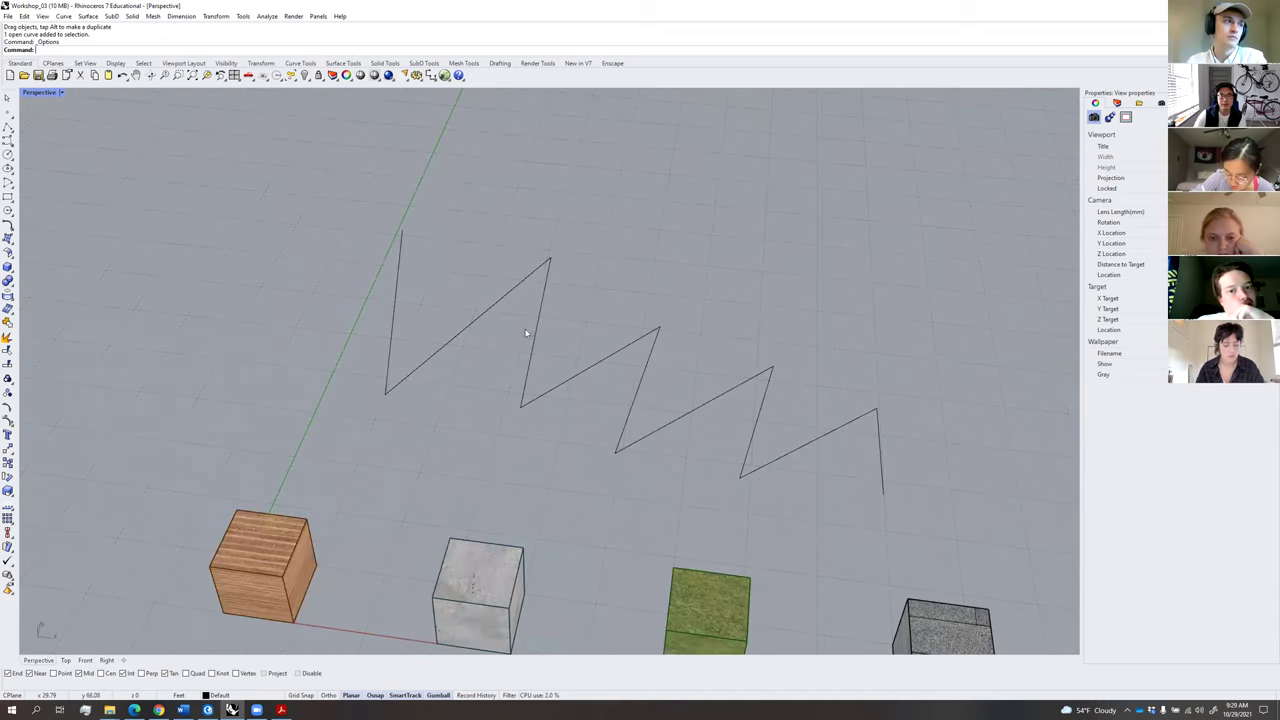
right_drag(525, 333, 551, 328)
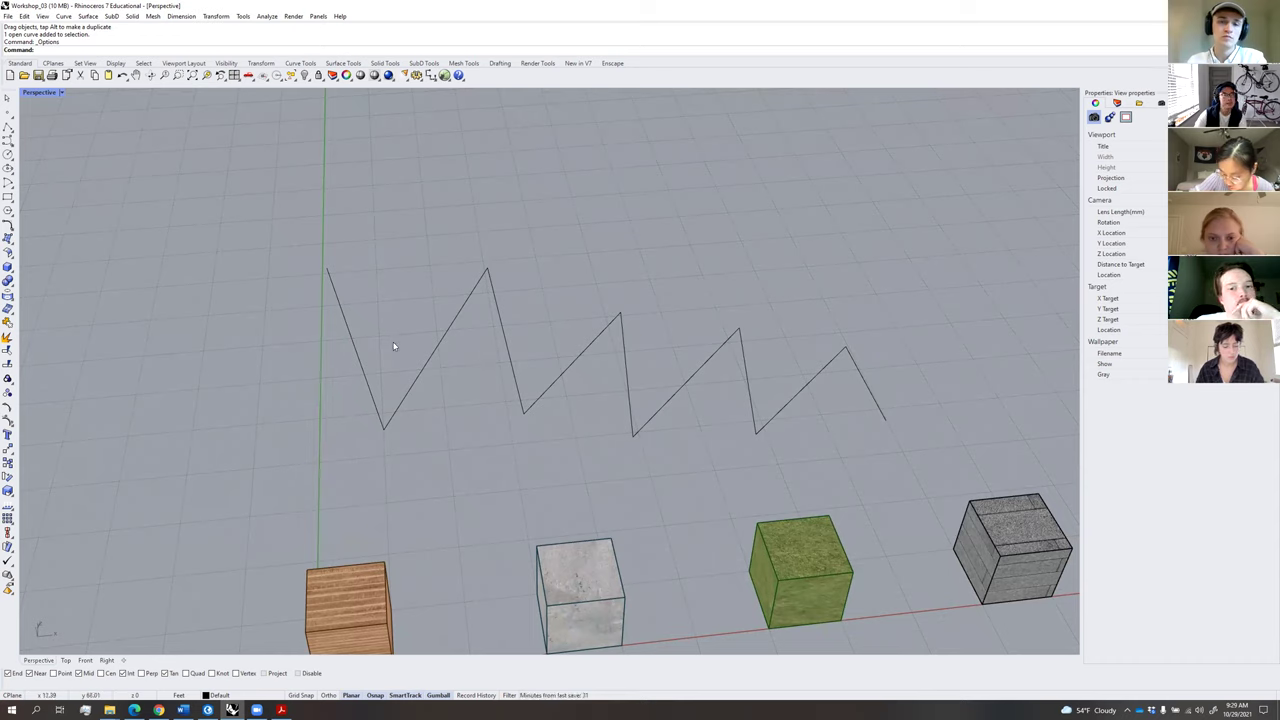
text(ff)
key(Return)
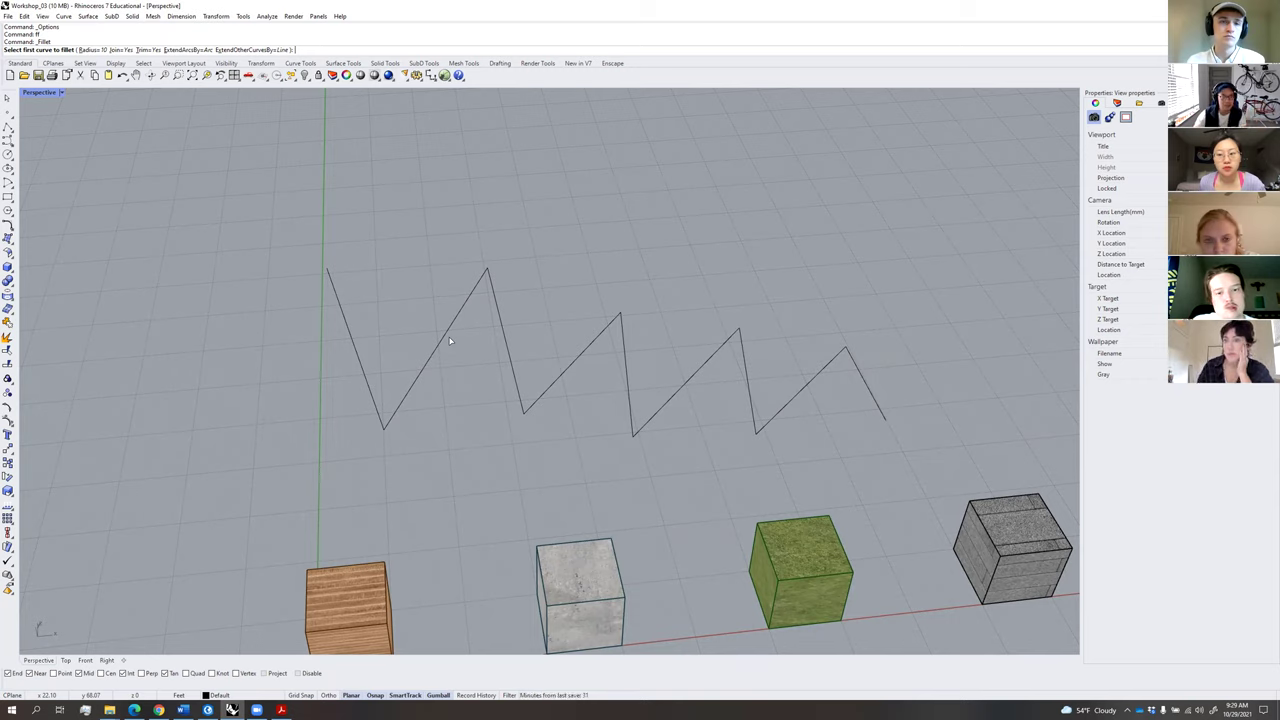
key(Escape)
key(Return)
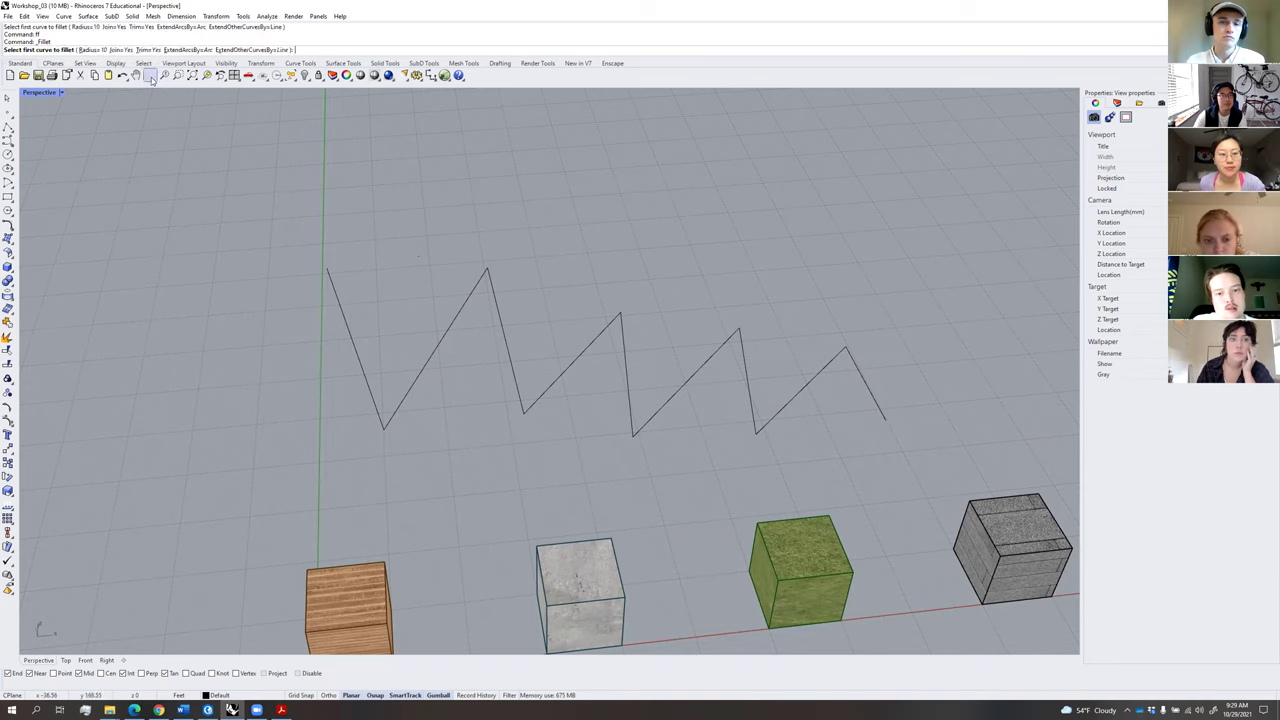
click(96, 49)
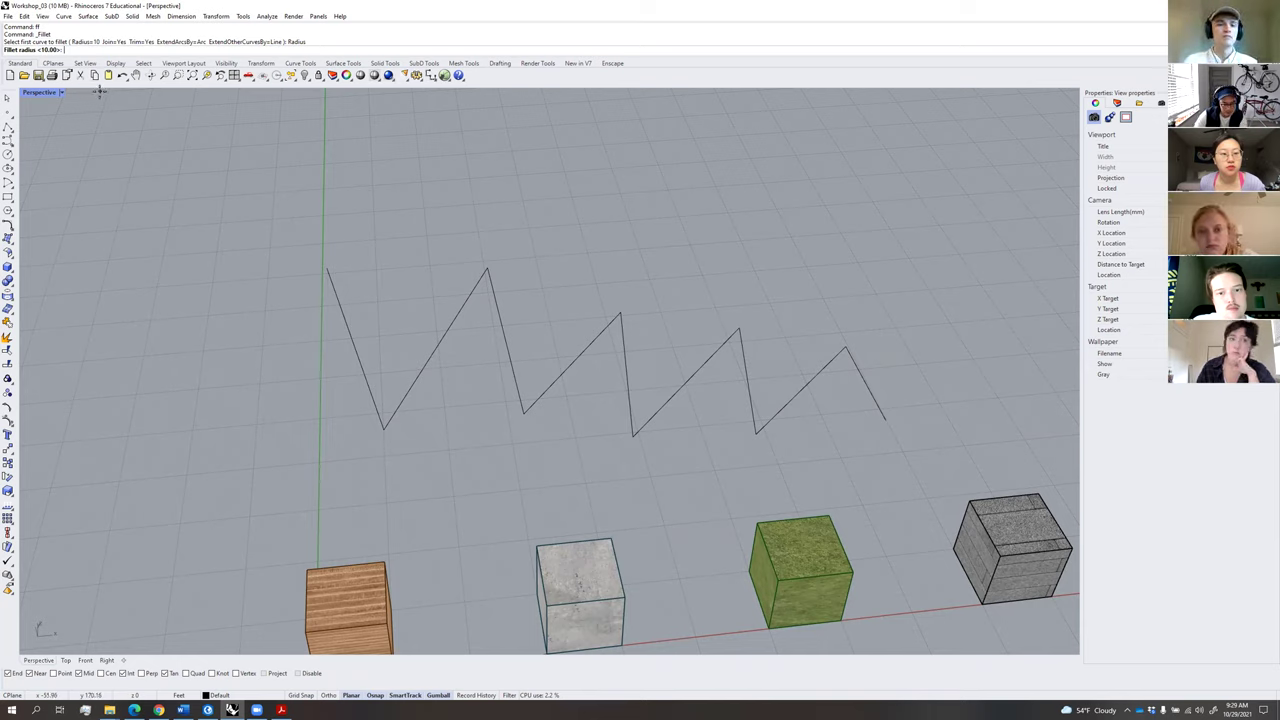
text(5)
key(Return)
click(383, 407)
click(400, 406)
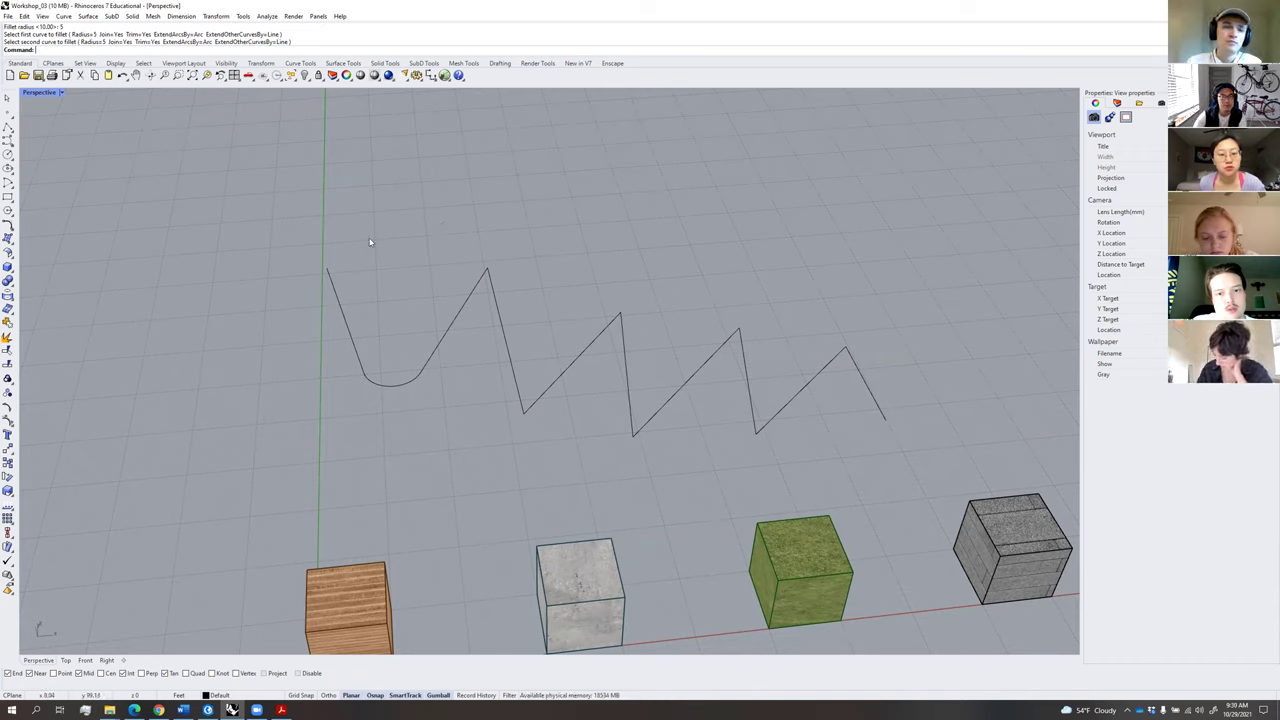
Fillet the next three corners of the zigzag polyline with the same radius of 5.
text(ff)
key(Return)
click(476, 293)
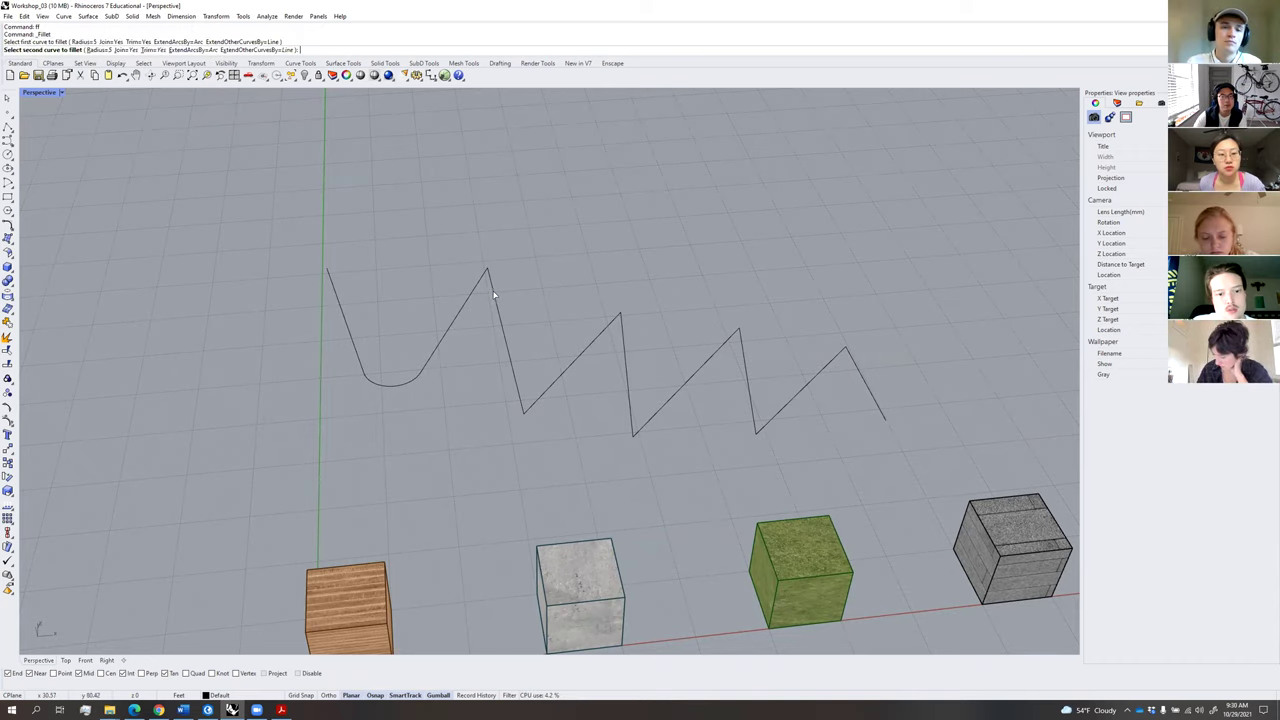
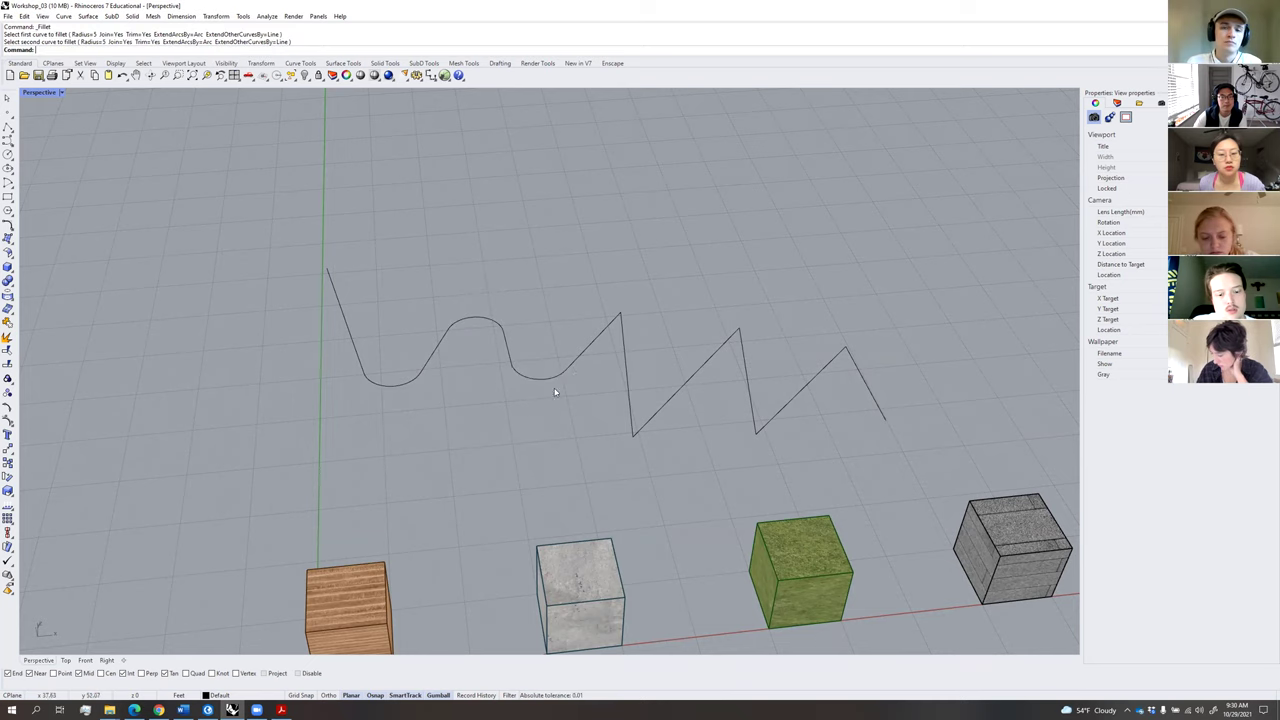
right_click(595, 345)
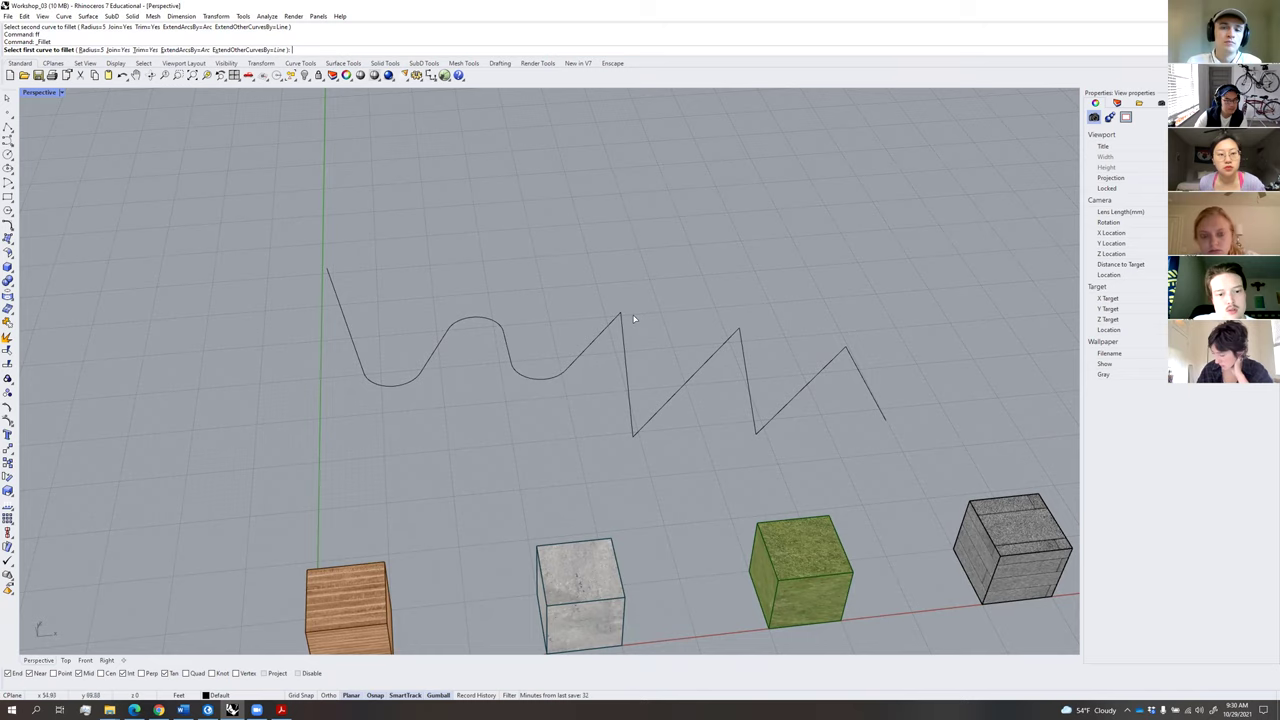
click(608, 327)
click(623, 333)
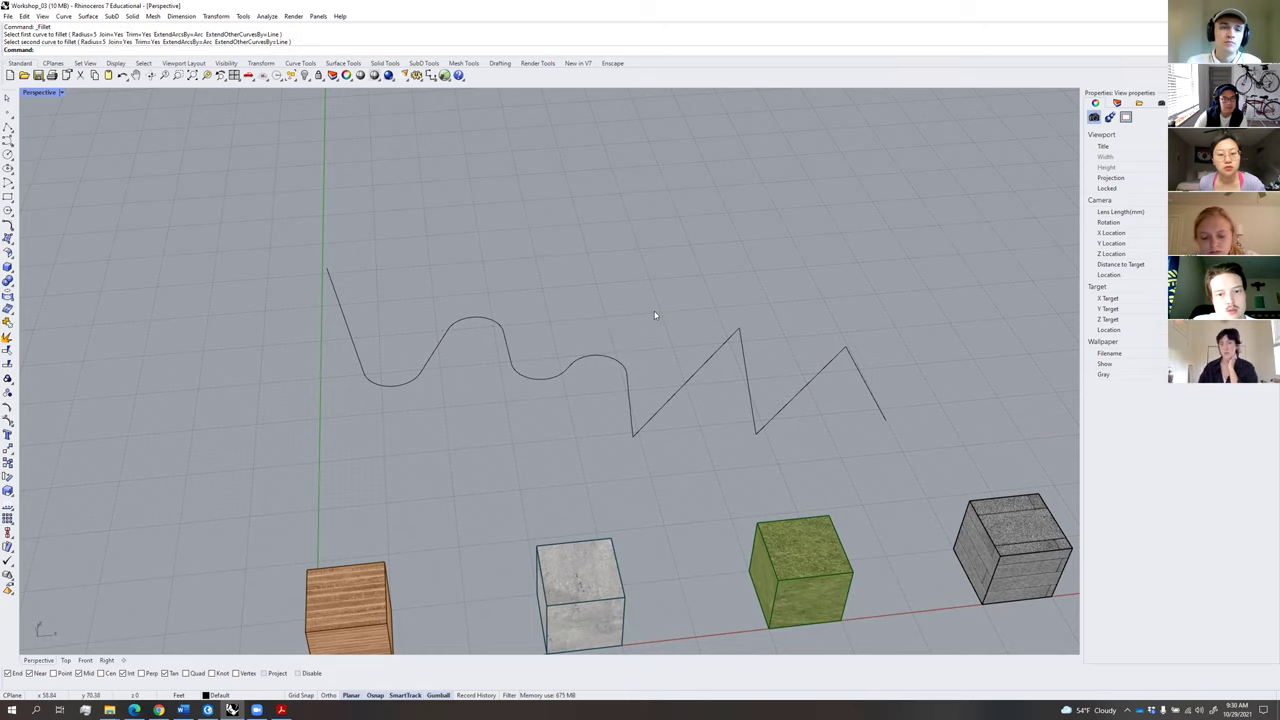
Test selecting the partly filleted polyline as a single curve, and clear the selection.
right_drag(654, 314, 611, 334)
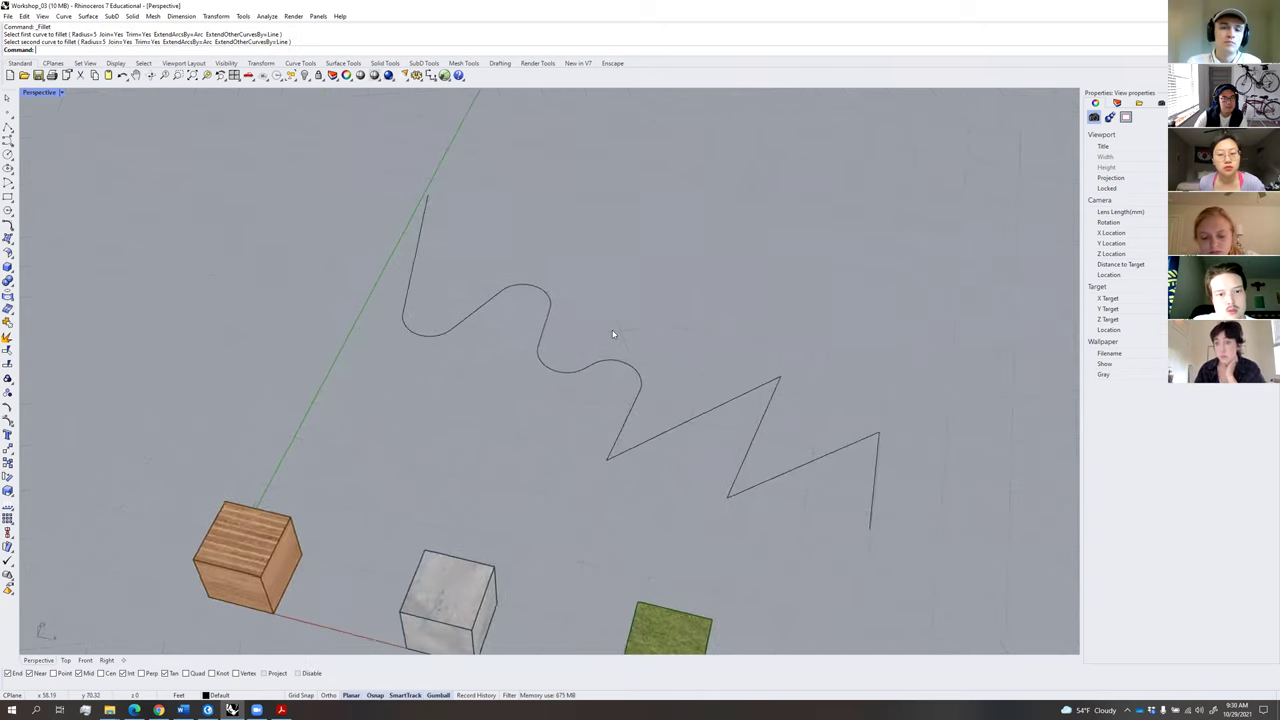
click(618, 364)
click(729, 298)
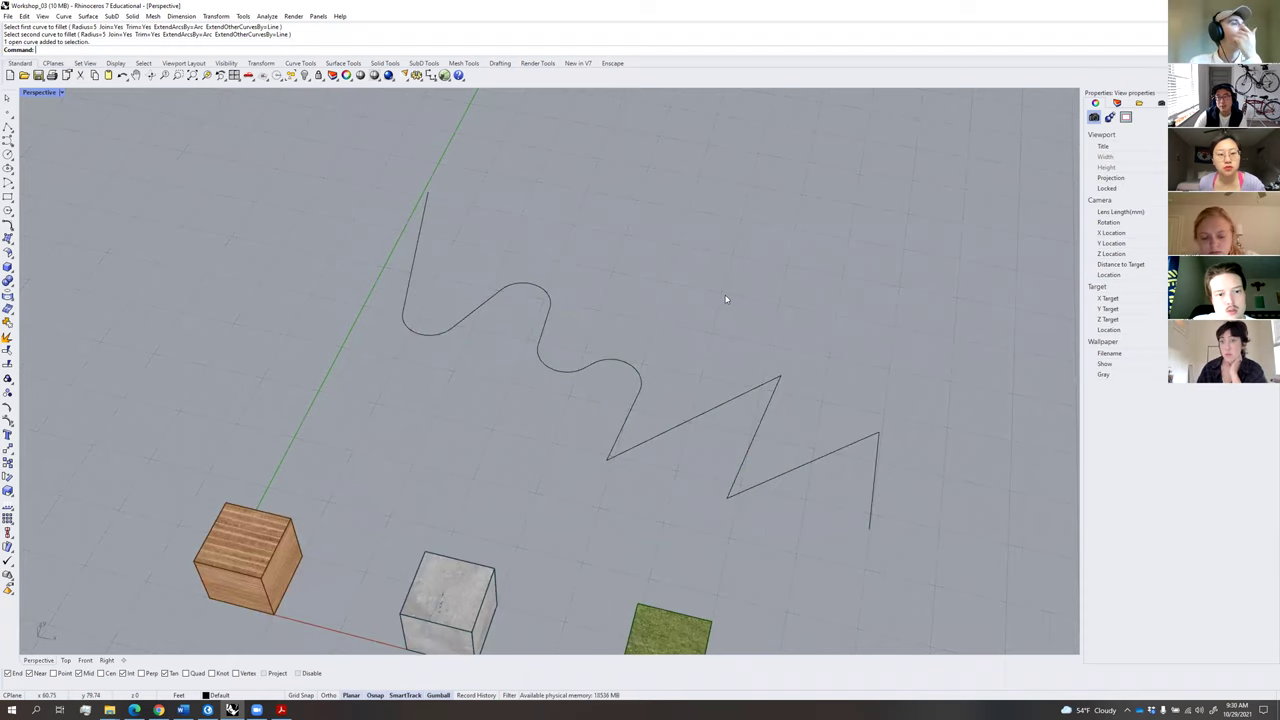
mouse_move(700, 289)
right_down()
mouse_move(691, 277)
mouse_move(700, 284)
right_up()
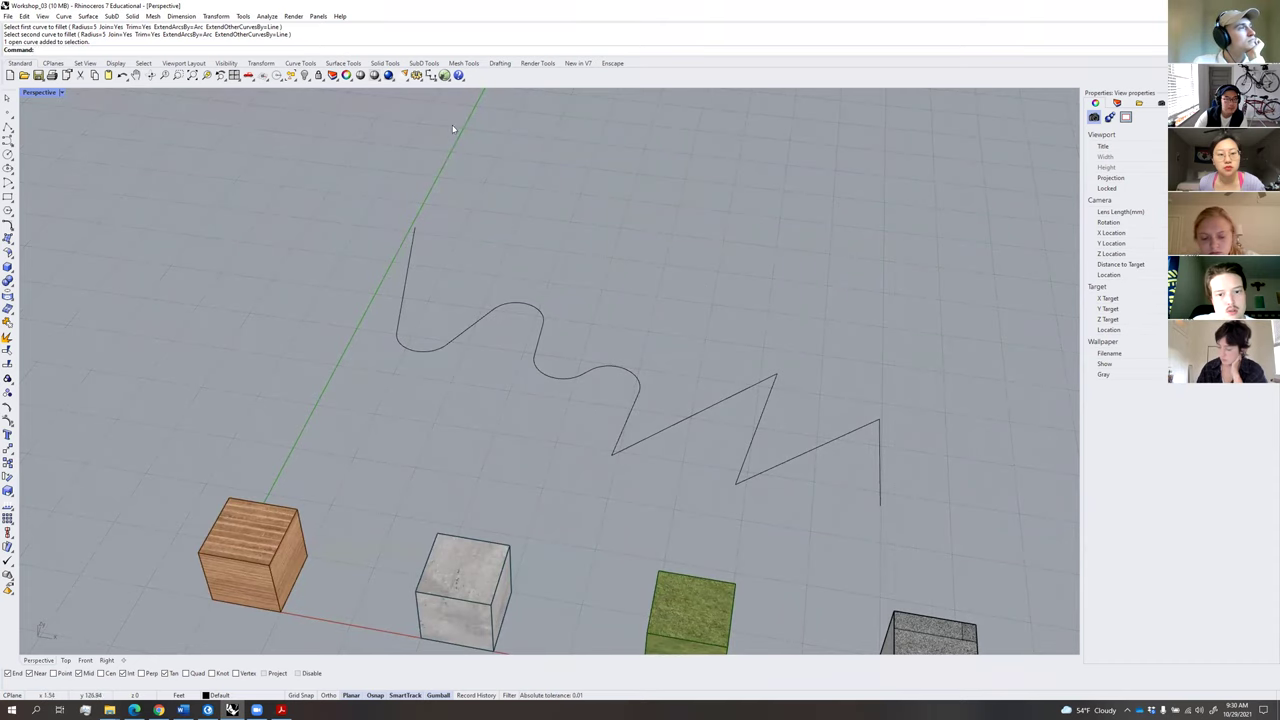
Review the imported command aliases in the program options and close the options.
click(416, 76)
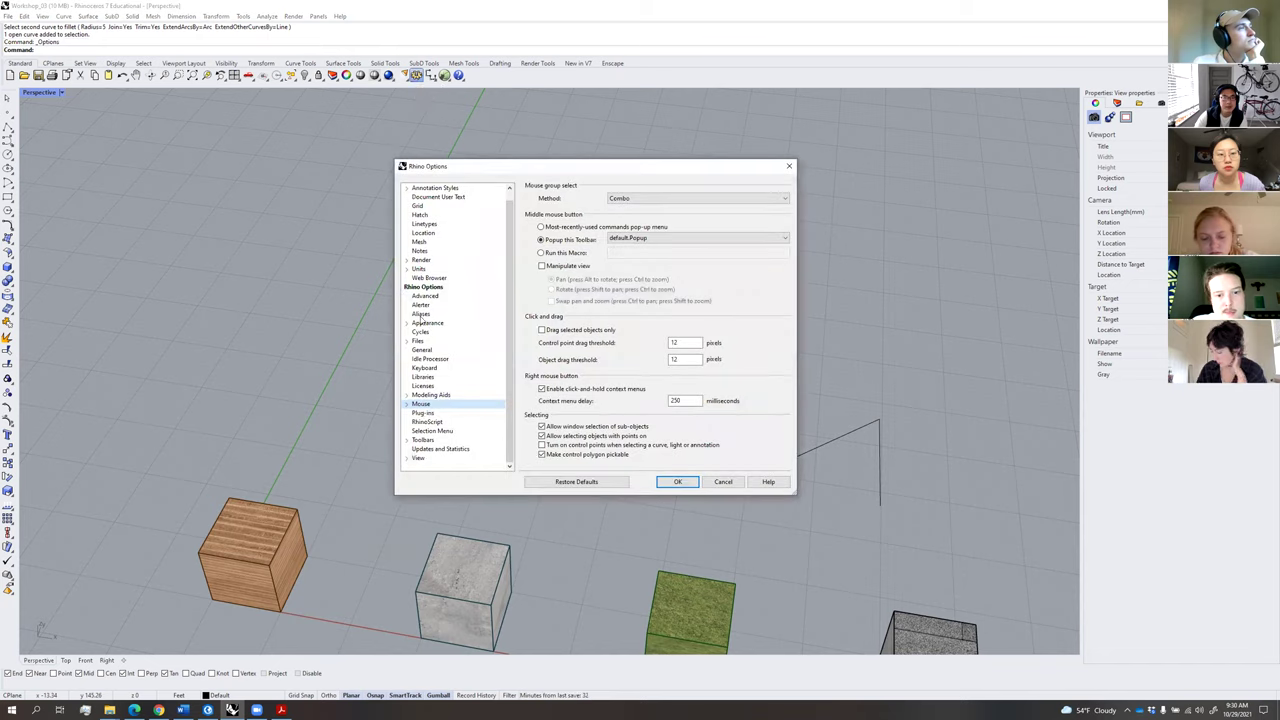
click(421, 314)
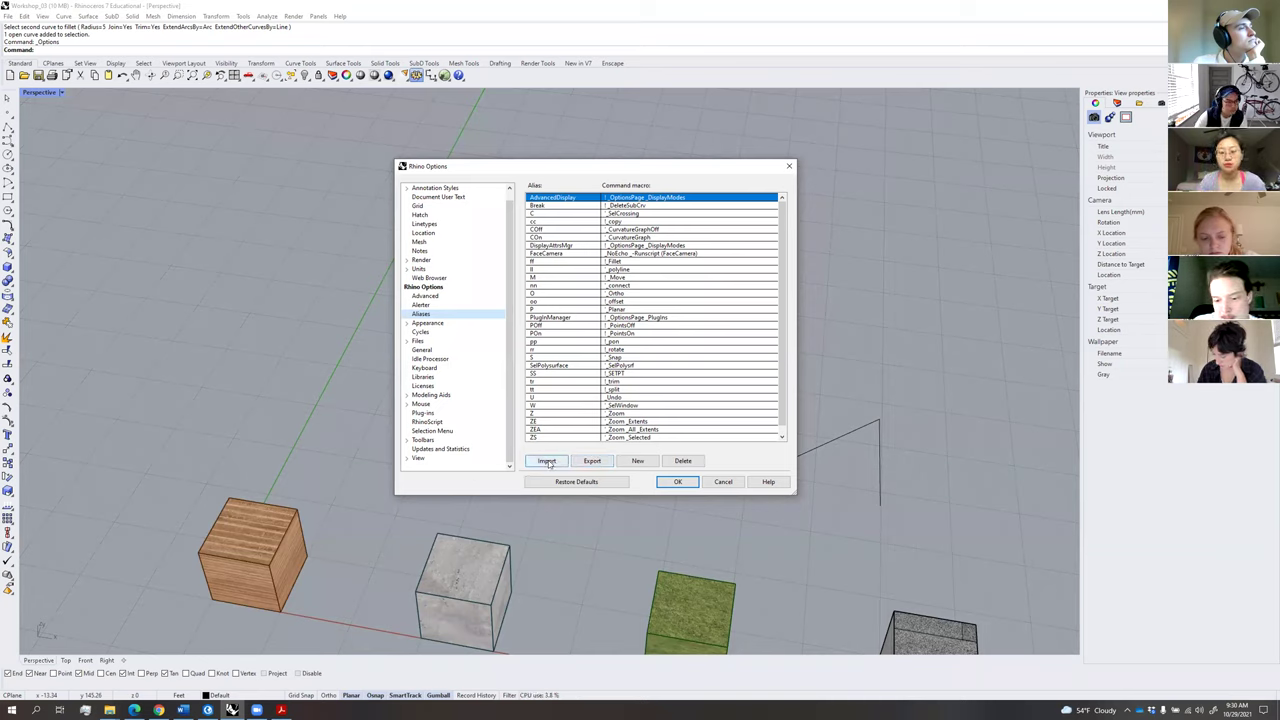
click(723, 482)
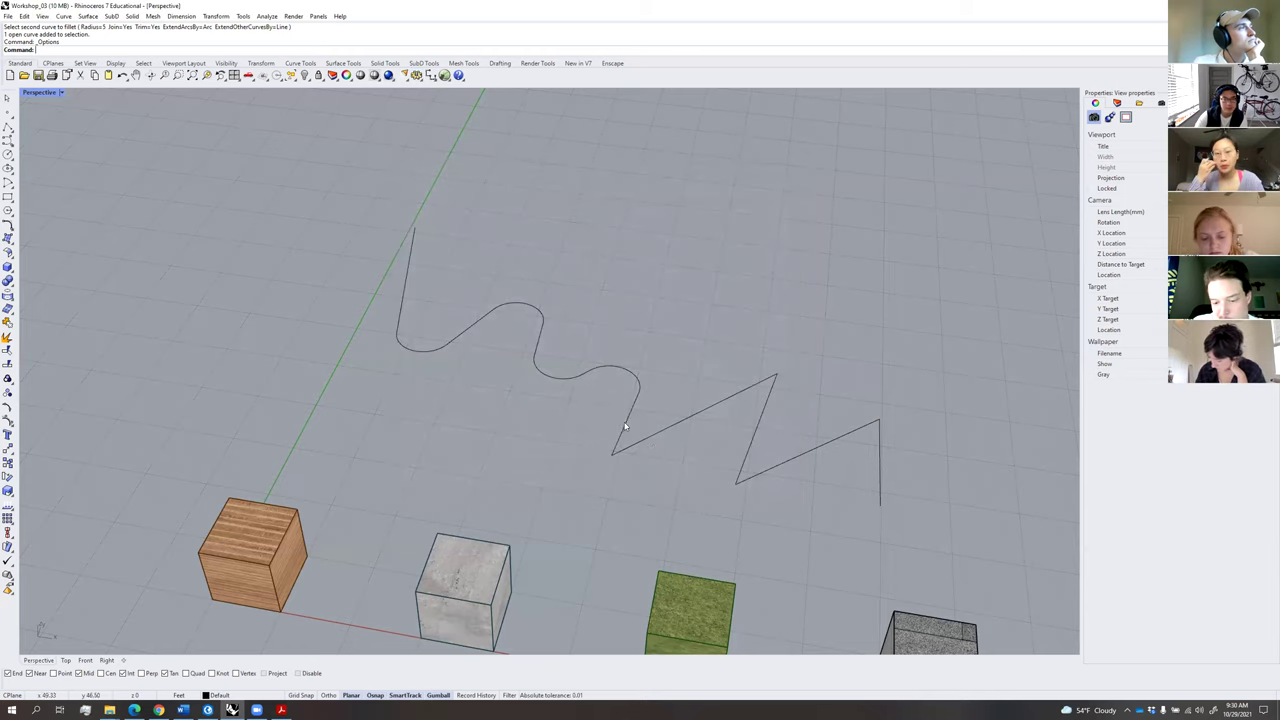
click(618, 370)
click(675, 382)
scroll(674, 382, down, 2)
right_drag(674, 382, 721, 422)
scroll(655, 365, down, 4)
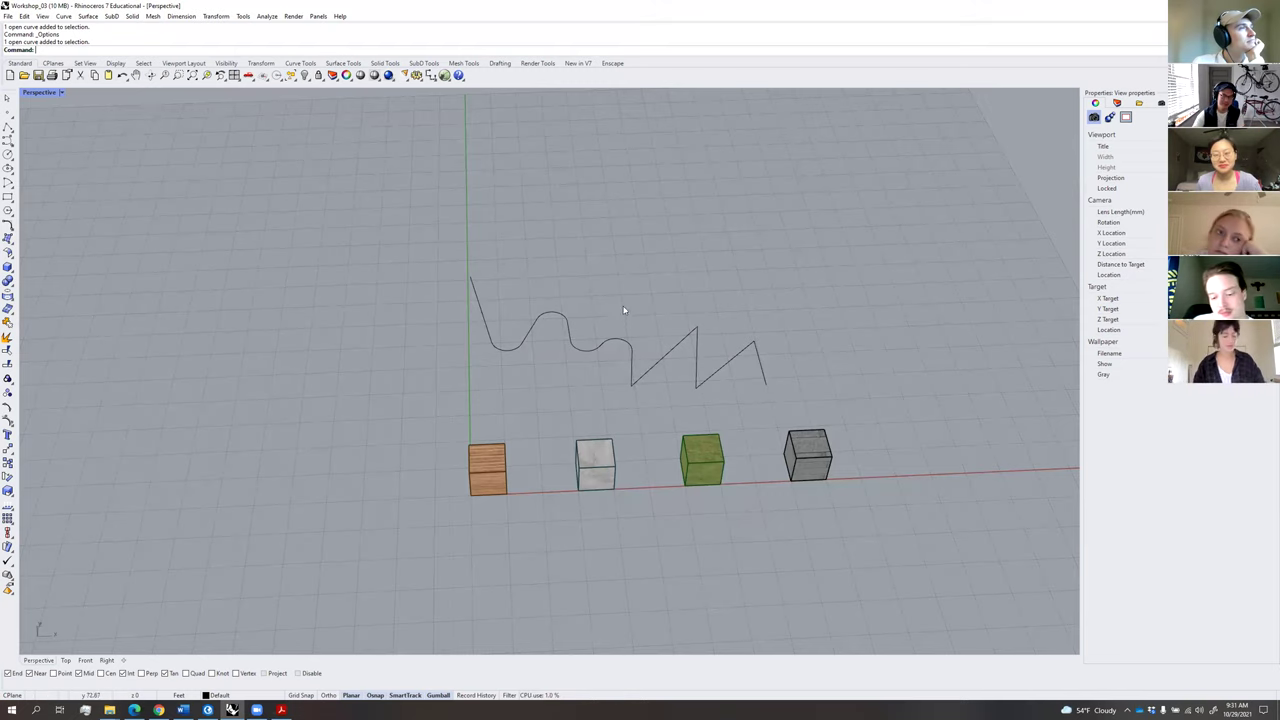
click(634, 357)
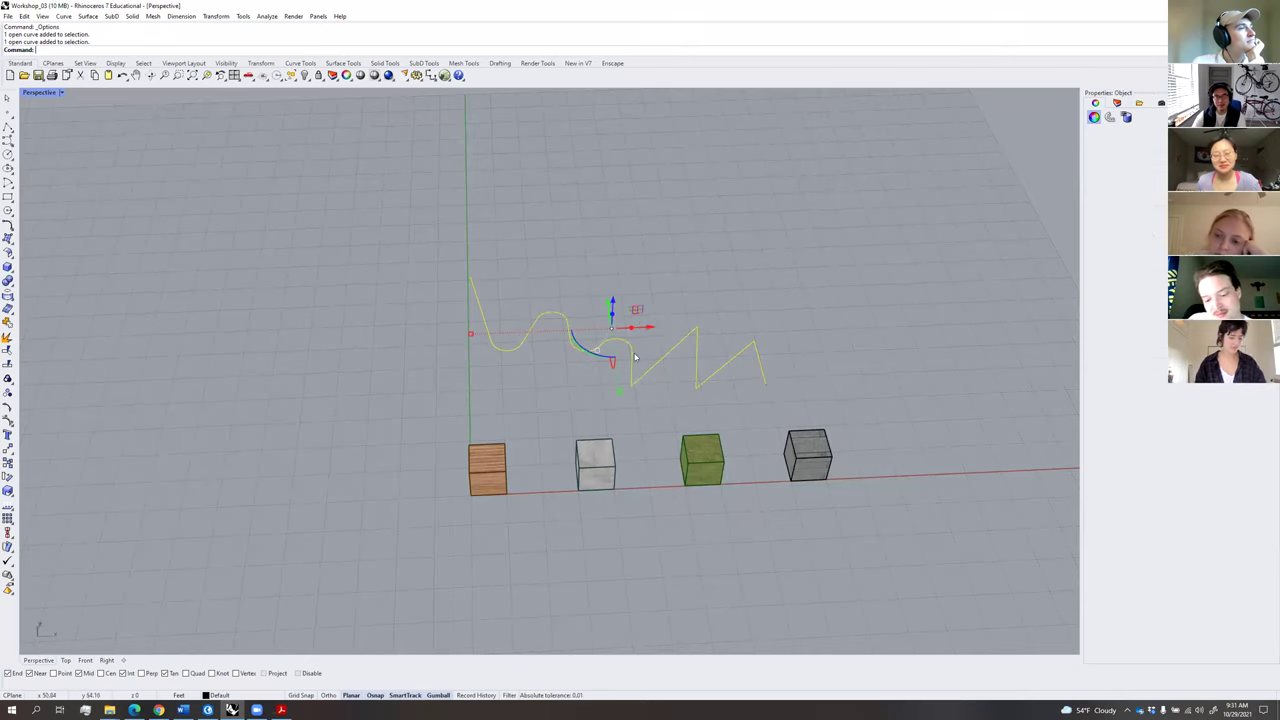
click(662, 279)
Draw a single diagonal line with the Polyline tool in the empty area beside the zigzag curve, on the wood cube's side.
right_drag(668, 316, 640, 318)
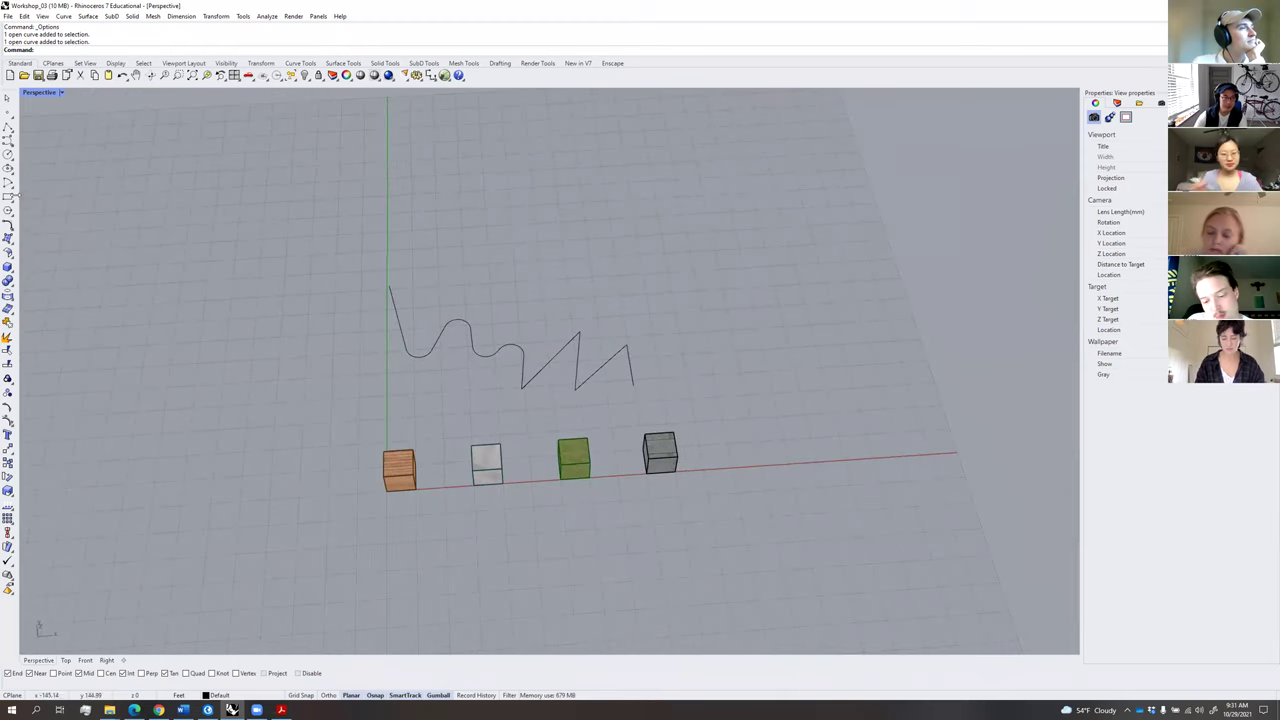
click(7, 114)
click(190, 314)
click(298, 424)
key(Return)
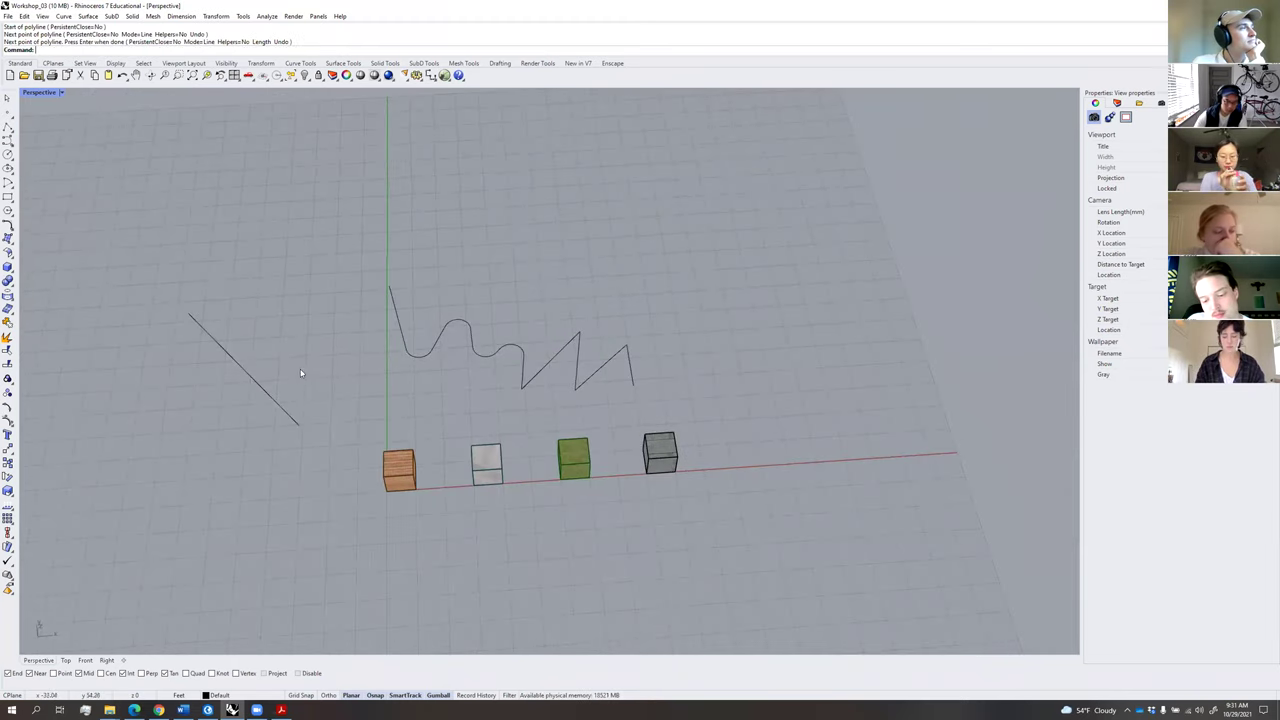
Offset the diagonal line three times towards the zigzag curve at distance 7, using the oo alias and repeating from each new line.
text(oo)
key(Return)
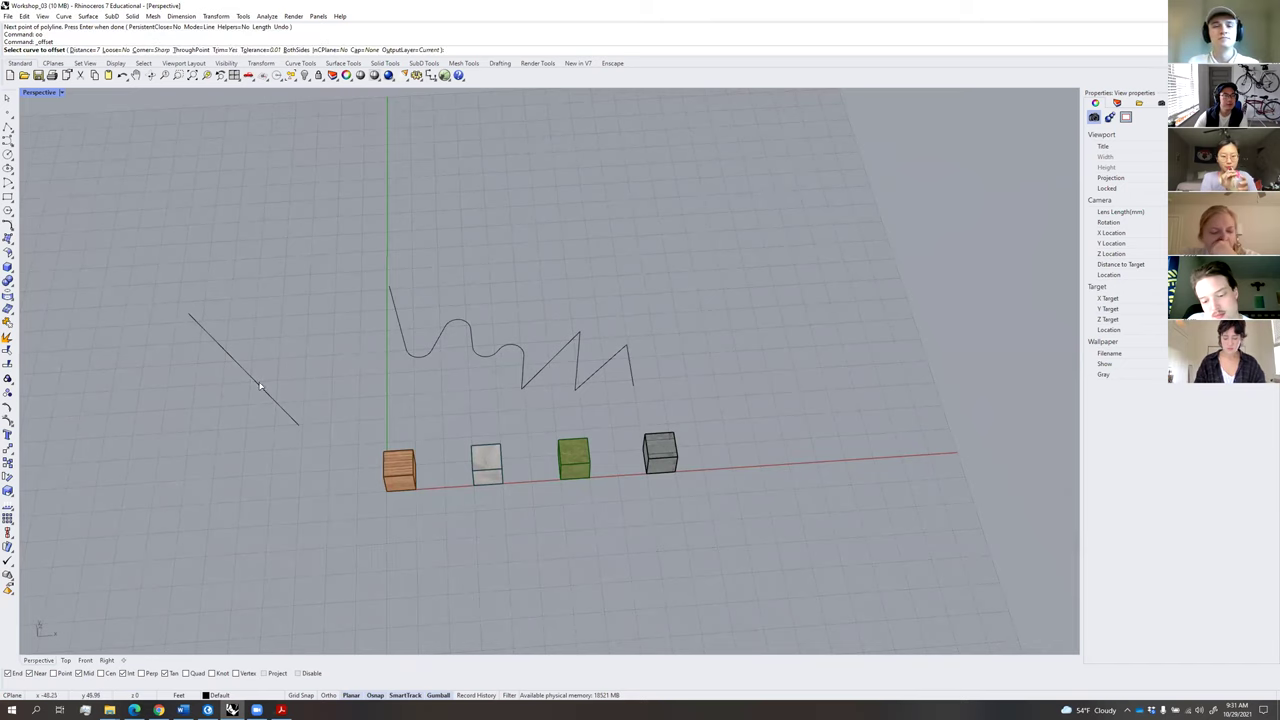
click(258, 386)
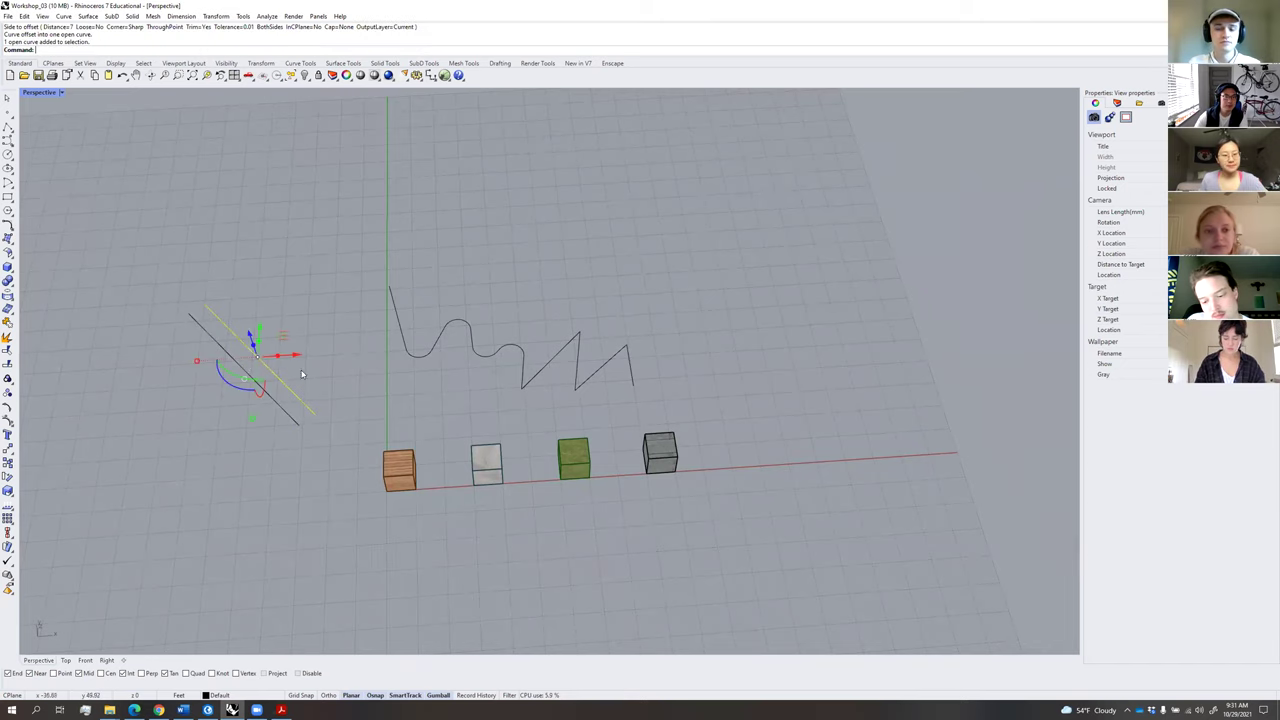
click(316, 362)
click(313, 385)
key(Return)
click(342, 371)
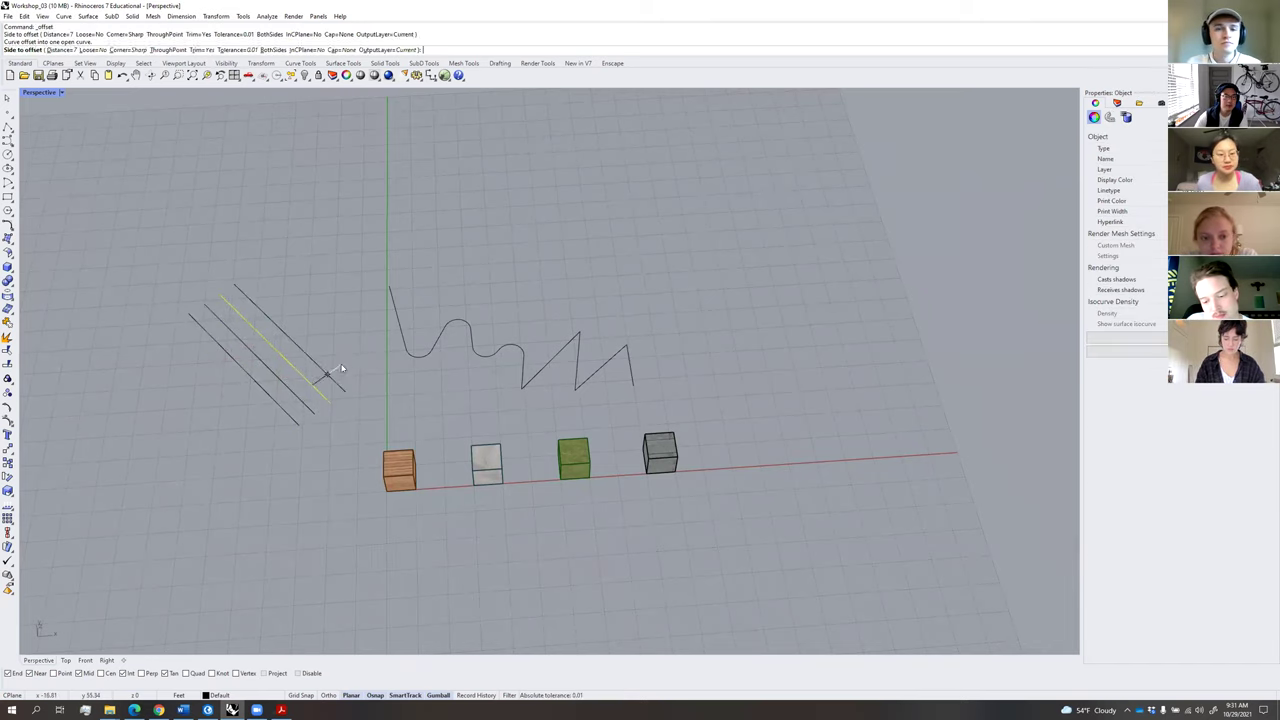
click(375, 390)
Copy the last parallel line to six further positions away from the cubes, using the cc alias.
scroll(335, 370, up, 5)
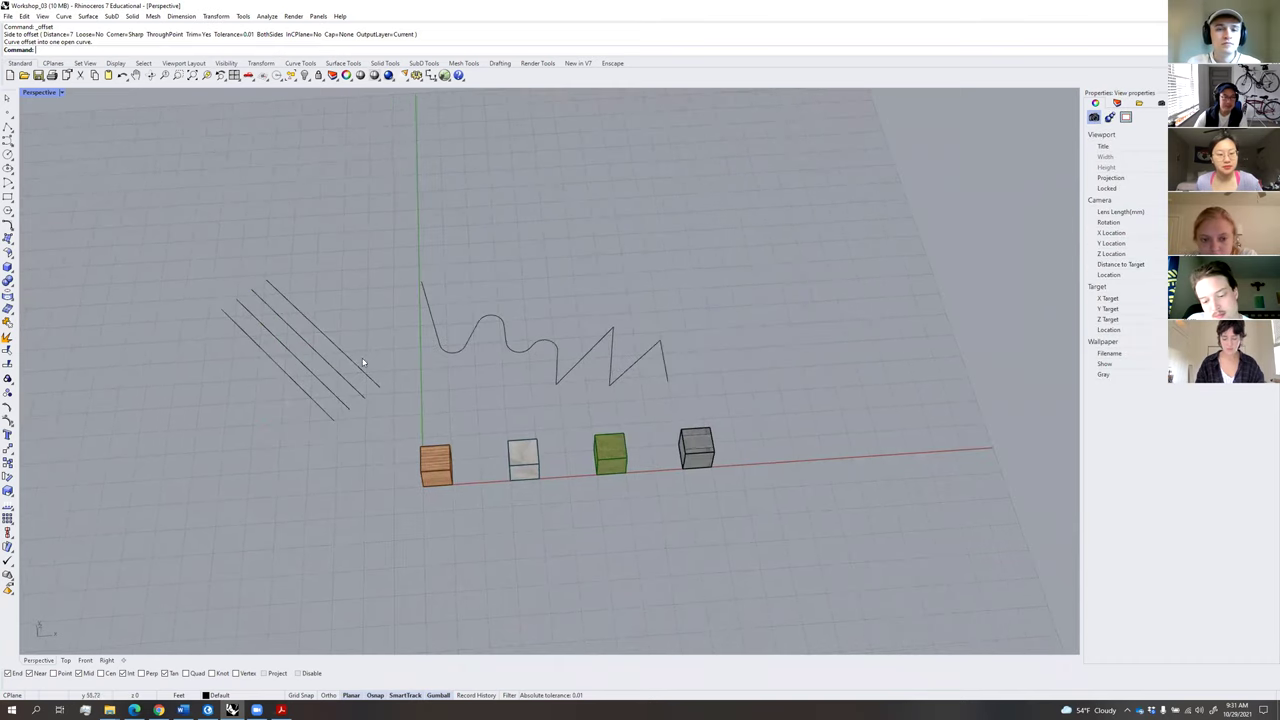
text(cc)
key(Return)
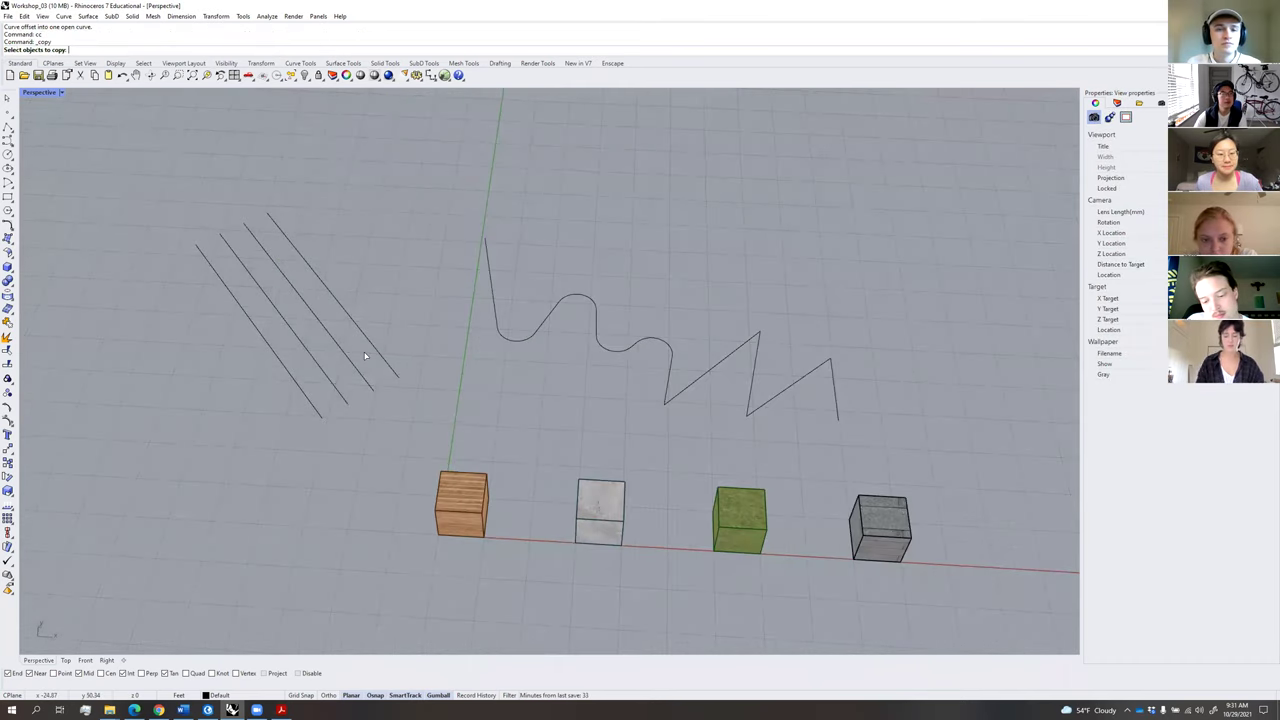
click(371, 349)
key(Return)
click(385, 337)
click(420, 323)
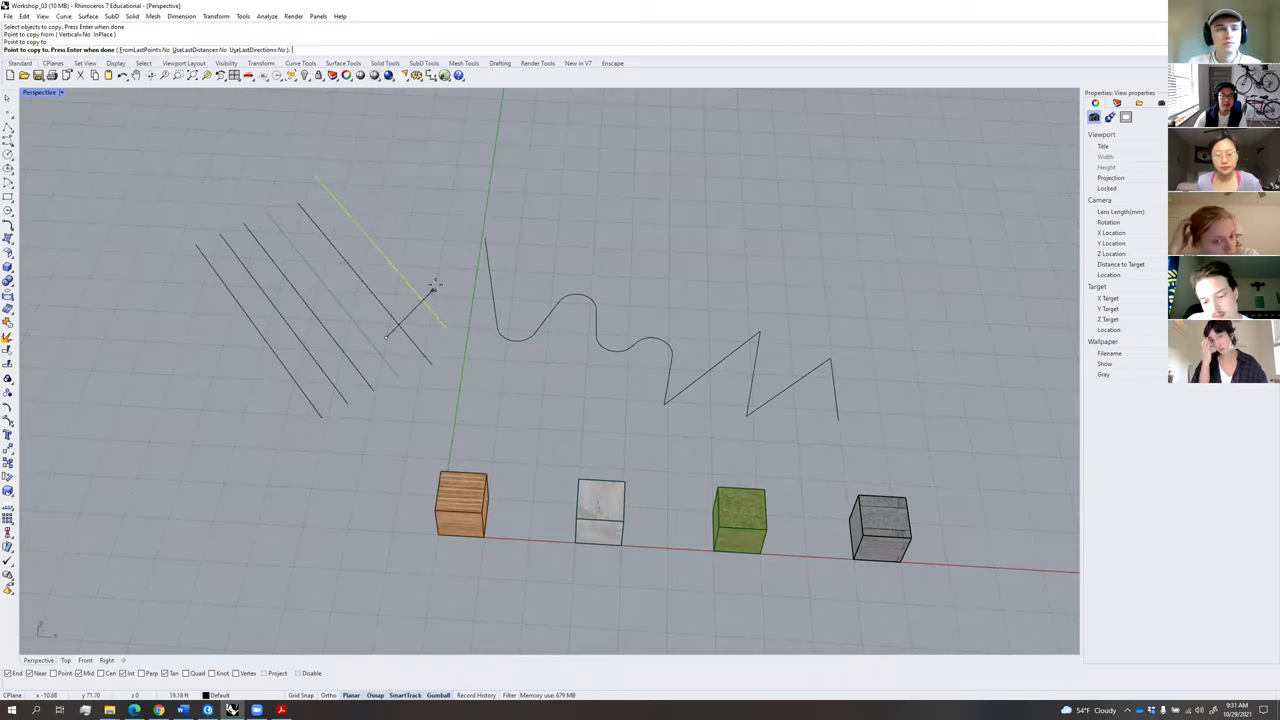
click(431, 287)
click(442, 232)
click(452, 186)
click(558, 190)
click(587, 210)
key(Return)
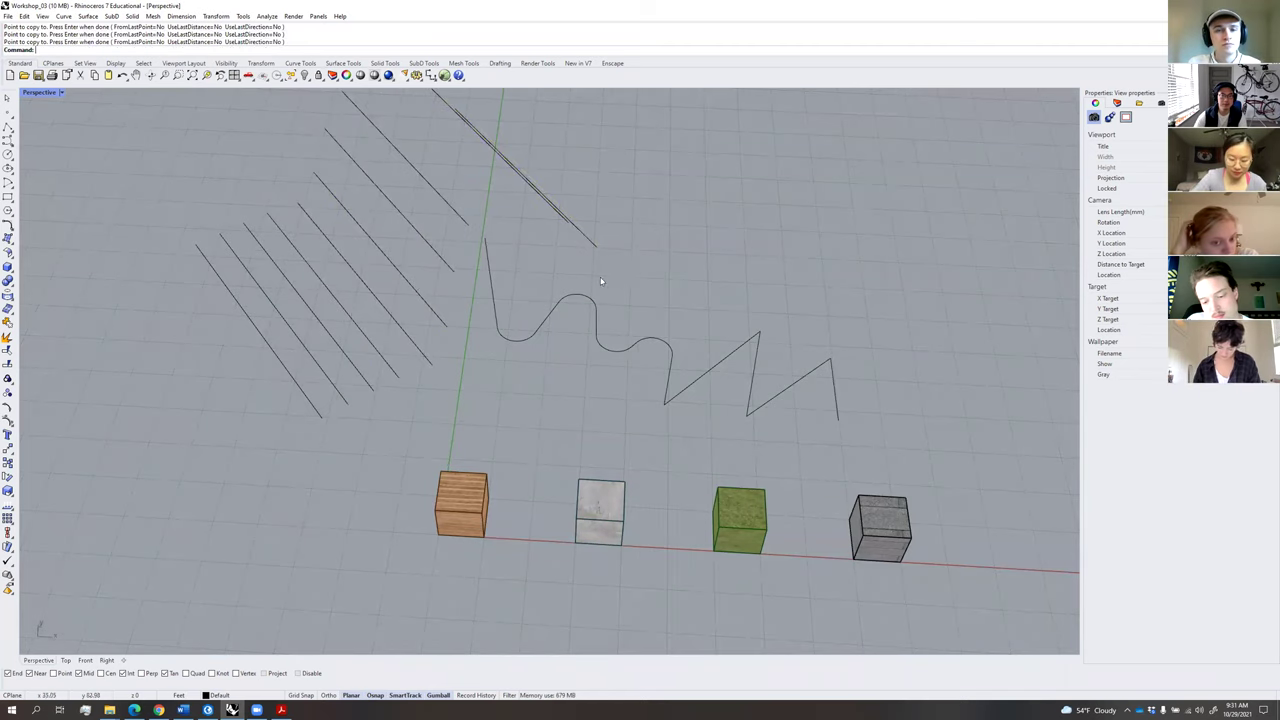
Delete the two nearly overlapping copies farthest from the other parallel lines.
scroll(598, 273, down, 4)
shift+right_drag(563, 272, 549, 312)
drag(578, 227, 473, 238)
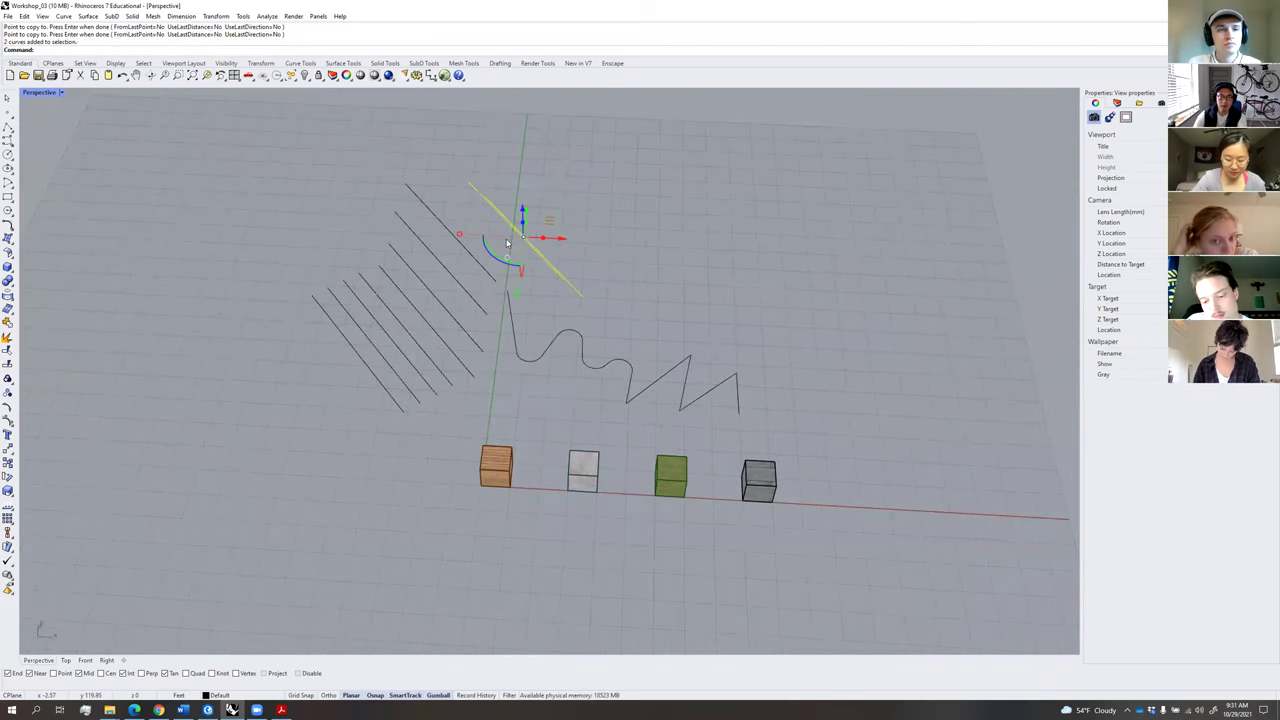
key(Delete)
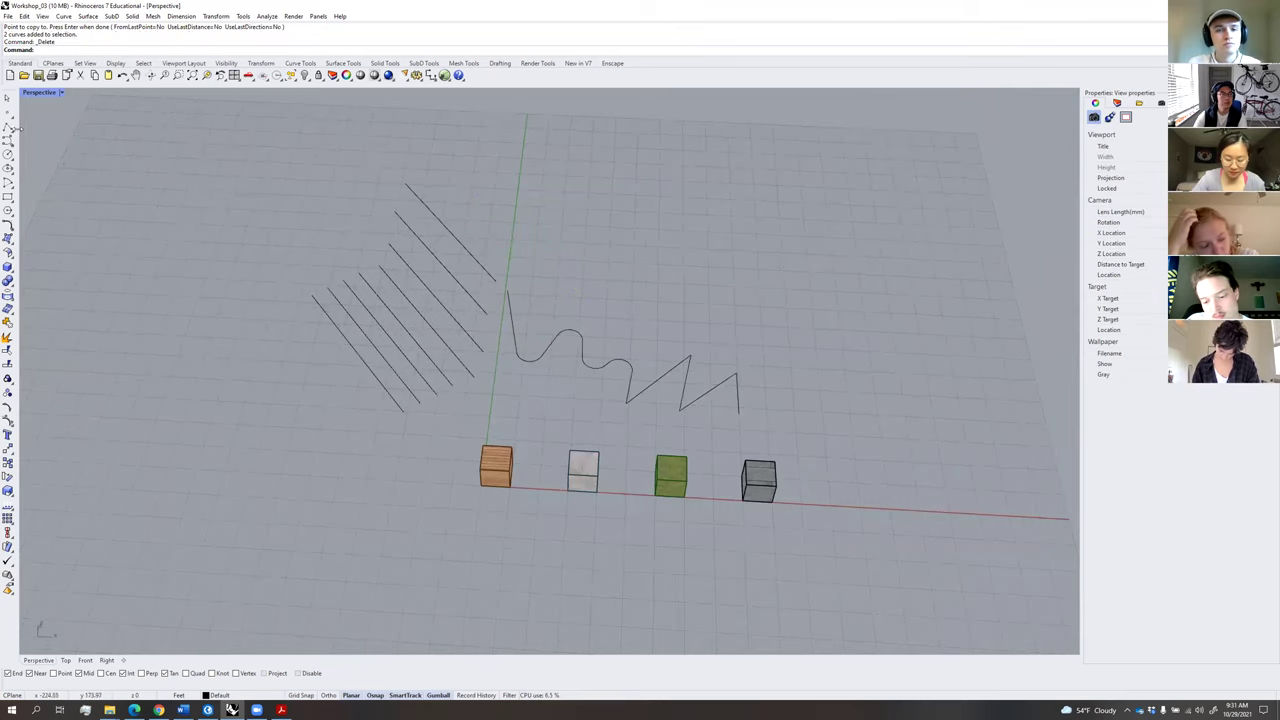
Draw a straight polyline crossing all eight parallel lines.
click(8, 127)
click(328, 392)
click(474, 212)
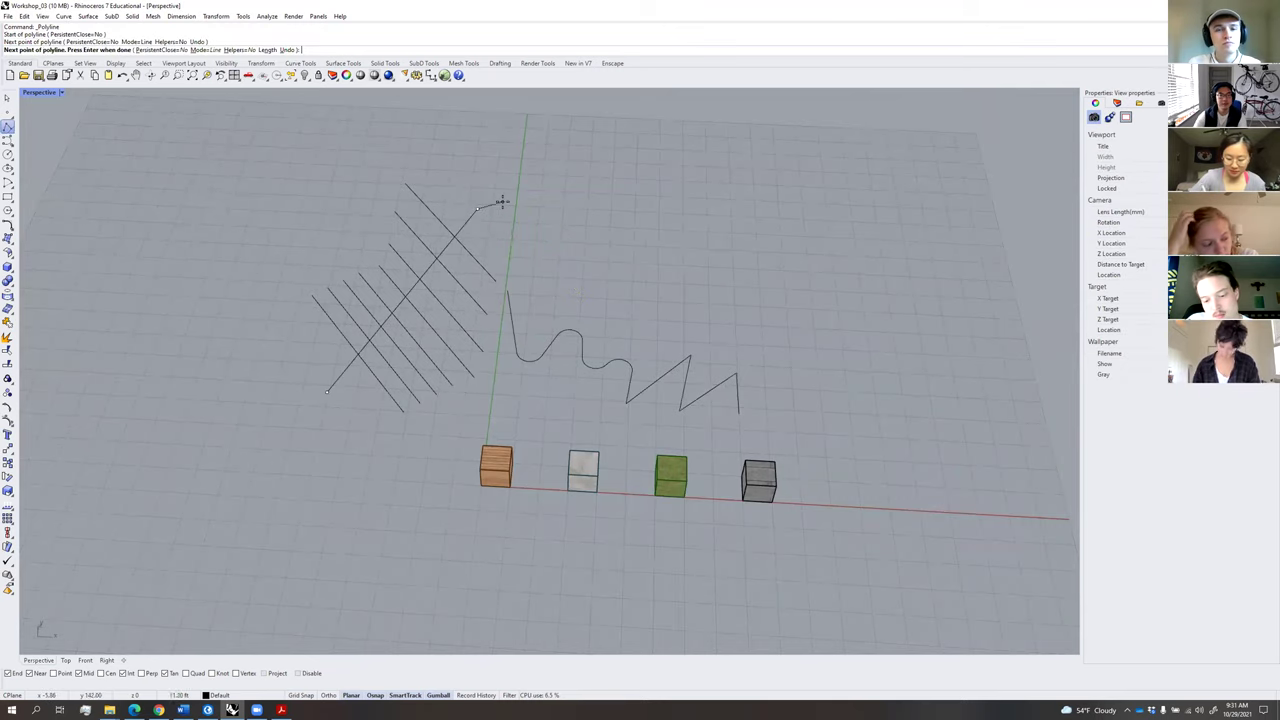
key(Return)
scroll(438, 250, up, 2)
right_drag(438, 250, 437, 270)
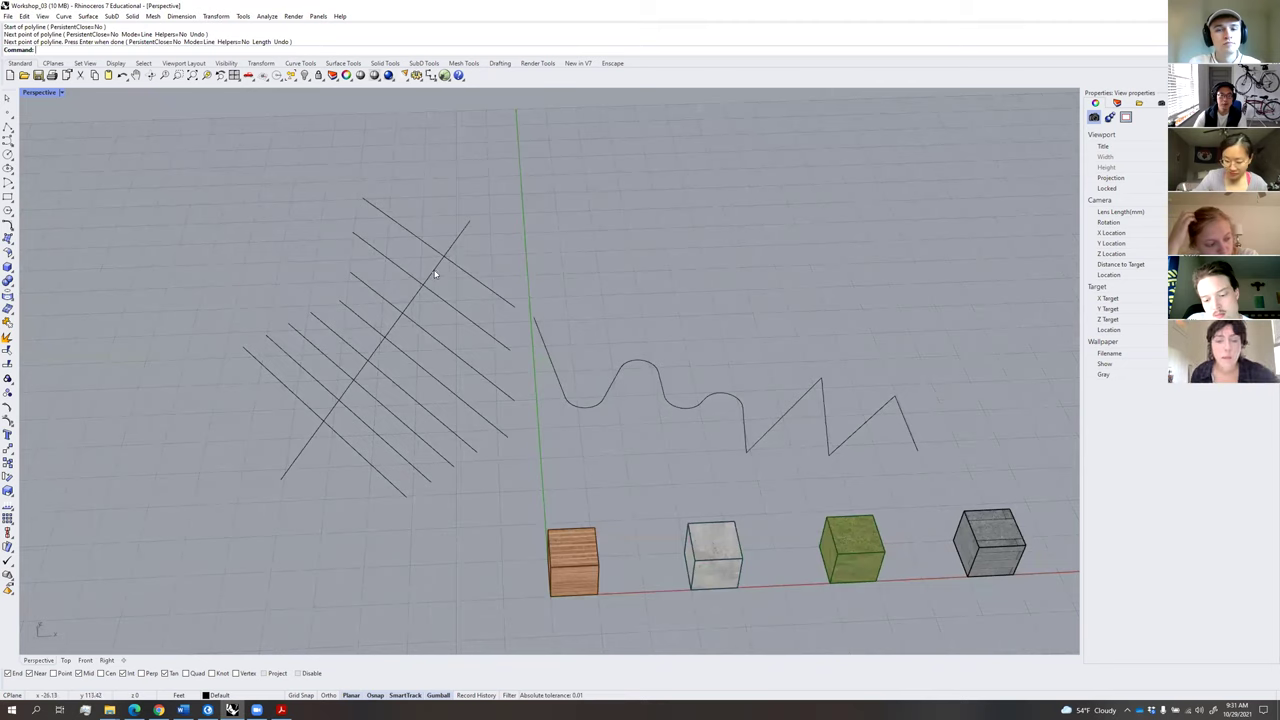
Trim the ends of the eight parallel lines on the side away from the zigzag curve, using the crossing line as the cutter.
click(435, 271)
right_drag(474, 330, 453, 334)
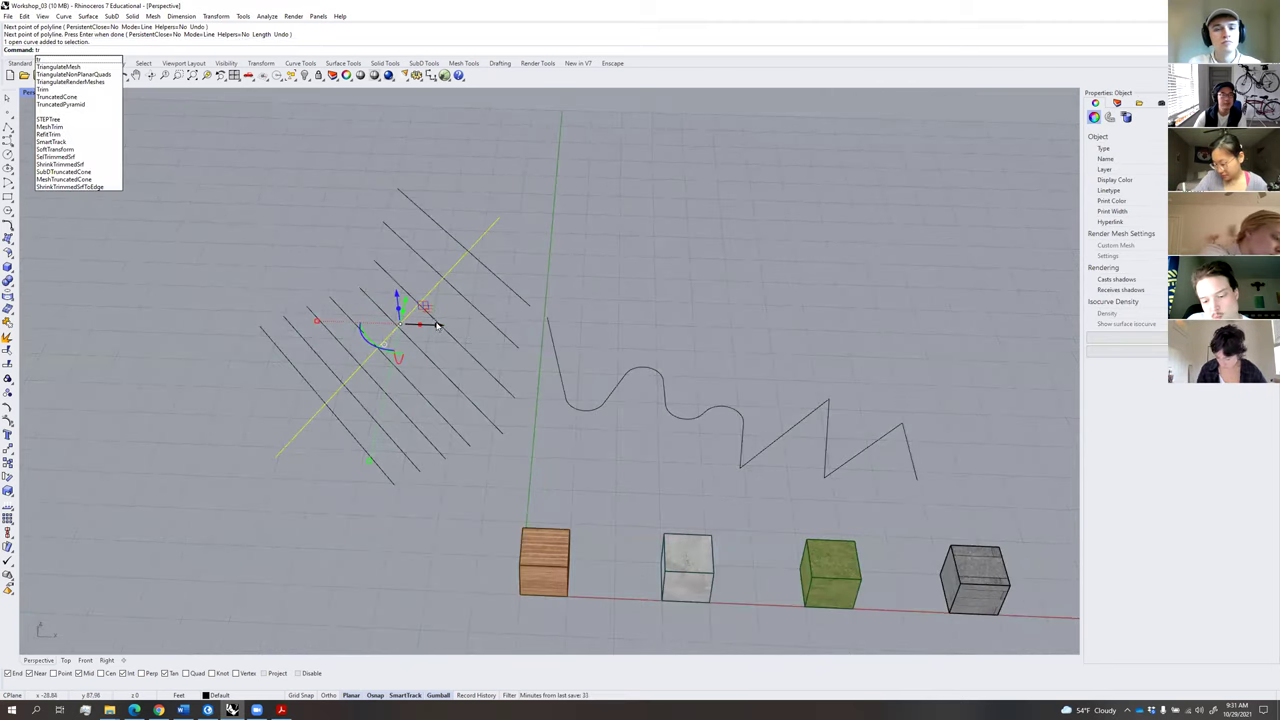
text(im)
key(Return)
click(412, 202)
click(400, 238)
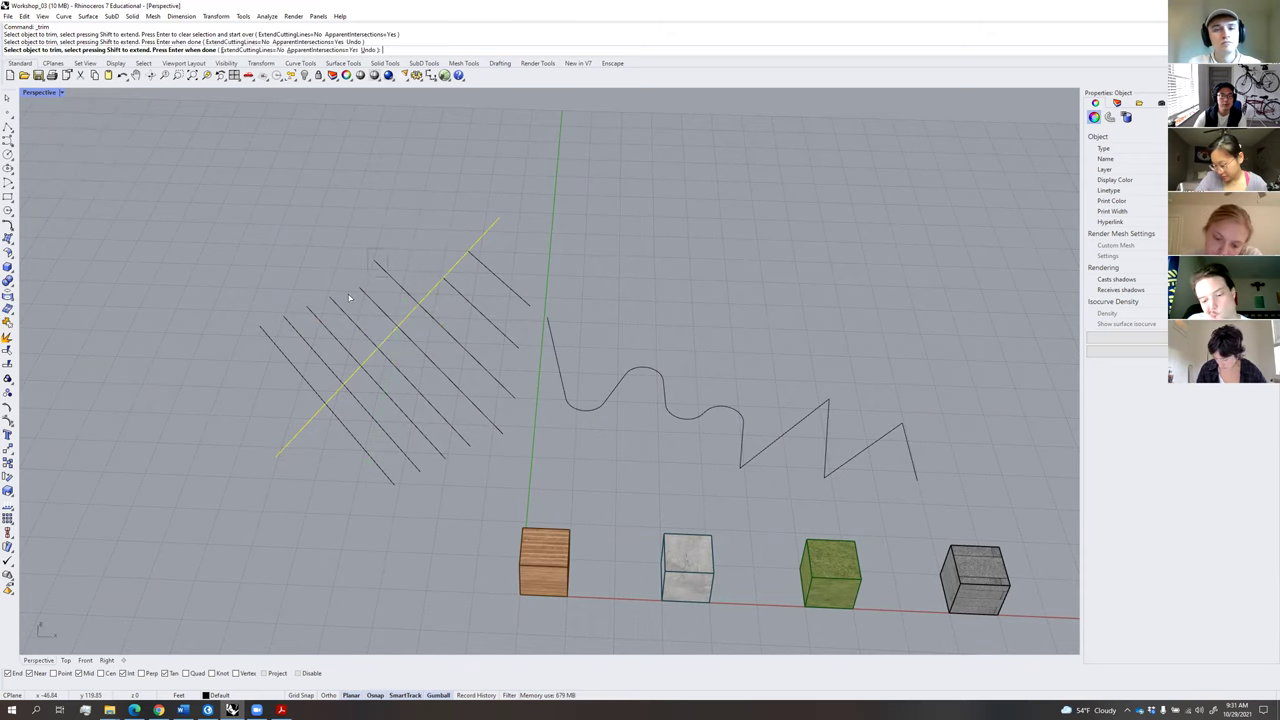
drag(349, 298, 346, 302)
drag(340, 286, 294, 324)
drag(299, 301, 262, 353)
key(Return)
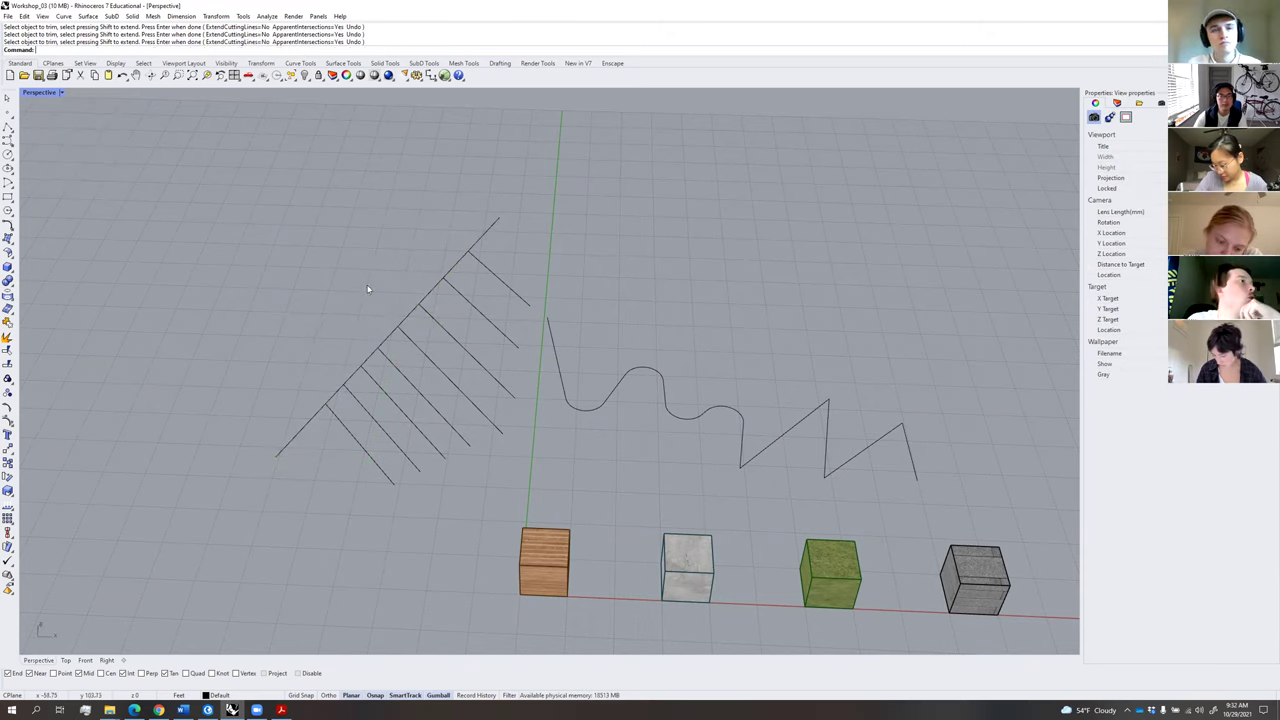
Draw a second line across the middle of the trimmed parallel lines and delete the first cutting line.
click(8, 127)
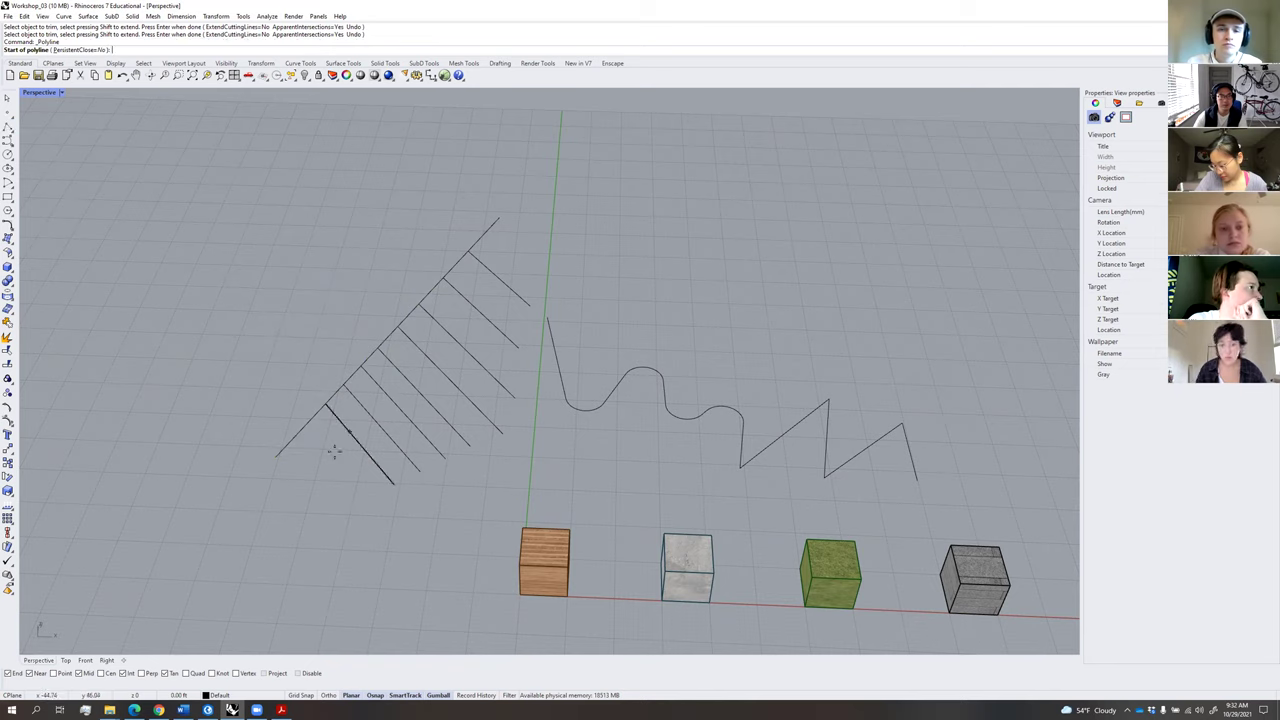
click(336, 466)
click(522, 252)
key(Return)
click(490, 228)
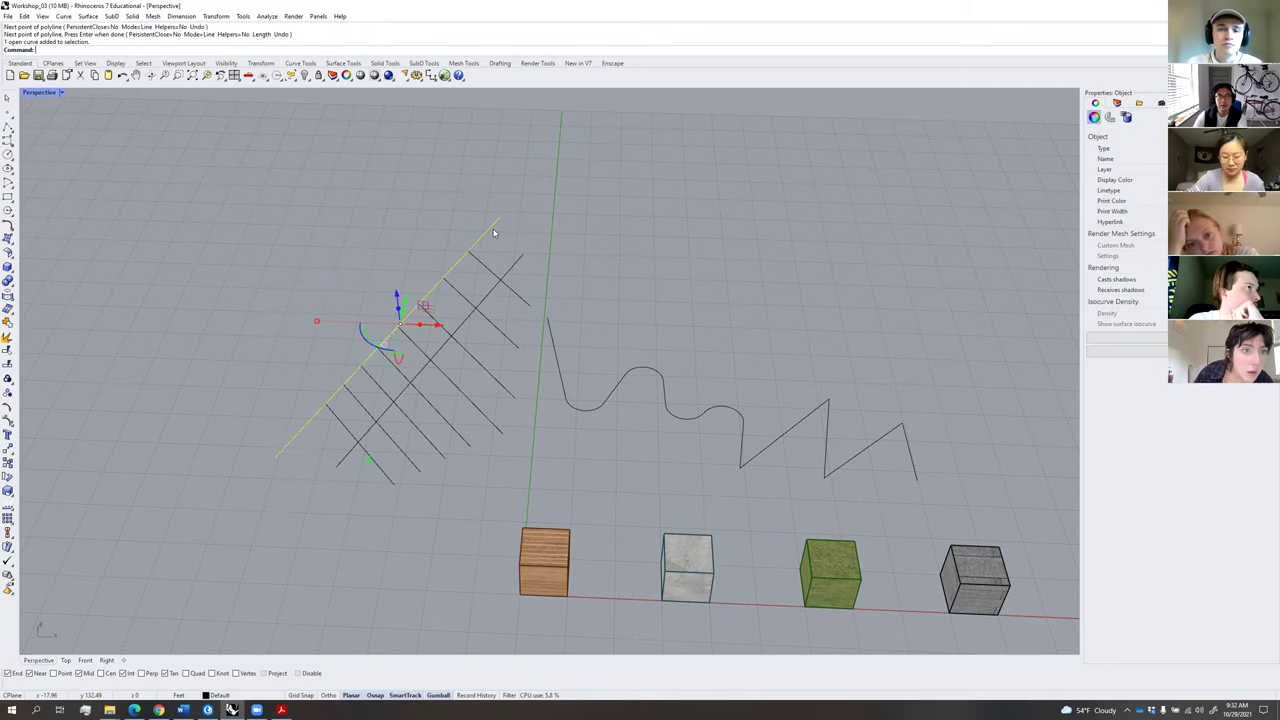
key(Delete)
Split the eight parallel lines with the new crossing line, using the tt alias.
text(t)
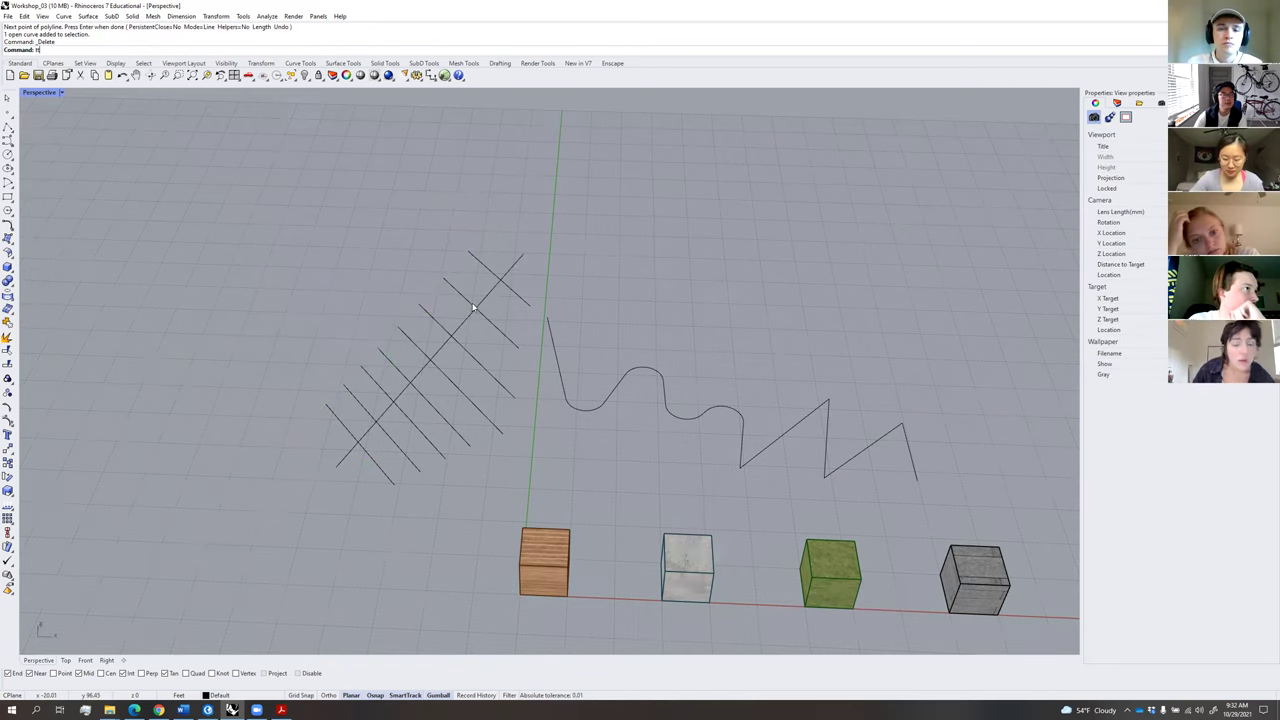
key(Return)
right_drag(408, 379, 452, 387)
drag(385, 500, 361, 322)
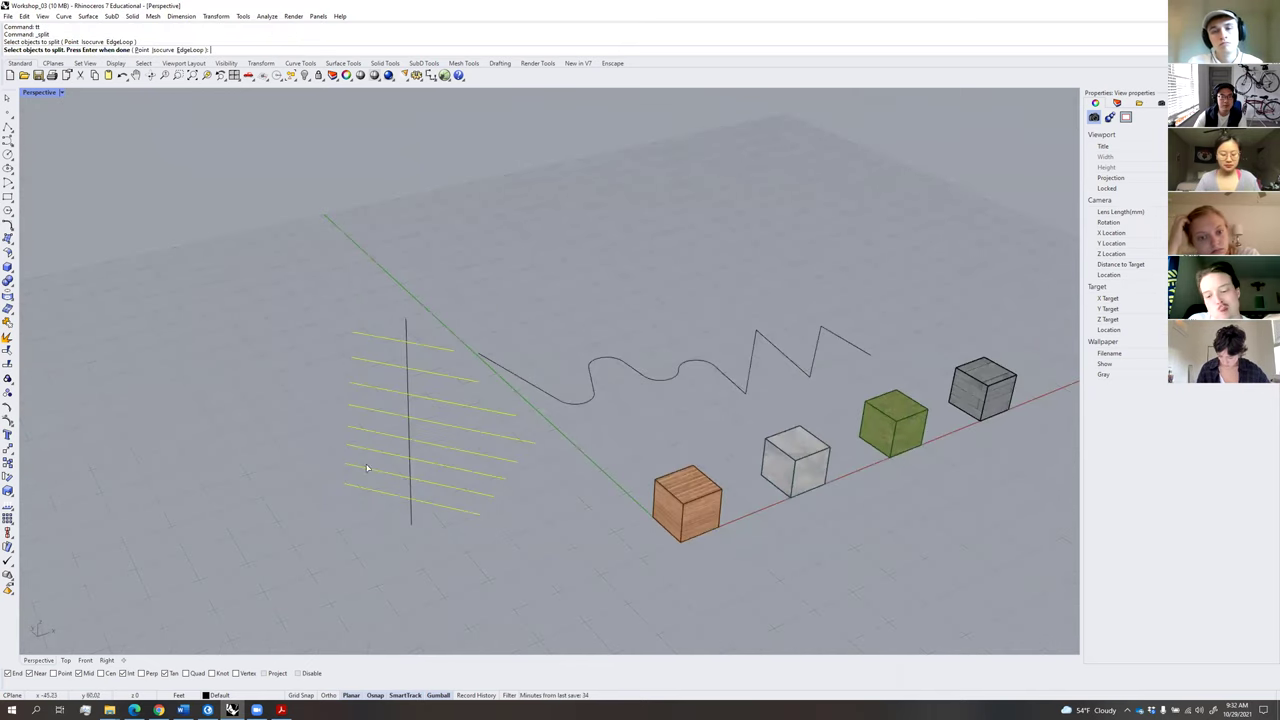
key(Return)
click(415, 402)
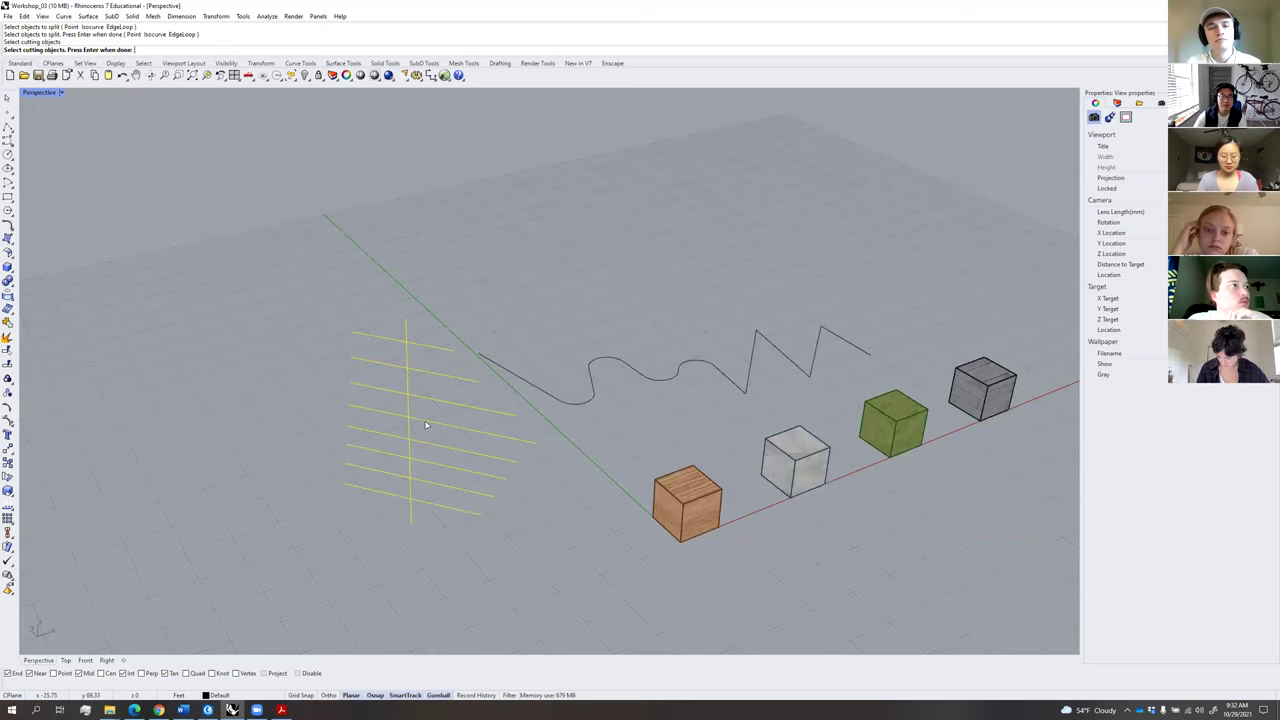
key(Return)
Select the split pieces on each side of the crossing line to check them, and clear the selection.
drag(333, 314, 424, 510)
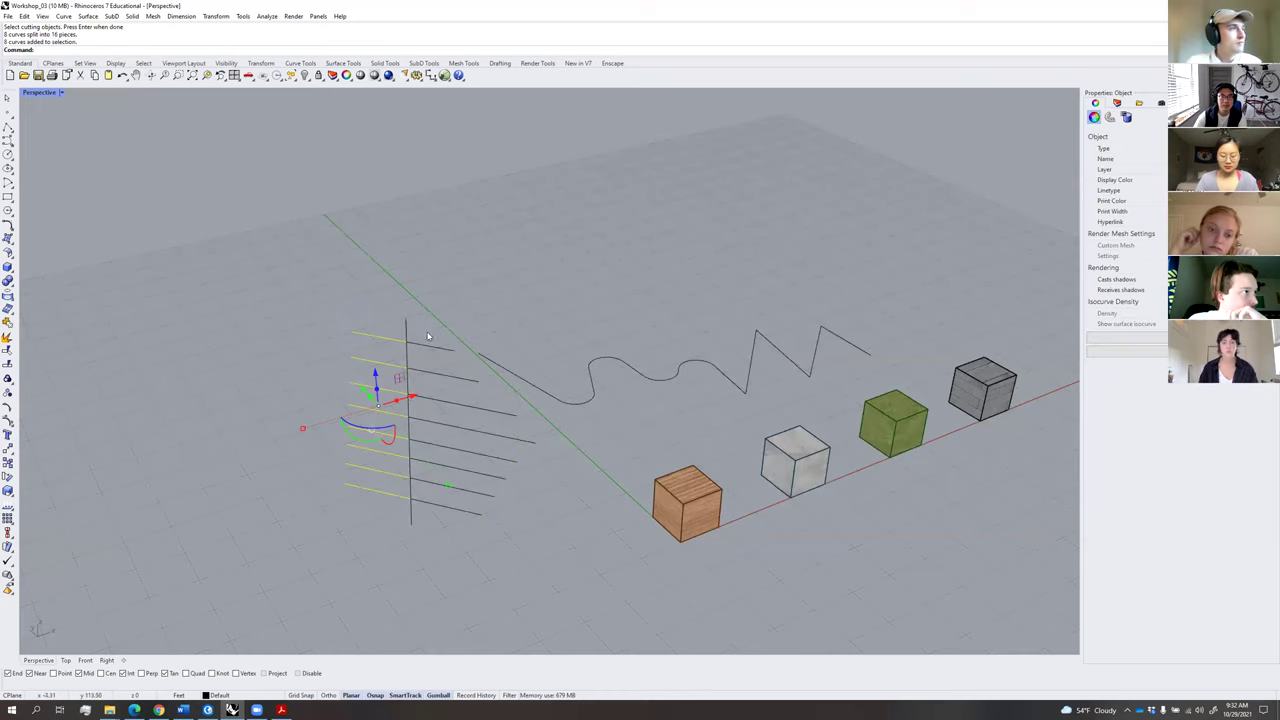
mouse_move(436, 328)
mouse_down()
mouse_move(459, 540)
mouse_move(431, 340)
mouse_up()
click(451, 314)
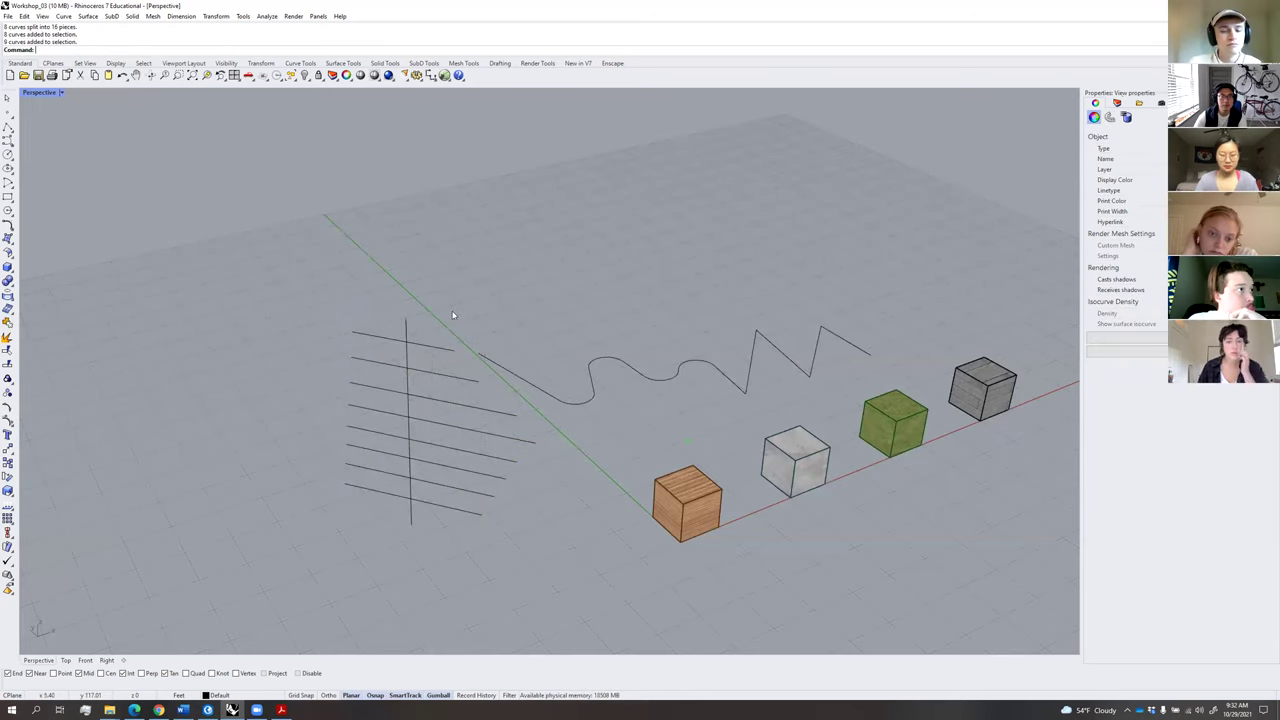
right_drag(488, 338, 487, 338)
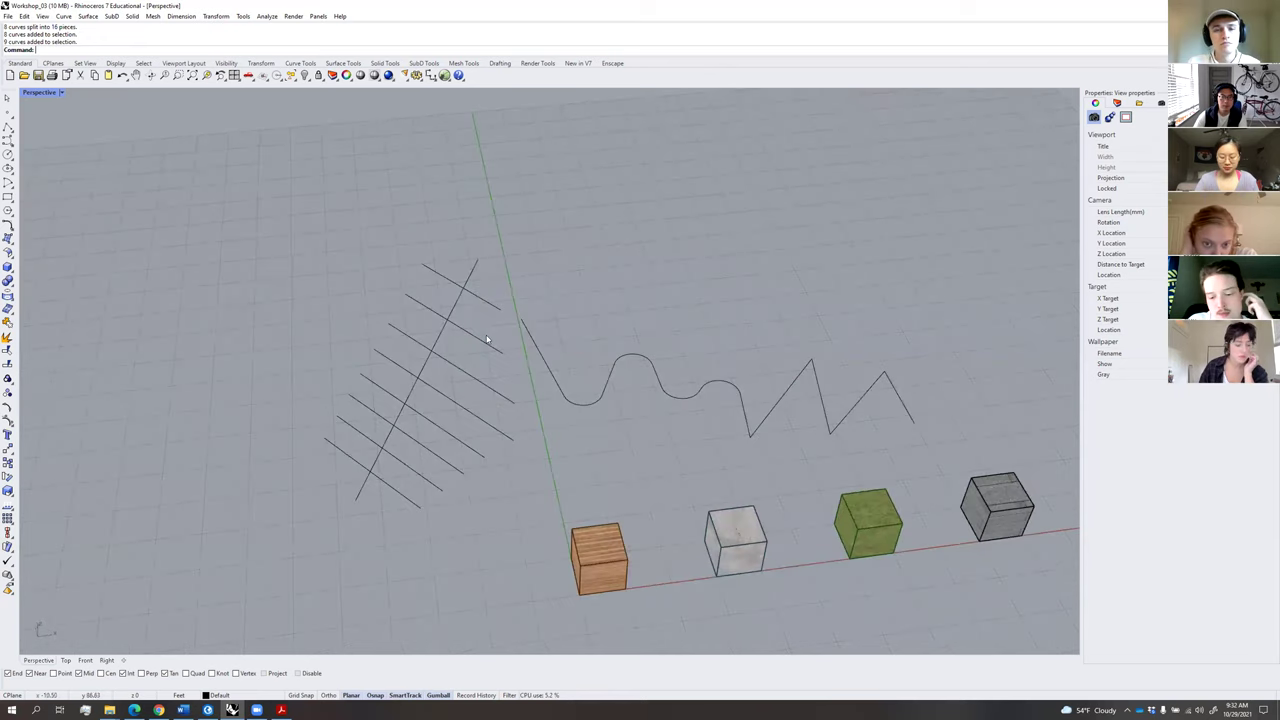
Rotate the line crossing the parallel lines about its upper end with the rr alias, swinging it over above the zigzag curve.
click(470, 276)
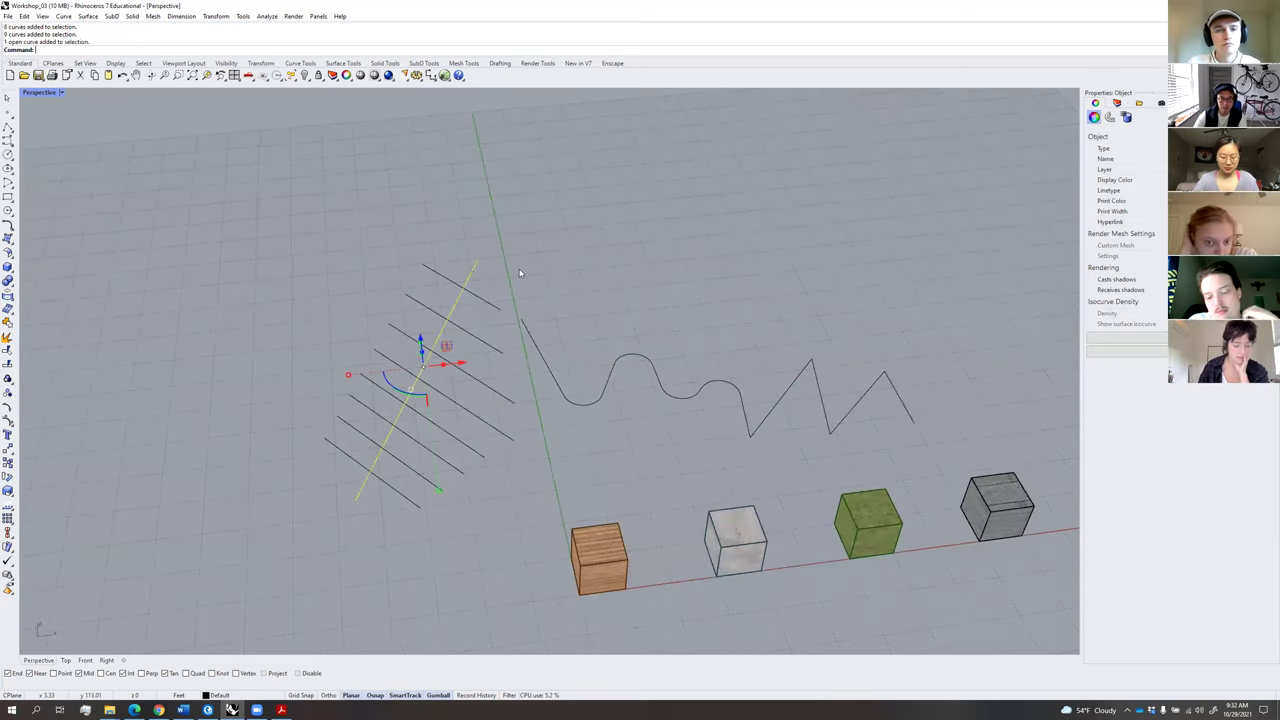
click(514, 271)
text(o)
key(Return)
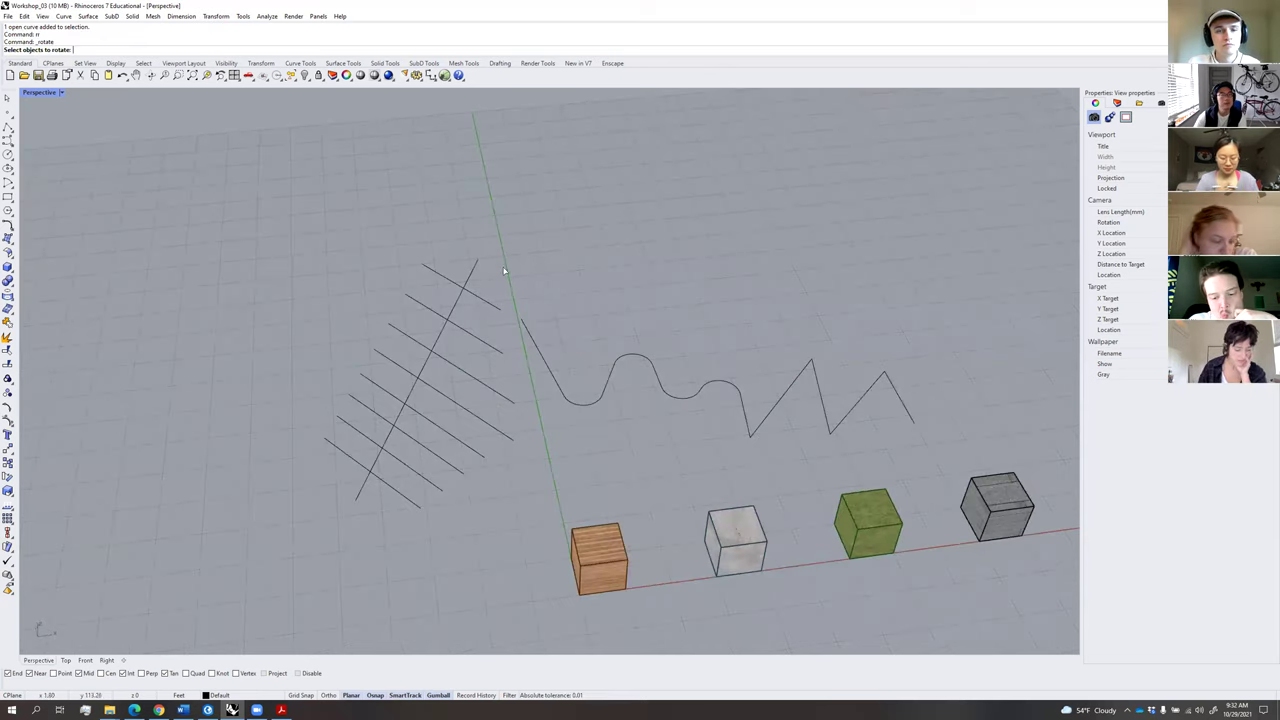
click(474, 270)
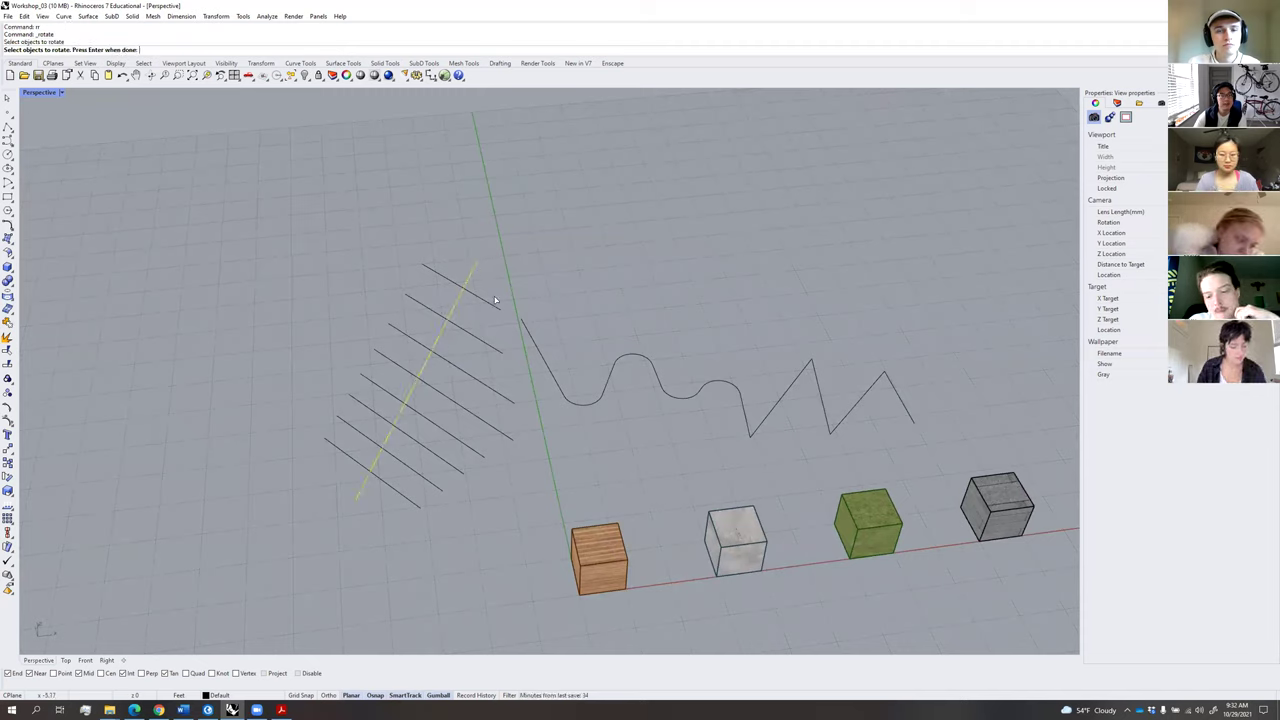
key(Return)
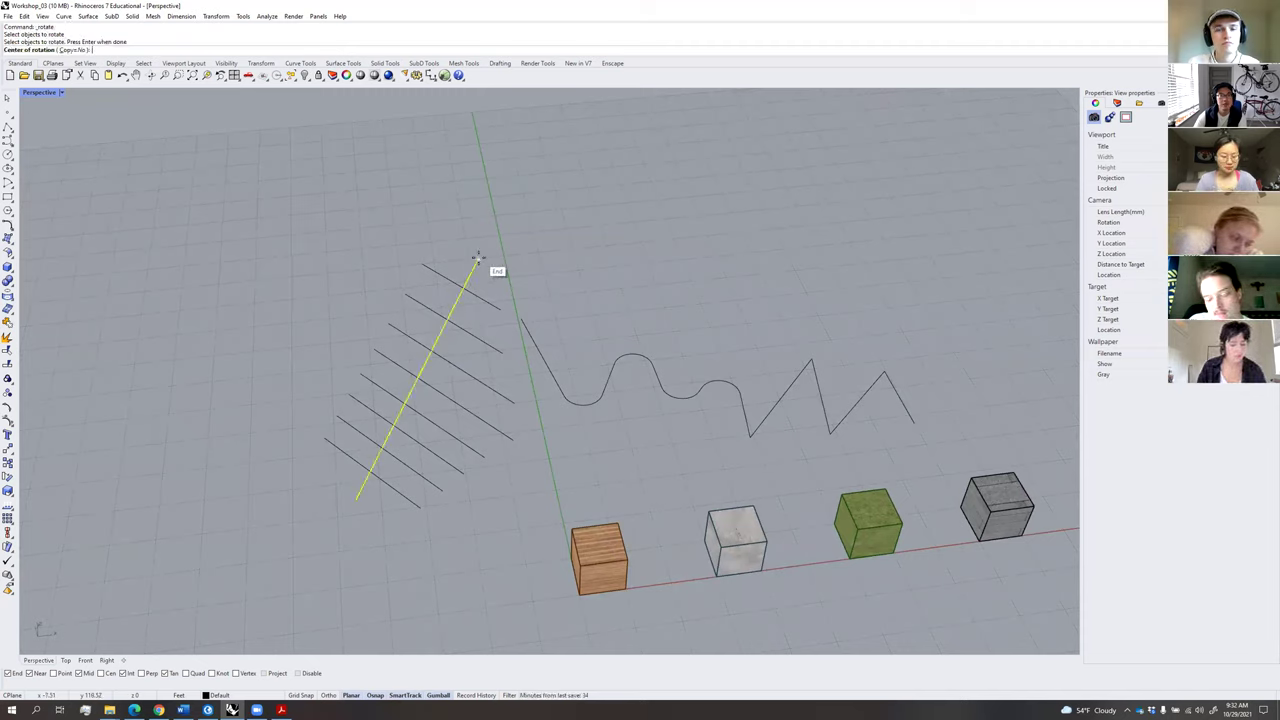
click(478, 261)
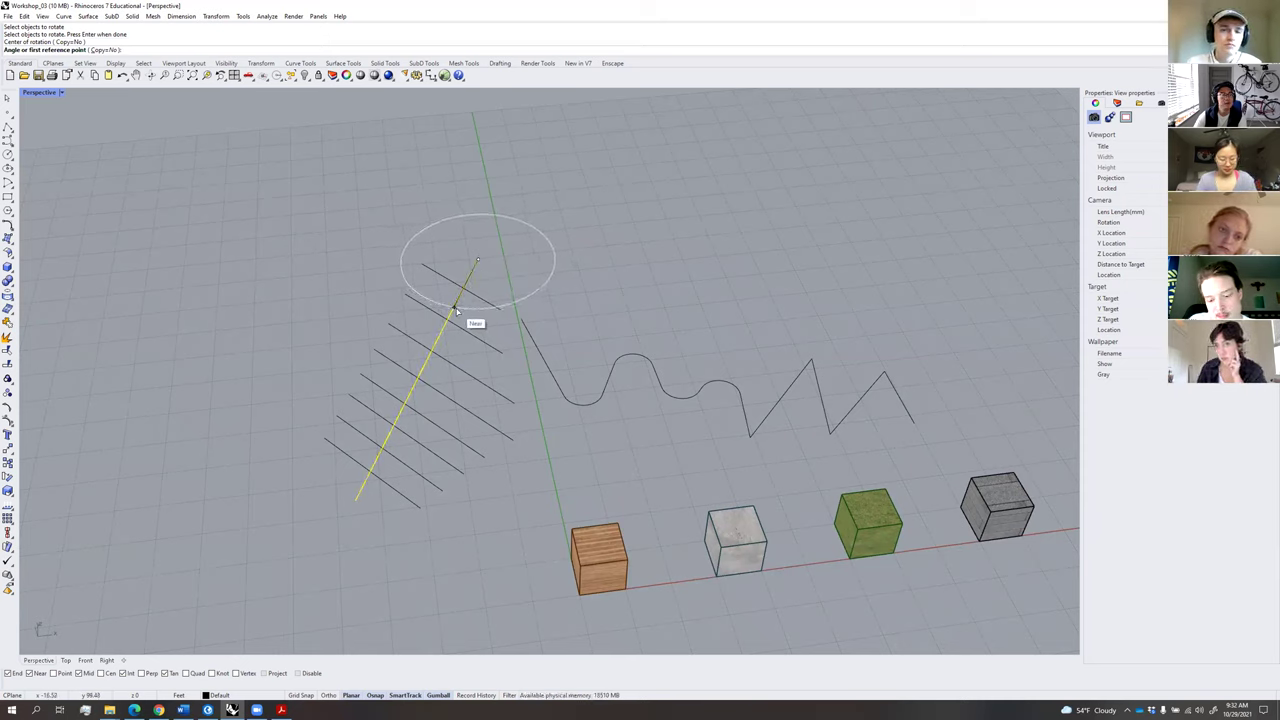
click(455, 310)
click(625, 293)
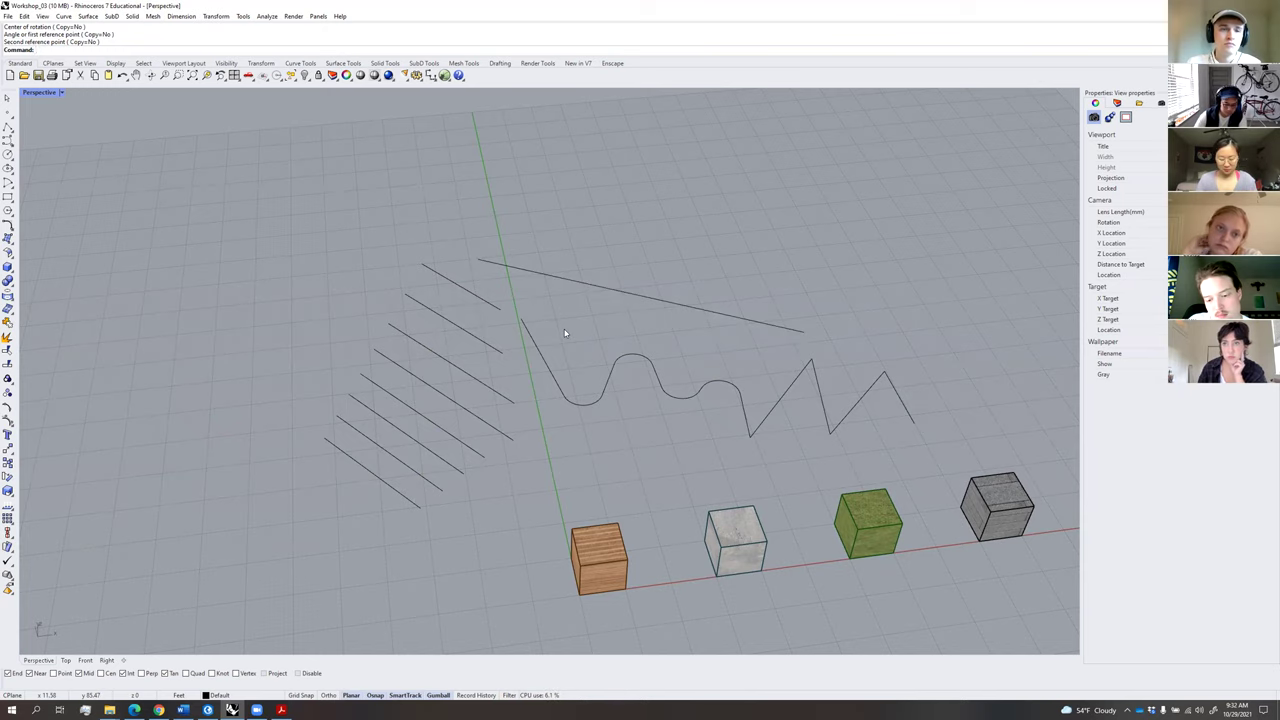
Turn on control points for the split line pieces on the side away from the zigzag curve, using the pp alias.
mouse_move(523, 343)
right_down()
mouse_move(500, 329)
mouse_move(414, 378)
mouse_move(503, 334)
right_up()
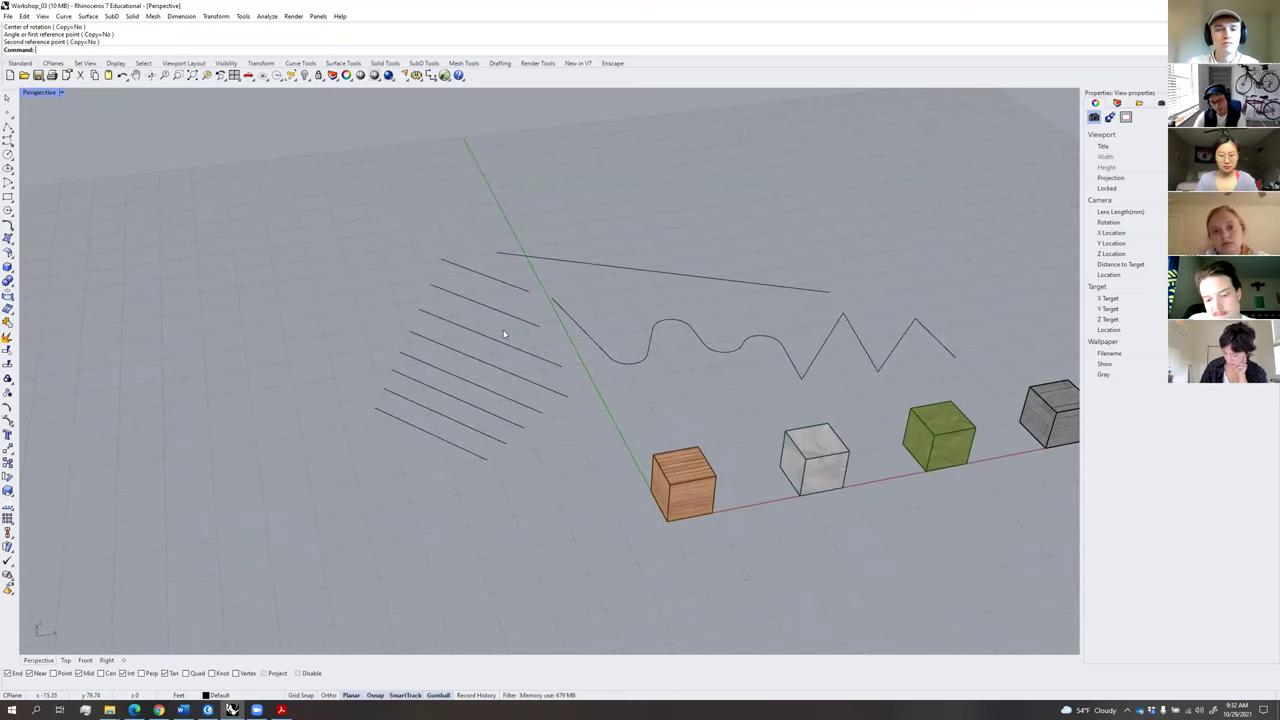
key(Return)
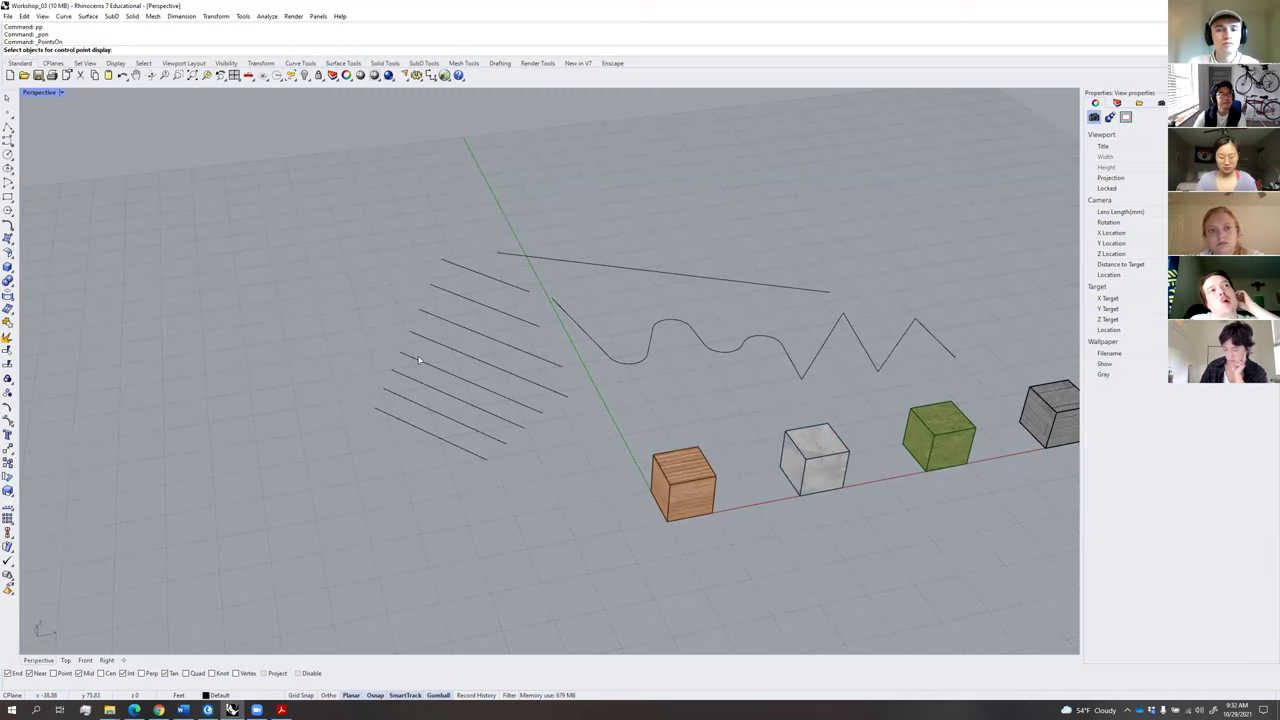
drag(448, 468, 416, 240)
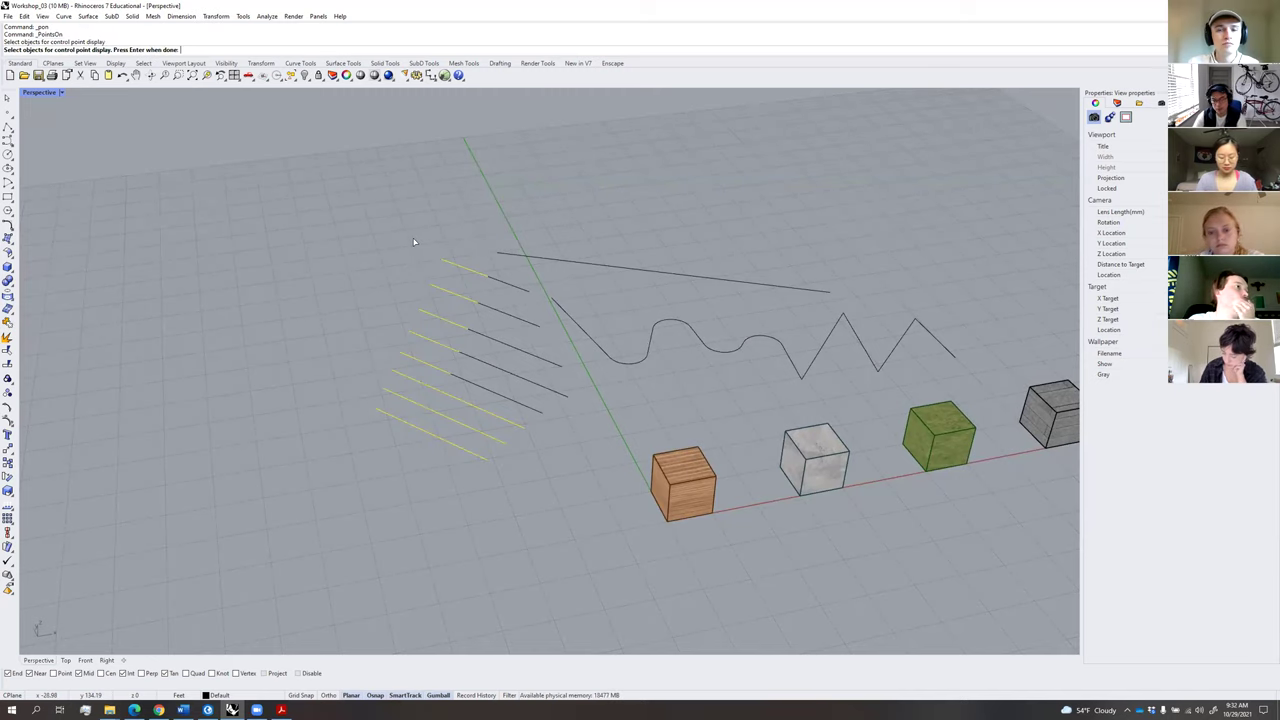
key(Return)
Select an end control point on one of the parallel lines to check it, and clear the selection.
scroll(424, 318, up, 5)
click(417, 305)
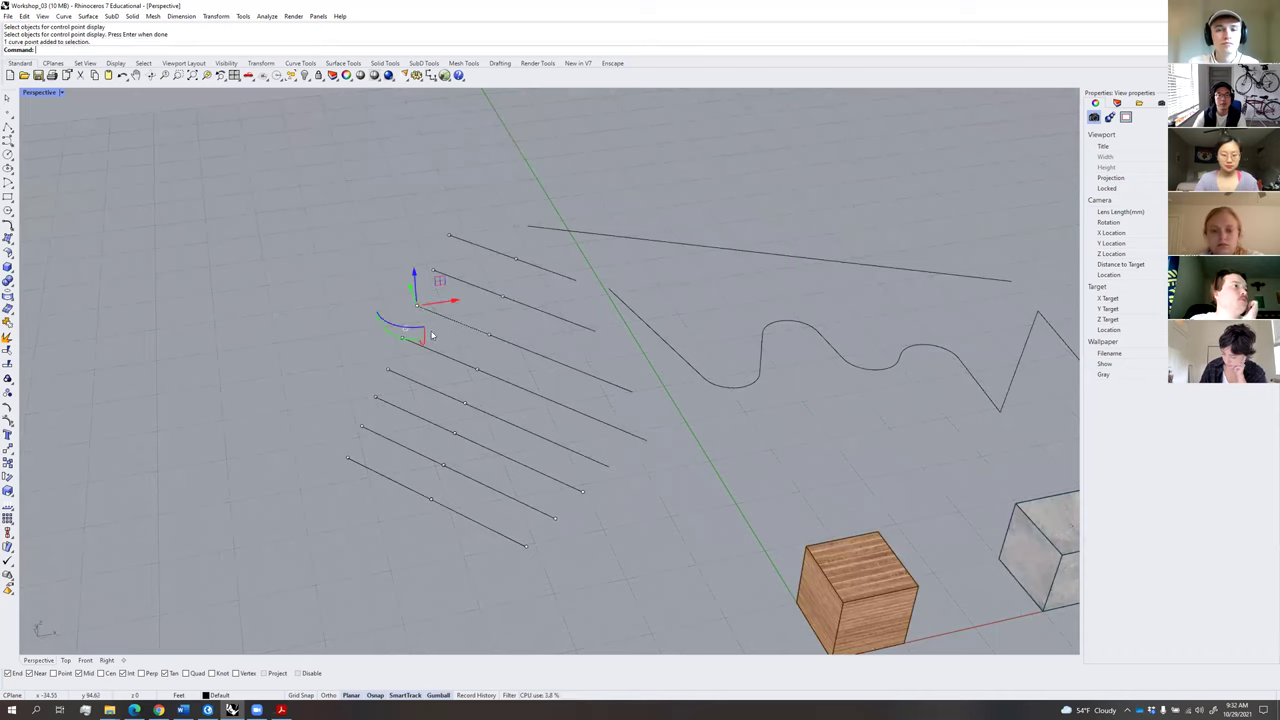
right_drag(428, 310, 436, 307)
key(Escape)
scroll(497, 366, down, 5)
right_drag(580, 362, 492, 330)
click(632, 386)
click(634, 437)
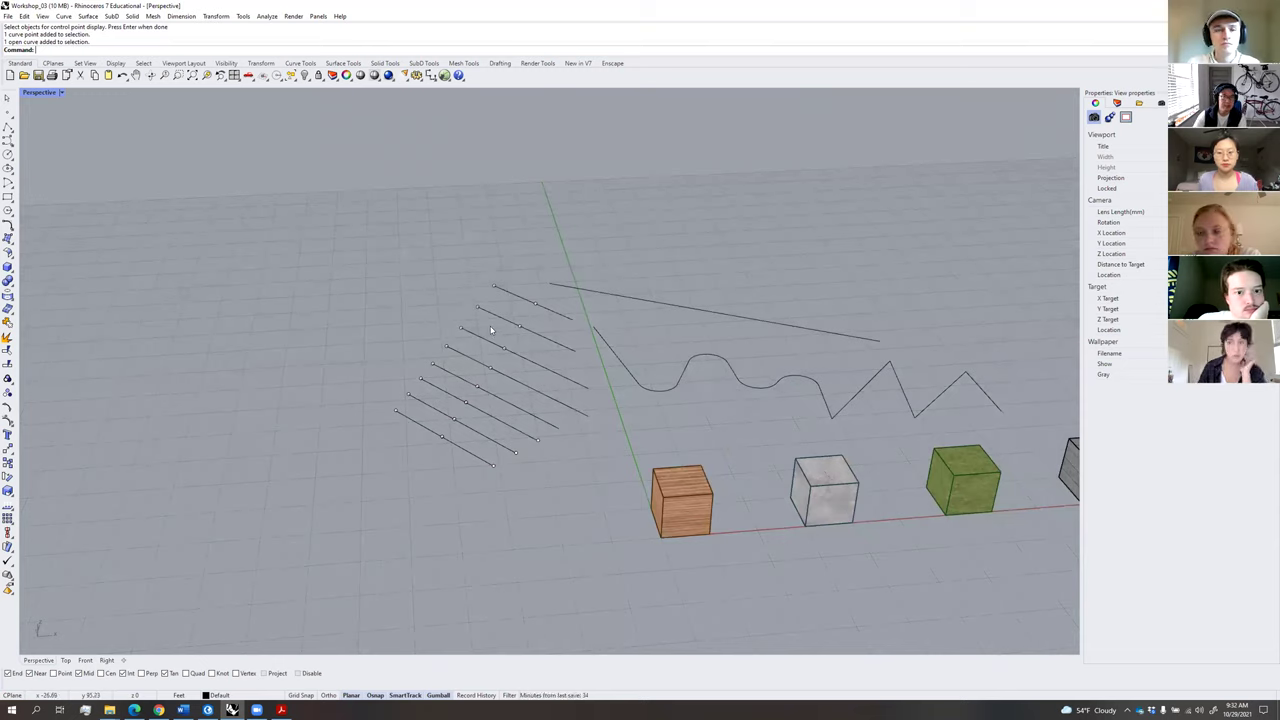
Raise the outer end control points of the second and third parallel lines slightly in the vertical direction.
click(478, 310)
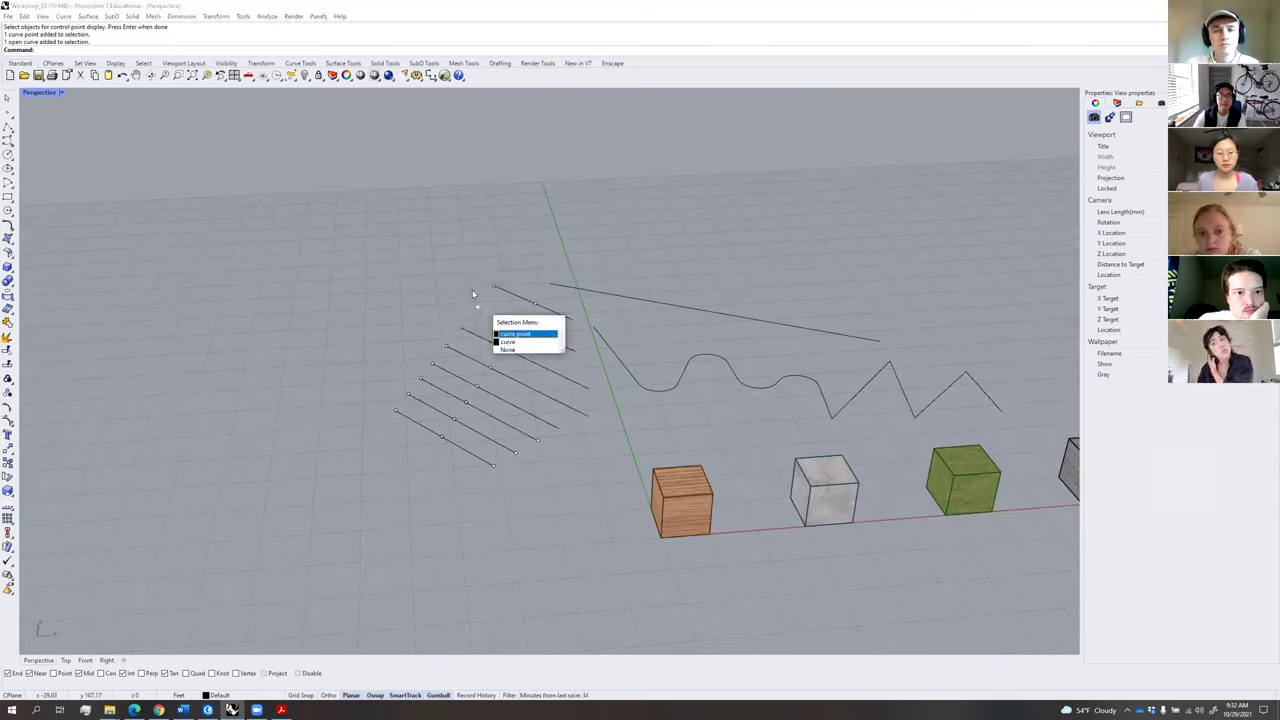
click(518, 335)
drag(477, 275, 477, 263)
click(512, 322)
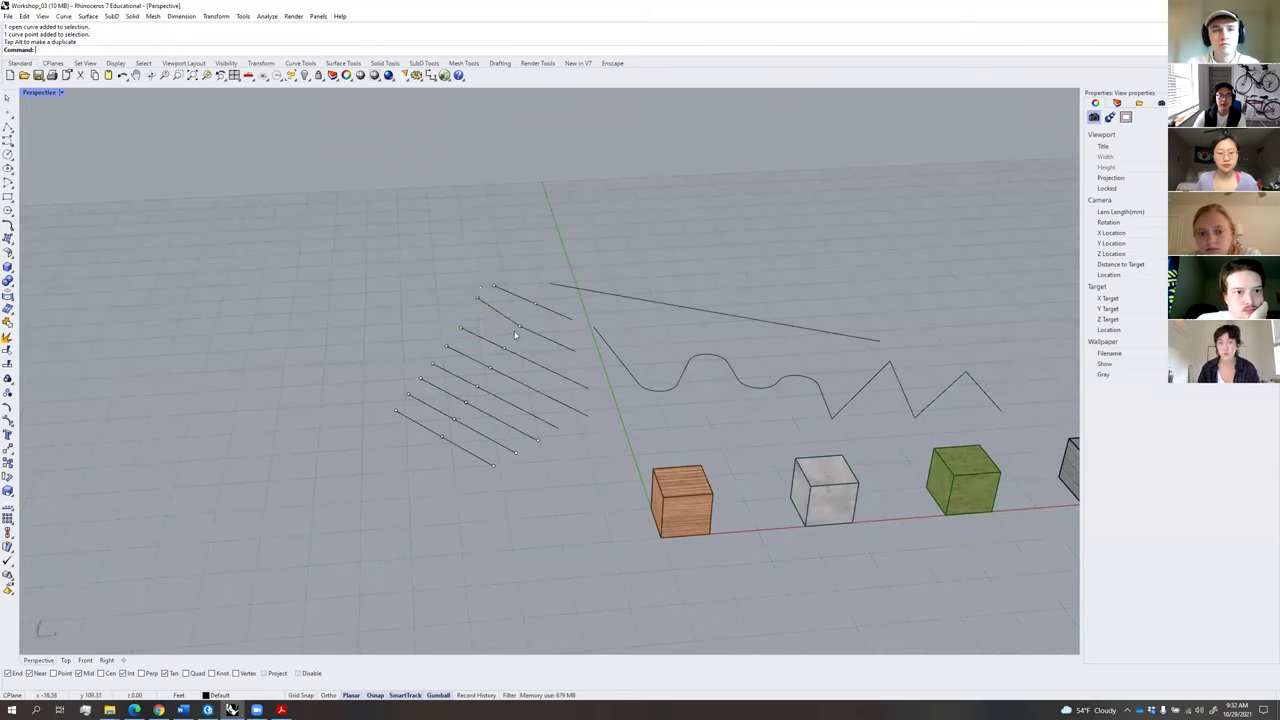
mouse_move(514, 358)
right_down()
mouse_move(529, 343)
mouse_move(493, 360)
right_up()
click(452, 350)
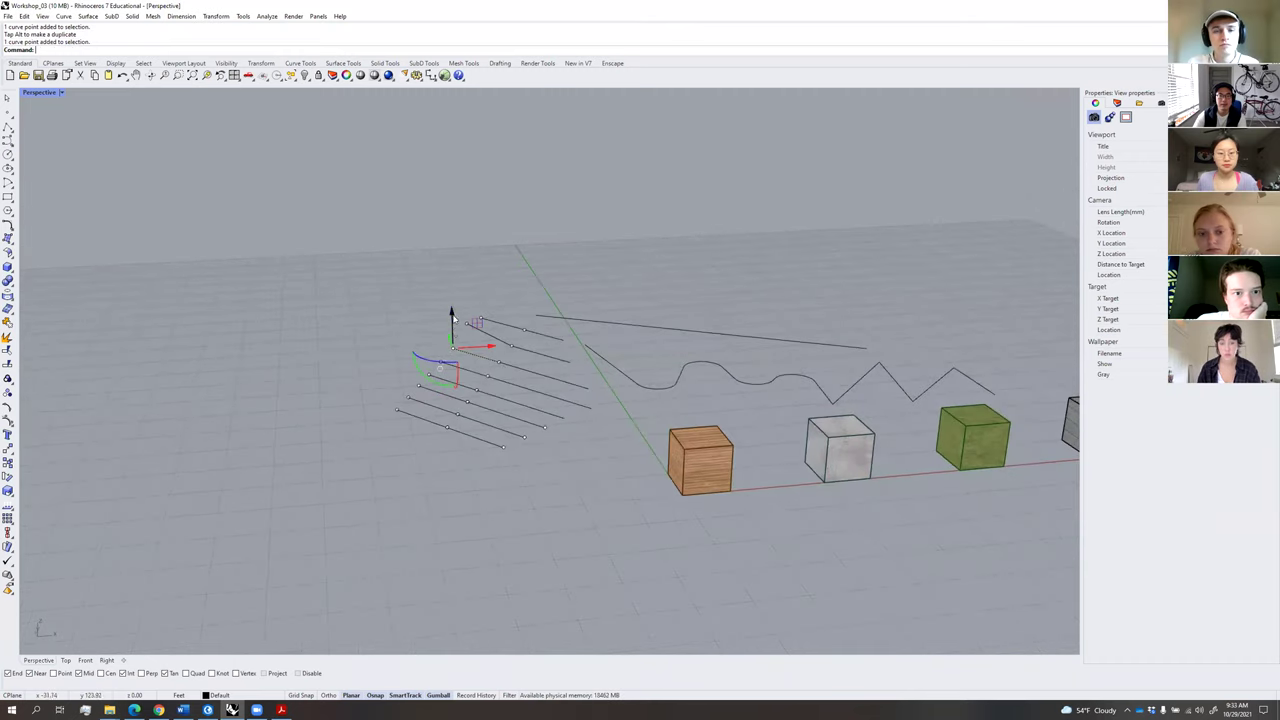
drag(452, 313, 452, 305)
click(478, 284)
Shift the end control point of the parallel line farthest from the cubes, and turn off the control points.
right_drag(480, 286, 748, 329)
click(749, 328)
drag(750, 327, 775, 328)
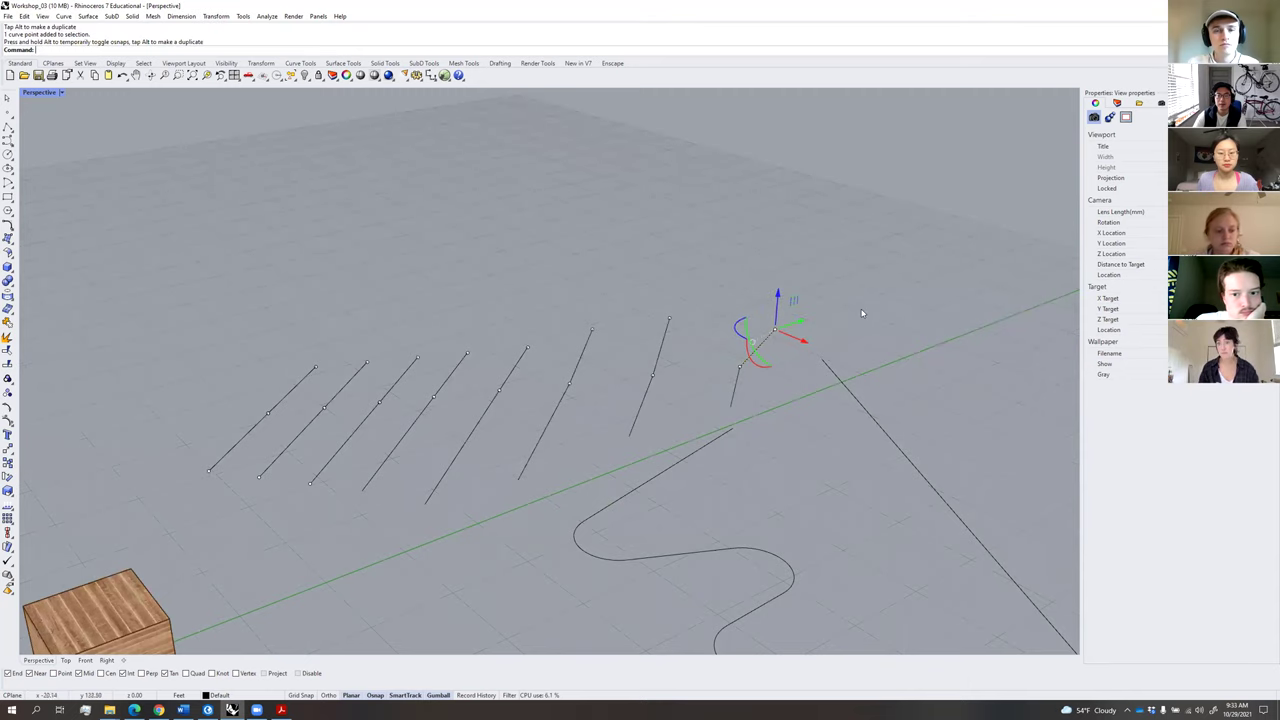
click(838, 337)
right_drag(838, 337, 651, 360)
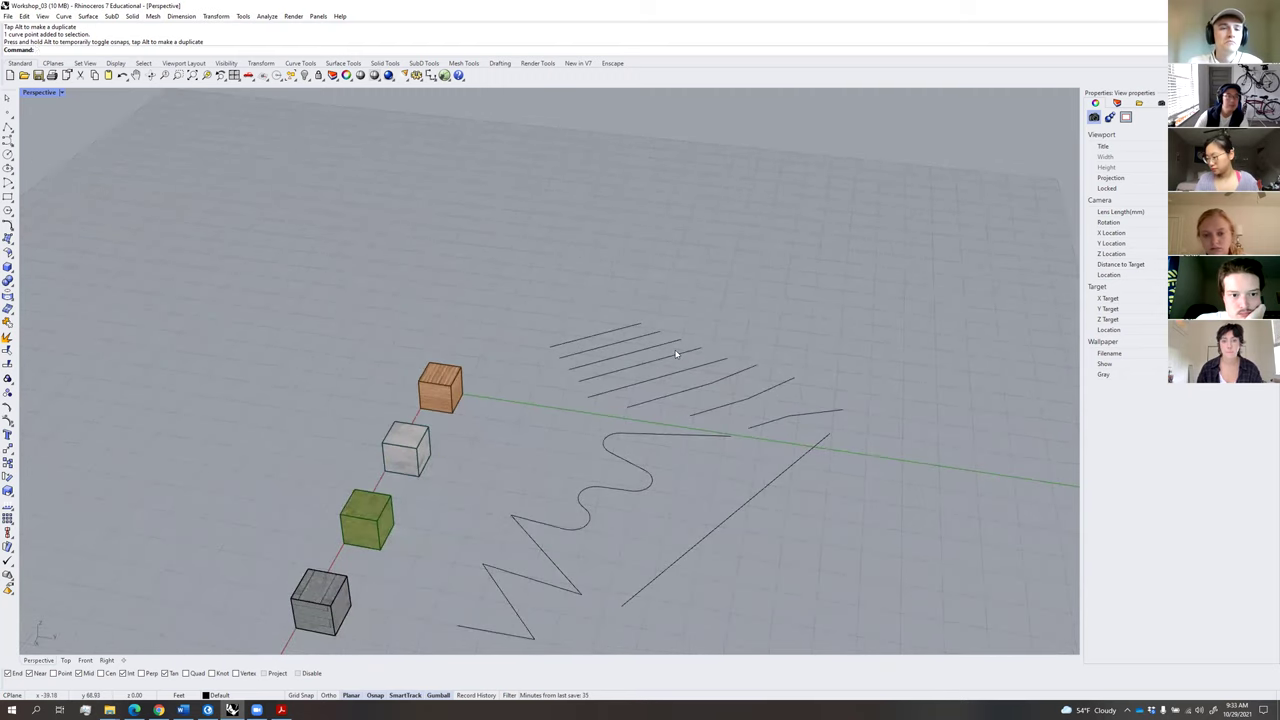
Turn on the control points of the partly filleted zigzag curve with the pp alias.
text(pp)
key(Return)
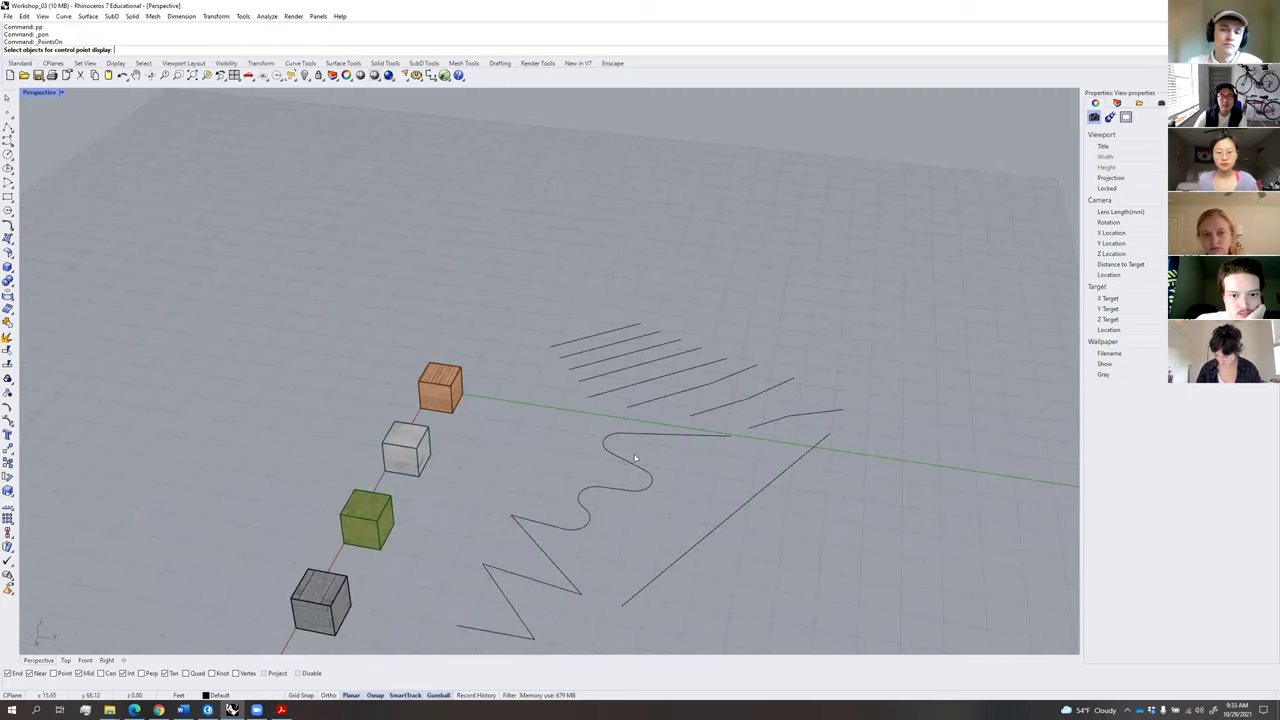
click(622, 459)
key(Return)
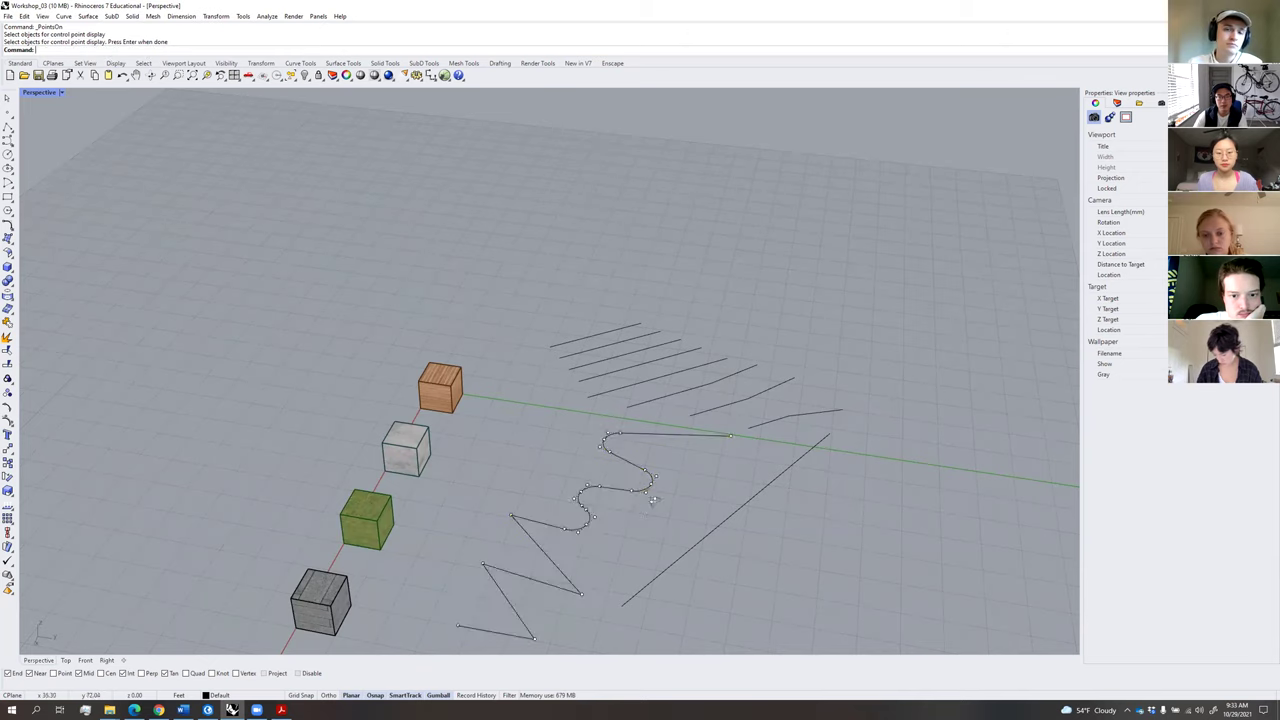
Reshape the filleted zigzag curve by moving control points at its rounded bend and its open end.
scroll(660, 490, up, 3)
click(689, 513)
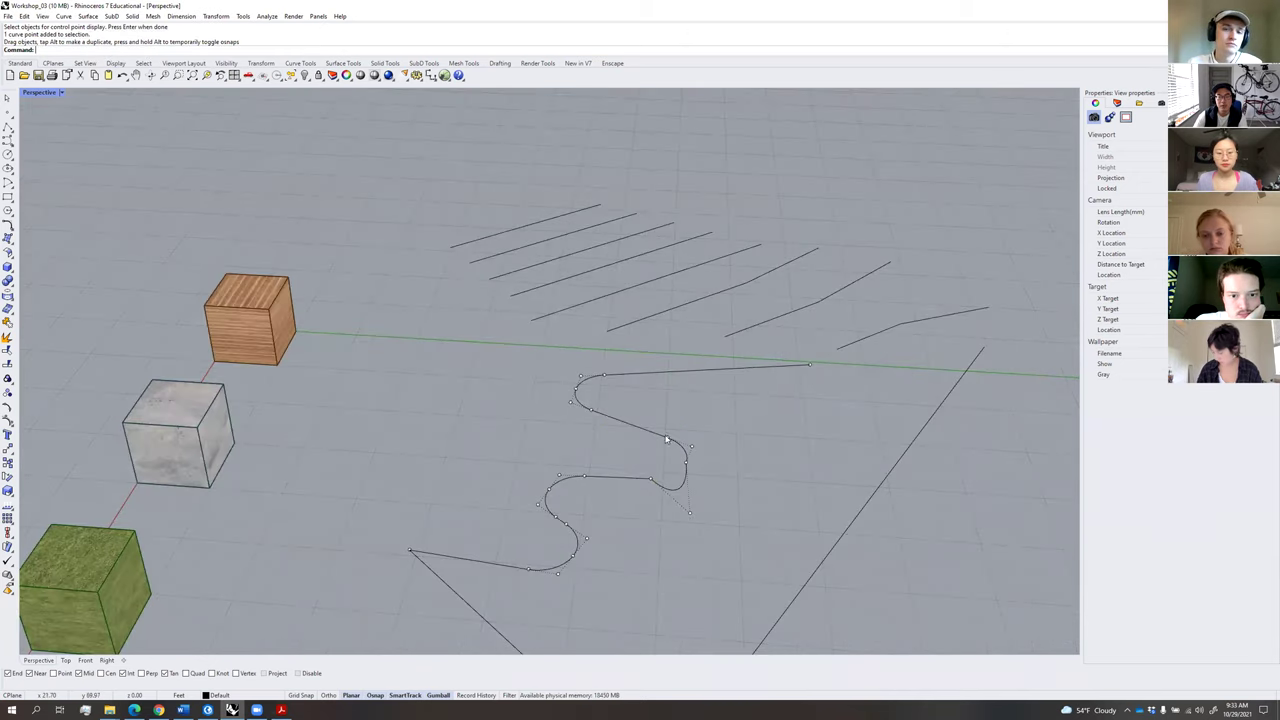
drag(667, 437, 674, 408)
drag(811, 366, 820, 394)
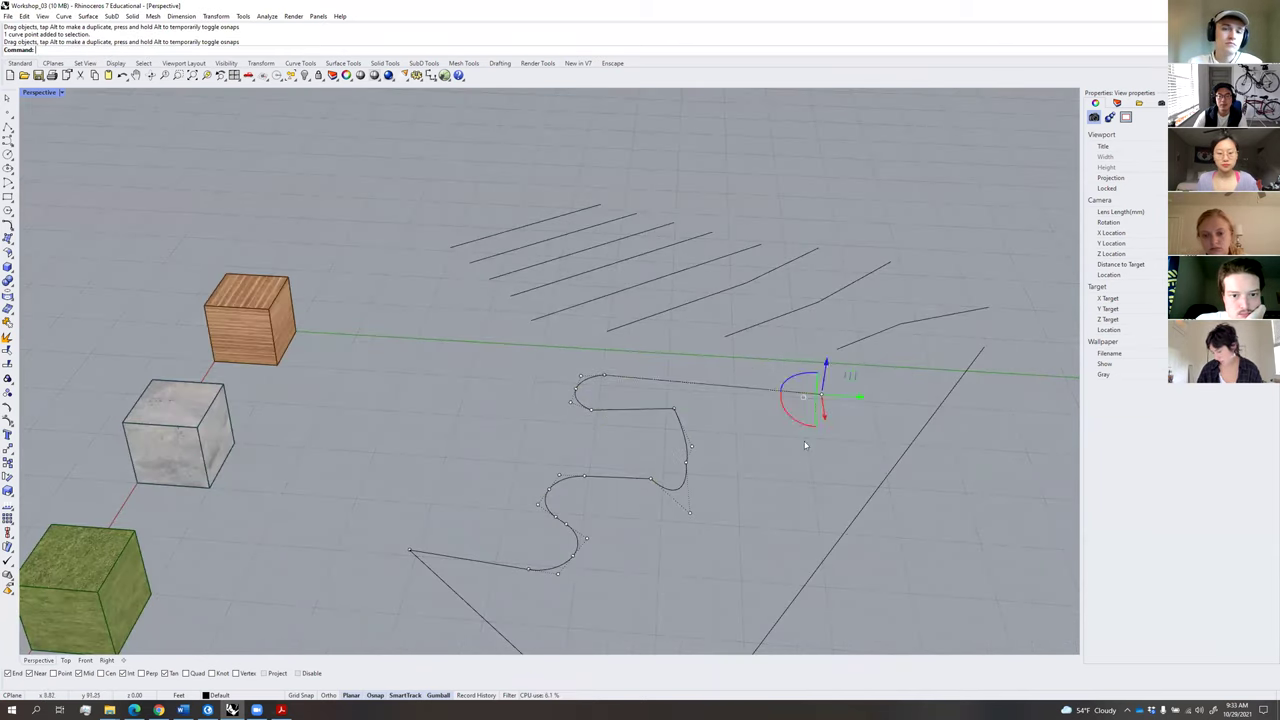
click(765, 460)
right_drag(738, 447, 674, 407)
drag(674, 407, 647, 442)
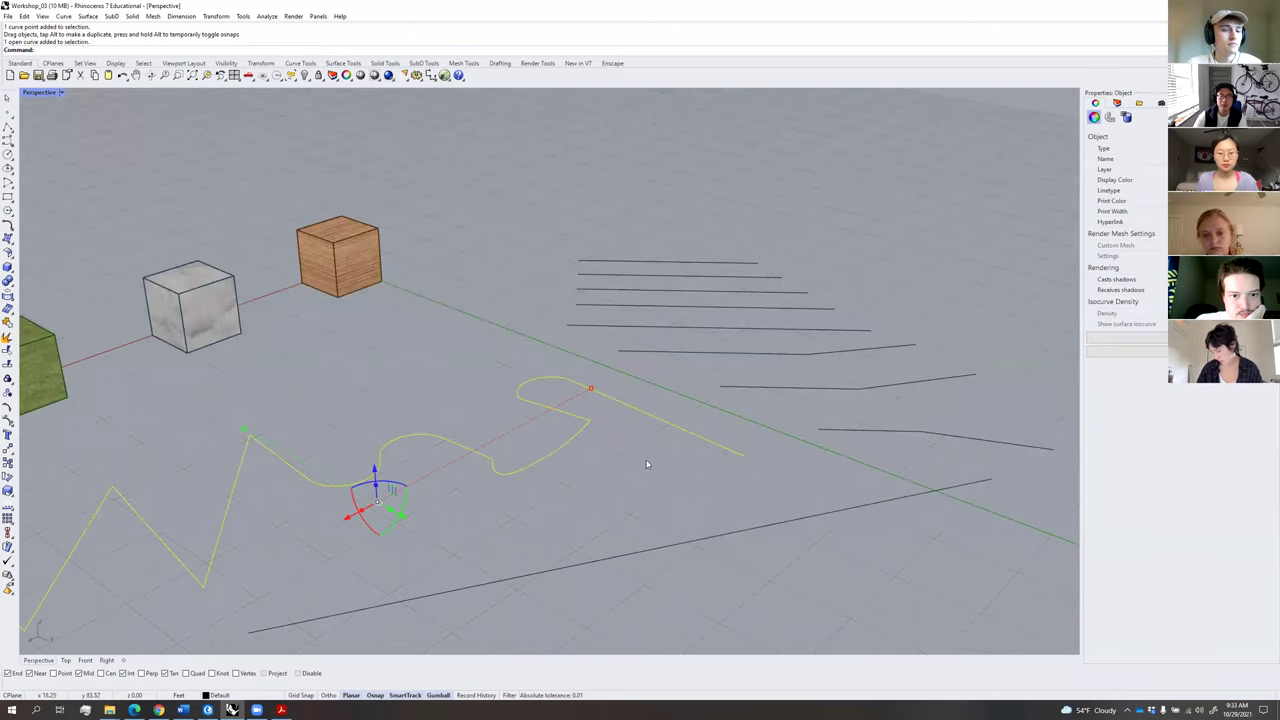
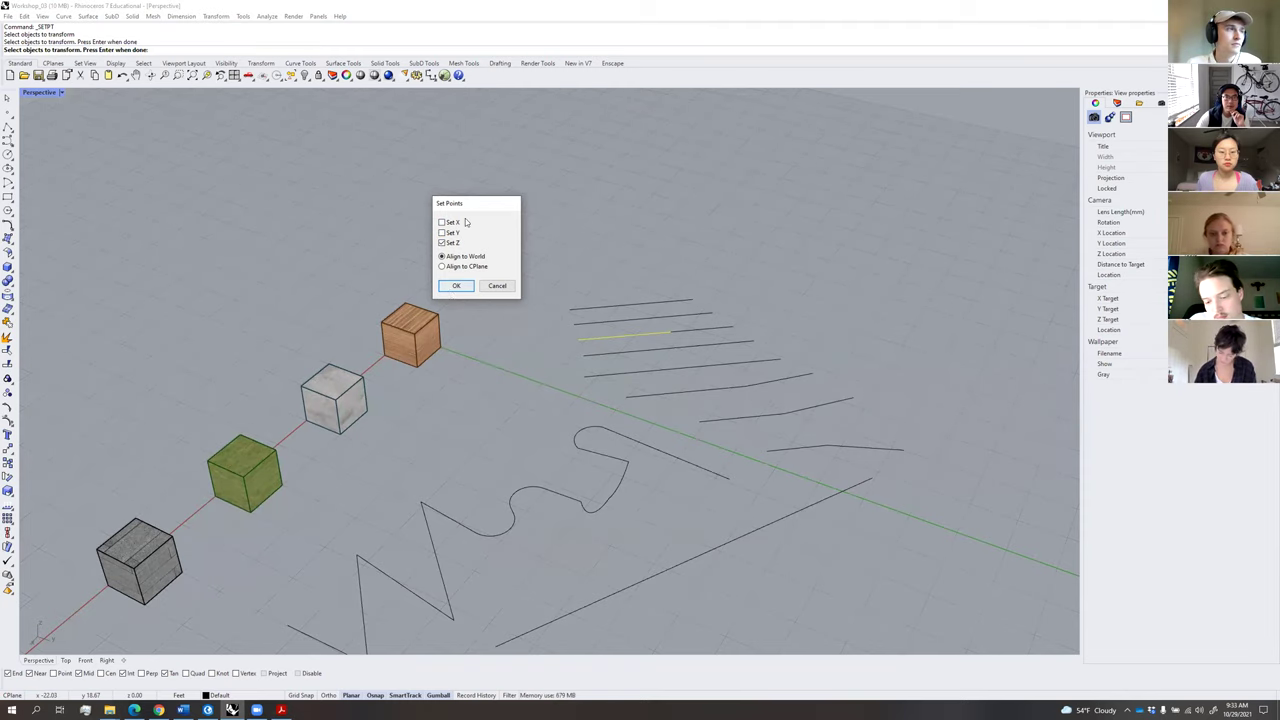
Align the selected split line piece to the wood cube's top edge with SetPt, using Set Z only and Align to World.
click(456, 286)
scroll(449, 311, up, 3)
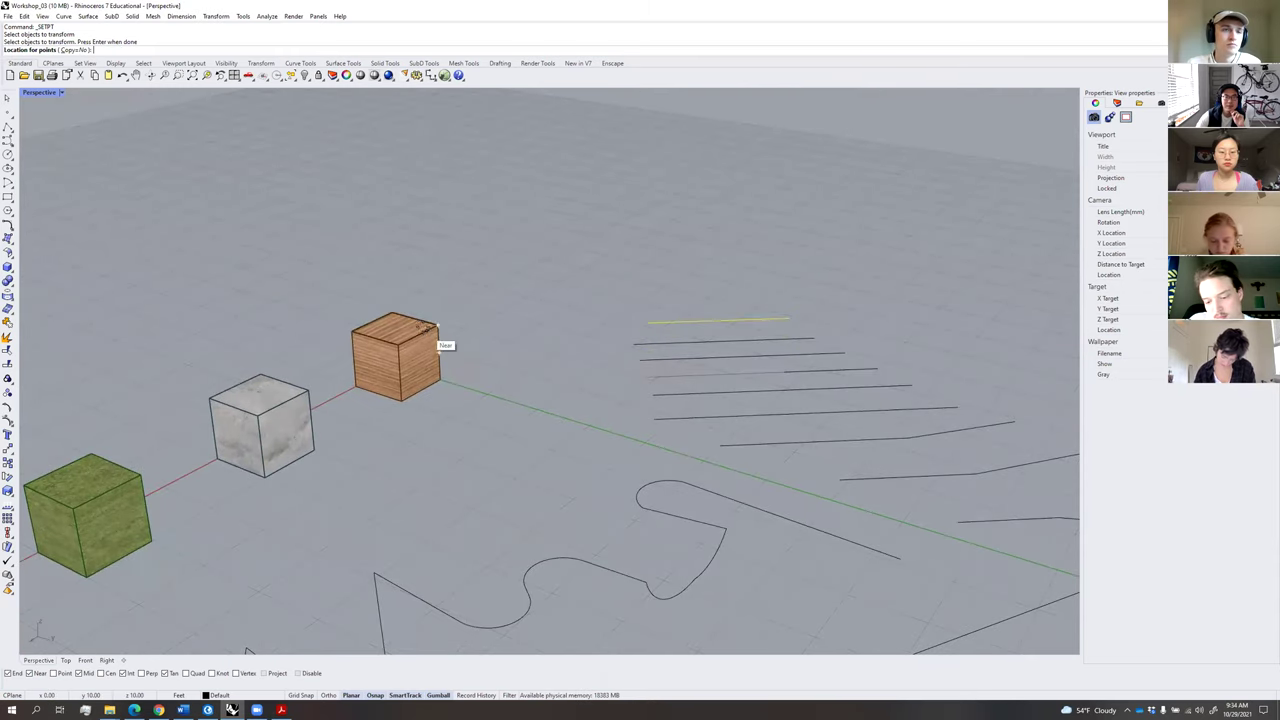
right_drag(494, 373, 525, 374)
mouse_move(466, 322)
right_down()
mouse_move(477, 317)
mouse_move(443, 314)
mouse_move(471, 306)
right_up()
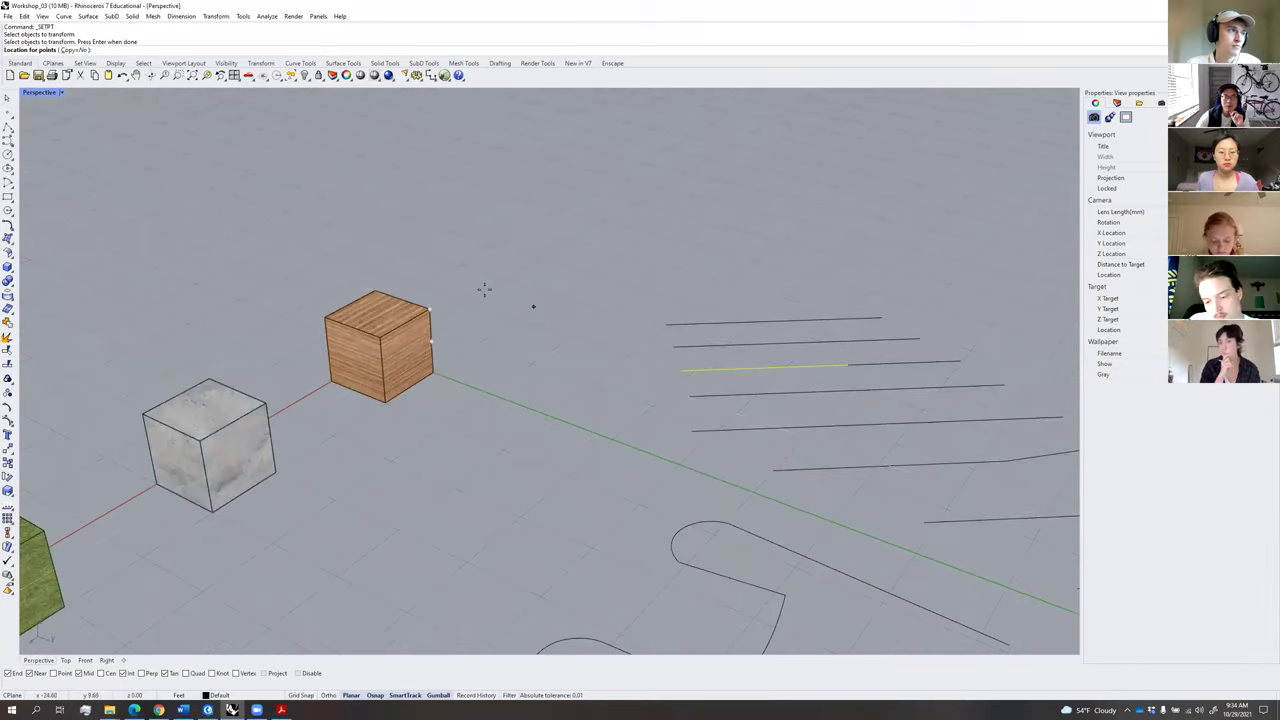
click(414, 304)
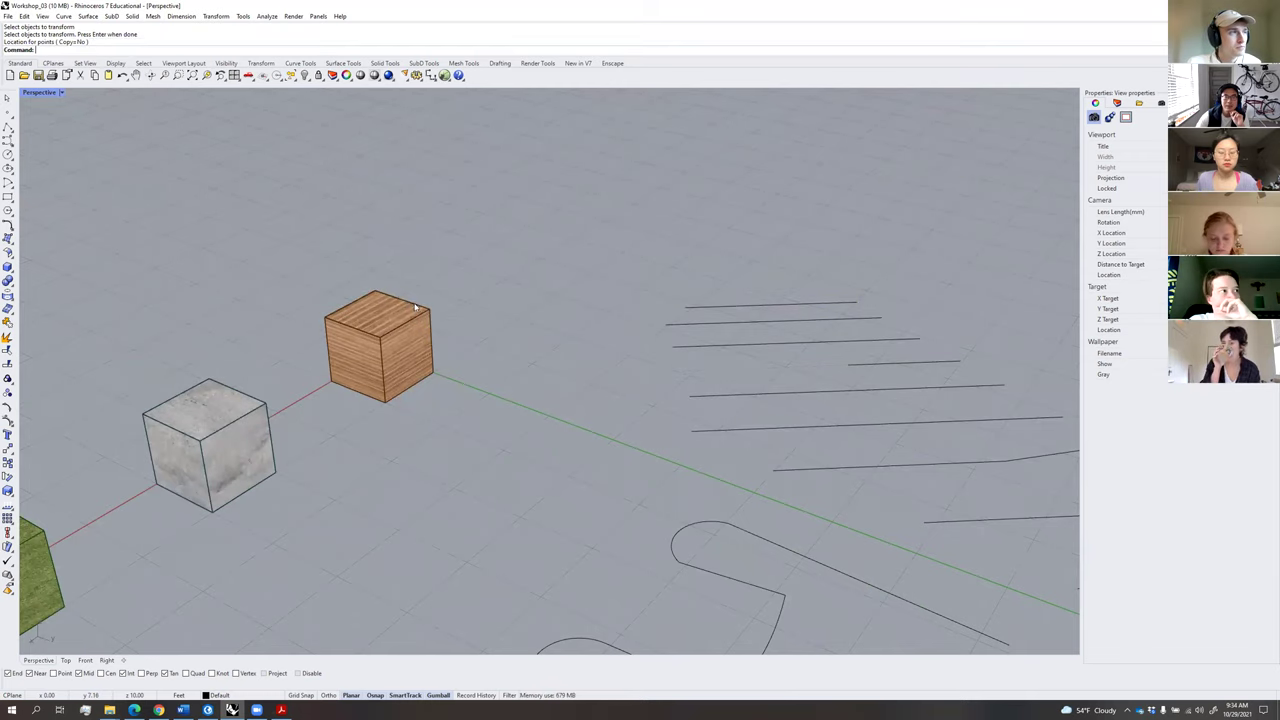
right_drag(606, 321, 703, 374)
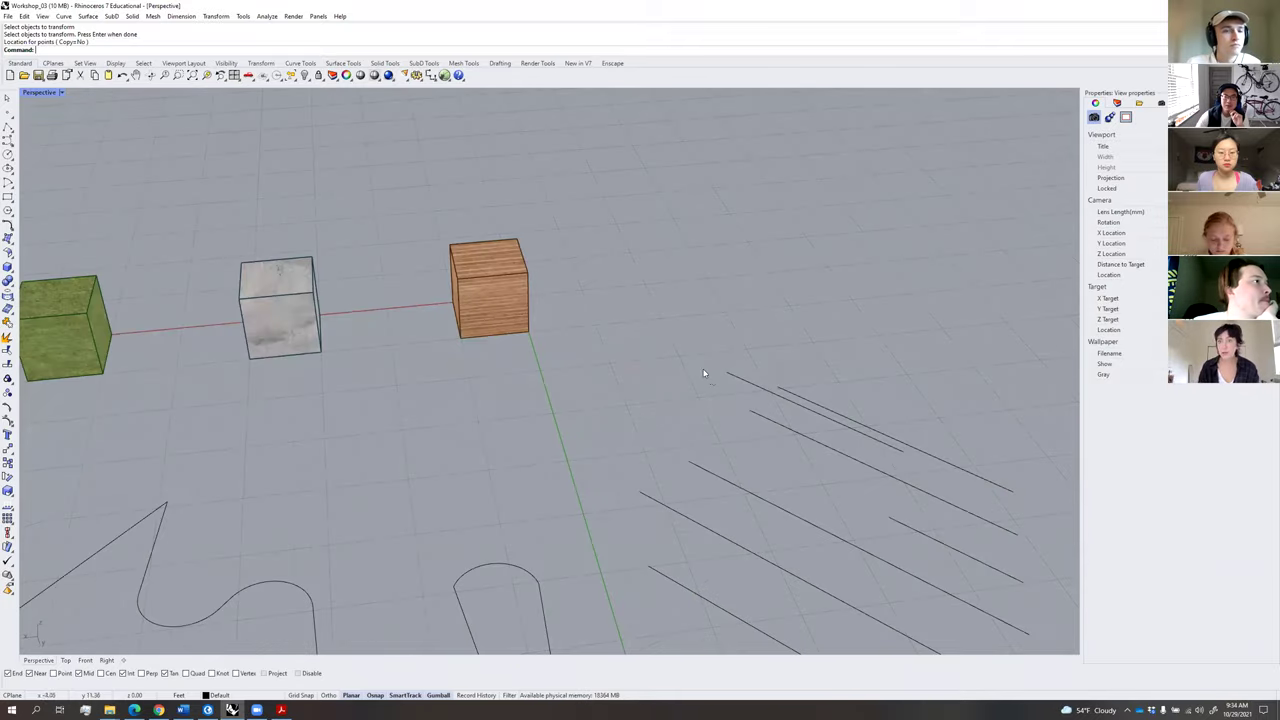
Try moving the aligned line piece toward the wood cube, and undo the move.
click(738, 383)
drag(738, 383, 584, 289)
right_drag(578, 355, 507, 306)
key(ctrl+z)
key(ctrl+z)
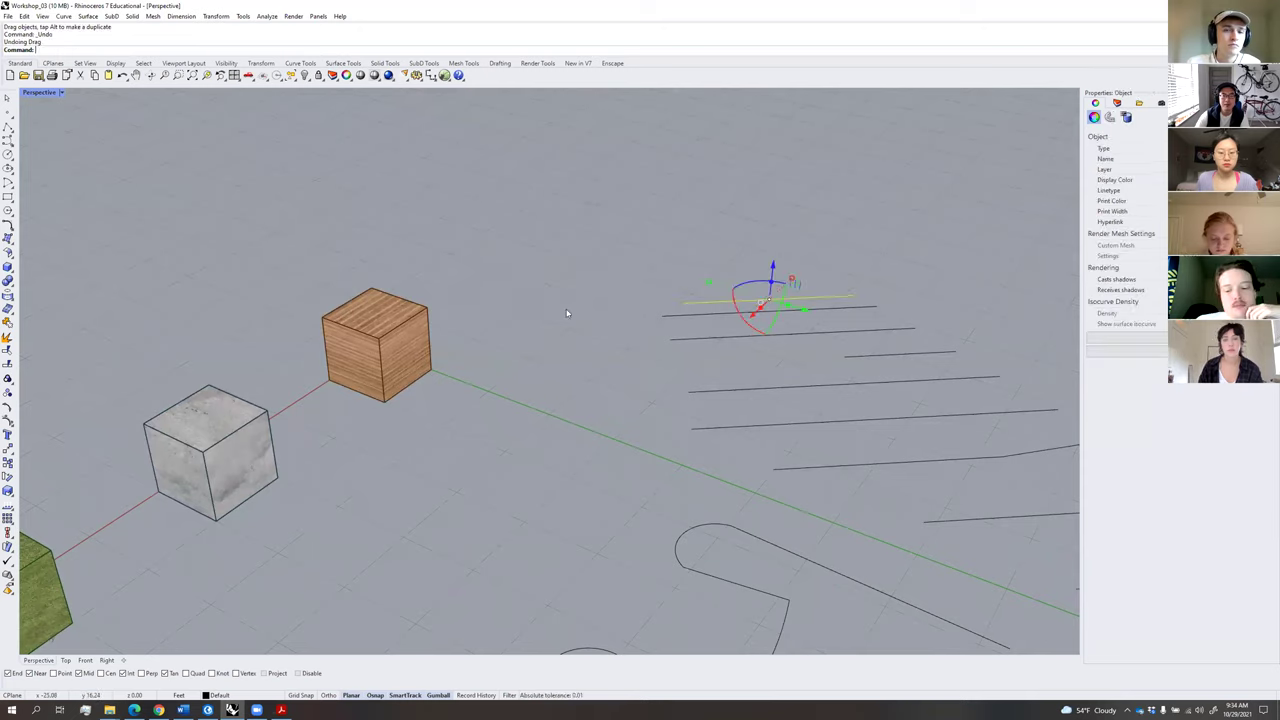
Move the selected line piece away from the parallel lines to a spot beside the wood cube.
drag(624, 372, 490, 328)
scroll(579, 345, up, 3)
right_drag(572, 351, 548, 410)
Try the Move command with the m alias, from the line's near end to the wood cube's top corner, and undo it.
click(634, 371)
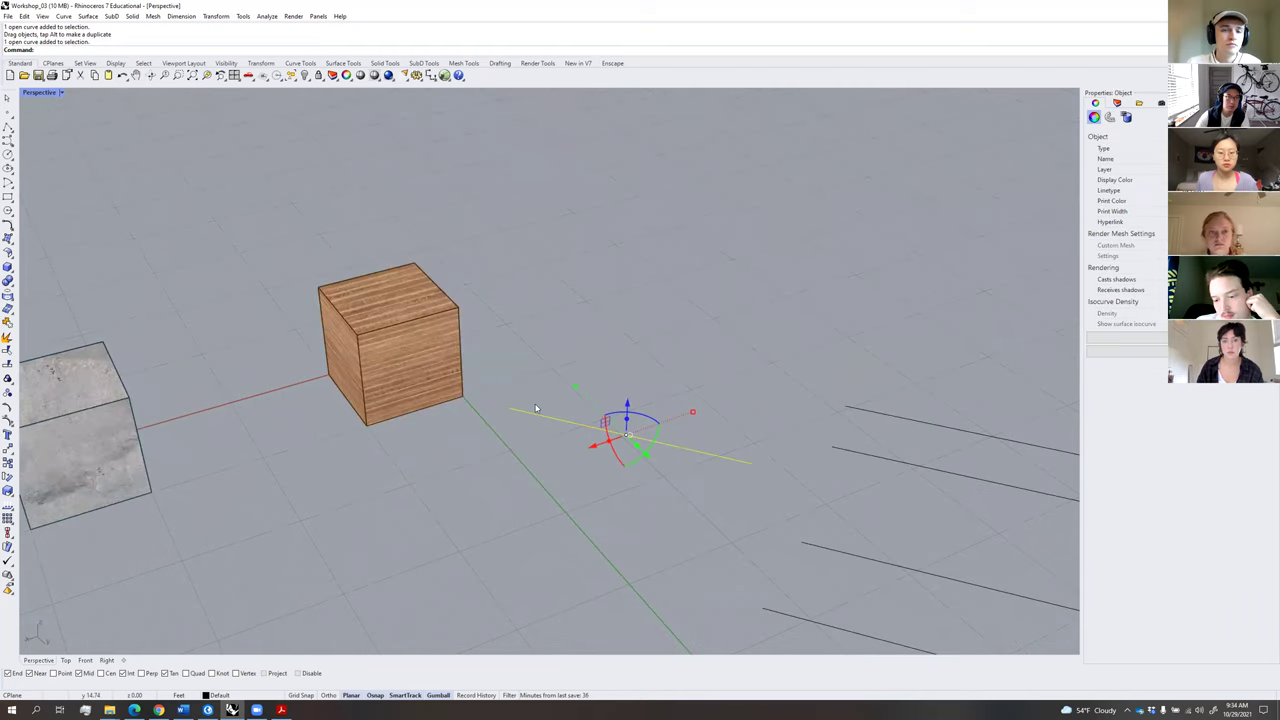
text(m)
key(Return)
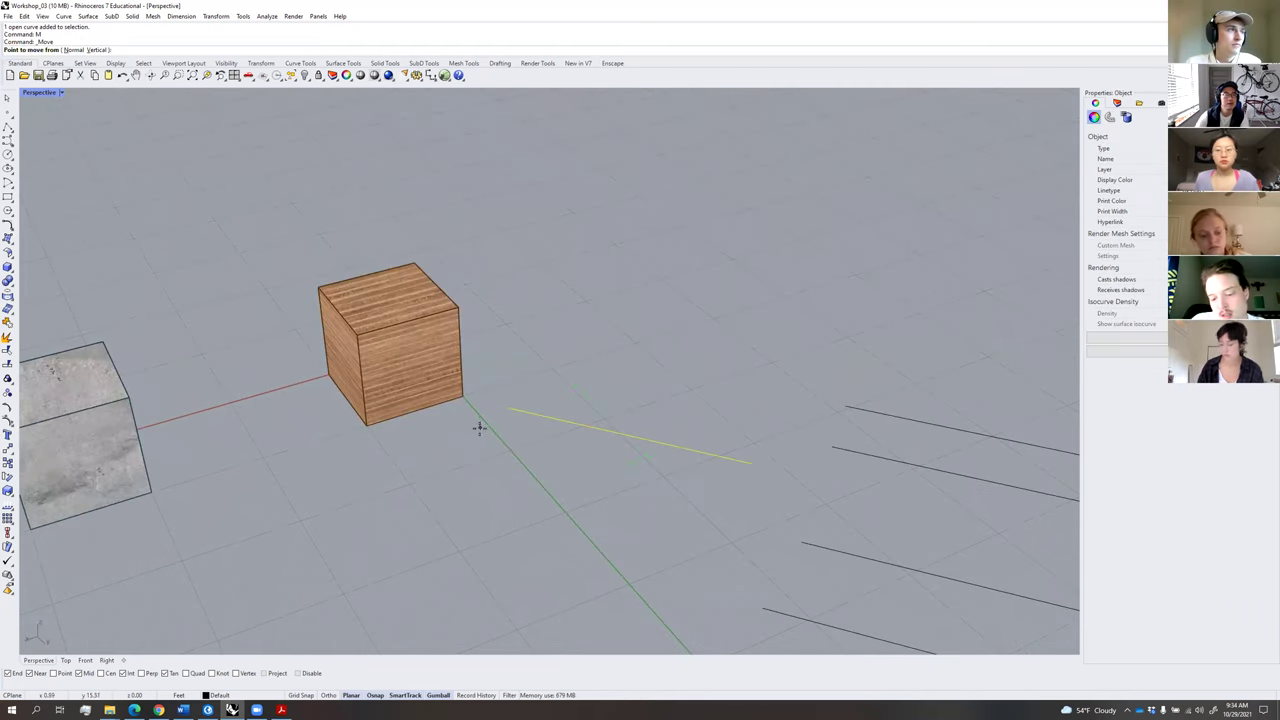
click(517, 410)
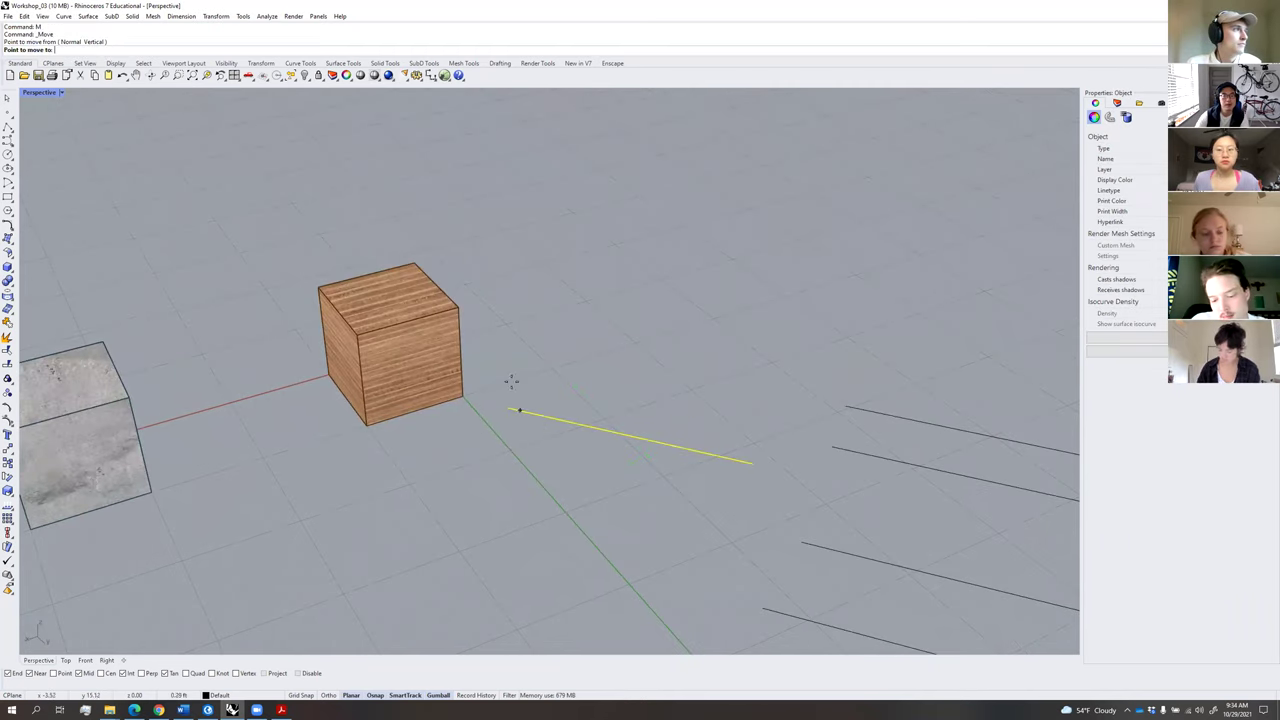
click(462, 302)
key(Escape)
mouse_move(497, 366)
right_down()
mouse_move(535, 344)
mouse_move(513, 363)
right_up()
click(508, 335)
click(506, 404)
right_drag(495, 362, 477, 311)
key(ctrl+z)
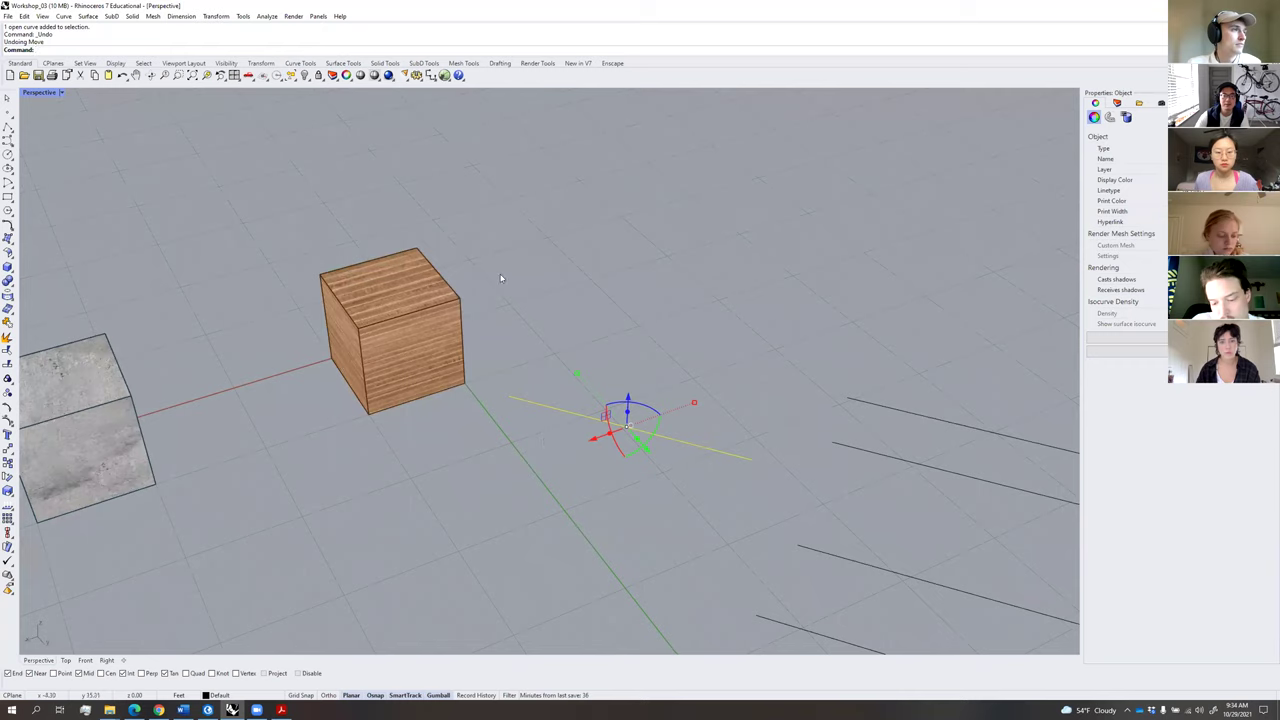
Set the line beside the wood cube to the height of the cube's top edge with SetPt, using the sp alias.
click(510, 336)
right_drag(510, 336, 545, 377)
text(sp)
key(Return)
click(530, 408)
key(Return)
key(Return)
click(440, 307)
right_drag(495, 320, 514, 376)
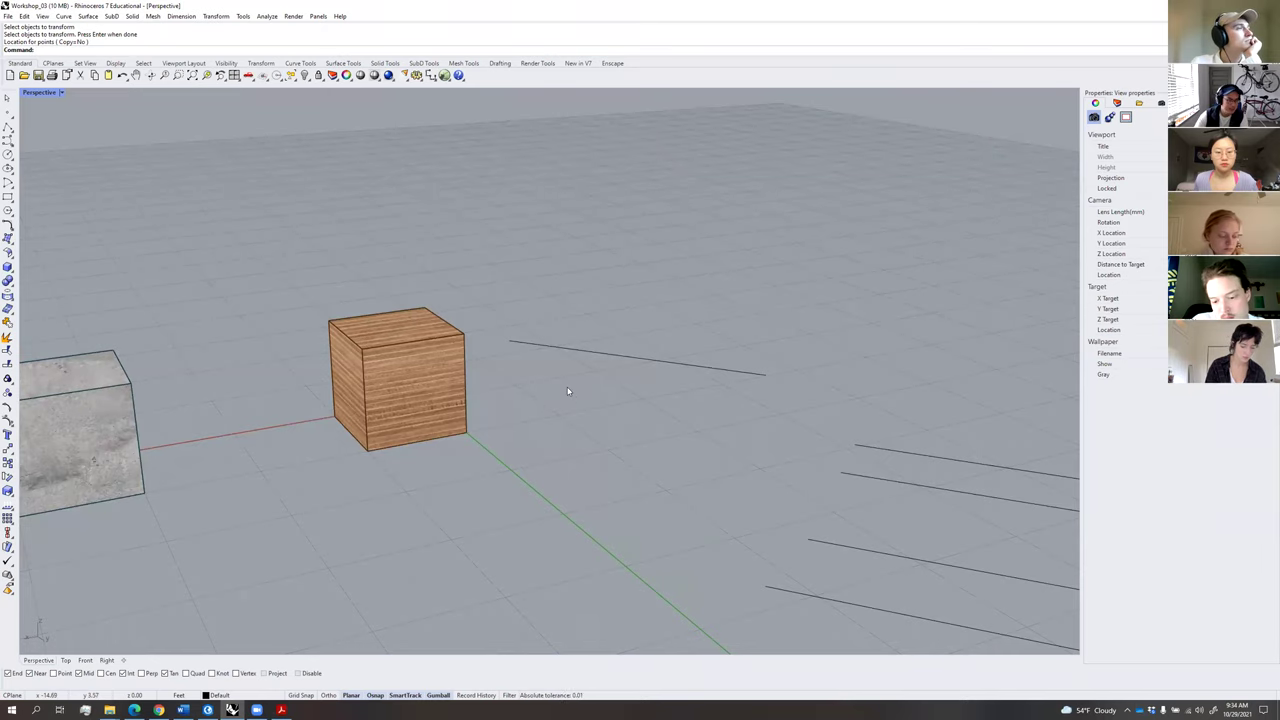
Select the line beside the wood cube and examine its height and position relative to the cube.
right_drag(543, 401, 570, 404)
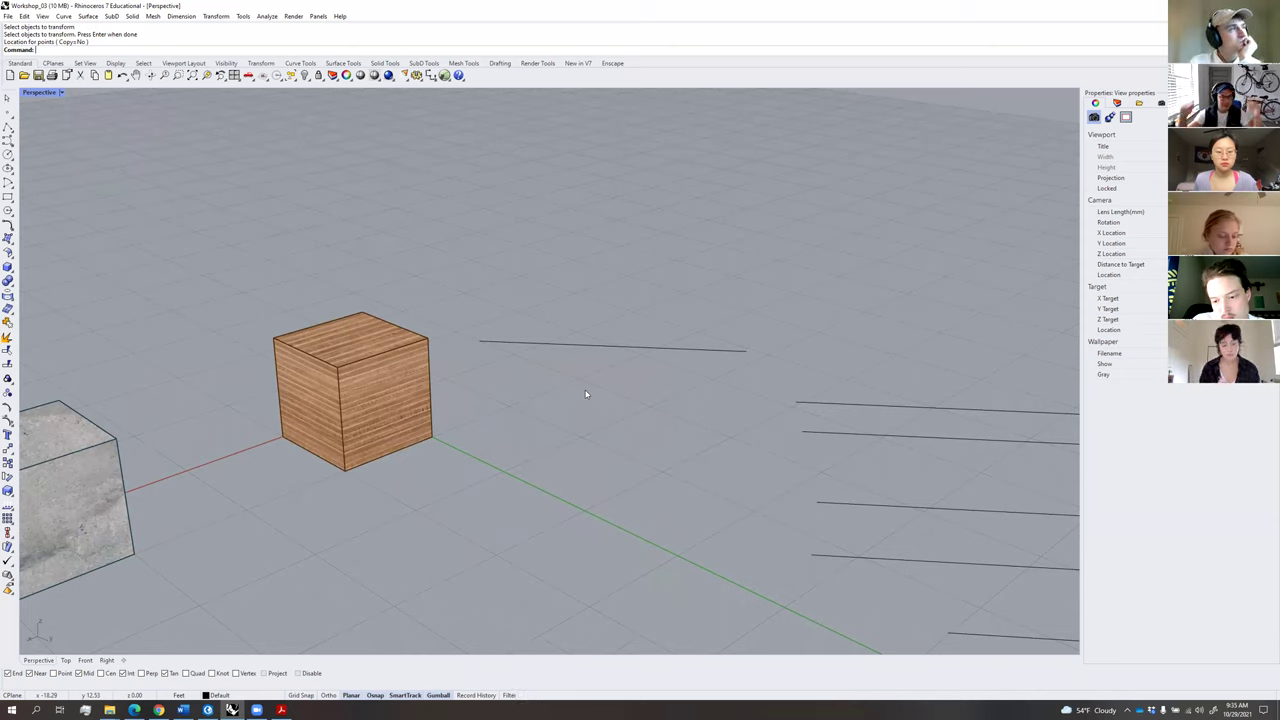
click(541, 344)
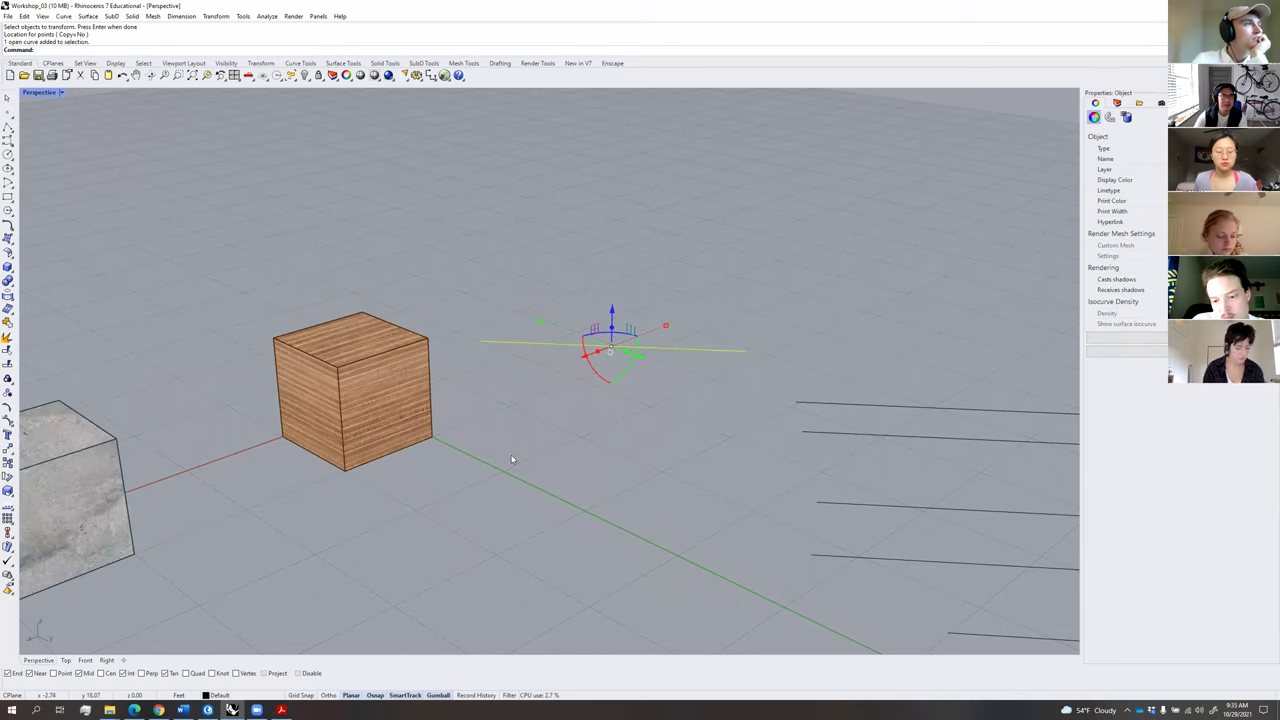
click(524, 399)
click(556, 344)
scroll(626, 440, down, 4)
right_drag(626, 443, 571, 454)
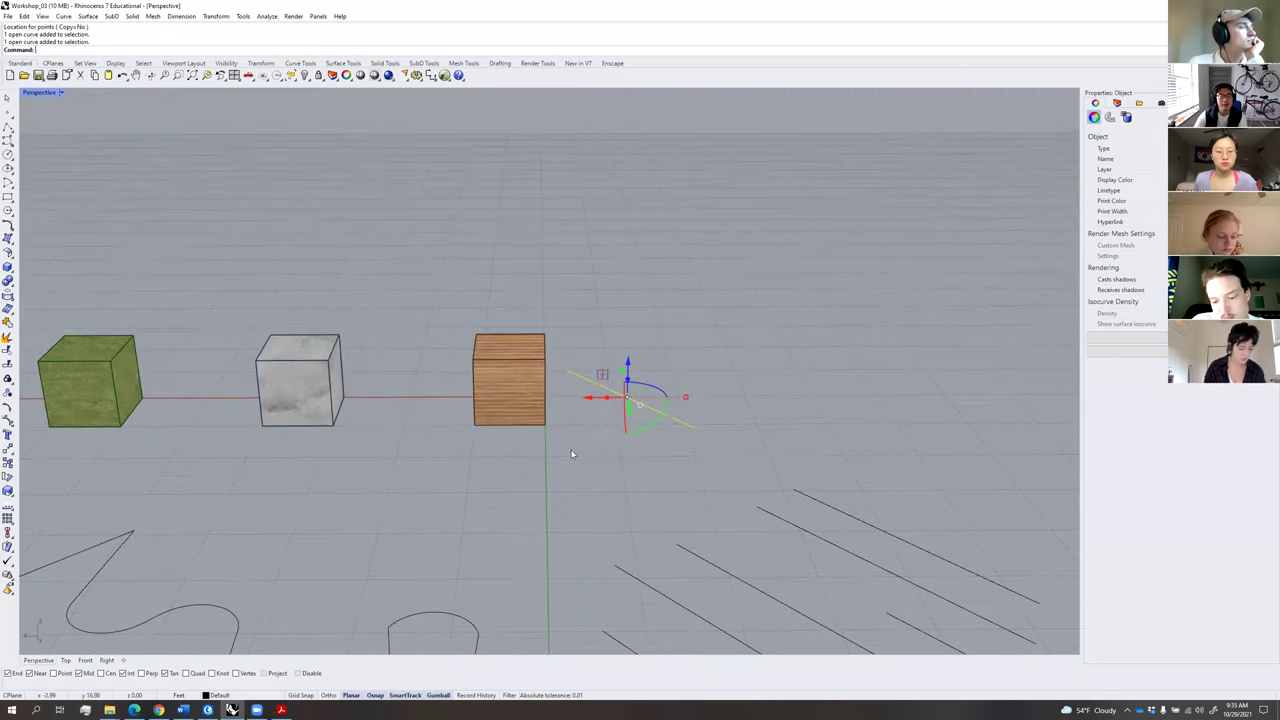
click(649, 471)
right_drag(649, 471, 663, 362)
click(651, 382)
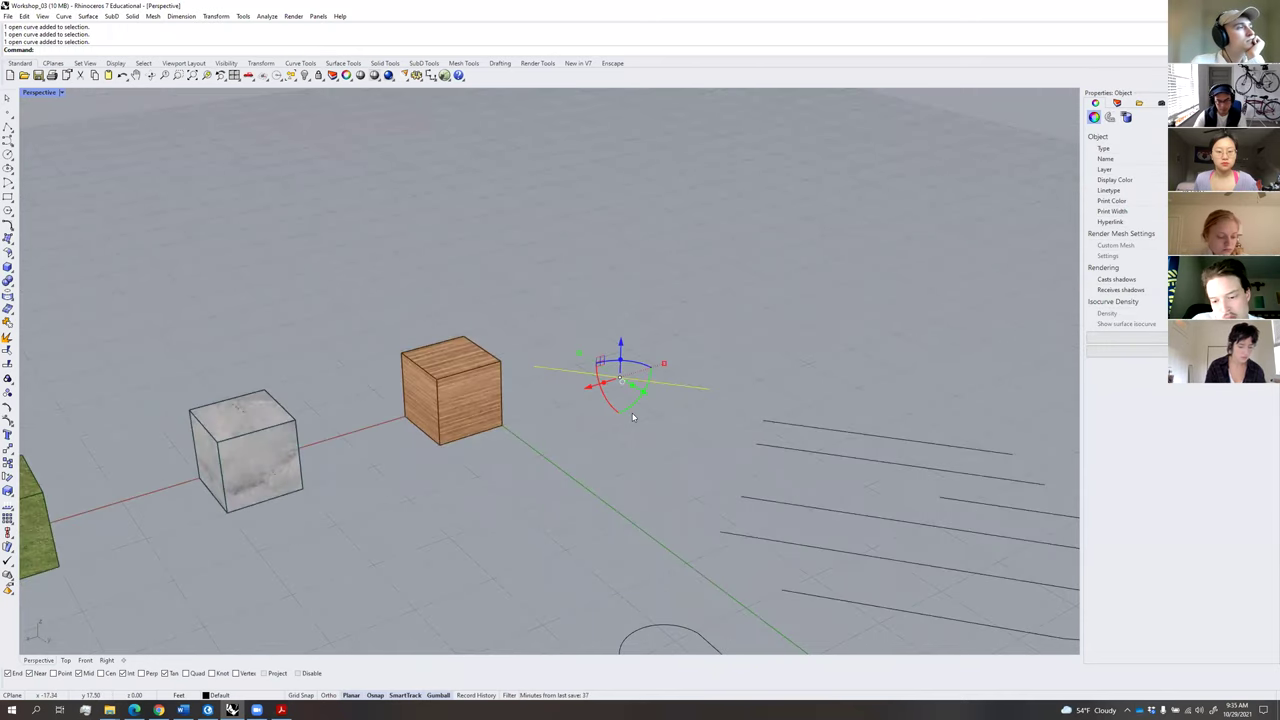
mouse_move(567, 452)
right_down()
mouse_move(589, 453)
mouse_move(569, 456)
right_up()
click(603, 433)
right_drag(620, 390, 593, 412)
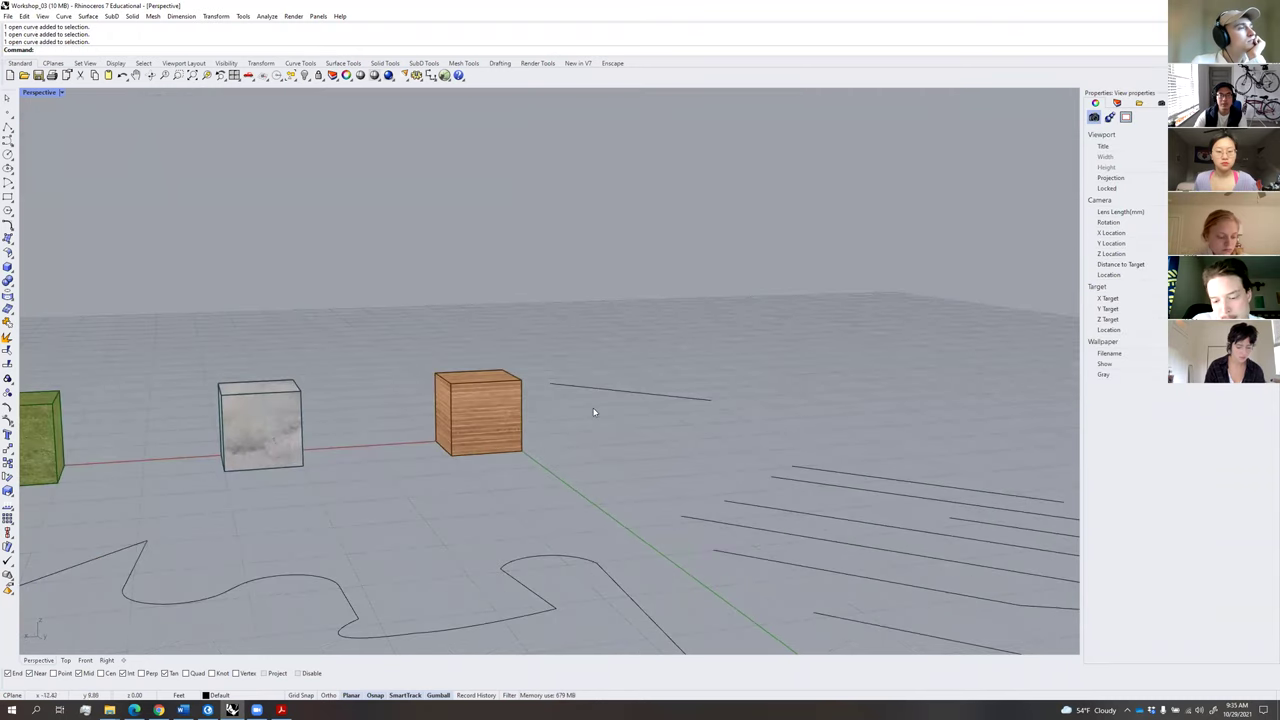
Raise three of the parallel lines vertically to different heights above the ground plane with the gumball.
right_drag(686, 491, 631, 455)
scroll(788, 493, down, 4)
click(637, 457)
drag(617, 422, 618, 331)
click(697, 443)
drag(708, 409, 709, 385)
click(637, 411)
drag(608, 378, 632, 298)
click(780, 400)
Try flattening the raised lines and the line beside the wood cube to one height with SetPt in Z, using the ss alias, and undo it.
right_drag(800, 430, 681, 370)
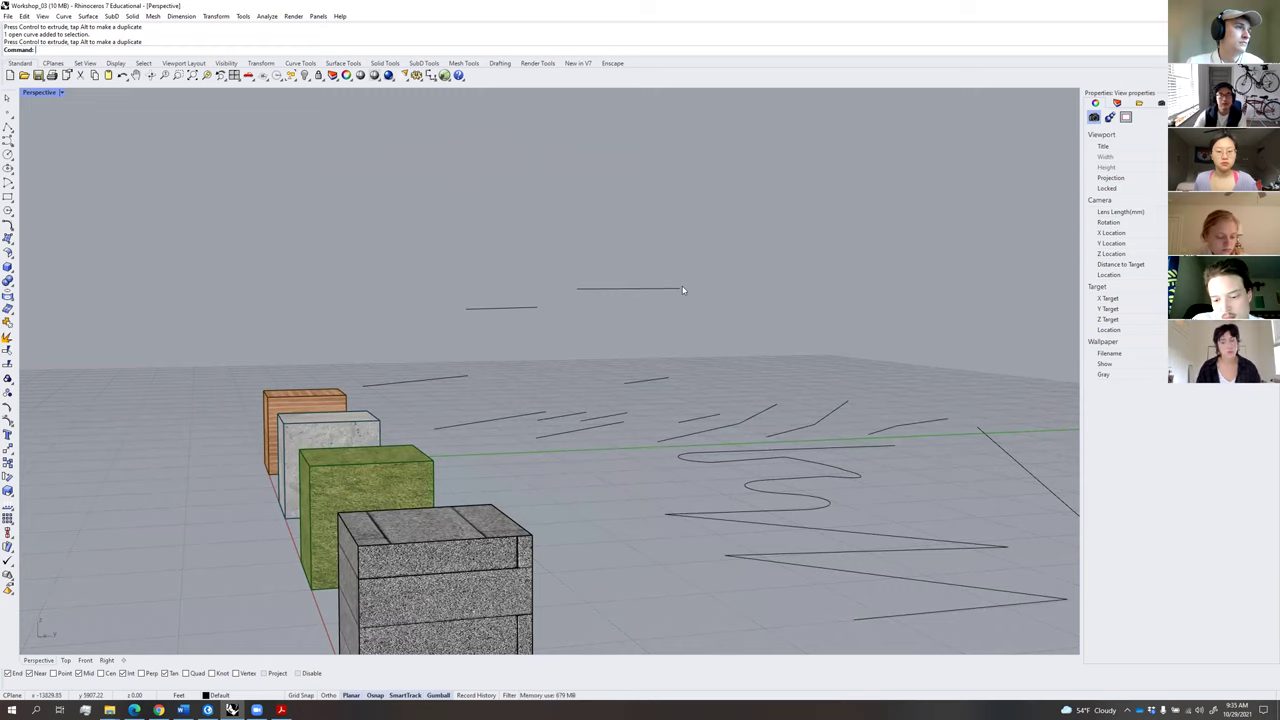
drag(432, 398, 433, 399)
mouse_move(711, 360)
right_down()
mouse_move(686, 366)
mouse_move(701, 371)
right_up()
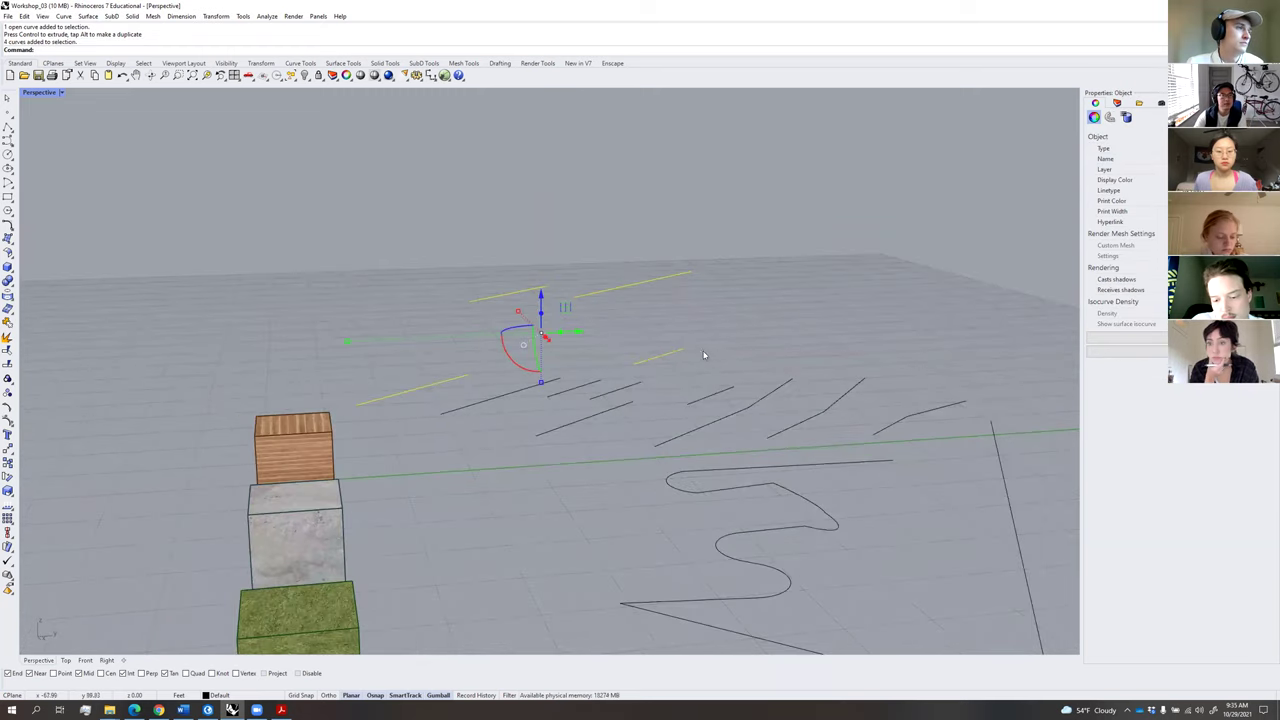
text(SS)
key(Return)
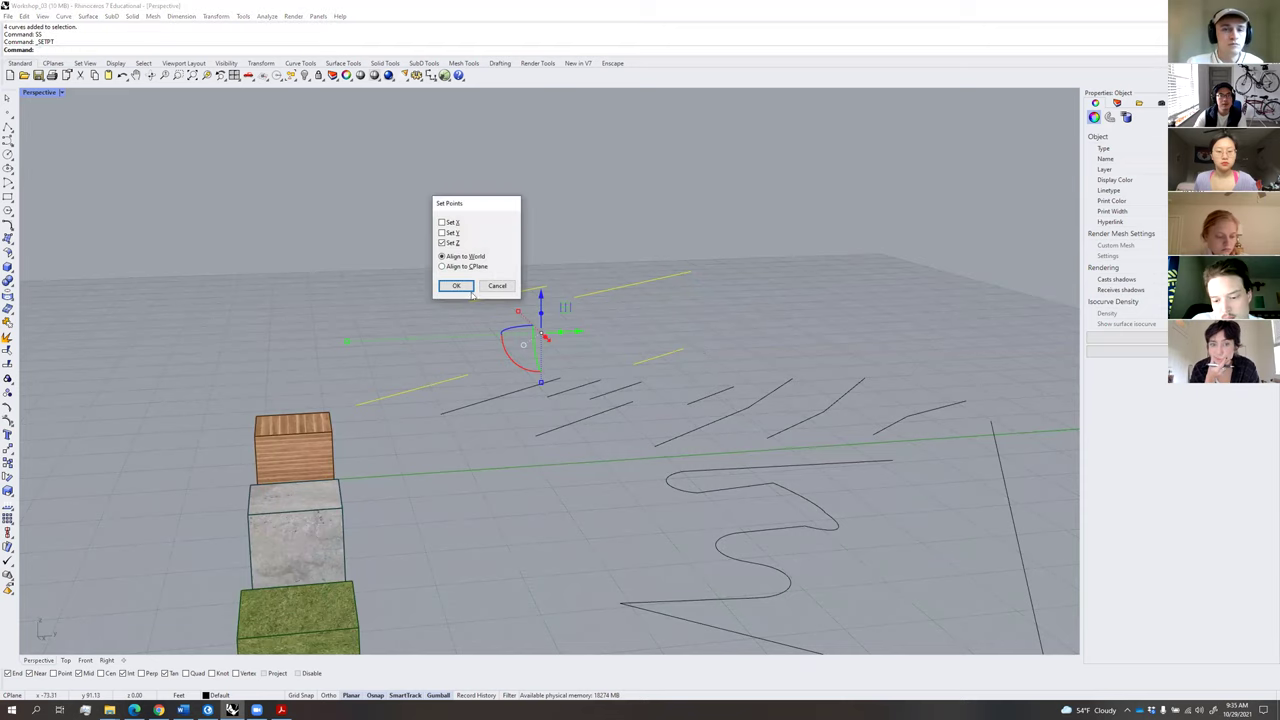
key(Return)
click(424, 317)
right_drag(620, 392, 633, 475)
click(633, 475)
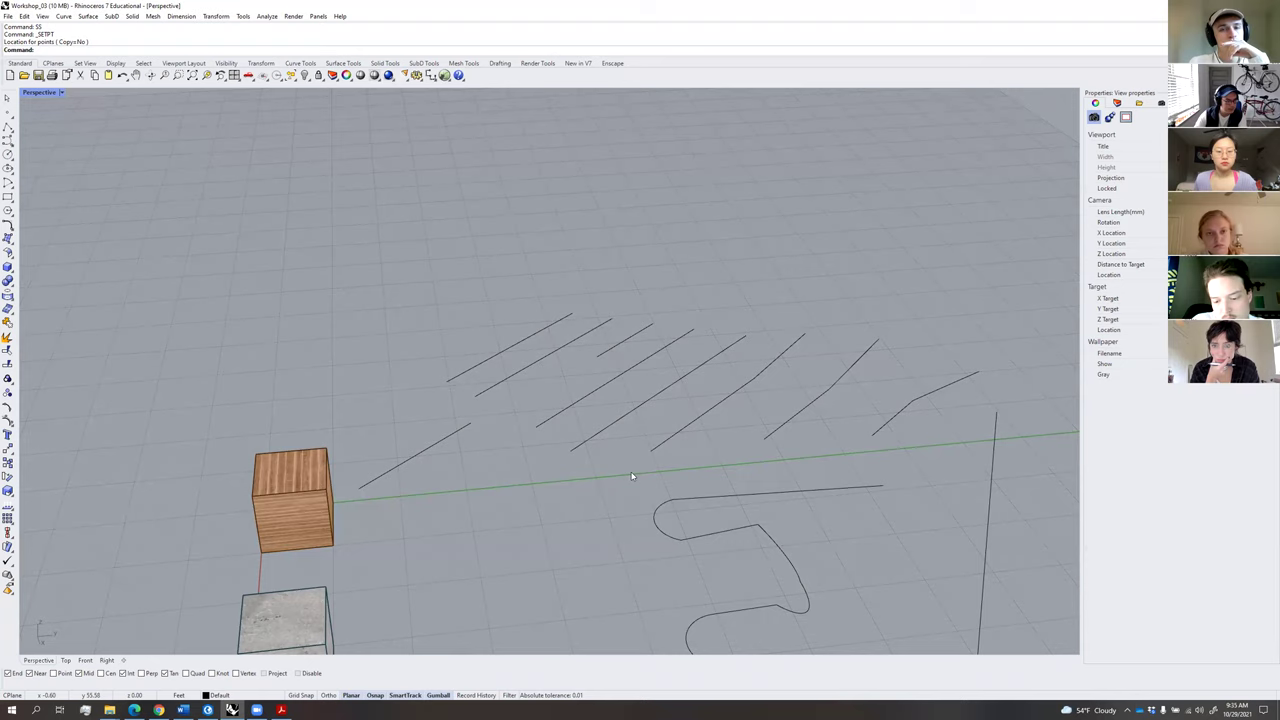
right_drag(624, 472, 604, 455)
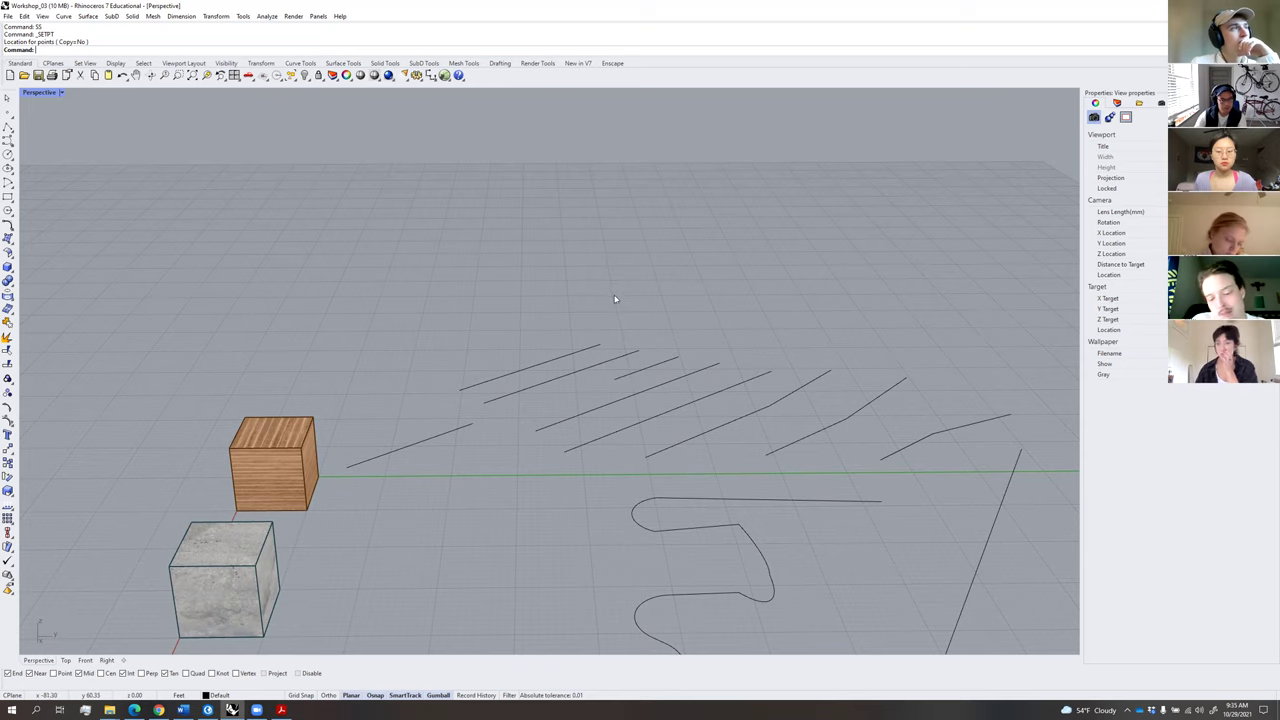
right_drag(615, 299, 626, 396)
key(ctrl+z)
Turn on the control points of the freeform zigzag curve and move groups of its points to distort it out of plane.
right_drag(606, 298, 487, 457)
click(388, 451)
text(Pon)
key(Return)
drag(402, 488, 308, 410)
right_drag(352, 425, 356, 399)
drag(356, 399, 353, 377)
drag(283, 411, 196, 331)
click(283, 419)
right_drag(283, 419, 636, 437)
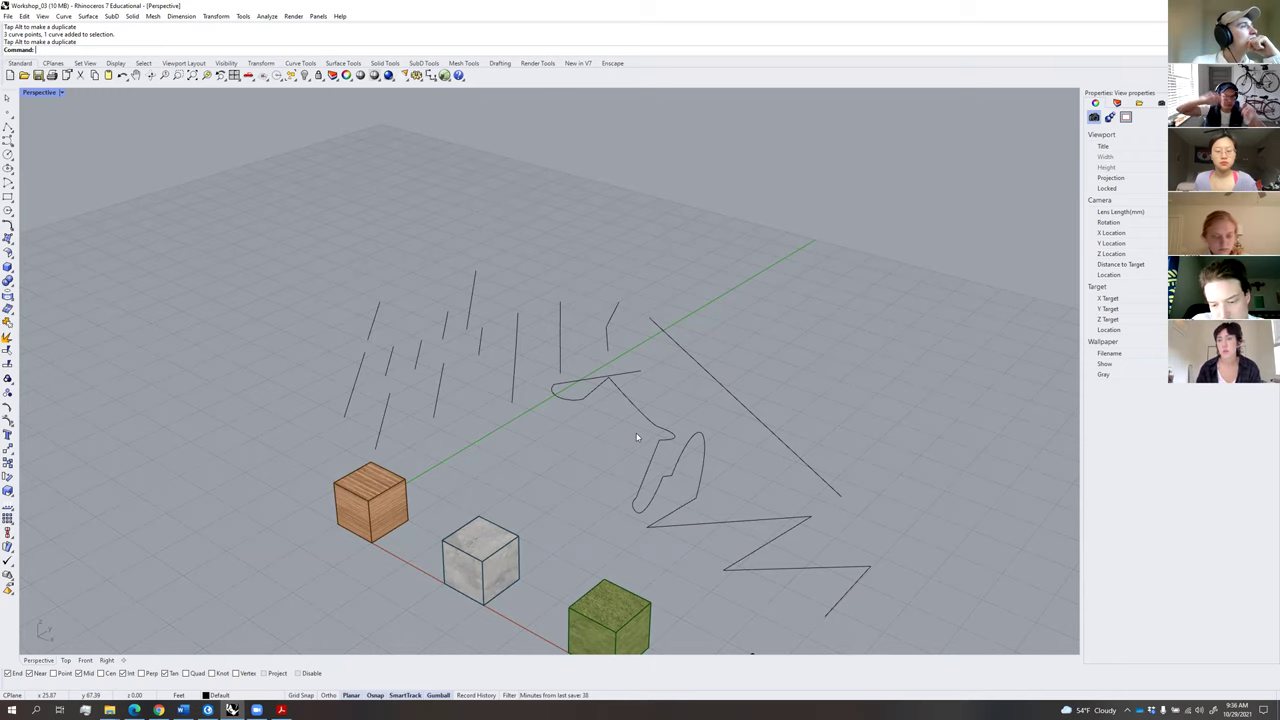
Select all the curves and flatten them to the ground plane with SetPt, setting only Z in world alignment through the ss alias.
right_drag(636, 394, 600, 426)
click(589, 402)
click(598, 445)
scroll(600, 426, down, 4)
drag(685, 513, 473, 304)
mouse_move(514, 426)
right_down()
mouse_move(524, 472)
mouse_move(521, 439)
right_up()
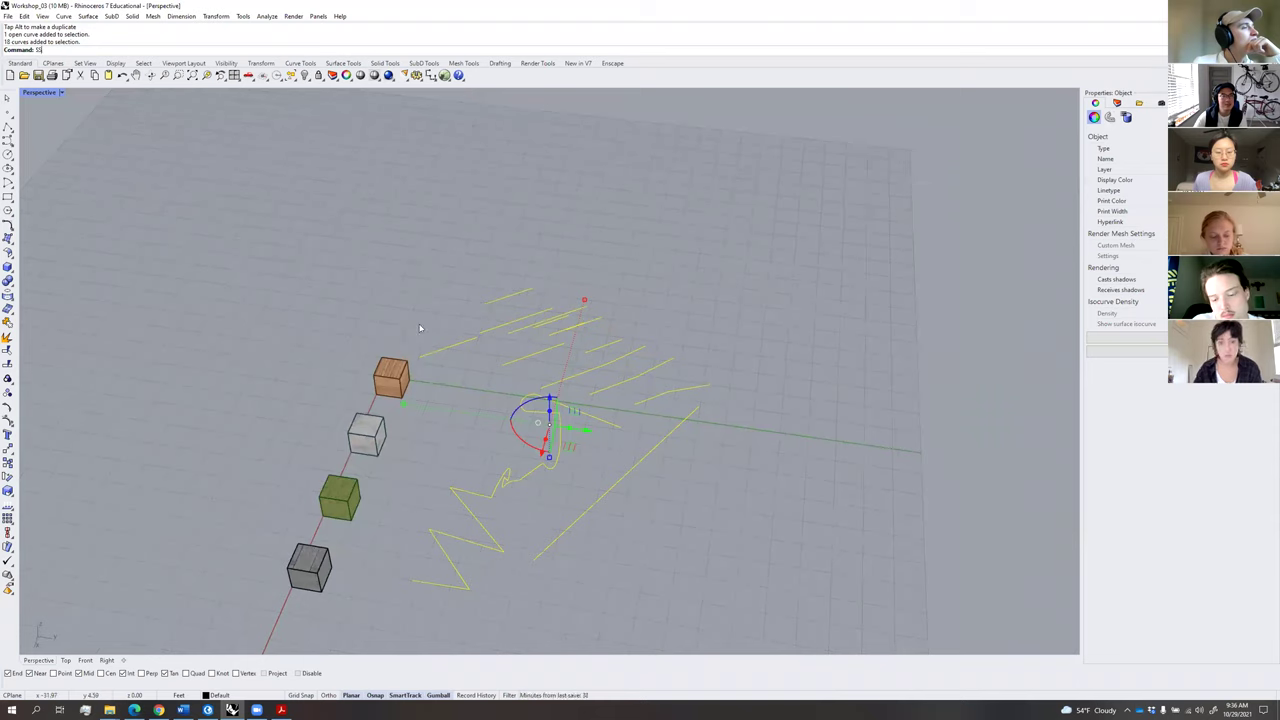
key(Return)
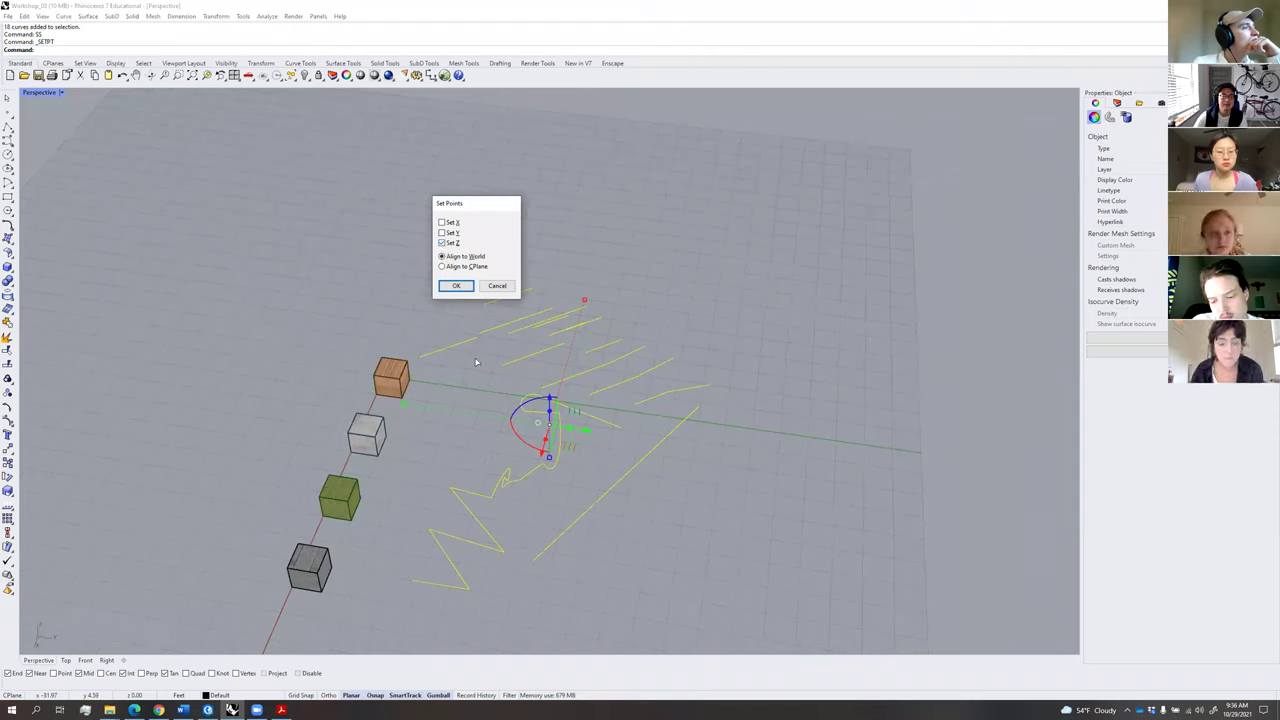
click(456, 286)
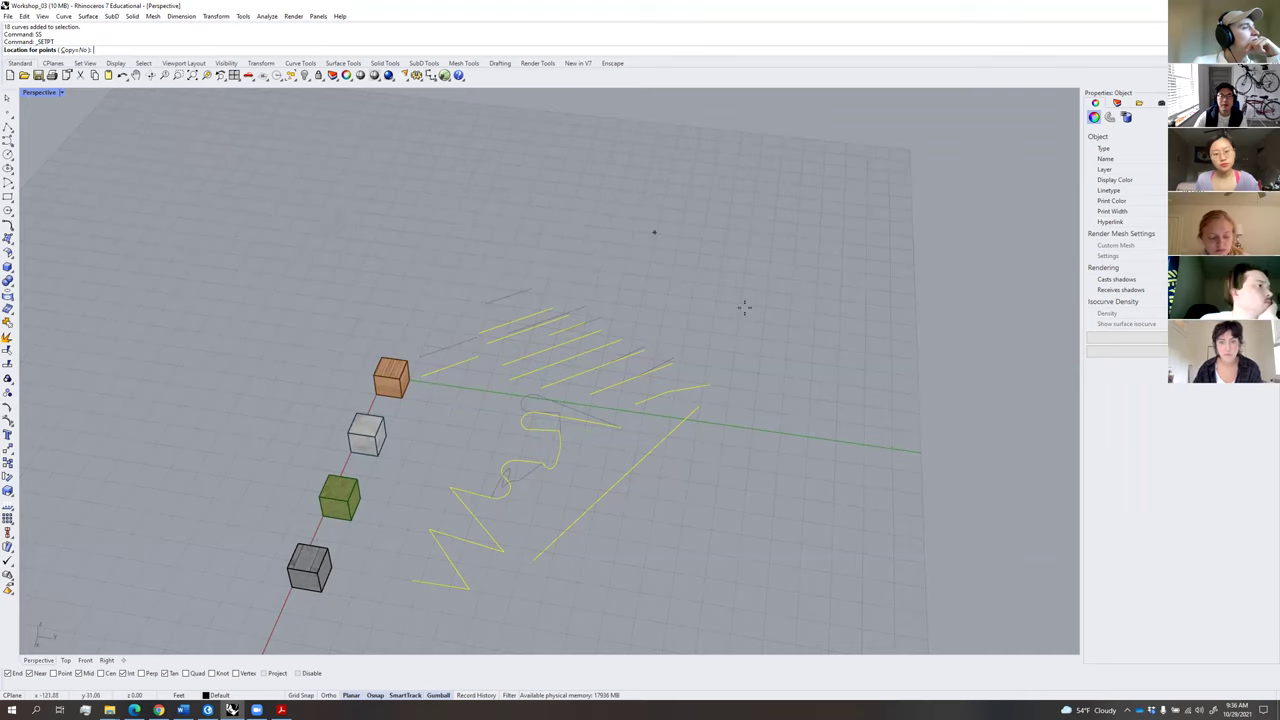
scroll(713, 300, down, 5)
right_drag(714, 297, 419, 245)
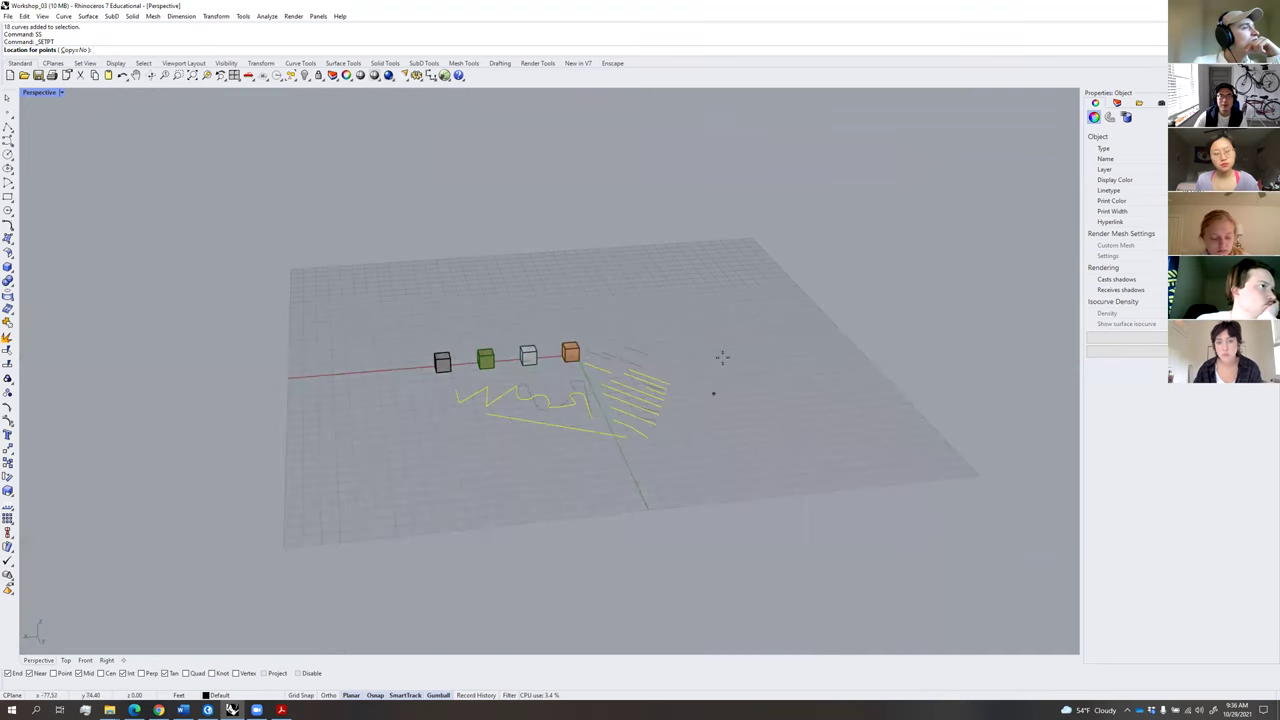
right_drag(717, 313, 313, 345)
right_drag(712, 452, 699, 362)
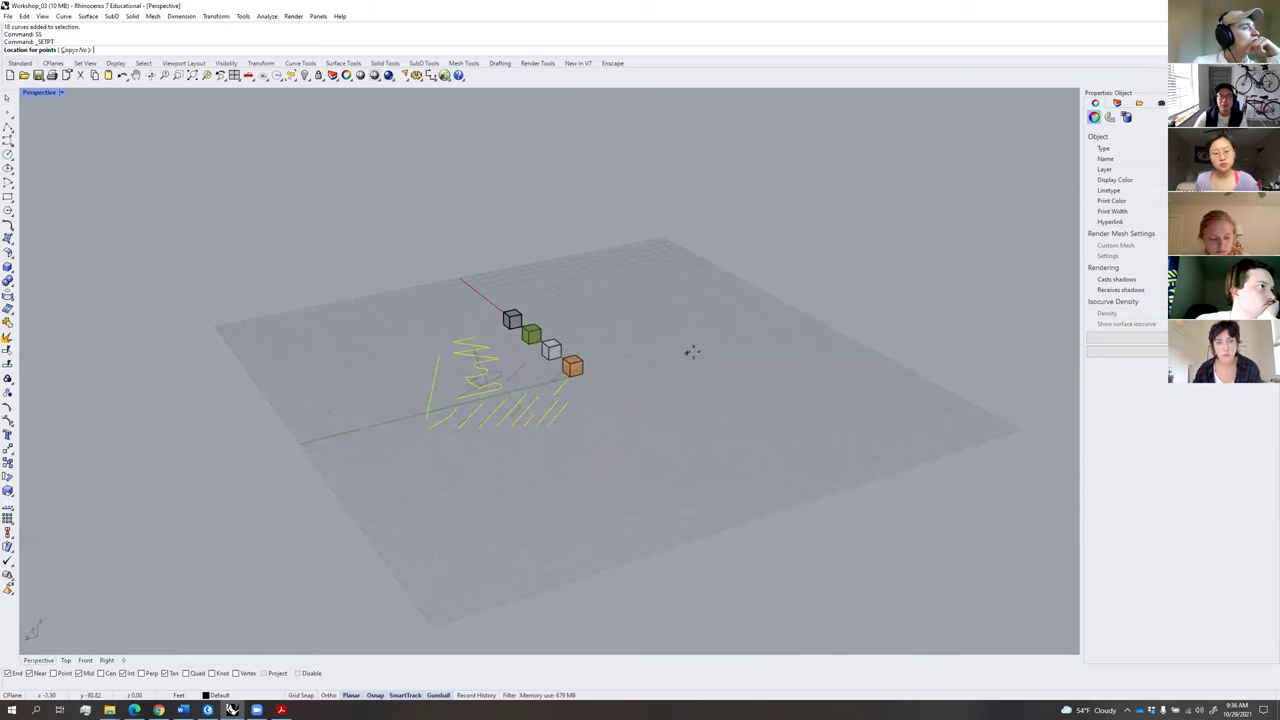
click(690, 349)
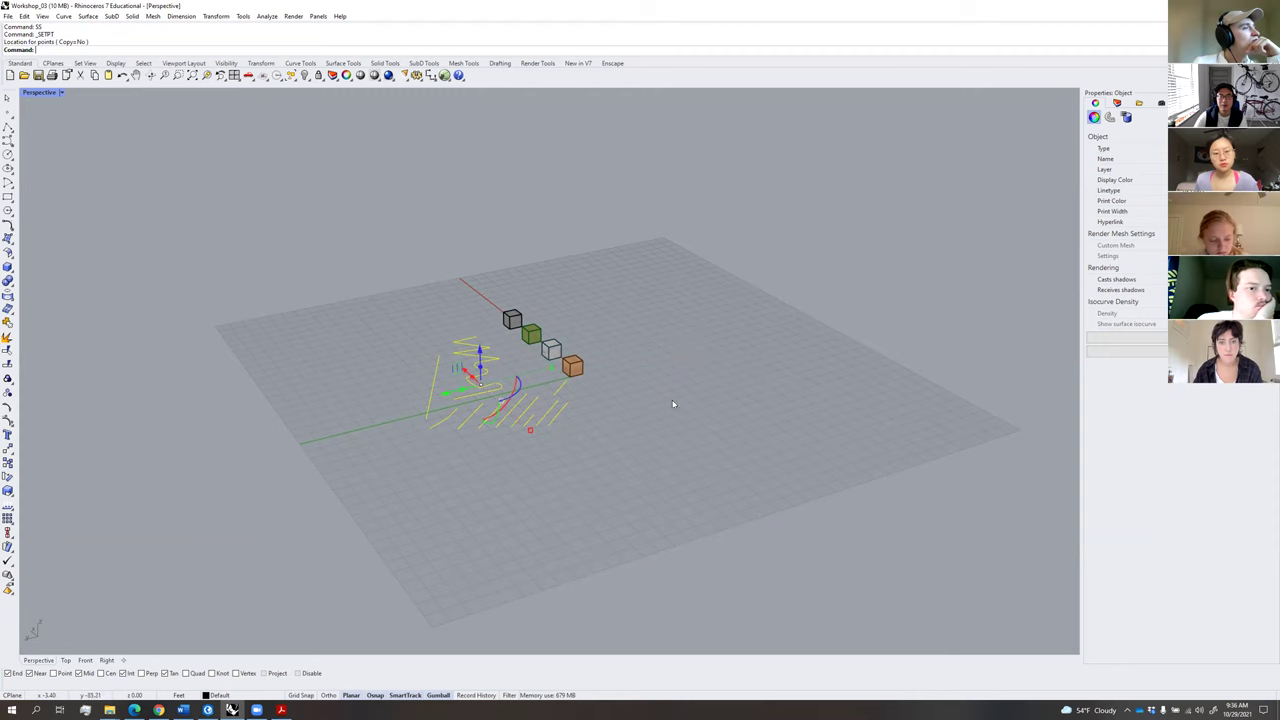
Deselect the curves, check that they lie flat, and undo the SetPt.
click(674, 403)
scroll(514, 386, up, 8)
right_drag(514, 420, 625, 382)
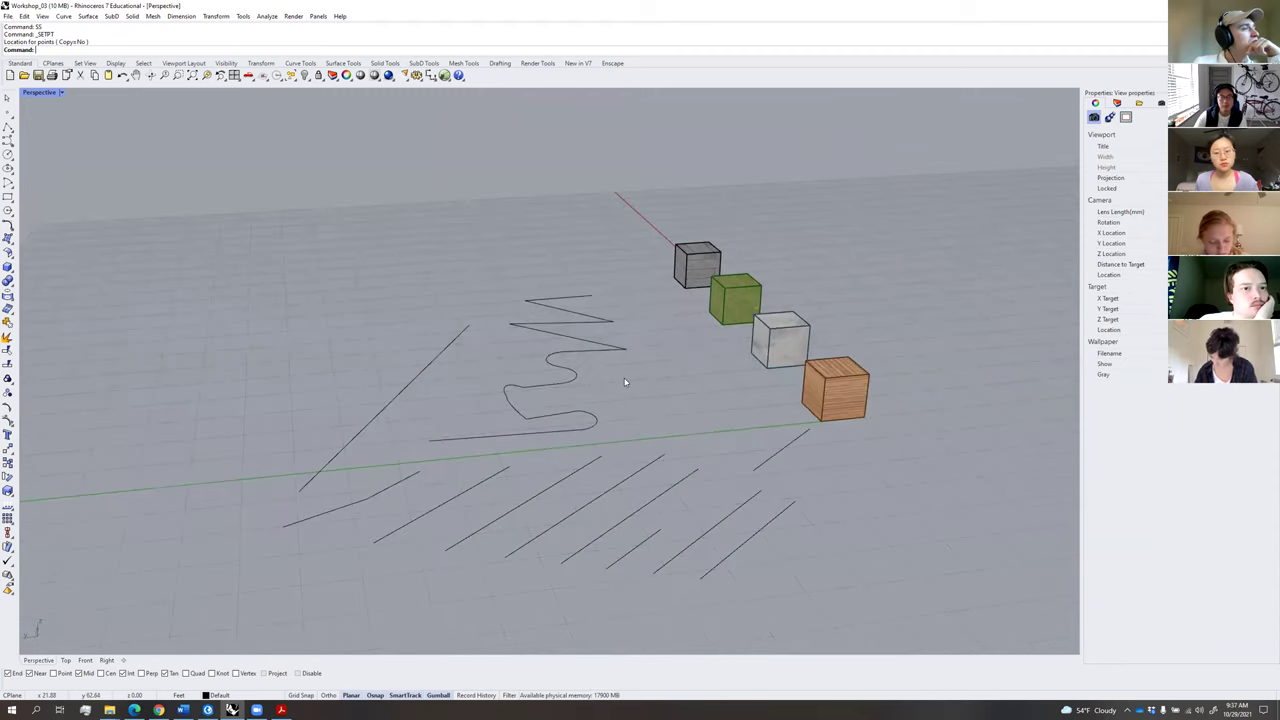
key(ctrl+z)
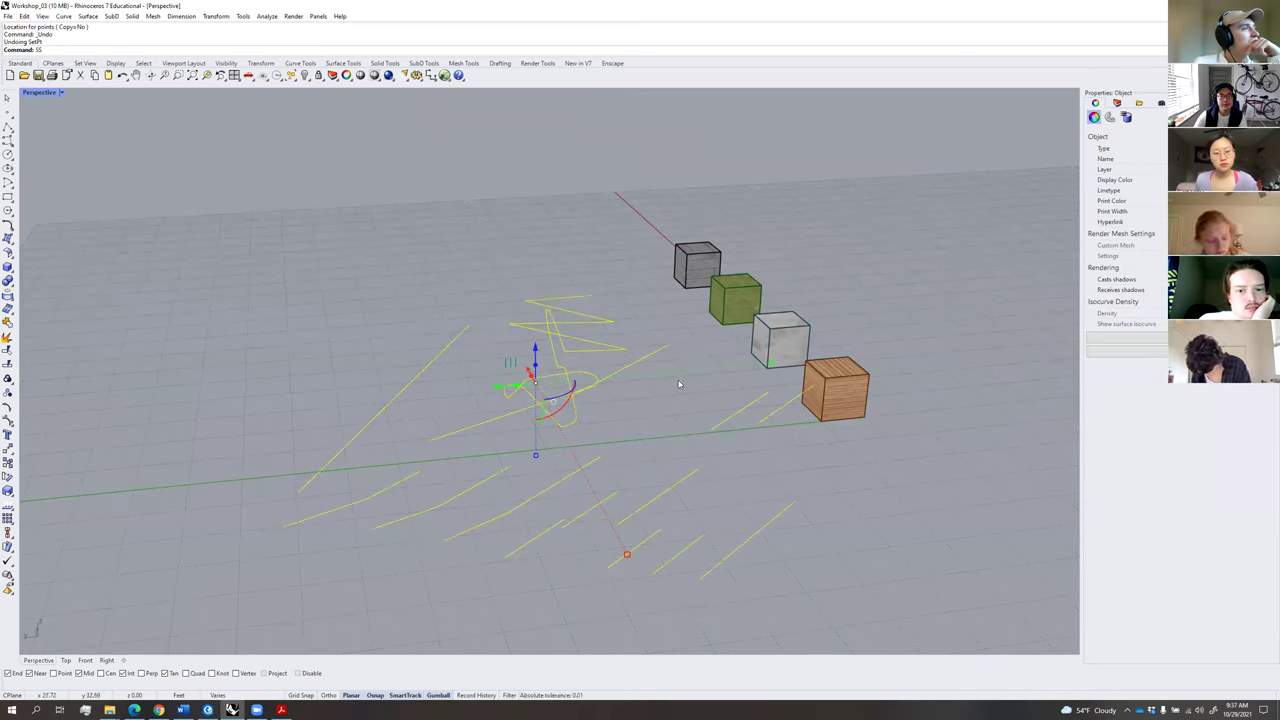
Run SetPt again on all selected curves with the ss alias, setting only Z to the ground plane, and deselect them.
text(SS)
key(Return)
key(Return)
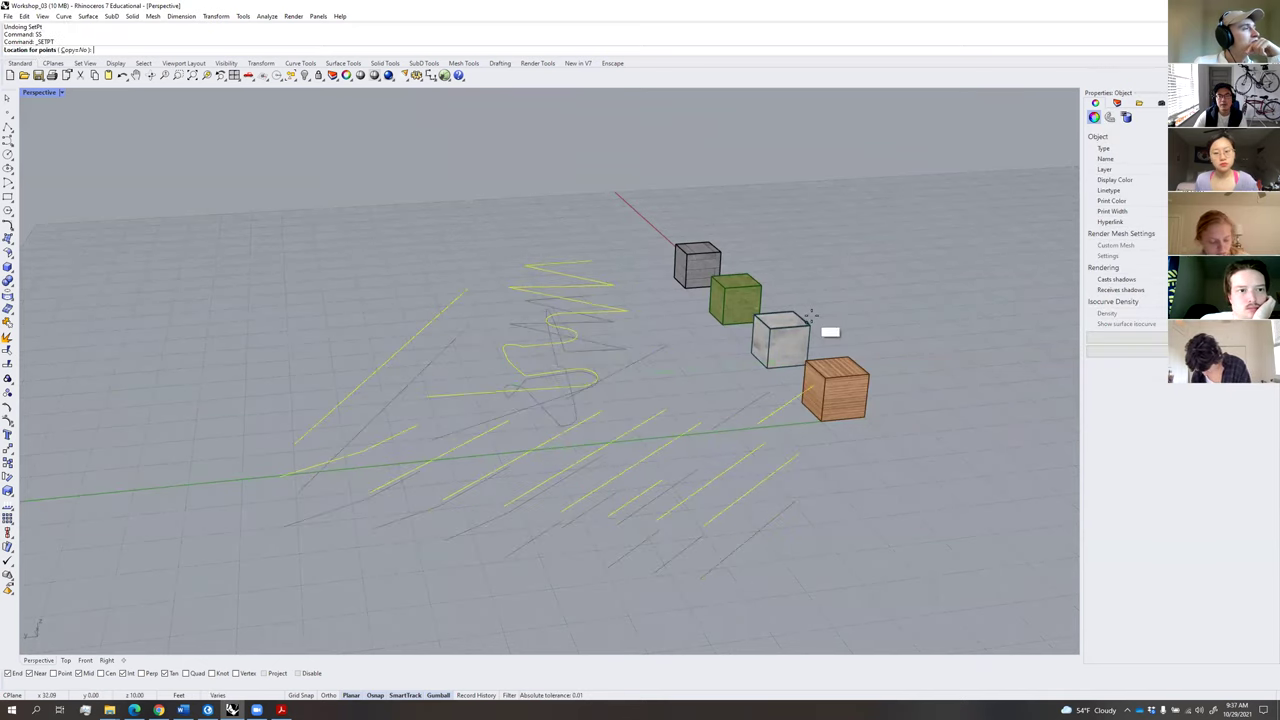
mouse_move(861, 355)
right_down()
mouse_move(847, 328)
mouse_move(837, 348)
right_up()
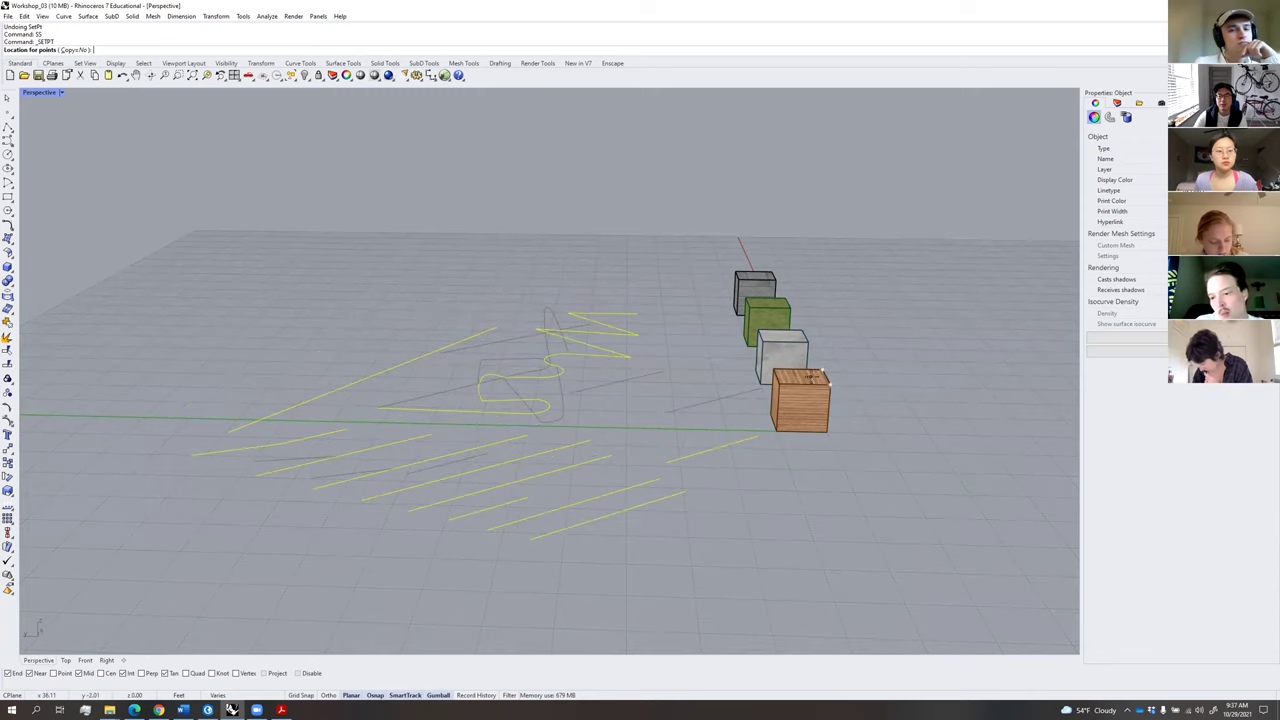
scroll(883, 383, down, 4)
shift+right_drag(940, 383, 743, 351)
right_drag(814, 402, 881, 220)
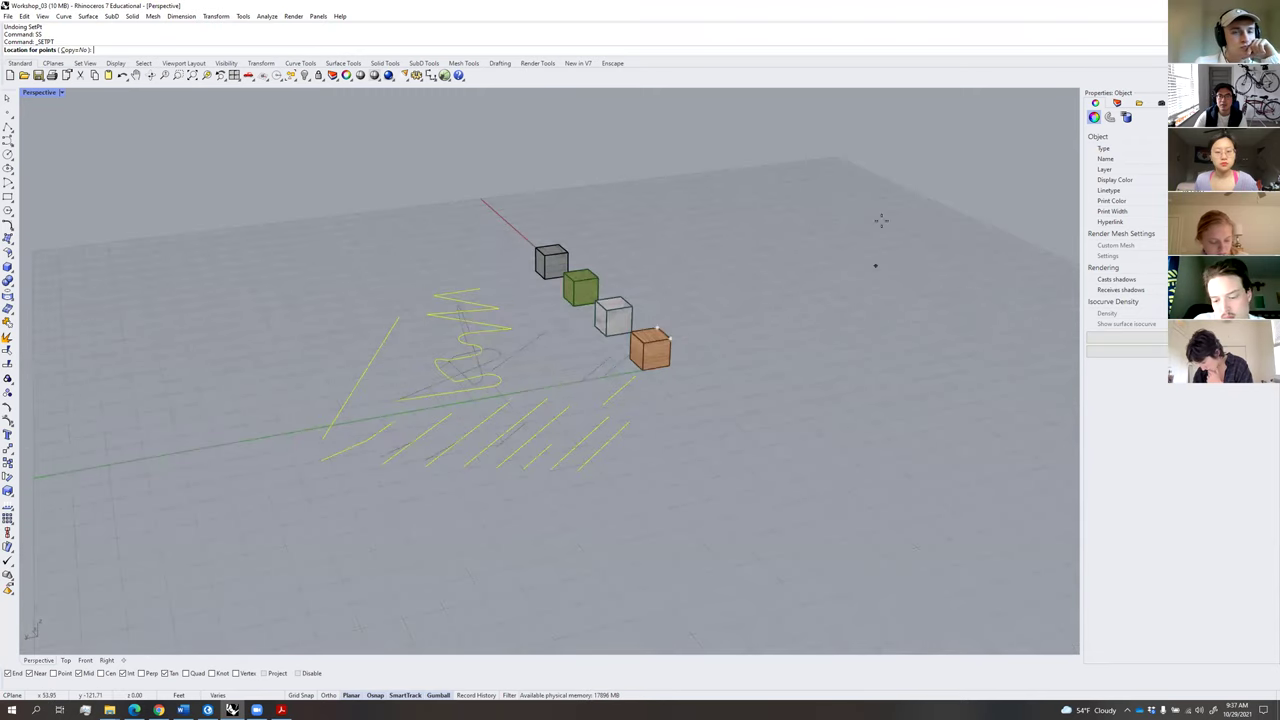
click(169, 202)
right_drag(249, 358, 237, 266)
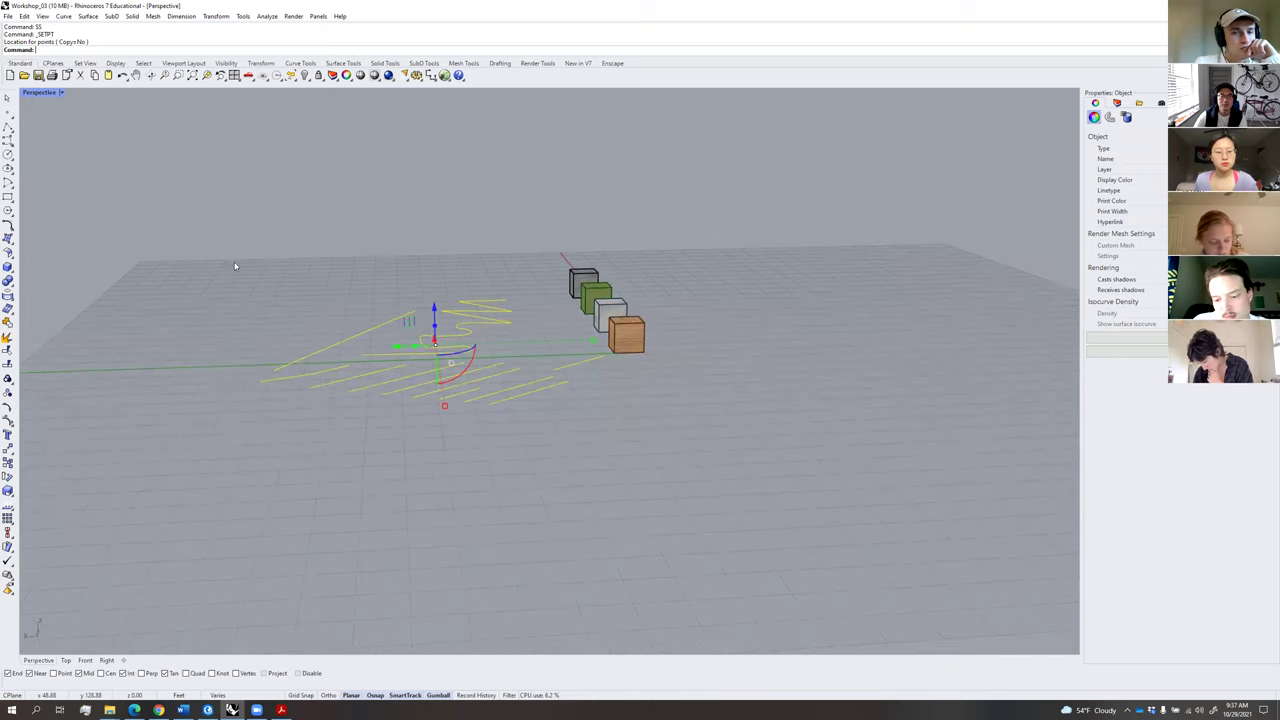
click(518, 472)
right_drag(518, 472, 515, 492)
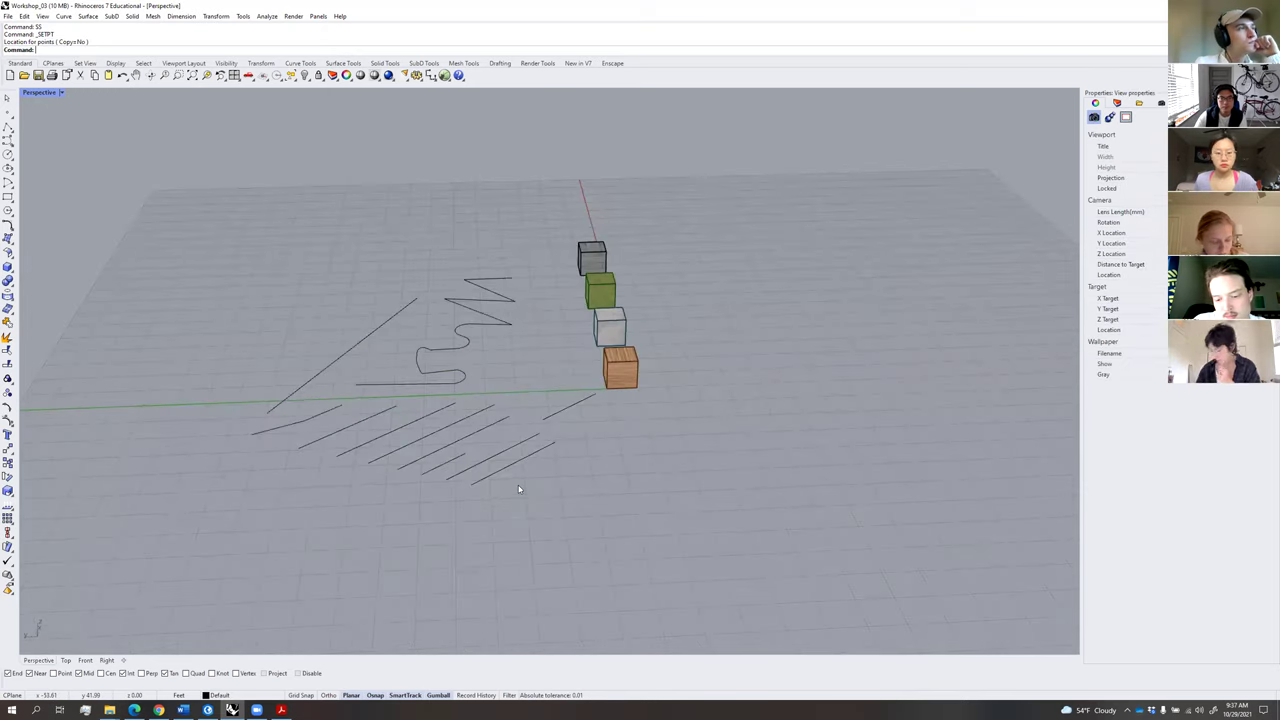
Draw three separate two-point polylines on the open ground beyond the zigzag curve, with neighbouring ends close together but not touching.
right_drag(620, 470, 590, 473)
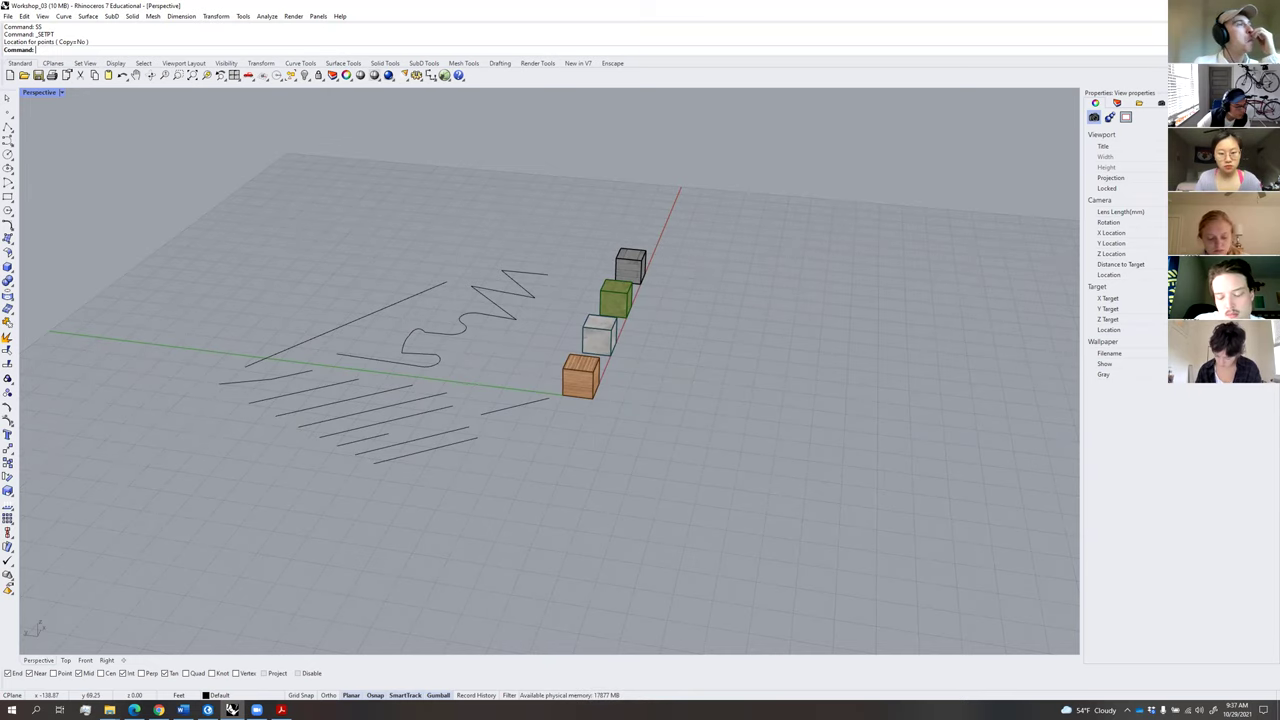
right_drag(371, 289, 439, 278)
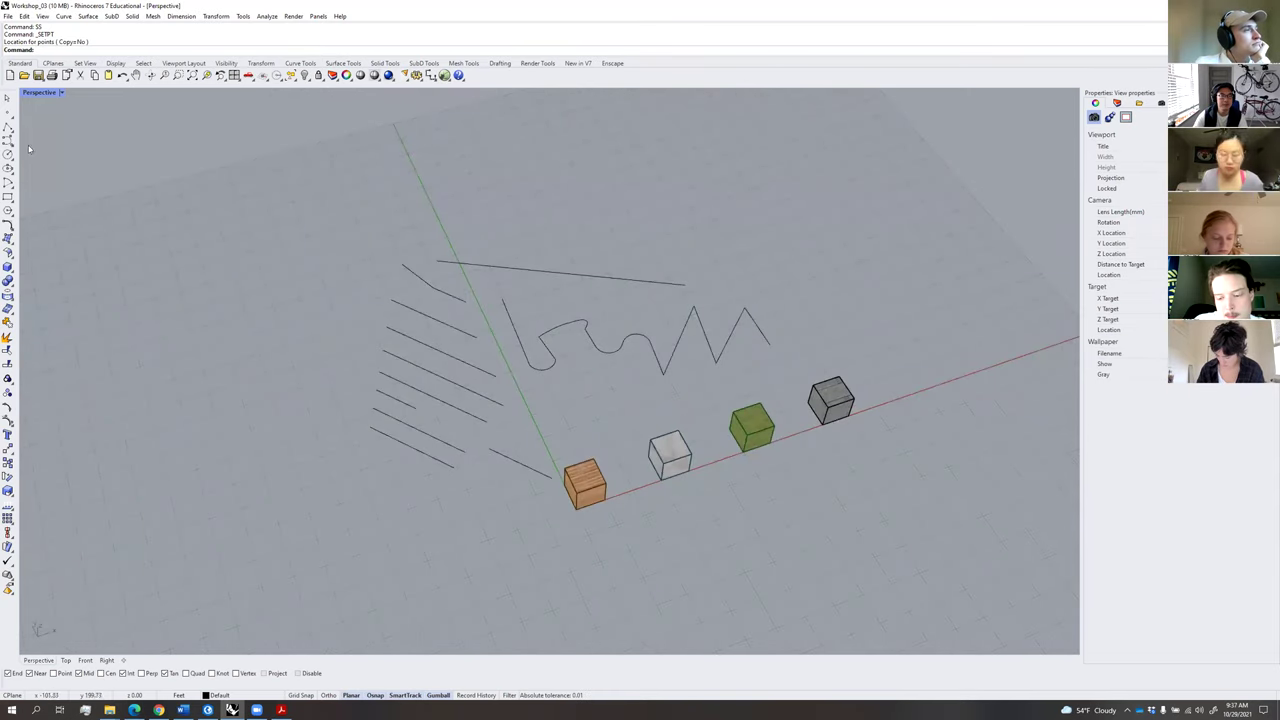
click(8, 126)
shift+right_drag(697, 246, 524, 365)
click(580, 313)
click(673, 272)
key(Return)
right_click(686, 396)
click(682, 382)
click(703, 300)
key(Return)
right_drag(725, 290, 697, 358)
right_click(656, 390)
click(636, 394)
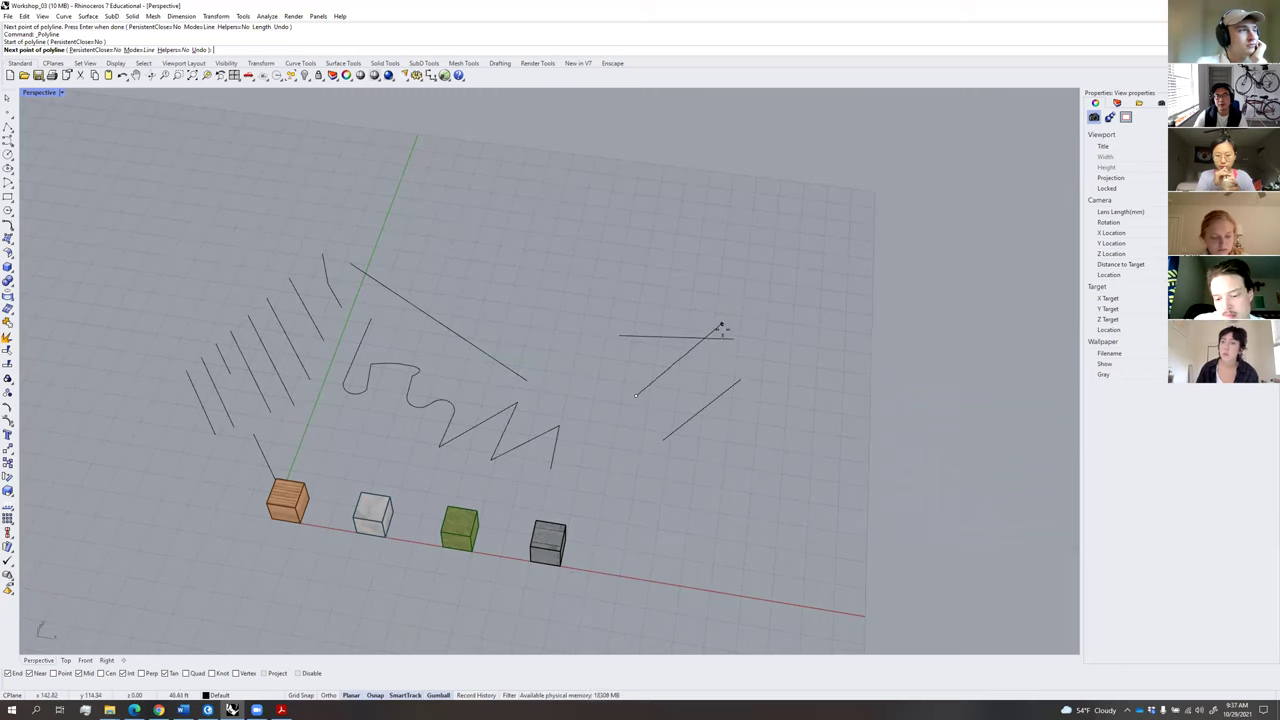
click(728, 352)
key(Return)
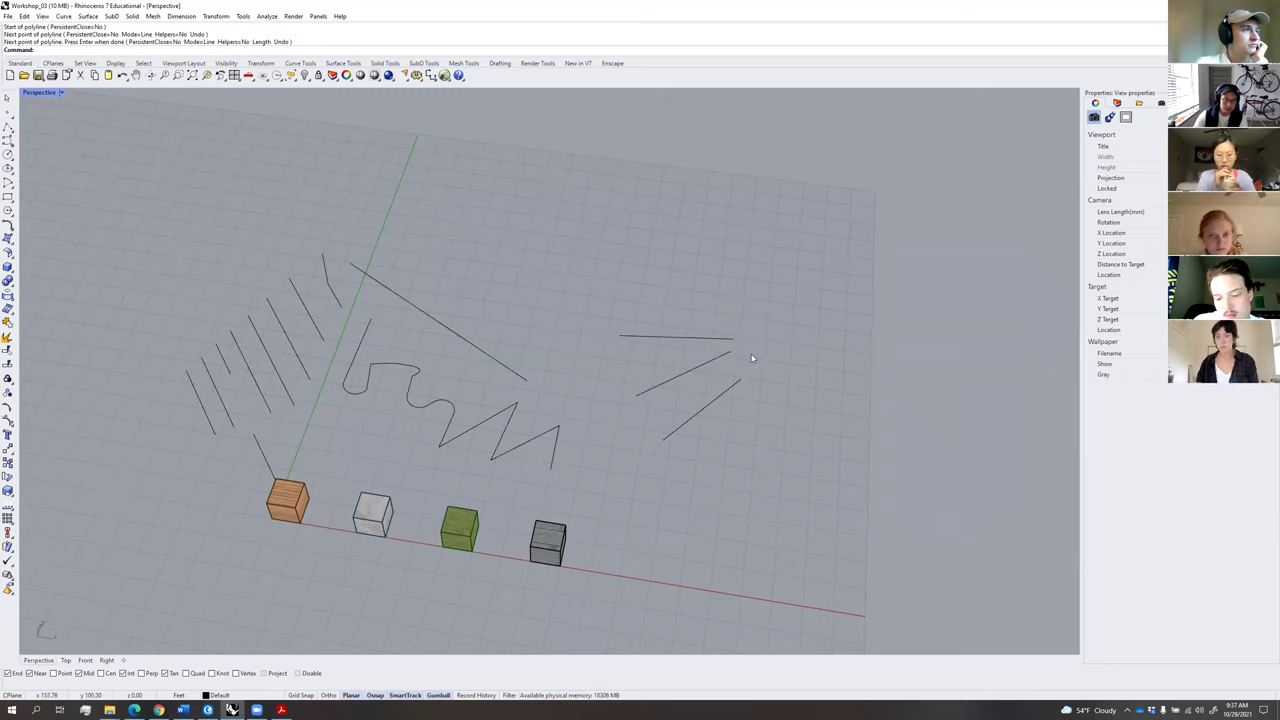
Try extending the first and third of the new lines to a shared corner with Connect, and undo it.
scroll(742, 354, up, 3)
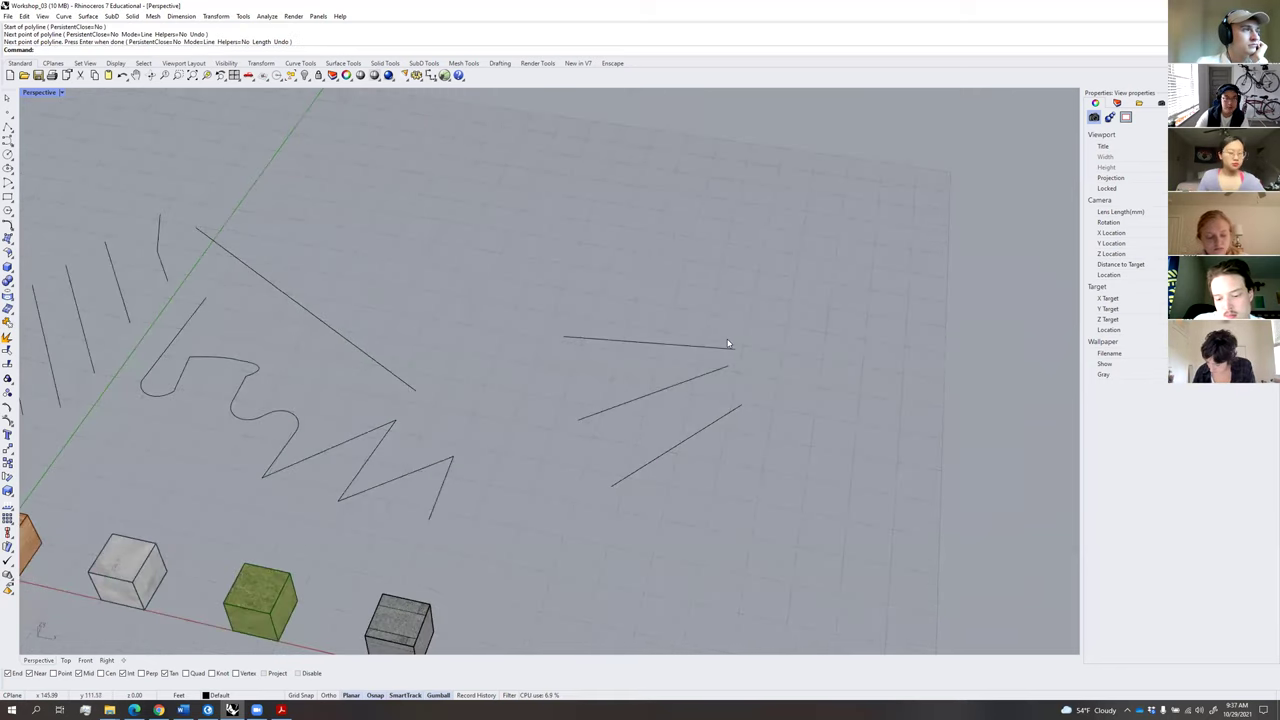
scroll(741, 365, up, 3)
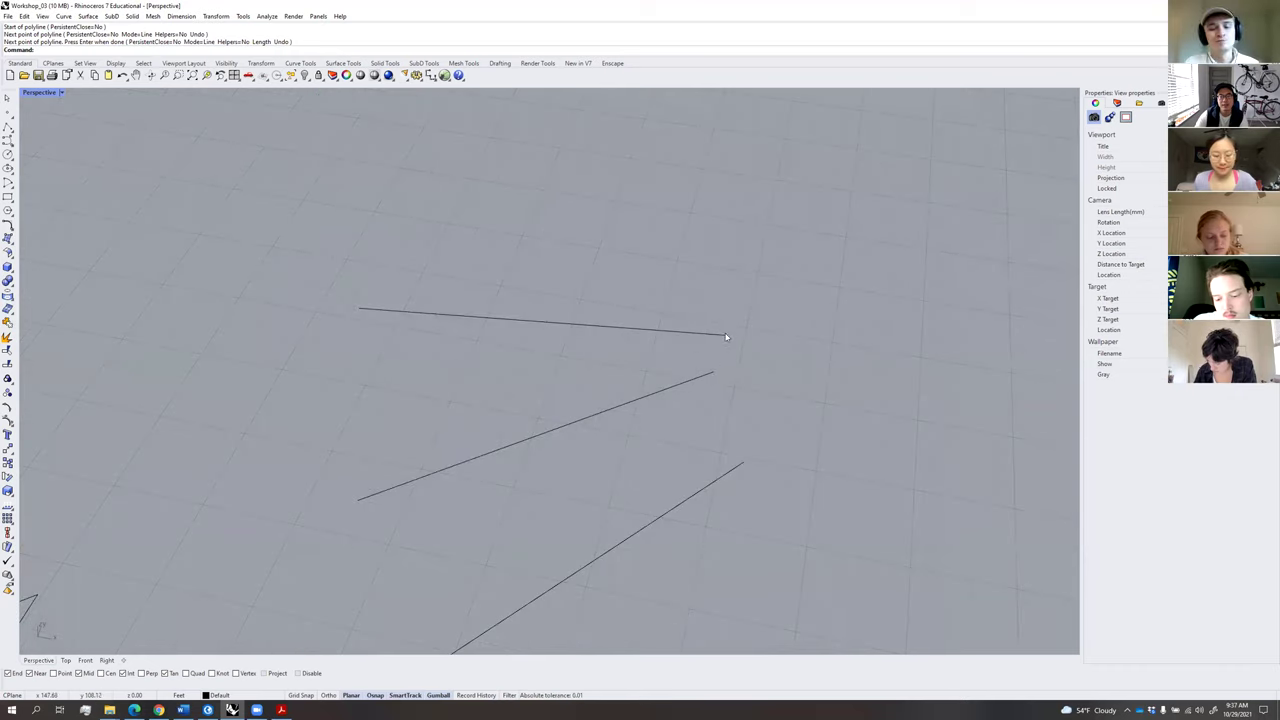
scroll(755, 380, down, 3)
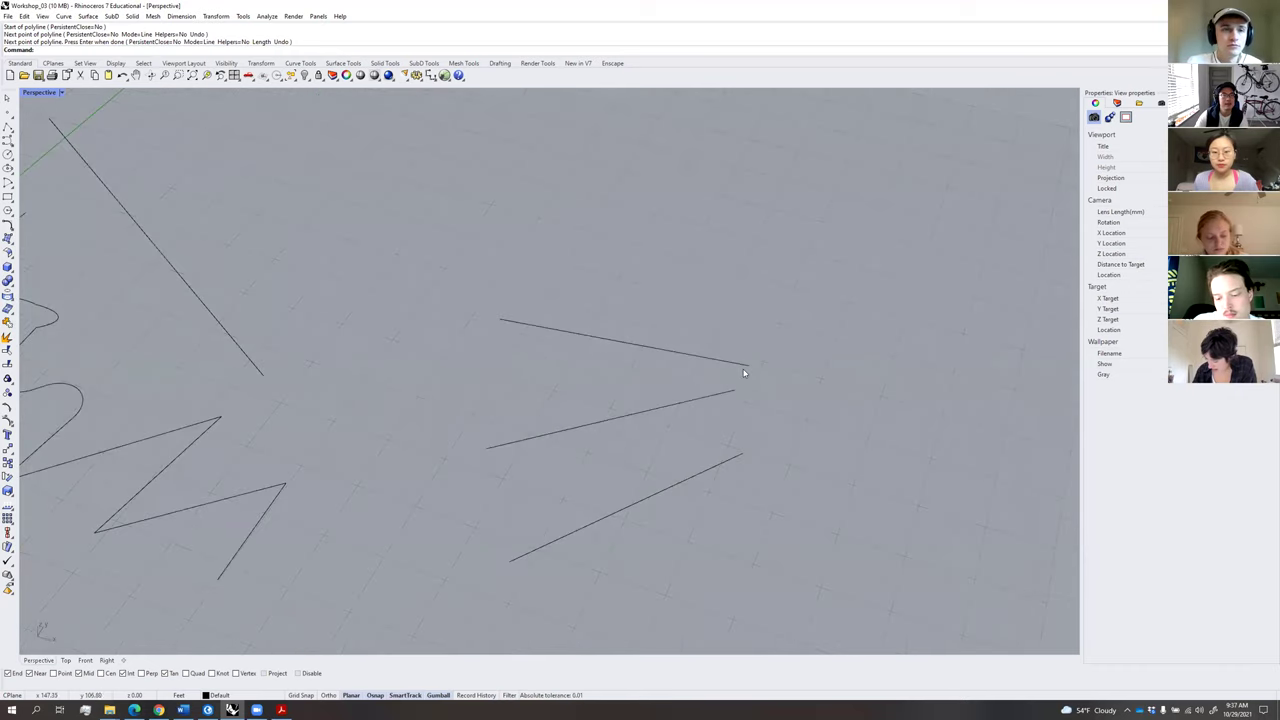
key(Return)
click(734, 365)
click(731, 394)
right_drag(803, 421, 799, 415)
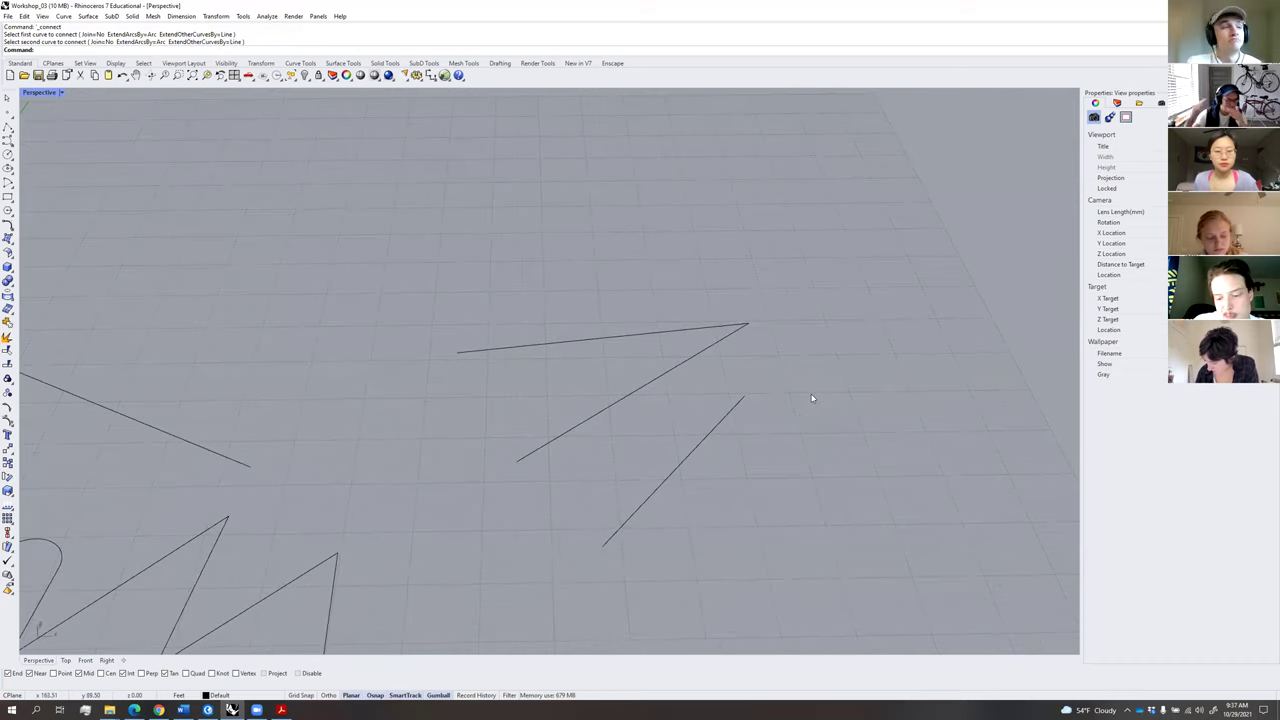
right_drag(705, 404, 680, 400)
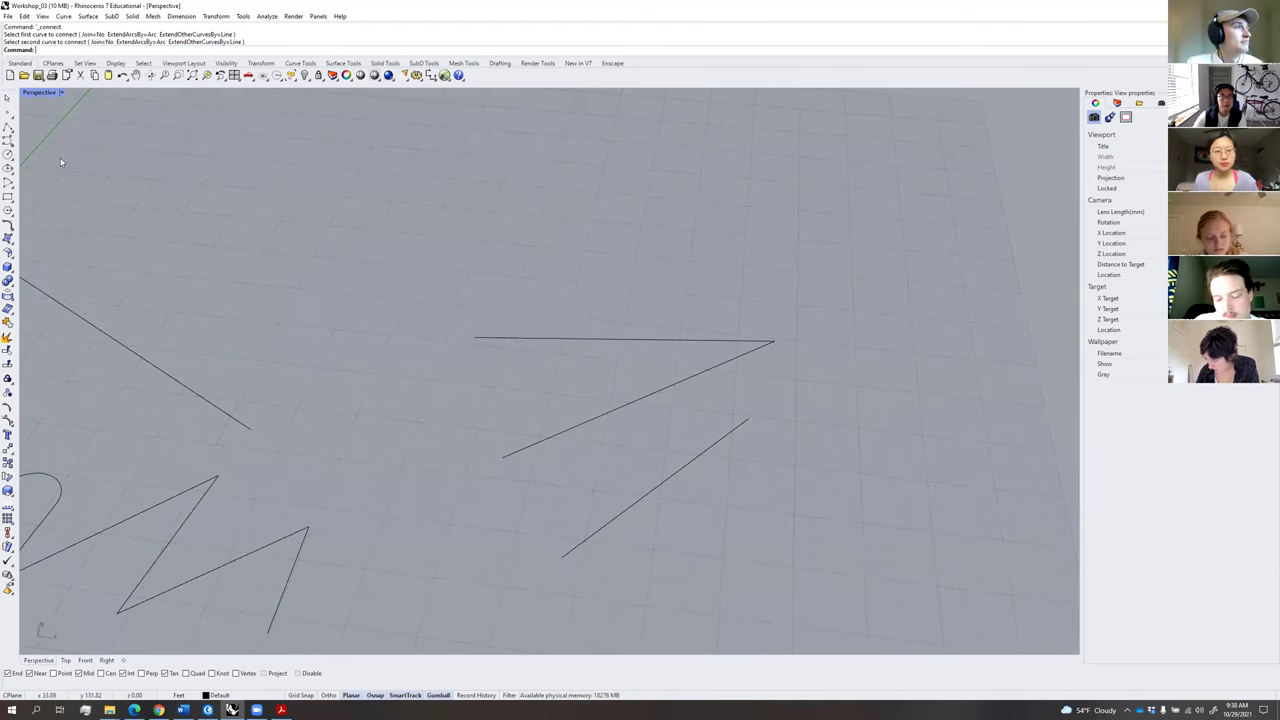
key(ctrl+z)
Move the two neighbouring new lines with the gumball so that they cross each other near their ends.
right_drag(608, 437, 598, 448)
drag(590, 433, 613, 432)
drag(632, 382, 634, 342)
click(742, 369)
right_drag(742, 369, 623, 337)
Try trimming the two crossing lines to a clean corner with Connect, using the nn alias, and undo it.
scroll(690, 385, up, 3)
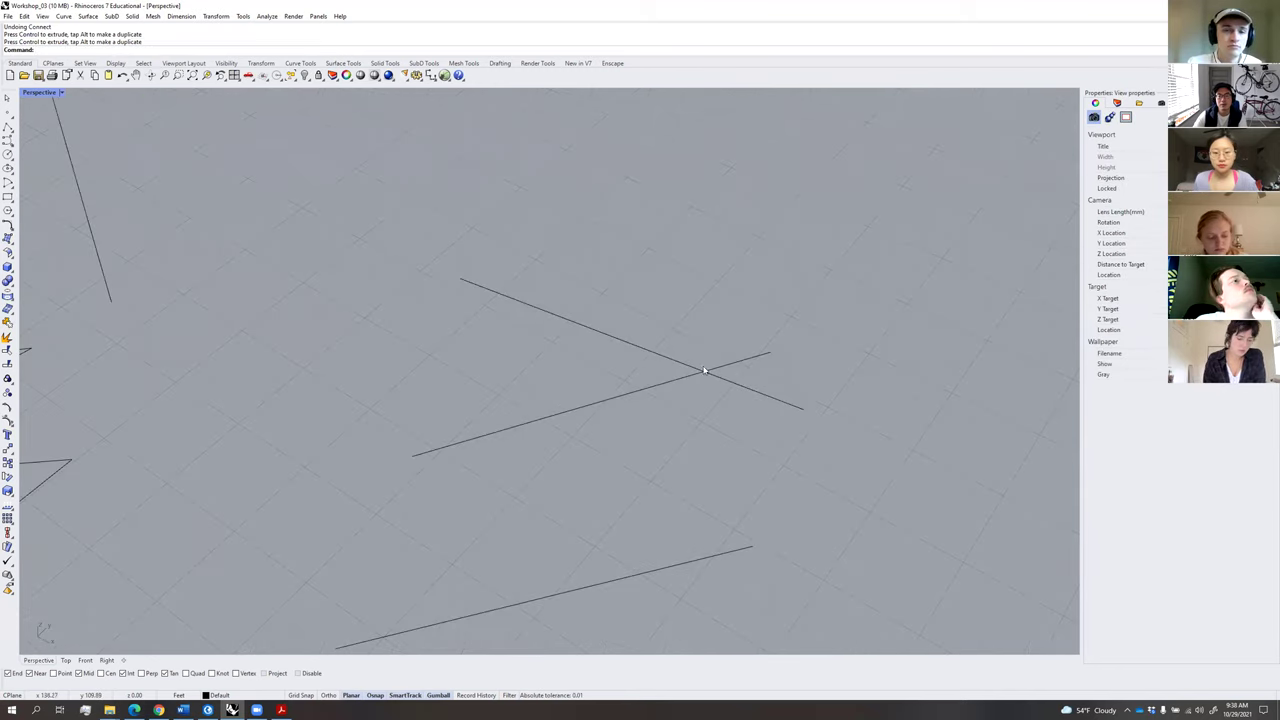
right_drag(695, 401, 711, 400)
text(nn)
key(Return)
click(633, 348)
click(645, 377)
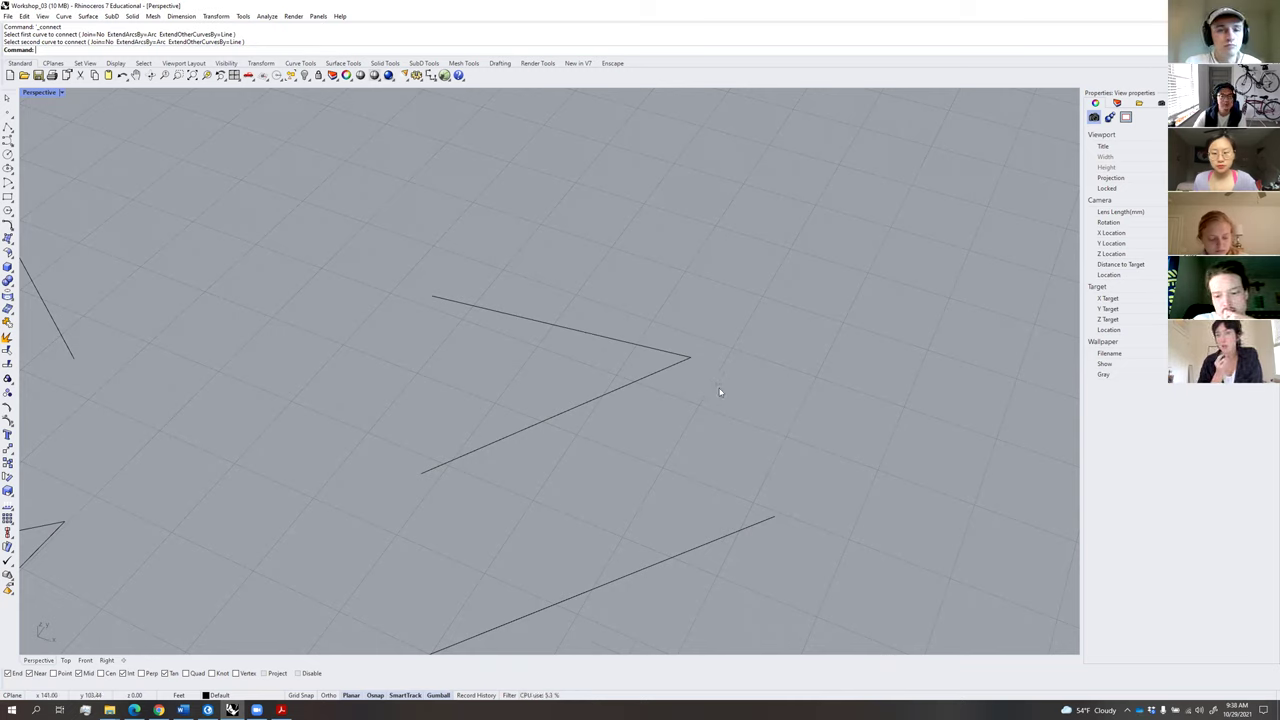
key(ctrl+z)
key(Escape)
Draw two more two-point polylines beside the crossing lines, placed nearly end to end with a small gap between them.
scroll(674, 404, down, 3)
right_drag(674, 404, 630, 410)
right_drag(534, 397, 436, 338)
click(7, 126)
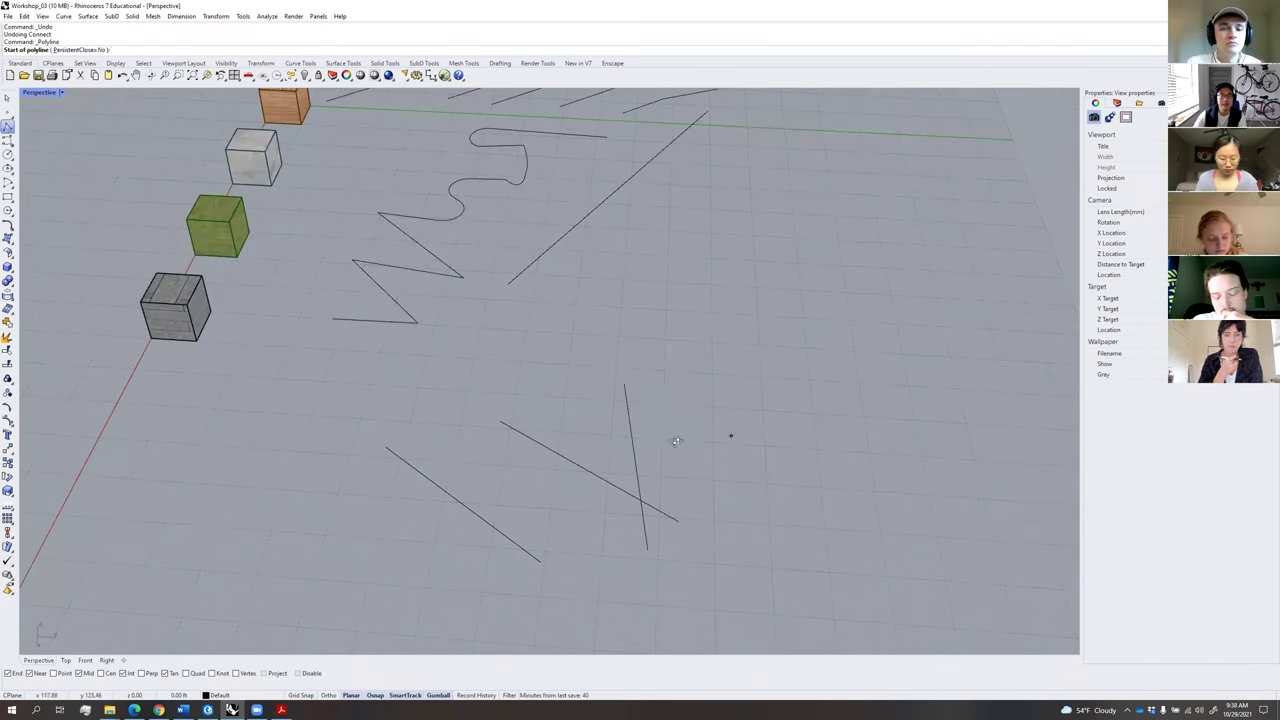
scroll(614, 380, up, 5)
click(531, 366)
click(808, 388)
right_click(870, 415)
shift+right_drag(883, 420, 661, 377)
right_click(627, 350)
click(626, 346)
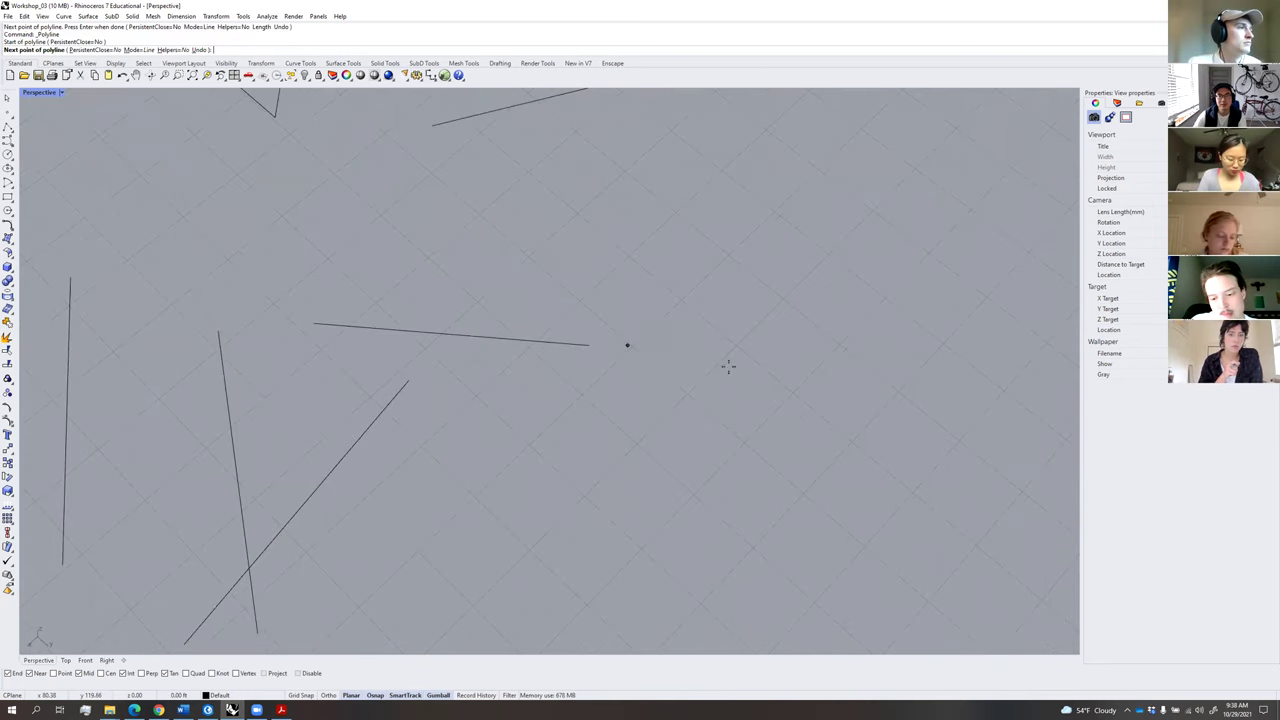
click(906, 383)
key(Return)
mouse_move(639, 422)
right_down()
mouse_move(634, 398)
mouse_move(512, 351)
mouse_move(671, 449)
mouse_move(600, 403)
right_up()
scroll(713, 386, down, 5)
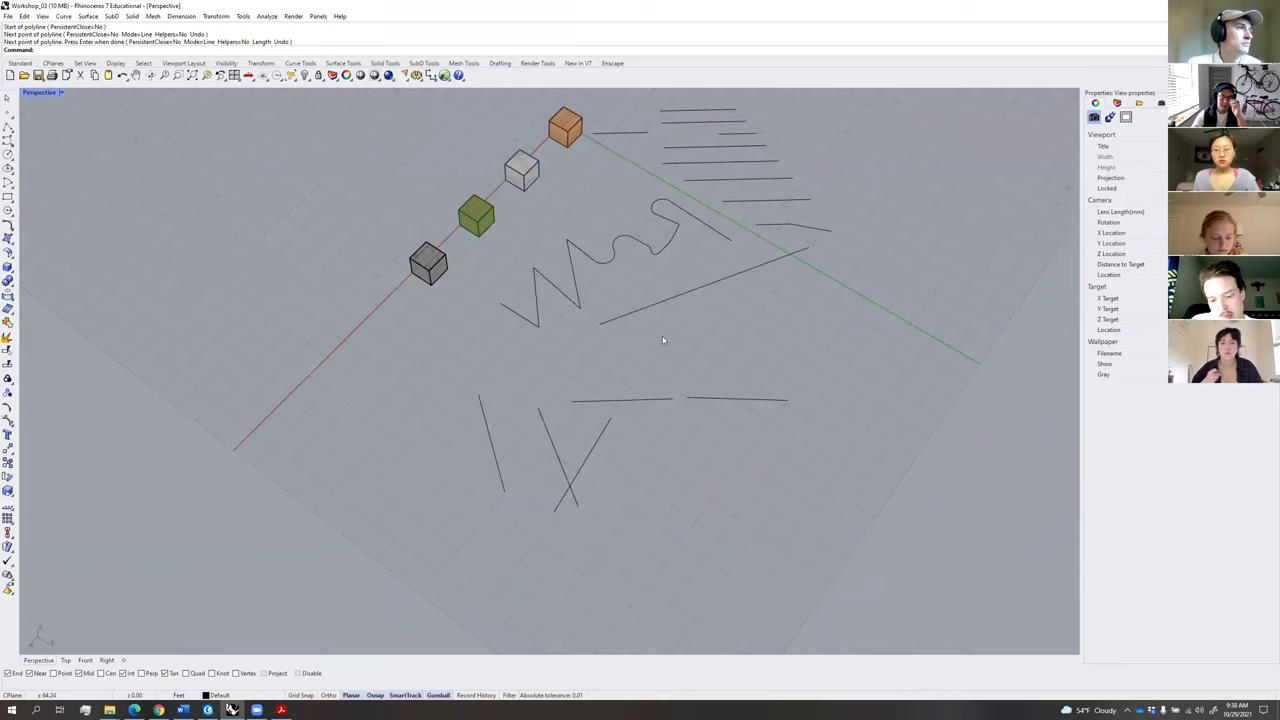
Close the gap between the two nearly end-to-end lines with Connect using the nn alias, and select one line to check it.
scroll(705, 413, up, 4)
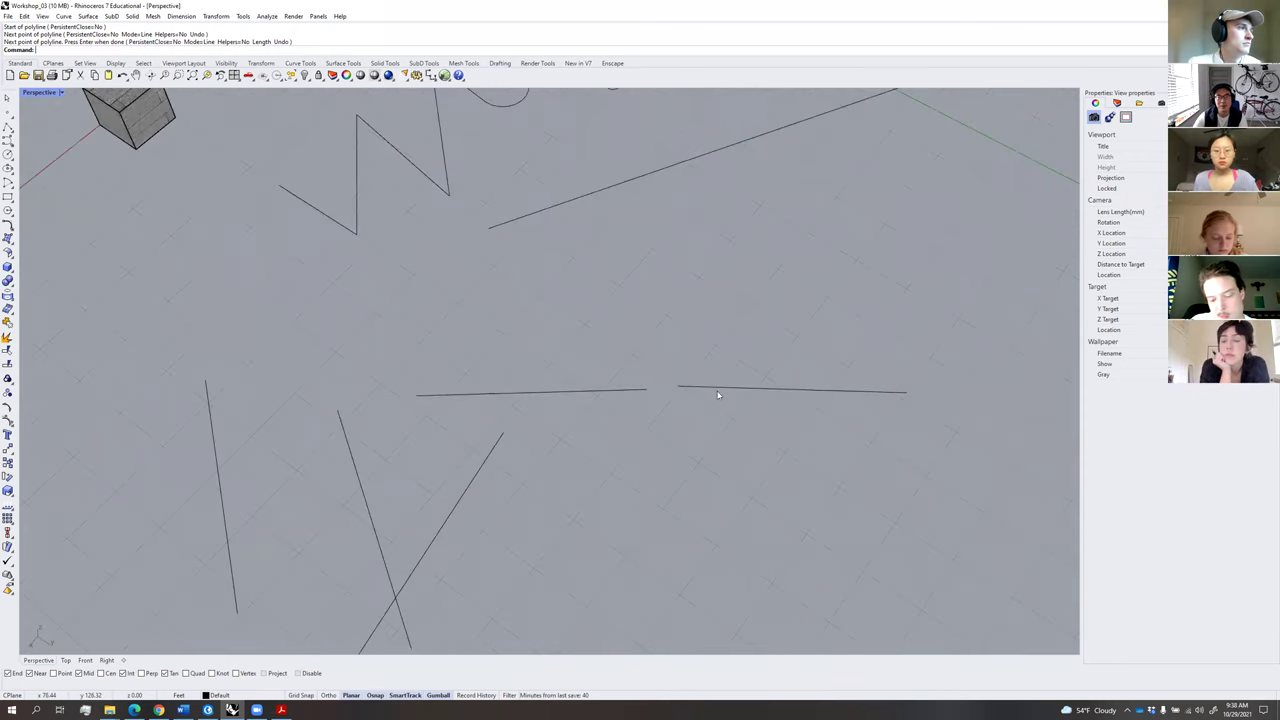
scroll(692, 394, up, 3)
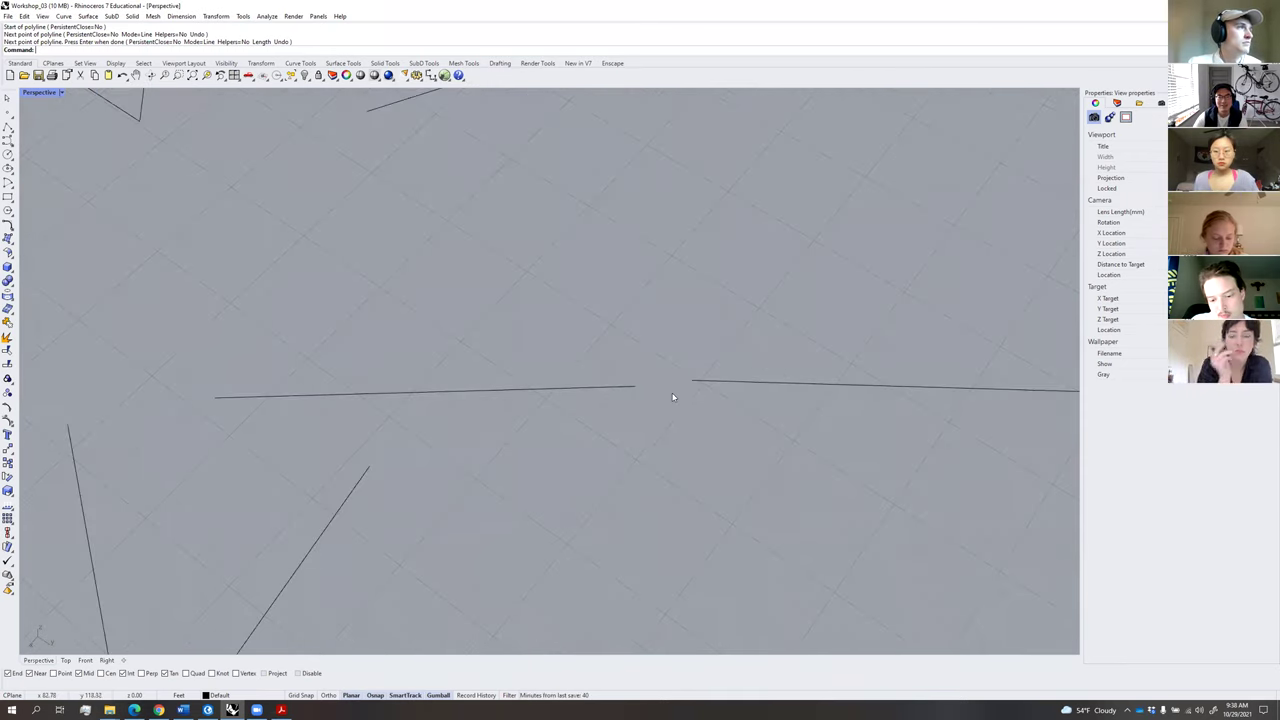
scroll(676, 397, down, 4)
text(nn)
key(Return)
click(619, 393)
click(766, 390)
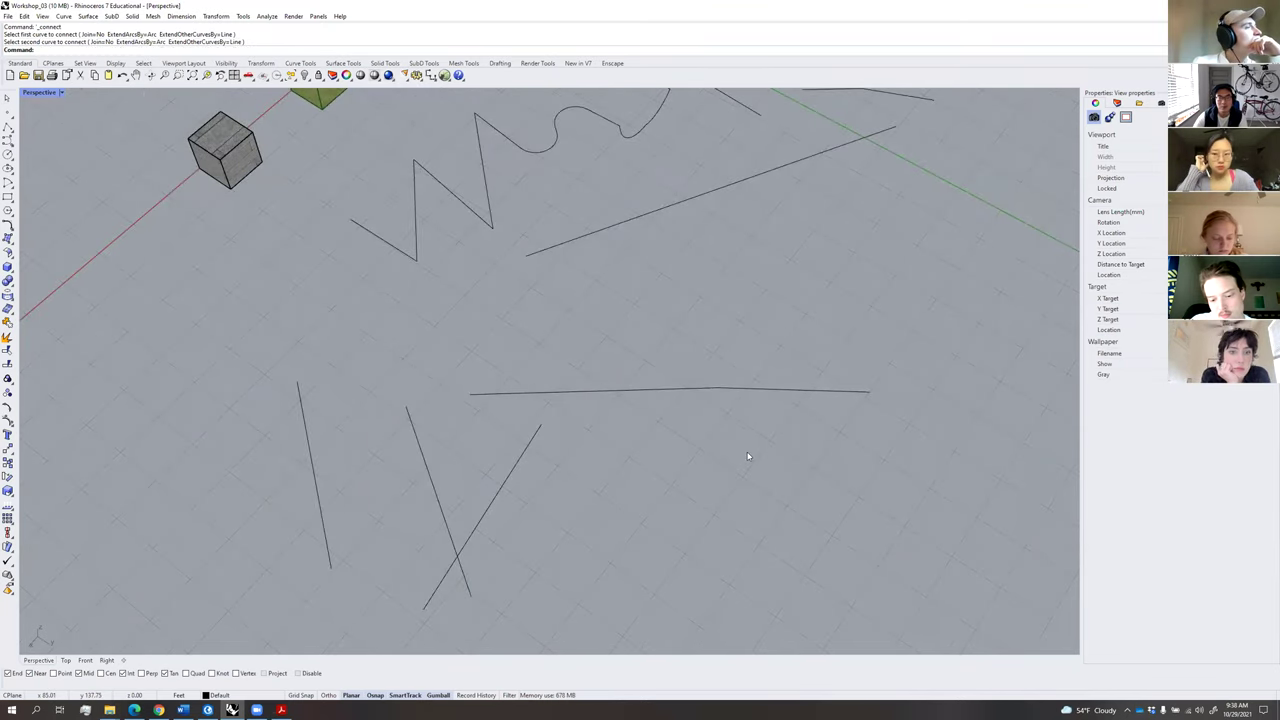
click(687, 394)
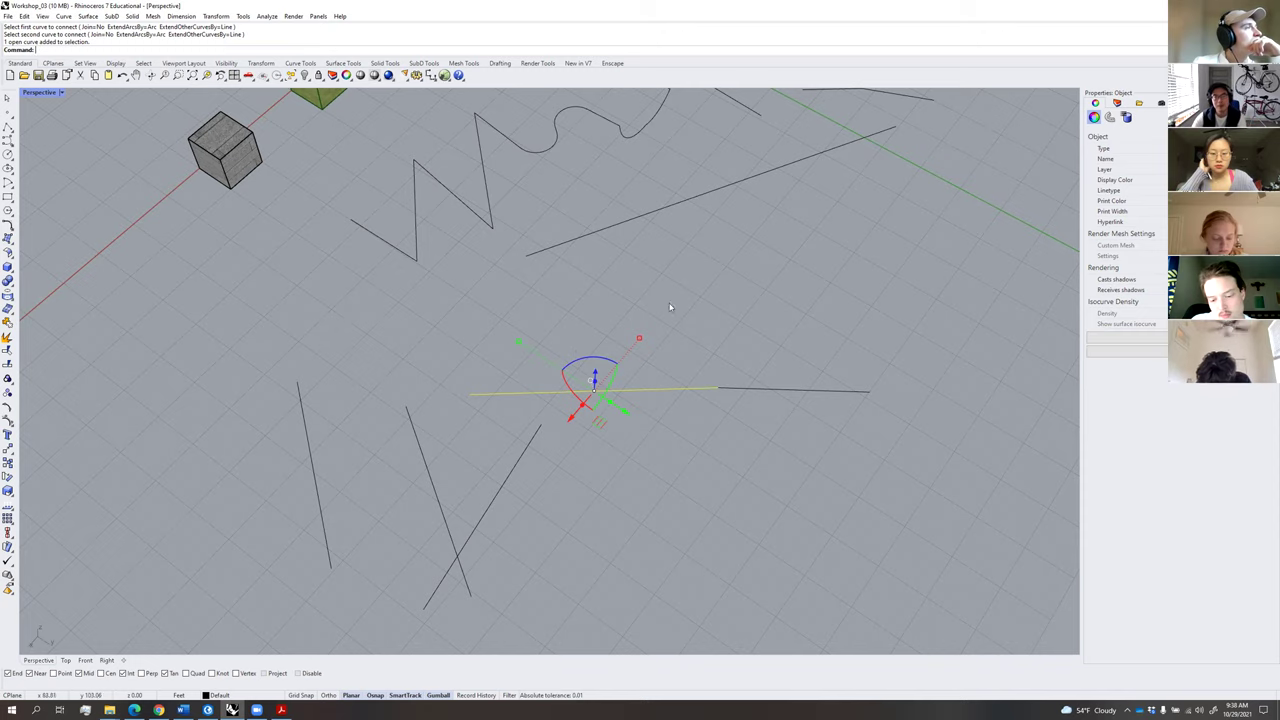
click(724, 321)
Examine the command aliases and their macros in Rhino Options, and close the options without changes.
scroll(726, 340, down, 8)
mouse_move(726, 360)
right_down()
mouse_move(769, 378)
mouse_move(726, 380)
right_up()
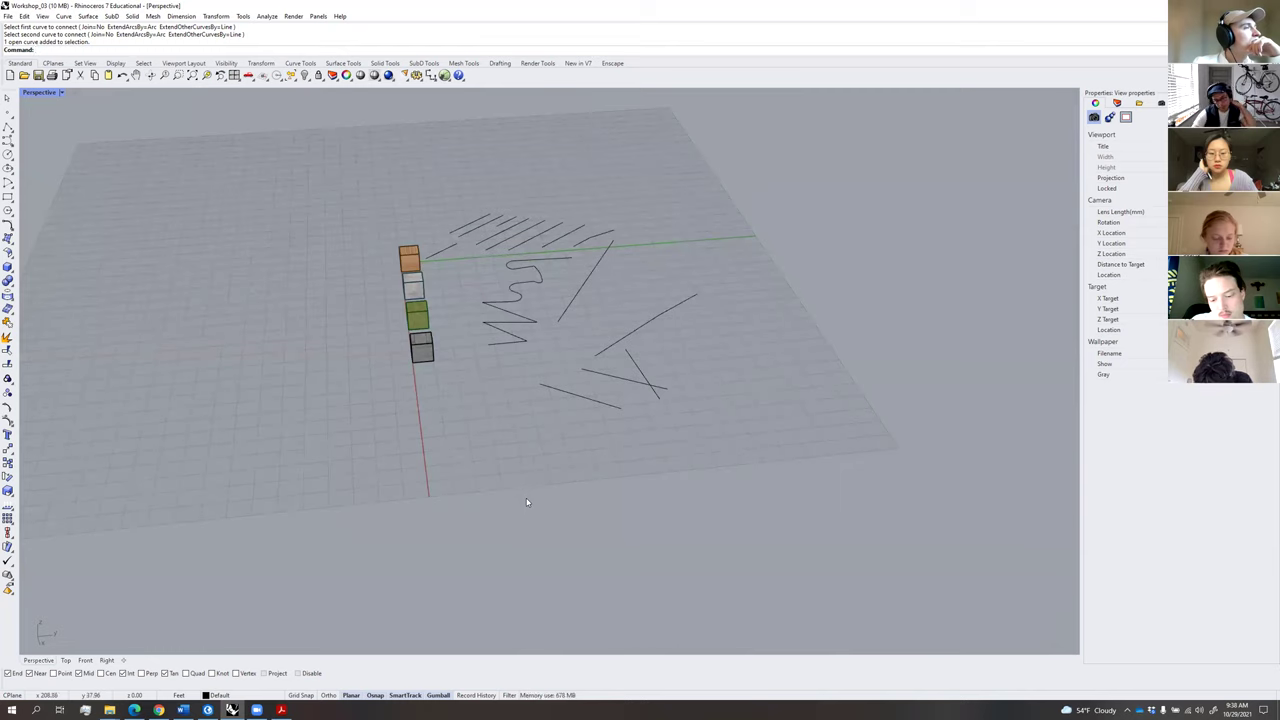
right_drag(555, 424, 583, 420)
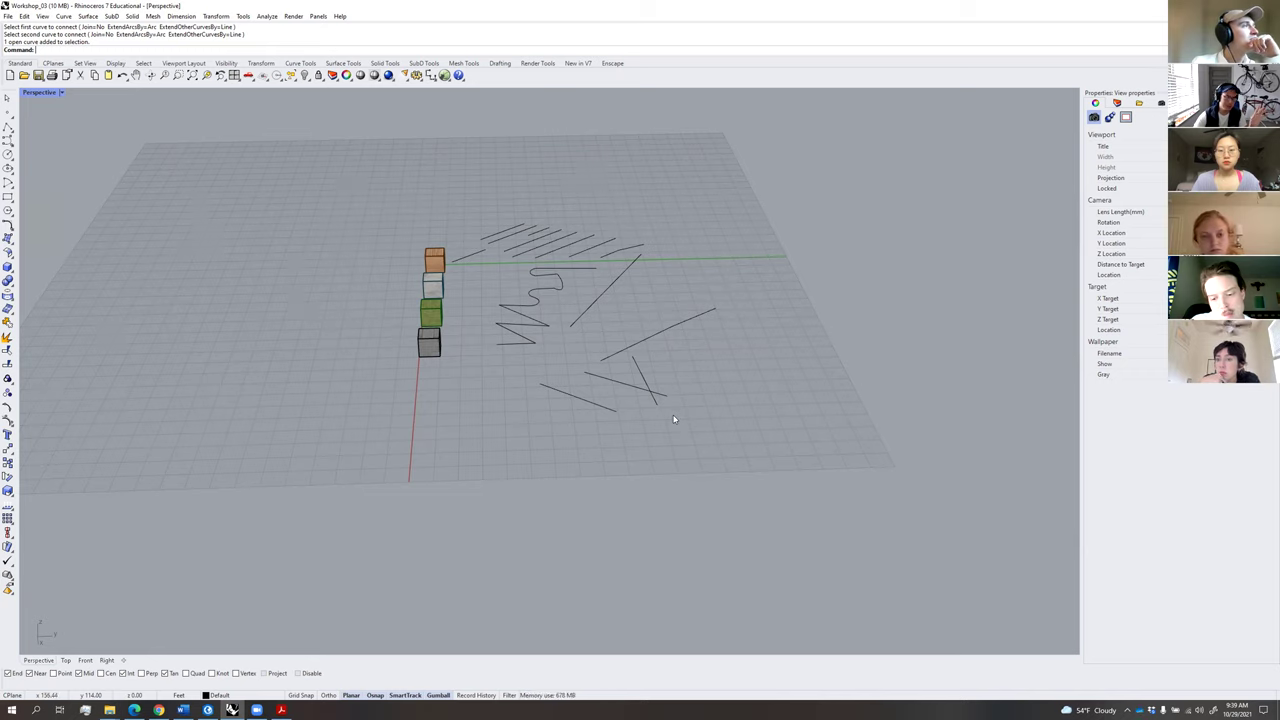
click(416, 76)
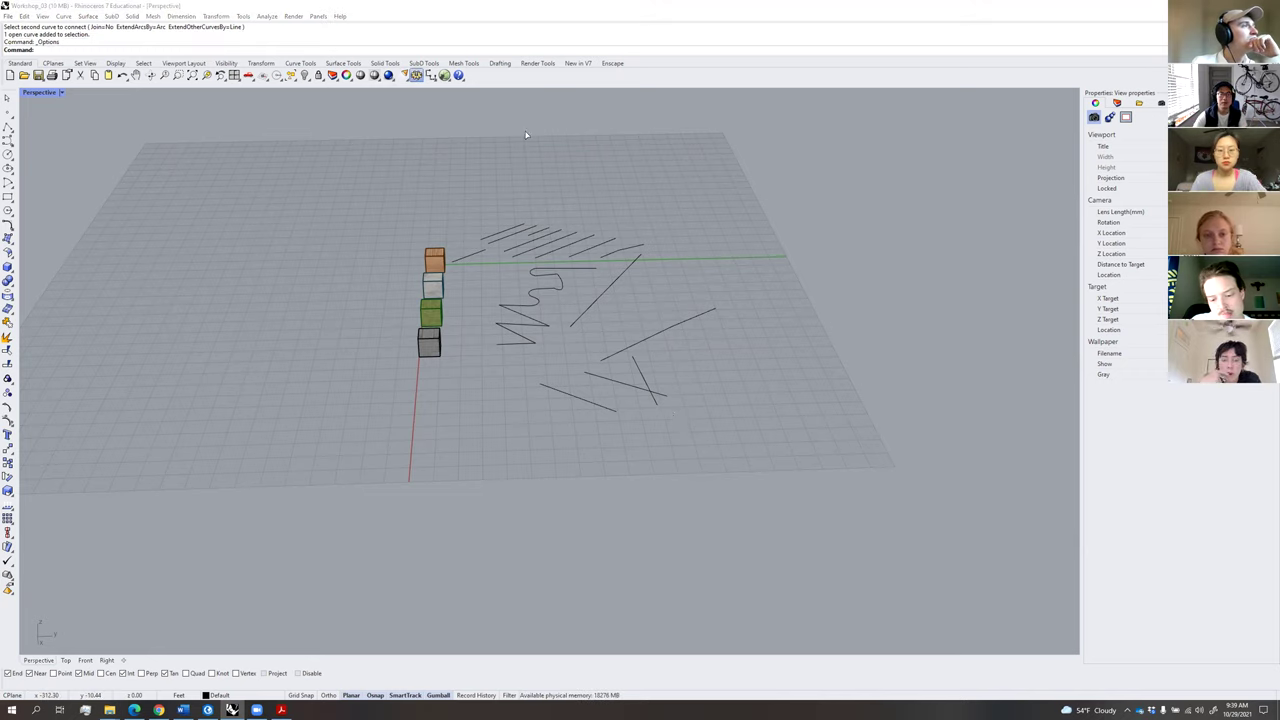
click(421, 314)
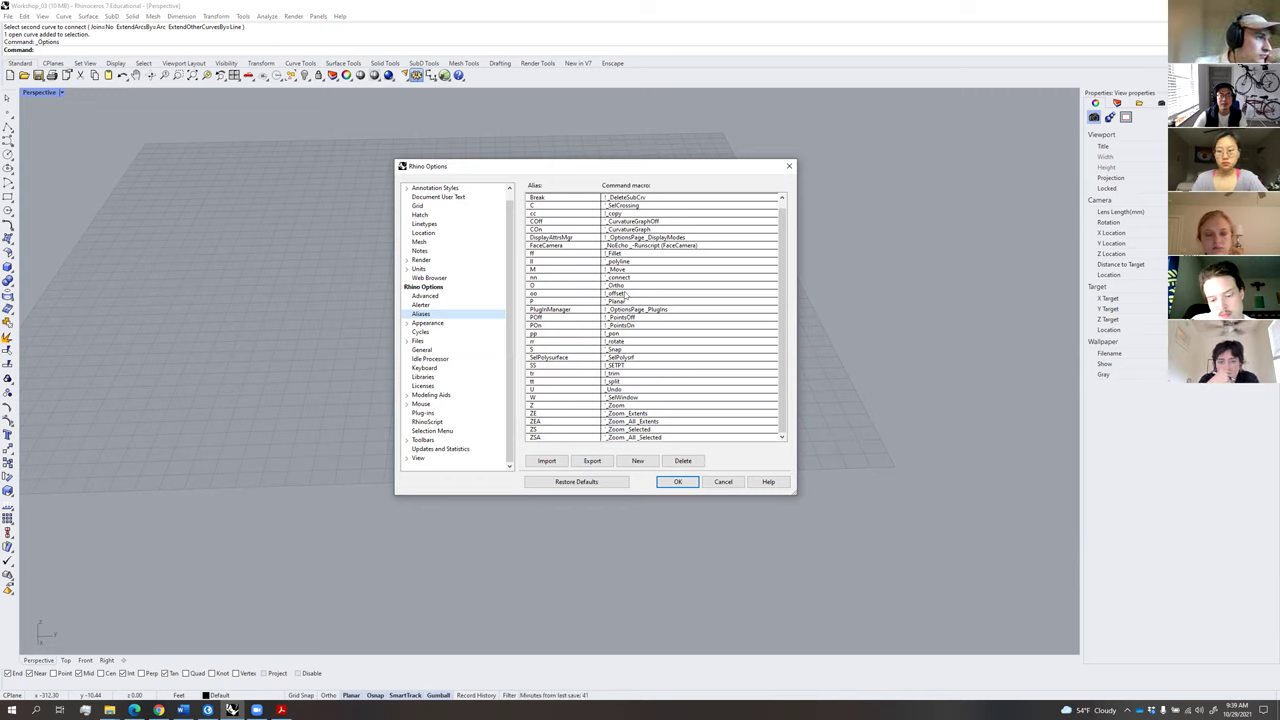
scroll(625, 295, up, 1)
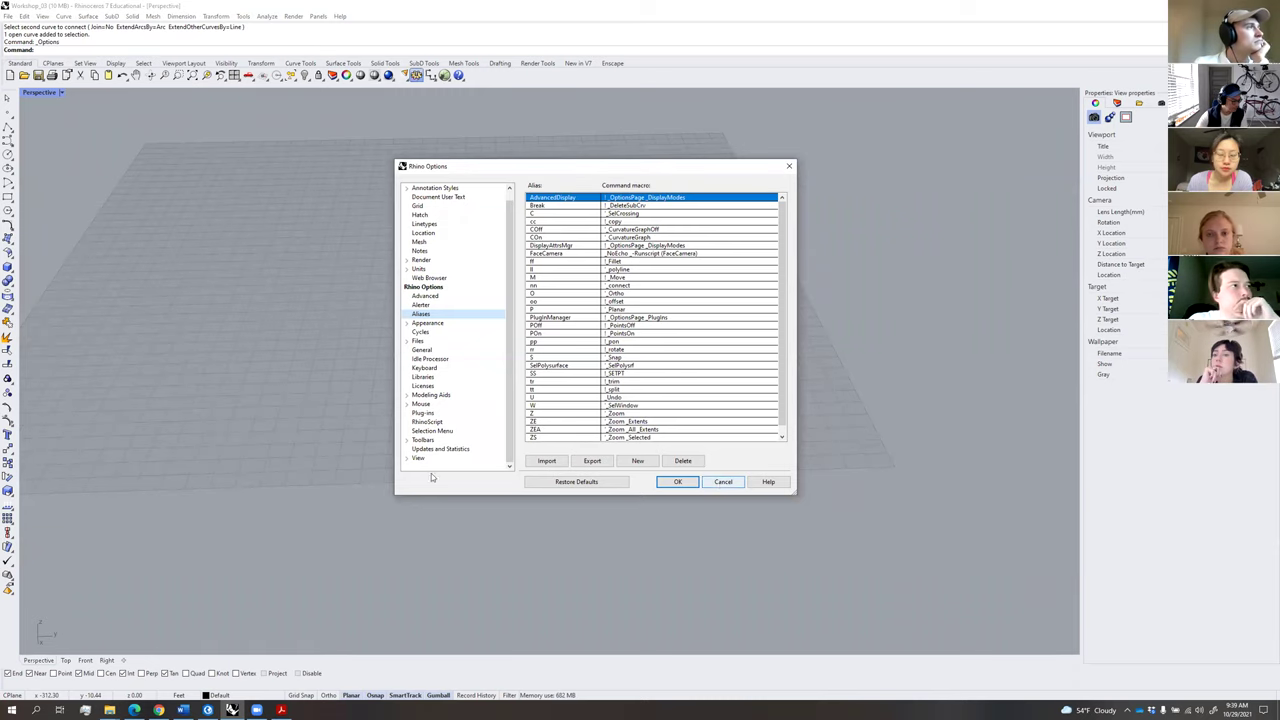
key(alt+Tab)
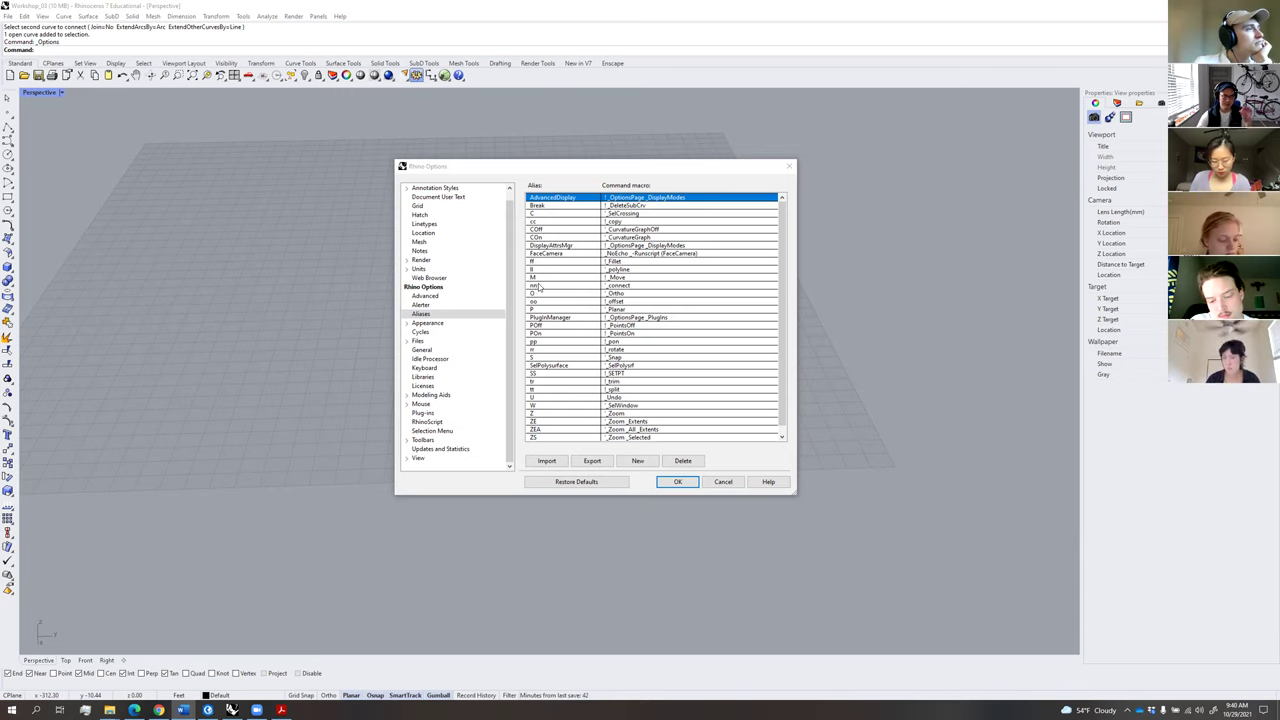
click(726, 482)
text(CPlane)
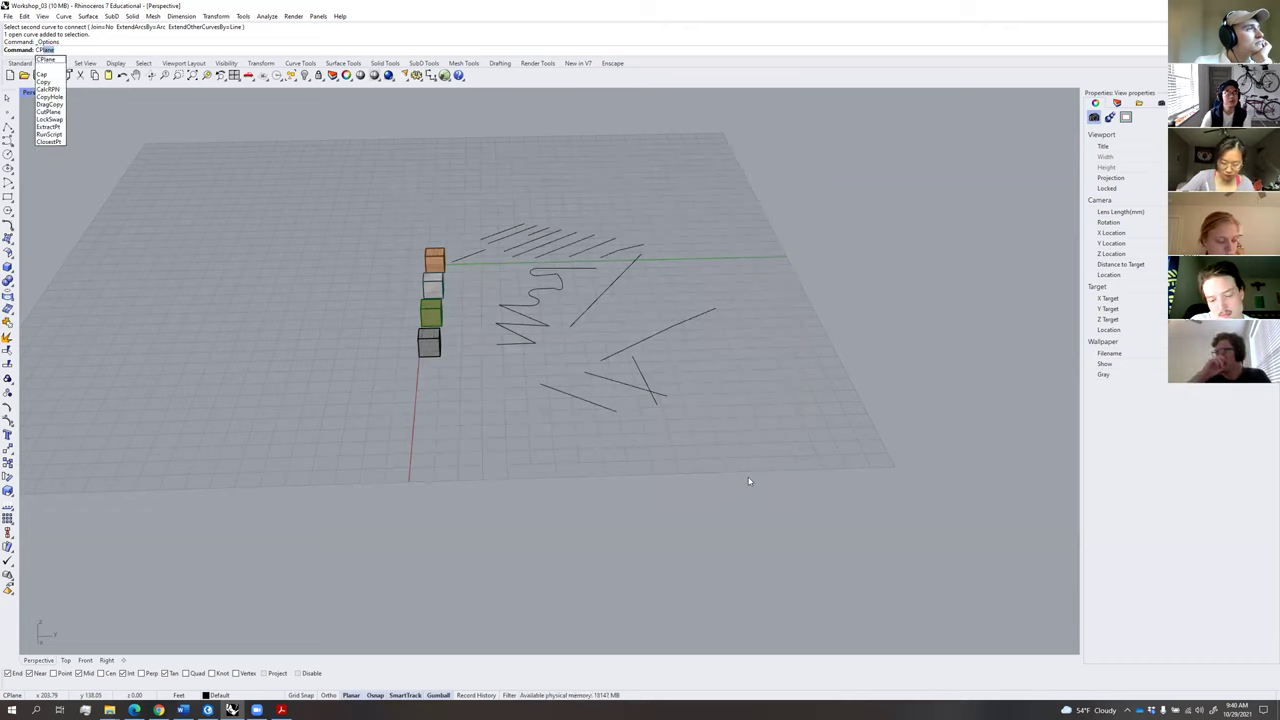
key(Escape)
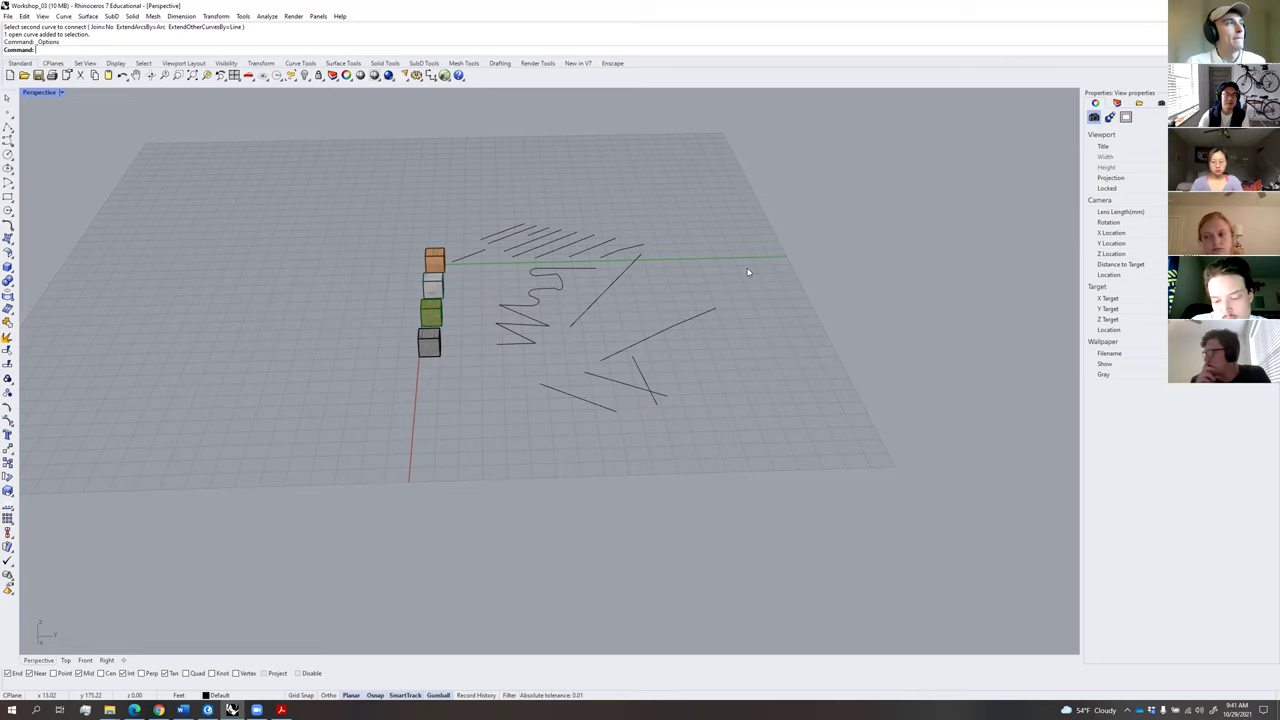
Turn on control points with POn for the long diagonal line beside the zigzag curve, and move its far end point.
scroll(603, 312, up, 2)
scroll(630, 354, up, 2)
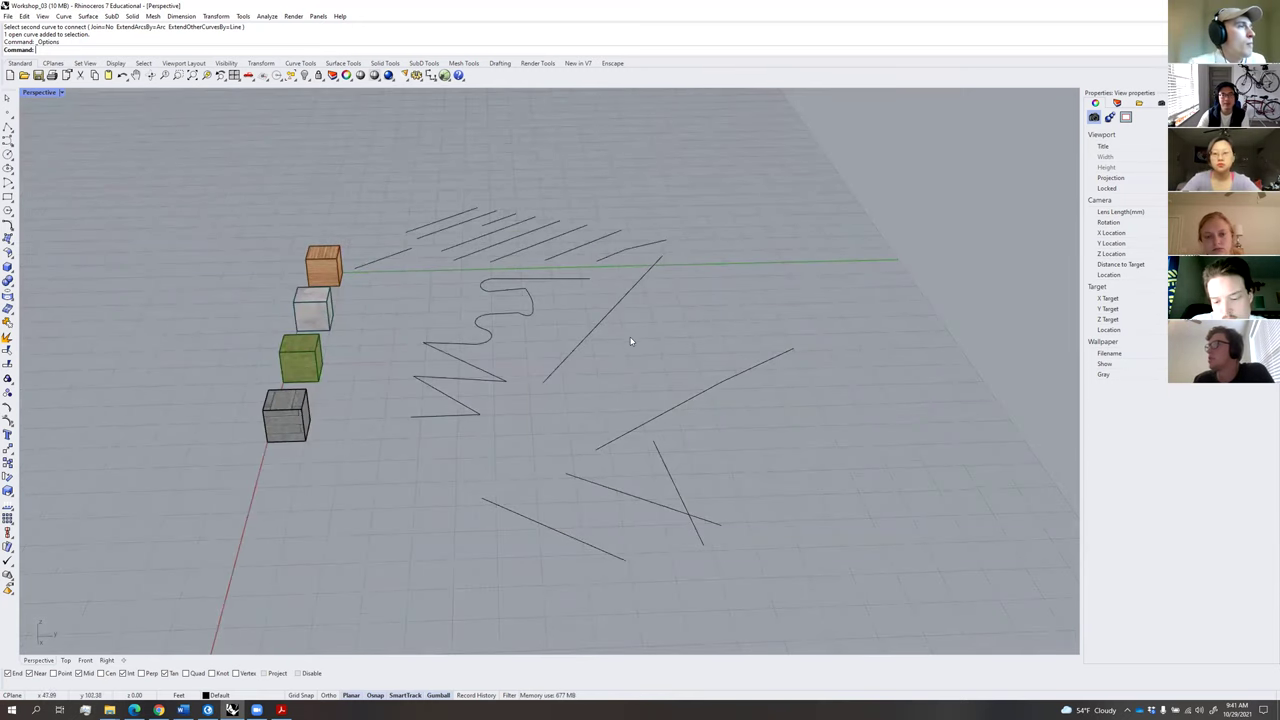
scroll(630, 352, up, 2)
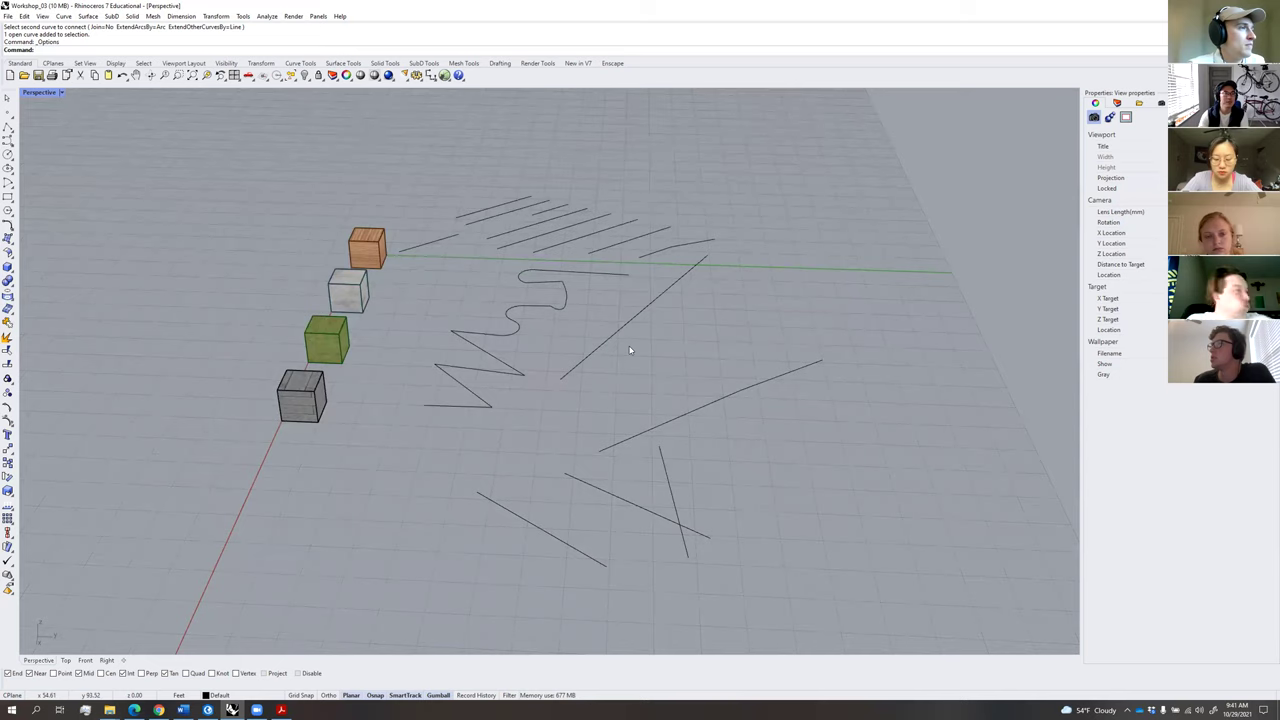
text(Poin)
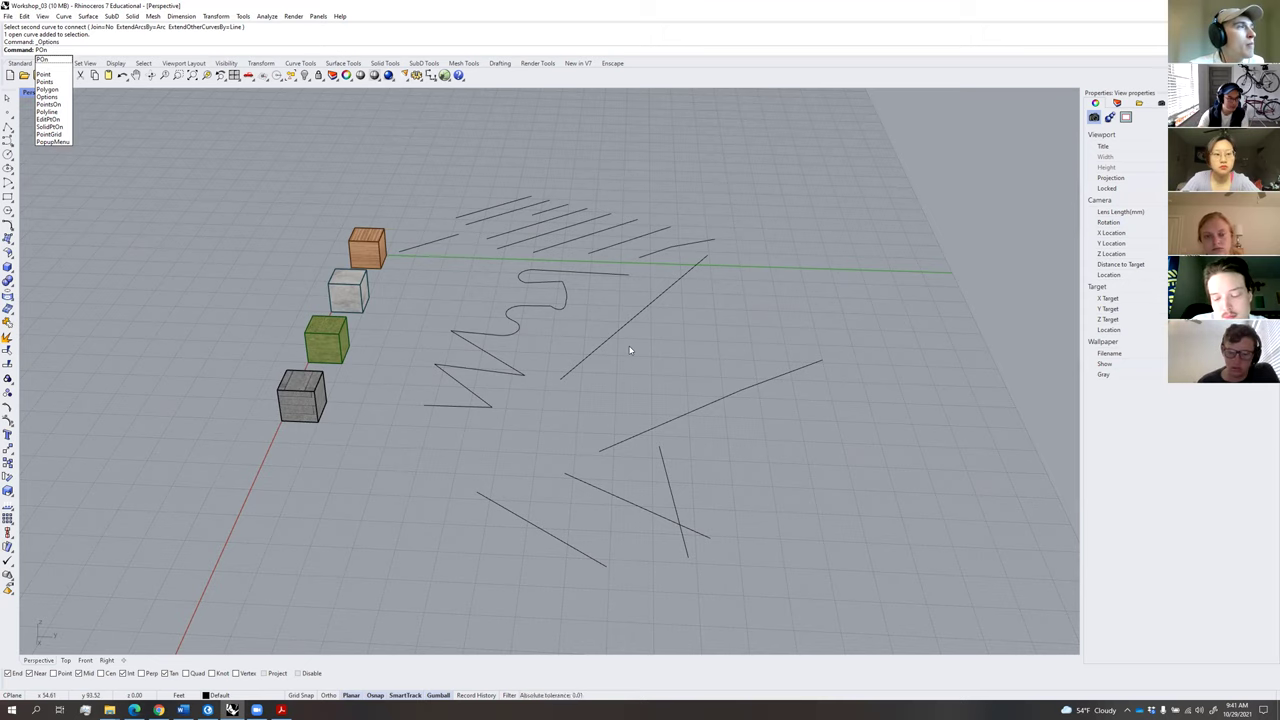
key(Return)
click(619, 322)
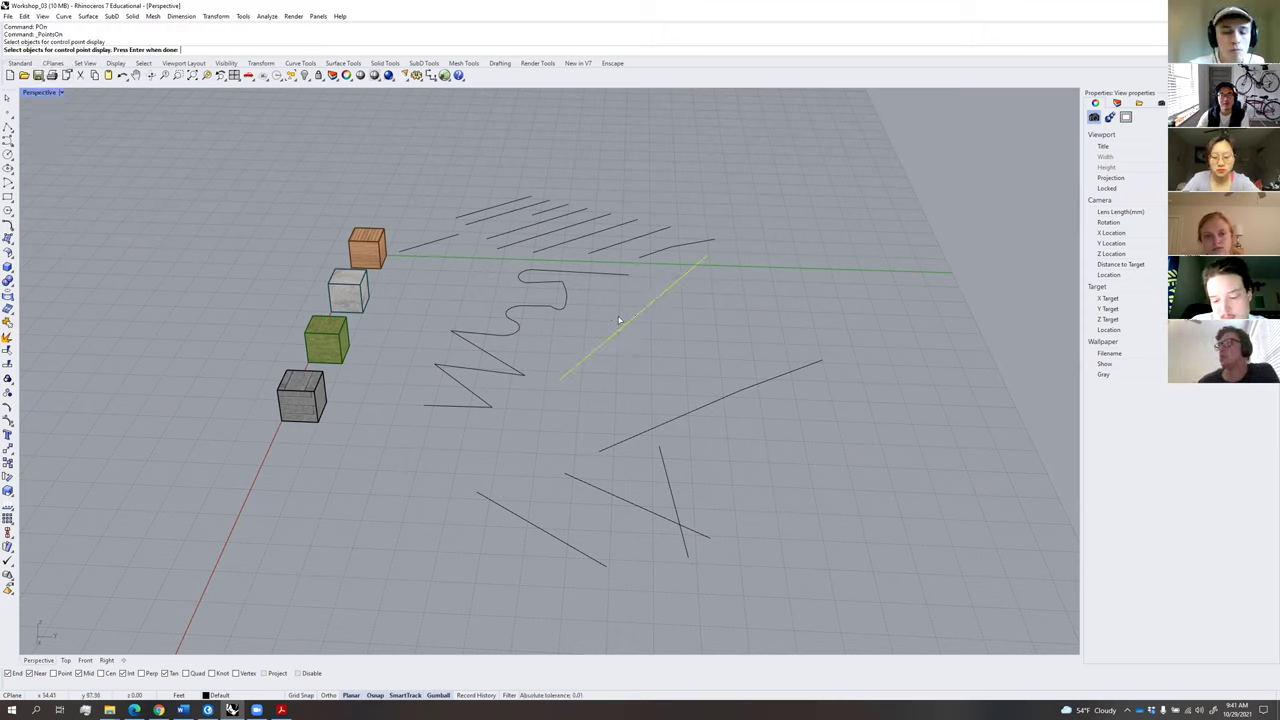
key(Return)
drag(707, 260, 736, 286)
Turn on the control points of the zigzag curve with the pp alias, and turn them off again.
text(po)
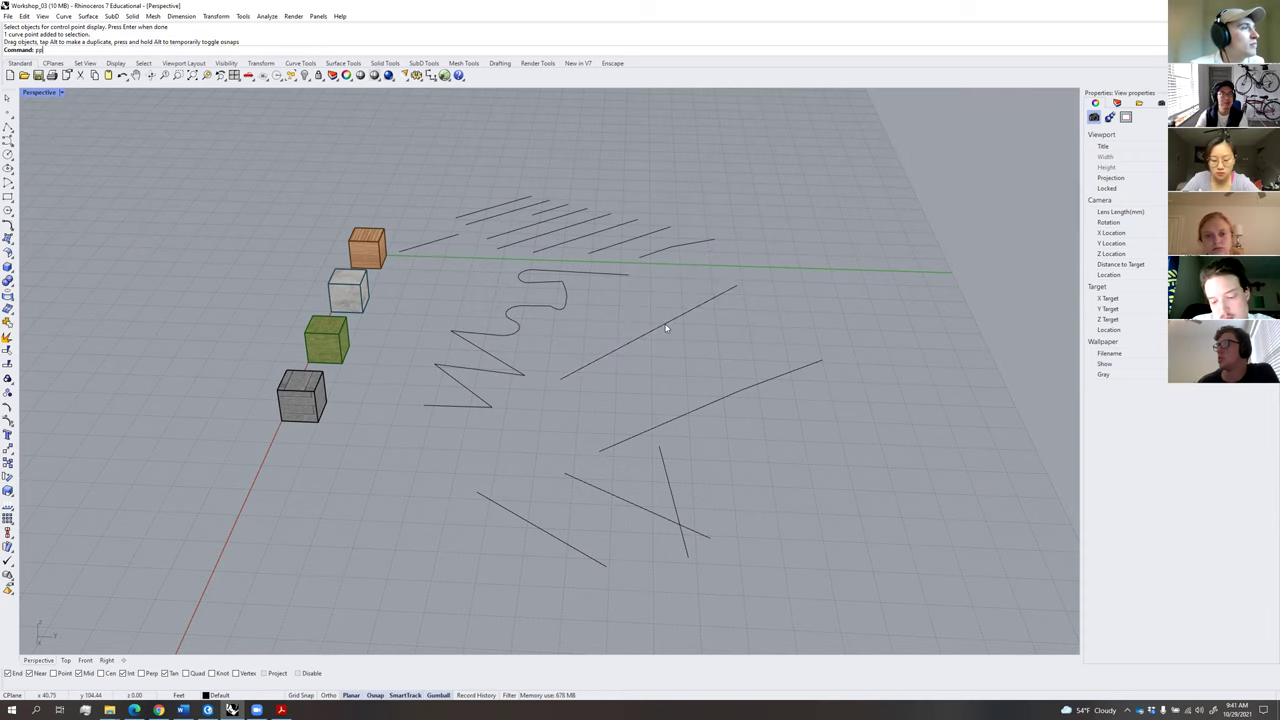
key(Return)
click(491, 404)
key(Return)
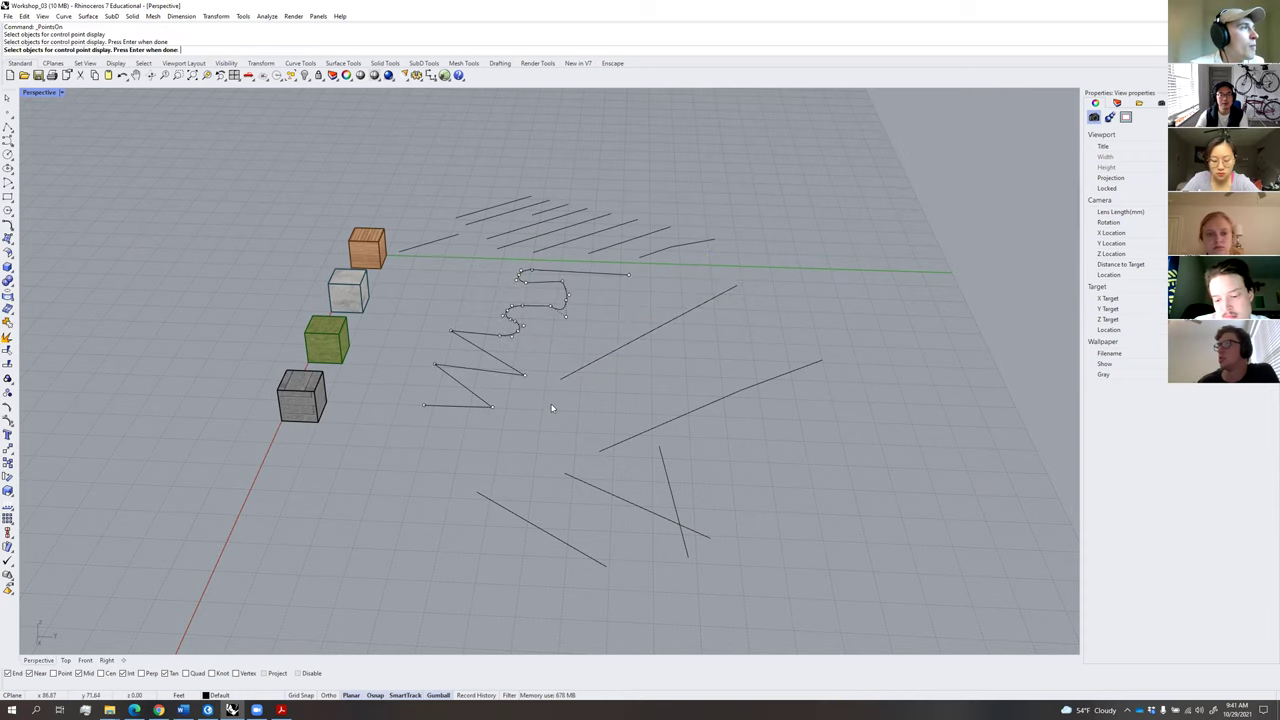
right_drag(521, 411, 531, 401)
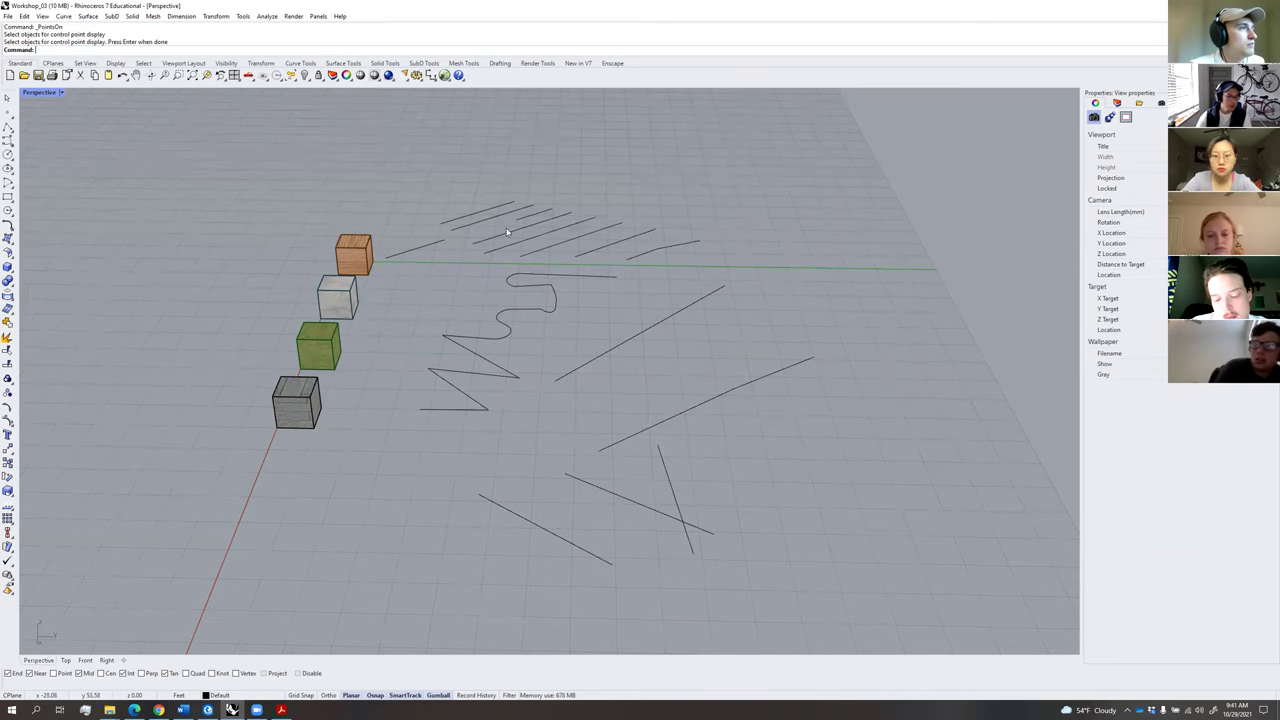
Browse the keyboard shortcut macros in Rhino Options as far as the Ctrl+letter shortcuts.
mouse_move(436, 351)
right_down()
mouse_move(408, 335)
mouse_move(448, 353)
right_up()
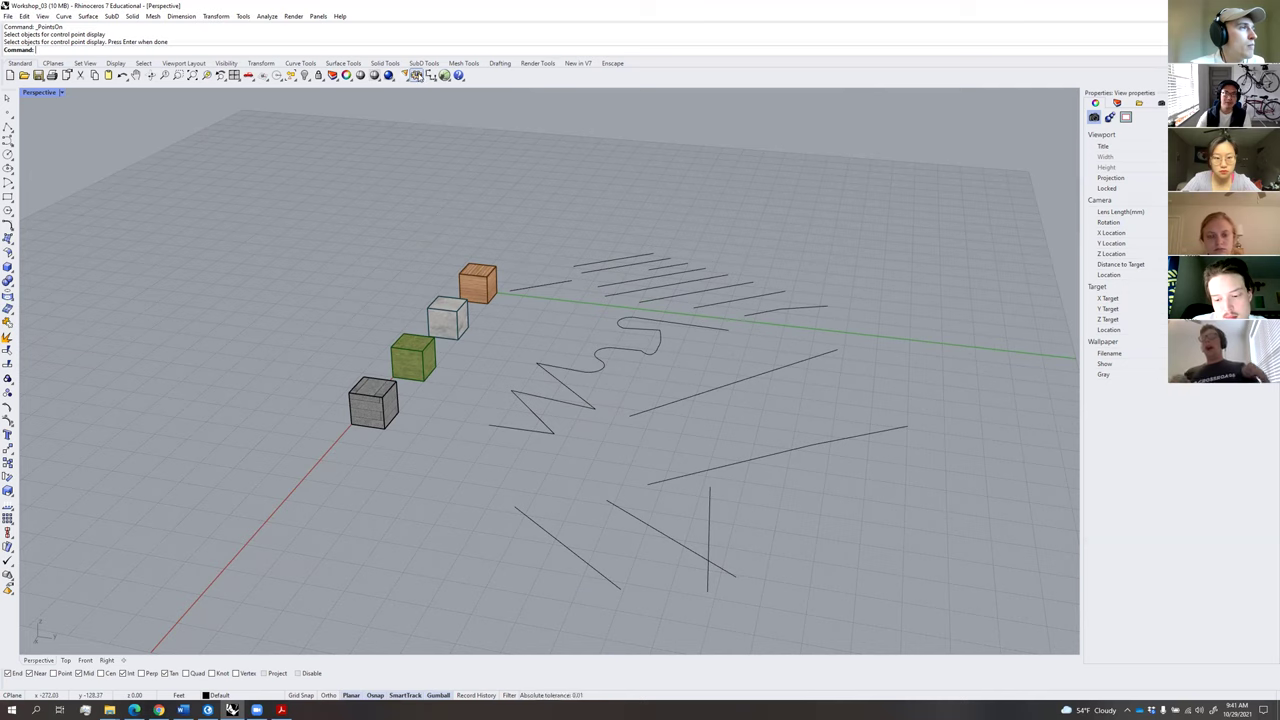
click(416, 75)
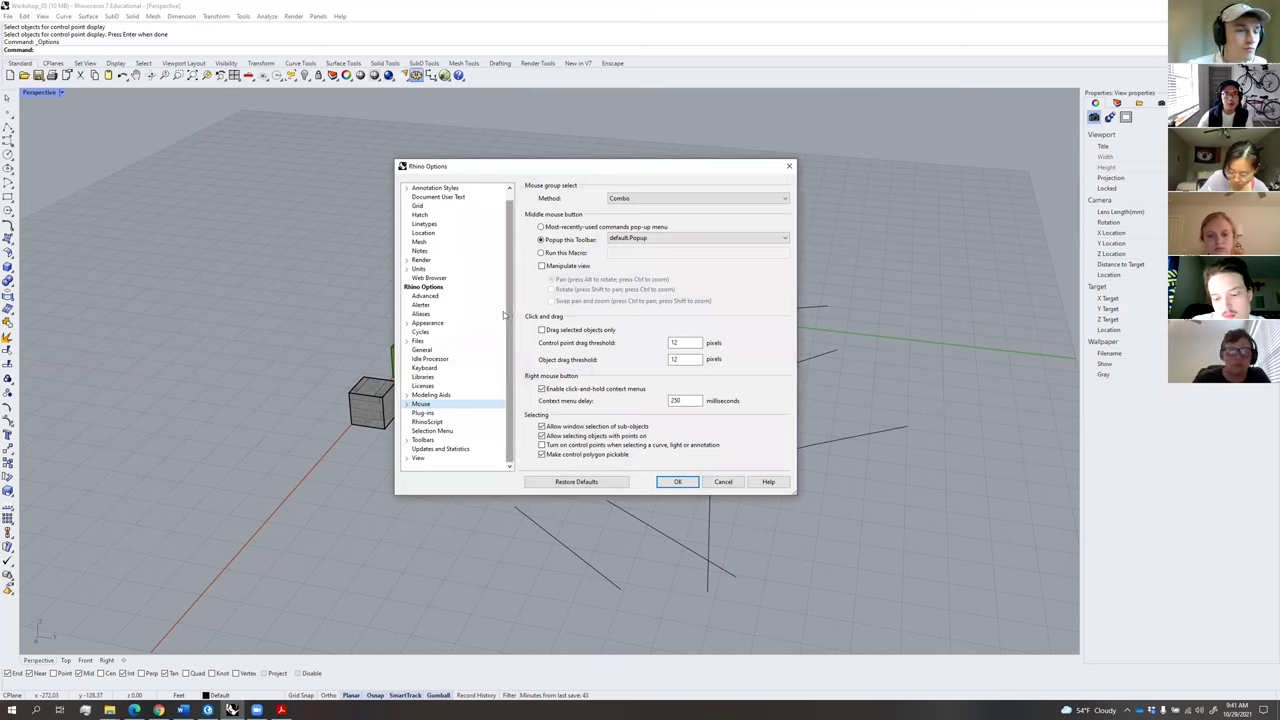
click(430, 369)
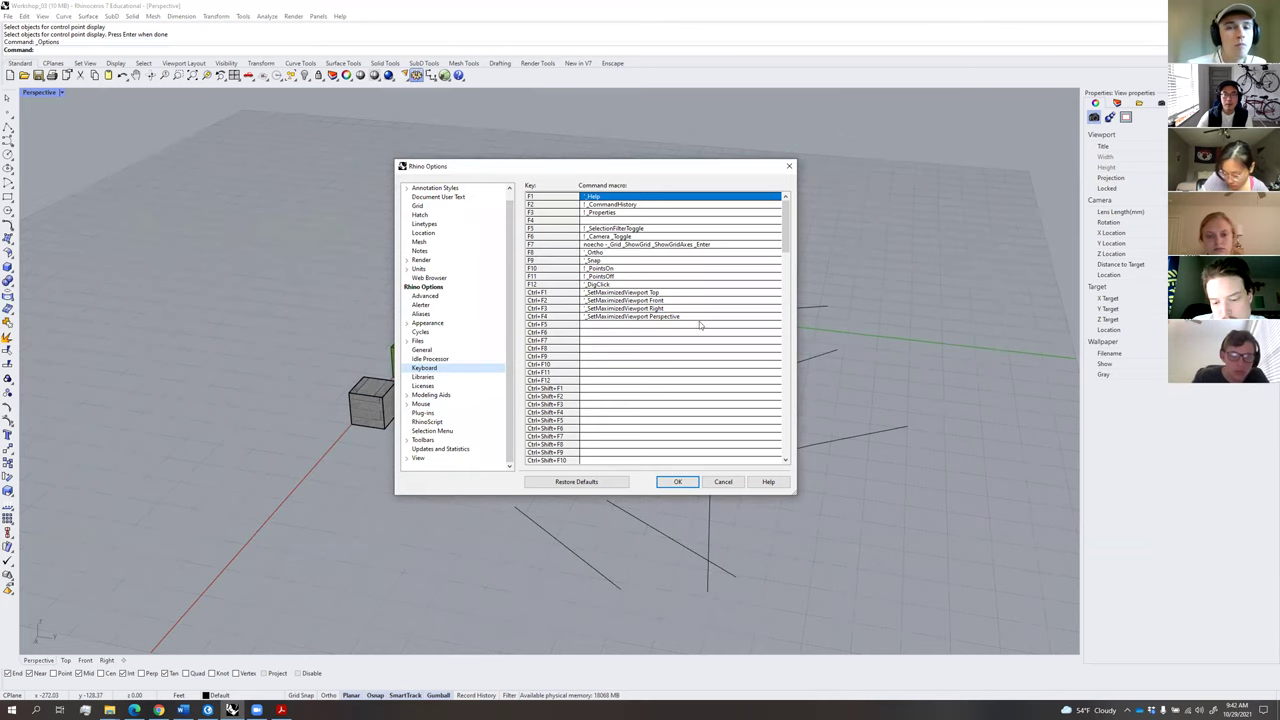
scroll(736, 288, down, 7)
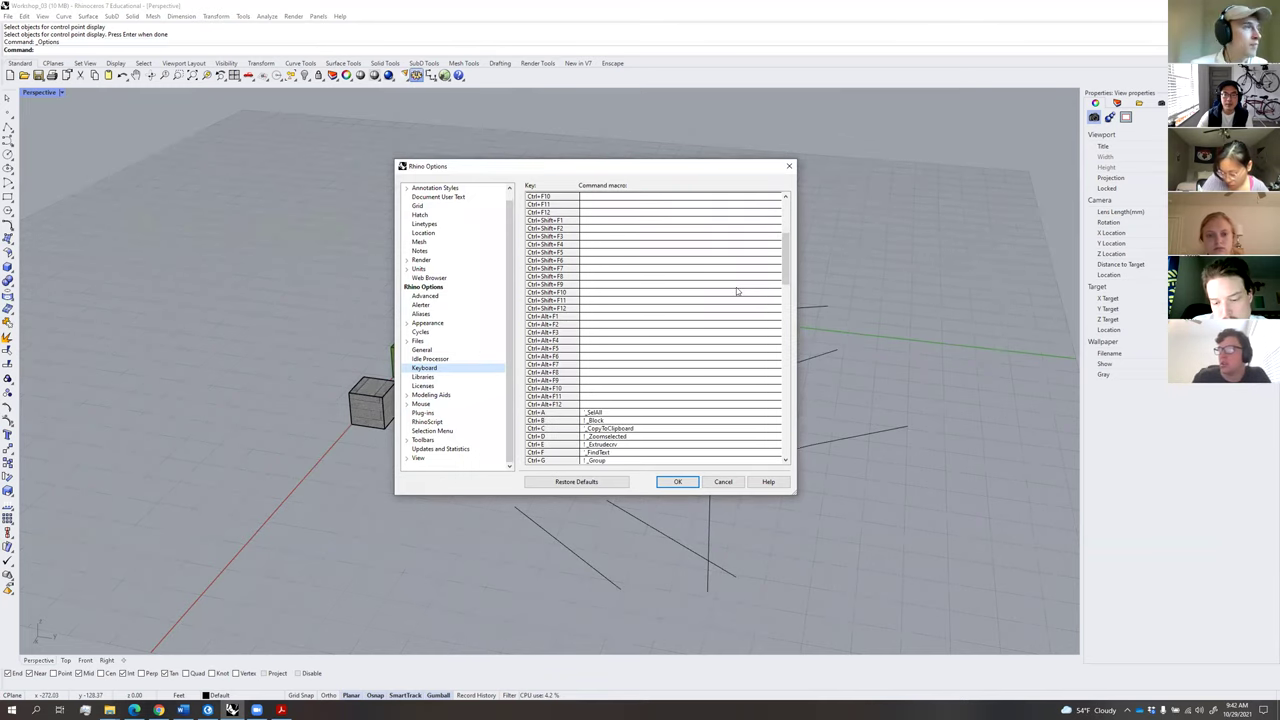
scroll(736, 288, down, 2)
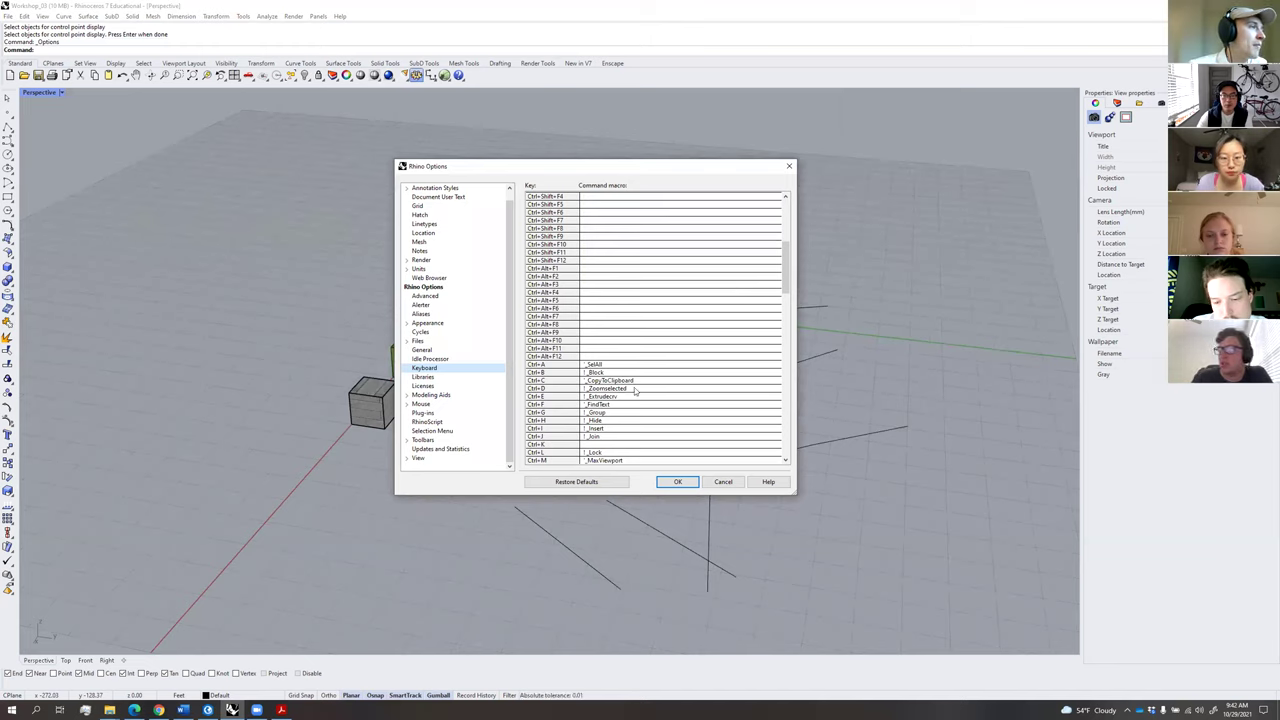
Open the Ctrl+D shortcut's Zoomselected macro for editing, highlight its text, and close the options without saving.
click(547, 390)
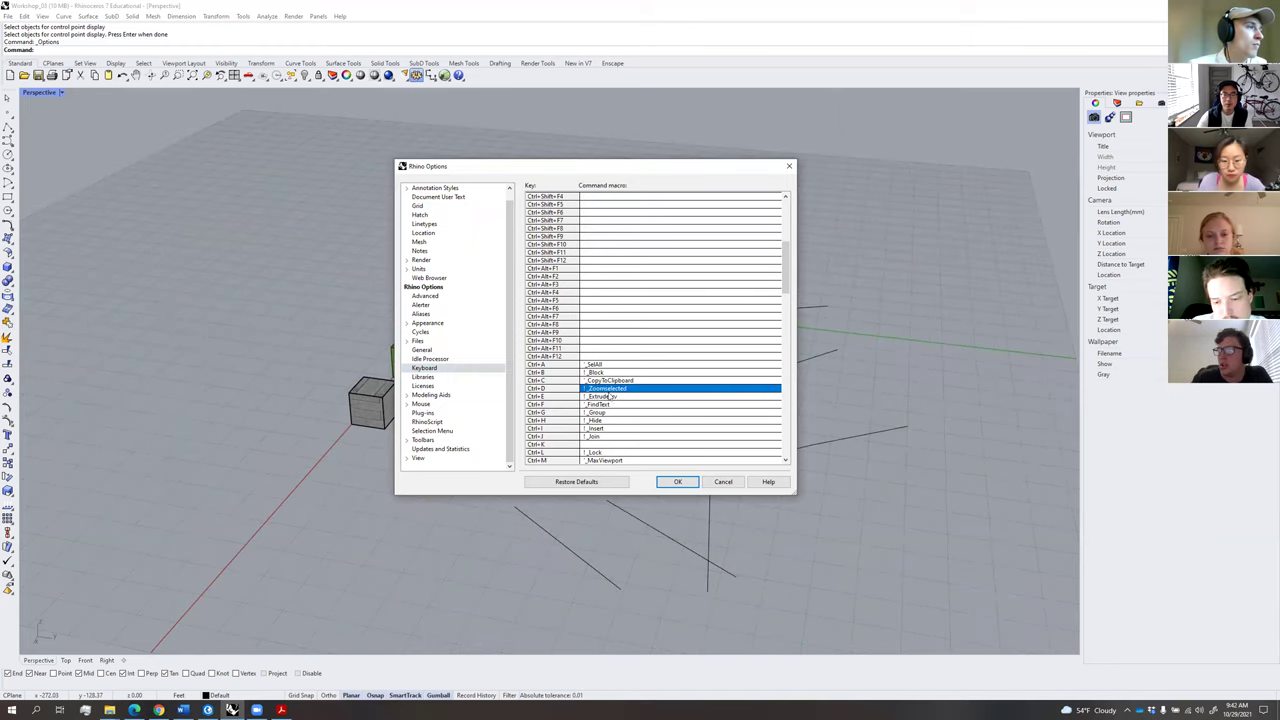
click(588, 392)
click(631, 388)
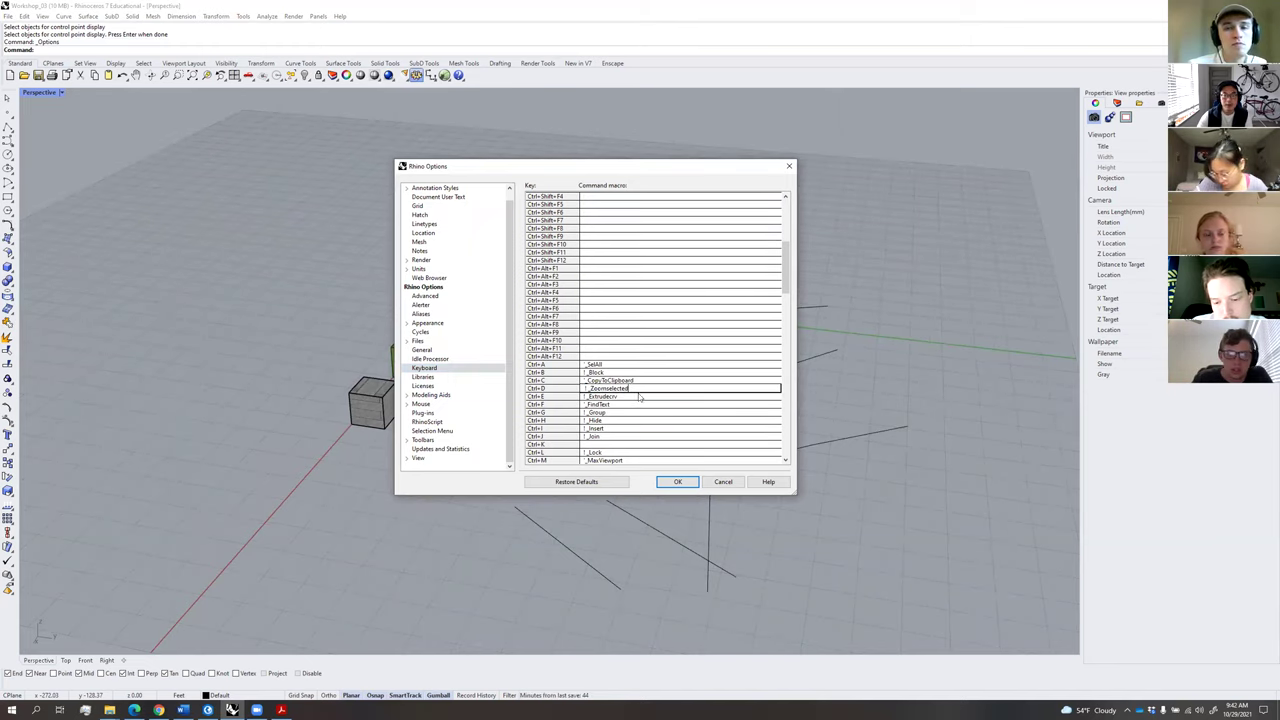
double_click(633, 388)
click(637, 388)
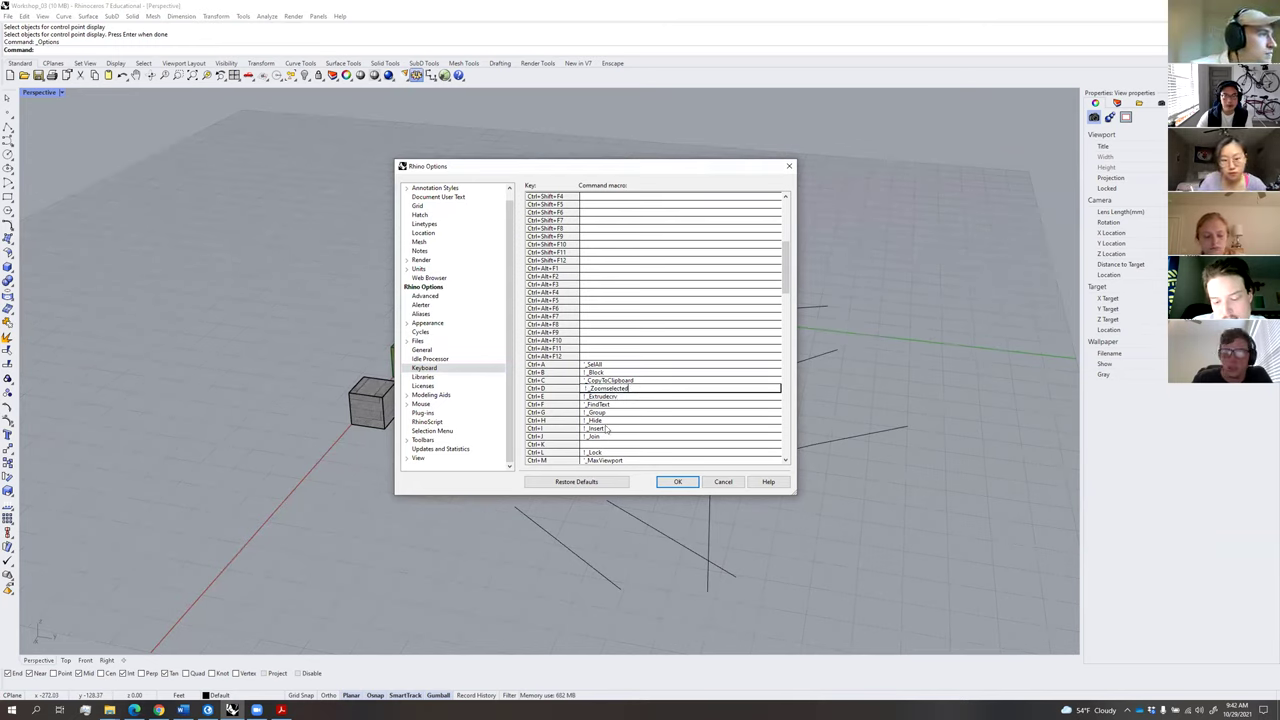
drag(629, 388, 564, 385)
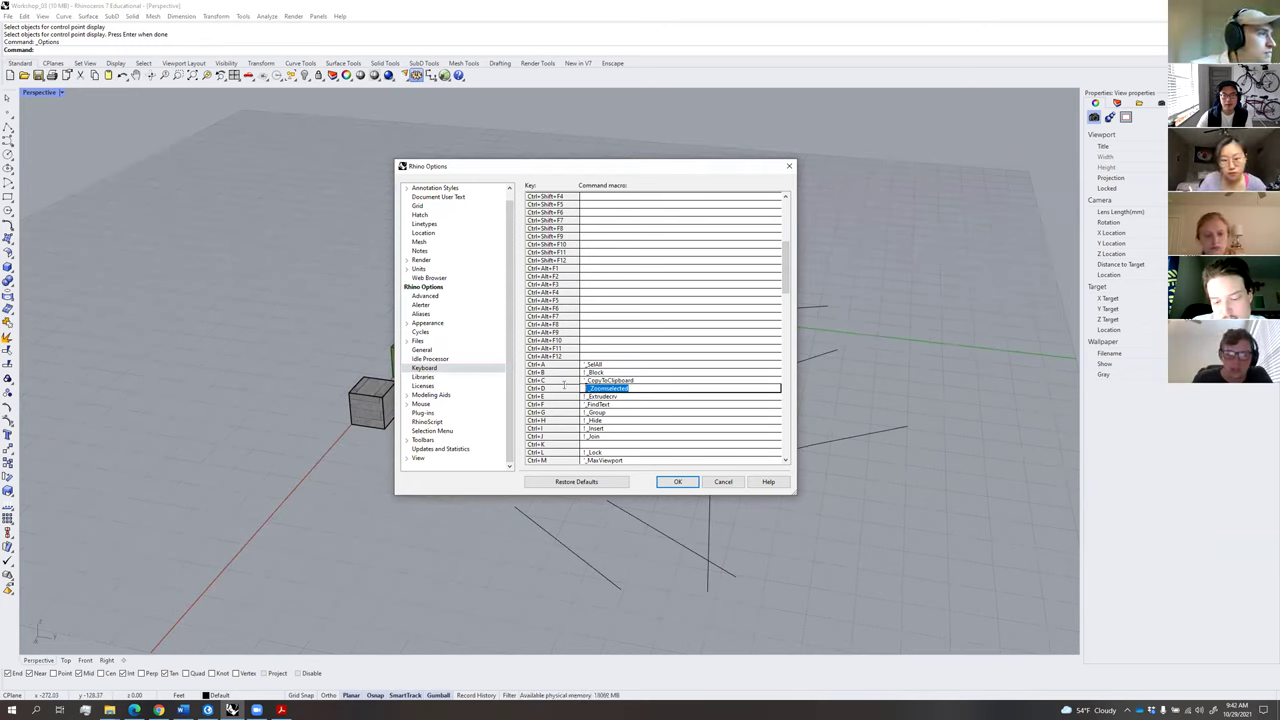
click(626, 388)
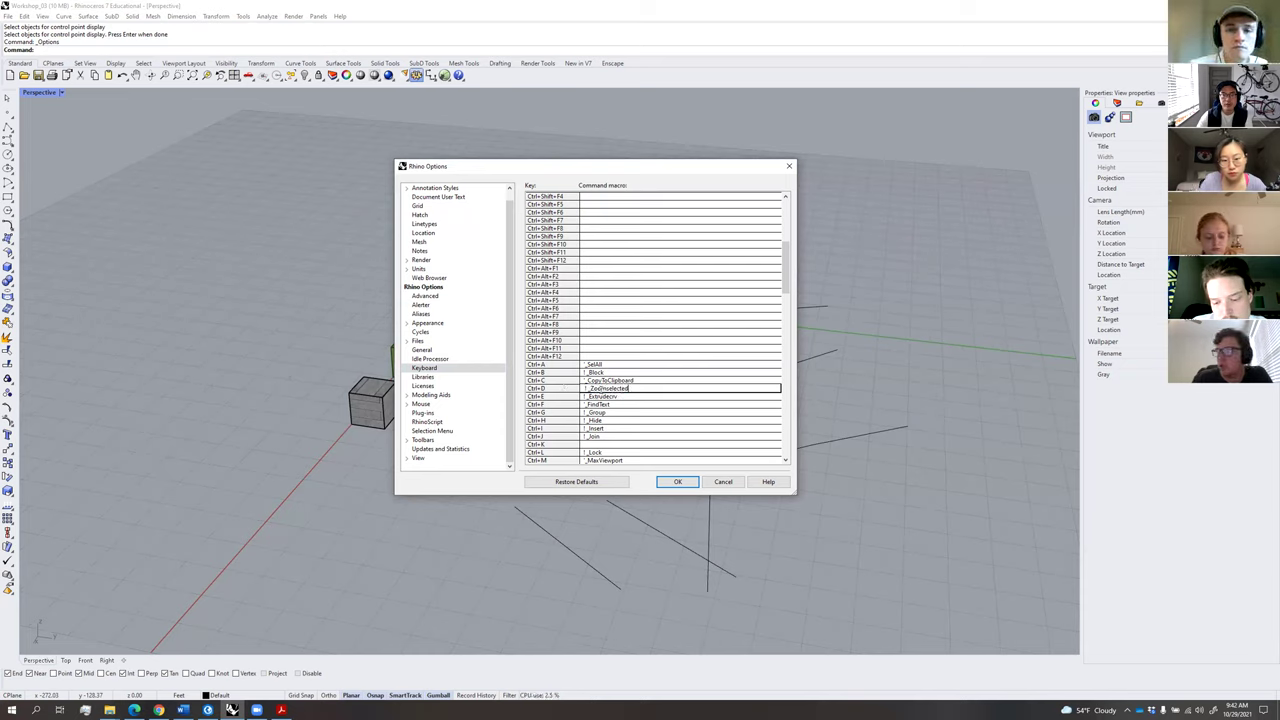
key(Home)
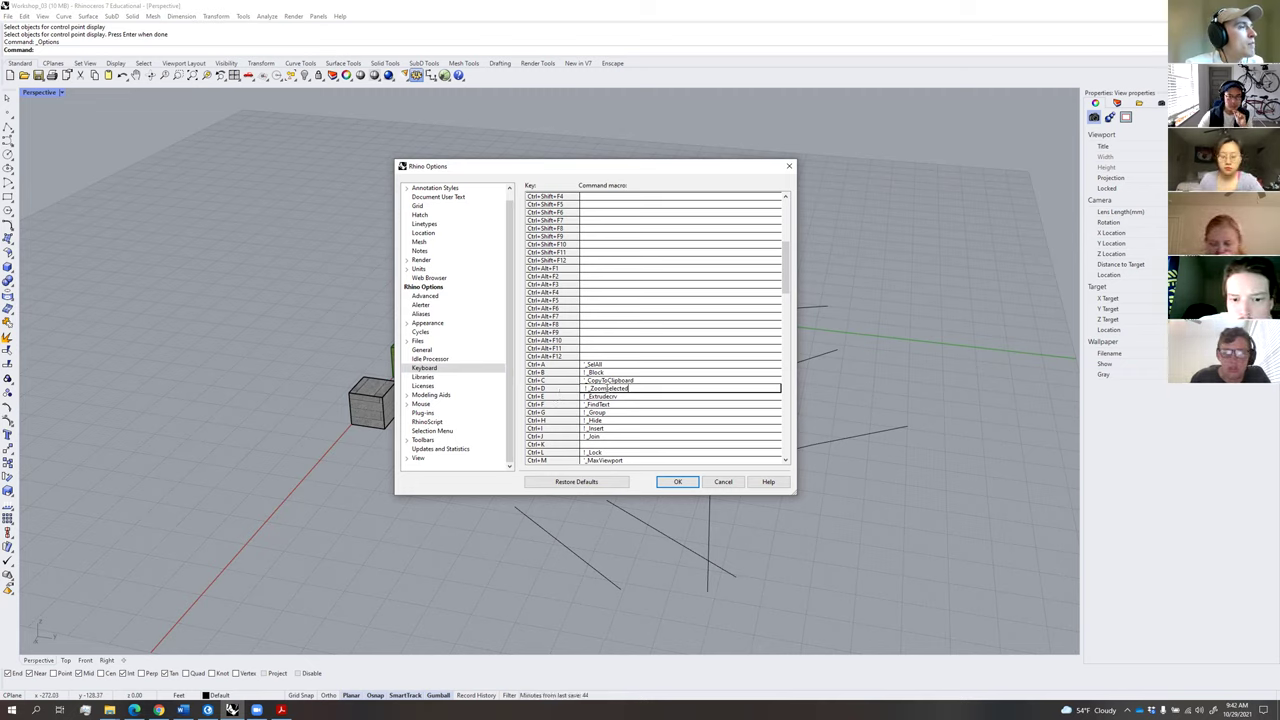
drag(635, 388, 579, 387)
click(647, 388)
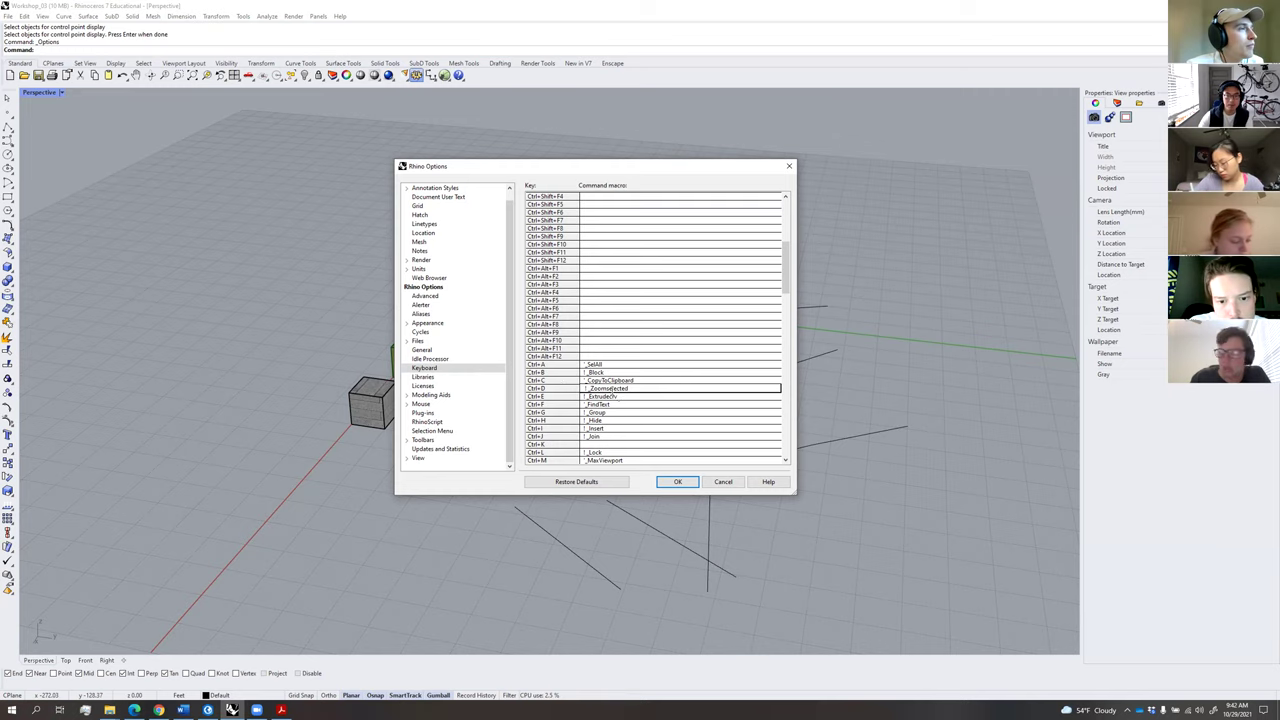
click(718, 482)
Zoom the perspective view to the green grass cube with the Zoomselected shortcut, and deselect the cube.
right_drag(592, 430, 536, 455)
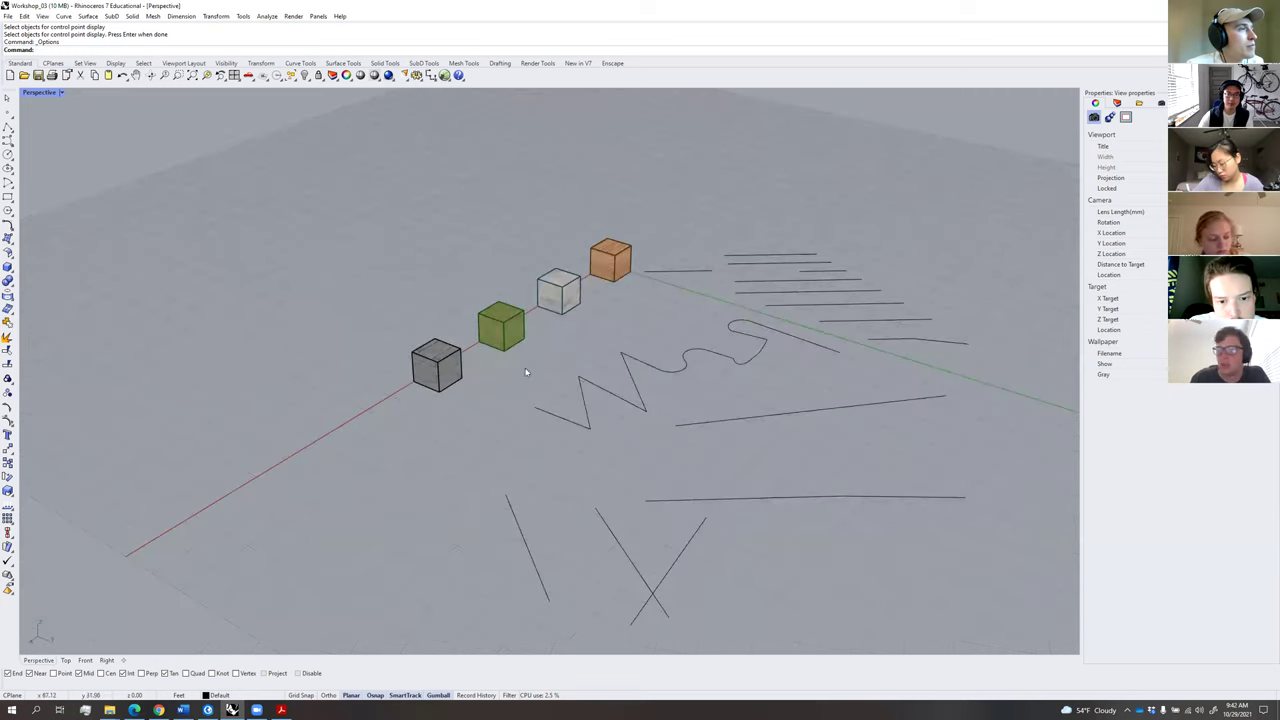
click(510, 336)
key(ctrl+d)
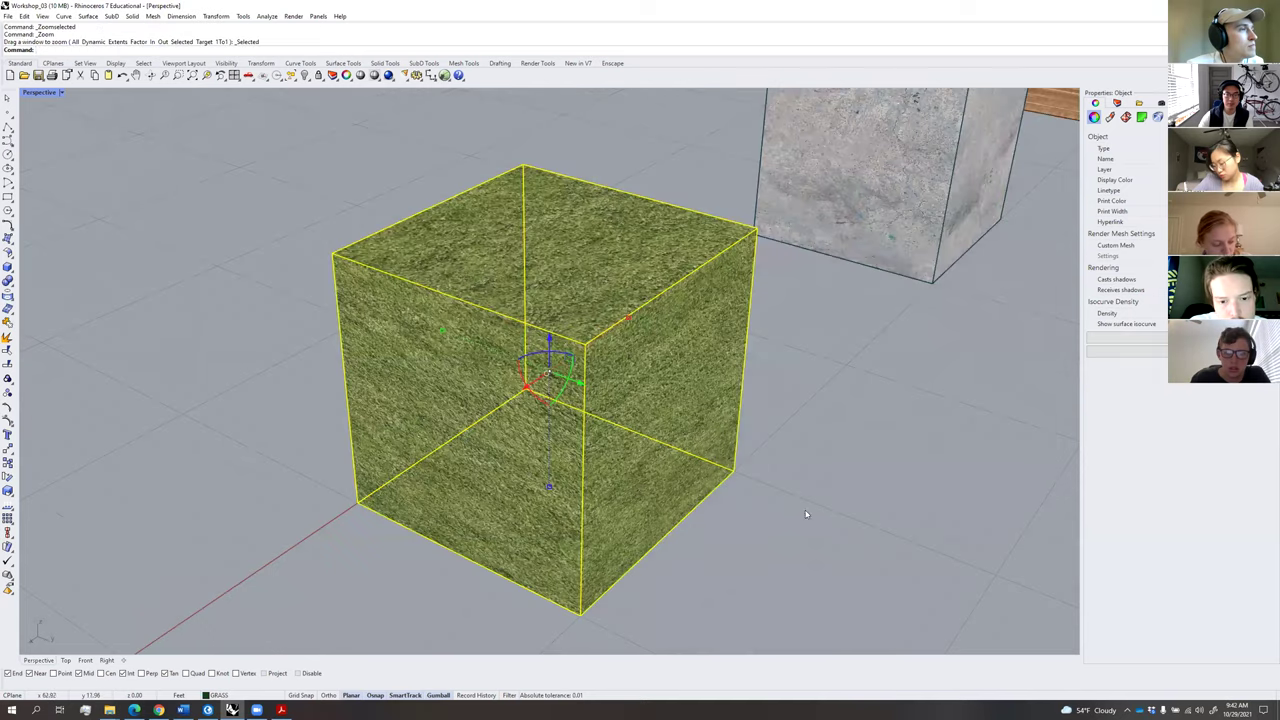
click(806, 512)
Zoom the perspective view to the concrete cube and the wooden cube in turn with the Zoomselected shortcut.
scroll(806, 432, down, 7)
click(840, 320)
key(ctrl+d)
key(Escape)
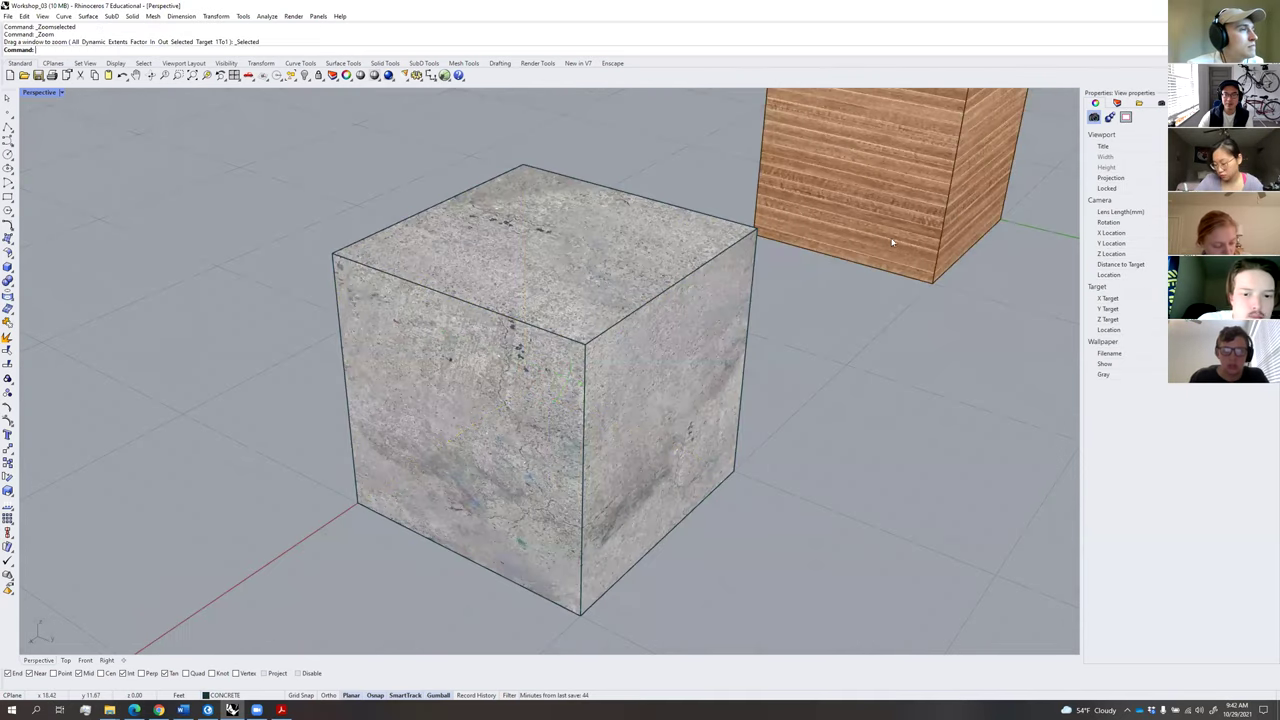
click(891, 243)
key(ctrl+d)
key(Escape)
scroll(871, 514, down, 5)
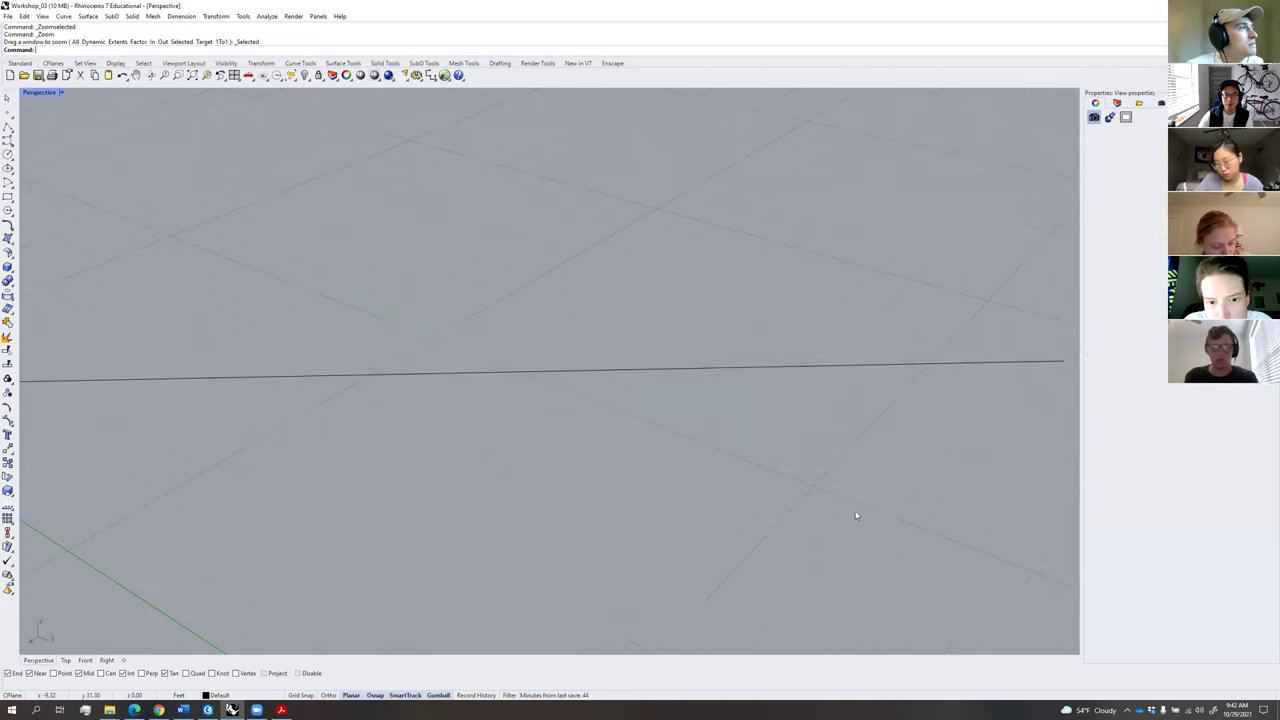
Frame a straight line in the perspective view with the Zoomselected shortcut, and deselect it.
scroll(925, 493, down, 3)
drag(965, 416, 936, 464)
key(ctrl+d)
key(Escape)
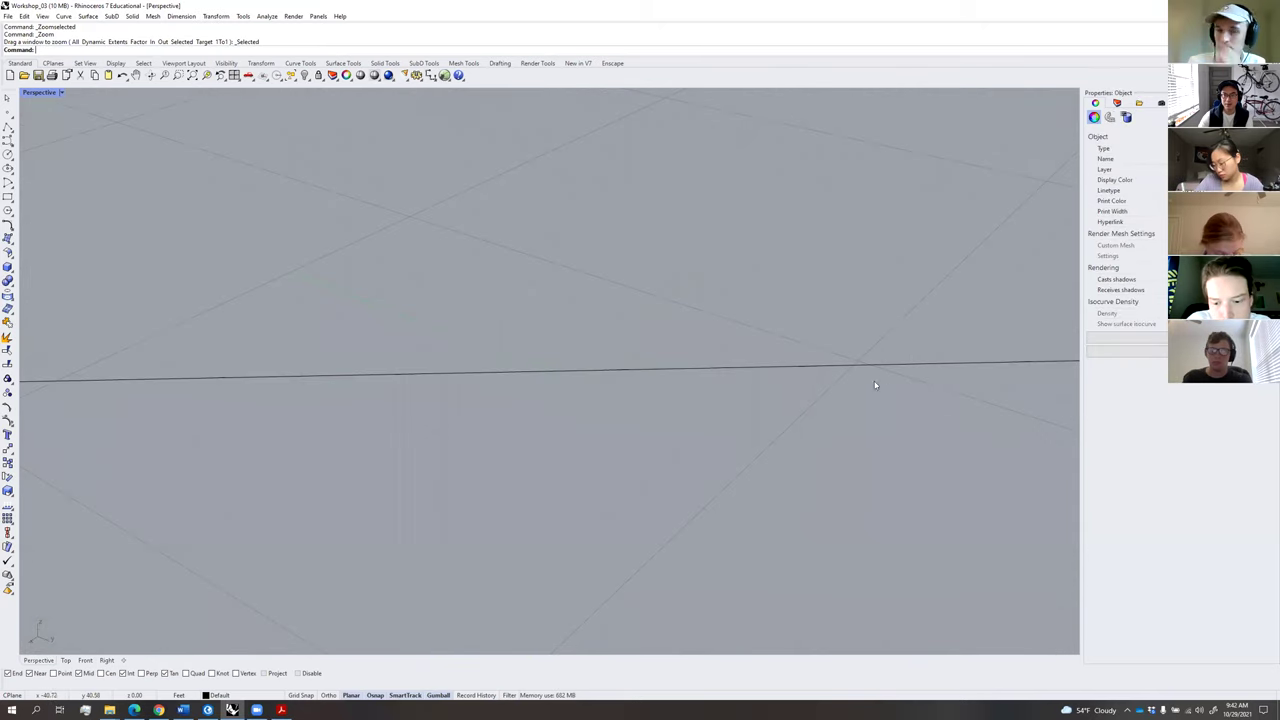
scroll(845, 447, down, 8)
scroll(724, 398, down, 10)
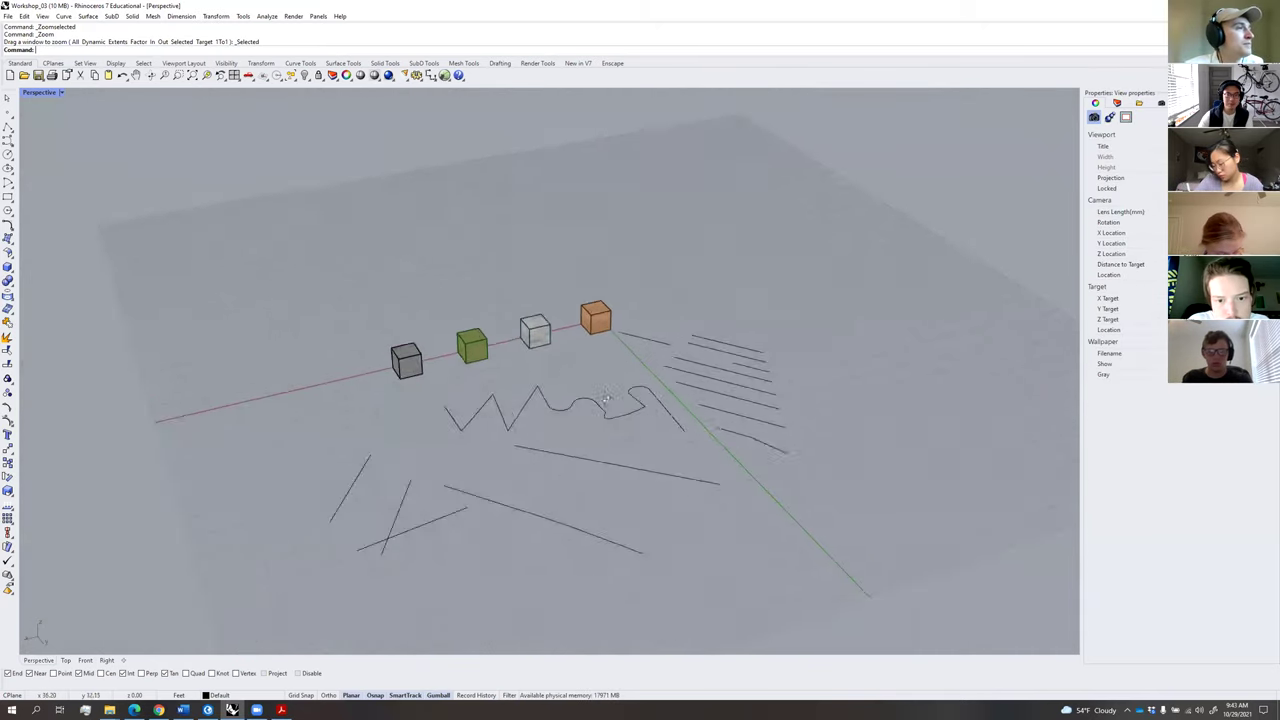
Zoom the perspective view to the dark grey paved cube with the Zoomselected shortcut, and deselect the cube.
right_drag(531, 371, 604, 374)
scroll(531, 362, down, 4)
scroll(531, 362, up, 3)
click(631, 368)
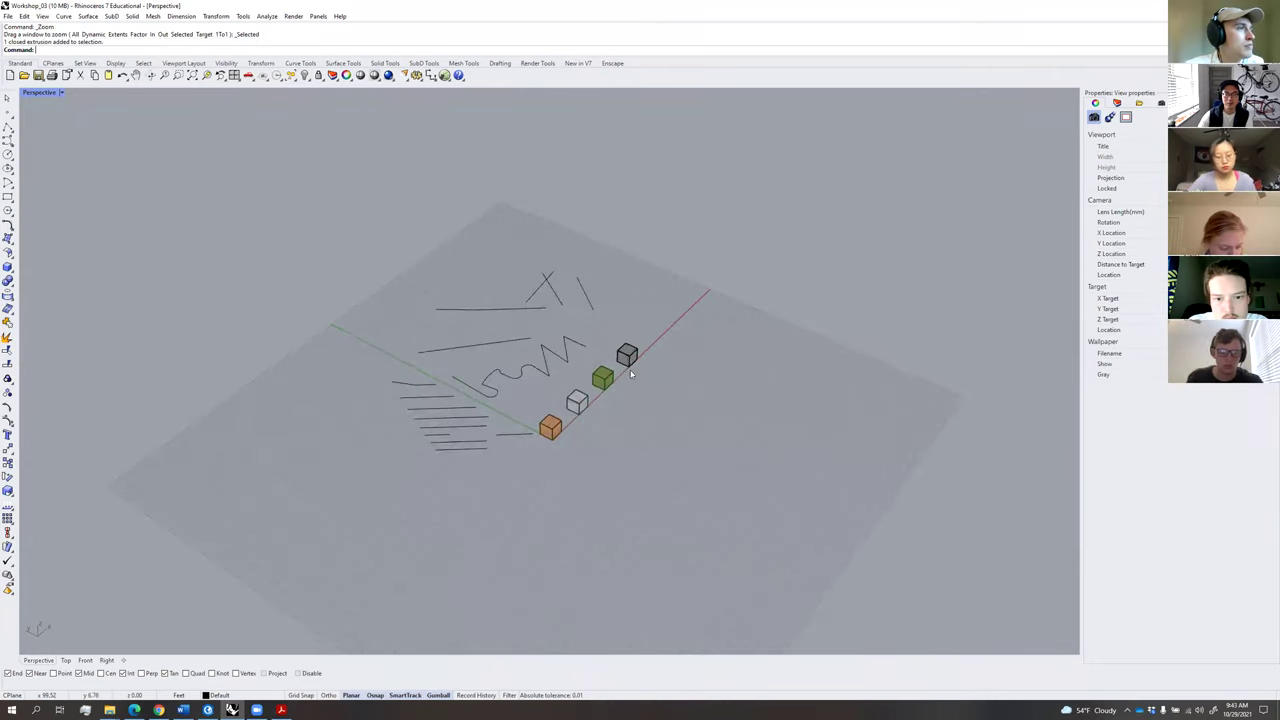
right_click(632, 373)
click(807, 439)
right_drag(807, 439, 710, 439)
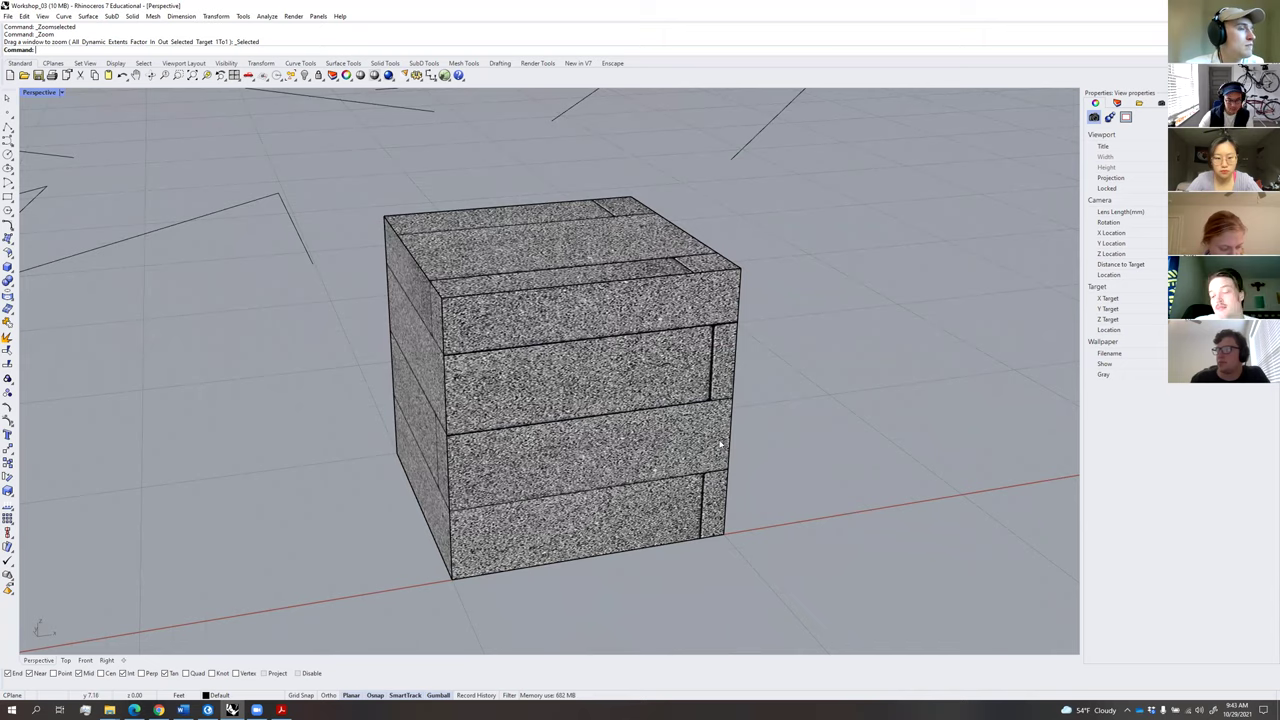
scroll(717, 440, down, 6)
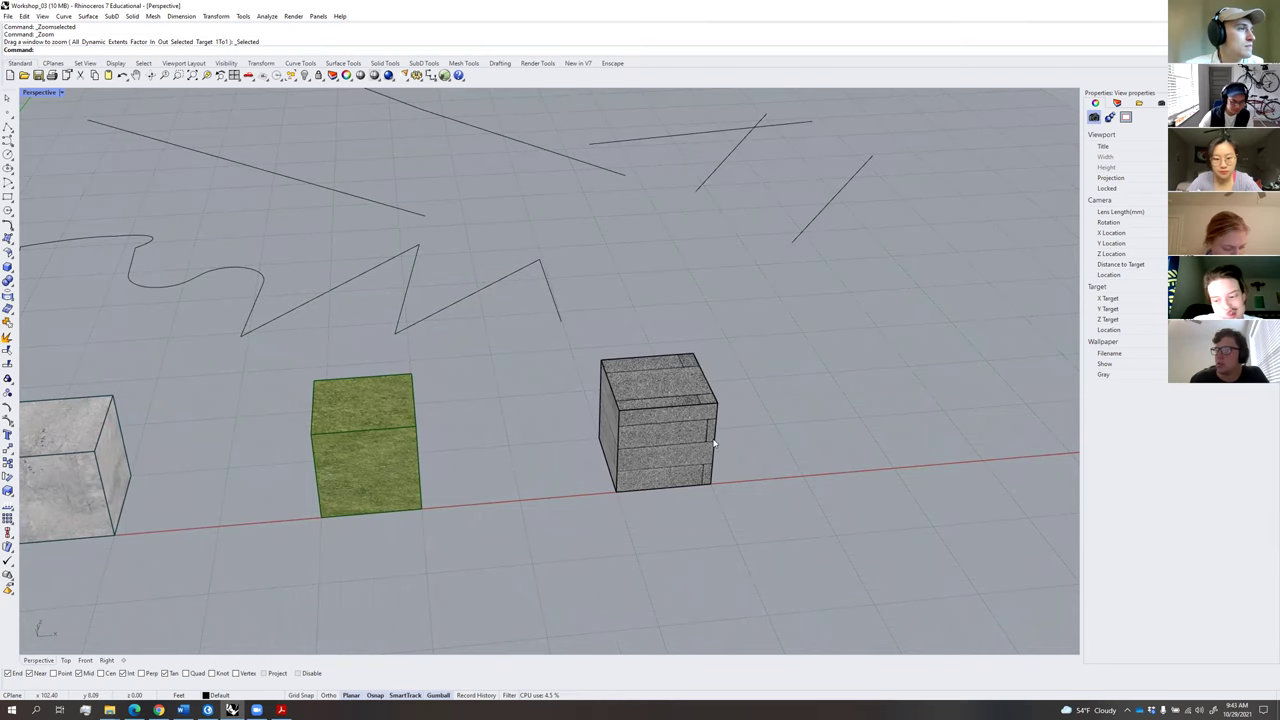
Frame the grass cube with the Zoomselected shortcut, deselect it, and return to a view of all four cubes.
click(385, 440)
key(ctrl+shift+e)
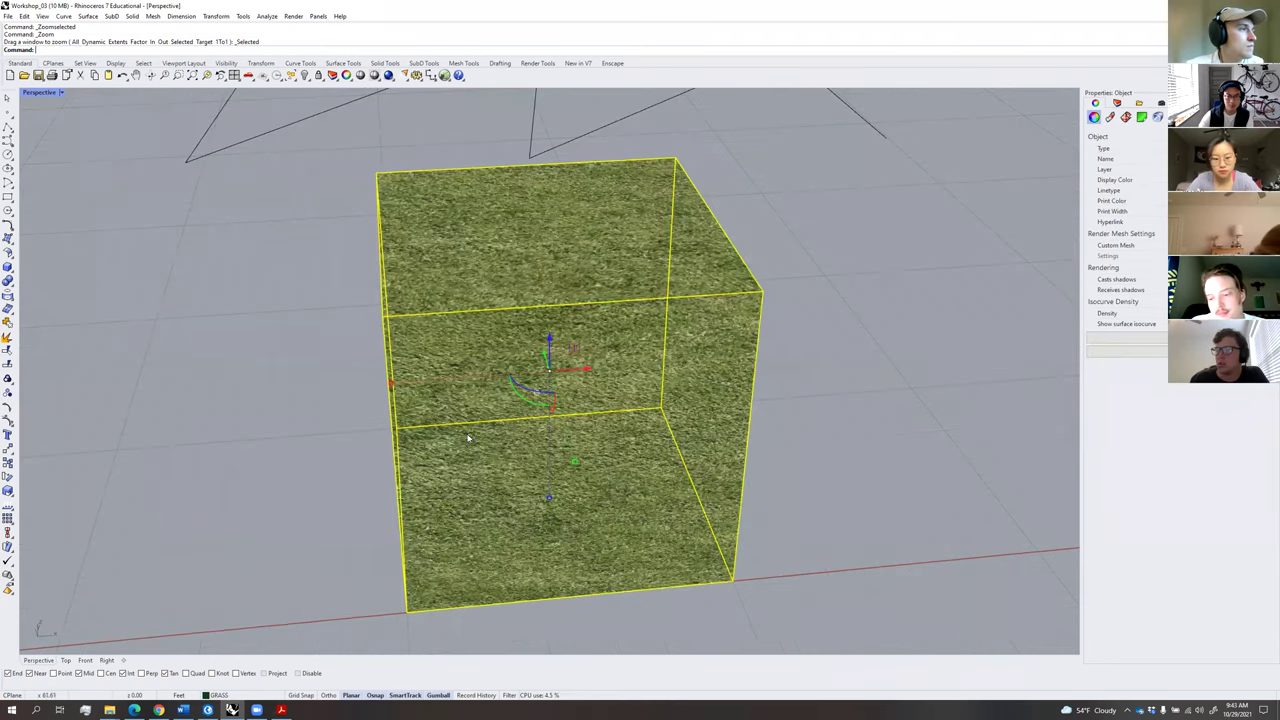
click(273, 400)
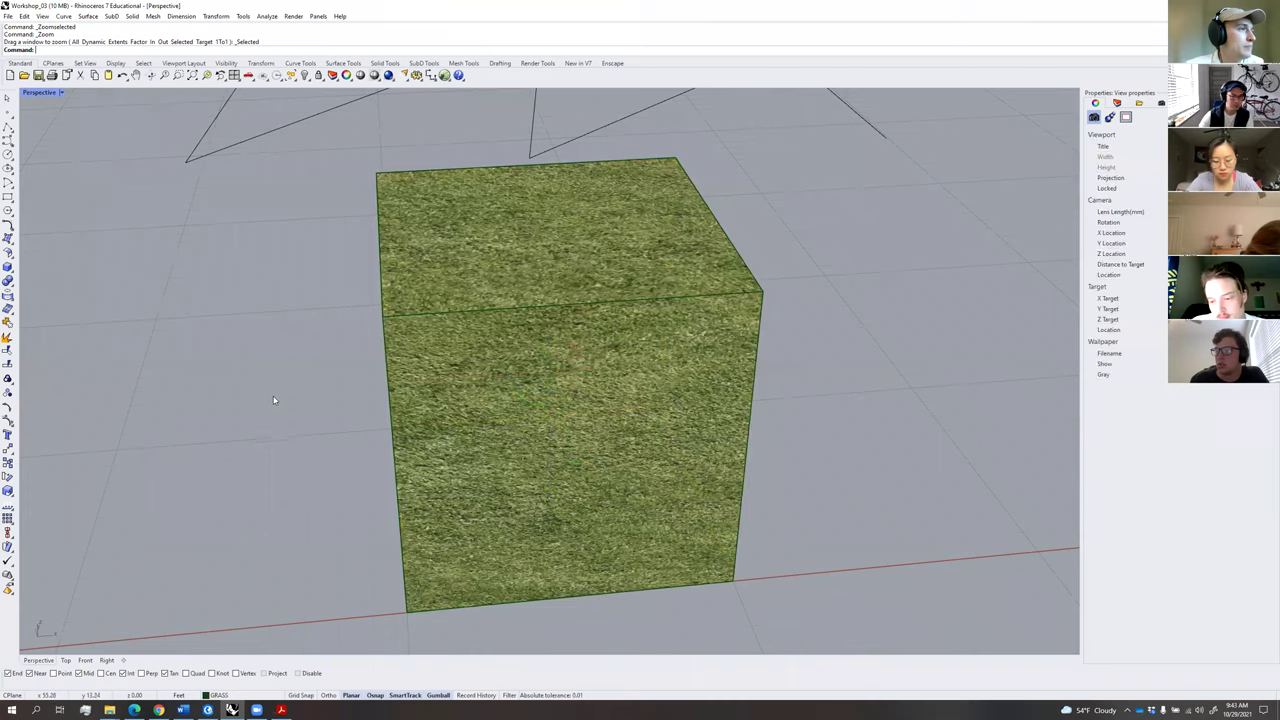
scroll(300, 408, down, 10)
shift+right_drag(268, 406, 368, 423)
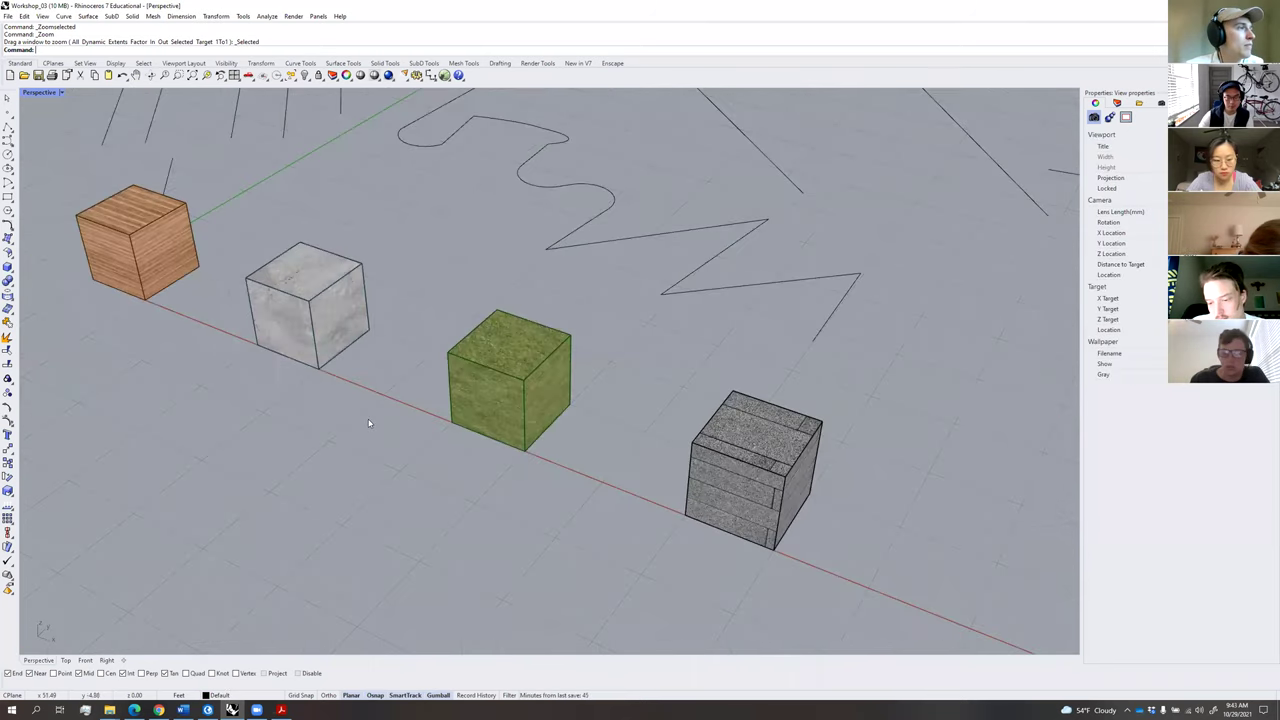
Zoom to the concrete cube twice from different viewing angles with the Zoomselected shortcut, deselecting it each time.
click(310, 310)
key(ctrl+shift+e)
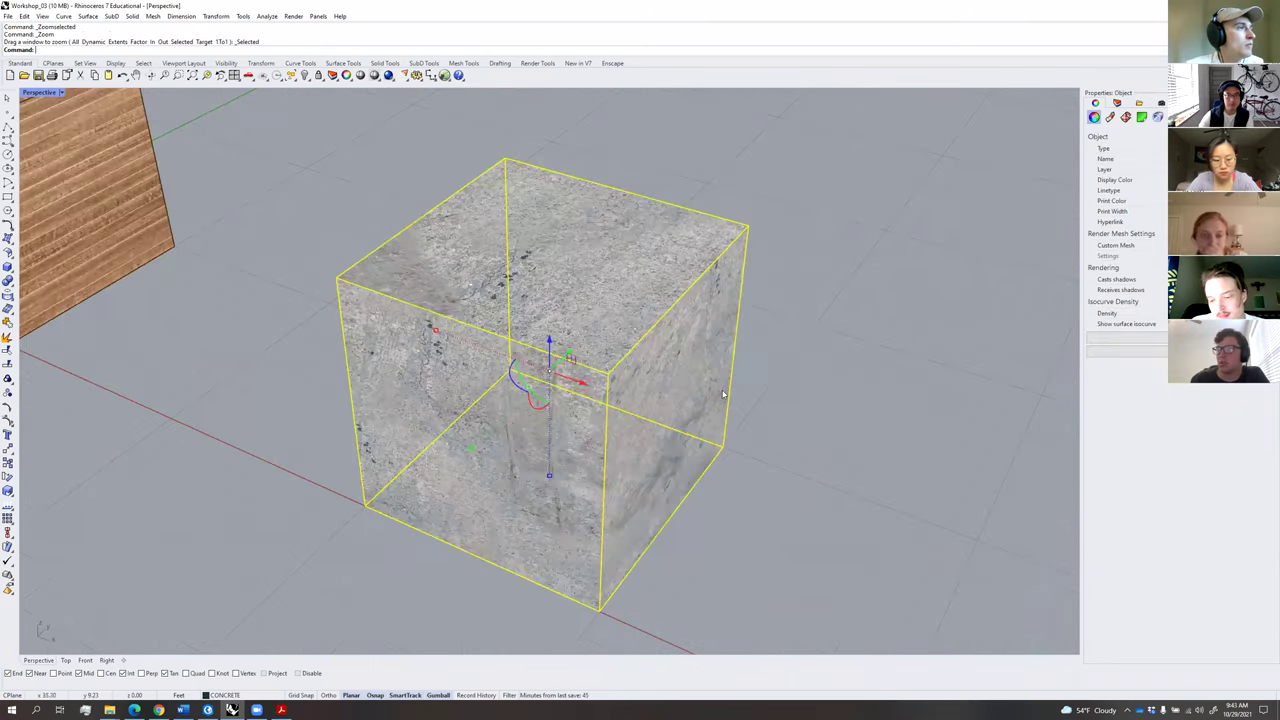
click(794, 374)
scroll(794, 374, down, 10)
right_drag(714, 423, 557, 414)
click(545, 424)
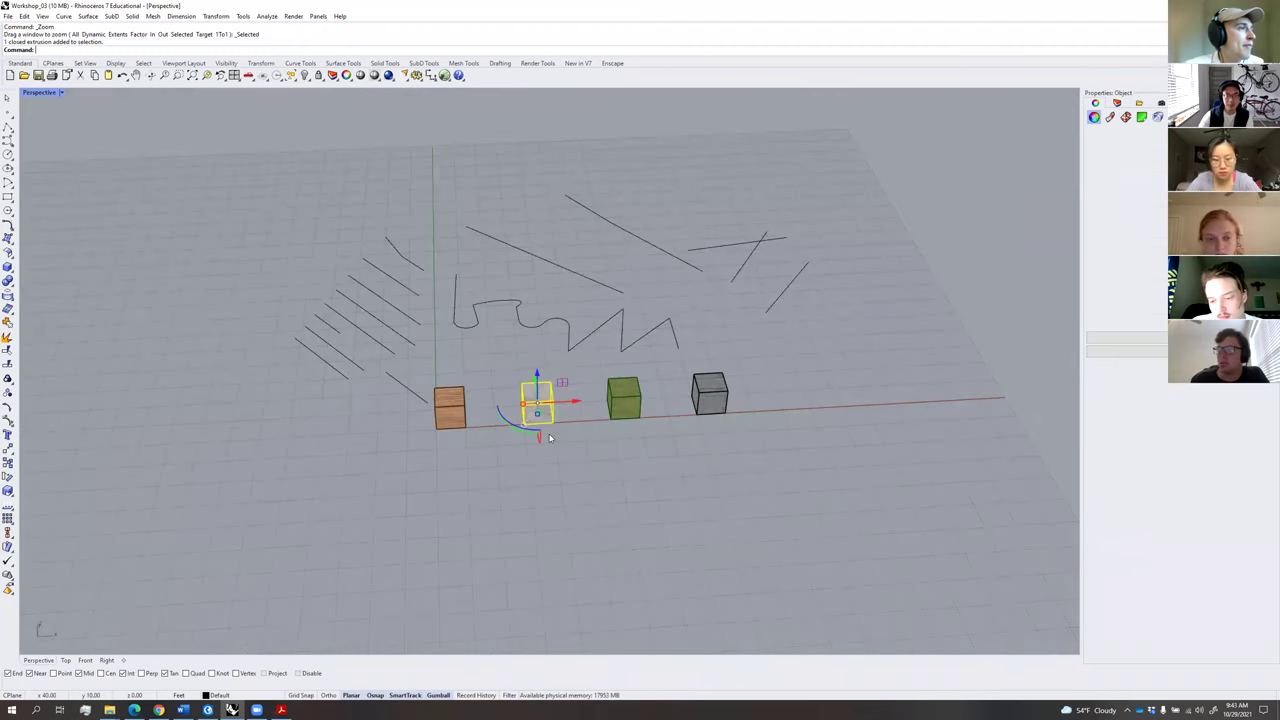
key(ctrl+shift+e)
key(Escape)
scroll(575, 477, down, 5)
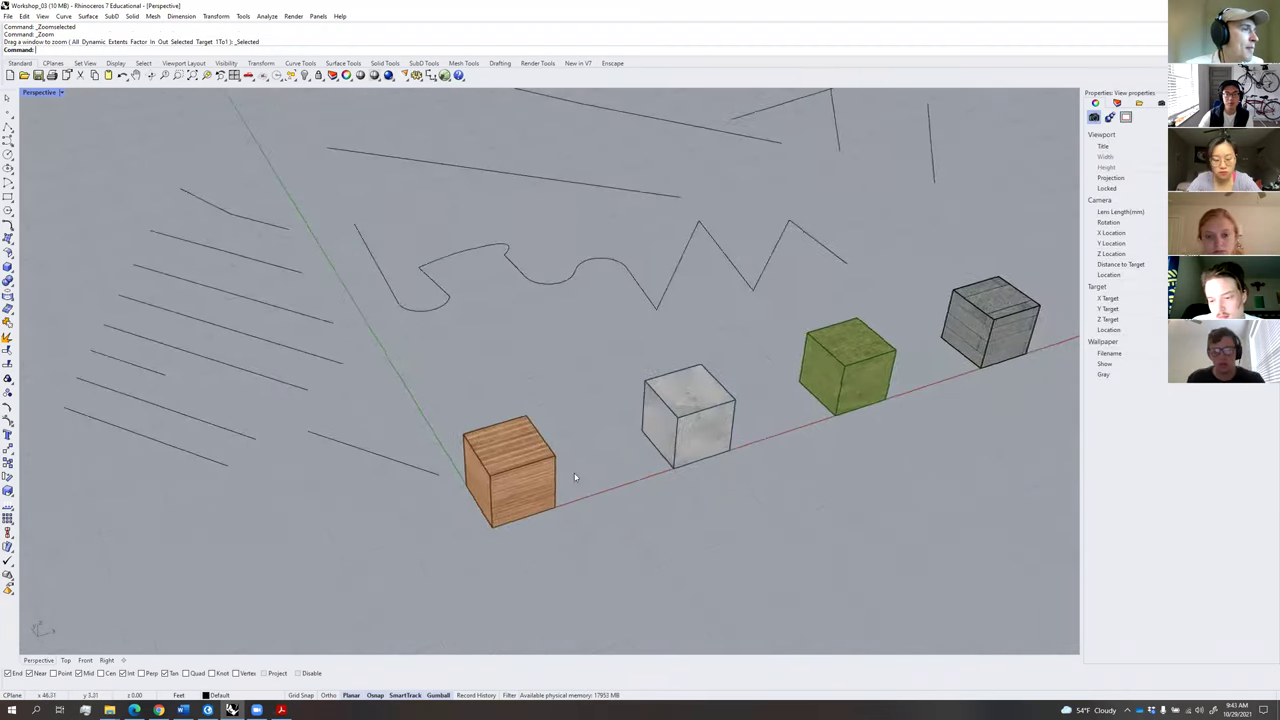
Zoom the perspective view to the wooden cube with the Zoomselected shortcut, and deselect the cube.
click(530, 472)
key(ctrl+shift+e)
key(Escape)
scroll(569, 440, down, 5)
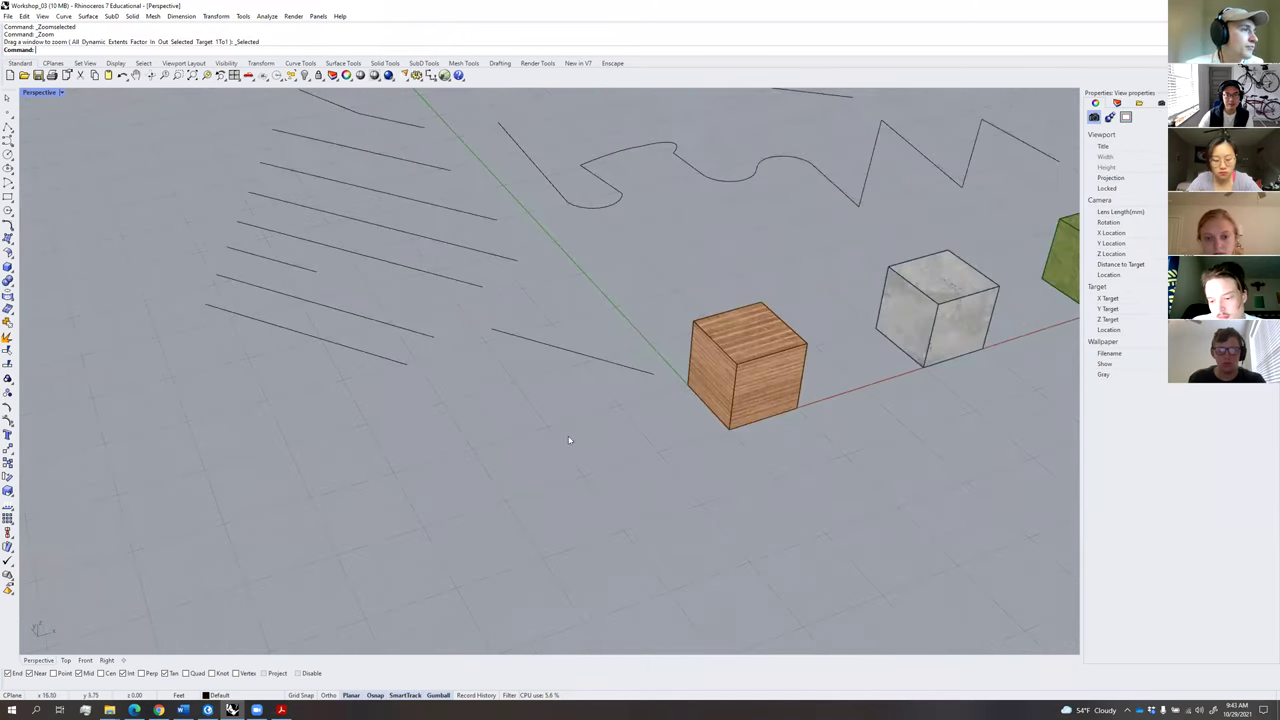
Select several of the parallel lines beside the green axis, frame them with the Zoomselected shortcut, and deselect them.
scroll(569, 440, down, 3)
right_drag(569, 440, 443, 466)
drag(376, 485, 291, 286)
key(ctrl+shift+e)
click(657, 397)
scroll(657, 397, down, 6)
right_drag(500, 420, 611, 438)
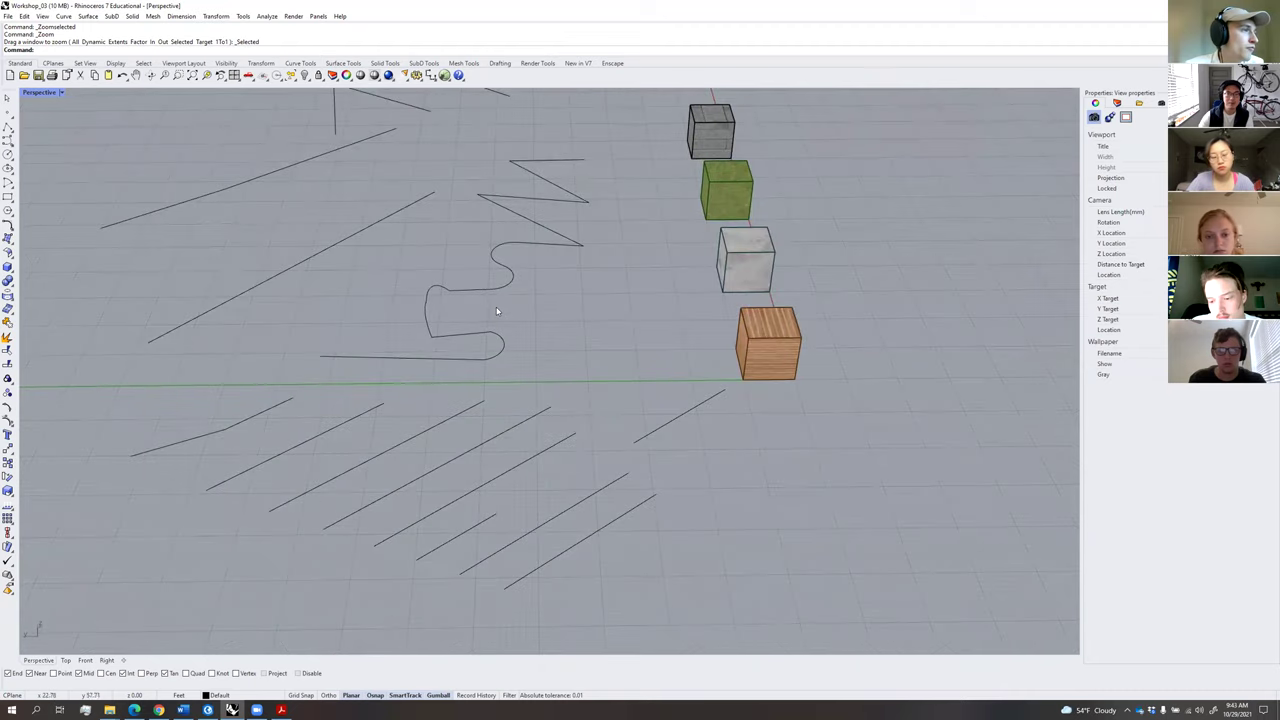
Zoom the perspective view to the wavy zigzag curve with the zoom-selected command, and deselect the curve.
right_drag(489, 289, 544, 355)
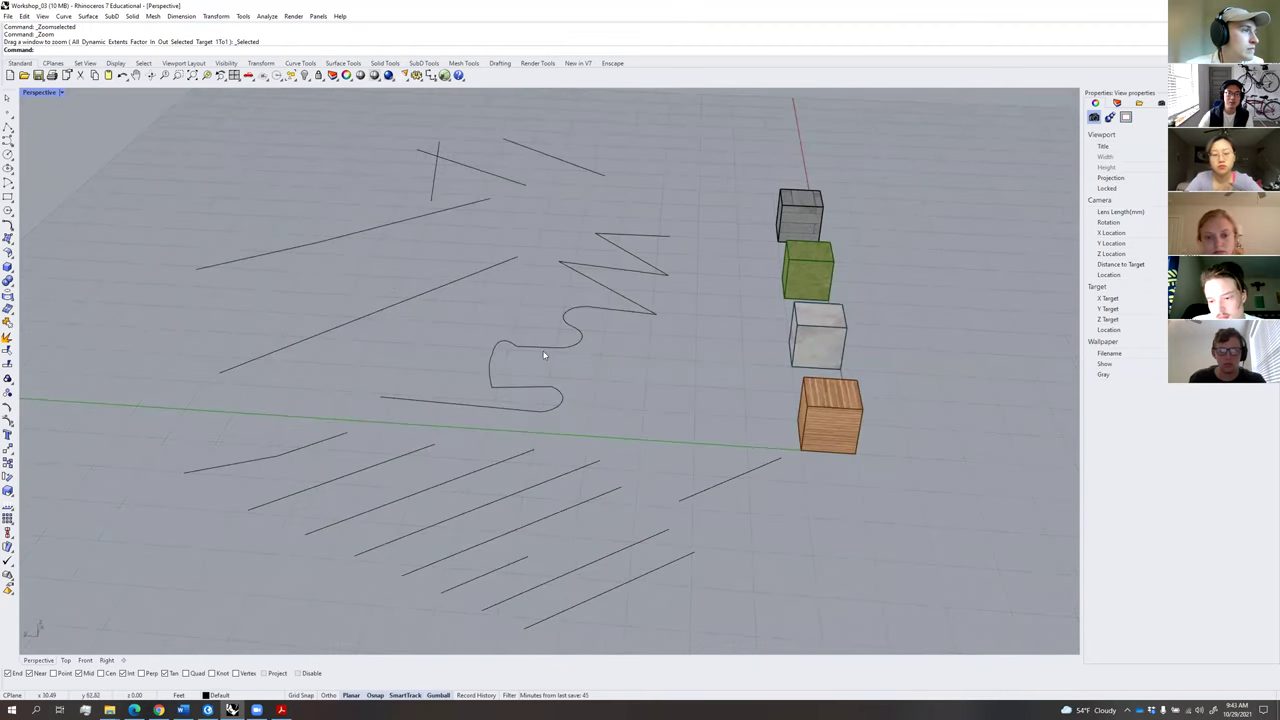
click(551, 347)
text(zs)
key(Return)
click(706, 457)
scroll(603, 416, down, 2)
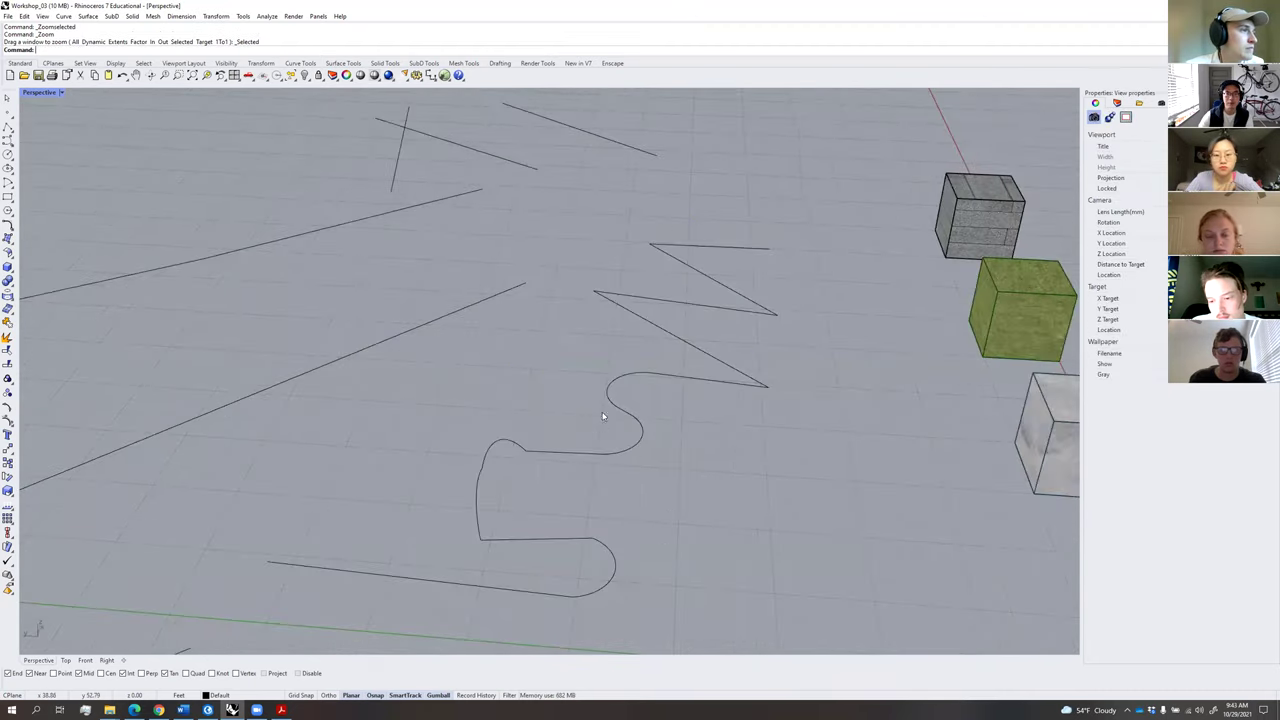
Zoom the perspective view to a long straight line near the wavy curve with the zoom-selected command, and deselect it.
scroll(603, 416, down, 5)
click(500, 367)
text(zs)
key(Return)
click(540, 270)
scroll(642, 325, down, 7)
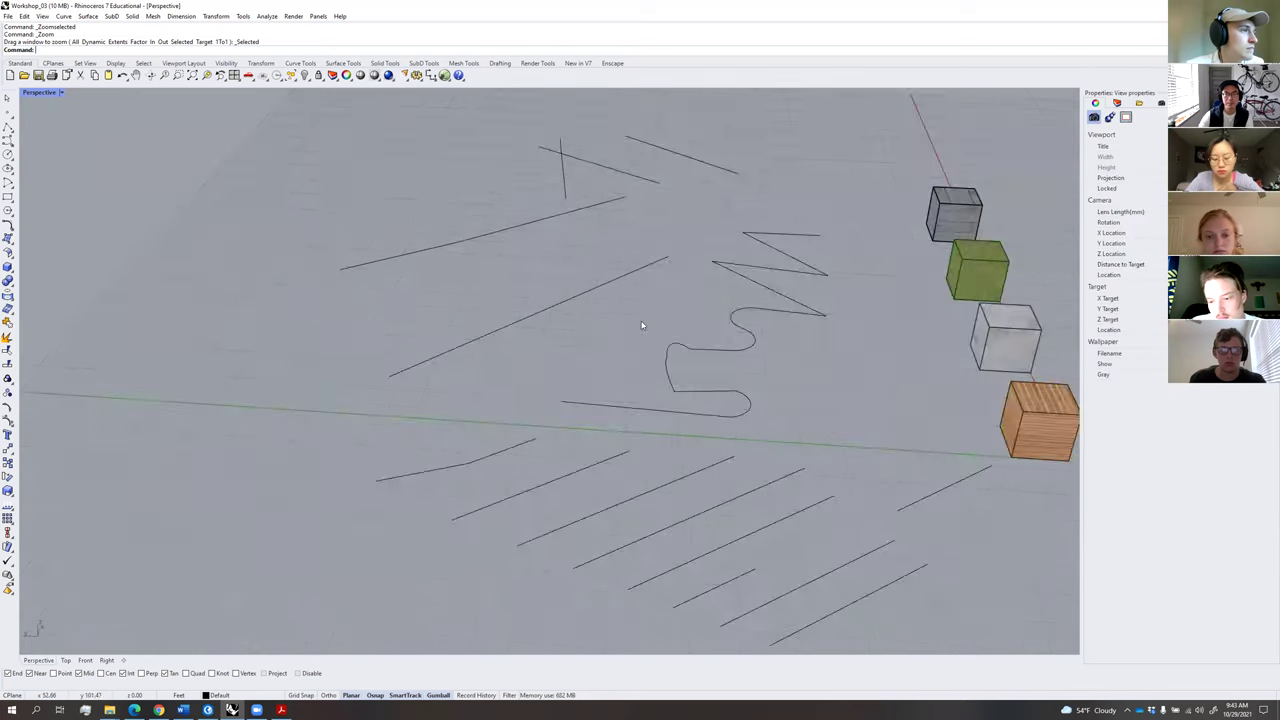
scroll(642, 325, down, 5)
shift+right_drag(868, 322, 680, 331)
scroll(680, 331, up, 4)
click(637, 328)
click(492, 373)
right_drag(571, 371, 637, 275)
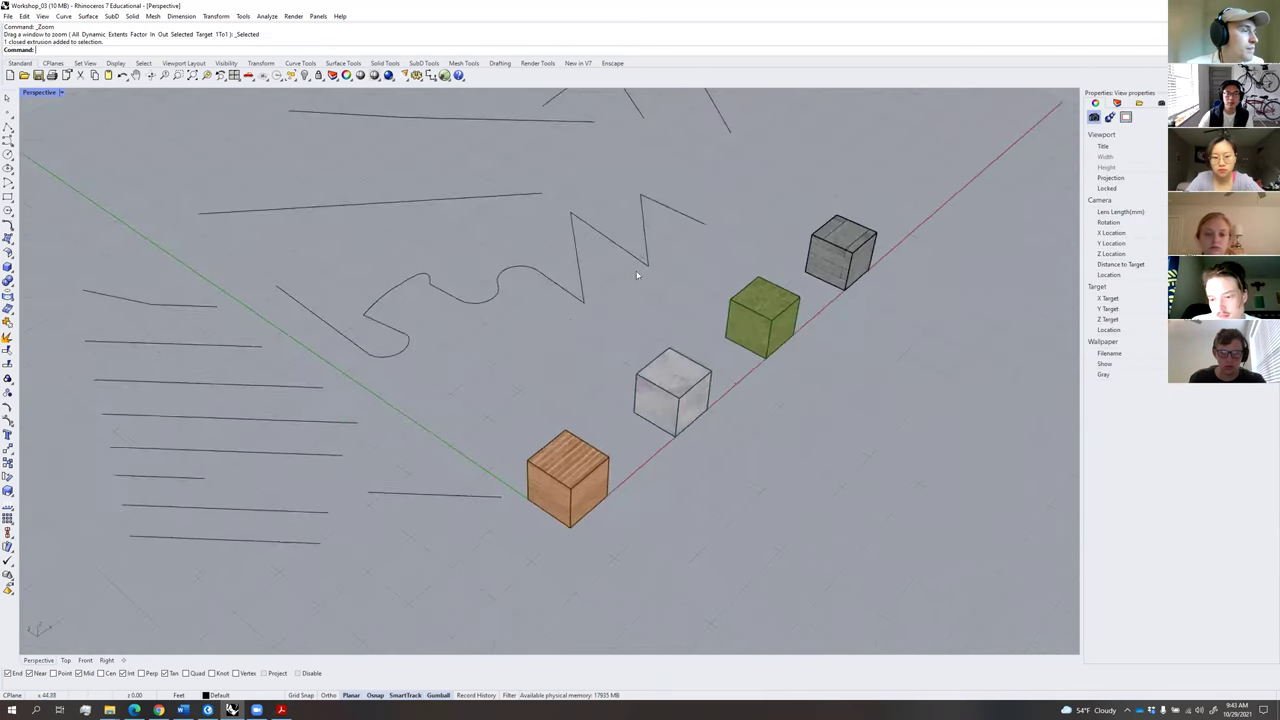
Fillet the sharp peak of the zigzag curve next to its wavy part with the ff alias, and end the command.
scroll(636, 275, up, 4)
text(ff)
key(Return)
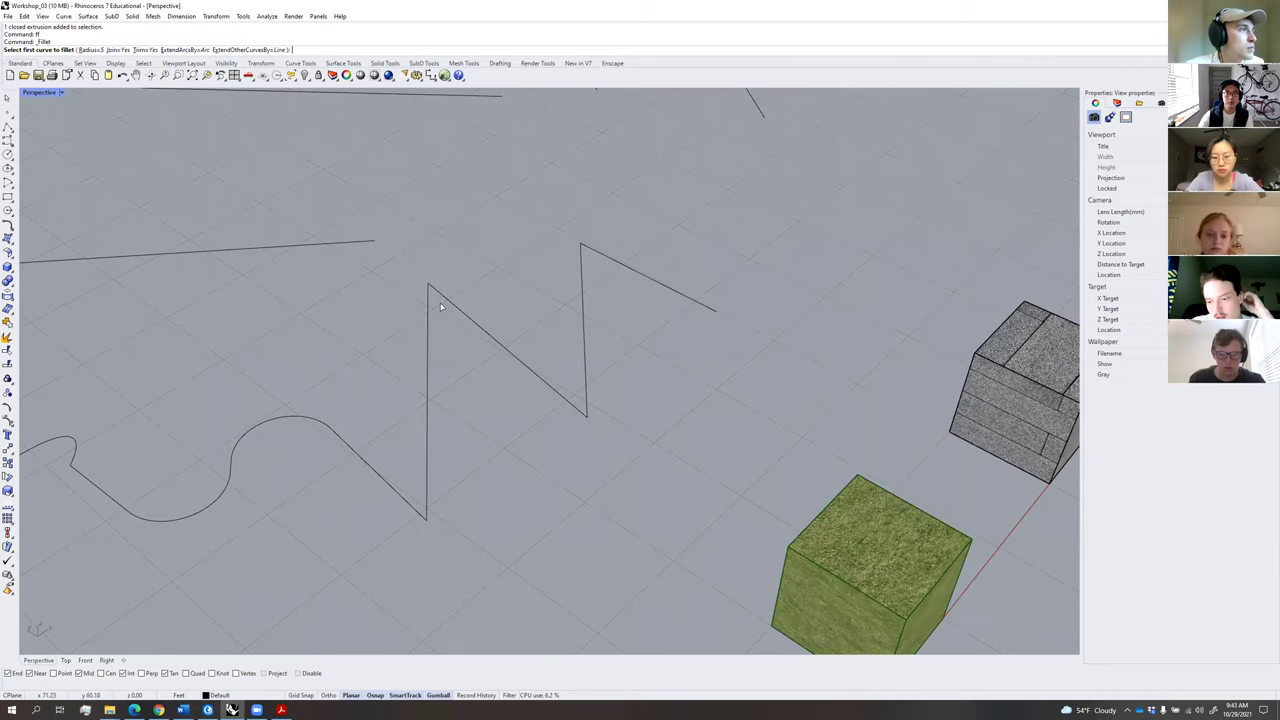
click(428, 320)
scroll(578, 373, down, 3)
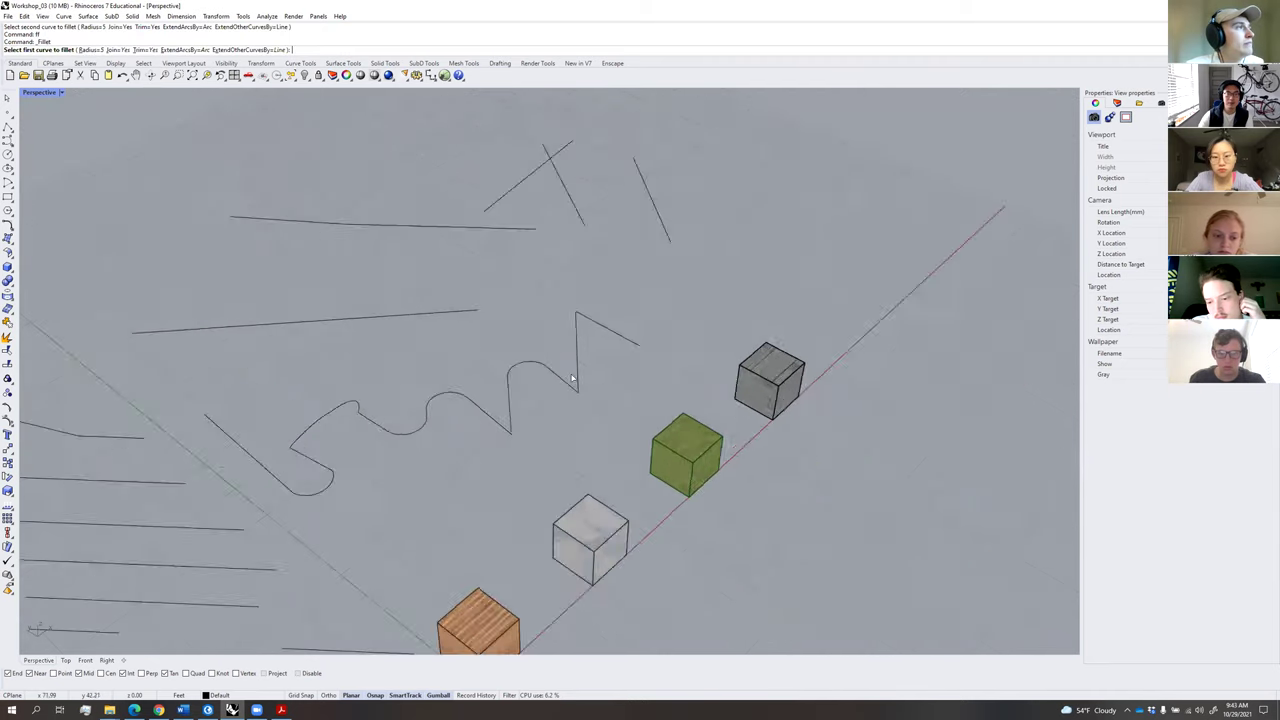
scroll(572, 378, down, 2)
key(Escape)
Turn on the control points of the long line beside the wavy curve with the pp alias, and move one end point.
click(505, 334)
text(pp)
key(Return)
click(509, 334)
right_drag(509, 334, 513, 289)
Make two copies of the farther long line and the short diagonal line beside it with the co alias.
drag(539, 267, 509, 212)
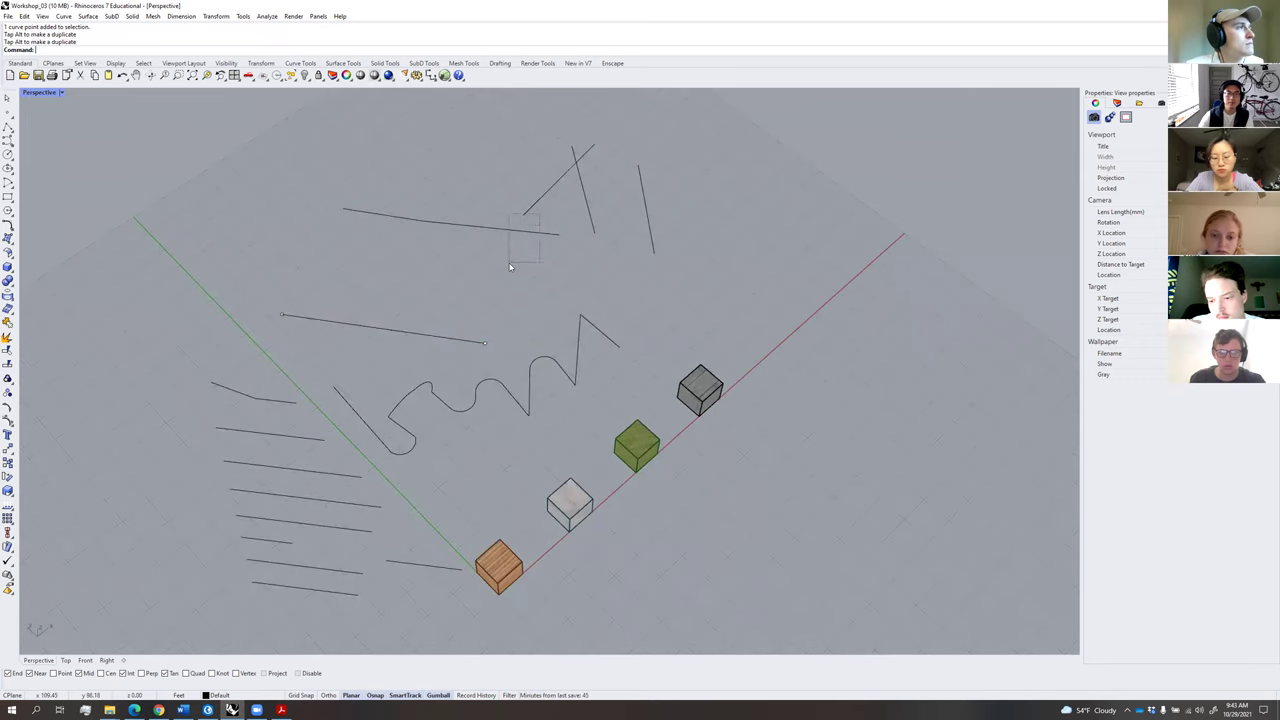
text(co)
key(Return)
click(568, 266)
click(477, 311)
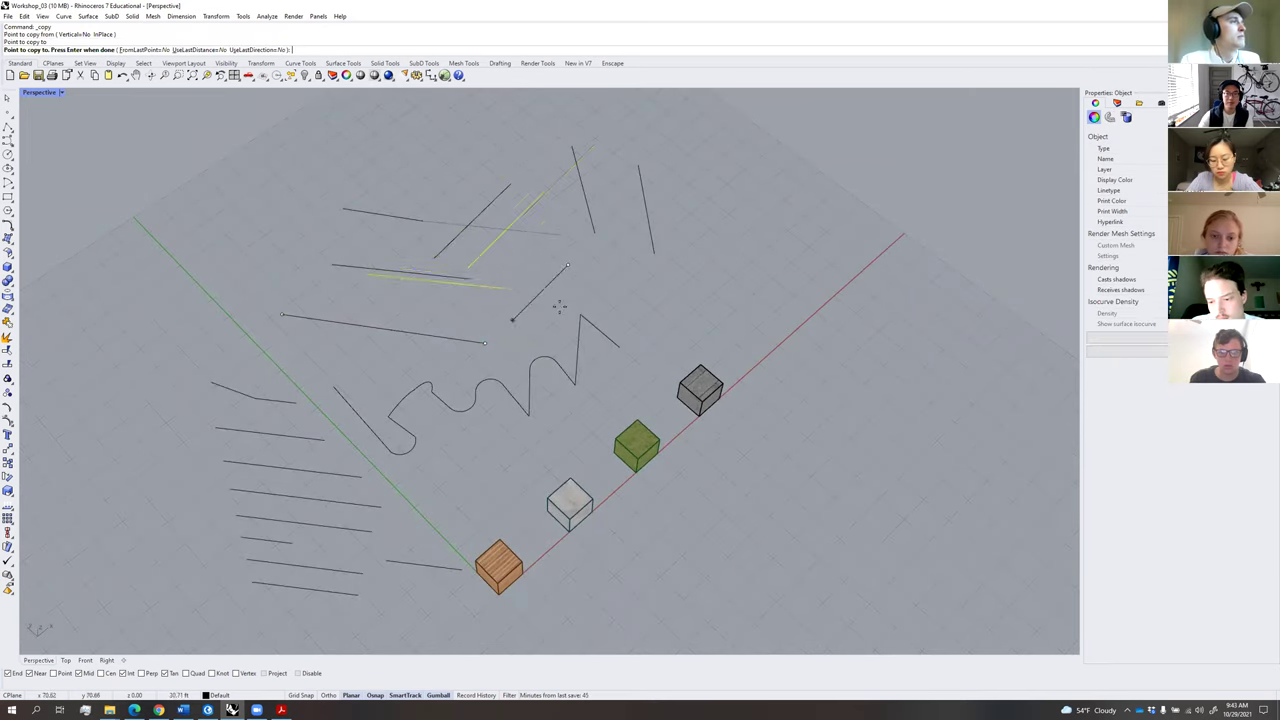
click(561, 305)
key(Return)
Draw a small circle by center and radius beside the green axis, between the wavy curve and the wooden cube.
right_drag(566, 318, 543, 291)
scroll(543, 291, up, 4)
scroll(545, 286, down, 3)
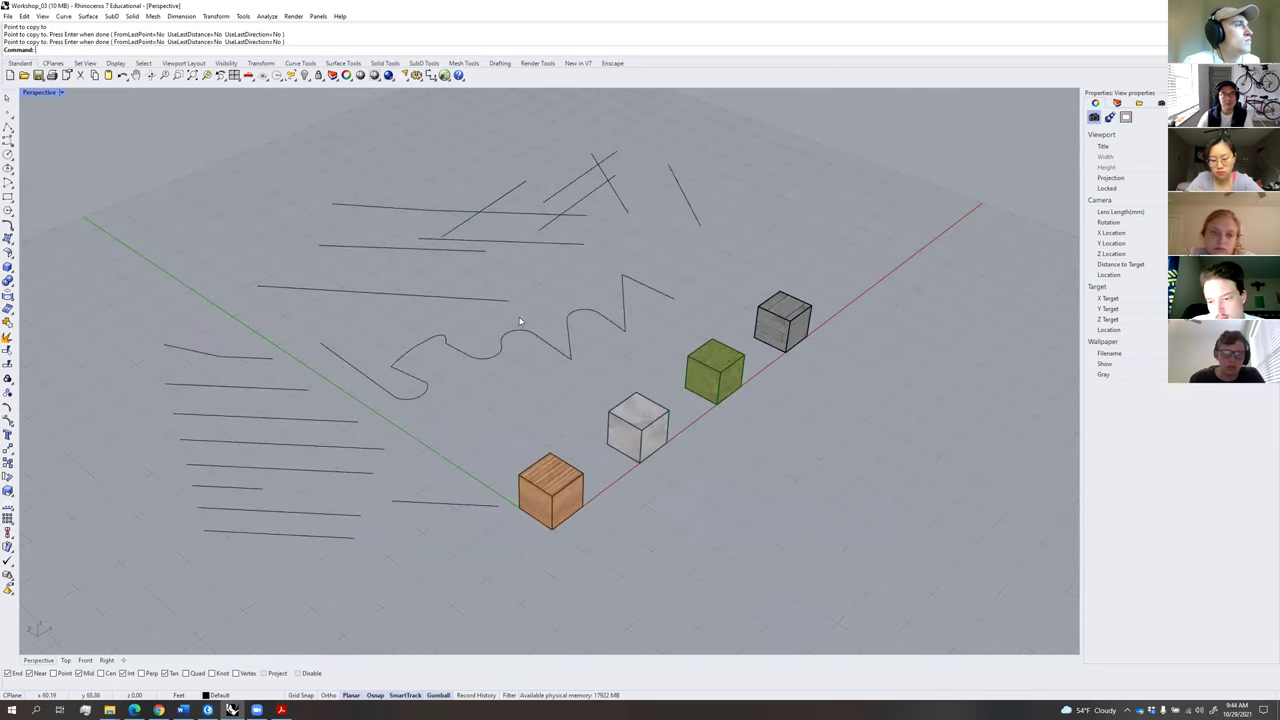
scroll(520, 321, down, 2)
right_drag(520, 322, 555, 376)
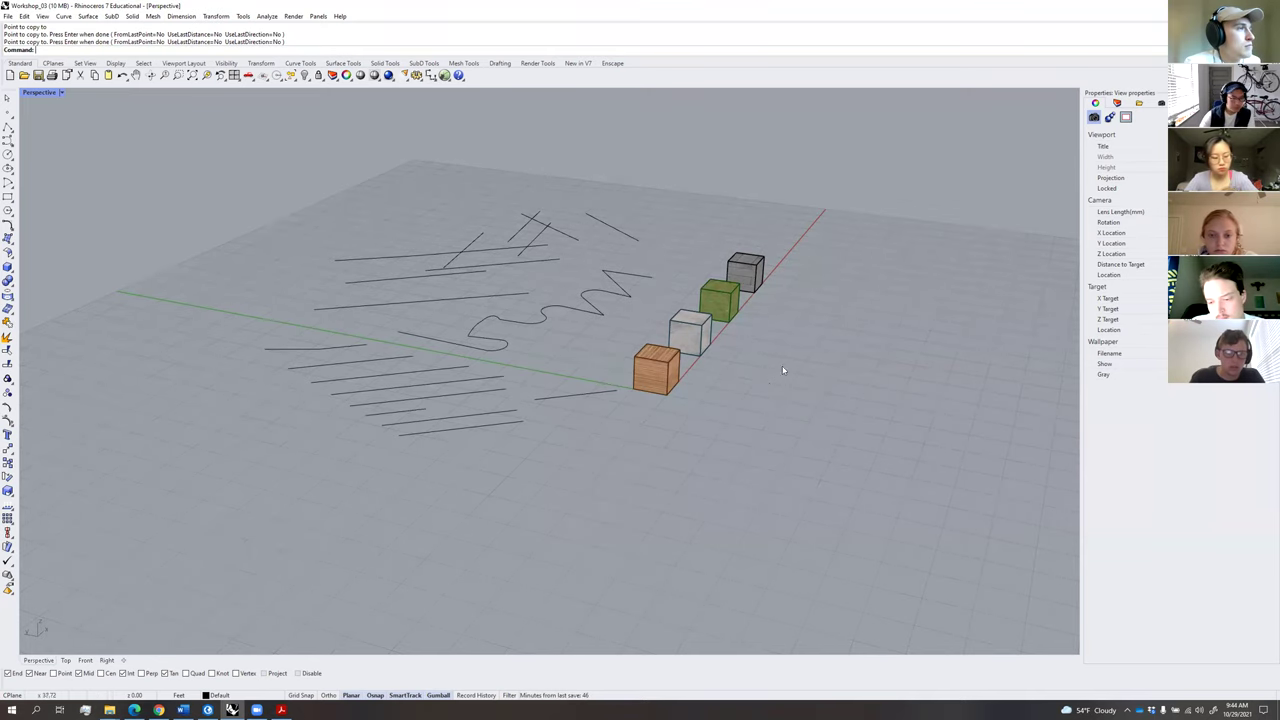
right_drag(538, 320, 448, 381)
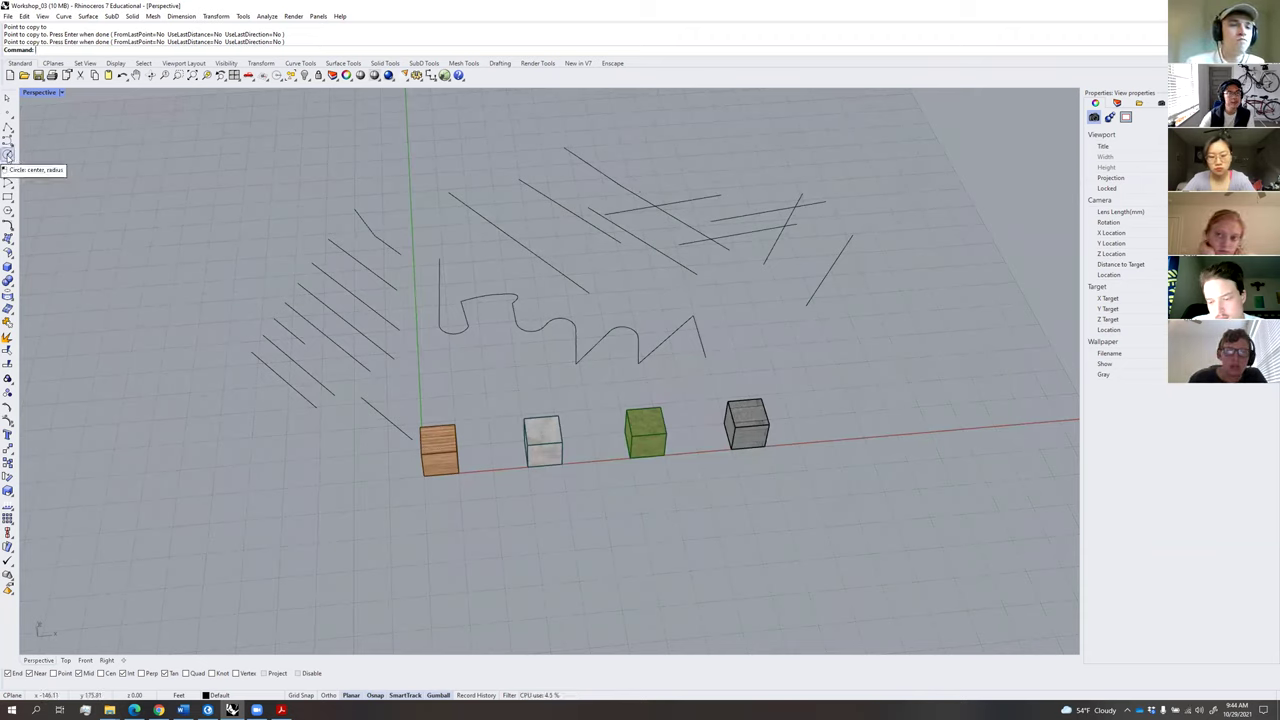
click(8, 155)
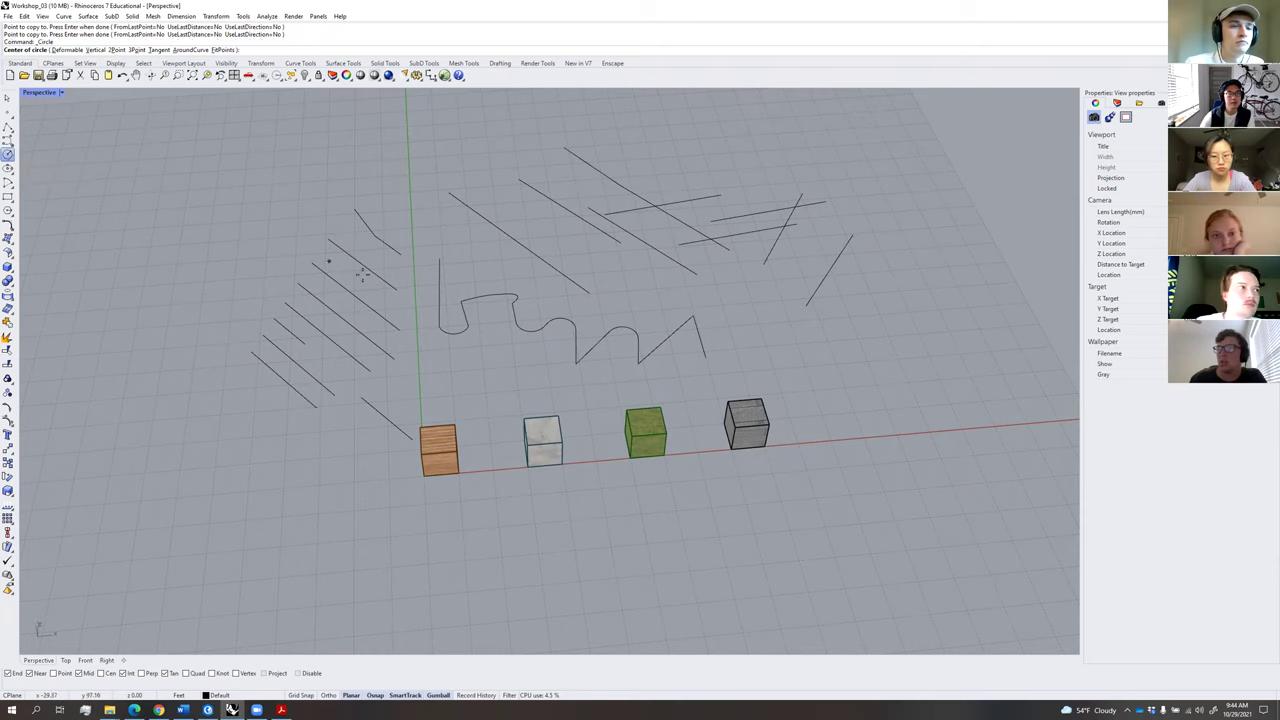
click(433, 370)
click(444, 370)
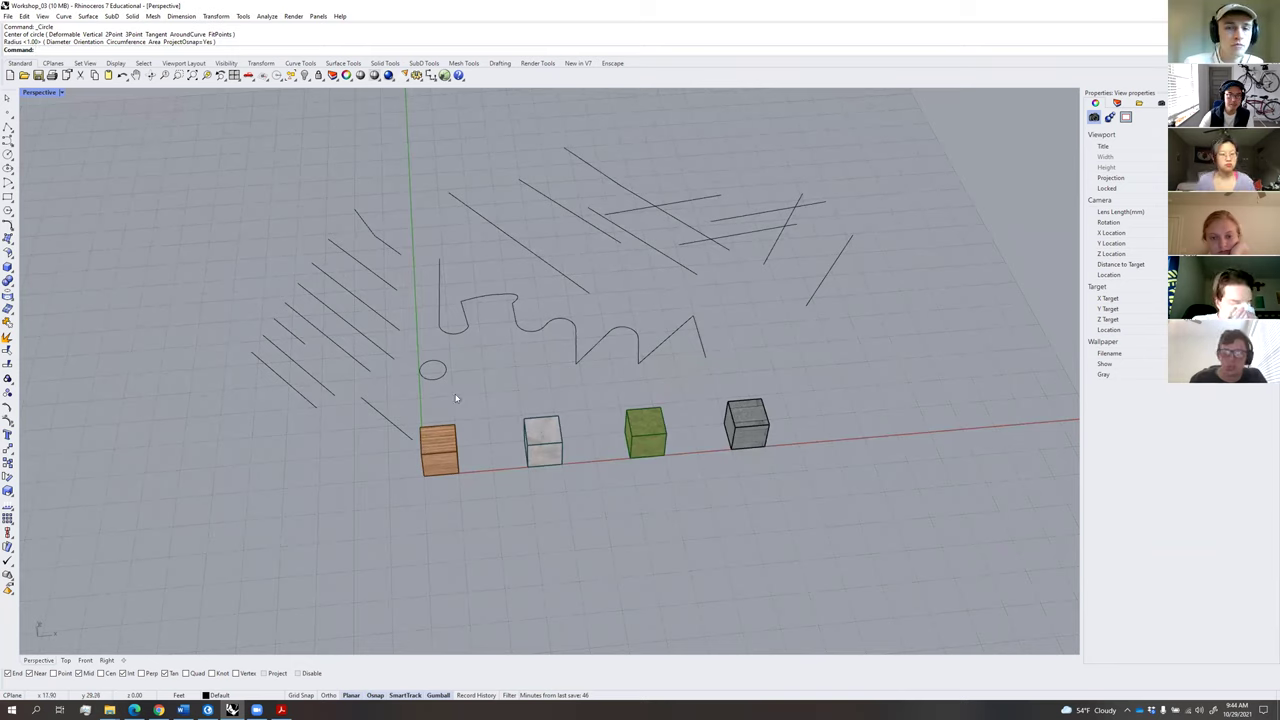
Move the circle about 14.7 ft away from the green axis with the M alias.
click(444, 381)
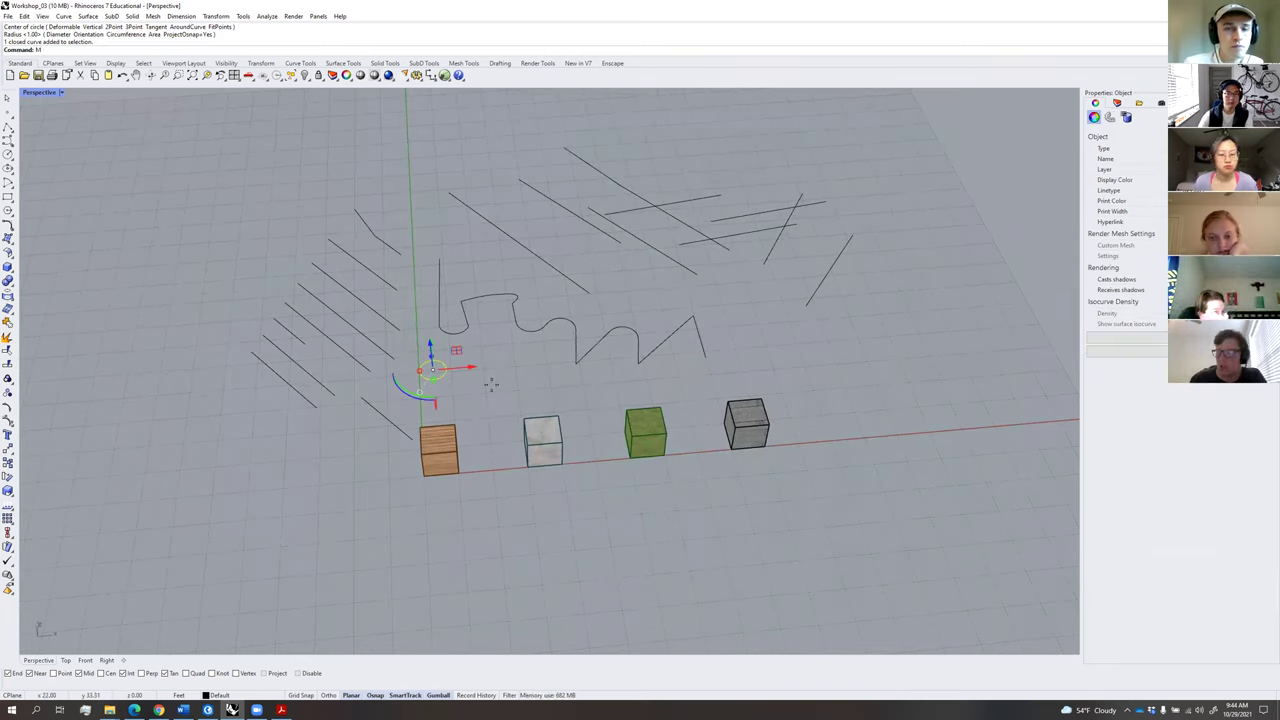
key(Return)
scroll(466, 366, up, 5)
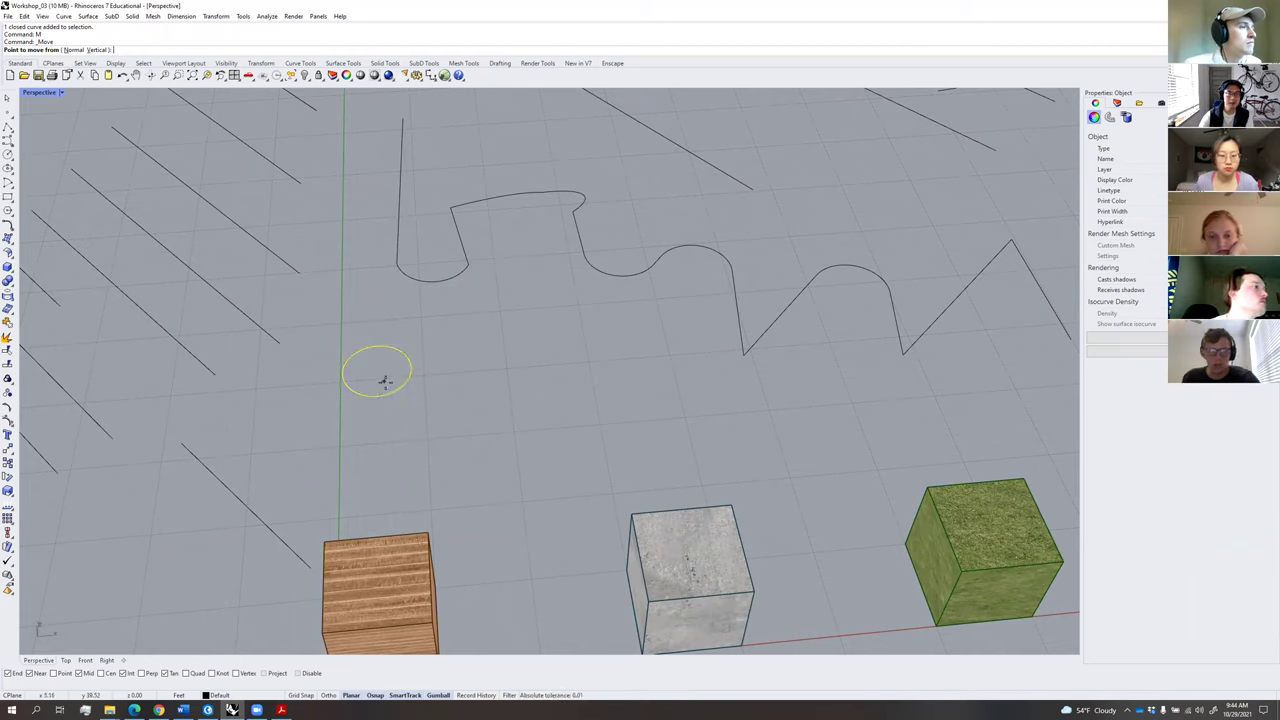
click(390, 393)
click(508, 422)
Move the circle about 15.3 ft back so that it overlaps the green axis, and deselect it.
text(m)
key(Return)
click(514, 420)
click(383, 413)
drag(415, 444, 373, 402)
key(Escape)
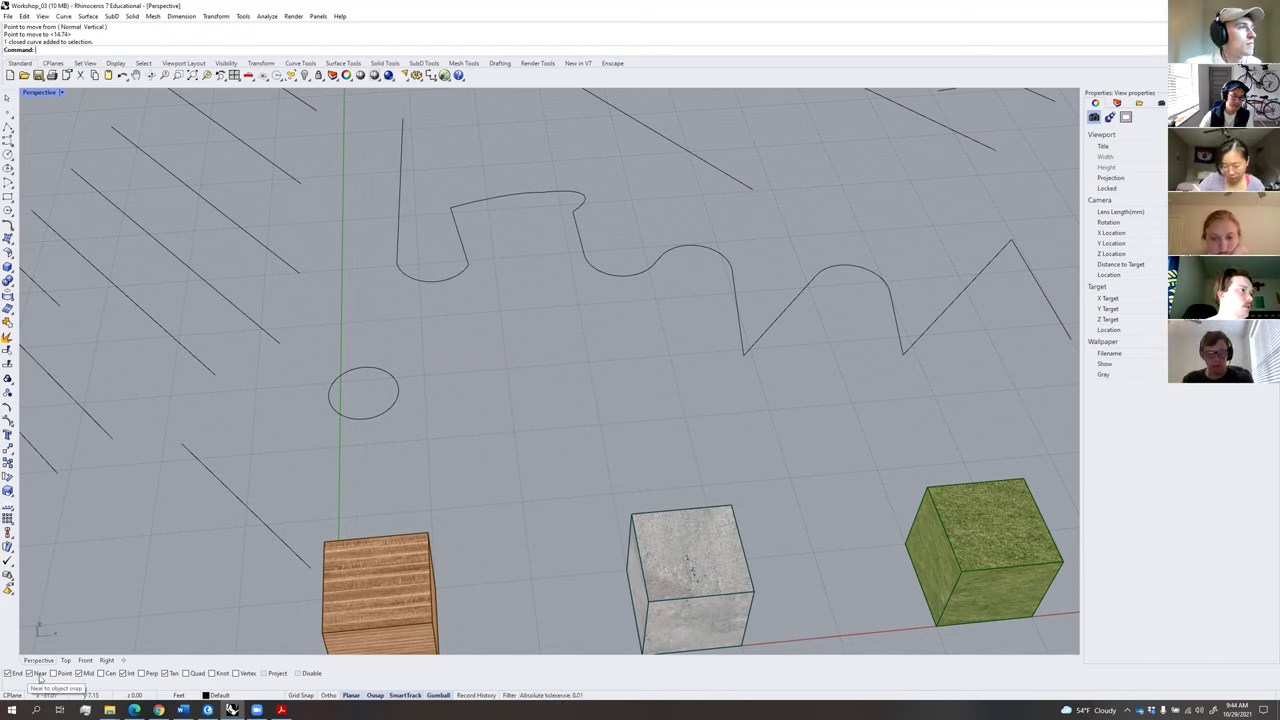
Turn on the Cen object snap and move the circle by its center onto the near end of the long diagonal line.
click(101, 674)
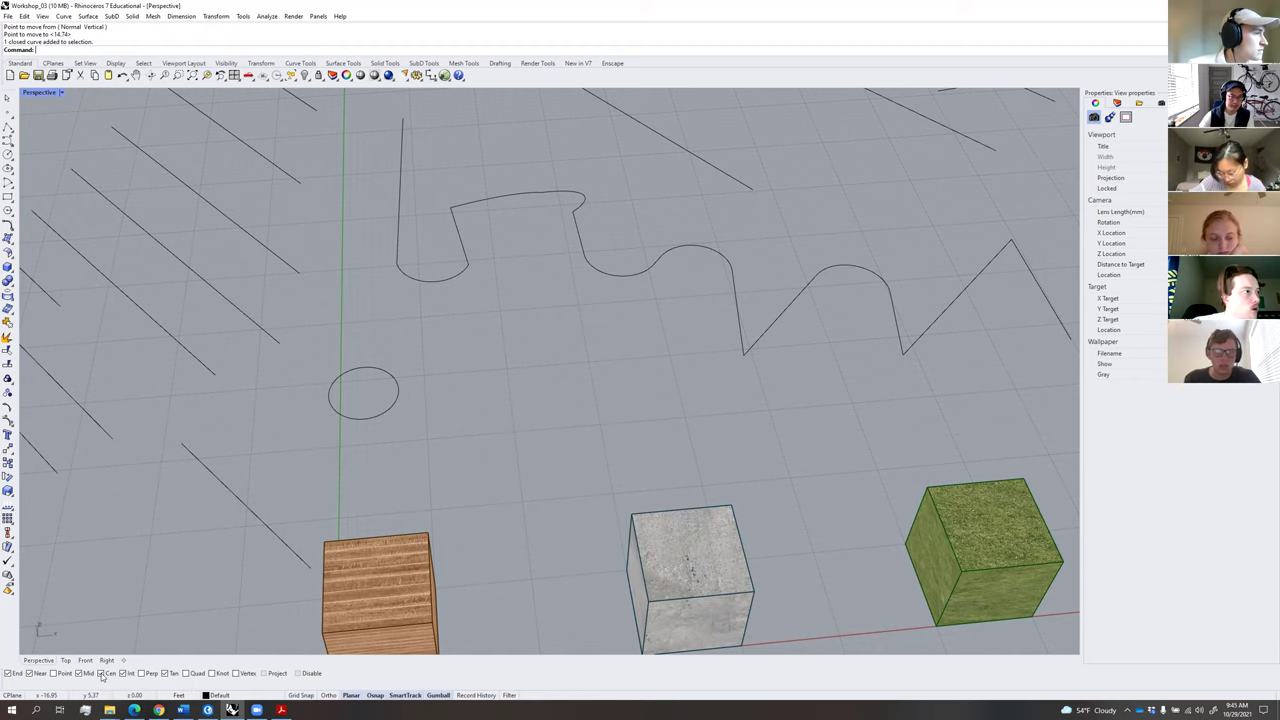
click(394, 405)
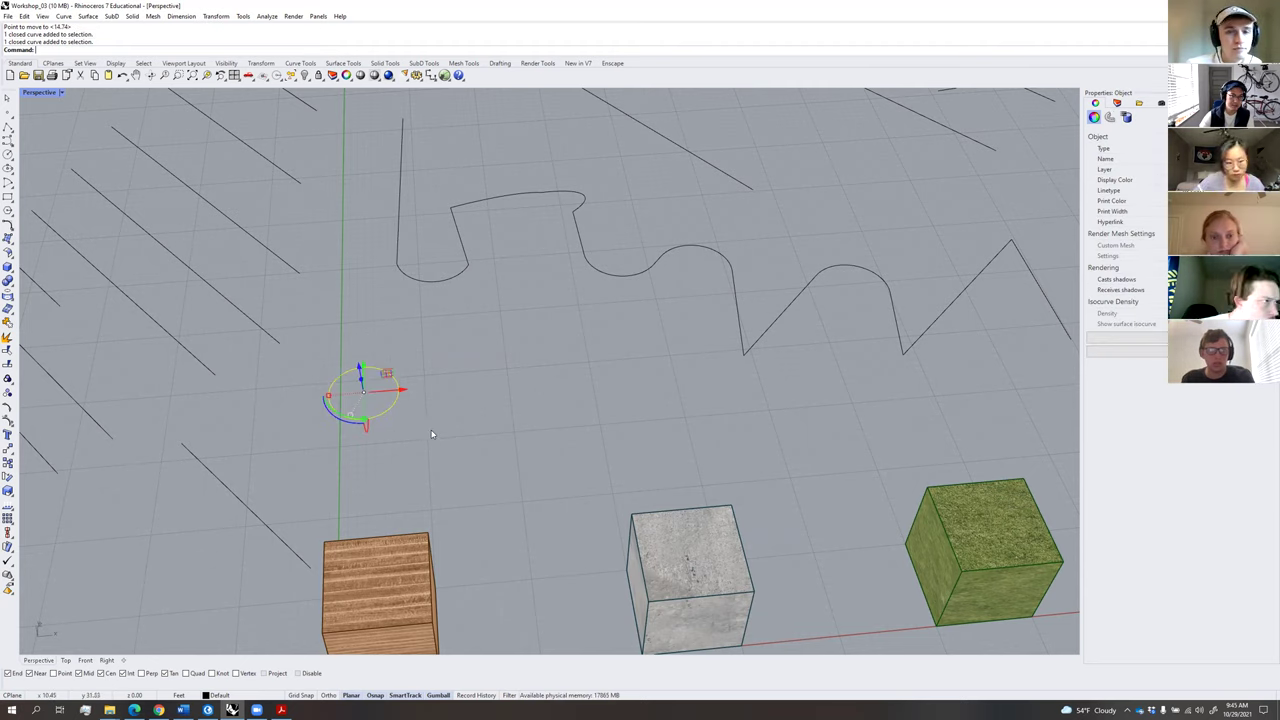
click(392, 424)
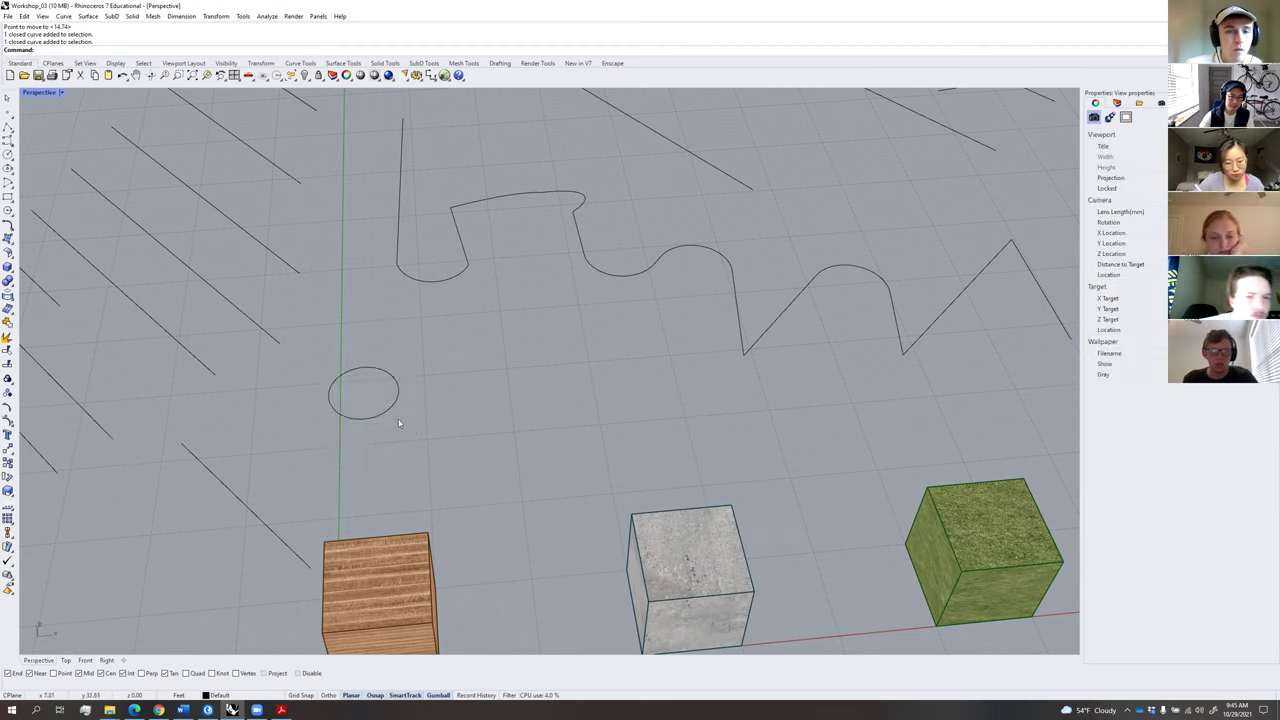
click(393, 414)
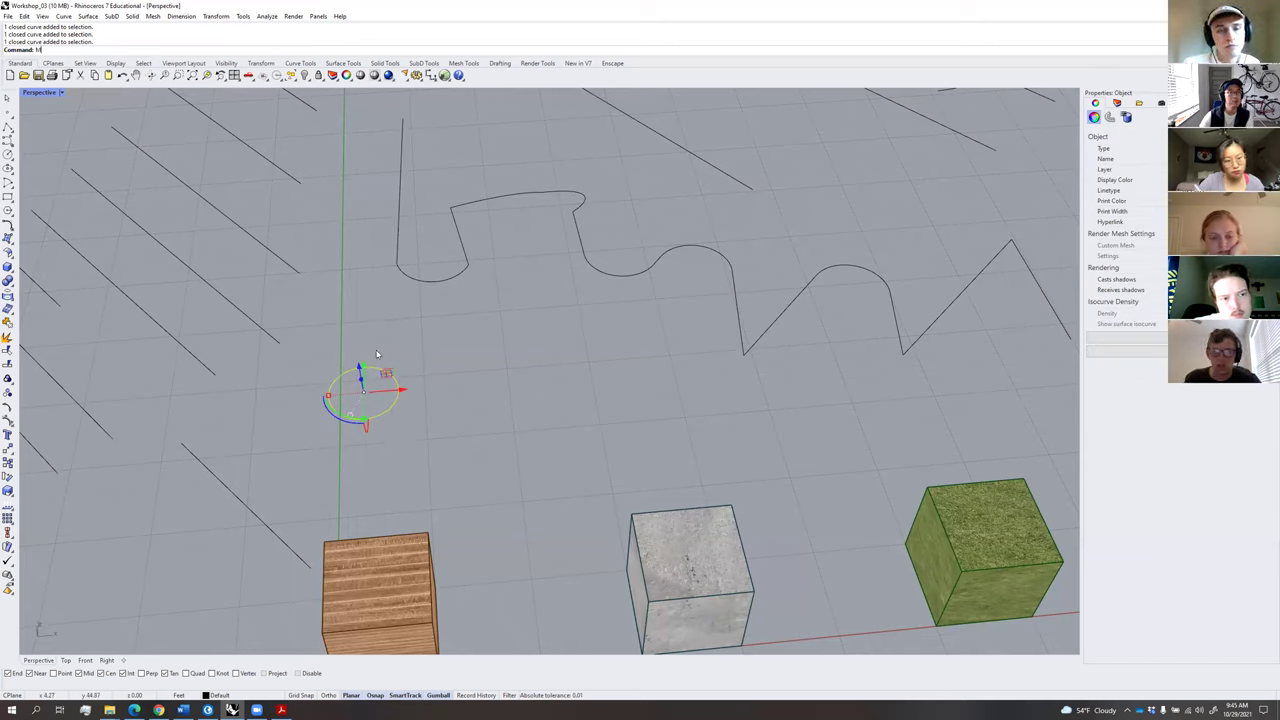
key(Return)
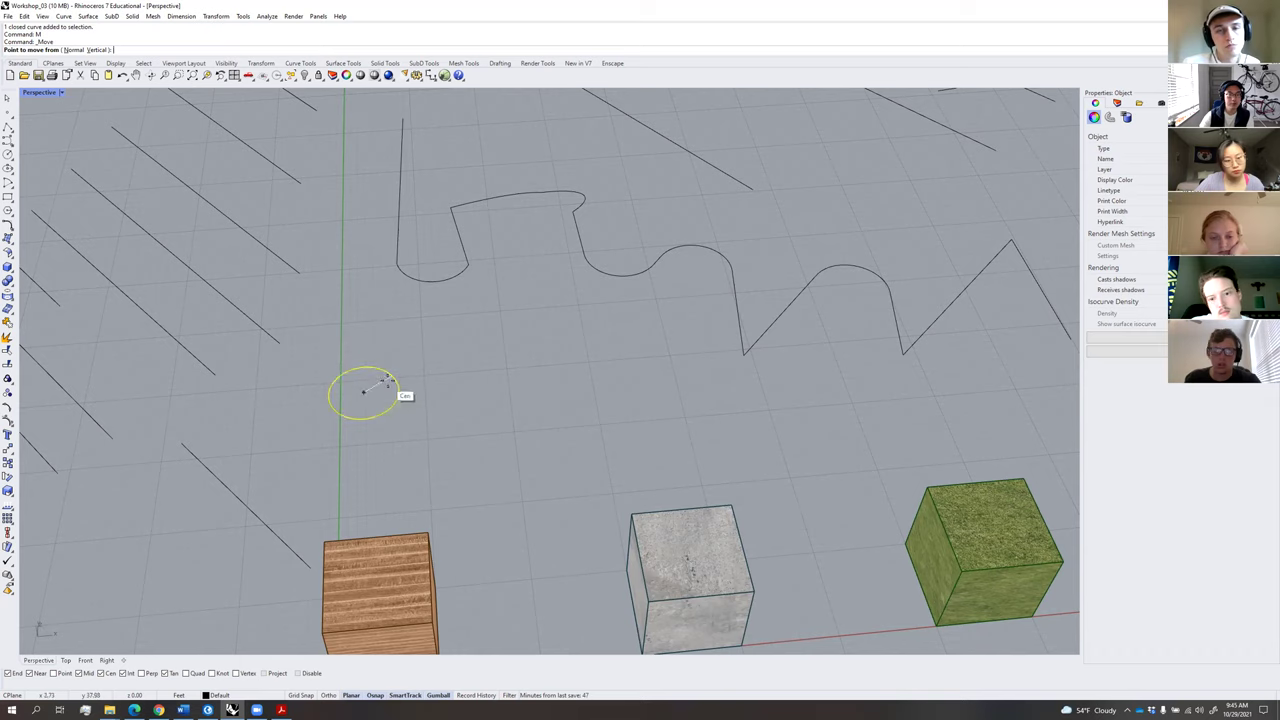
click(364, 392)
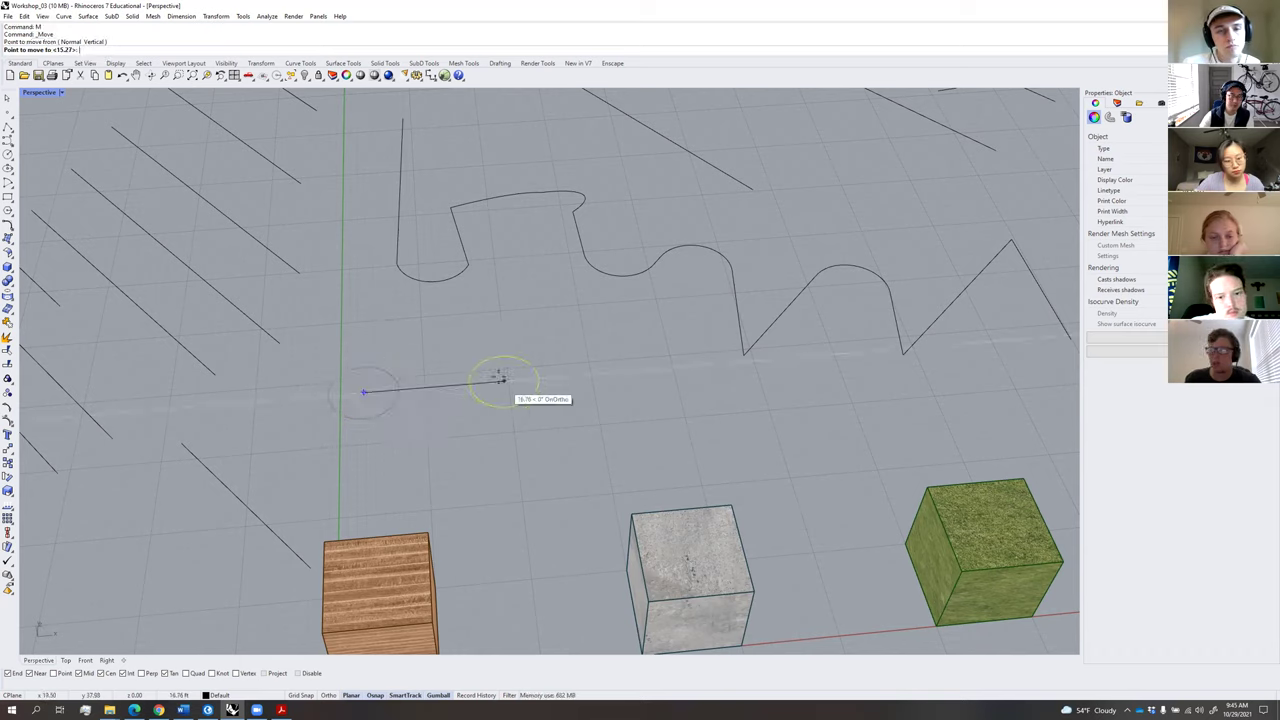
click(283, 343)
click(334, 387)
click(306, 358)
click(342, 382)
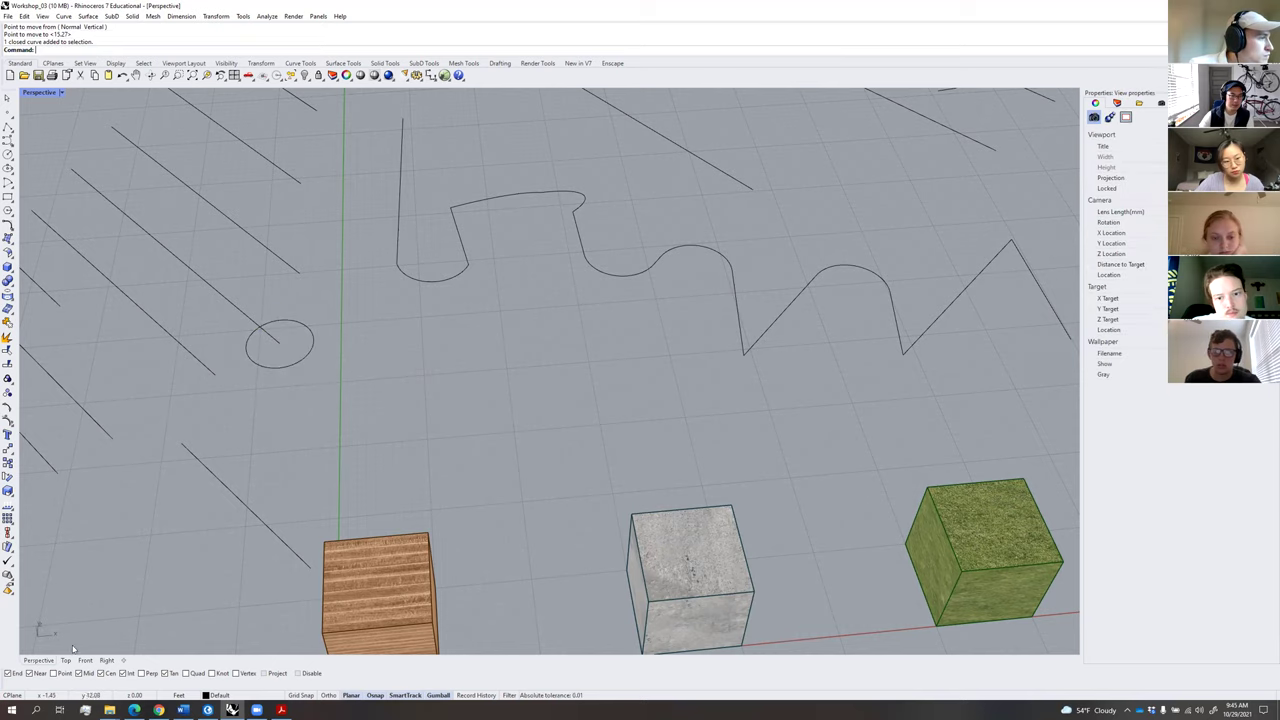
With object snaps temporarily disabled, try to move the diagonal line beside the circle freehand by its middle onto the circle's center.
click(297, 673)
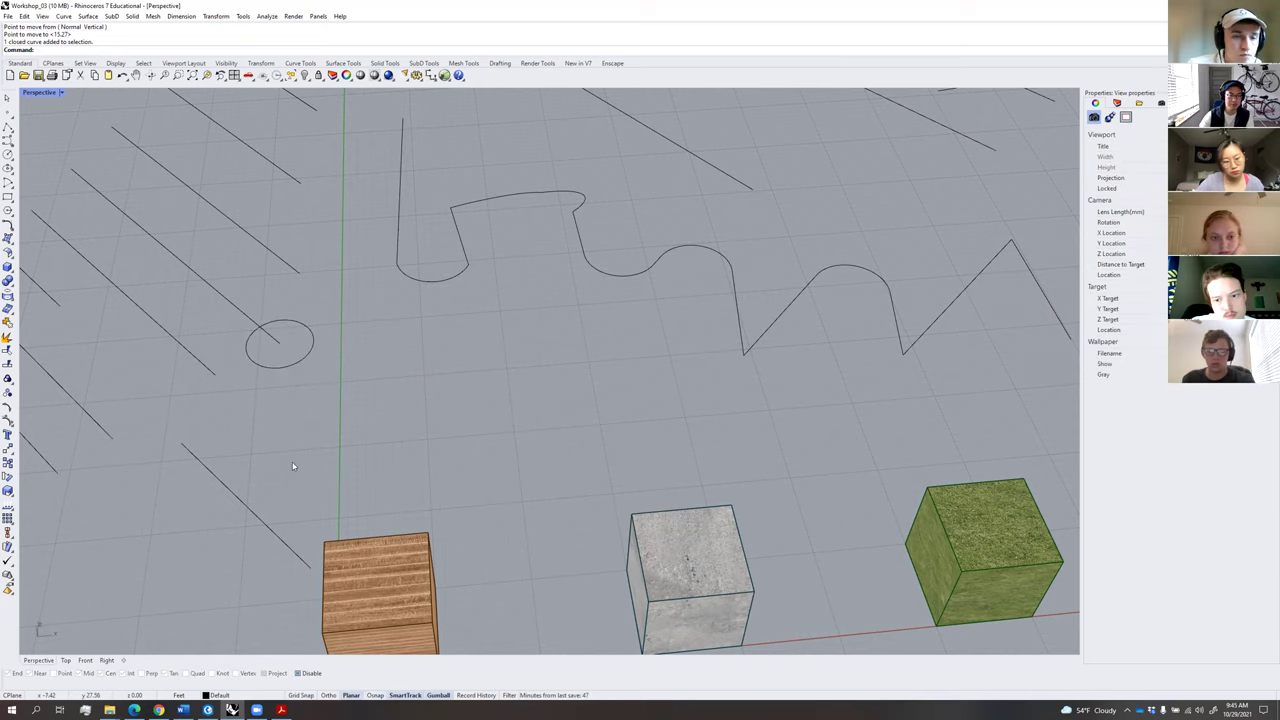
right_drag(293, 466, 331, 406)
click(337, 405)
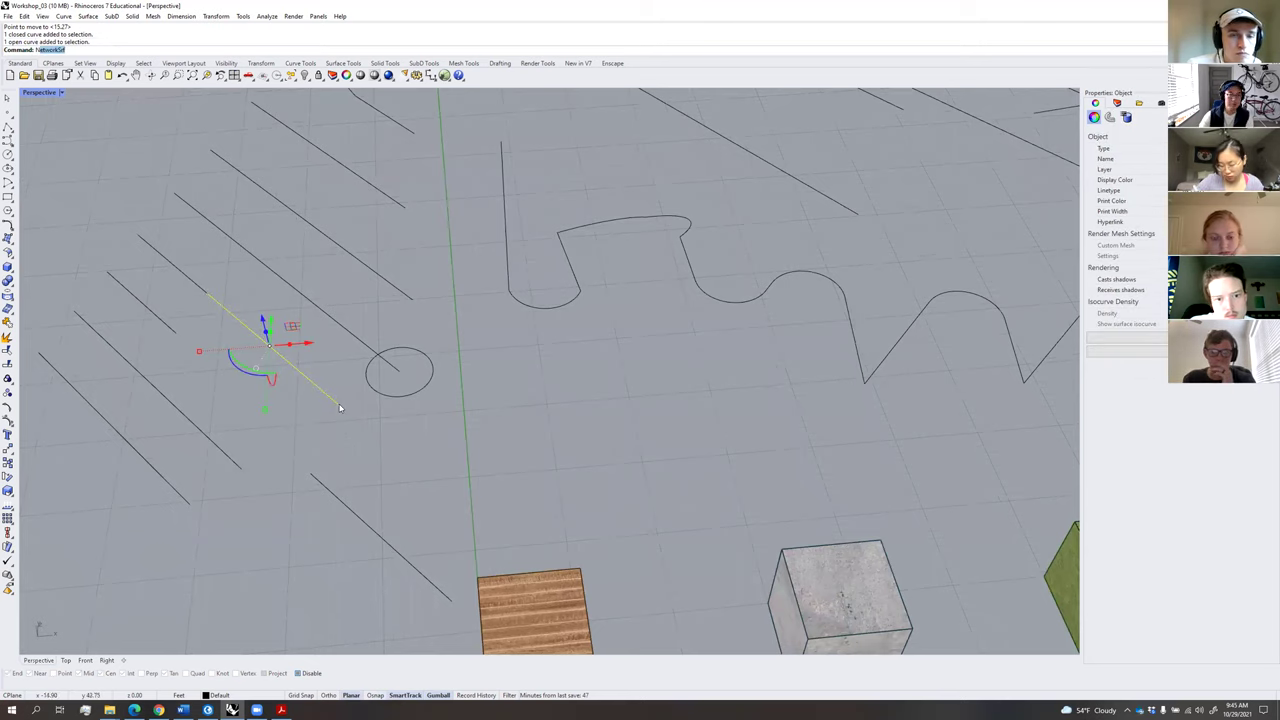
text(m)
key(Return)
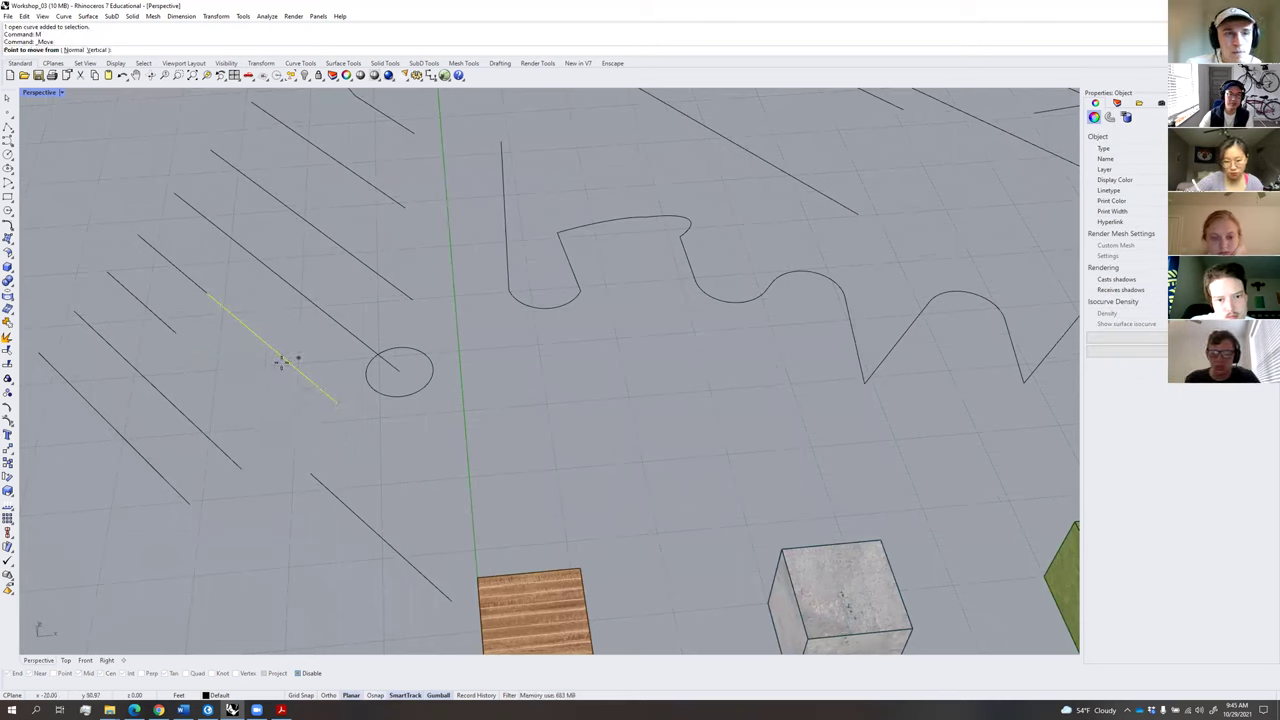
click(272, 349)
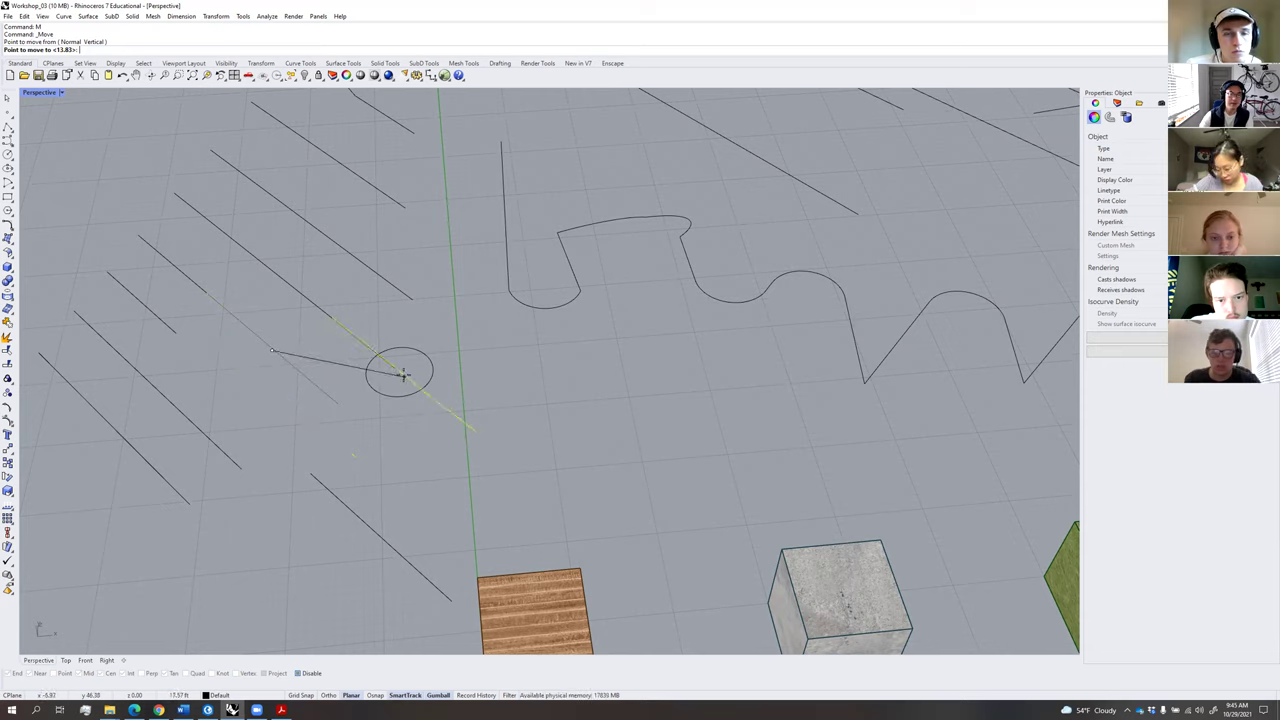
key(Escape)
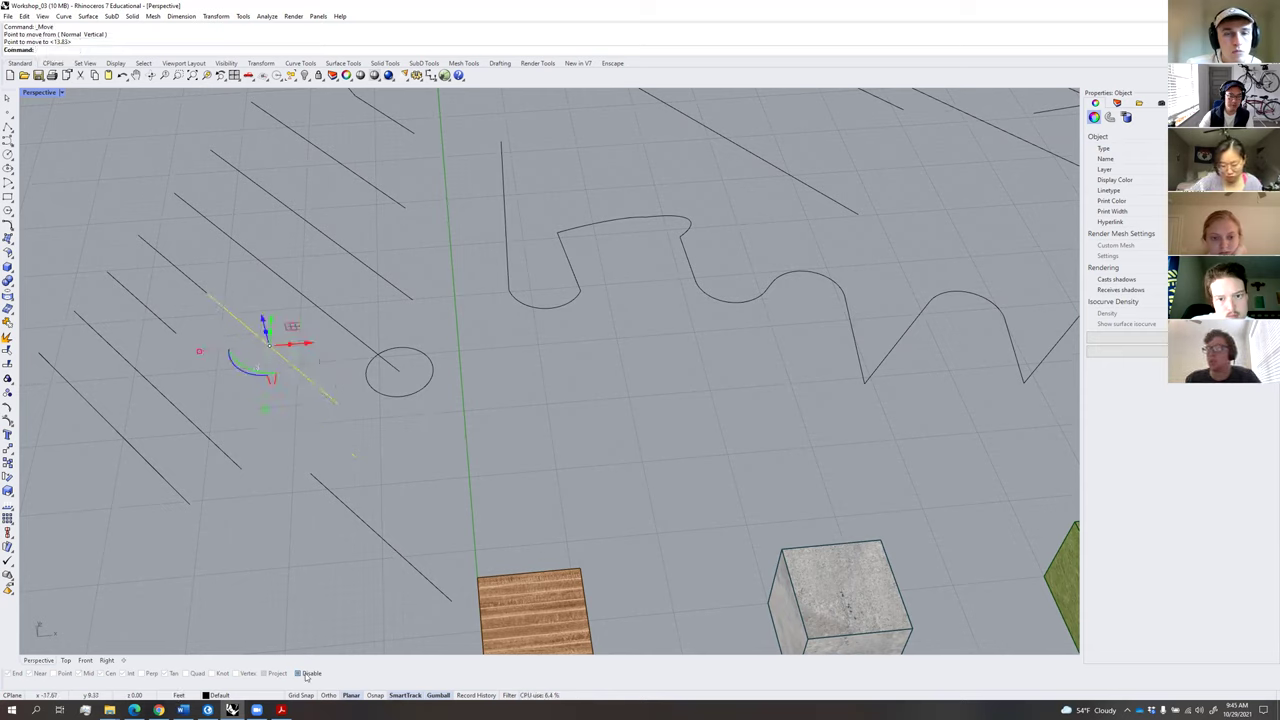
click(309, 674)
key(Escape)
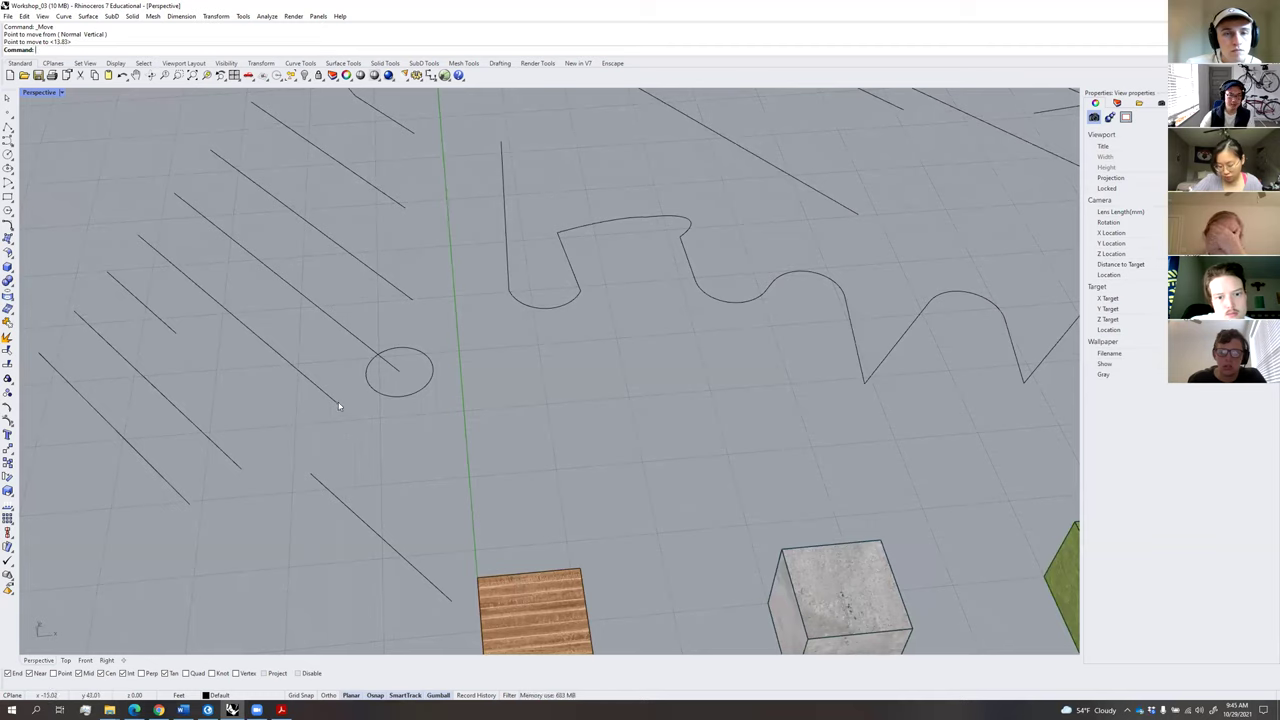
Move the lone diagonal line near the wooden cube by its near end onto the far end of the diagonal line beside the circle.
click(395, 551)
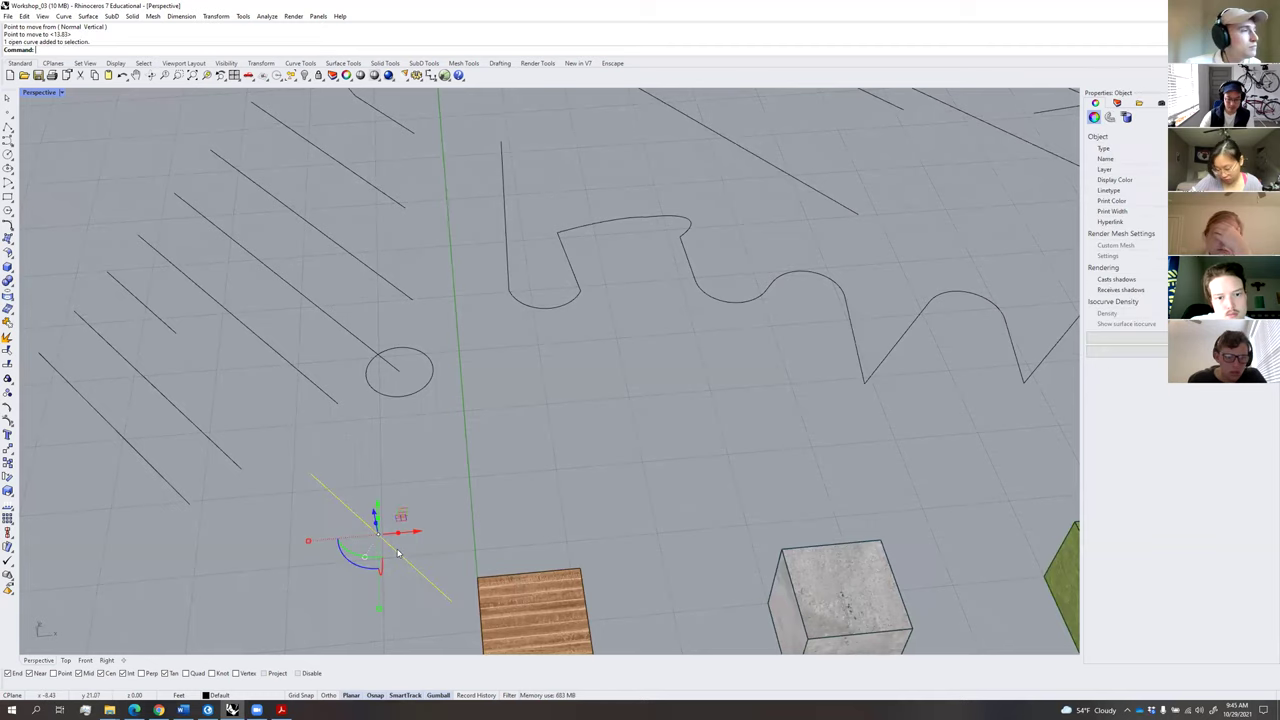
text(M)
key(Return)
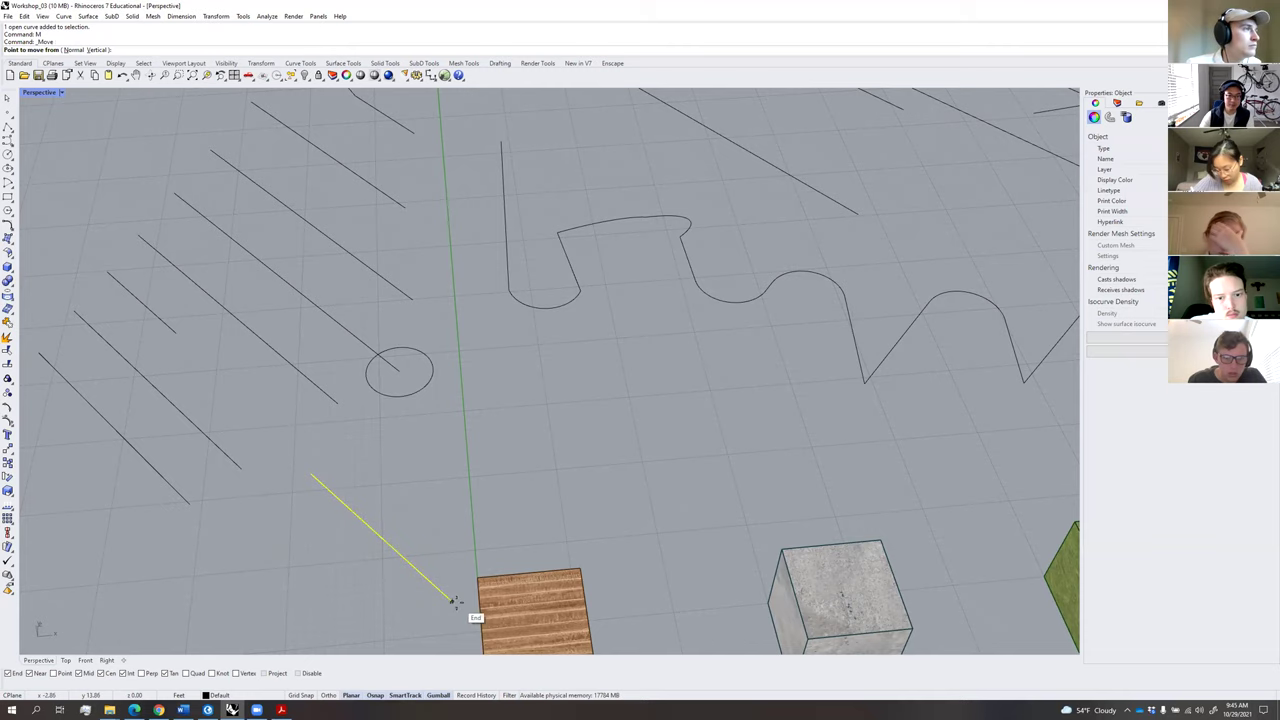
click(455, 598)
click(140, 237)
key(Escape)
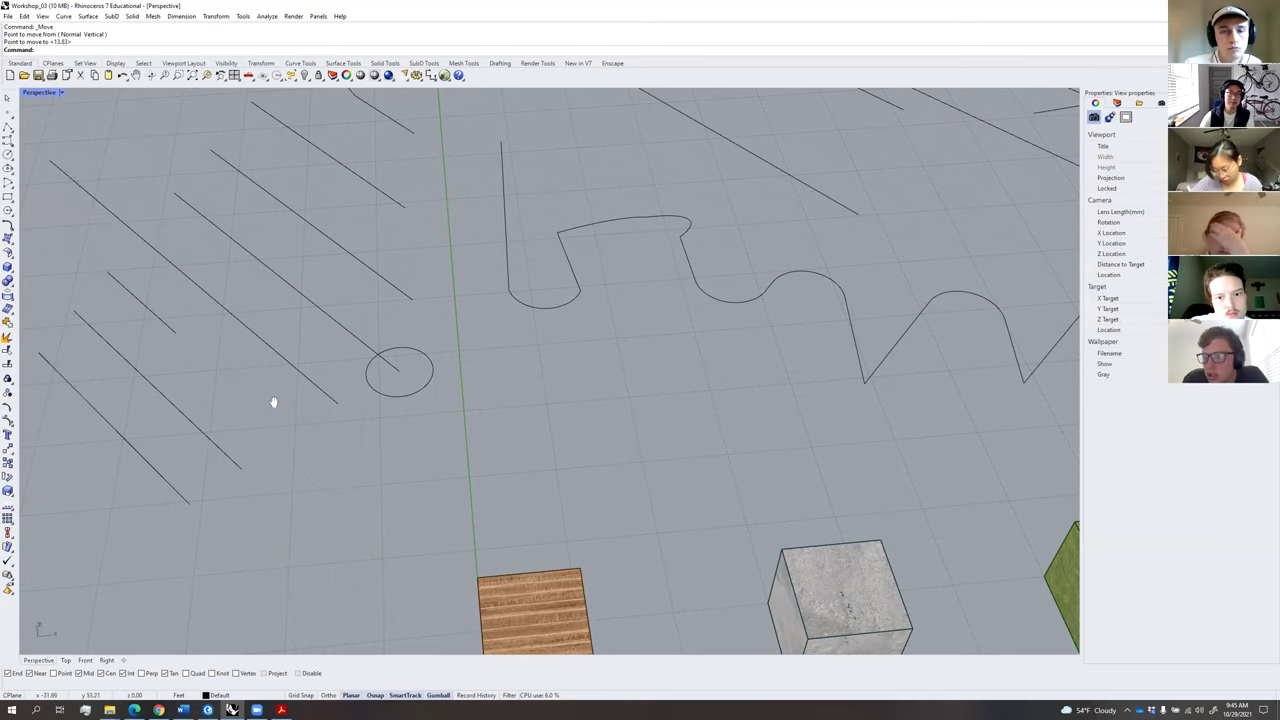
Move that same line by its midpoint onto the top corner of the wooden cube.
scroll(273, 402, down, 5)
click(464, 247)
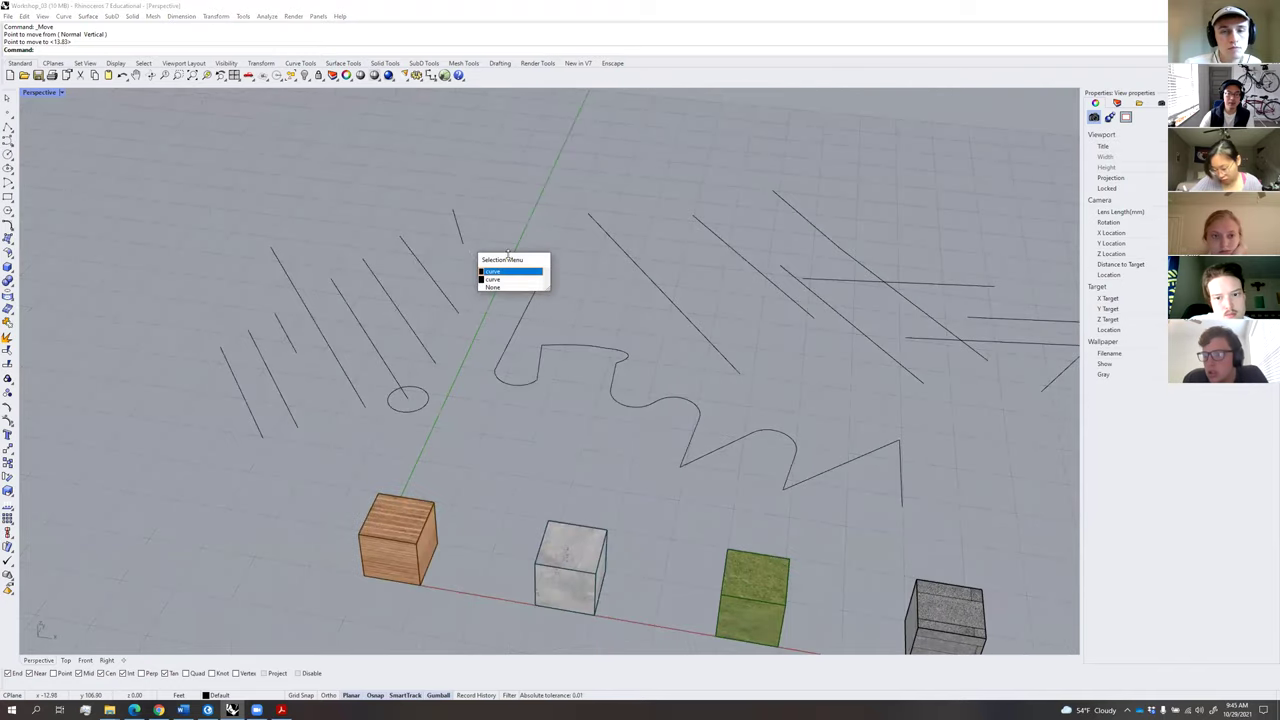
click(500, 271)
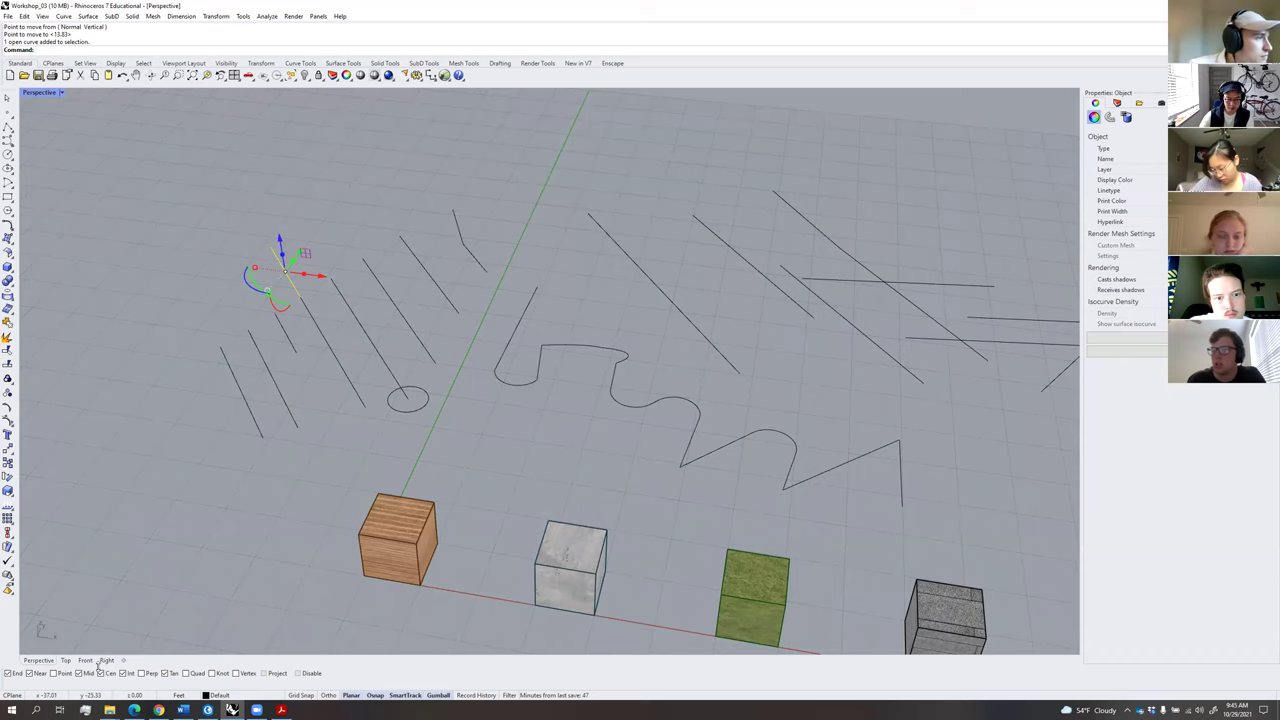
text(m)
key(Return)
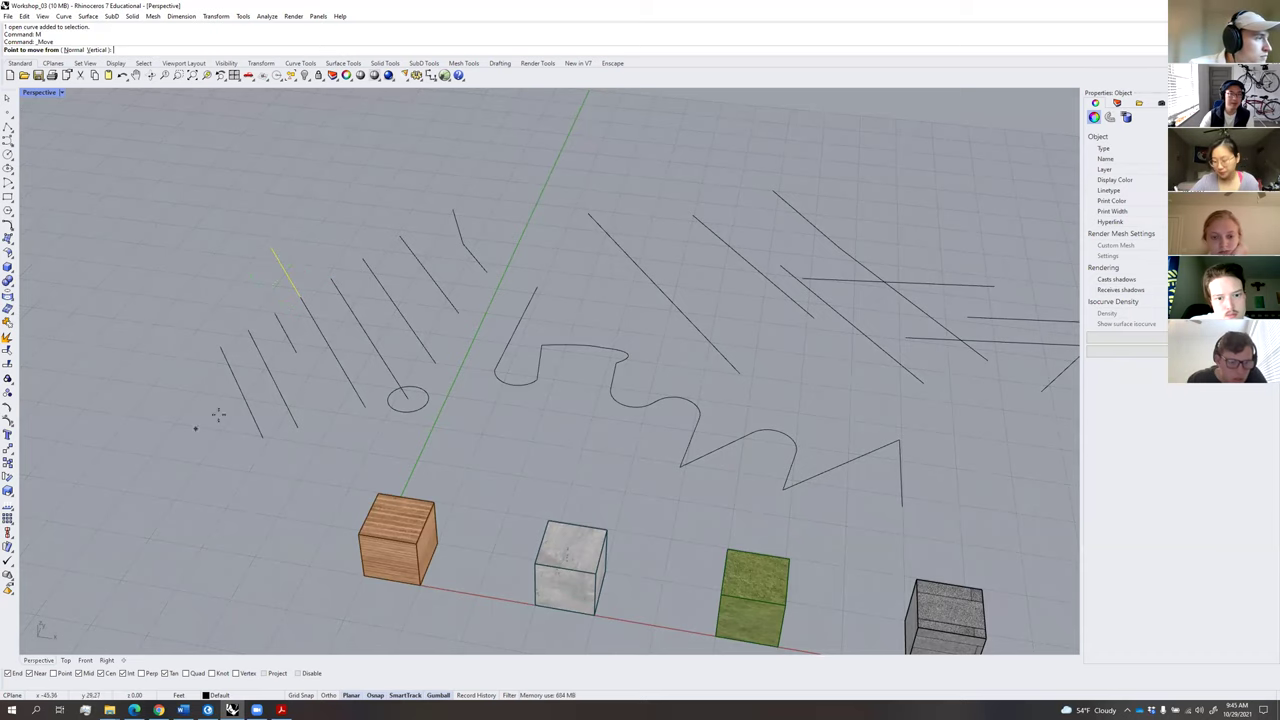
click(284, 268)
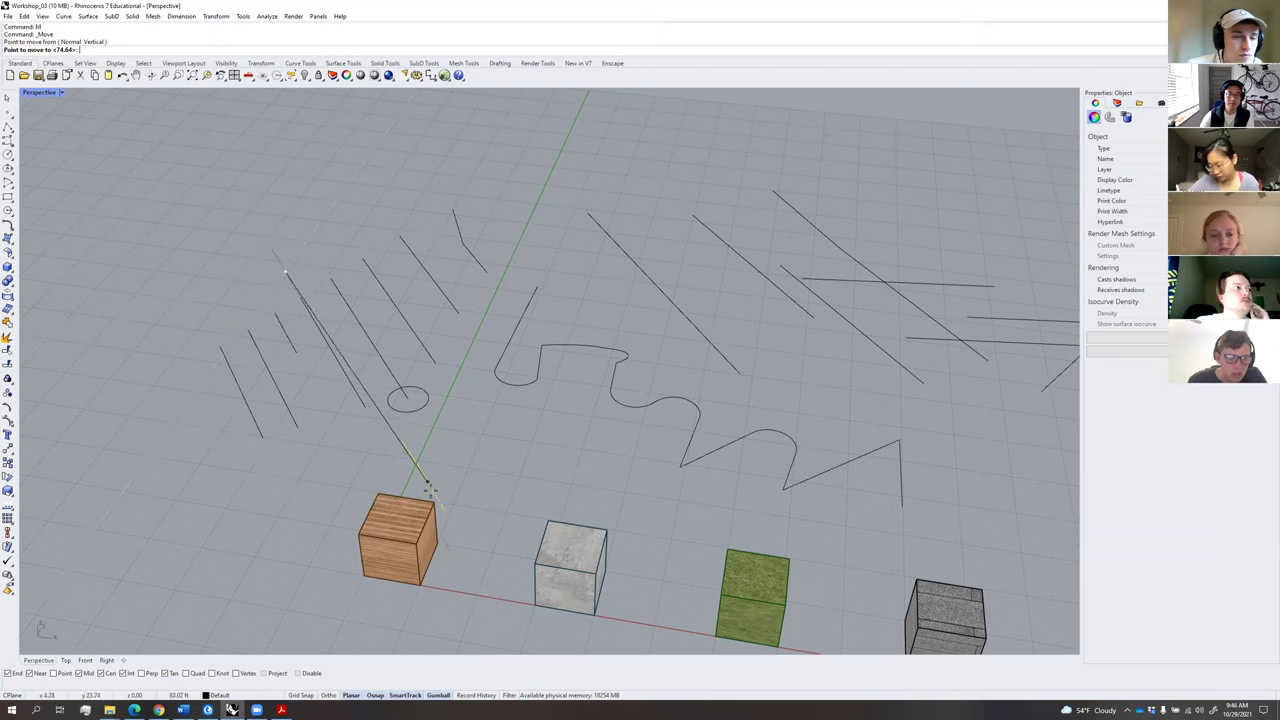
click(431, 496)
key(Escape)
Delete the line touching the wooden cube.
right_drag(420, 537, 508, 495)
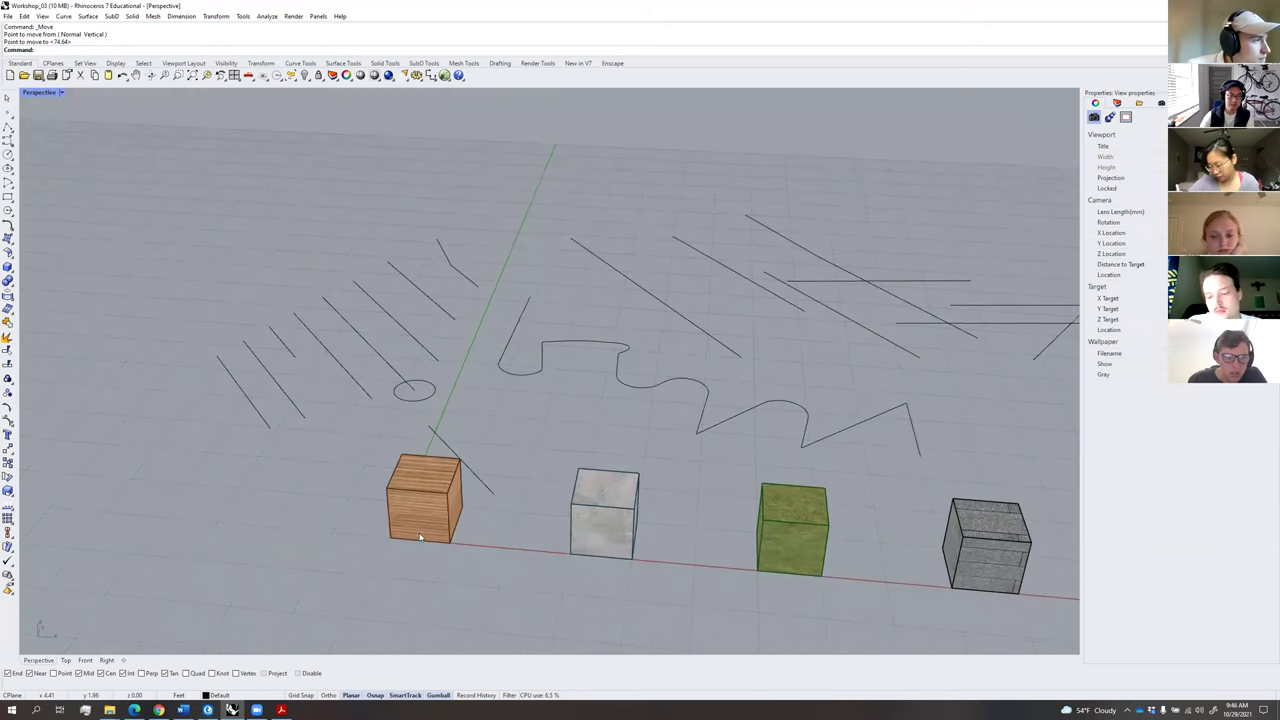
click(491, 489)
key(Delete)
Draw a straight two-point polyline crossing the group of parallel diagonal lines next to the green axis.
right_drag(400, 440, 295, 347)
click(7, 126)
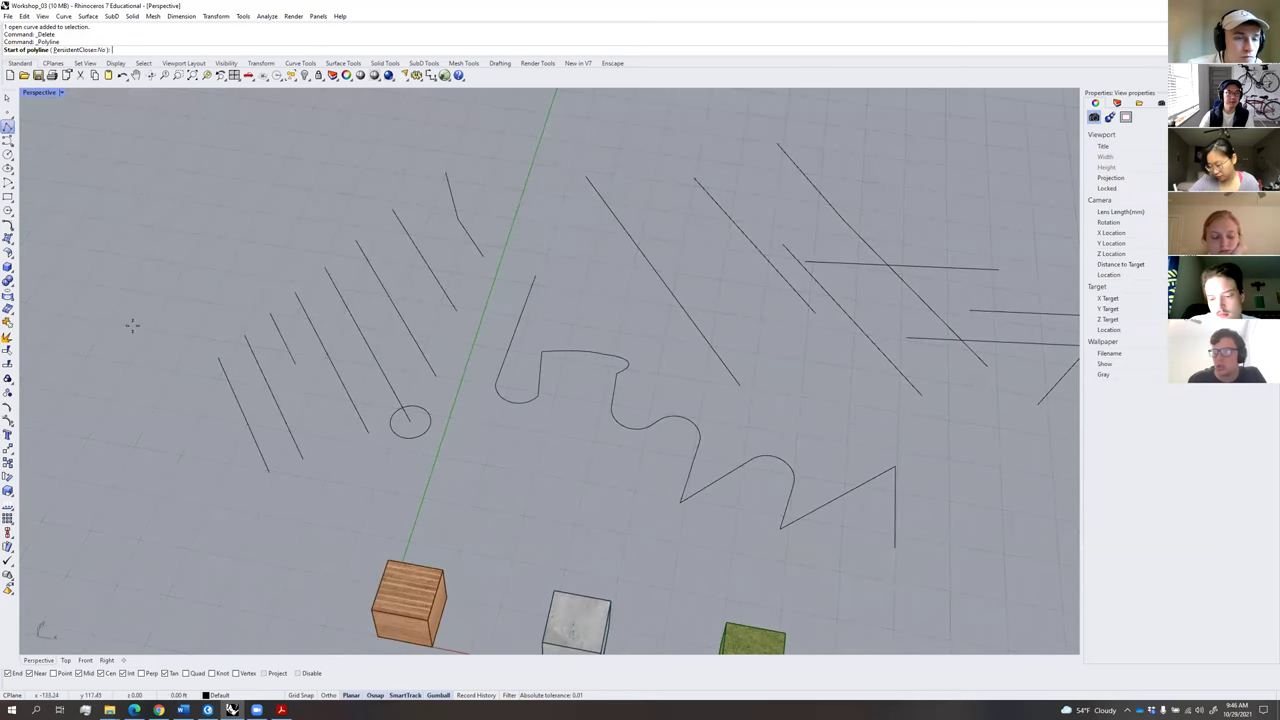
click(224, 459)
click(457, 322)
key(Return)
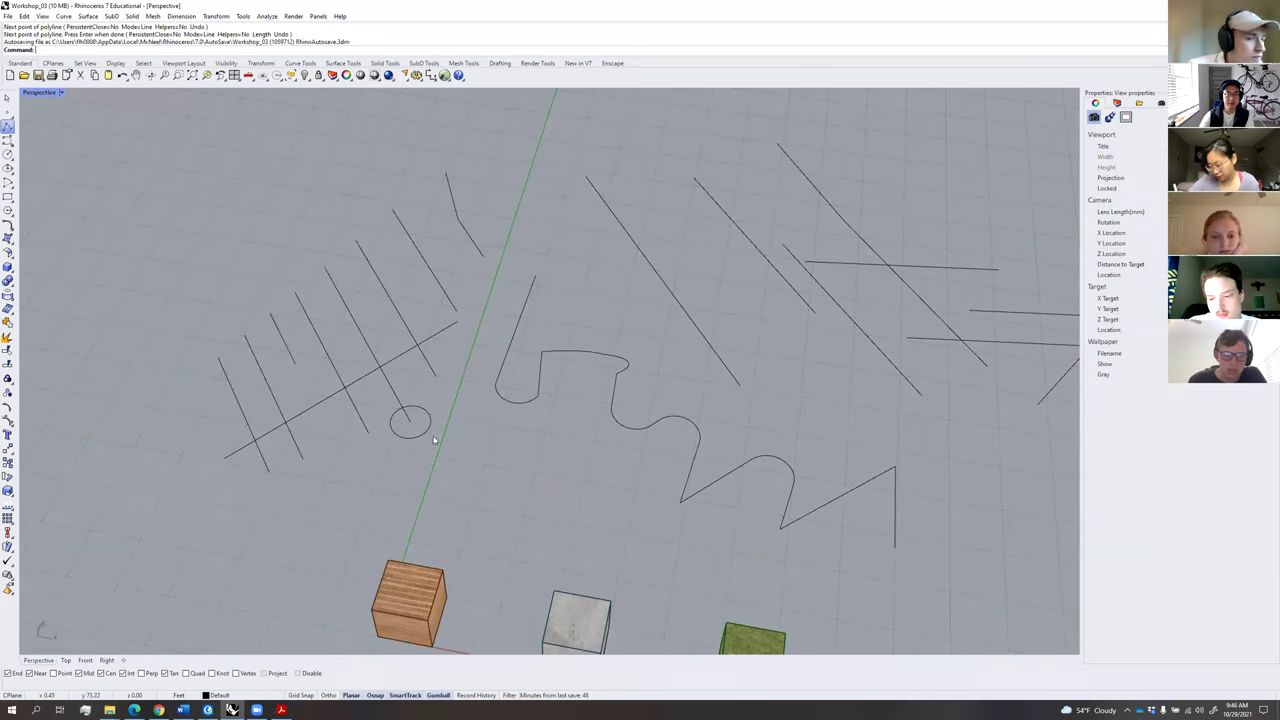
Move the circle by its center onto the intersection of the new crossing line and the nearby long diagonal line.
click(424, 437)
text(m)
key(Return)
click(410, 420)
scroll(416, 372, up, 3)
scroll(414, 372, up, 2)
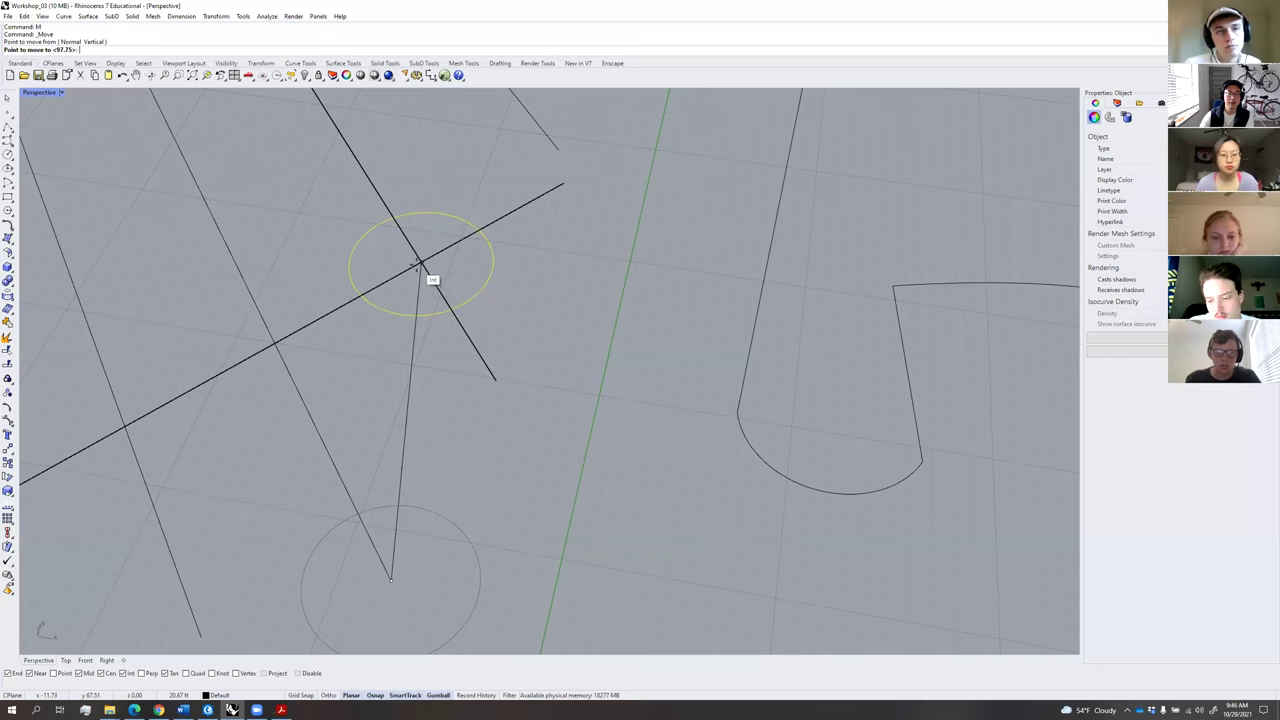
click(421, 263)
key(Escape)
scroll(400, 410, down, 5)
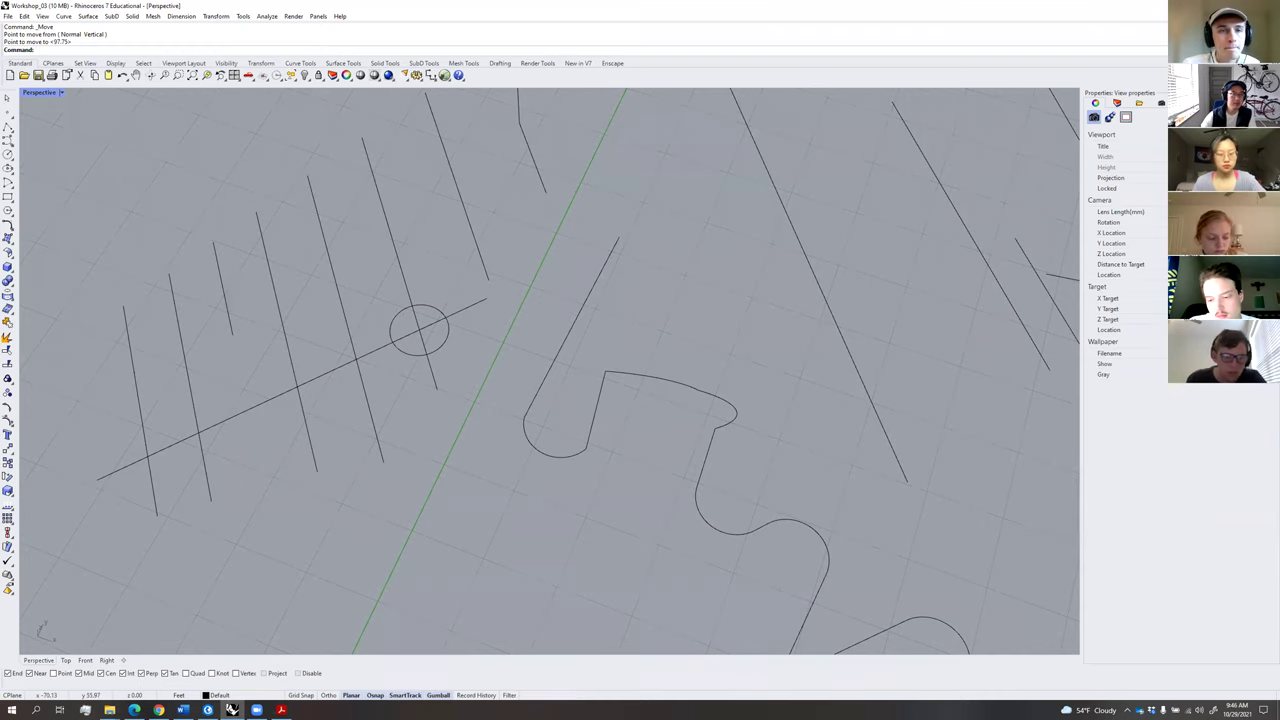
With the Perp snap on, draw a line about 16 ft long from open space perpendicular to the outermost parallel line.
click(7, 127)
shift+right_drag(129, 409, 282, 388)
scroll(175, 394, up, 2)
click(166, 389)
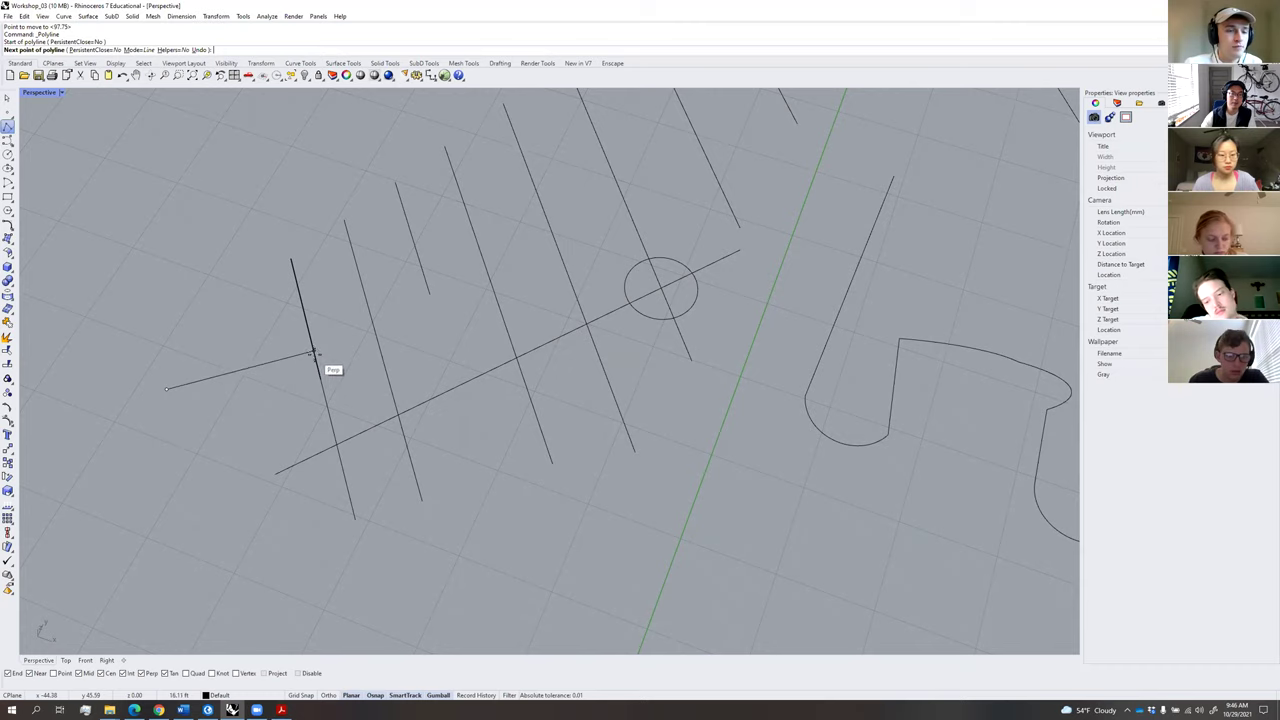
click(313, 352)
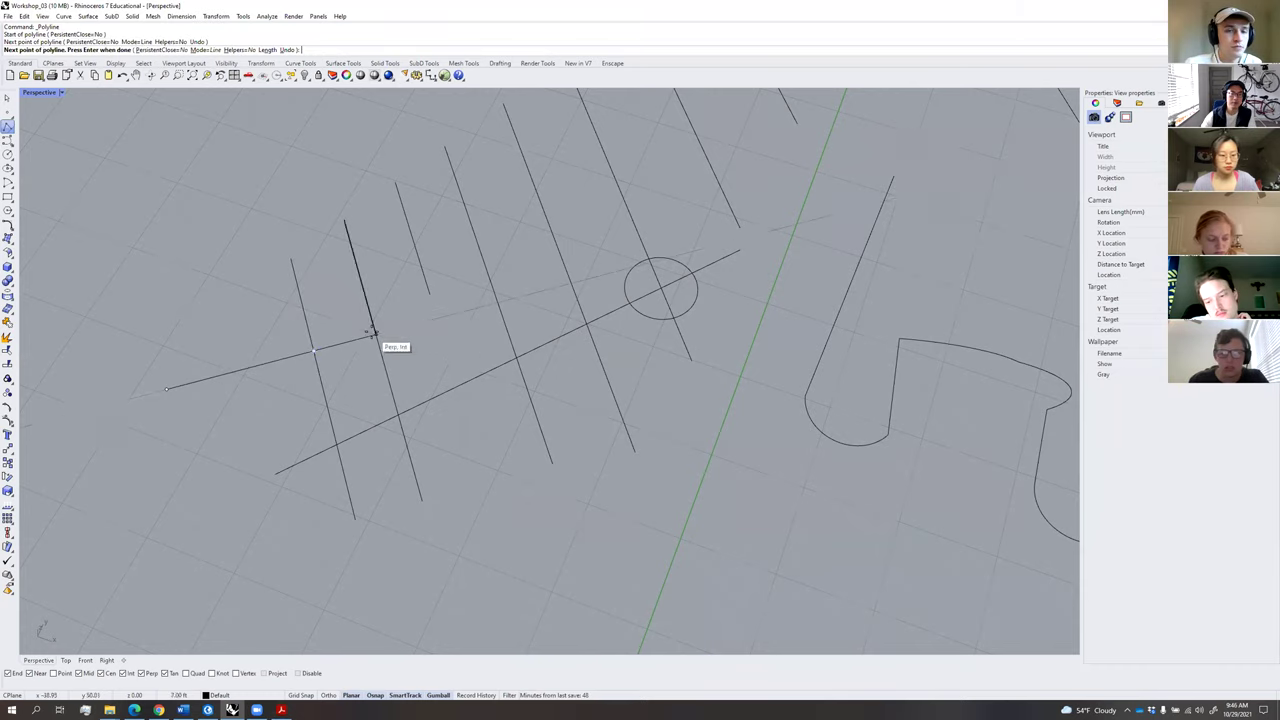
key(Return)
Examine the junction where the new line meets the outermost parallel line.
scroll(316, 360, up, 3)
right_drag(316, 360, 391, 311)
scroll(388, 325, down, 5)
right_drag(380, 366, 375, 373)
scroll(375, 373, up, 3)
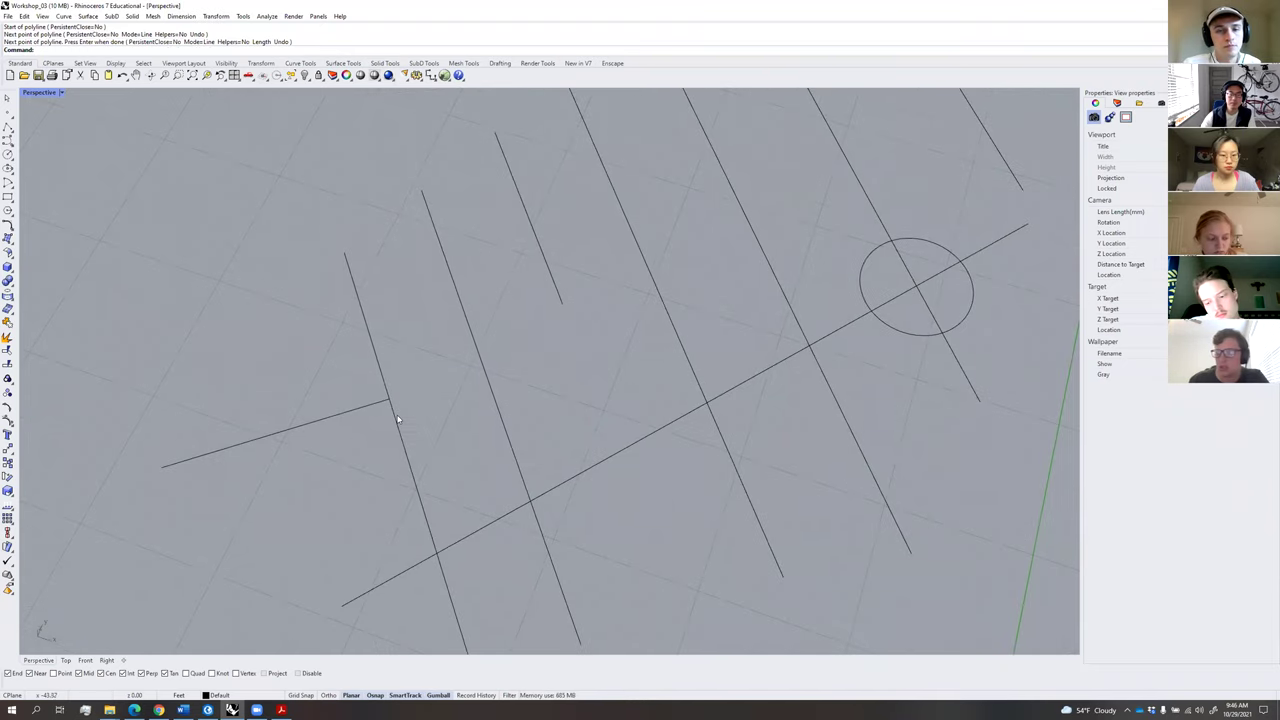
scroll(395, 404, down, 5)
right_drag(411, 388, 443, 361)
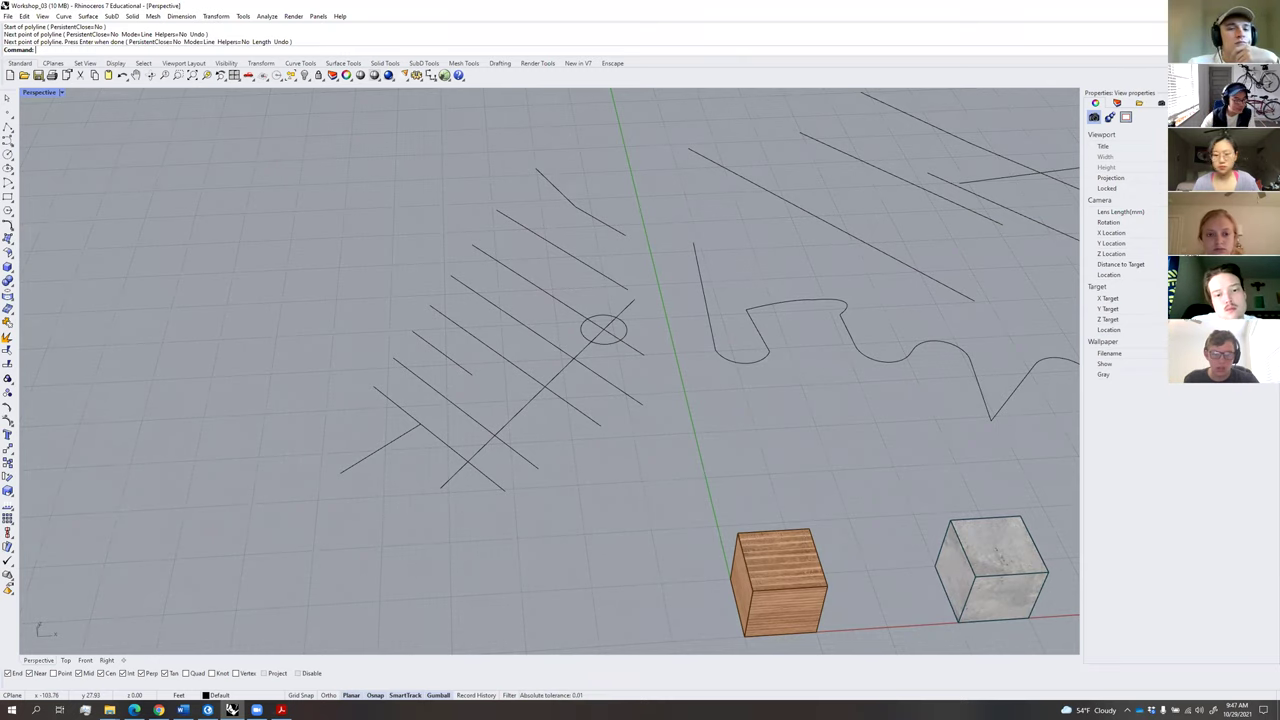
right_drag(672, 368, 592, 373)
scroll(592, 373, down, 5)
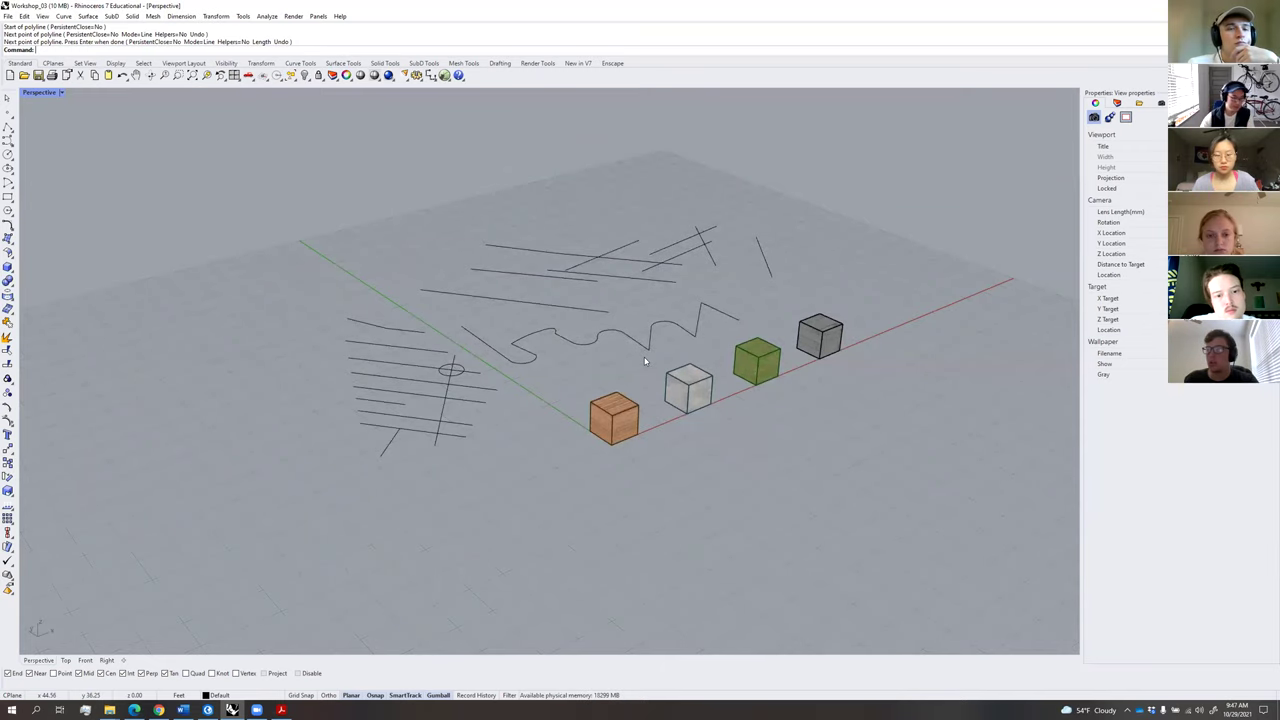
mouse_move(611, 359)
right_down()
mouse_move(631, 367)
mouse_move(612, 372)
right_up()
key(Left)
key(Left)
key(Left)
key(Left)
key(Left)
key(Left)
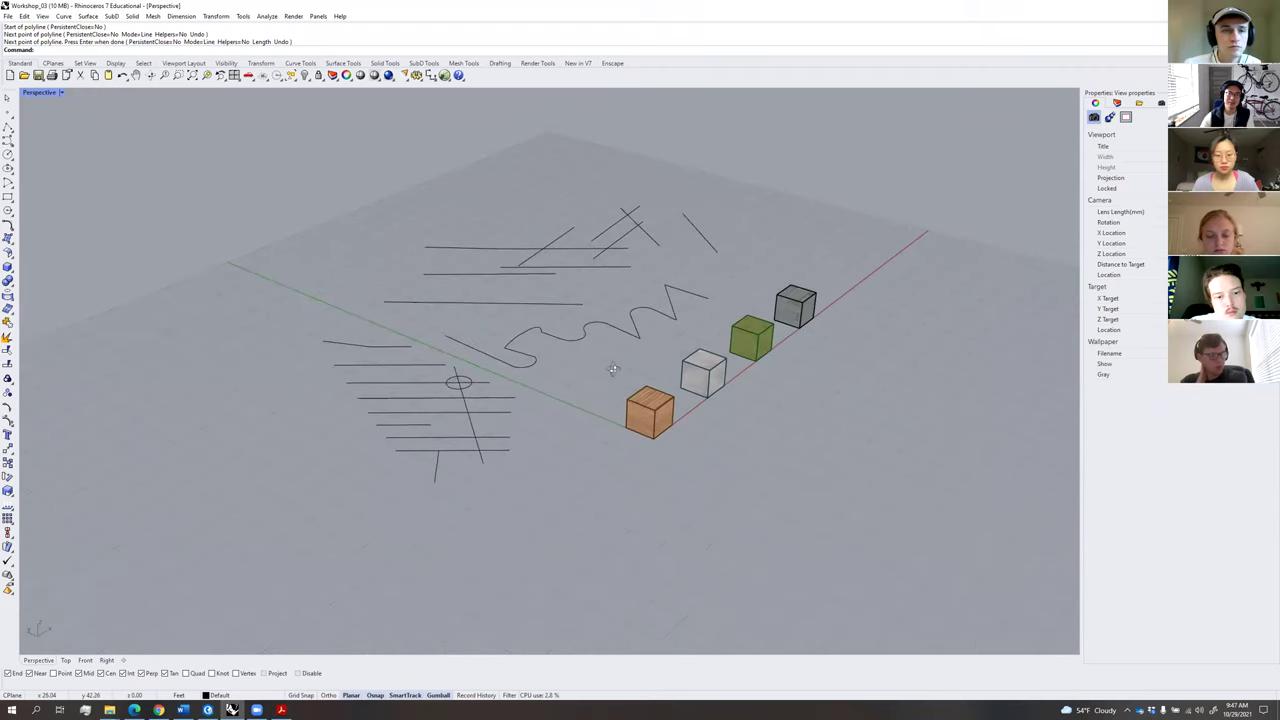
right_drag(604, 367, 602, 374)
scroll(602, 376, up, 2)
scroll(603, 376, up, 1)
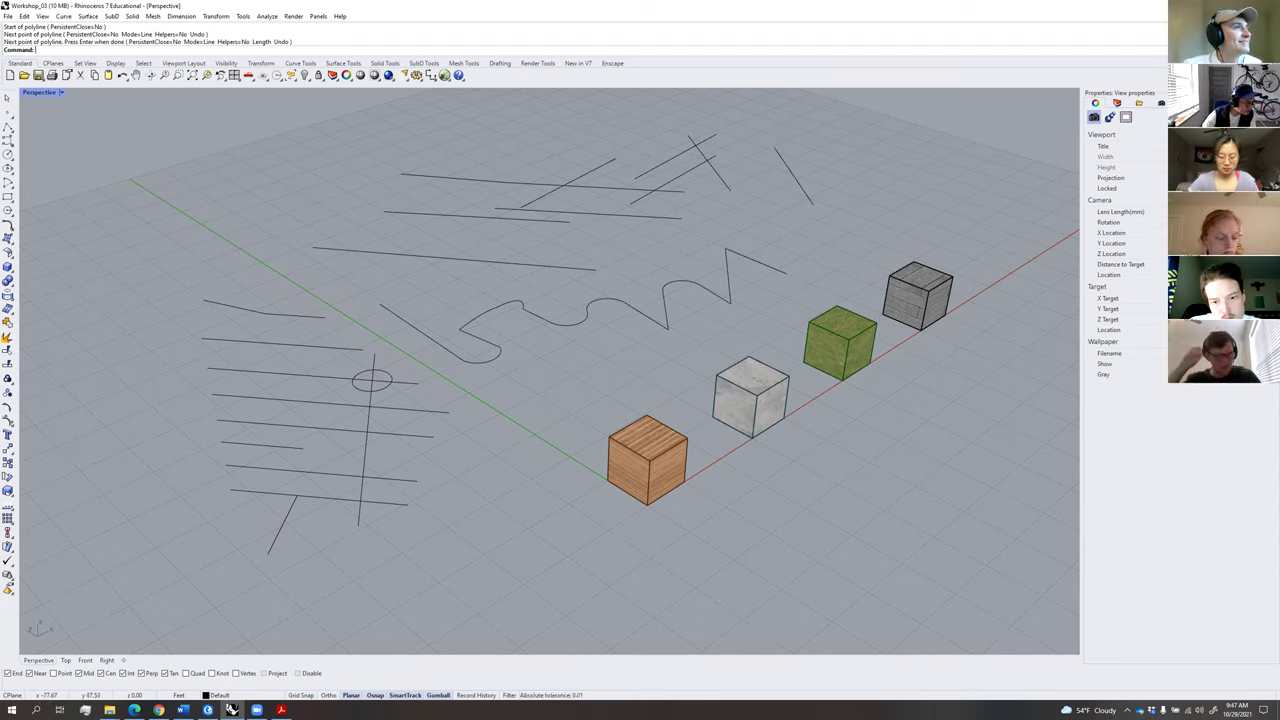
Explode the long winding curve and move several of its loose segments away from each other.
mouse_move(364, 225)
right_down()
mouse_move(583, 343)
mouse_move(630, 393)
mouse_move(628, 374)
right_up()
click(588, 347)
click(627, 363)
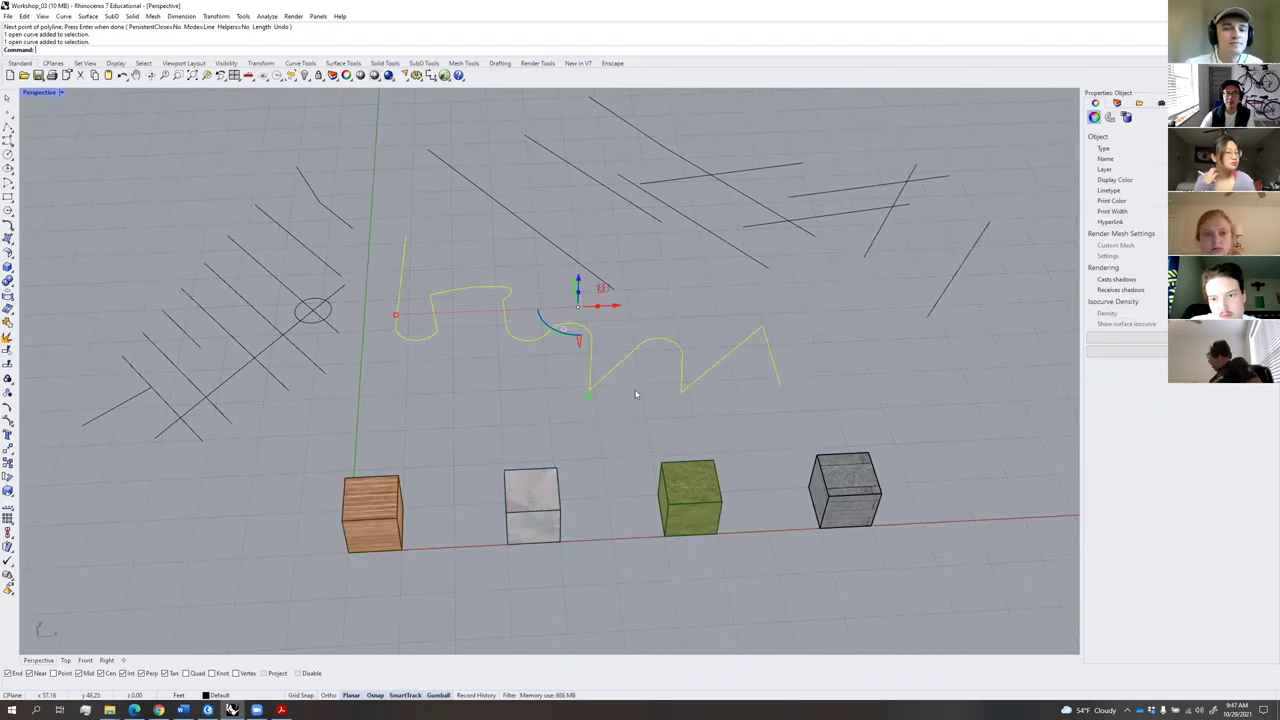
click(636, 391)
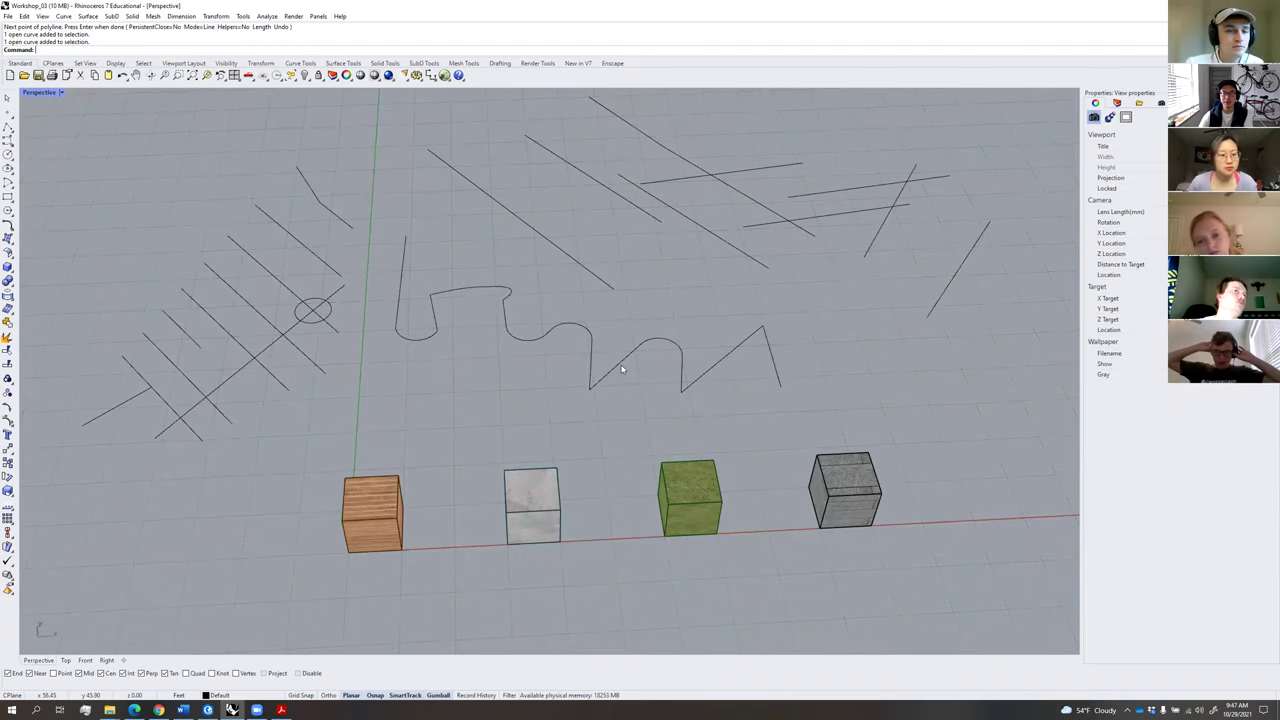
click(621, 370)
right_drag(624, 391, 552, 369)
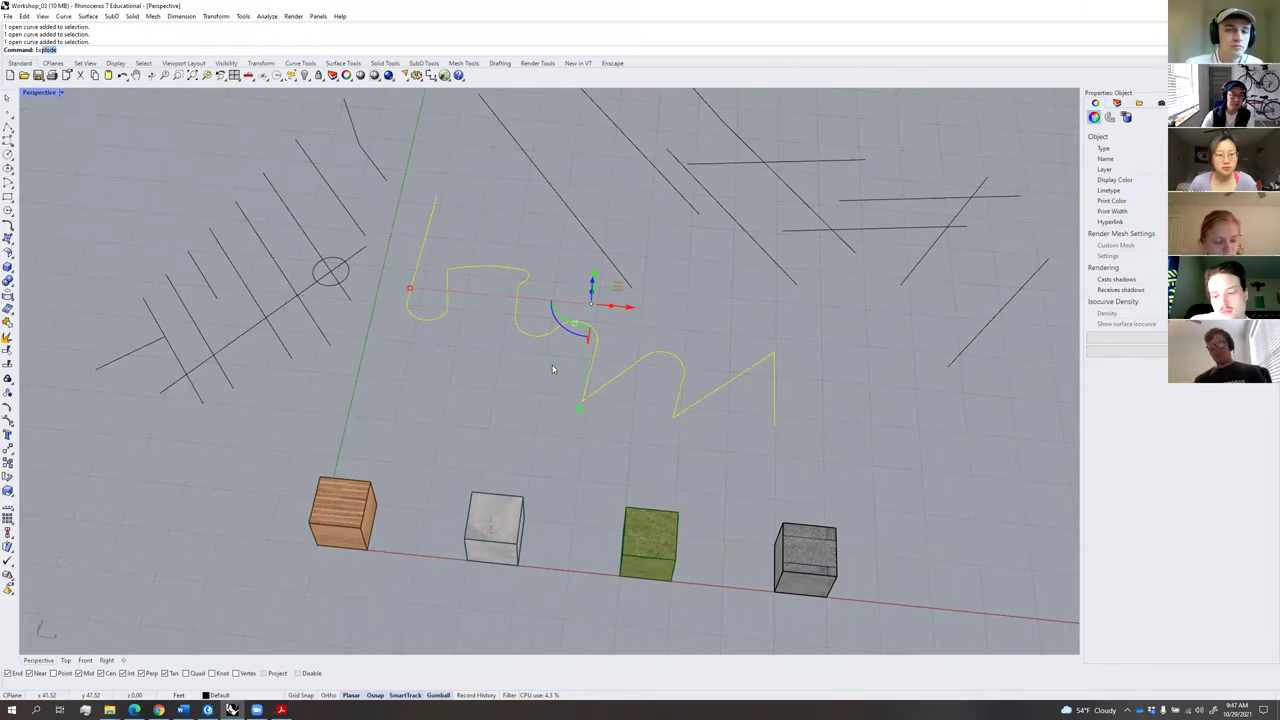
key(Return)
drag(529, 334, 521, 384)
drag(591, 330, 601, 292)
drag(593, 361, 634, 410)
click(681, 448)
Undo the segment moves and the explode, and try moving the winding curve as one piece before undoing that too.
key(ctrl+z)
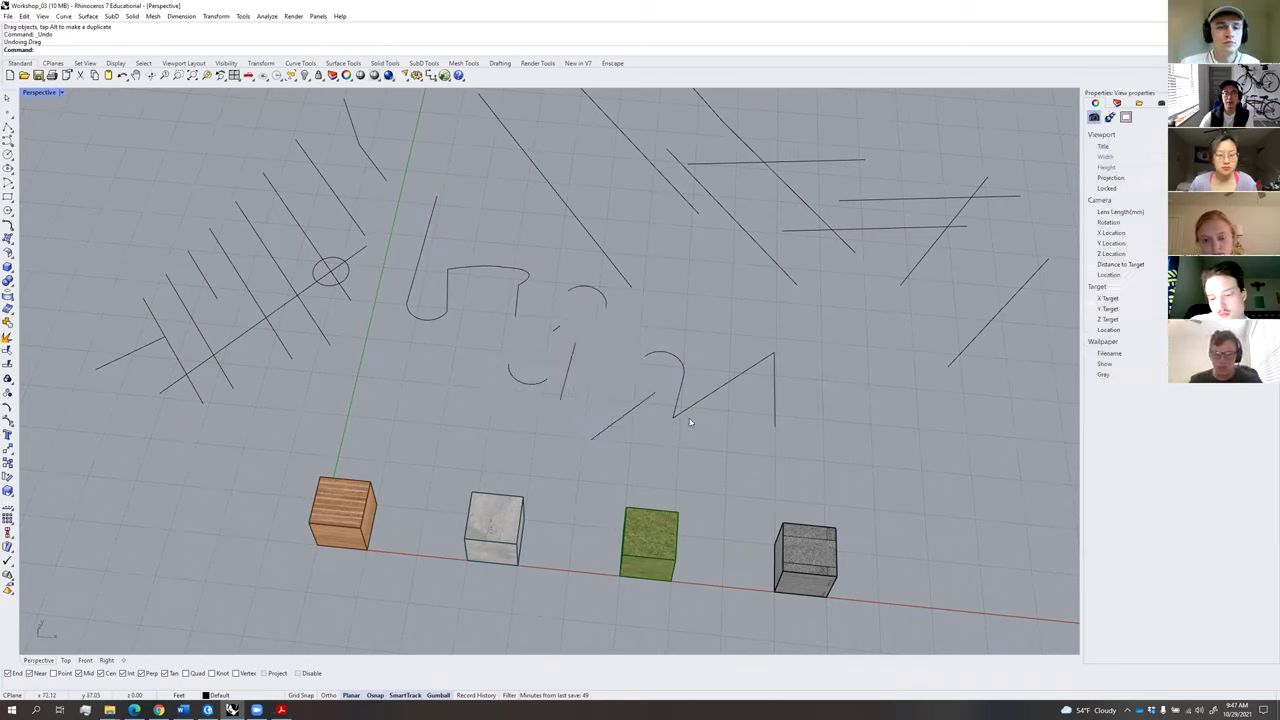
key(ctrl+z)
key(ctrl+z)
key(ctrl+z)
mouse_move(706, 398)
mouse_down()
mouse_move(743, 440)
mouse_move(723, 415)
mouse_up()
click(717, 467)
key(ctrl+z)
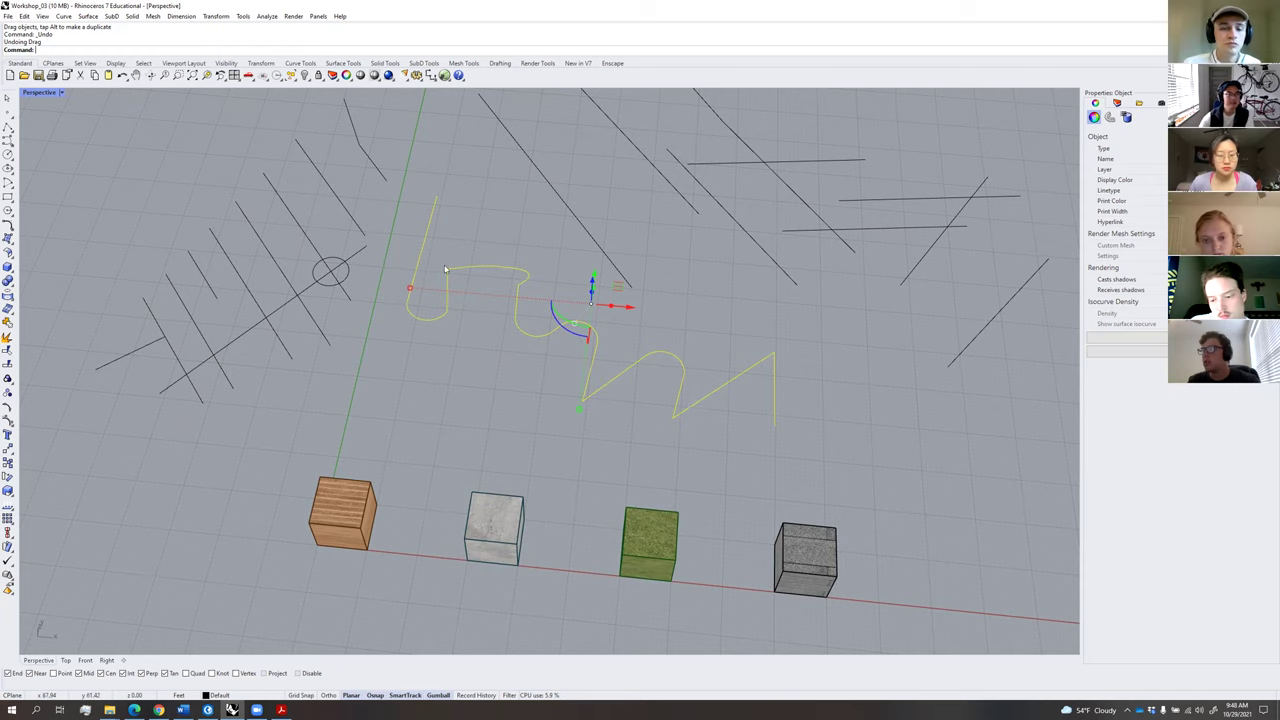
Draw a corner-to-corner rectangle in the open space beyond the dark grey cube, alongside the red axis.
click(8, 197)
scroll(600, 417, down, 4)
shift+right_drag(691, 417, 480, 354)
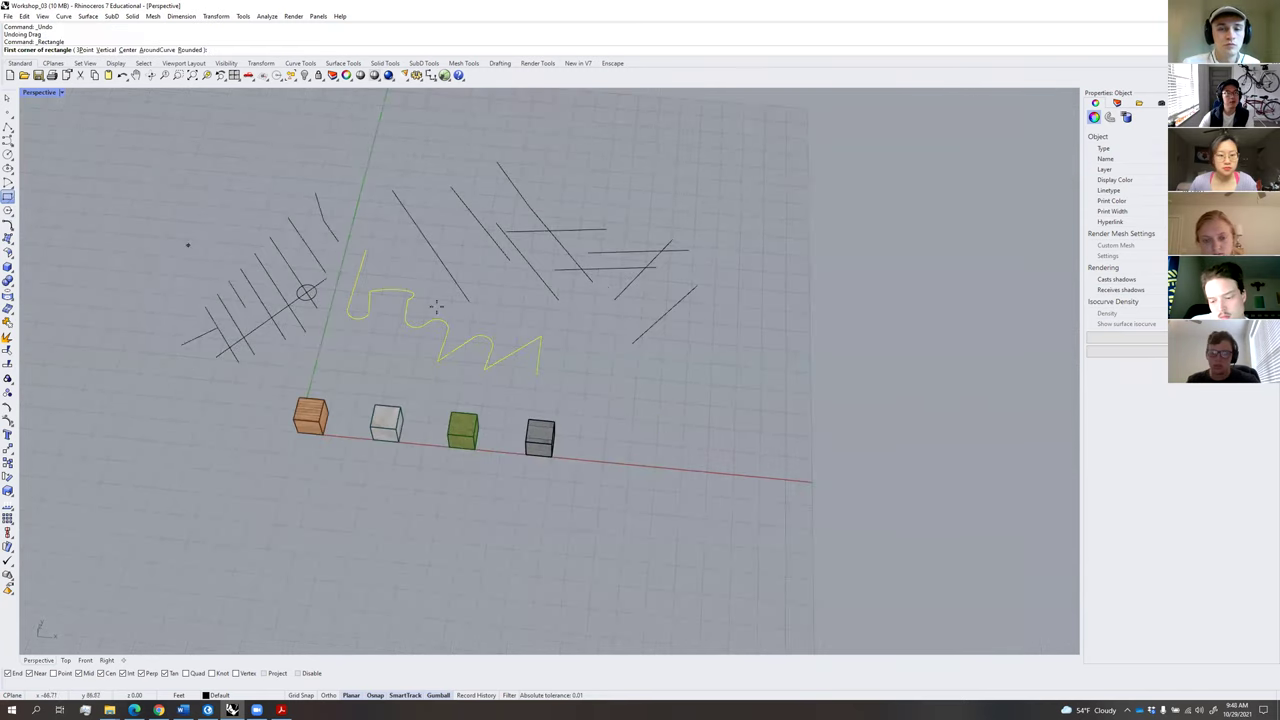
click(614, 386)
click(747, 455)
click(723, 486)
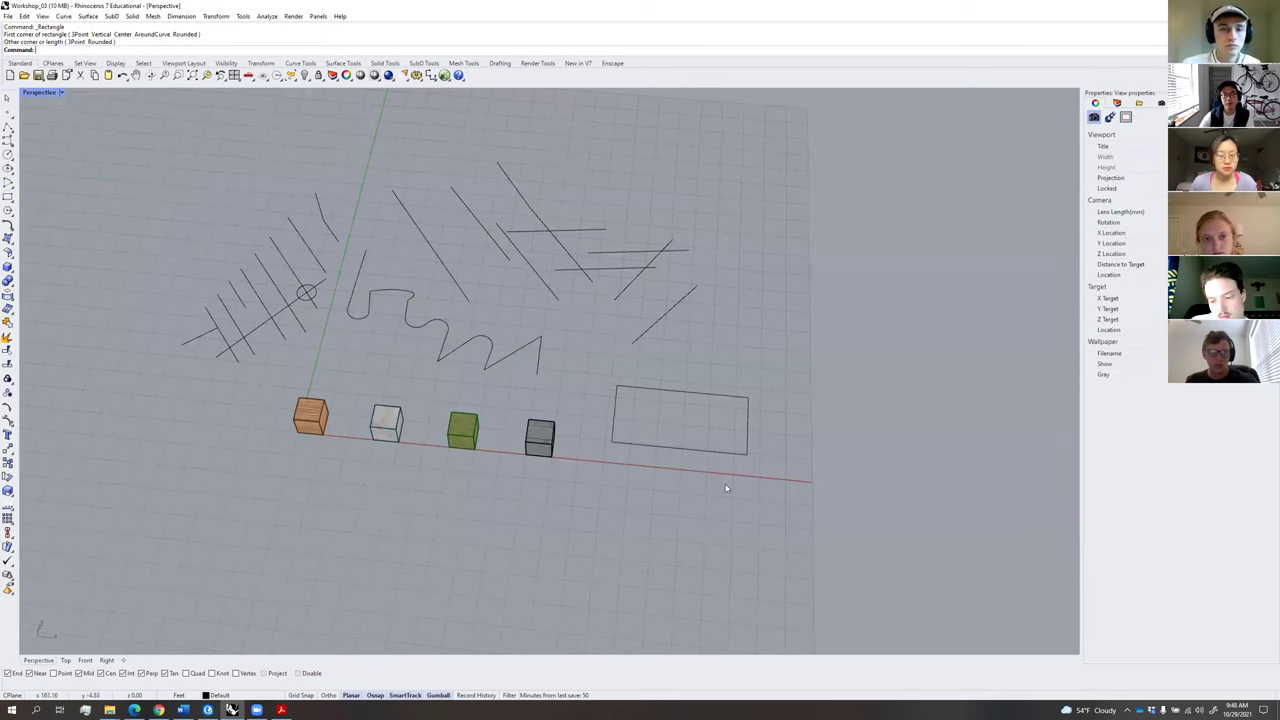
Explode the rectangle and move its separate edges outward from each other.
click(713, 454)
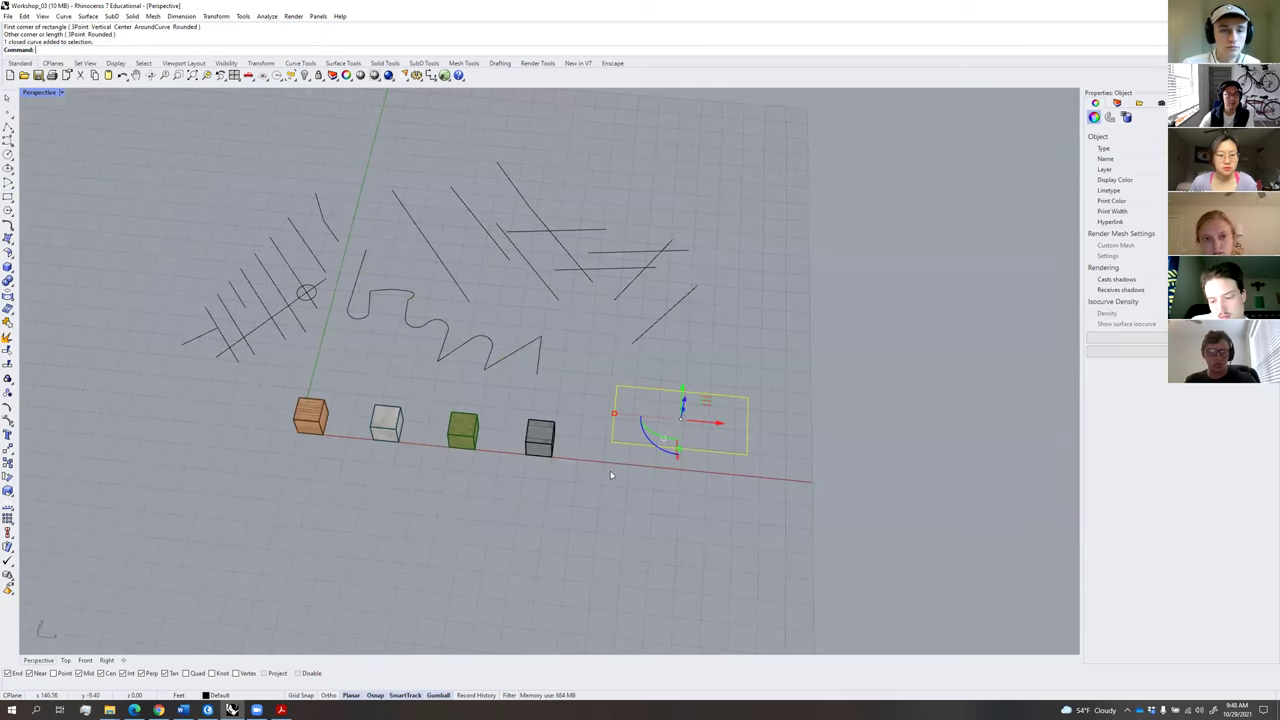
text(Explode)
key(Return)
click(803, 416)
drag(748, 441, 711, 484)
click(743, 526)
drag(616, 415, 598, 412)
drag(675, 397, 677, 382)
Delete the four loose edges of the exploded rectangle.
click(803, 510)
drag(815, 507, 591, 368)
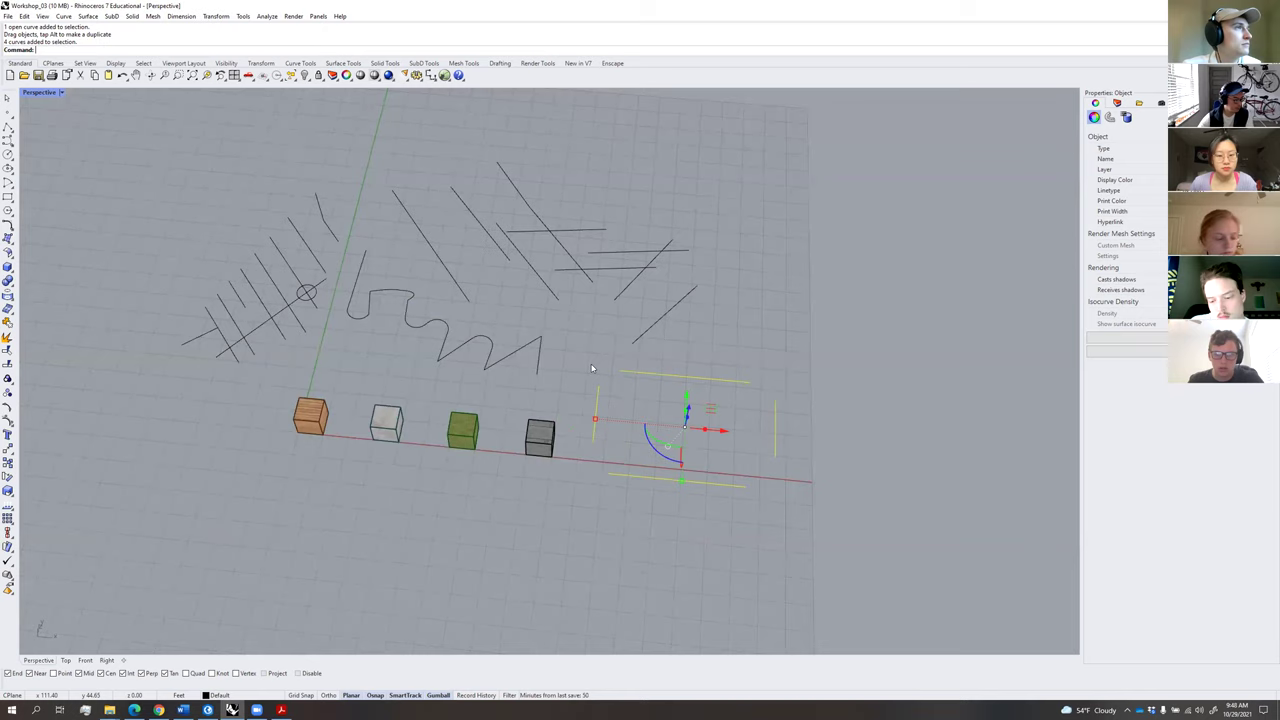
key(Delete)
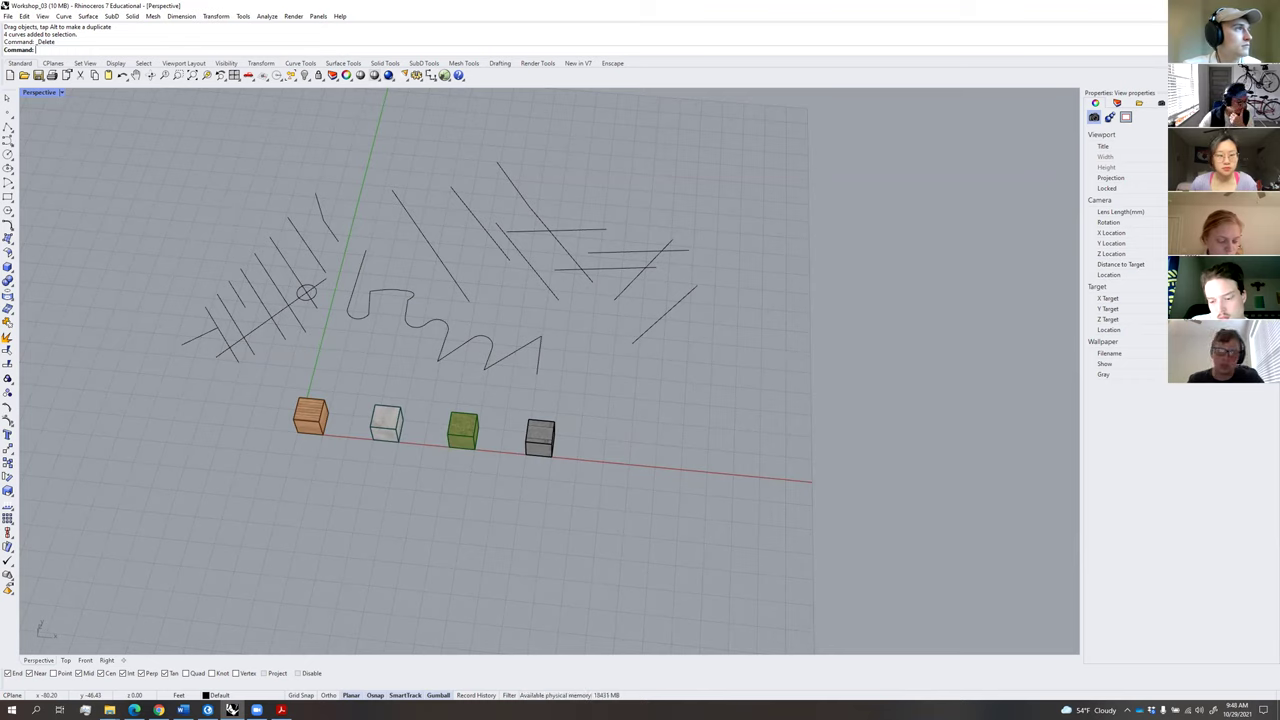
Examine the tools in the cursor popup toolbar, including the arc, box and circle commands.
scroll(567, 314, up, 2)
shift+right_drag(575, 344, 601, 384)
scroll(586, 426, up, 3)
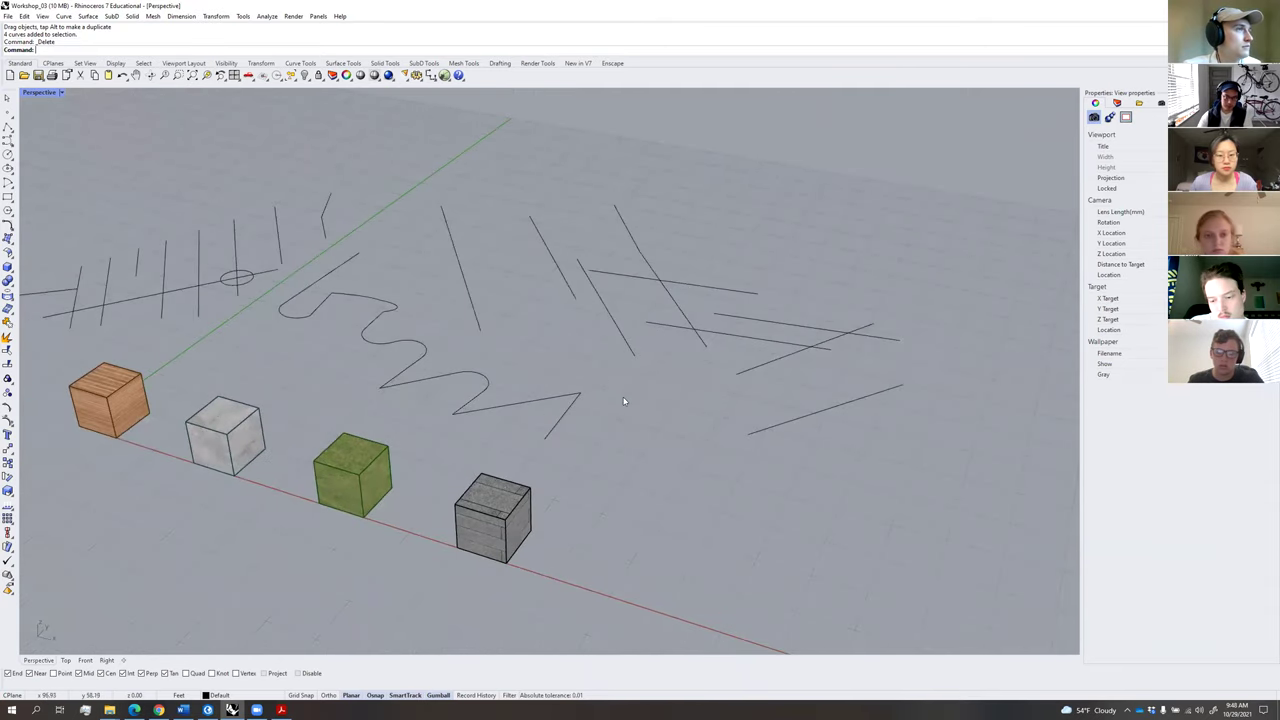
right_drag(610, 398, 644, 376)
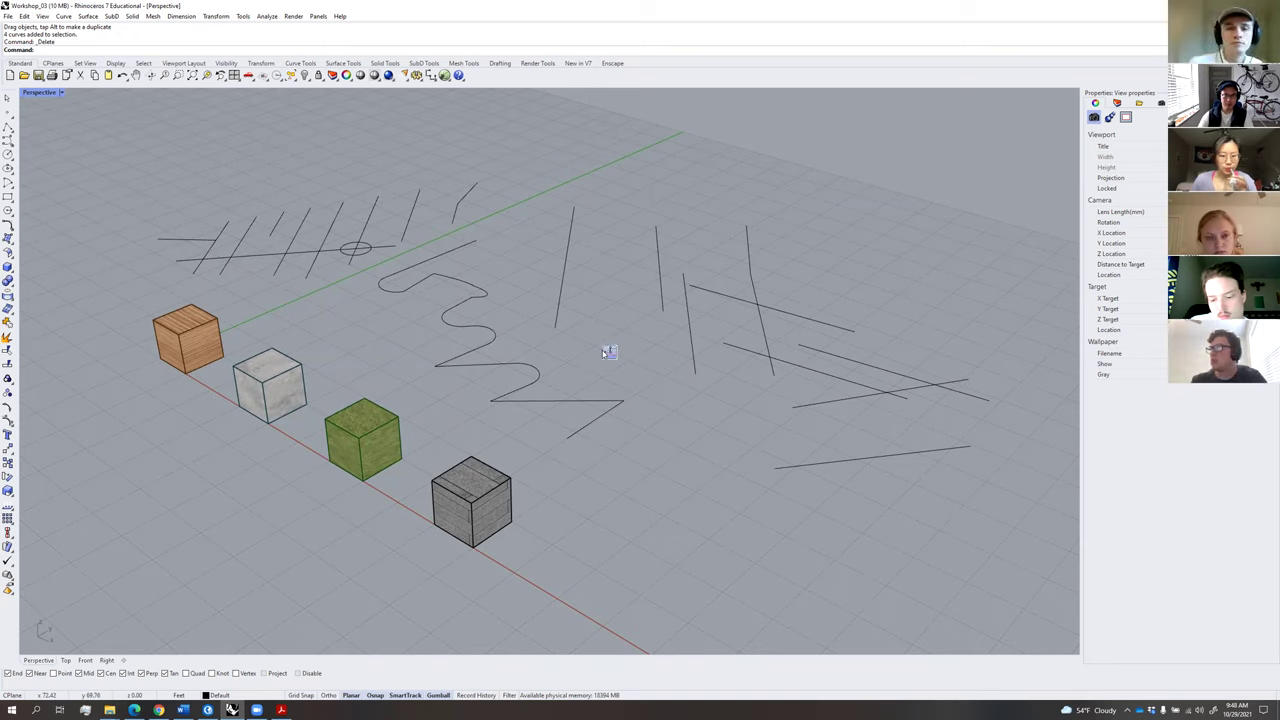
middle_click(608, 352)
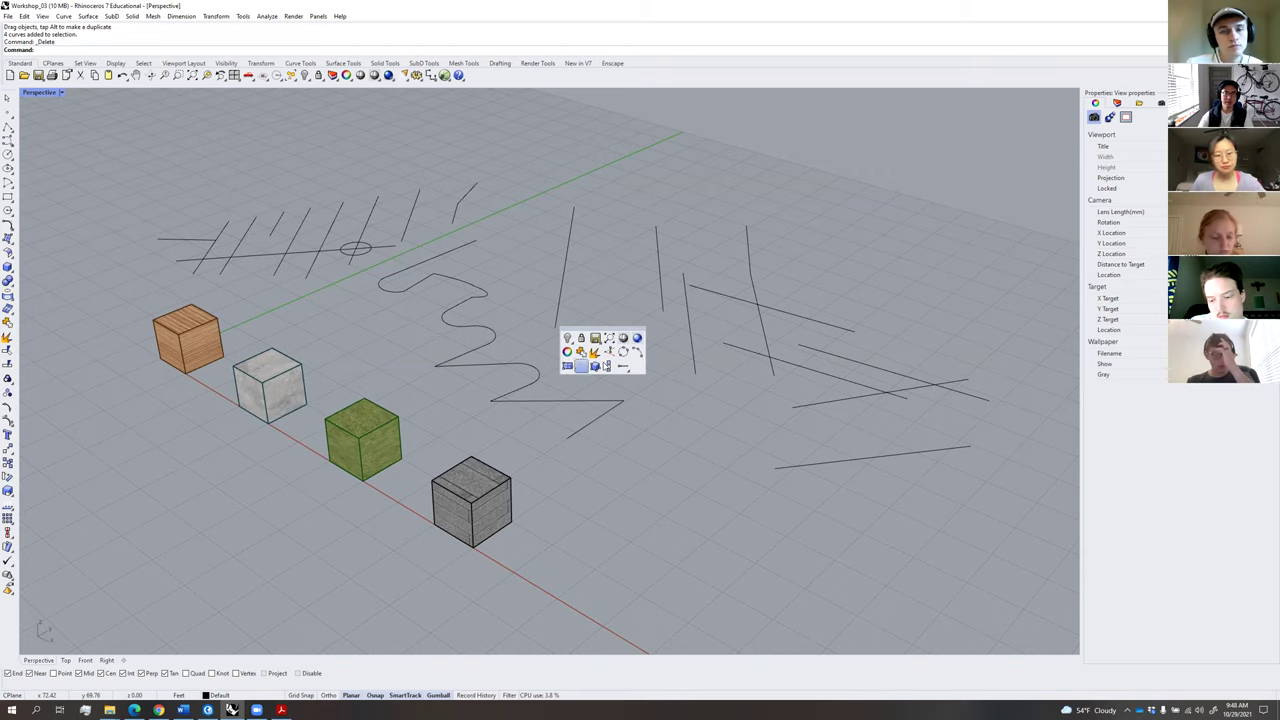
scroll(688, 413, down, 3)
shift+right_drag(688, 413, 643, 424)
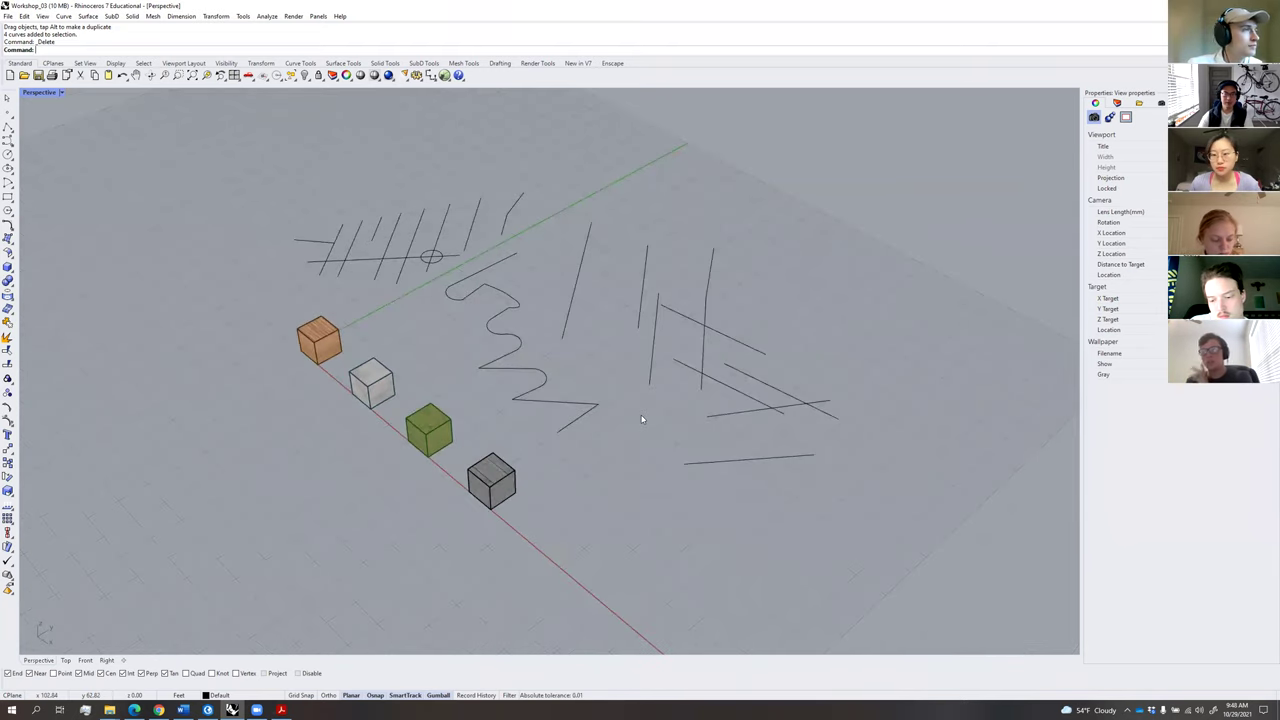
middle_click(643, 418)
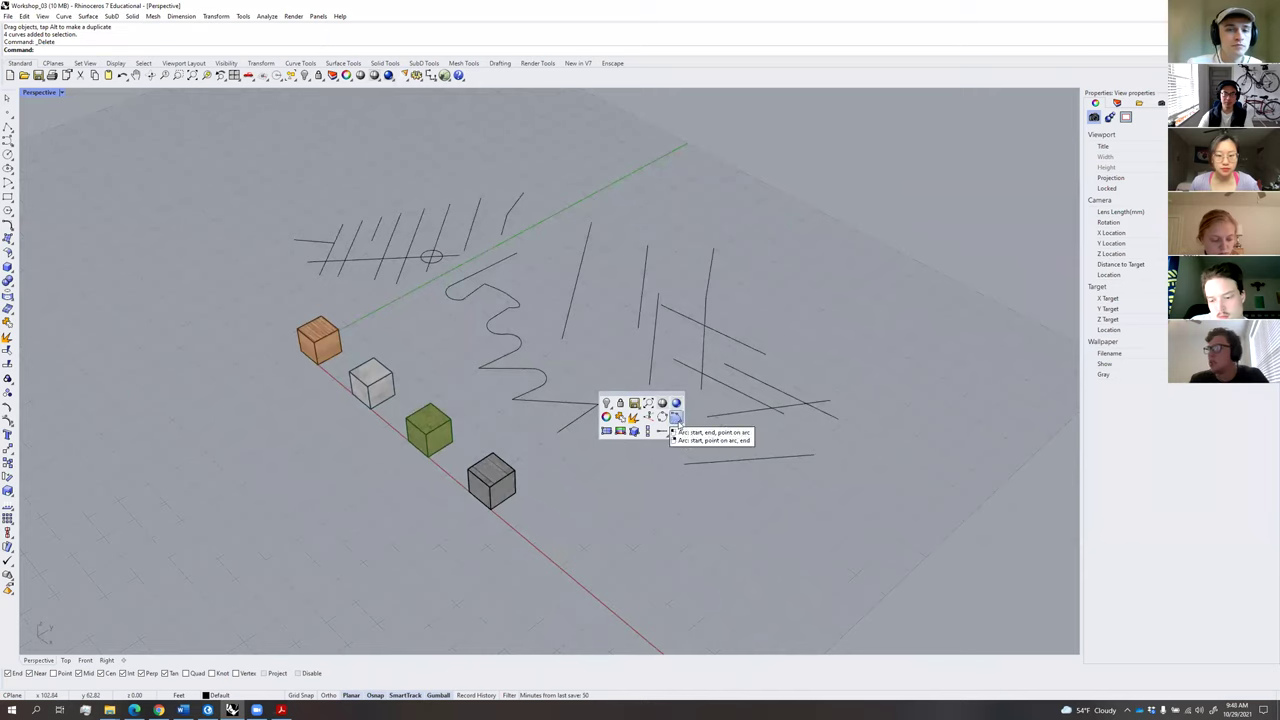
click(613, 368)
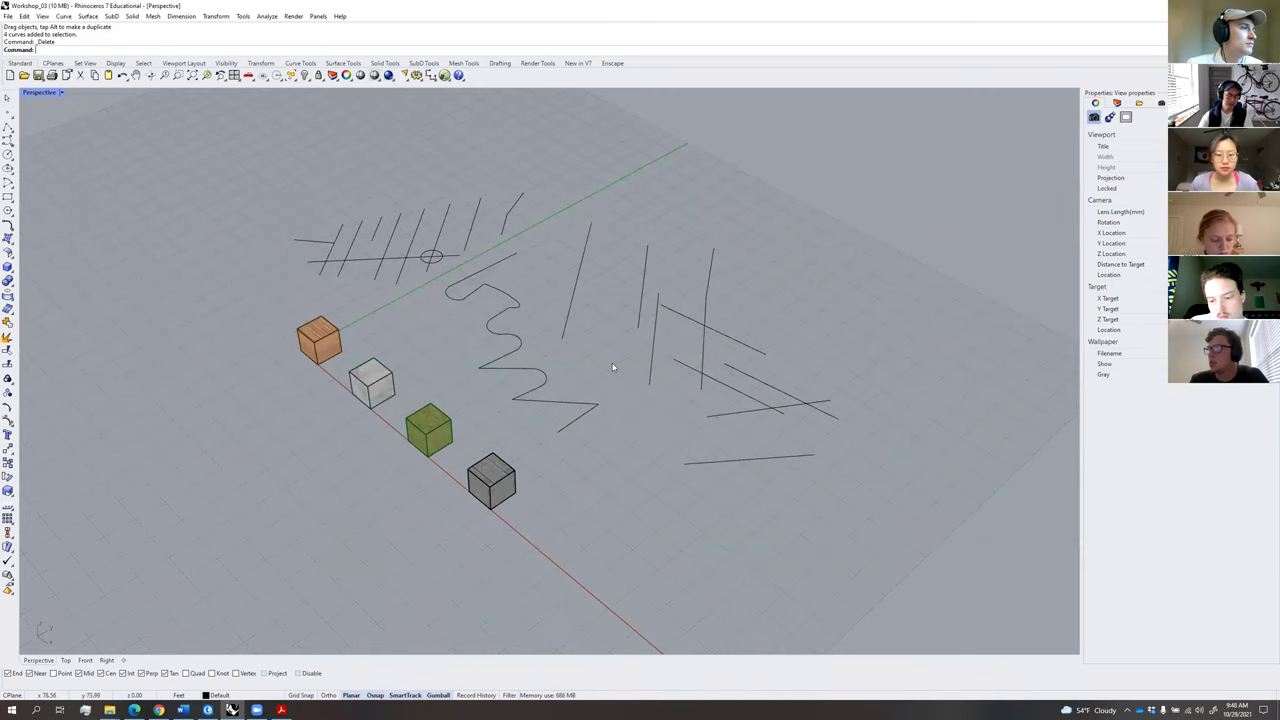
middle_click(616, 377)
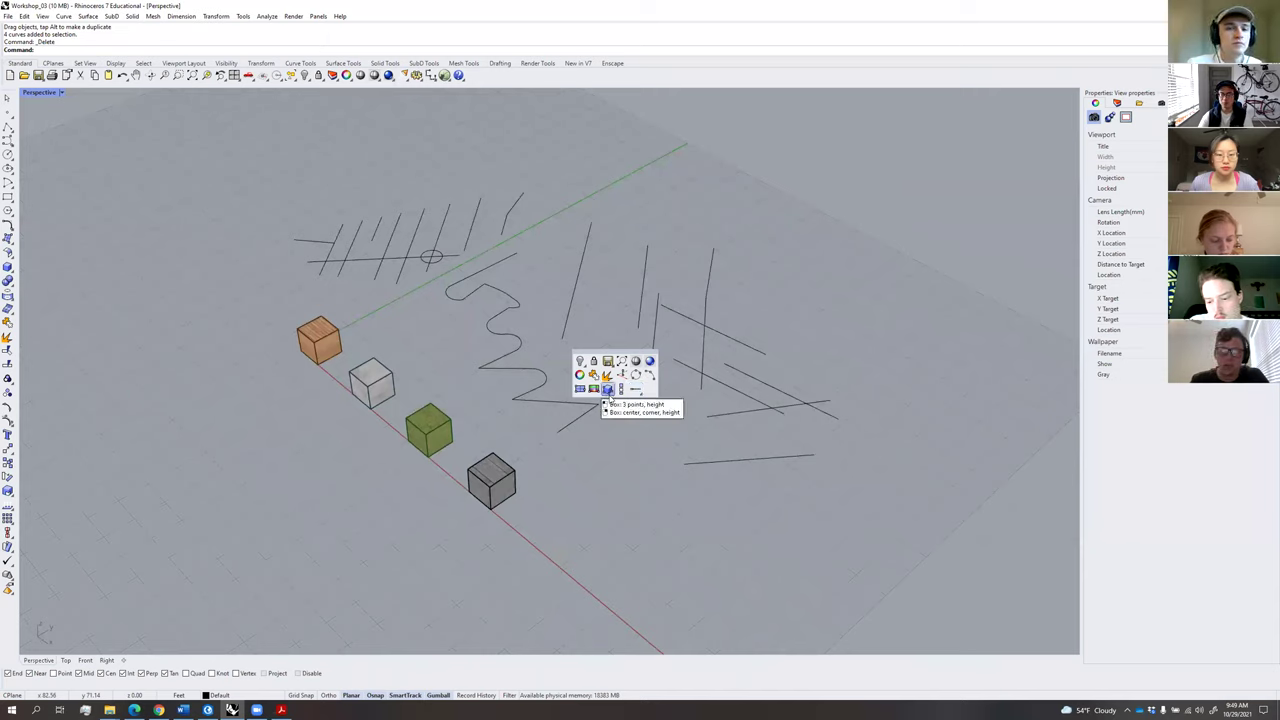
middle_click(646, 429)
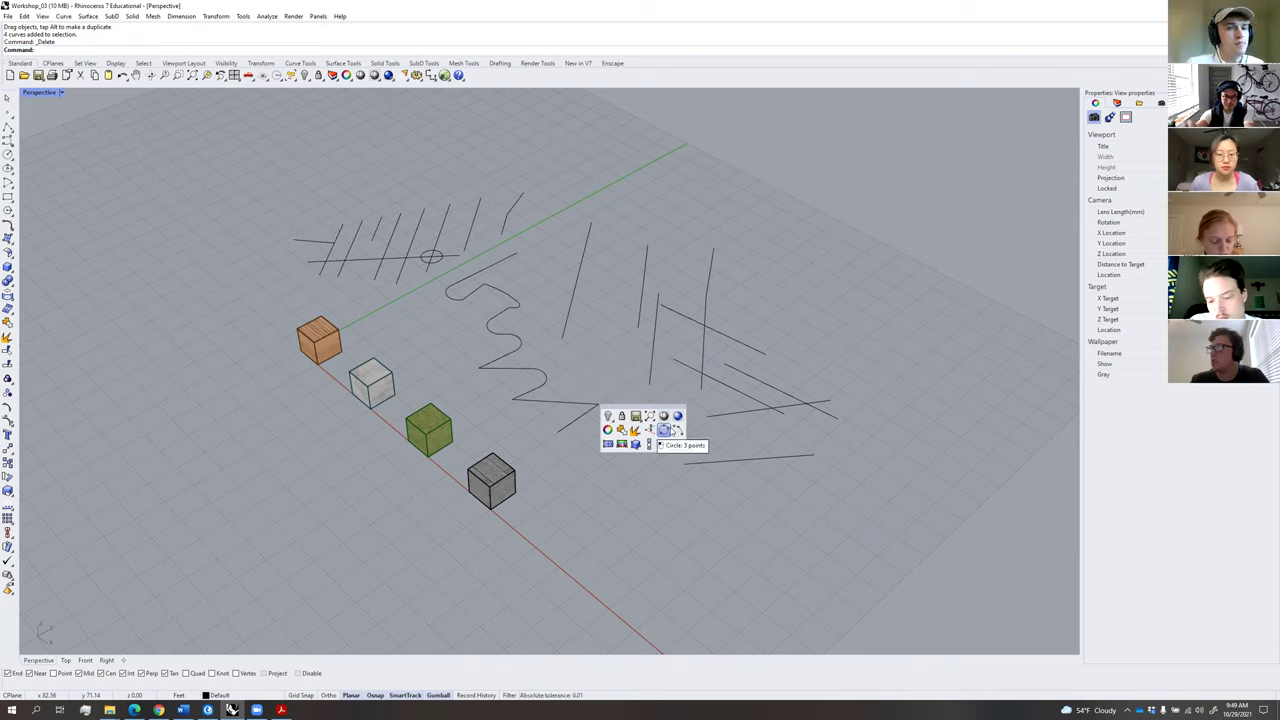
Draw two arcs end to end beyond the dark grey cube by start, end and point on arc.
middle_click(666, 414)
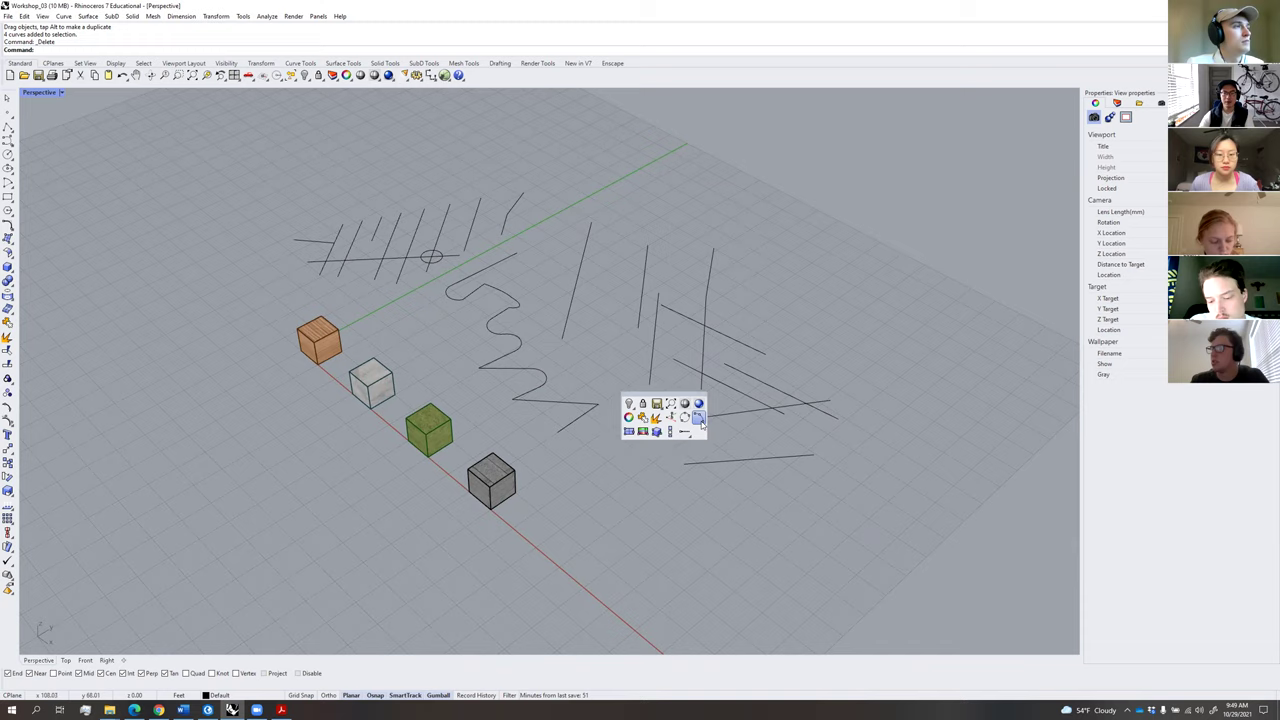
click(598, 502)
click(676, 562)
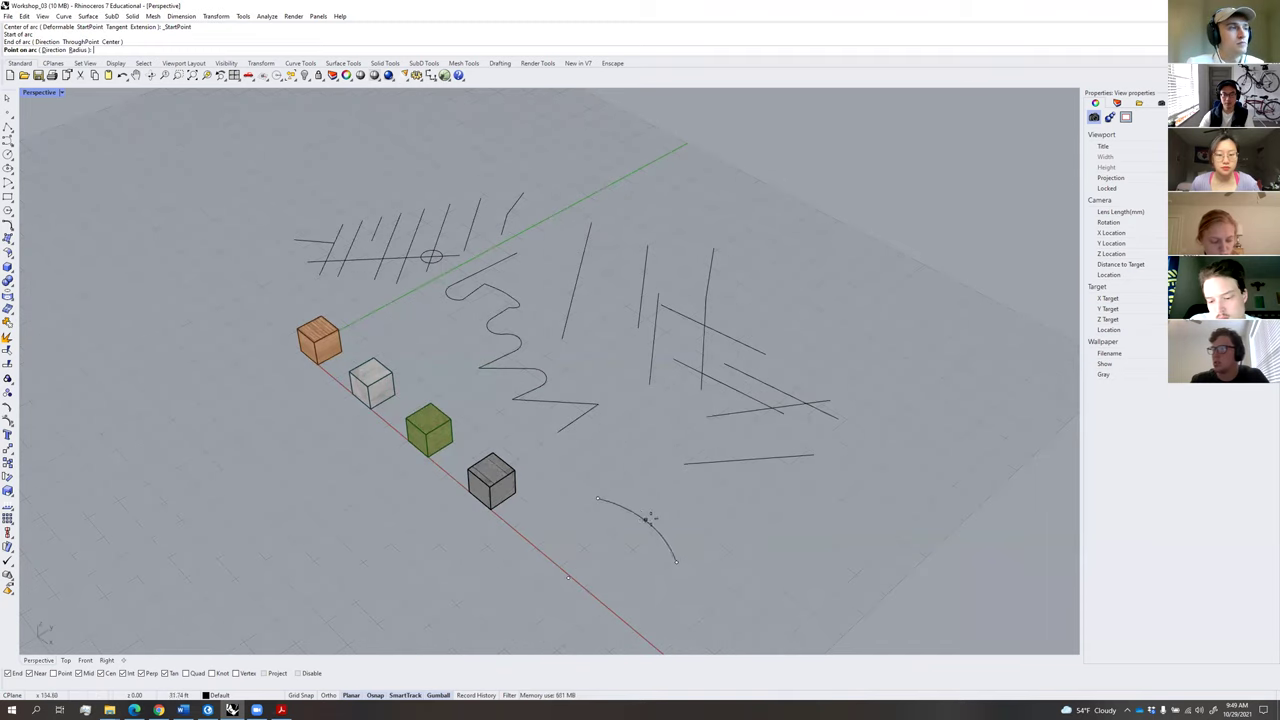
click(677, 598)
Create a 3-point box with a size of 10 ft beside the arcs.
middle_click(741, 543)
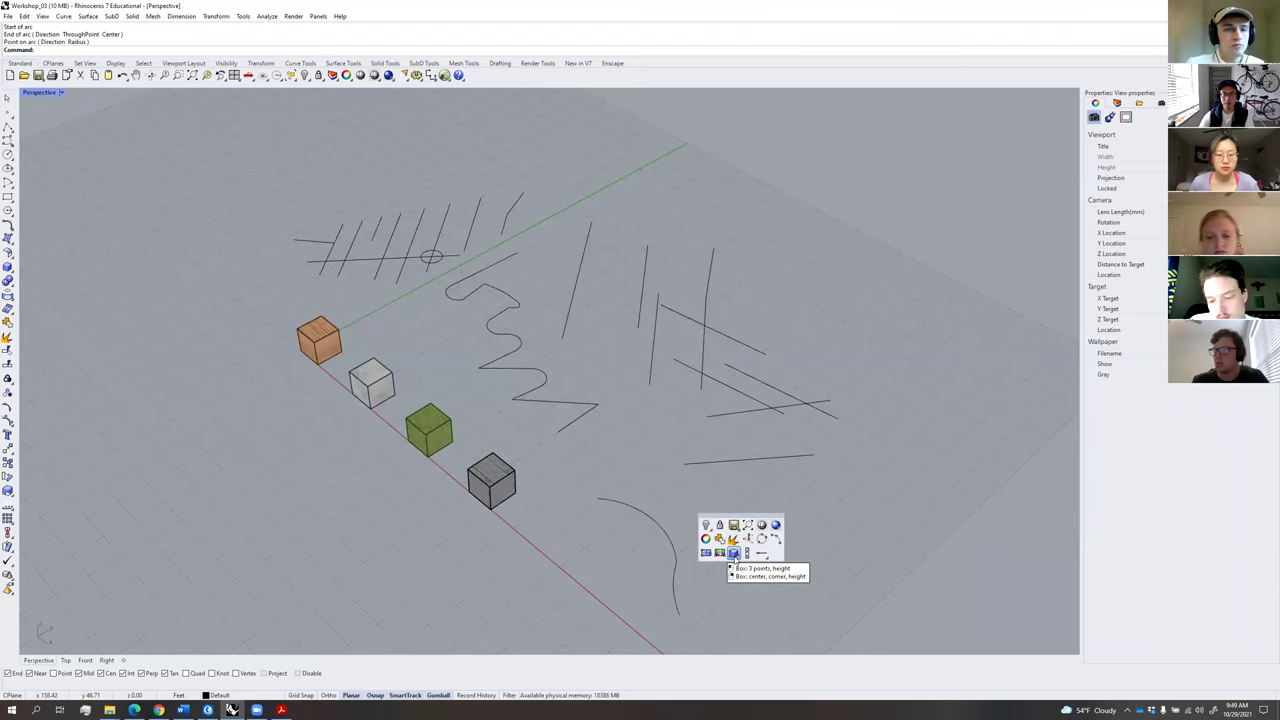
click(735, 556)
click(738, 580)
text(10)
key(Return)
key(Return)
key(Return)
Delete the new untextured box and both arcs beside it.
right_drag(838, 544, 698, 458)
click(698, 455)
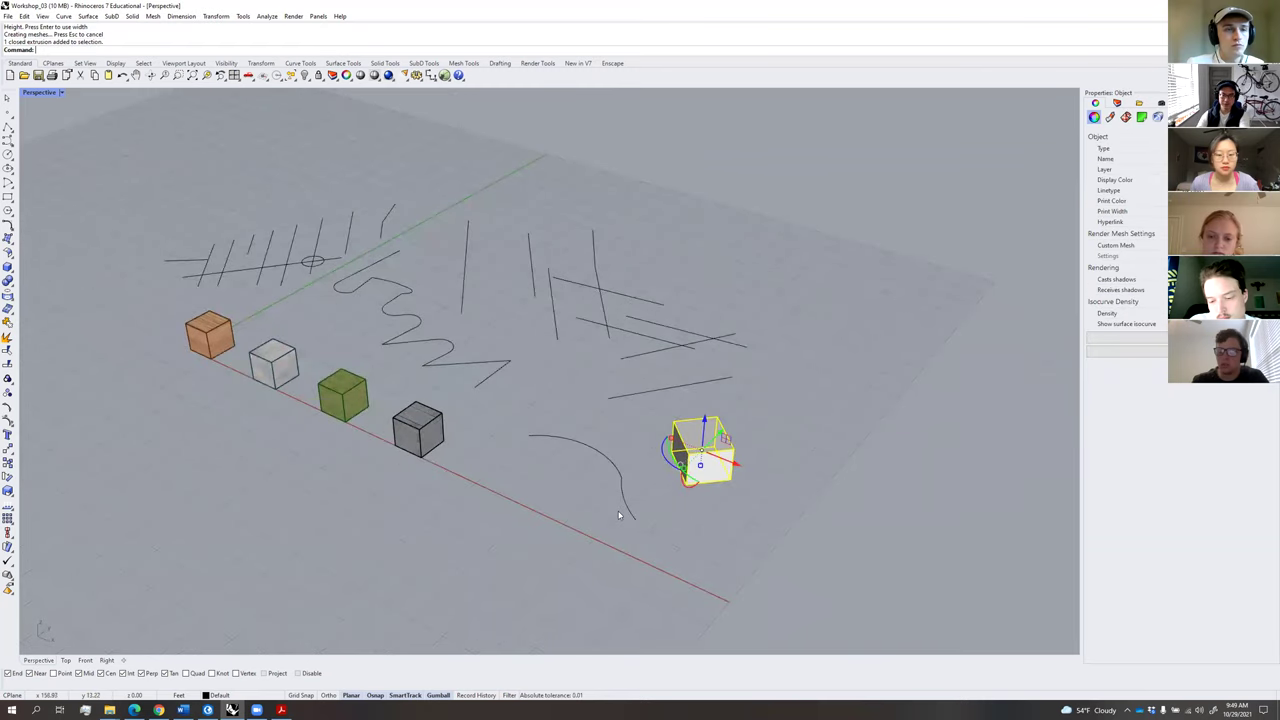
key(Delete)
click(618, 505)
key(Delete)
click(597, 442)
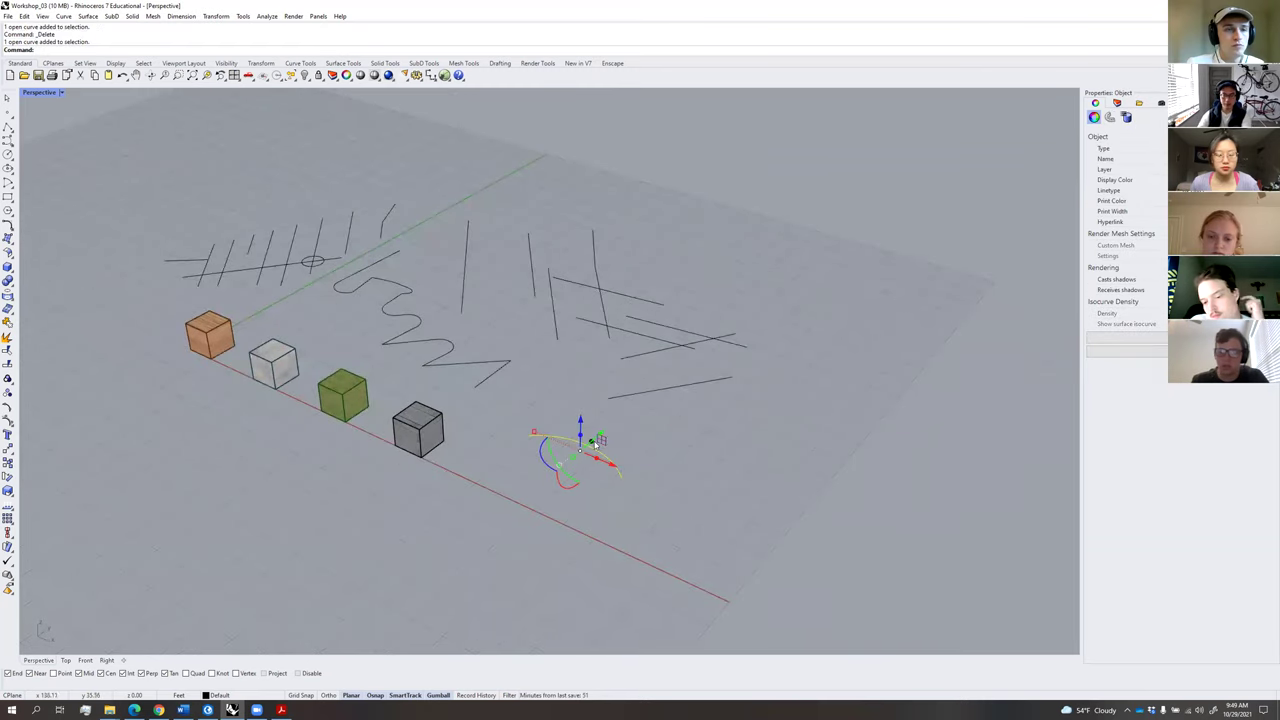
key(Delete)
Add the Rectangle tool to the cursor popup toolbar by copying it from the main toolbar, and close the floating toolbar.
middle_click(531, 437)
drag(539, 405, 531, 392)
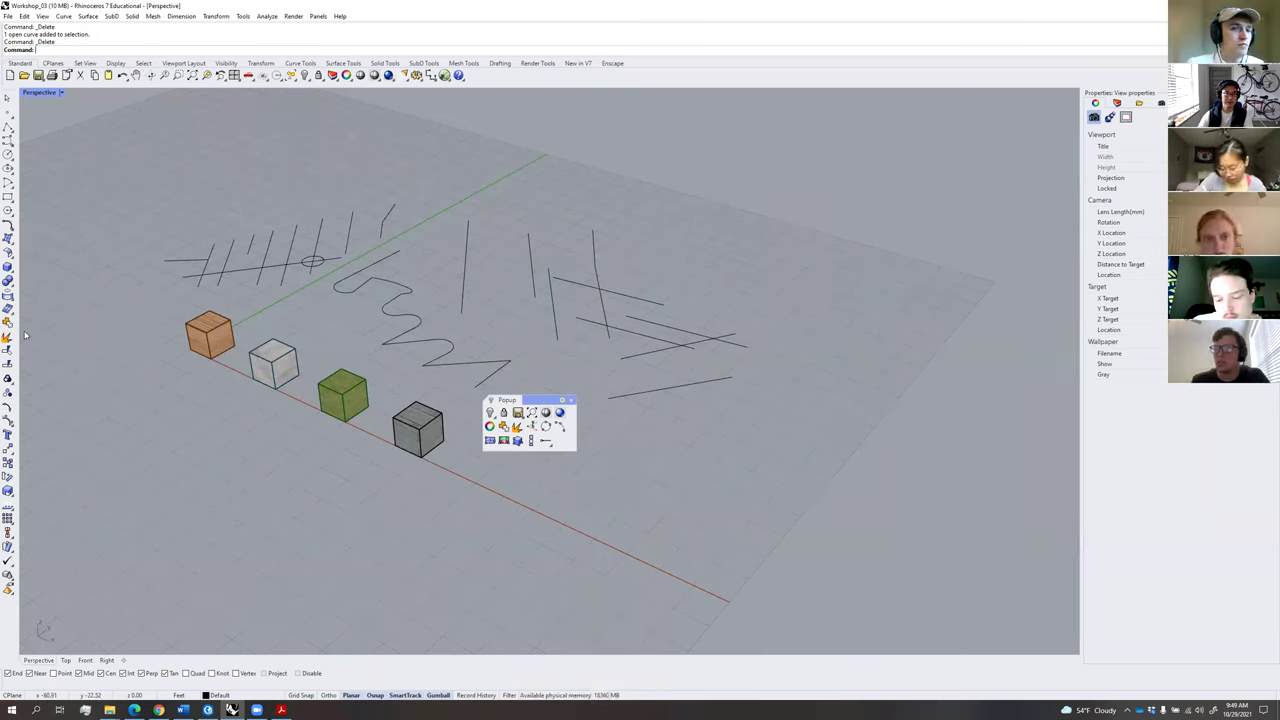
drag(330, 301, 107, 167)
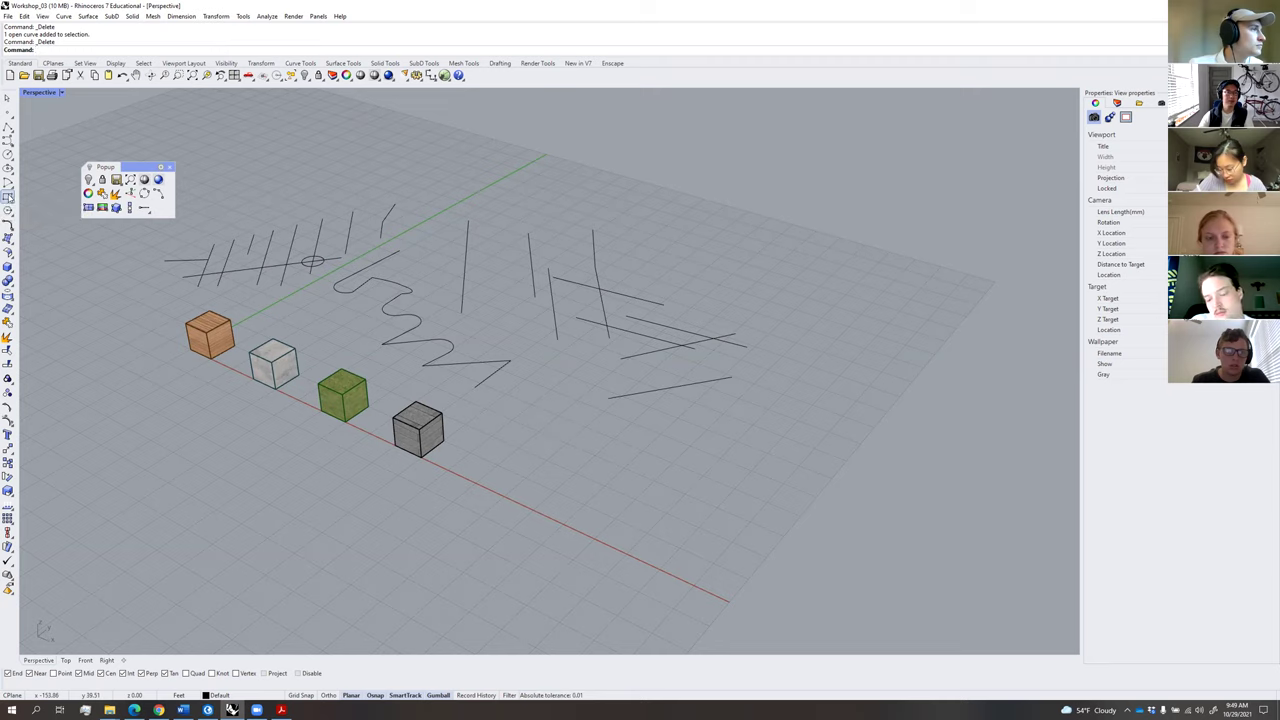
ctrl+drag(8, 200, 160, 209)
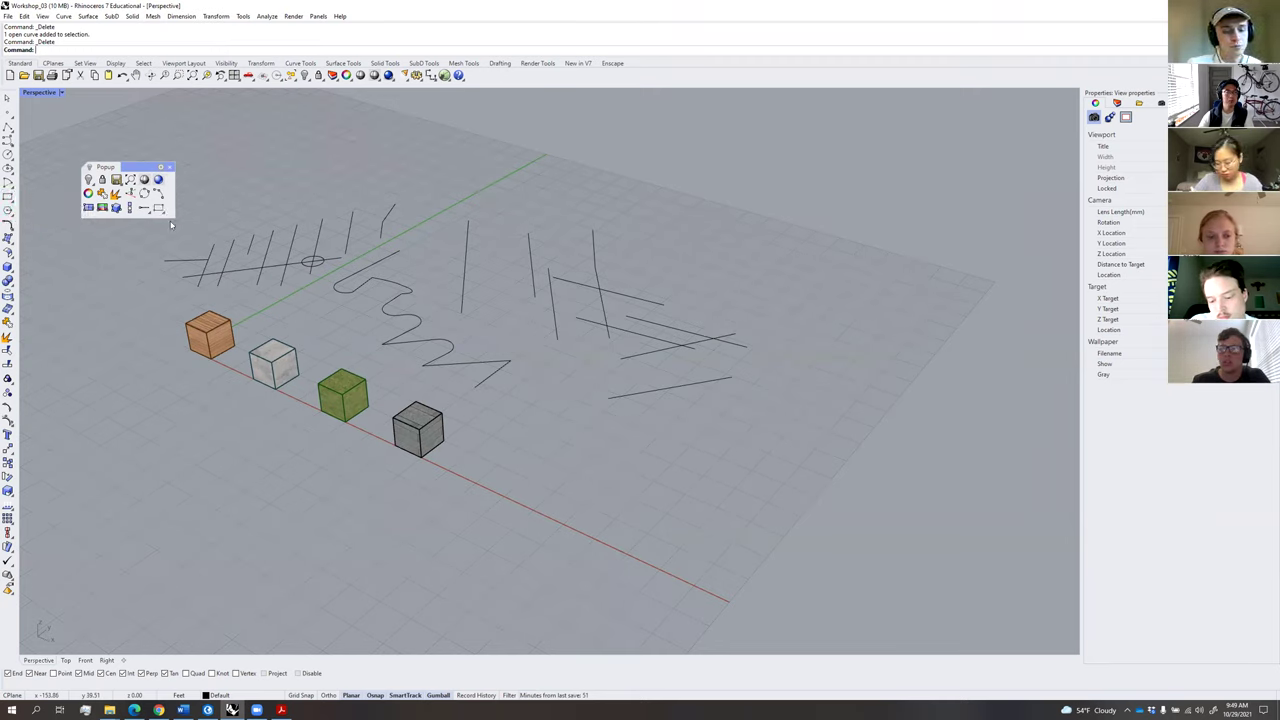
click(170, 168)
Use the popup's Rectangle tool to draw a rectangle in the open area beyond the crossing lines.
middle_click(725, 257)
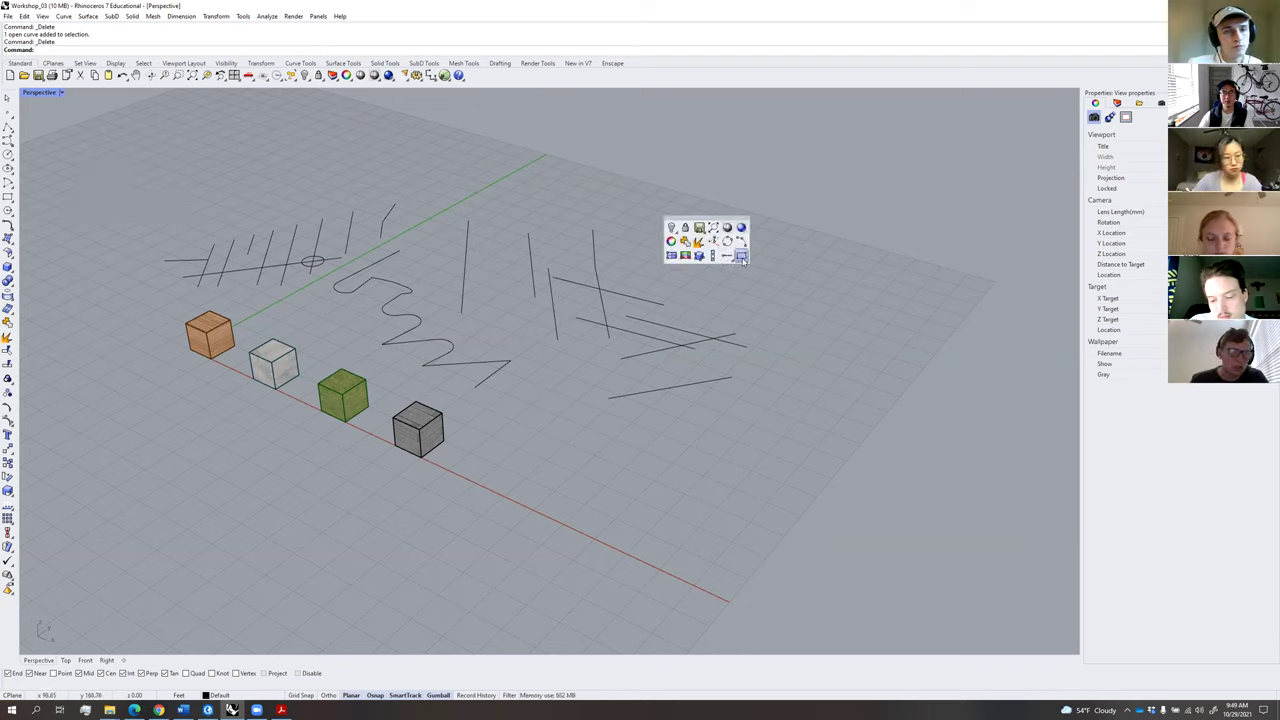
click(741, 256)
click(779, 286)
click(819, 326)
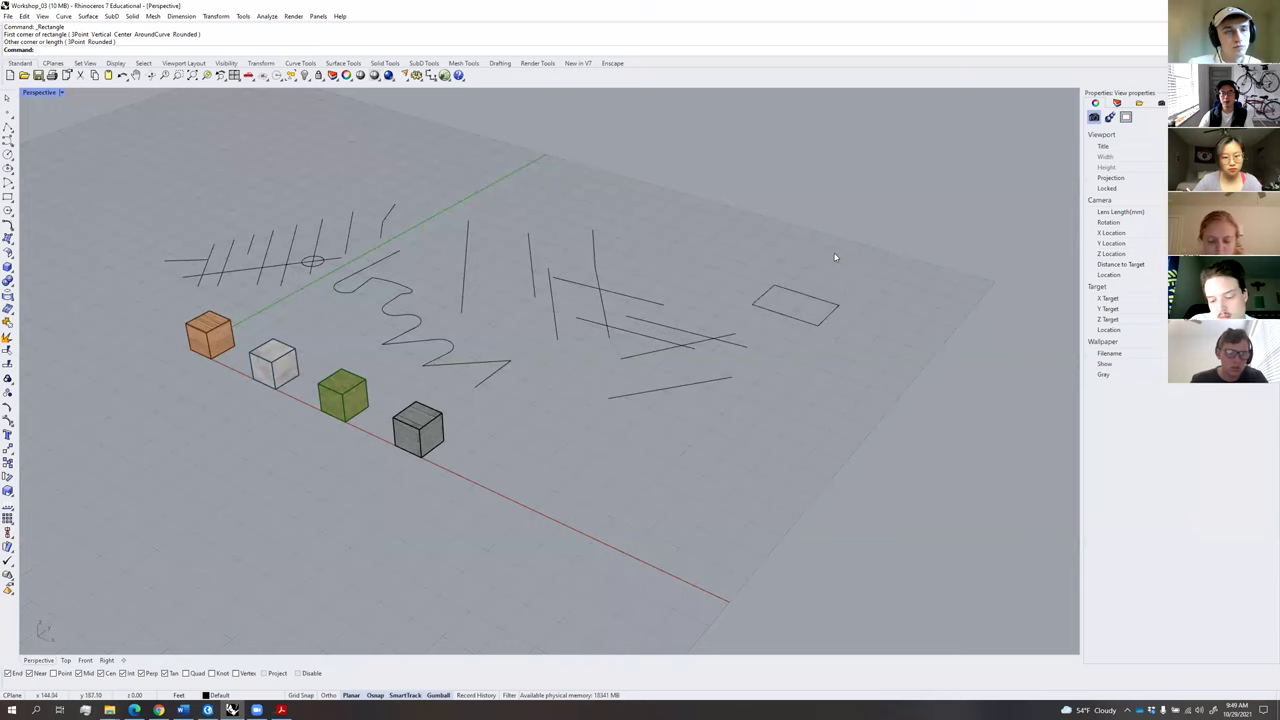
Draw three more rectangles of different proportions along the far edge of the grid.
middle_click(768, 223)
click(786, 236)
click(739, 220)
click(725, 263)
middle_click(636, 195)
click(671, 211)
click(634, 190)
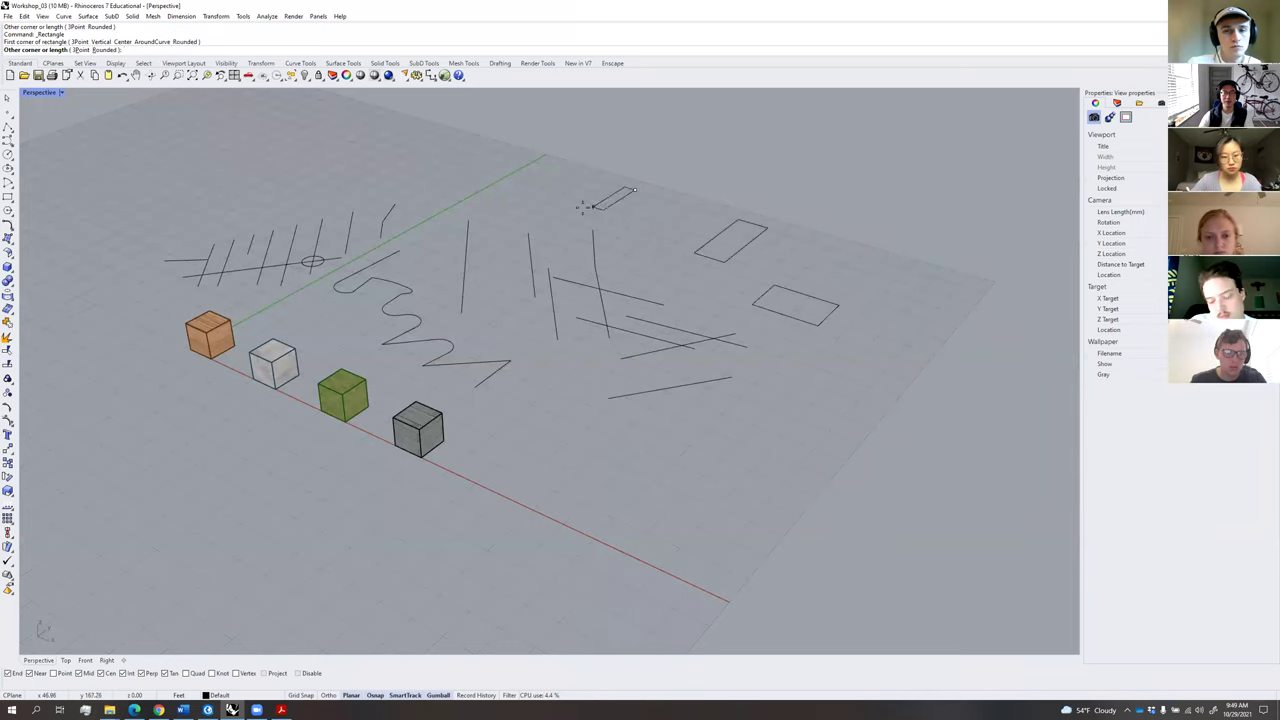
click(560, 201)
right_drag(575, 232, 455, 196)
middle_click(455, 196)
click(494, 213)
click(622, 182)
click(683, 216)
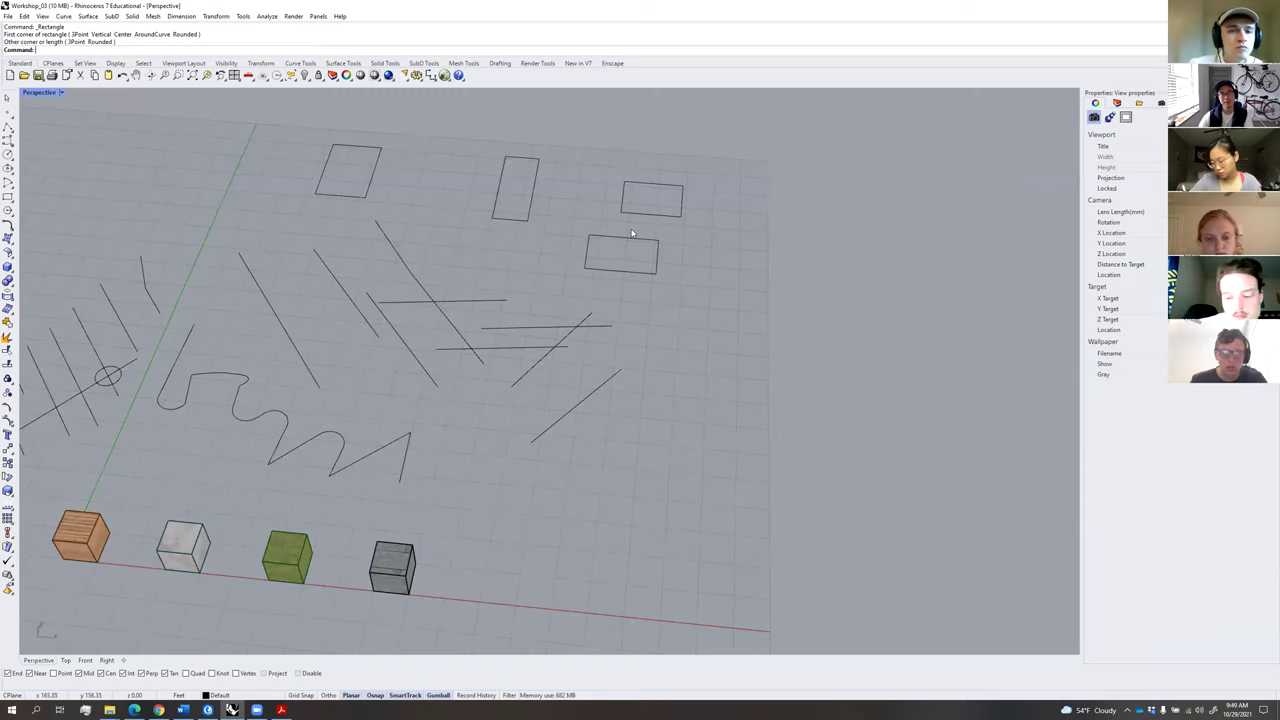
Delete all four practice rectangles at the far edge of the grid.
shift+right_drag(638, 234, 673, 263)
drag(750, 300, 493, 190)
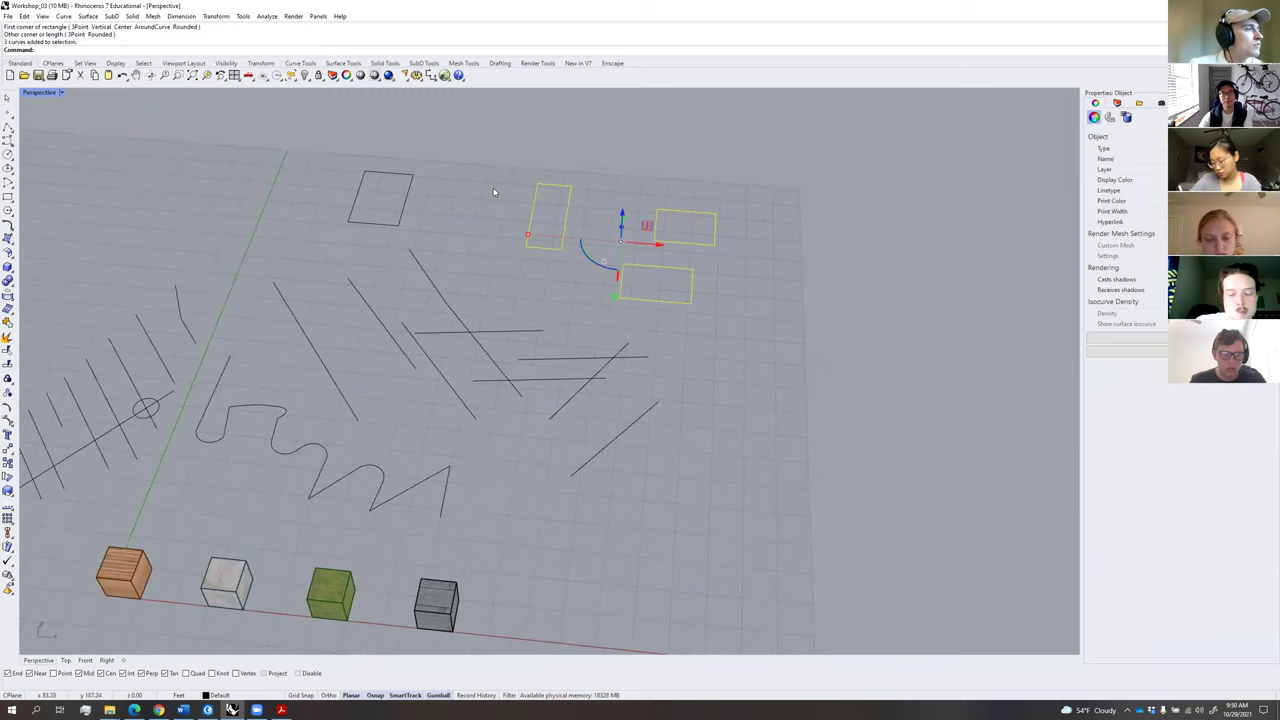
key(Delete)
click(410, 188)
key(Delete)
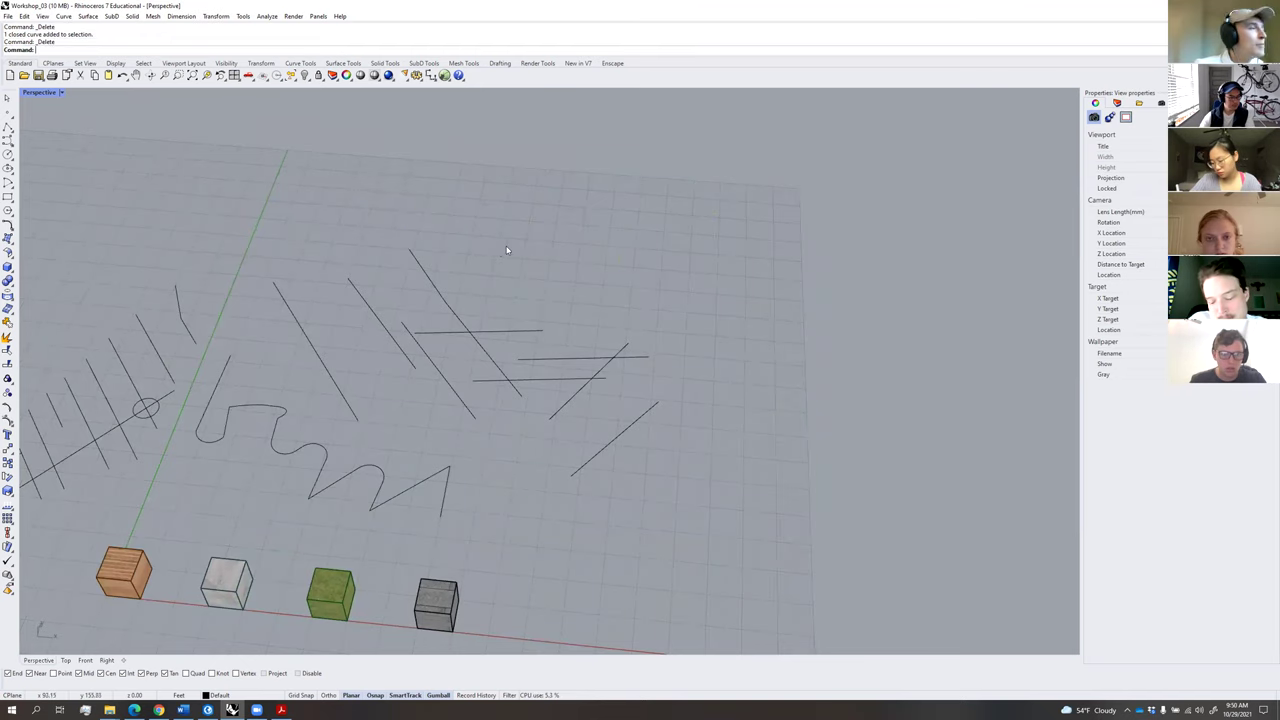
Bring up the customized popup toolbar in the empty area near the green axis and review its tools.
shift+right_drag(520, 255, 702, 247)
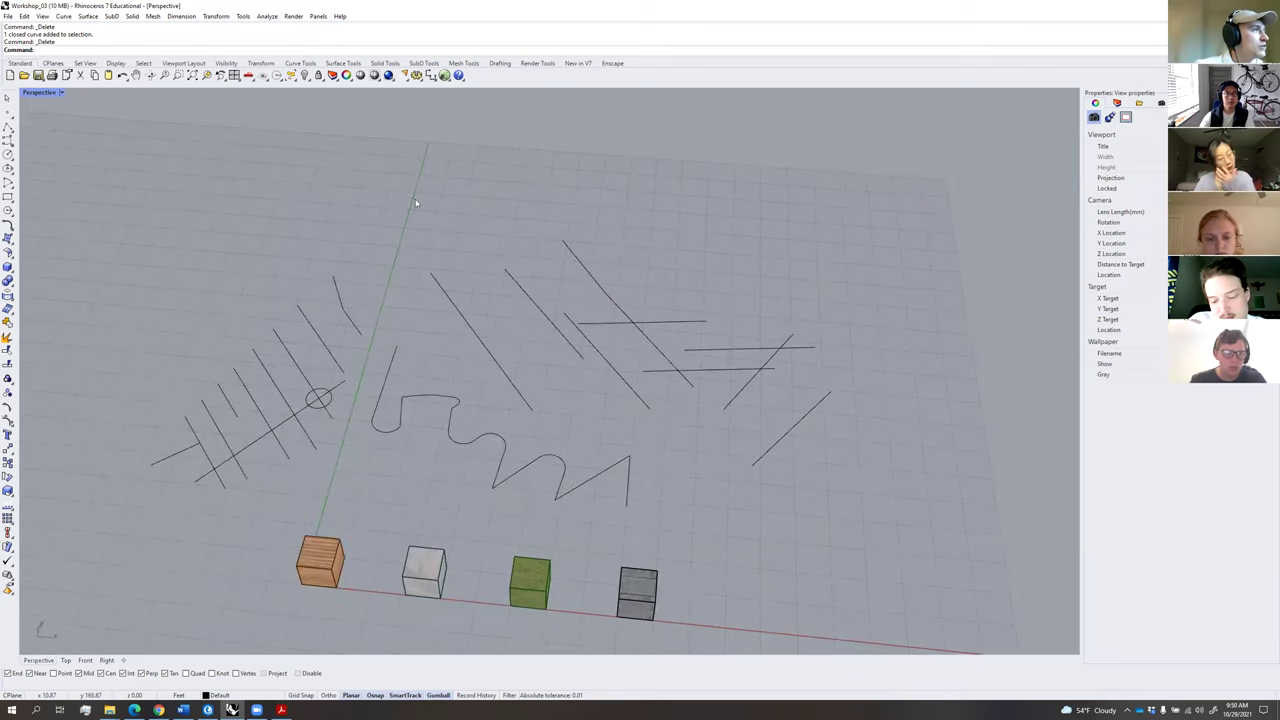
middle_click(339, 211)
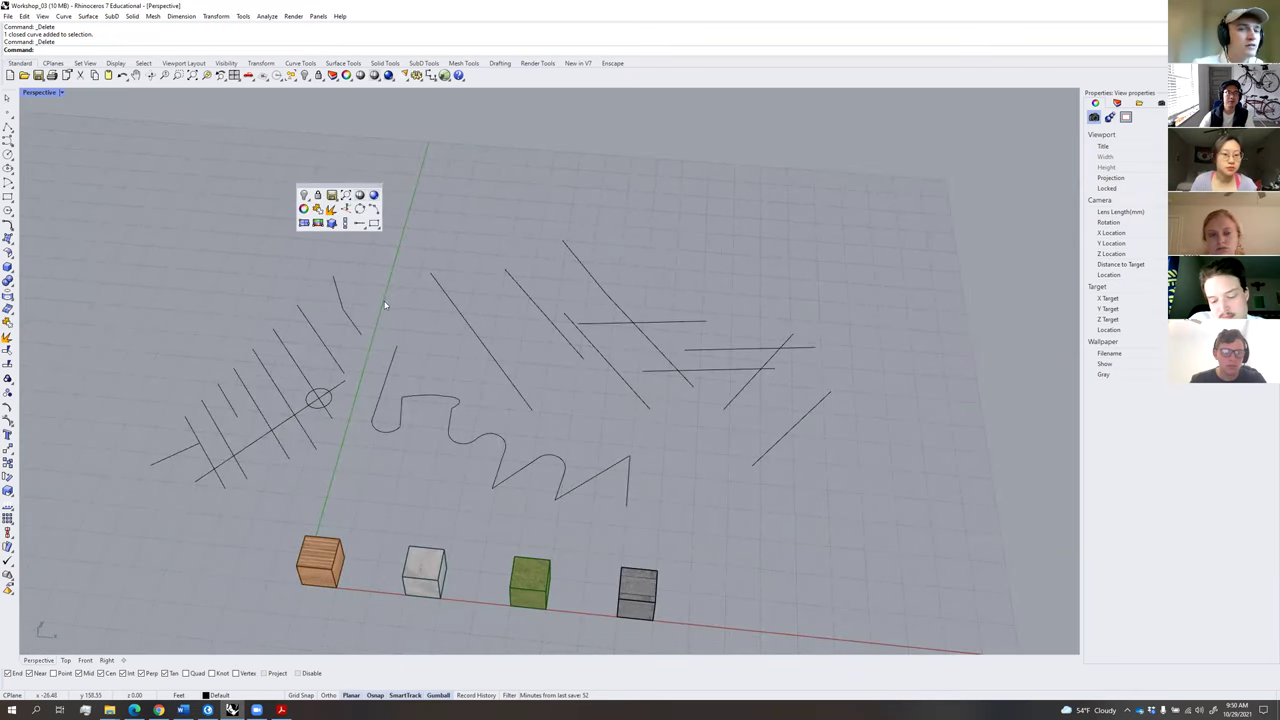
click(454, 209)
middle_click(395, 210)
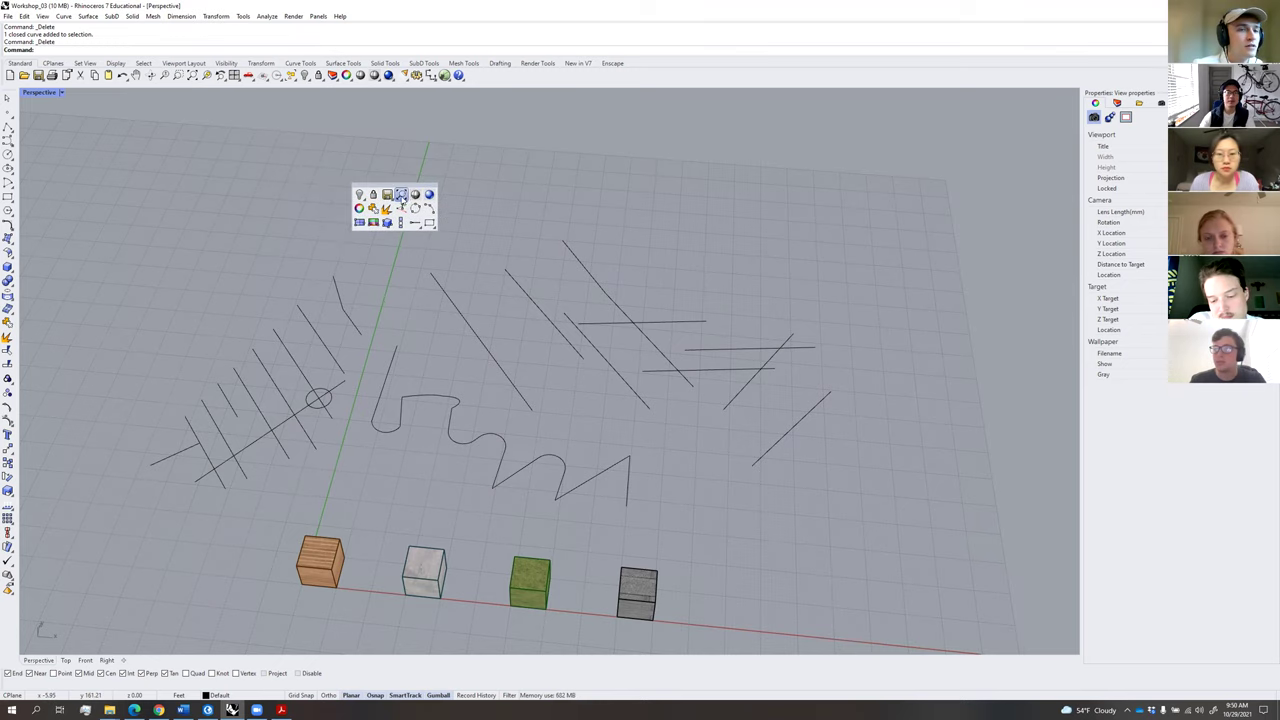
Bring up the popup toolbar in the empty area near the green axis and detach it as a floating toolbar.
middle_click(456, 201)
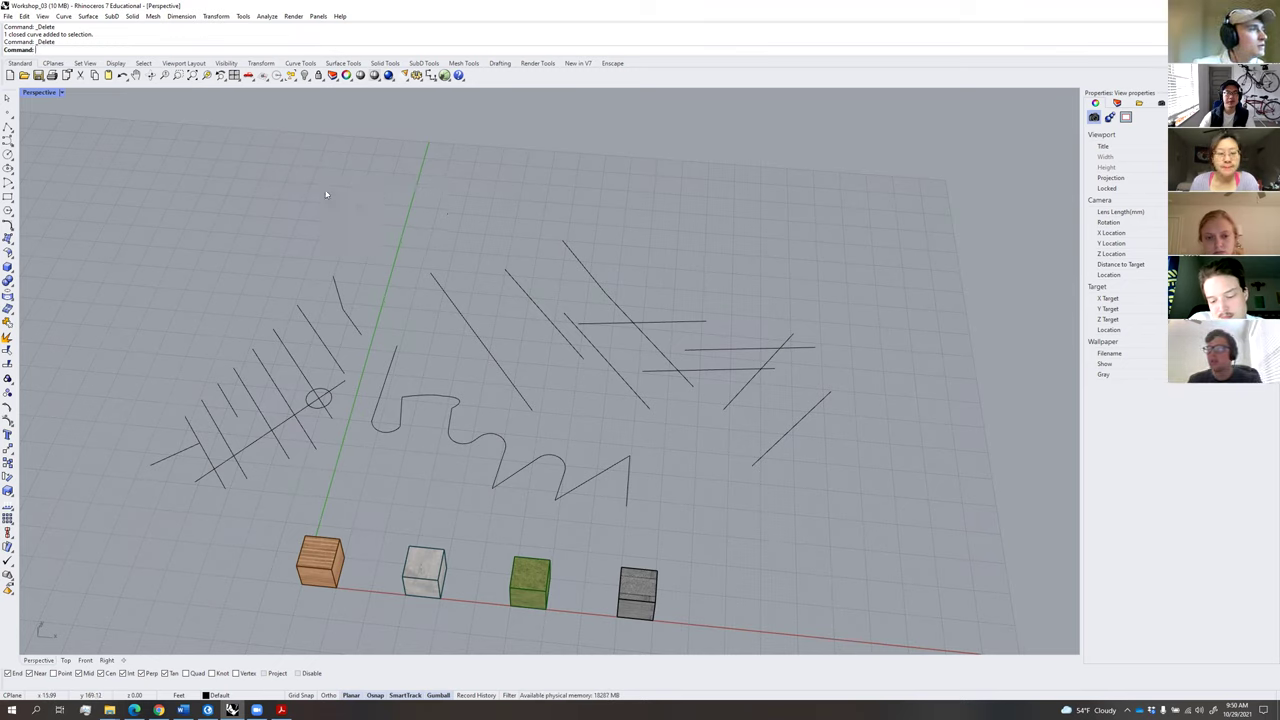
middle_click(325, 202)
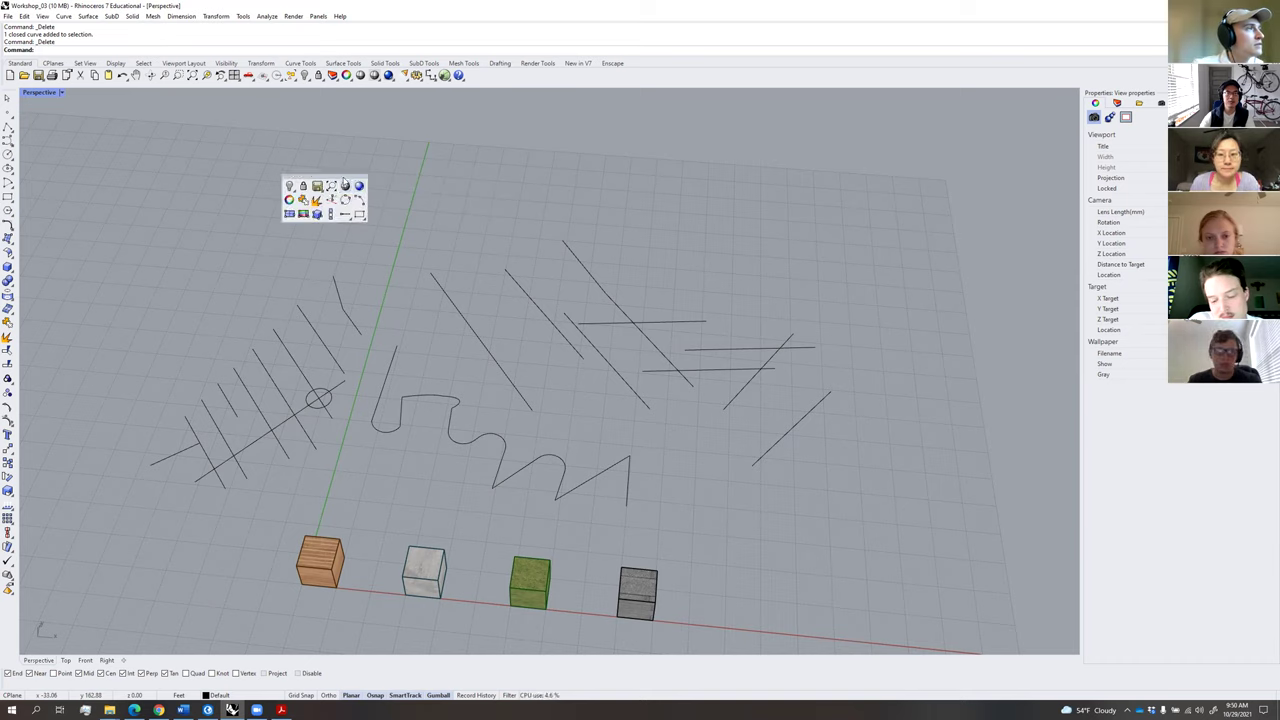
drag(331, 181, 249, 180)
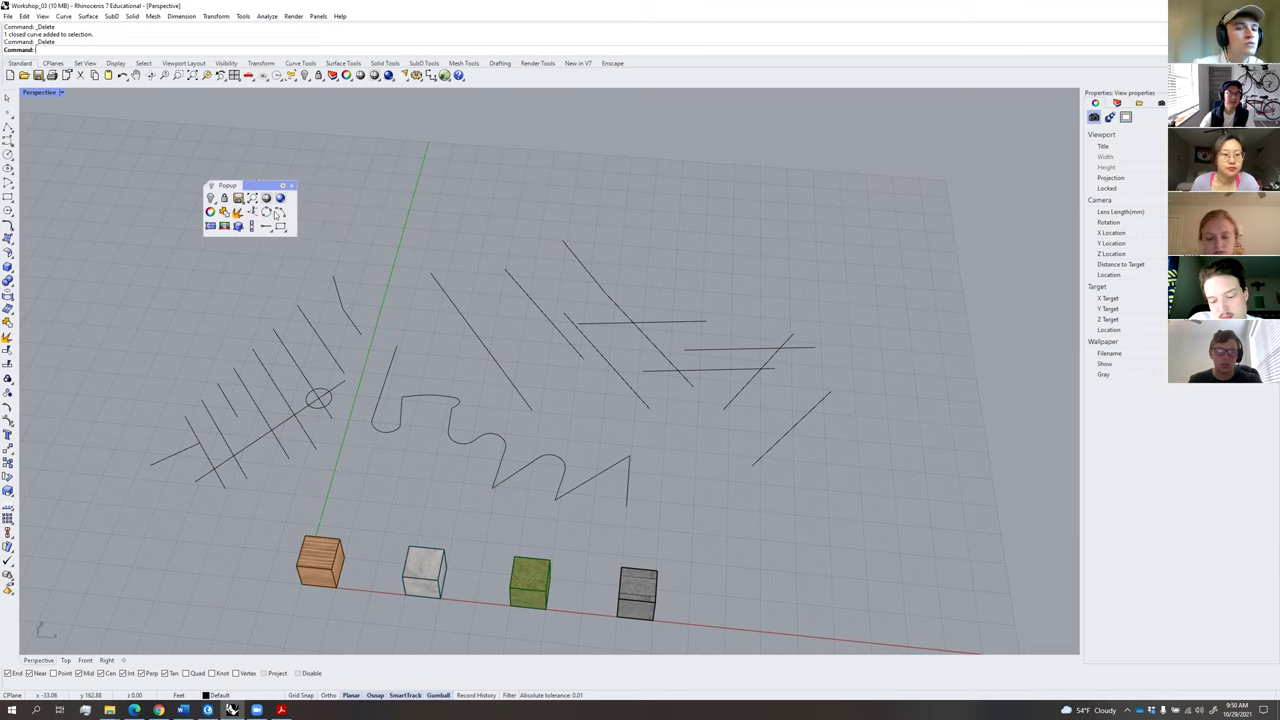
middle_click(354, 215)
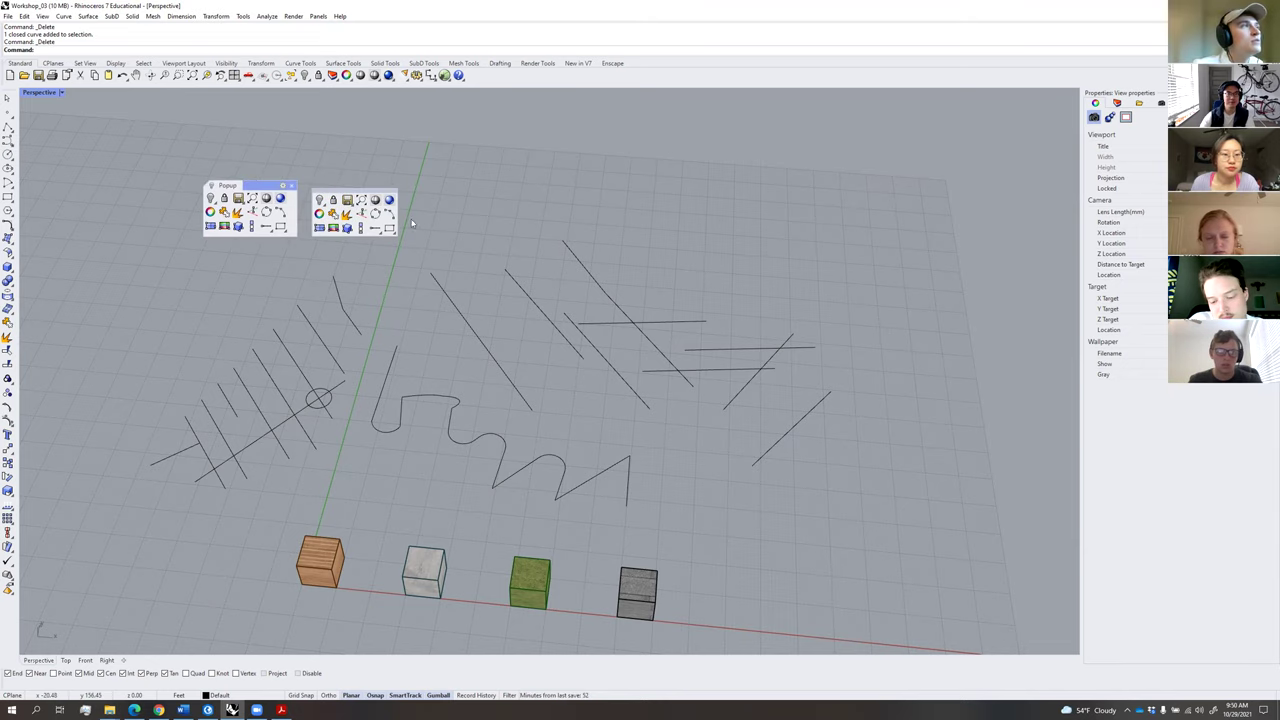
Copy the surface creation tool into the floating popup toolbar and close the floating toolbar.
shift+right_drag(354, 214, 430, 215)
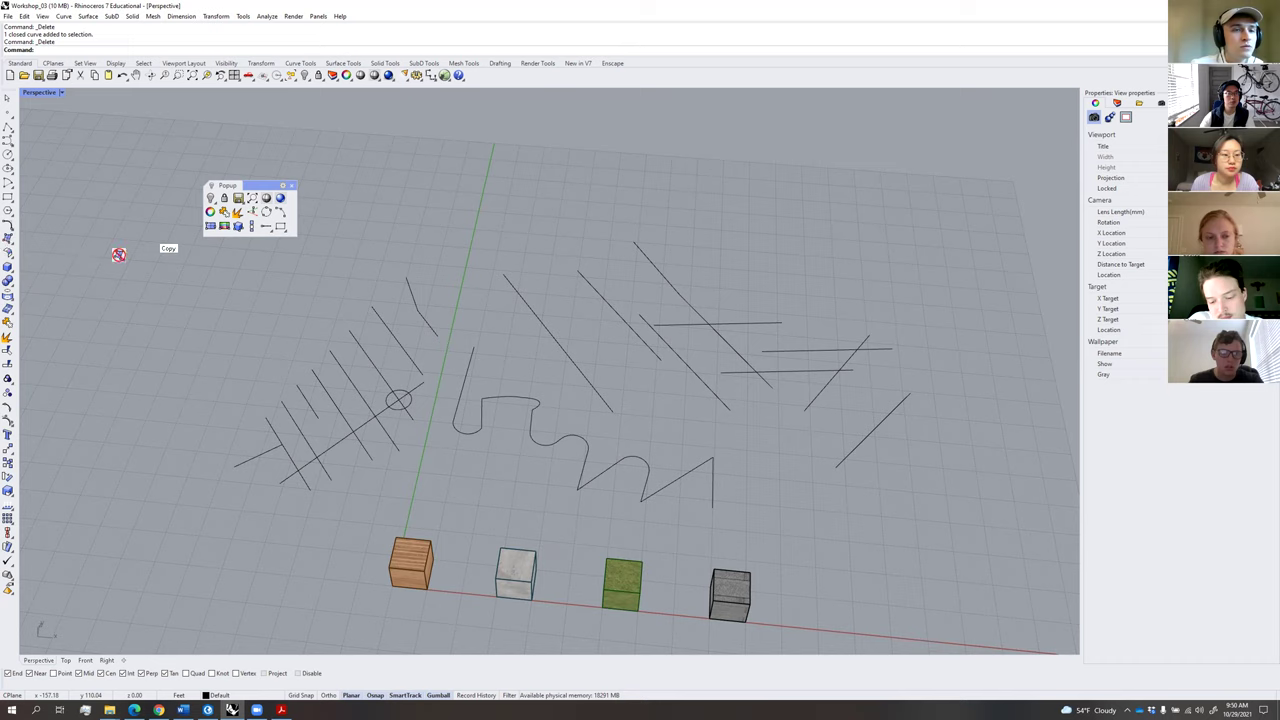
drag(294, 230, 296, 252)
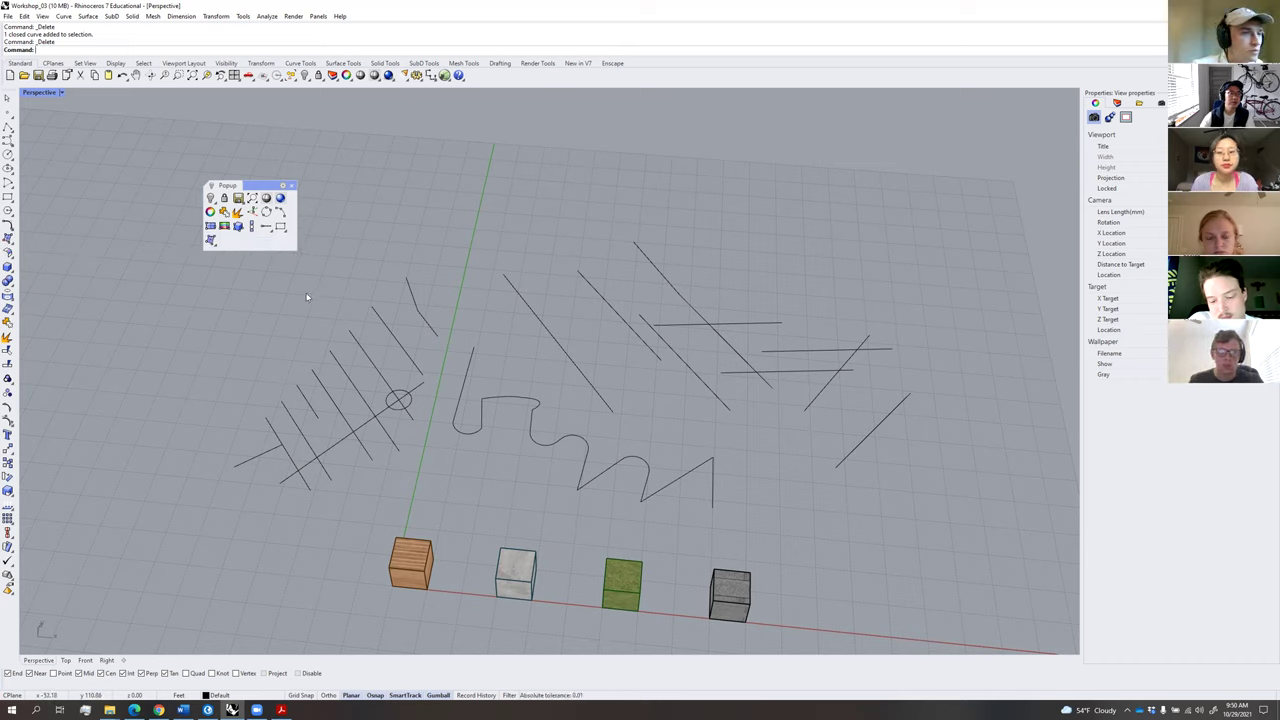
click(291, 187)
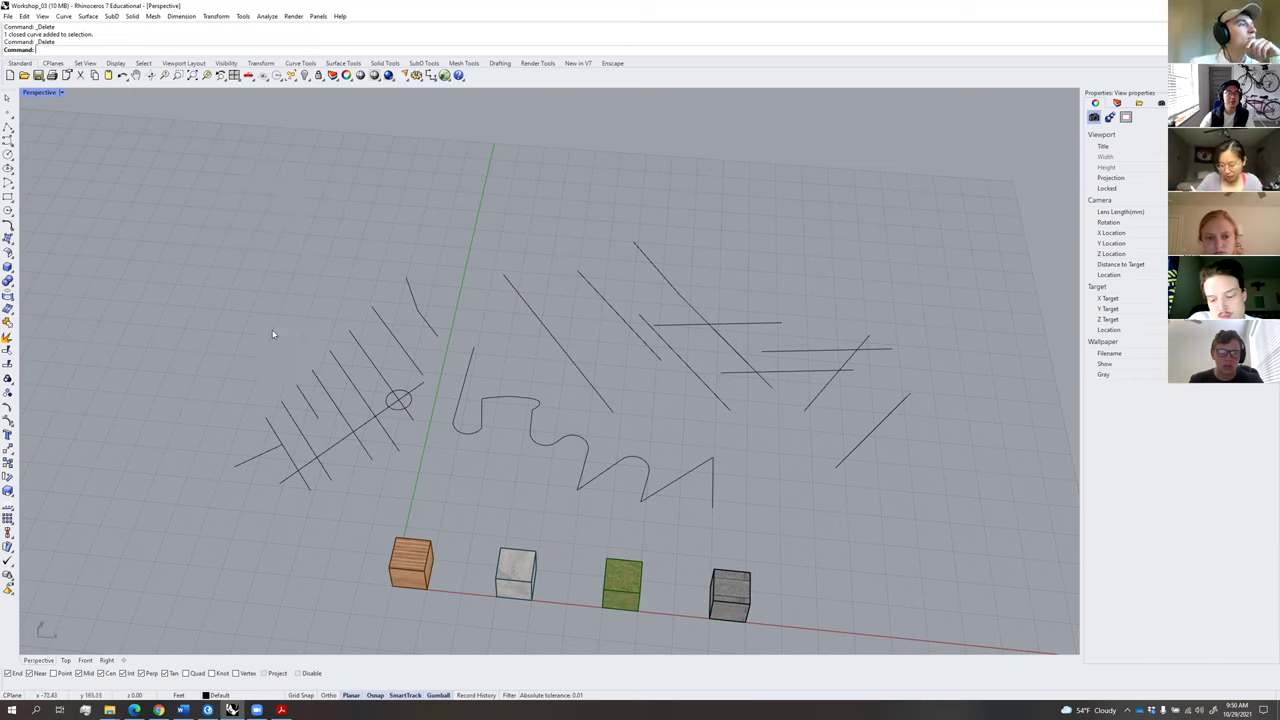
Bring up the popup at several spots in the viewport to check for the added surface tool.
middle_click(273, 257)
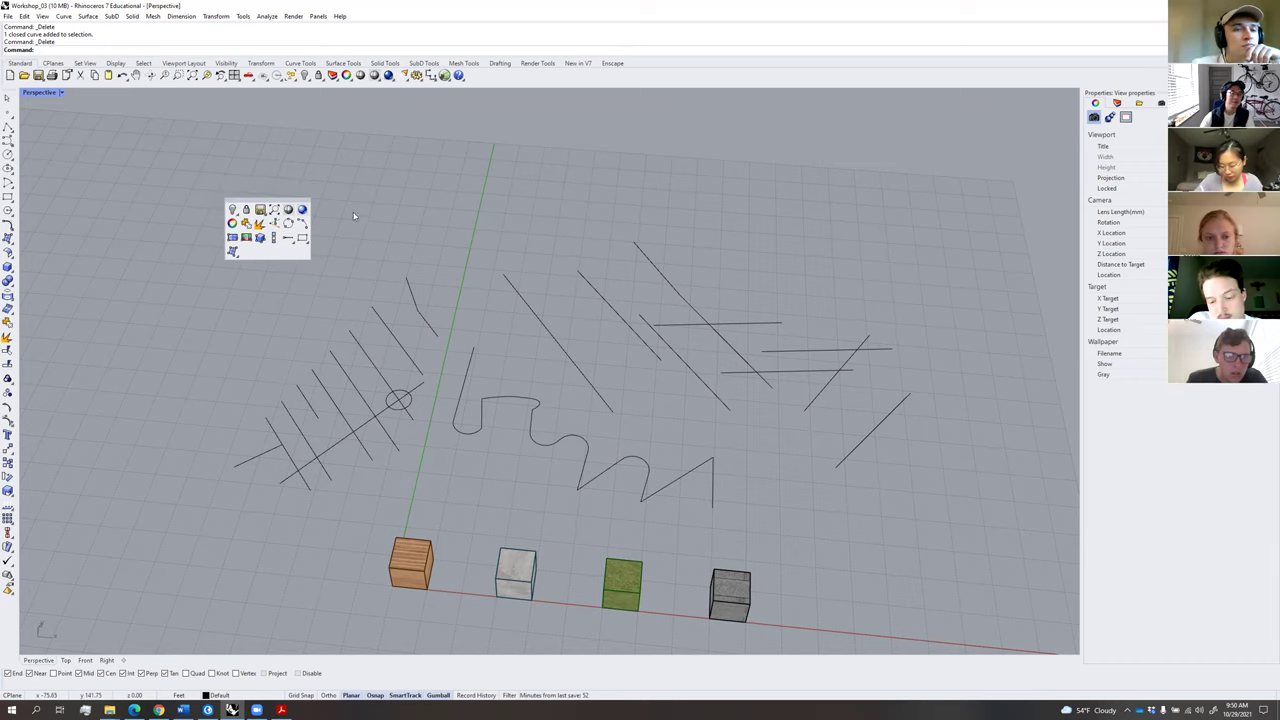
middle_click(360, 245)
middle_click(289, 286)
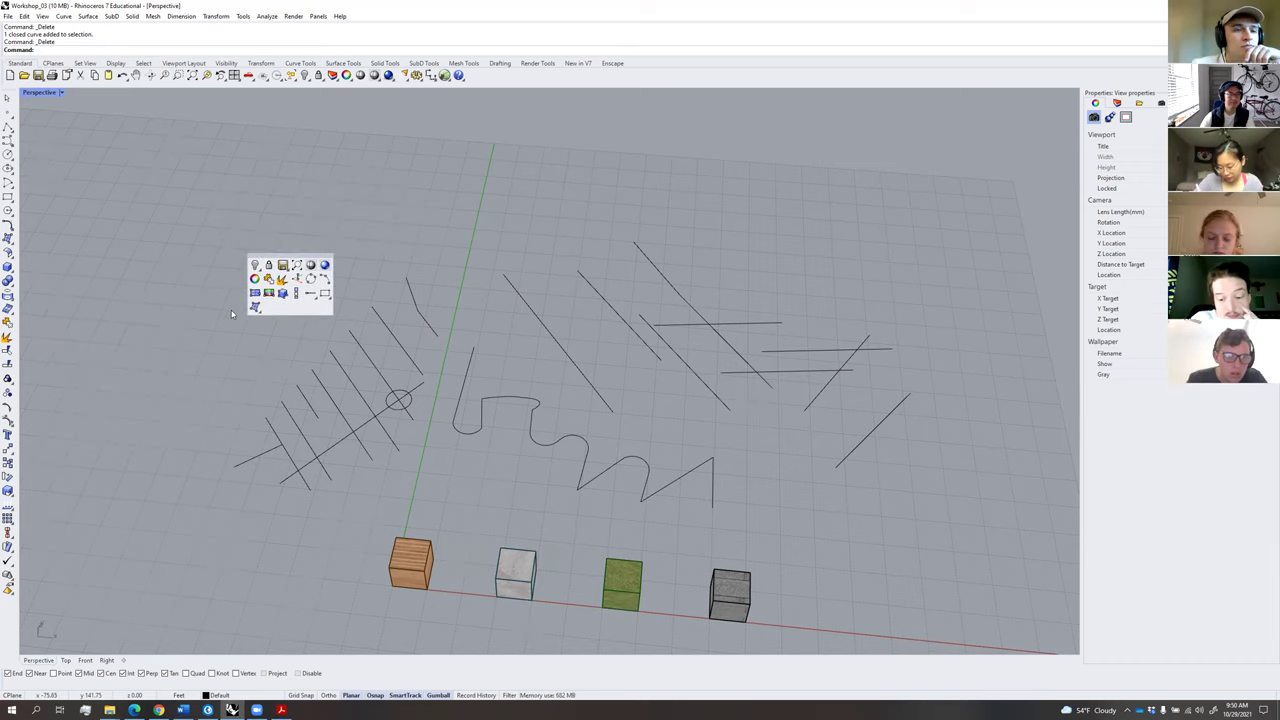
middle_click(234, 318)
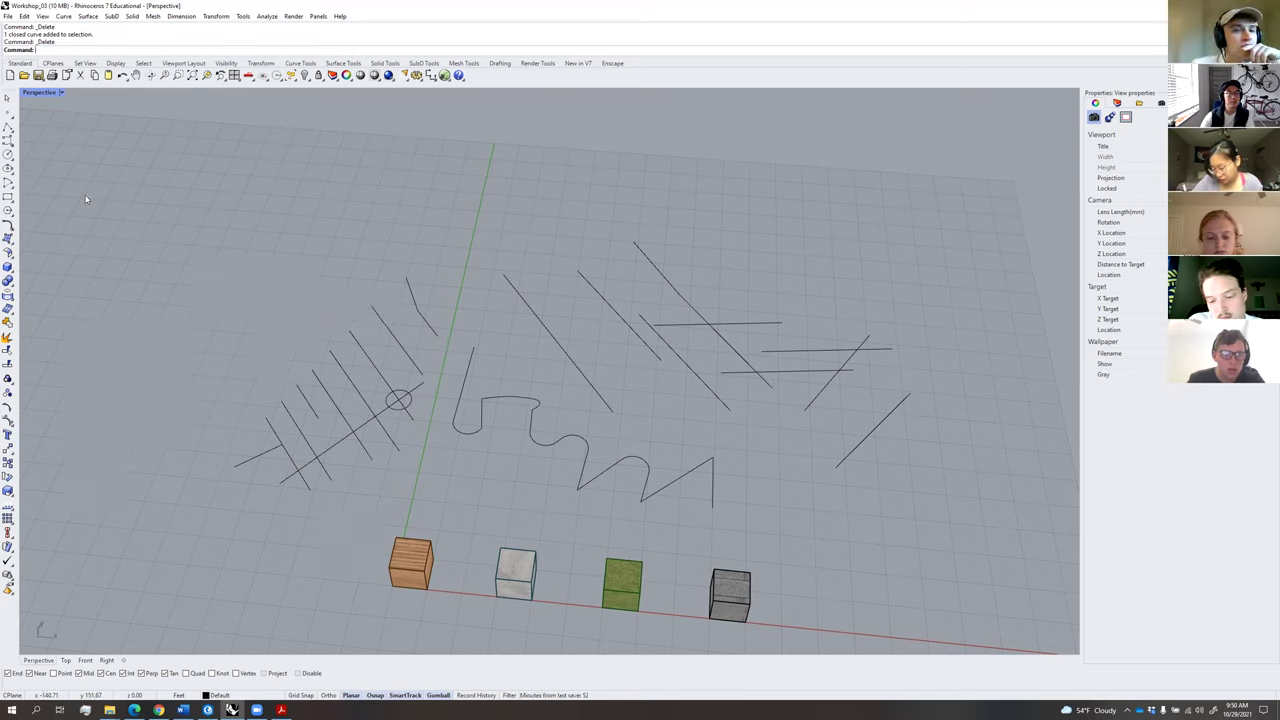
Draw a vertical line 5 feet high from the open end of the wavy curve near the green axis.
click(8, 128)
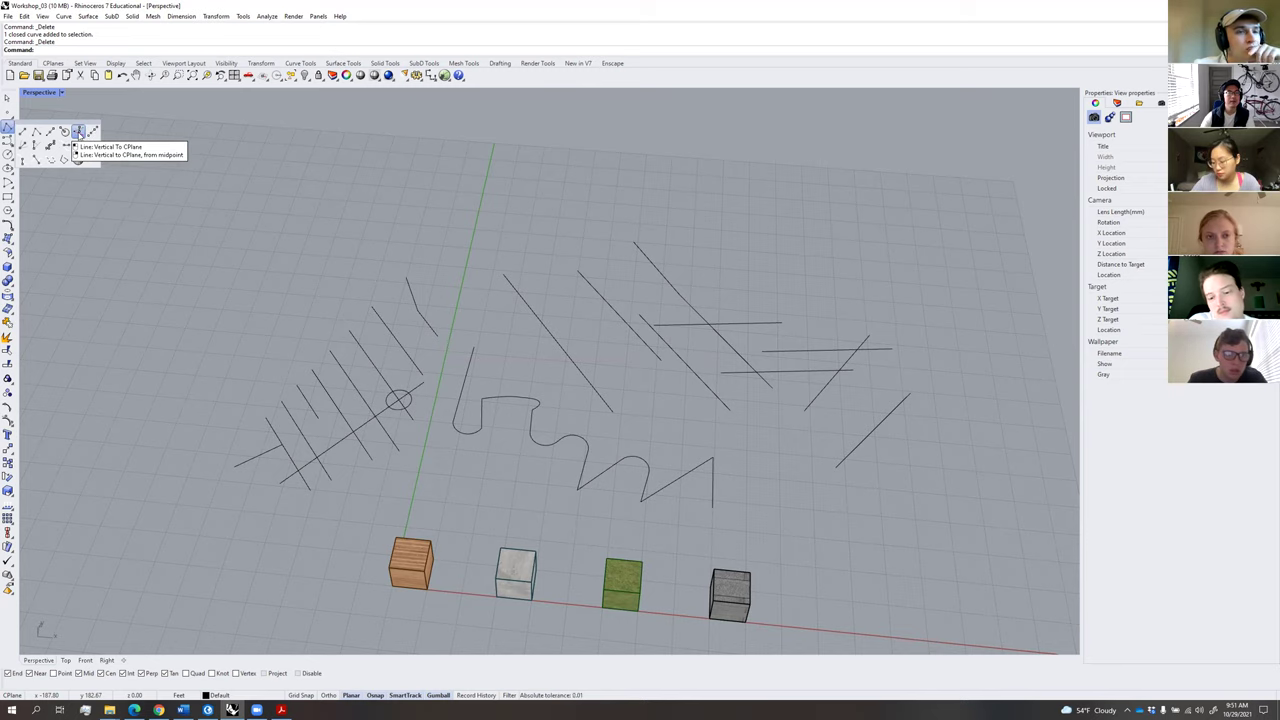
scroll(434, 337, up, 5)
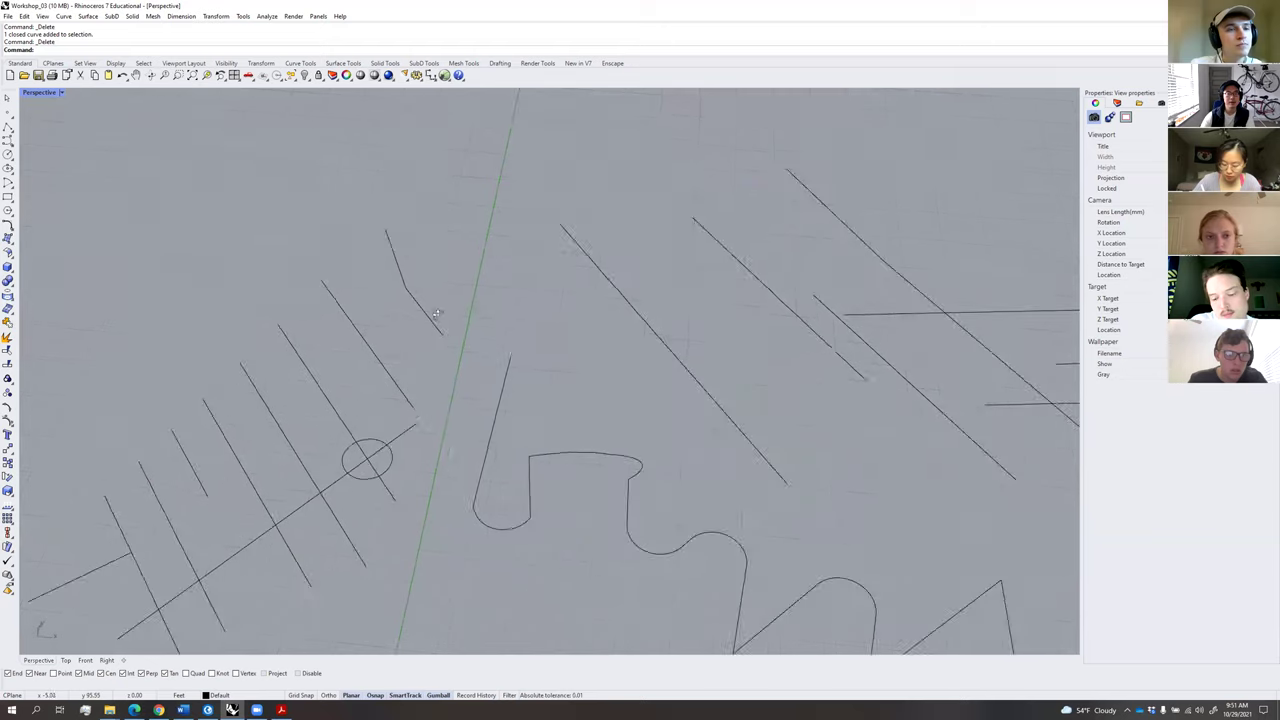
middle_click(476, 330)
click(469, 310)
right_drag(527, 351, 520, 343)
scroll(520, 343, up, 2)
click(515, 330)
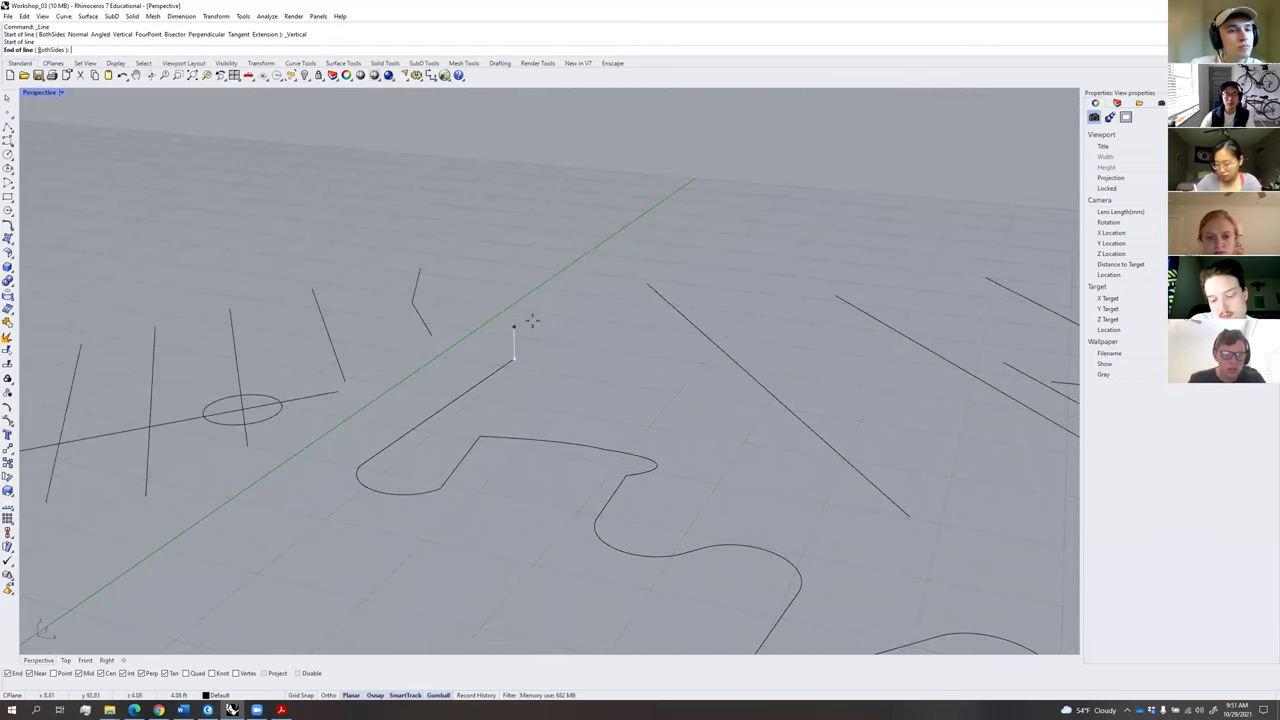
text(5)
key(Return)
click(551, 325)
Inspect the vertical line and the adjoining curve segments from other angles, selecting them individually, and clear the selection.
right_drag(551, 325, 529, 351)
scroll(528, 351, up, 4)
click(524, 339)
click(590, 376)
right_drag(620, 376, 506, 349)
click(540, 389)
key(Escape)
click(503, 360)
key(Escape)
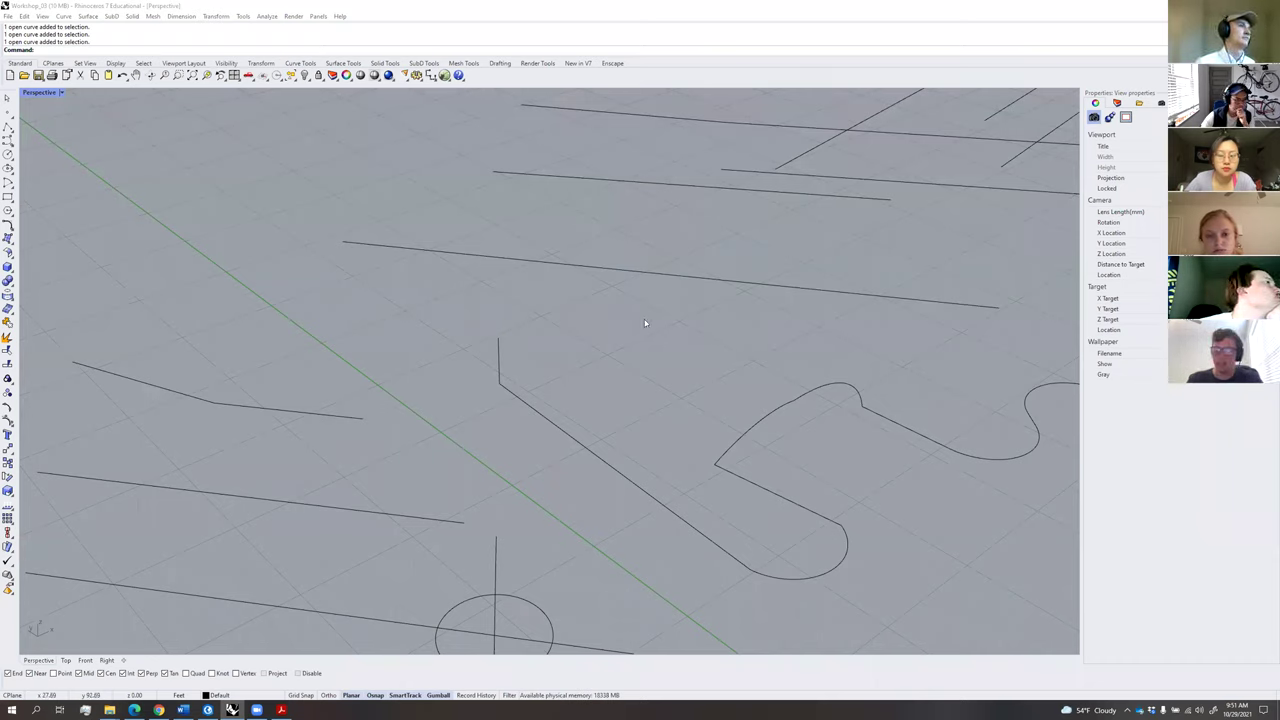
Remove the surface creation tool from the popup toolbar and confirm its deletion.
middle_click(584, 318)
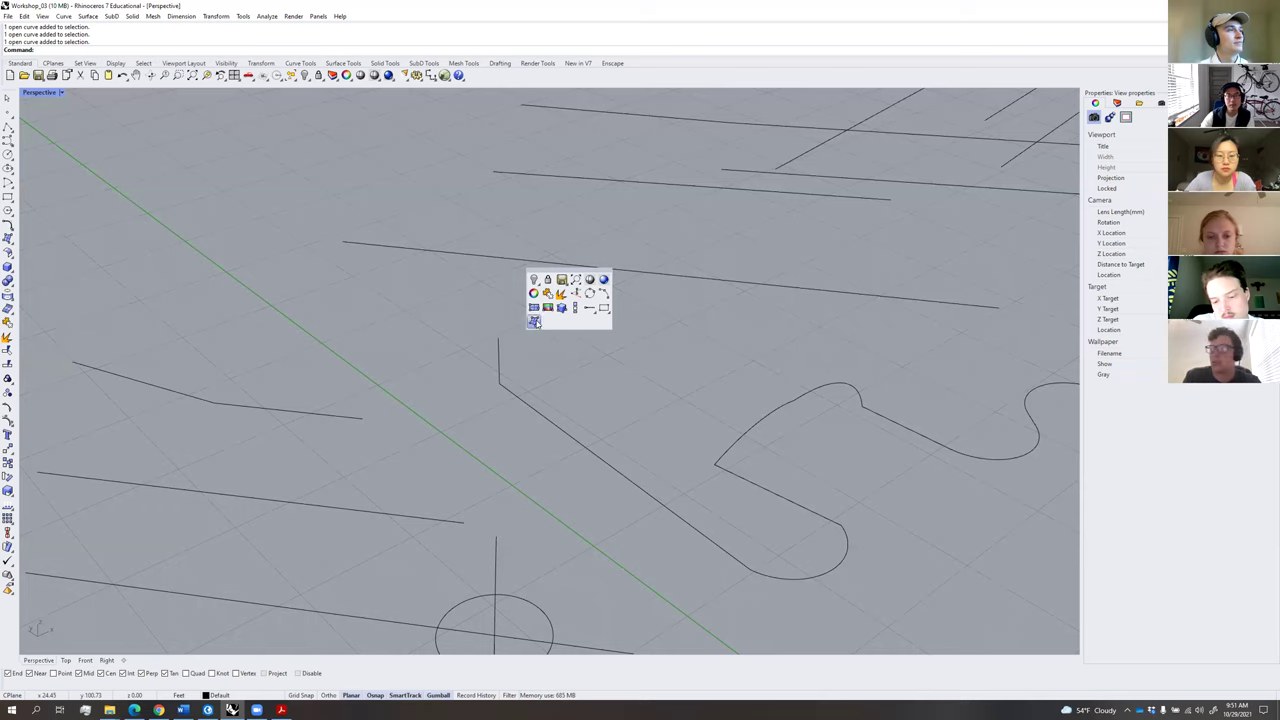
shift+drag(536, 322, 498, 324)
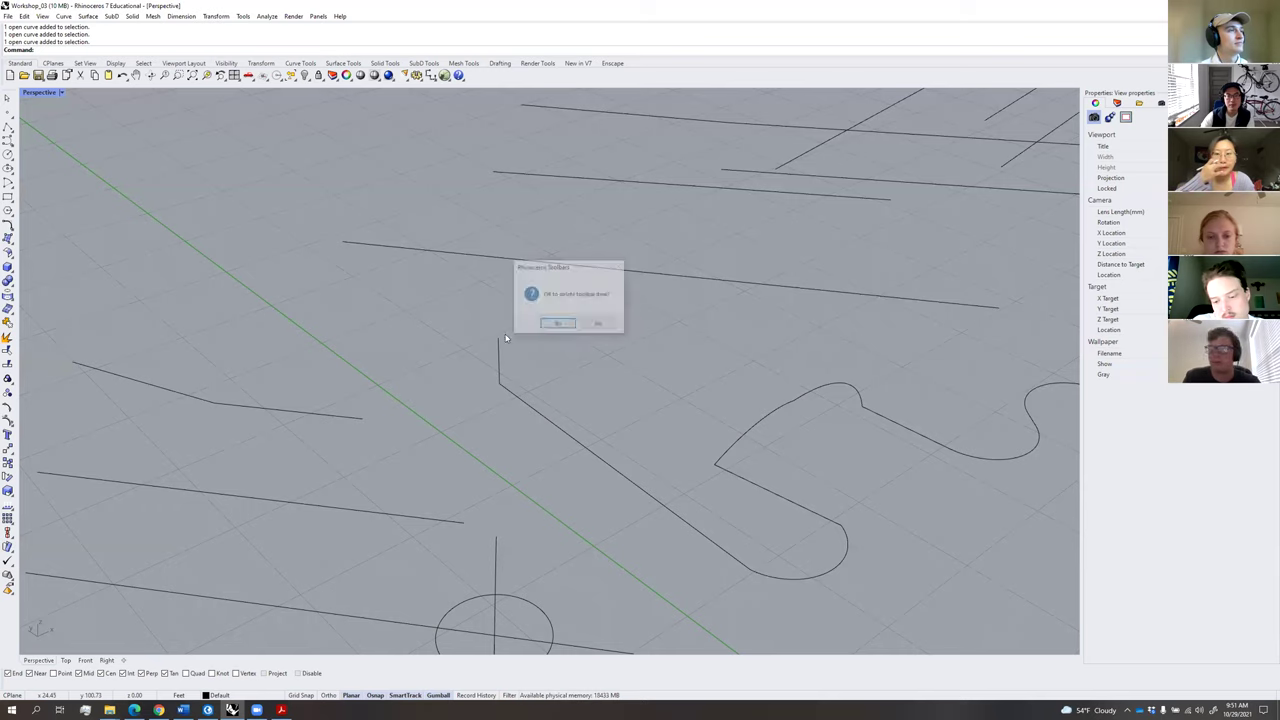
click(557, 325)
Delete the Rectangle tool from the popup toolbar, then bring the popup up again to check it and dismiss it.
middle_click(571, 330)
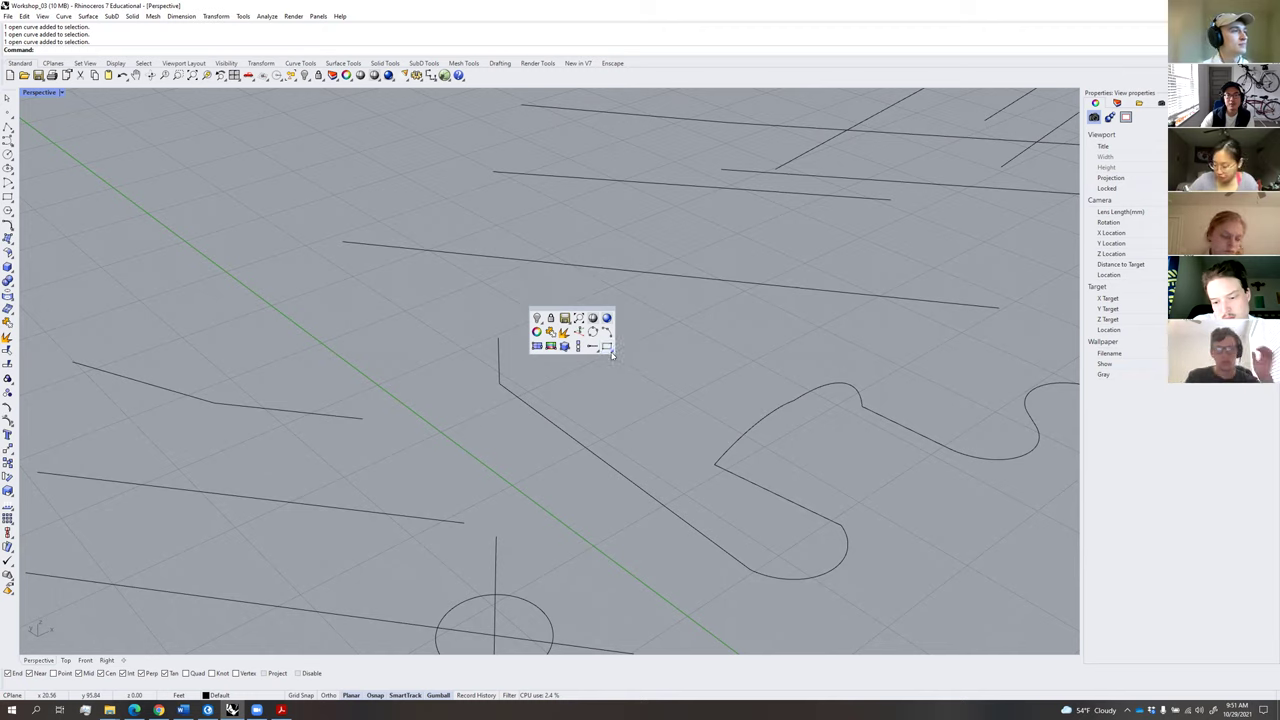
shift+drag(606, 346, 666, 346)
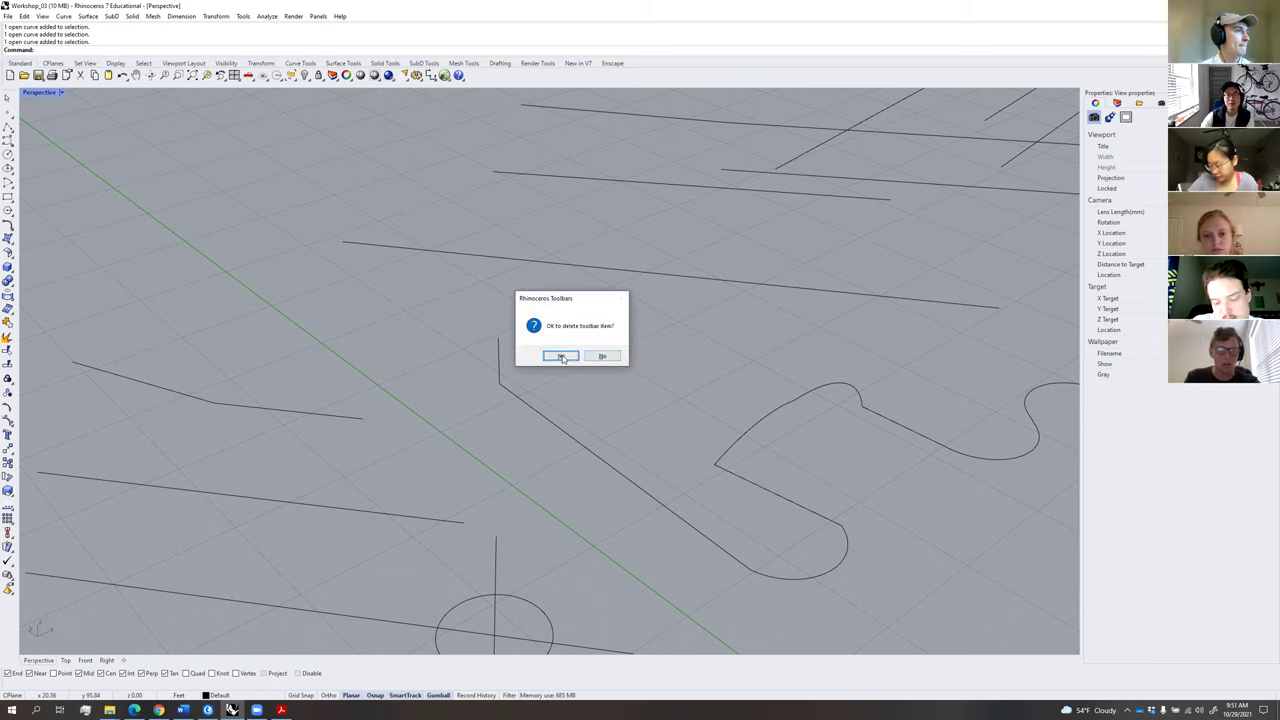
click(561, 357)
middle_click(594, 349)
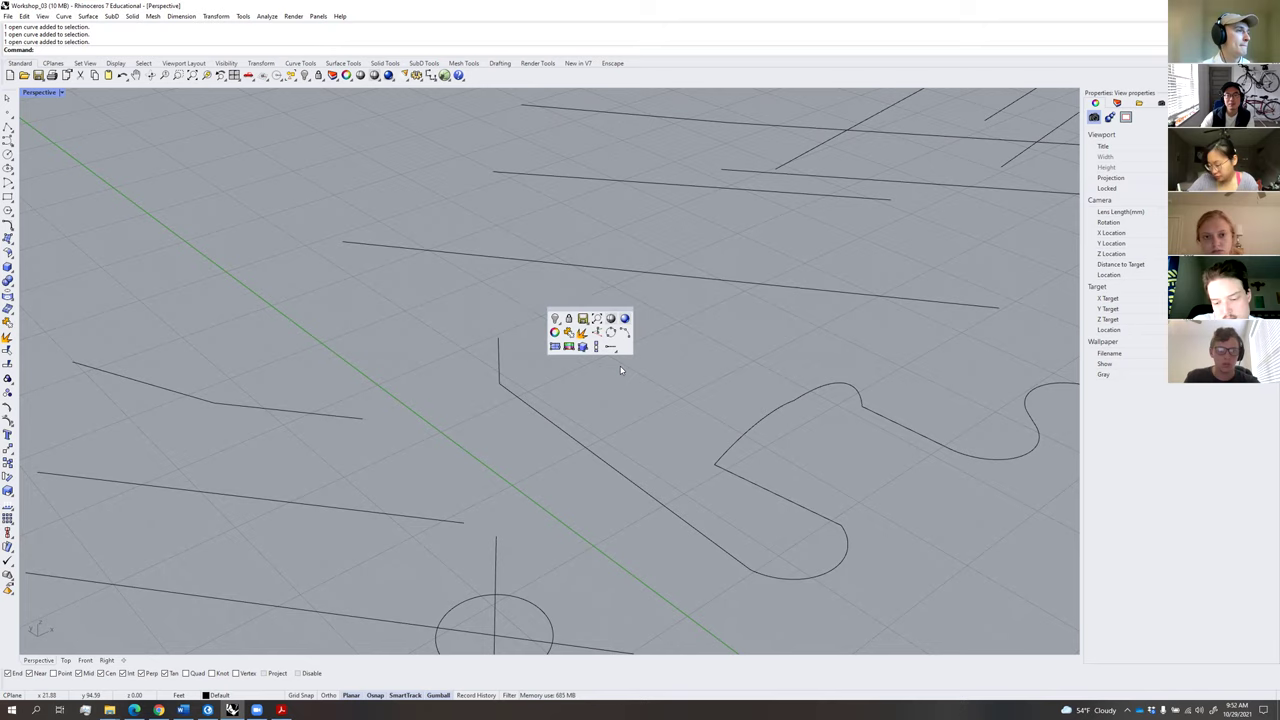
click(669, 297)
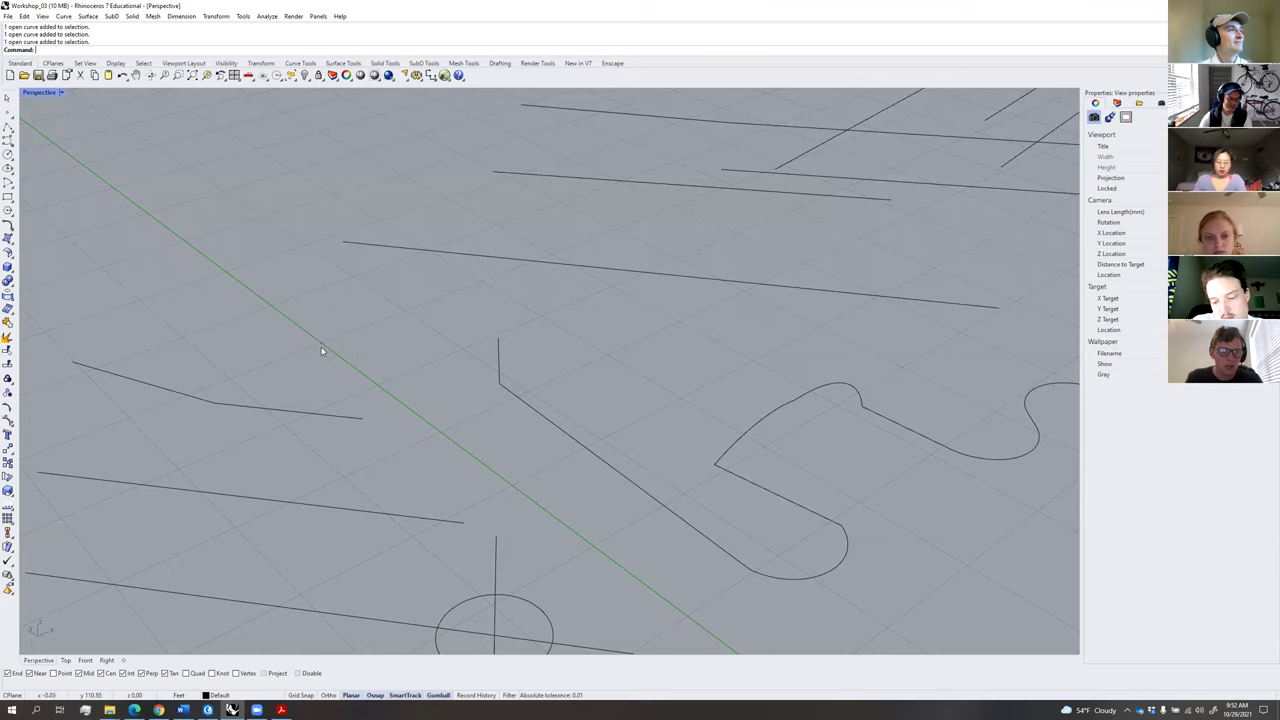
Start the Polyline command in the Perspective view with all curves and material cubes in view.
scroll(403, 414, down, 3)
right_drag(403, 414, 370, 427)
click(232, 709)
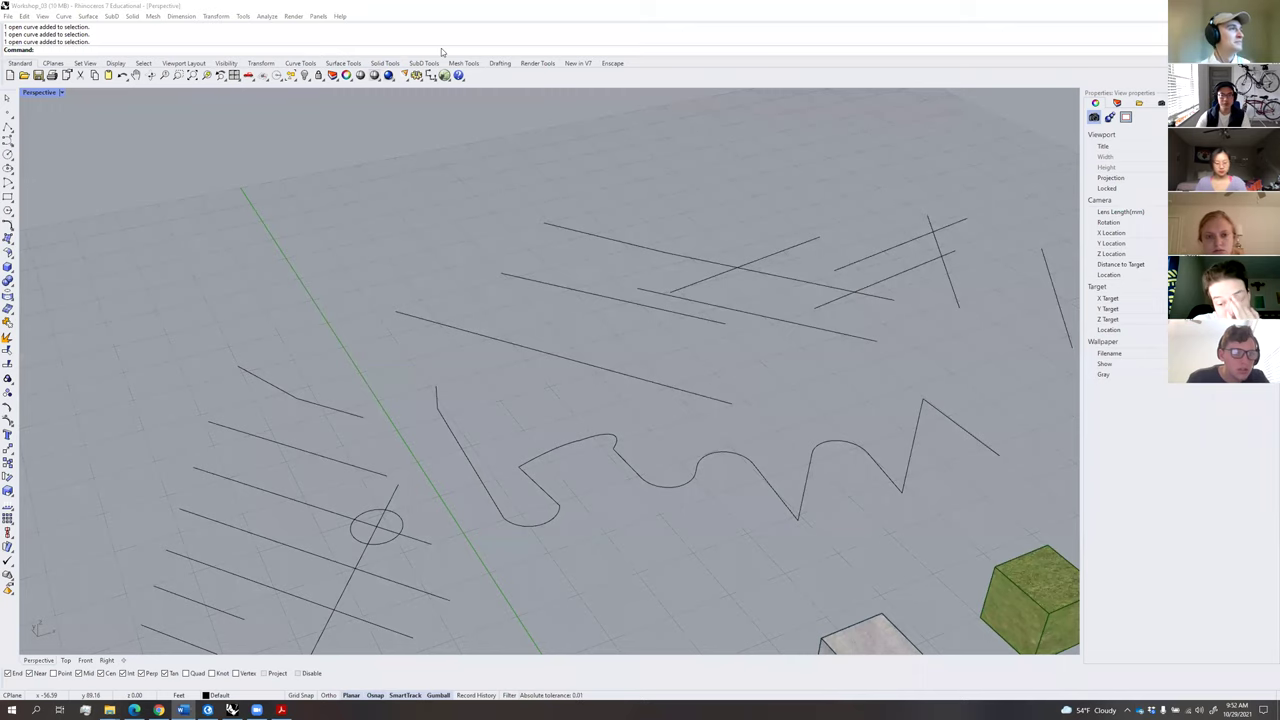
right_drag(651, 200, 756, 278)
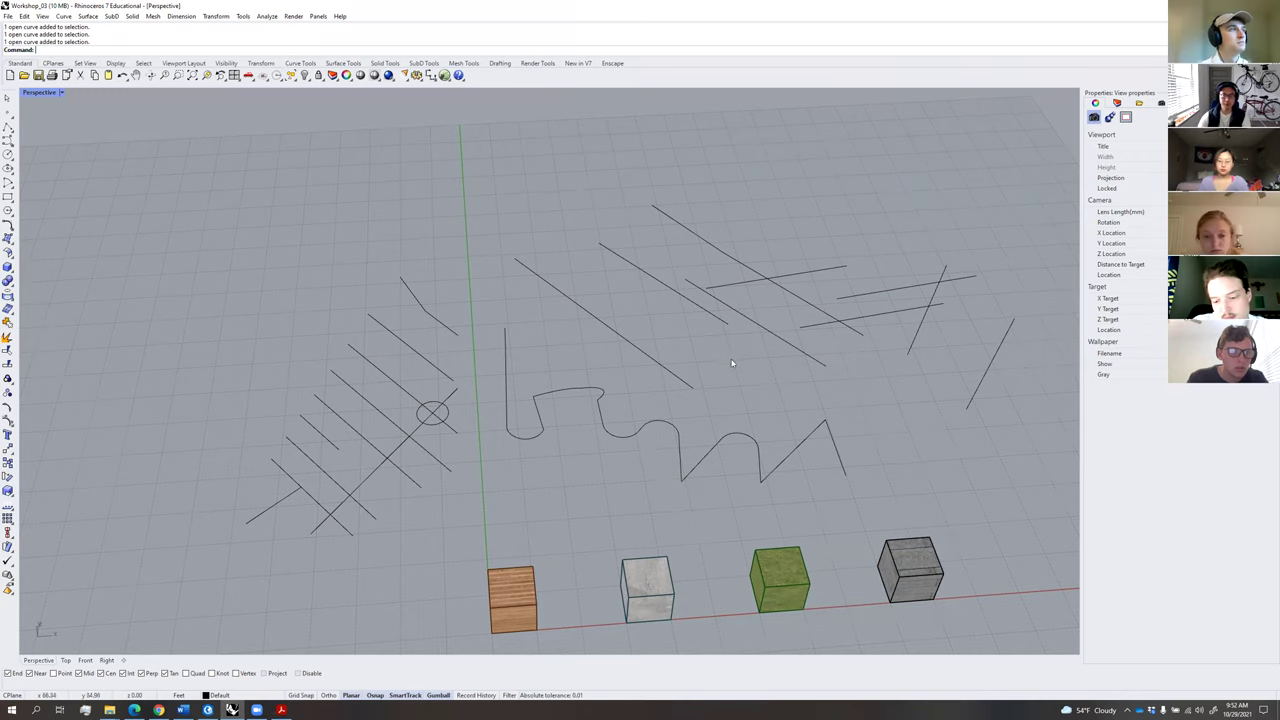
scroll(742, 369, down, 3)
shift+right_drag(765, 356, 608, 361)
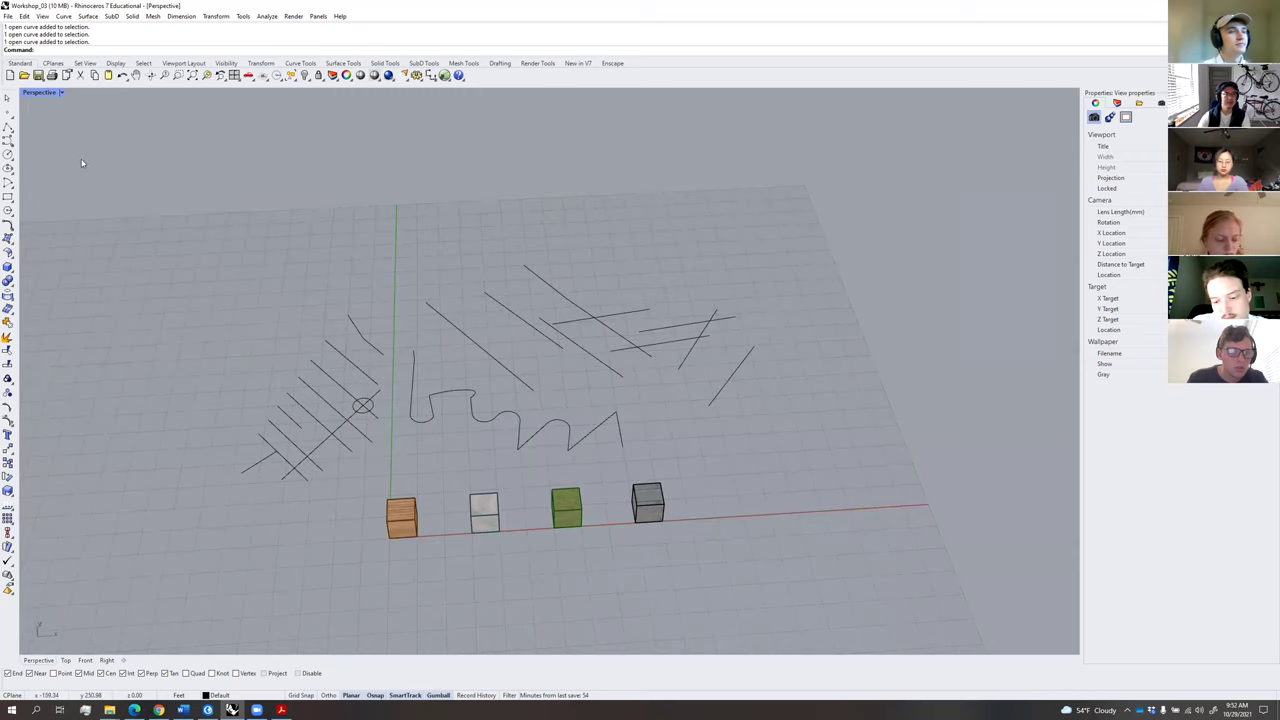
click(8, 126)
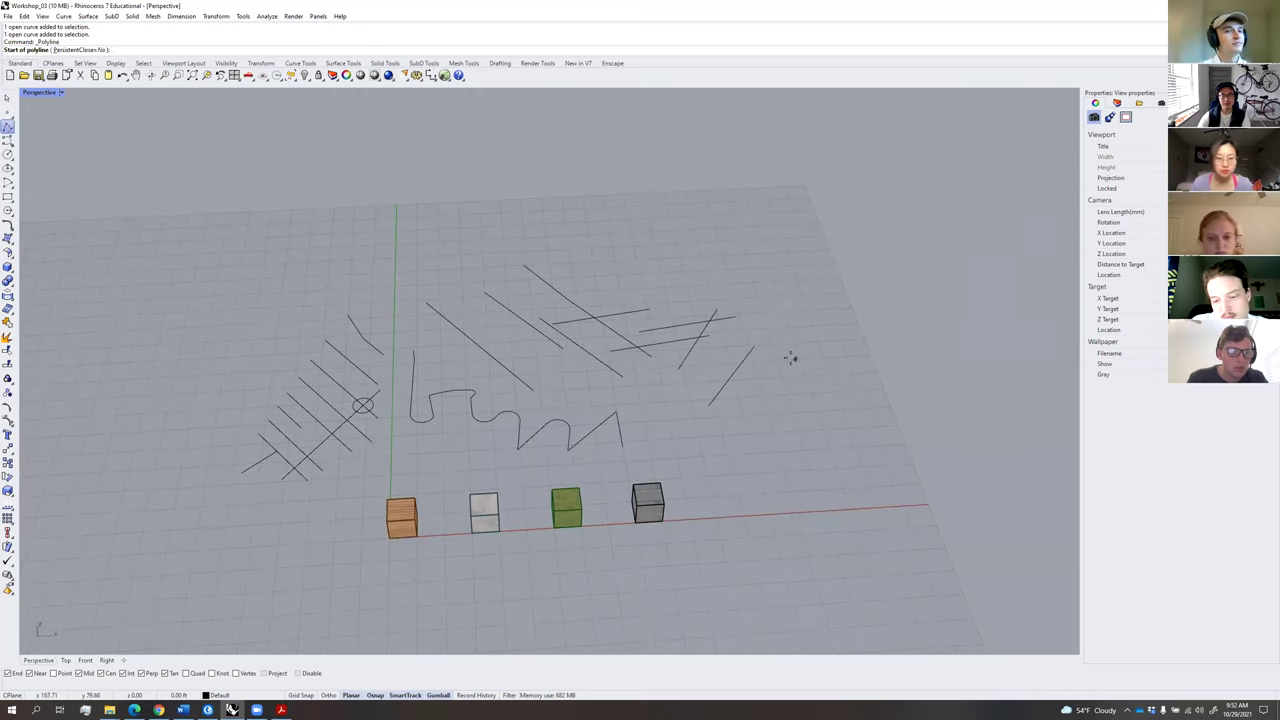
Draw a closed irregular polyline with several inward corners on the ground plane, to the right of the existing lines.
shift+right_drag(790, 357, 672, 400)
click(640, 387)
click(748, 297)
click(893, 392)
click(803, 472)
click(748, 393)
click(731, 473)
click(643, 510)
click(597, 466)
click(685, 443)
click(698, 424)
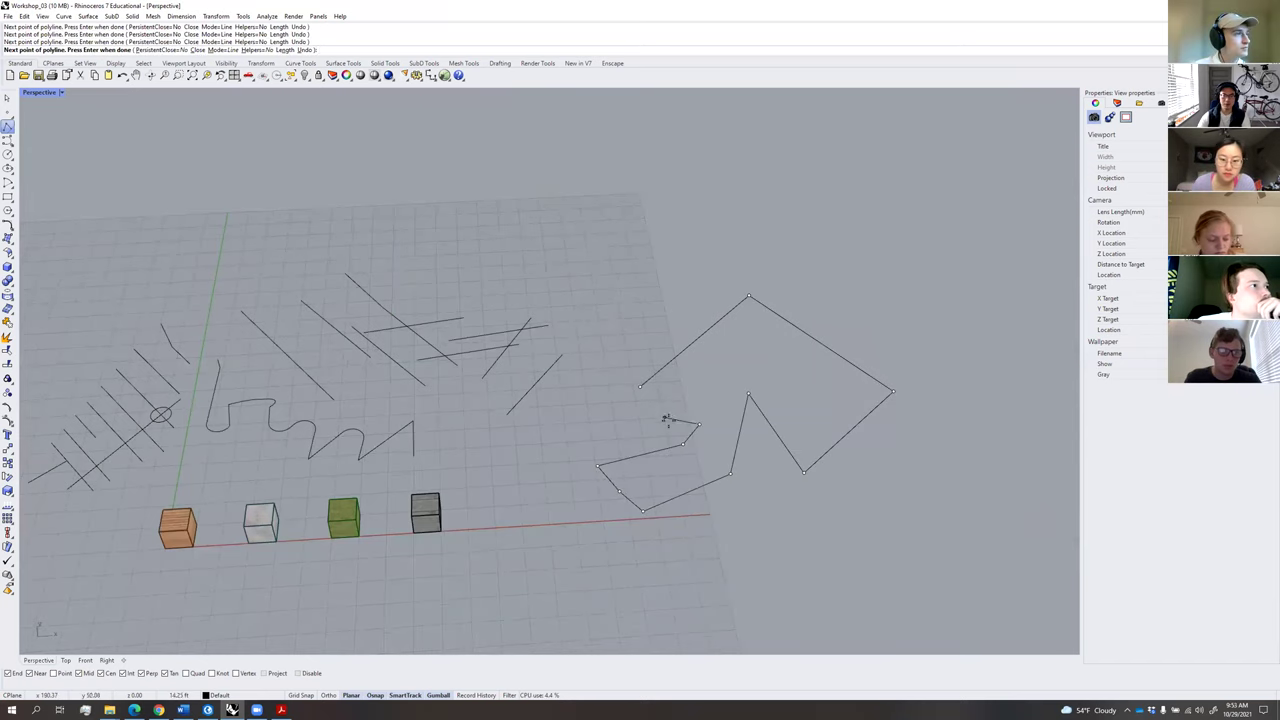
scroll(651, 403, up, 2)
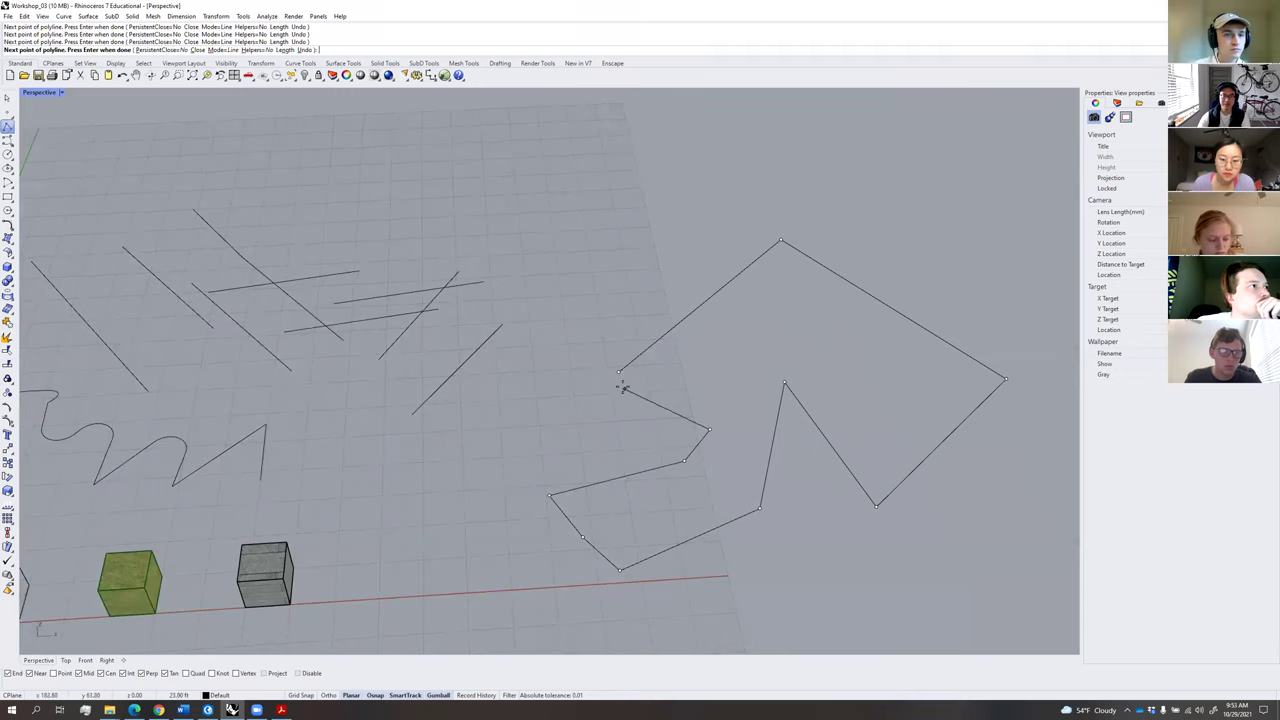
click(618, 374)
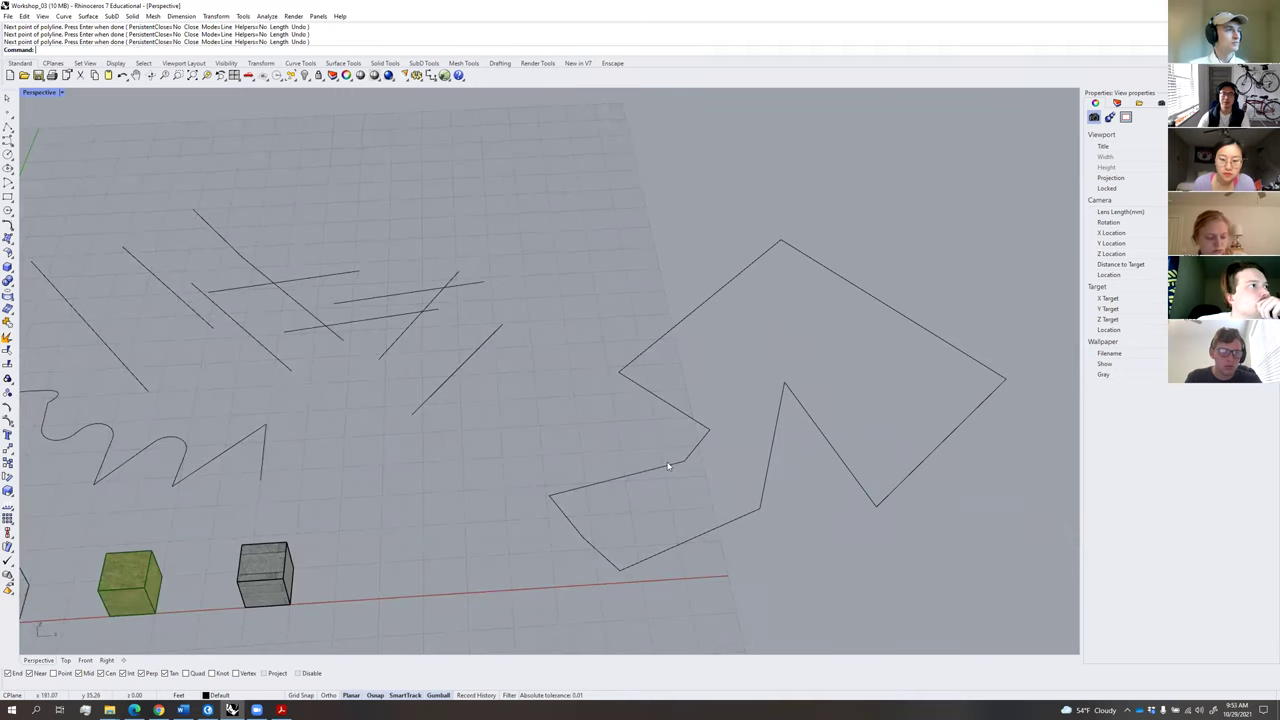
Select the closed polyline and examine it from several viewing angles.
scroll(668, 466, down, 3)
click(753, 443)
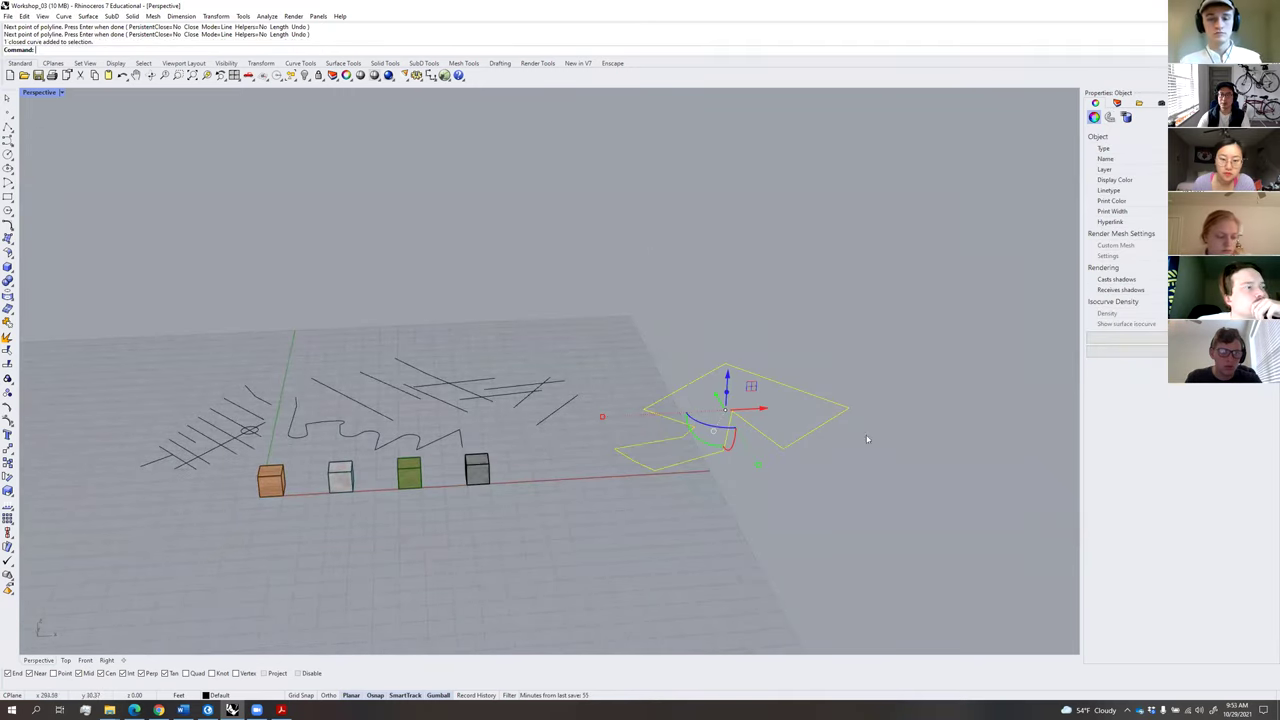
shift+right_drag(795, 441, 738, 457)
click(778, 443)
drag(738, 457, 711, 411)
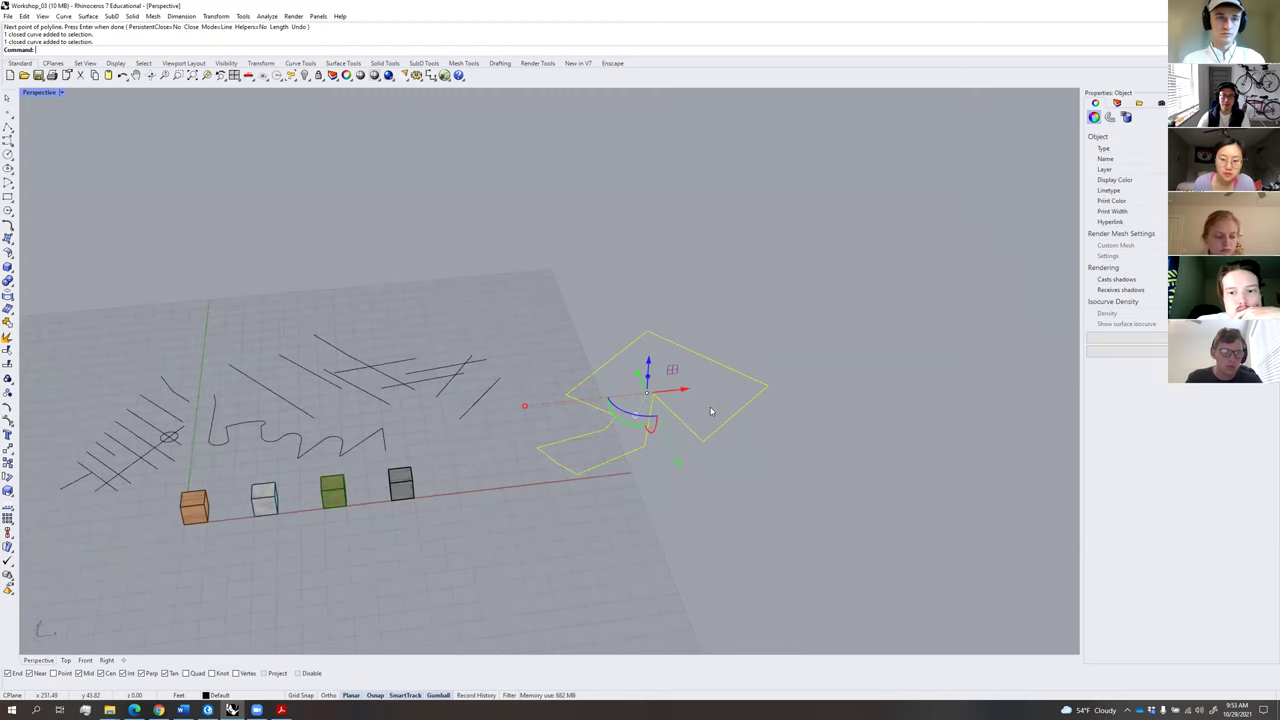
click(763, 466)
click(713, 409)
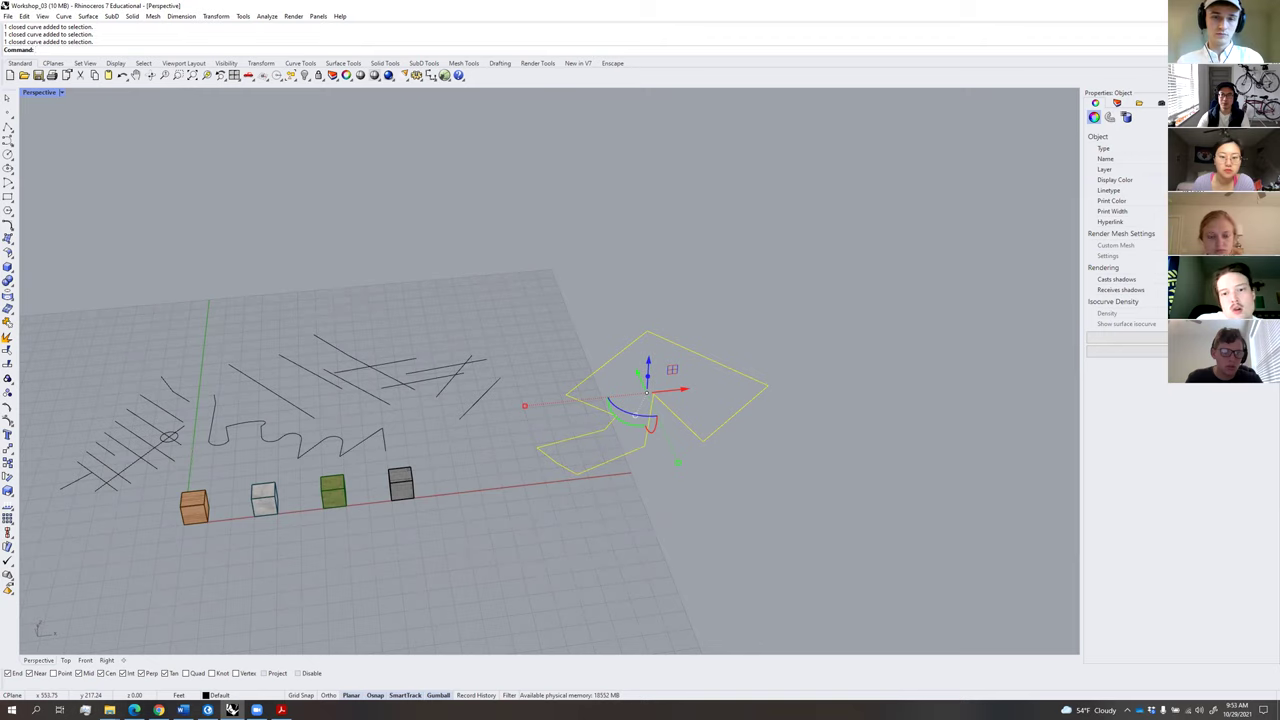
click(925, 310)
right_drag(682, 397, 716, 388)
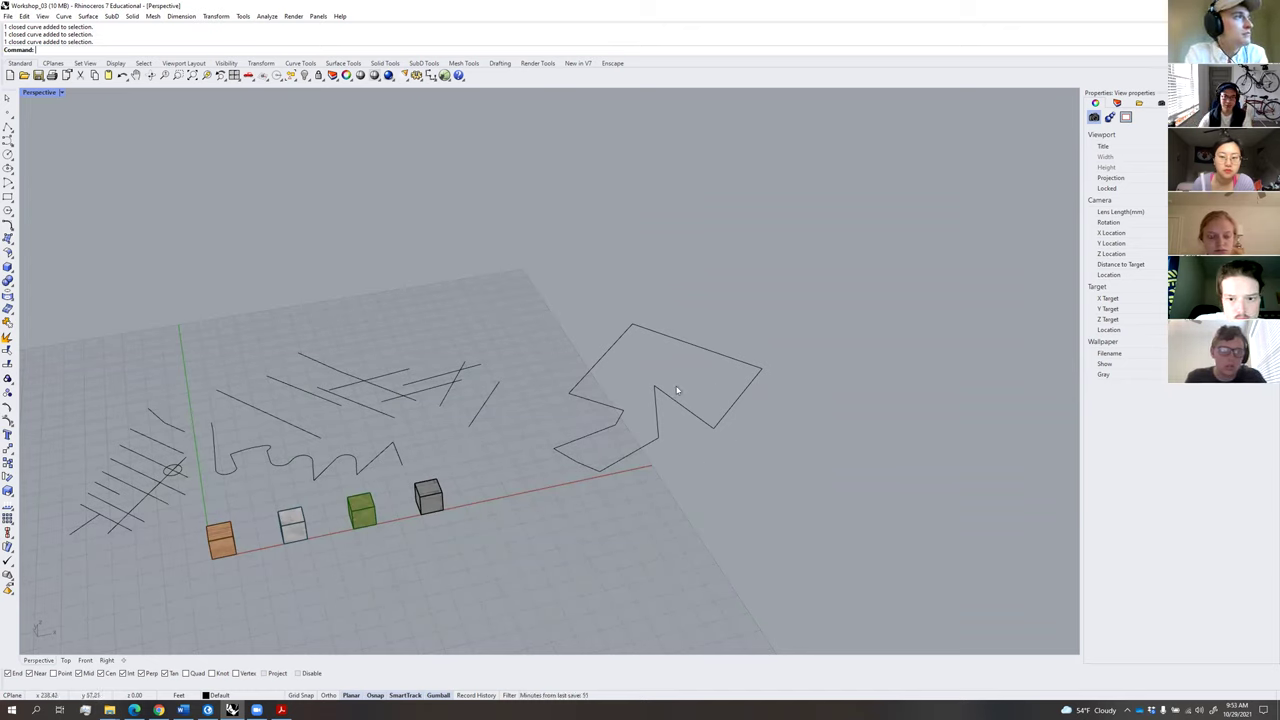
Create a planar surface from the closed polyline with PlanarSrf.
click(657, 412)
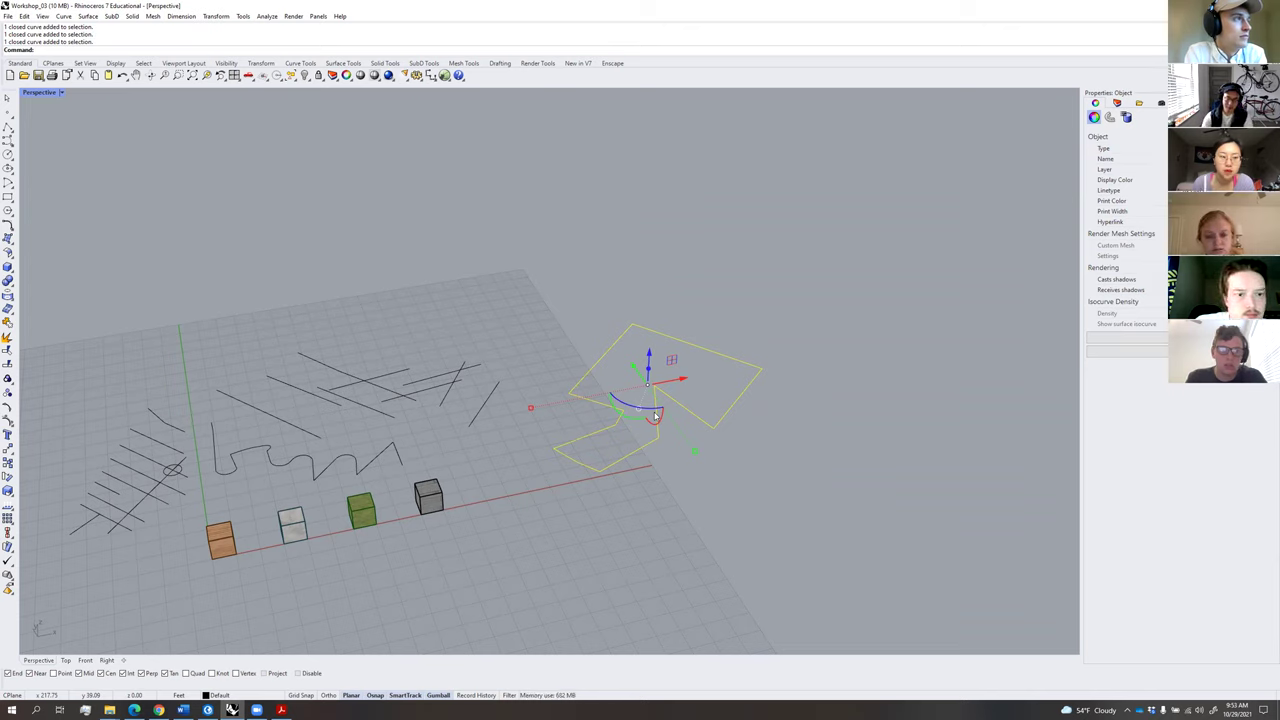
text(Planar)
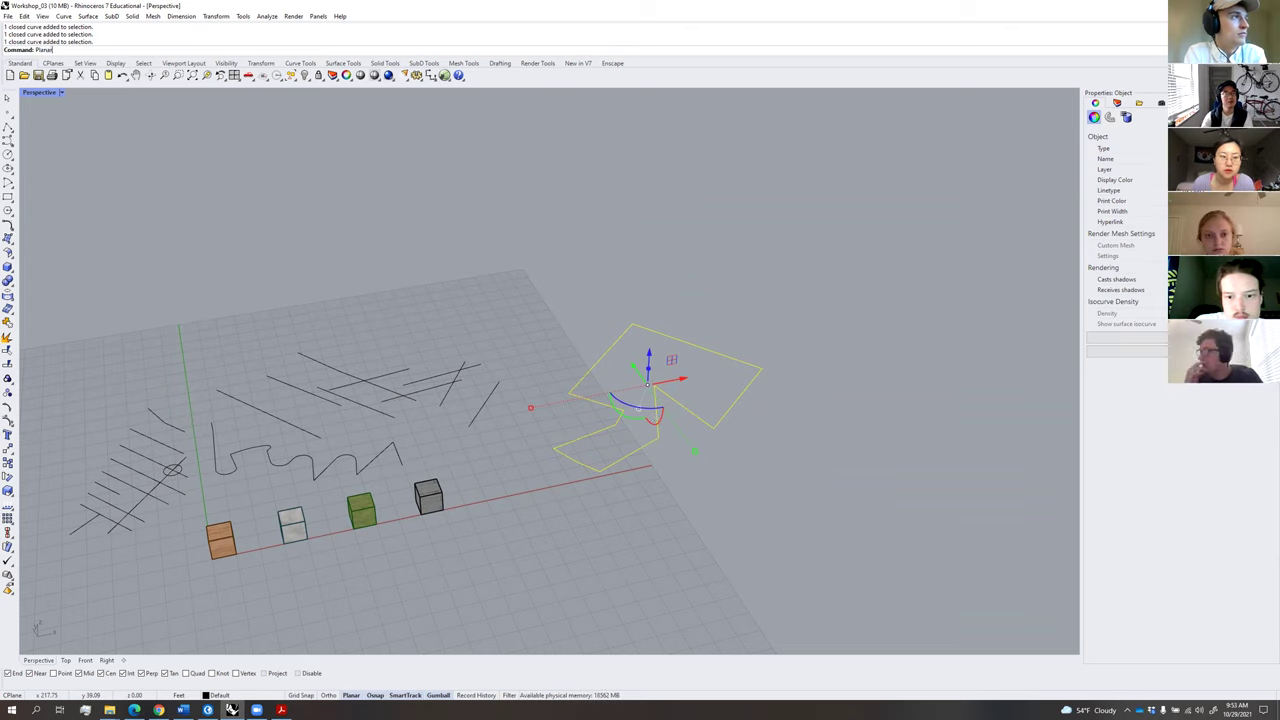
text(Srf)
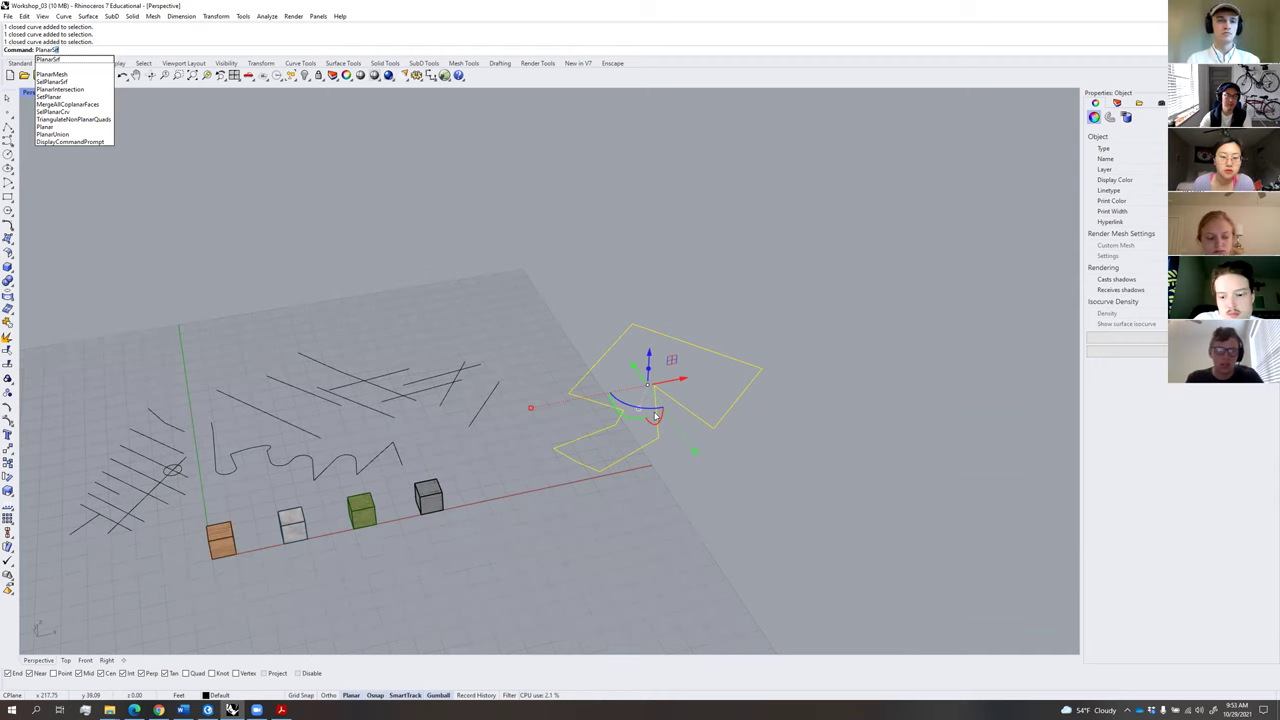
key(Return)
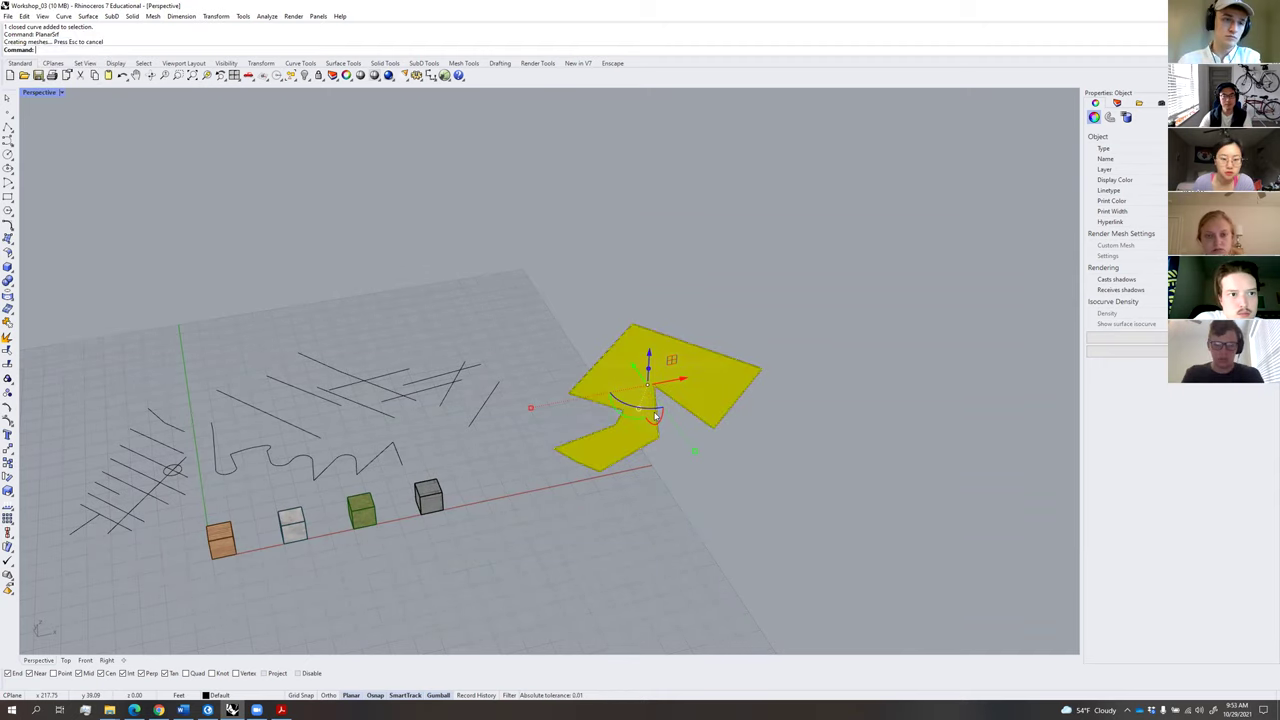
Set the Perspective viewport's display mode to Shaded, followed by Wireframe.
click(62, 93)
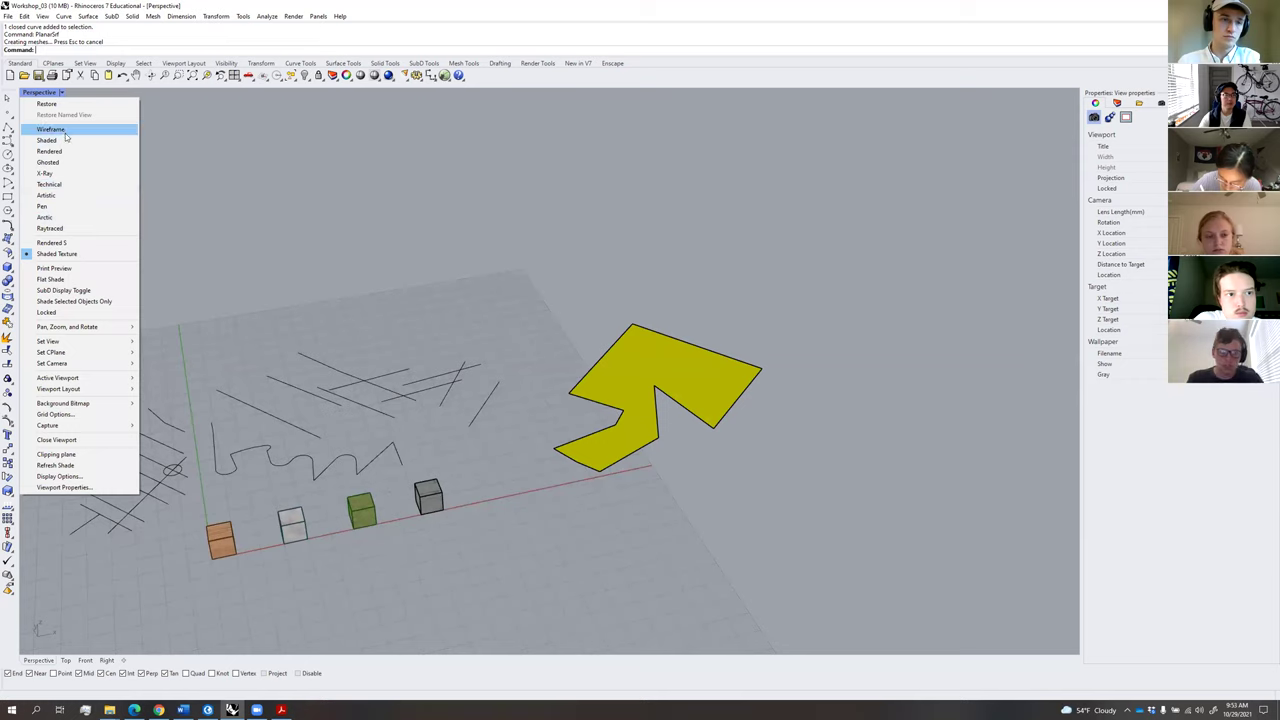
click(64, 142)
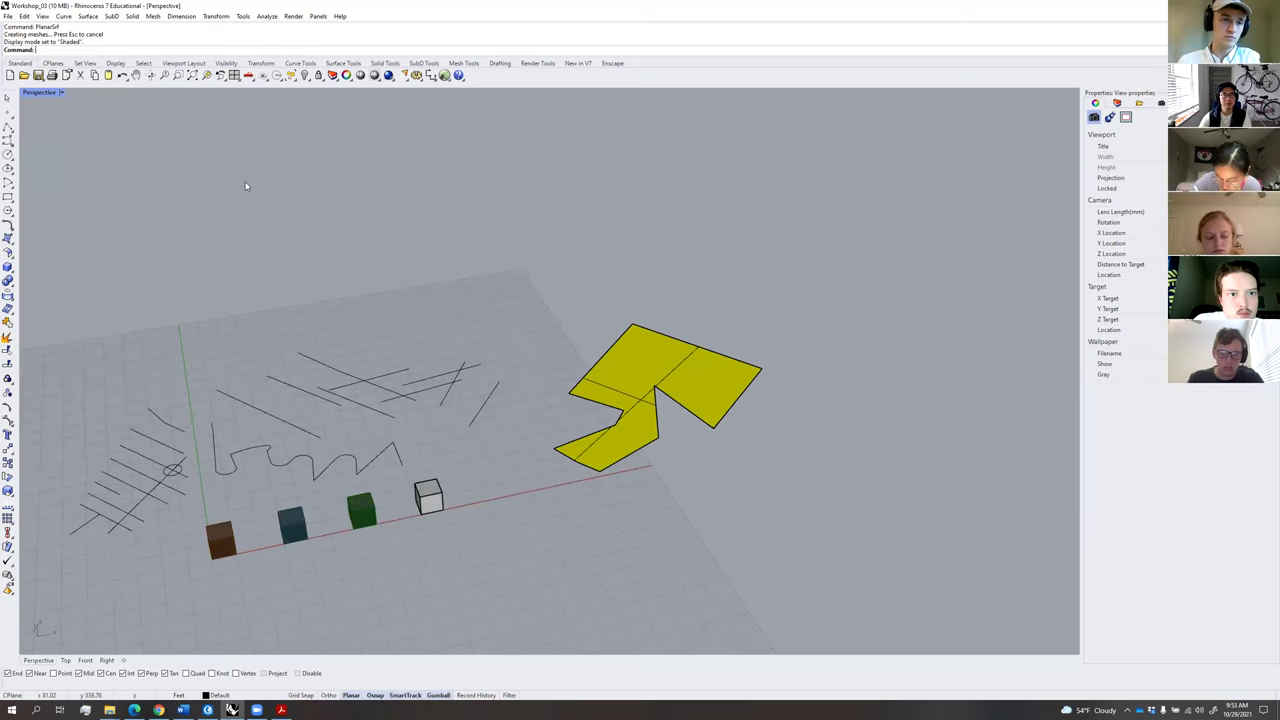
click(63, 93)
click(60, 131)
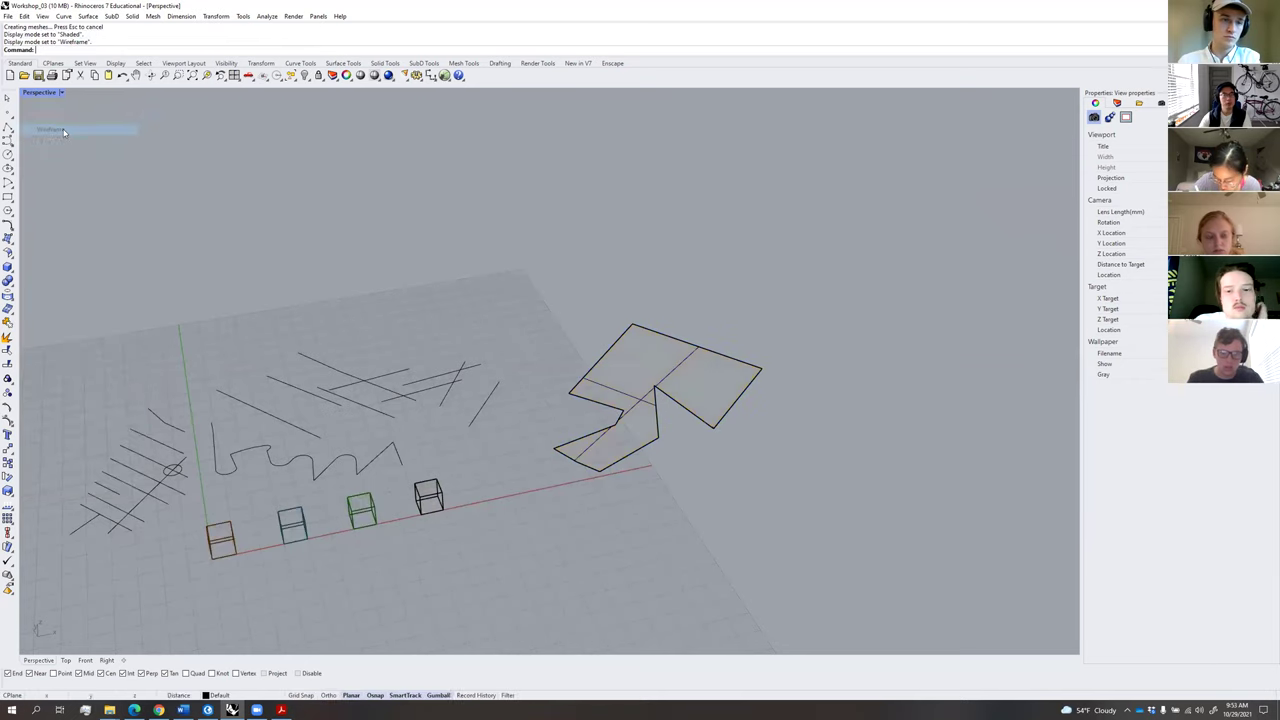
Toggle between the four-viewport layout and the maximized Perspective viewport.
click(61, 93)
click(55, 92)
double_click(55, 92)
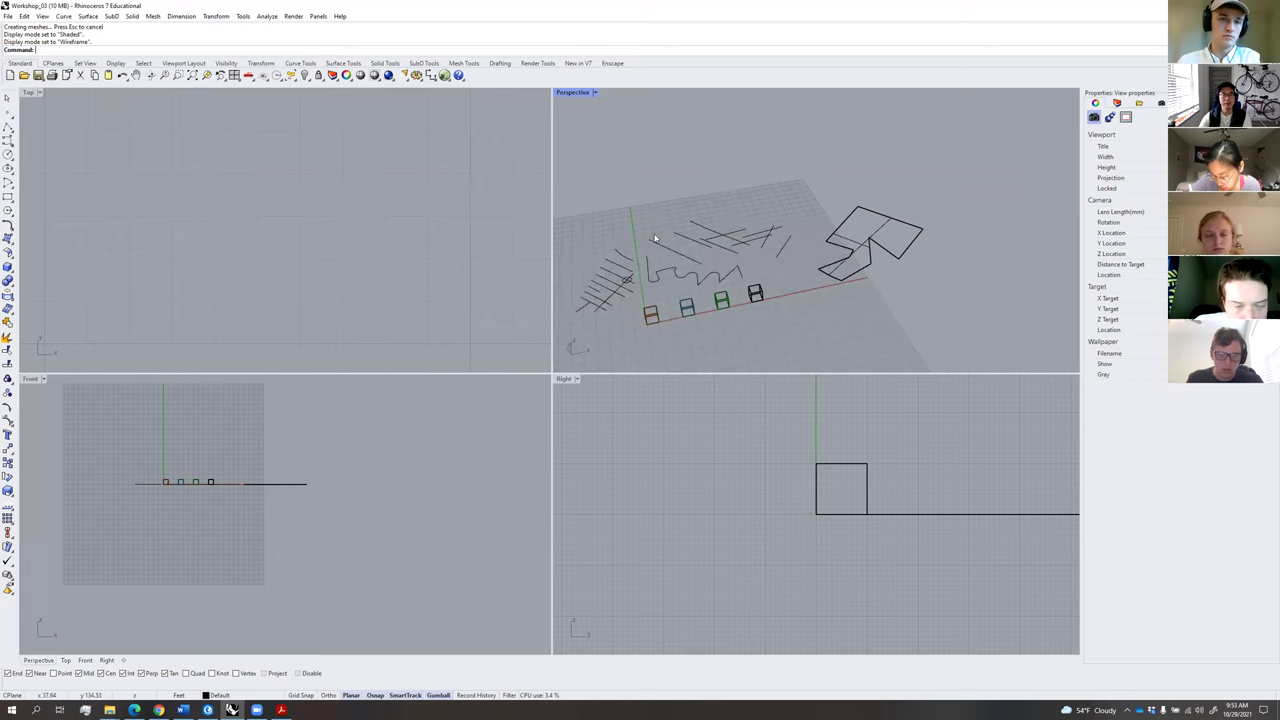
right_drag(690, 238, 690, 236)
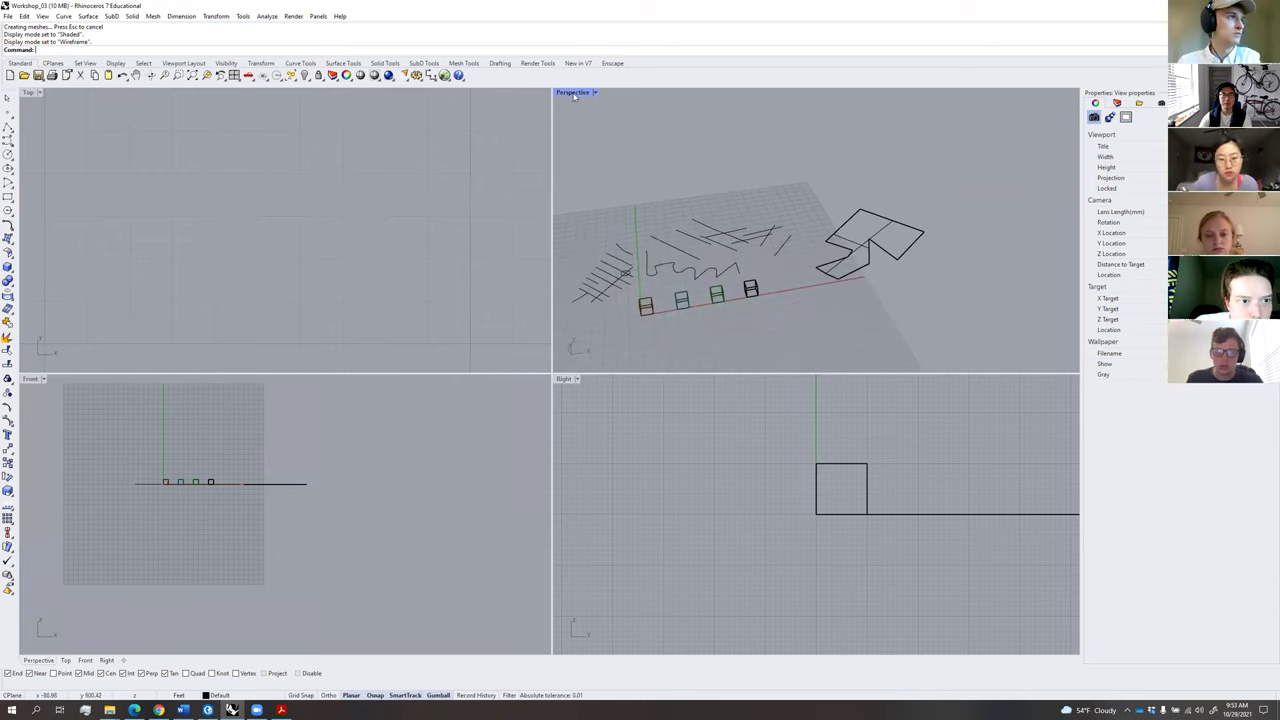
click(29, 96)
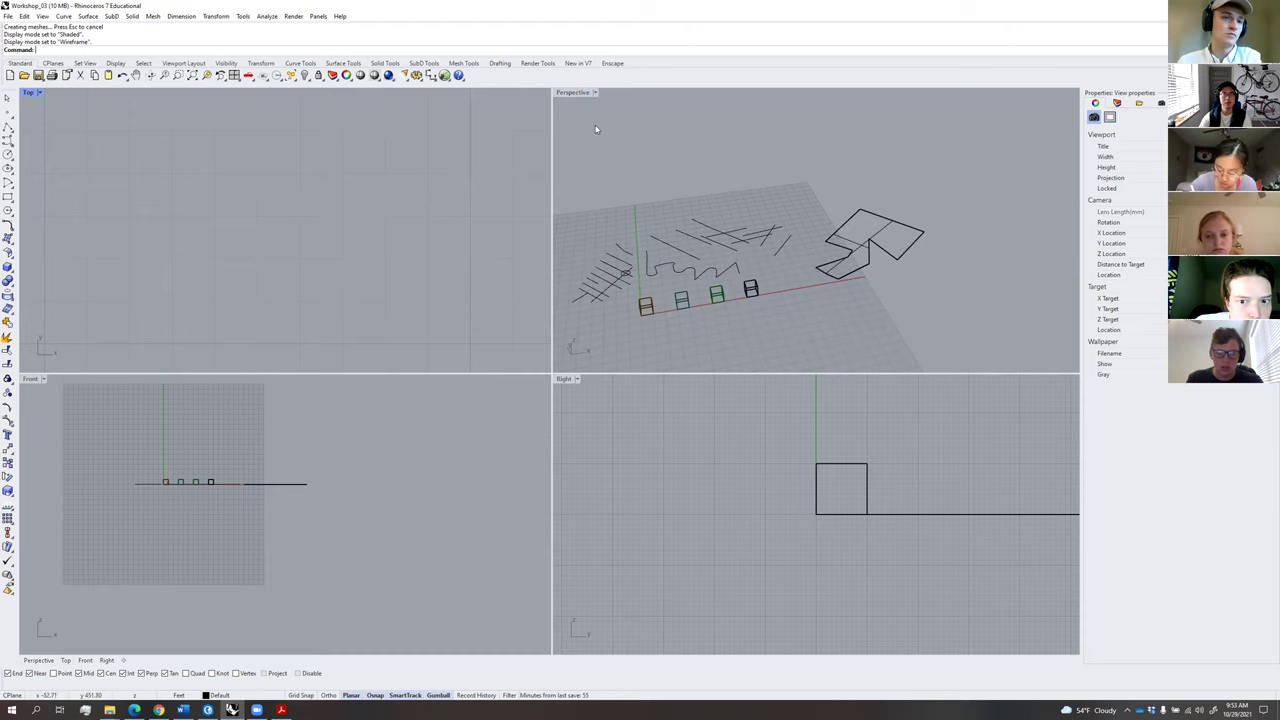
click(570, 95)
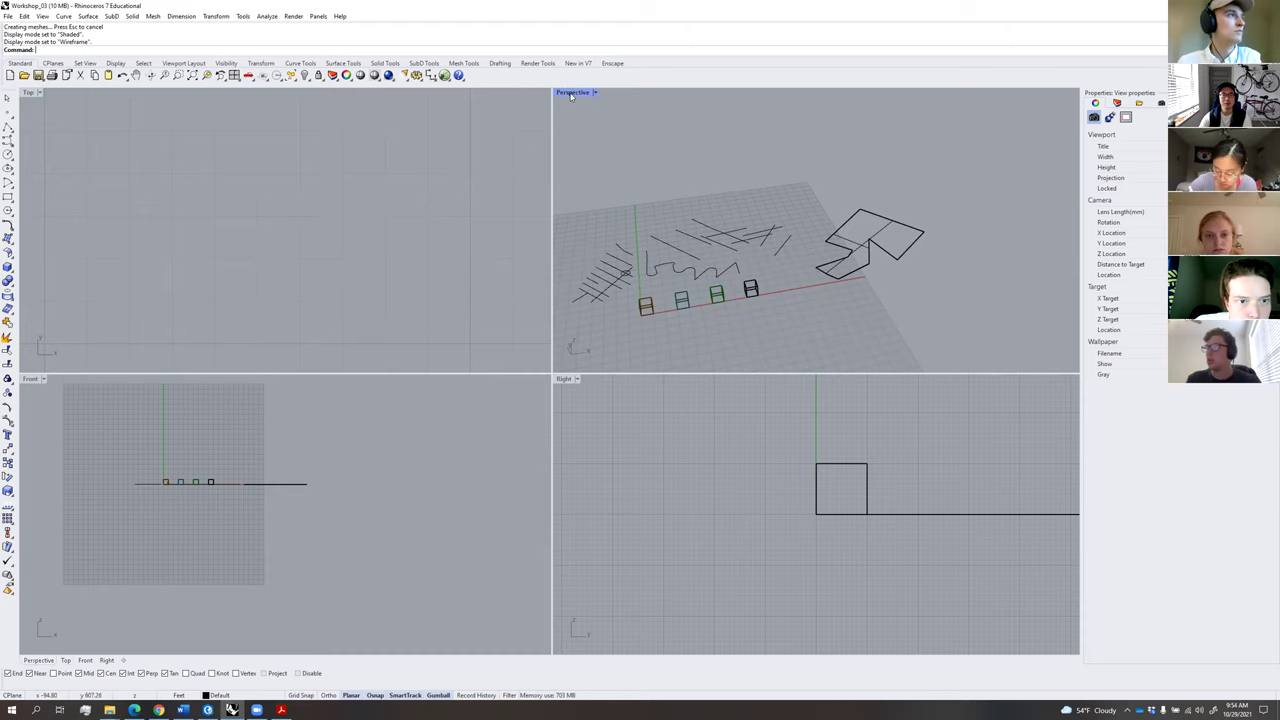
double_click(572, 93)
shift+right_drag(508, 269, 568, 247)
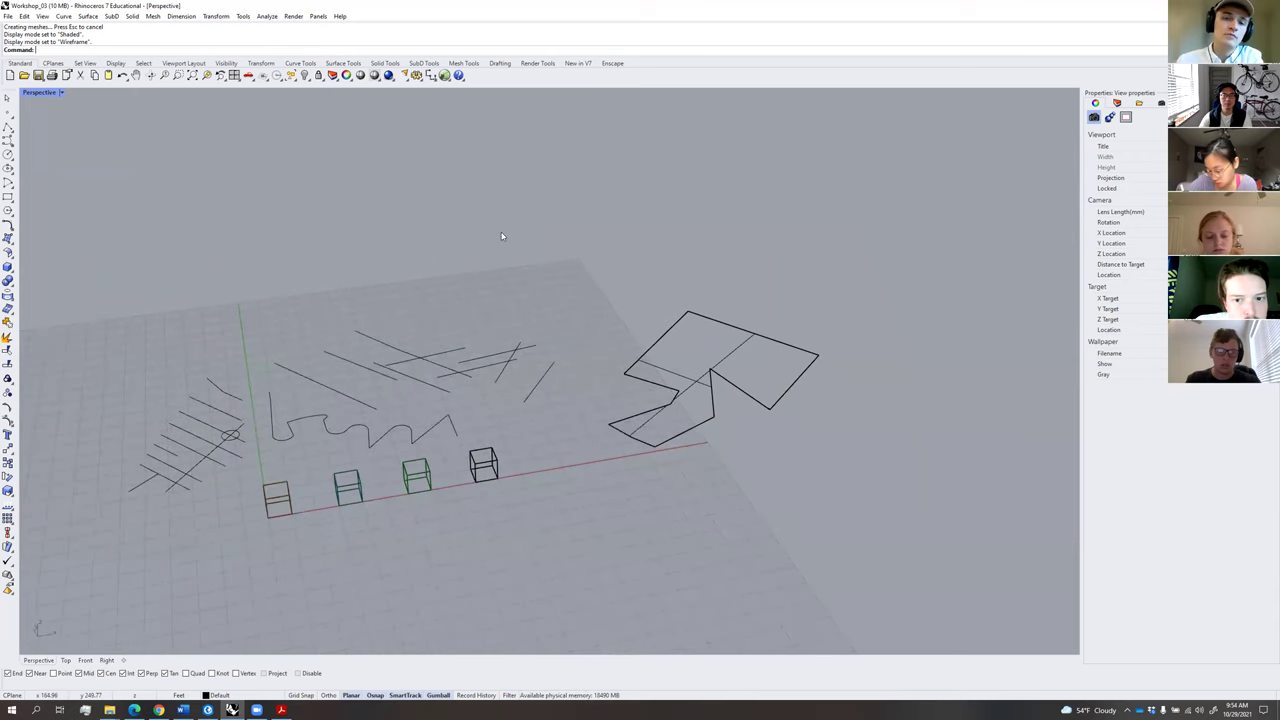
double_click(45, 93)
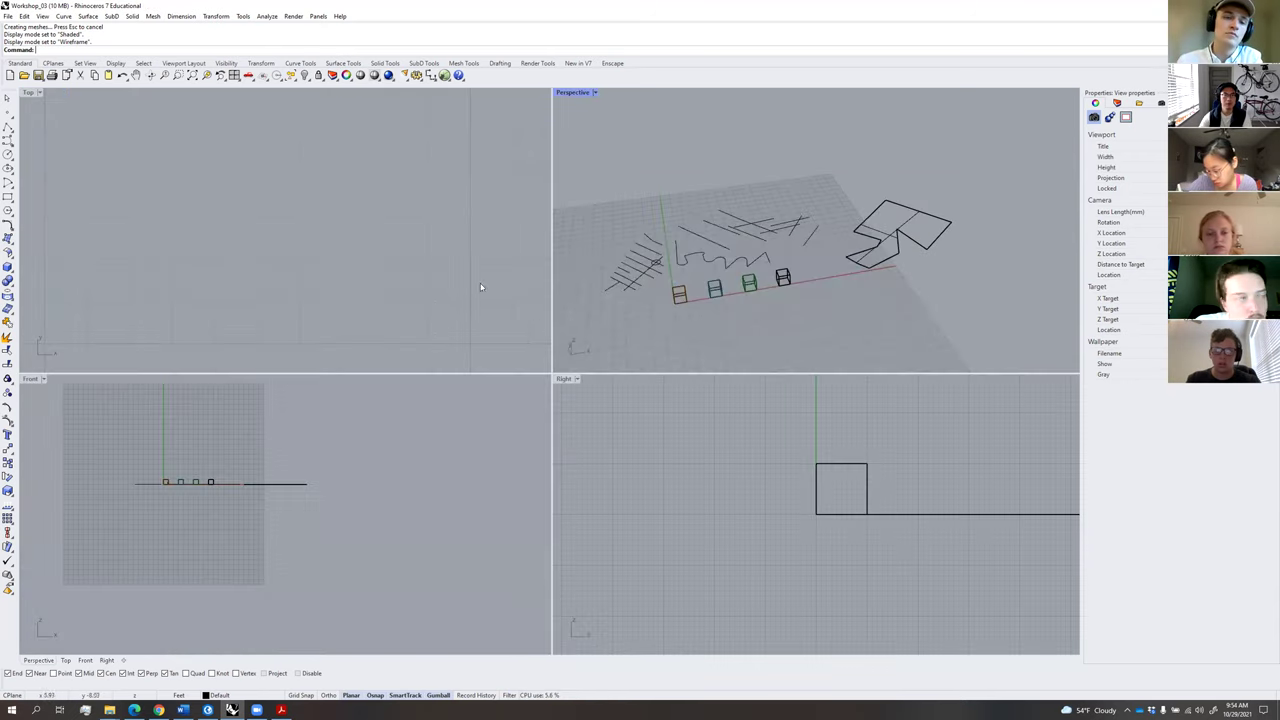
double_click(568, 94)
Set the Perspective viewport's display mode to Shaded and view the new surface up close.
click(62, 93)
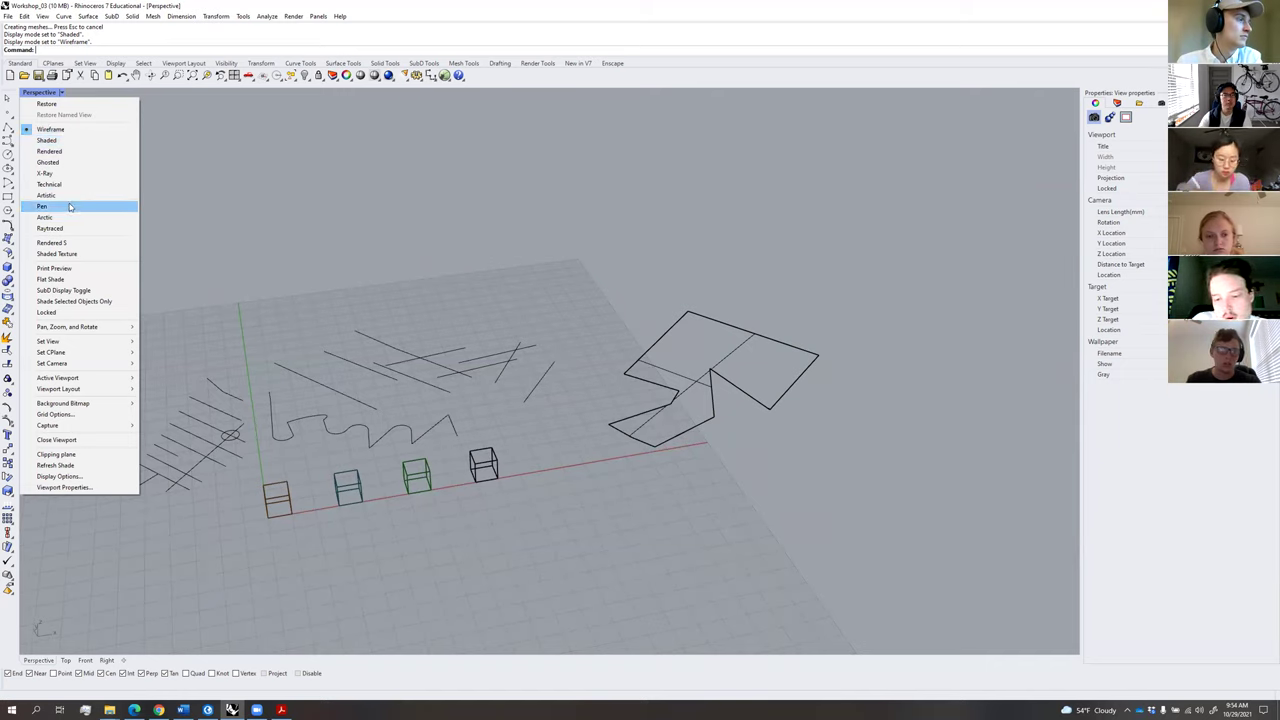
click(69, 143)
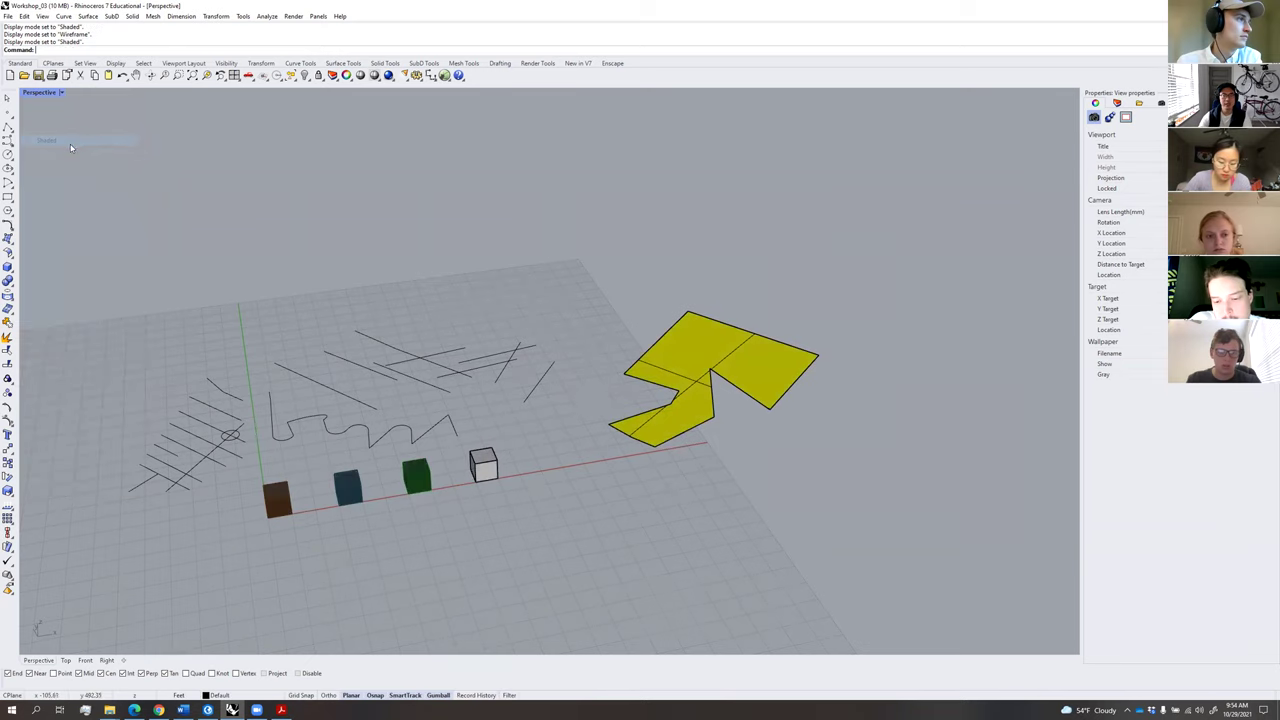
mouse_move(526, 329)
right_down()
mouse_move(520, 306)
mouse_move(524, 346)
right_up()
scroll(684, 374, up, 4)
shift+right_drag(686, 377, 525, 343)
scroll(542, 335, down, 2)
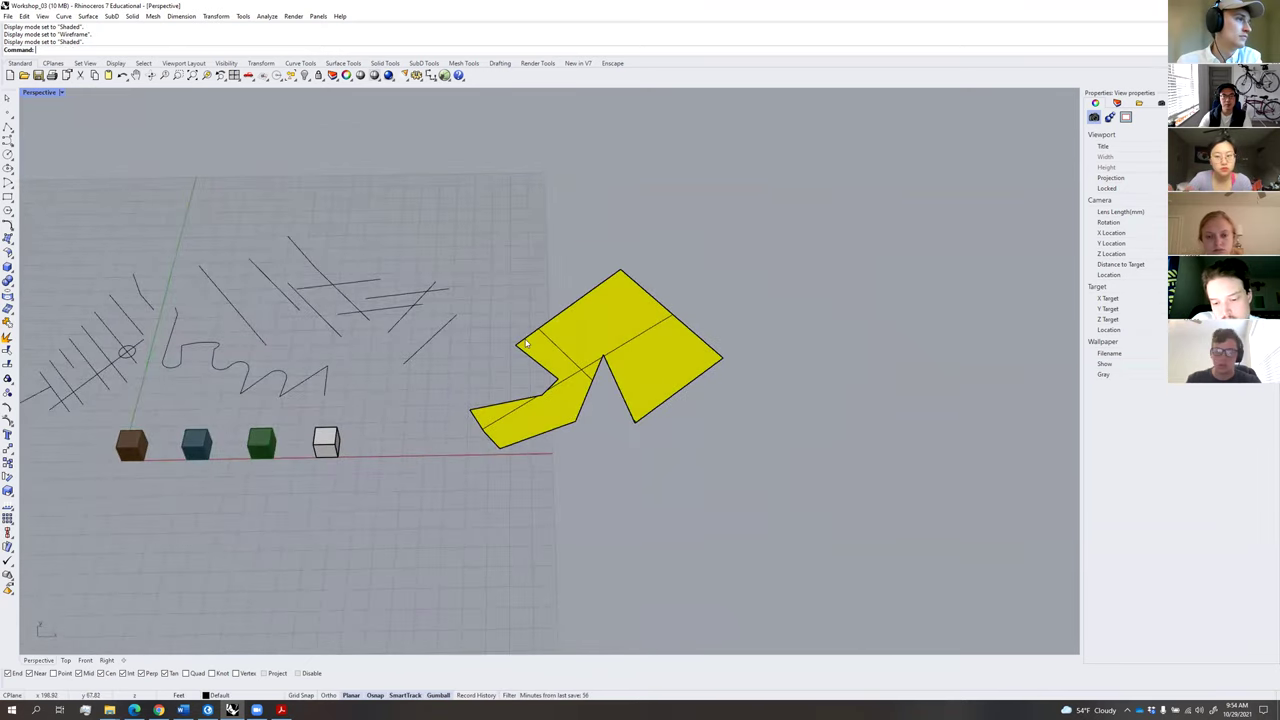
Set the Perspective viewport's display mode to Rendered and inspect the material cubes and the surface.
click(62, 93)
click(69, 152)
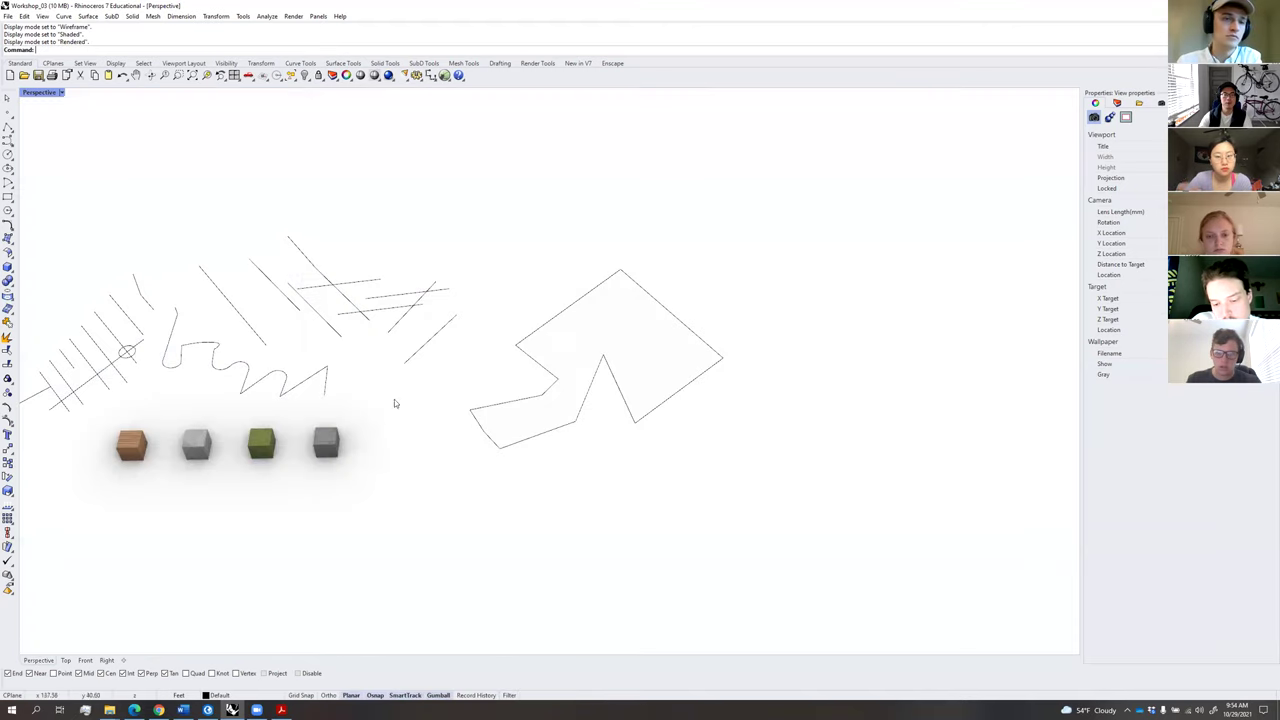
right_drag(365, 382, 395, 384)
scroll(337, 387, up, 7)
scroll(292, 350, down, 8)
Return the Perspective viewport's display mode to Shaded and inspect the planar surface from several angles.
click(62, 93)
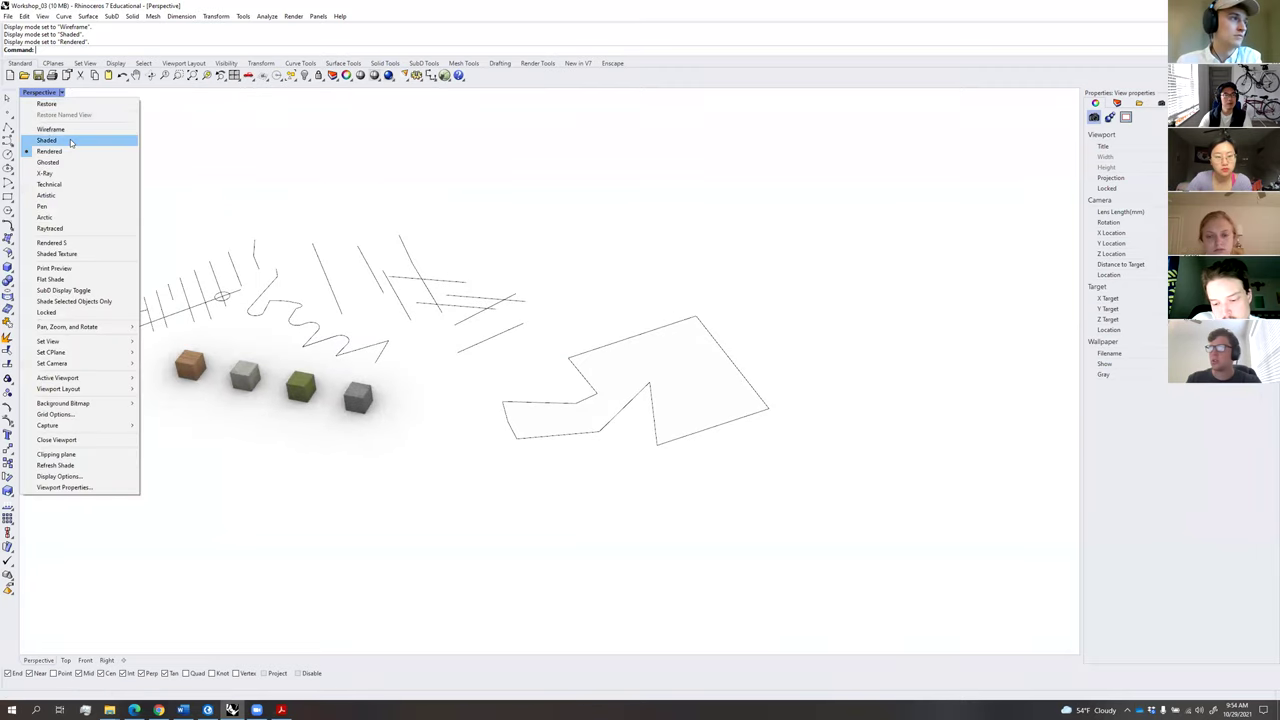
click(70, 143)
mouse_move(572, 283)
right_down()
mouse_move(599, 330)
mouse_move(614, 247)
mouse_move(602, 356)
mouse_move(567, 328)
mouse_move(586, 389)
mouse_move(594, 357)
right_up()
scroll(602, 356, up, 5)
scroll(595, 357, down, 6)
click(610, 363)
click(706, 433)
right_drag(697, 434, 580, 352)
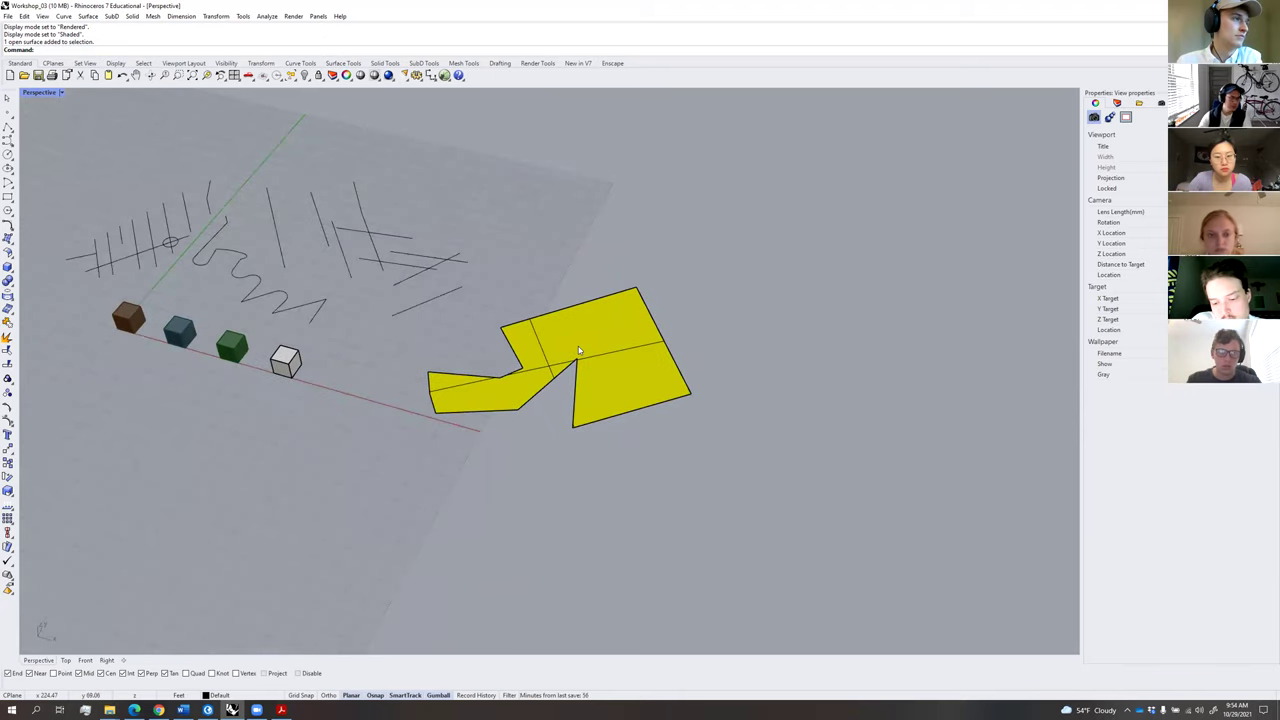
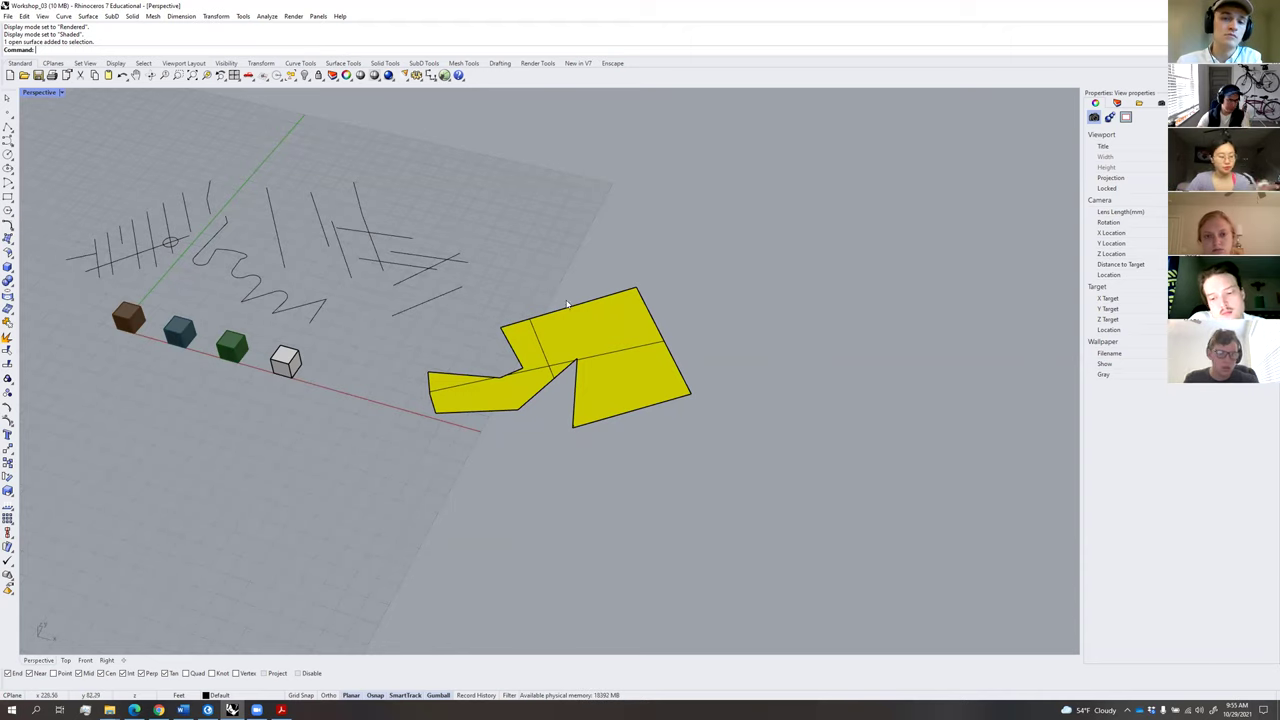
Reverse the planar surface's direction with Flip so its front face points up.
right_drag(640, 372, 665, 347)
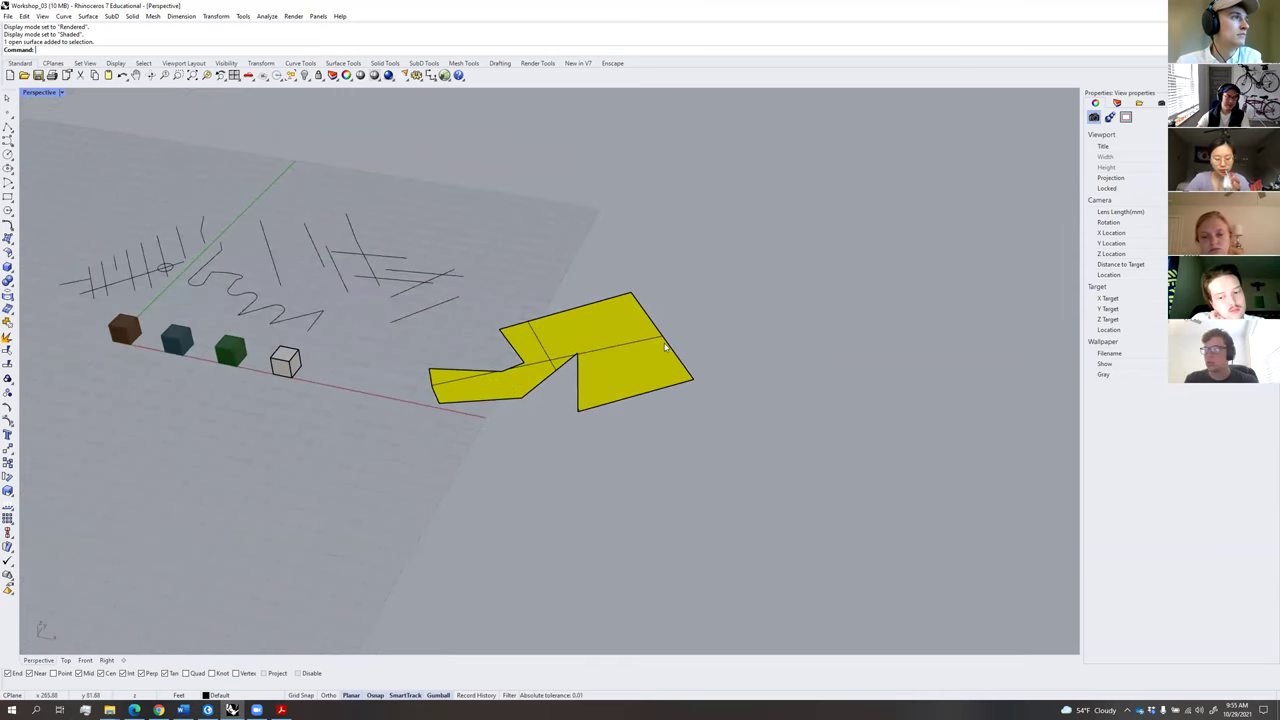
right_drag(659, 368, 610, 358)
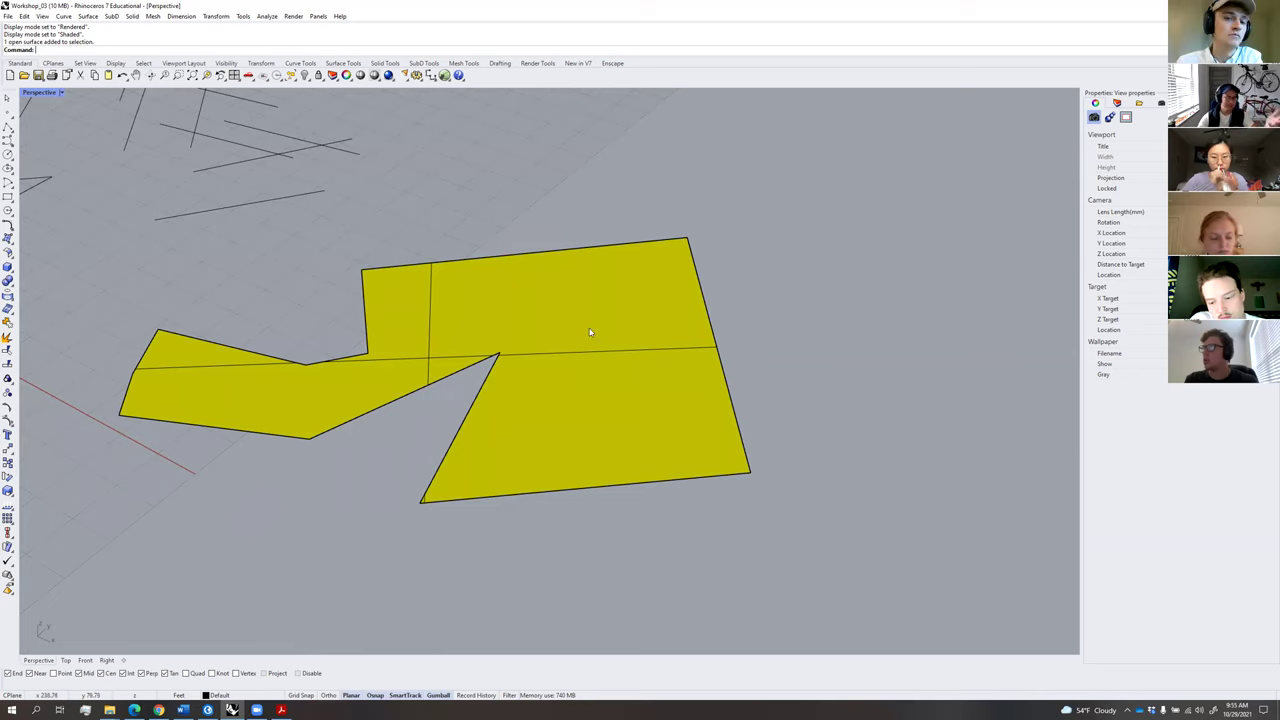
right_drag(584, 330, 597, 388)
click(600, 388)
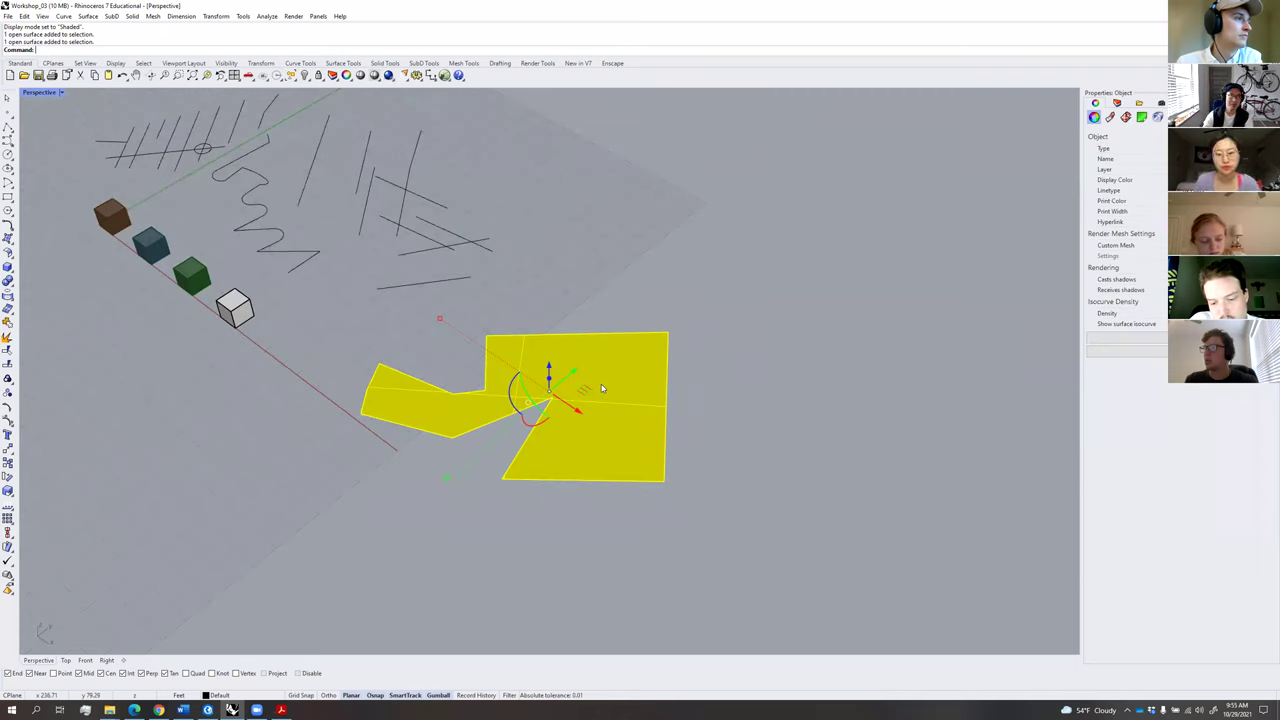
text(p)
key(Return)
key(Return)
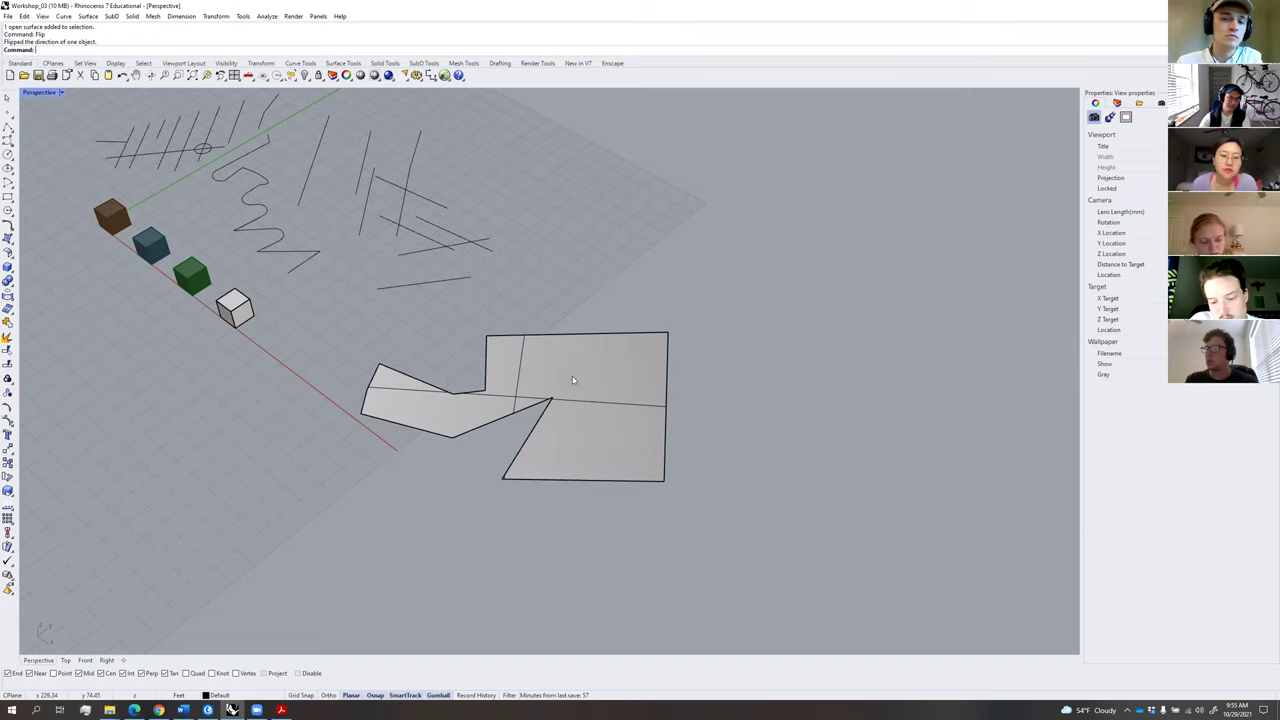
right_drag(591, 378, 631, 434)
key(Escape)
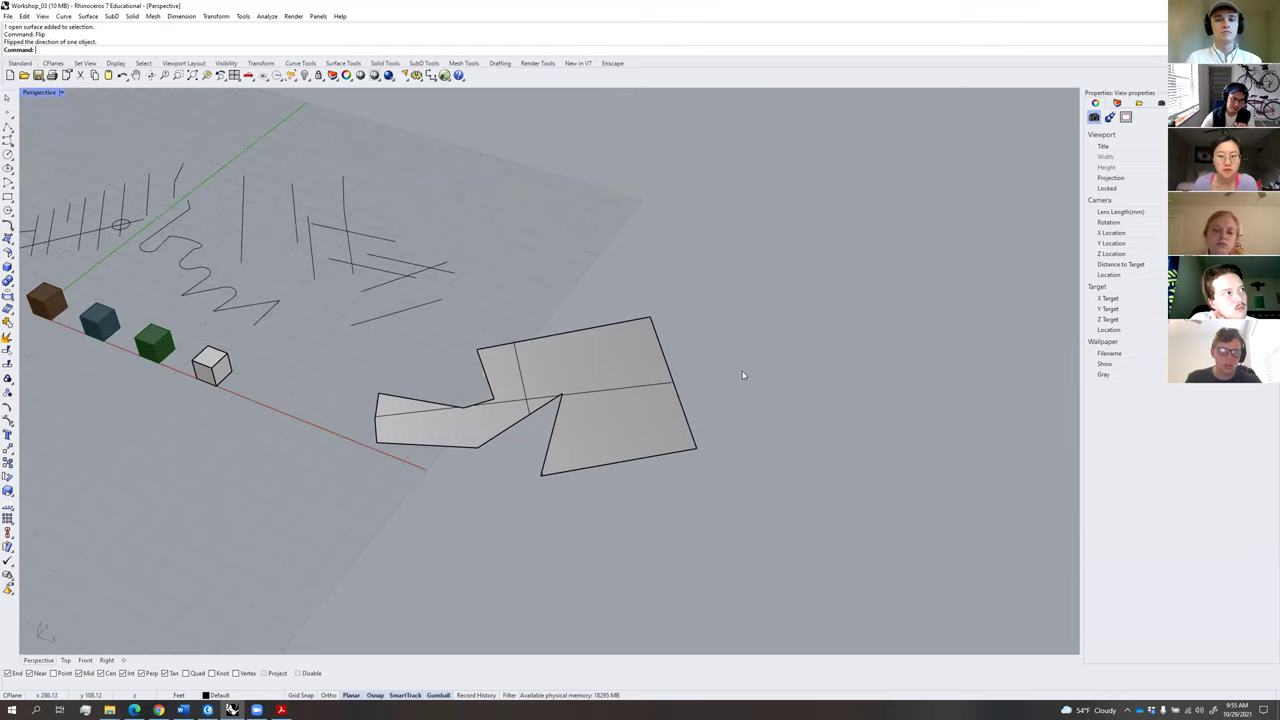
Flip the planar surface's direction to its yellow back face and flip it back again.
mouse_move(665, 376)
right_down()
mouse_move(660, 349)
mouse_move(662, 388)
right_up()
click(662, 388)
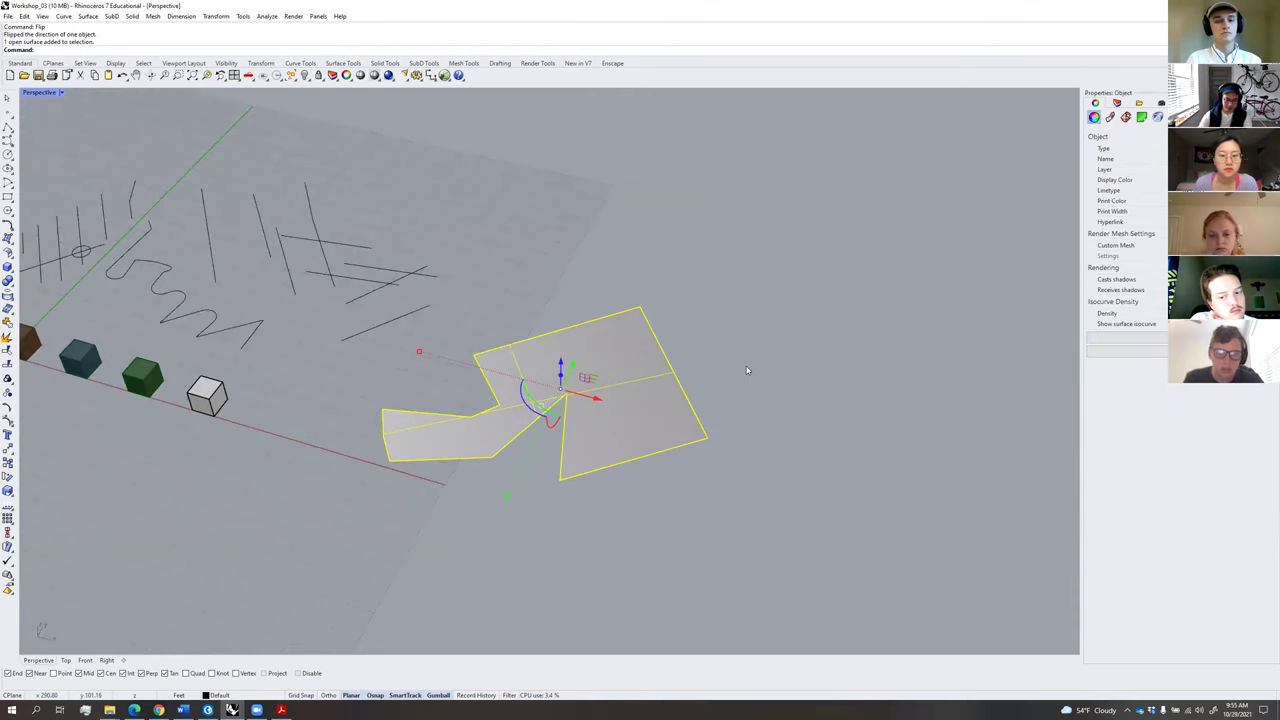
key(Return)
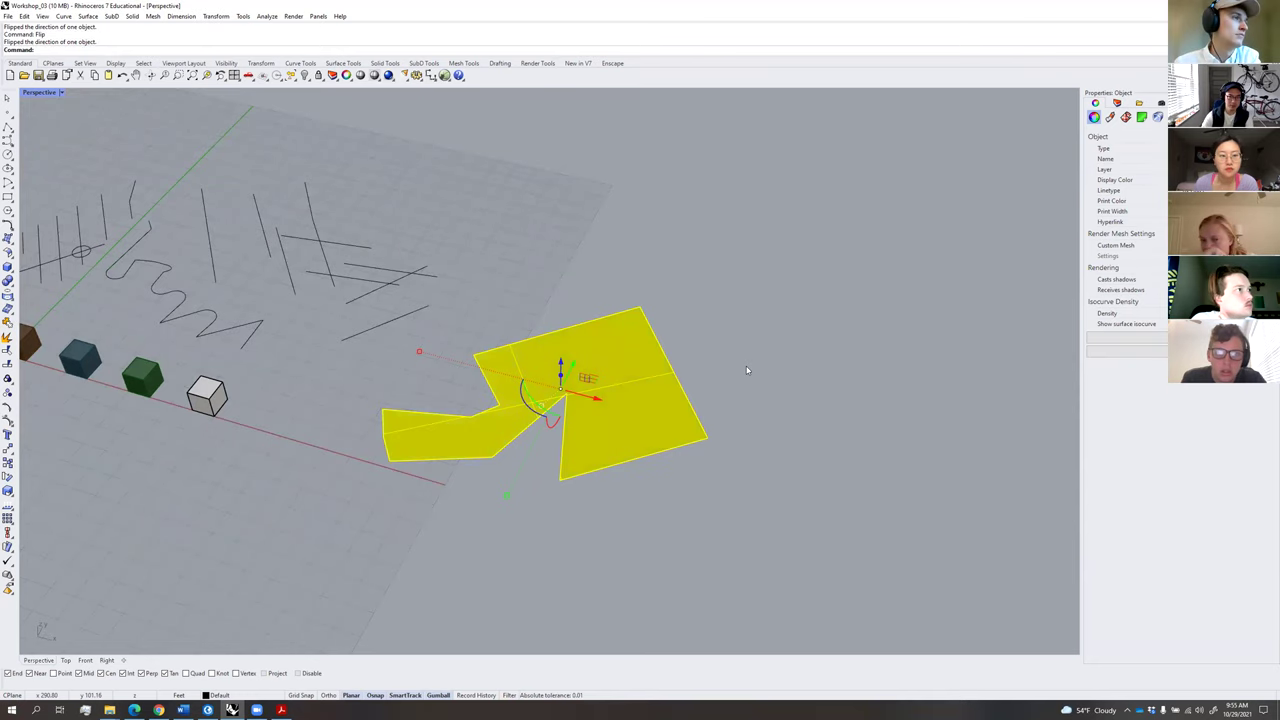
click(747, 370)
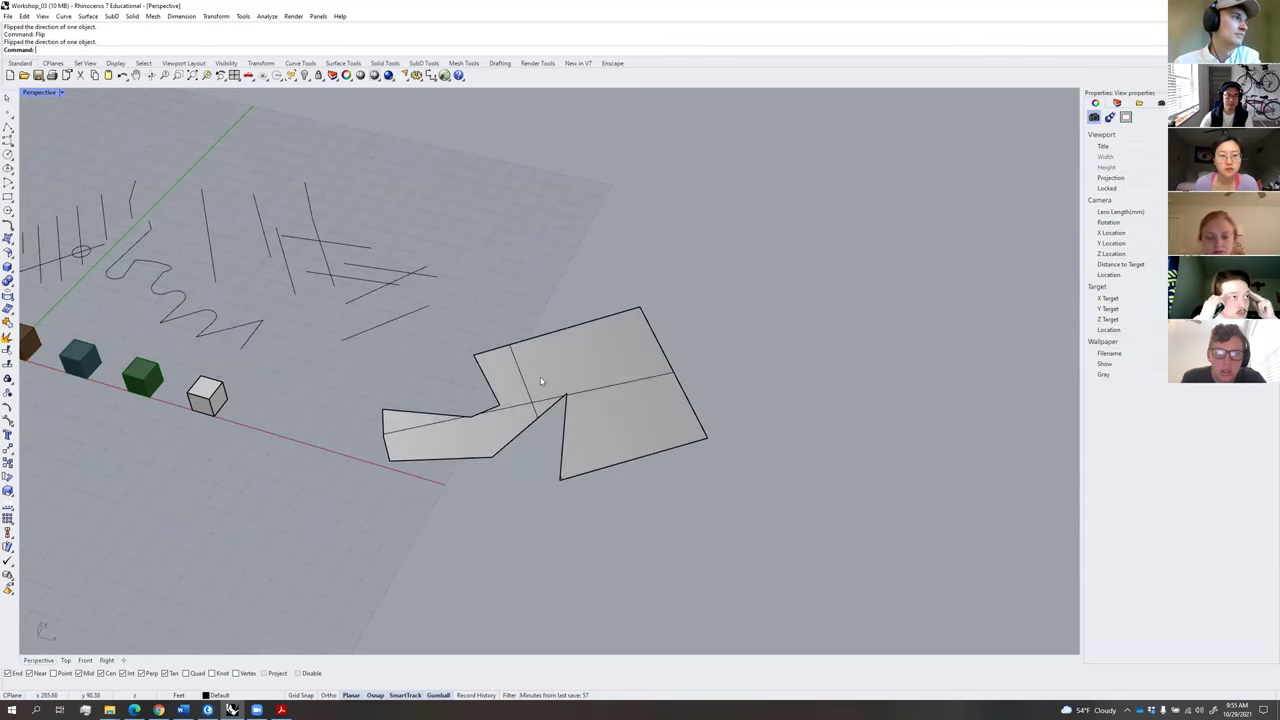
Delete the planar surface and keep its closed outline curve.
right_drag(650, 386, 680, 394)
click(680, 394)
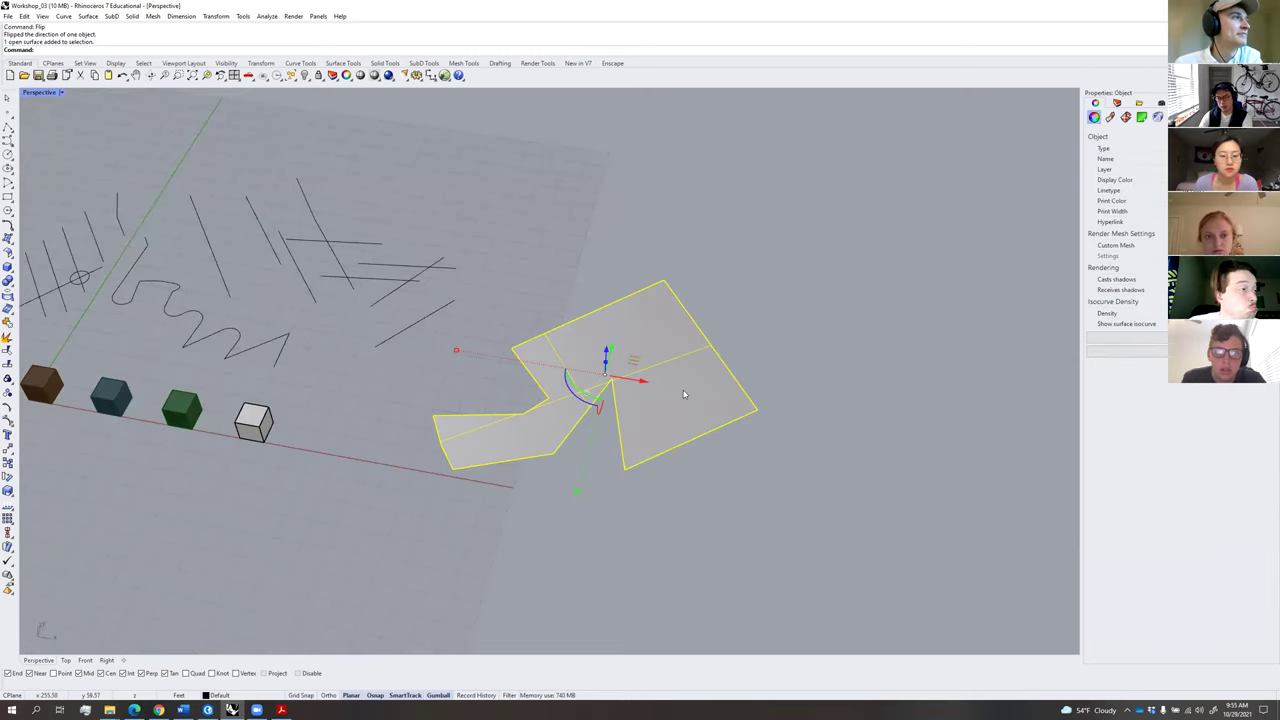
key(Delete)
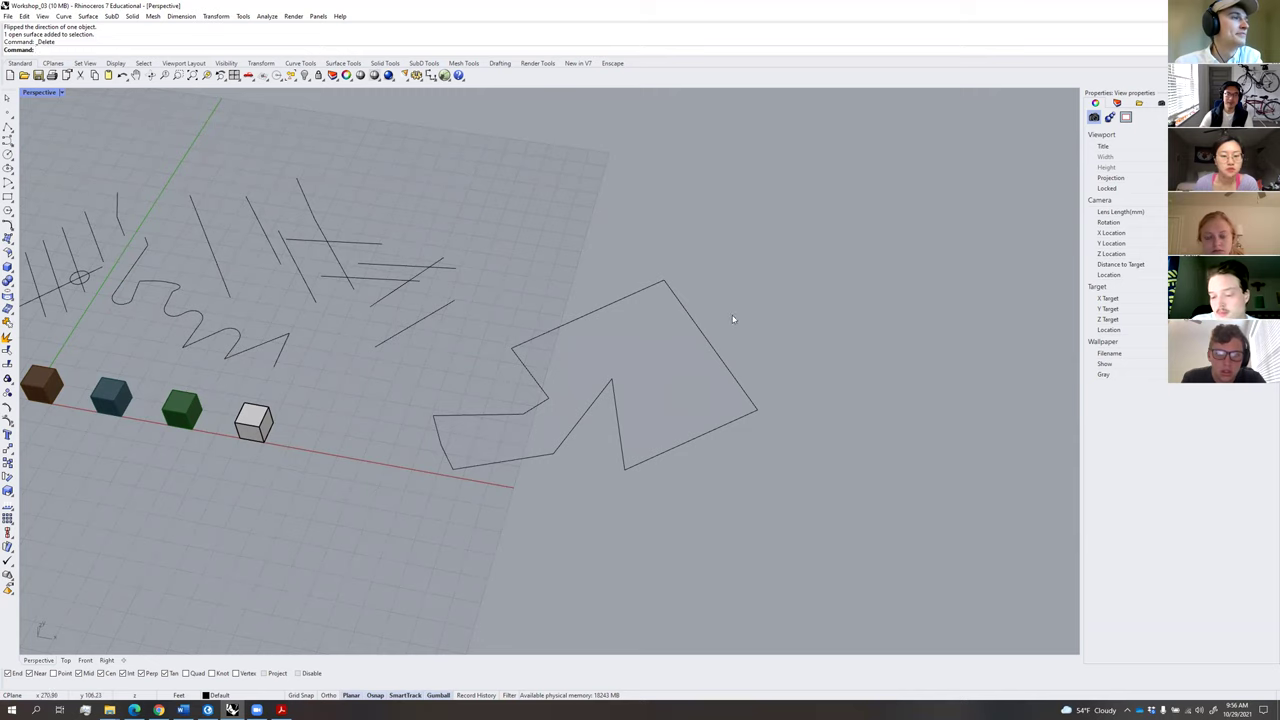
Create a planar surface from the closed polyline with PlanarSrf and delete it again.
click(701, 333)
right_drag(701, 333, 760, 362)
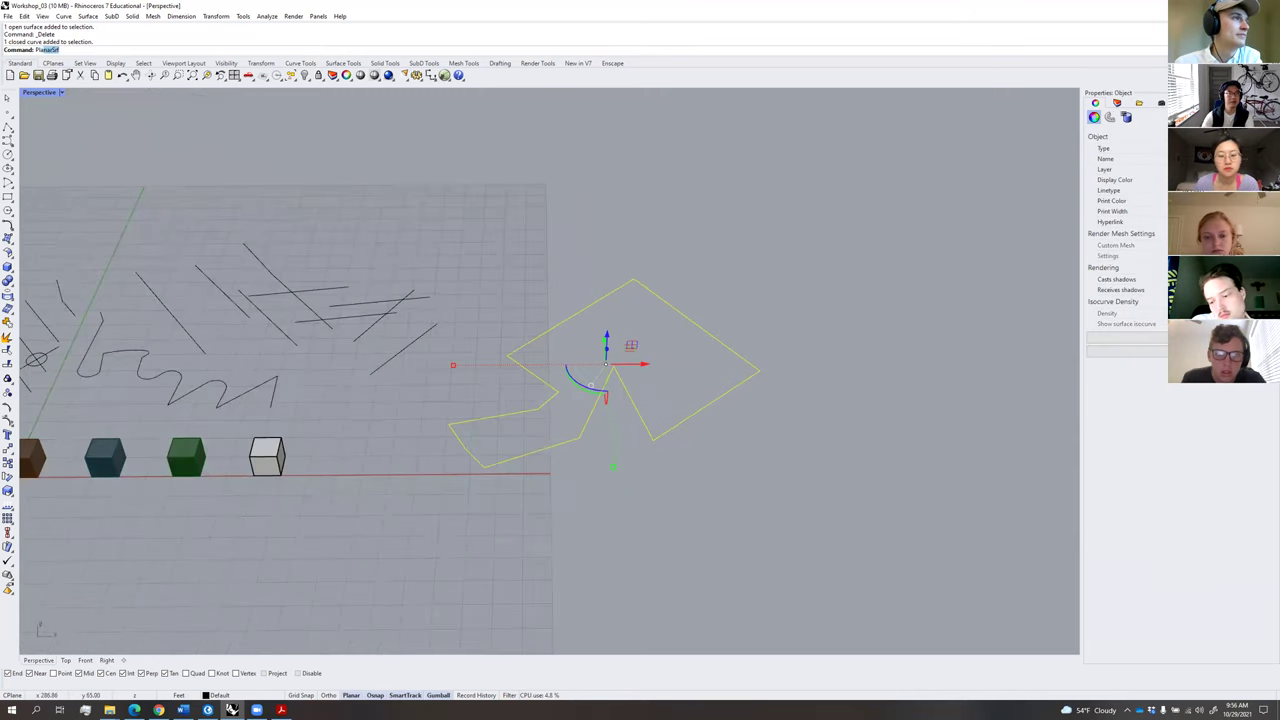
key(Return)
click(689, 434)
right_drag(689, 434, 694, 386)
click(709, 407)
key(Delete)
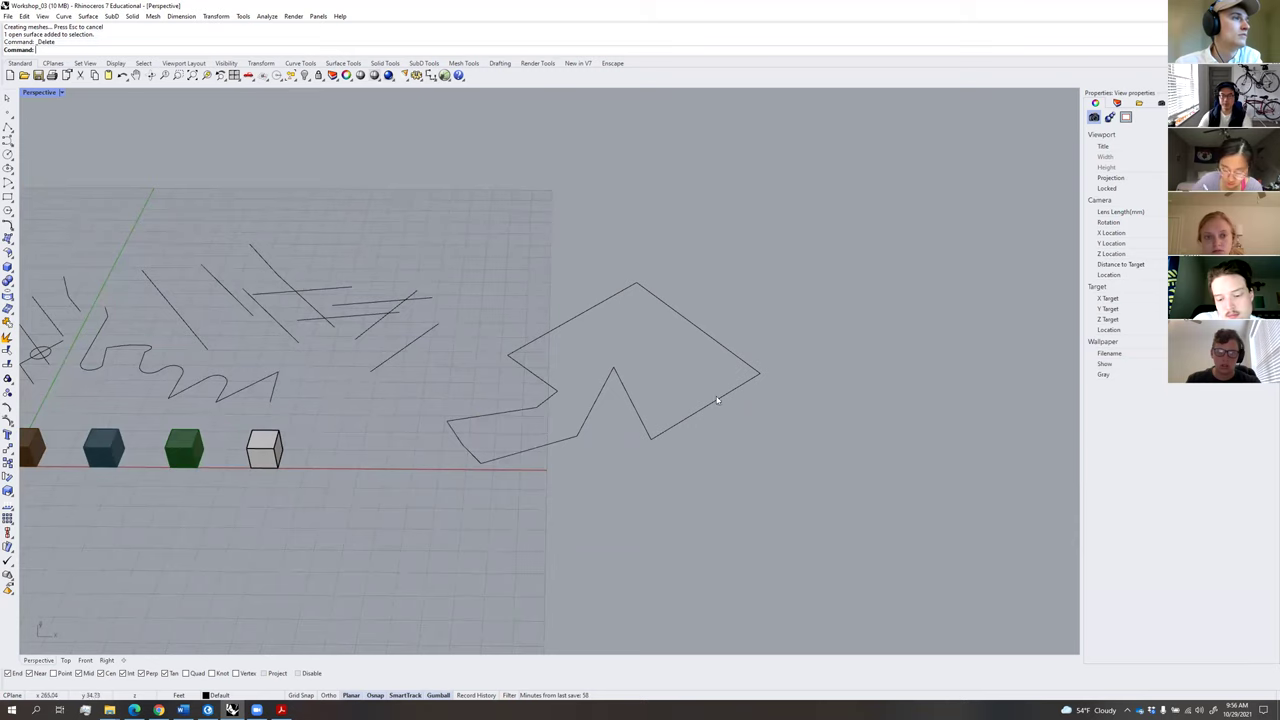
Explode the closed polyline and delete the short segment in its notch to leave a gap.
click(722, 402)
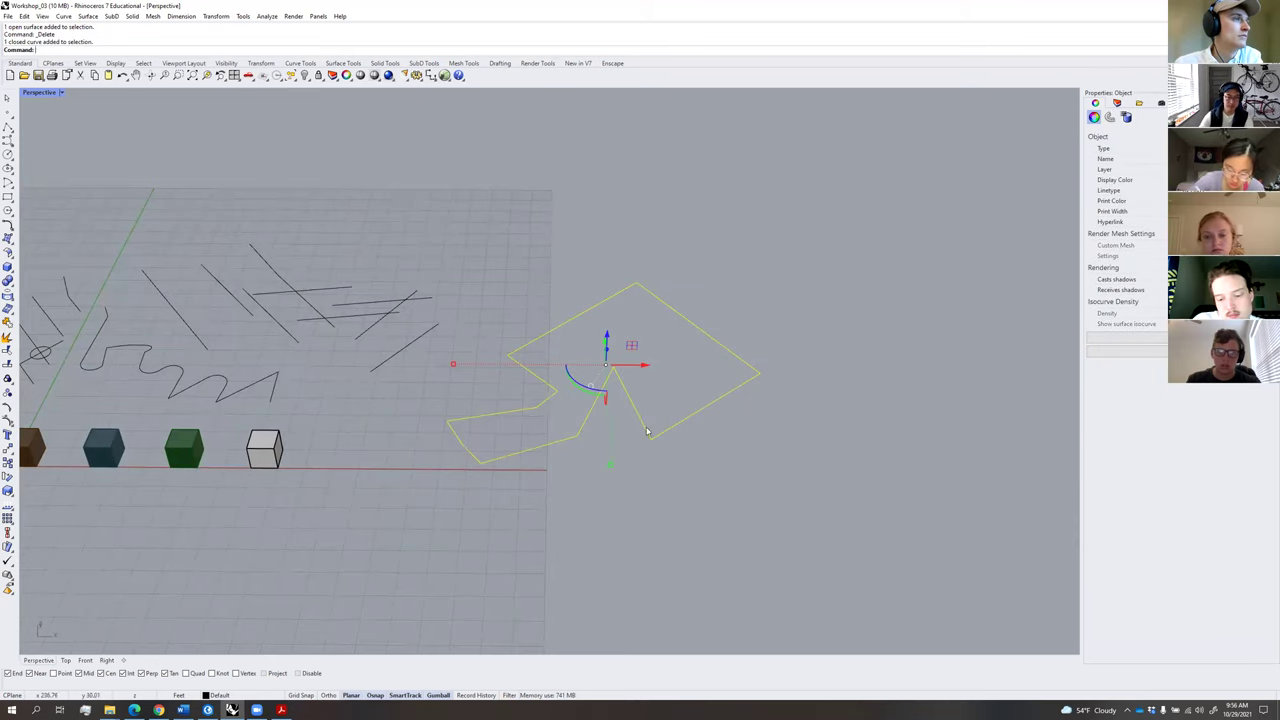
middle_click(647, 432)
click(640, 462)
click(548, 398)
key(Delete)
Join all remaining outline segments into one open curve.
drag(762, 488, 472, 250)
shift+click(456, 437)
key(ctrl+j)
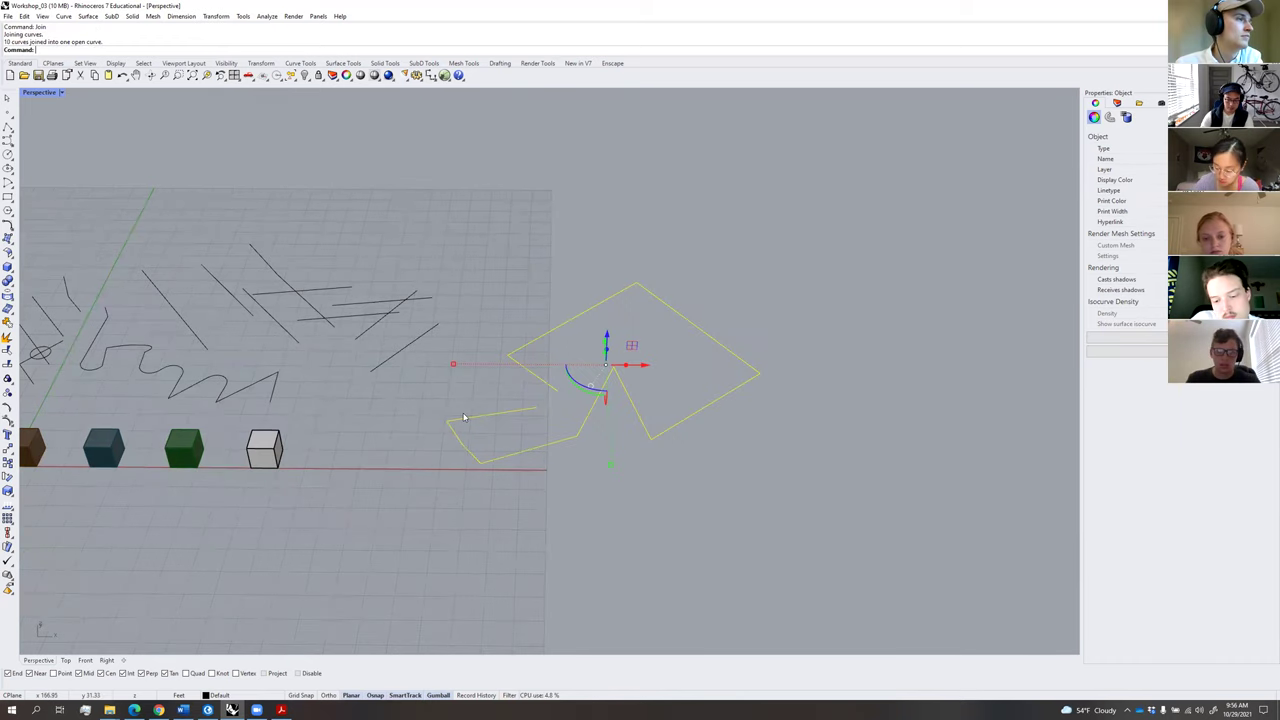
Try to create a planar surface from the open curve with PlanarSrf.
text(Planar)
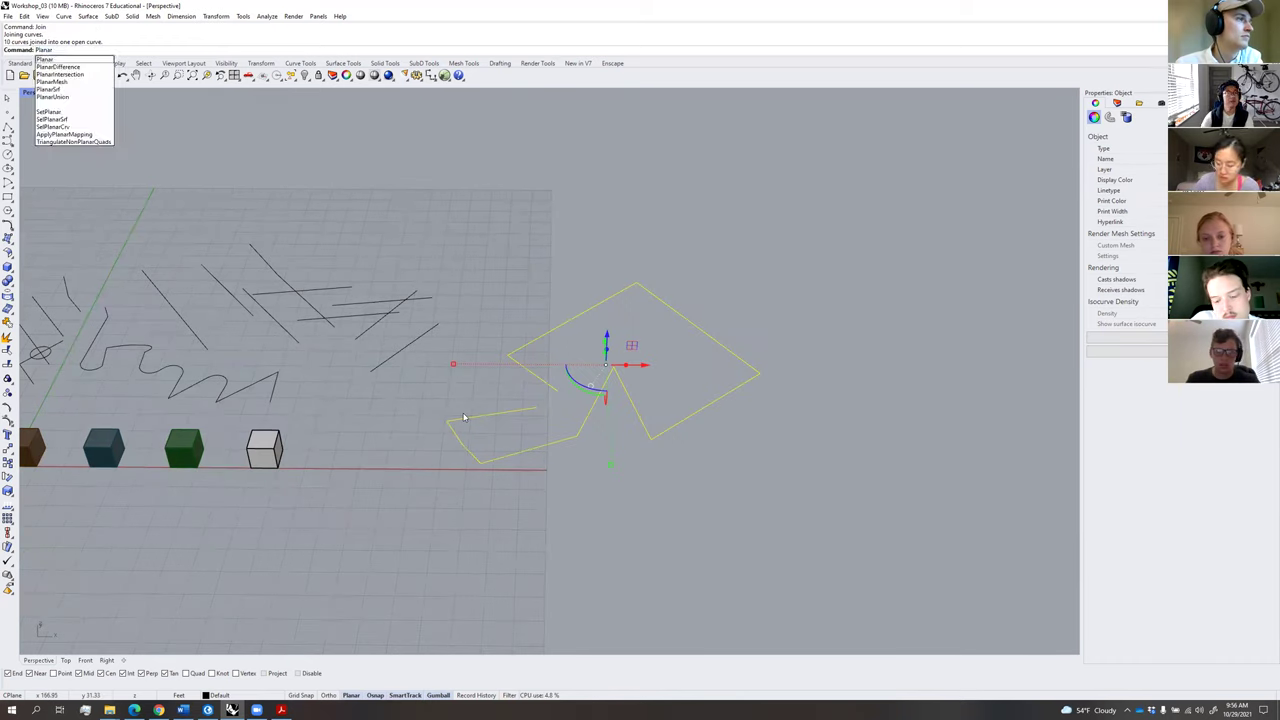
text(Srf)
key(Return)
click(695, 456)
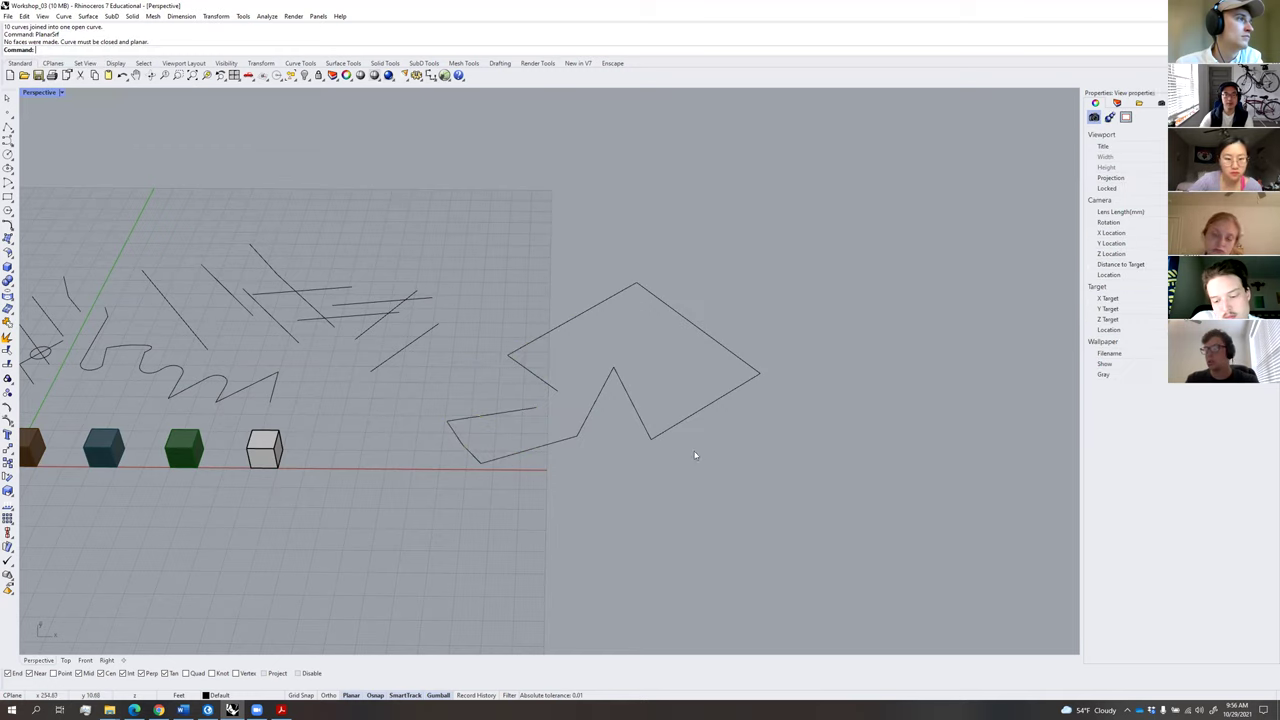
Close the gap in the open outline curve with CloseCrv.
click(566, 397)
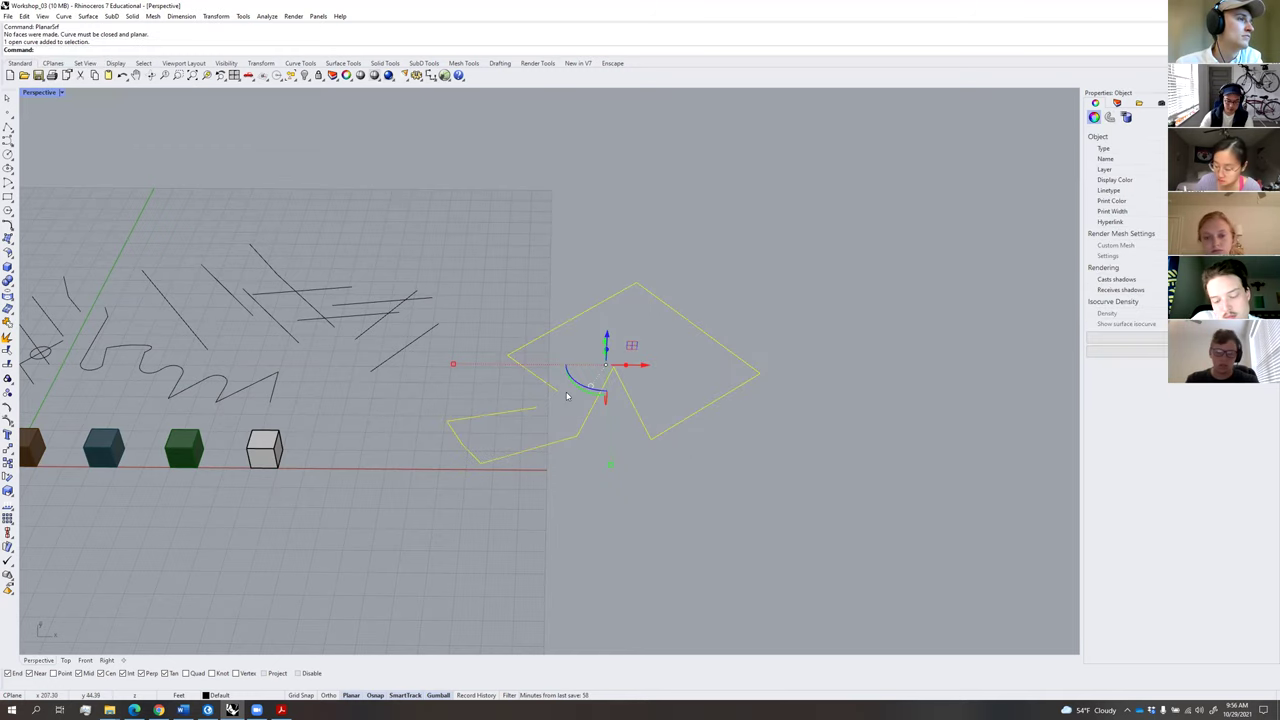
text(CloseCrv)
key(Return)
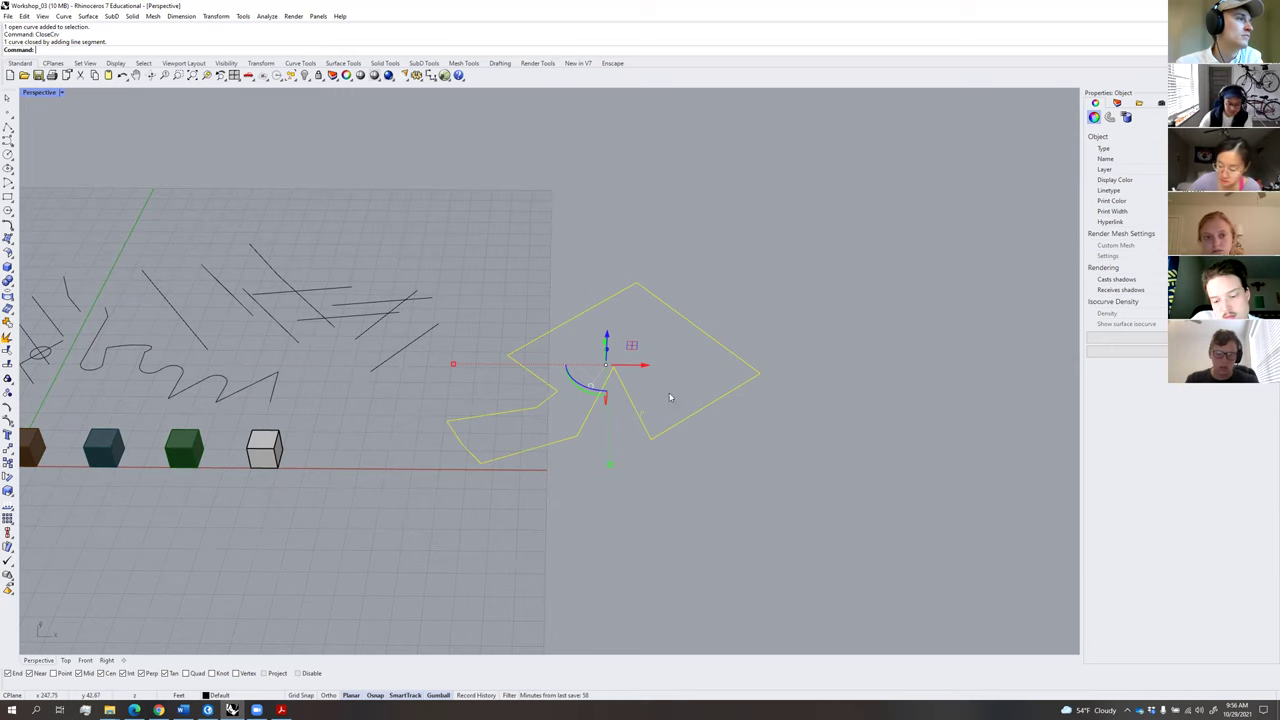
Turn on the curve's control points, raise its far corner vertically and lower its near corner below the plane.
key(F10)
click(637, 284)
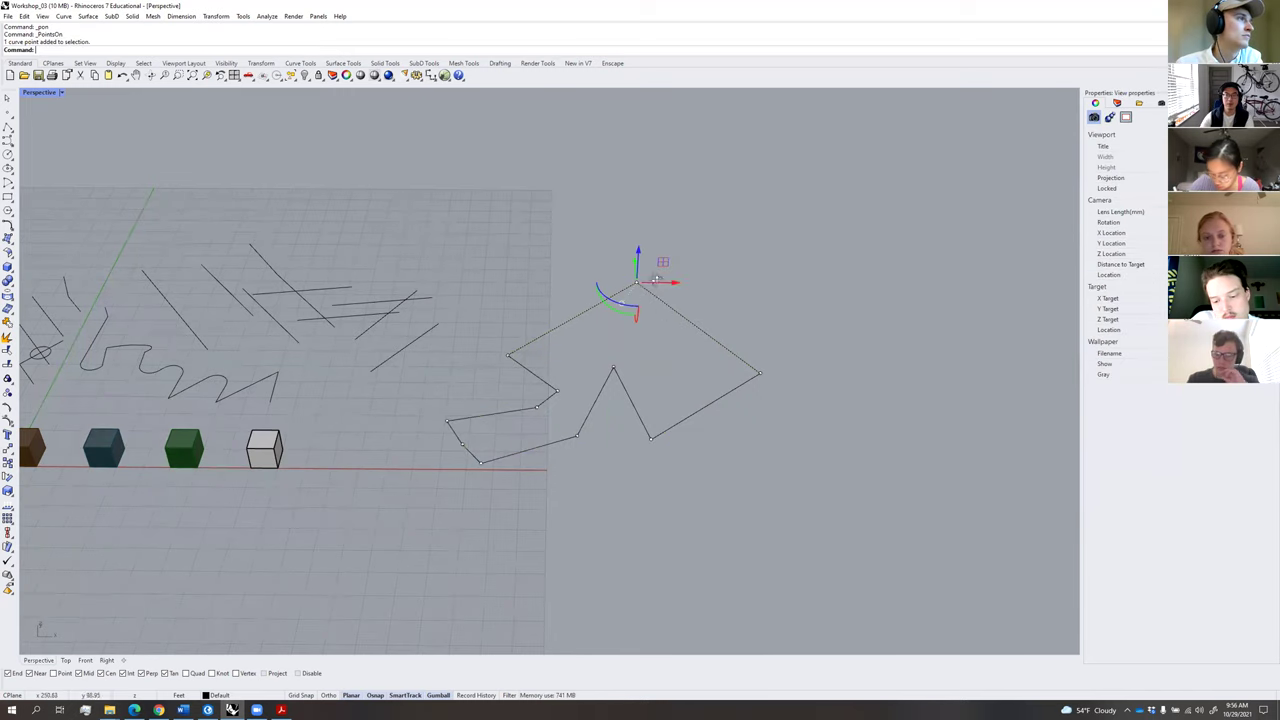
right_drag(657, 279, 660, 210)
drag(653, 318, 653, 285)
click(635, 384)
drag(637, 360, 638, 405)
key(Escape)
key(Escape)
Try PlanarSrf on the closed but non-planar curve and inspect the curve from a lower angle.
click(694, 401)
right_drag(677, 389, 687, 423)
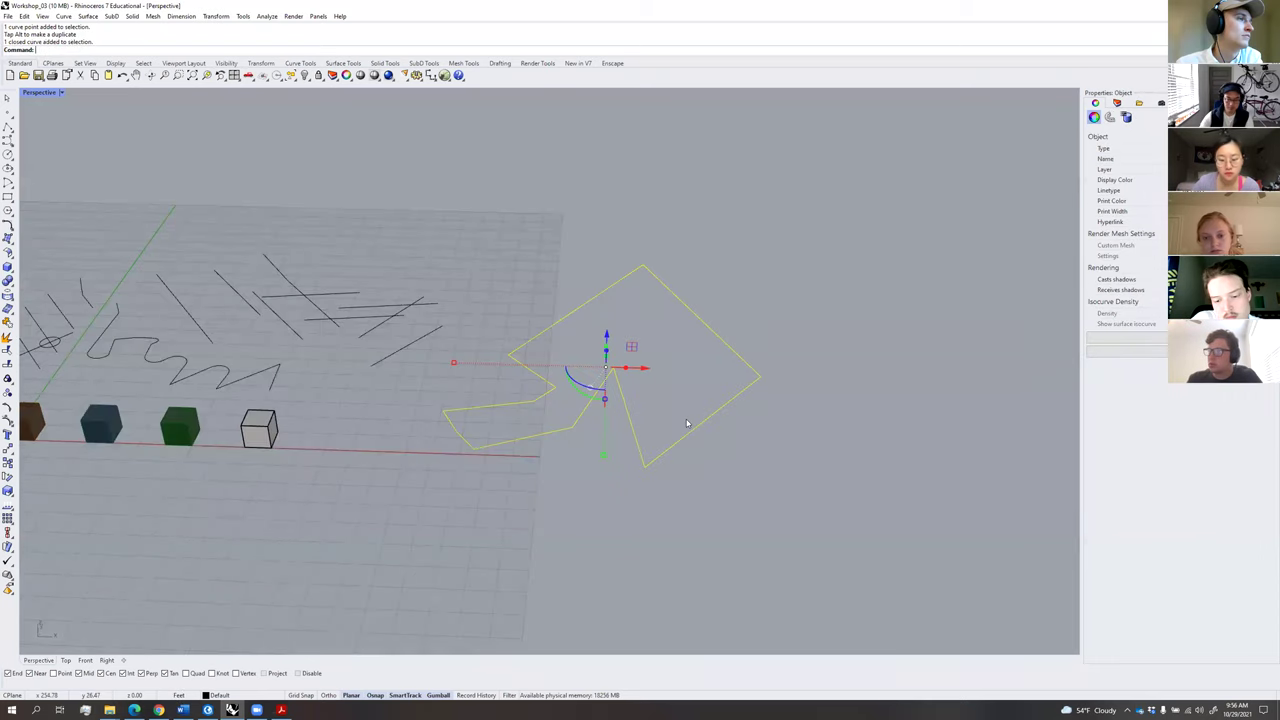
text(PlanarSrf)
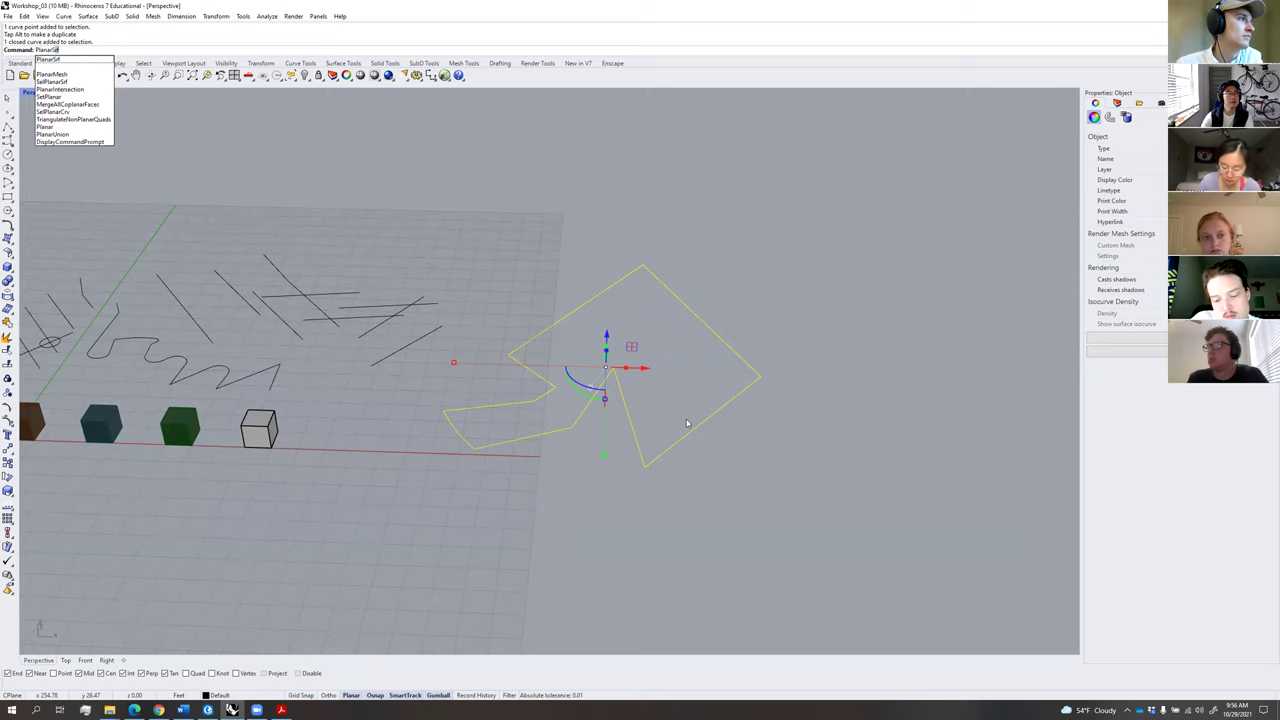
key(Return)
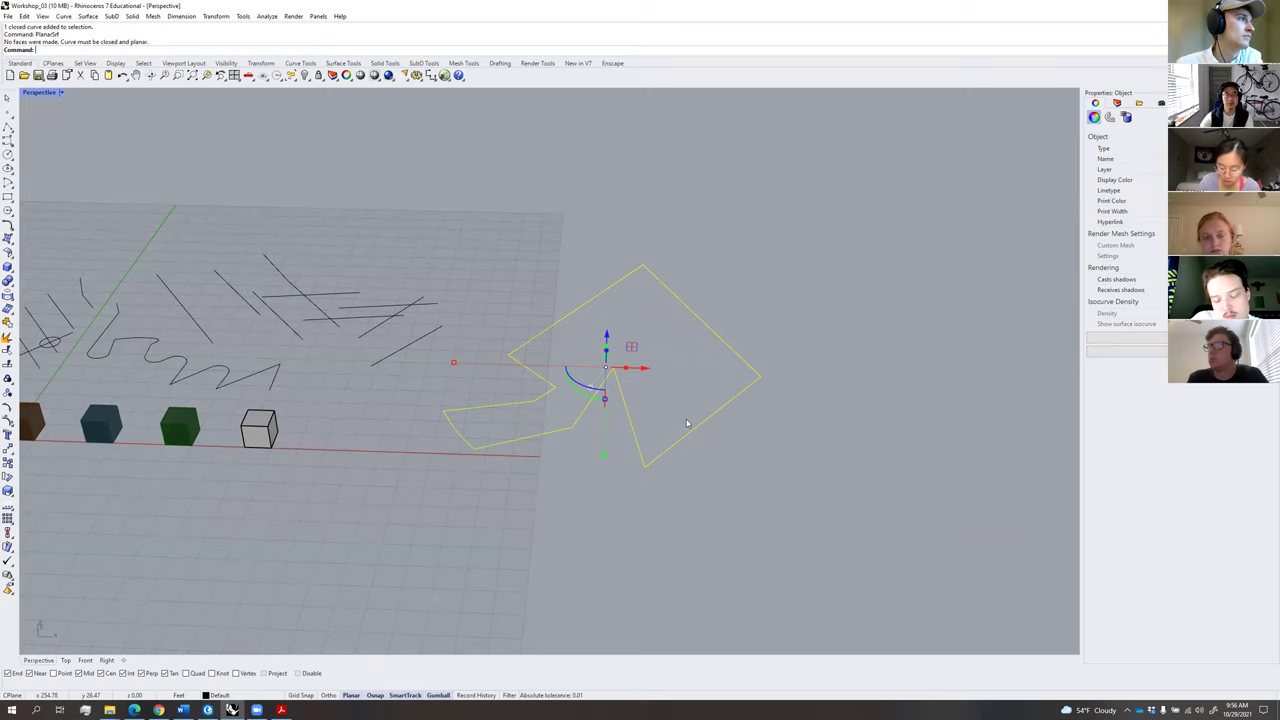
click(760, 466)
mouse_move(760, 466)
right_down()
mouse_move(583, 409)
mouse_move(535, 417)
mouse_move(719, 421)
mouse_move(803, 403)
mouse_move(751, 451)
mouse_move(651, 437)
mouse_move(589, 446)
mouse_move(709, 437)
mouse_move(737, 440)
mouse_move(748, 461)
right_up()
drag(748, 461, 653, 360)
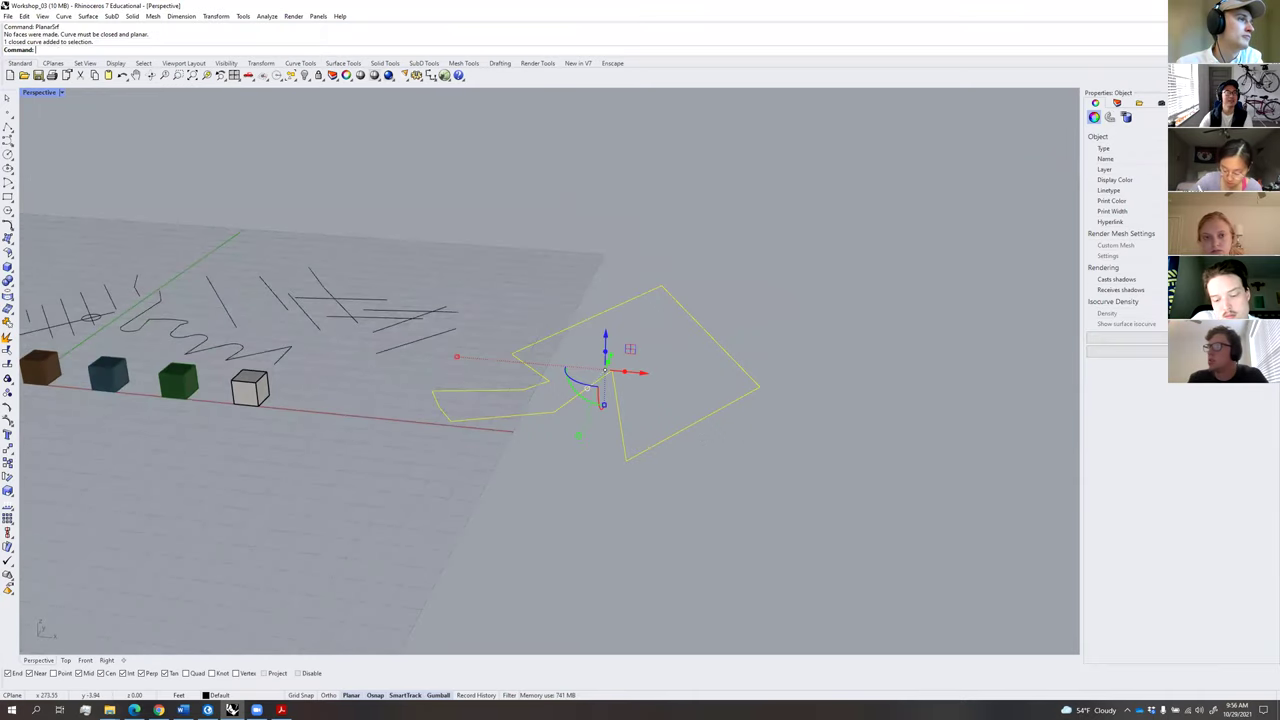
Flatten the closed curve's points to one elevation with SetPt.
text(SS)
key(Return)
click(460, 287)
drag(767, 348, 716, 404)
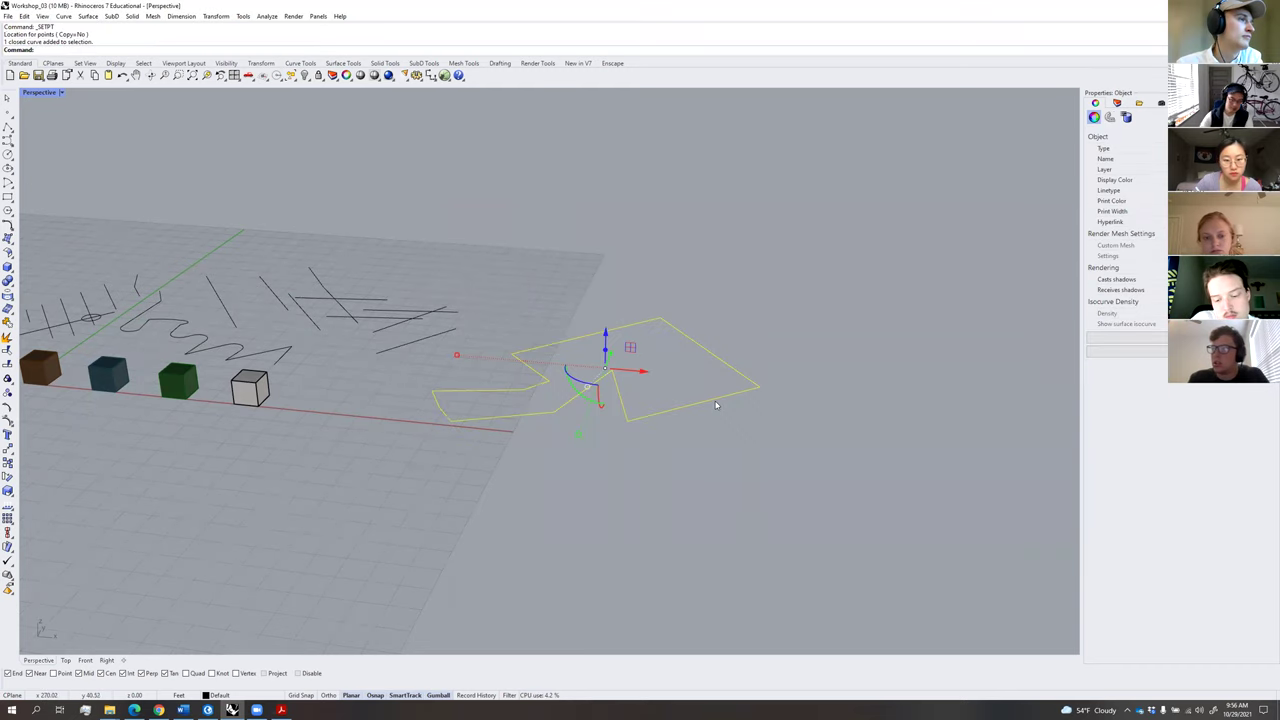
Create a planar surface from the flattened curve with PlanarSrf and delete that surface.
text(Planar)
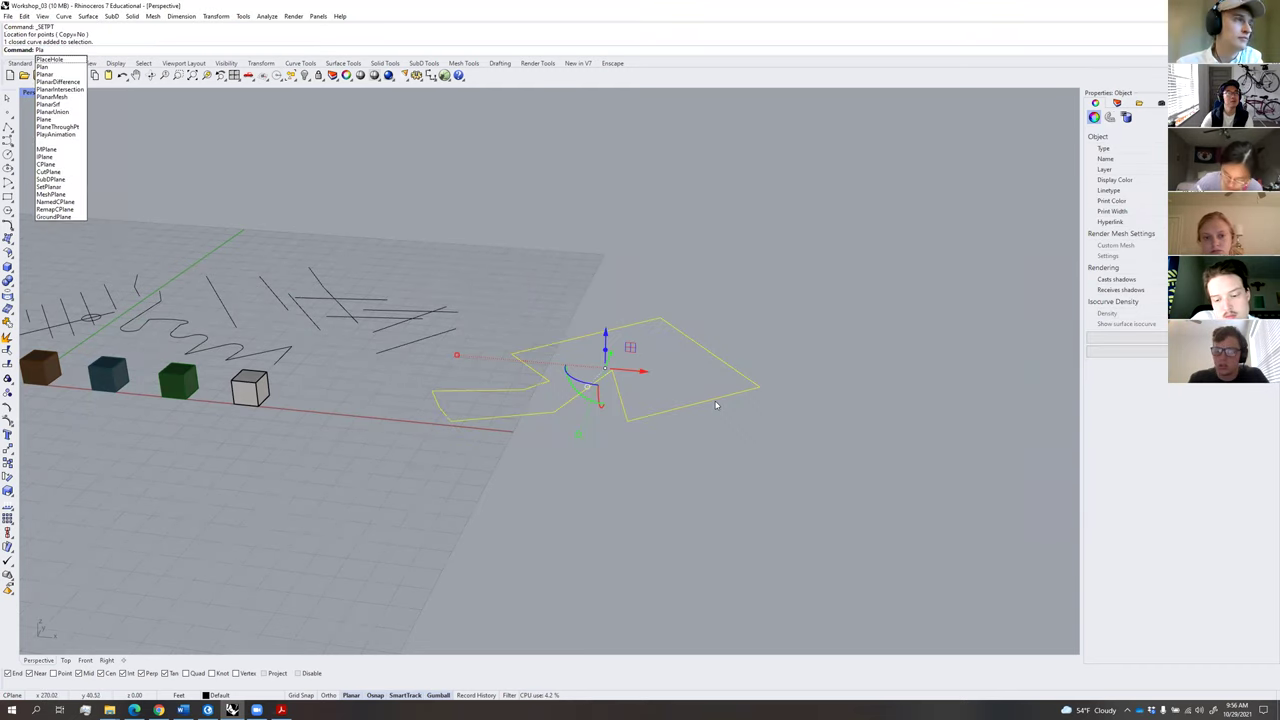
key(Return)
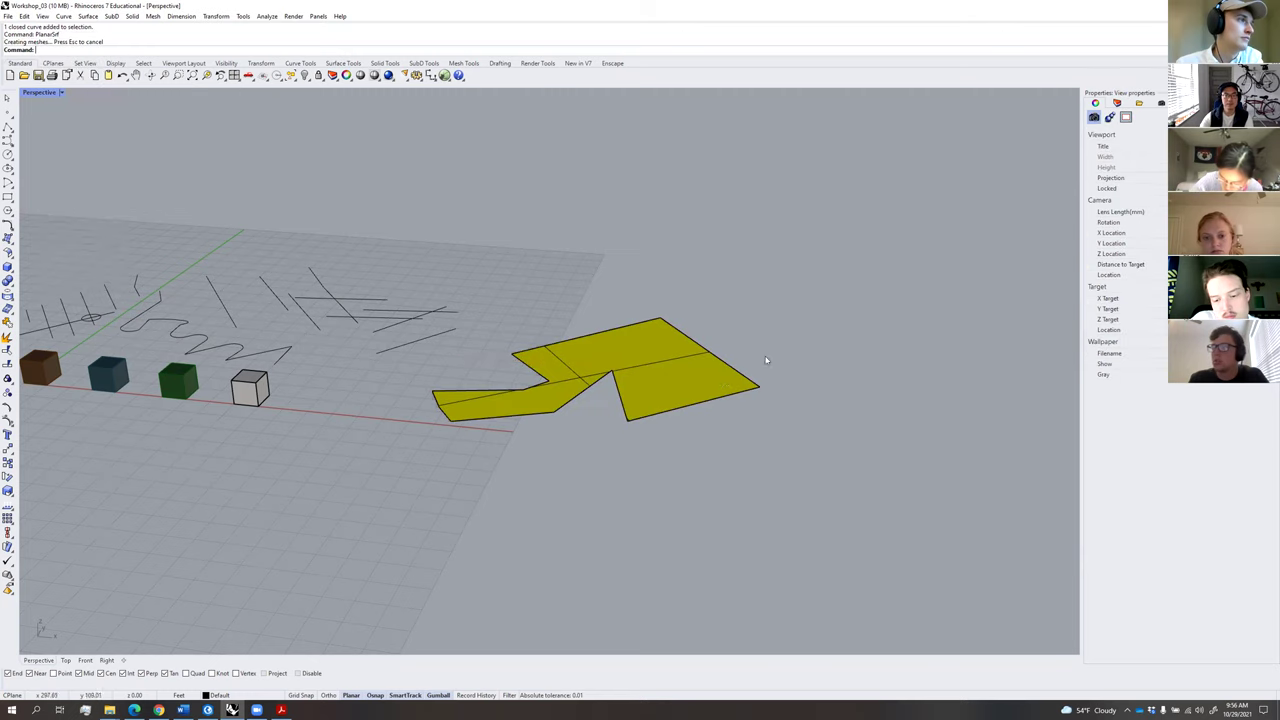
right_drag(768, 350, 680, 409)
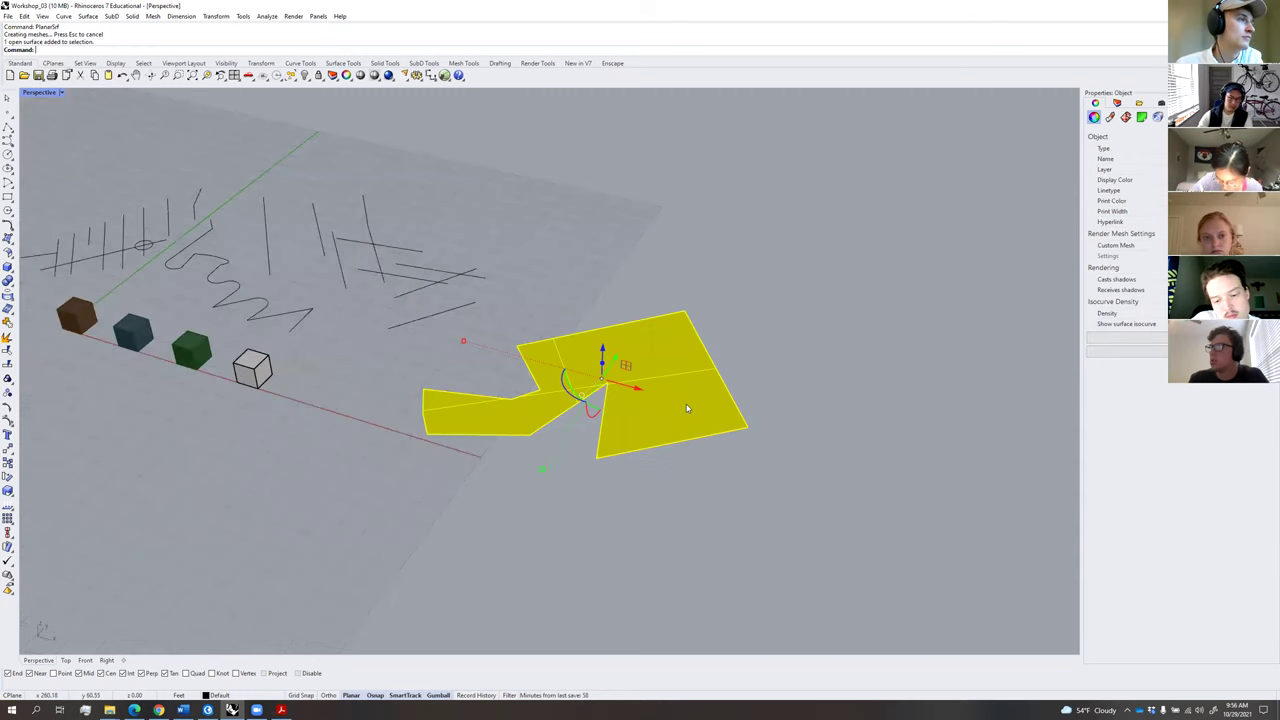
key(Delete)
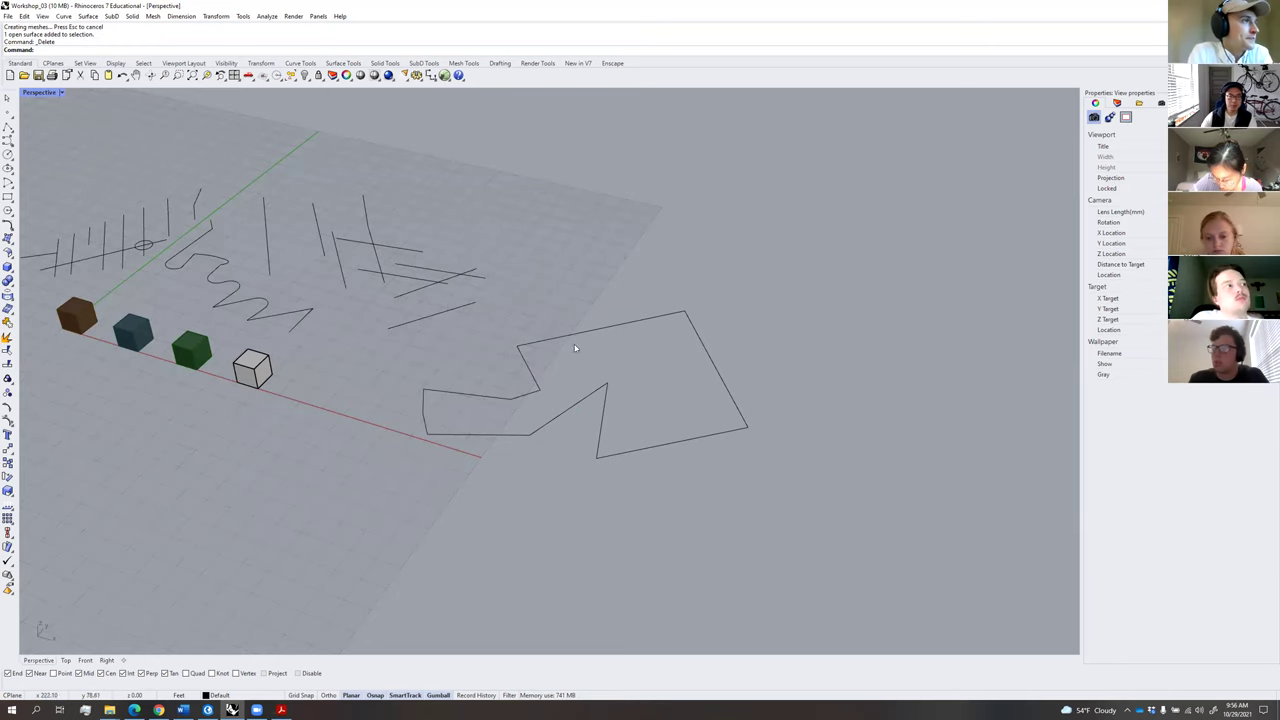
Draw three separate single-segment polylines side by side in the empty area beyond the closed outline.
right_drag(446, 329, 371, 323)
click(8, 127)
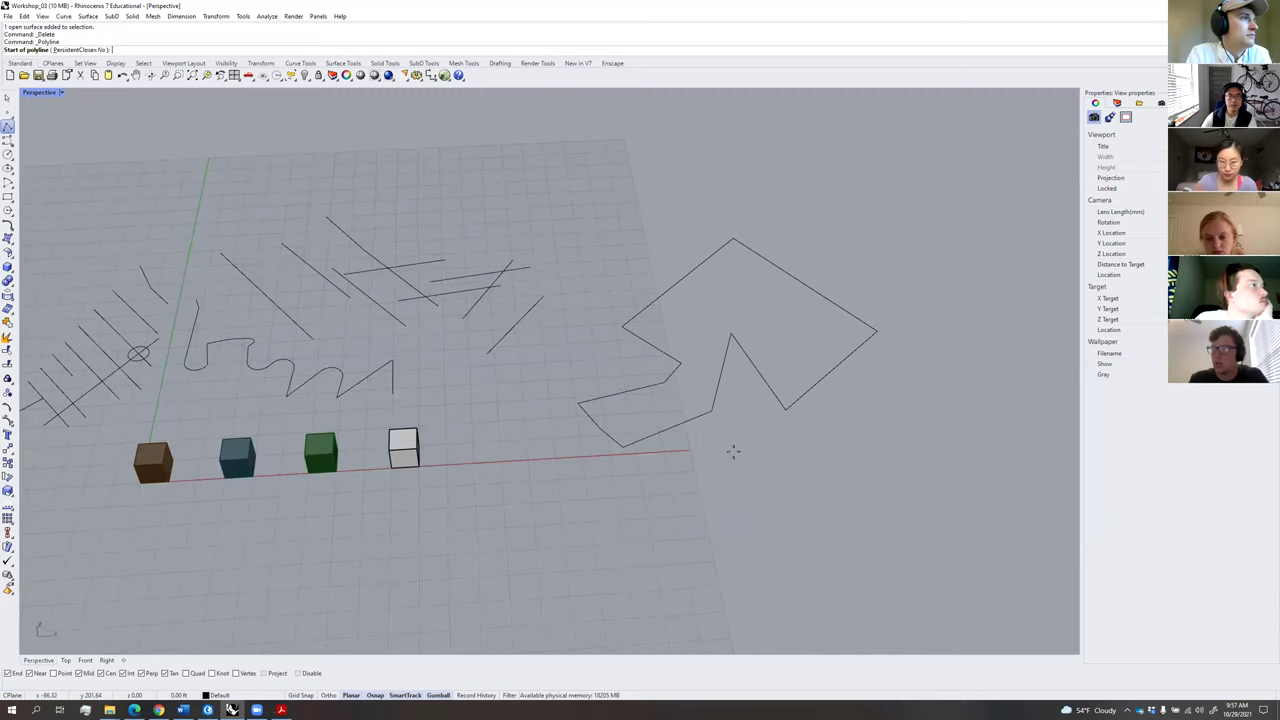
scroll(731, 449, down, 5)
scroll(629, 449, up, 3)
click(715, 372)
click(694, 467)
key(Return)
key(Return)
click(792, 349)
click(823, 470)
key(Return)
key(Return)
click(914, 353)
click(903, 443)
key(Return)
Raise the middle line vertically above the other two and check its height from several angles.
right_drag(903, 443, 897, 401)
scroll(843, 408, up, 5)
click(796, 418)
drag(774, 338, 775, 301)
click(831, 297)
right_drag(831, 297, 678, 315)
scroll(556, 389, down, 4)
right_drag(586, 400, 506, 354)
right_drag(581, 360, 556, 513)
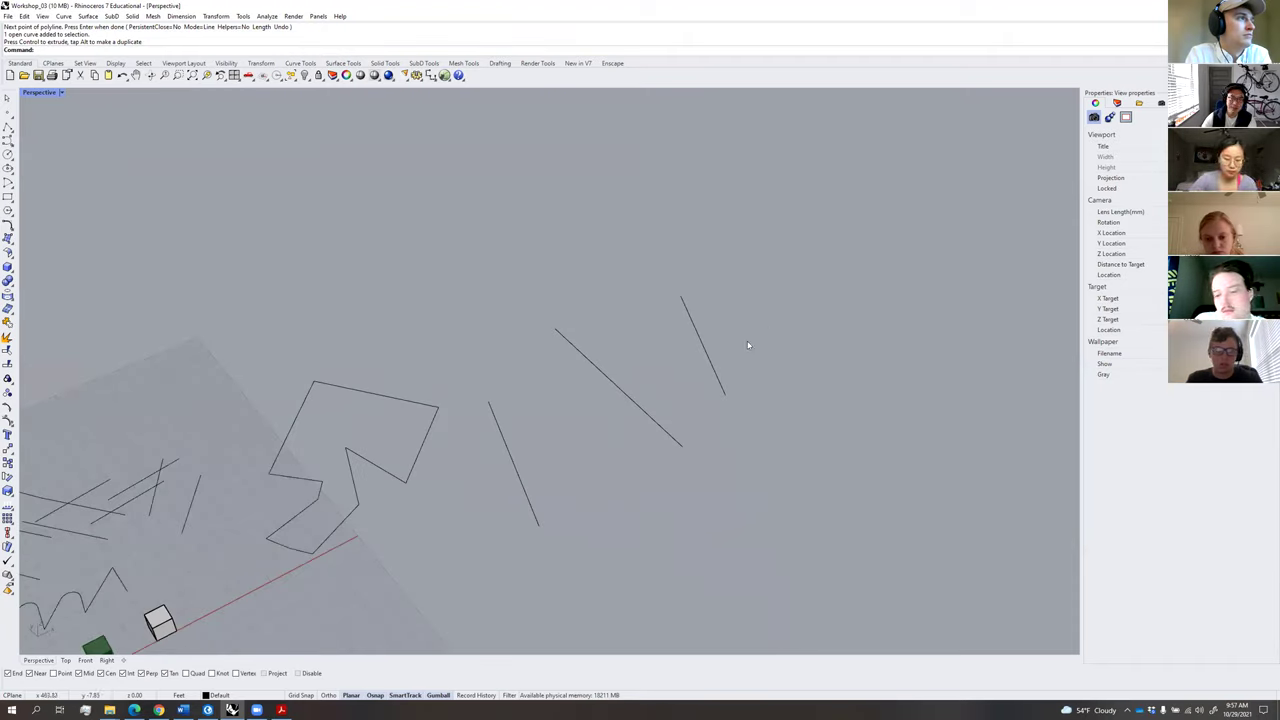
mouse_move(727, 382)
right_down()
mouse_move(700, 366)
mouse_move(733, 374)
right_up()
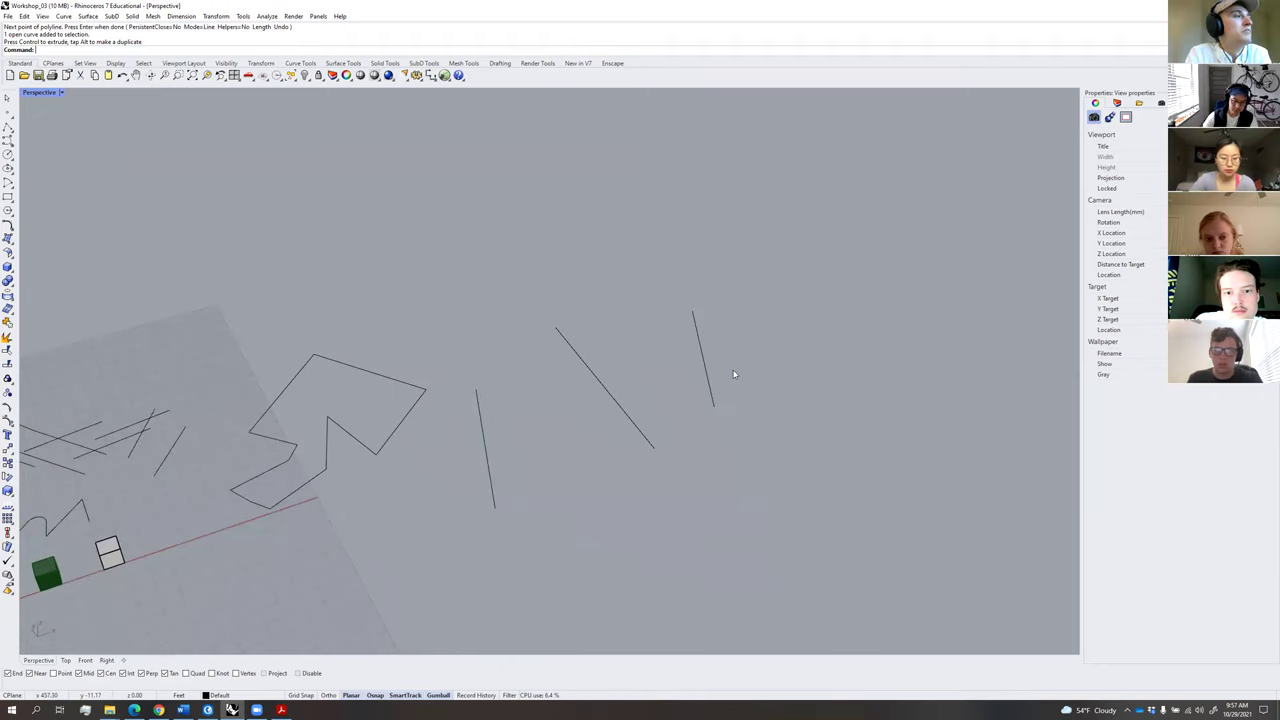
Loft a surface between the line nearest the outline and the raised middle line, and delete it again.
scroll(669, 396, up, 3)
mouse_move(663, 440)
right_down()
mouse_move(634, 409)
mouse_move(686, 440)
right_up()
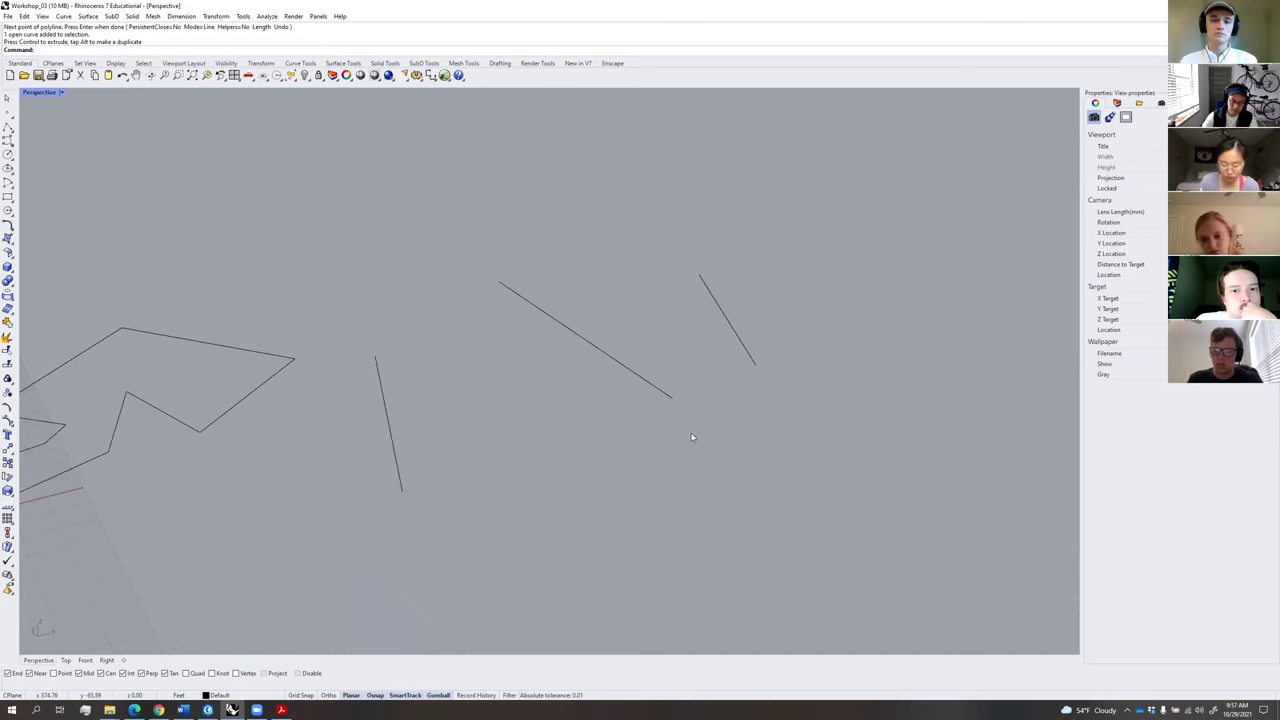
text(oft)
key(Return)
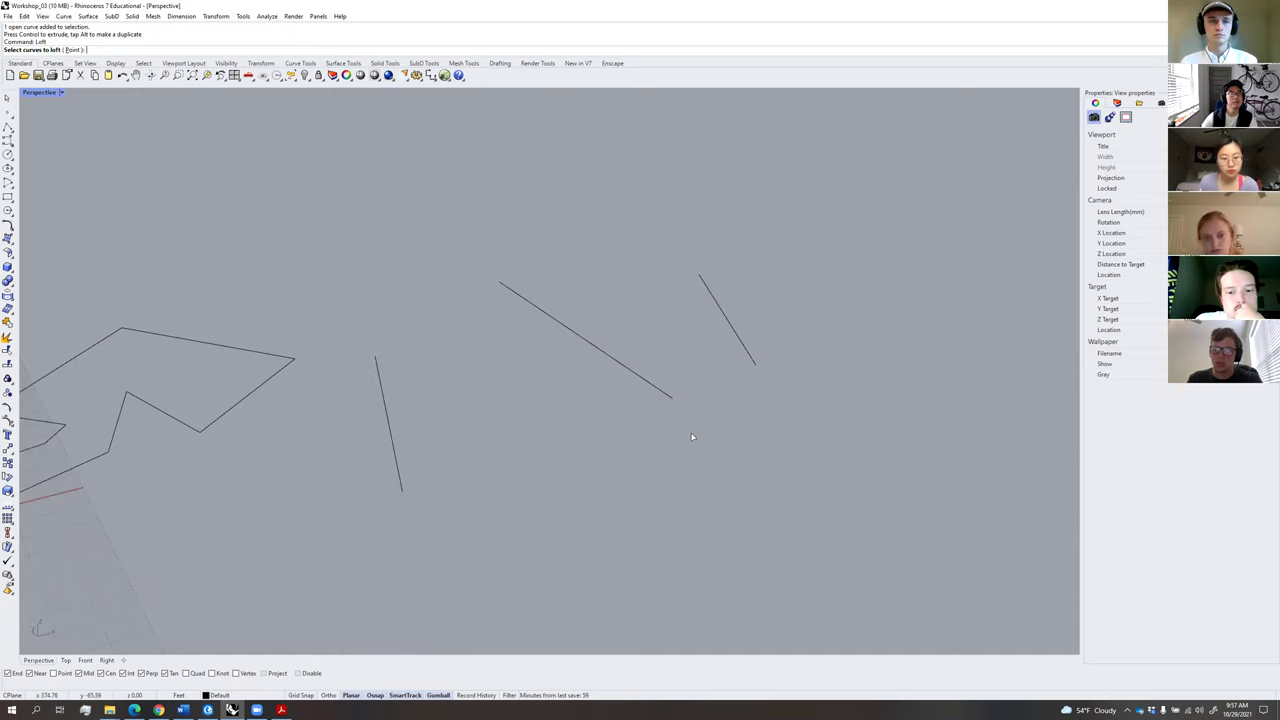
click(402, 491)
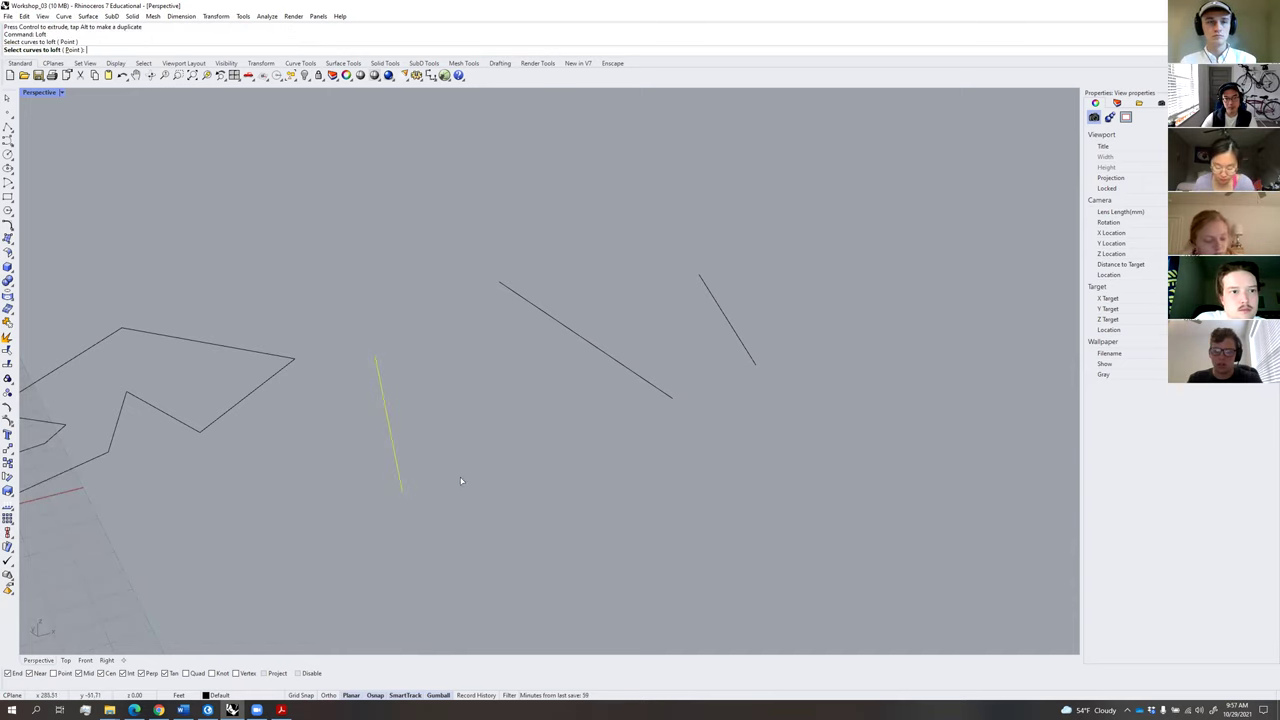
click(671, 400)
key(Return)
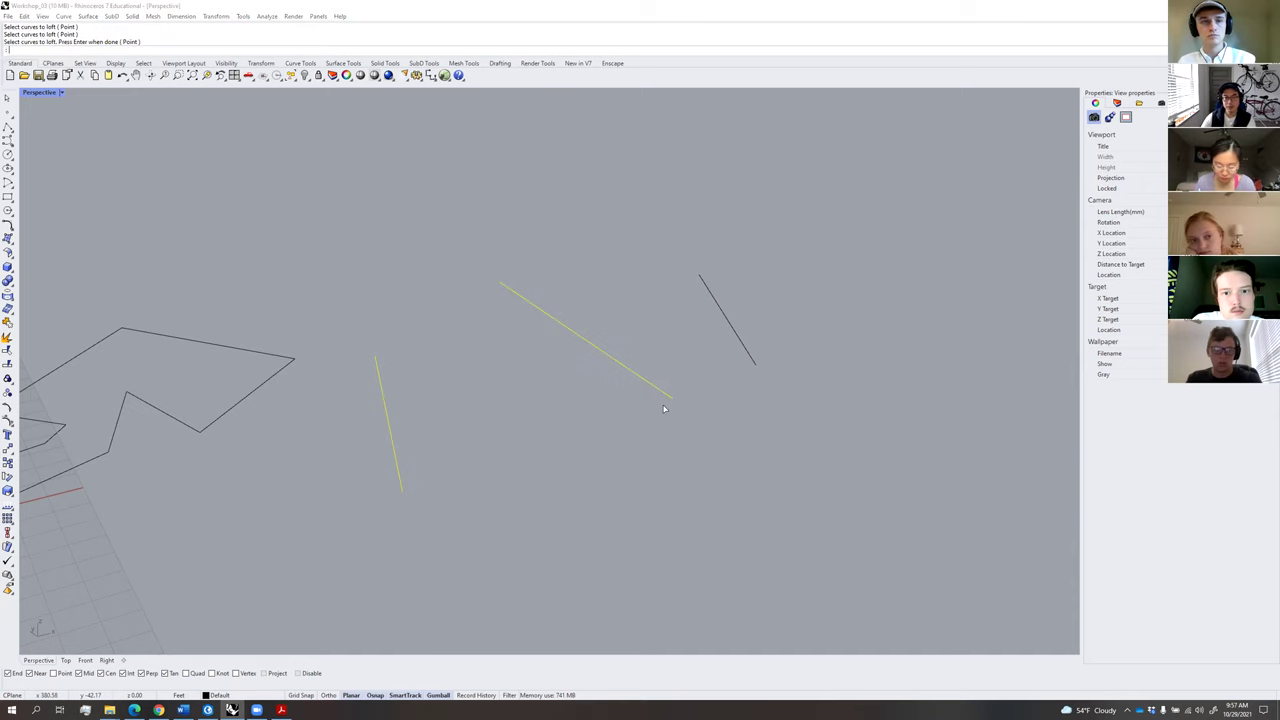
click(621, 425)
mouse_move(569, 428)
right_down()
mouse_move(646, 469)
mouse_move(646, 486)
mouse_move(569, 431)
right_up()
click(571, 431)
key(Delete)
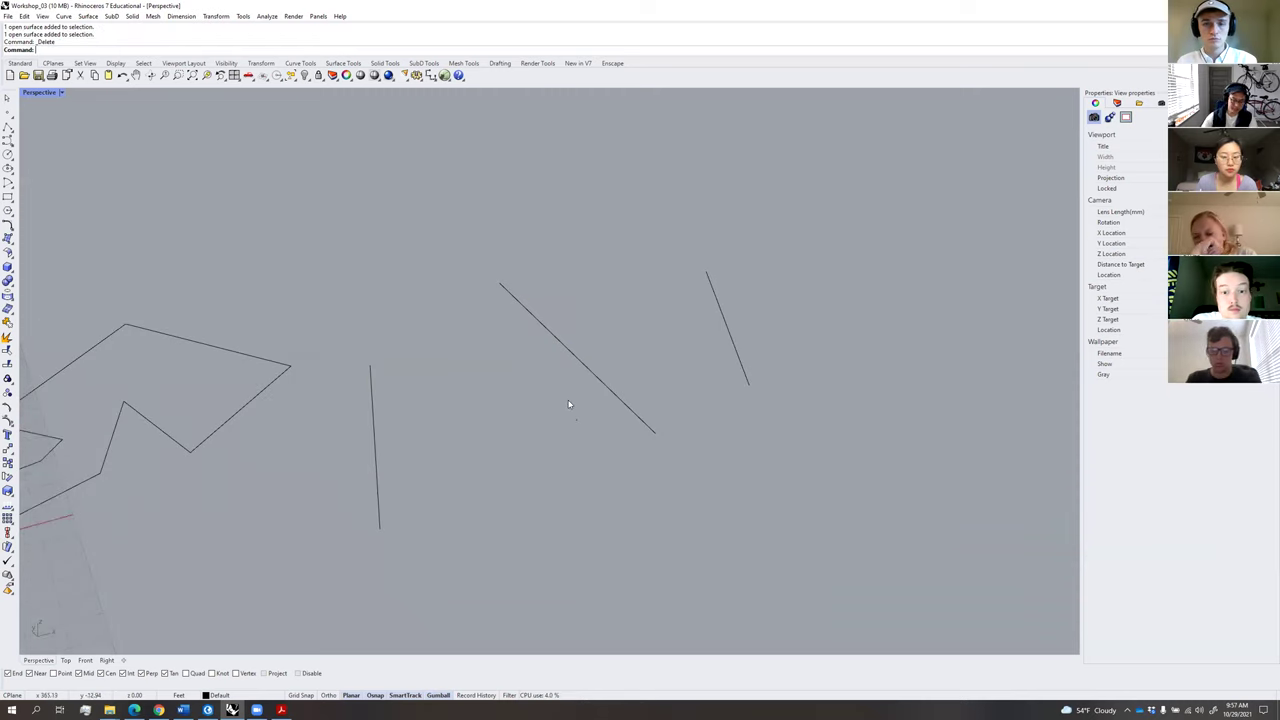
Loft a surface through all three lines, picking each near its matching end, and delete it after inspecting it.
text(loft)
key(Return)
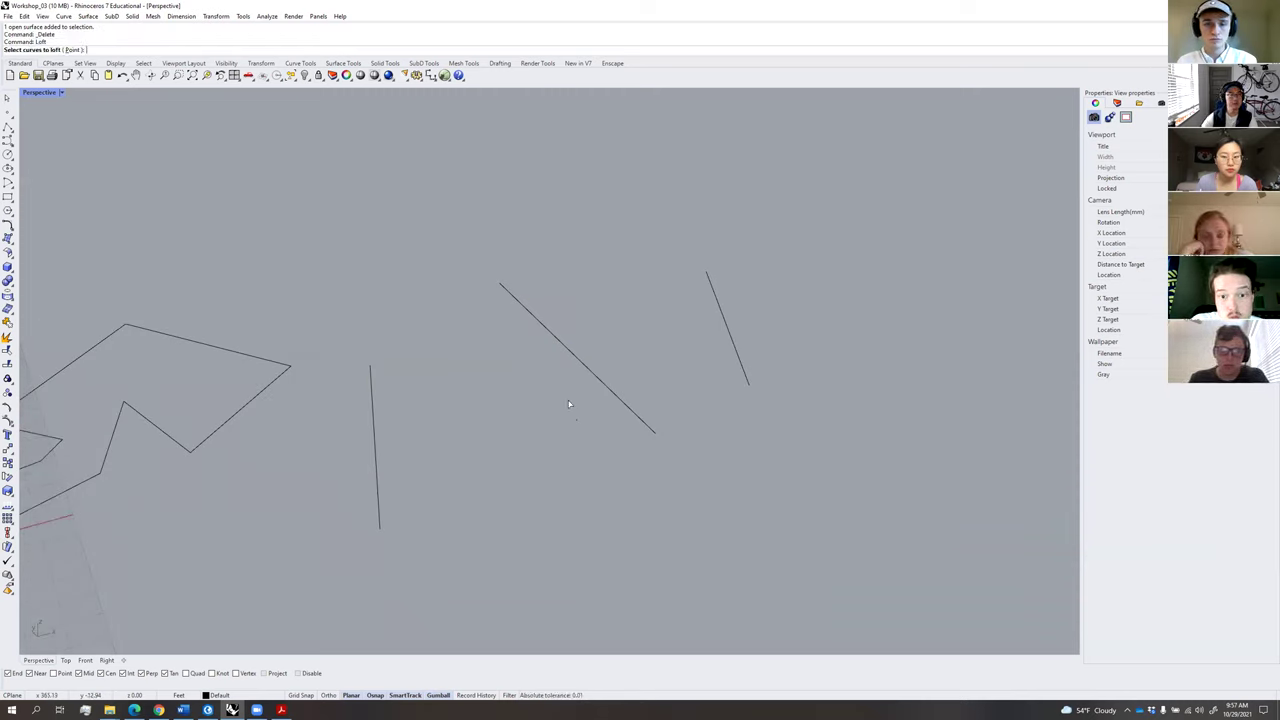
click(379, 520)
click(651, 432)
click(746, 381)
key(Return)
key(Return)
right_drag(606, 434, 738, 480)
click(738, 479)
right_drag(708, 423, 681, 412)
click(684, 430)
key(Delete)
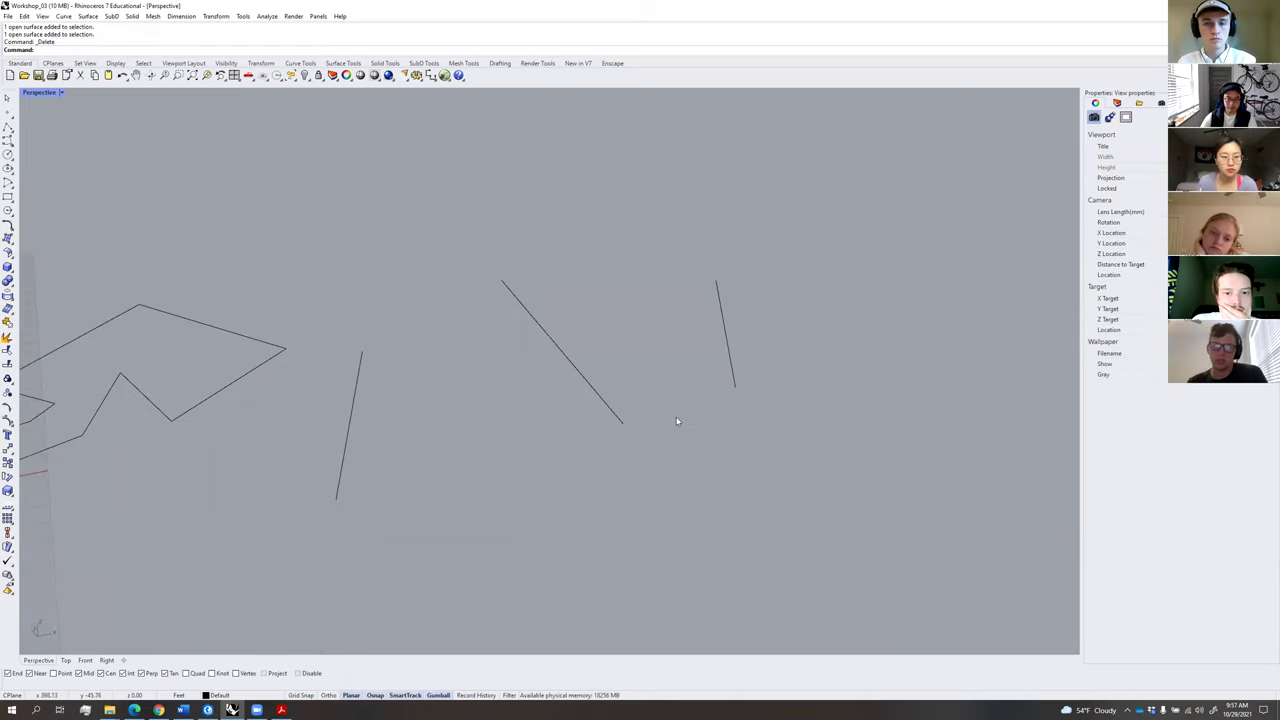
Loft the three lines with the middle one picked at its opposite end for a twisted Normal-style surface, and delete it.
key(Return)
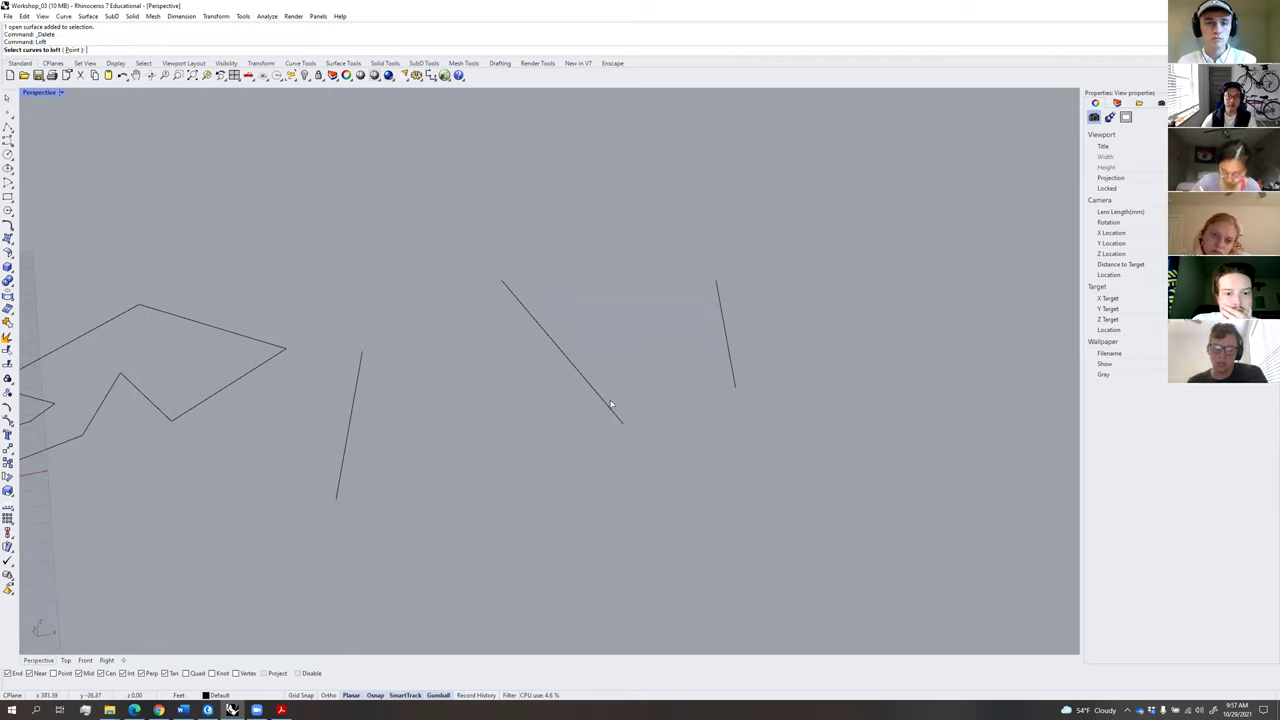
click(336, 500)
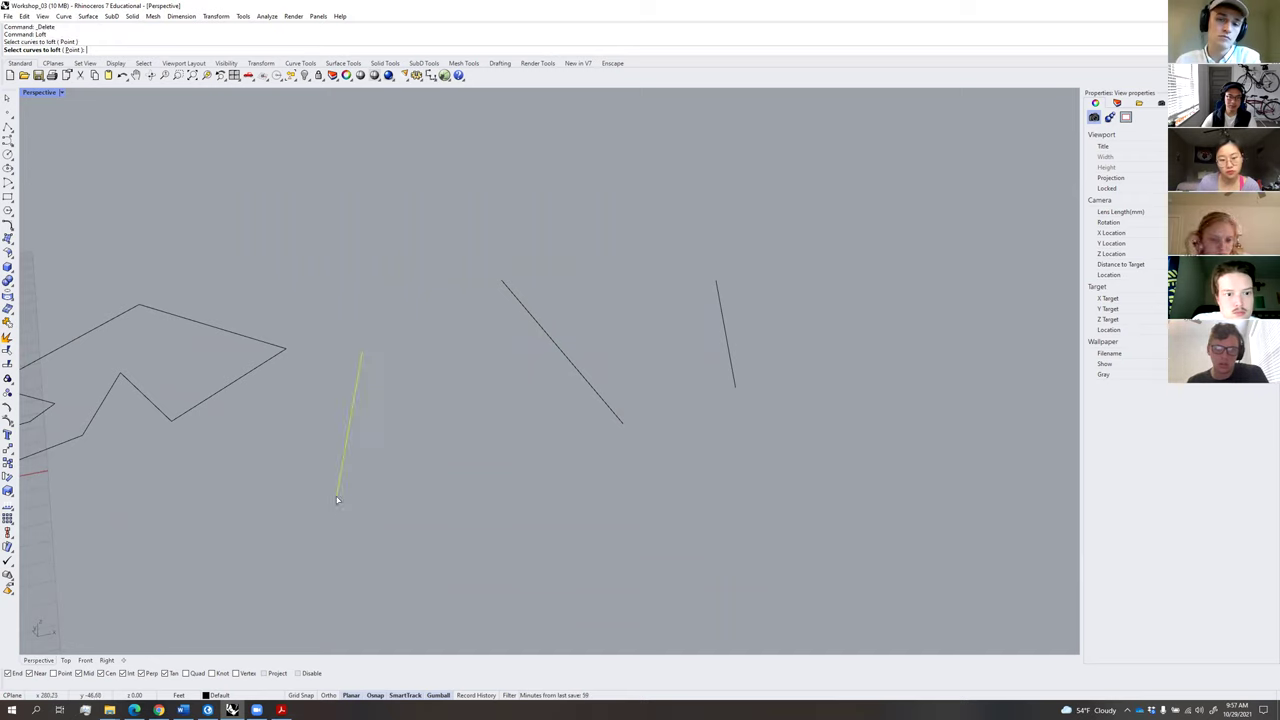
click(505, 287)
click(735, 383)
key(Return)
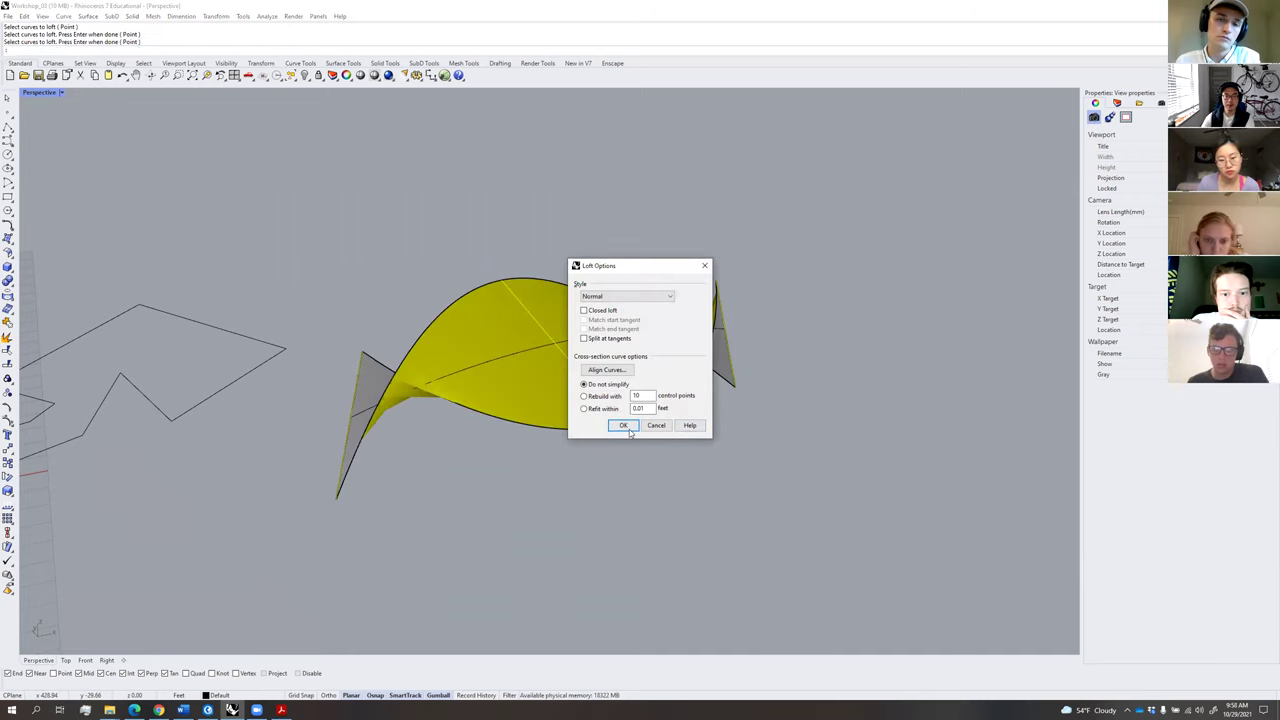
click(623, 426)
right_drag(586, 434, 557, 412)
click(558, 413)
key(Delete)
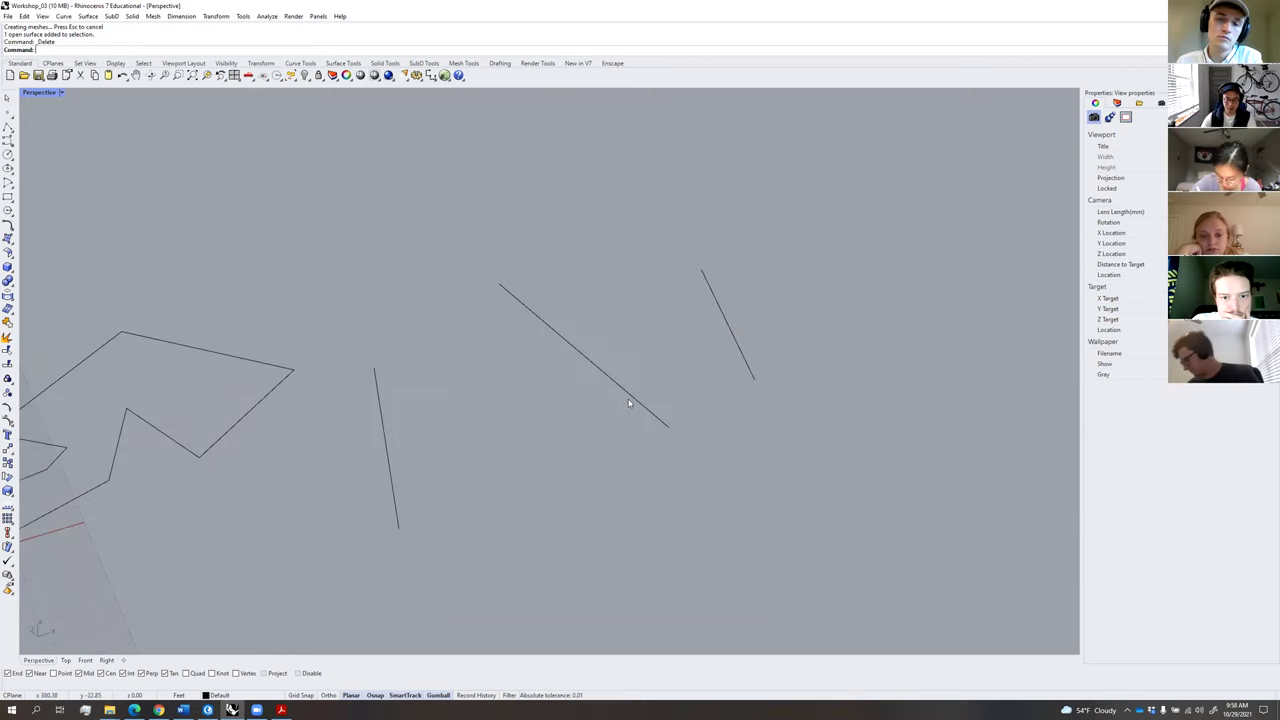
Loft the three lines again, picking all of them near their lower ends, and delete the surface after viewing it.
text(loft)
key(Return)
click(390, 470)
click(644, 408)
click(747, 368)
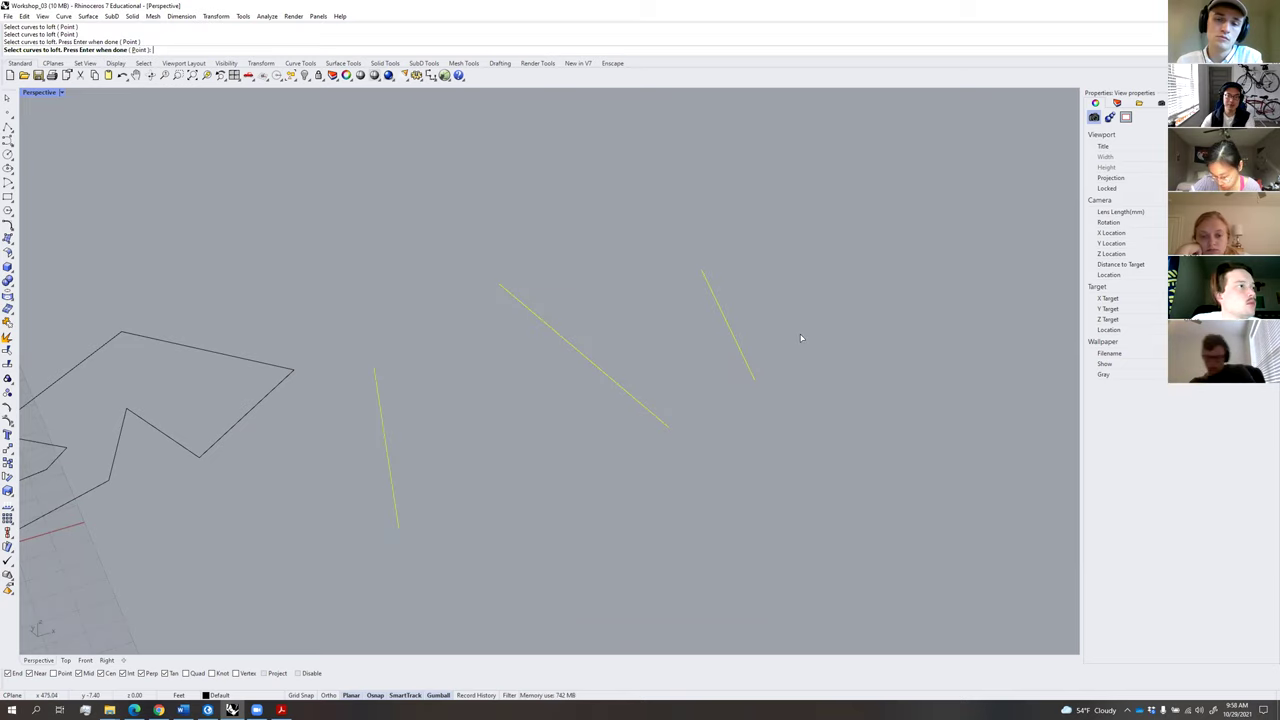
key(Return)
key(Return)
right_drag(681, 489, 639, 495)
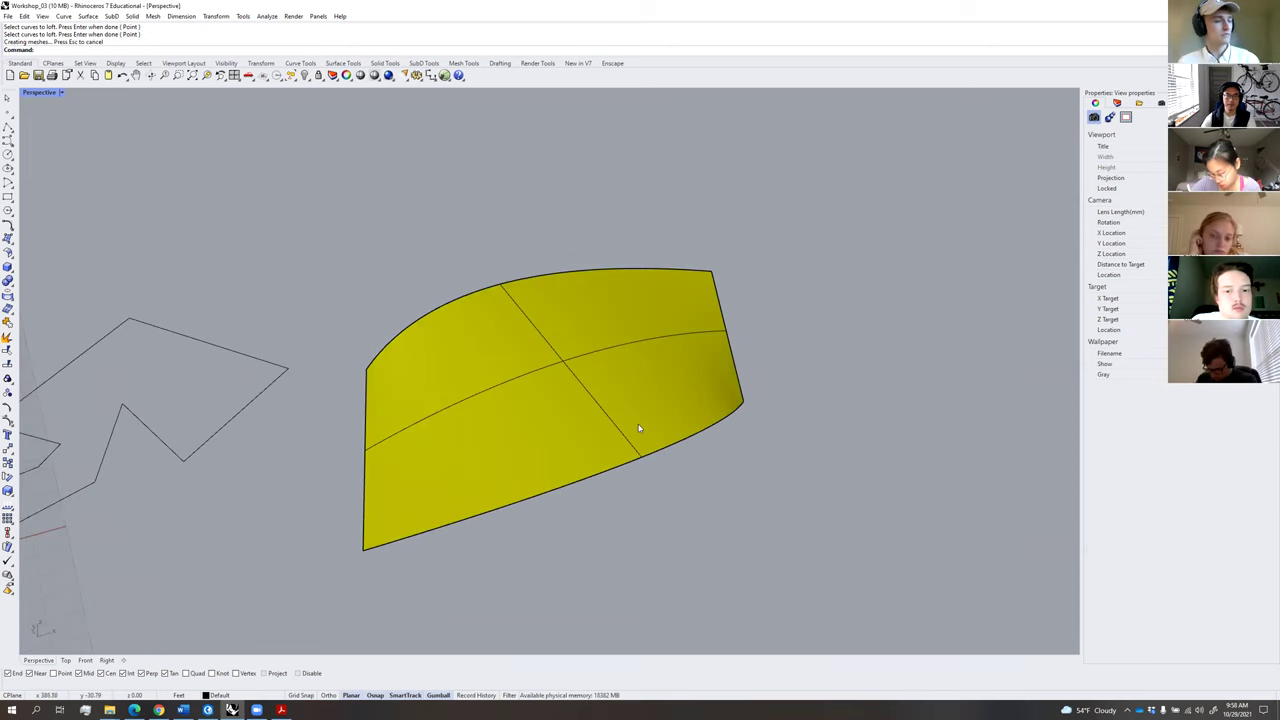
click(652, 394)
key(Delete)
mouse_move(657, 413)
right_down()
mouse_move(663, 392)
mouse_move(657, 414)
right_up()
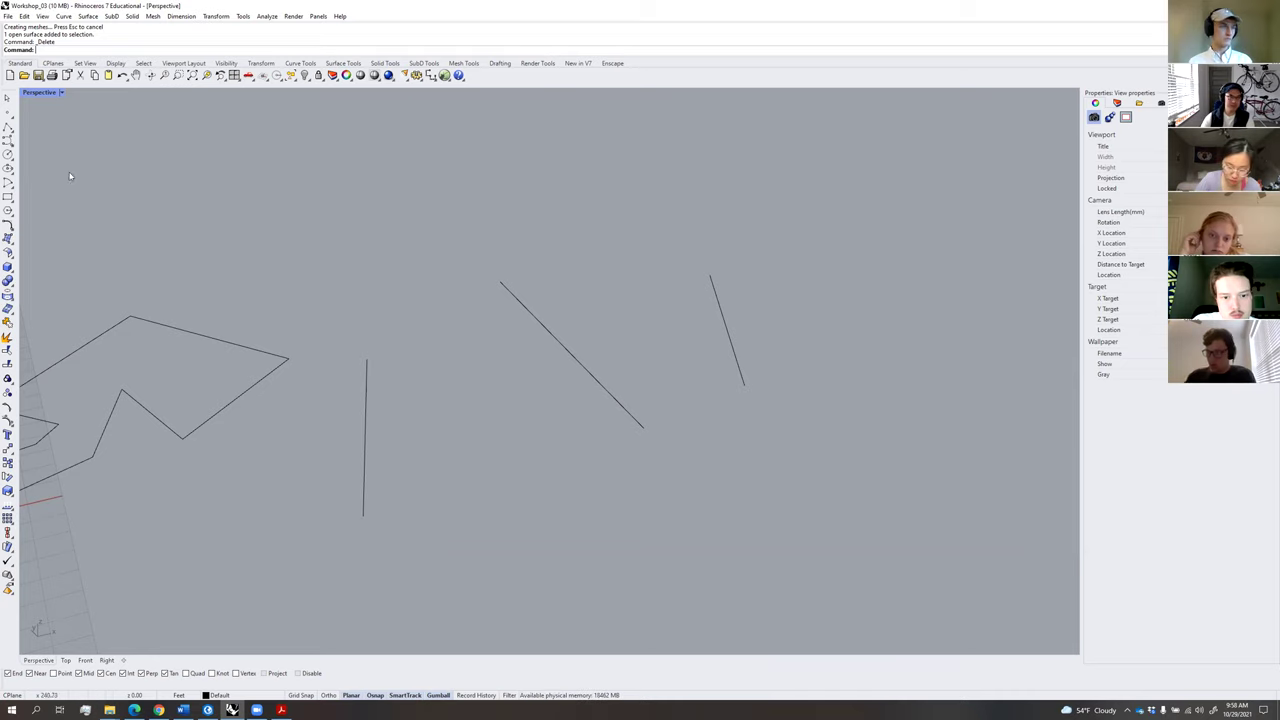
Draw a free-form S-shaped control point curve starting at the lower end of the line nearest the outline.
click(8, 140)
scroll(409, 470, down, 5)
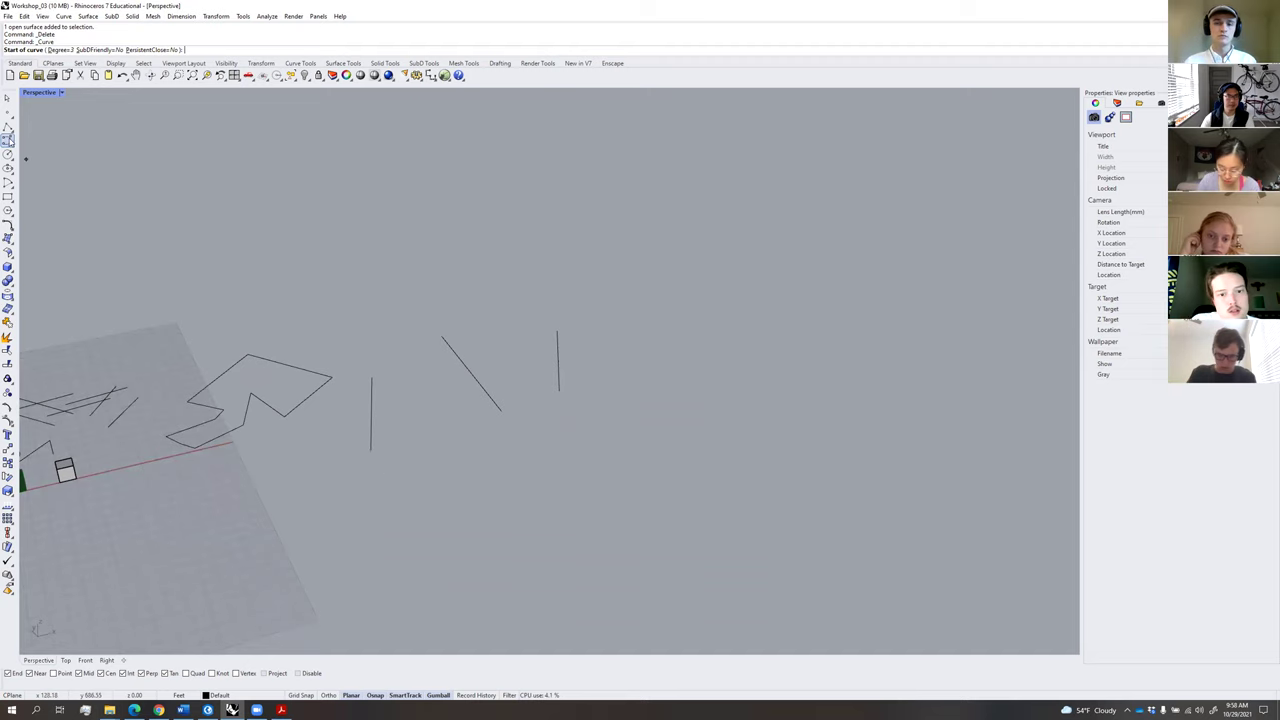
click(371, 449)
click(517, 444)
click(583, 523)
scroll(540, 566, down, 4)
shift+right_drag(550, 566, 584, 383)
click(517, 501)
click(553, 557)
click(716, 564)
click(750, 447)
key(Return)
Delete the other two loft lines, keeping only the line attached to the new curve.
click(497, 318)
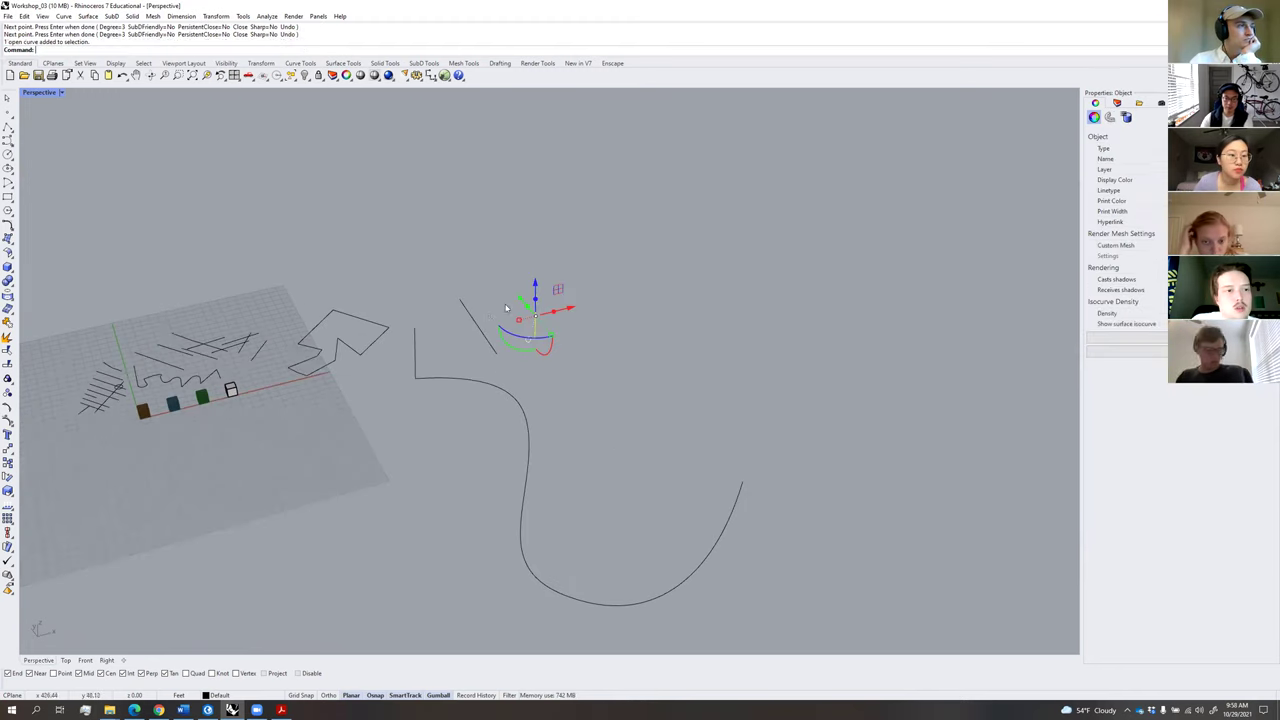
key(Delete)
drag(490, 308, 466, 343)
key(Delete)
Turn on the curve's control points and pull its free end outward to open up the last bend.
right_drag(470, 350, 546, 414)
scroll(545, 455, down, 2)
click(445, 390)
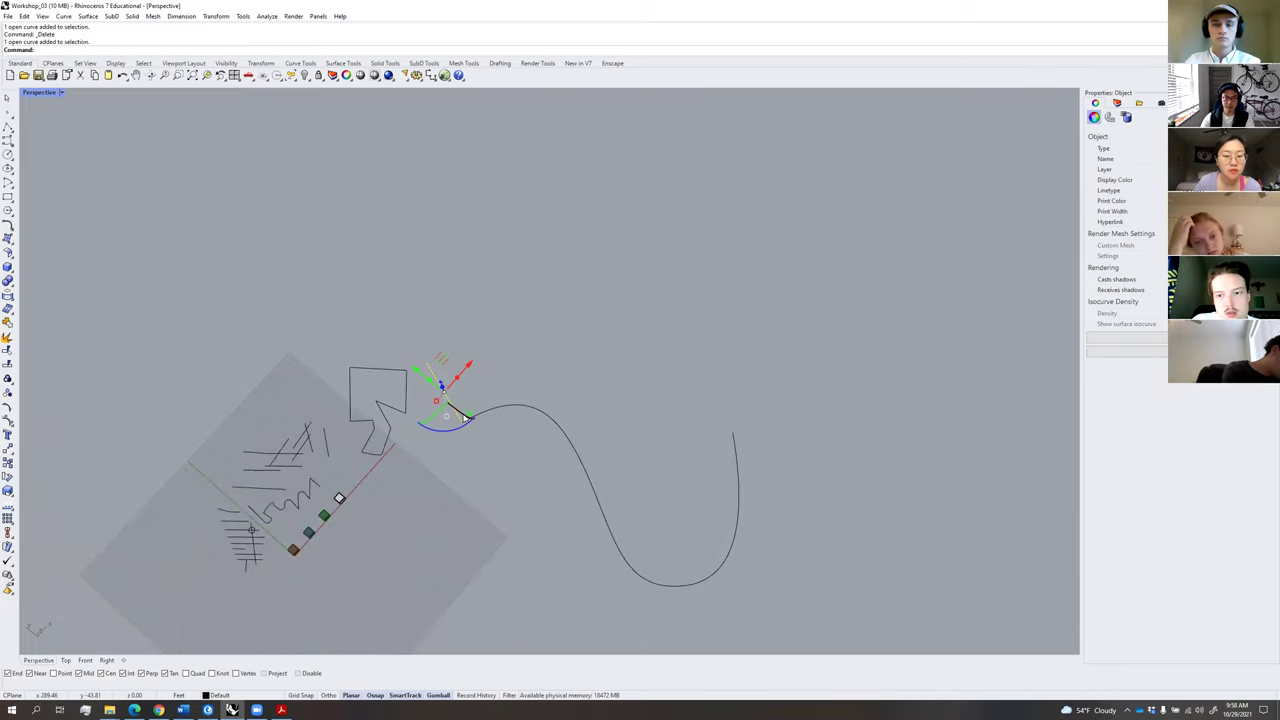
scroll(464, 419, up, 7)
scroll(551, 379, down, 5)
shift+right_drag(717, 420, 663, 391)
click(665, 386)
text(pon)
key(Return)
click(693, 355)
drag(693, 355, 857, 385)
click(750, 320)
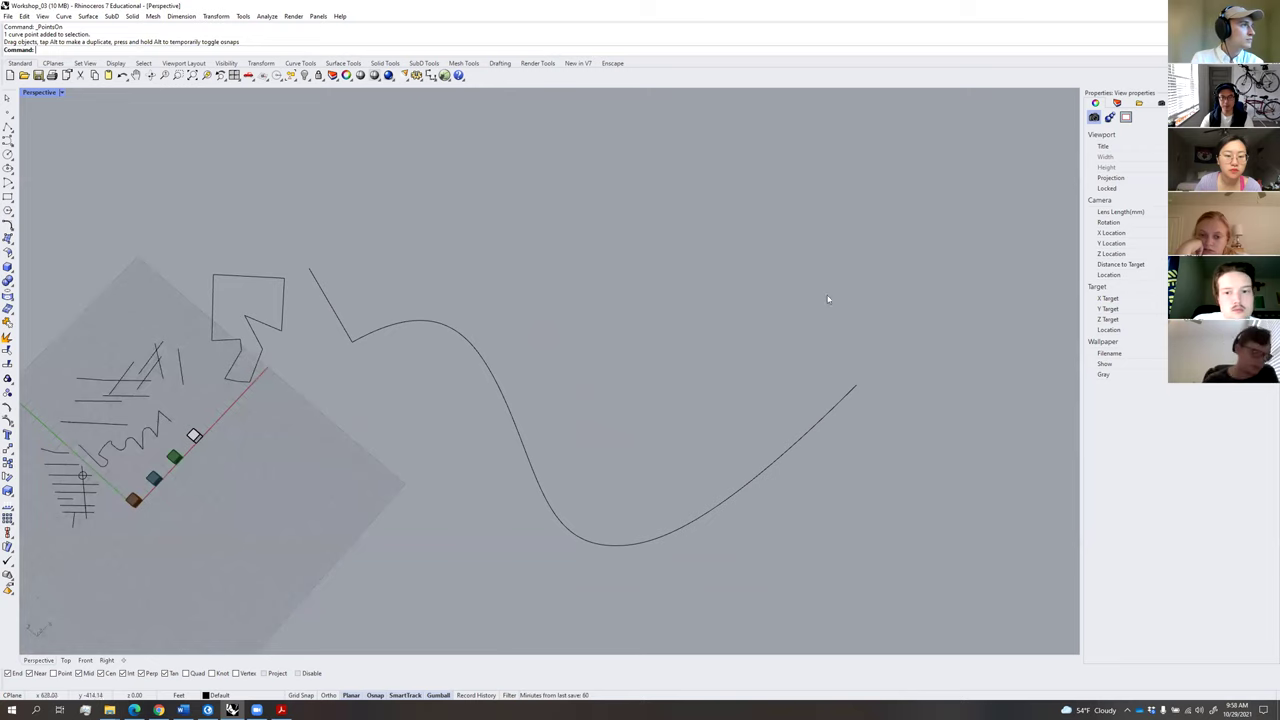
Sweep the straight line along the curve with Sweep1, and delete the surface after inspecting the inside of the tight bend.
right_drag(567, 365, 546, 327)
text(sweep1)
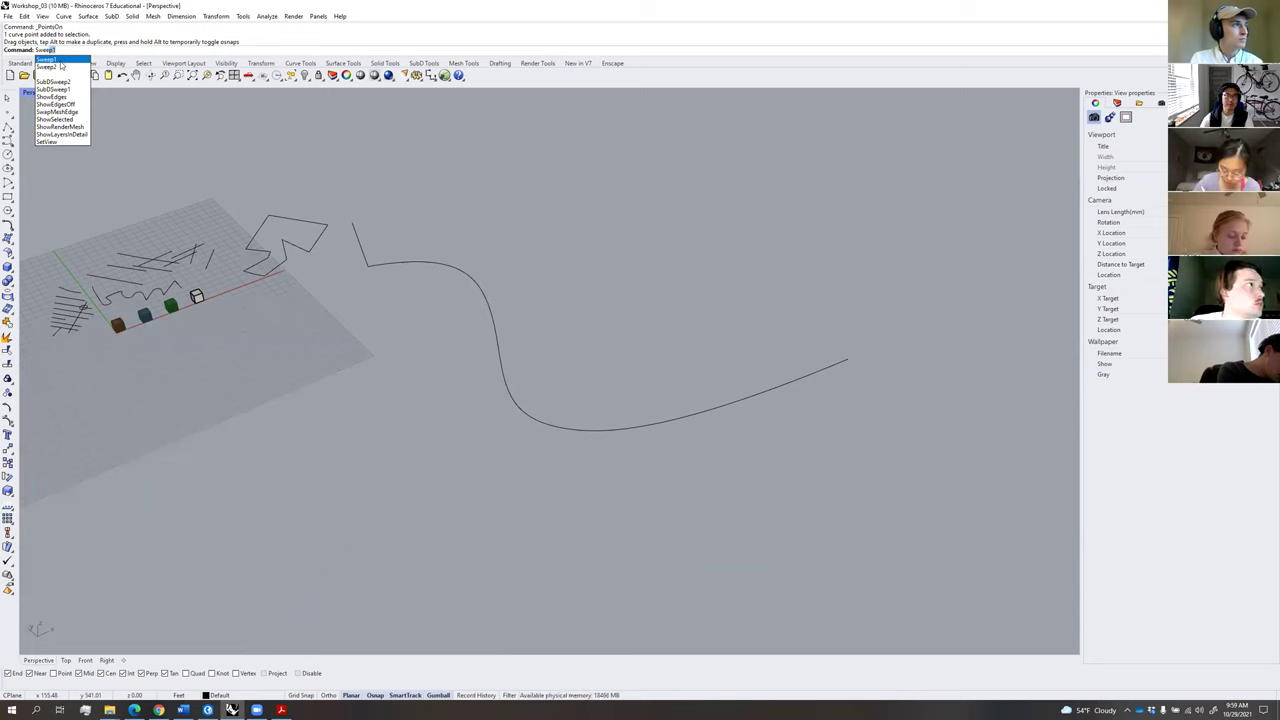
key(Return)
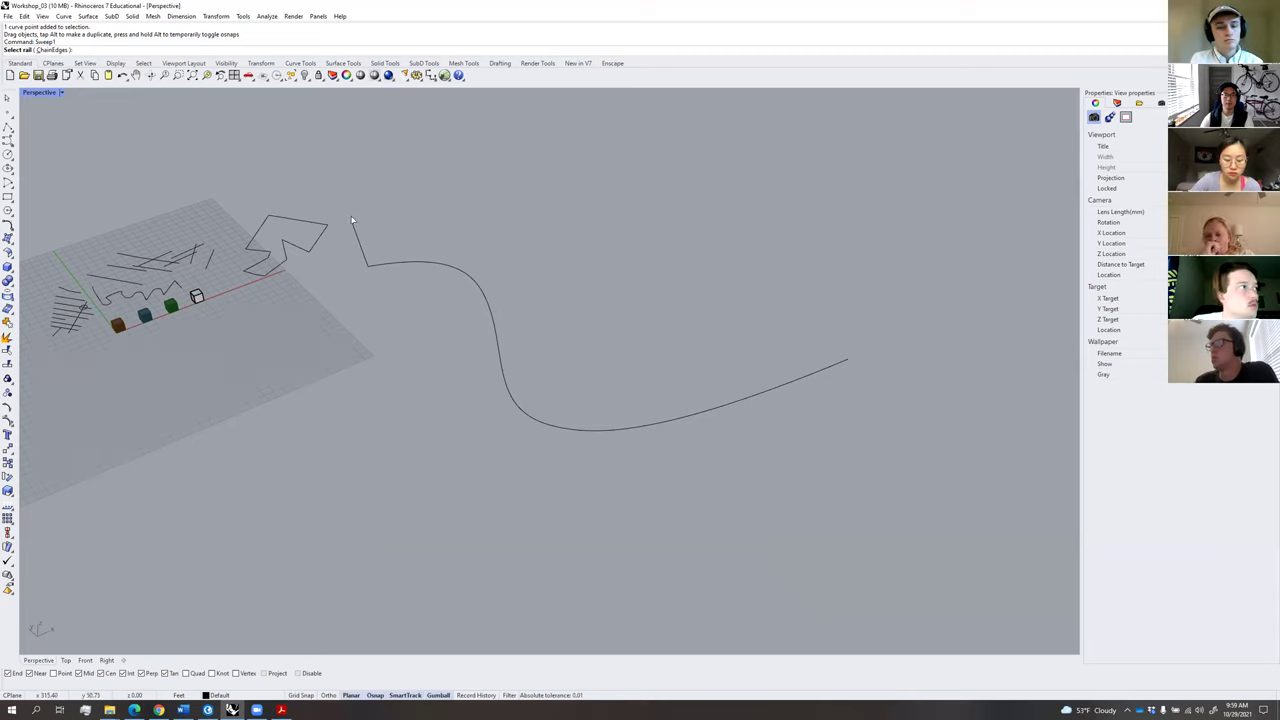
click(379, 268)
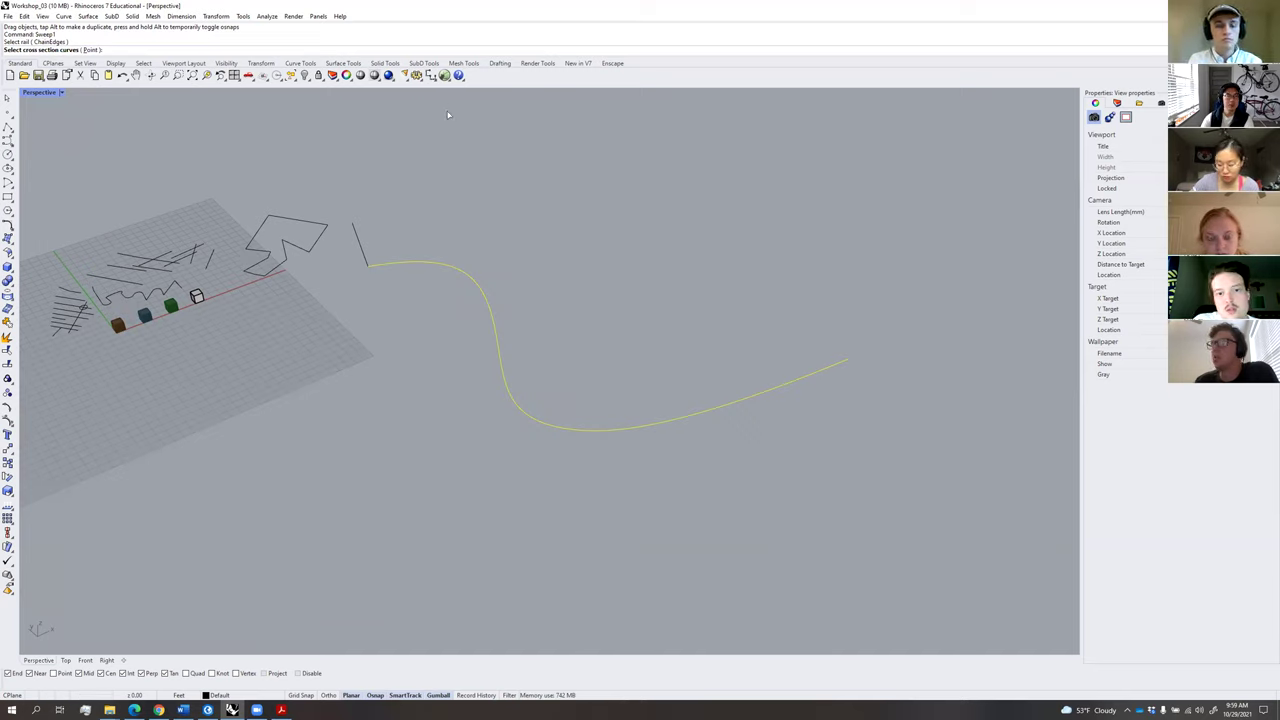
click(365, 260)
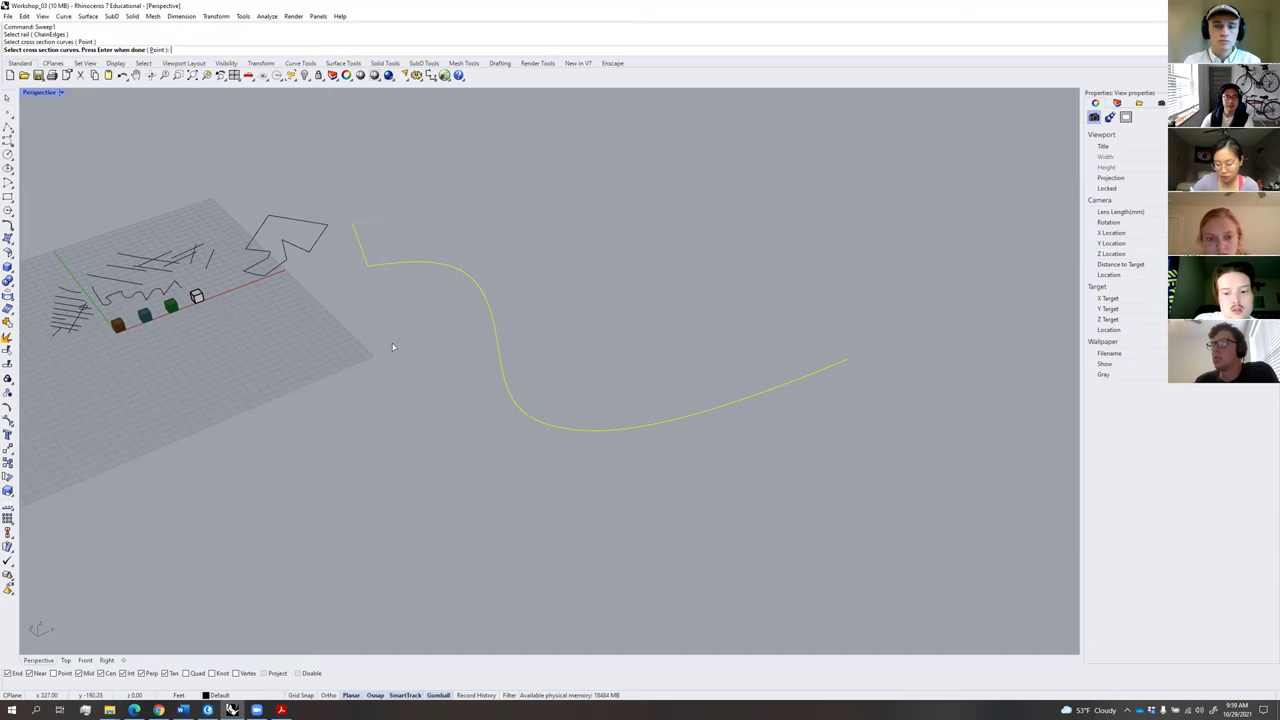
key(Return)
key(Return)
right_drag(560, 420, 580, 301)
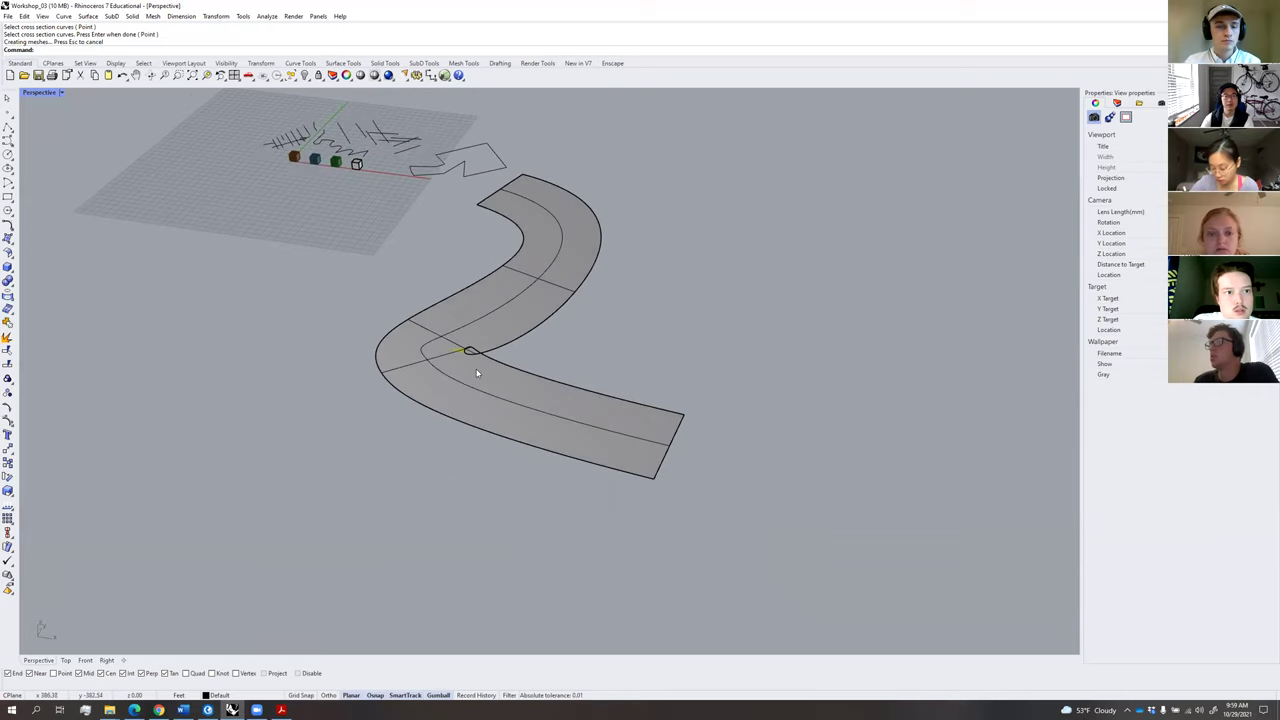
scroll(436, 388, up, 4)
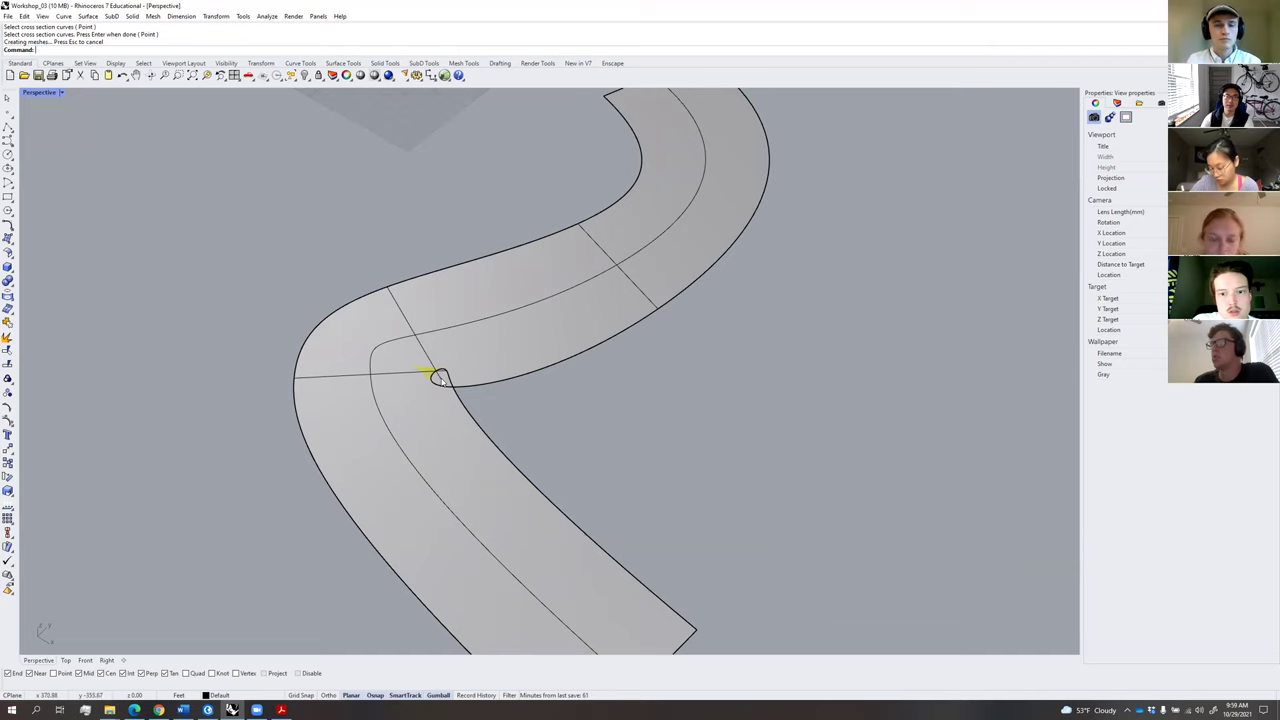
scroll(473, 370, down, 3)
click(469, 318)
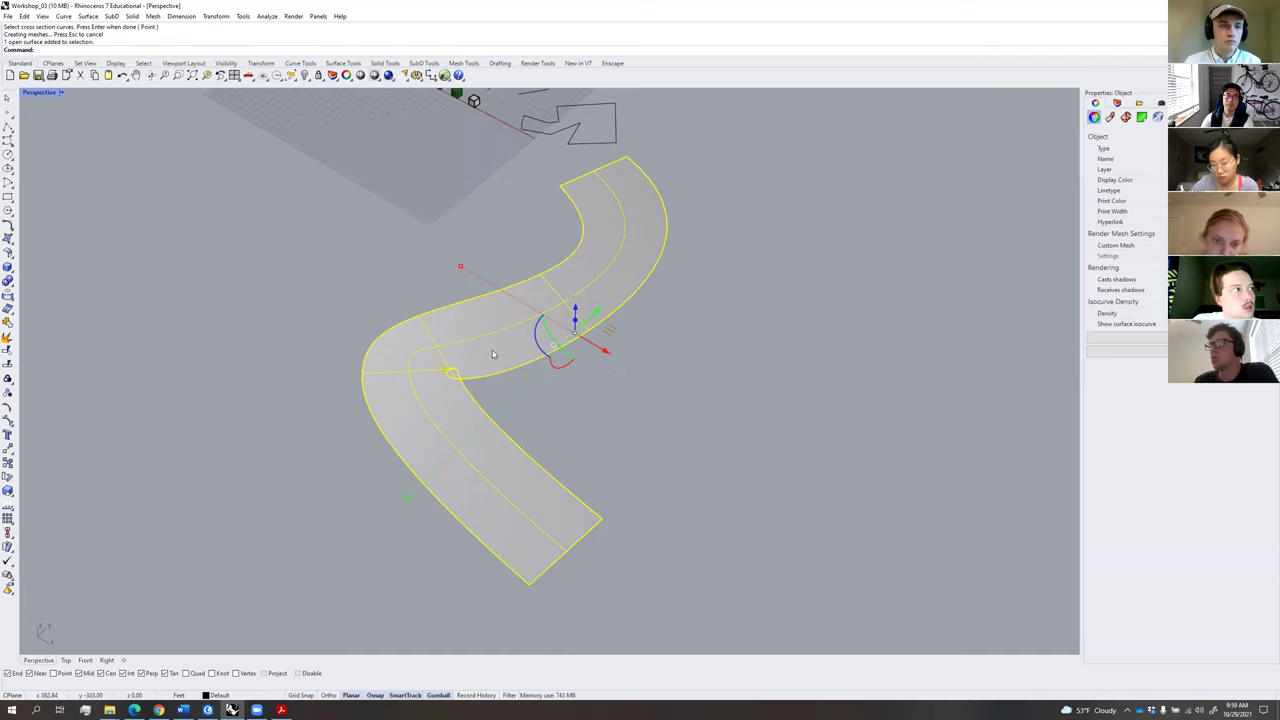
key(Delete)
Relax the rail curve's tight bend by repositioning its control points and deleting one of them.
click(467, 300)
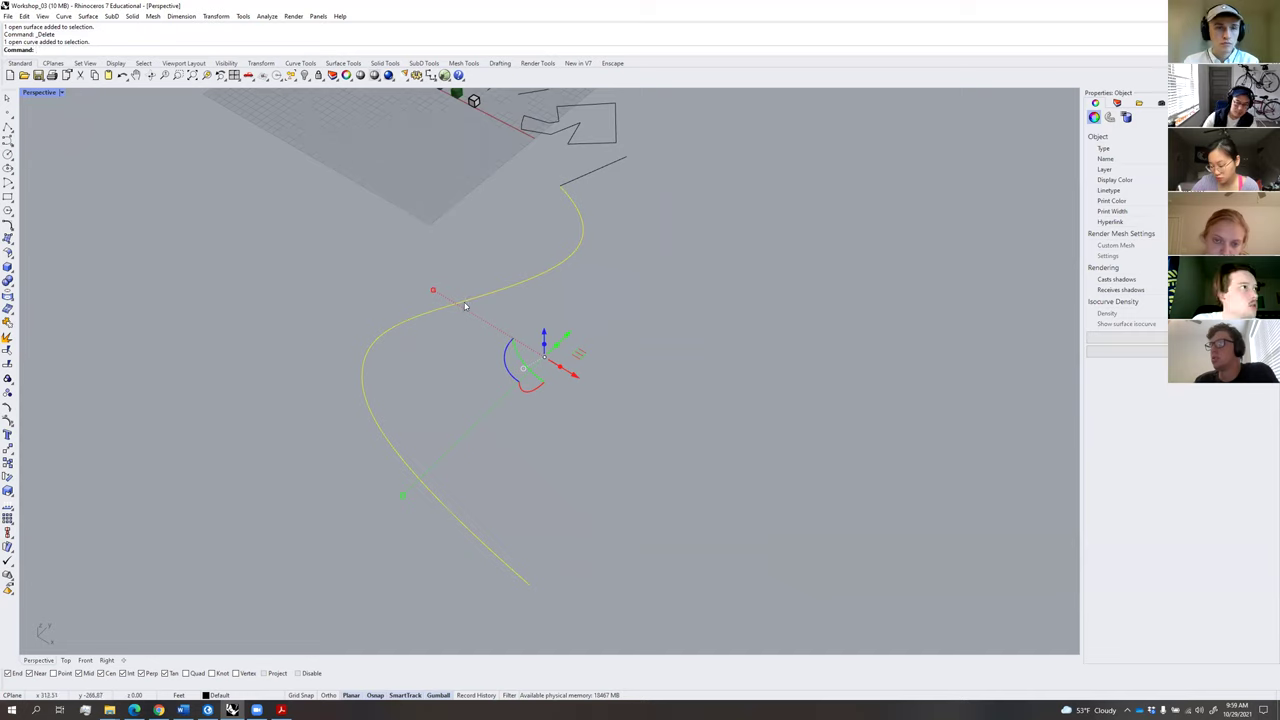
text(pon)
key(Return)
drag(420, 289, 320, 473)
drag(426, 376, 532, 402)
click(514, 353)
click(507, 337)
key(Delete)
click(493, 484)
click(533, 520)
drag(525, 479, 520, 499)
click(607, 306)
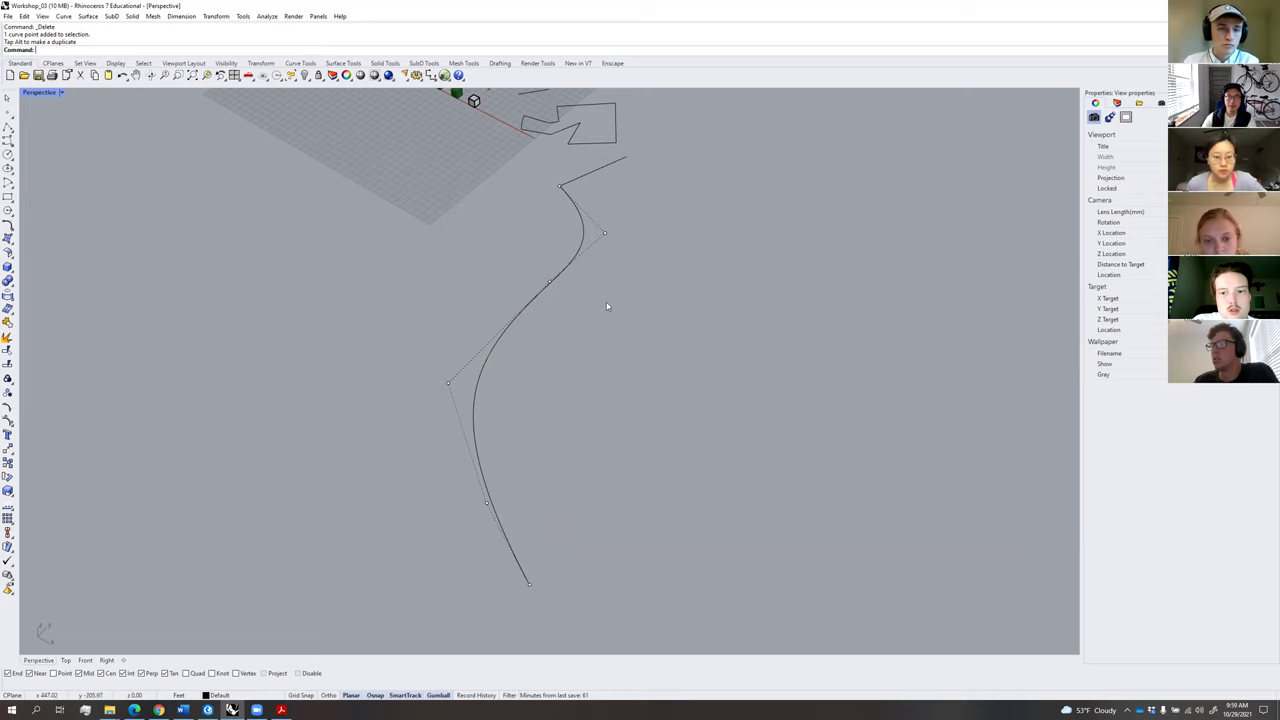
Sweep the straight line along the smoothed rail curve with Sweep1, and delete the surface after viewing it.
text(s)
key(Return)
click(576, 186)
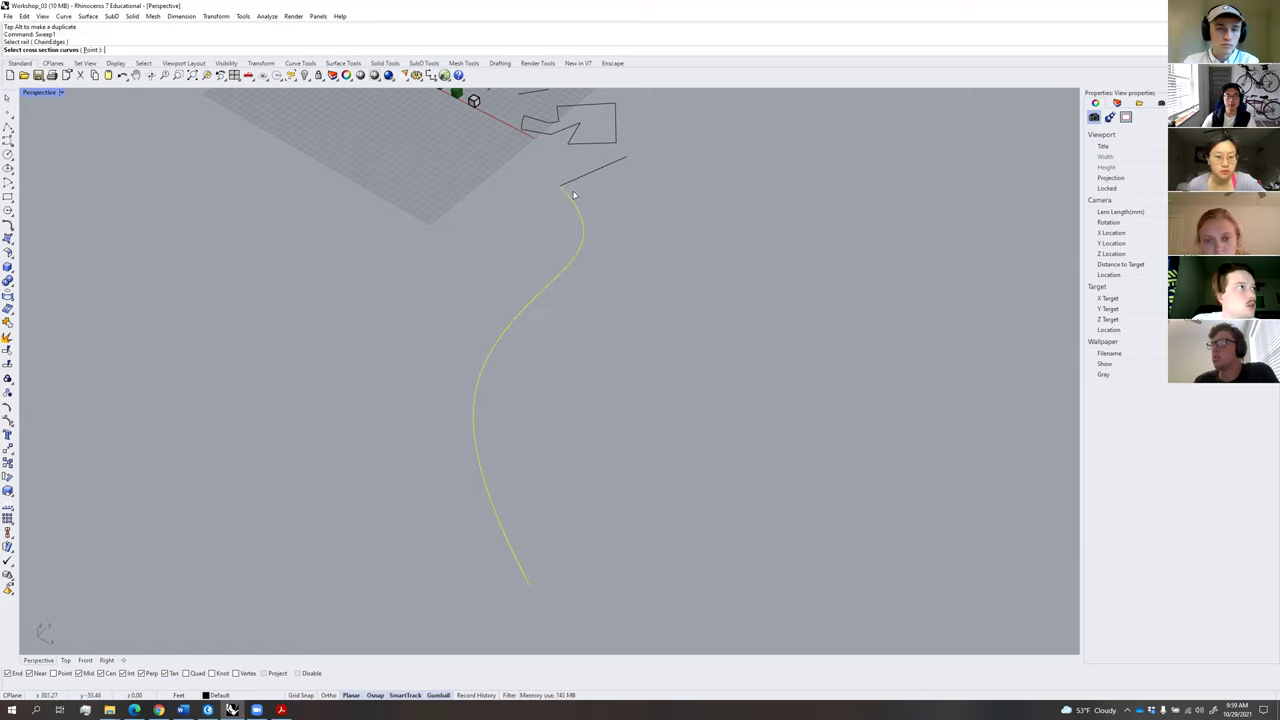
click(574, 184)
key(Return)
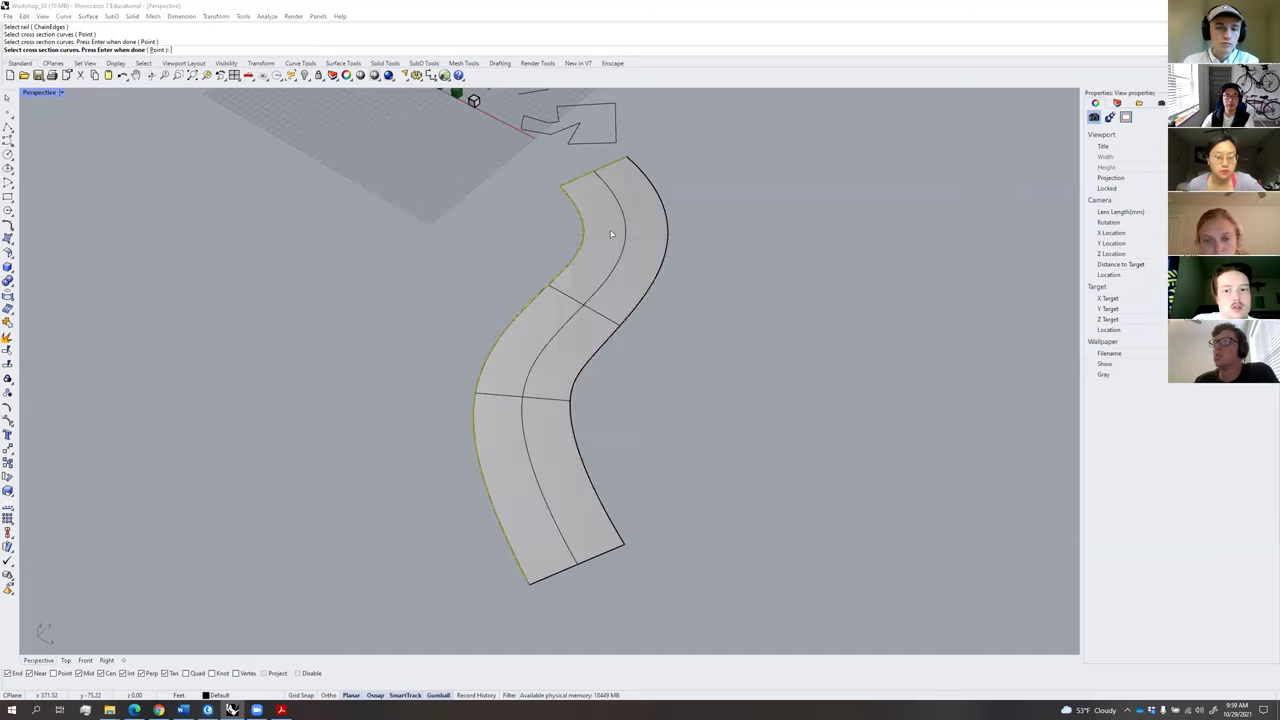
key(Return)
right_drag(627, 342, 450, 348)
click(605, 295)
key(Delete)
Try to add two edit points to the straight profile line with InsertEditPoint.
scroll(612, 345, up, 5)
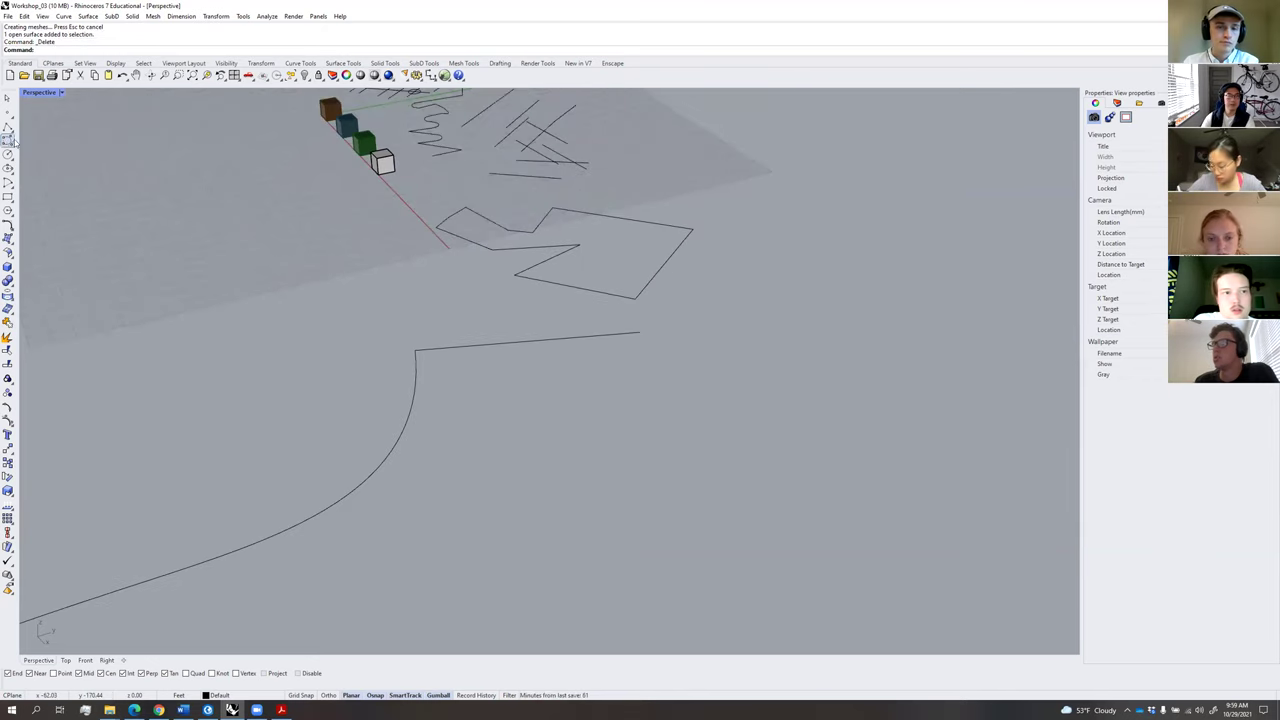
click(559, 344)
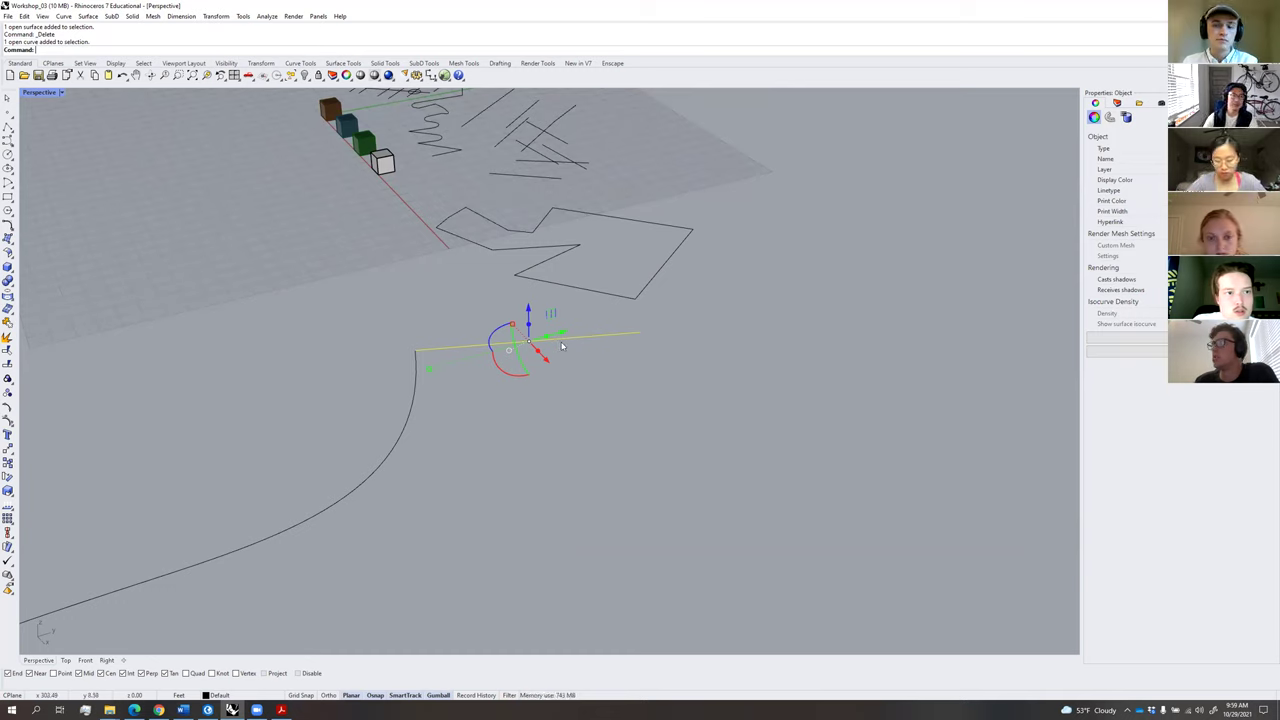
text(InsertEditPoint)
key(Return)
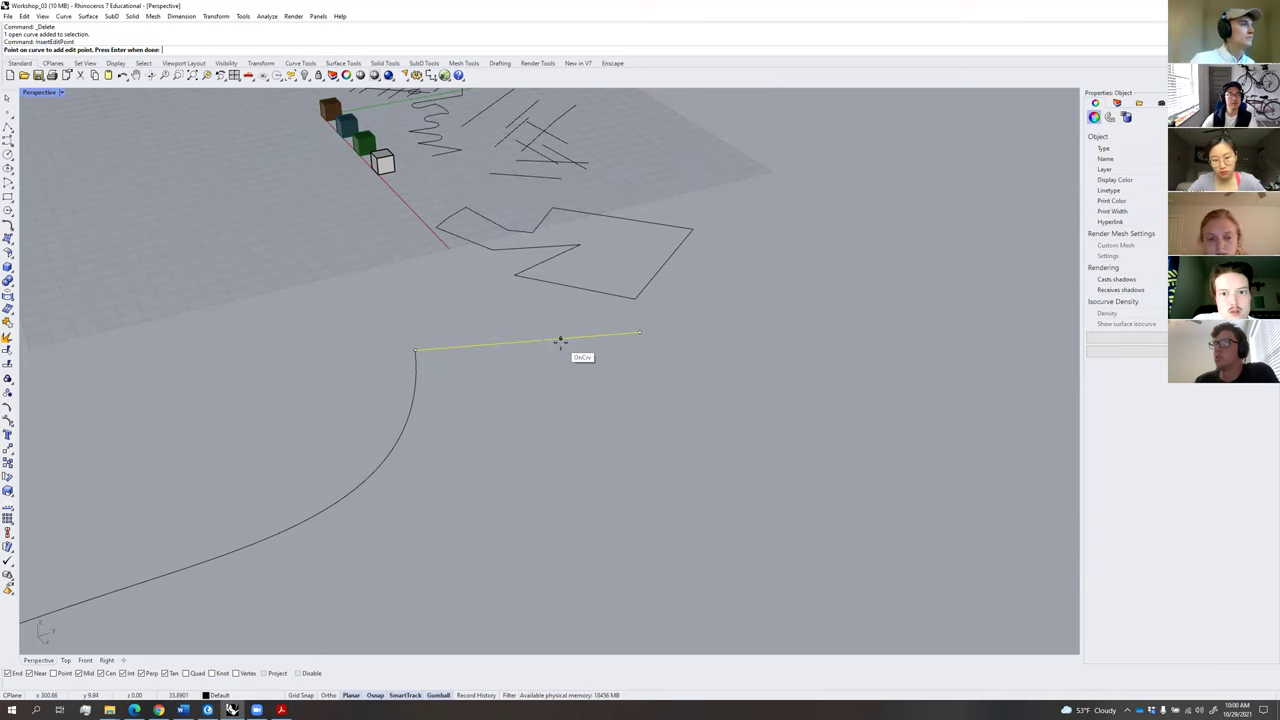
click(488, 344)
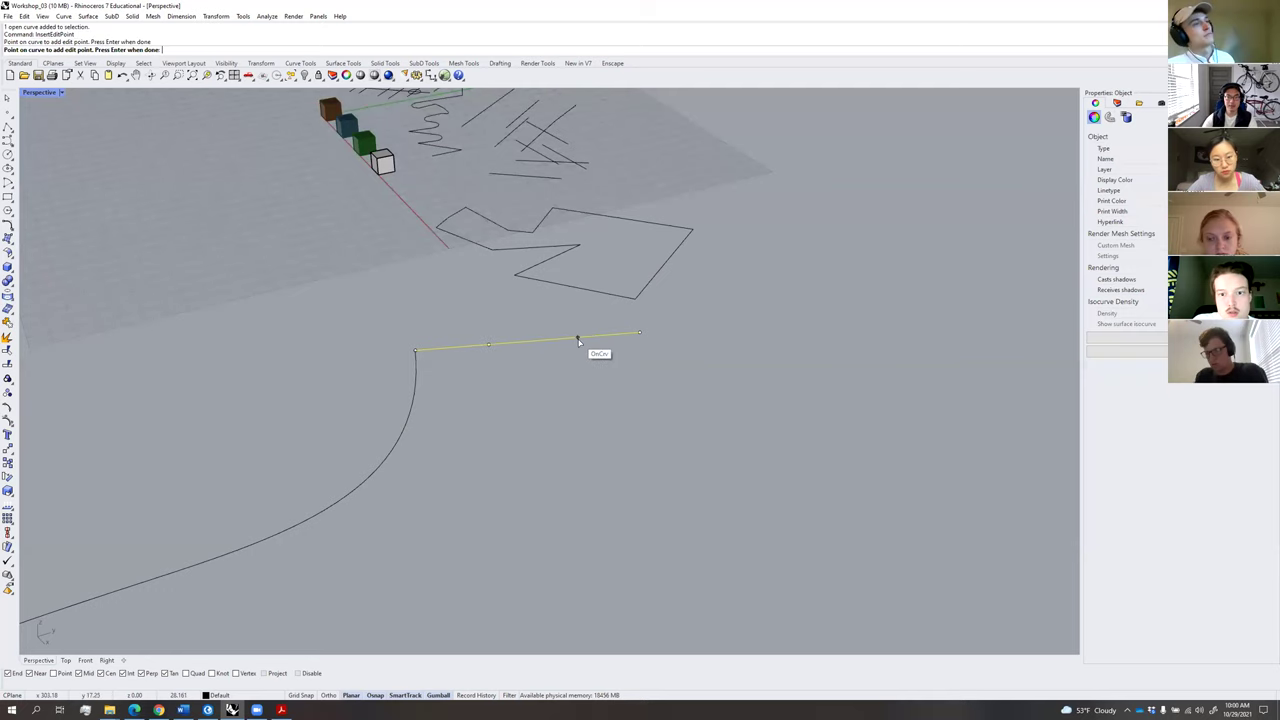
click(577, 337)
key(Return)
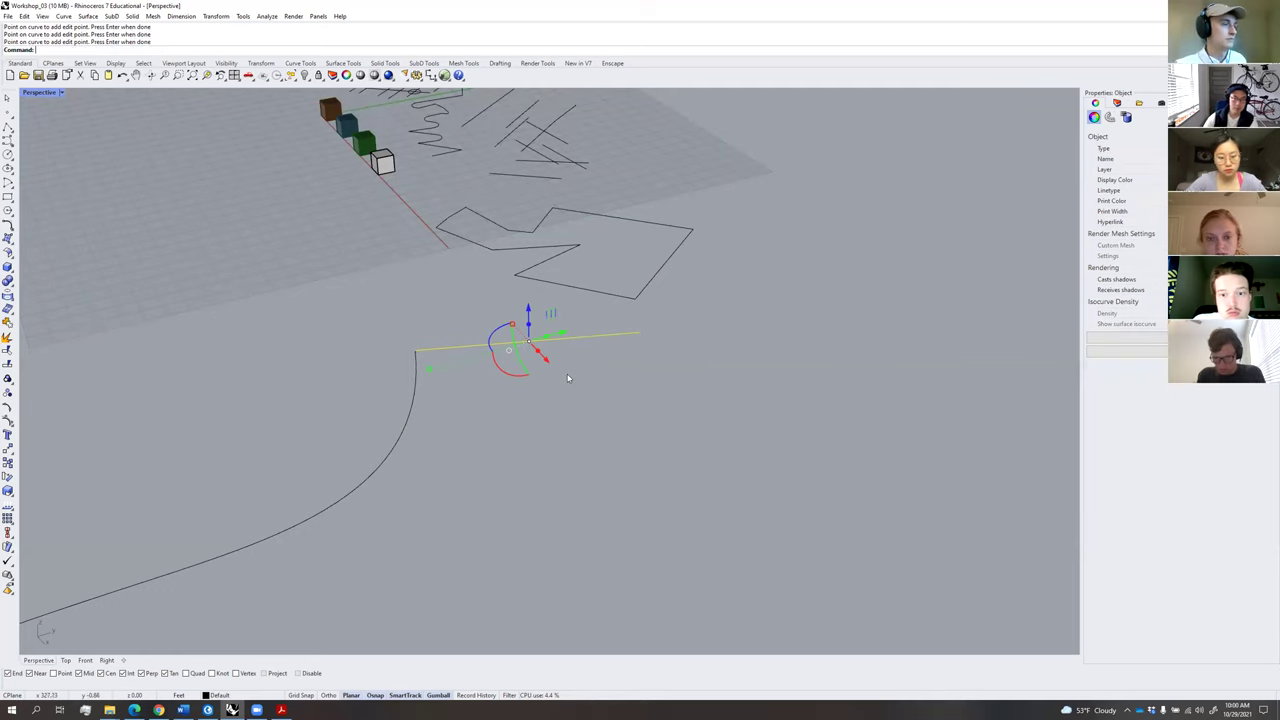
click(570, 378)
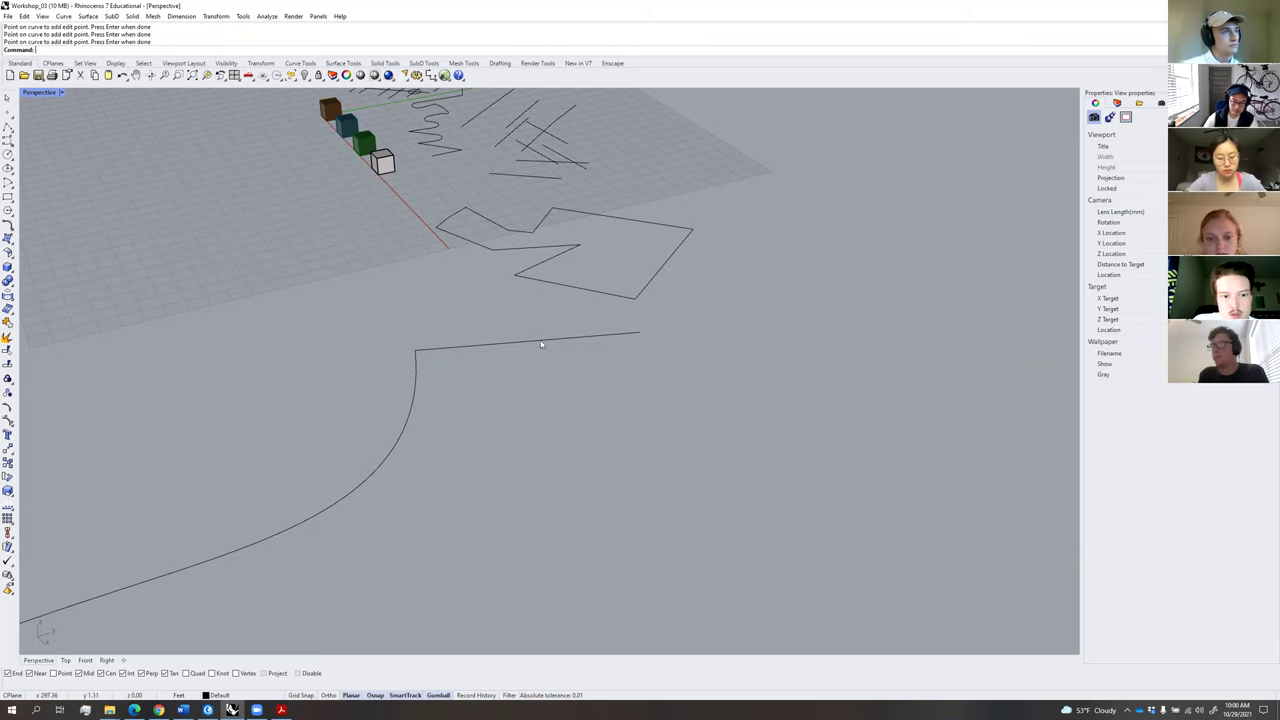
Check the profile line's control points and insert two edit points between its ends with InsertEditPoint.
click(541, 344)
text(pp)
key(Return)
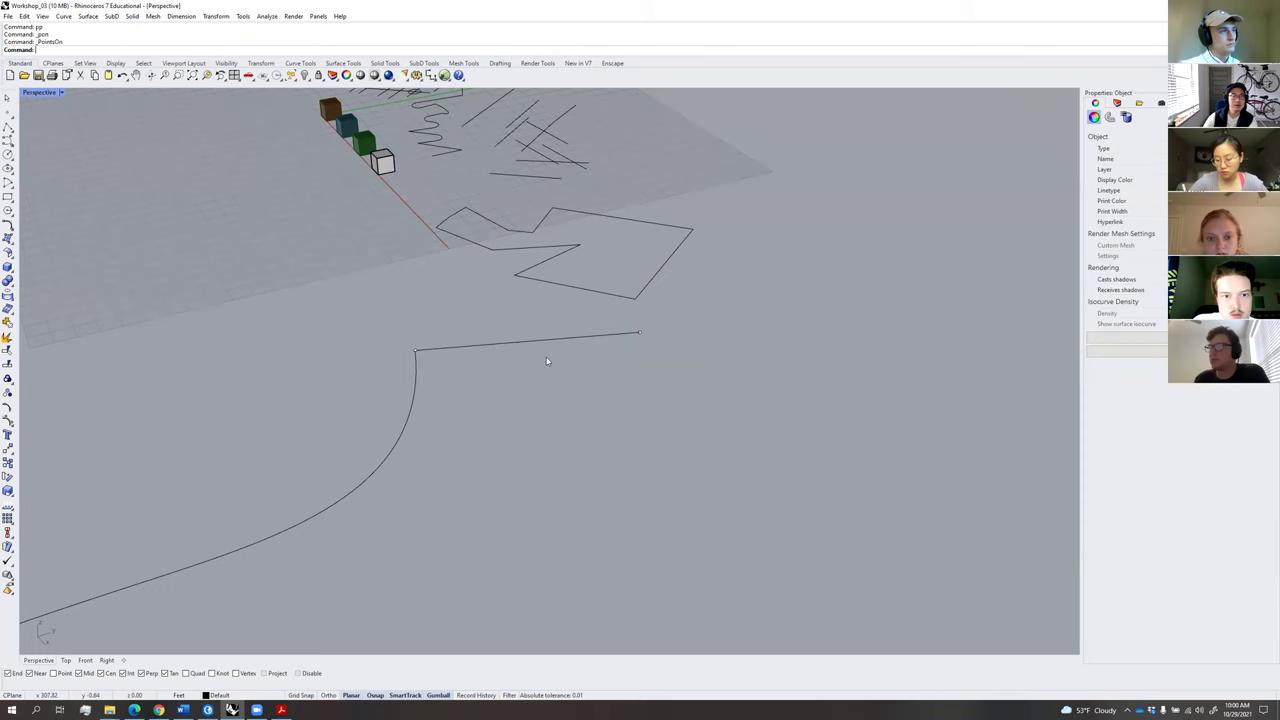
click(570, 368)
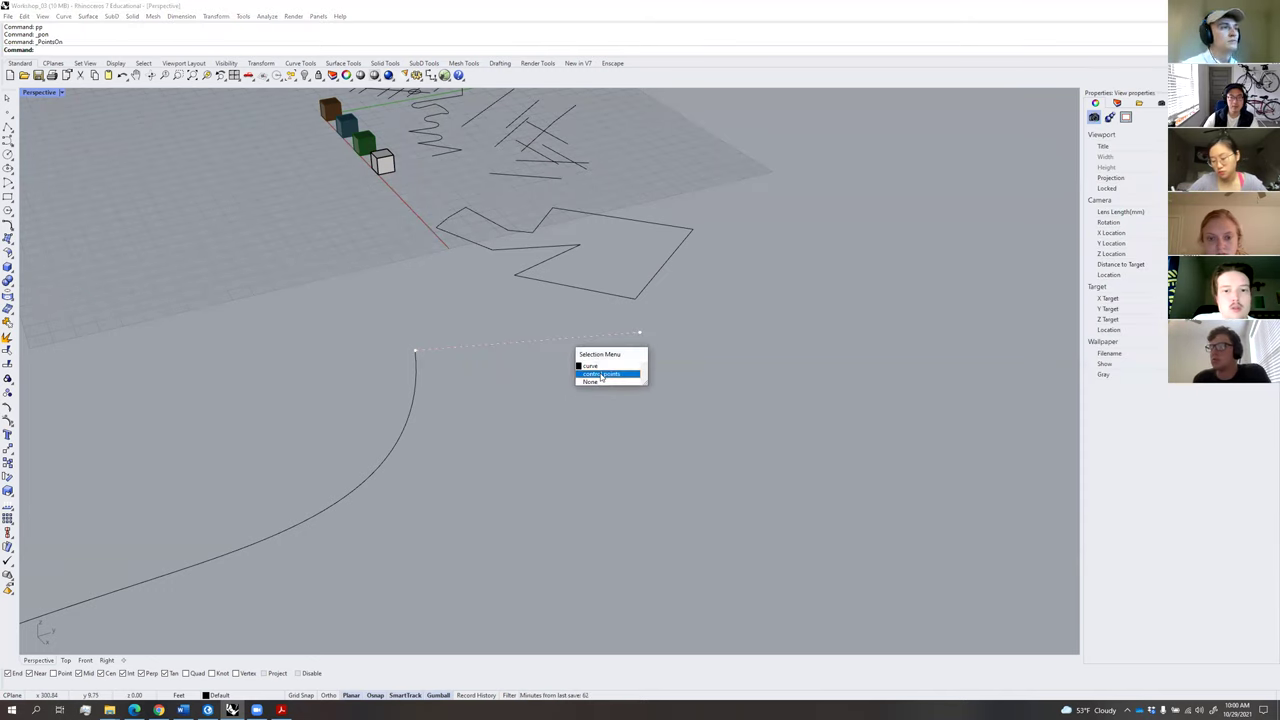
click(580, 366)
text(InsertEditPoint)
key(Return)
click(507, 343)
click(566, 339)
key(Return)
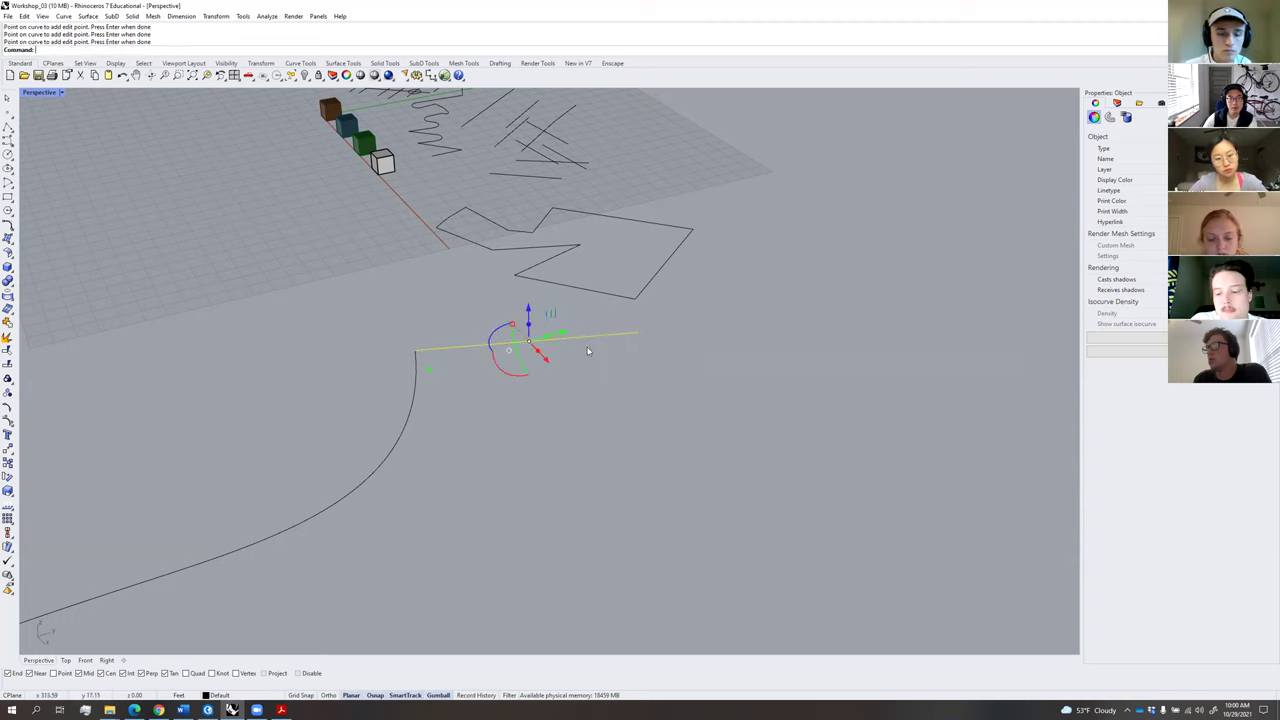
Turn on the profile line's control points and raise the two middle points vertically together.
key(F10)
click(567, 339)
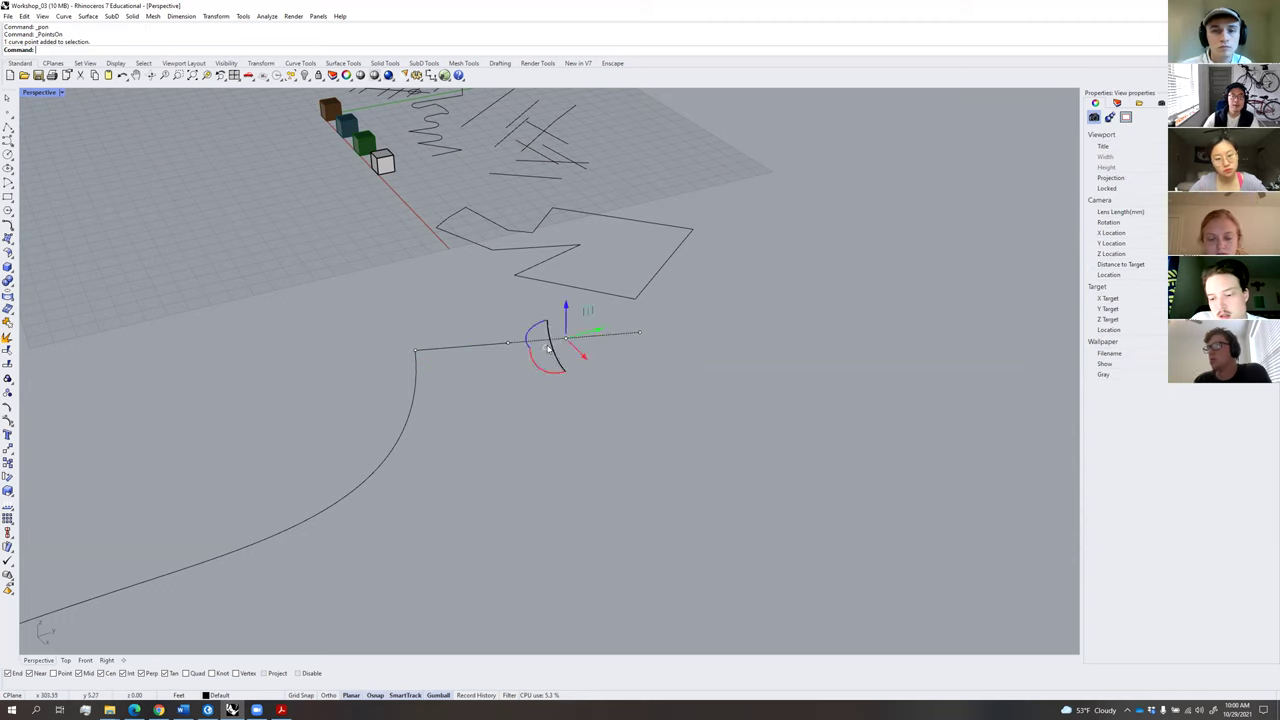
shift+click(509, 345)
drag(537, 308, 537, 259)
right_drag(555, 368, 476, 334)
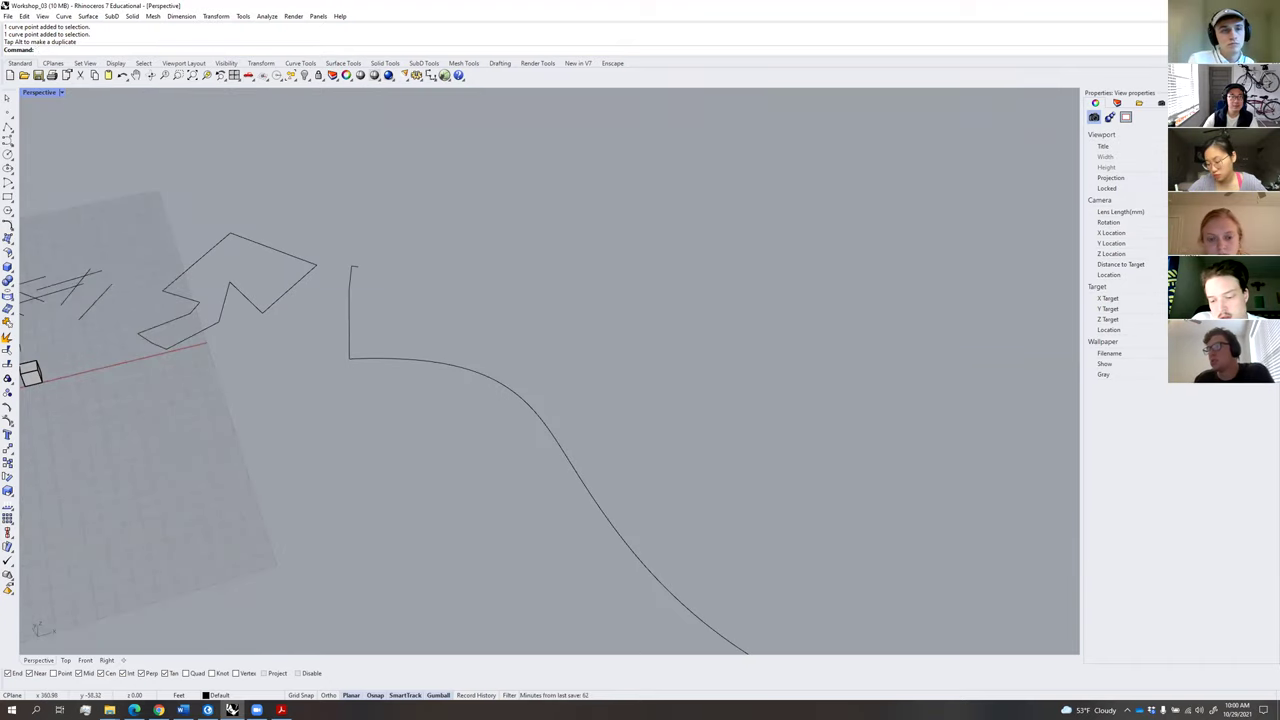
Sweep the bent profile along the rail curve with Sweep1, and delete the polysurface after inspecting it.
key(Return)
click(408, 360)
click(351, 340)
key(Return)
key(Return)
right_drag(409, 437, 396, 399)
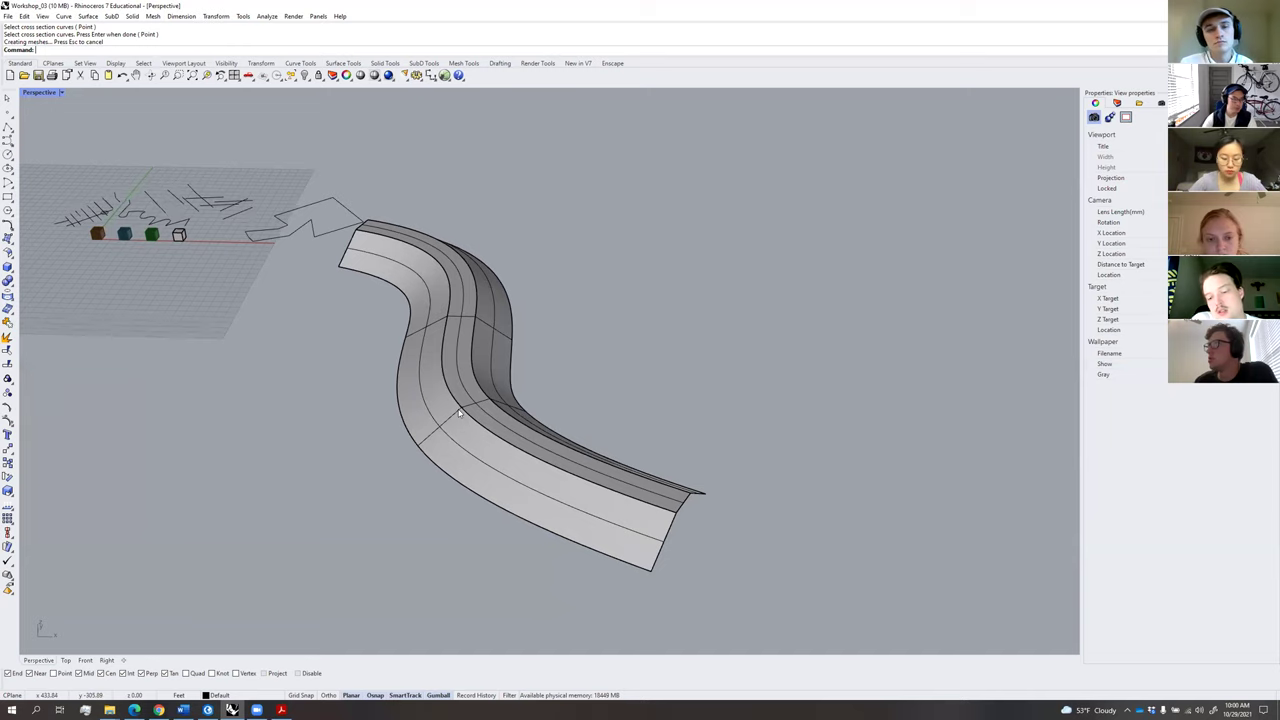
click(463, 390)
shift+right_drag(520, 405, 531, 360)
click(580, 385)
click(484, 262)
key(Delete)
Delete the bent profile line at the start of the rail curve, keeping the rail.
shift+right_drag(482, 259, 537, 354)
scroll(520, 352, up, 5)
right_drag(270, 395, 424, 399)
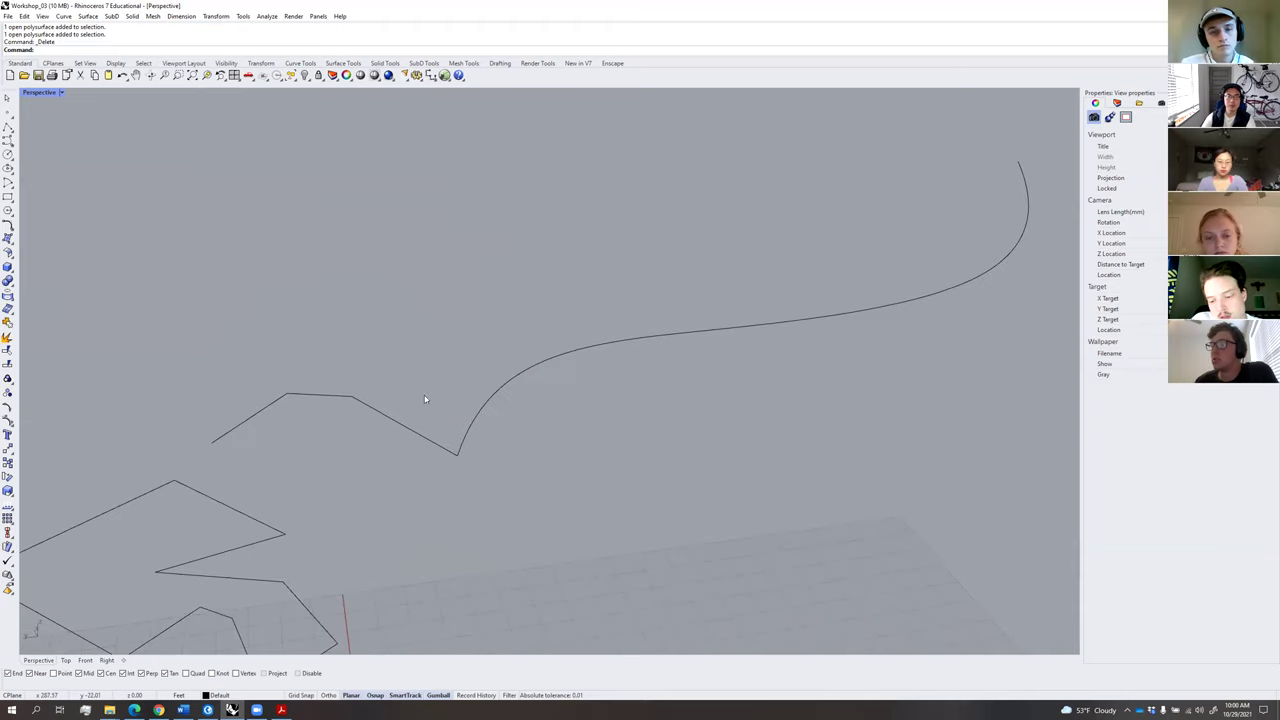
click(354, 401)
click(529, 370)
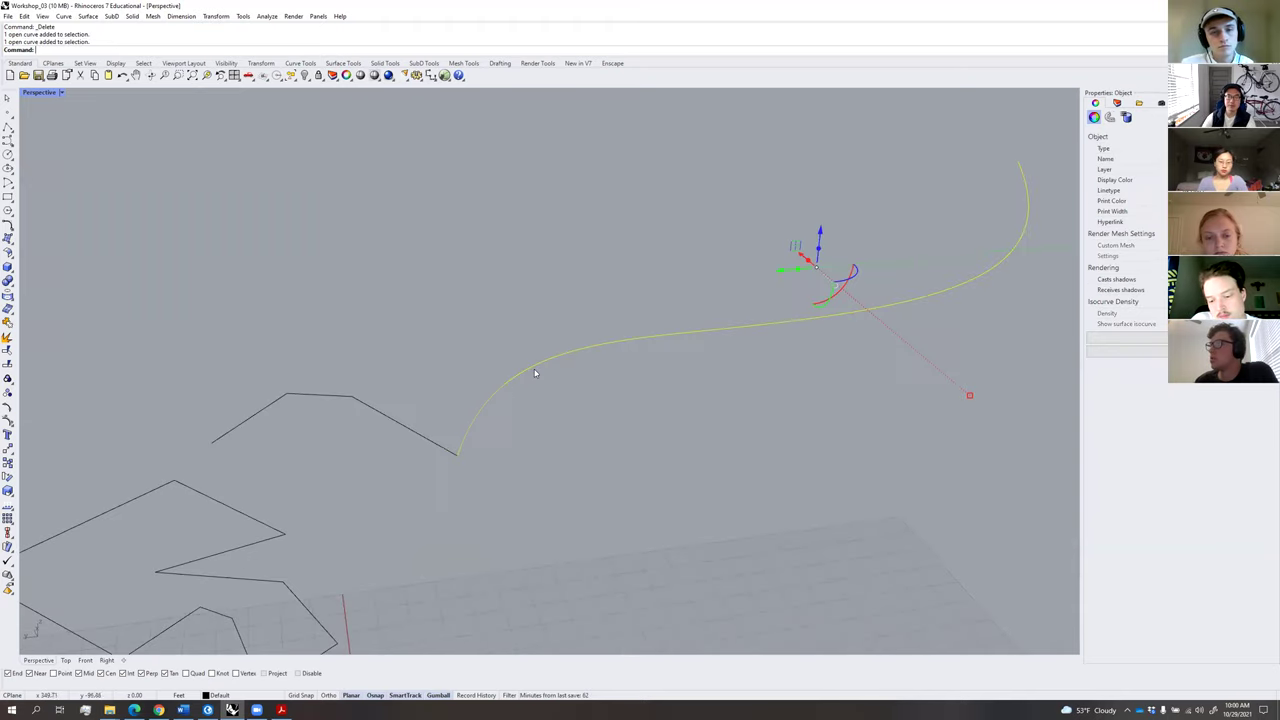
click(379, 422)
click(386, 415)
click(401, 373)
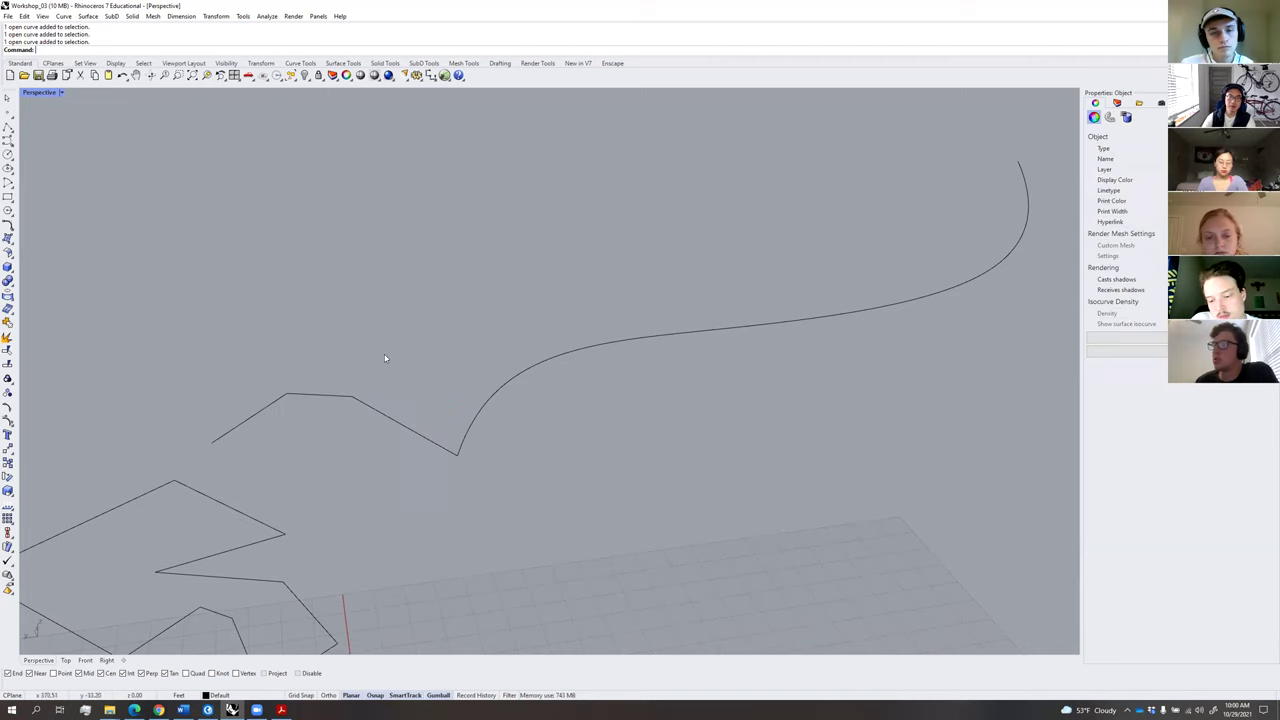
scroll(354, 366, up, 1)
click(340, 389)
scroll(328, 409, up, 3)
right_drag(328, 409, 303, 444)
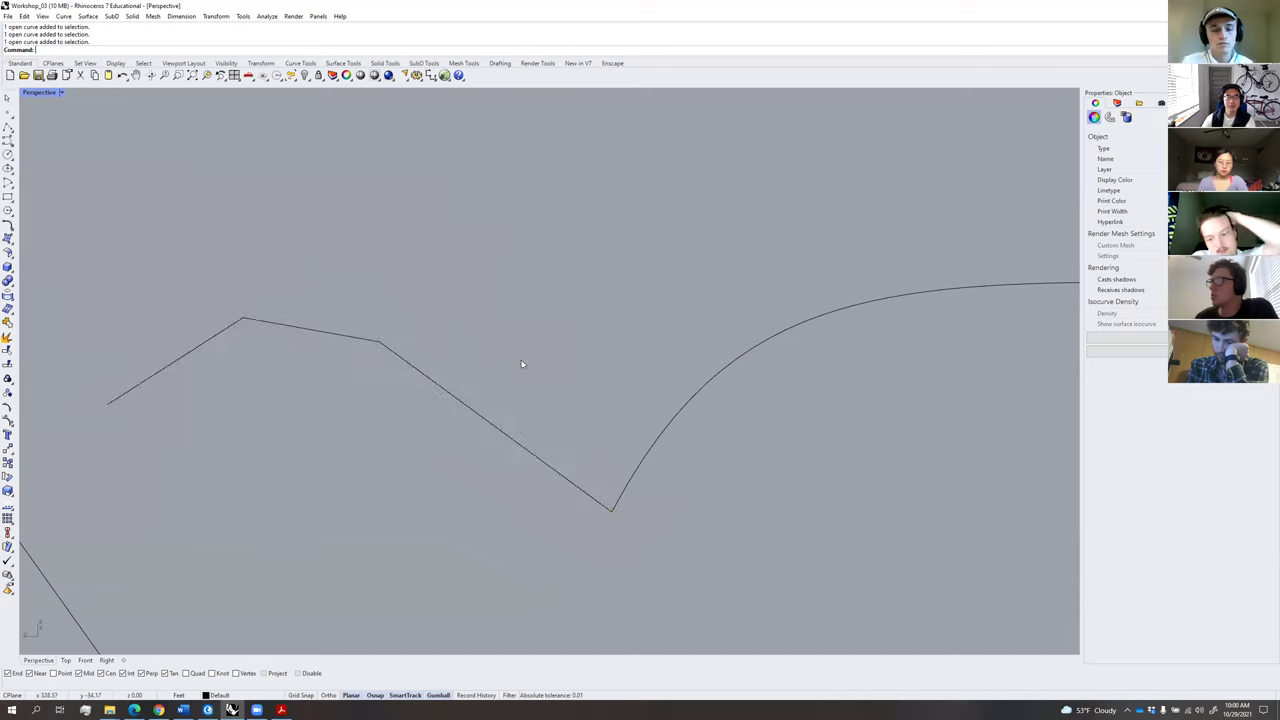
key(Delete)
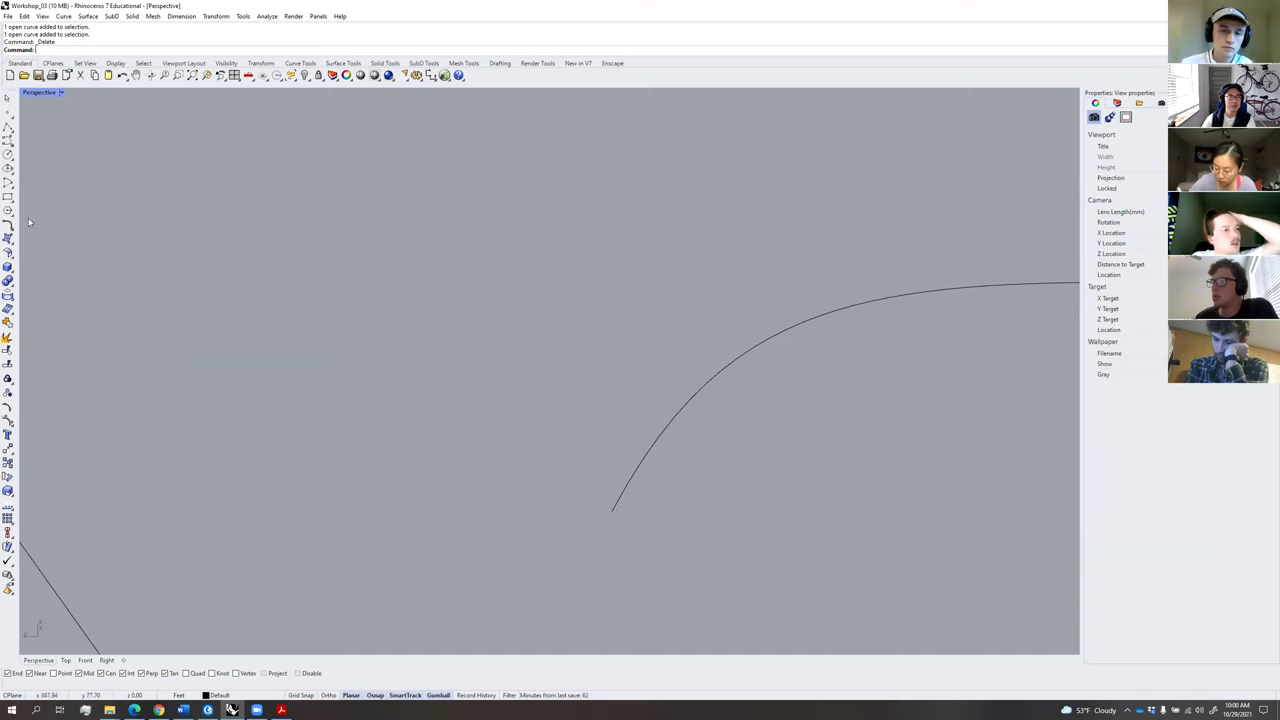
Draw a vertical rectangle about 9.9 ft wide and 1.5 ft high from the start point of the rail curve.
middle_click(586, 425)
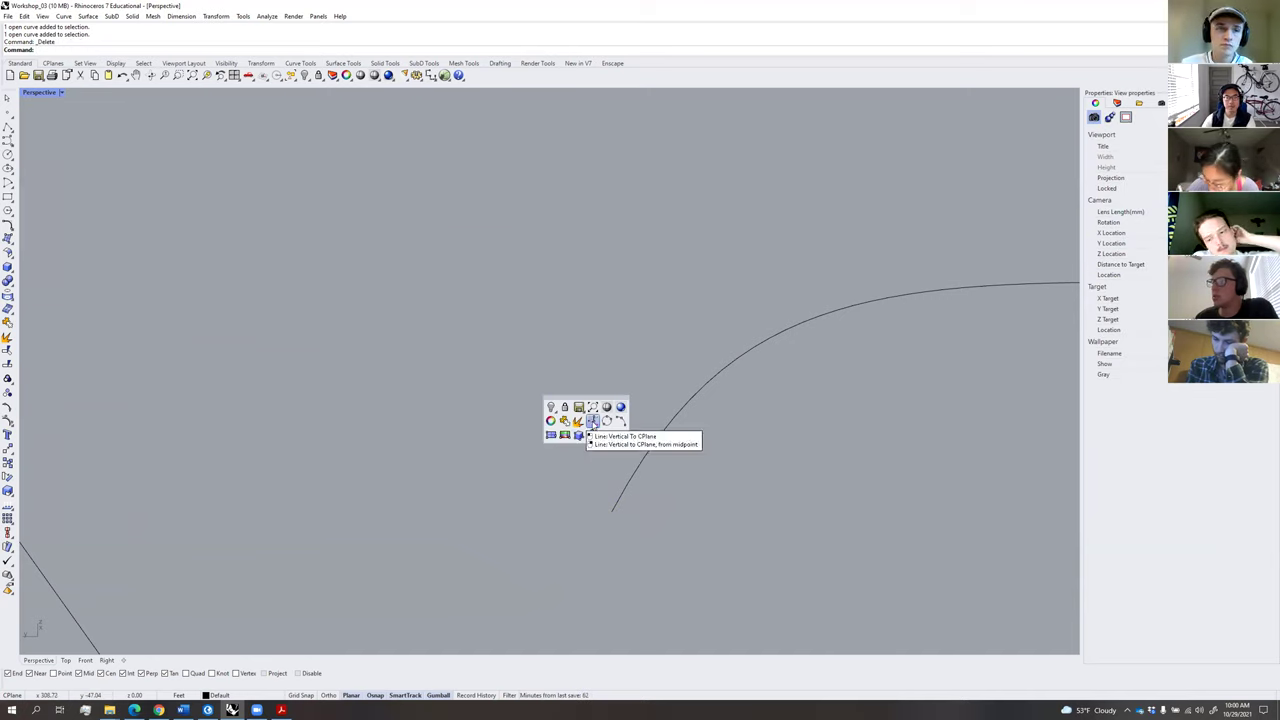
click(8, 198)
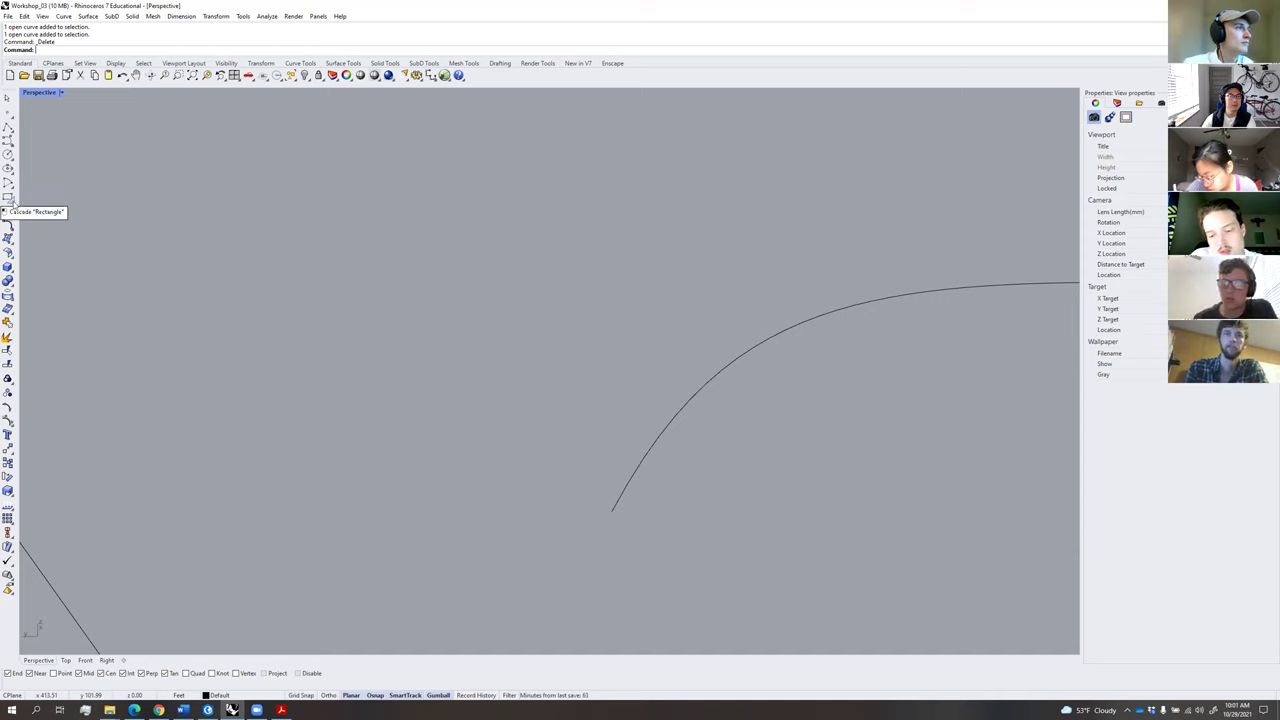
click(12, 203)
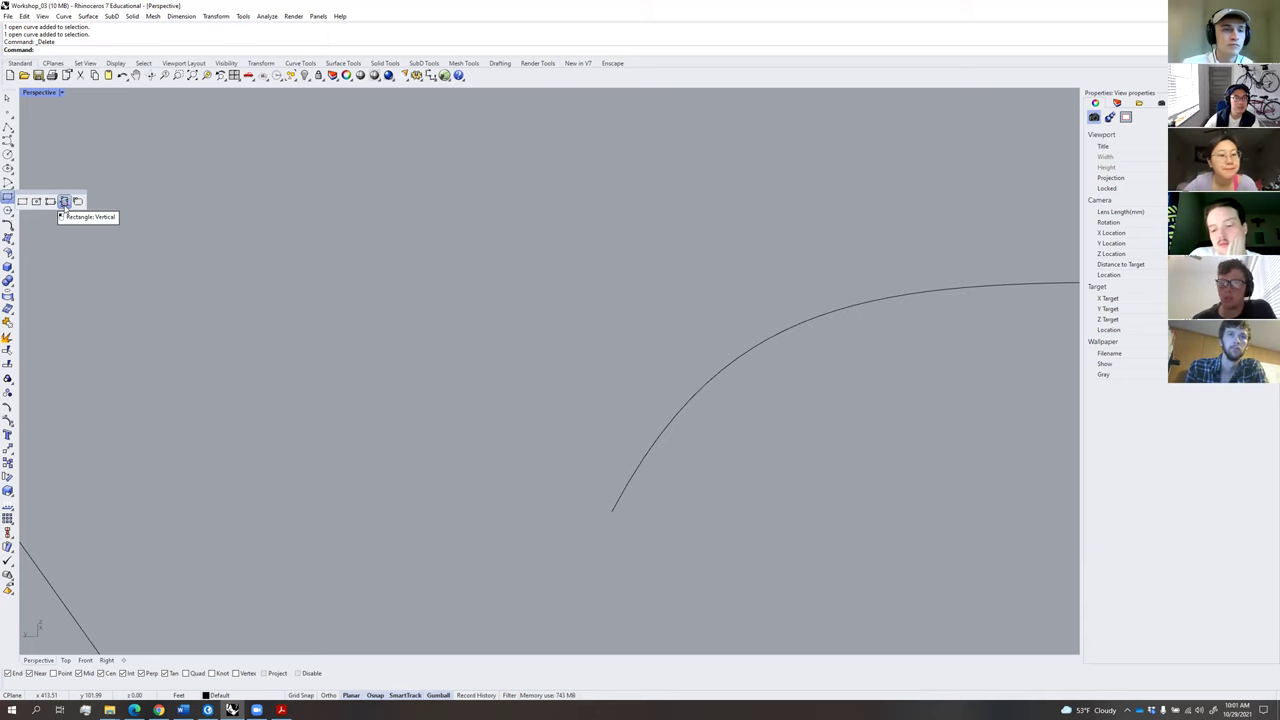
click(63, 202)
click(609, 513)
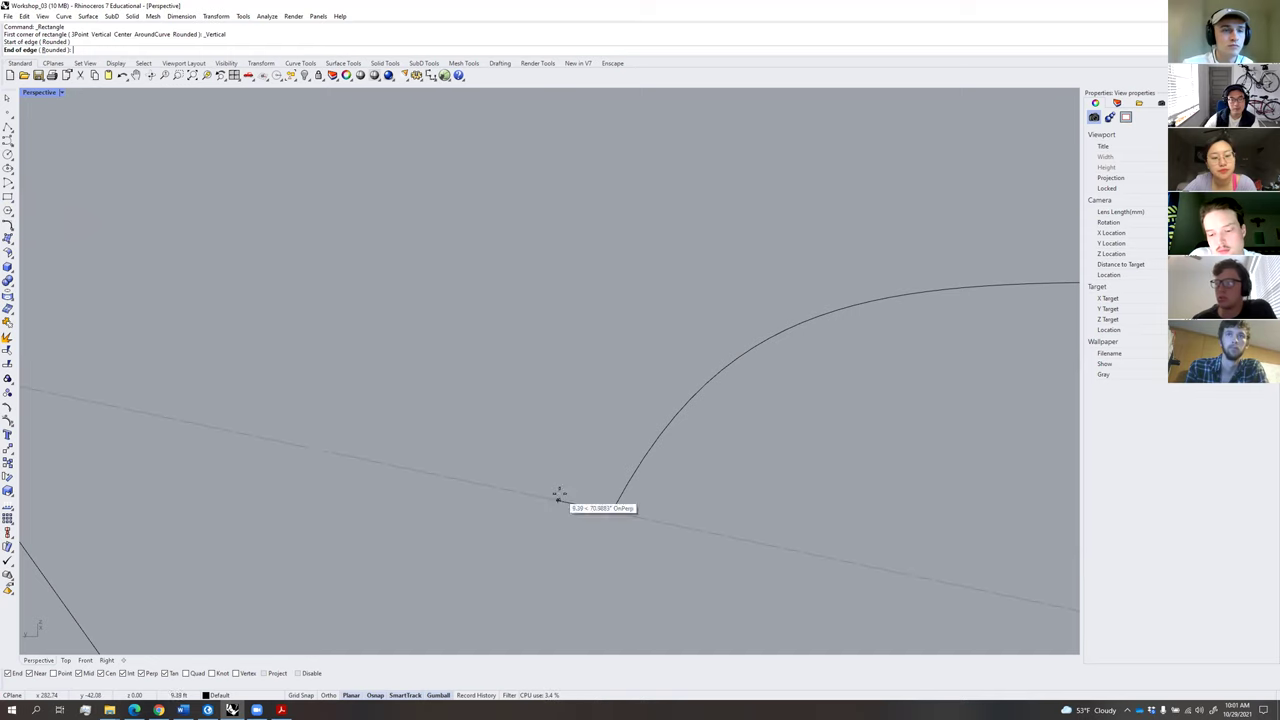
click(558, 497)
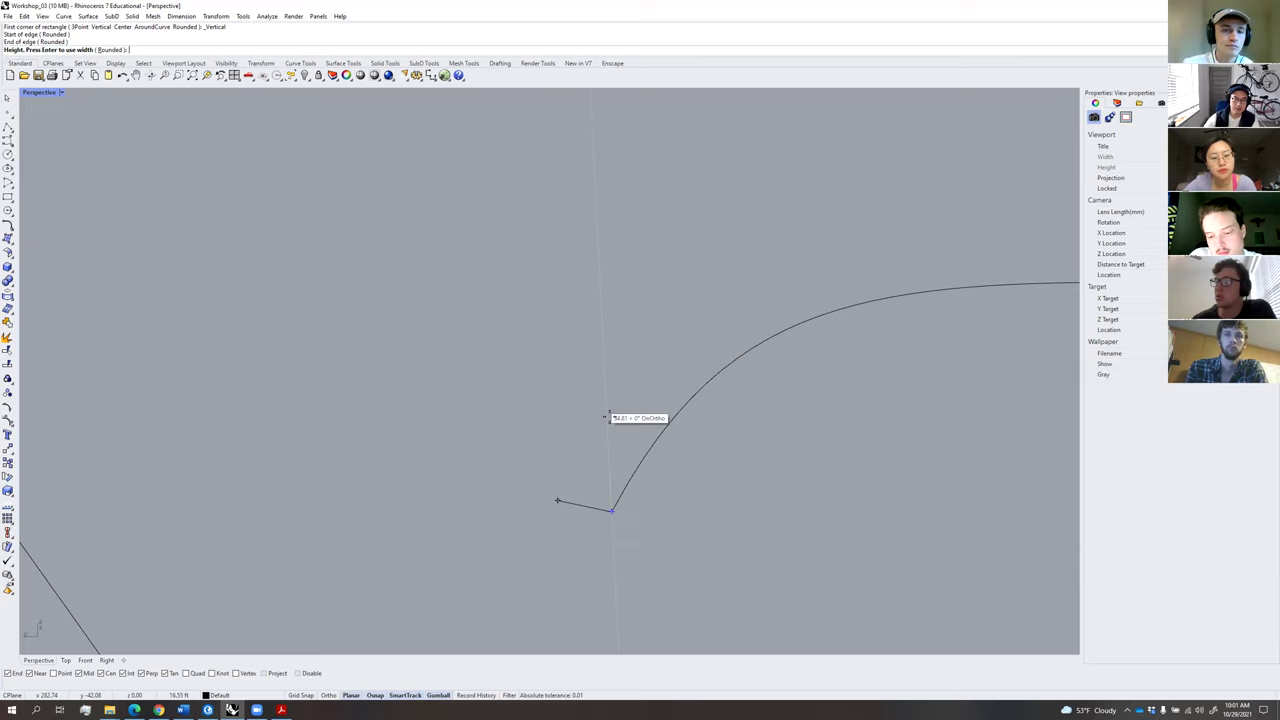
right_drag(580, 446, 540, 417)
text(1)
key(Return)
click(539, 412)
Examine the vertical rectangle and how it meets the start of the rail curve.
scroll(568, 508, up, 6)
click(584, 506)
right_drag(600, 516, 554, 489)
scroll(571, 498, down, 8)
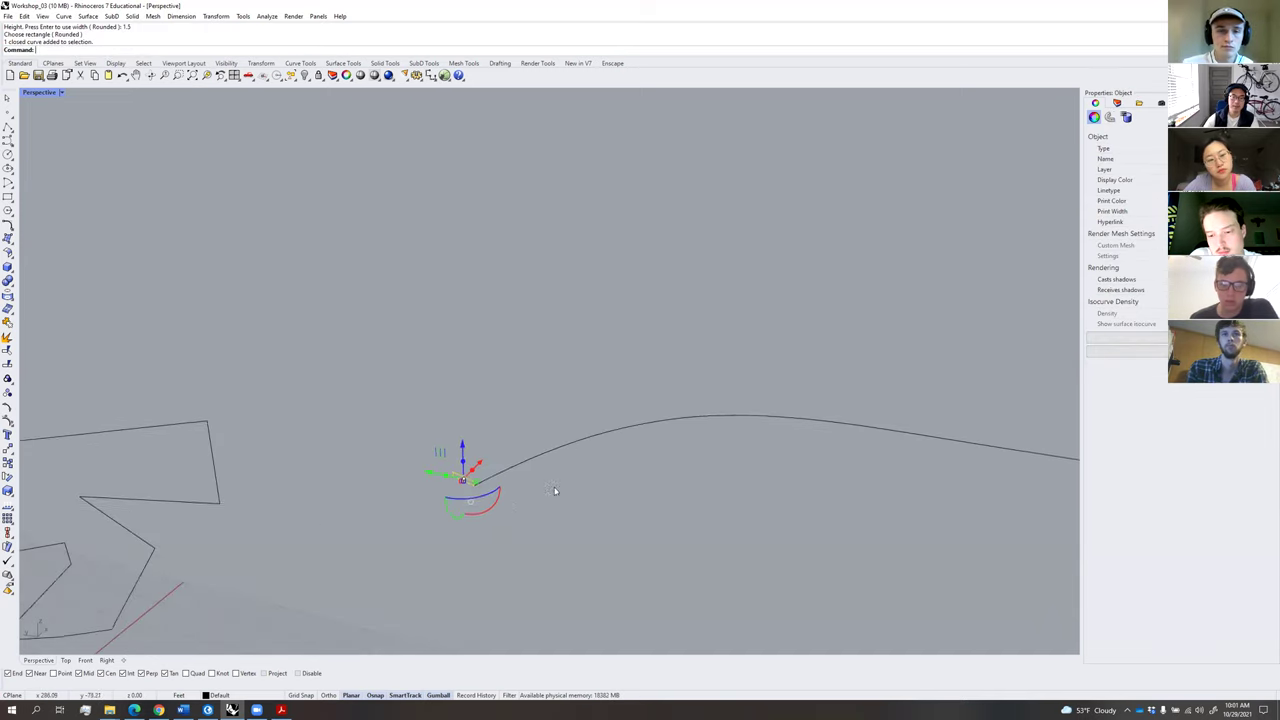
click(554, 489)
scroll(474, 482, up, 5)
mouse_move(478, 482)
right_down()
mouse_move(471, 474)
mouse_move(803, 494)
mouse_move(472, 474)
right_up()
scroll(472, 474, up, 10)
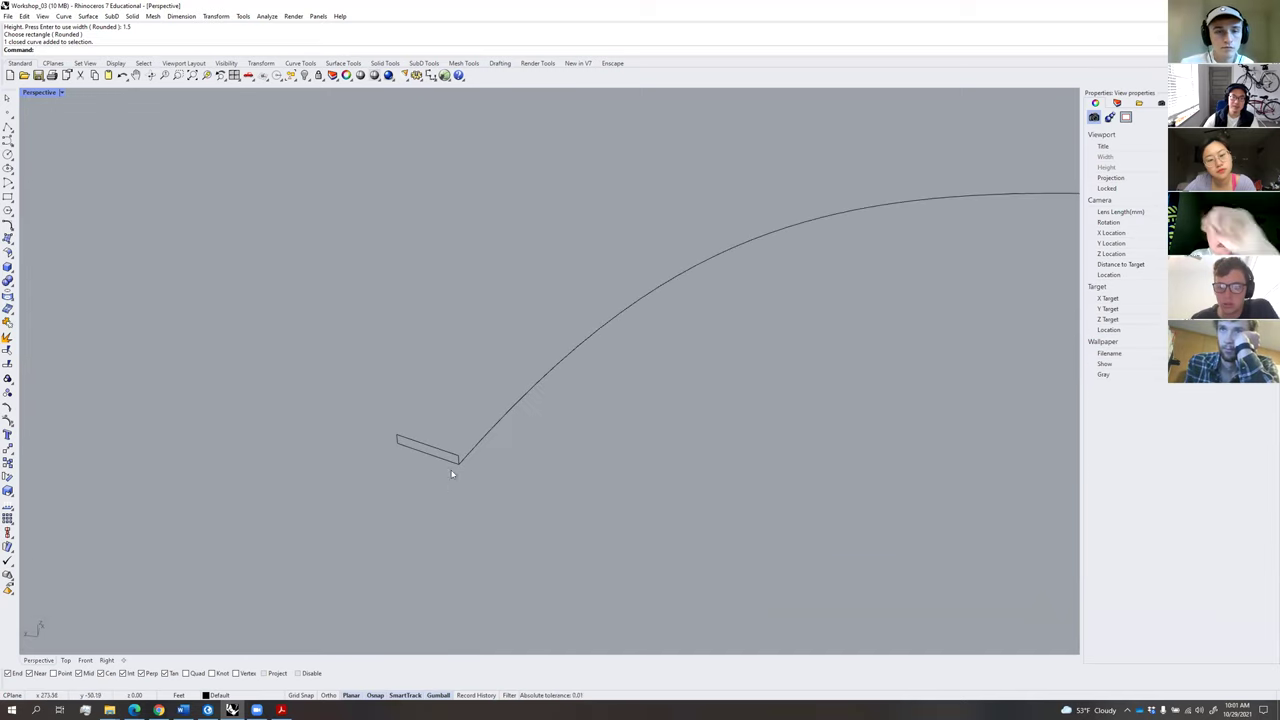
click(465, 445)
click(546, 452)
click(424, 426)
click(578, 492)
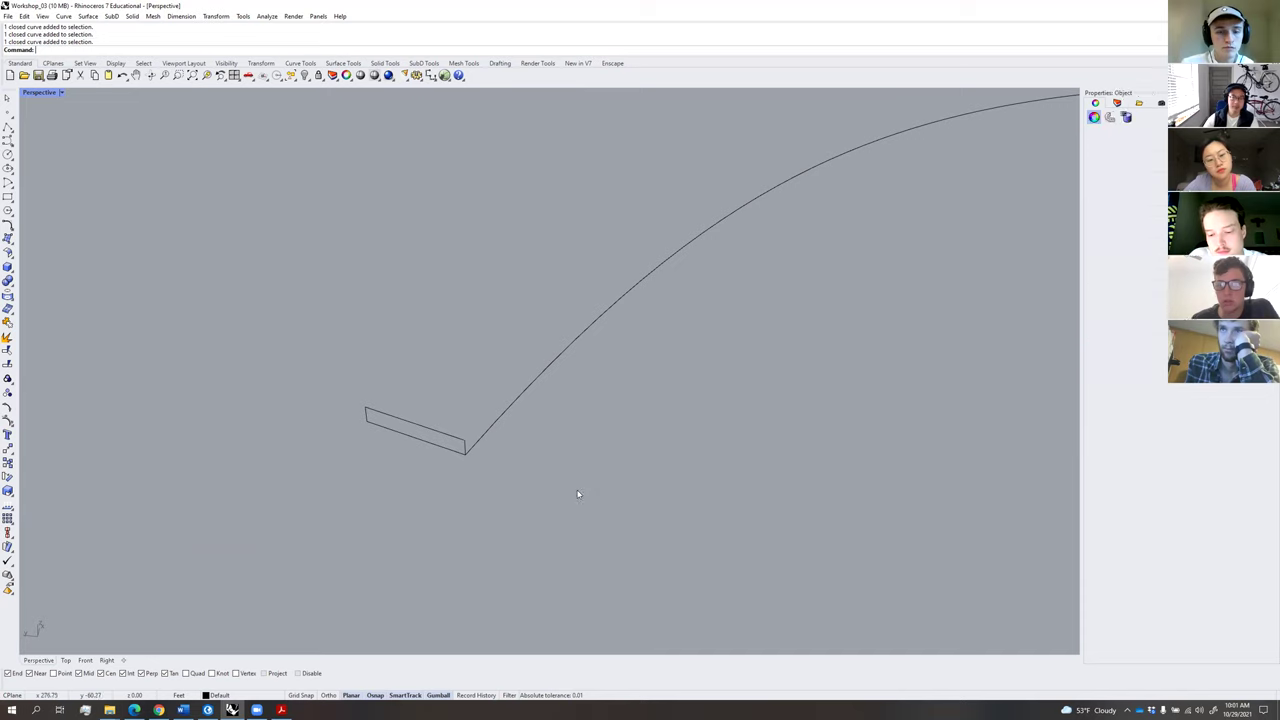
Sweep the rectangle along the rail curve with Sweep1, using the Freeform frame style and unchanged cross sections.
text(Sweep1)
key(Return)
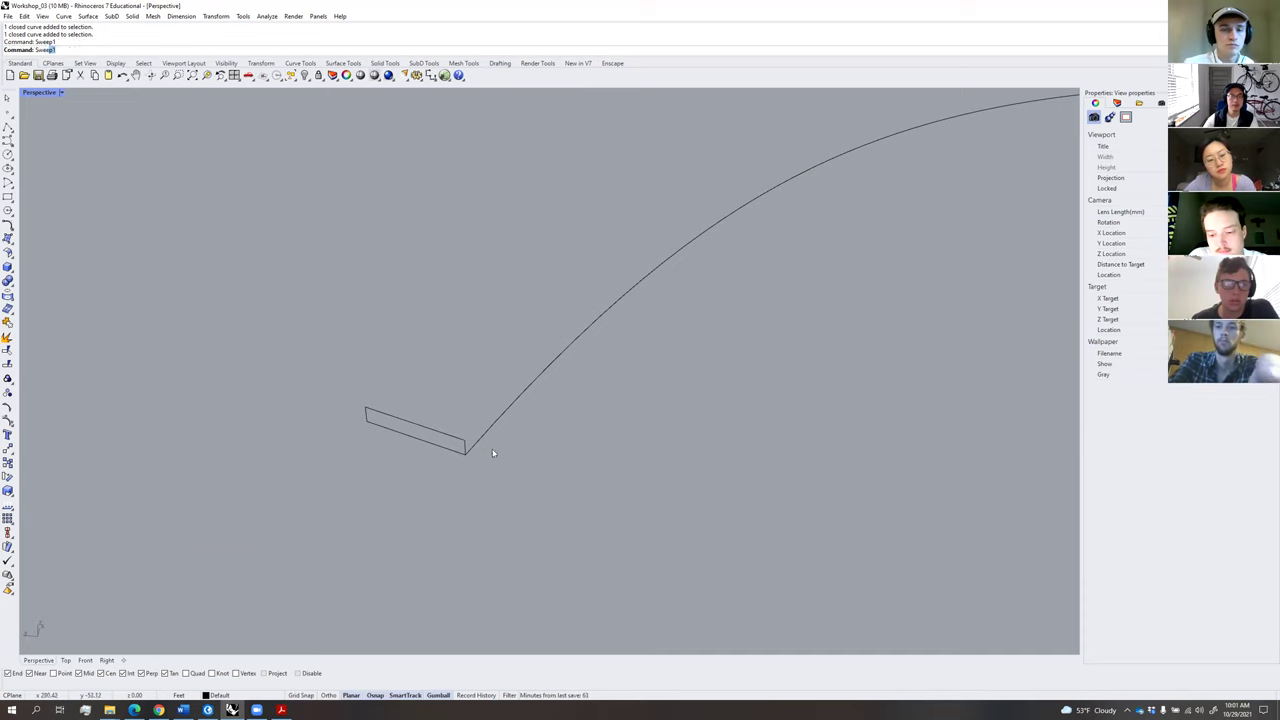
click(483, 443)
click(466, 450)
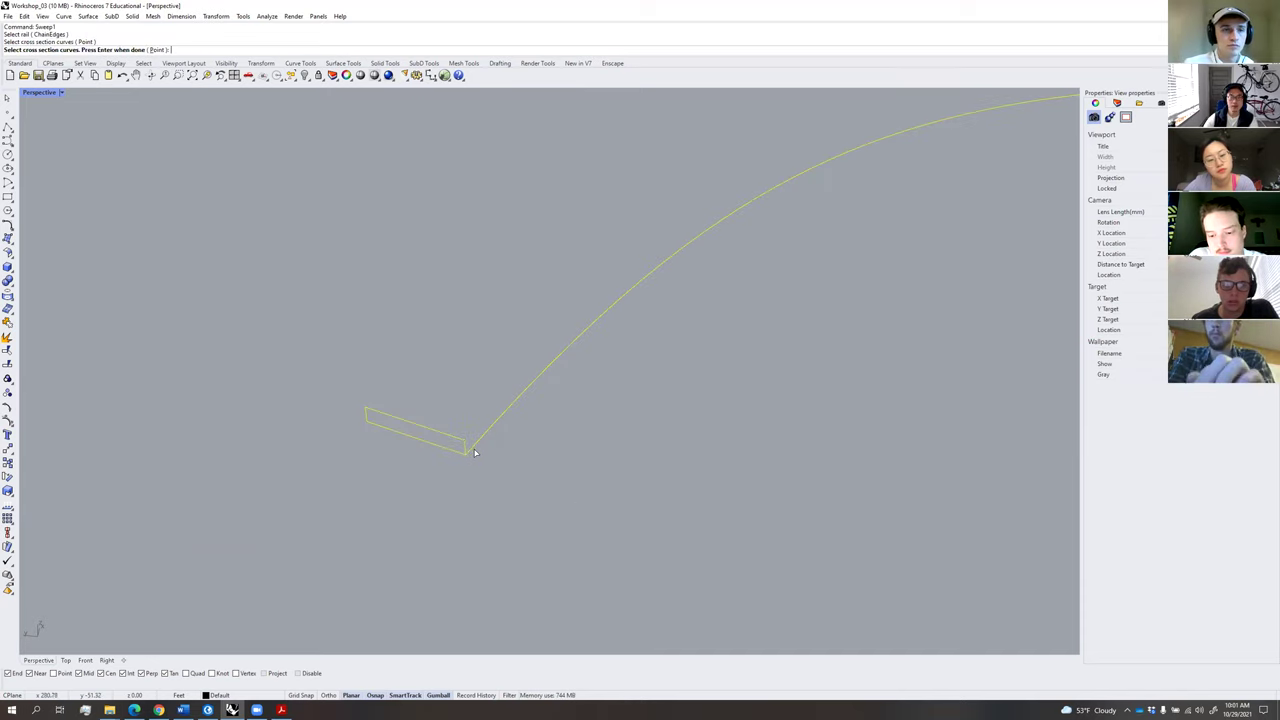
key(Return)
key(Return)
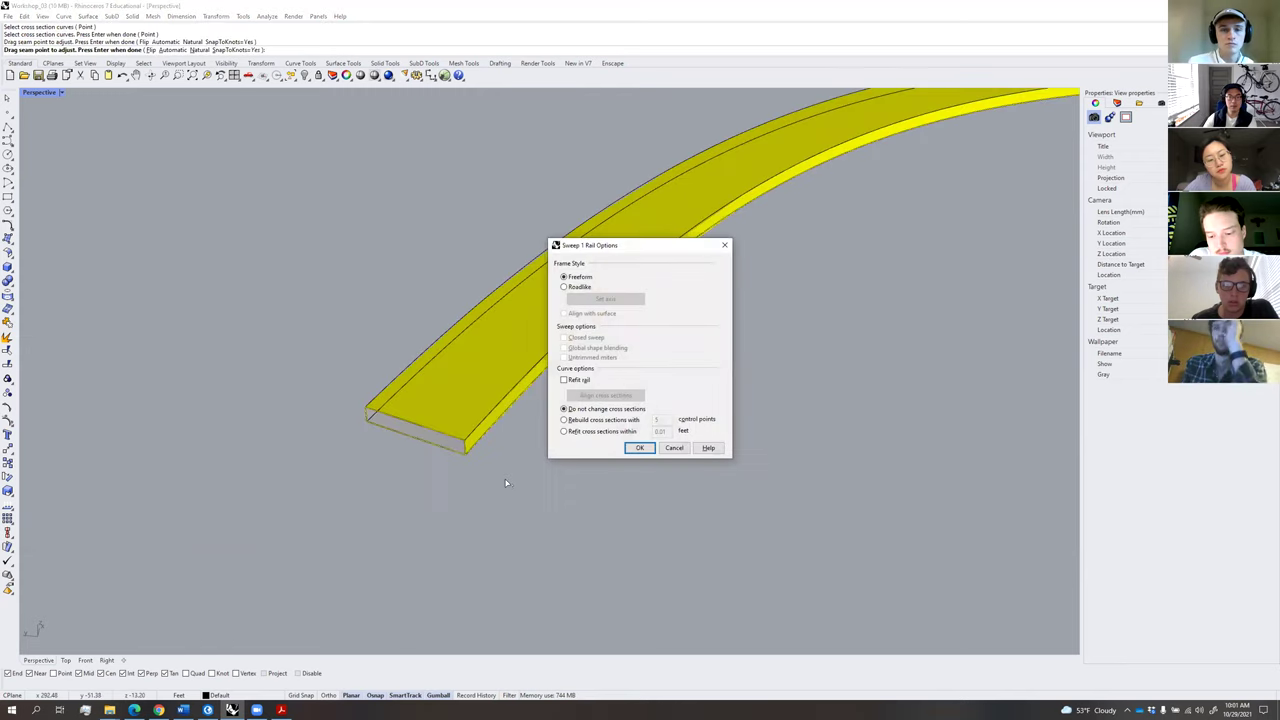
key(Return)
Inspect the swept polysurface along its length and at its open end.
scroll(519, 475, down, 10)
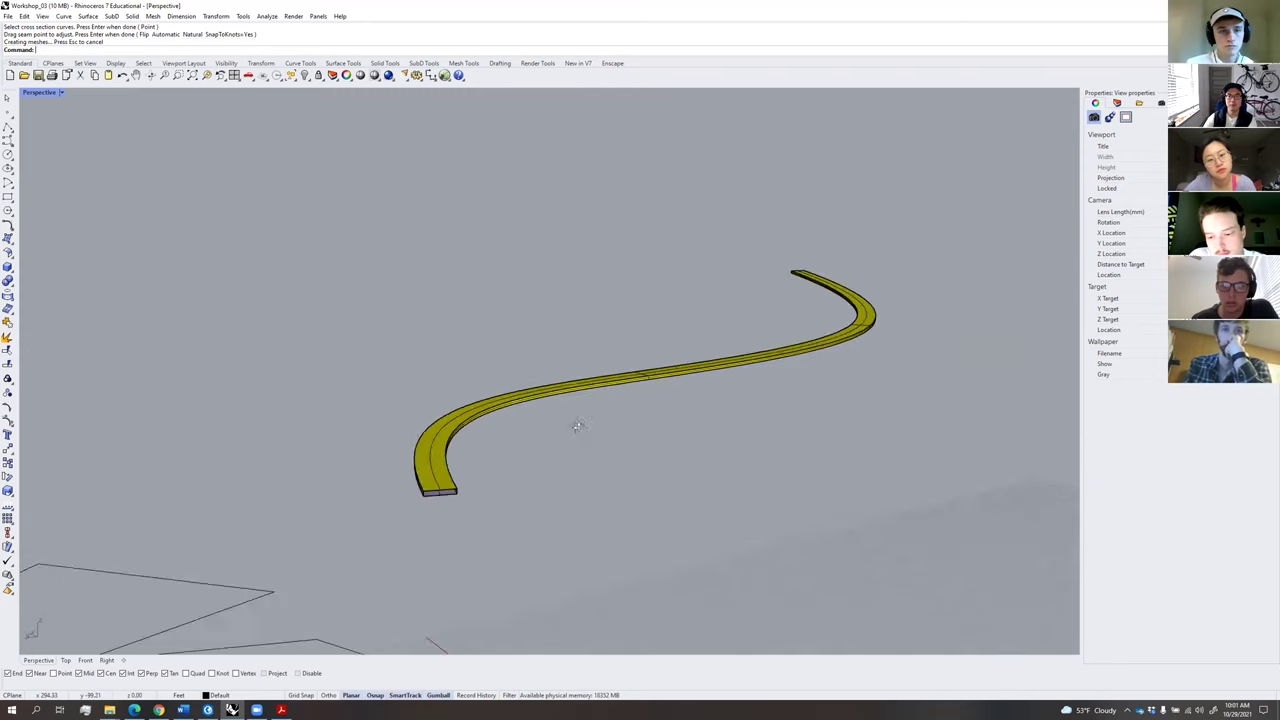
right_drag(597, 418, 556, 440)
scroll(428, 497, up, 3)
right_drag(521, 493, 504, 494)
click(374, 464)
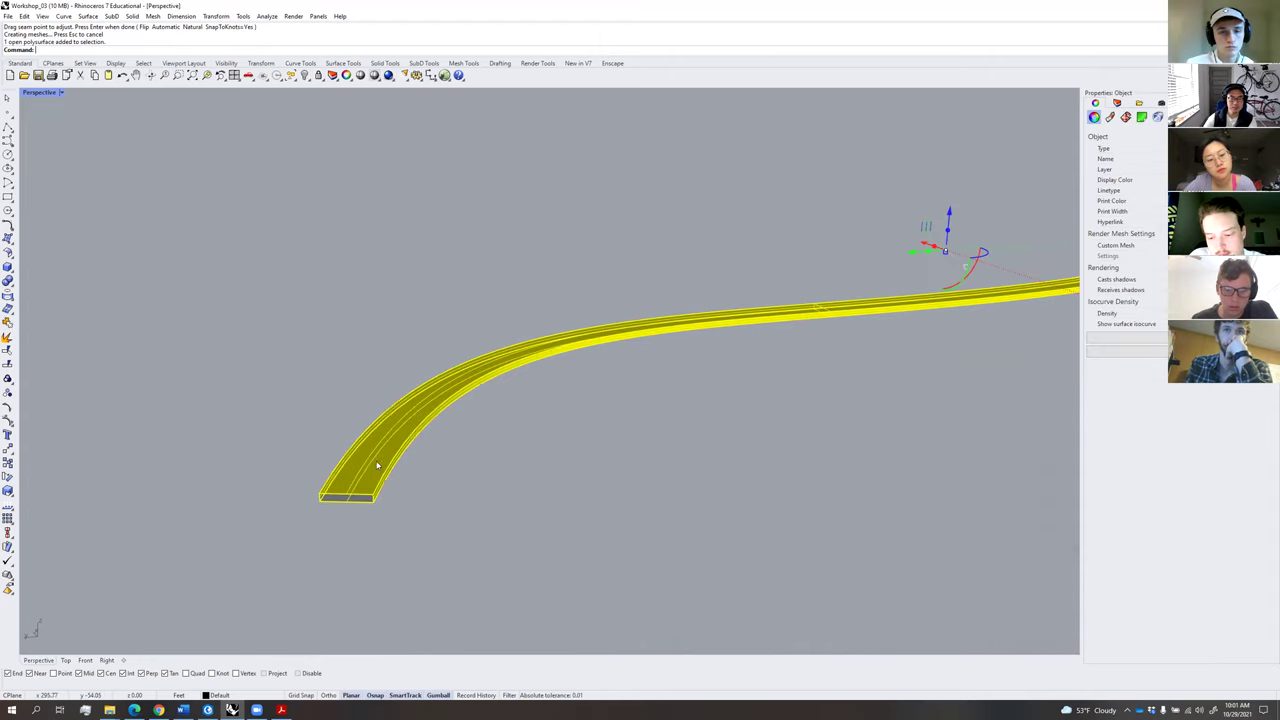
click(430, 483)
right_drag(430, 483, 502, 428)
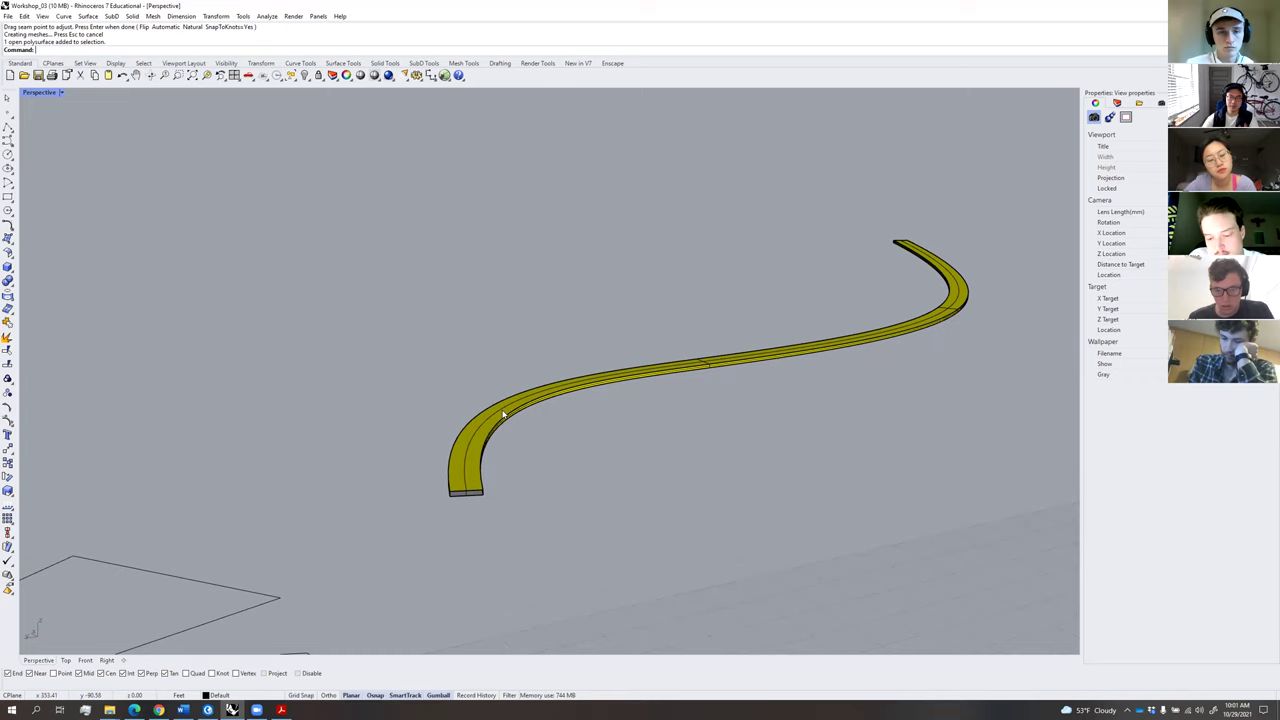
scroll(505, 444, up, 4)
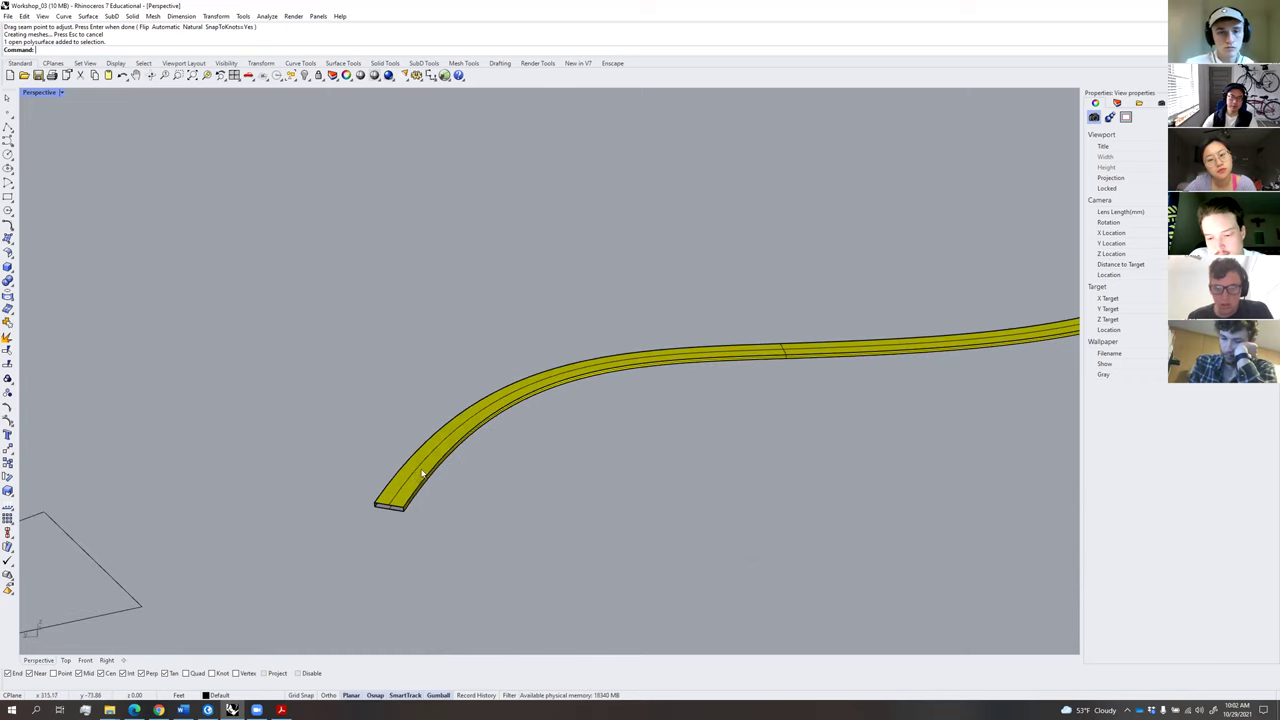
Cap the open ends of the swept polysurface, and undo the capping.
click(433, 468)
scroll(508, 510, up, 1)
right_drag(509, 504, 517, 506)
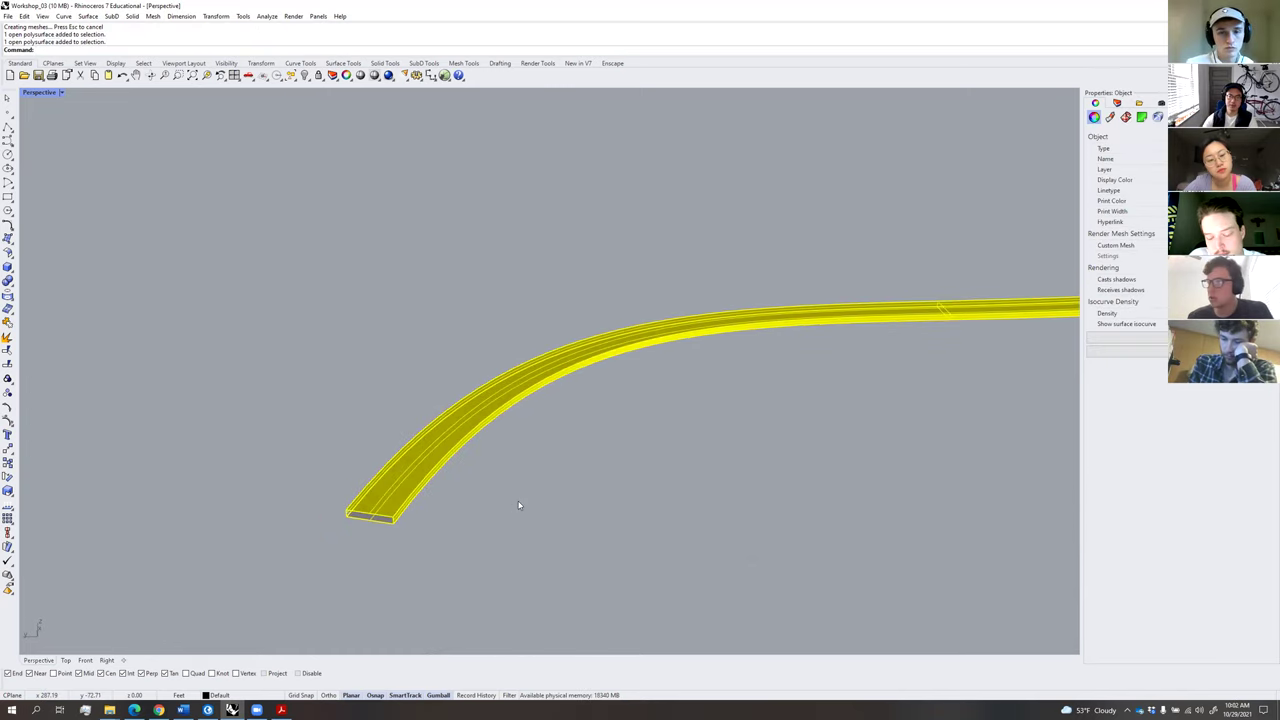
scroll(612, 504, down, 4)
right_drag(617, 503, 554, 500)
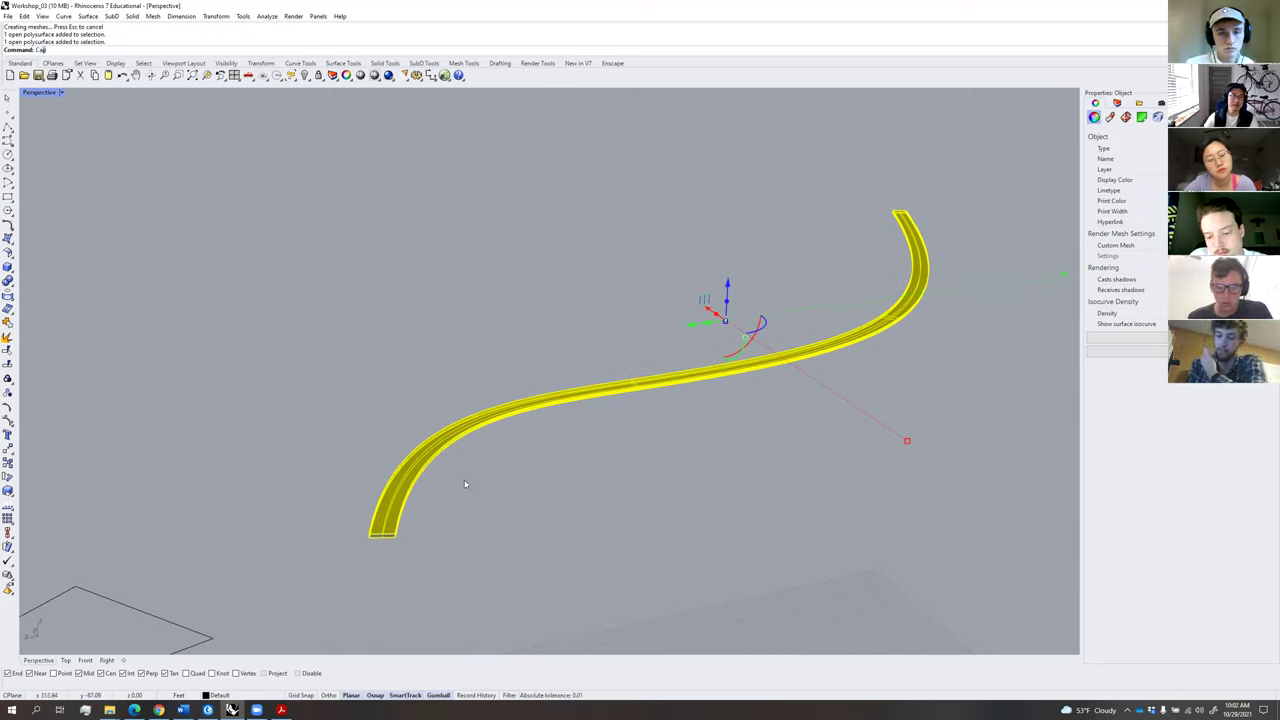
key(Return)
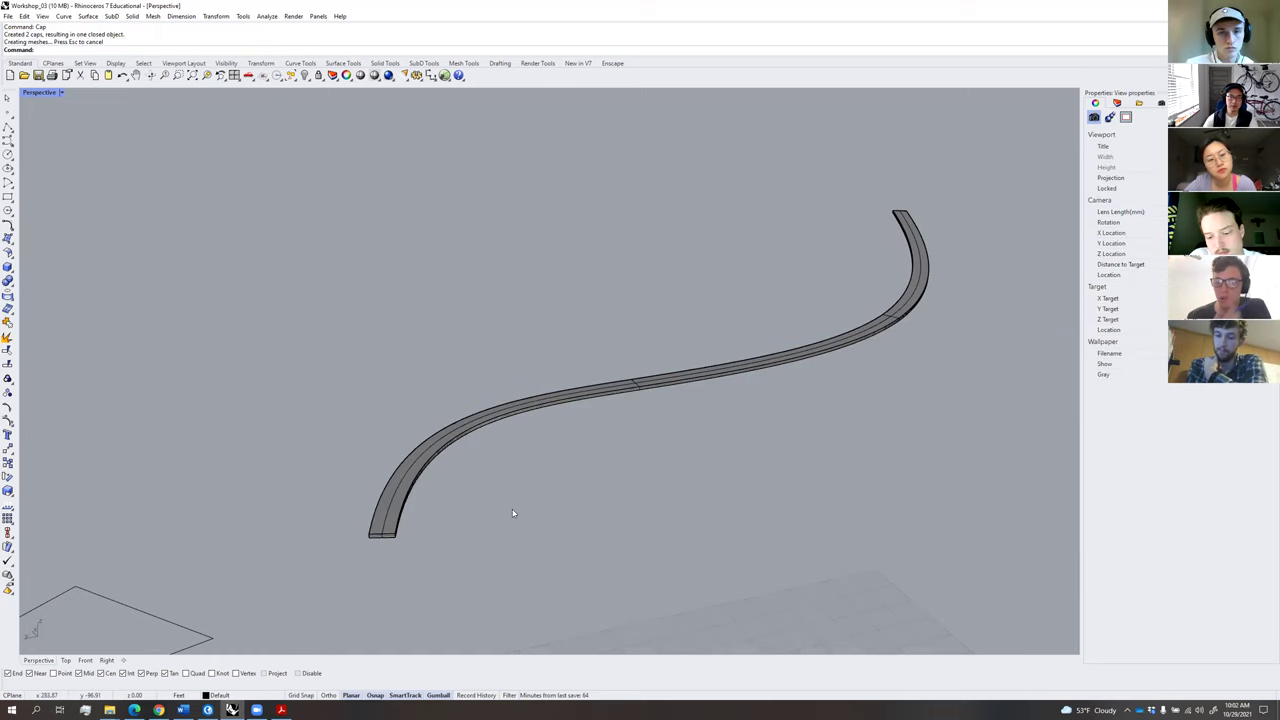
key(ctrl+z)
Flip the surface direction of the swept polysurface.
click(503, 496)
click(397, 499)
text(Flip)
key(Return)
click(440, 515)
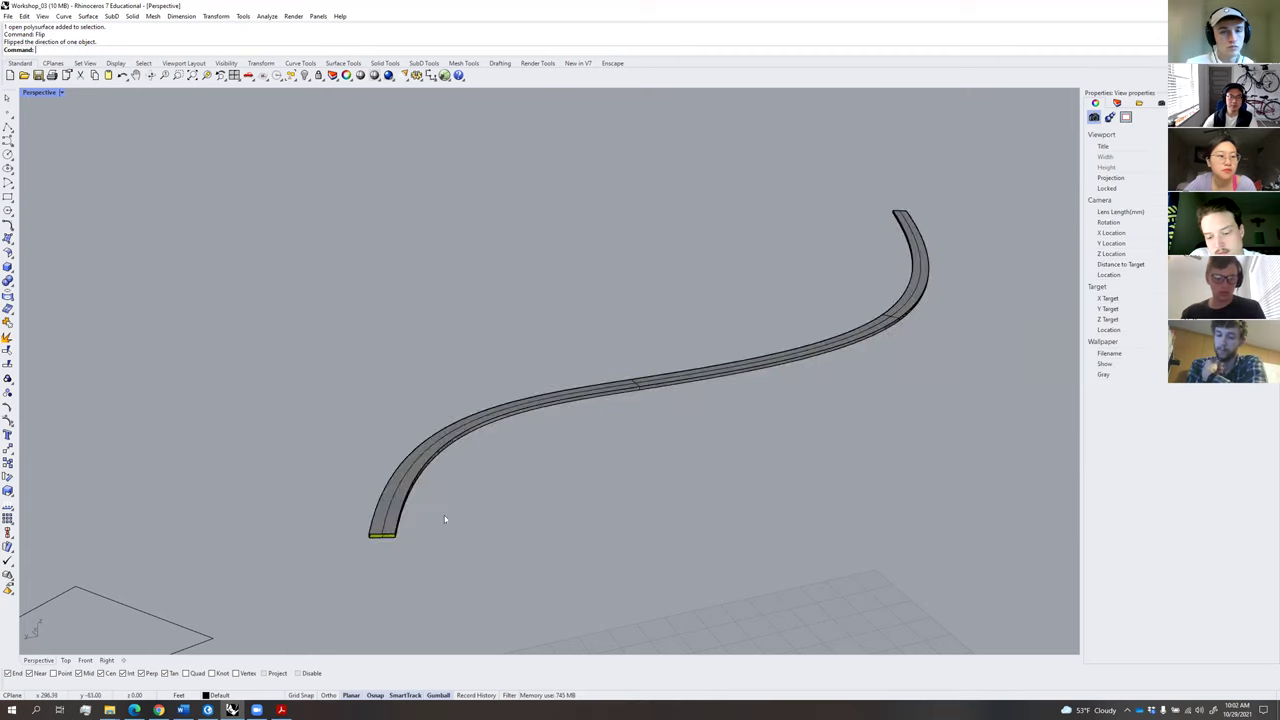
Inspect the open end of the flipped polysurface and close both ends with Cap.
scroll(440, 515, up, 8)
scroll(316, 386, up, 8)
scroll(328, 382, down, 5)
right_drag(328, 384, 414, 415)
click(527, 342)
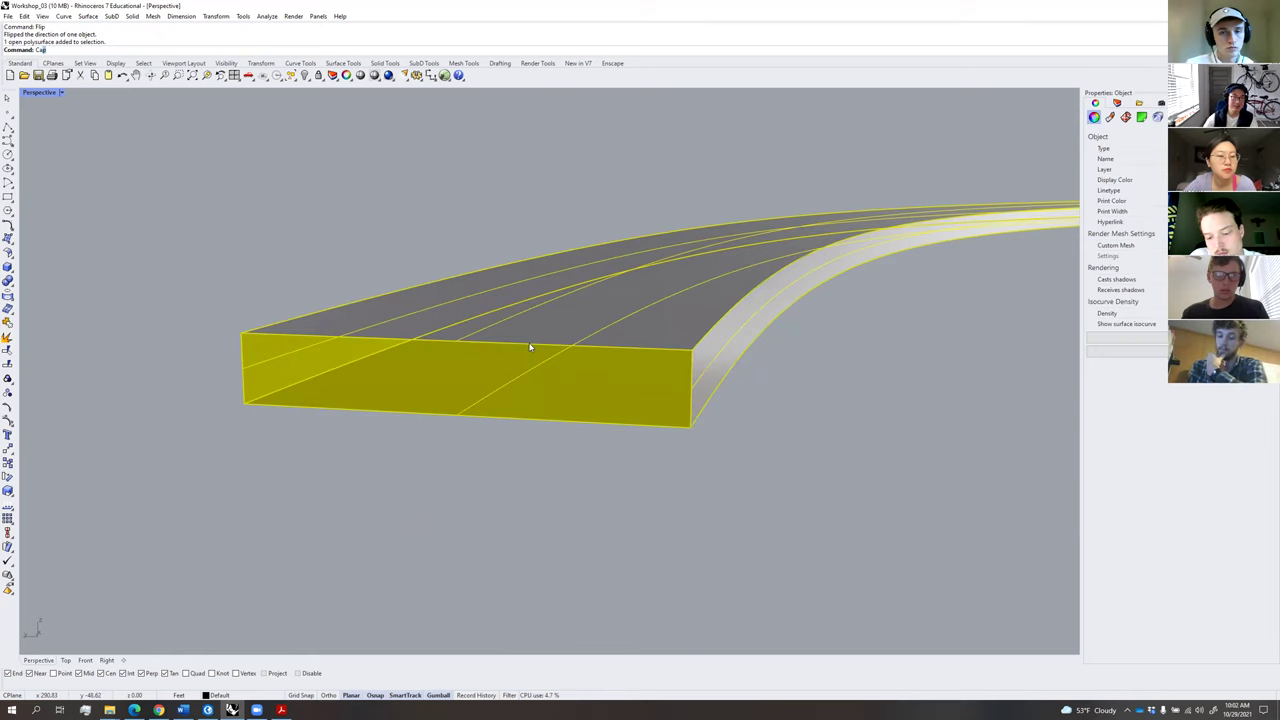
text(p)
key(Return)
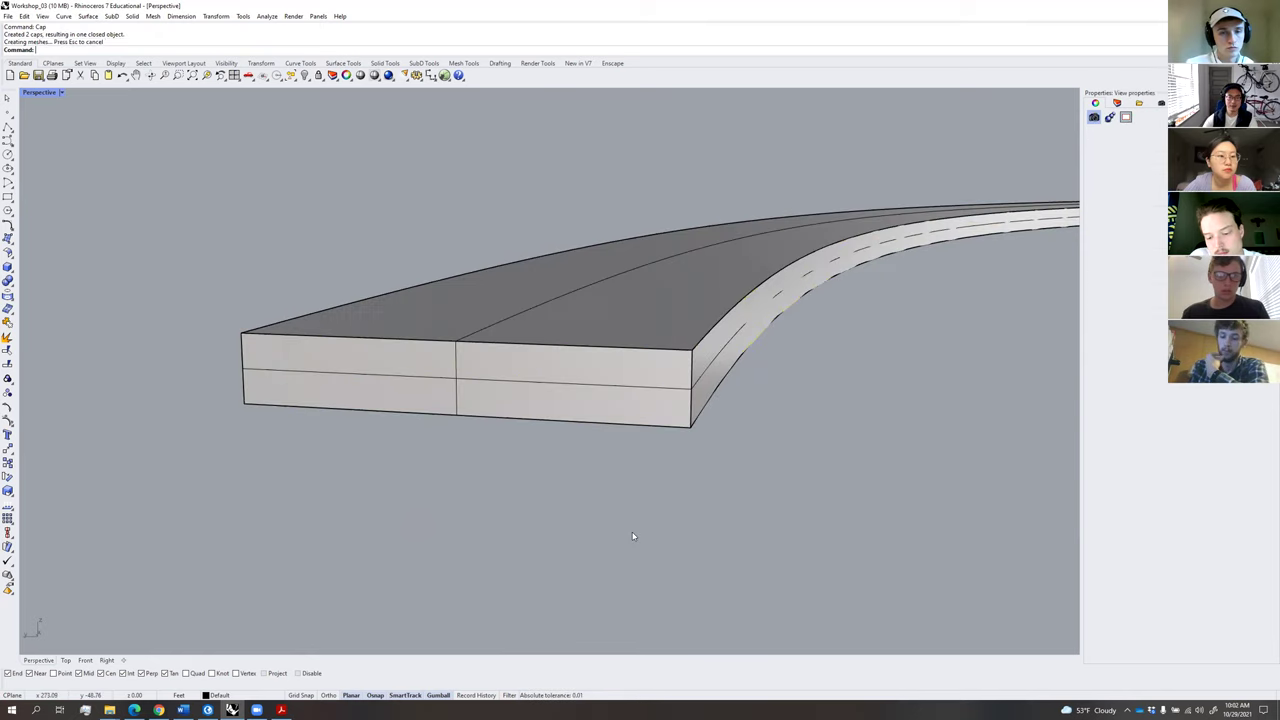
Inspect the capped sweep and delete it, keeping the rectangle and rail curve.
scroll(622, 406, down, 4)
click(622, 406)
scroll(856, 353, down, 7)
shift+right_drag(856, 353, 640, 442)
click(671, 416)
click(577, 420)
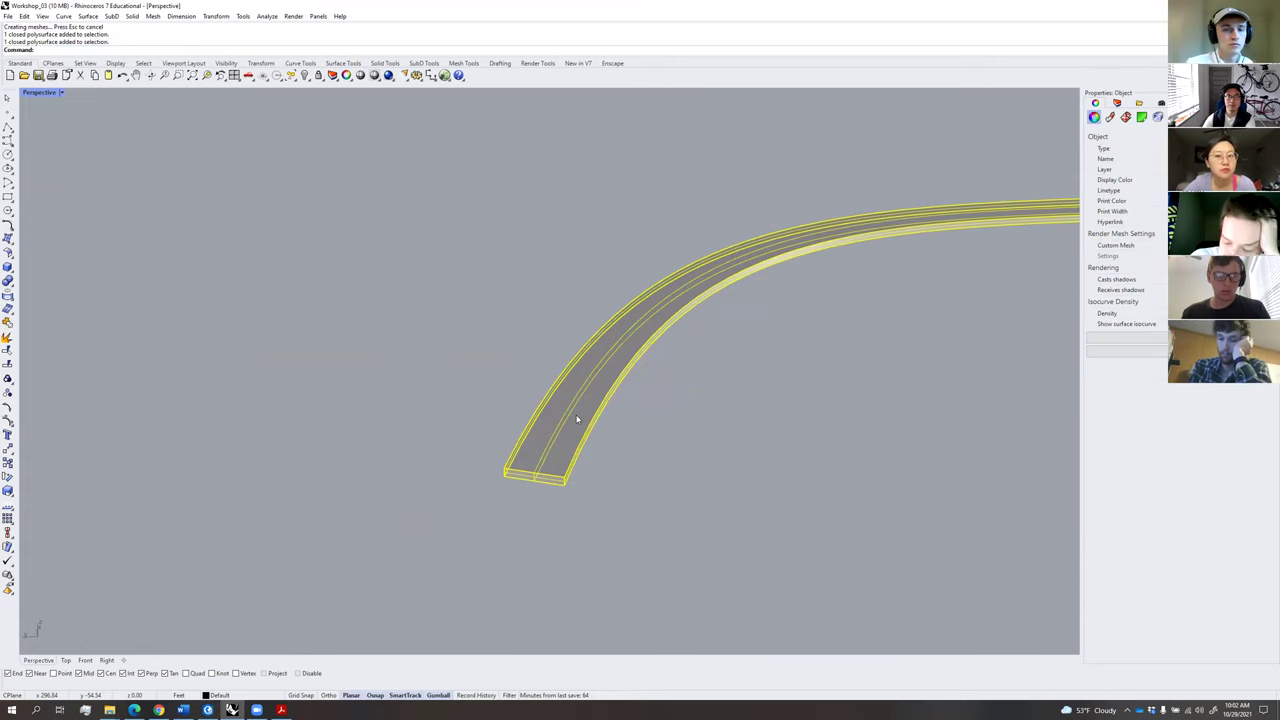
key(Delete)
Shorten the rectangle with Scale1D from its corner on the rail's start to about 0.26 of its width.
scroll(531, 486, up, 3)
click(585, 484)
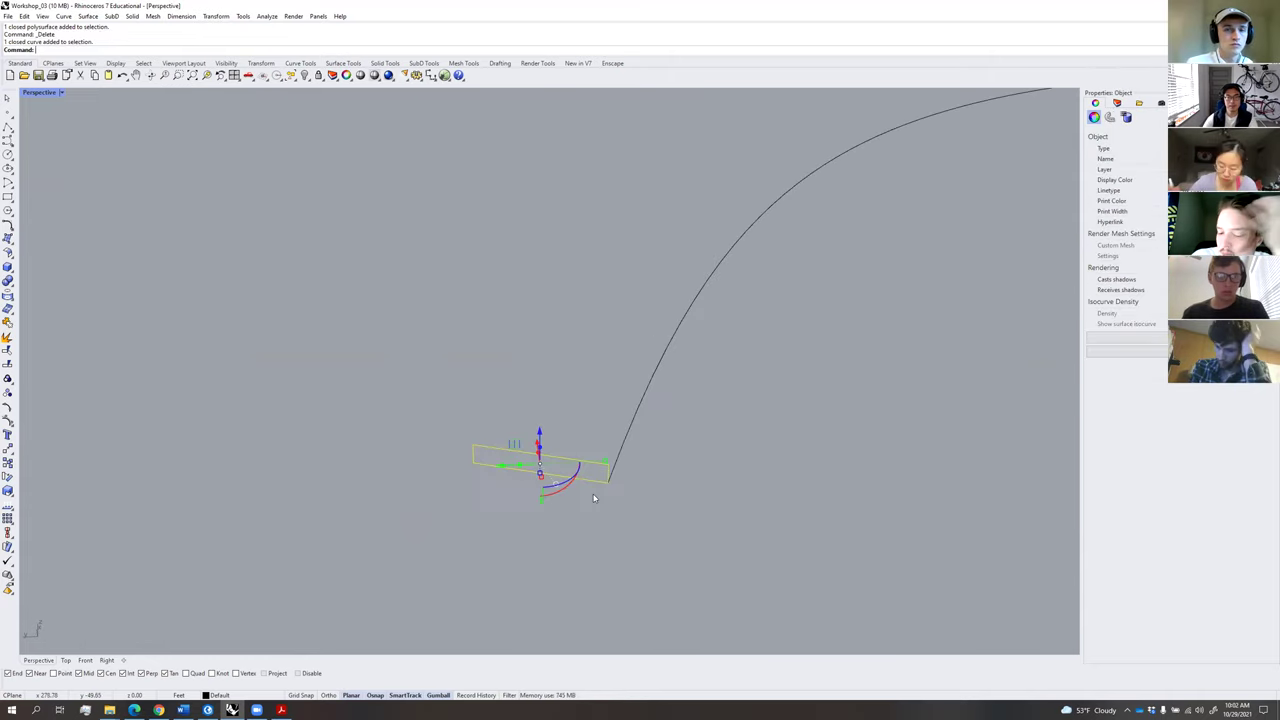
shift+right_drag(527, 493, 452, 527)
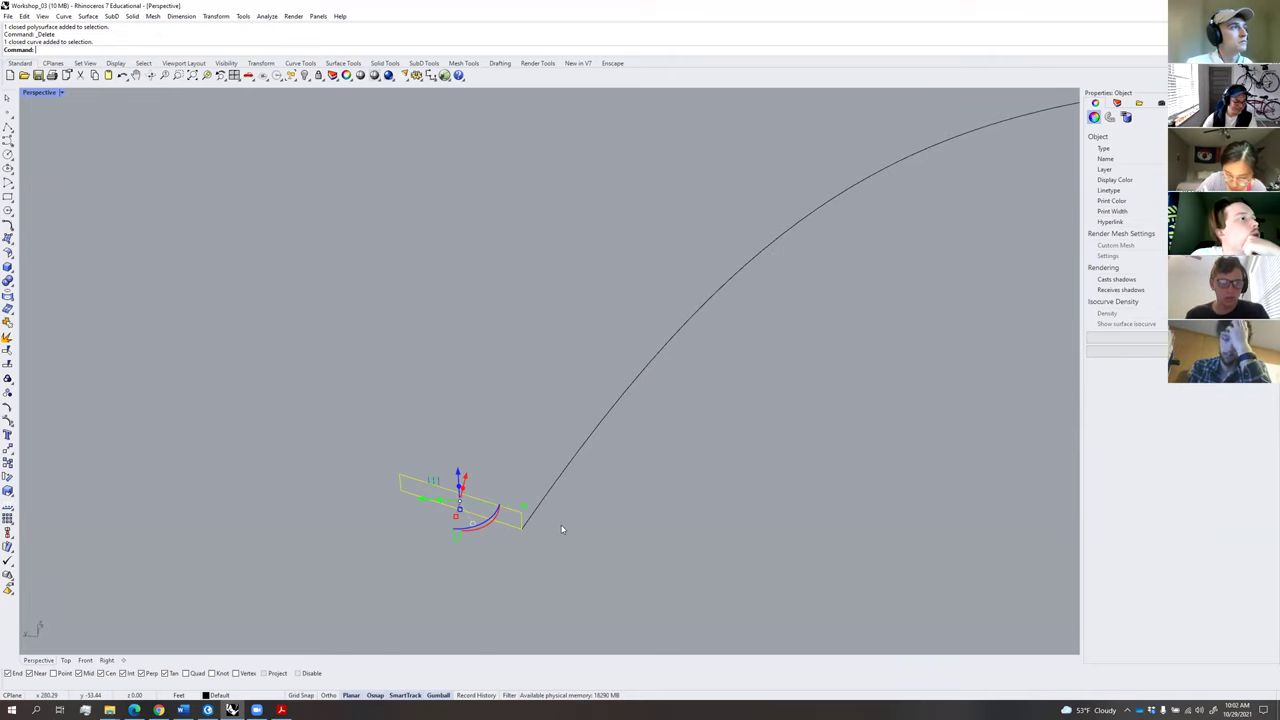
click(482, 428)
click(468, 522)
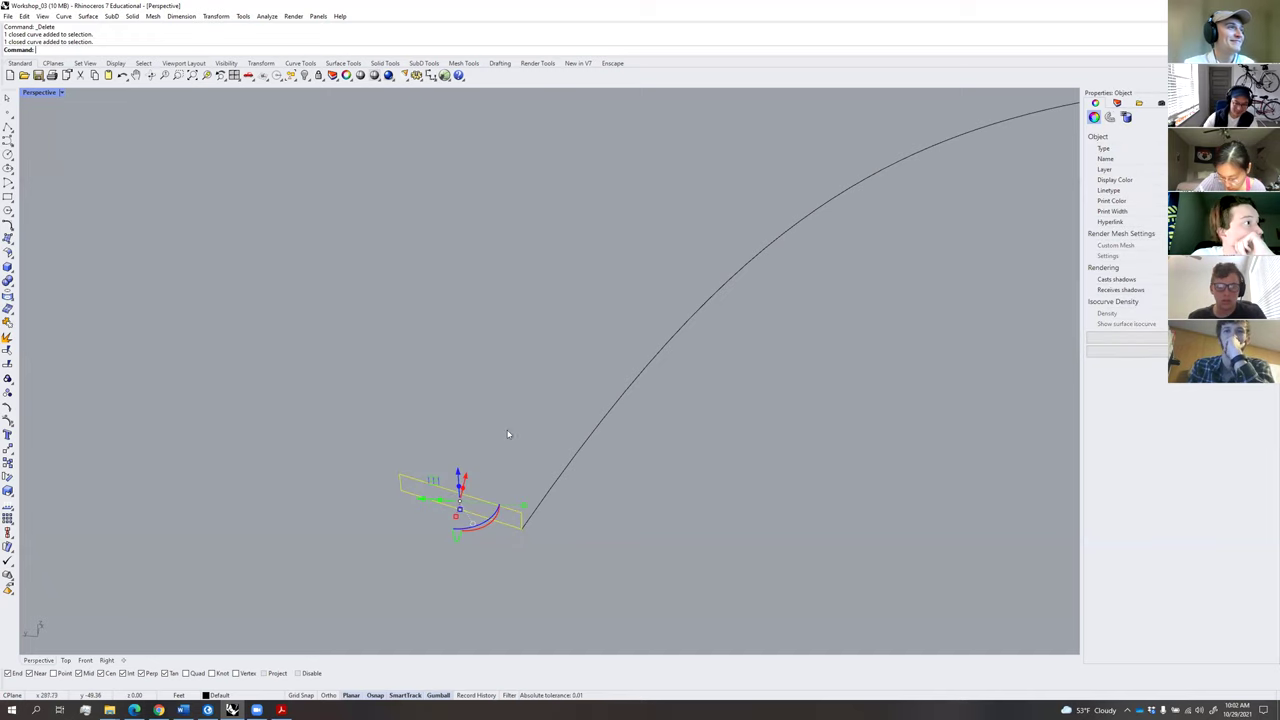
click(477, 486)
click(452, 518)
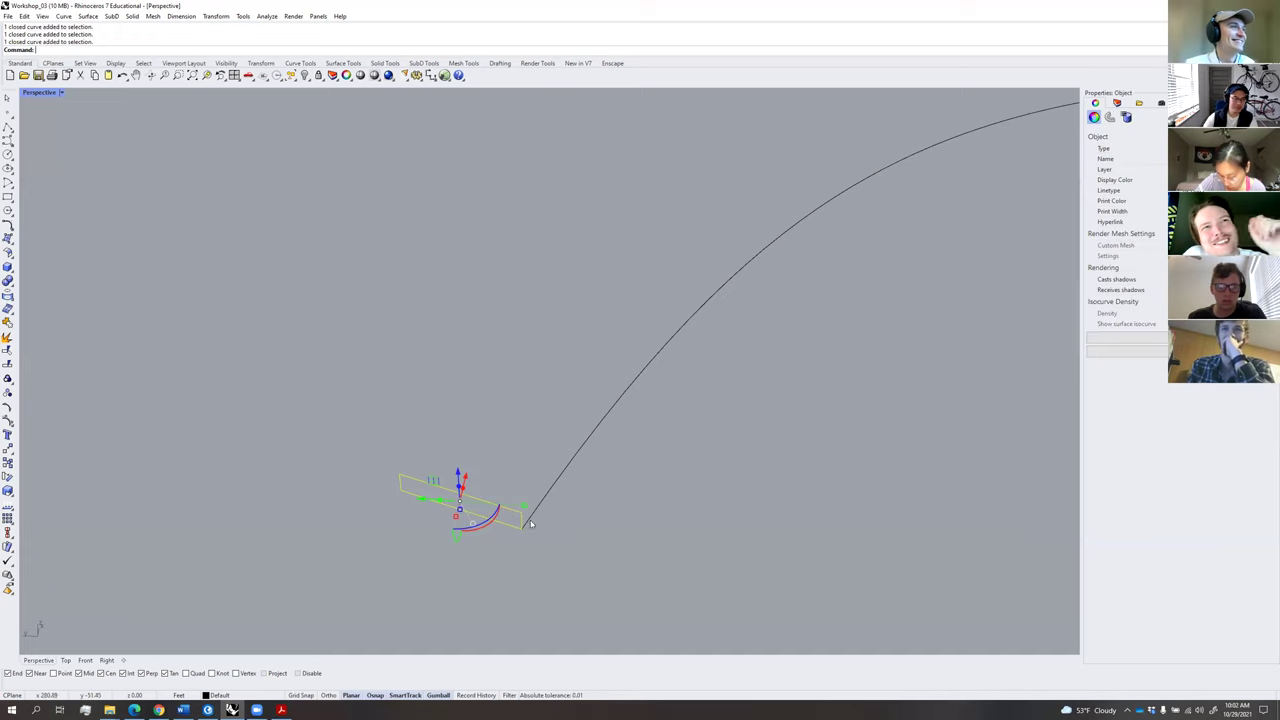
middle_click(531, 524)
click(528, 550)
click(521, 527)
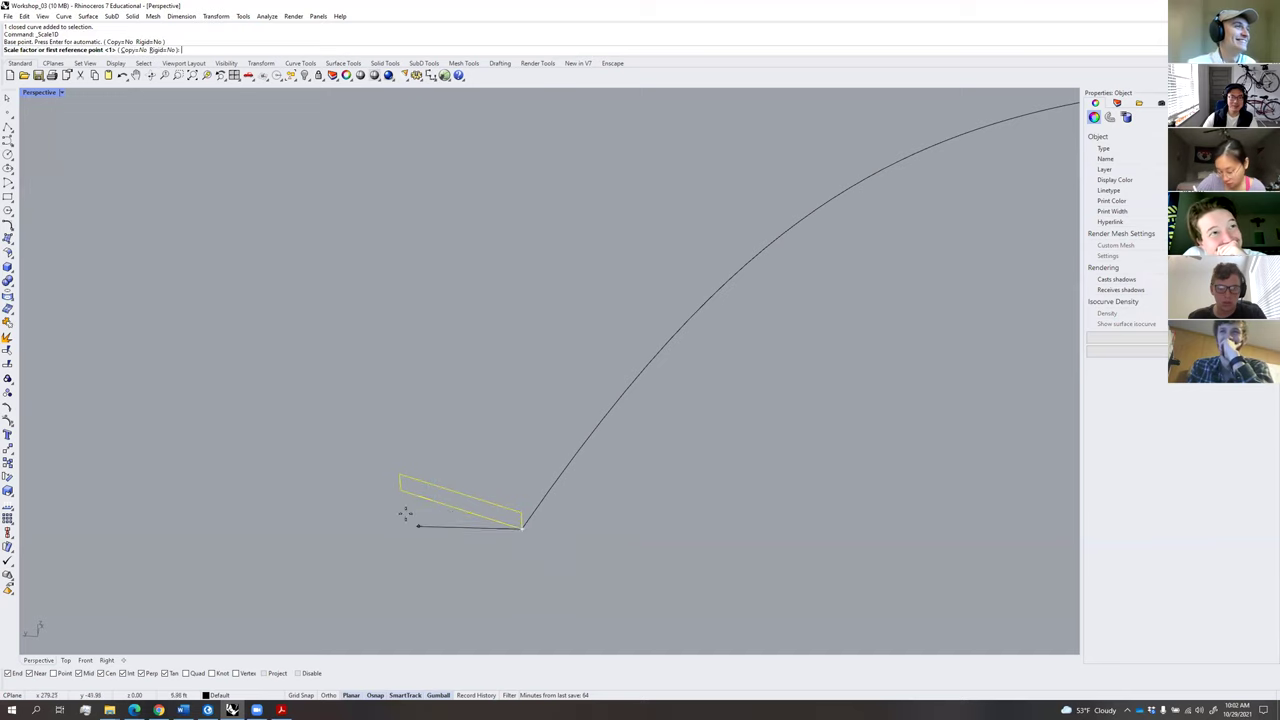
click(402, 490)
click(483, 537)
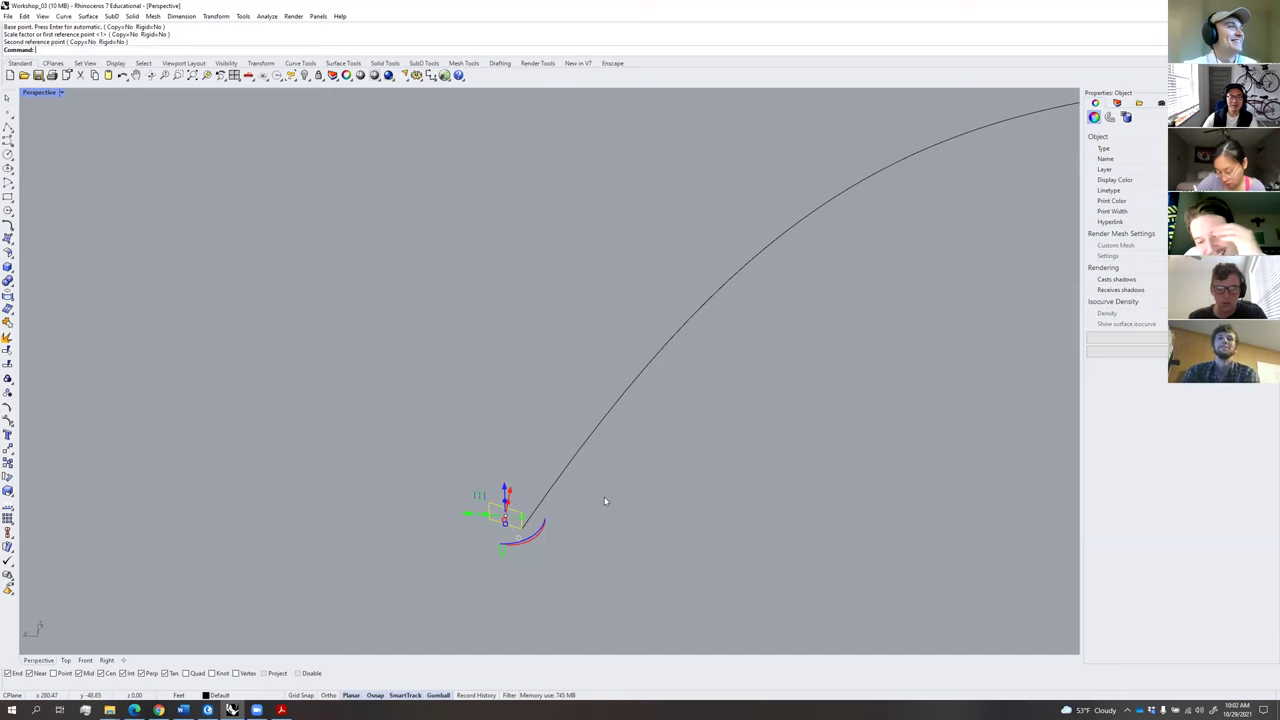
click(603, 498)
Copy the shortened rectangle from its corner on the rail to the midpoint of its own upper edge.
scroll(492, 523, up, 2)
click(500, 527)
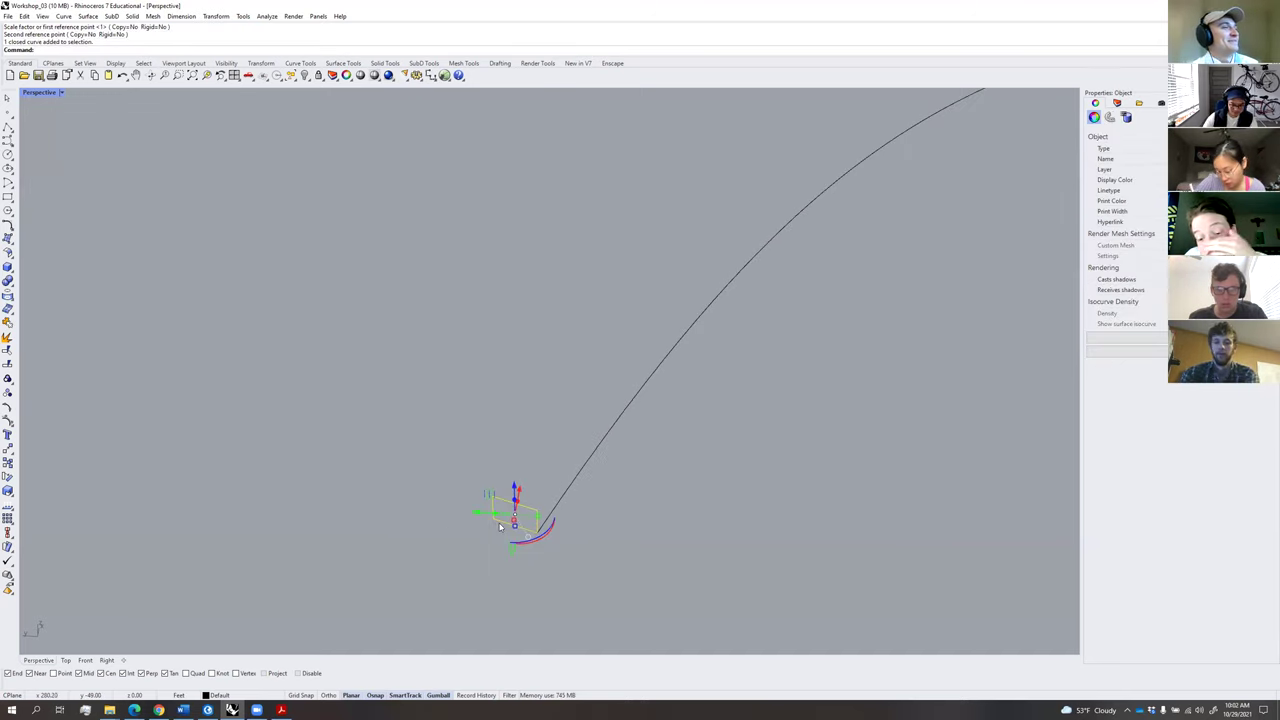
text(cc)
key(Return)
click(537, 531)
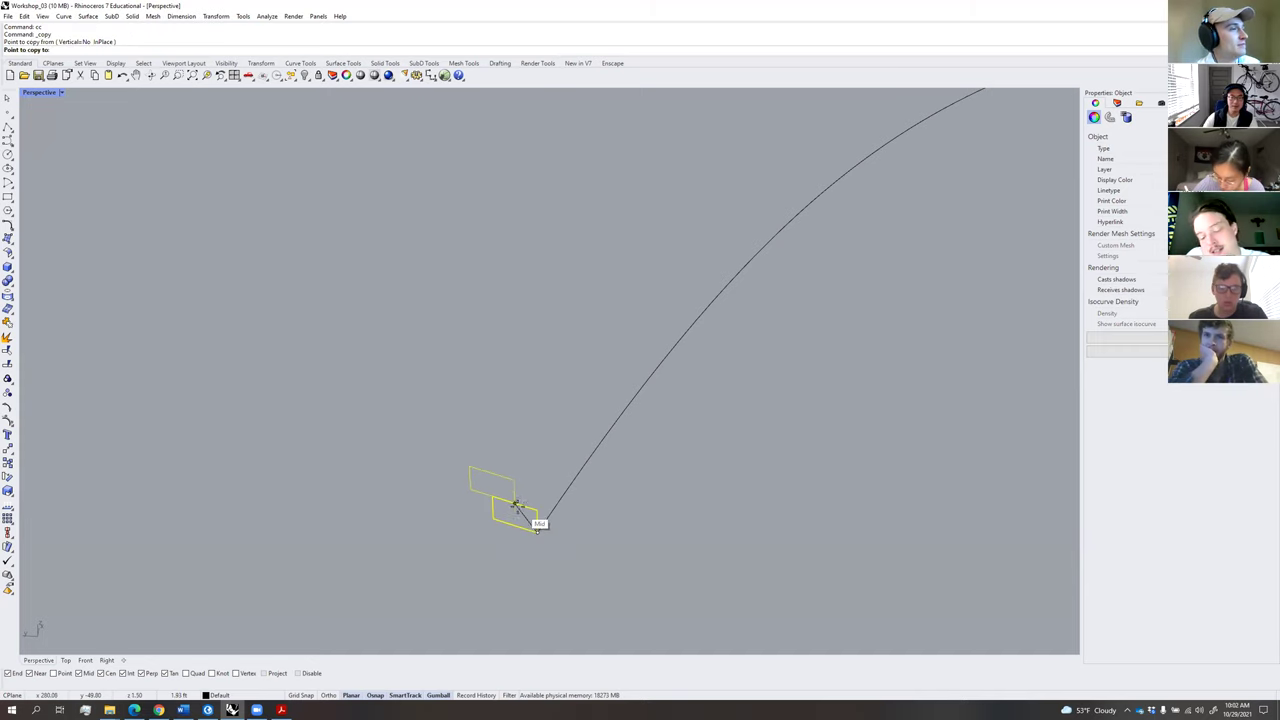
click(518, 505)
key(Return)
Scale the copied rectangle in one direction from its lower corner so its outer side aligns with the rectangle below.
click(502, 477)
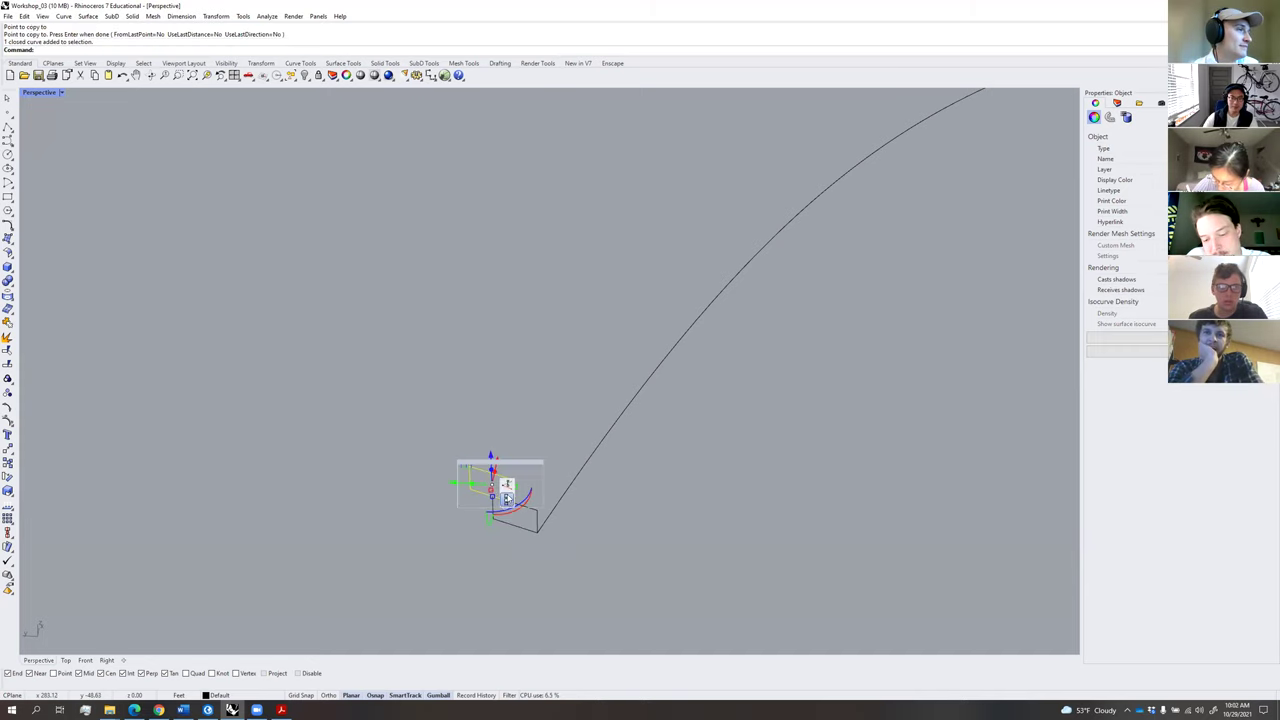
text(s1)
key(Return)
click(515, 503)
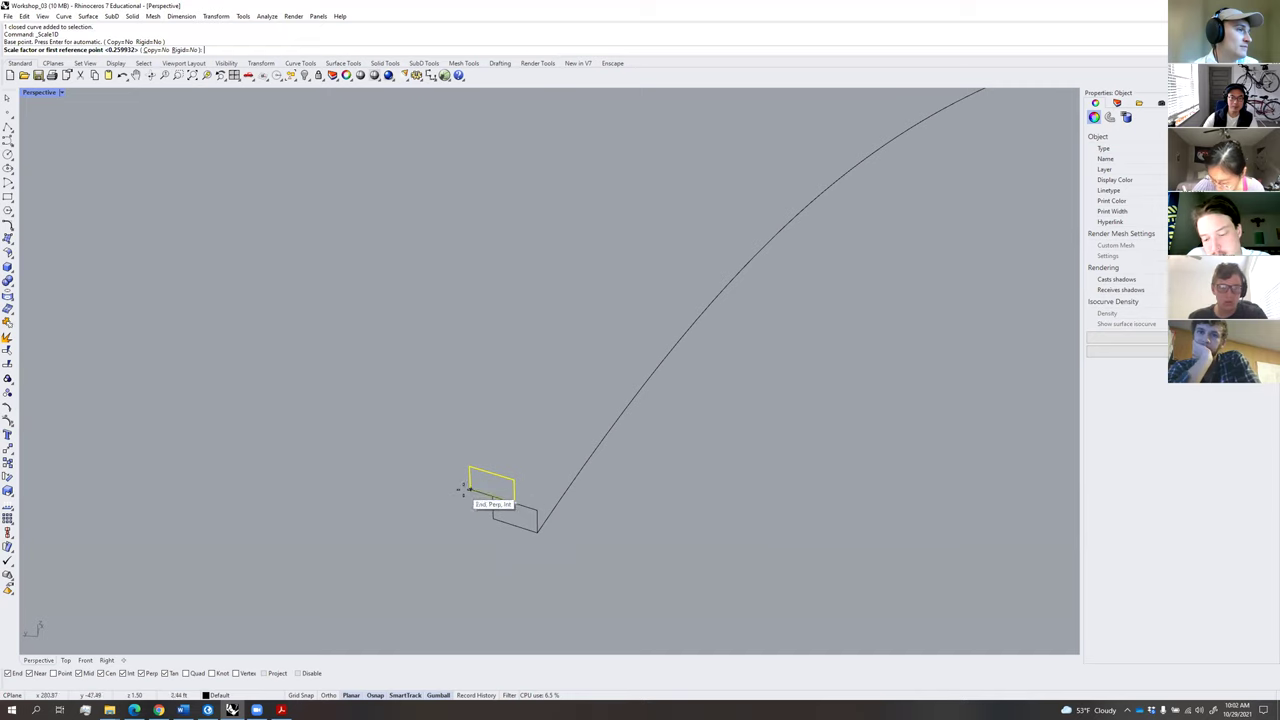
click(470, 489)
click(494, 496)
click(537, 444)
Trim away the shared edge between the two stacked rectangles.
scroll(517, 491, up, 7)
drag(443, 562, 443, 562)
text(tr)
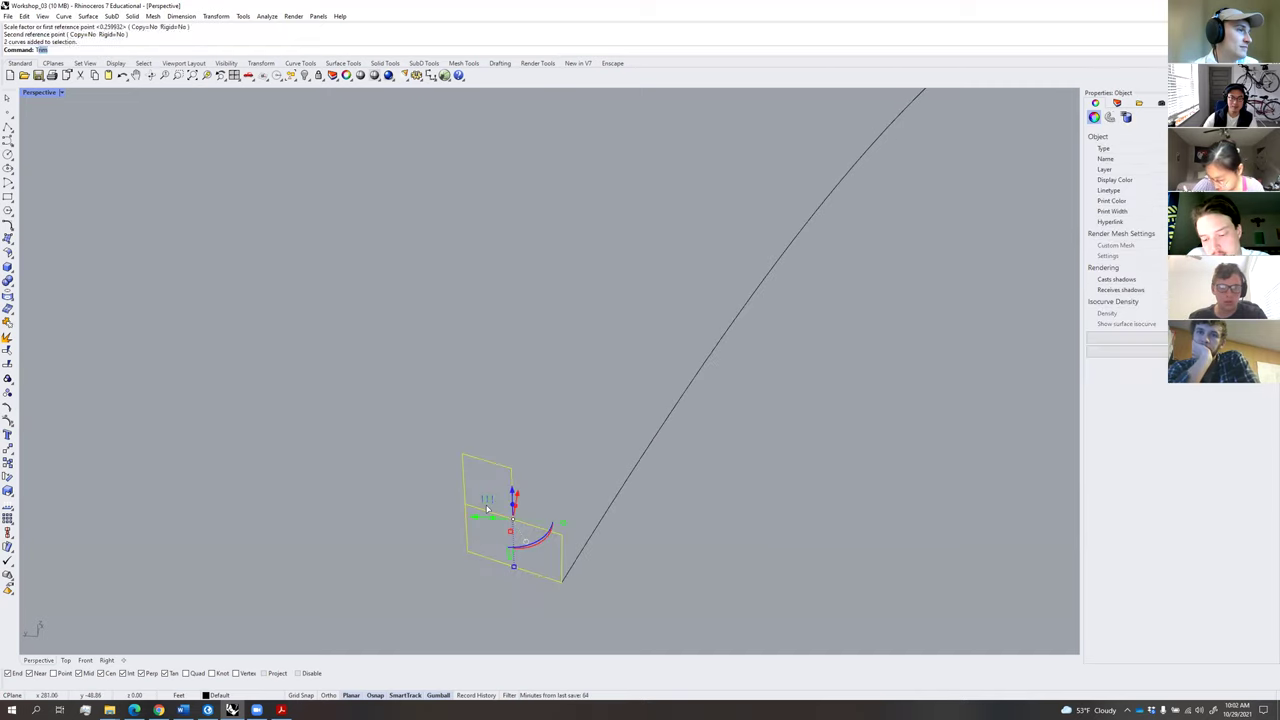
key(Return)
drag(488, 503, 482, 520)
key(Return)
Turn on the profile's control points and shift the upper and inner corner points to form a sloped side.
drag(541, 457, 532, 512)
text(pon)
key(Return)
click(512, 469)
drag(512, 469, 487, 461)
click(536, 442)
click(563, 539)
Join the two trimmed profile curves into one closed curve.
drag(556, 487, 520, 533)
text(Join)
key(Return)
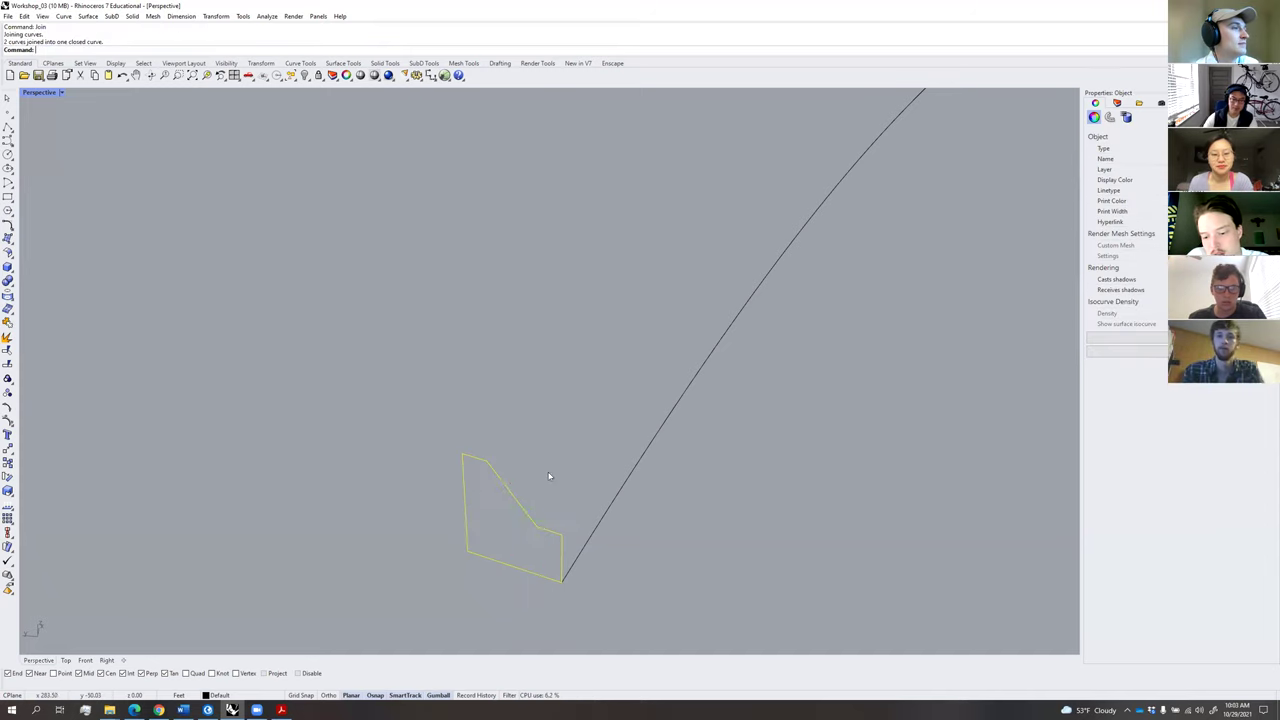
Sweep the closed sloped profile along the single free-form rail curve with Sweep1, keeping the default seam point.
click(607, 472)
text(Sweep1)
key(Return)
click(603, 540)
click(587, 547)
click(563, 552)
key(Return)
key(Return)
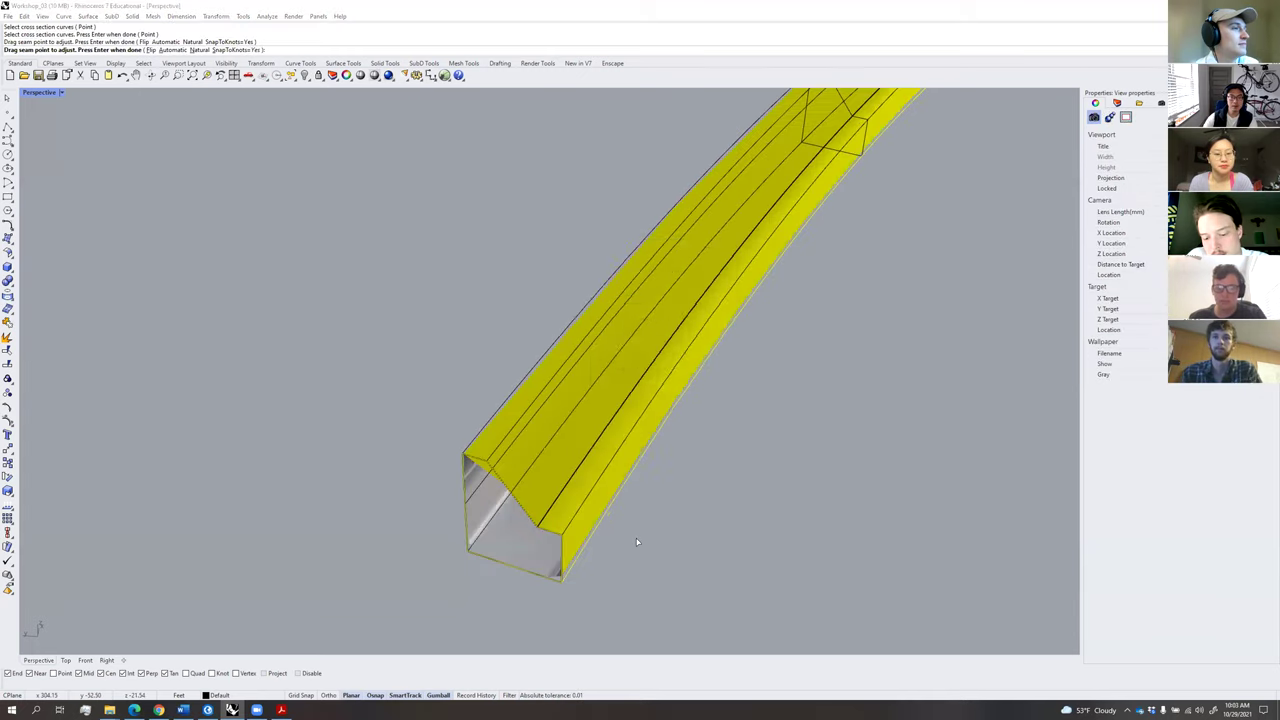
key(Return)
Cap the open ends of the one-rail sweep to make a closed solid.
scroll(682, 494, down, 12)
right_drag(600, 533, 480, 436)
scroll(514, 446, up, 4)
click(489, 423)
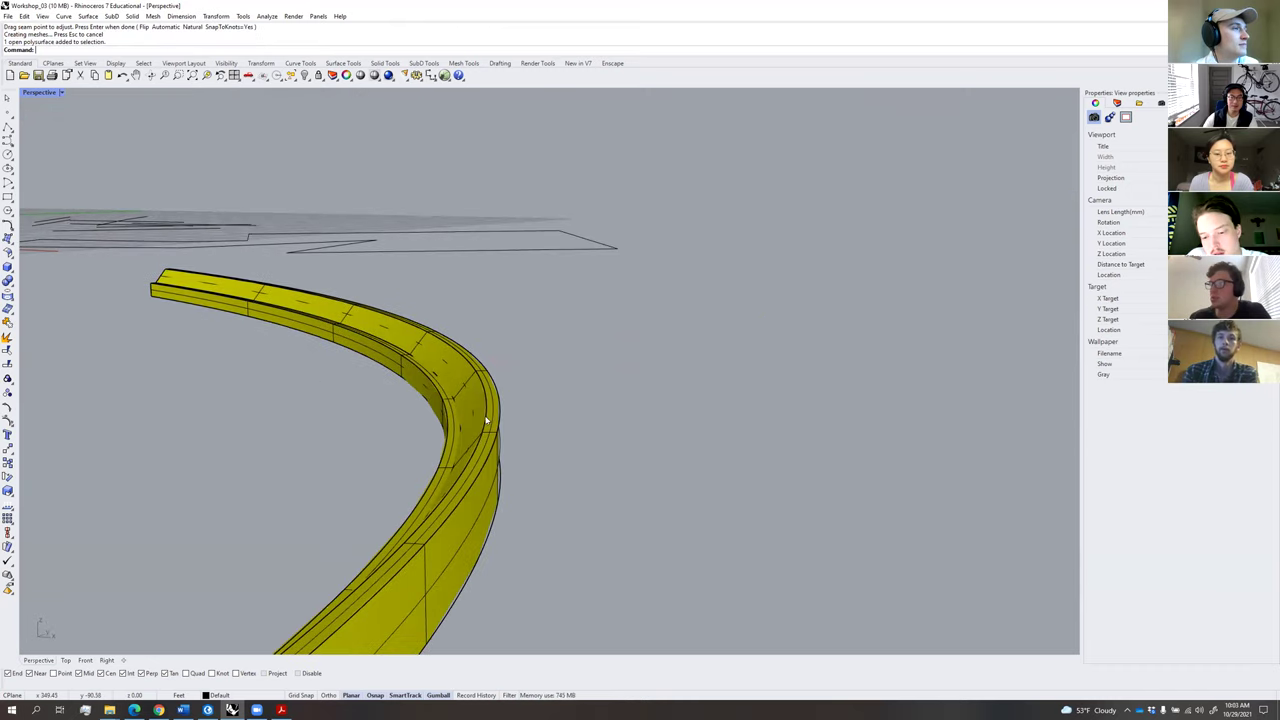
key(Return)
right_drag(577, 380, 707, 228)
scroll(650, 379, up, 3)
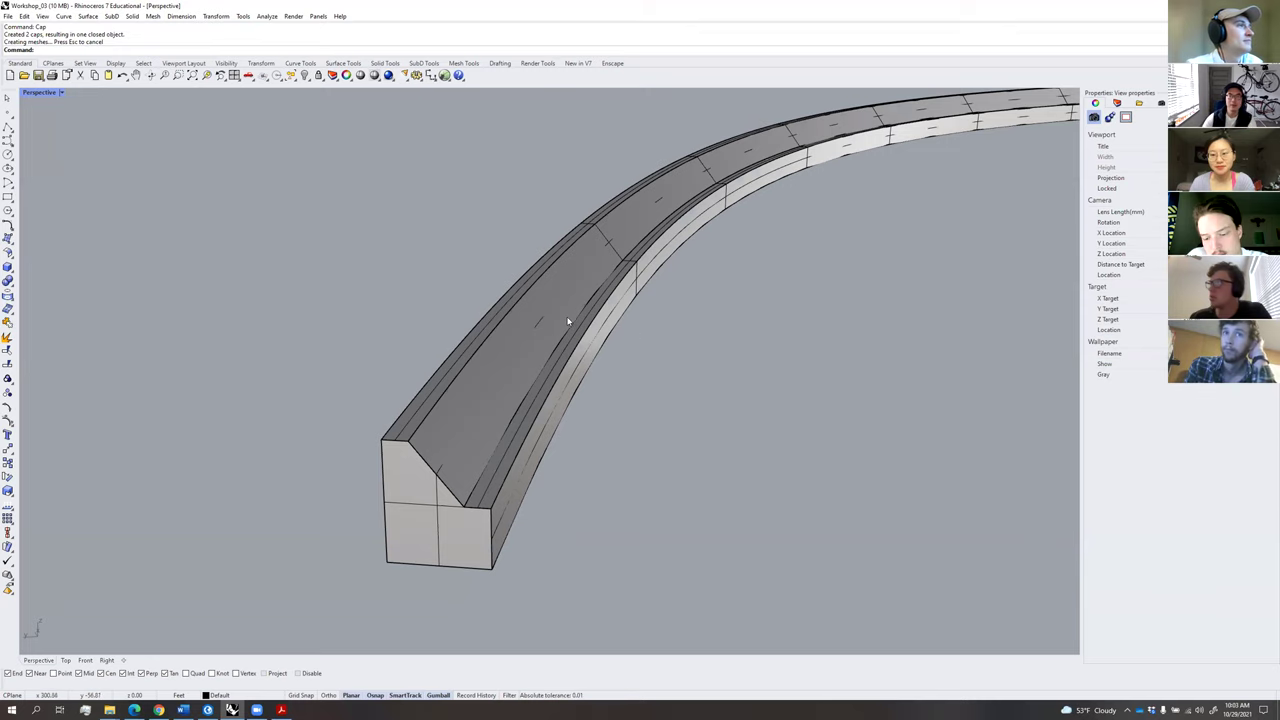
Undo the cap and the one-rail sweep, leaving only the profile and the rail curve.
key(ctrl+z)
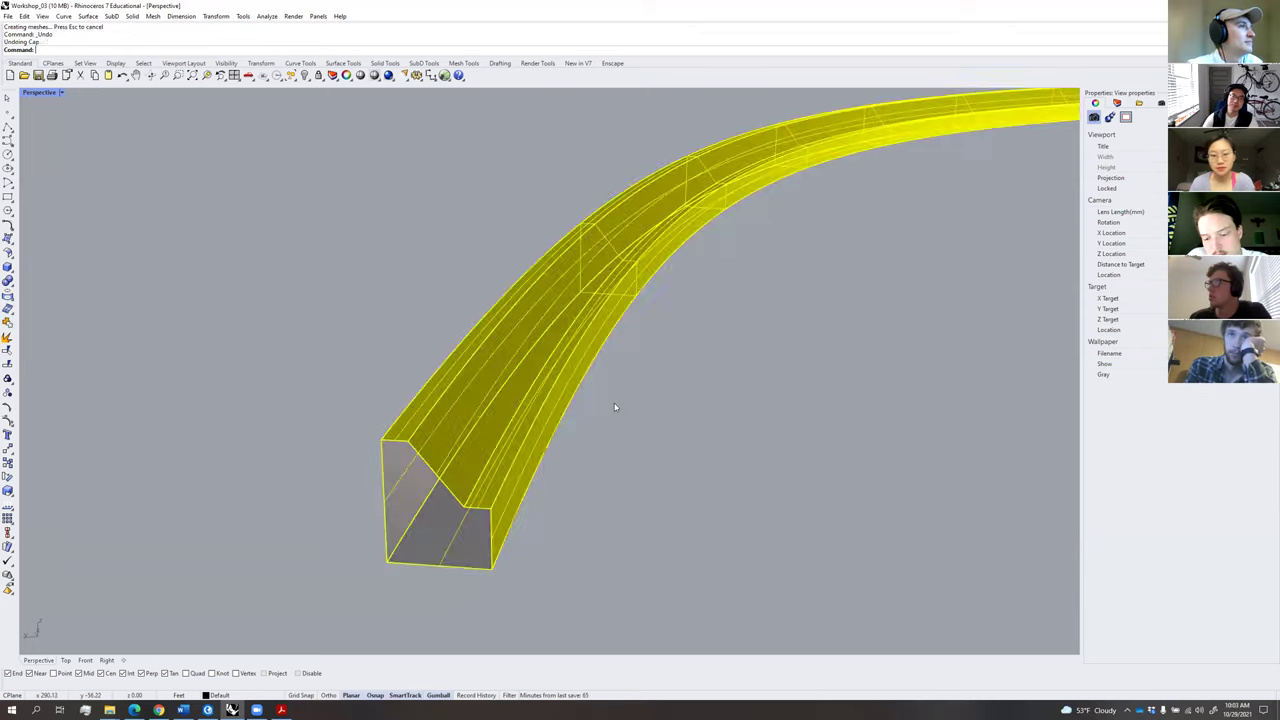
key(ctrl+z)
scroll(478, 474, down, 5)
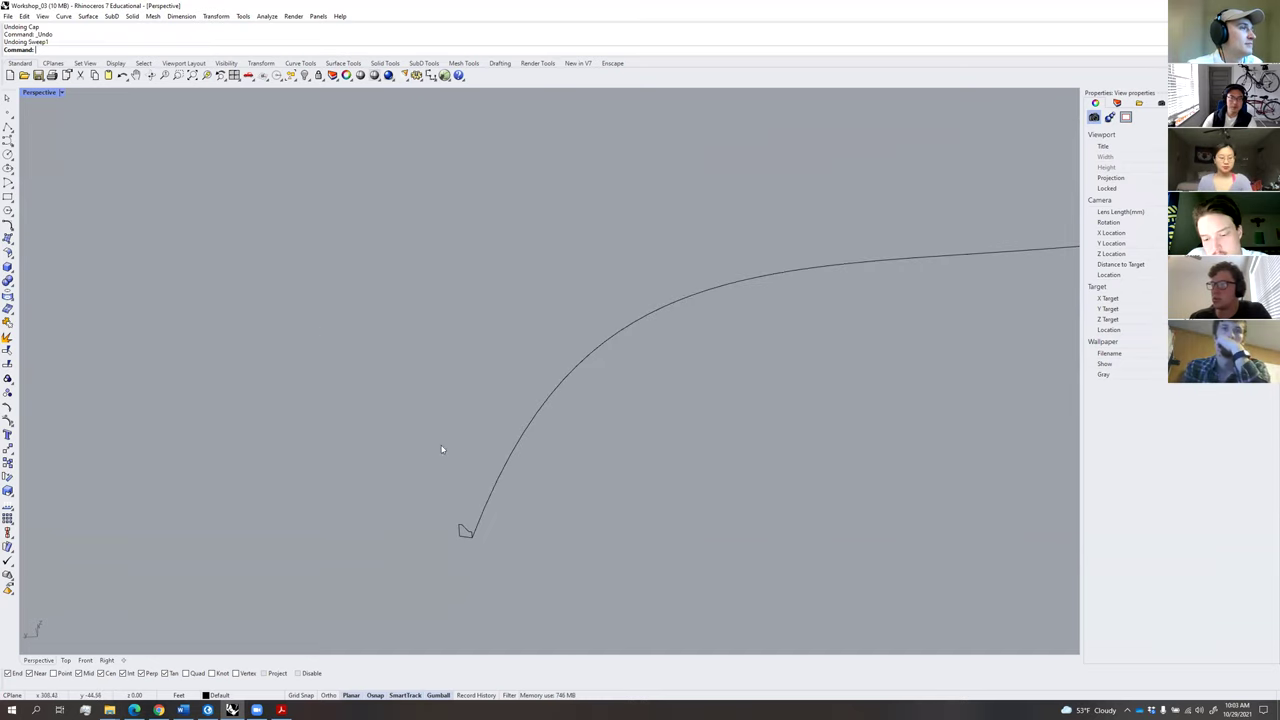
Try scaling the rail curve in one direction with the gumball and undo the scaling.
scroll(740, 279, down, 6)
click(788, 292)
scroll(786, 335, down, 4)
right_drag(683, 300, 817, 365)
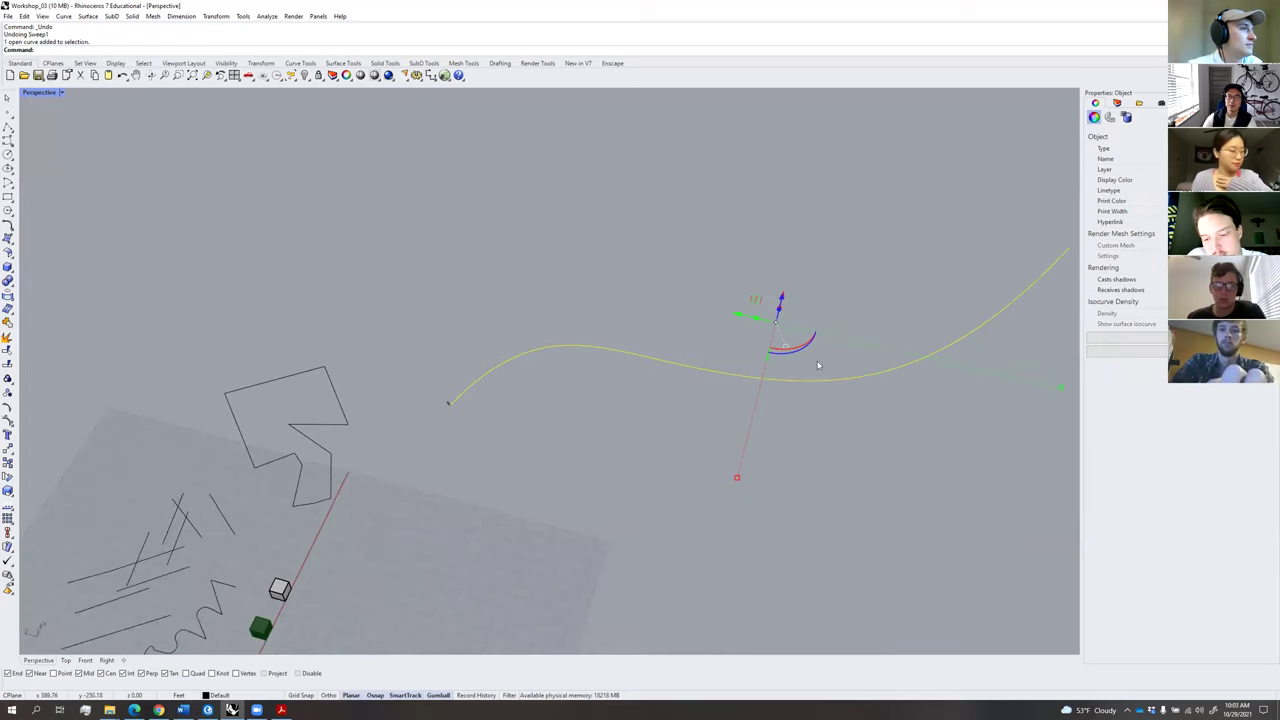
drag(737, 478, 767, 355)
click(783, 407)
key(ctrl+z)
click(713, 419)
right_drag(680, 394, 690, 351)
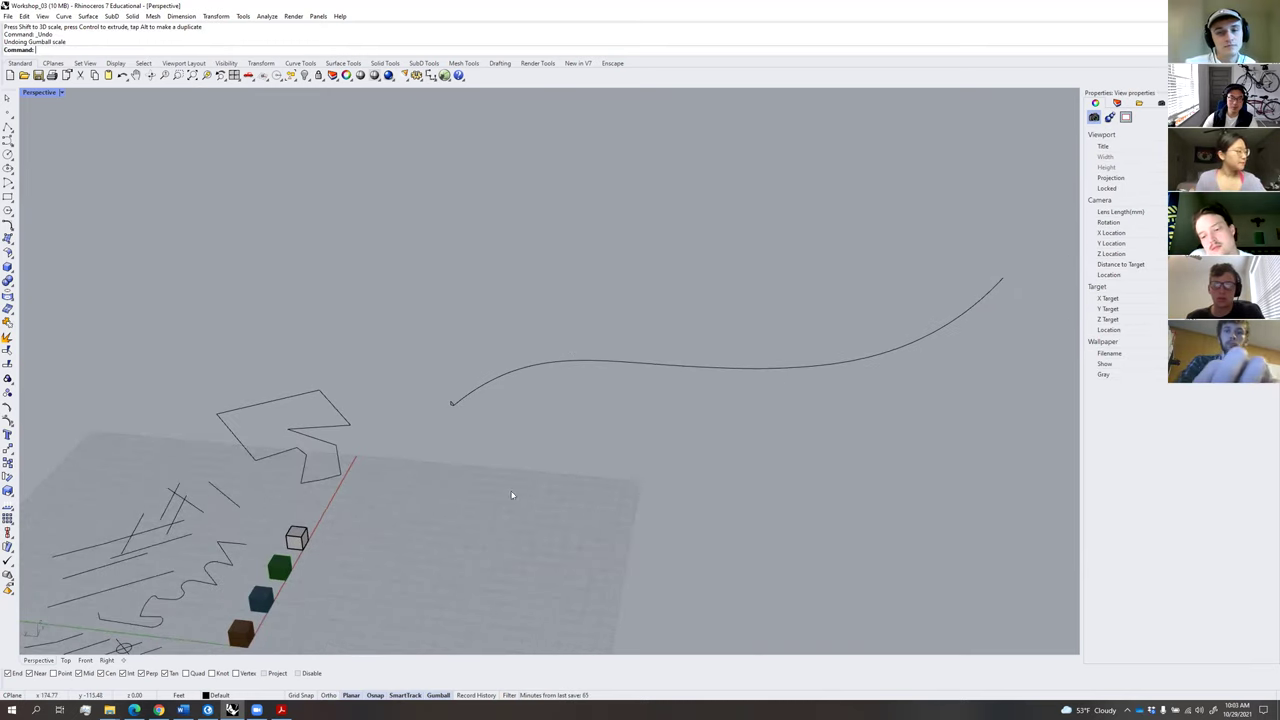
Select the rail curve and toggle the gumball off and back on.
click(530, 397)
right_drag(788, 336, 820, 386)
scroll(787, 380, up, 4)
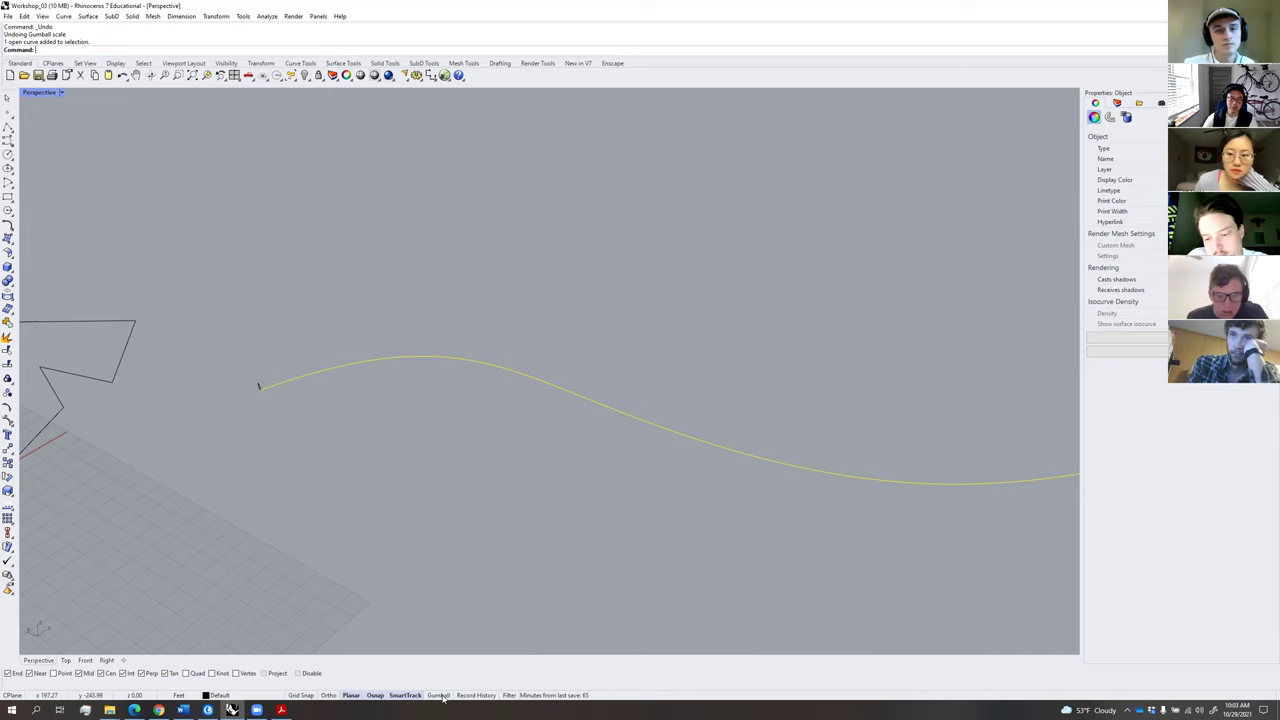
click(440, 695)
click(441, 695)
click(443, 695)
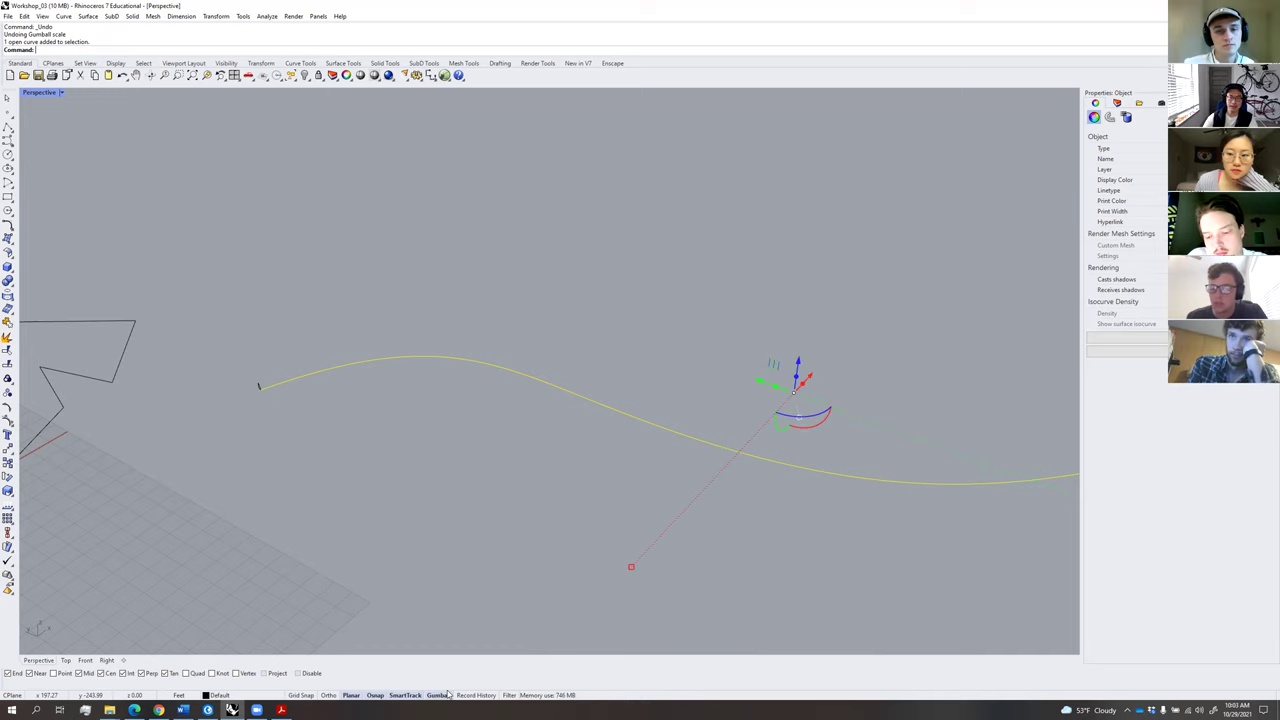
click(628, 494)
scroll(628, 494, down, 5)
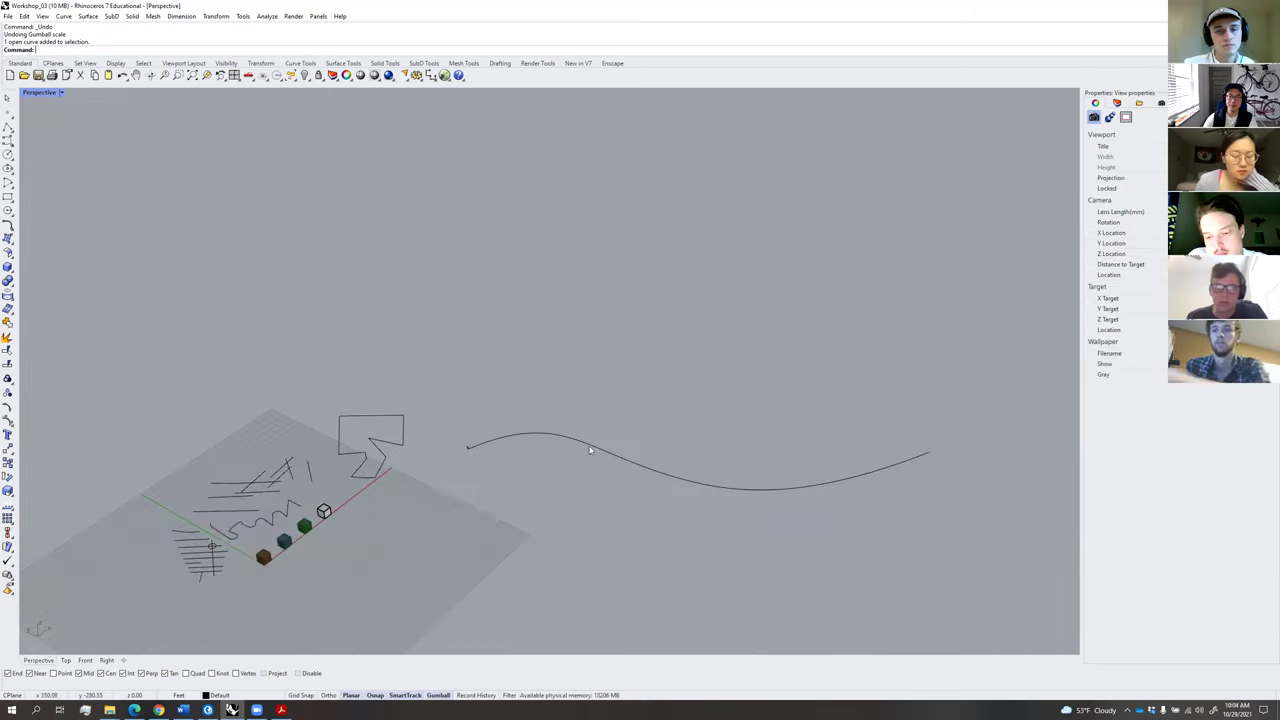
Try moving the rail curve away from the profile with the gumball and undo the move.
click(633, 442)
drag(633, 440, 644, 333)
key(ctrl+z)
key(ctrl+z)
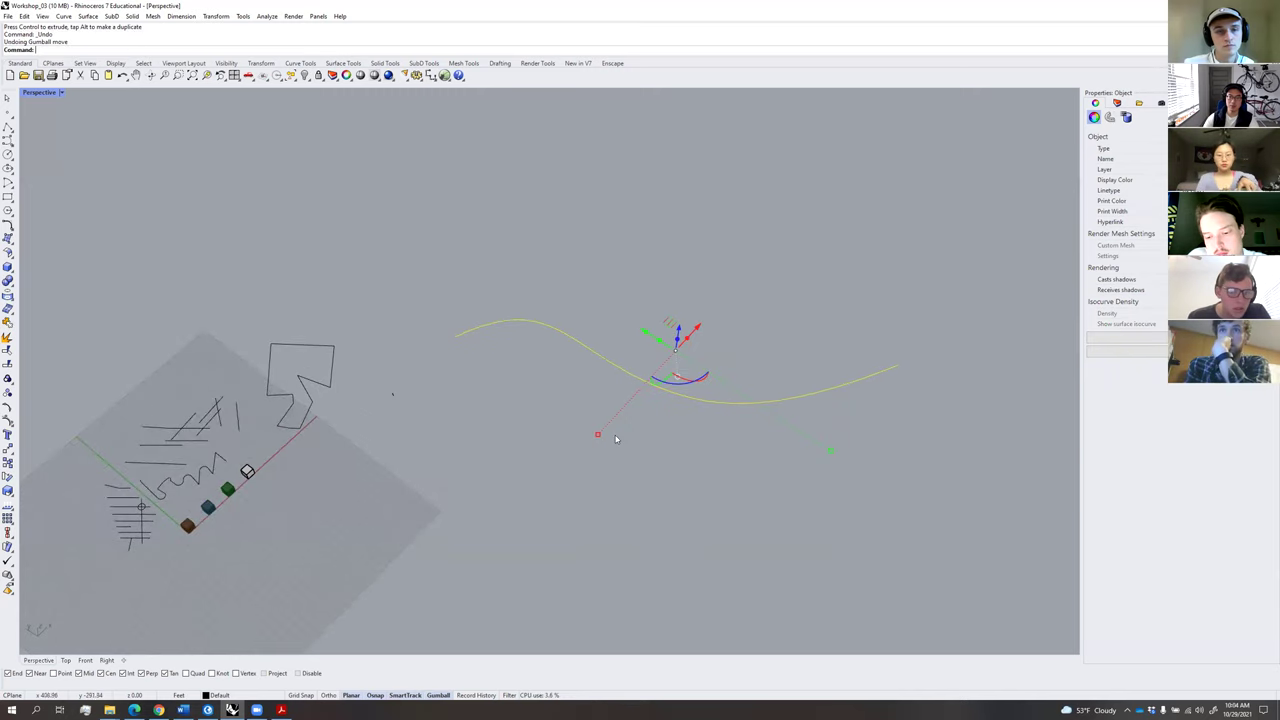
Try scaling the rail curve along the gumball's green axis and undo the scaling.
click(632, 494)
key(ctrl+a)
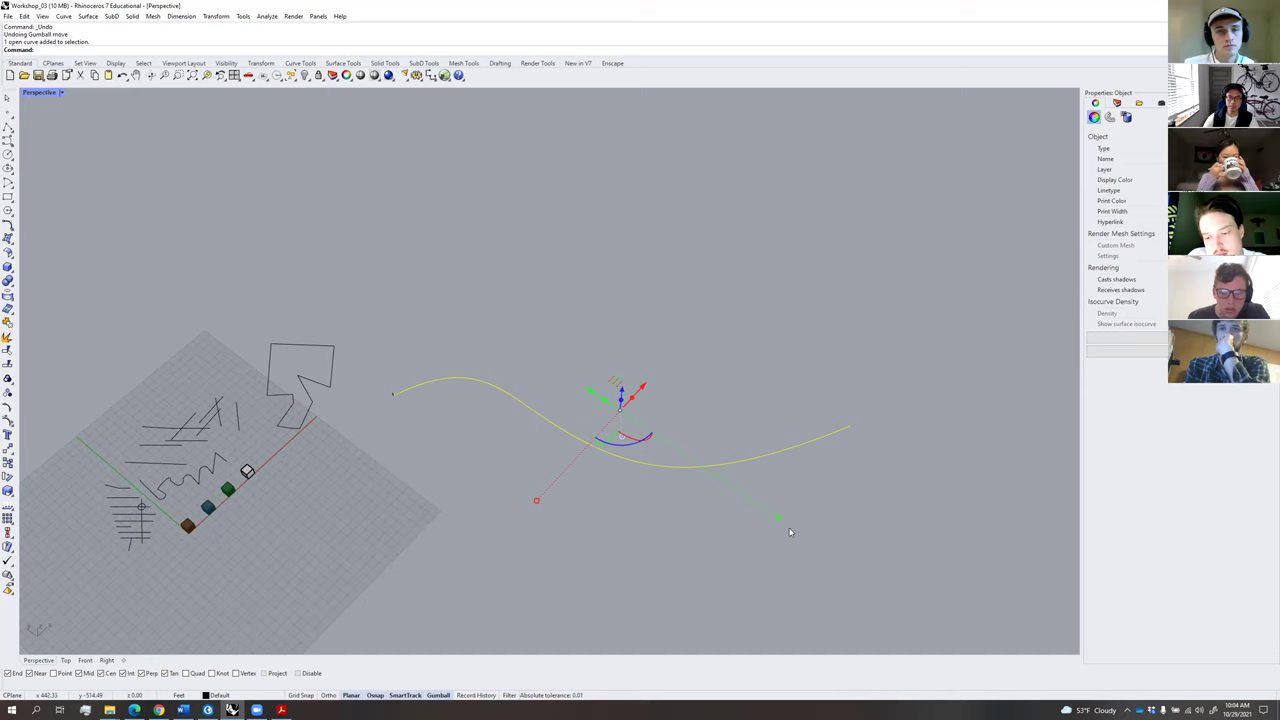
drag(779, 521, 677, 524)
key(ctrl+z)
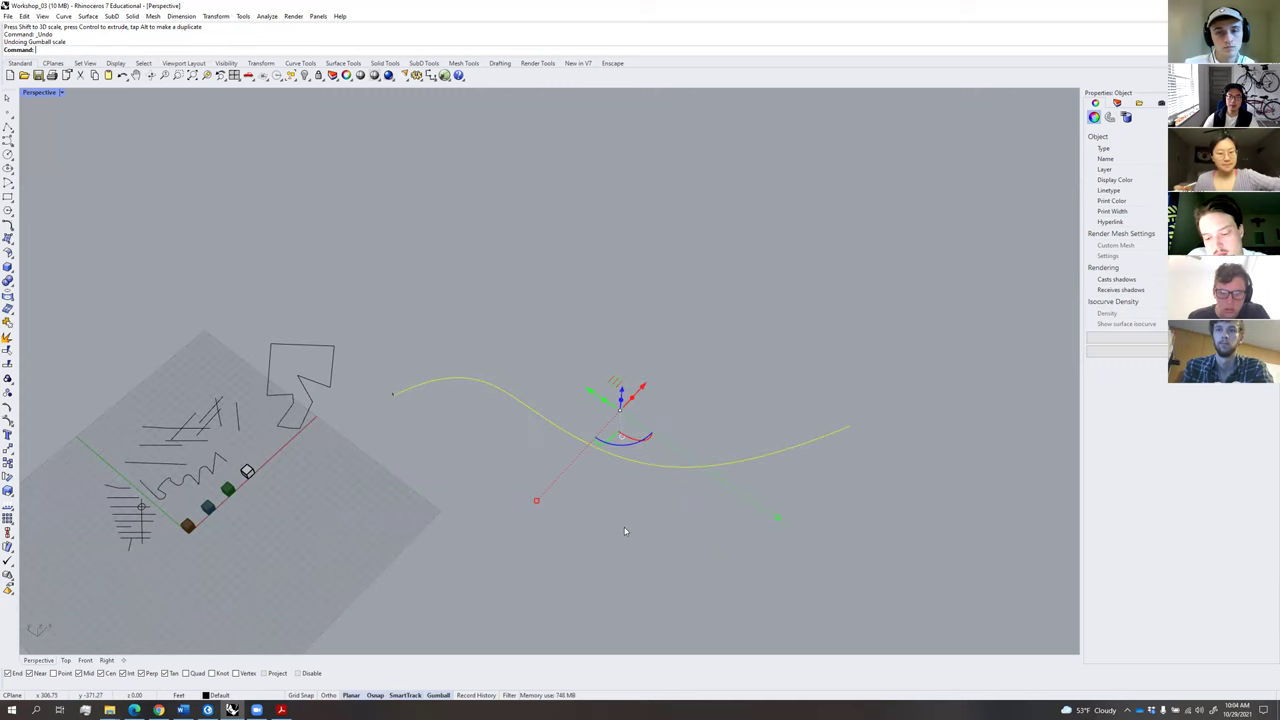
drag(778, 520, 671, 443)
text(m)
key(Return)
Copy the rail curve from its profile corner to the profile's other lower corner as a second rail.
click(545, 405)
scroll(400, 395, up, 8)
scroll(403, 419, up, 2)
click(366, 366)
scroll(550, 458, down, 3)
right_drag(550, 458, 560, 465)
scroll(518, 452, up, 3)
text(cc)
key(Return)
scroll(367, 420, up, 2)
click(362, 408)
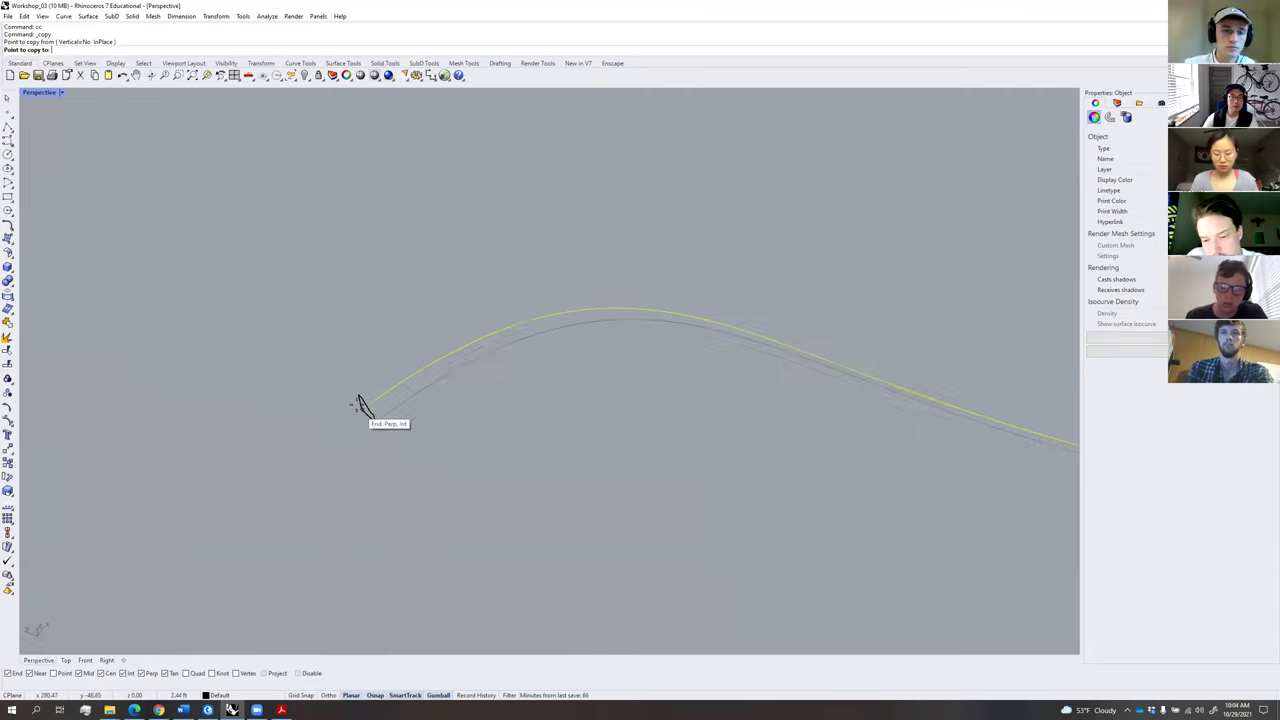
click(366, 408)
scroll(527, 453, down, 3)
key(Return)
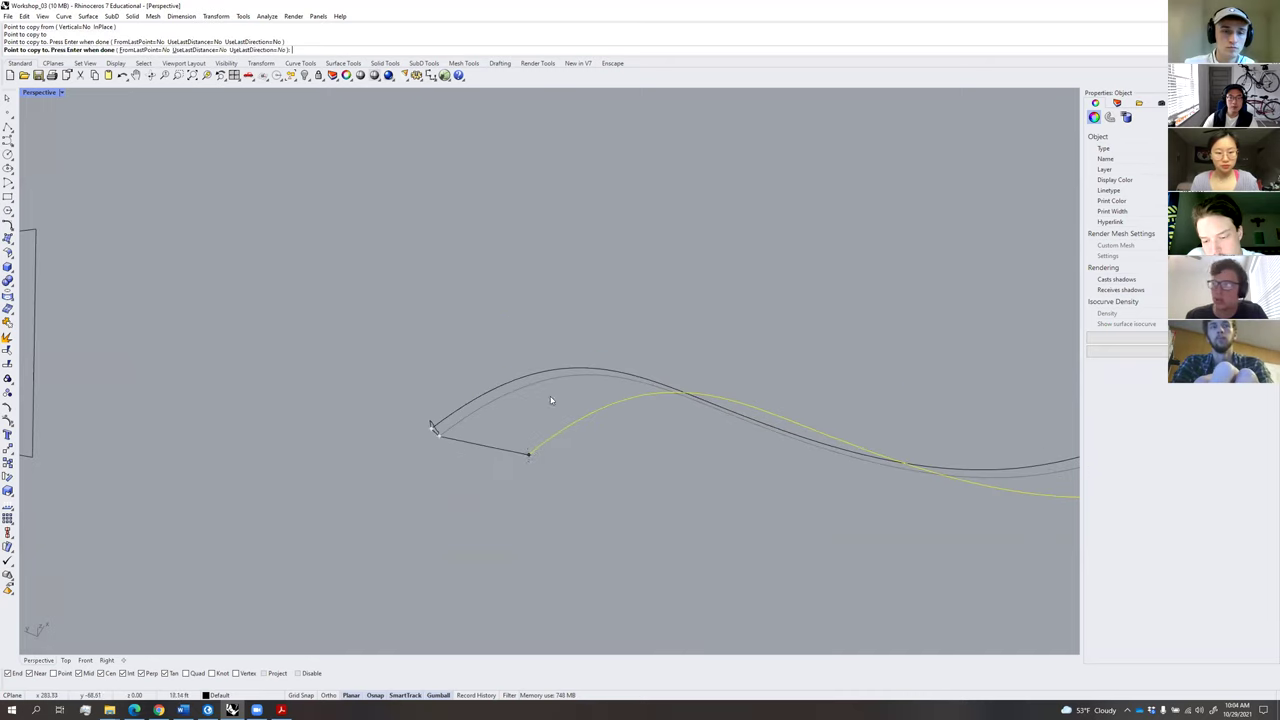
Rotate one of the two rail curves about its end at the profile so the rails diverge toward their far ends.
click(556, 373)
text(rr)
key(Return)
scroll(432, 430, up, 4)
click(422, 420)
click(525, 355)
scroll(508, 330, down, 3)
scroll(516, 331, down, 1)
scroll(786, 311, down, 4)
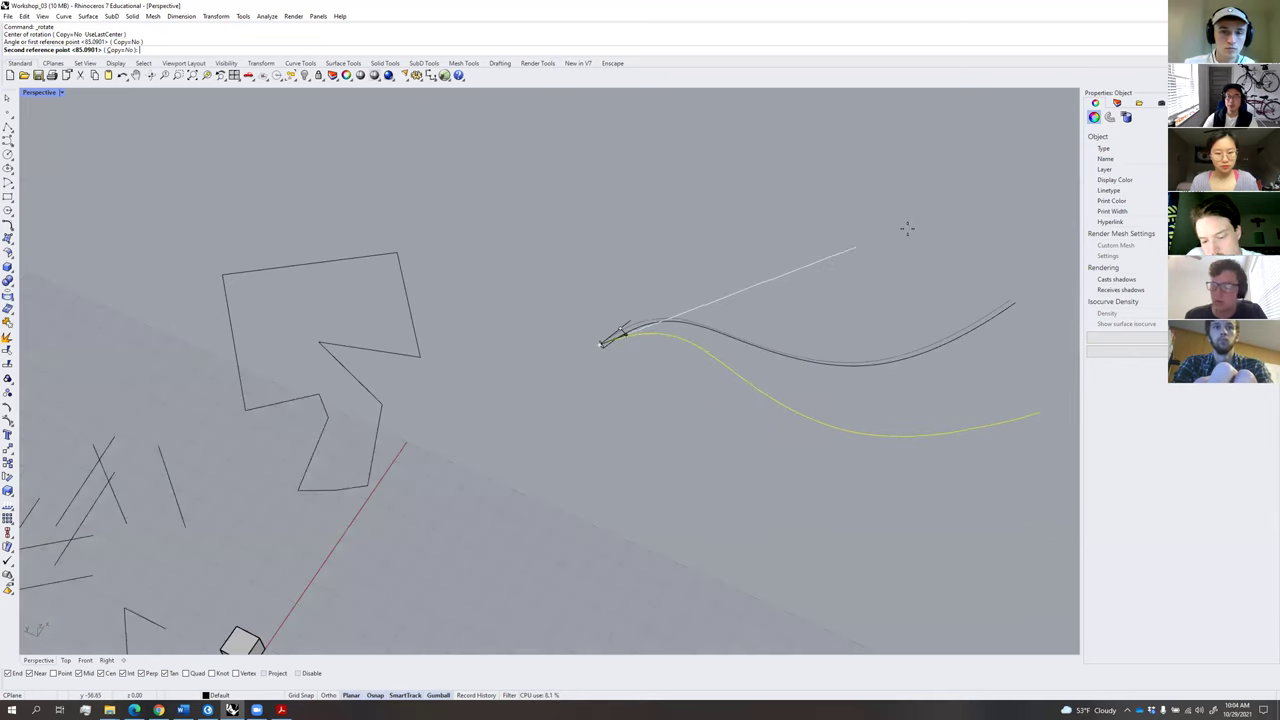
click(859, 246)
click(860, 246)
Turn on the control points of the closed profile curve.
right_drag(860, 246, 418, 326)
scroll(418, 326, up, 5)
click(394, 368)
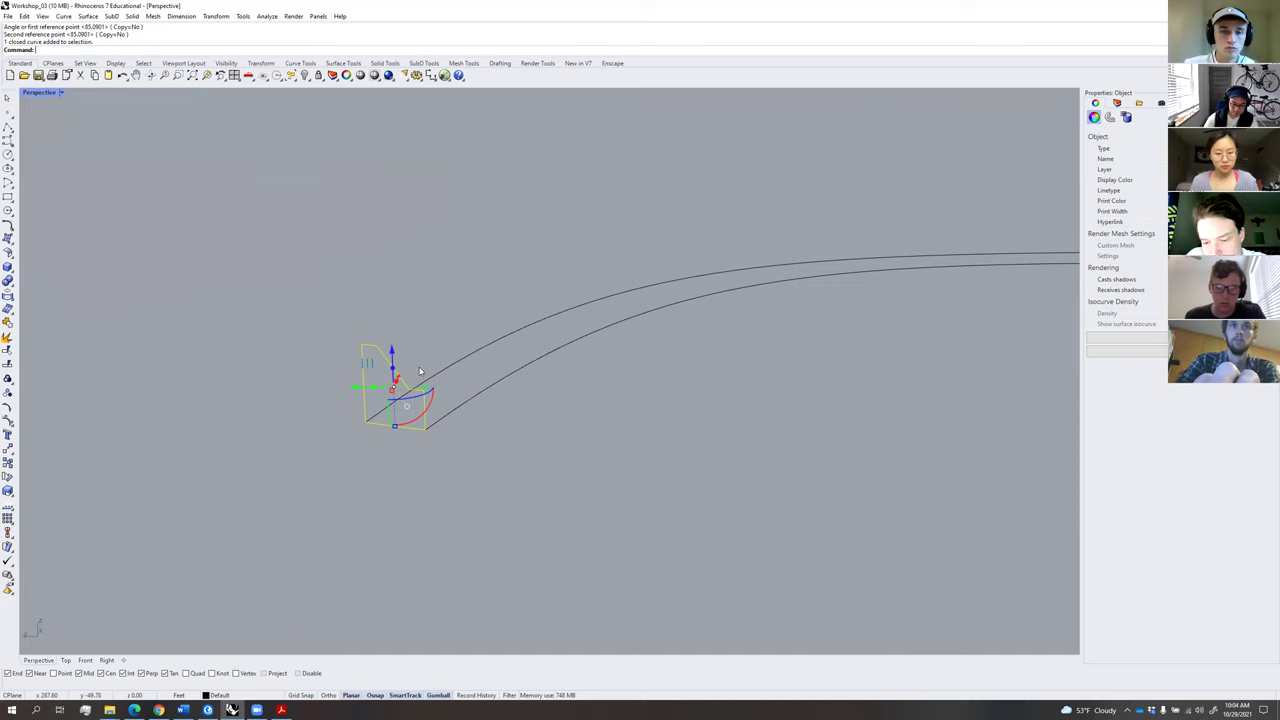
text(pp)
key(Return)
scroll(421, 371, down, 7)
right_drag(424, 372, 645, 246)
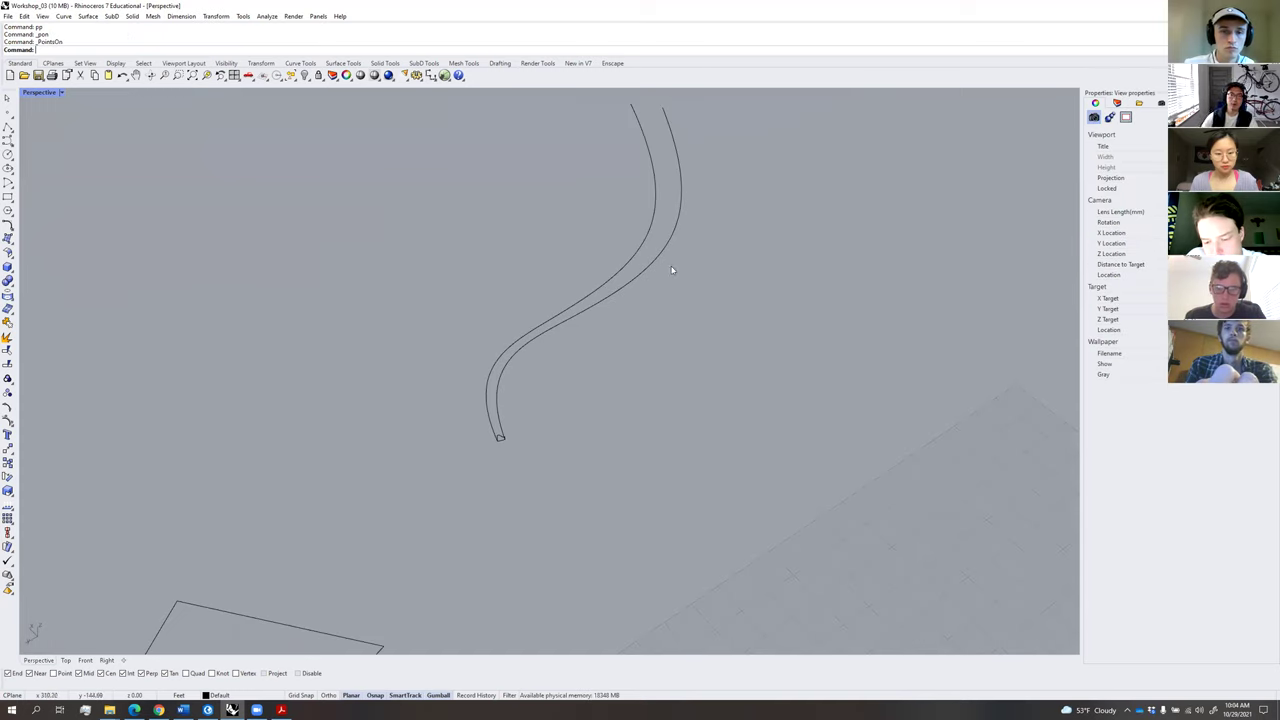
Sweep the closed profile along both rail curves with Sweep2, leaving the cross sections unchanged.
right_drag(599, 326, 465, 352)
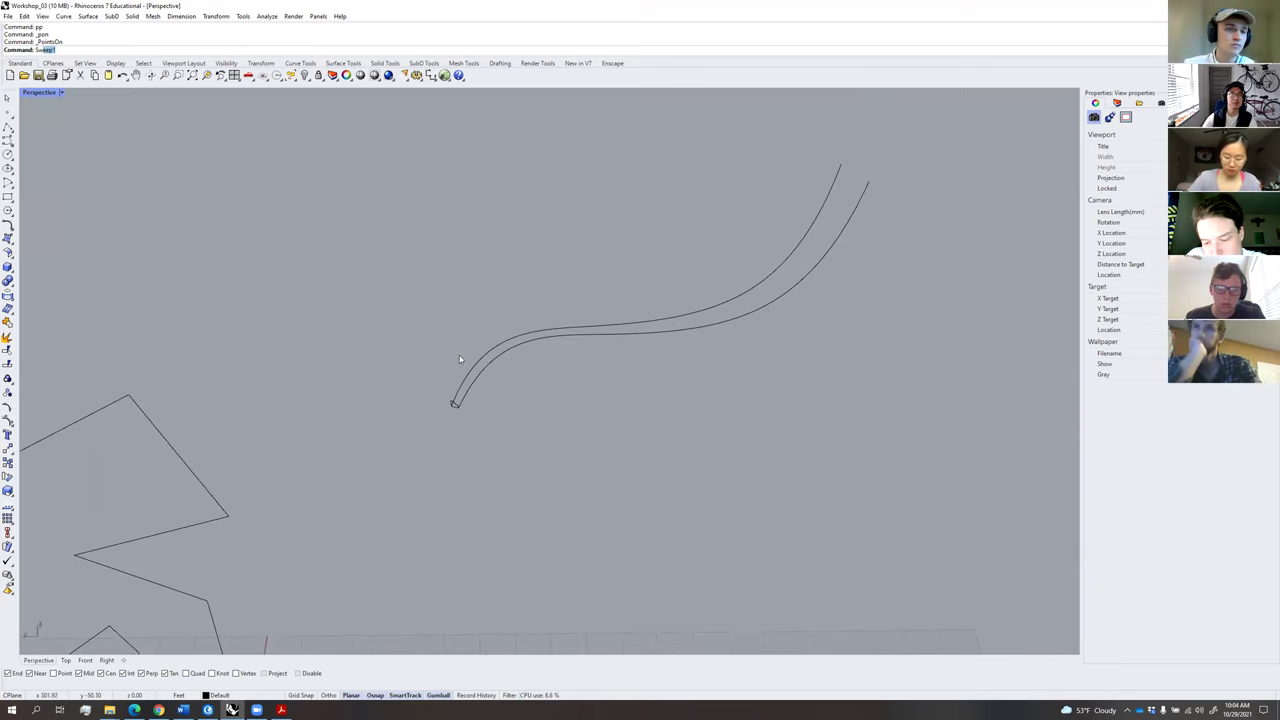
text(sw)
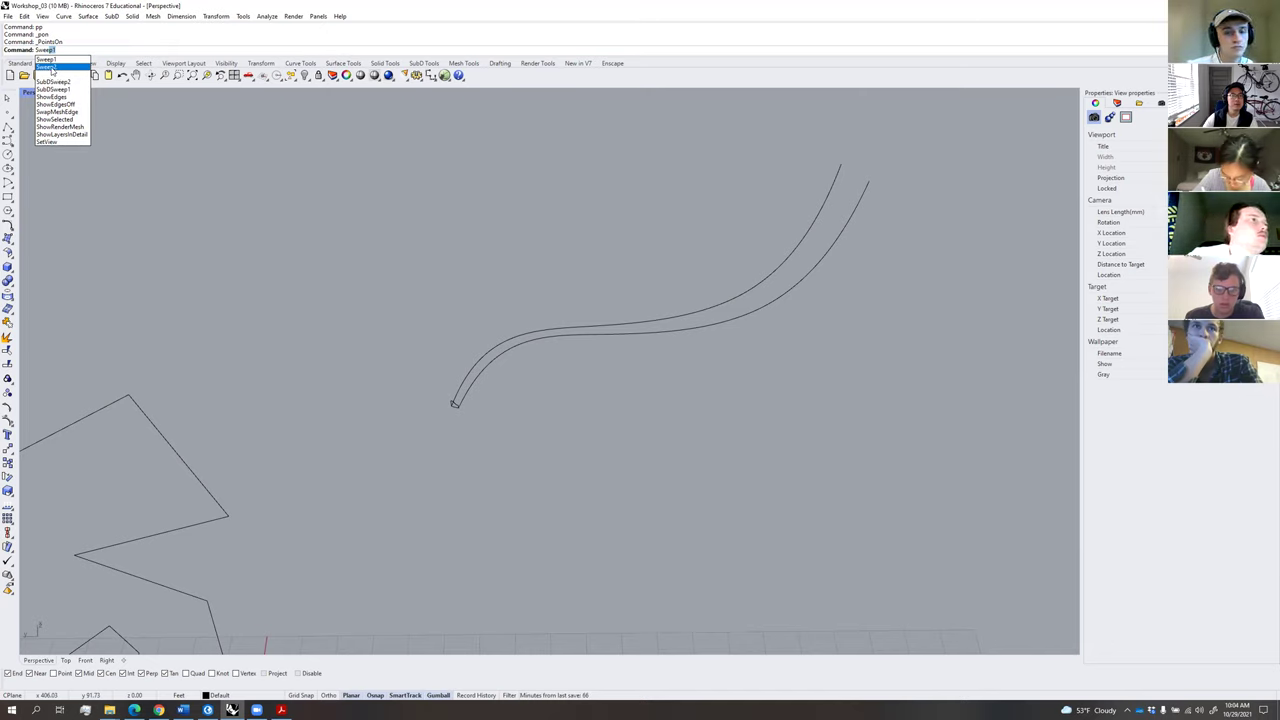
click(50, 70)
scroll(501, 456, up, 4)
shift+right_drag(501, 456, 417, 422)
click(419, 421)
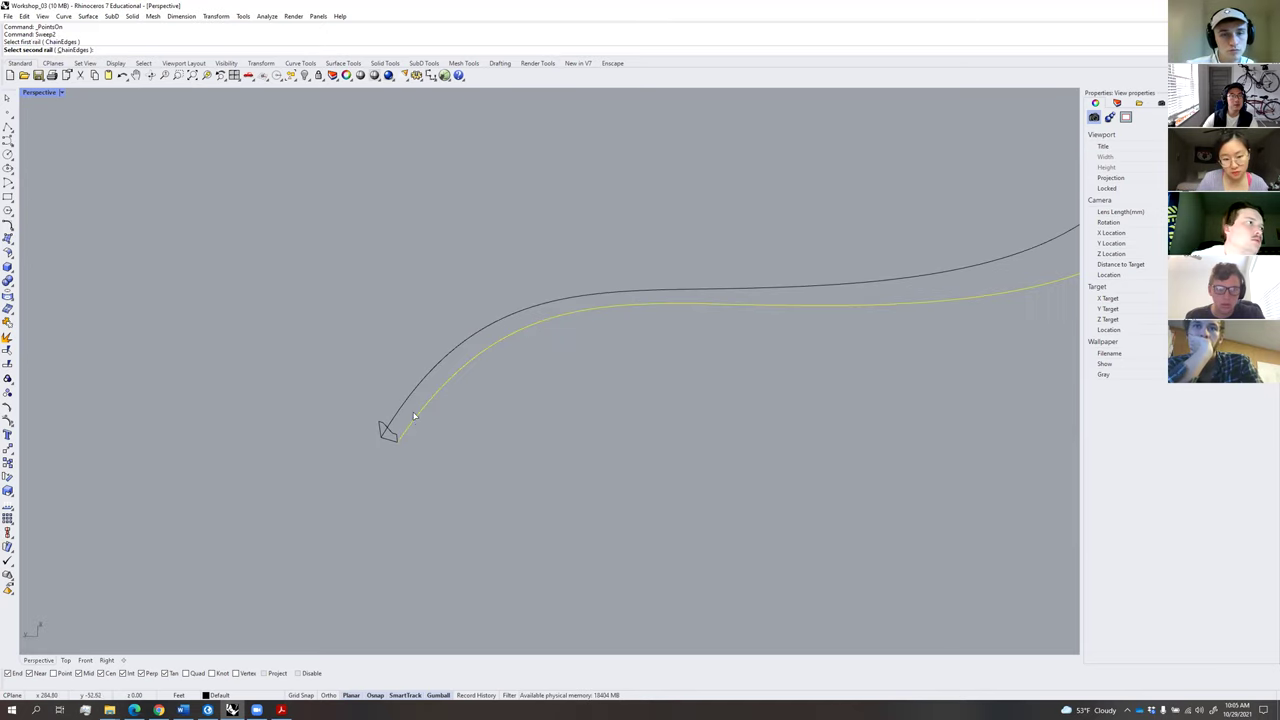
click(400, 407)
click(384, 430)
key(Return)
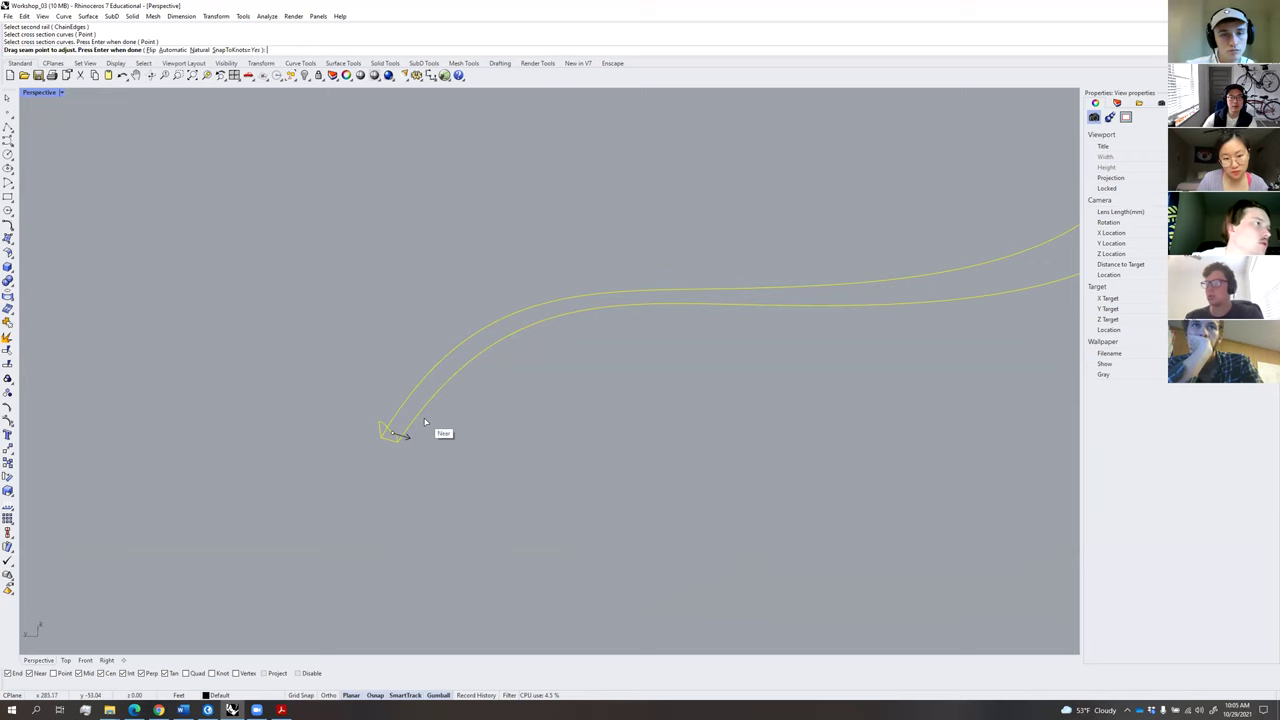
key(Return)
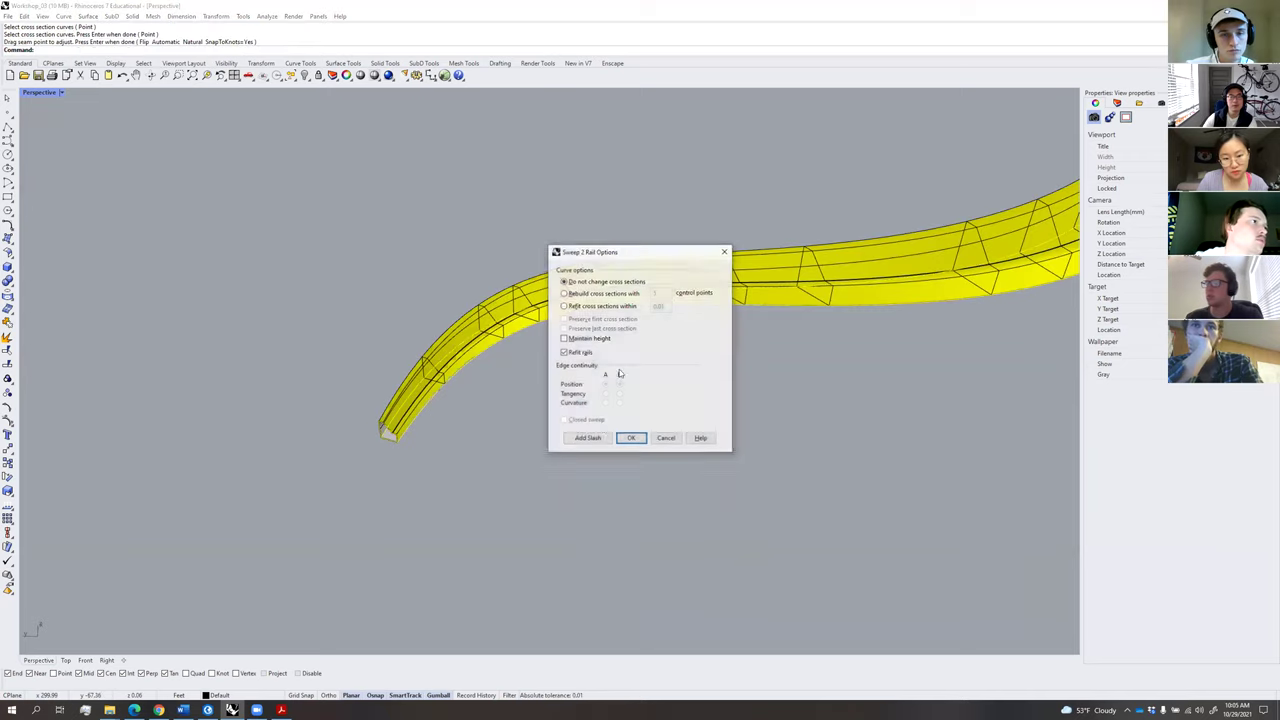
click(628, 438)
Inspect the two-rail sweep from several angles and cap its open ends into a closed solid.
scroll(605, 383, down, 6)
shift+right_drag(588, 415, 704, 307)
scroll(645, 355, up, 3)
click(684, 321)
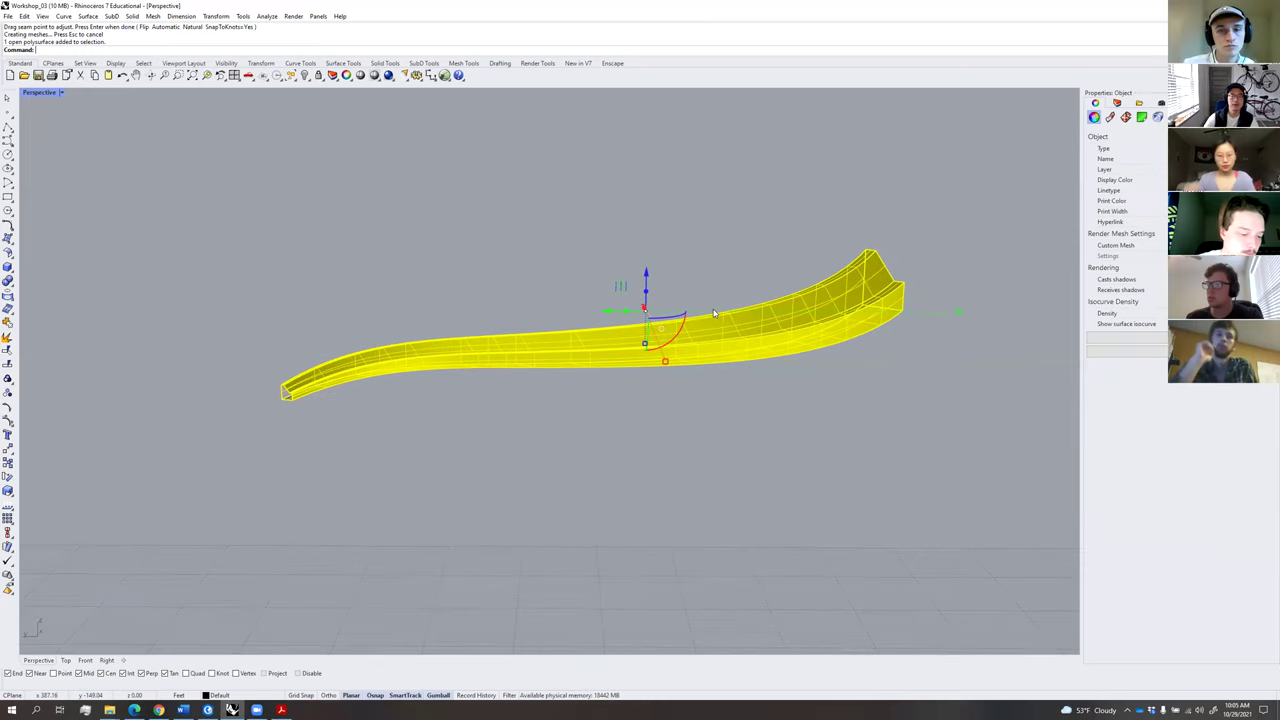
click(514, 241)
right_drag(496, 270, 372, 289)
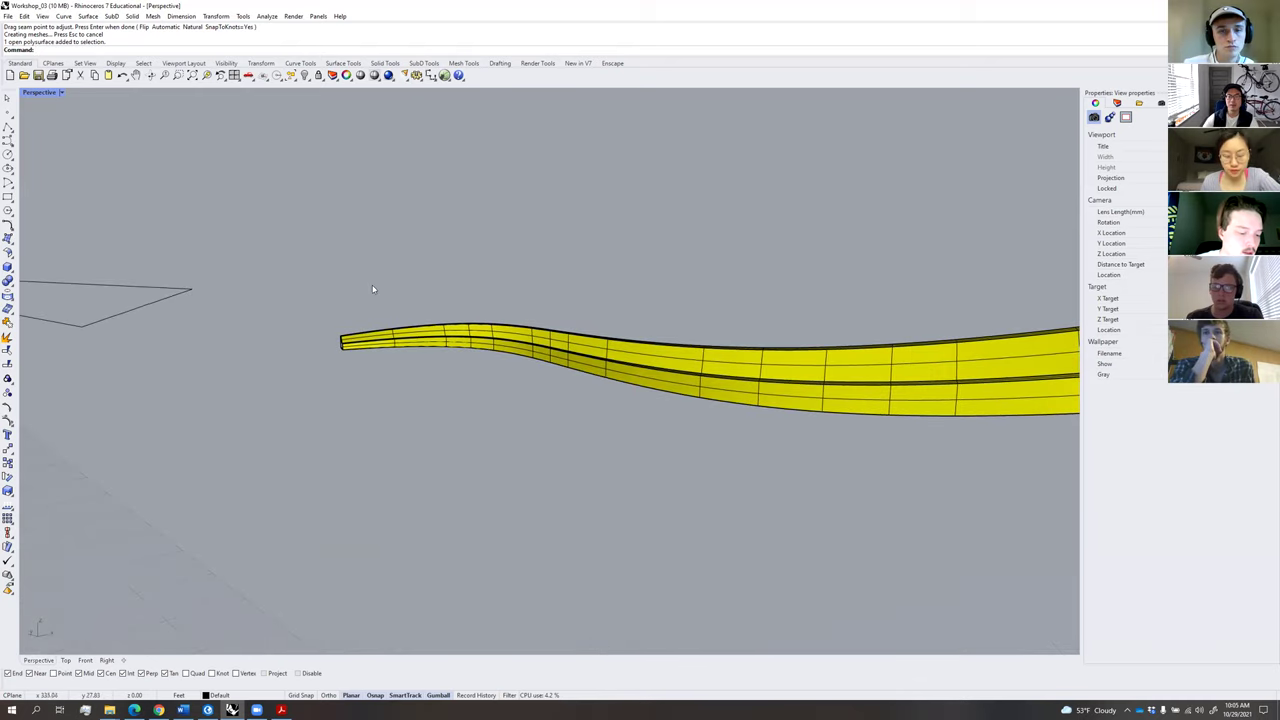
right_drag(596, 404, 683, 337)
click(684, 329)
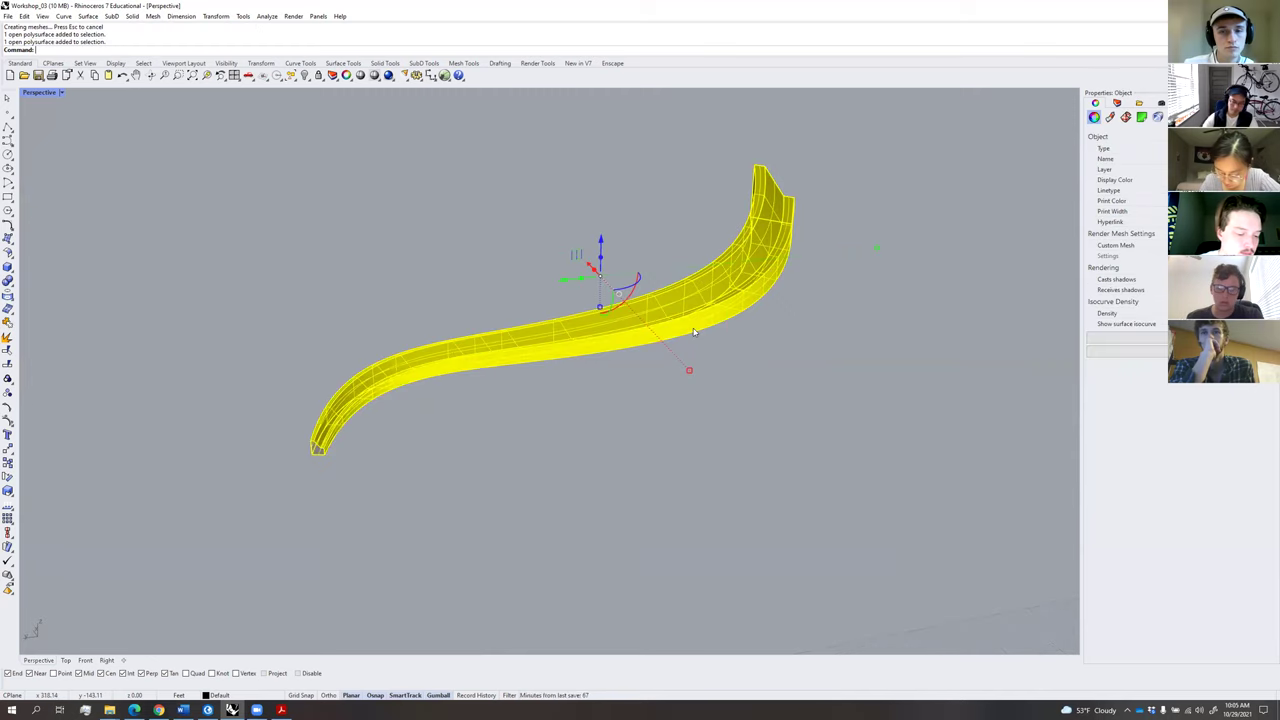
text(cap)
key(Return)
click(738, 446)
Move the capped solid aside to examine the rails and profile beneath it, and undo the move.
right_drag(738, 446, 597, 398)
click(605, 398)
drag(605, 398, 712, 223)
click(555, 304)
right_drag(366, 290, 409, 340)
drag(409, 340, 331, 446)
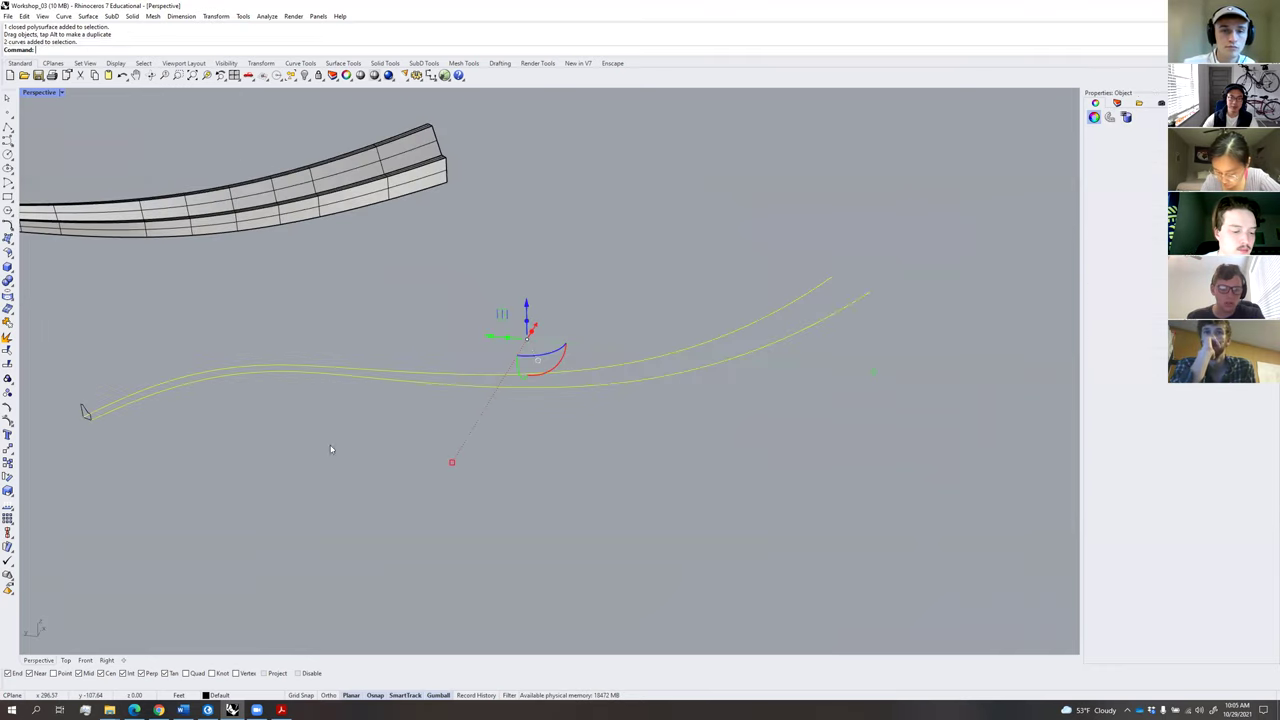
right_drag(331, 446, 433, 434)
click(433, 434)
right_drag(867, 528, 676, 510)
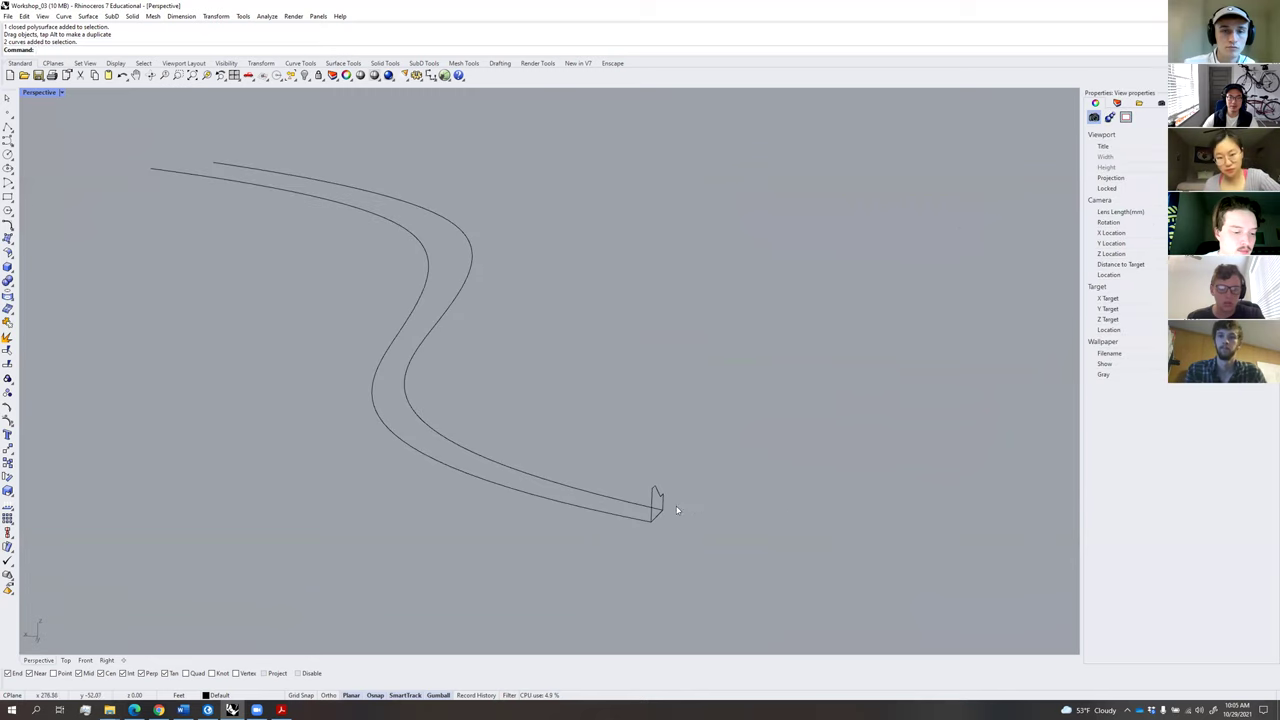
key(ctrl+z)
click(780, 429)
right_drag(780, 429, 517, 443)
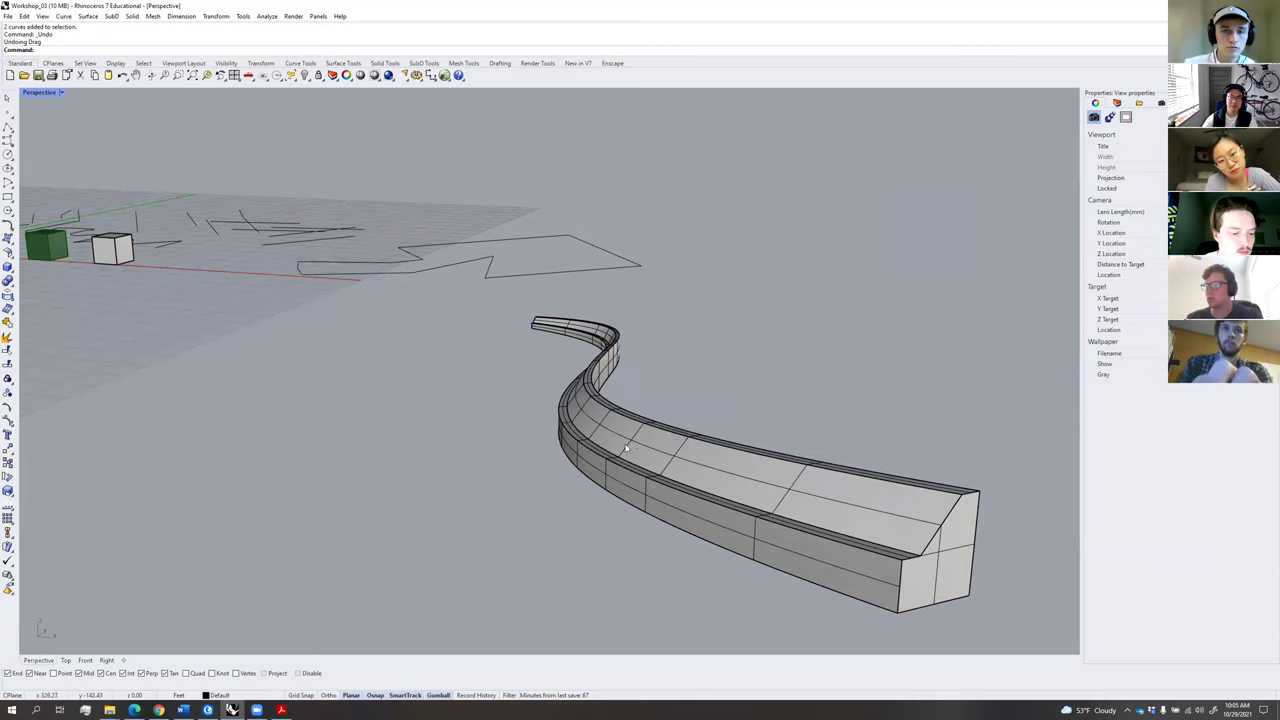
Delete the capped two-rail solid, keeping its rails and profile.
shift+right_drag(802, 530, 703, 459)
click(703, 459)
click(564, 525)
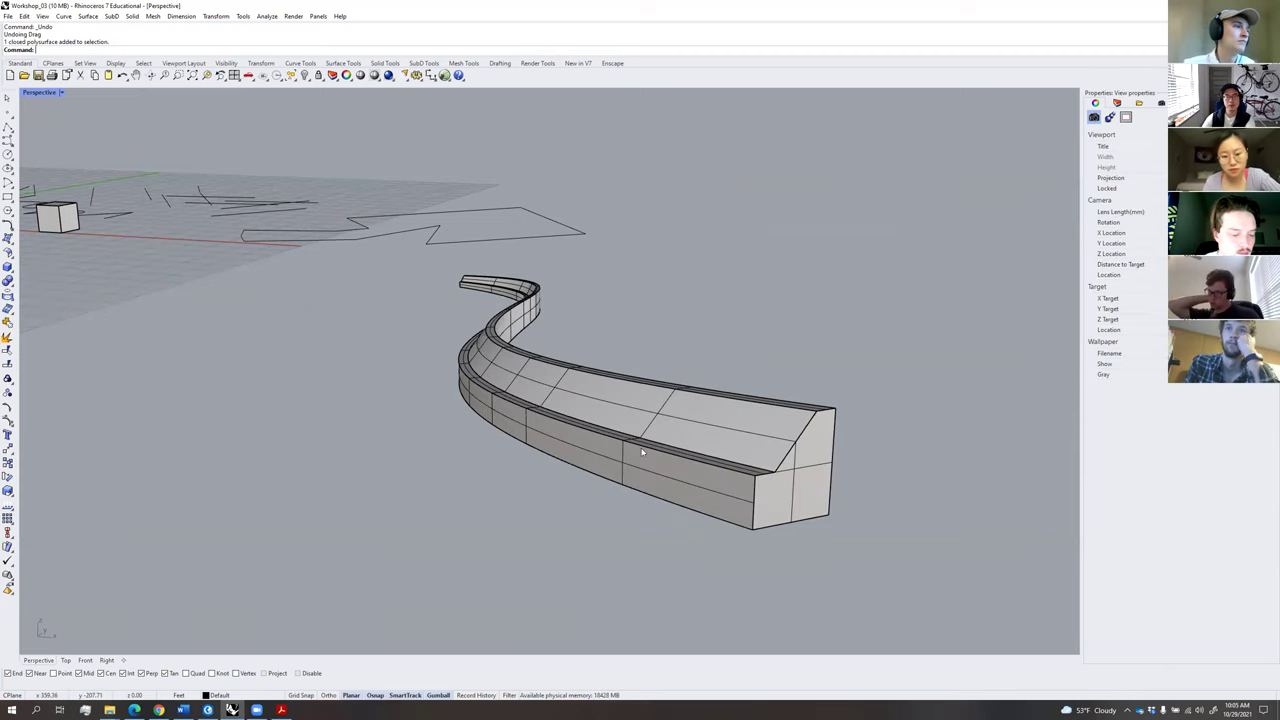
key(Delete)
Sweep the closed profile along both rail curves with Sweep2, leaving the cross sections unchanged and turning on Maintain height.
mouse_move(544, 466)
right_down()
mouse_move(660, 491)
mouse_move(546, 476)
right_up()
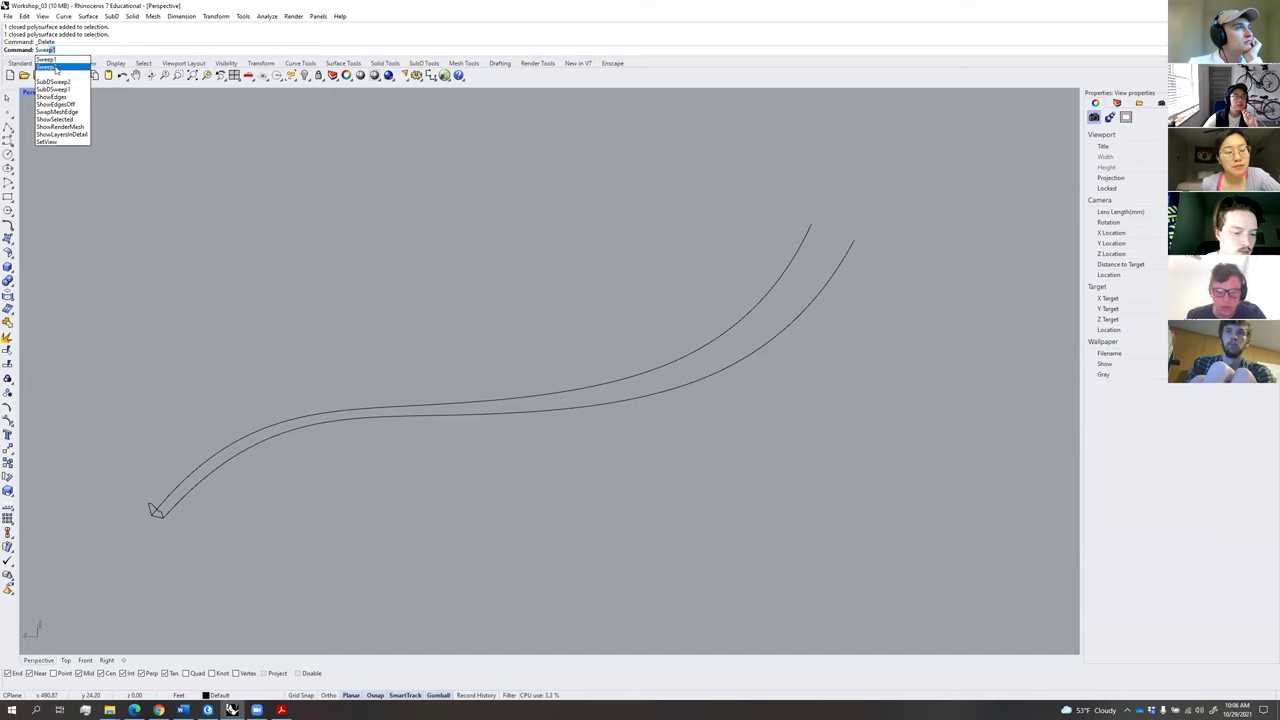
click(50, 68)
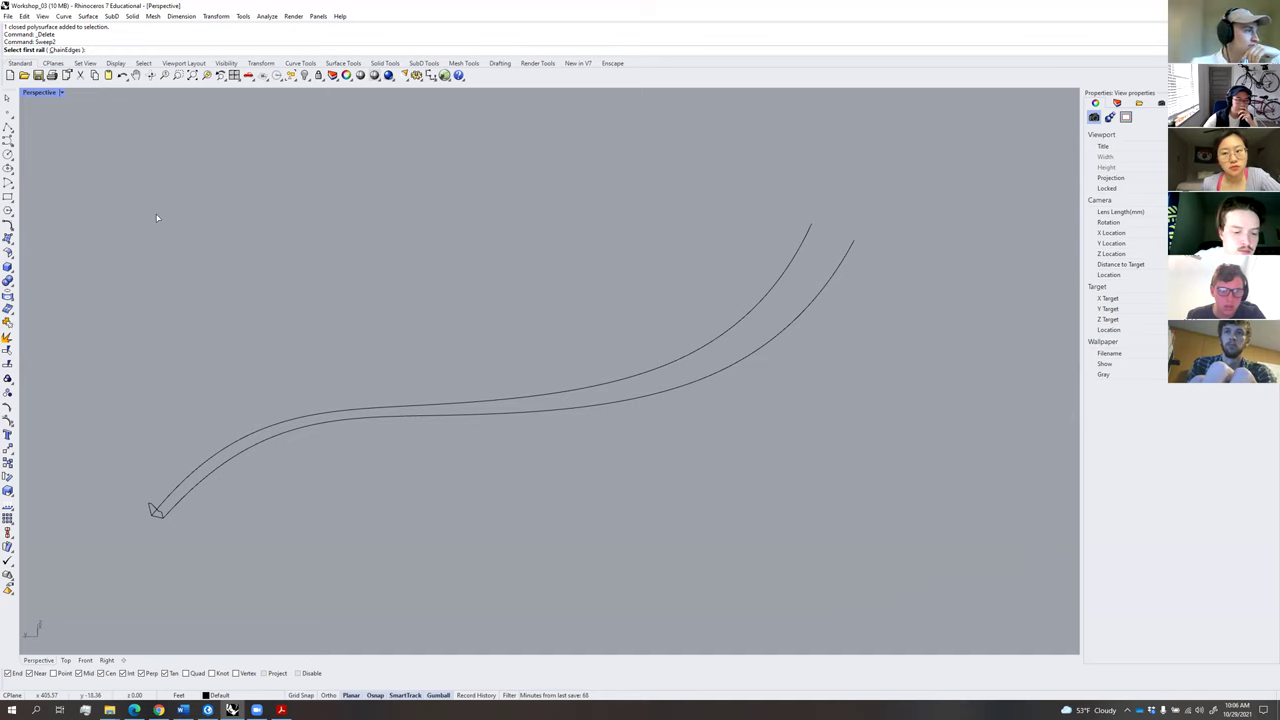
click(180, 507)
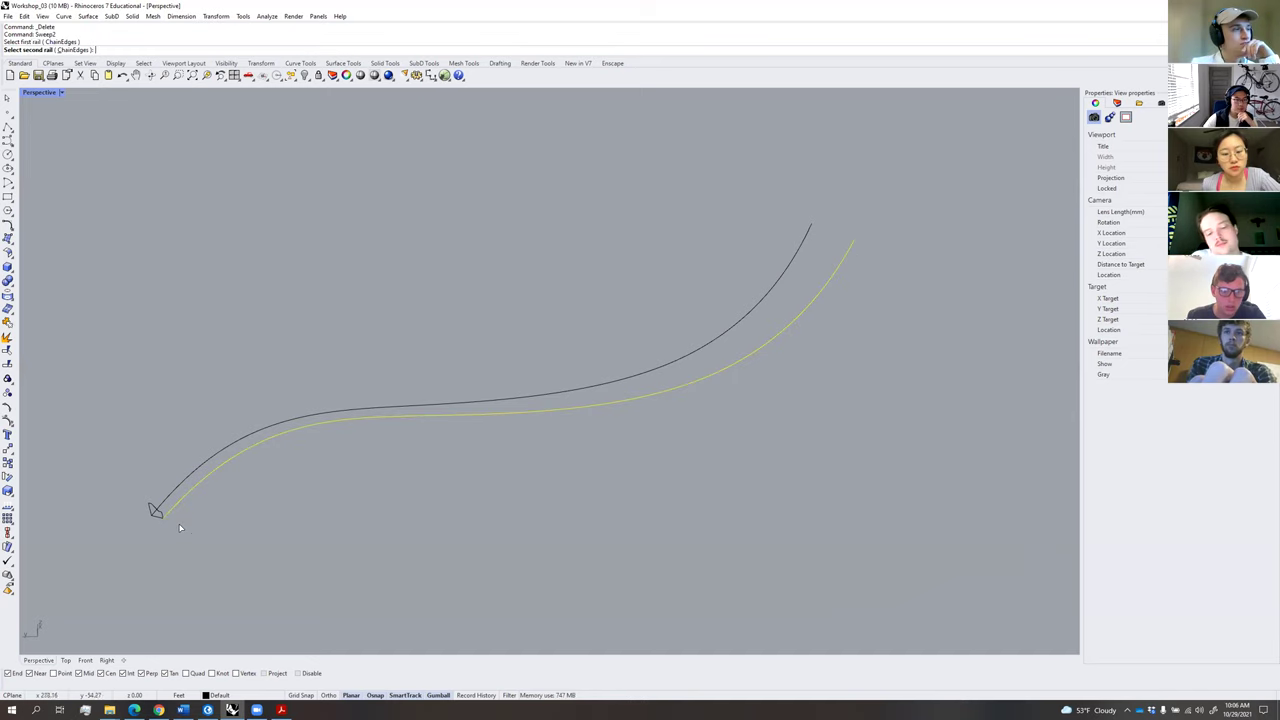
click(169, 501)
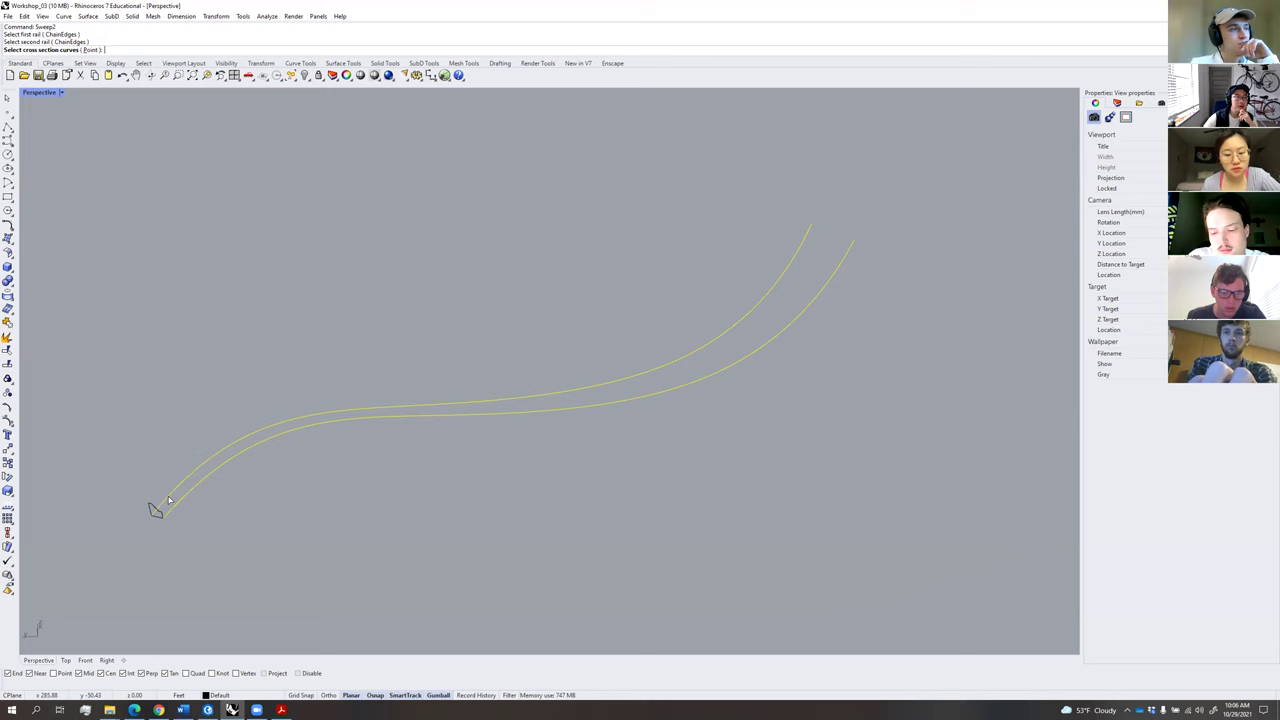
scroll(155, 510, up, 3)
click(151, 500)
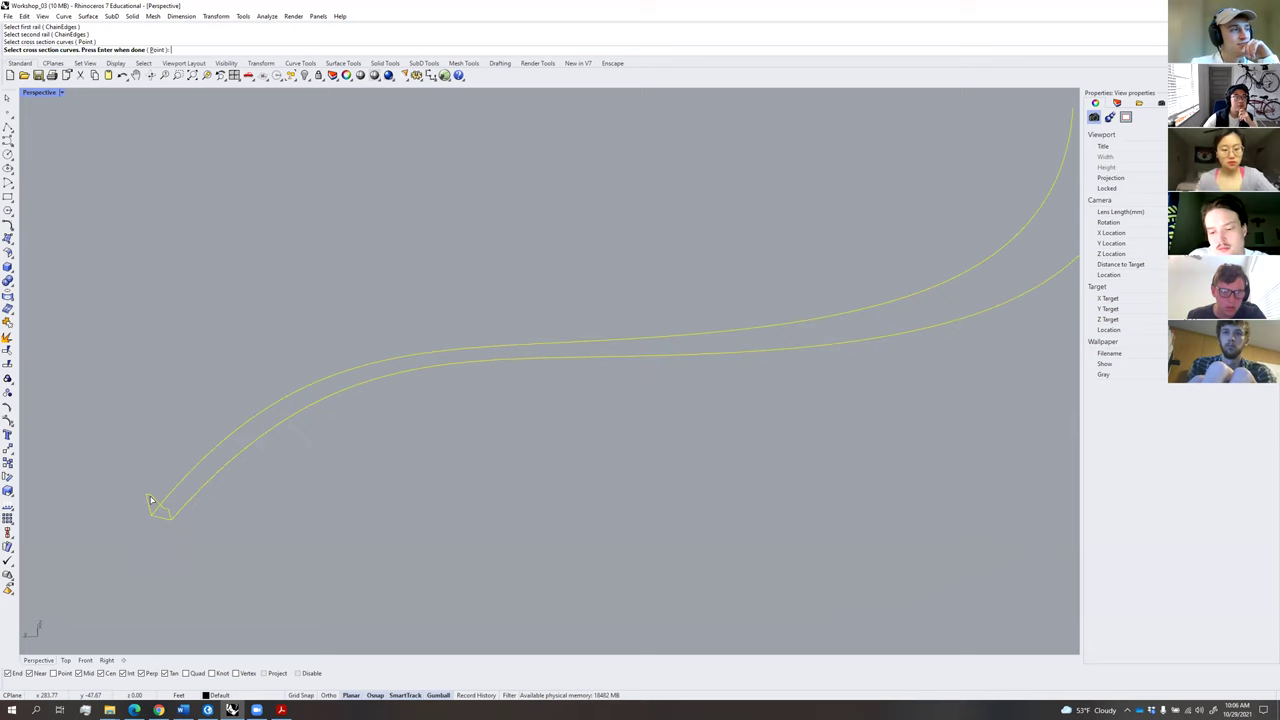
key(Return)
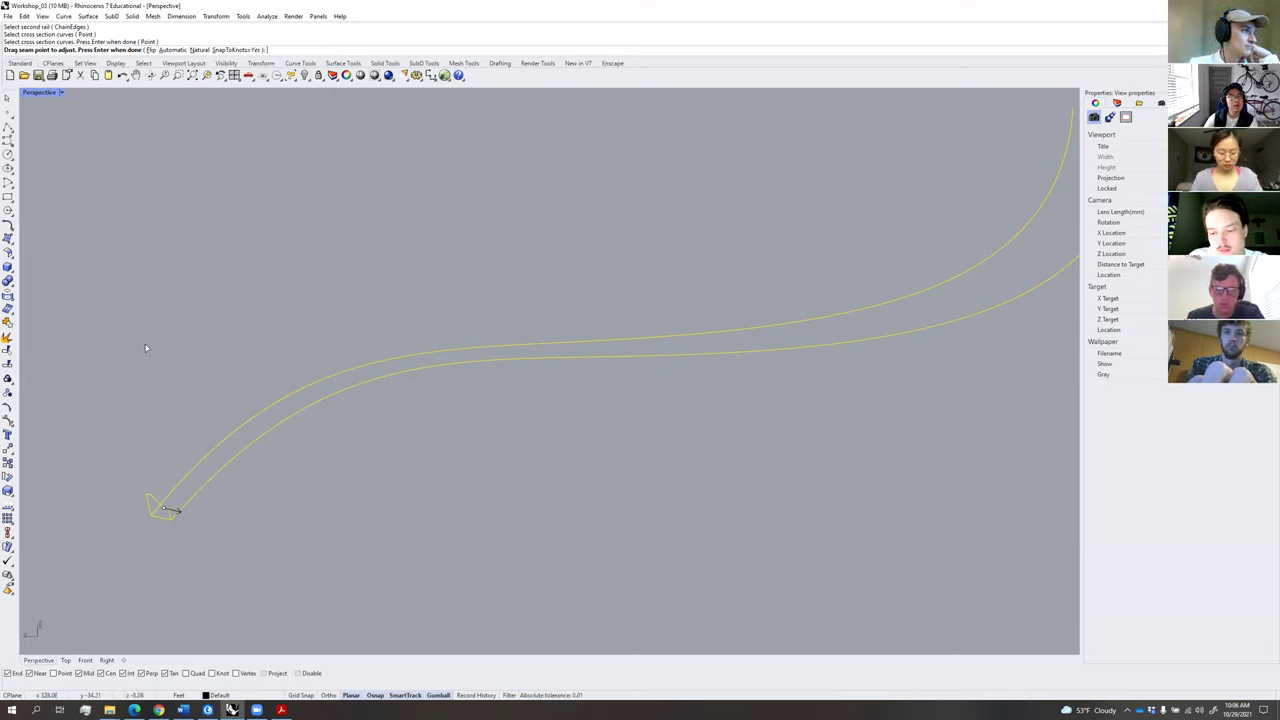
key(Return)
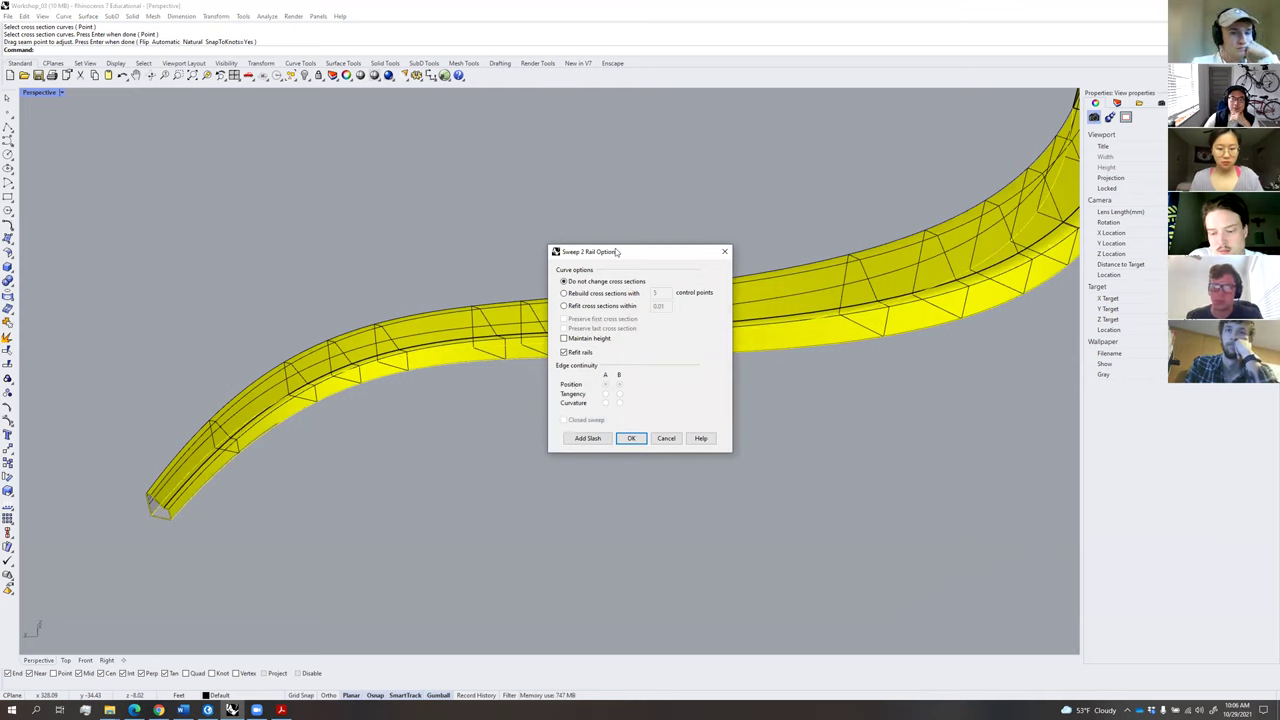
drag(616, 252, 498, 235)
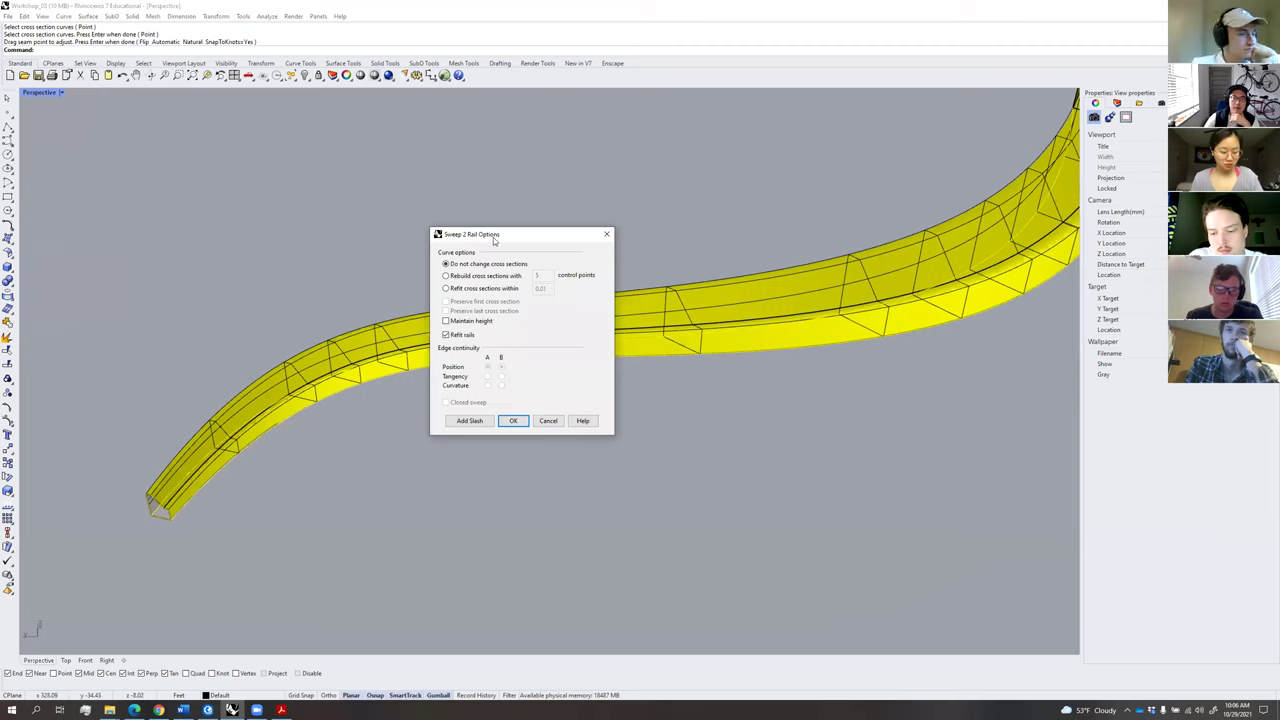
click(446, 321)
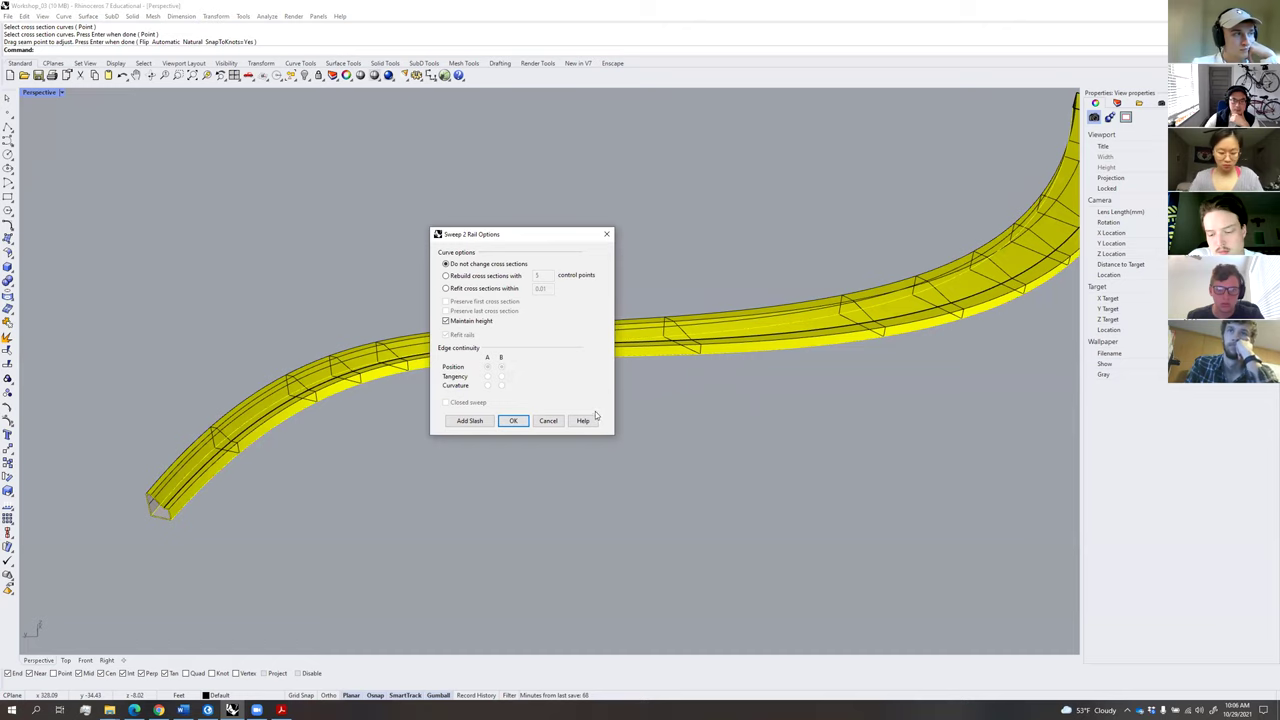
click(516, 421)
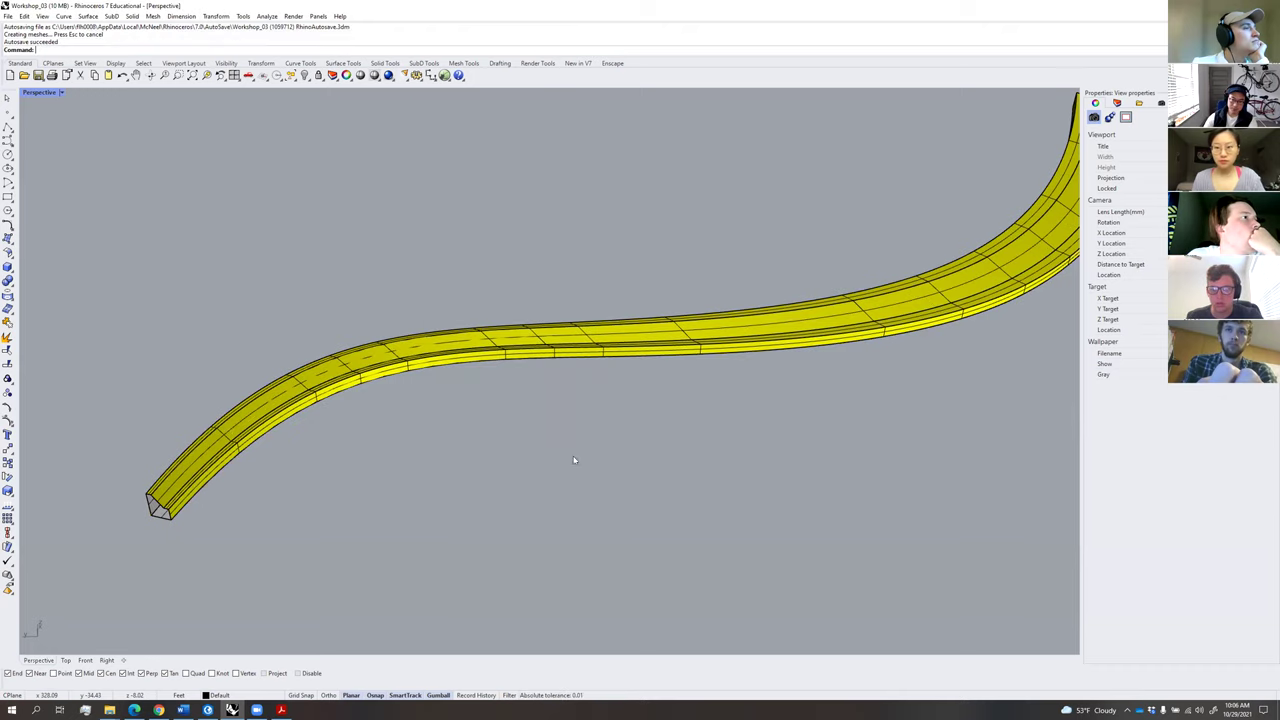
Cap the open ends of the constant-height two-rail sweep into a closed solid.
right_drag(567, 426, 727, 302)
click(737, 298)
text(cap)
key(Return)
Examine the capped constant-height sweep from both ends and along its length, comparing its width and profile height.
right_drag(757, 374, 490, 460)
right_drag(708, 297, 577, 343)
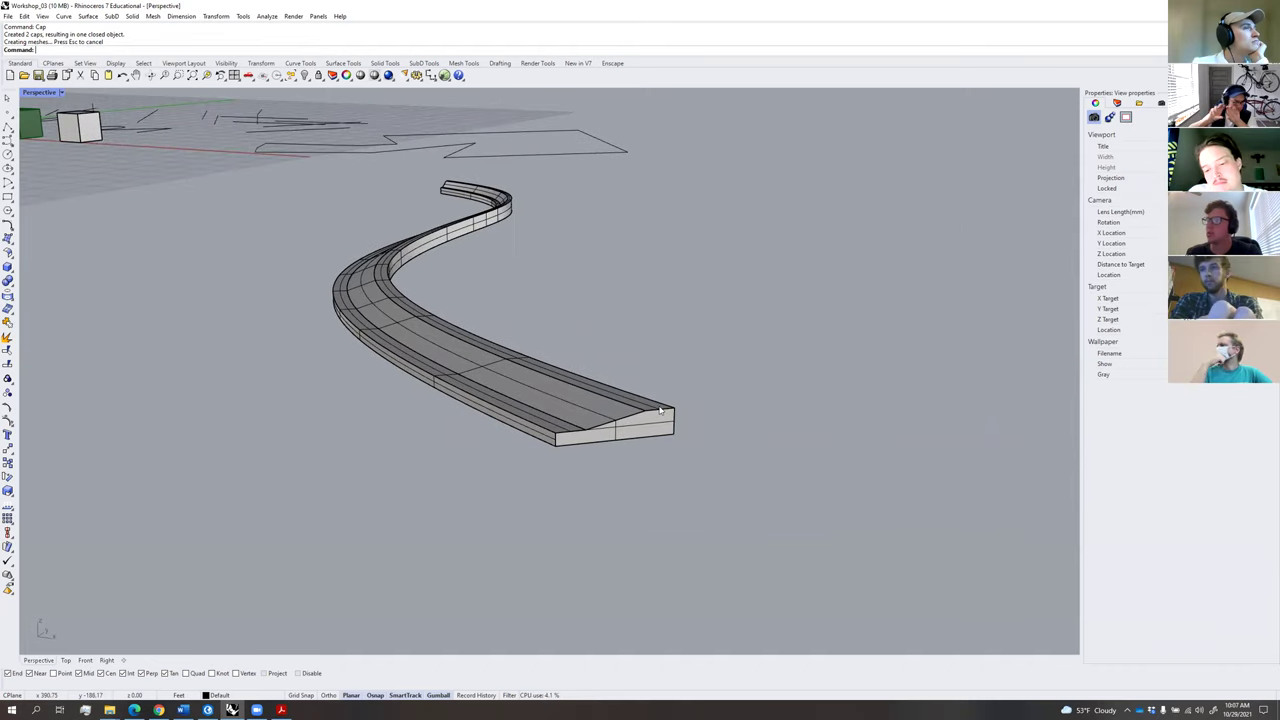
right_drag(552, 393, 713, 397)
scroll(486, 392, down, 6)
scroll(652, 464, up, 5)
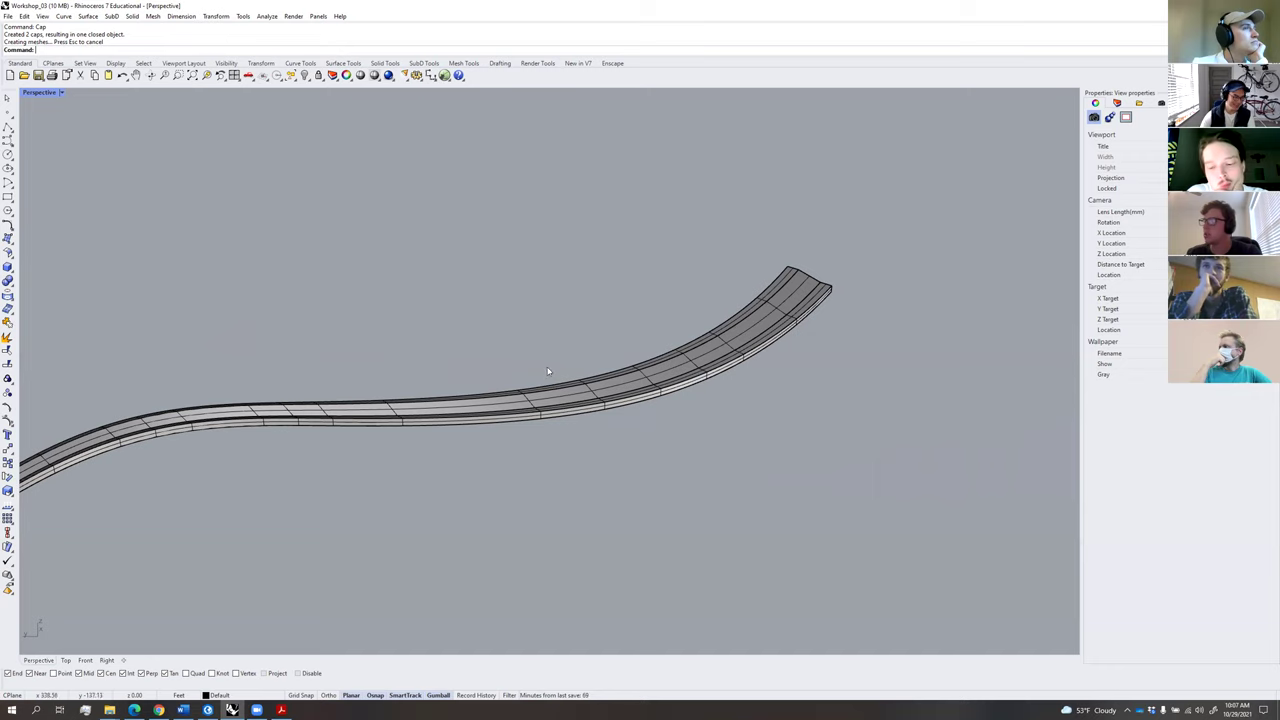
right_drag(567, 421, 553, 390)
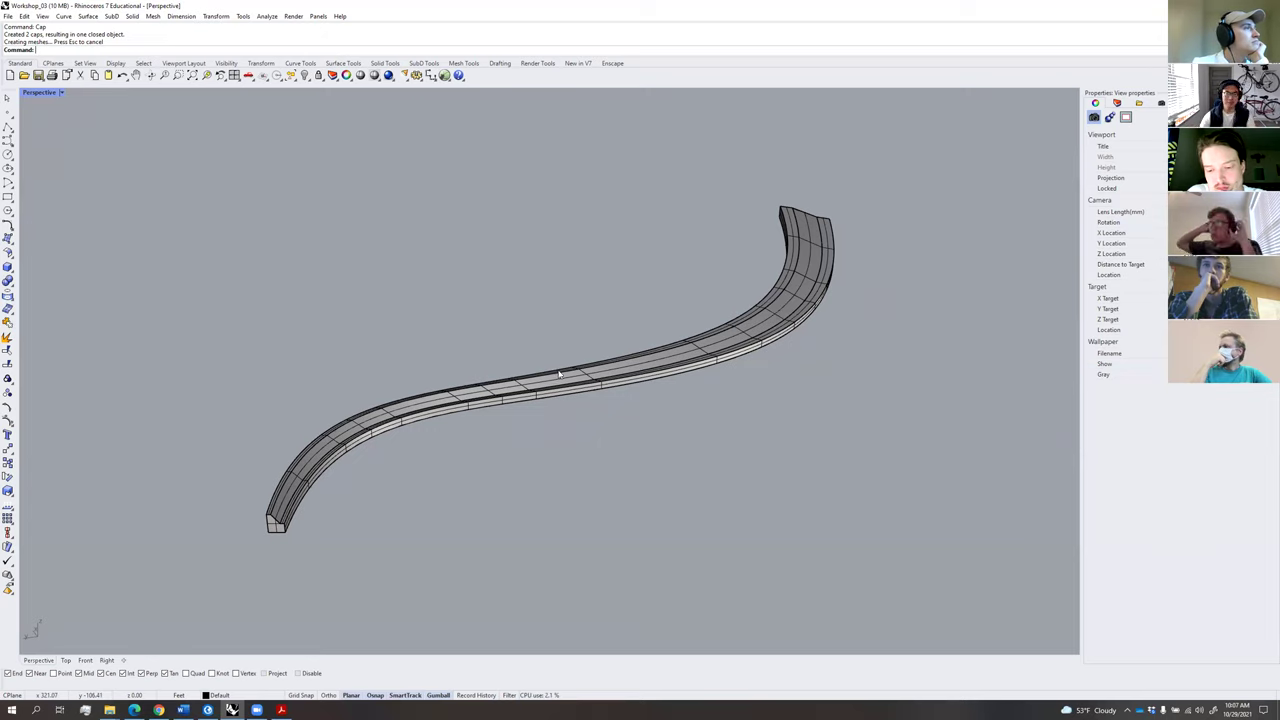
right_drag(700, 365, 675, 378)
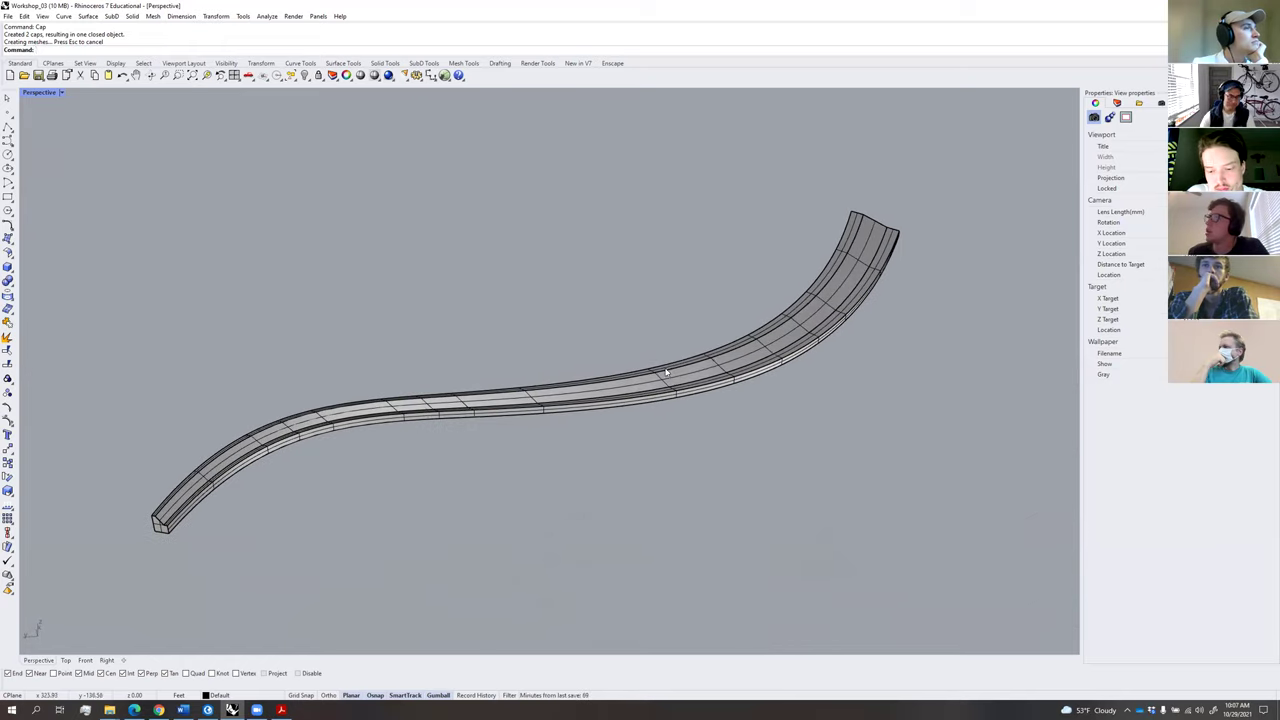
right_drag(668, 379, 734, 358)
scroll(761, 298, up, 5)
right_drag(762, 300, 731, 317)
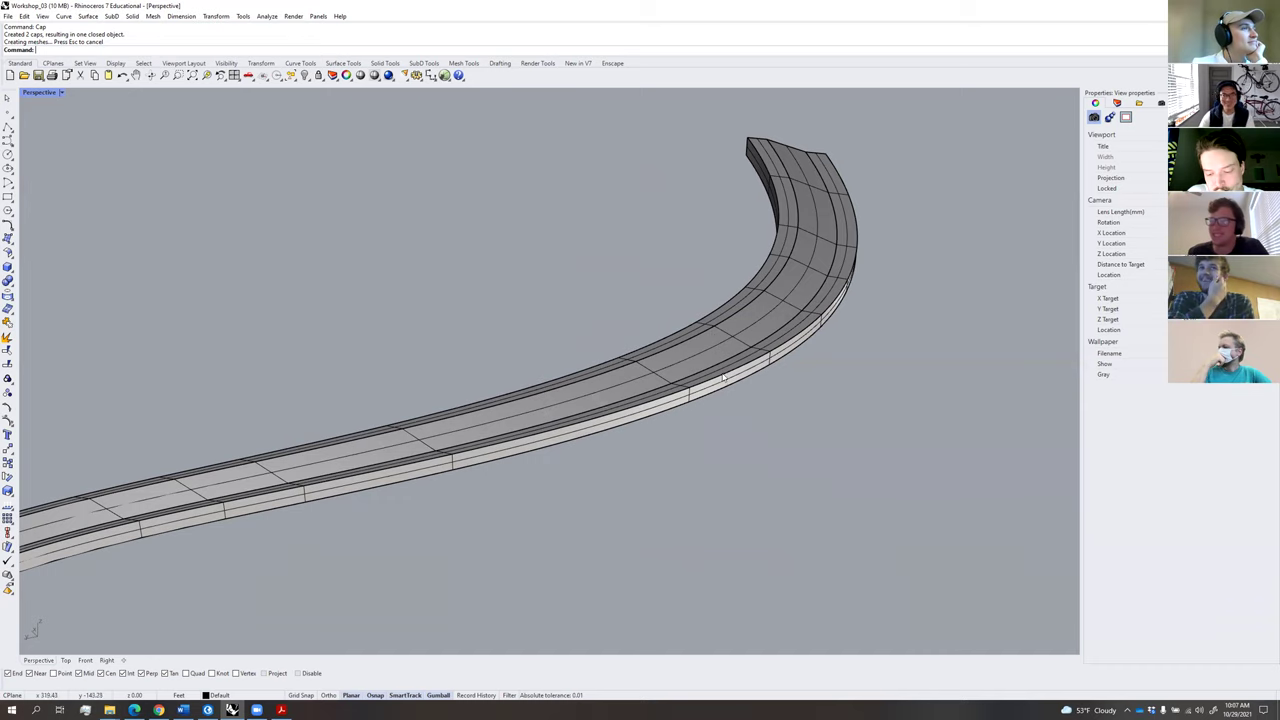
scroll(726, 374, down, 5)
mouse_move(731, 363)
right_down()
mouse_move(729, 339)
mouse_move(741, 344)
right_up()
Delete the capped constant-height solid, keeping its rail curves and profile.
click(744, 339)
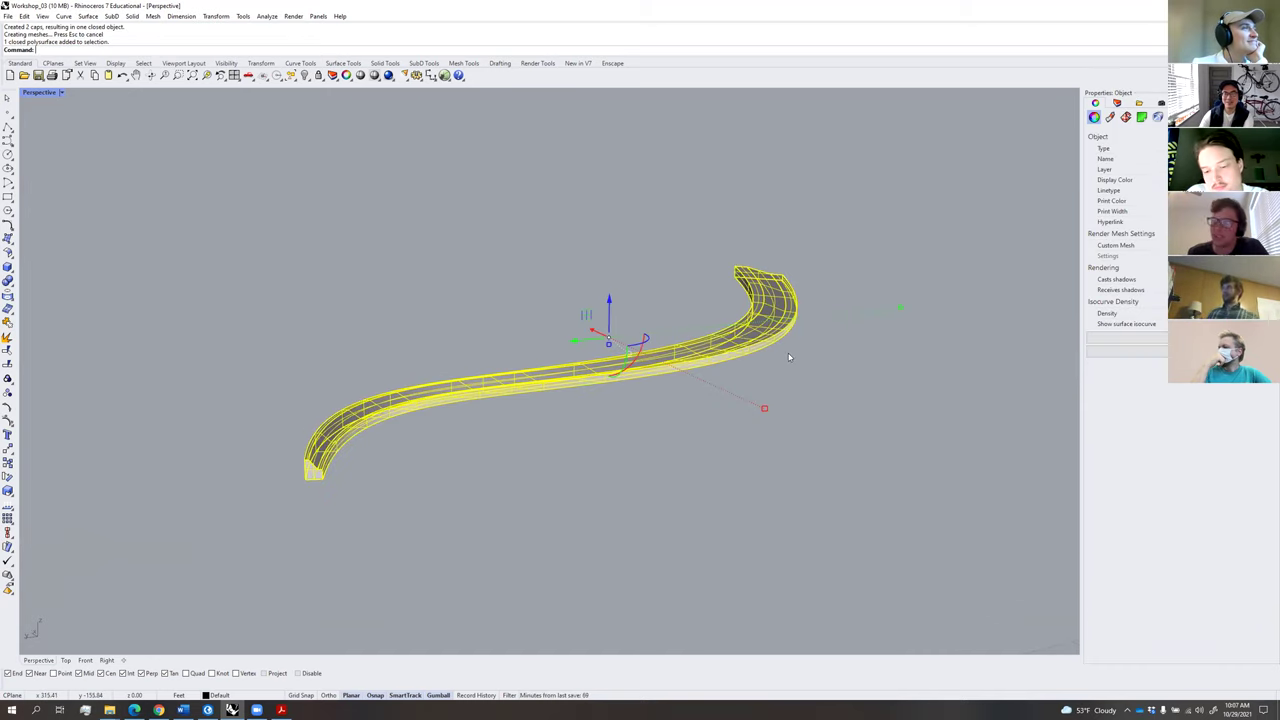
click(785, 354)
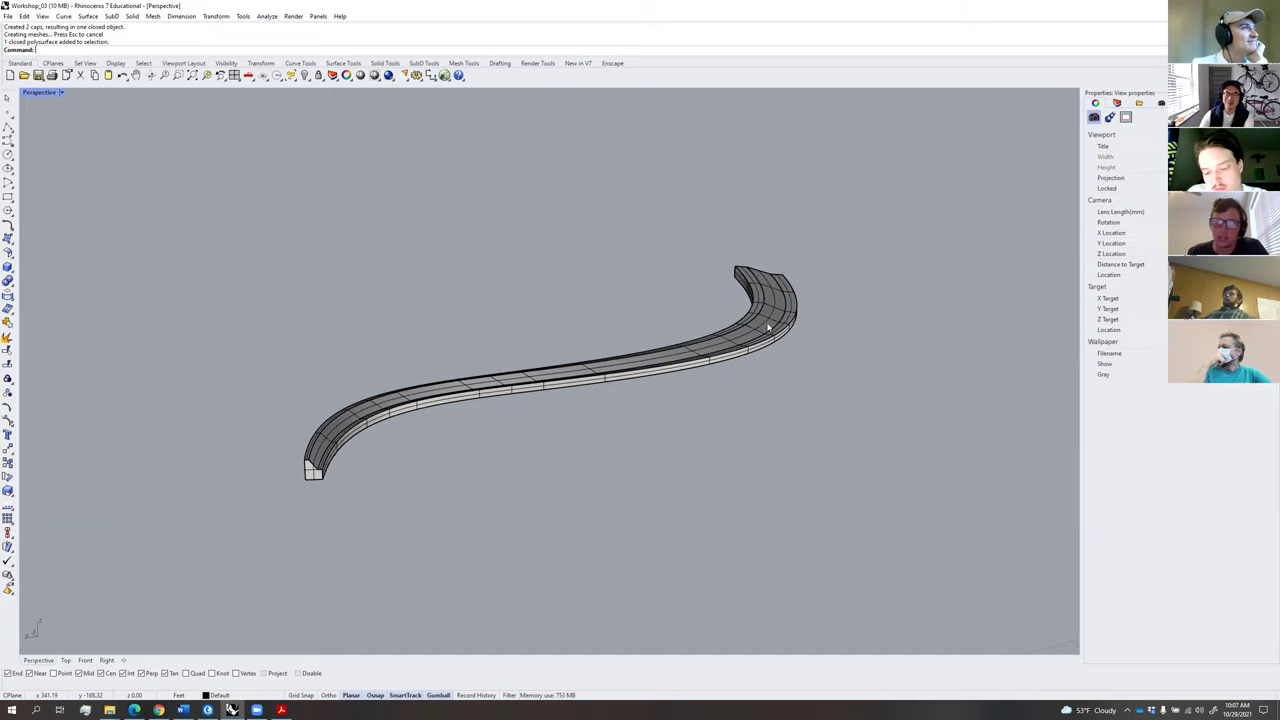
click(768, 327)
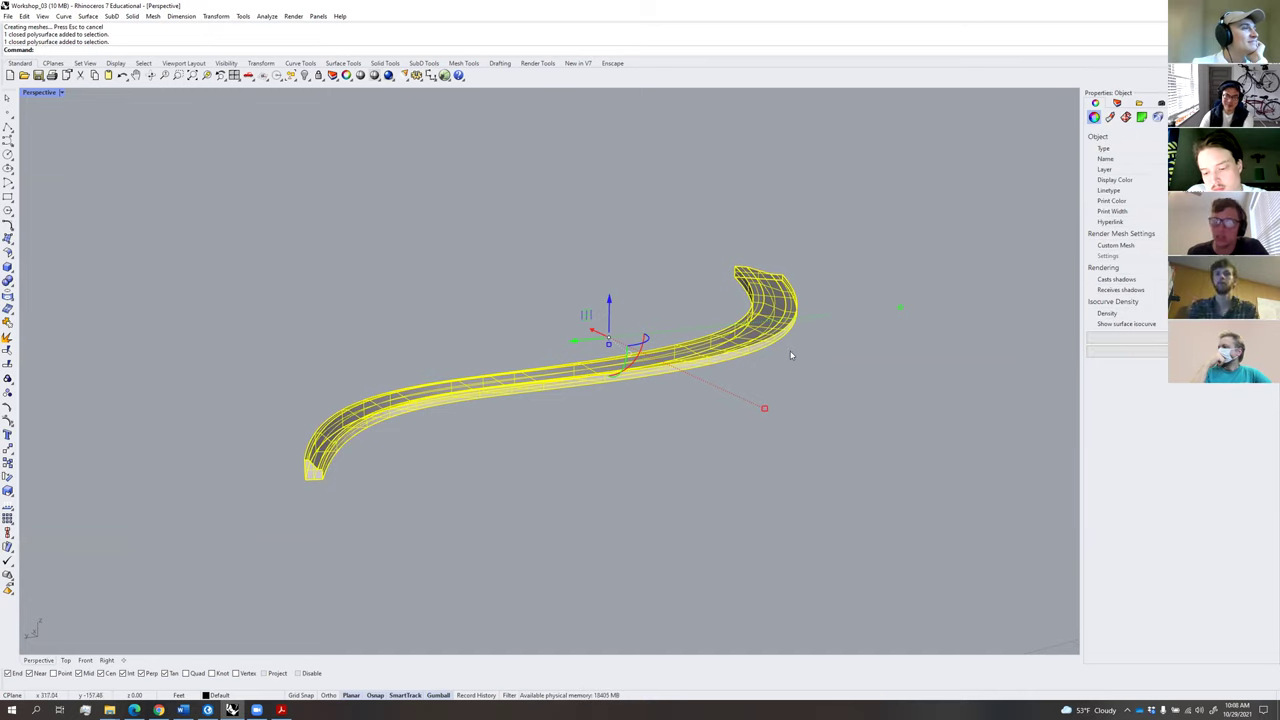
key(Delete)
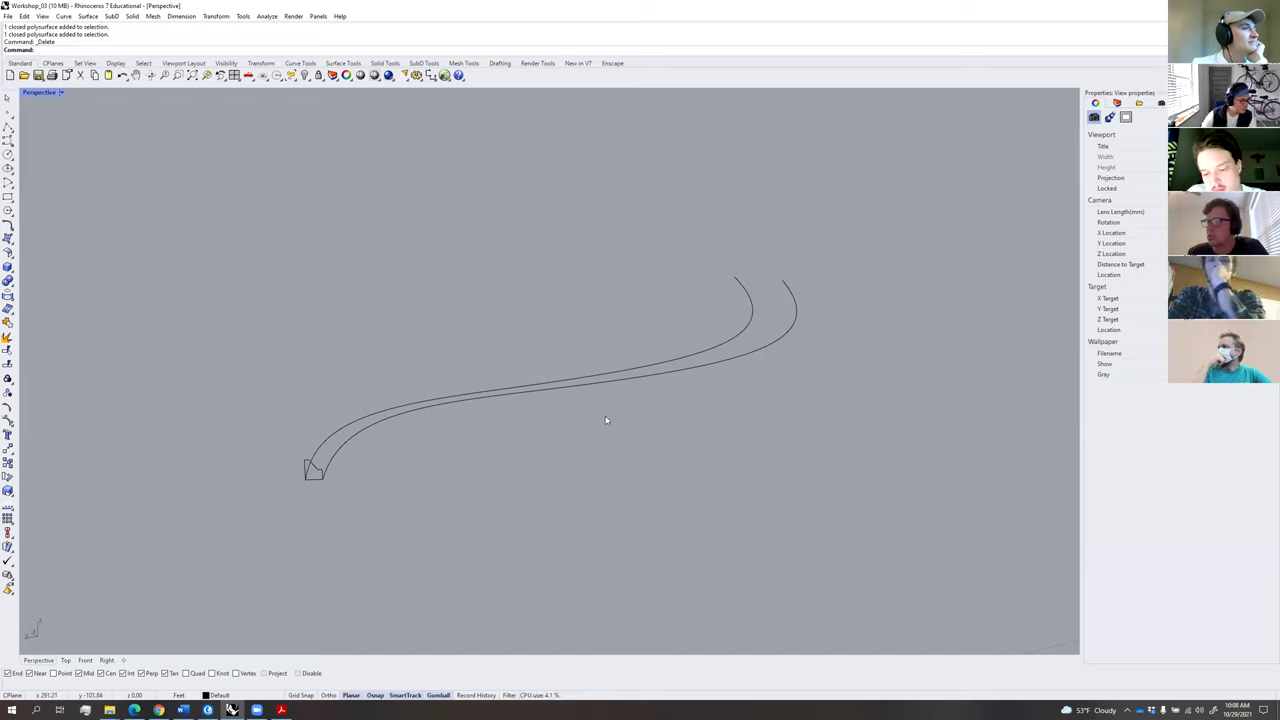
right_drag(605, 420, 168, 522)
click(65, 661)
scroll(371, 493, down, 10)
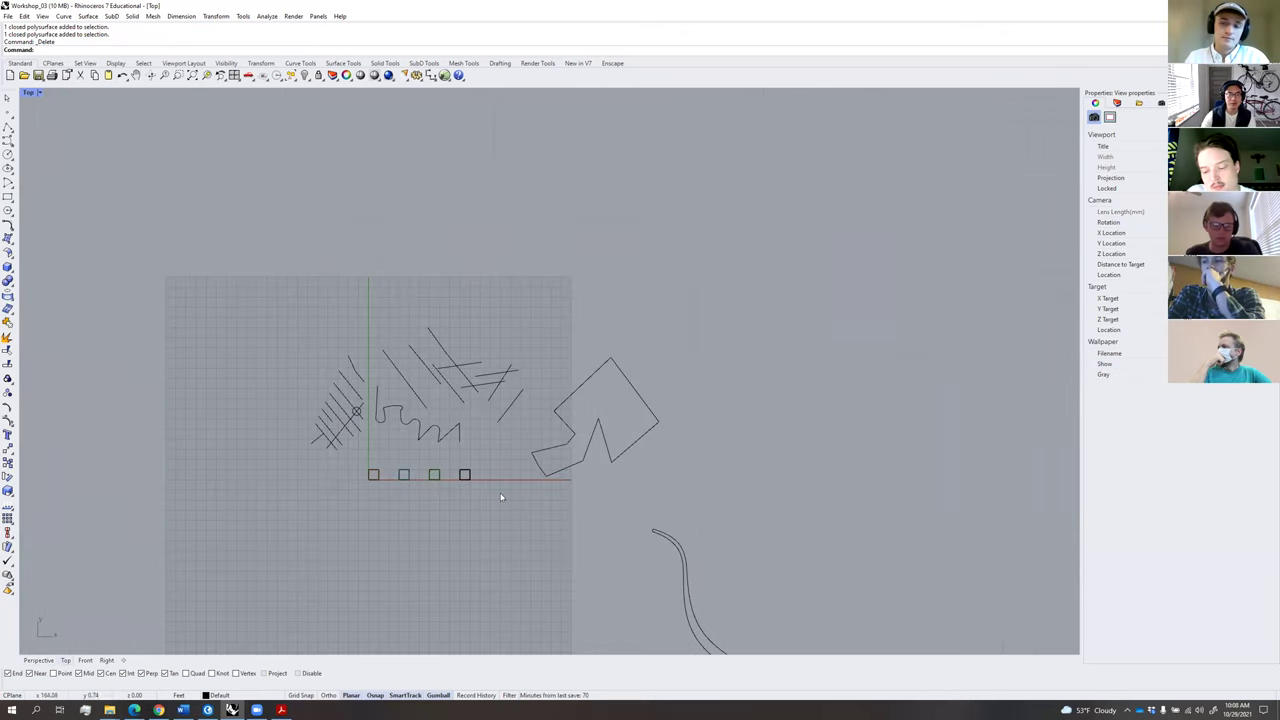
click(39, 660)
right_drag(409, 517, 440, 464)
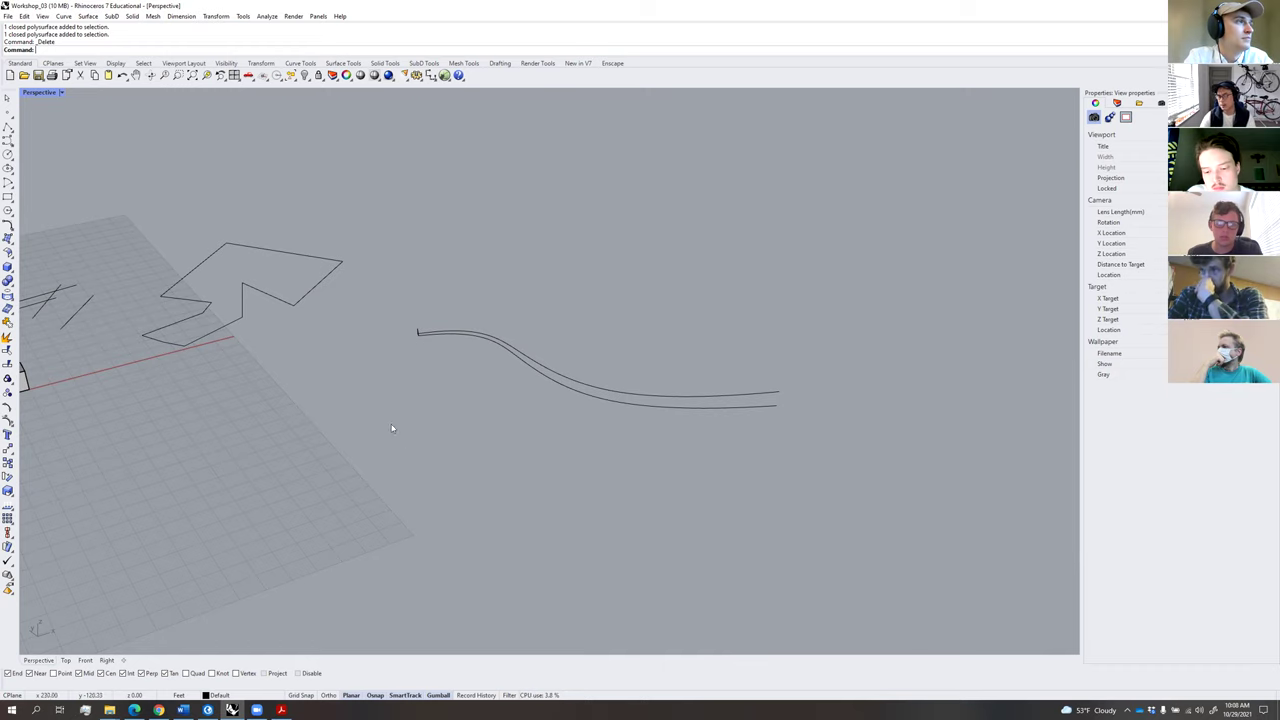
right_drag(345, 390, 403, 390)
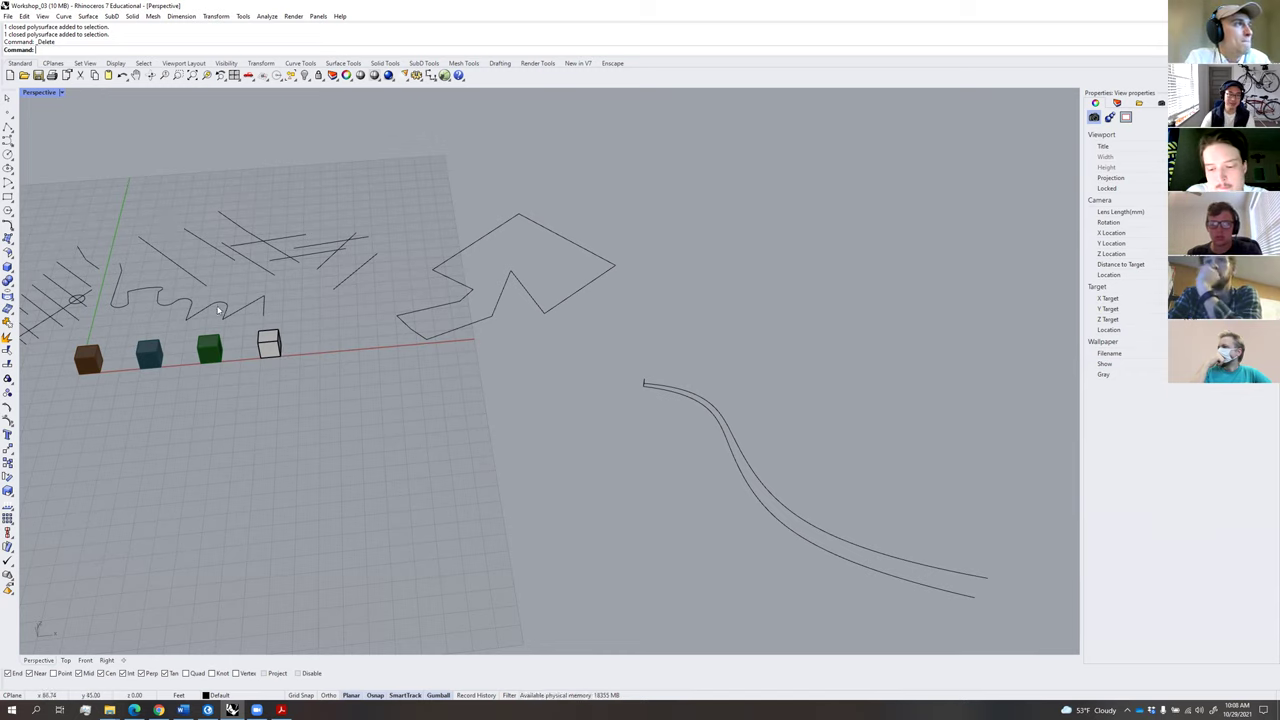
Draw three long, separate straight polylines side by side in the open area between the coloured boxes and the rail curves.
click(8, 130)
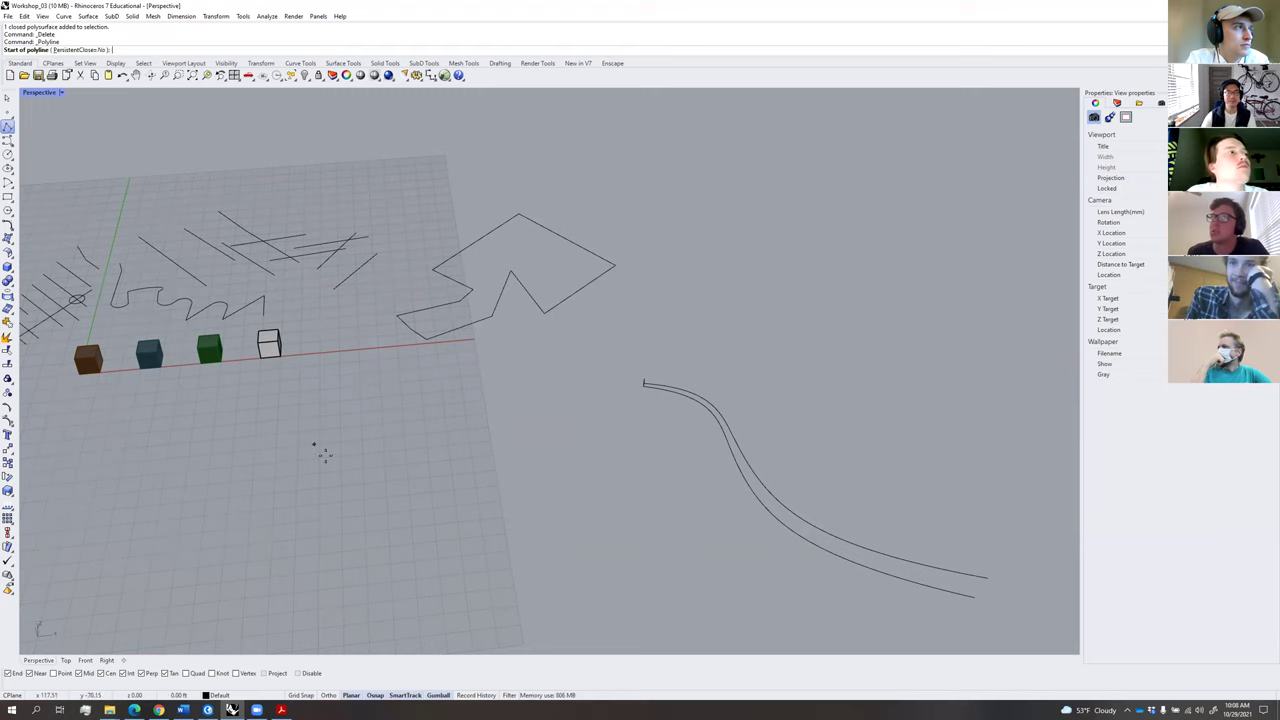
scroll(335, 453, down, 4)
right_drag(377, 451, 391, 403)
click(376, 356)
click(436, 553)
key(Return)
key(Return)
click(413, 345)
click(533, 573)
key(Return)
key(Return)
click(455, 347)
click(593, 527)
key(Return)
Draw three more straight polylines that cross the first three, forming an irregular grid.
key(Return)
click(347, 388)
click(525, 385)
key(Return)
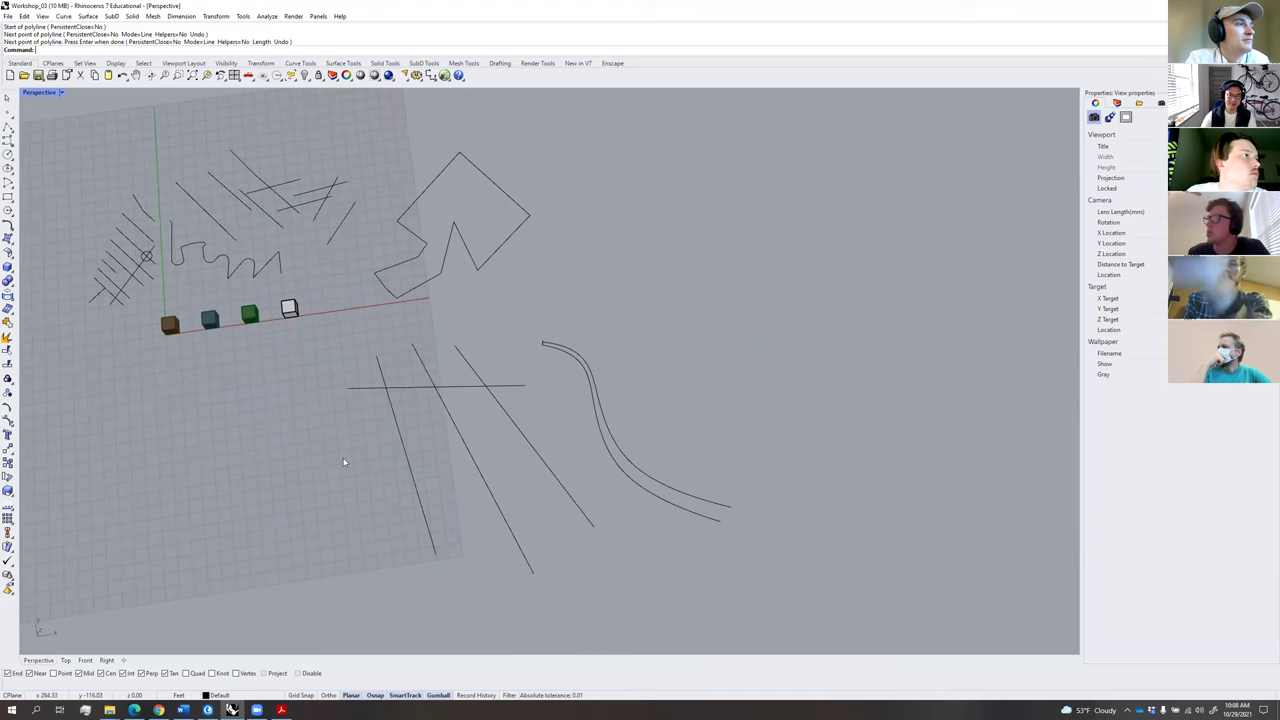
key(Return)
click(346, 425)
click(583, 455)
key(Return)
key(Return)
click(368, 473)
click(622, 514)
key(Return)
Add three shorter straight polylines inside the irregular grid, subdividing its cells.
scroll(450, 497, up, 3)
key(Return)
click(395, 292)
click(424, 497)
key(Return)
key(Return)
scroll(502, 372, down, 4)
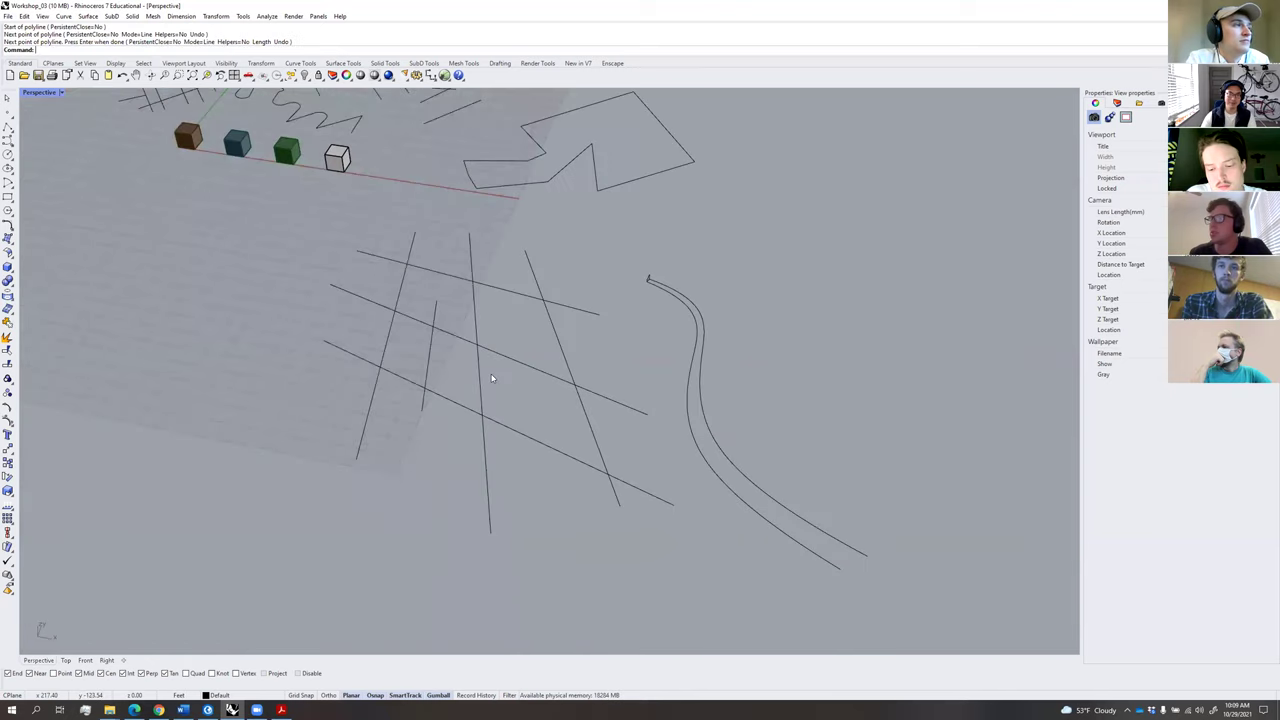
click(466, 367)
click(635, 437)
key(Return)
key(Return)
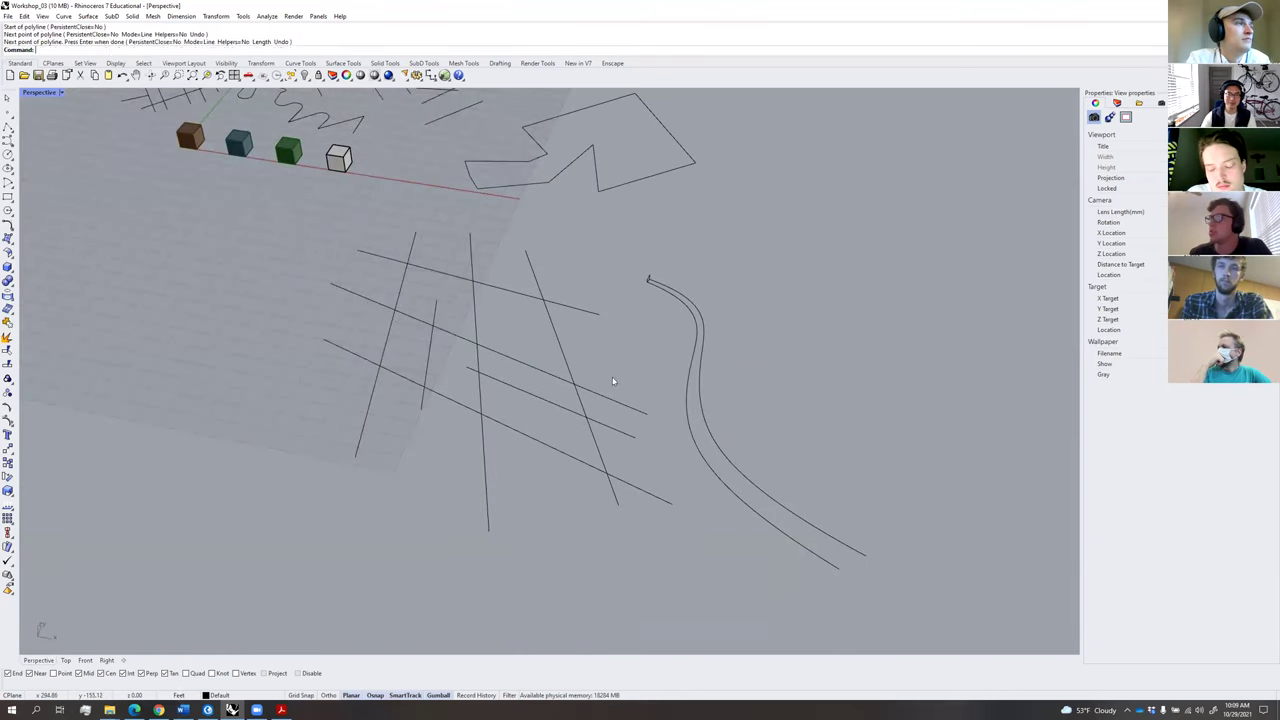
click(507, 273)
click(541, 493)
key(Return)
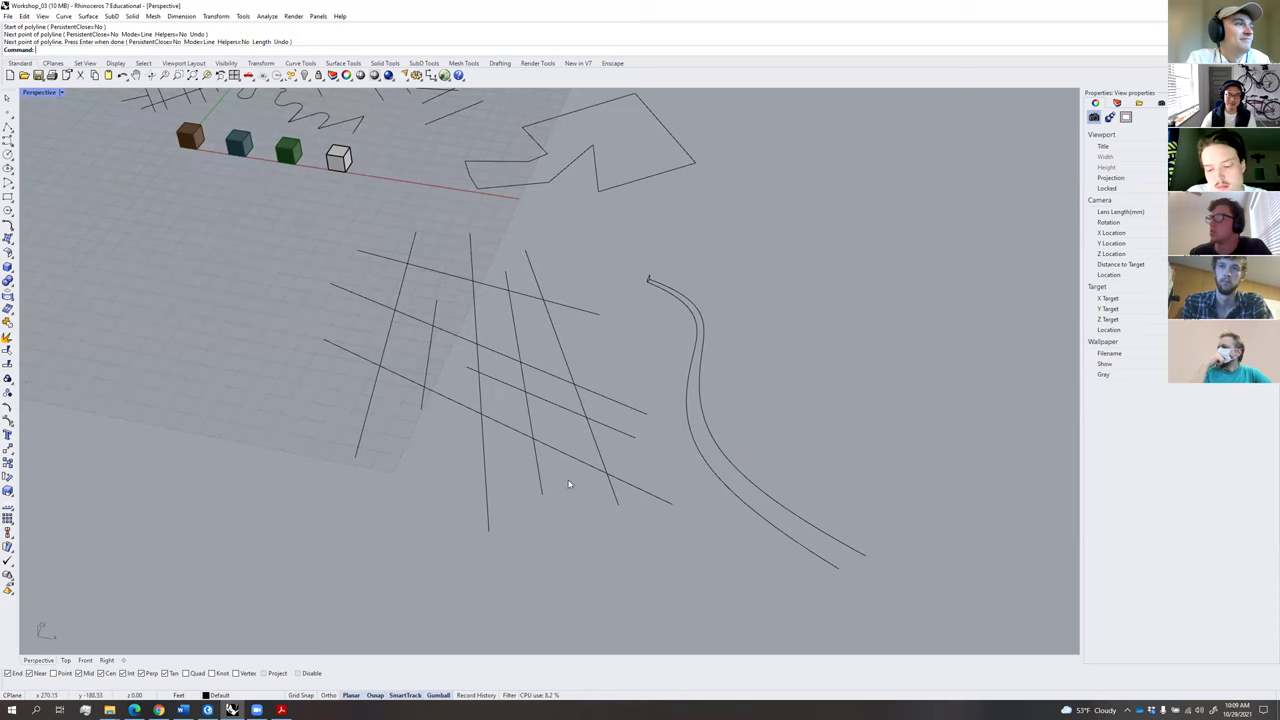
Draw one short straight polyline across the end of the shortest grid line.
right_drag(510, 461, 506, 345)
scroll(463, 328, up, 5)
scroll(491, 326, down, 6)
scroll(495, 224, up, 2)
scroll(494, 224, up, 4)
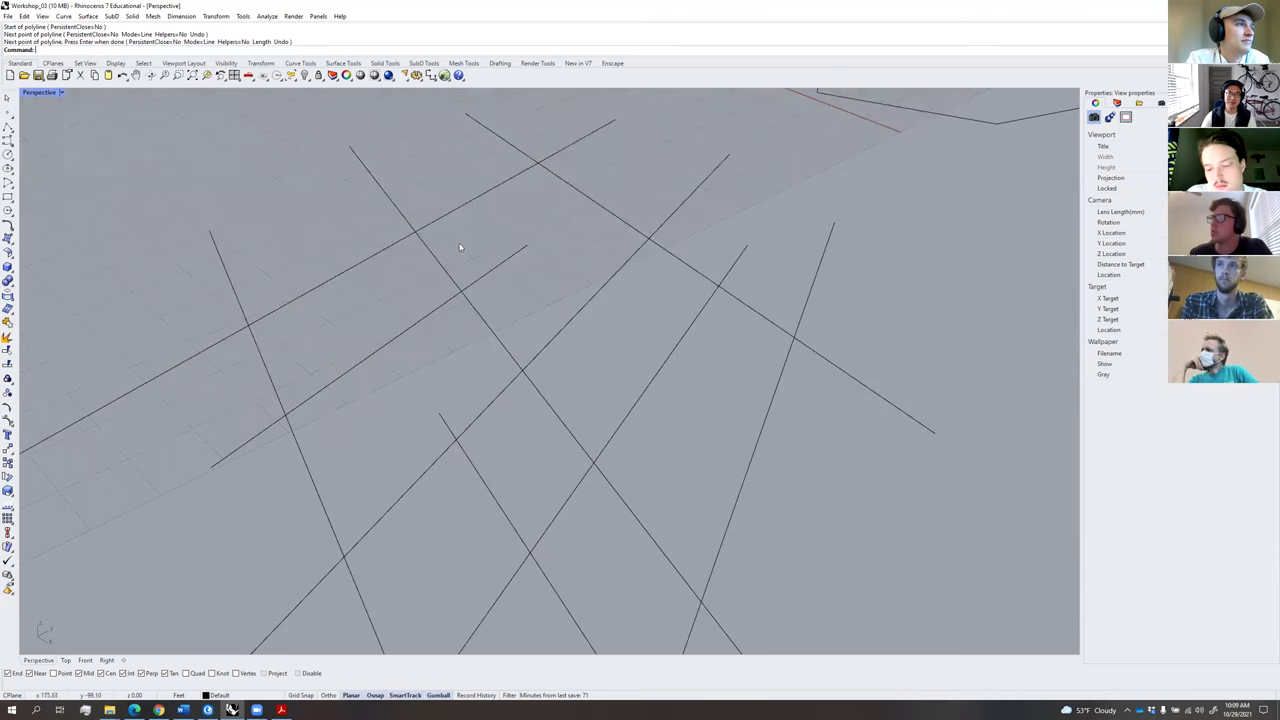
right_click(434, 207)
click(423, 207)
click(535, 272)
right_click(533, 271)
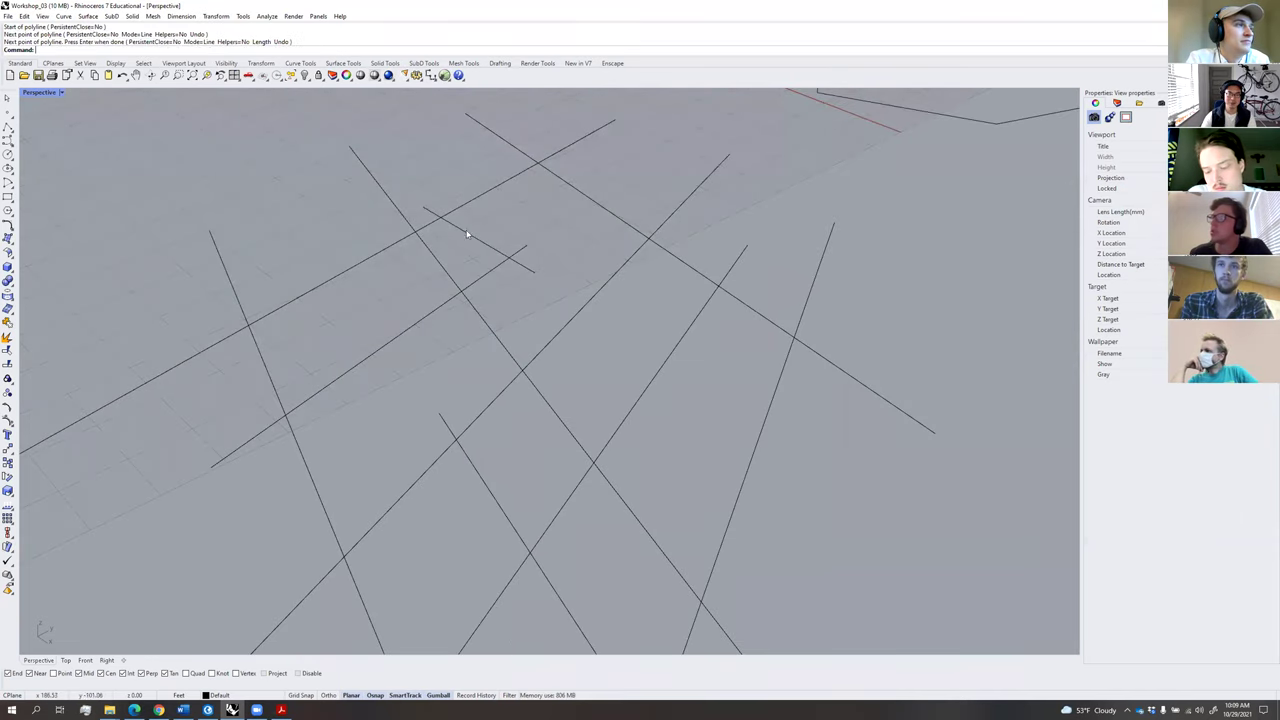
Turn on the new short line's control points, adjust its end point near the neighbouring line, and turn the points off.
click(527, 268)
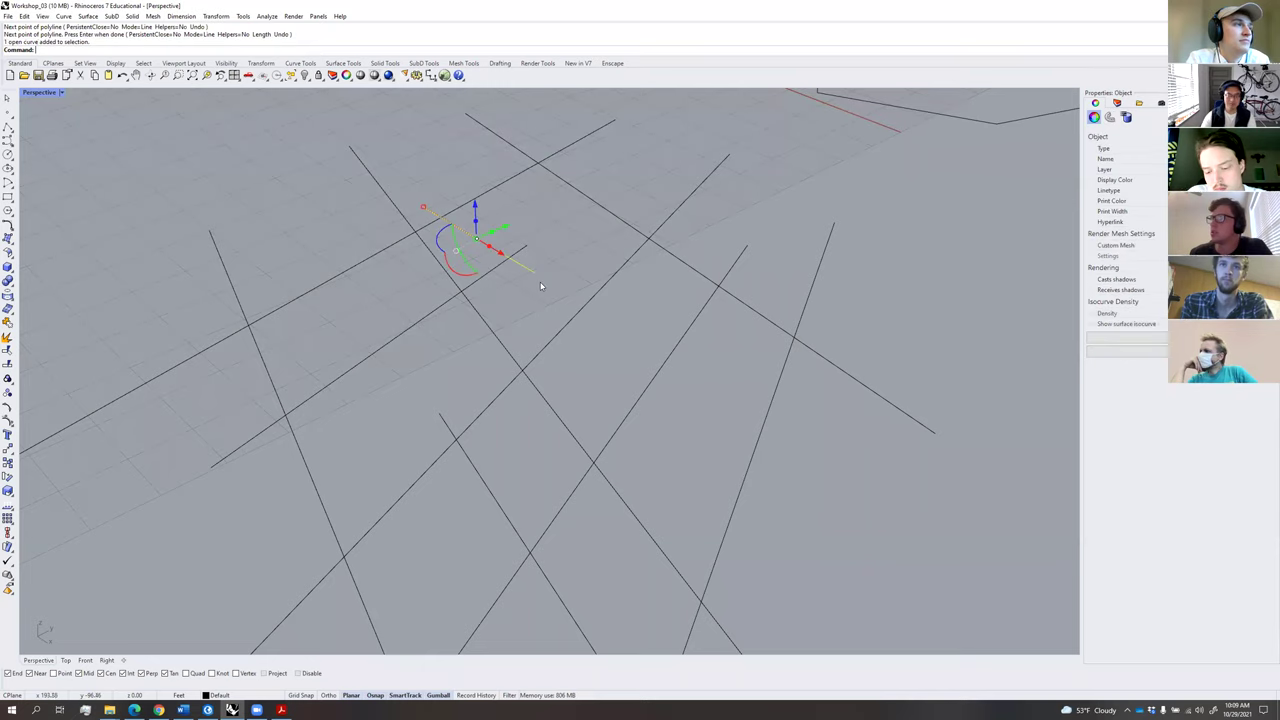
text(pon)
key(Return)
click(535, 272)
right_drag(552, 282, 505, 304)
drag(567, 290, 573, 284)
click(542, 186)
key(Escape)
Run Hatch on the crossing lines of the grid and pick three separate closed cells as the regions to keep.
scroll(543, 188, down, 10)
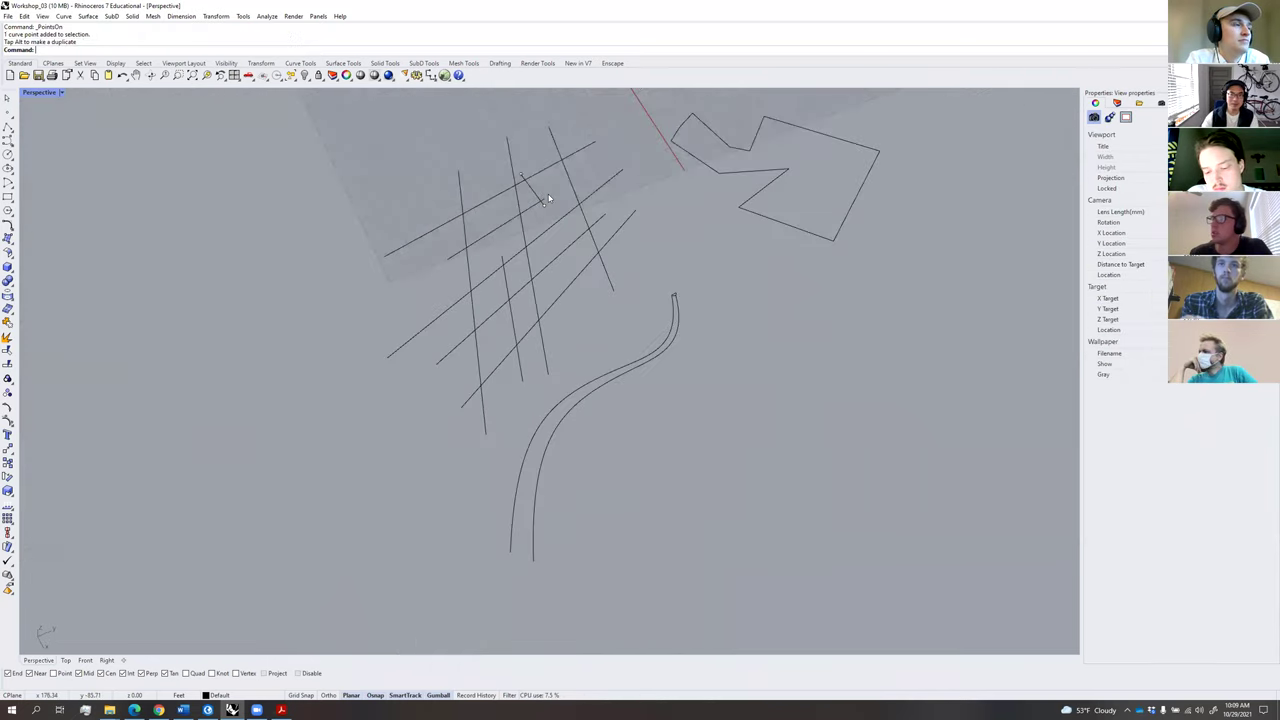
right_drag(606, 310, 377, 302)
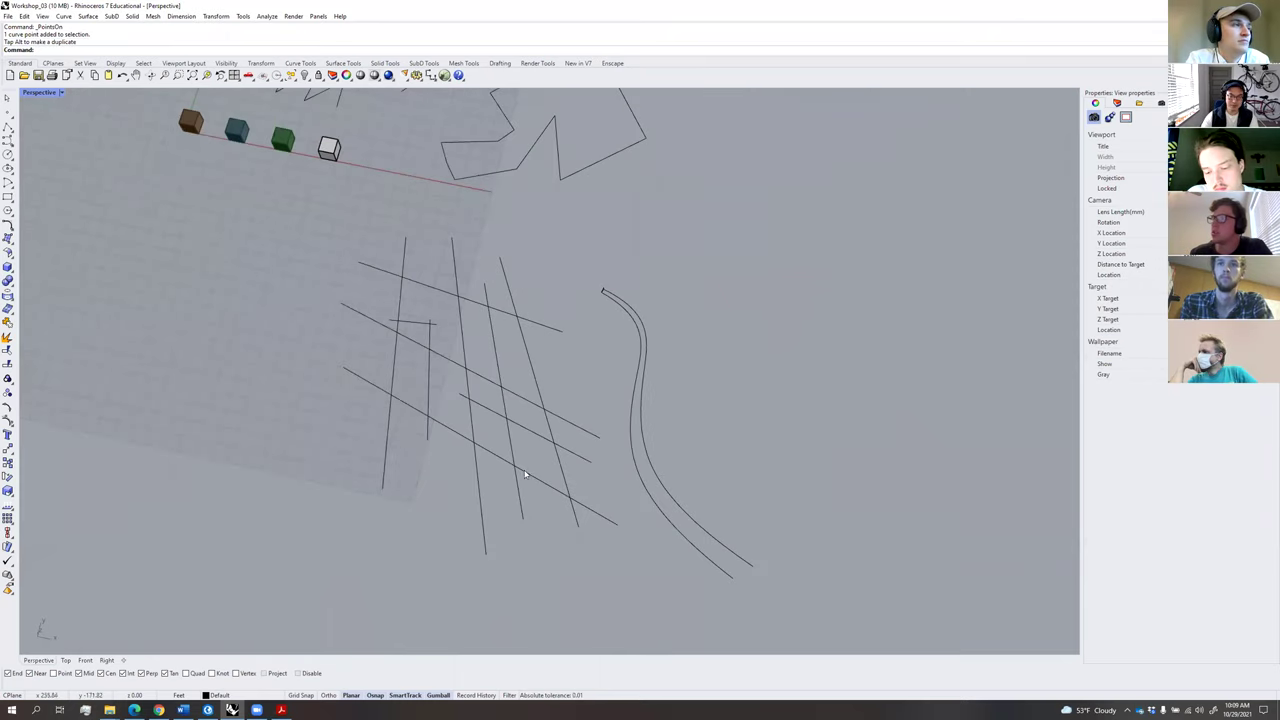
drag(598, 462, 352, 270)
text(cb)
key(Return)
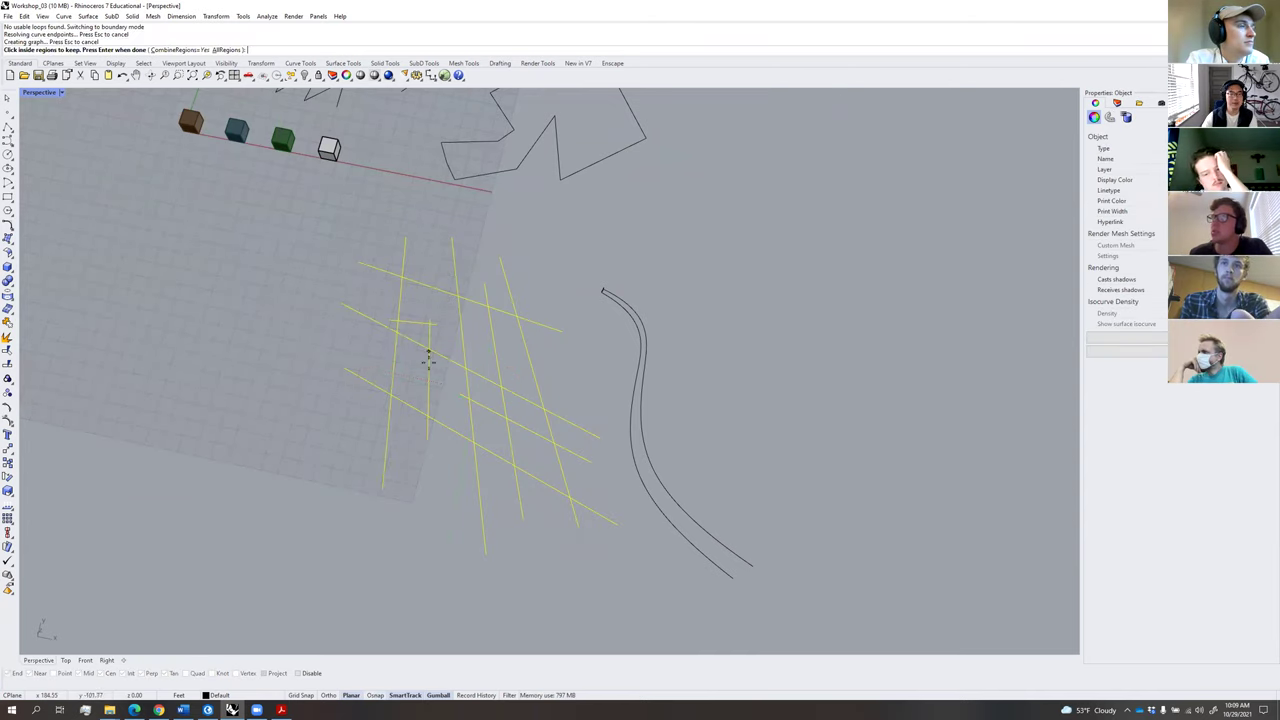
click(415, 367)
click(474, 350)
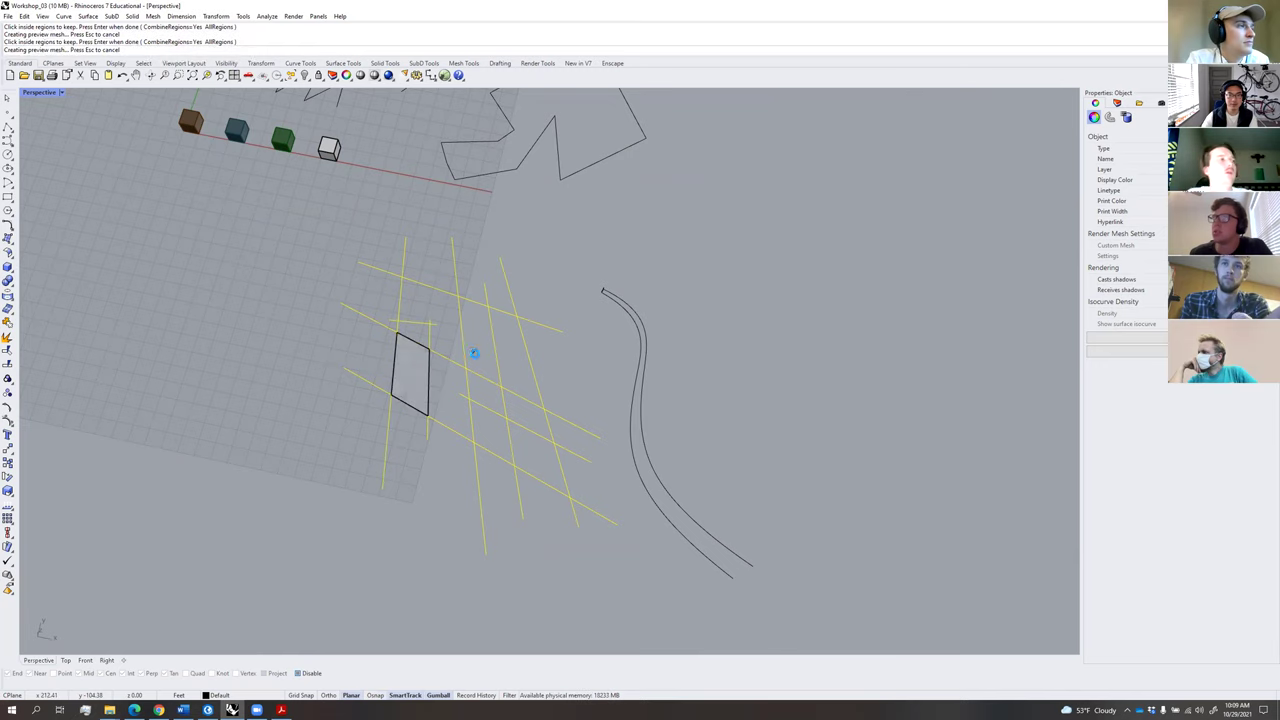
click(539, 450)
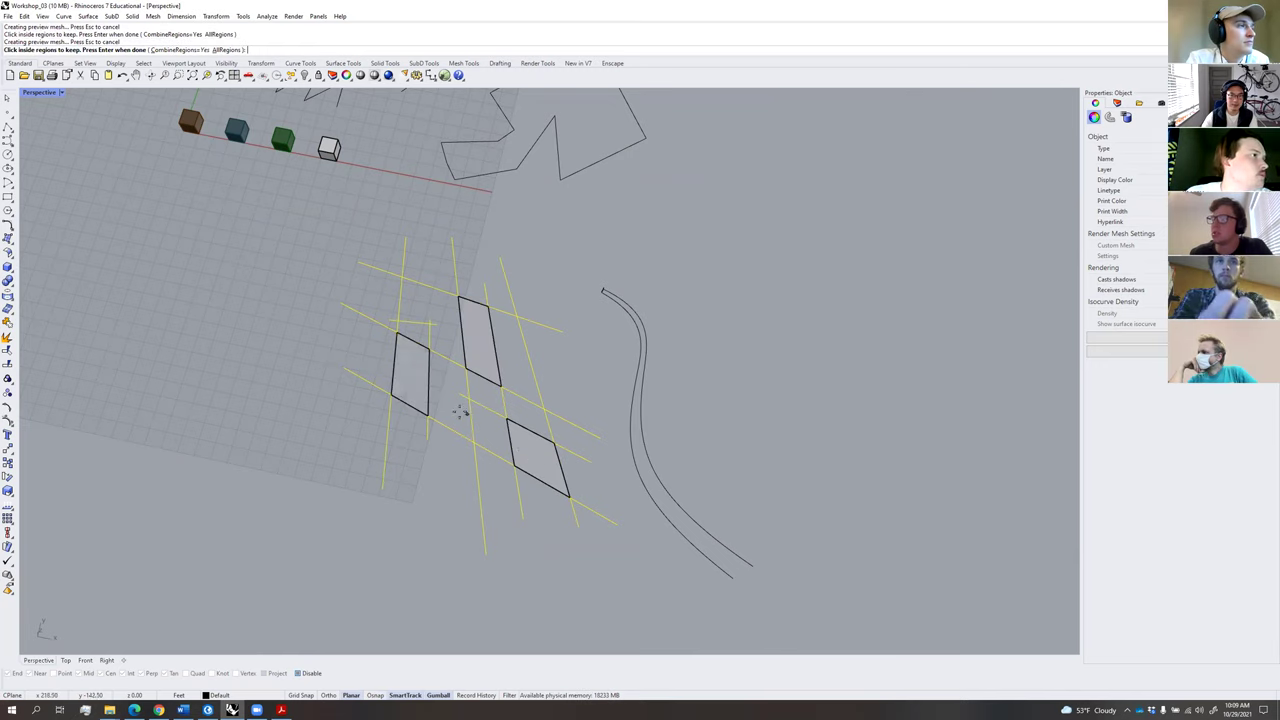
Confirm the three picked cells and fill them with the Solid hatch pattern.
right_drag(508, 374, 487, 346)
scroll(483, 348, up, 5)
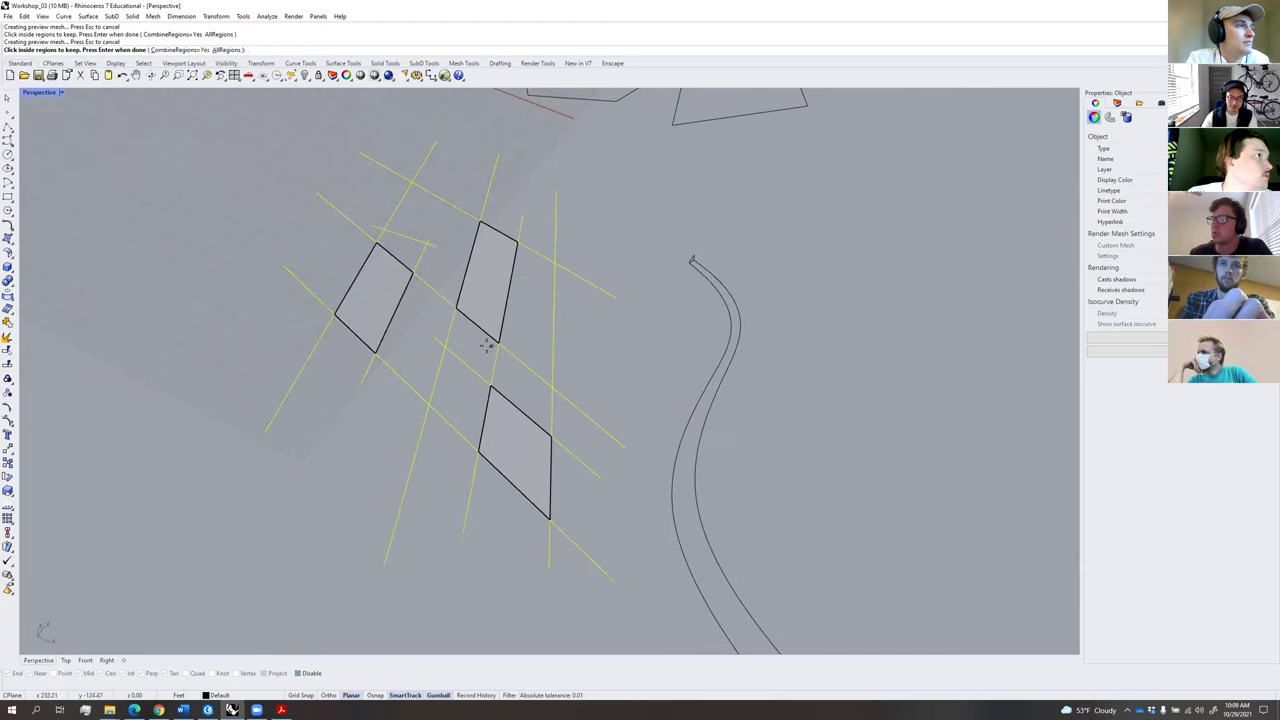
key(Return)
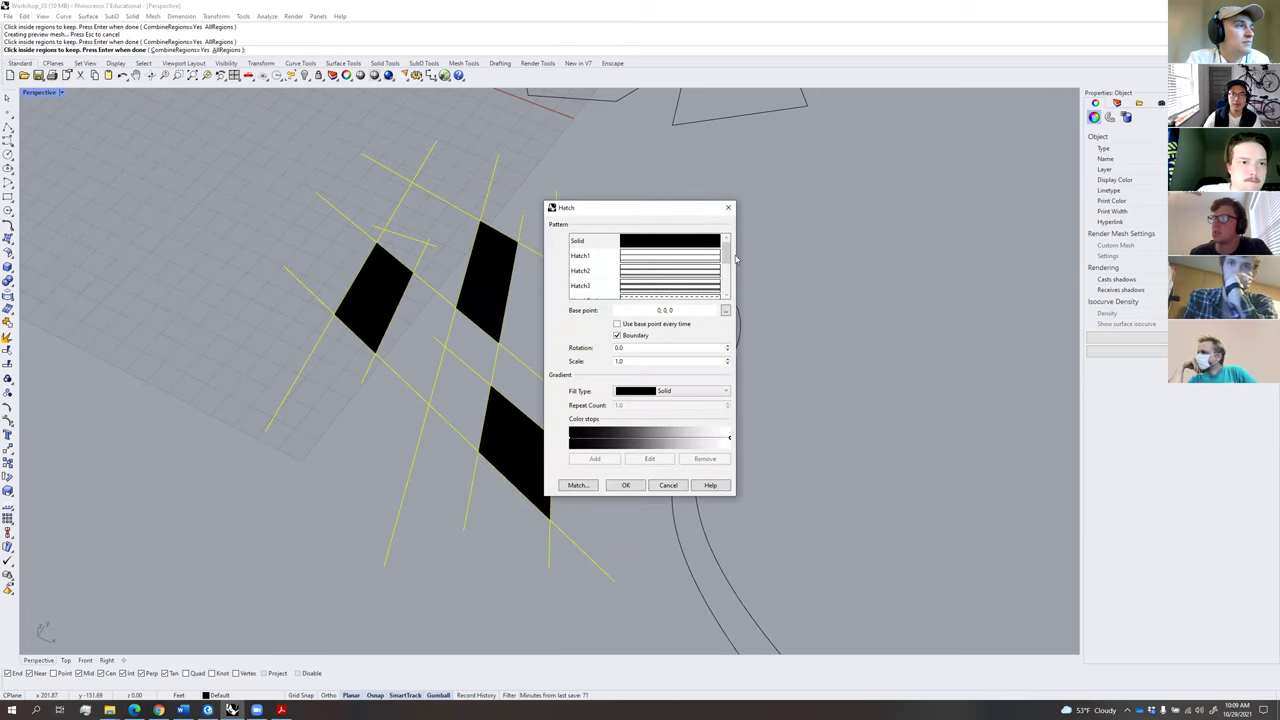
scroll(726, 258, down, 2)
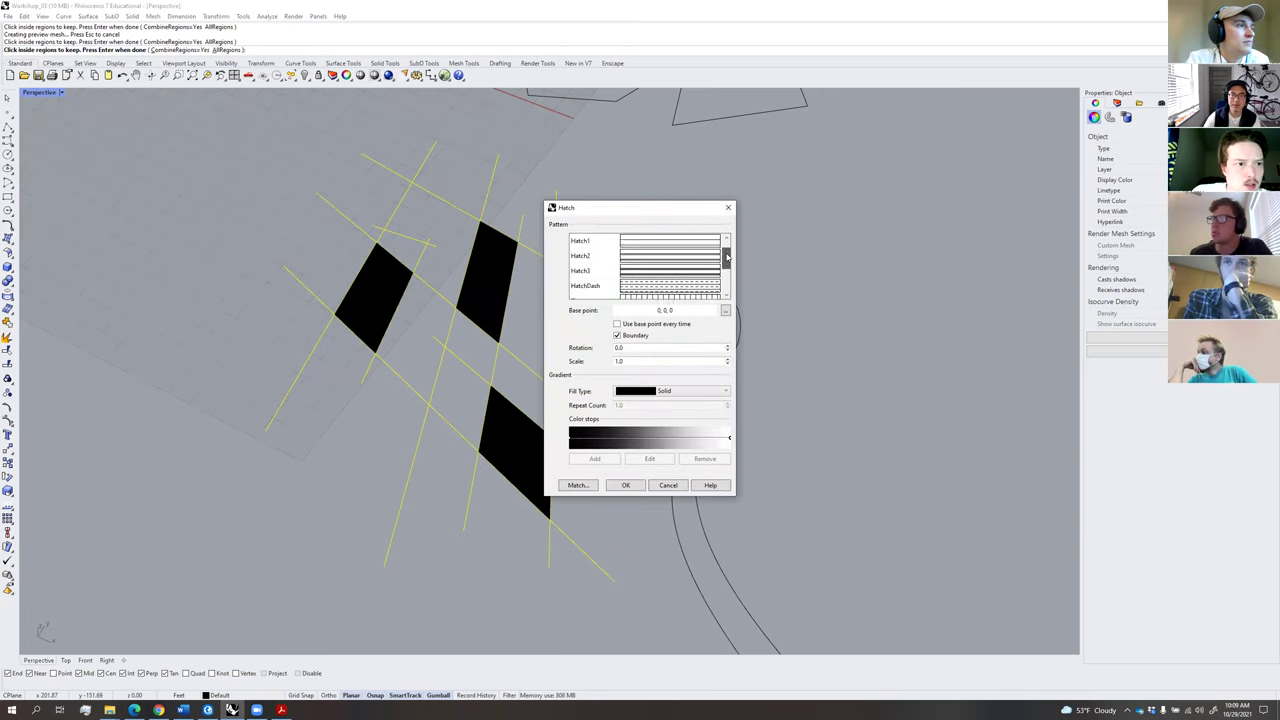
drag(728, 286, 723, 237)
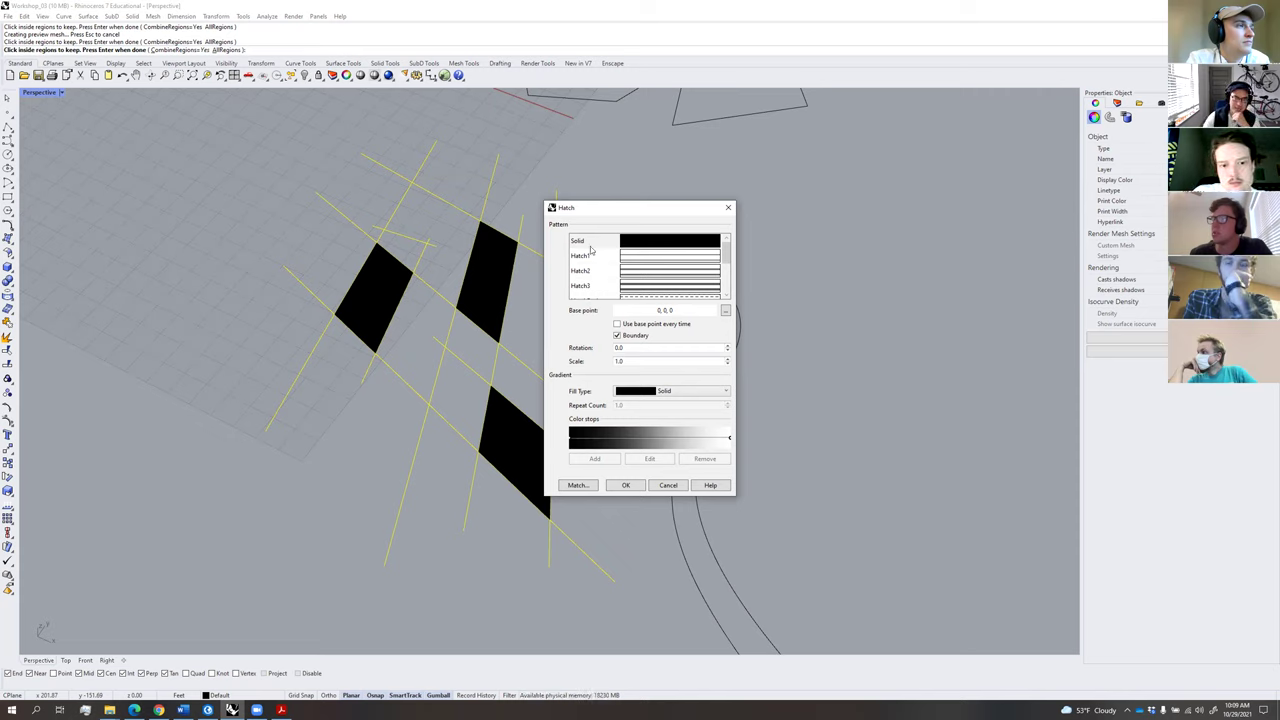
click(631, 486)
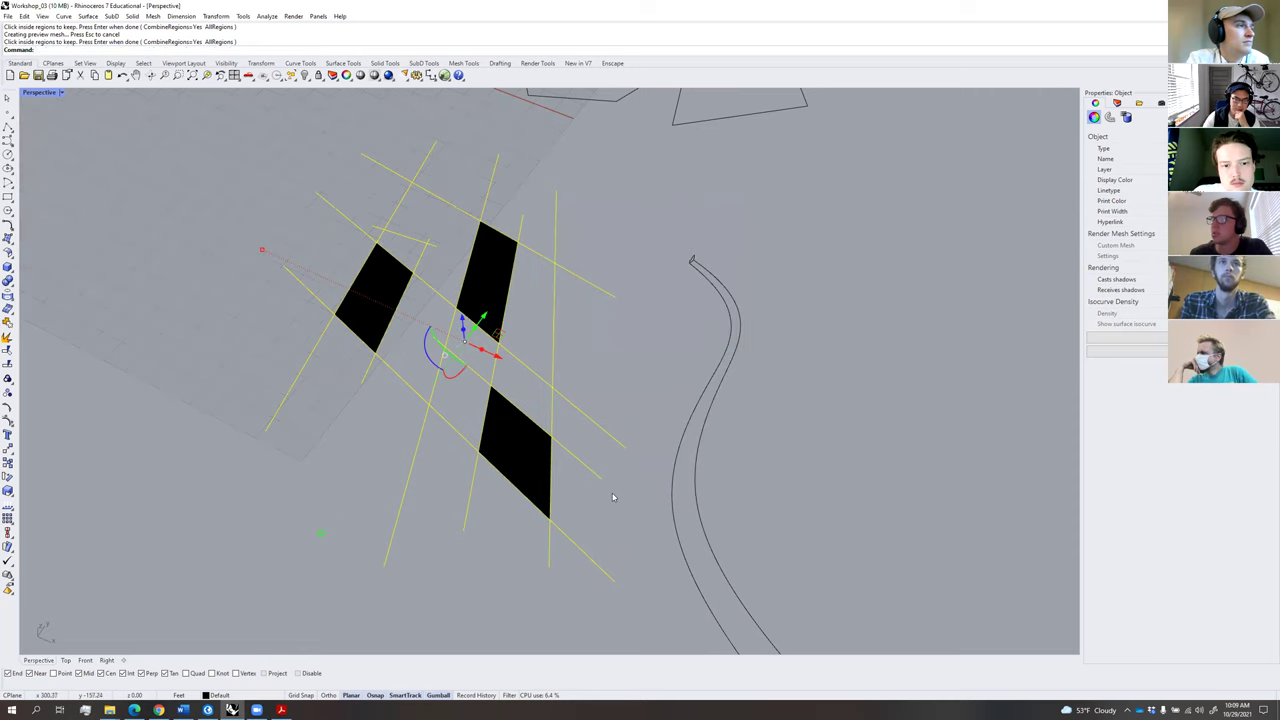
Explode all three solid hatches in the line grid into surfaces.
click(497, 274)
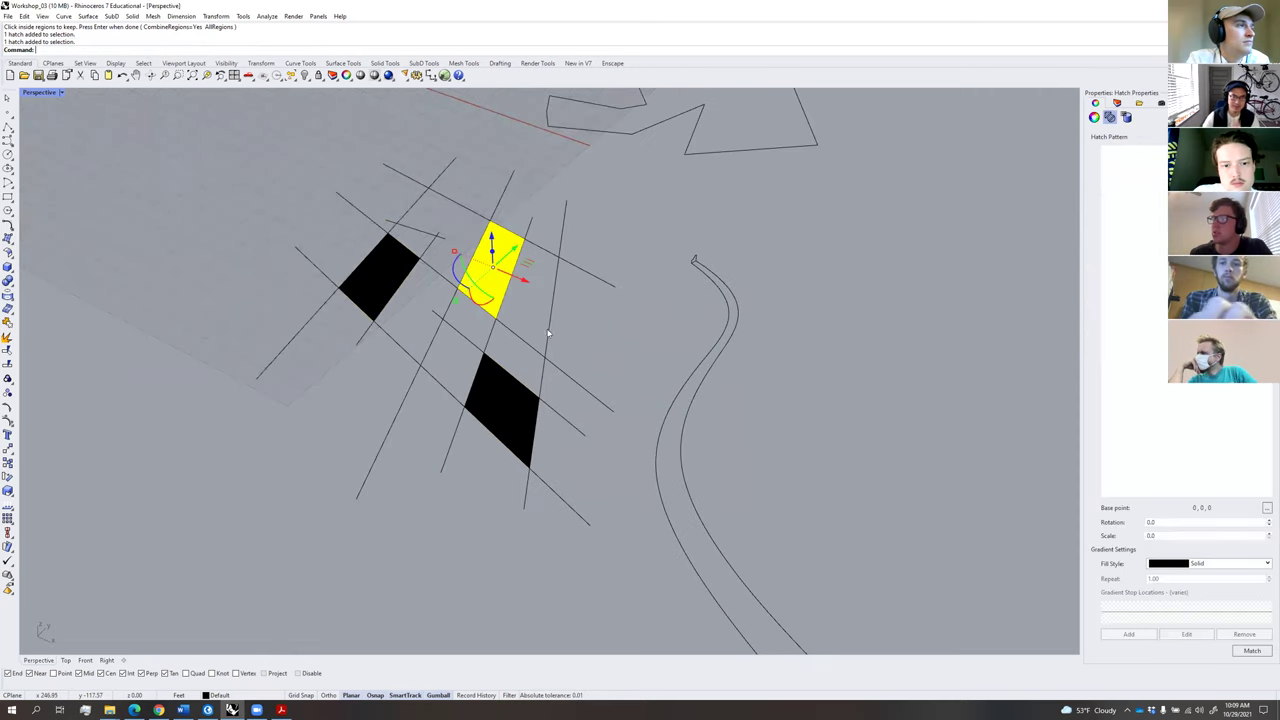
right_drag(549, 334, 547, 338)
click(546, 339)
click(376, 338)
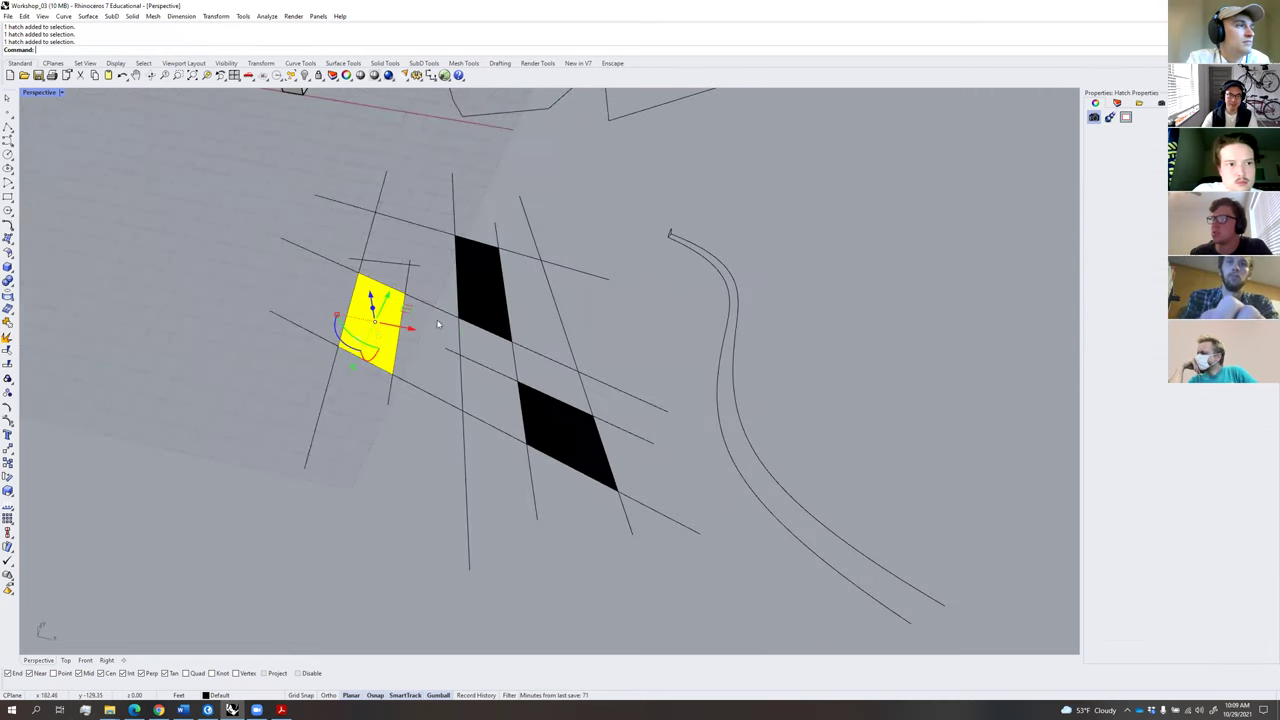
shift+click(486, 294)
right_drag(535, 352, 542, 322)
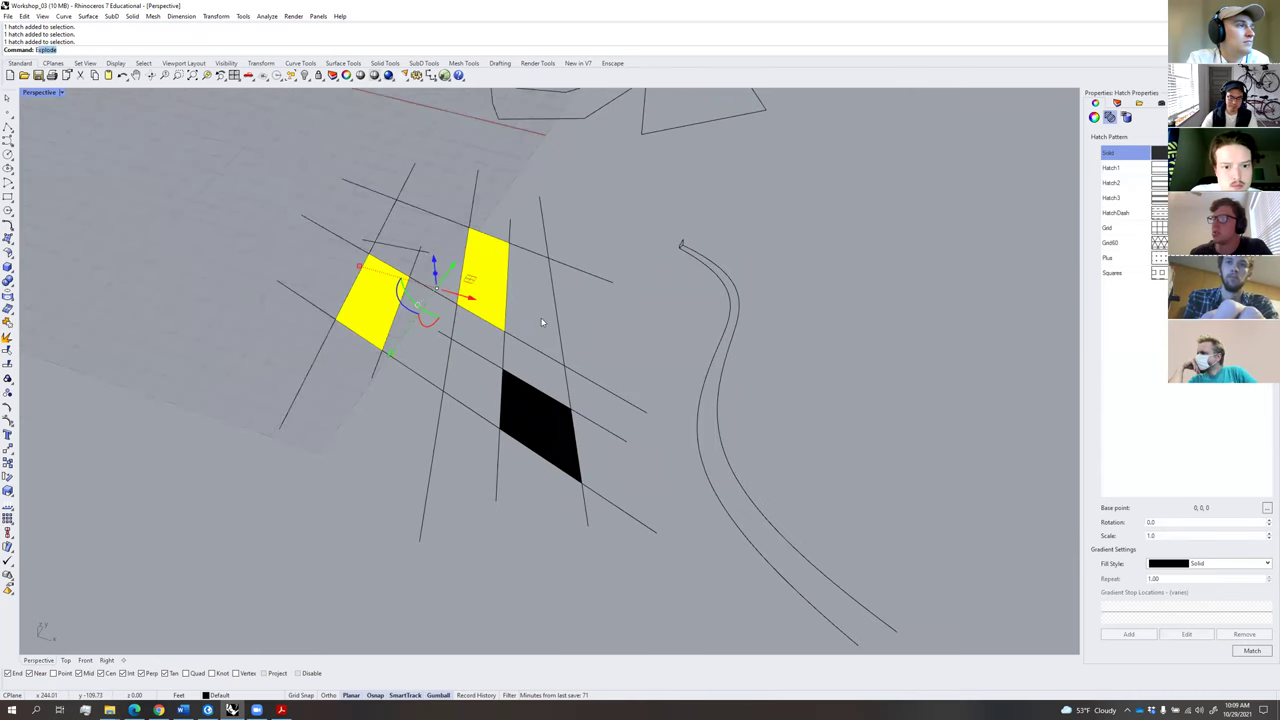
key(Return)
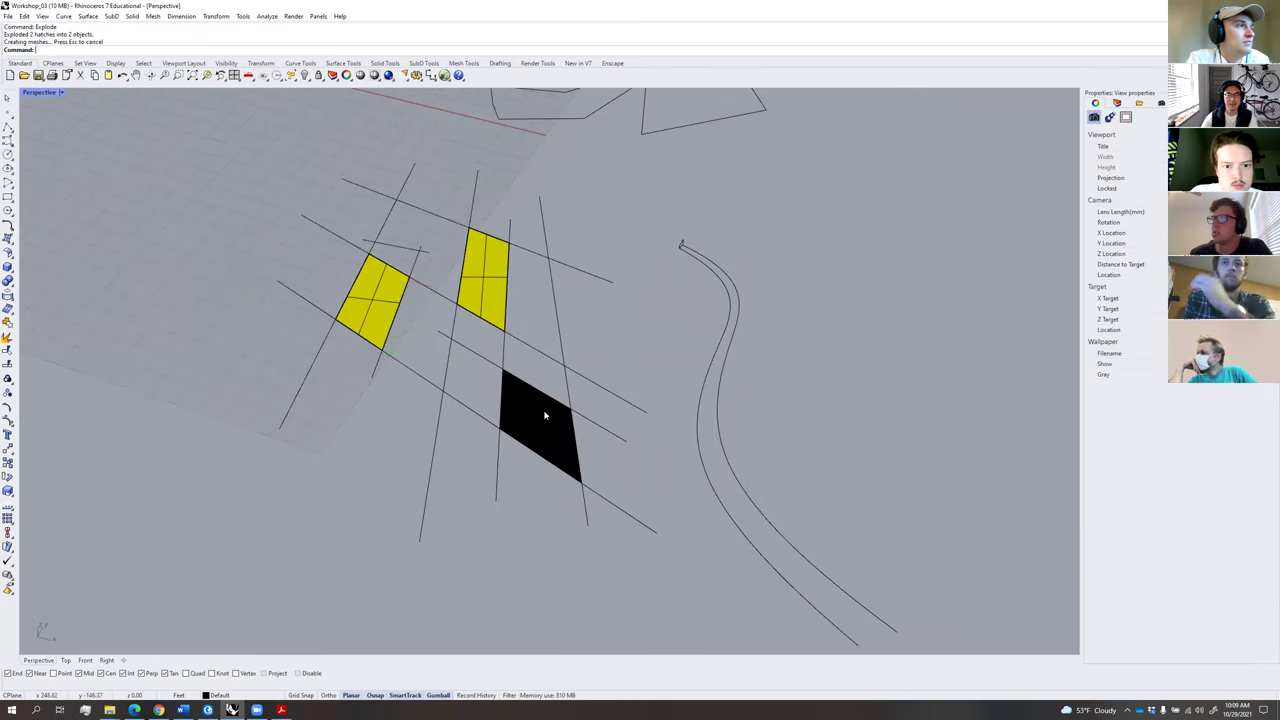
click(545, 415)
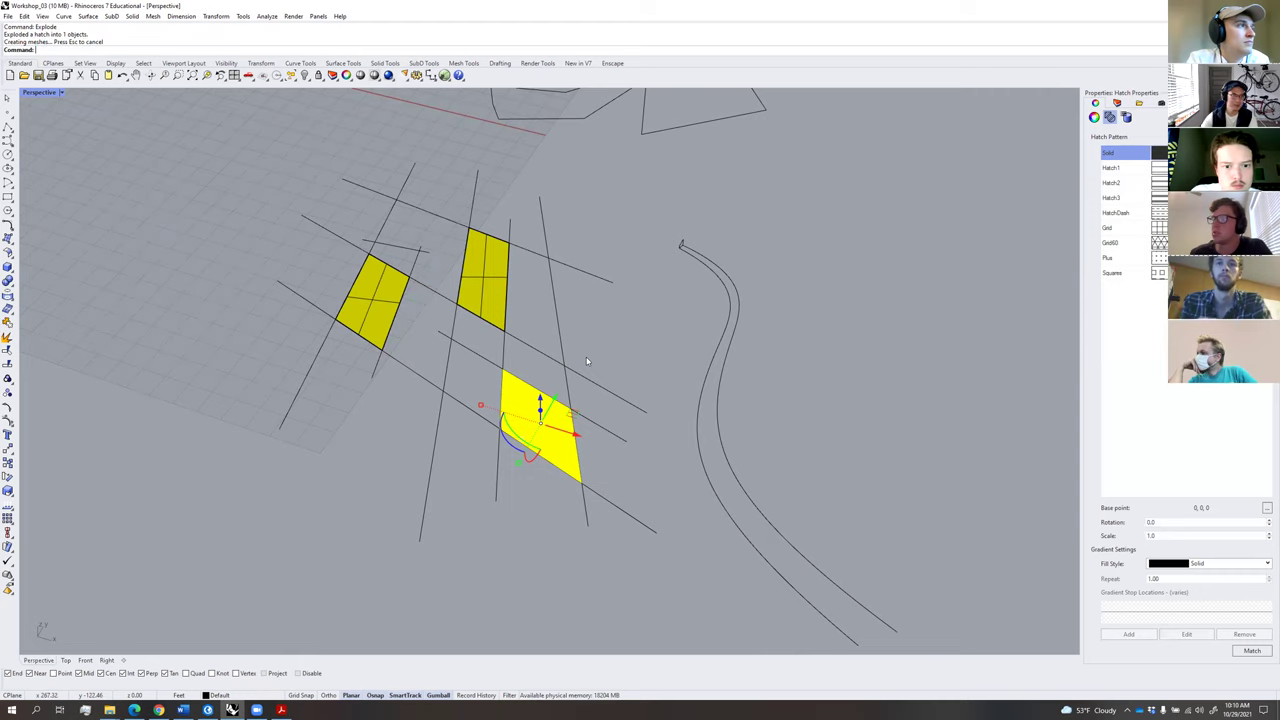
shift+right_drag(534, 456, 562, 527)
click(558, 391)
right_drag(558, 391, 503, 335)
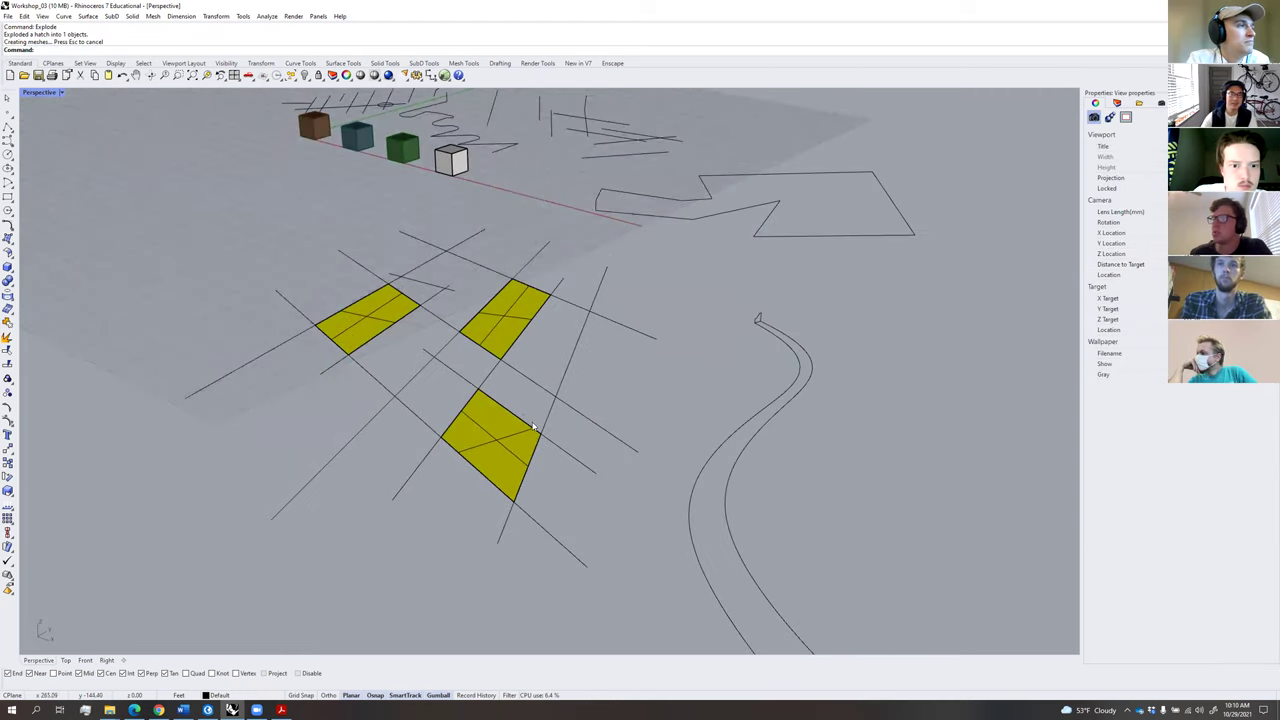
Extrude the surface in the cell by the short end line upward into a low solid block with ExtrudeSrf.
click(490, 432)
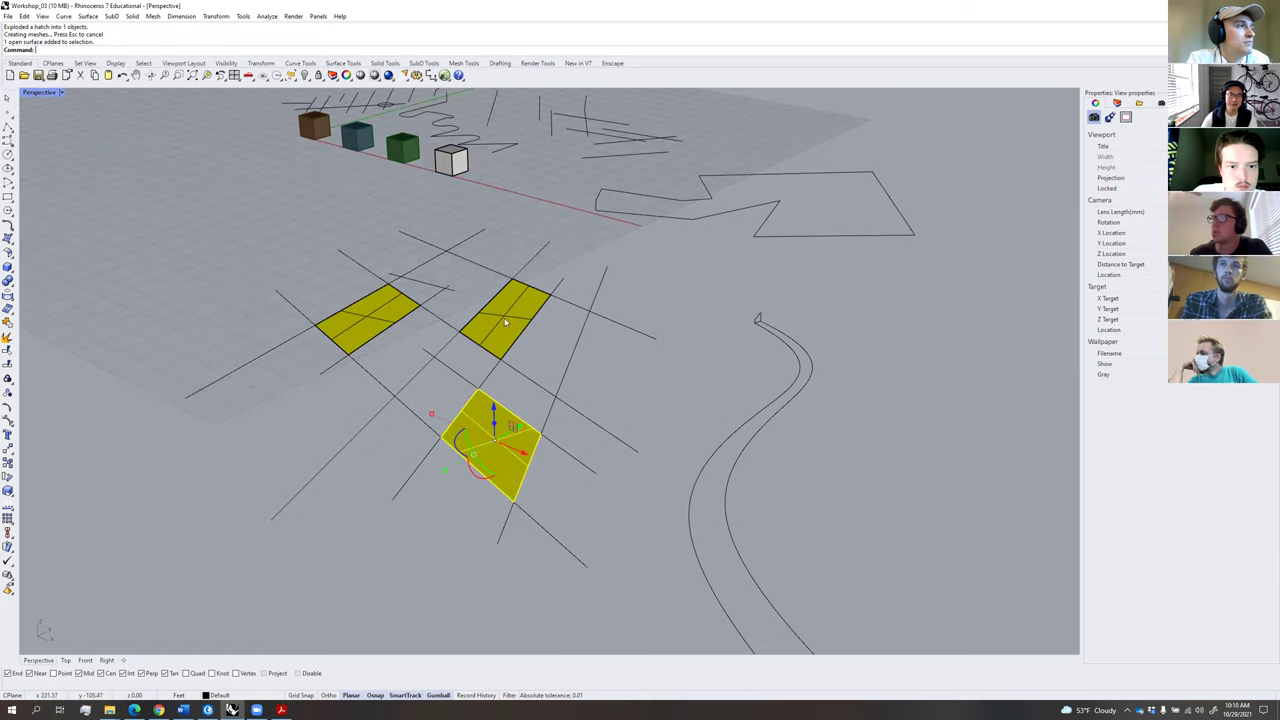
shift+click(505, 318)
shift+click(381, 314)
right_drag(415, 350, 405, 351)
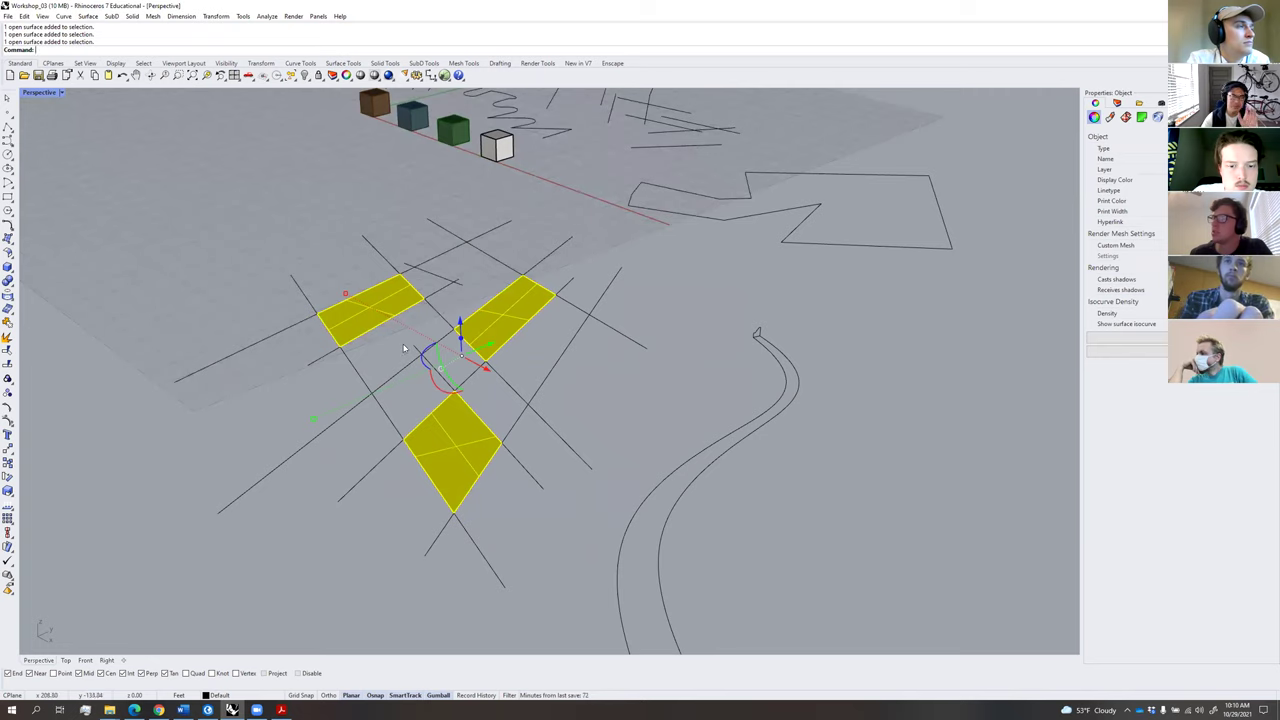
right_drag(499, 378, 382, 350)
click(381, 310)
text(Extrude)
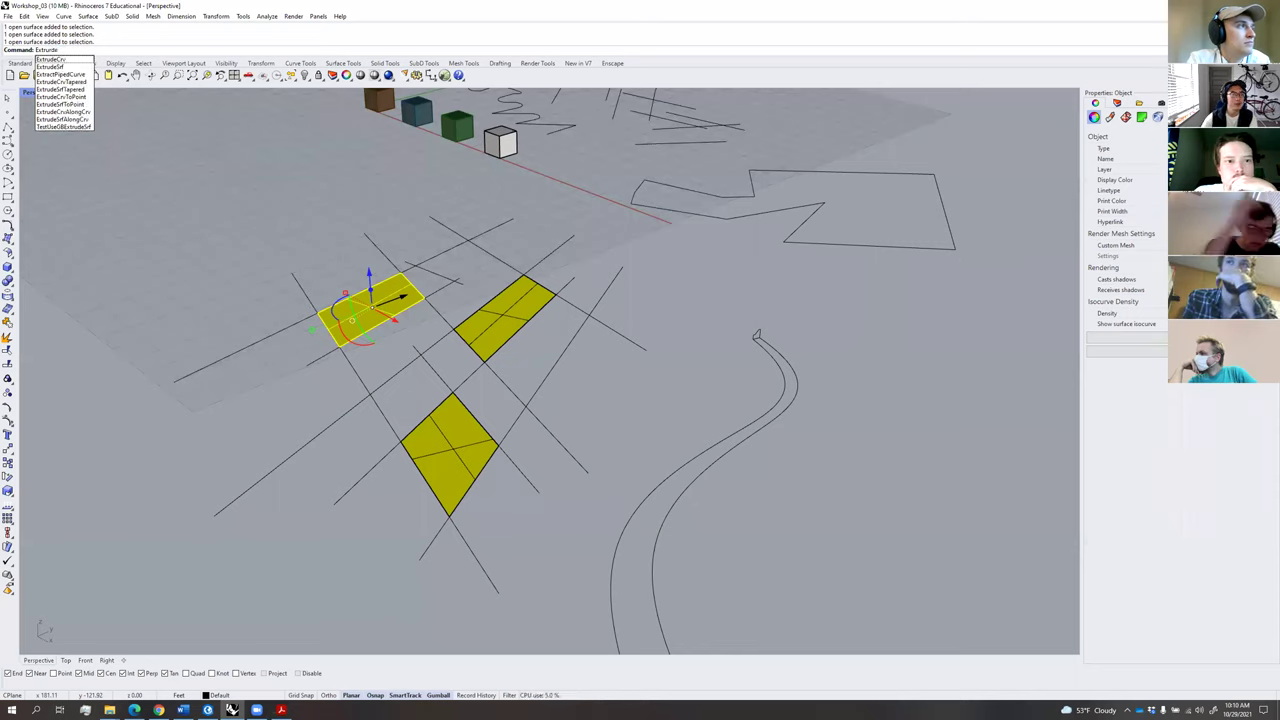
text(Srf)
key(Return)
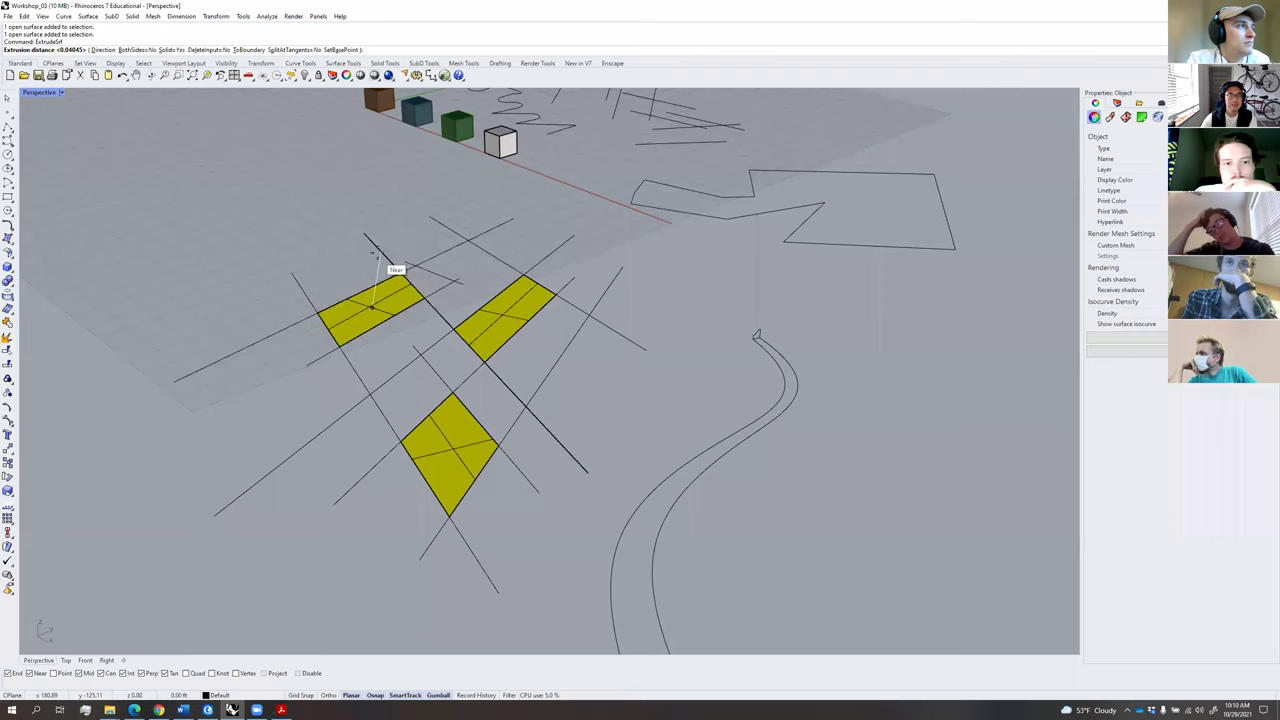
scroll(464, 263, up, 5)
right_drag(466, 263, 515, 232)
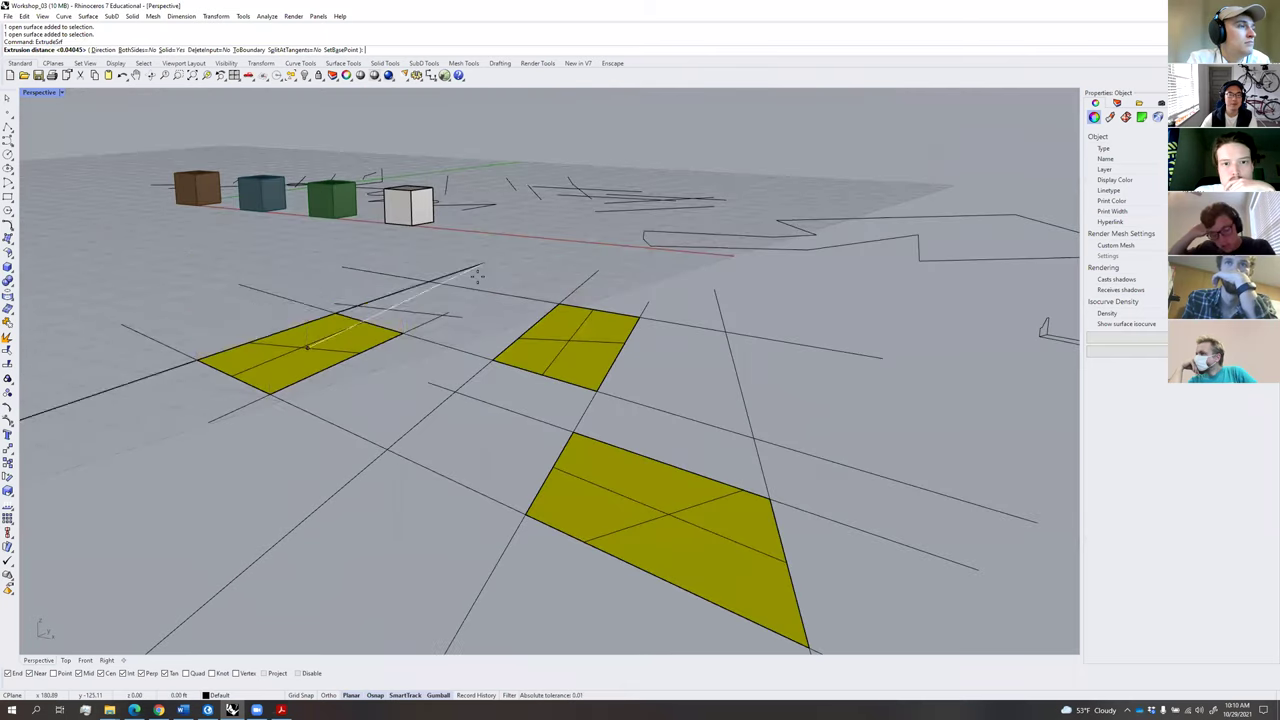
click(480, 321)
Extrude the remaining two cell surfaces upward into solid blocks with ExtrudeSrf.
click(579, 361)
right_click(586, 353)
click(578, 265)
key(Return)
click(664, 514)
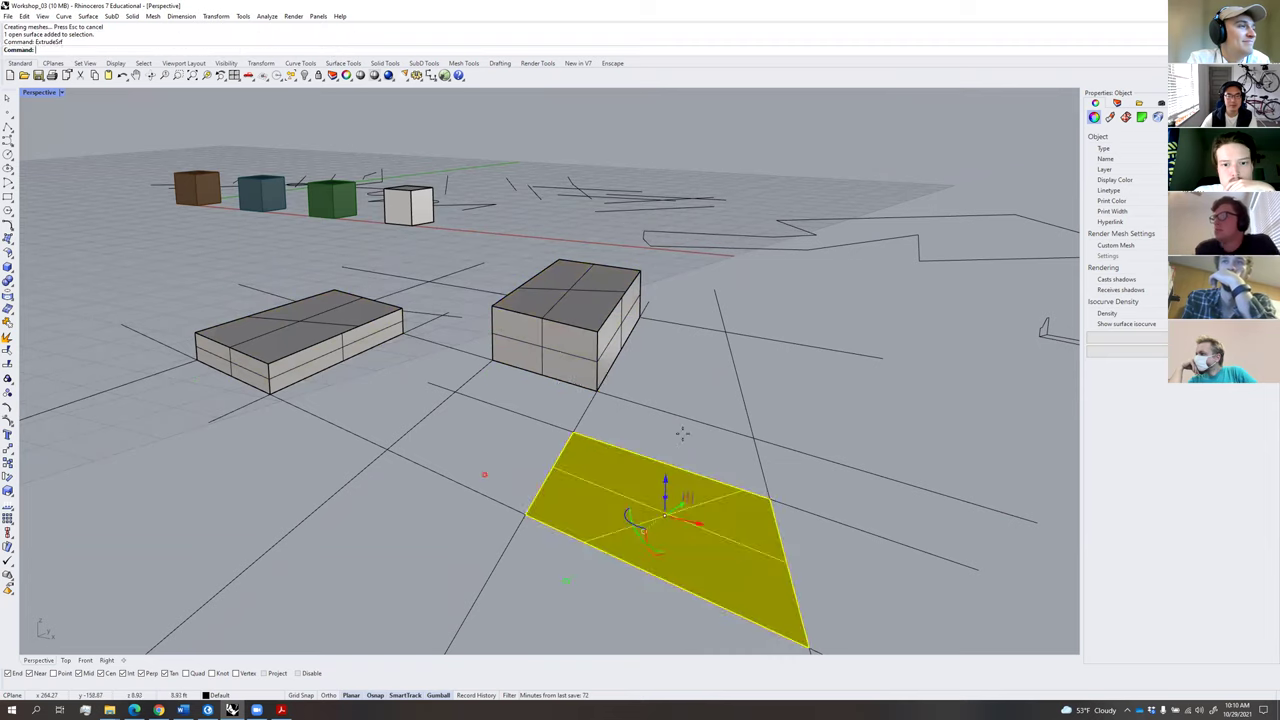
key(Return)
click(663, 457)
right_drag(698, 424, 631, 337)
right_drag(568, 366, 483, 366)
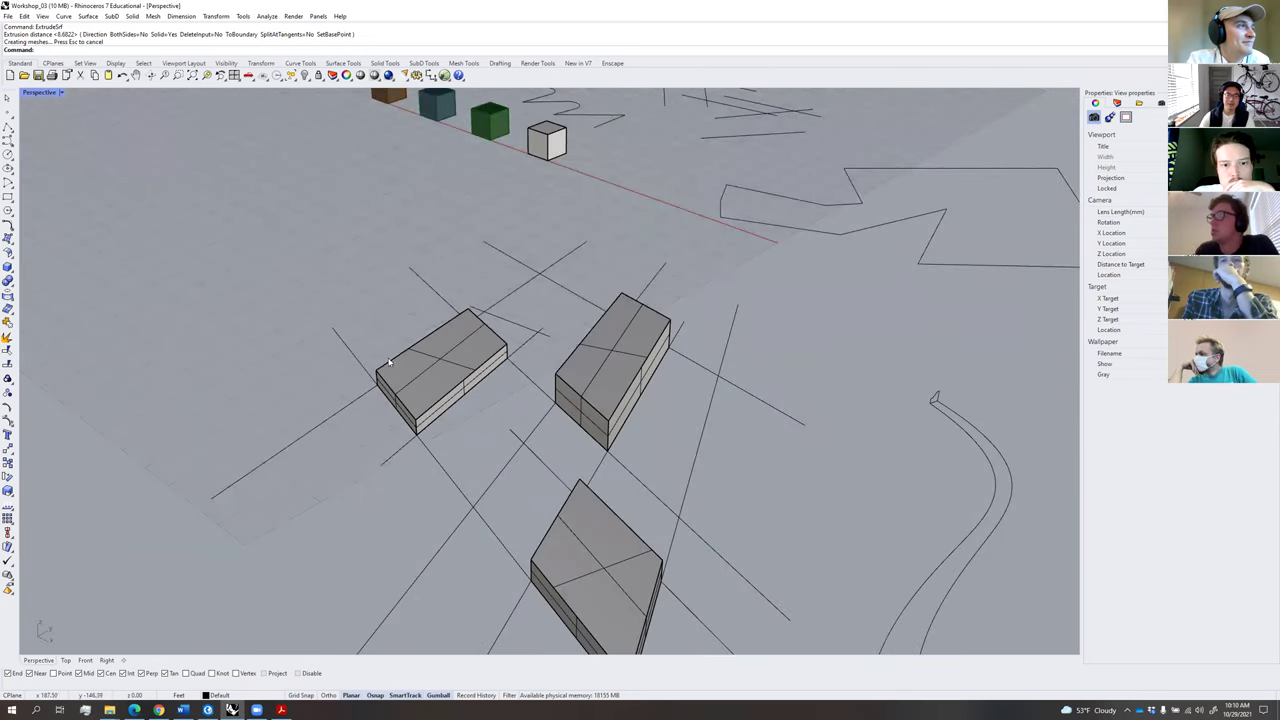
right_drag(549, 391, 562, 395)
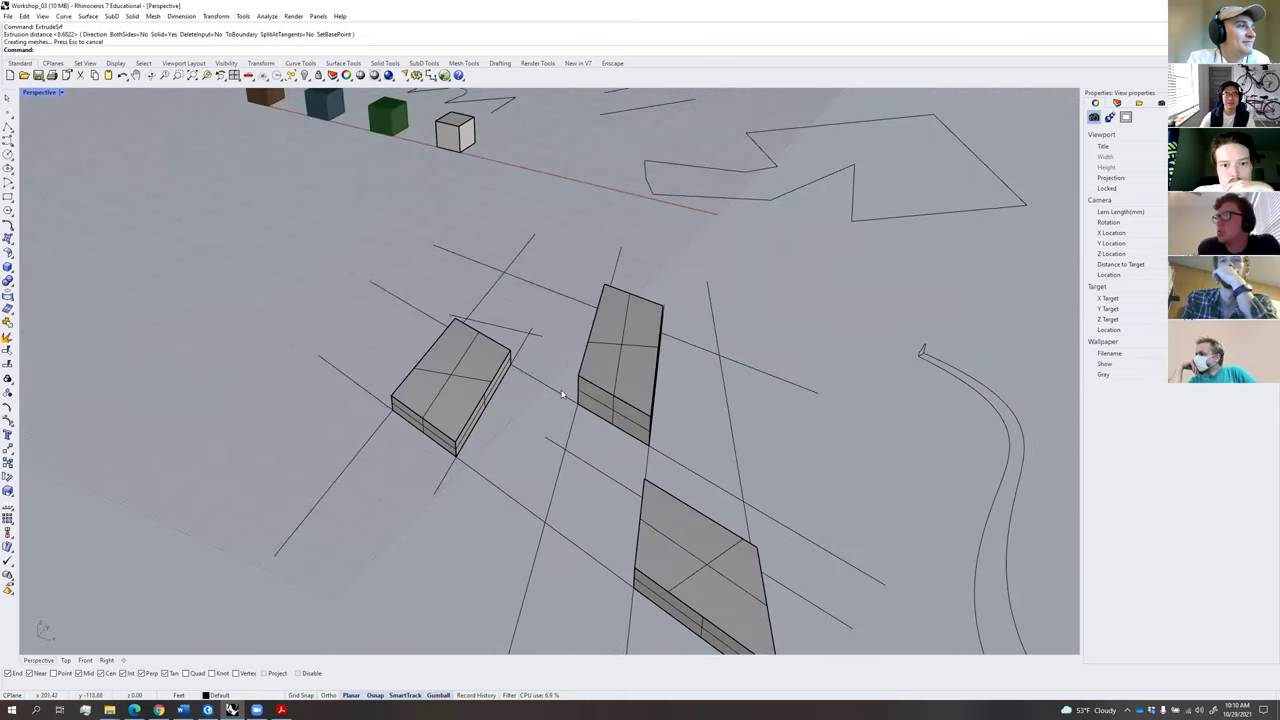
Delete the three extruded blocks and the cell surfaces beneath them, leaving only the crossing lines.
click(603, 380)
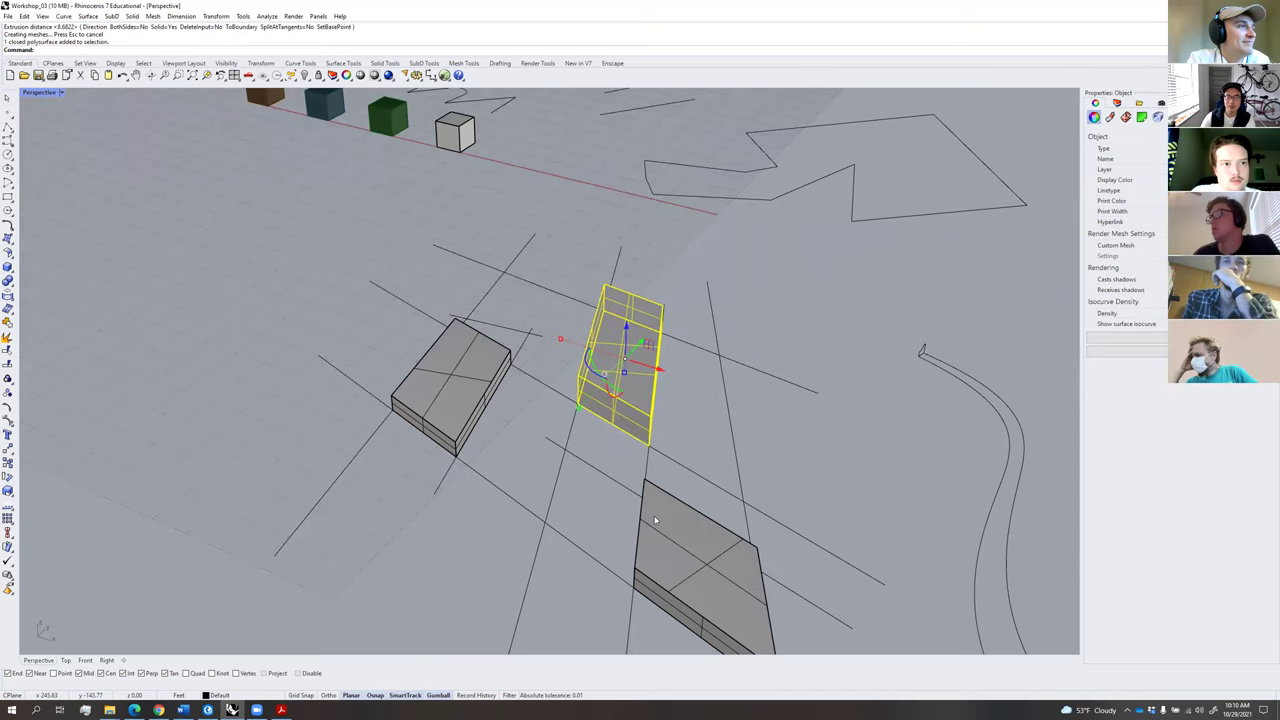
key(Delete)
click(680, 560)
key(Delete)
click(484, 395)
key(Delete)
click(484, 395)
key(Delete)
click(622, 378)
key(Delete)
click(671, 560)
key(Delete)
Hatch the line grid with the Solid pattern, combining adjacent cells into one Z-shaped region and one separate long strip.
scroll(638, 486, down, 5)
right_drag(638, 486, 706, 549)
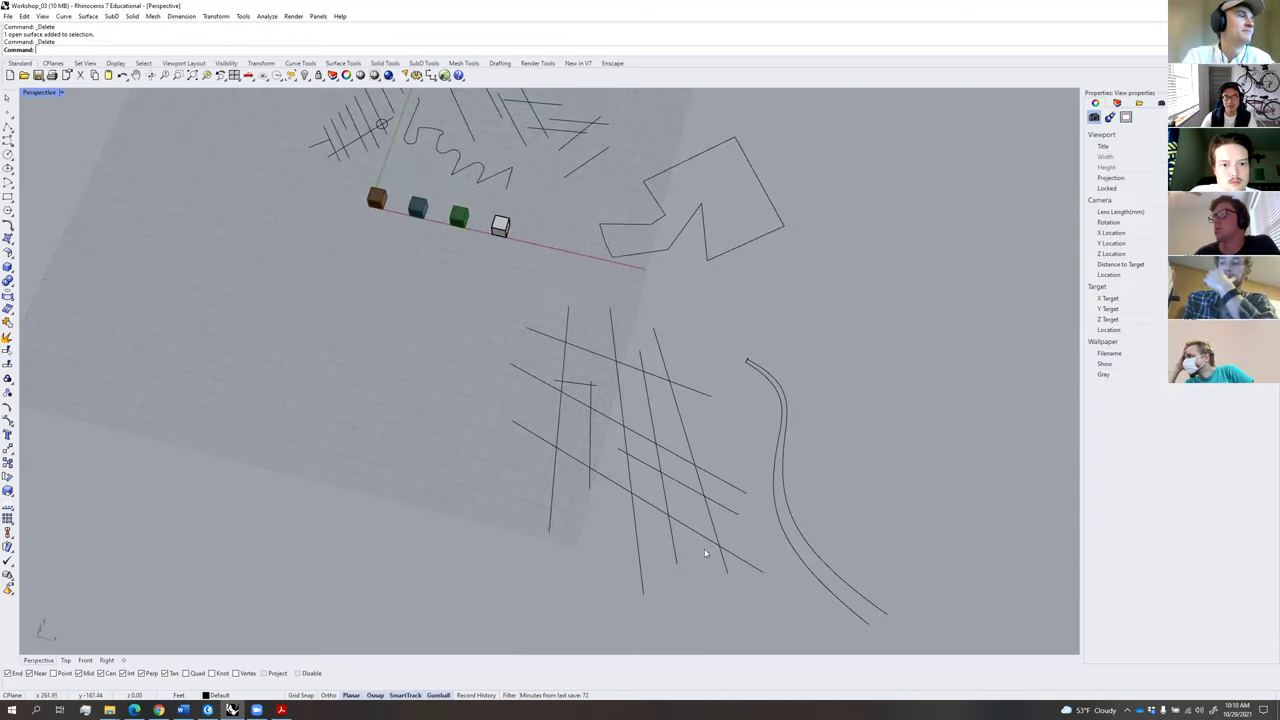
drag(738, 541, 546, 356)
text(h)
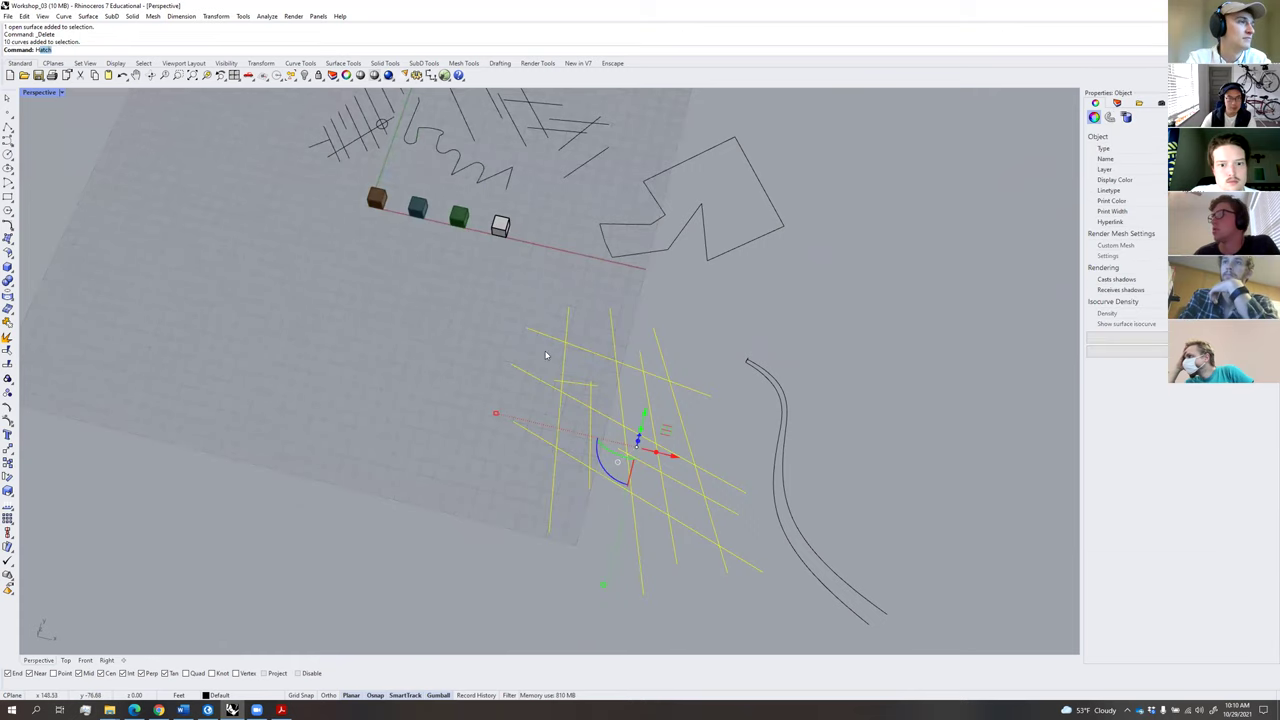
text(atch)
key(Return)
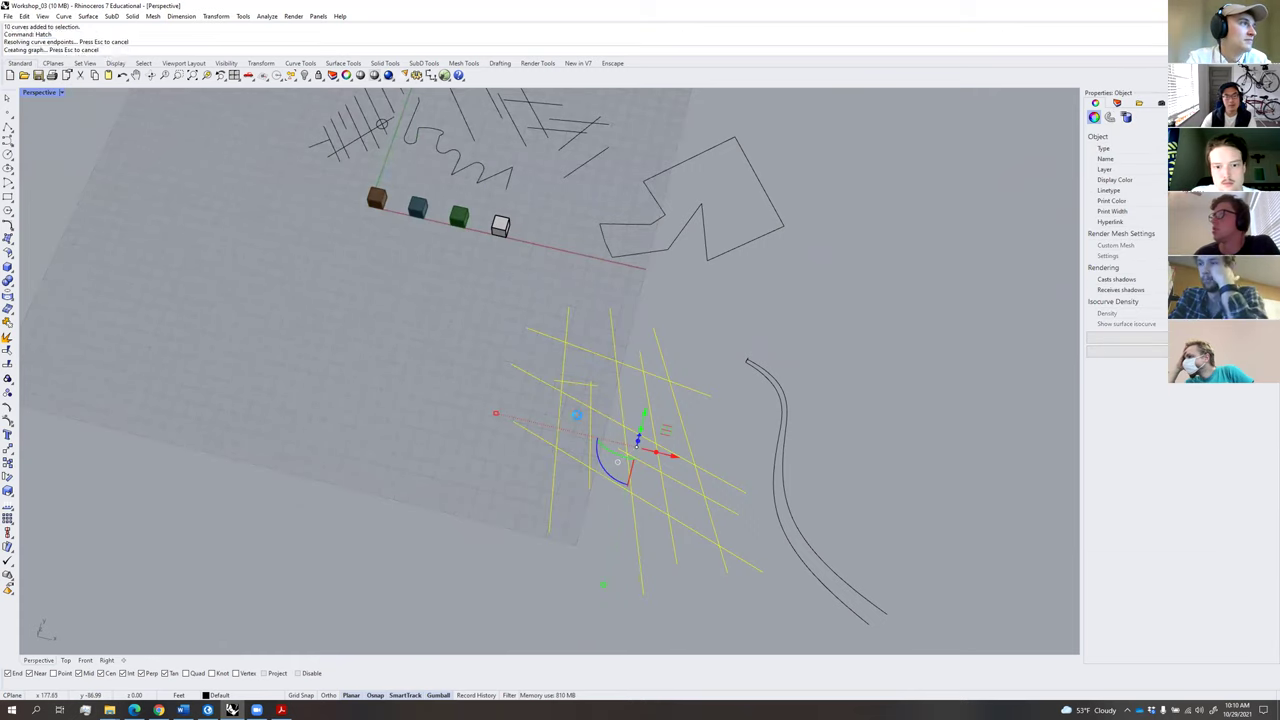
scroll(610, 438, up, 4)
click(620, 438)
click(610, 340)
click(725, 400)
click(749, 480)
click(706, 515)
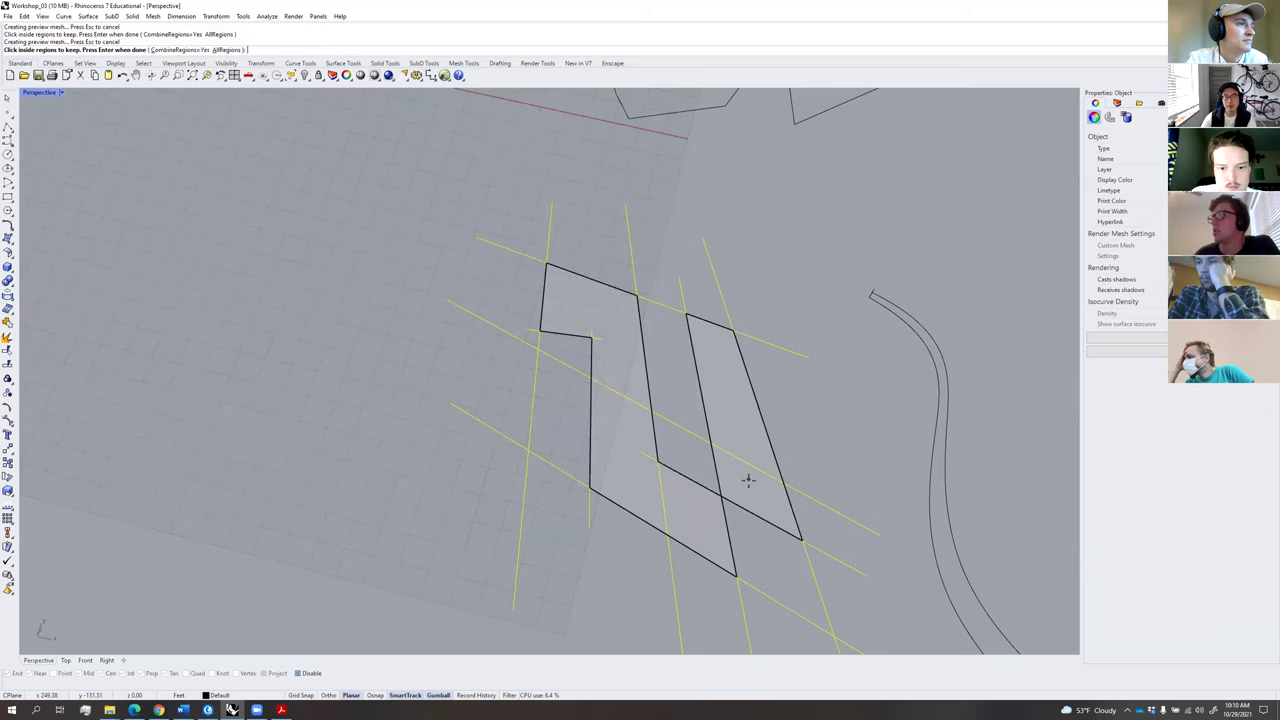
key(Return)
key(Return)
Explode the Z-shaped hatch and the long strip hatch into surfaces.
click(709, 432)
click(697, 382)
click(644, 389)
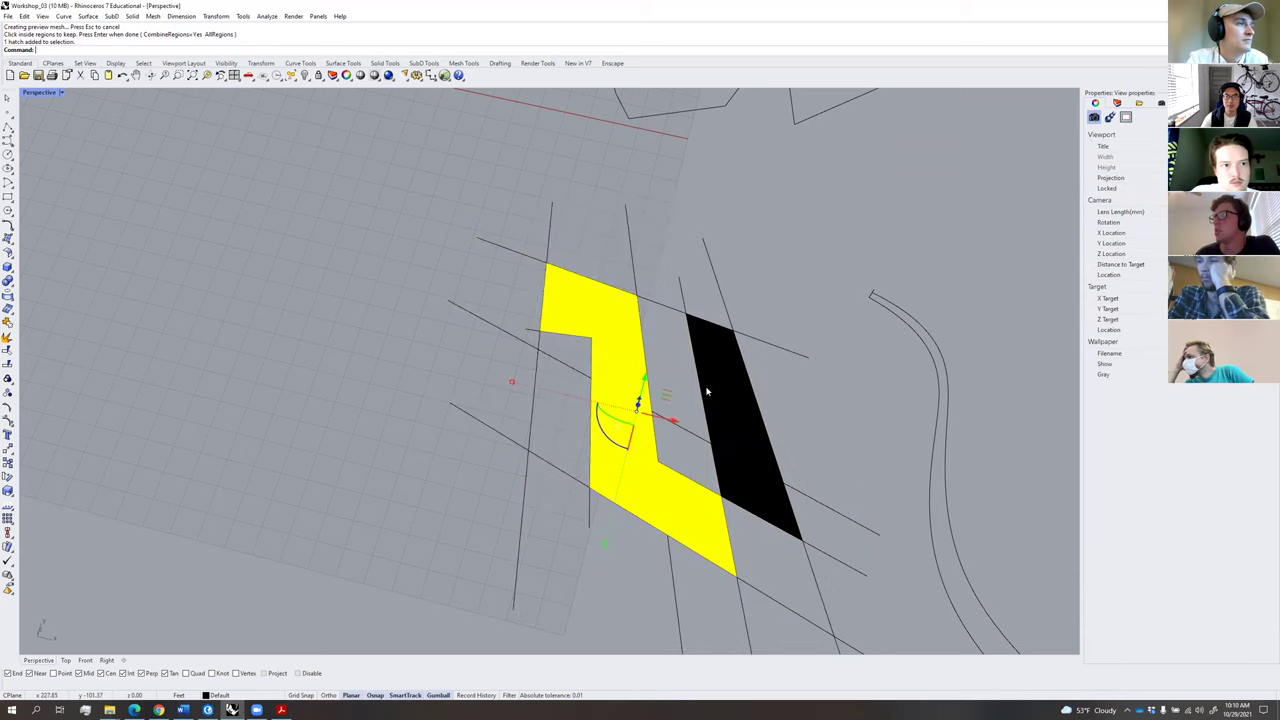
shift+click(712, 390)
middle_click(656, 270)
click(647, 272)
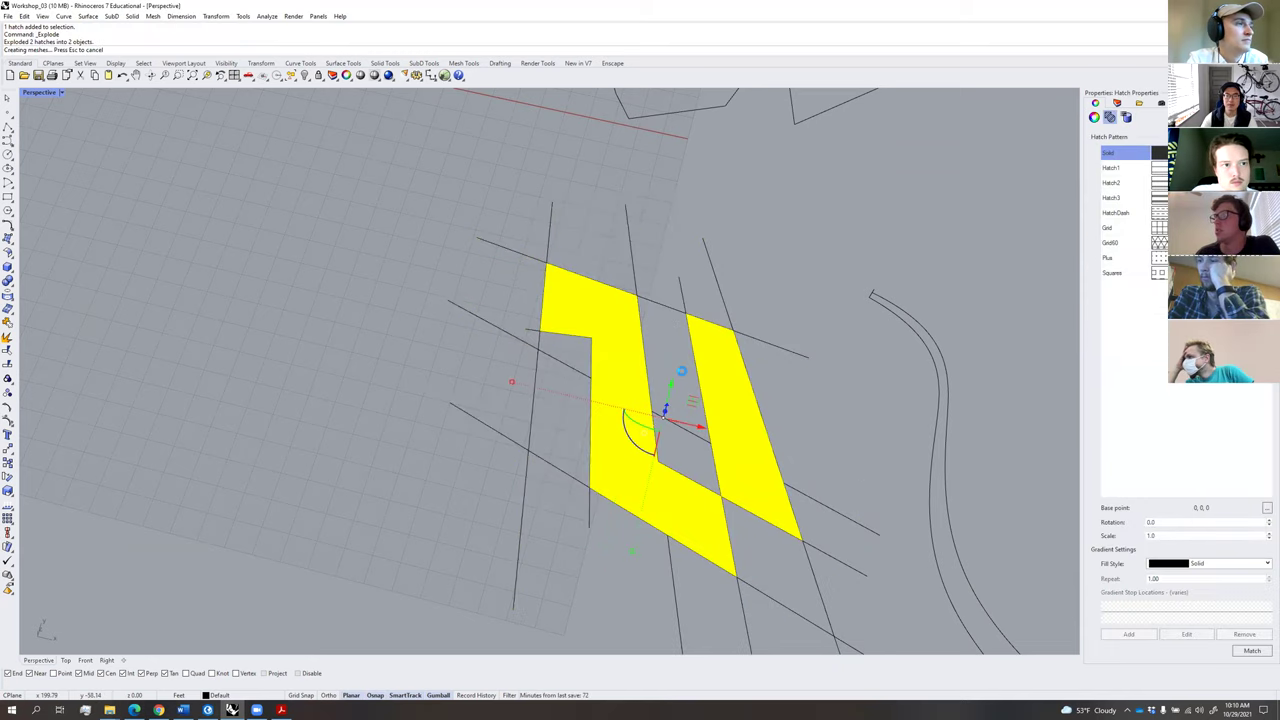
Move the Z-shaped surface and the strip surface together away from the line grid onto the open construction plane.
mouse_move(682, 374)
right_down()
mouse_move(694, 426)
mouse_move(449, 484)
mouse_move(570, 400)
mouse_move(584, 366)
right_up()
click(587, 367)
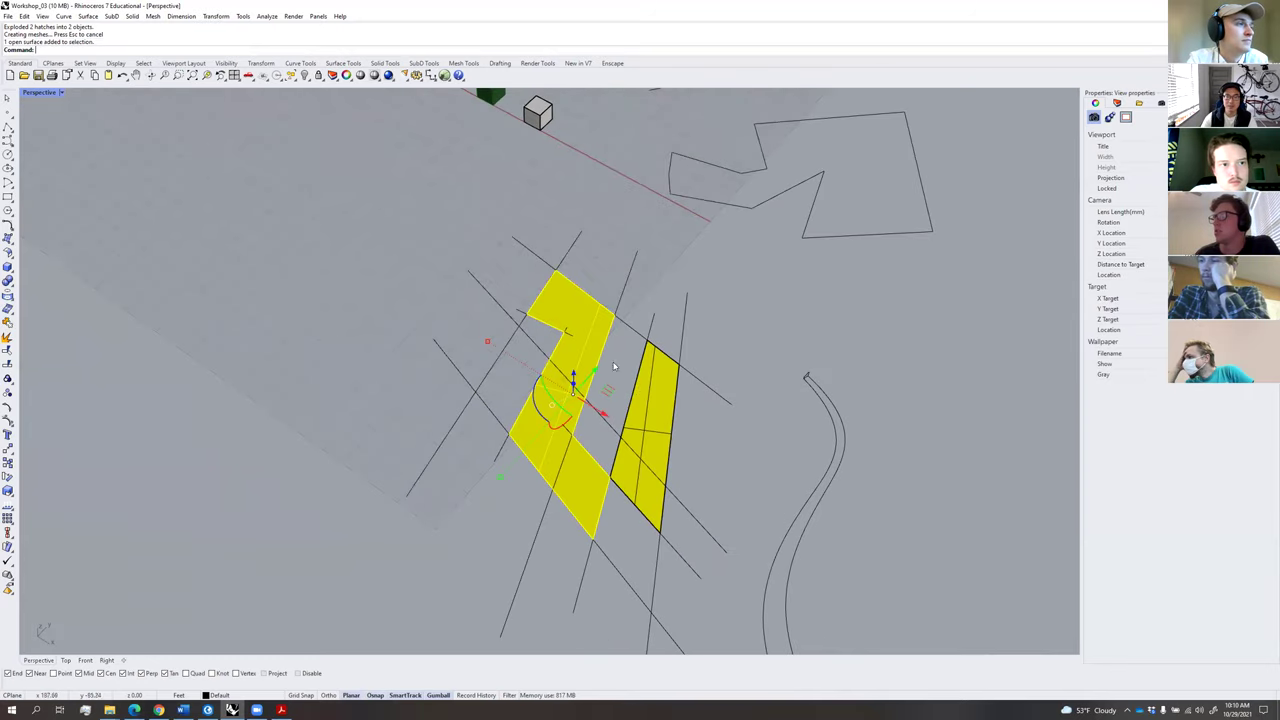
shift+click(657, 395)
right_drag(657, 395, 643, 429)
drag(645, 396, 281, 248)
click(428, 353)
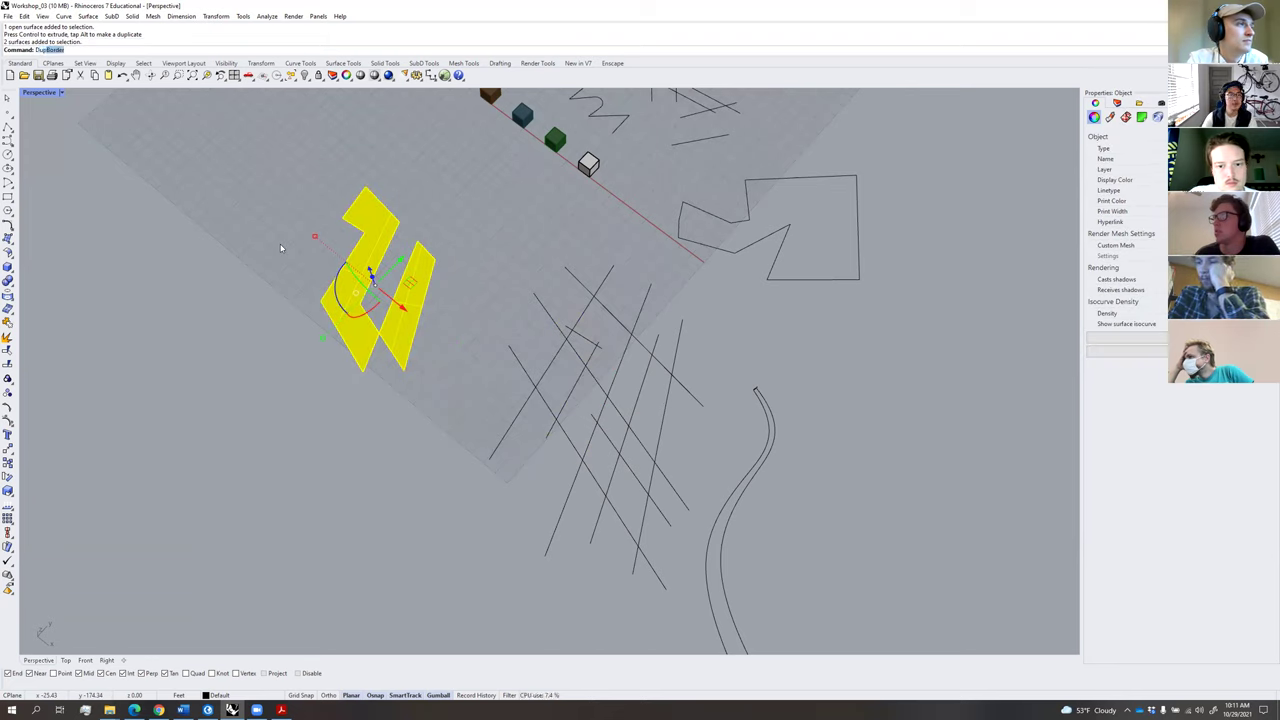
Duplicate the borders of both surfaces with DupBorder and move the outline curves out beside the surfaces.
key(Return)
drag(408, 288, 297, 235)
click(284, 388)
right_drag(254, 384, 278, 335)
click(265, 362)
key(Escape)
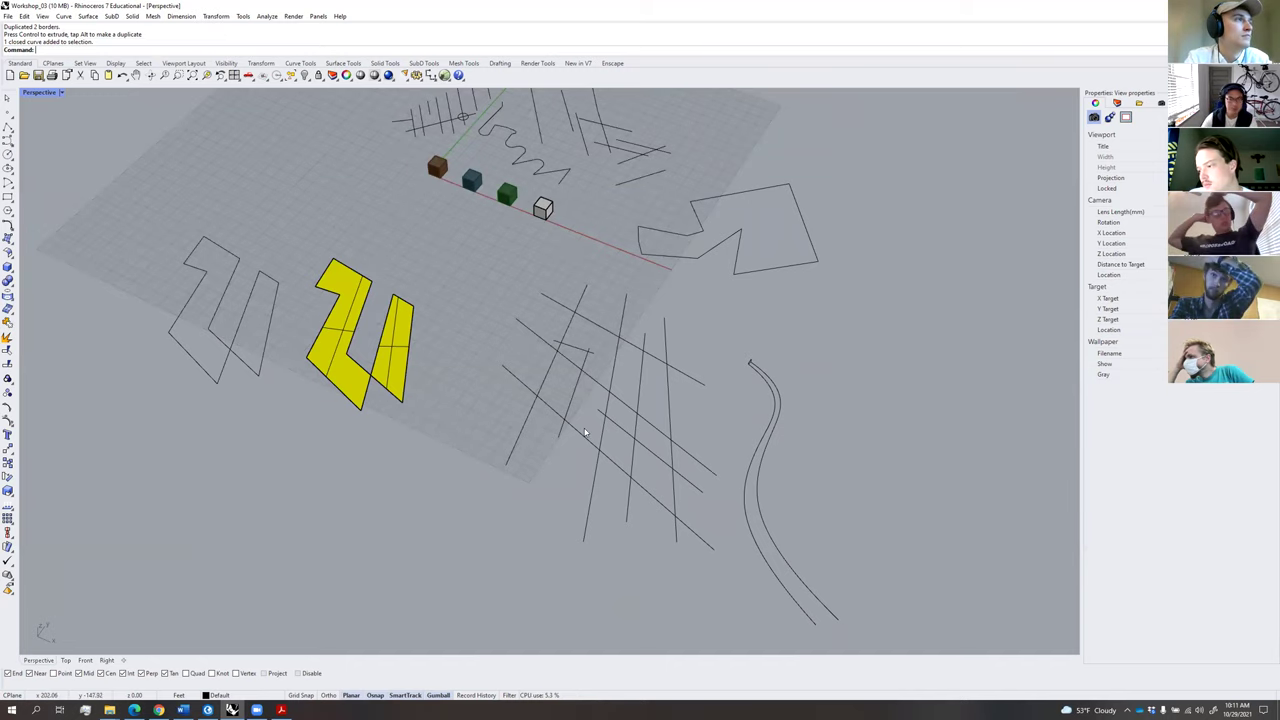
Draw two roughly parallel S-shaped curves on the construction plane between the yellow surfaces and the line grid.
right_drag(586, 434, 635, 486)
click(7, 140)
click(421, 296)
click(421, 391)
click(522, 468)
click(523, 517)
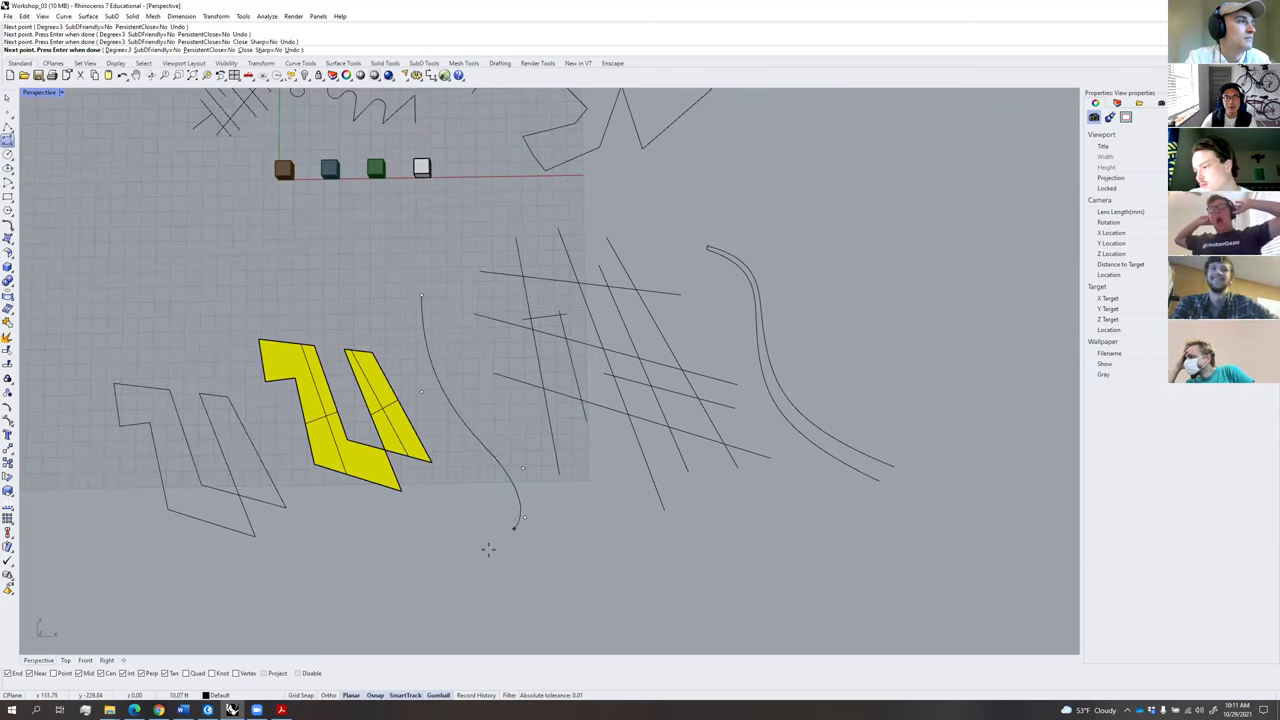
click(489, 549)
key(Return)
key(Return)
click(434, 298)
click(463, 375)
click(552, 469)
click(530, 563)
key(Return)
Draw three shorter curves crossing the S-shaped pair near its upper end, its middle and its lower end.
key(Return)
click(403, 332)
click(465, 344)
key(Return)
key(Return)
click(432, 414)
click(482, 413)
click(520, 455)
click(563, 523)
key(Return)
key(Return)
click(480, 482)
click(524, 510)
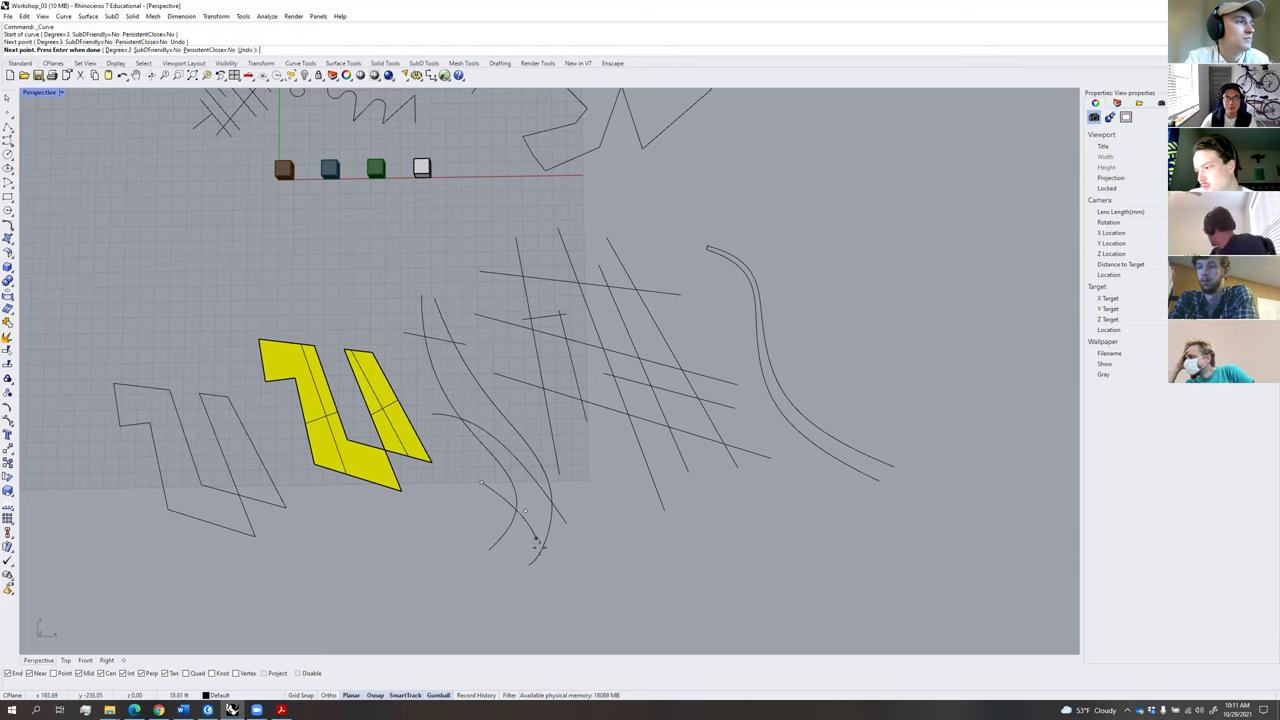
click(536, 543)
click(566, 548)
key(Return)
Select all the new curves and hatch the region between the S-curves, from the upper crossing curve to the middle one.
drag(483, 486, 481, 468)
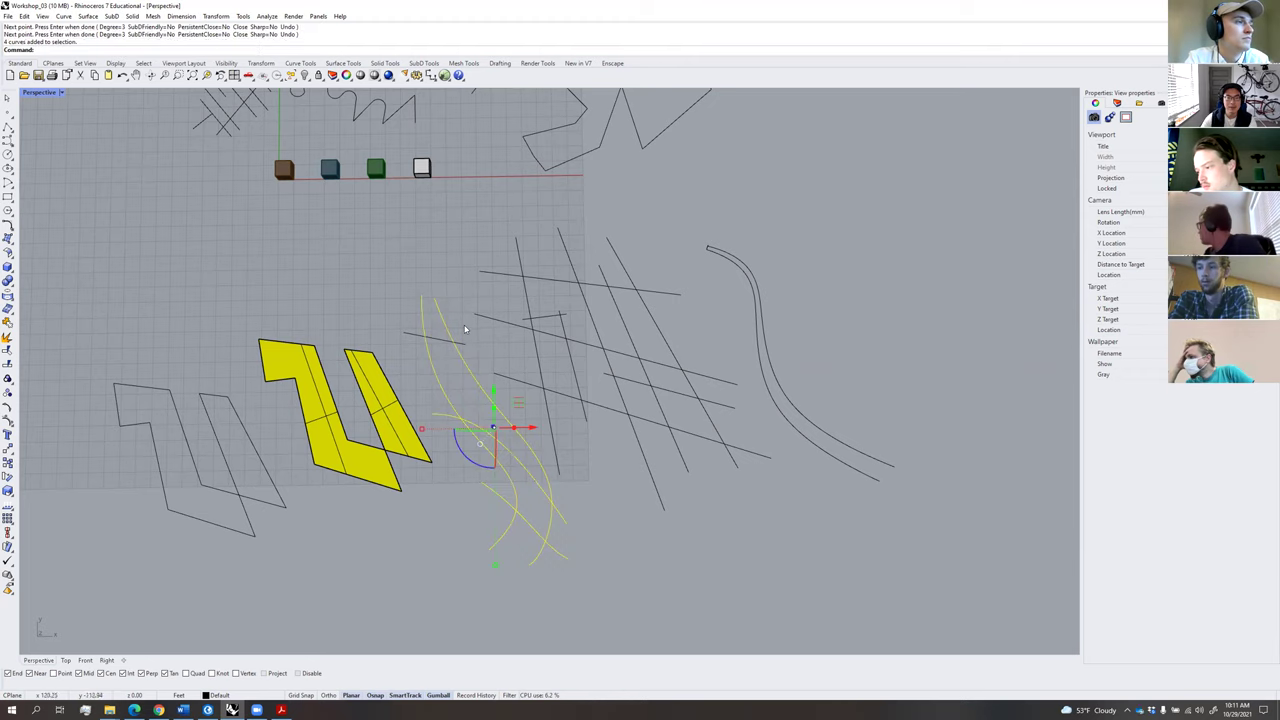
shift+click(464, 343)
scroll(479, 402, up, 4)
right_drag(479, 403, 496, 434)
text(cb)
key(Return)
click(459, 378)
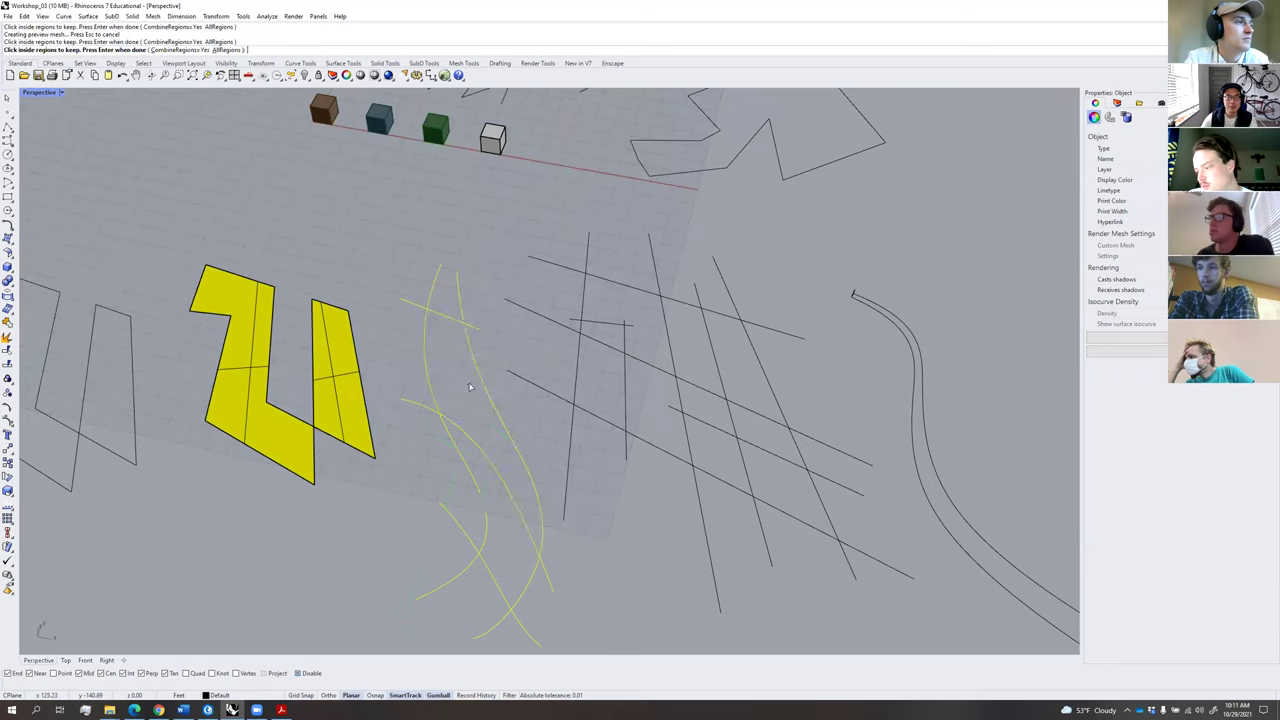
click(466, 392)
key(Return)
key(Return)
Try exploding the curved hatch into a surface, and undo the Explode.
middle_click(402, 276)
click(390, 268)
click(440, 350)
right_drag(440, 352, 523, 350)
click(462, 440)
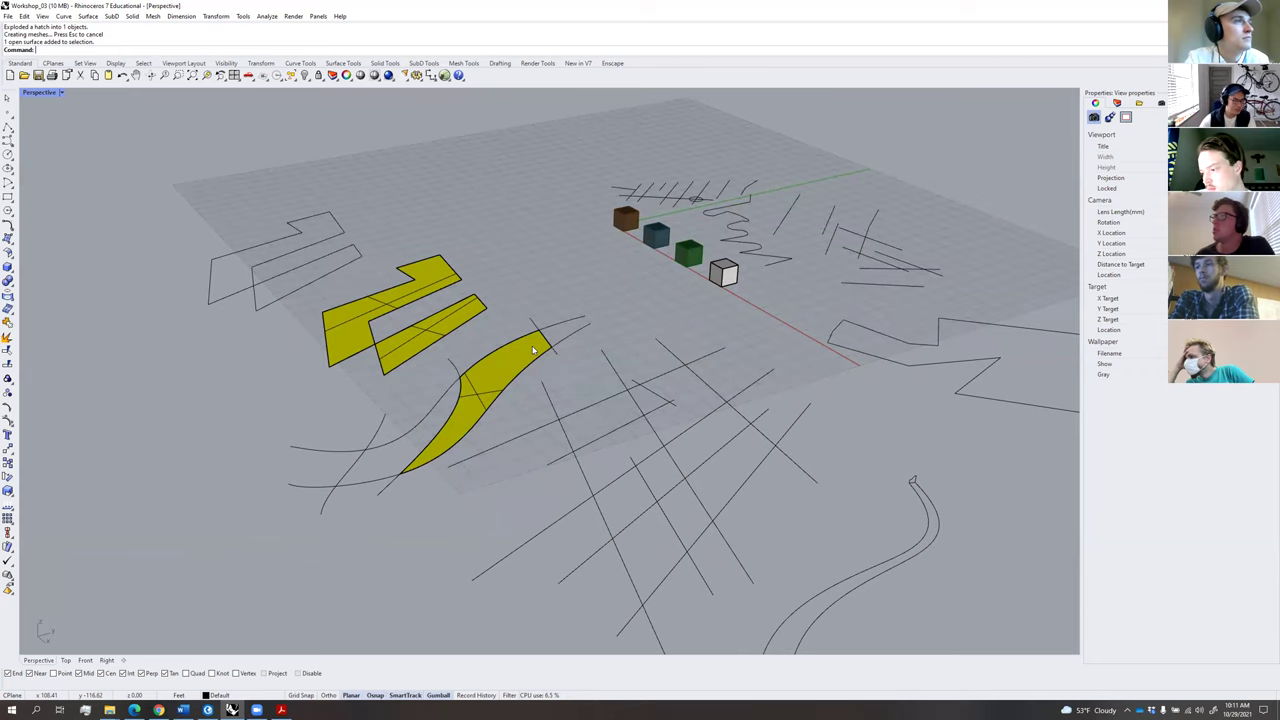
right_drag(525, 359, 548, 362)
scroll(507, 374, up, 4)
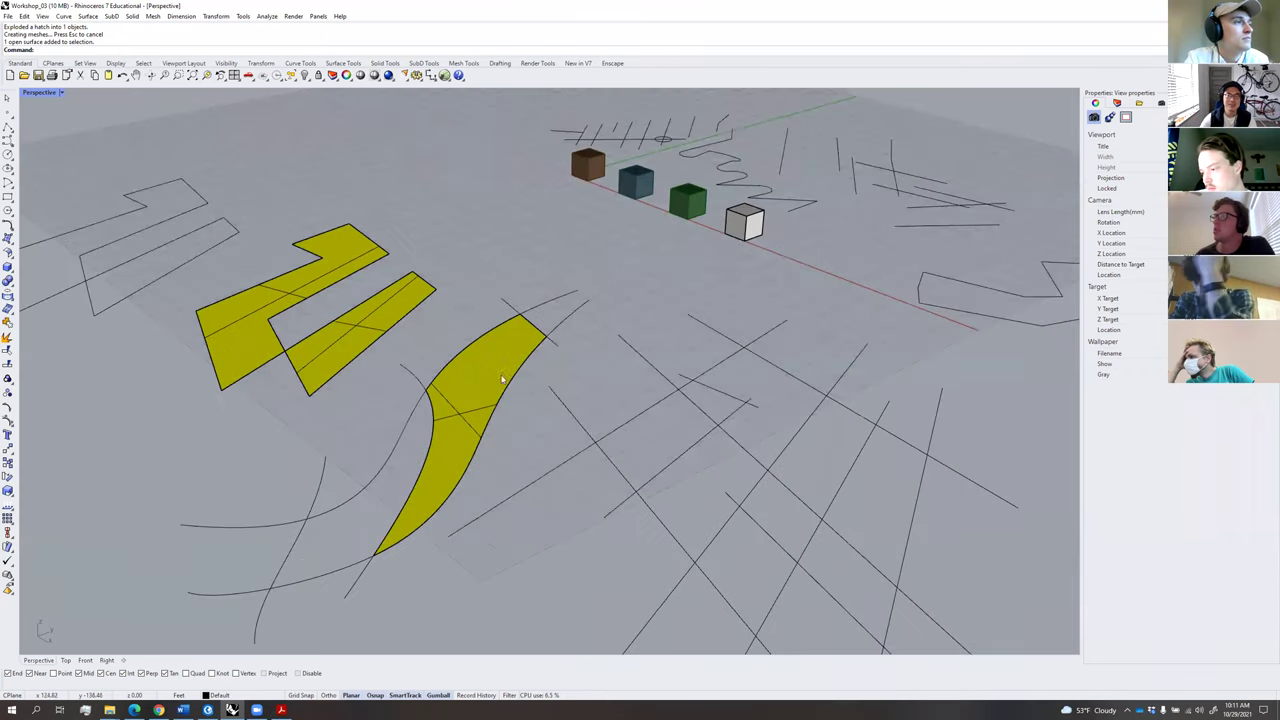
scroll(477, 398, down, 2)
click(477, 402)
scroll(490, 427, up, 1)
right_drag(490, 427, 474, 502)
click(455, 507)
shift+right_drag(526, 457, 608, 392)
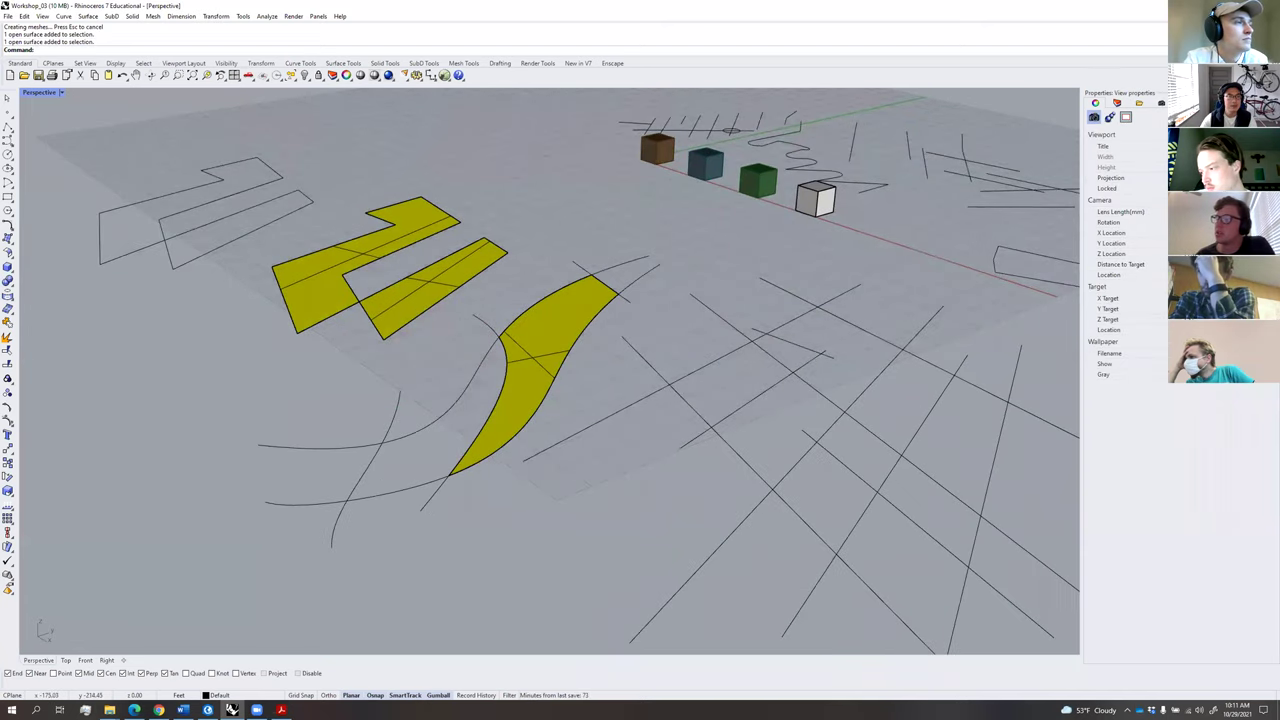
key(ctrl+z)
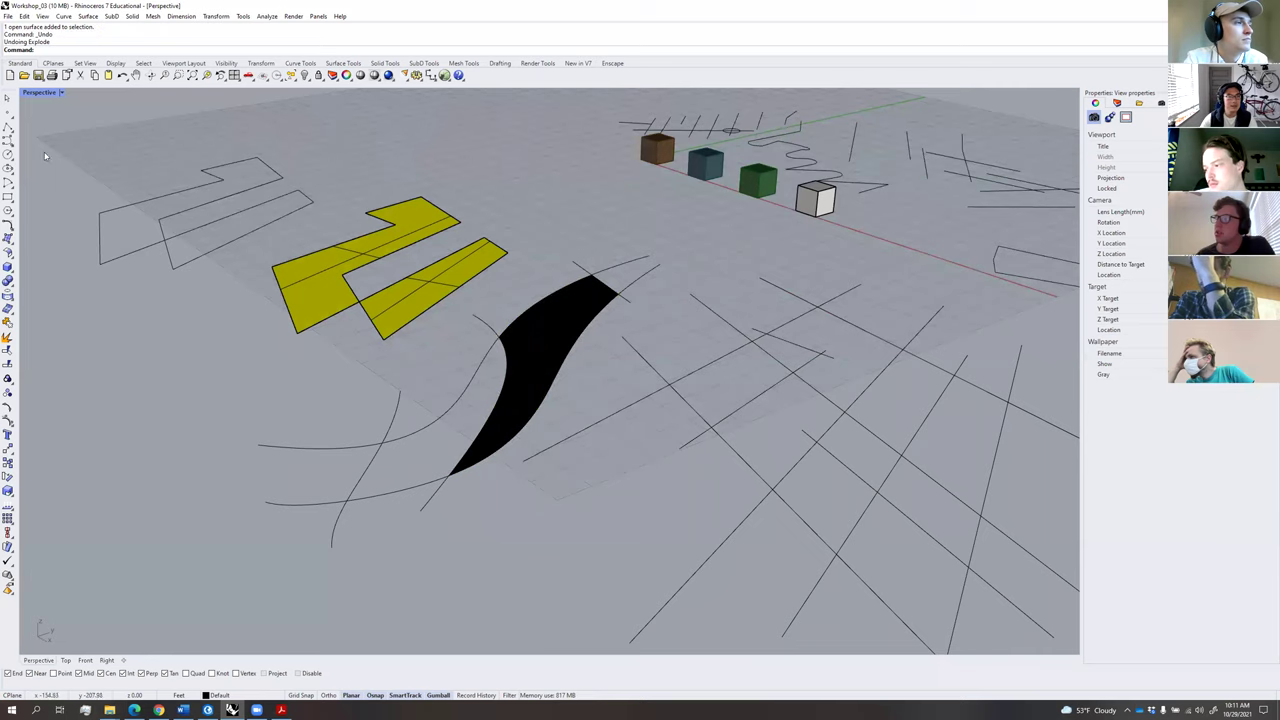
Draw another short curve crossing both S-curves beyond their lowest crossing curve.
click(7, 142)
click(297, 429)
click(307, 478)
click(301, 502)
click(281, 522)
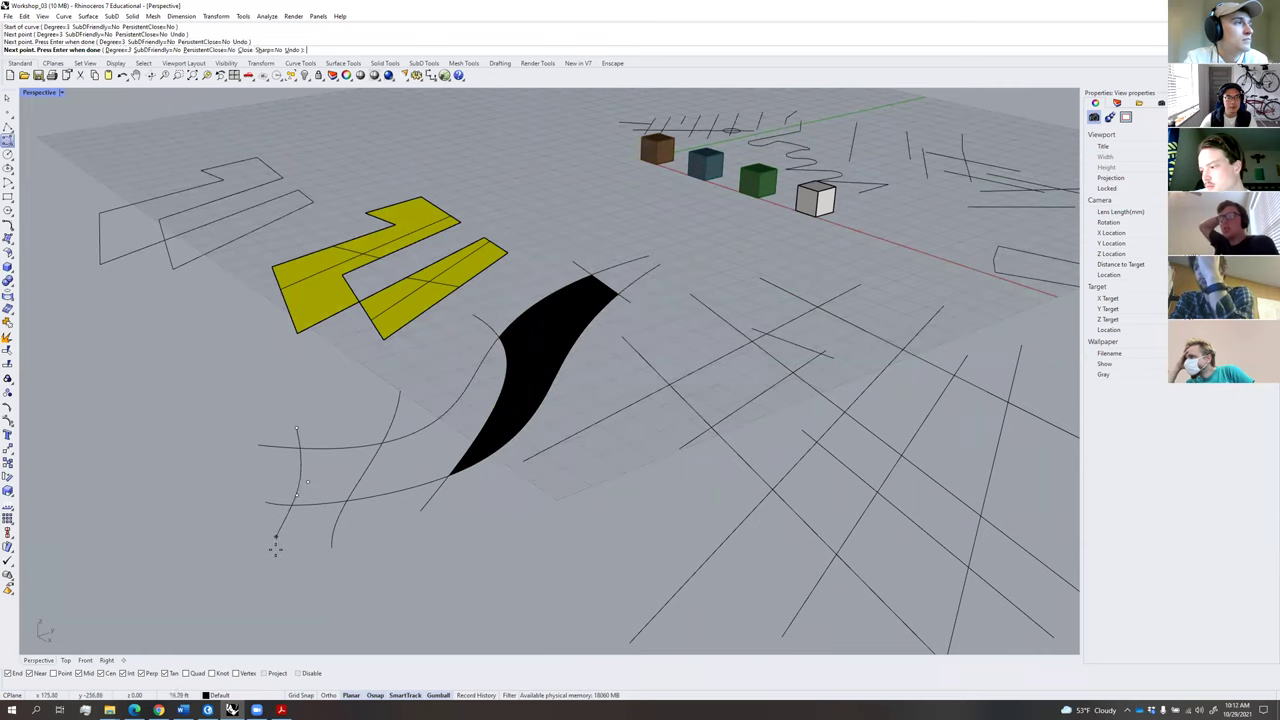
click(276, 548)
key(Return)
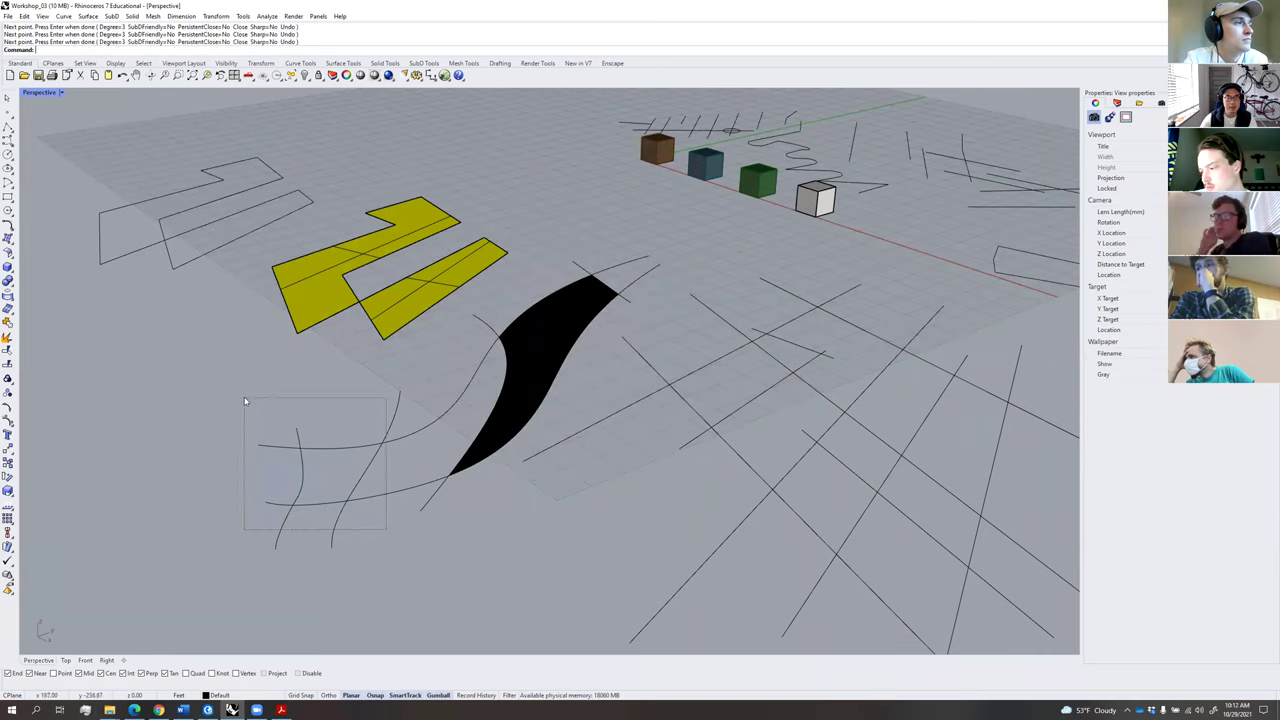
Hatch the four-sided region enclosed by the two S-curves and the two crossing curves at their lower end.
drag(244, 401, 247, 405)
text(Hatch)
key(Return)
click(329, 471)
key(Return)
key(Return)
key(Escape)
Explode the small four-sided hatch and the long curved hatch together into surfaces.
click(350, 484)
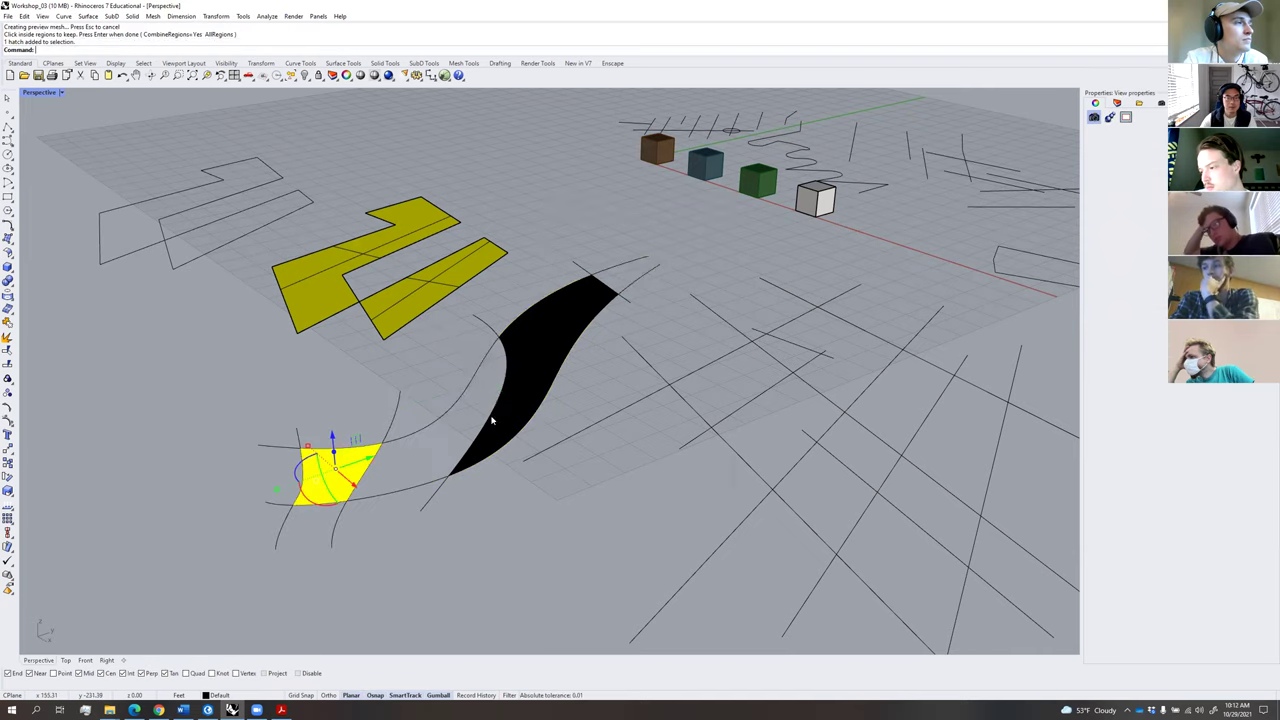
shift+click(497, 424)
click(518, 459)
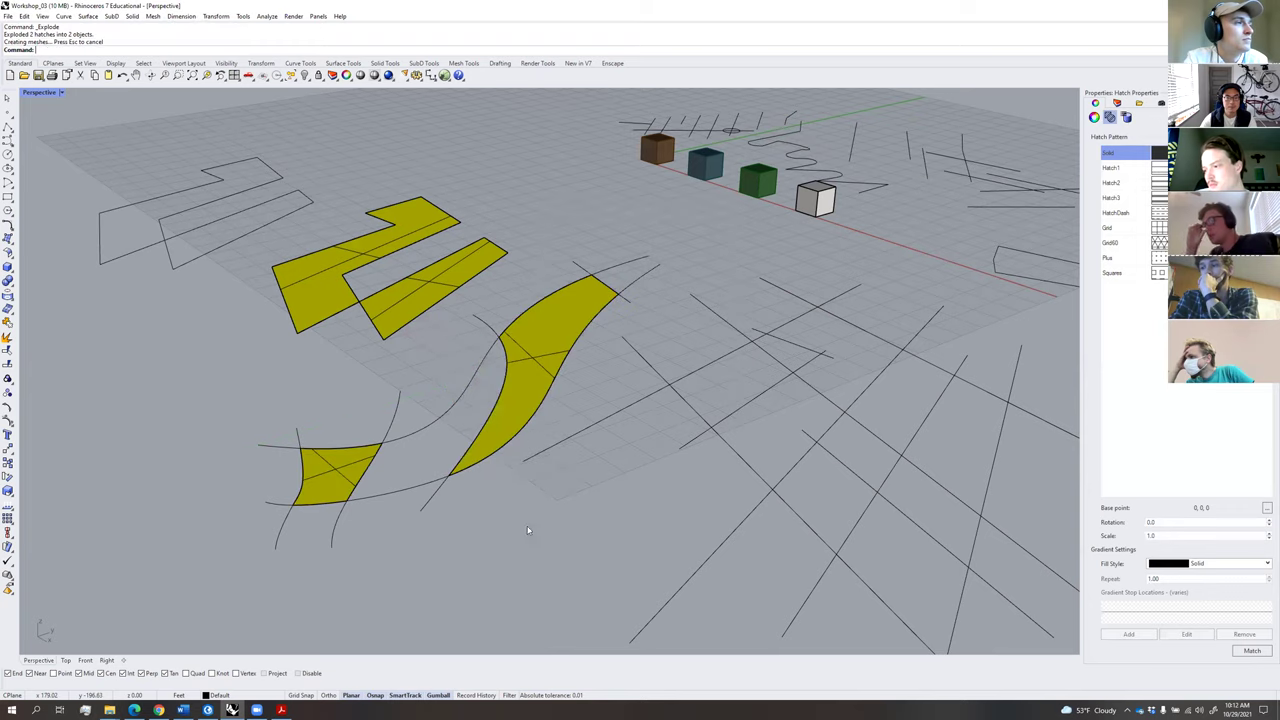
Move the long curved surface and the small four-sided surface vertically off the curves they were built from.
click(534, 388)
drag(531, 326, 532, 315)
click(410, 512)
right_drag(410, 512, 452, 418)
click(384, 439)
drag(375, 394, 375, 402)
click(425, 470)
right_drag(425, 470, 574, 428)
key(Return)
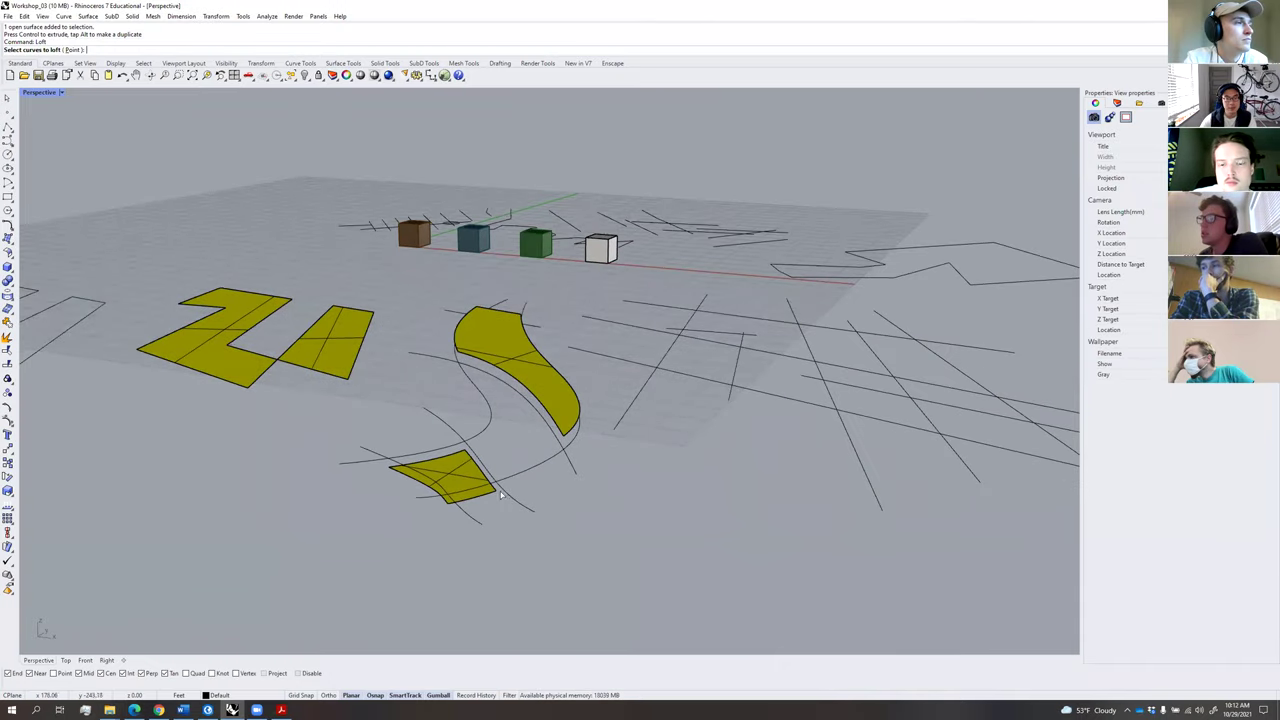
scroll(501, 494, up, 4)
click(493, 488)
key(Escape)
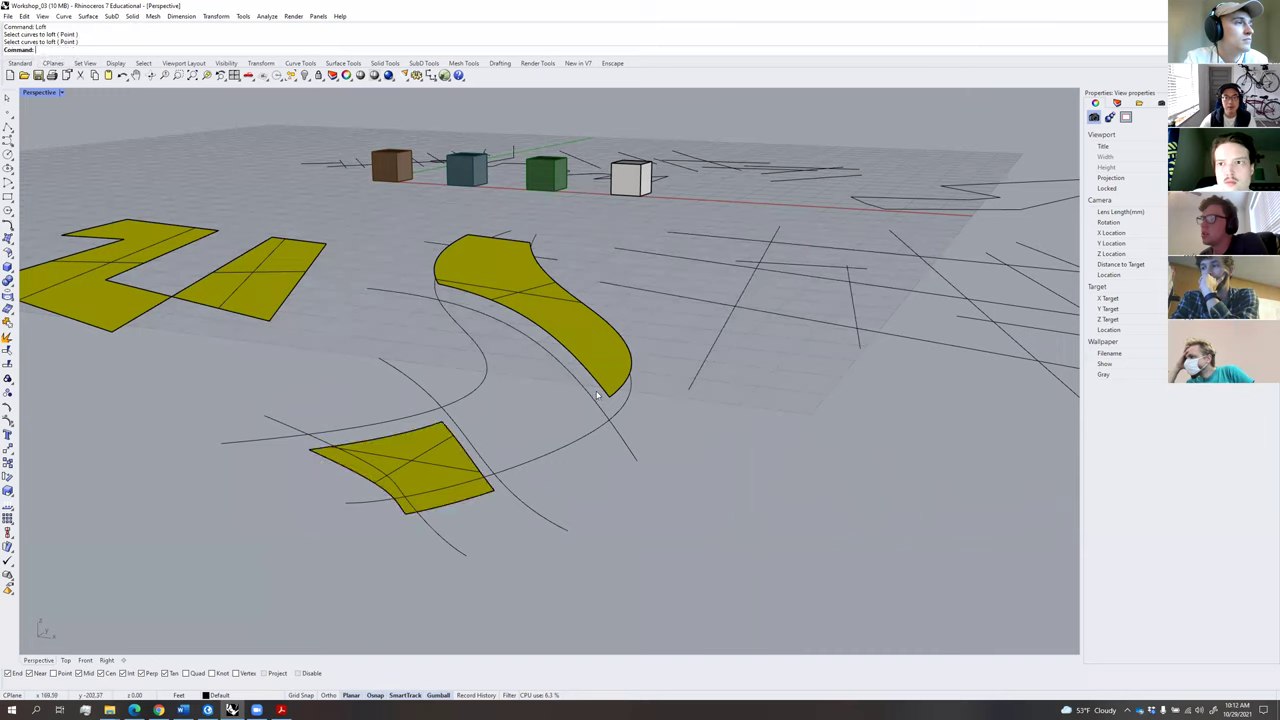
Duplicate the edges of the small four-sided surface and the long curved surface with DupEdge.
key(Return)
click(489, 462)
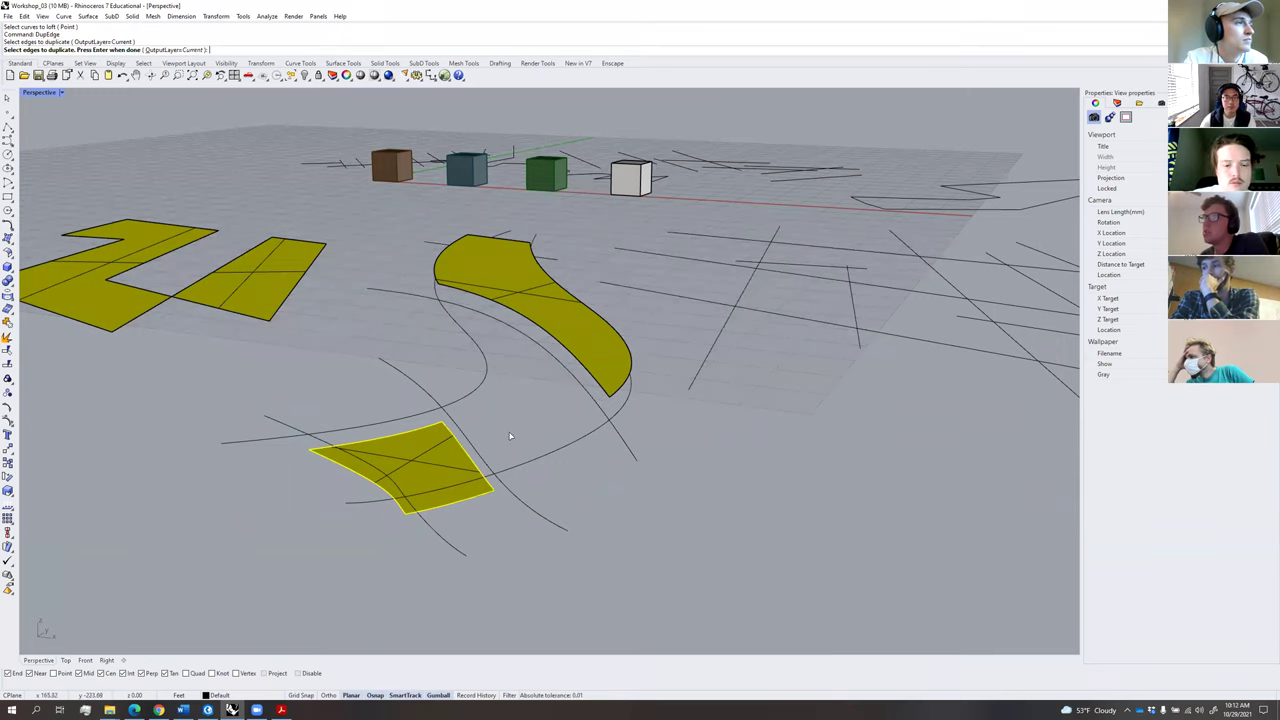
key(Return)
click(584, 365)
key(Return)
click(577, 367)
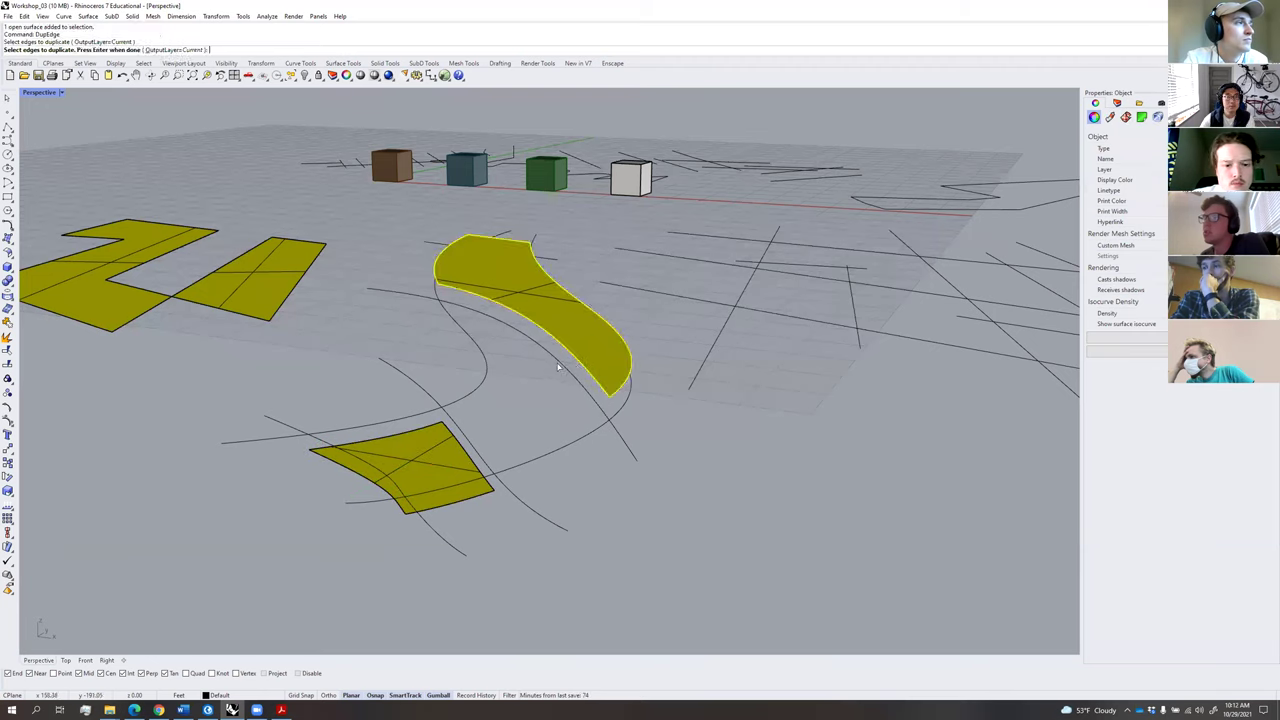
key(Return)
Explode both duplicated outlines into separate edge curves.
middle_click(551, 372)
click(543, 376)
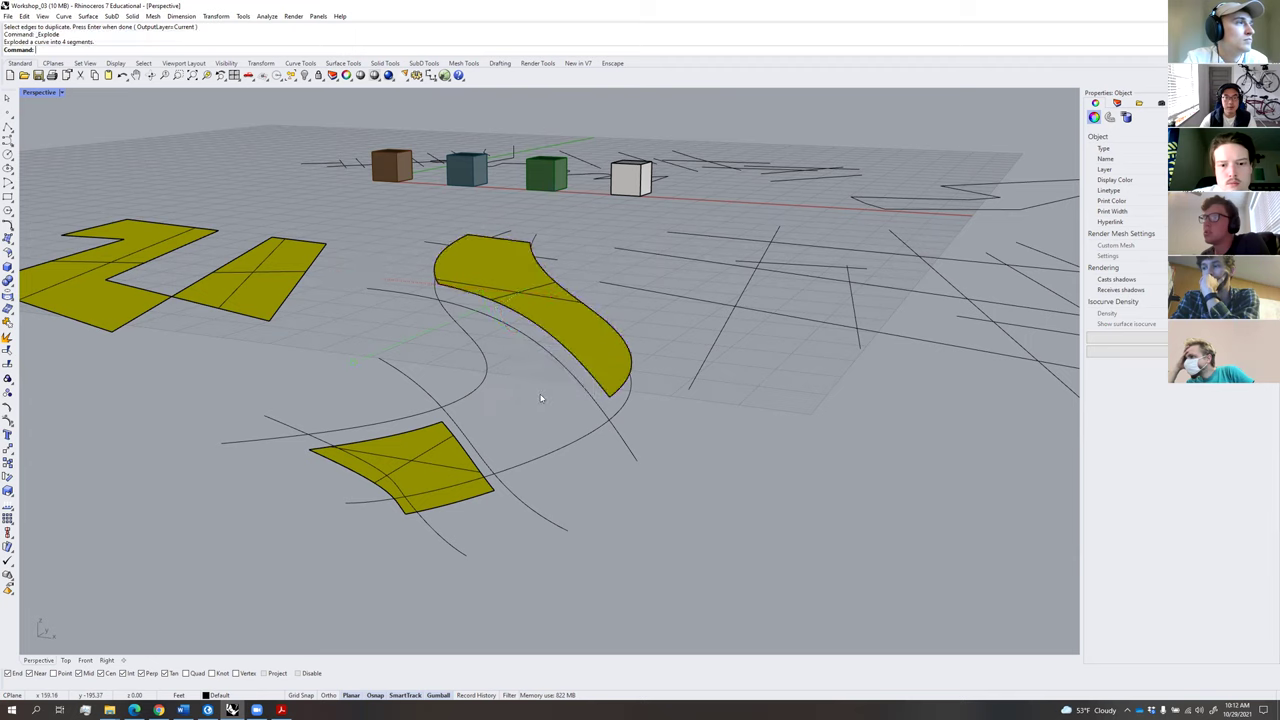
click(484, 468)
click(517, 487)
middle_click(514, 432)
click(550, 429)
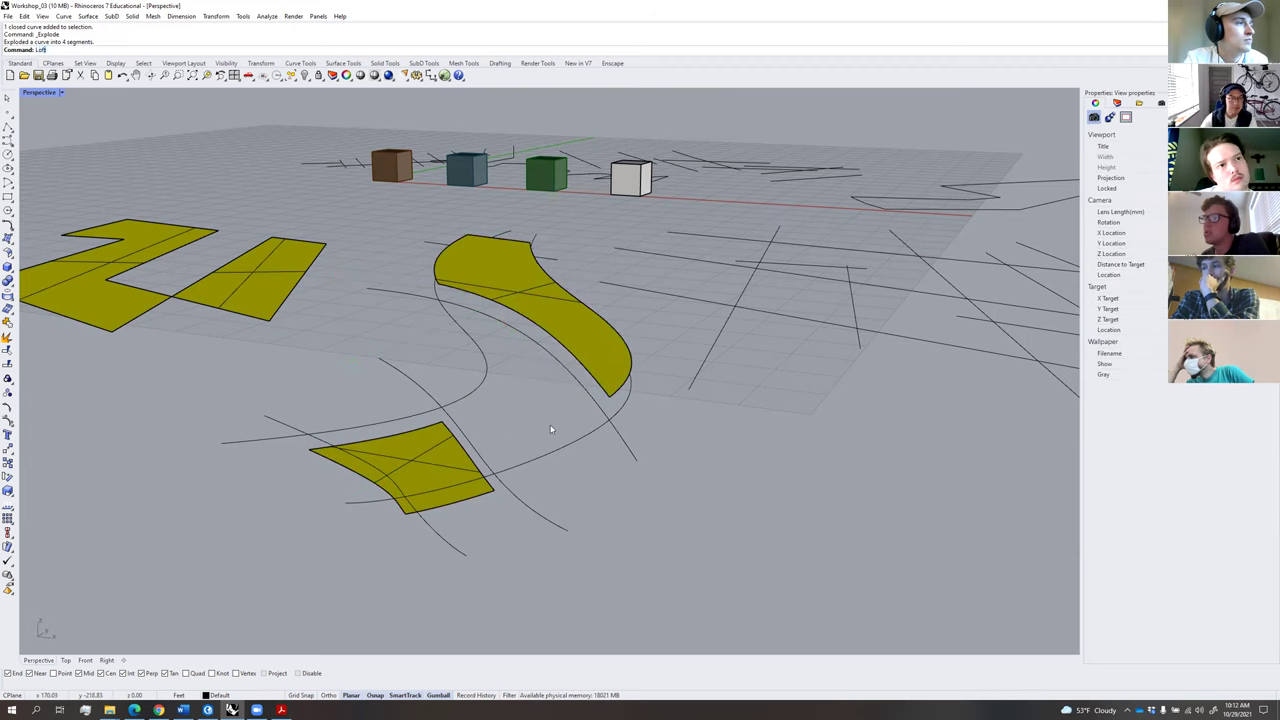
Loft a surface between the facing edge curves of the small four-sided surface and the long curved surface.
text(loft)
key(Return)
click(499, 492)
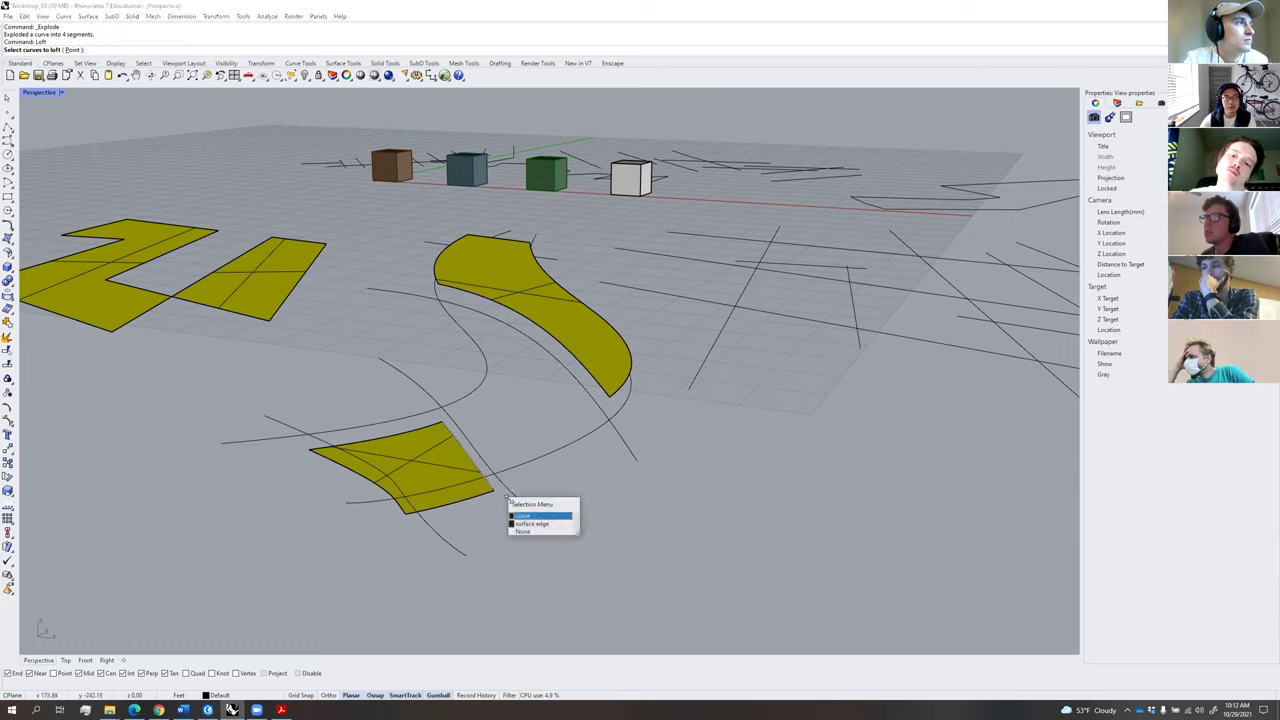
click(532, 515)
click(614, 396)
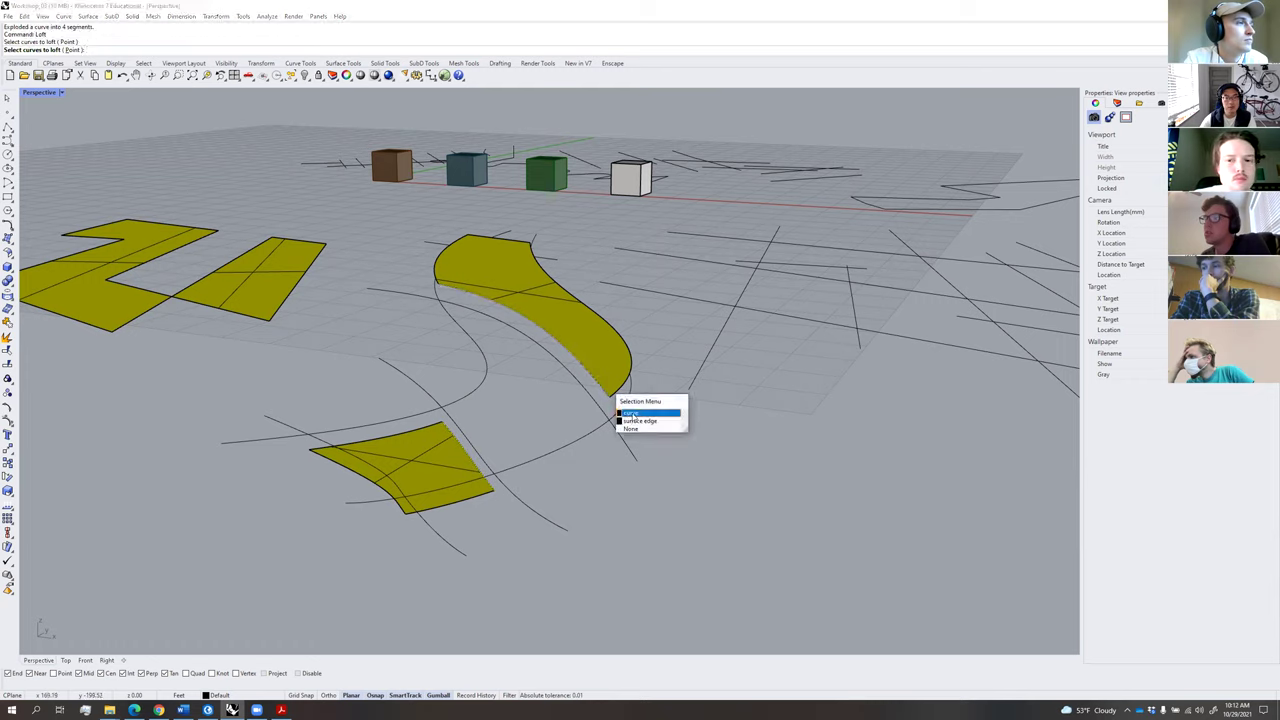
click(632, 416)
key(Return)
key(Return)
right_drag(601, 492, 575, 455)
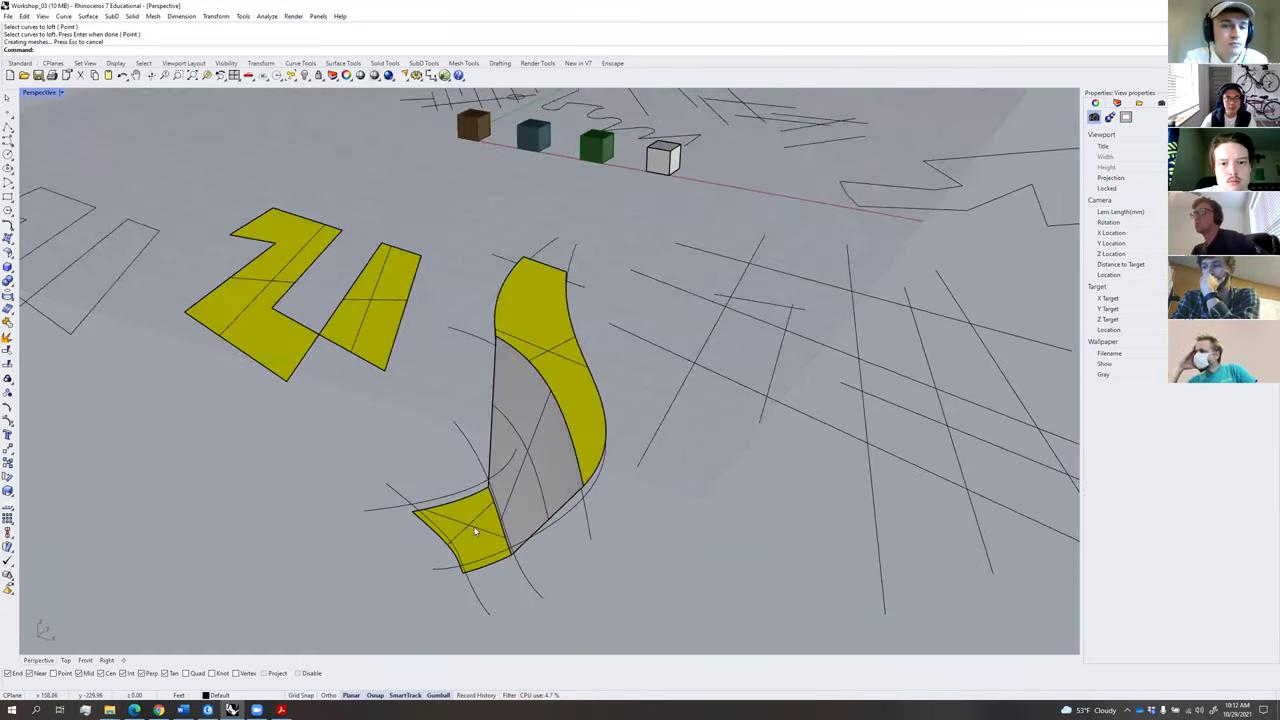
Delete the lofted surface, the two surfaces it joined and their duplicated edge curves, keeping the original drawn curves.
click(470, 525)
key(Delete)
click(586, 391)
key(Delete)
right_drag(588, 395, 609, 447)
click(608, 445)
click(587, 422)
key(Delete)
click(519, 321)
key(Delete)
click(565, 350)
key(Delete)
scroll(557, 506, up, 3)
click(560, 500)
key(Delete)
click(464, 510)
key(Delete)
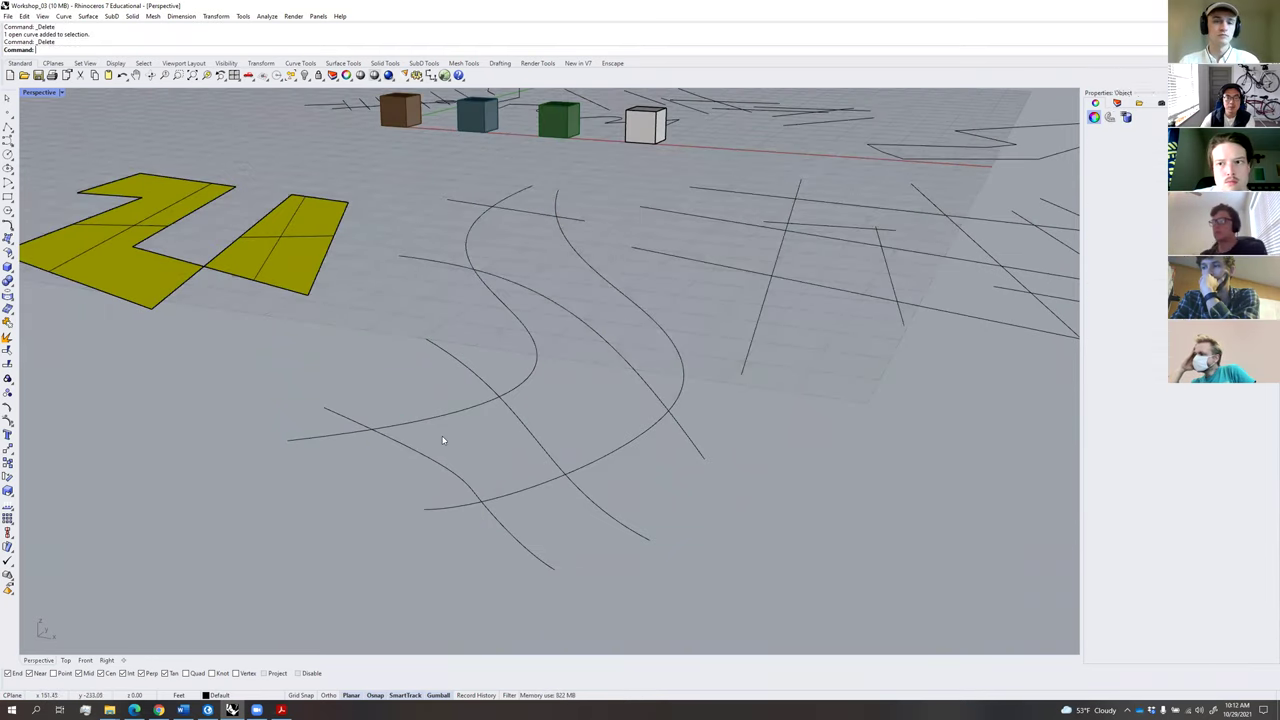
Switch to the Top view and delete the Z-shaped and strip surfaces together with their duplicated outlines.
scroll(443, 440, down, 5)
scroll(493, 452, up, 3)
scroll(493, 452, down, 6)
right_drag(493, 446, 370, 572)
click(65, 660)
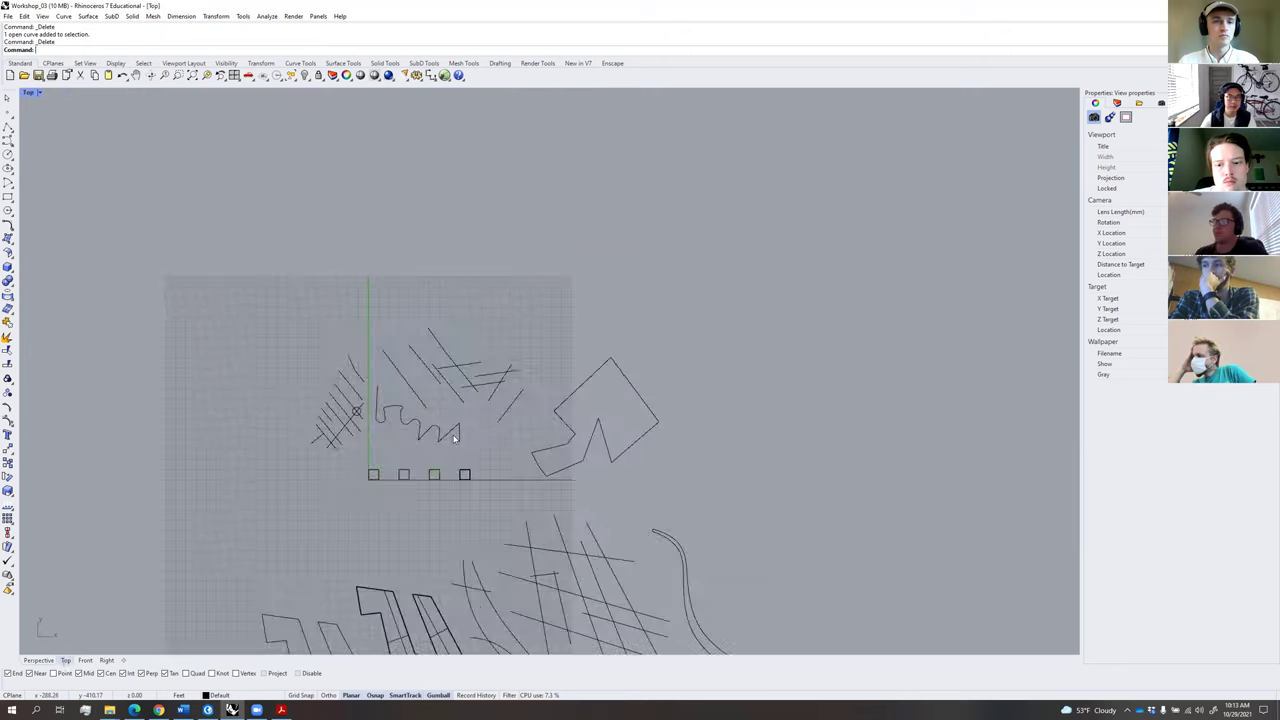
scroll(463, 476, down, 2)
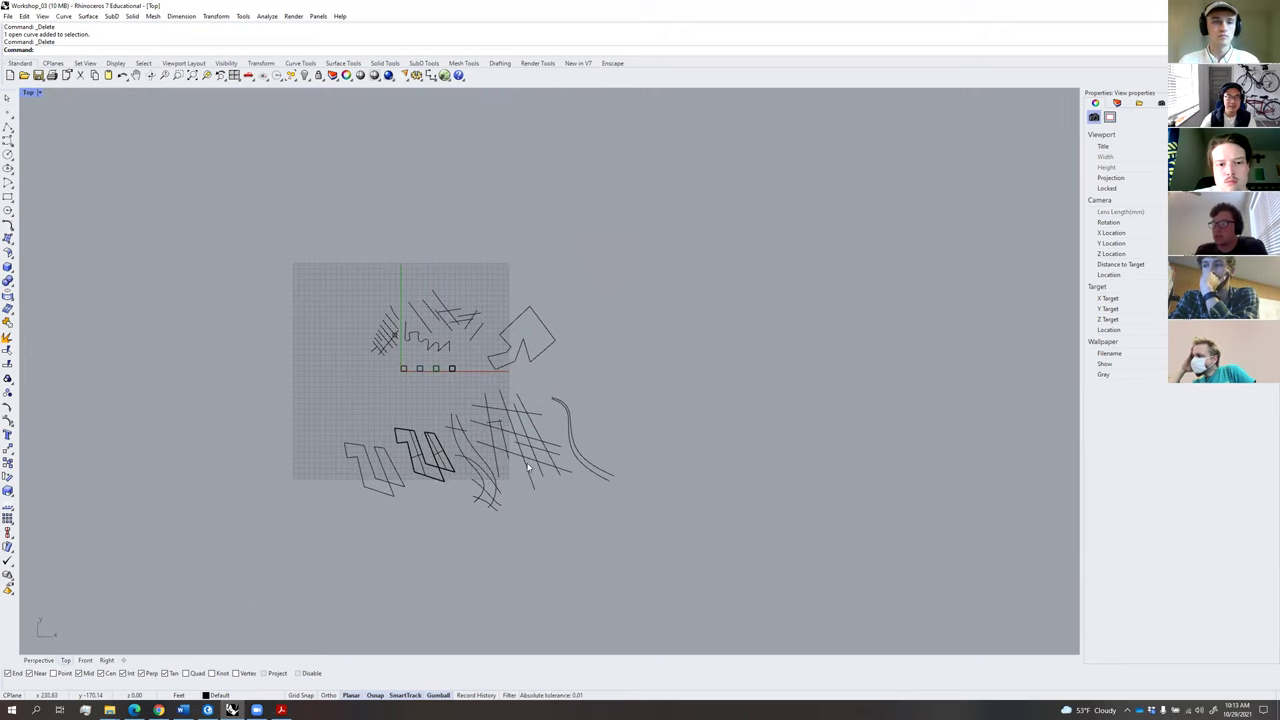
scroll(490, 494, up, 5)
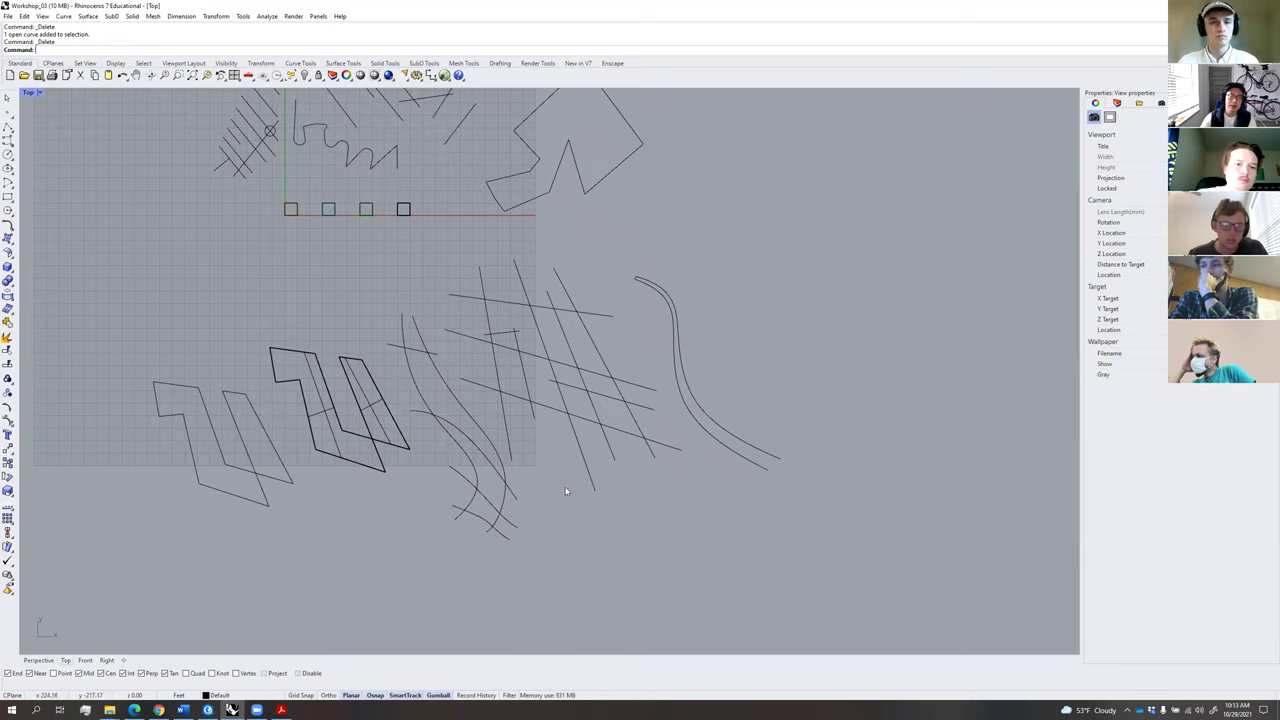
scroll(576, 495, down, 1)
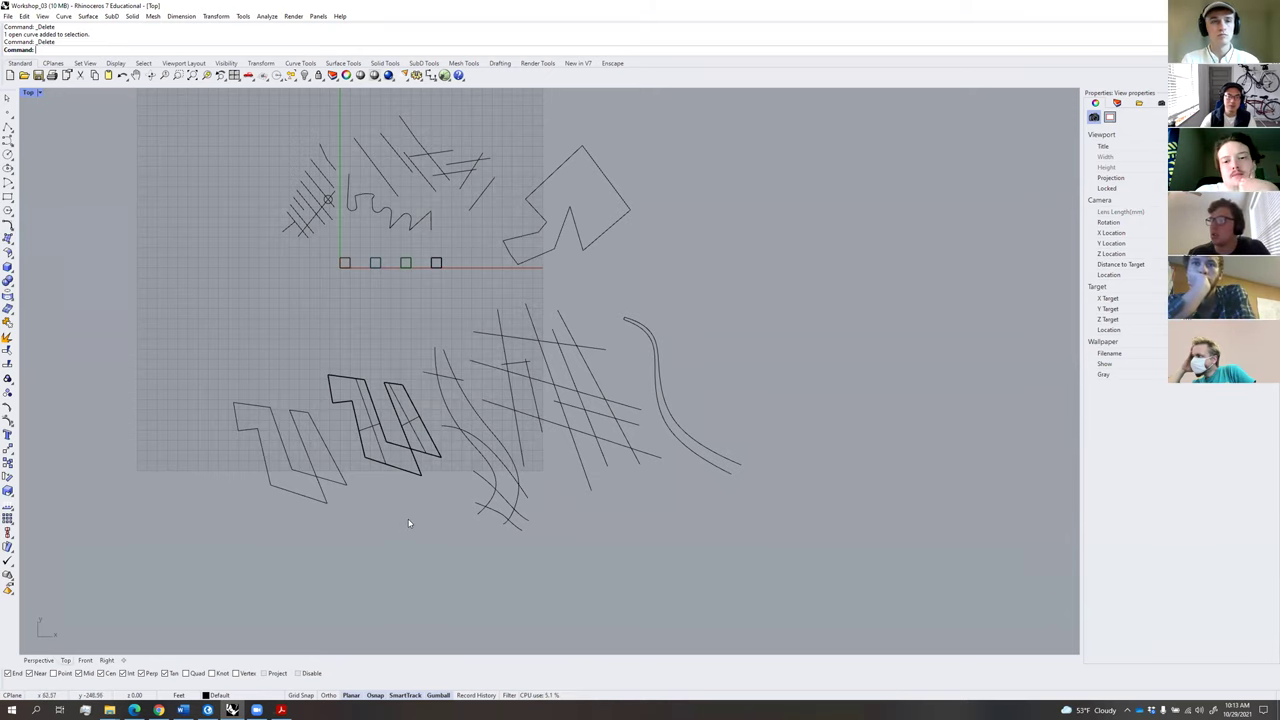
click(318, 455)
key(Delete)
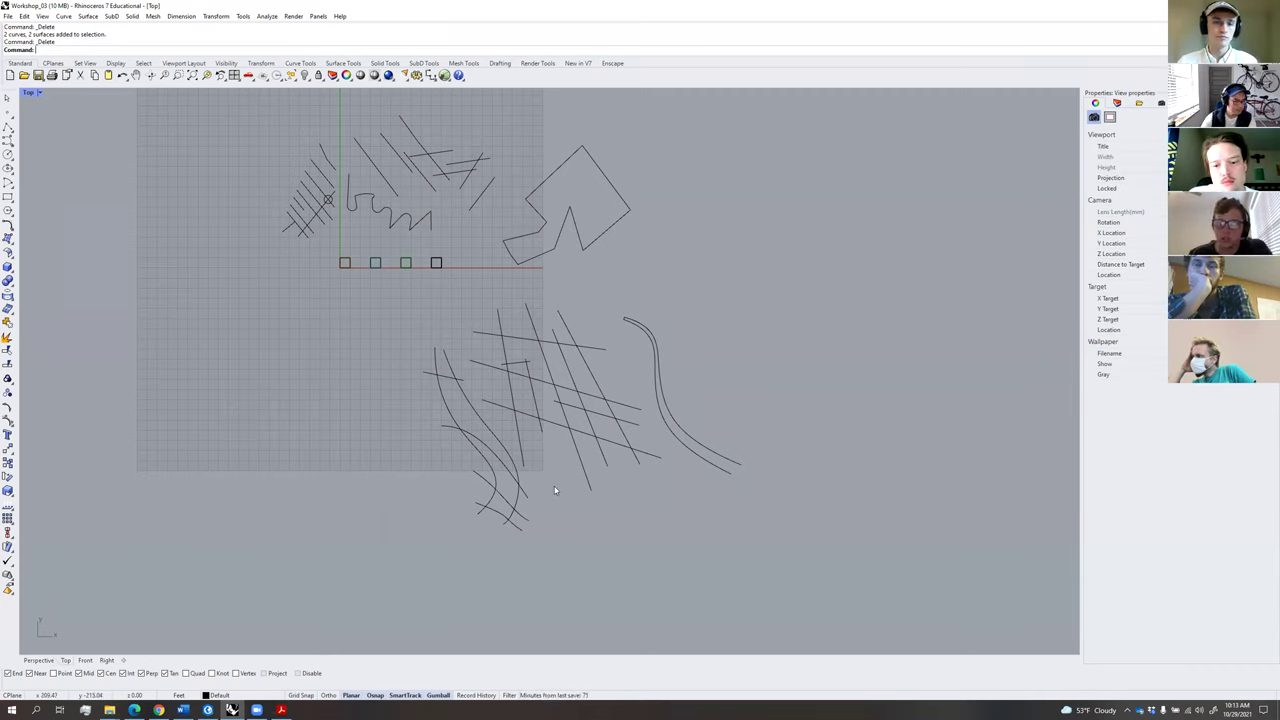
right_drag(567, 490, 549, 530)
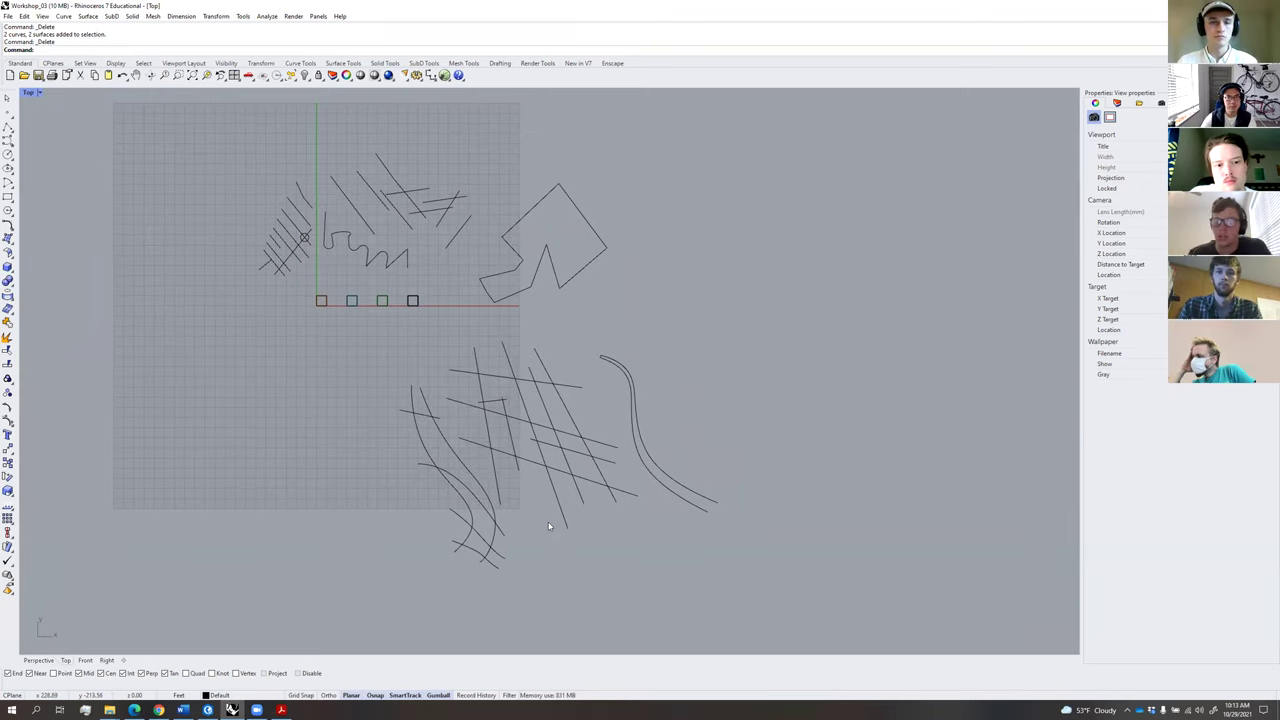
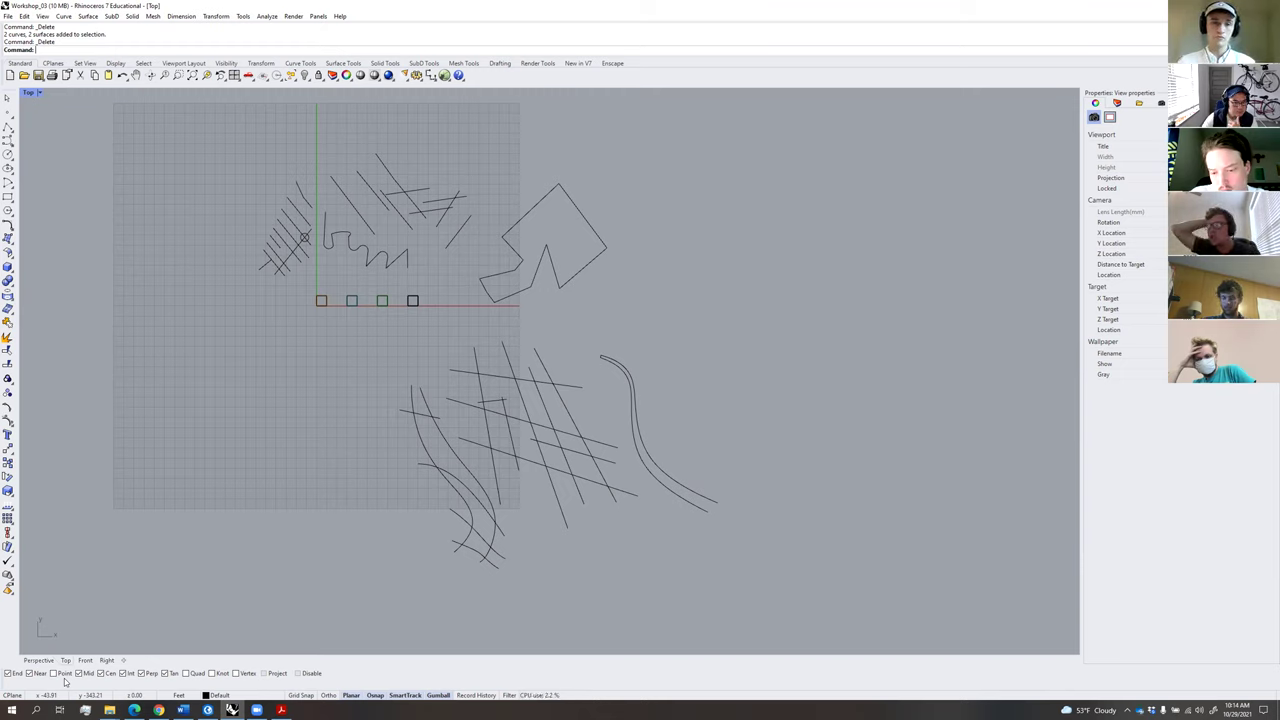
Return to the Perspective view and look over the remaining curves and cubes.
click(408, 697)
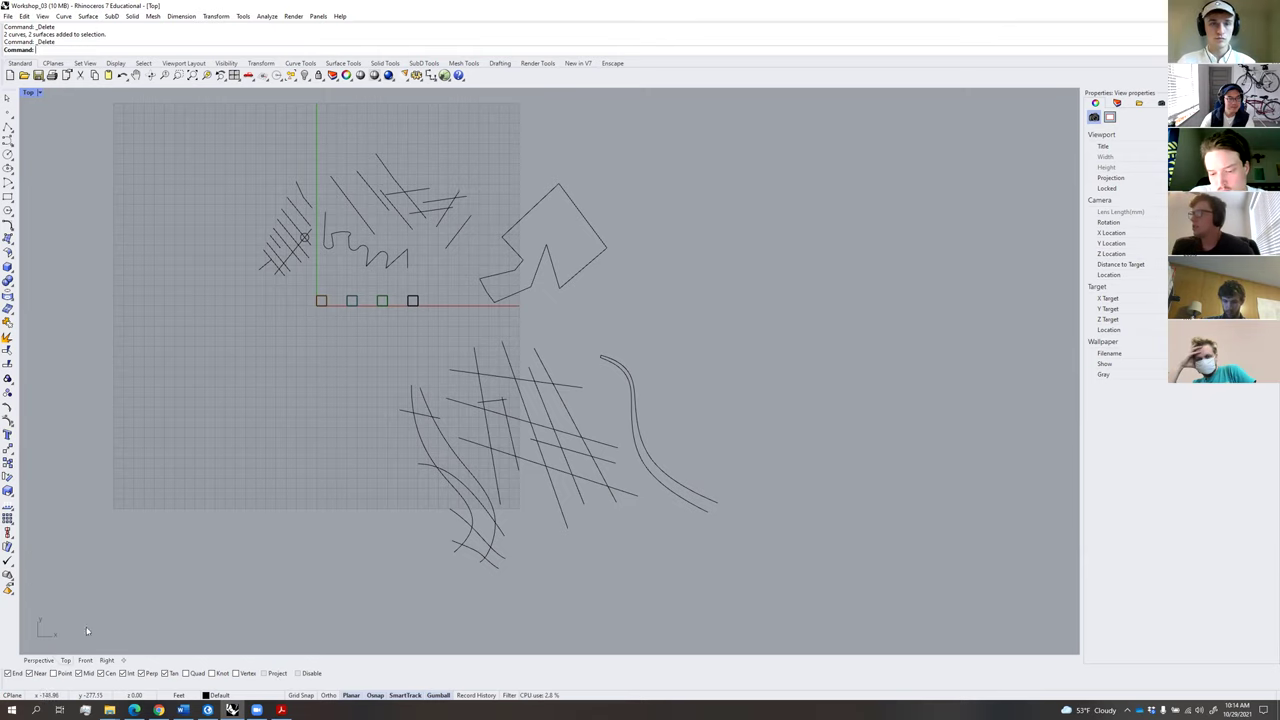
click(38, 660)
right_drag(263, 571, 271, 457)
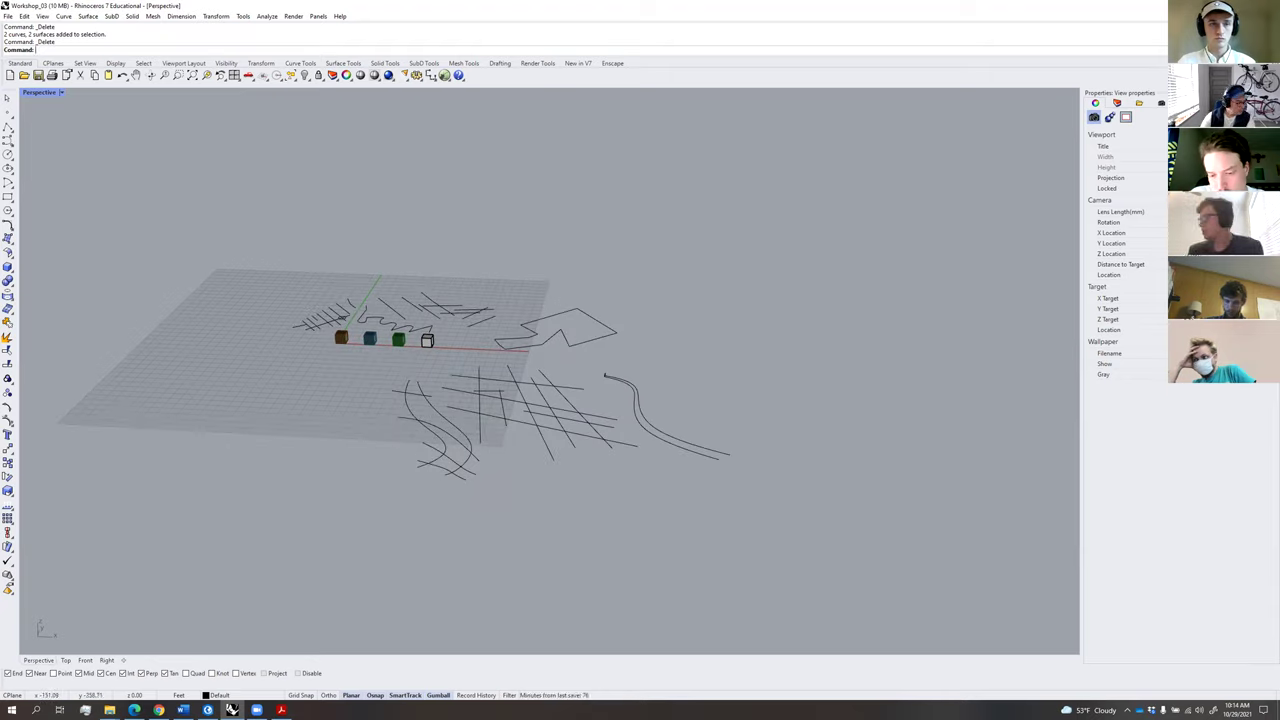
right_drag(394, 289, 460, 337)
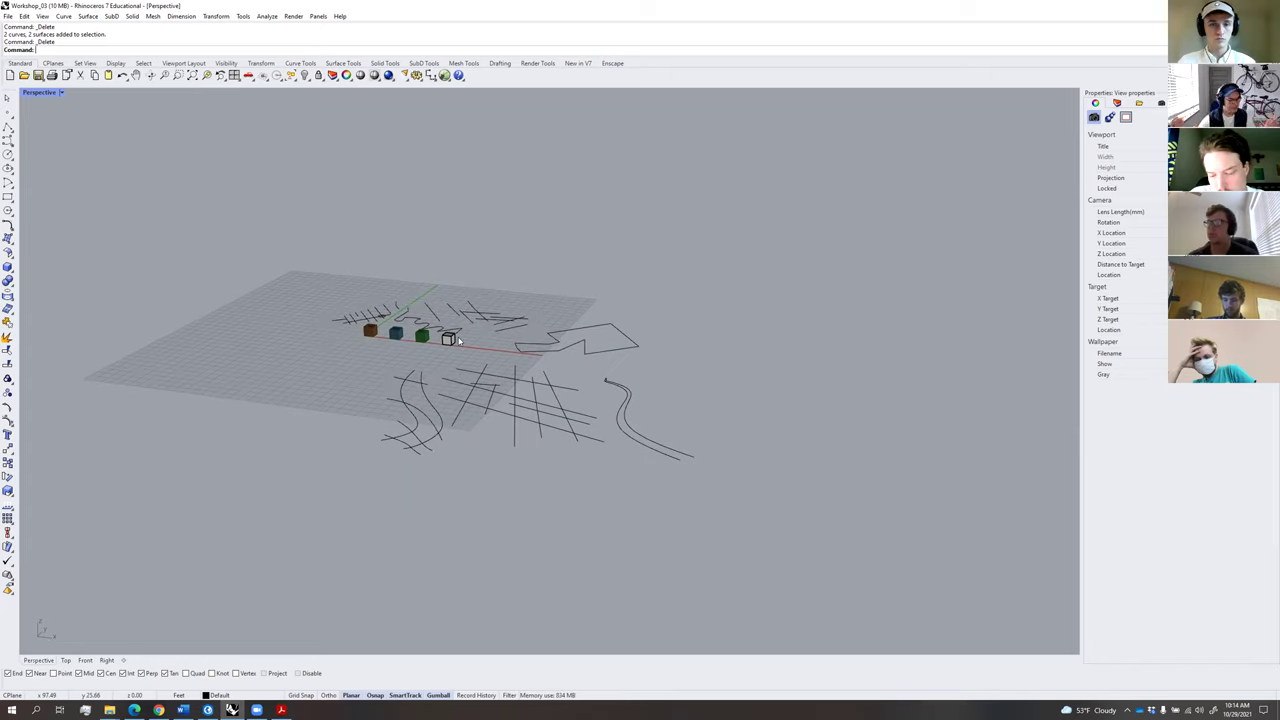
scroll(459, 340, up, 1)
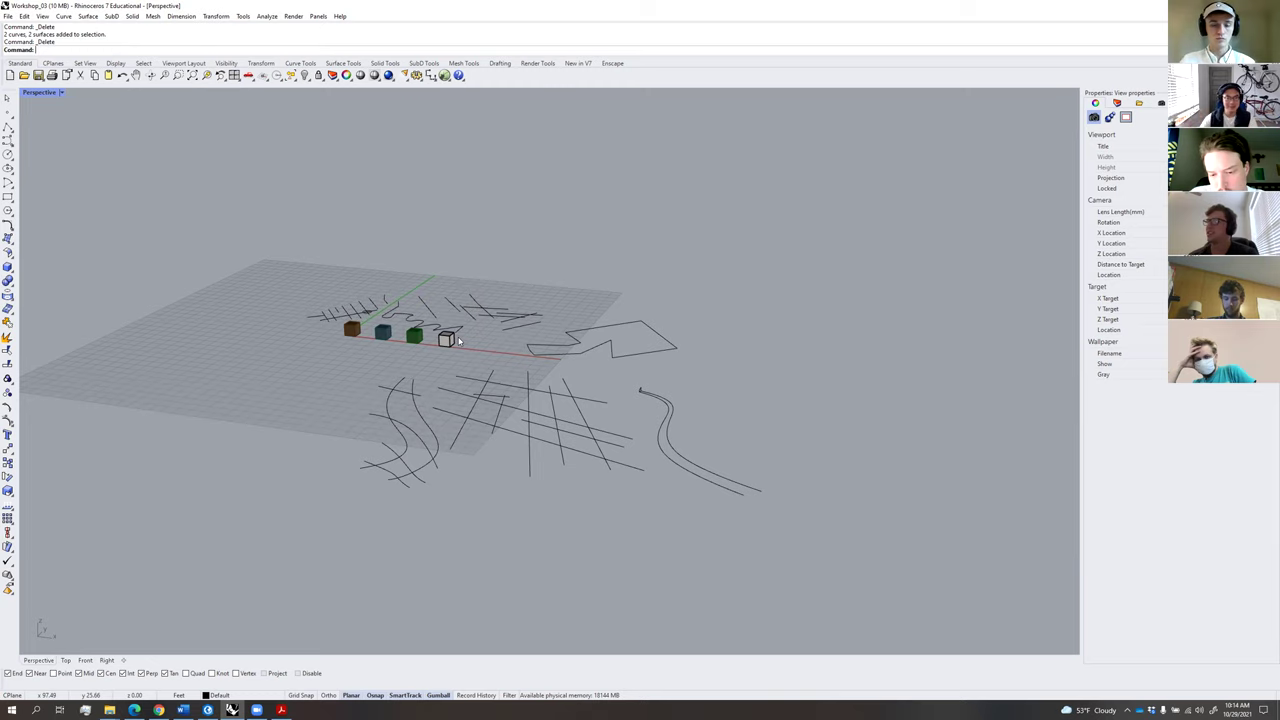
right_drag(435, 277, 741, 365)
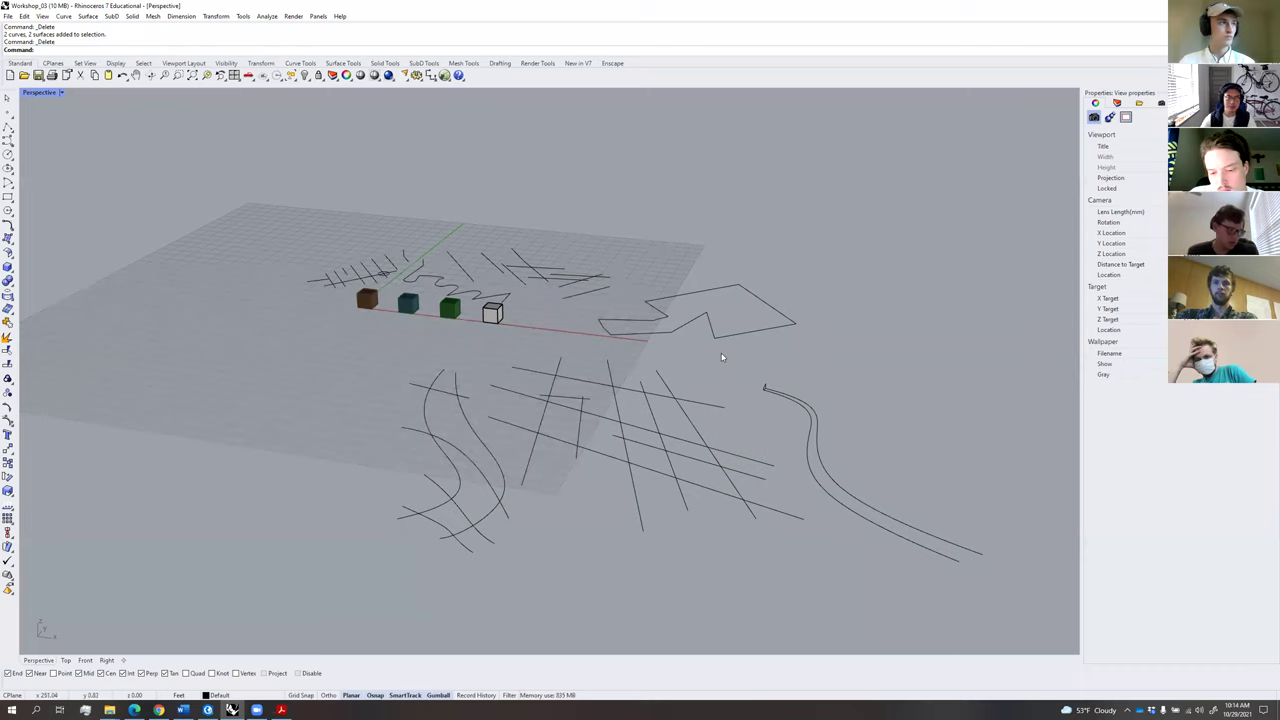
mouse_move(794, 466)
right_down()
mouse_move(729, 449)
mouse_move(806, 469)
right_up()
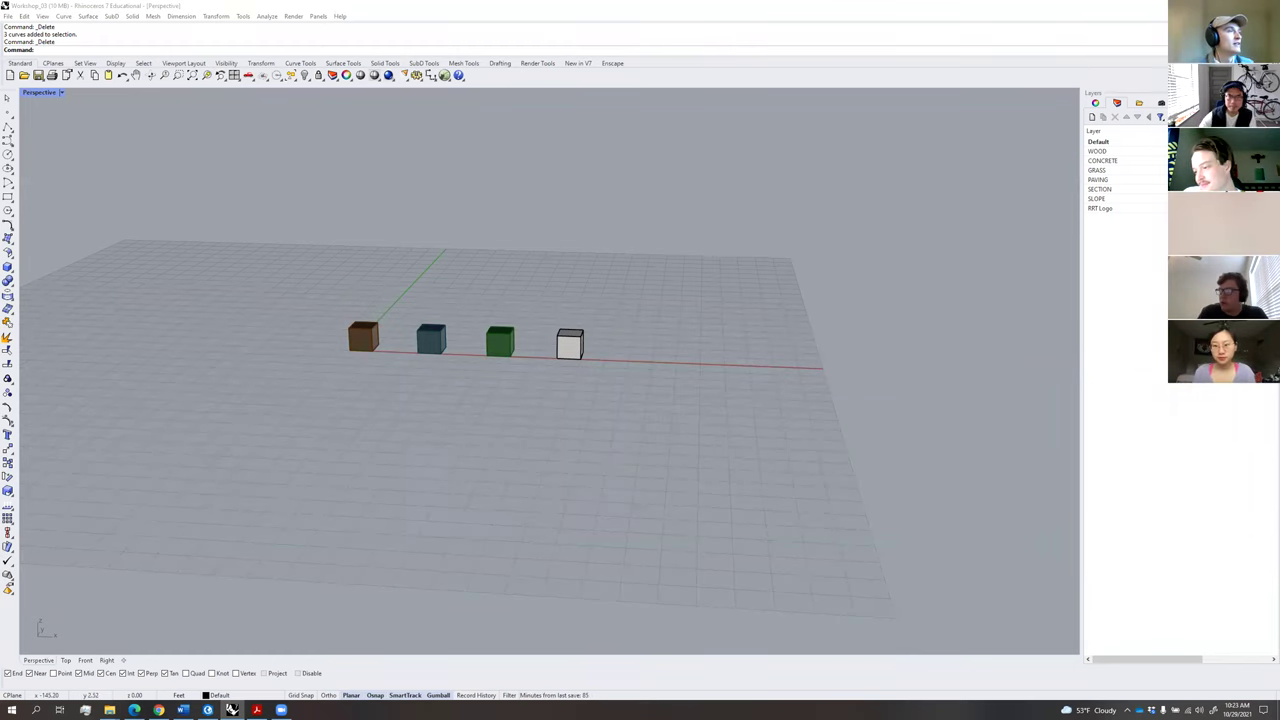
Bring up the Display Modes list in the Rhino options.
scroll(635, 326, up, 6)
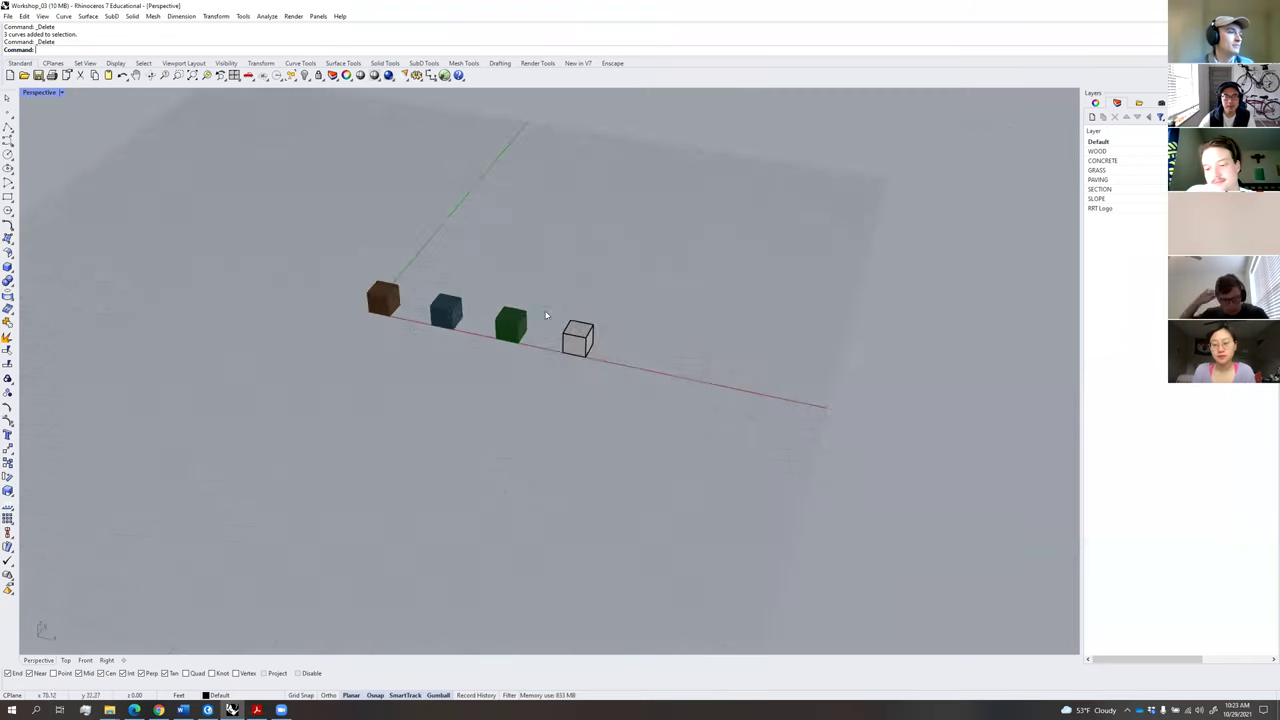
right_drag(635, 327, 641, 326)
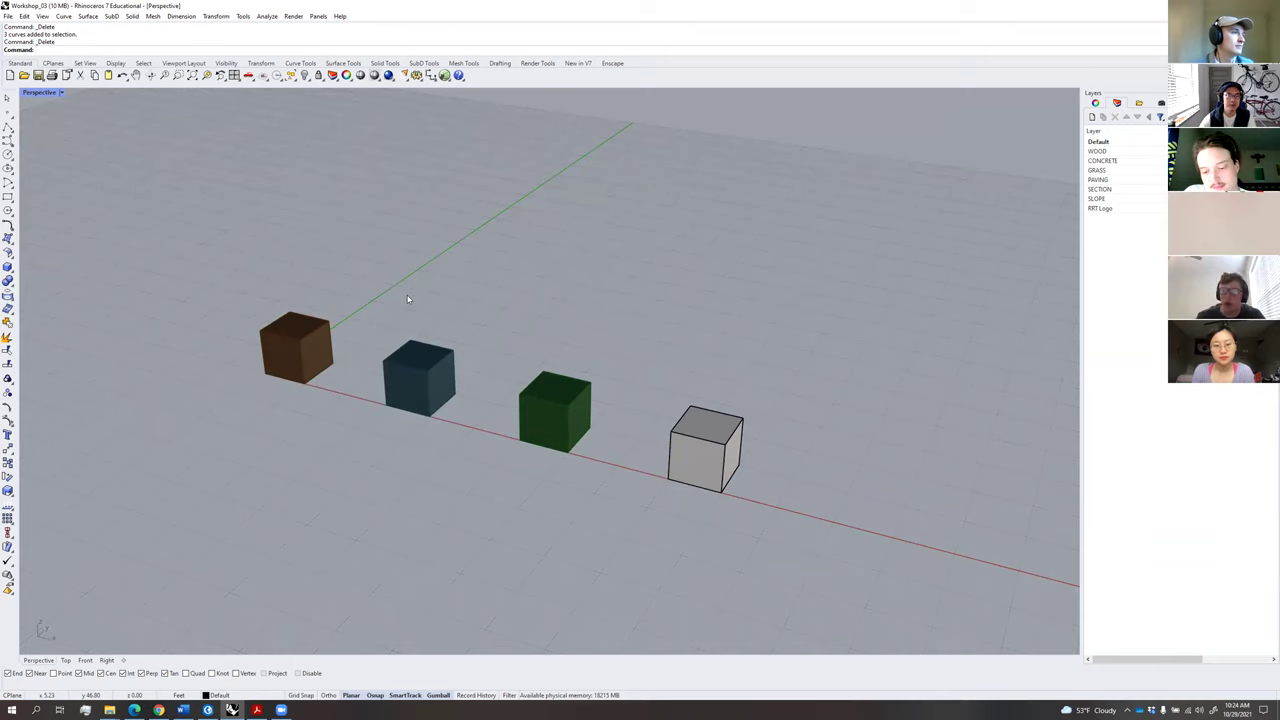
right_drag(461, 304, 407, 304)
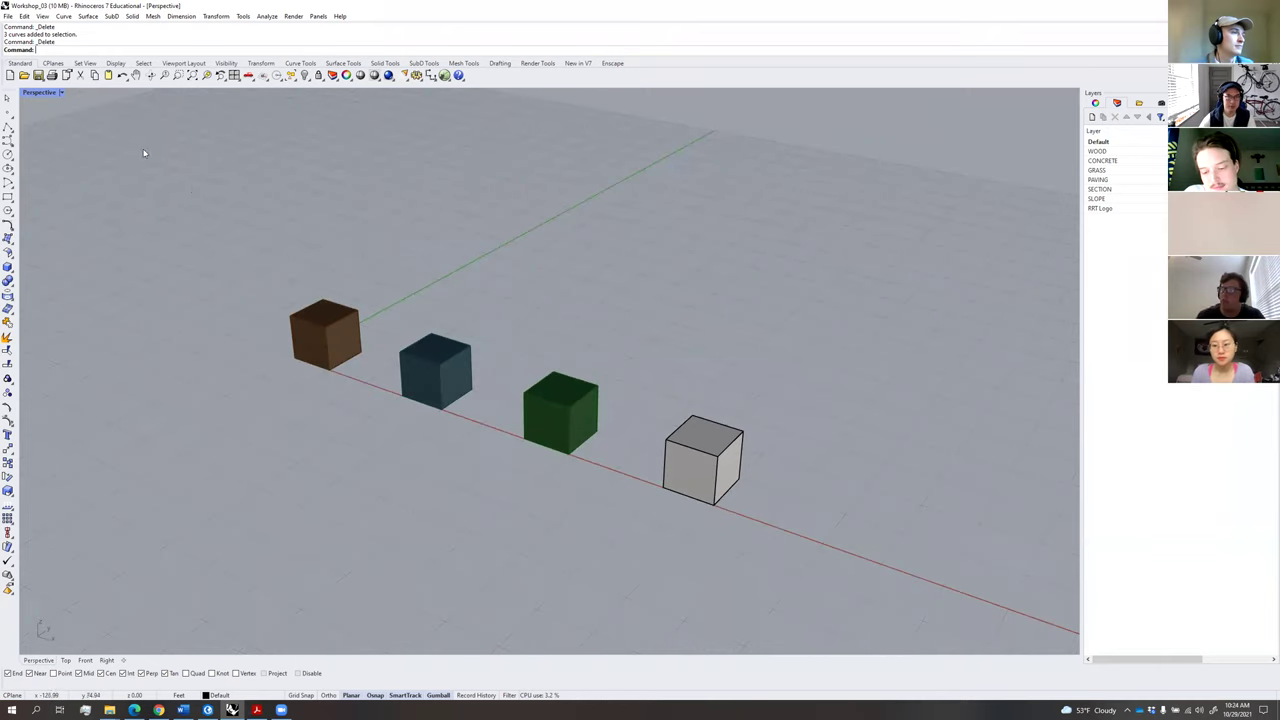
click(416, 76)
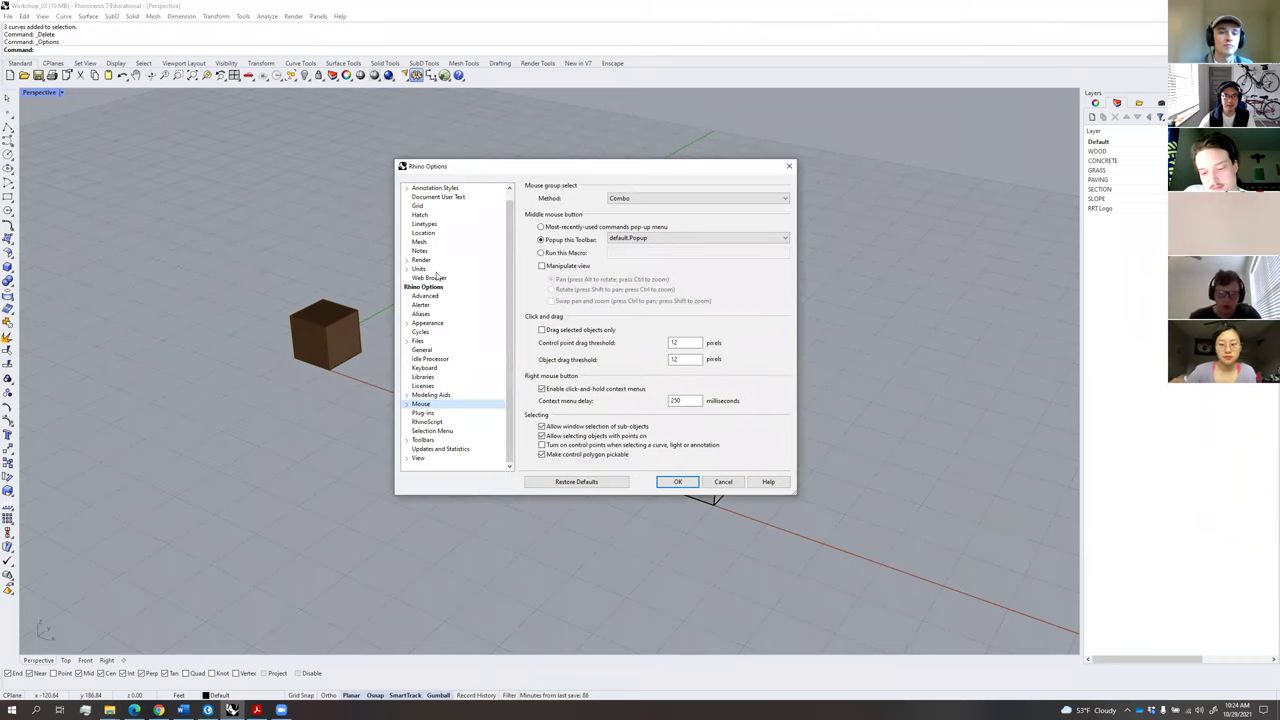
click(418, 459)
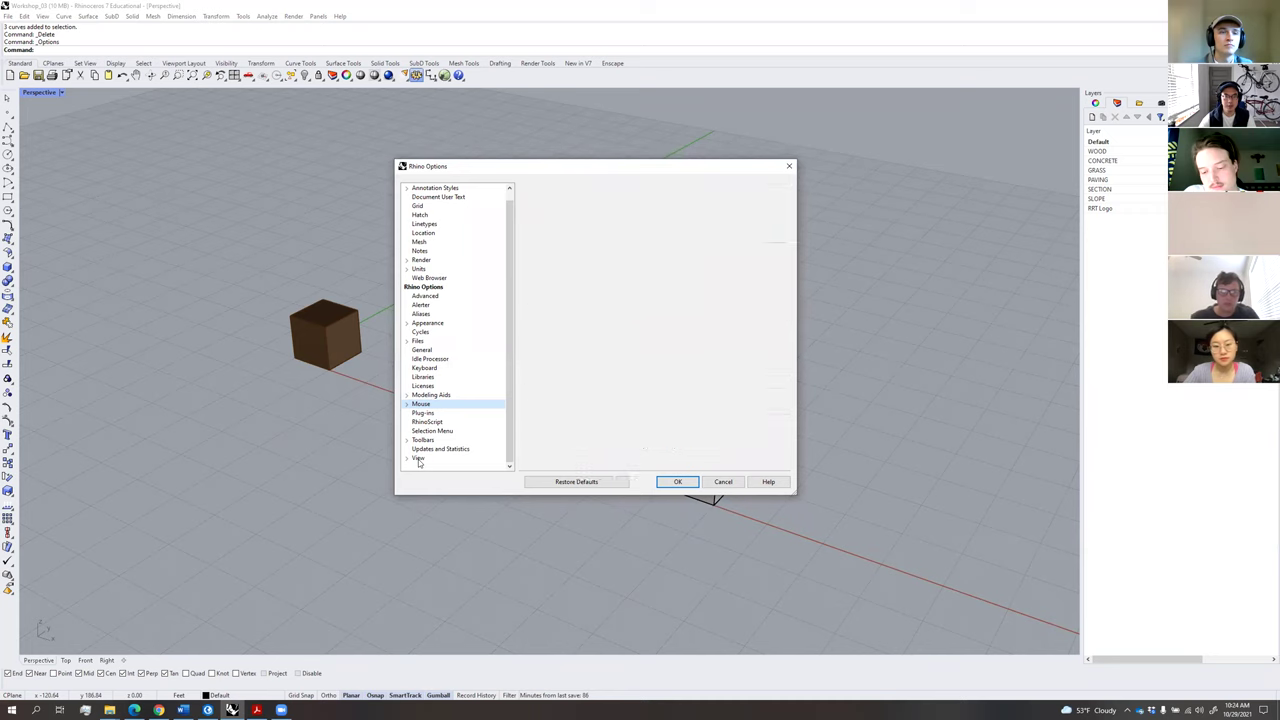
click(406, 459)
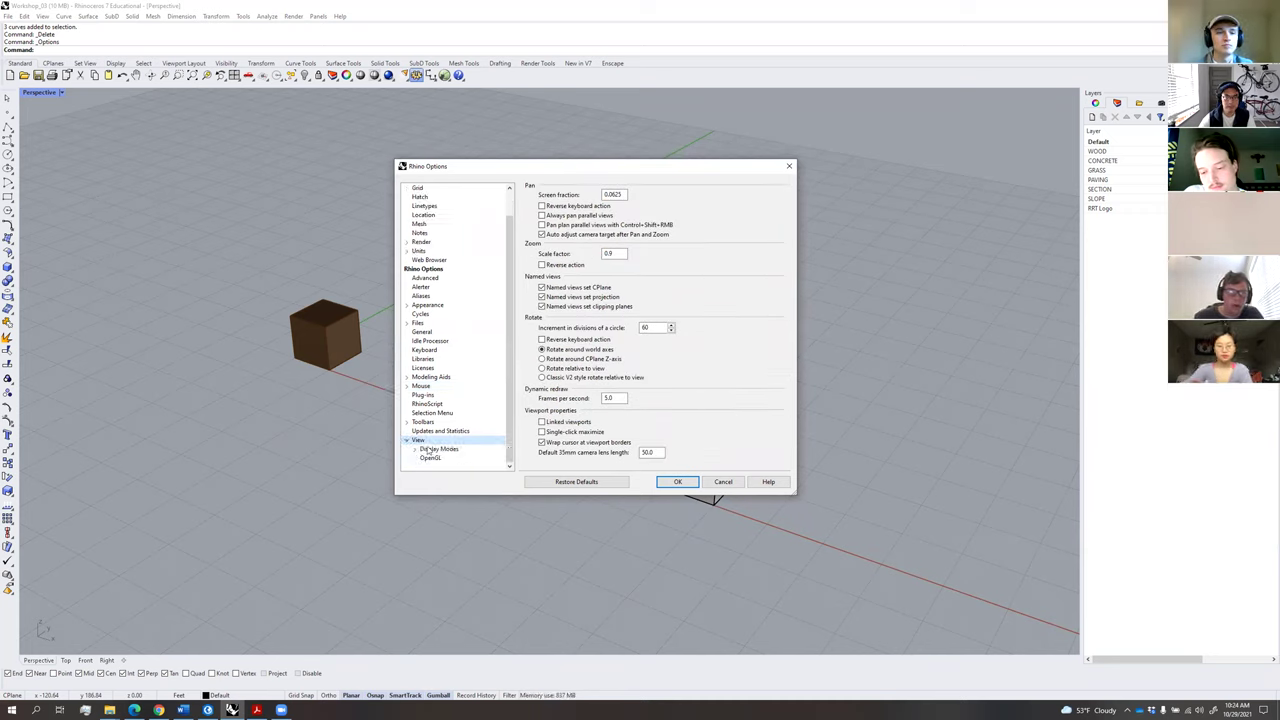
click(430, 449)
click(418, 441)
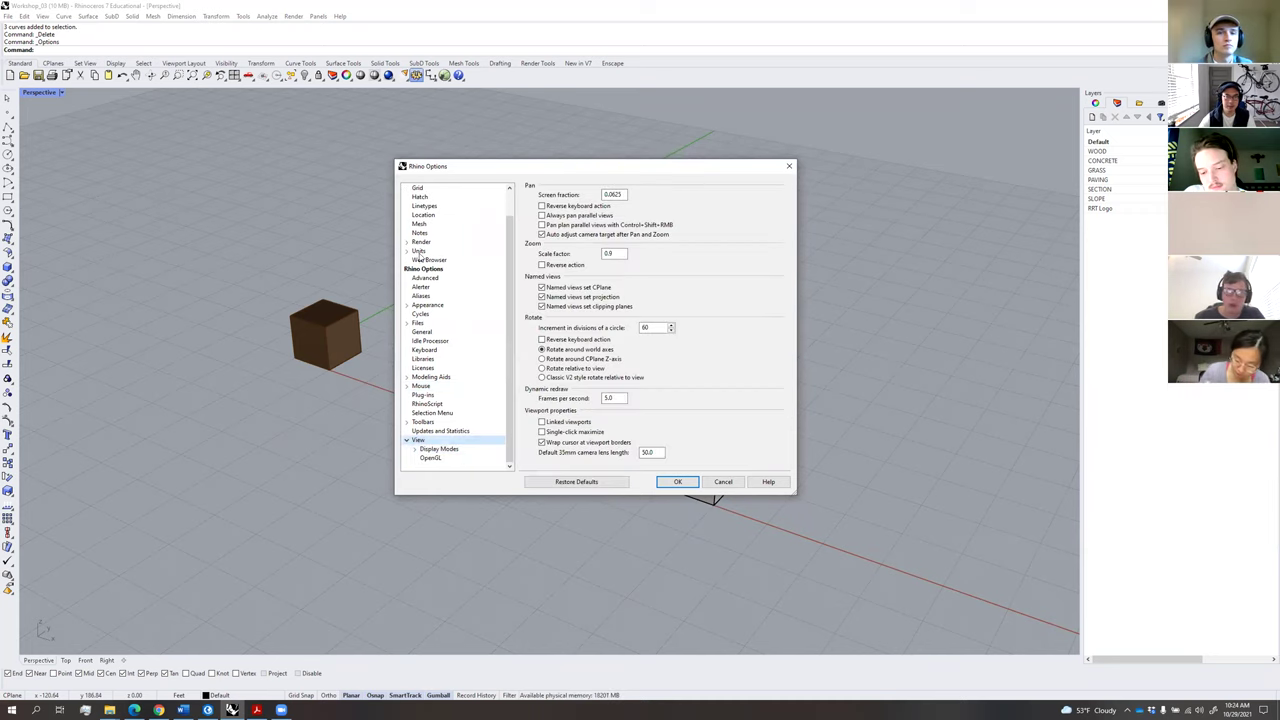
click(440, 450)
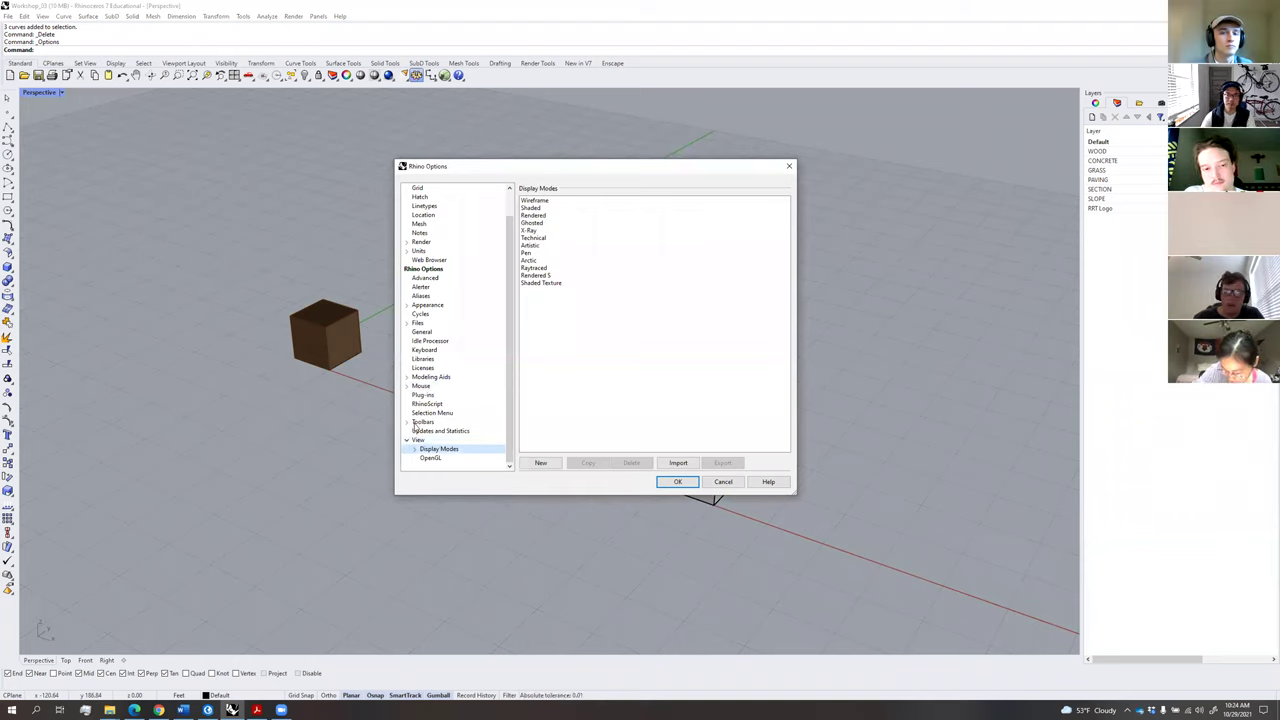
Try to import the Shaded Texture display mode file from the WORKSHOP 3 folder.
click(678, 463)
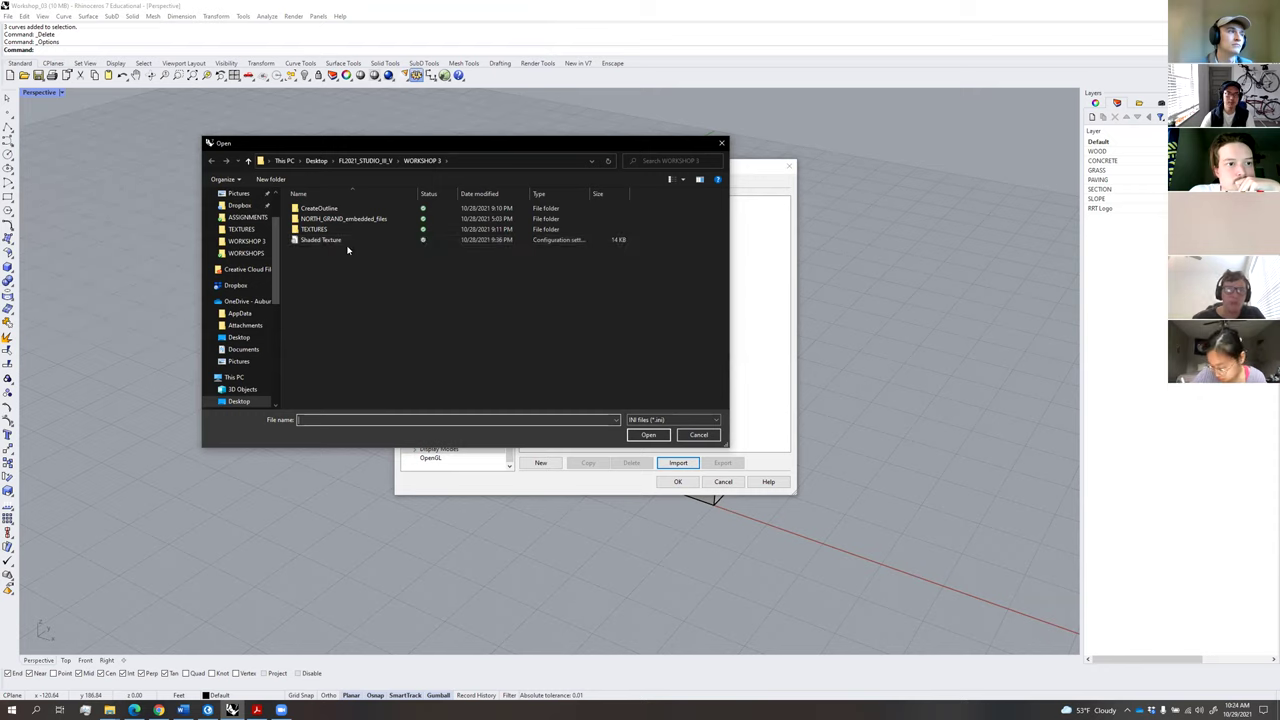
click(348, 243)
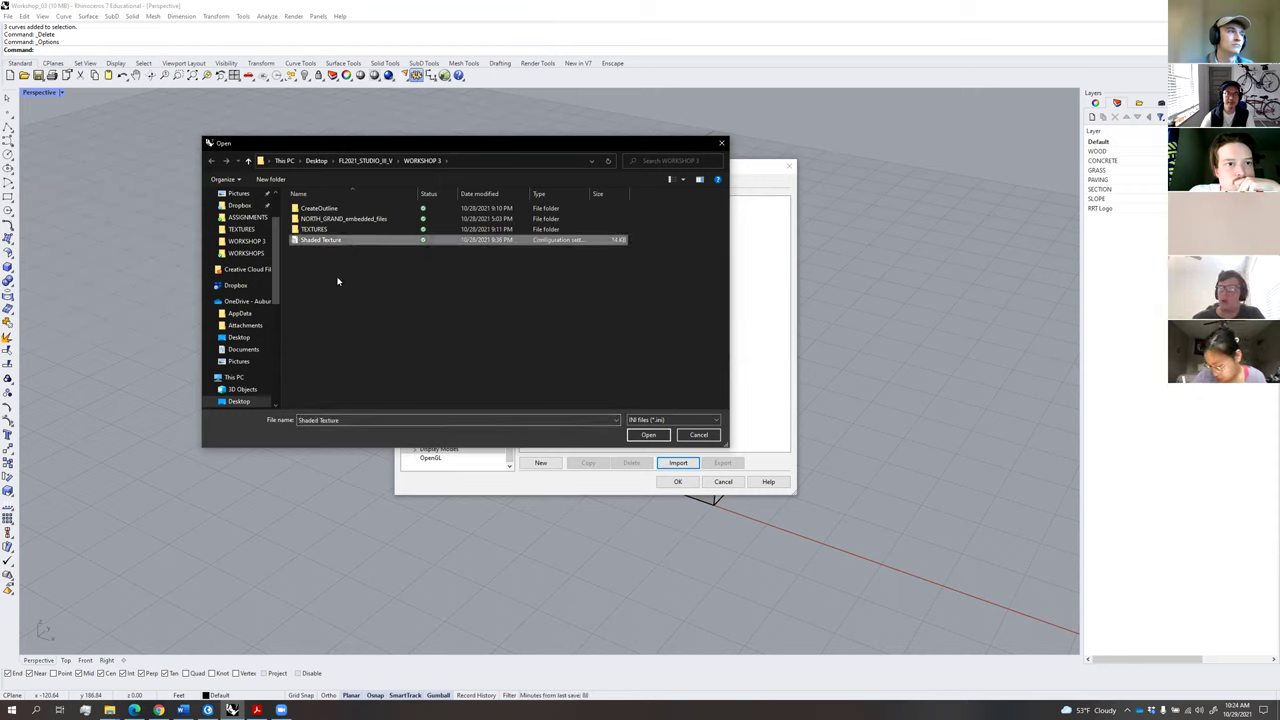
click(694, 437)
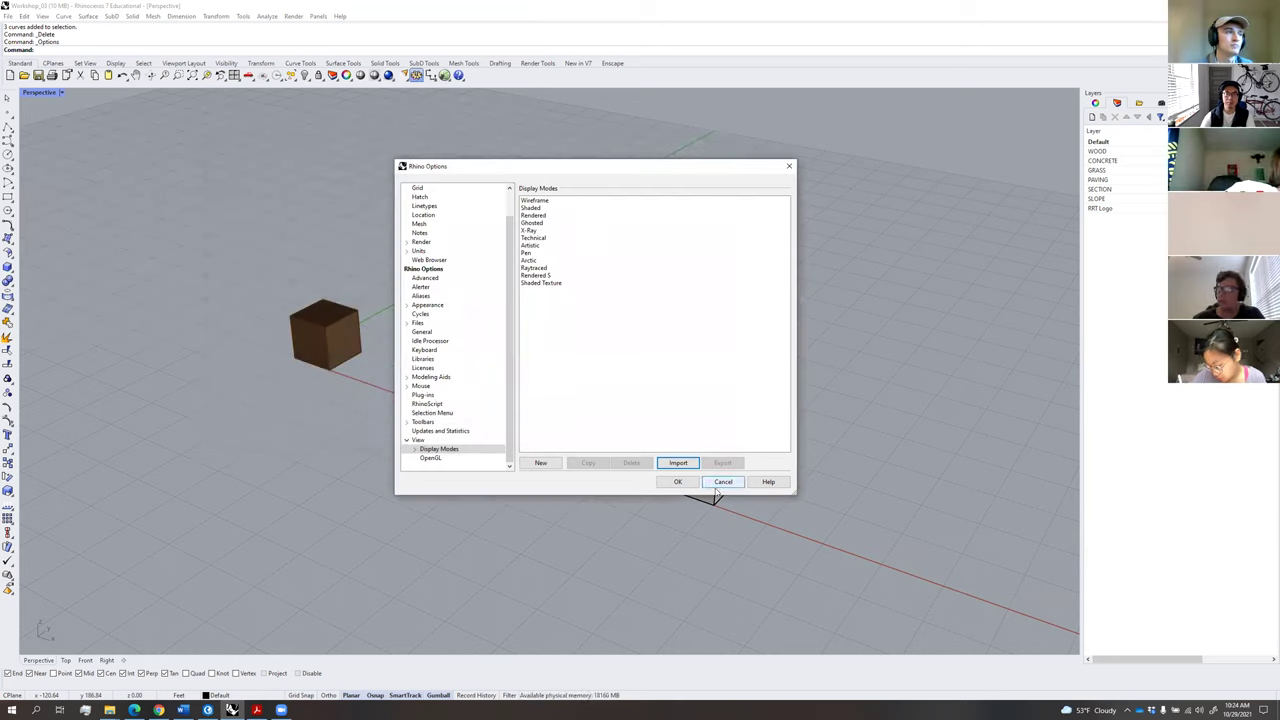
click(543, 284)
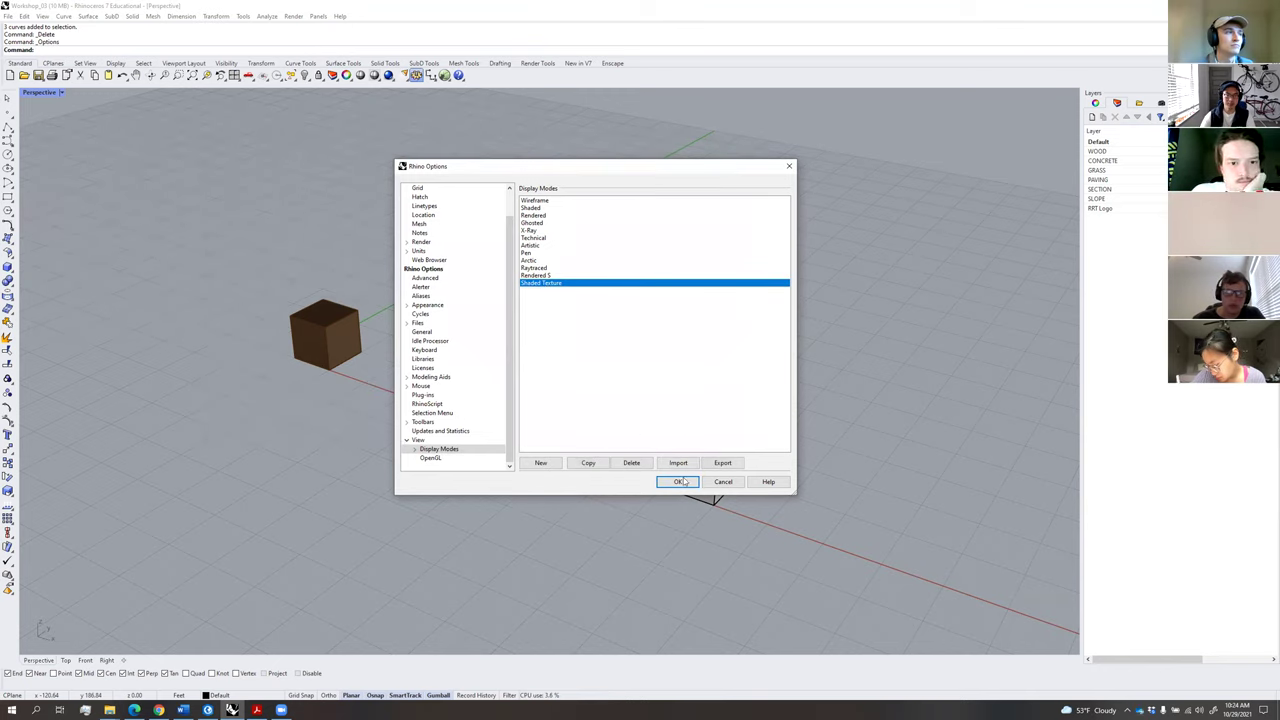
click(722, 482)
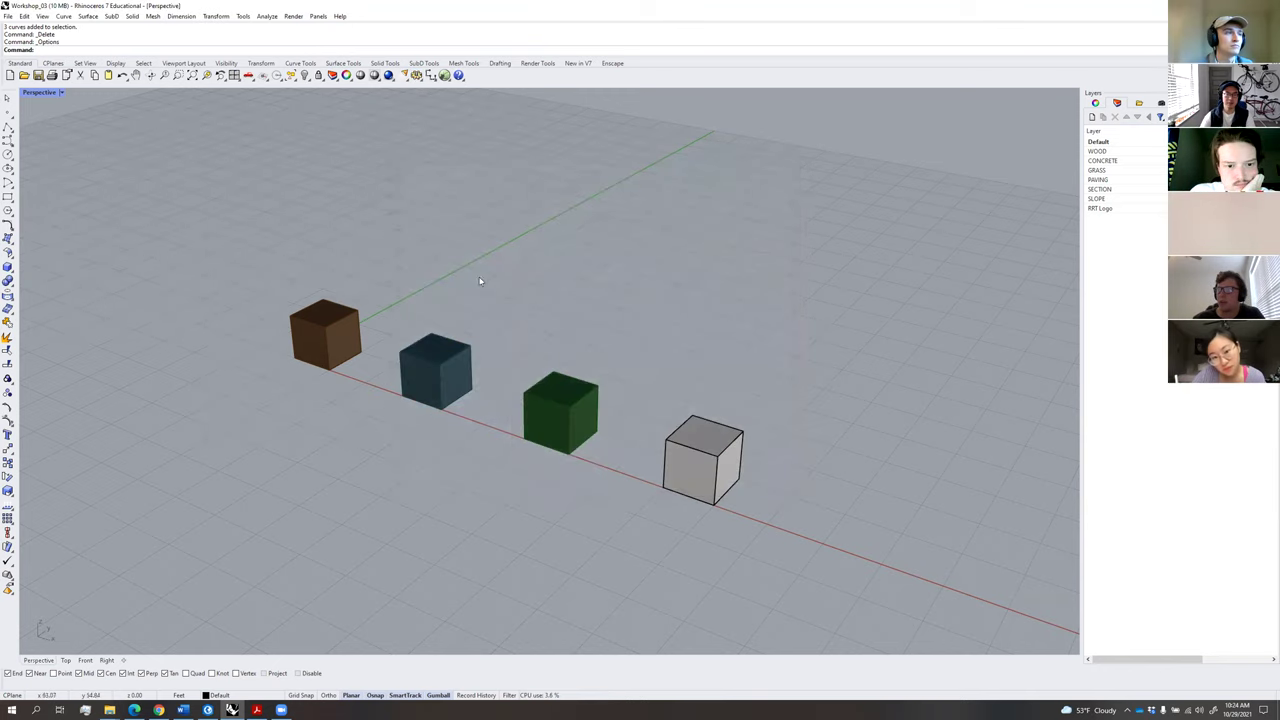
Set the Perspective viewport to the Shaded Texture display mode and look over the four material cubes.
click(61, 92)
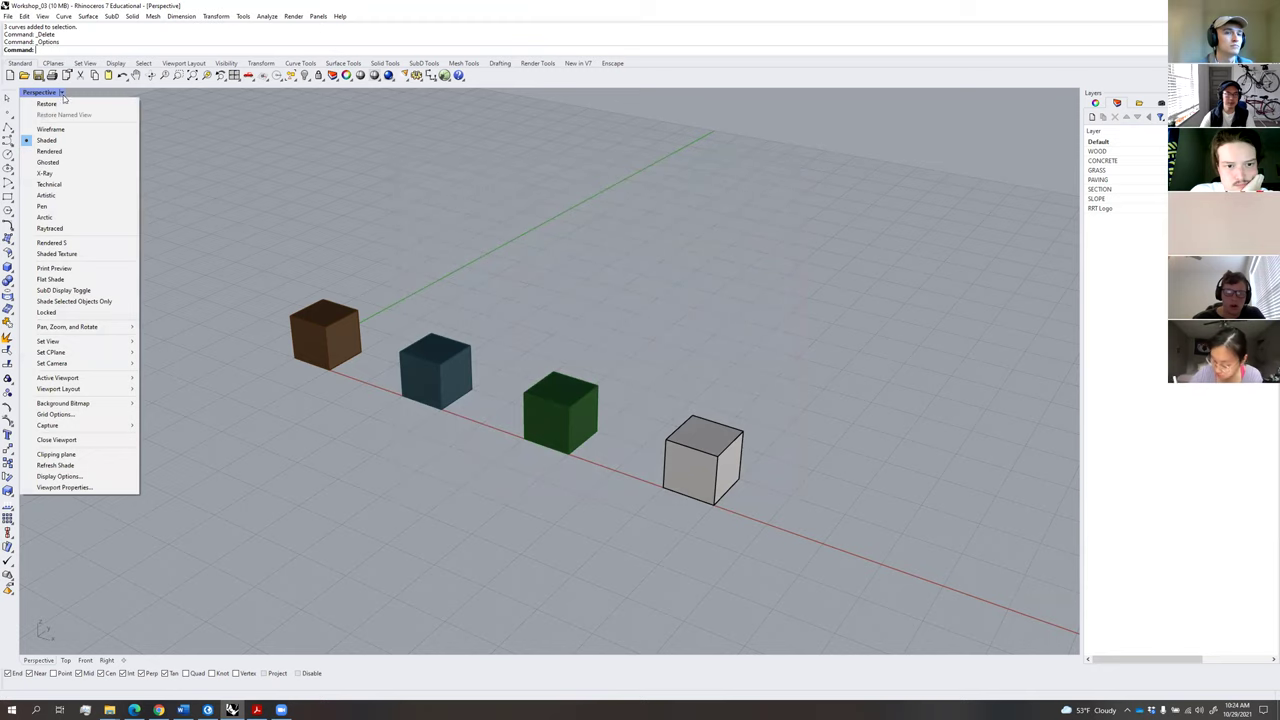
click(80, 256)
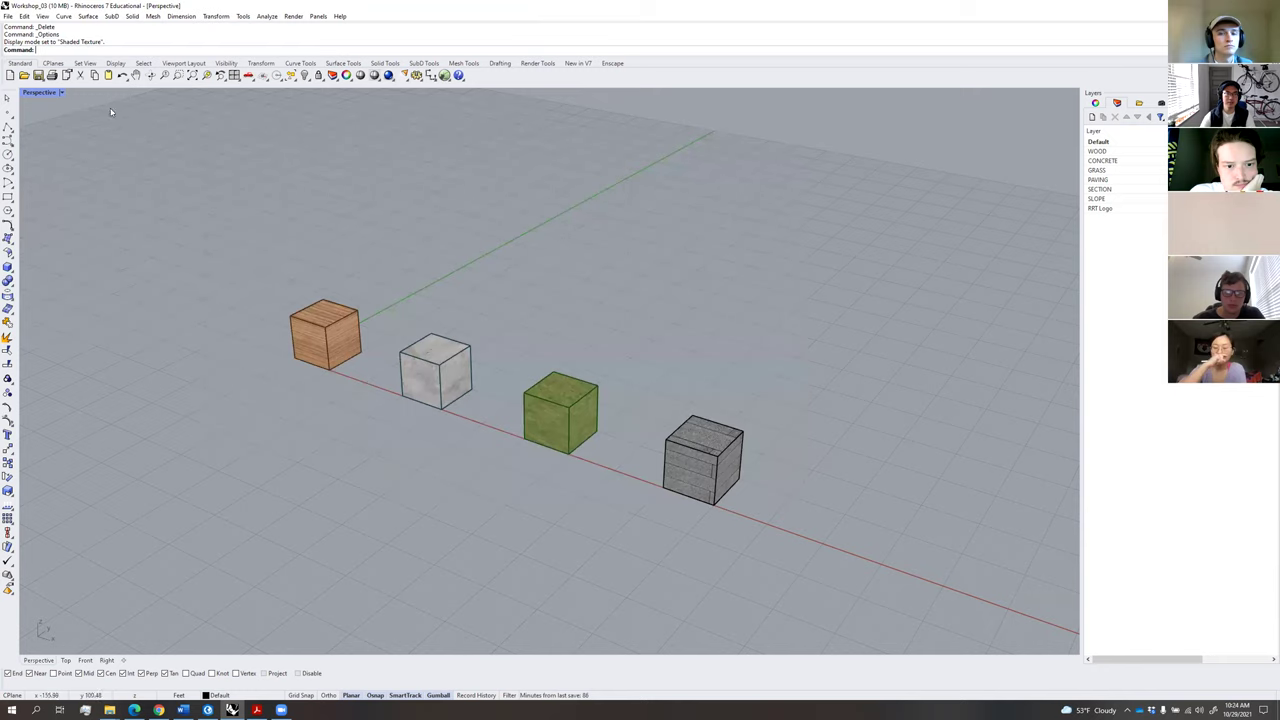
click(61, 93)
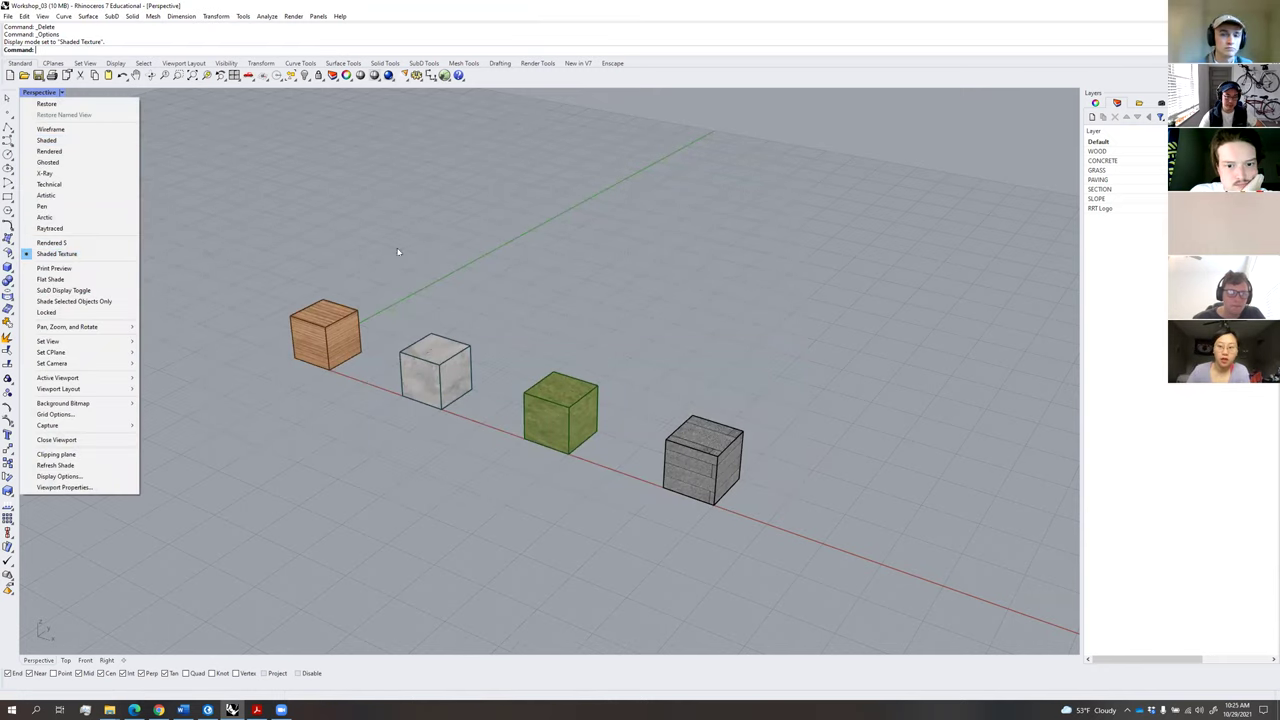
click(470, 285)
mouse_move(534, 317)
right_down()
mouse_move(443, 280)
mouse_move(492, 290)
mouse_move(529, 322)
right_up()
scroll(565, 404, up, 4)
scroll(564, 398, down, 1)
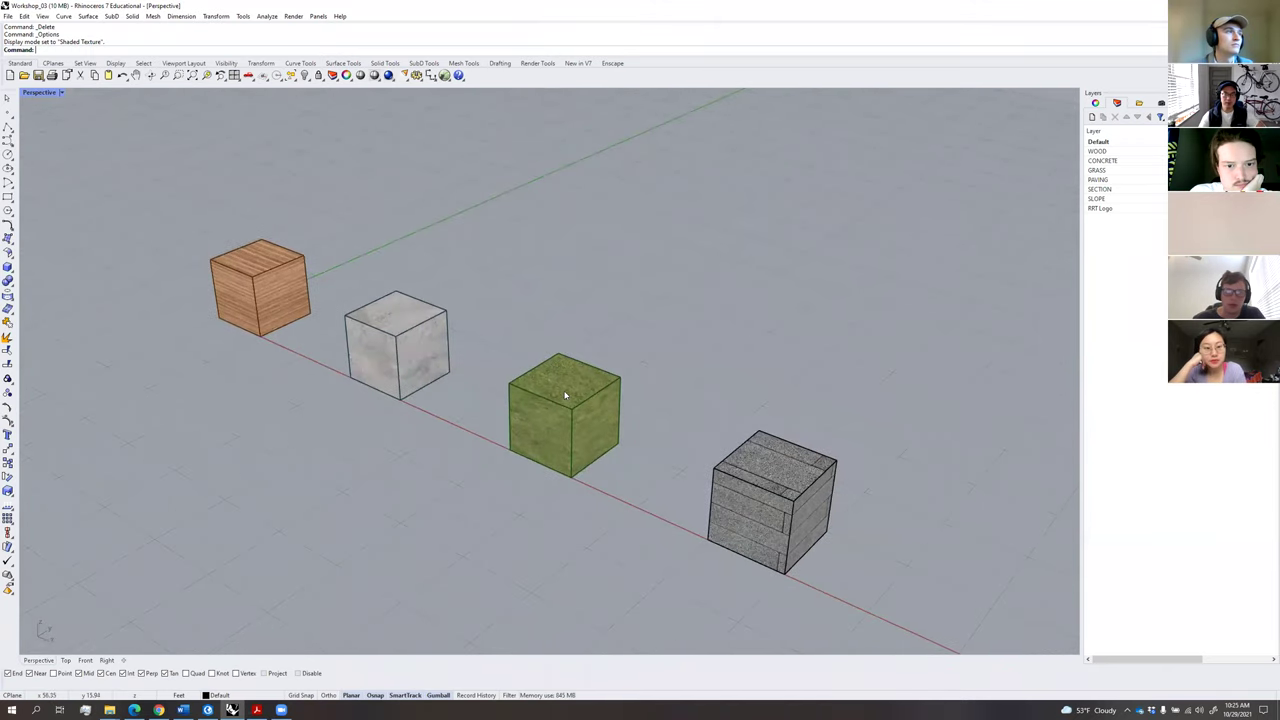
shift+right_drag(611, 405, 560, 366)
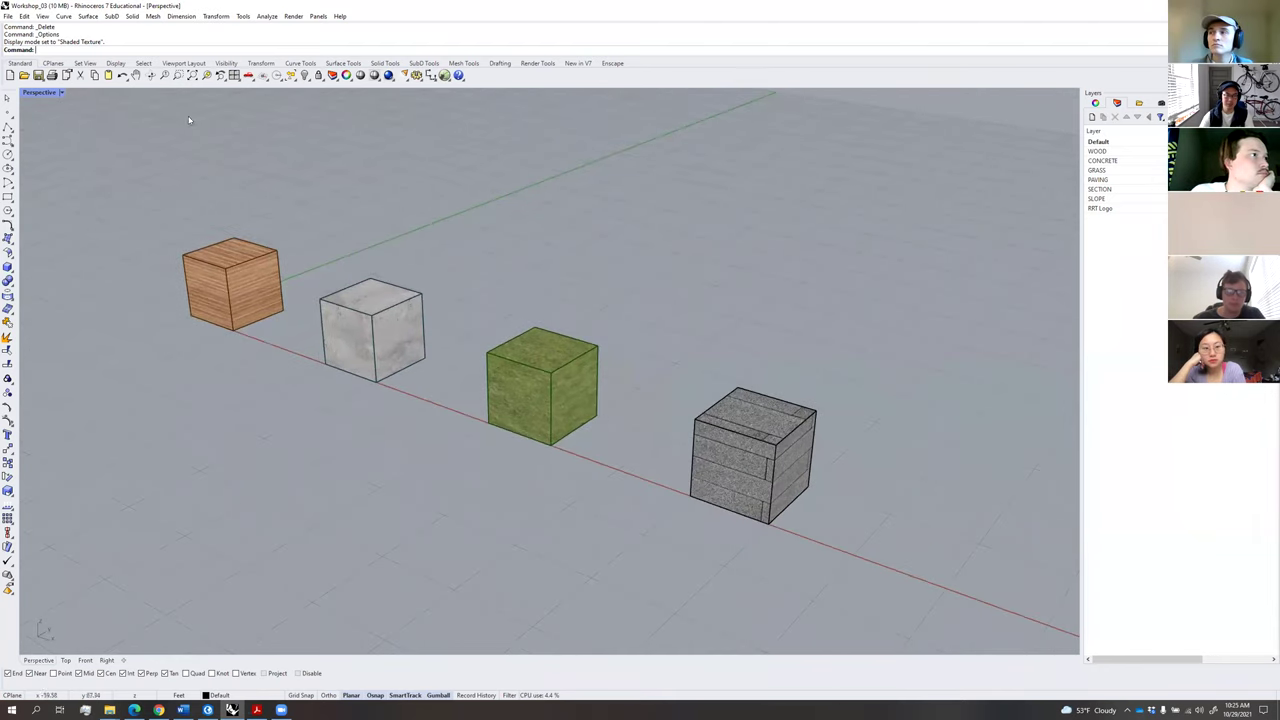
Preview the four cubes in the Rendered display mode.
click(61, 93)
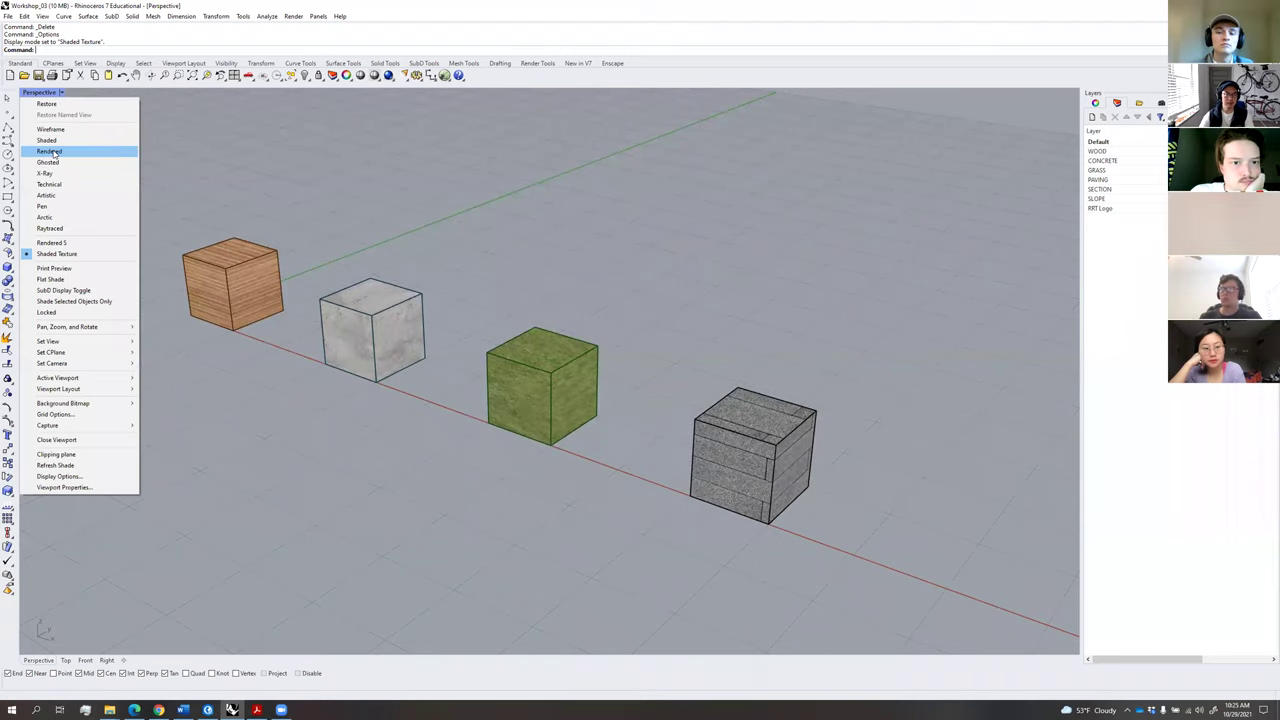
click(50, 151)
right_drag(638, 362, 581, 353)
scroll(590, 340, down, 2)
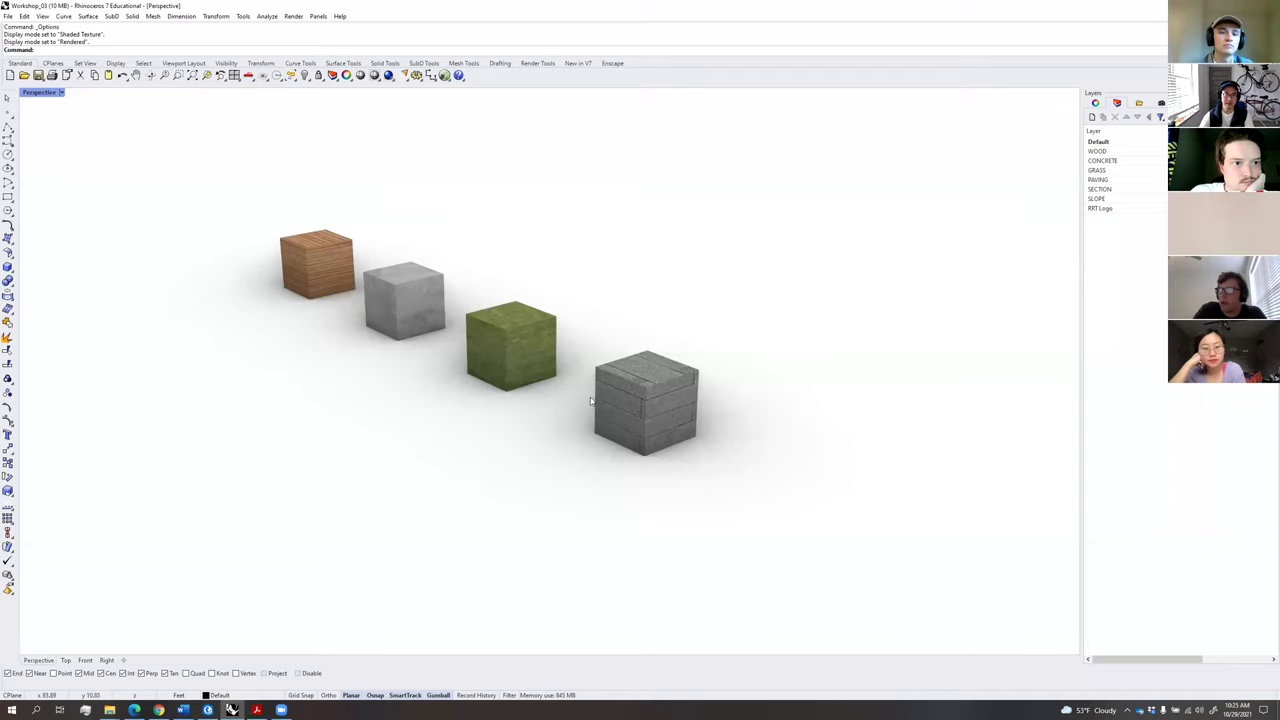
Return the Perspective viewport to the Shaded Texture display mode and view the cubes from other angles.
click(62, 93)
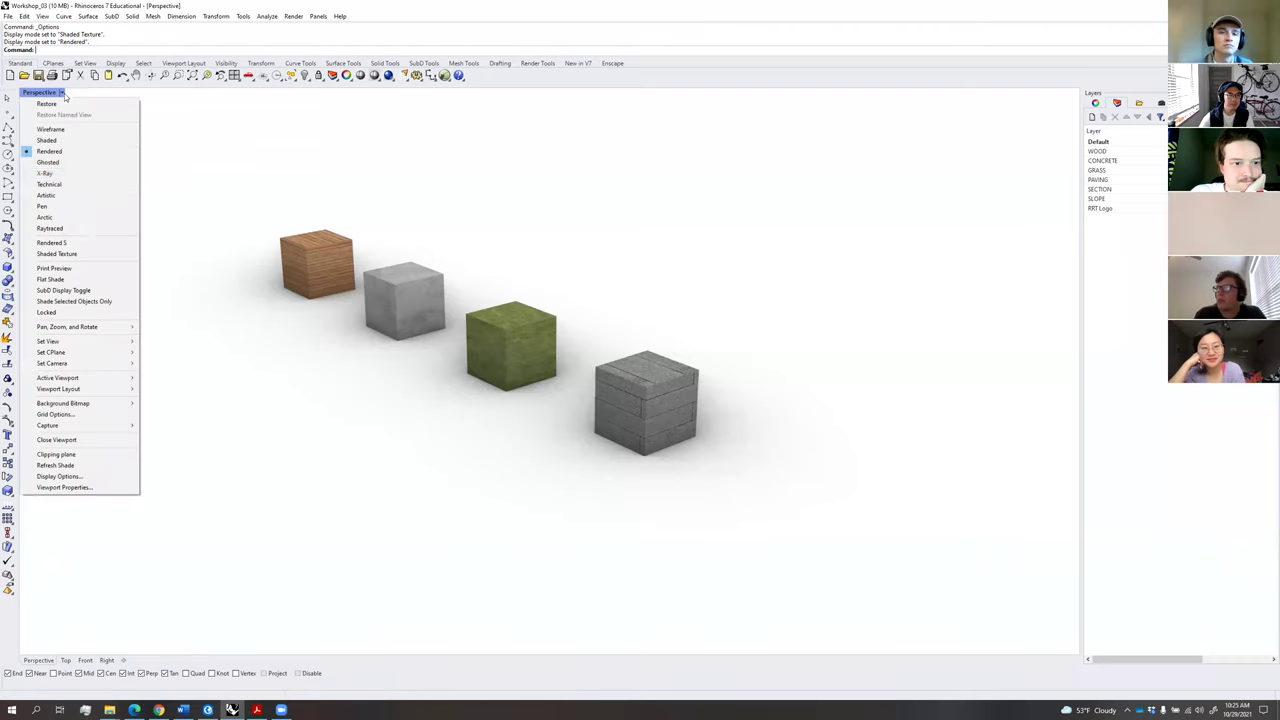
click(70, 258)
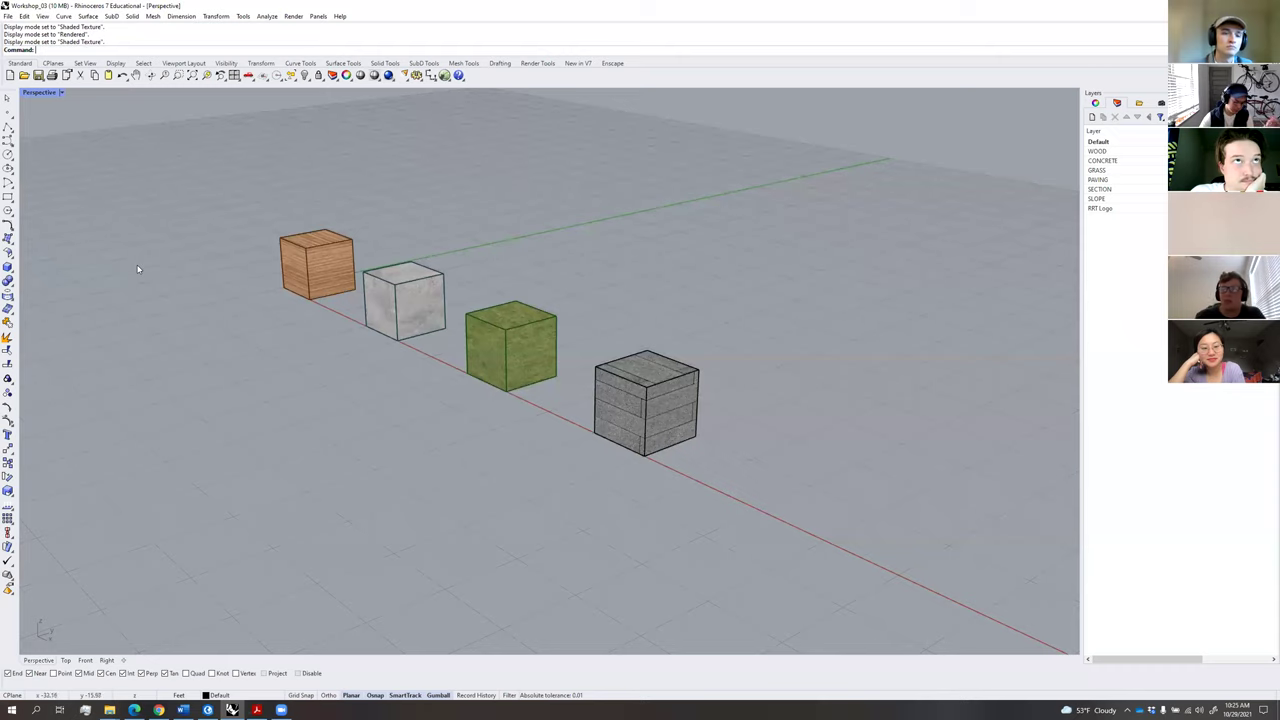
right_drag(474, 293, 196, 176)
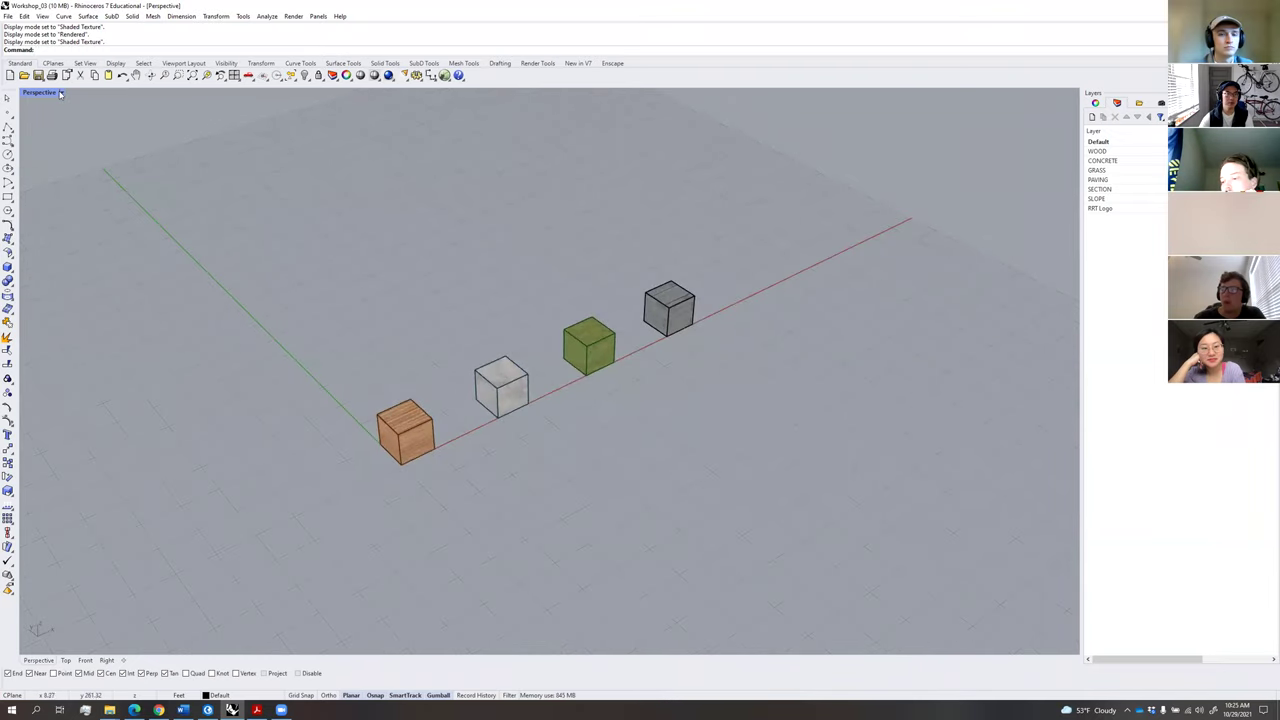
click(62, 93)
click(391, 248)
shift+right_drag(467, 246, 543, 329)
scroll(571, 385, up, 4)
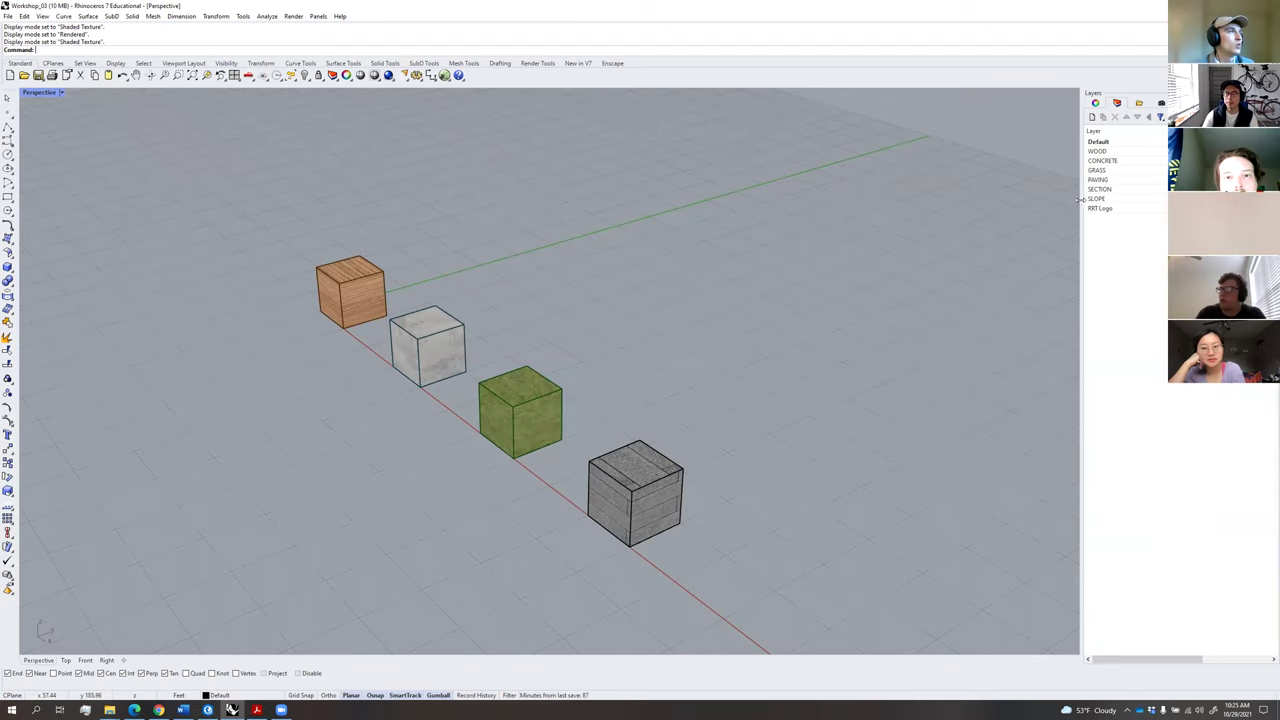
Widen the layer list to expose its visibility, lock and color columns, and highlight the WOOD, CONCRETE, GRASS and PAVING layers in turn.
drag(1072, 200, 984, 200)
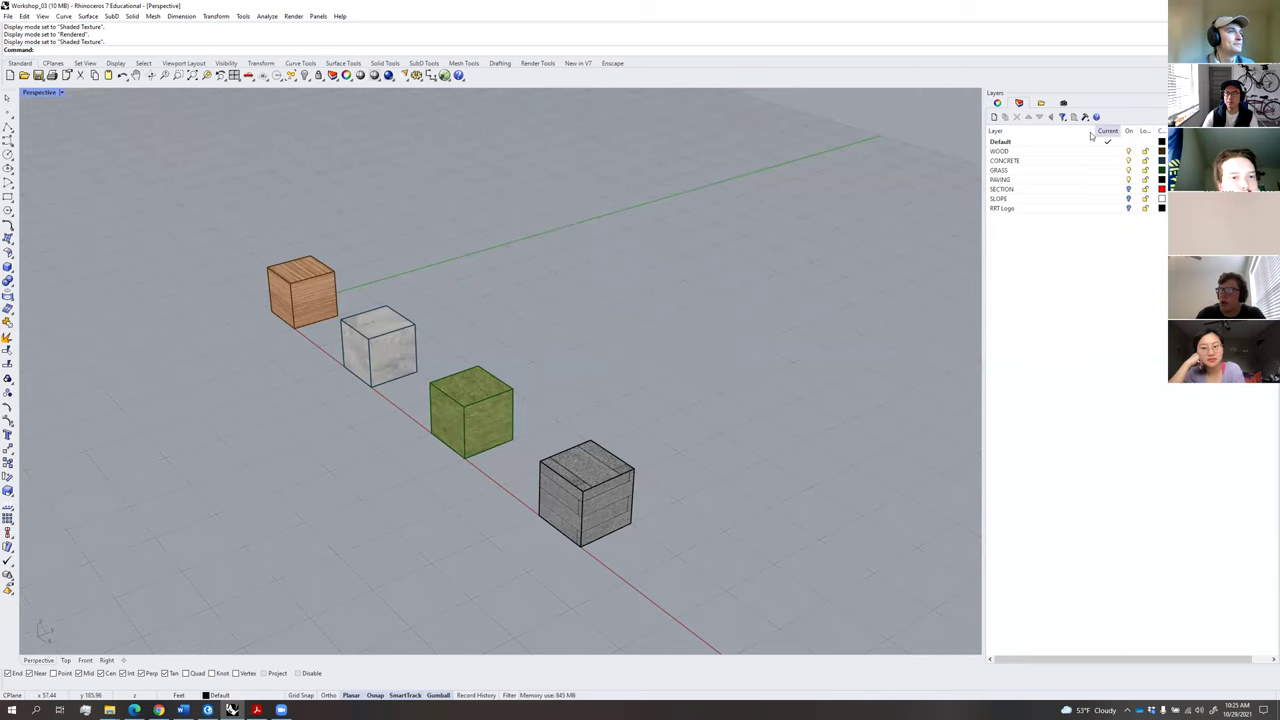
click(1050, 160)
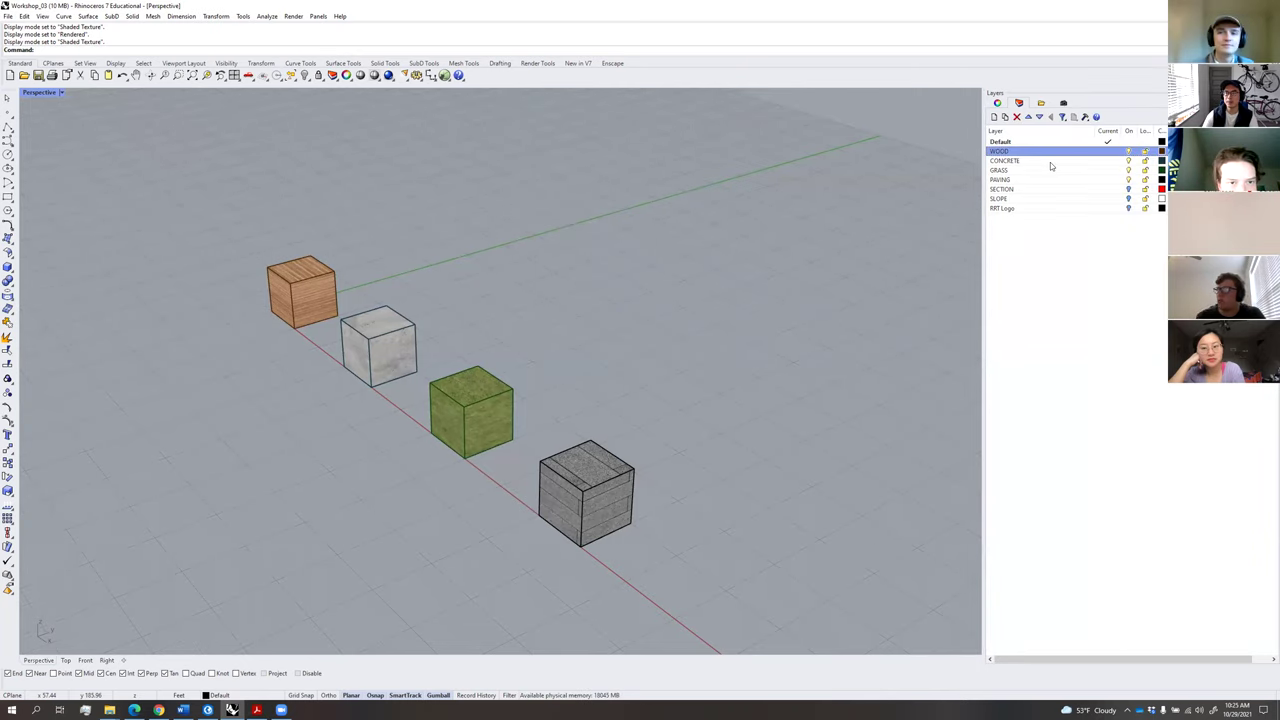
click(1054, 171)
click(1054, 180)
click(1056, 152)
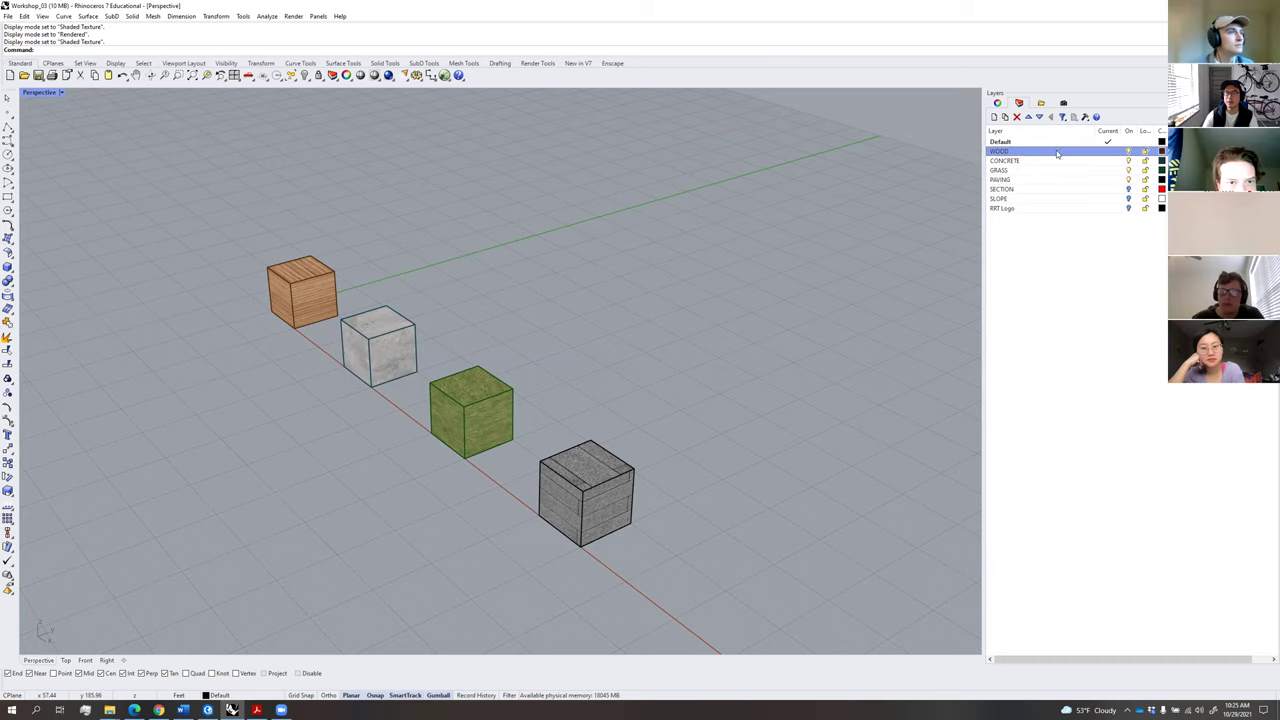
click(1058, 161)
click(1058, 180)
click(1058, 171)
click(1059, 162)
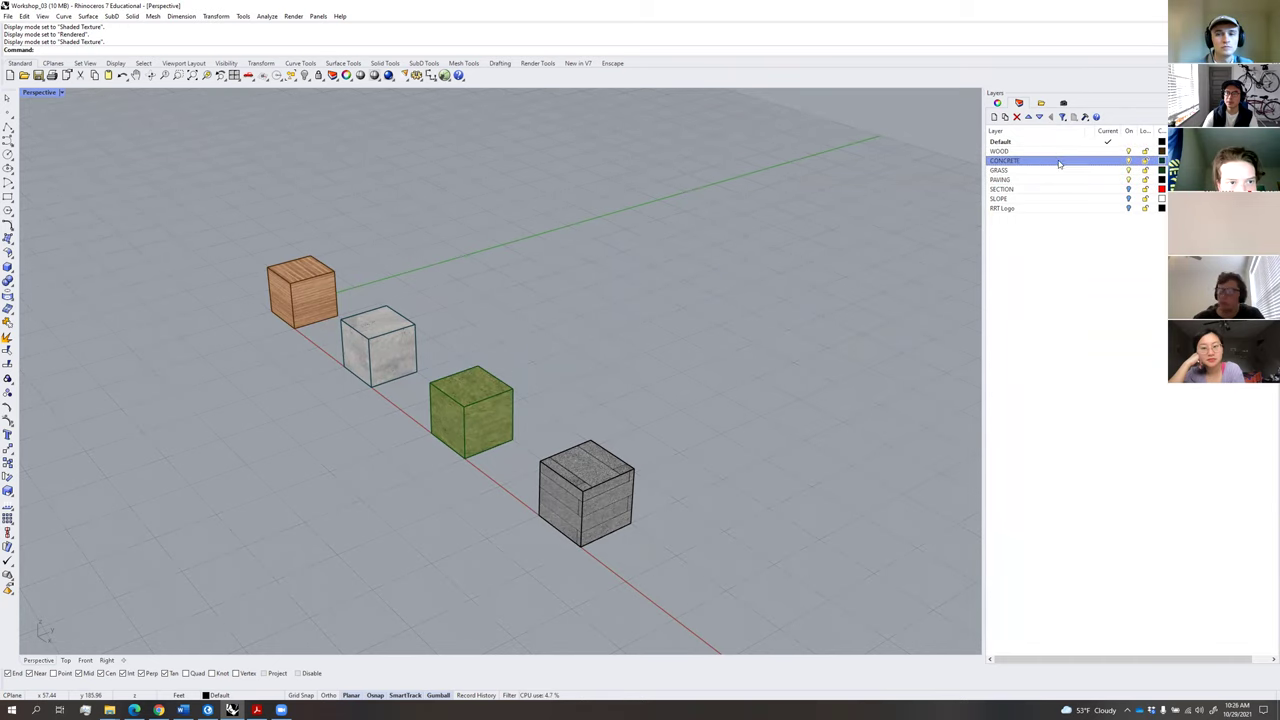
Toggle the WOOD, CONCRETE, GRASS and PAVING layers off and on one by one to identify each layer's cube.
click(1128, 151)
click(1128, 151)
click(1128, 161)
click(1128, 161)
click(1129, 170)
click(1129, 170)
click(1129, 170)
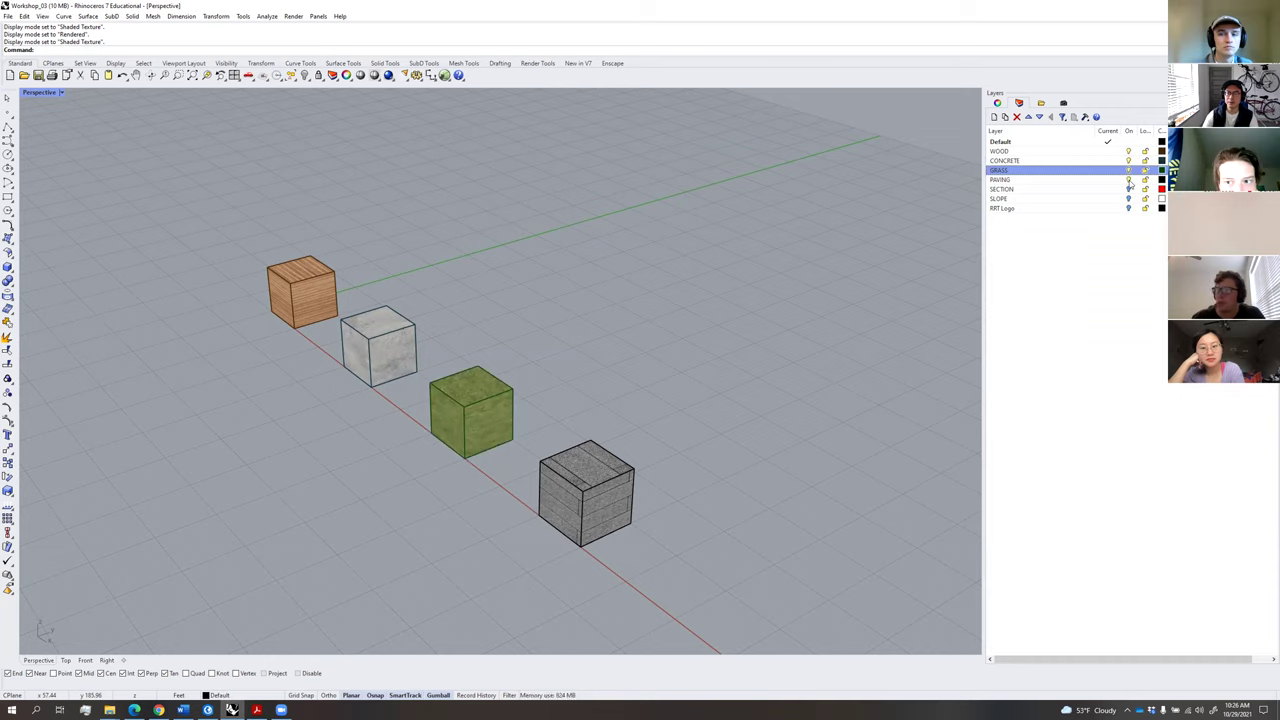
click(1129, 179)
click(1129, 180)
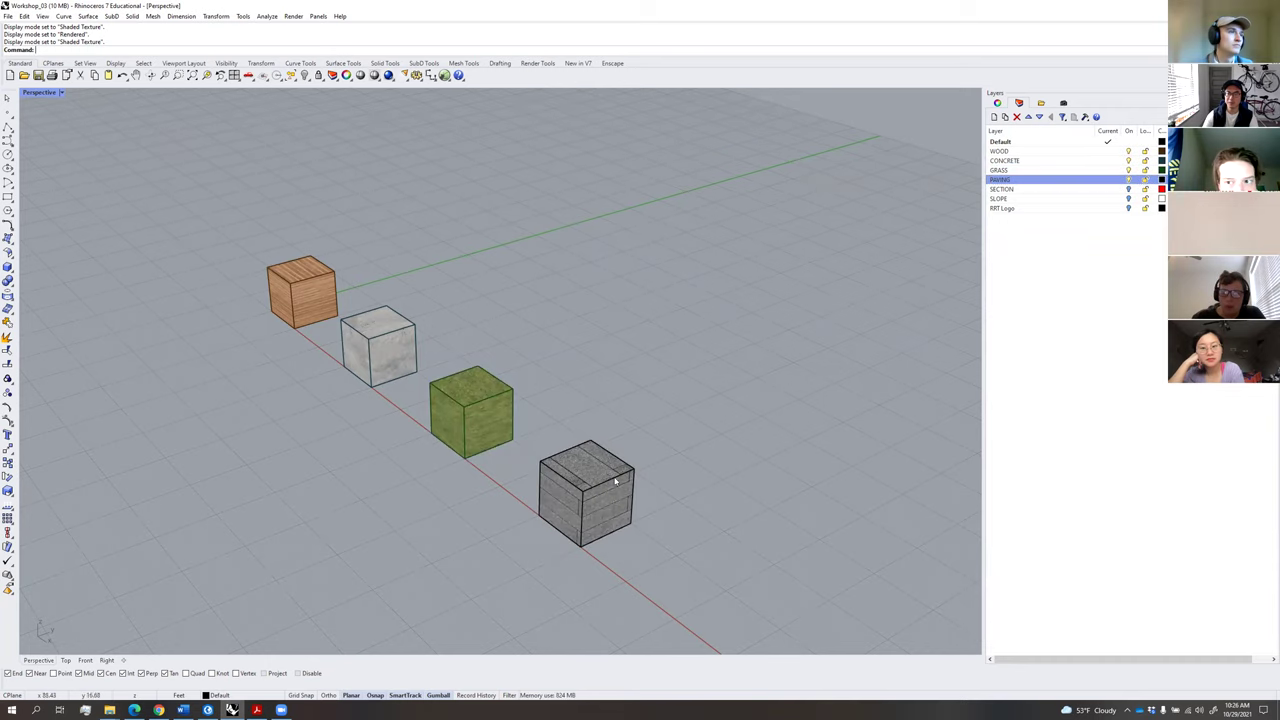
Create a new layer named BRICK directly below the PAVING layer.
right_drag(746, 331, 952, 280)
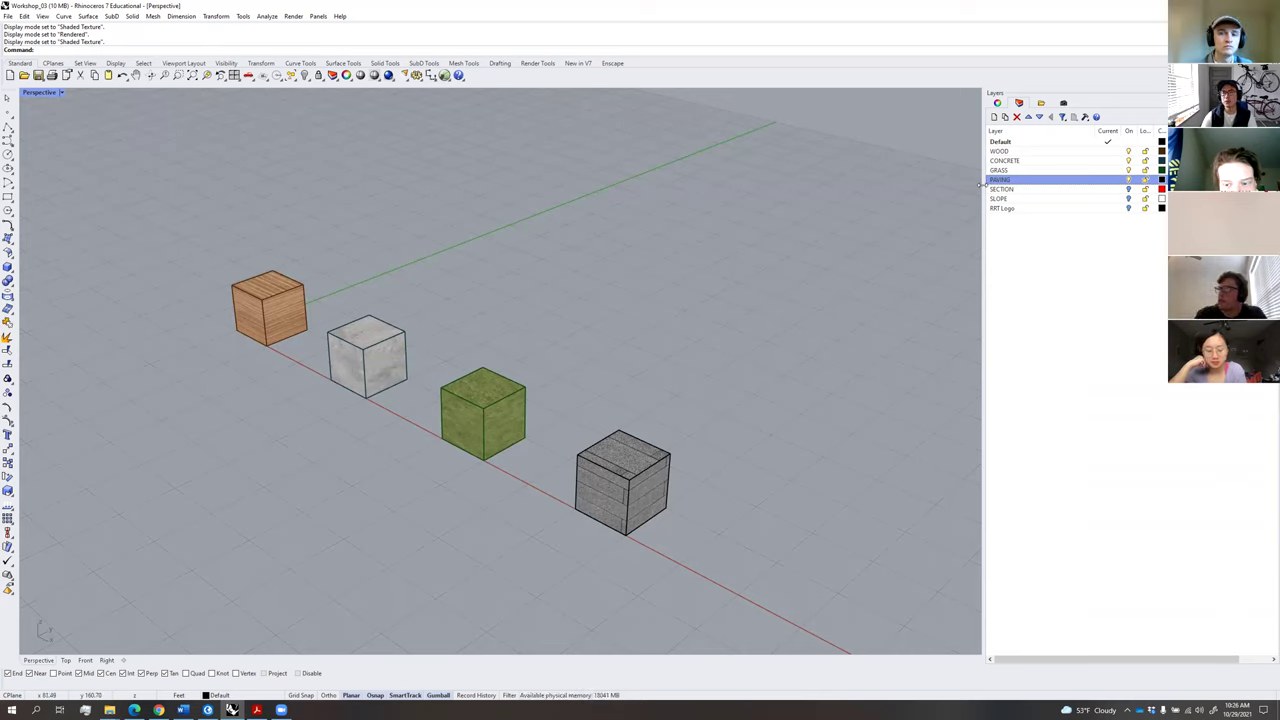
click(994, 117)
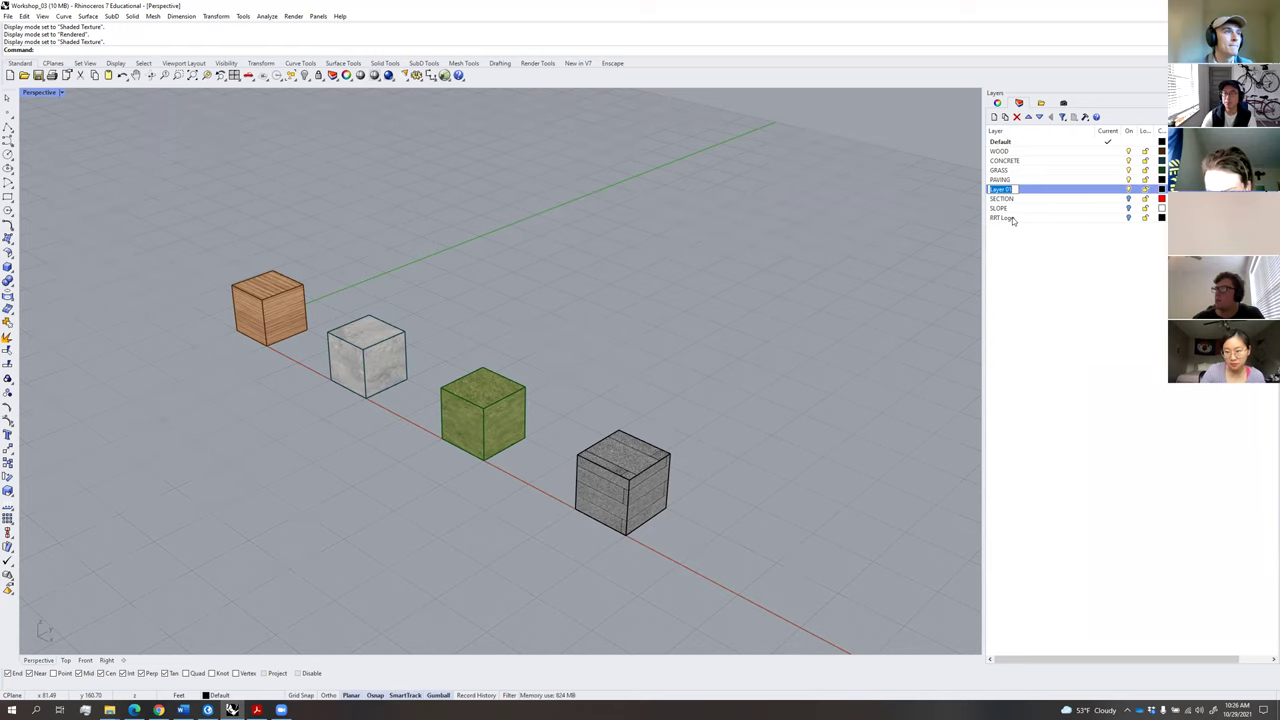
text(pav)
key(BackSpace)
key(BackSpace)
key(BackSpace)
key(Caps_Lock)
text(BRICK)
key(Return)
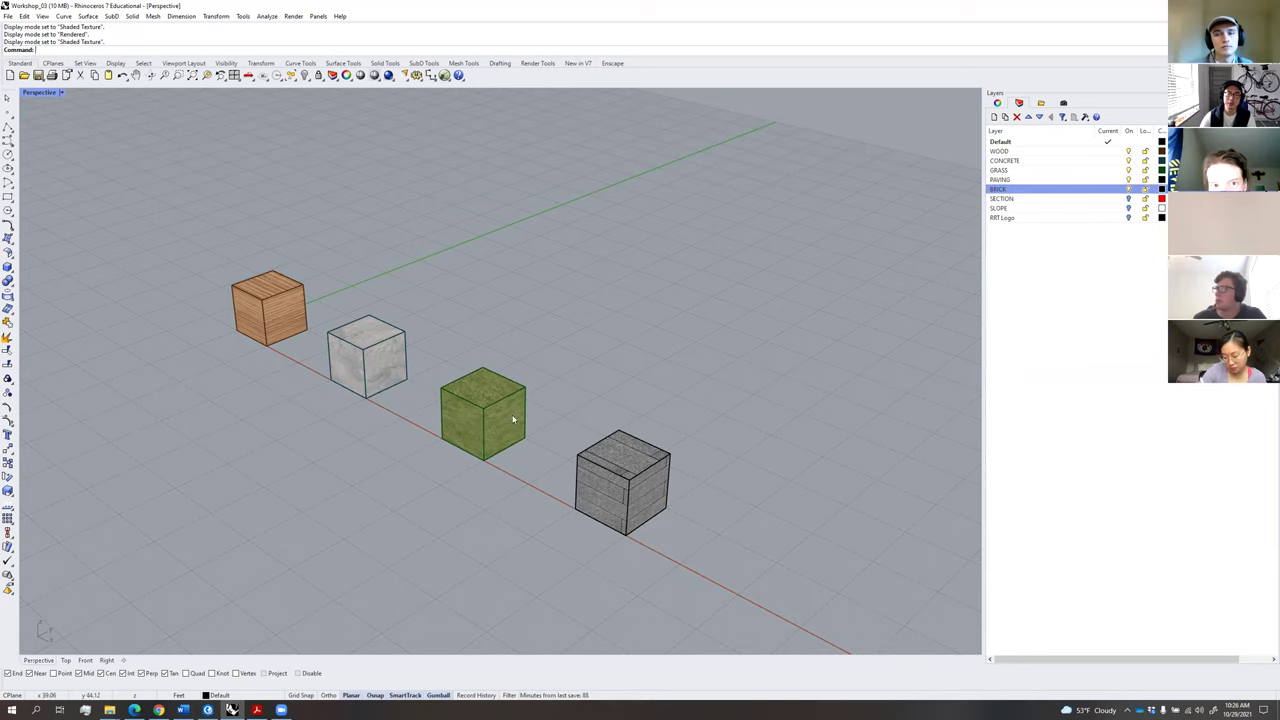
Set the BRICK layer's display color to a muted brick red.
click(1161, 190)
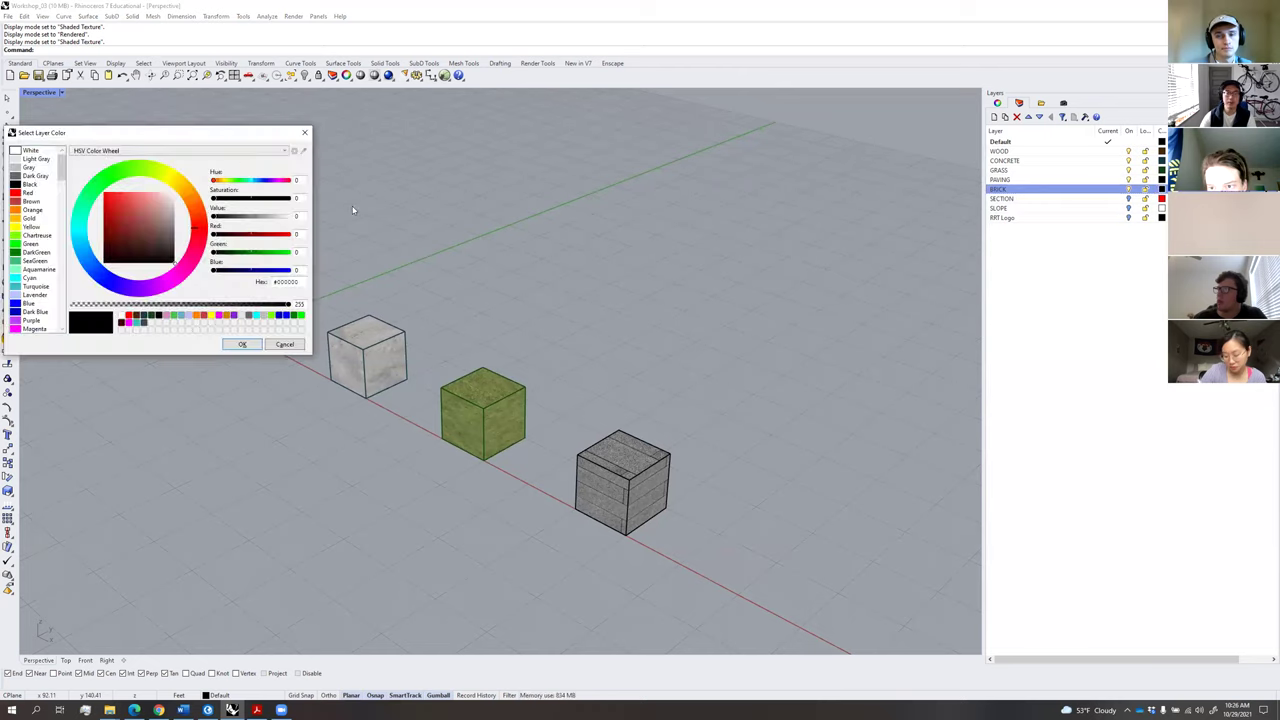
drag(221, 136, 736, 204)
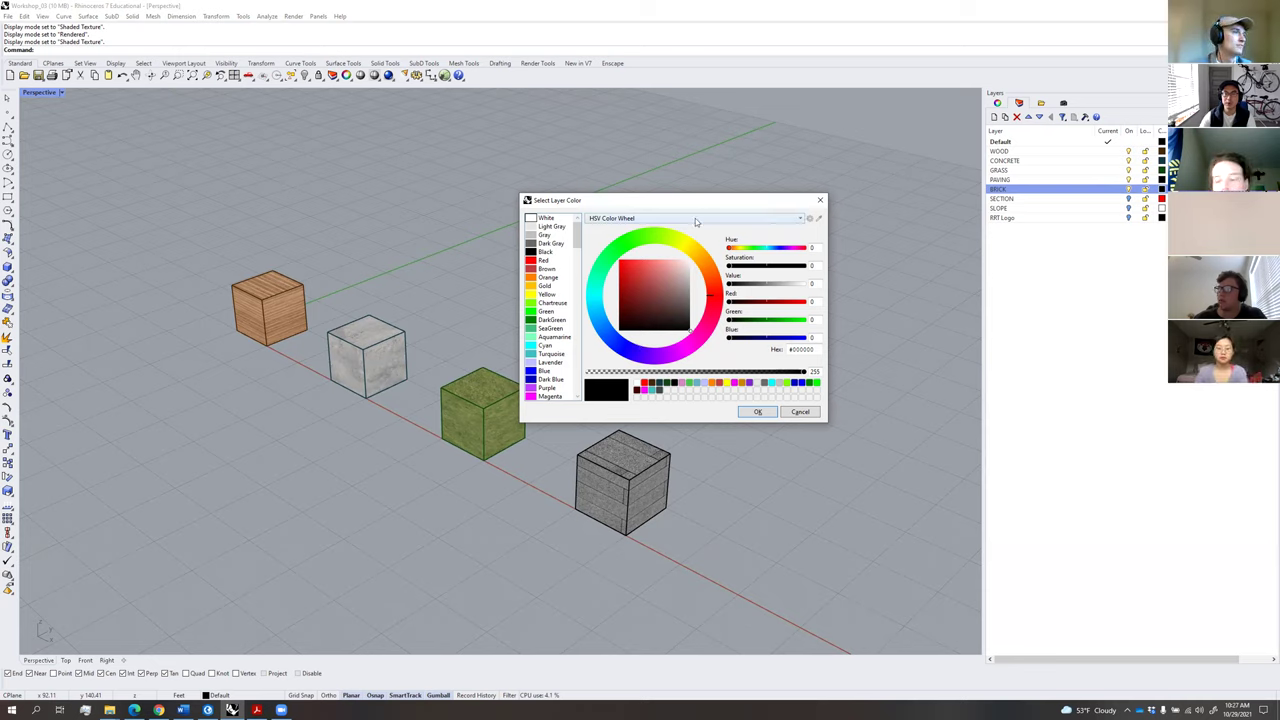
click(696, 217)
click(638, 231)
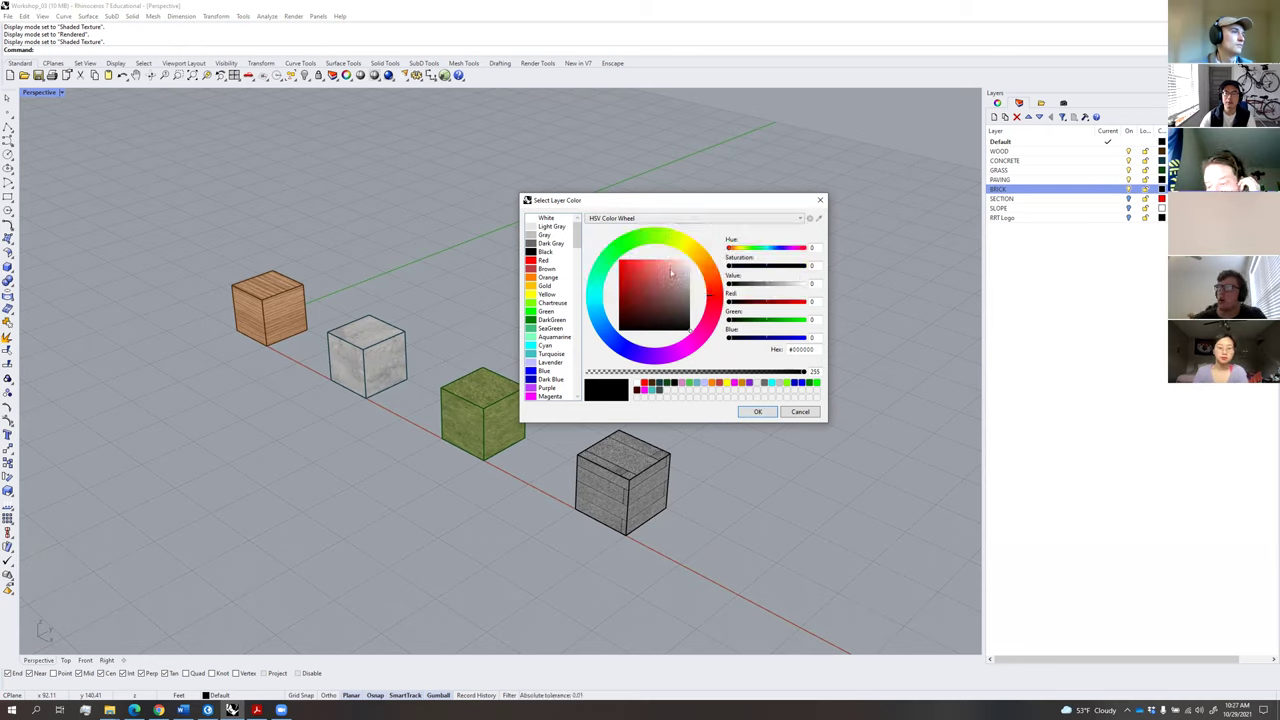
click(645, 289)
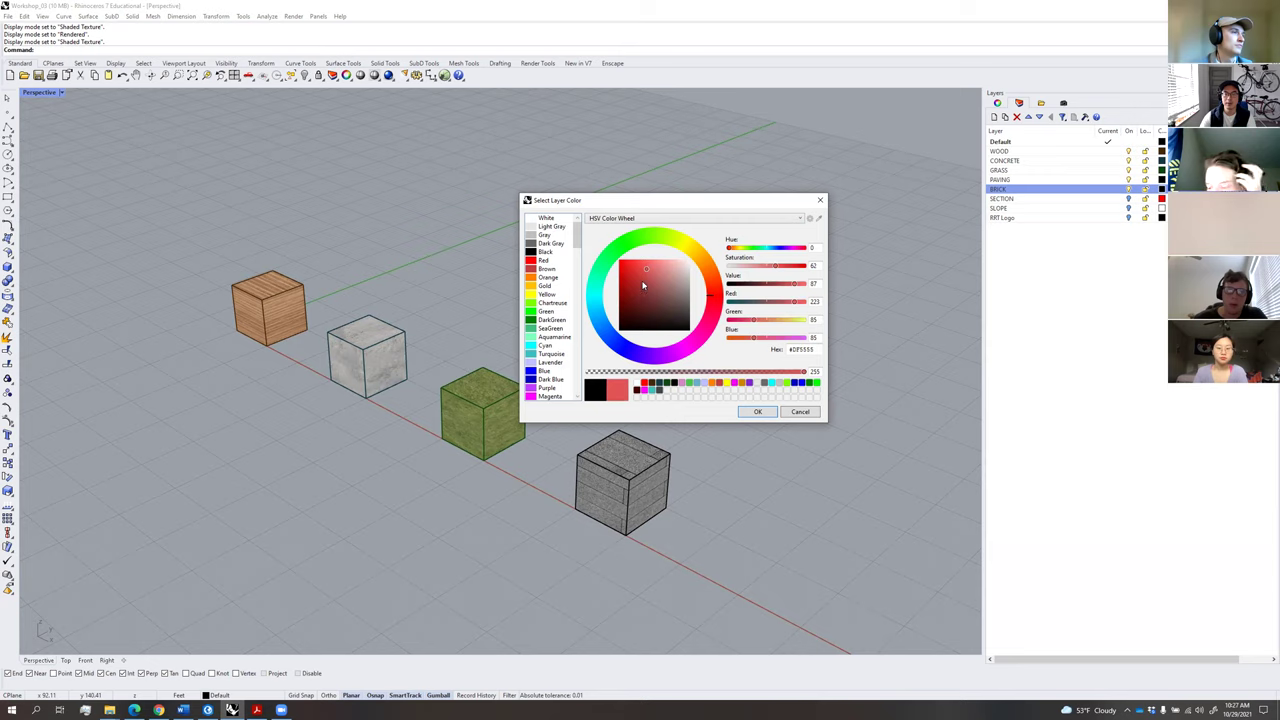
click(757, 411)
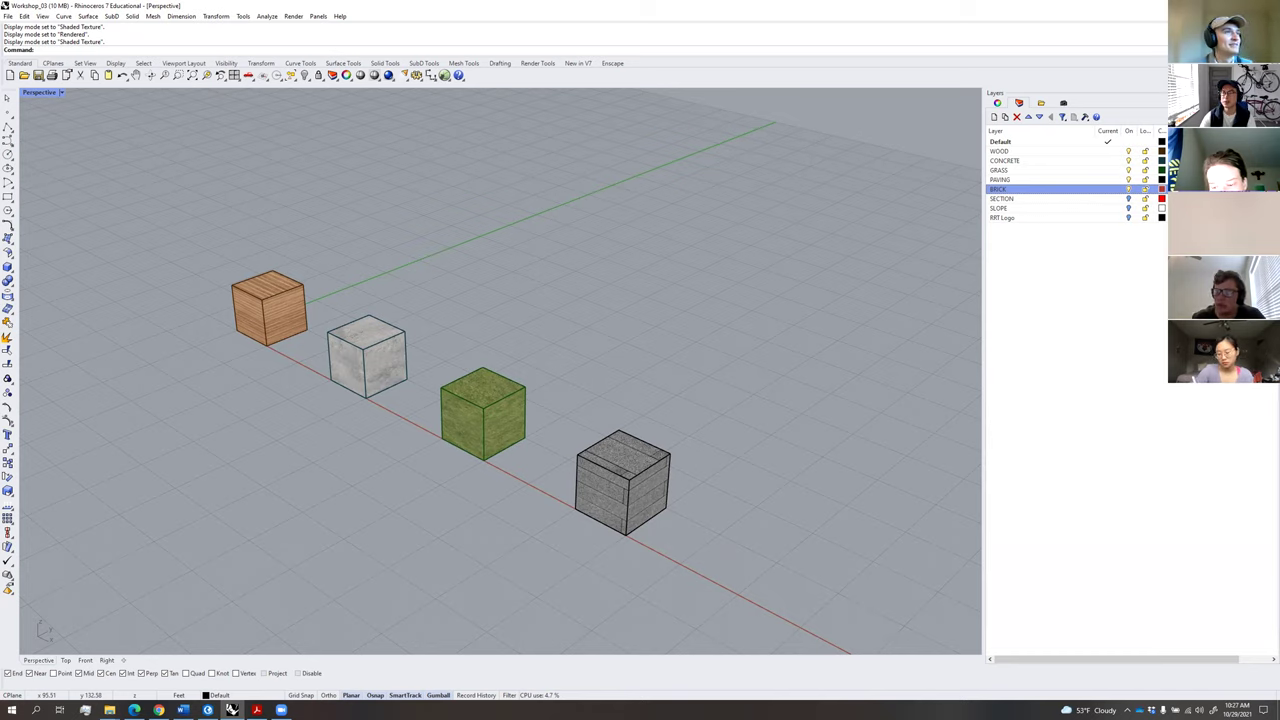
Give the BRICK layer a Custom type material and name it BRICK.
click(1176, 189)
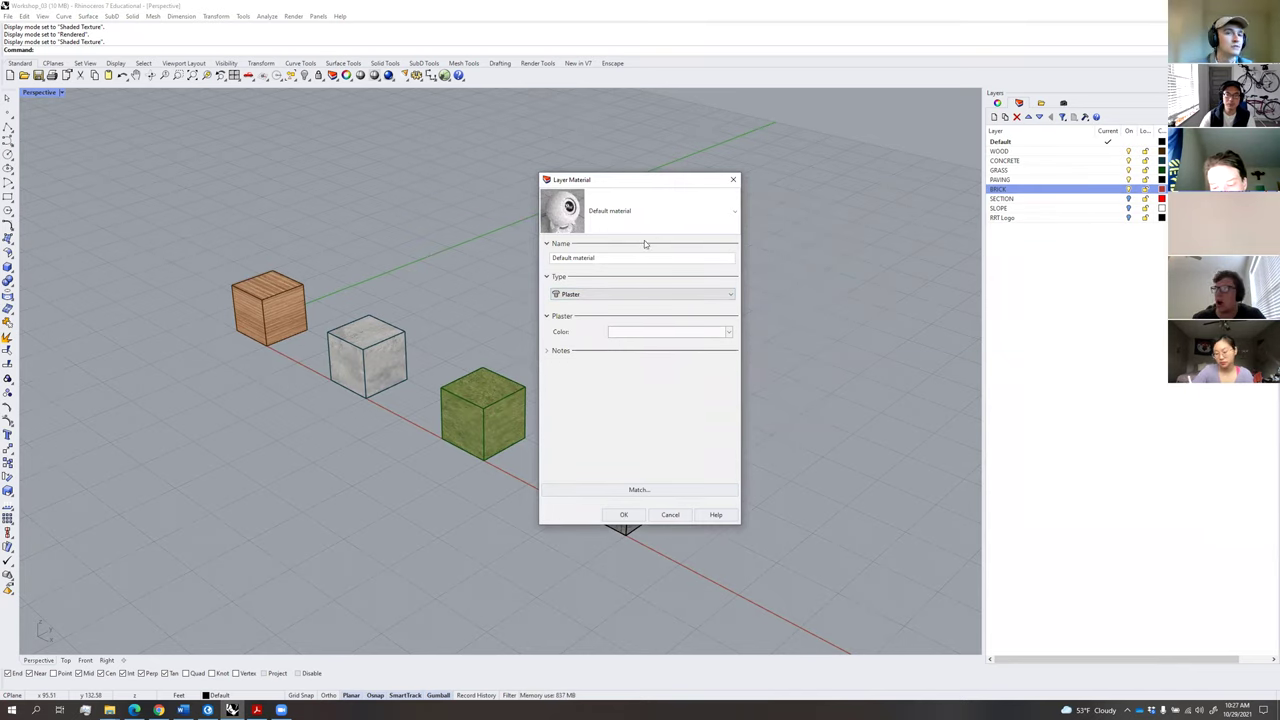
click(569, 297)
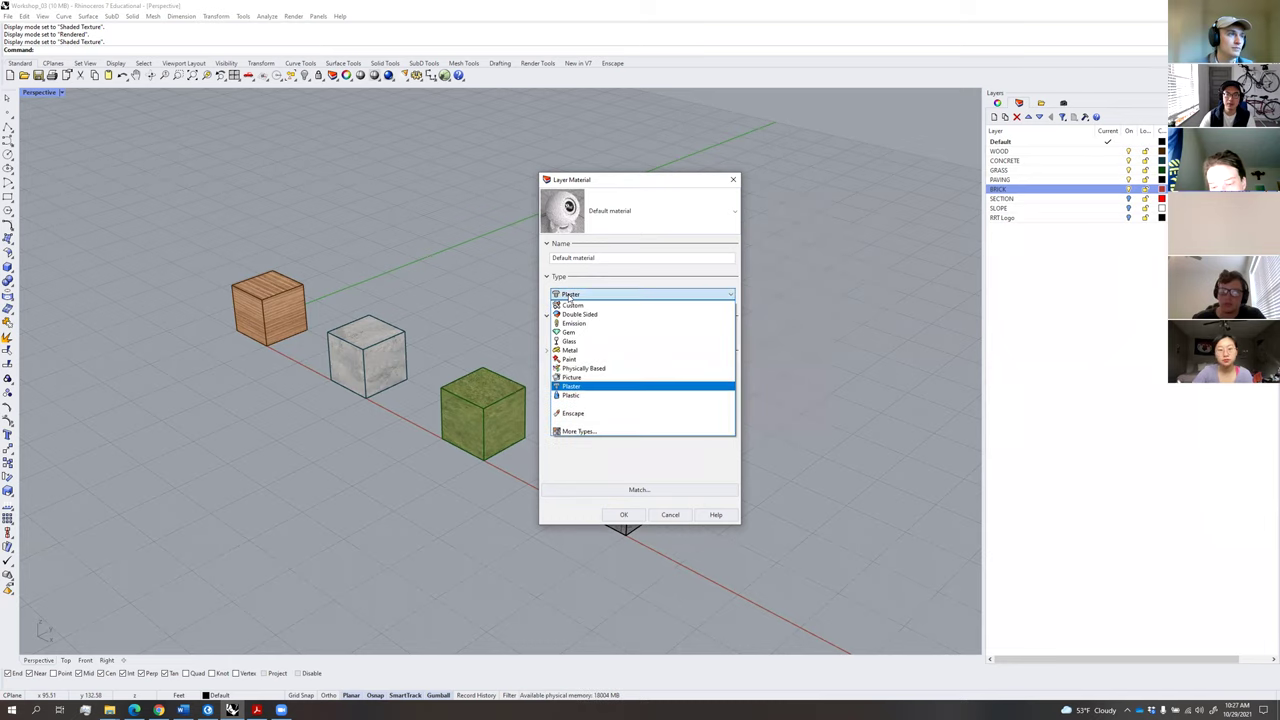
click(568, 306)
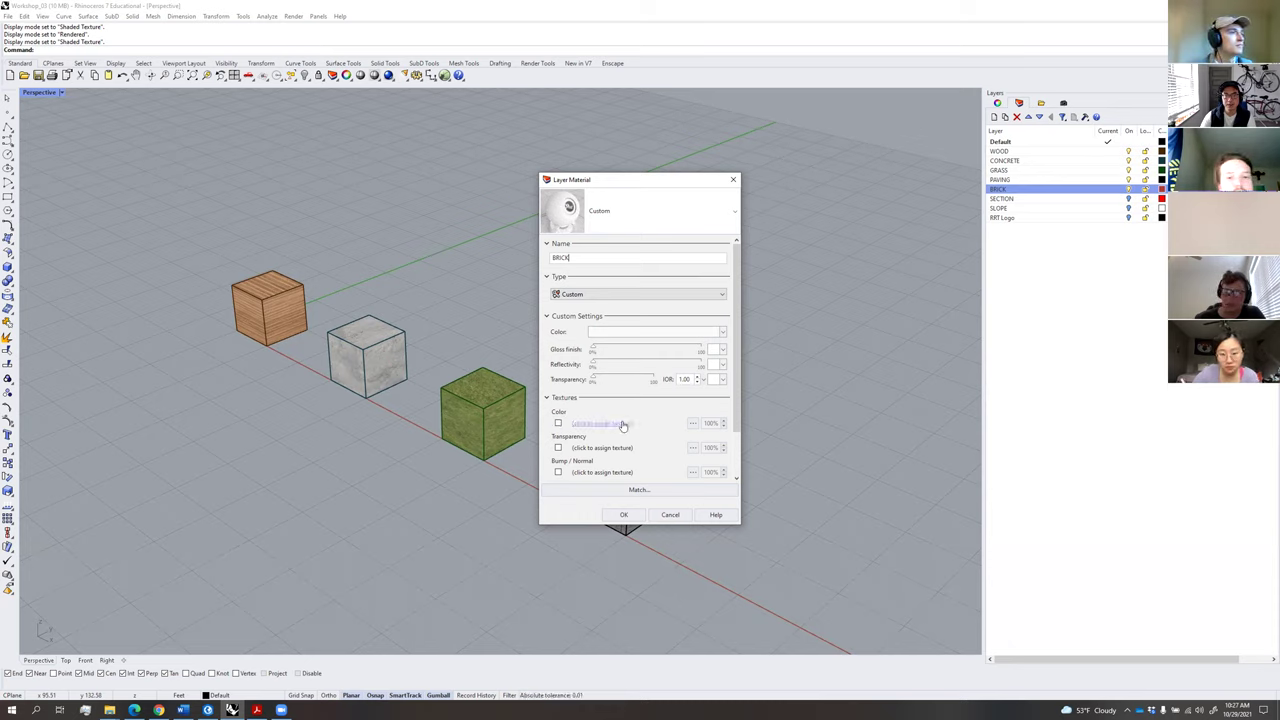
Assign the brick-path-01-runningbond_red image from the TEXTURES folder as the BRICK material's color texture and apply the material.
click(694, 424)
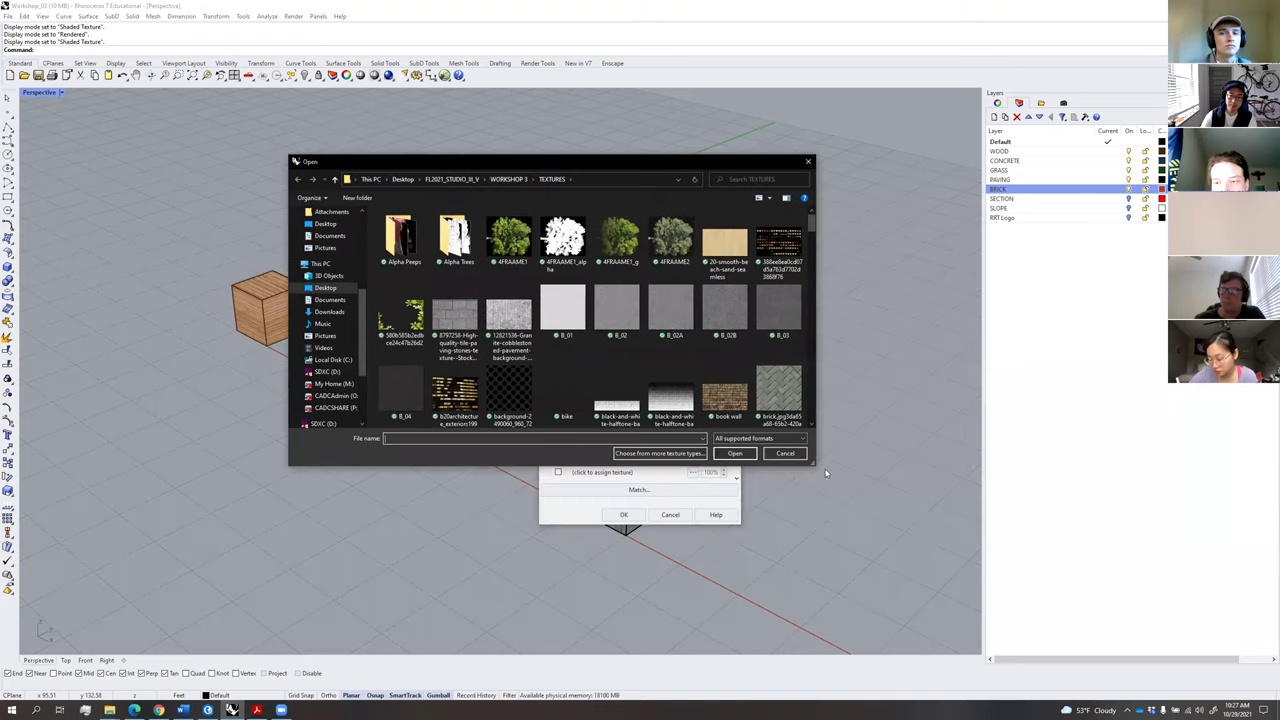
drag(818, 466, 856, 570)
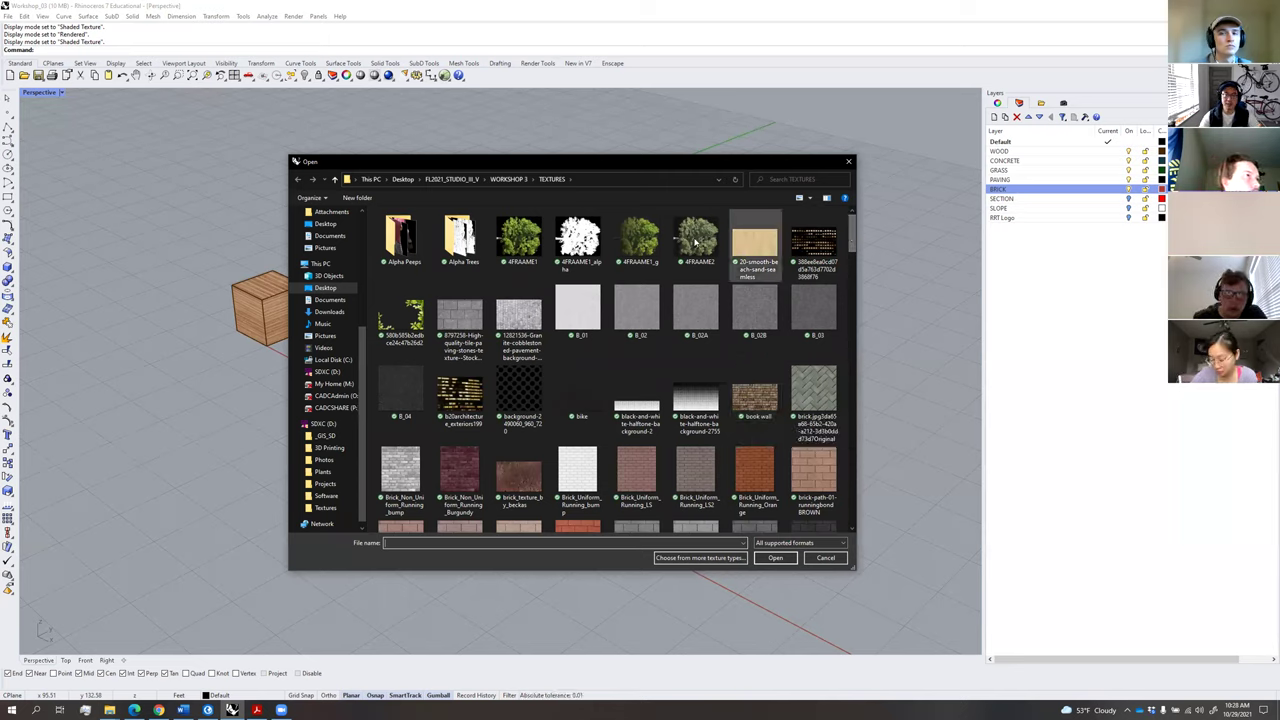
scroll(851, 250, down, 3)
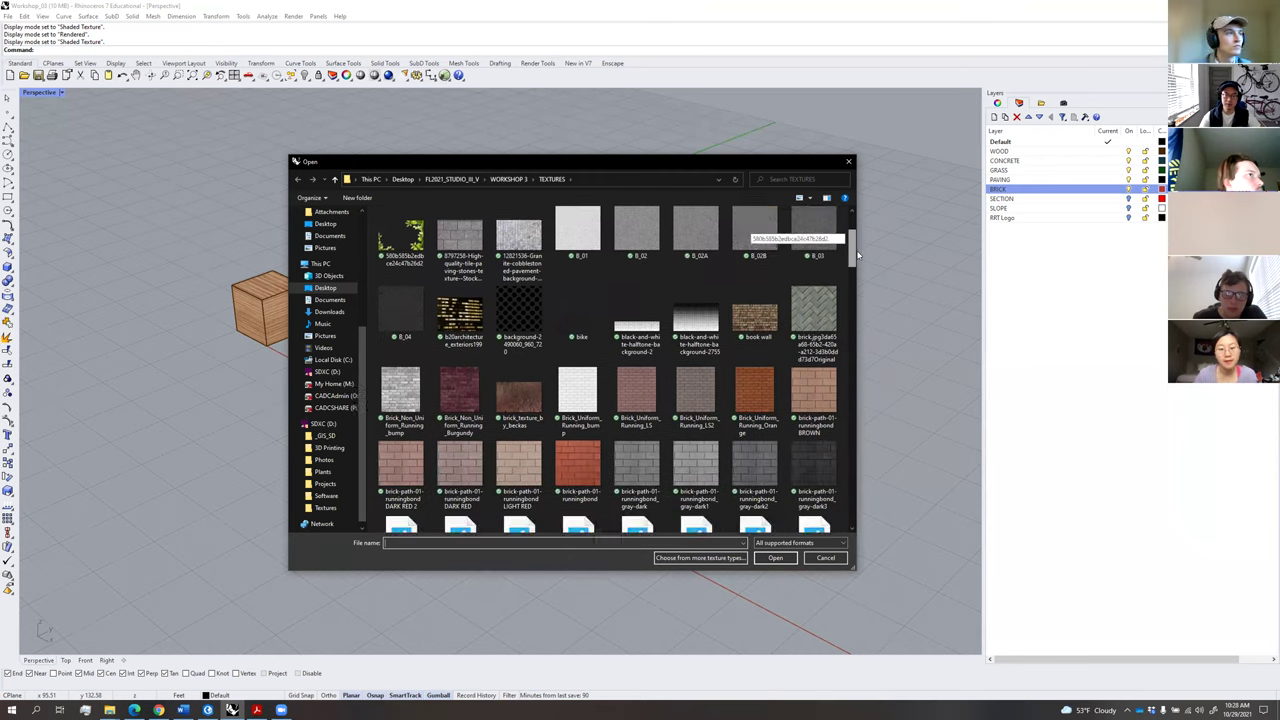
mouse_move(859, 263)
mouse_down()
mouse_move(863, 336)
mouse_move(858, 280)
mouse_up()
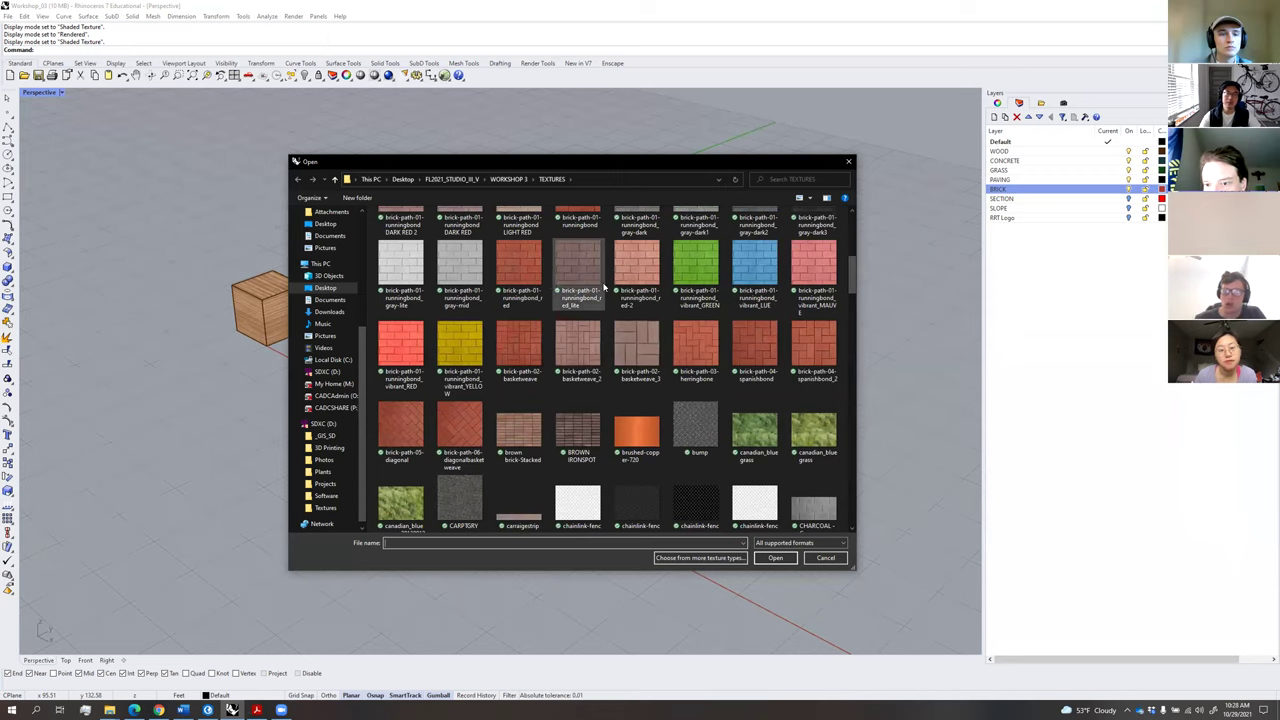
click(519, 268)
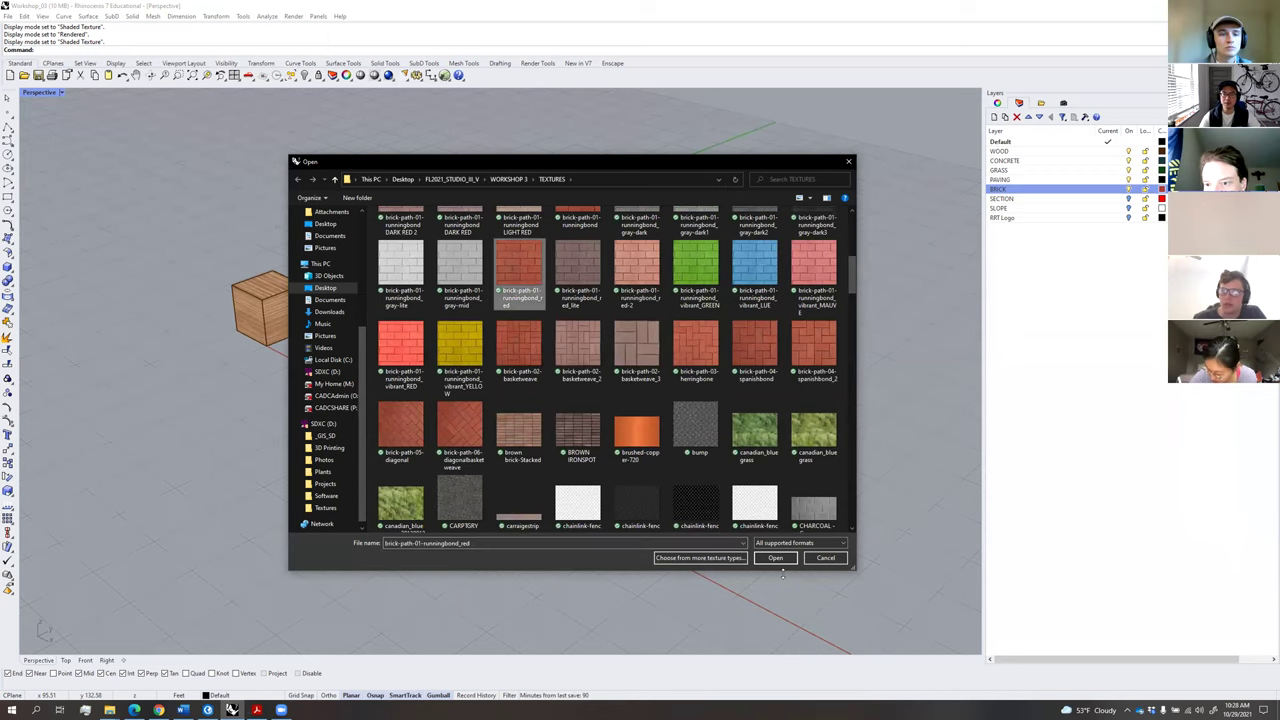
click(776, 558)
click(624, 516)
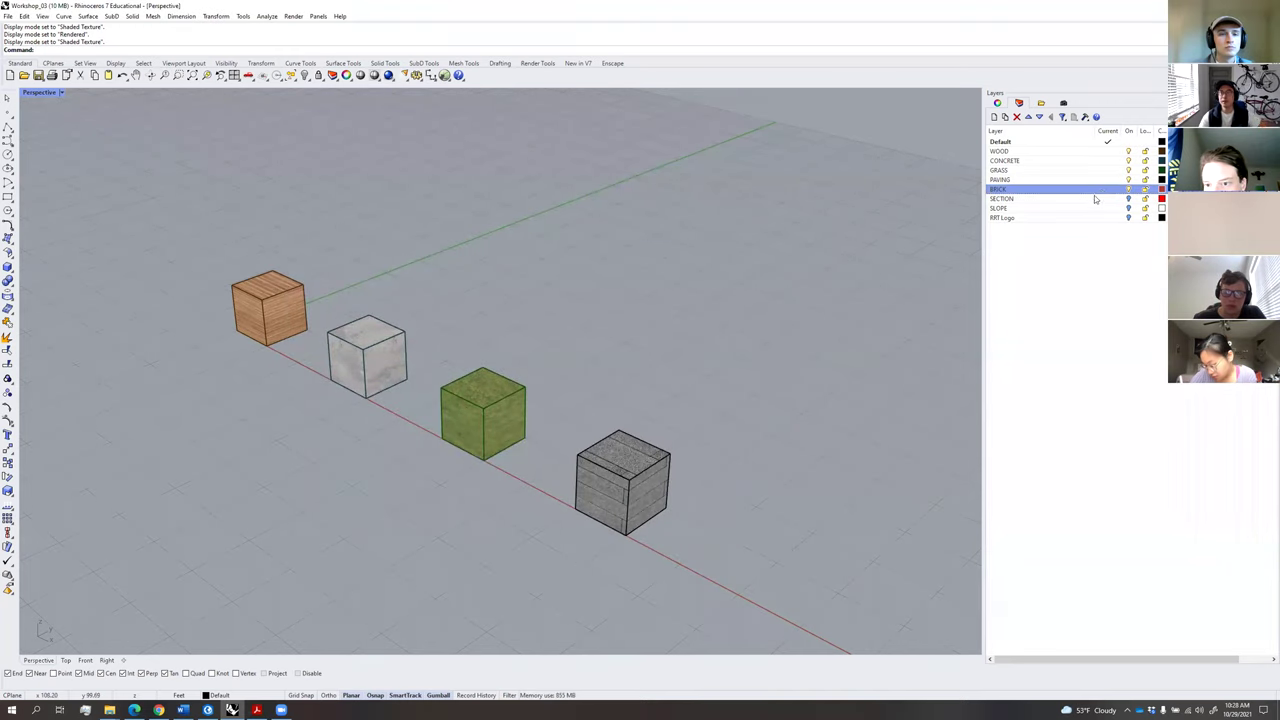
Make BRICK the current layer and draw a cube-like box along the red axis beyond the paving cube.
double_click(1030, 191)
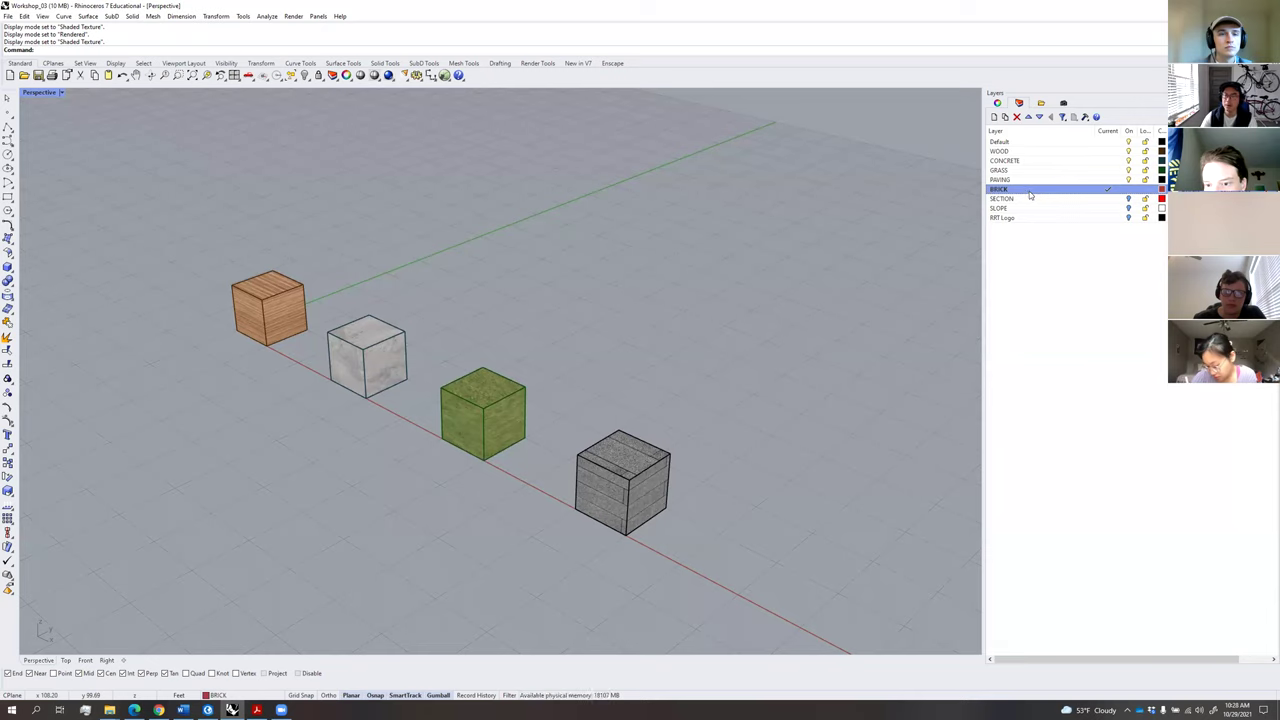
shift+right_drag(669, 311, 549, 300)
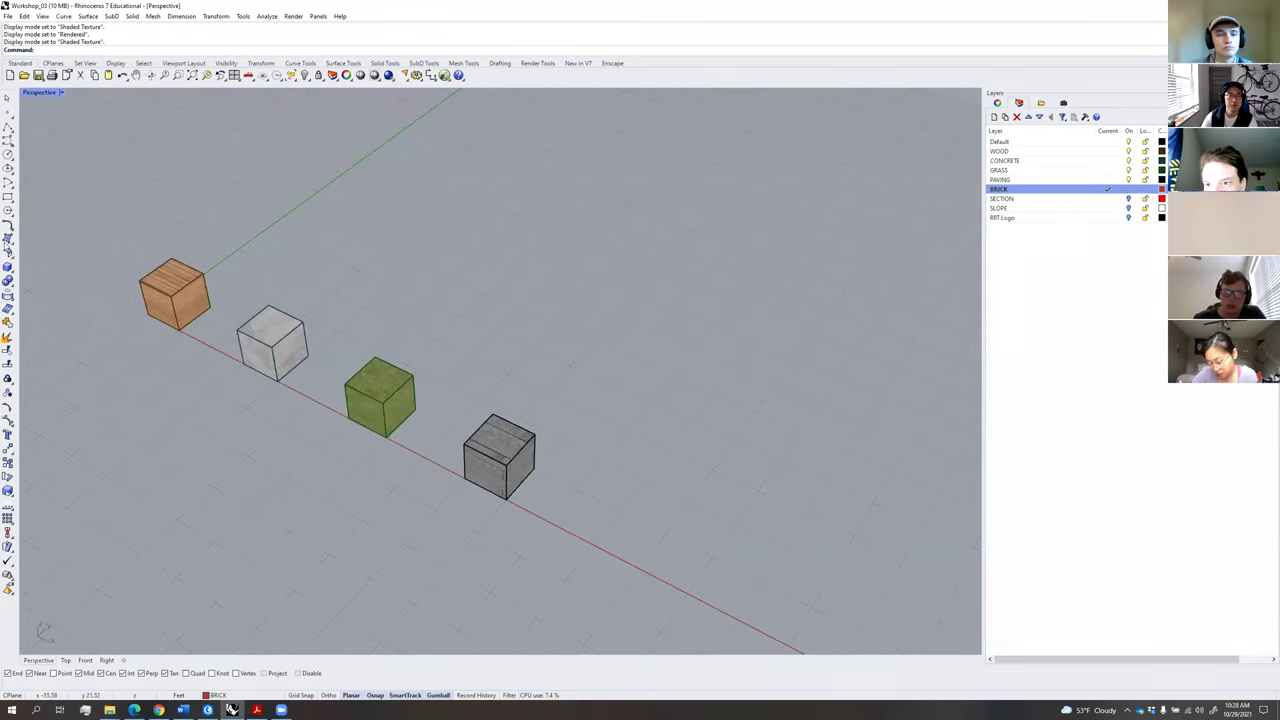
click(8, 266)
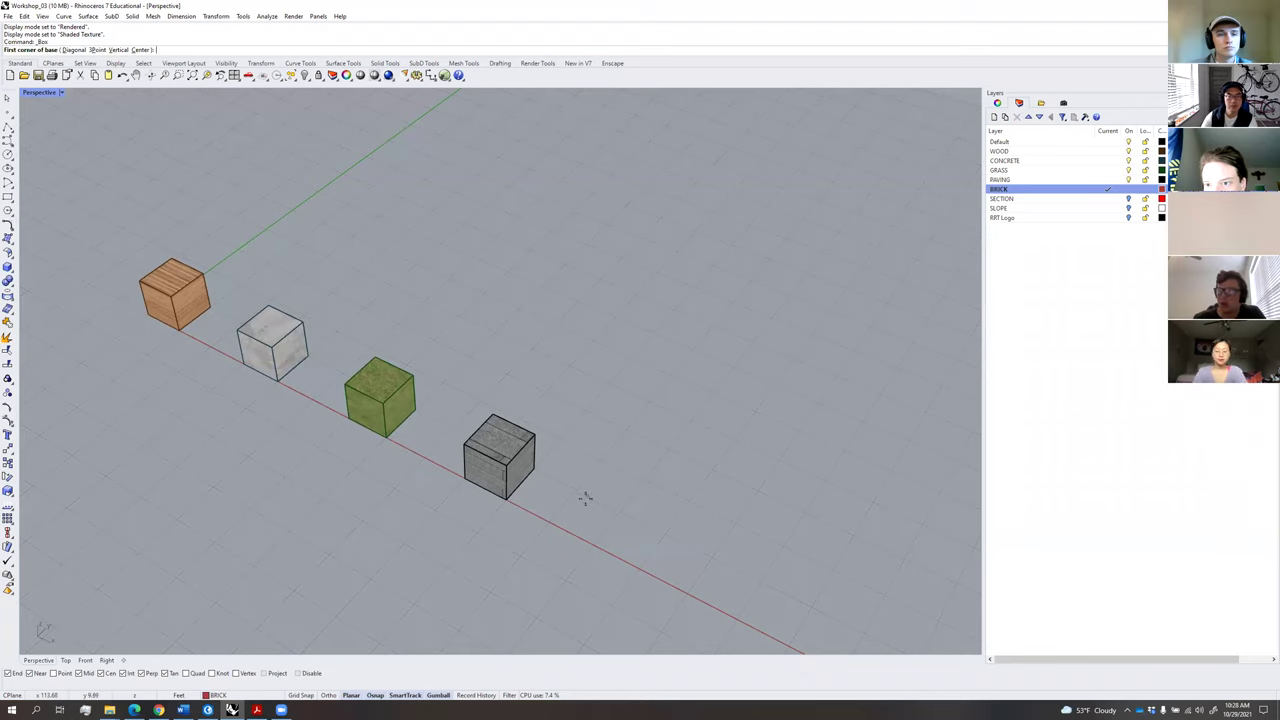
click(603, 501)
click(628, 564)
click(634, 508)
right_drag(628, 431, 597, 457)
scroll(677, 456, down, 3)
scroll(655, 421, down, 4)
scroll(575, 420, up, 4)
Copy the paving cube along the red axis to a spot beyond the brick box.
click(535, 435)
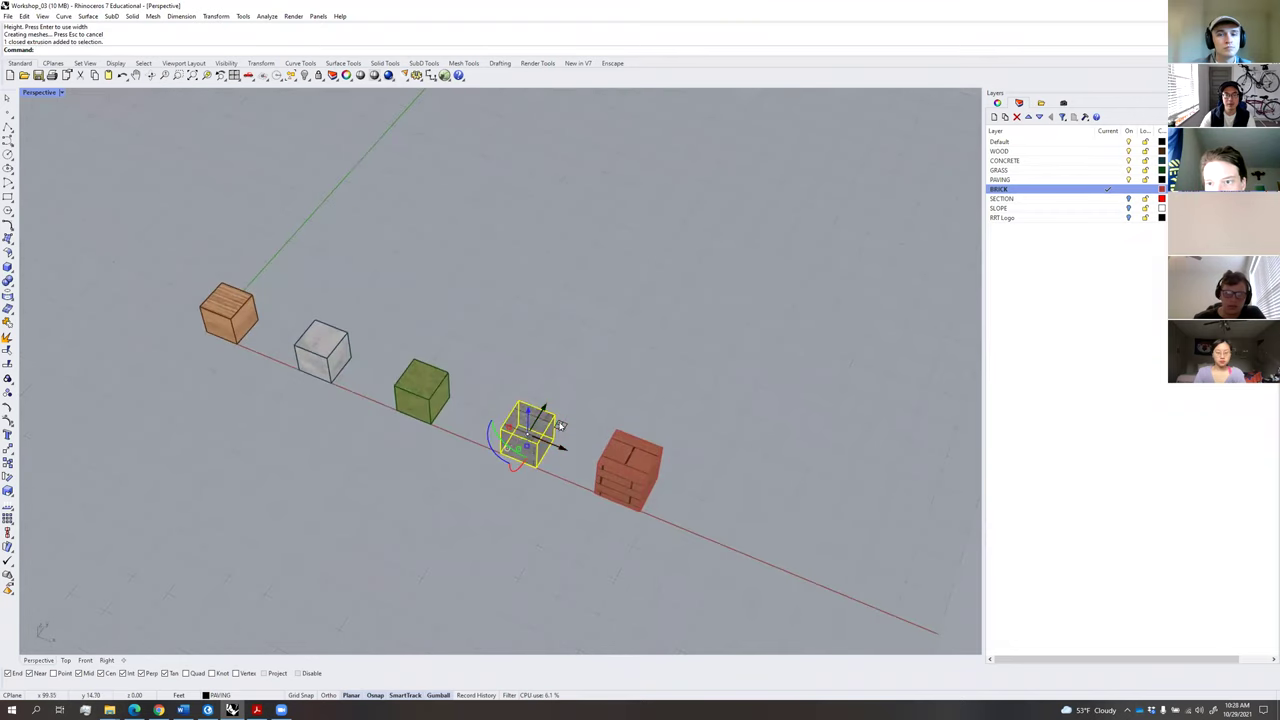
right_drag(580, 430, 513, 400)
text(cc)
key(Return)
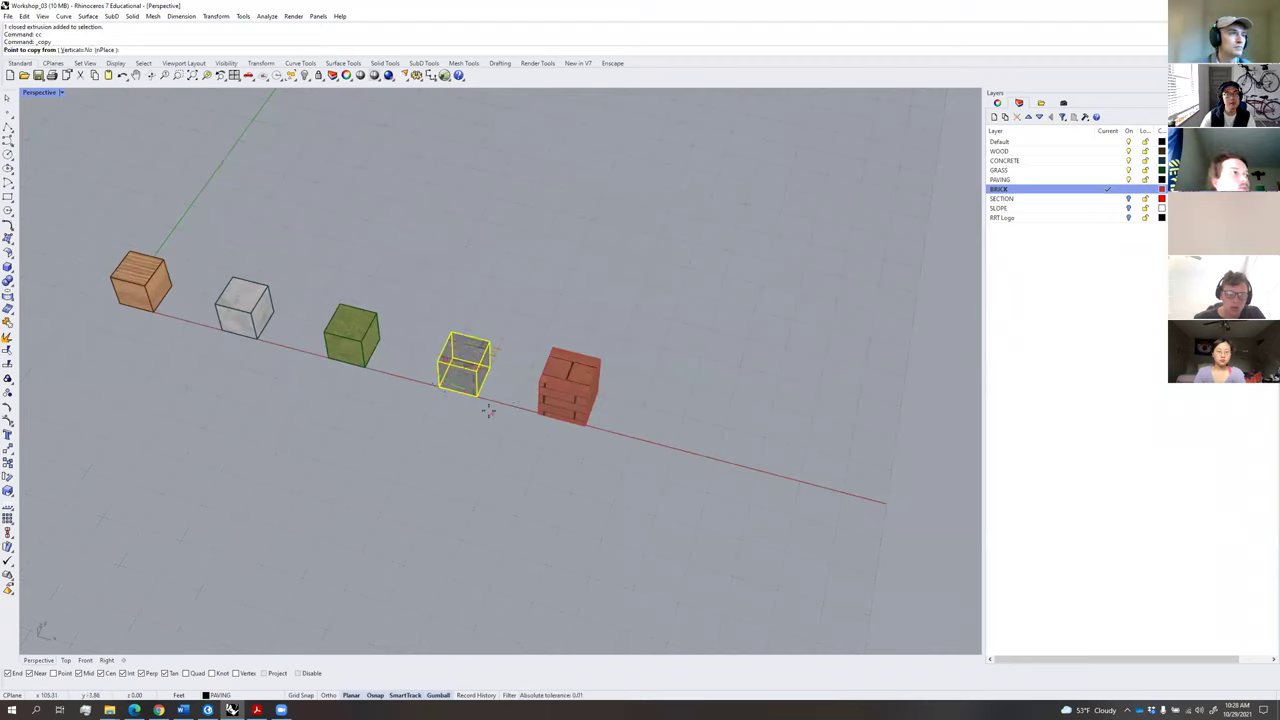
click(480, 400)
shift+click(697, 456)
key(Return)
Check the copied cube's layer by selecting it and toggling the PAVING layer off and on.
click(689, 429)
click(777, 397)
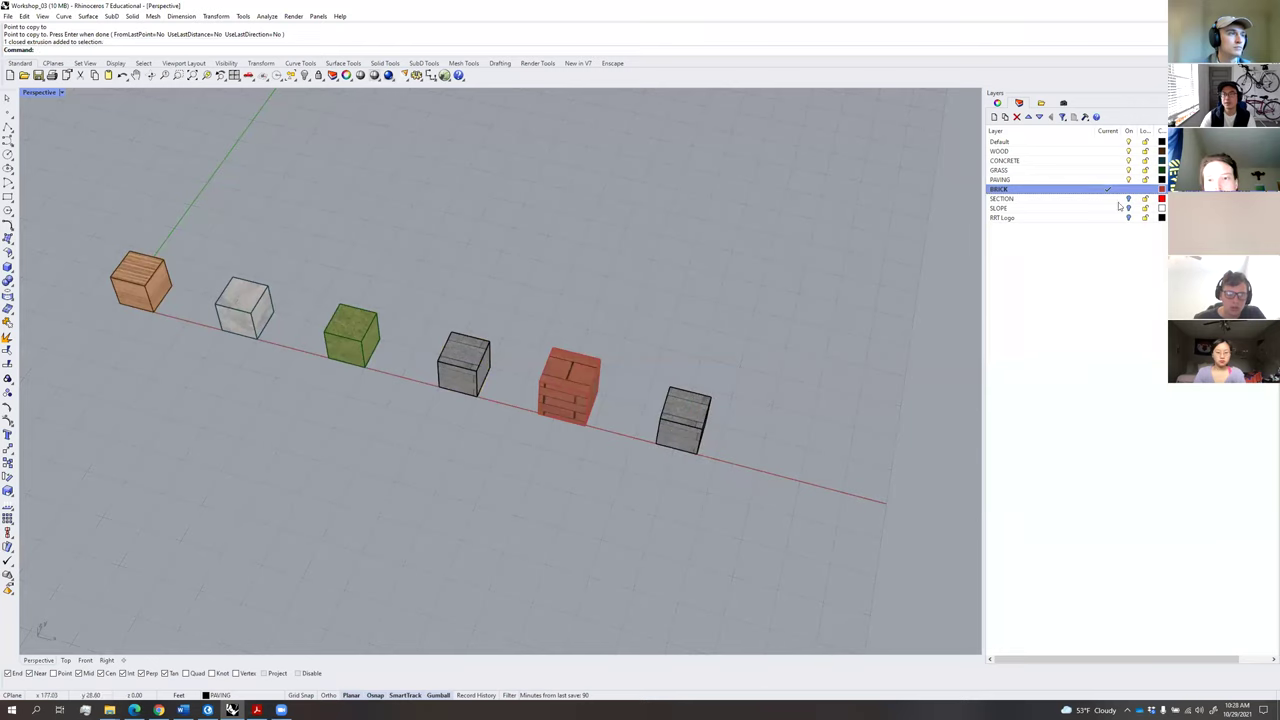
click(1129, 180)
click(1129, 180)
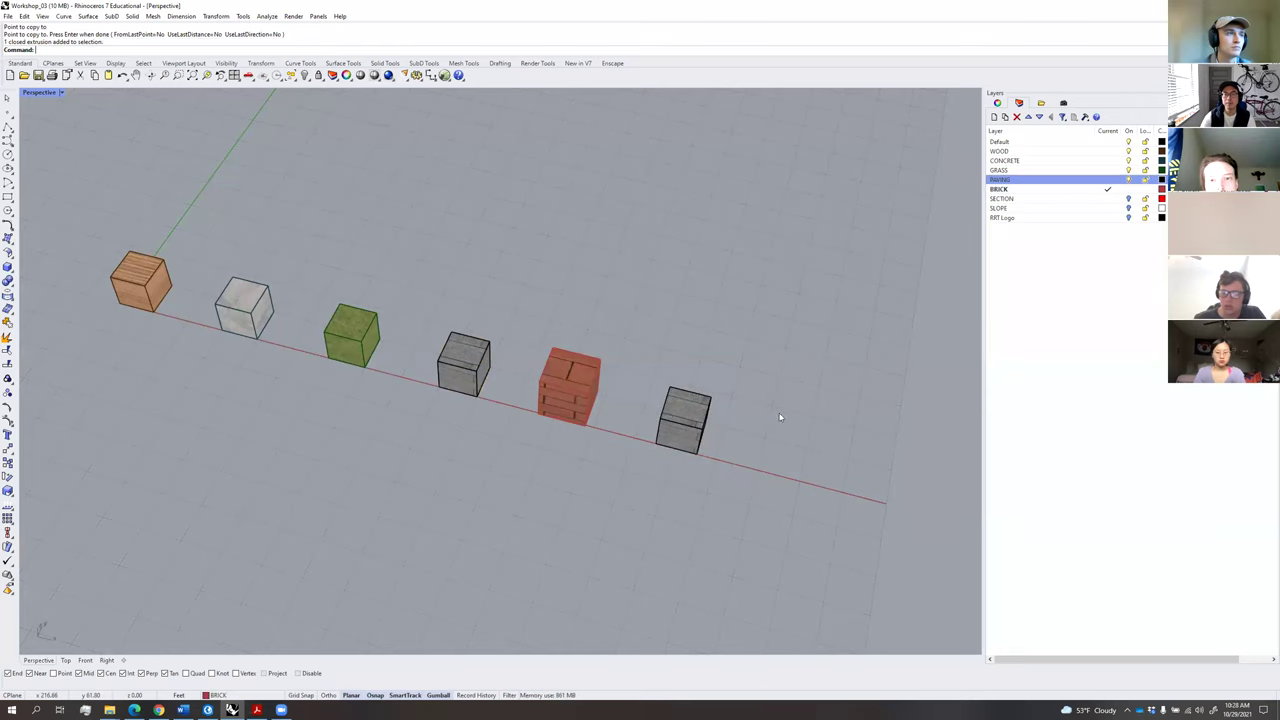
Change the copied paving cube's layer to BRICK and deselect it.
scroll(780, 417, up, 5)
click(668, 398)
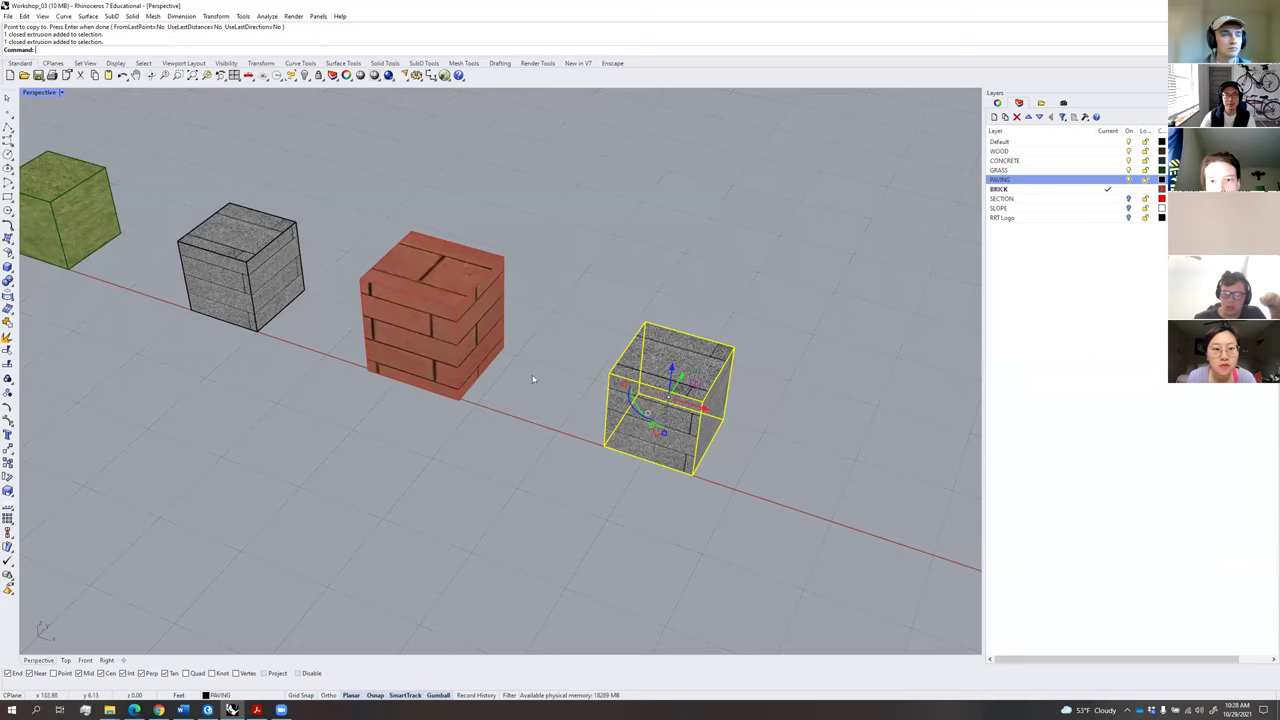
shift+right_drag(533, 379, 522, 429)
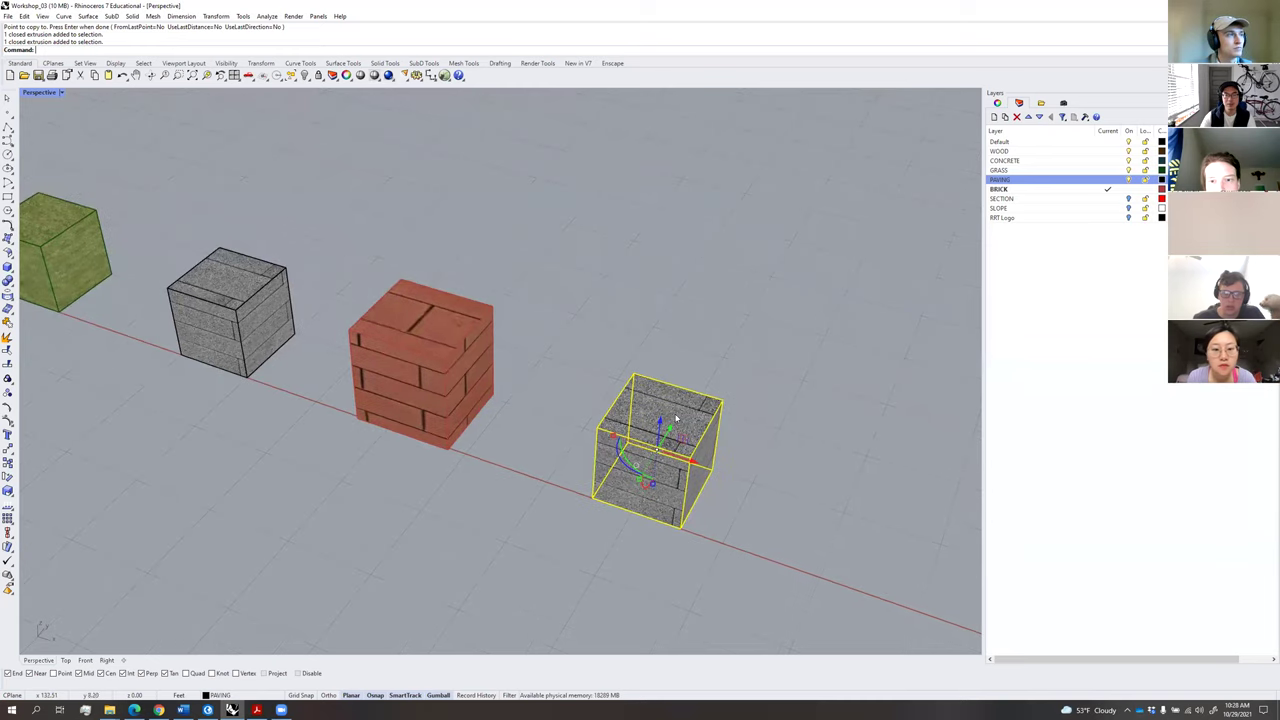
click(1028, 189)
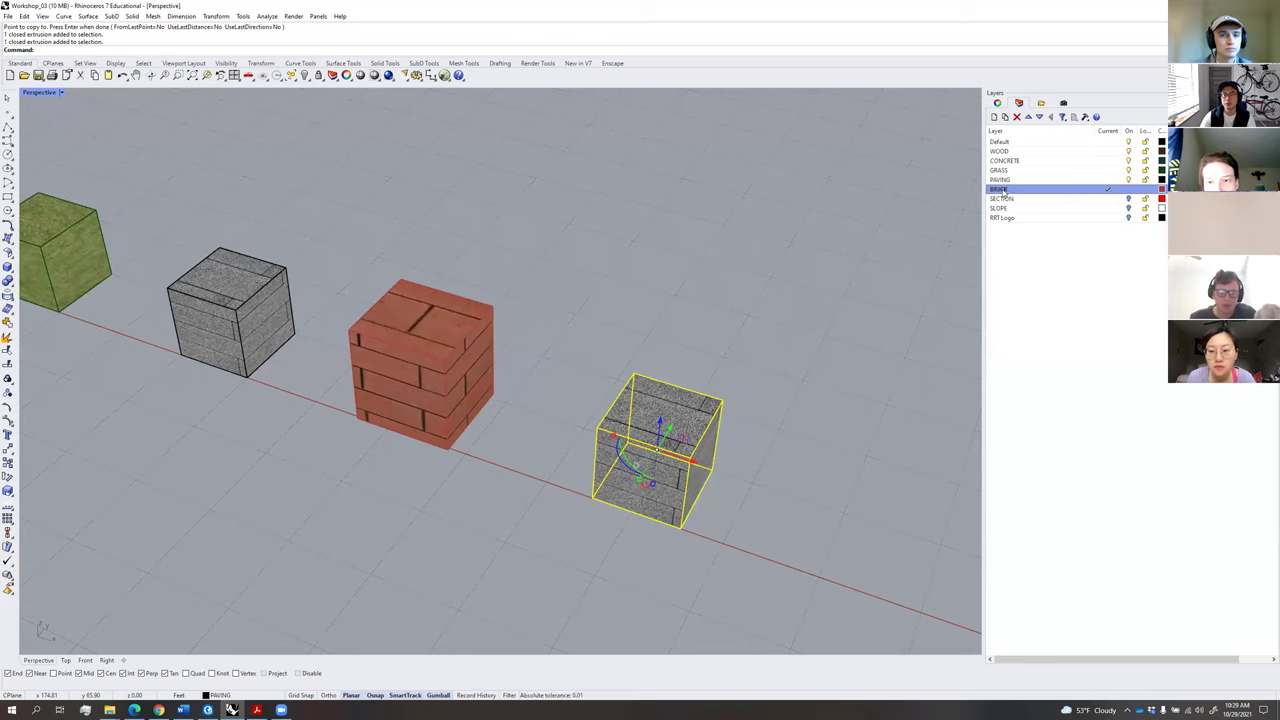
right_click(1008, 192)
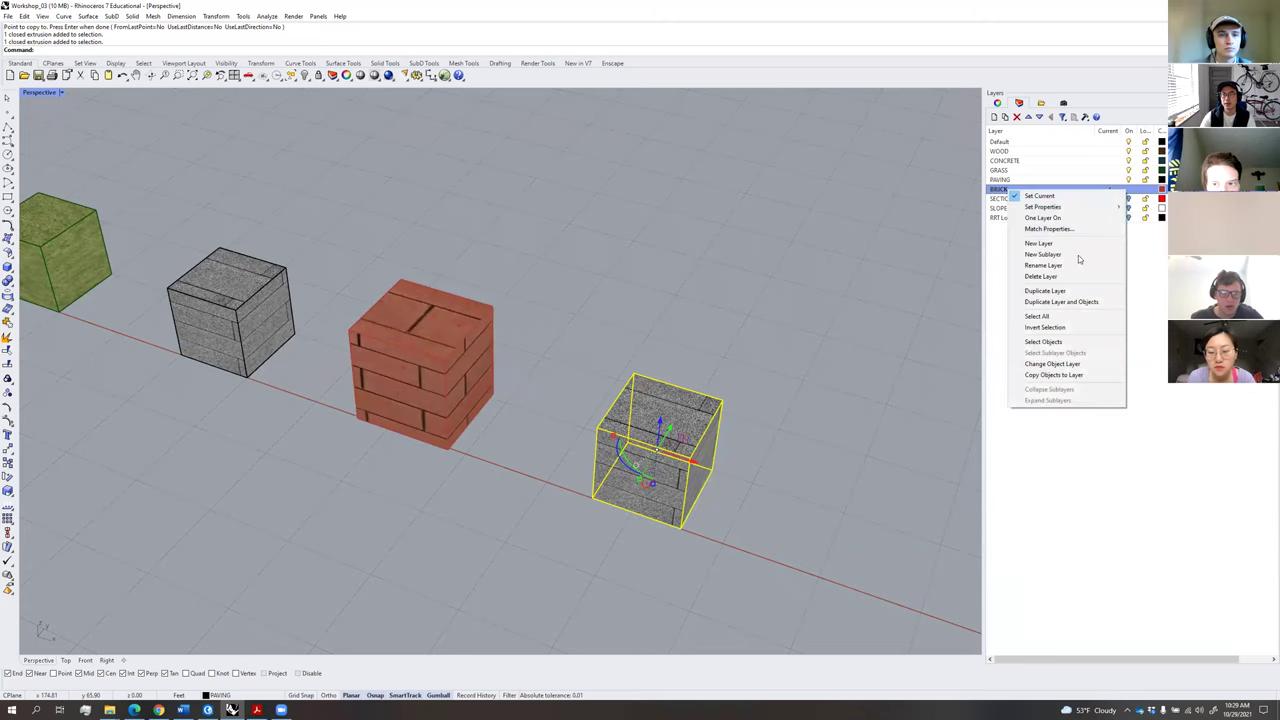
click(1073, 366)
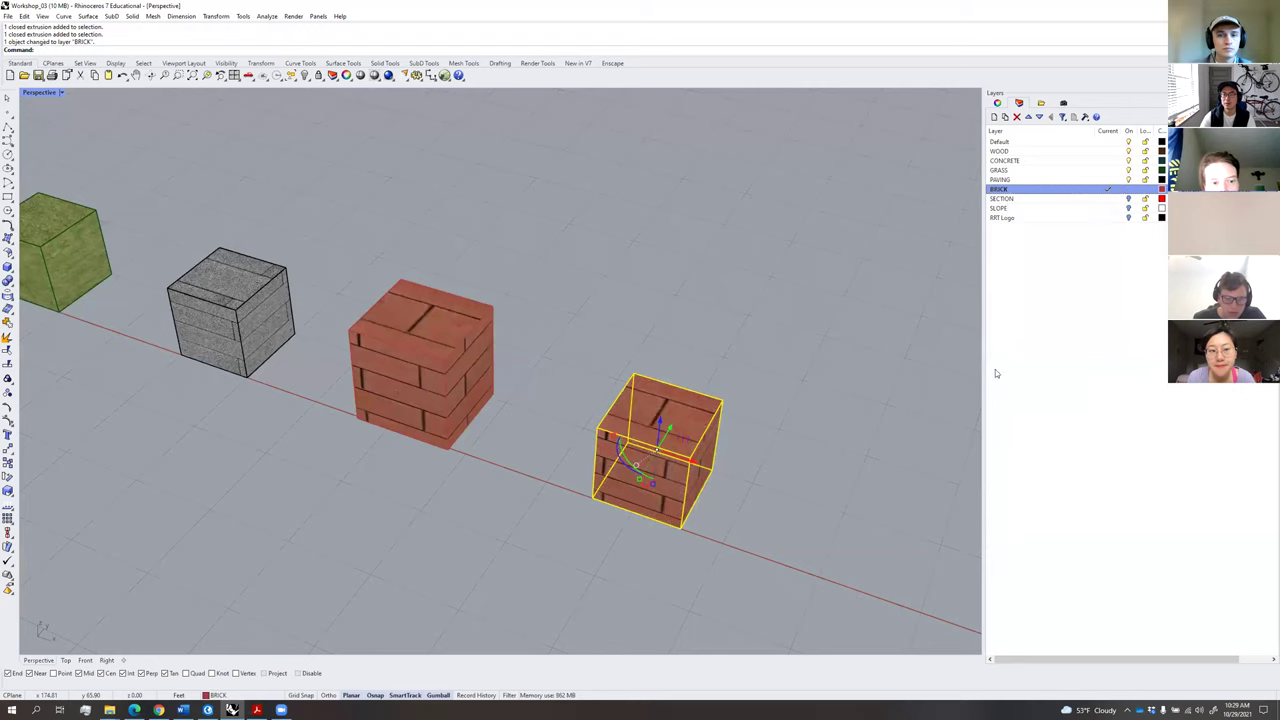
click(866, 363)
Make Default the current layer and toggle the BRICK layer off and on to check its cubes.
double_click(1078, 142)
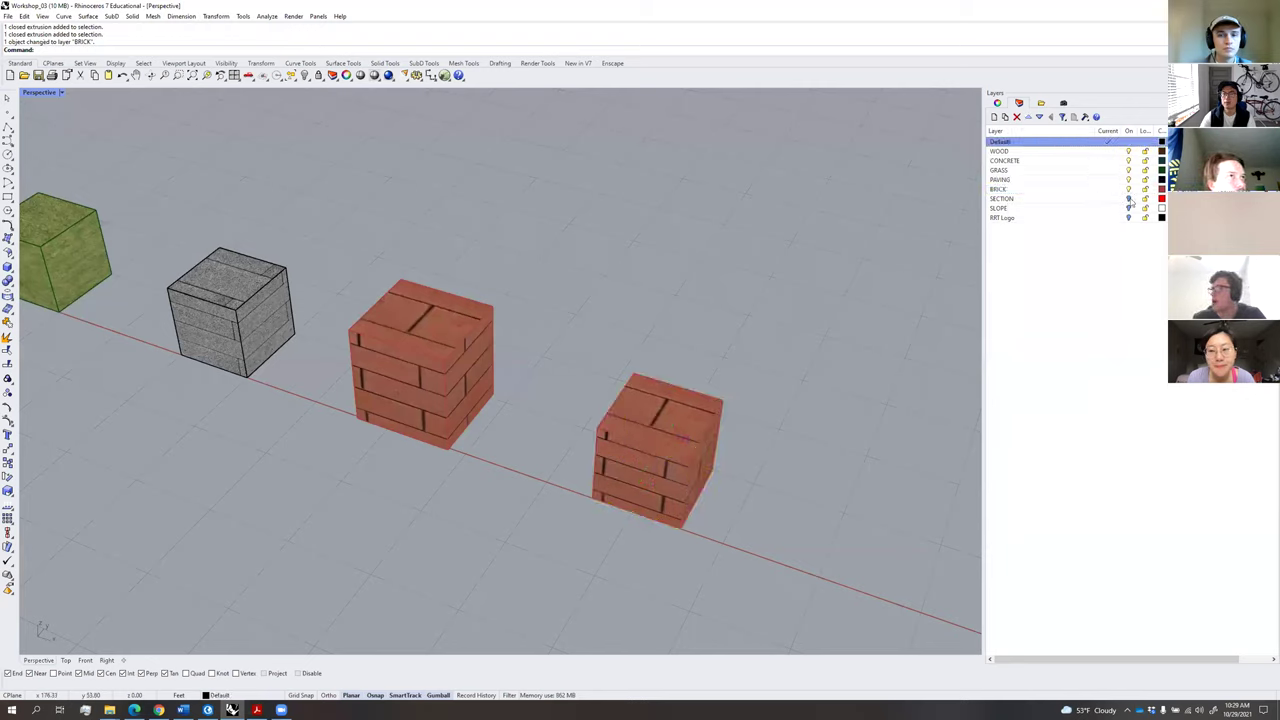
click(1129, 189)
click(1129, 189)
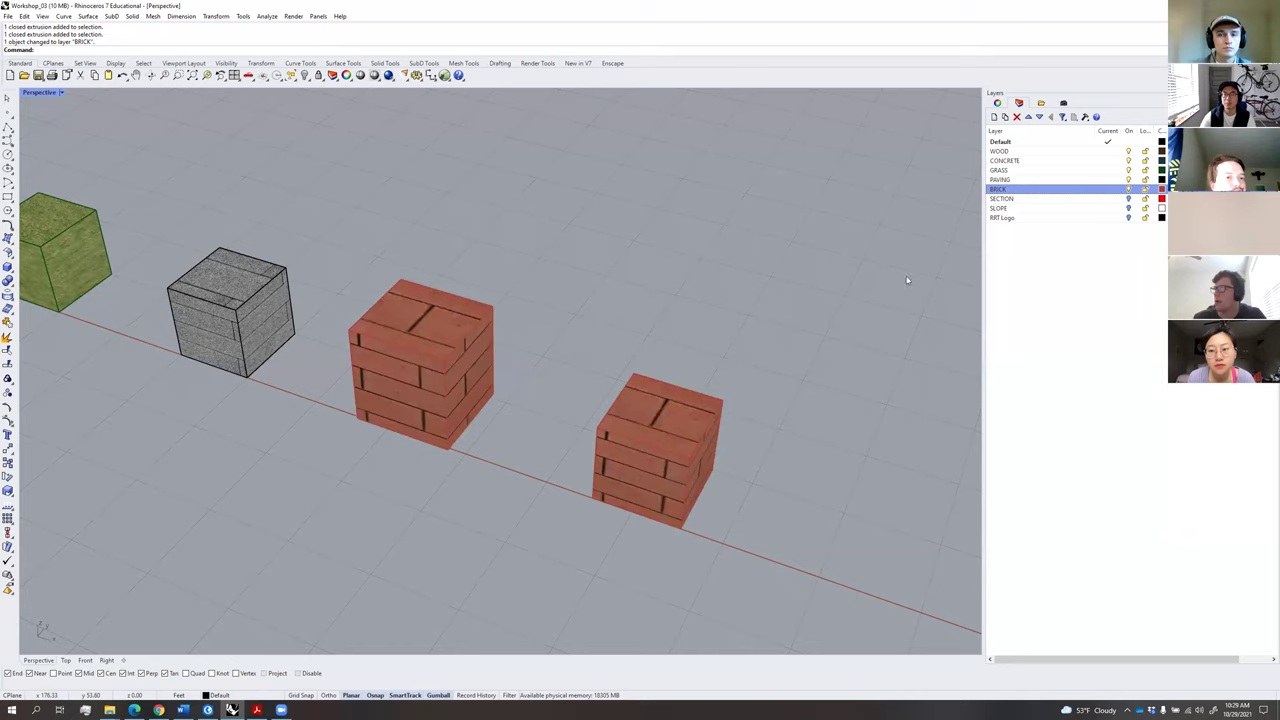
Examine the whole row of textured cubes from several angles and distances.
scroll(746, 334, down, 3)
right_drag(746, 334, 592, 326)
scroll(716, 329, down, 5)
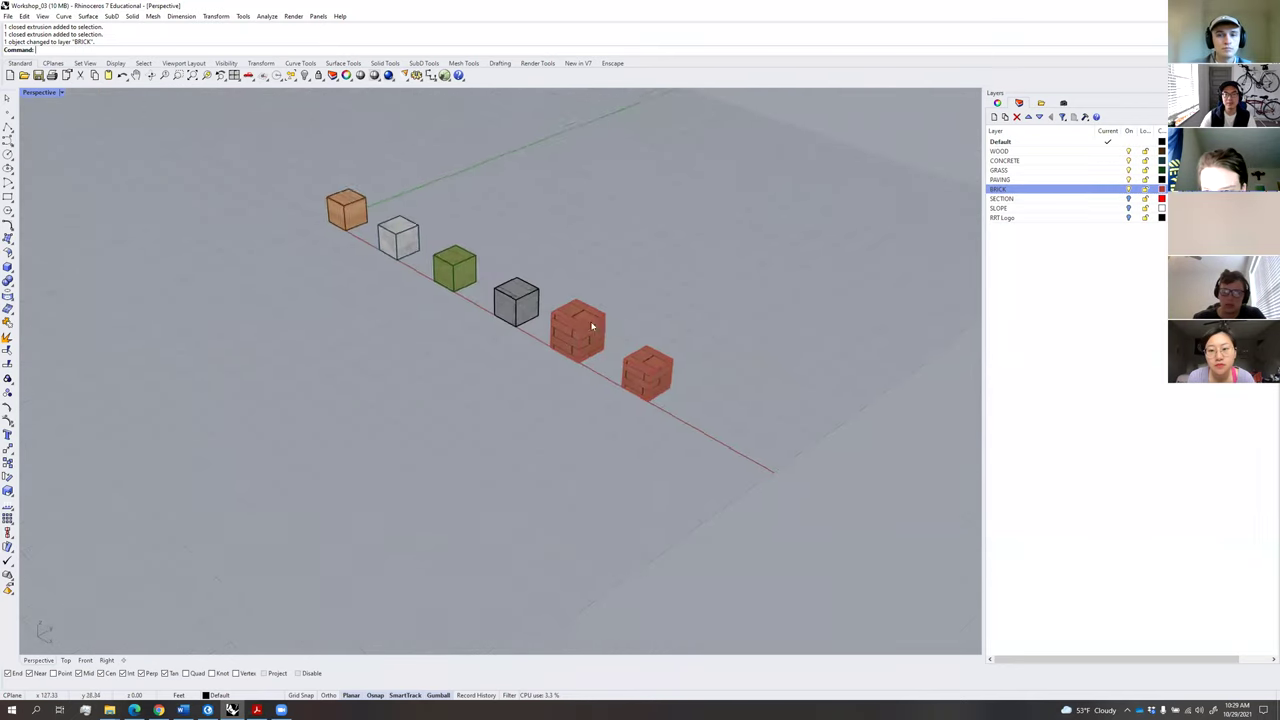
scroll(592, 326, up, 2)
scroll(777, 266, down, 3)
scroll(777, 266, up, 3)
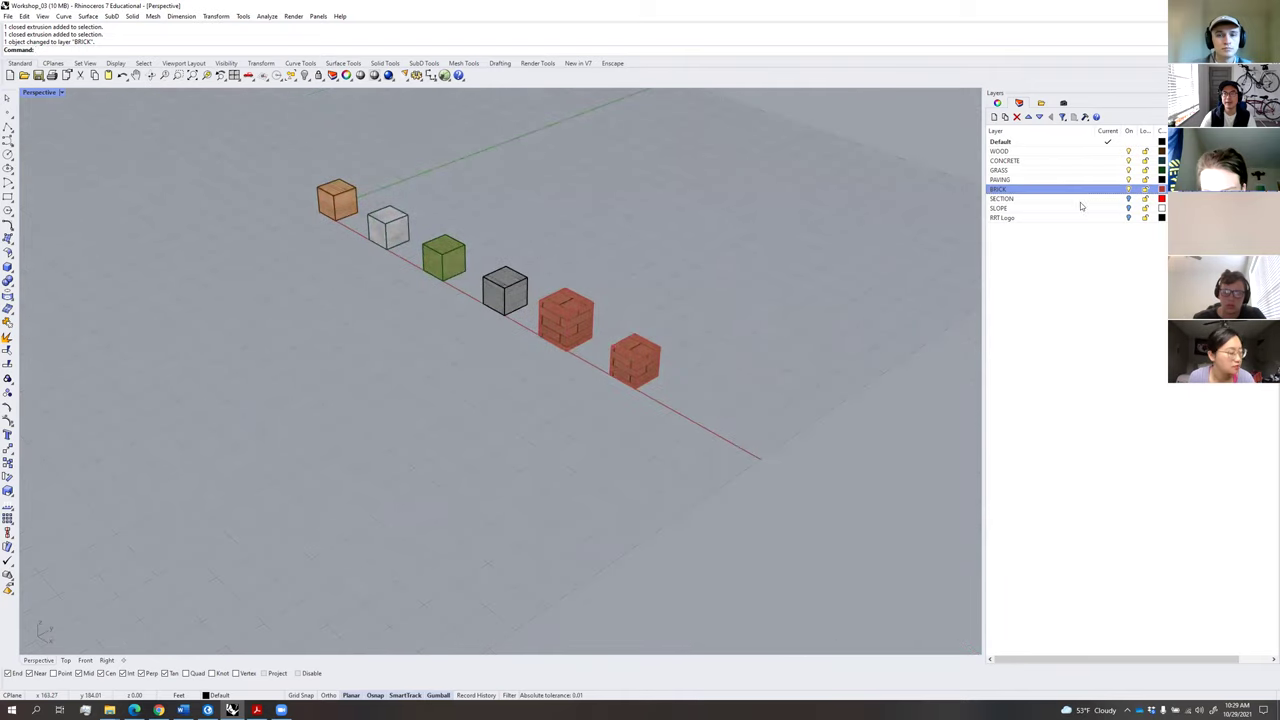
right_drag(640, 243, 654, 314)
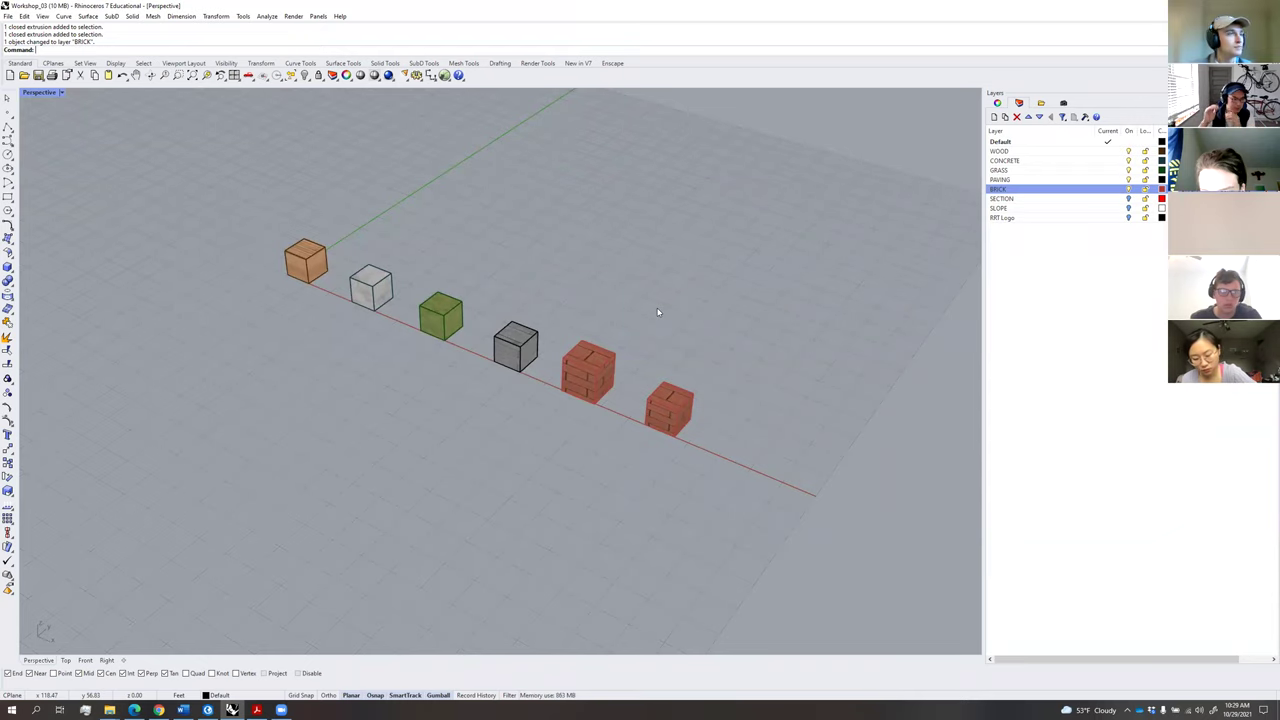
right_drag(580, 315, 569, 344)
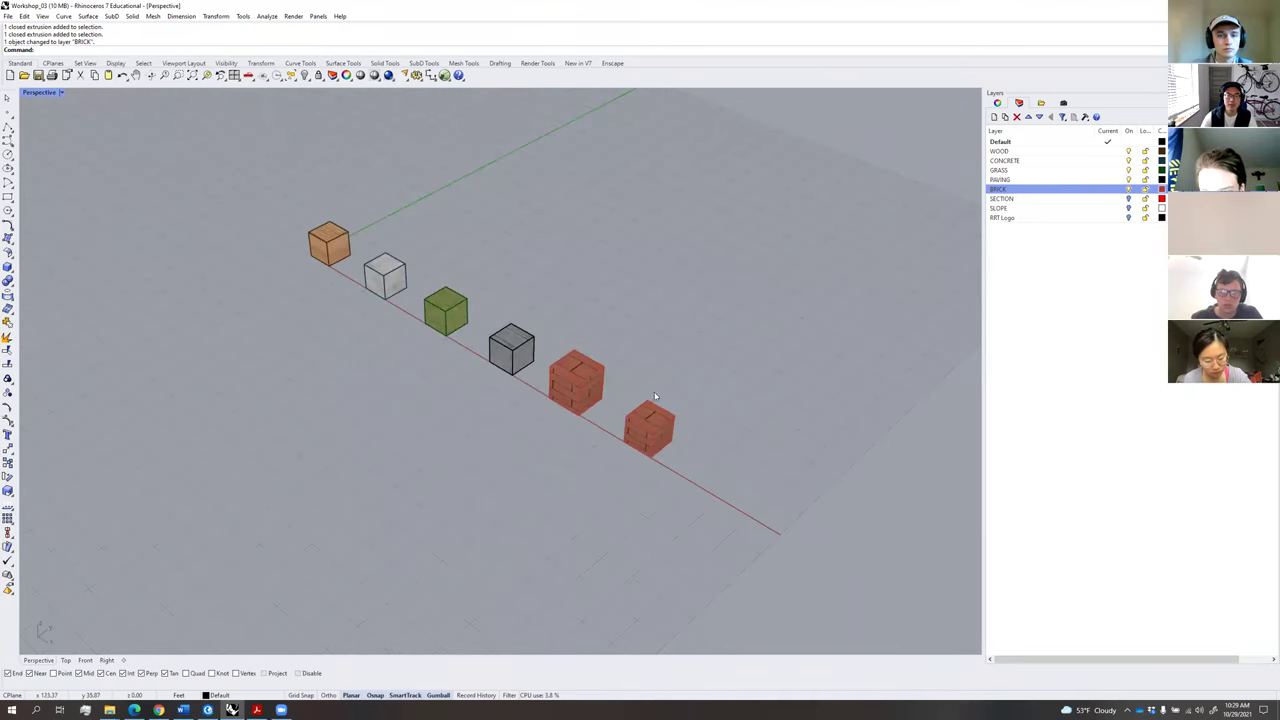
scroll(655, 437, up, 2)
scroll(660, 434, down, 2)
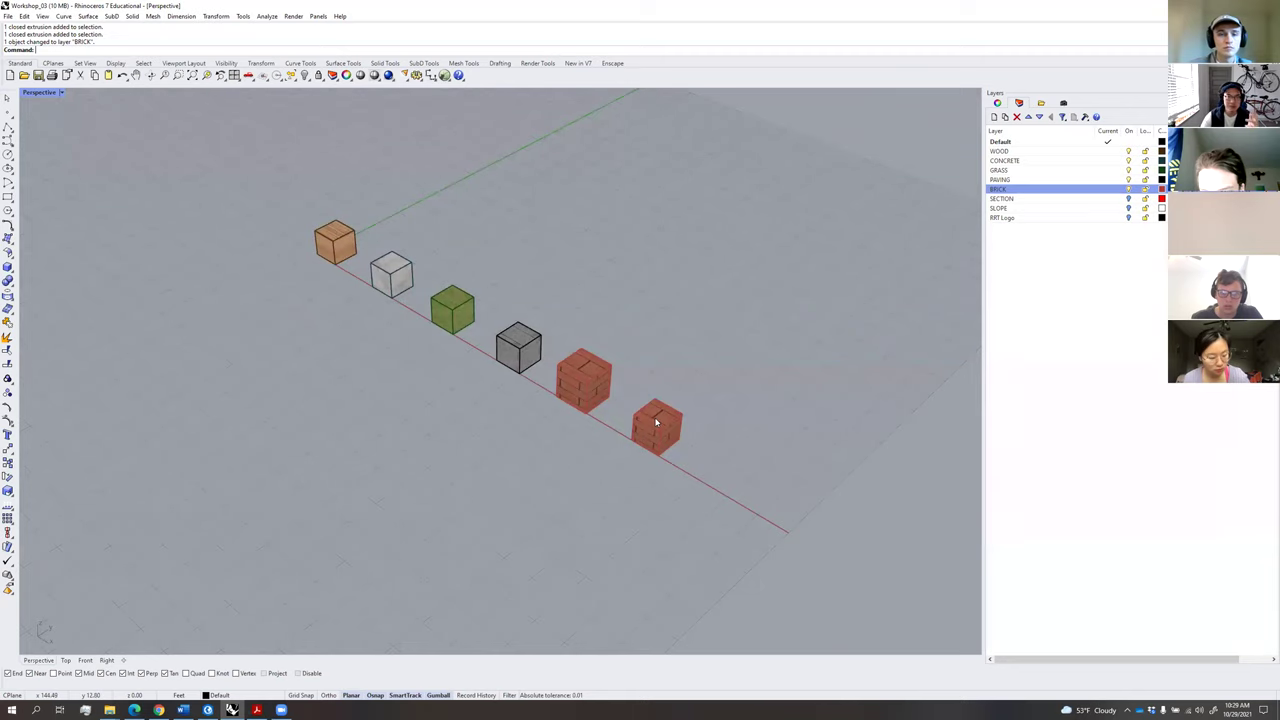
right_drag(420, 233, 500, 250)
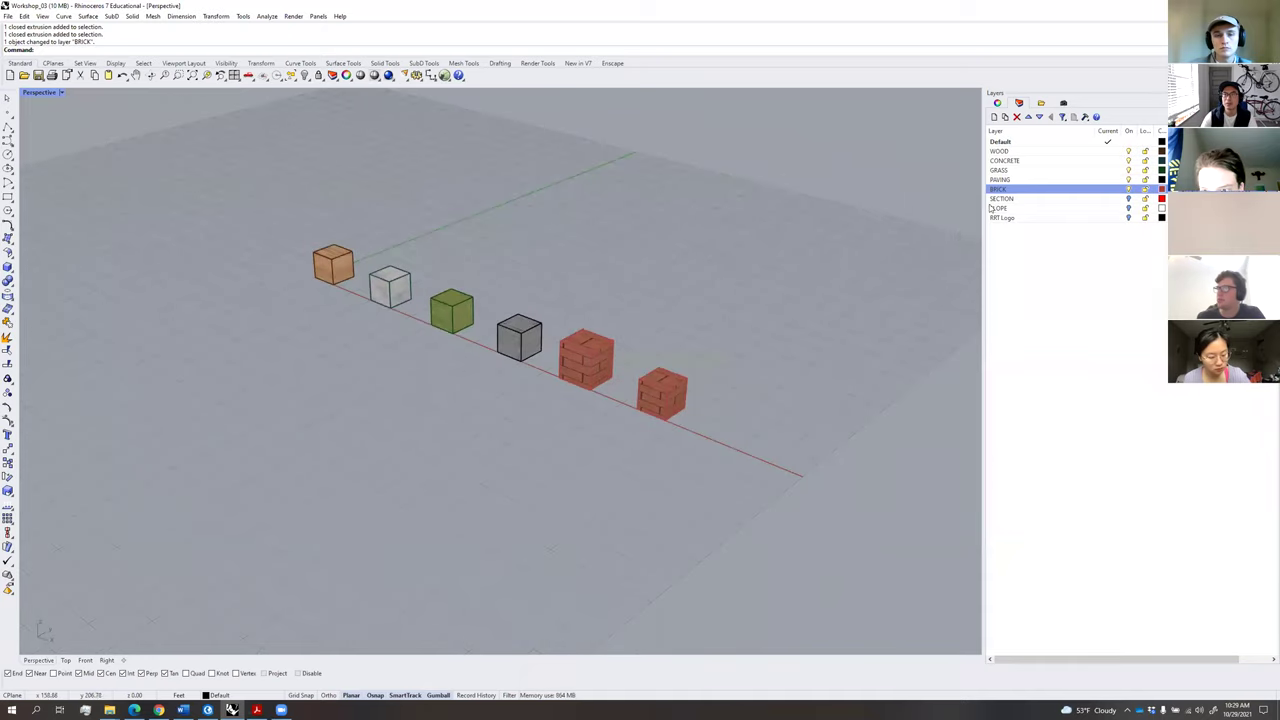
Highlight the WOOD, CONCRETE and GRASS layers in turn to point out the material layers.
click(1029, 152)
click(1028, 161)
click(1026, 171)
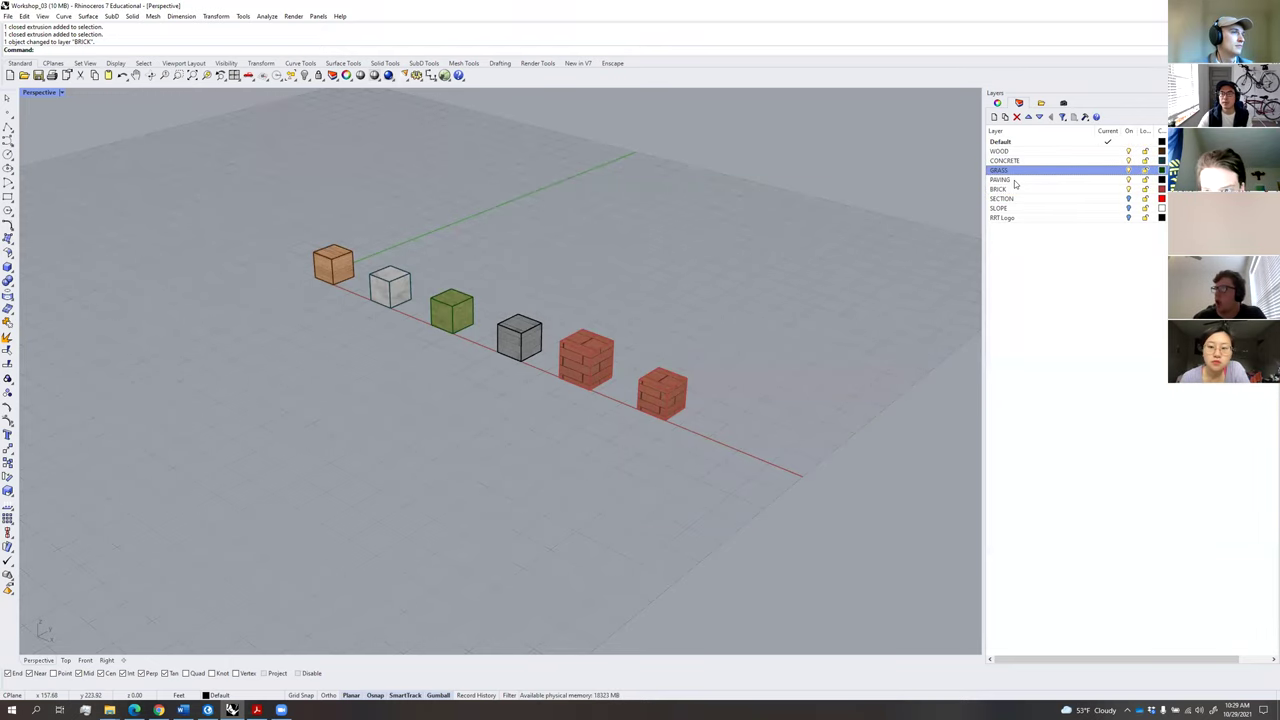
Highlight the PAVING and BRICK layers in turn and examine the matching textured cubes up close and from a distance.
click(1014, 180)
scroll(518, 339, up, 11)
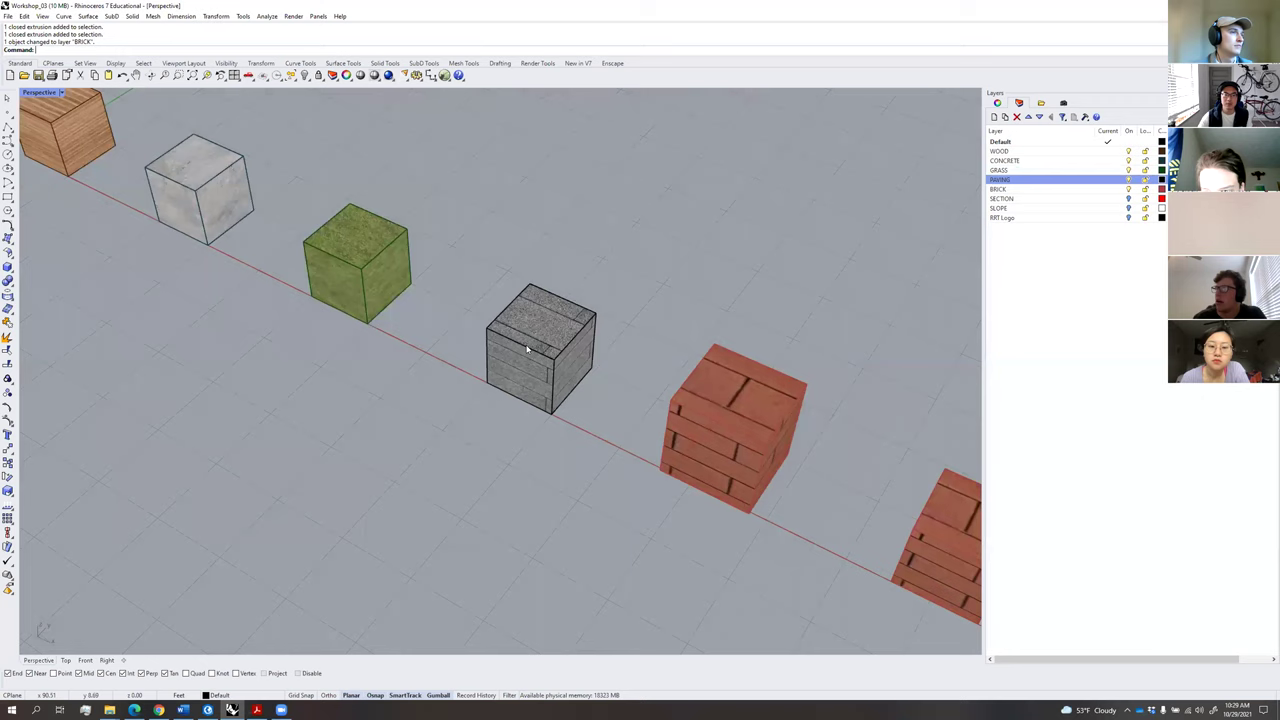
click(998, 189)
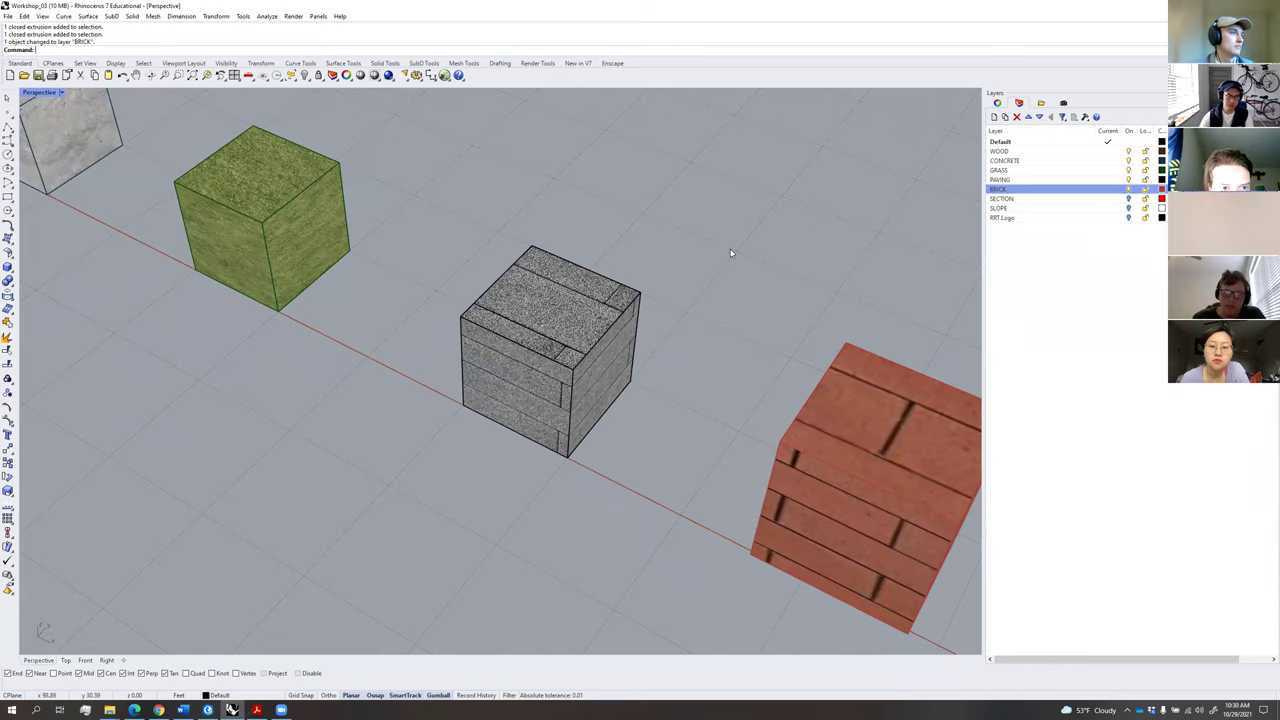
scroll(729, 285, down, 10)
right_drag(726, 289, 699, 300)
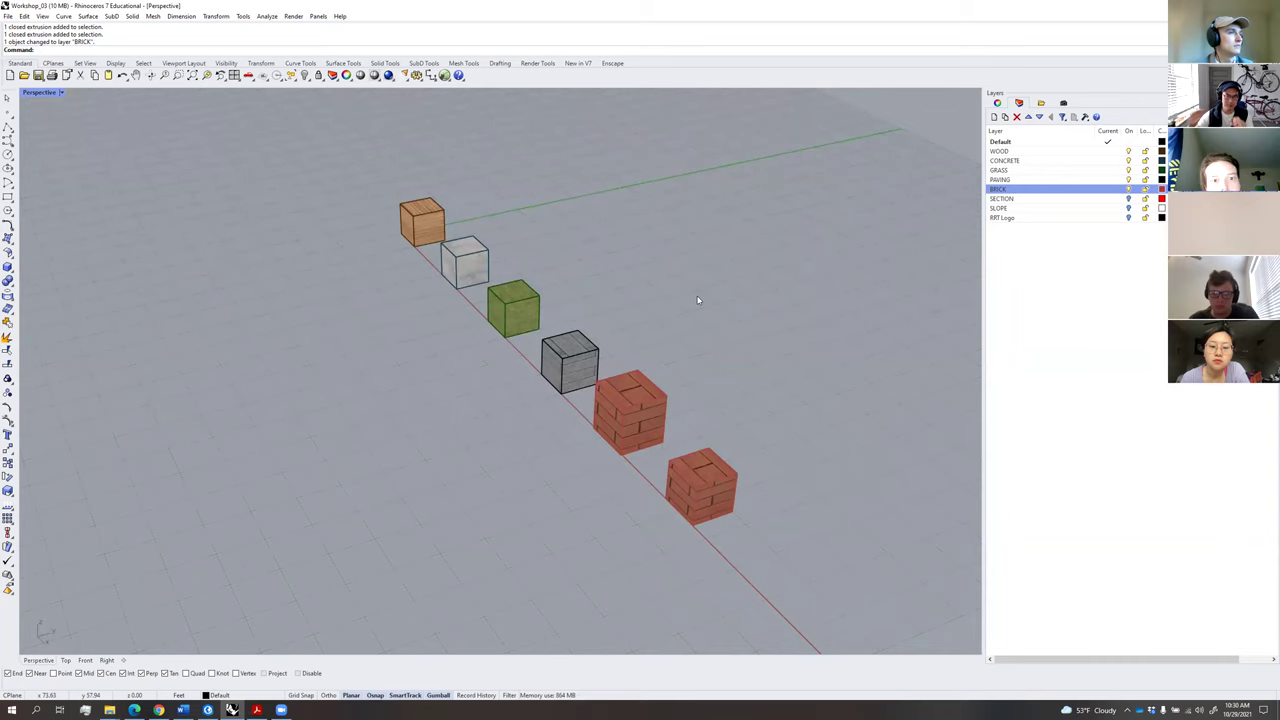
right_drag(580, 306, 413, 298)
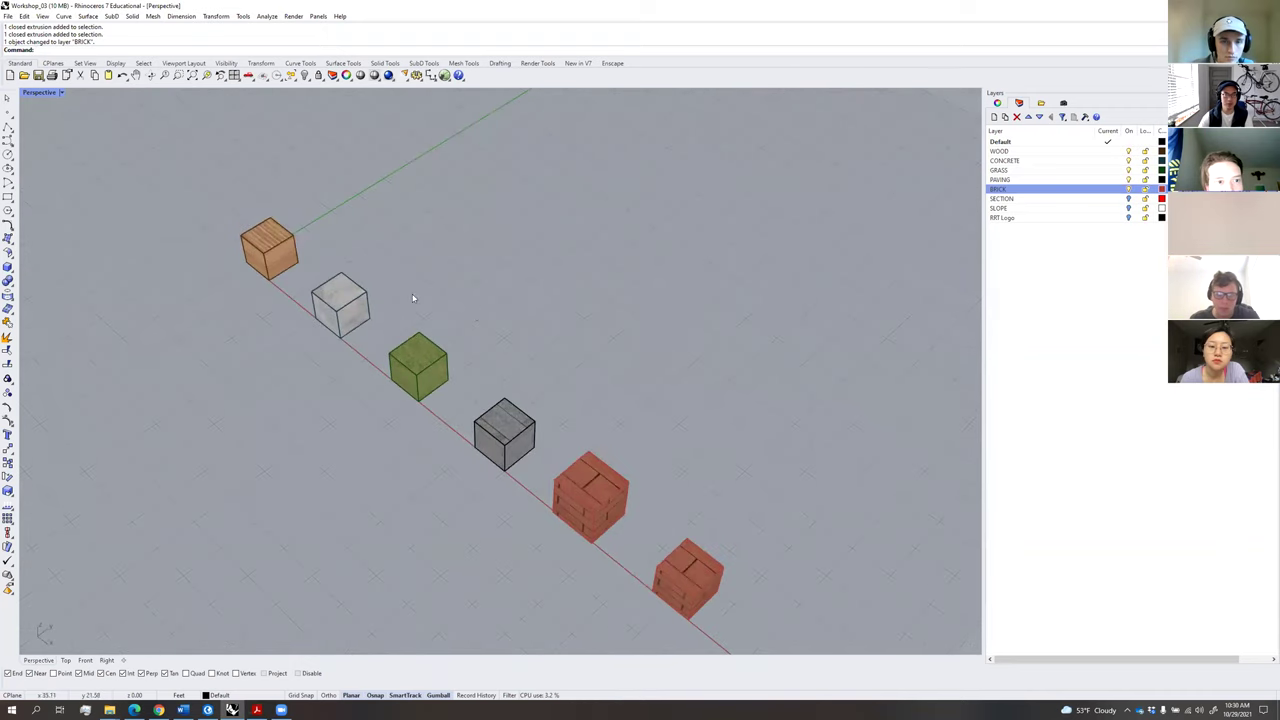
Make GRASS the current layer and draw a rectangular corner-to-corner plane on the ground behind the row of cubes.
click(9, 241)
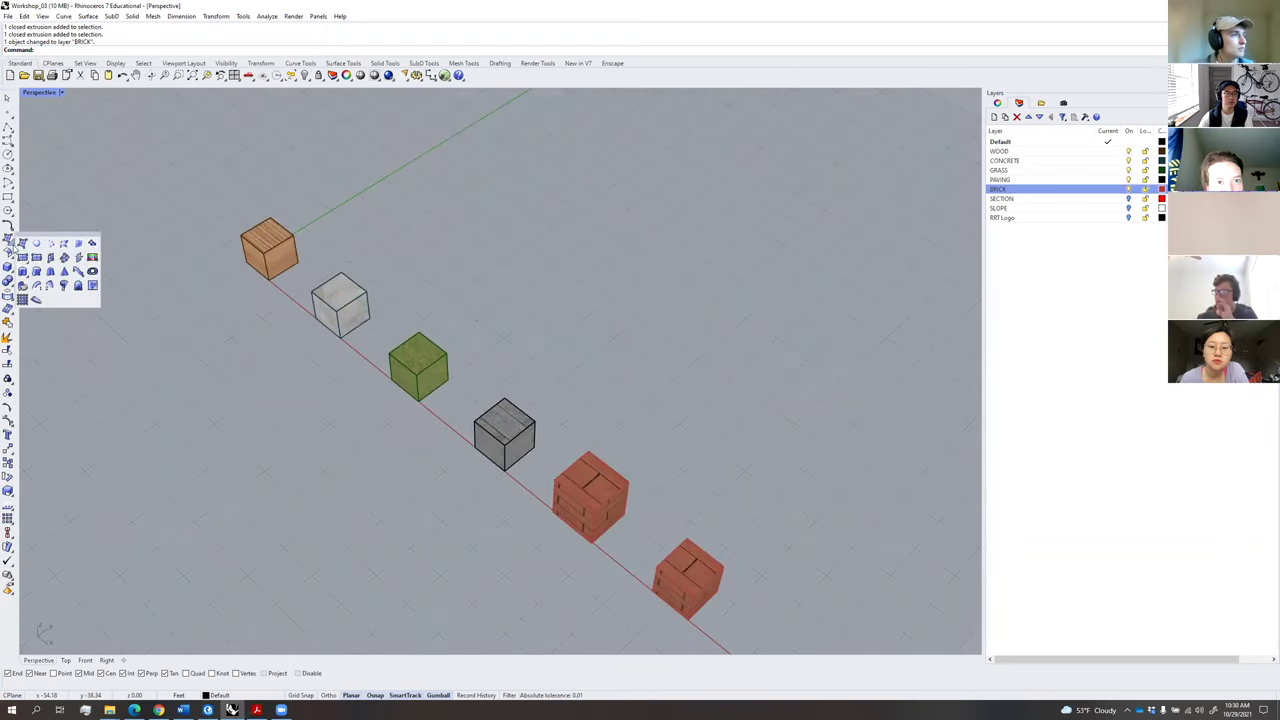
click(23, 258)
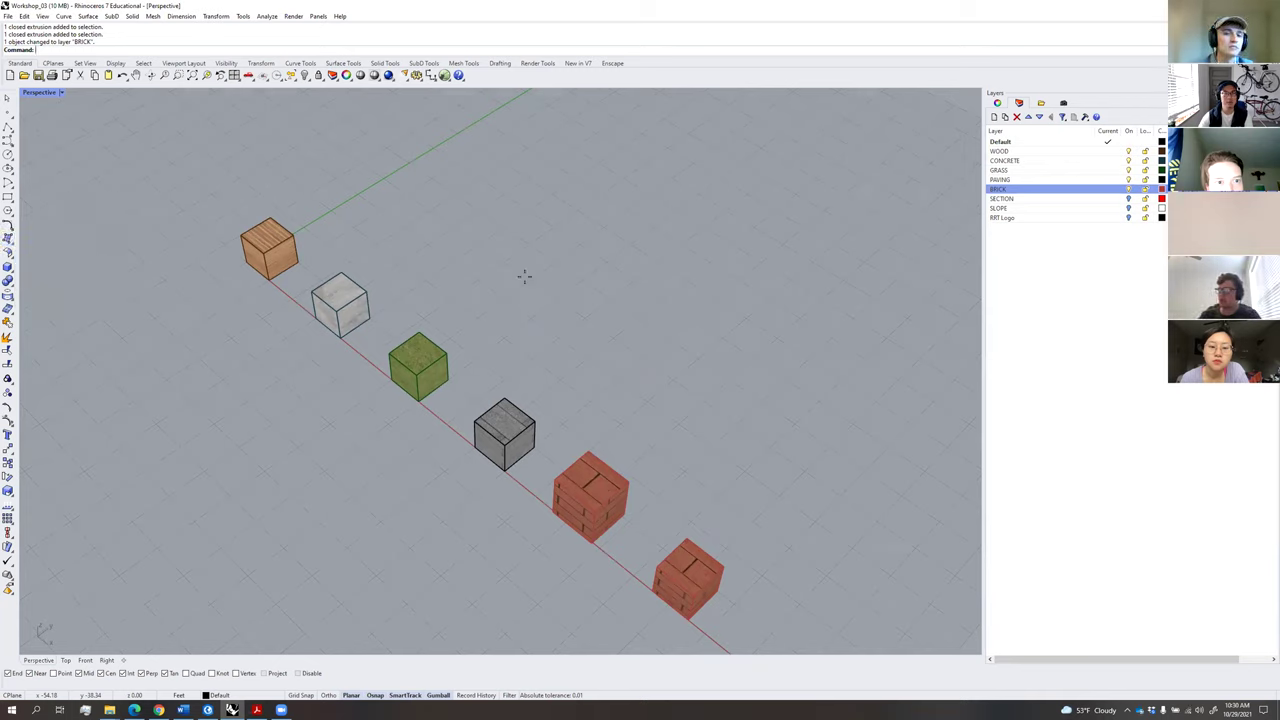
double_click(1058, 172)
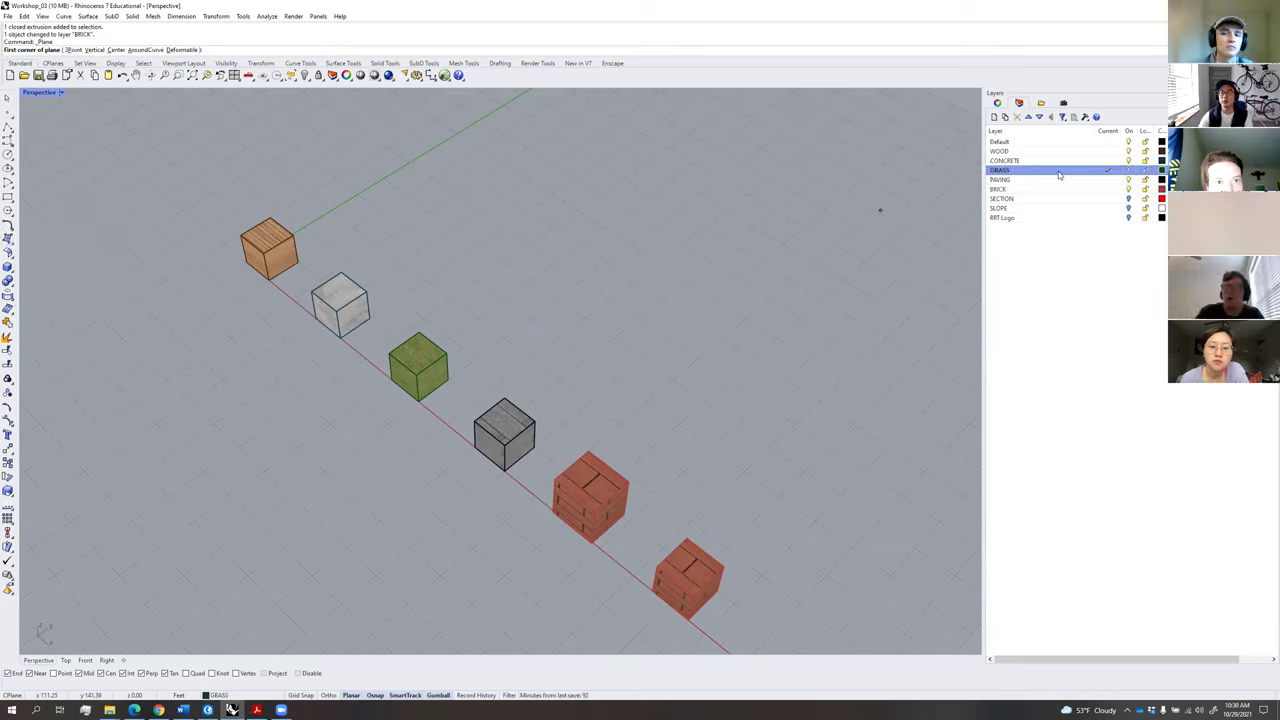
click(528, 222)
click(783, 249)
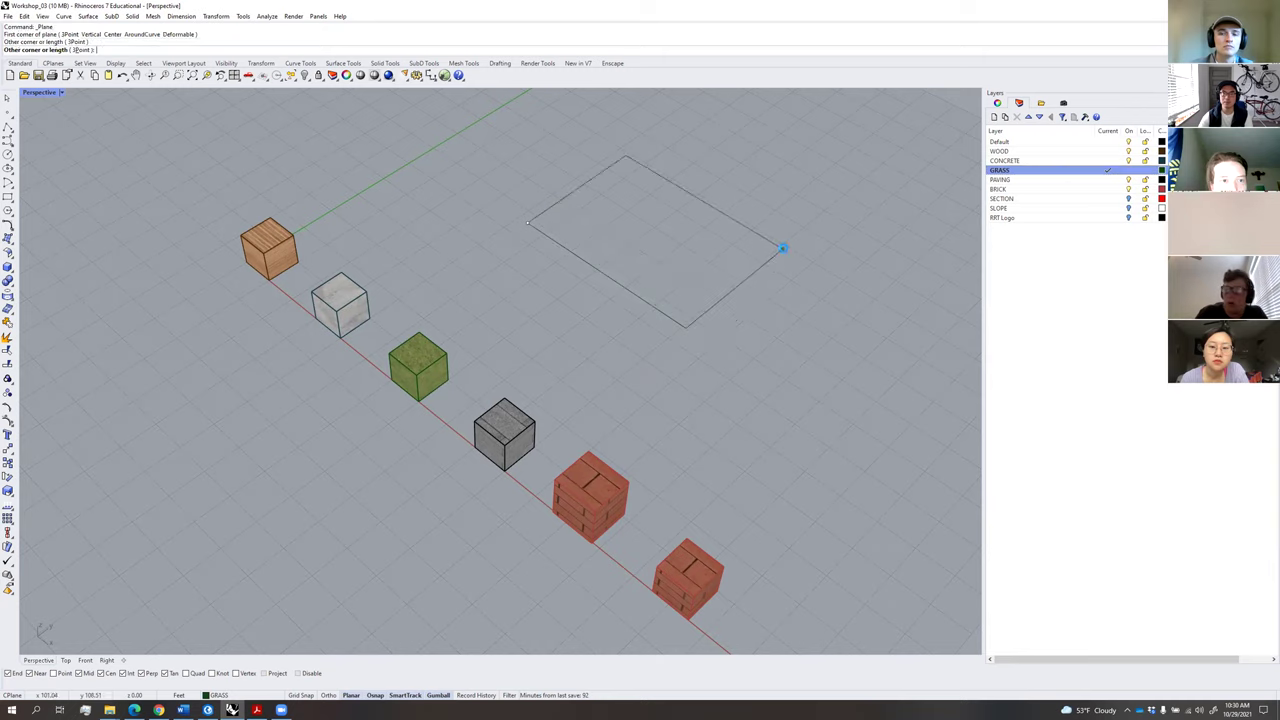
Make PAVING the current layer and draw a second rectangular plane beside the grass plane.
right_drag(791, 314, 746, 362)
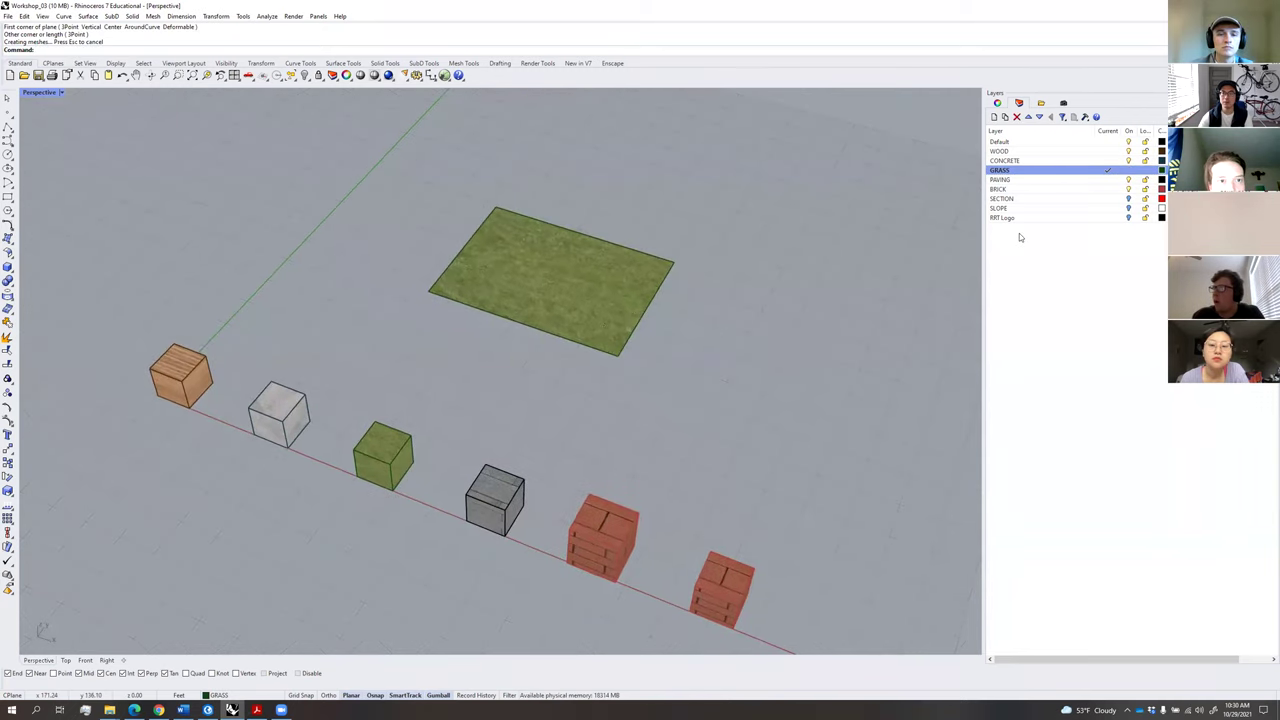
double_click(1032, 181)
key(Return)
click(611, 437)
click(857, 392)
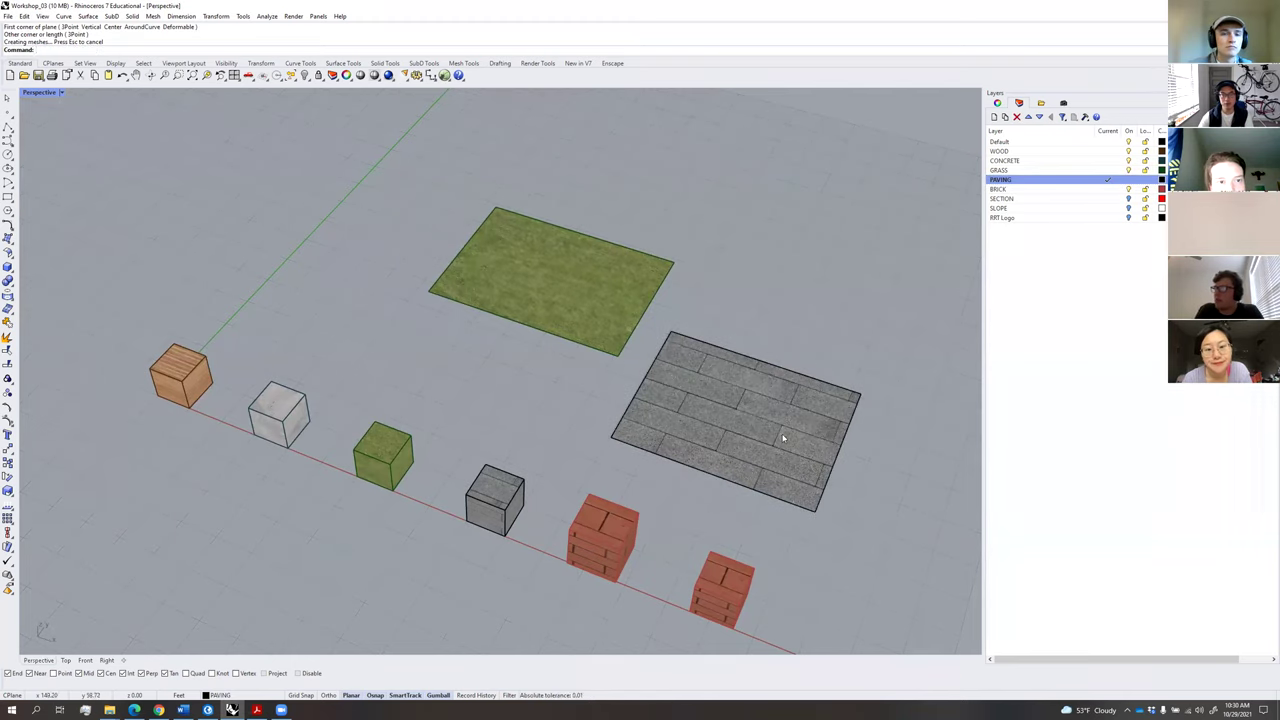
Make BRICK the current layer and draw a longer rectangular plane beyond the paving plane.
right_drag(737, 429, 672, 418)
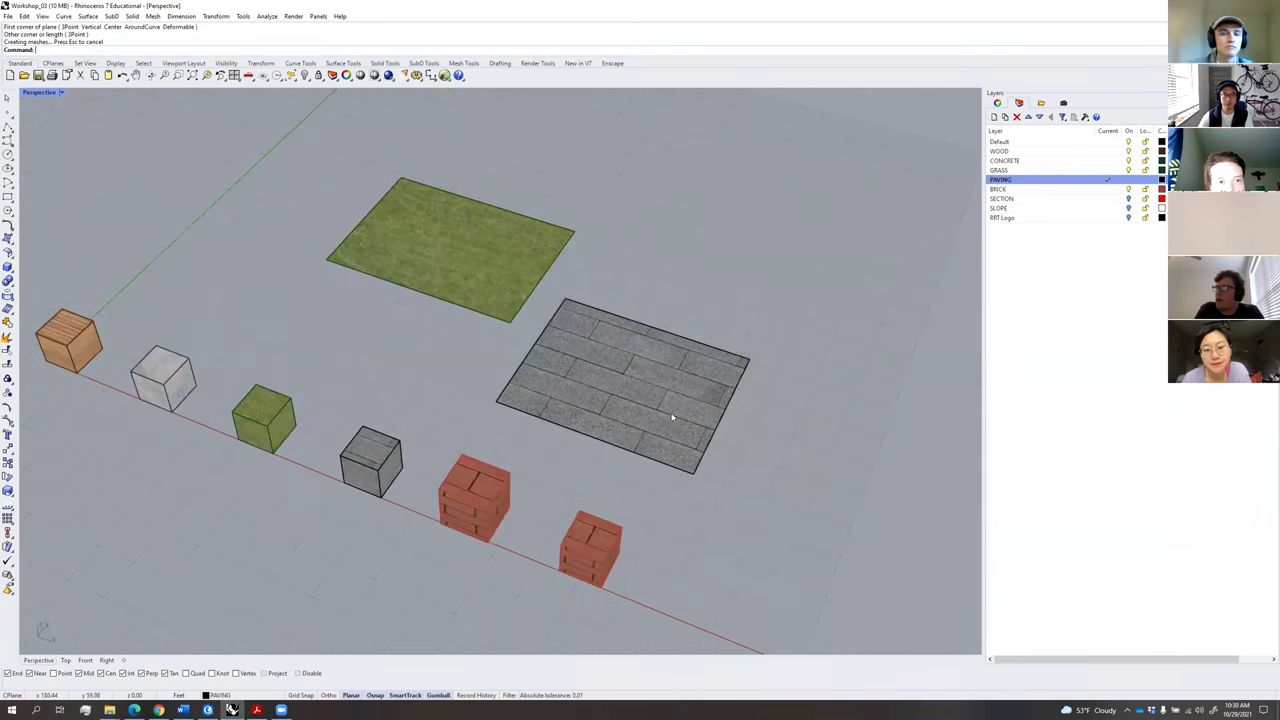
double_click(1042, 191)
shift+right_drag(700, 357, 600, 284)
key(Return)
click(609, 443)
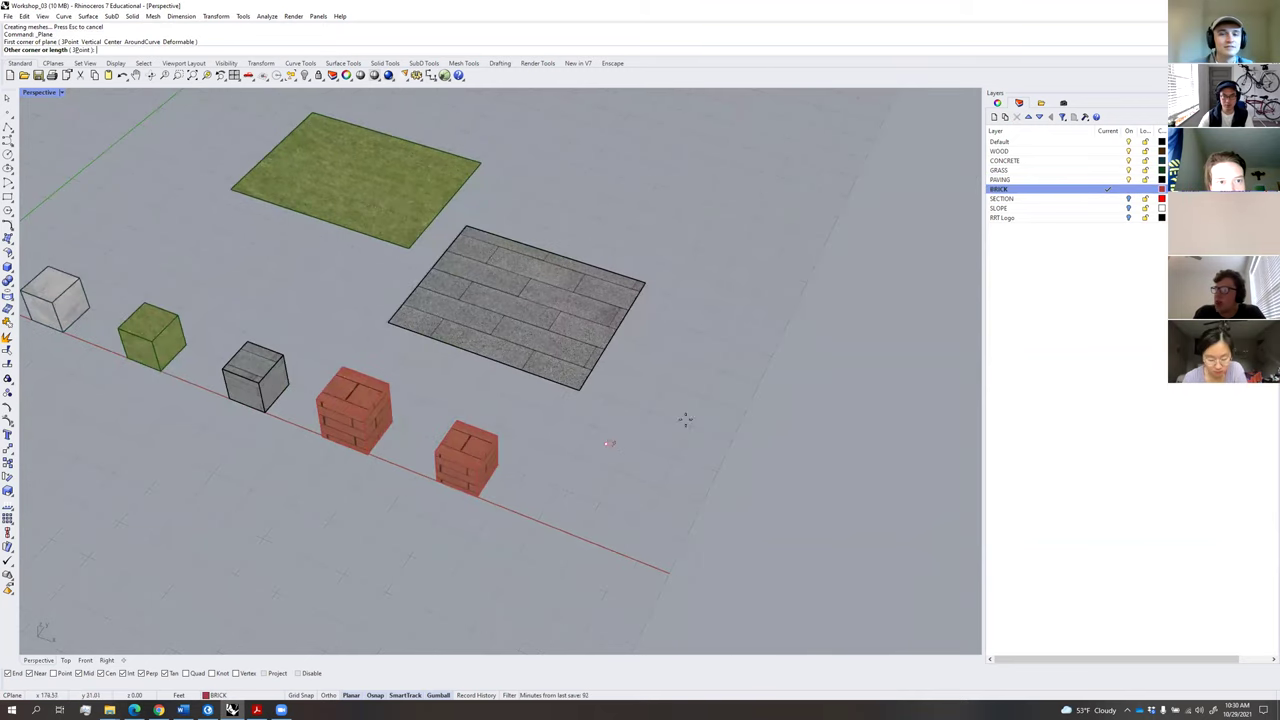
scroll(800, 410, down, 4)
shift+right_drag(740, 410, 621, 371)
click(840, 403)
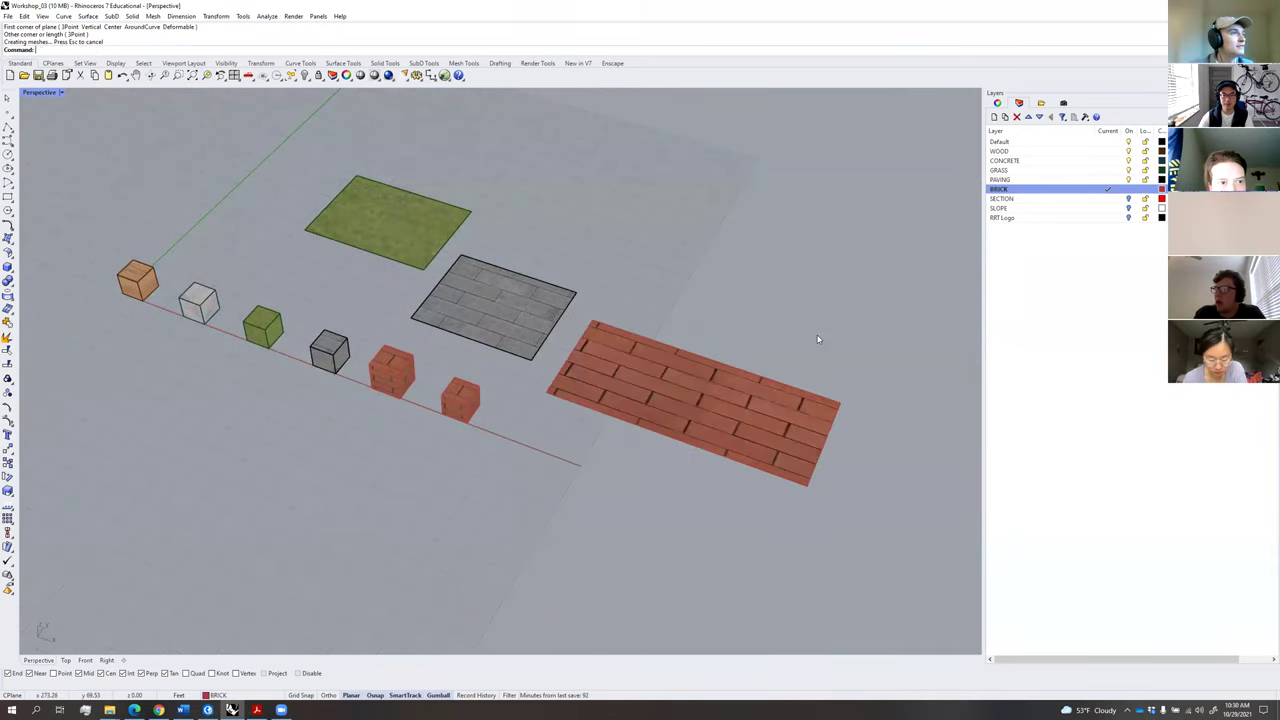
Change the paving plane's layer to GRASS and deselect it.
right_drag(751, 340, 704, 348)
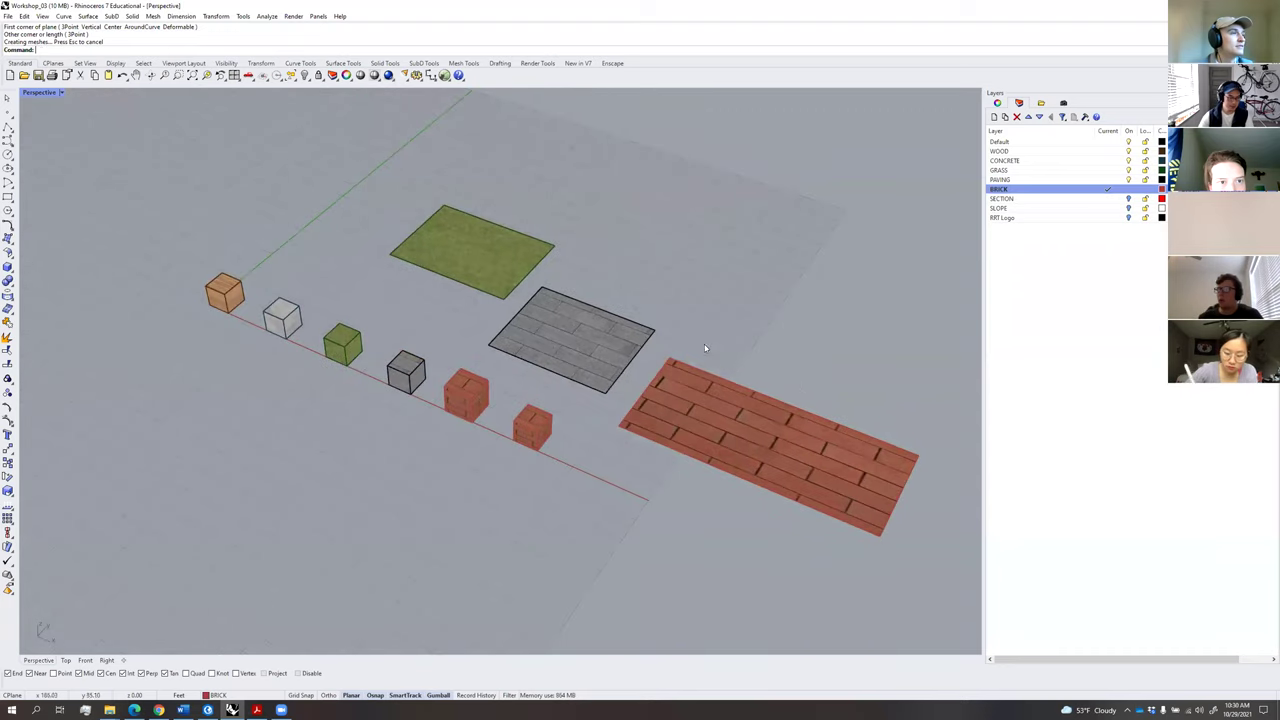
right_drag(603, 376, 594, 350)
click(596, 352)
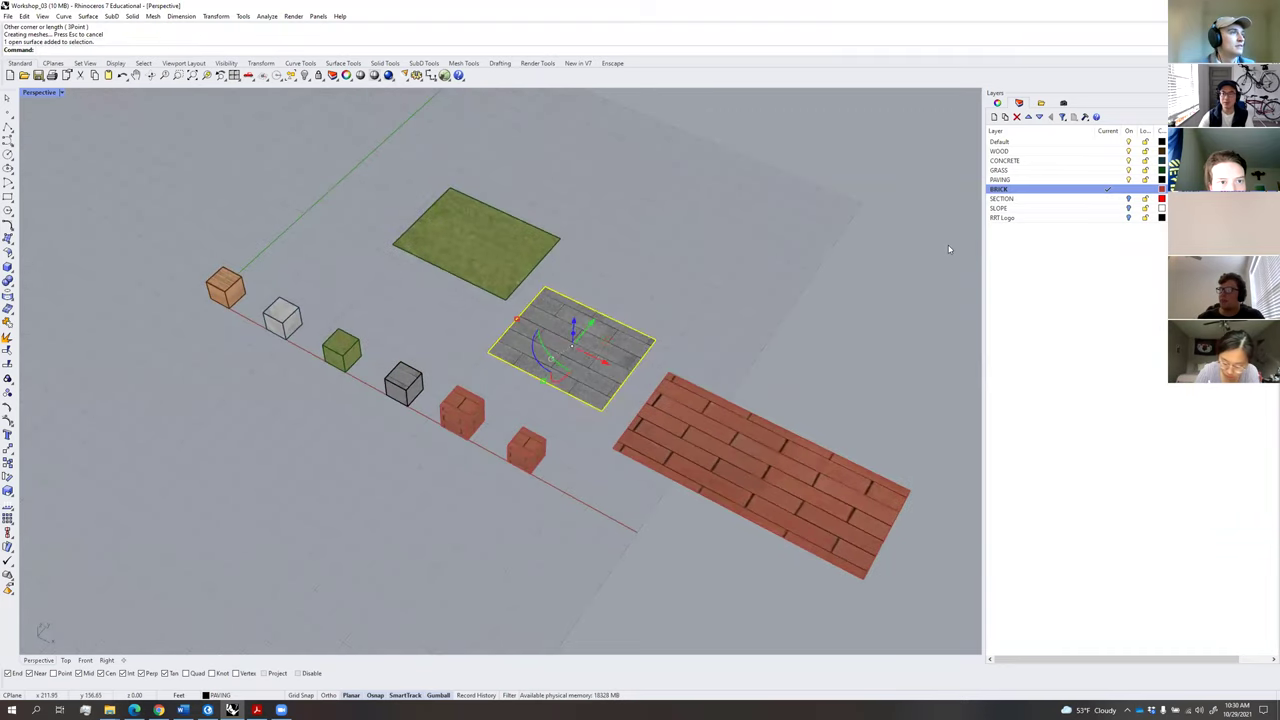
right_click(1040, 170)
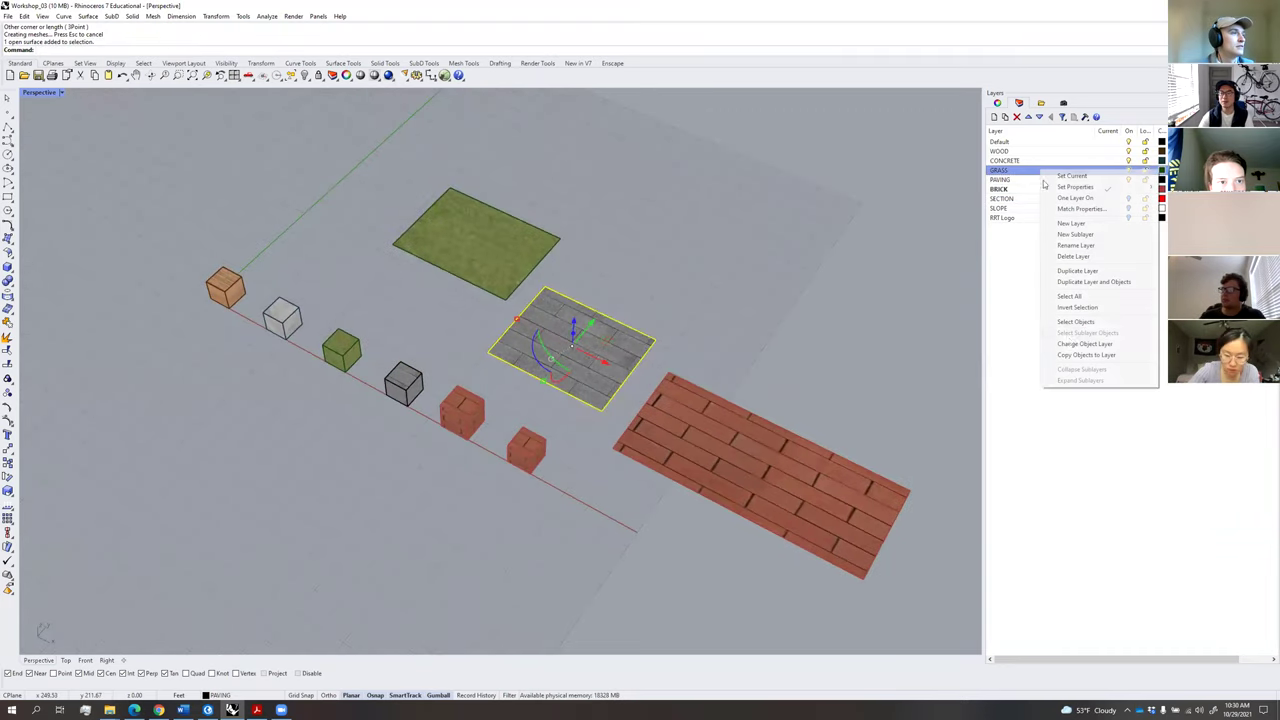
click(1085, 343)
click(770, 337)
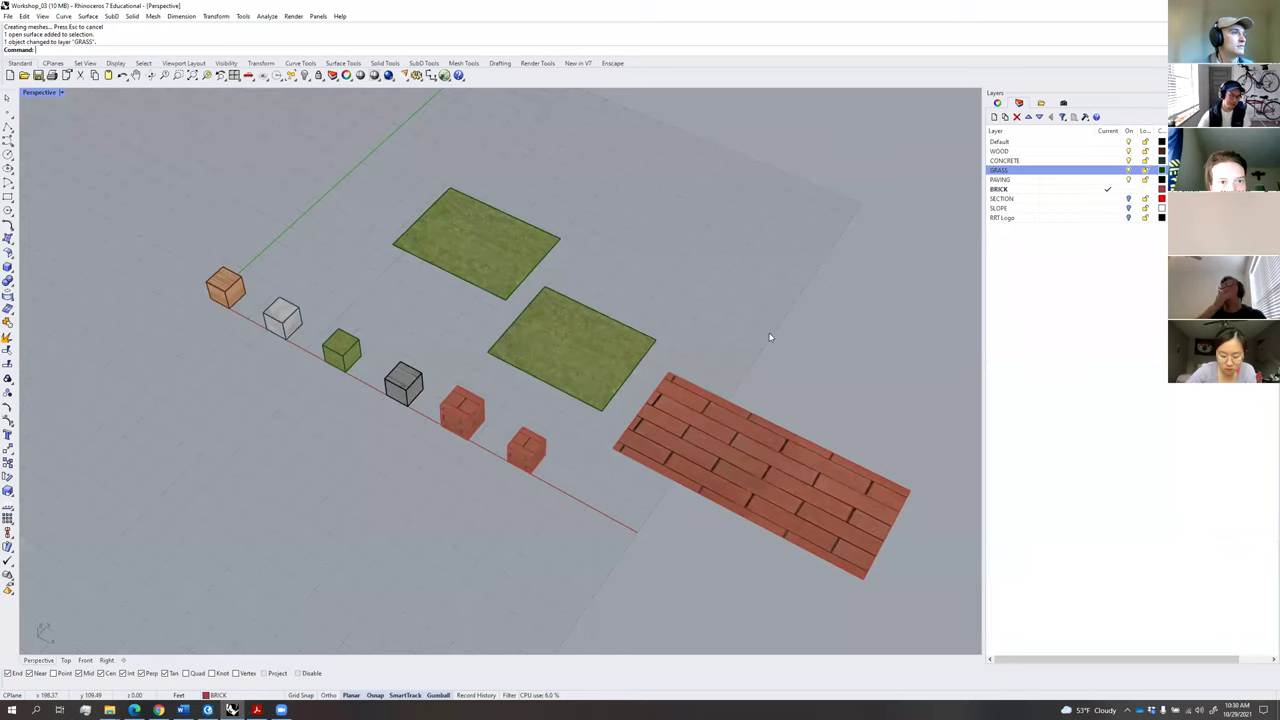
Select the large brick surface and open its texture mapping properties.
right_drag(757, 271, 614, 335)
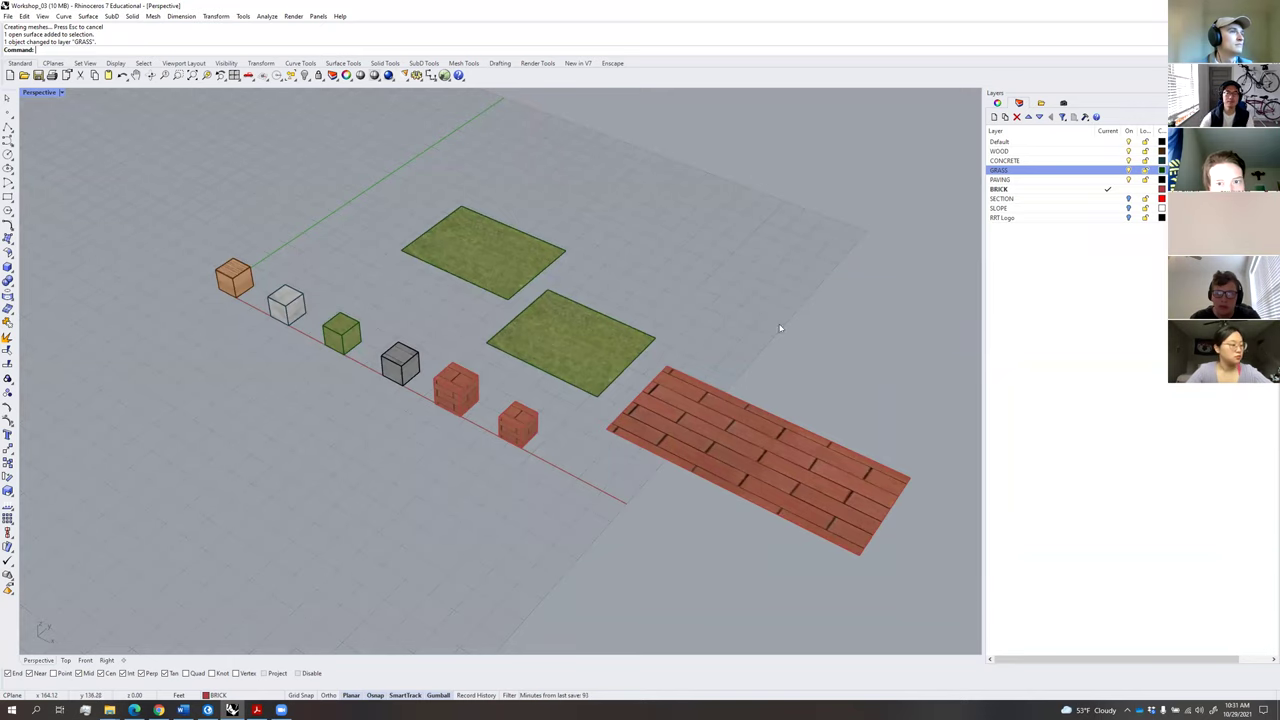
mouse_move(787, 393)
shift+right_down()
mouse_move(768, 354)
mouse_move(785, 372)
mouse_move(779, 397)
shift+right_up()
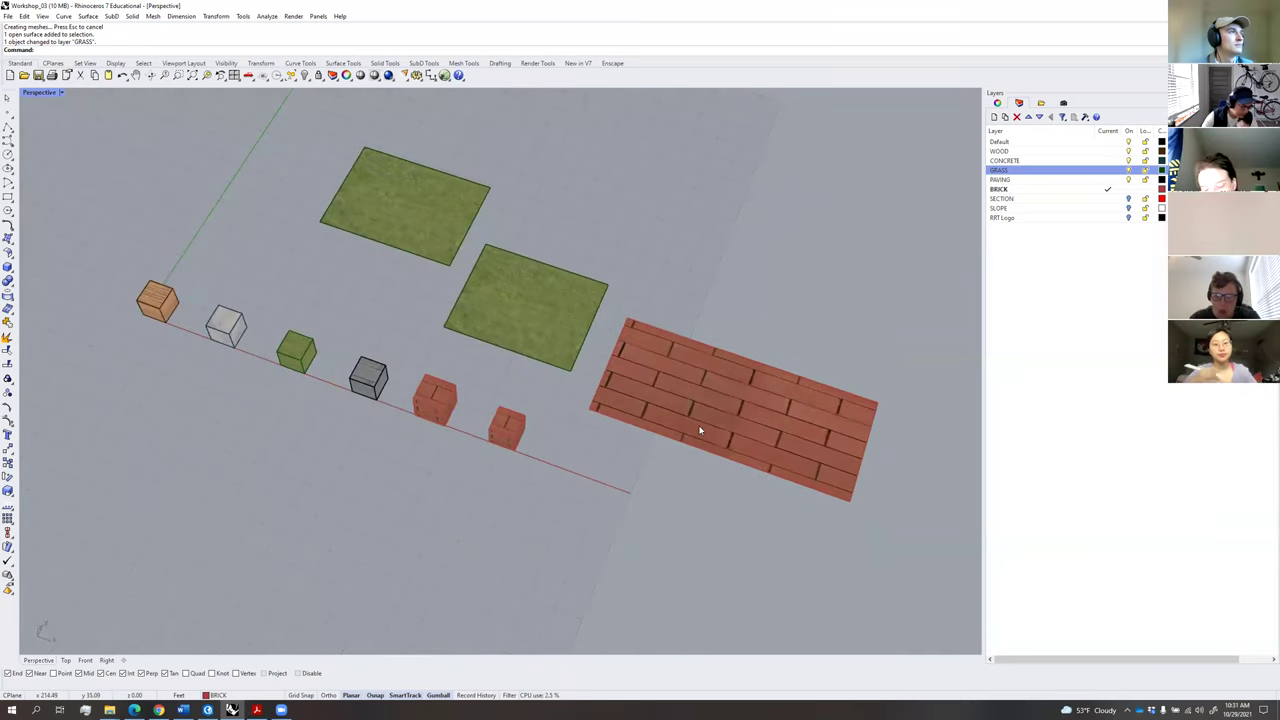
shift+right_drag(730, 430, 612, 381)
right_drag(612, 381, 537, 371)
scroll(566, 375, up, 4)
click(537, 371)
right_drag(604, 498, 657, 494)
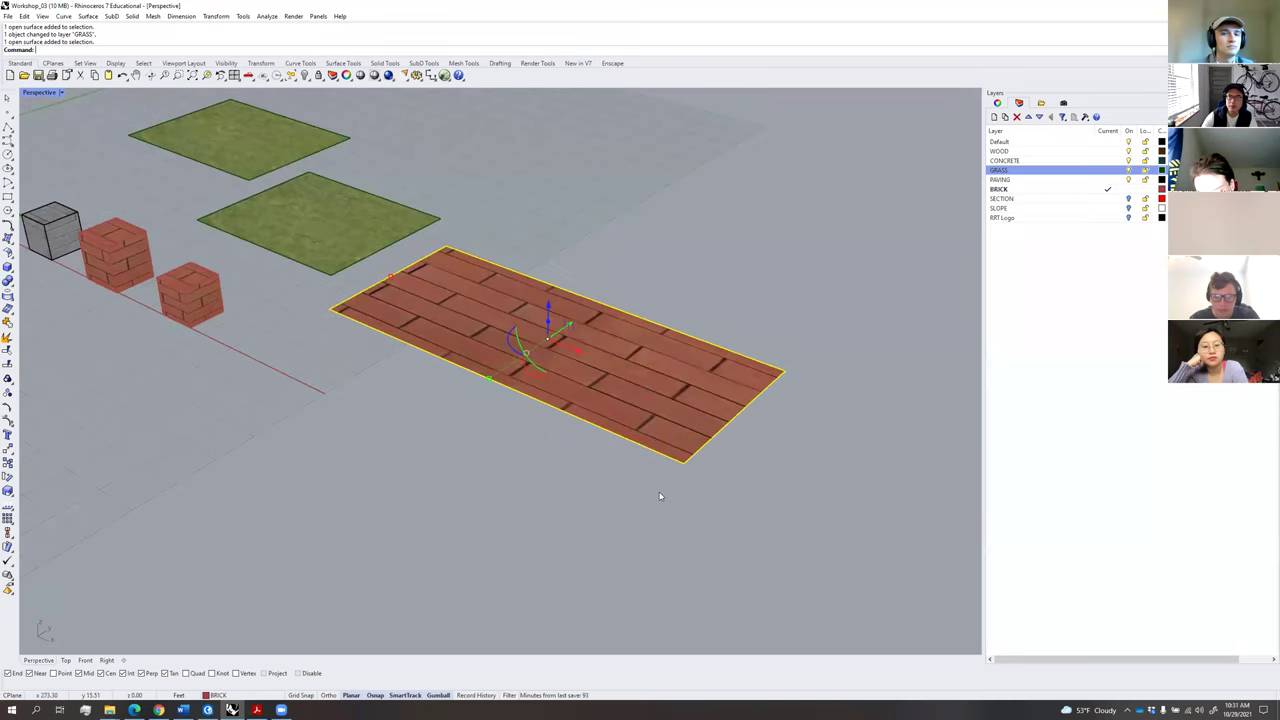
click(998, 103)
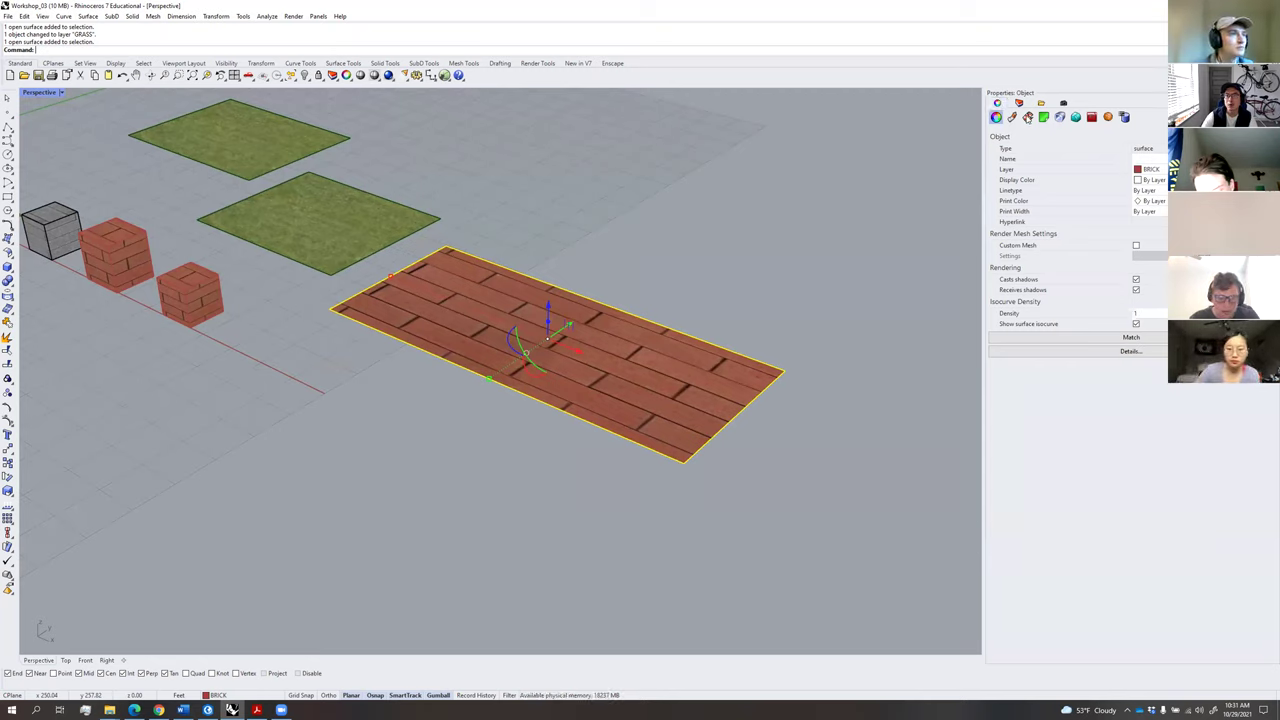
click(1028, 118)
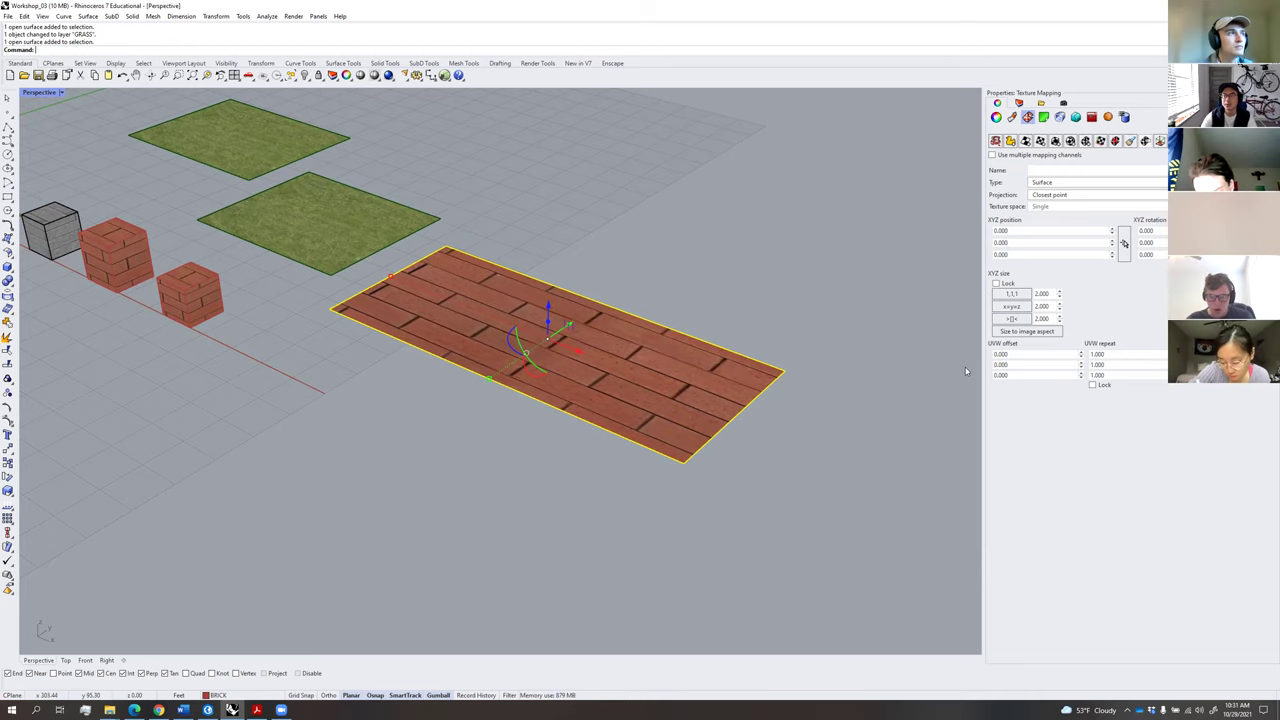
Set the large brick surface's UVW repeat to 5 in U and 4 in V.
right_drag(803, 339, 670, 346)
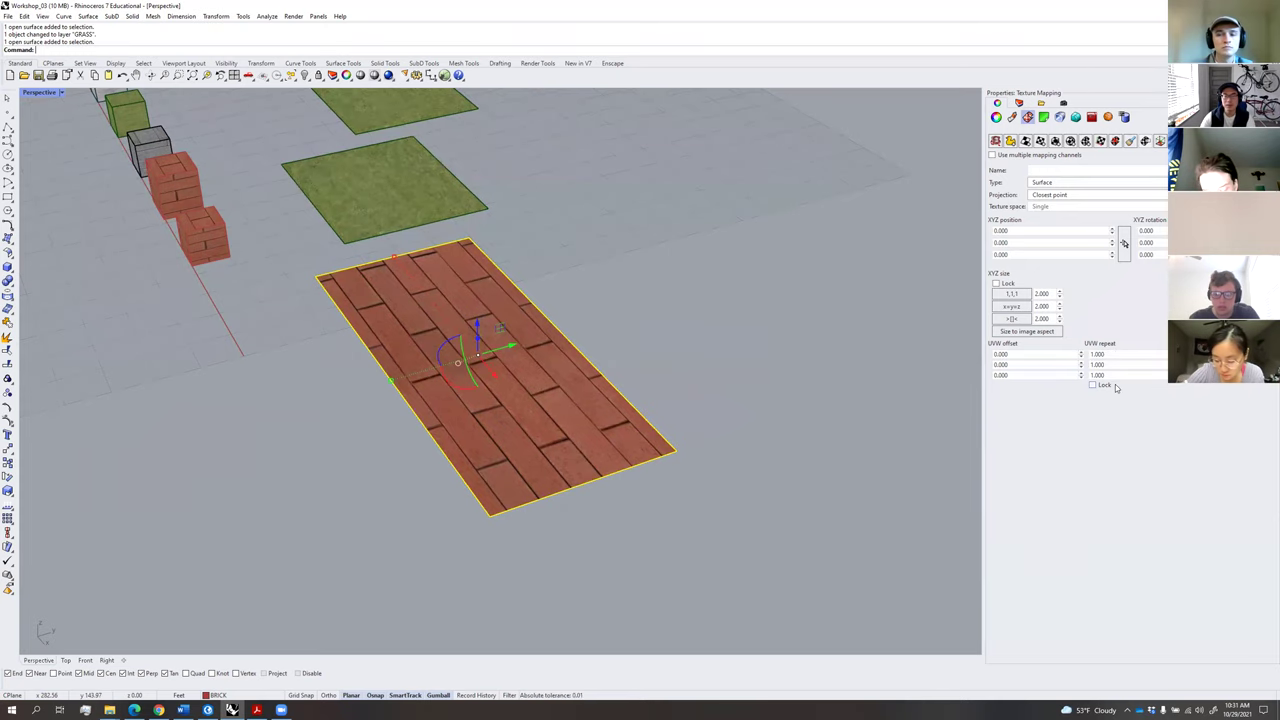
right_drag(783, 366, 466, 319)
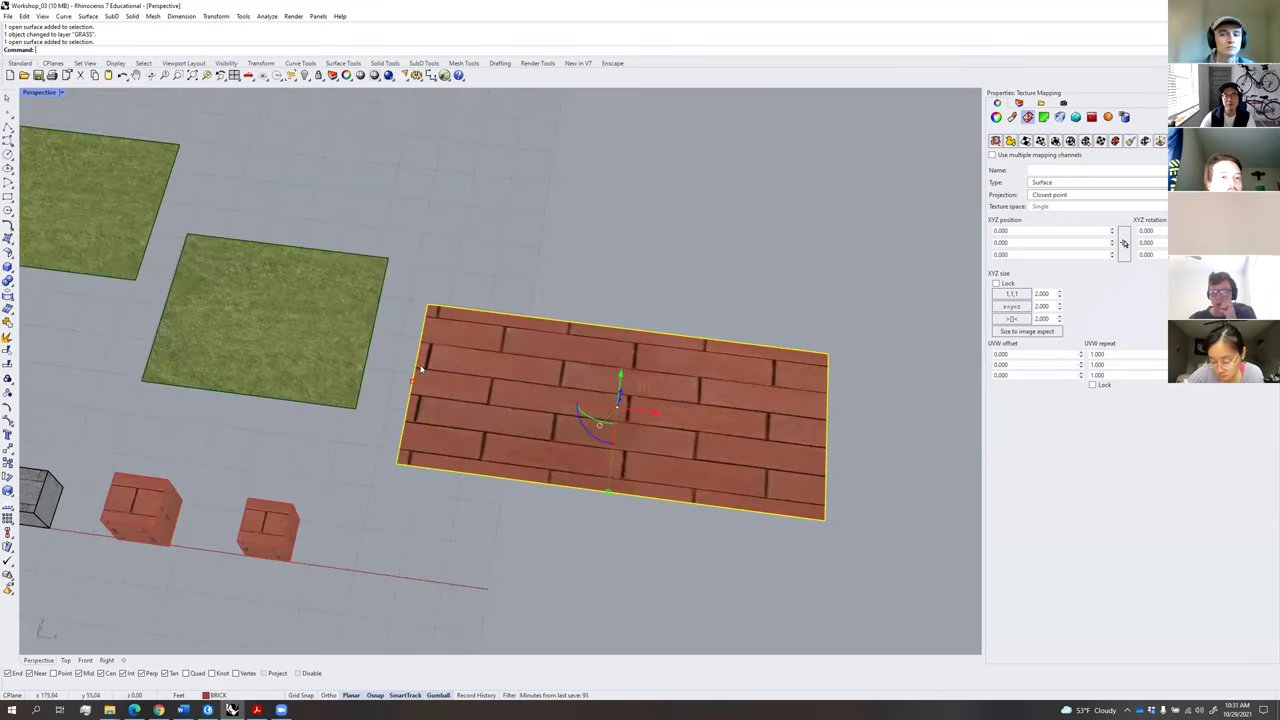
right_drag(793, 479, 745, 403)
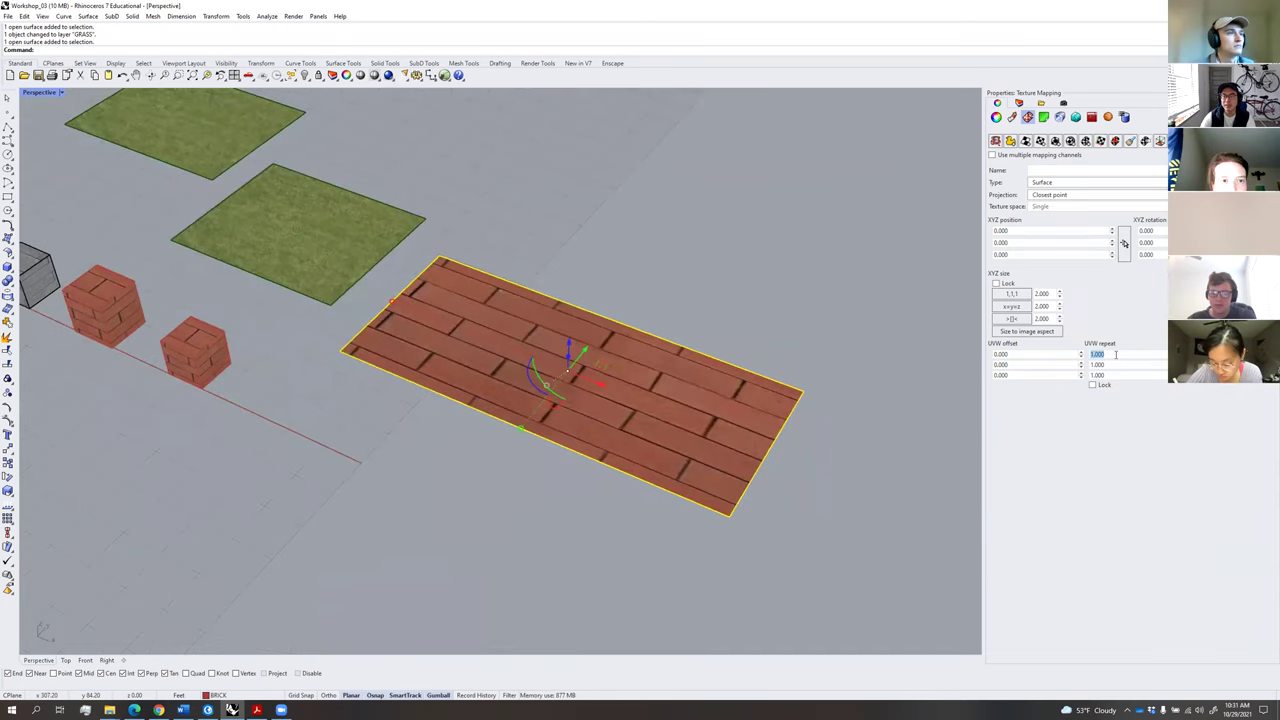
key(Return)
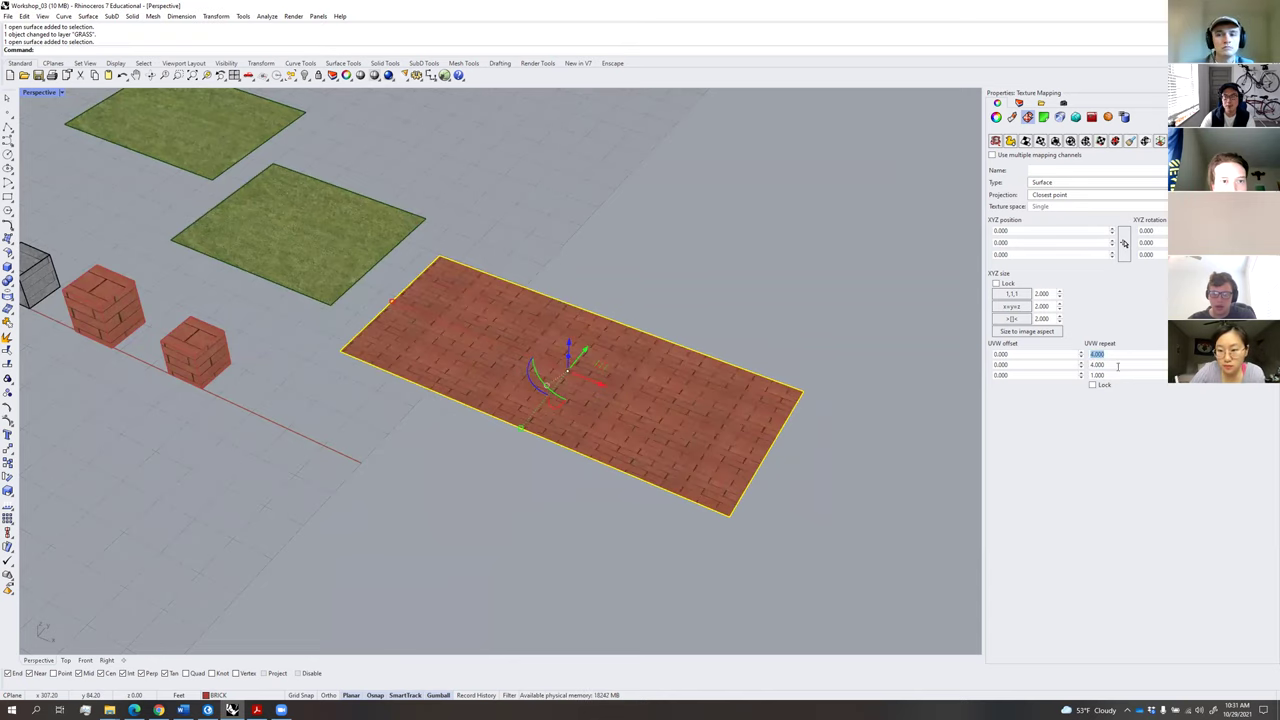
click(876, 406)
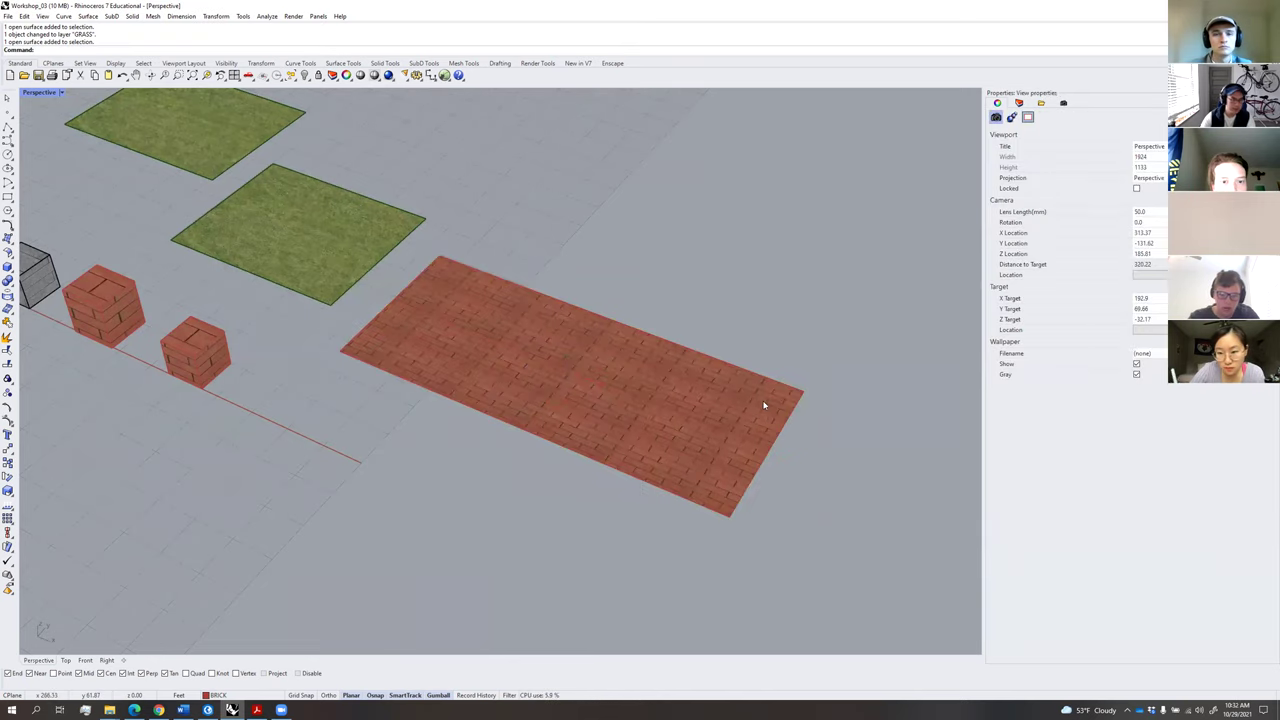
Examine the scale of the repeated brick pattern on the large surface, up close and from a distance.
right_drag(738, 395, 668, 383)
click(590, 396)
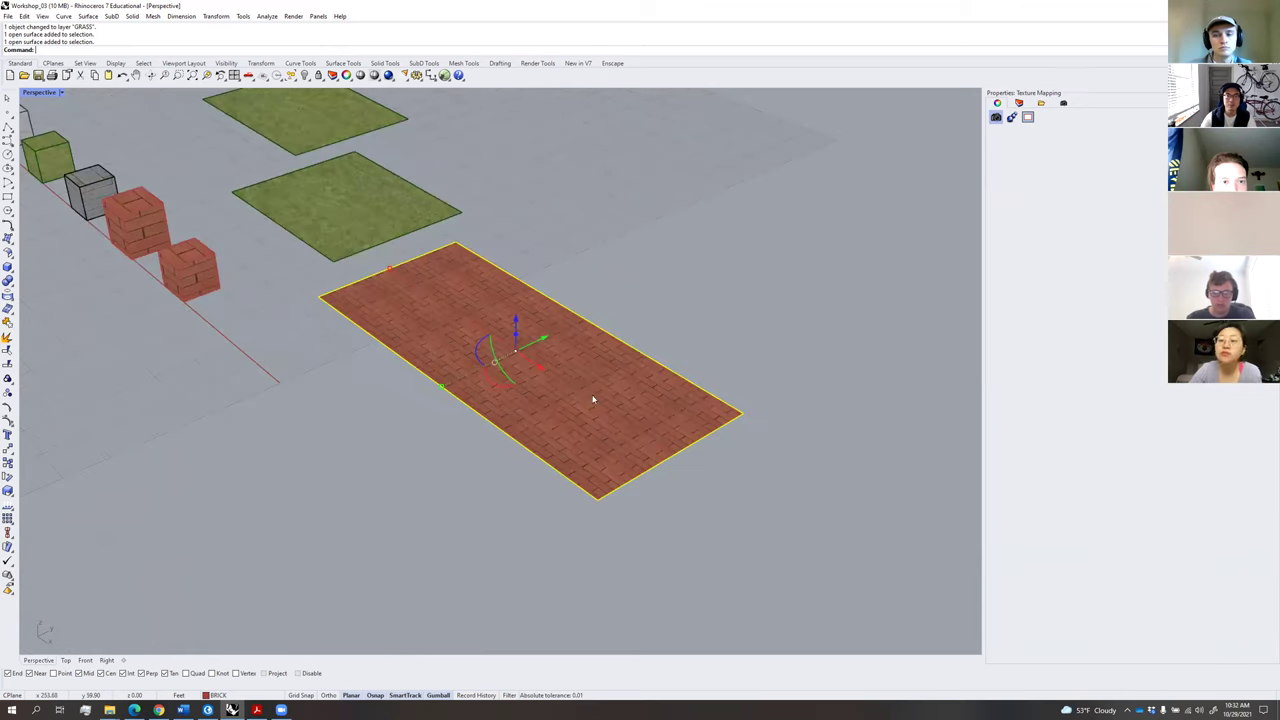
scroll(566, 390, up, 5)
scroll(566, 390, down, 5)
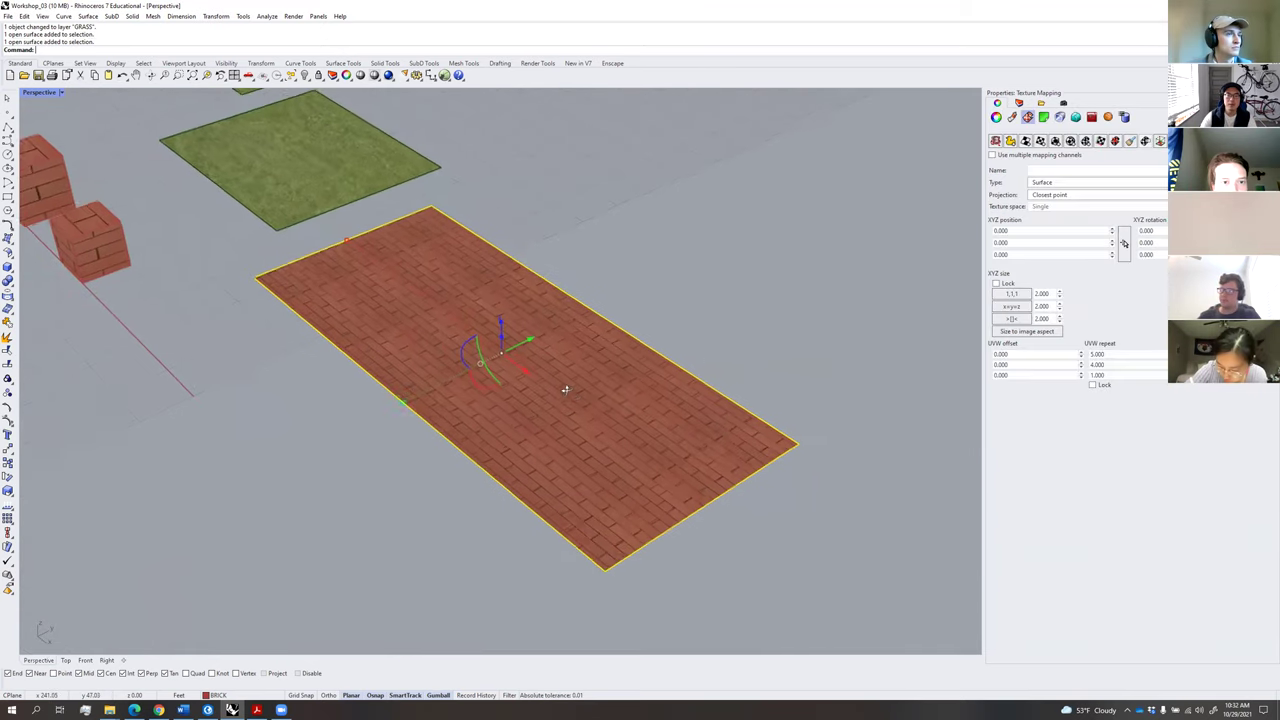
mouse_move(721, 338)
right_down()
mouse_move(726, 329)
mouse_move(727, 345)
right_up()
click(727, 345)
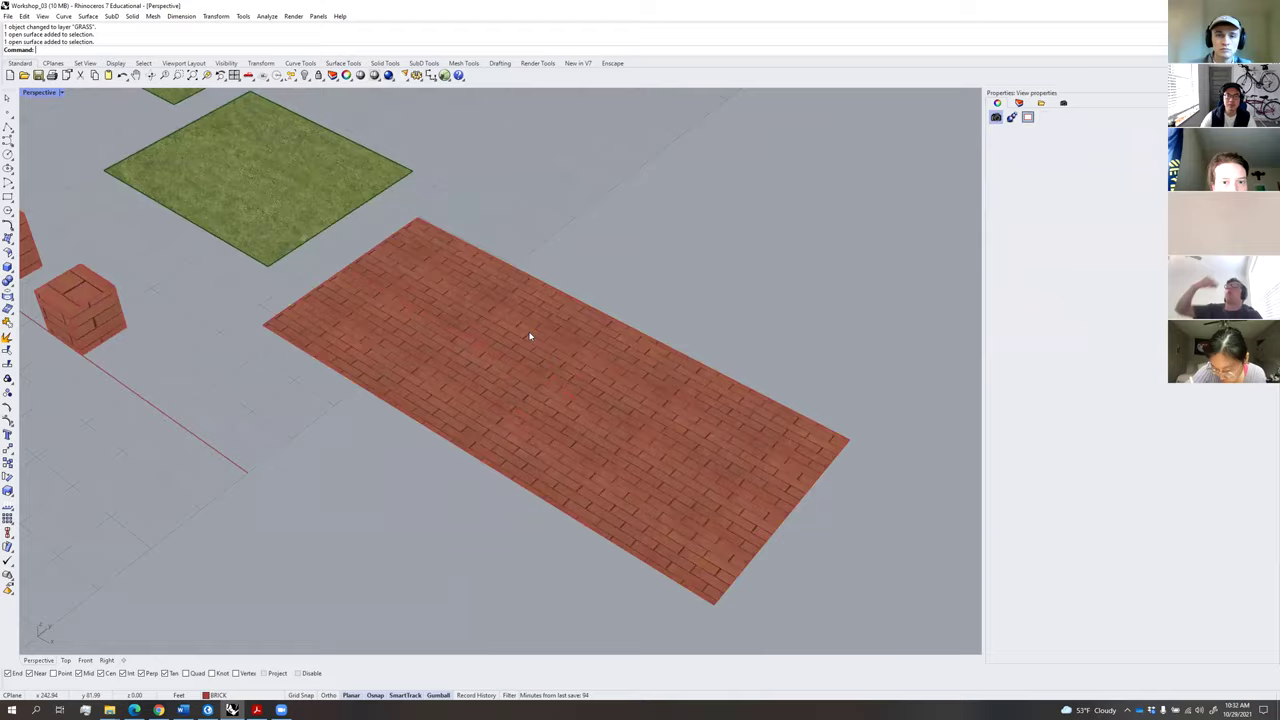
scroll(562, 335, up, 7)
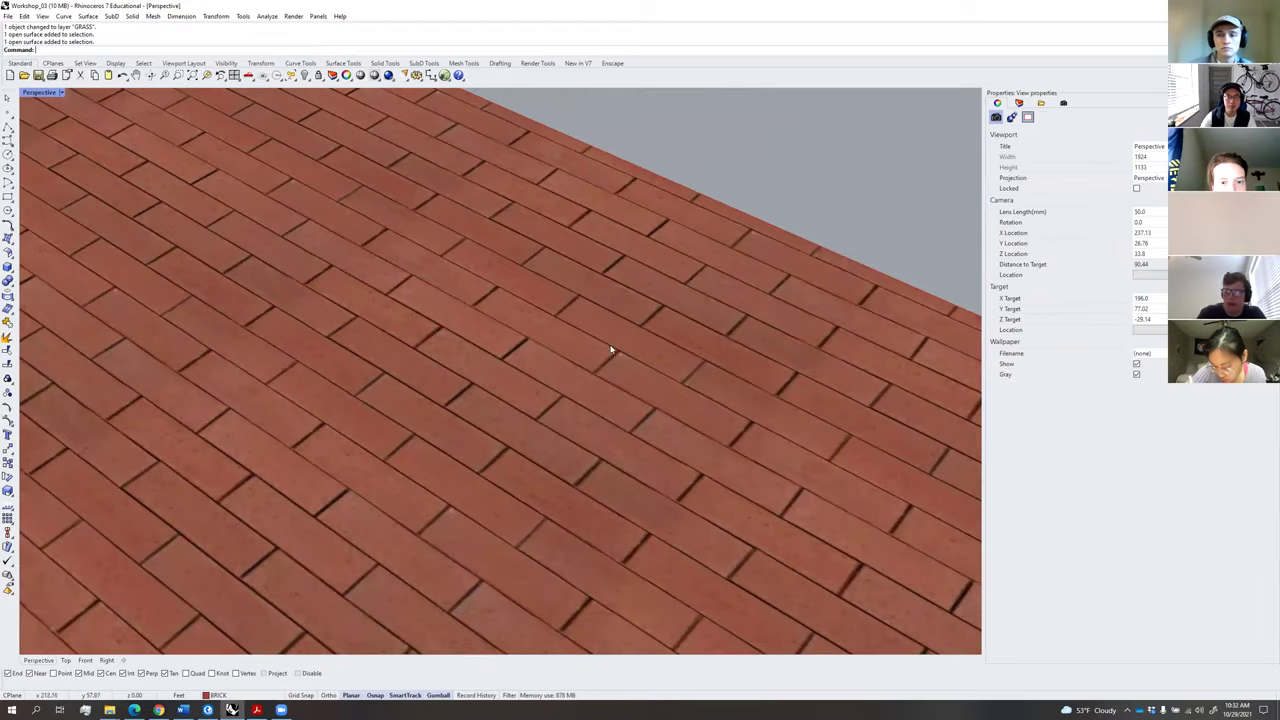
scroll(478, 309, down, 6)
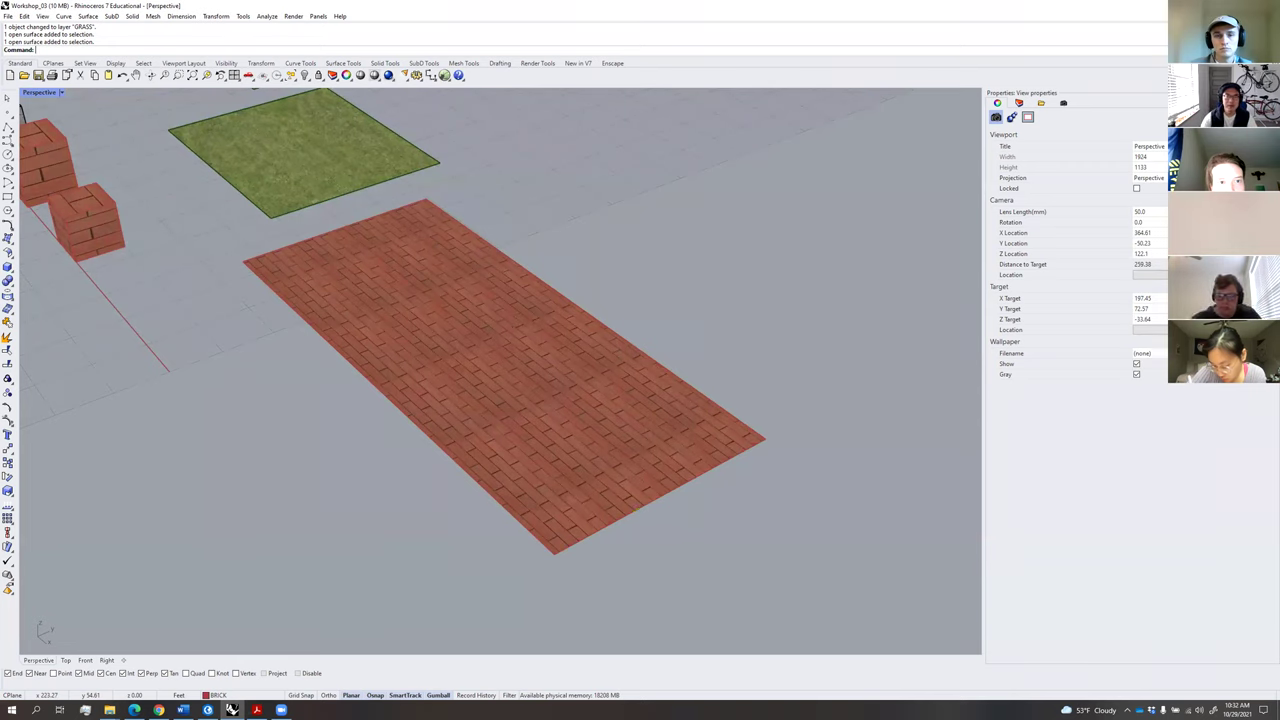
Change the large brick surface's UVW repeat to 8 in U and 6 in V.
click(603, 331)
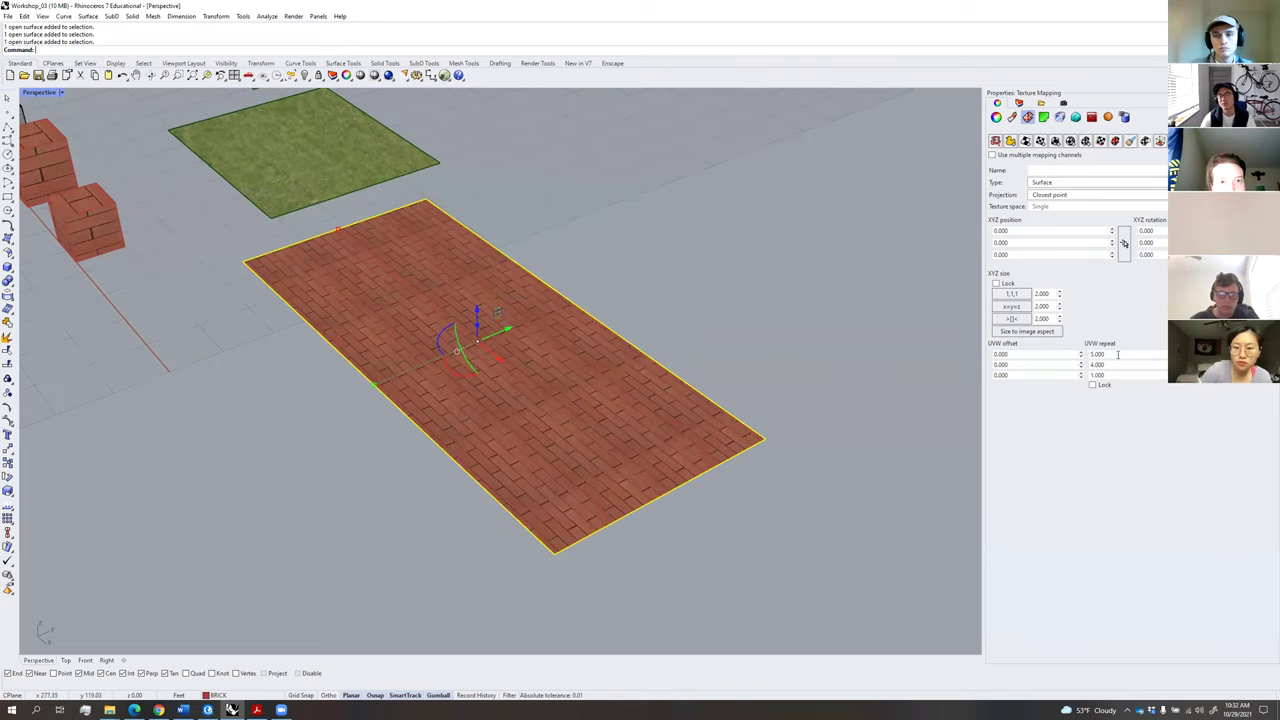
right_drag(831, 370, 764, 339)
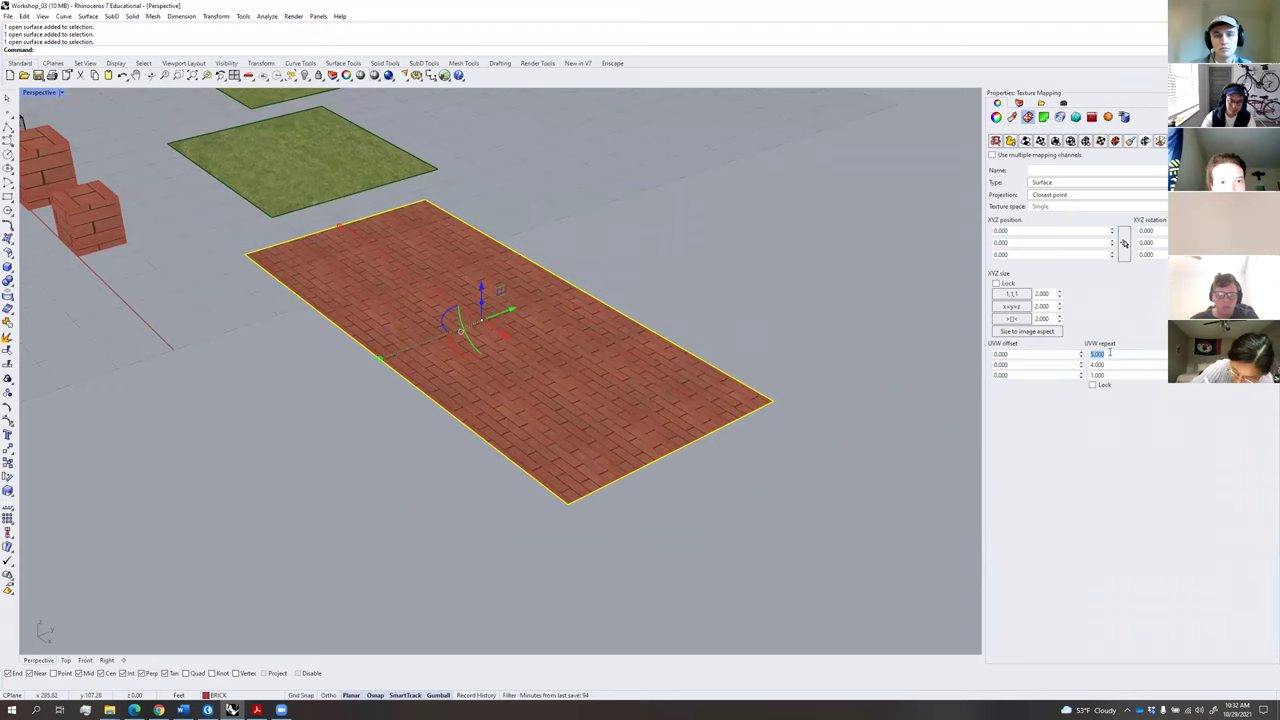
text(8)
key(Tab)
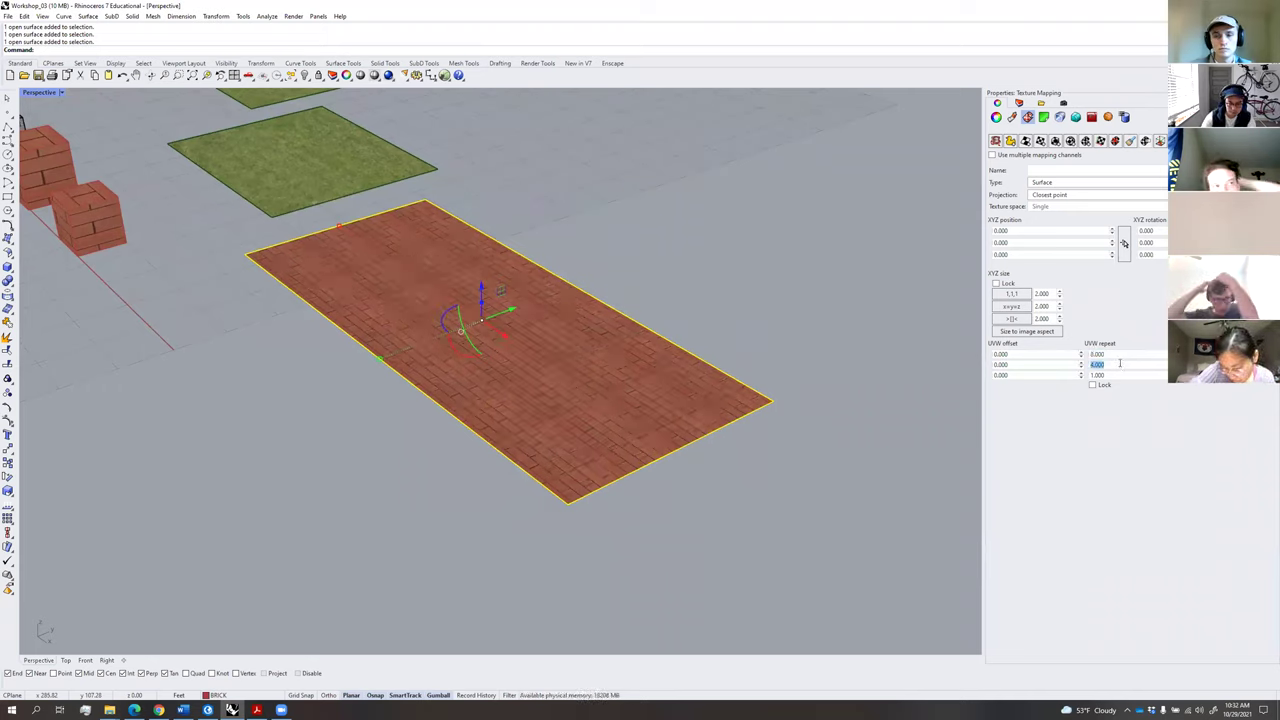
click(763, 349)
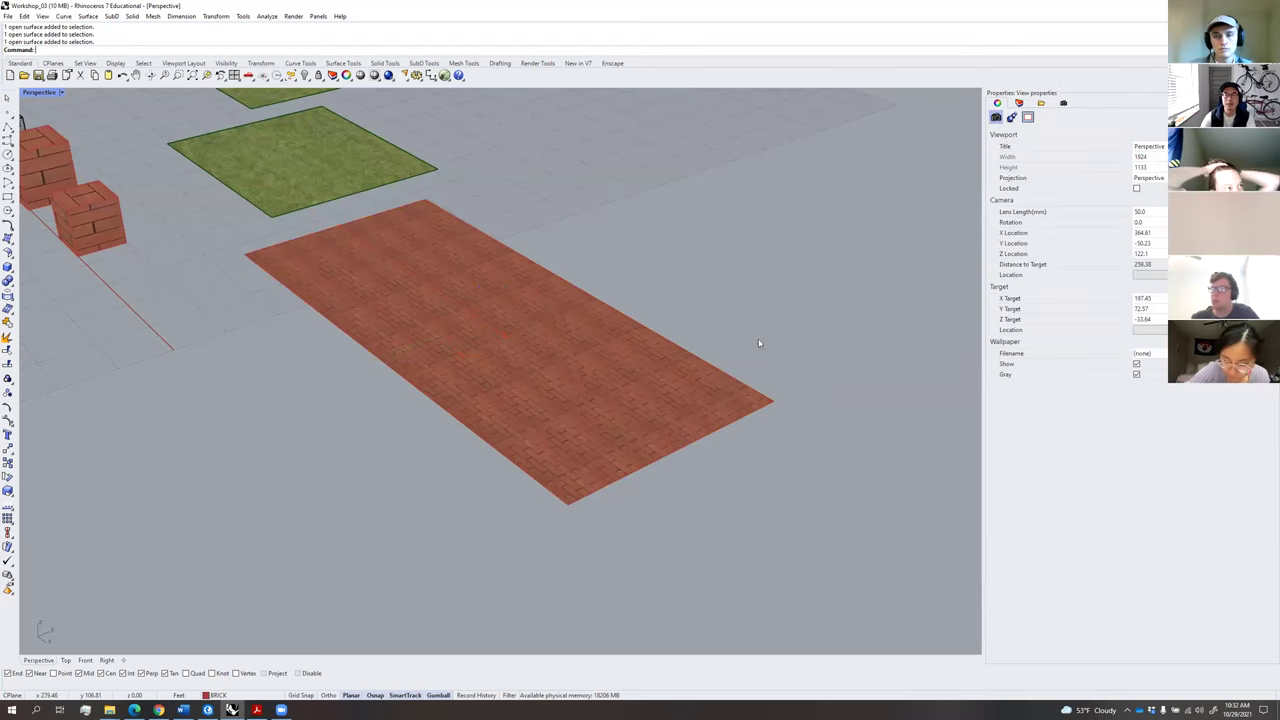
Compare the brick pattern's scale and visible tiling on the large surface at low, close and distant views.
right_drag(763, 349, 688, 341)
right_drag(690, 436, 632, 365)
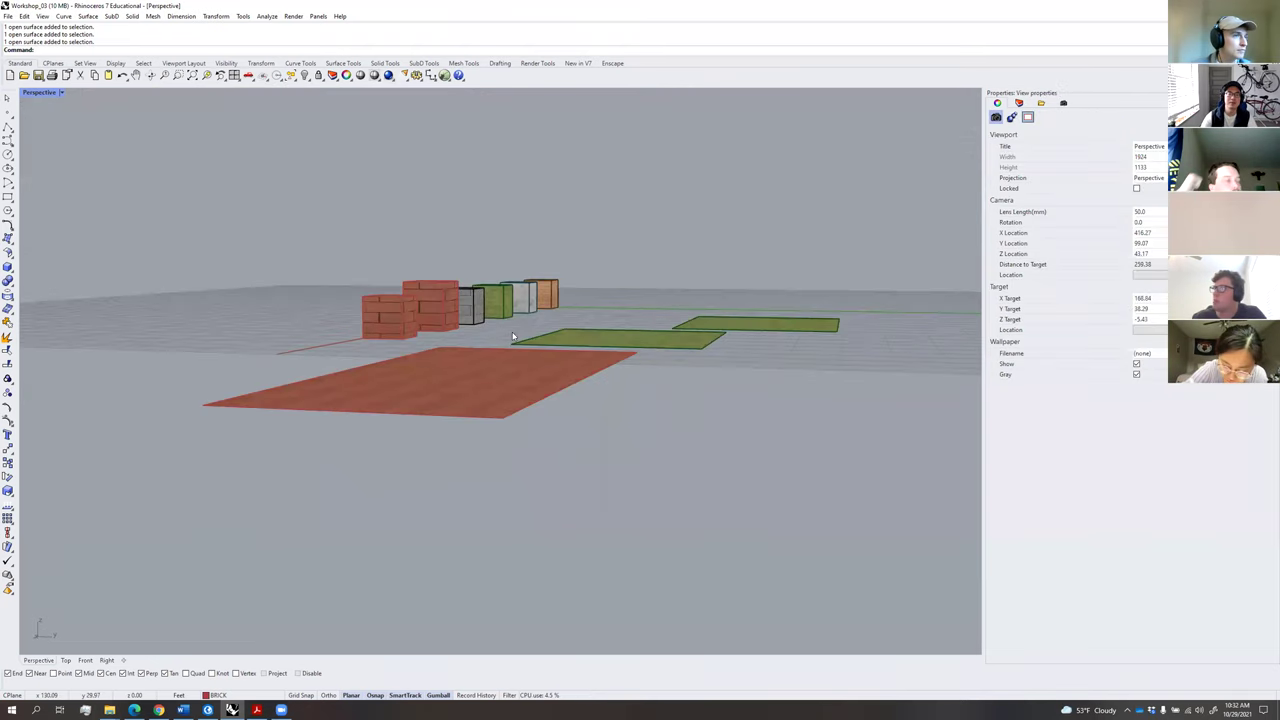
scroll(532, 300, up, 5)
shift+right_drag(532, 298, 570, 277)
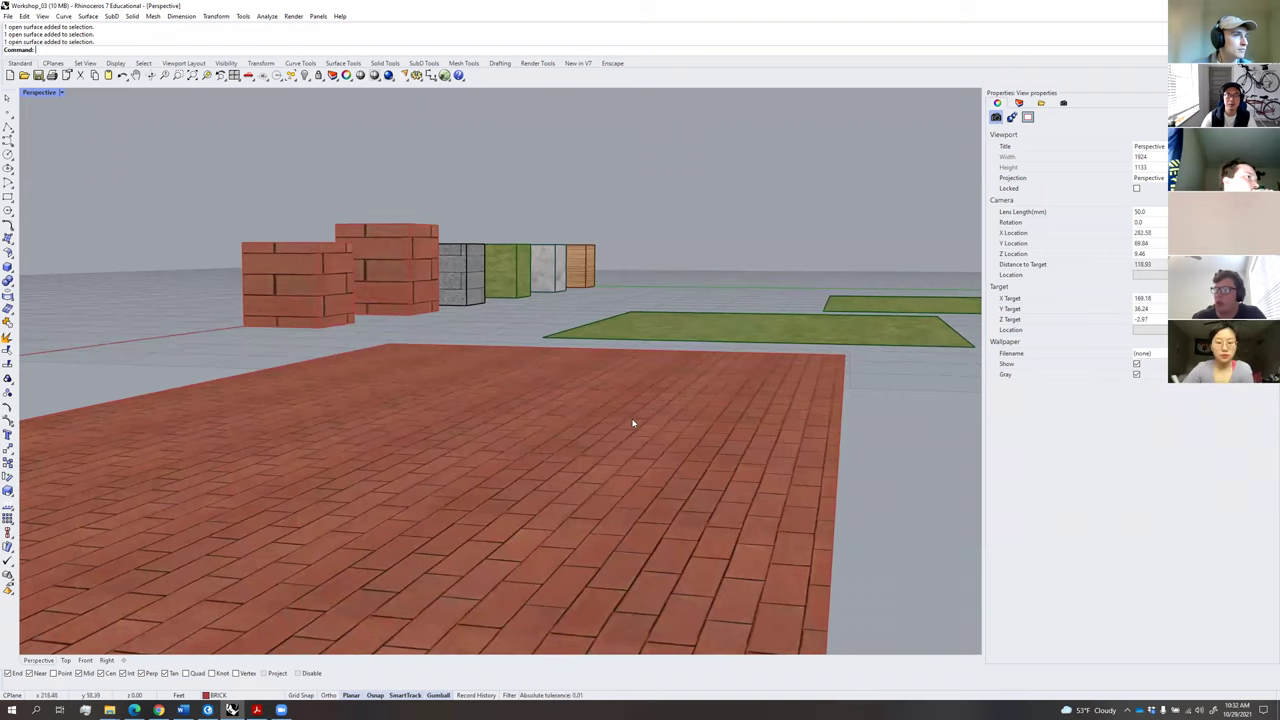
scroll(642, 418, down, 3)
right_drag(651, 429, 746, 457)
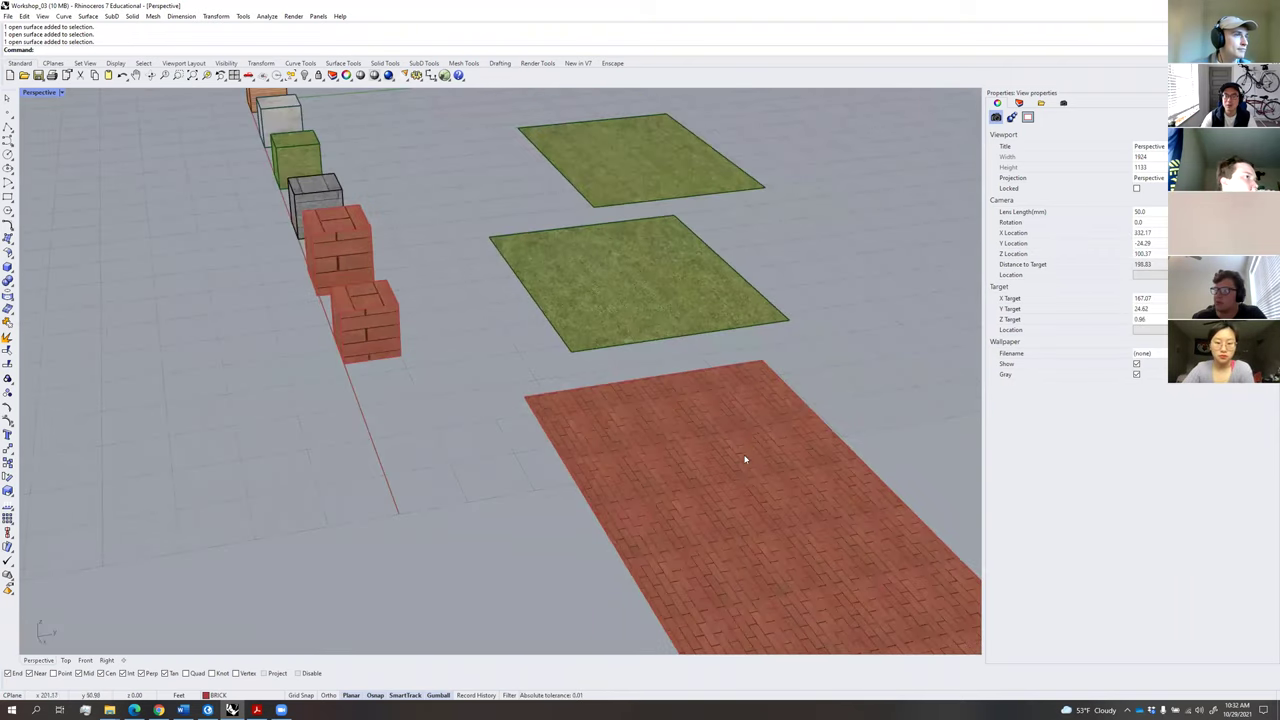
scroll(615, 383, up, 3)
scroll(615, 383, down, 3)
mouse_move(663, 380)
right_down()
mouse_move(666, 400)
mouse_move(654, 371)
right_up()
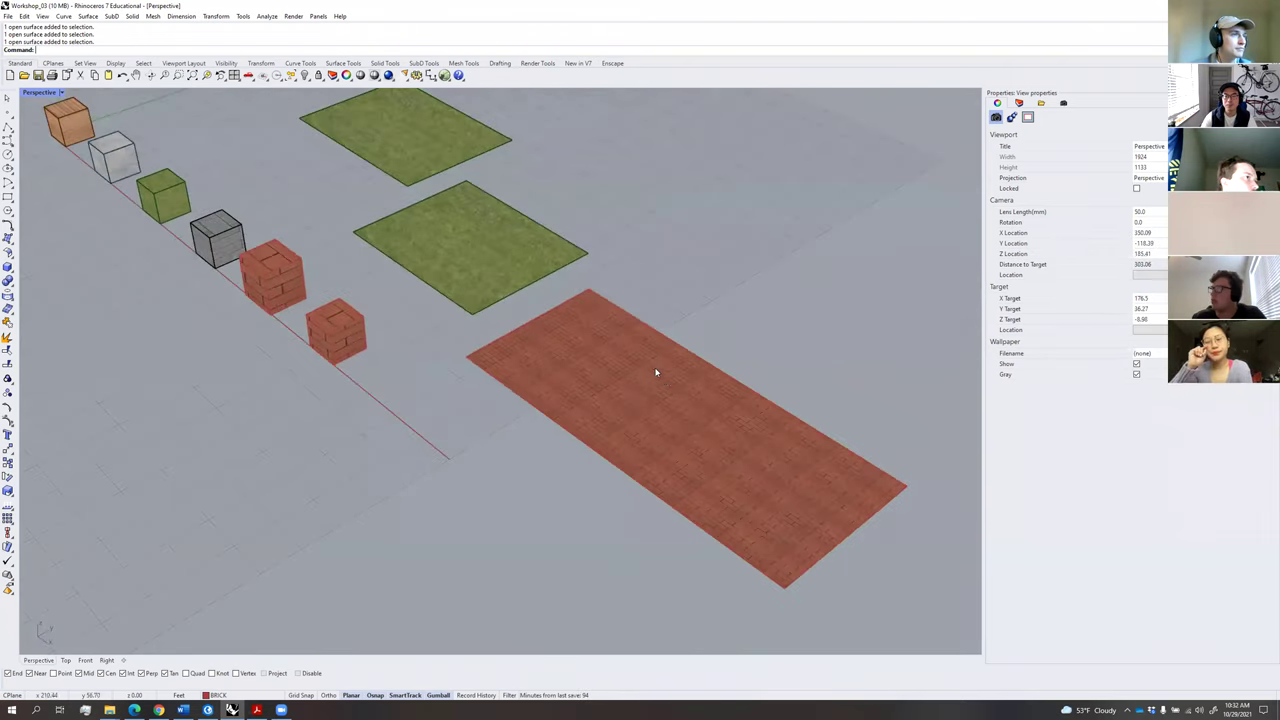
Apply a 3Point planar mapping with UV to the large brick surface, using a diagonal rectangle about 42 by 42.5 ft near its outer end.
click(690, 388)
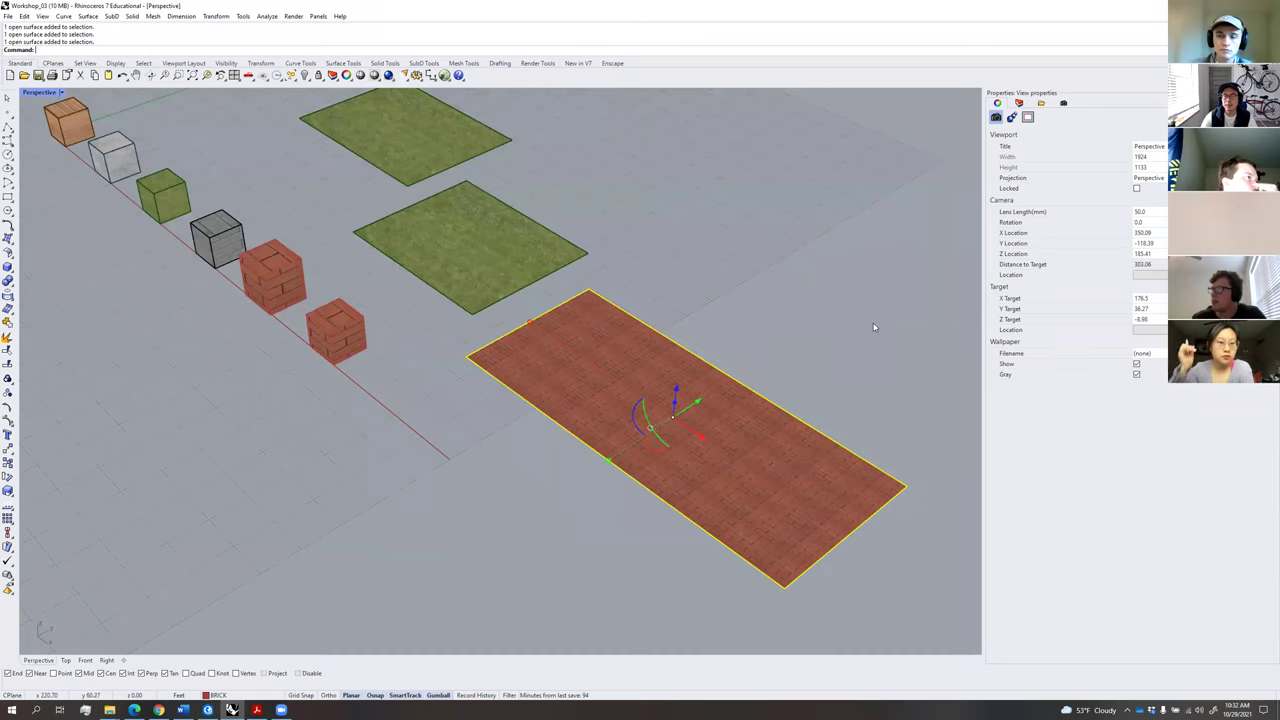
scroll(790, 328, down, 2)
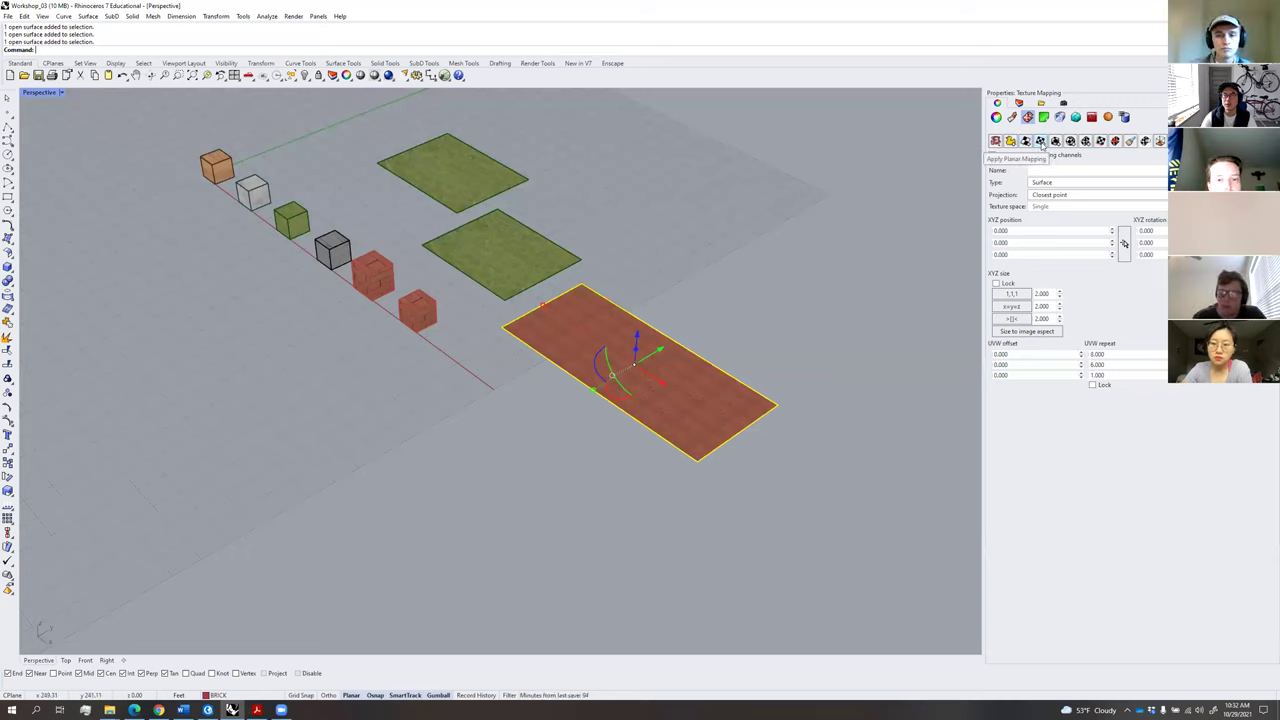
click(1041, 142)
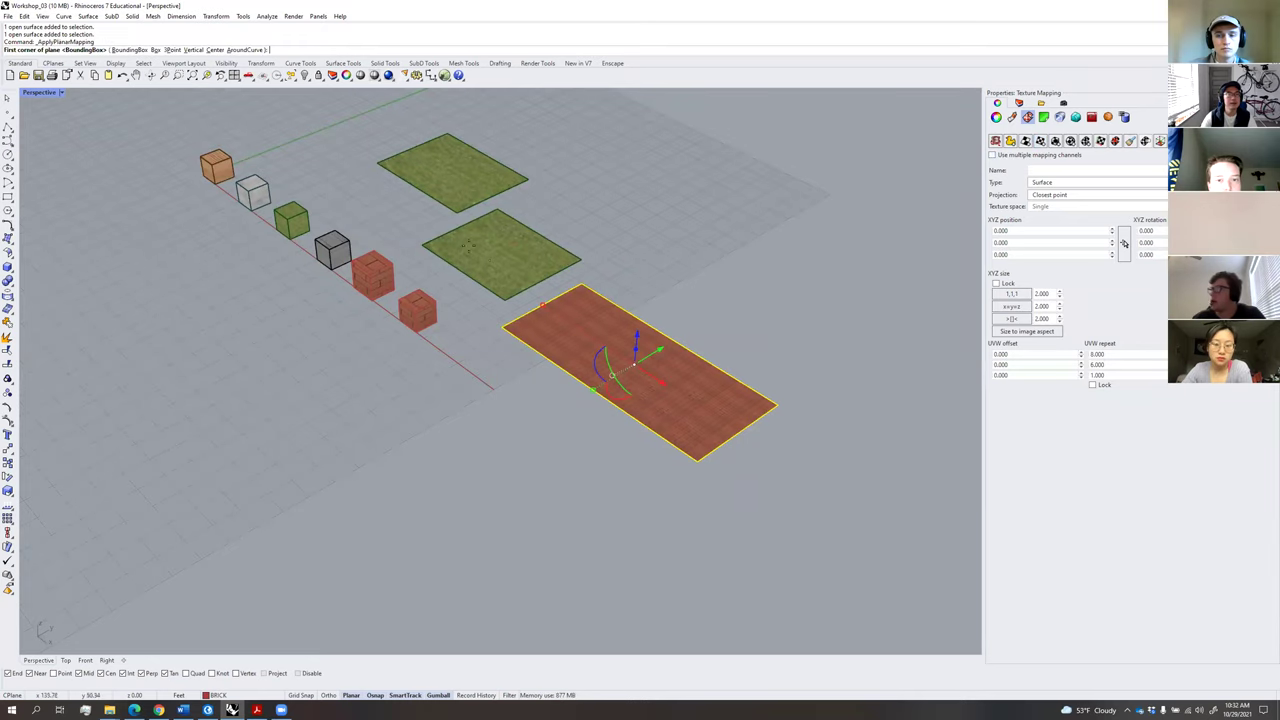
click(177, 51)
right_drag(565, 300, 600, 430)
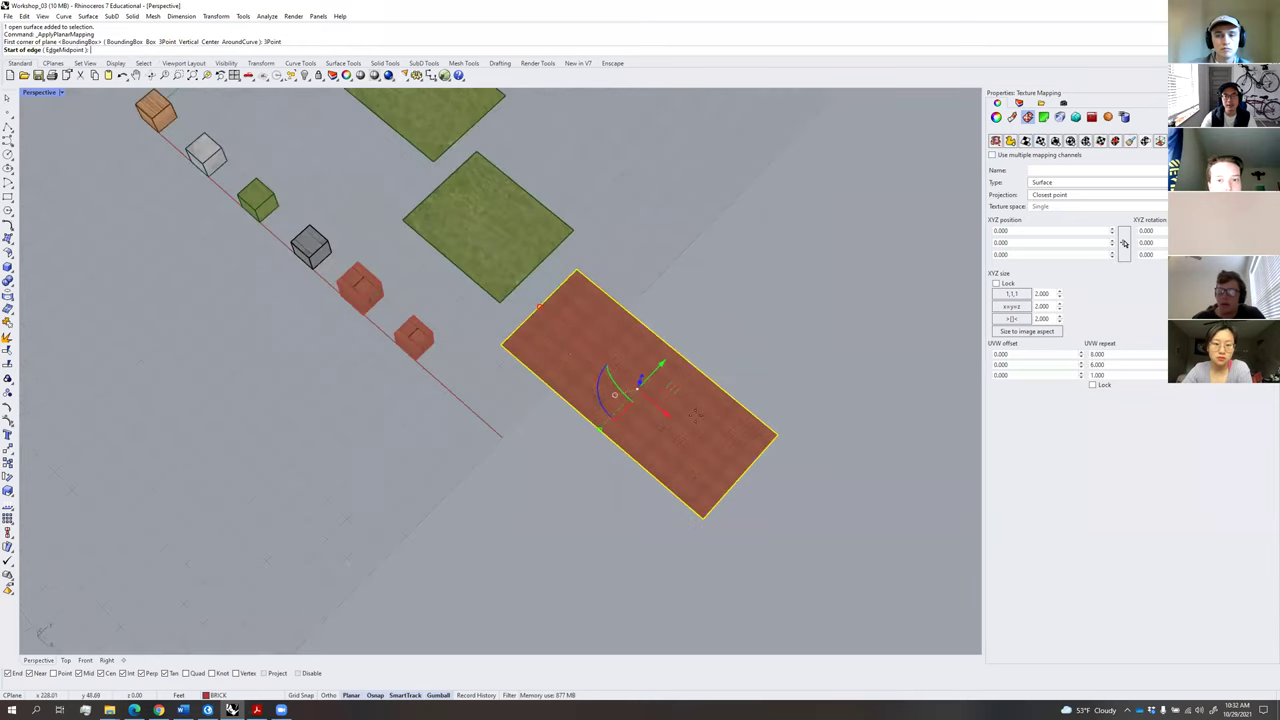
click(663, 444)
click(775, 468)
click(794, 364)
right_drag(739, 405, 736, 407)
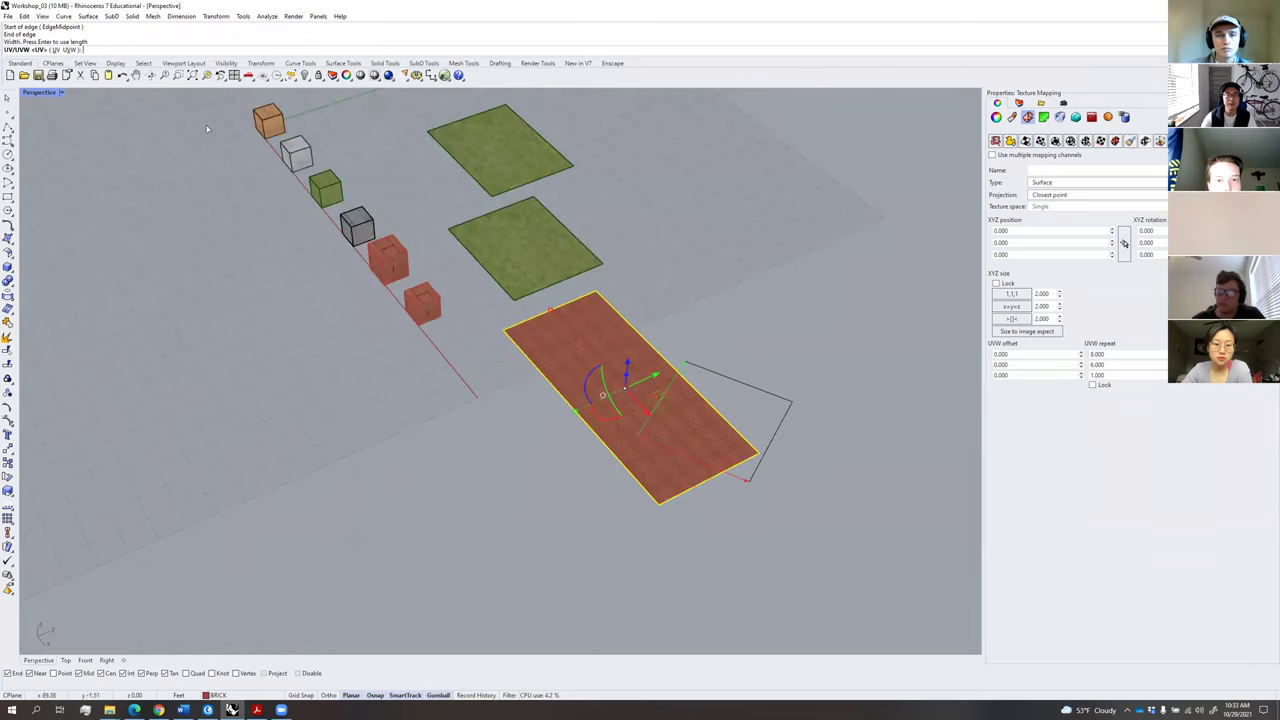
key(Return)
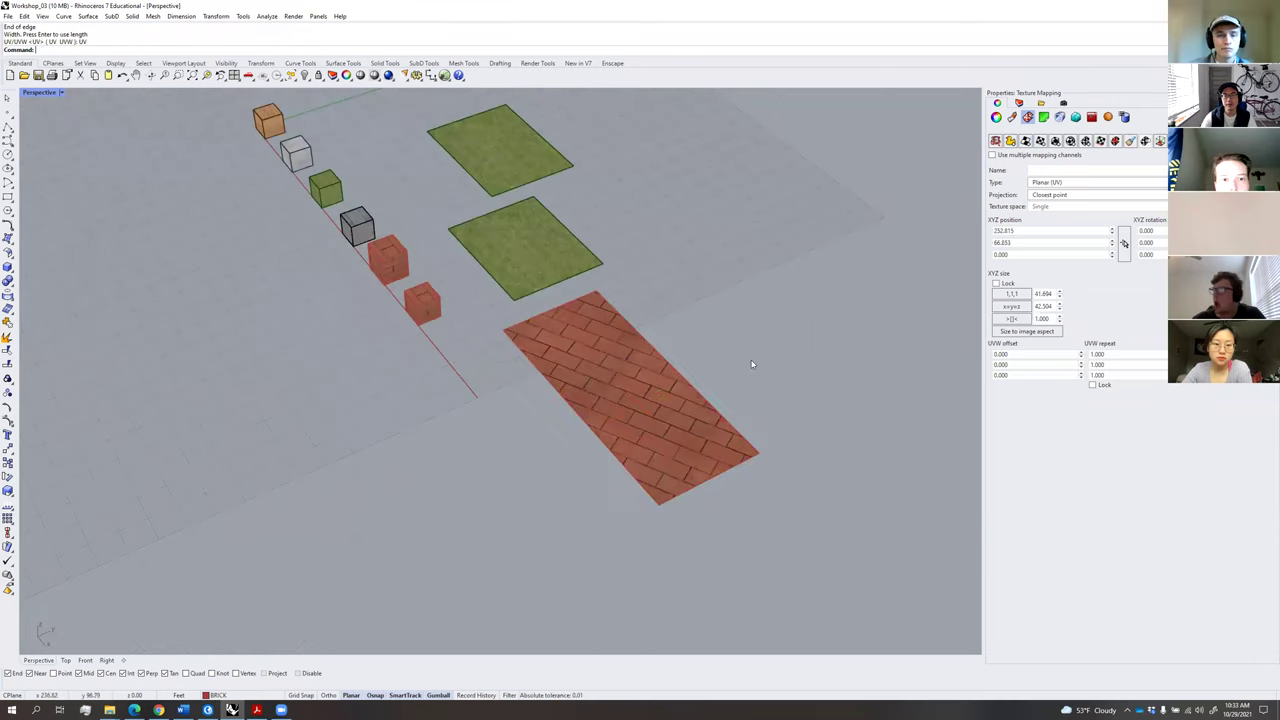
Set the planar-mapped brick surface's UVW repeat to 4 in both U and V.
scroll(690, 428, up, 2)
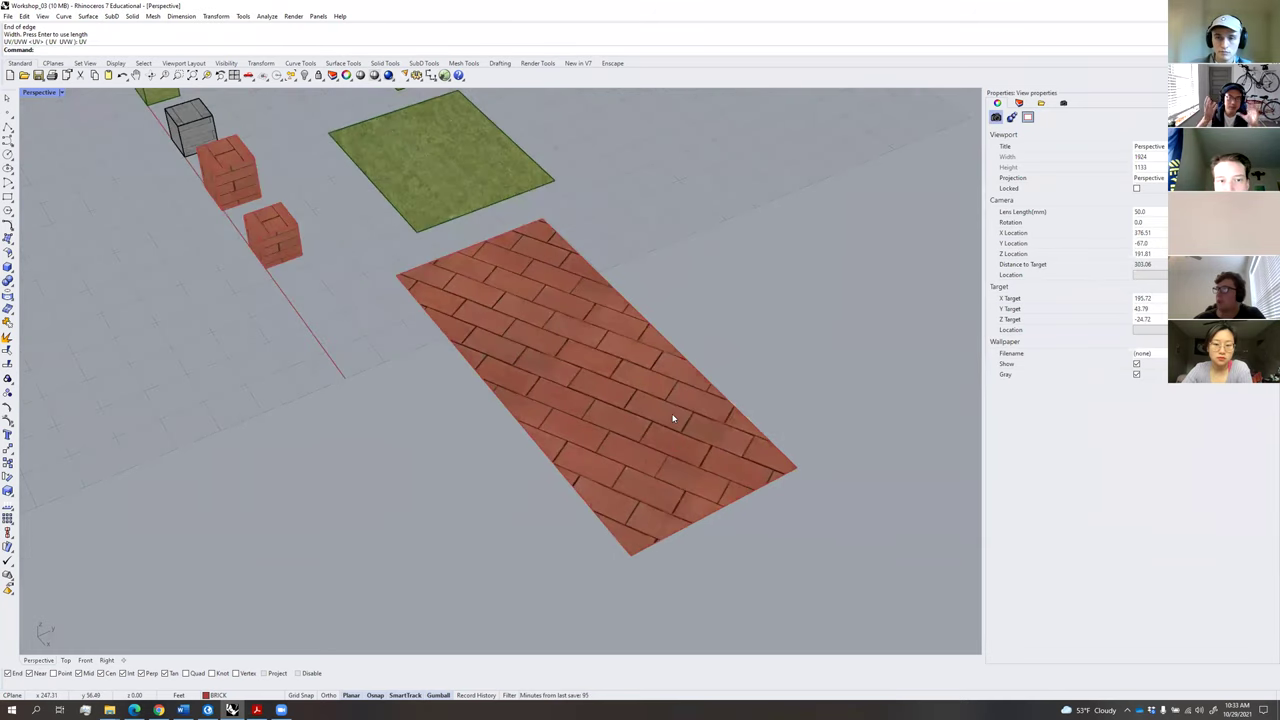
click(709, 411)
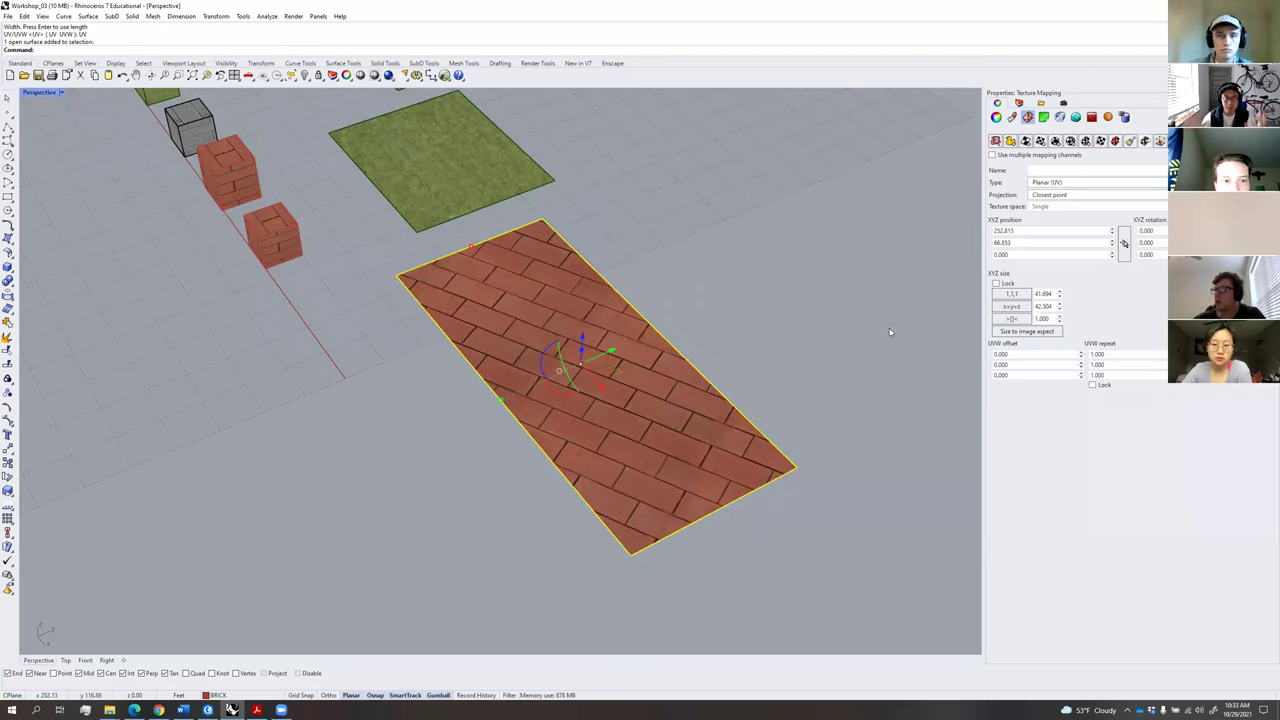
click(1122, 353)
double_click(1122, 353)
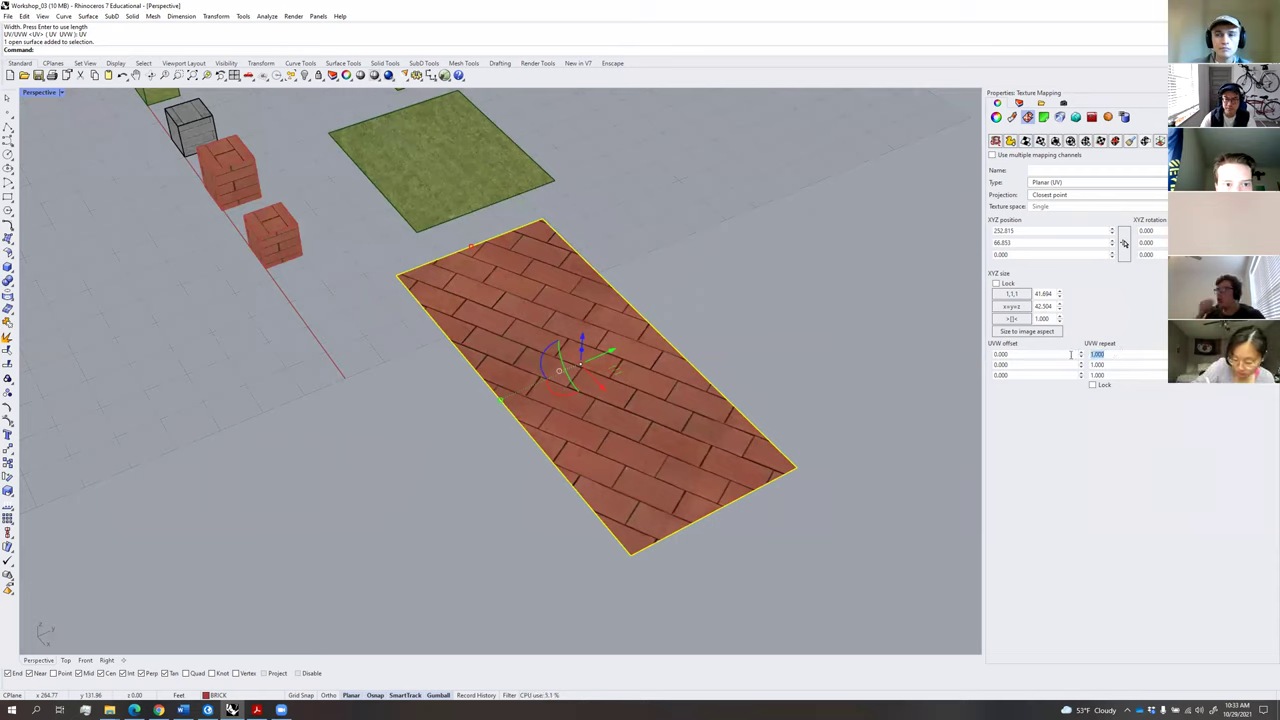
text(4)
double_click(1111, 366)
text(4)
key(Return)
click(880, 374)
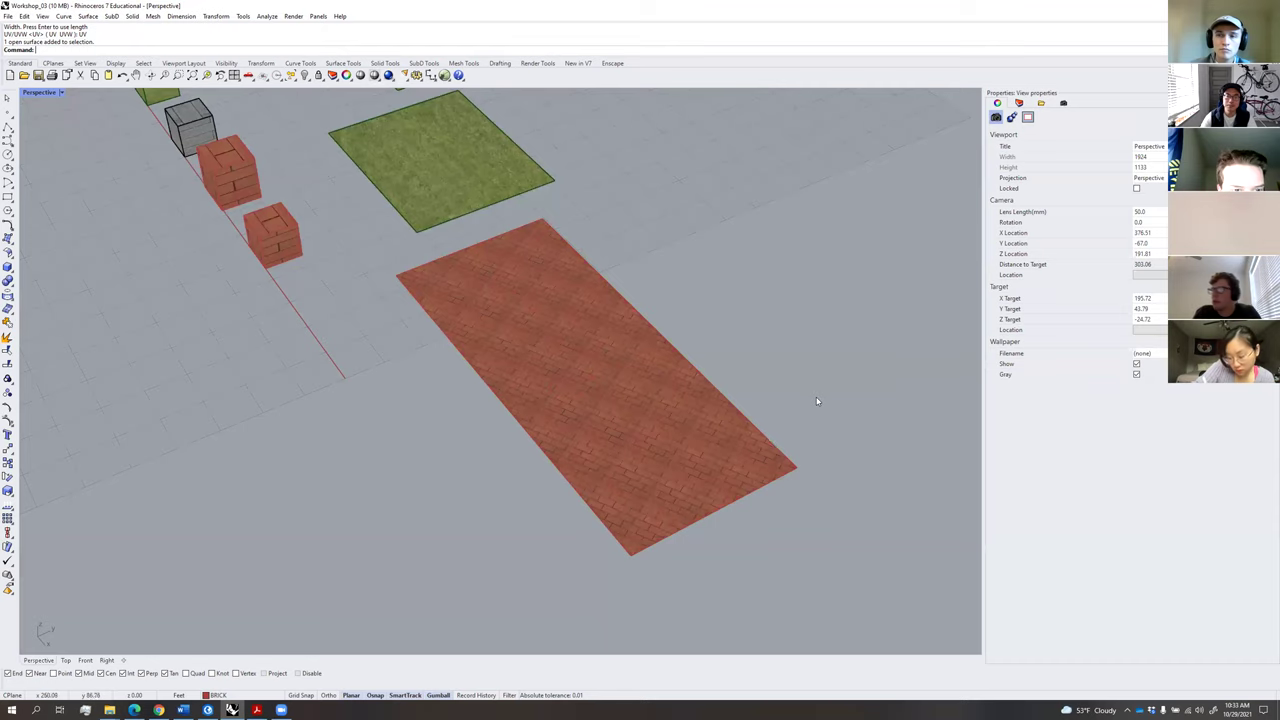
right_drag(718, 412, 702, 378)
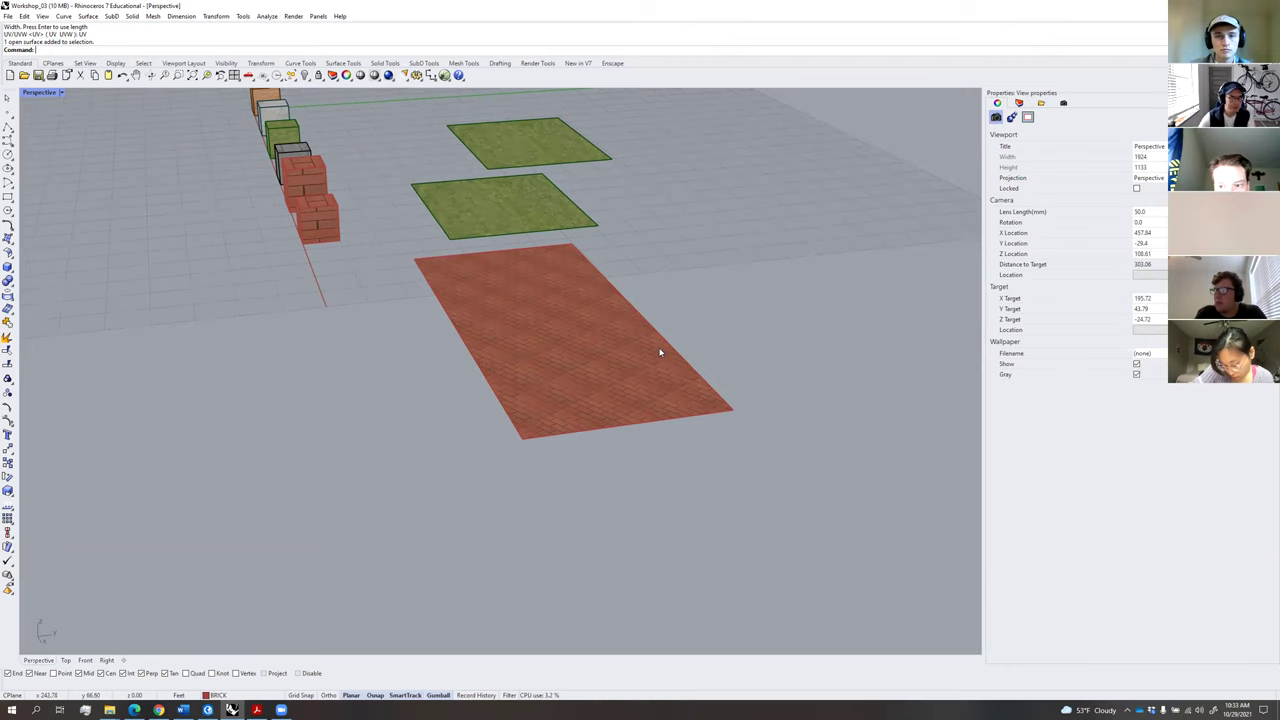
scroll(644, 356, down, 3)
right_drag(589, 360, 603, 255)
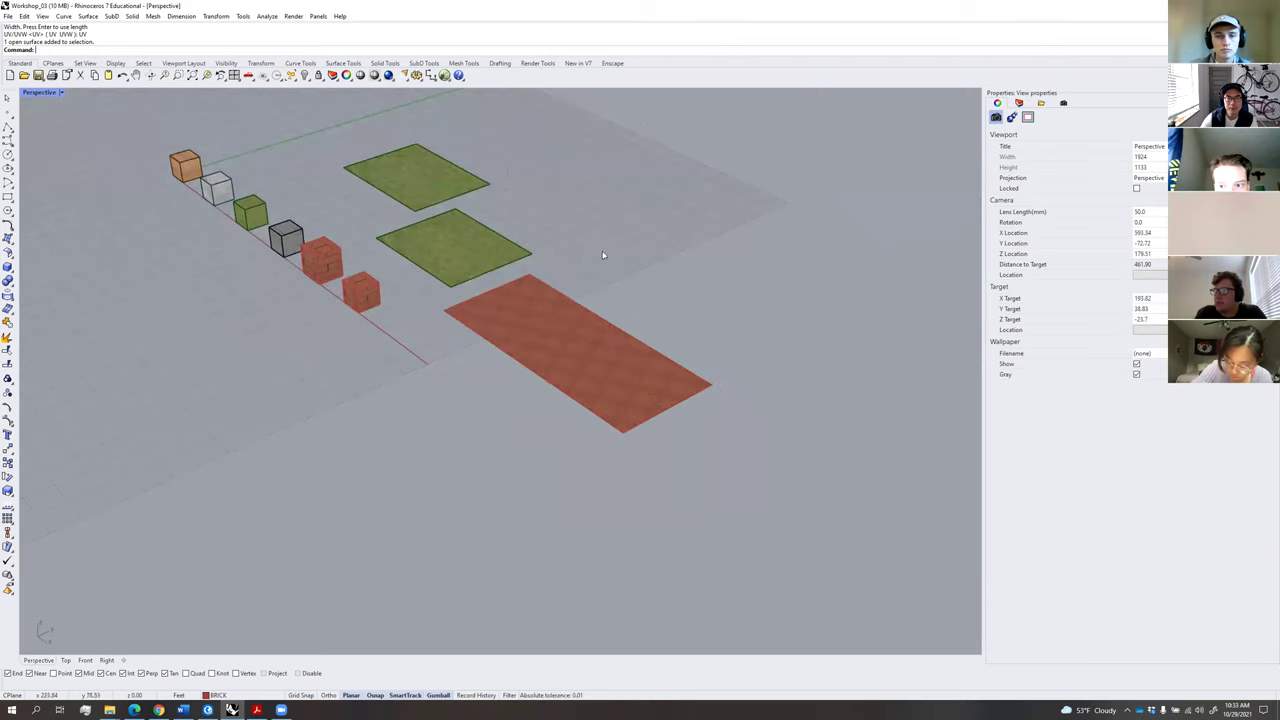
Delete the two grass surfaces and the large brick surface beside the row of cubes.
click(457, 316)
key(Delete)
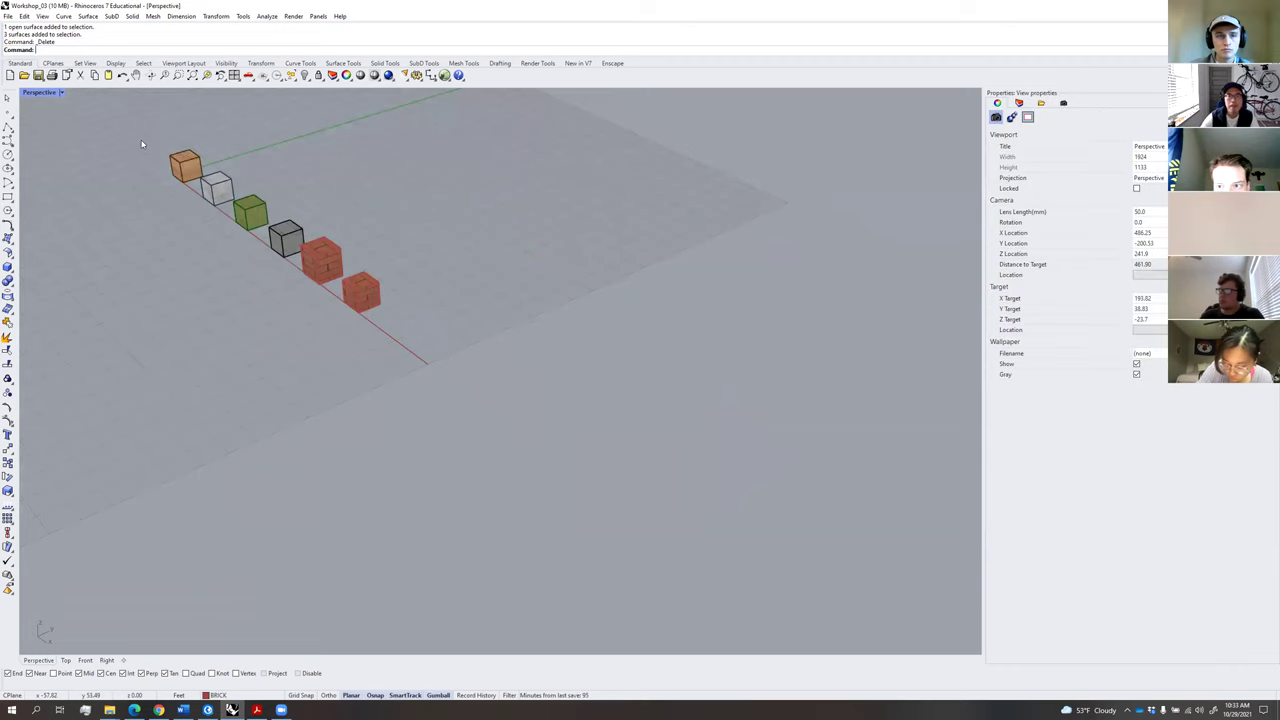
Turn on the SECTION layer so its curves show beyond the end of the row of cubes.
click(1019, 103)
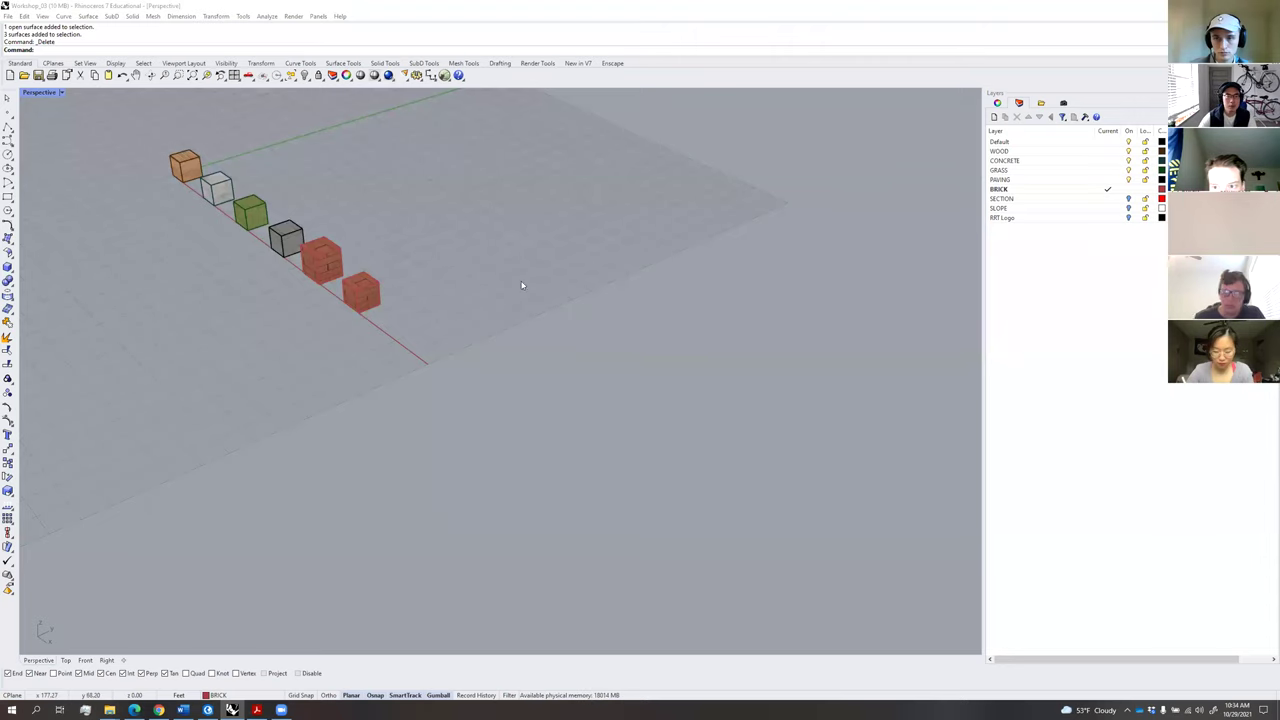
right_drag(490, 294, 403, 327)
scroll(521, 311, down, 8)
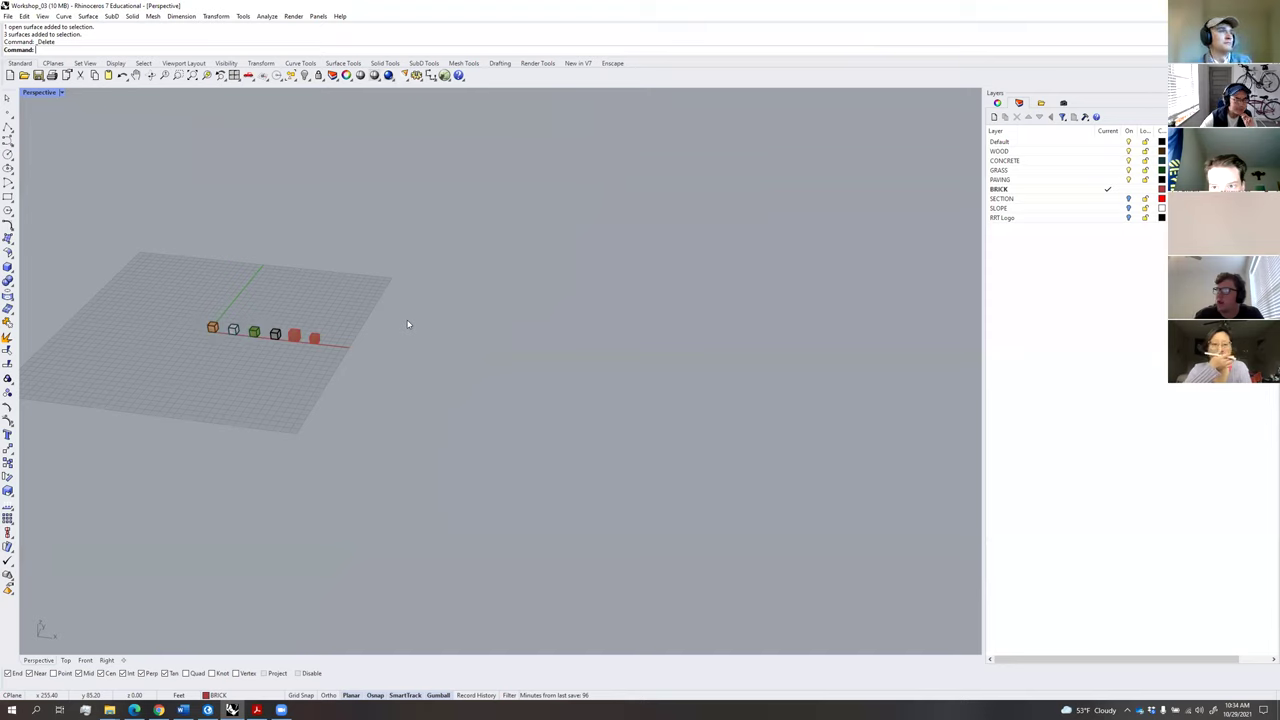
click(1073, 200)
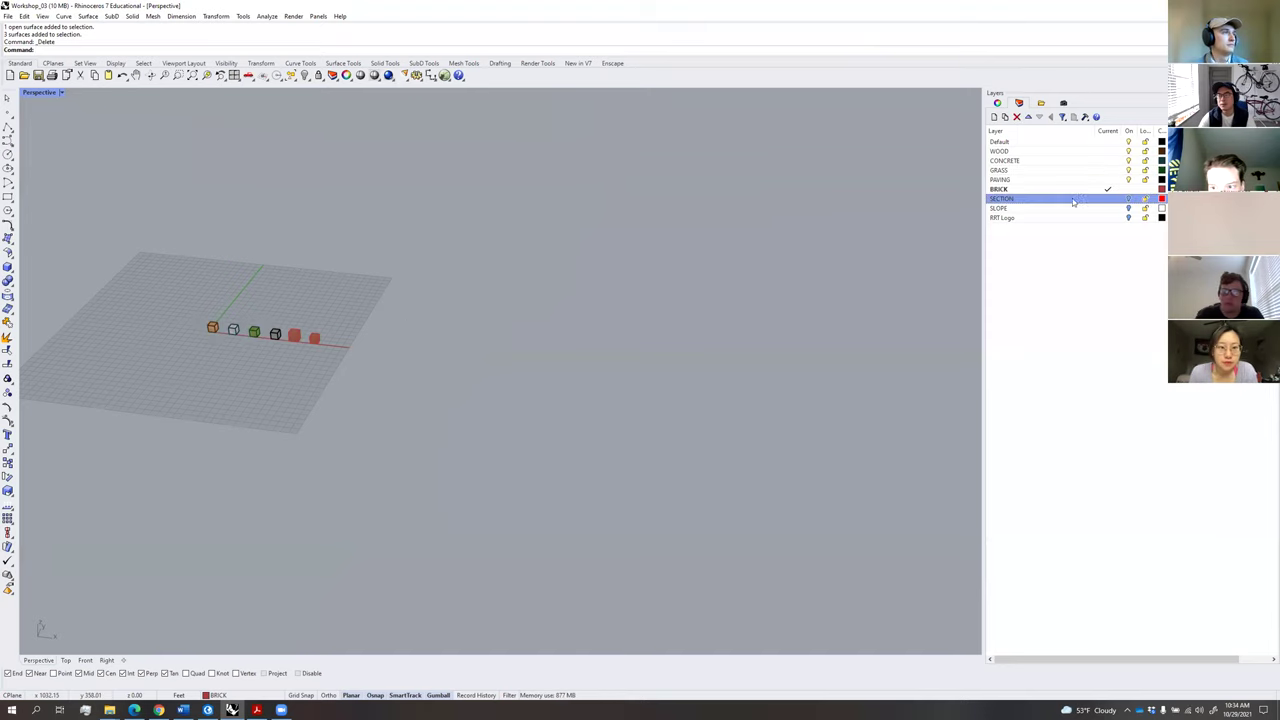
shift+right_drag(340, 185, 446, 234)
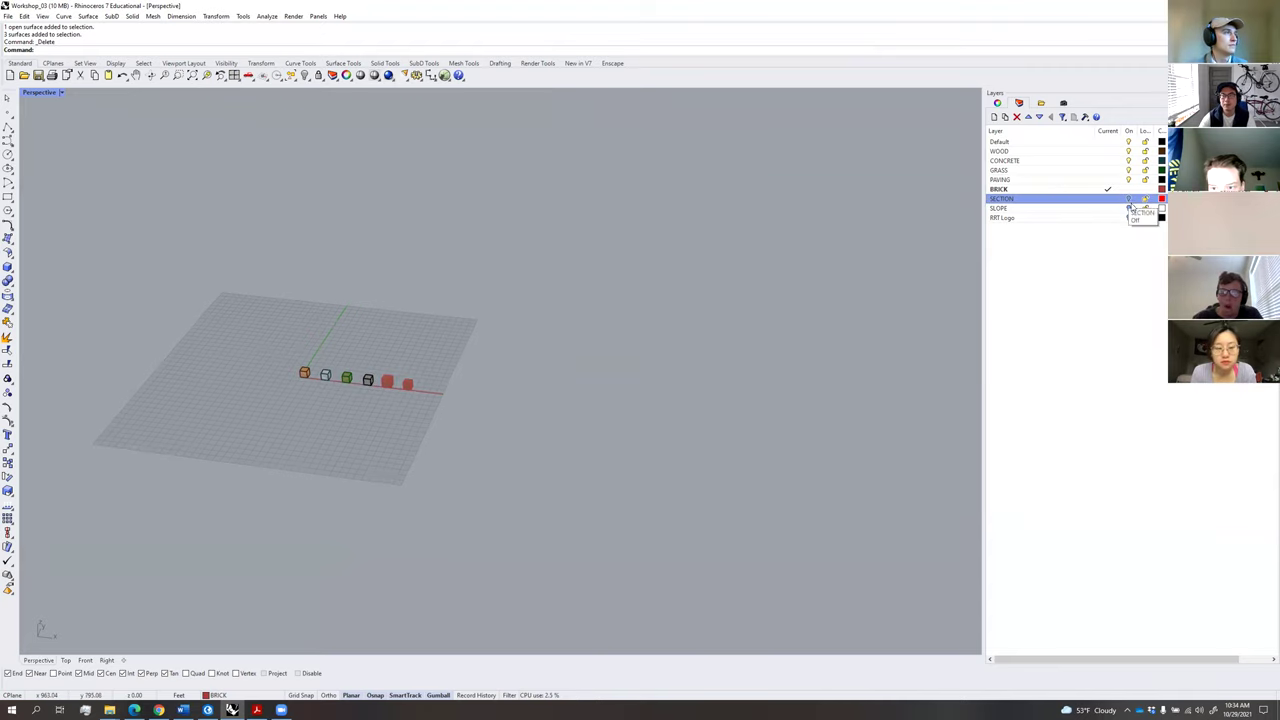
click(1014, 183)
click(1014, 199)
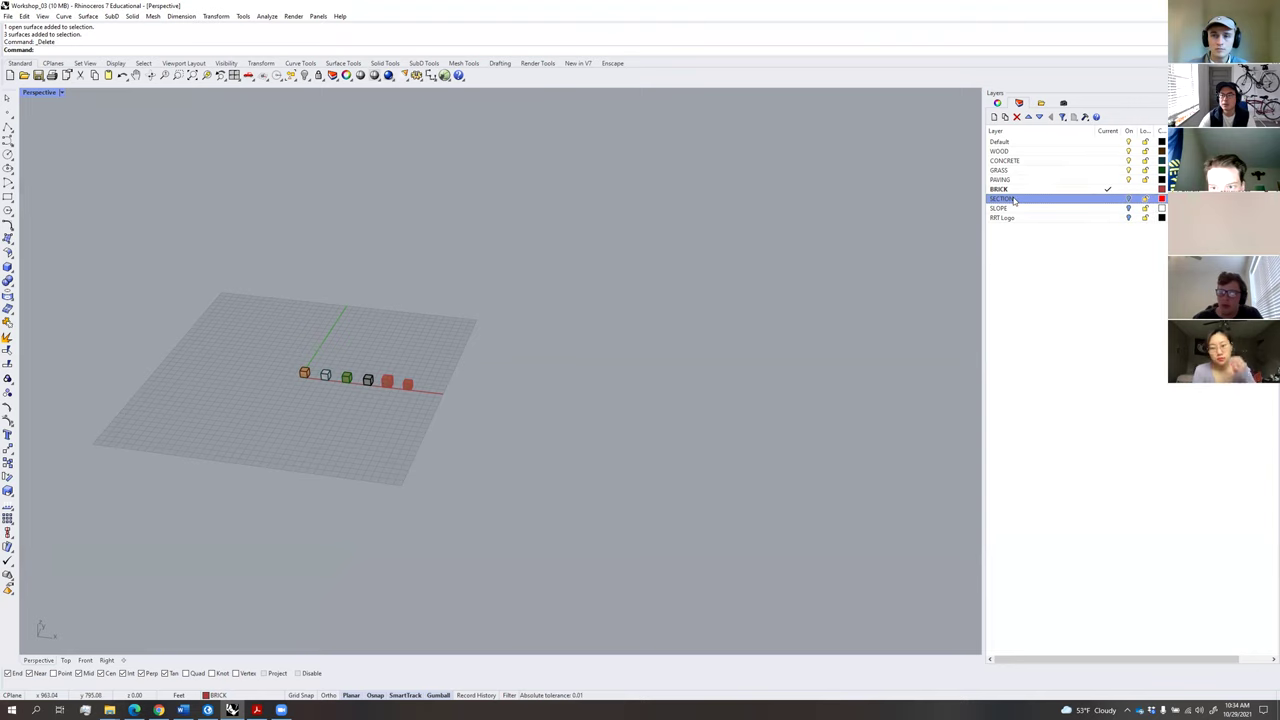
click(1129, 199)
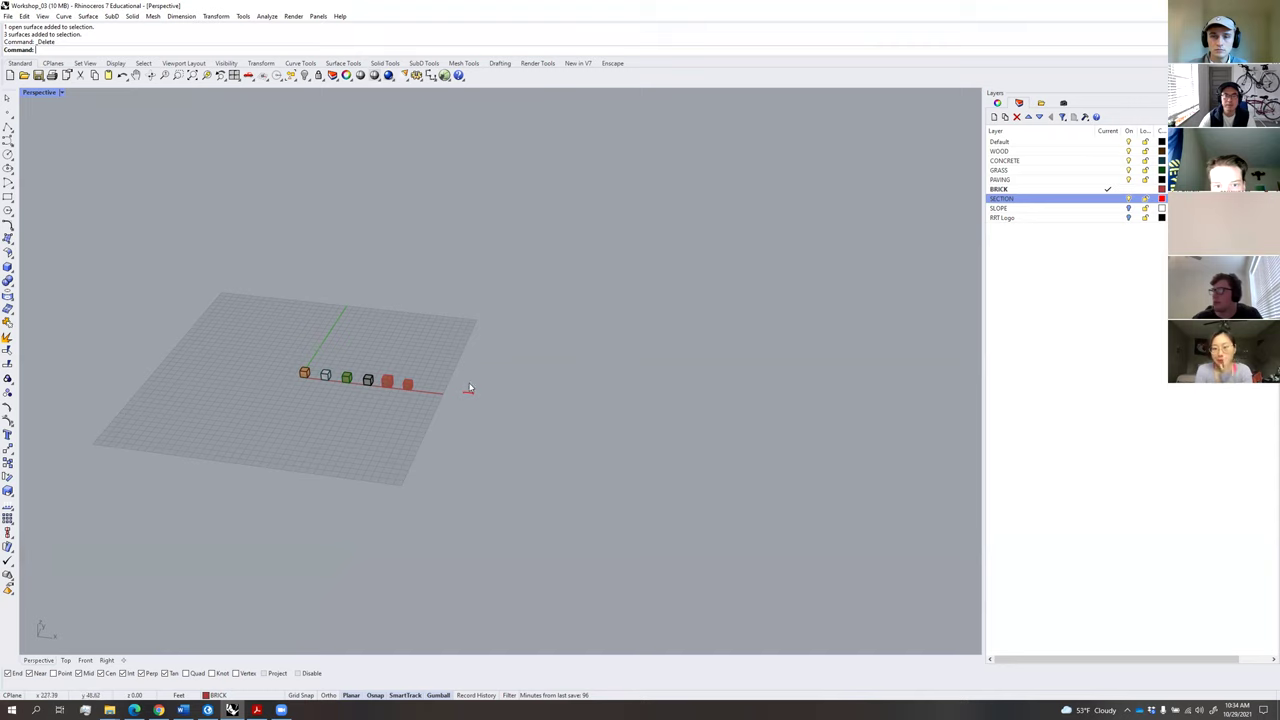
Examine the small section curves beyond the last brick cube, selecting them together to see which curves belong.
scroll(466, 386, up, 10)
drag(602, 240, 444, 316)
click(520, 356)
drag(569, 232, 442, 316)
click(572, 384)
scroll(573, 383, down, 7)
mouse_move(566, 380)
right_down()
mouse_move(586, 357)
mouse_move(568, 379)
right_up()
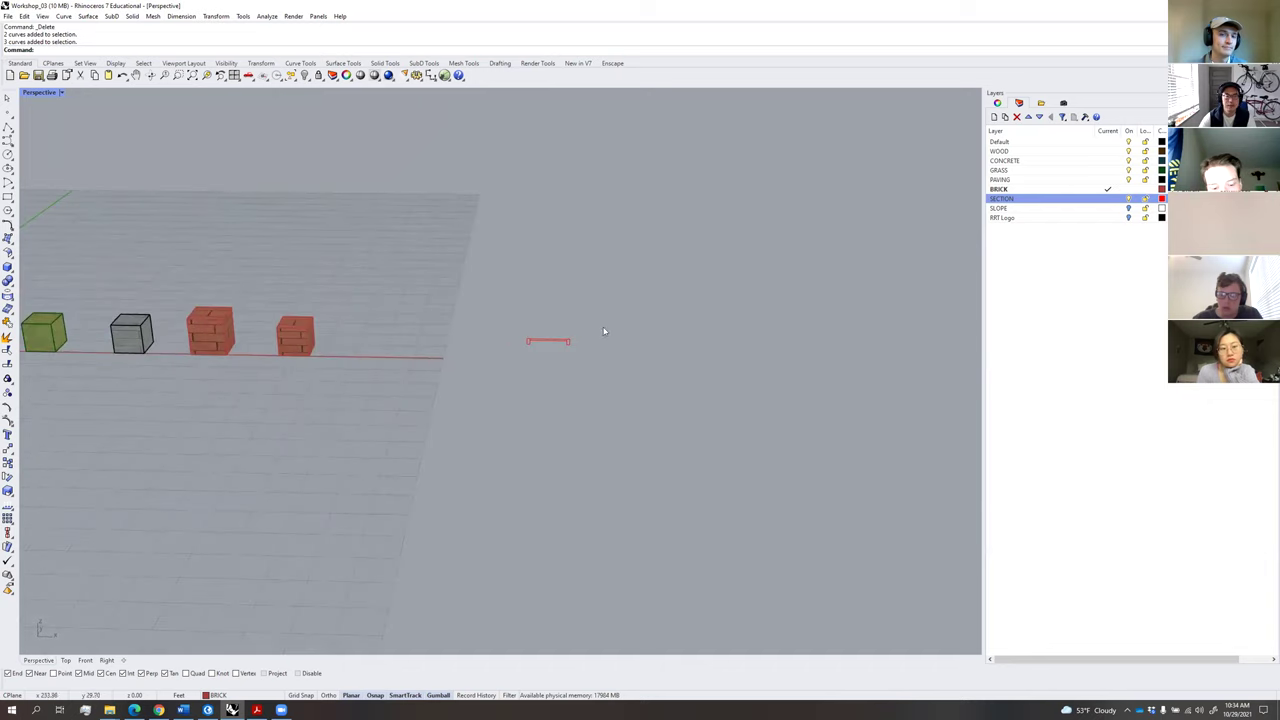
mouse_move(560, 366)
right_down()
mouse_move(469, 334)
mouse_move(559, 360)
right_up()
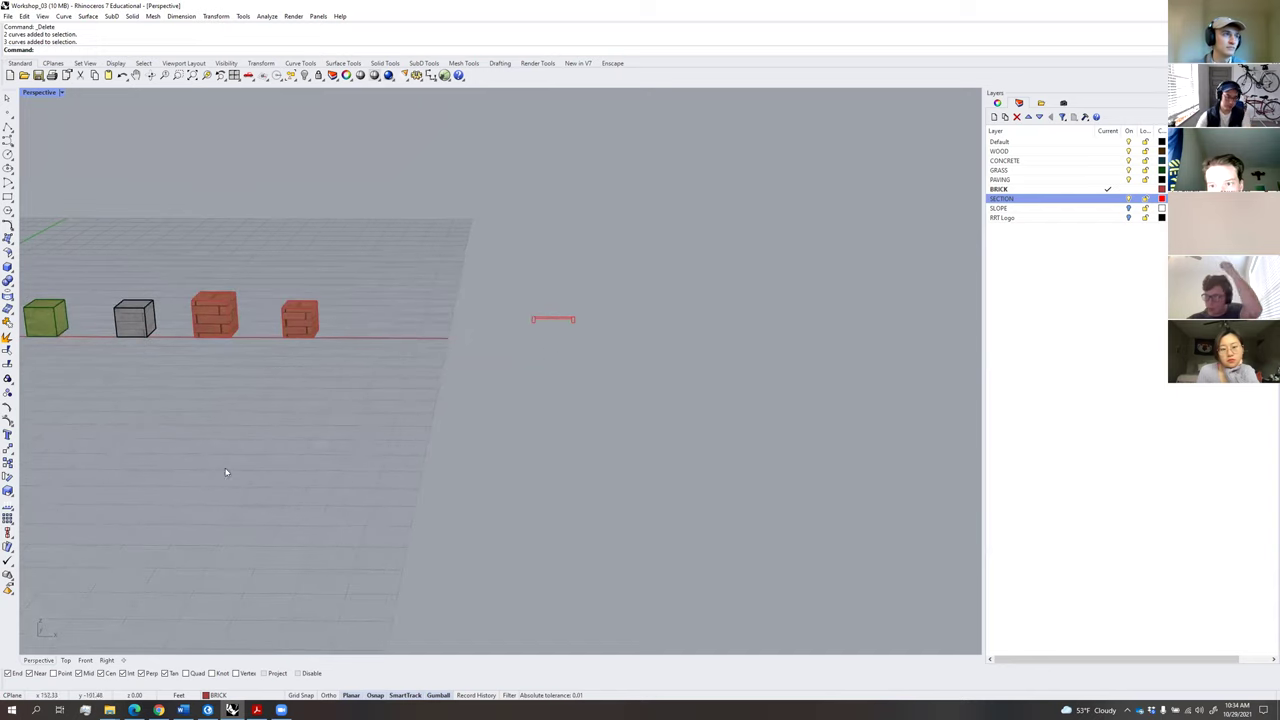
Show the section curves in the Front view and make SECTION the current layer.
click(86, 661)
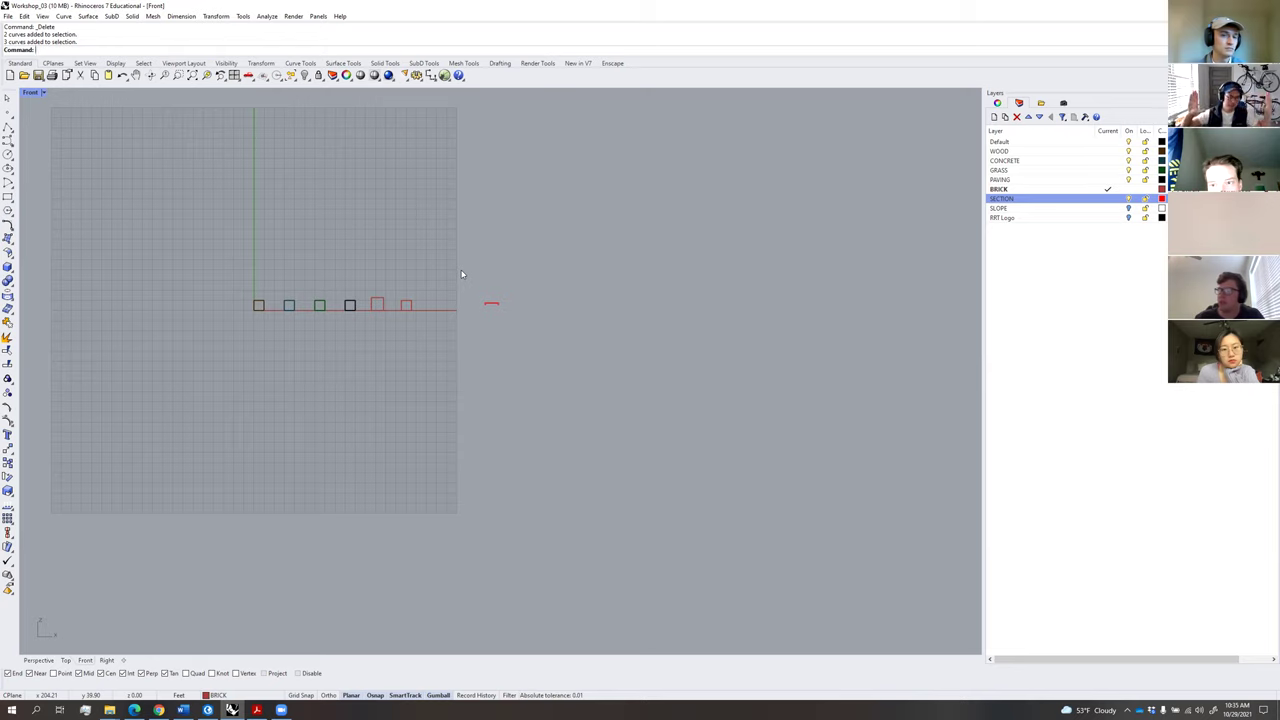
scroll(483, 296, up, 8)
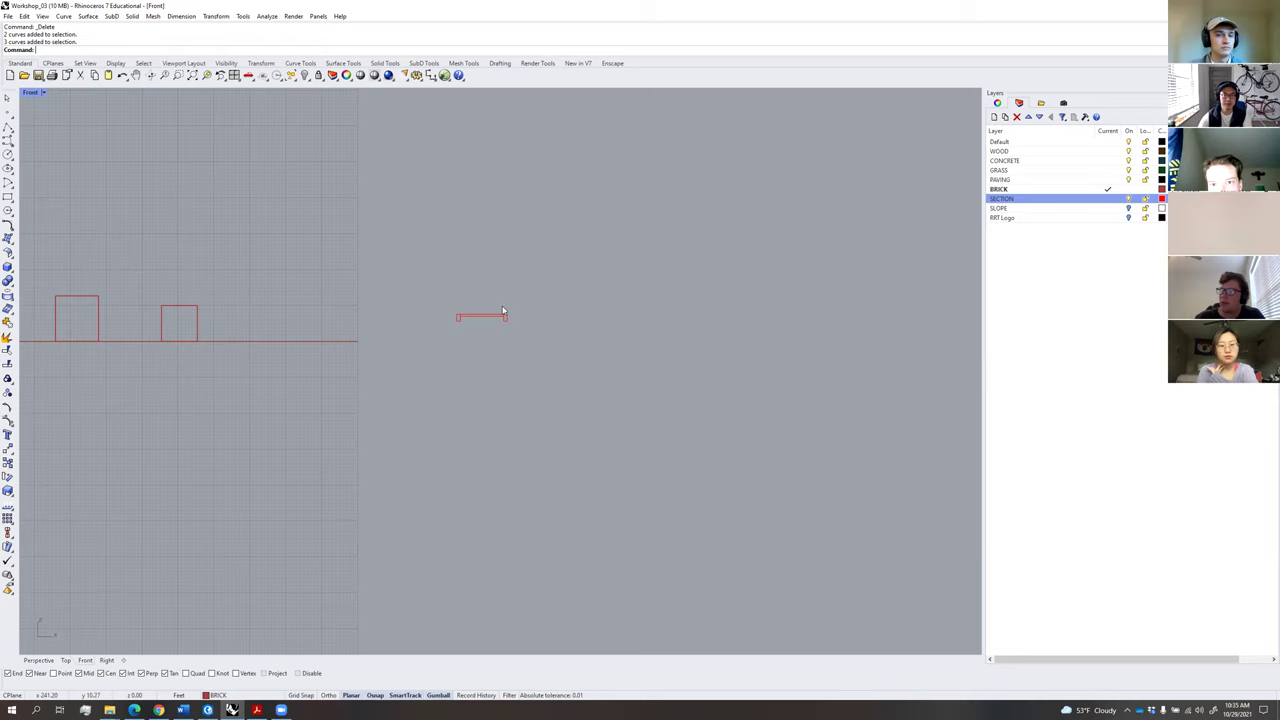
scroll(485, 330, up, 2)
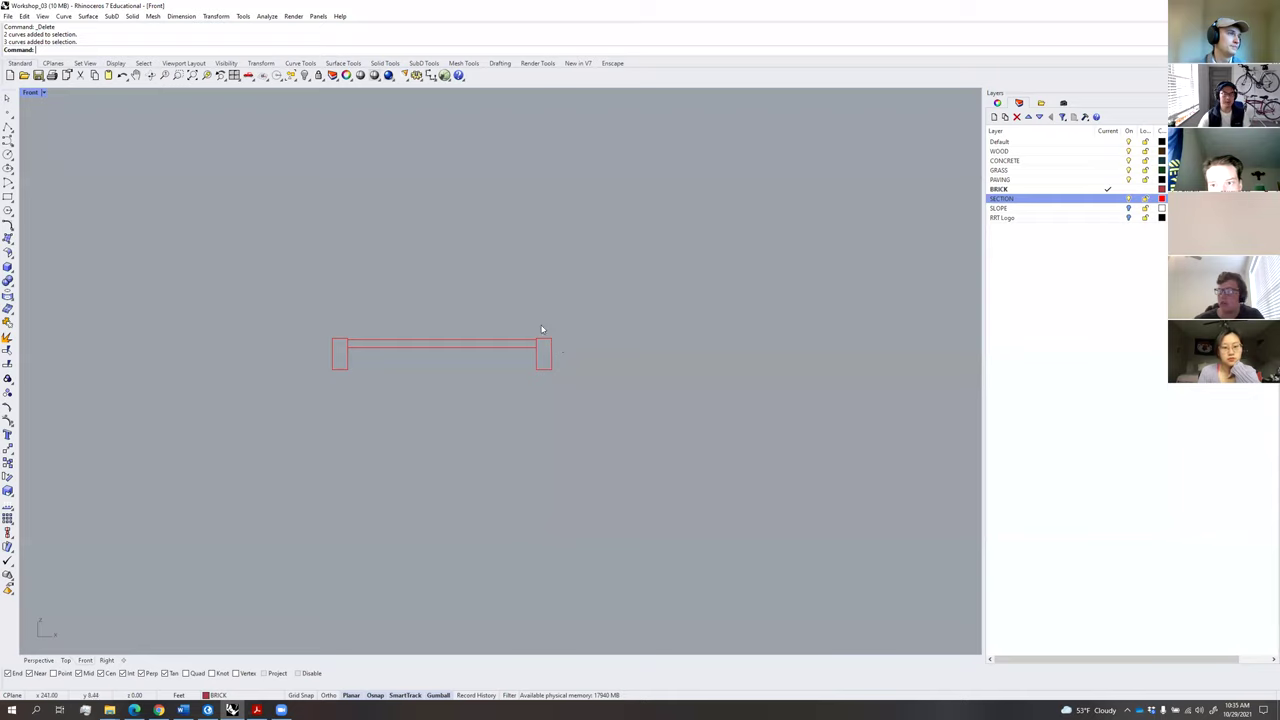
drag(564, 318, 262, 413)
click(539, 427)
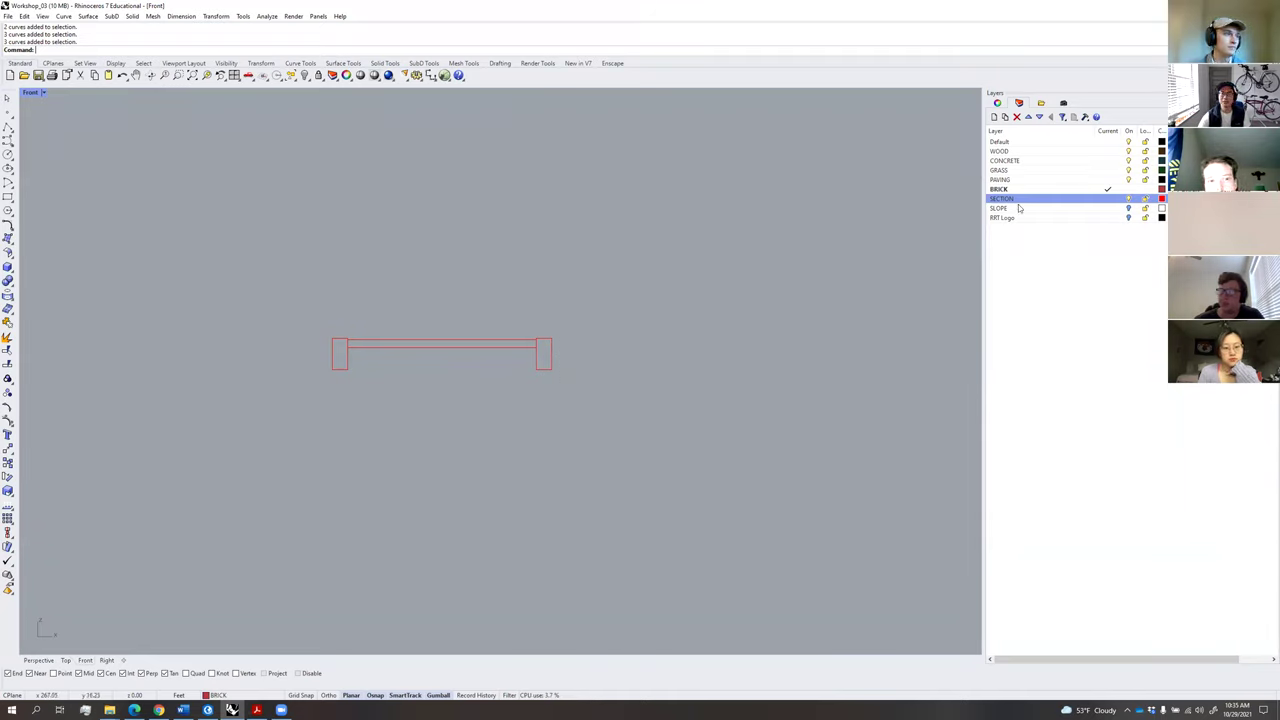
double_click(1063, 202)
Draw a polyline ground profile from the left edge block's top outer corner, sloping down to a flat low area and rising again.
click(7, 127)
scroll(508, 320, down, 2)
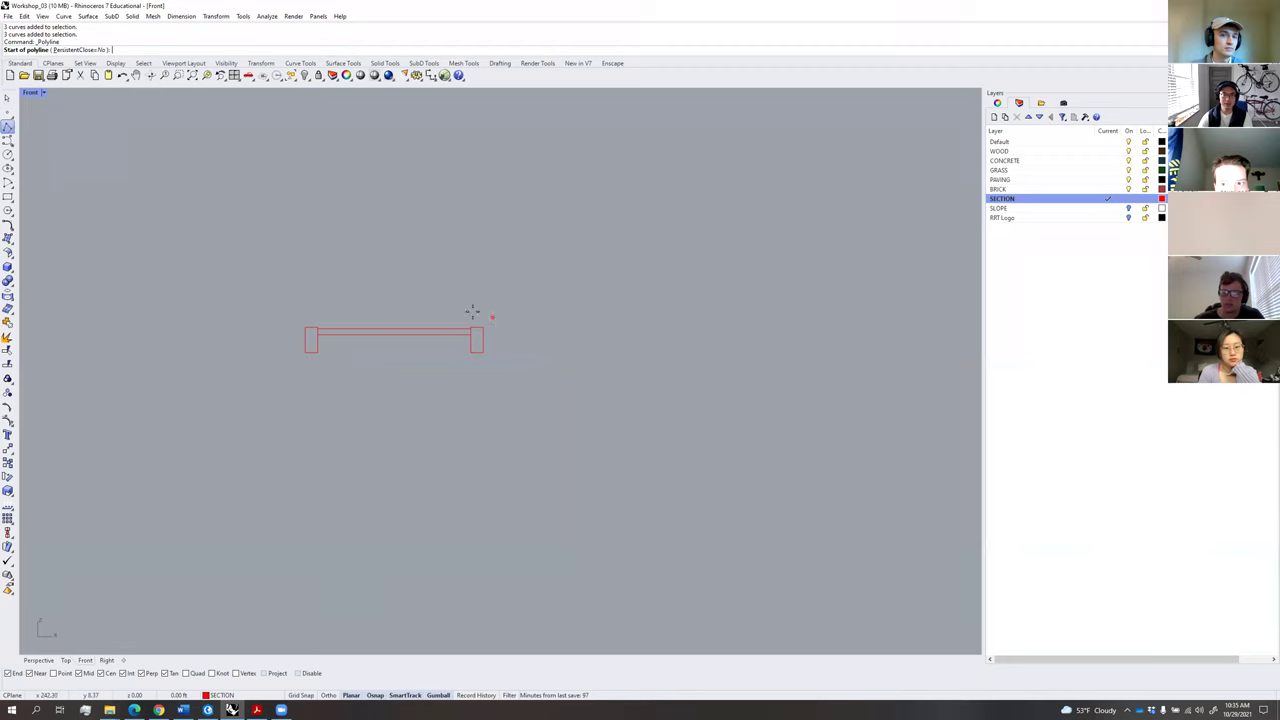
right_drag(337, 328, 449, 340)
scroll(450, 340, down, 4)
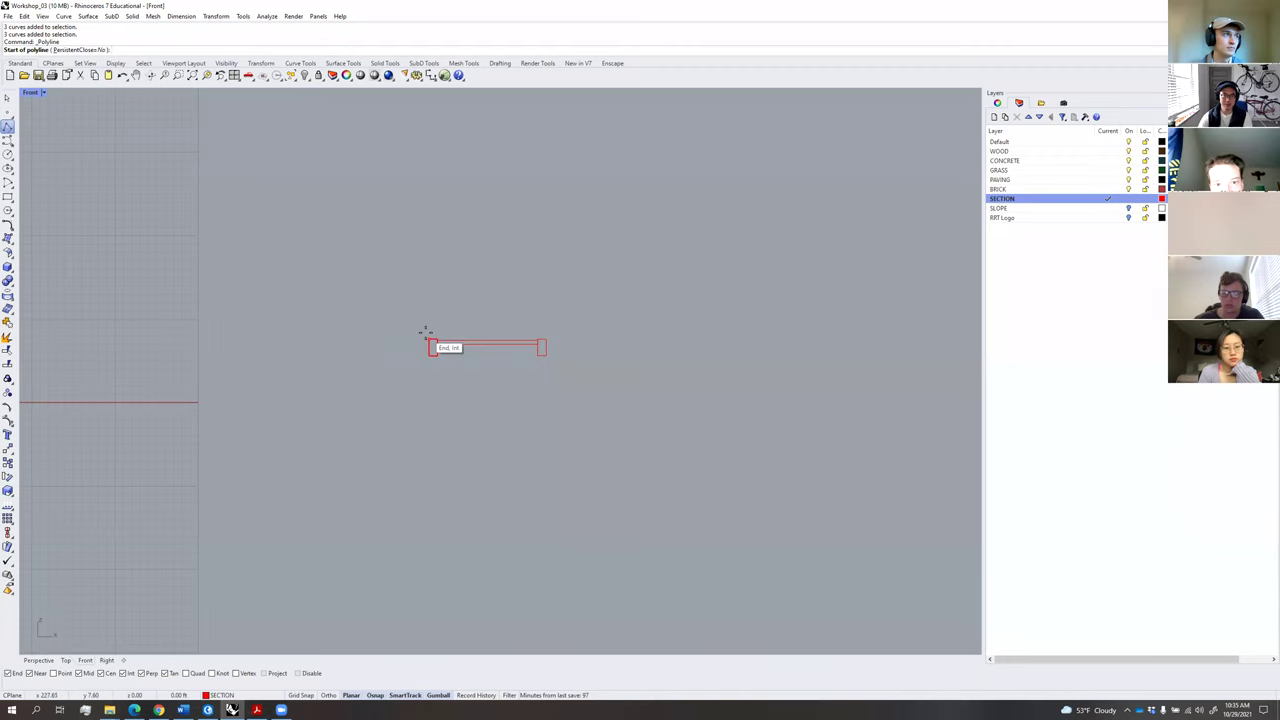
click(429, 338)
click(397, 340)
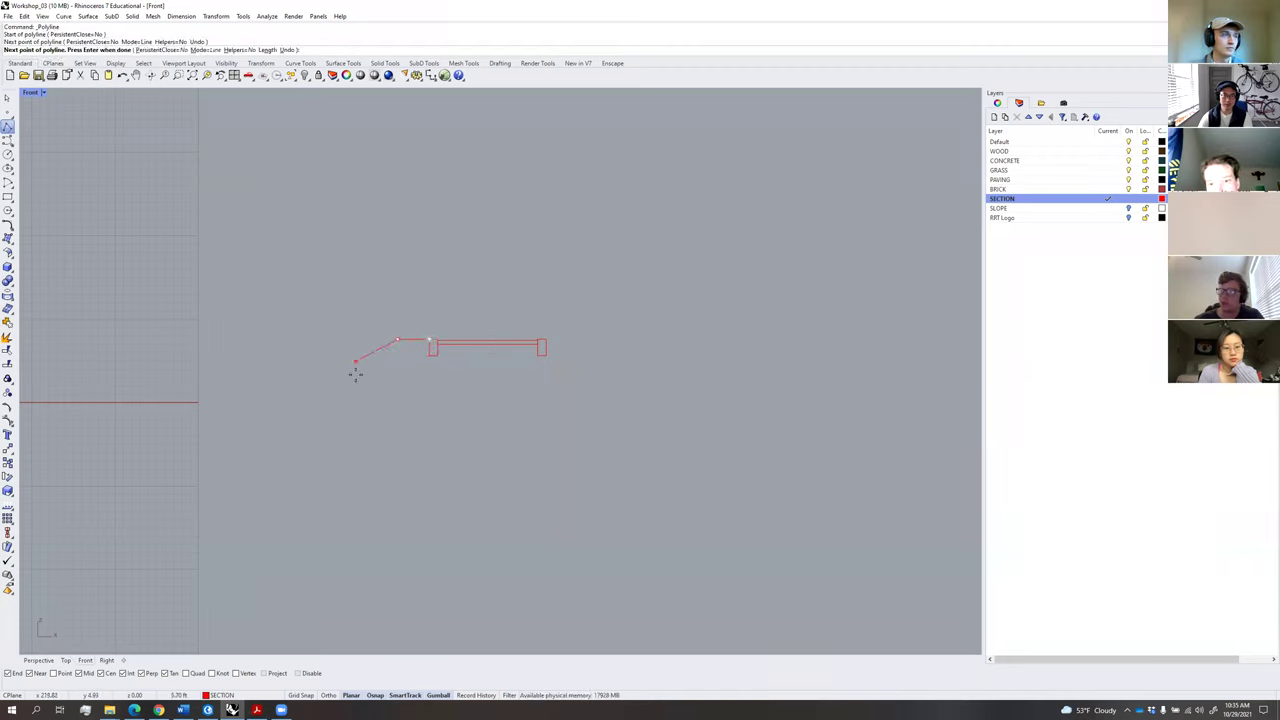
click(355, 361)
click(292, 441)
click(220, 458)
right_drag(112, 457, 269, 443)
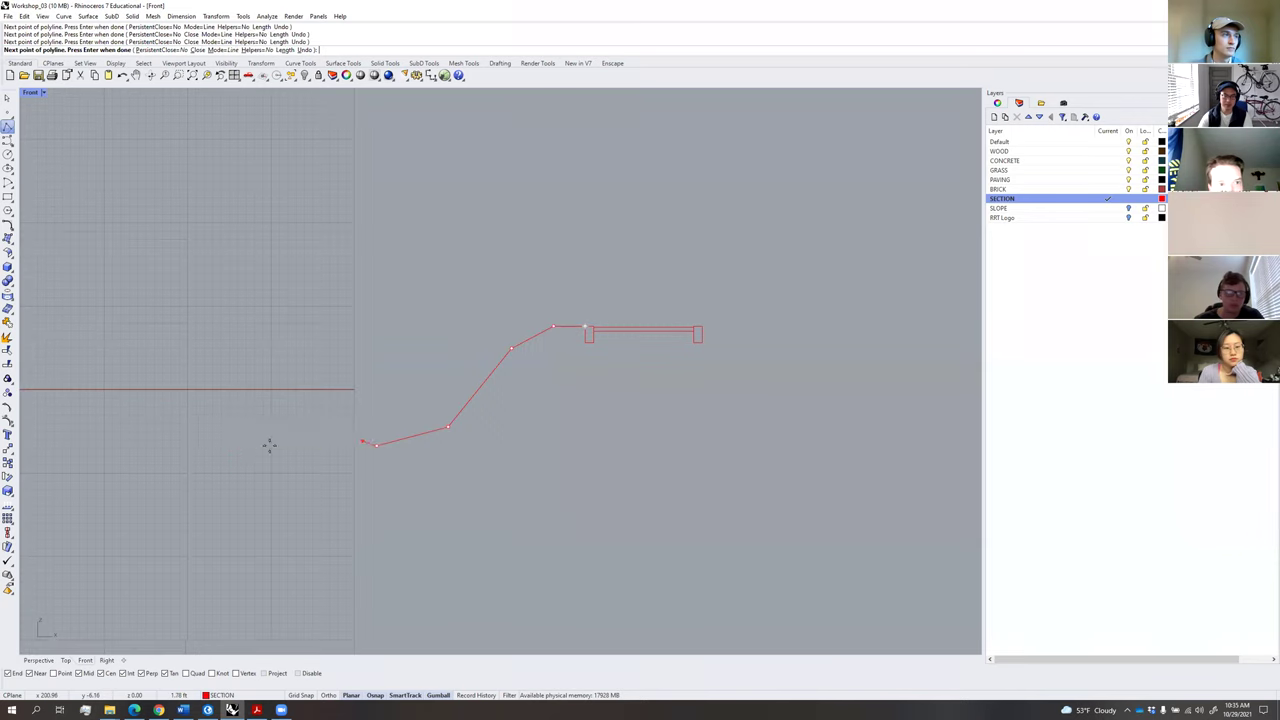
click(108, 313)
key(Return)
scroll(370, 331, down, 4)
click(422, 395)
click(459, 426)
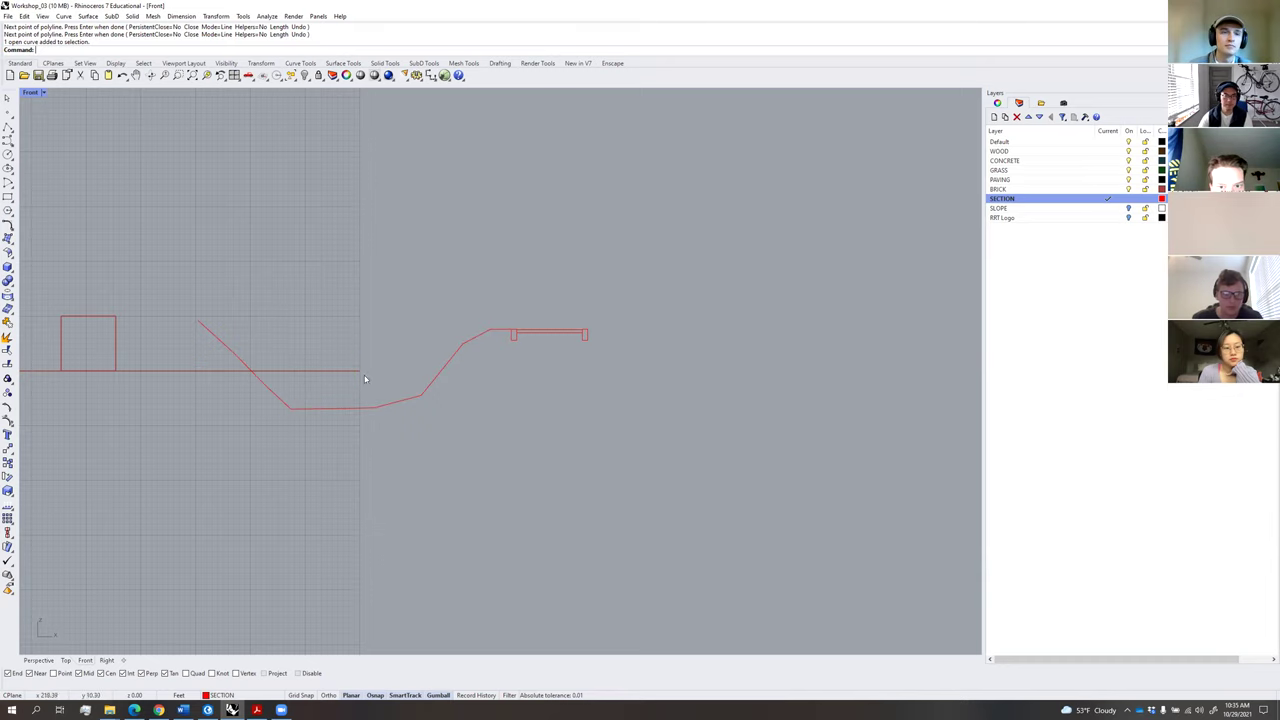
right_drag(607, 352, 565, 382)
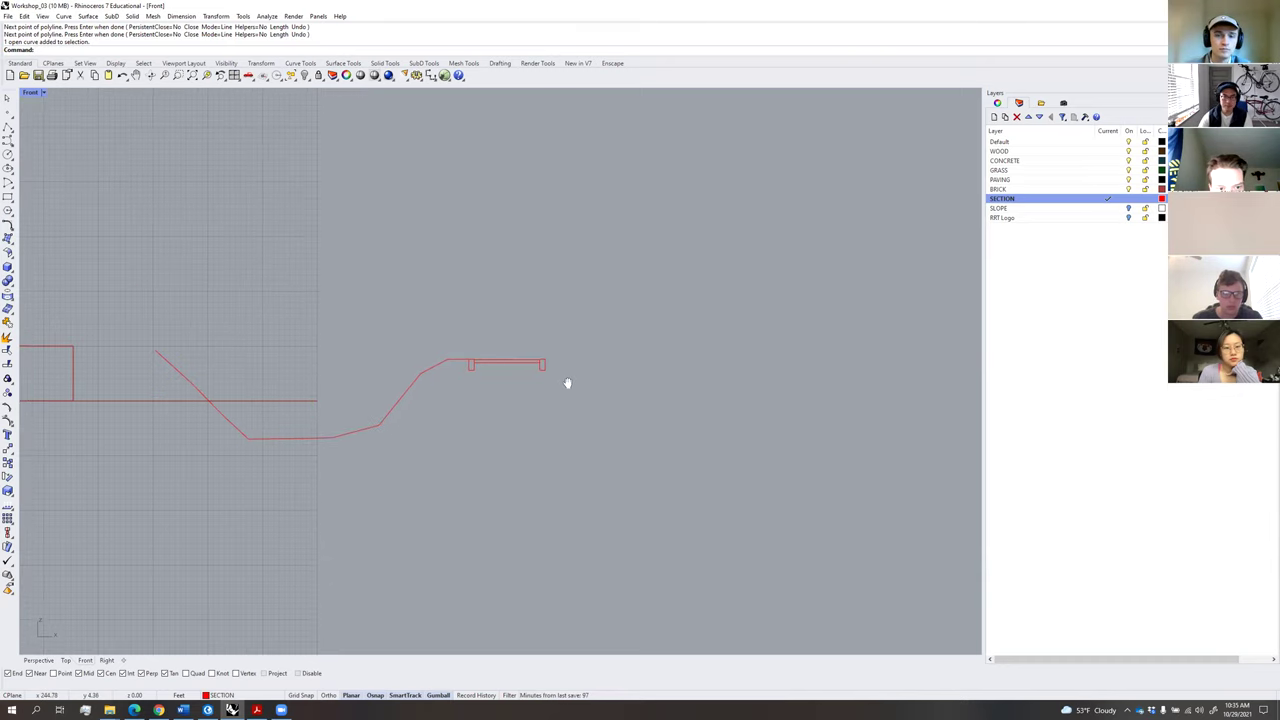
scroll(563, 379, up, 2)
key(Return)
click(536, 358)
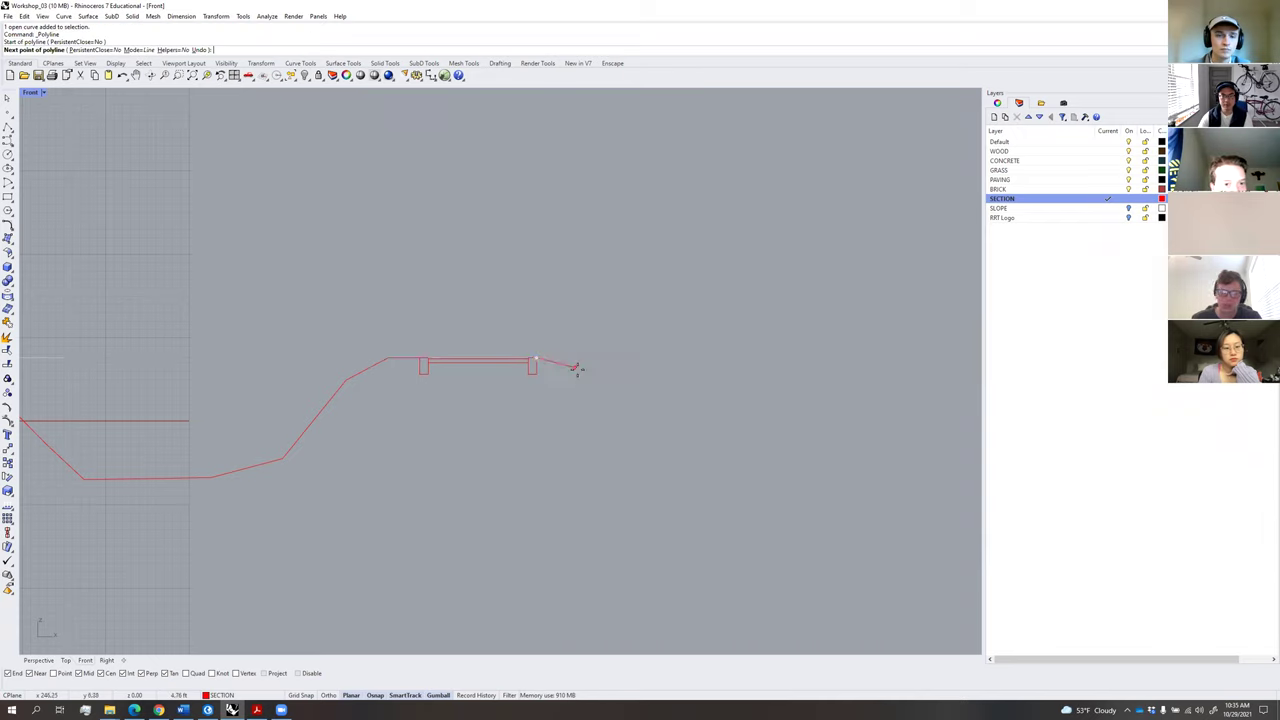
click(585, 371)
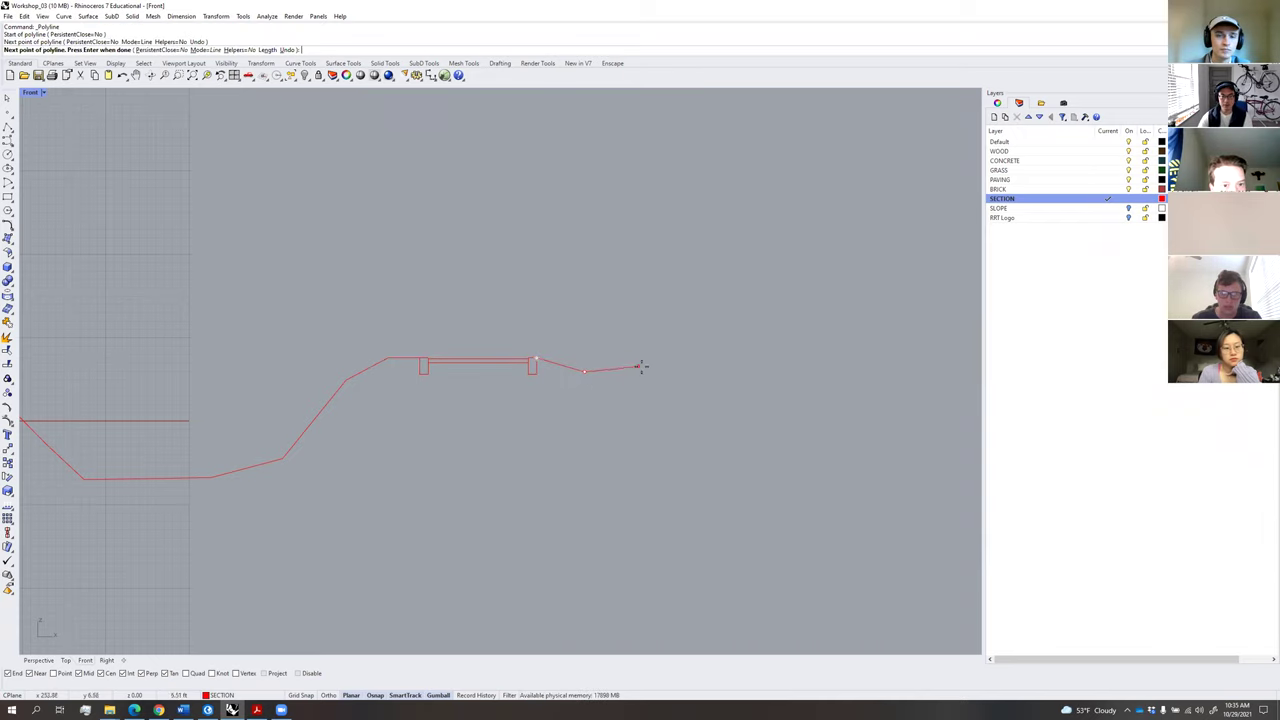
key(Escape)
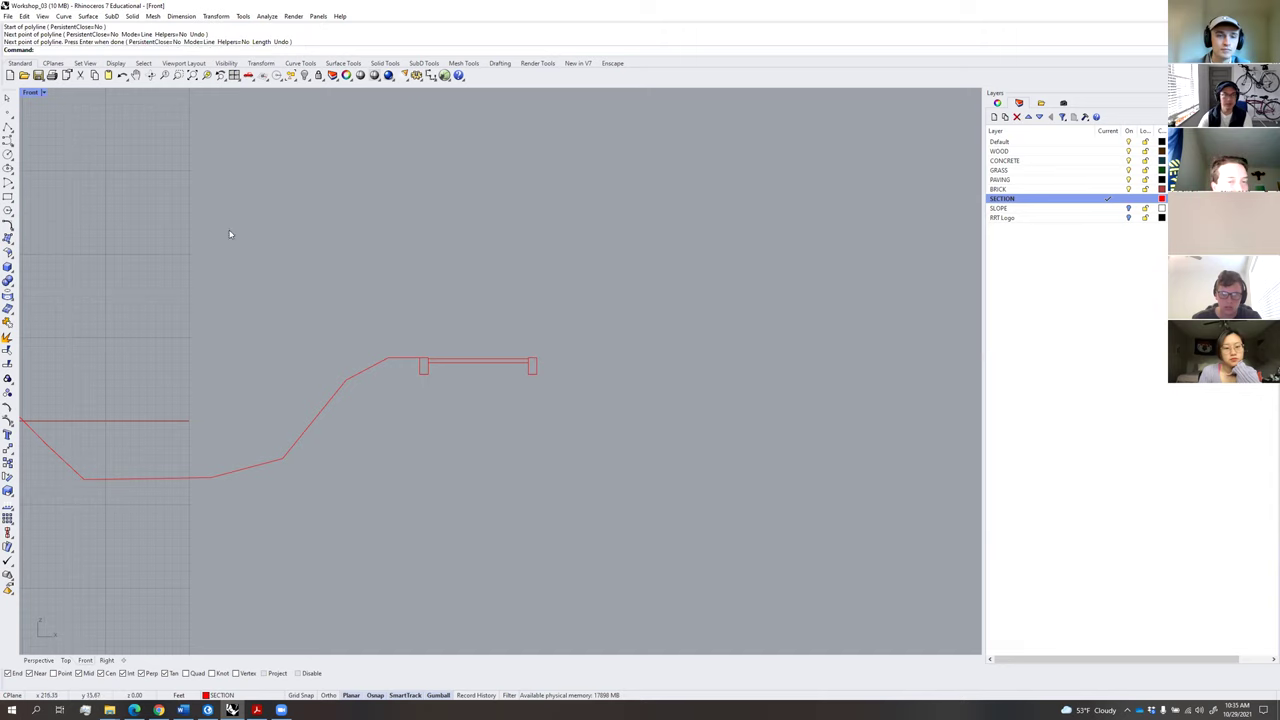
Draw a control-point curve from the right edge block's top outer corner, dipping slightly and rising into a tall hill.
click(8, 140)
click(533, 360)
click(570, 358)
click(603, 379)
click(661, 380)
right_drag(745, 260, 669, 309)
click(662, 287)
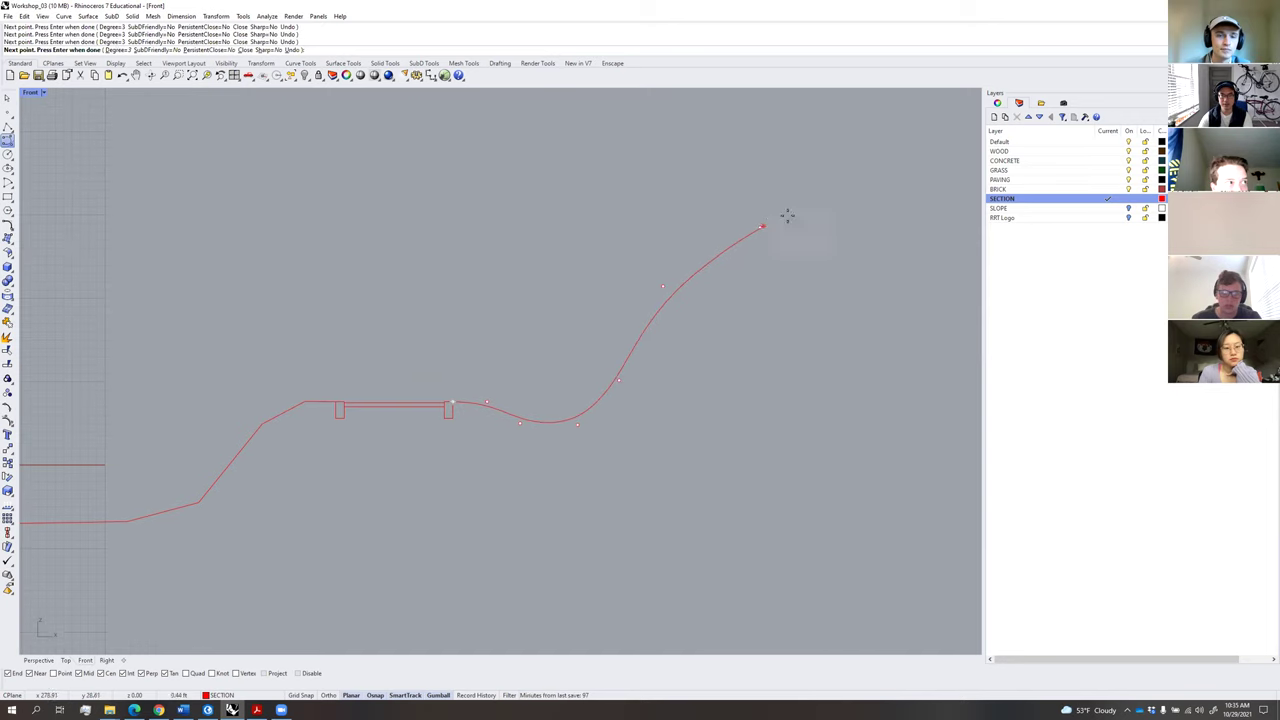
click(874, 206)
key(Return)
scroll(817, 280, down, 4)
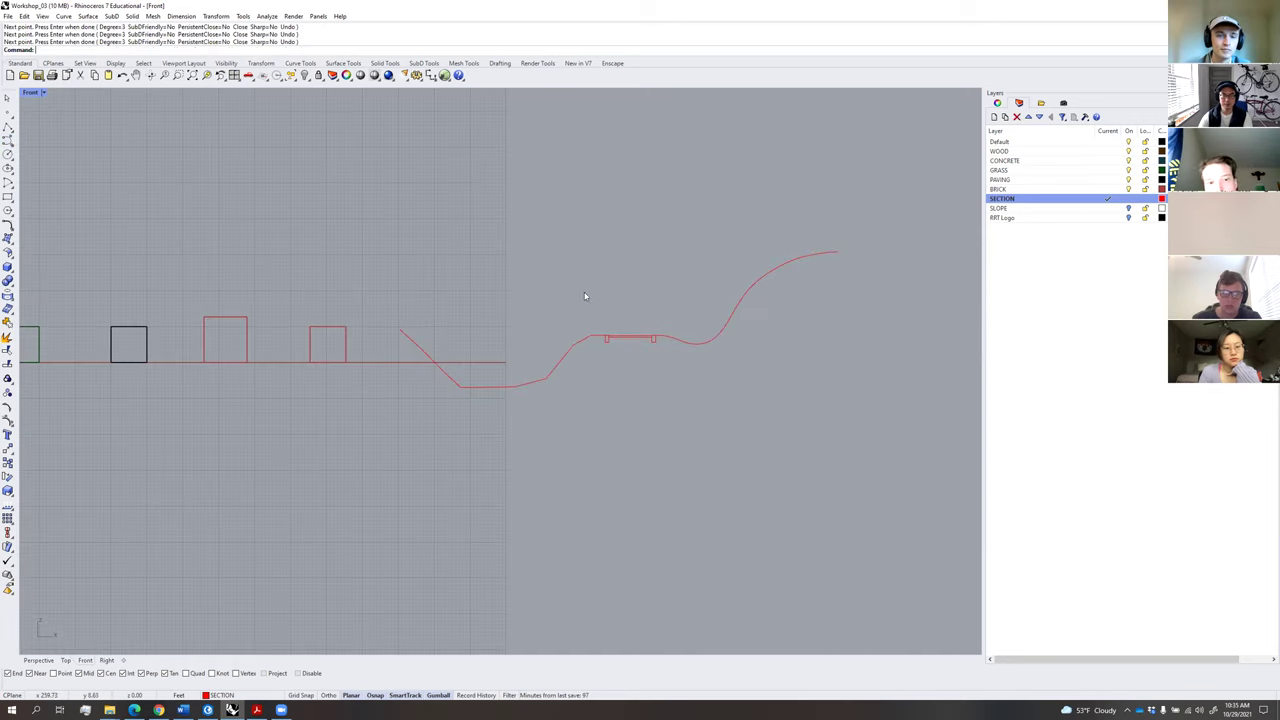
Delete the angular polyline ground profile on the left side of the section.
click(448, 375)
key(Delete)
Draw a control-point curve from the left edge block's top outer corner, descending into a smooth valley and rising at its far end.
scroll(605, 333, up, 3)
key(Return)
click(622, 333)
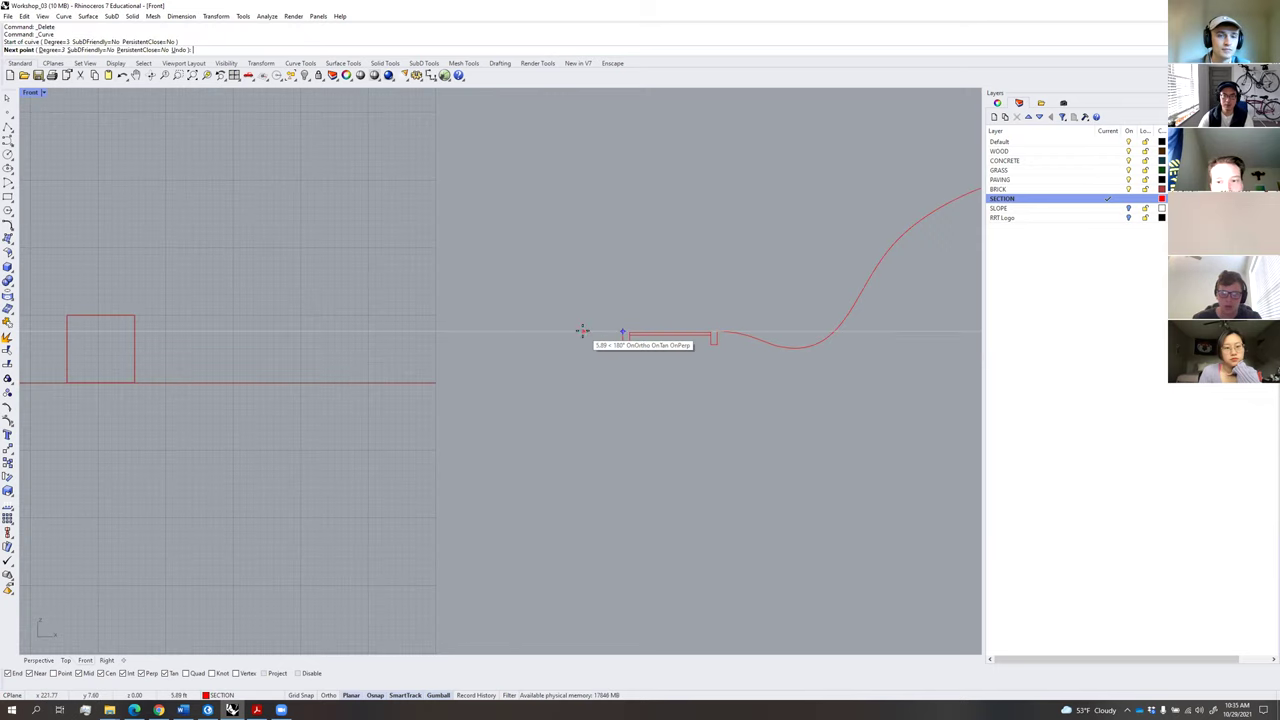
click(565, 332)
click(518, 375)
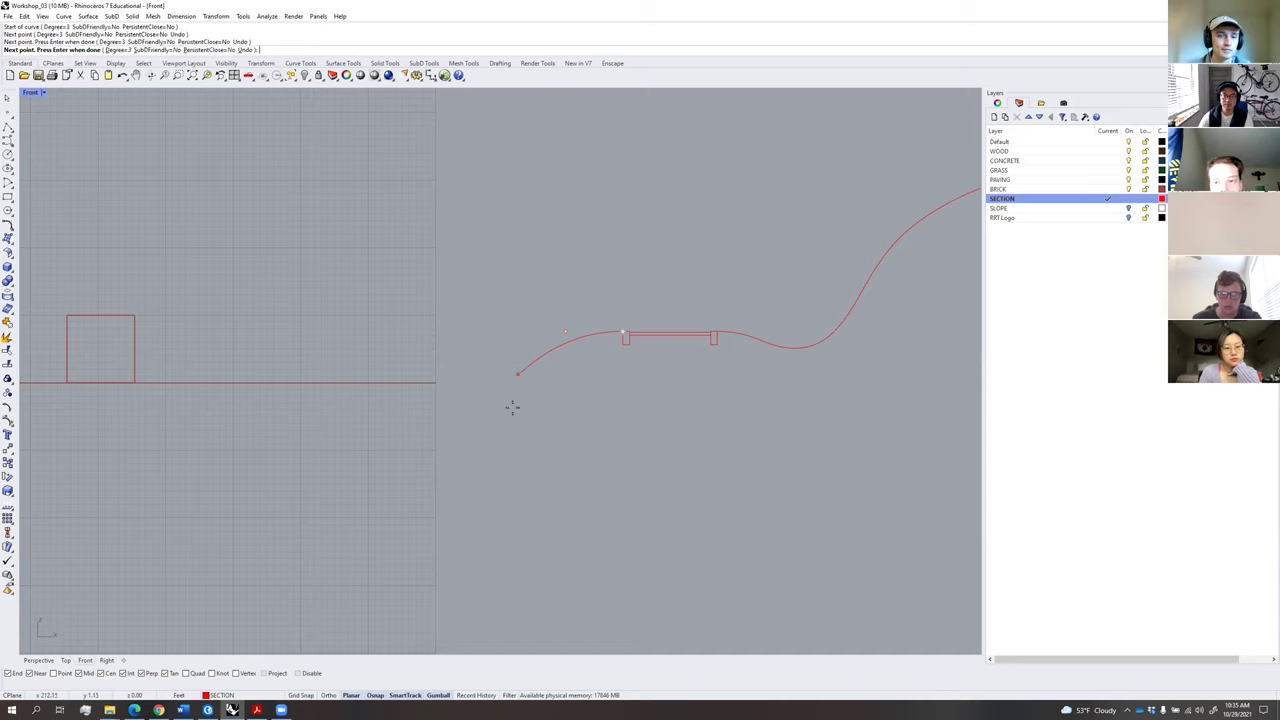
click(437, 441)
click(367, 444)
click(287, 405)
click(245, 341)
click(213, 331)
key(Return)
Draw an upright rectangle 1.5 ft wide and about 4.86 ft tall, standing on the right edge block's top outer corner.
scroll(646, 341, up, 4)
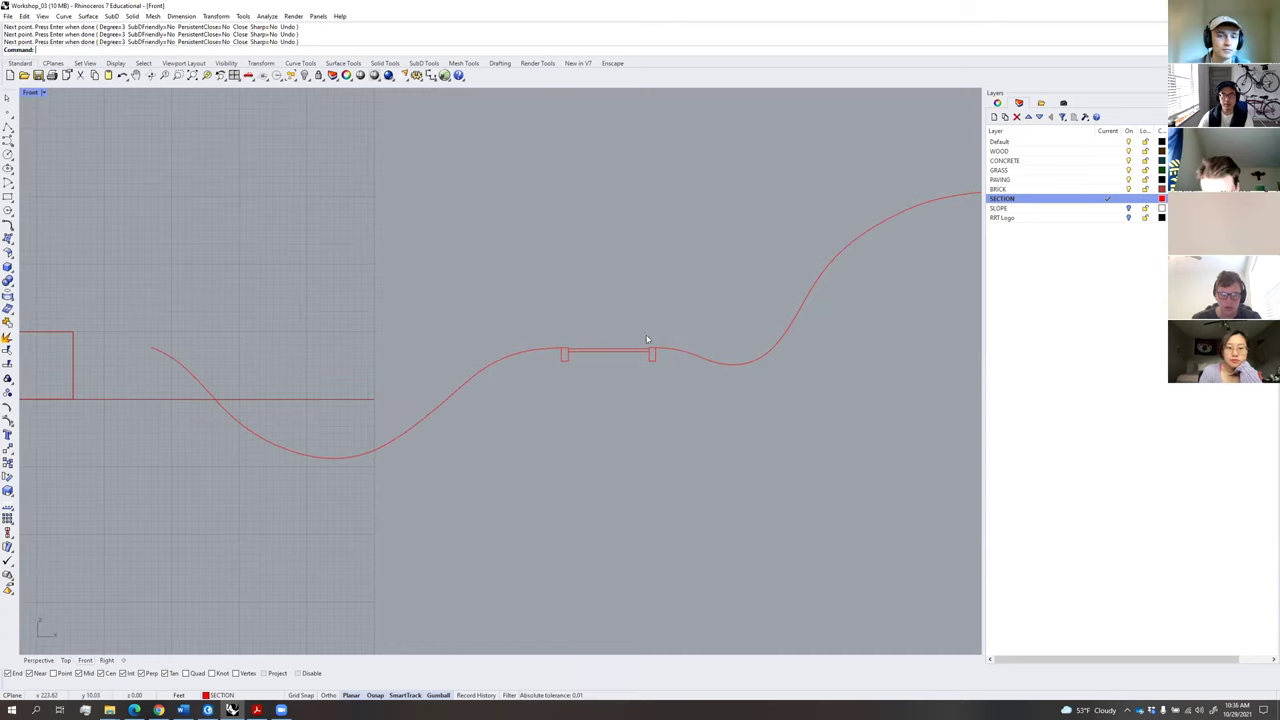
right_drag(620, 358, 595, 391)
click(8, 197)
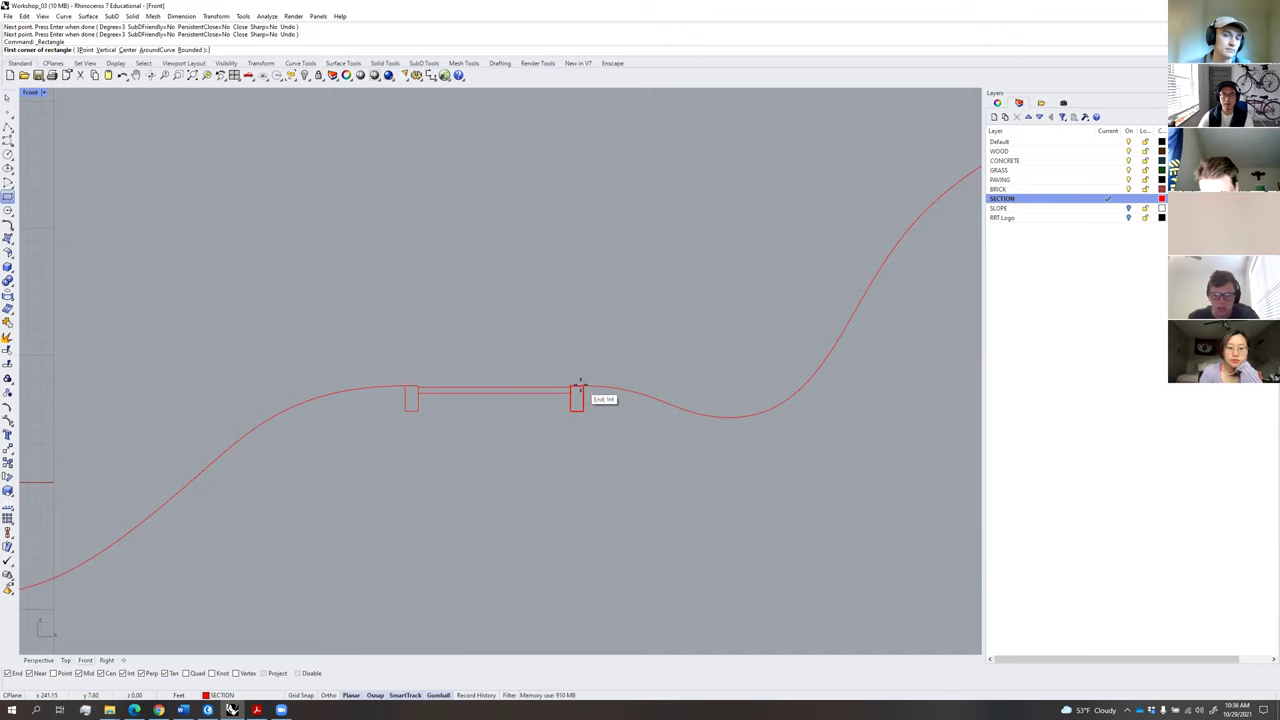
click(584, 387)
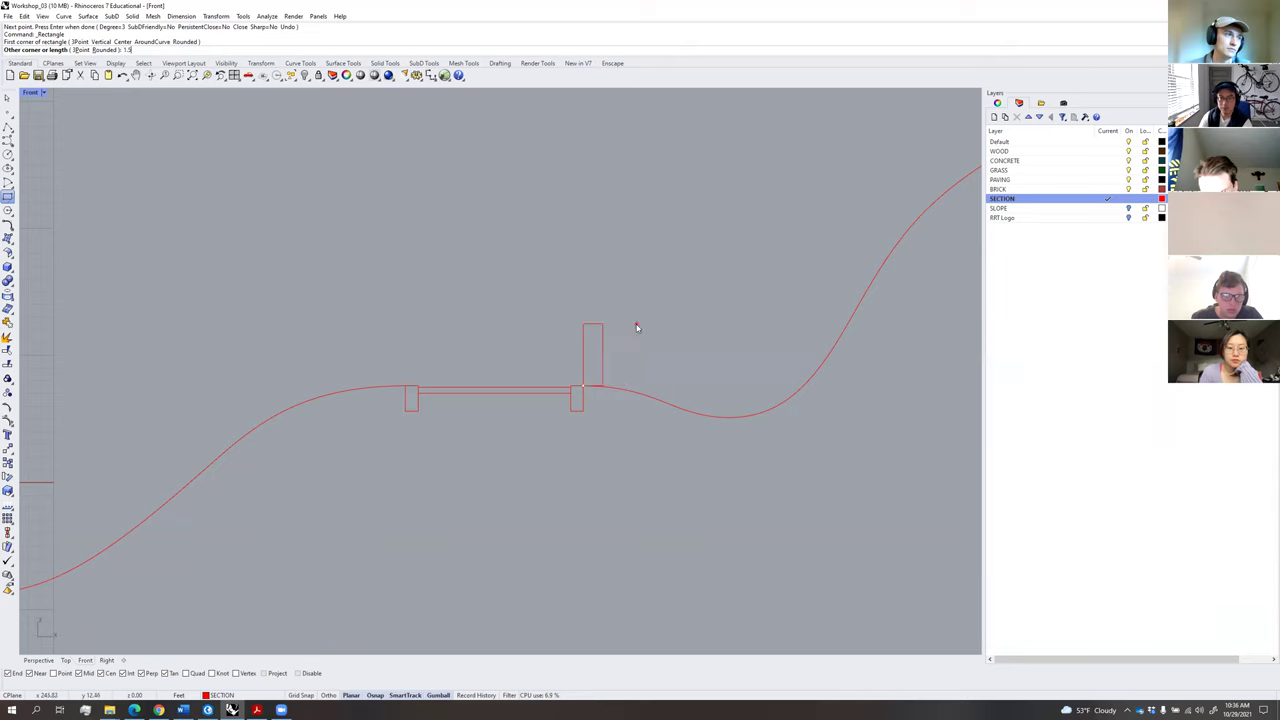
click(633, 331)
Use Scale1D to shorten the upright rectangle vertically from its lower right corner to a square about 1.5 ft high.
click(603, 337)
middle_click(620, 342)
click(614, 361)
scroll(602, 382, up, 4)
click(601, 388)
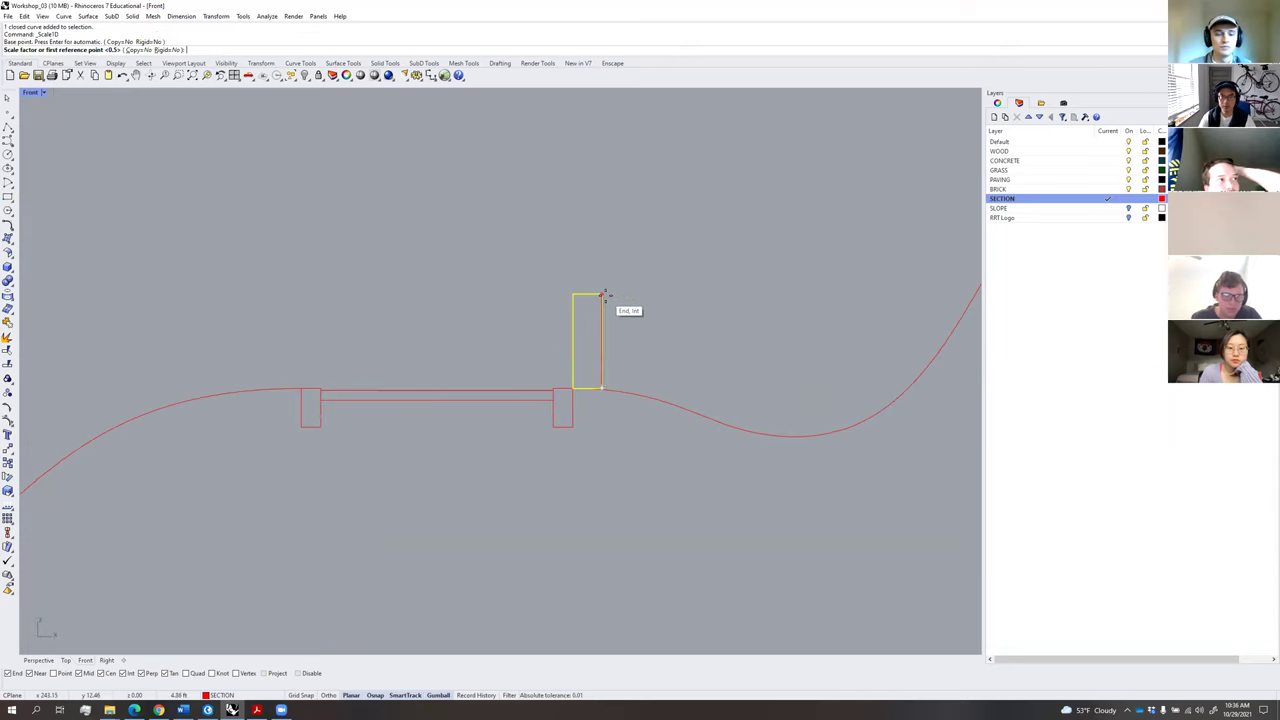
click(601, 295)
click(628, 314)
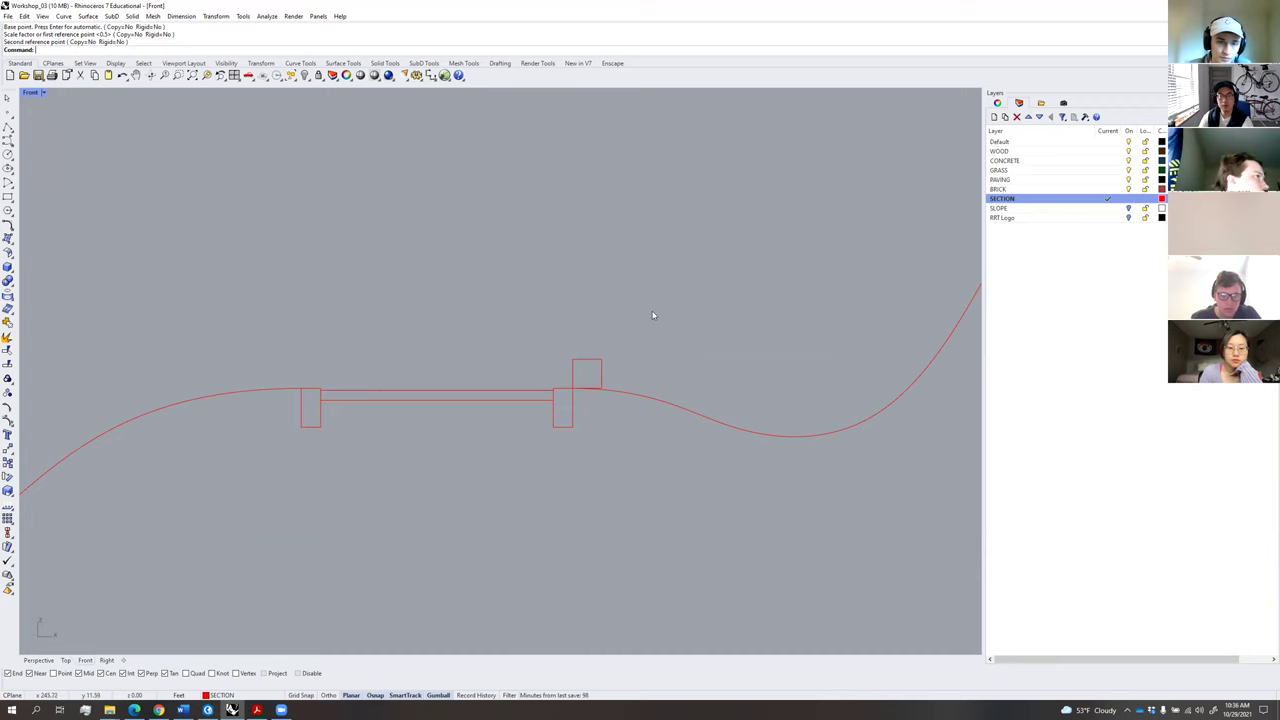
Examine the complete section profile, checking the small square and selecting all the section curves together.
scroll(632, 354, down, 4)
click(613, 356)
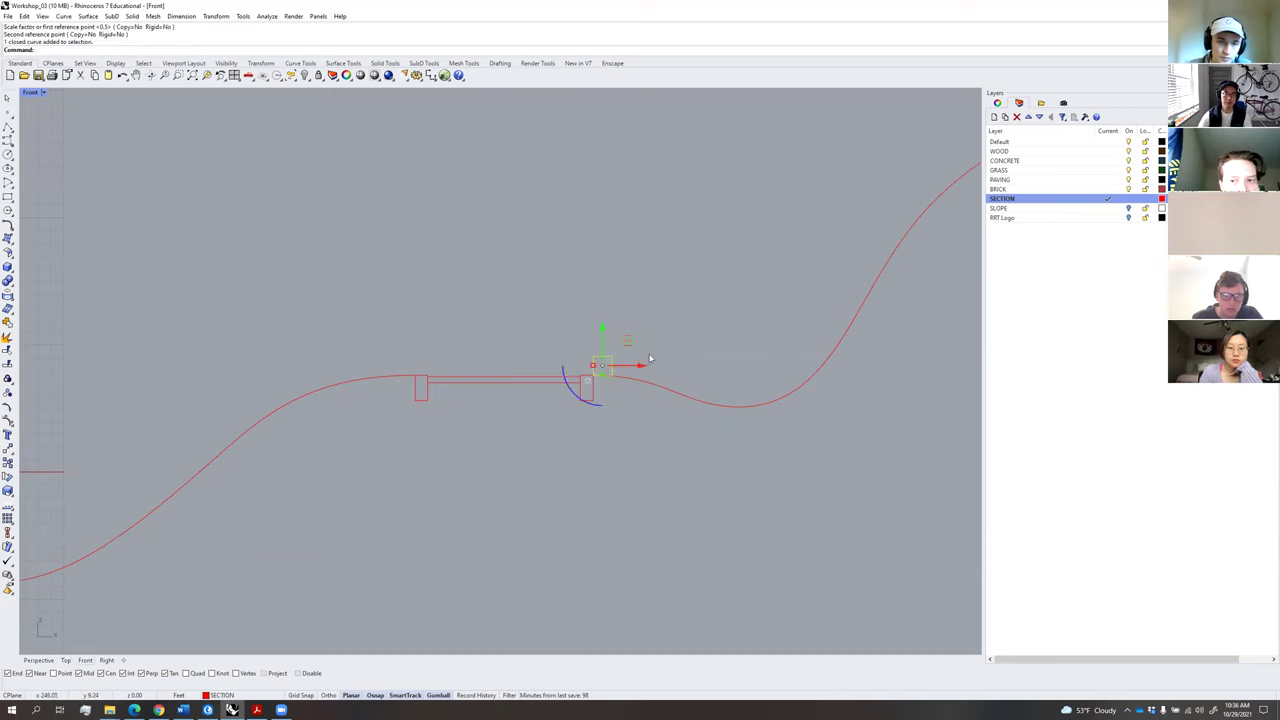
click(679, 346)
scroll(660, 345, down, 4)
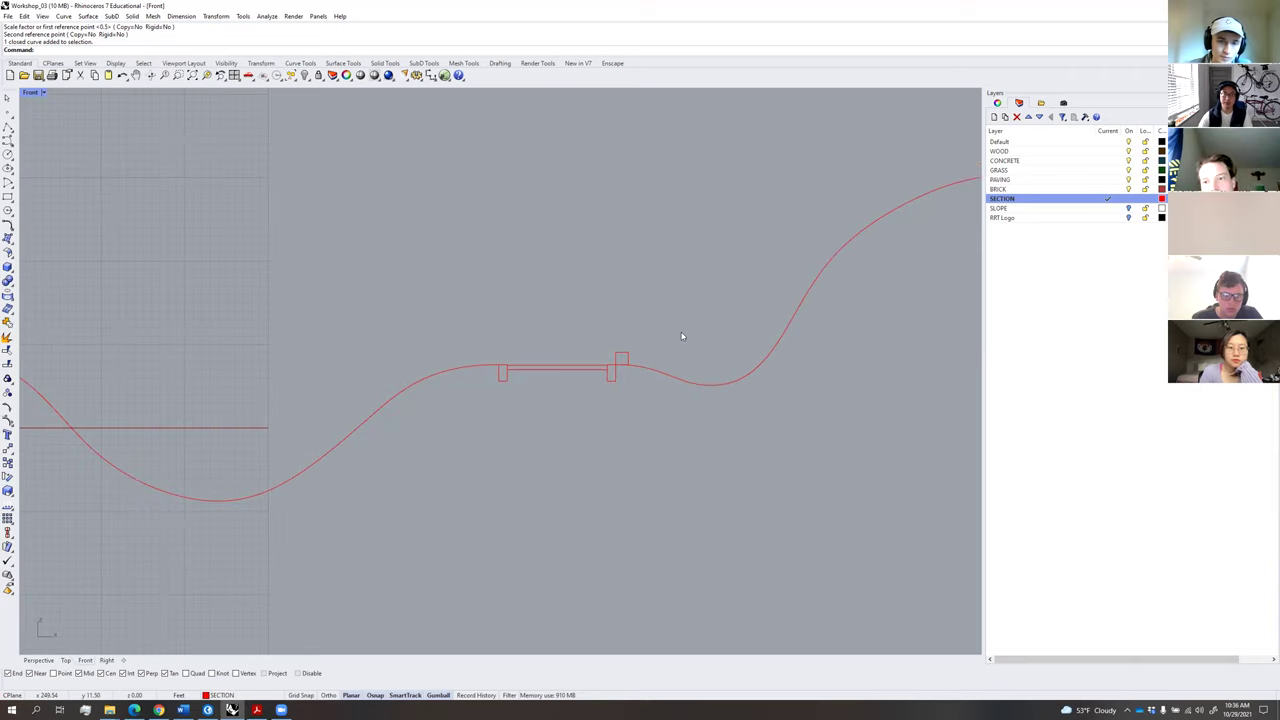
scroll(690, 354, down, 4)
right_drag(674, 354, 640, 354)
drag(717, 250, 402, 410)
click(655, 259)
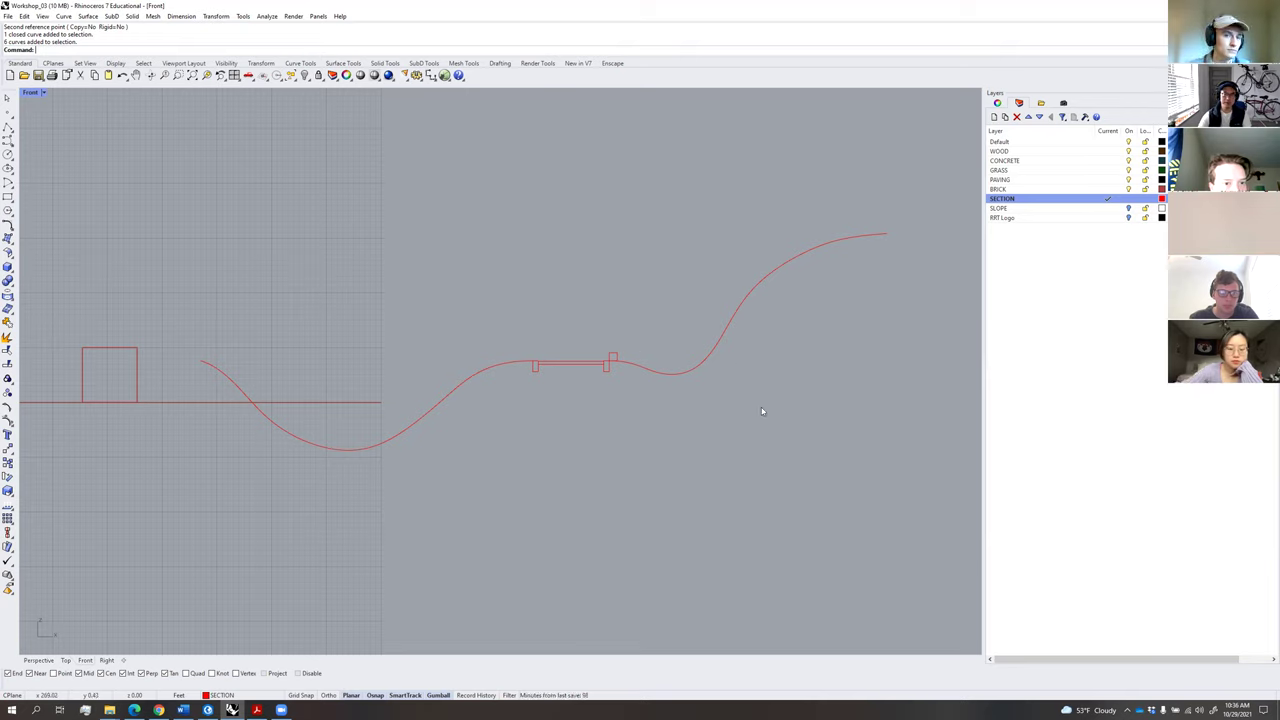
drag(796, 436, 370, 234)
click(763, 469)
right_drag(744, 426, 693, 469)
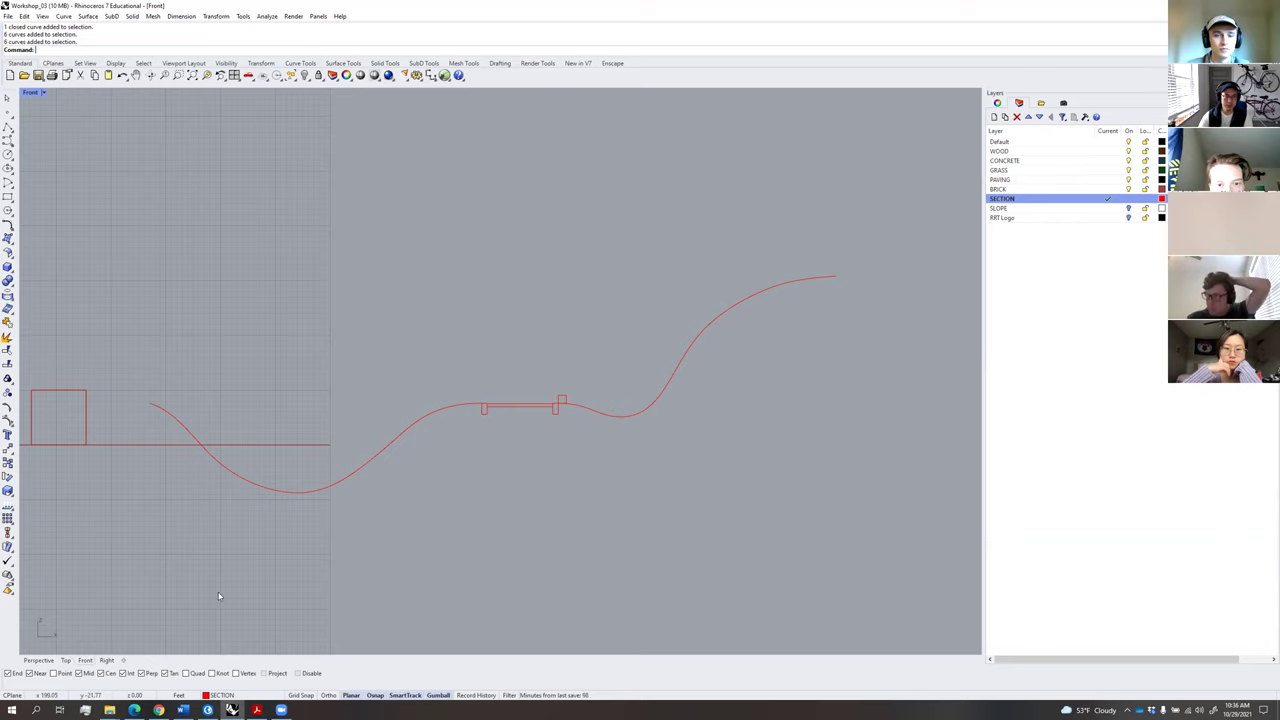
Create a layer named SECTION 3D in the perspective view and make it the current layer.
click(50, 660)
right_drag(551, 449, 592, 423)
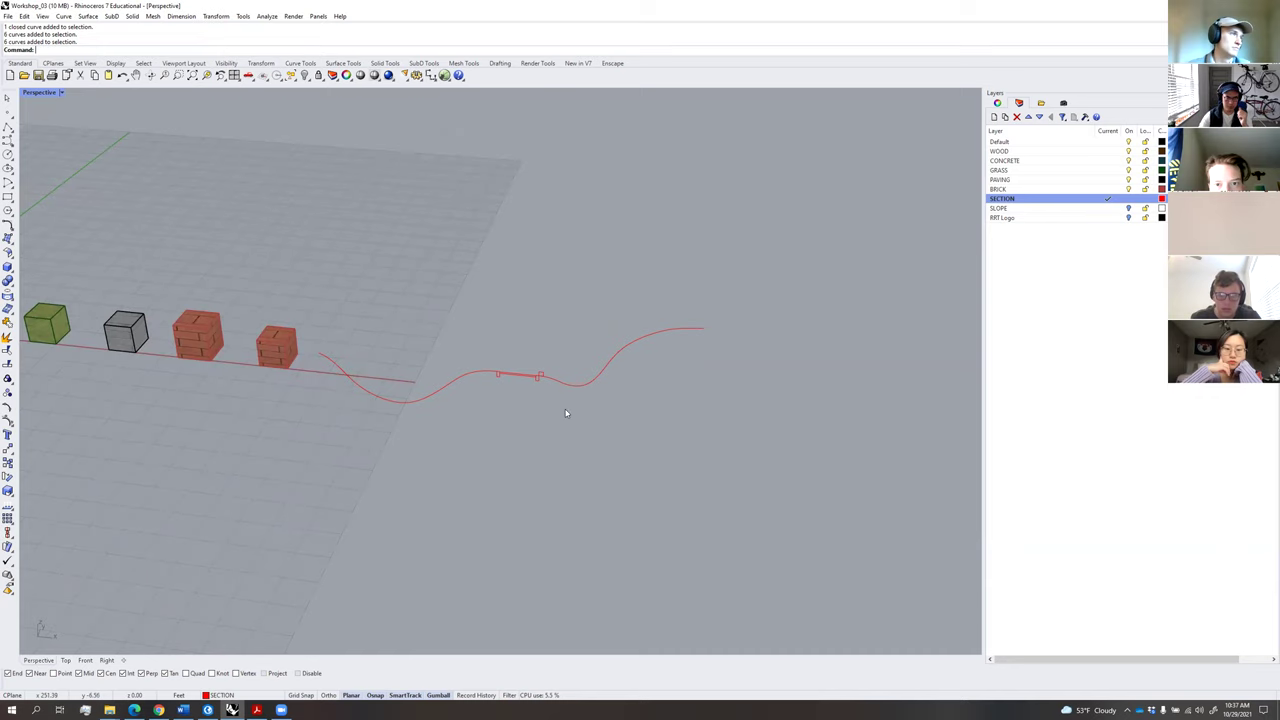
right_drag(549, 420, 586, 420)
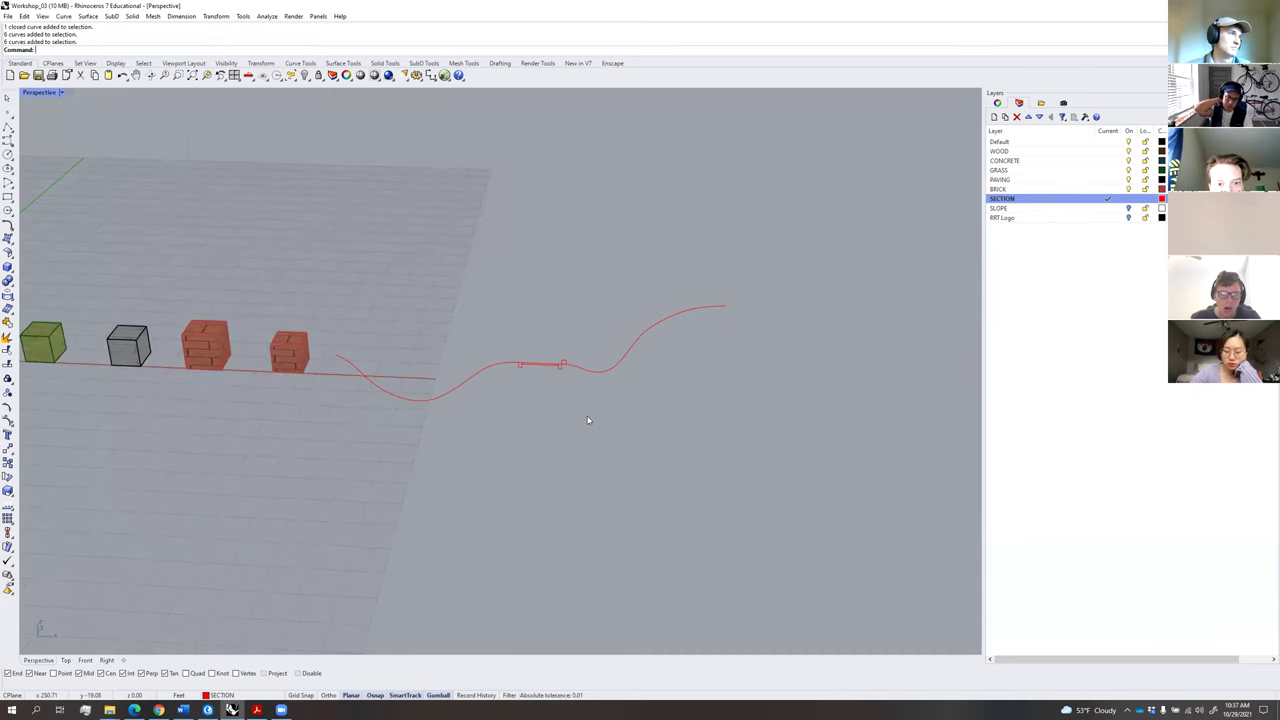
click(994, 116)
text(SECTION 3D)
key(Return)
click(1053, 210)
double_click(1053, 210)
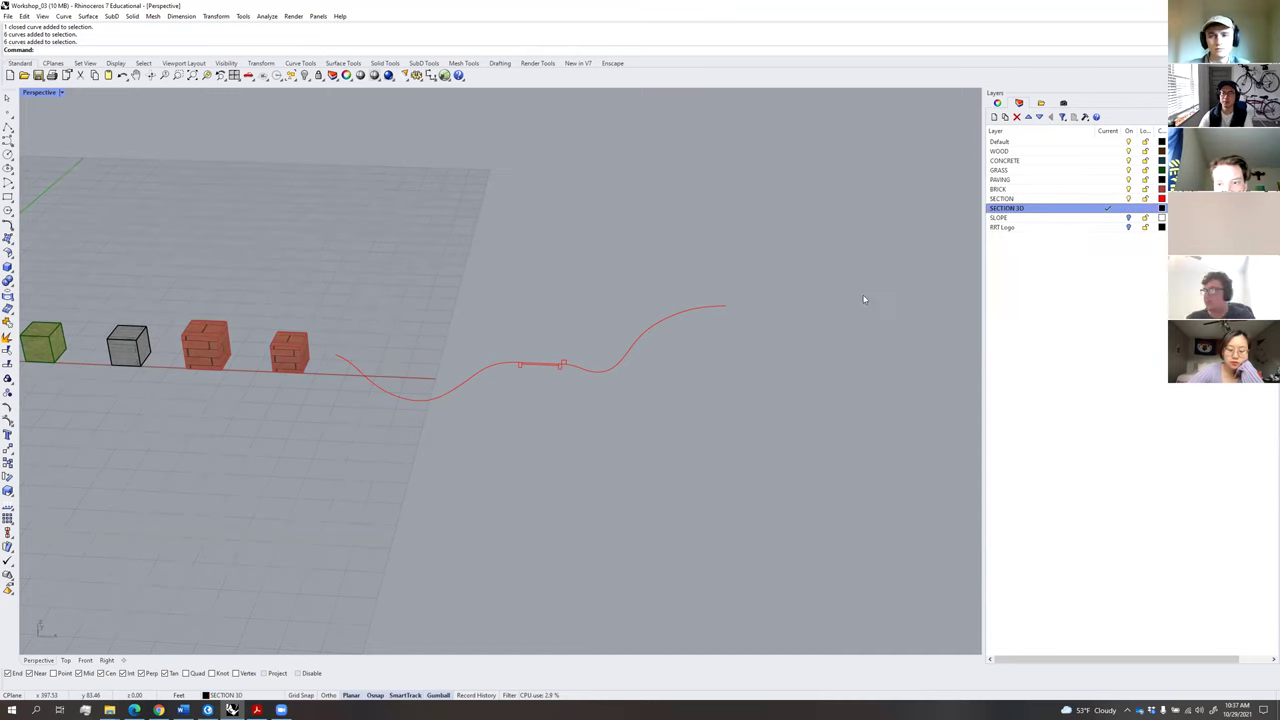
Extrude all the section curves together with ExtrudeCrv as solids, about 116 ft back along the ground.
scroll(580, 388, up, 2)
click(602, 364)
right_drag(668, 400, 661, 399)
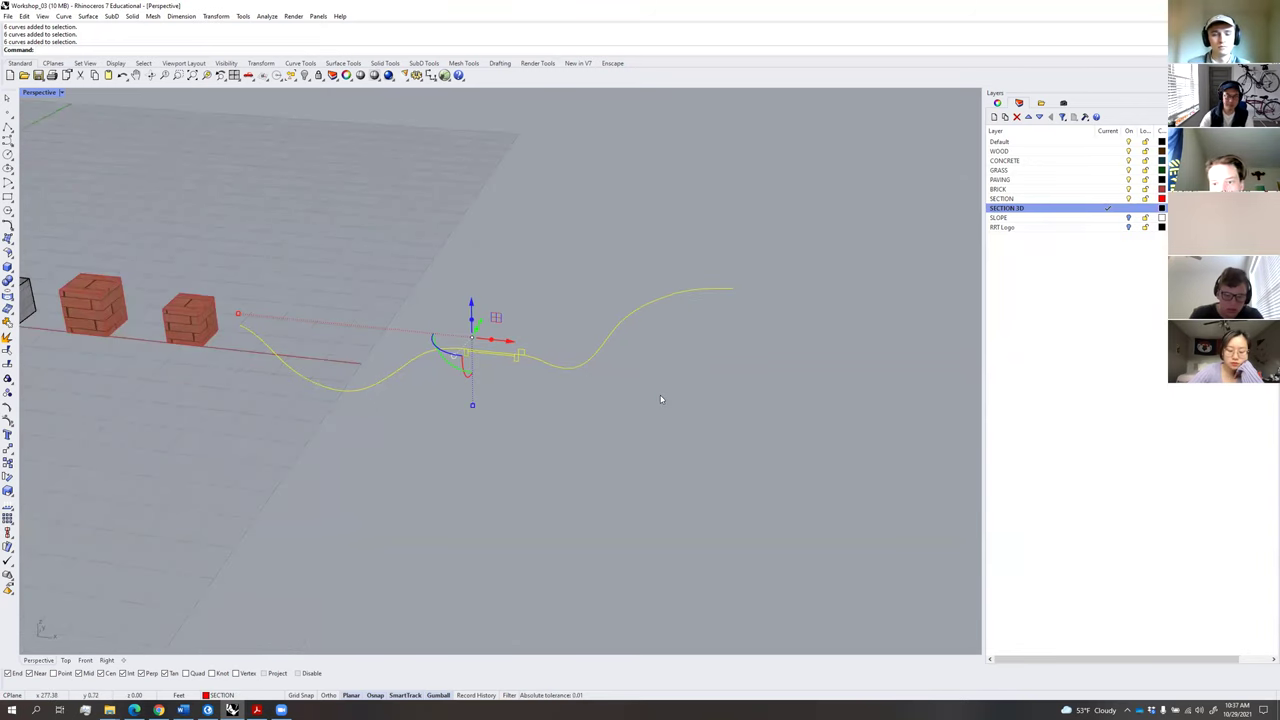
text(Extrude)
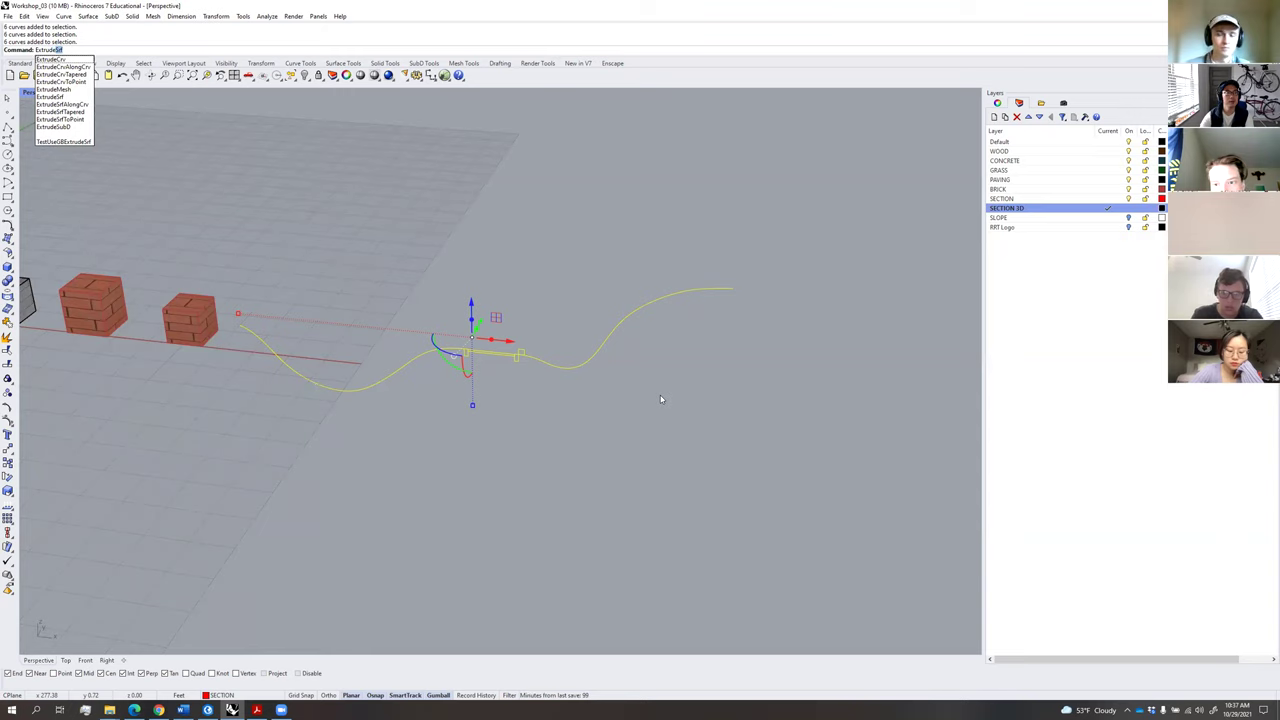
text(Crv)
key(Return)
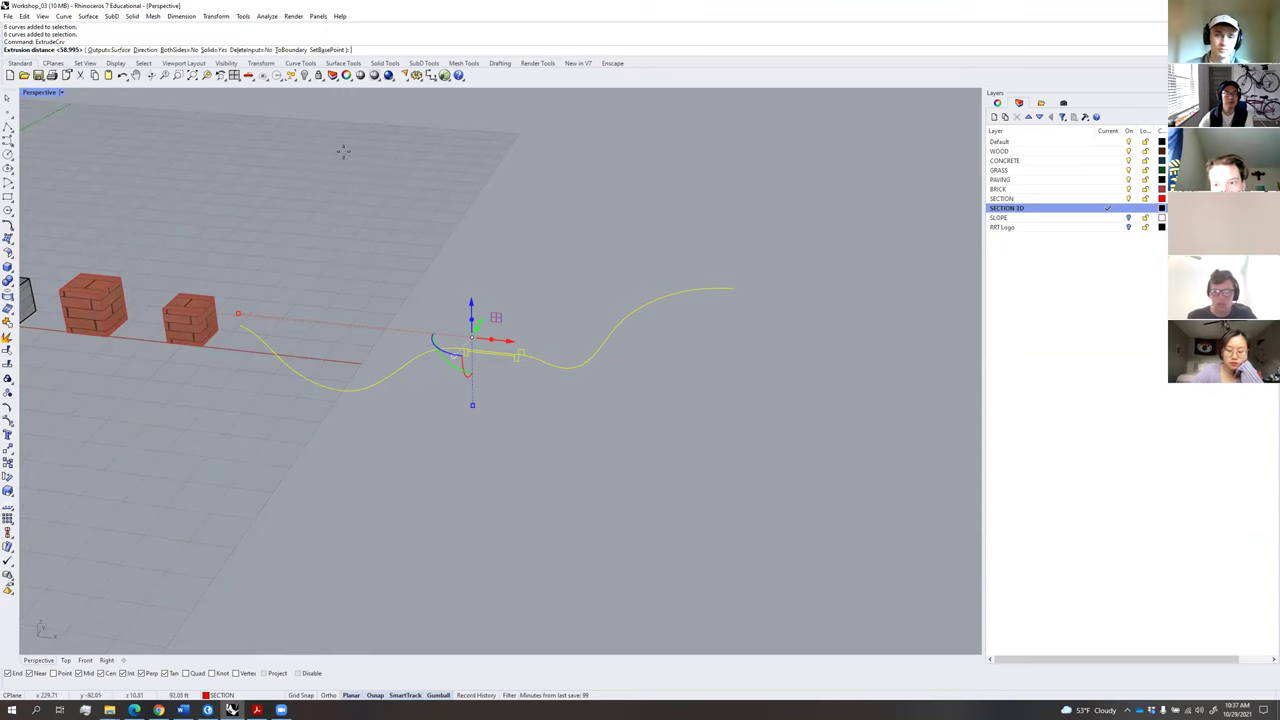
right_drag(553, 232, 572, 265)
click(586, 257)
click(612, 189)
Flip the surface direction of the extruded ground on the brick cubes' side of the path.
right_drag(608, 196, 507, 372)
click(425, 355)
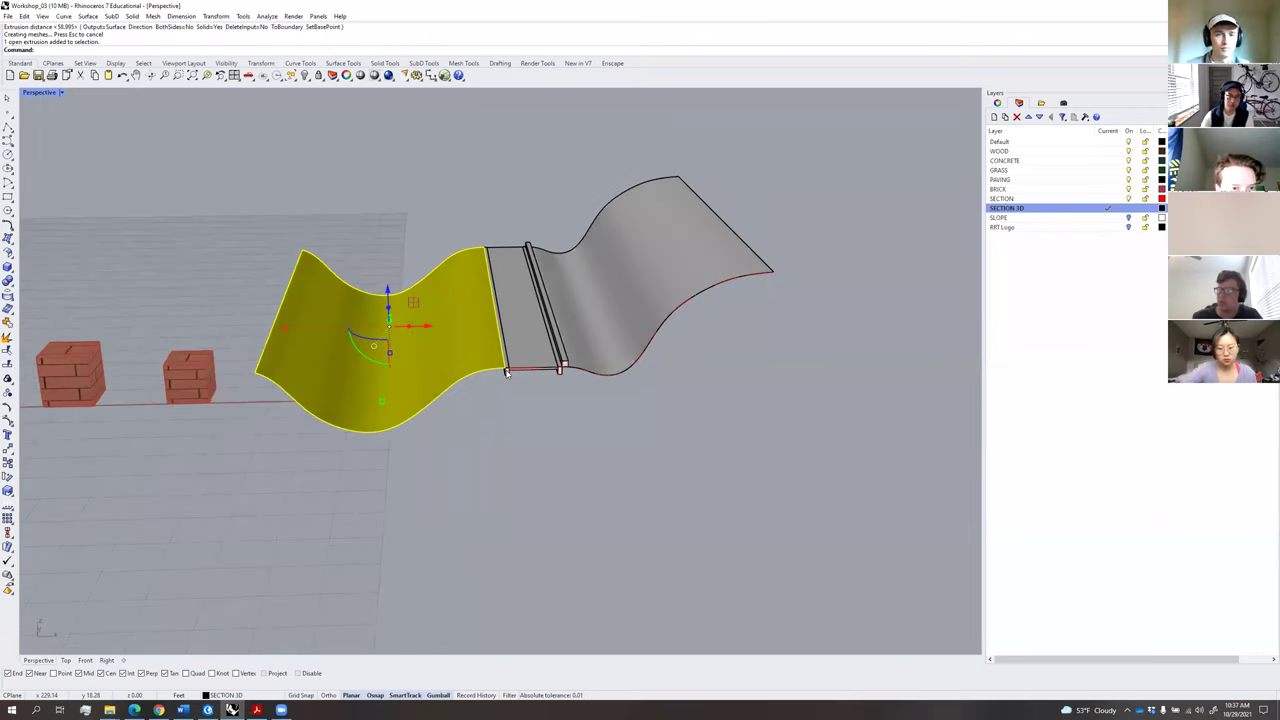
text(p)
key(Return)
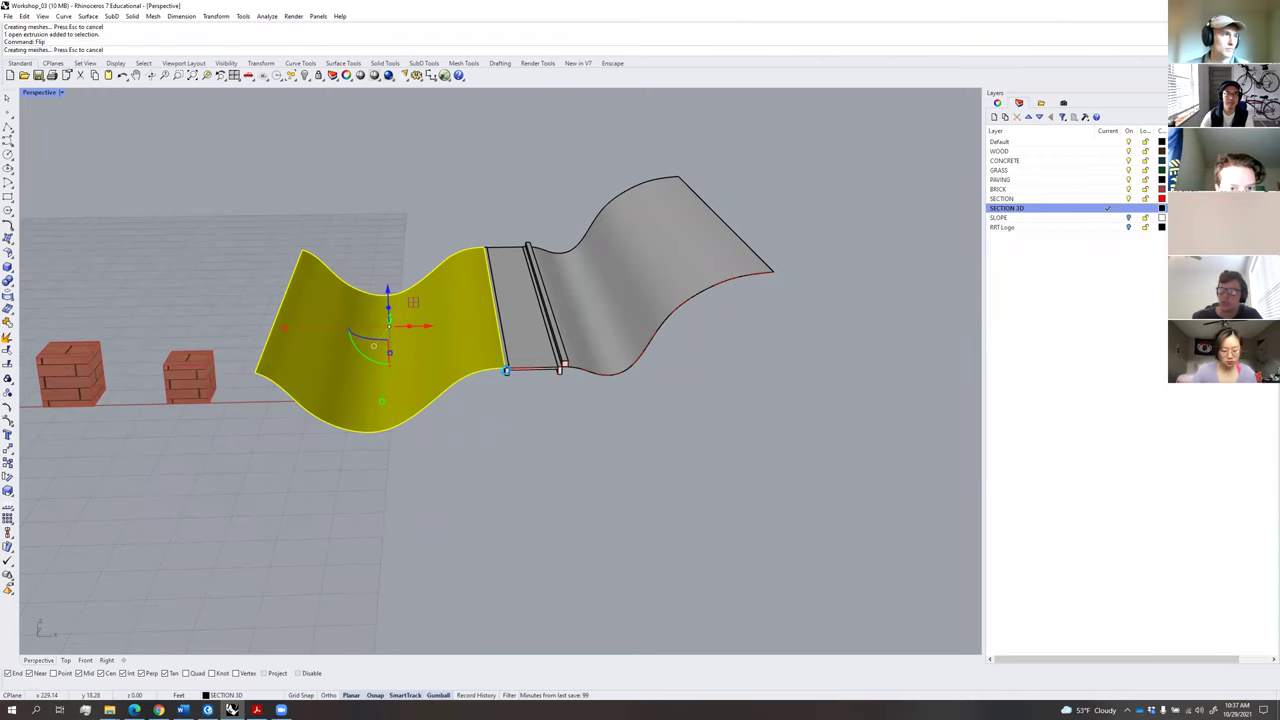
click(578, 405)
mouse_move(580, 403)
right_down()
mouse_move(634, 418)
mouse_move(563, 383)
mouse_move(613, 416)
mouse_move(565, 424)
right_up()
click(597, 357)
click(437, 364)
click(519, 455)
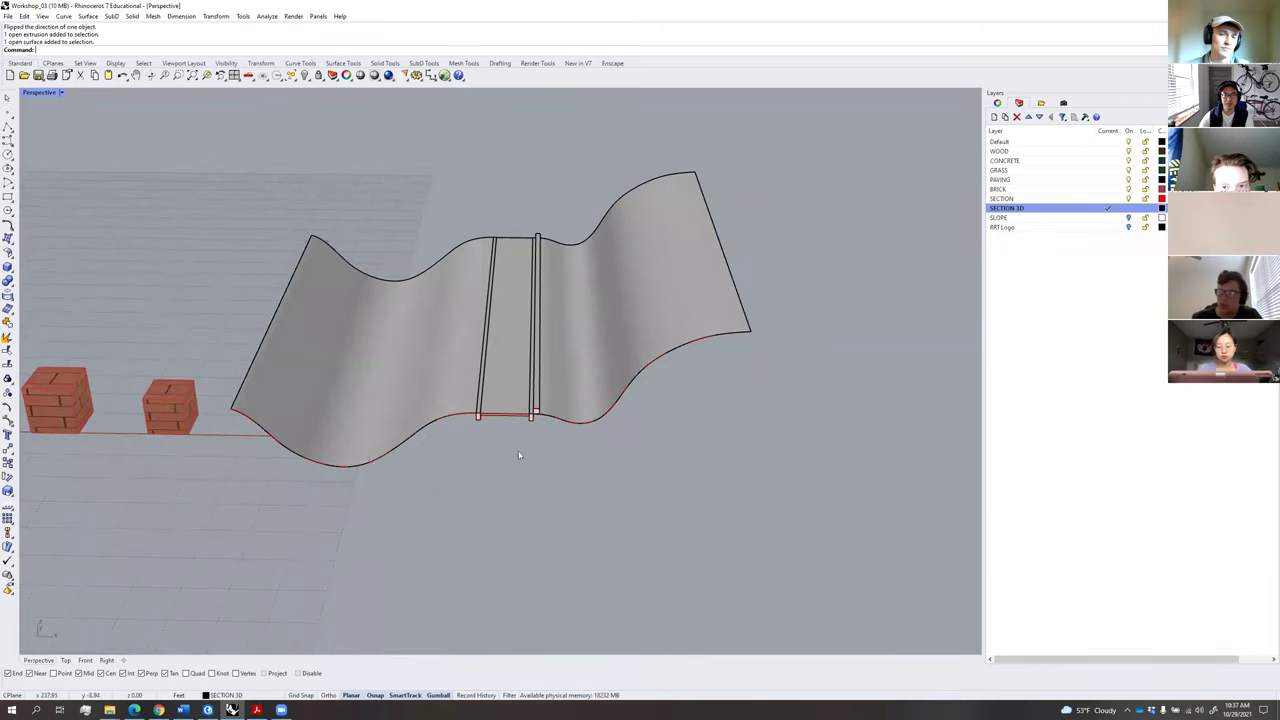
Move the two extruded ground surfaces on either side of the path to the GRASS layer.
scroll(440, 448, down, 1)
scroll(574, 381, up, 5)
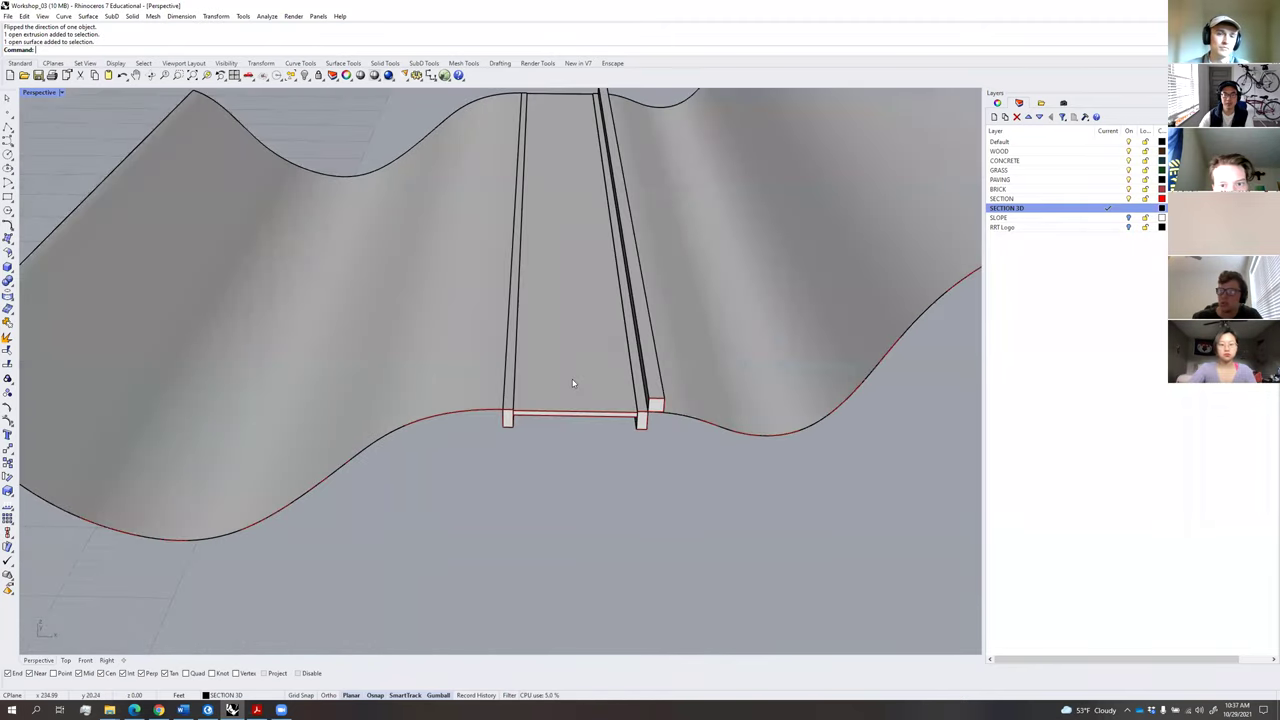
scroll(574, 383, down, 5)
click(491, 372)
click(650, 347)
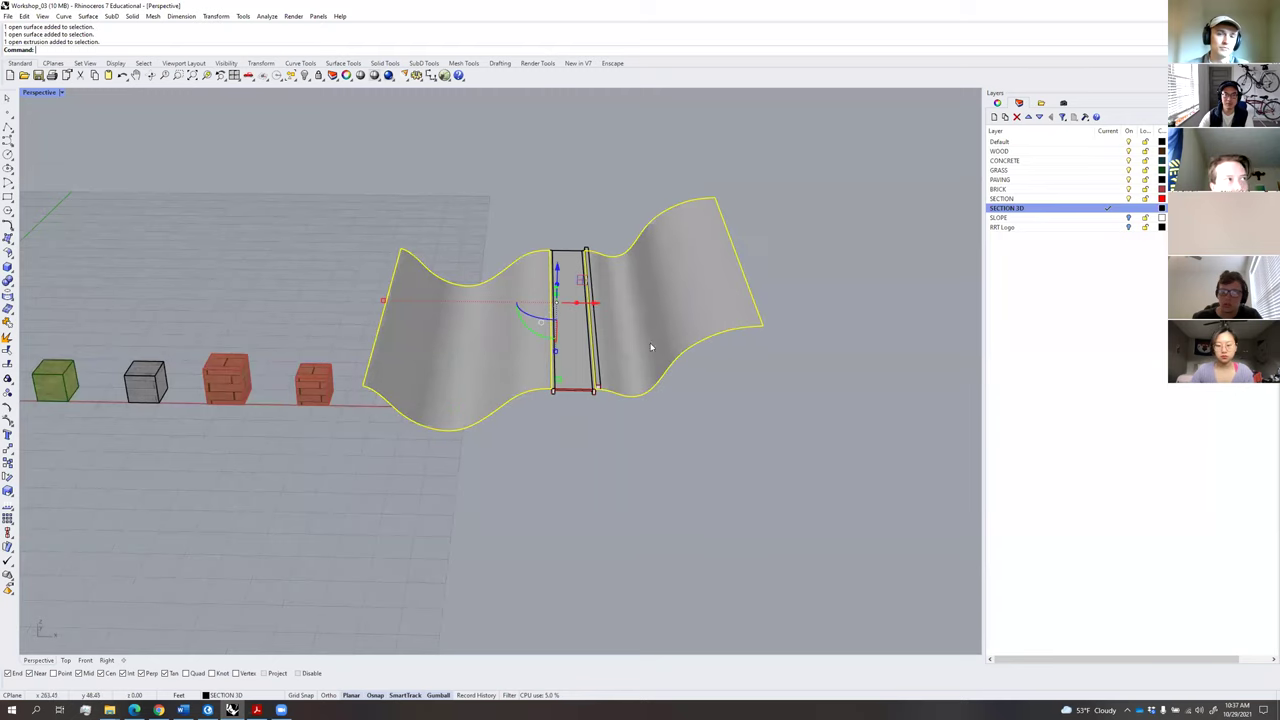
right_drag(663, 426, 673, 426)
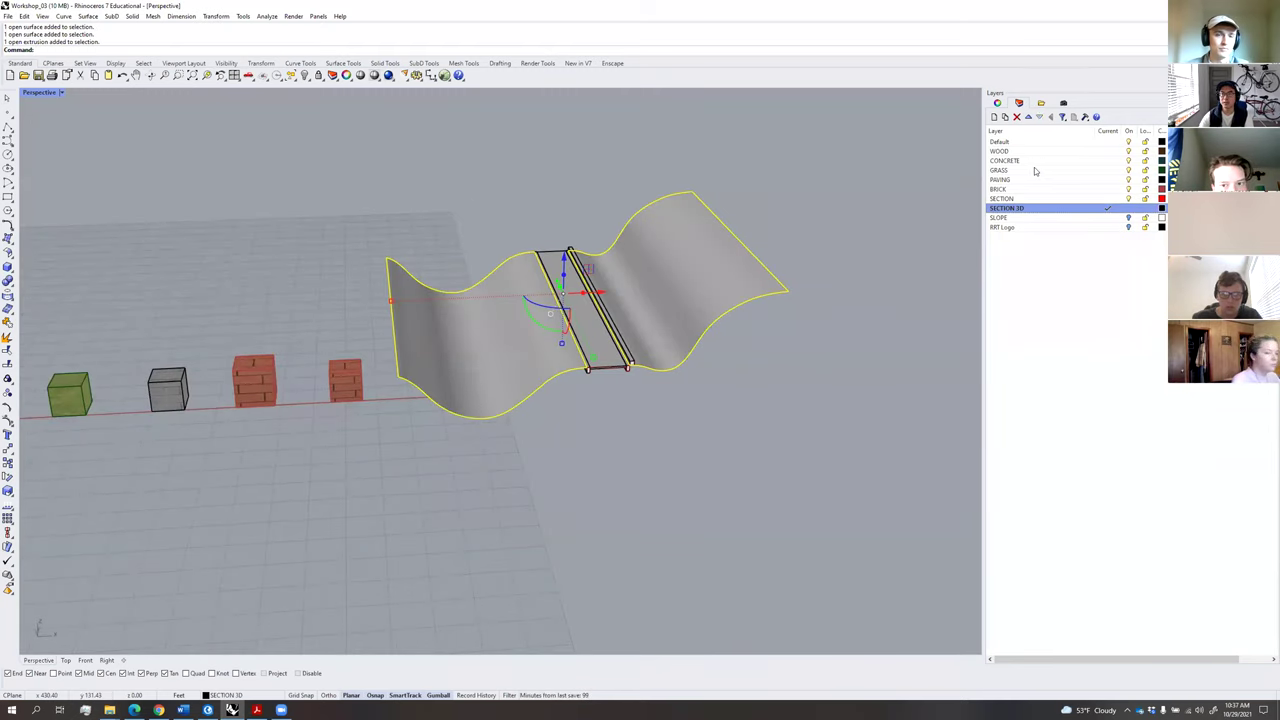
right_click(1034, 170)
click(1094, 343)
Move the extruded path slab between the two ground surfaces to the PAVING layer.
mouse_move(748, 397)
right_down()
mouse_move(690, 418)
mouse_move(676, 400)
mouse_move(637, 440)
mouse_move(642, 460)
right_up()
scroll(676, 400, up, 3)
click(676, 392)
scroll(685, 436, down, 5)
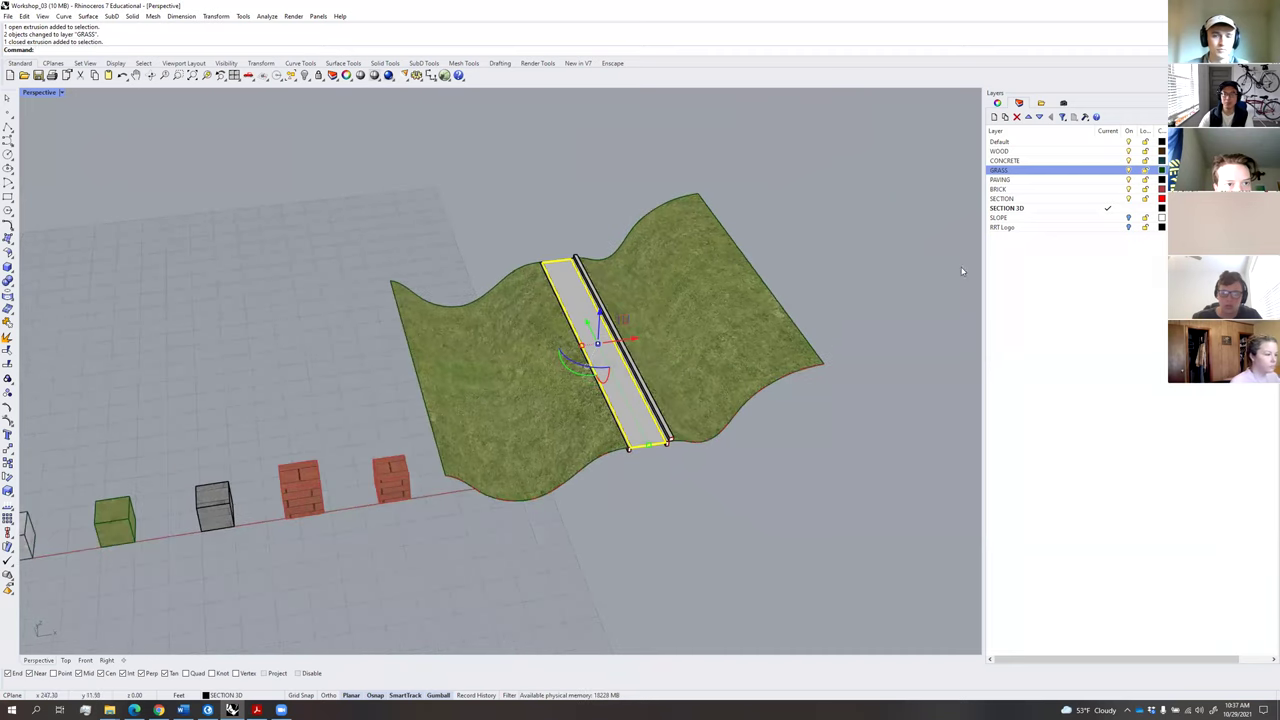
right_click(1068, 181)
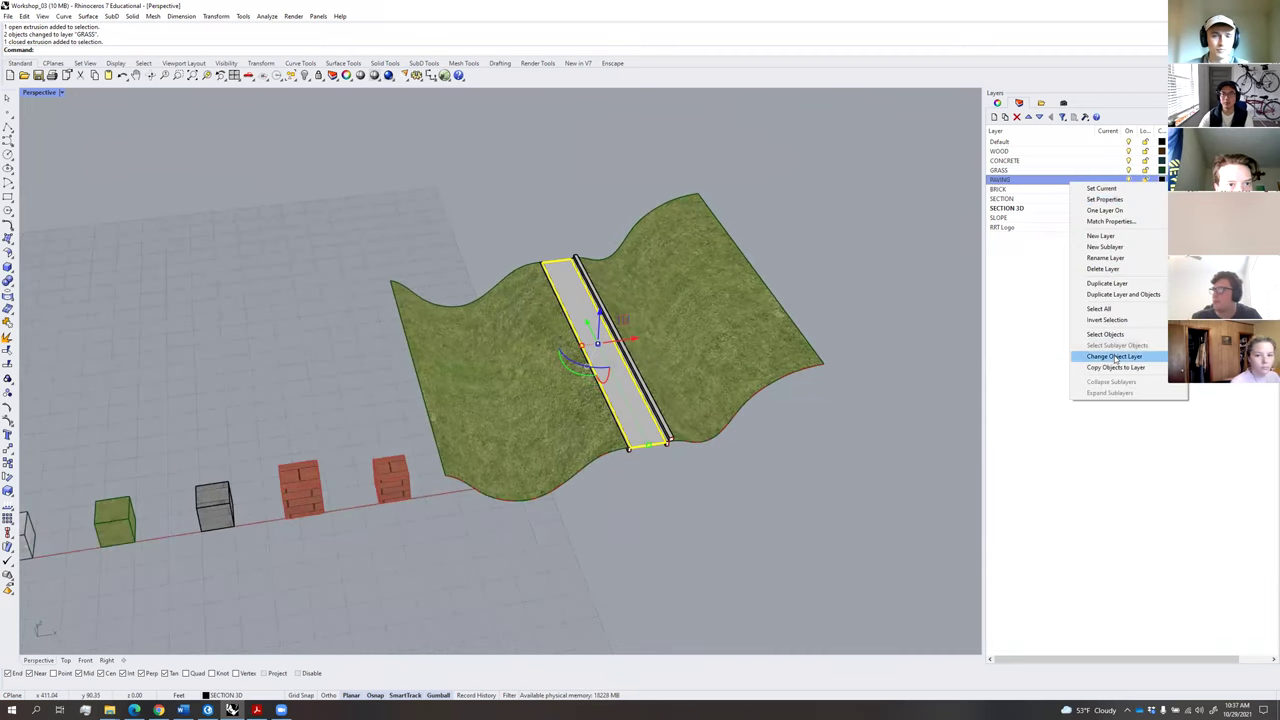
click(1108, 357)
Move both path edge blocks and the small square wall extrusion to the CONCRETE layer.
scroll(657, 447, up, 5)
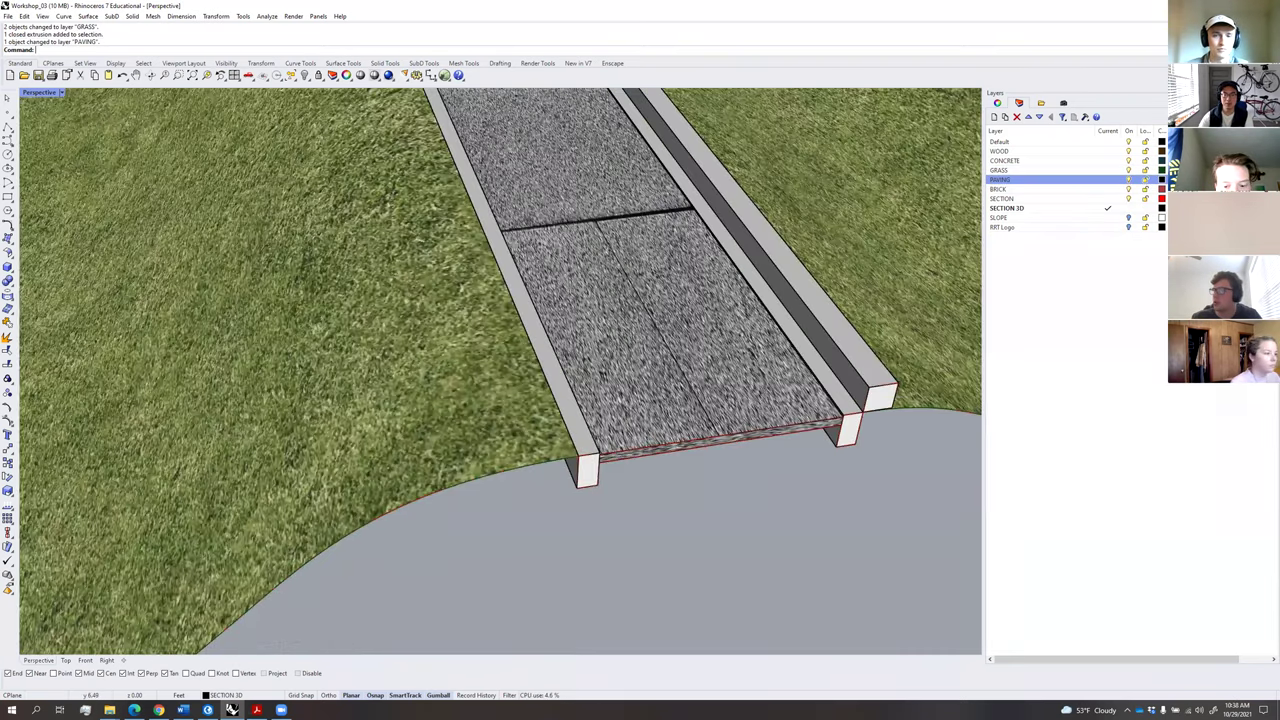
click(589, 470)
shift+click(850, 438)
click(886, 463)
shift+click(868, 382)
scroll(867, 380, down, 3)
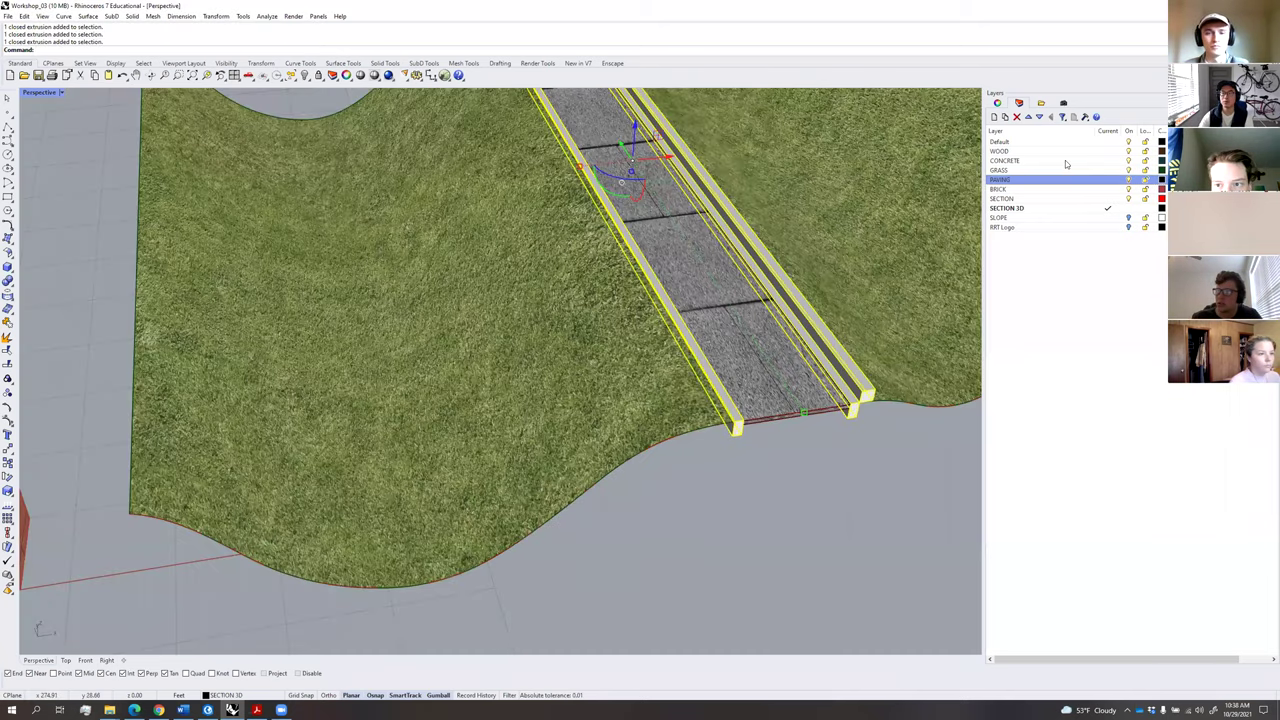
right_click(1066, 160)
click(1110, 334)
Give the paved path slab a surface texture mapping with U and V repeats of 5.
right_drag(837, 486, 613, 389)
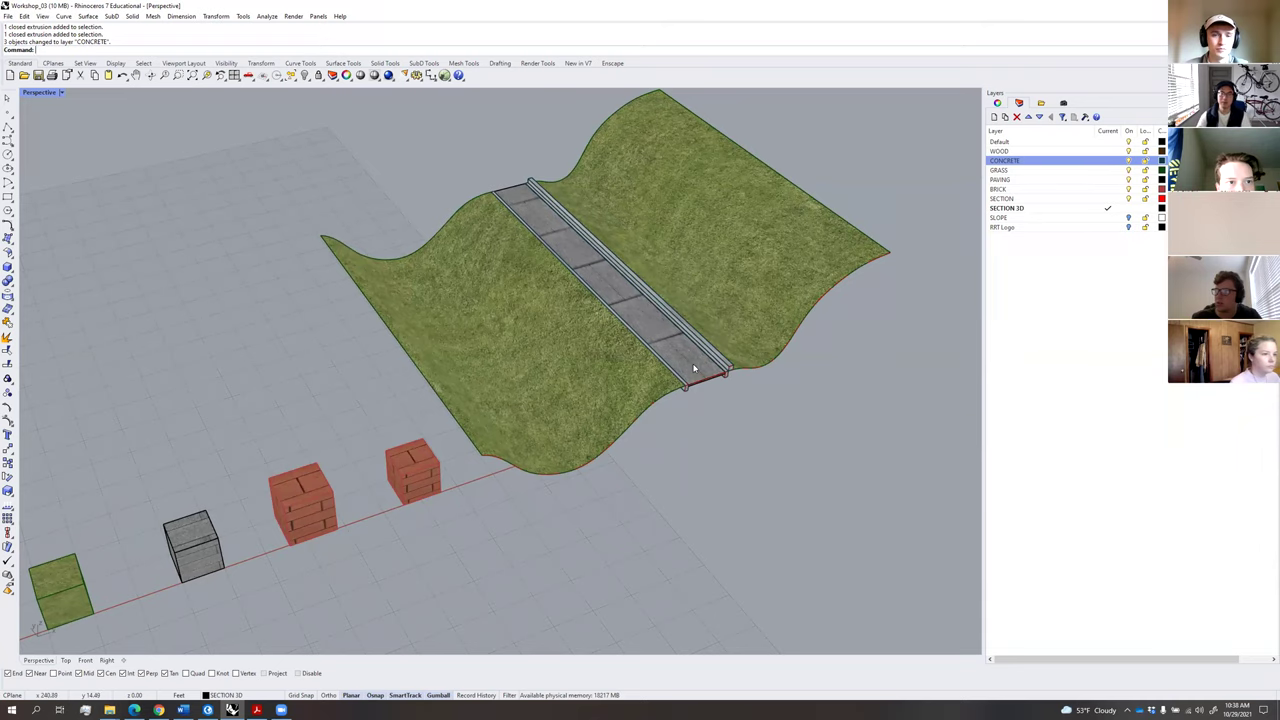
scroll(690, 368, up, 3)
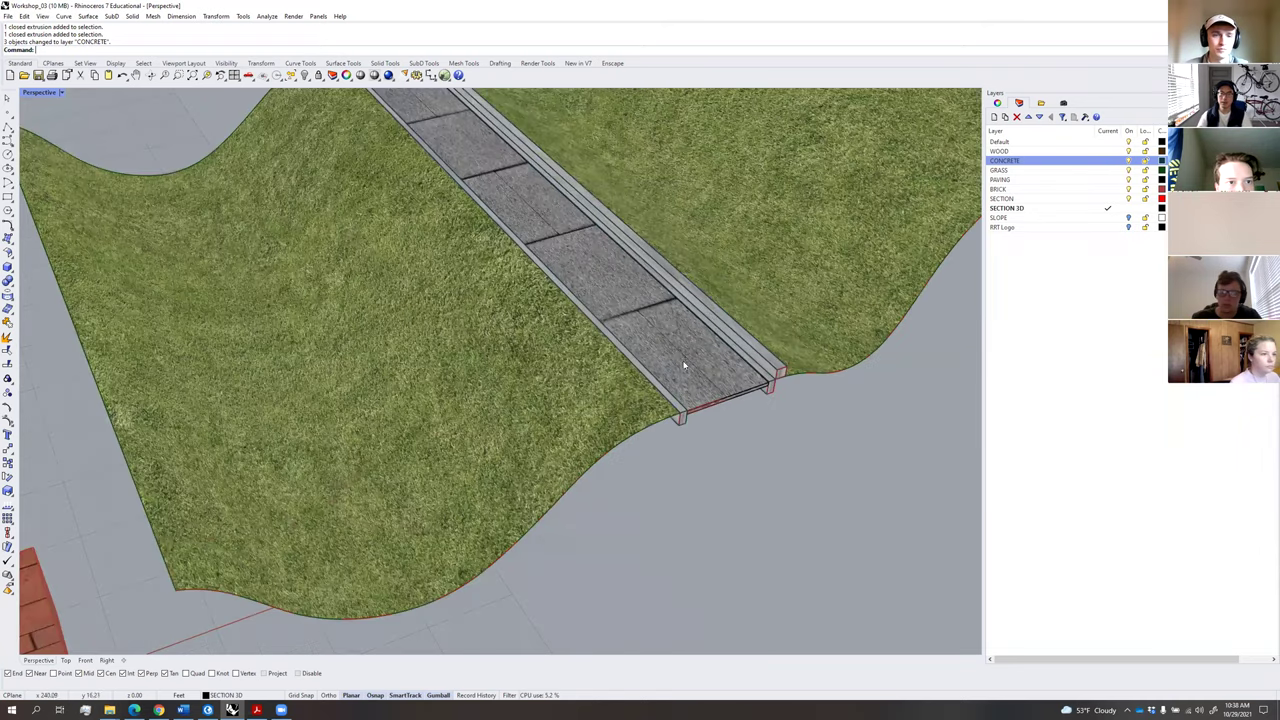
click(684, 360)
scroll(752, 456, down, 8)
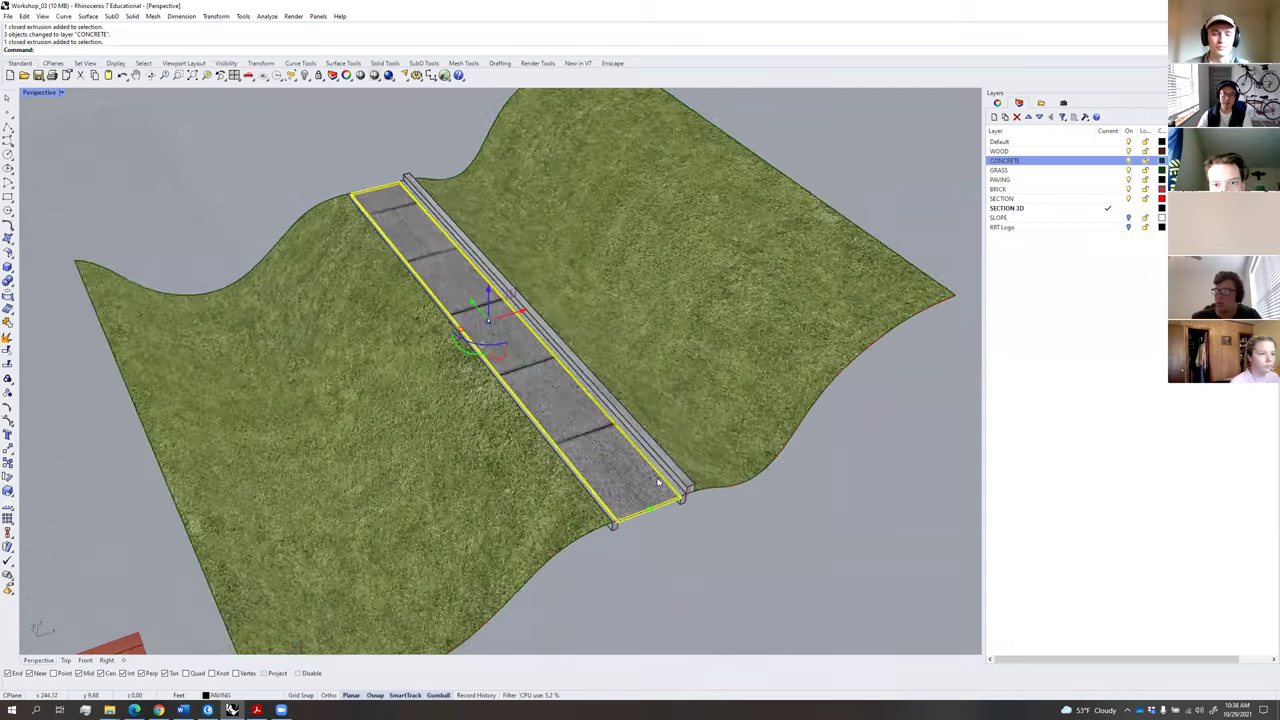
click(997, 103)
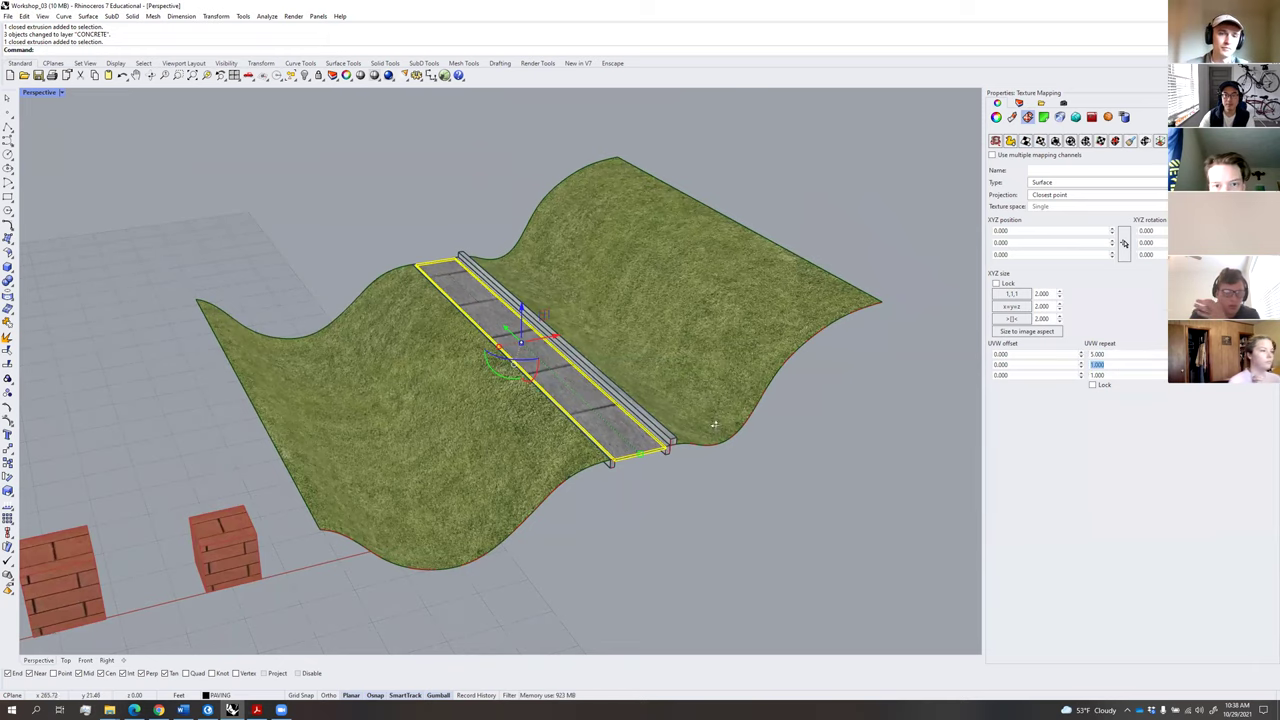
scroll(713, 449, up, 5)
scroll(713, 449, up, 1)
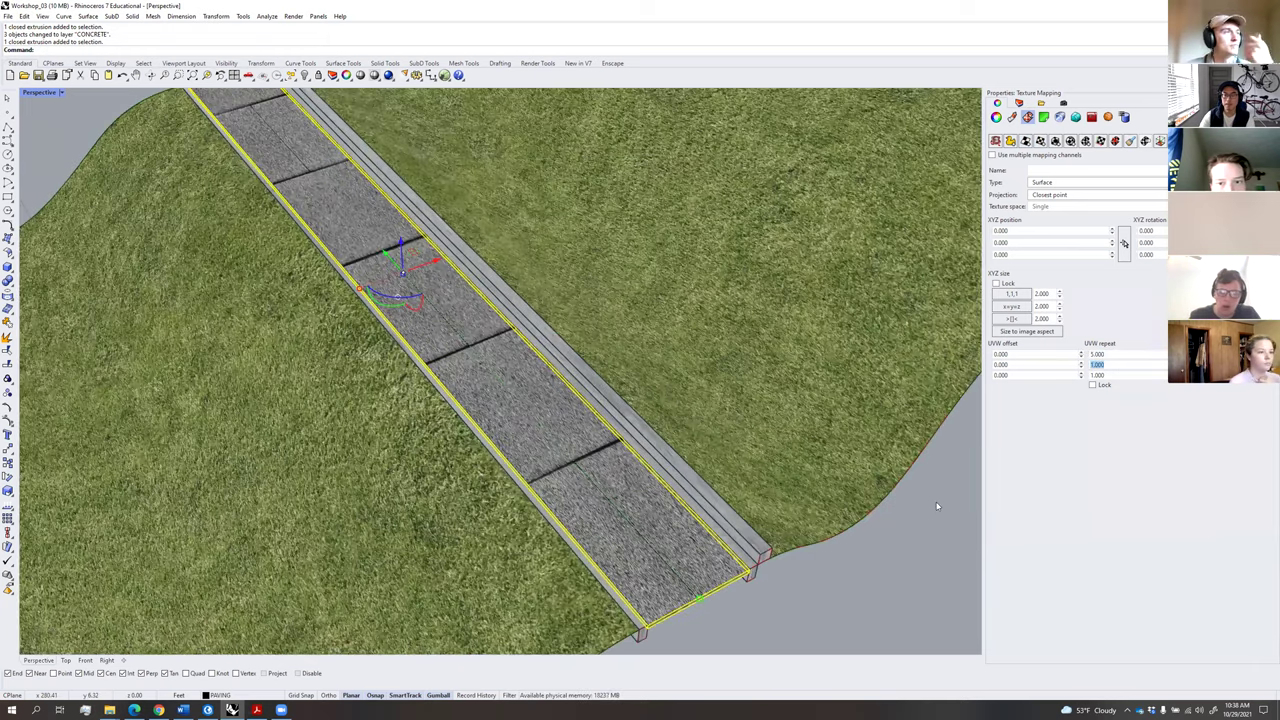
click(860, 606)
click(690, 543)
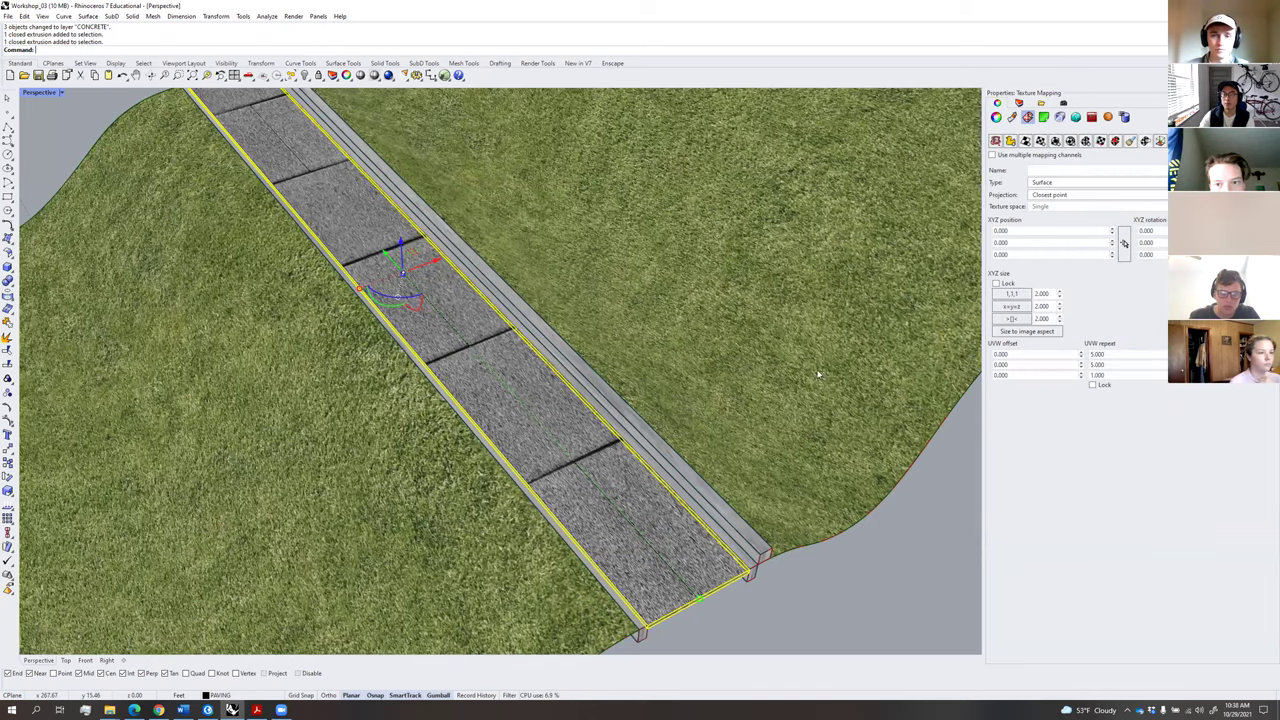
Reapply surface mapping to the path slab with a V repeat of 5 and inspect the paving texture.
right_drag(698, 346, 907, 200)
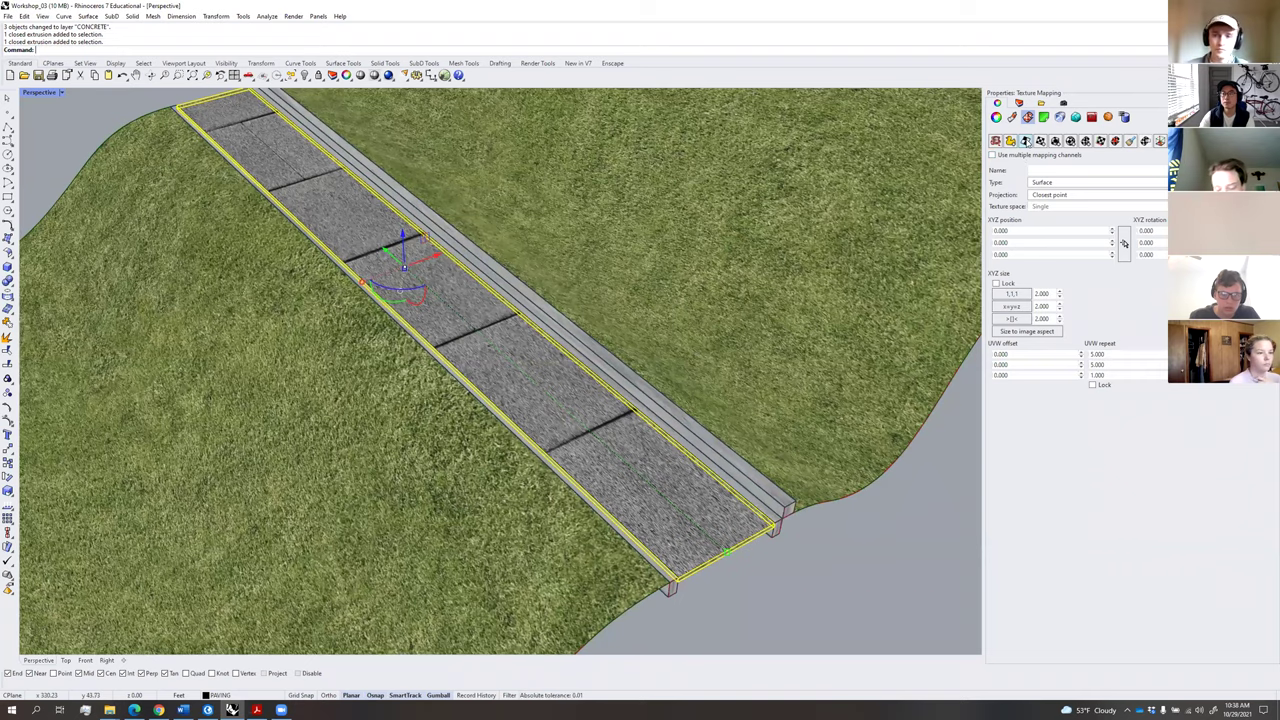
click(1027, 142)
text(5)
click(1114, 367)
right_drag(668, 426, 681, 411)
click(757, 518)
scroll(720, 480, up, 5)
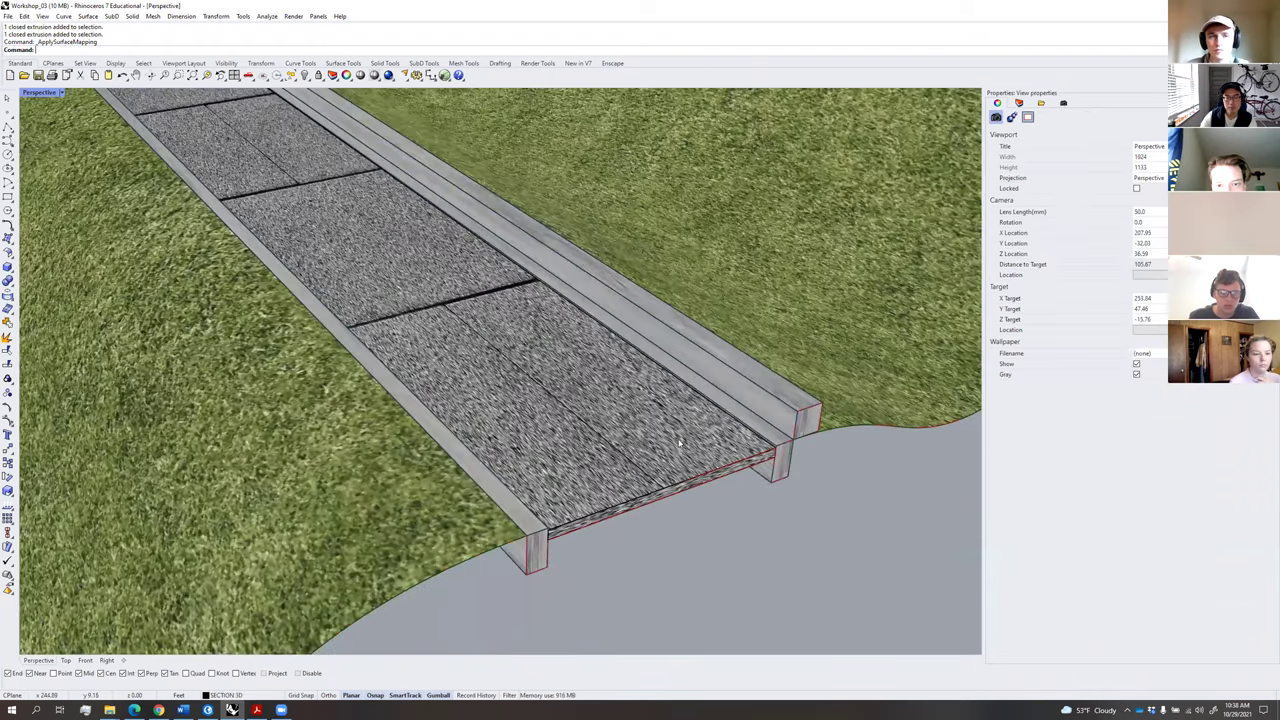
click(679, 443)
scroll(679, 450, down, 3)
scroll(707, 458, up, 3)
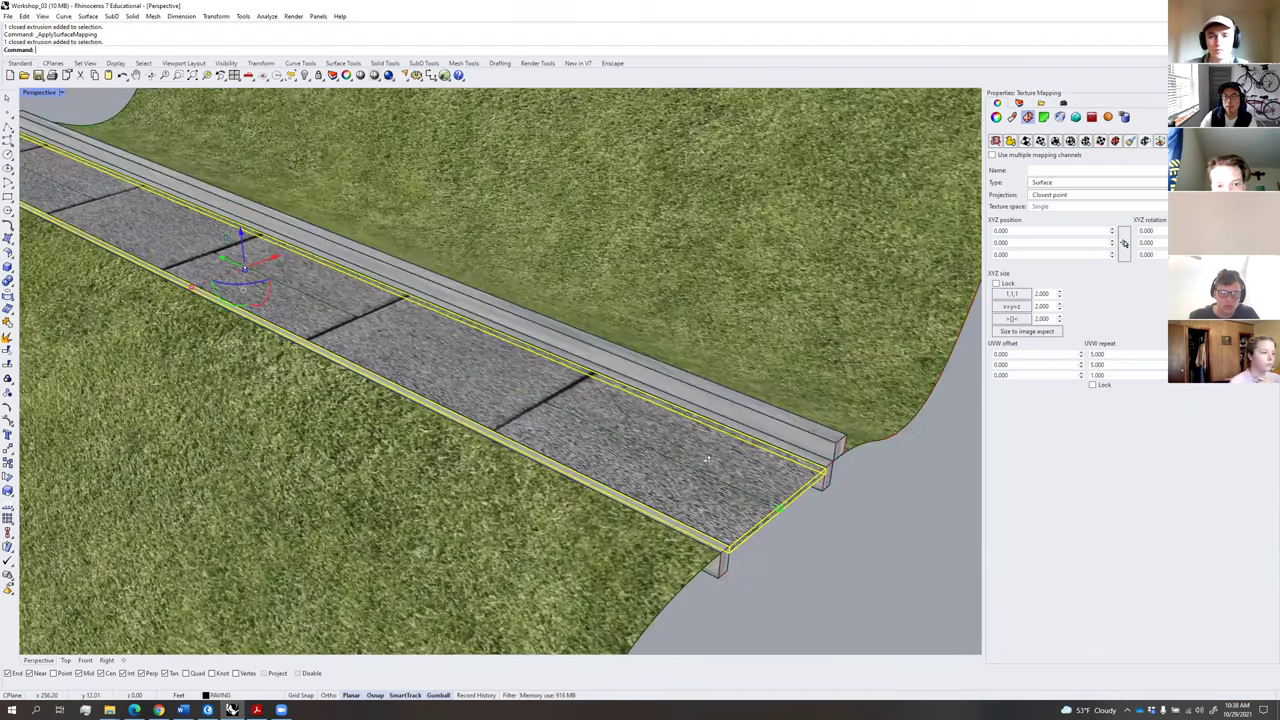
right_drag(700, 455, 676, 463)
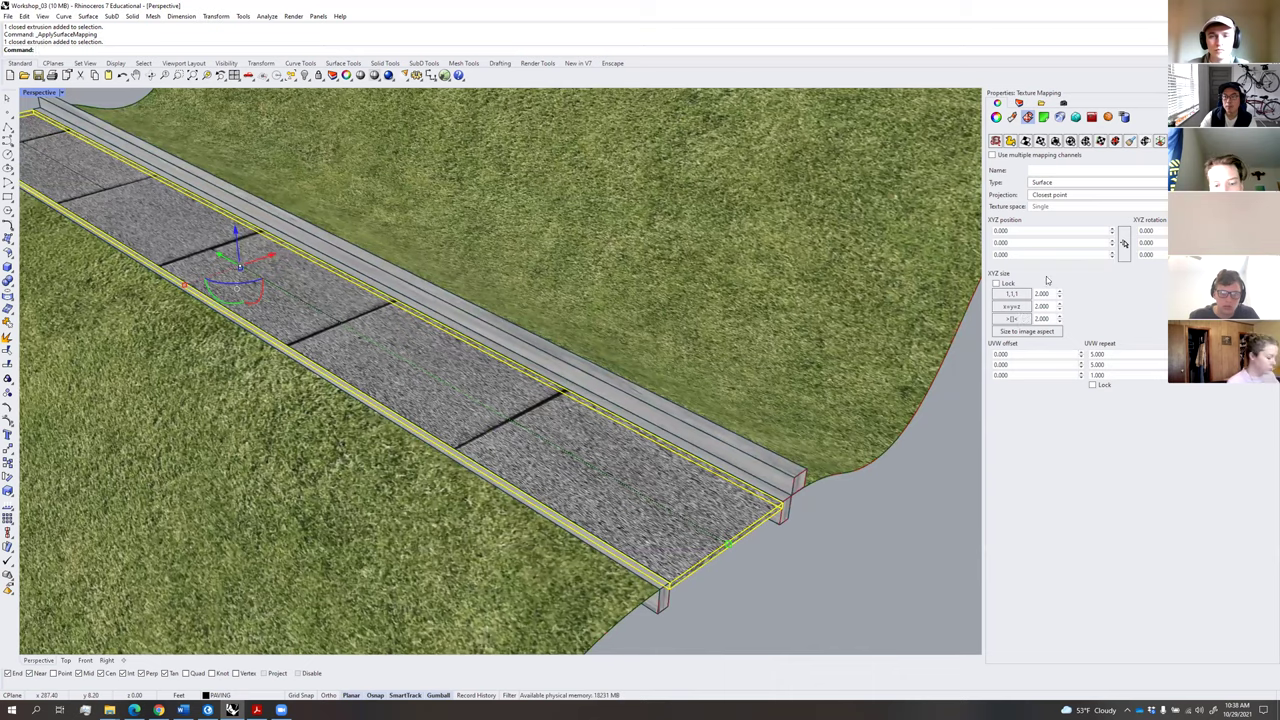
click(889, 514)
right_drag(768, 497, 478, 512)
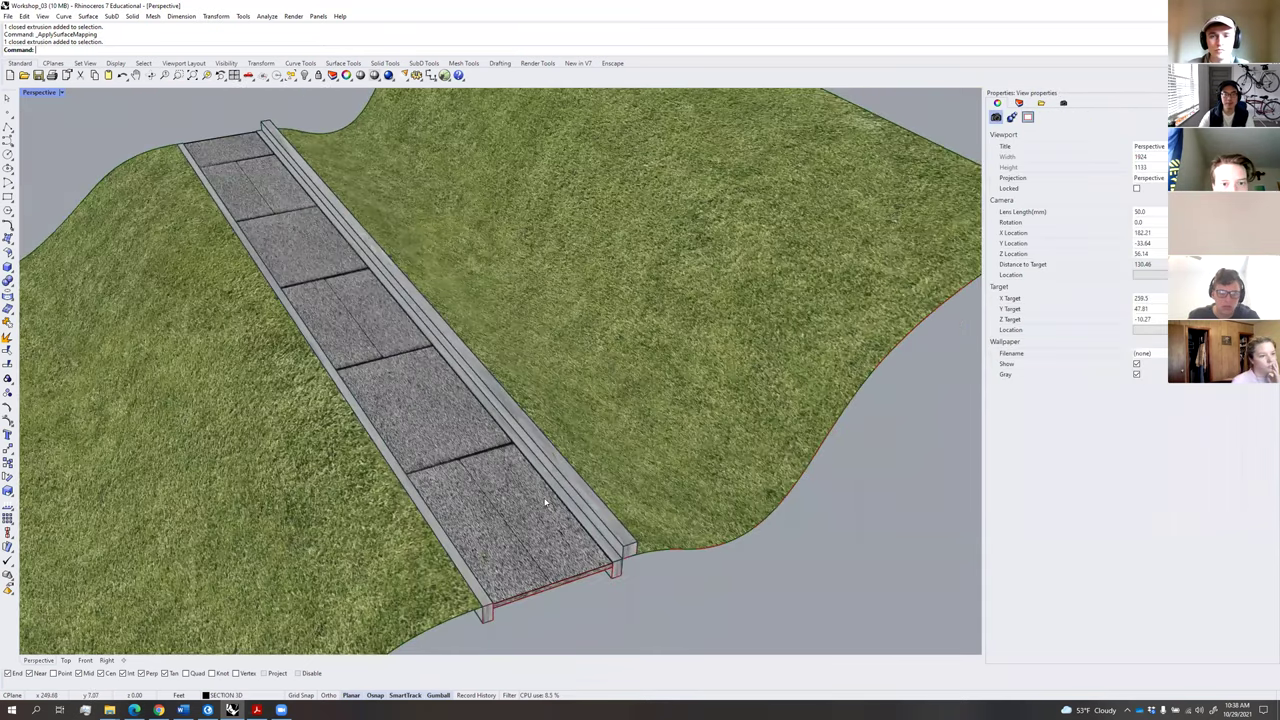
Apply planar mapping to the path slab using its bounding box, the CPlane coordinate system and UV.
click(546, 503)
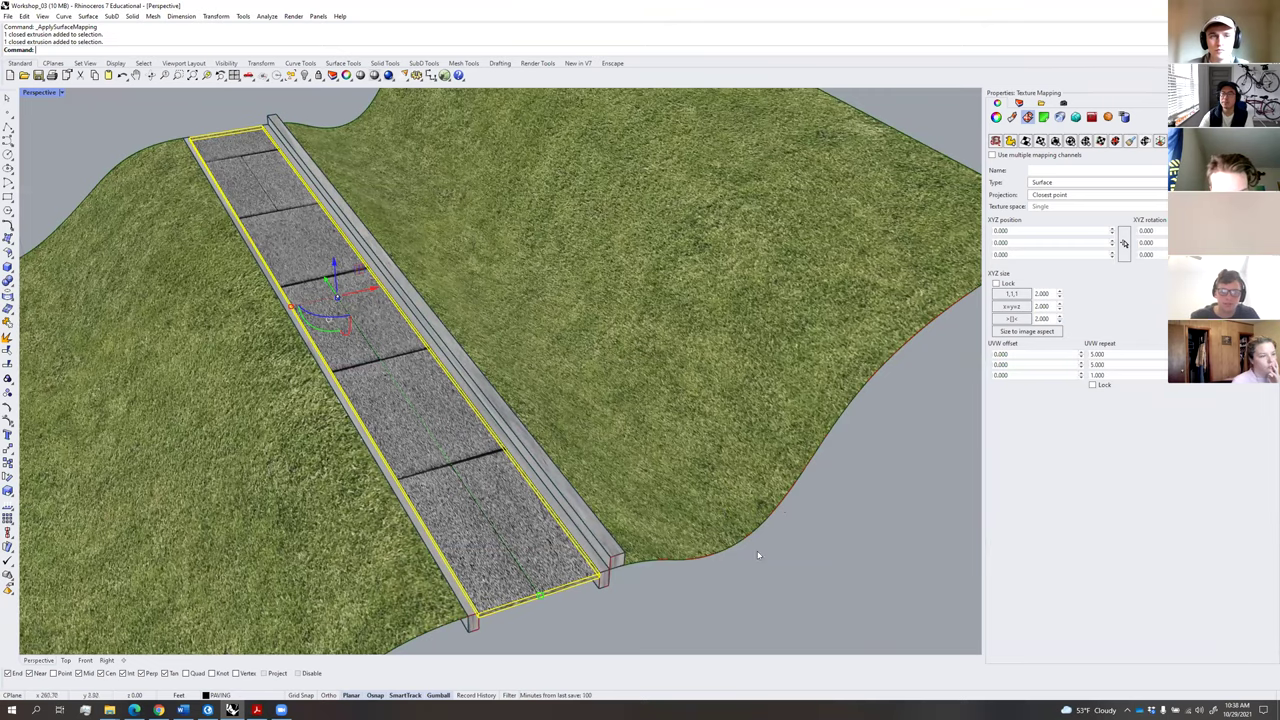
right_drag(856, 434, 943, 307)
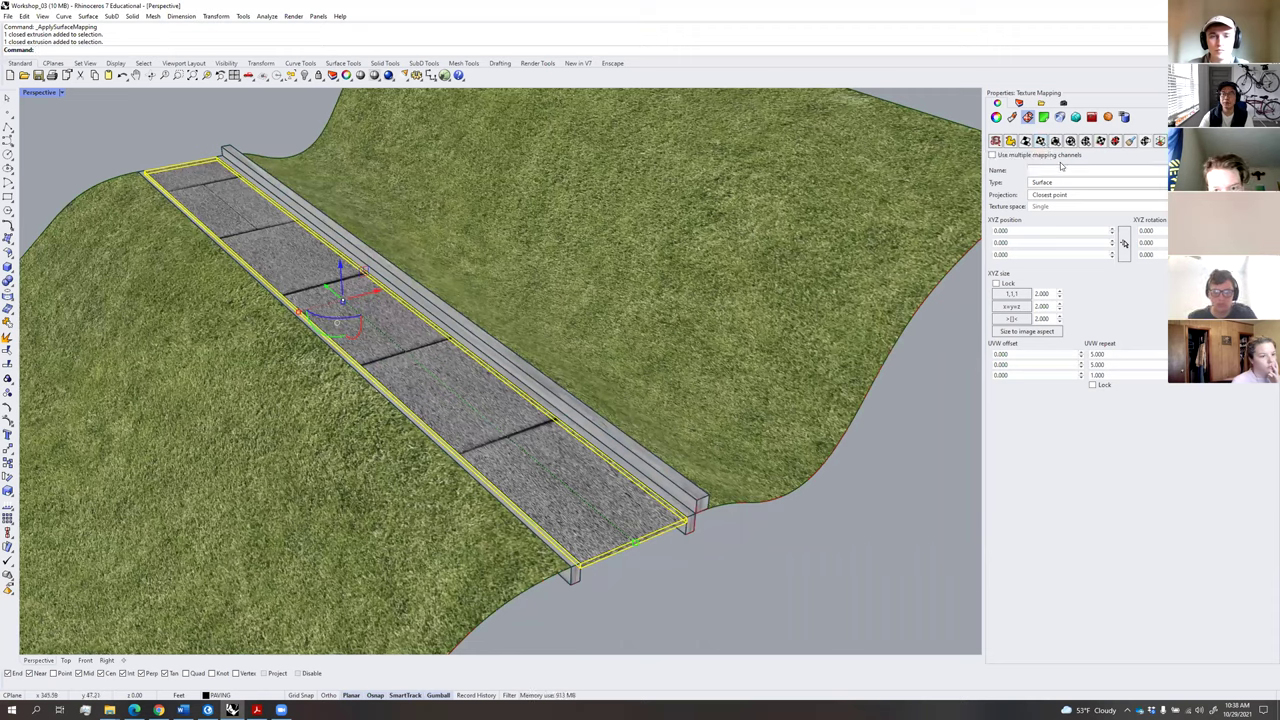
click(1069, 142)
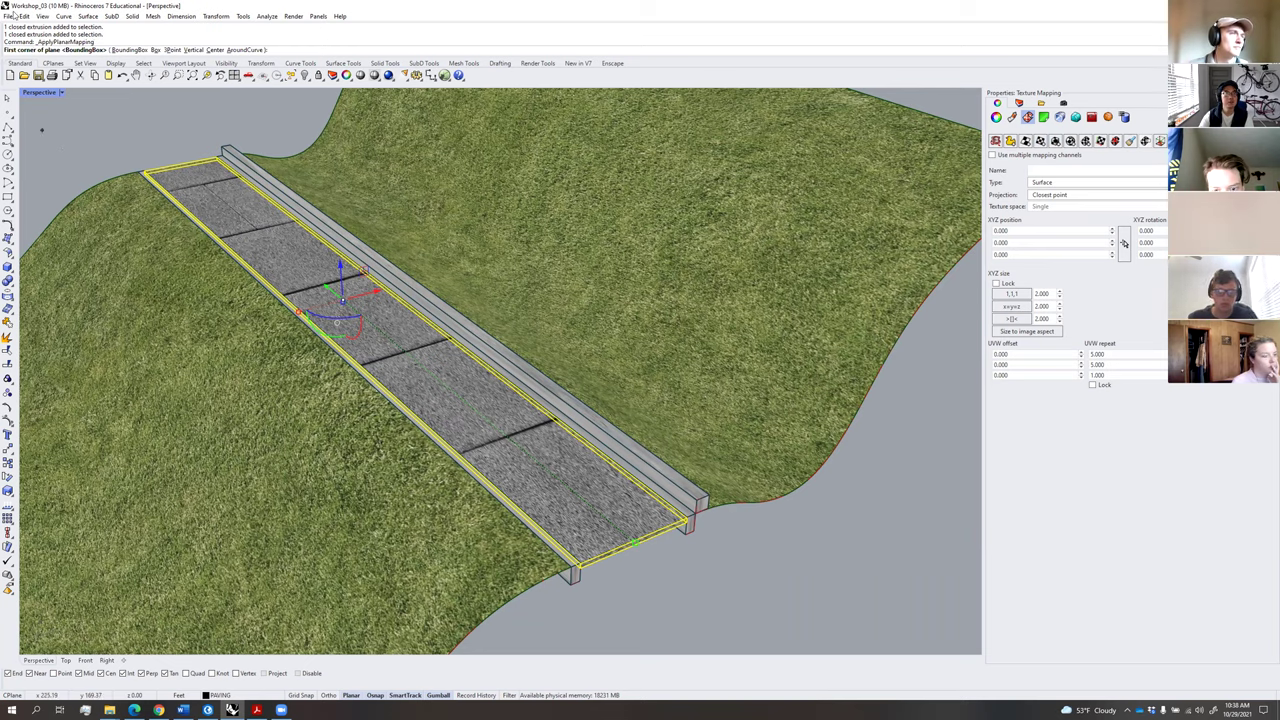
click(127, 49)
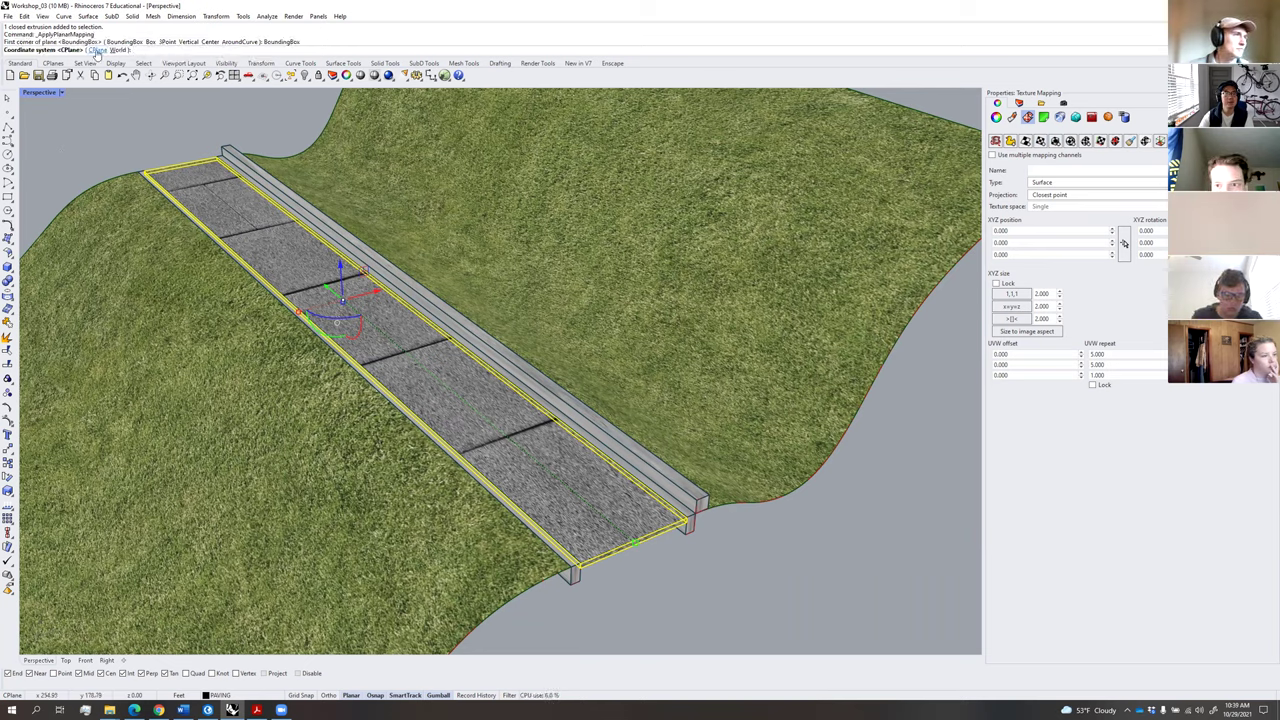
click(97, 50)
click(56, 50)
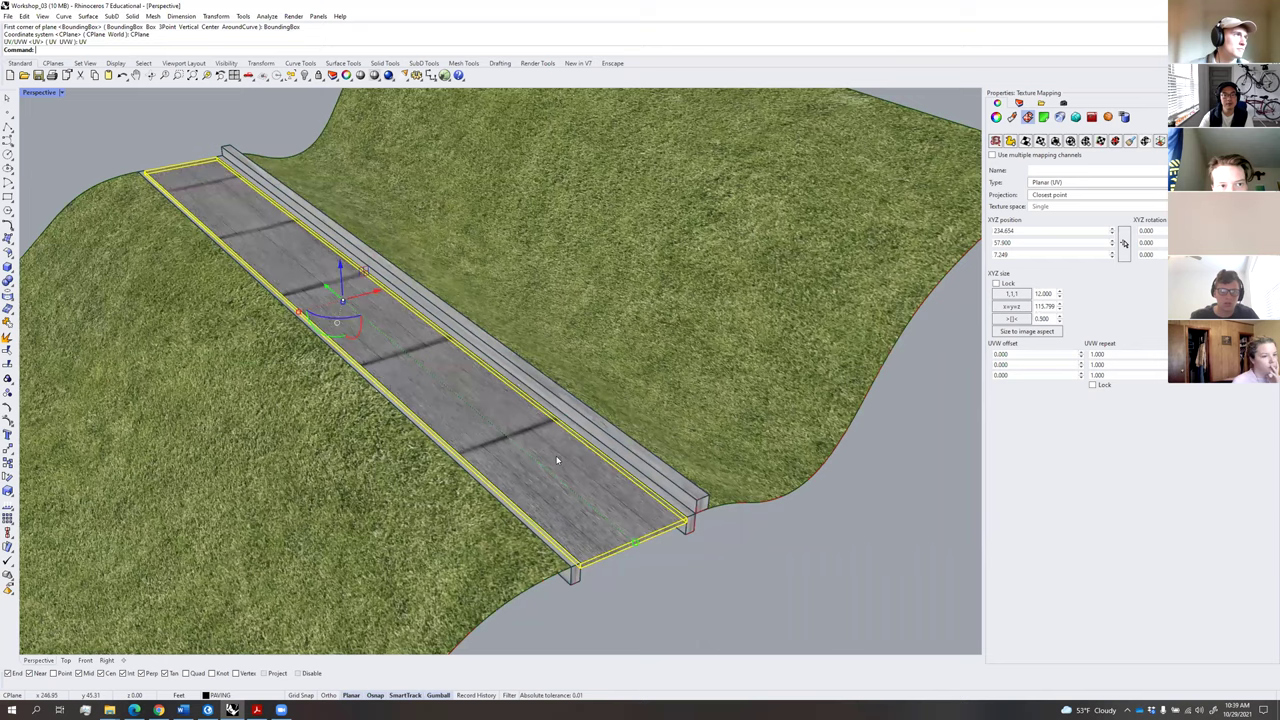
Set the path slab's planar mapping repeat to 15 in both the U and V directions.
text(5)
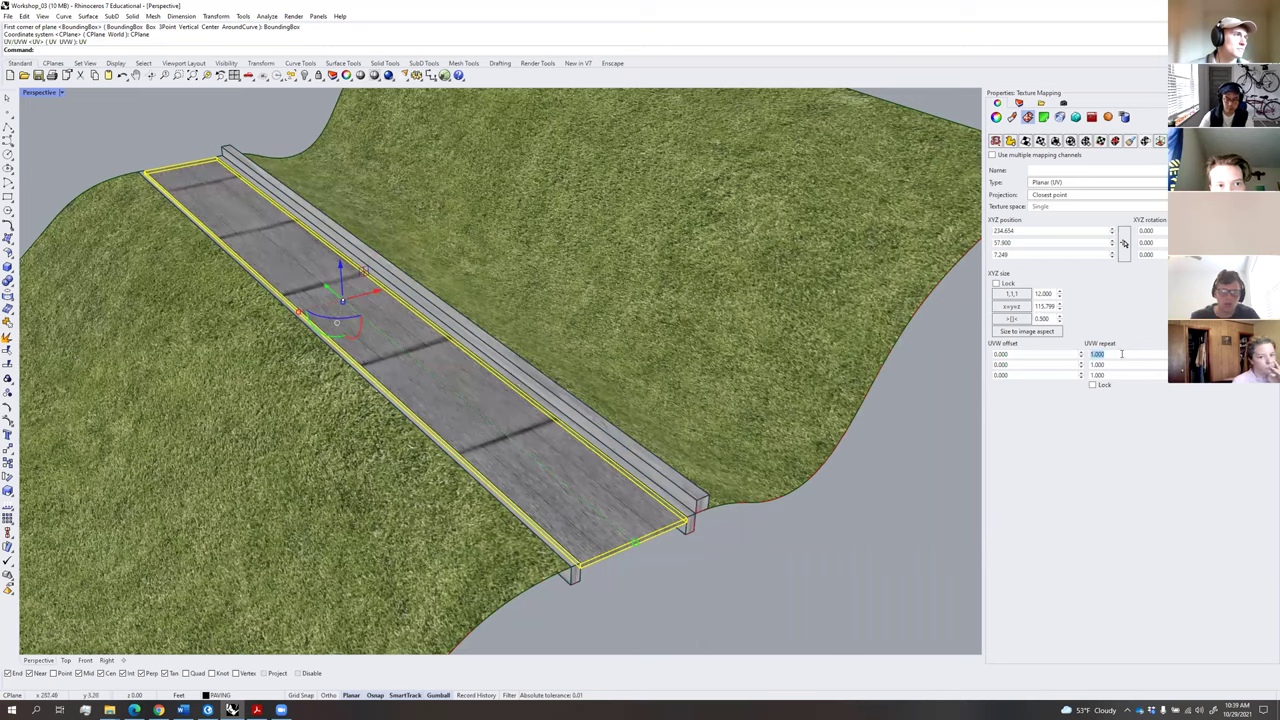
click(1125, 365)
text(5)
click(1122, 354)
text(15)
key(Return)
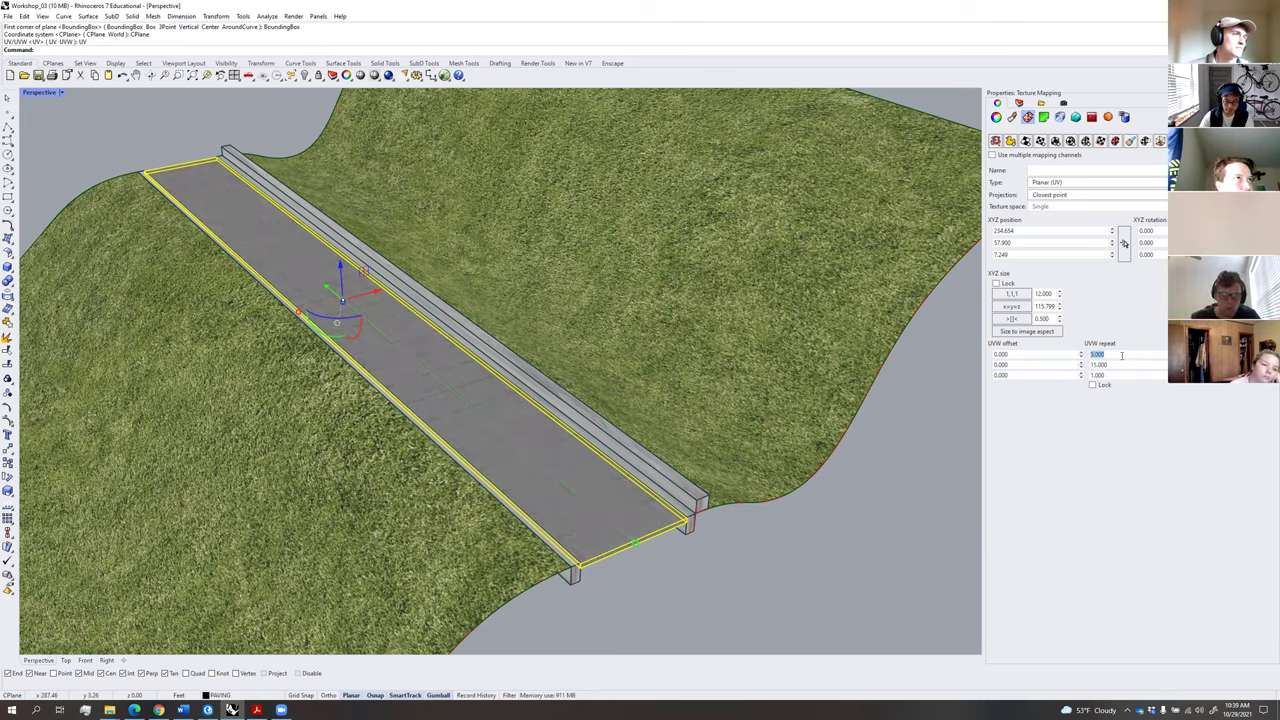
text(15)
key(Return)
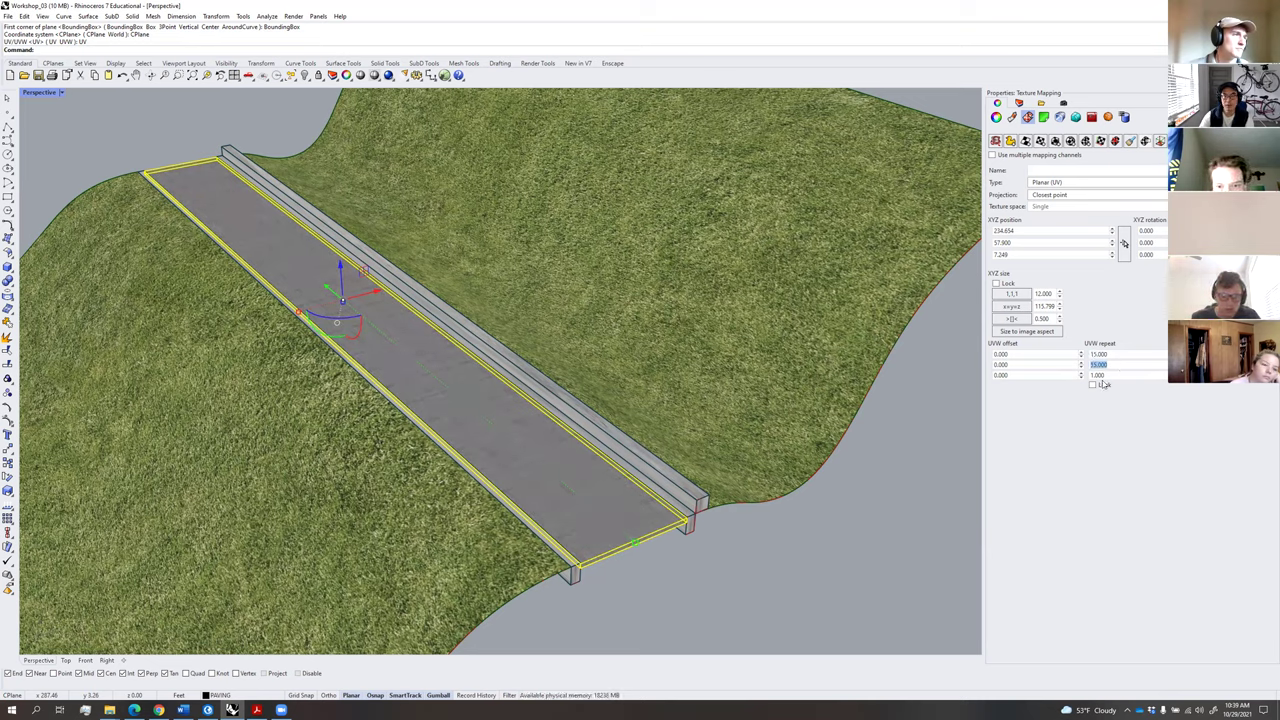
Change the path slab's planar mapping repeats to 5 in U and 50 in V.
scroll(505, 540, up, 3)
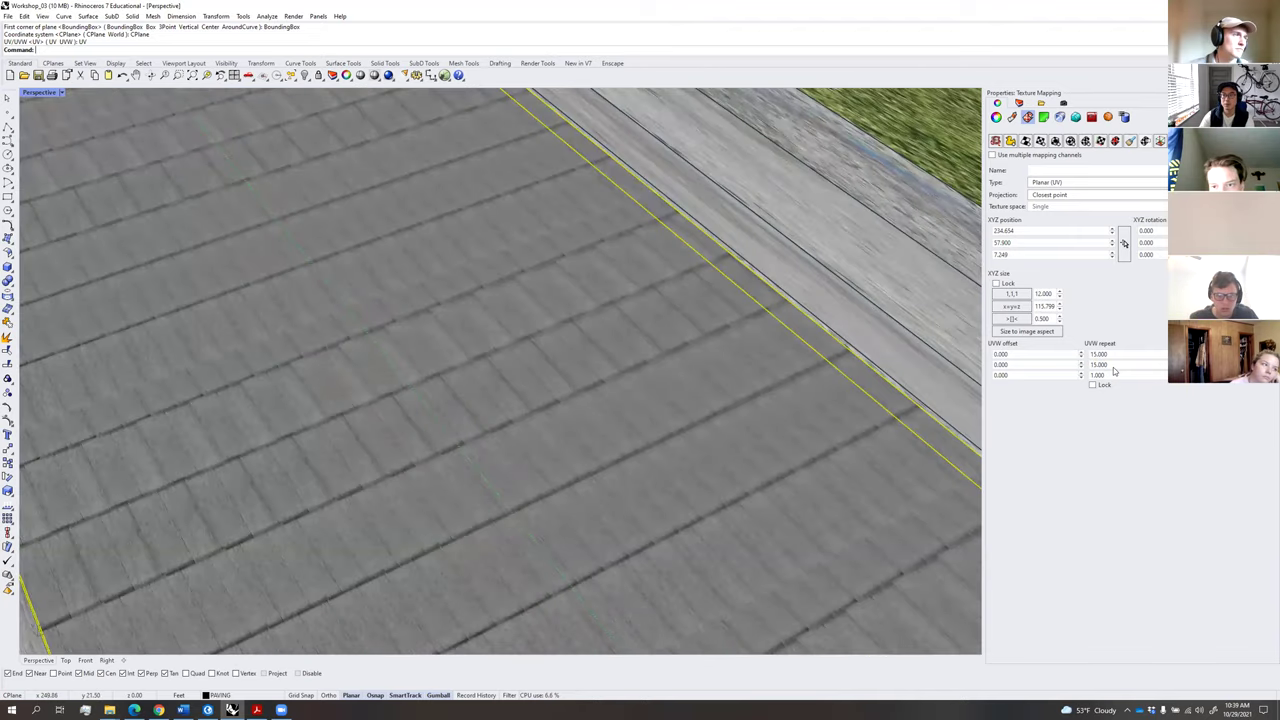
click(1115, 365)
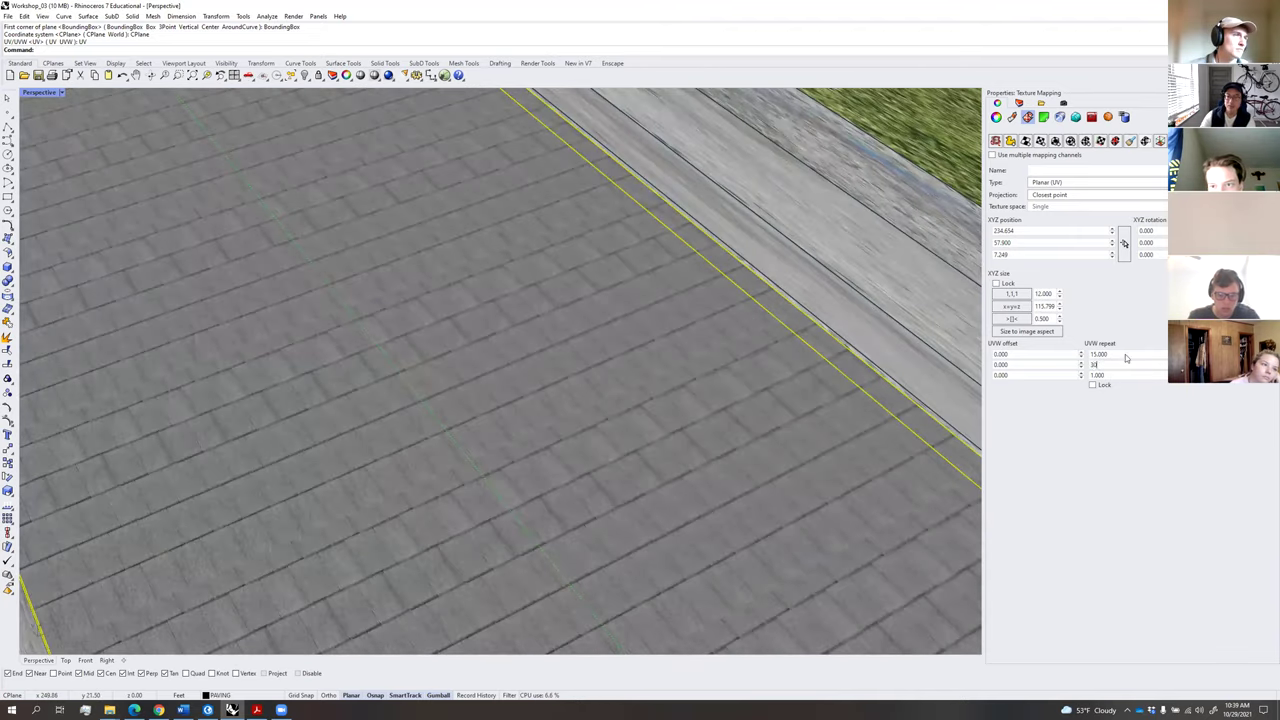
text(10)
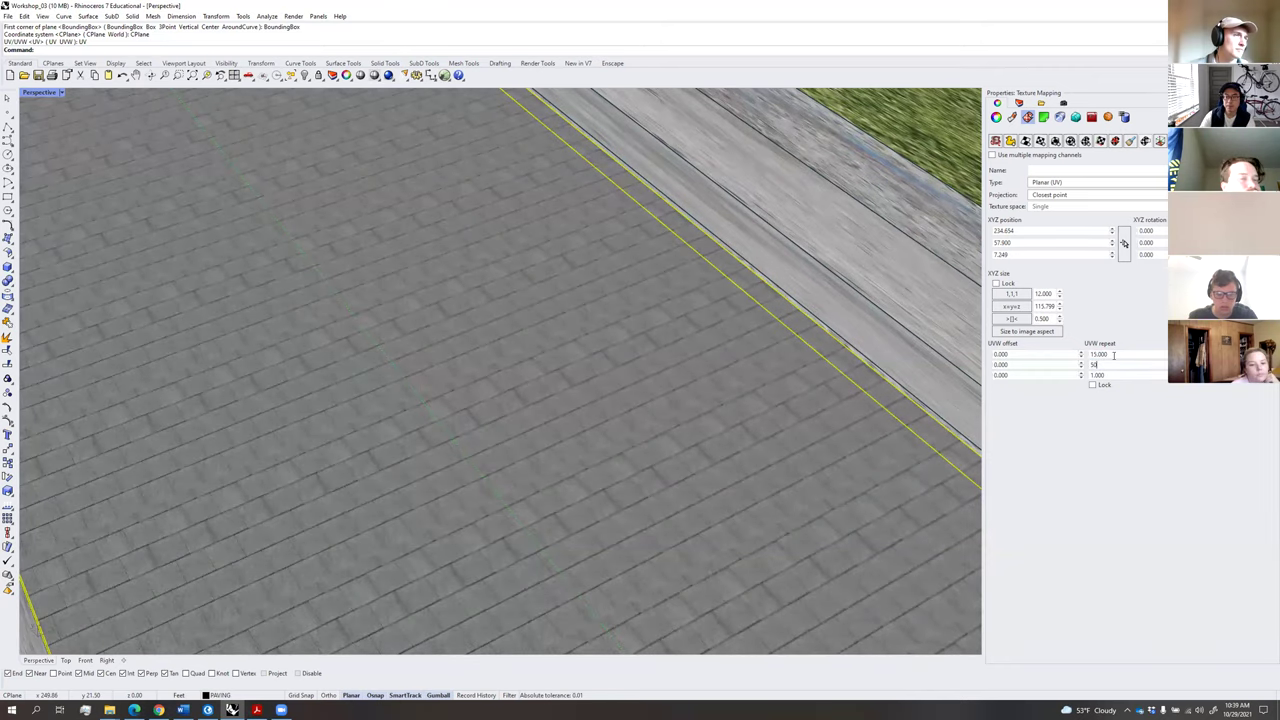
click(1115, 355)
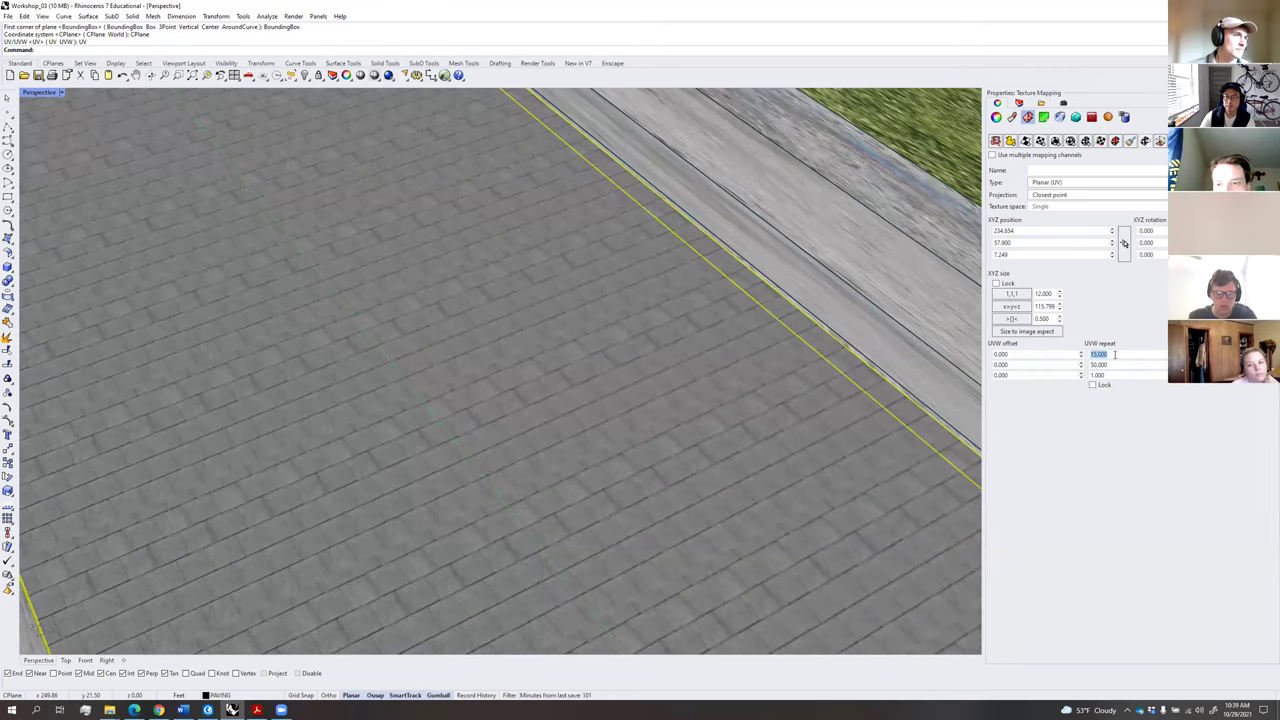
text(5)
key(Return)
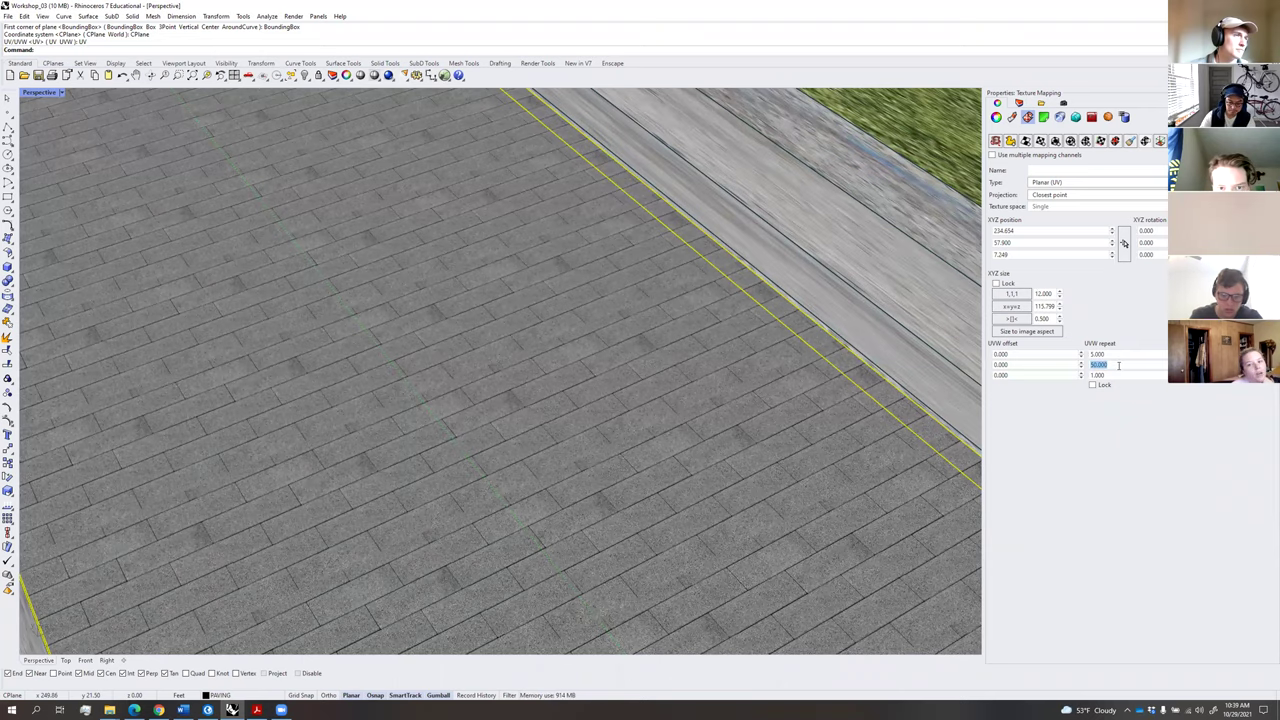
Set the path slab's V repeat to 60 and clear the selection.
text(60)
scroll(823, 363, down, 5)
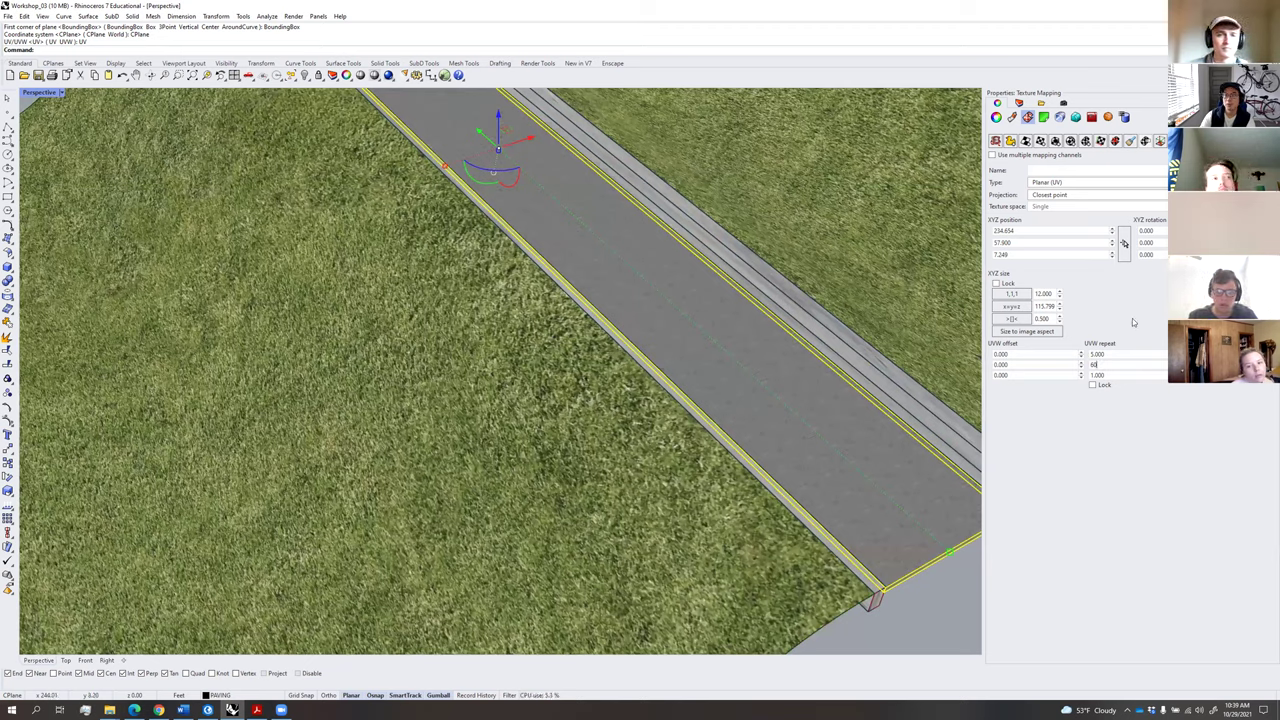
click(937, 600)
scroll(766, 434, up, 4)
scroll(733, 490, down, 3)
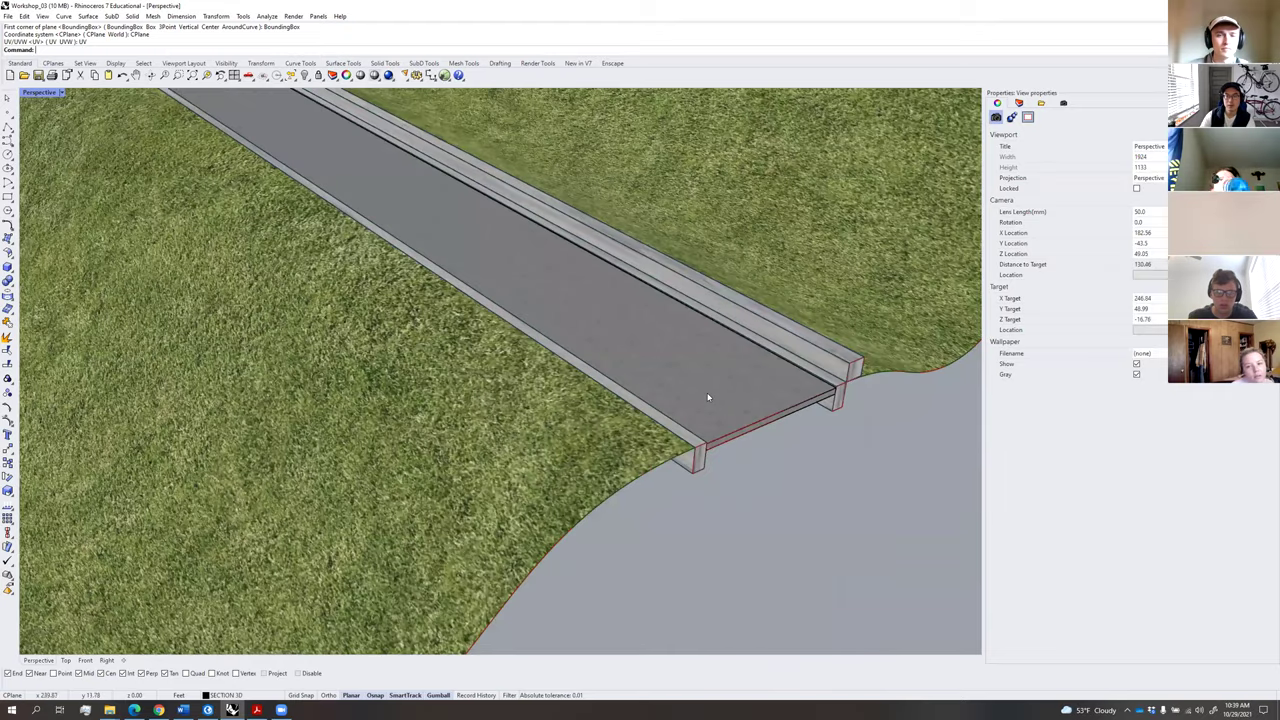
Examine the paved slab and the adjoining concrete curbs from several angles and distances.
click(709, 397)
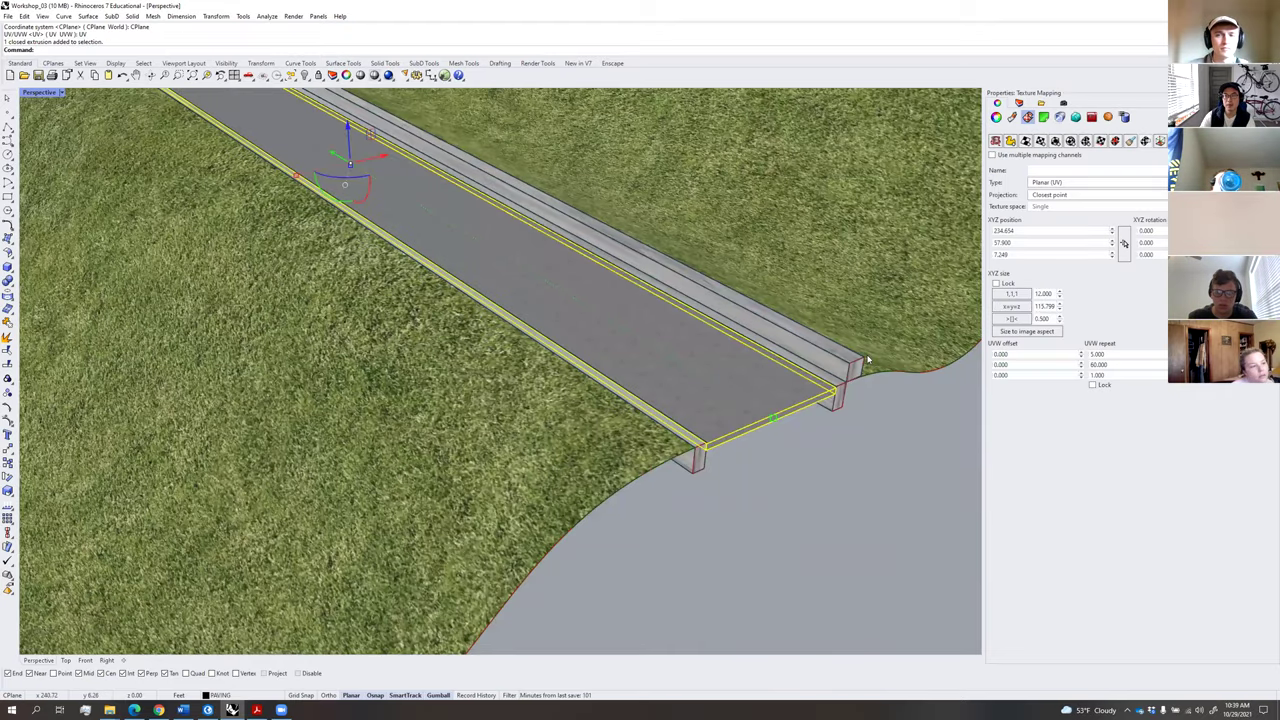
click(1020, 104)
click(1004, 103)
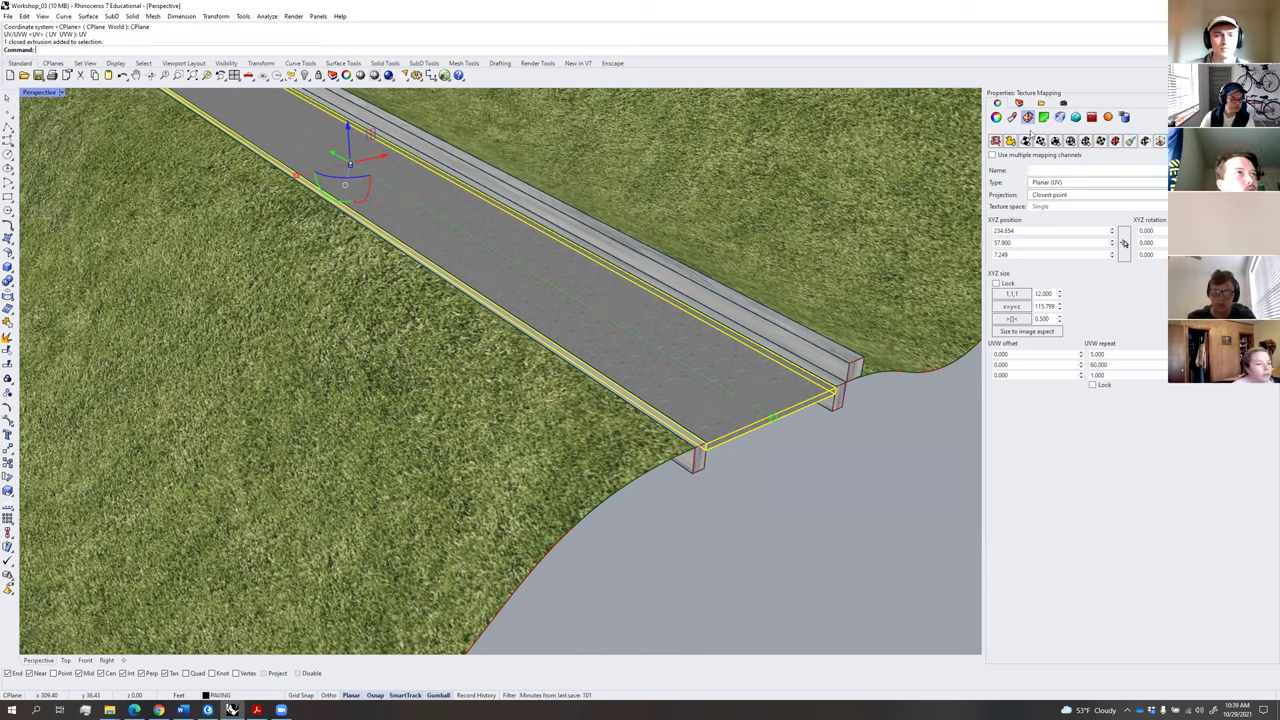
click(860, 436)
right_drag(861, 436, 759, 366)
scroll(803, 423, down, 4)
scroll(758, 366, up, 6)
click(733, 366)
click(739, 366)
click(744, 415)
click(740, 414)
scroll(740, 414, down, 5)
right_drag(720, 400, 676, 420)
scroll(586, 394, up, 4)
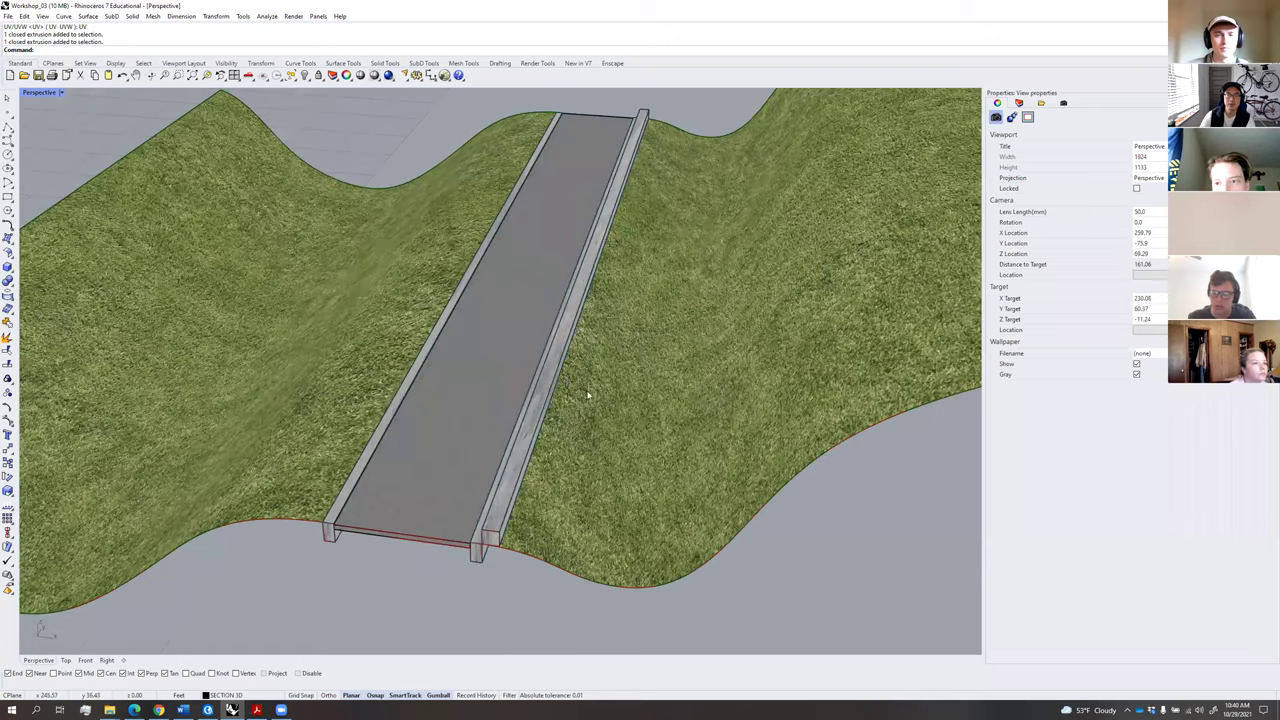
Apply capped box mapping to the concrete curbs on both sides of the path, using their bounding box and the CPlane coordinate system.
right_drag(549, 349, 618, 468)
scroll(619, 468, up, 4)
click(624, 464)
right_drag(709, 406, 802, 272)
shift+click(801, 401)
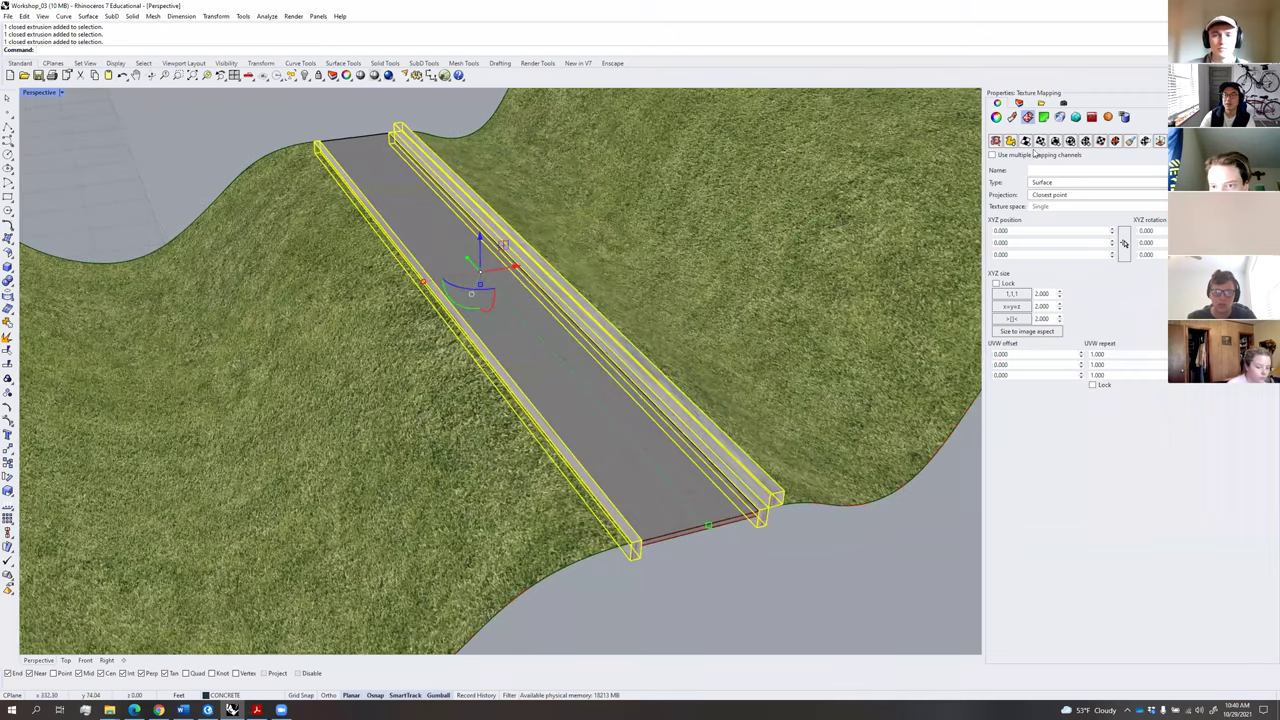
right_drag(635, 425, 637, 416)
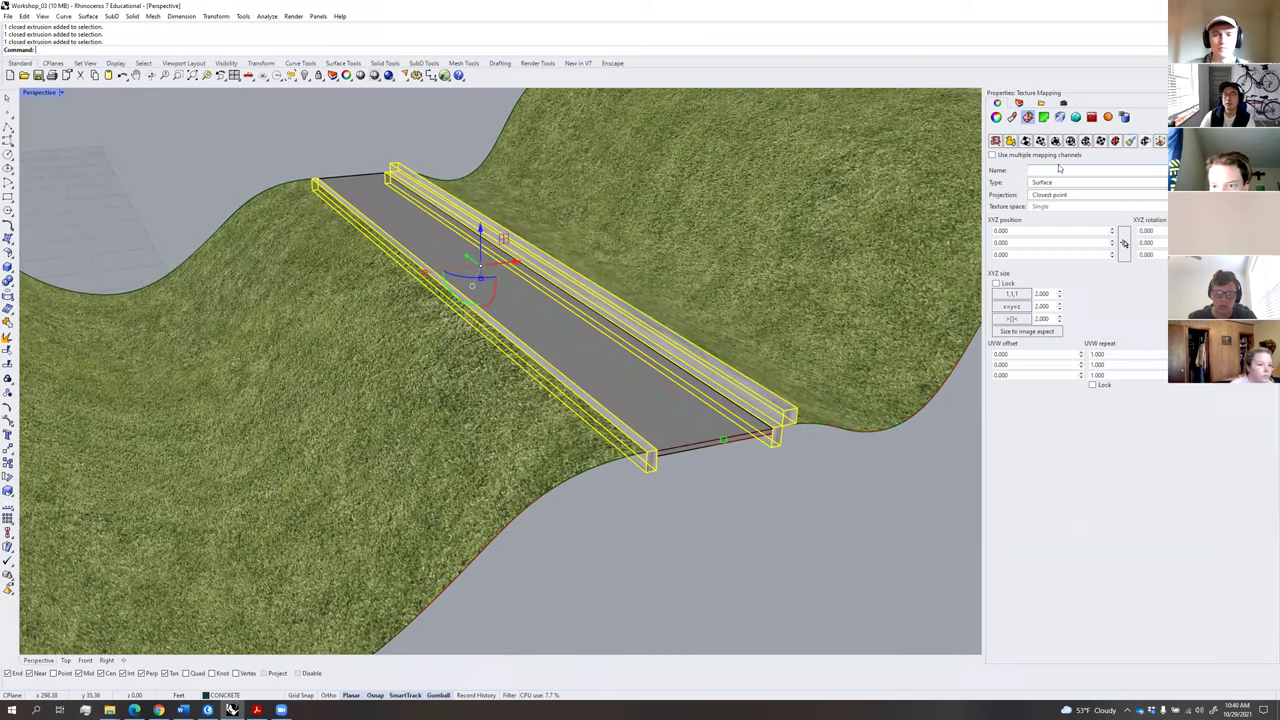
right_drag(834, 299, 735, 382)
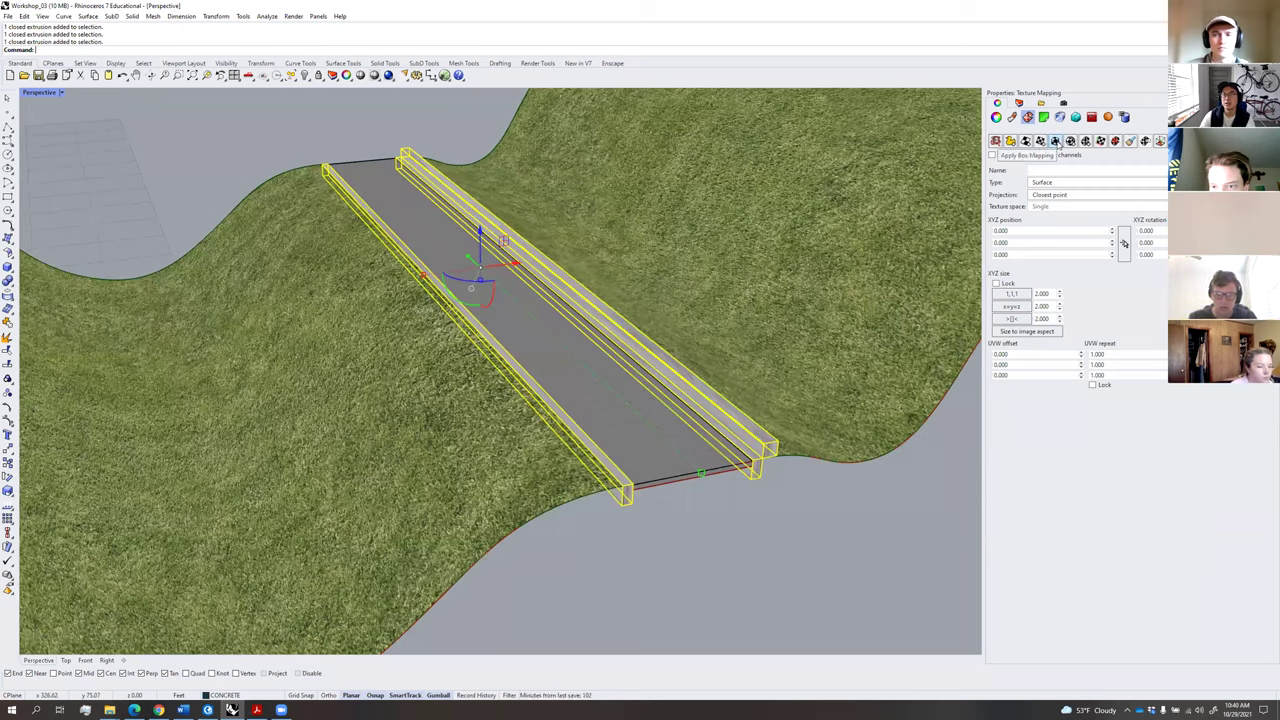
click(1055, 142)
click(127, 50)
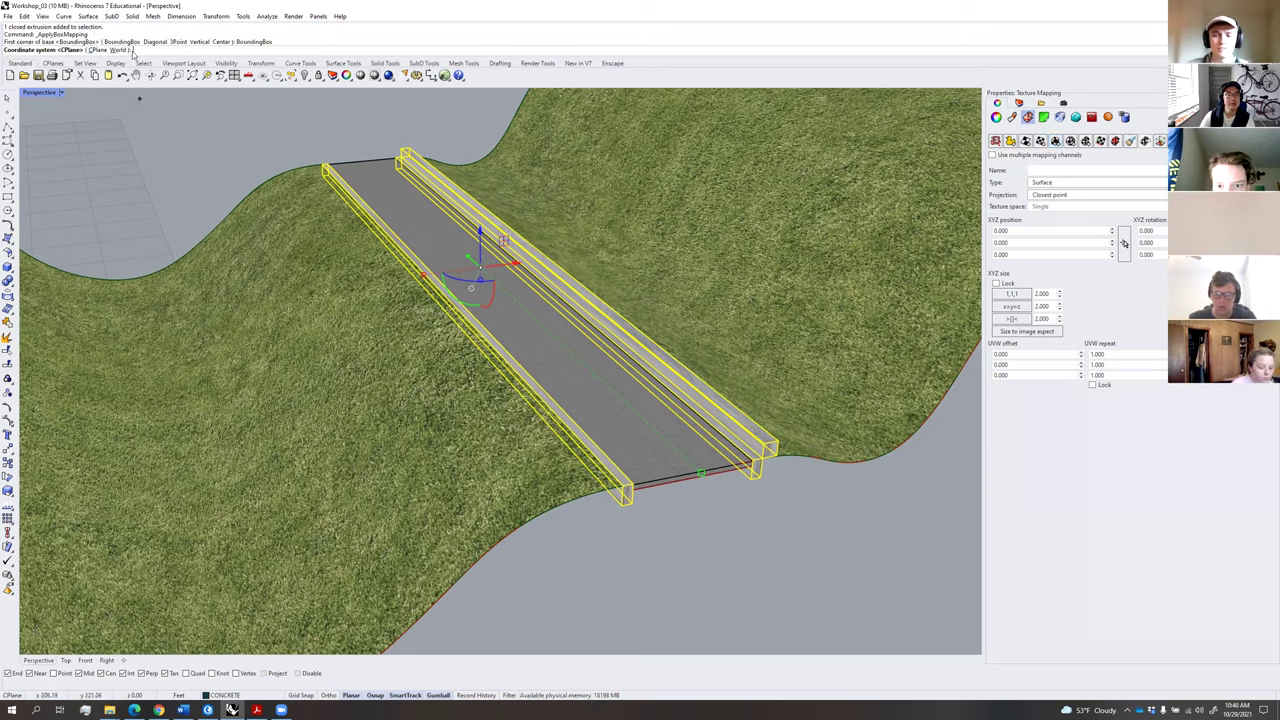
click(97, 50)
click(97, 50)
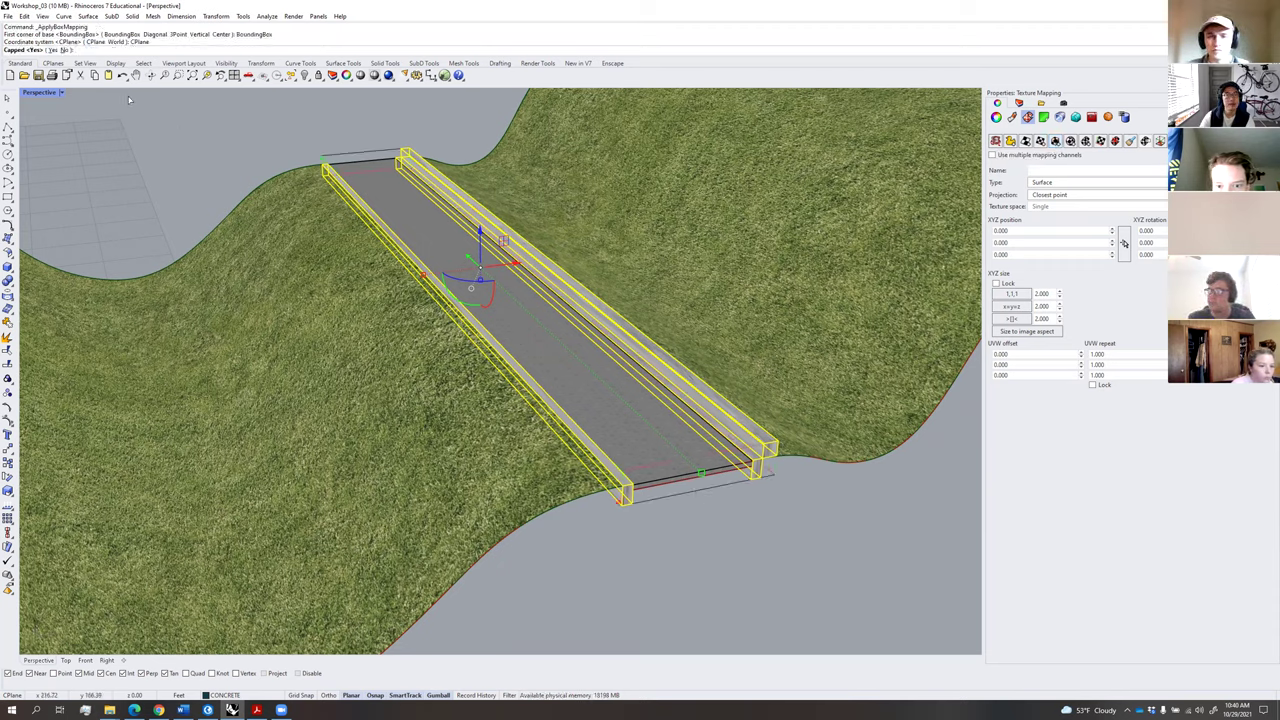
click(53, 50)
scroll(756, 444, up, 5)
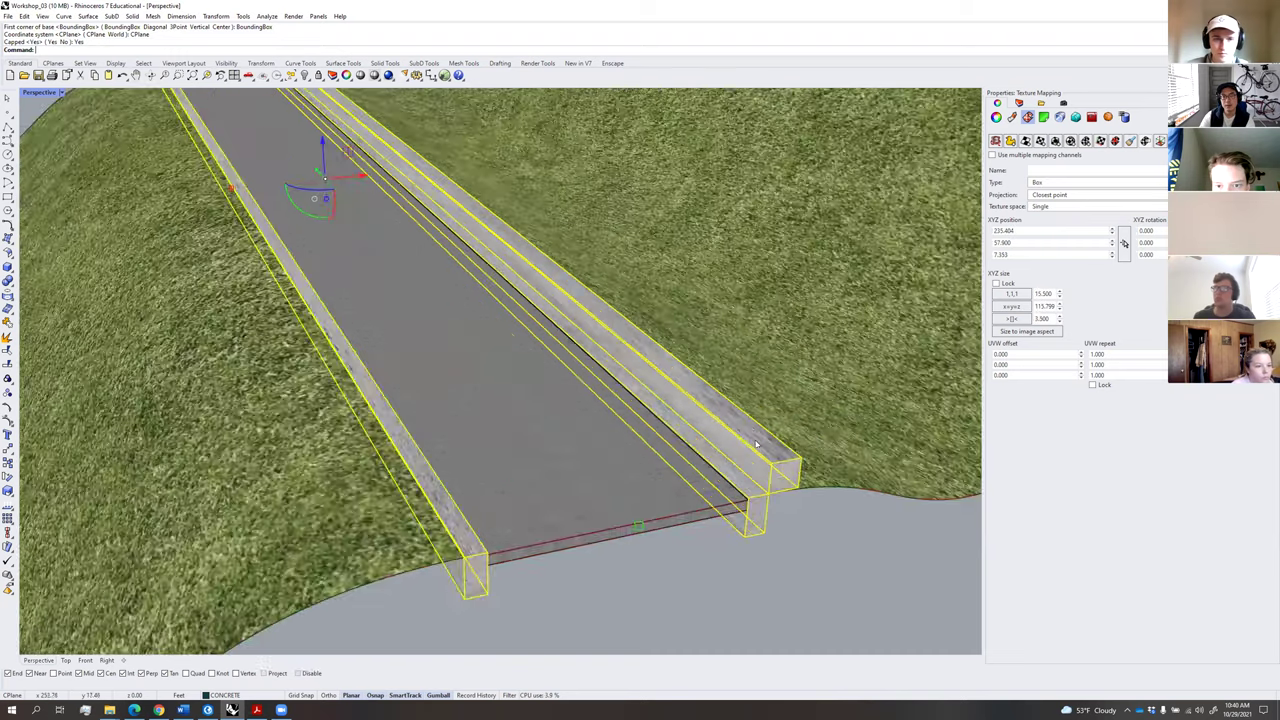
Try box mapping repeats of 5 in U and 50 in V on the concrete curbs.
scroll(757, 444, up, 2)
scroll(713, 435, down, 3)
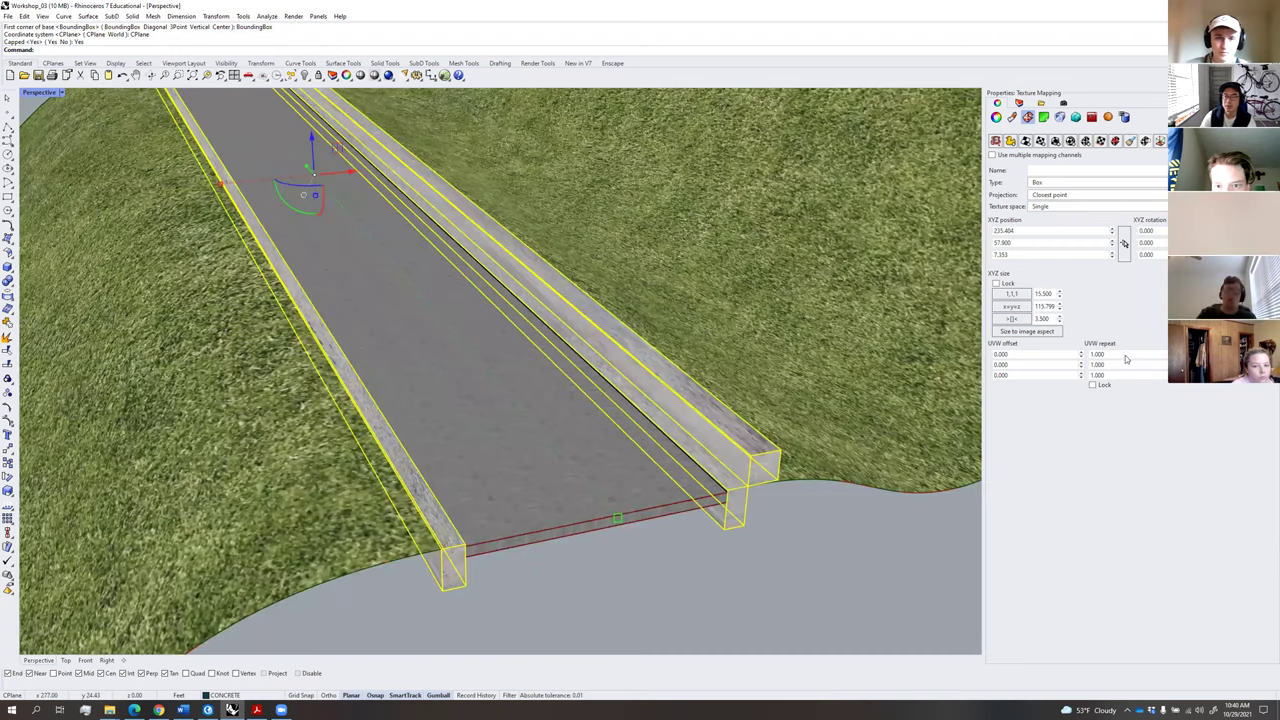
text(5)
key(Tab)
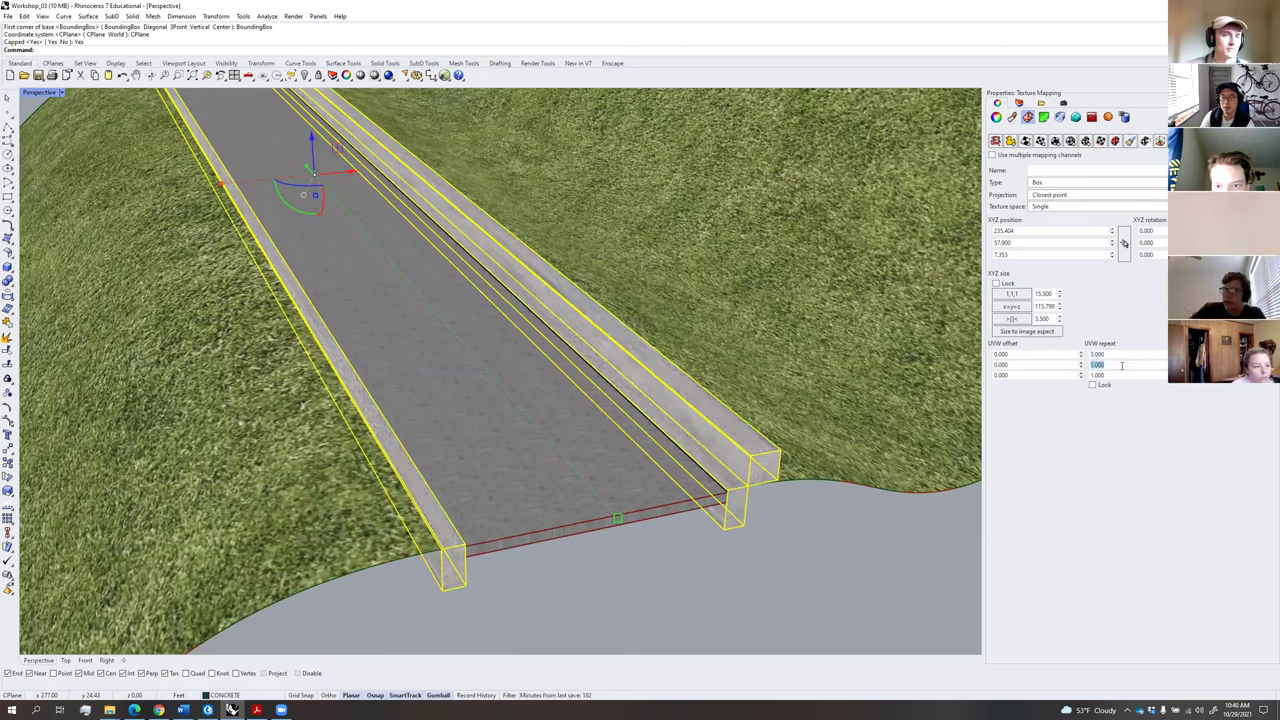
text(10)
click(1122, 354)
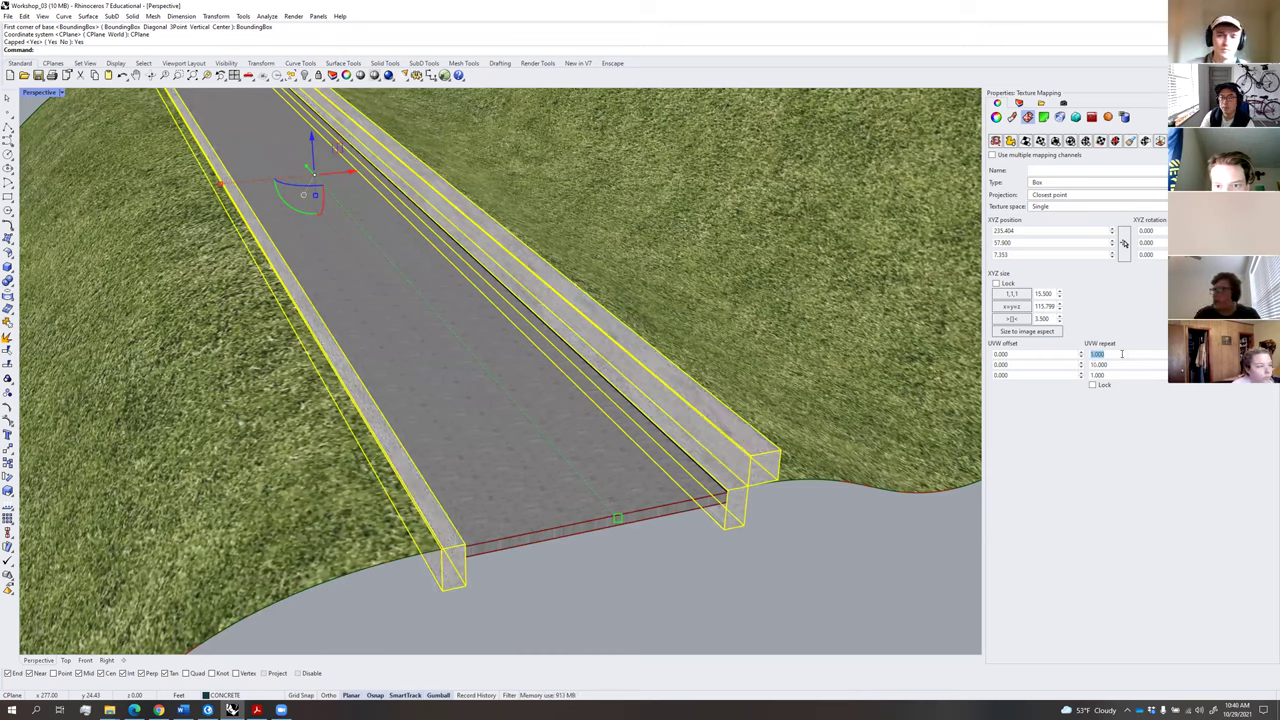
click(1116, 355)
text(10)
click(1119, 355)
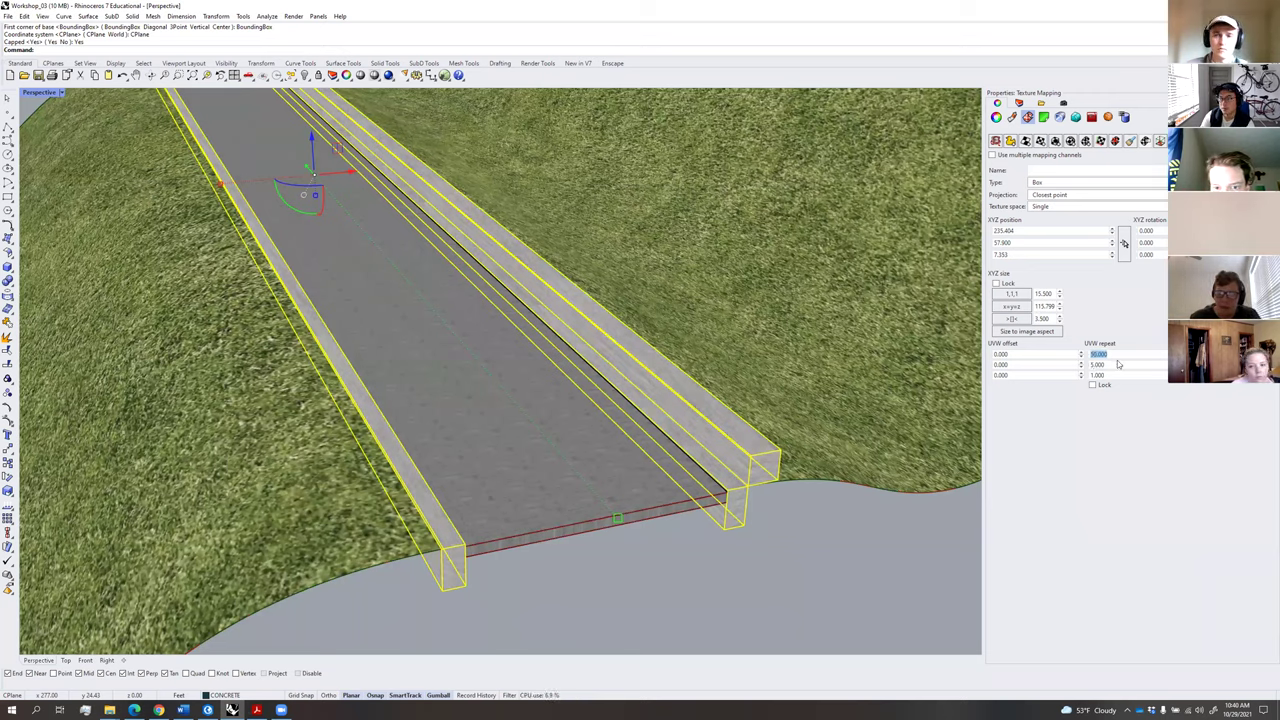
click(1115, 364)
text(50)
click(1115, 355)
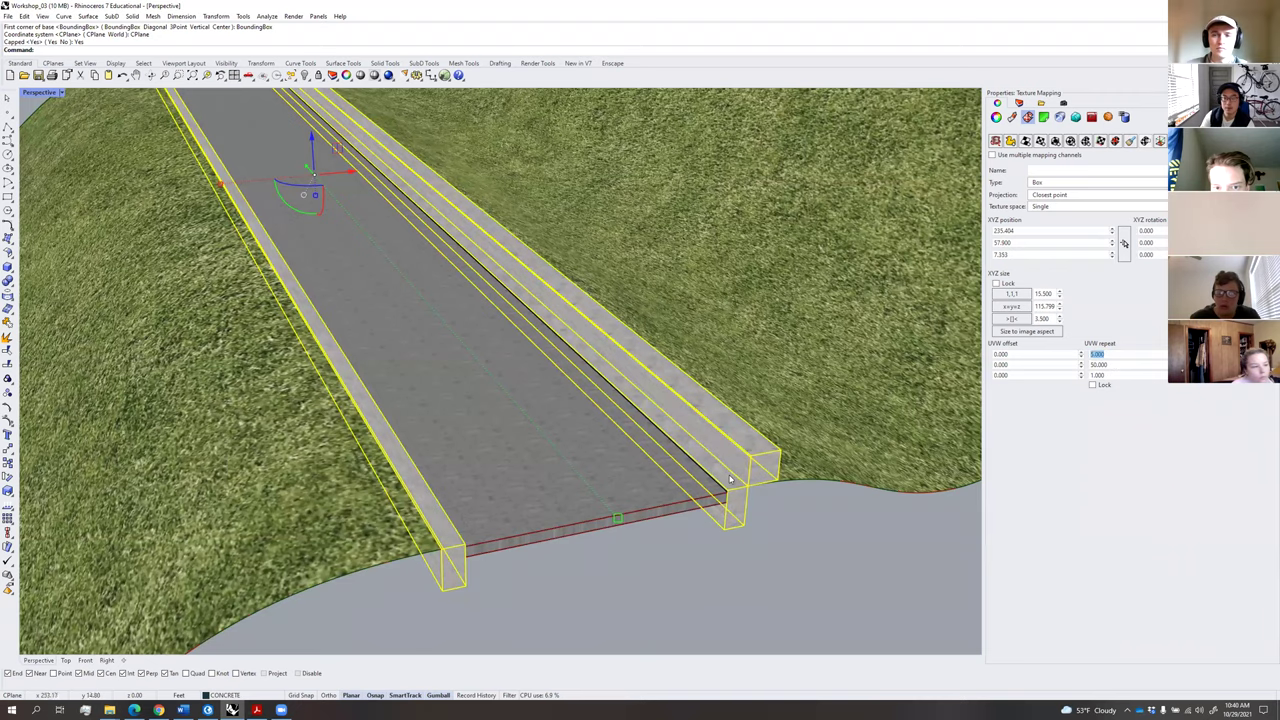
Check the concrete texture up close and try V repeats of 5 and 3 on the curbs.
scroll(782, 400, up, 5)
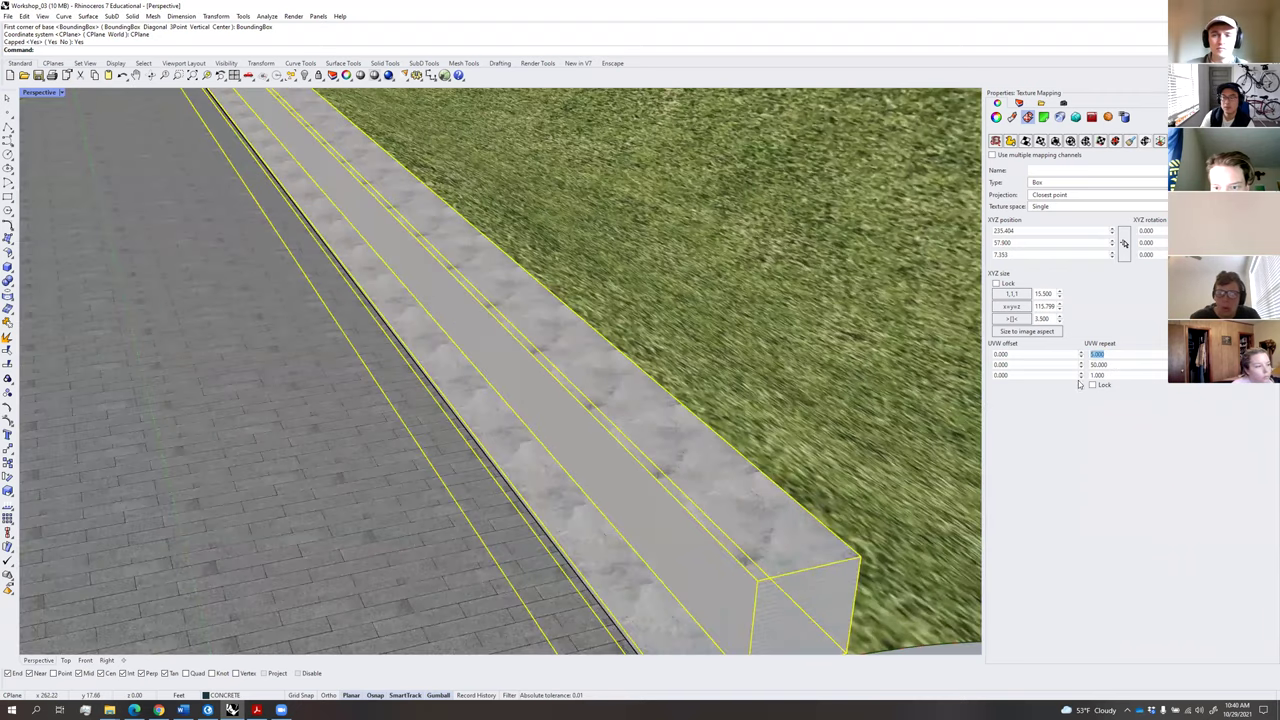
text(1)
click(1118, 354)
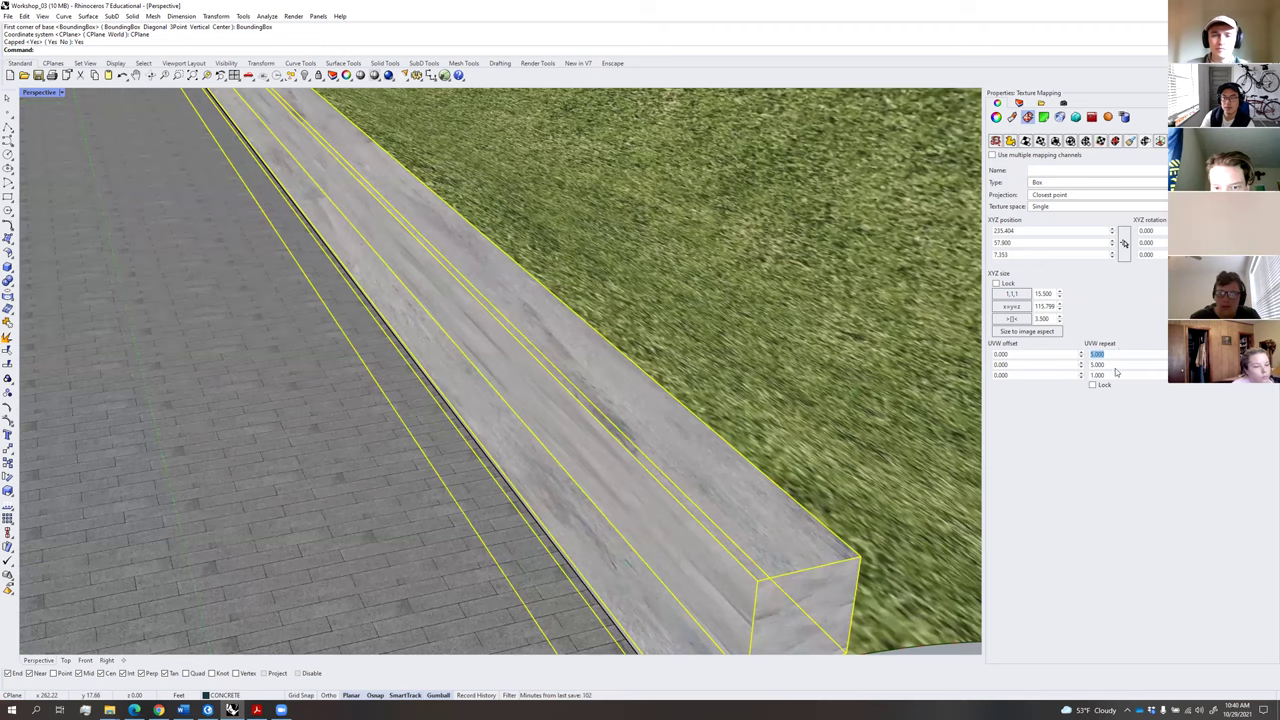
text(2)
click(1118, 355)
click(1114, 364)
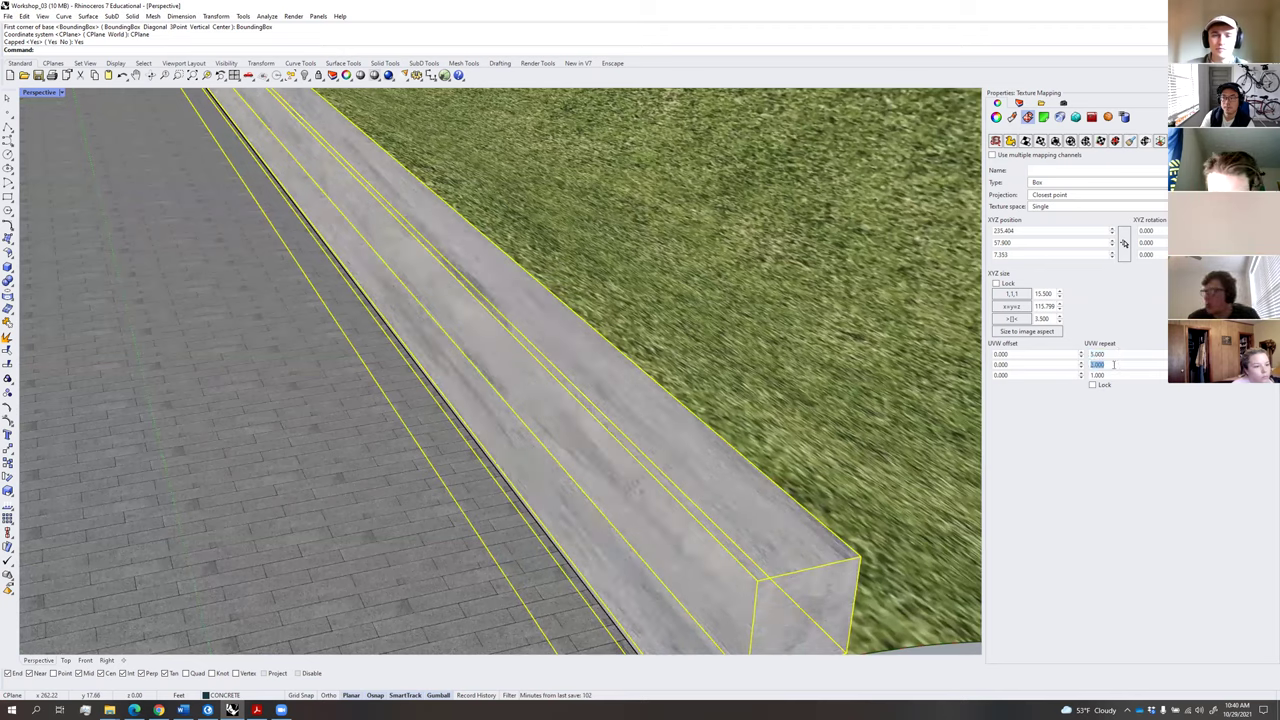
click(1112, 354)
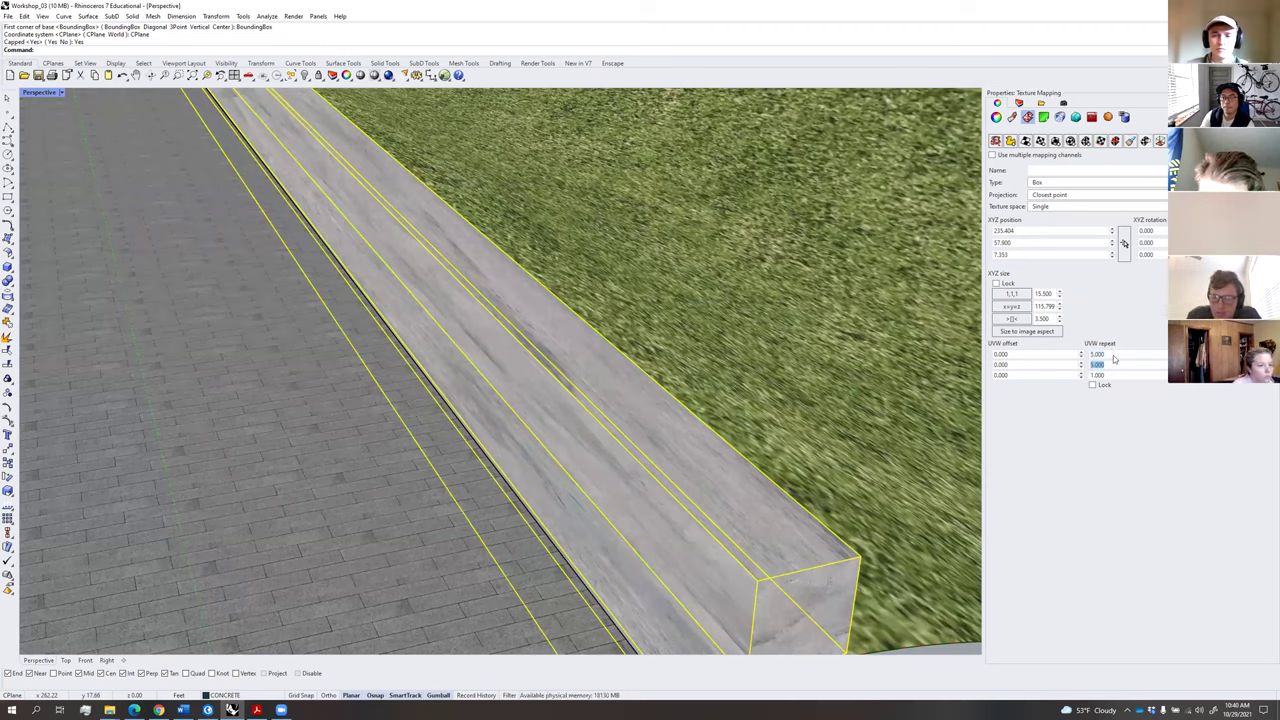
text(3)
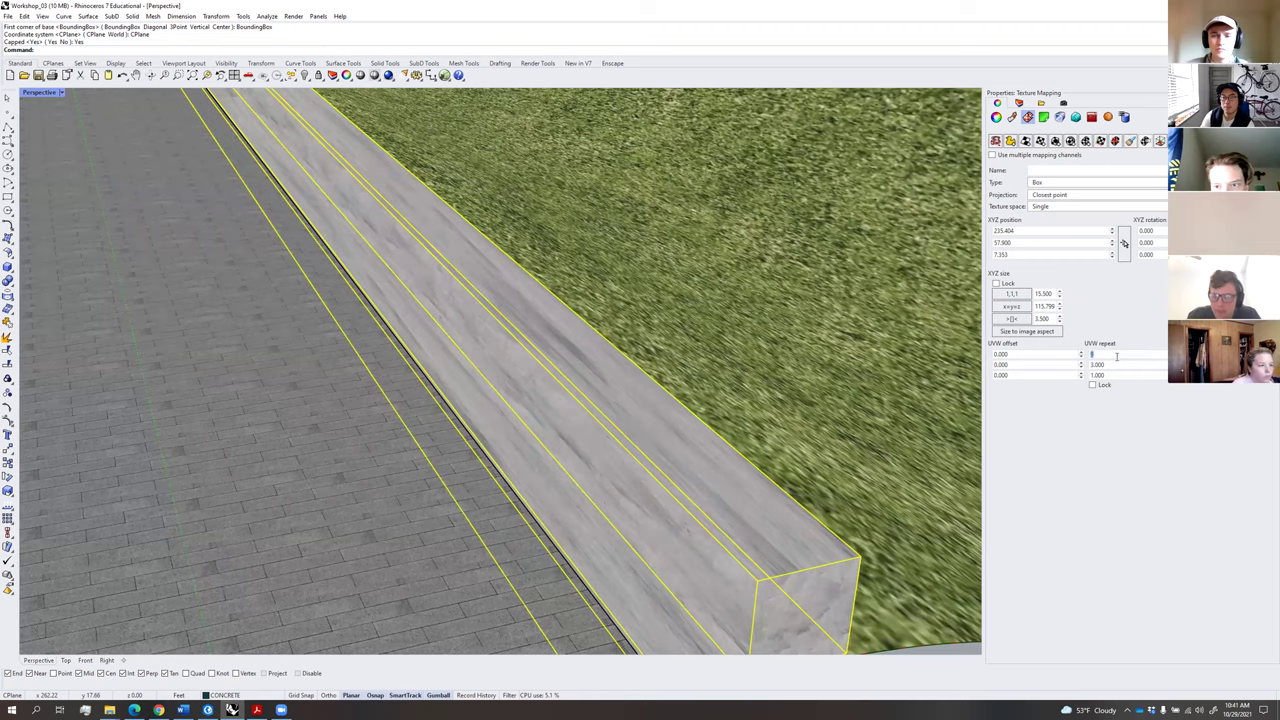
Set the curbs' box mapping U repeat to 2, adjust the V repeat, and clear the selection.
text(0)
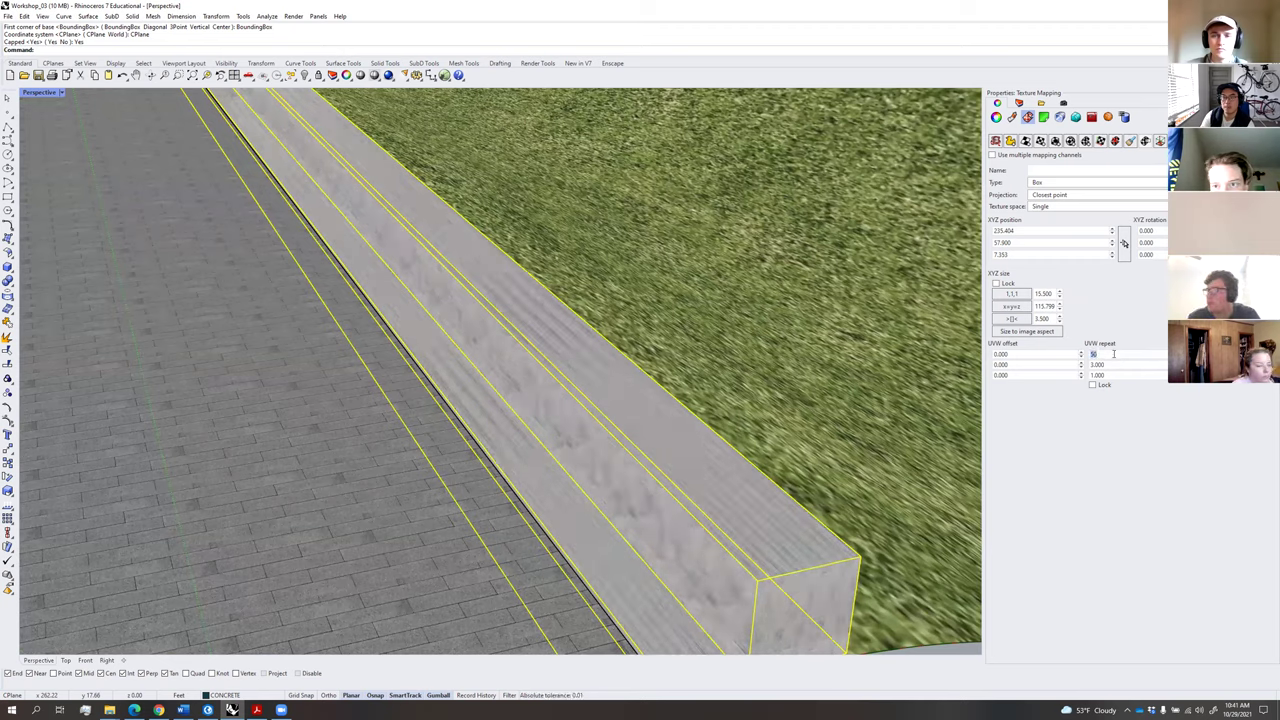
text(2)
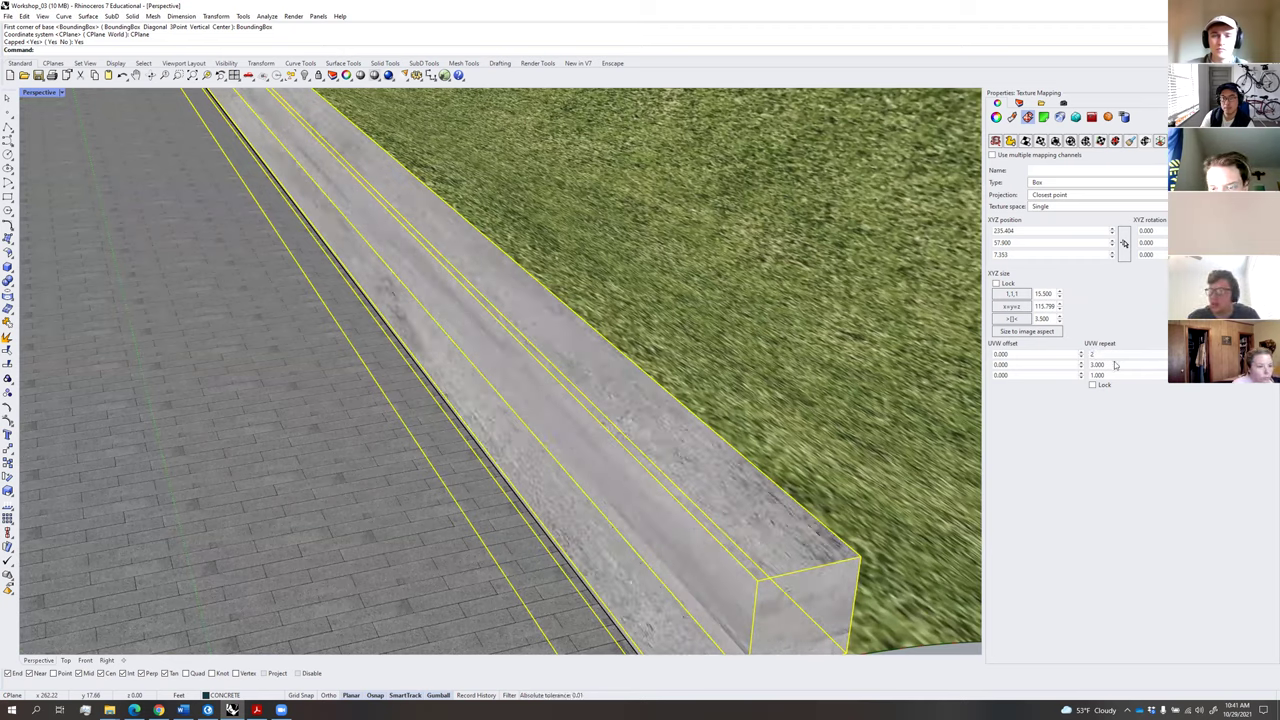
text(3)
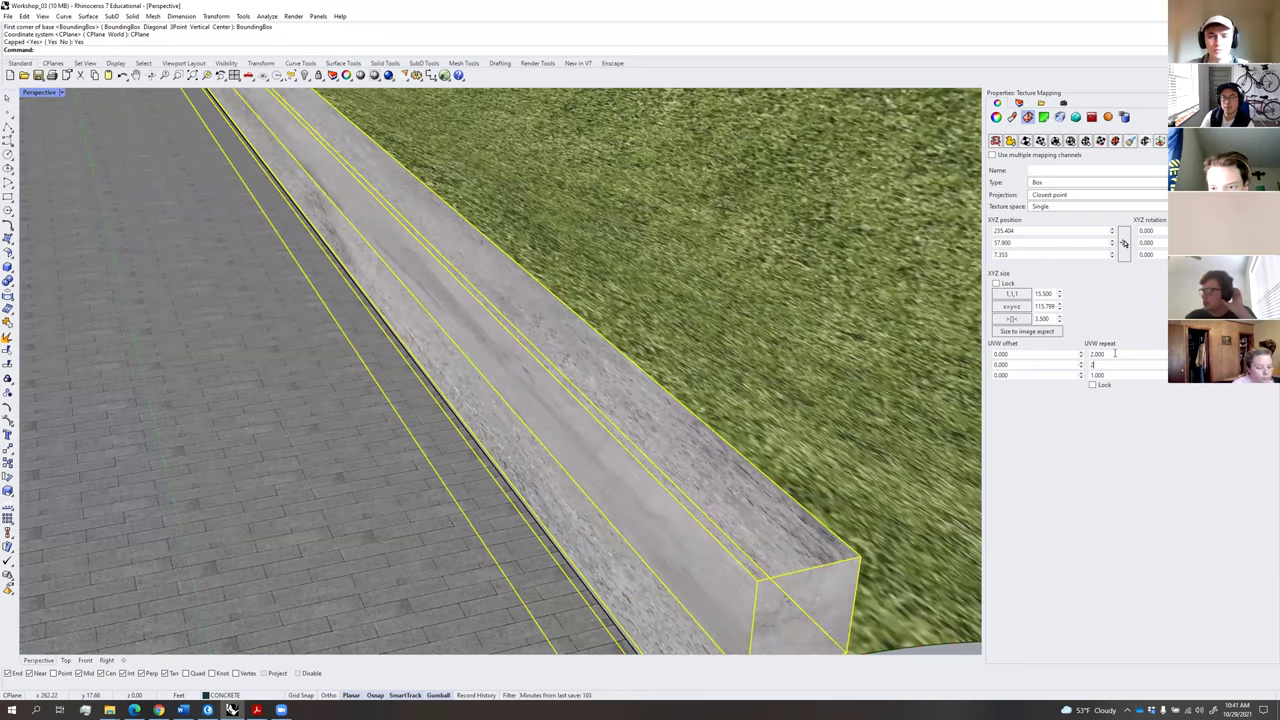
scroll(864, 414, down, 5)
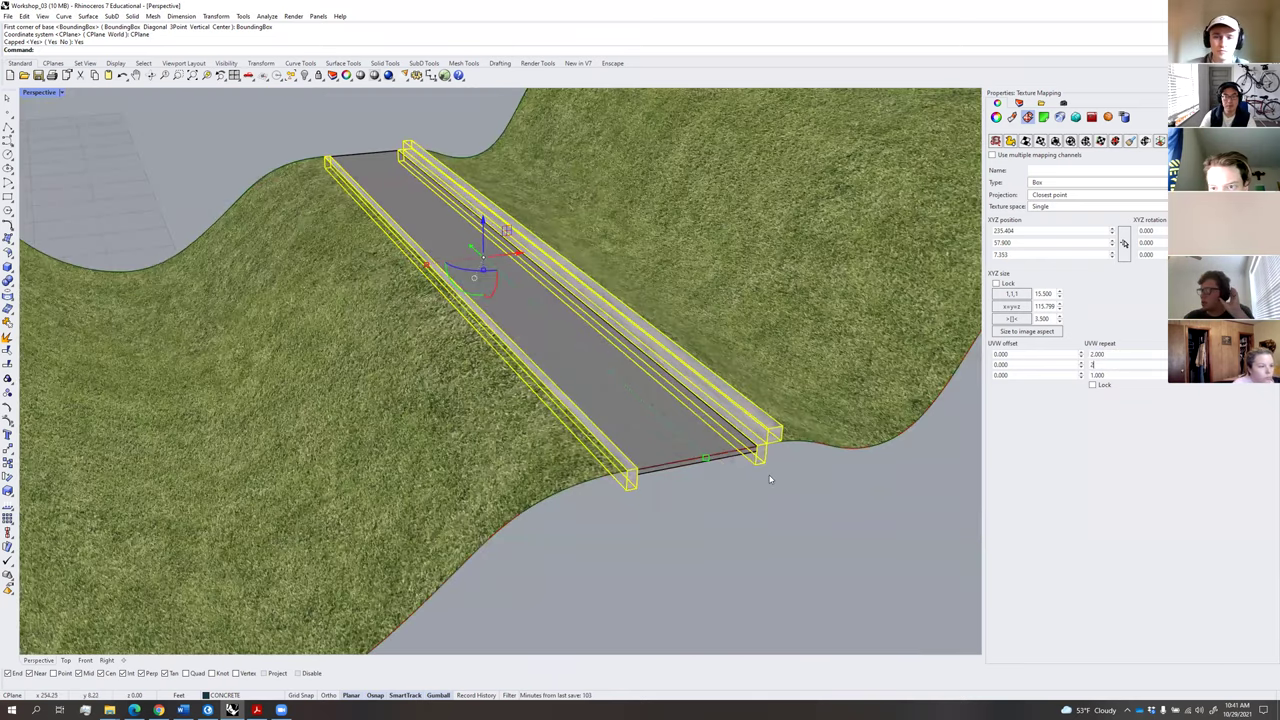
click(778, 476)
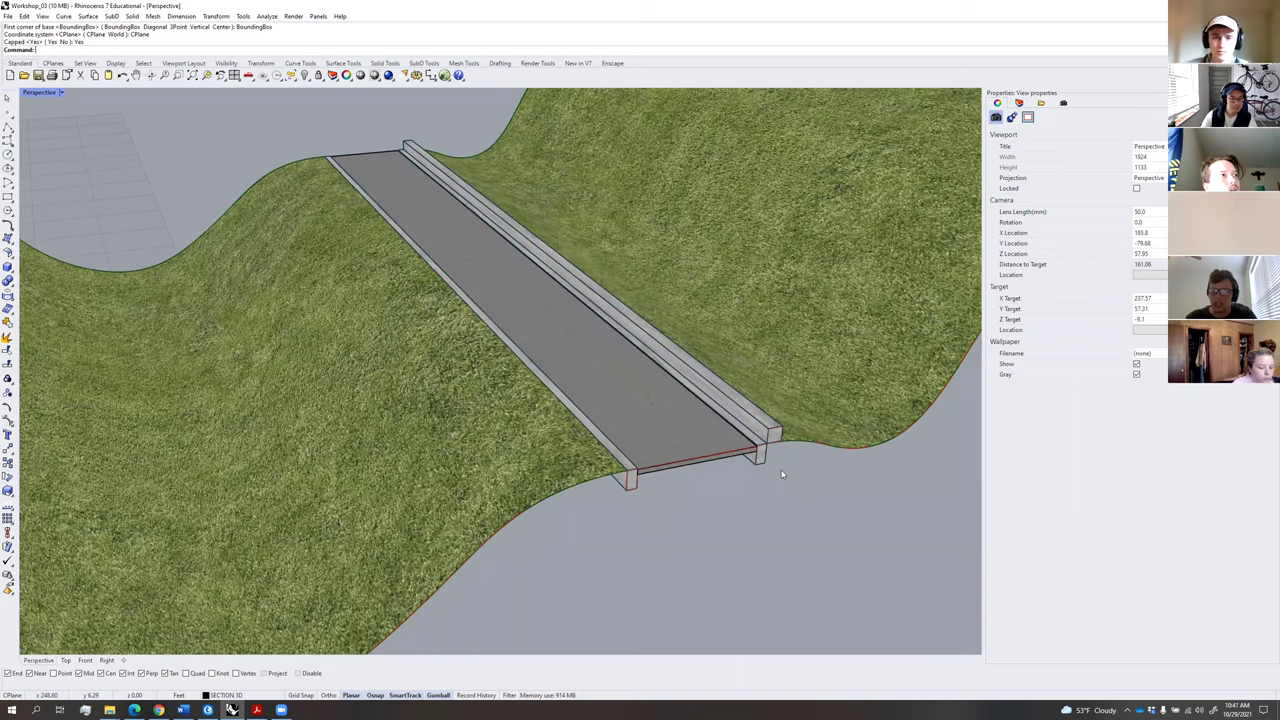
Inspect the scale of the paving and curb textures along the path from far and near.
scroll(753, 455, up, 4)
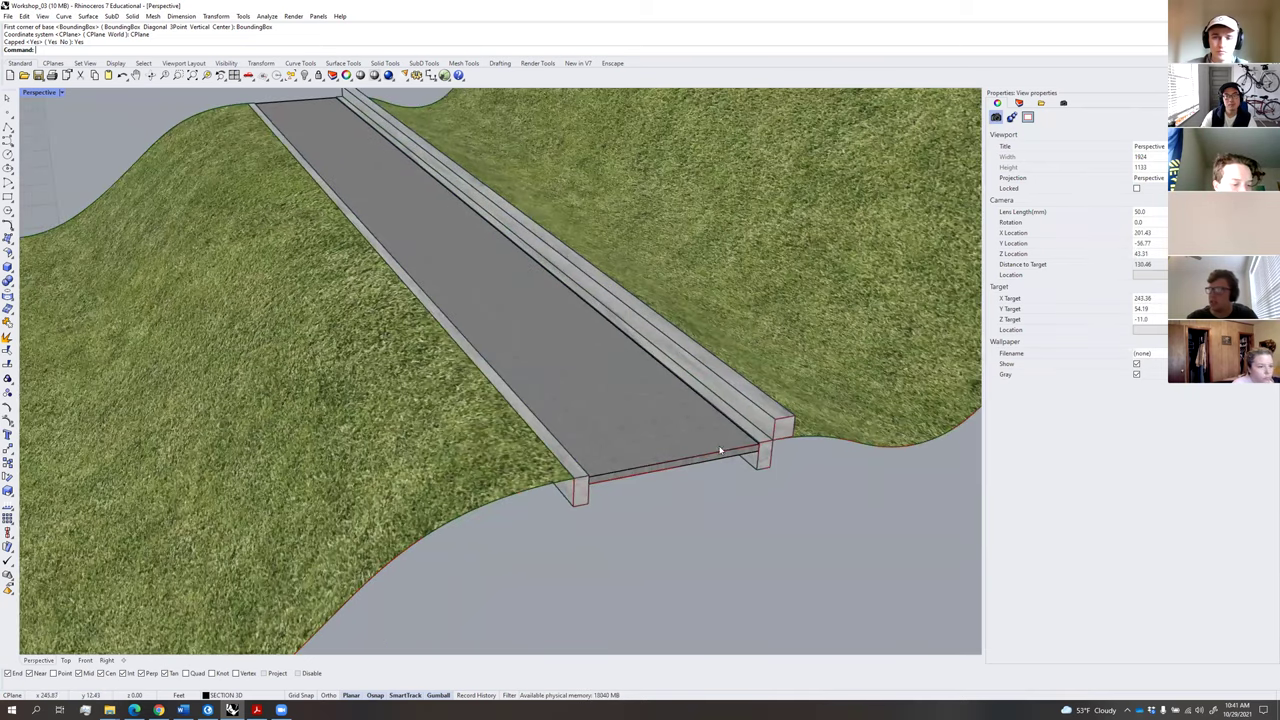
right_drag(726, 460, 786, 497)
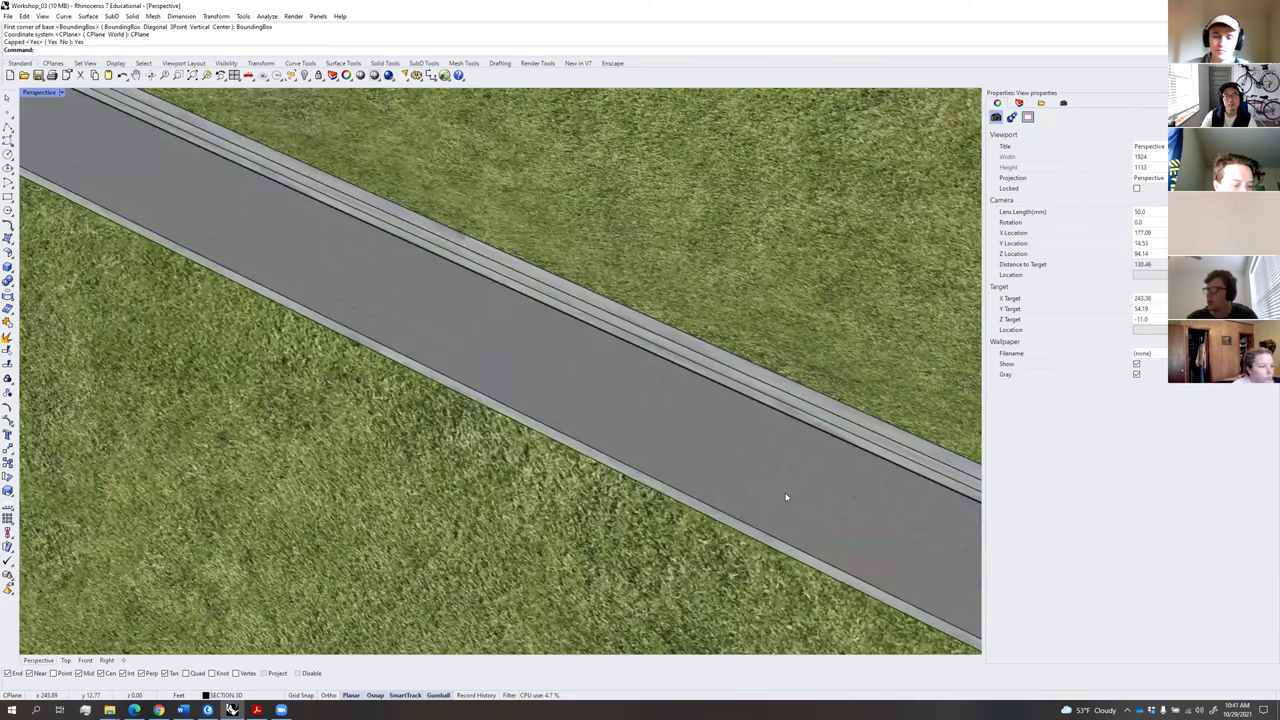
click(776, 482)
scroll(738, 455, down, 4)
scroll(691, 428, down, 1)
scroll(680, 430, up, 3)
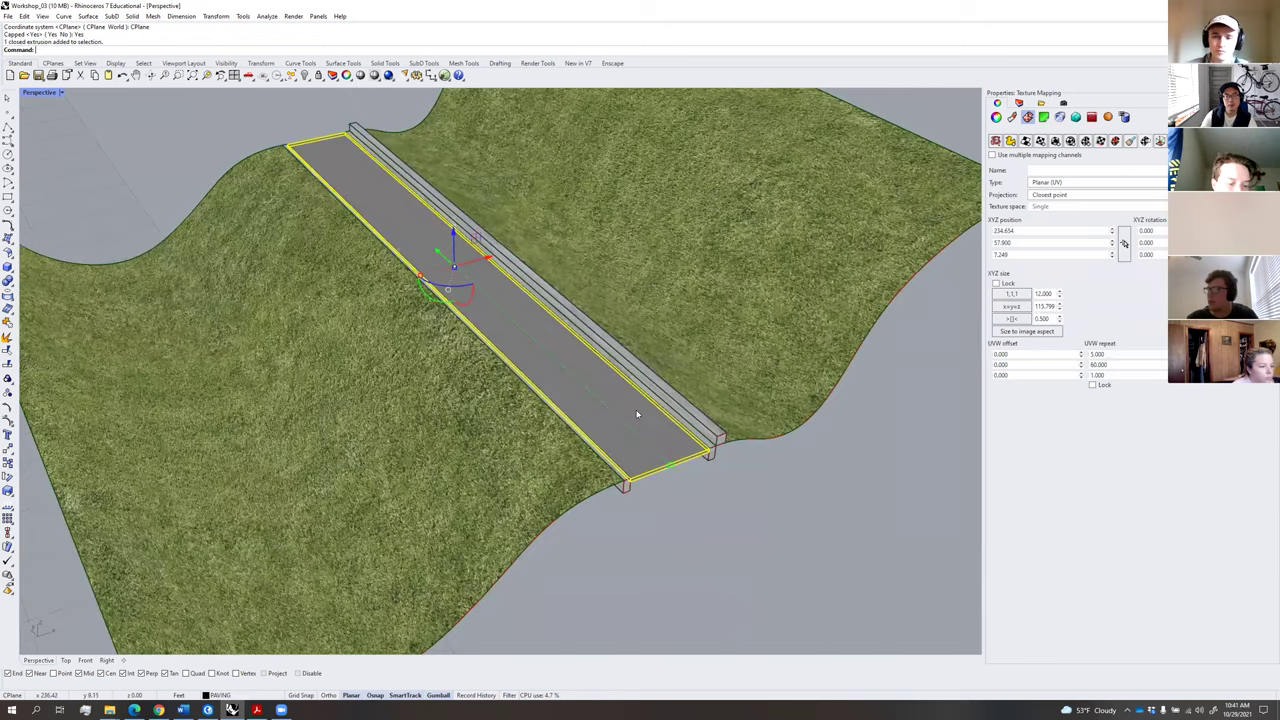
scroll(659, 428, down, 2)
key(Escape)
click(628, 437)
scroll(513, 409, up, 3)
scroll(554, 403, up, 1)
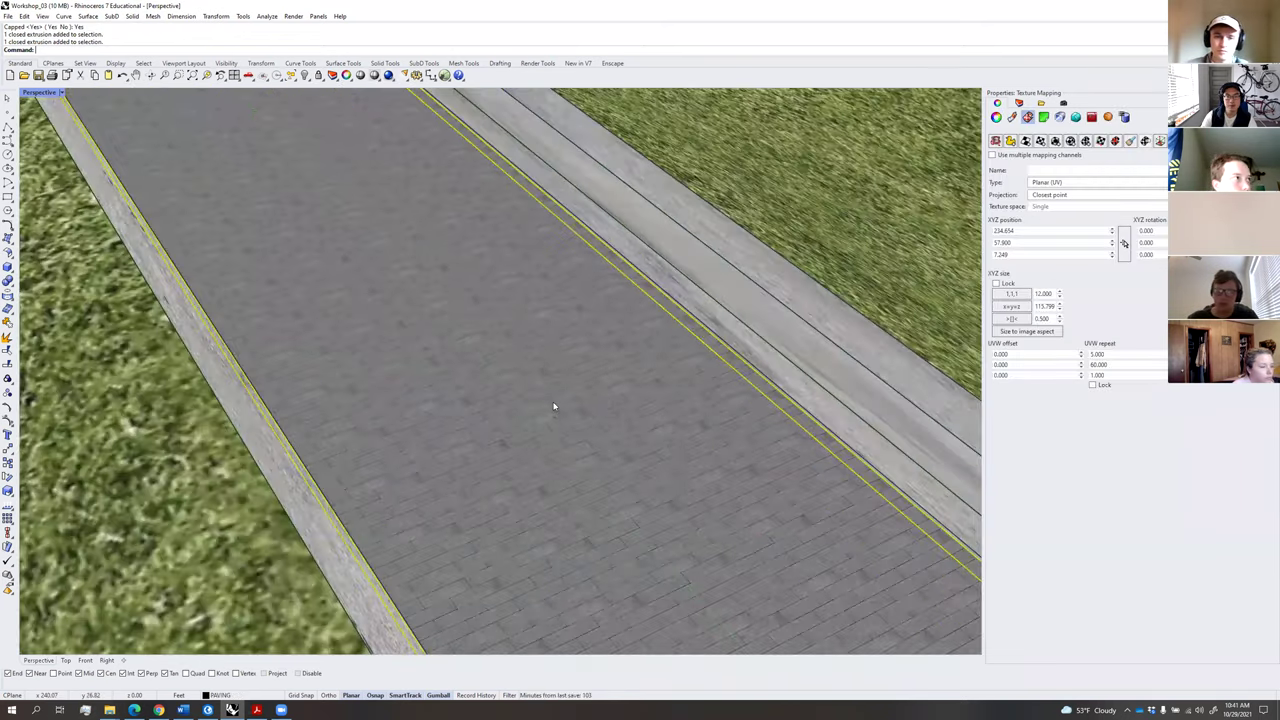
Apply planar UV mapping to the paving path, drawing its mapping rectangle about 7.6 by 7.4 ft inside the path in the Top view.
scroll(617, 457, down, 3)
scroll(732, 511, down, 1)
shift+right_drag(733, 511, 756, 534)
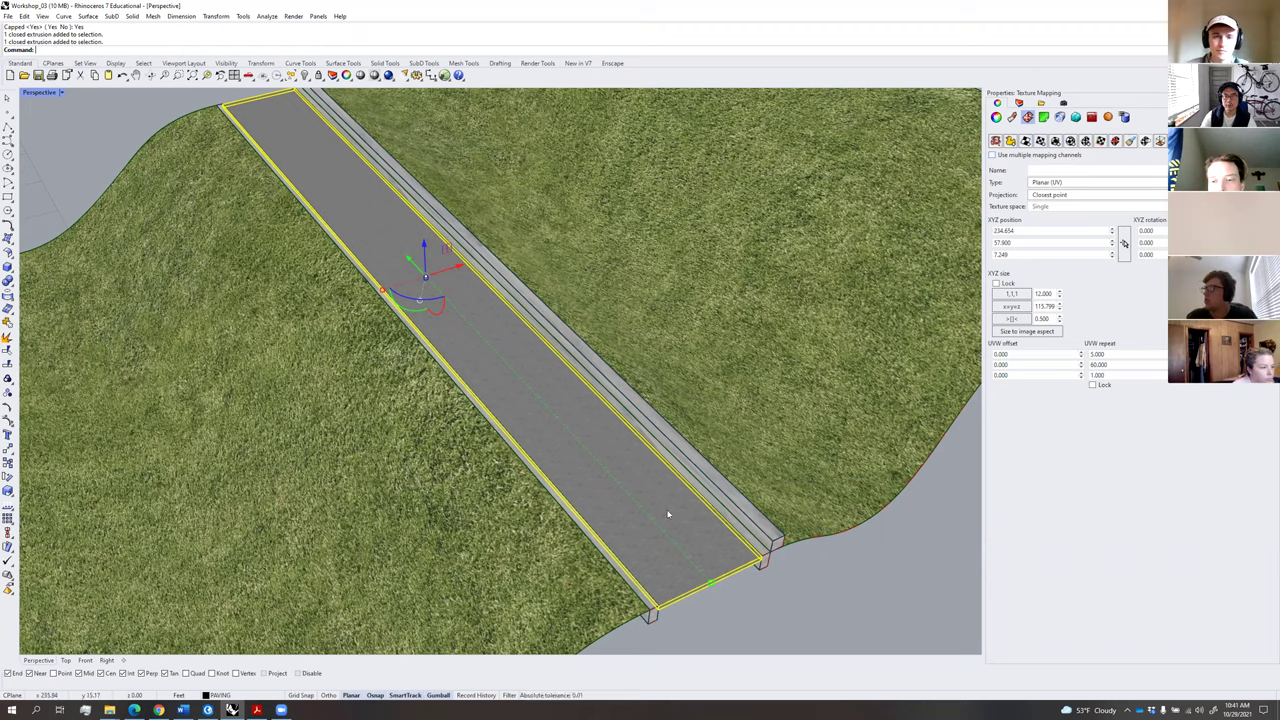
click(1042, 143)
right_drag(450, 291, 424, 268)
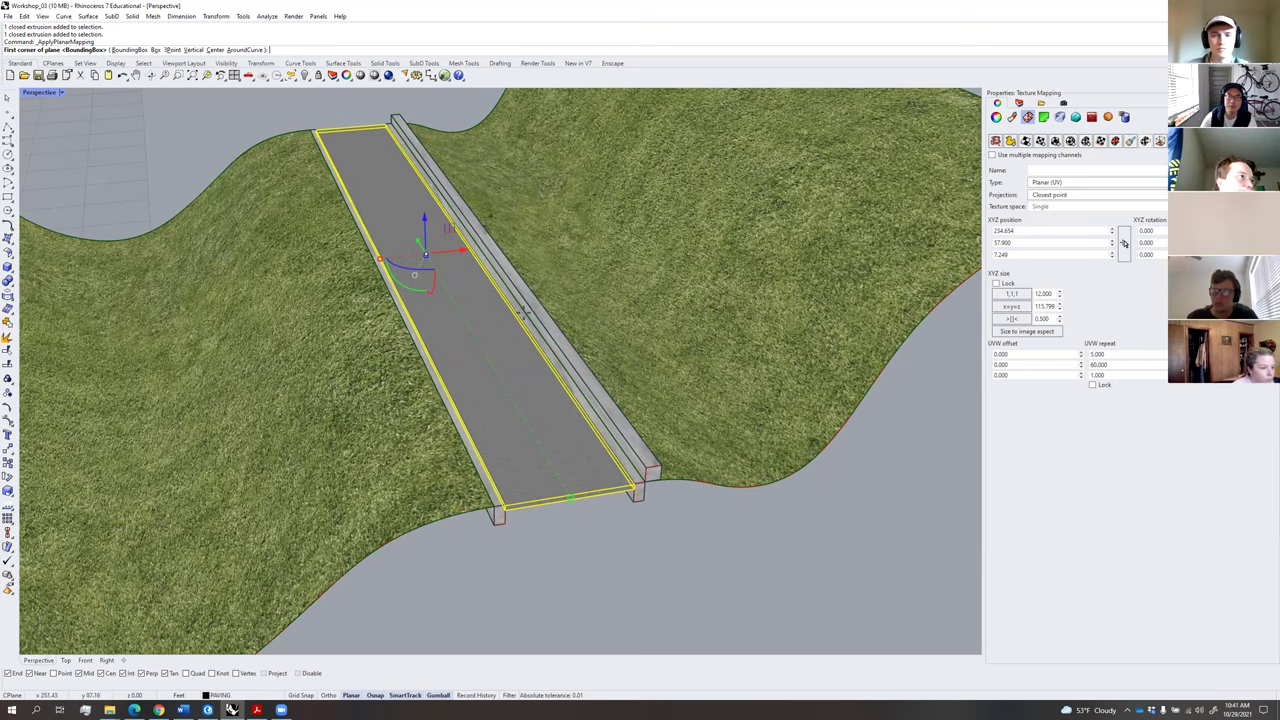
right_drag(522, 332, 492, 382)
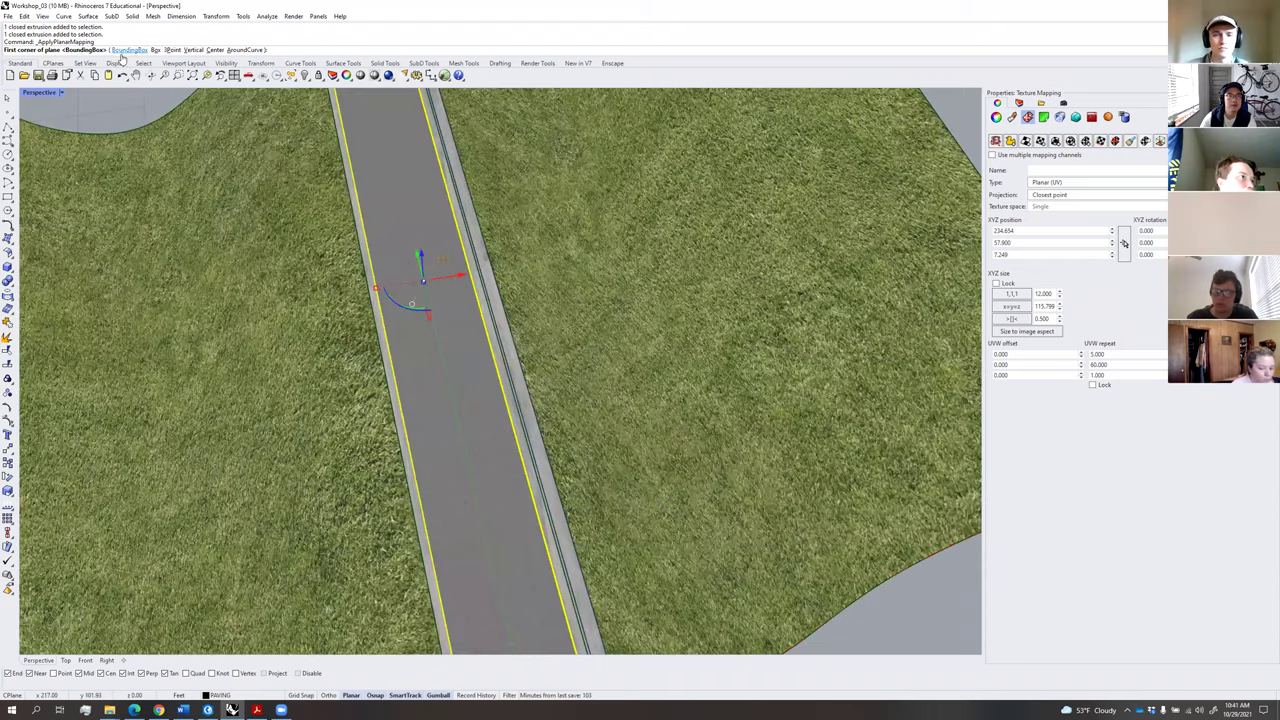
scroll(416, 333, down, 5)
scroll(416, 333, down, 2)
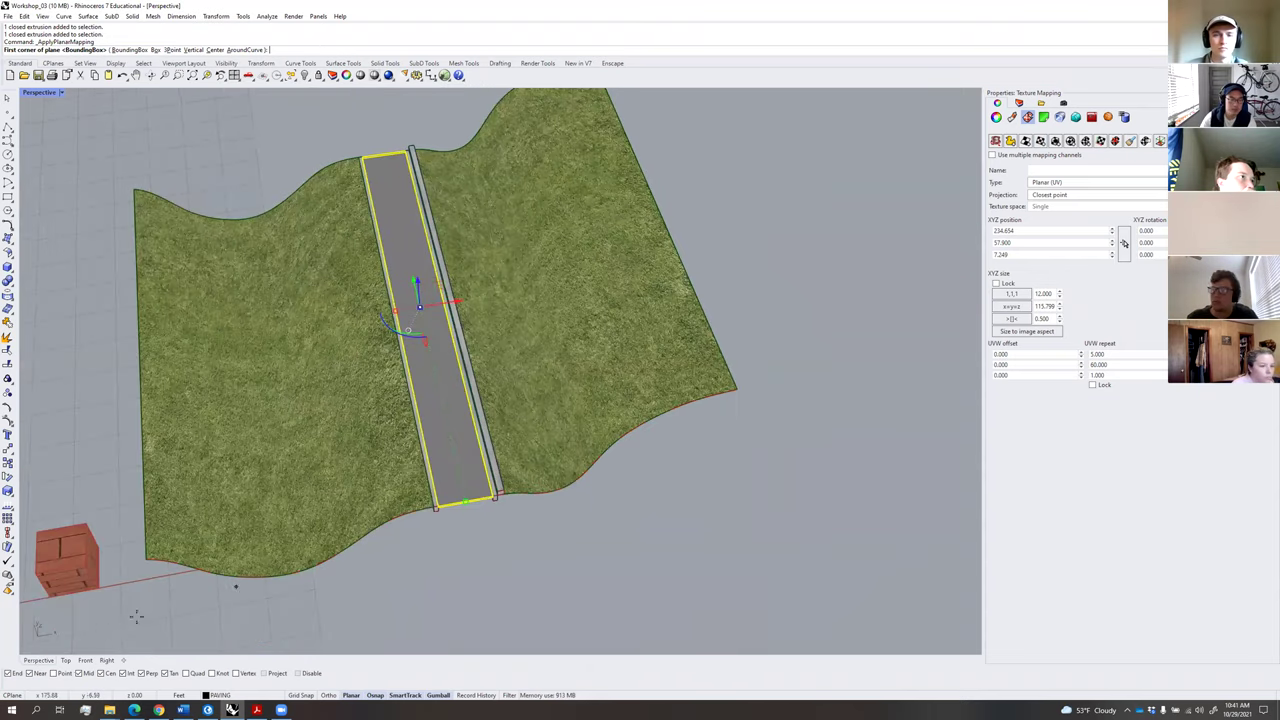
click(65, 660)
scroll(527, 320, up, 4)
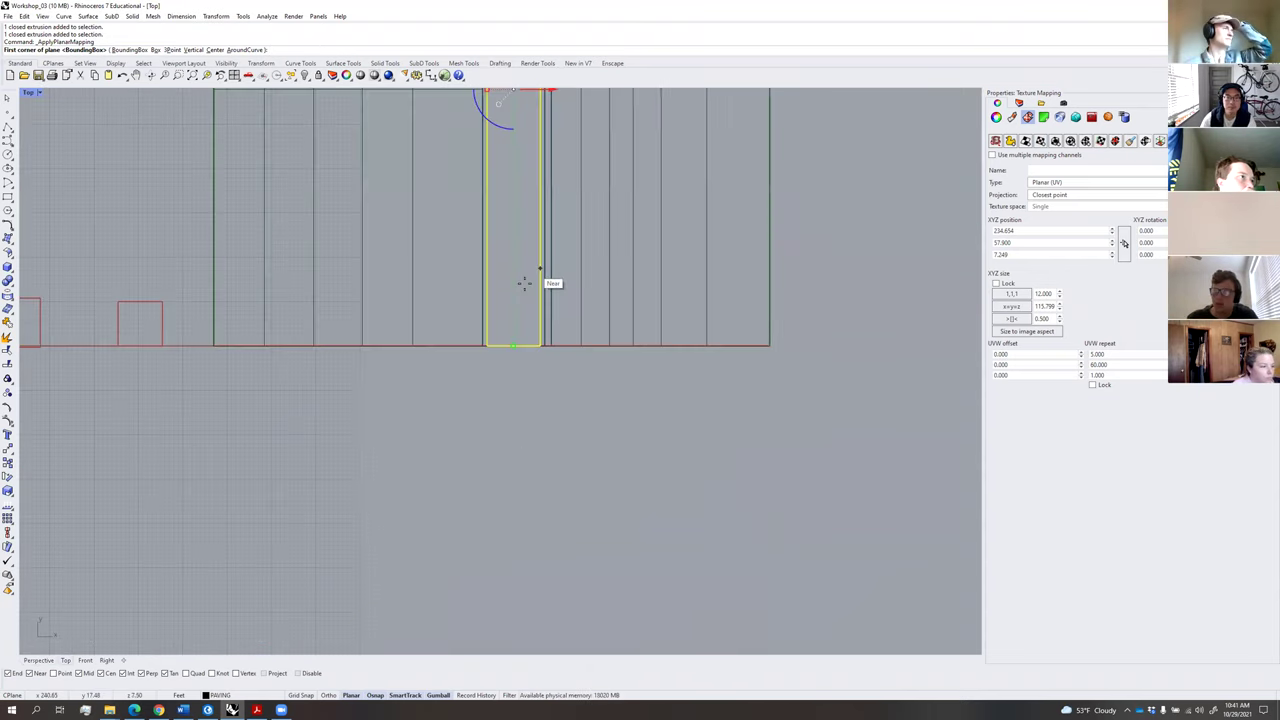
scroll(524, 284, up, 5)
click(460, 340)
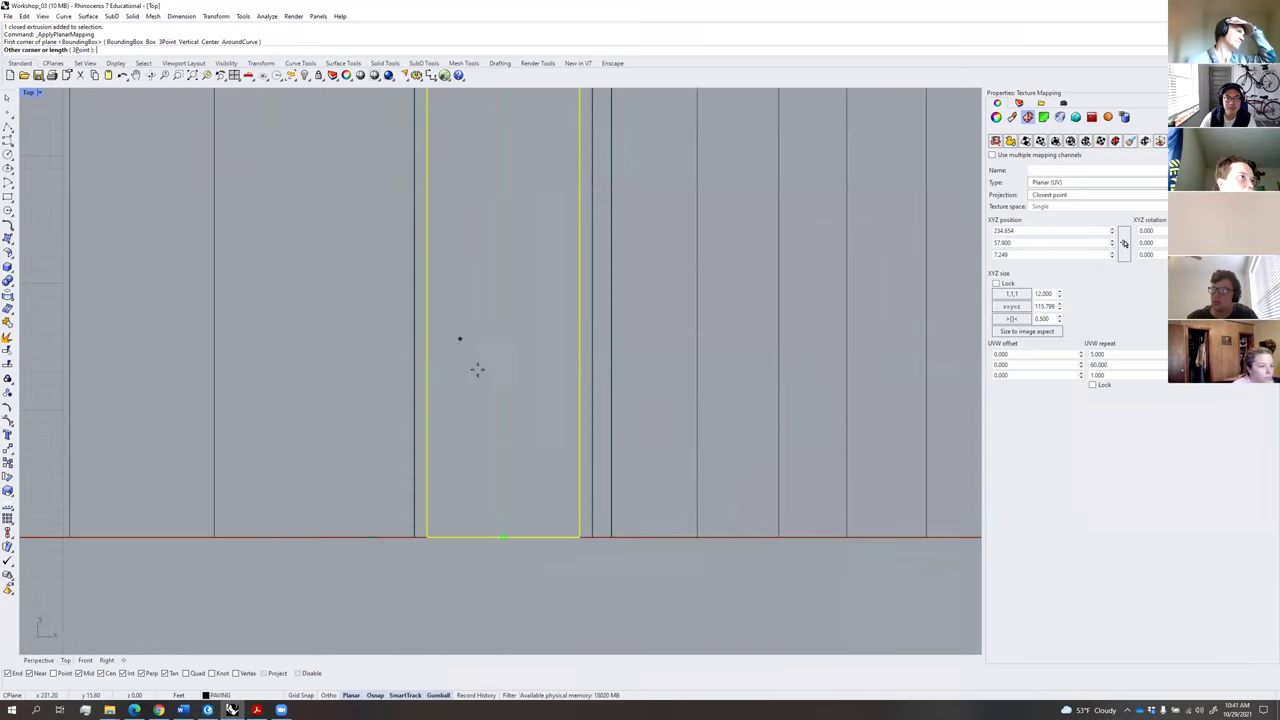
click(557, 432)
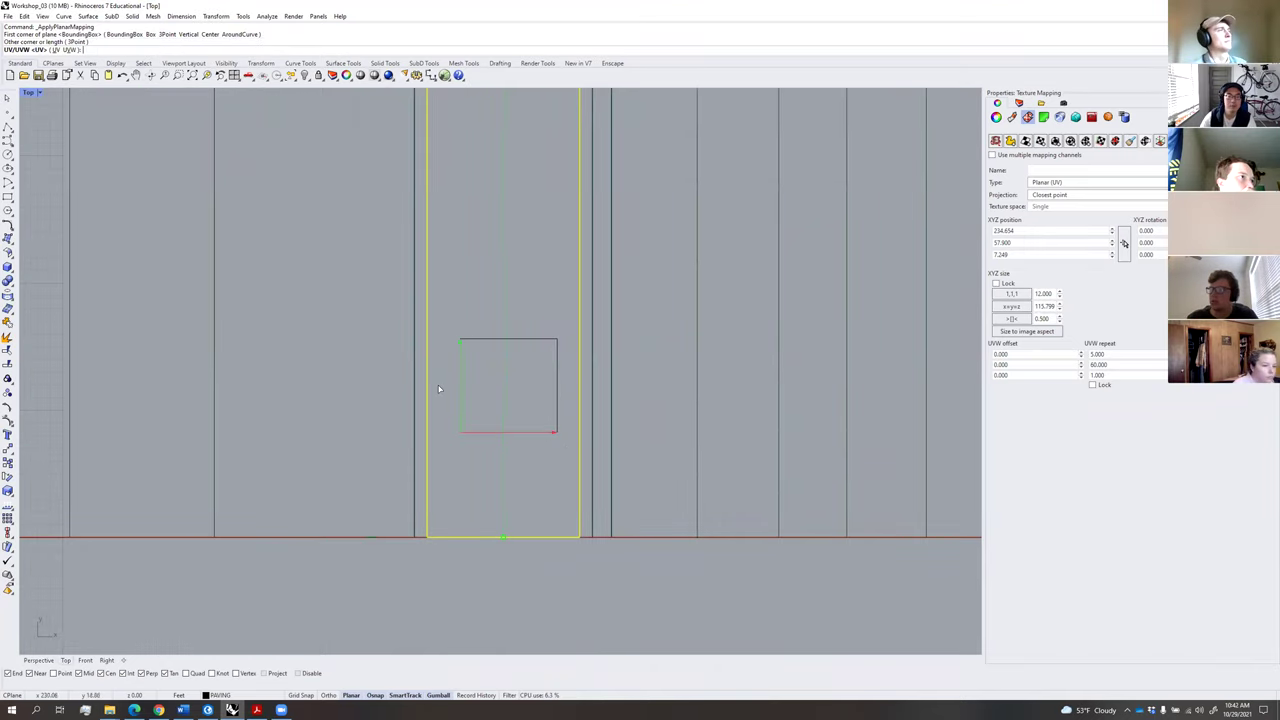
click(57, 50)
click(42, 660)
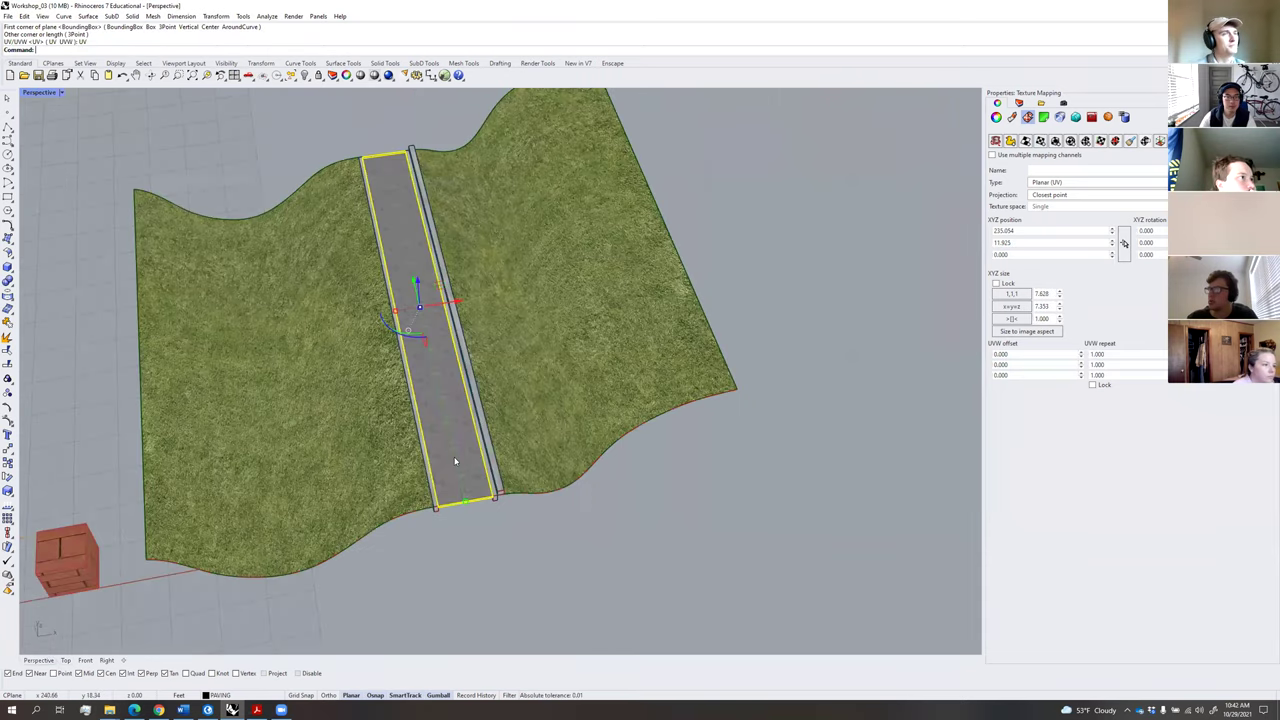
Check the paving texture's new scale, reselect the path and show its mapping widget.
scroll(464, 449, up, 5)
right_drag(526, 402, 634, 486)
click(634, 474)
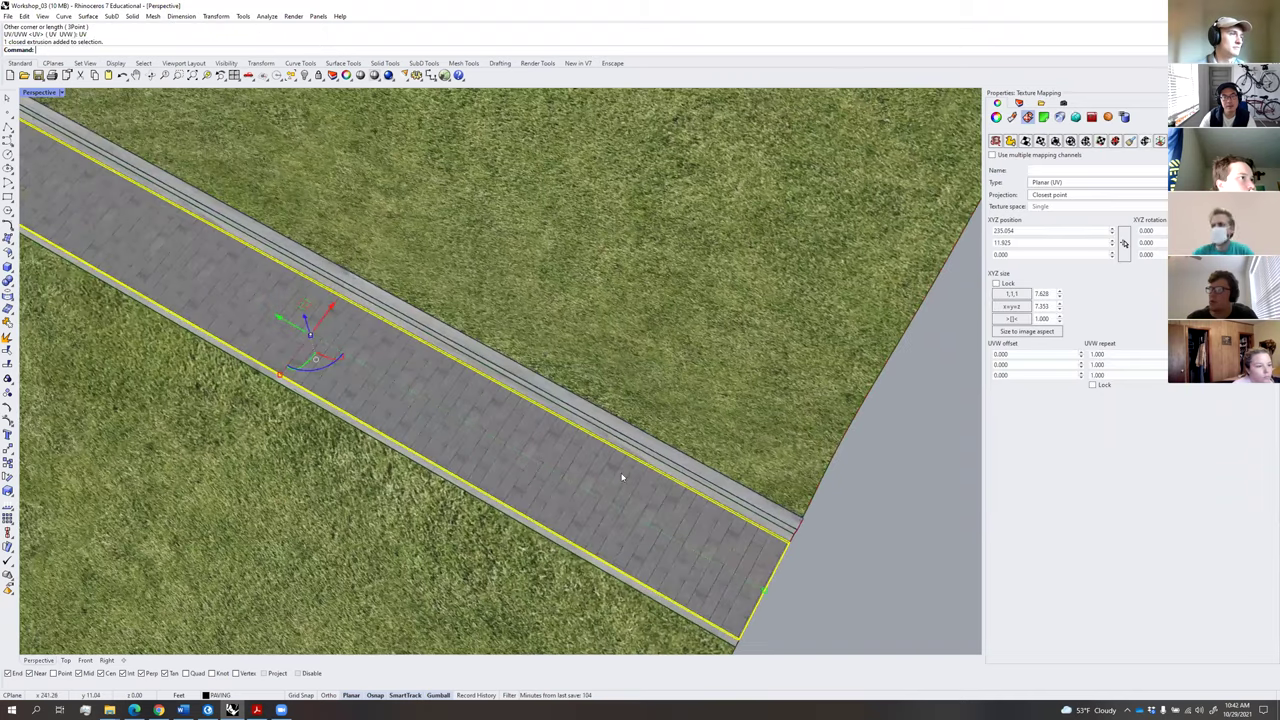
scroll(540, 446, down, 7)
scroll(621, 485, up, 3)
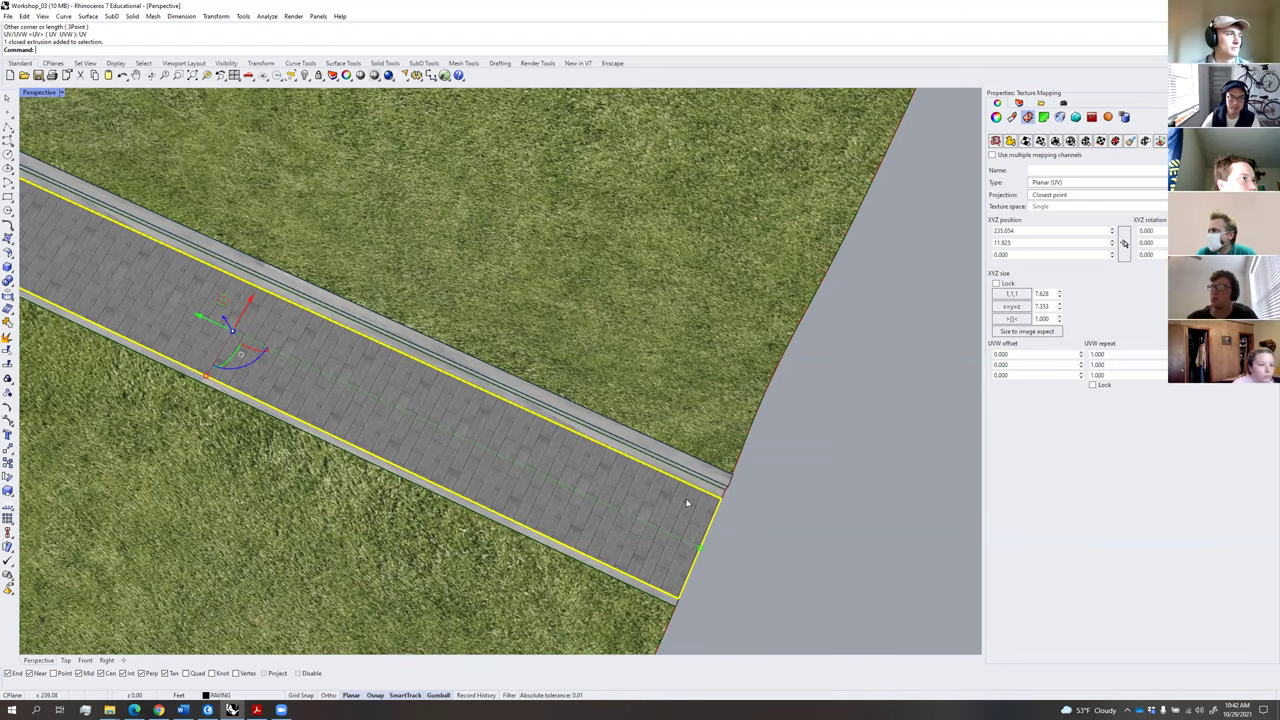
key(Escape)
click(706, 523)
scroll(688, 514, down, 2)
right_drag(688, 514, 648, 482)
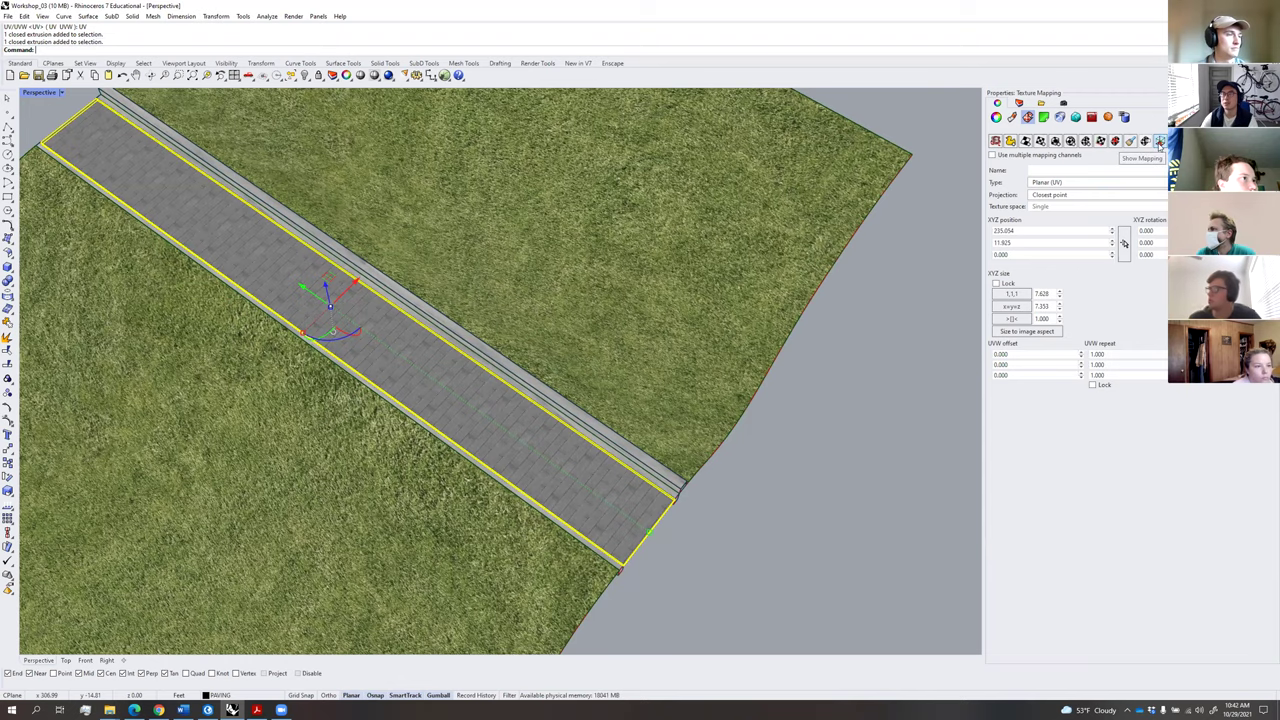
click(1160, 143)
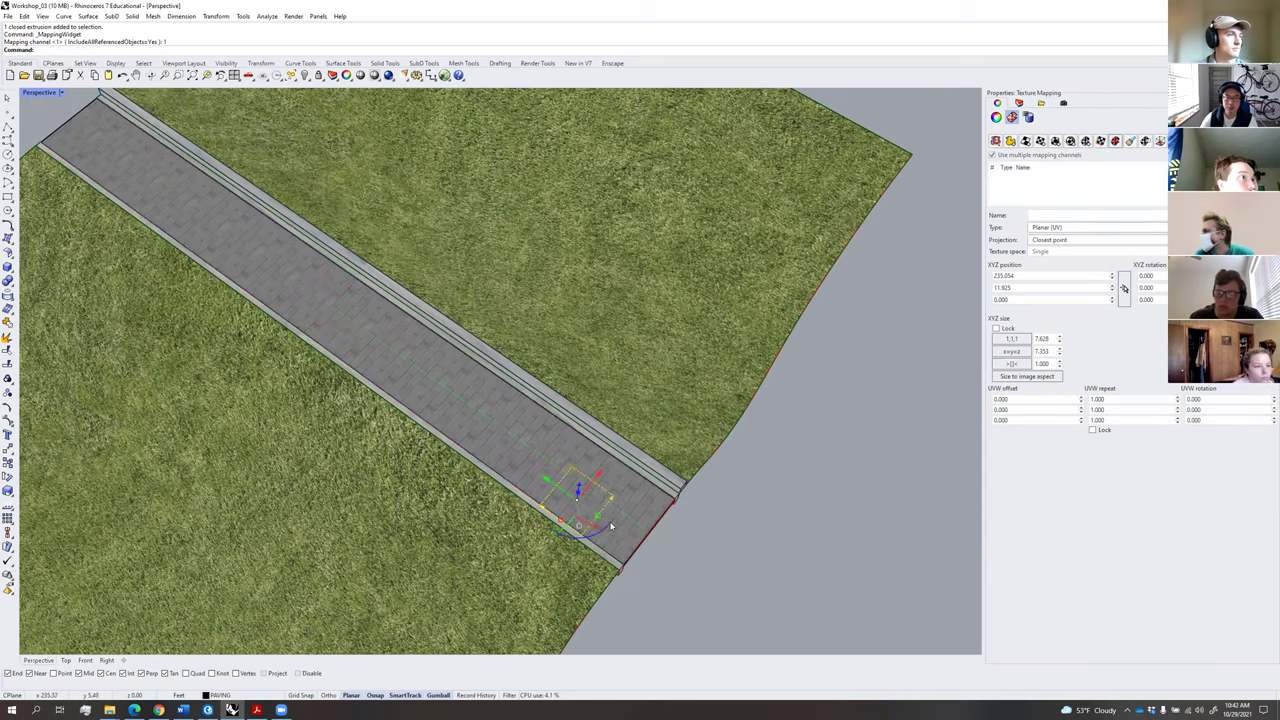
Move the paving's mapping widget along the path and scale it uniformly down to about 4.3 by 4.1 ft.
scroll(611, 526, up, 10)
scroll(494, 376, down, 8)
right_drag(494, 376, 446, 388)
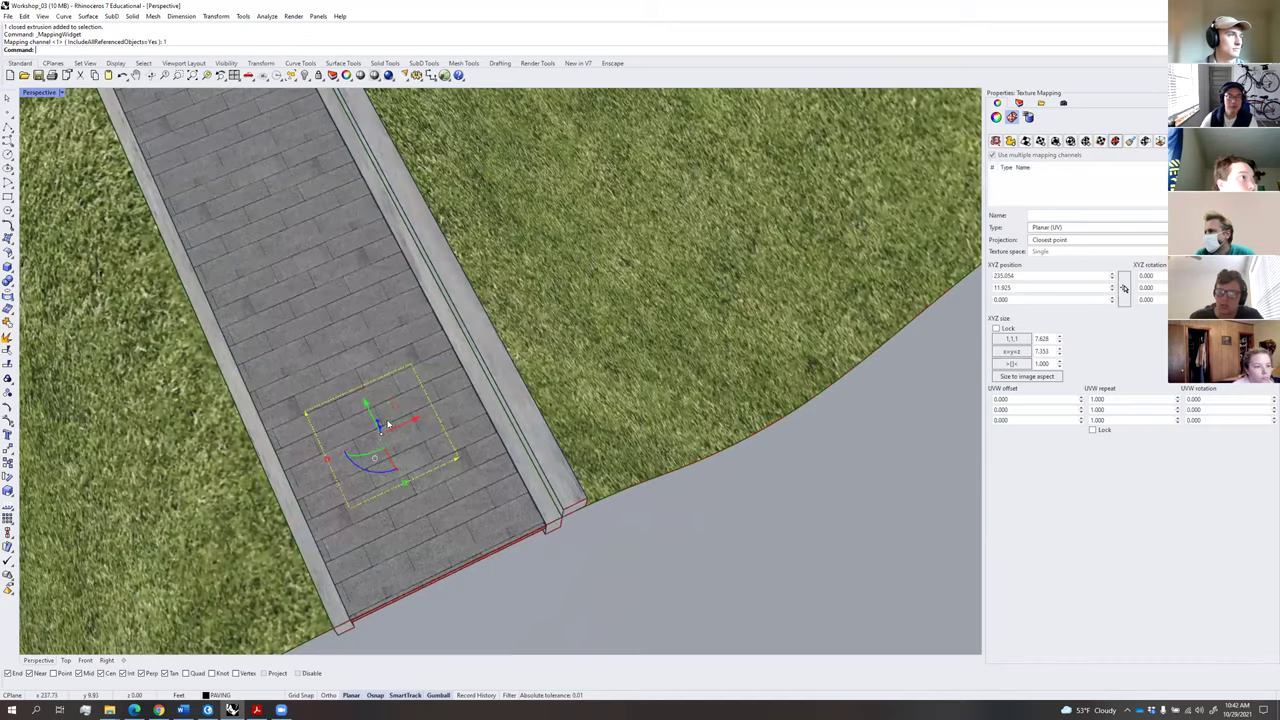
drag(396, 402, 375, 350)
drag(383, 426, 375, 405)
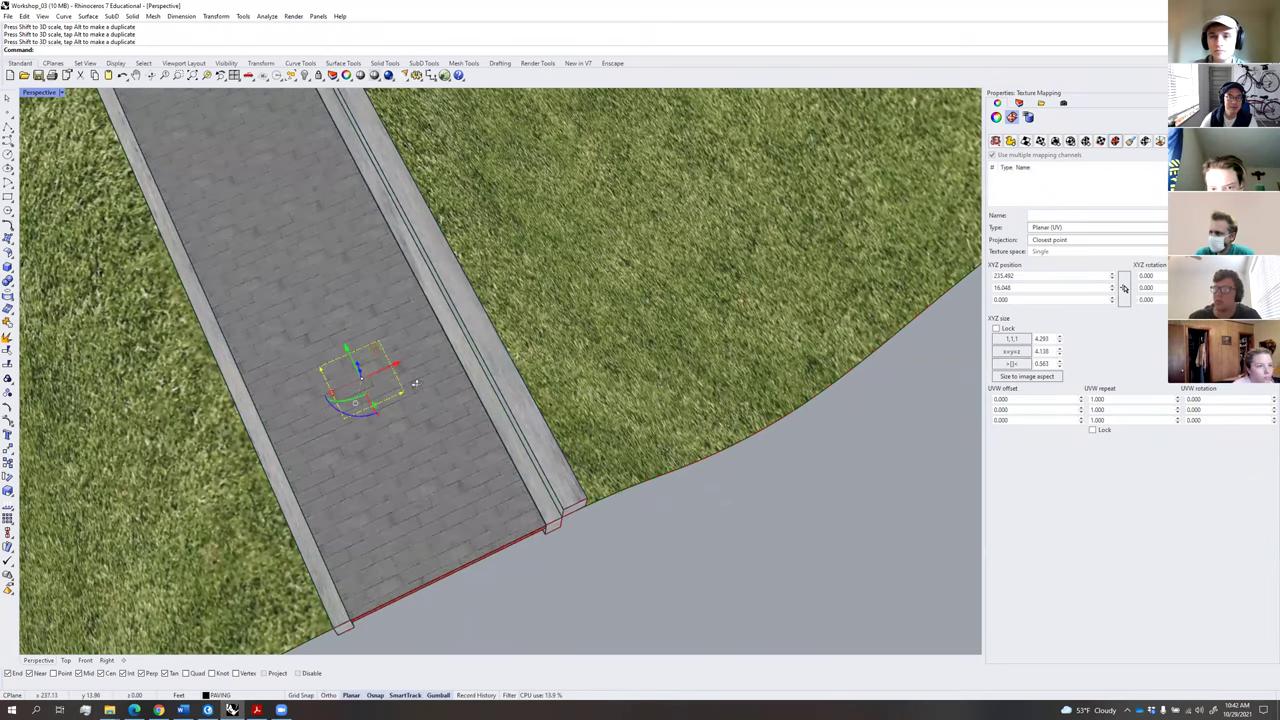
right_drag(415, 383, 418, 326)
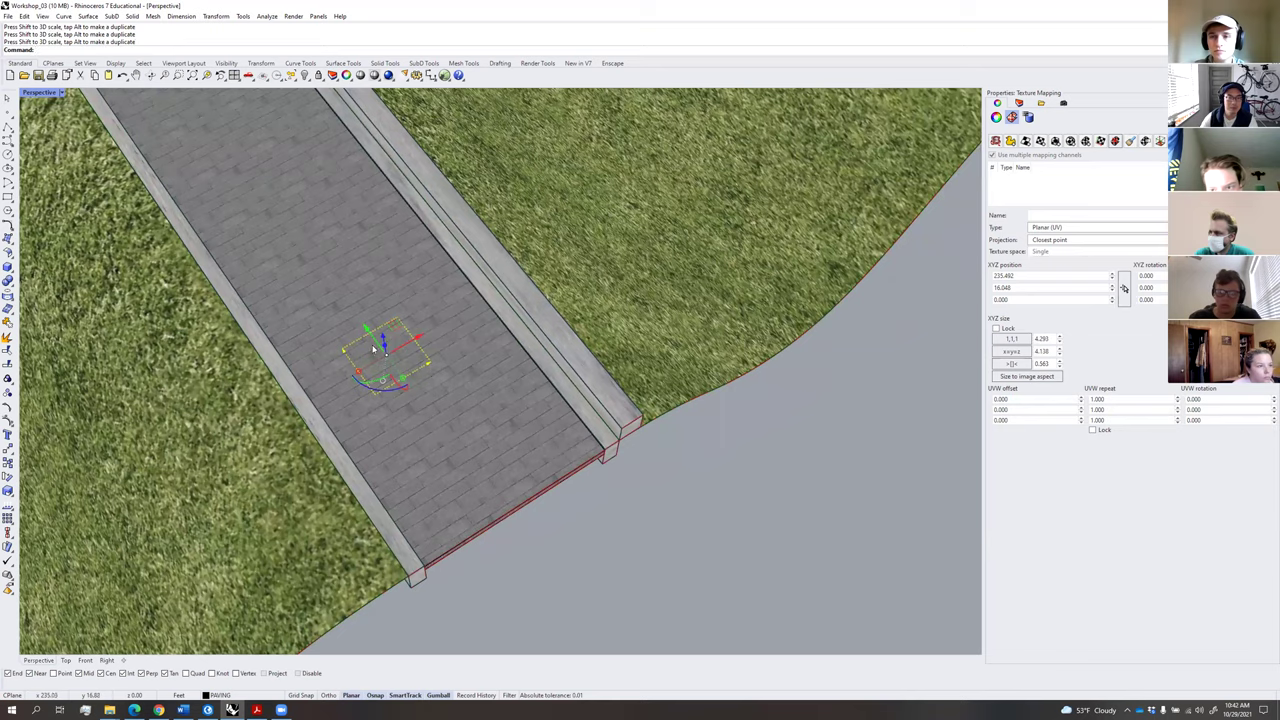
scroll(361, 386, up, 3)
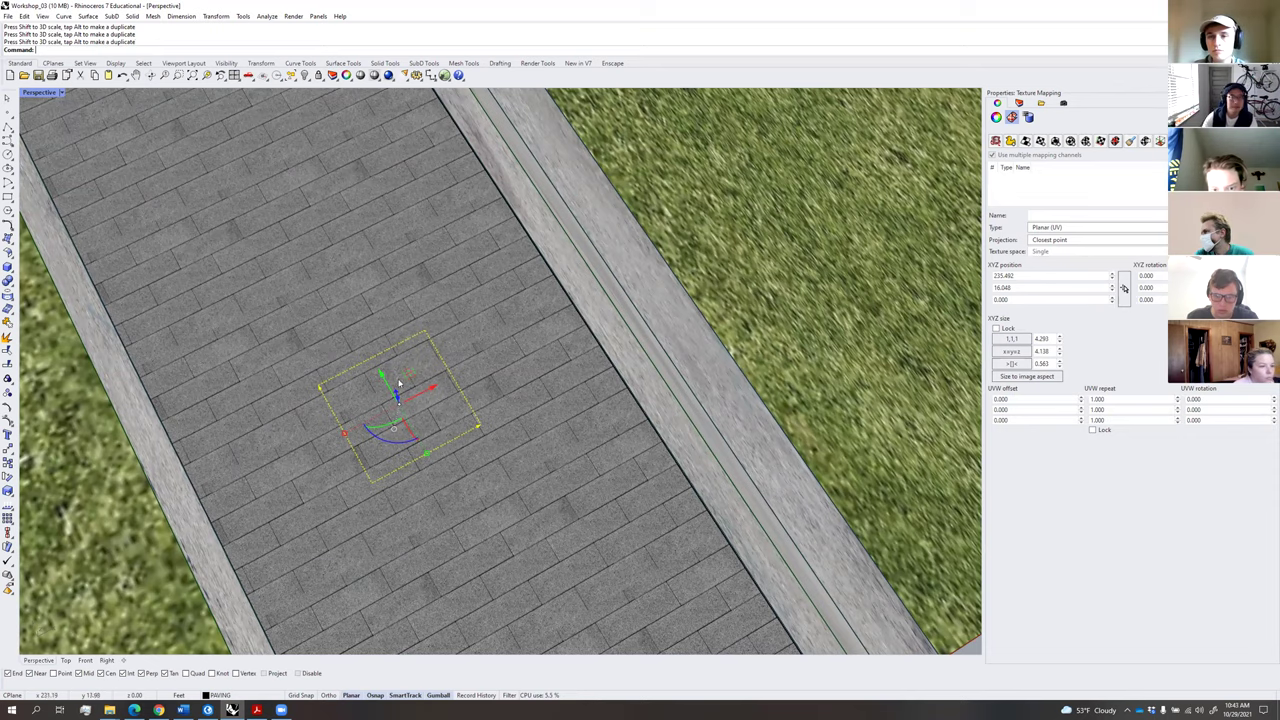
Scale the paving's mapping widget to about 3.5 by 3.4 ft, rotate it to 90 degrees and nudge it slightly.
scroll(416, 390, down, 4)
right_drag(388, 335, 543, 471)
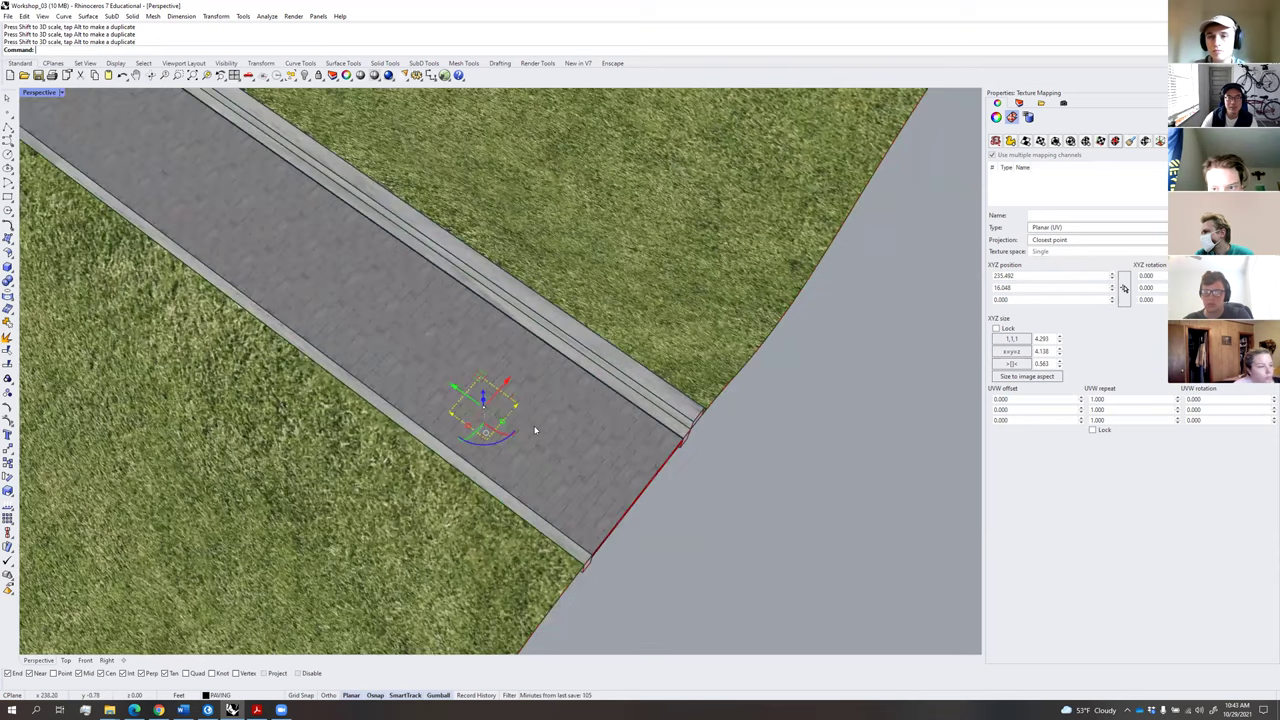
scroll(540, 430, up, 2)
drag(471, 418, 469, 416)
right_drag(469, 416, 480, 441)
drag(477, 467, 423, 445)
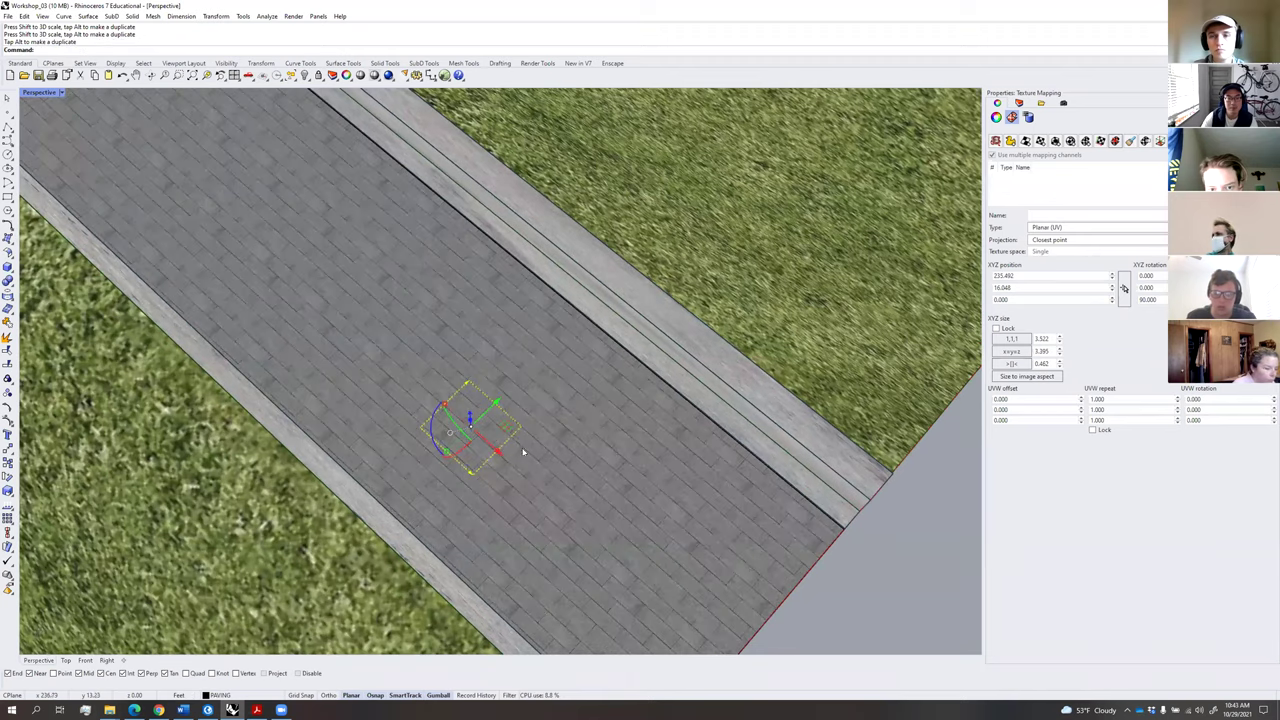
drag(500, 435, 496, 437)
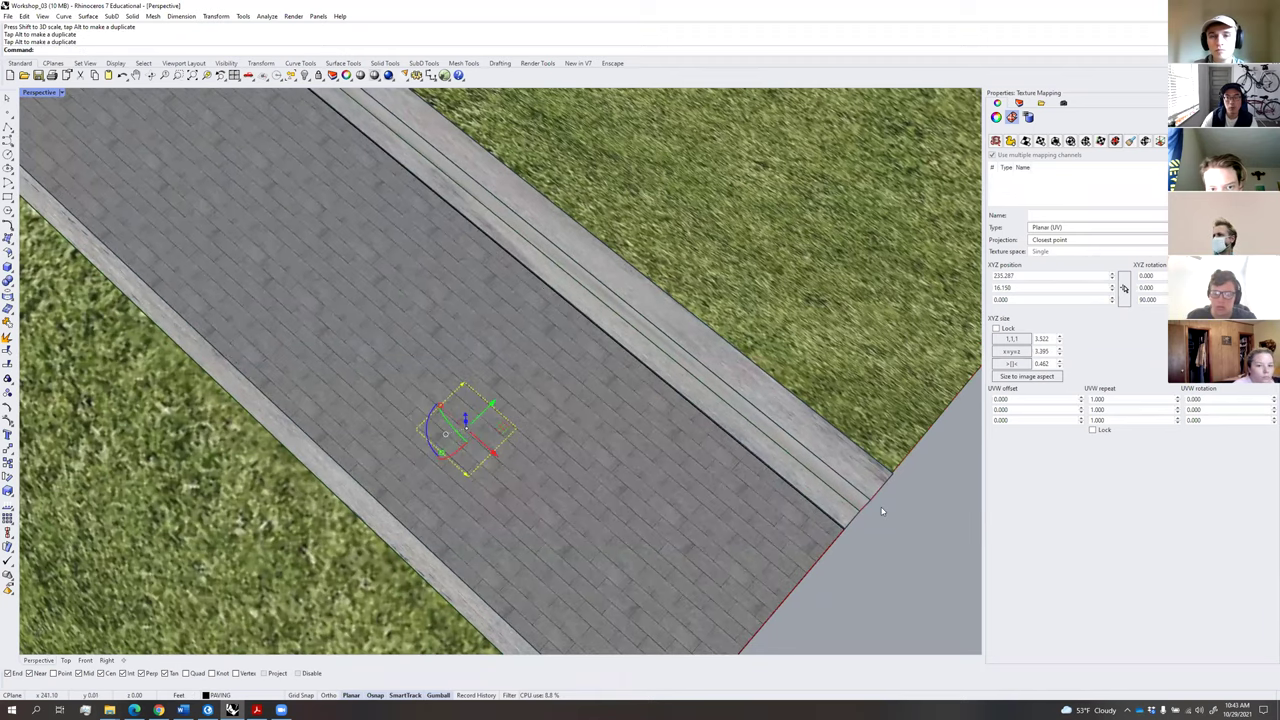
Hide the mapping widget, set the paving path's U repeat to 2, and clear the selection.
click(1130, 141)
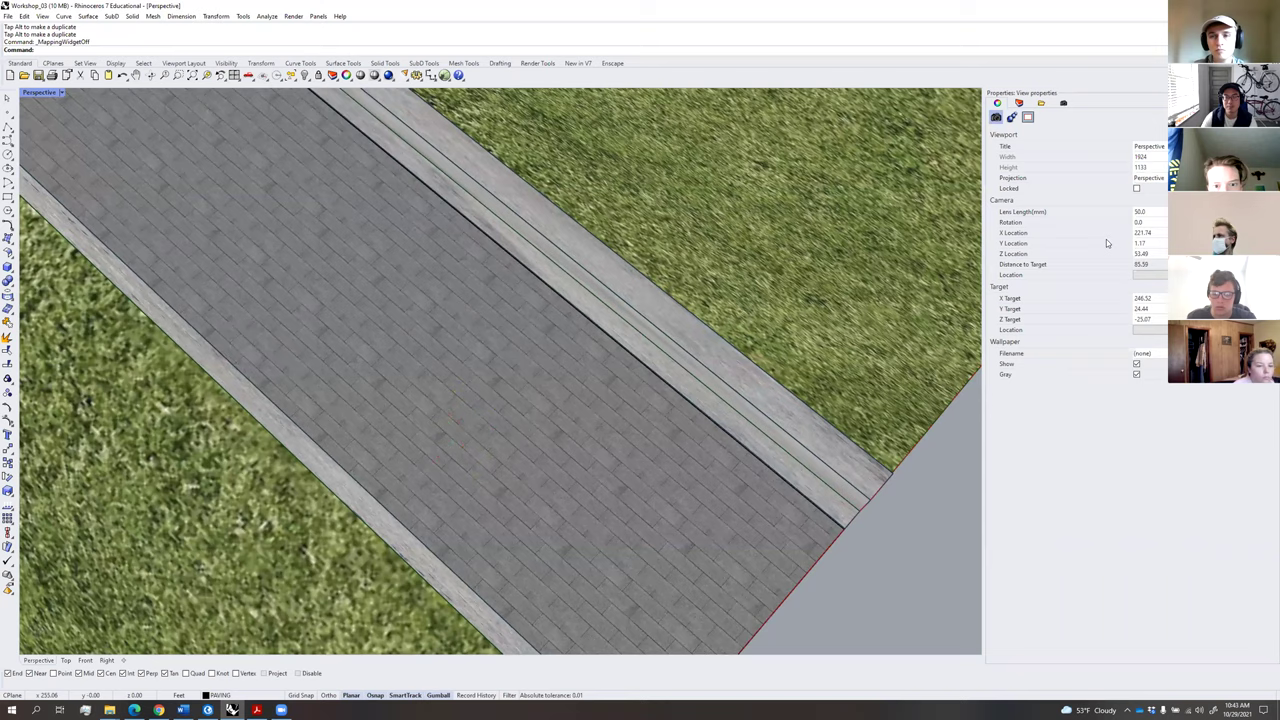
click(700, 535)
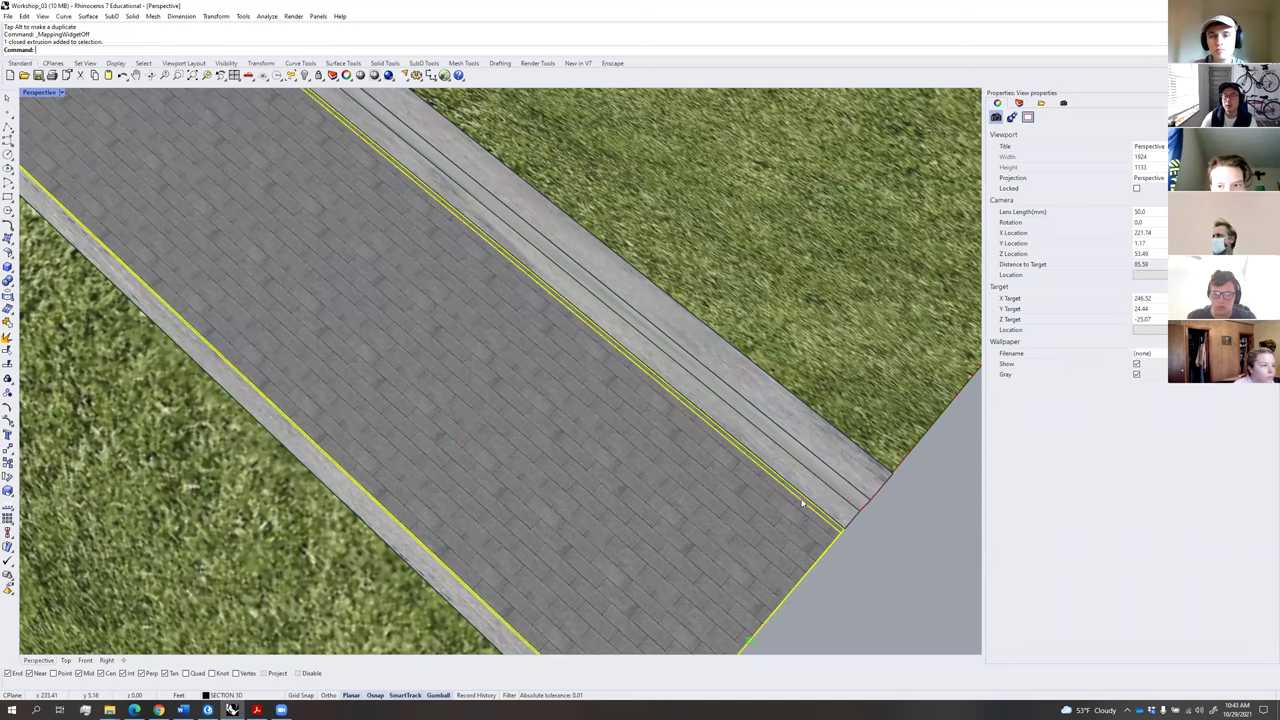
right_drag(864, 451, 874, 390)
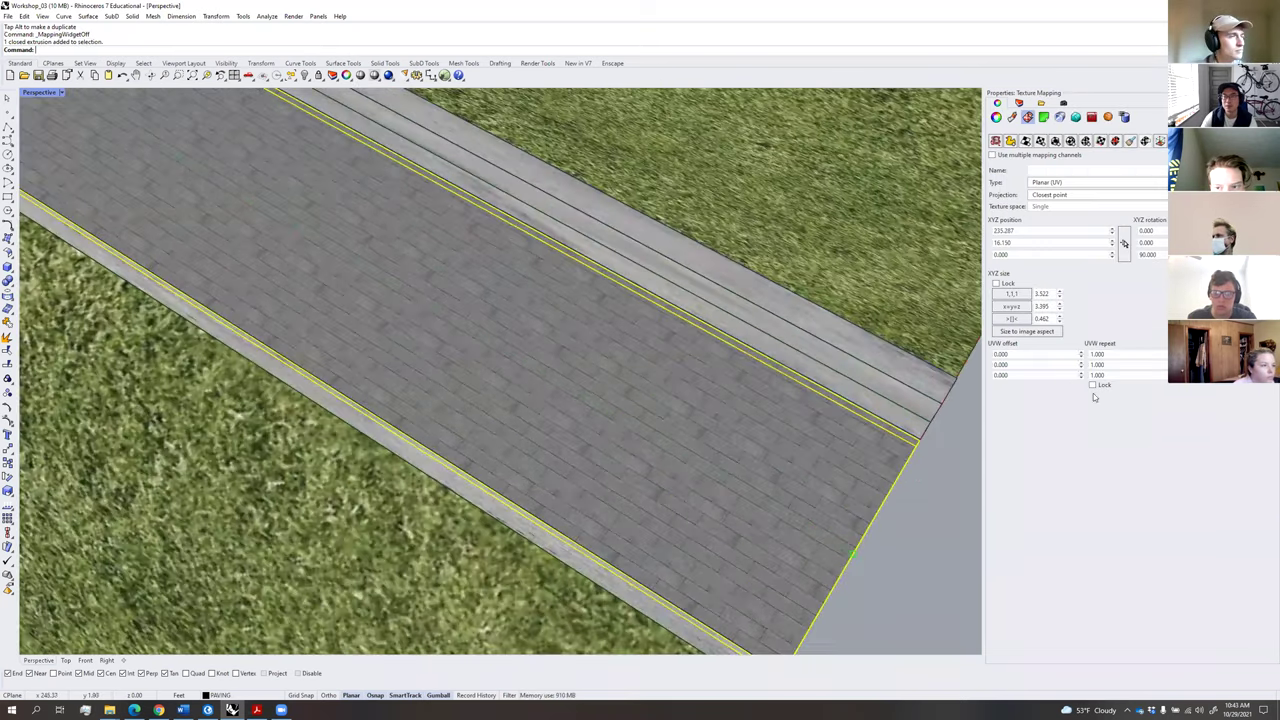
click(1119, 356)
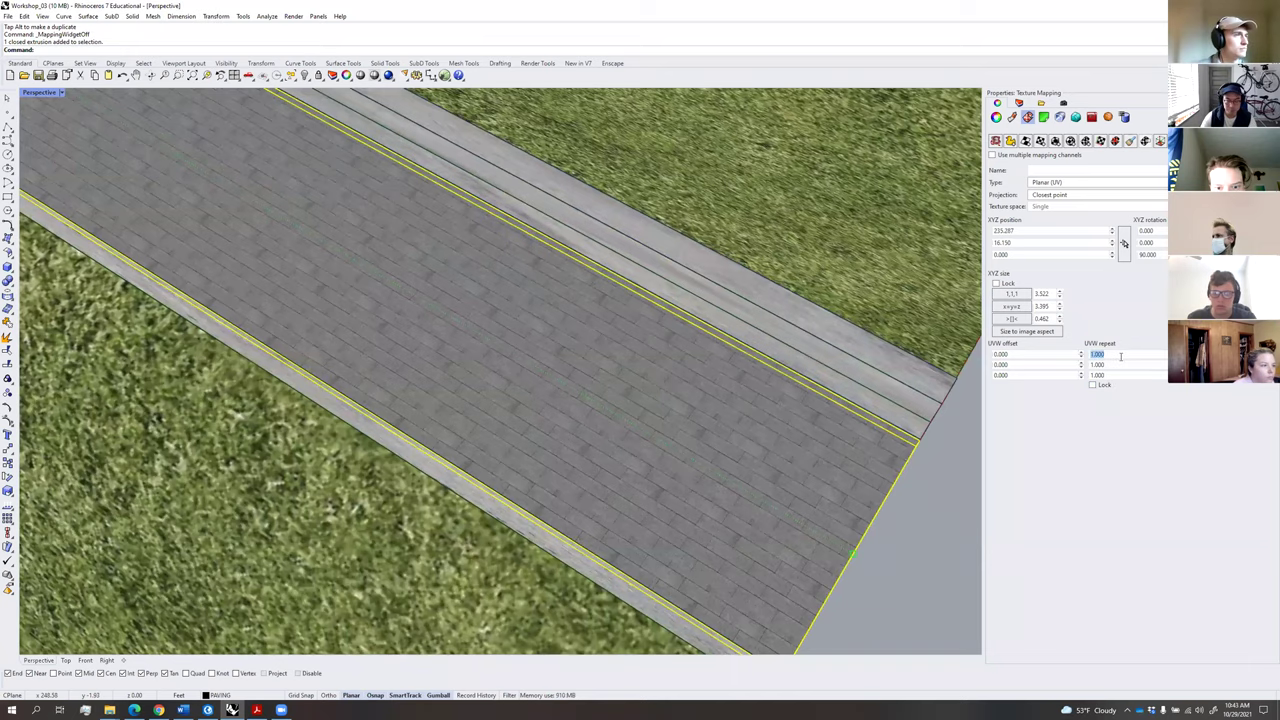
text(2)
key(Return)
click(926, 526)
Examine the paving texture's scale along the path from close up and farther away.
right_drag(740, 446, 597, 420)
click(597, 420)
scroll(597, 420, down, 6)
click(731, 517)
right_drag(701, 474, 543, 466)
scroll(497, 251, up, 5)
scroll(535, 450, down, 3)
scroll(535, 462, down, 3)
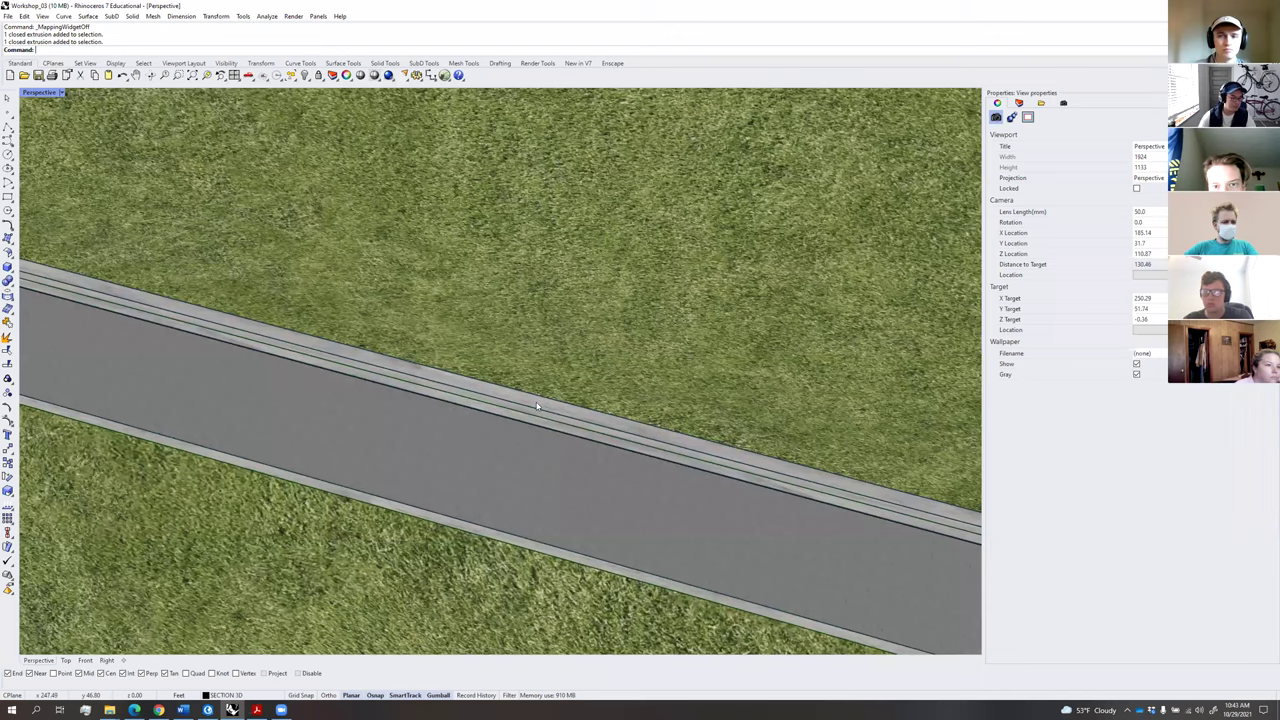
Examine the whole landscape section with its path and curbs from several angles.
scroll(540, 417, down, 6)
right_drag(540, 417, 423, 351)
scroll(530, 350, down, 6)
right_drag(540, 365, 608, 443)
scroll(440, 412, up, 6)
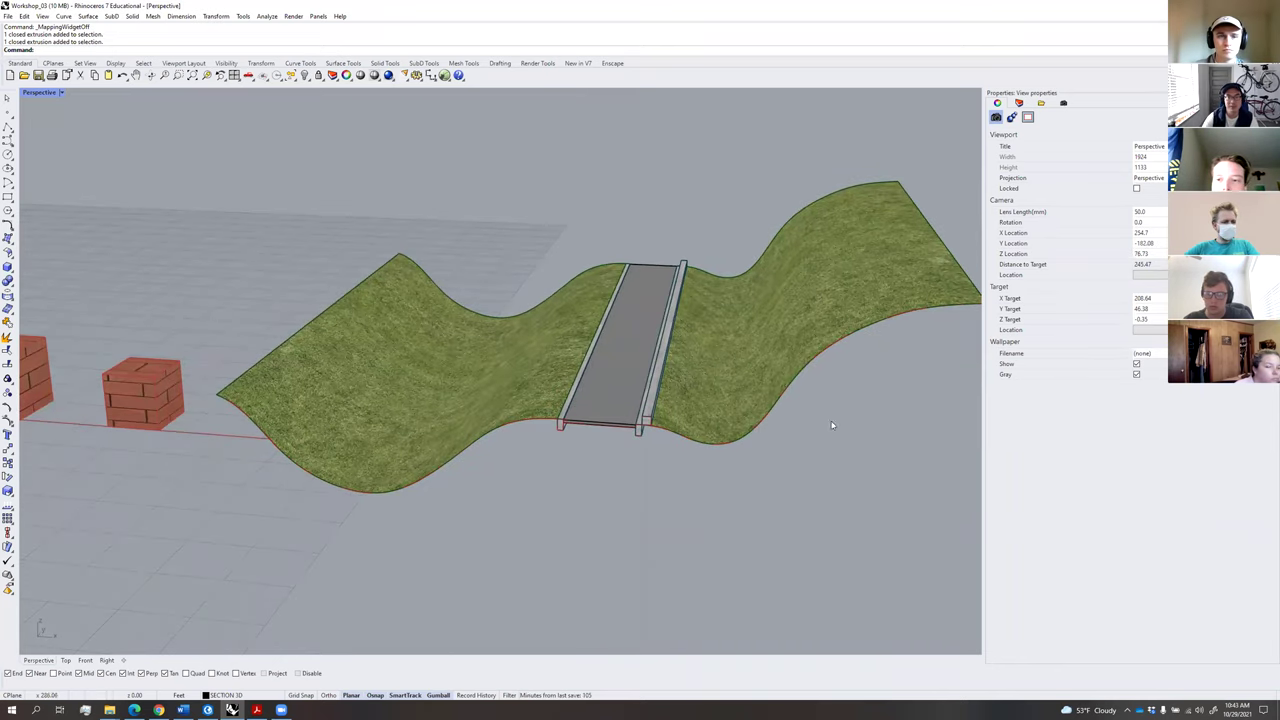
right_drag(831, 425, 755, 451)
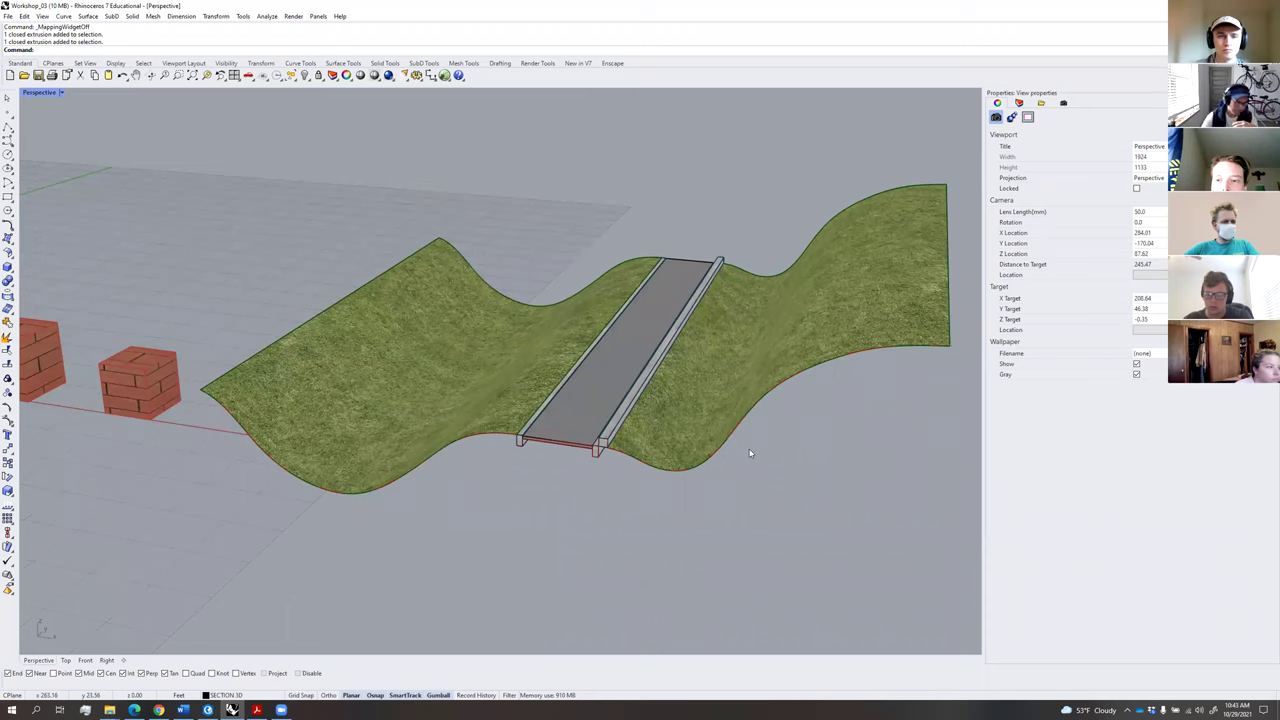
scroll(503, 443, up, 4)
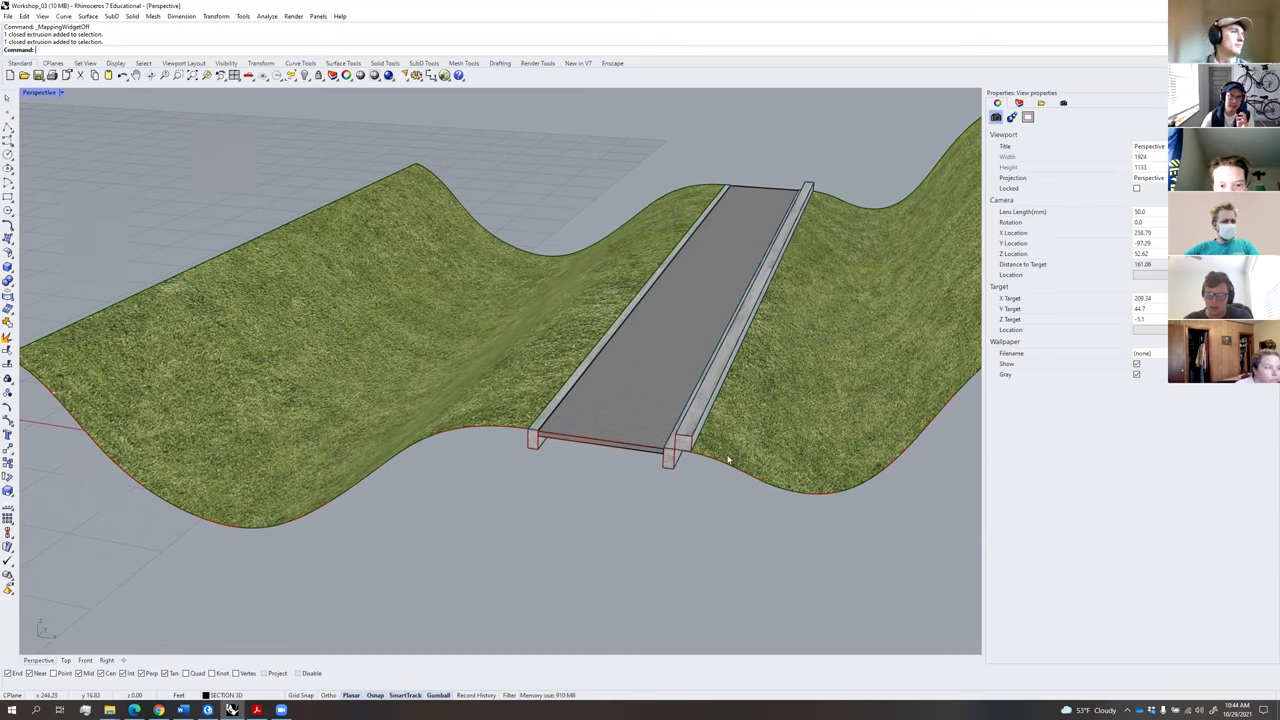
scroll(610, 460, down, 5)
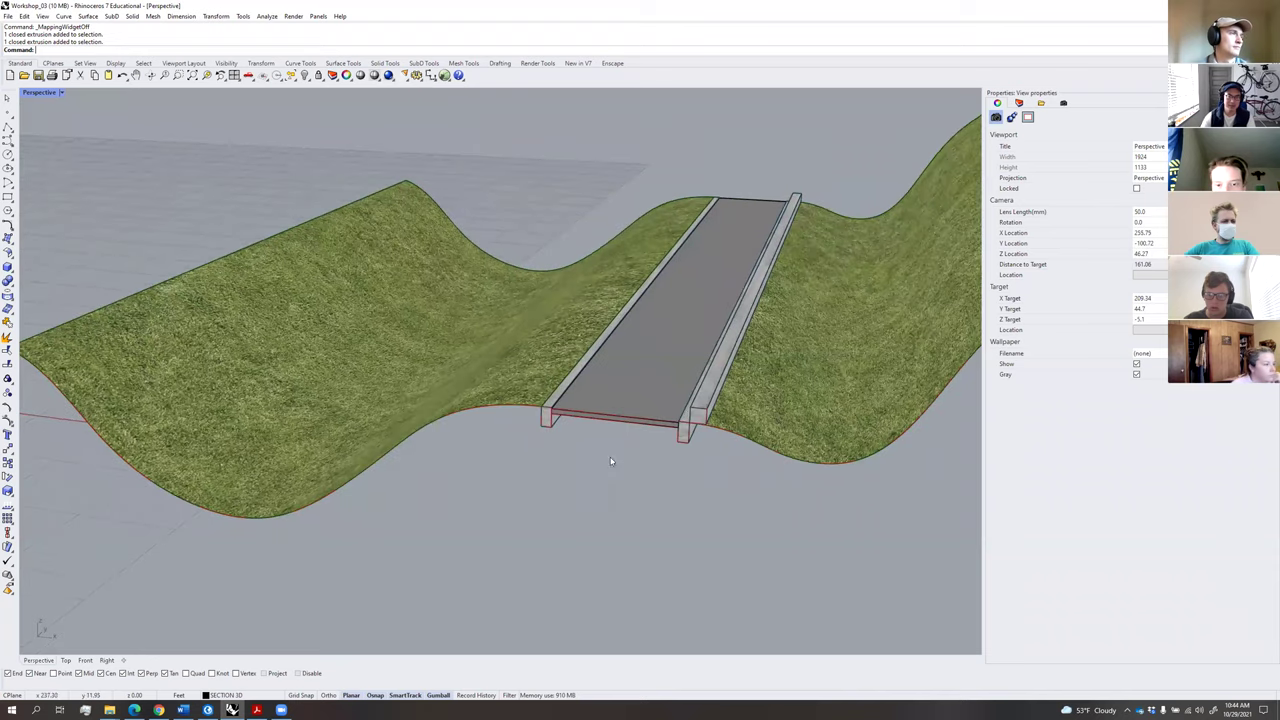
Shorten the raised concrete strip beside the path into a bench-like block and place two copies of it along the path.
mouse_move(723, 407)
right_down()
mouse_move(723, 423)
mouse_move(713, 419)
right_up()
scroll(713, 419, up, 4)
click(735, 432)
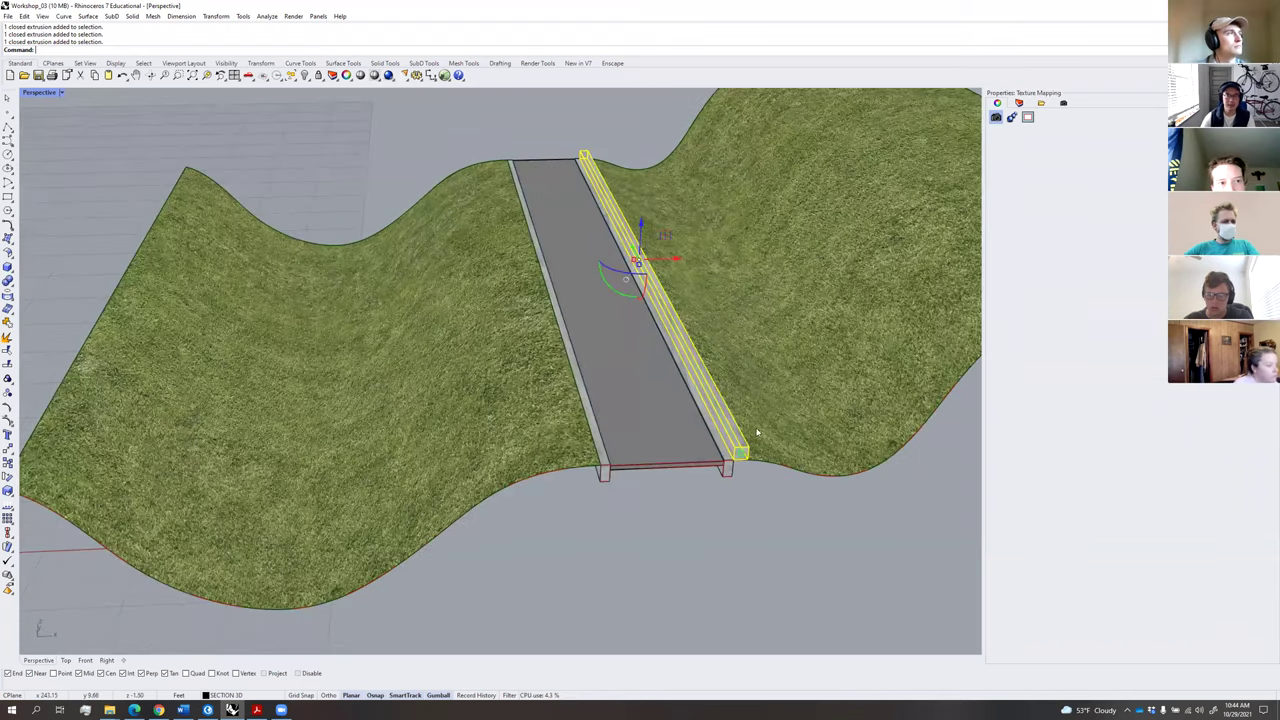
right_drag(614, 436, 562, 366)
scroll(690, 439, down, 5)
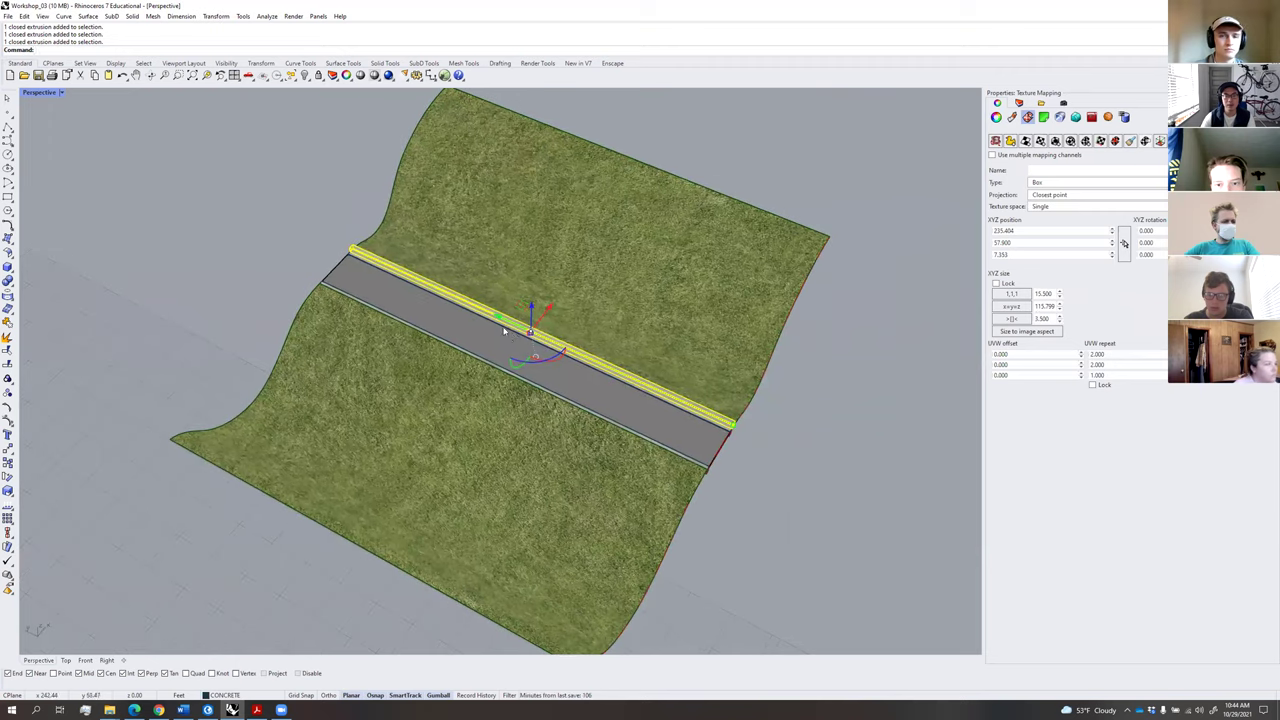
drag(736, 425, 530, 331)
key(alt)
key(alt)
click(829, 471)
Examine the three concrete blocks beside the path and the overall model from near and far.
right_drag(829, 471, 640, 433)
scroll(617, 420, up, 4)
scroll(629, 424, down, 5)
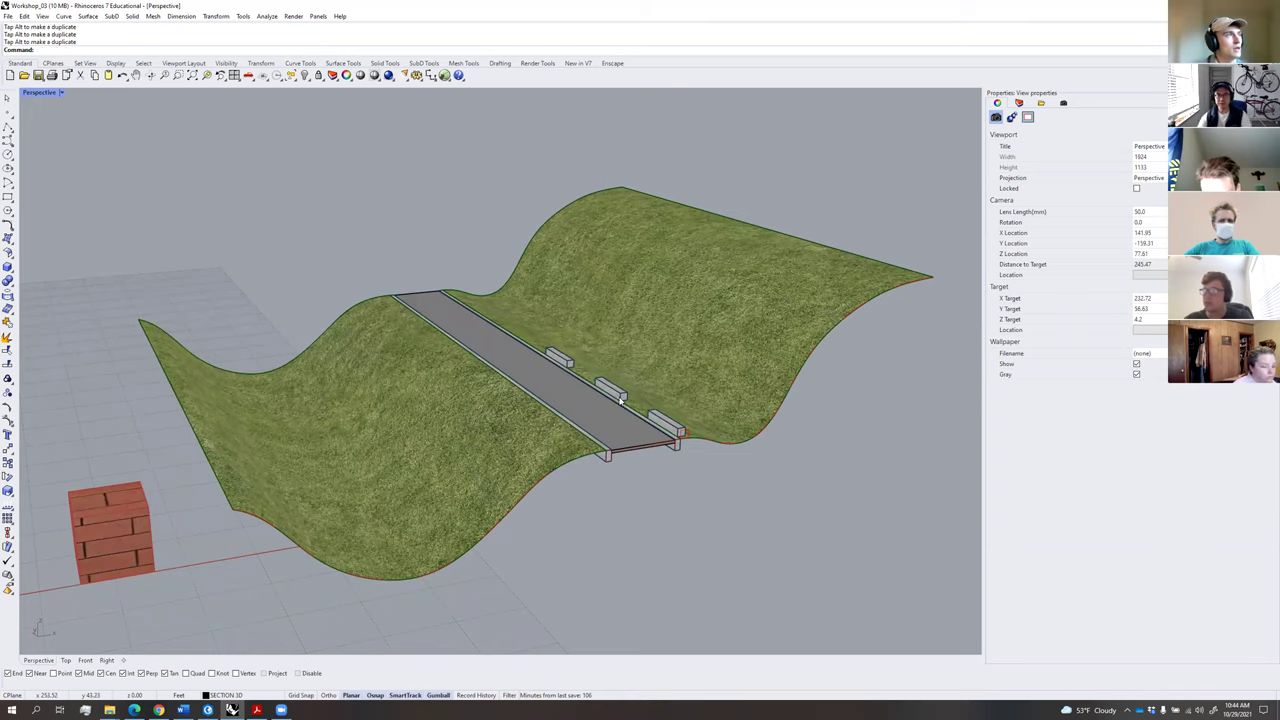
scroll(684, 436, up, 4)
scroll(684, 436, down, 3)
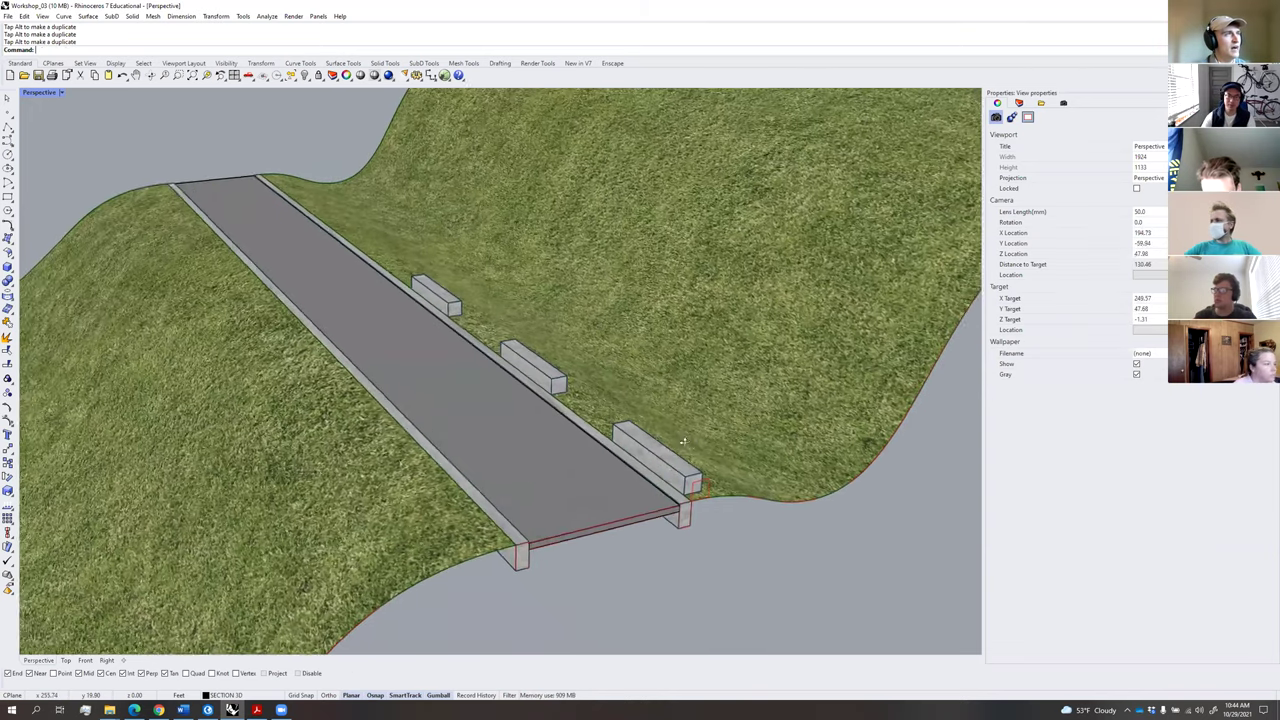
mouse_move(684, 436)
right_down()
mouse_move(523, 482)
mouse_move(491, 463)
mouse_move(463, 486)
mouse_move(659, 461)
mouse_move(683, 444)
mouse_move(649, 445)
mouse_move(690, 411)
mouse_move(689, 437)
mouse_move(666, 451)
mouse_move(686, 449)
mouse_move(649, 437)
mouse_move(674, 371)
right_up()
scroll(651, 460, down, 4)
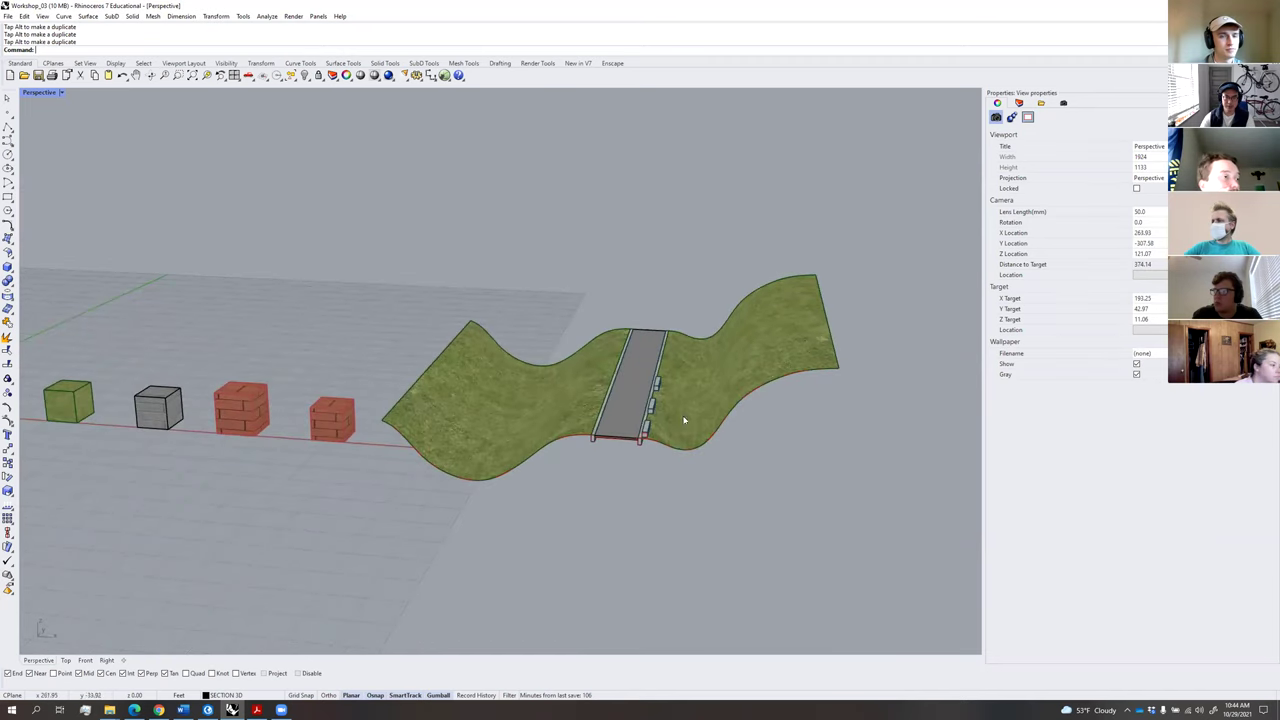
scroll(680, 446, up, 5)
right_drag(682, 468, 622, 432)
scroll(688, 460, down, 5)
scroll(689, 451, down, 2)
scroll(677, 470, down, 4)
scroll(665, 448, up, 6)
scroll(617, 449, up, 4)
scroll(605, 430, up, 3)
Copy a concrete block twice farther along the path's edge to continue the row toward the far end, and clear the selection.
click(570, 502)
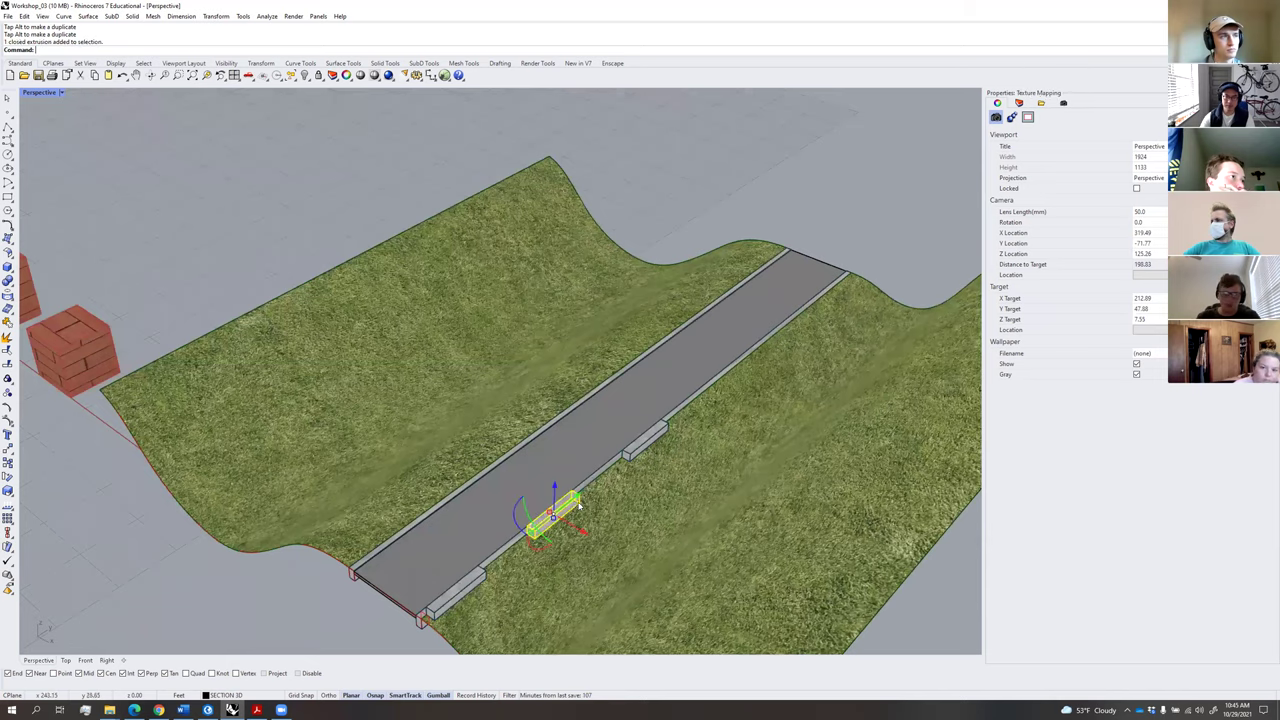
drag(575, 497, 834, 304)
key(alt)
key(alt)
key(Escape)
right_drag(748, 318, 785, 294)
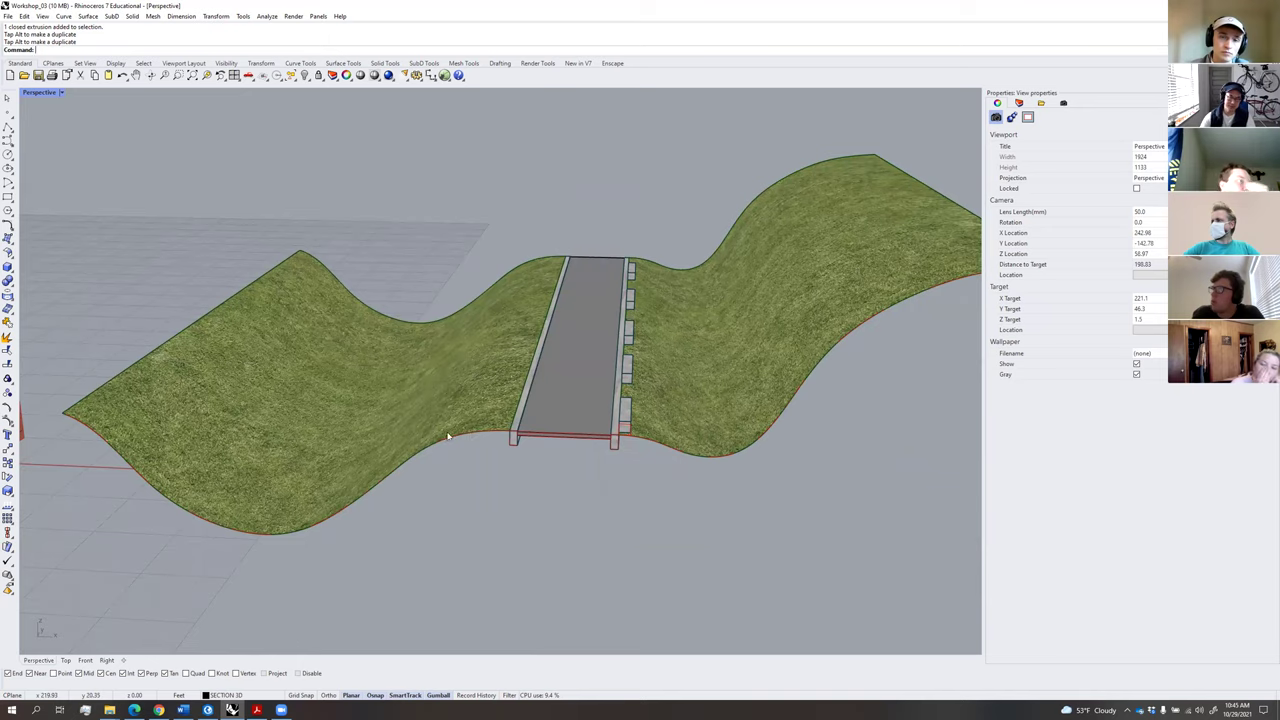
Bring up the Enscape tools for rendering the landscape model.
scroll(484, 474, down, 6)
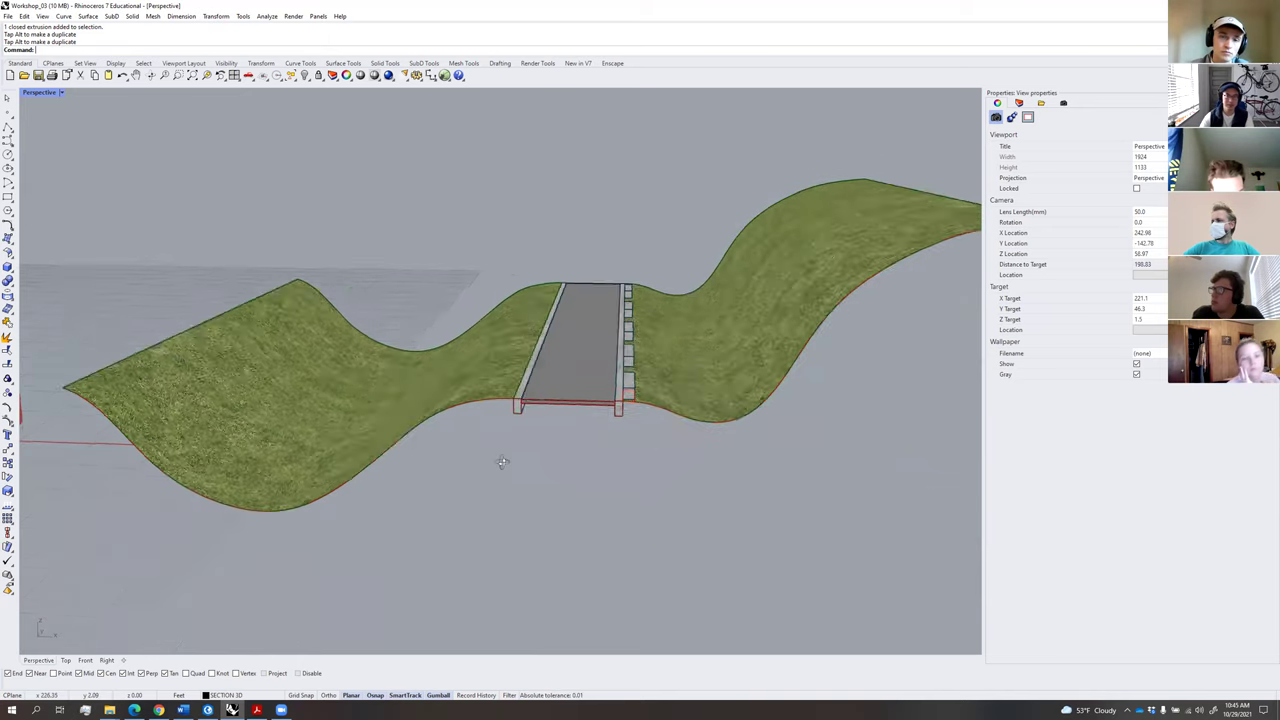
right_drag(507, 465, 535, 474)
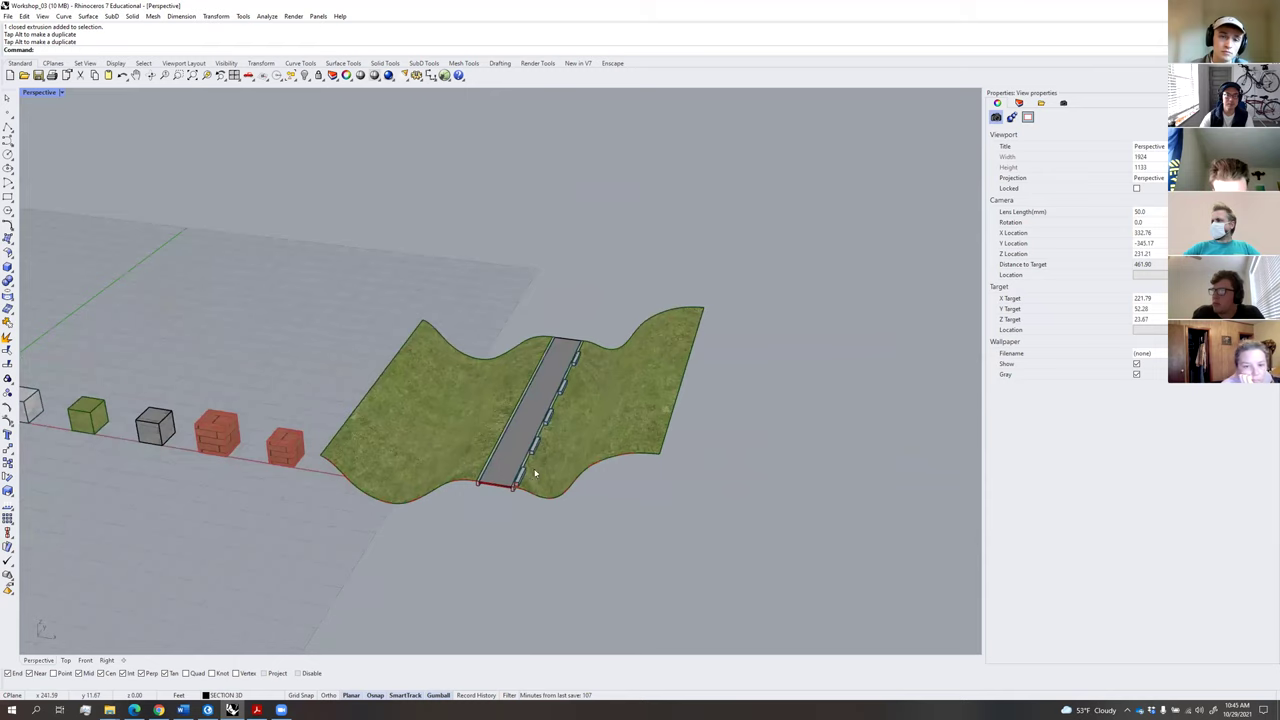
click(615, 64)
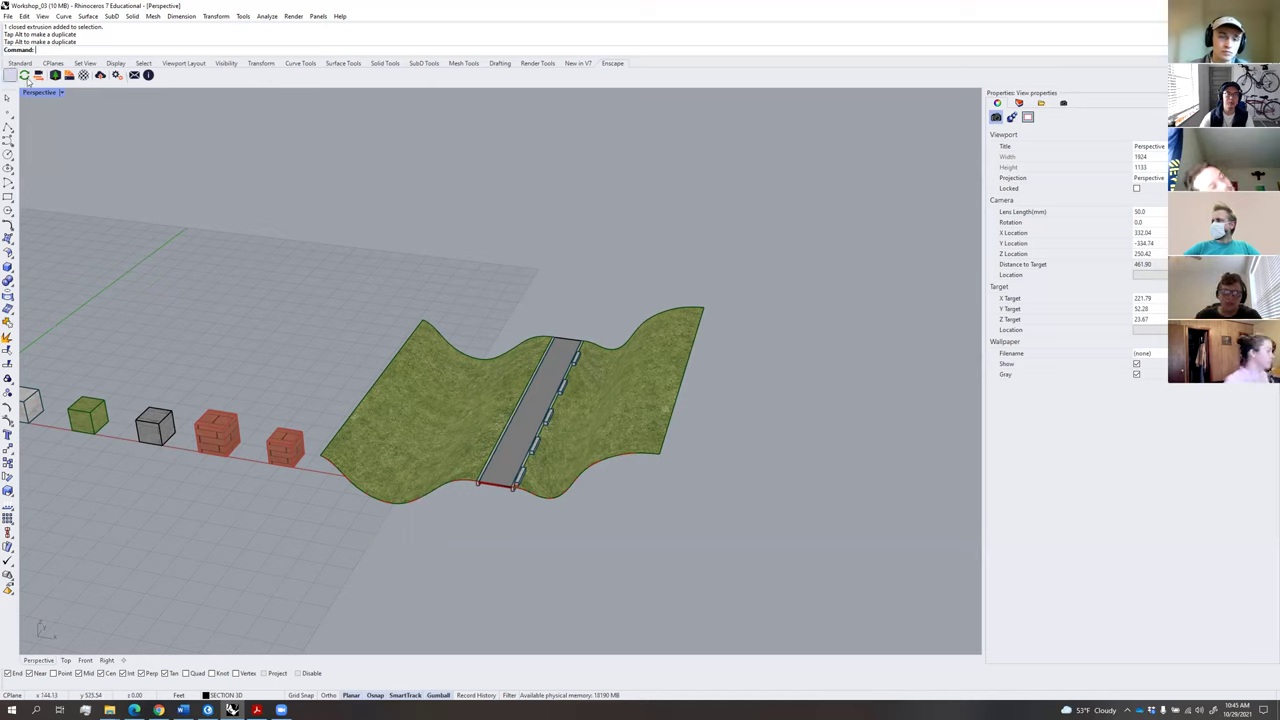
right_click(660, 68)
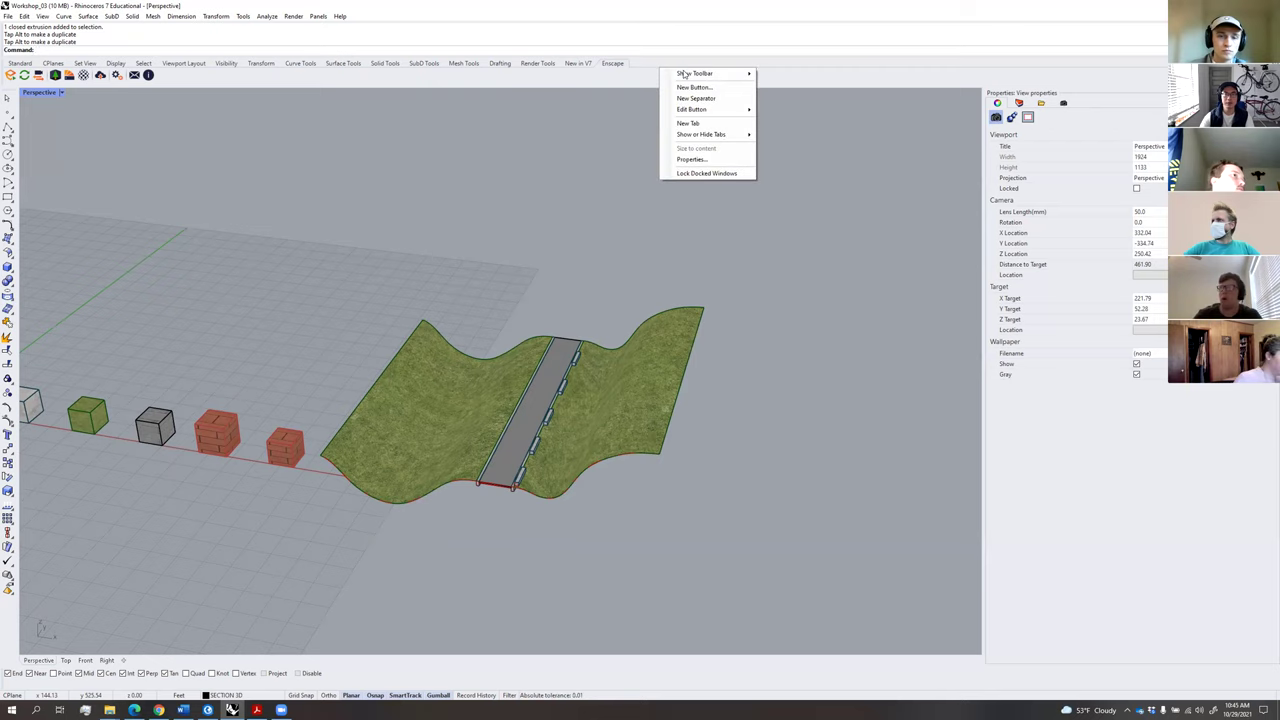
mouse_move(680, 75)
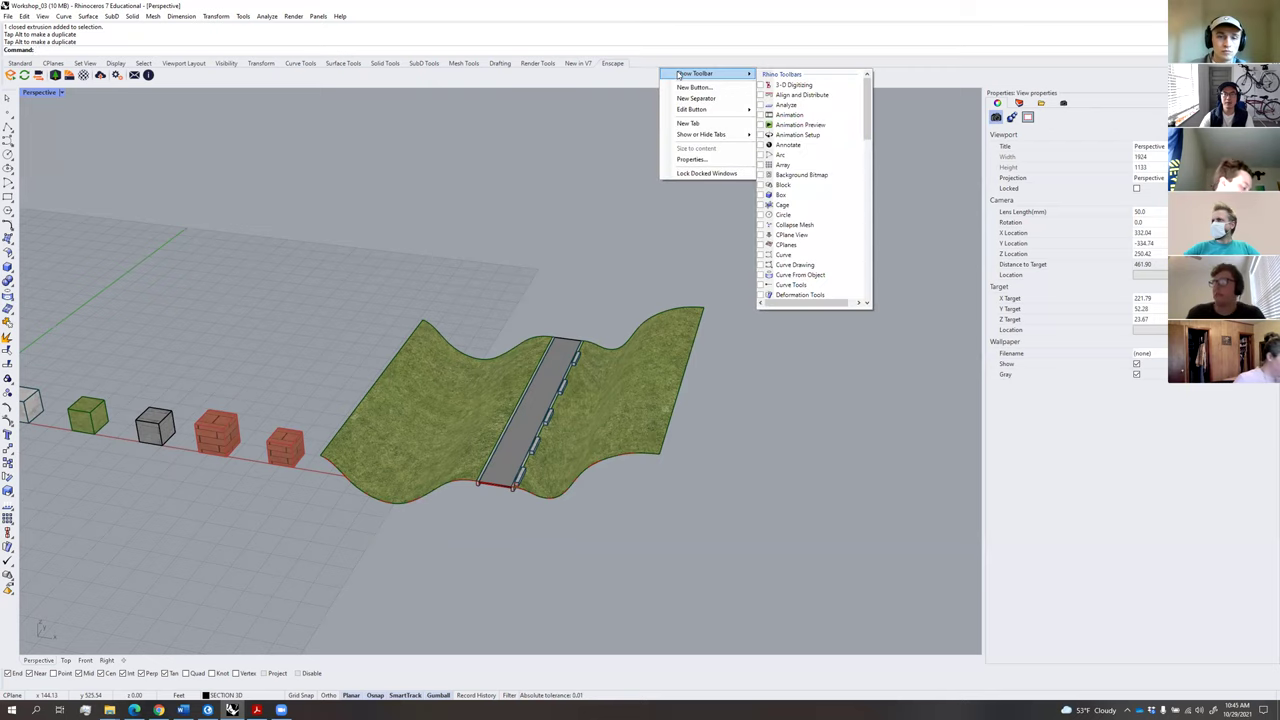
drag(867, 115, 868, 295)
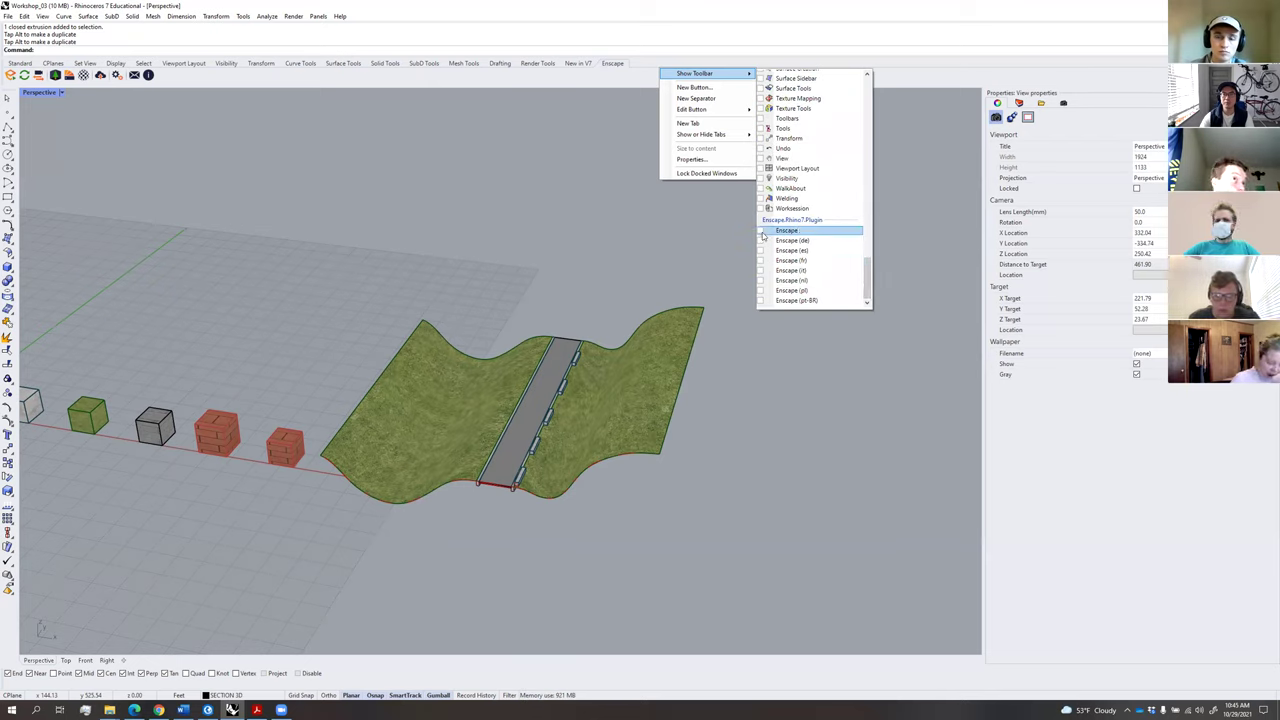
click(904, 107)
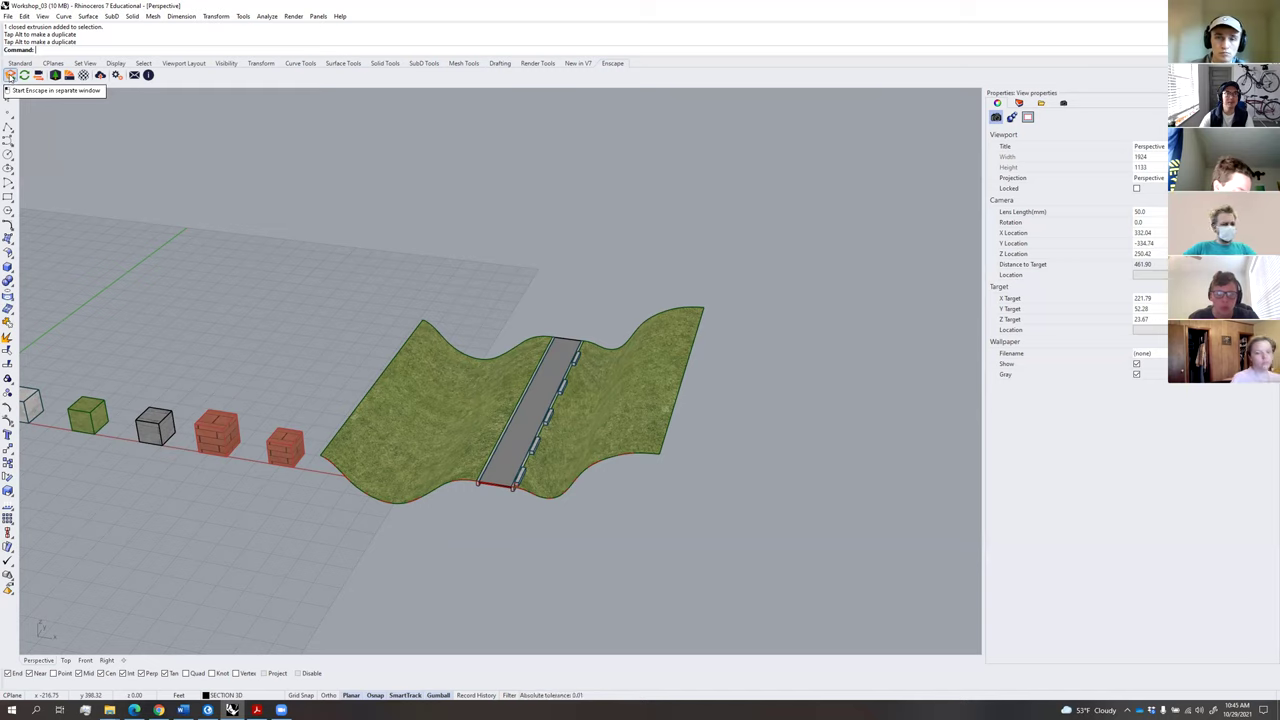
Start Enscape in a separate window, then reposition and enlarge its render window.
click(10, 76)
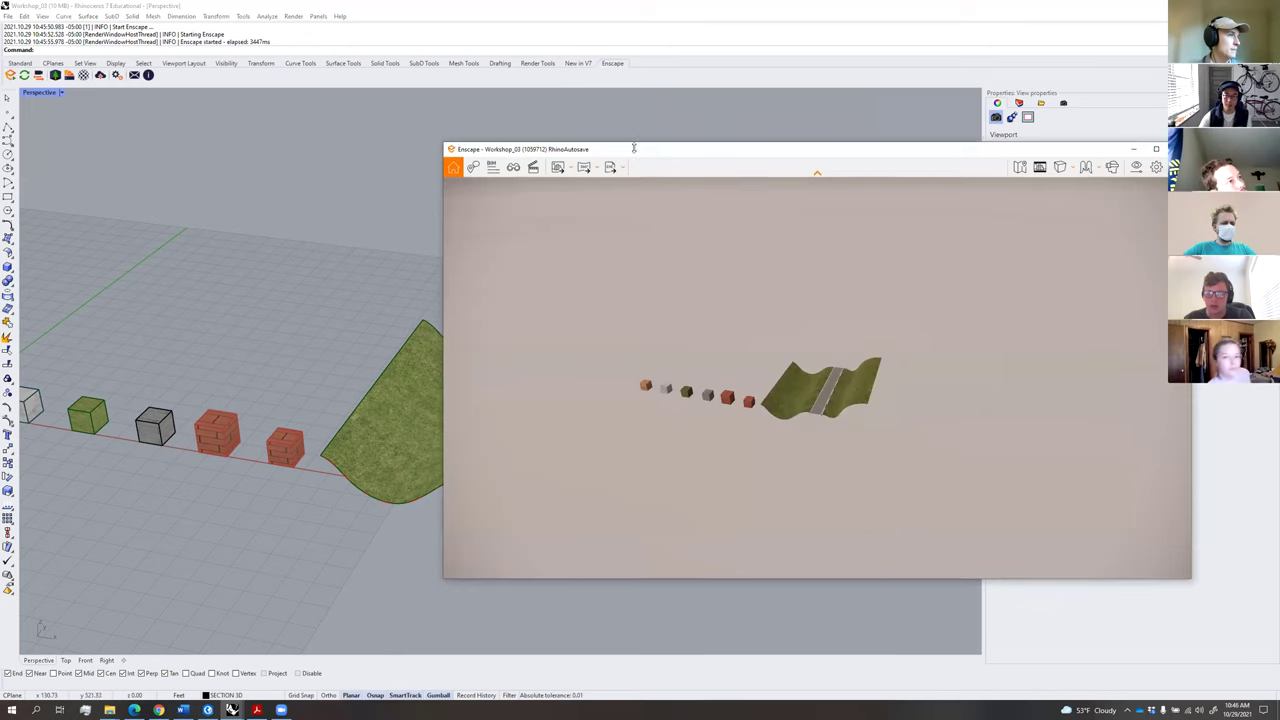
drag(800, 149, 594, 108)
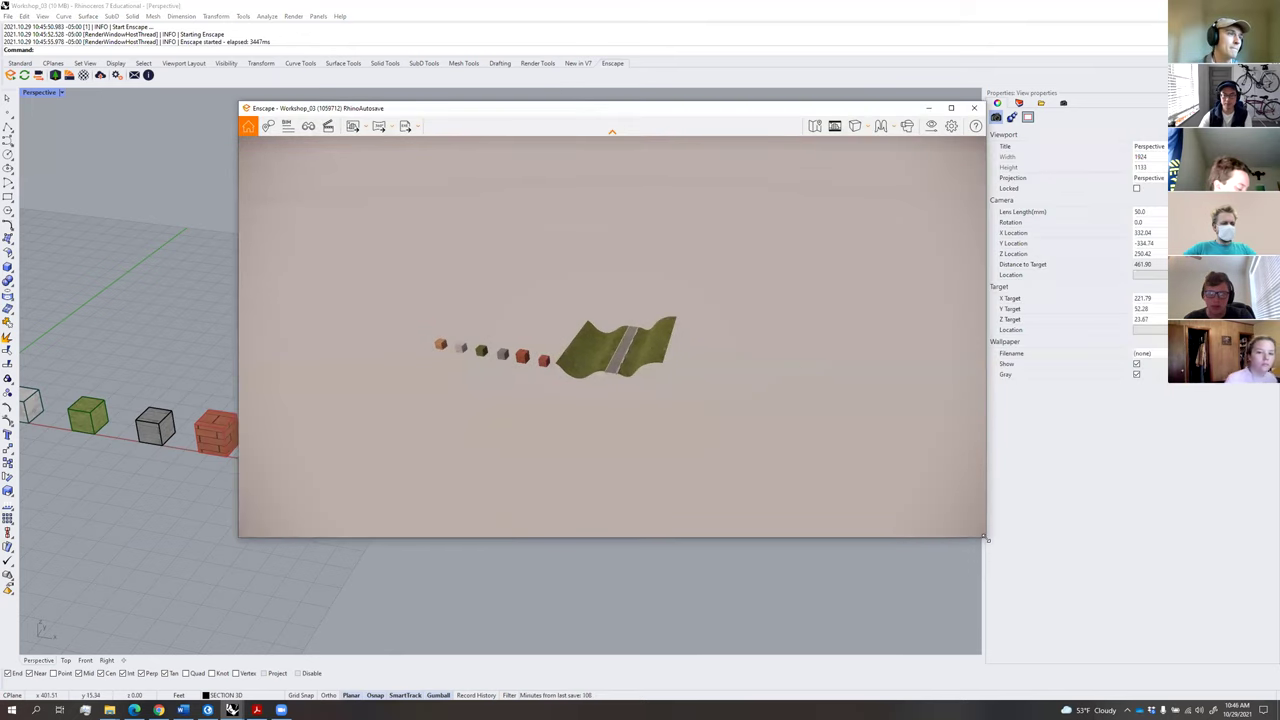
drag(985, 537, 1082, 627)
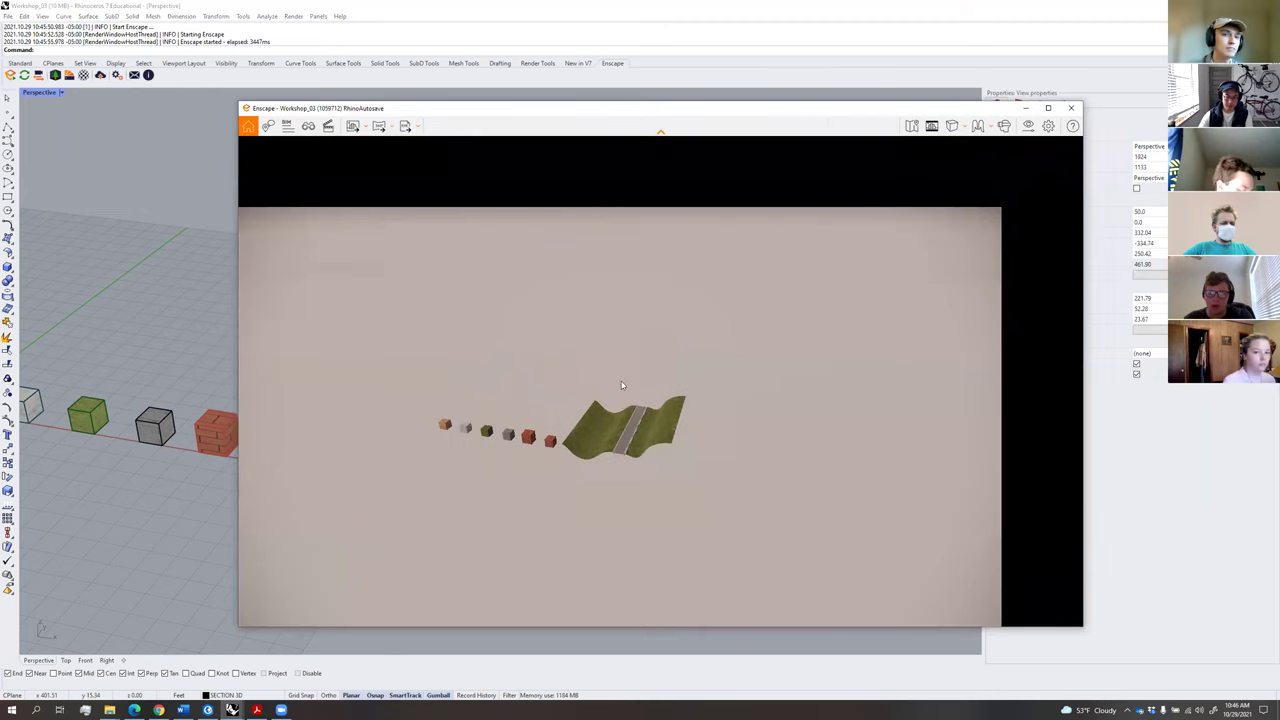
Examine the rendered paving, grass slopes and concrete blocks in Enscape at close range from several points along the path.
scroll(627, 440, up, 3)
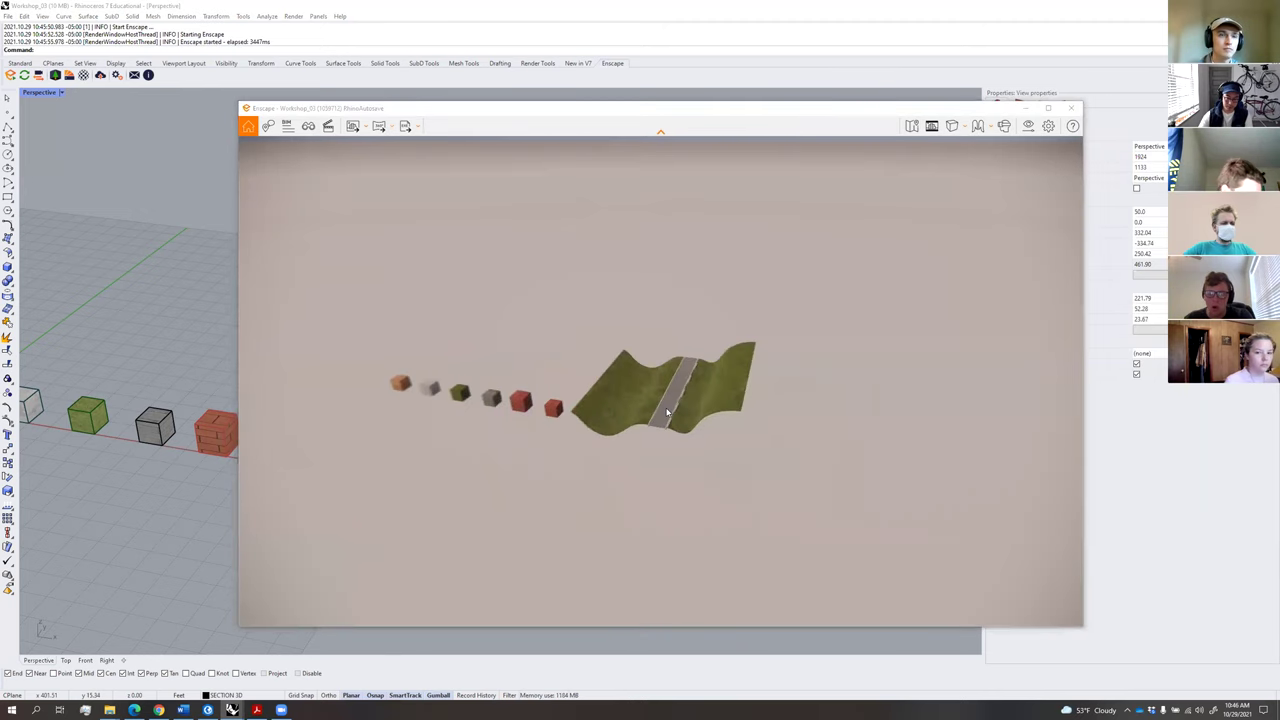
scroll(669, 410, up, 5)
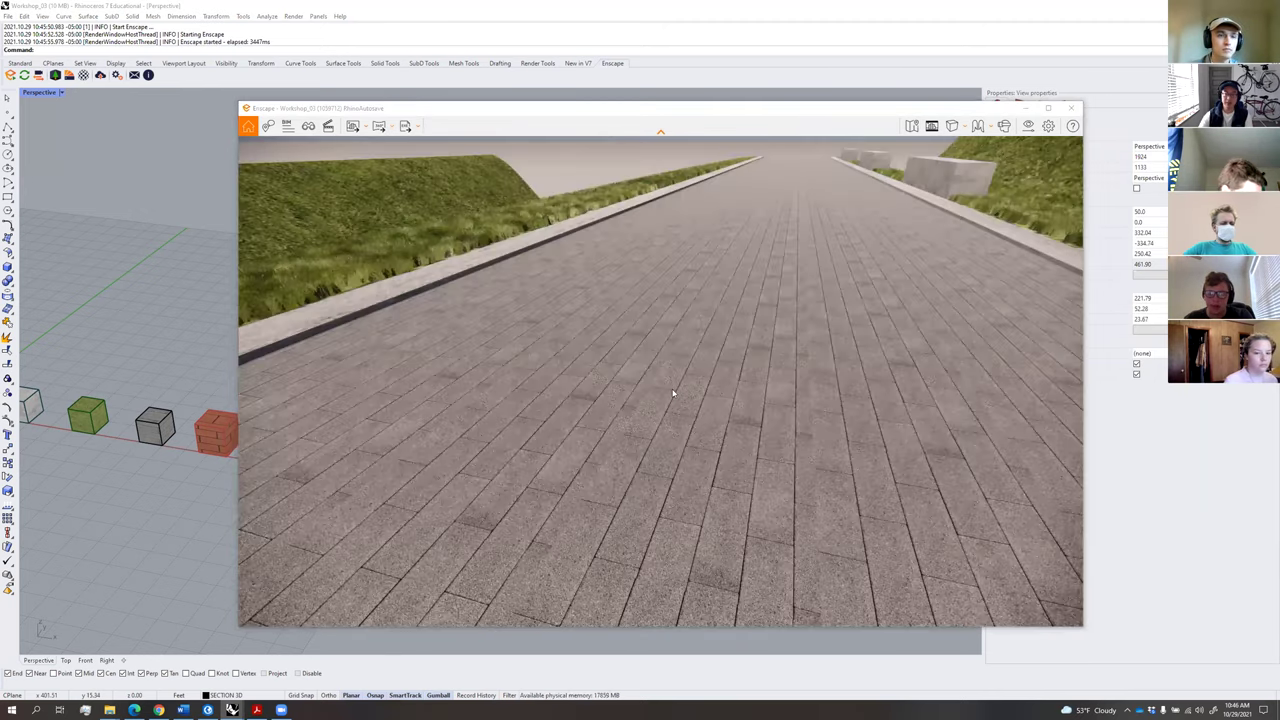
key(space)
drag(675, 392, 950, 392)
drag(708, 421, 925, 424)
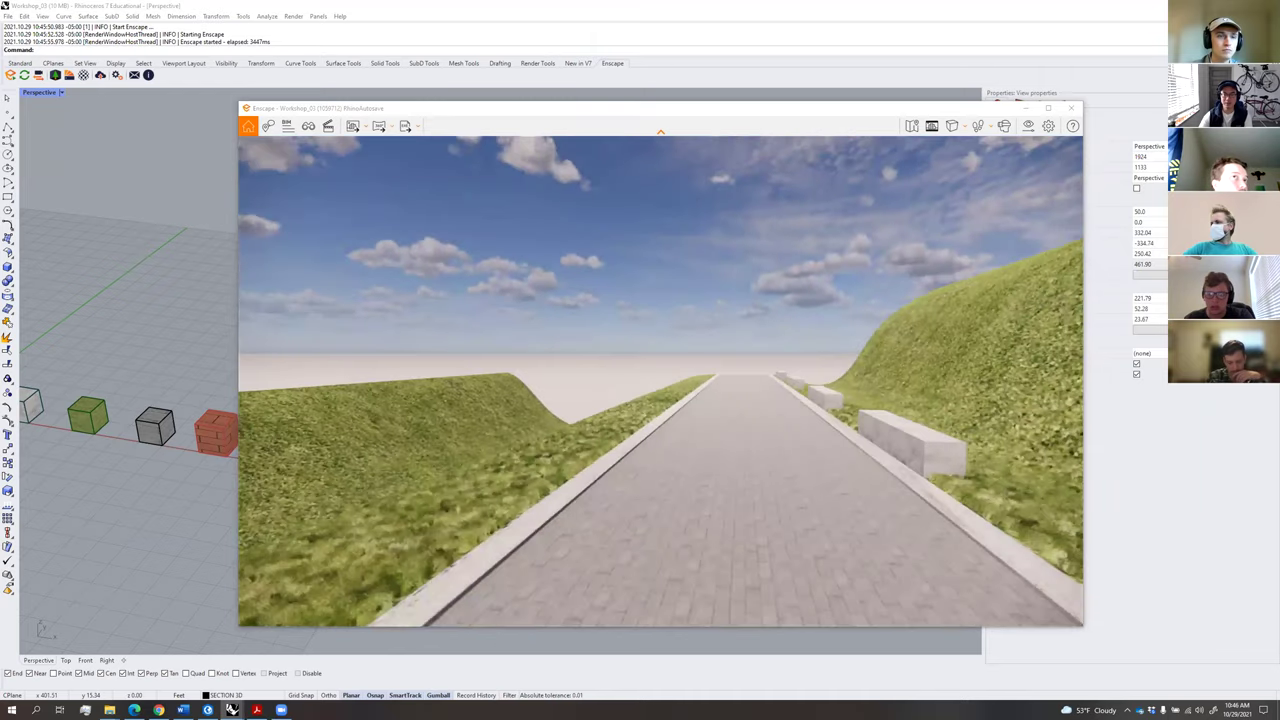
key(d)
drag(750, 474, 602, 401)
drag(660, 465, 668, 475)
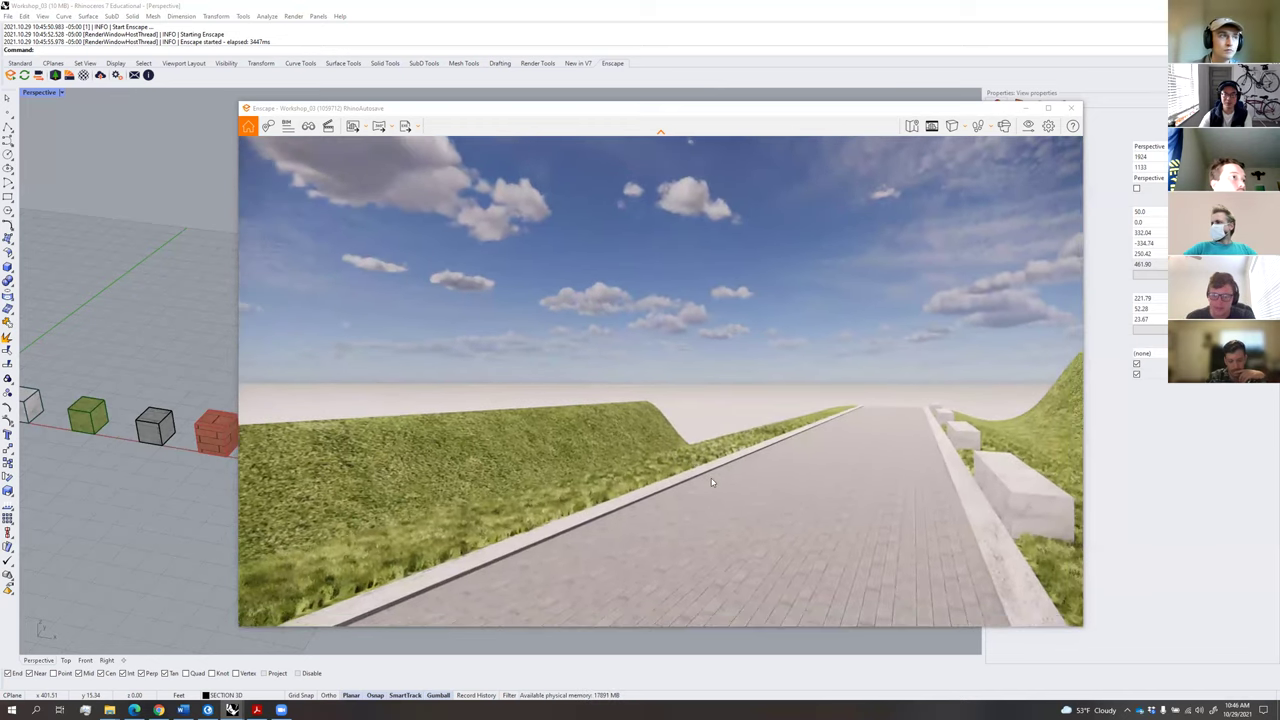
key(space)
key(d)
drag(771, 472, 739, 503)
key(s)
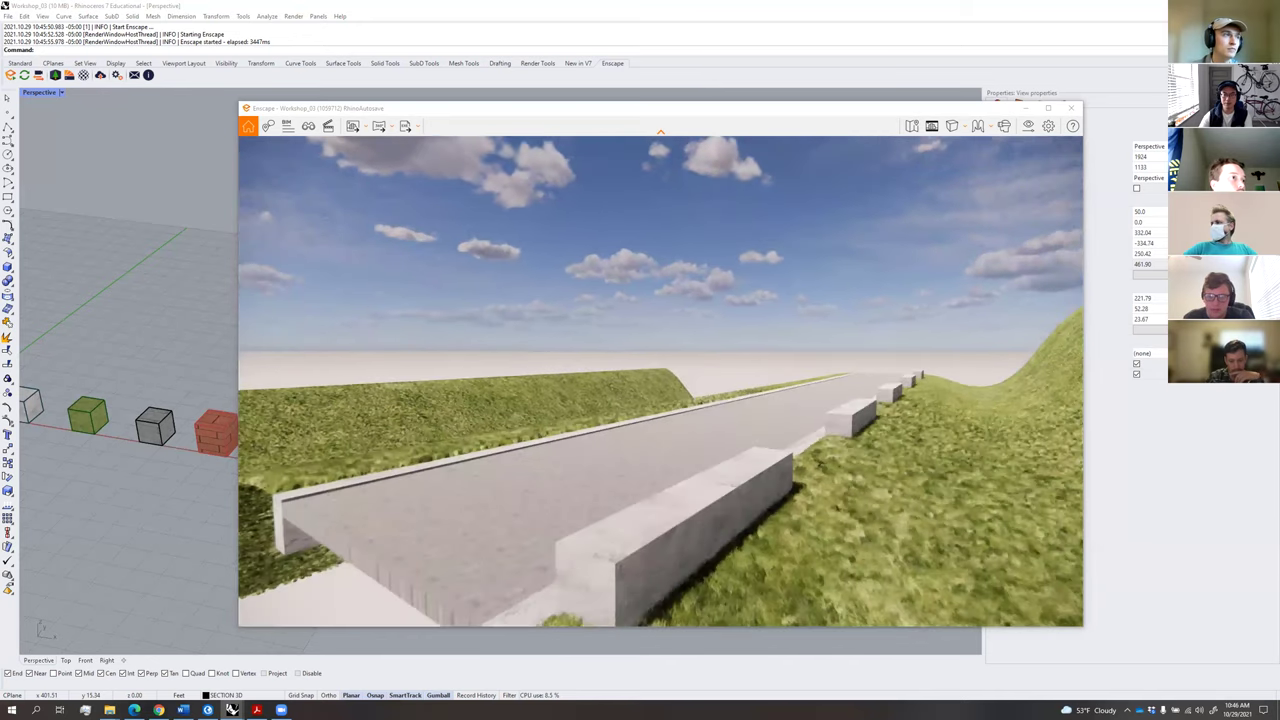
key(a)
drag(742, 452, 785, 445)
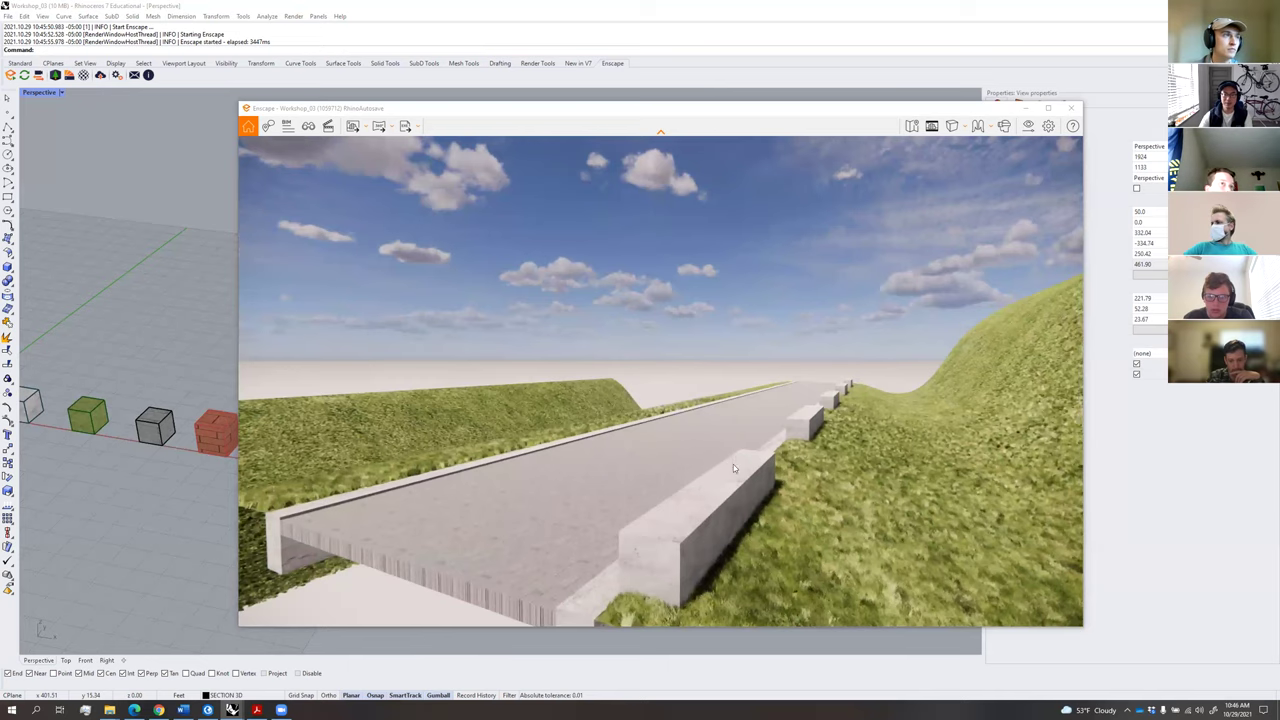
Frame an elevated overview of the whole landscape section in Enscape and save it as a new view with the default name.
scroll(720, 450, down, 2)
drag(706, 437, 671, 450)
shift+right_drag(671, 450, 696, 450)
shift+right_drag(642, 415, 670, 415)
scroll(669, 415, down, 5)
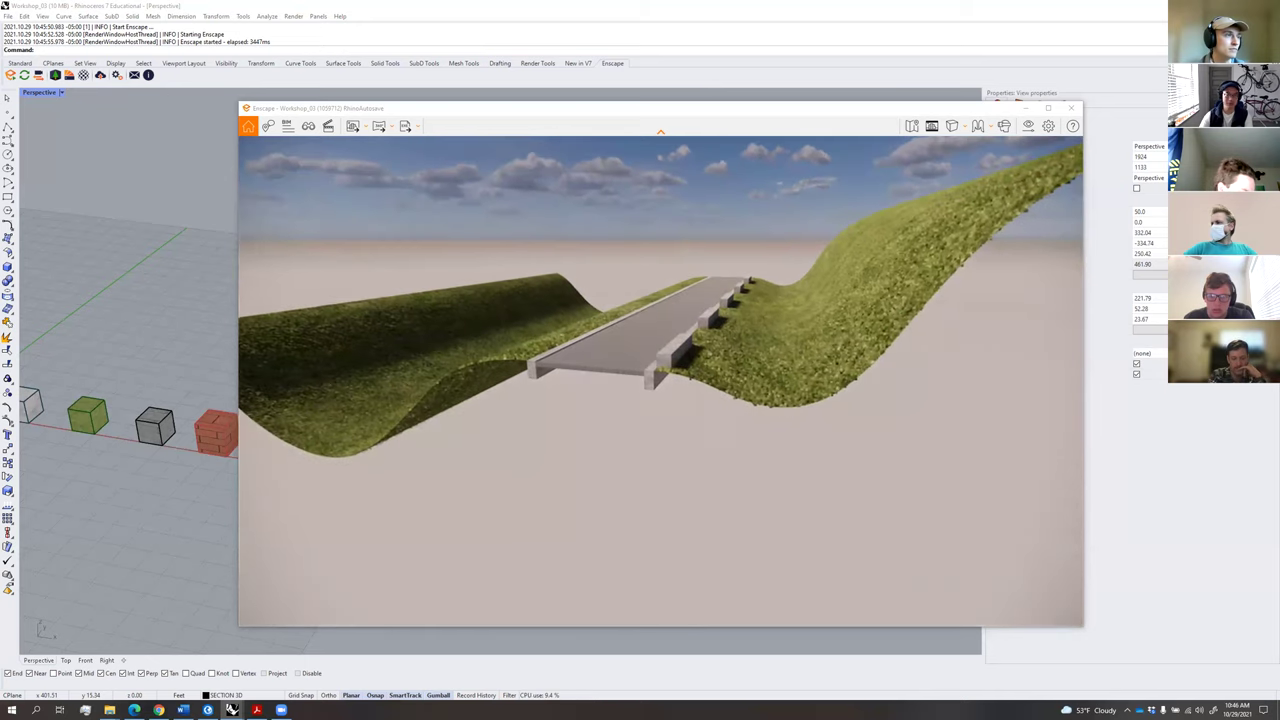
right_drag(625, 392, 634, 346)
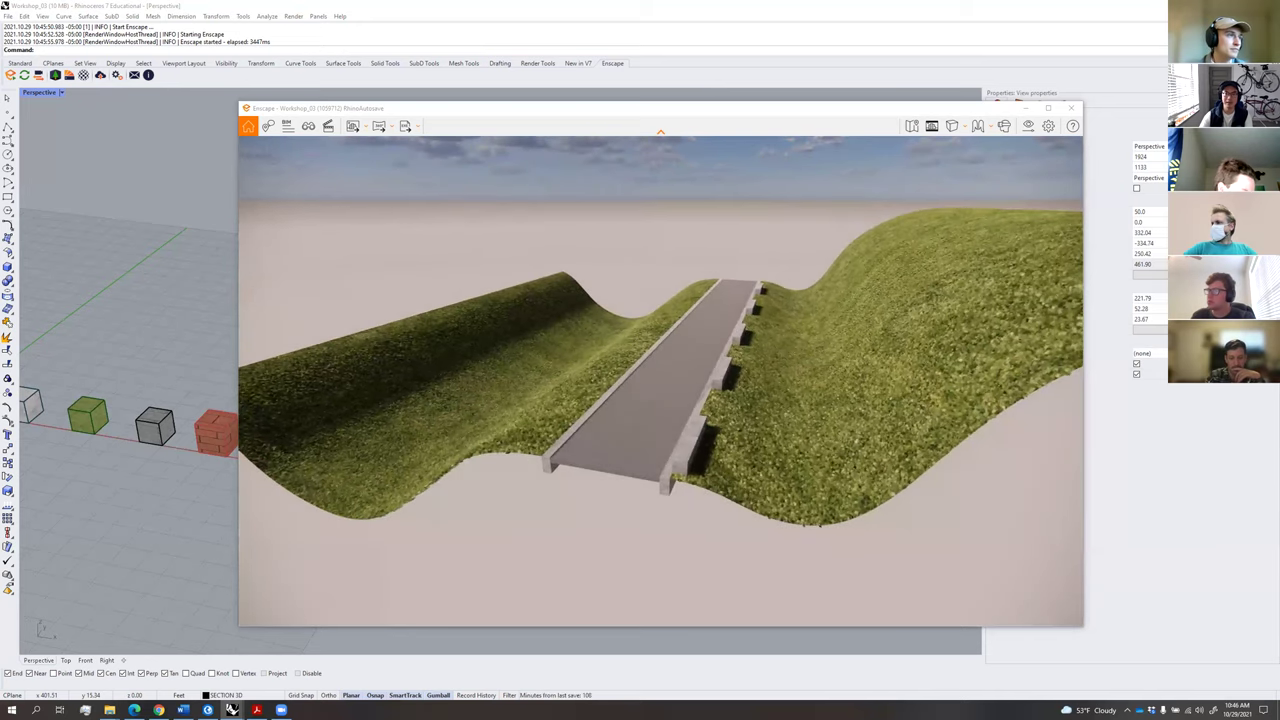
right_drag(699, 380, 722, 406)
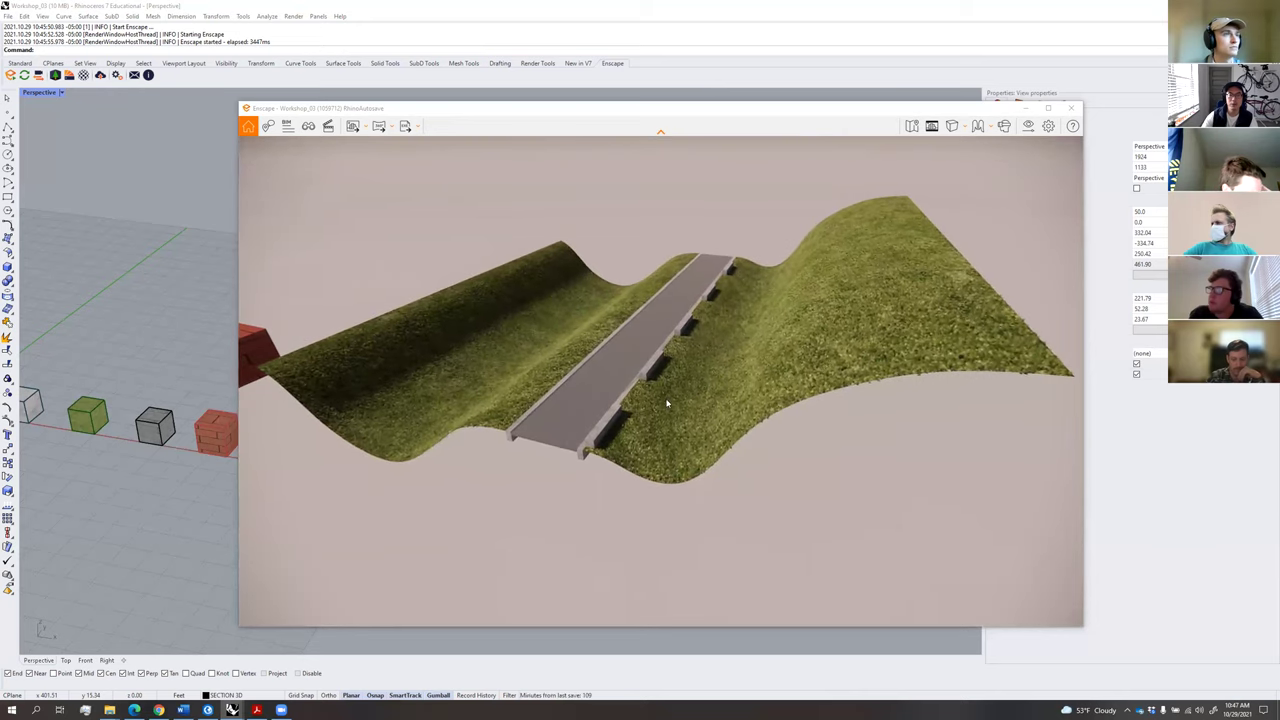
right_drag(696, 394, 685, 384)
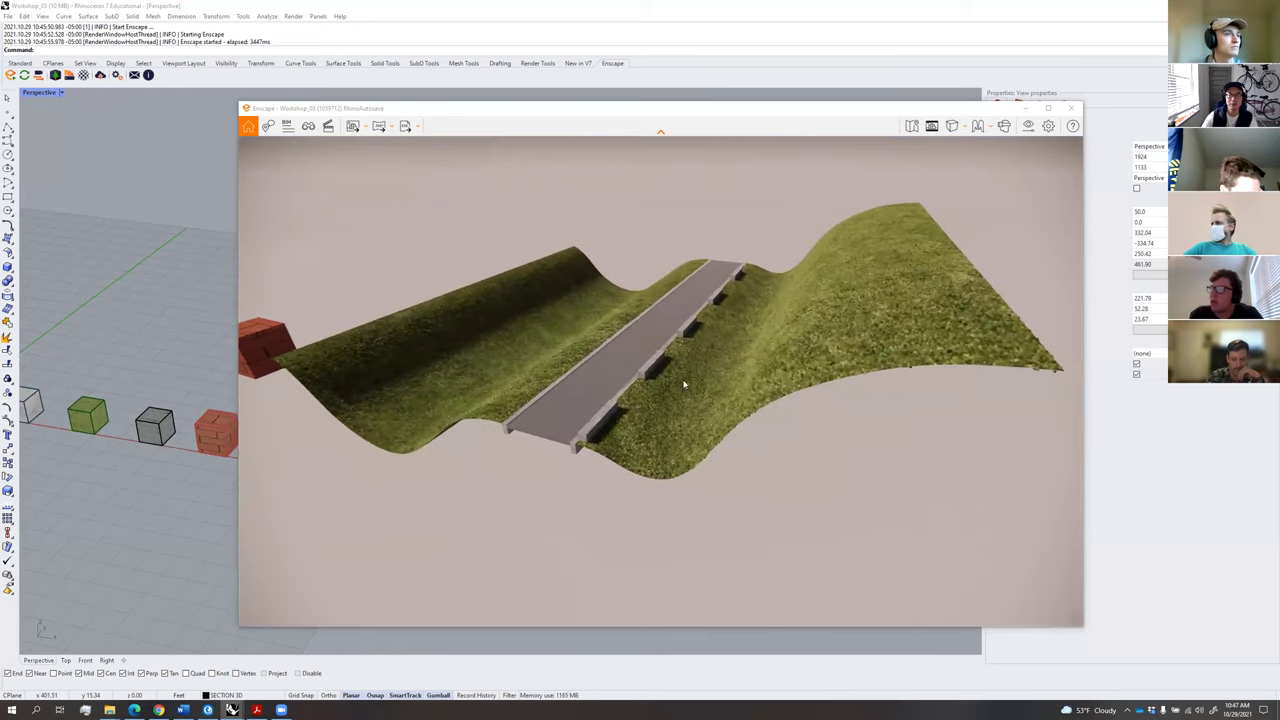
click(309, 128)
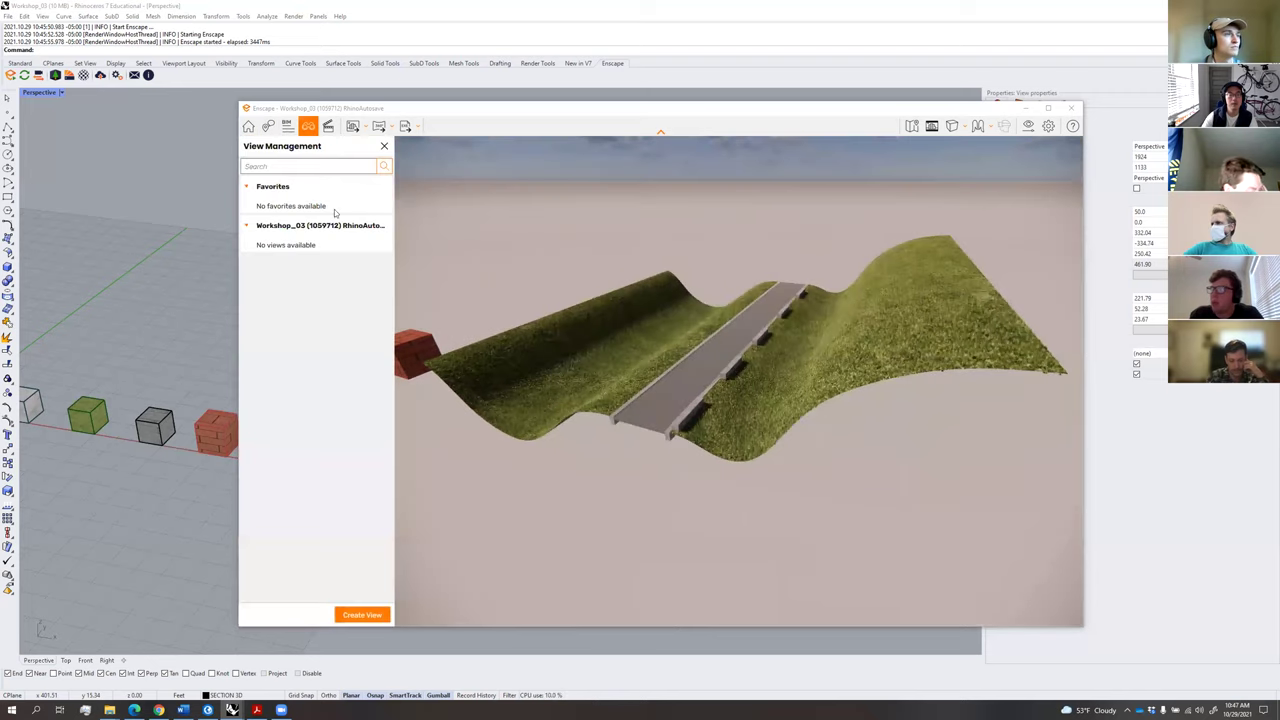
click(364, 615)
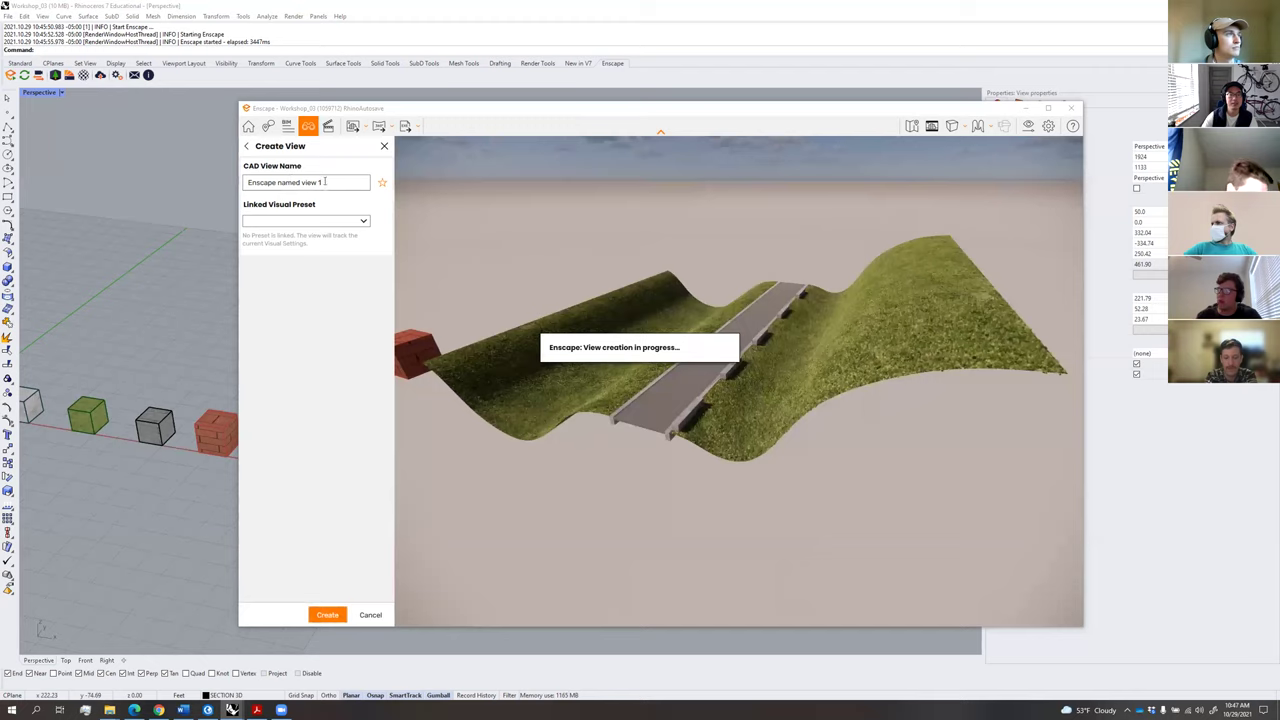
click(327, 615)
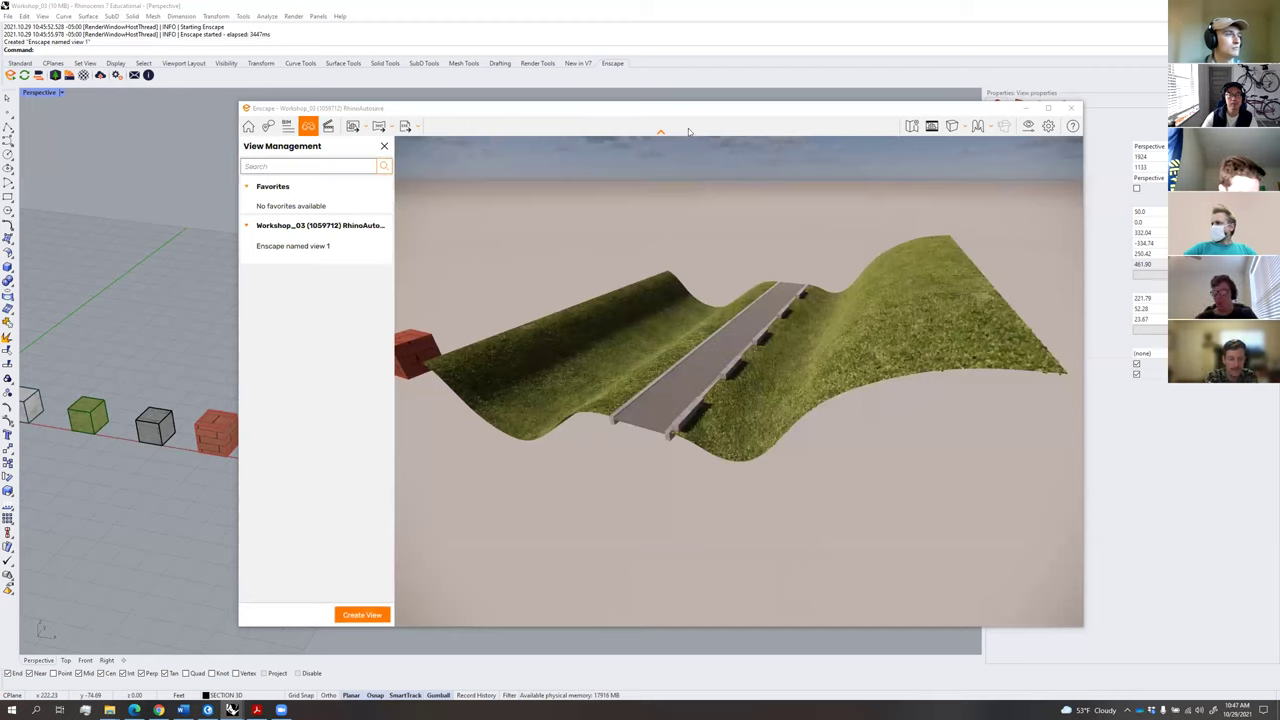
Switch to Rhino and restore the saved Enscape view from the named views in the perspective viewport.
drag(747, 106, 571, 113)
click(1064, 104)
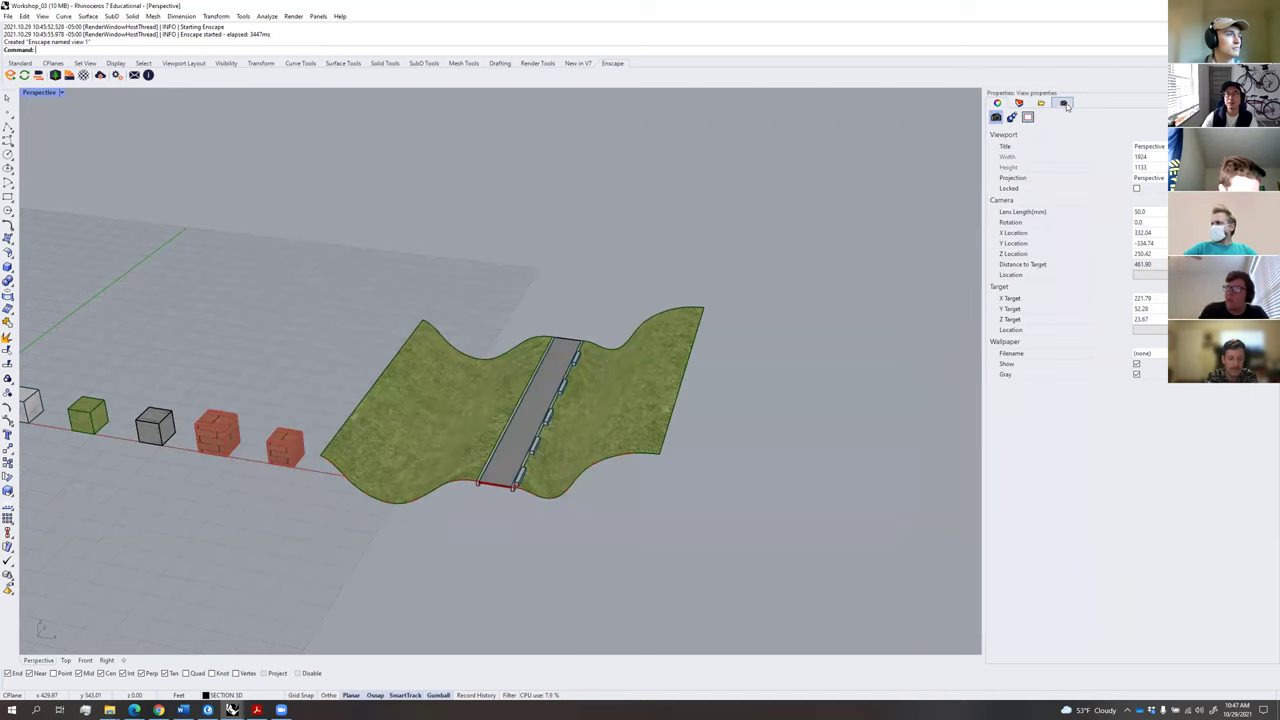
click(1020, 151)
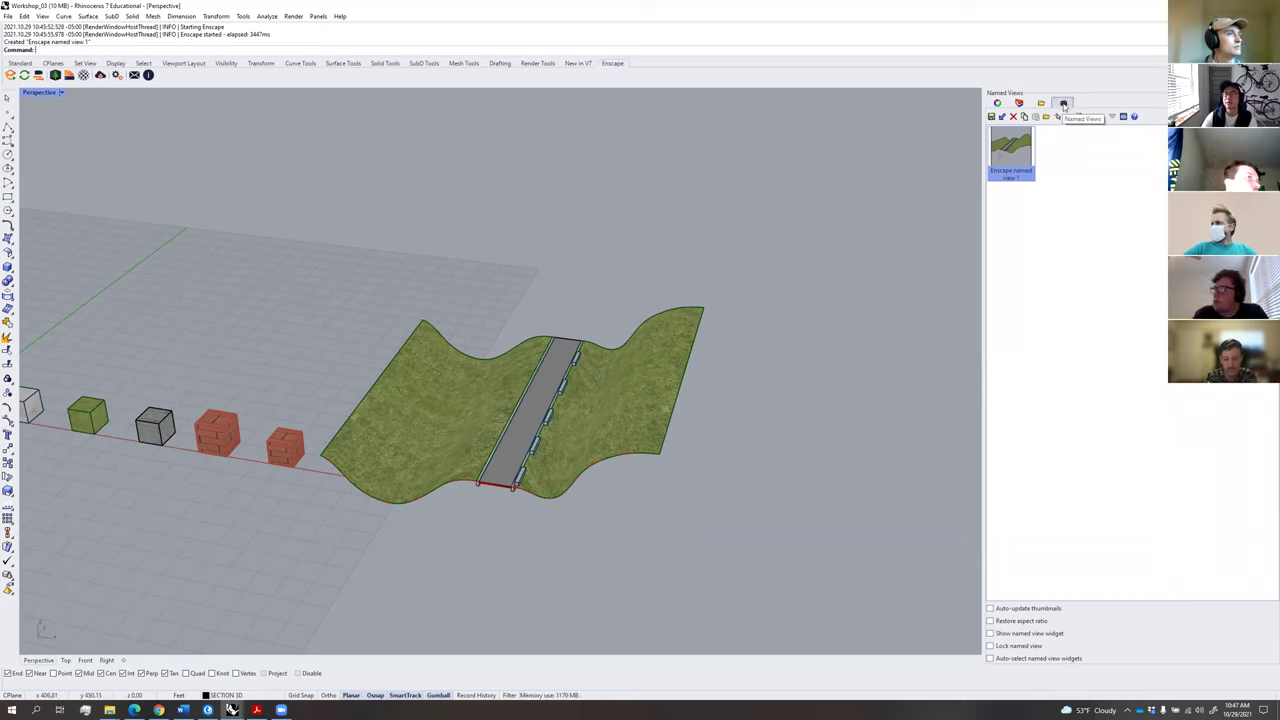
double_click(1020, 171)
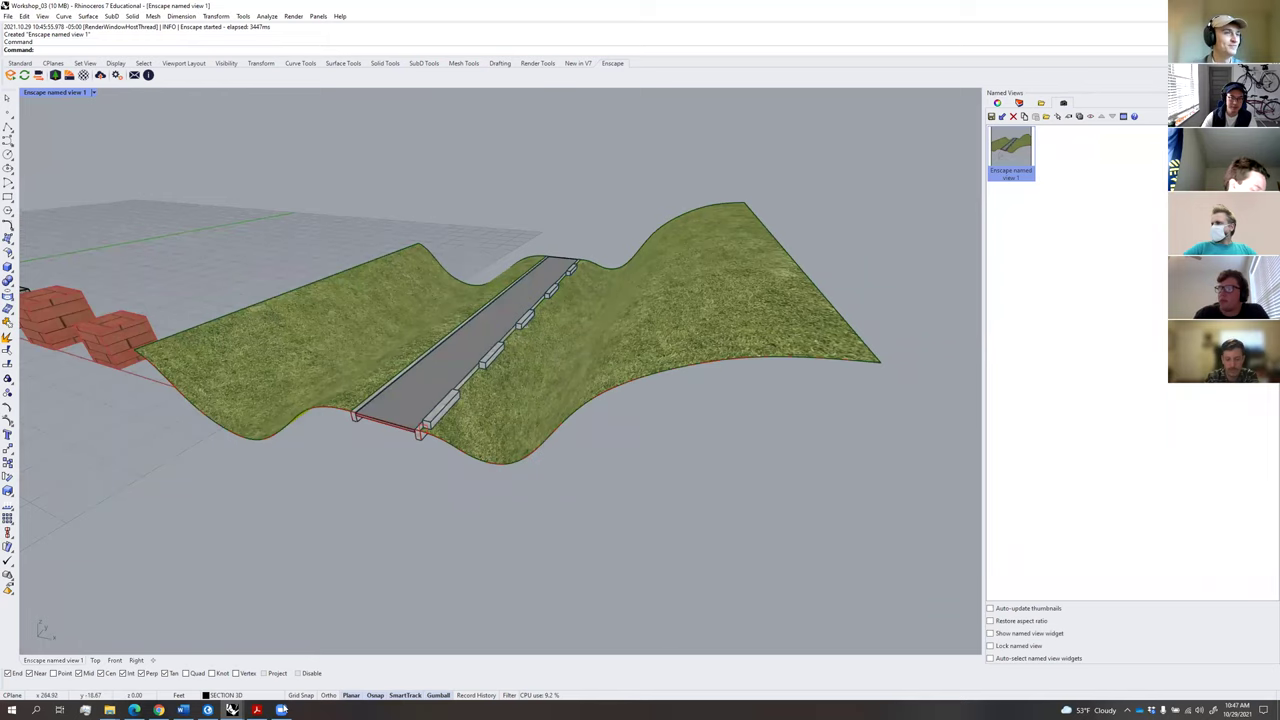
Return to the Enscape window and close its view management.
mouse_move(232, 710)
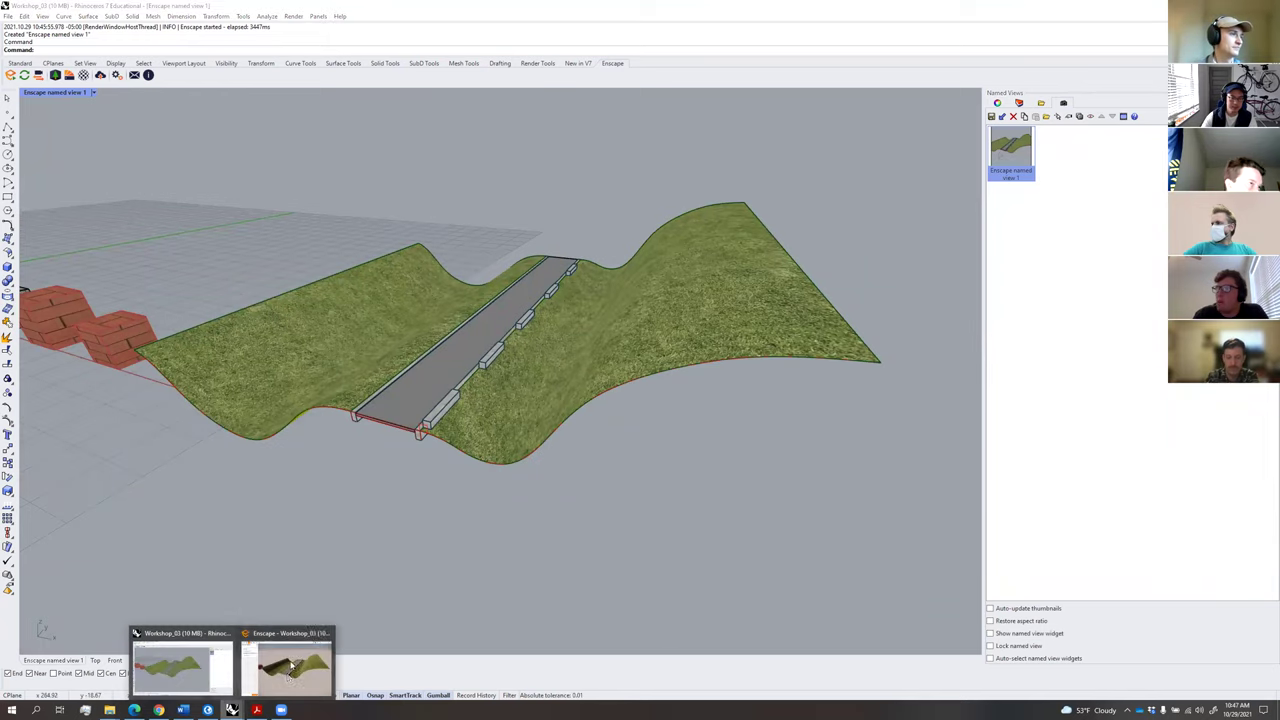
click(285, 668)
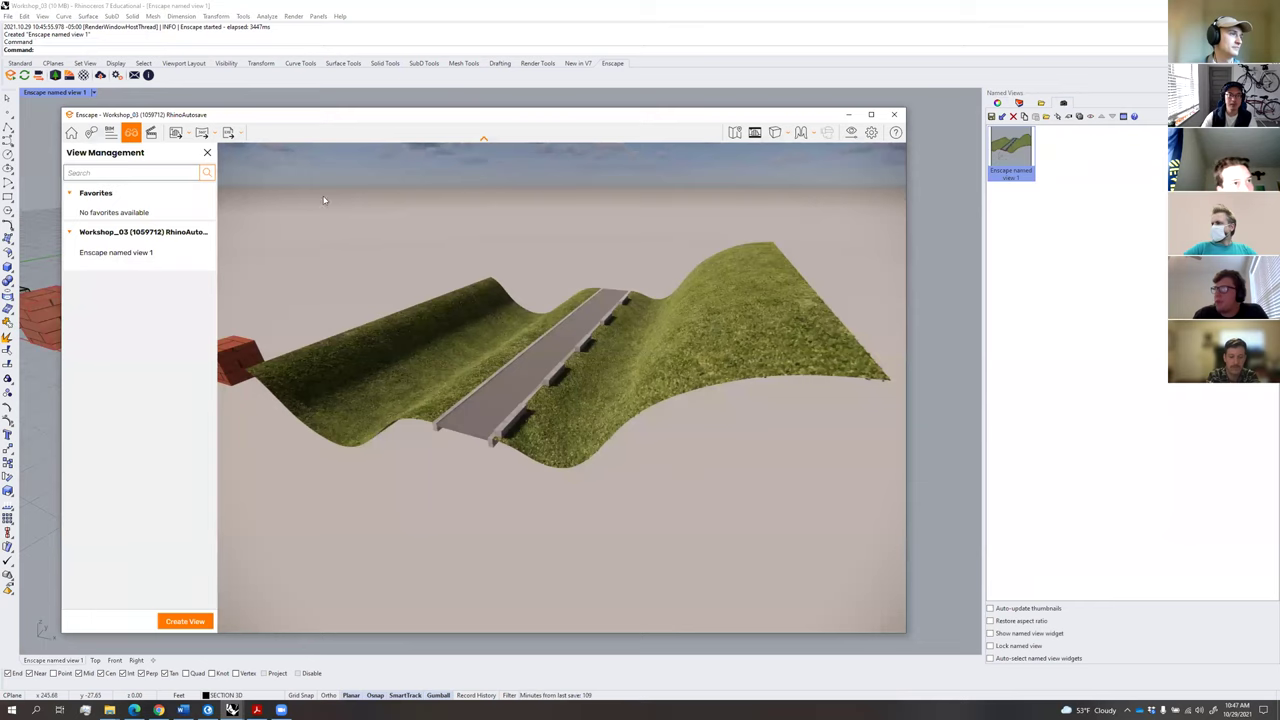
click(206, 155)
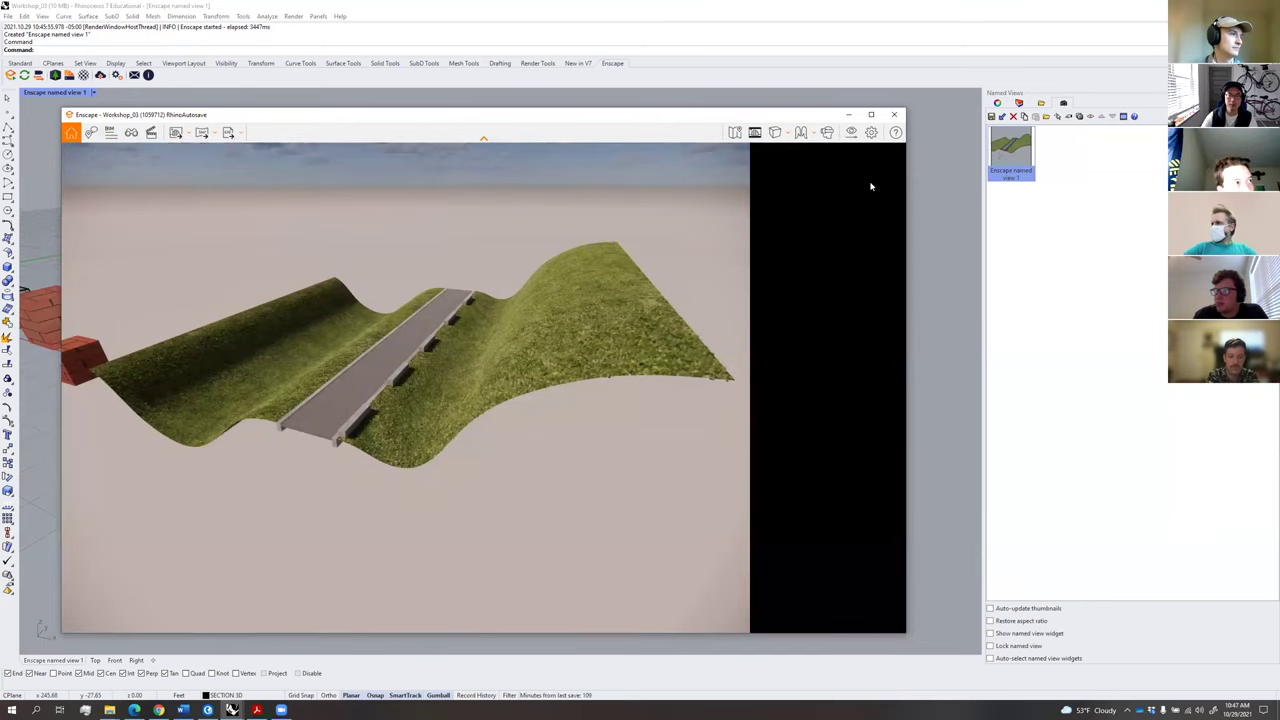
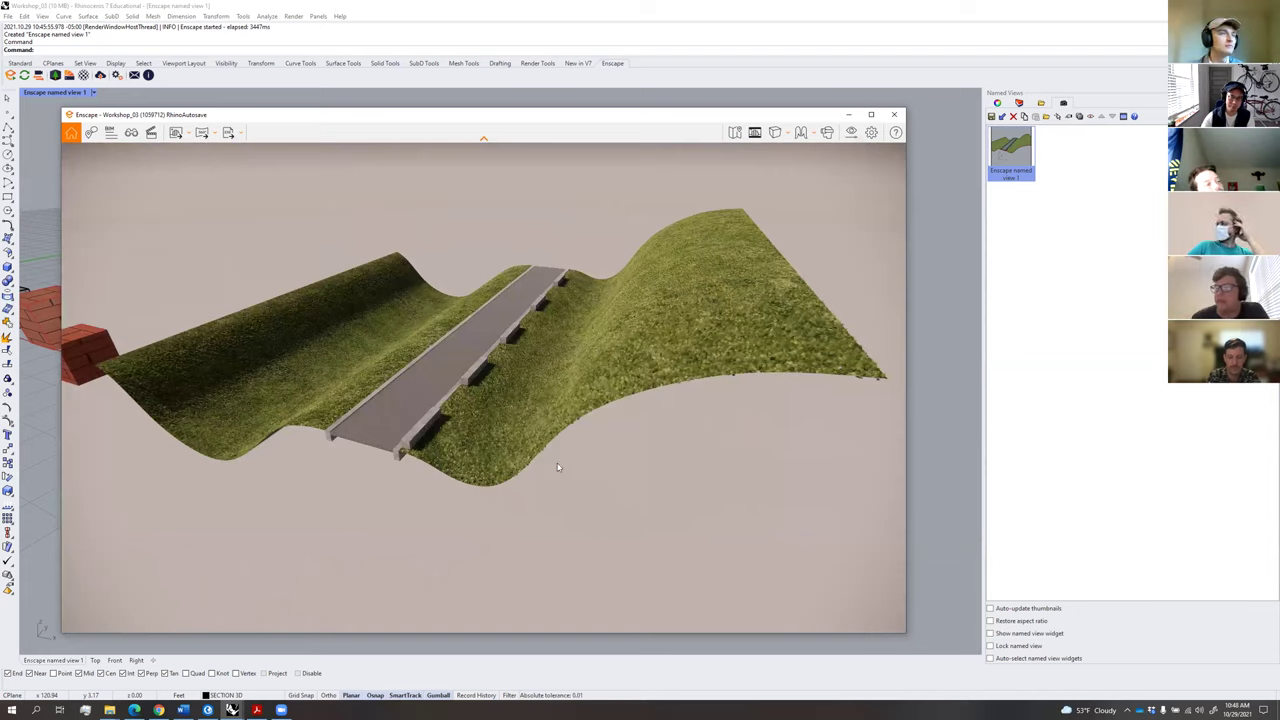
Adjust the time of day in the Enscape scene, trying different sun positions and shadows over the landscape.
key(i)
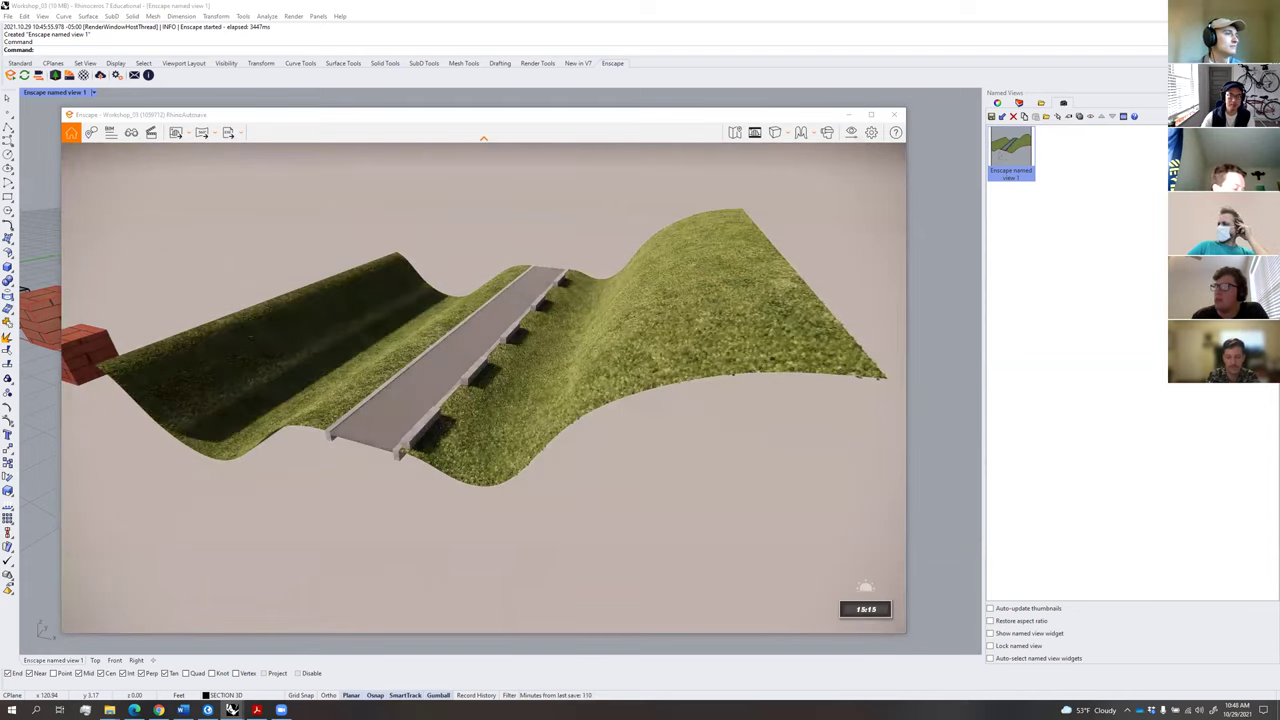
key(u)
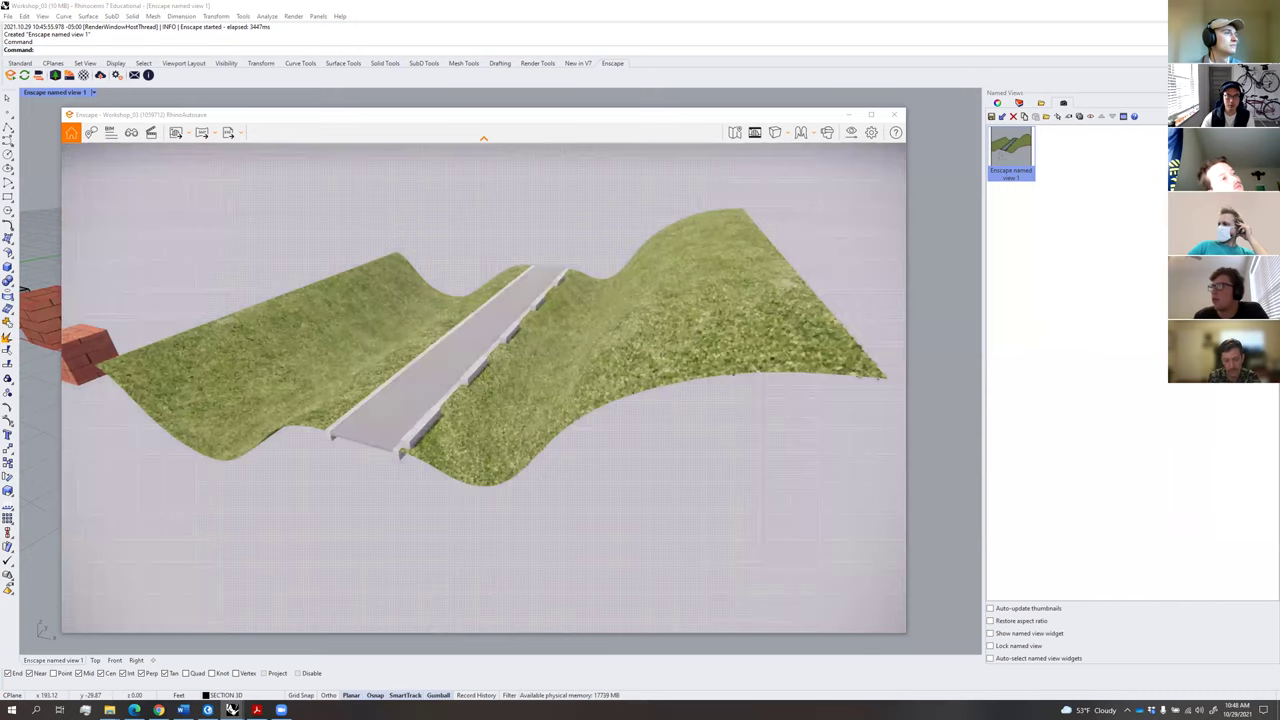
mouse_move(687, 529)
shift+right_down()
mouse_move(810, 529)
mouse_move(692, 532)
shift+right_up()
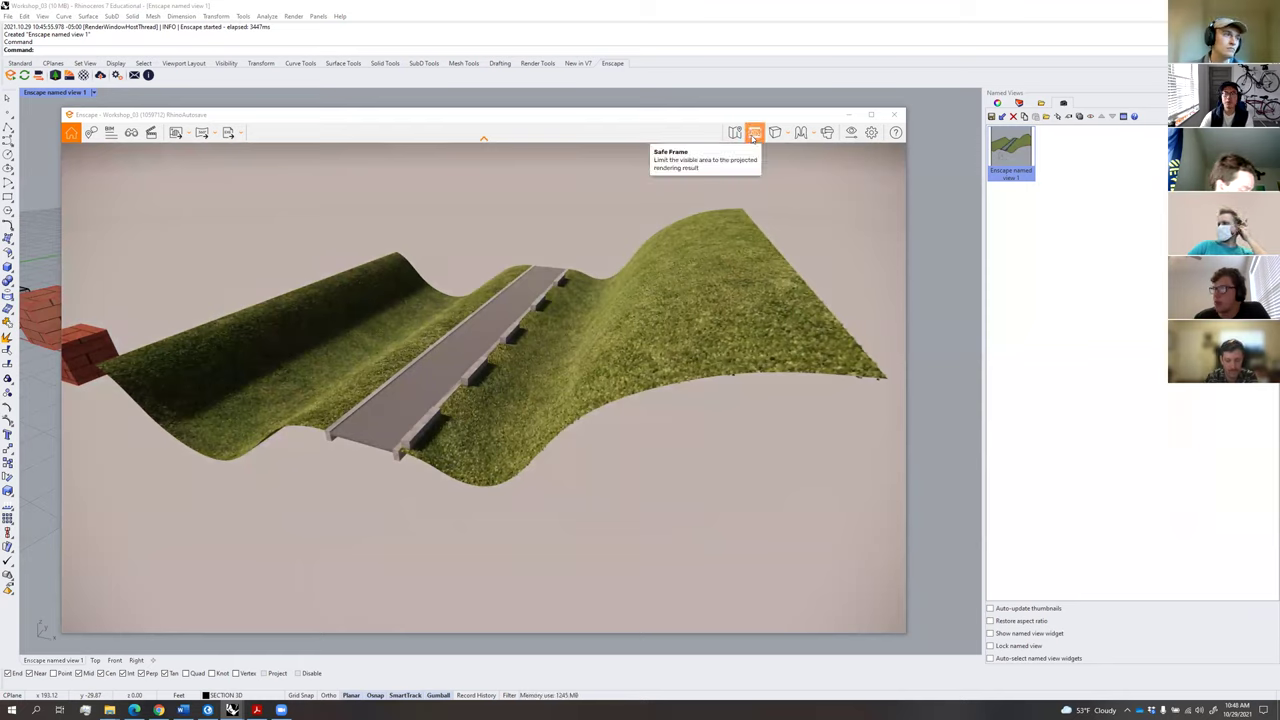
Open Enscape's visual settings and move them aside so more of the rendered landscape is uncovered.
click(852, 133)
drag(489, 183, 553, 195)
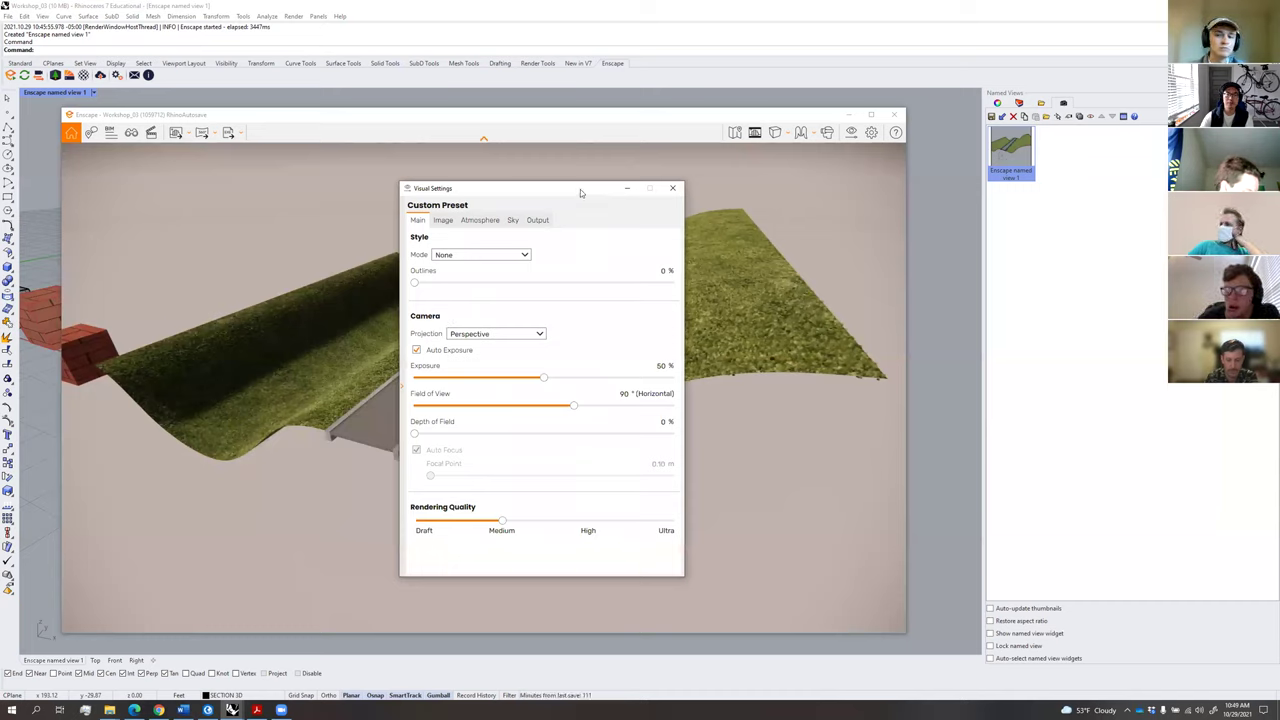
drag(580, 189, 721, 205)
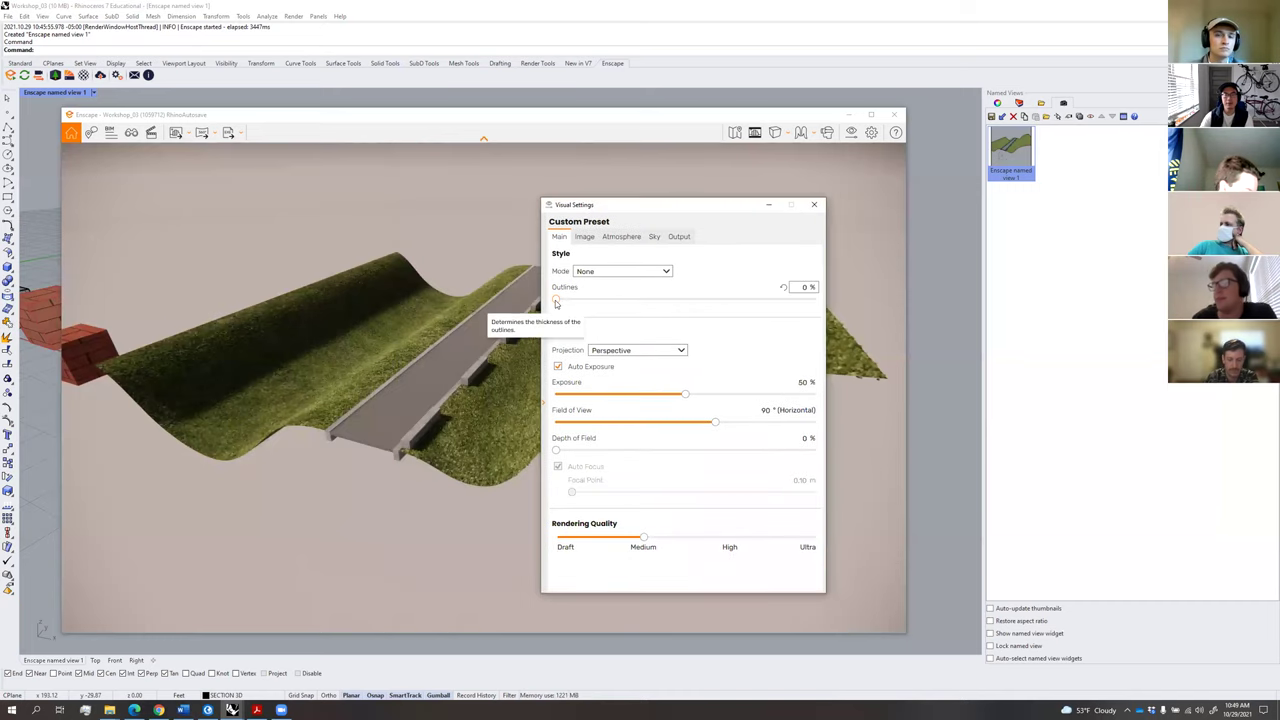
Try 37 % outlines on the rendered landscape, move the settings clear of the scene, and return the outlines to 0 %.
drag(556, 302, 651, 303)
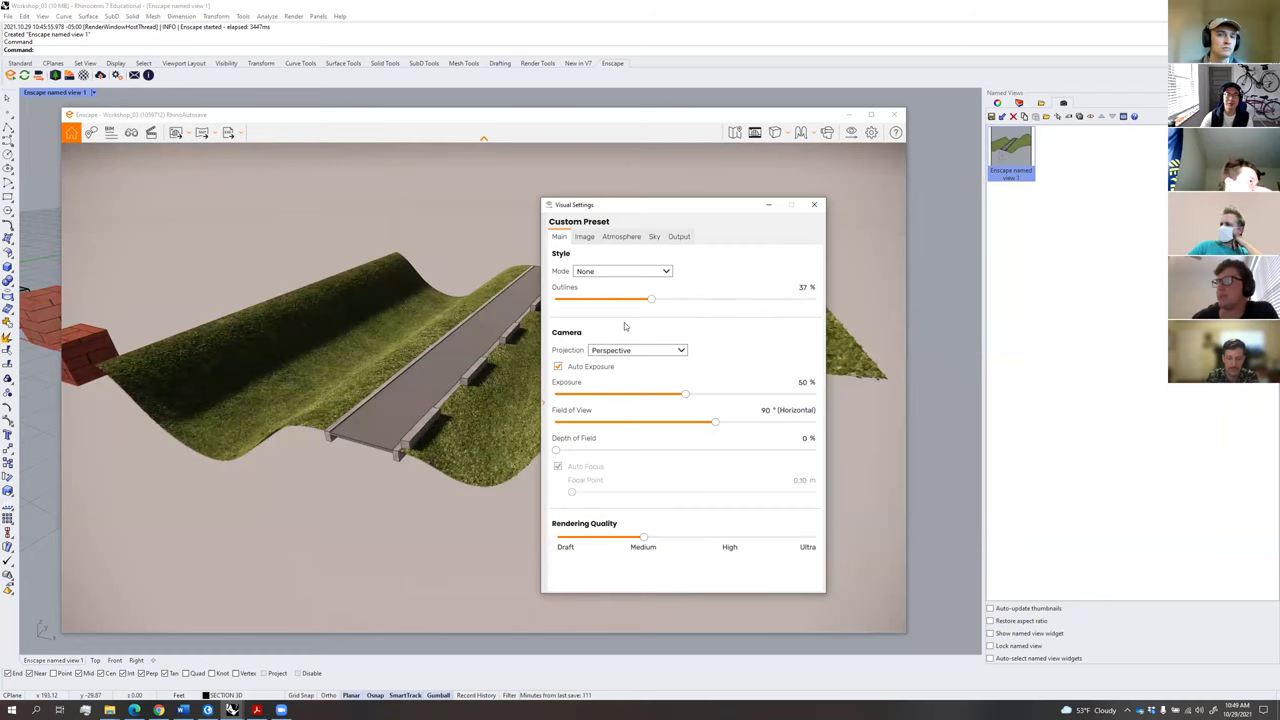
drag(753, 205, 1105, 205)
mouse_move(1003, 300)
mouse_down()
mouse_move(1017, 302)
mouse_move(902, 294)
mouse_up()
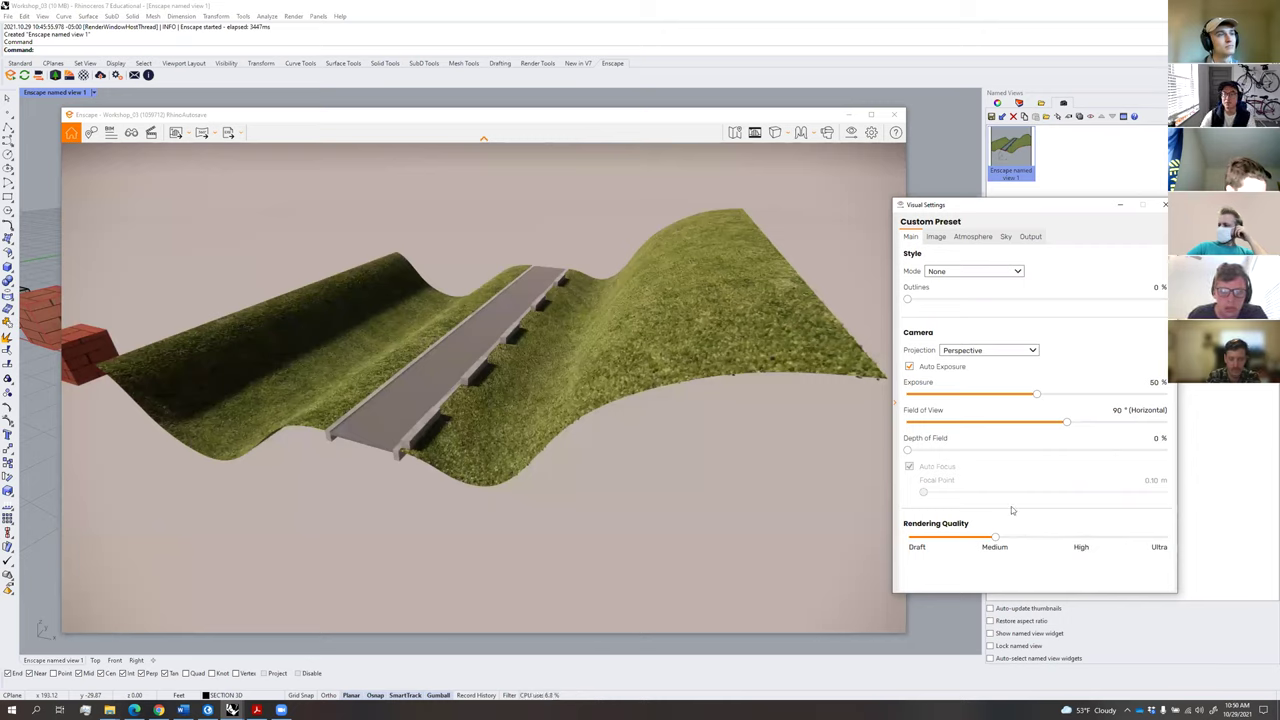
Try image bloom at 60 % and 25 %, and reset it to its default of 15 %.
click(936, 239)
drag(968, 205, 920, 179)
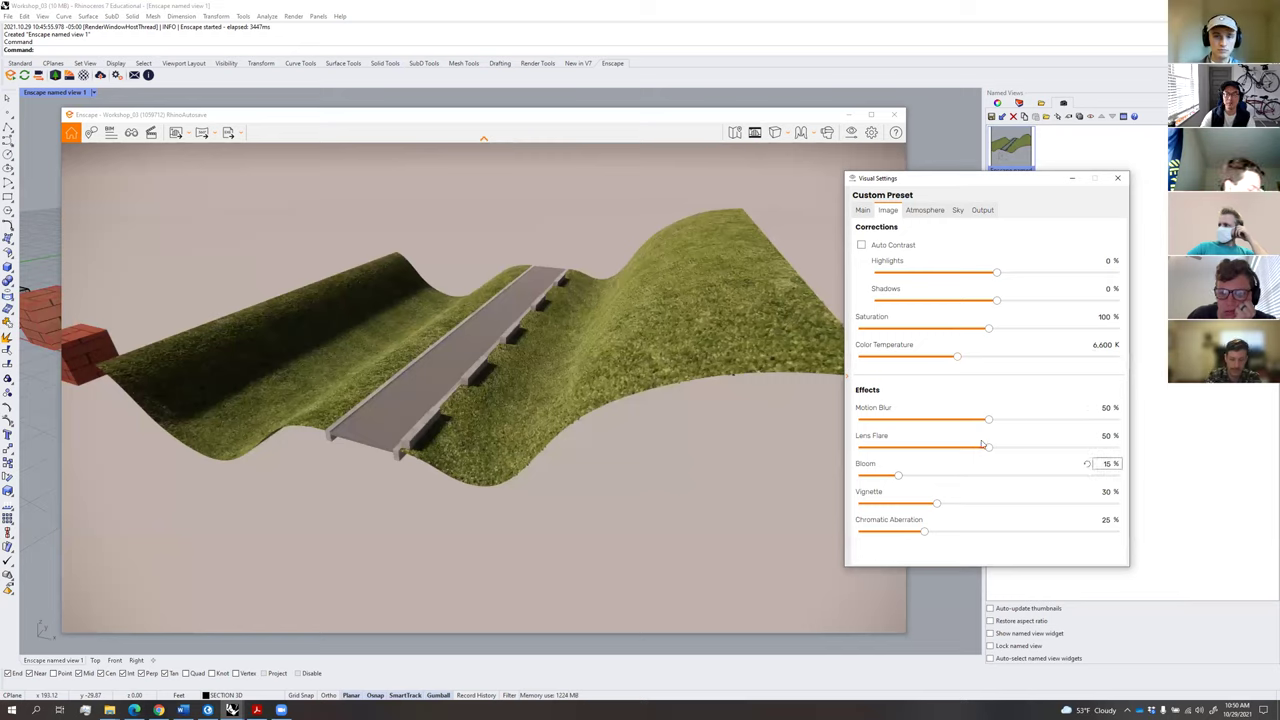
click(901, 477)
drag(903, 481, 1016, 478)
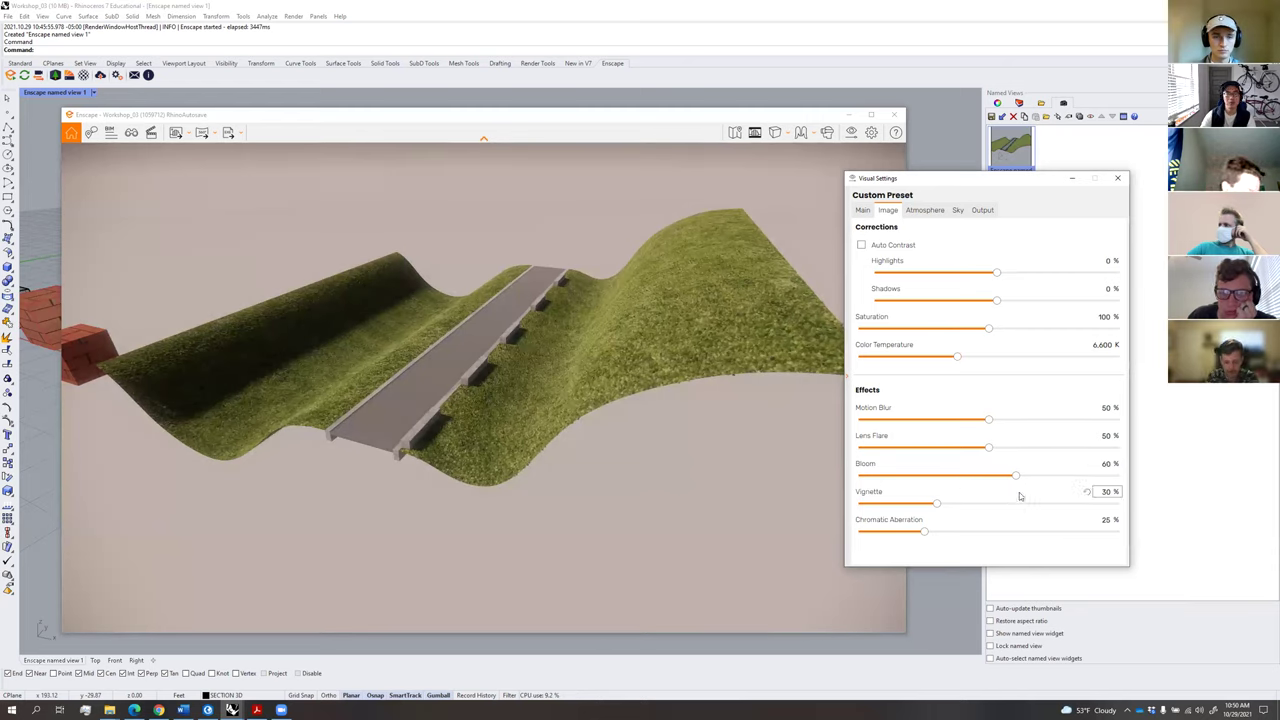
drag(1012, 478, 924, 478)
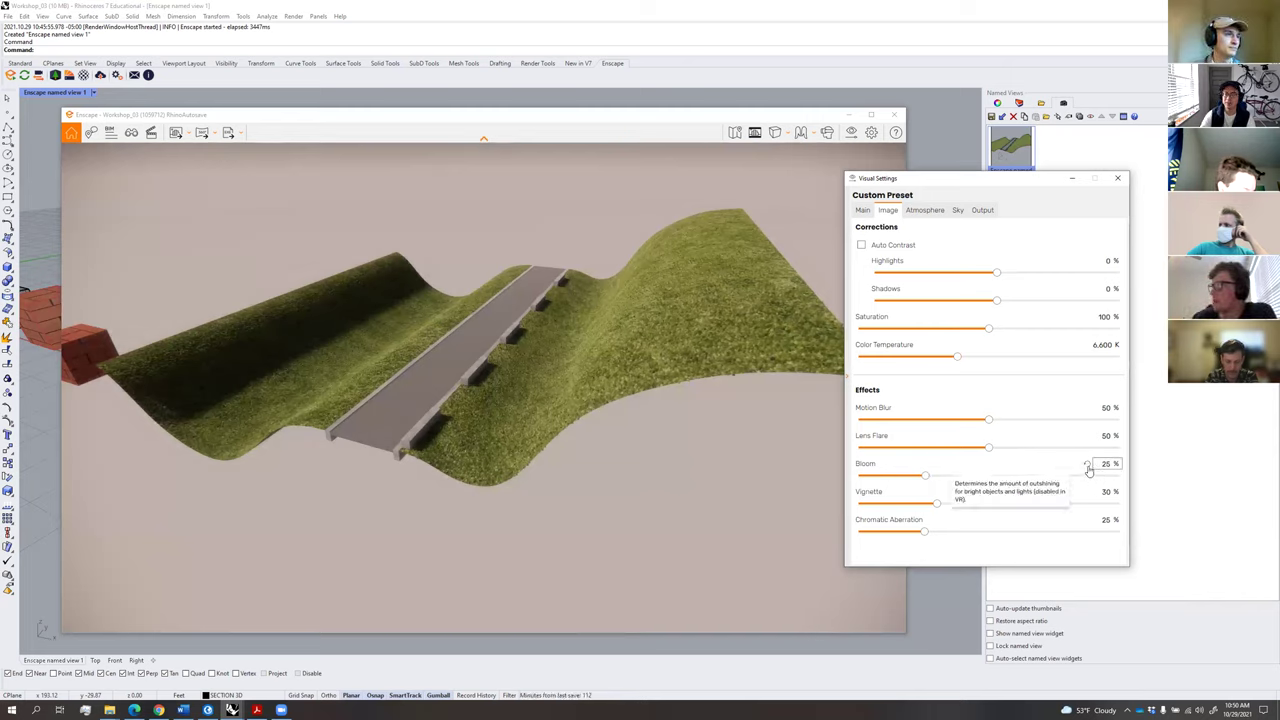
click(1087, 469)
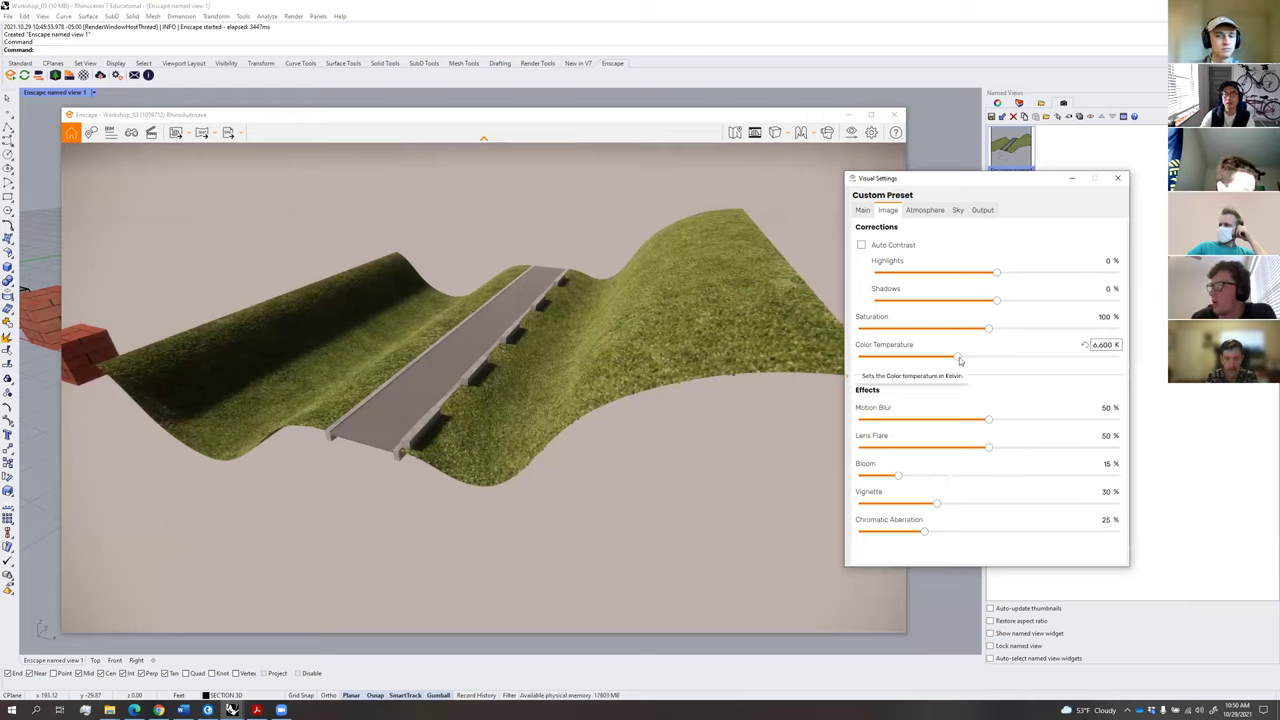
Set the image color temperature to 10,960 K, and try saturation at 80 % before returning it to 100 %.
drag(958, 358, 1042, 359)
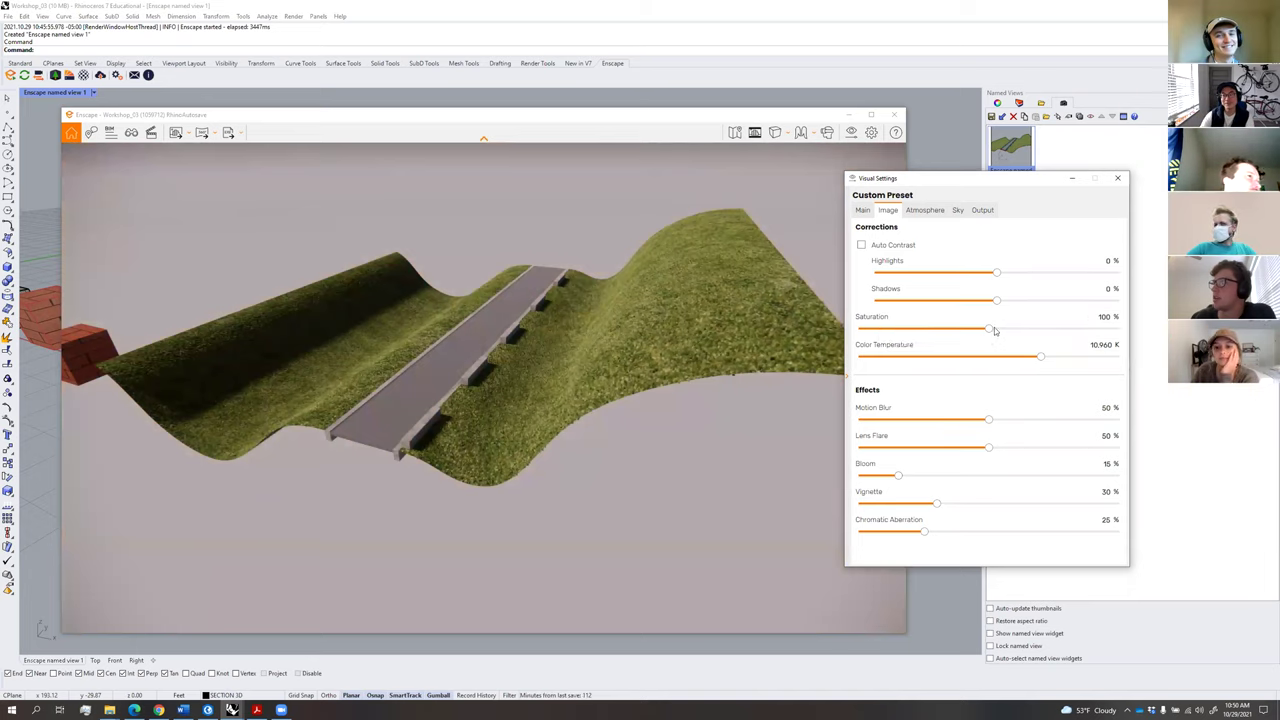
drag(990, 329, 964, 337)
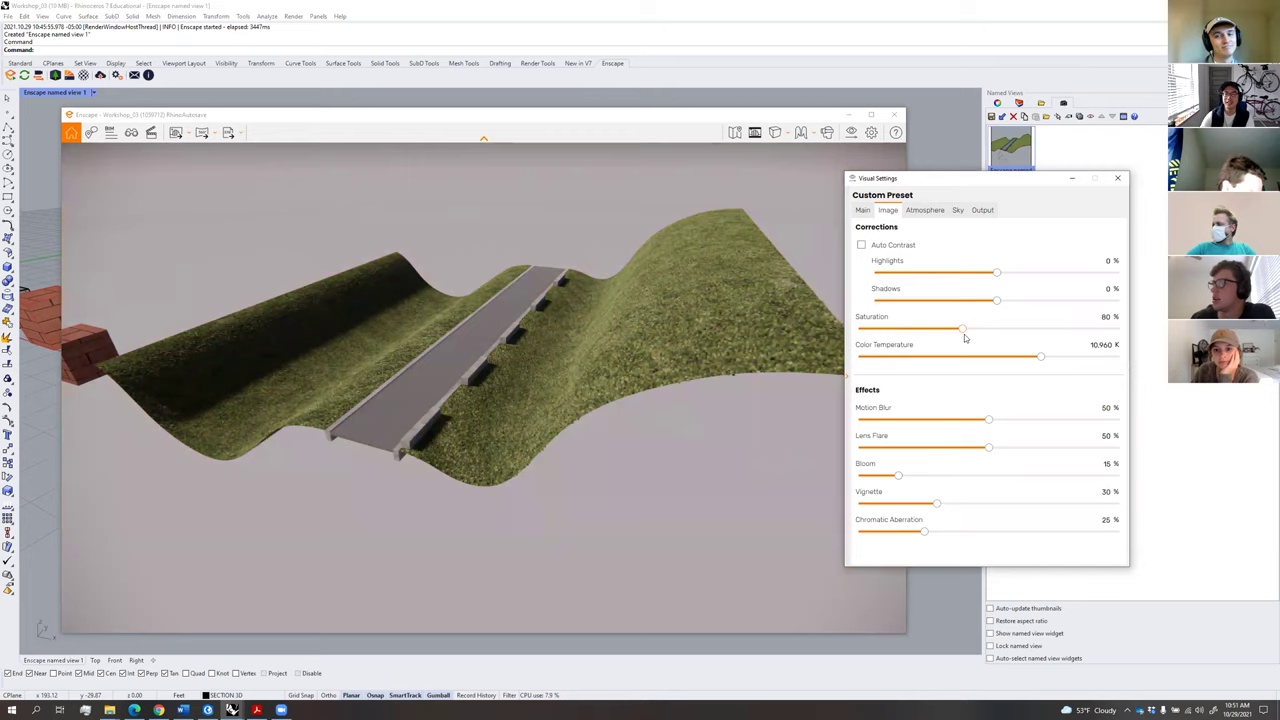
mouse_move(977, 333)
mouse_down()
mouse_move(1040, 335)
mouse_move(964, 335)
mouse_up()
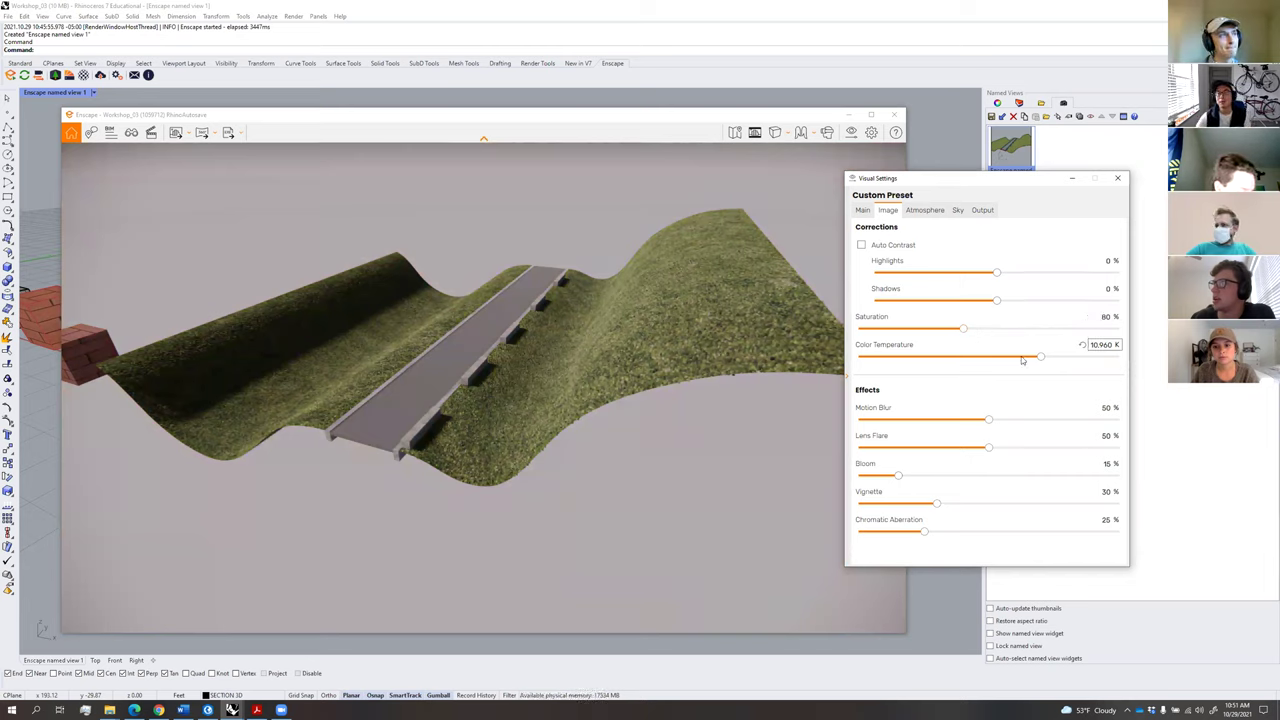
drag(977, 331, 988, 331)
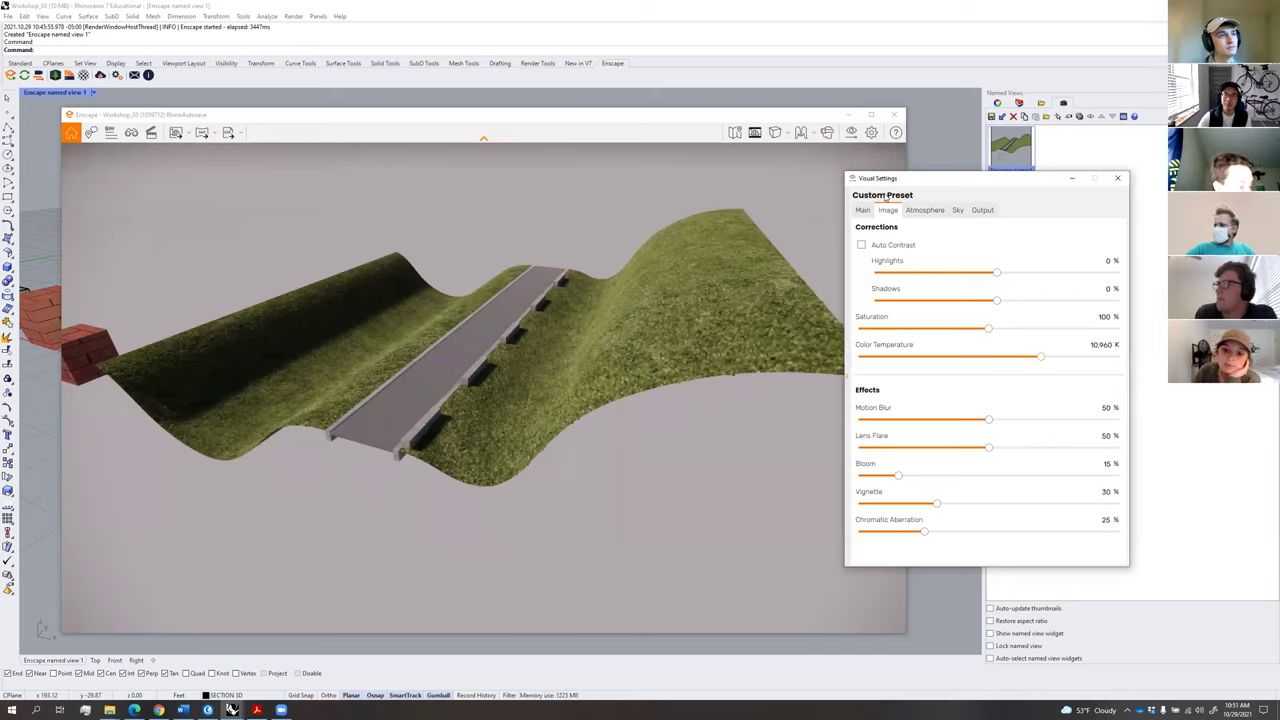
Show the atmosphere settings for fog, illumination and wind, keeping them clear of the rendered landscape.
click(929, 212)
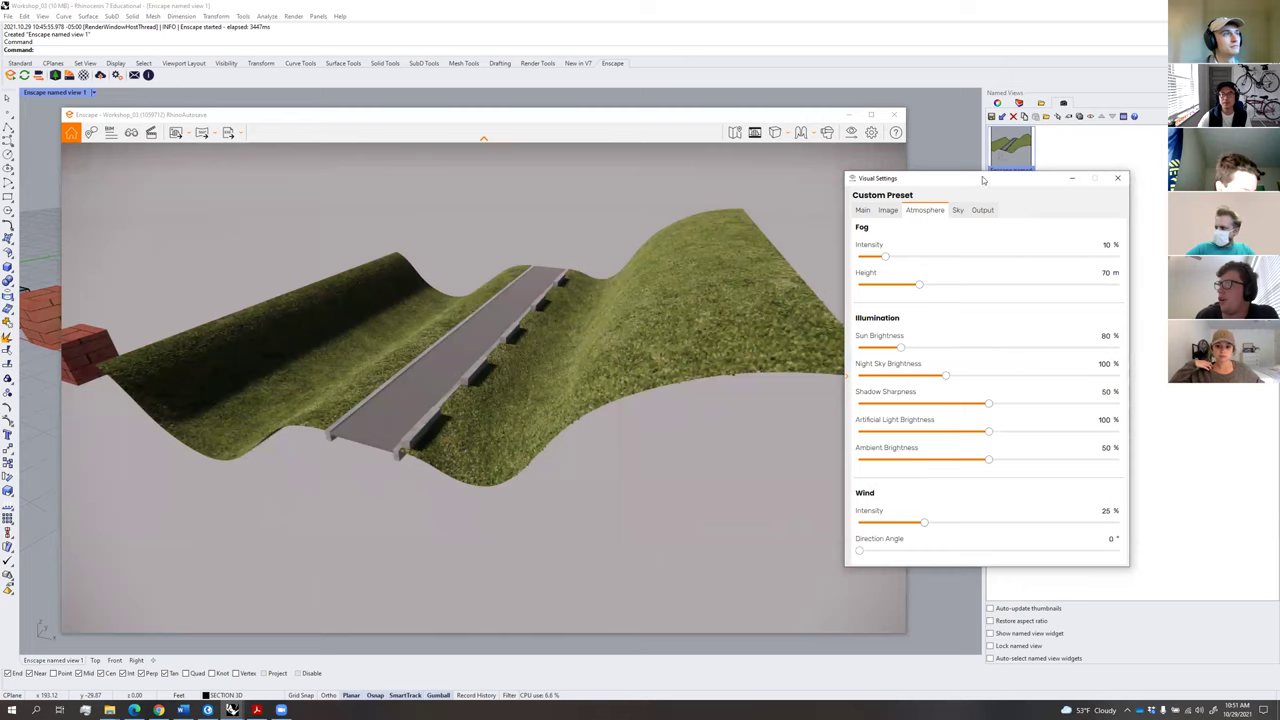
drag(983, 180, 1064, 175)
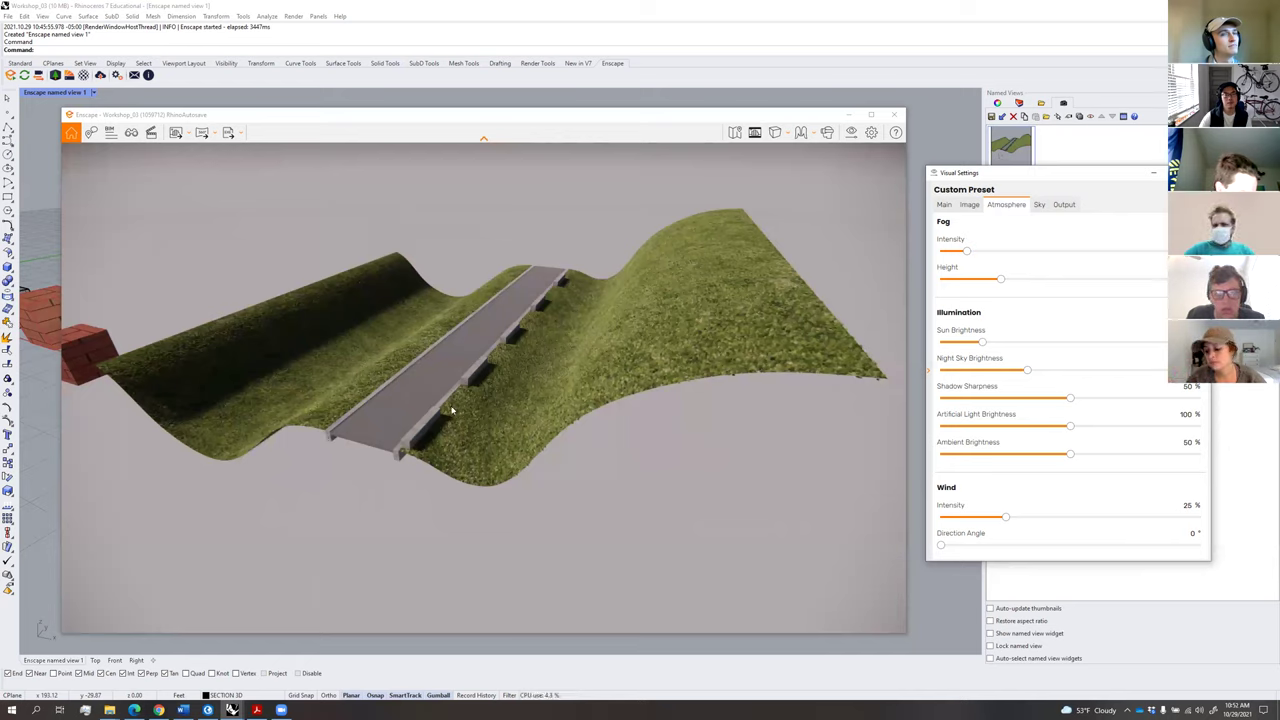
Try thicker outlines on the render from the main settings again and remove them completely.
click(944, 204)
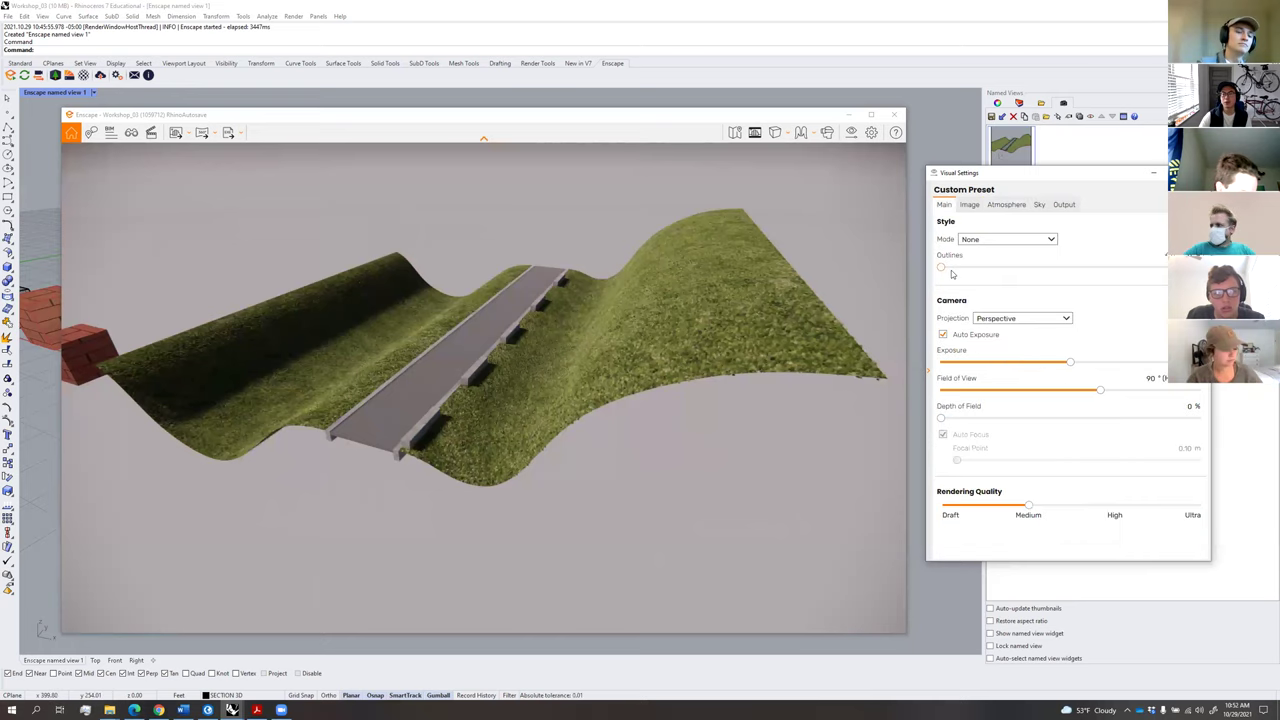
drag(977, 268, 1048, 268)
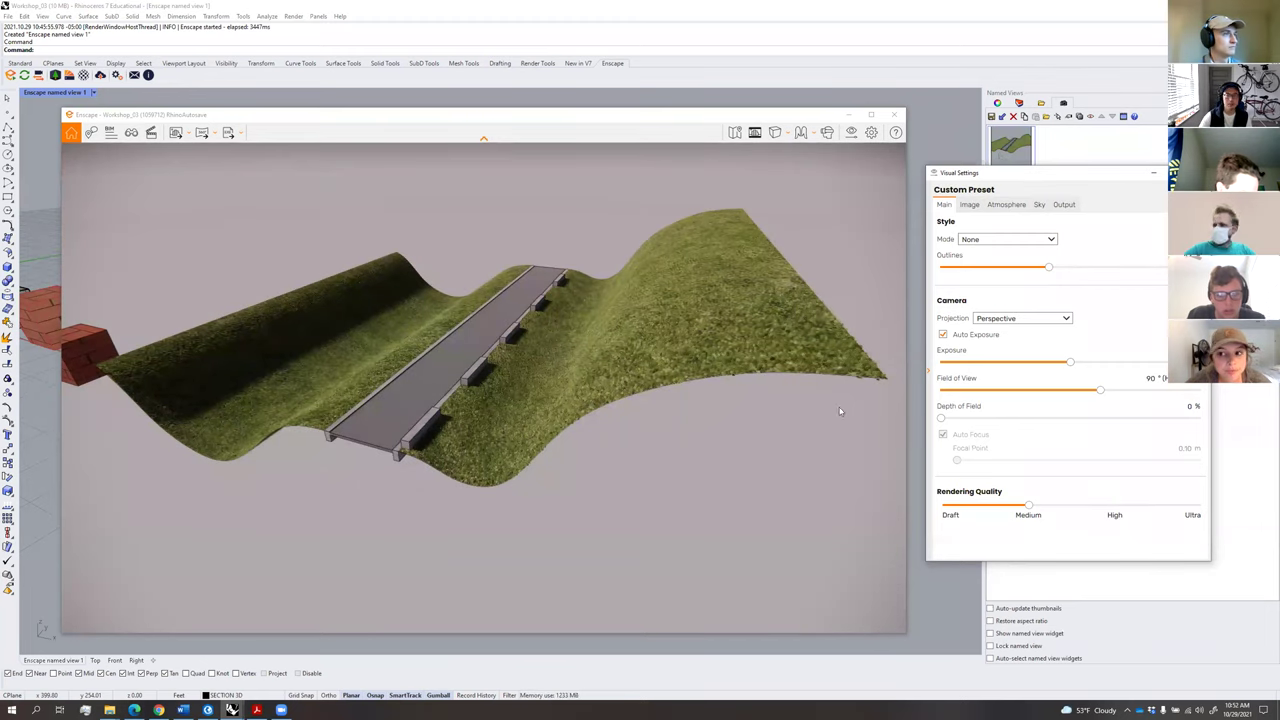
drag(1047, 270, 898, 266)
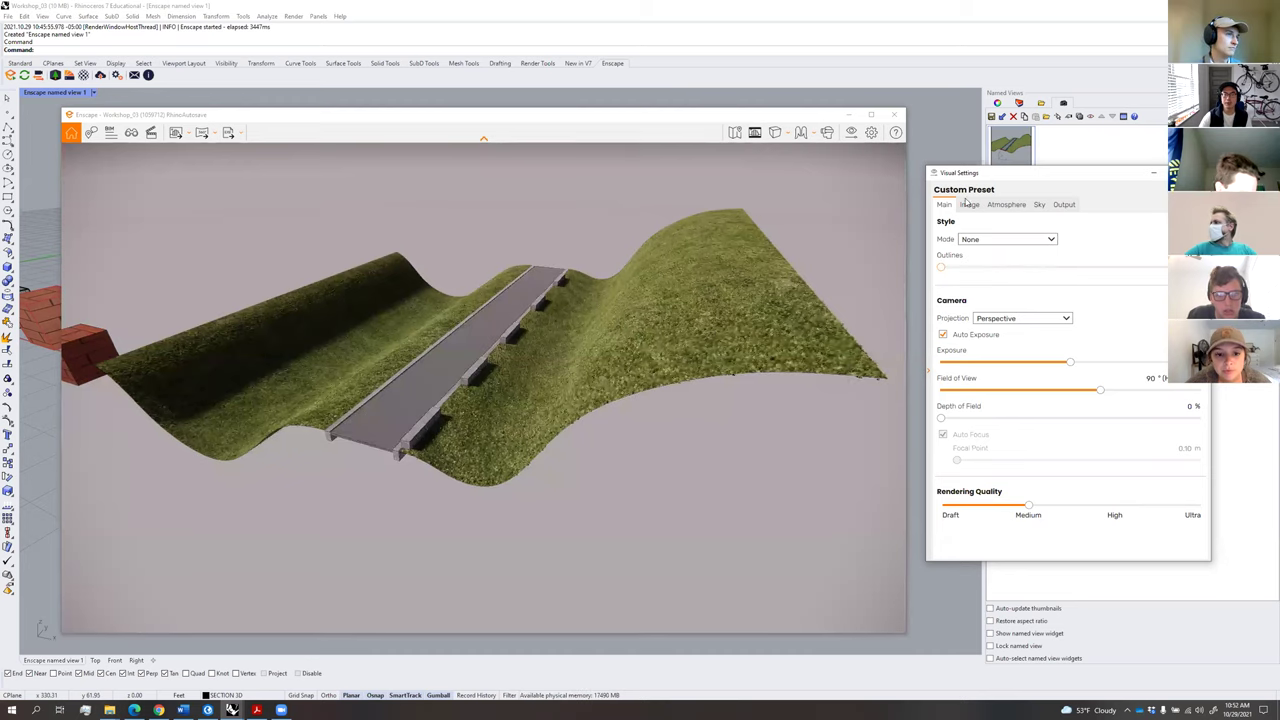
drag(1031, 173, 1051, 269)
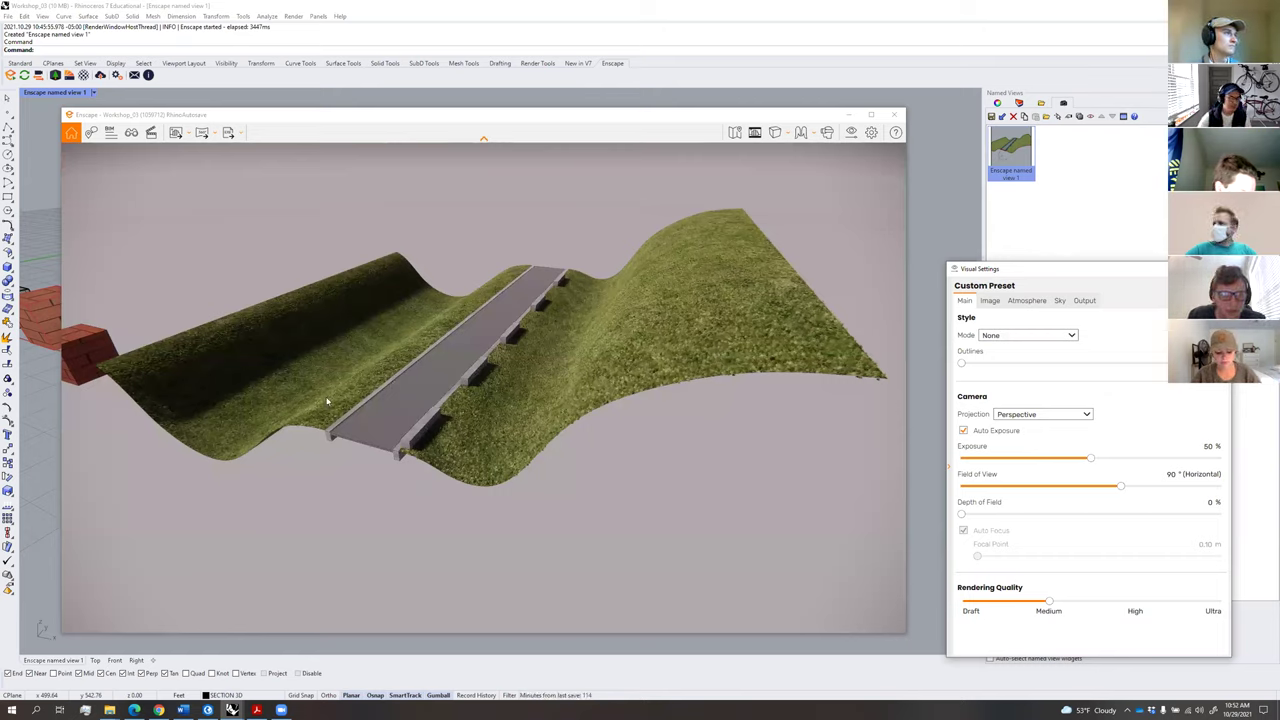
Review the sky settings for horizon and clouds, and the output settings for resolution, file format and video.
click(1059, 301)
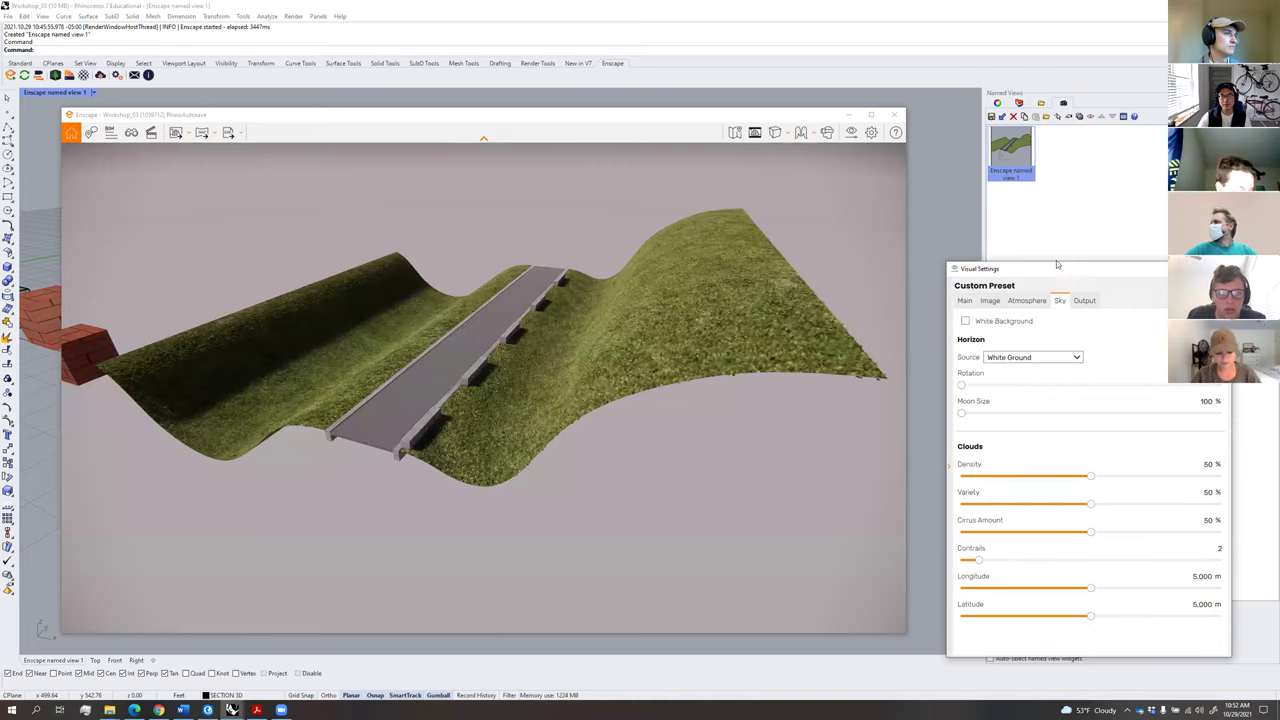
drag(1056, 263, 1036, 233)
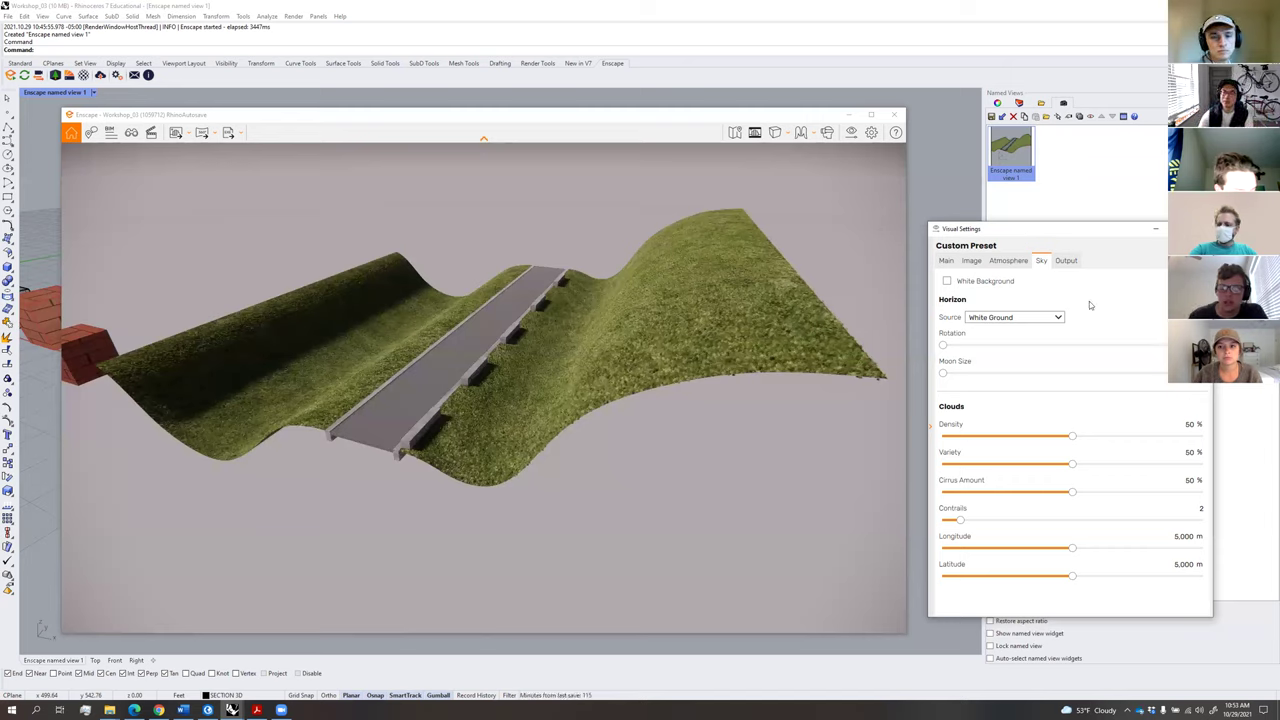
click(1067, 261)
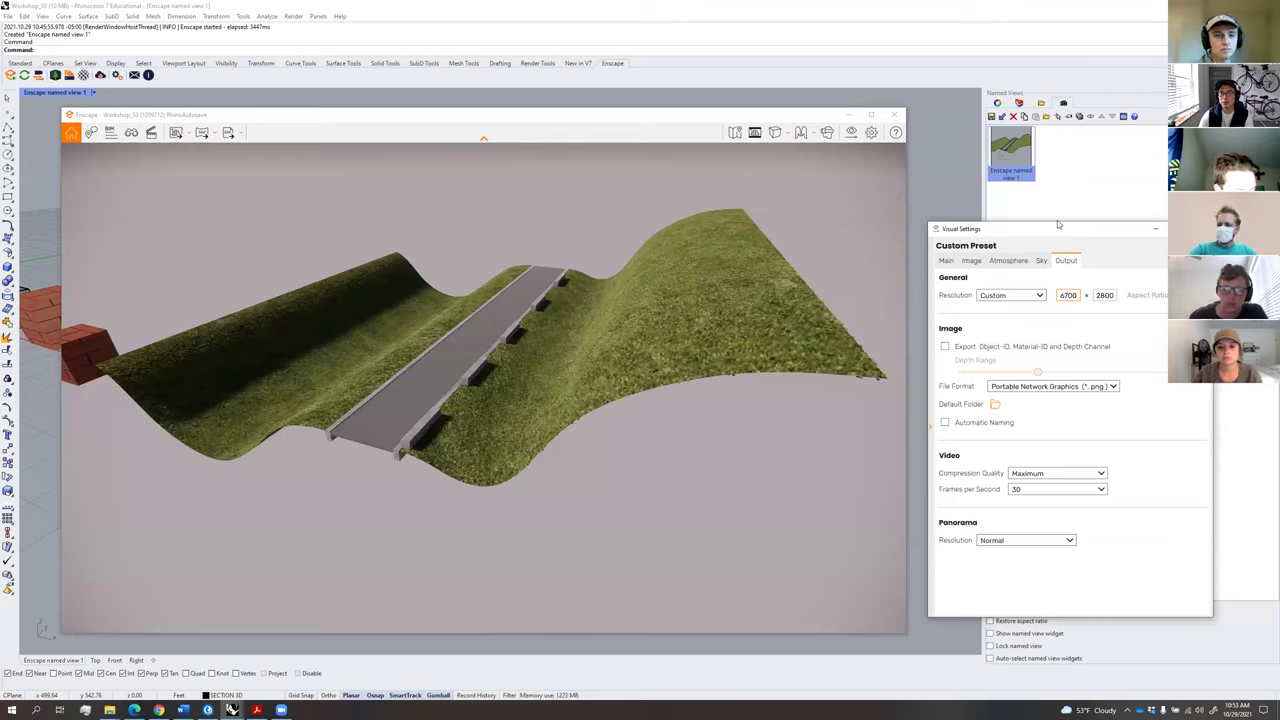
drag(1057, 222, 1055, 192)
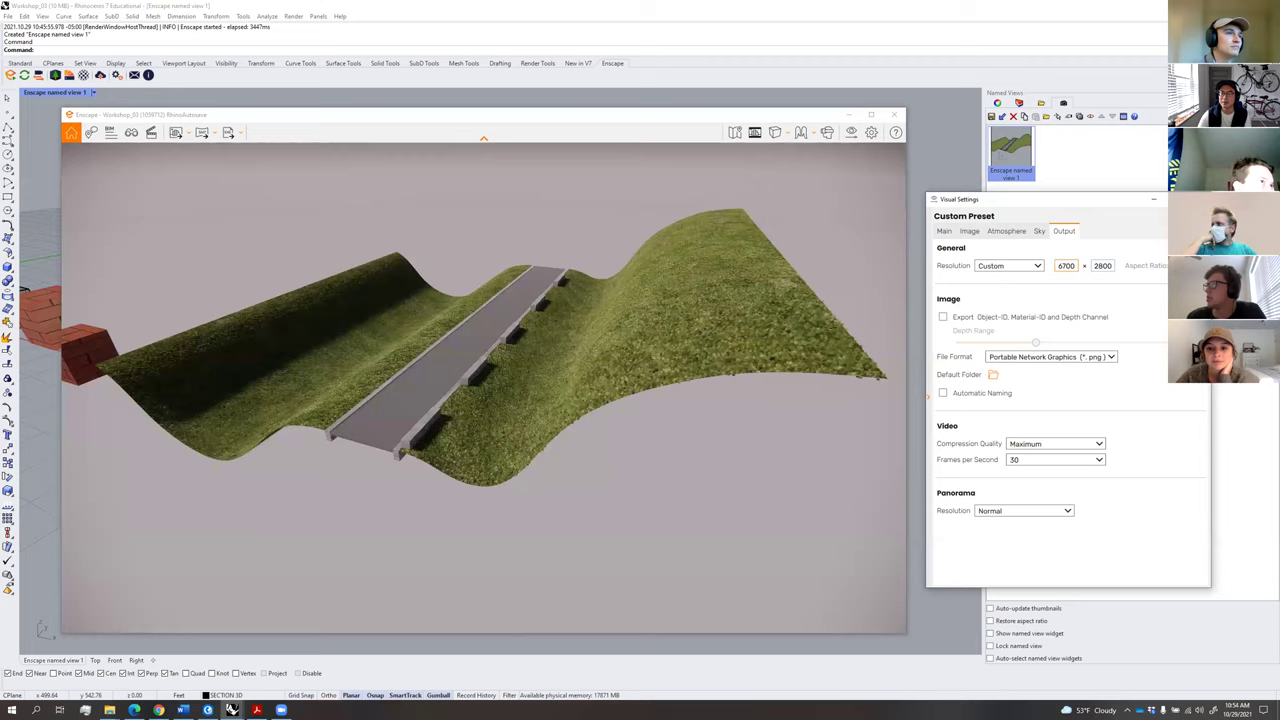
Get the visual settings out of the way and turn on the safe frame around the render.
click(232, 709)
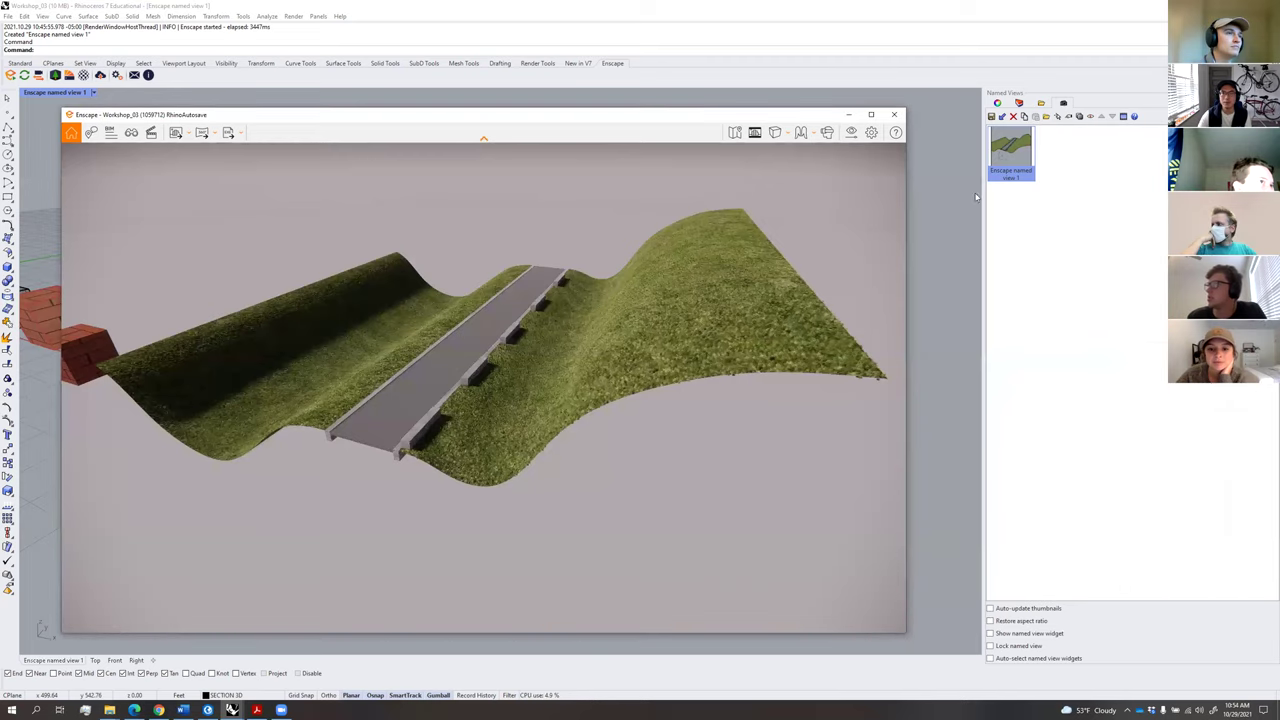
click(755, 134)
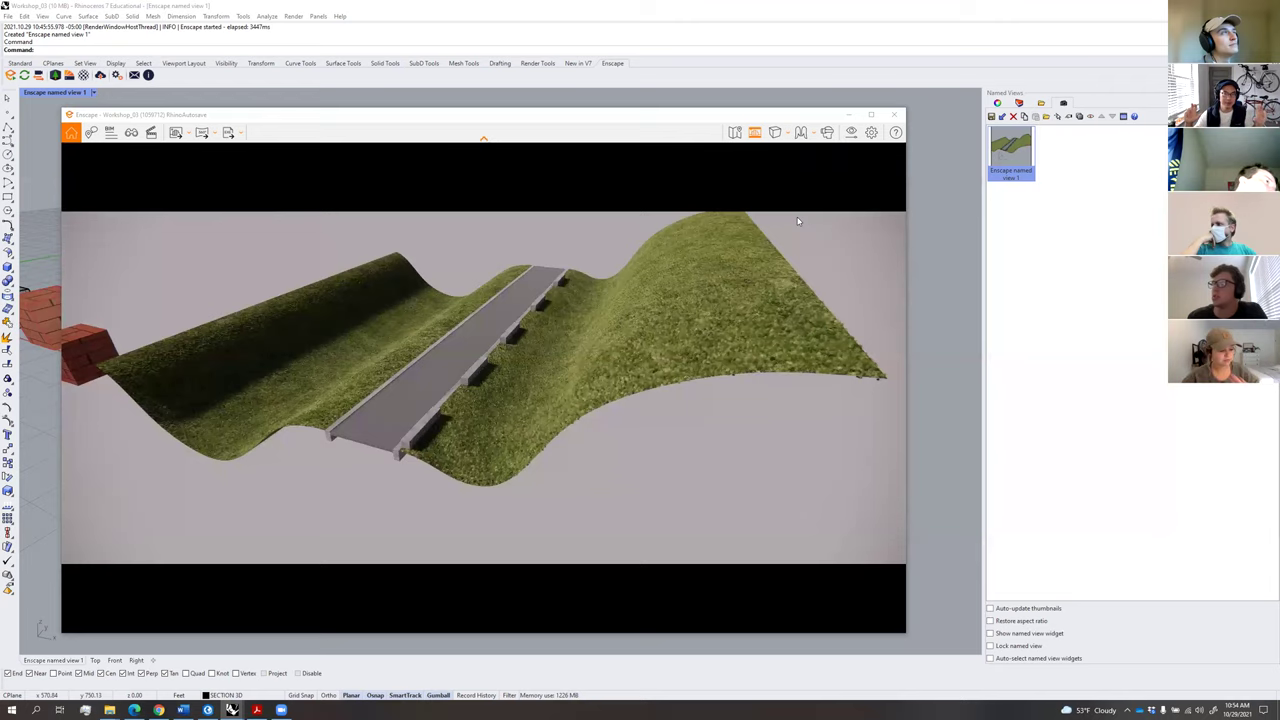
Move the camera down onto the paved path in walk mode and face along the row of concrete blocks.
right_click(424, 403)
right_click(424, 403)
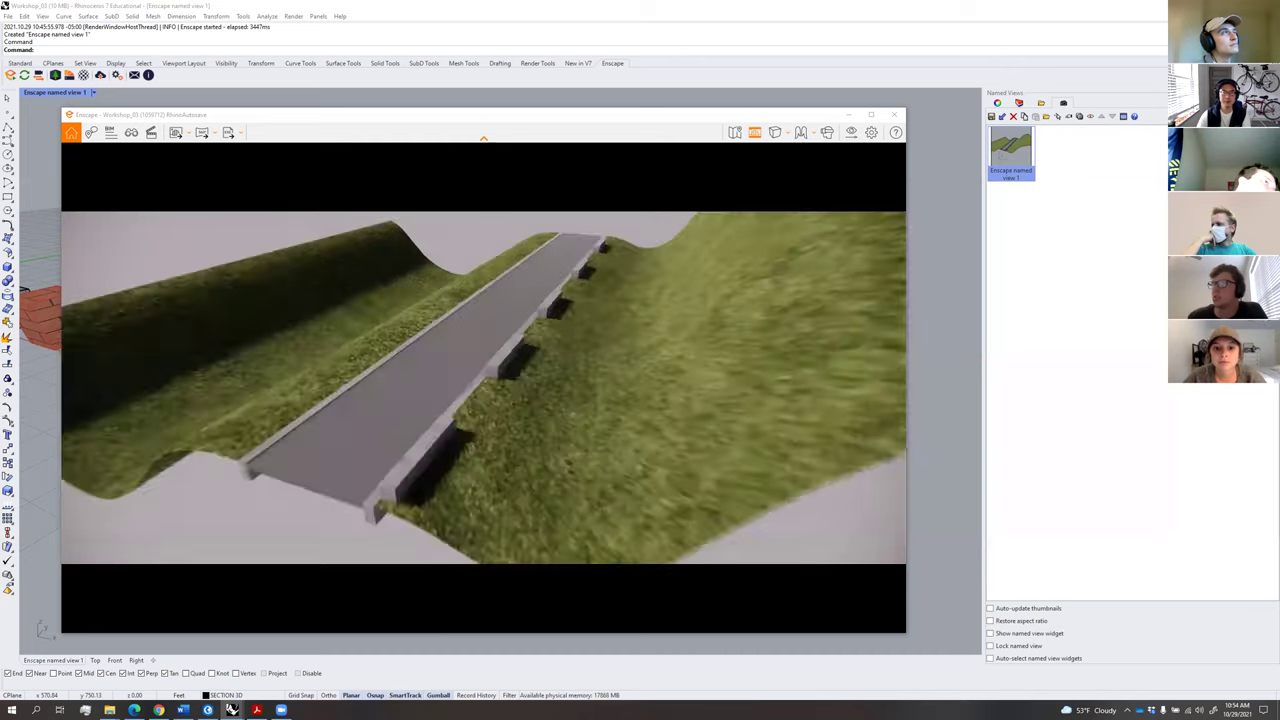
key(space)
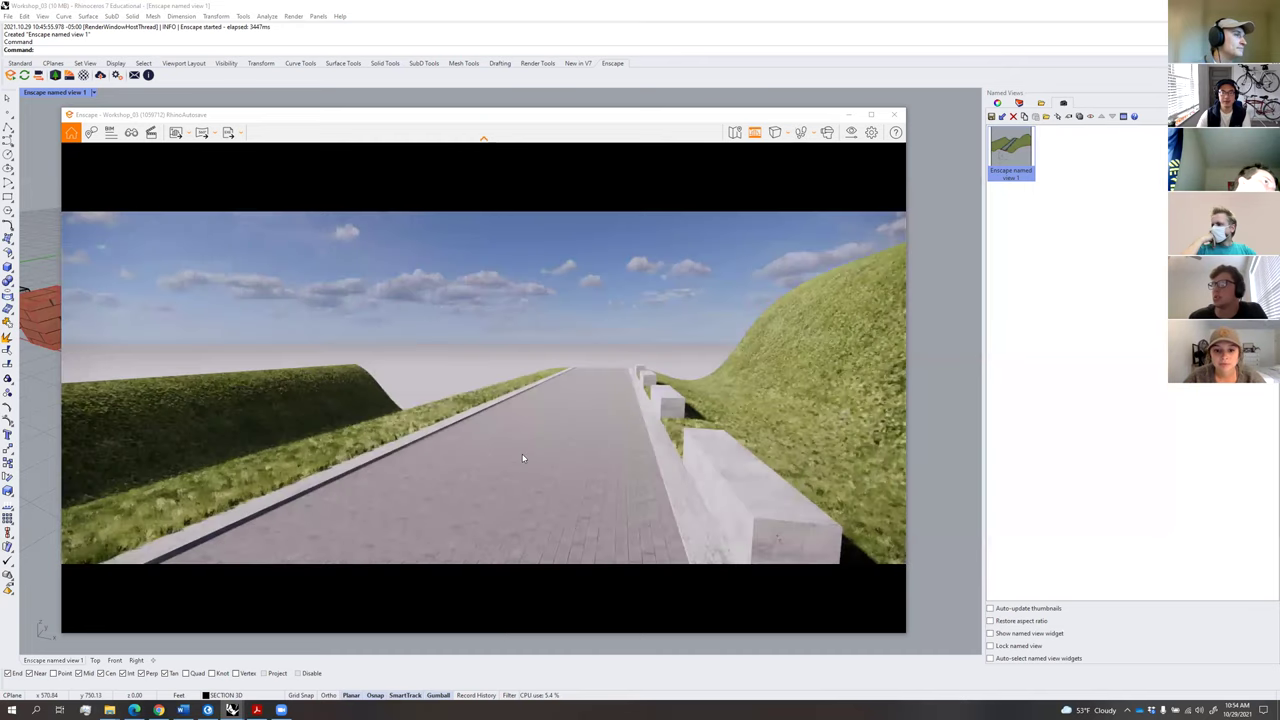
drag(424, 435, 527, 455)
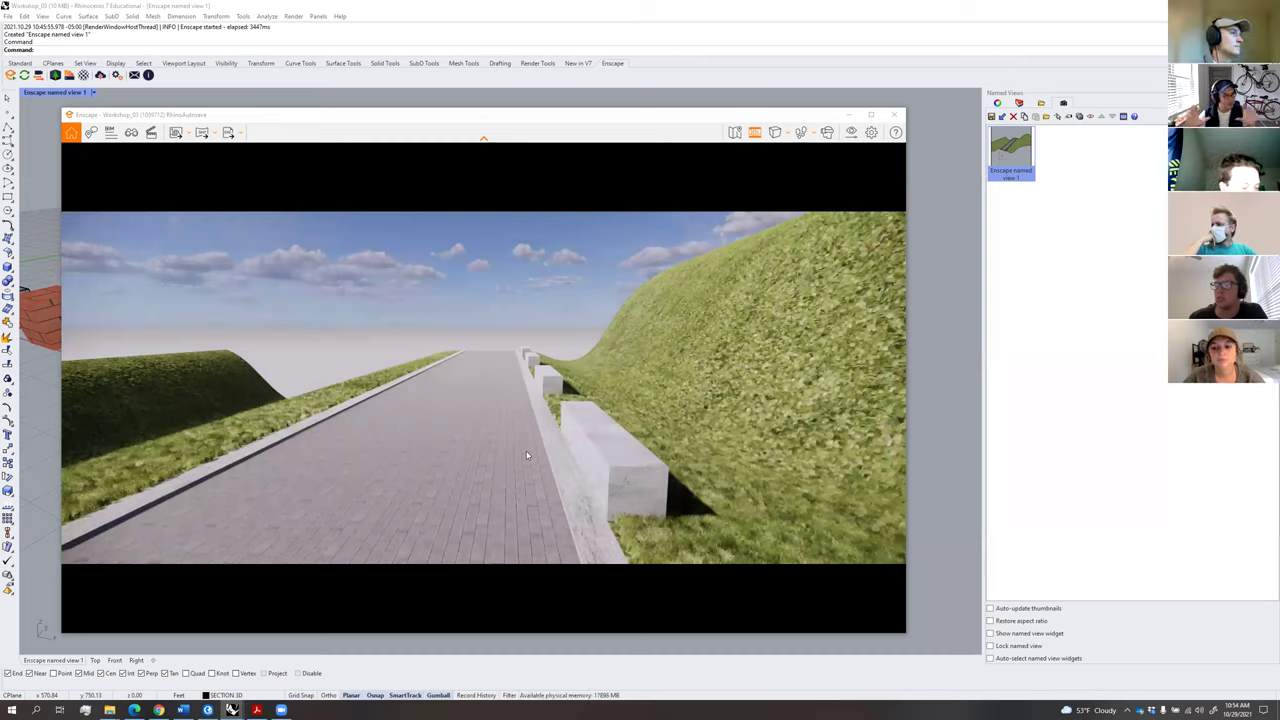
Compare the path view with the safe frame off and on, turning the camera slightly along the path.
click(754, 132)
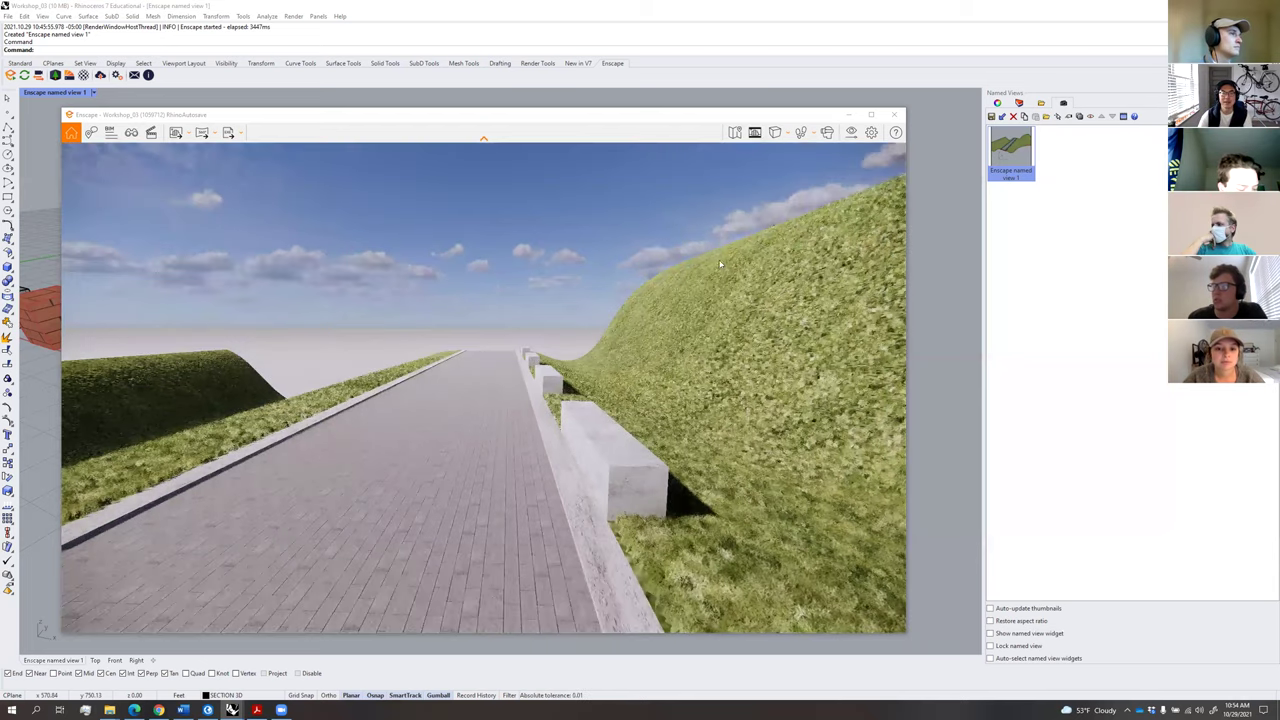
drag(490, 335, 574, 346)
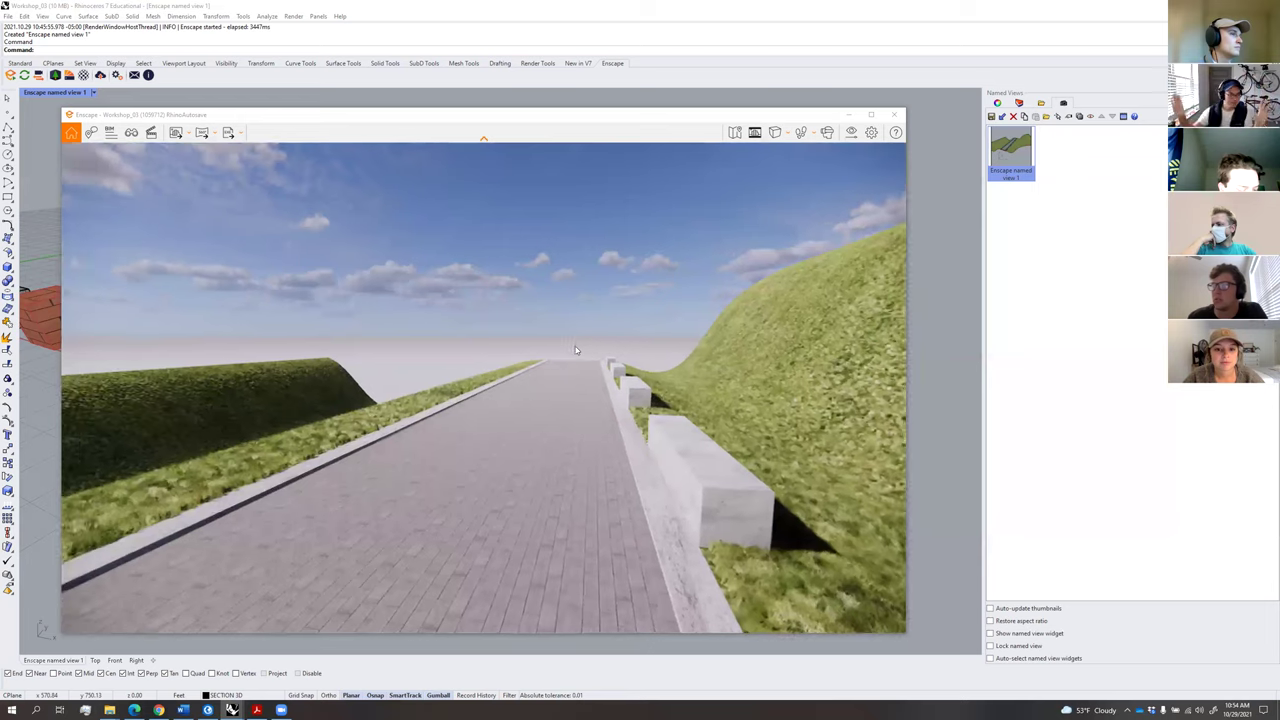
click(754, 132)
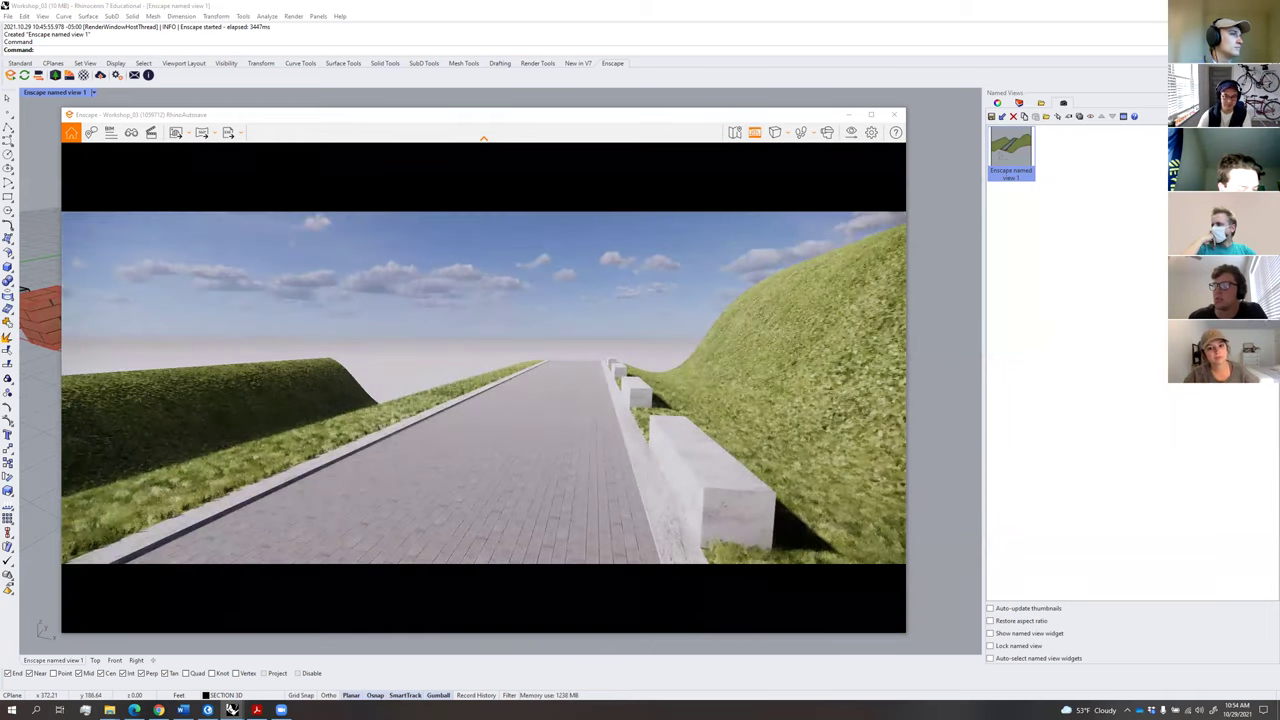
Fly the Enscape camera over and around the landscape and back onto the path to examine the view along the concrete blocks.
right_drag(627, 365, 543, 291)
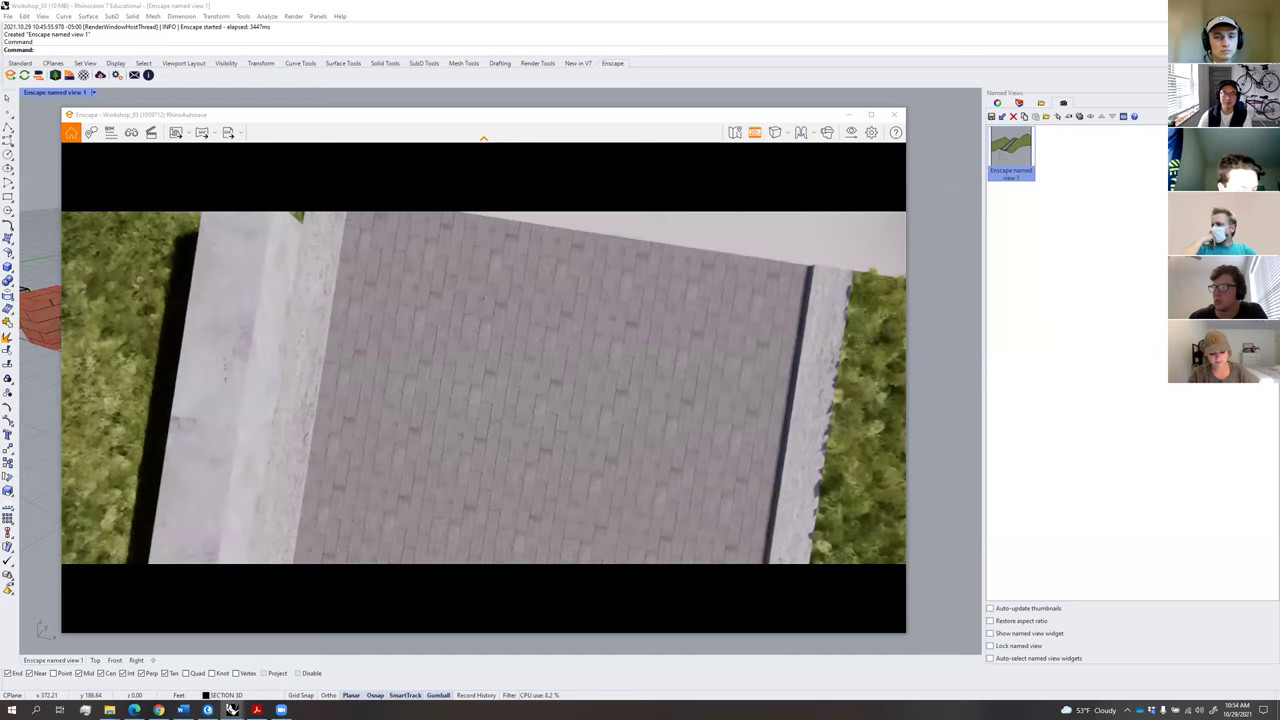
drag(477, 322, 517, 356)
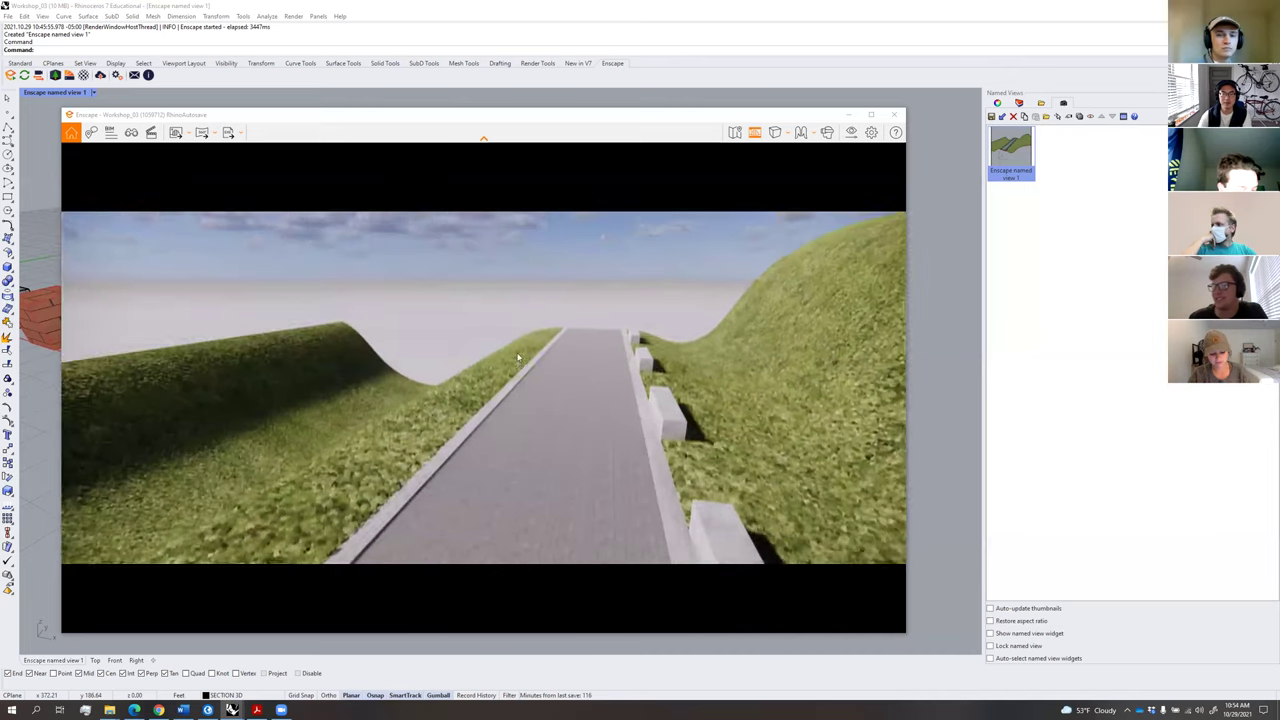
key(w)
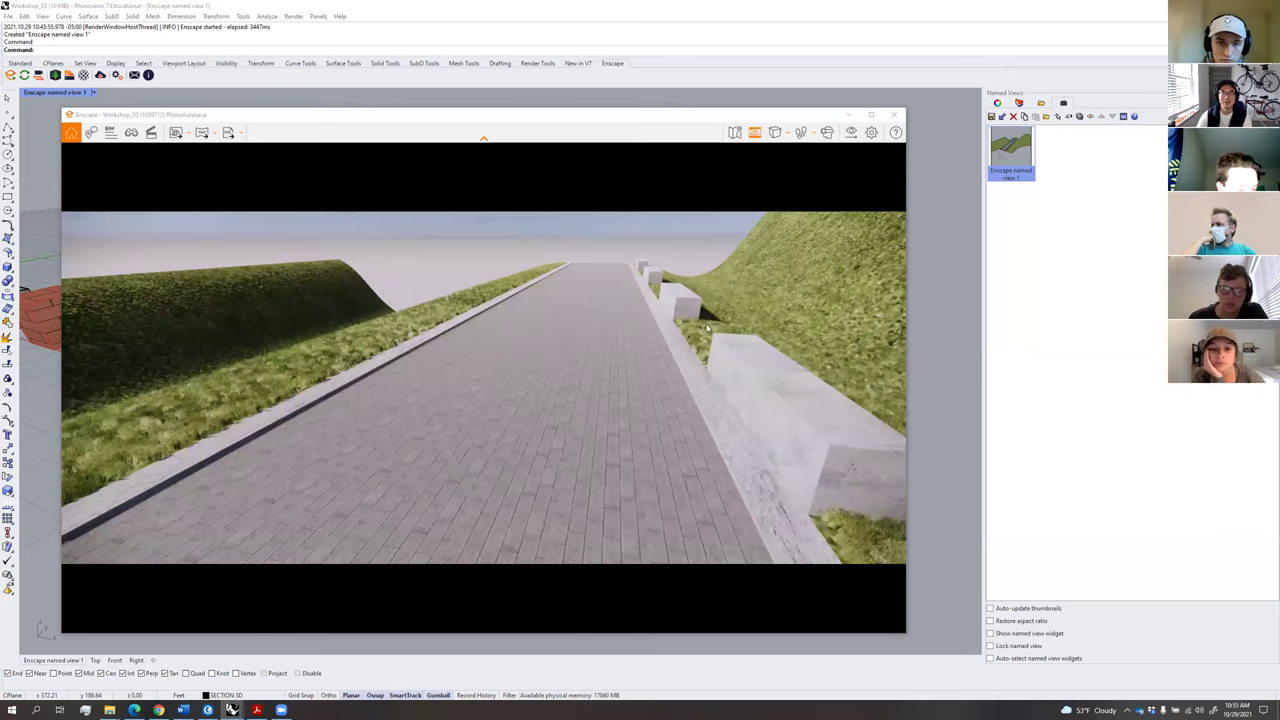
drag(634, 337, 530, 325)
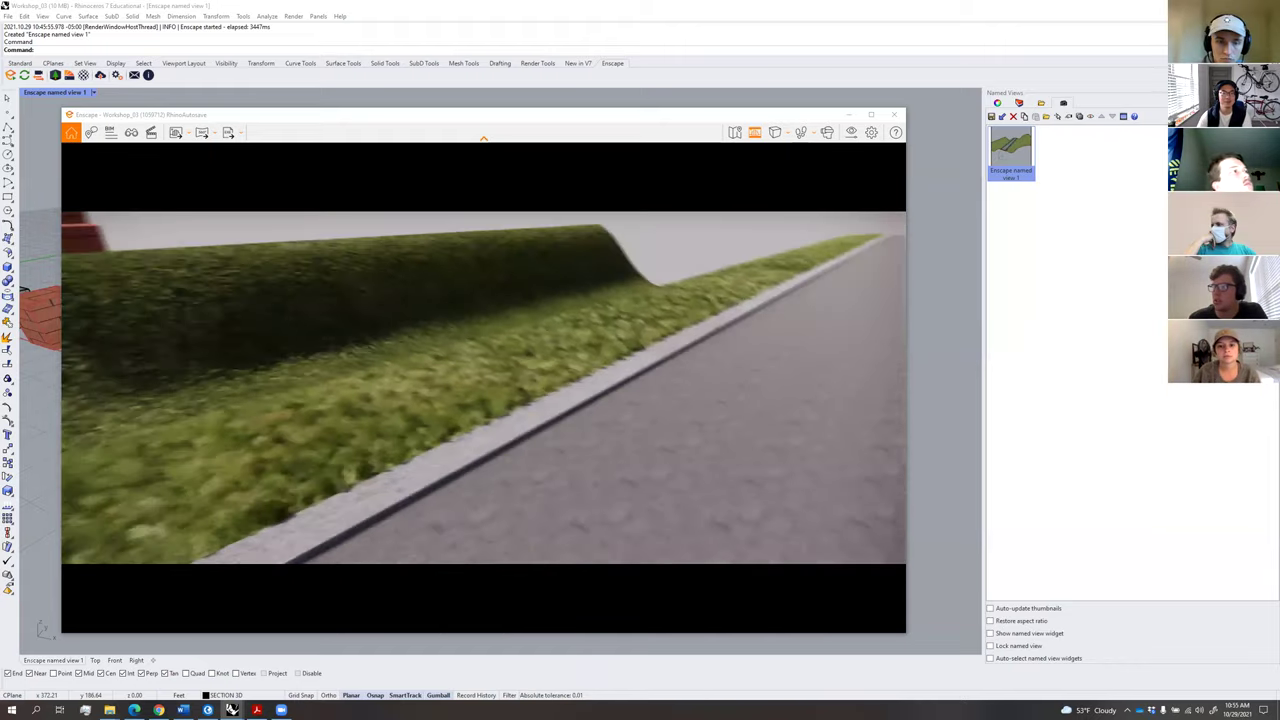
drag(720, 352, 657, 340)
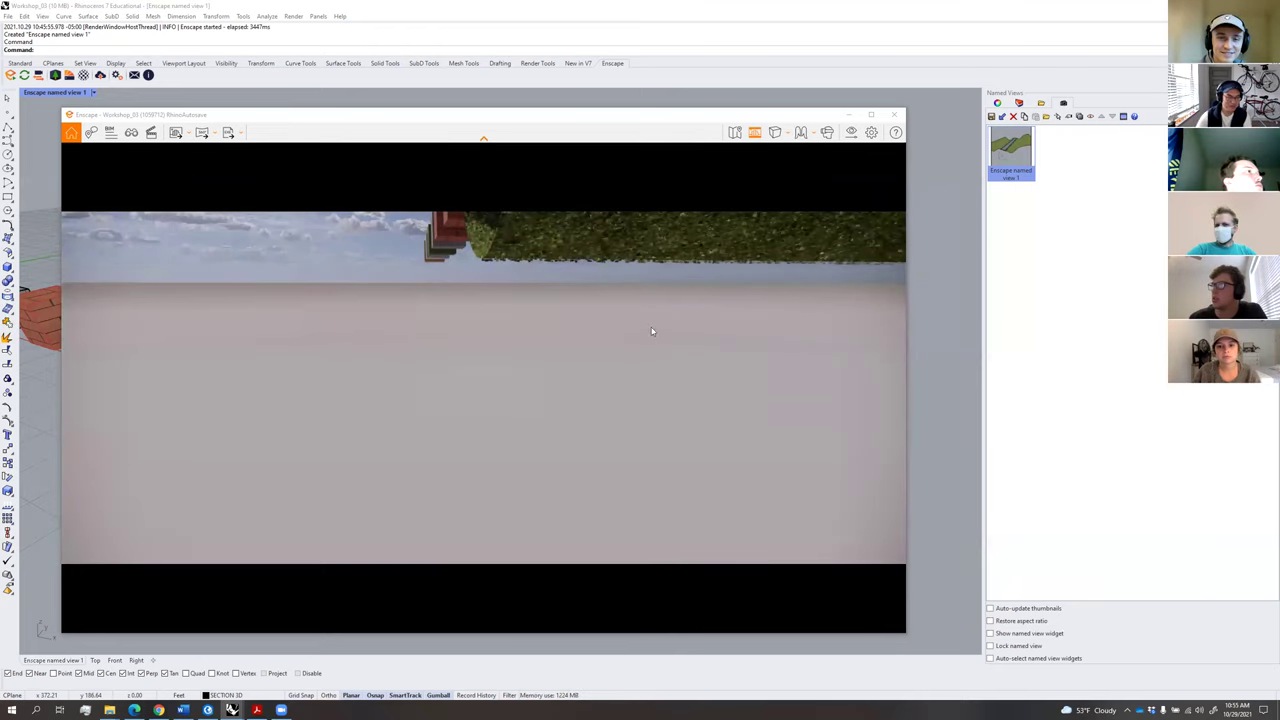
drag(634, 357, 800, 205)
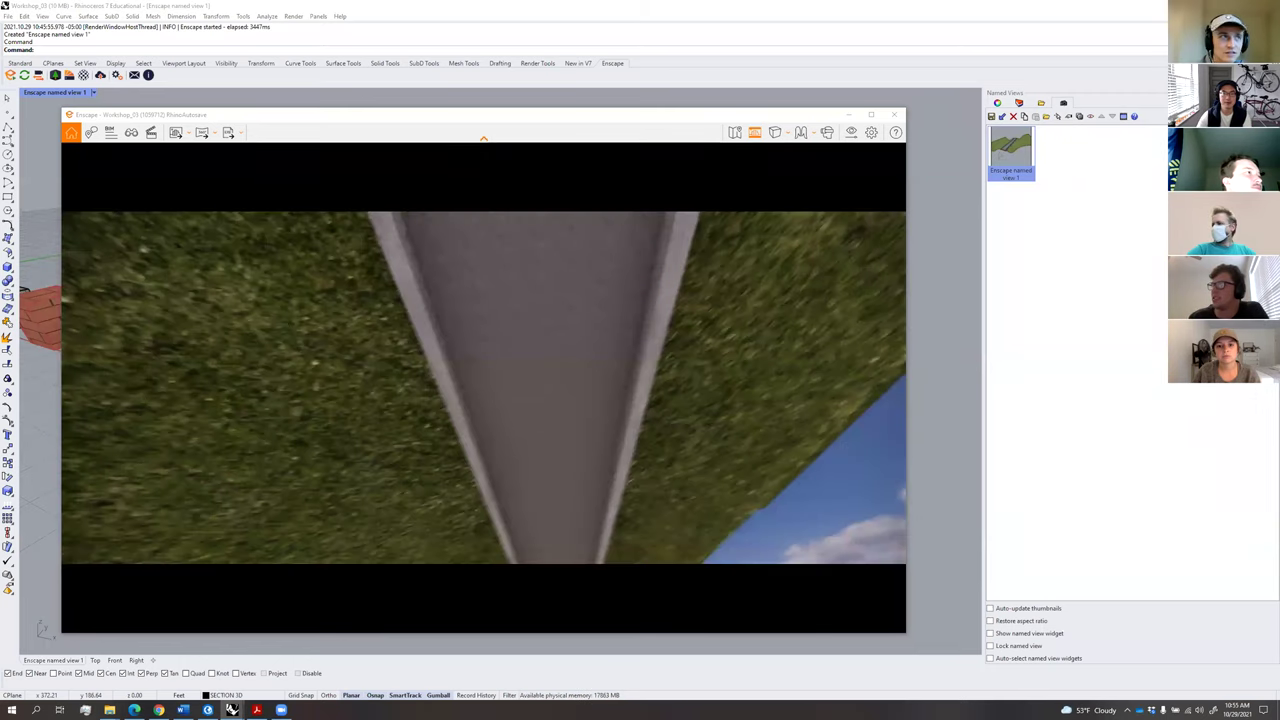
key(w)
drag(637, 371, 637, 520)
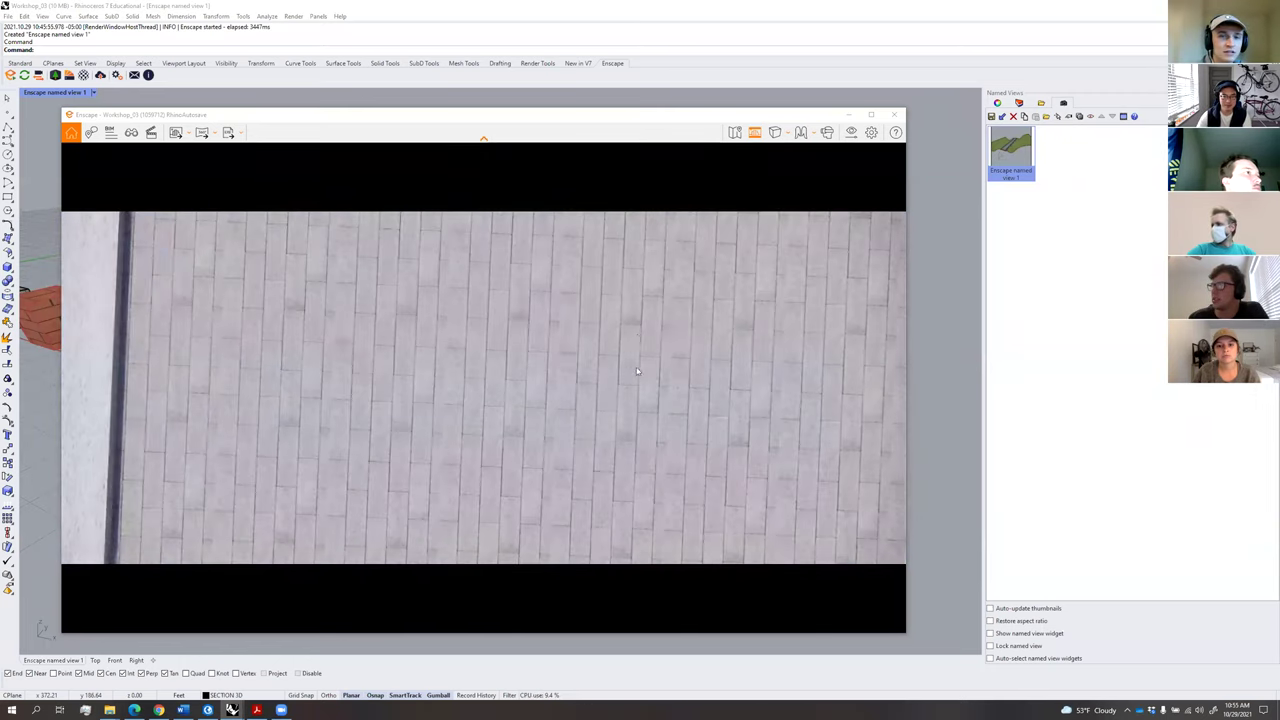
scroll(590, 313, down, 5)
right_drag(572, 305, 558, 258)
mouse_move(704, 250)
mouse_down()
mouse_move(684, 216)
mouse_move(700, 239)
mouse_up()
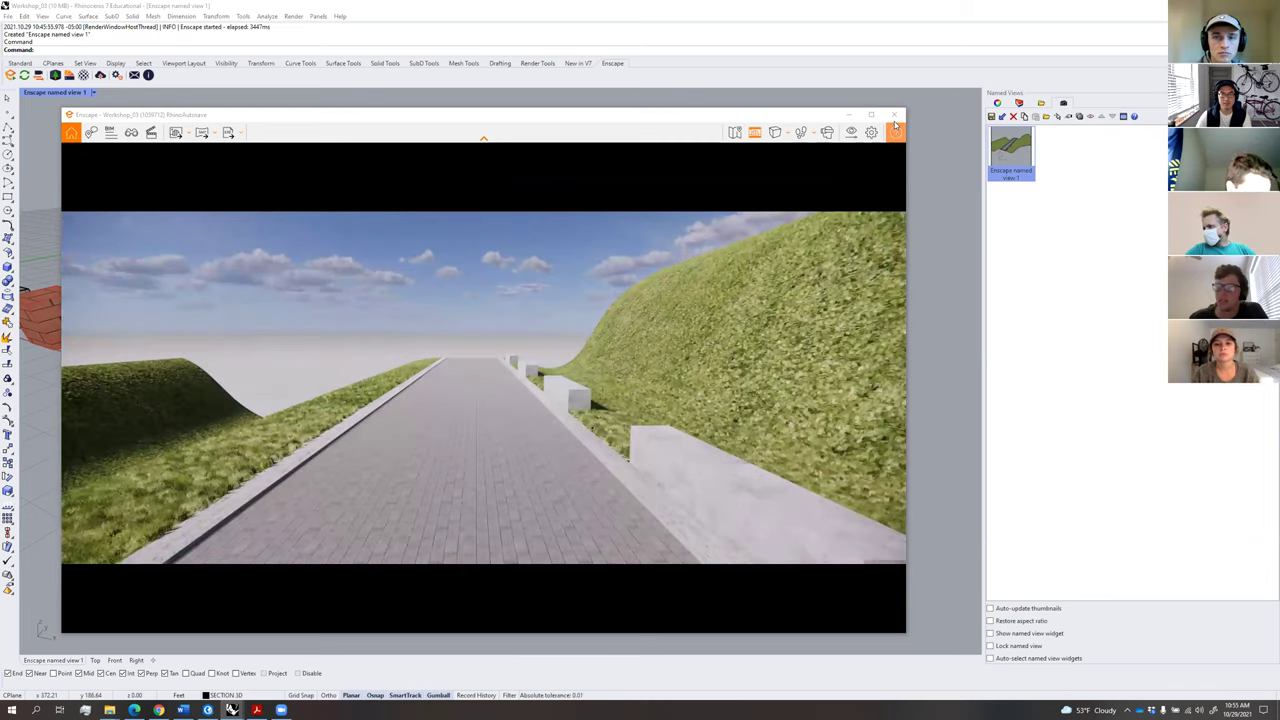
Close the Enscape render window and orbit the Rhino model to an overview of the slopes and path.
click(894, 114)
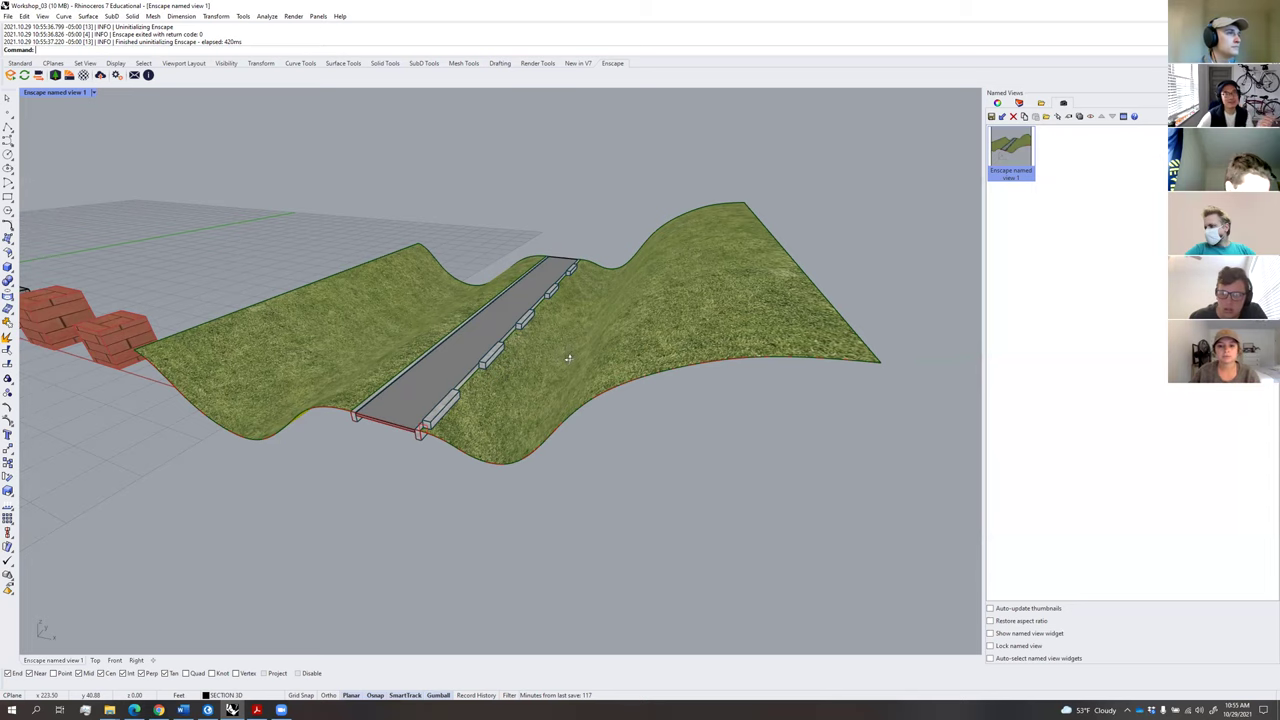
right_drag(566, 362, 599, 401)
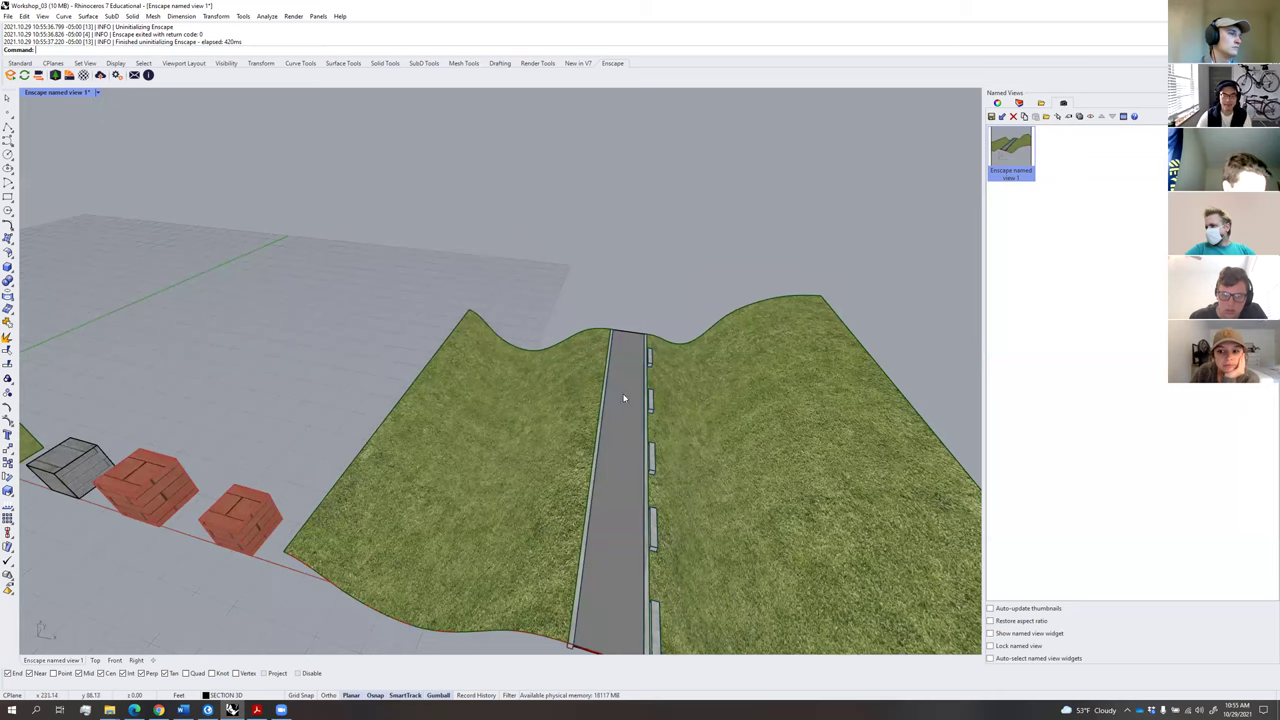
right_drag(665, 411, 667, 403)
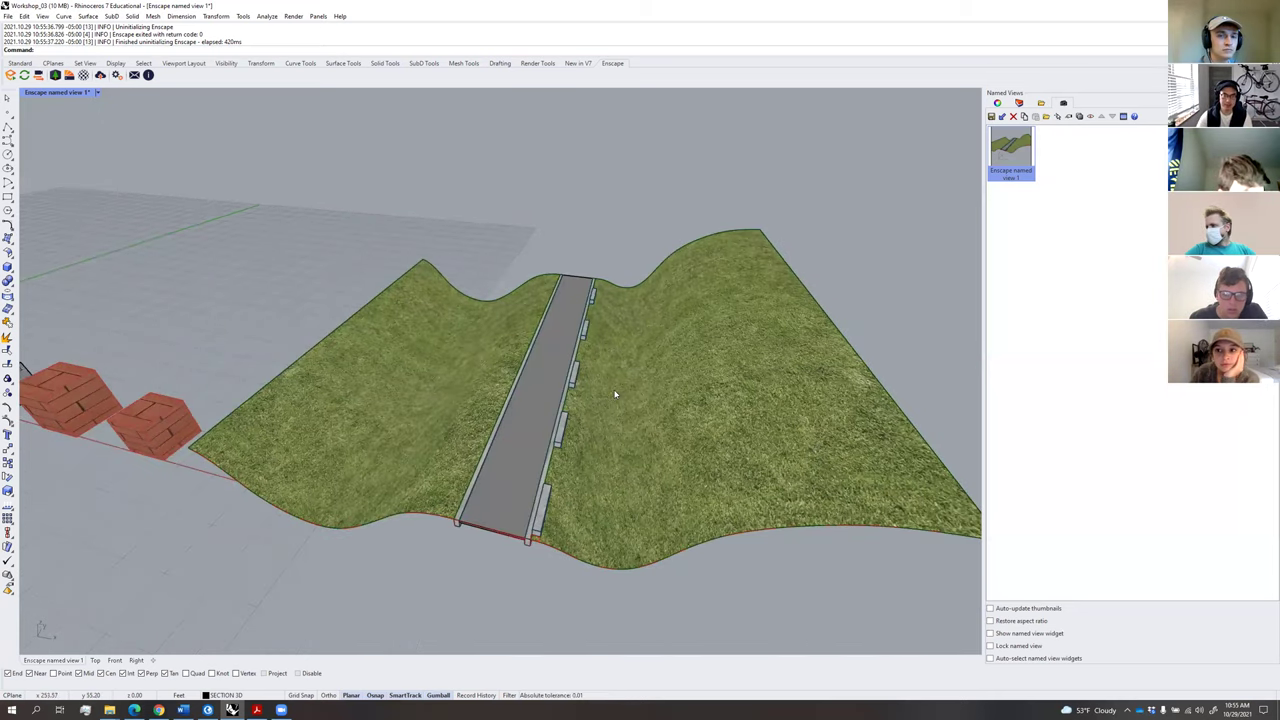
right_drag(648, 385, 544, 346)
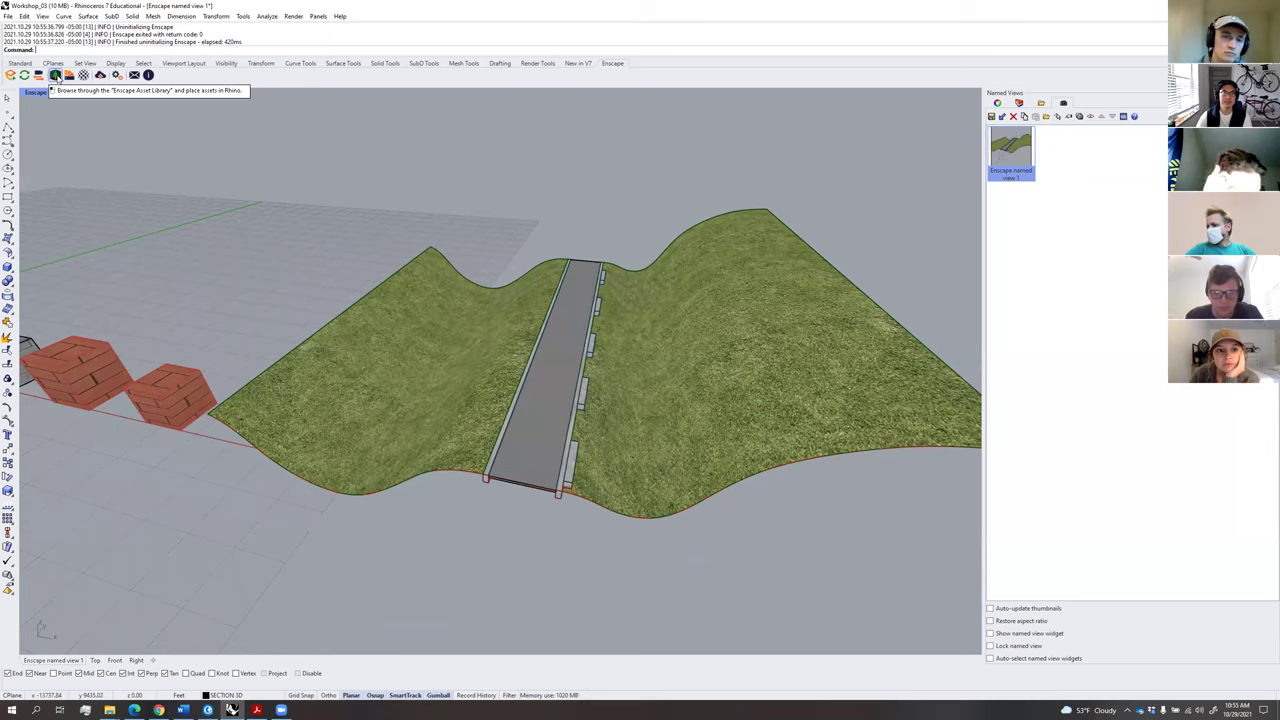
Open the Enscape Asset Library in a smaller window over the model and show the Vegetation category.
click(55, 77)
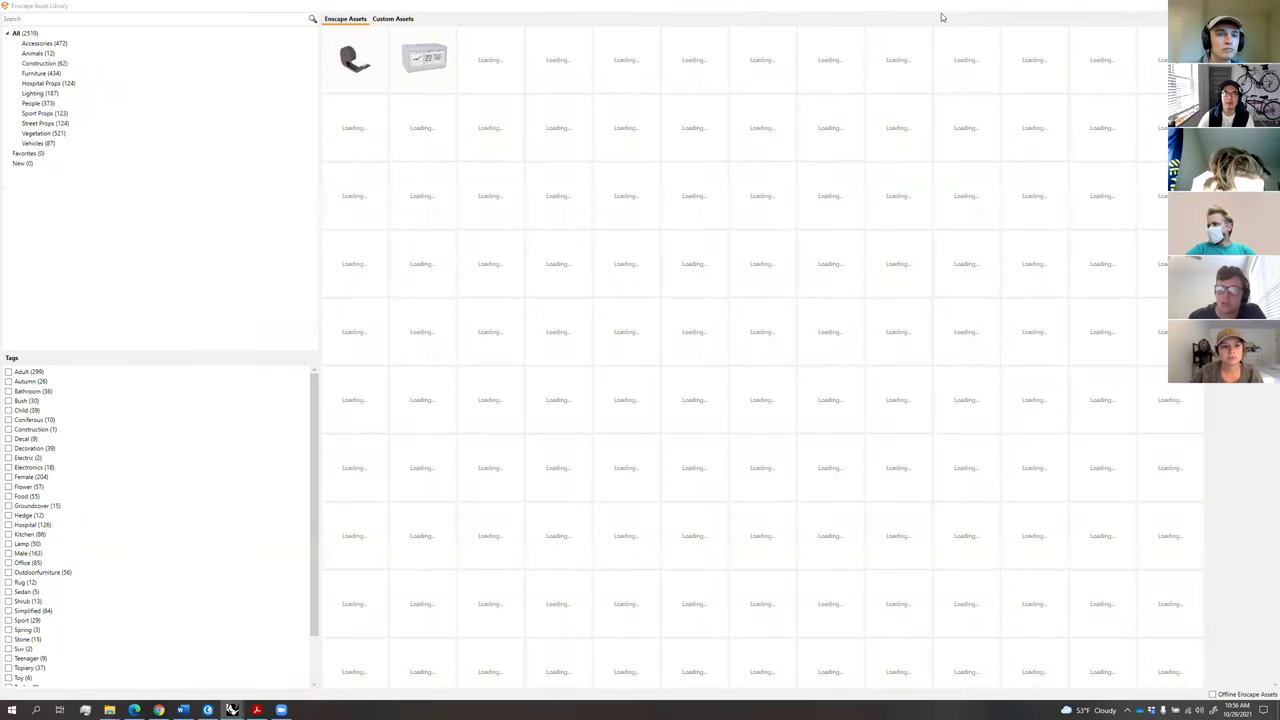
double_click(226, 10)
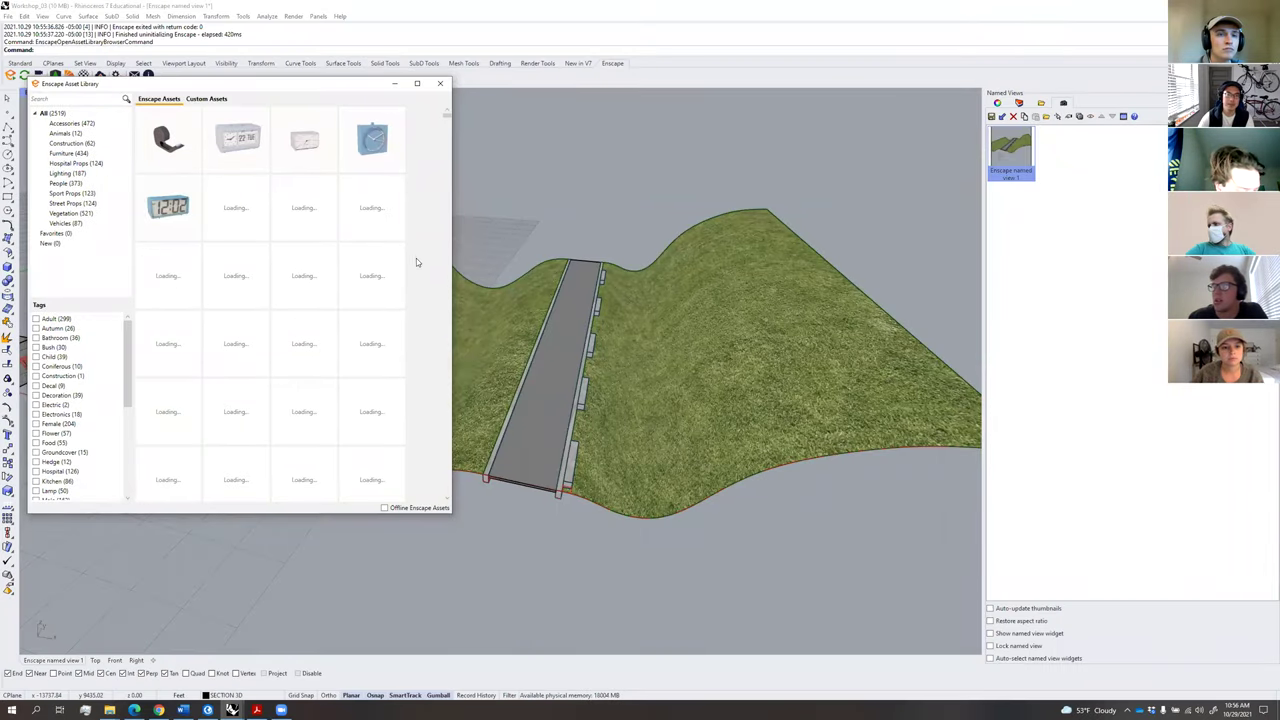
mouse_move(307, 213)
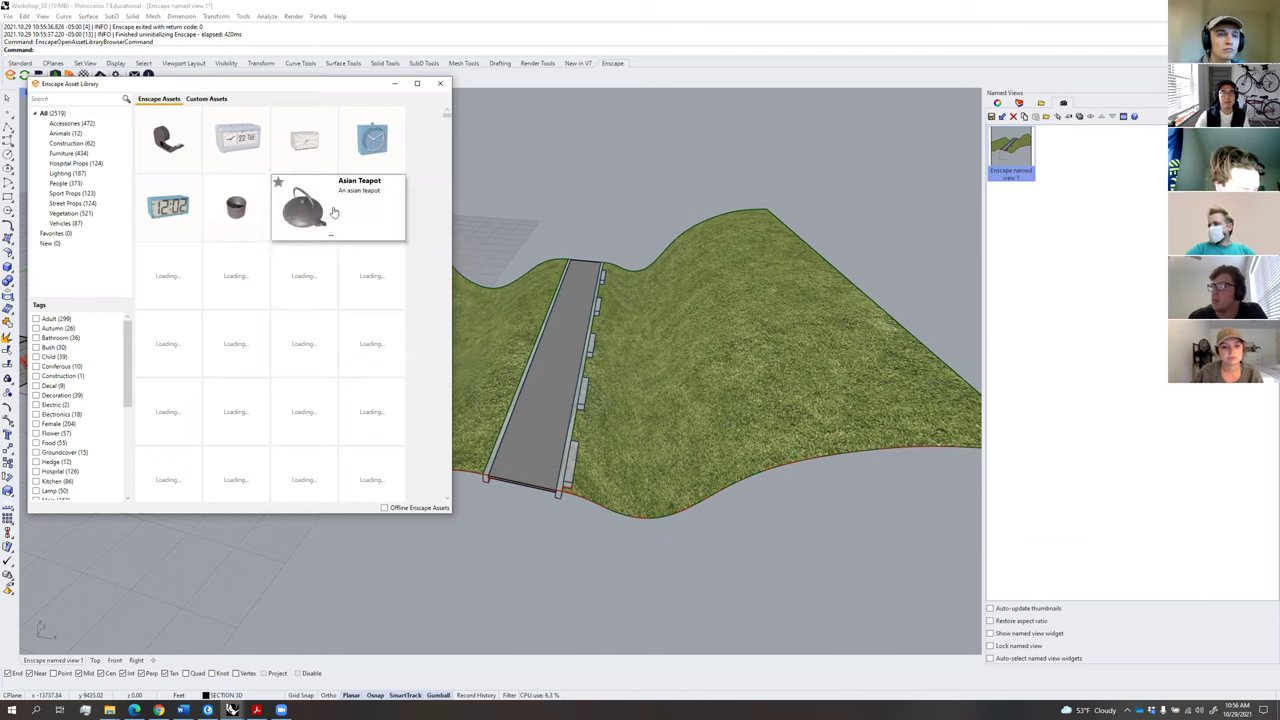
mouse_move(401, 292)
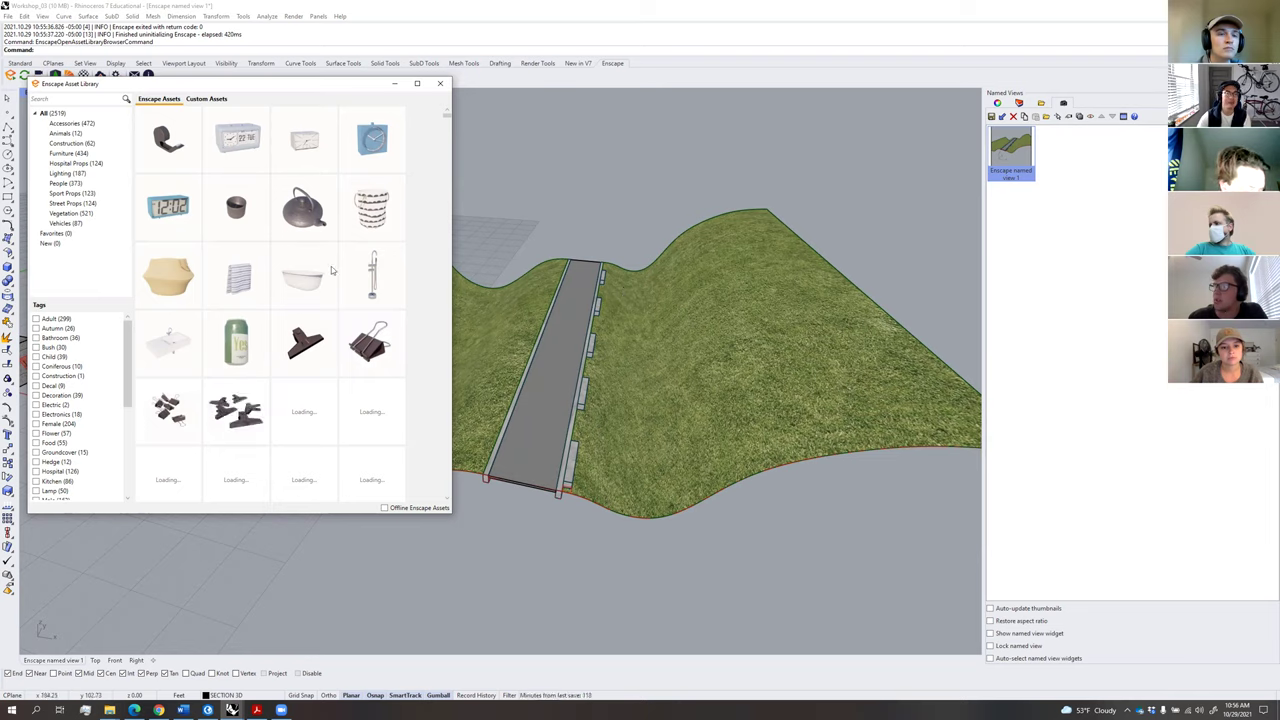
click(71, 215)
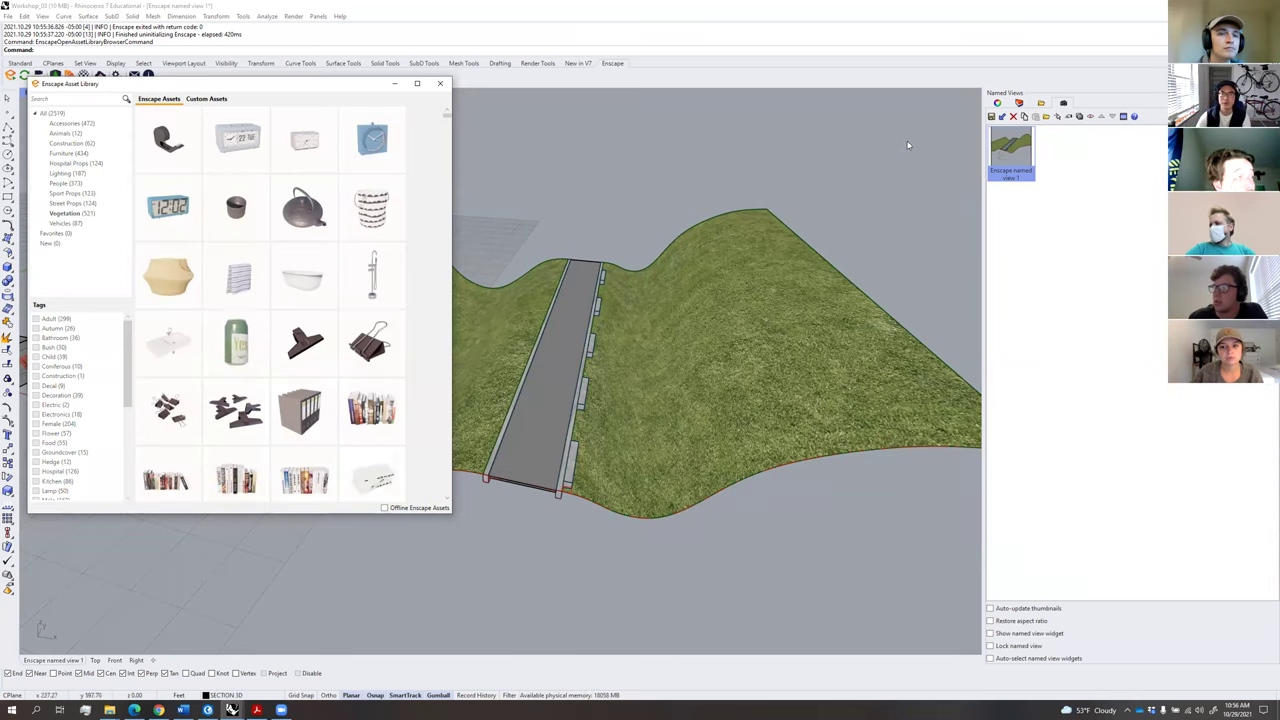
Create a layer named ENSCAPE TREES and make it the current layer.
click(1000, 103)
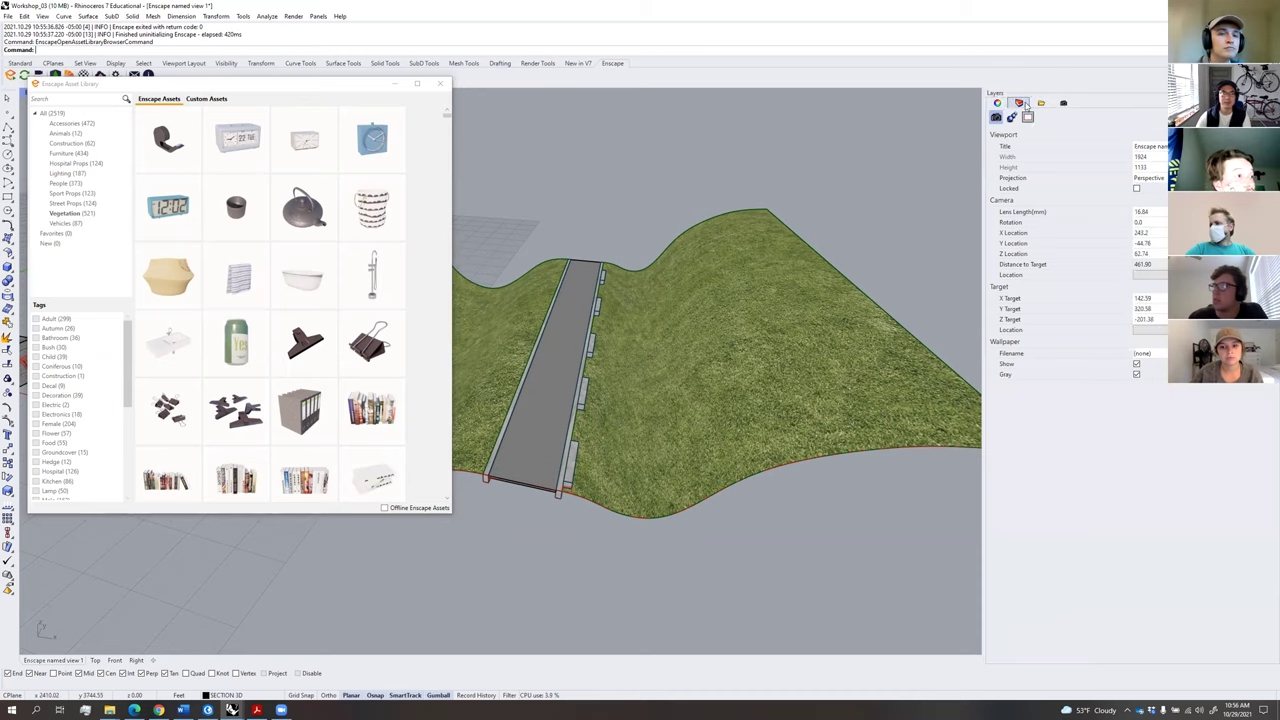
click(1021, 104)
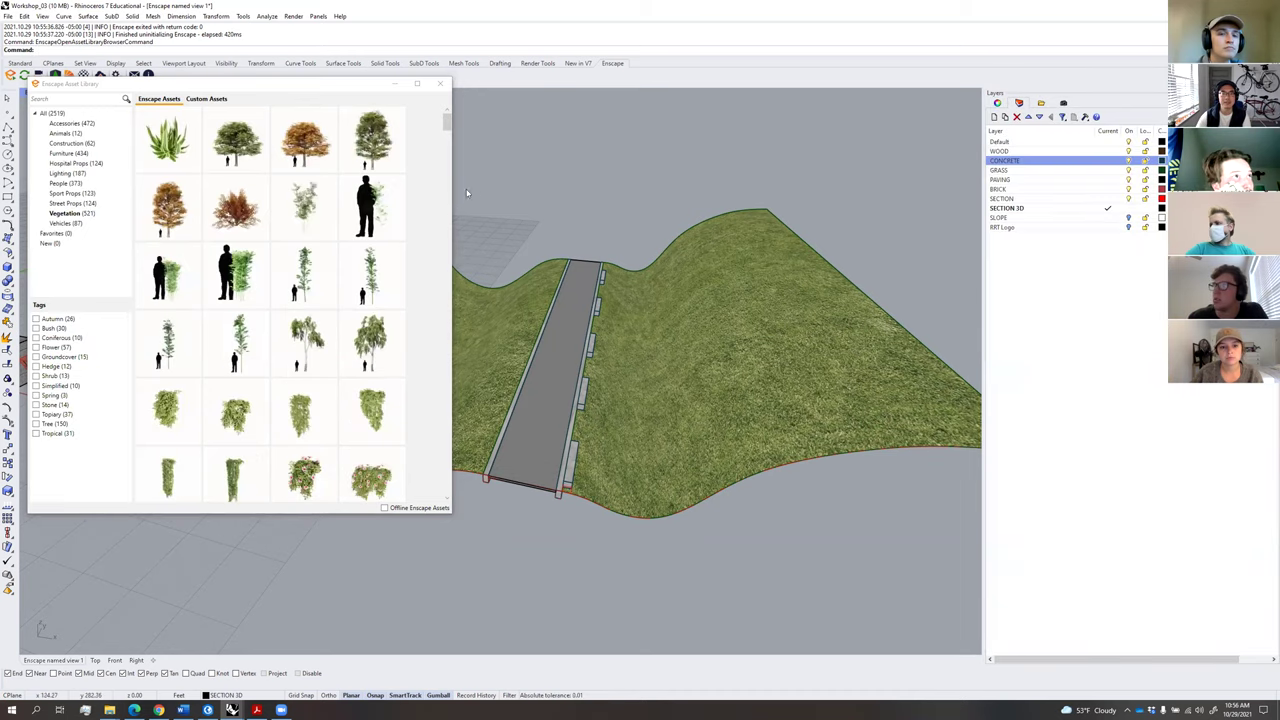
click(1018, 228)
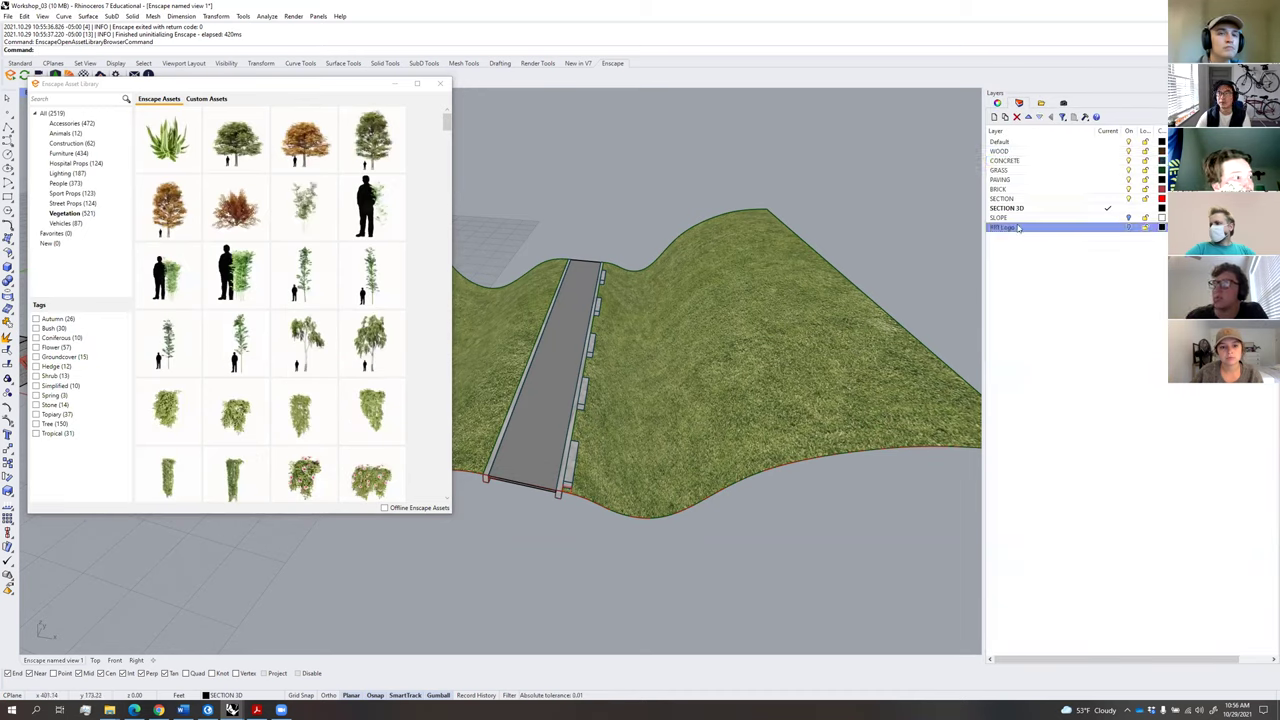
click(995, 117)
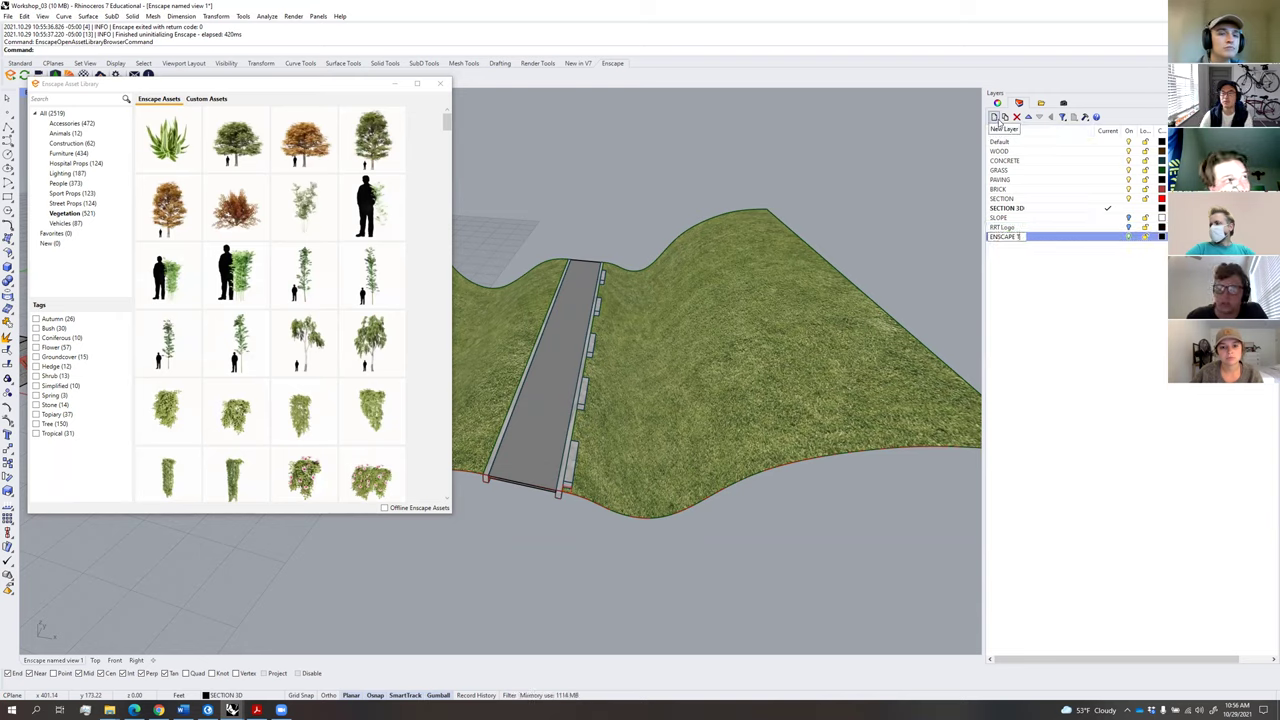
double_click(1059, 241)
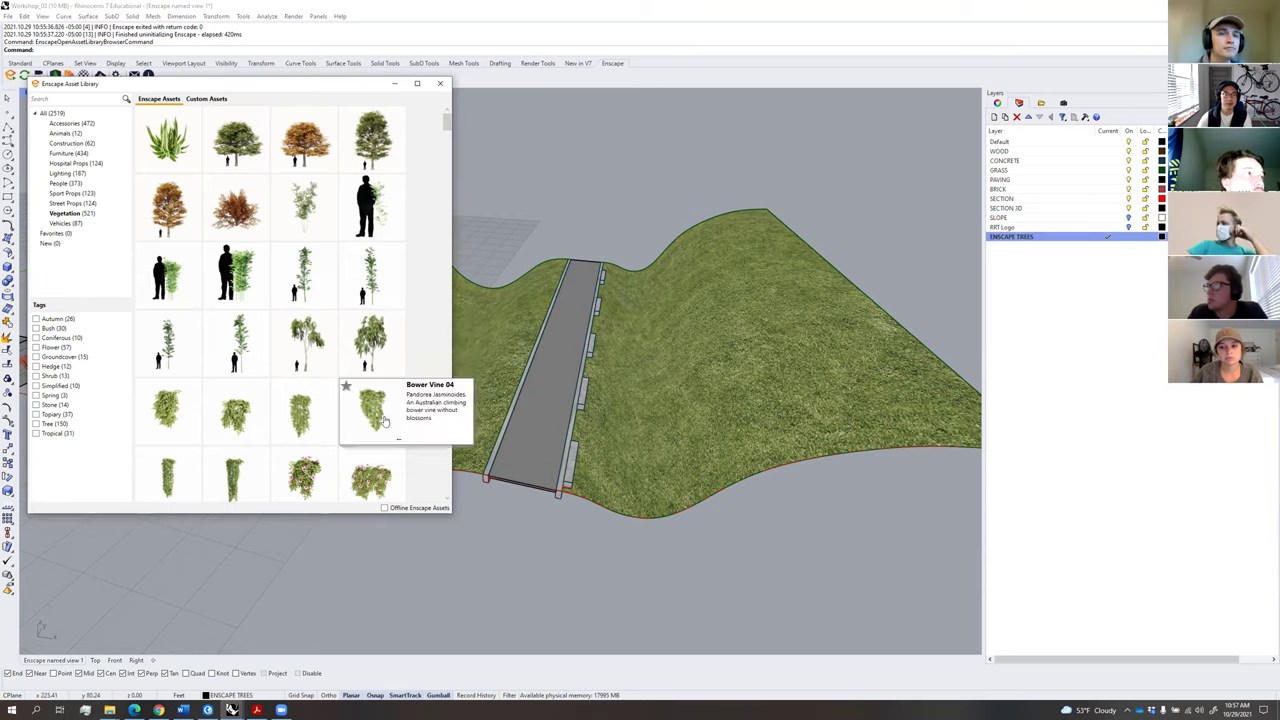
Browse the vegetation assets and choose the broad, low leafy bush for placement.
scroll(385, 421, down, 5)
scroll(384, 410, down, 3)
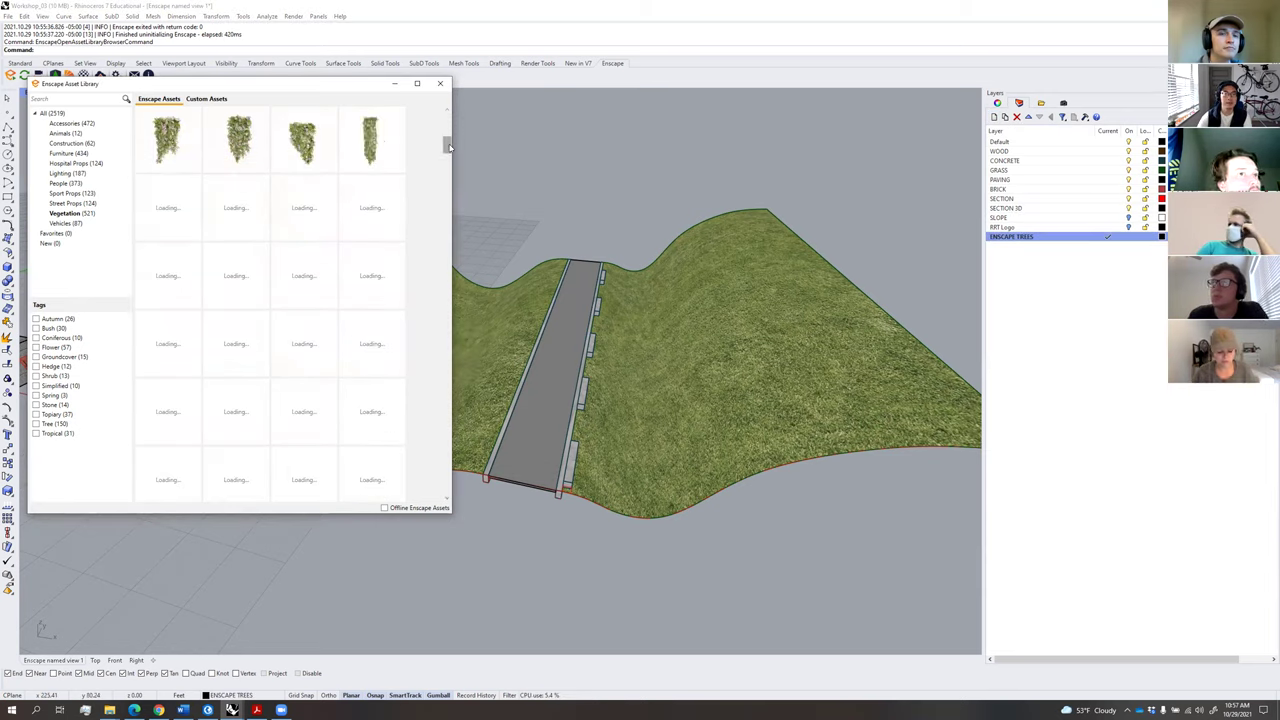
drag(447, 155, 447, 158)
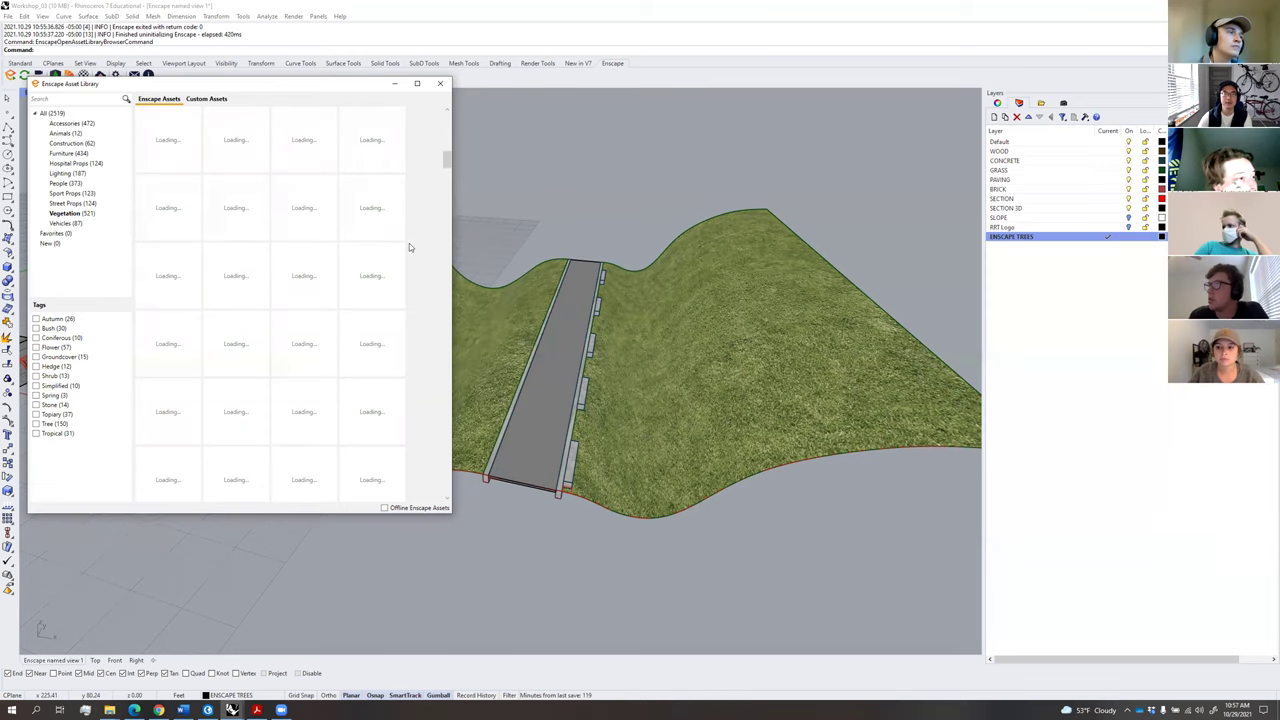
mouse_move(374, 232)
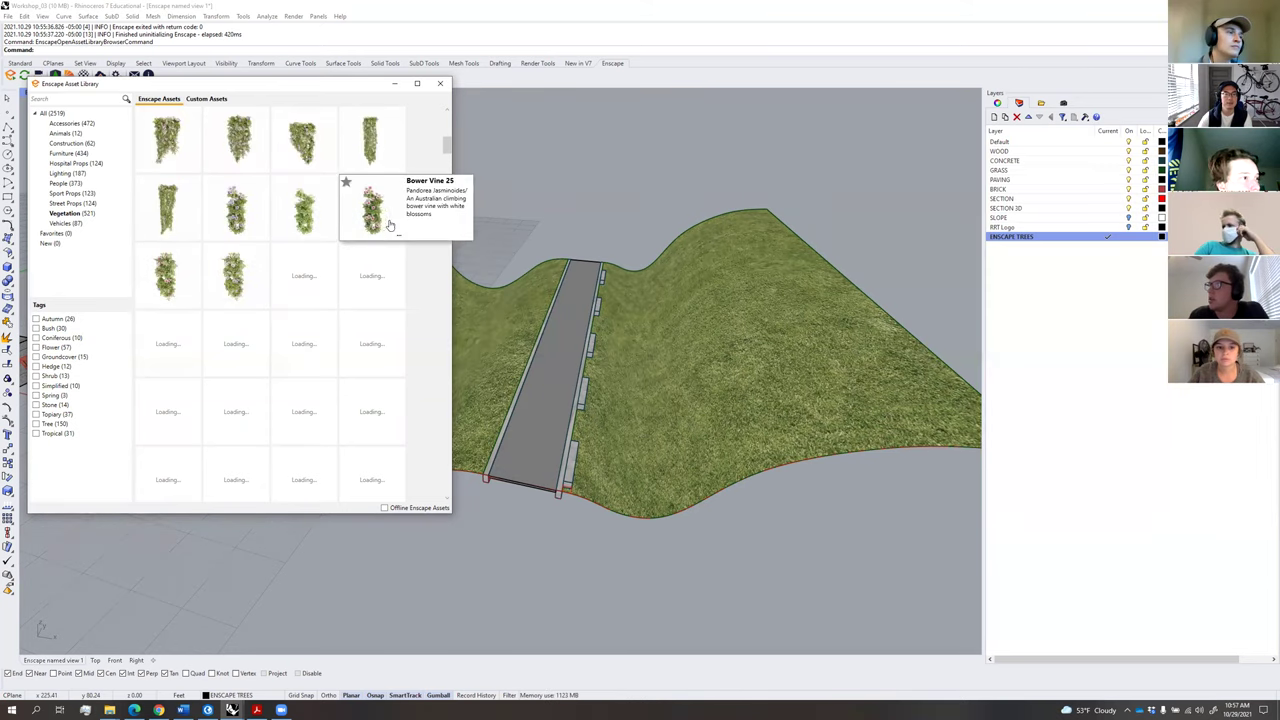
scroll(369, 285, down, 3)
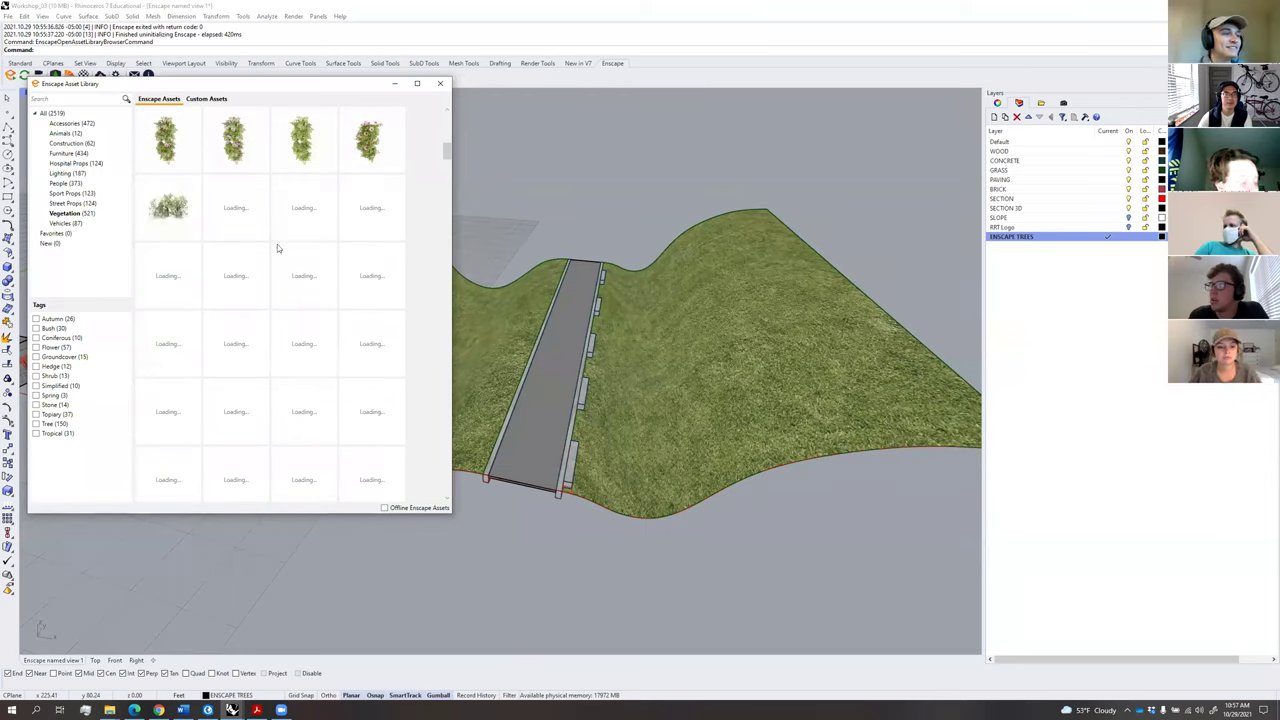
mouse_move(189, 232)
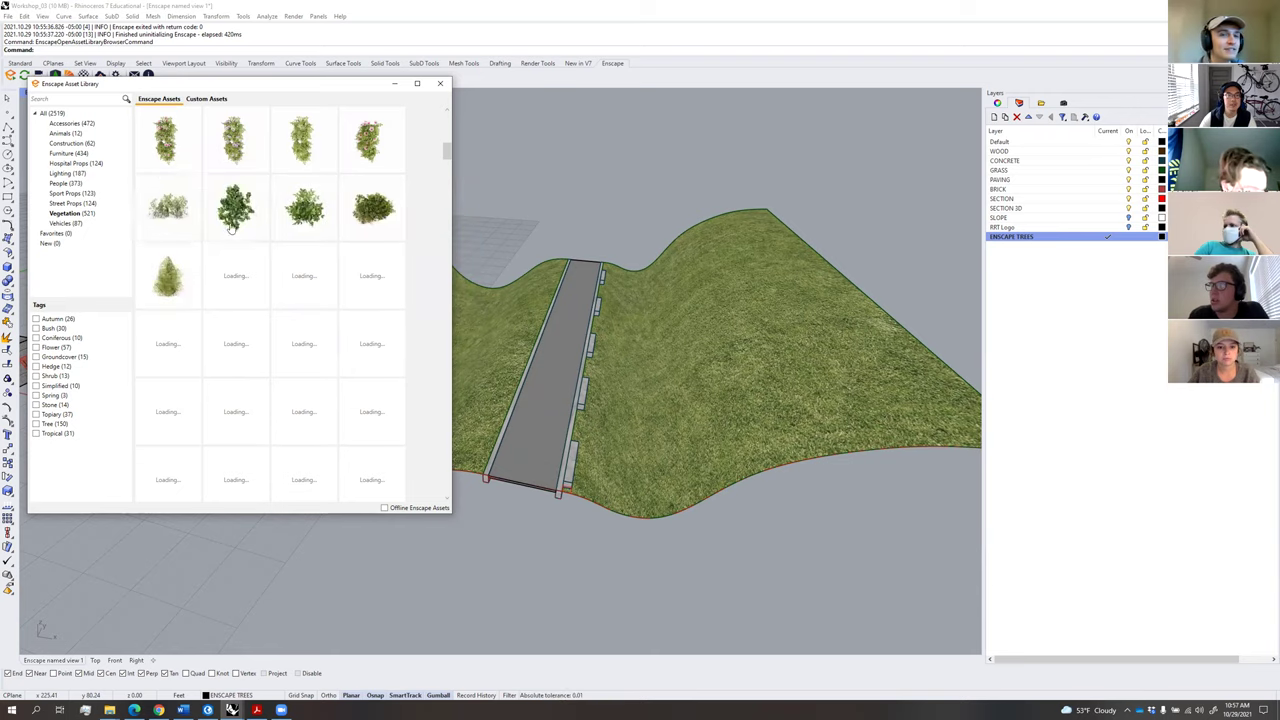
mouse_move(236, 275)
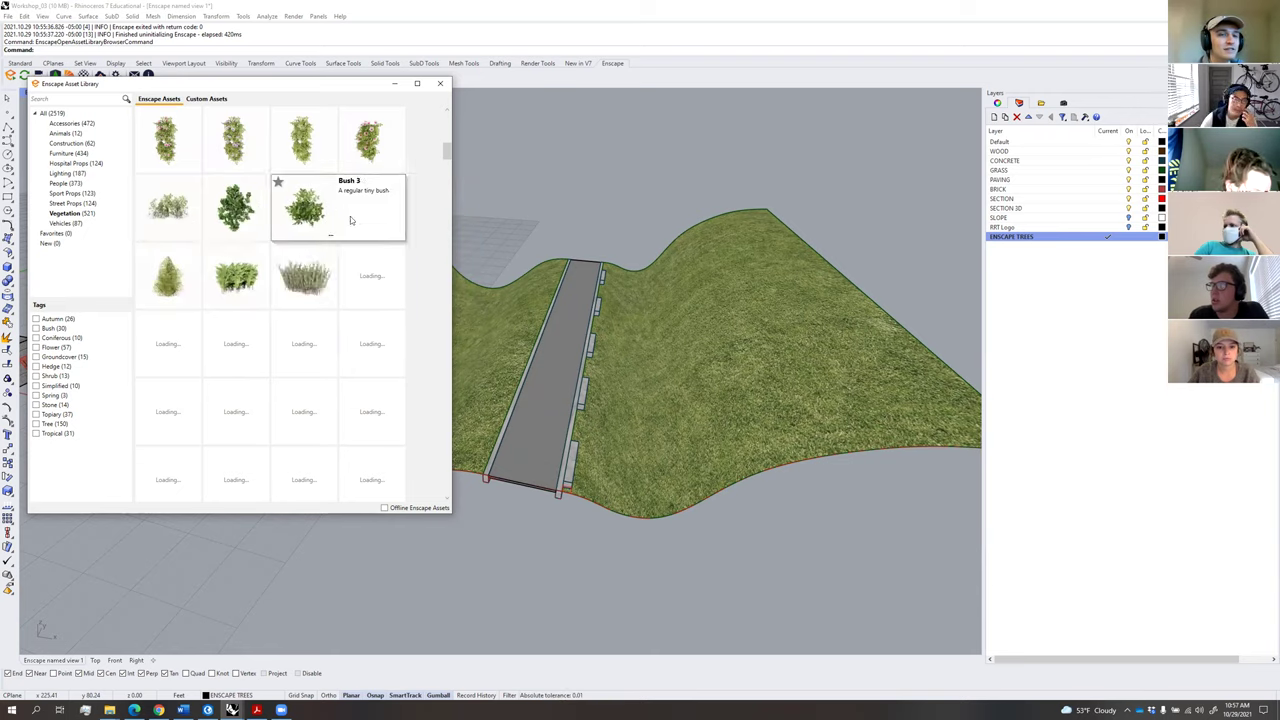
mouse_move(354, 366)
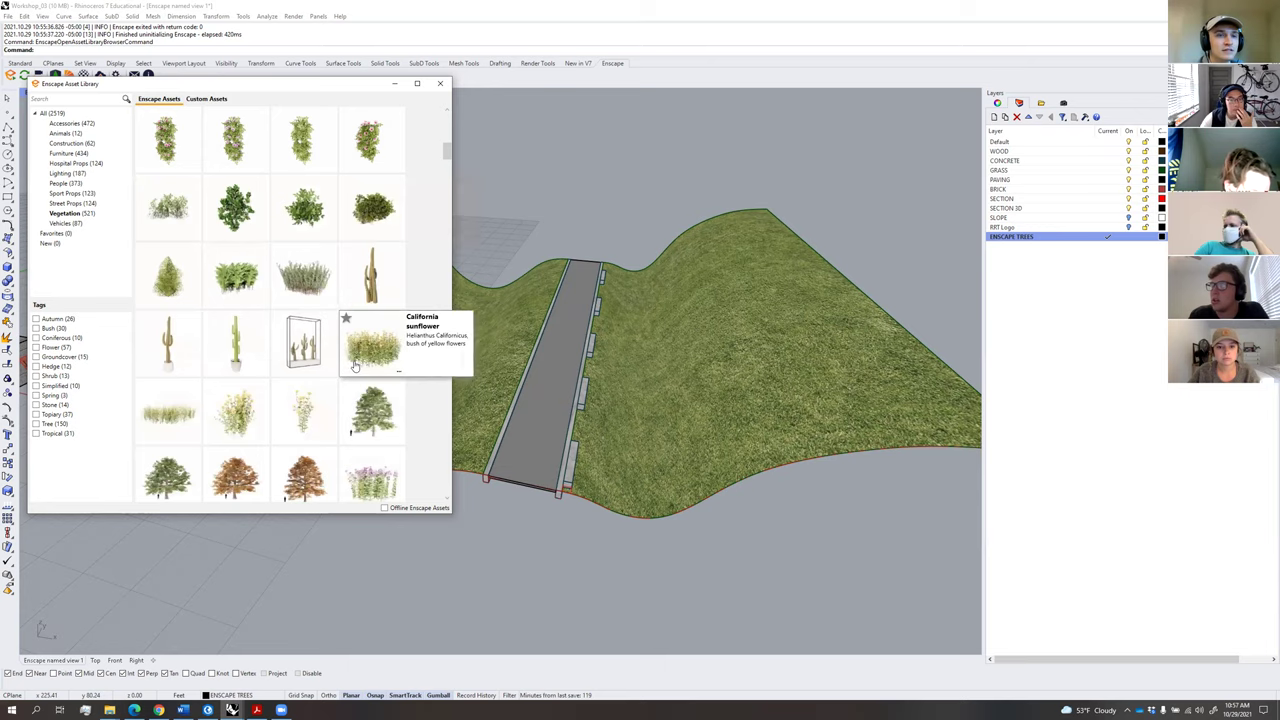
click(245, 278)
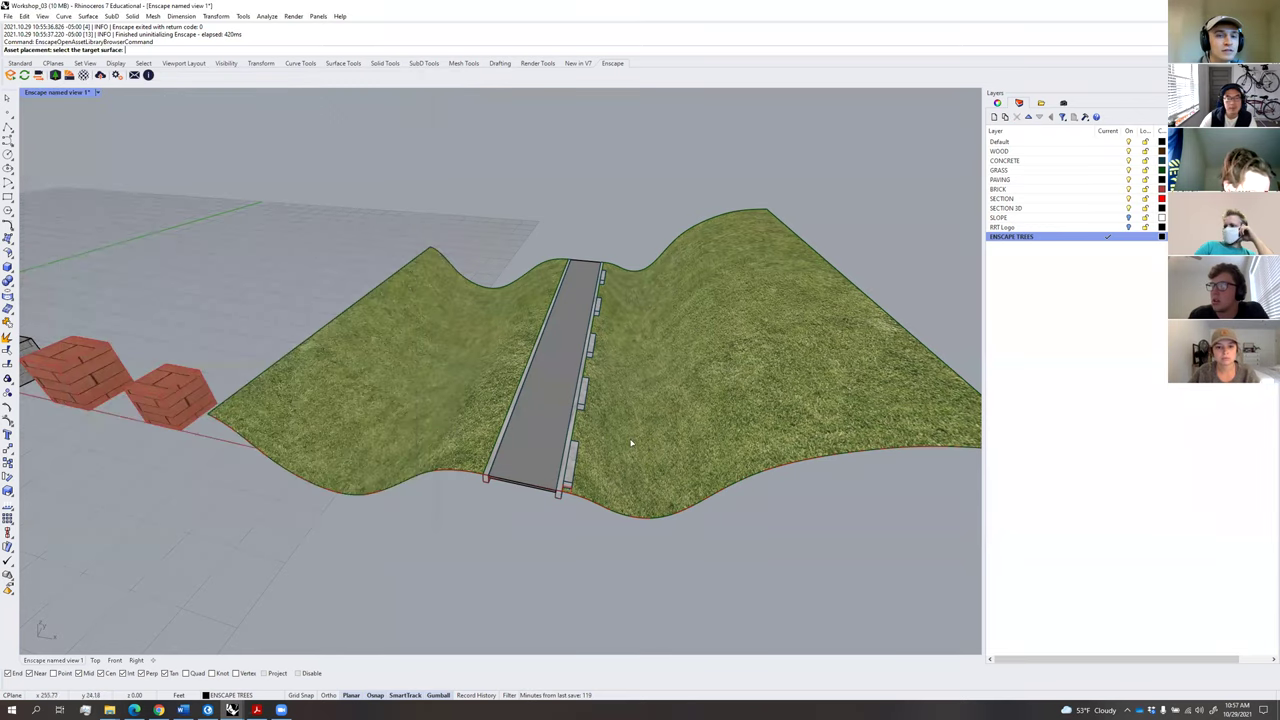
Place the bush on the grass at the path's front end, beside the curb opposite the blocks, and select it.
right_drag(632, 447, 690, 455)
click(562, 391)
click(567, 400)
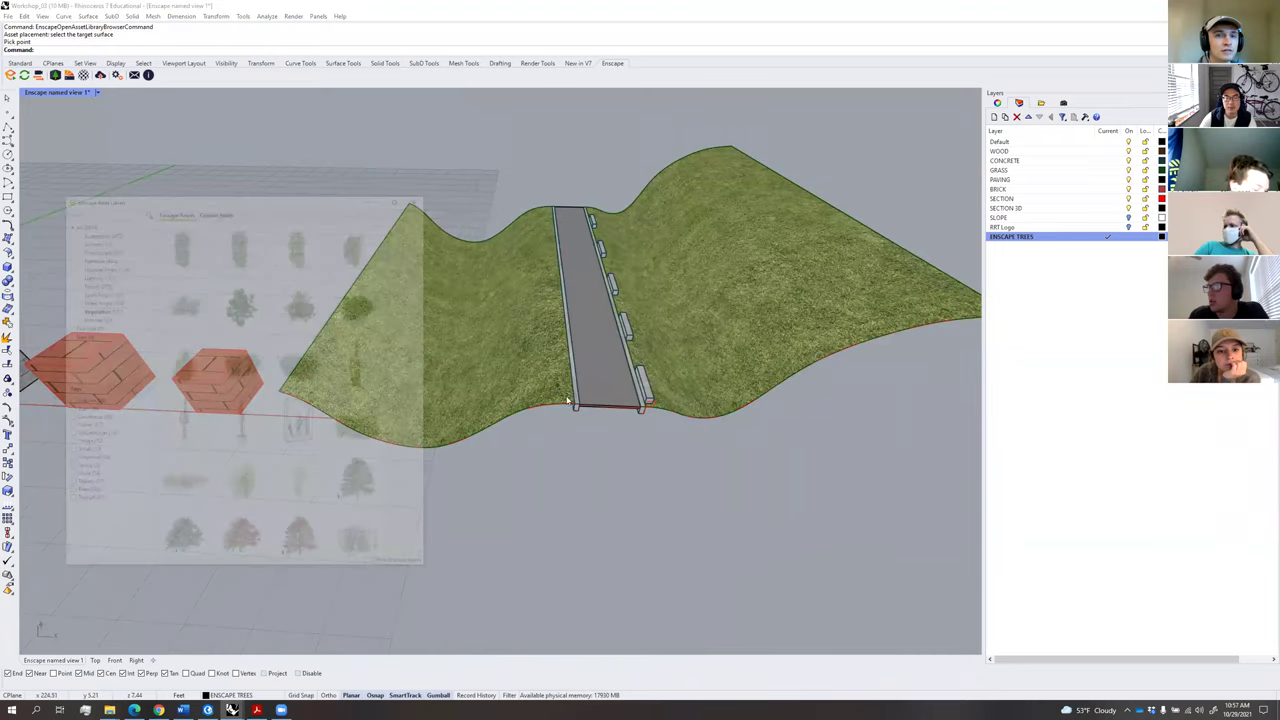
scroll(567, 398, up, 3)
scroll(566, 394, down, 3)
click(570, 390)
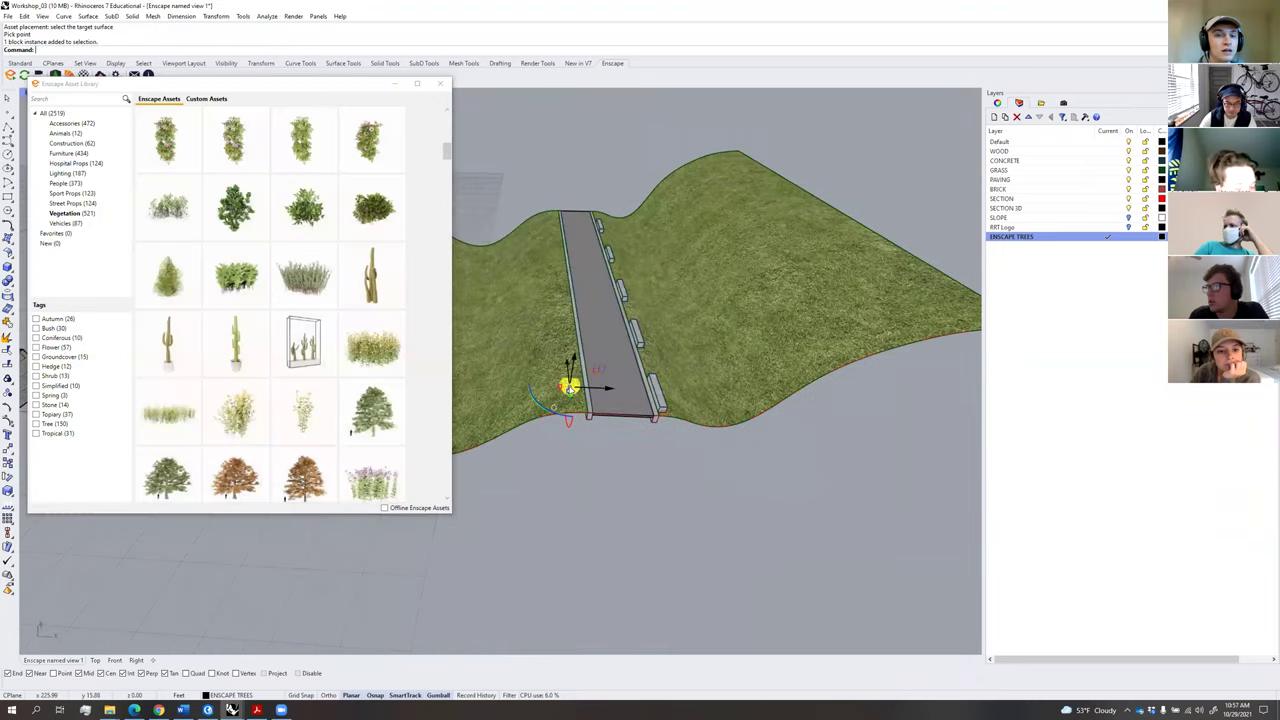
Move the asset library window clear of the bush and shift the bush toward the terrain's front edge, close to the curb.
text(zs)
key(Return)
scroll(600, 382, down, 5)
right_drag(605, 385, 715, 445)
scroll(722, 455, down, 4)
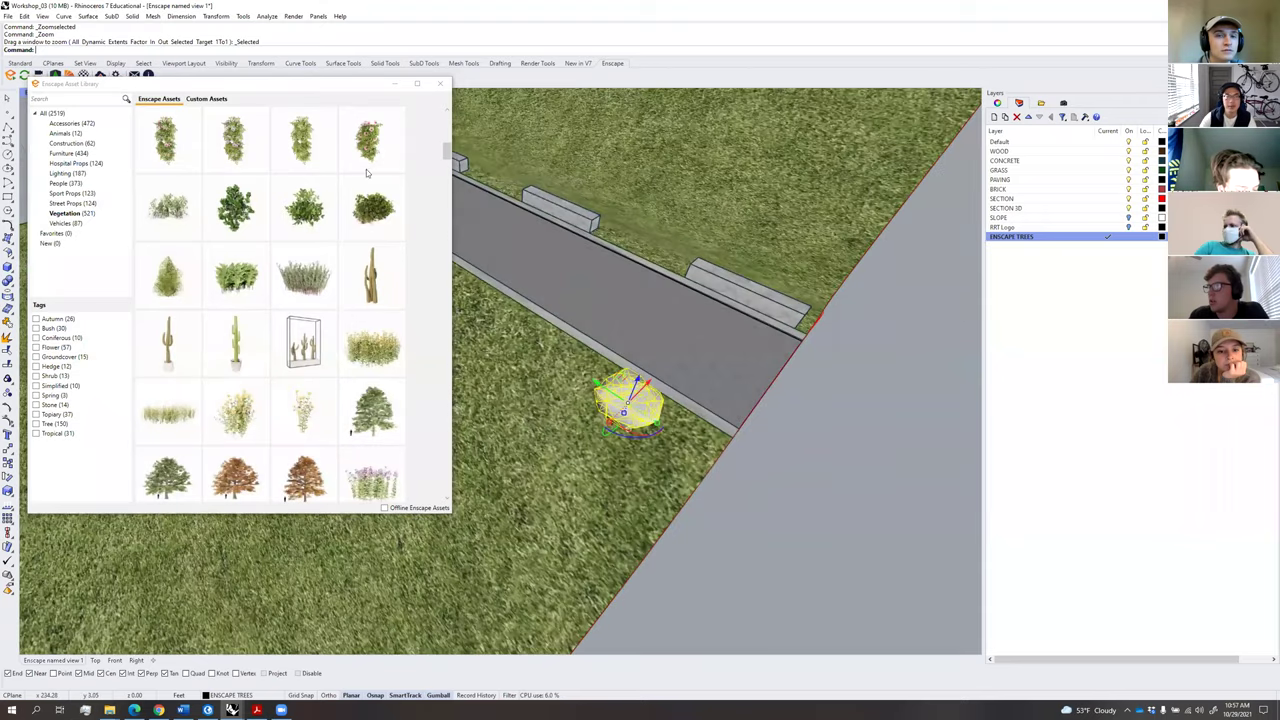
drag(364, 87, 1232, 122)
right_drag(691, 343, 712, 385)
drag(535, 327, 577, 334)
key(alt)
click(712, 385)
right_drag(712, 385, 595, 386)
click(625, 397)
Duplicate the bush once along the curb, directly beside the first one and farther from the terrain's front edge.
scroll(671, 415, down, 8)
scroll(671, 415, up, 8)
text(zs)
key(Return)
scroll(592, 385, up, 3)
drag(578, 380, 511, 379)
key(Escape)
mouse_move(656, 382)
right_down()
mouse_move(686, 371)
mouse_move(678, 395)
right_up()
scroll(678, 396, down, 5)
Duplicate the bushes along the curb to form a row of eight from the terrain's front edge, and select all eight.
click(677, 393)
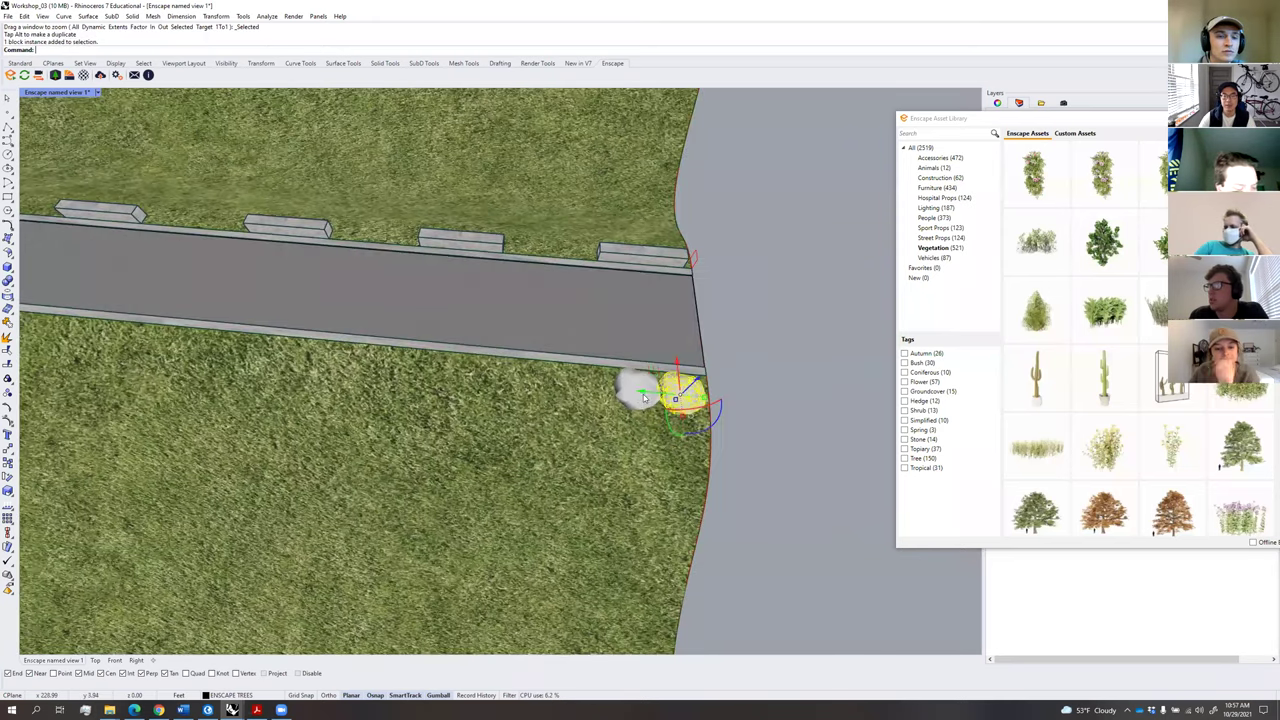
shift+click(630, 388)
scroll(652, 392, up, 1)
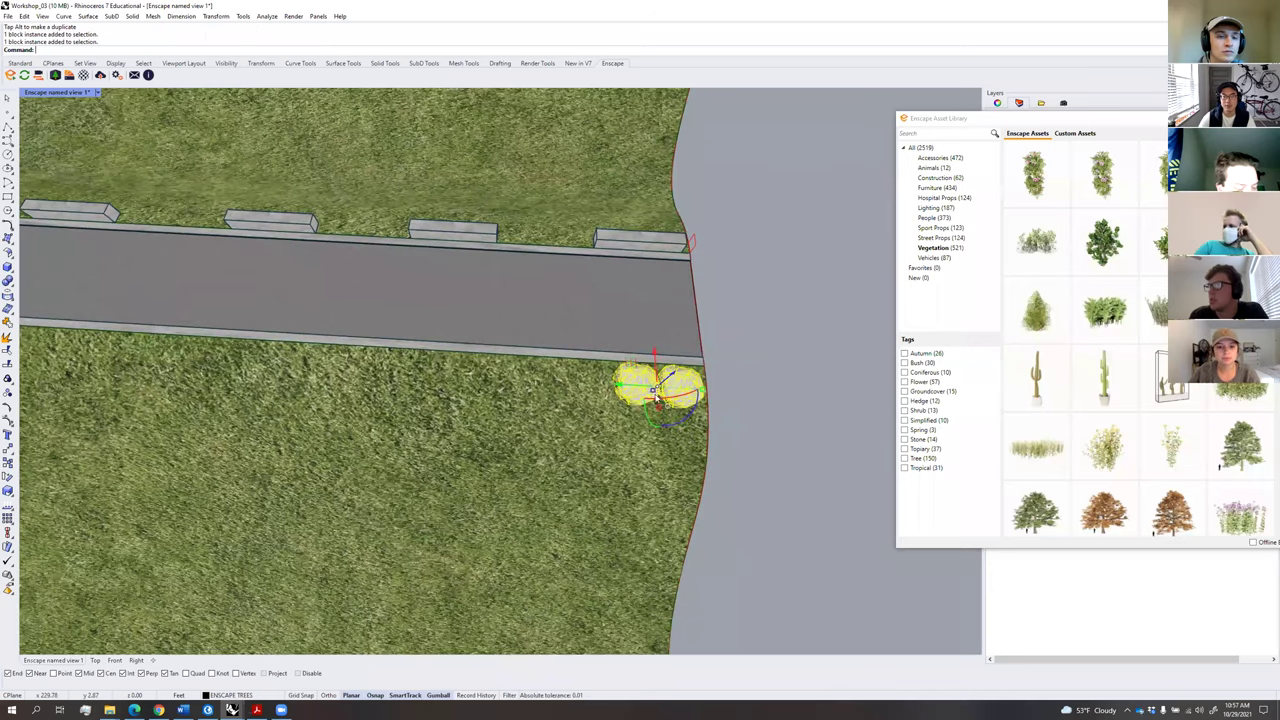
drag(618, 386, 405, 372)
shift+click(665, 390)
shift+click(636, 388)
shift+click(548, 386)
shift+click(592, 387)
shift+click(637, 388)
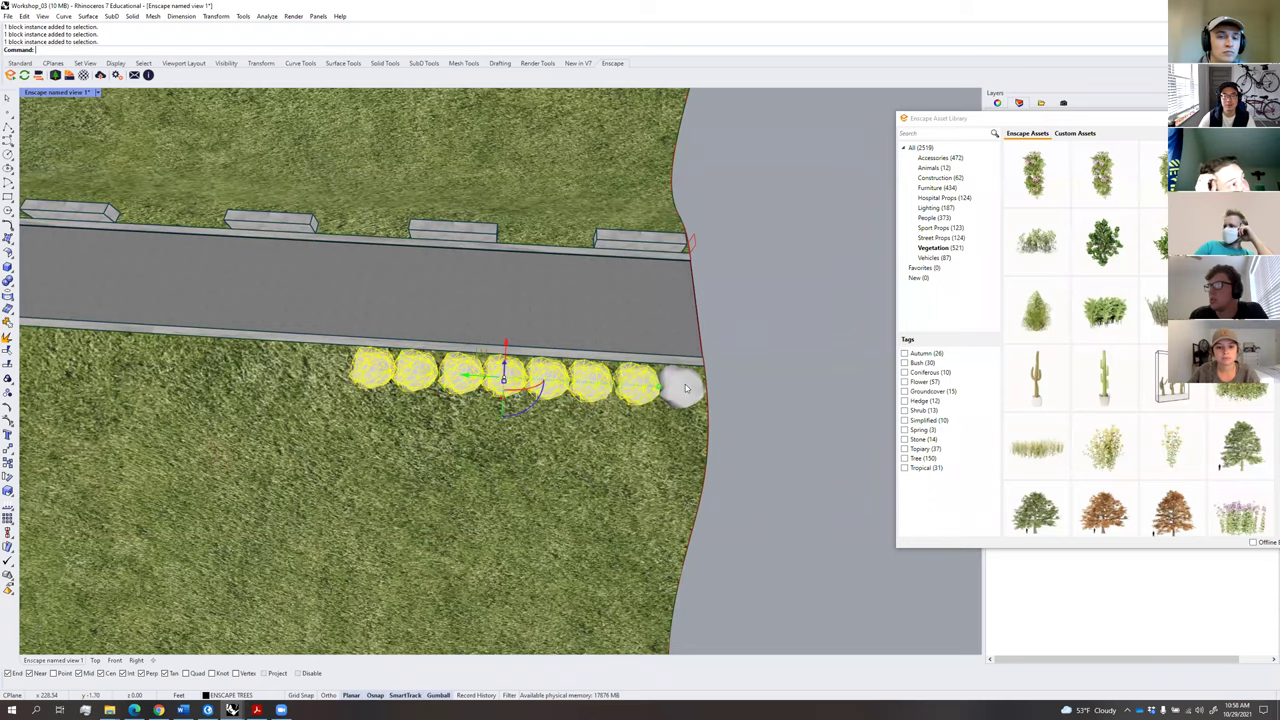
shift+click(681, 389)
Duplicate the eight selected bushes along the curb until the row runs past the path's far end.
scroll(684, 391, down, 4)
shift+right_drag(729, 406, 802, 403)
drag(607, 385, 167, 346)
shift+right_drag(172, 346, 343, 349)
drag(291, 350, 149, 335)
Delete the five surplus bushes that extend beyond the terrain's far edge.
click(180, 283)
drag(72, 349, 200, 345)
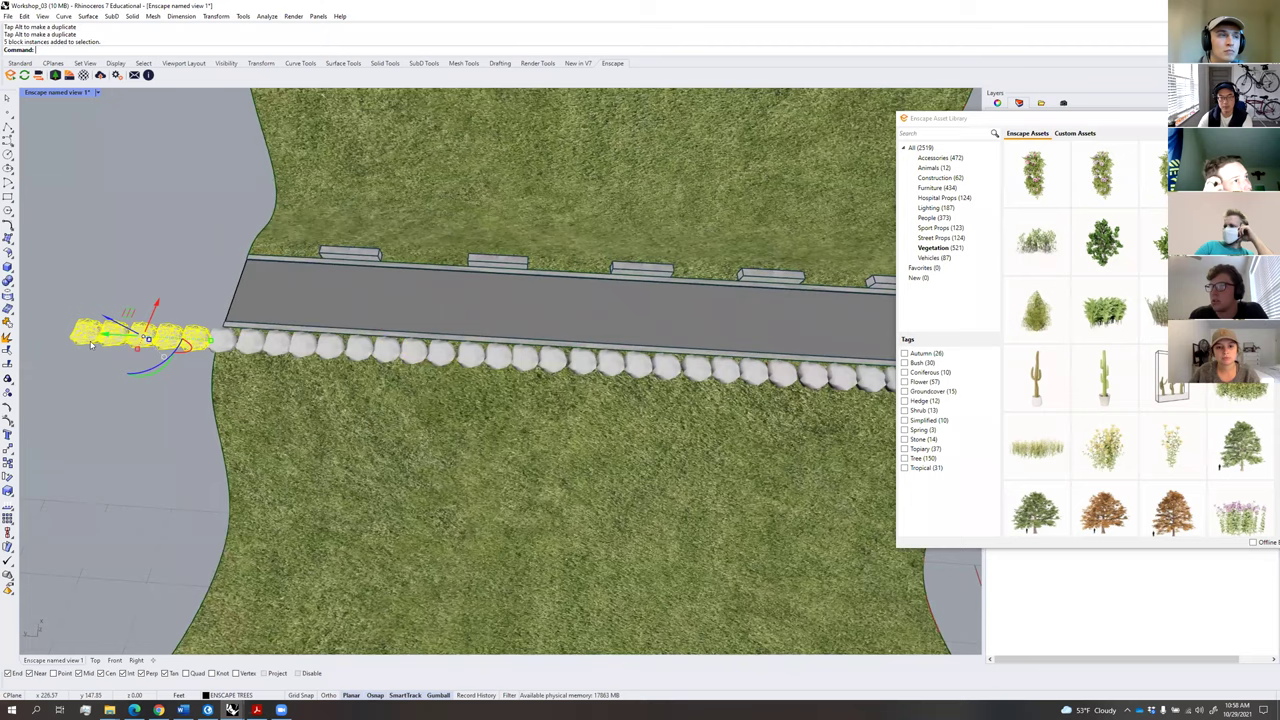
key(Delete)
Bring the asset library back into view, browse the vegetation assets and choose a slender deciduous tree for placement.
drag(1055, 124, 770, 87)
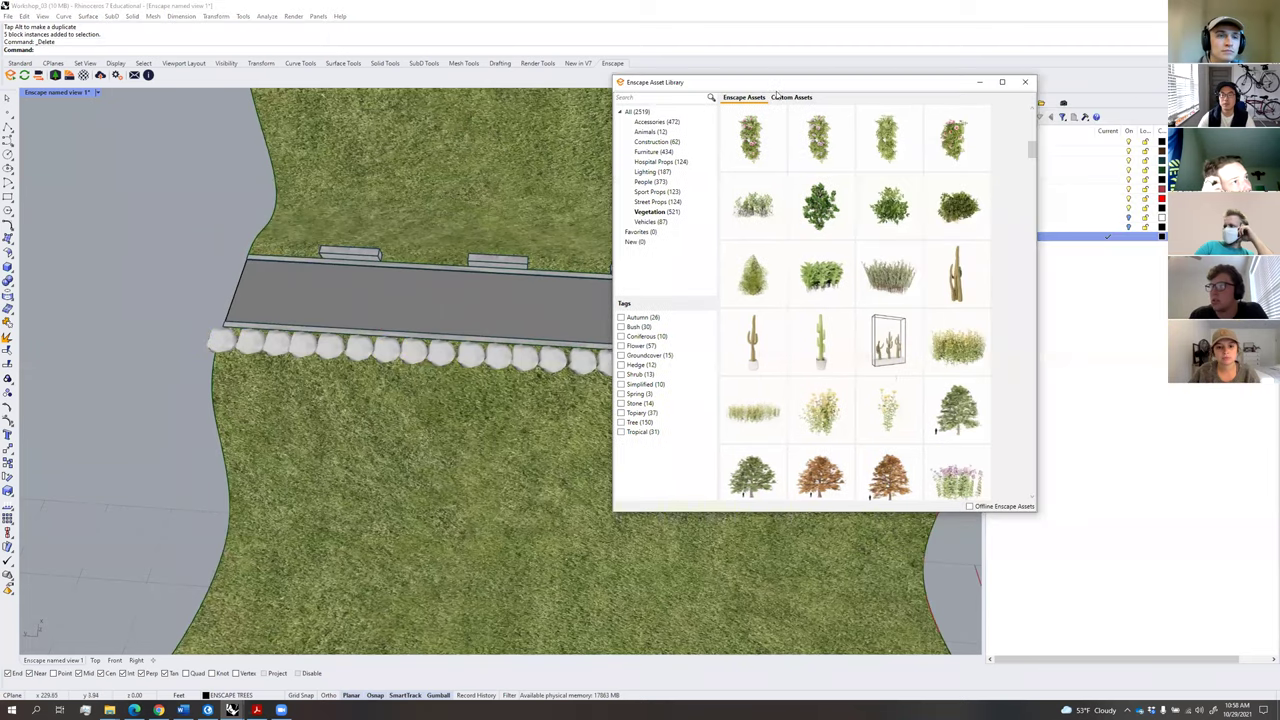
scroll(938, 413, down, 1)
scroll(938, 413, down, 5)
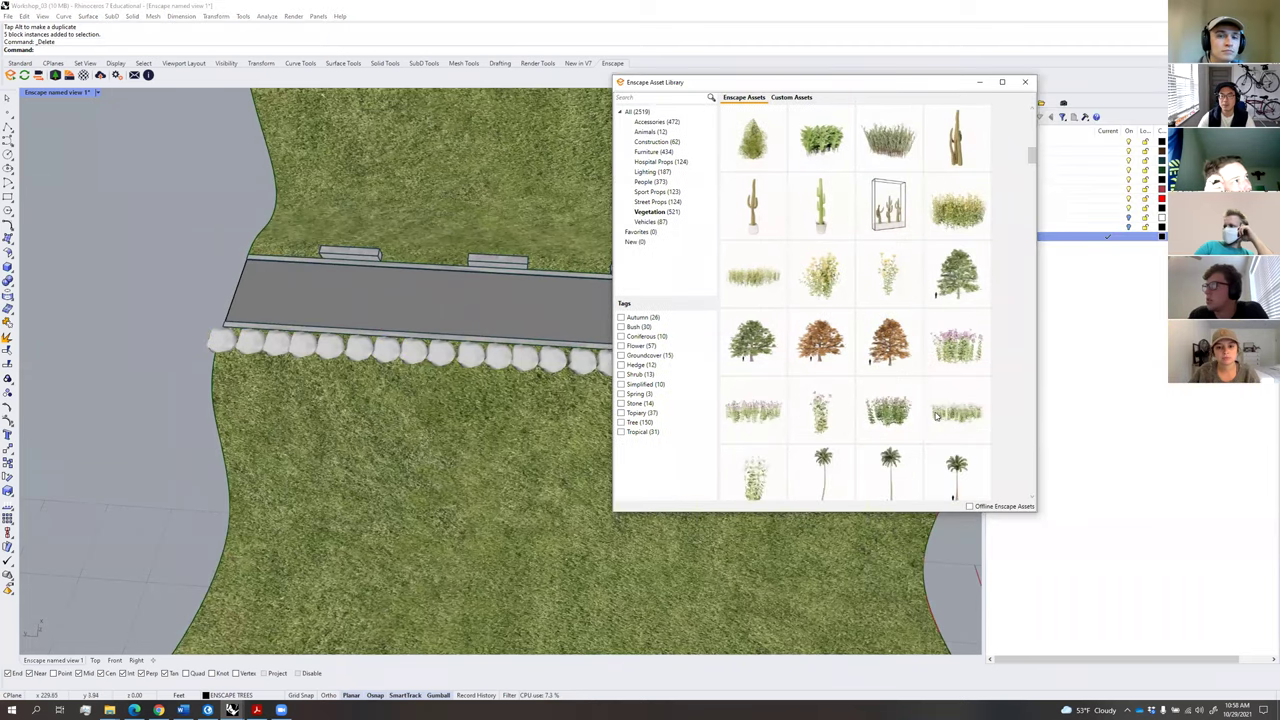
scroll(955, 425, down, 3)
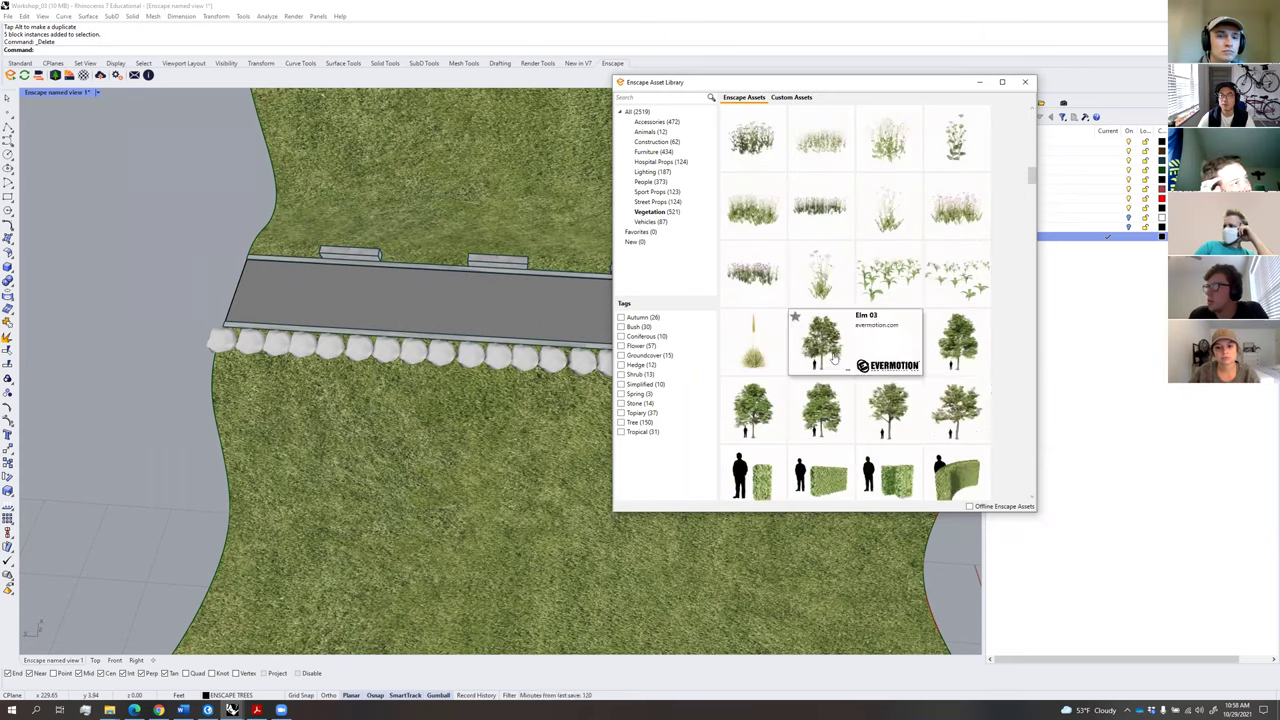
click(889, 418)
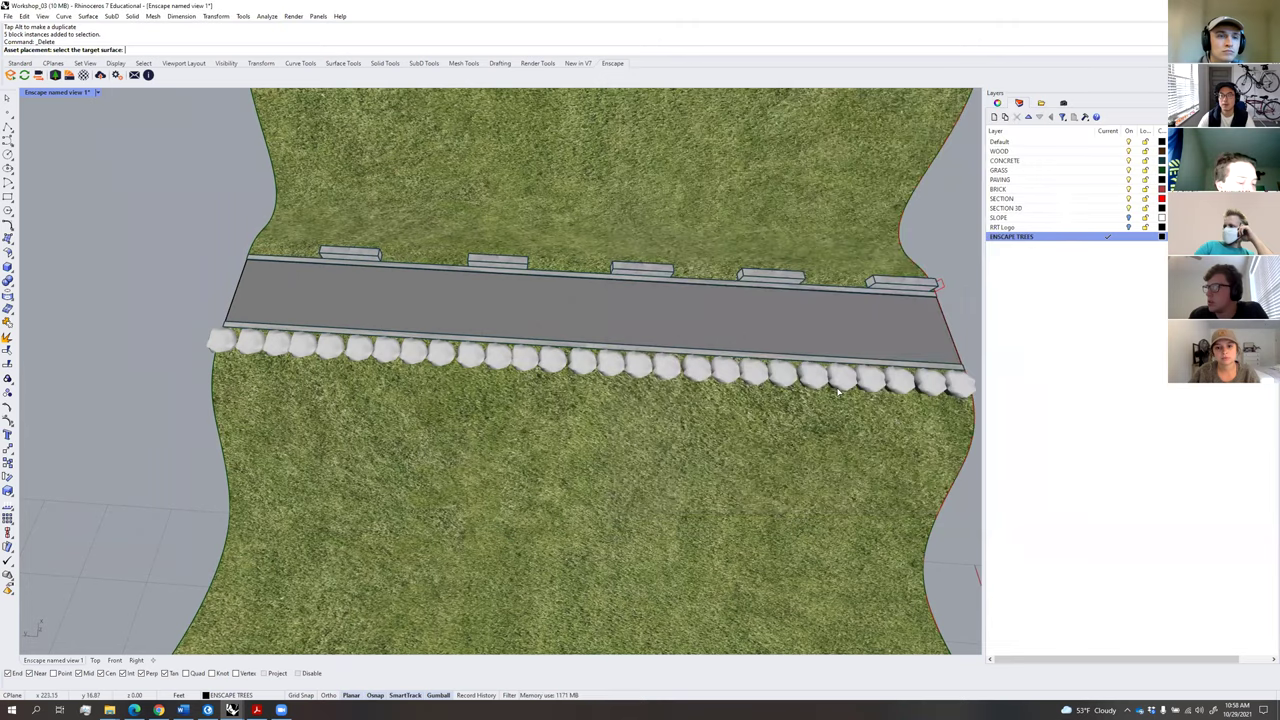
Place the tree on the grass behind the block nearest the terrain's front edge.
right_drag(814, 291, 834, 371)
shift+right_drag(665, 335, 620, 370)
click(620, 370)
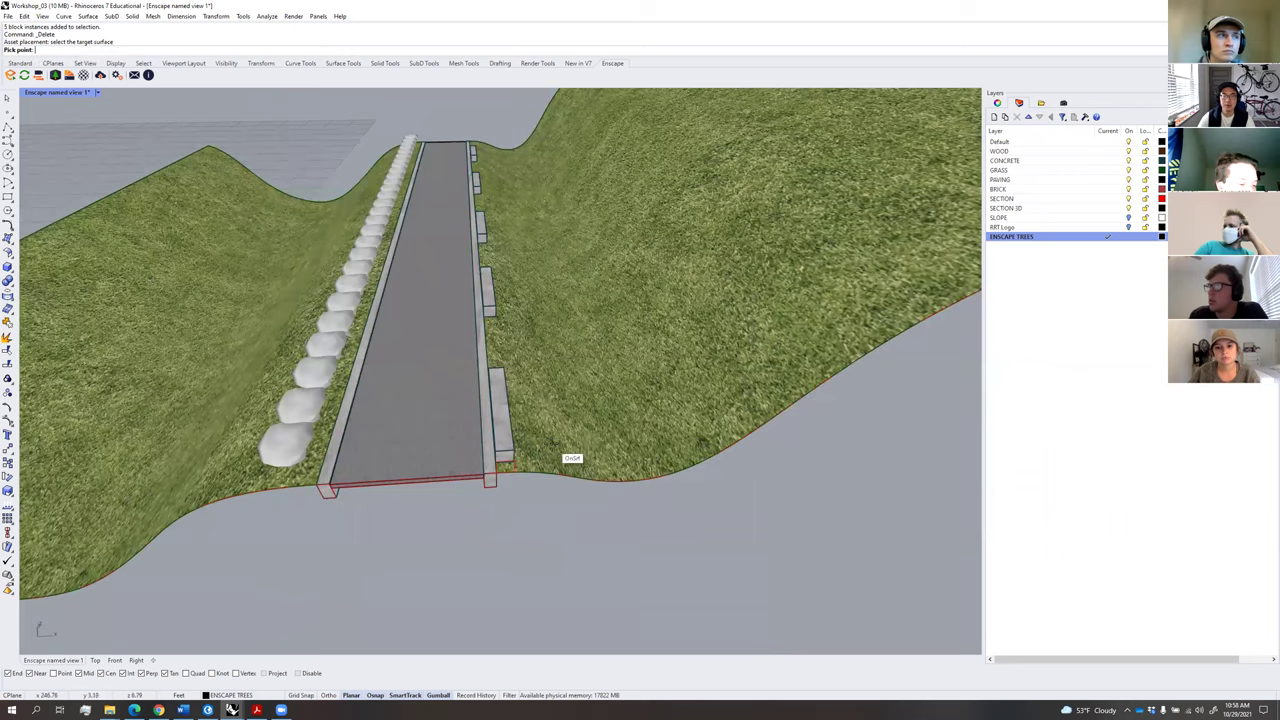
click(548, 418)
right_drag(548, 418, 345, 337)
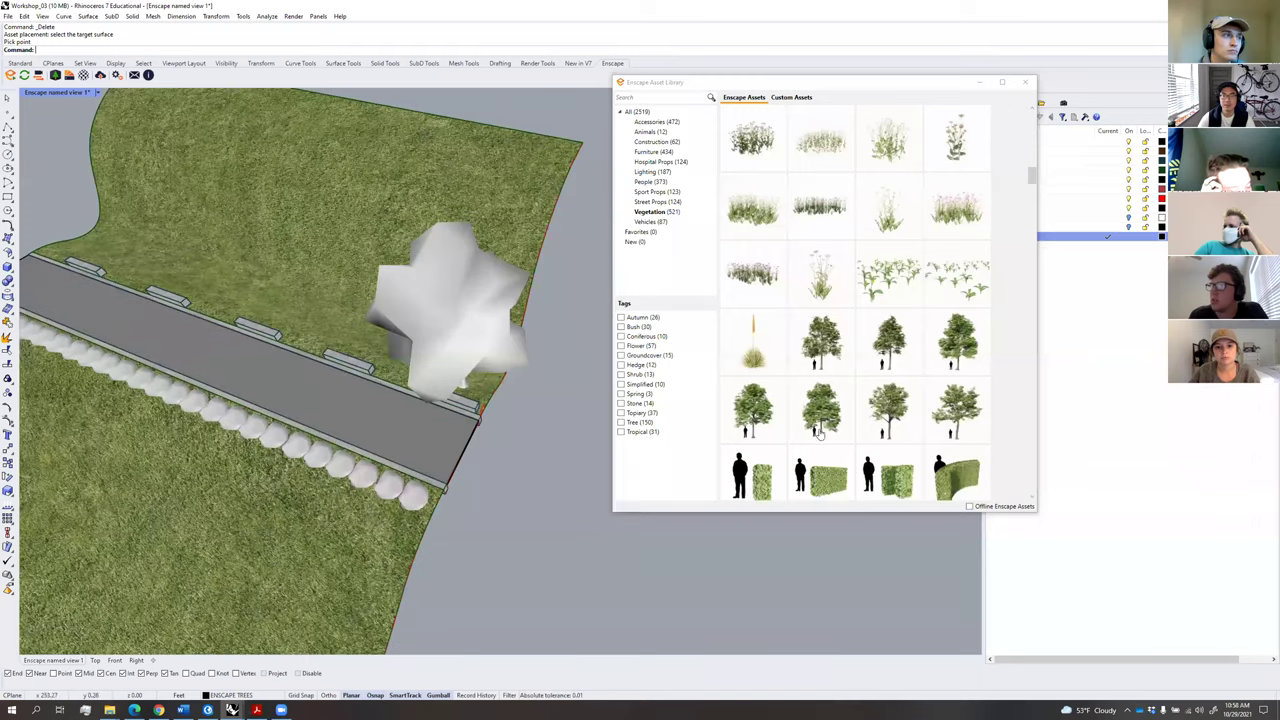
Choose a different deciduous tree and place it on the grass behind the next block along the path.
click(888, 362)
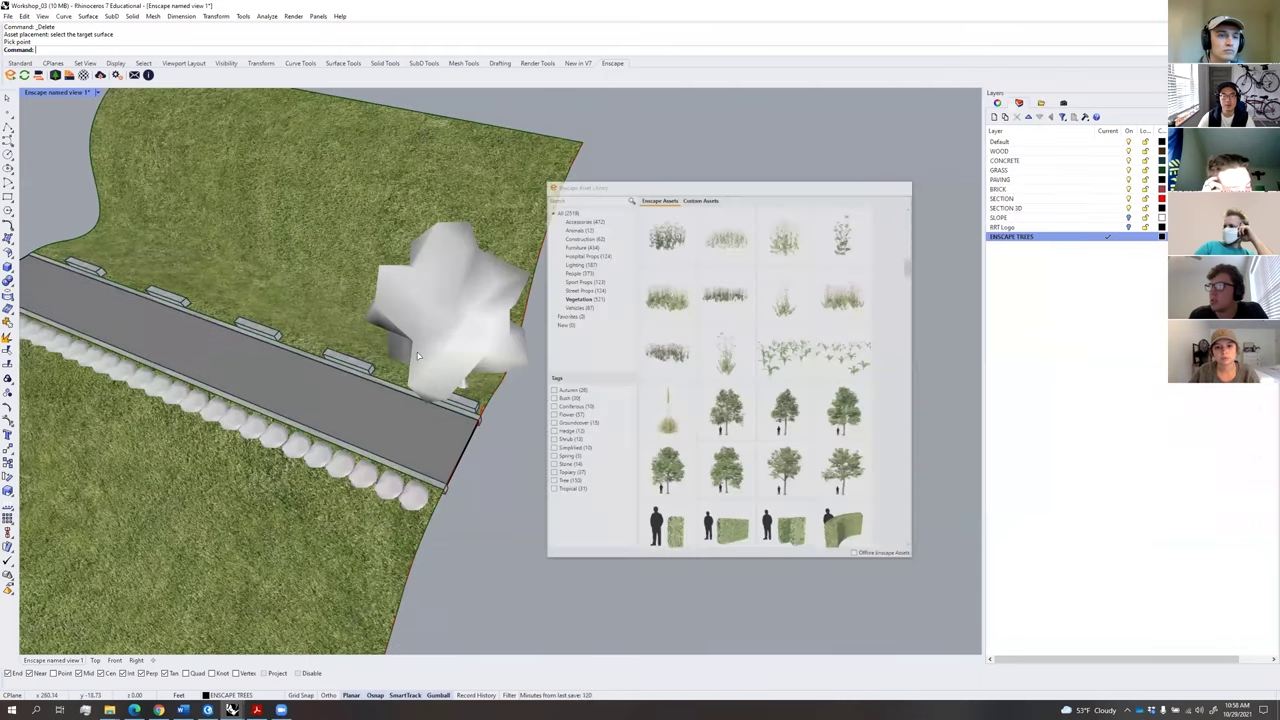
click(340, 343)
right_drag(431, 377, 484, 395)
Select both trees and duplicate the pair farther along the row of blocks.
scroll(490, 388, down, 8)
click(494, 386)
shift+click(421, 397)
drag(456, 398, 271, 385)
key(alt)
Respace individual trees along the row of blocks, shifting the farthest one closer to the path's far end.
click(560, 443)
right_drag(560, 443, 393, 379)
scroll(465, 341, up, 5)
scroll(466, 325, down, 4)
click(410, 342)
drag(393, 376, 450, 366)
click(470, 385)
click(322, 292)
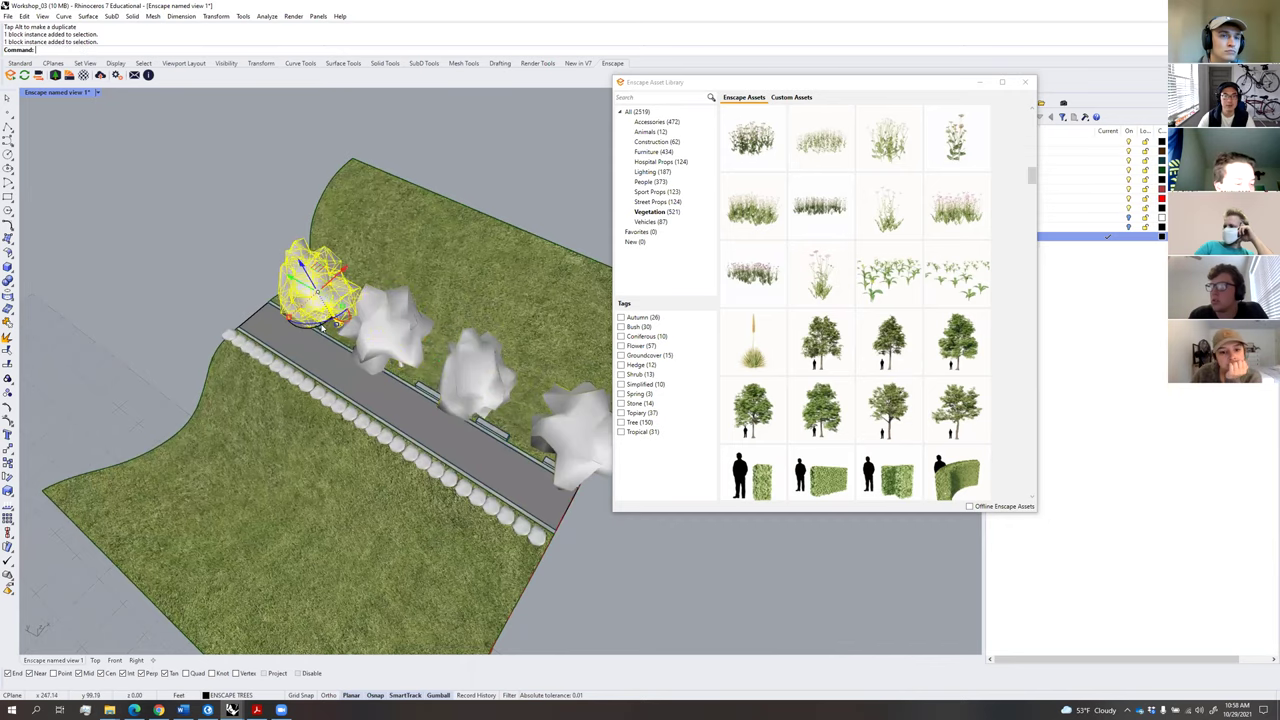
drag(322, 292, 235, 290)
click(237, 286)
Adjust individual bushes near the front end of the row along the curb.
right_drag(430, 440, 367, 334)
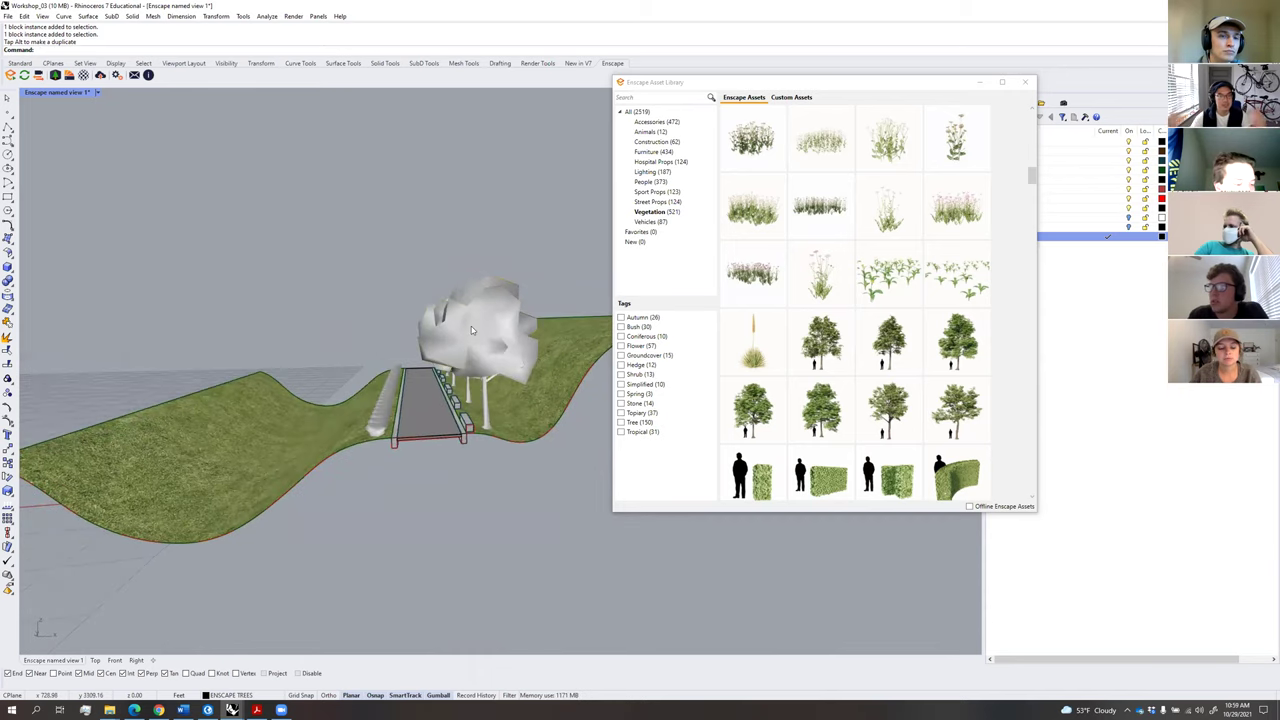
right_drag(334, 340, 448, 500)
scroll(490, 490, up, 7)
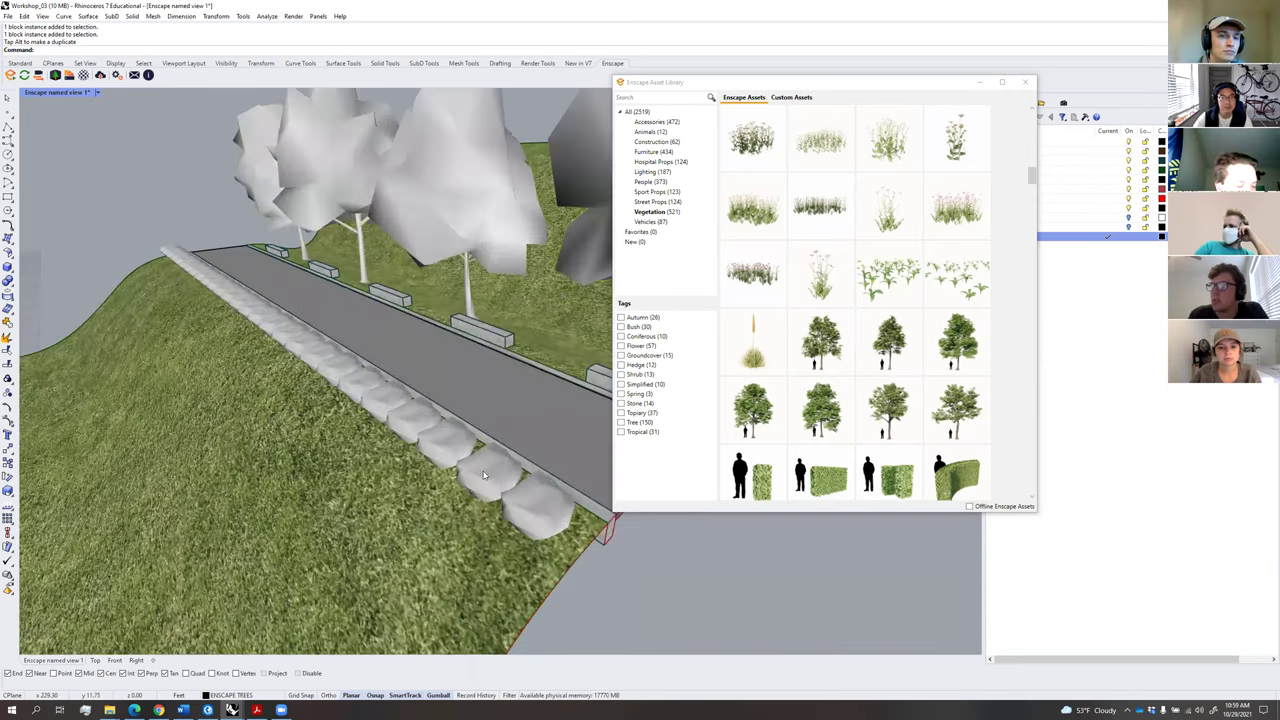
click(483, 475)
drag(478, 505, 326, 411)
click(257, 265)
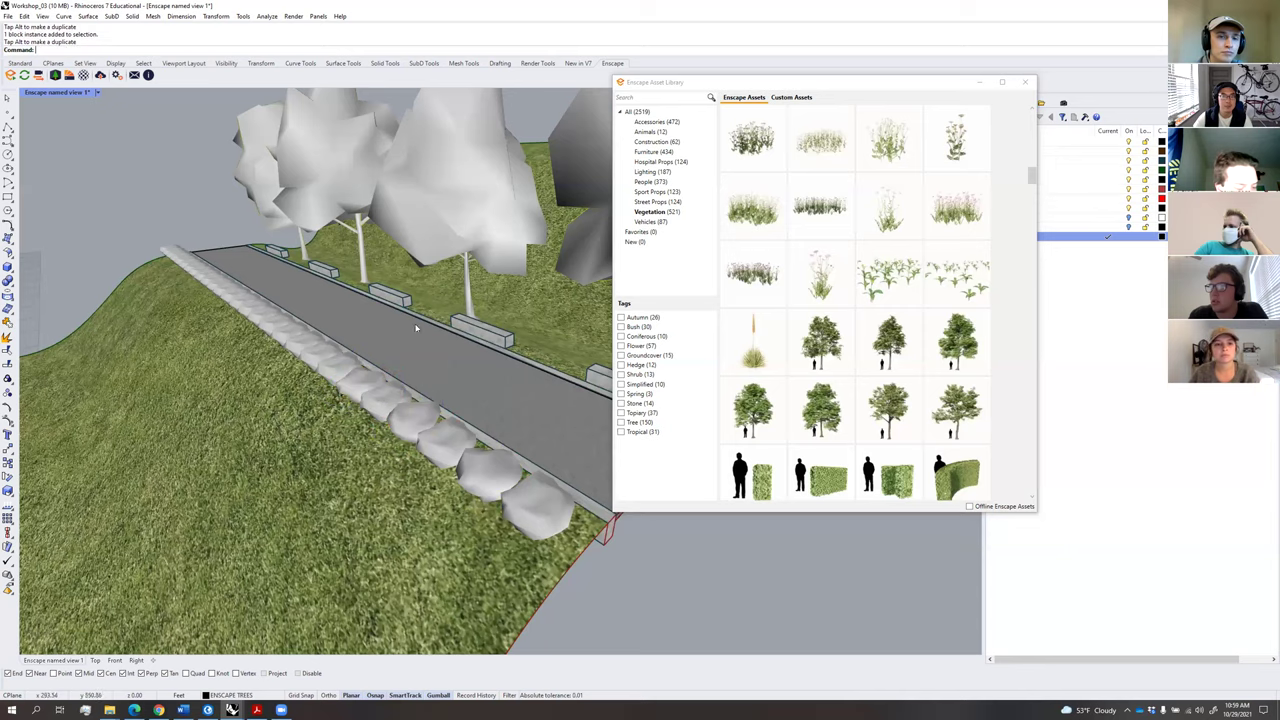
Choose the seated man in a dark suit from the People assets and place him beside the front block.
right_drag(451, 394, 385, 410)
click(657, 183)
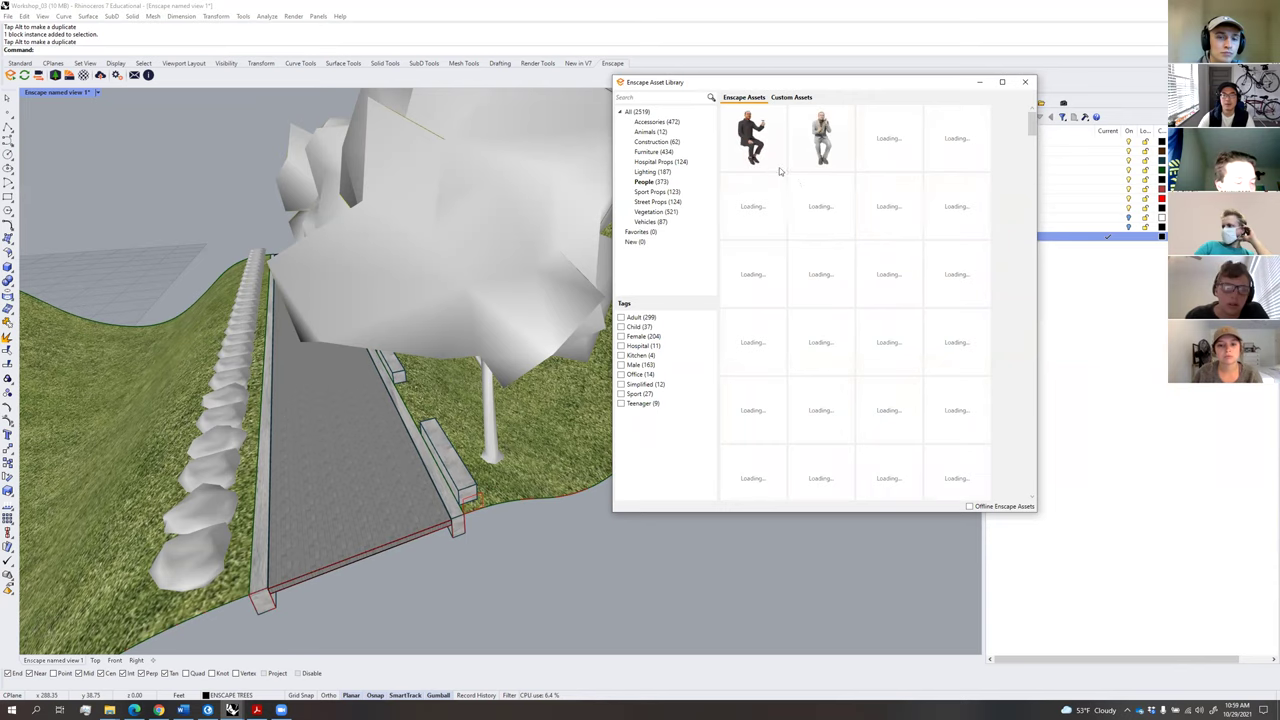
click(755, 148)
click(418, 488)
click(424, 491)
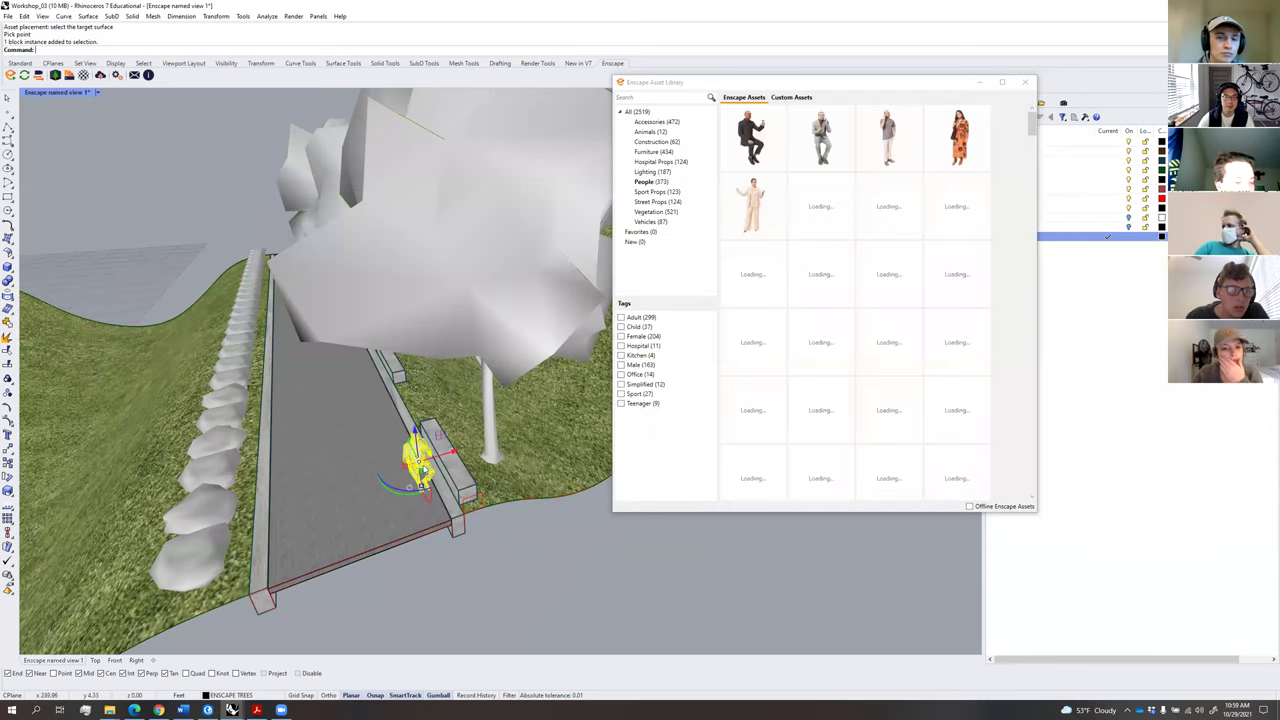
Position the seated man on the front block so that he faces the paving.
text(zs)
key(Return)
shift+right_drag(518, 401, 403, 398)
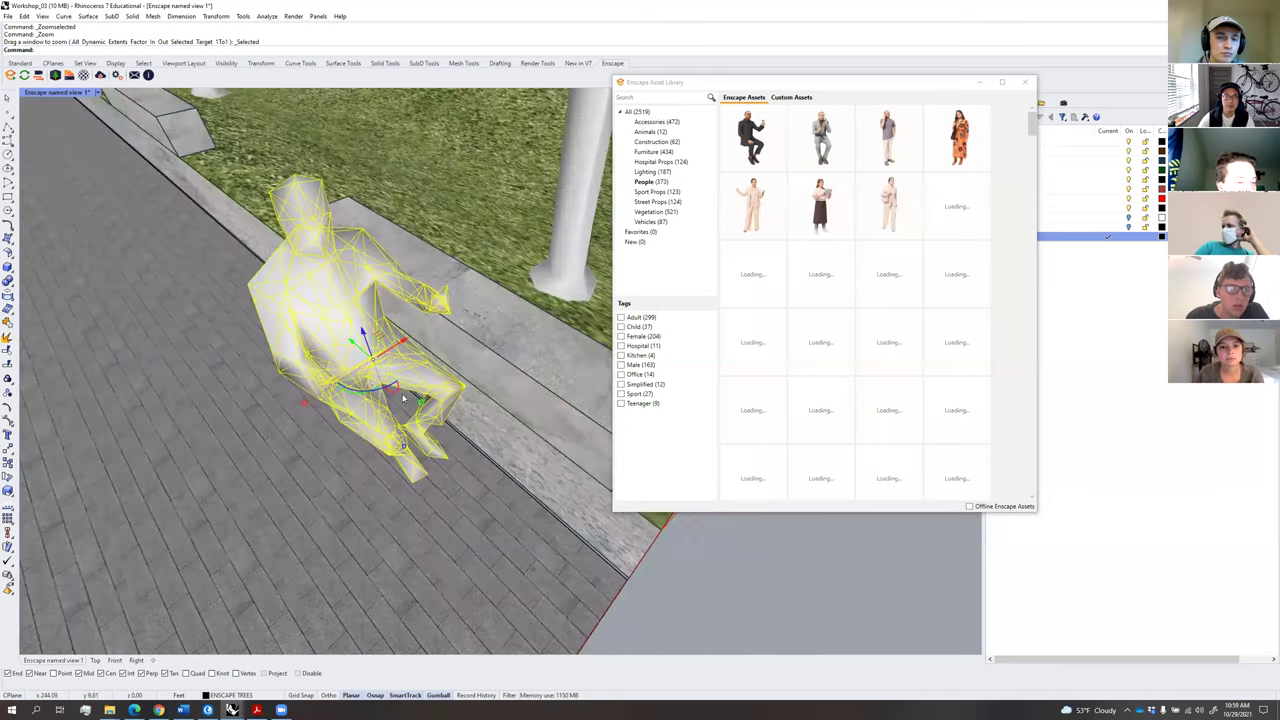
drag(376, 394, 524, 312)
right_drag(524, 350, 552, 368)
scroll(576, 373, down, 4)
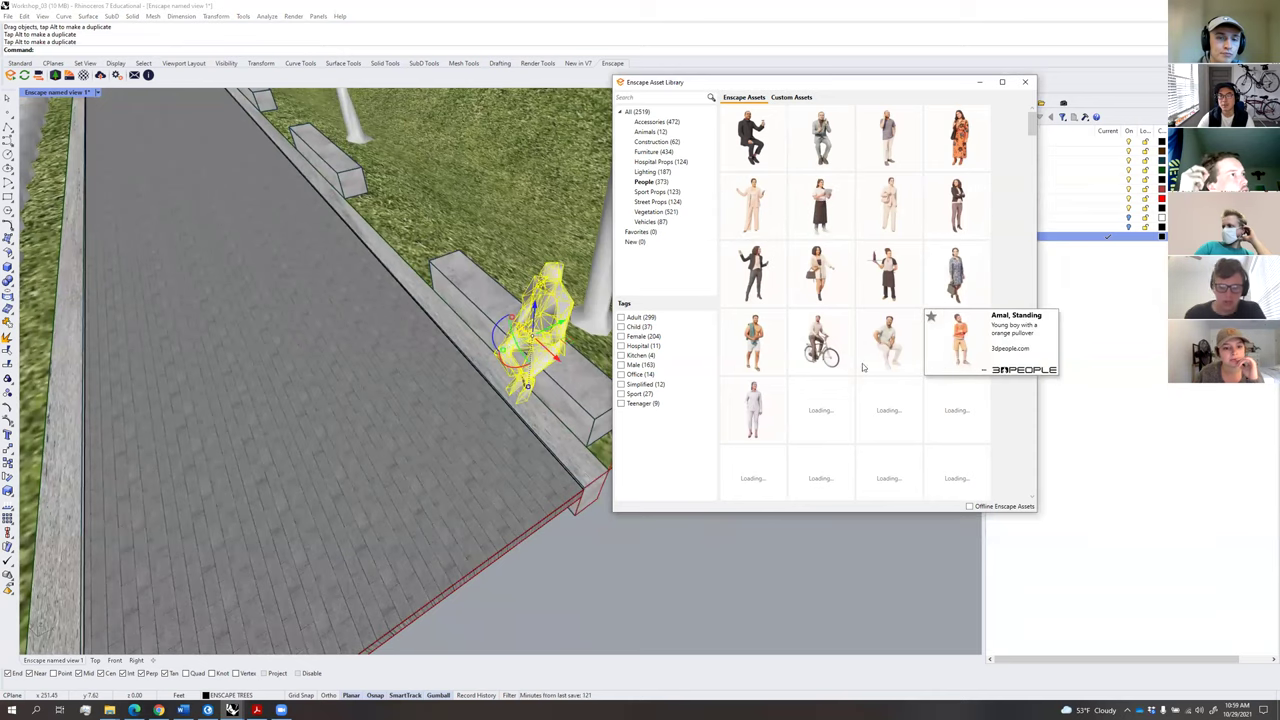
Place the man riding a bicycle on the paving near the path's front end and close the asset library.
click(820, 345)
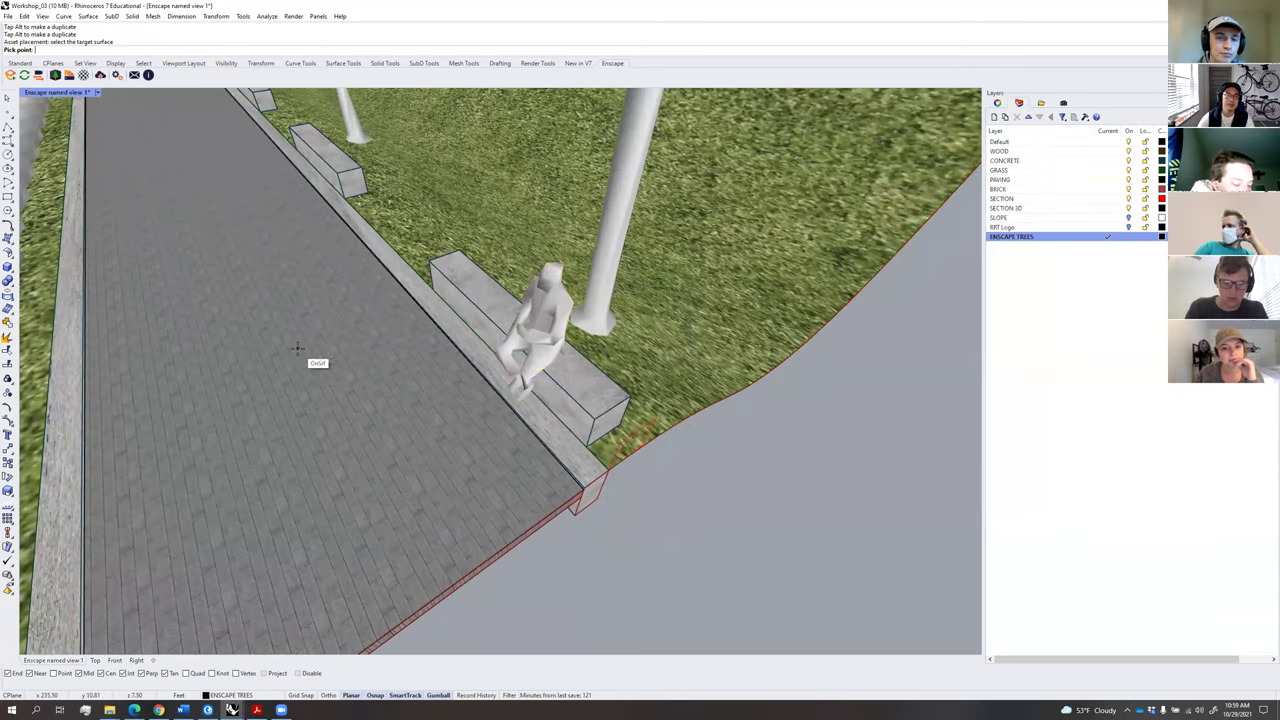
click(301, 352)
right_drag(326, 354, 322, 319)
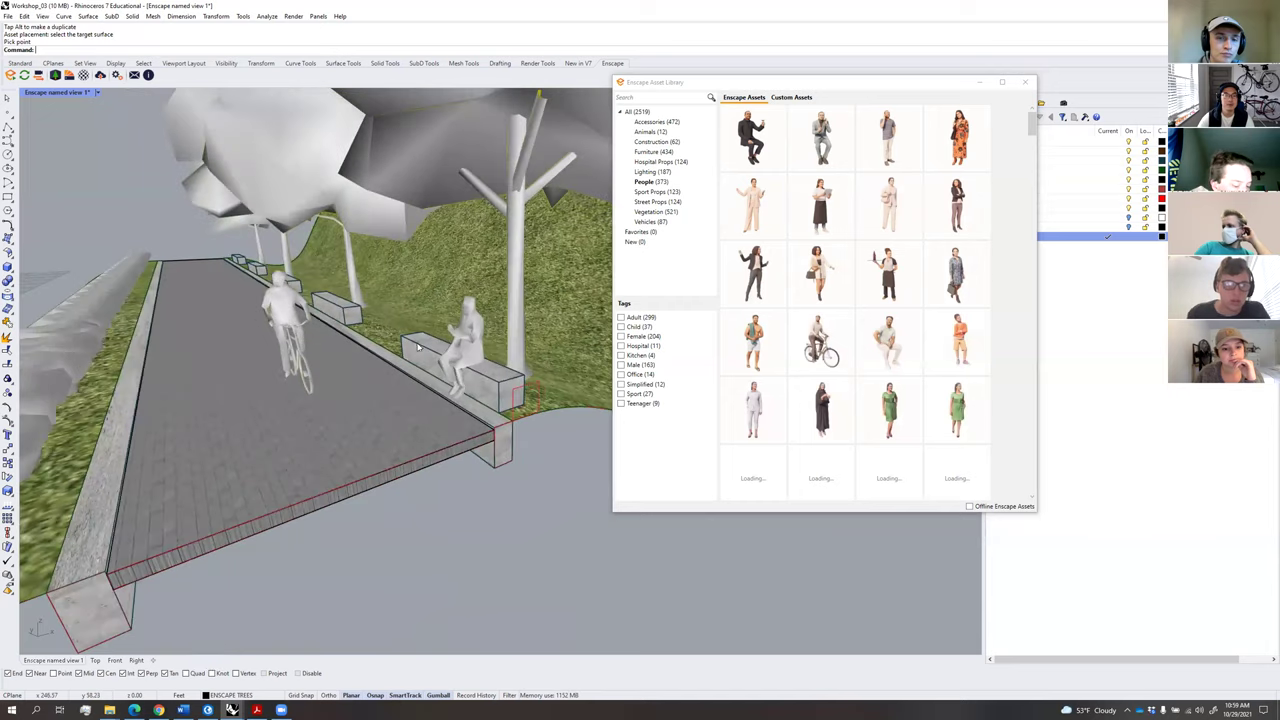
shift+right_drag(419, 347, 506, 357)
drag(955, 87, 1005, 99)
click(1070, 97)
Save the Workshop_03 model with the placed plants and people.
right_drag(628, 430, 598, 400)
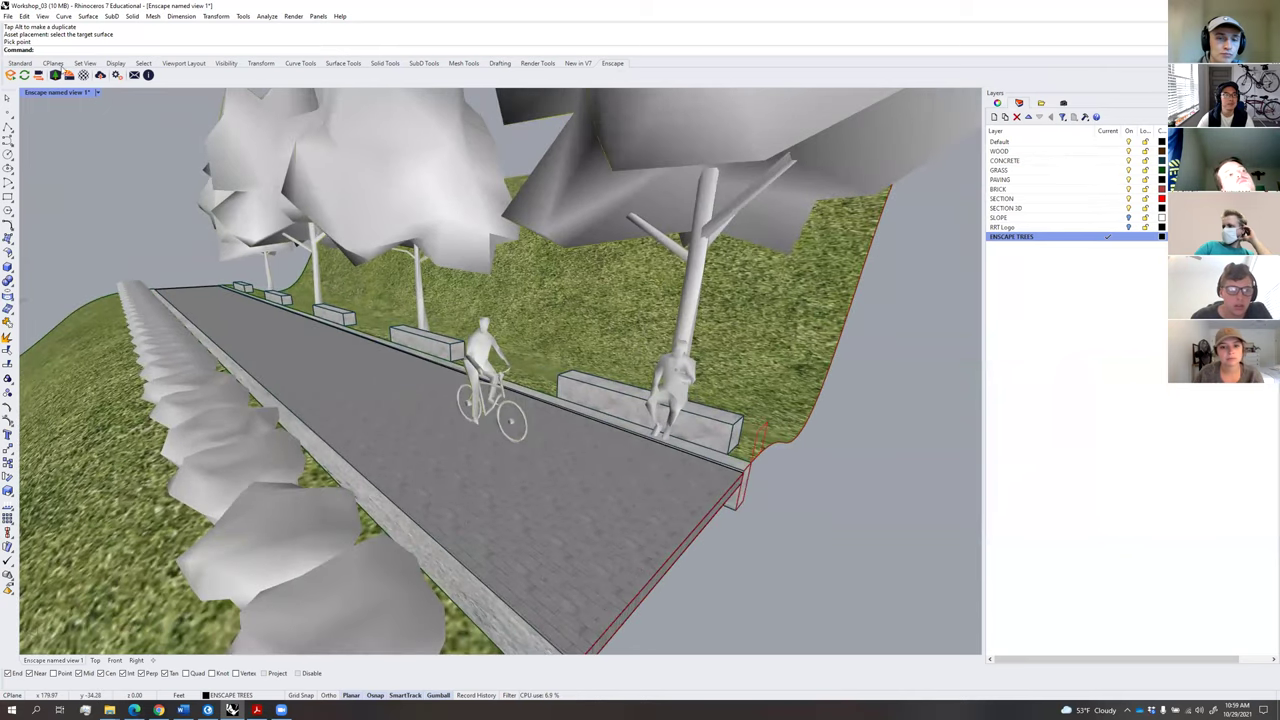
right_drag(477, 324, 469, 326)
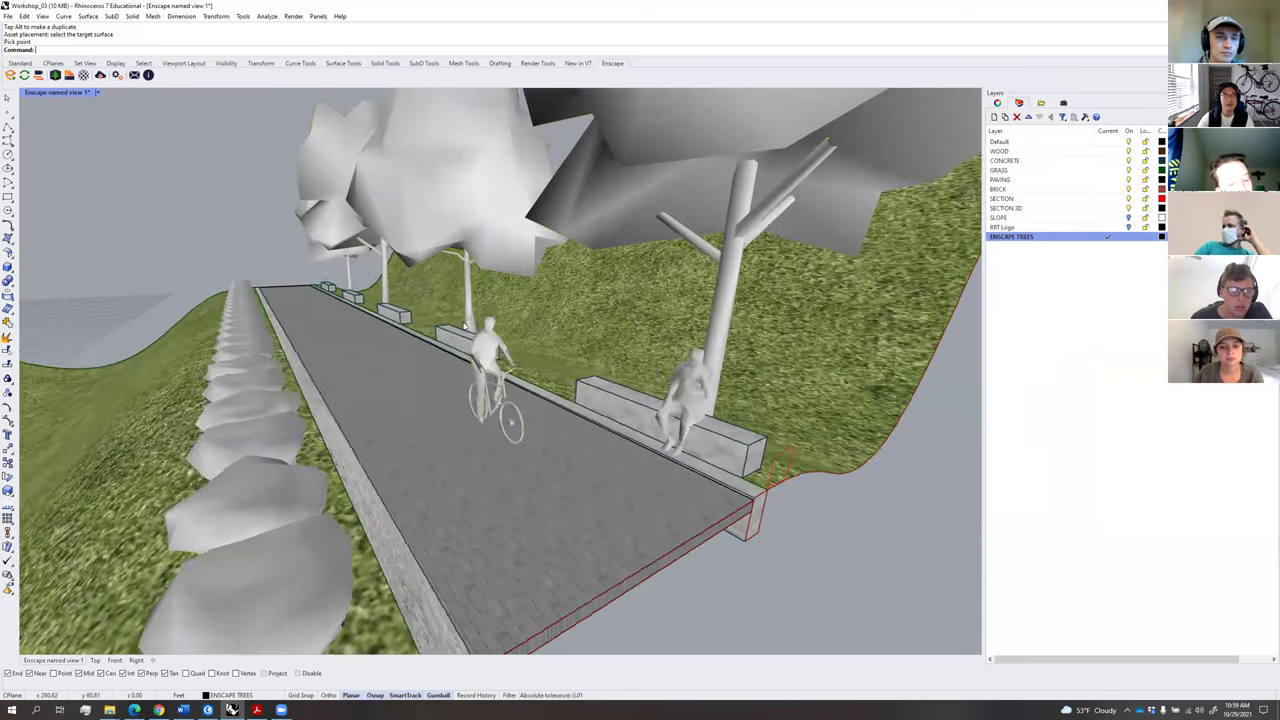
click(21, 63)
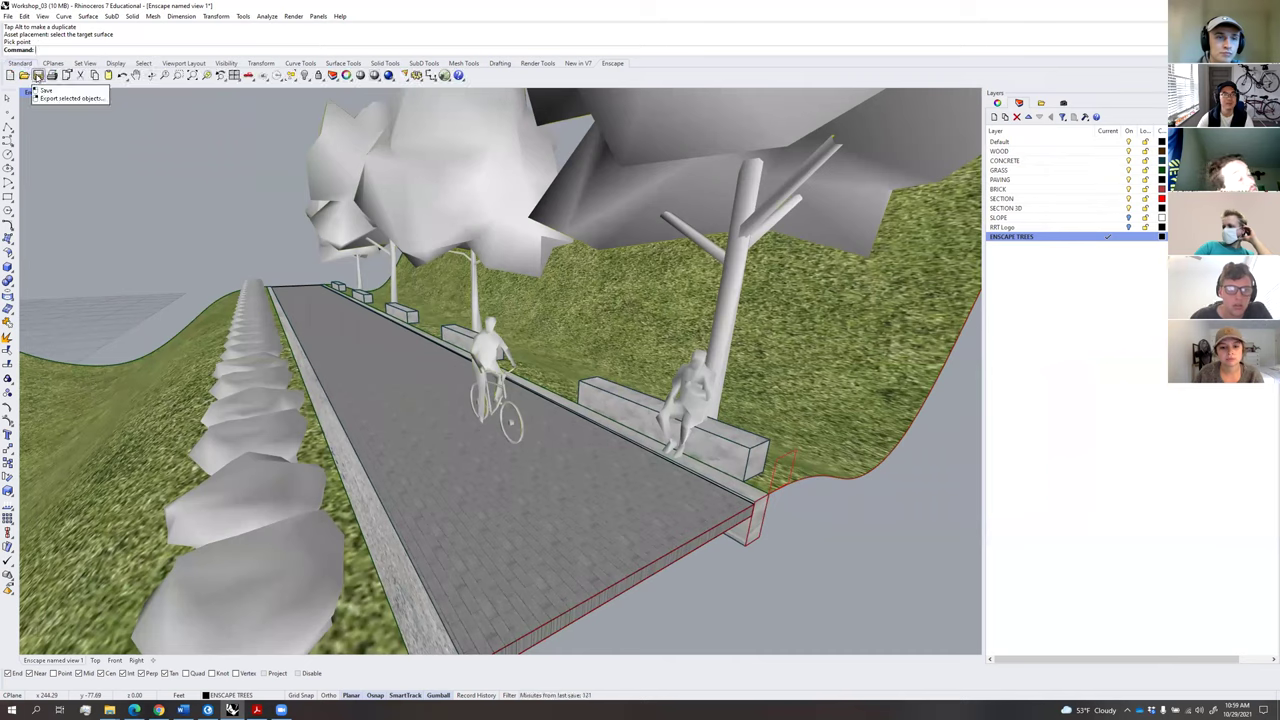
click(38, 76)
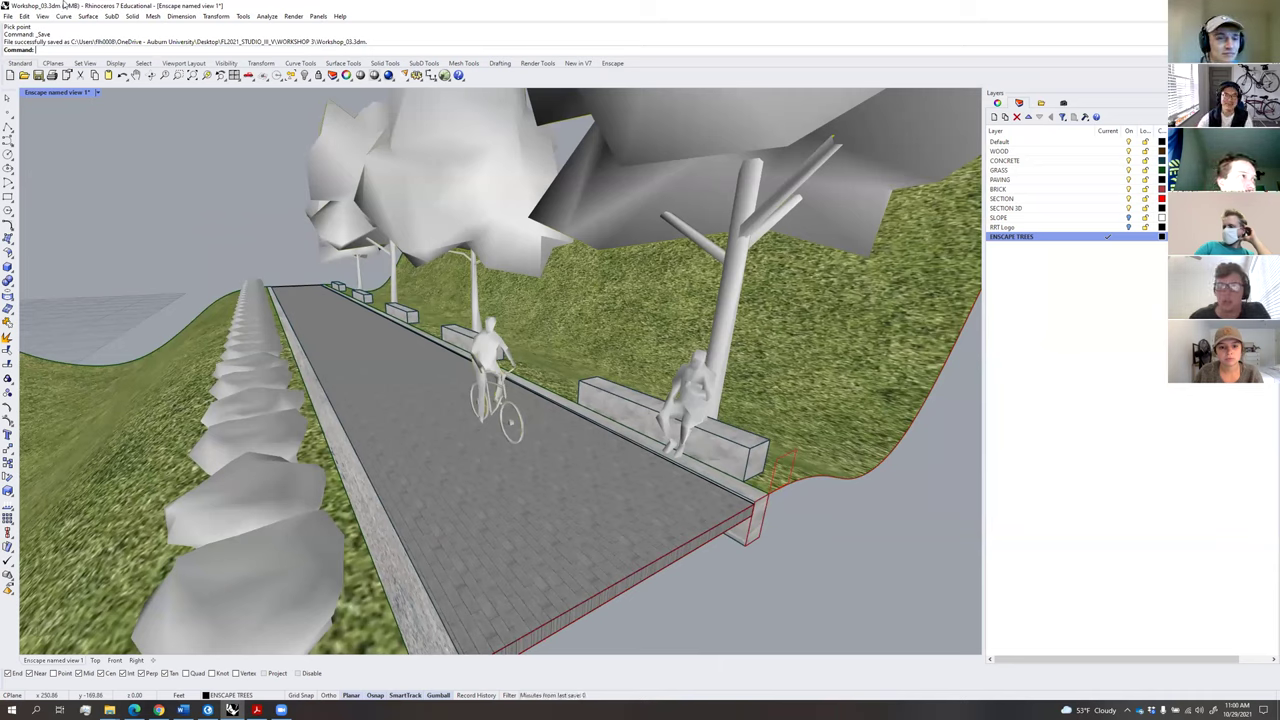
Frame a low view along the path from its front end, start Enscape and look around the rendered scene.
right_drag(414, 109, 225, 198)
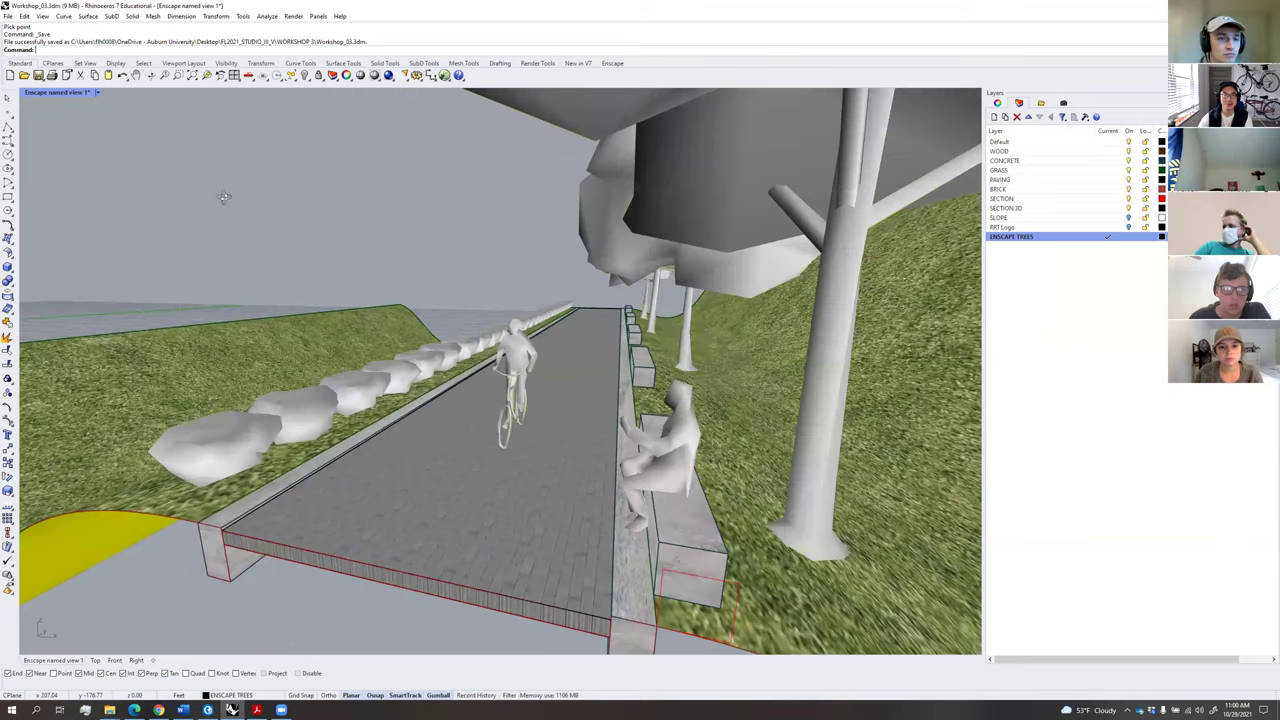
click(612, 63)
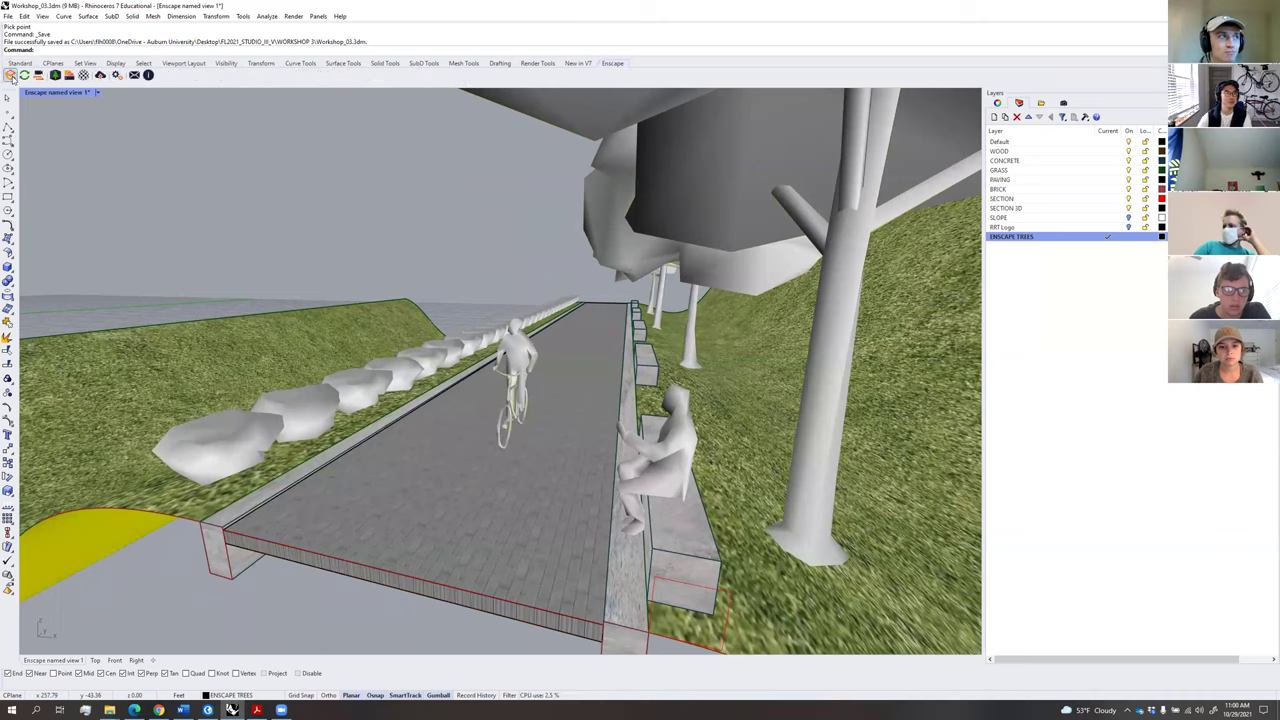
click(10, 76)
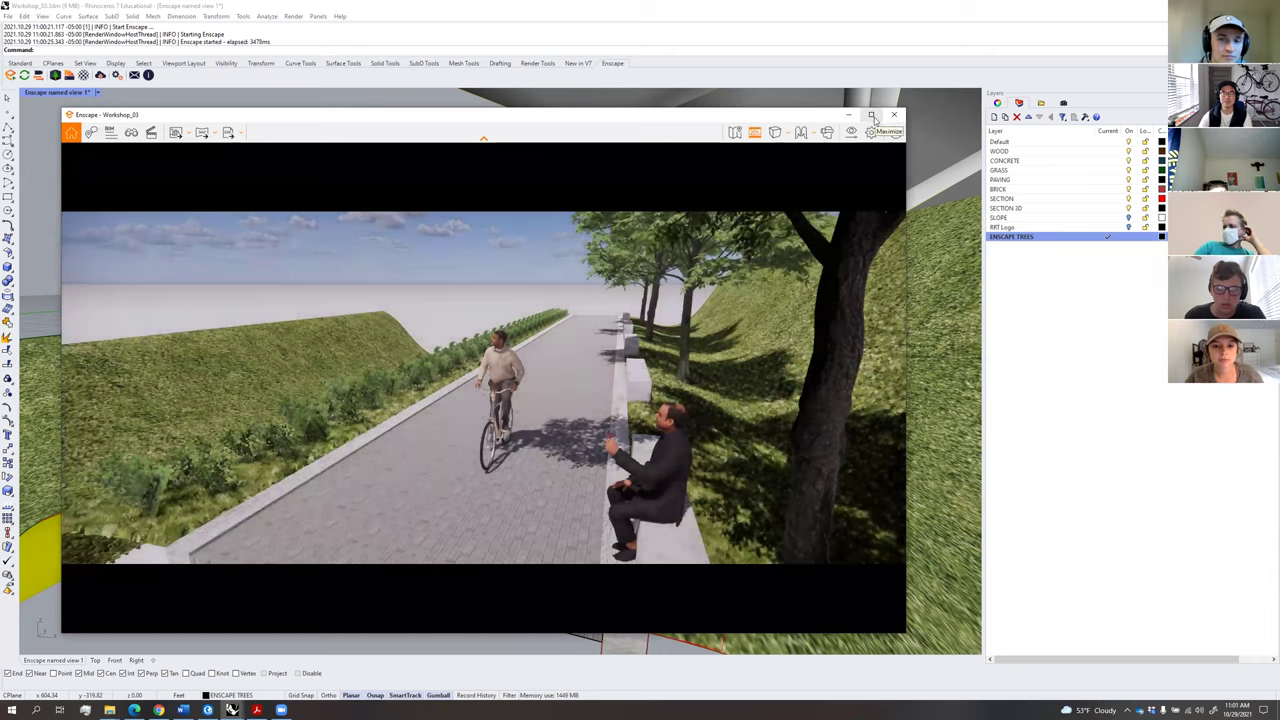
drag(581, 400, 629, 403)
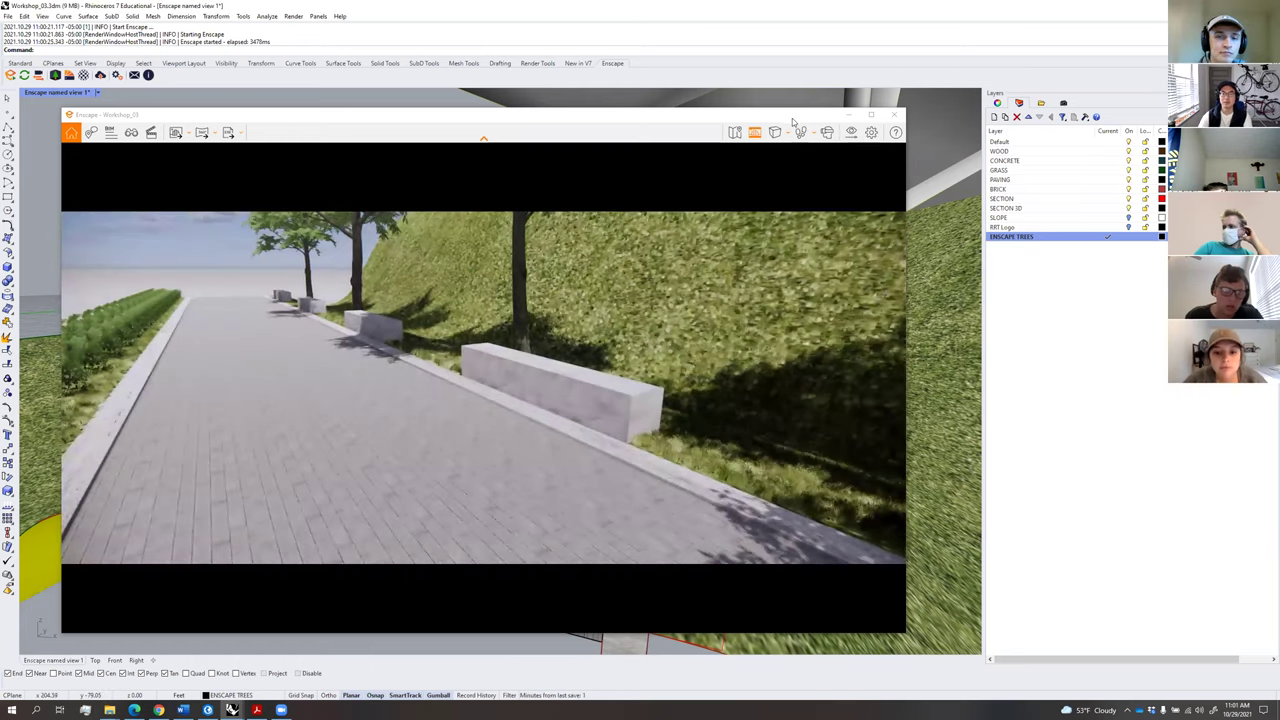
Replace the name of the GRASS layer's material with one beginning "NOT GR" and accept the change.
click(1019, 190)
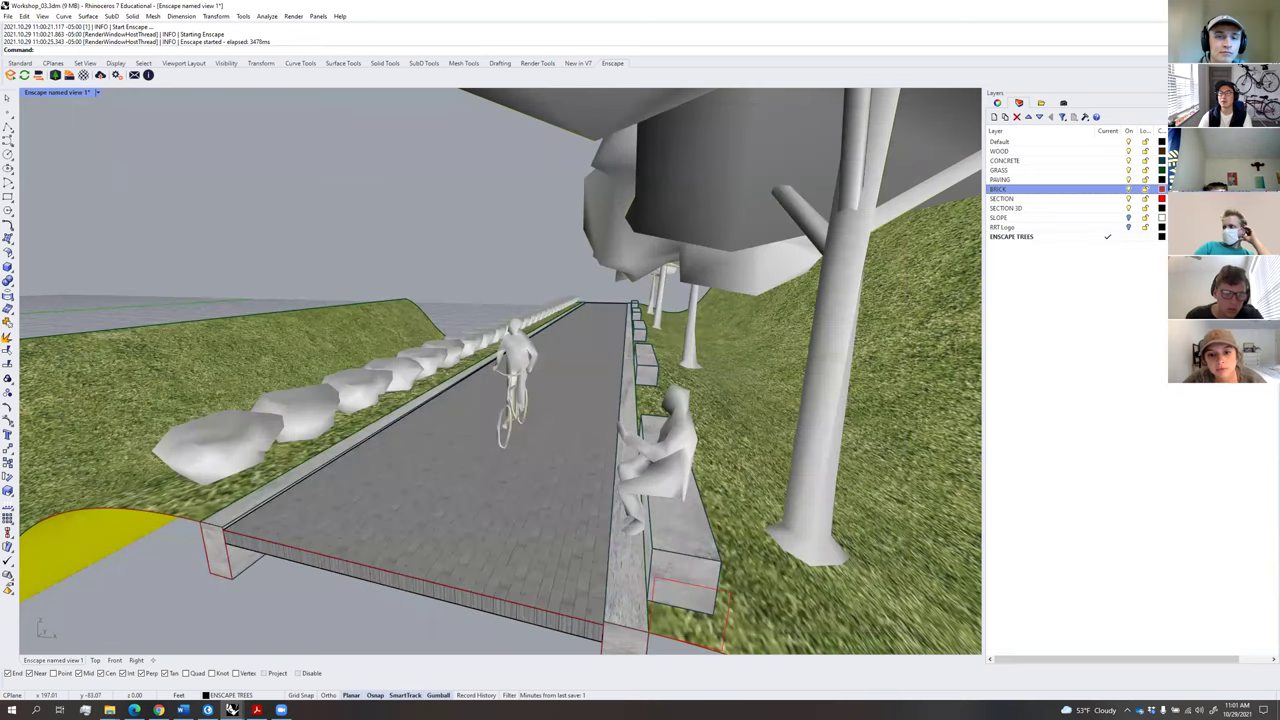
click(1178, 170)
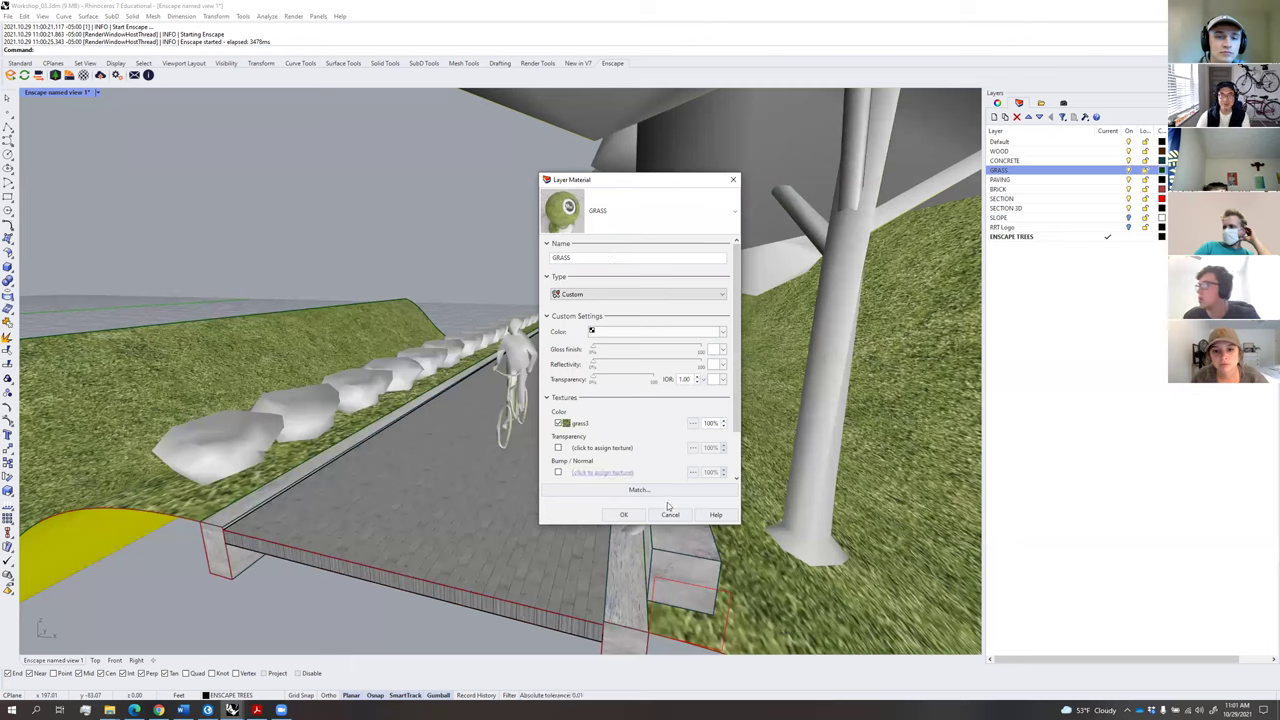
double_click(587, 260)
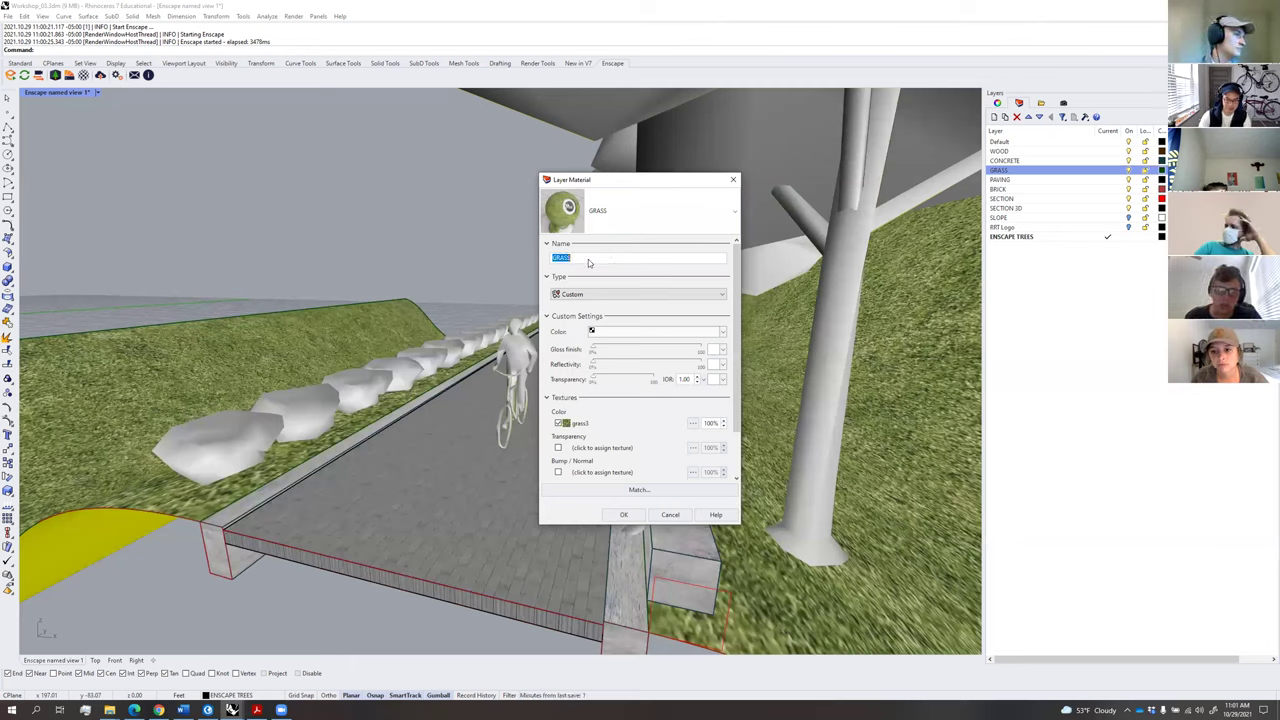
text(NOT)
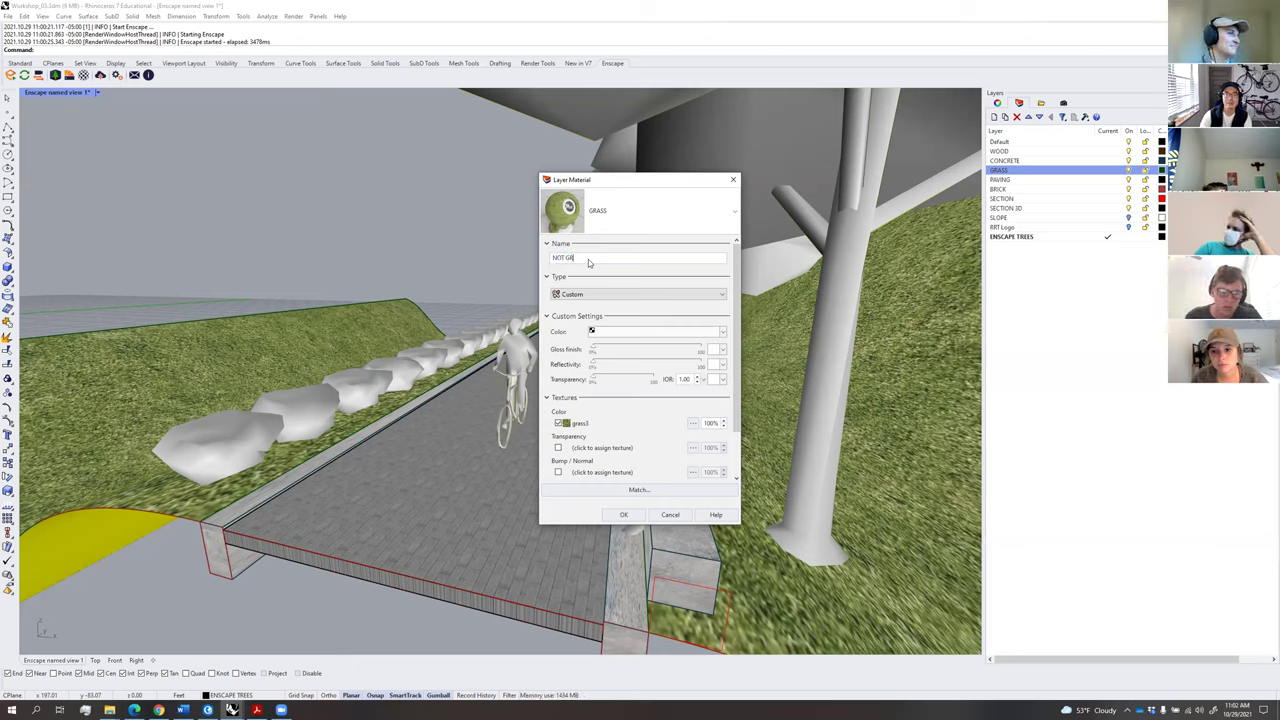
click(637, 514)
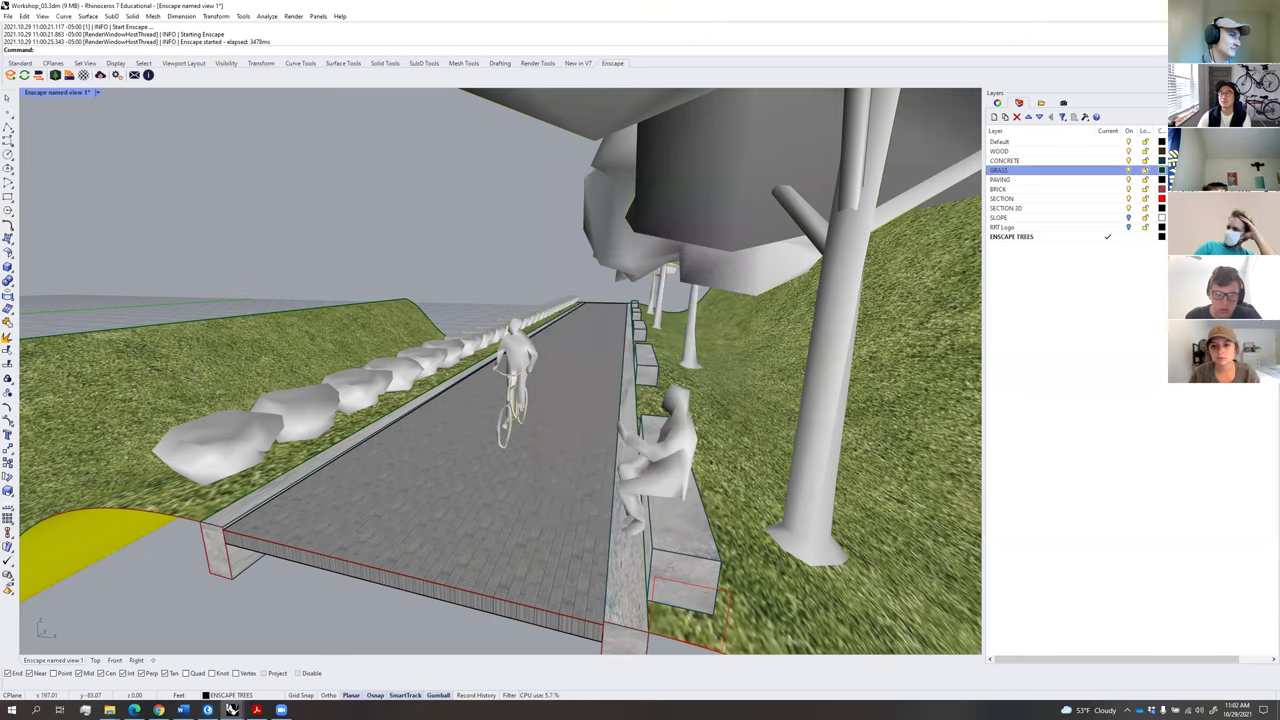
Rename the PAVING layer's material as GRASS and accept the change.
click(1178, 180)
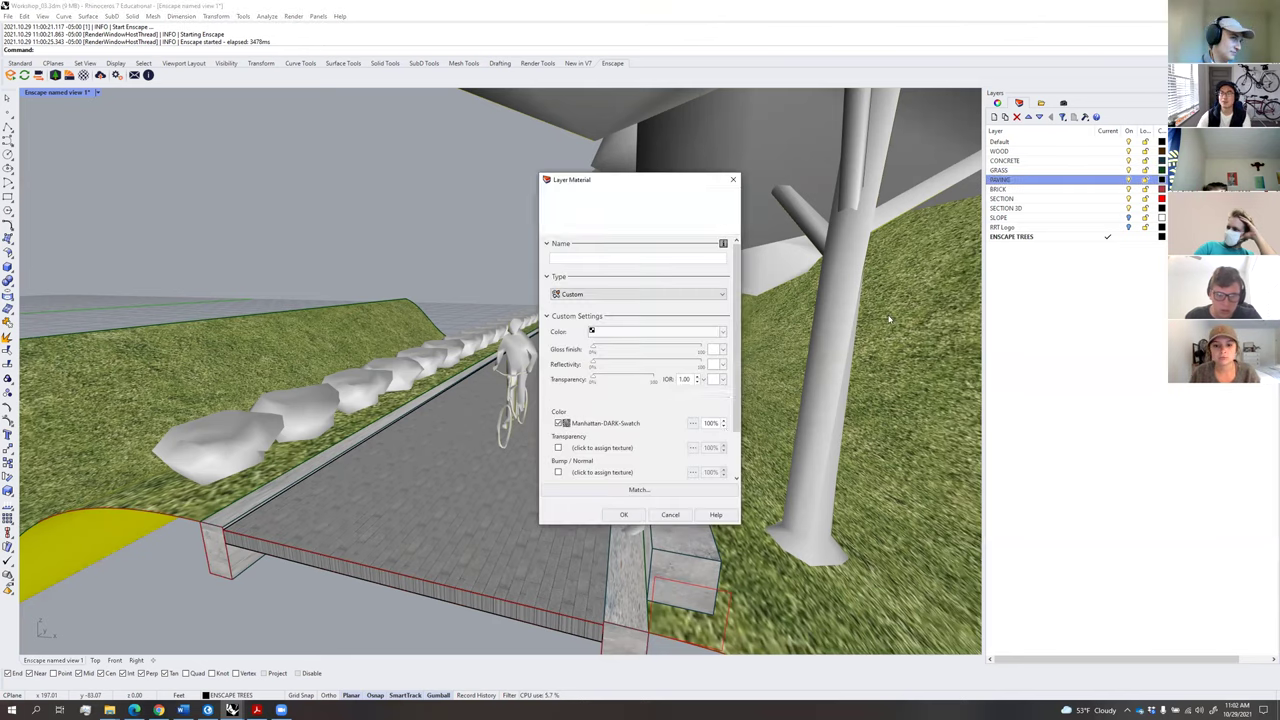
click(600, 259)
text(PAVING)
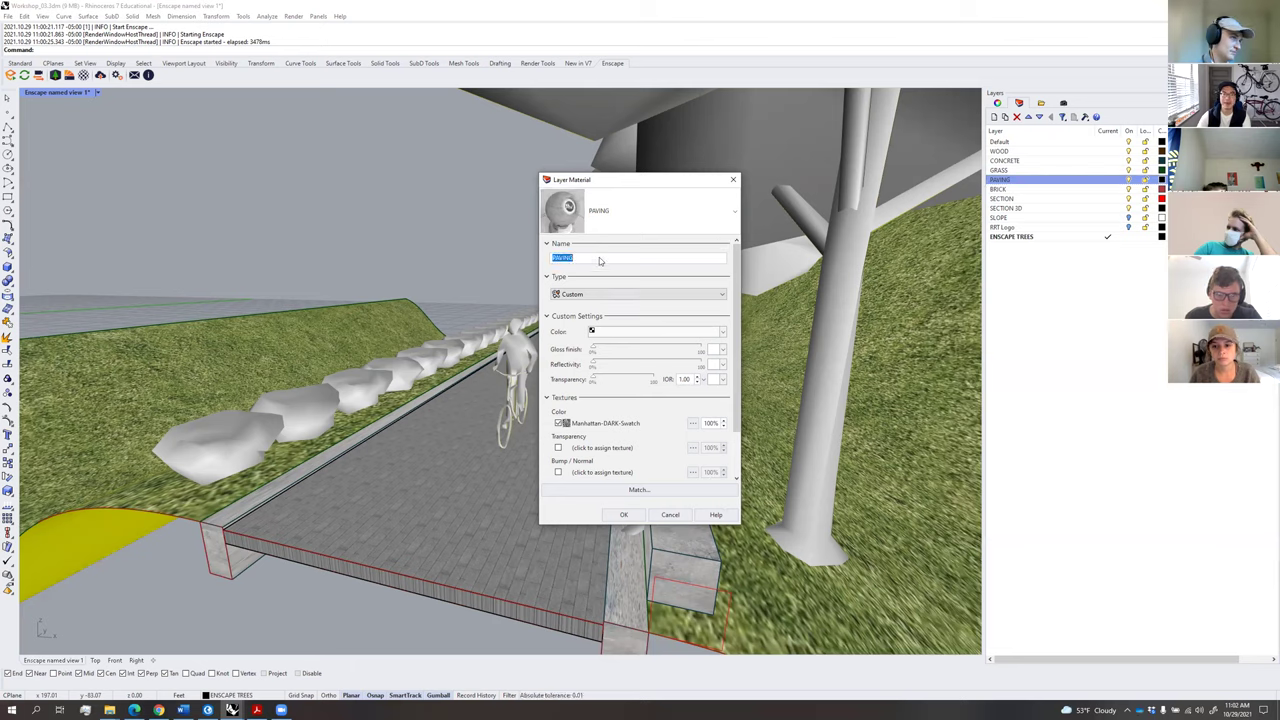
click(624, 514)
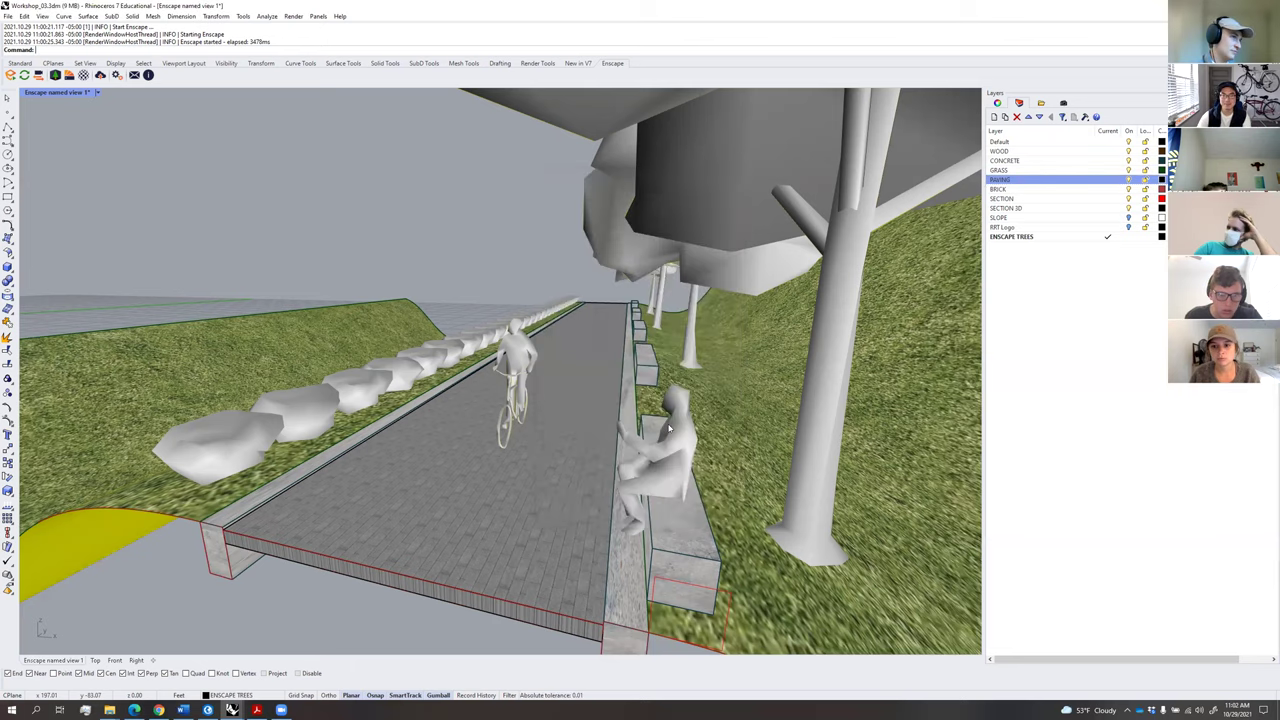
Switch to the Enscape render and look closely at how the path's paving surface is rendered.
click(240, 708)
click(288, 670)
drag(484, 388, 500, 470)
drag(484, 388, 498, 338)
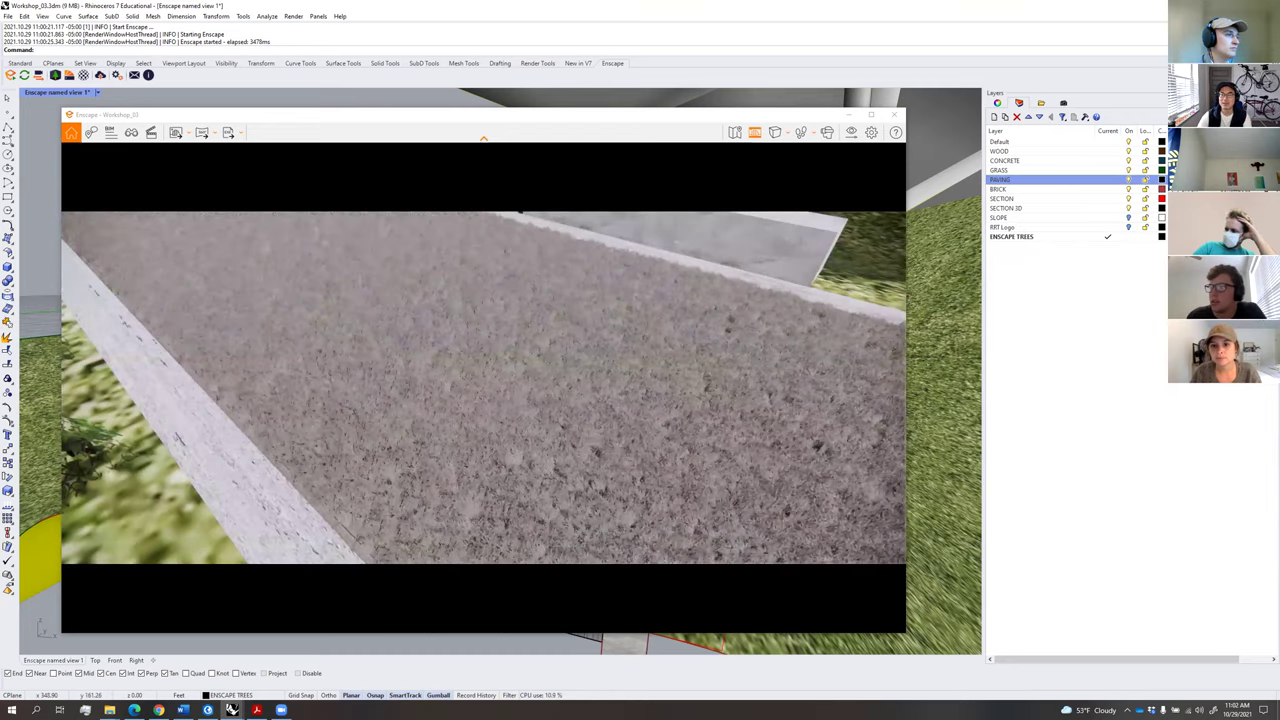
Return to Rhino and rename the PAVING layer's material as PAVING.
click(232, 710)
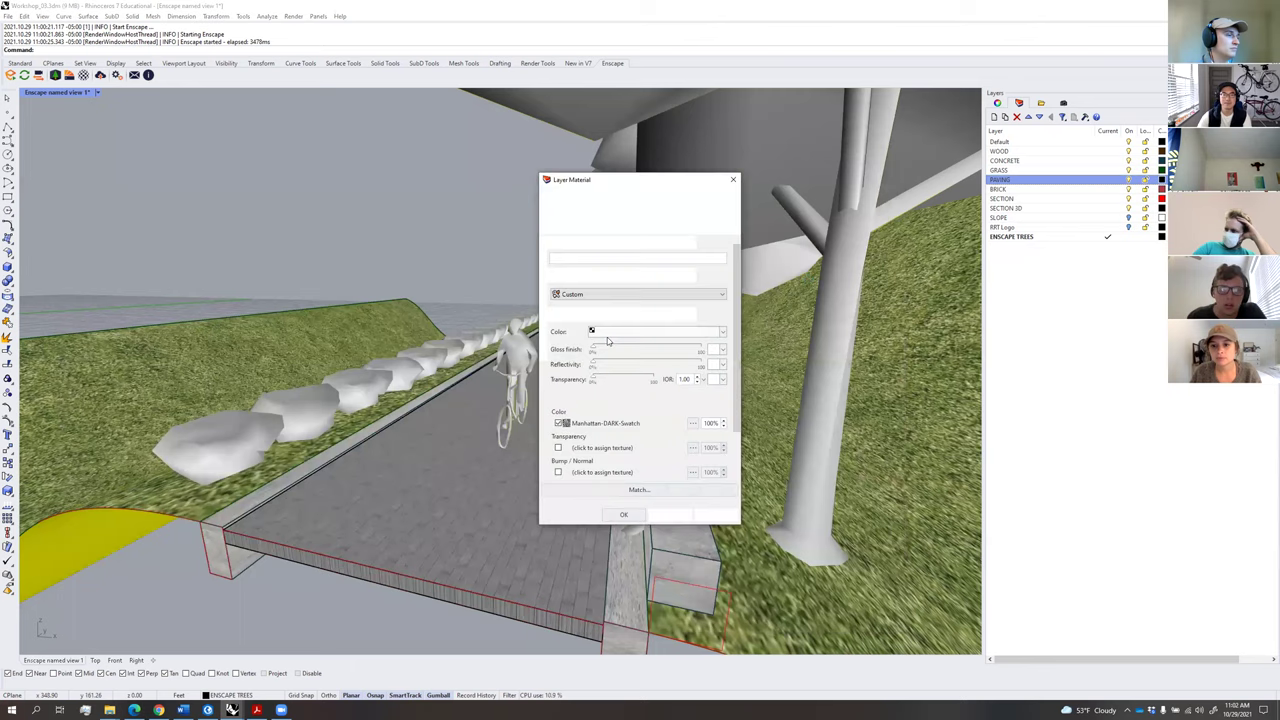
double_click(603, 259)
text(PAVING)
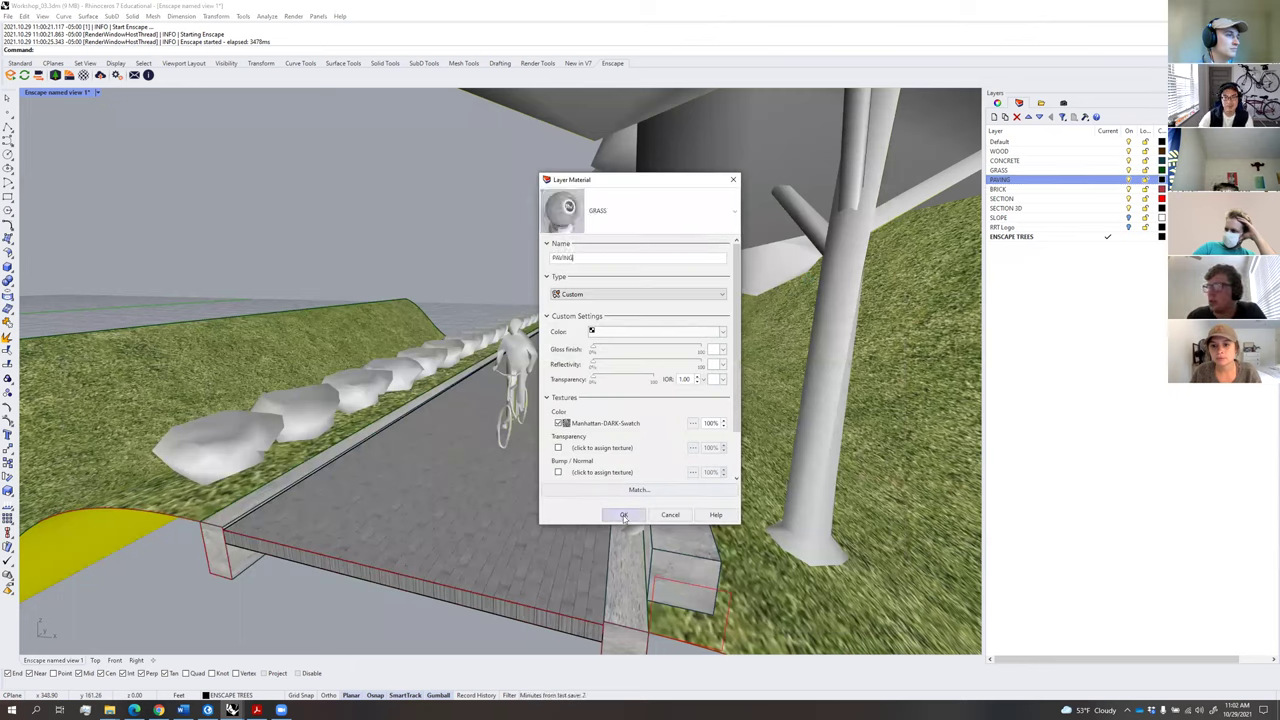
click(623, 514)
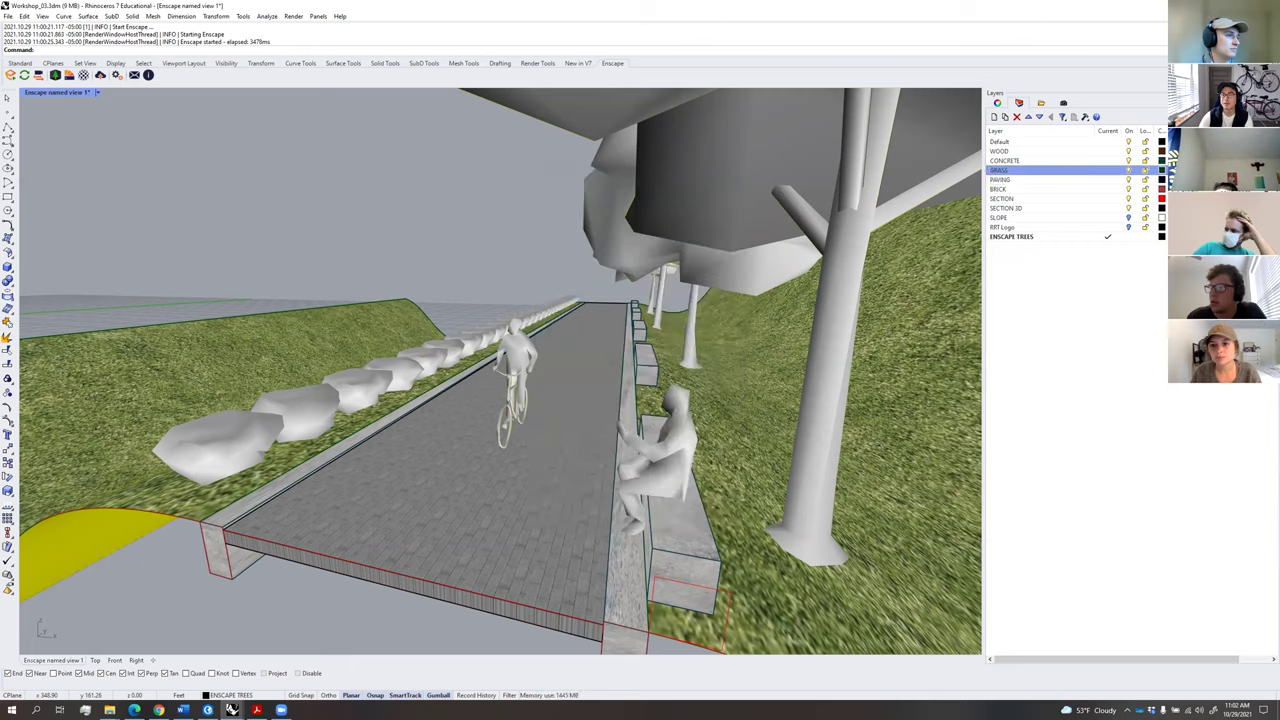
Rename the GRASS layer's material as GRASS and accept the change.
click(587, 261)
key(ctrl+a)
text(GRASS)
key(Tab)
click(632, 515)
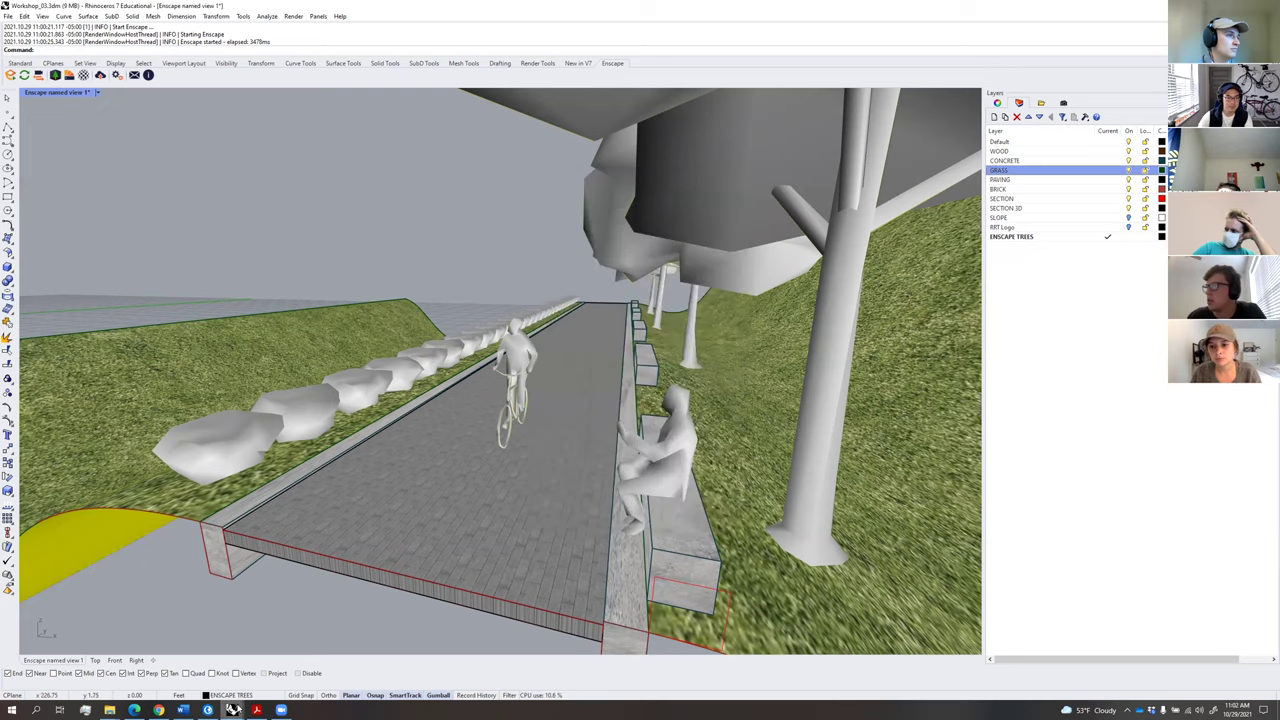
Switch to the Enscape render and inspect the paving and the grass slopes beside the path.
mouse_move(232, 709)
click(318, 660)
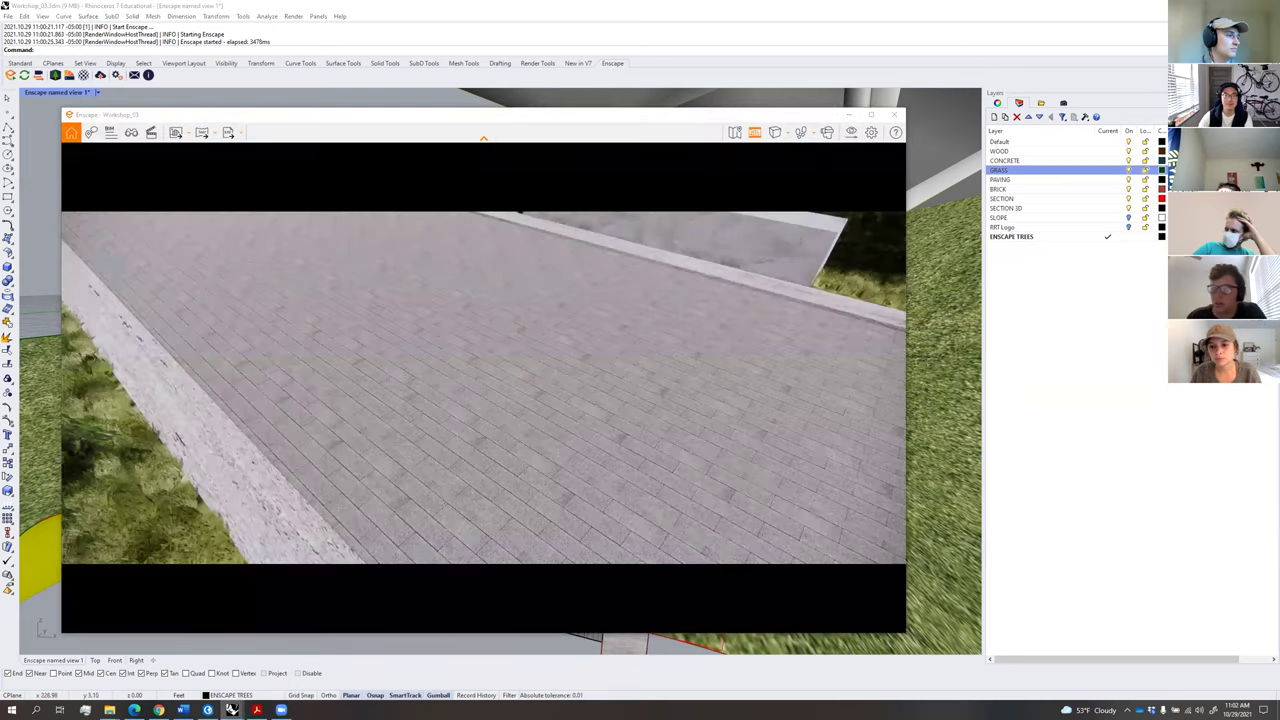
drag(484, 387, 640, 460)
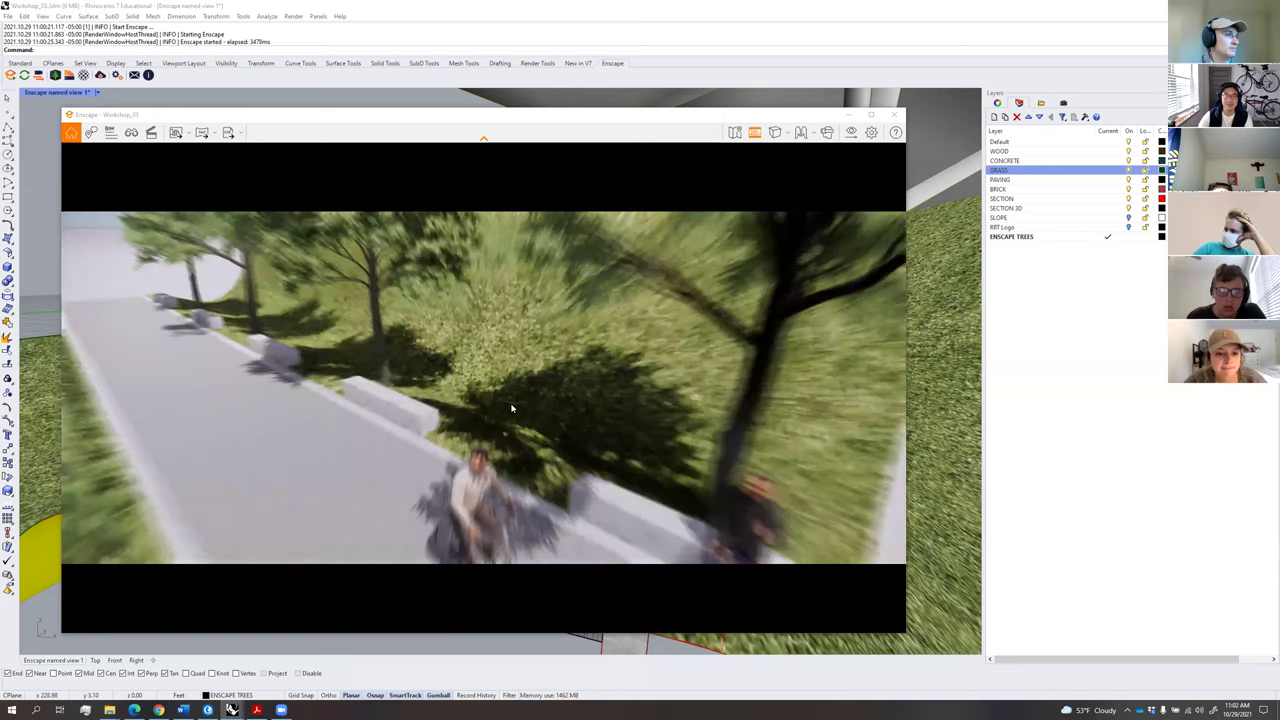
Replace the name of the GRASS layer's material with one beginning "PLANTIN", accept it and switch to the Enscape render.
click(912, 217)
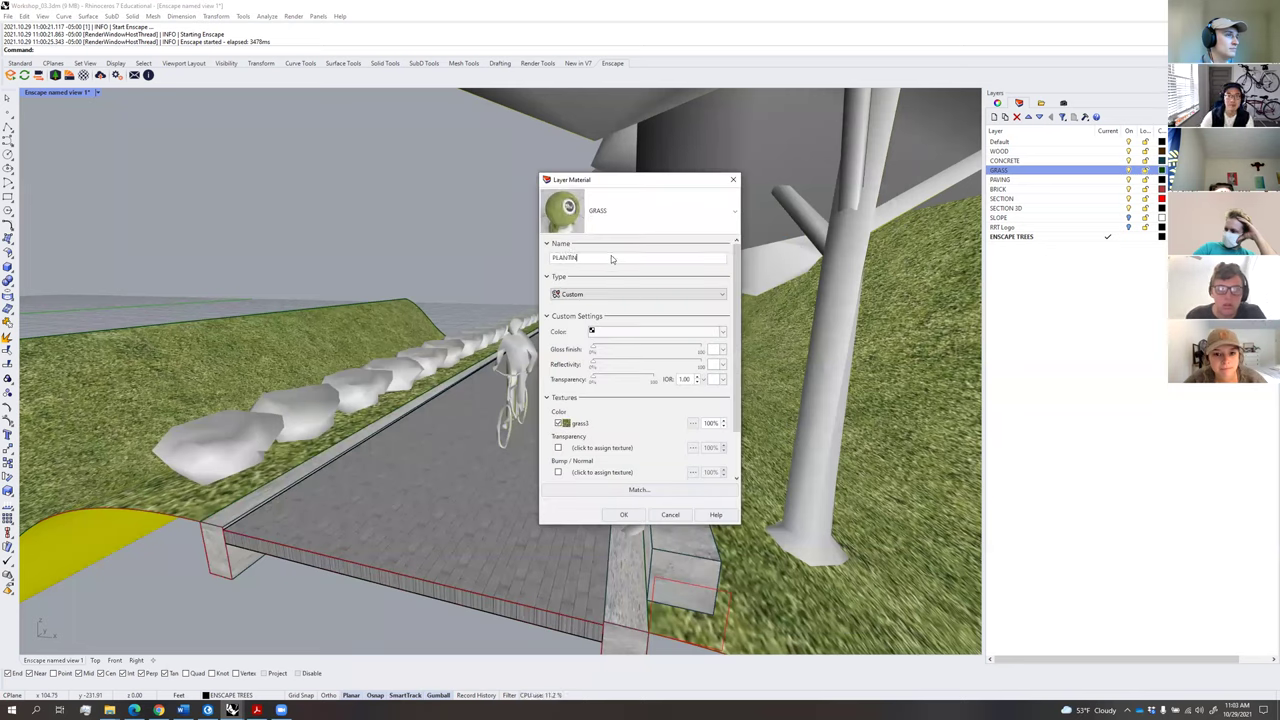
click(630, 516)
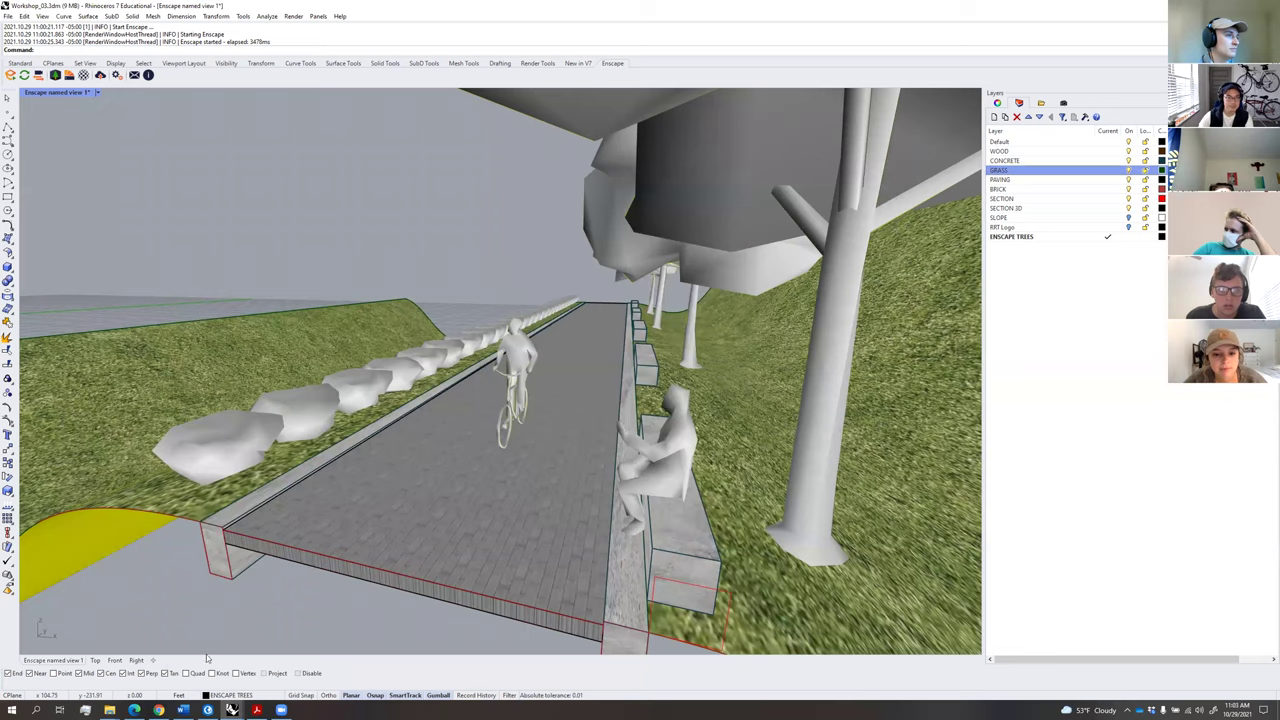
click(232, 709)
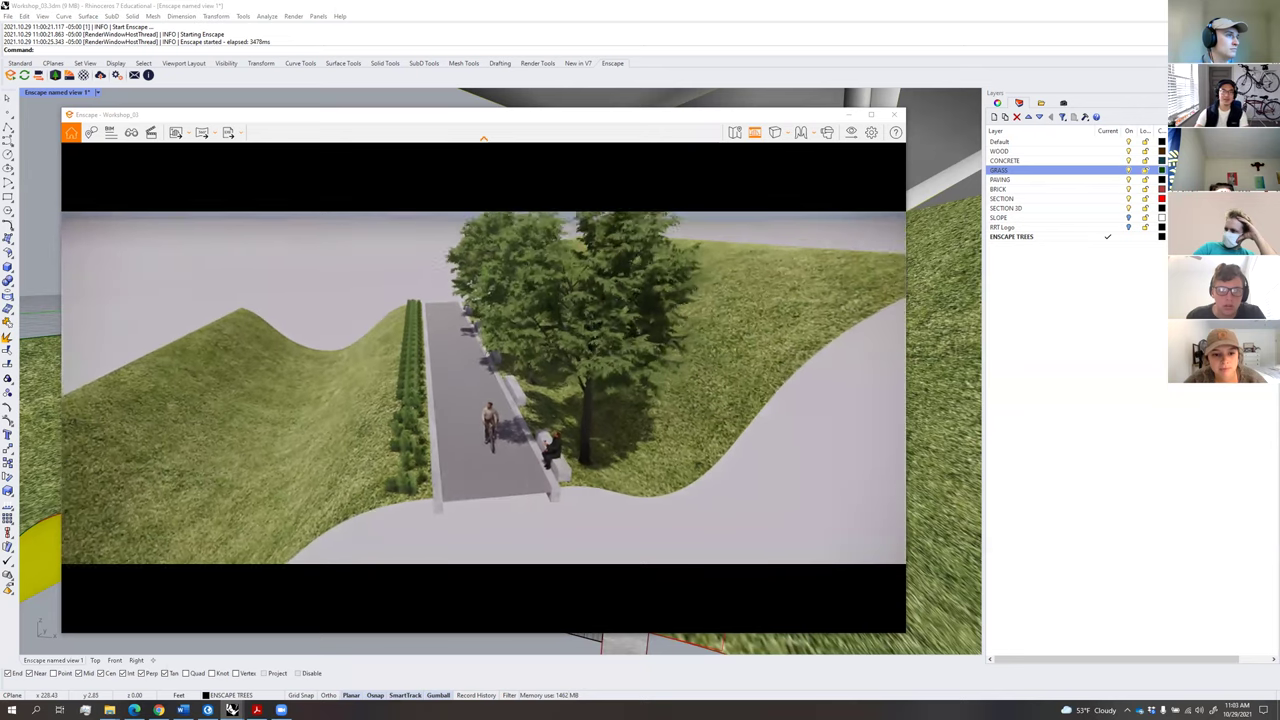
Examine the rendered slopes from above and at eye level along the path, and close the Enscape window.
scroll(752, 372, down, 2)
right_drag(752, 372, 815, 405)
scroll(815, 405, up, 3)
scroll(811, 422, up, 3)
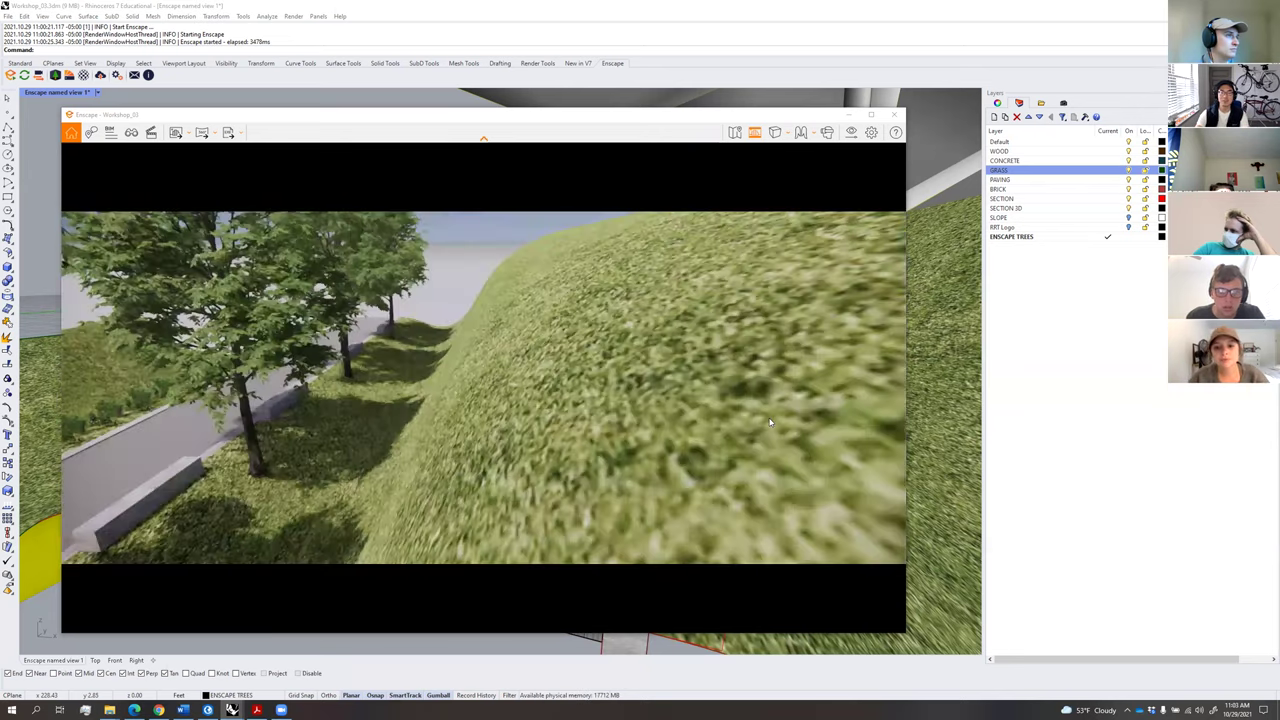
scroll(600, 377, down, 5)
mouse_move(600, 377)
right_down()
mouse_move(545, 377)
mouse_move(610, 392)
right_up()
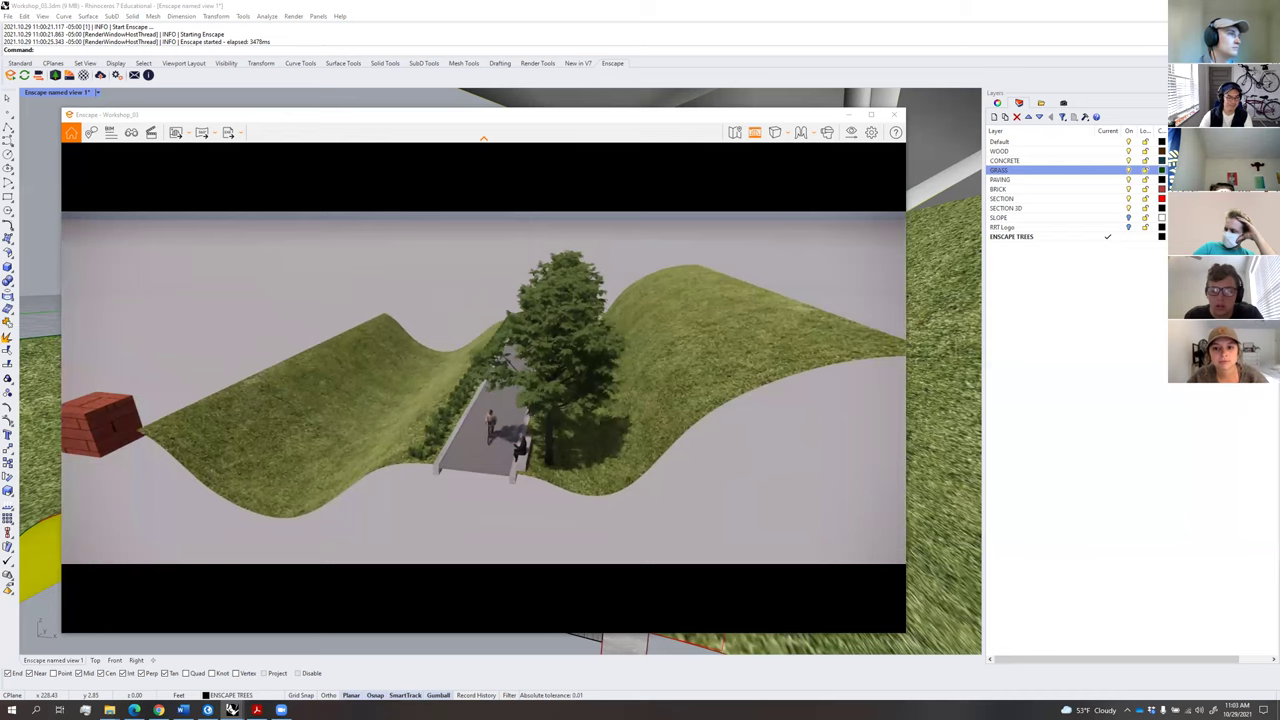
key(w)
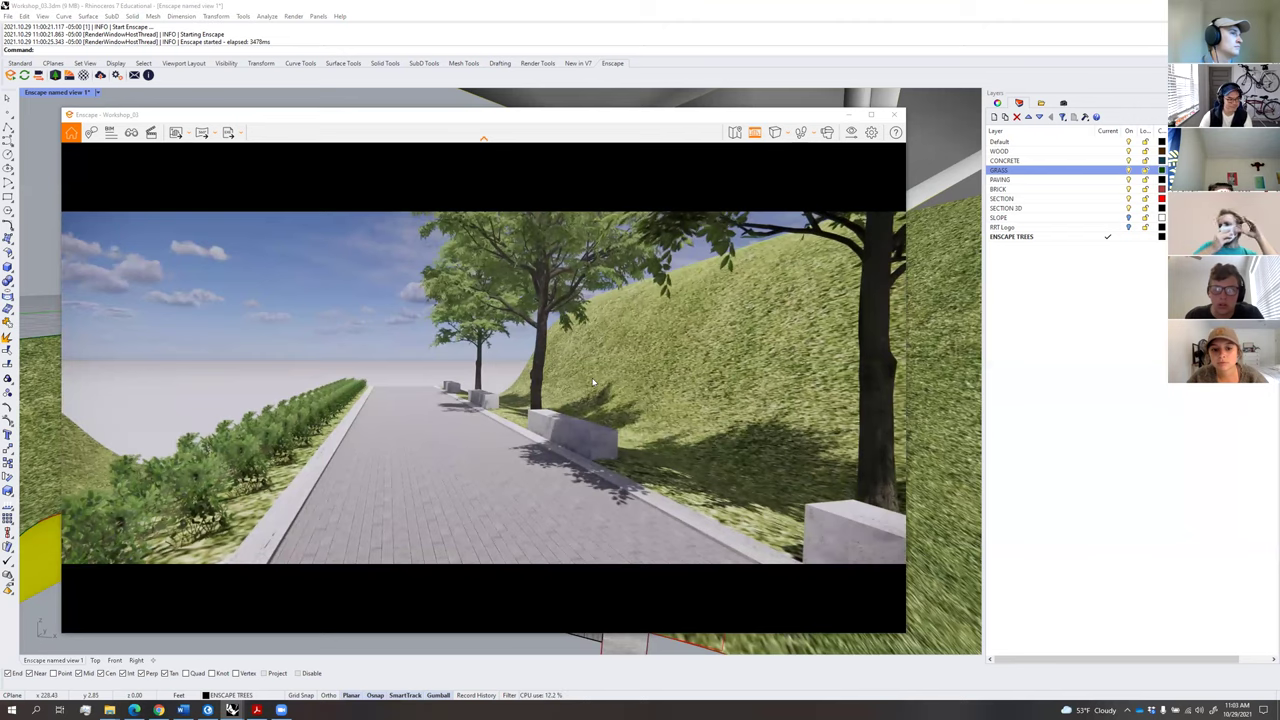
drag(611, 378, 596, 402)
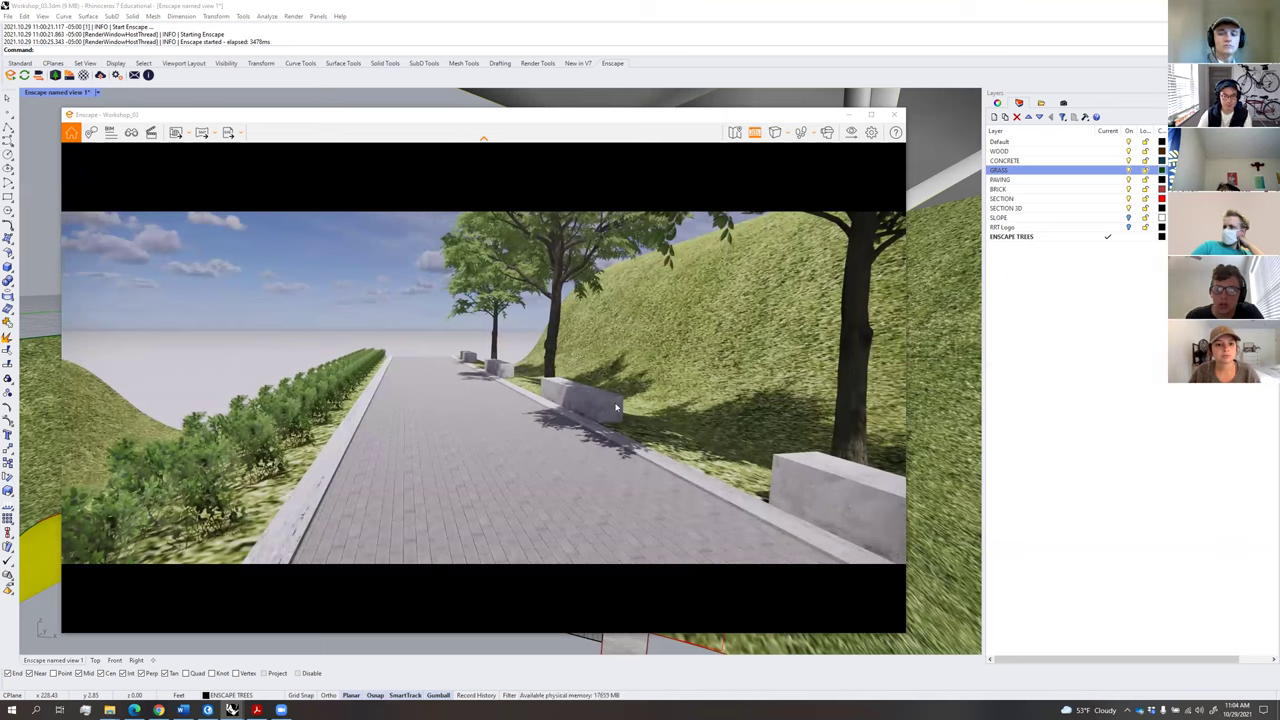
key(Caps_Lock)
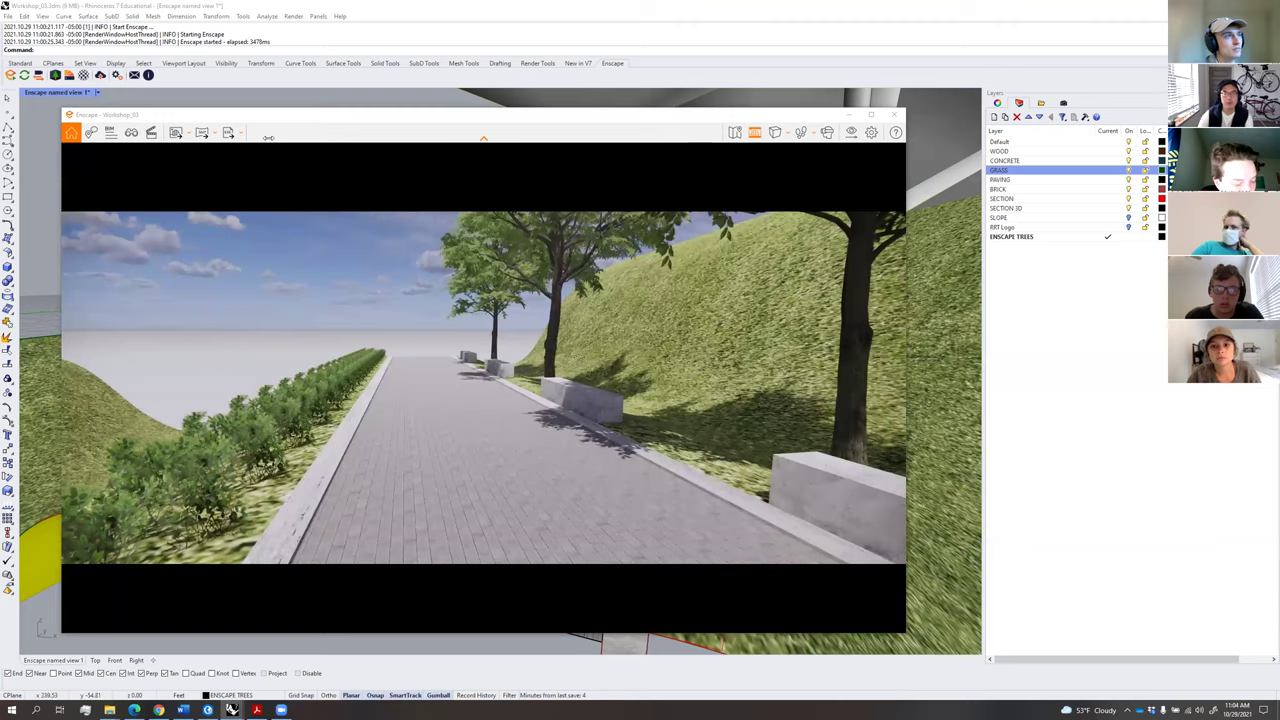
click(894, 114)
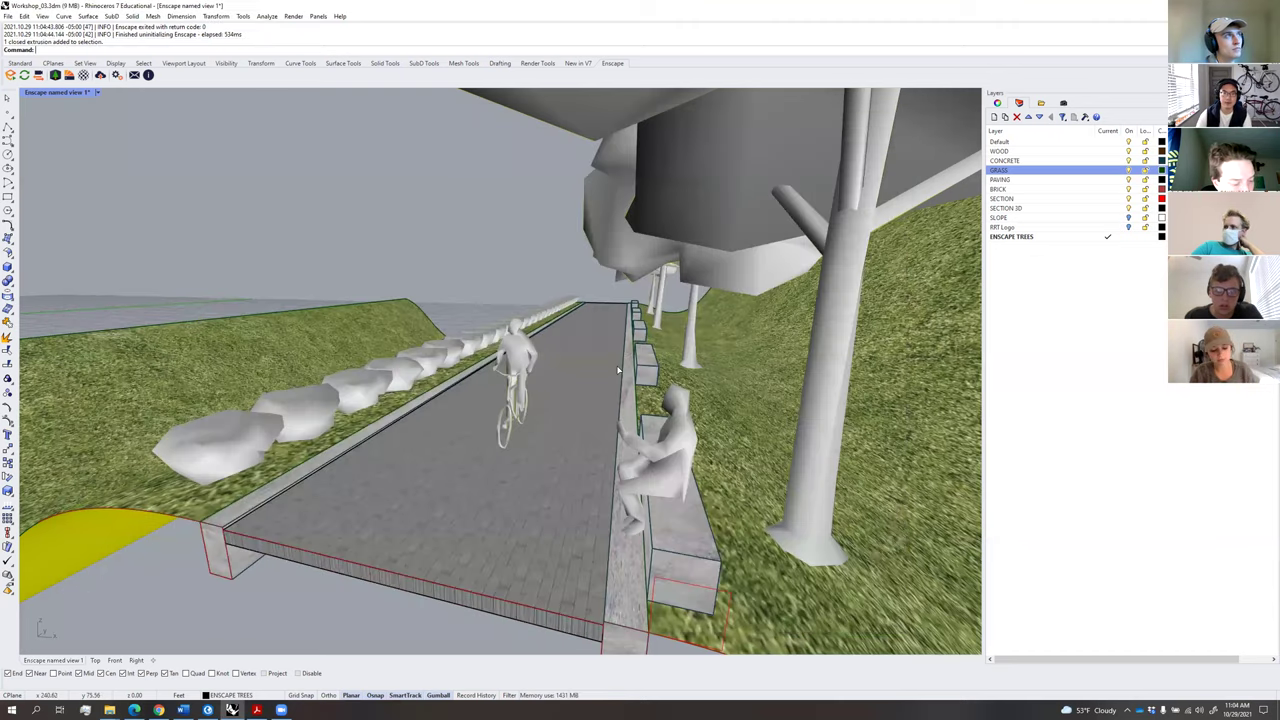
drag(618, 370, 610, 363)
click(557, 251)
key(ctrl+z)
click(546, 256)
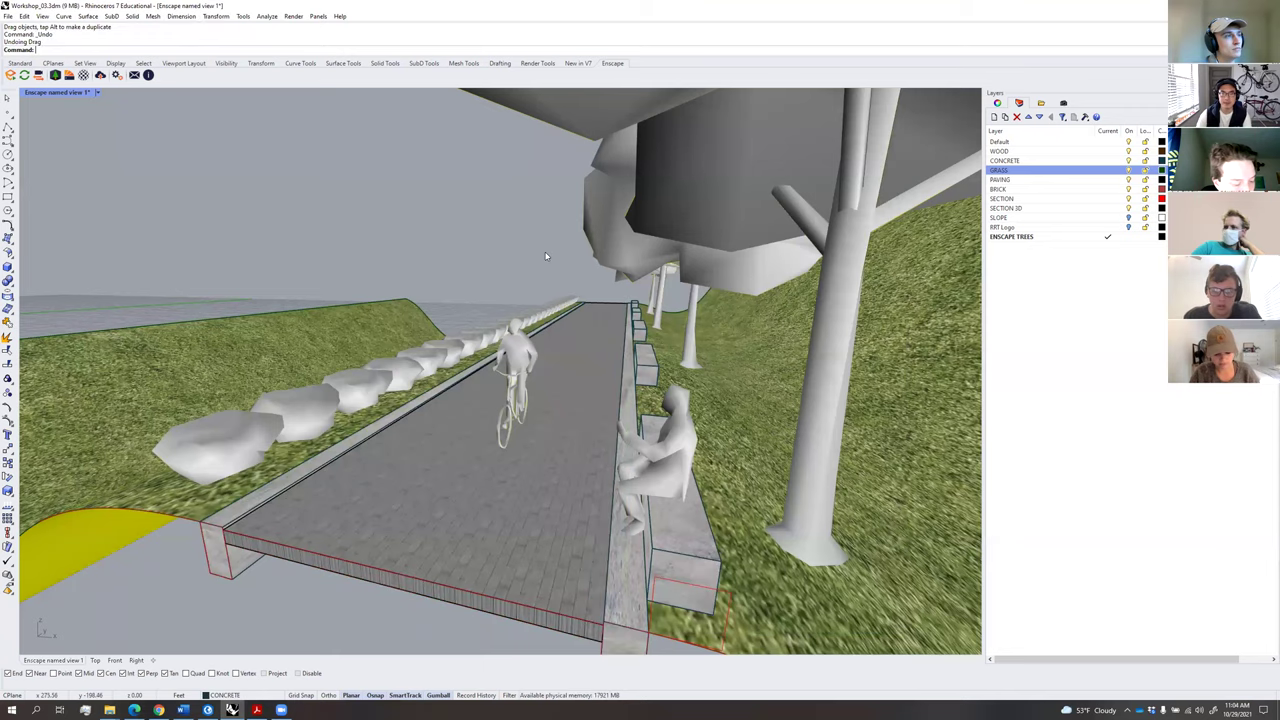
Examine the whole landscape model together with the row of material sample cubes.
scroll(546, 256, down, 5)
right_drag(551, 268, 590, 346)
scroll(563, 300, down, 8)
scroll(640, 357, down, 3)
scroll(640, 357, down, 3)
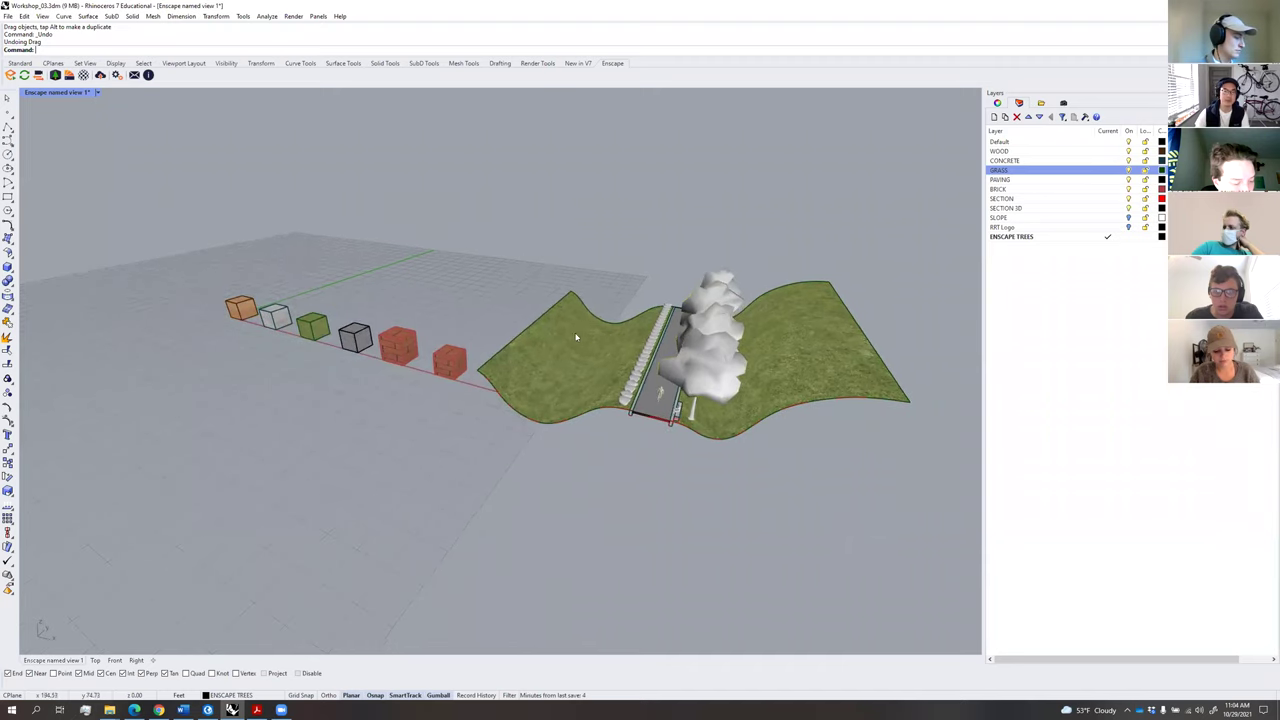
scroll(653, 415, up, 7)
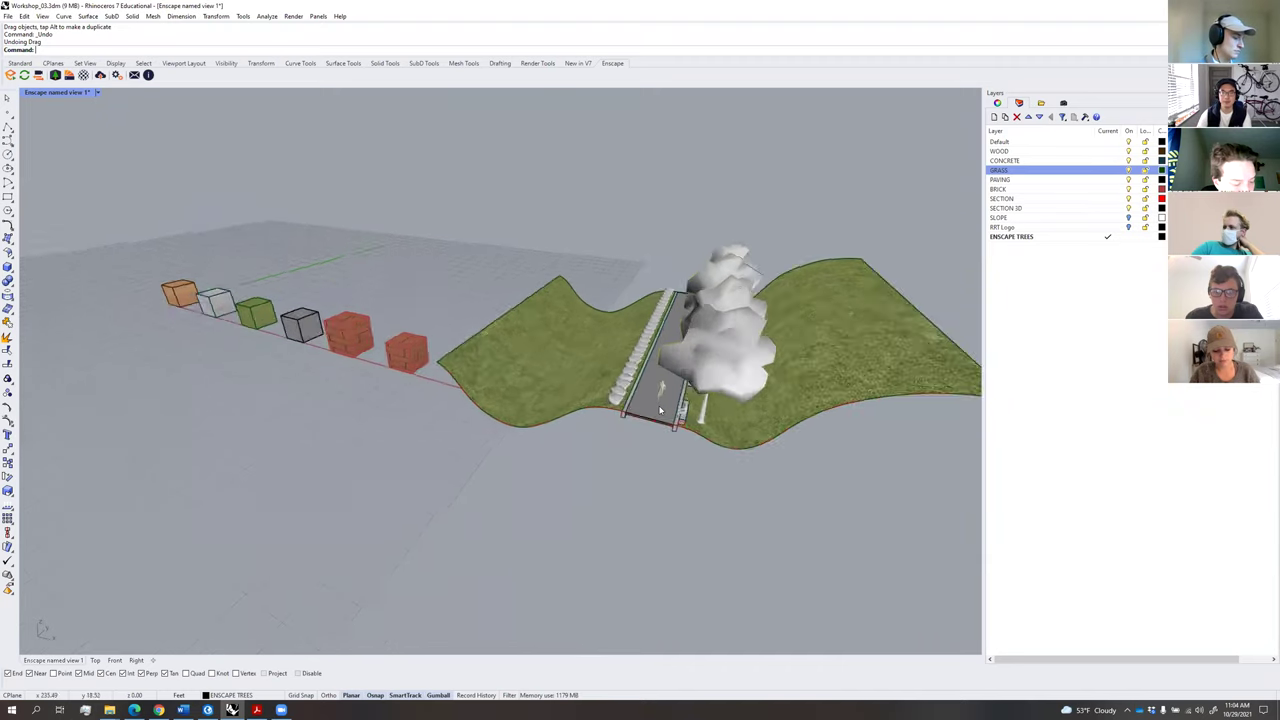
mouse_move(652, 417)
right_down()
mouse_move(648, 402)
mouse_move(678, 428)
mouse_move(659, 404)
right_up()
scroll(647, 400, down, 6)
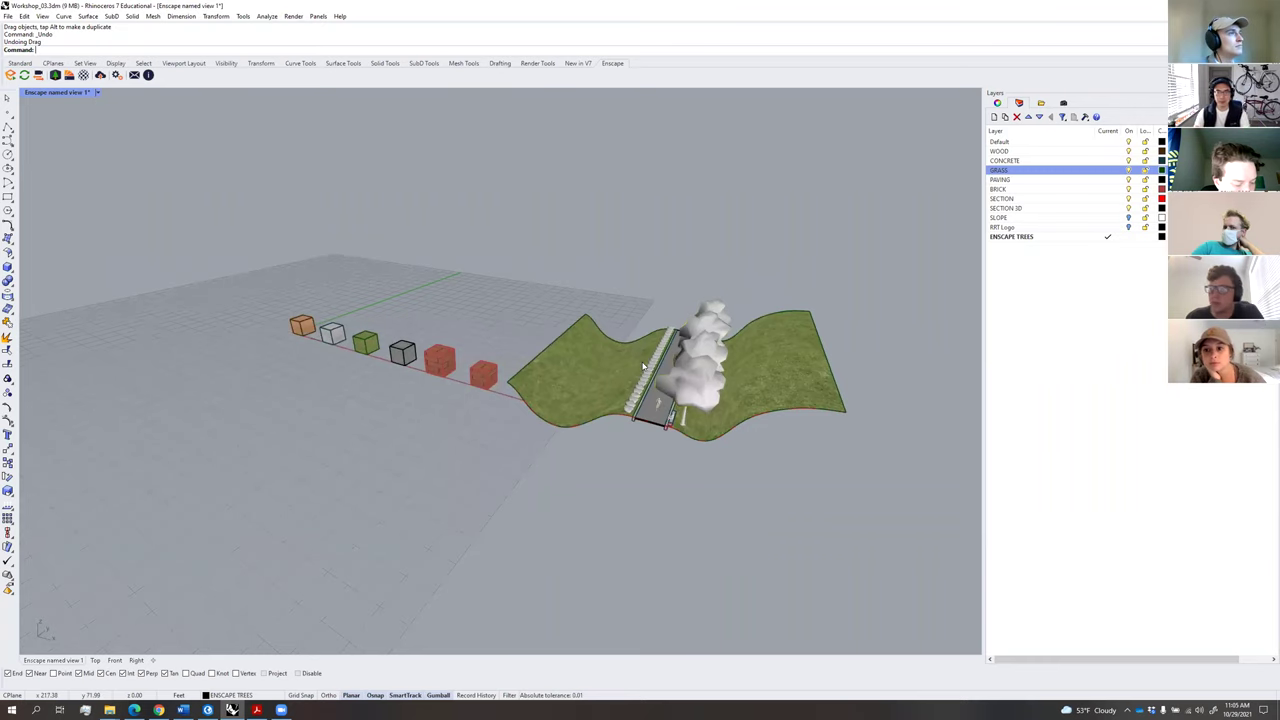
right_drag(641, 441, 640, 451)
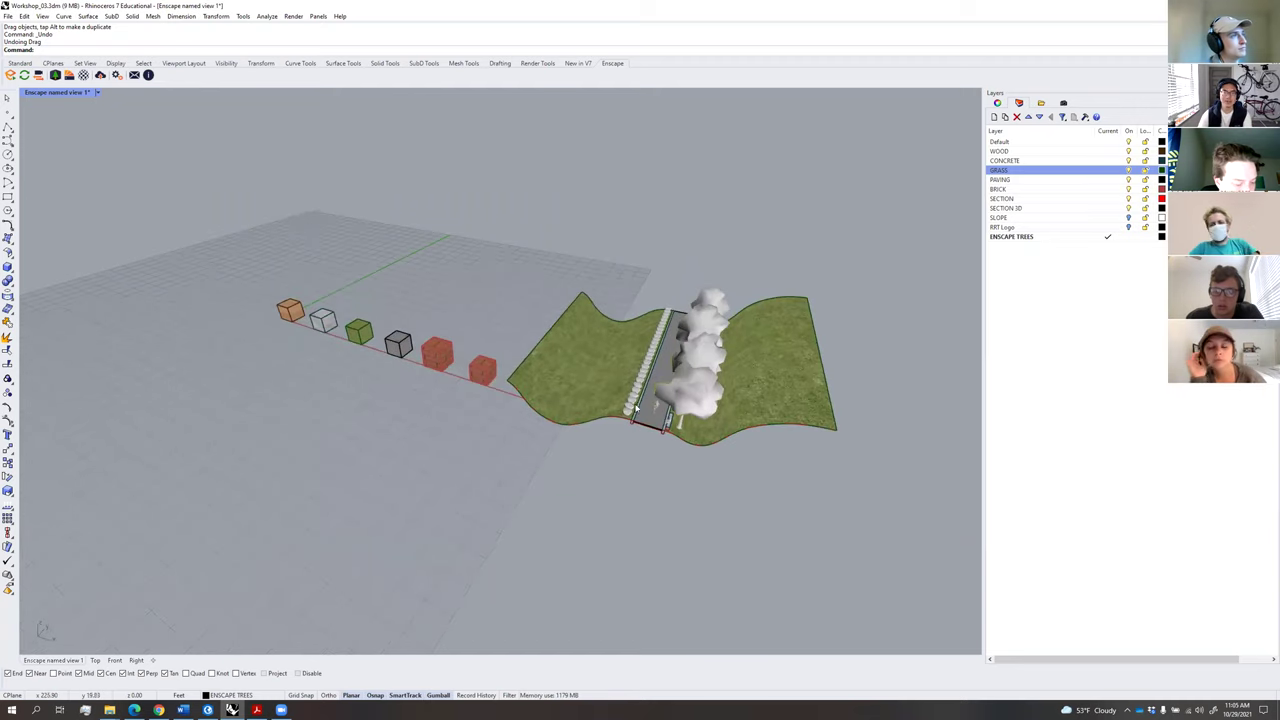
right_drag(636, 443, 533, 394)
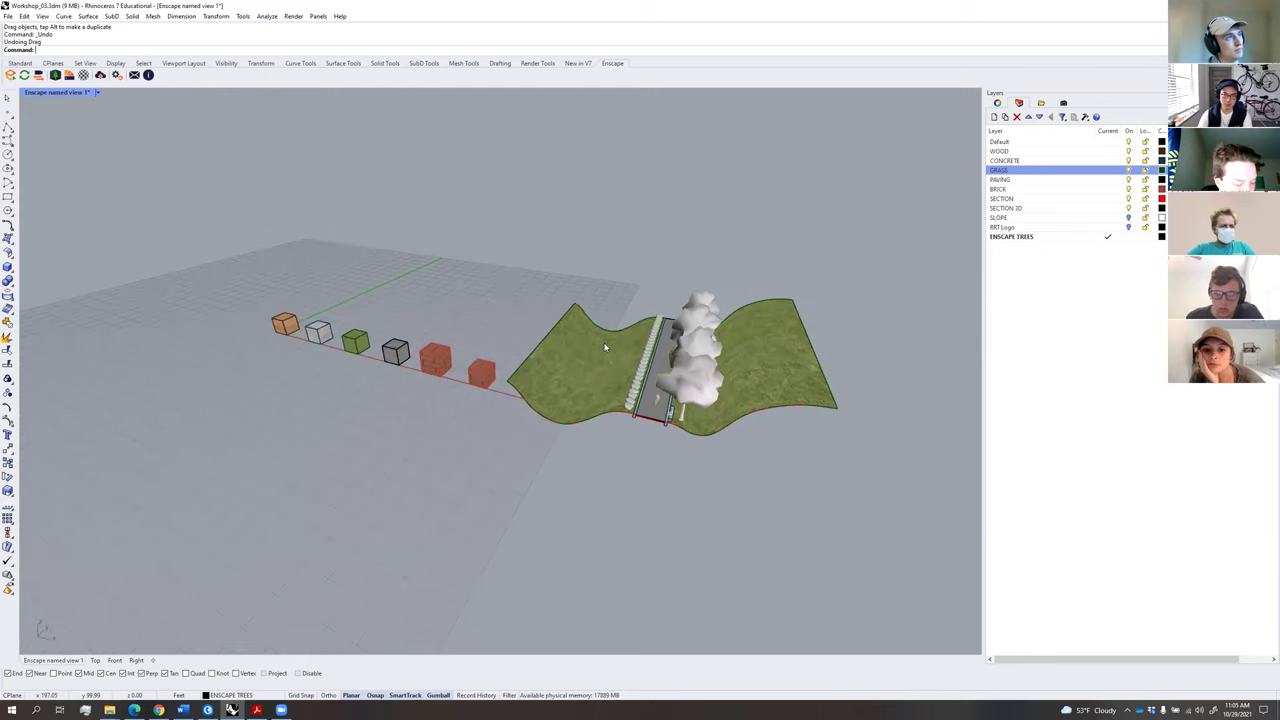
scroll(604, 347, up, 3)
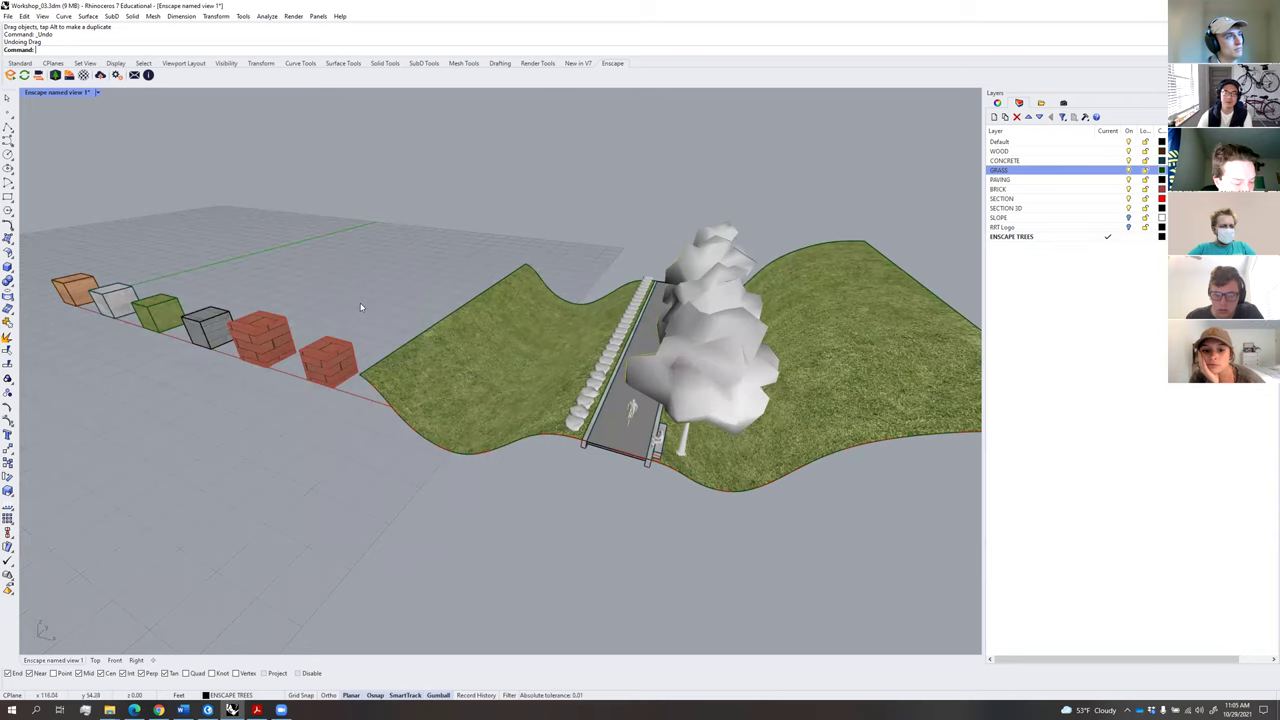
scroll(317, 352, down, 5)
right_drag(332, 378, 494, 409)
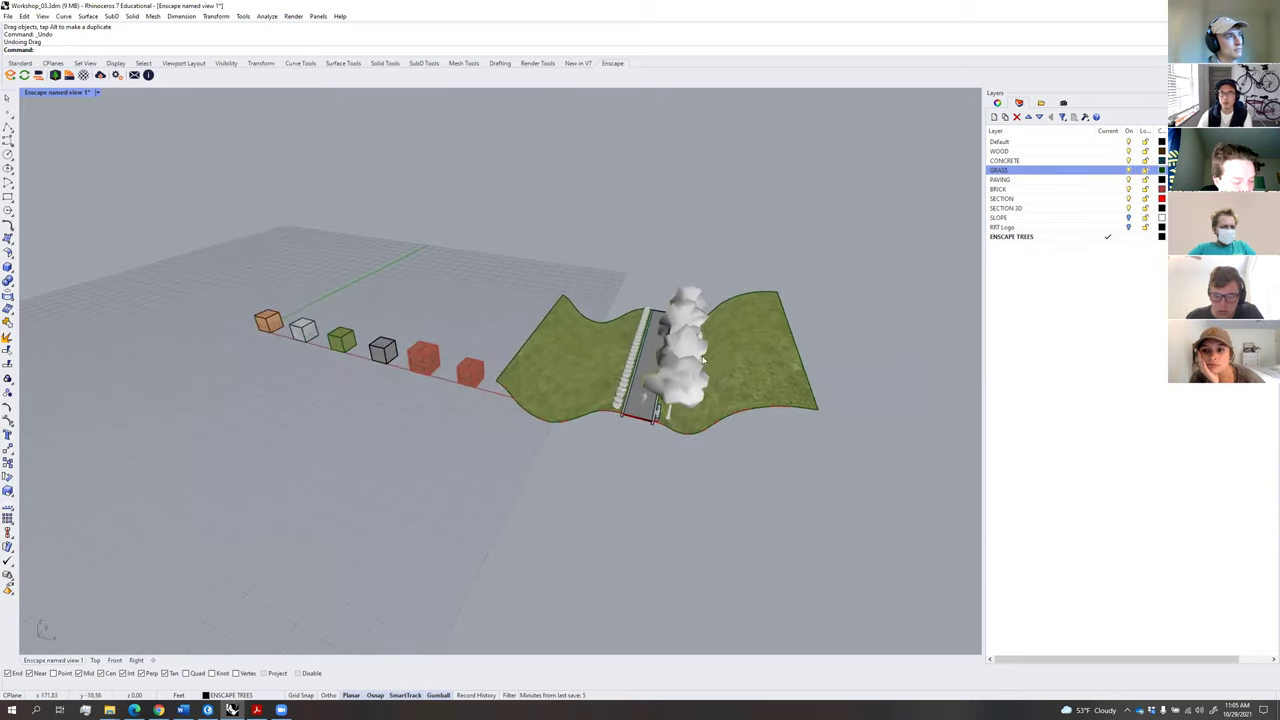
Turn on the RRT Logo layer and frame the River Region Trails logo in front of the wood cube.
click(1129, 228)
right_drag(470, 309, 550, 355)
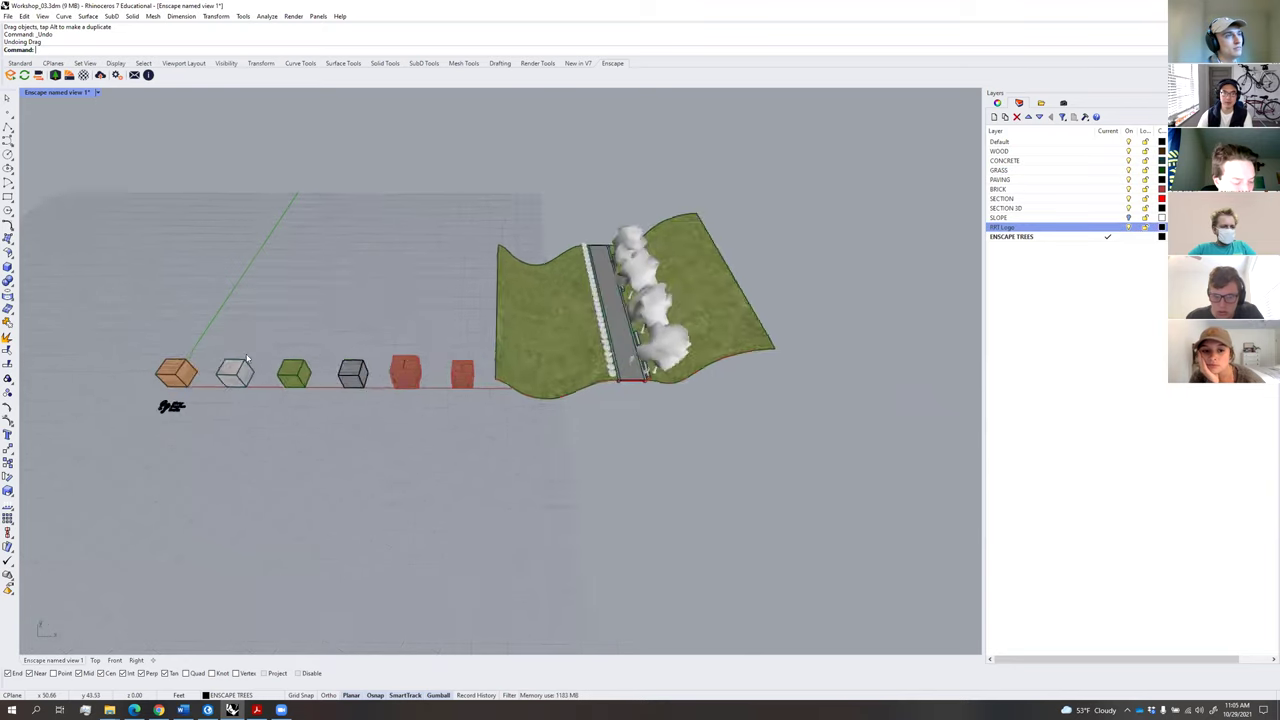
scroll(156, 408, up, 7)
shift+right_drag(318, 402, 468, 392)
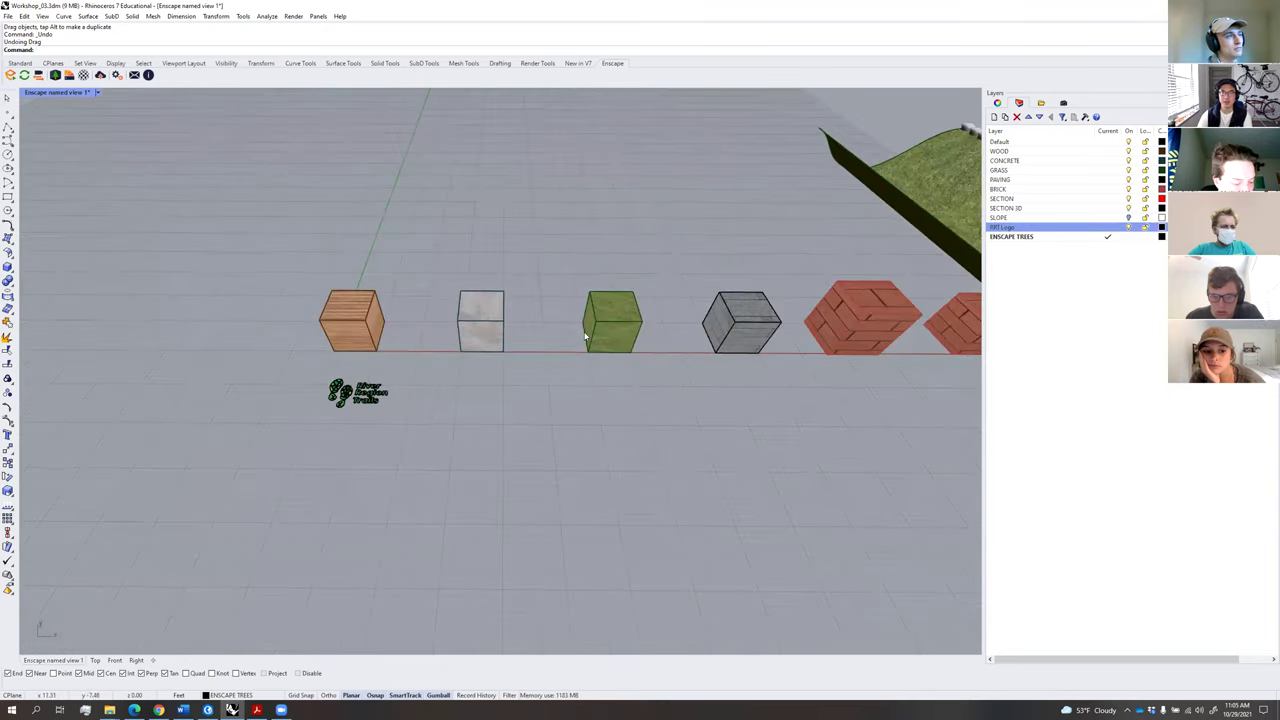
scroll(366, 362, up, 8)
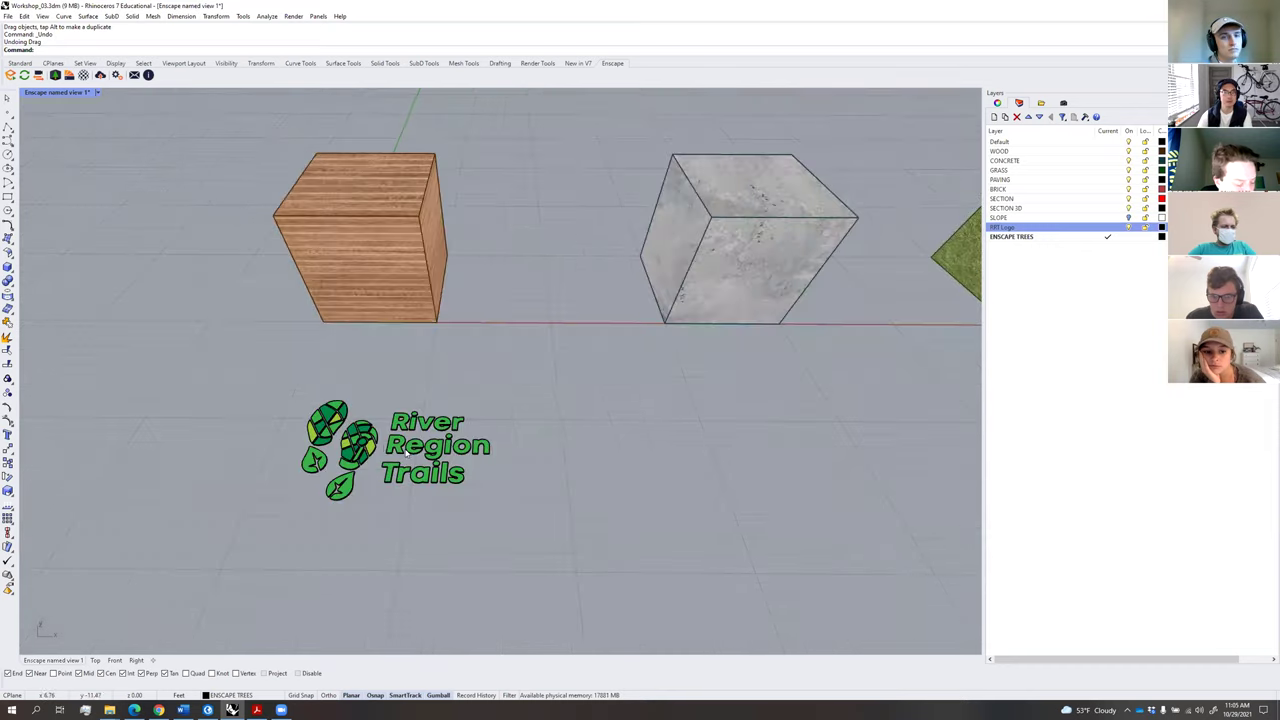
click(1129, 228)
click(1130, 229)
Move the River Region Trails logo along the X axis until it lies in front of the path's front end.
click(483, 452)
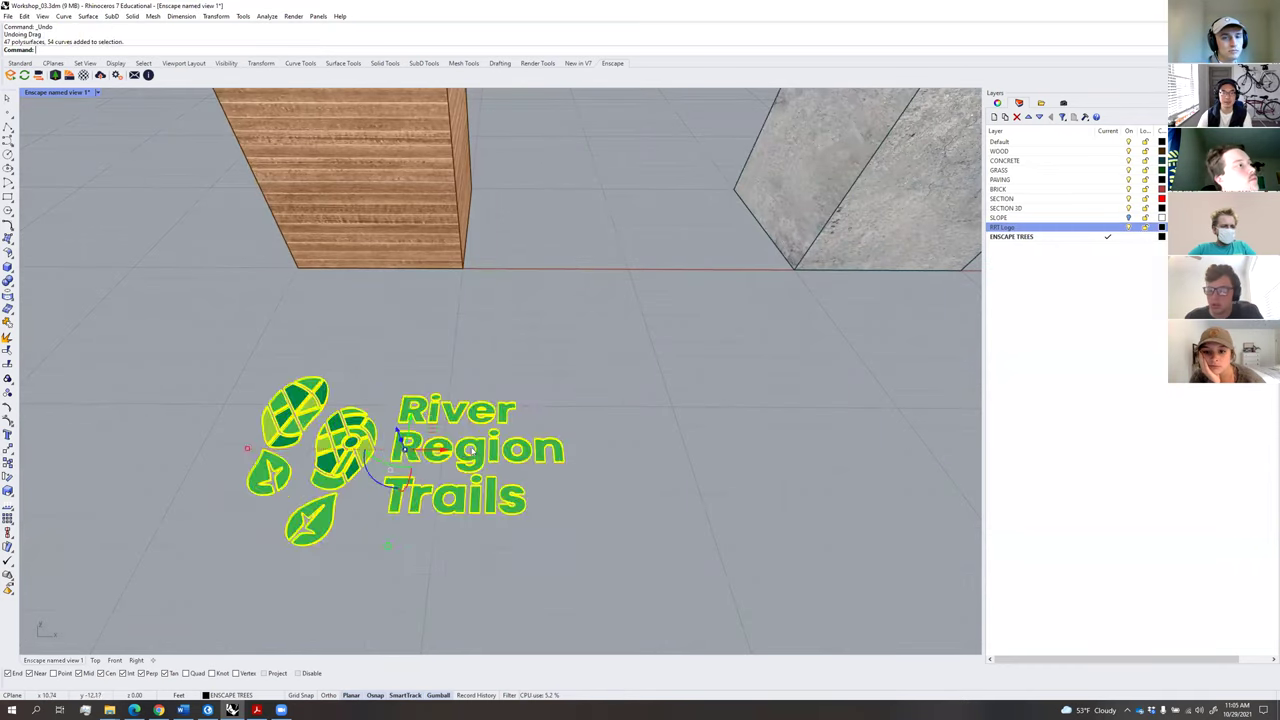
scroll(483, 452, down, 8)
right_drag(502, 386, 482, 406)
scroll(504, 403, down, 14)
drag(482, 406, 610, 462)
Move the River Region Trails logo vertically from its lower corner to the height of the path's front edge.
scroll(714, 408, up, 12)
scroll(610, 461, up, 3)
text(m)
key(Return)
text(v)
key(Return)
scroll(613, 530, up, 5)
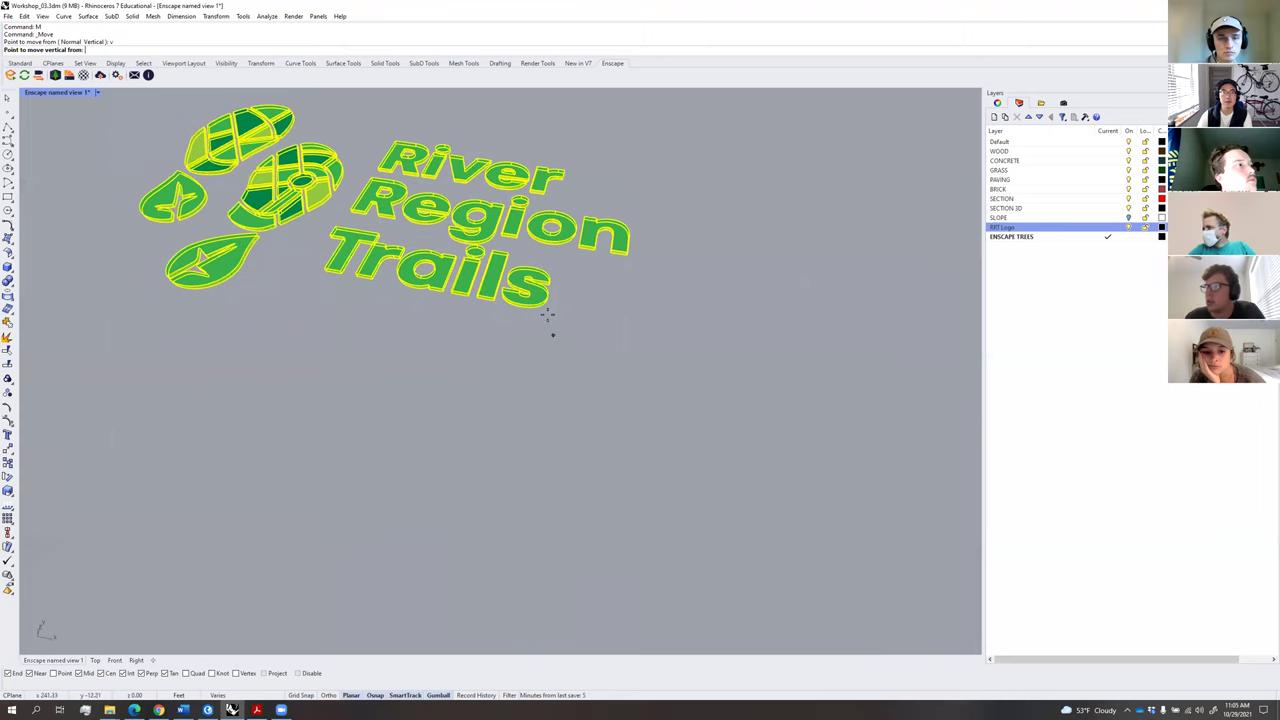
click(546, 306)
scroll(546, 306, down, 2)
scroll(543, 318, down, 3)
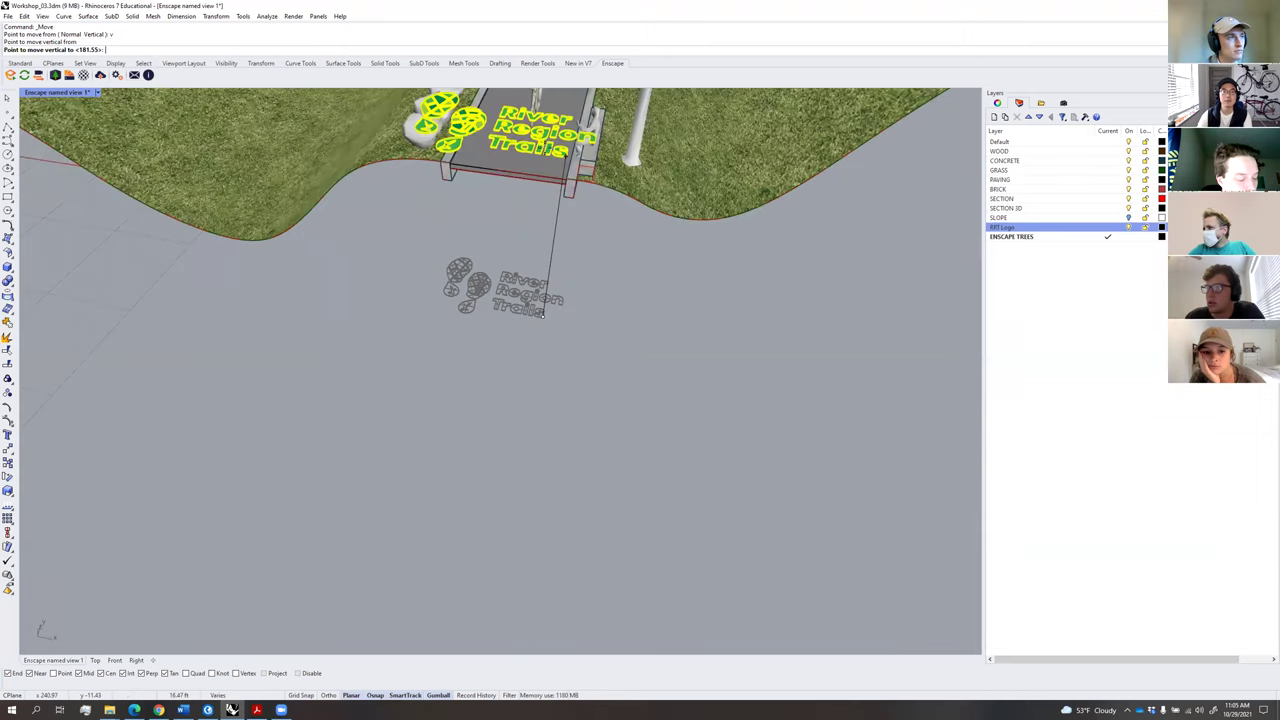
scroll(560, 180, up, 3)
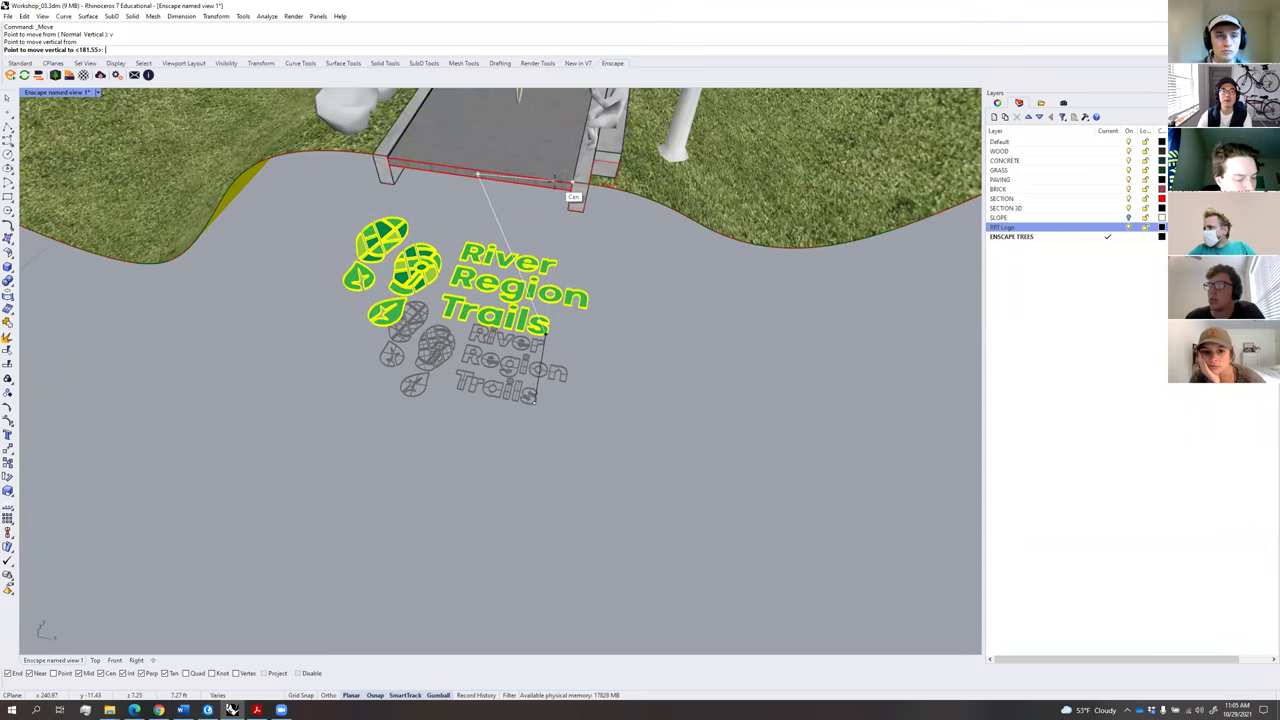
scroll(511, 168, up, 4)
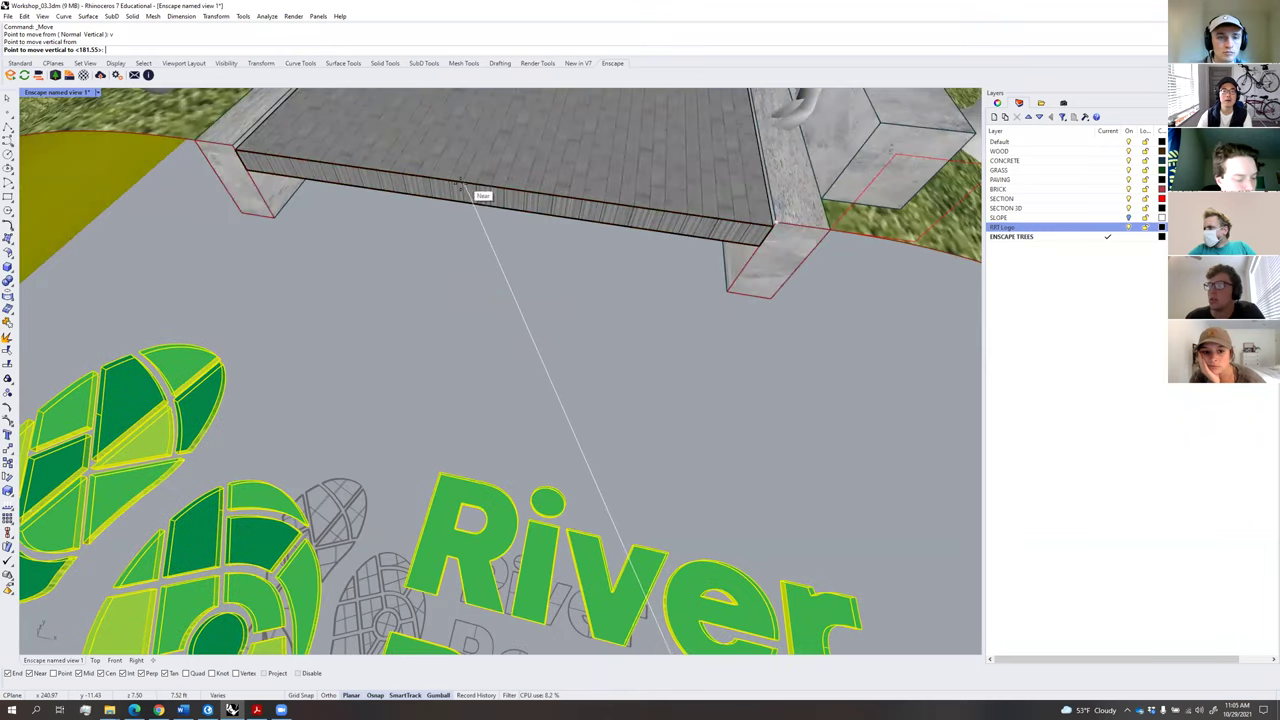
click(479, 196)
scroll(531, 251, down, 5)
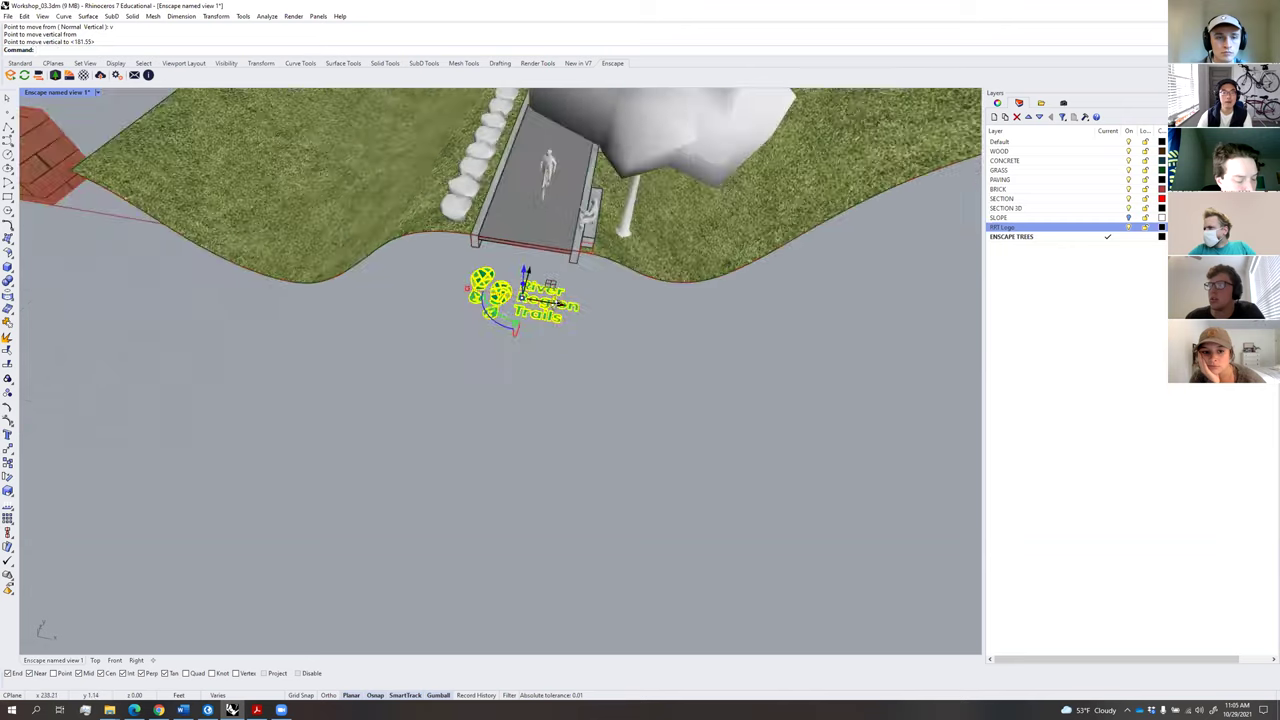
Slide the logo onto the front end of the paved path and scale it down to fit between the concrete curbs.
scroll(548, 298, up, 1)
drag(548, 298, 560, 195)
scroll(560, 195, up, 5)
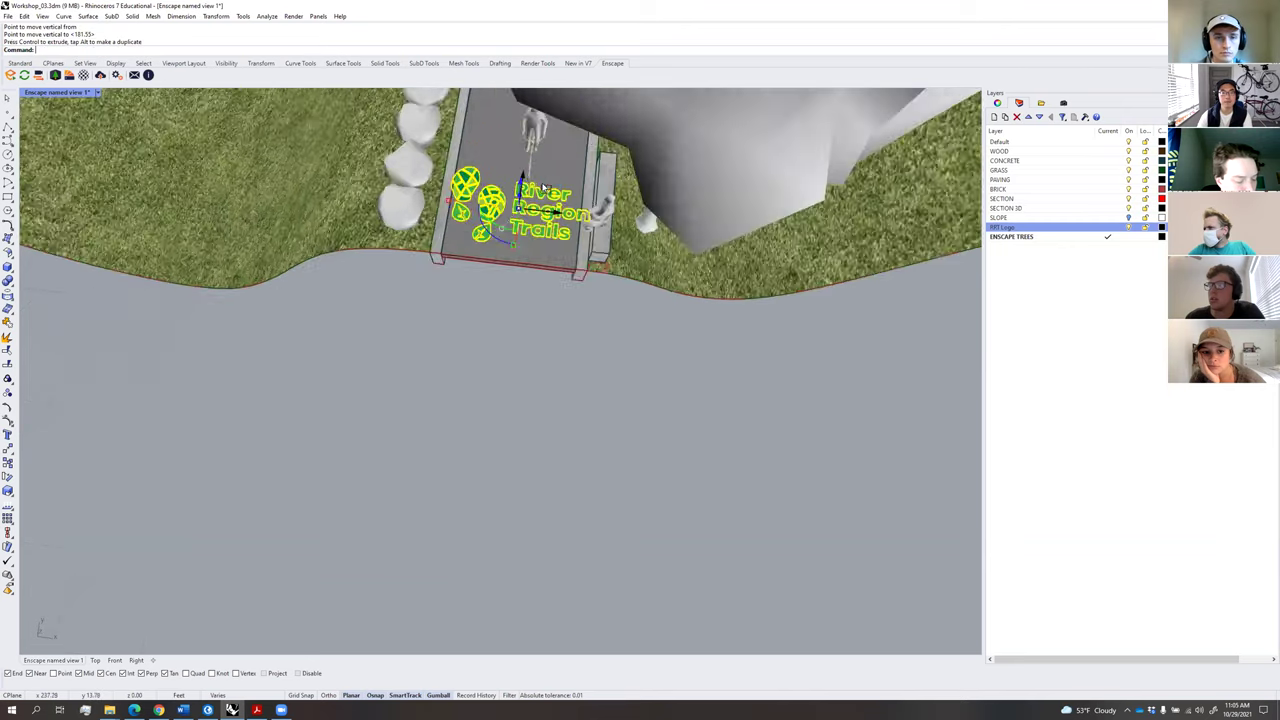
drag(477, 321, 483, 294)
drag(516, 217, 509, 218)
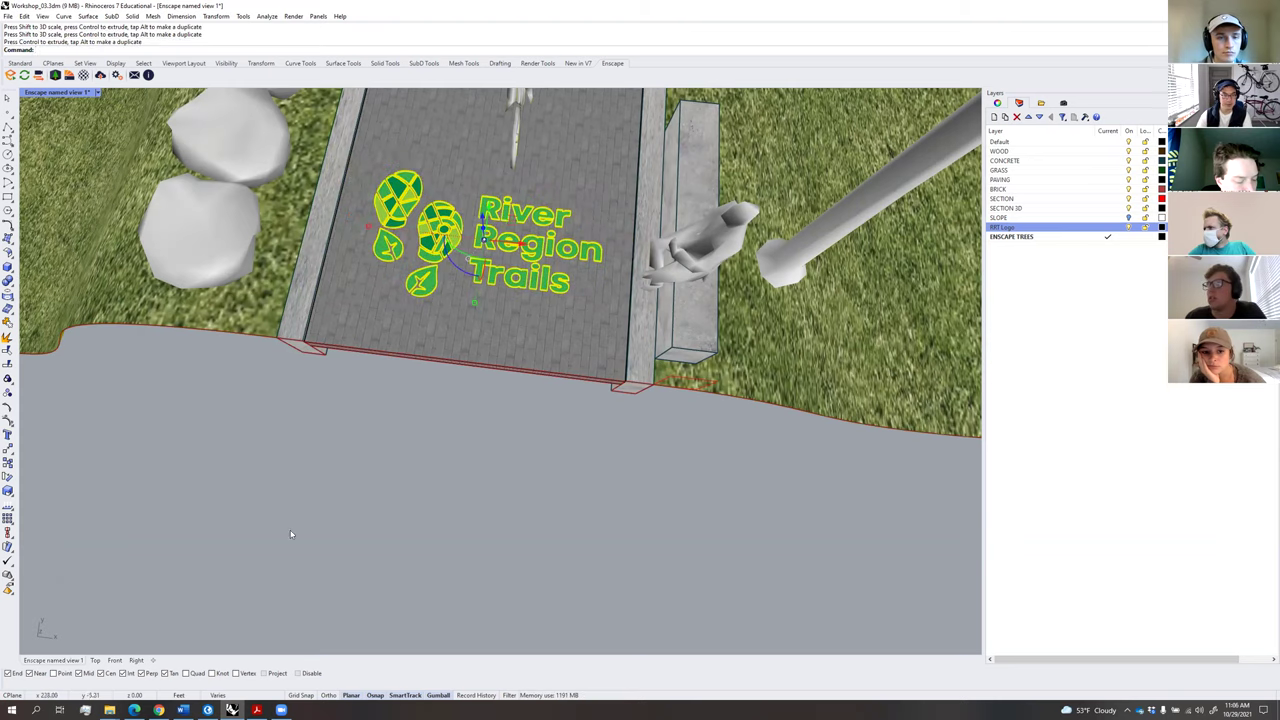
Lower the logo slightly into the paving so that only a thin raised edge stands above the path surface.
text(zs)
key(Return)
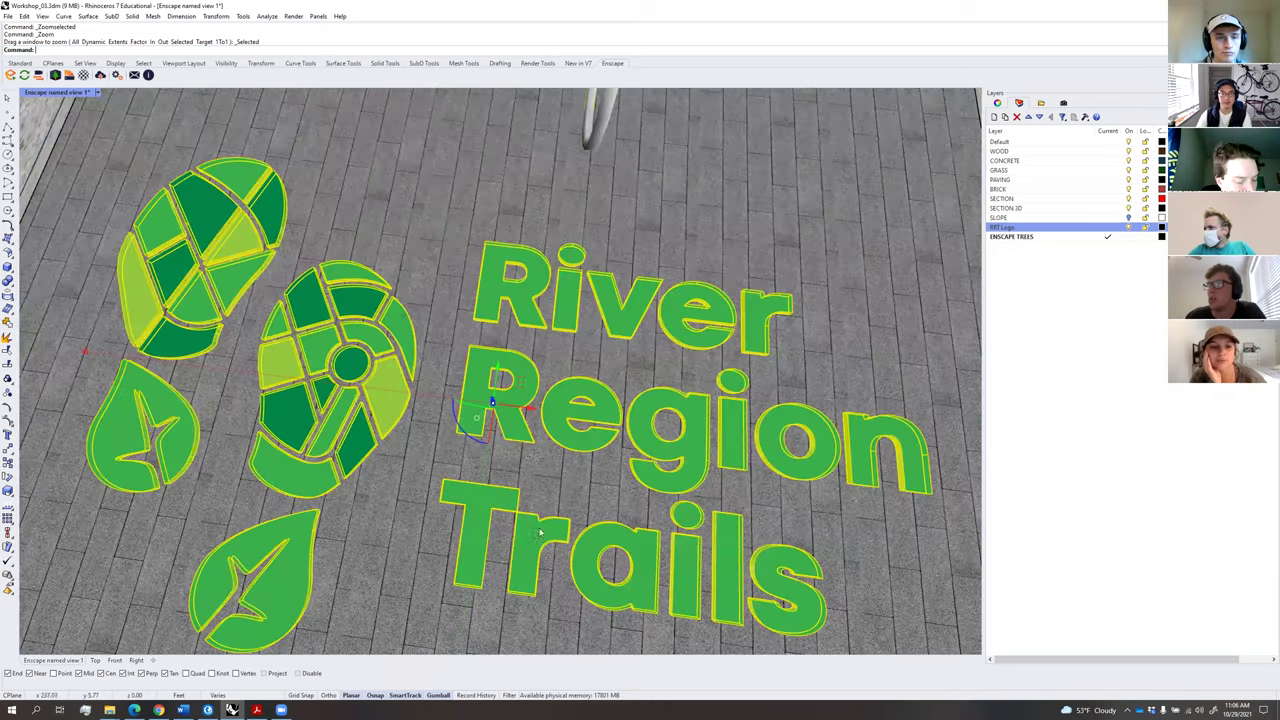
right_drag(510, 384, 488, 350)
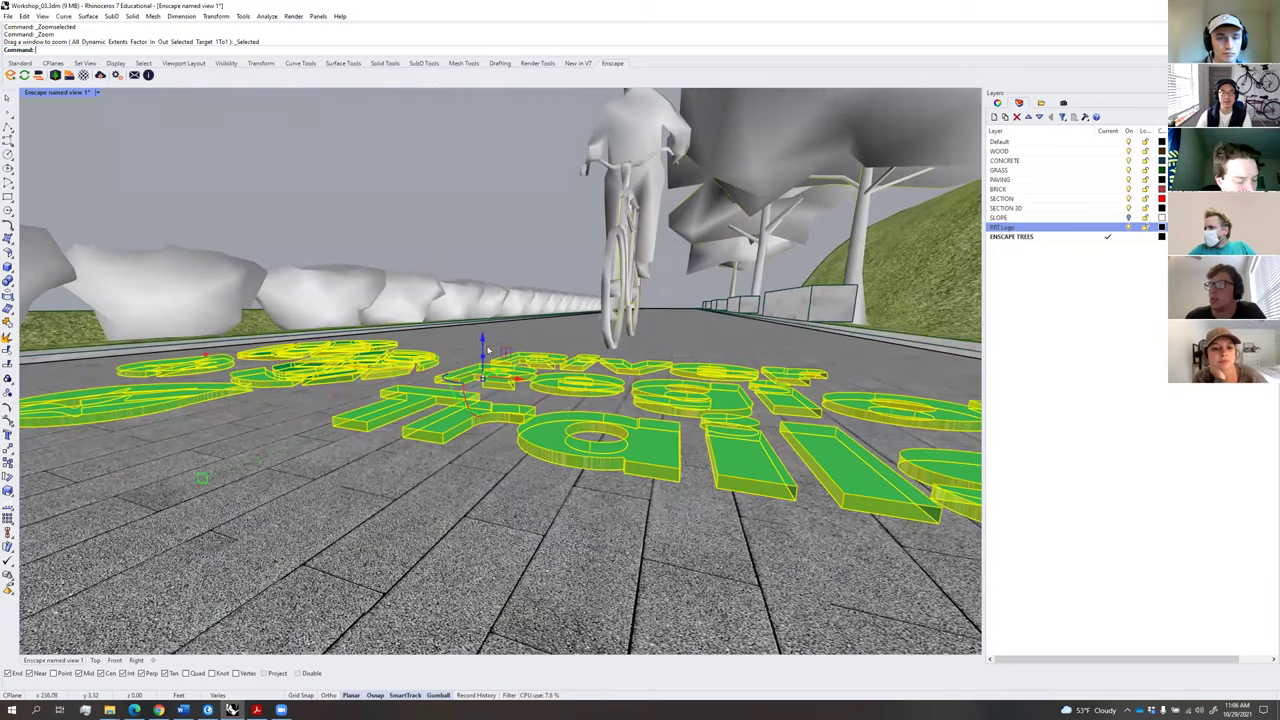
drag(482, 342, 482, 350)
click(456, 240)
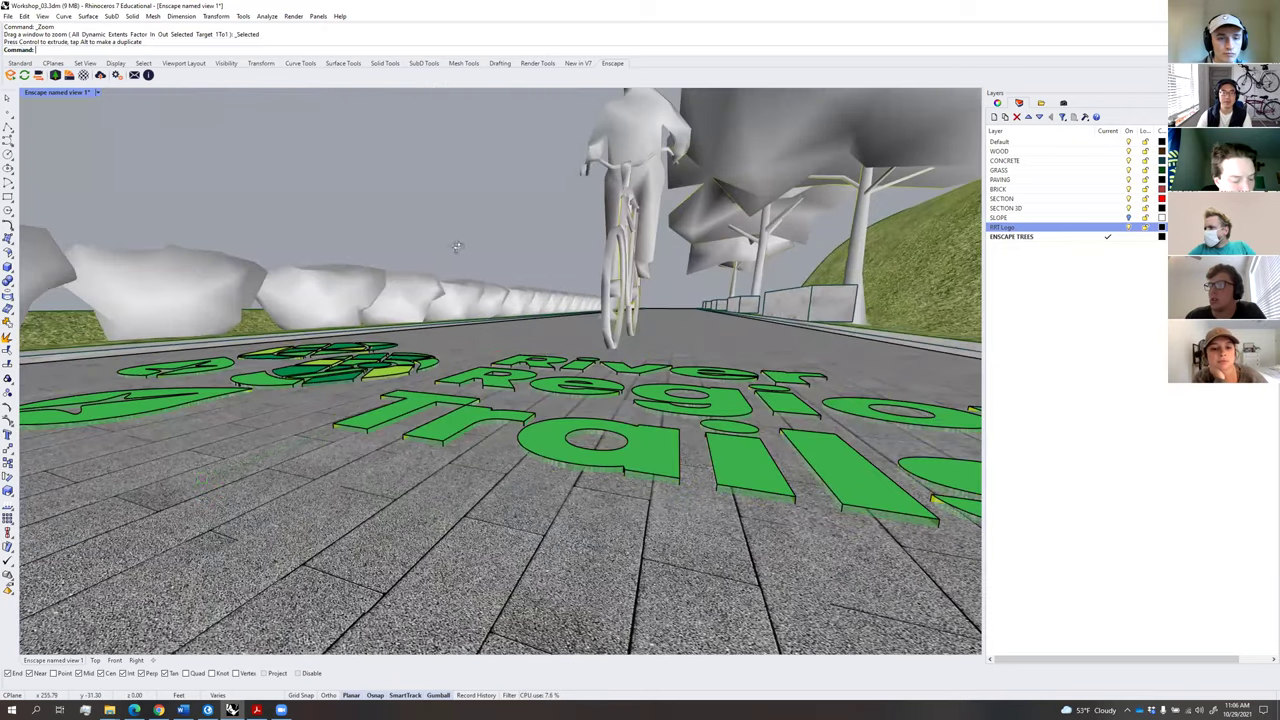
Move the logo further along the path, past the cyclist, and deselect it.
right_drag(457, 244, 474, 279)
scroll(528, 356, down, 8)
right_drag(528, 356, 588, 458)
click(583, 452)
drag(572, 428, 429, 314)
key(Escape)
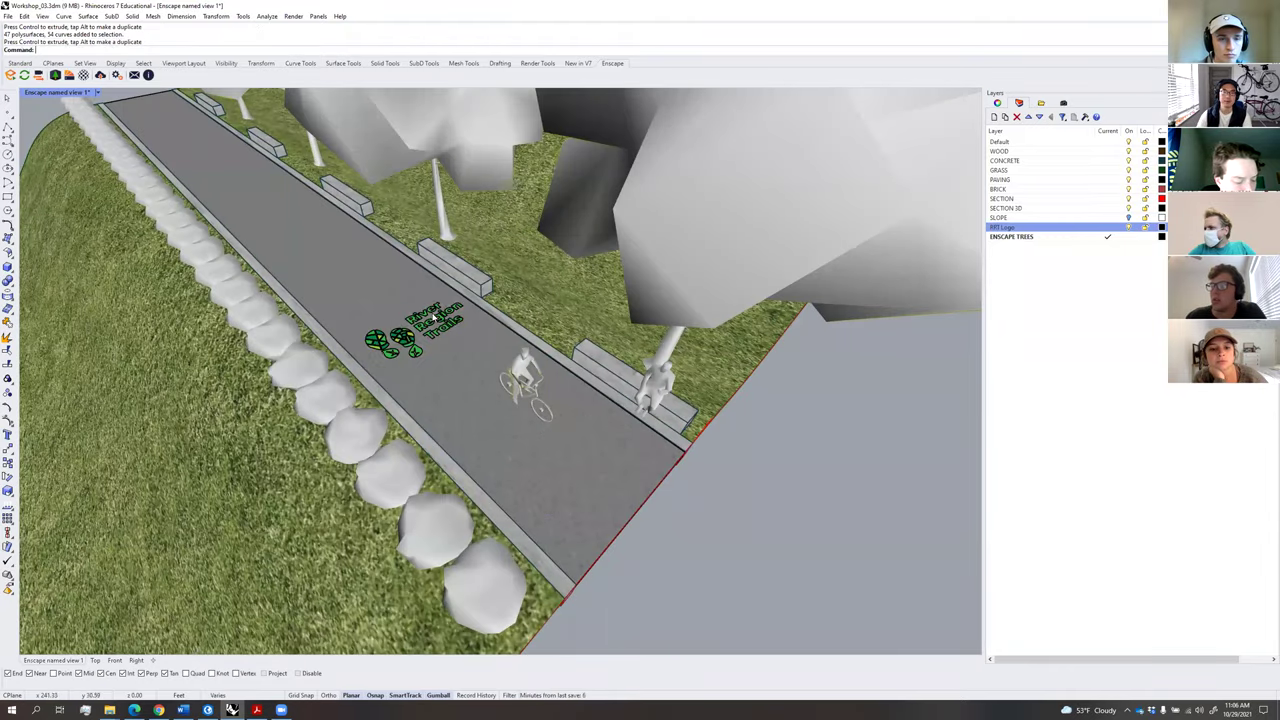
Check the logo's placement on the path near the cyclist and start Enscape to render the scene.
scroll(434, 322, up, 5)
right_drag(438, 337, 529, 365)
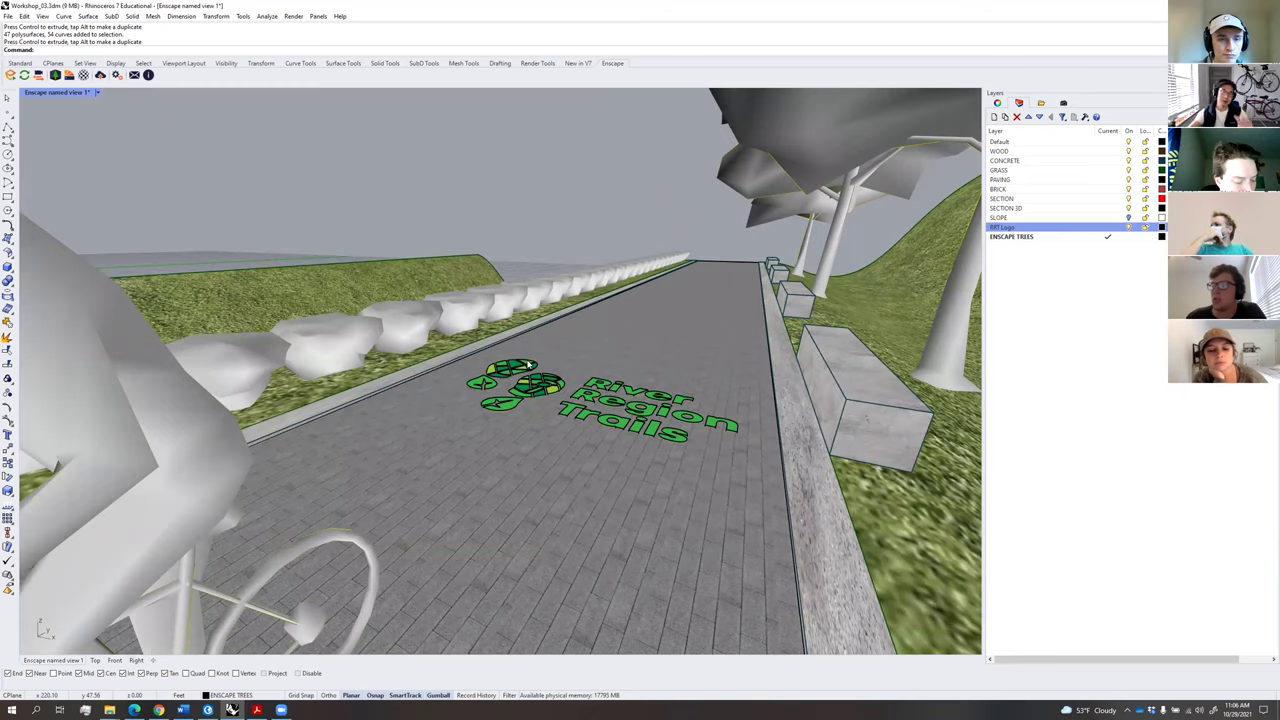
scroll(530, 363, up, 4)
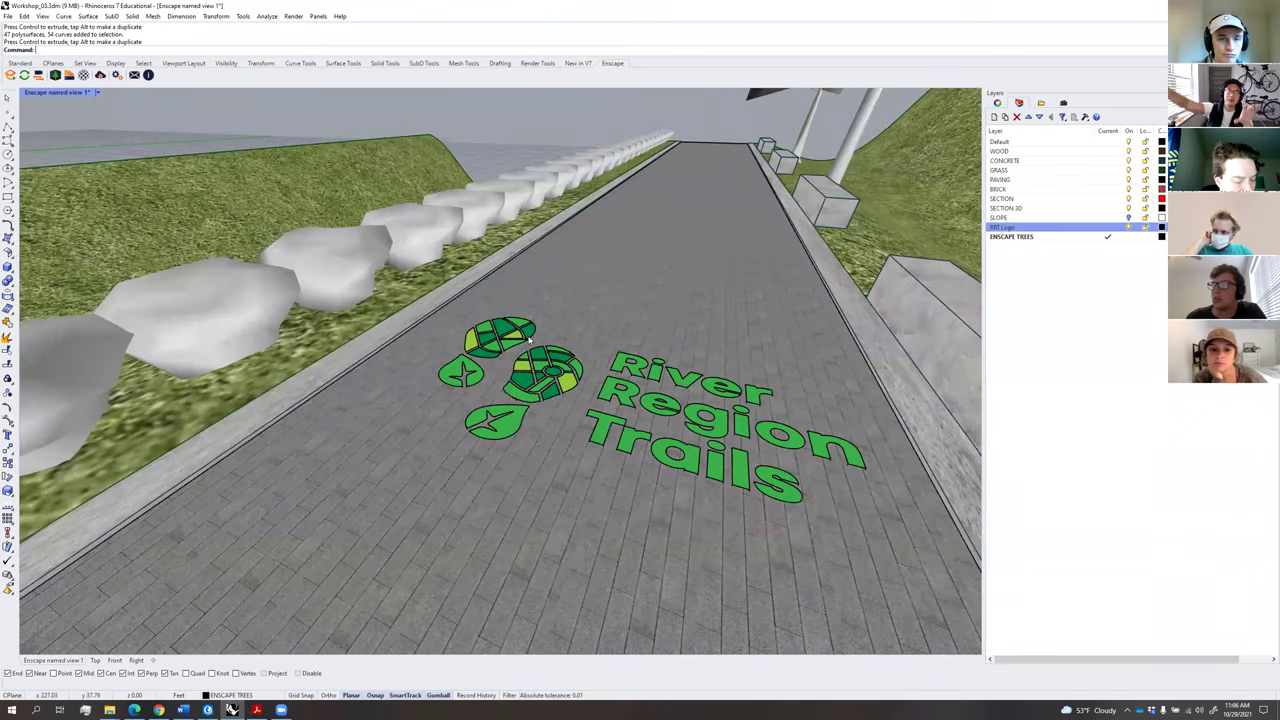
scroll(650, 307, down, 4)
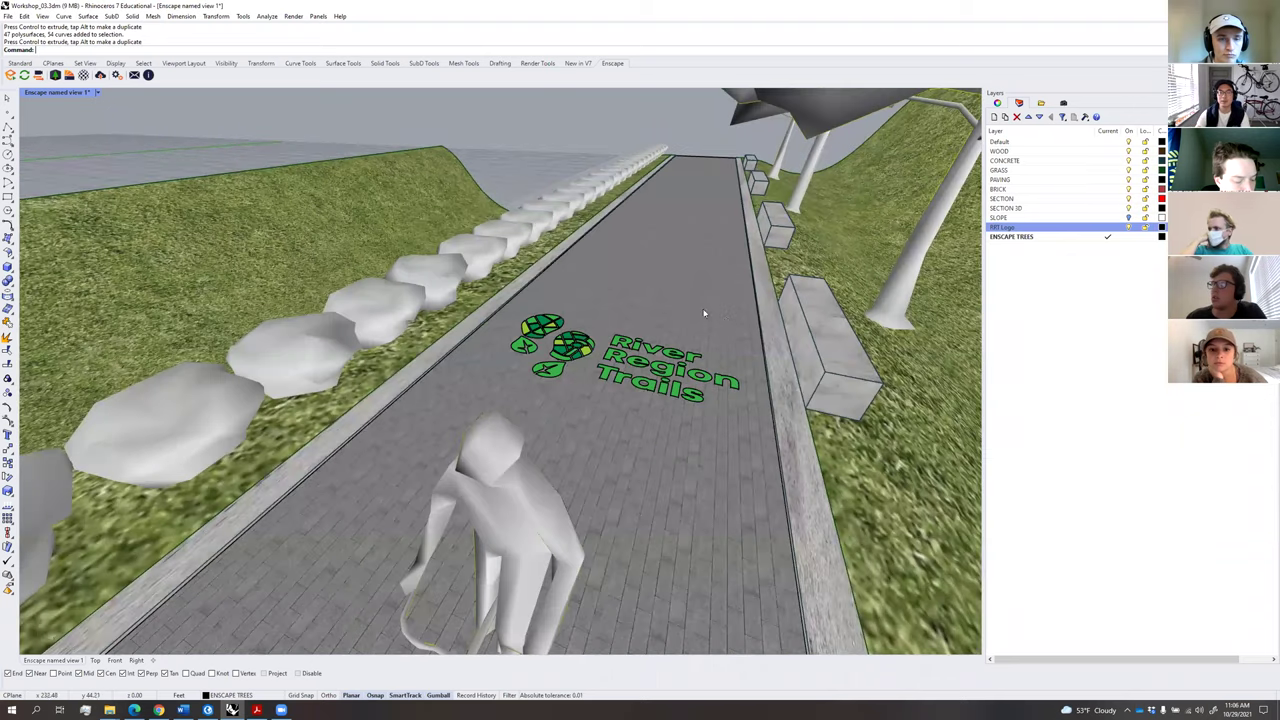
right_drag(718, 321, 648, 327)
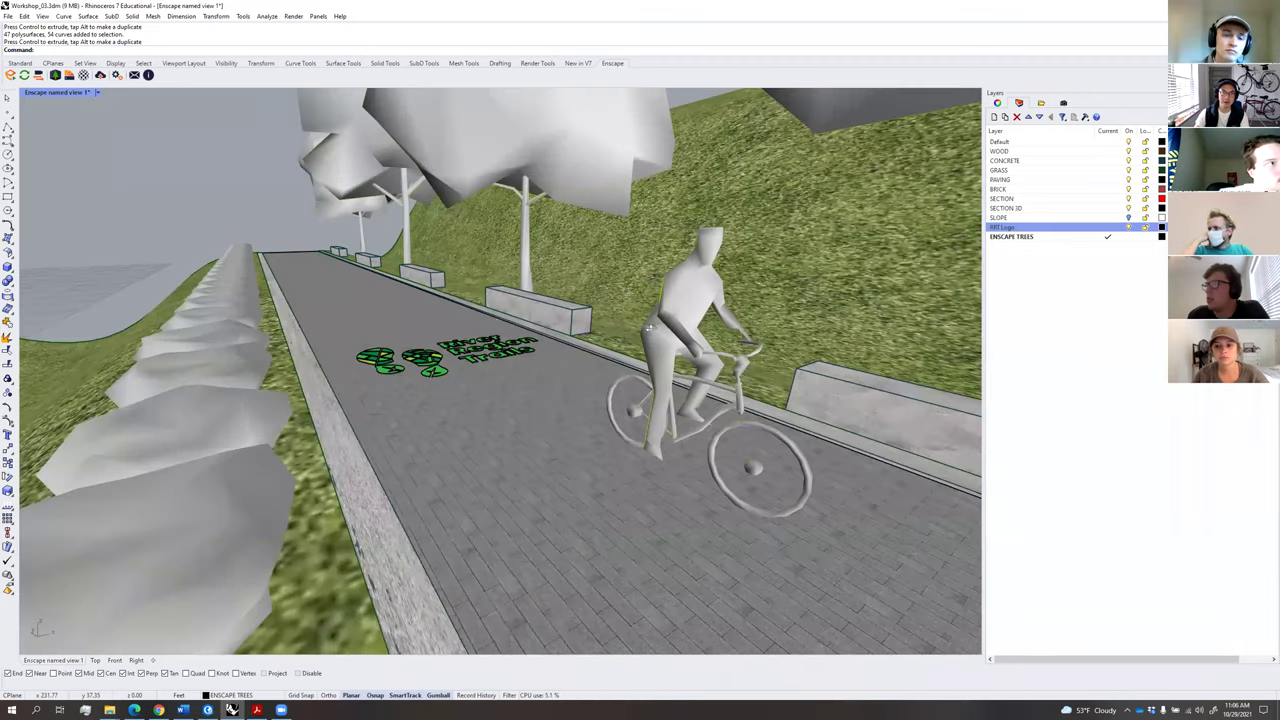
click(10, 75)
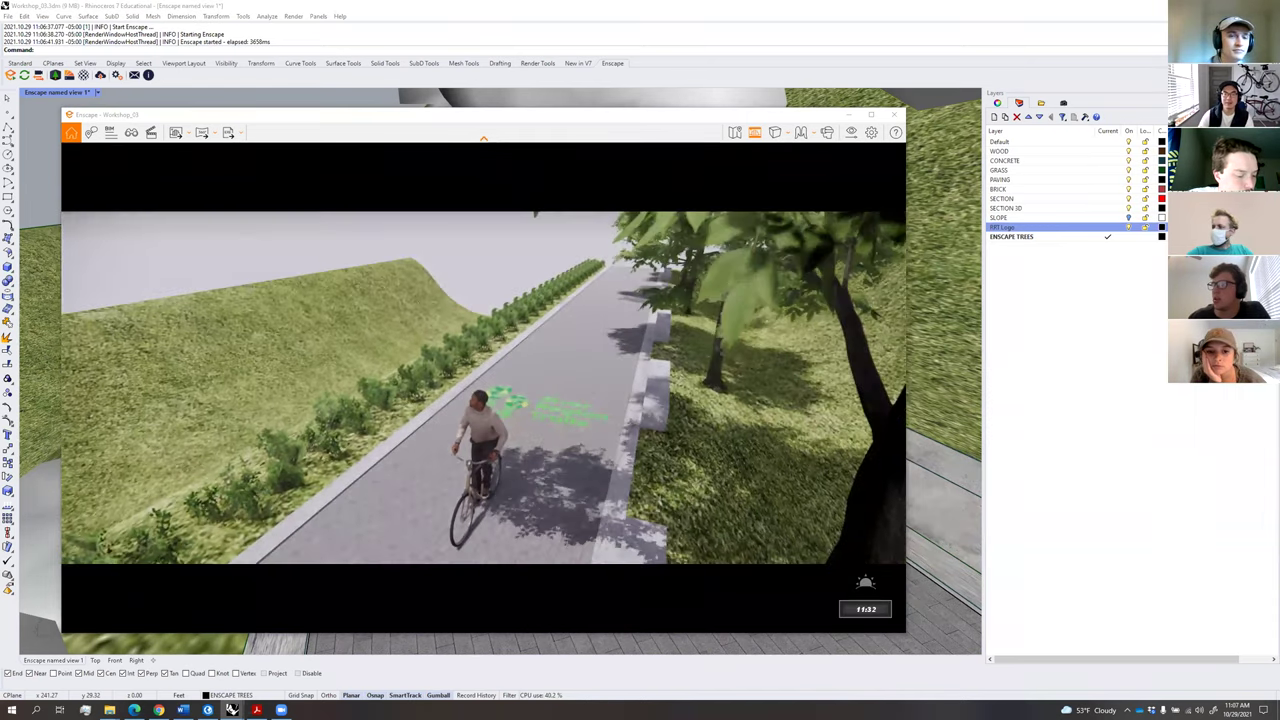
Shift the render's sun position so the berm is shaded, and inspect the path beside the cyclist in walk mode.
shift+right_drag(430, 401, 515, 401)
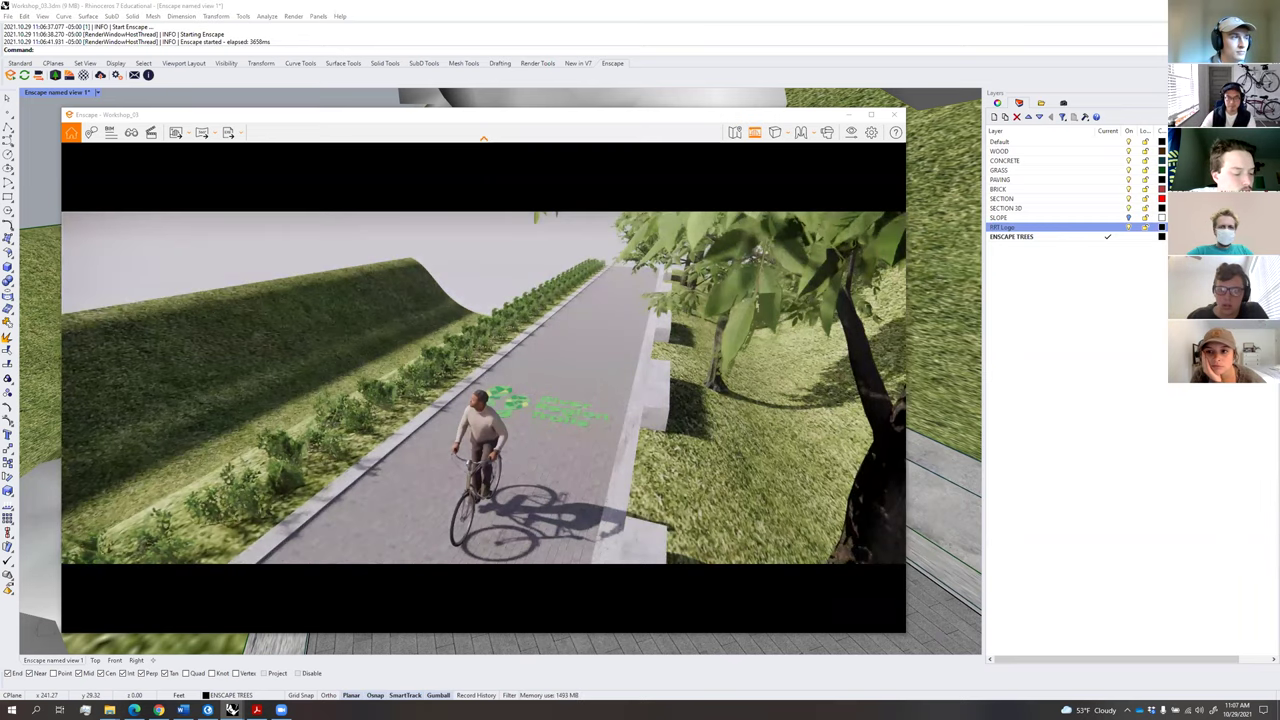
drag(560, 419, 480, 350)
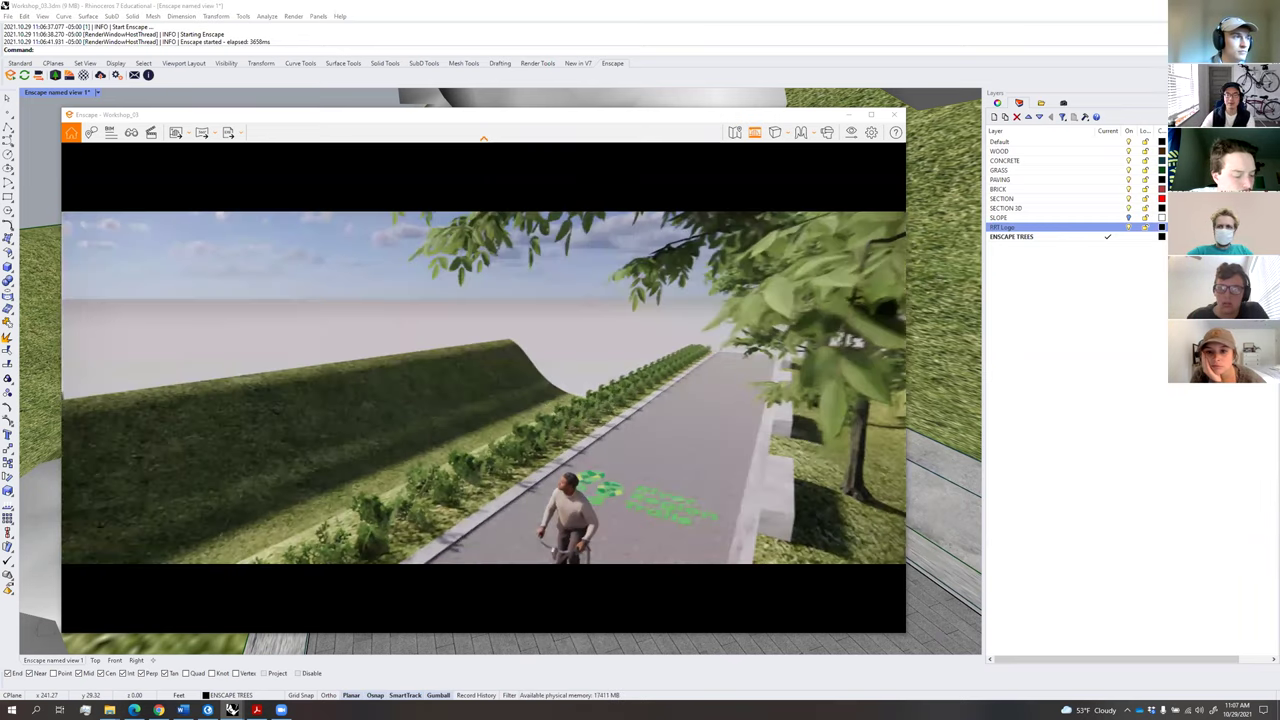
key(space)
key(s)
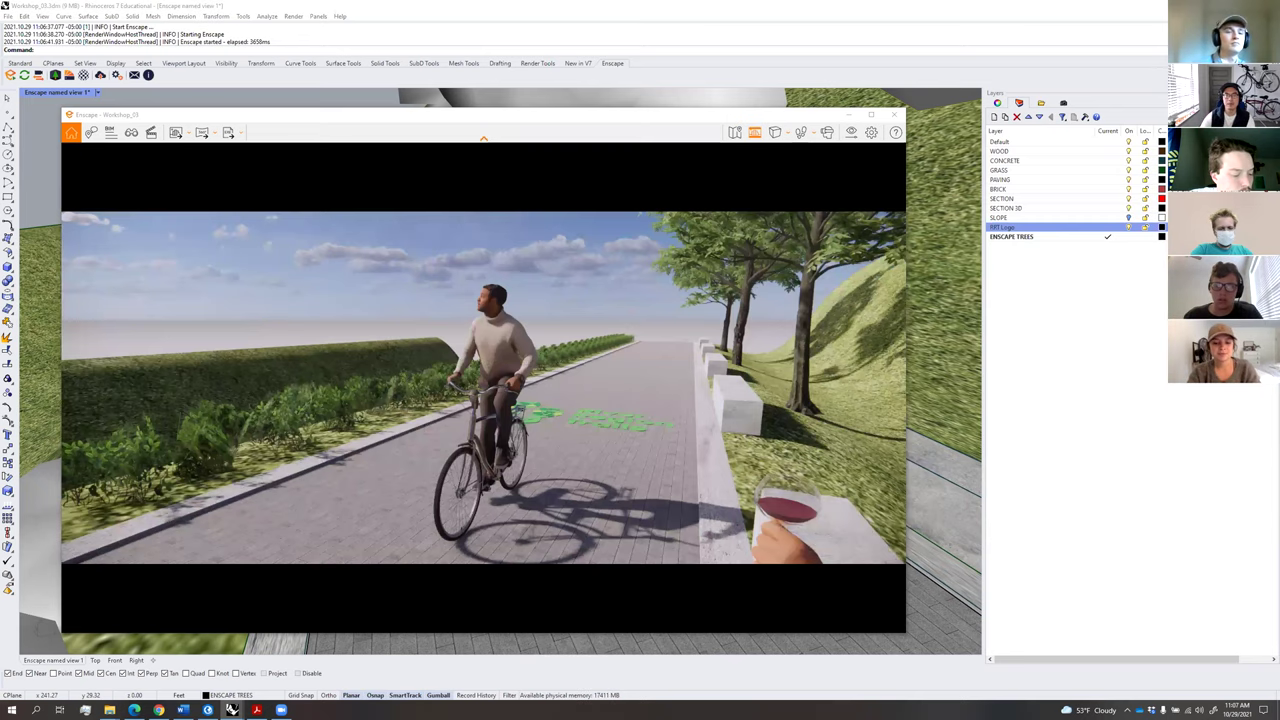
right_drag(694, 404, 678, 394)
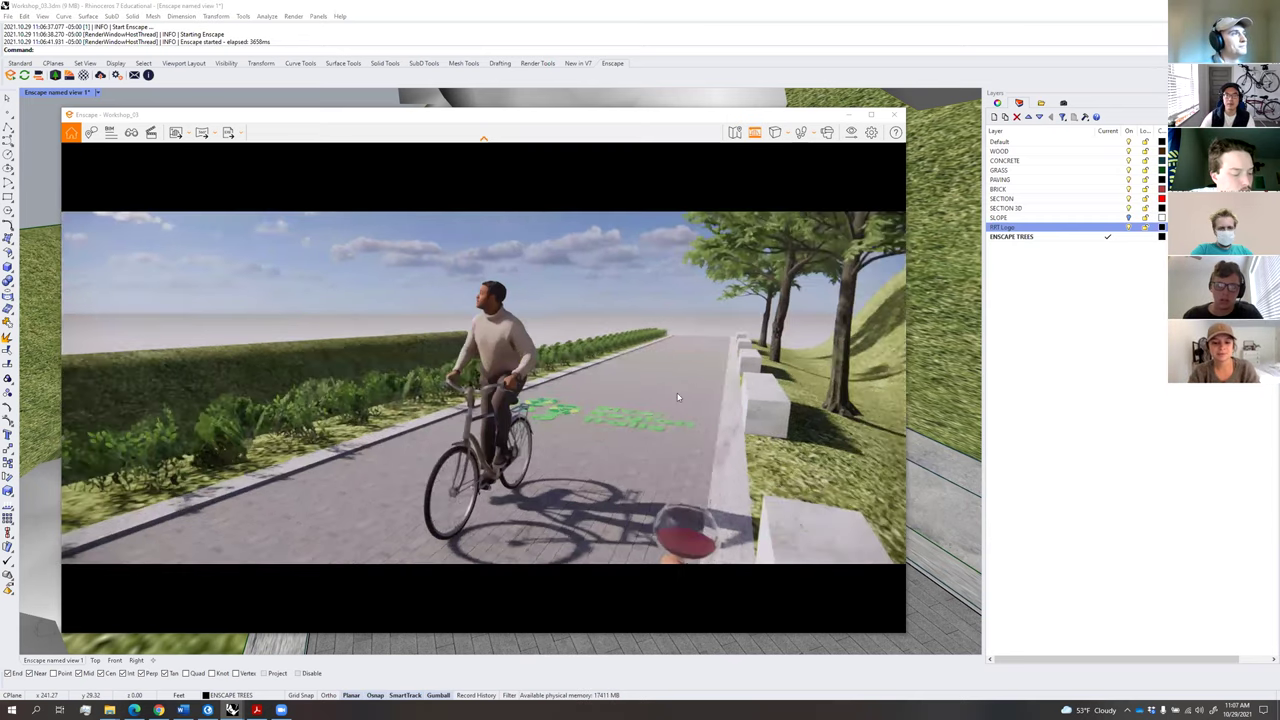
scroll(677, 392, down, 3)
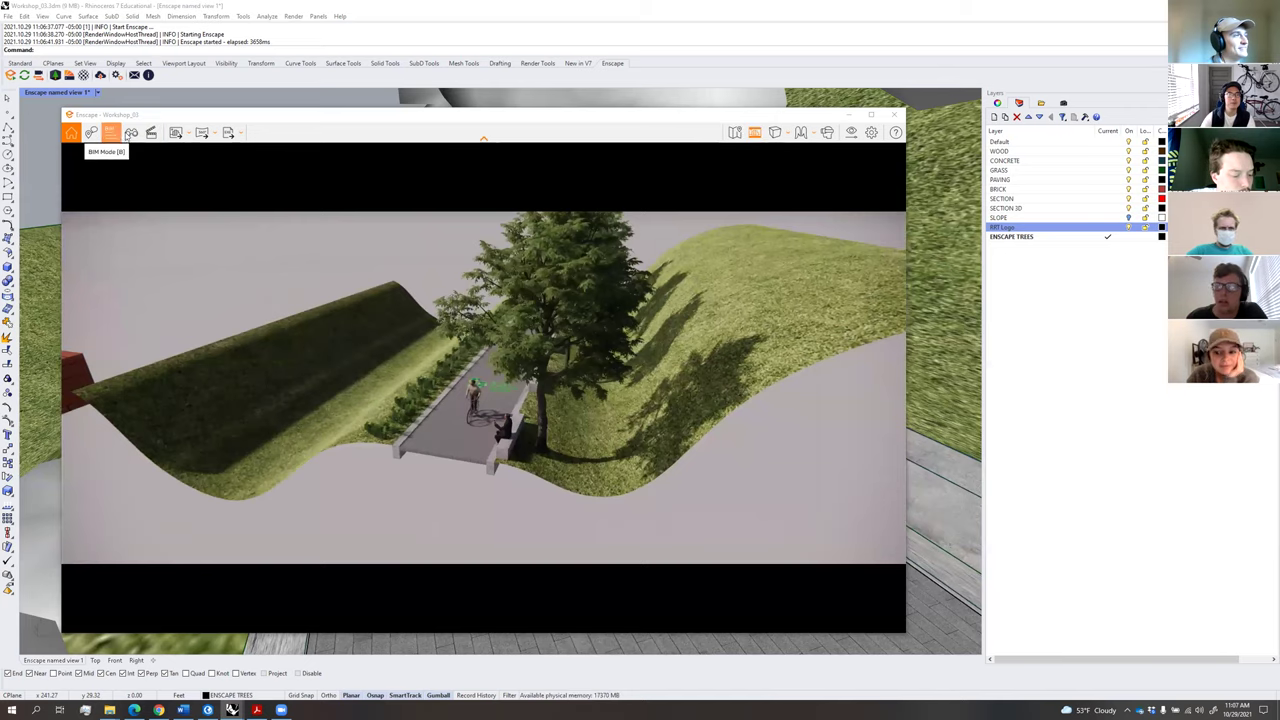
click(131, 133)
click(125, 254)
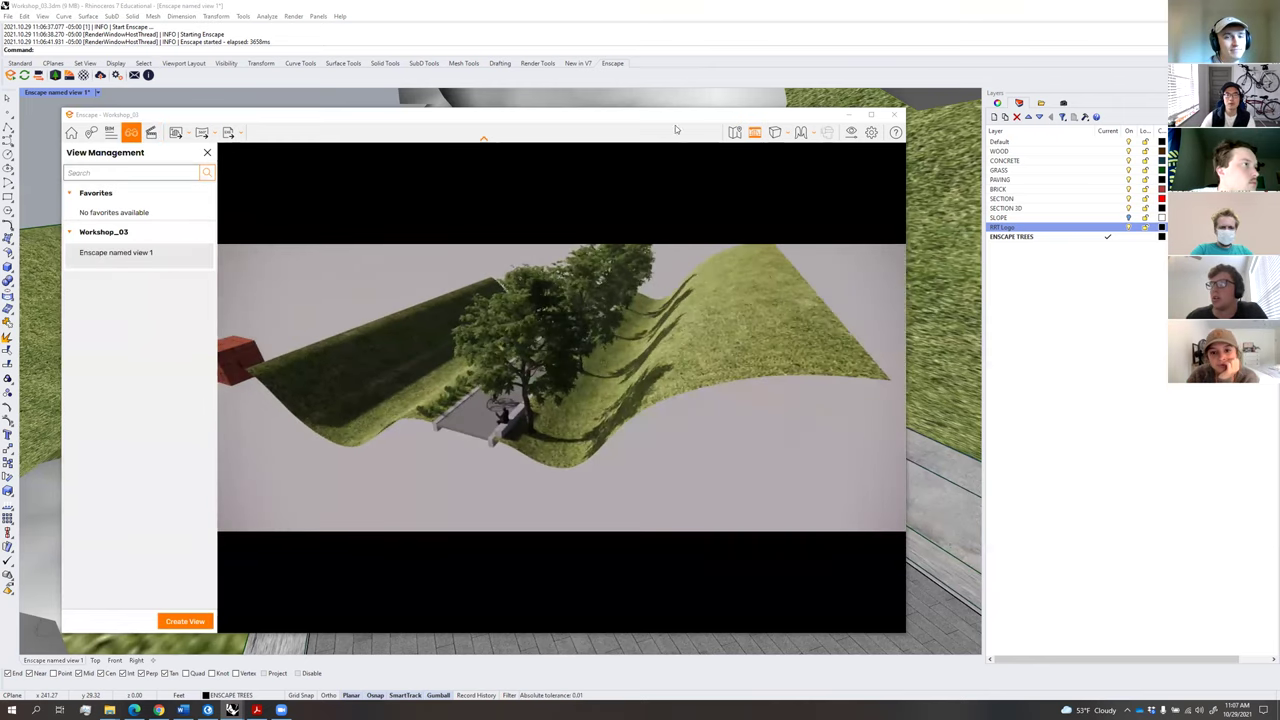
click(207, 152)
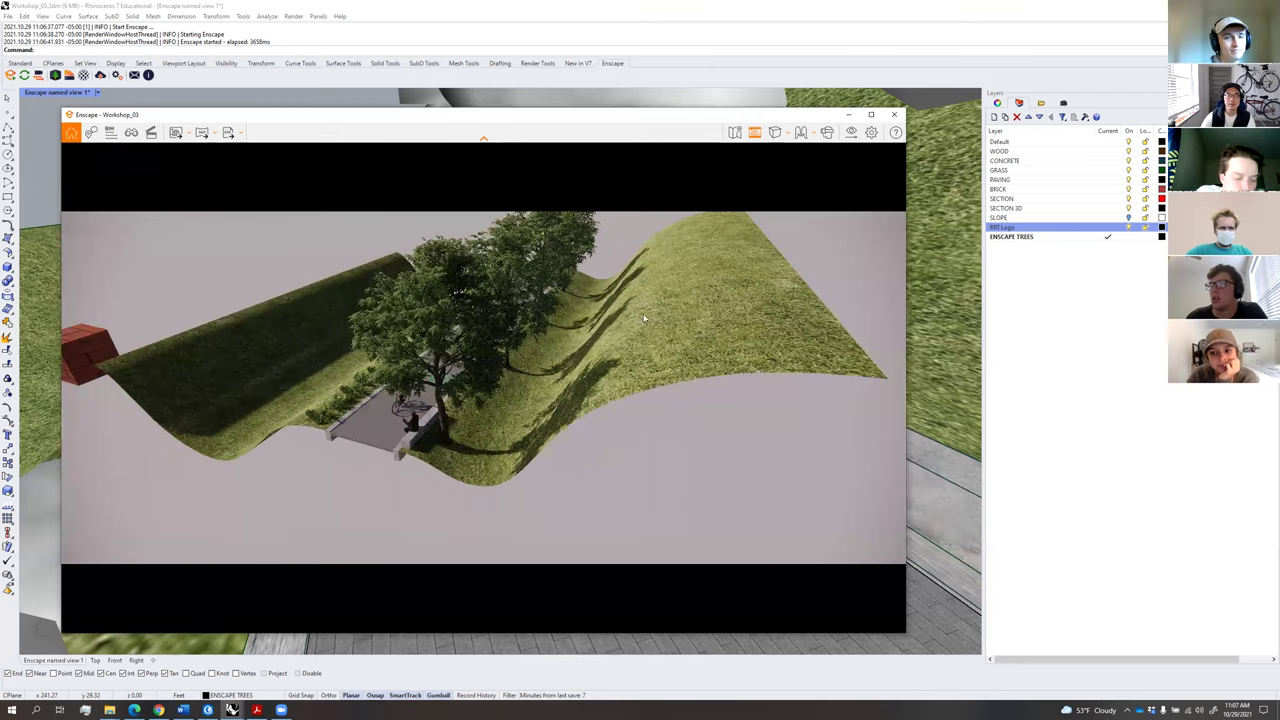
Set the custom output resolution in the visual settings to 5100 × 3300.
click(851, 133)
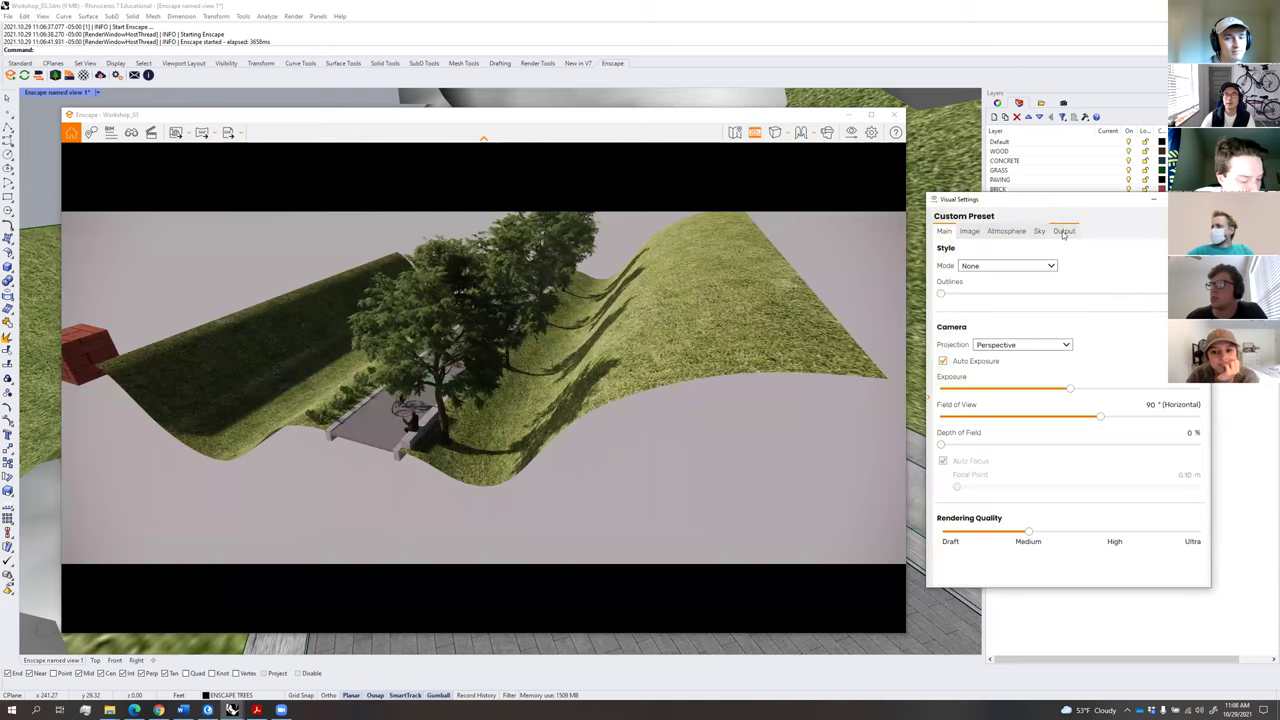
click(1064, 231)
drag(1069, 204, 752, 203)
double_click(749, 265)
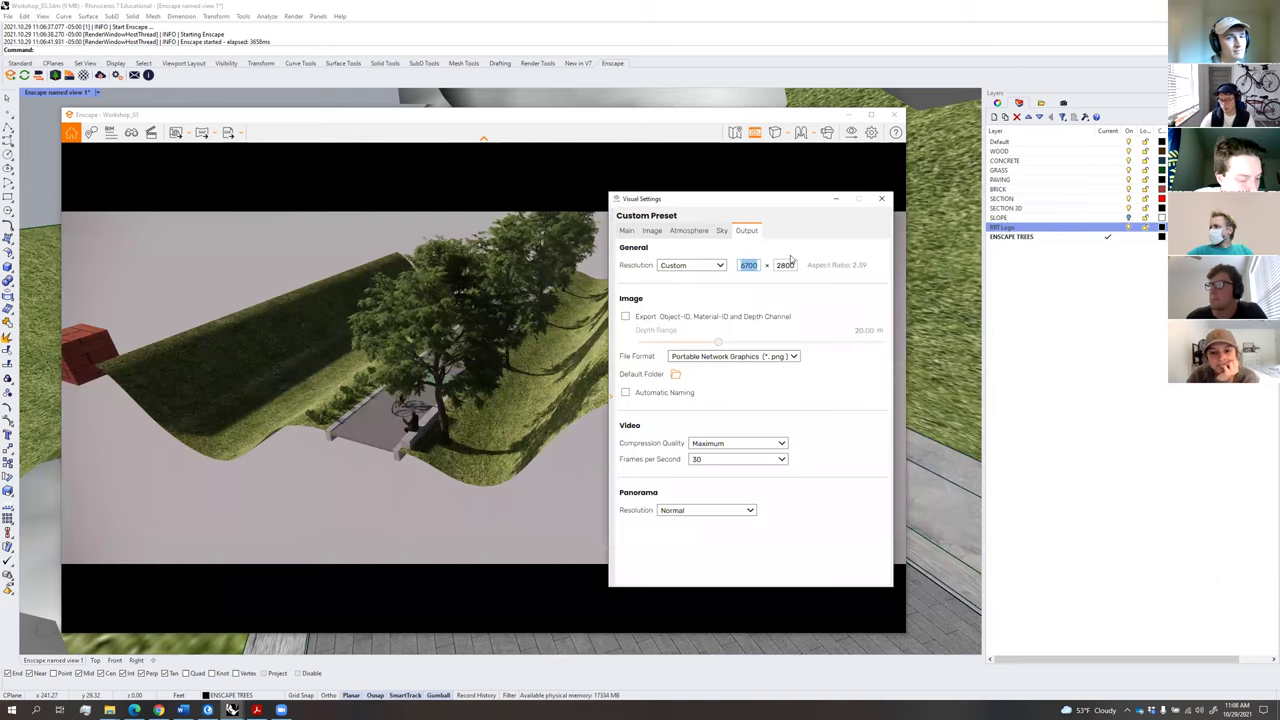
text(5100)
double_click(785, 265)
text(3300)
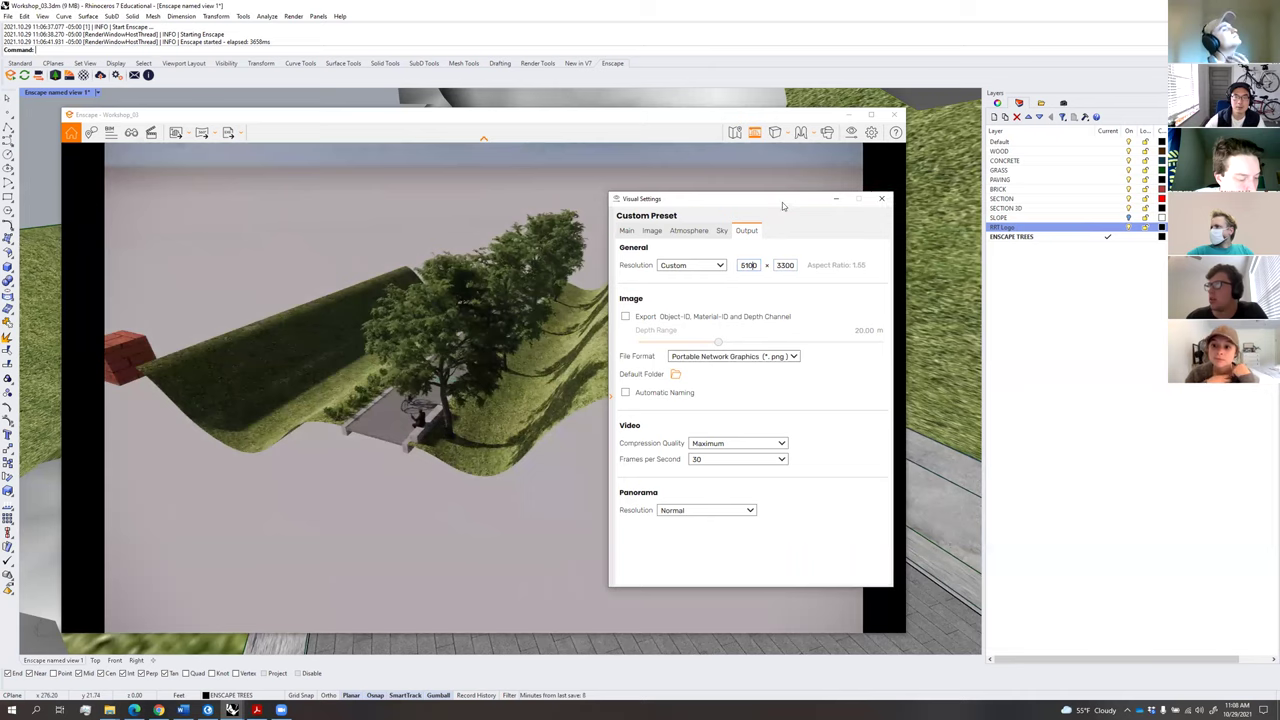
drag(783, 206, 1071, 191)
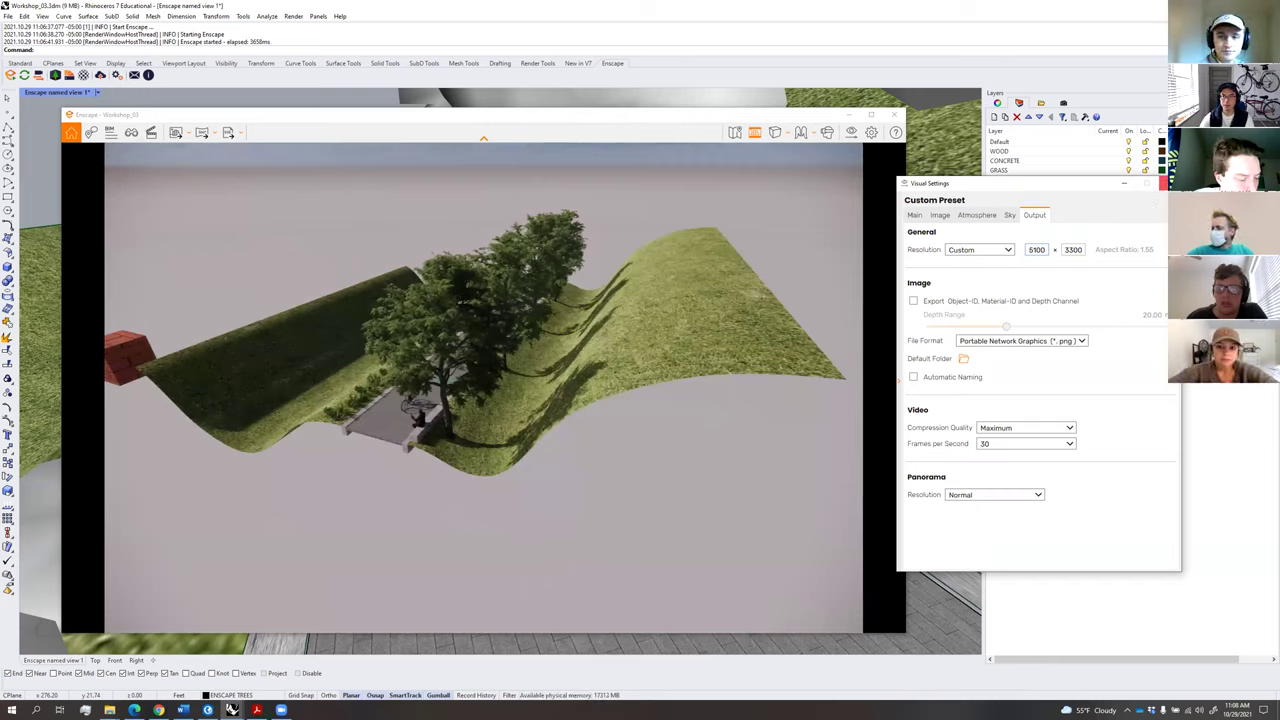
click(1170, 183)
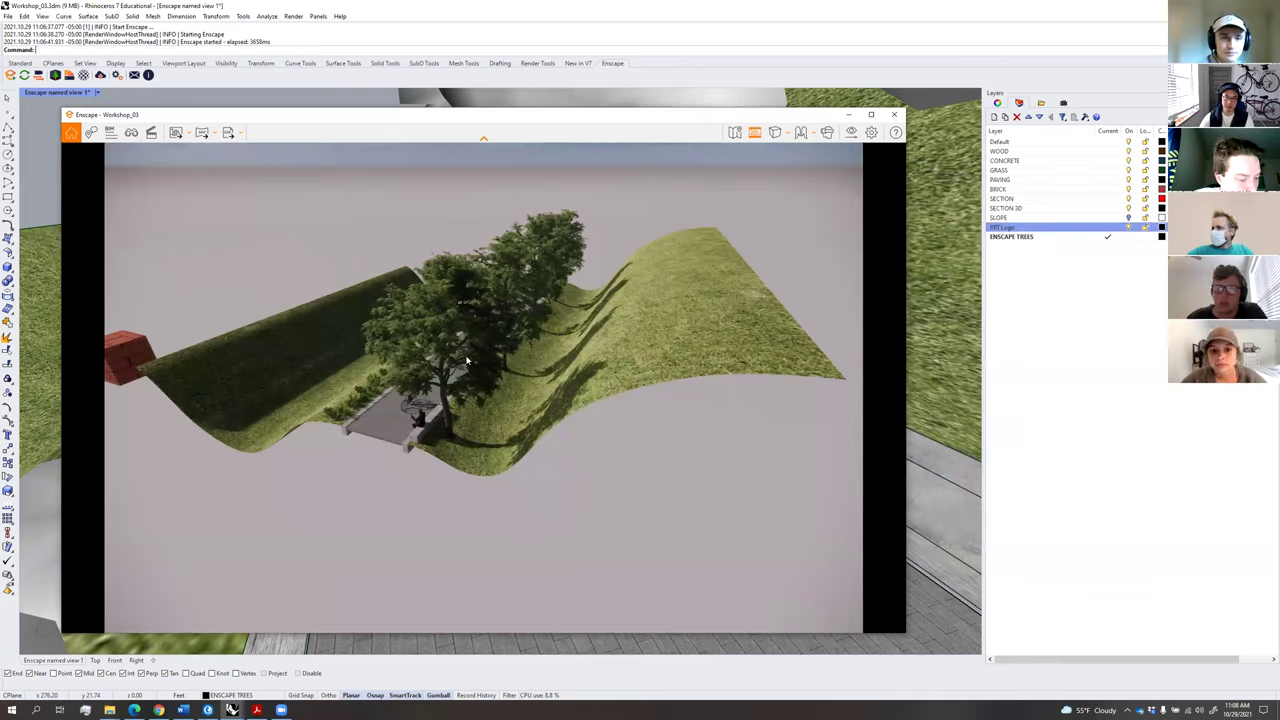
Uncover the Rhino model and move the row of six extruded shapes farther away from the terrain.
drag(631, 114, 1003, 120)
scroll(327, 361, down, 12)
right_drag(327, 361, 291, 372)
drag(171, 339, 110, 341)
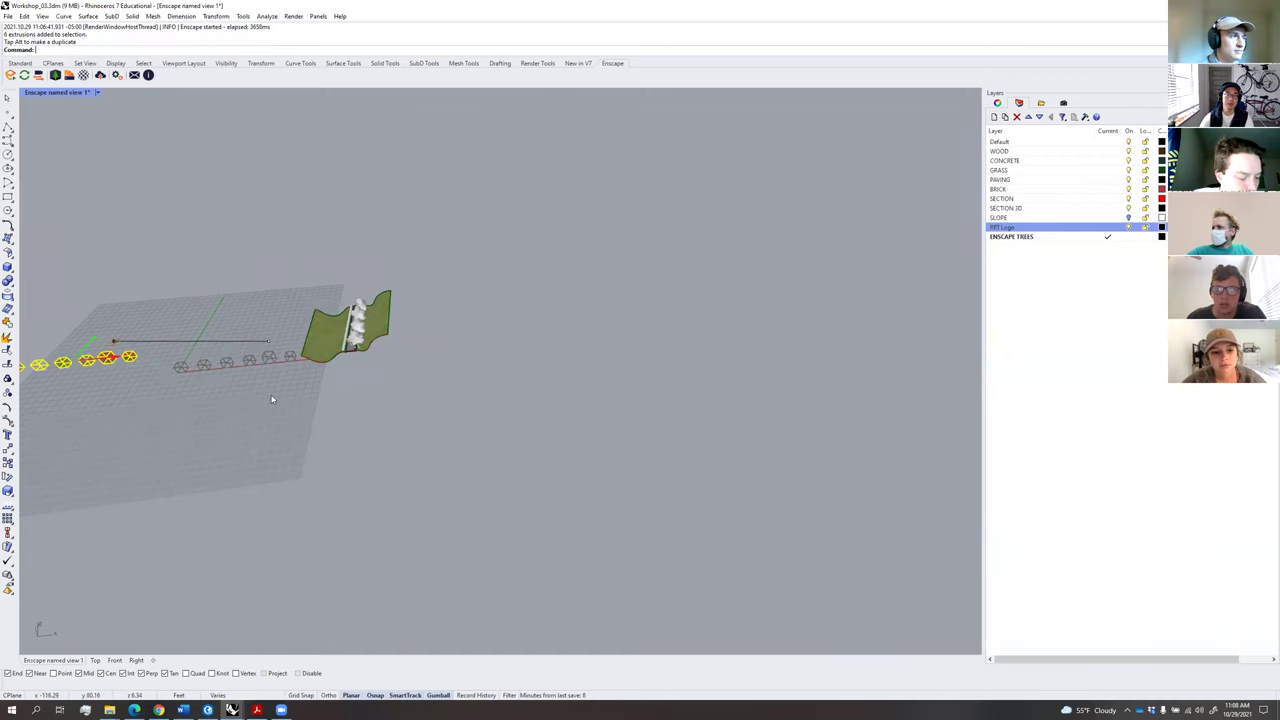
click(272, 398)
Move the four trees across the path to the shrub-lined side.
scroll(310, 338, up, 8)
right_drag(340, 350, 522, 270)
scroll(490, 316, up, 4)
drag(541, 278, 473, 365)
right_drag(506, 296, 520, 317)
right_drag(543, 383, 545, 290)
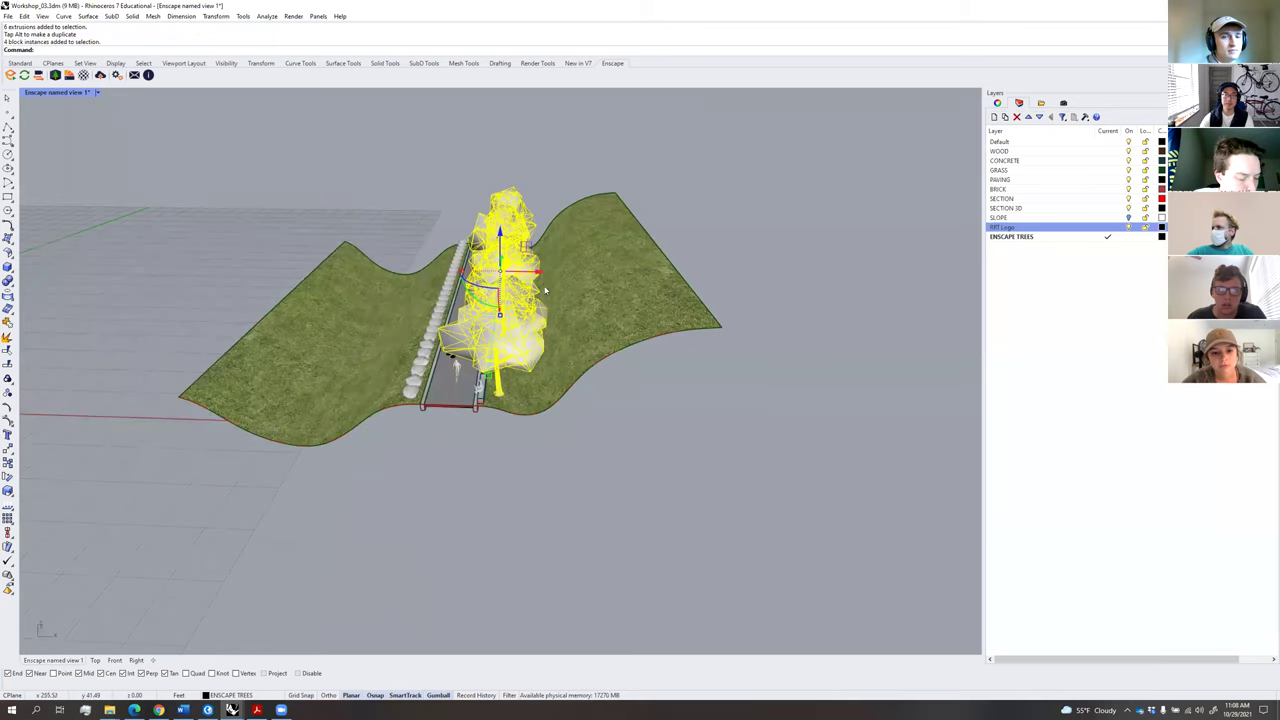
drag(501, 271, 420, 239)
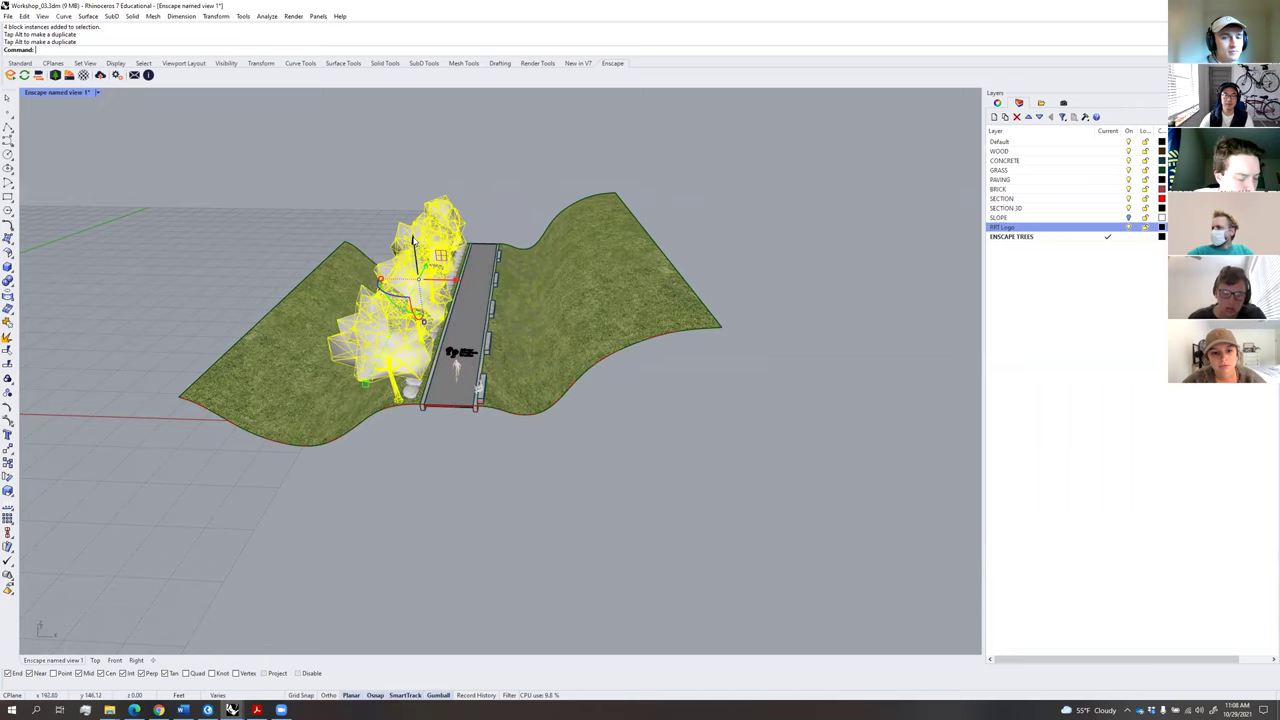
click(264, 638)
Switch to the Enscape render, set the time of day to 15:01 and reposition its window.
mouse_move(233, 709)
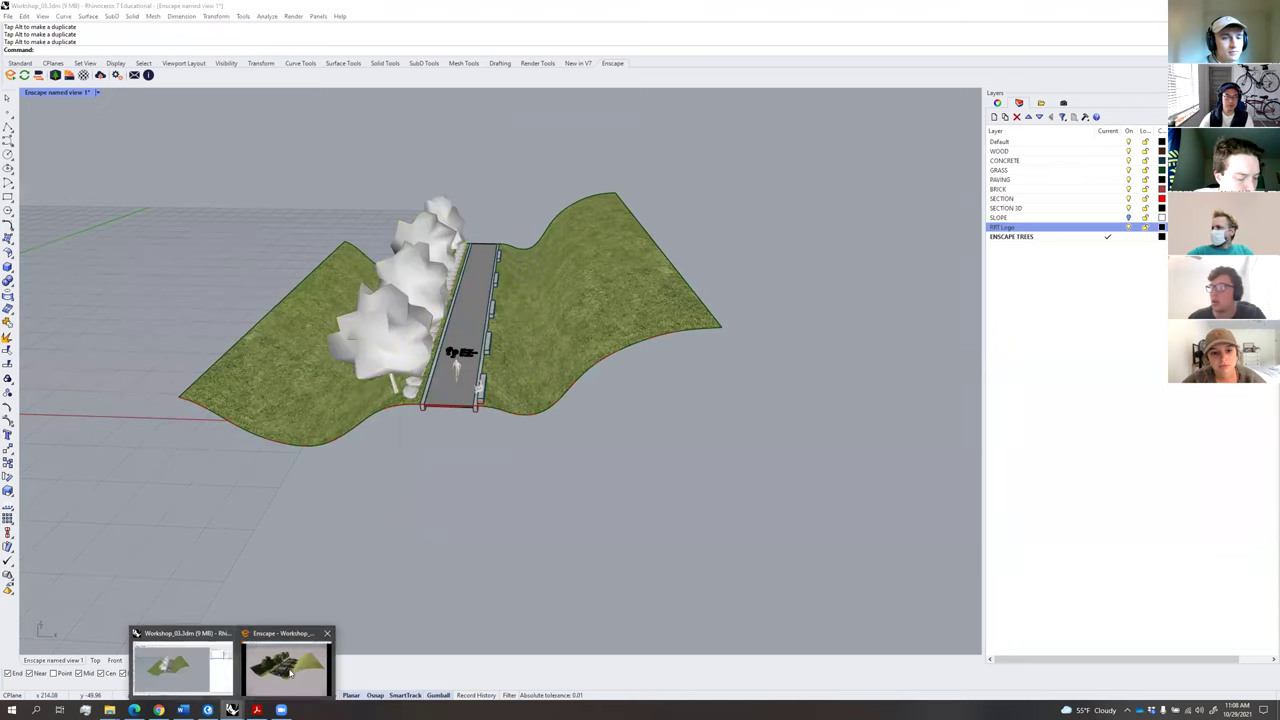
click(286, 664)
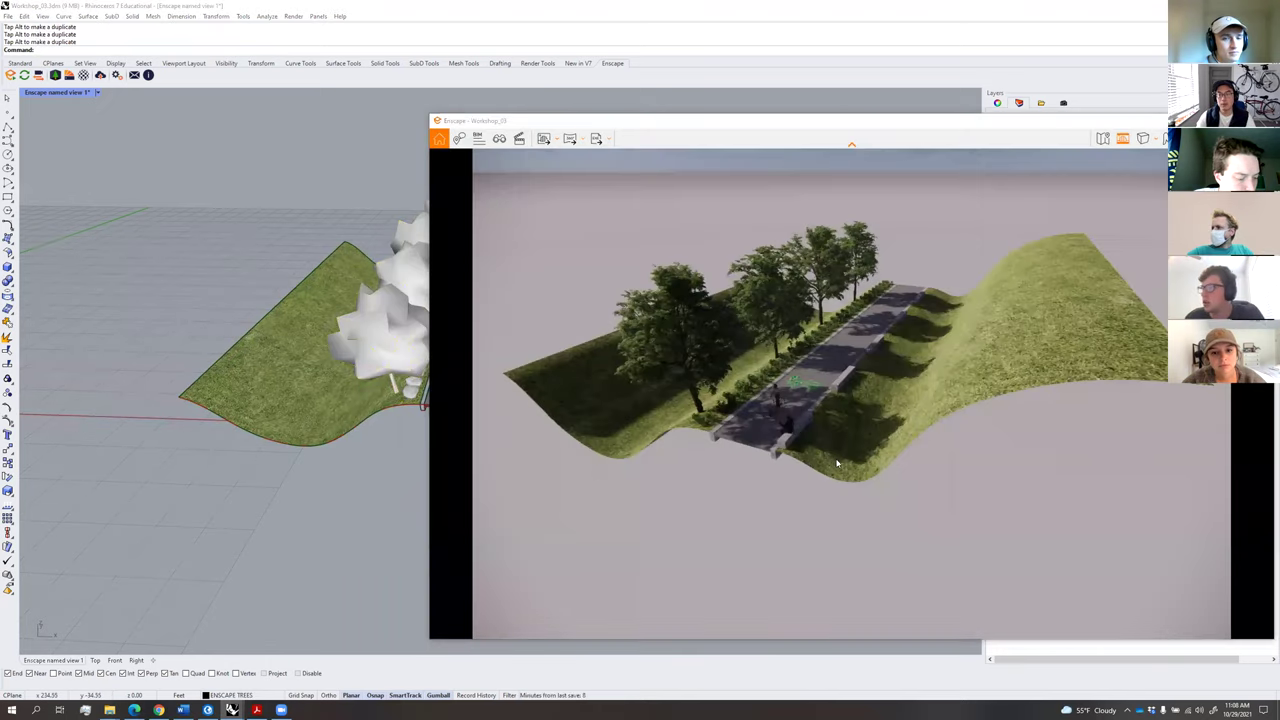
key(u)
key(u)
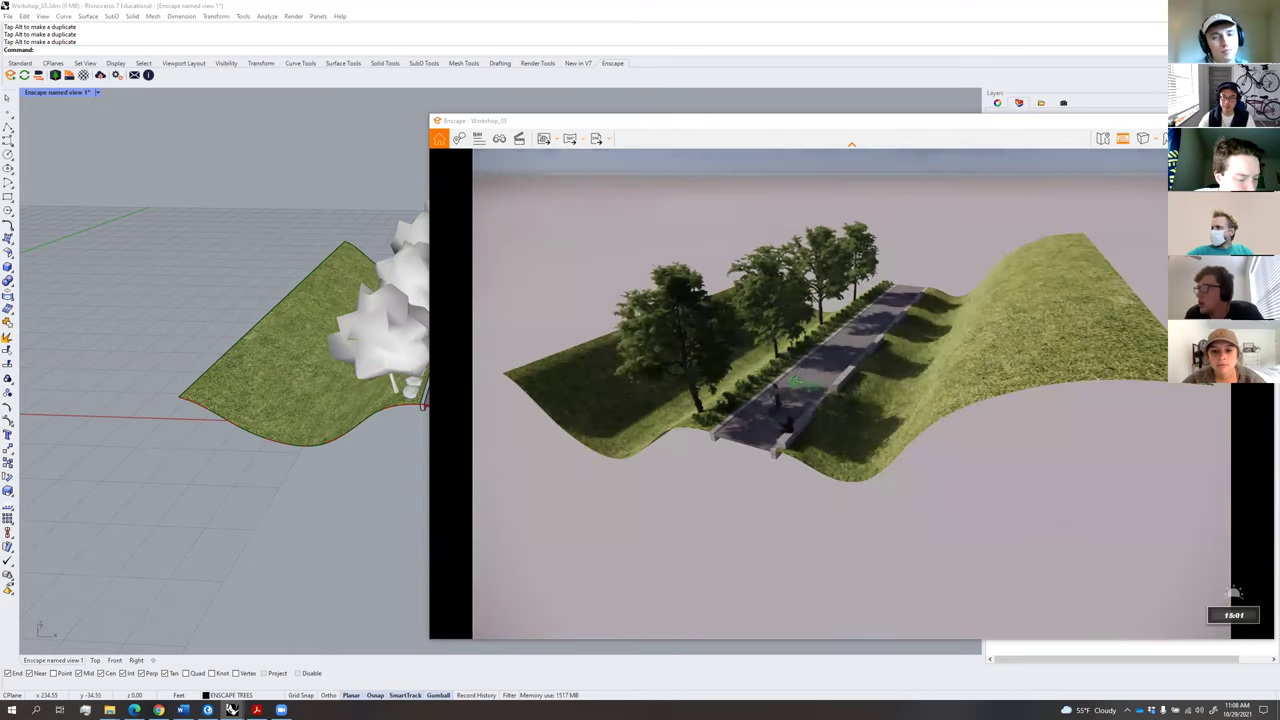
drag(817, 115, 560, 100)
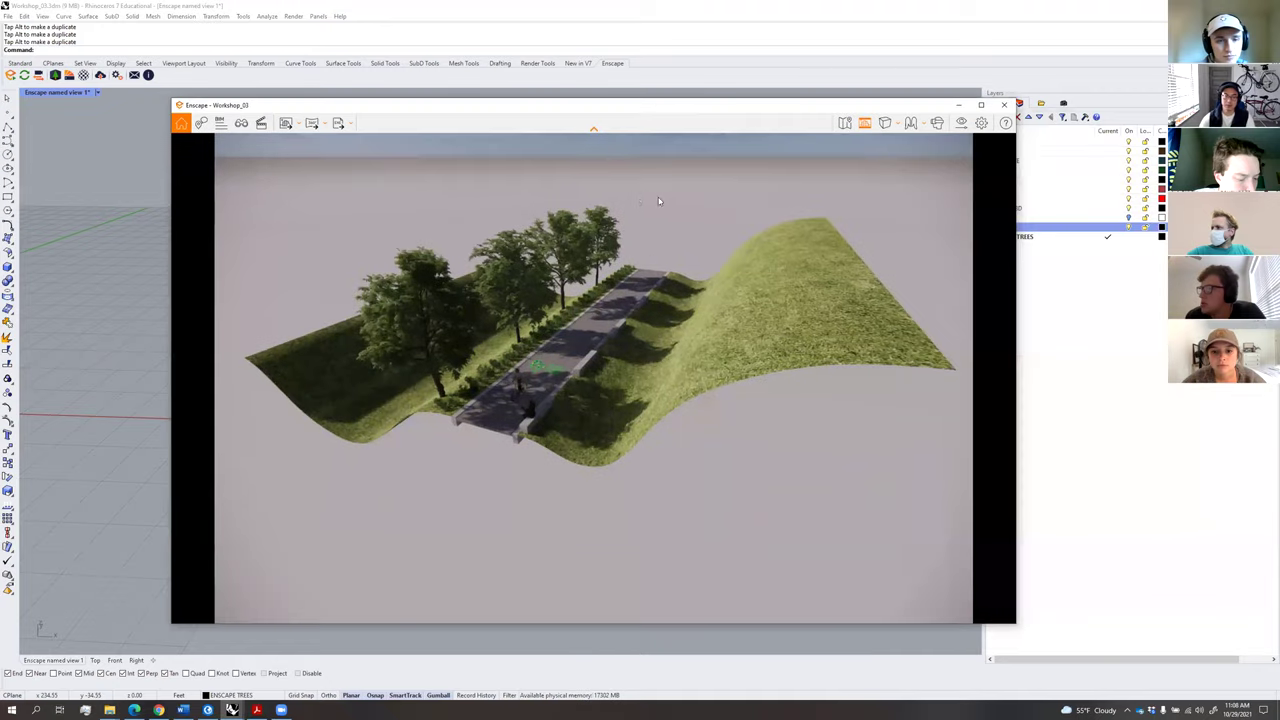
click(242, 123)
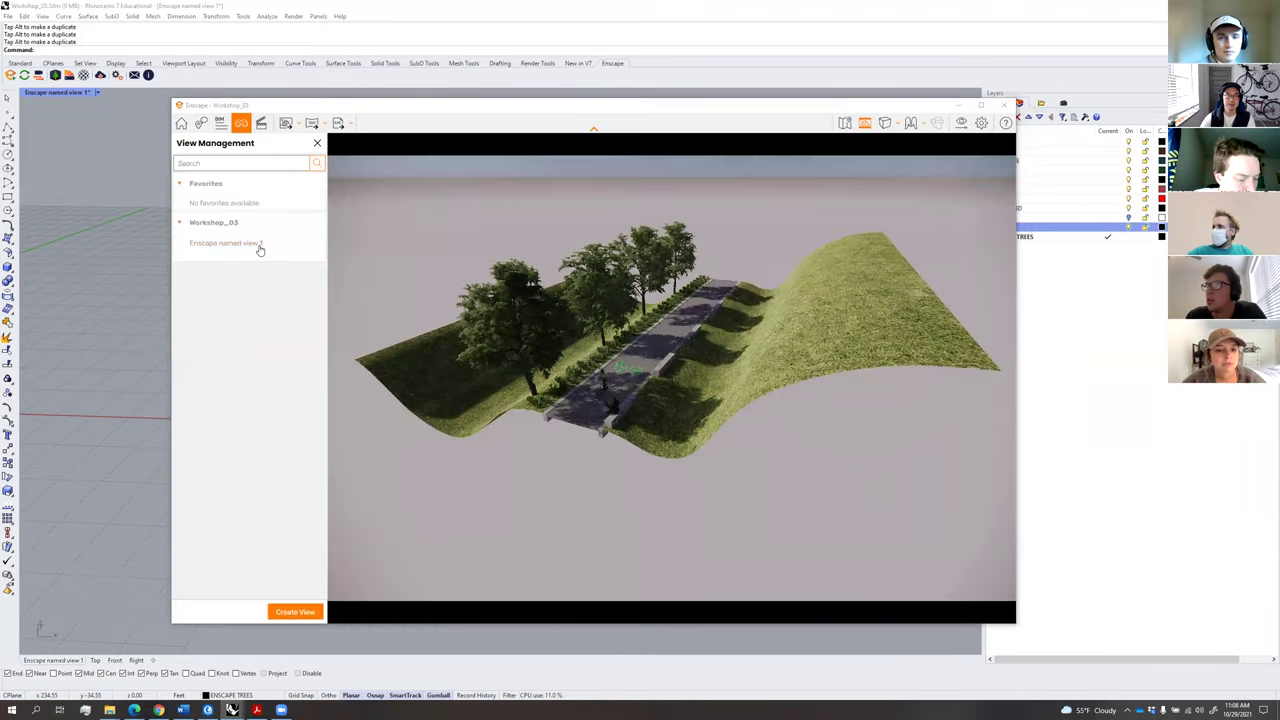
click(317, 143)
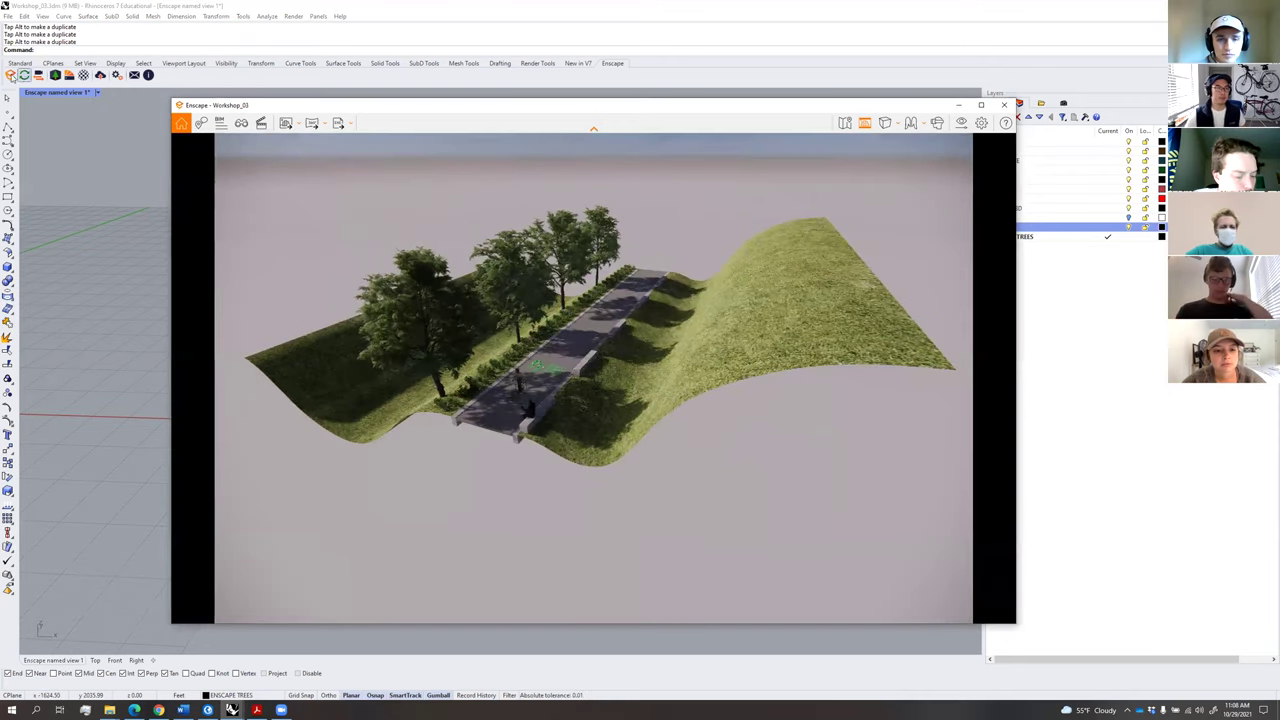
Save the Workshop_03 model in Rhino and switch back to the Enscape render.
click(14, 63)
click(38, 75)
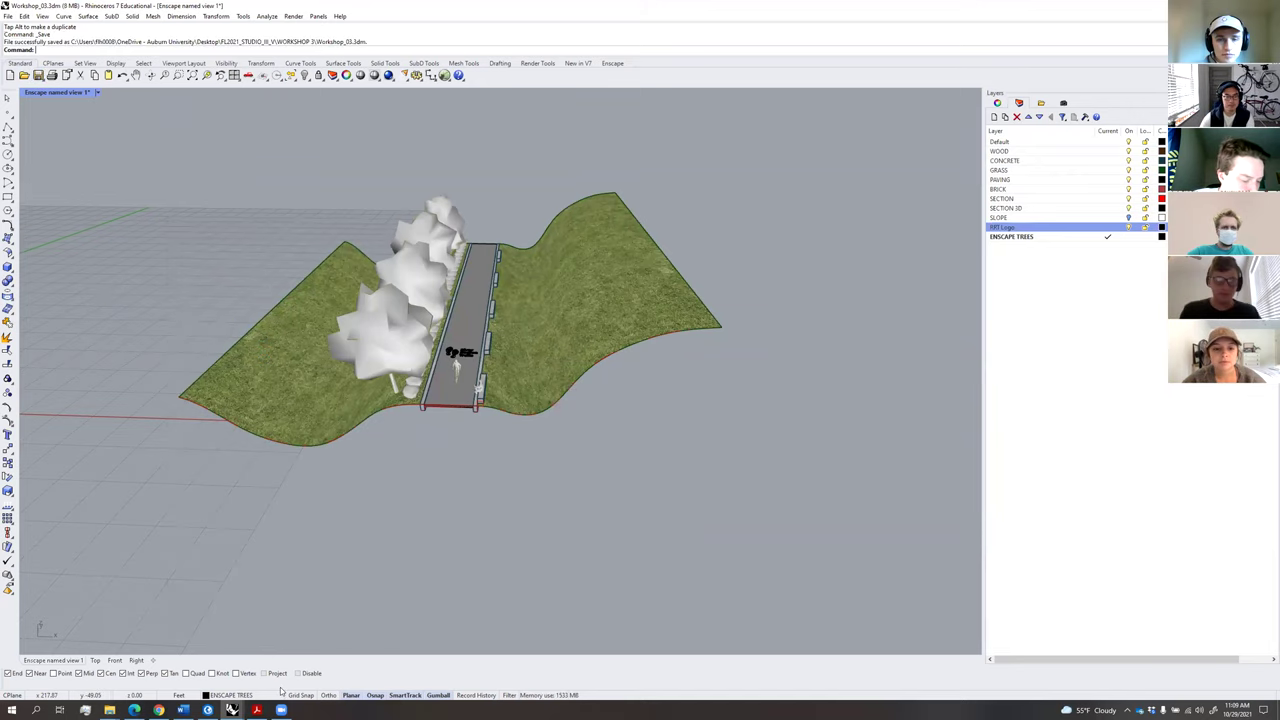
mouse_move(233, 709)
click(288, 655)
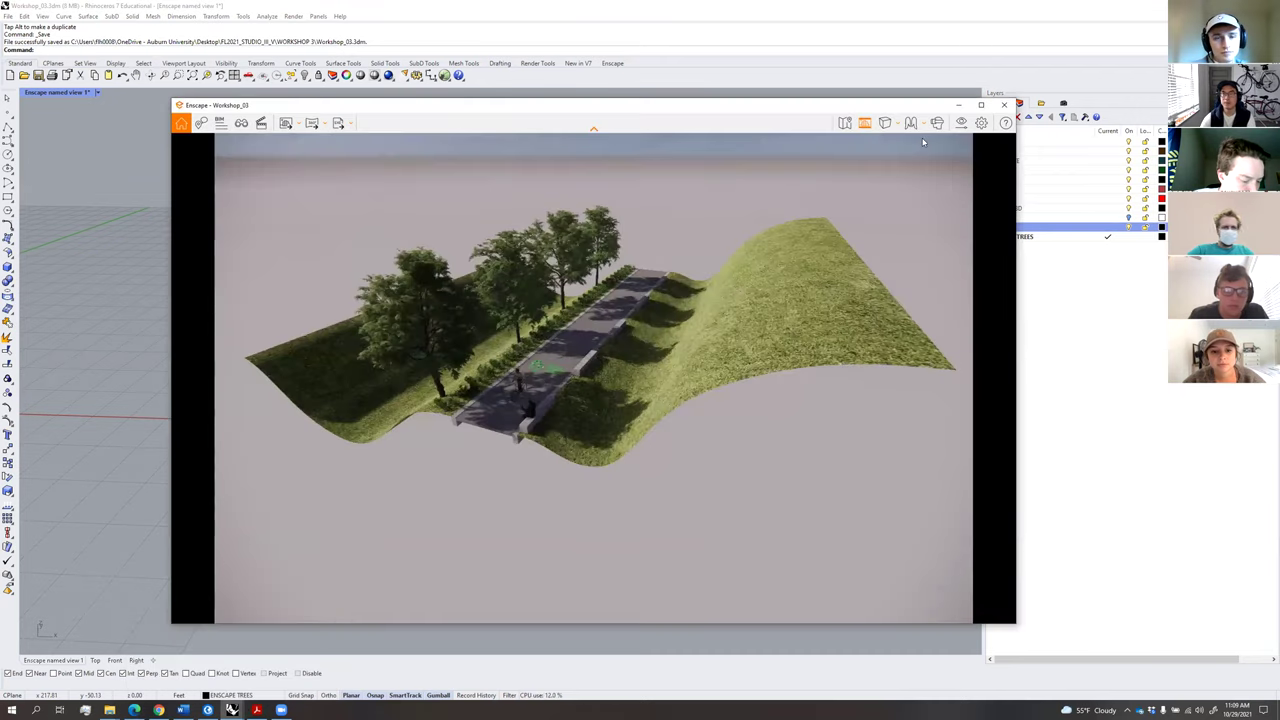
Try to export the current render as a PNG screenshot named View to the Desktop.
click(962, 123)
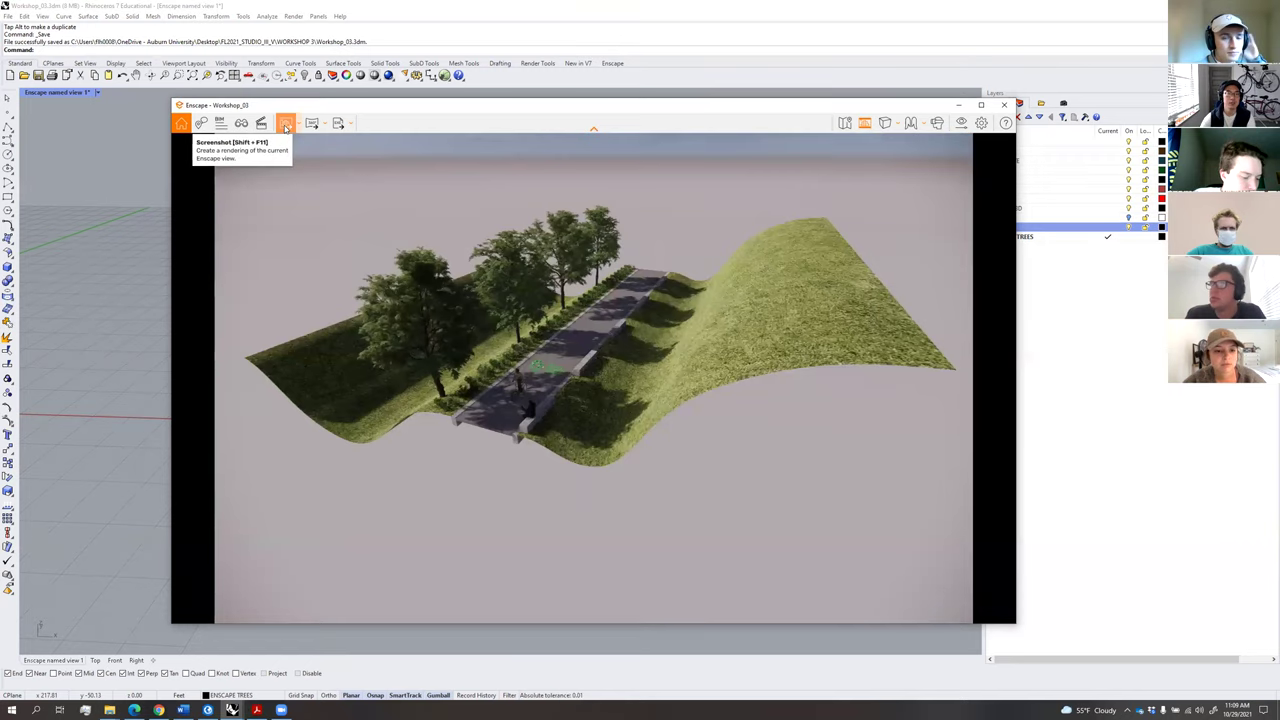
click(285, 123)
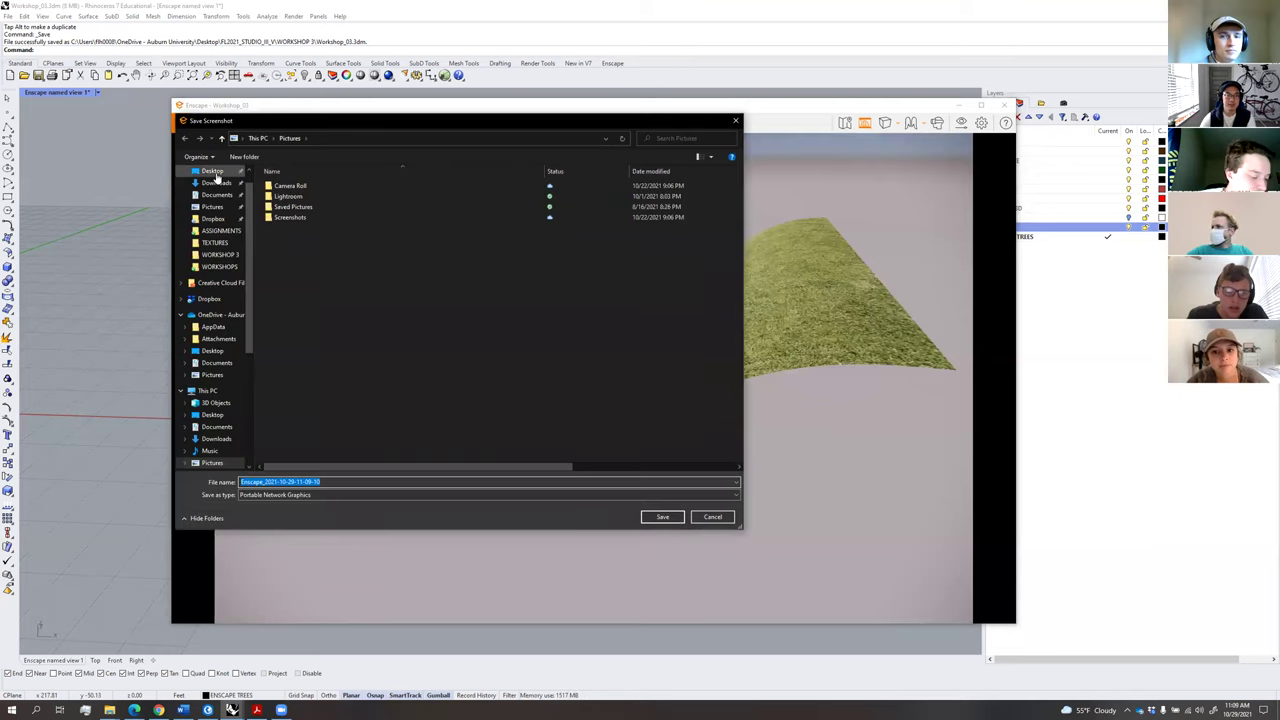
click(343, 481)
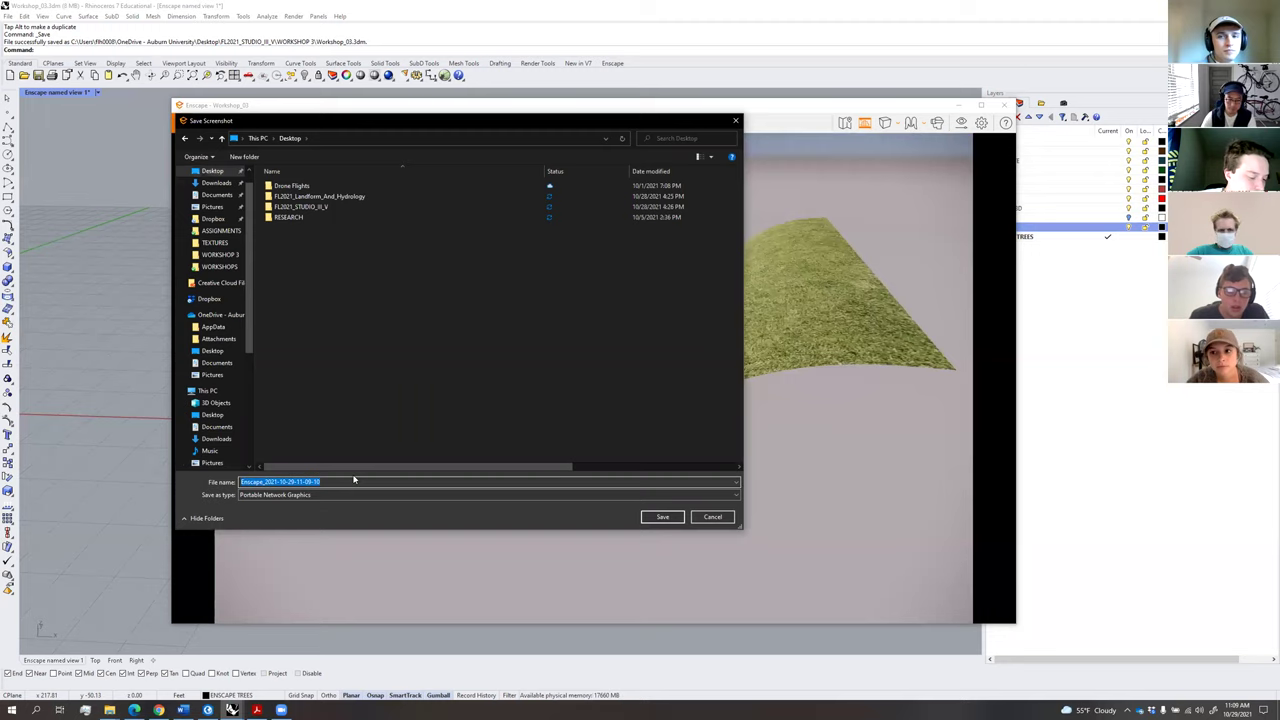
text(View)
click(663, 517)
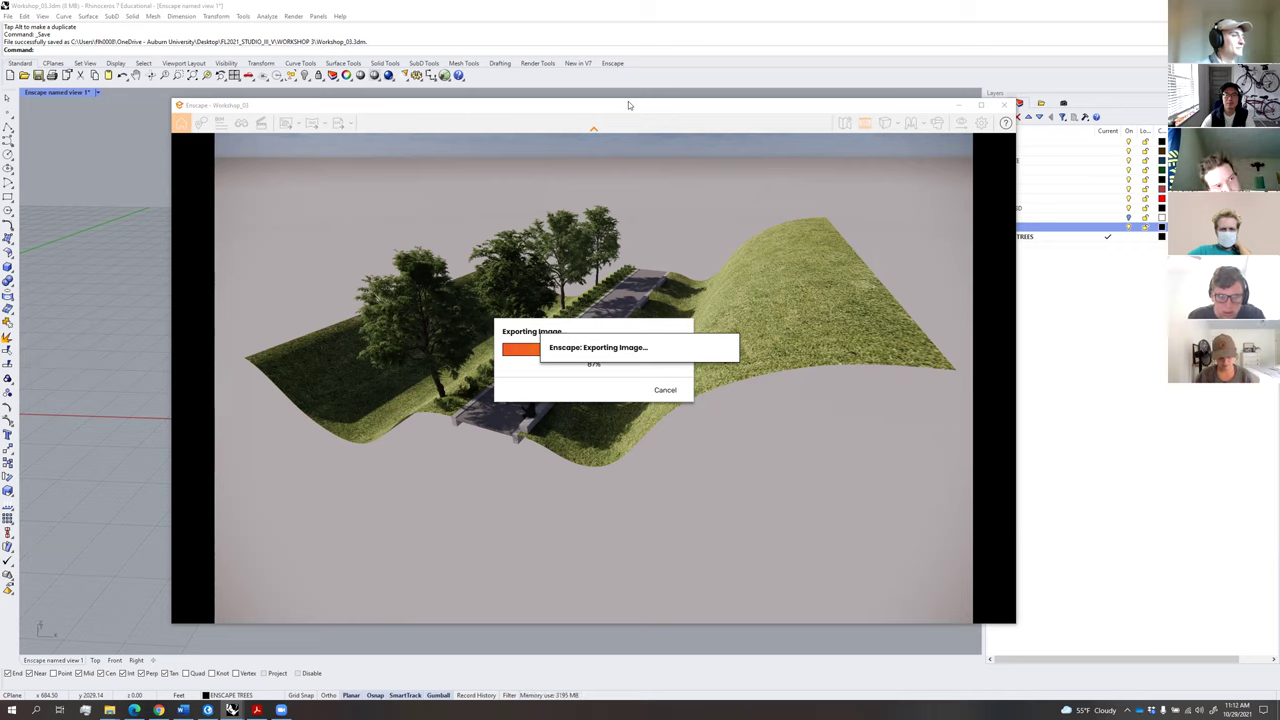
Cancel the running image export and close the Enscape window.
click(665, 389)
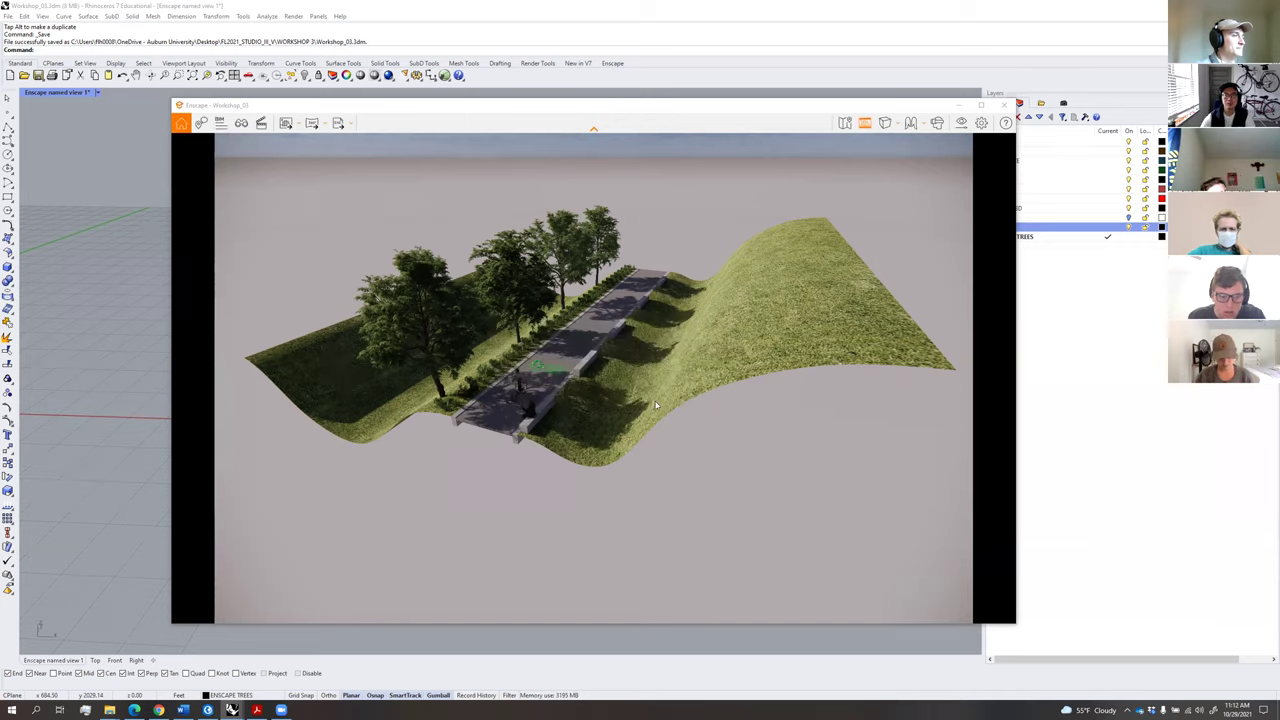
key(u)
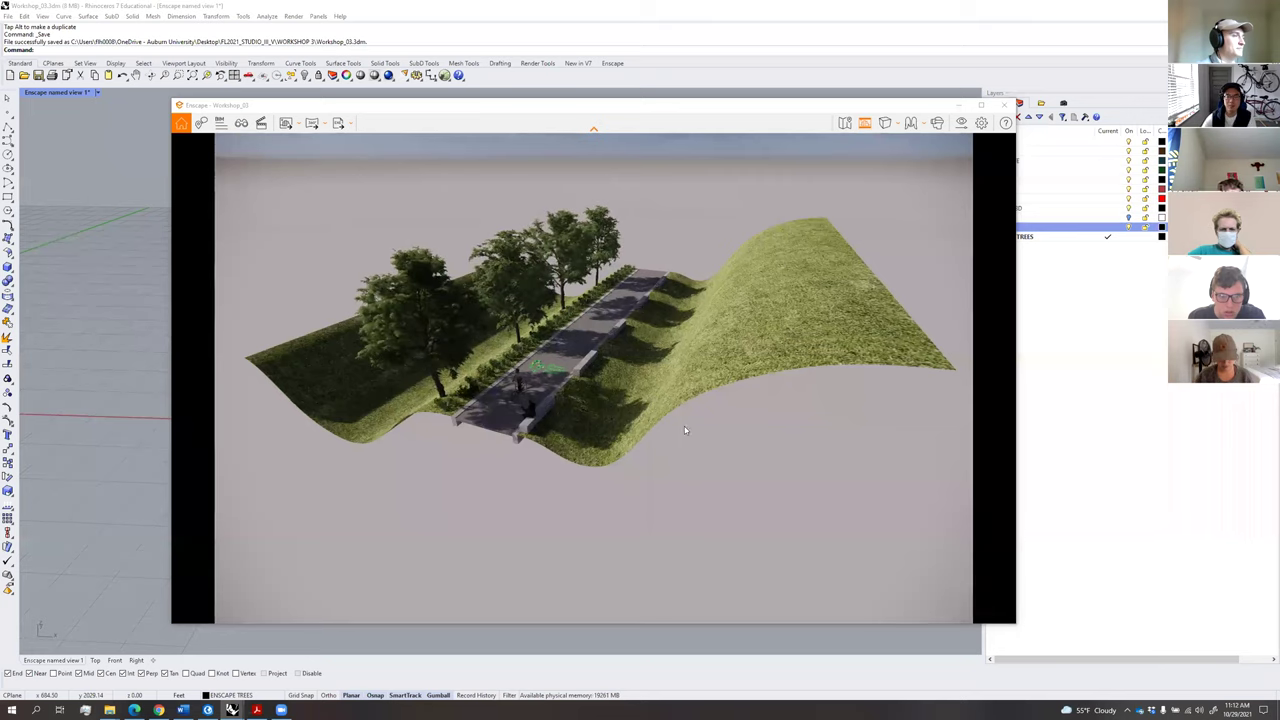
click(1005, 107)
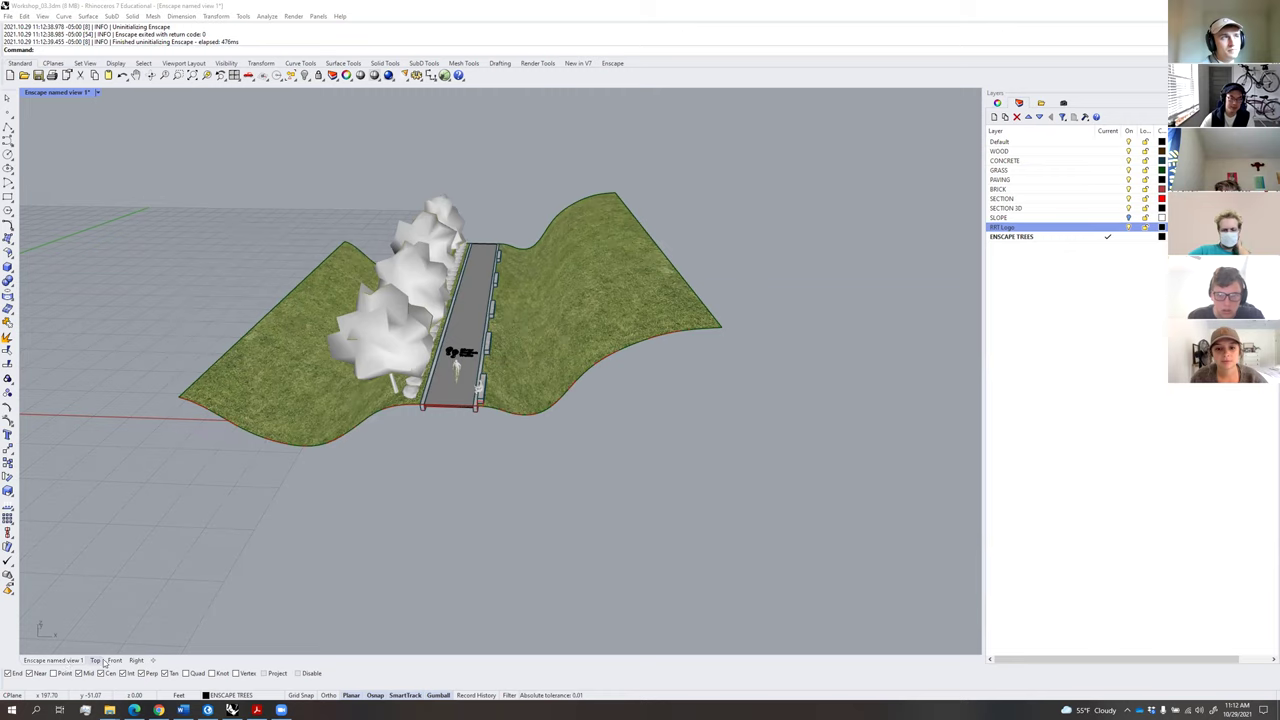
Create a portrait page layout named View Export, 17 inches wide and 11 inches high, with one initial detail.
click(154, 661)
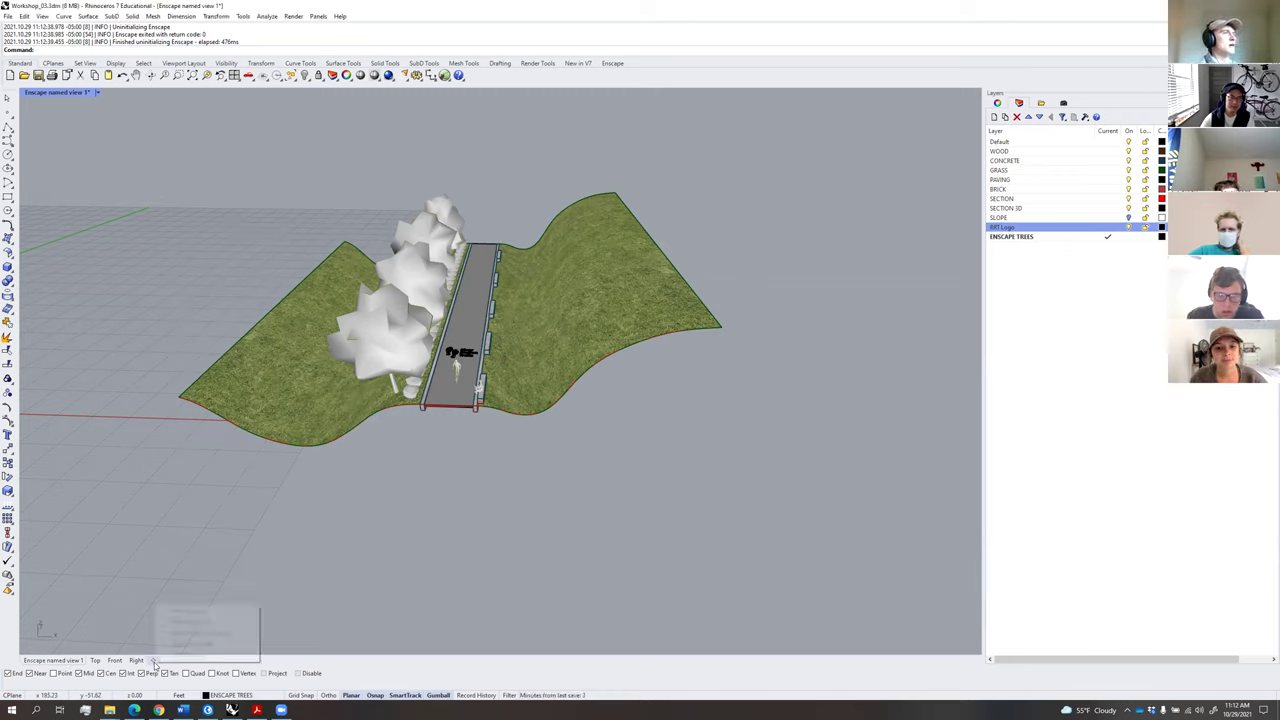
click(189, 610)
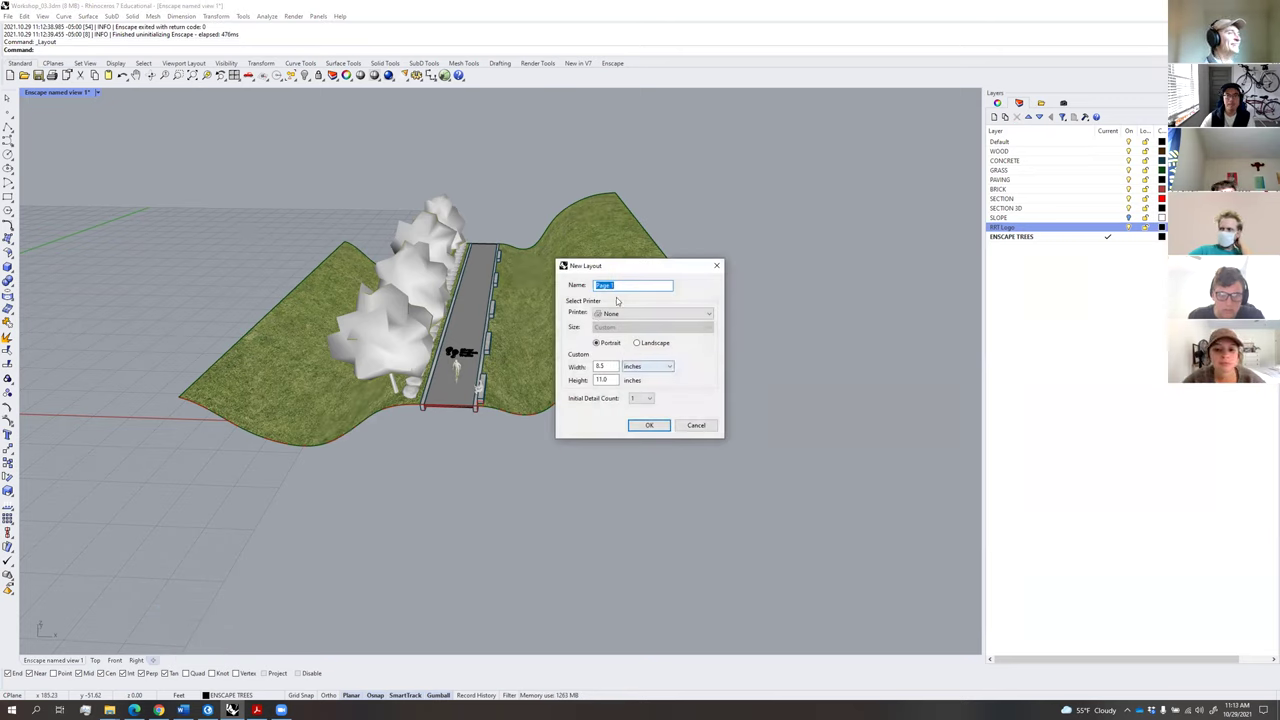
text(Vi)
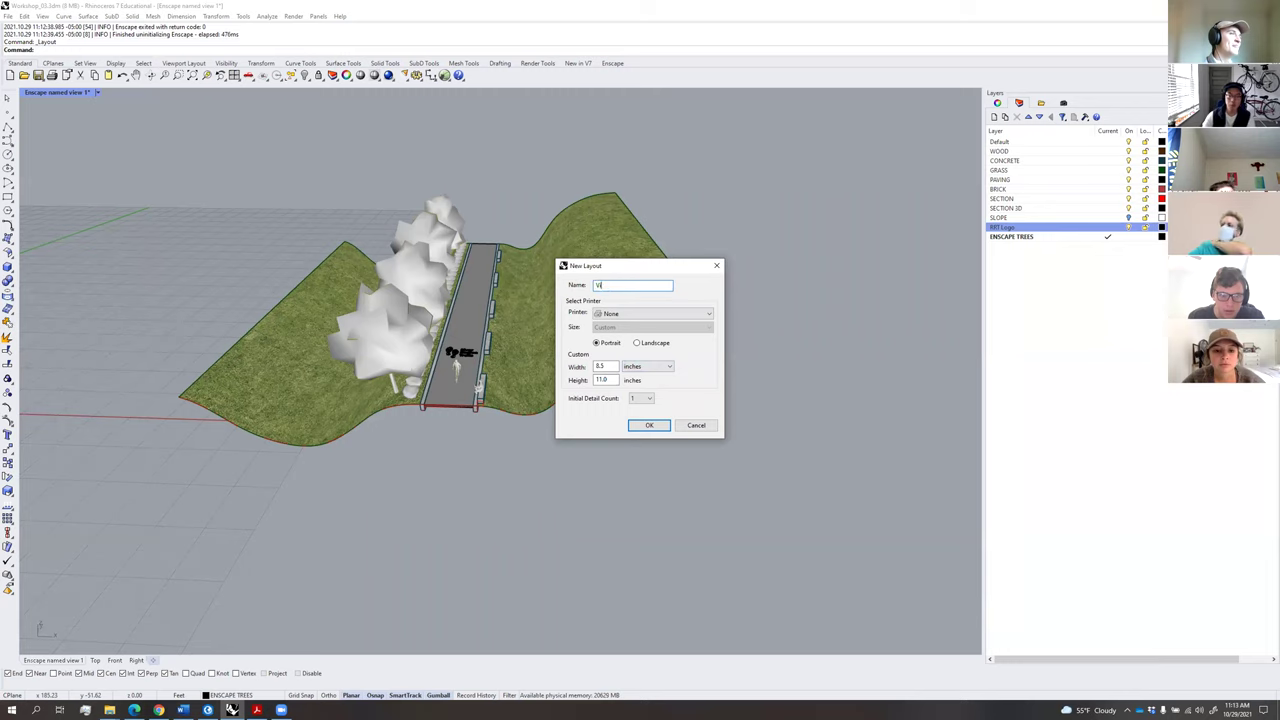
text(ew Export)
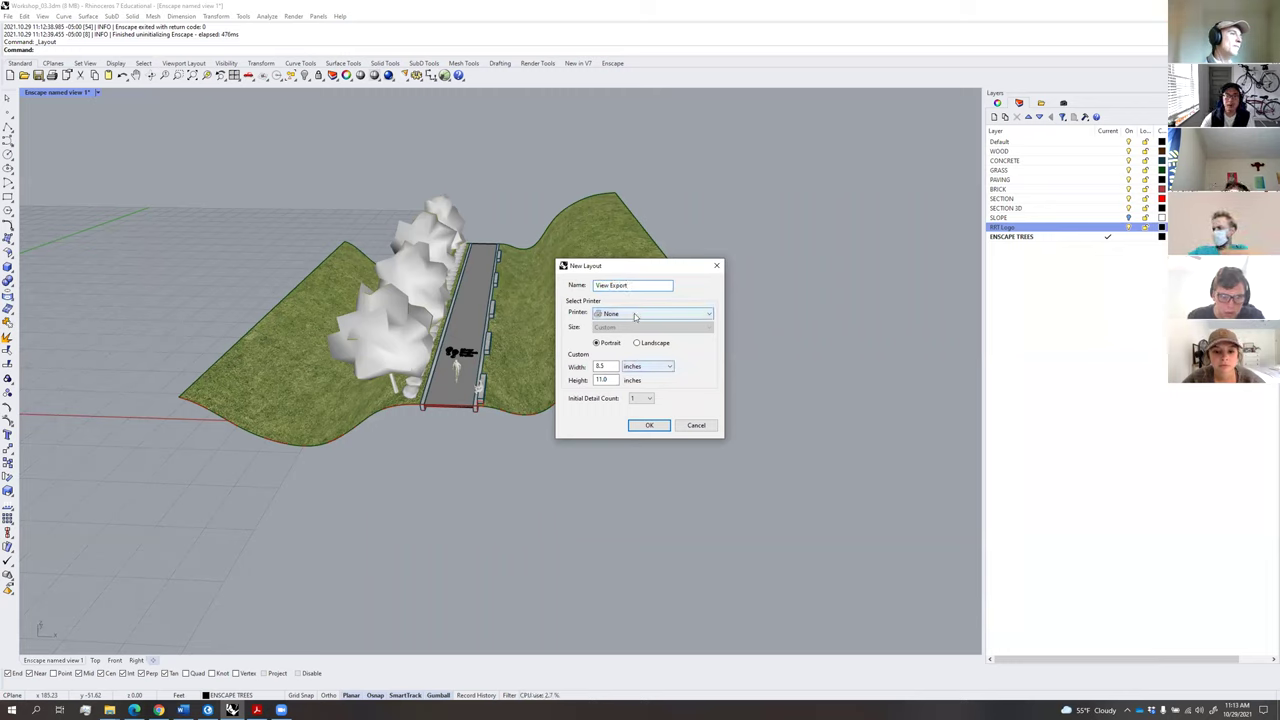
double_click(603, 366)
text(1)
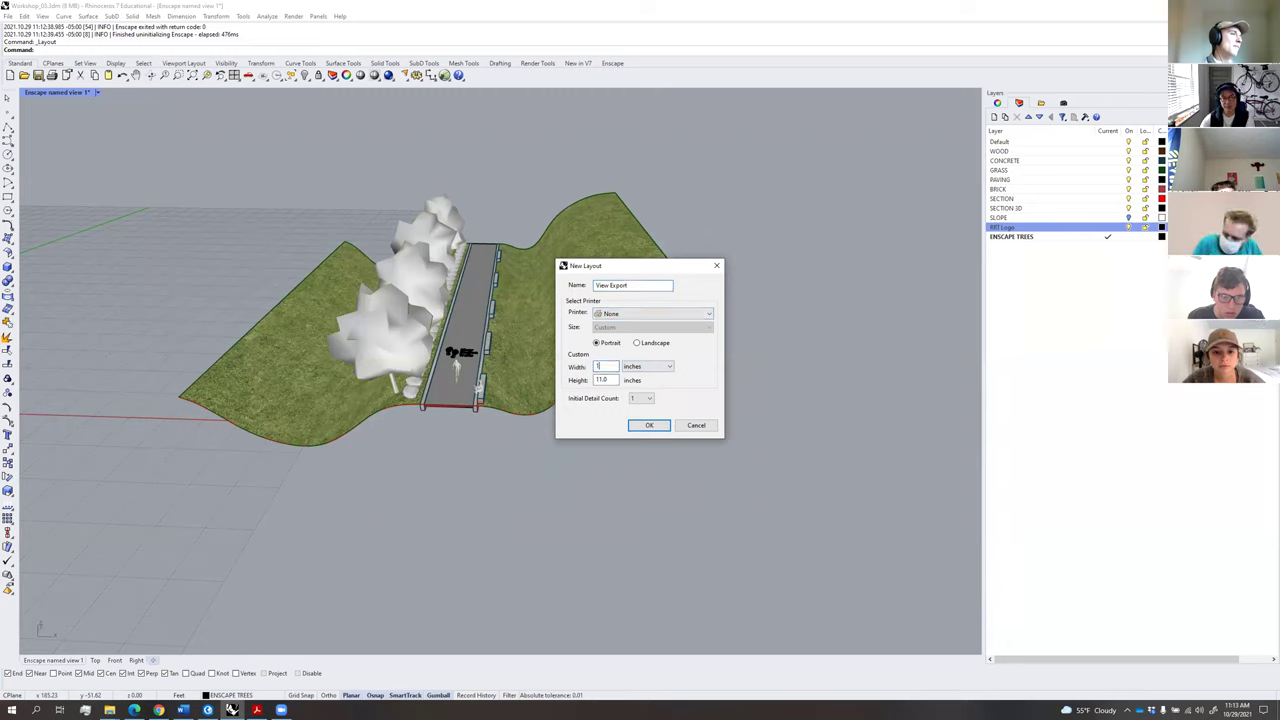
text(7)
key(Tab)
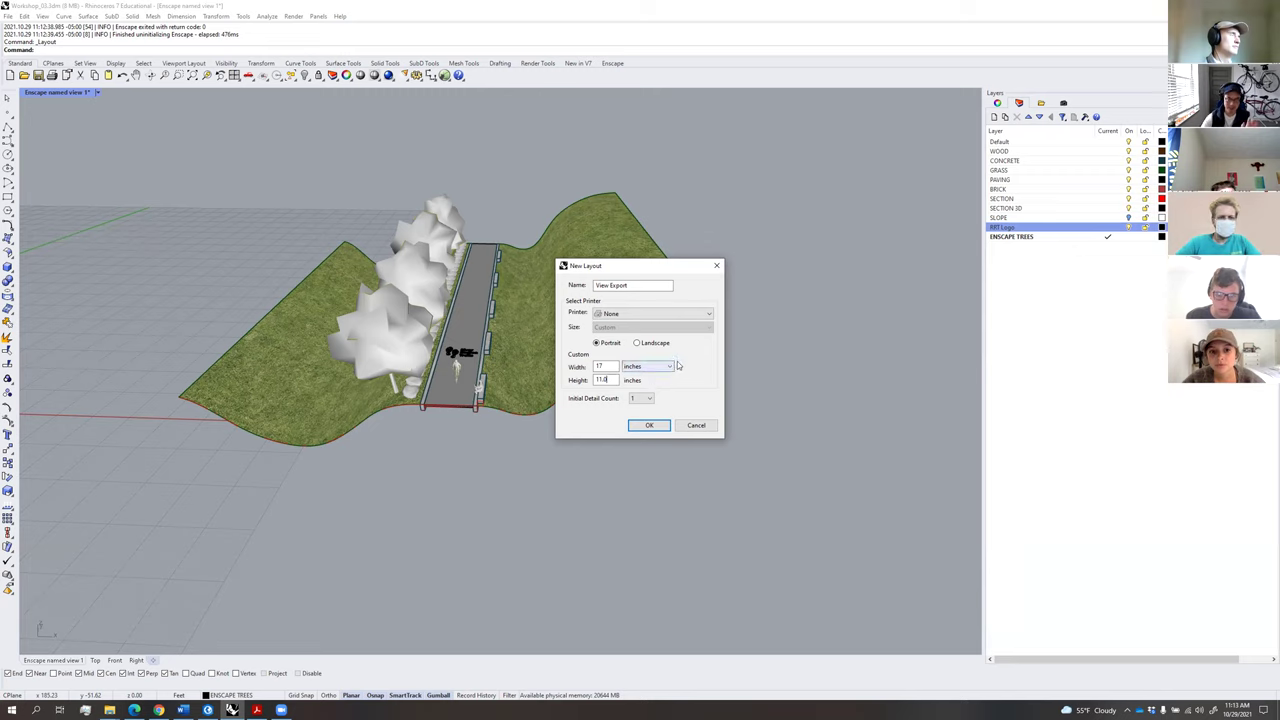
click(646, 425)
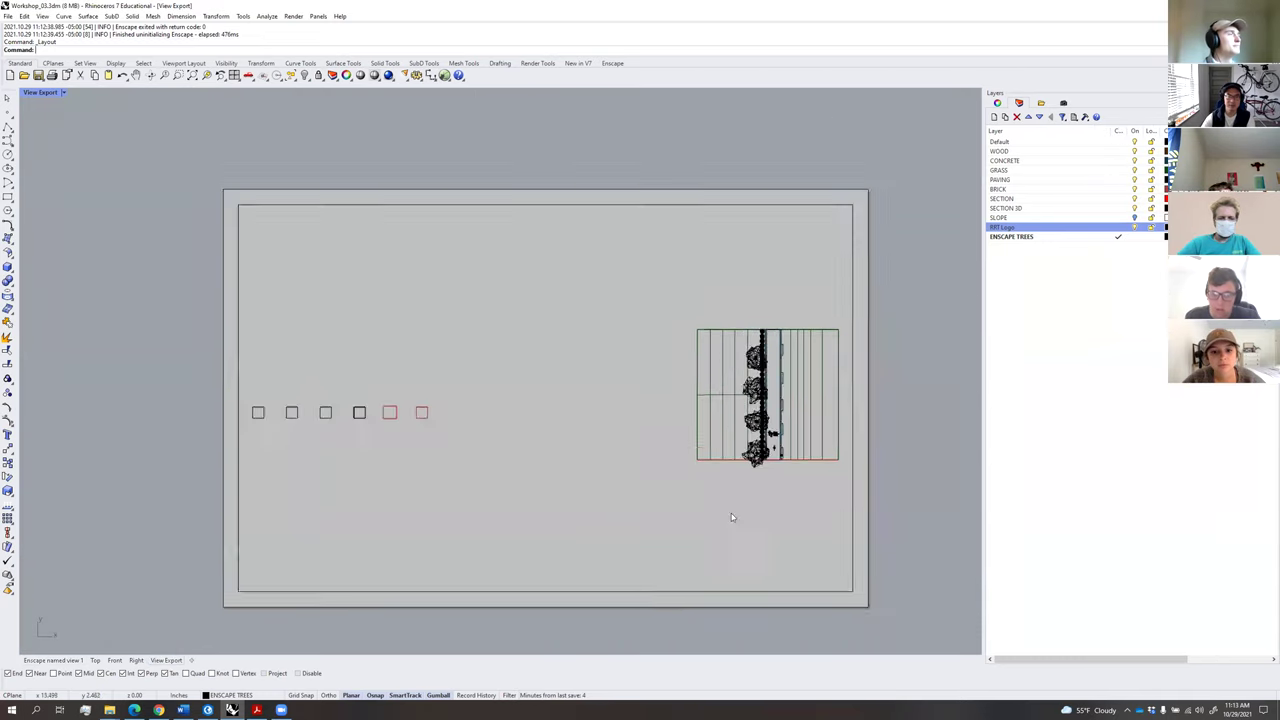
Select the detail frame on the View Export page and assign it to the Default layer.
click(675, 546)
click(814, 209)
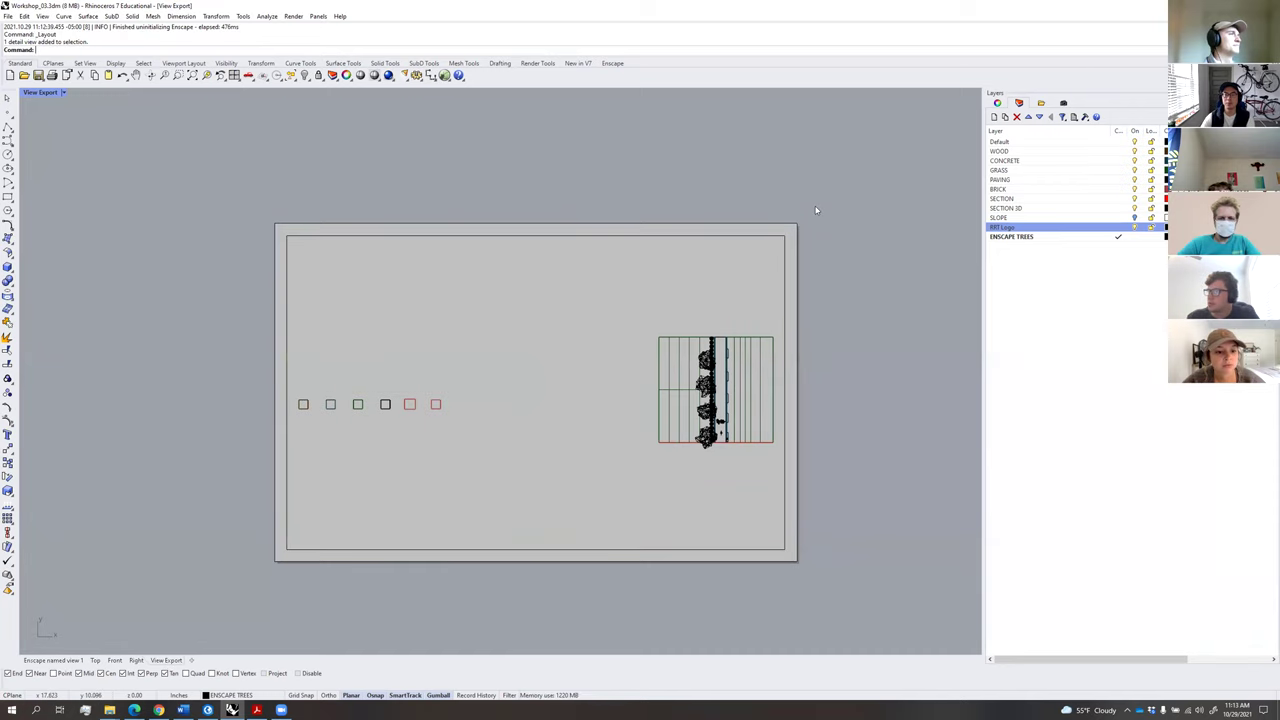
click(766, 274)
click(829, 258)
click(770, 266)
click(825, 212)
drag(757, 265, 757, 265)
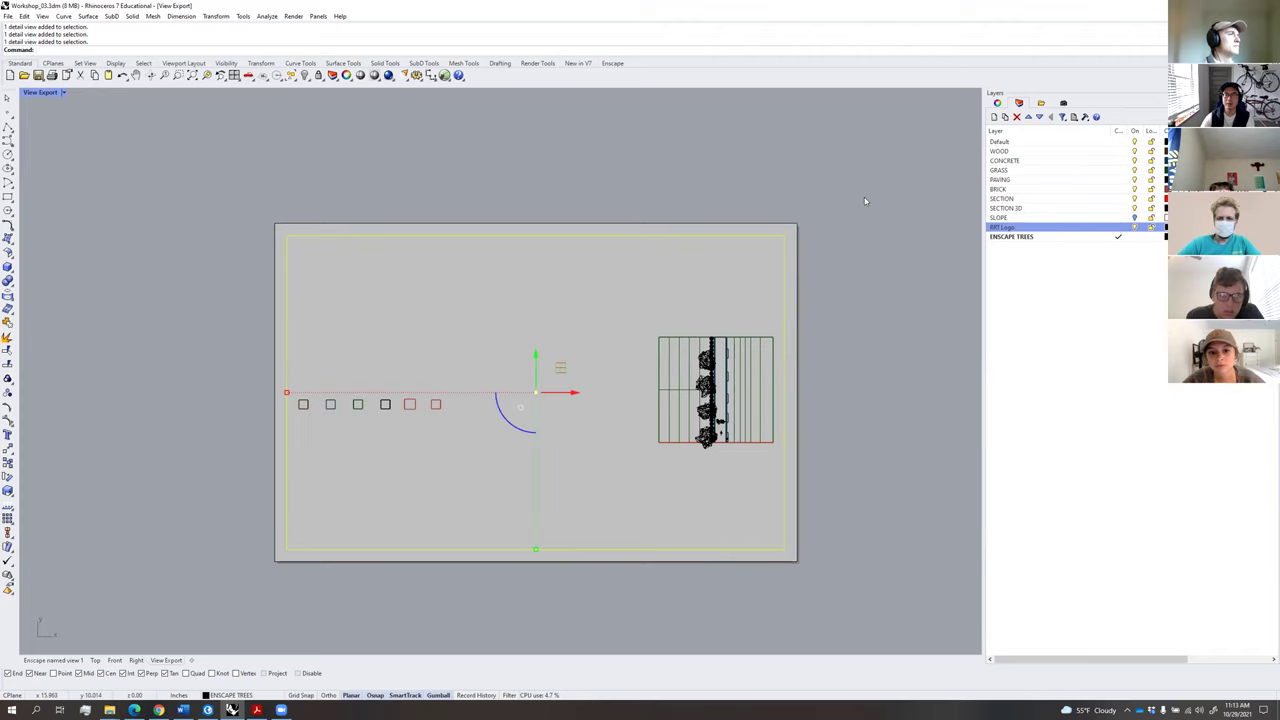
click(997, 103)
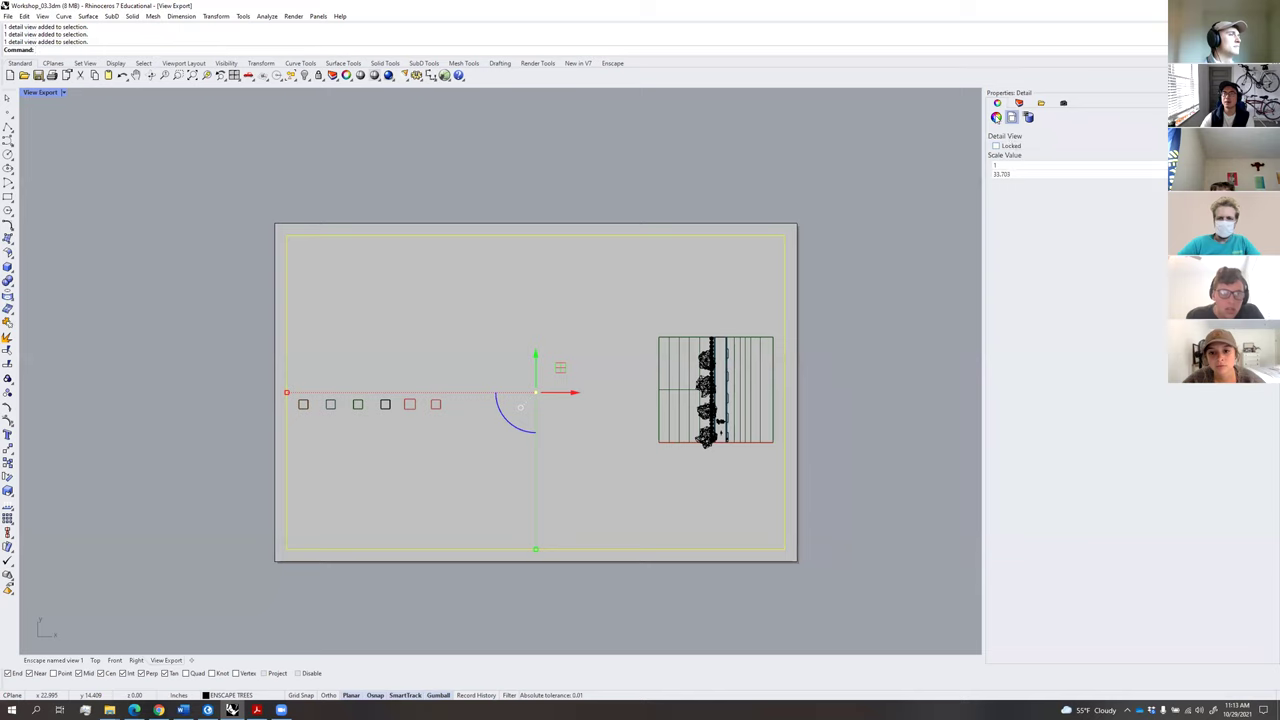
click(996, 117)
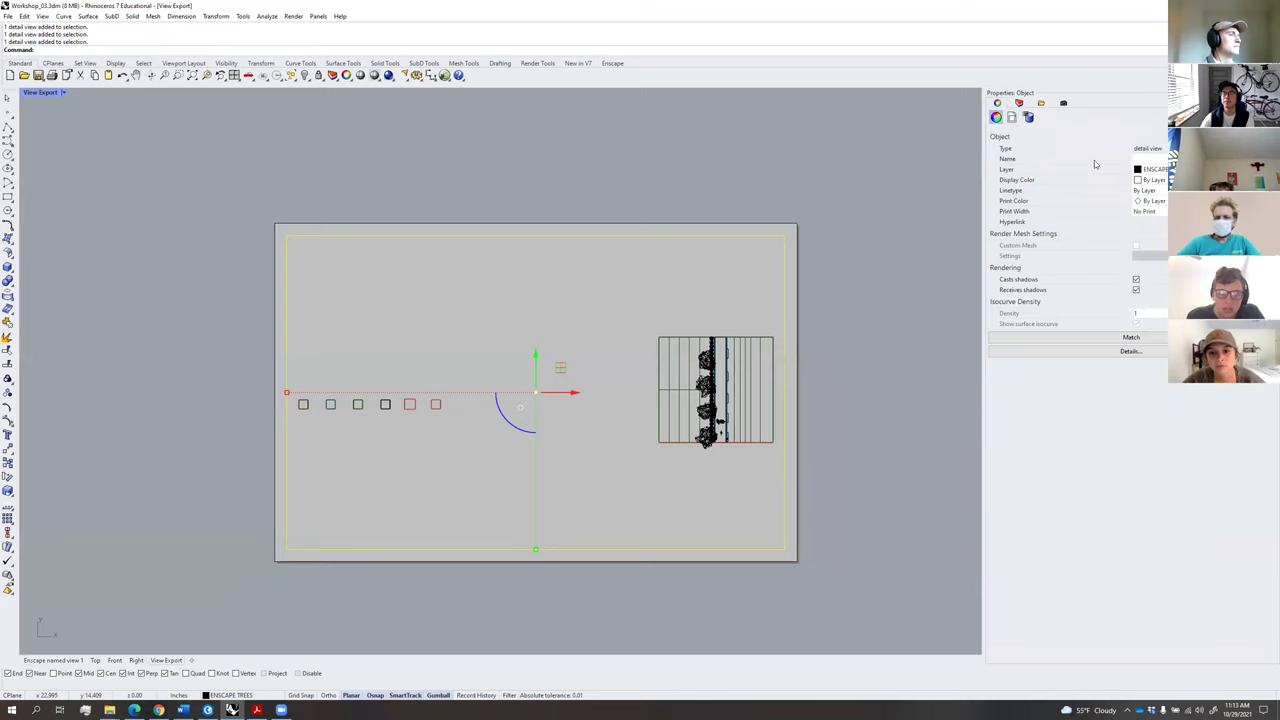
click(1150, 169)
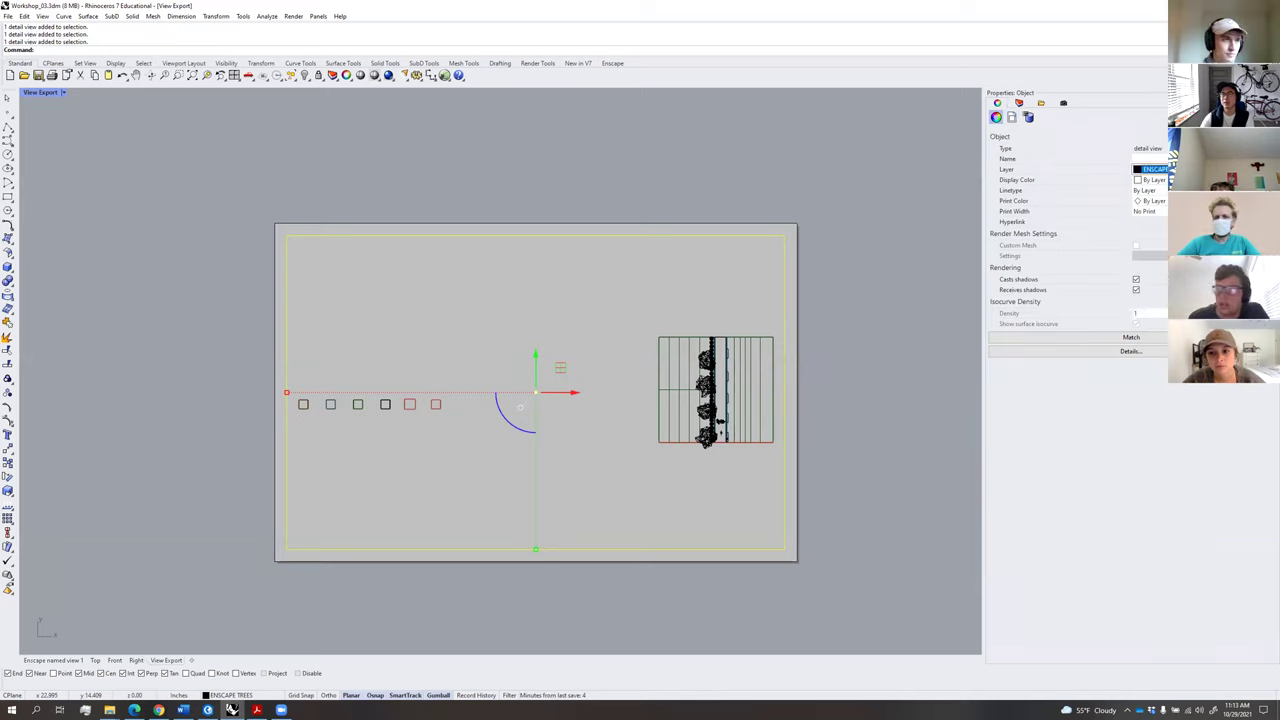
click(1150, 185)
Turn on the detail frame's control points and stretch its opposite corners to the corners of the page.
drag(814, 224, 748, 263)
click(831, 260)
drag(819, 208, 755, 277)
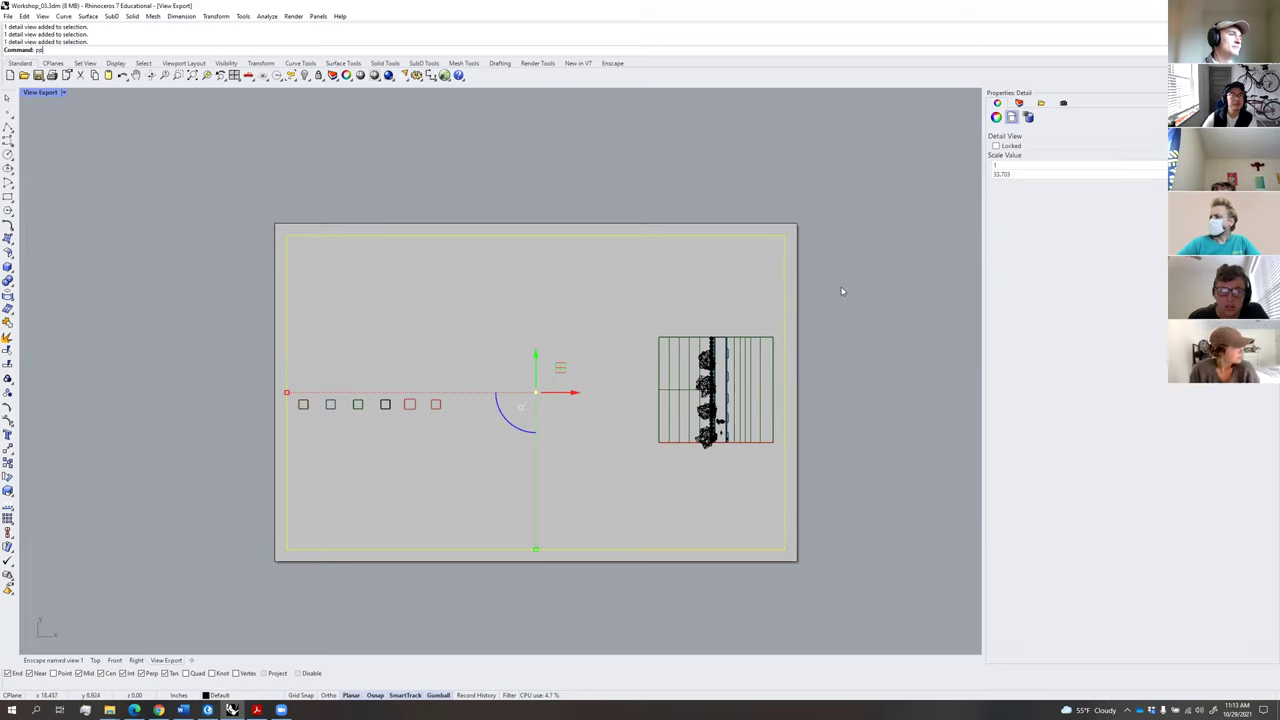
text(n)
key(Return)
click(786, 235)
mouse_move(786, 236)
mouse_down()
mouse_move(806, 198)
mouse_move(847, 169)
mouse_move(797, 224)
mouse_up()
mouse_move(287, 549)
mouse_down()
mouse_move(270, 583)
mouse_move(275, 561)
mouse_up()
key(Escape)
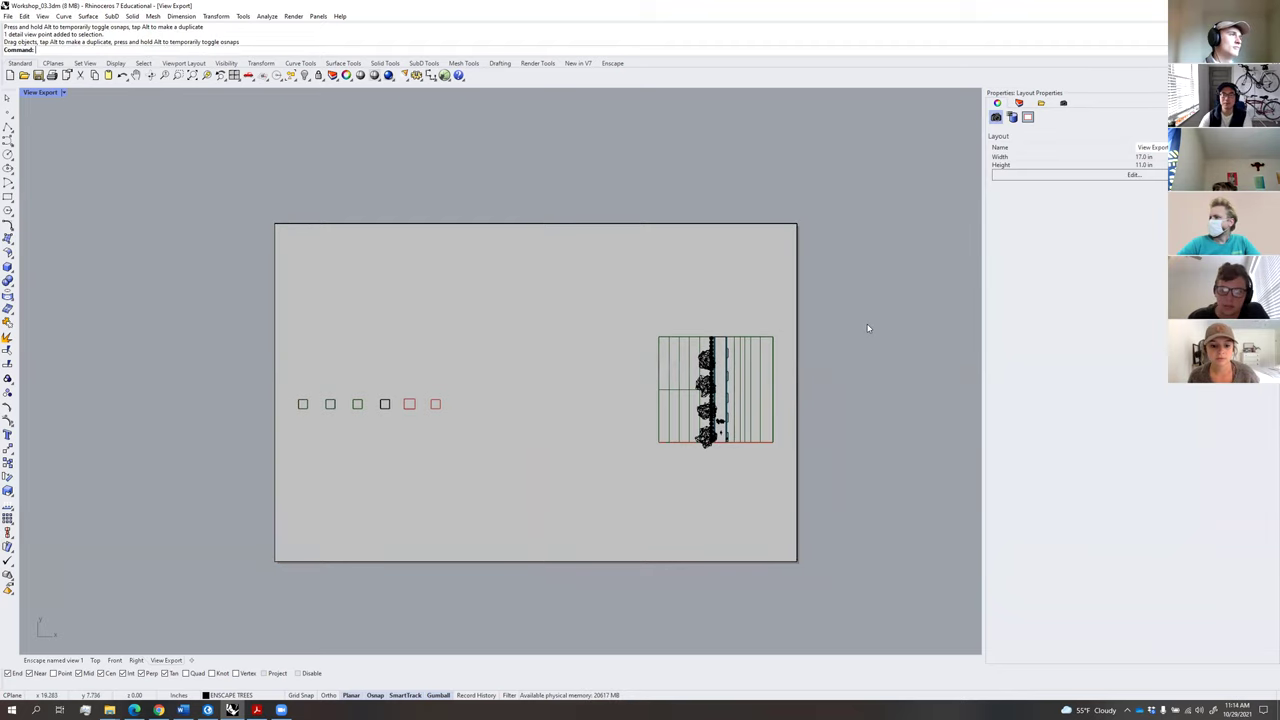
Activate the detail, pan the model within its frame and return to the page layout.
right_drag(837, 306, 831, 301)
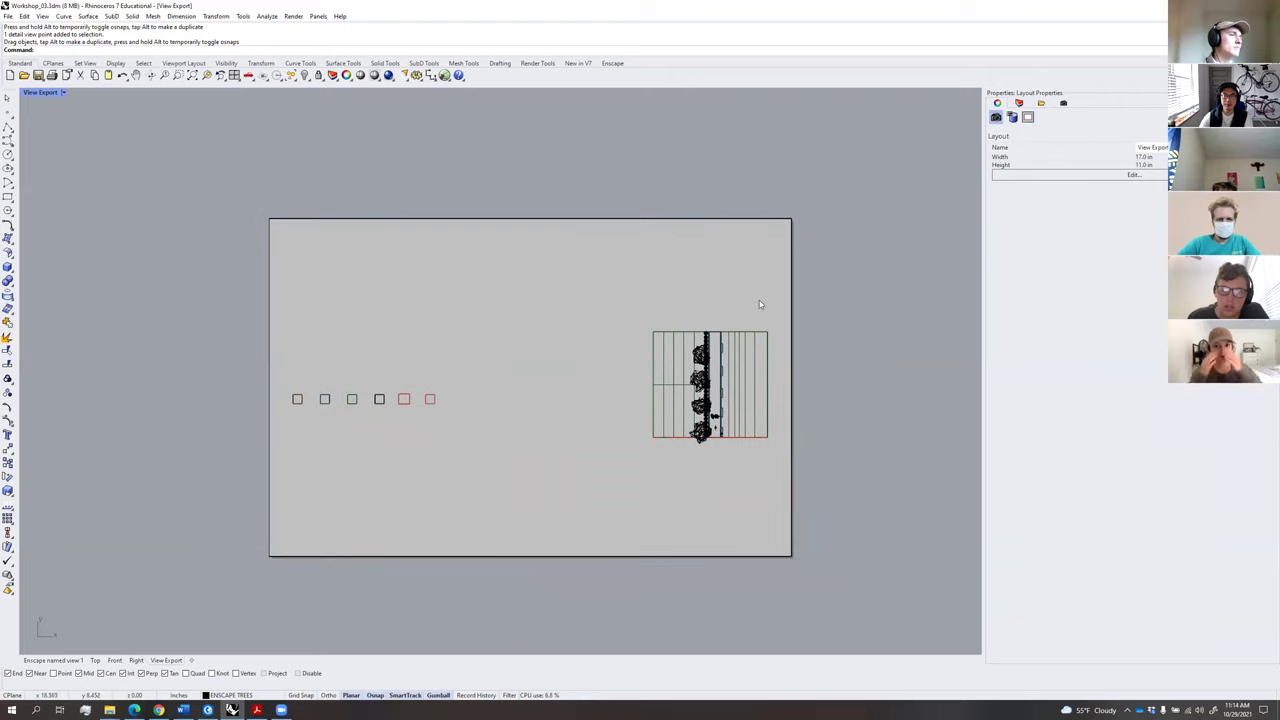
scroll(653, 320, up, 2)
right_drag(656, 318, 667, 284)
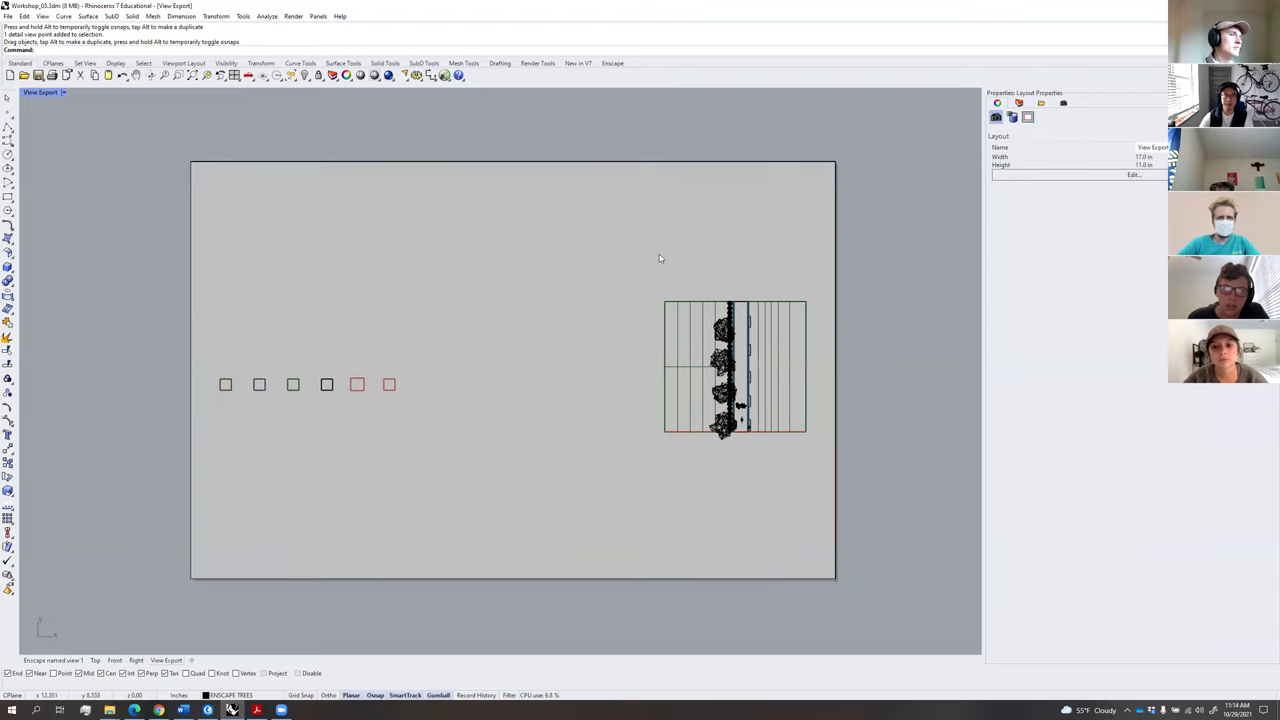
double_click(644, 252)
right_drag(597, 306, 563, 289)
double_click(885, 314)
right_drag(883, 314, 909, 314)
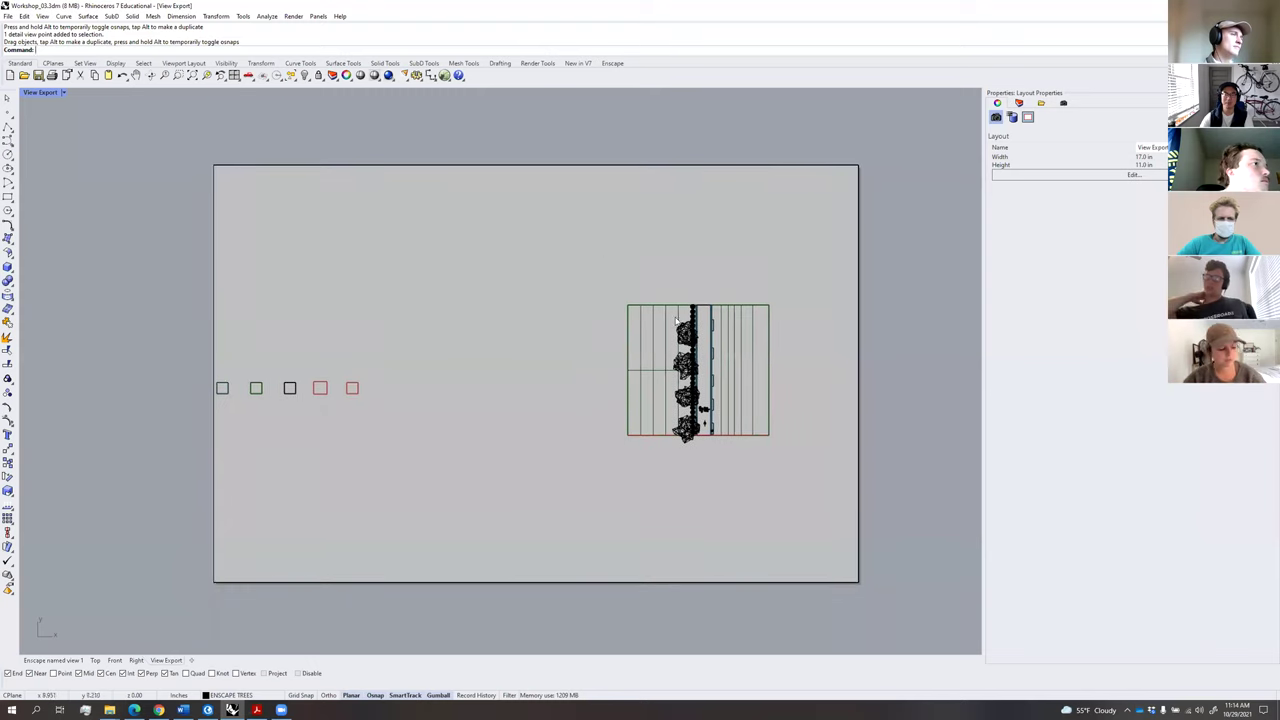
Reactivate the page's detail, restore Enscape named view 1 in it and return to the page layout.
double_click(522, 294)
right_drag(529, 300, 537, 291)
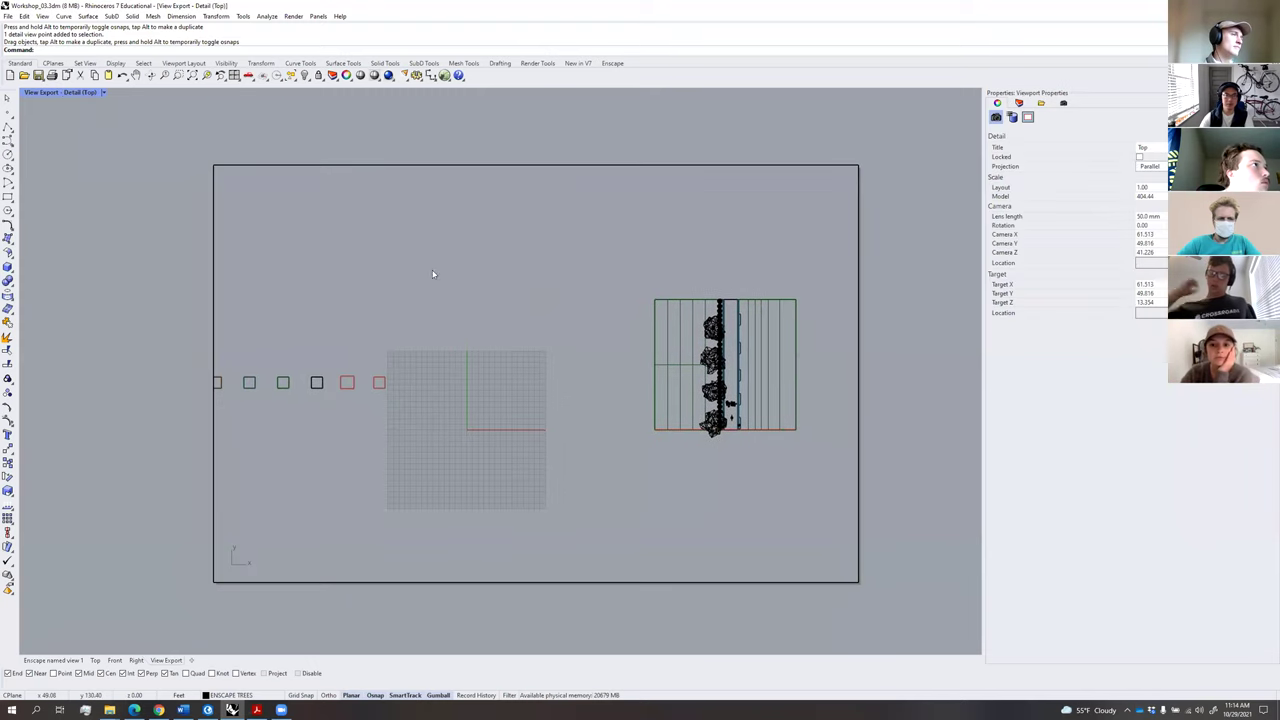
click(103, 93)
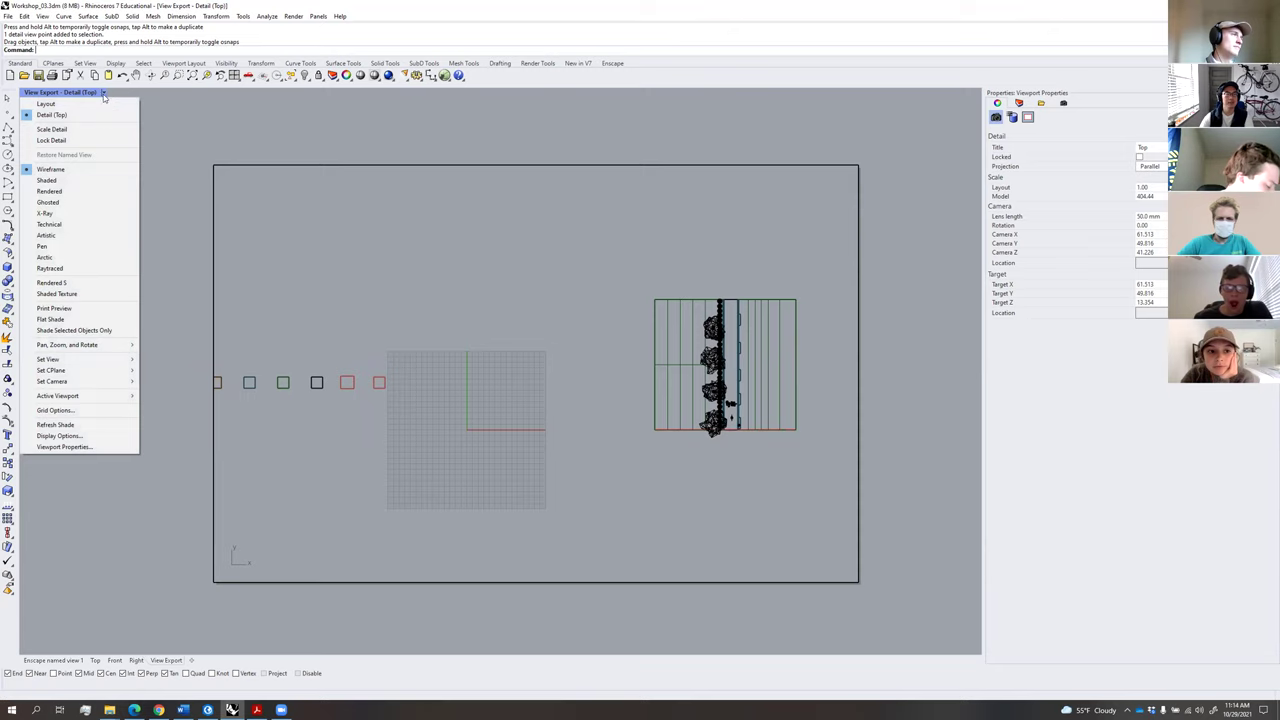
mouse_move(115, 362)
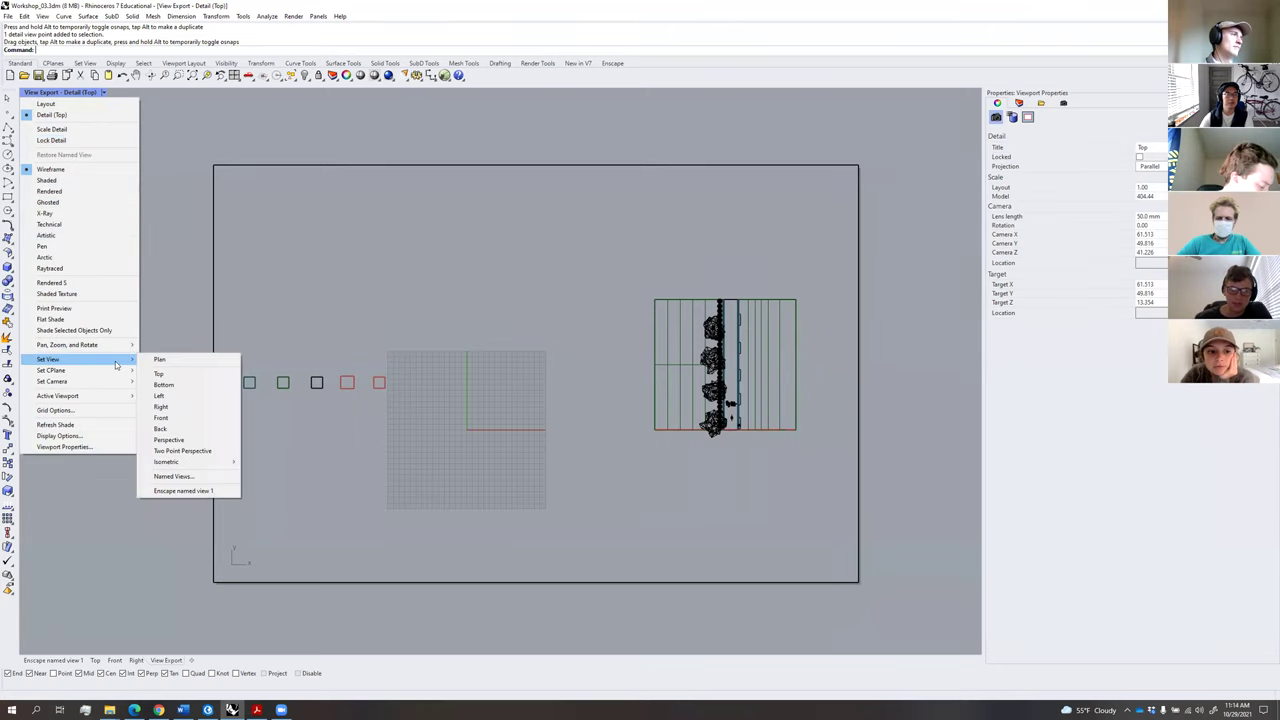
click(178, 494)
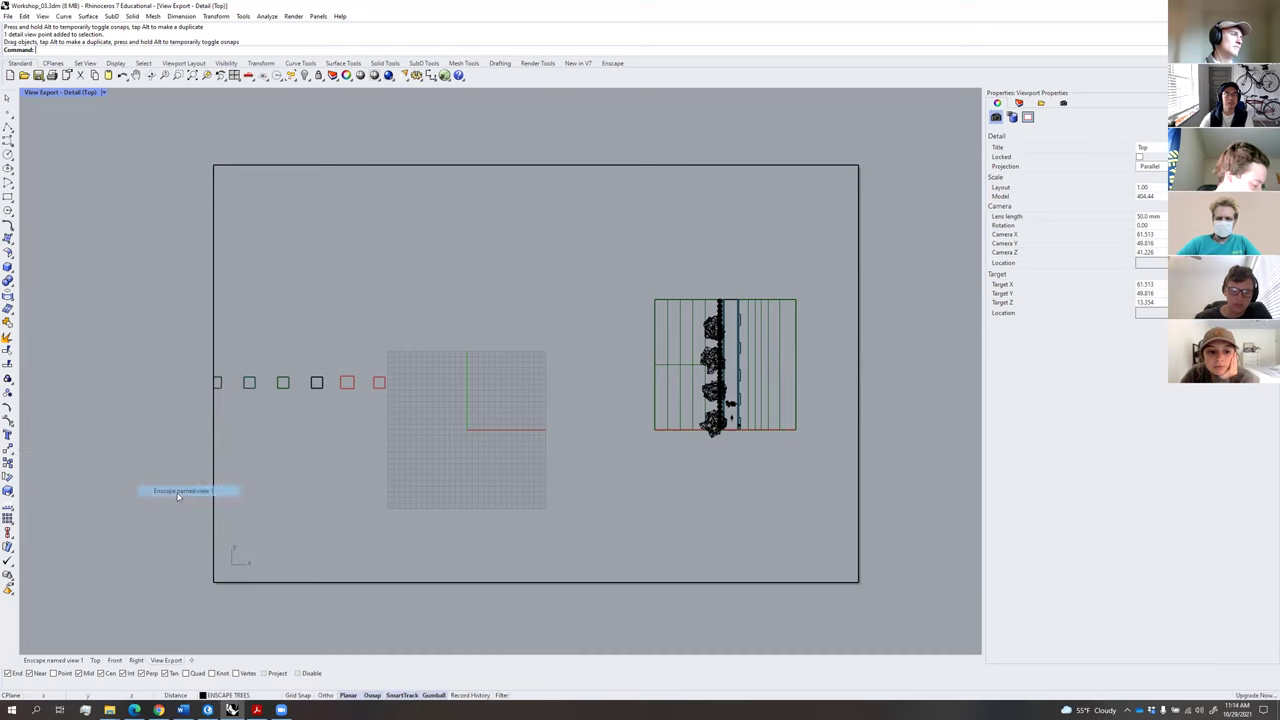
double_click(137, 466)
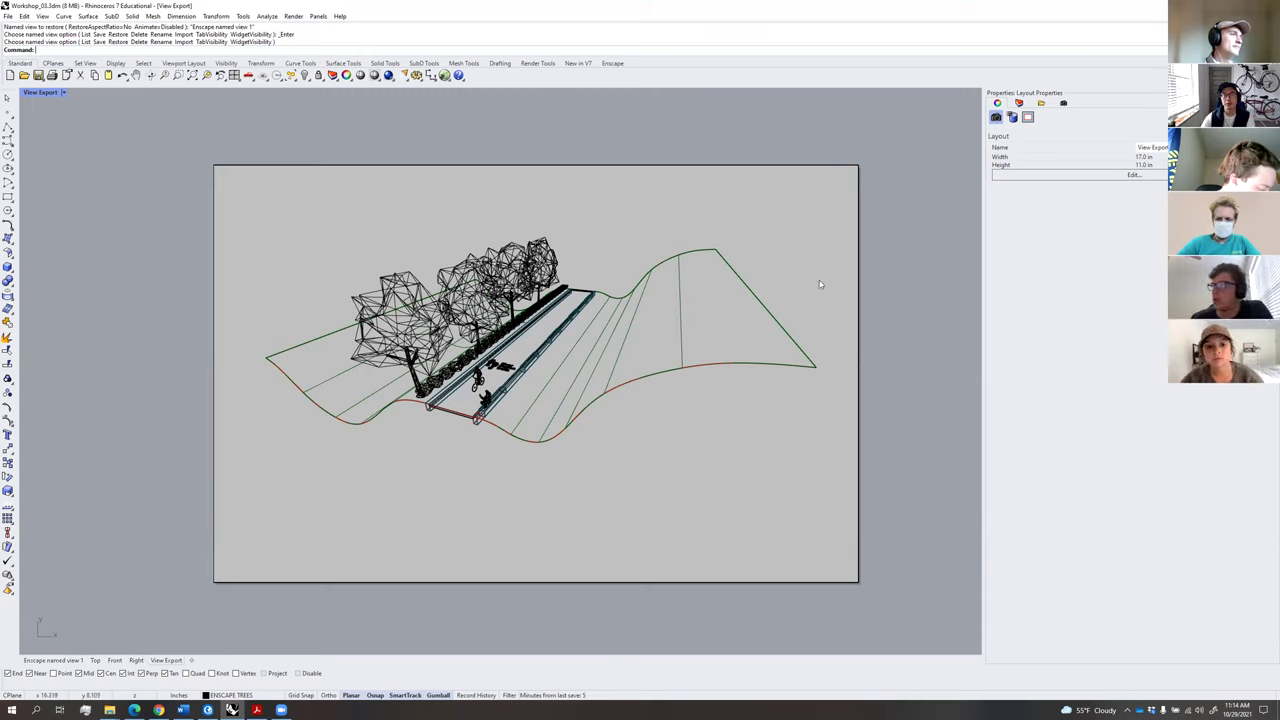
Sort the layers by name and turn off the ENSCAPE TREES layer, with Default as the current layer.
click(1021, 104)
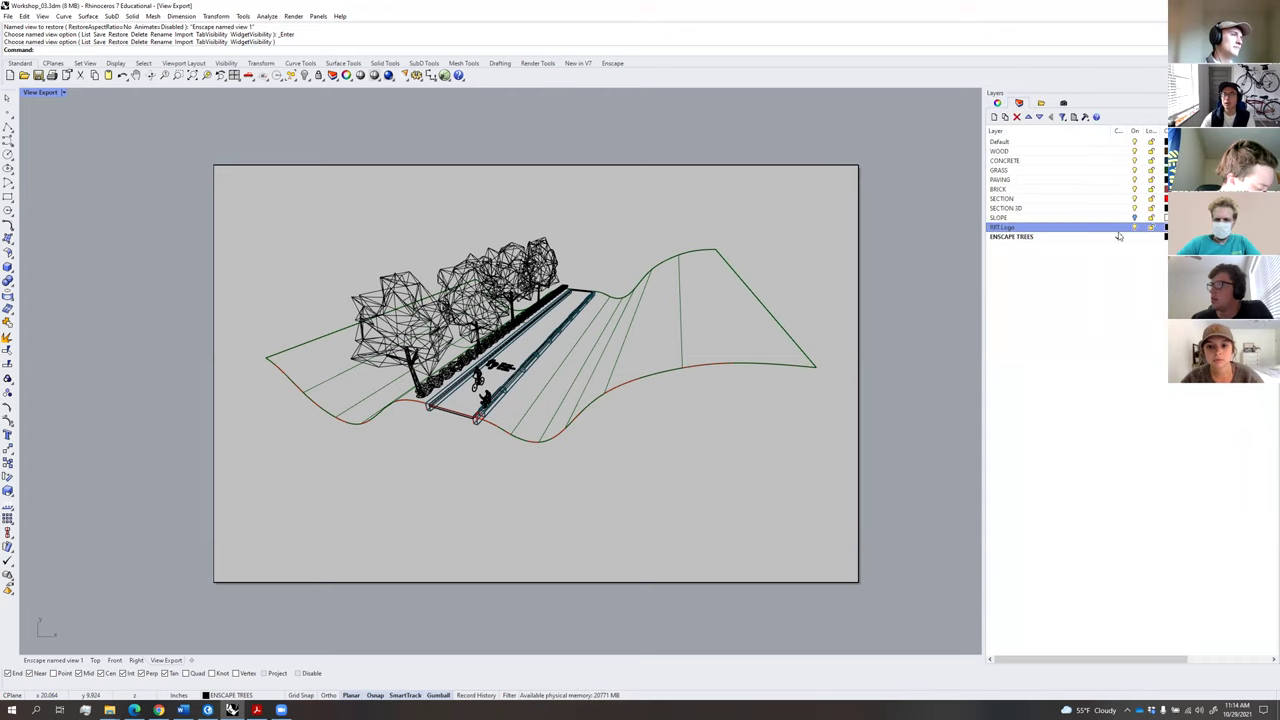
click(1078, 132)
click(1075, 133)
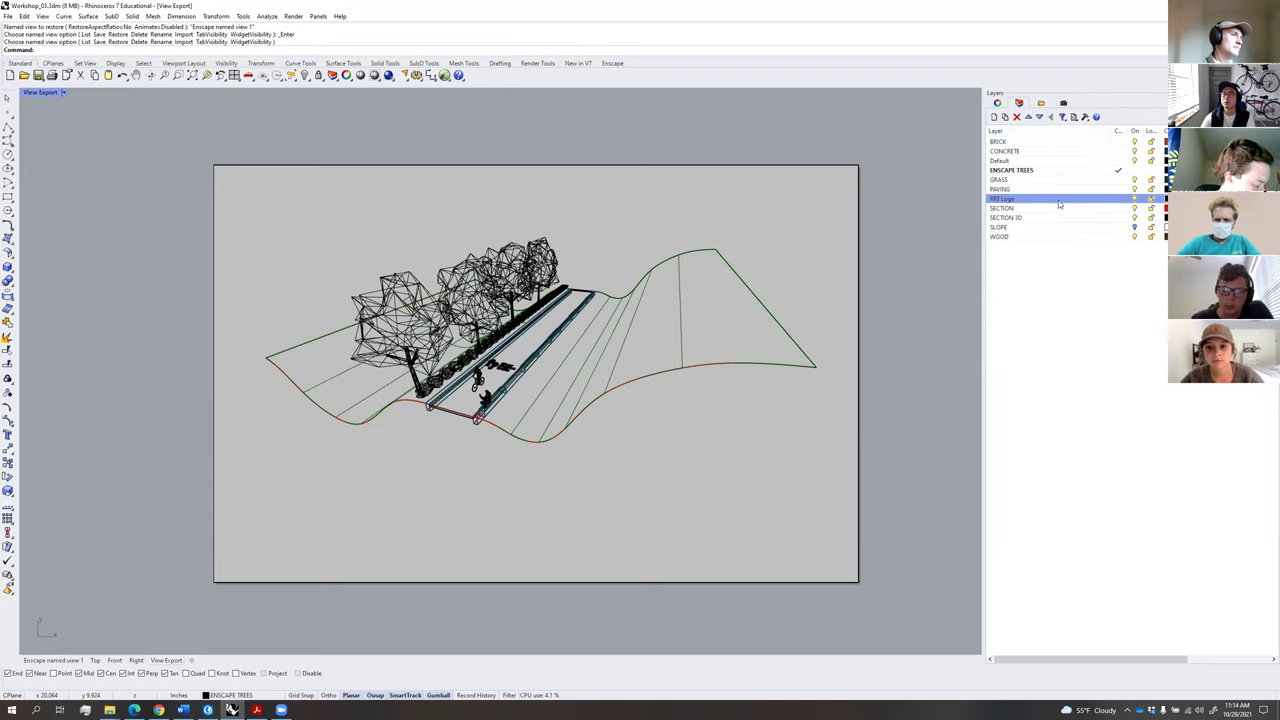
click(1052, 168)
click(1134, 170)
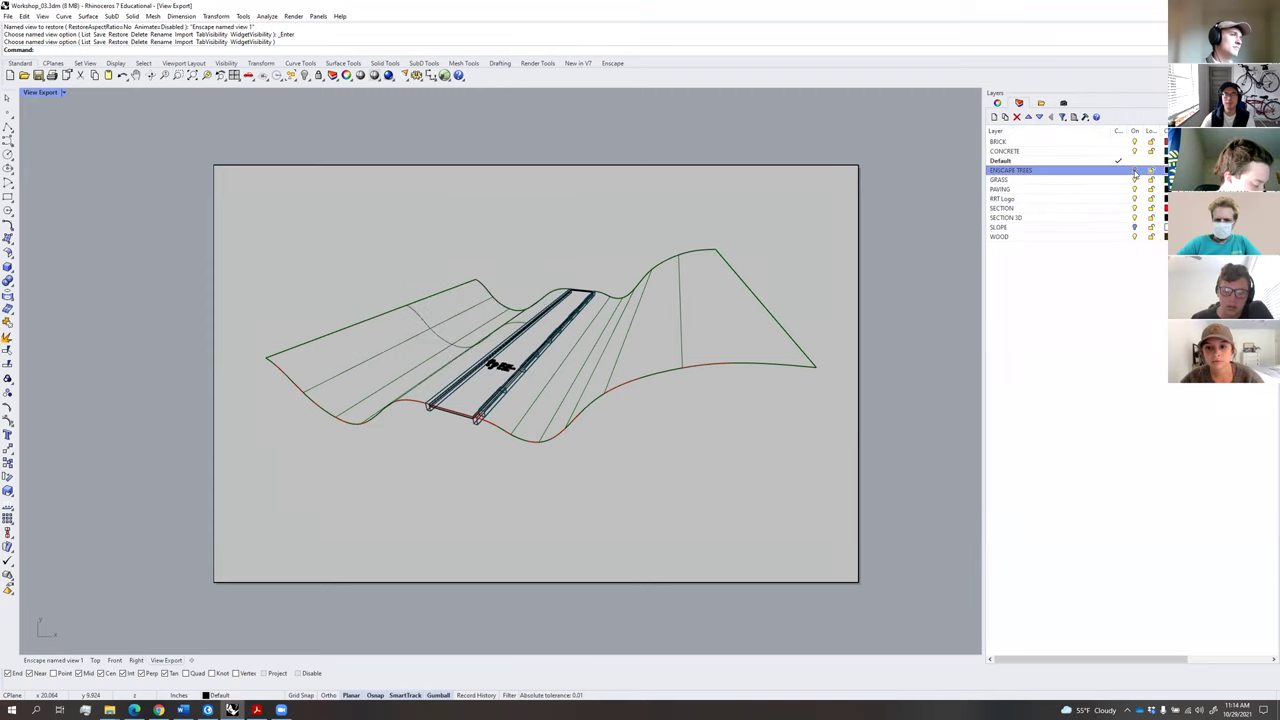
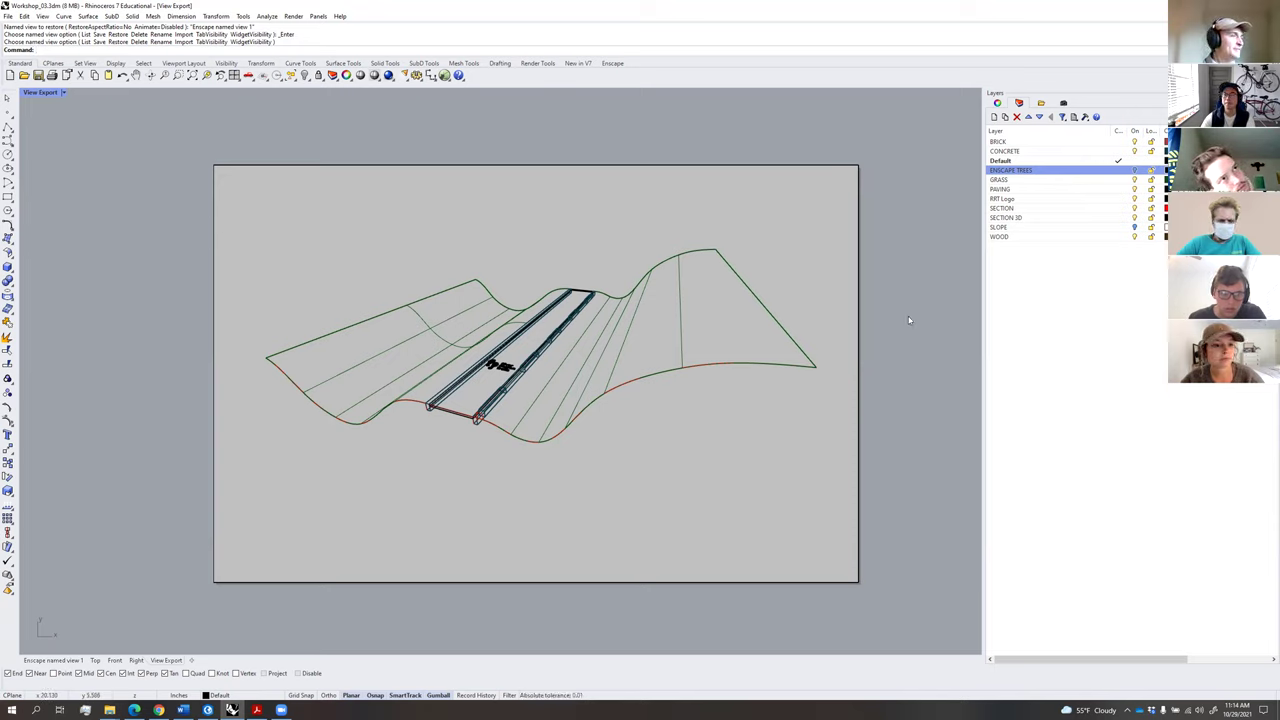
Switch to the Front view, add a layer named ANNOTATION and make it current.
click(115, 661)
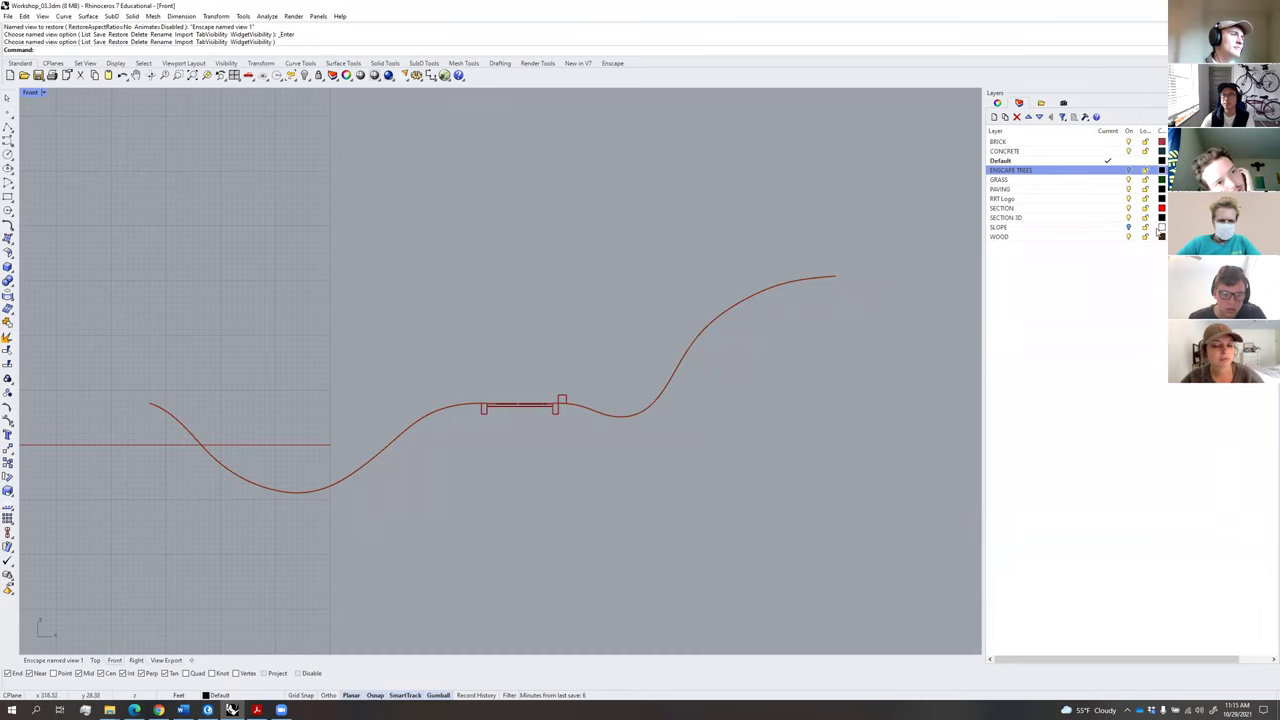
click(1057, 237)
click(995, 117)
key(Caps_Lock)
text(ANNOTATION)
key(Return)
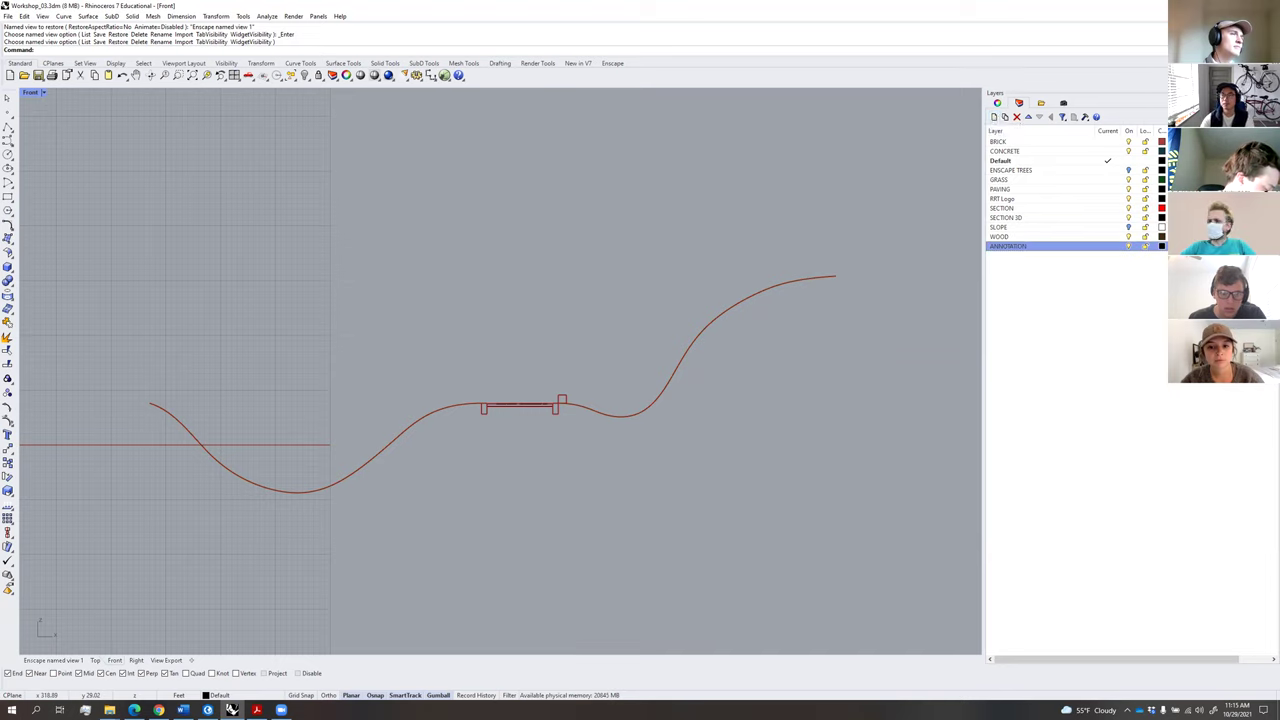
click(1107, 246)
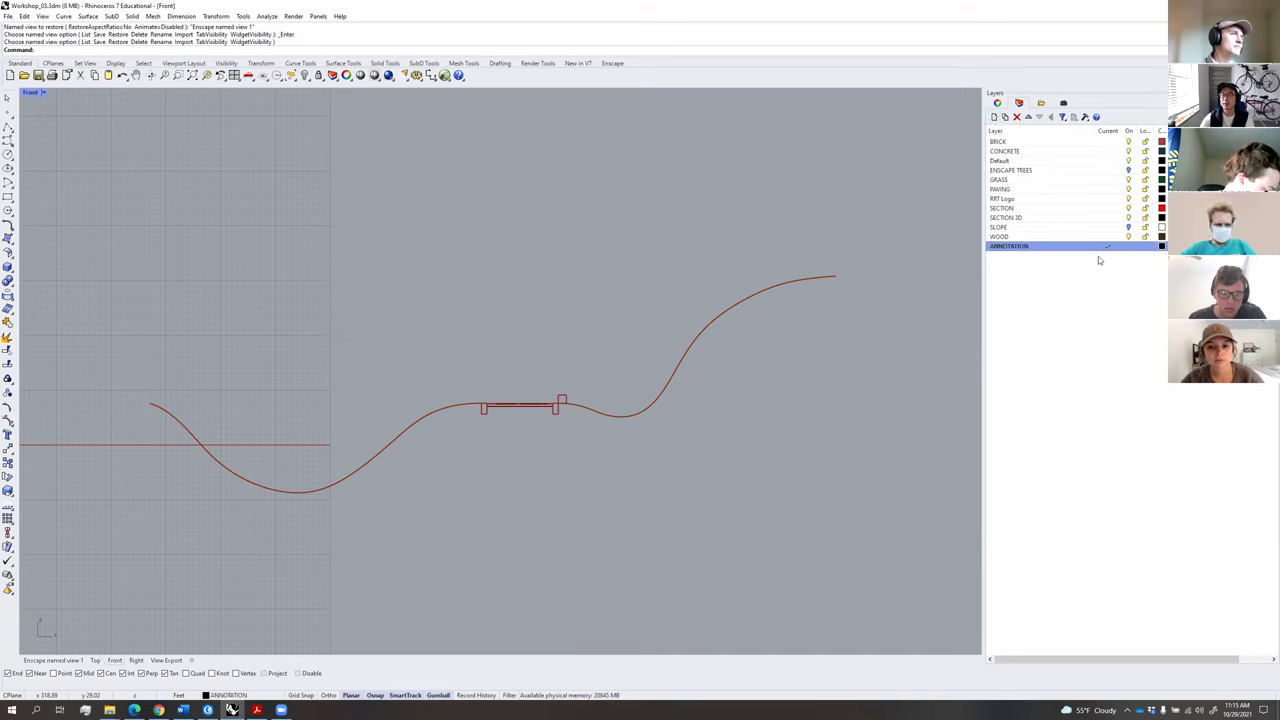
Set the ANNOTATION layer's color to Green.
click(1161, 247)
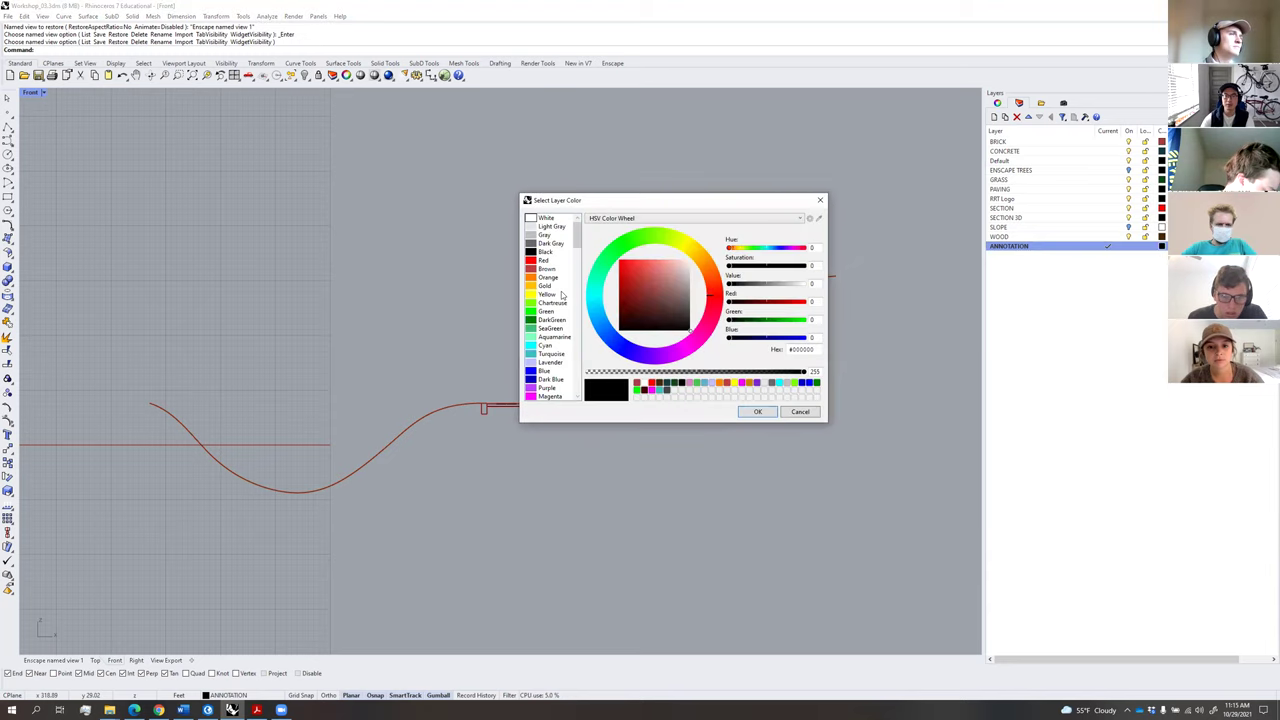
click(550, 313)
click(770, 413)
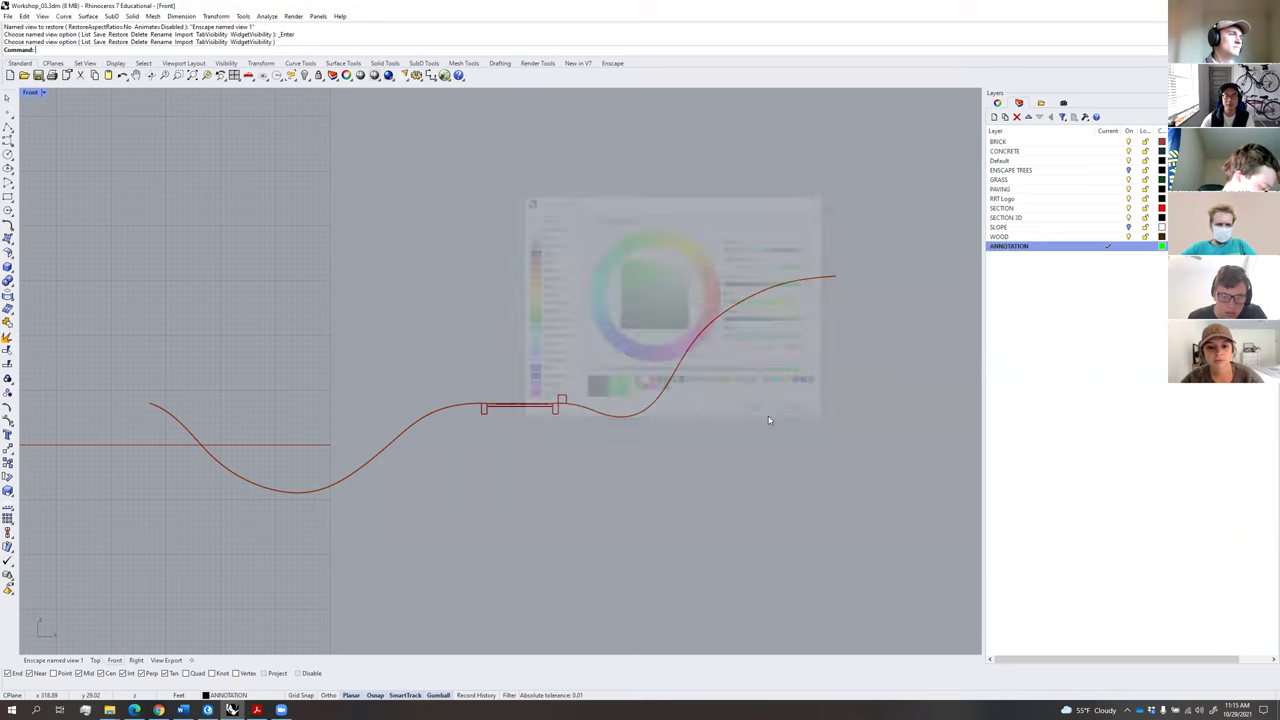
Add a linear dimension across the path's width between the inner edges of the two curbs, placed below the section.
click(184, 17)
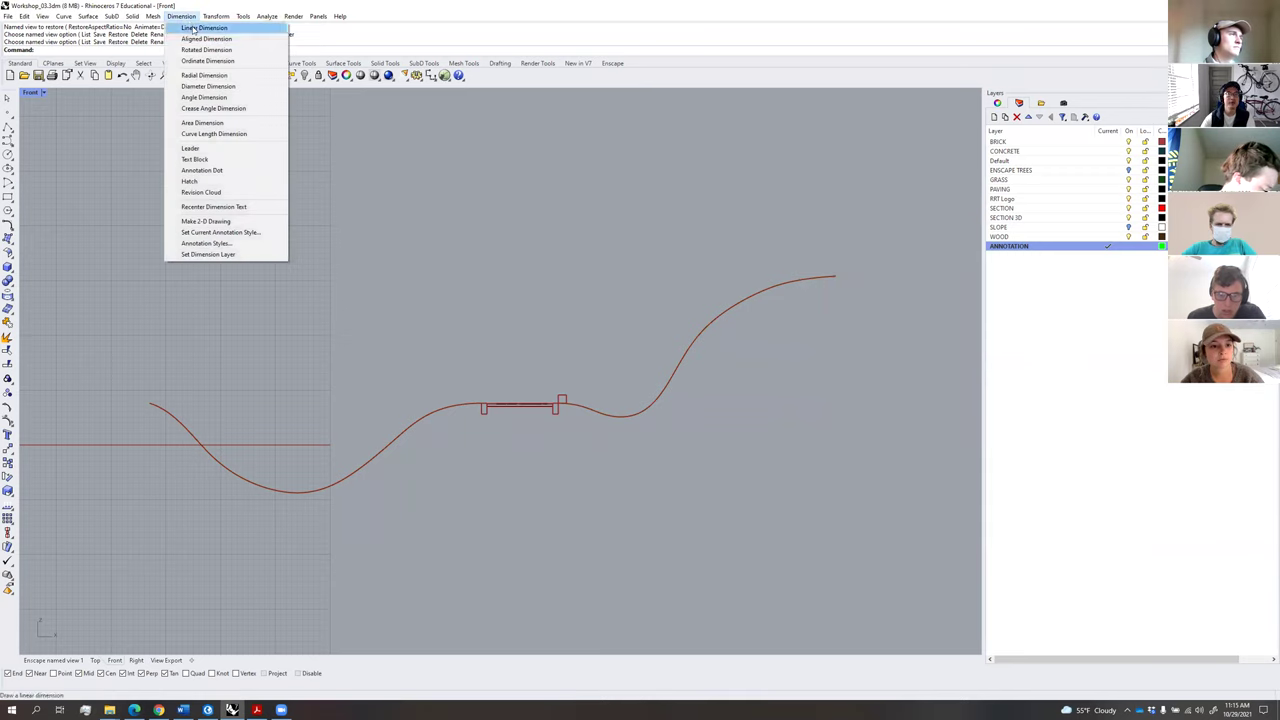
click(199, 28)
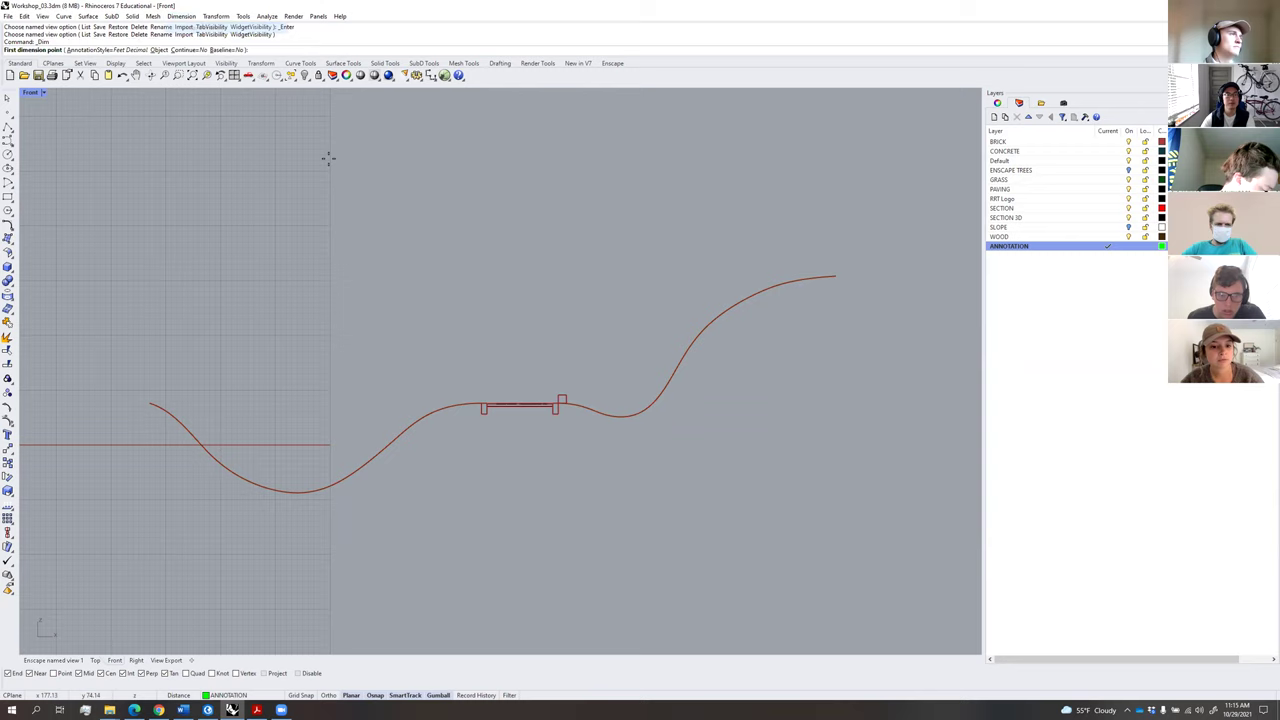
scroll(511, 417, up, 6)
click(446, 369)
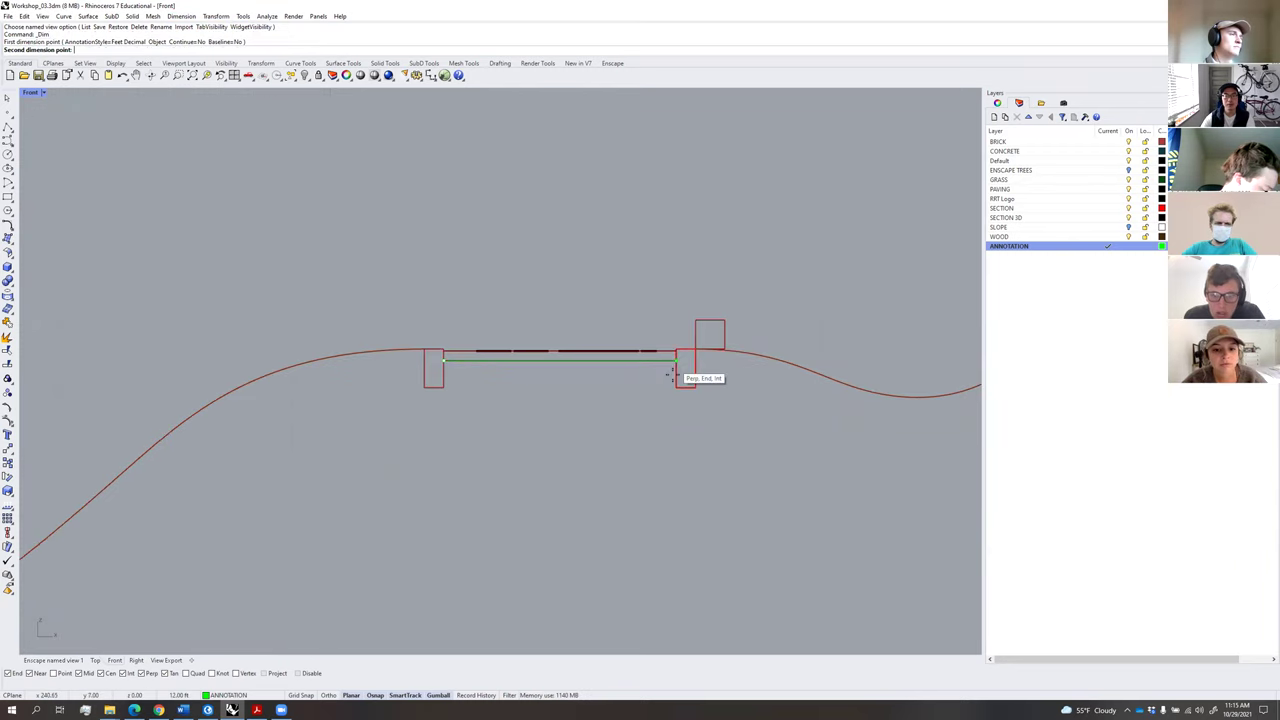
click(677, 369)
scroll(666, 466, down, 6)
scroll(652, 470, up, 3)
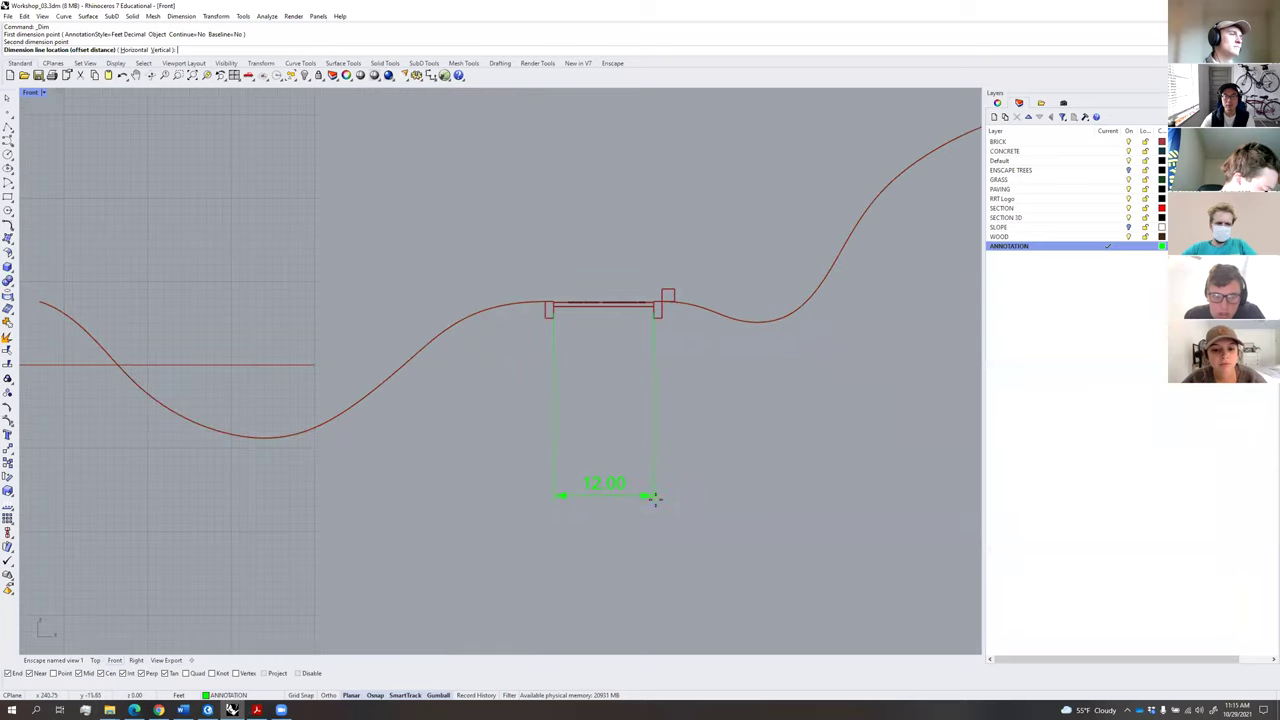
click(655, 506)
Dimension horizontally from the path's right edge to the section curve's right end, in line with the path-width dimension.
scroll(663, 325, up, 2)
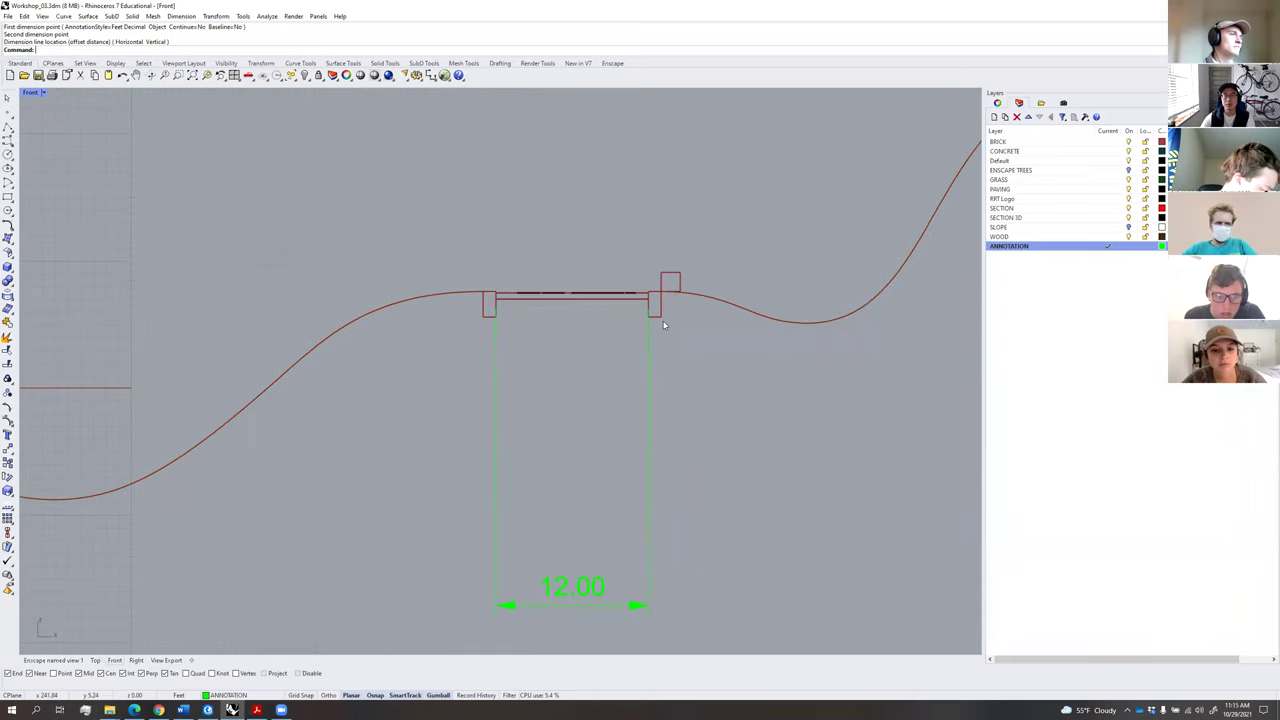
key(Return)
click(658, 322)
scroll(766, 374, down, 2)
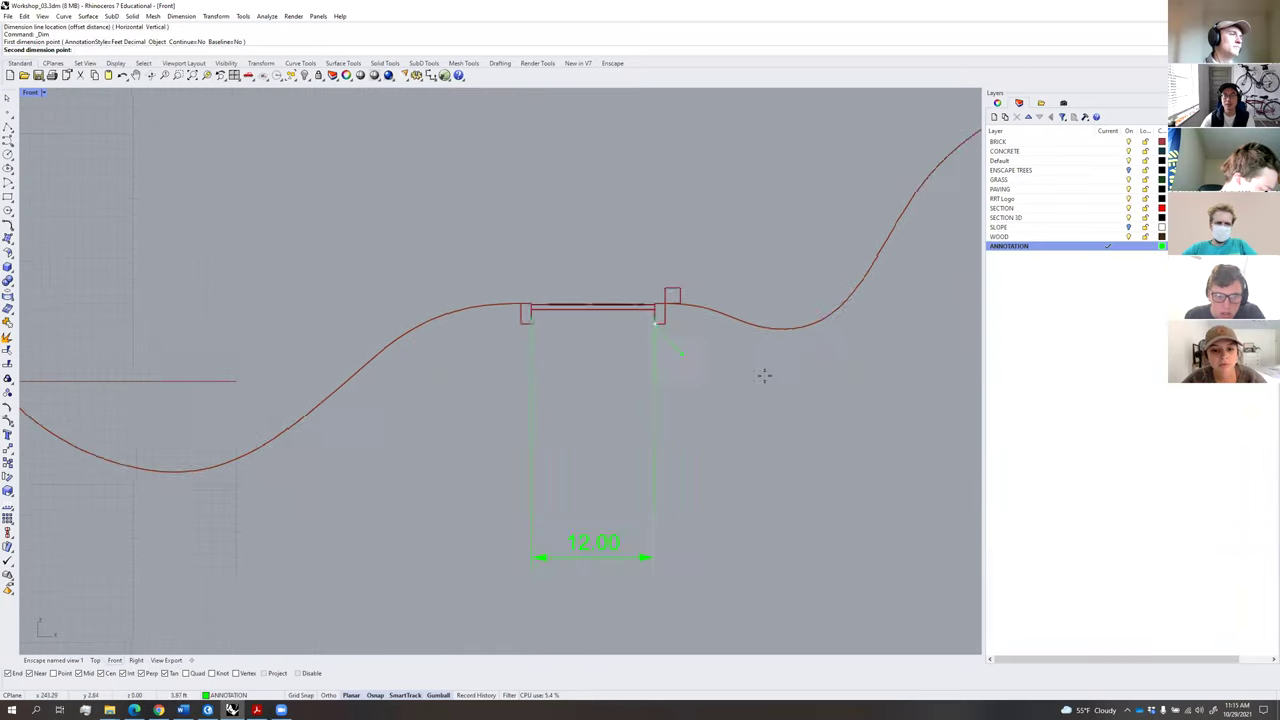
click(928, 135)
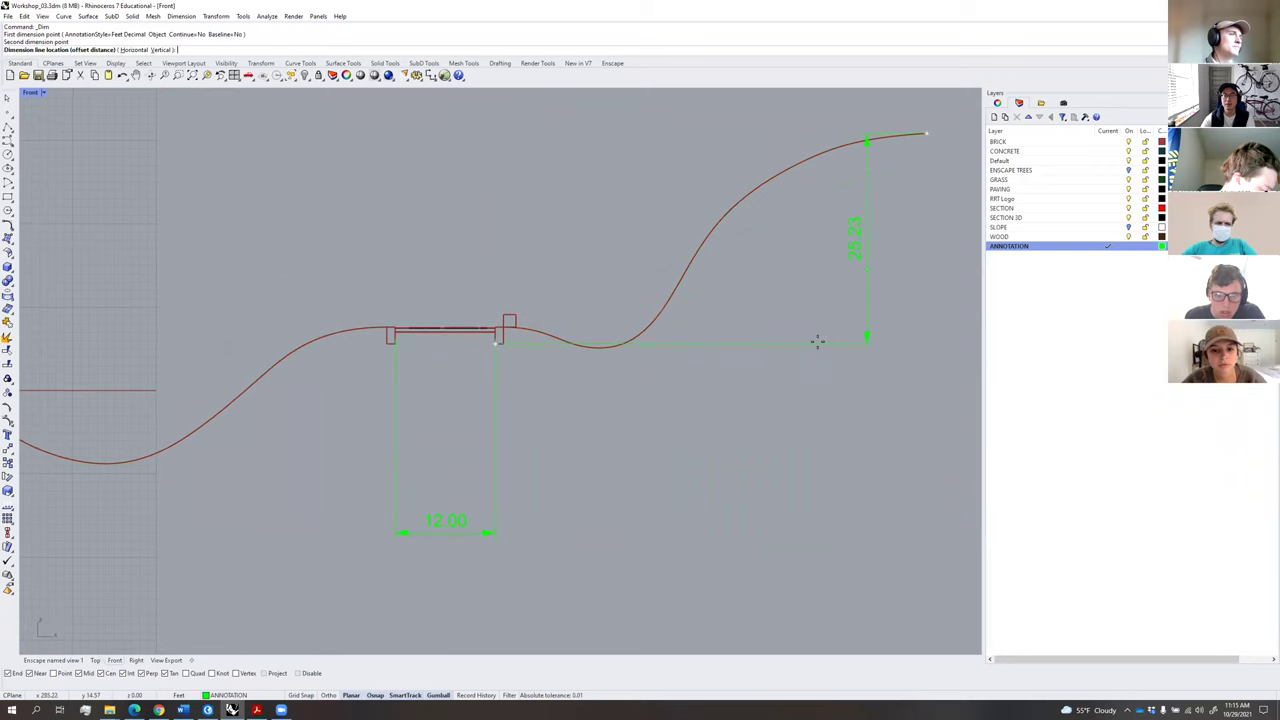
click(499, 532)
Dimension horizontally from the path's left edge to the section curve's left end, in line with the existing dimensions.
key(Return)
scroll(400, 345, up, 2)
click(395, 340)
scroll(307, 363, down, 6)
right_drag(307, 363, 558, 323)
click(186, 297)
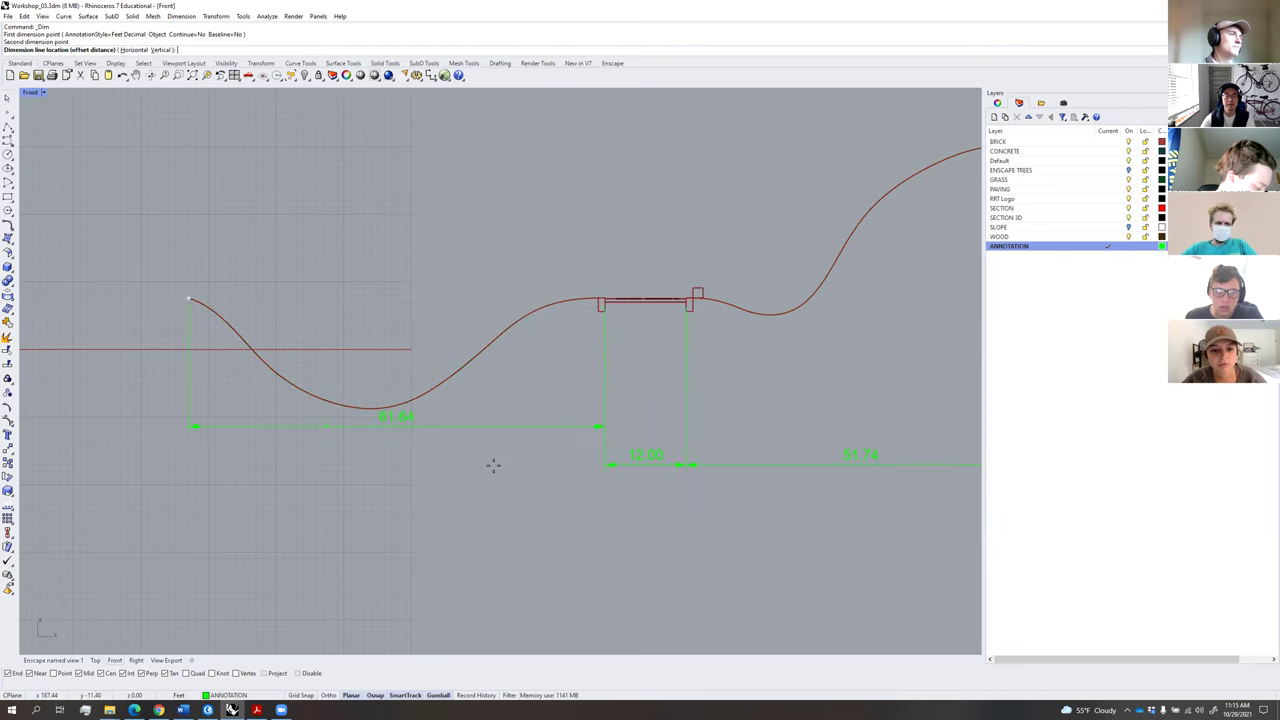
click(601, 464)
scroll(700, 487, down, 2)
scroll(645, 357, up, 2)
scroll(646, 366, down, 2)
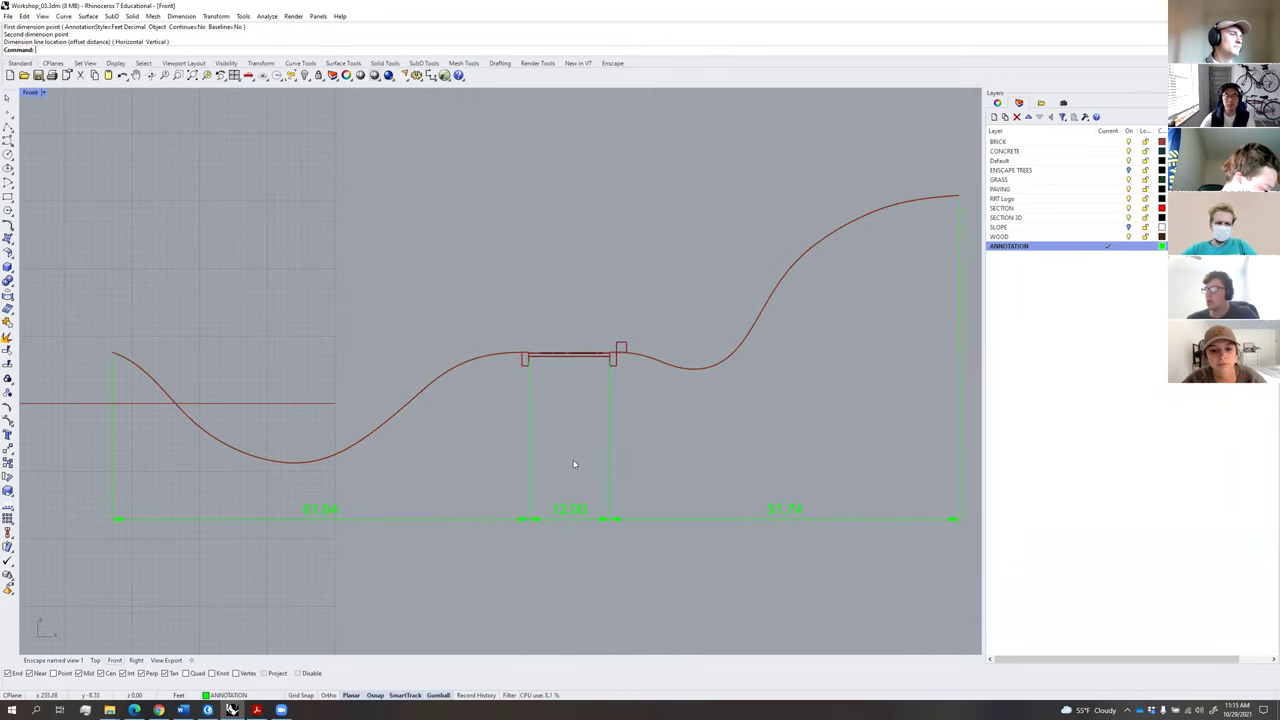
right_drag(792, 579, 717, 559)
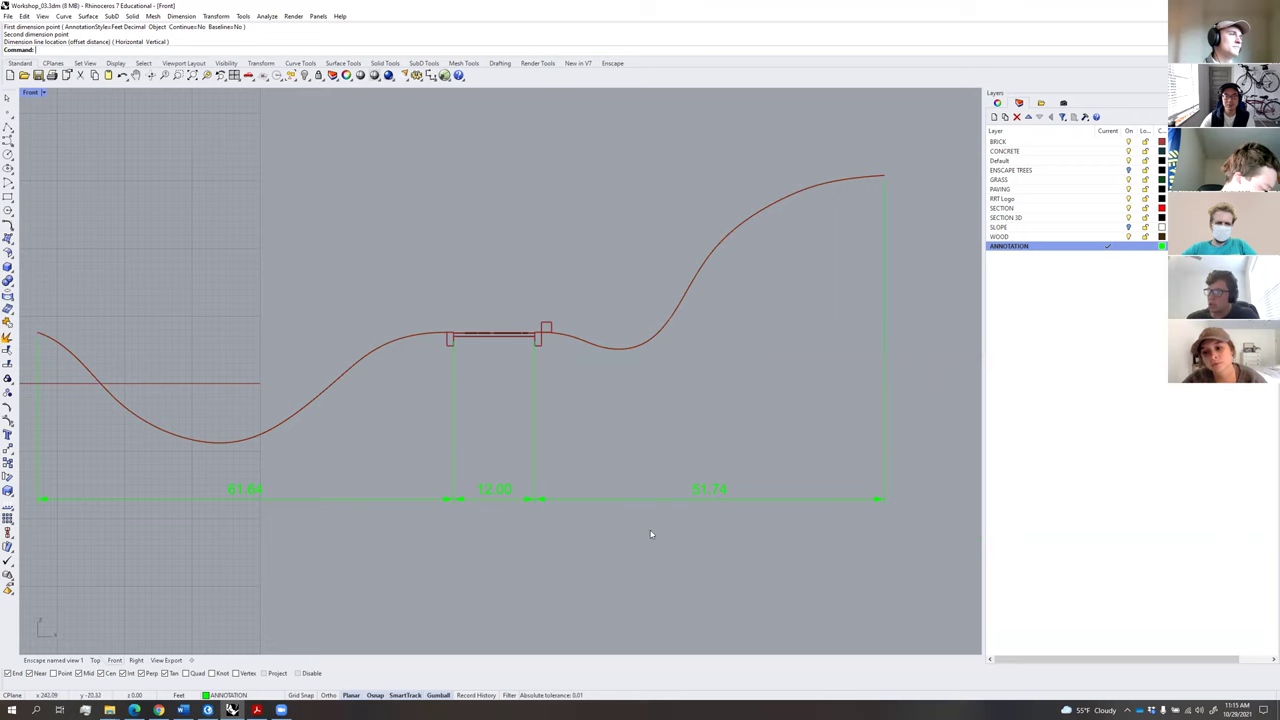
Return to the View Export layout and disable layout space scaling in the document's annotation style settings.
click(170, 661)
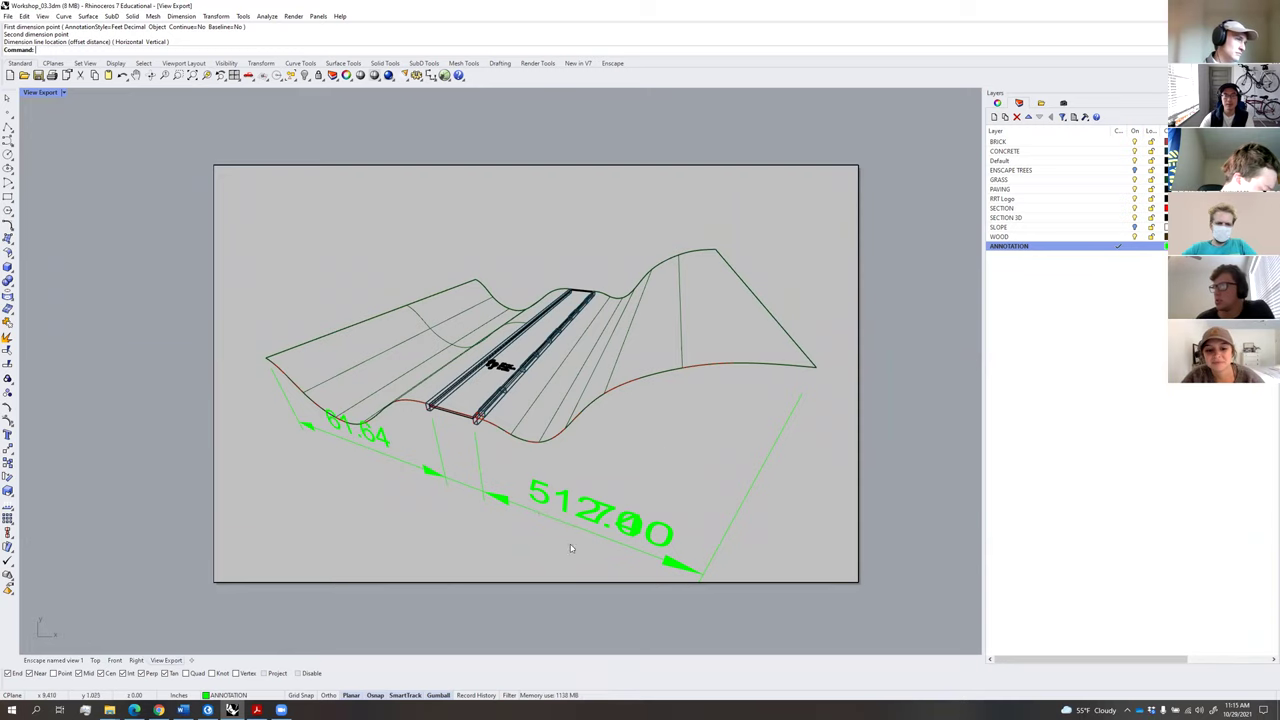
right_drag(579, 538, 560, 518)
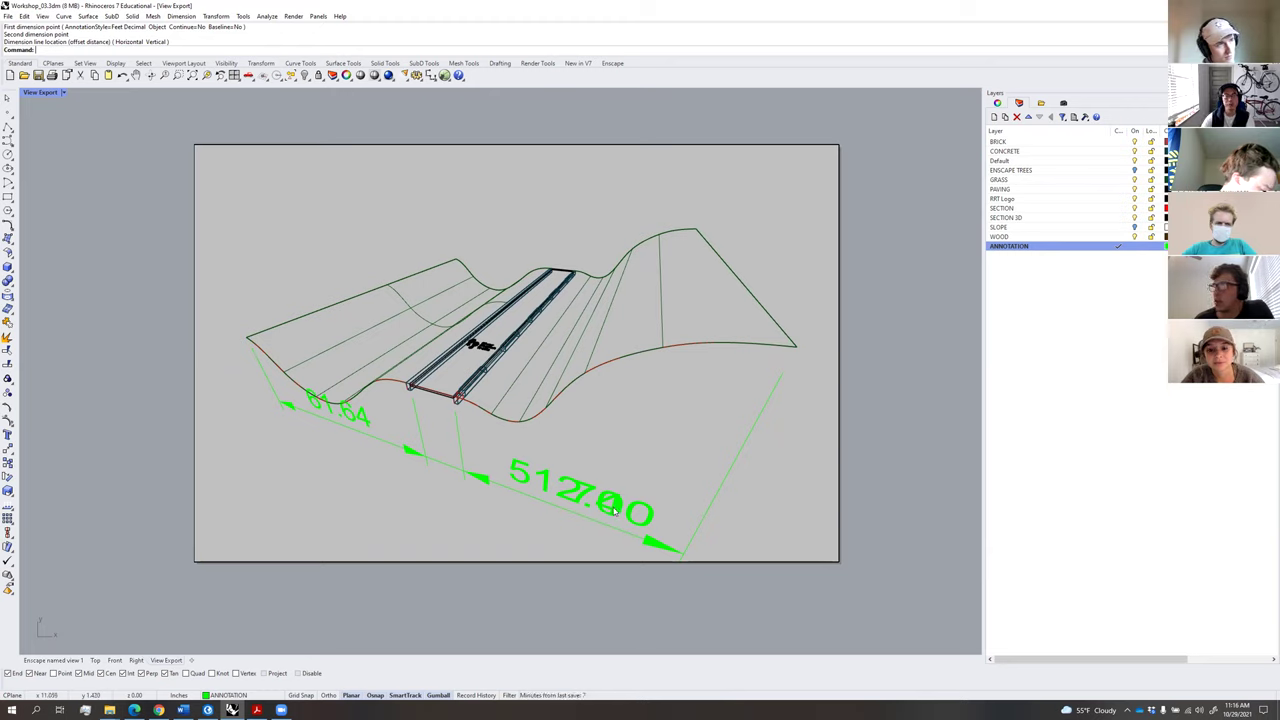
right_drag(596, 524, 583, 542)
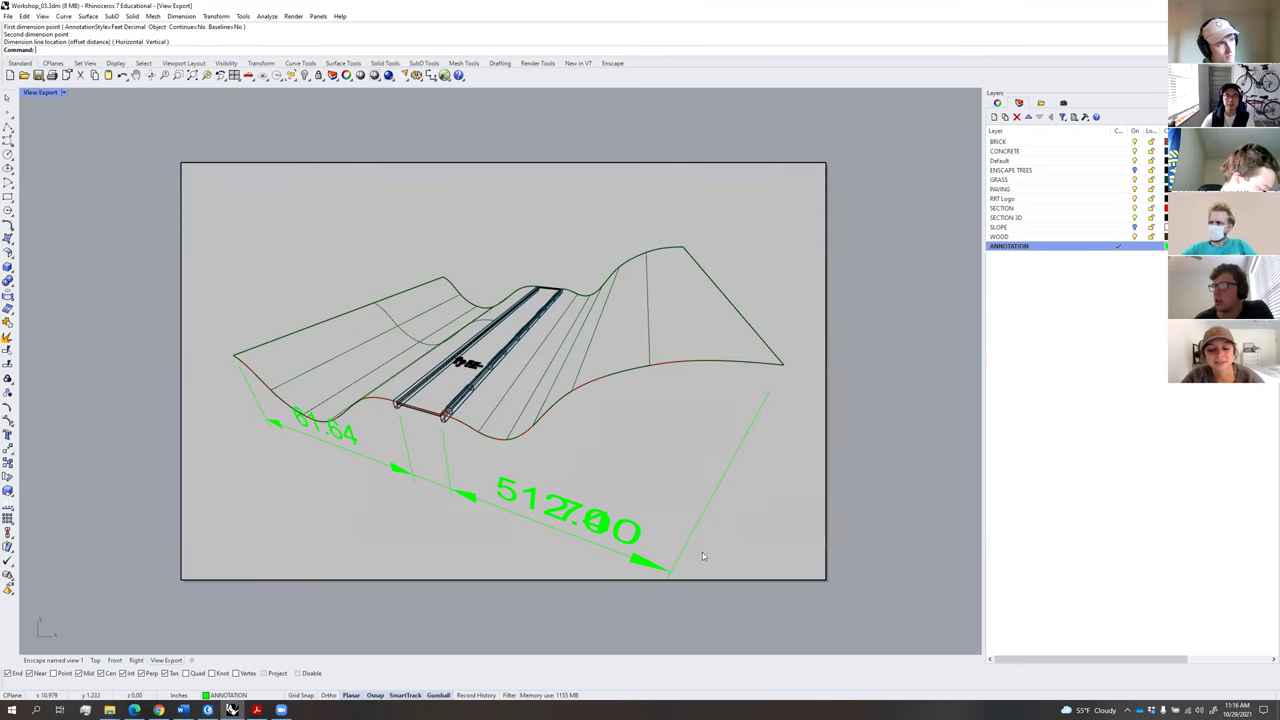
click(416, 77)
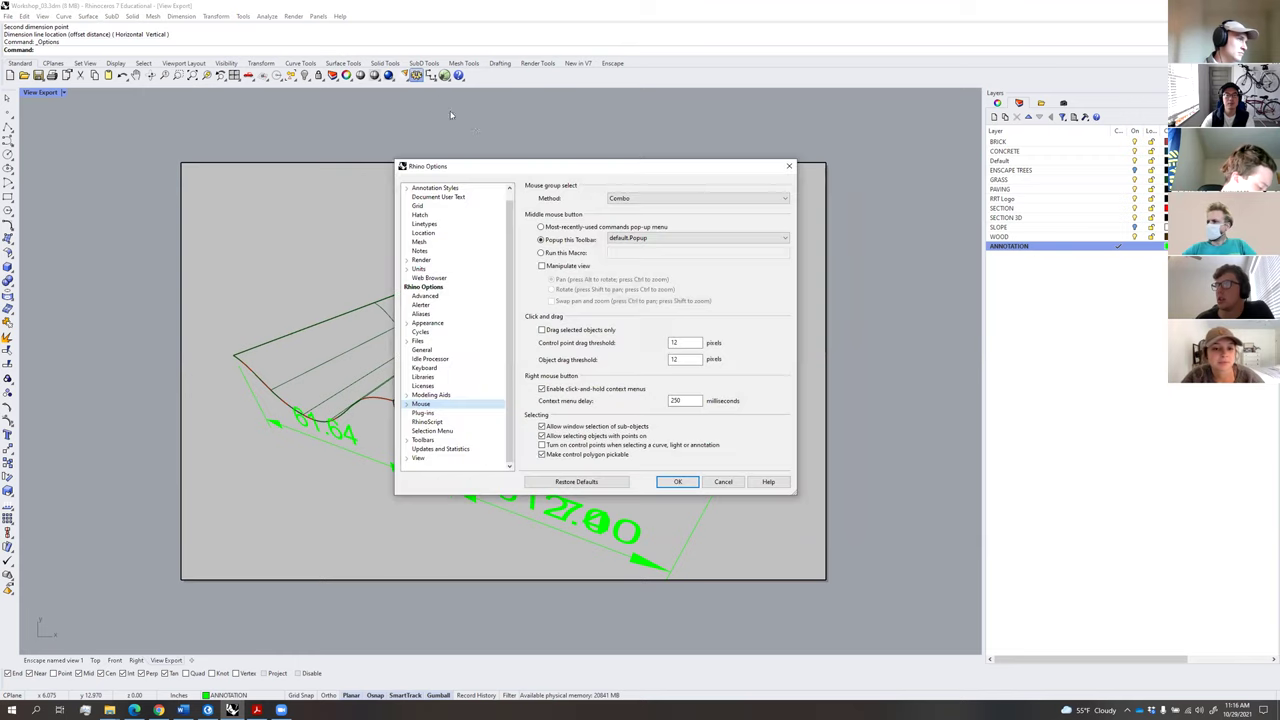
click(440, 197)
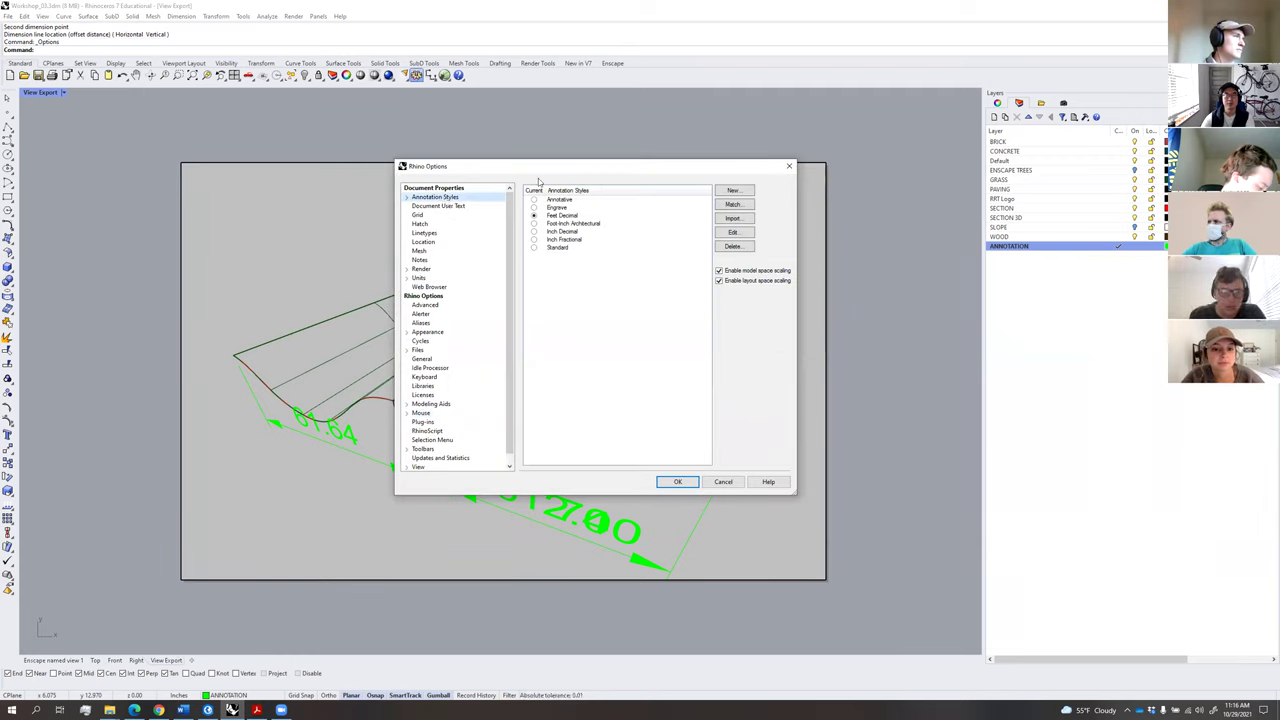
drag(555, 175, 736, 167)
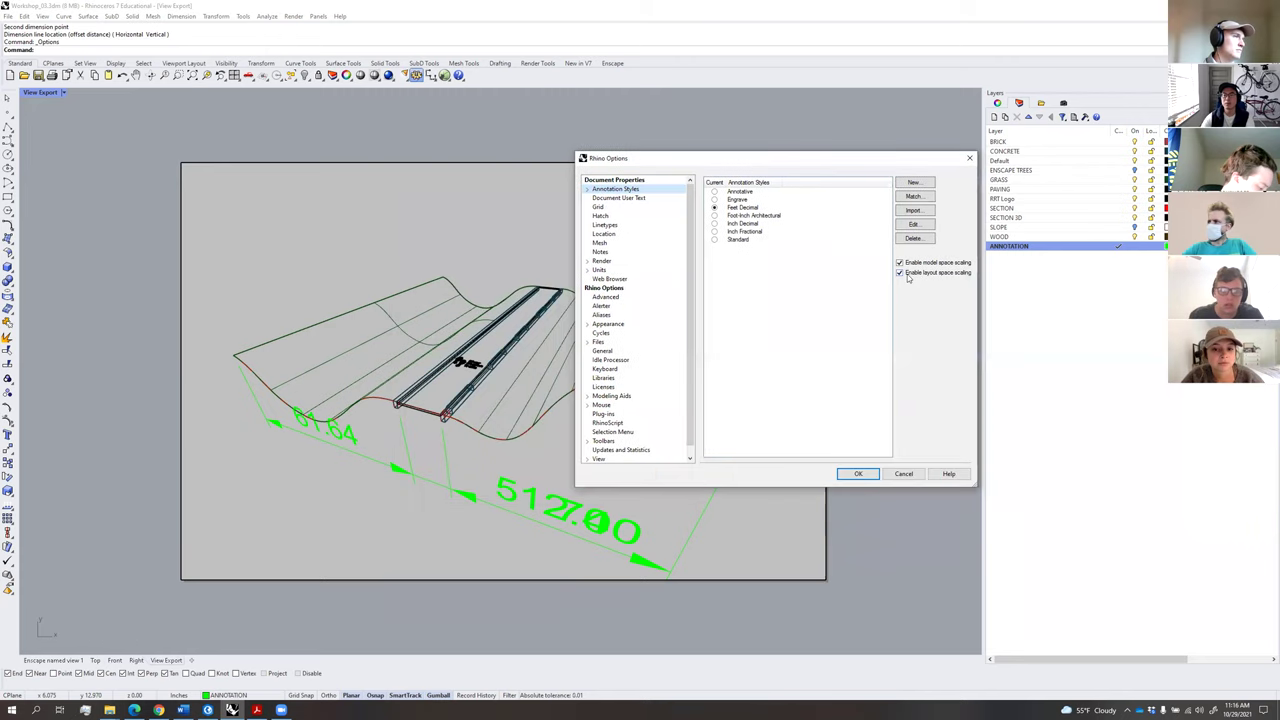
click(900, 273)
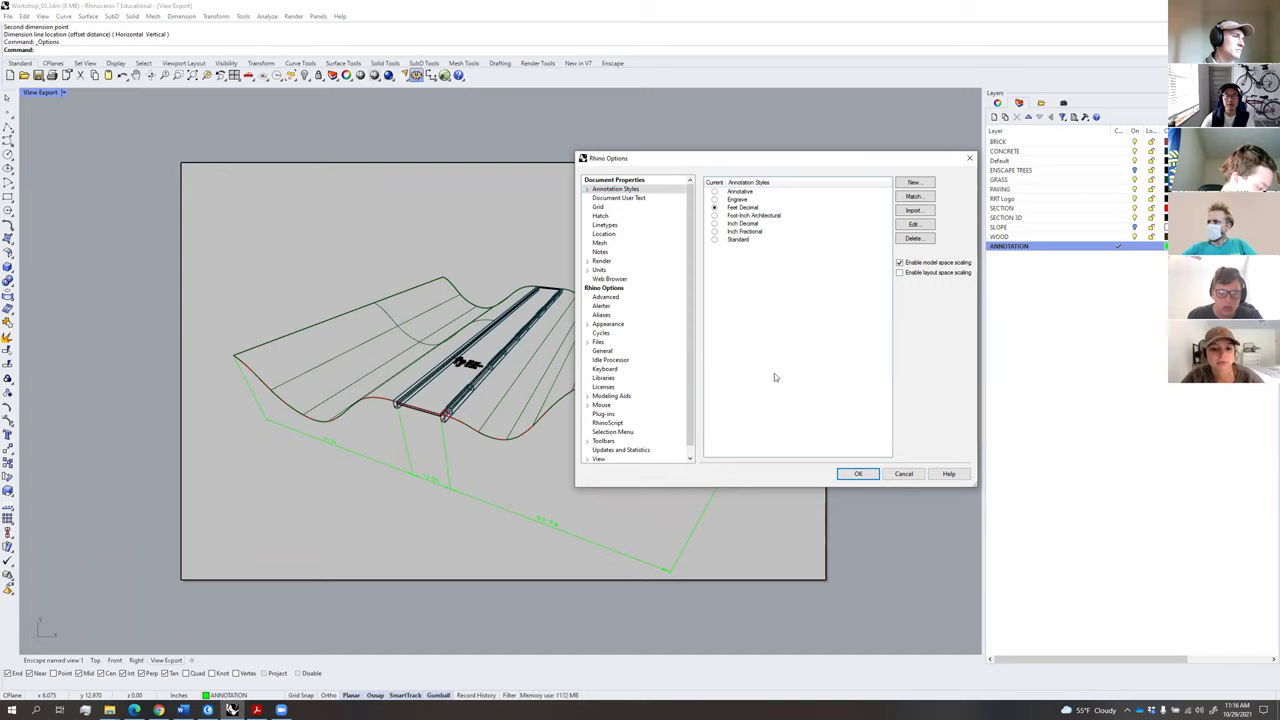
click(858, 474)
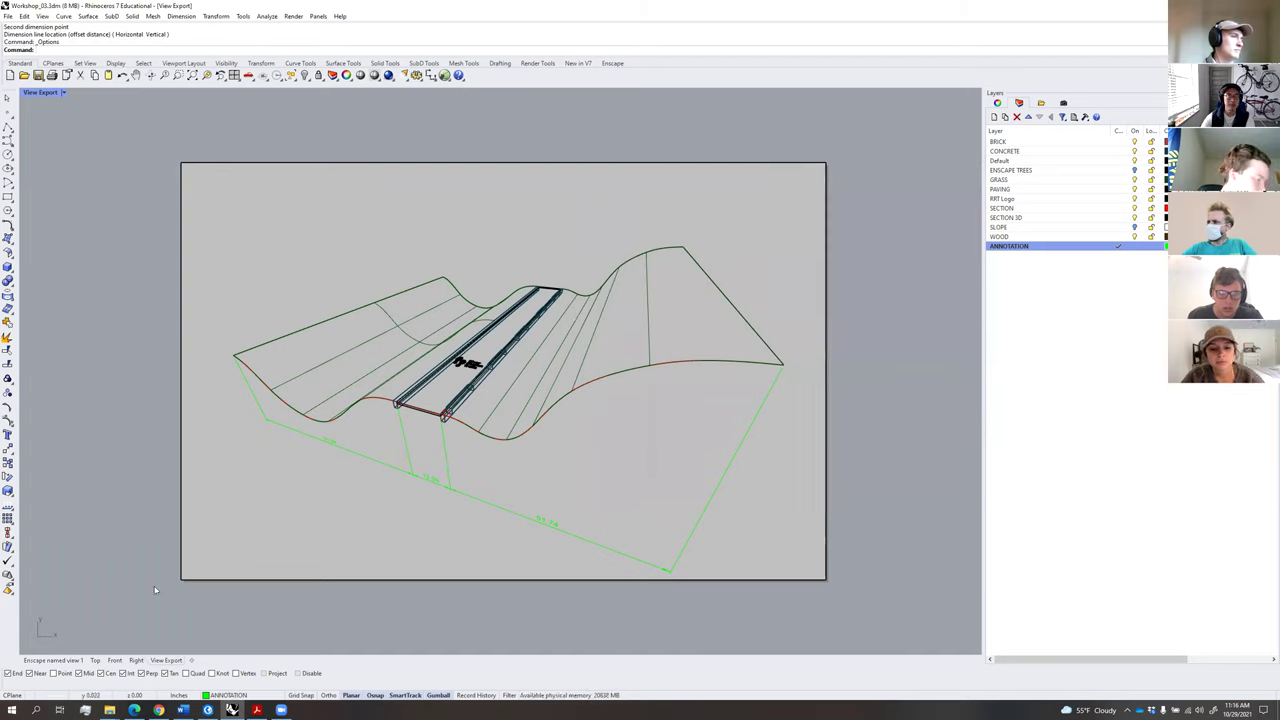
Examine the dimensions and linework in the perspective viewport and on the View Export layout.
click(55, 660)
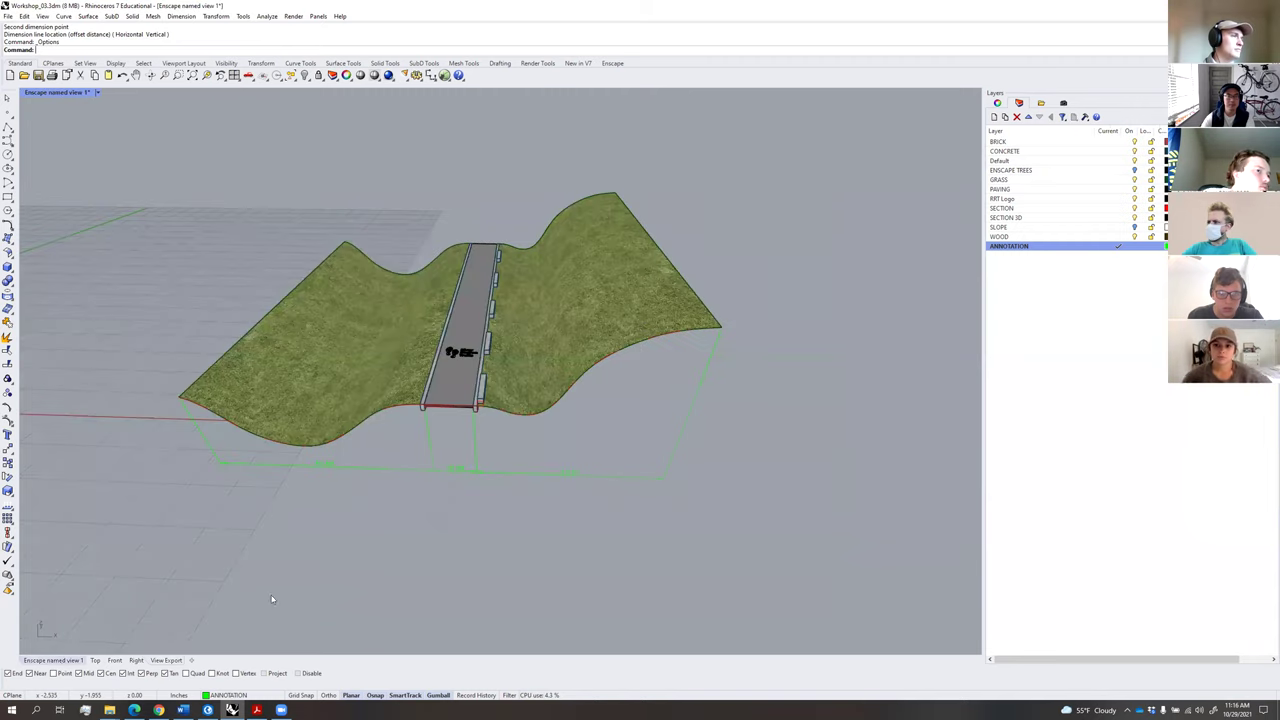
click(164, 660)
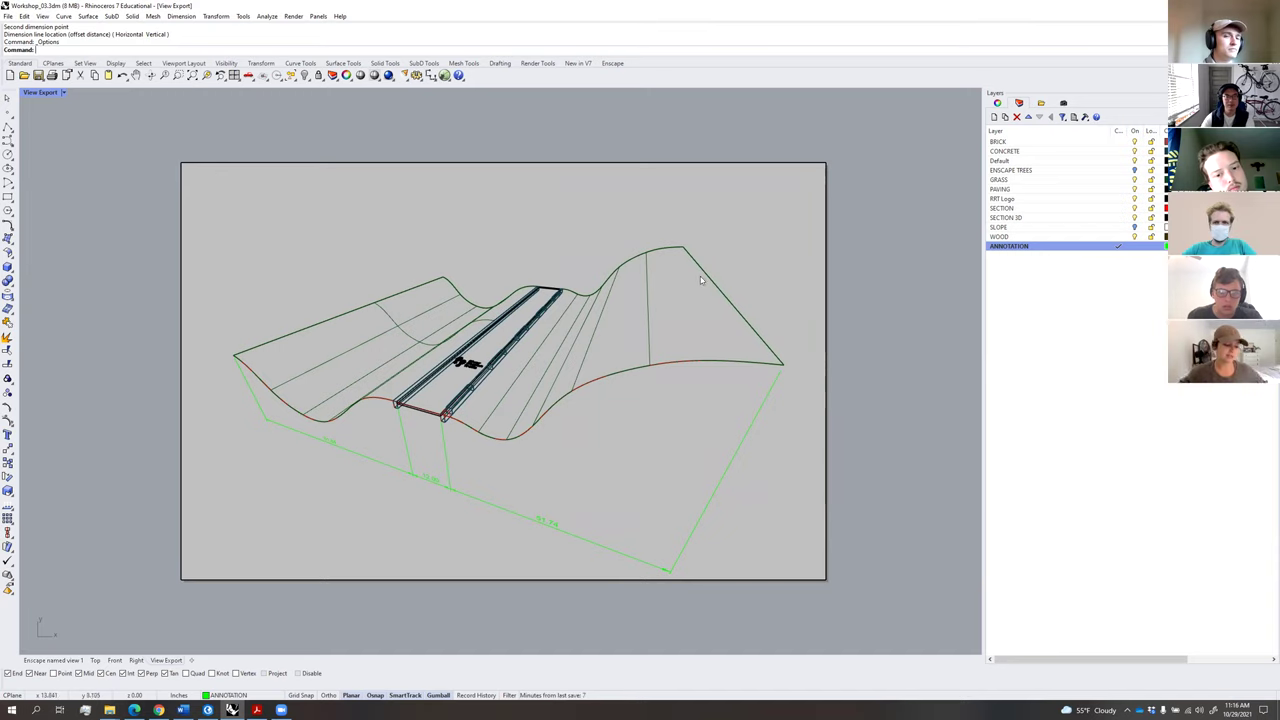
right_drag(708, 381, 702, 388)
mouse_move(614, 385)
right_down()
mouse_move(605, 378)
mouse_move(618, 377)
right_up()
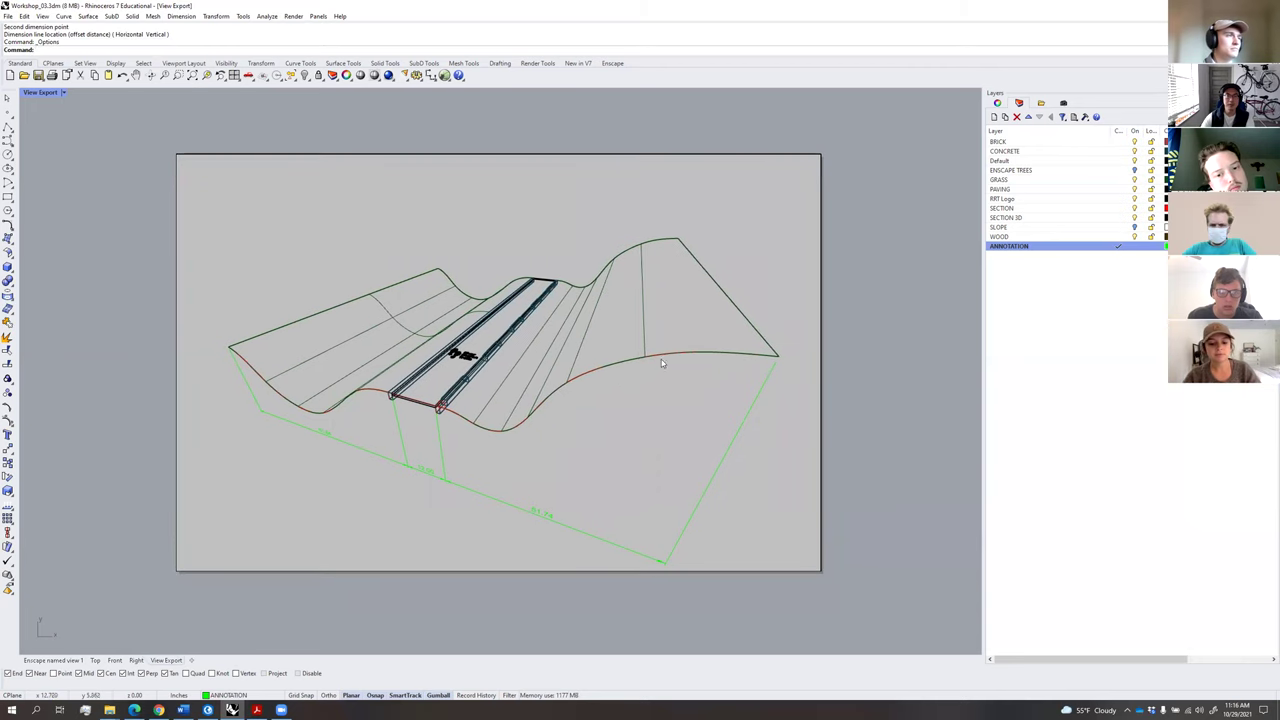
scroll(457, 377, up, 5)
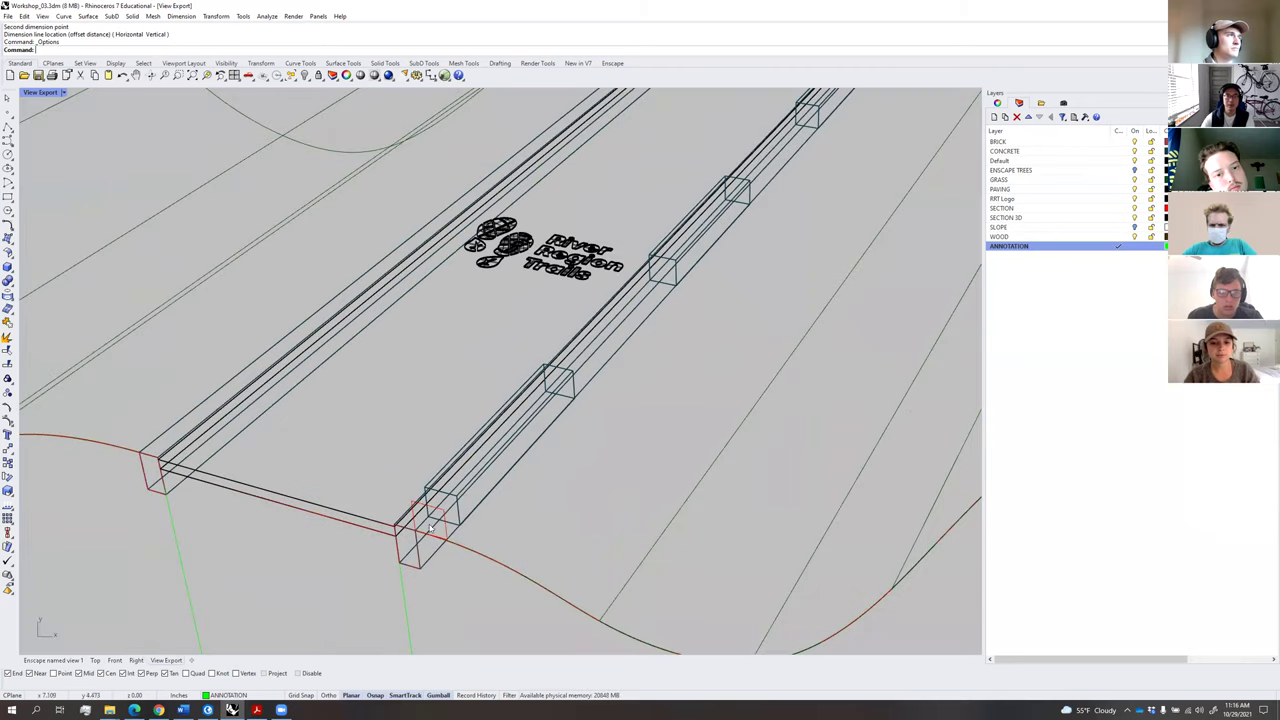
scroll(590, 289, down, 8)
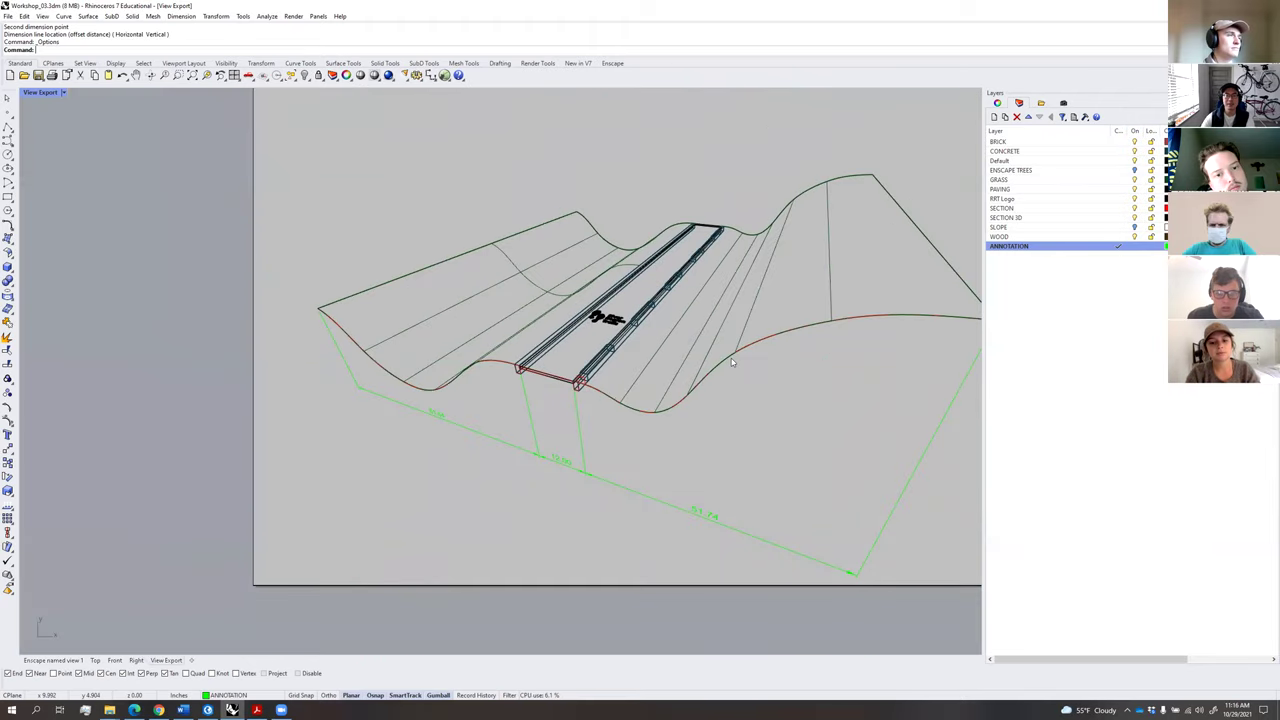
right_drag(731, 361, 688, 367)
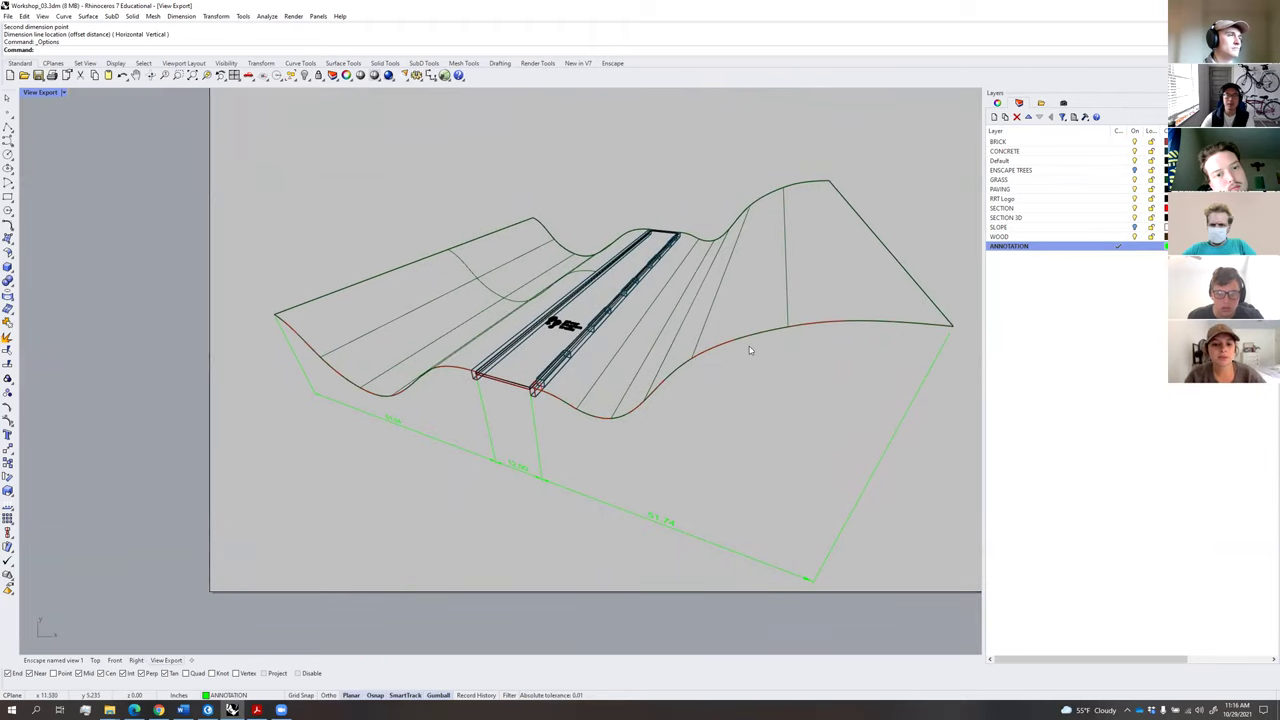
right_drag(725, 379, 649, 396)
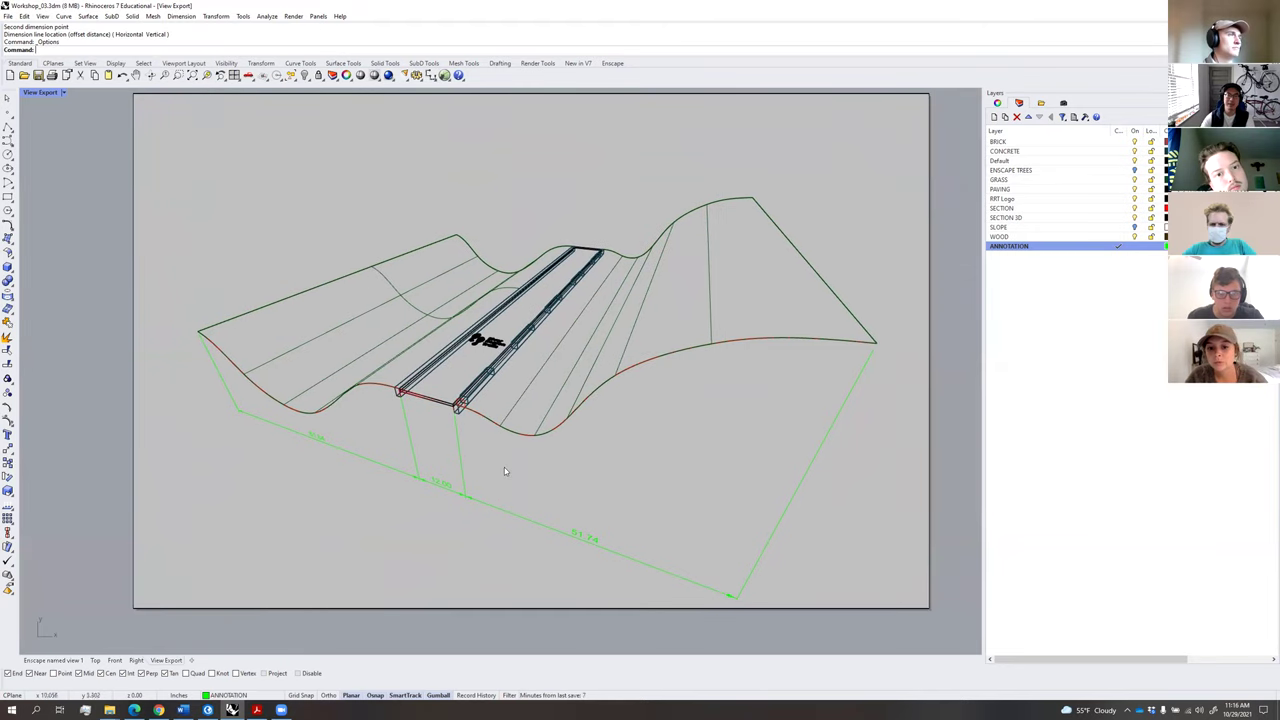
Go to the perspective viewport and restore the saved view Enscape named view 1.
click(52, 660)
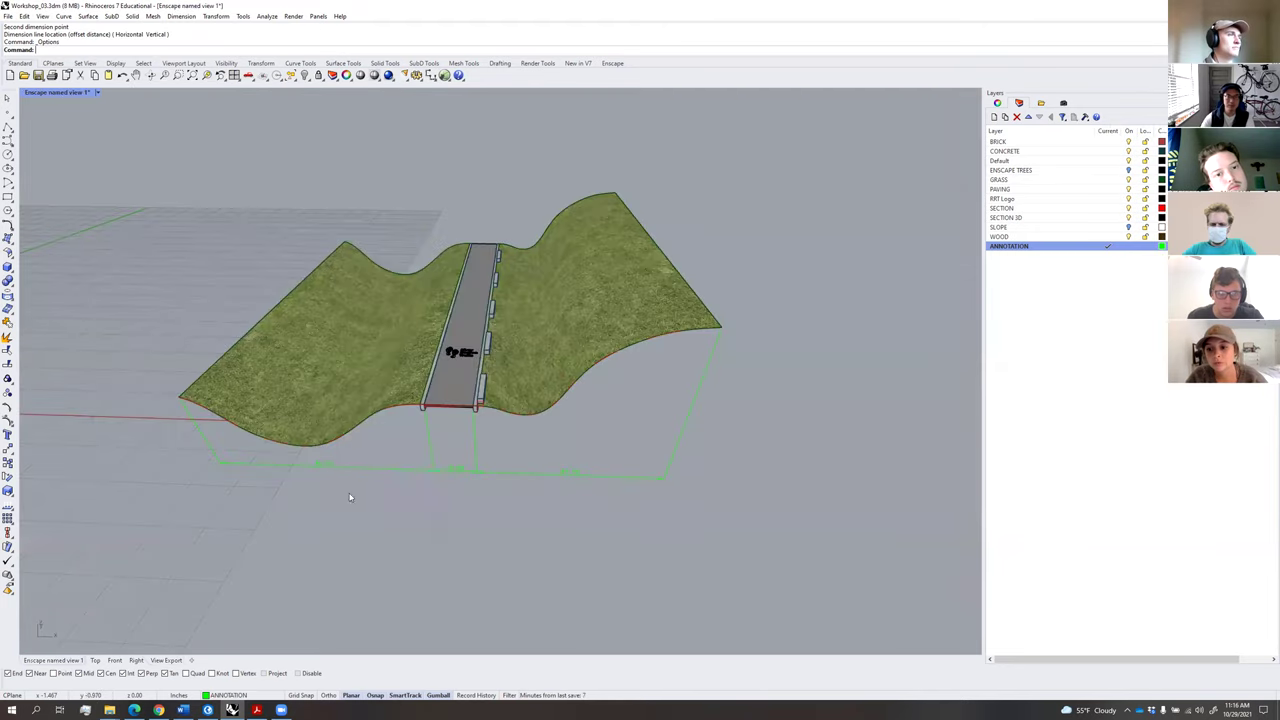
click(1064, 104)
right_click(1018, 150)
double_click(1018, 150)
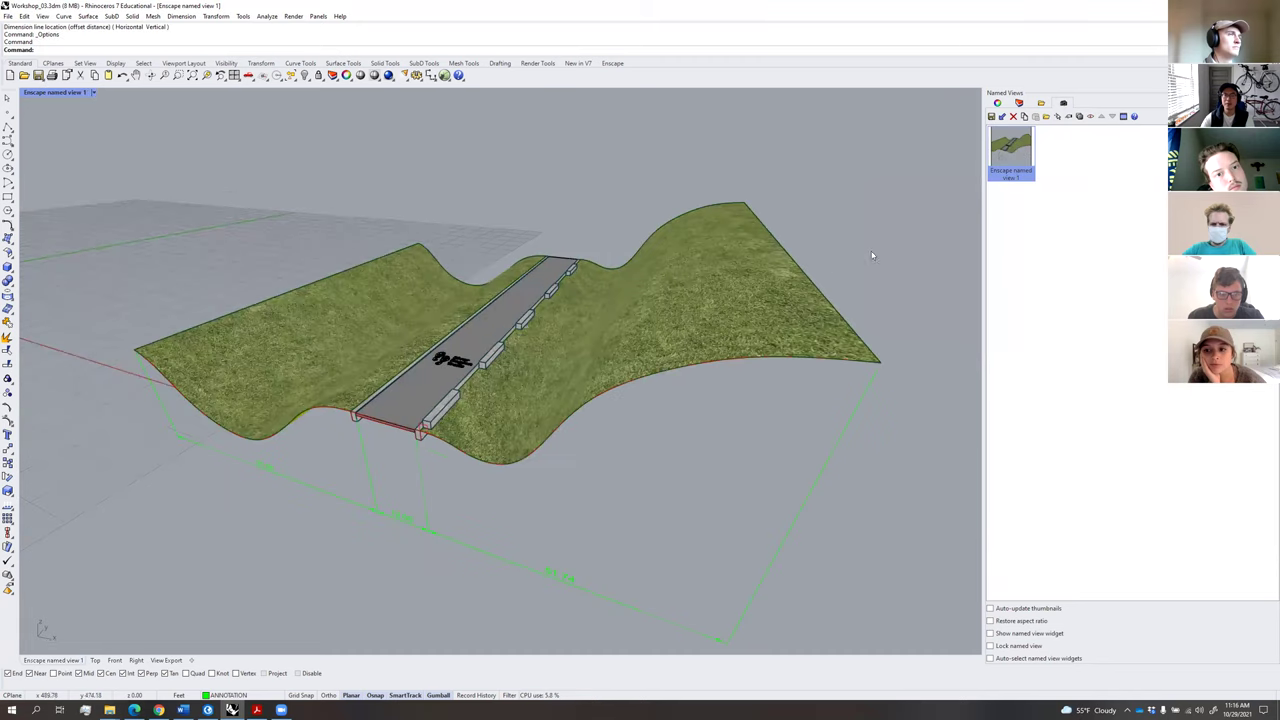
Select both grass slopes, the path surface, its curbs and the blocks along the path's edge.
click(731, 322)
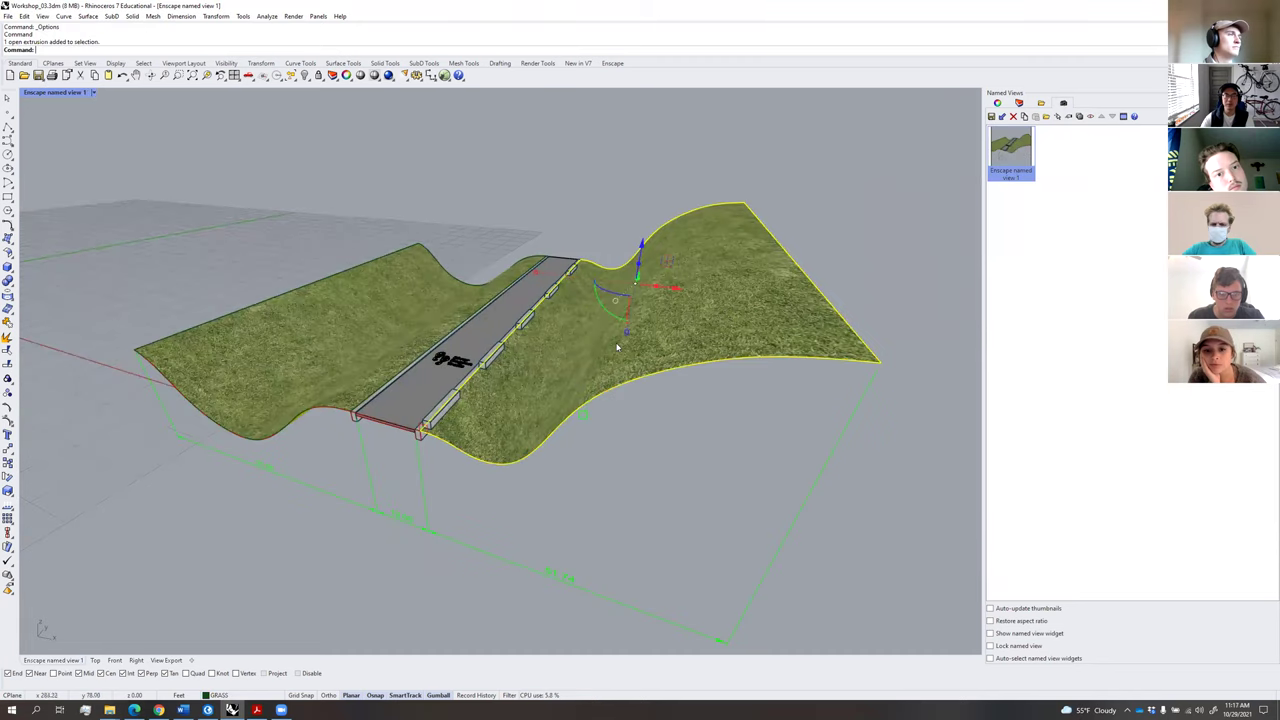
shift+click(377, 355)
click(353, 420)
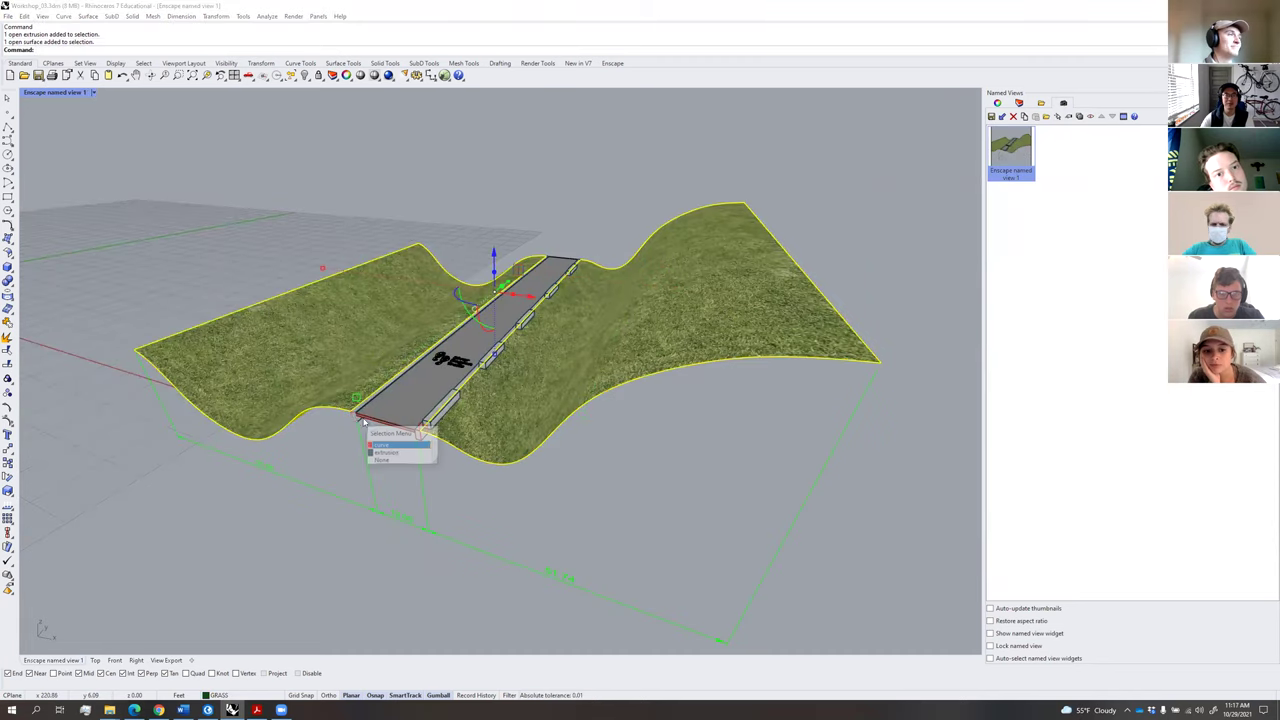
shift+click(372, 402)
shift+click(396, 412)
shift+click(430, 441)
key(Down)
key(Return)
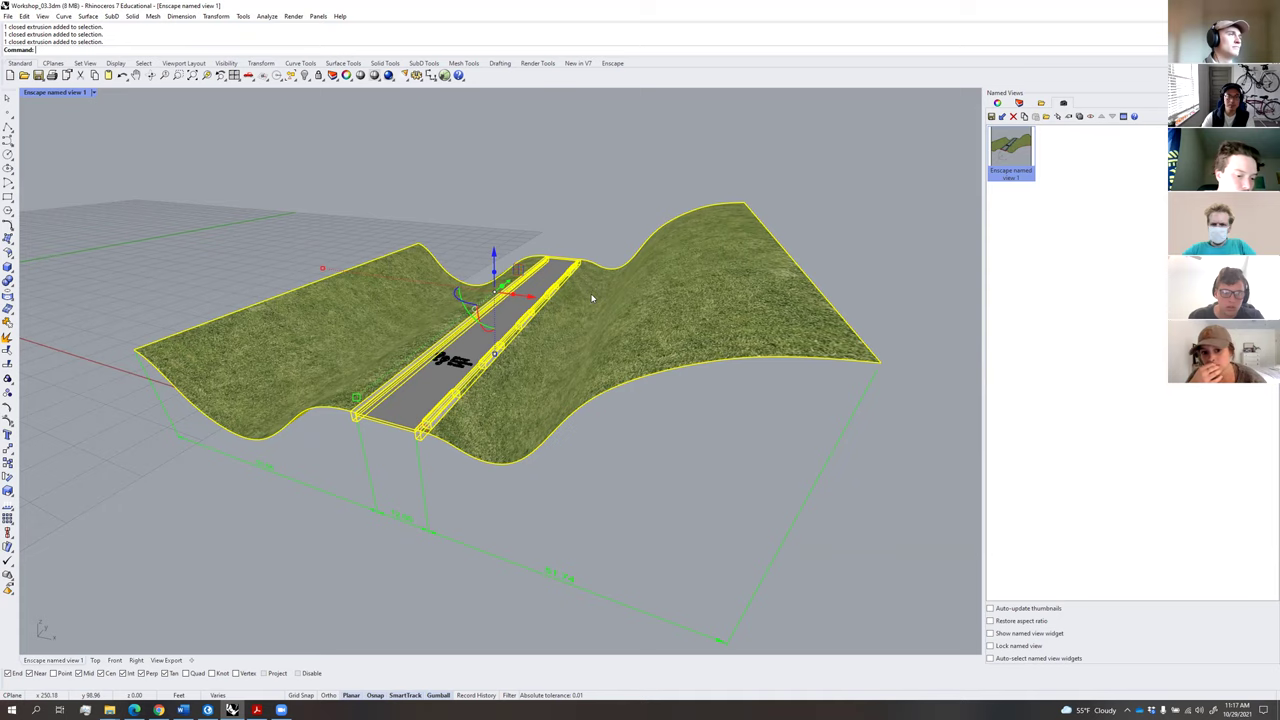
Run Make2D on the selection from Enscape named view 1, with Hidden lines off and Scene silhouette and Group output on.
text(Make2D)
key(Return)
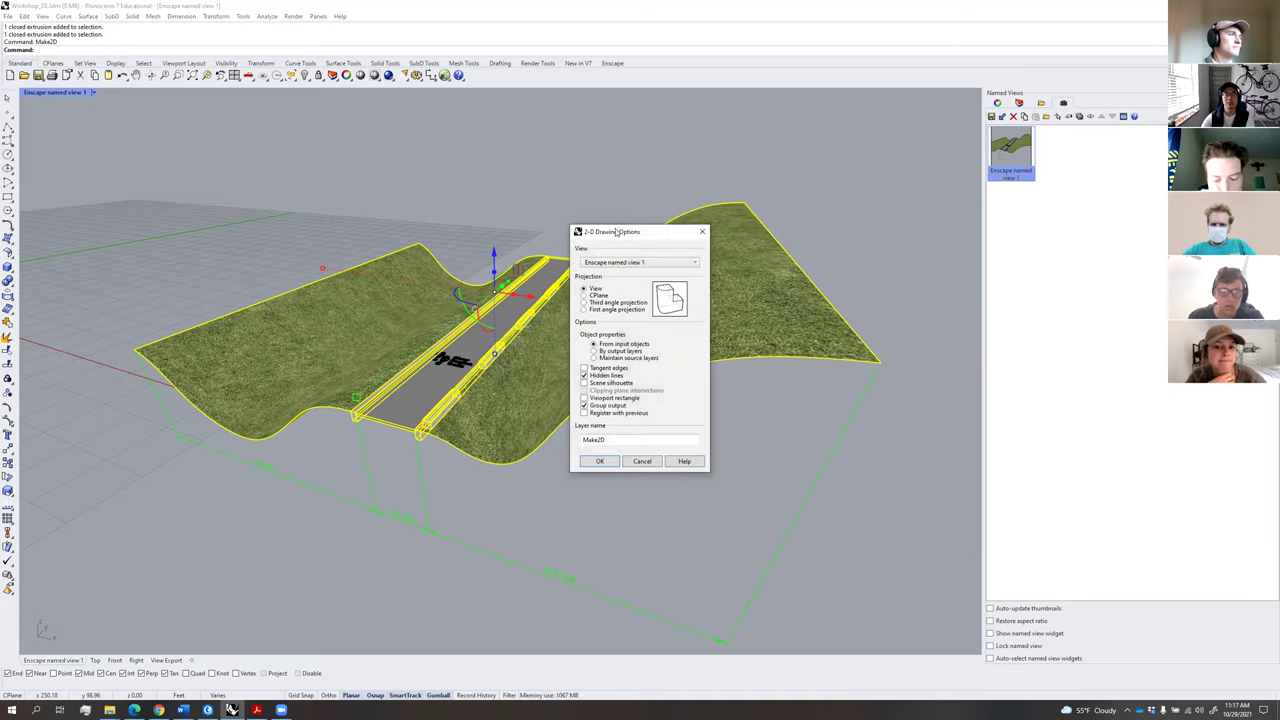
drag(619, 231, 540, 190)
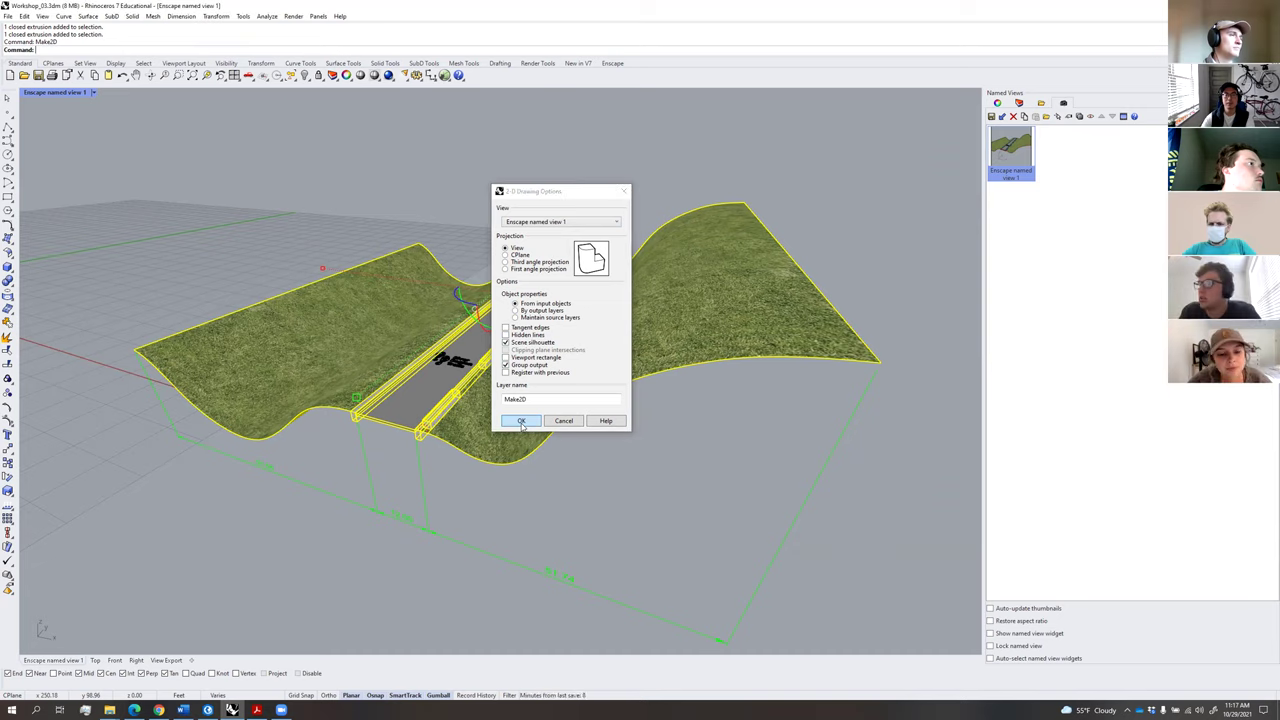
click(521, 421)
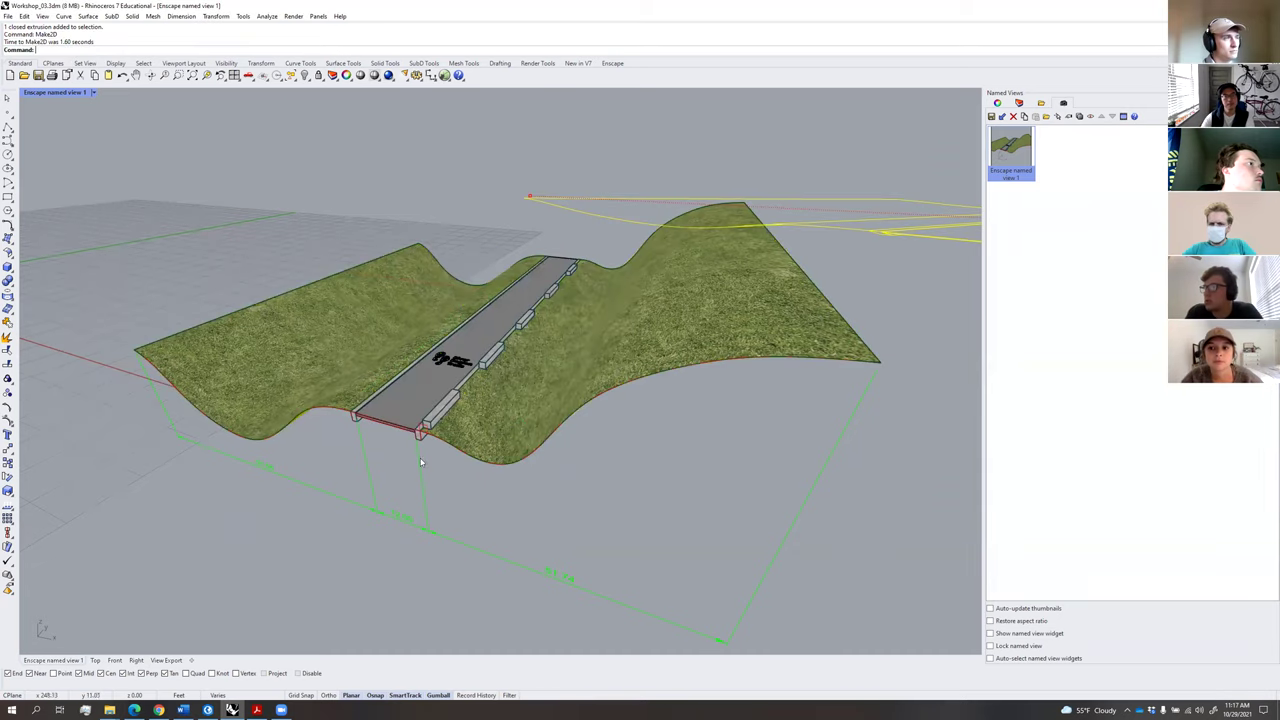
Switch to the Top view, clear the selection and inspect the generated 2D linework.
click(95, 661)
scroll(508, 366, down, 10)
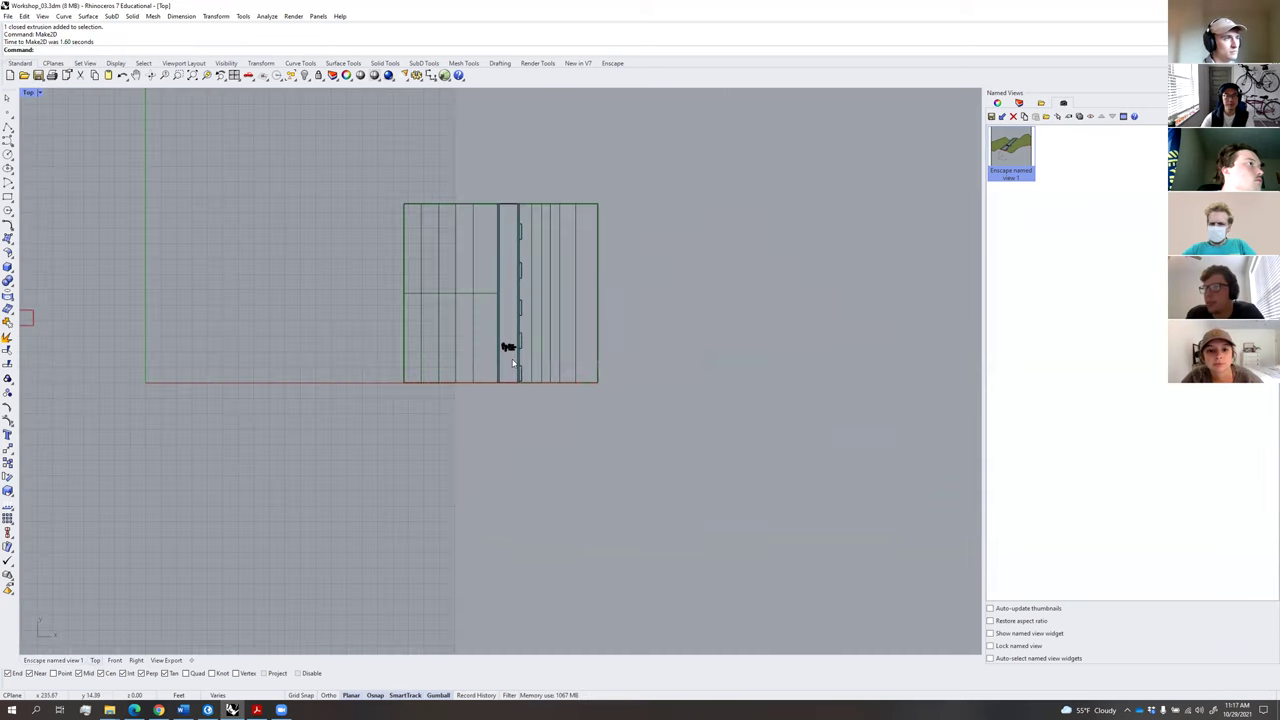
click(601, 273)
scroll(511, 387, up, 5)
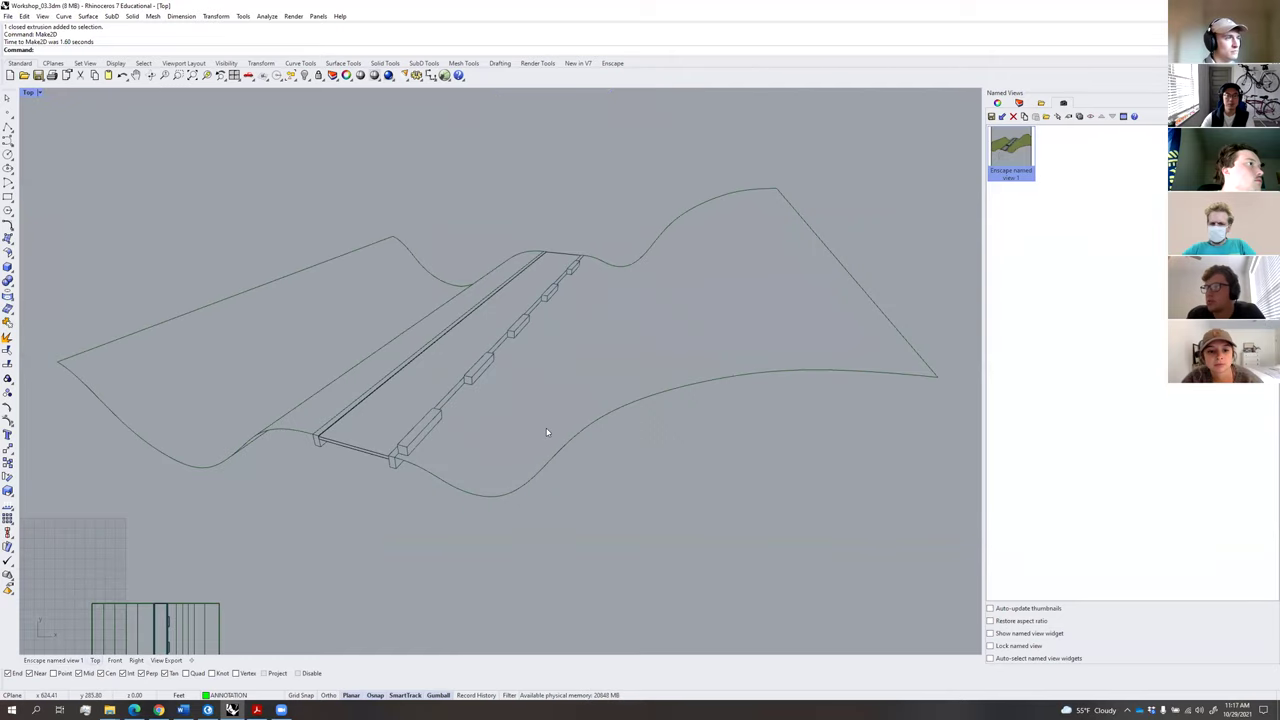
Bring up the layer list and toggle the SceneSilhouetteCurves and Curves layers off and on to examine each set of linework.
click(726, 238)
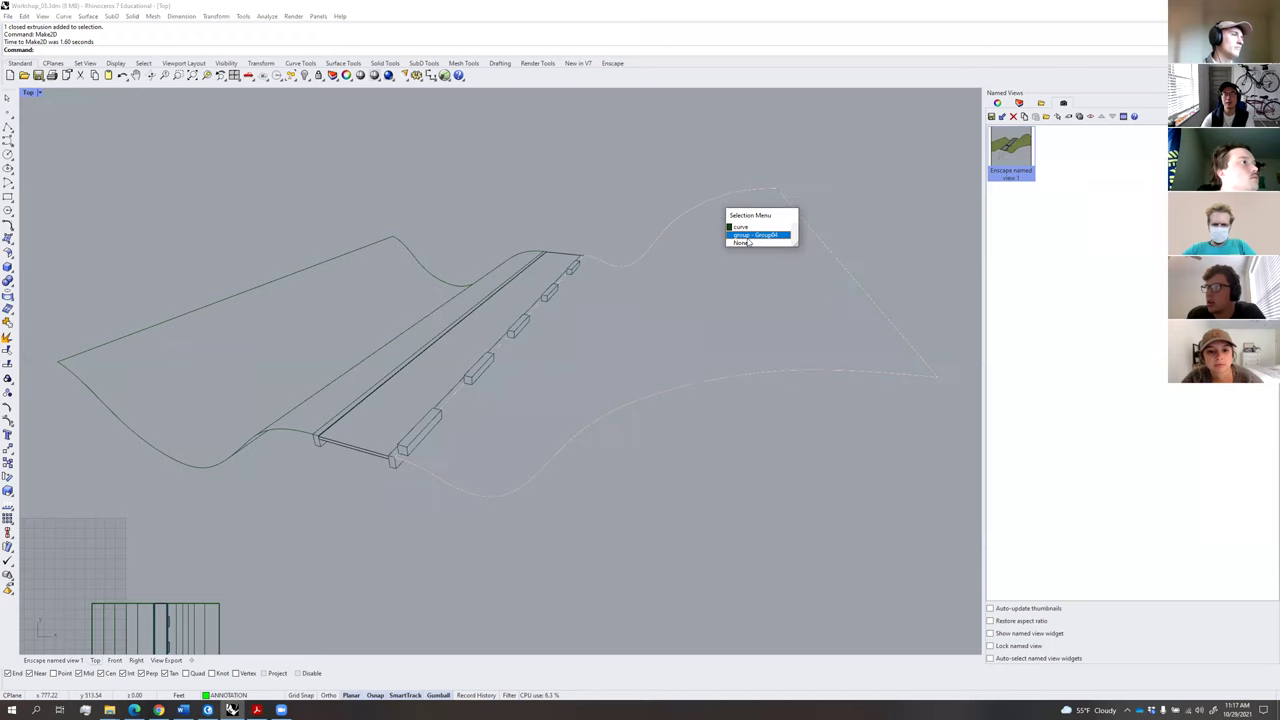
click(786, 162)
click(1026, 105)
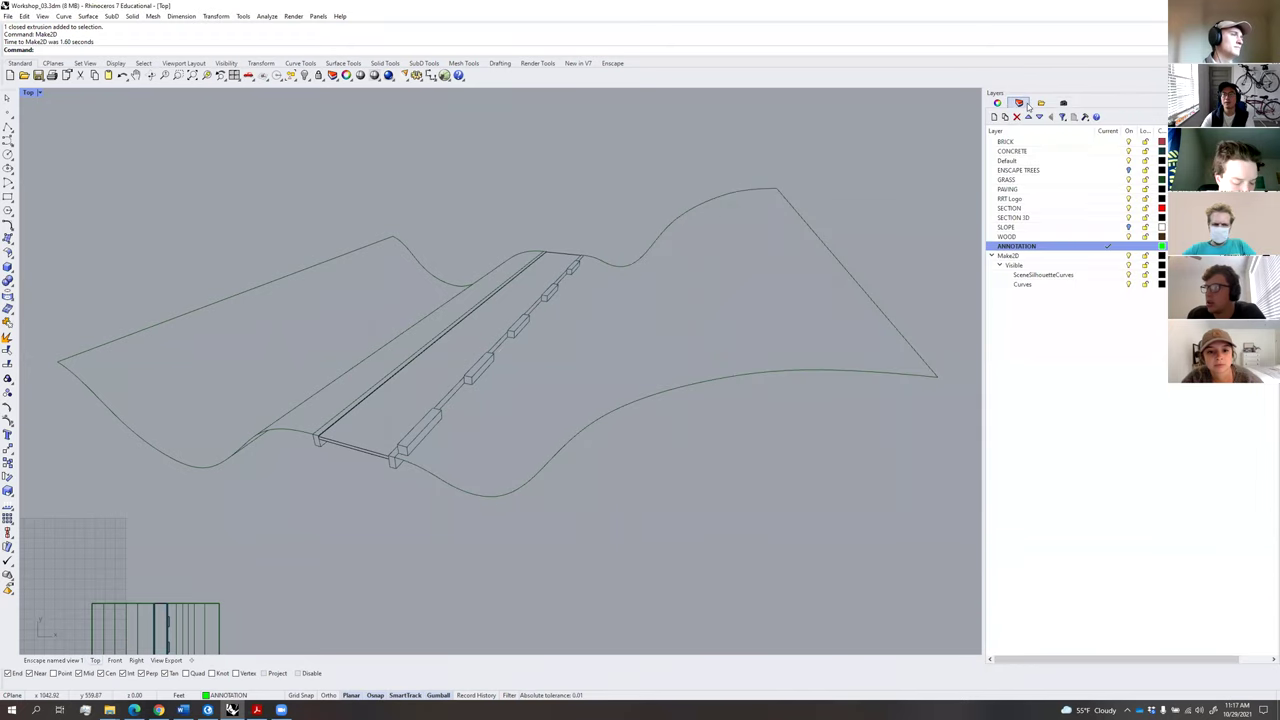
click(1127, 276)
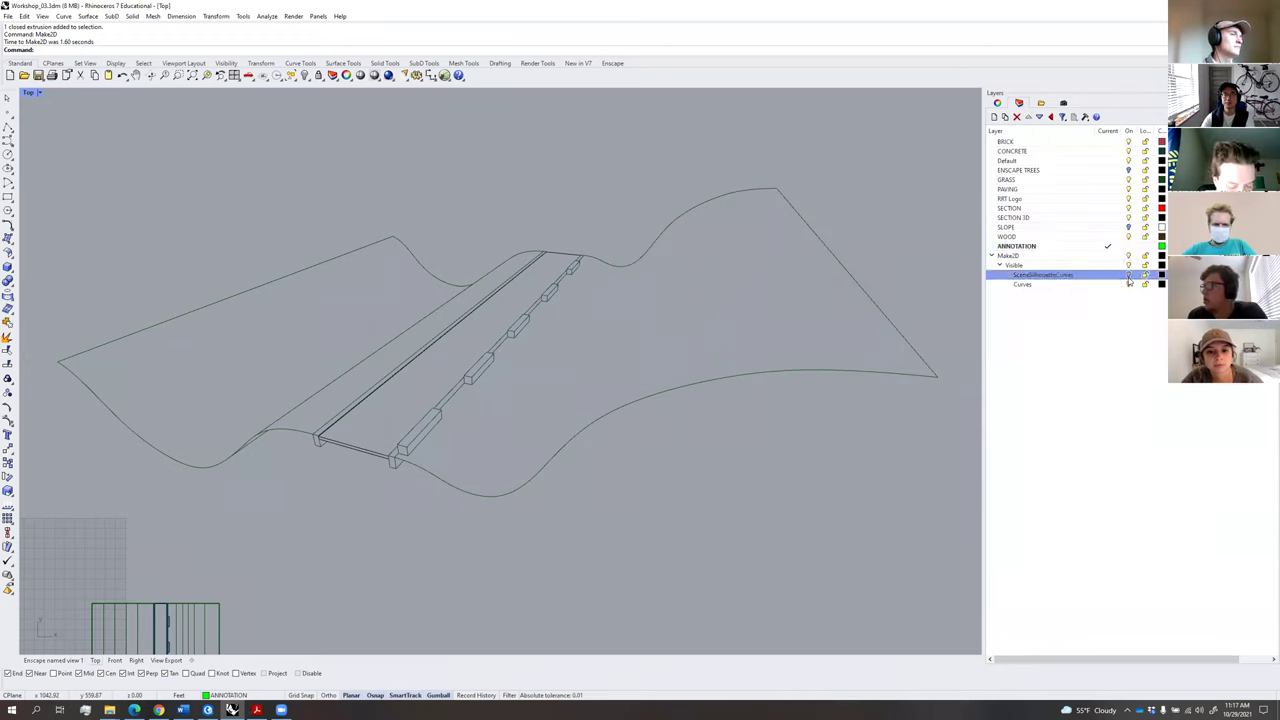
click(1129, 285)
click(1129, 275)
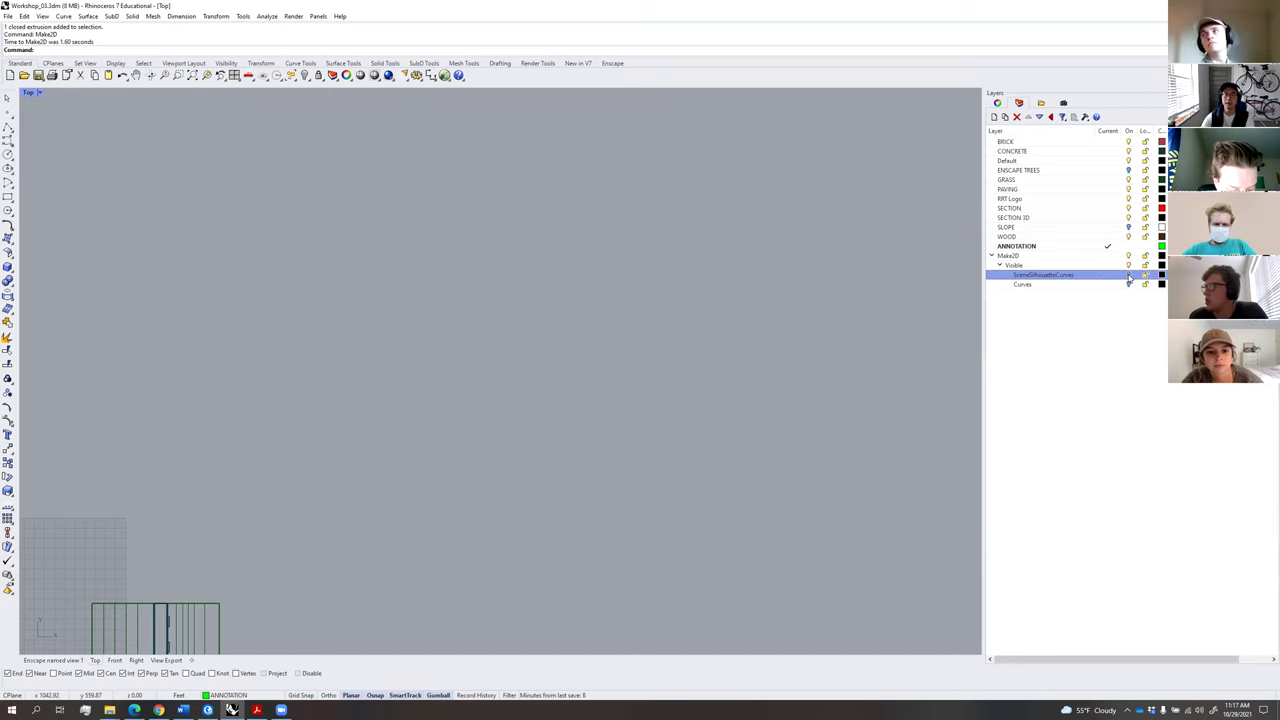
click(1129, 275)
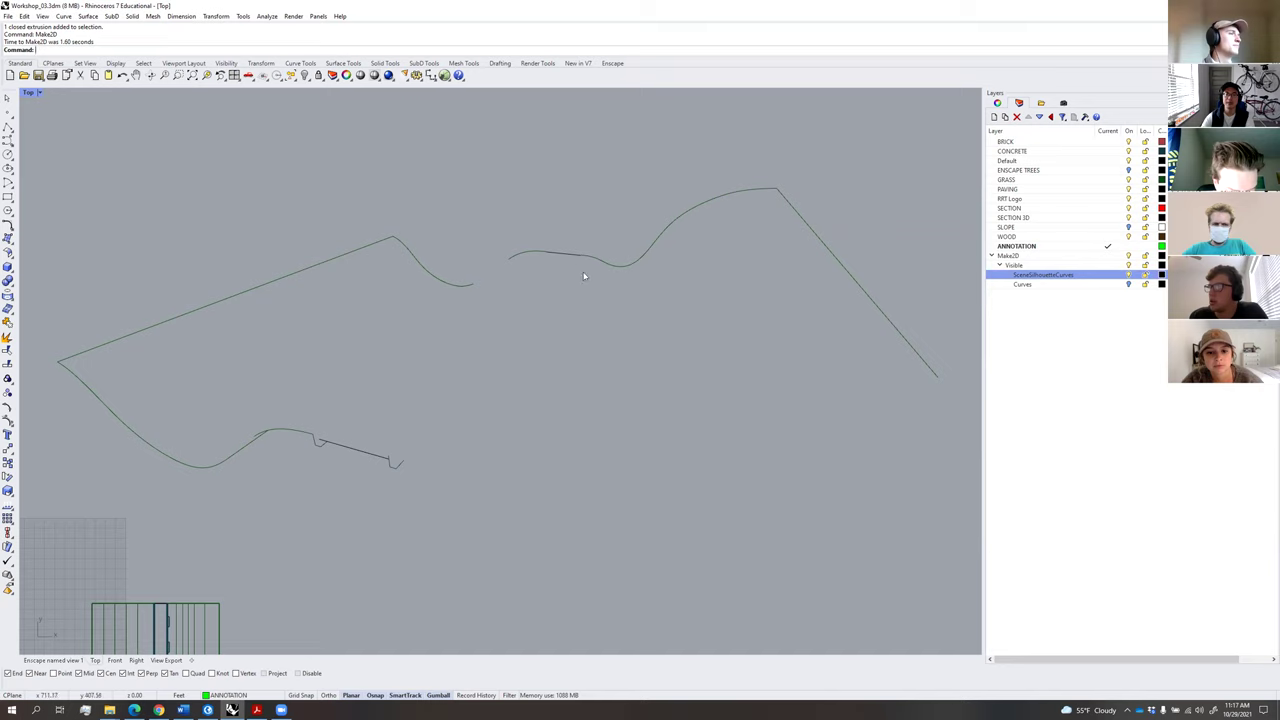
click(1129, 284)
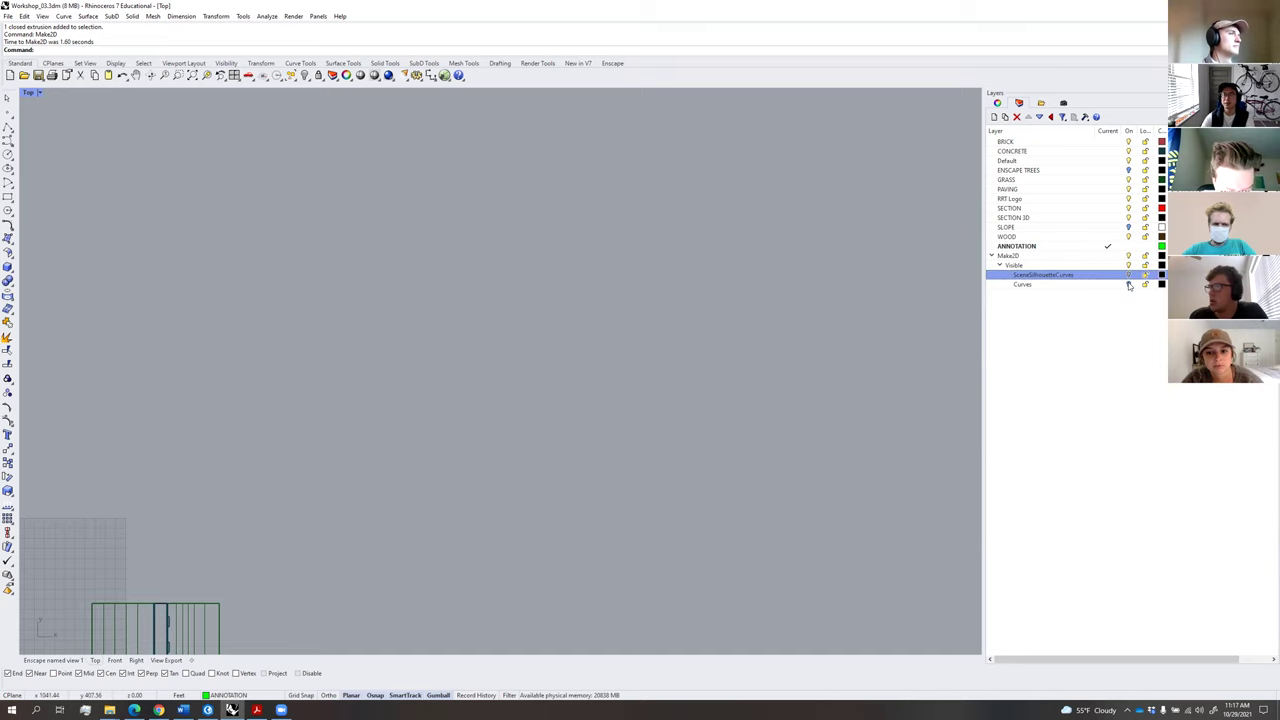
click(1129, 284)
Select individual pieces of the generated linework in turn to examine how they are grouped, and clear the selection.
click(627, 406)
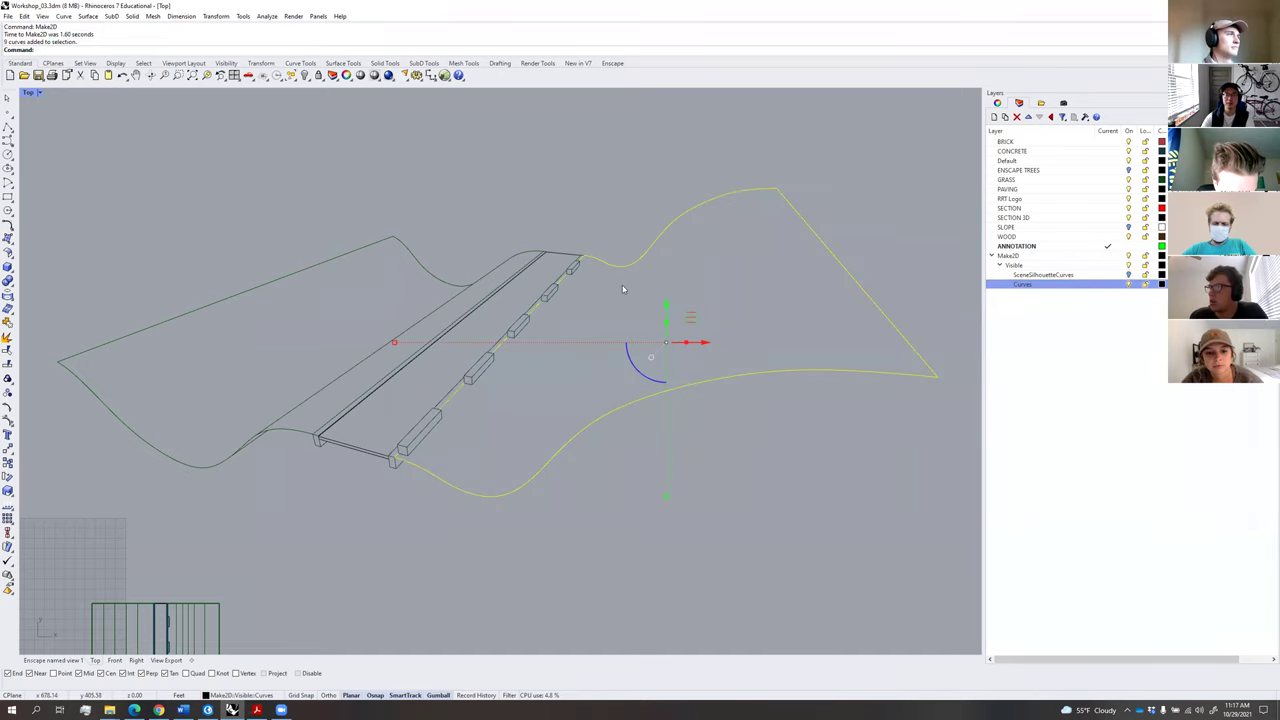
click(559, 253)
click(527, 252)
click(679, 255)
scroll(880, 325, down, 3)
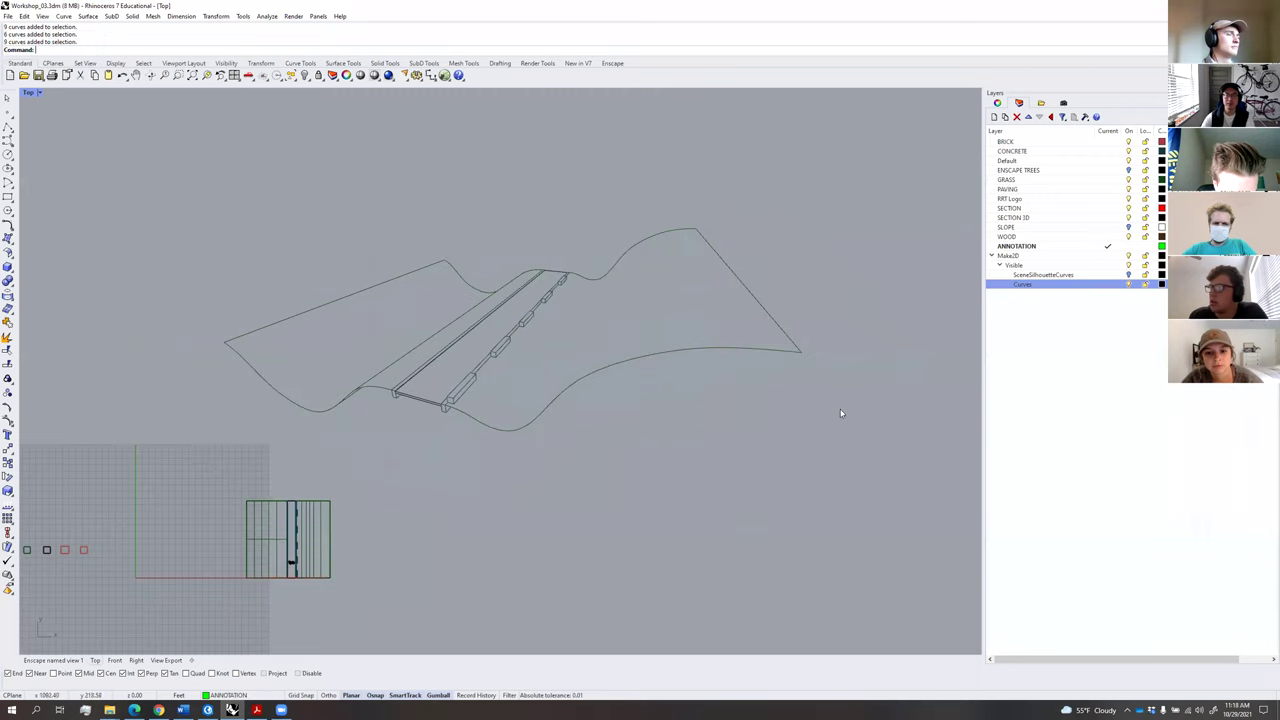
click(1043, 274)
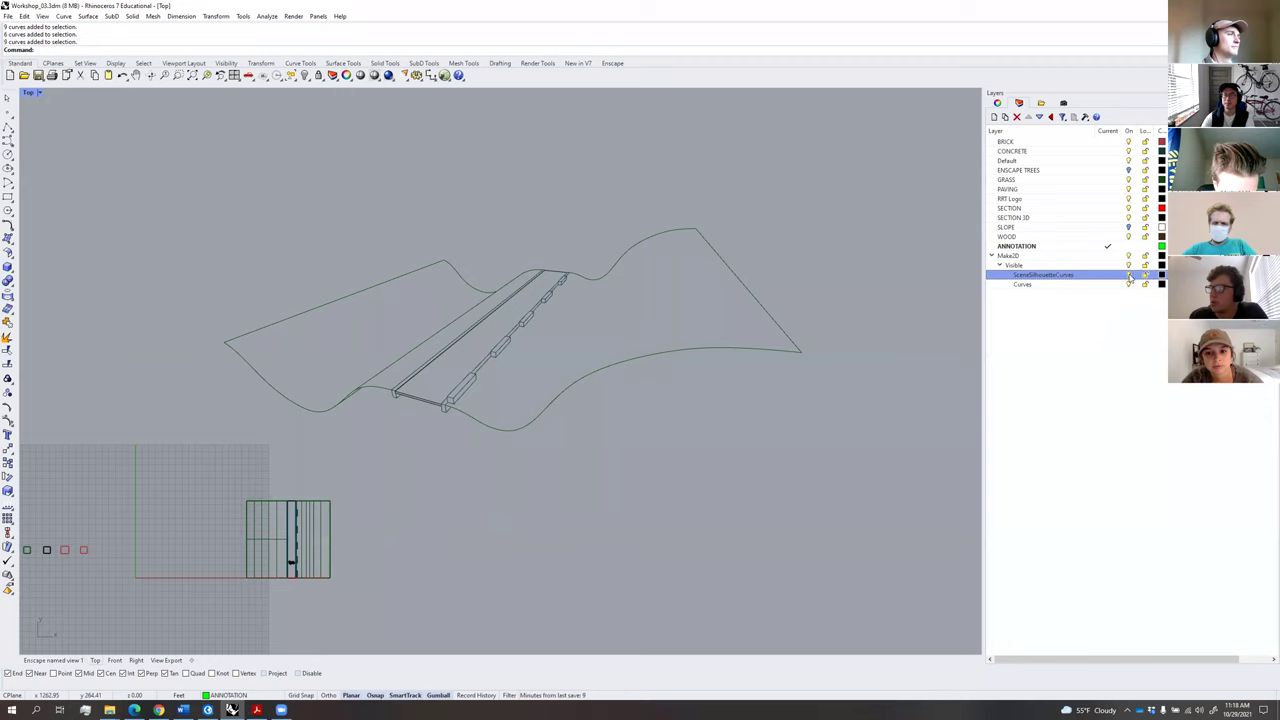
Group all of the generated perspective linework, move it slightly upward and reselect it as one group.
drag(822, 445, 168, 170)
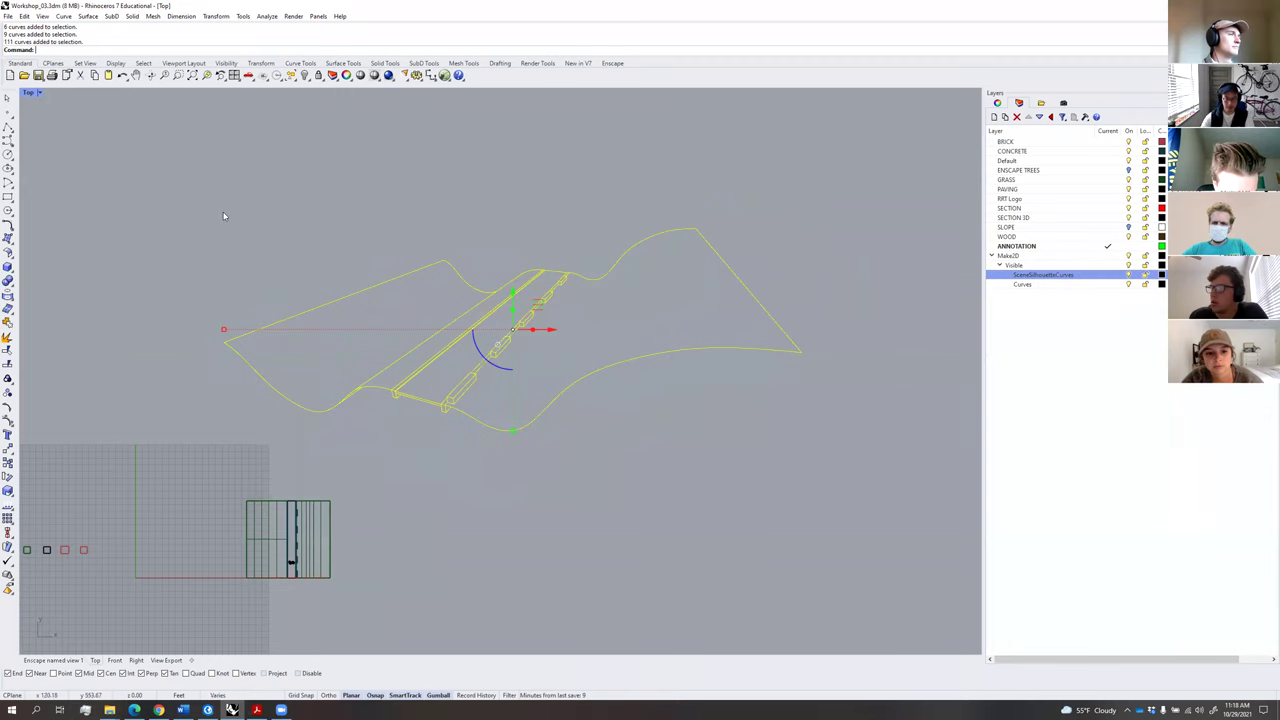
key(ctrl+g)
click(473, 273)
drag(477, 287, 526, 221)
click(484, 188)
click(528, 178)
click(494, 242)
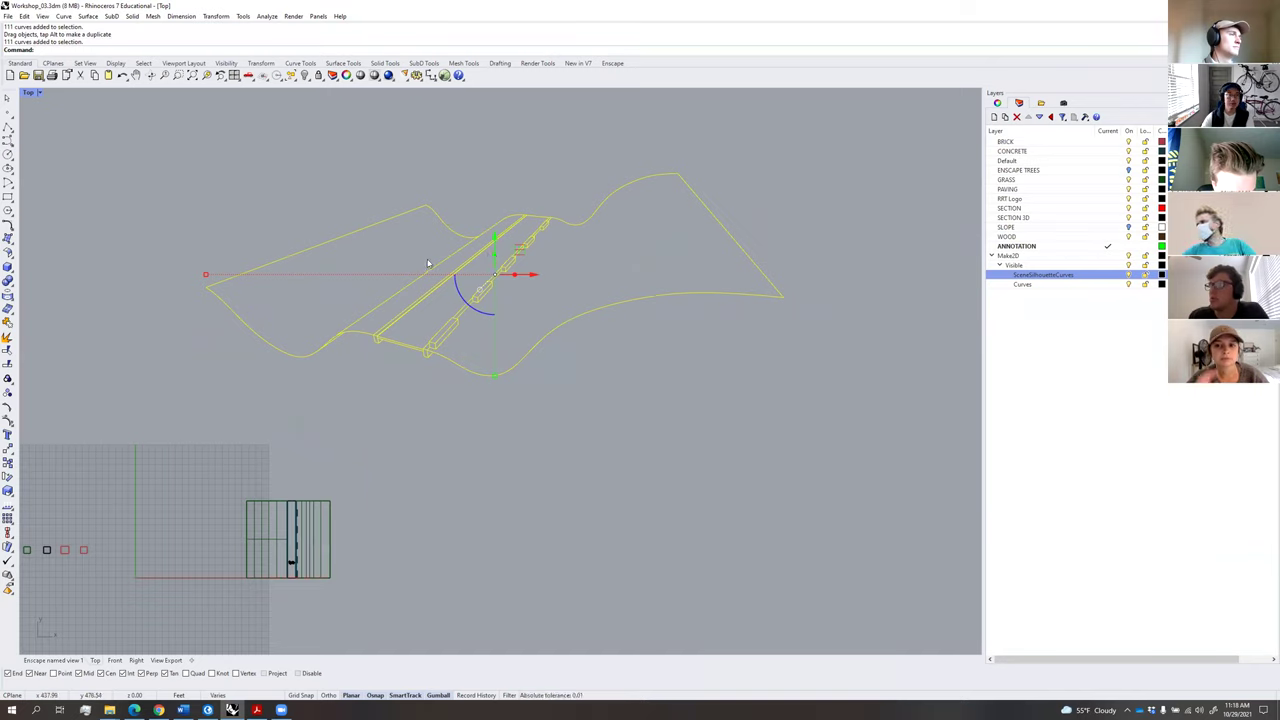
Cut the grouped linework from the Top view and paste it into the View Export layout.
key(ctrl+x)
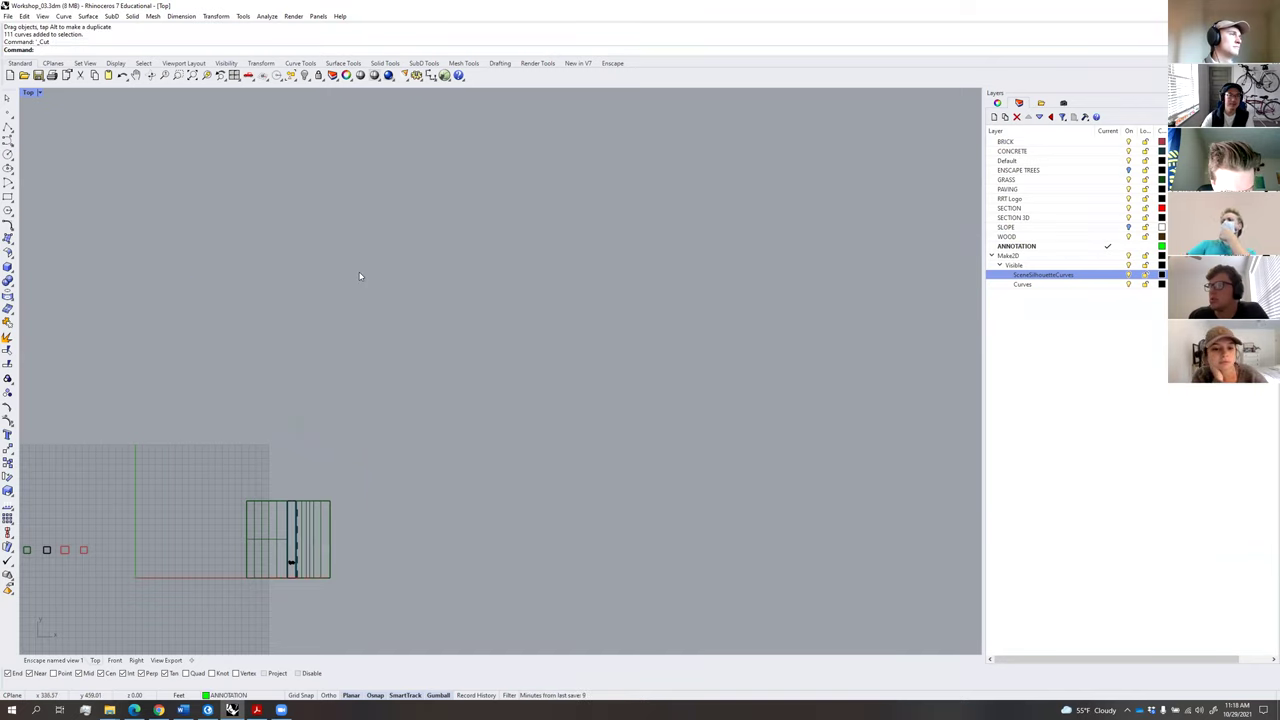
click(166, 660)
scroll(456, 419, down, 3)
key(ctrl+v)
scroll(463, 423, down, 3)
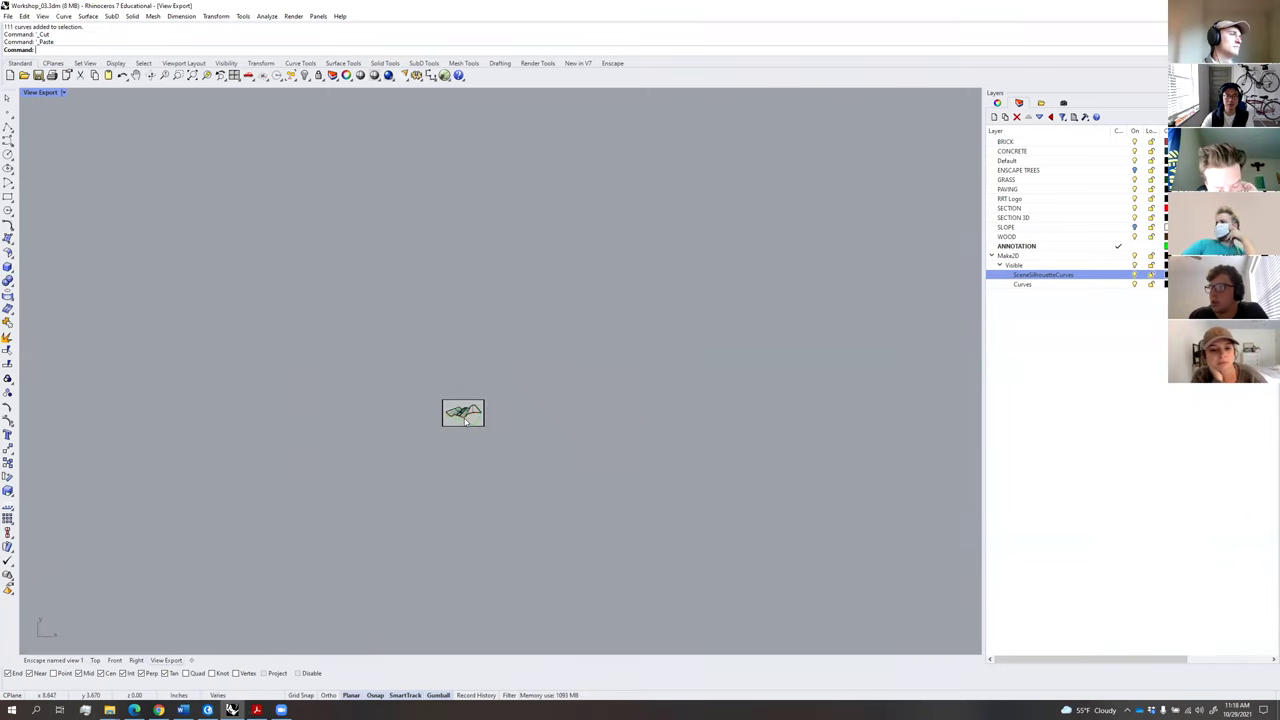
Scale the pasted linework down uniformly and position it beside the small layout sheet.
drag(636, 278, 440, 455)
scroll(442, 453, down, 10)
shift+drag(447, 509, 475, 449)
scroll(443, 461, up, 10)
drag(499, 381, 502, 443)
scroll(375, 490, up, 8)
scroll(395, 430, up, 3)
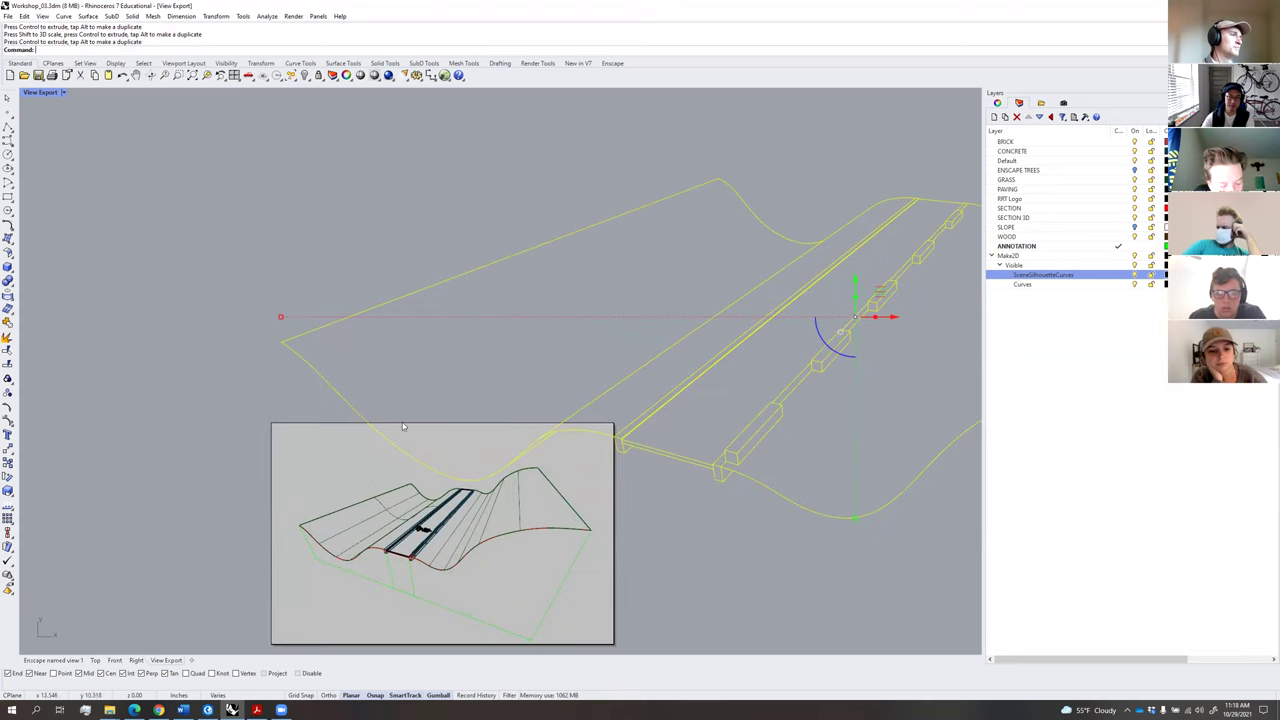
Move the linework from its far-left slope corner onto the matching corner of the perspective view on the sheet.
key(Return)
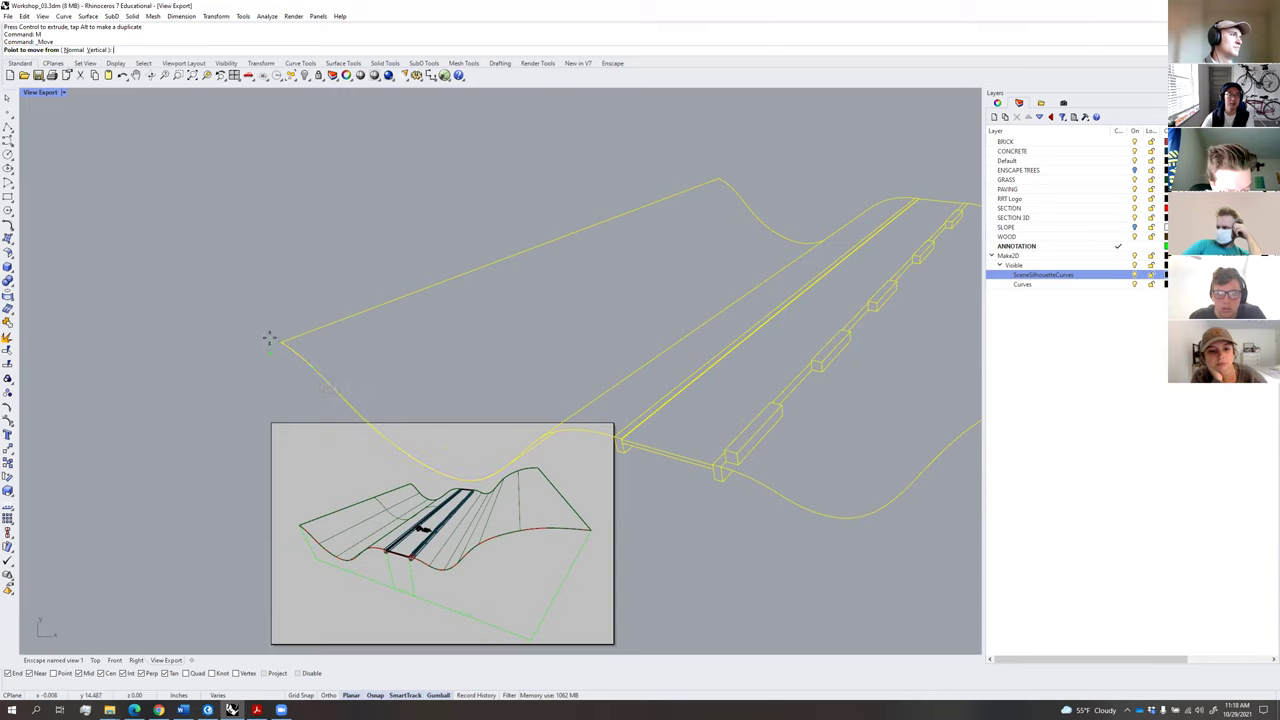
click(283, 342)
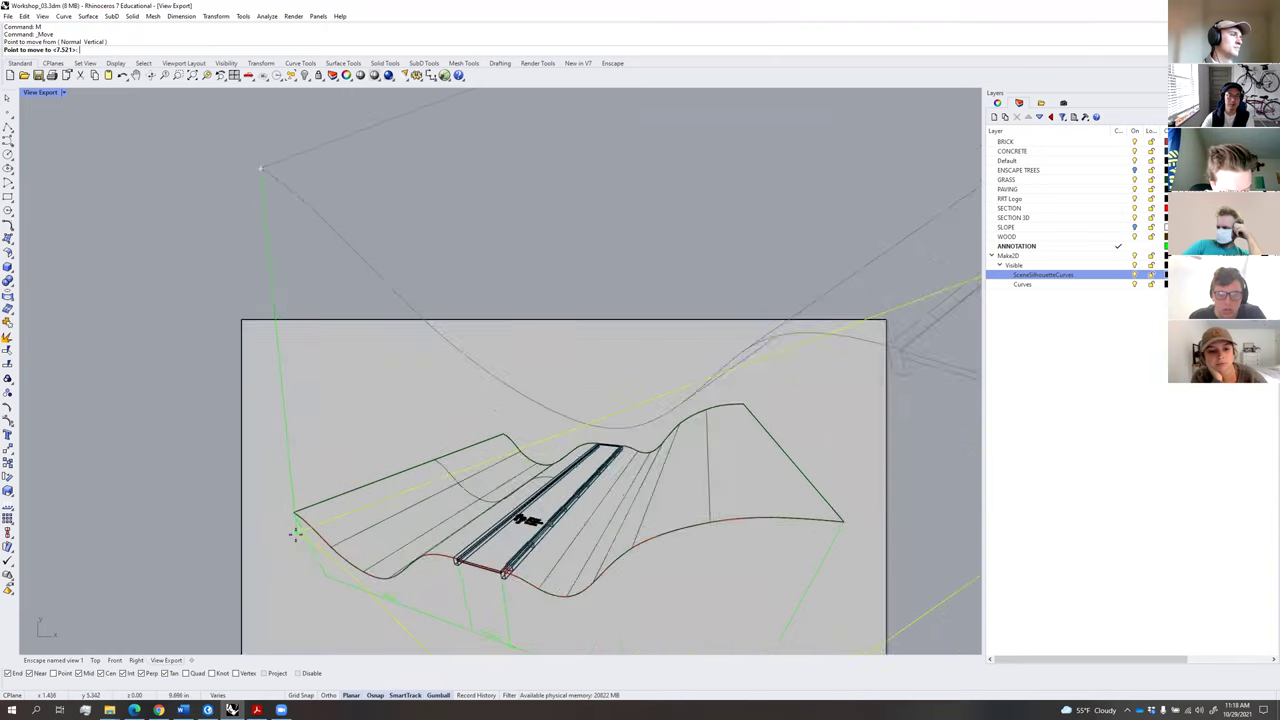
scroll(277, 457, up, 5)
click(280, 449)
scroll(290, 470, down, 5)
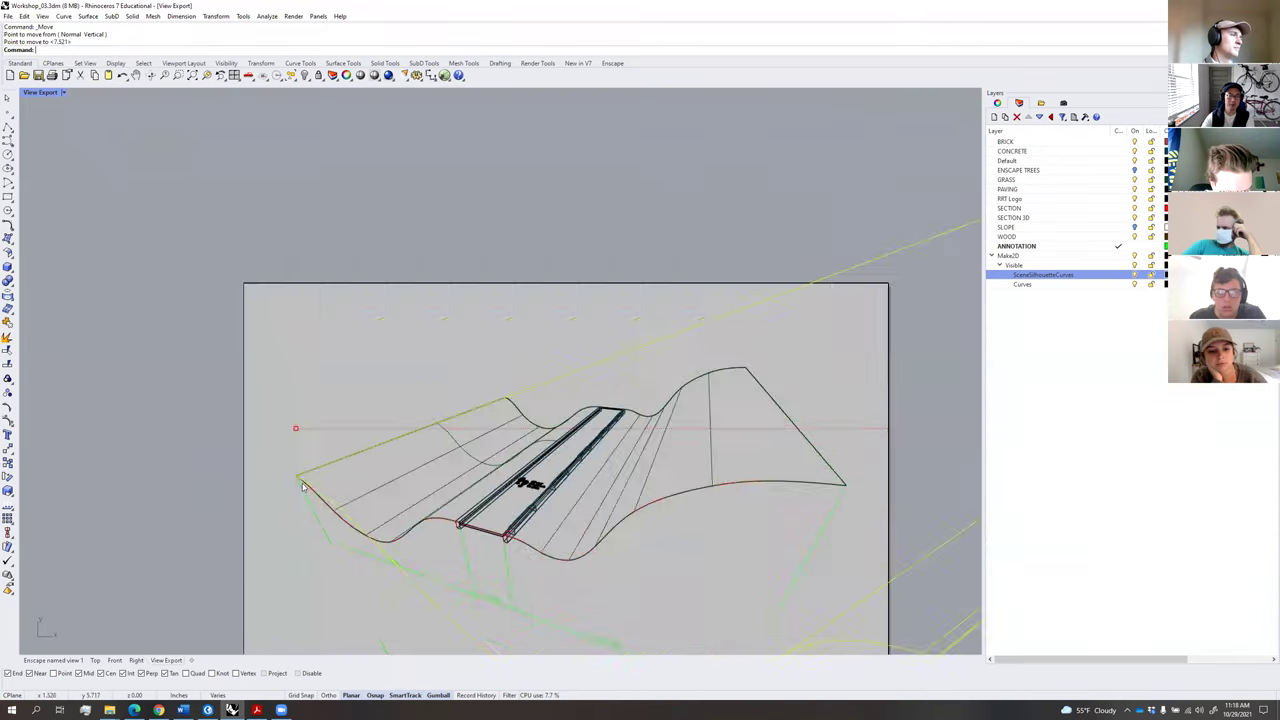
scroll(303, 484, down, 5)
Scale the linework from the shared left corner, using its far-right corner as reference, to match the perspective view's right corner.
text(Scale)
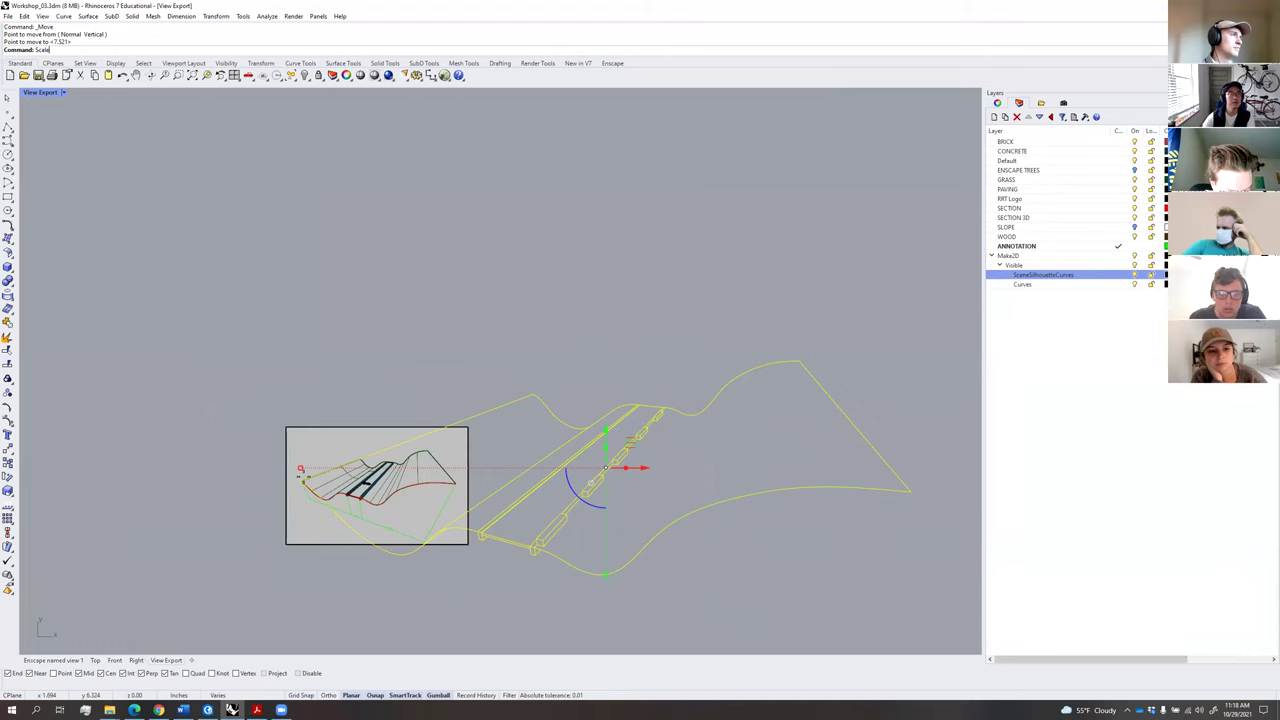
key(Return)
scroll(310, 469, up, 5)
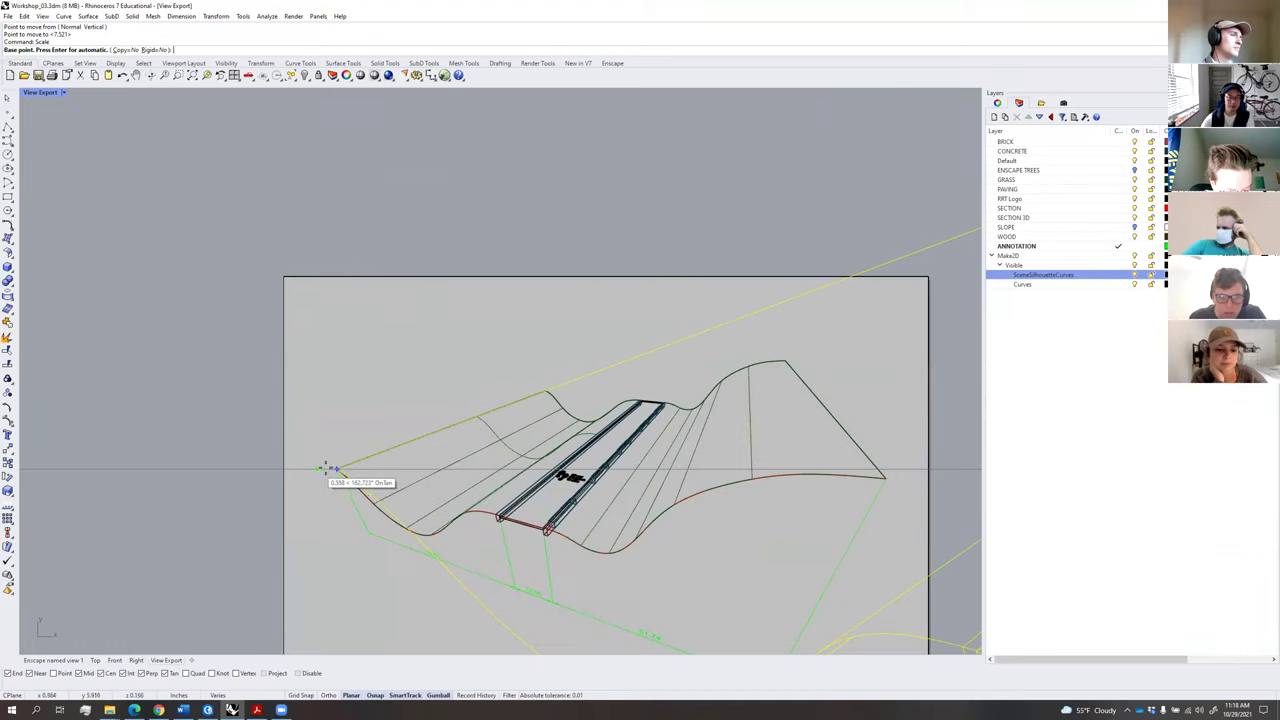
click(336, 467)
scroll(317, 388, down, 5)
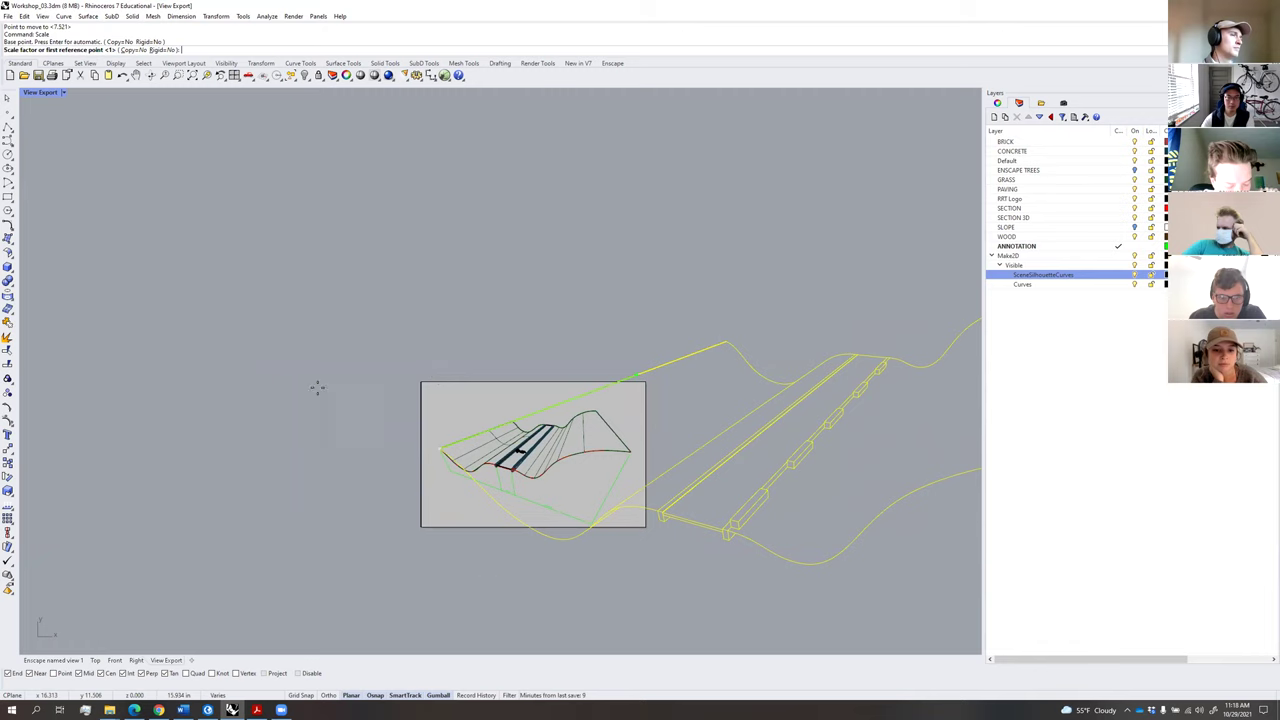
right_drag(638, 375, 317, 388)
scroll(723, 314, up, 4)
click(945, 558)
scroll(730, 520, down, 6)
right_drag(502, 513, 620, 495)
scroll(491, 523, up, 8)
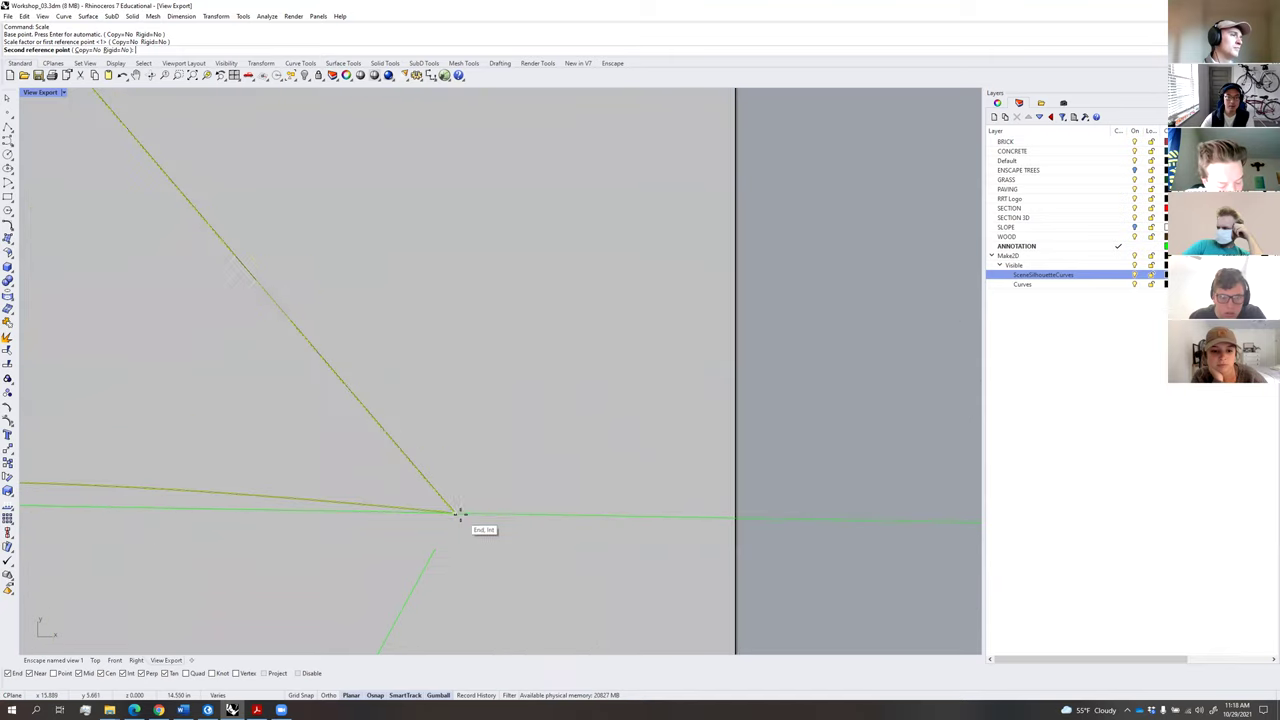
click(459, 513)
scroll(498, 512, down, 8)
right_drag(626, 467, 685, 408)
click(600, 428)
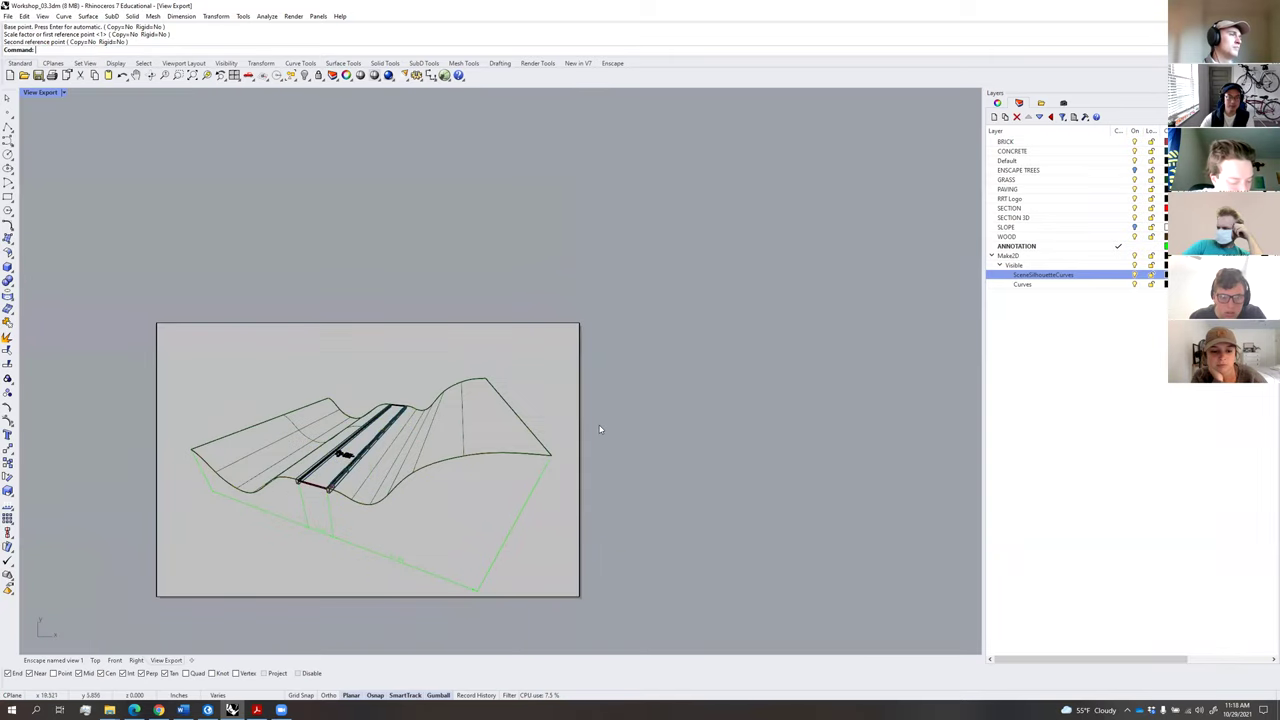
right_drag(443, 434, 505, 411)
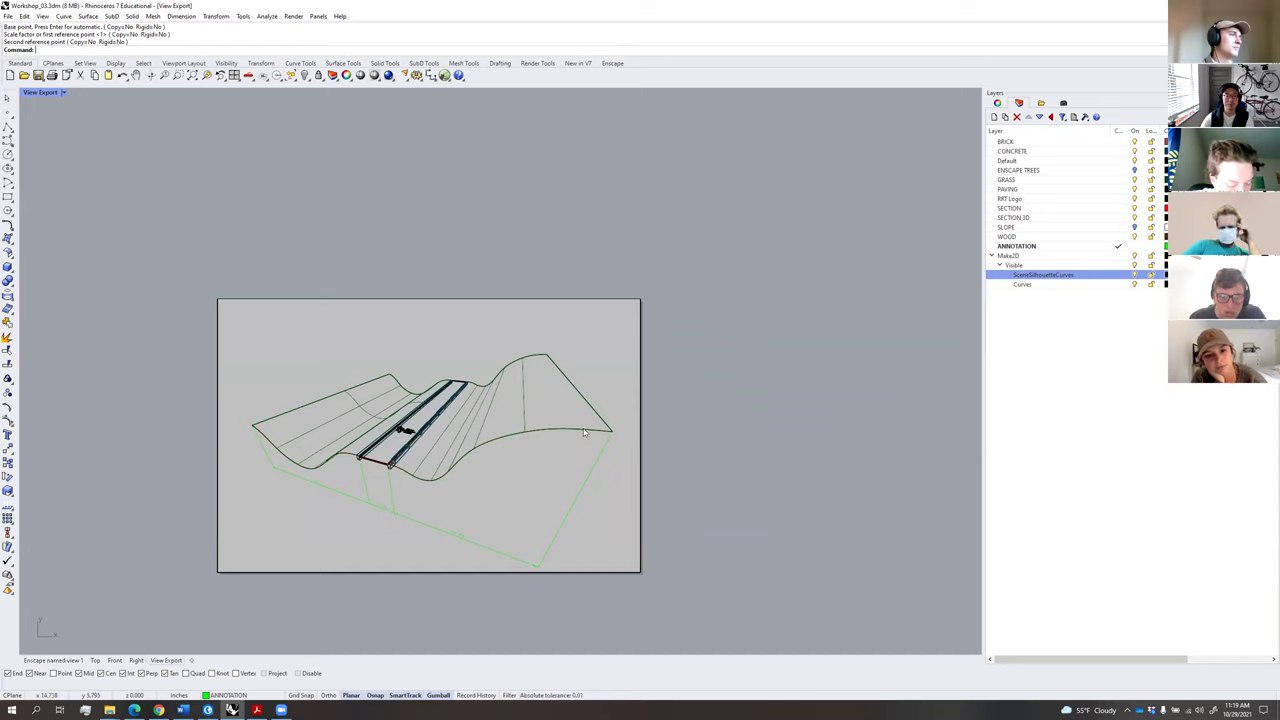
Turn off the GRASS, PAVING, RRT Logo, CONCRETE and BRICK layers, leaving the SECTION and Make2D layers on.
click(1135, 265)
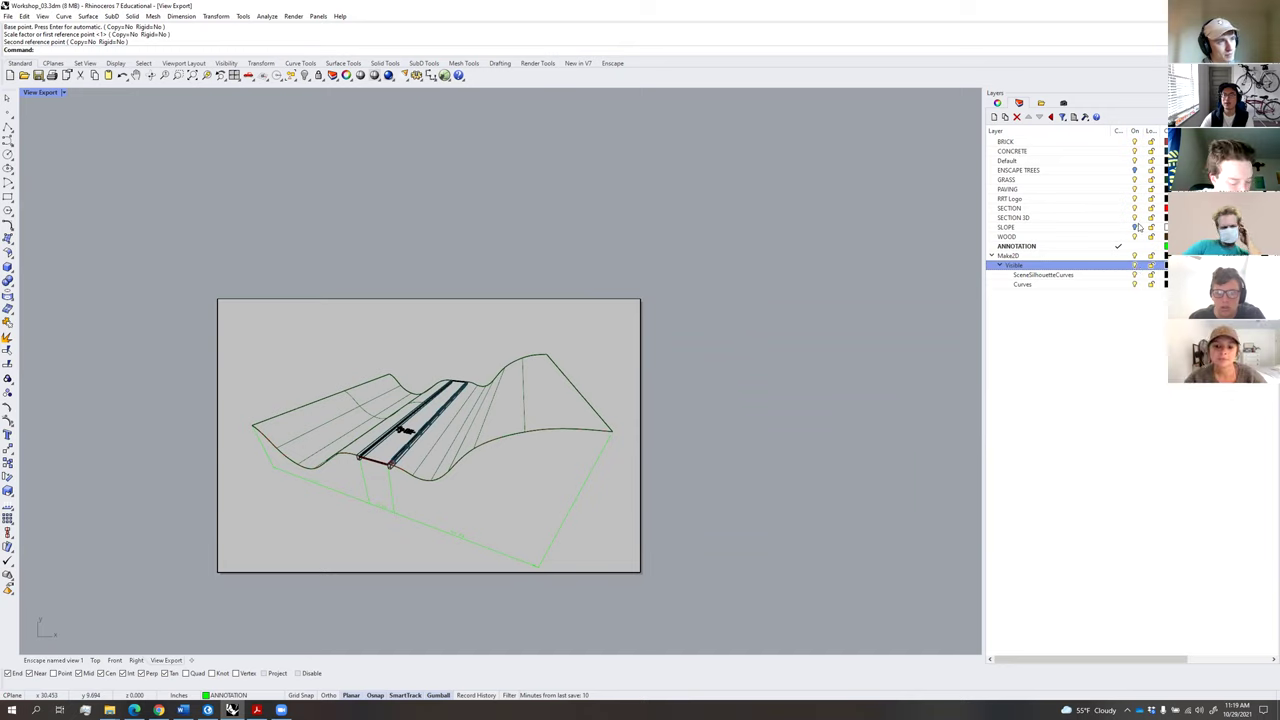
click(1137, 218)
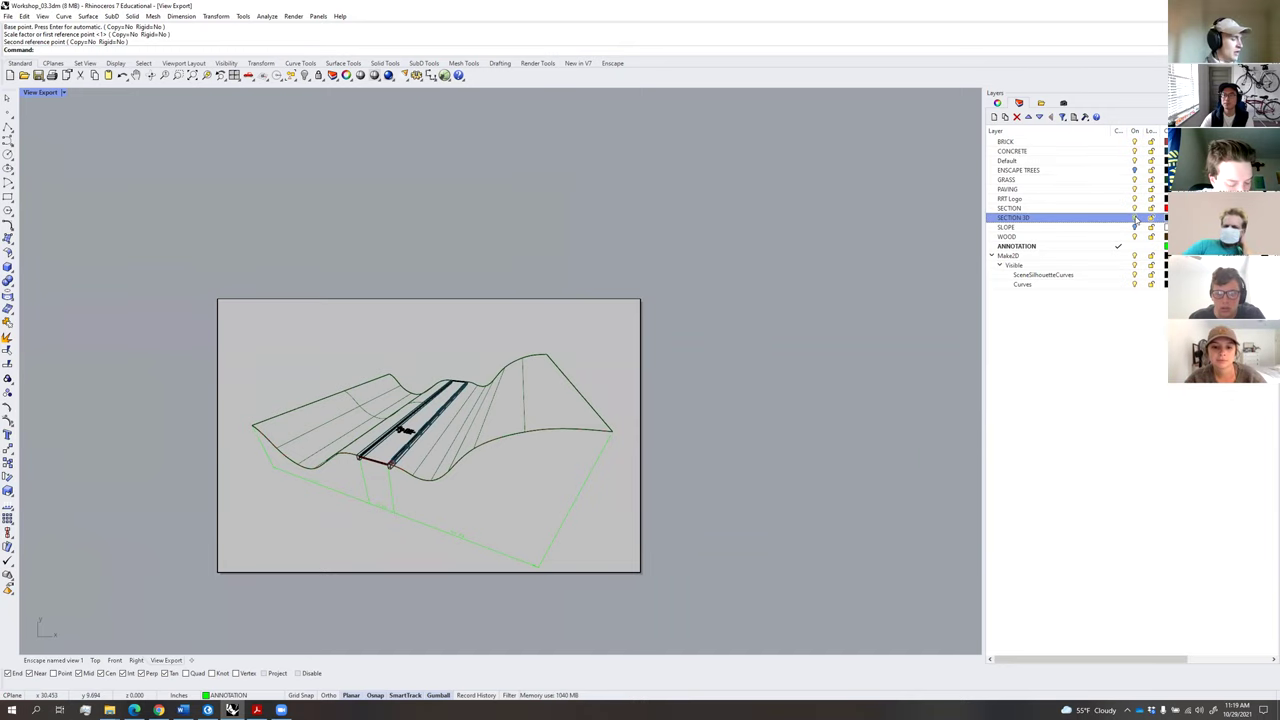
click(1135, 208)
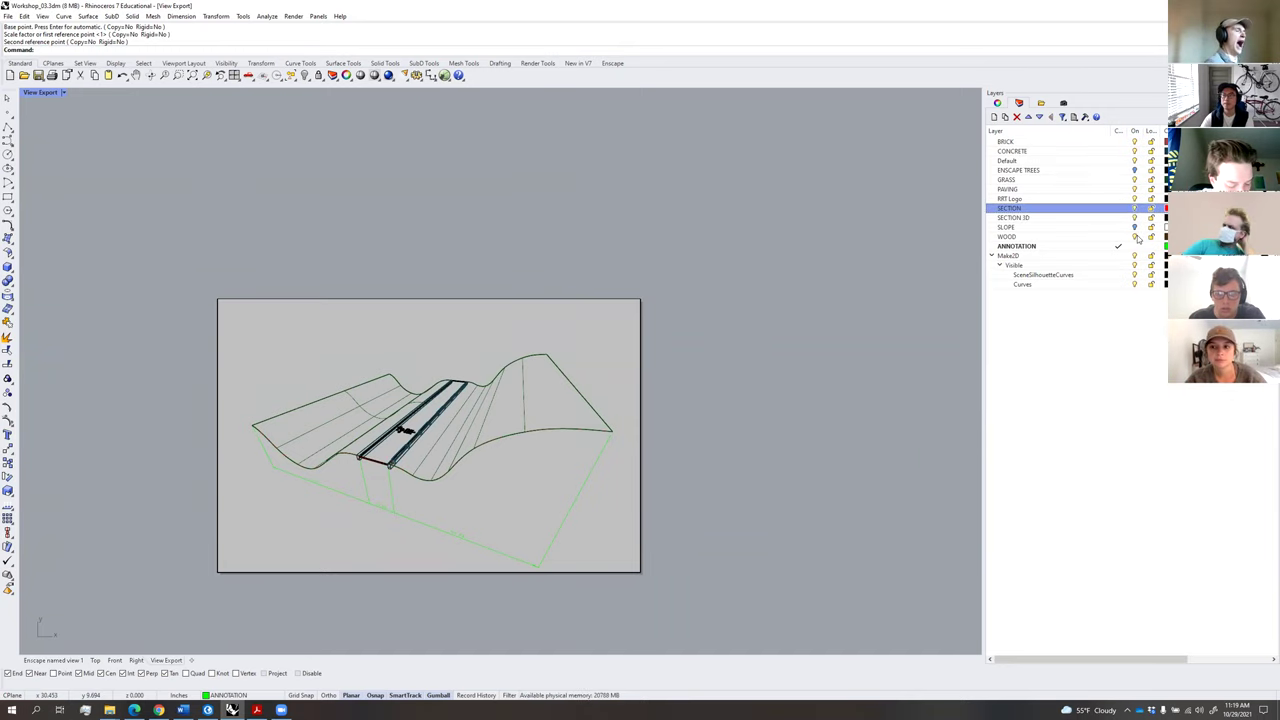
click(1135, 180)
click(1135, 189)
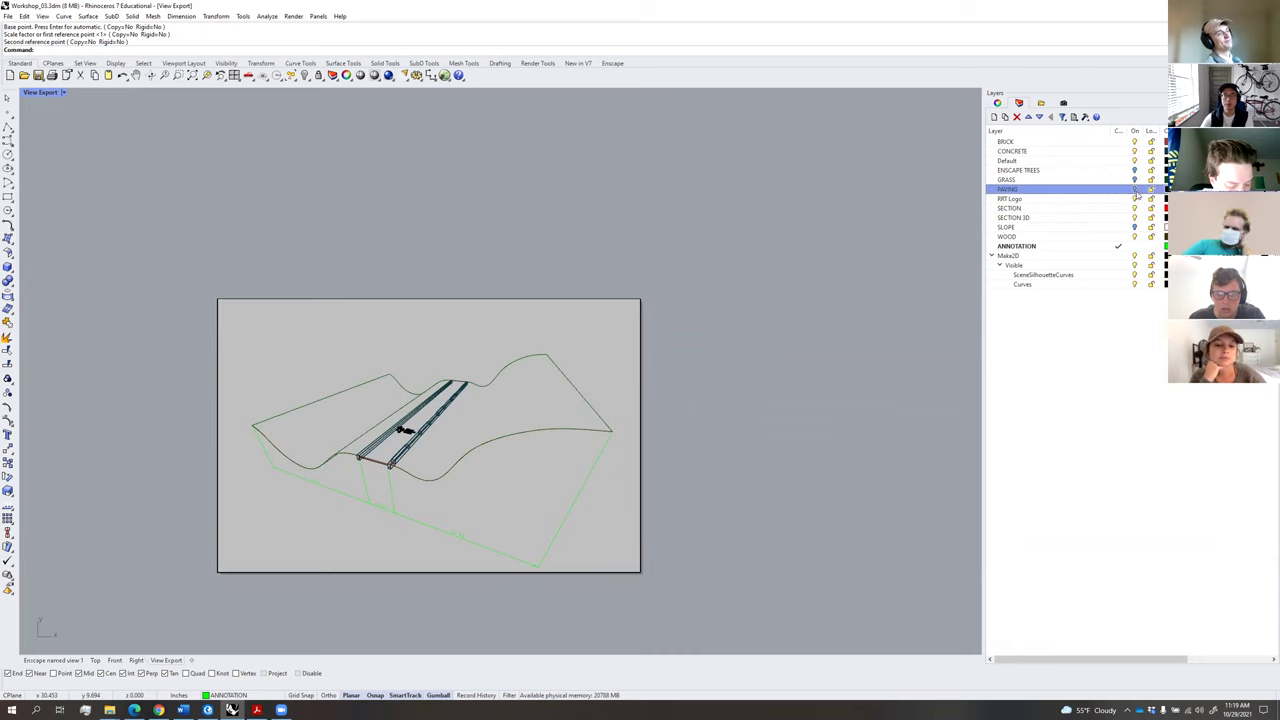
click(1135, 199)
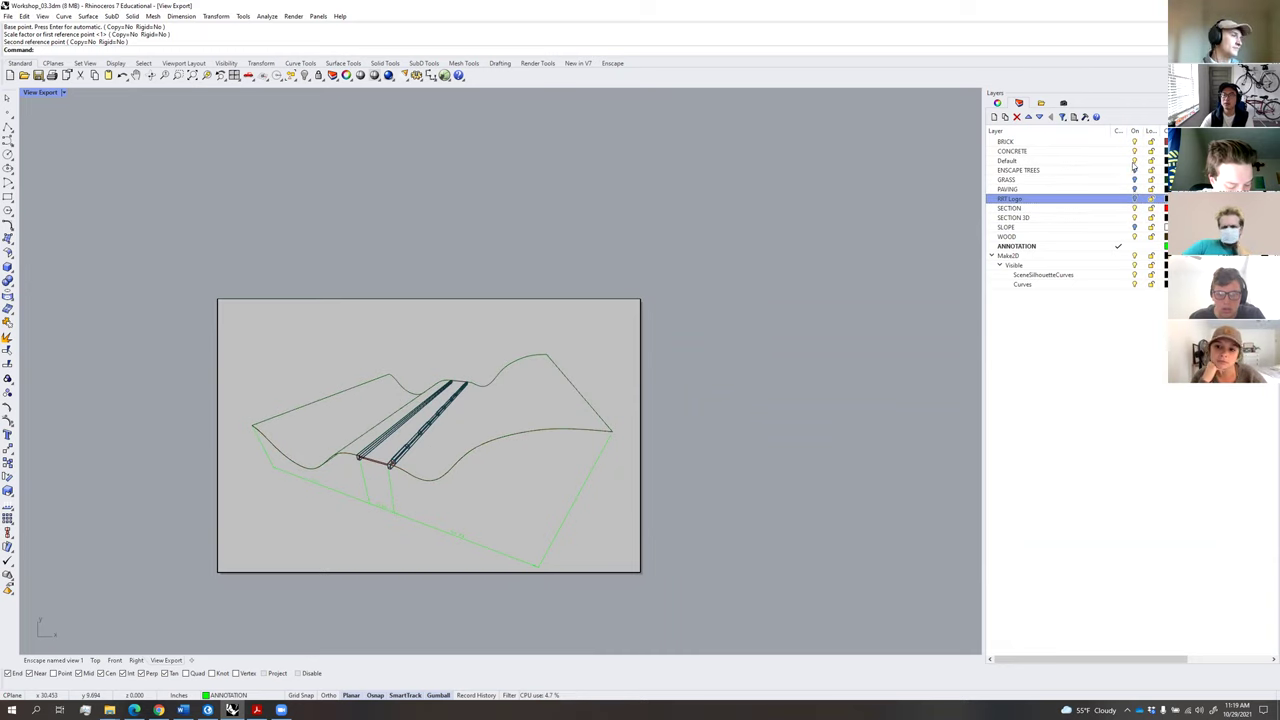
click(1135, 151)
click(1135, 142)
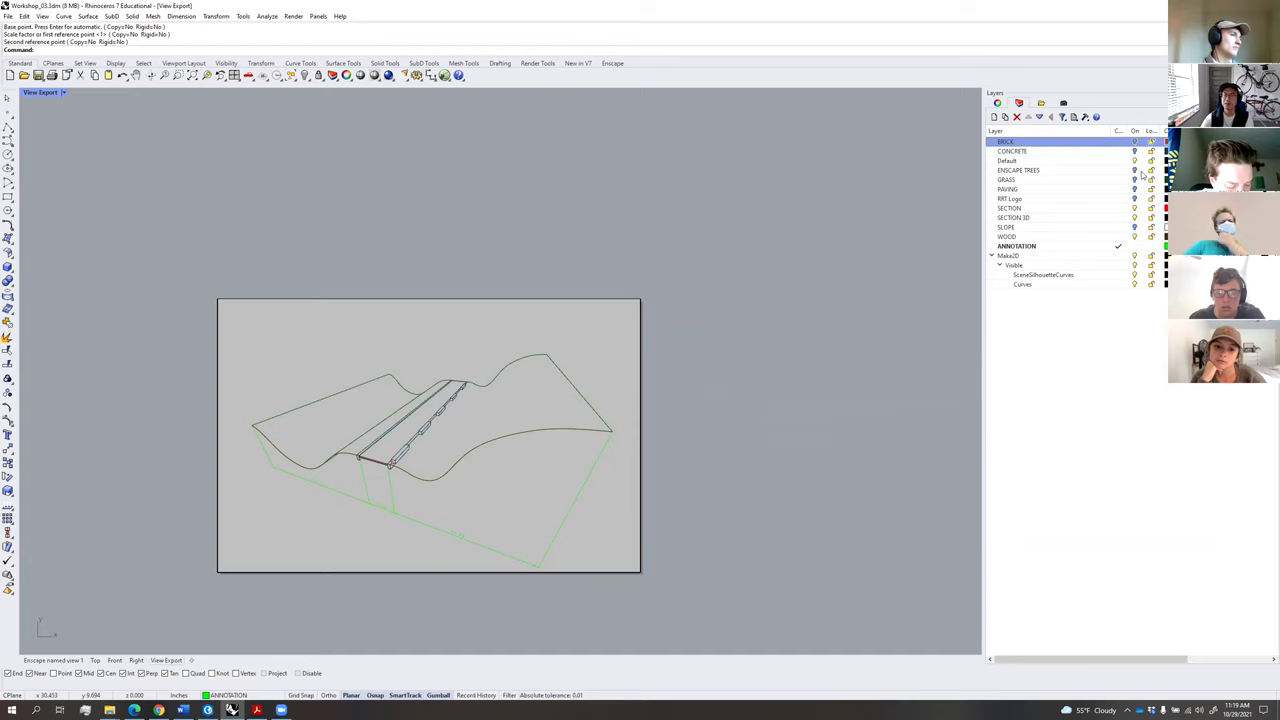
Move the linework group above the sheet to compare it with the remaining view content, and undo the move.
click(502, 436)
drag(460, 390, 499, 184)
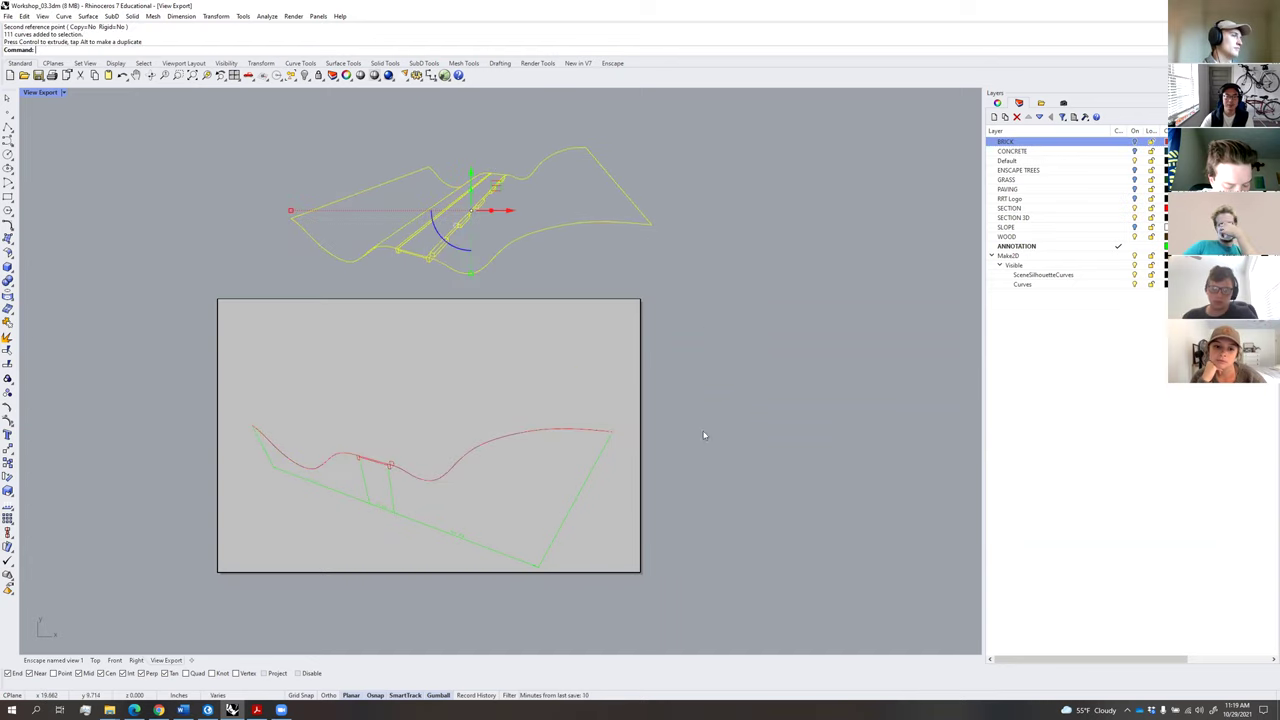
key(ctrl+z)
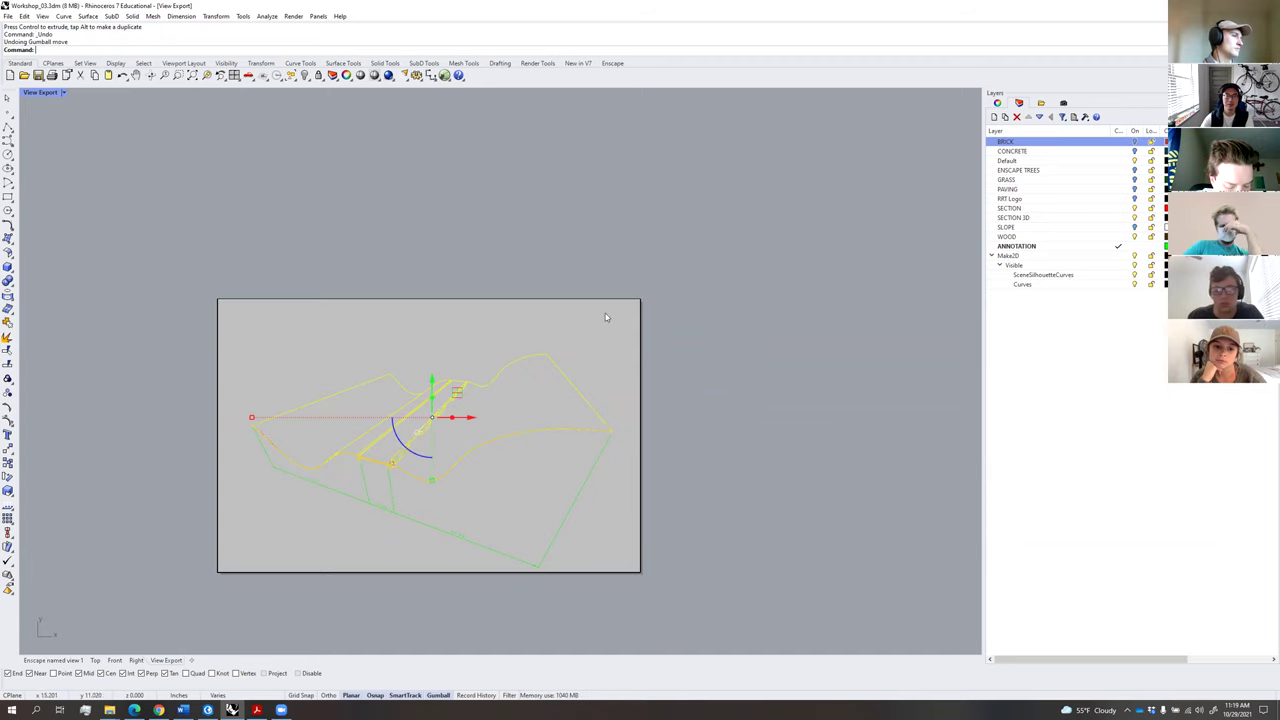
click(605, 314)
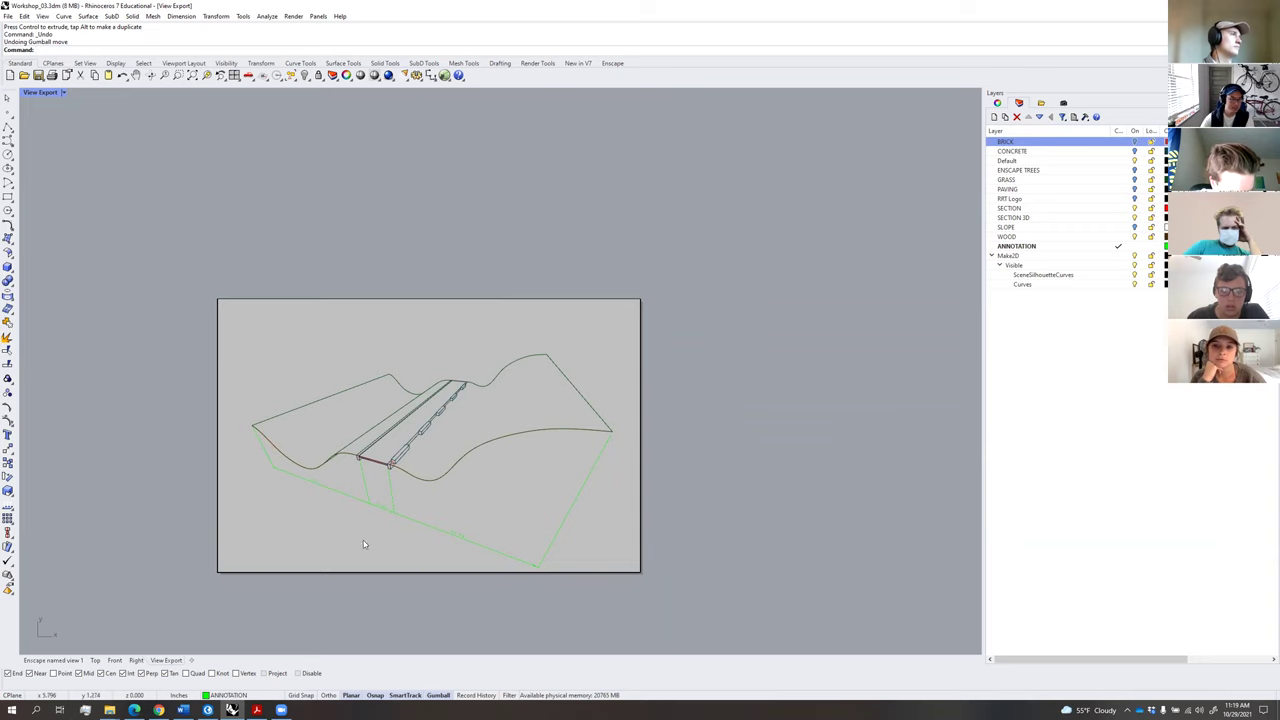
scroll(410, 477, up, 2)
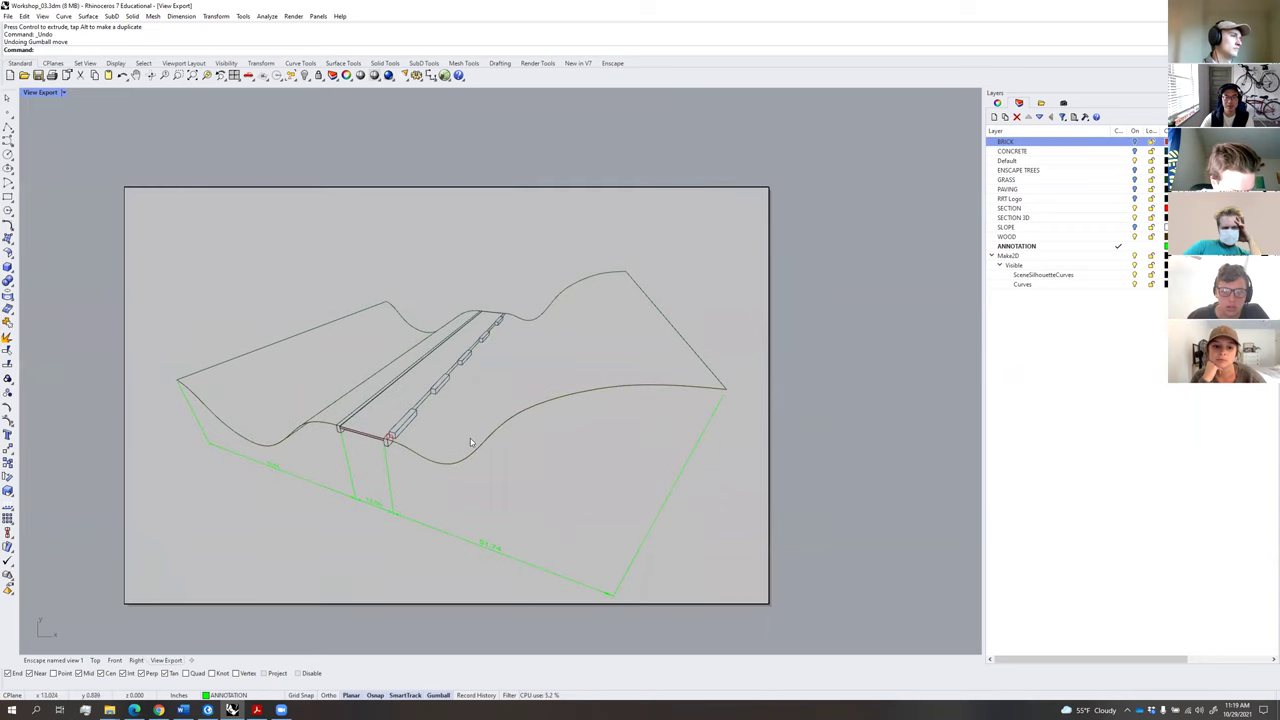
mouse_move(516, 413)
right_down()
mouse_move(543, 396)
mouse_move(532, 411)
right_up()
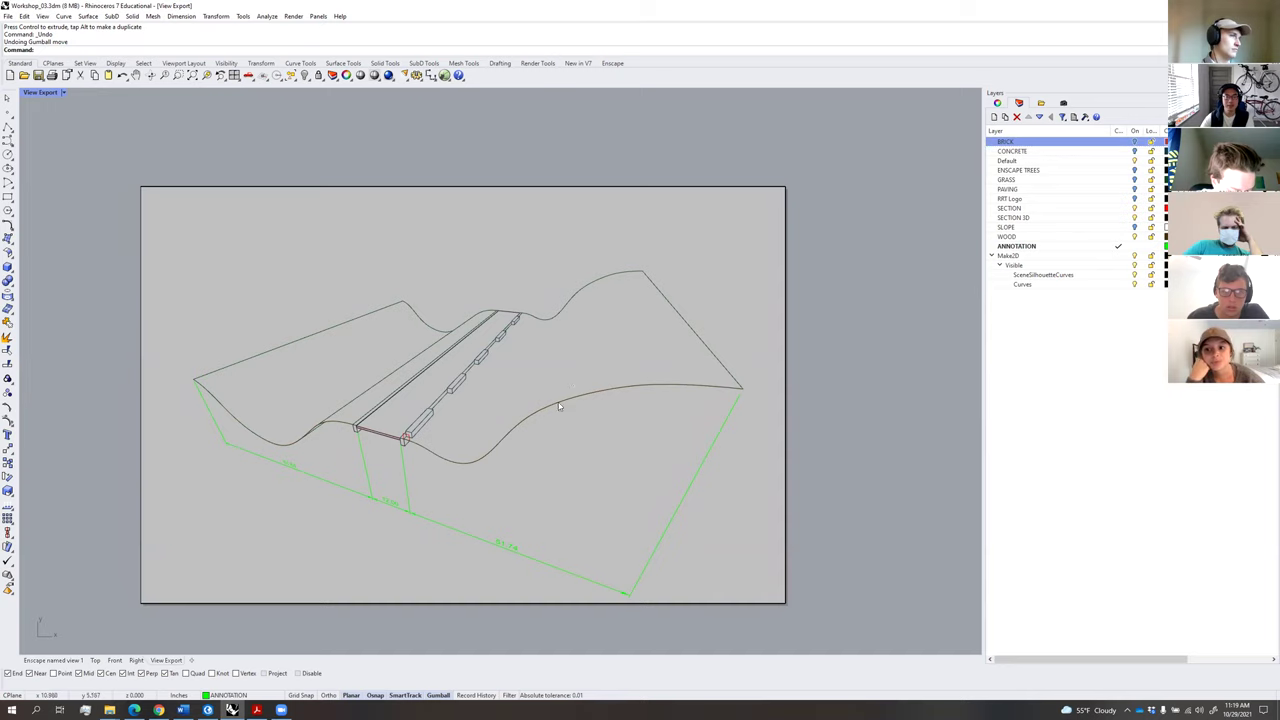
right_drag(560, 406, 563, 391)
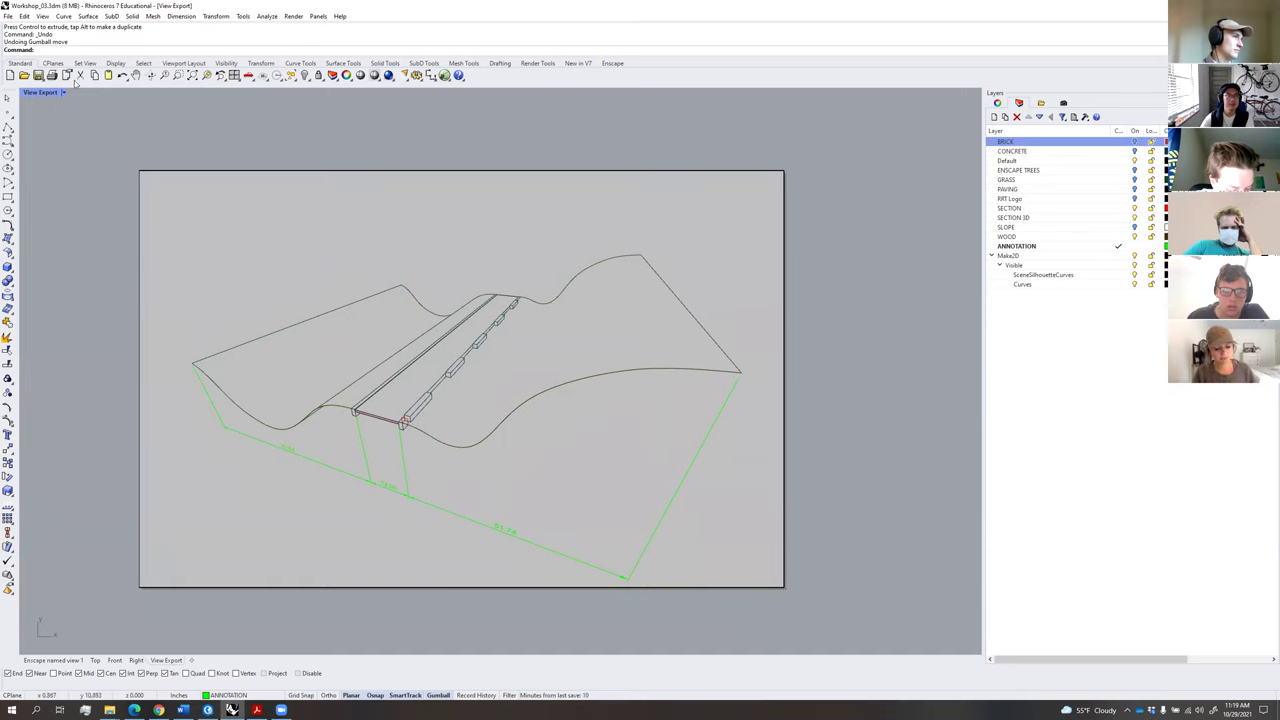
Save the Rhino file and open the print setup for the View Export layout.
click(38, 76)
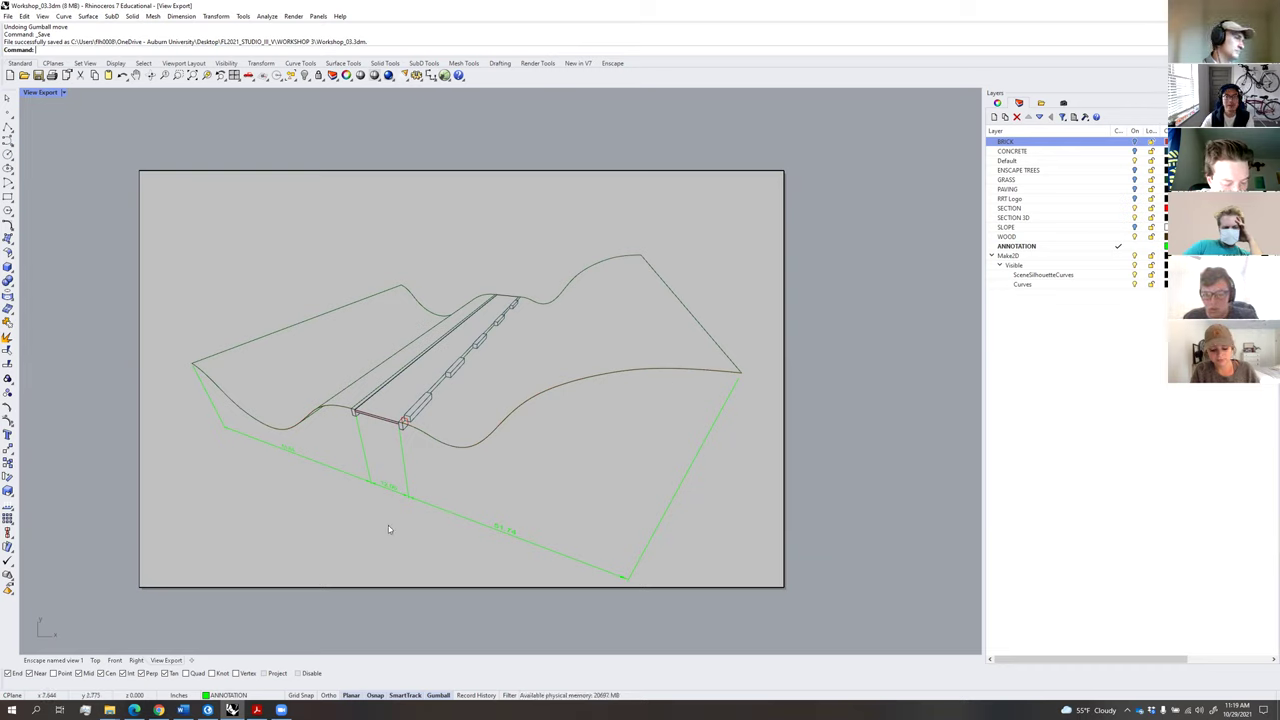
right_click(168, 663)
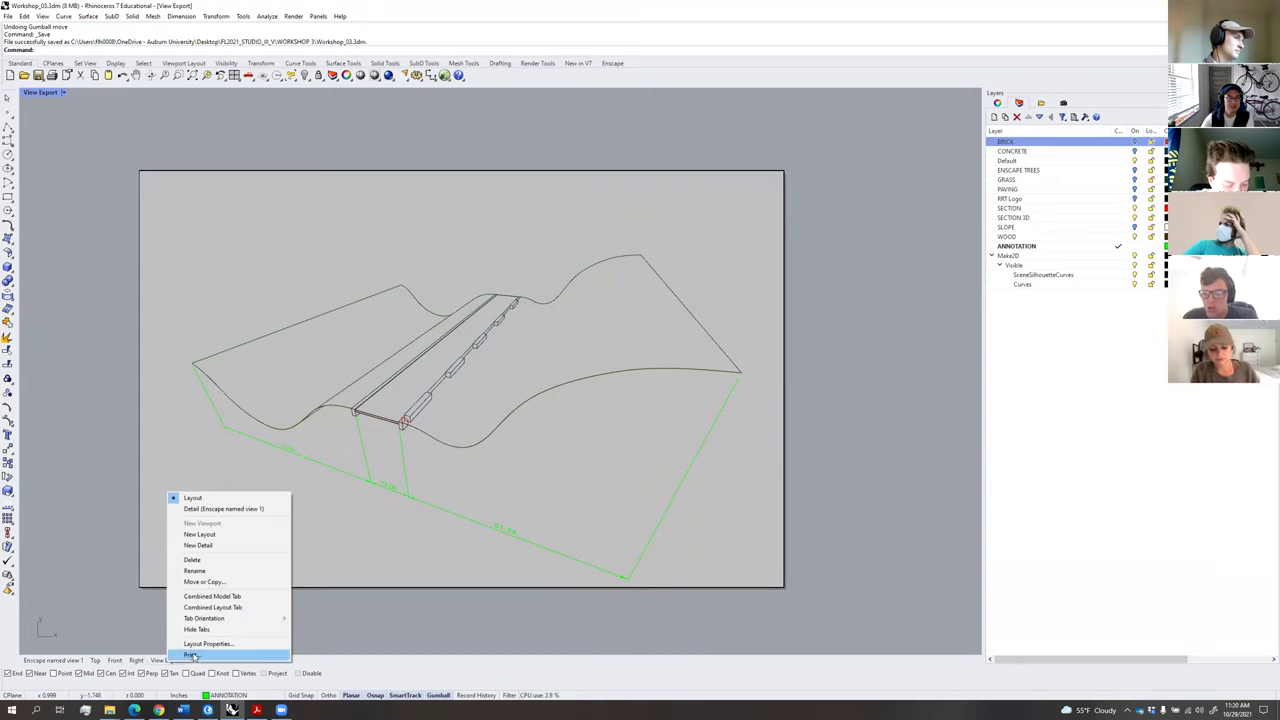
click(192, 655)
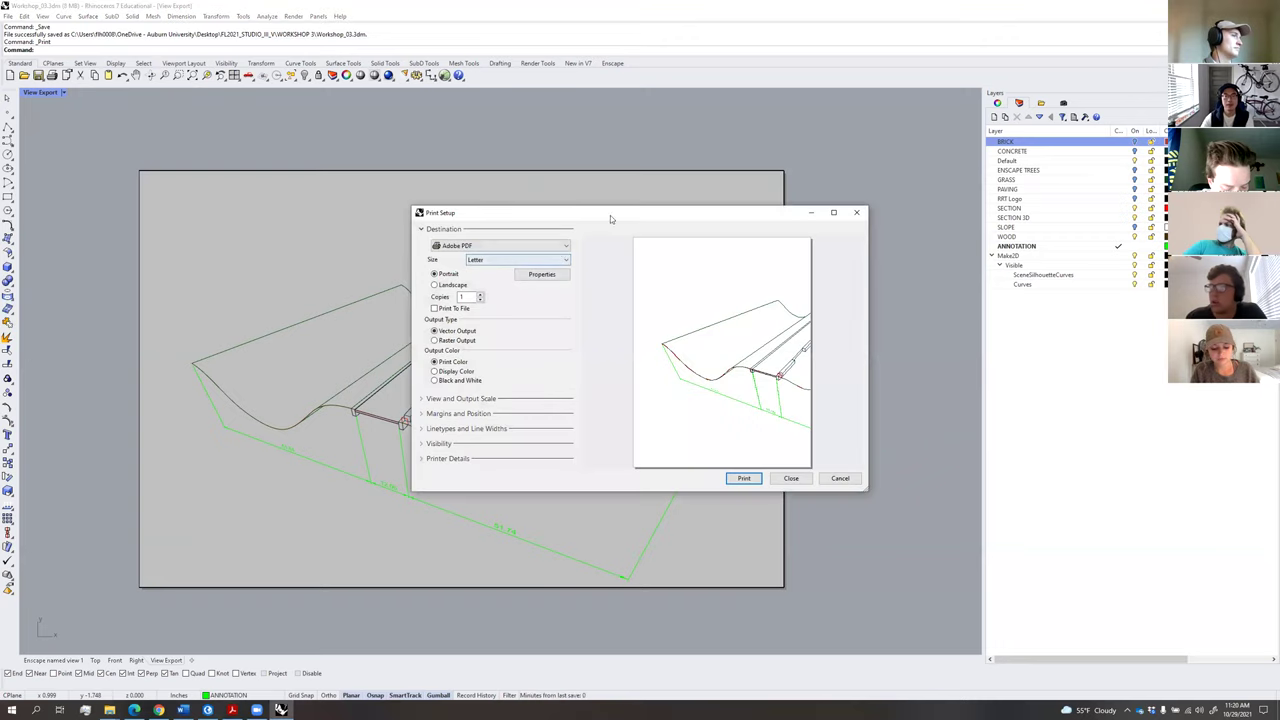
drag(626, 216, 460, 206)
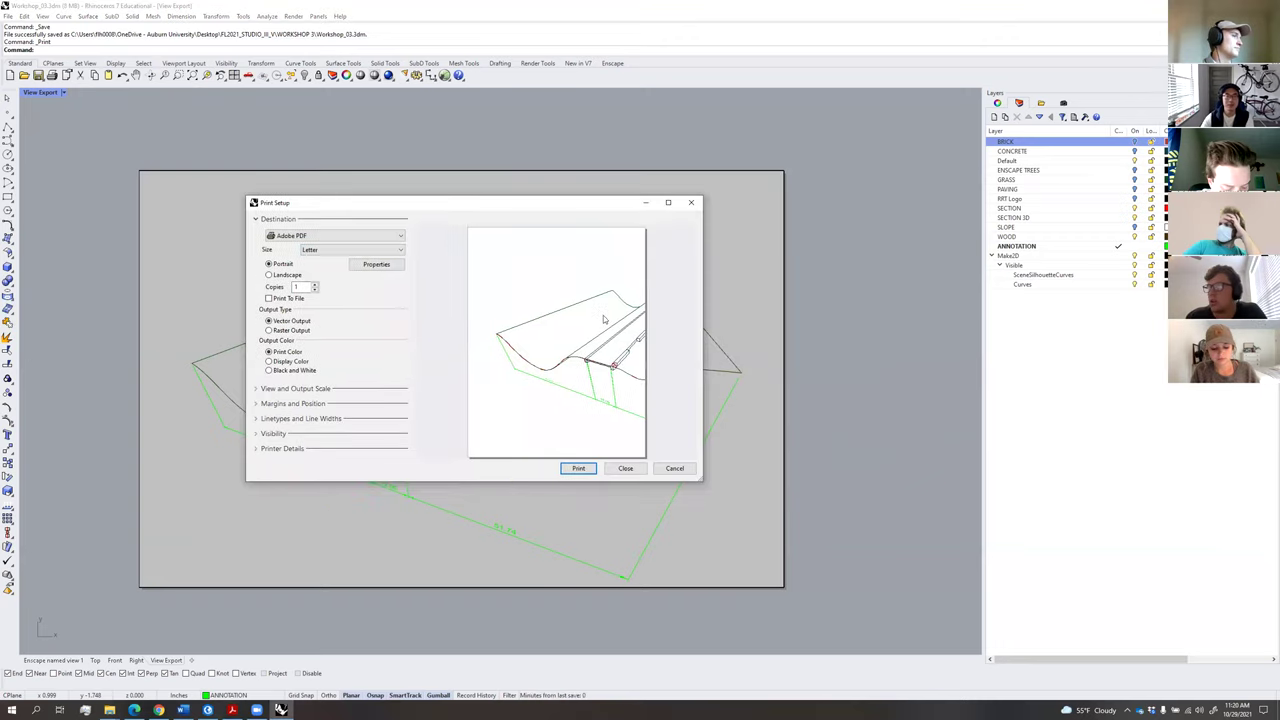
Set the print destination to Rhino PDF with Tabloid (11" x 17") paper in landscape orientation.
click(310, 239)
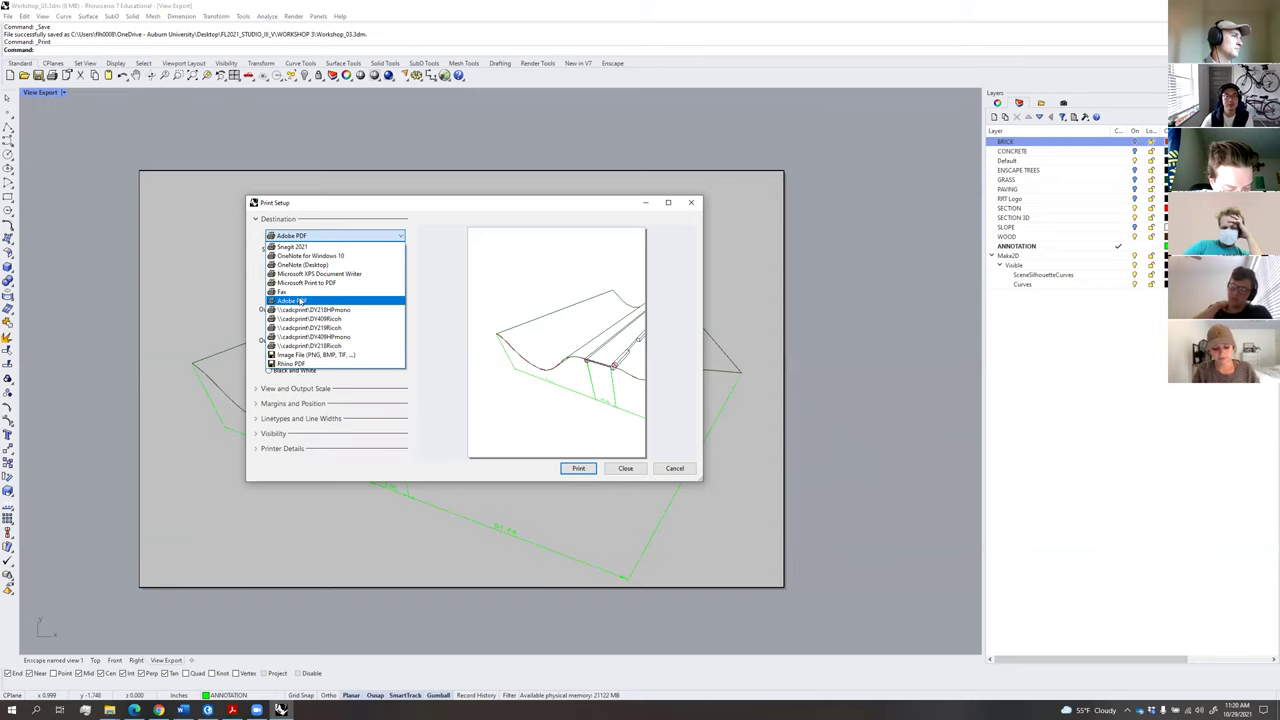
click(306, 364)
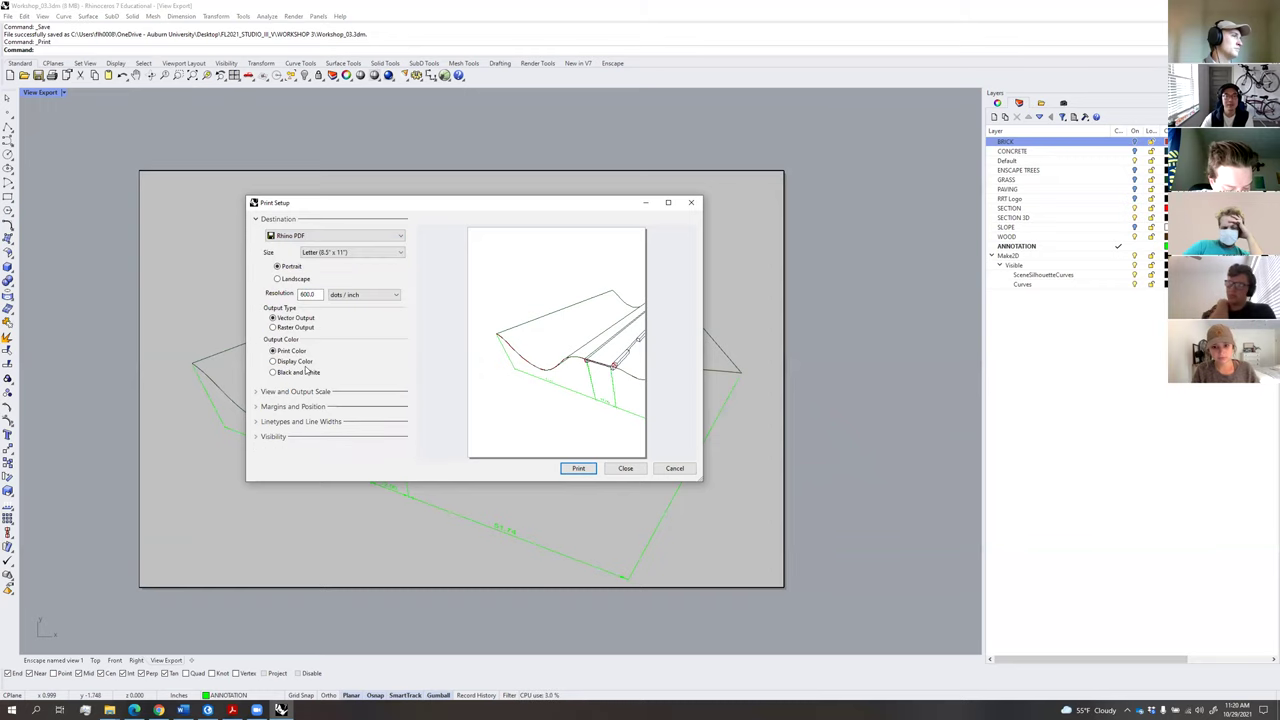
click(337, 254)
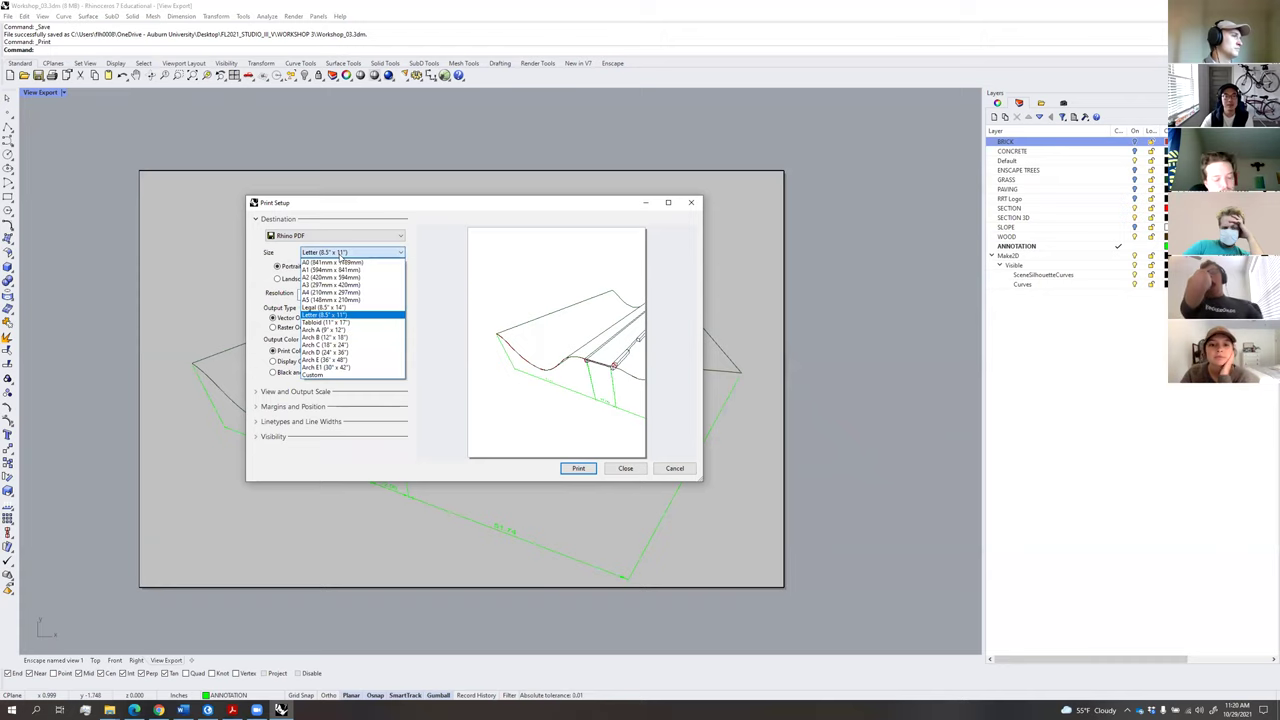
click(342, 322)
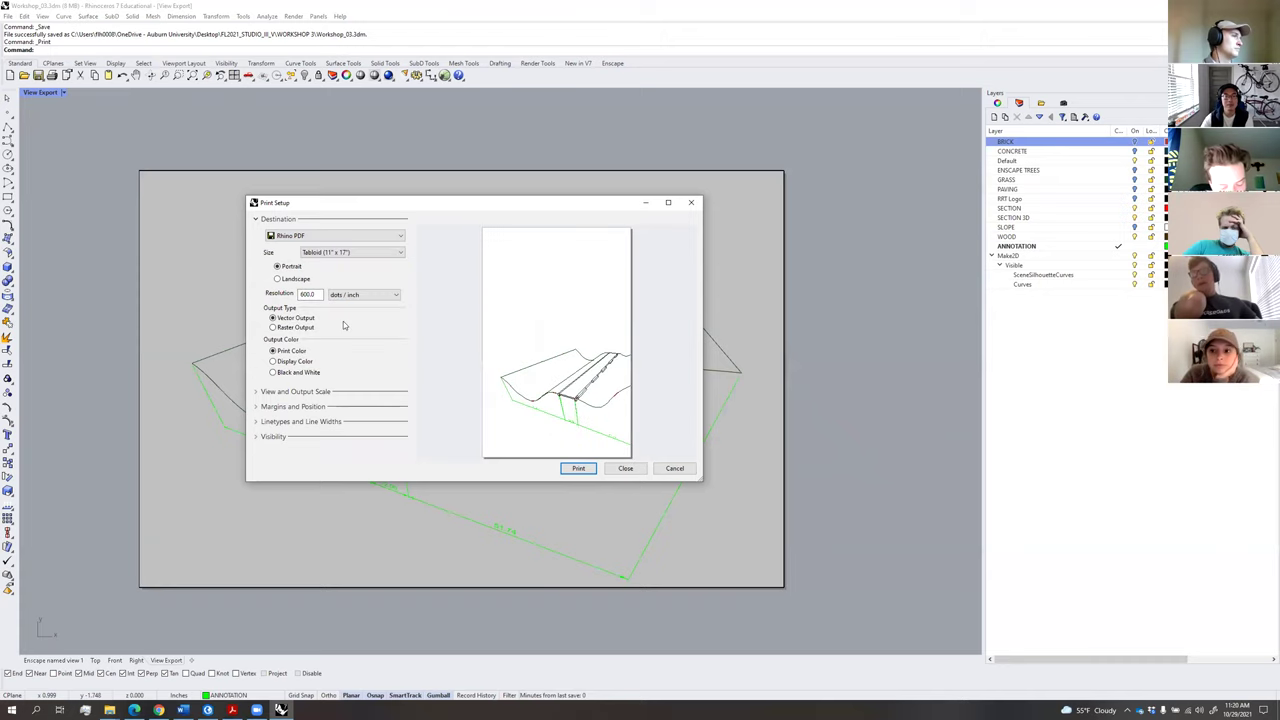
click(301, 279)
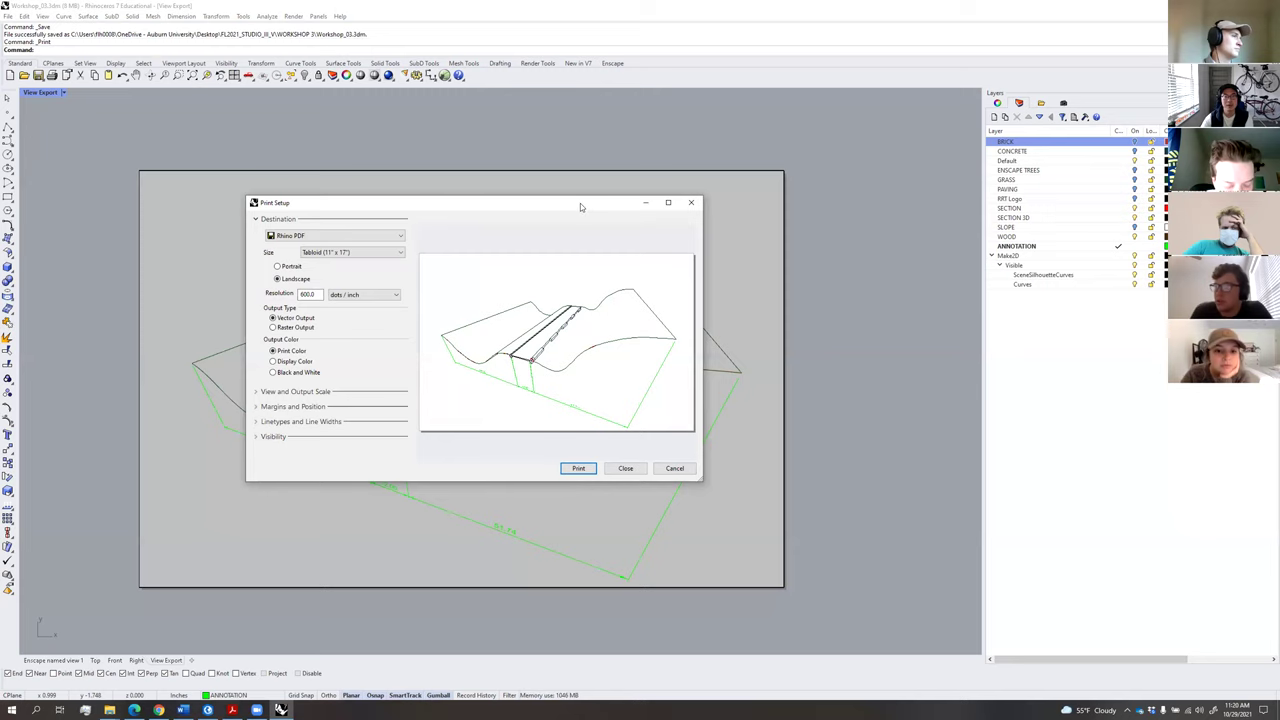
drag(580, 203, 539, 246)
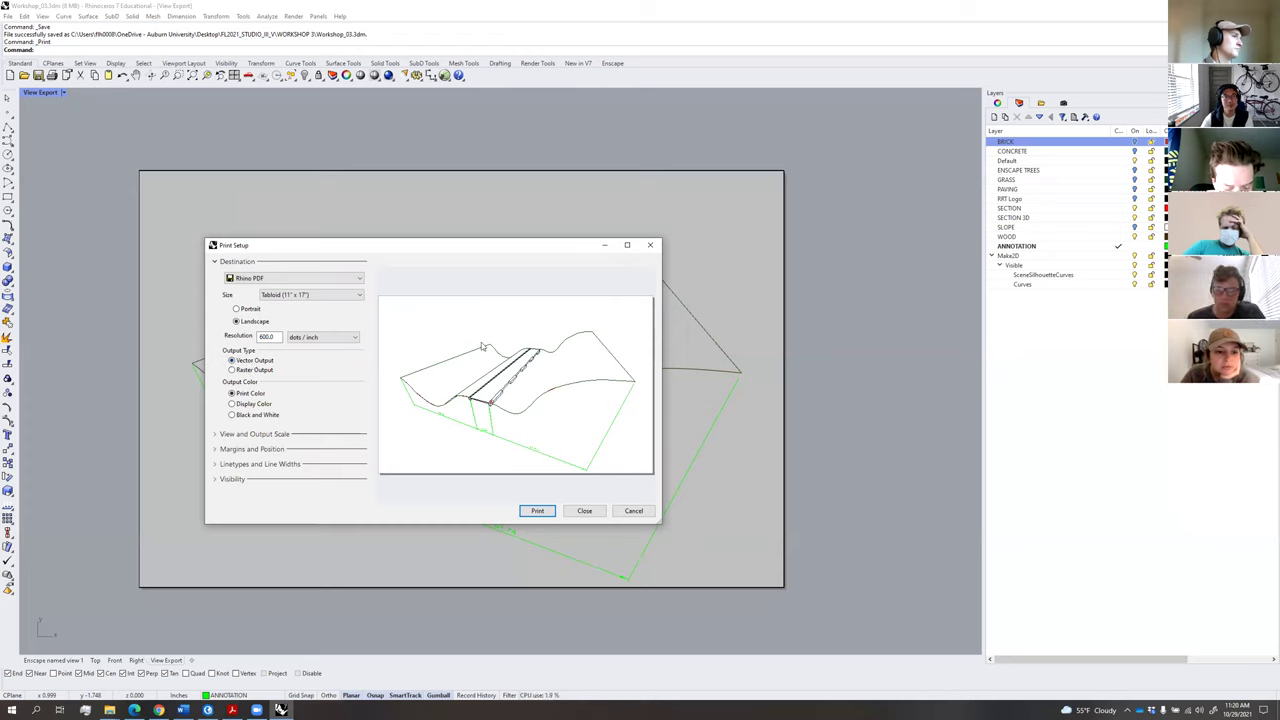
Print the layout to a PDF named VIEW_LINES on the Desktop.
click(532, 511)
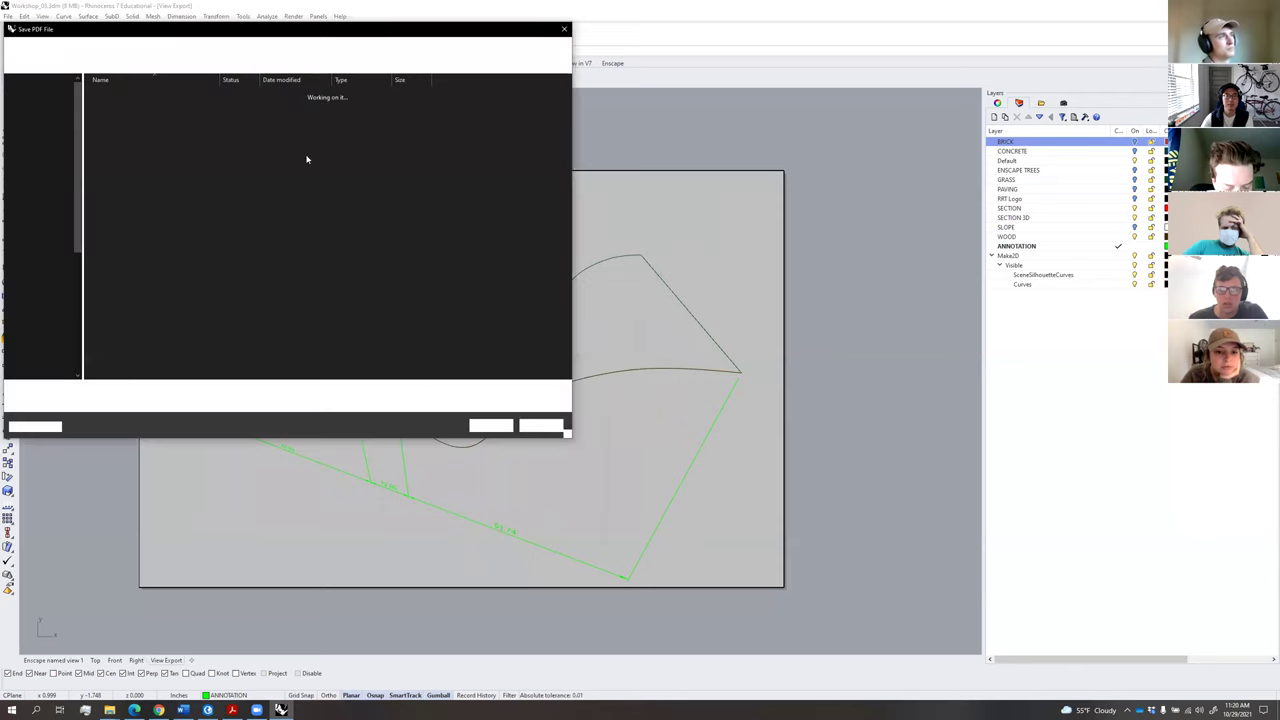
drag(334, 34, 478, 64)
click(188, 130)
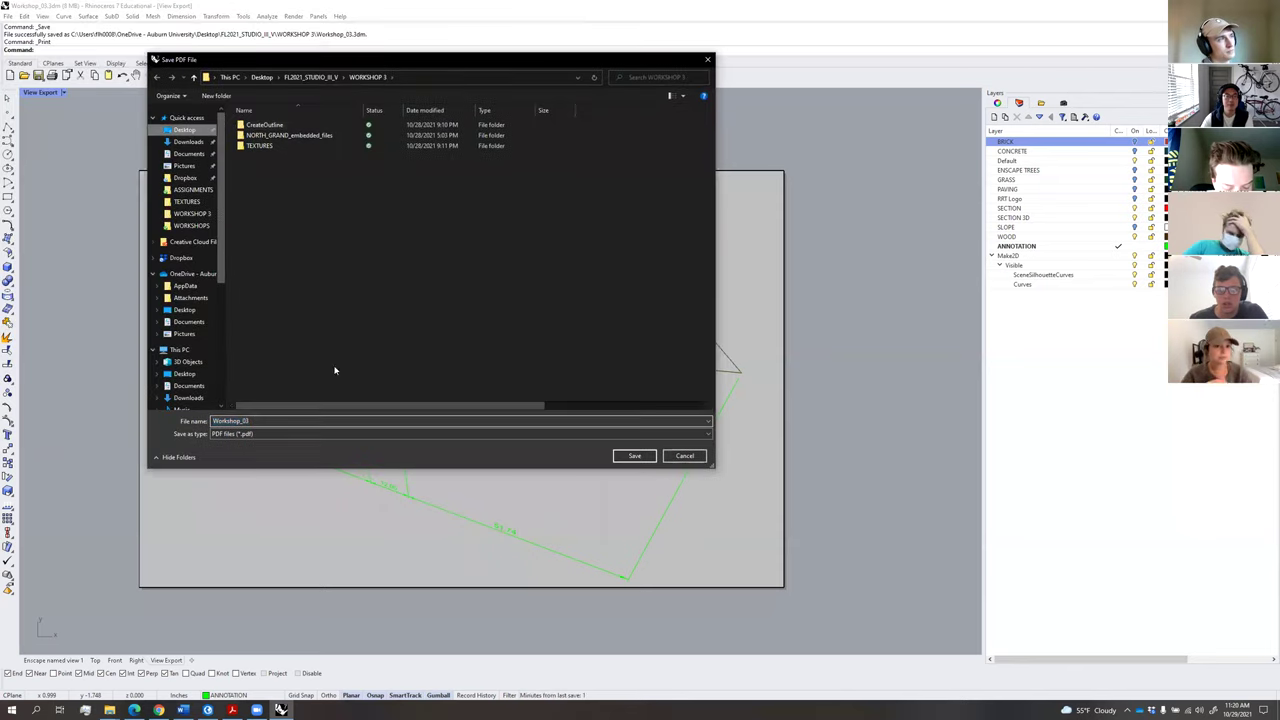
double_click(302, 420)
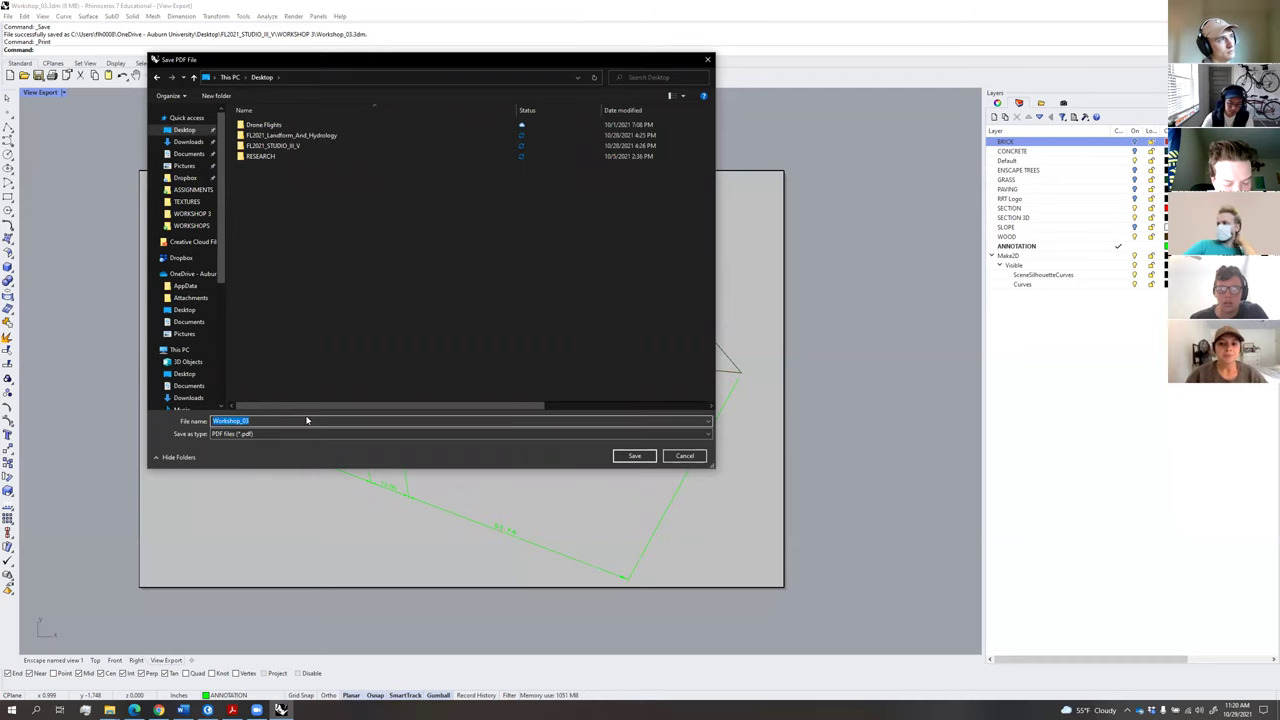
text(VIEW_)
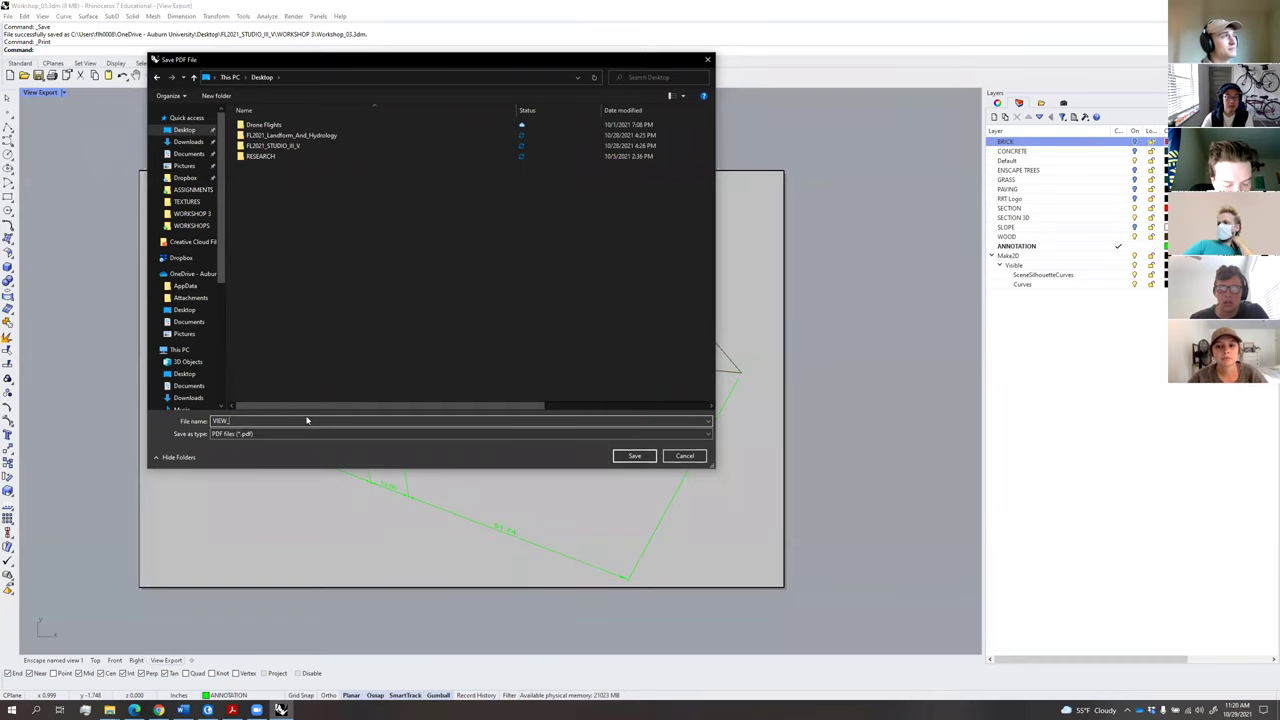
text(LINES)
click(636, 456)
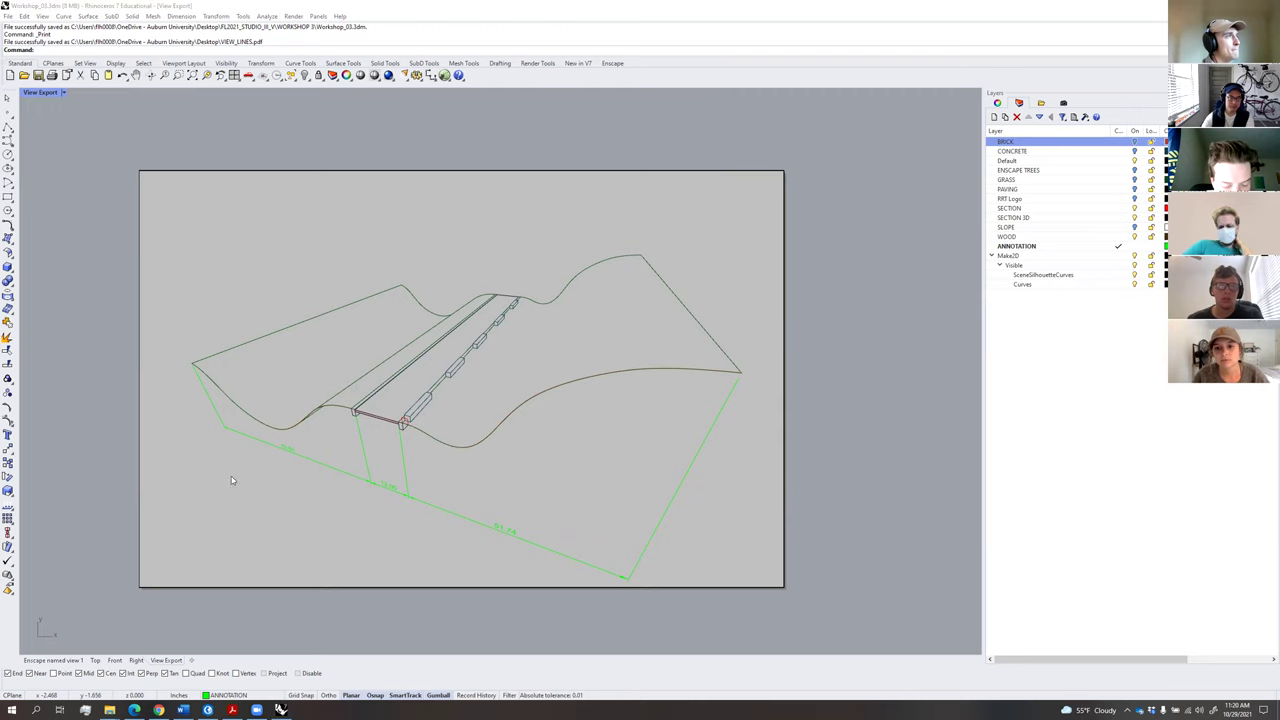
Launch Adobe Illustrator and open VIEW_LINES from the Desktop.
click(12, 710)
click(289, 553)
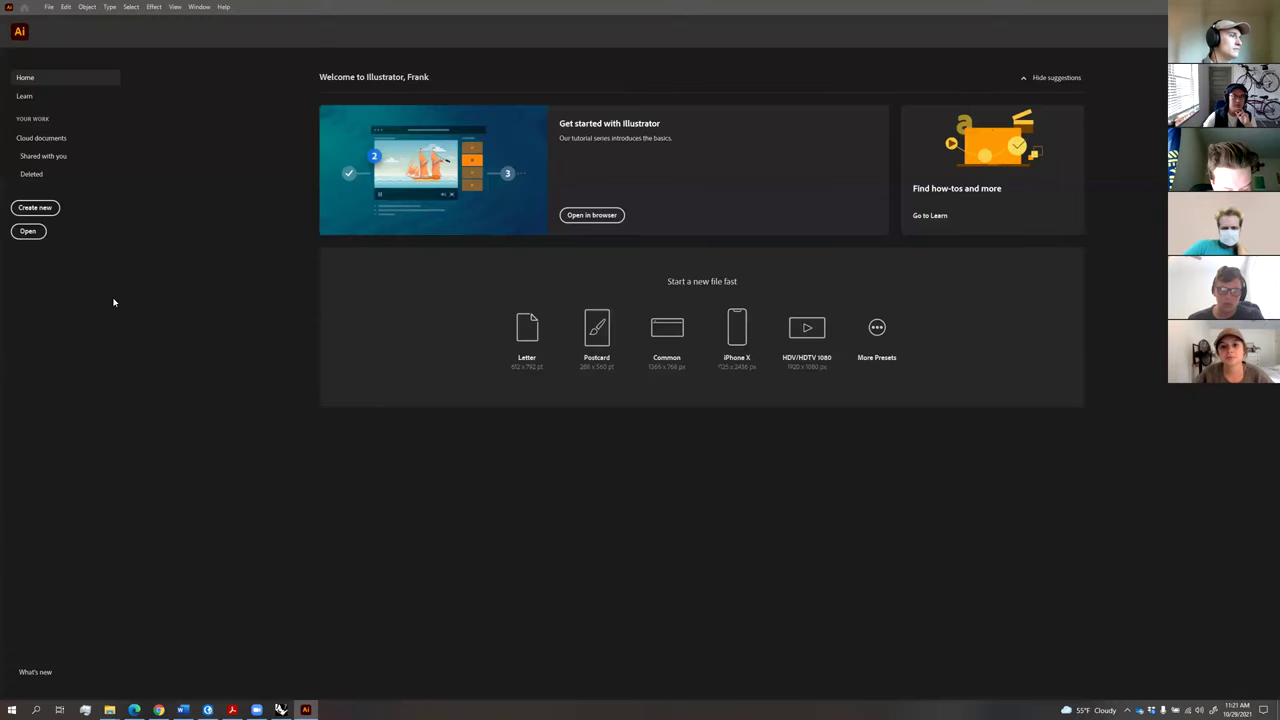
click(27, 232)
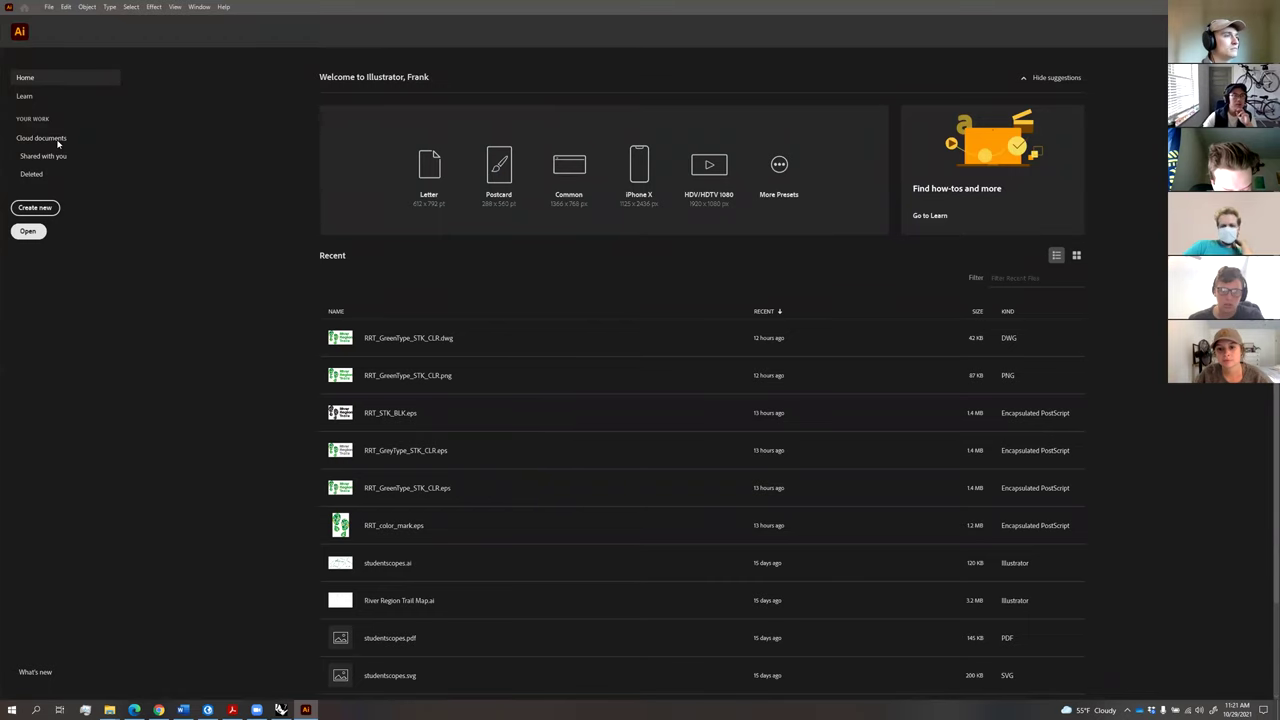
click(41, 179)
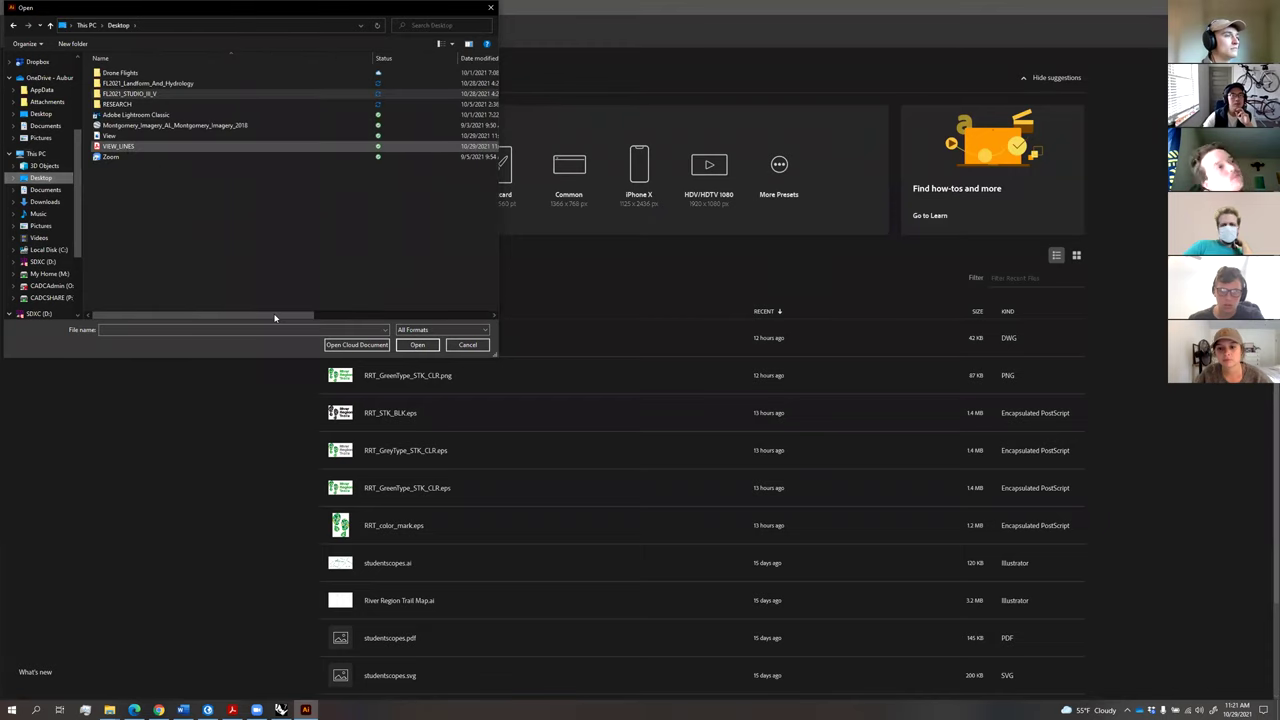
double_click(127, 149)
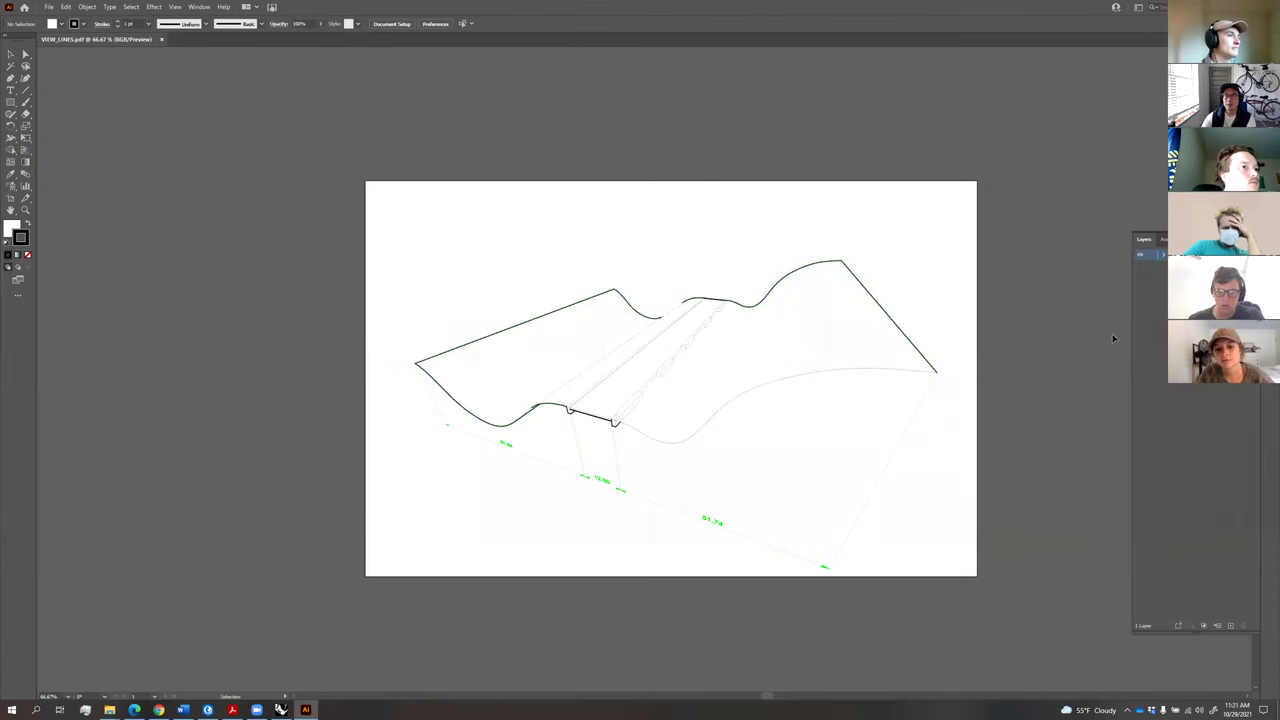
Inspect the clip groups inside Layer 1 and delete all clipping masks in the document.
drag(1131, 291, 1047, 290)
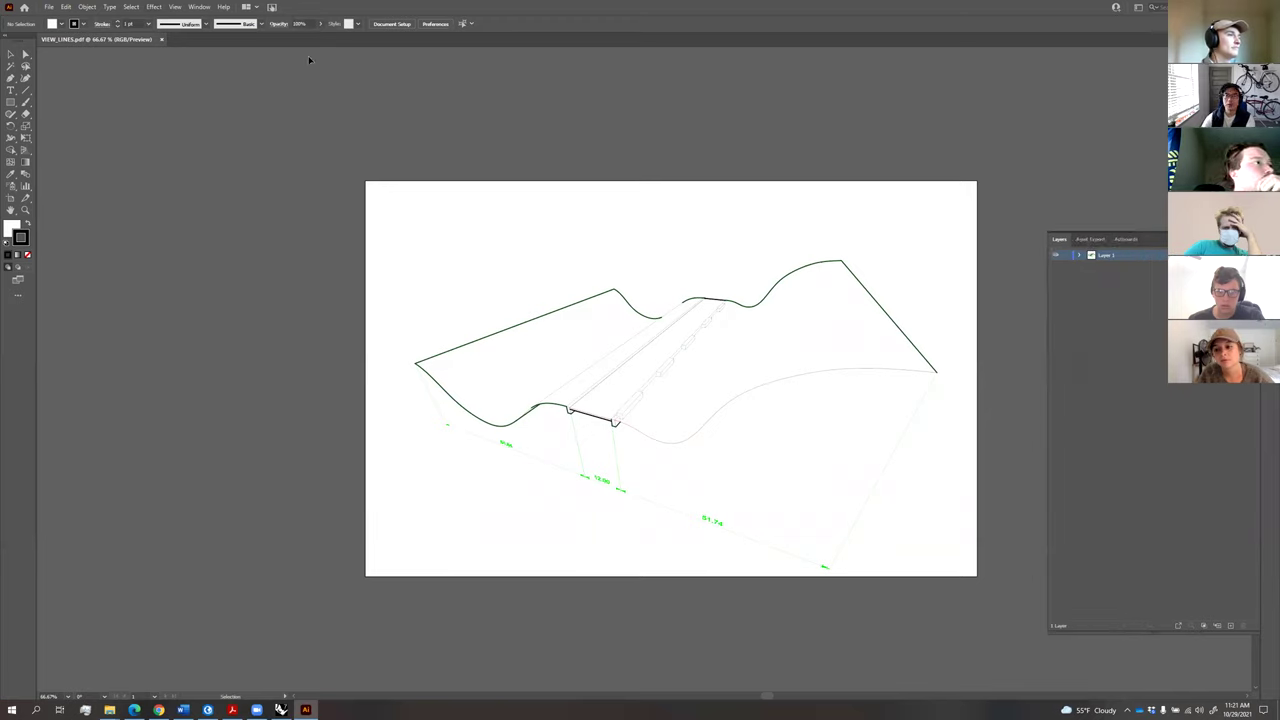
click(1081, 258)
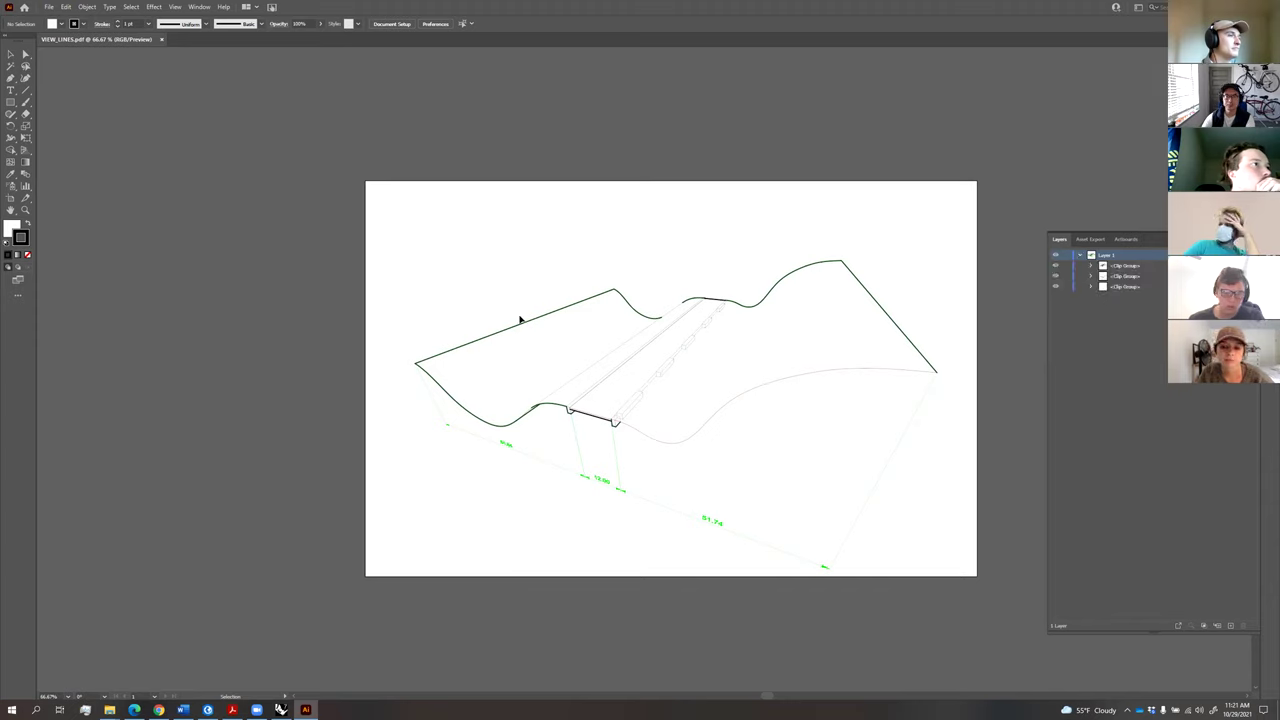
click(1091, 288)
click(1091, 277)
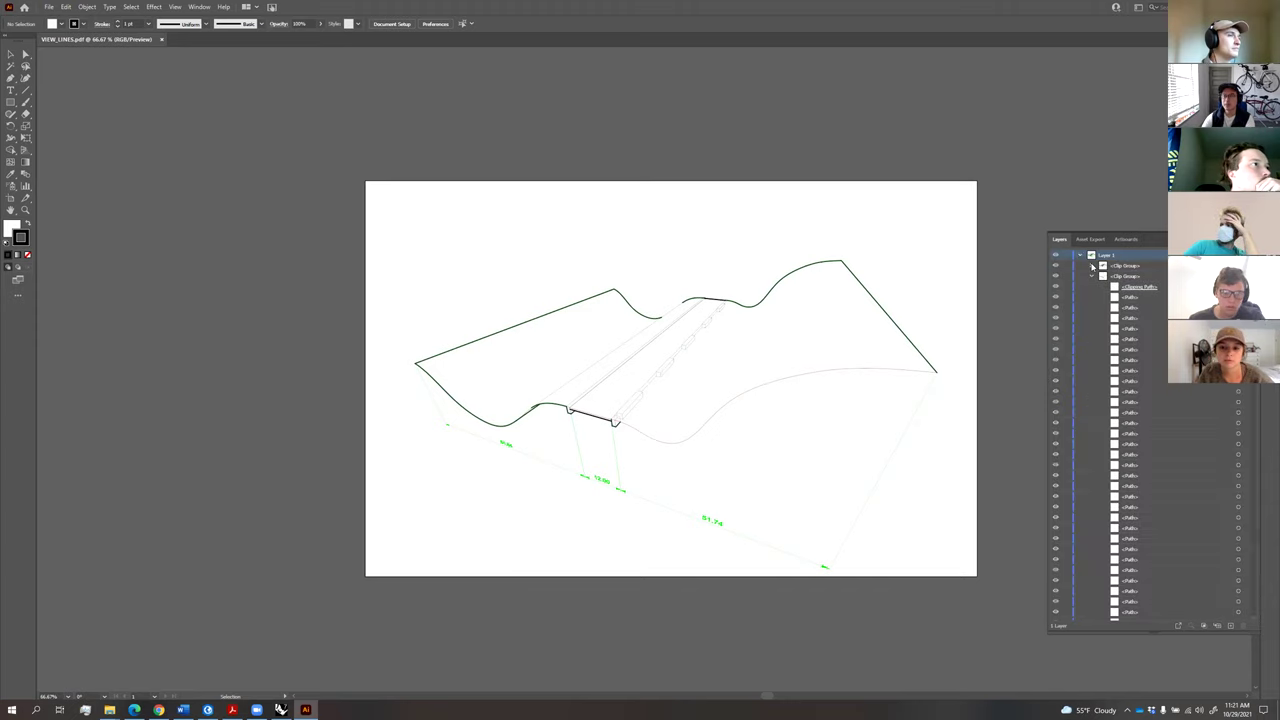
click(1091, 276)
click(1091, 287)
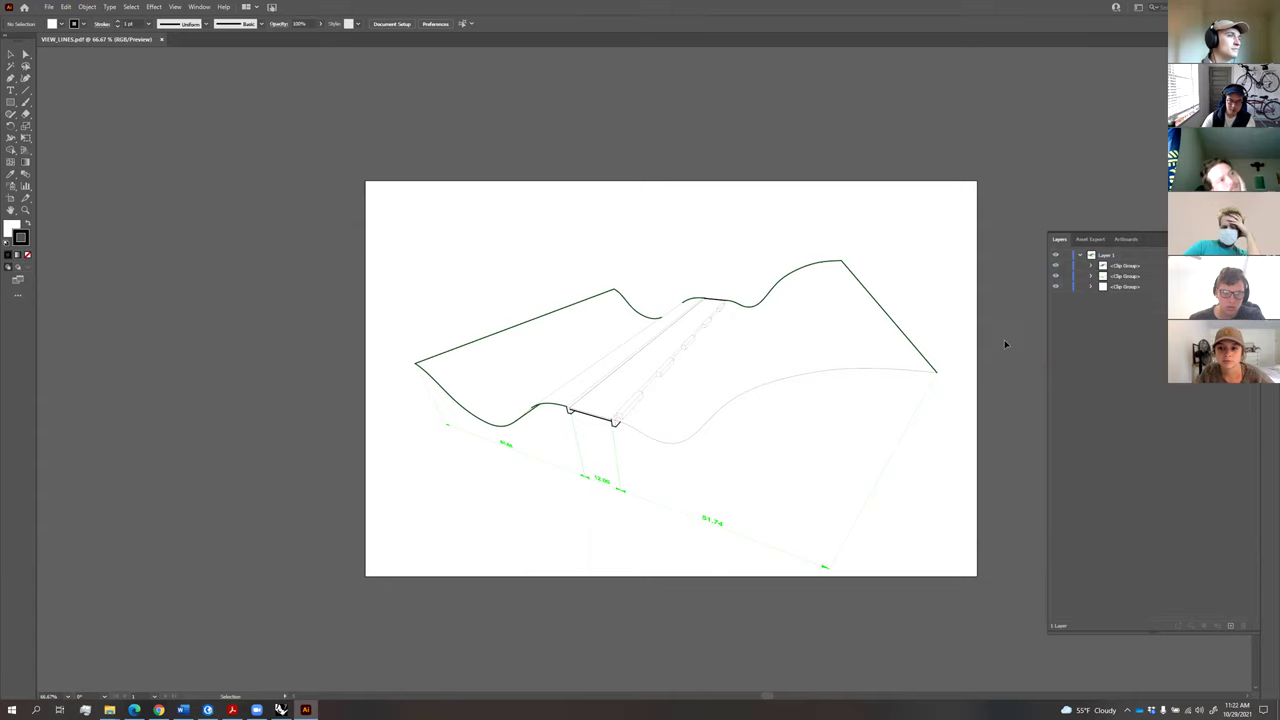
click(131, 7)
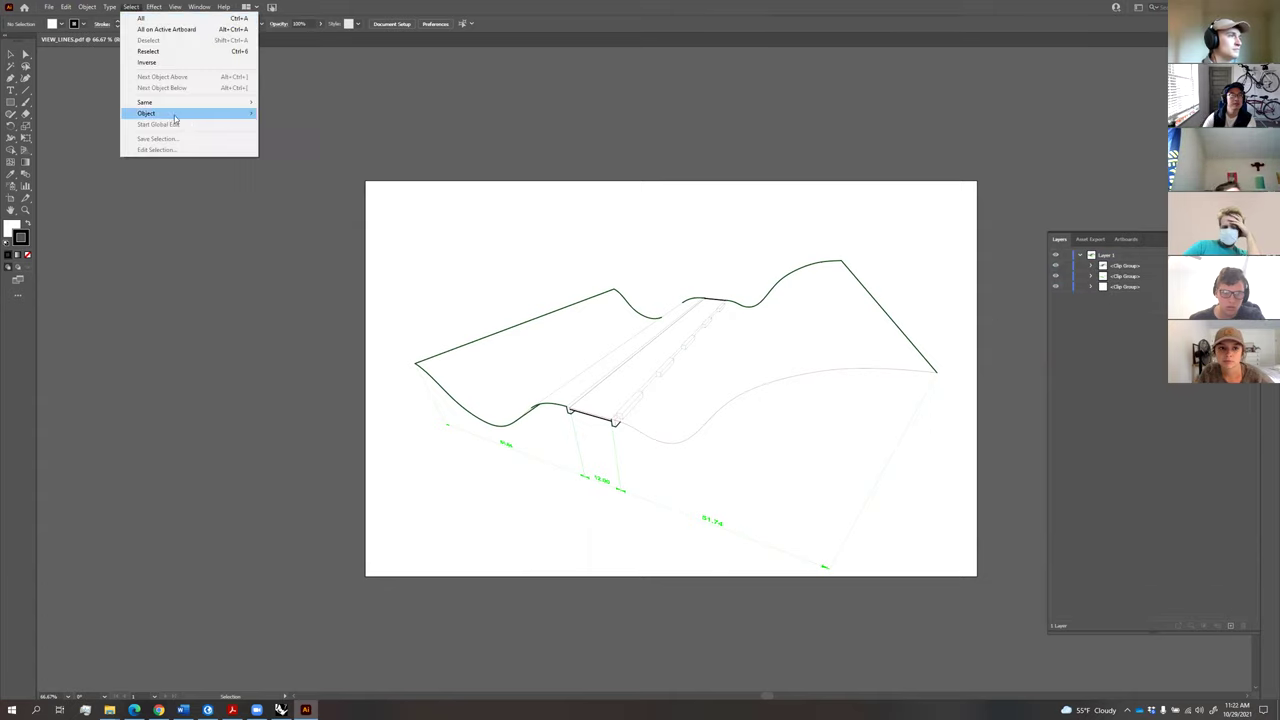
mouse_move(170, 113)
click(318, 165)
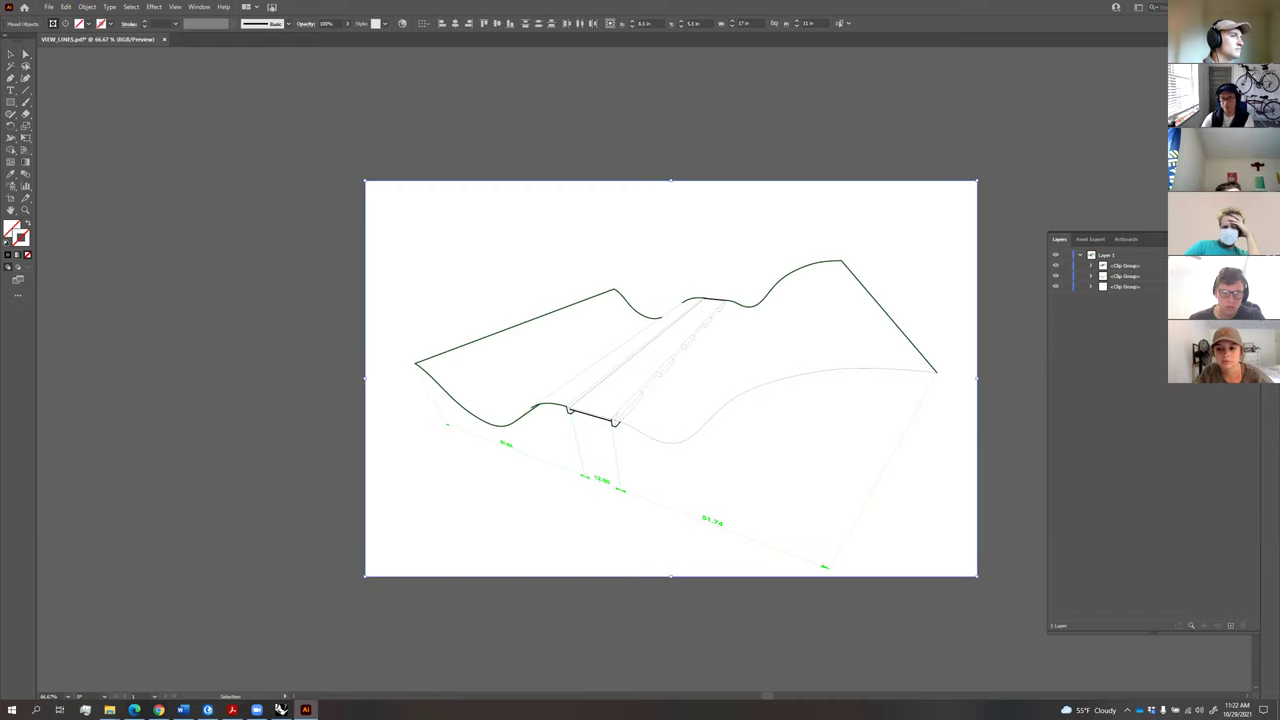
key(Delete)
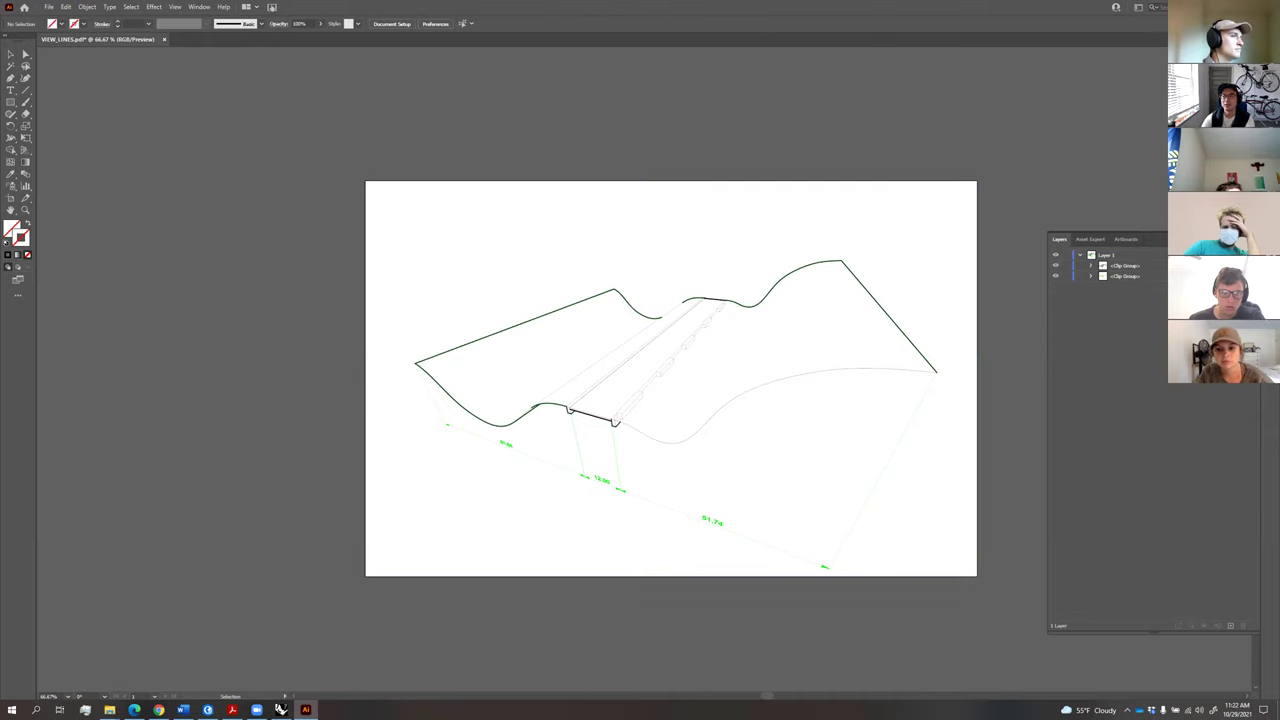
Ungroup all the linework in Layer 1 into individual paths and select the front slope curve to the right of the path.
click(1152, 257)
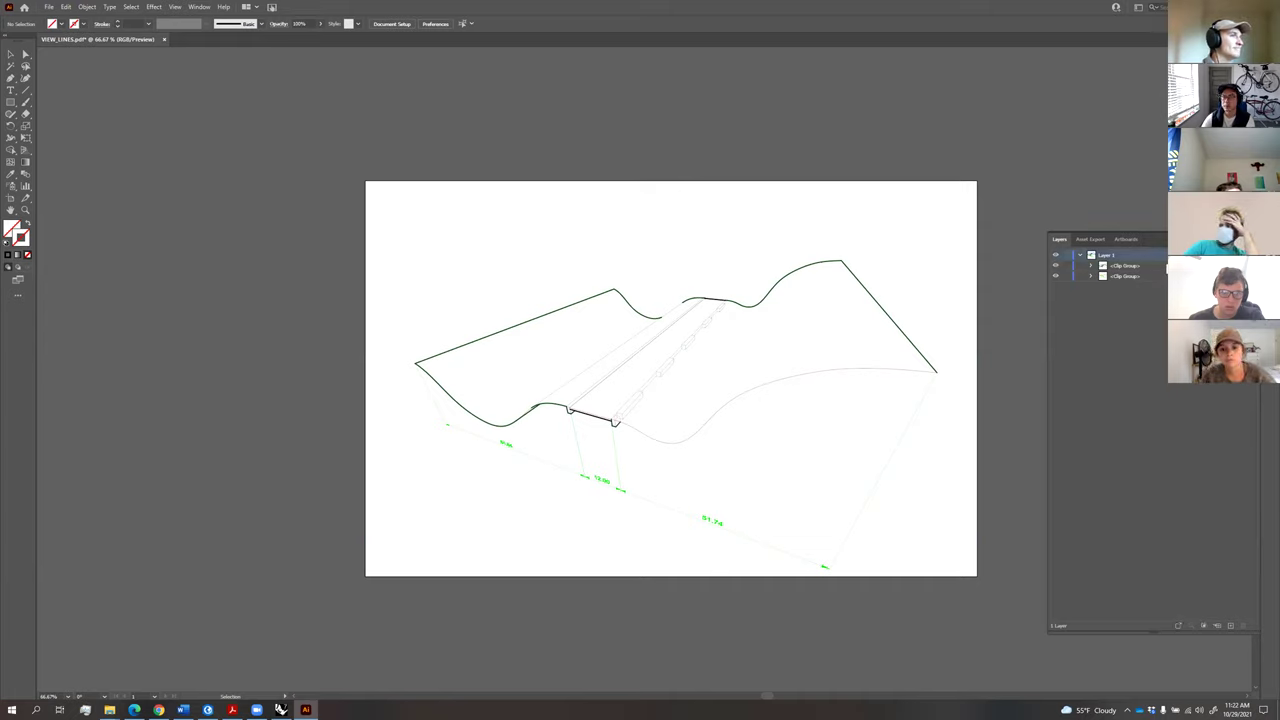
key(ctrl+a)
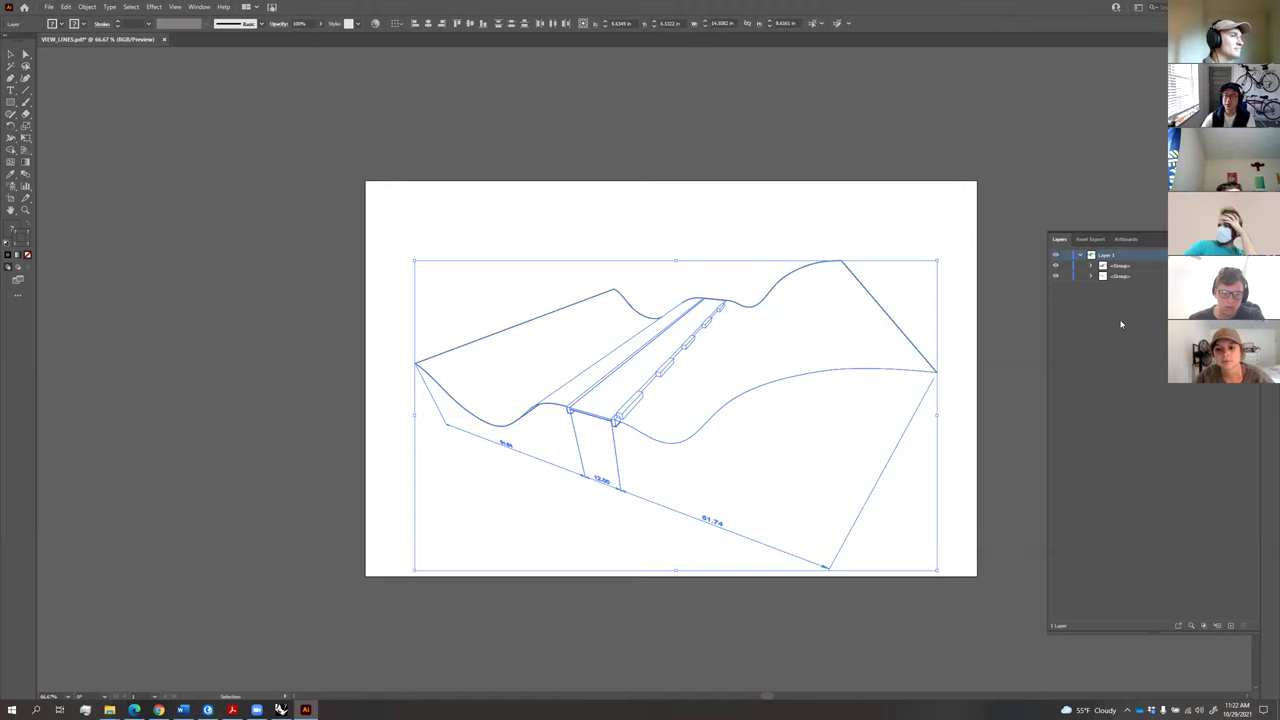
key(ctrl+shift+g)
mouse_move(1254, 264)
mouse_down()
mouse_move(1265, 577)
mouse_move(1254, 608)
mouse_move(1254, 258)
mouse_up()
click(1145, 229)
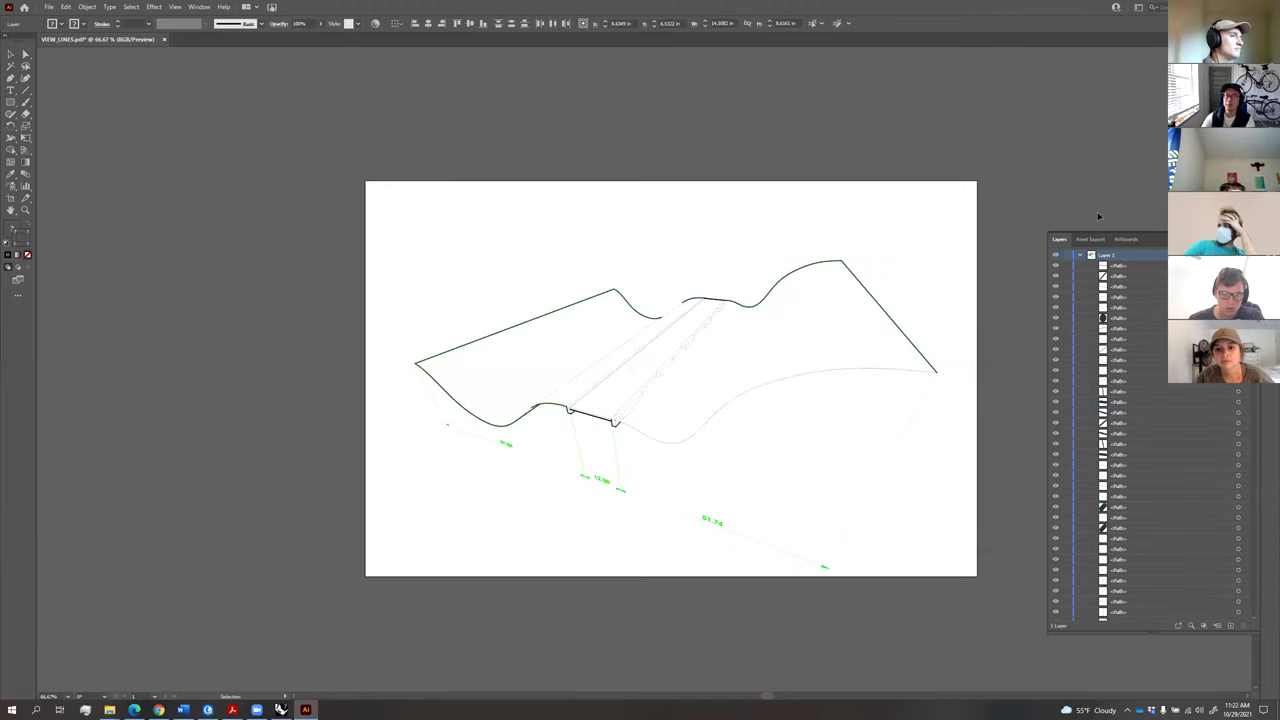
click(1080, 256)
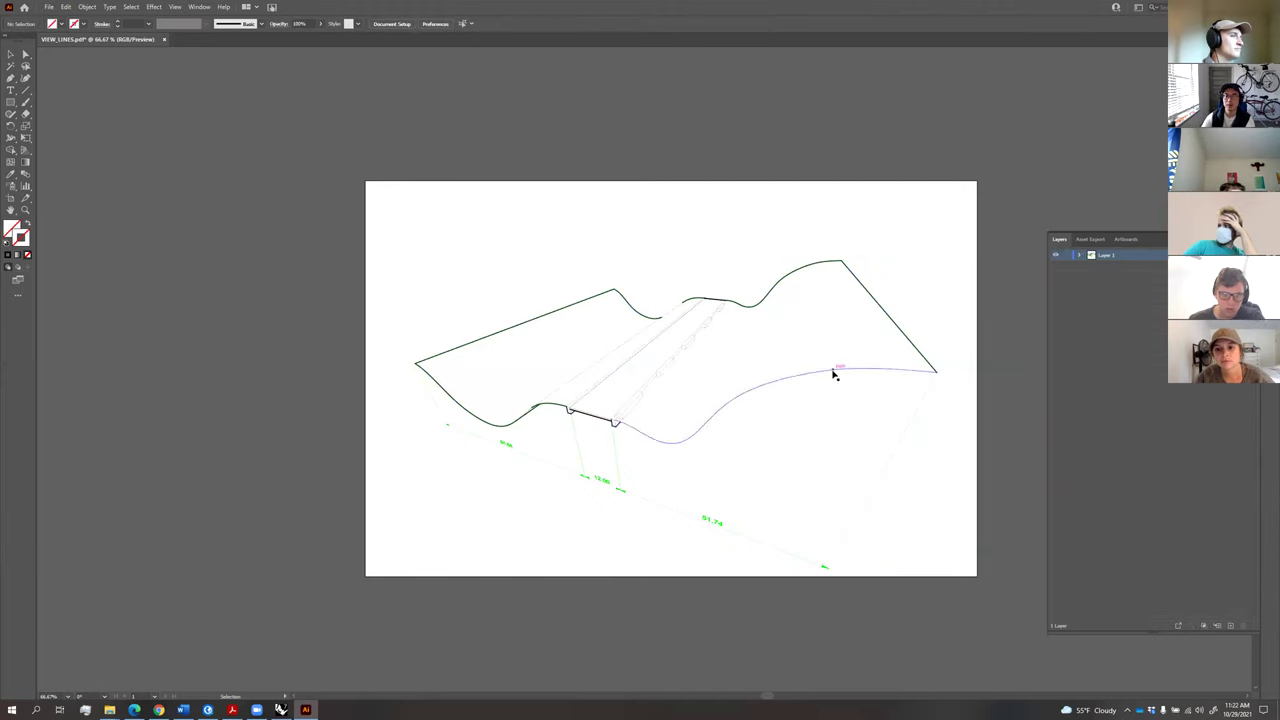
click(833, 374)
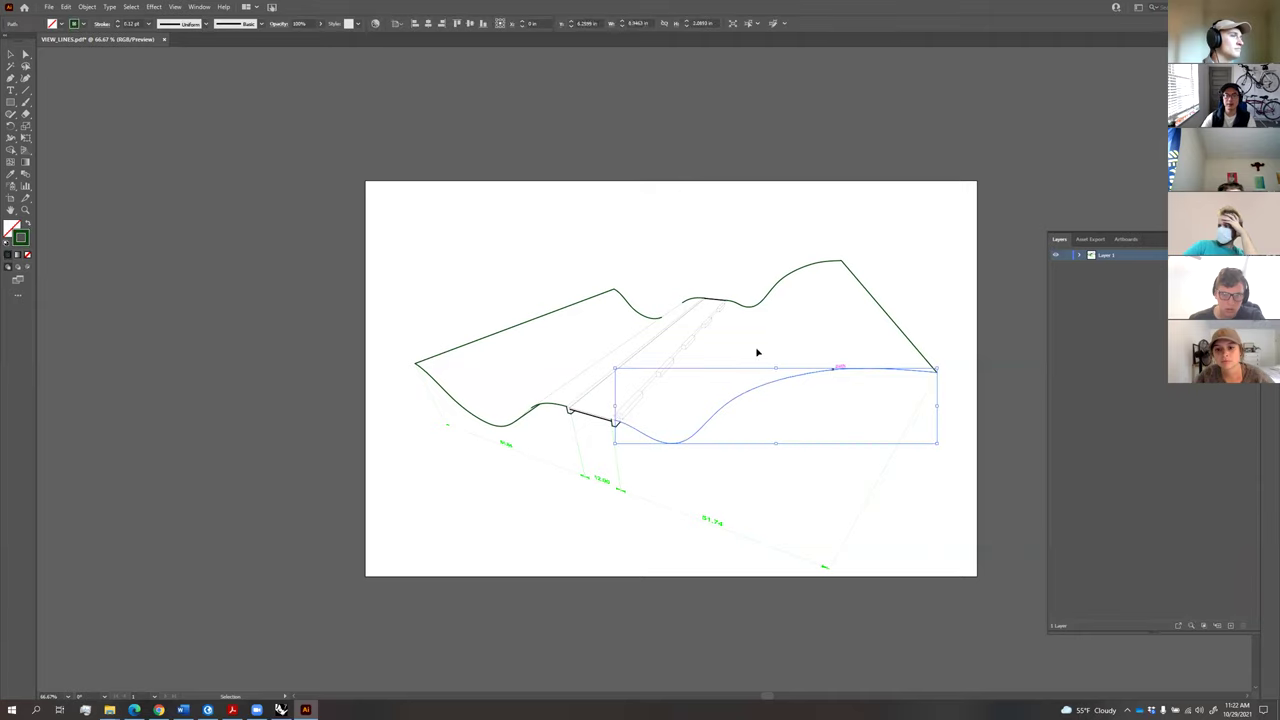
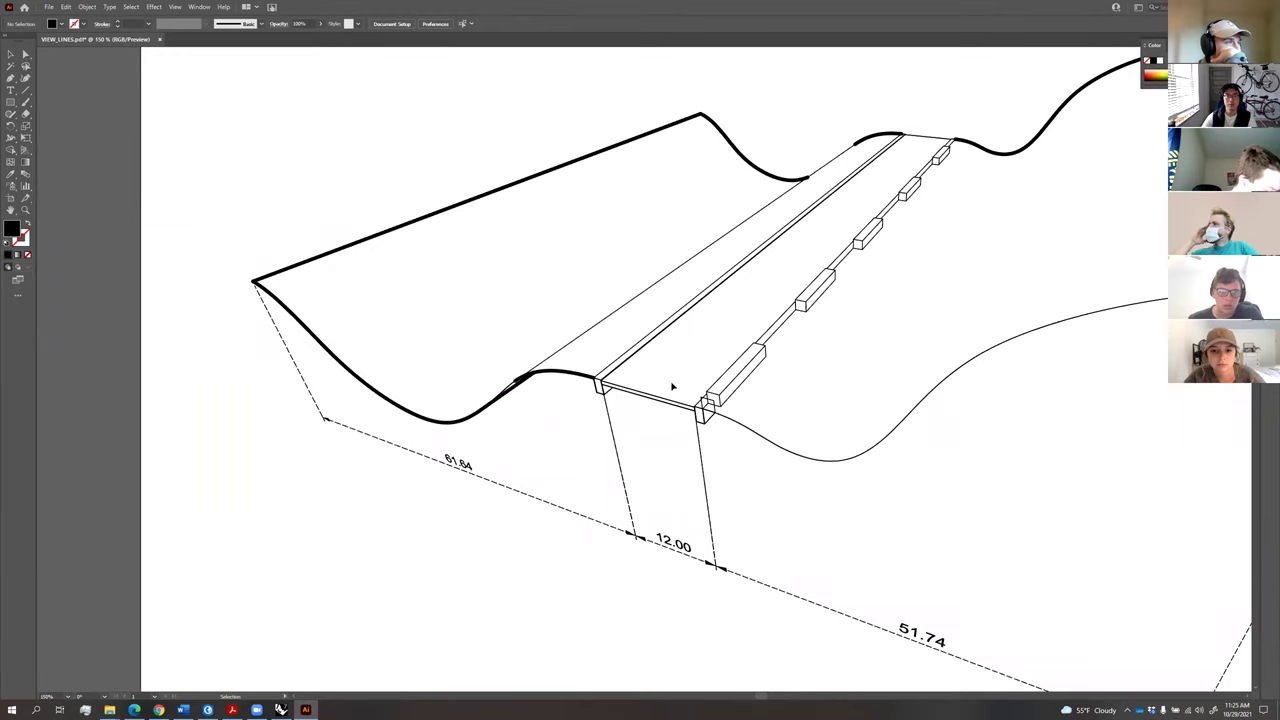
Select the cut profile linework on the third layer of the layer list and rename that layer SECTION.
scroll(678, 386, down, 1)
alt+scroll(780, 380, down, 1)
drag(963, 334, 927, 353)
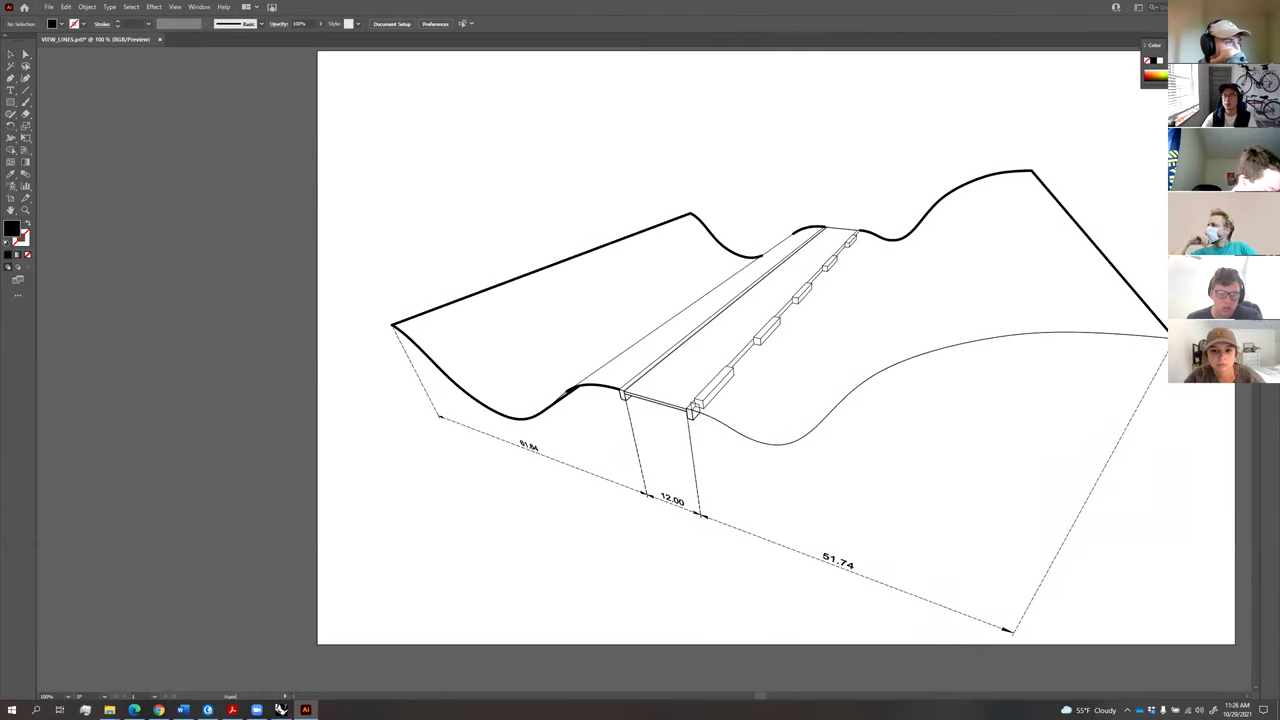
key(F7)
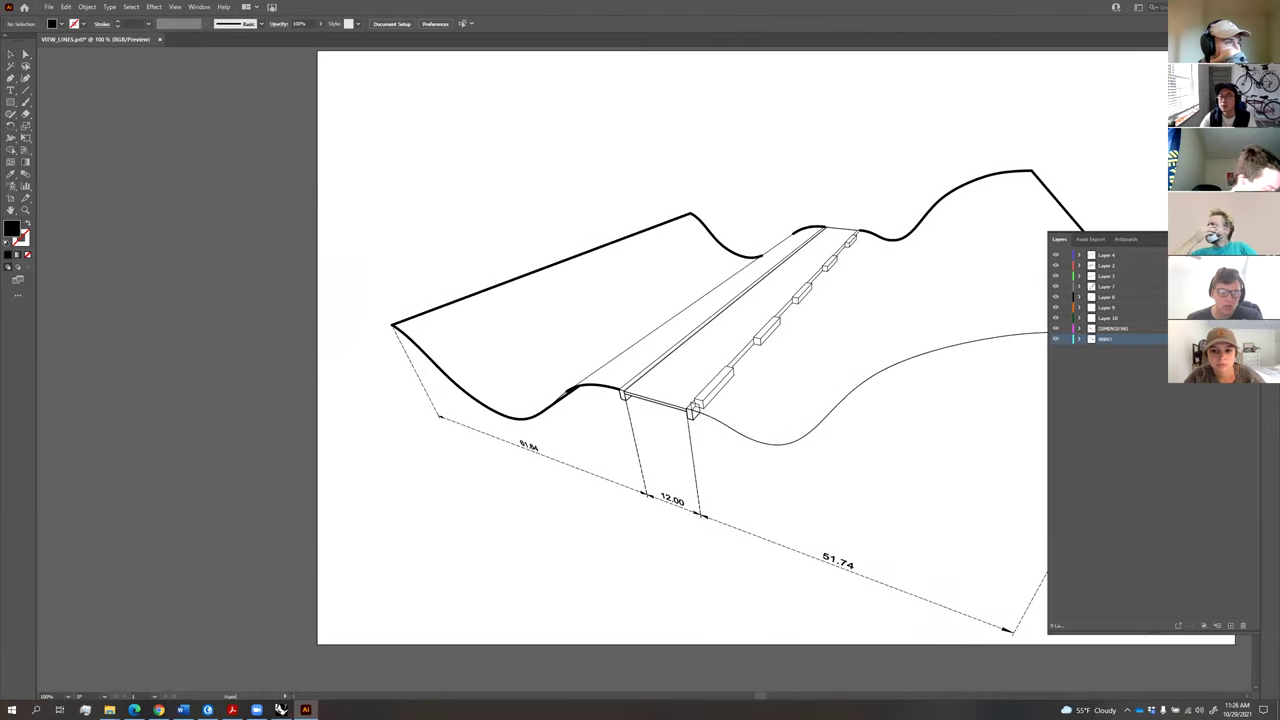
click(1243, 276)
double_click(1107, 276)
text(SECTIO)
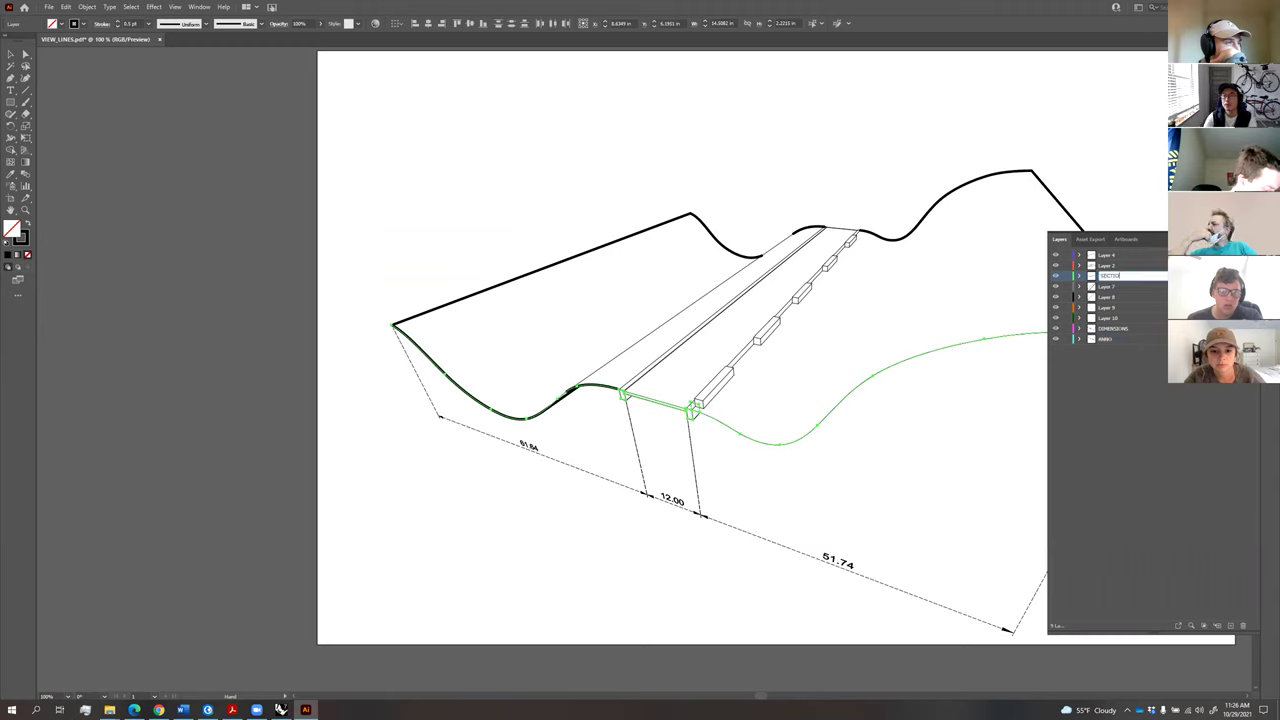
key(Return)
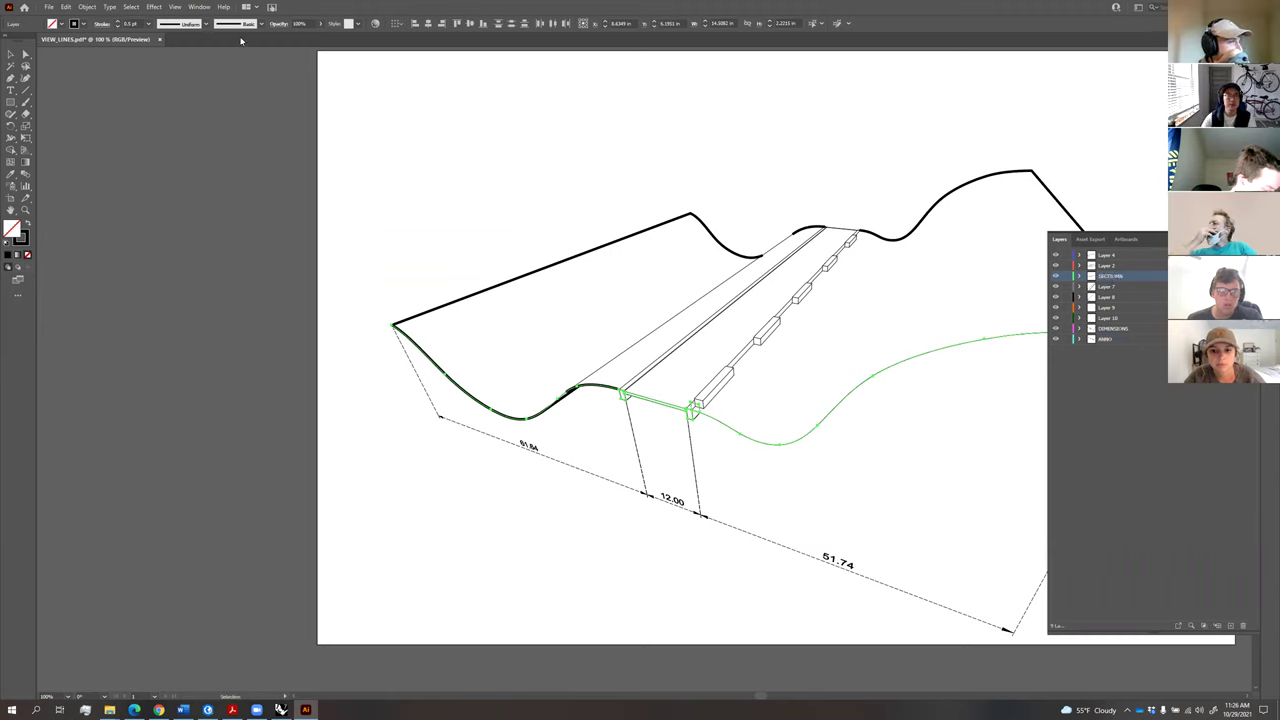
Set the stroke weight of the SECTION layer's linework to 2 pt and deselect it.
click(148, 23)
click(169, 96)
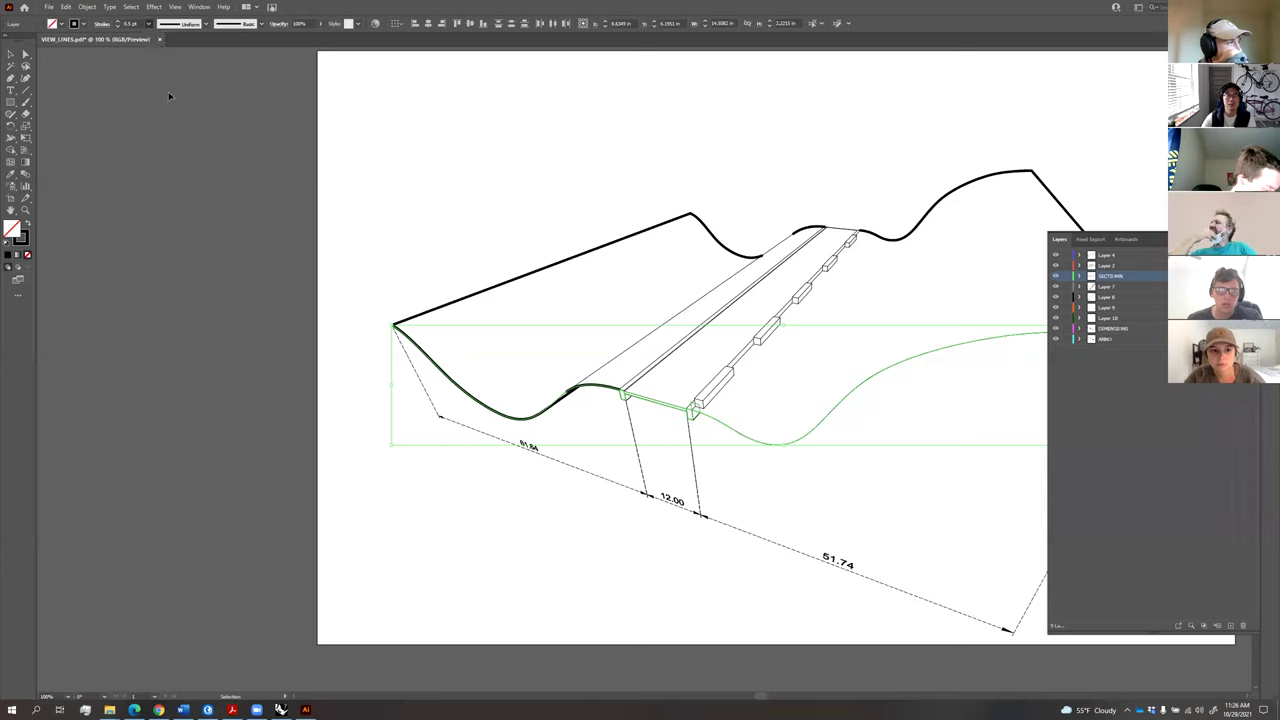
click(201, 212)
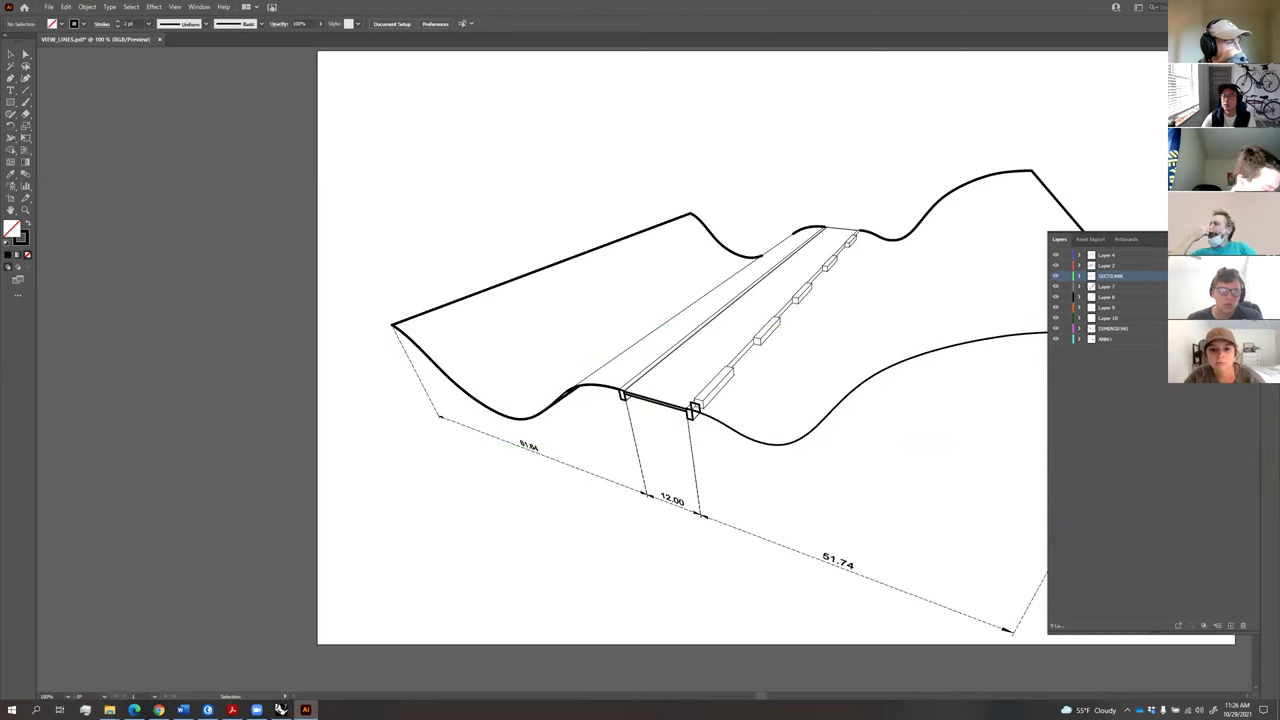
Select all the outline linework on Layer 4 and set its stroke weight to 1 pt.
click(1240, 255)
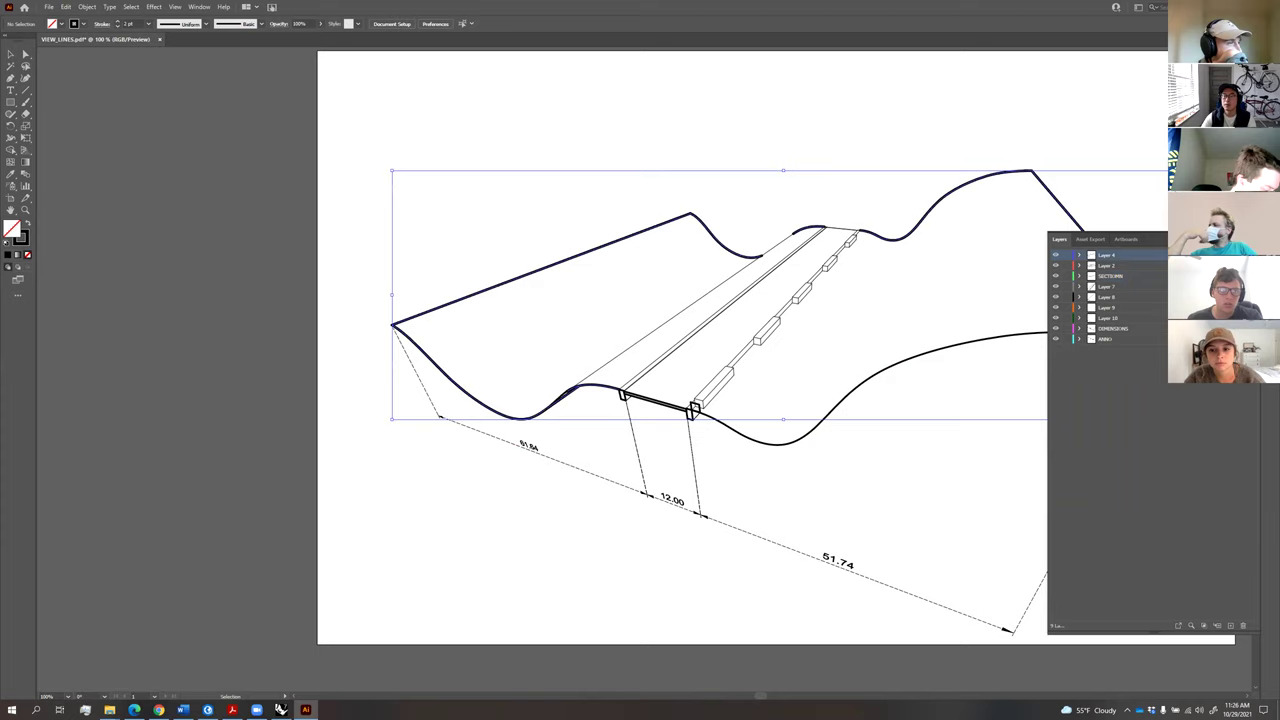
click(148, 23)
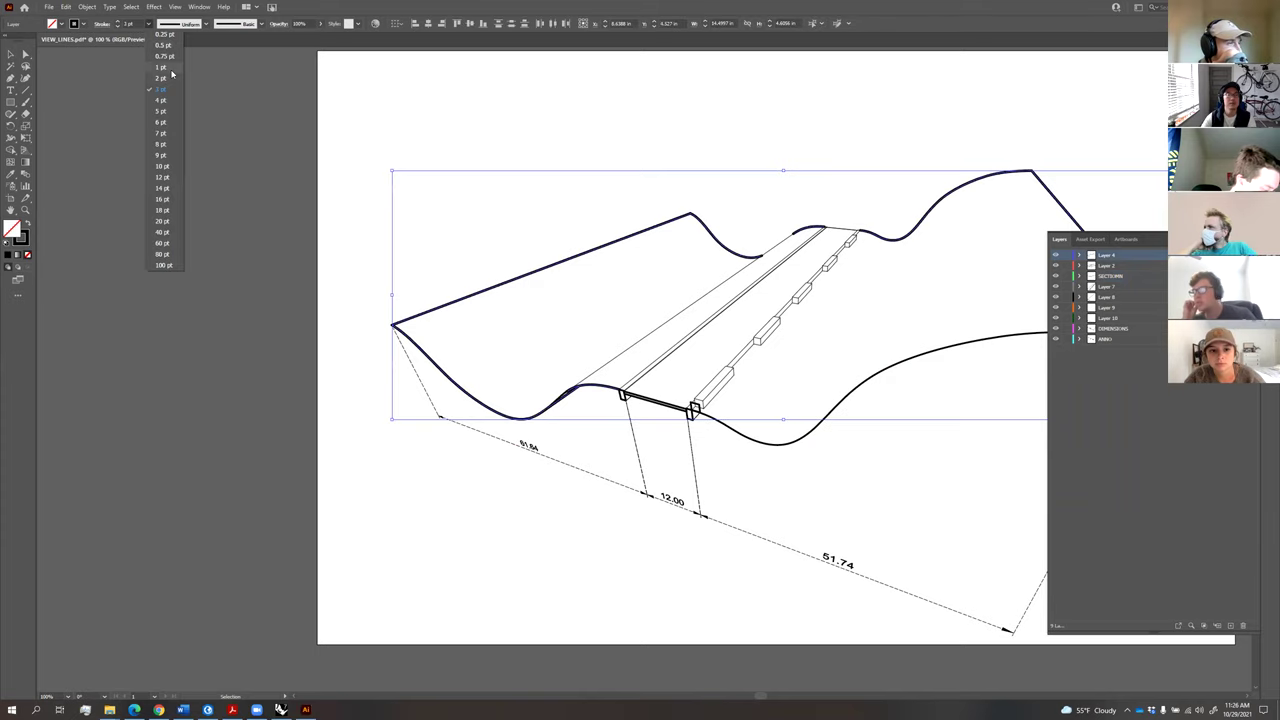
click(165, 68)
click(331, 250)
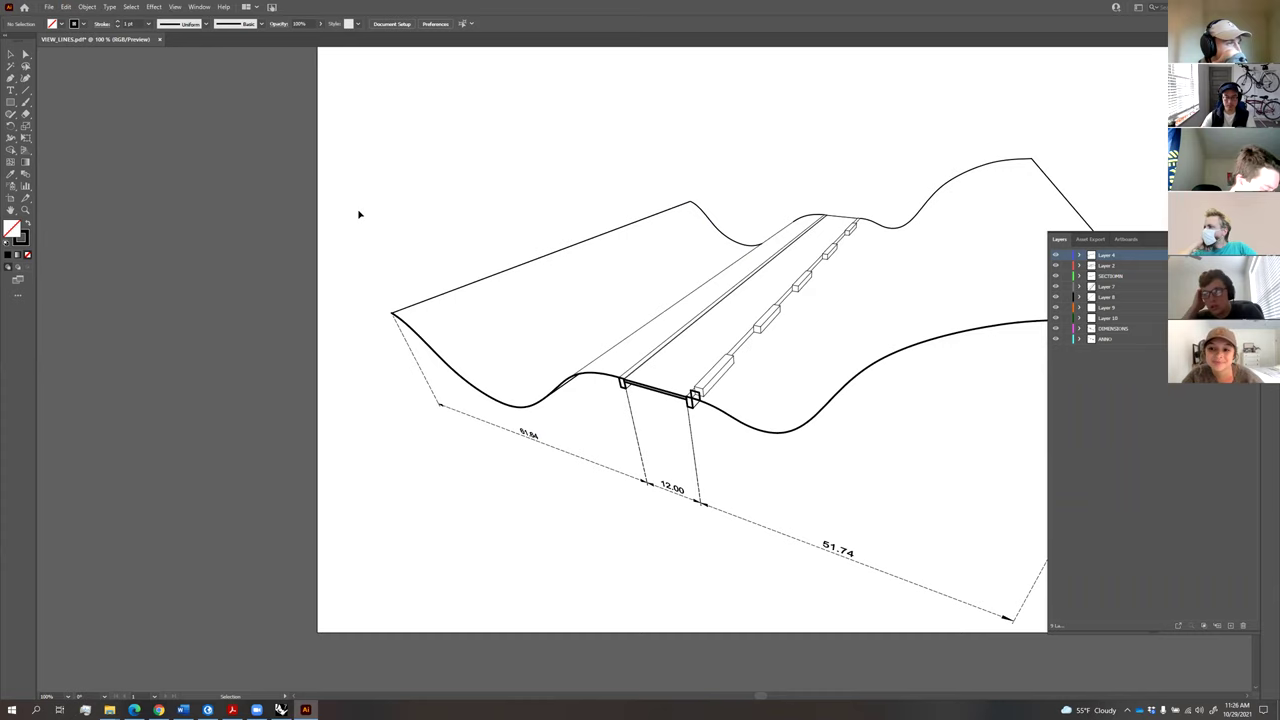
alt+scroll(367, 196, down, 1)
drag(367, 196, 306, 251)
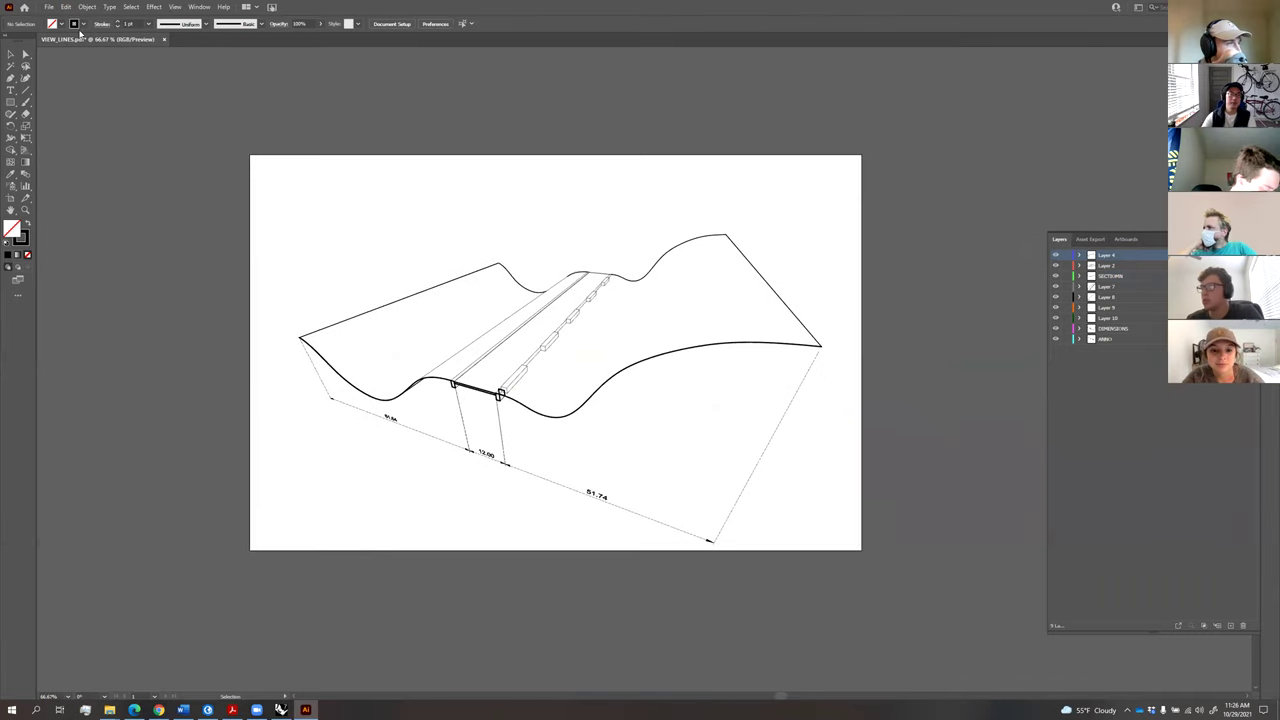
Save the drawing to the Desktop as an Adobe Illustrator file named VIEW_LINES with Illustrator 2020 compatibility, and launch Photoshop.
click(55, 8)
click(75, 105)
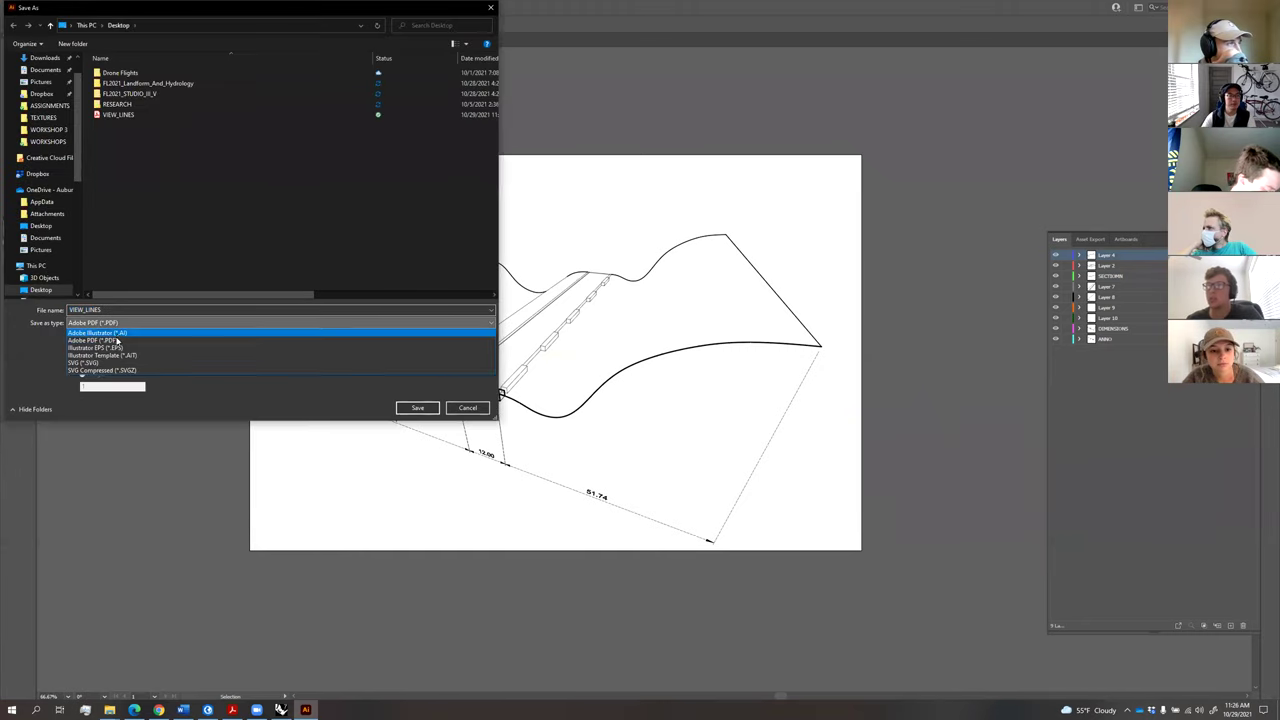
click(417, 407)
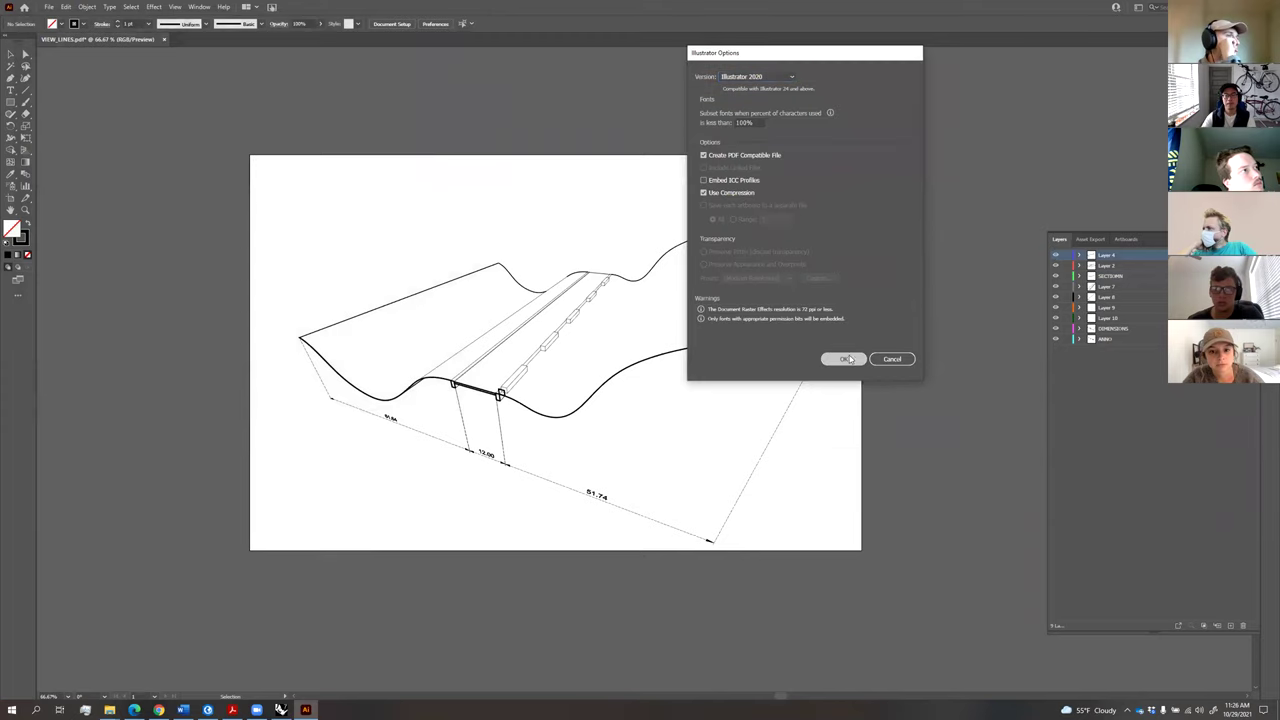
click(843, 359)
click(12, 710)
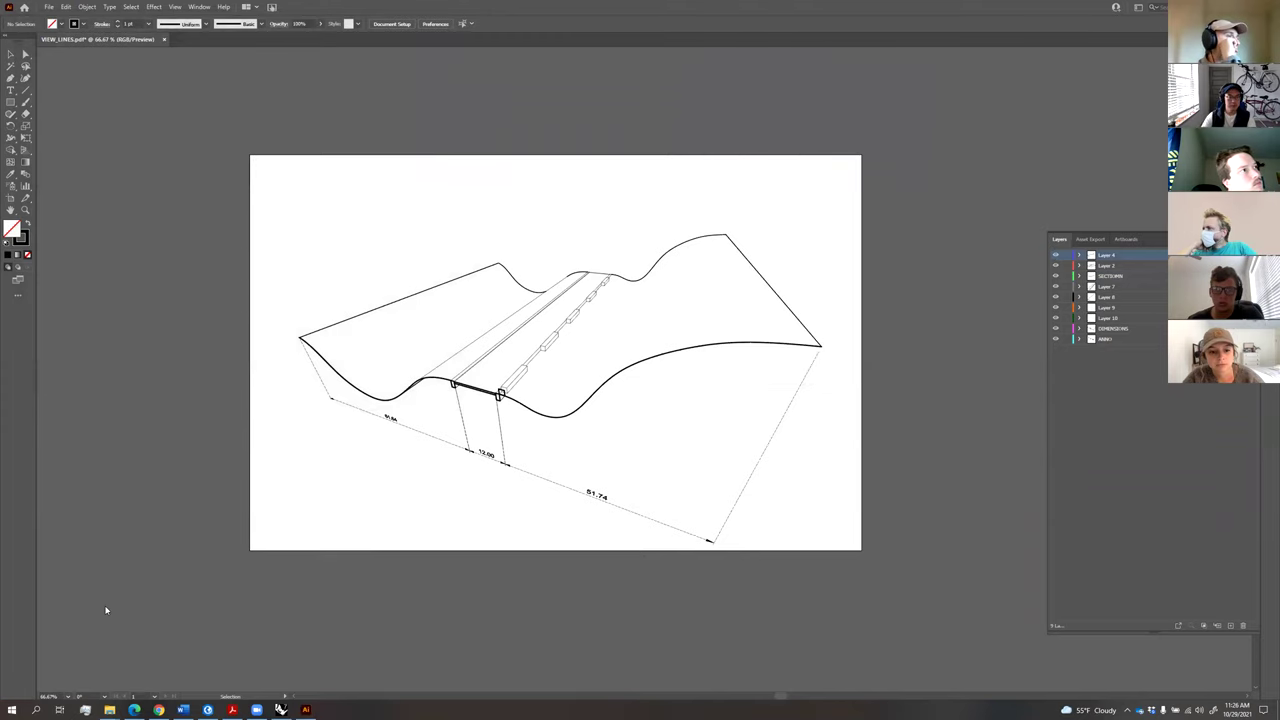
click(220, 329)
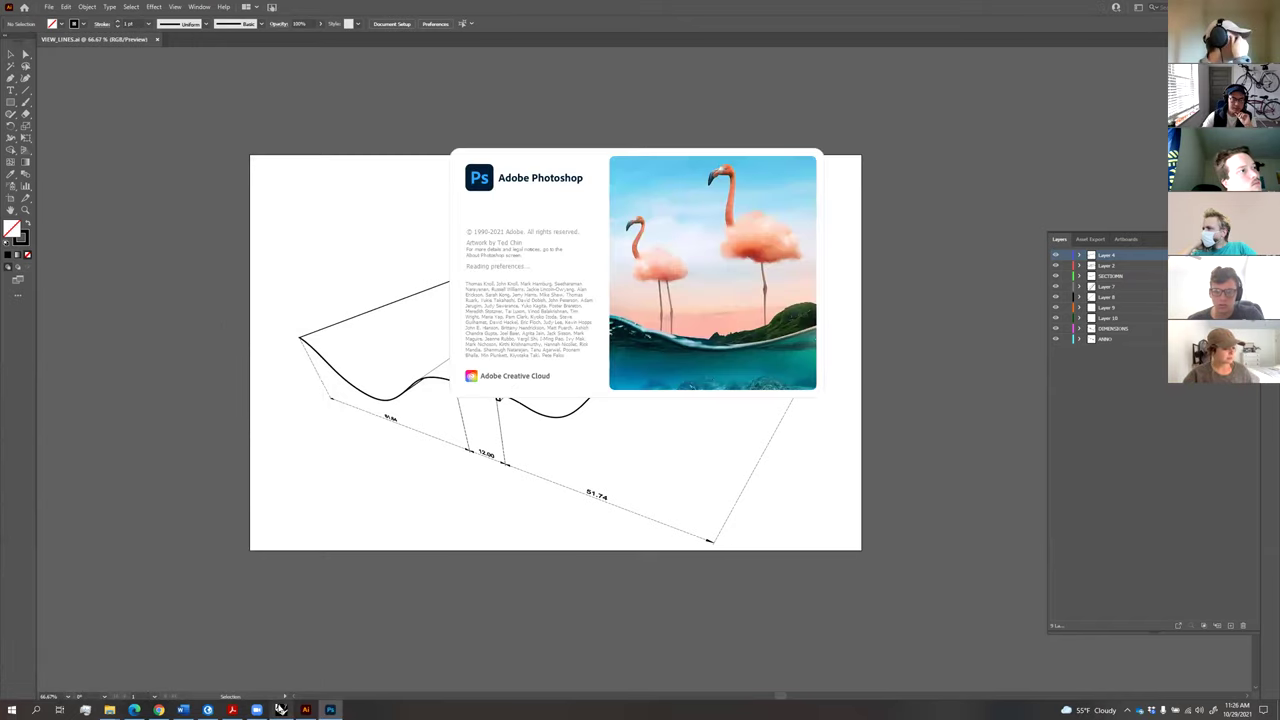
Switch to Rhino, open the Enscape named view 1 viewport and start the Enscape renderer.
click(281, 709)
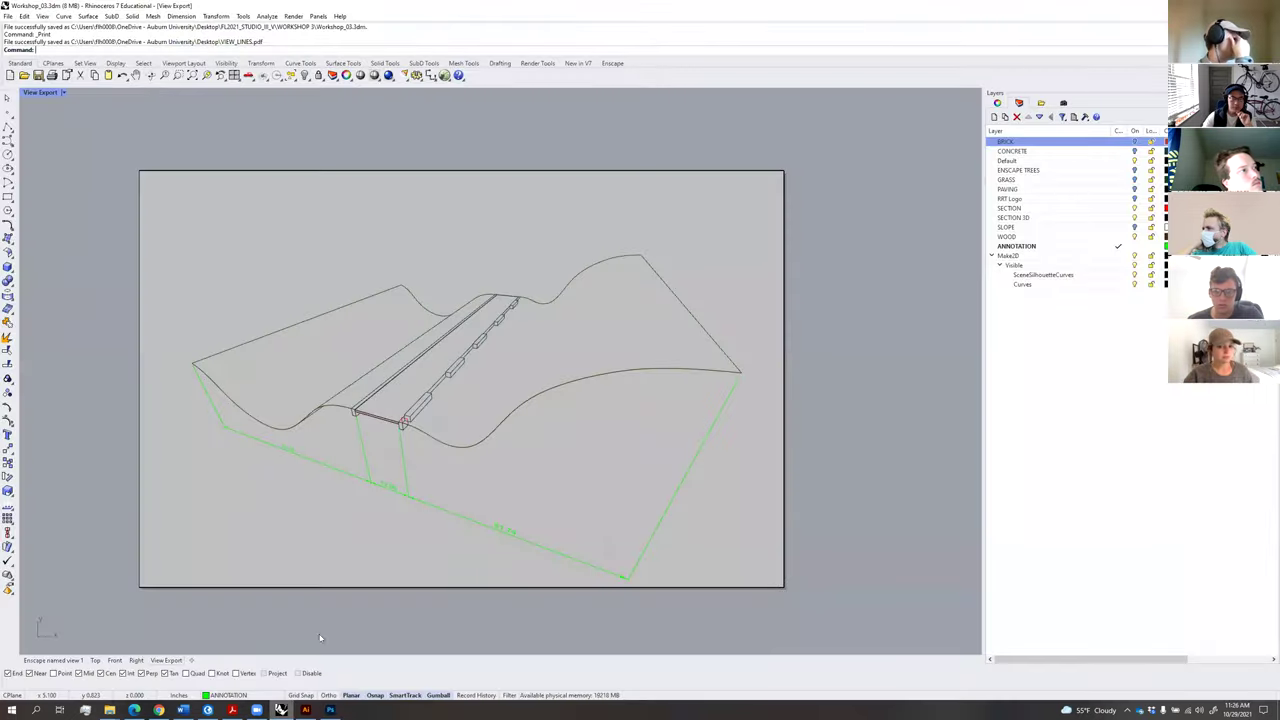
click(53, 660)
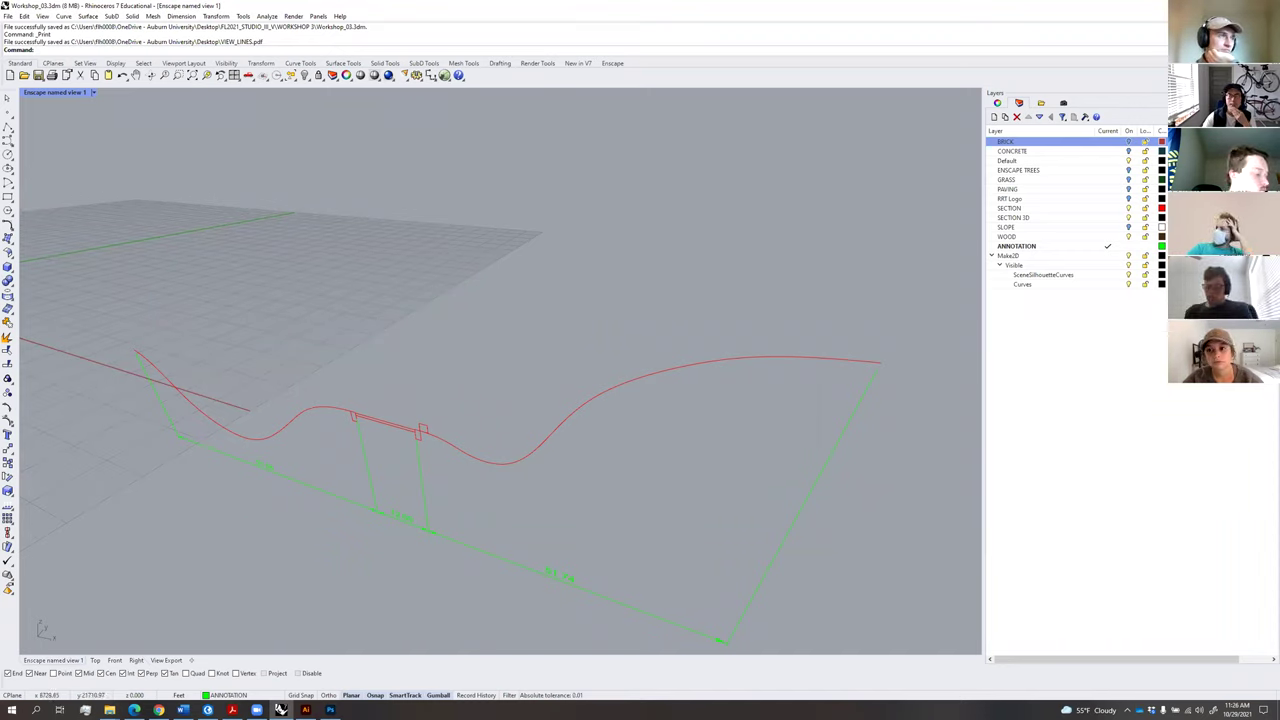
click(612, 63)
click(24, 76)
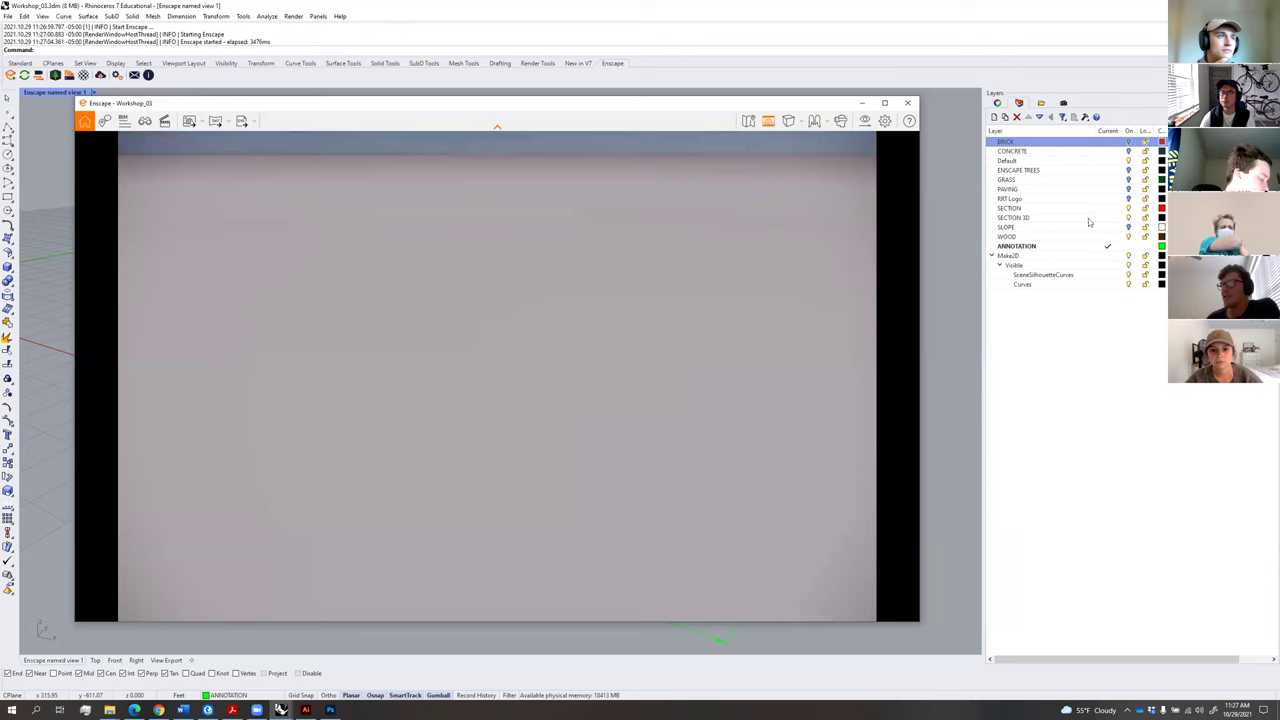
Turn on the model layers from CONCRETE through SLOPE and return to the Enscape render.
click(1078, 151)
shift+click(1080, 227)
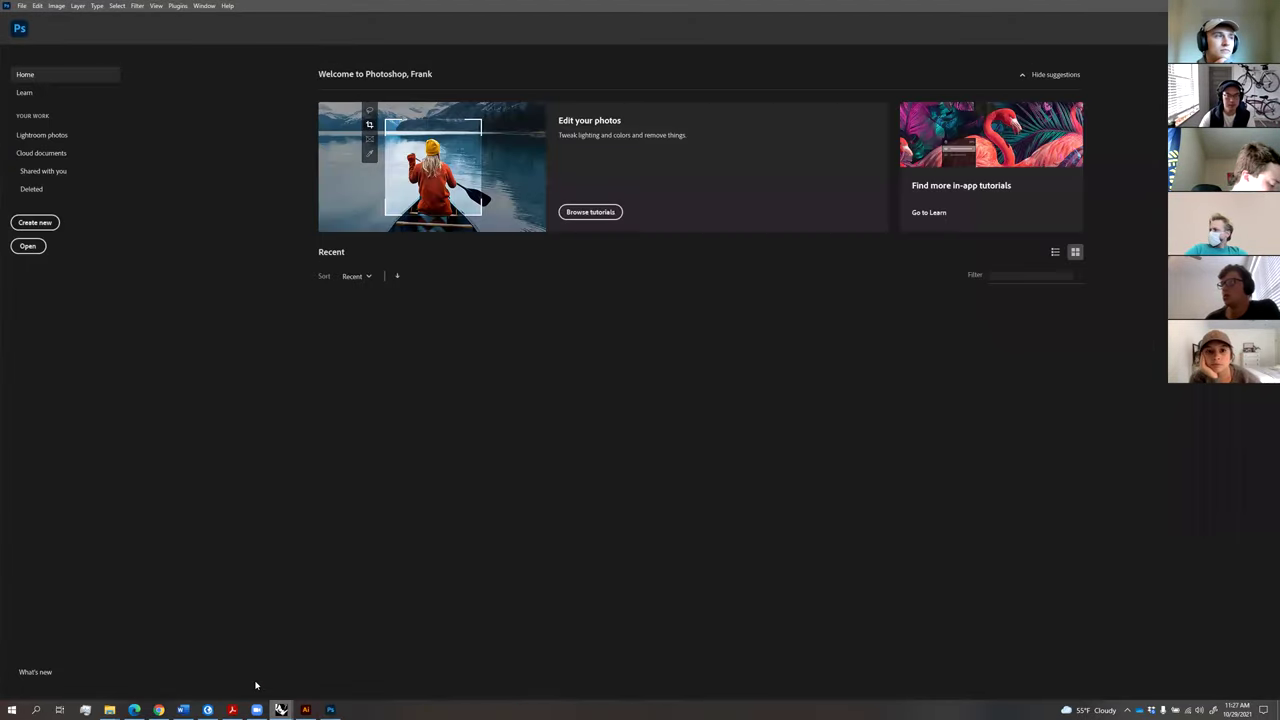
click(256, 686)
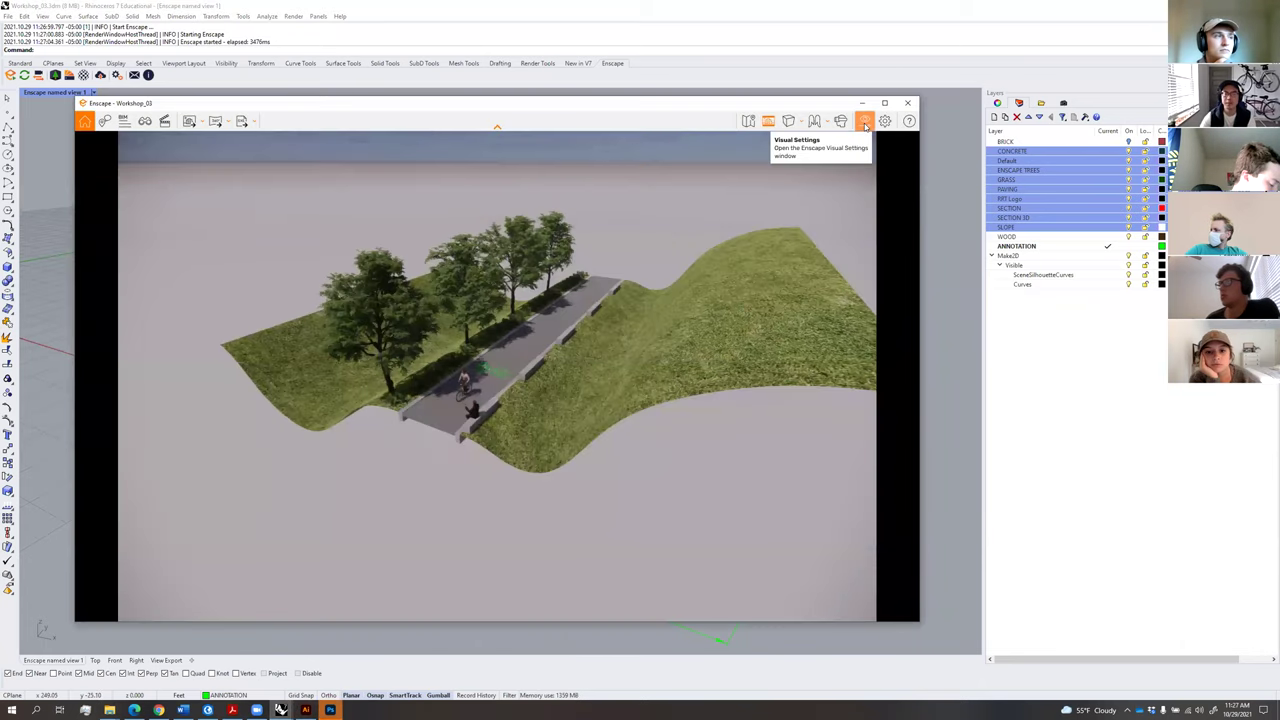
Enable export of the Object-ID, Material-ID and Depth Channel in Enscape's output settings.
click(865, 125)
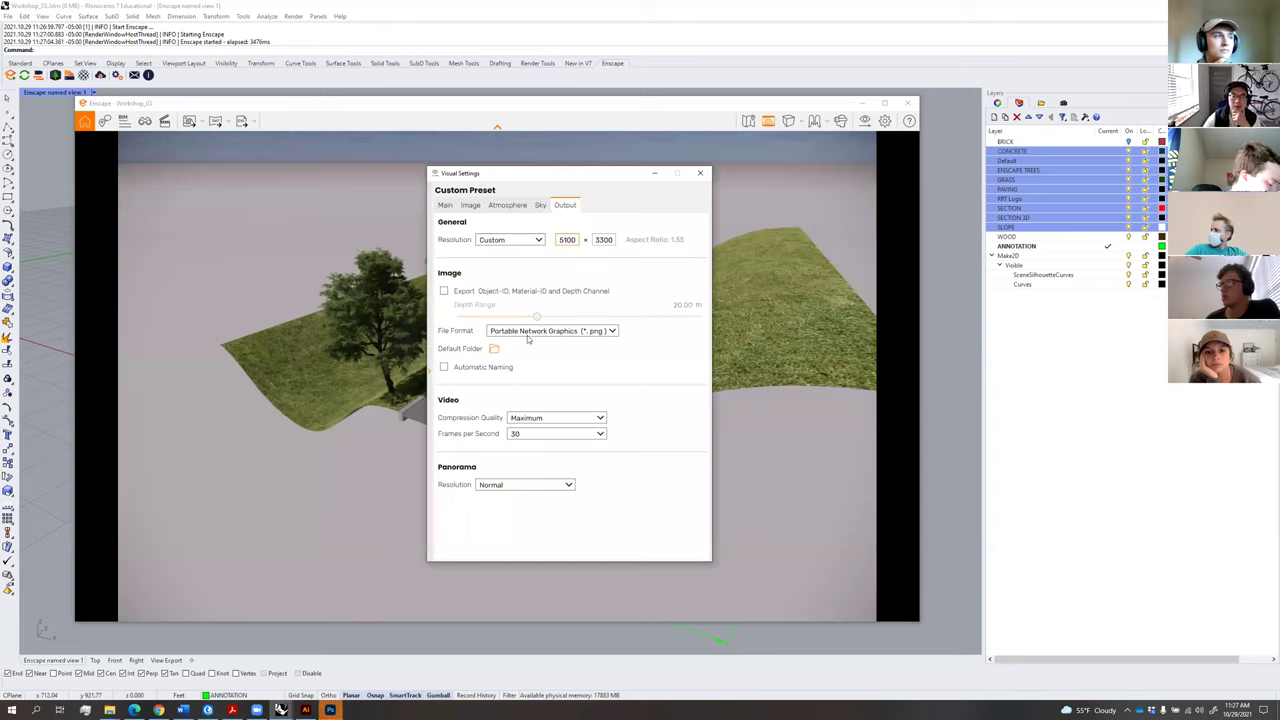
click(444, 291)
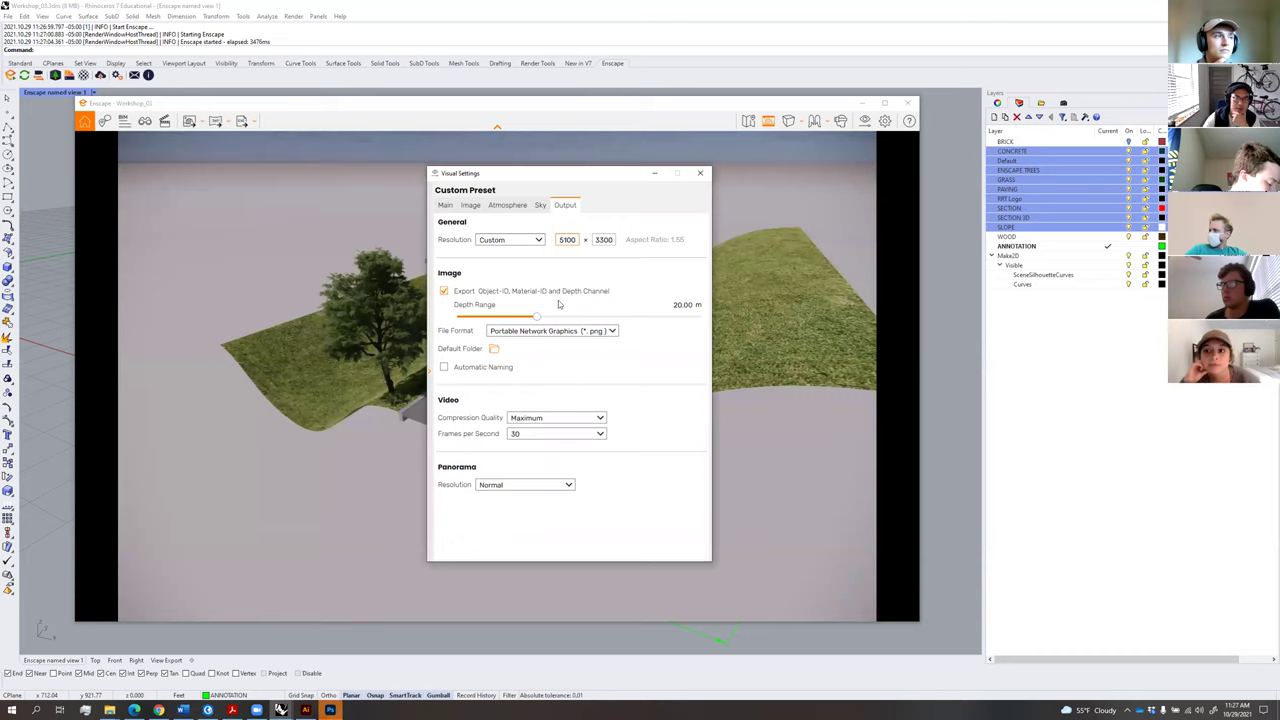
mouse_move(563, 293)
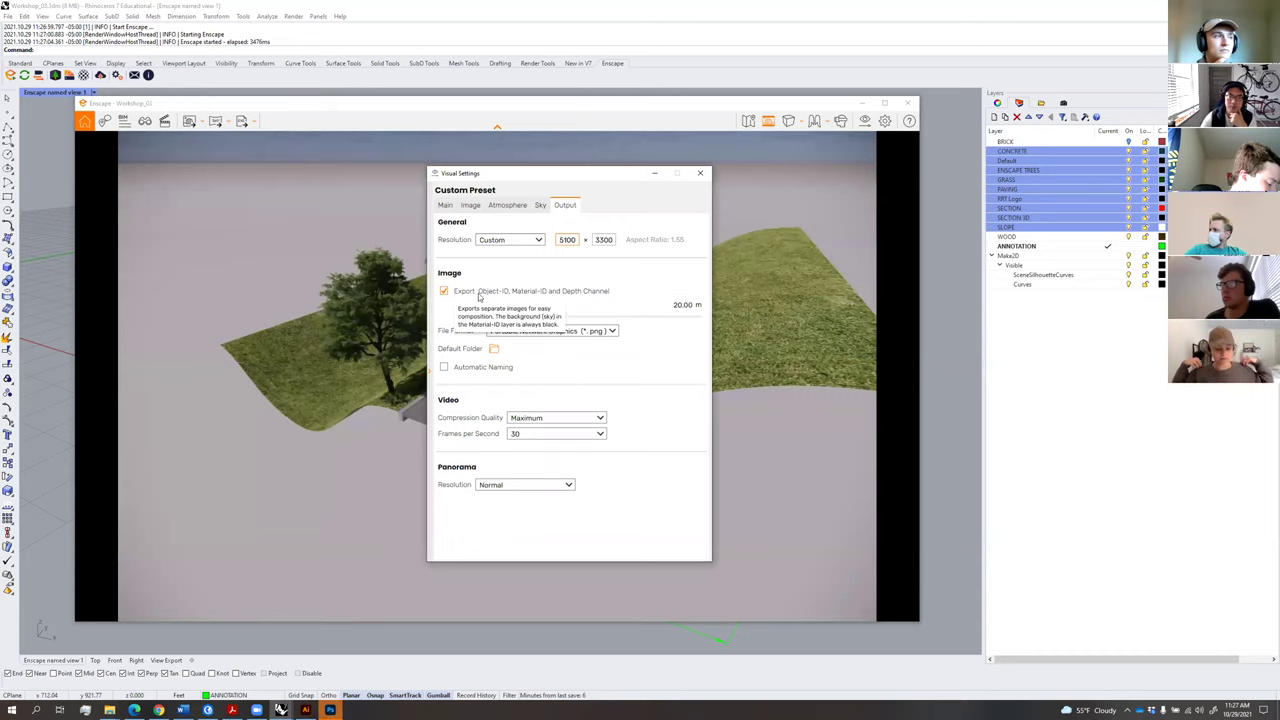
Open the sample render Output_01 from the WORKSHOP 3 folder in the image viewer.
click(110, 710)
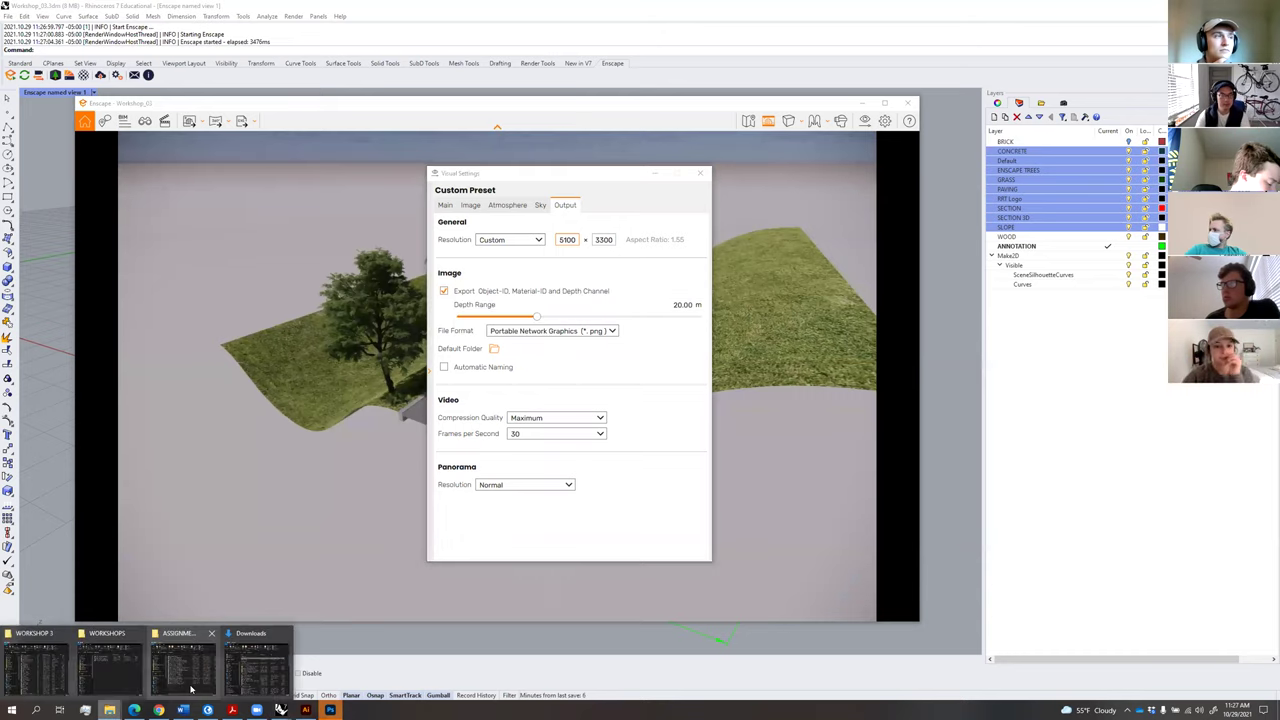
click(43, 672)
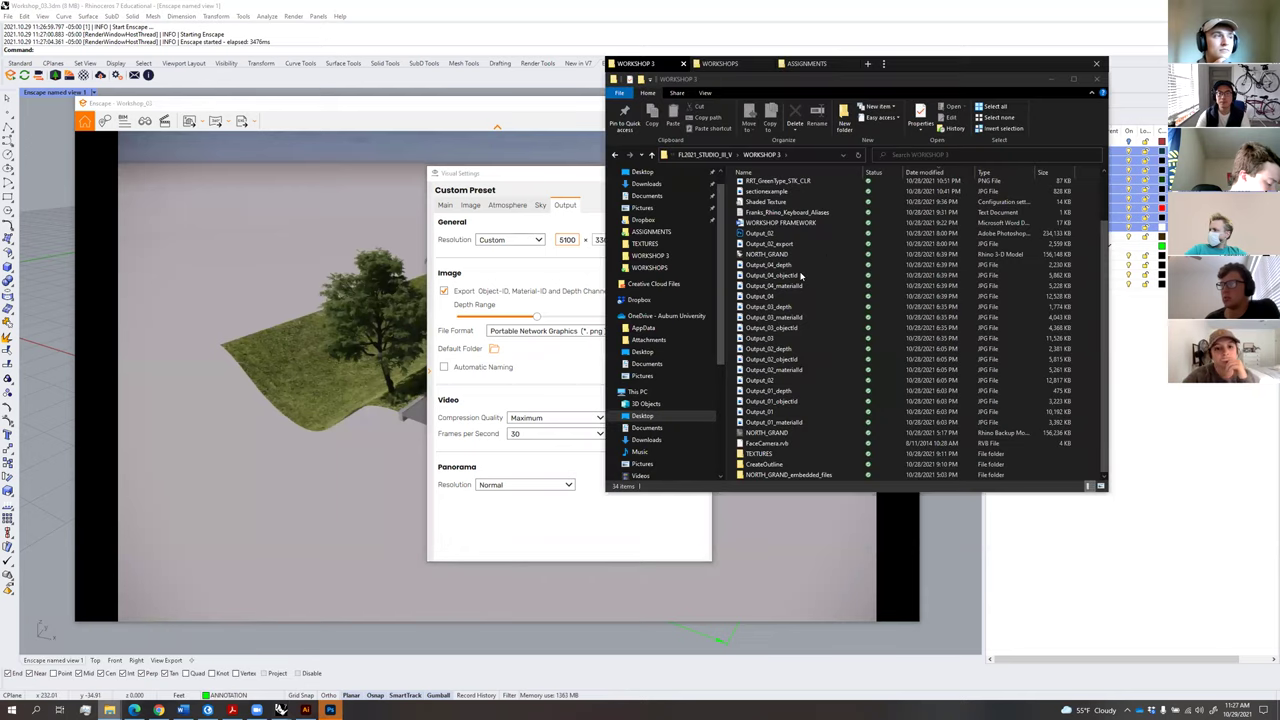
scroll(776, 440, up, 2)
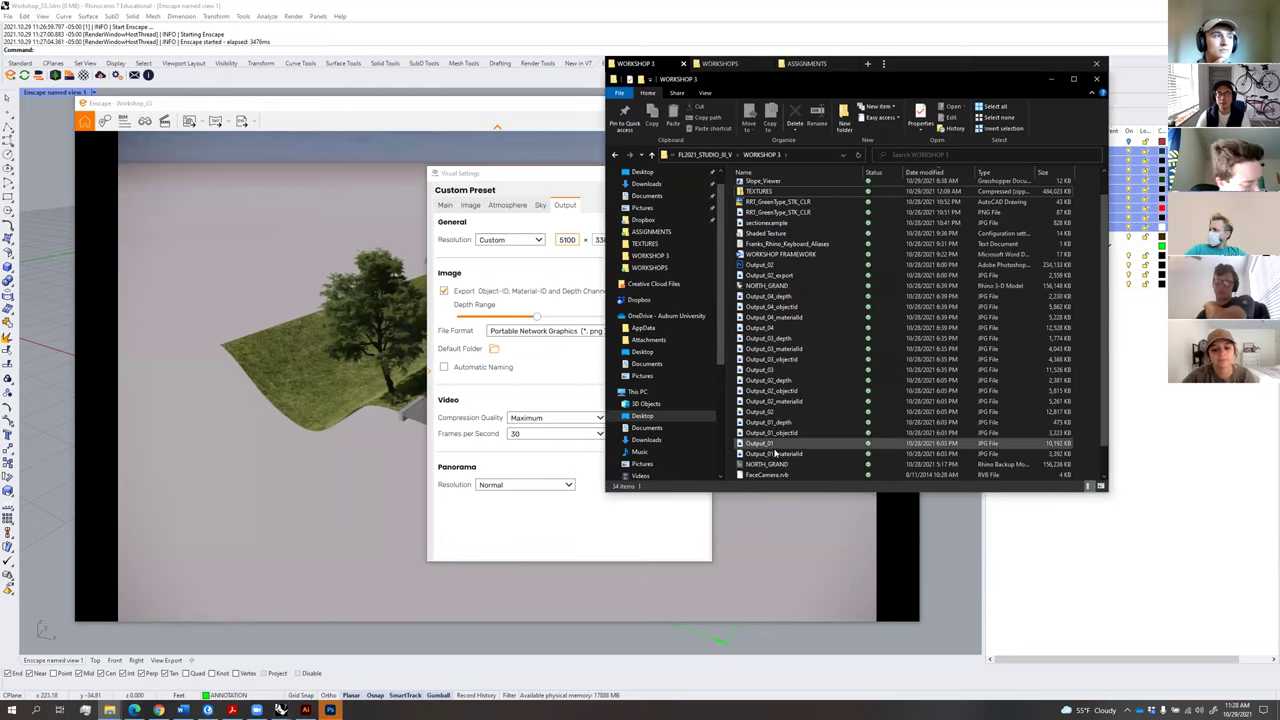
click(776, 445)
double_click(779, 444)
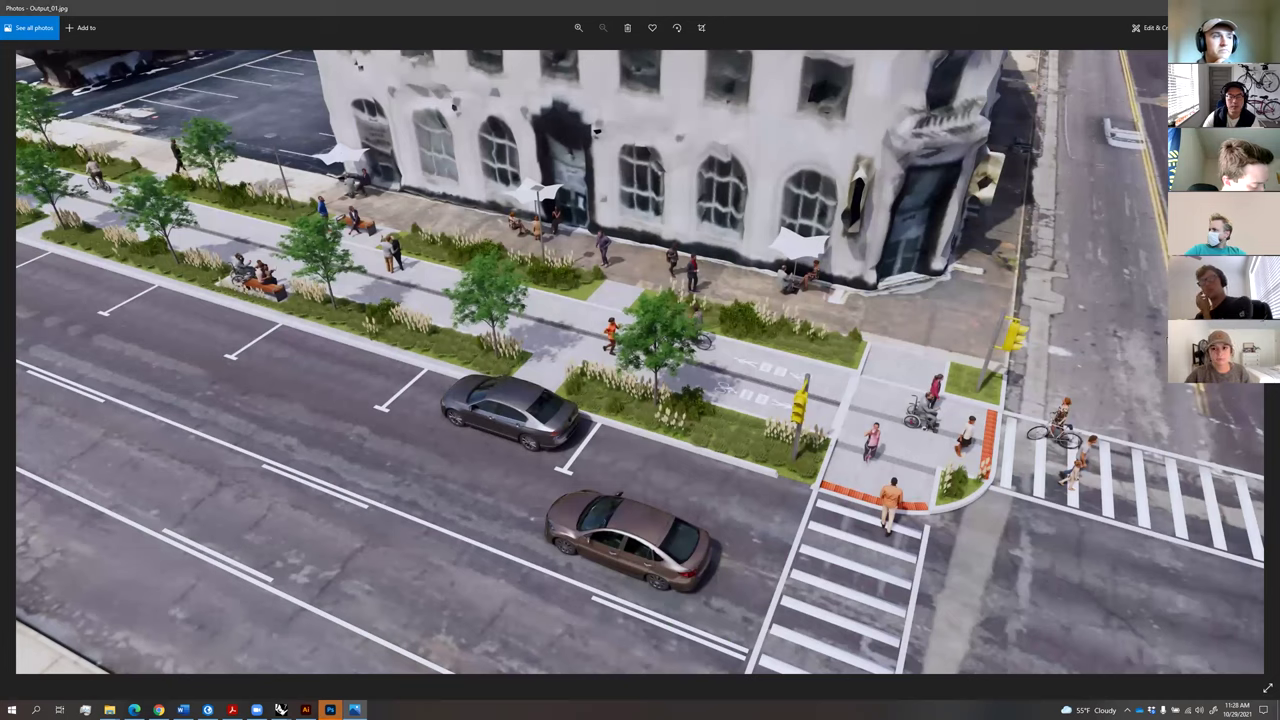
Examine the material ID, object ID and depth images of the sample renders Output_01 and Output_02, and close the viewer.
click(12, 360)
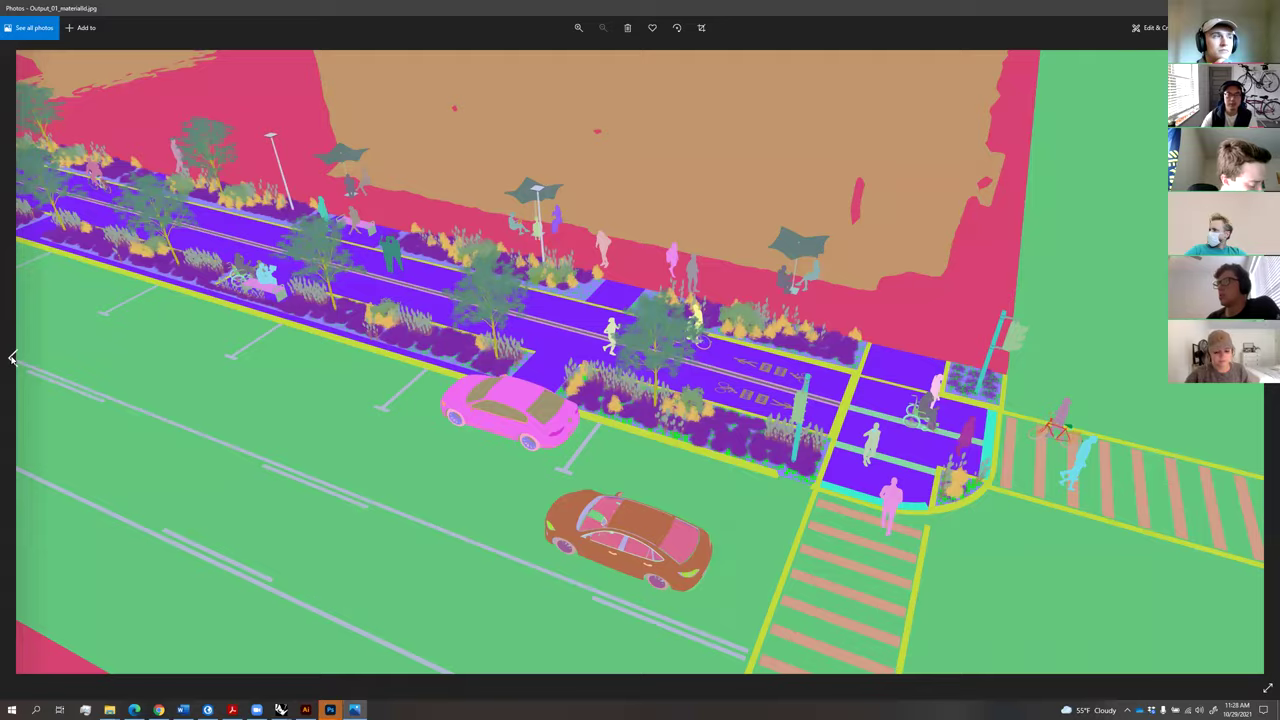
click(12, 358)
click(12, 358)
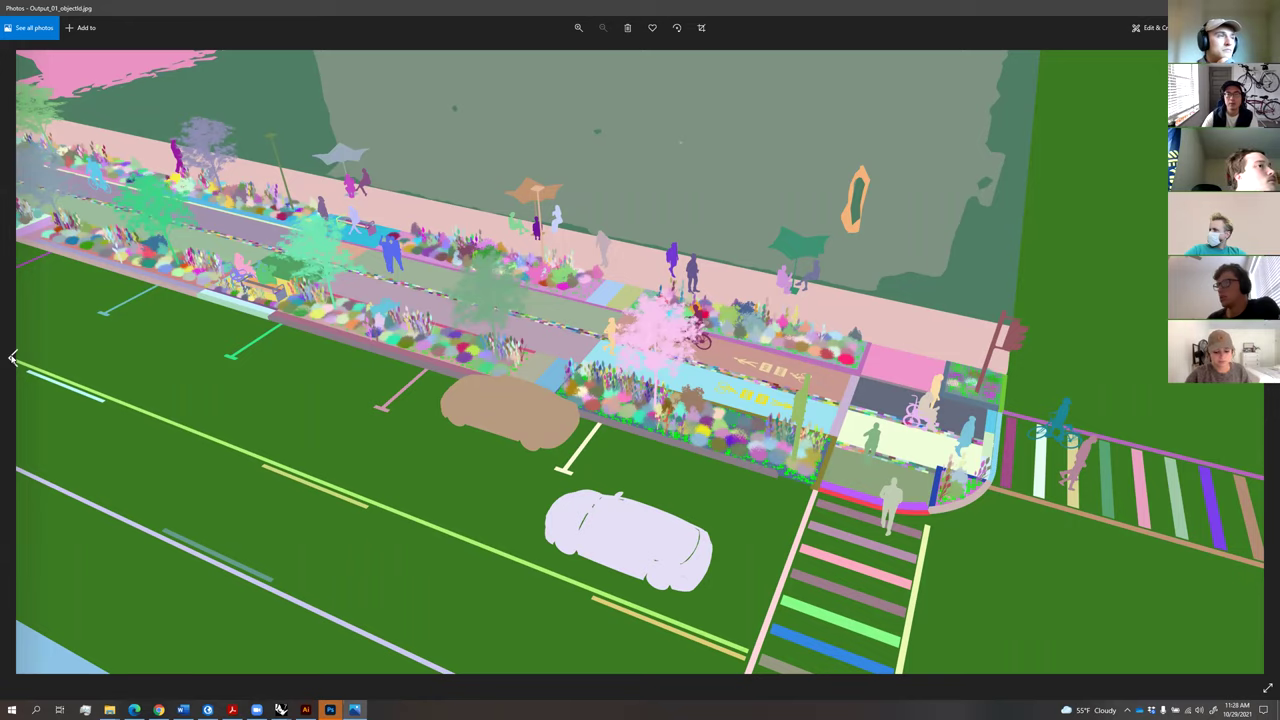
click(12, 358)
click(12, 358)
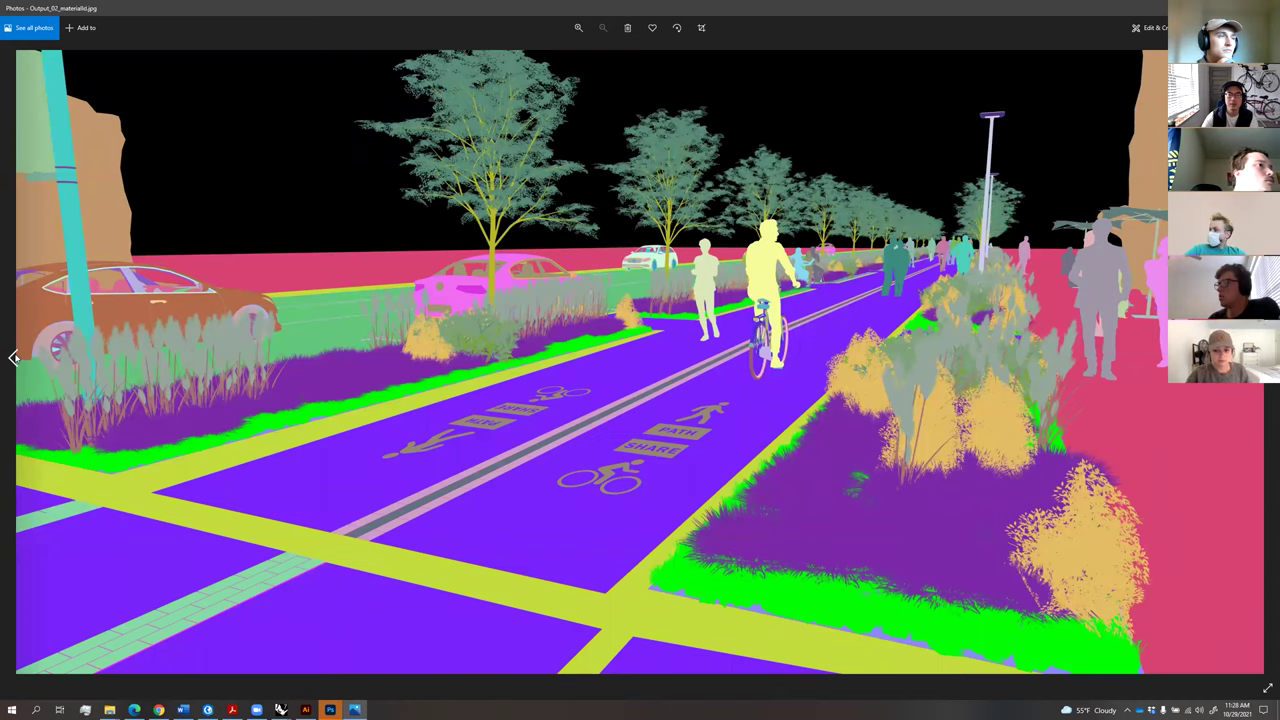
click(12, 358)
key(Left)
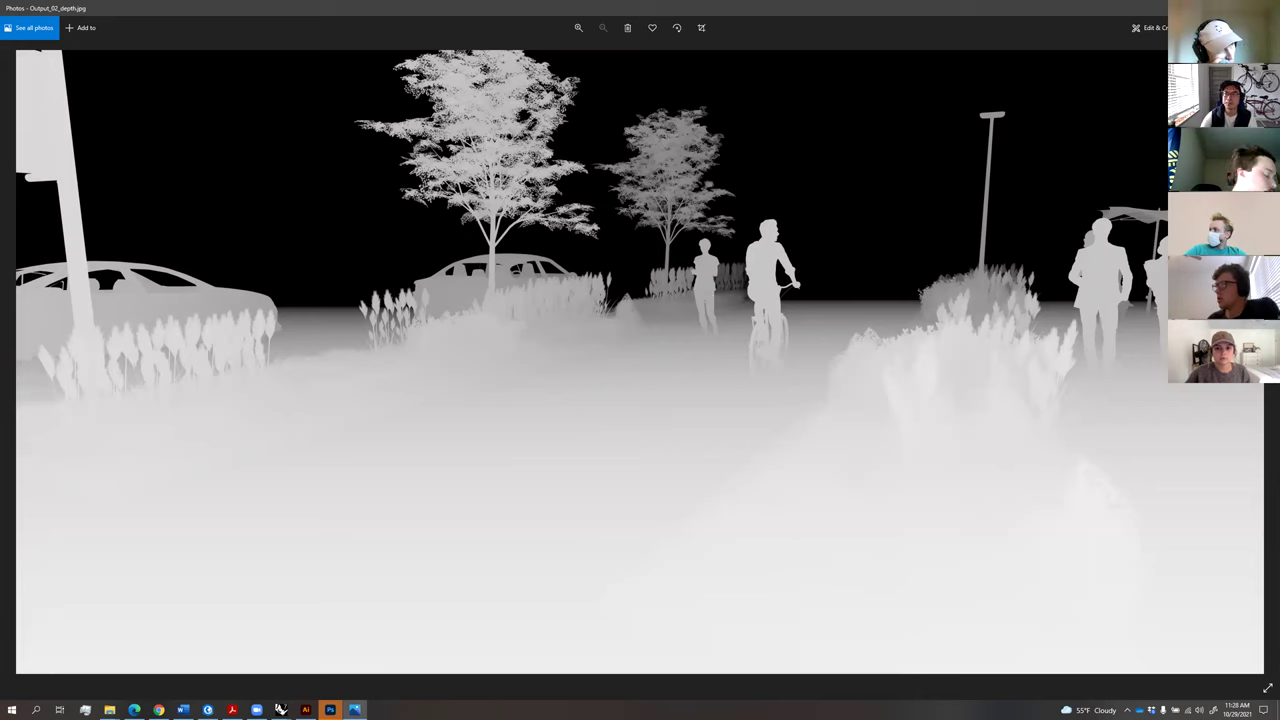
key(alt+F4)
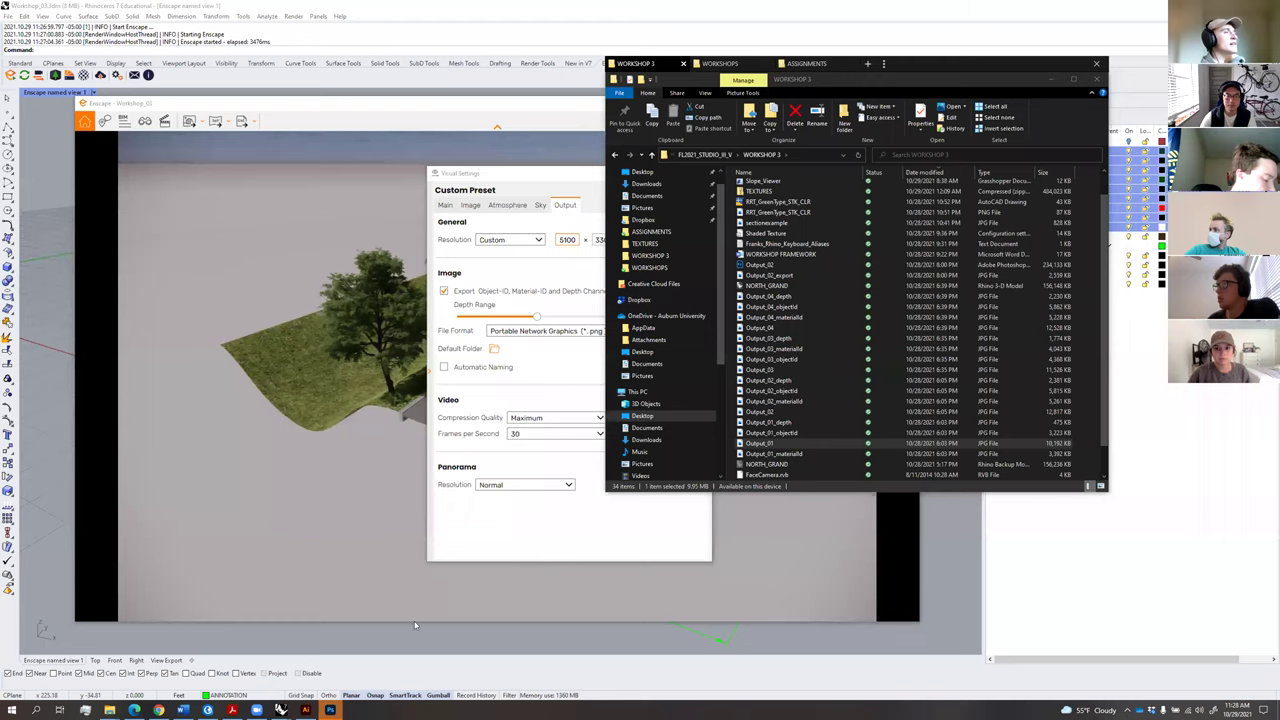
Switch to Photoshop and open the rendered image View from the Desktop.
click(329, 709)
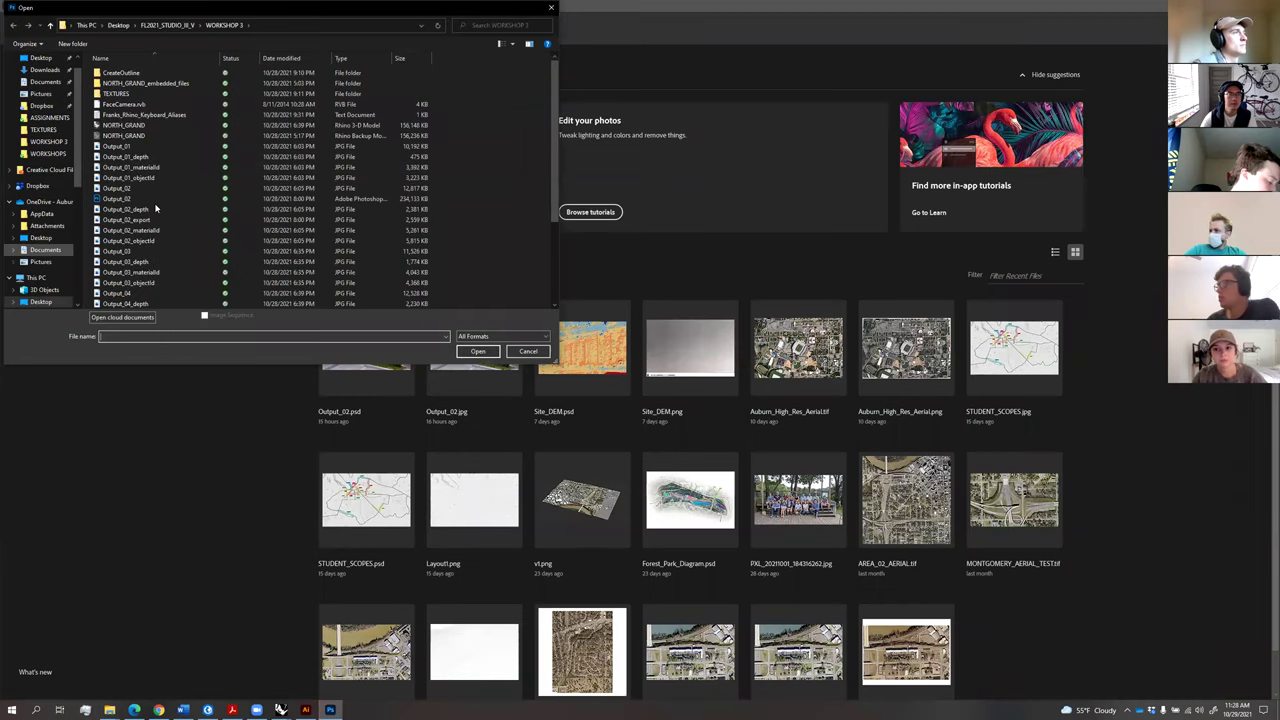
click(42, 238)
double_click(119, 140)
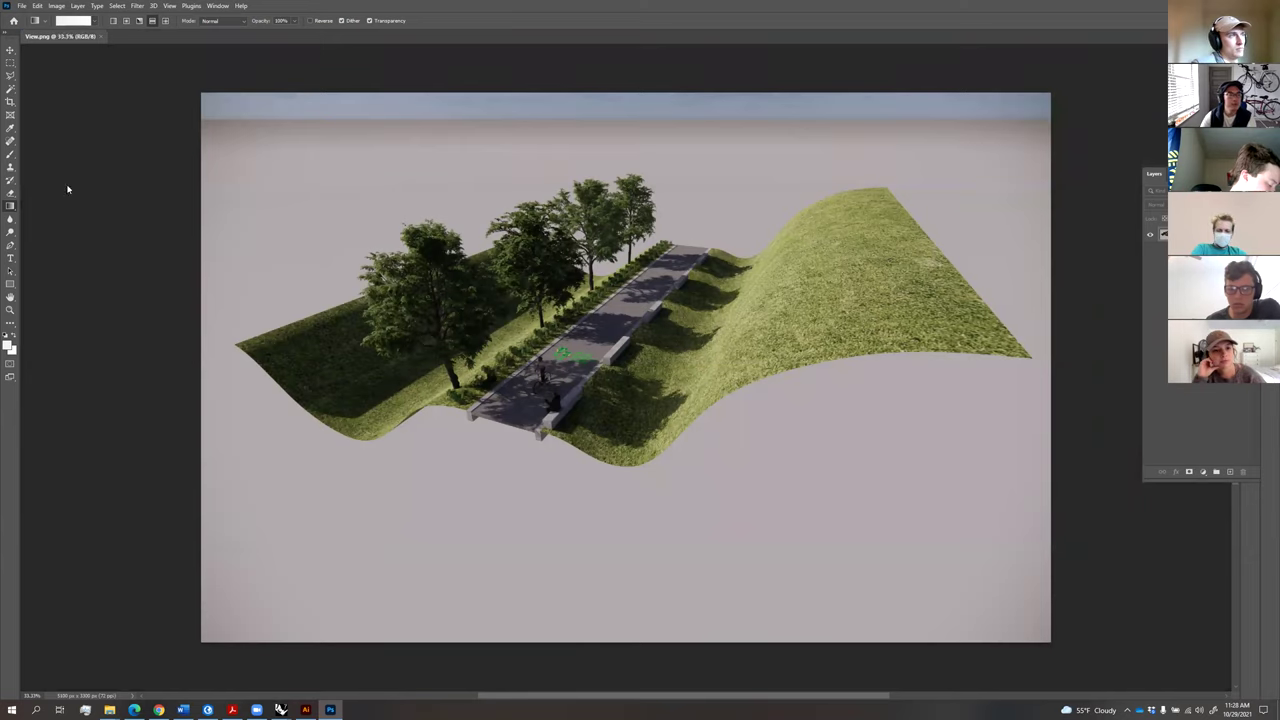
Place the Illustrator file VIEW_LINES from the Desktop into the render as an embedded smart object, changing the page's crop option.
click(68, 222)
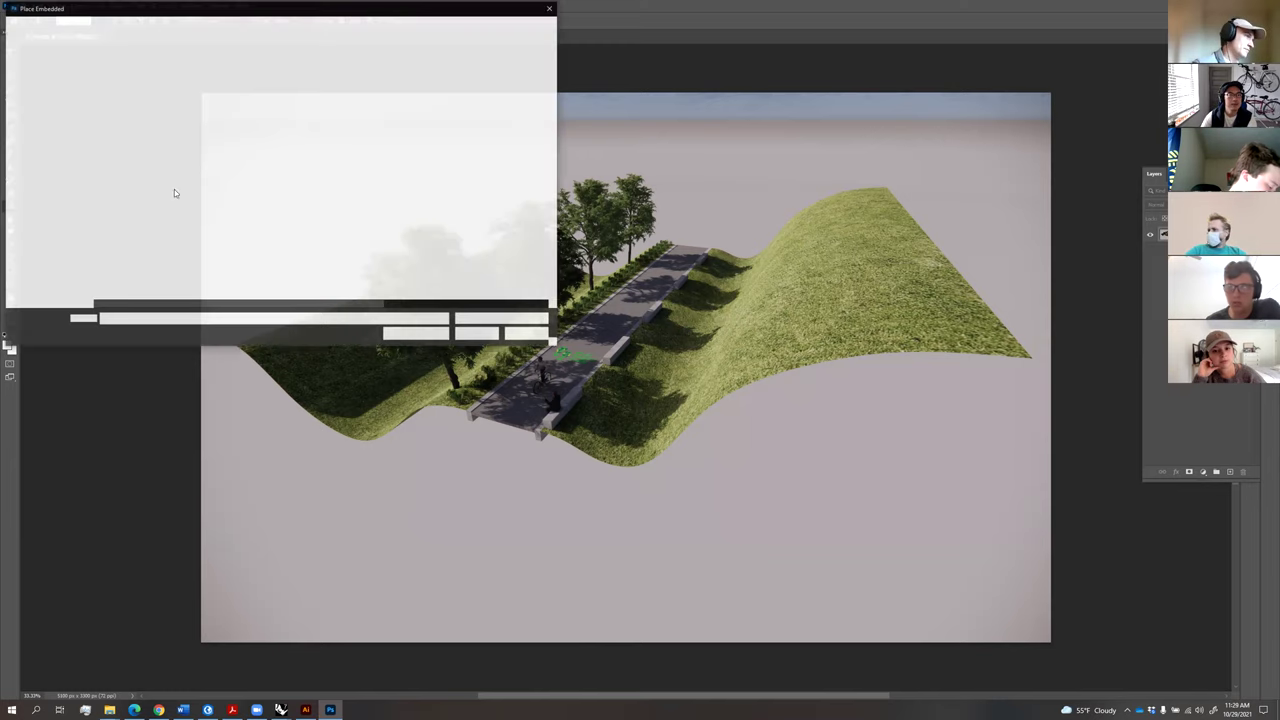
click(120, 146)
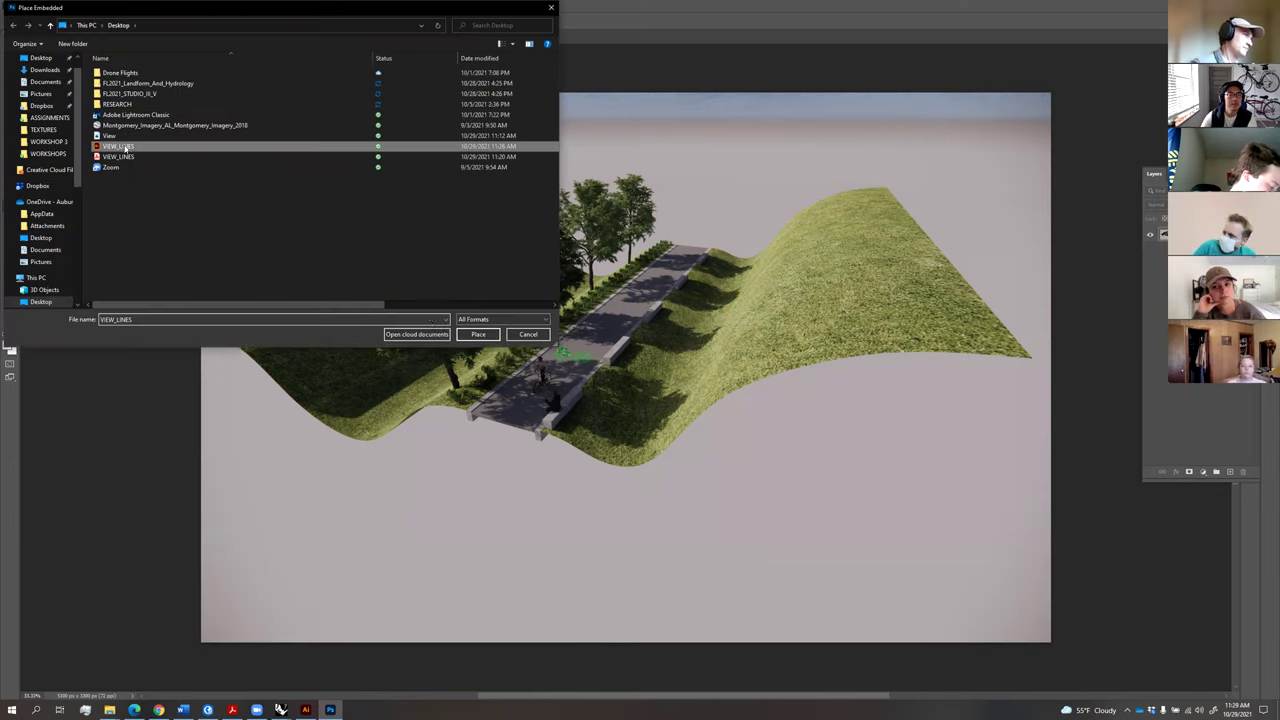
click(478, 334)
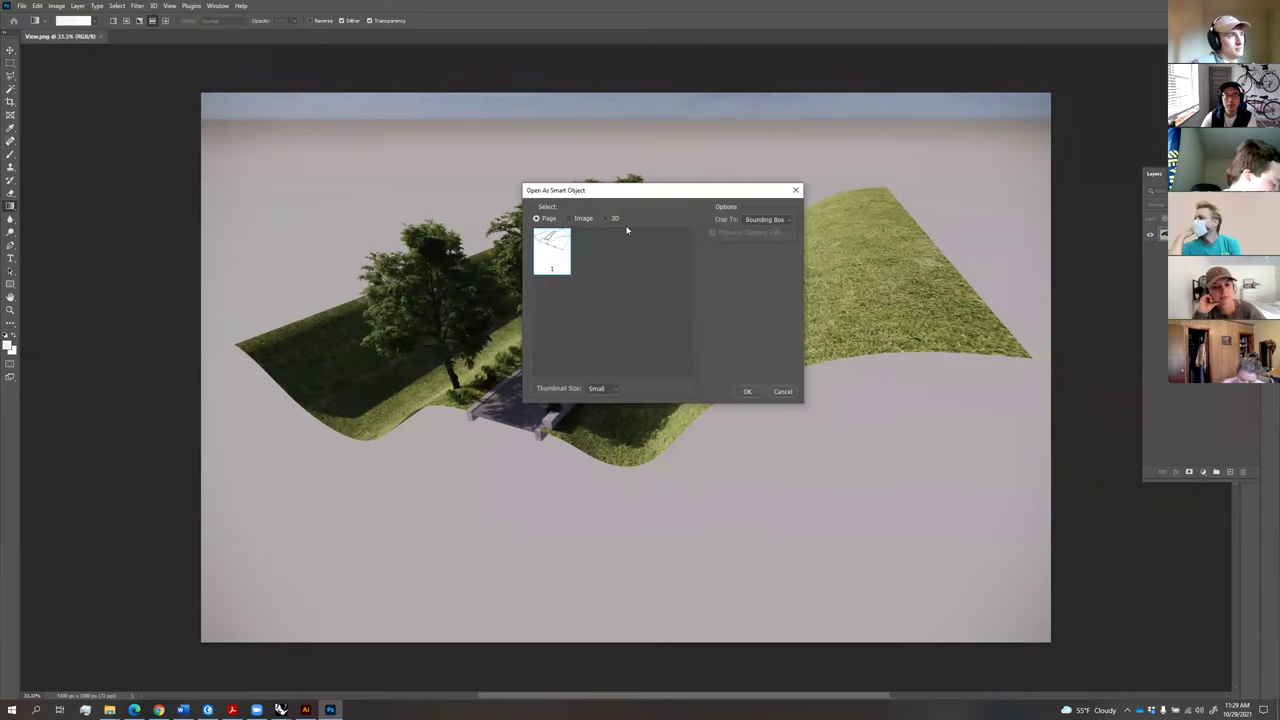
click(772, 222)
click(758, 246)
click(747, 392)
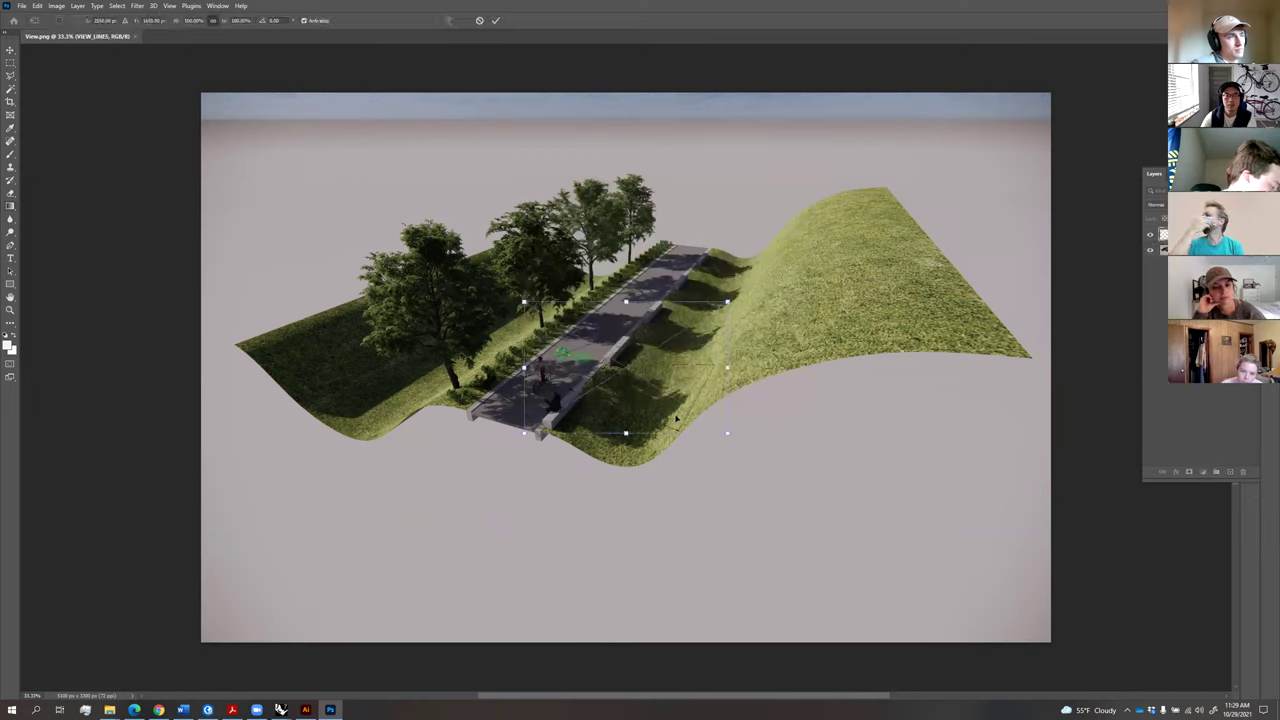
Scale the placed linework to about 458% so its section lines match the terrain edges of the render, and commit the transform.
drag(353, 356, 198, 359)
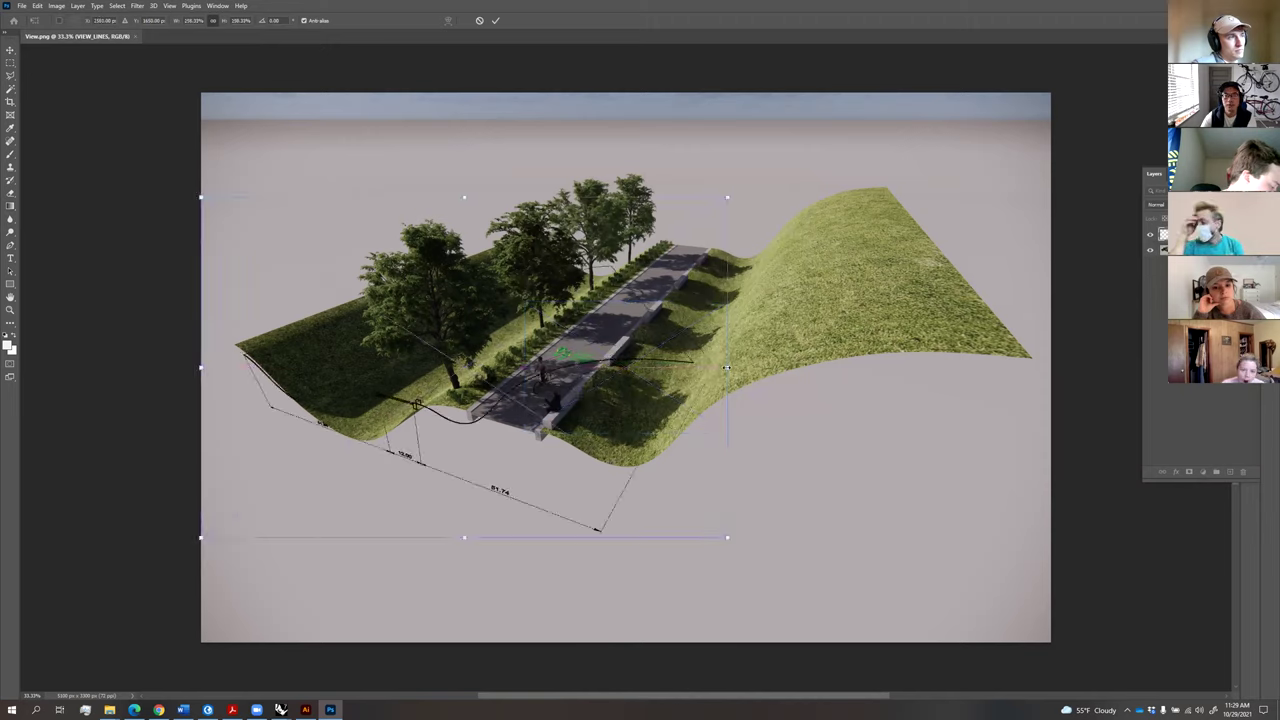
mouse_move(727, 367)
mouse_down()
mouse_move(1018, 364)
mouse_move(1052, 345)
mouse_up()
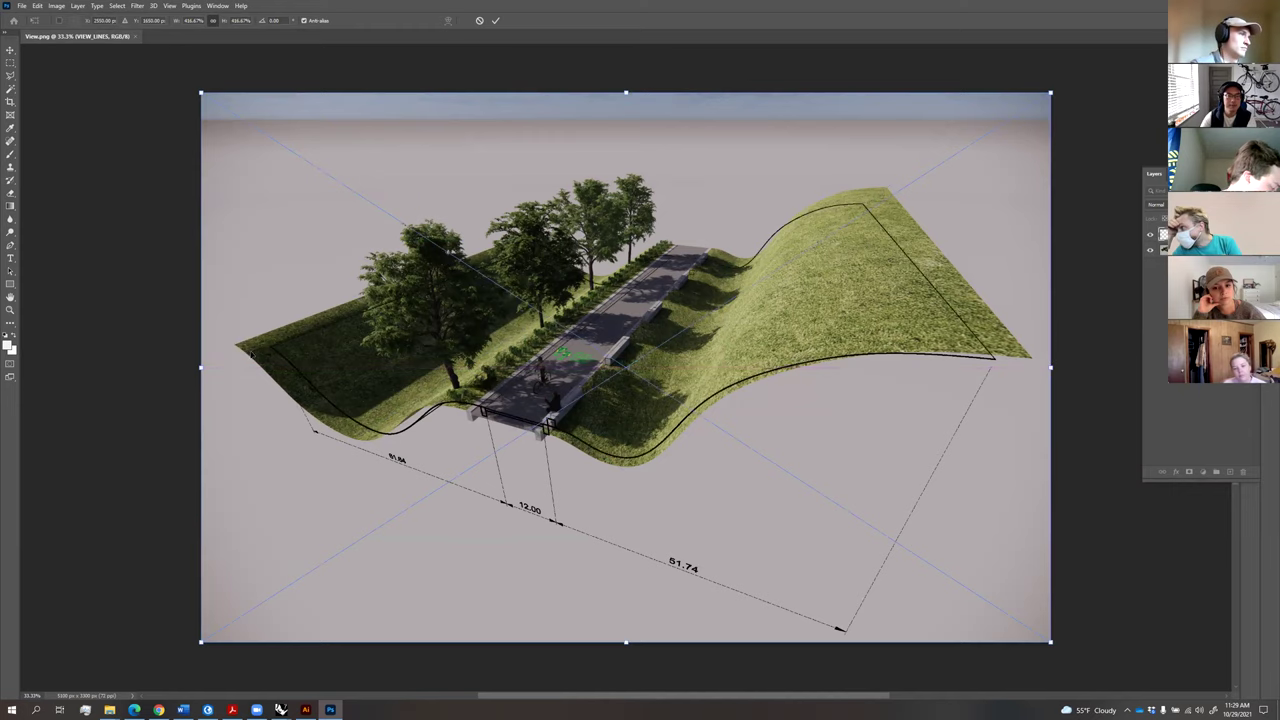
drag(190, 368, 165, 370)
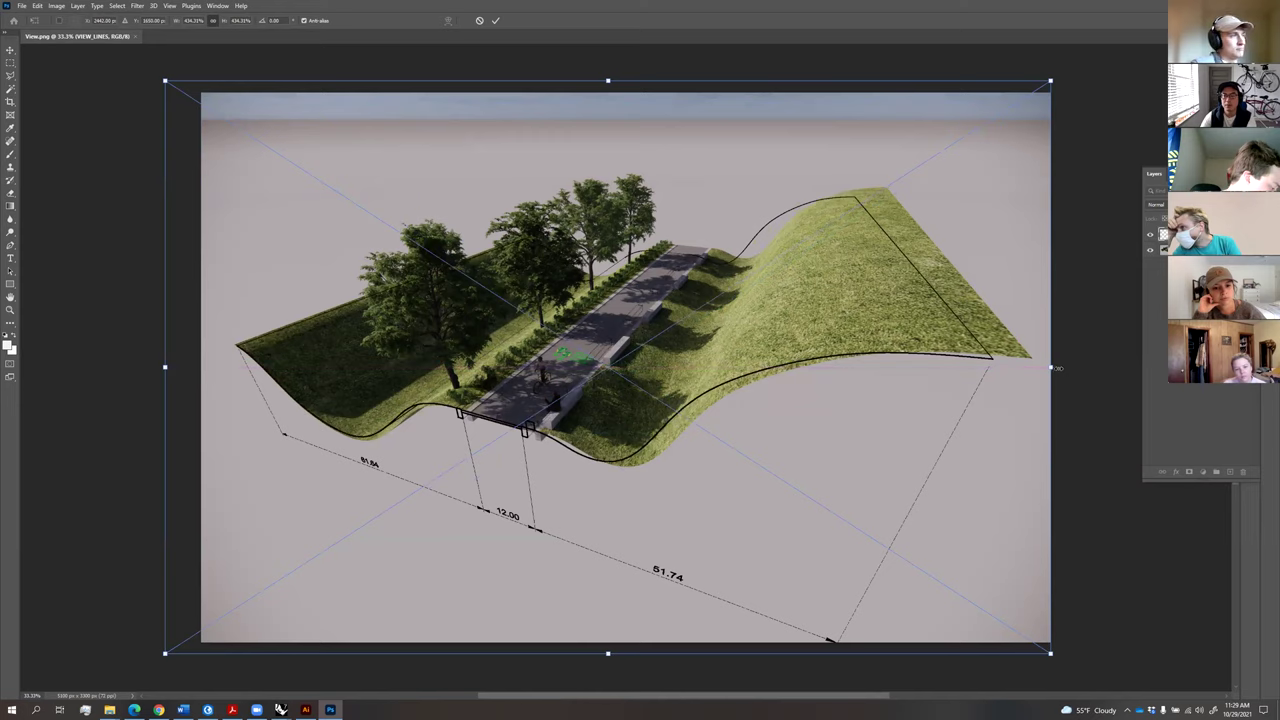
drag(1052, 368, 1093, 367)
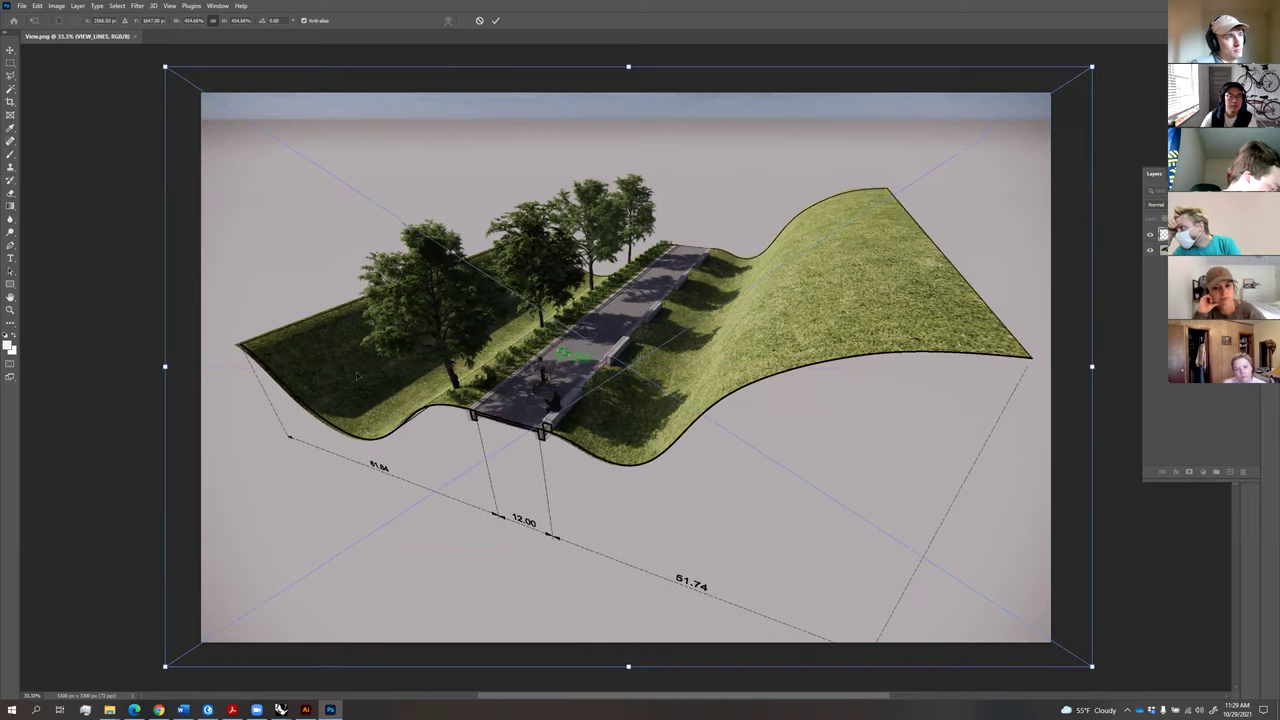
drag(166, 368, 157, 368)
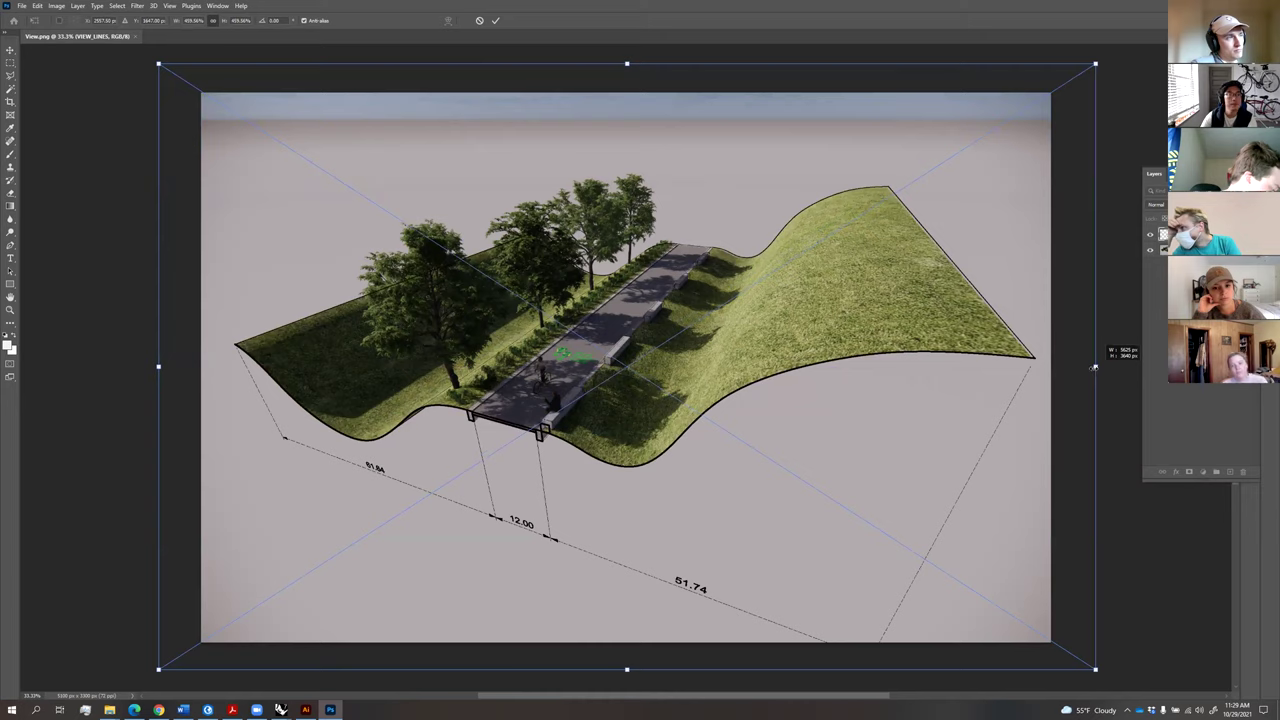
drag(1095, 368, 1037, 360)
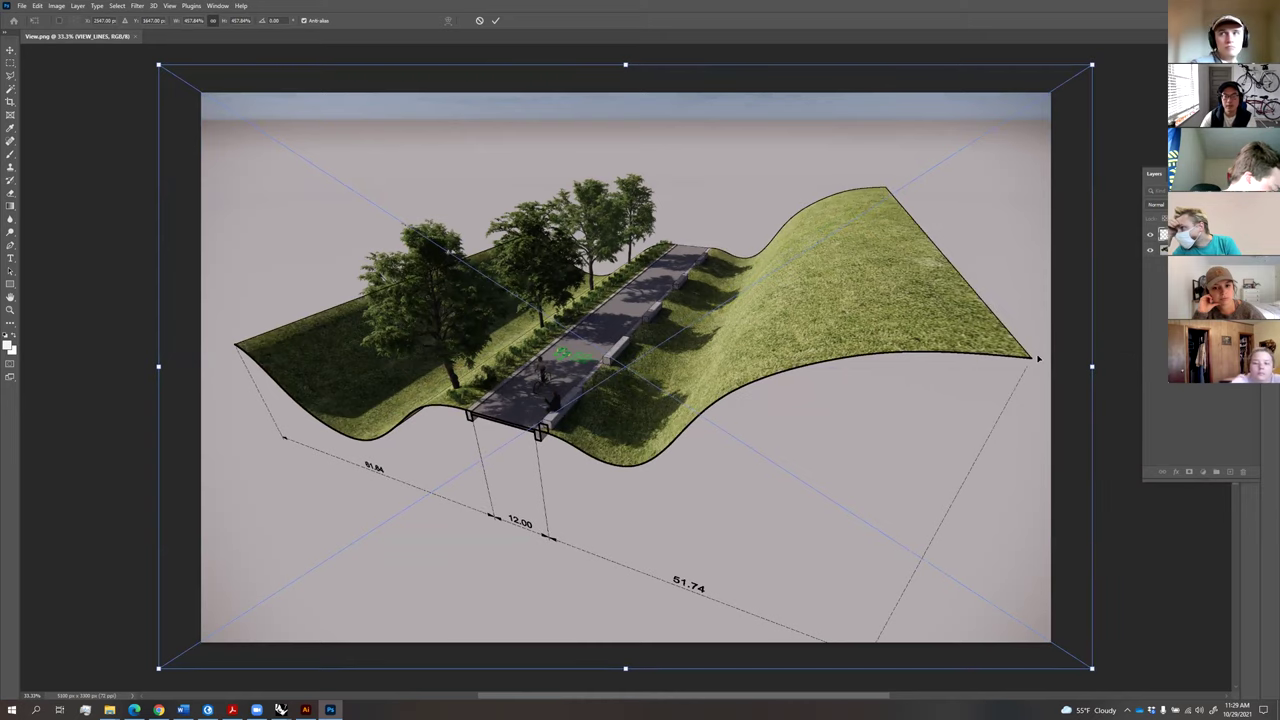
key(Return)
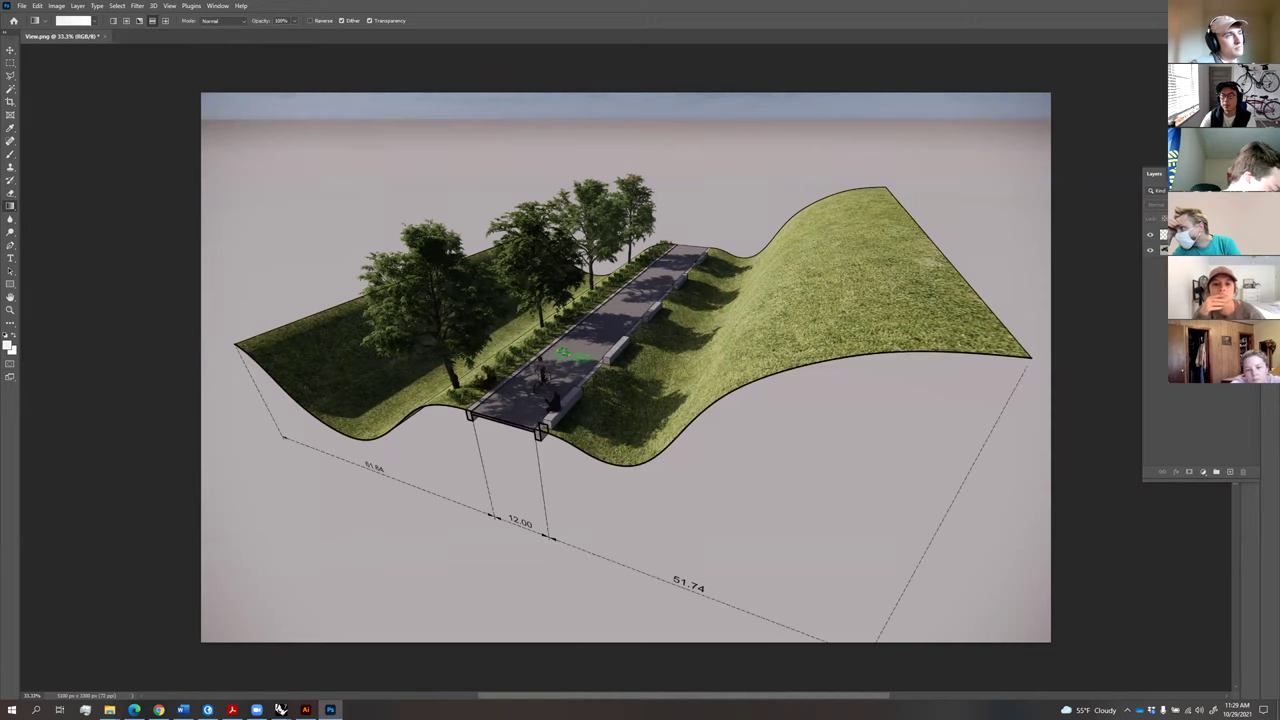
Convert the Background to a regular layer and crop the canvas, extending it below the dimension lines and trimming the sky strip above.
double_click(1198, 250)
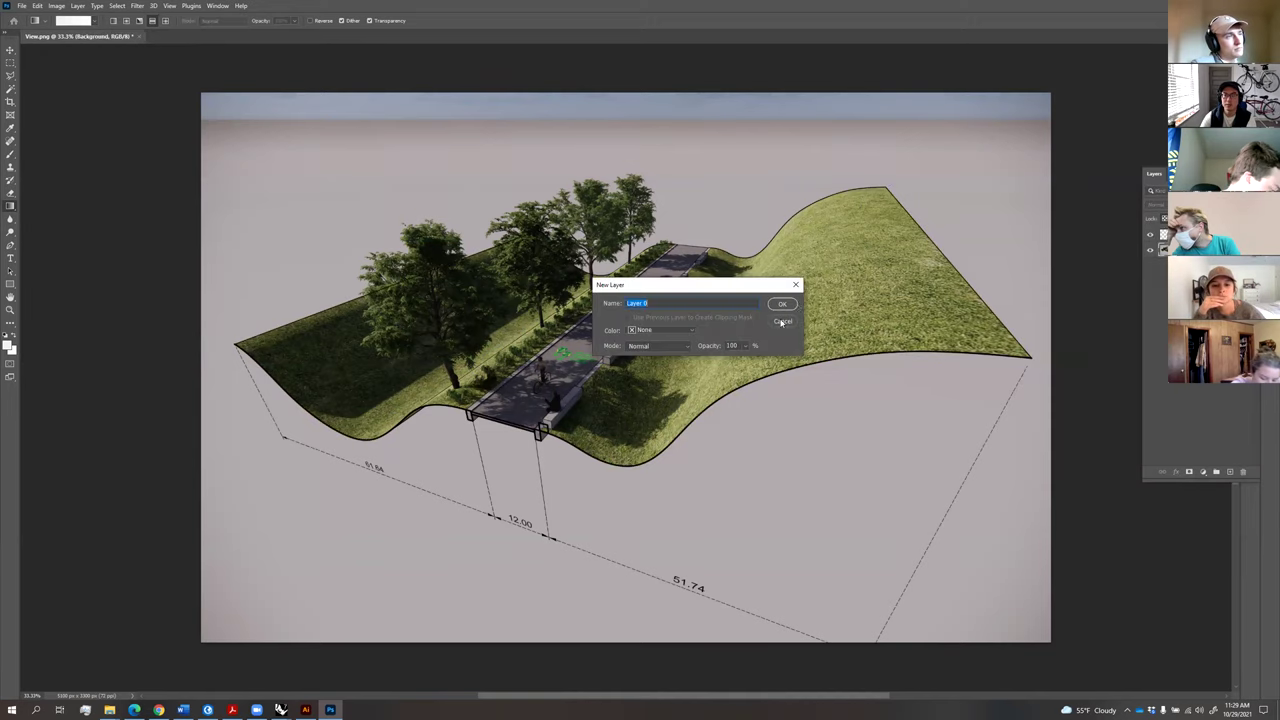
click(794, 306)
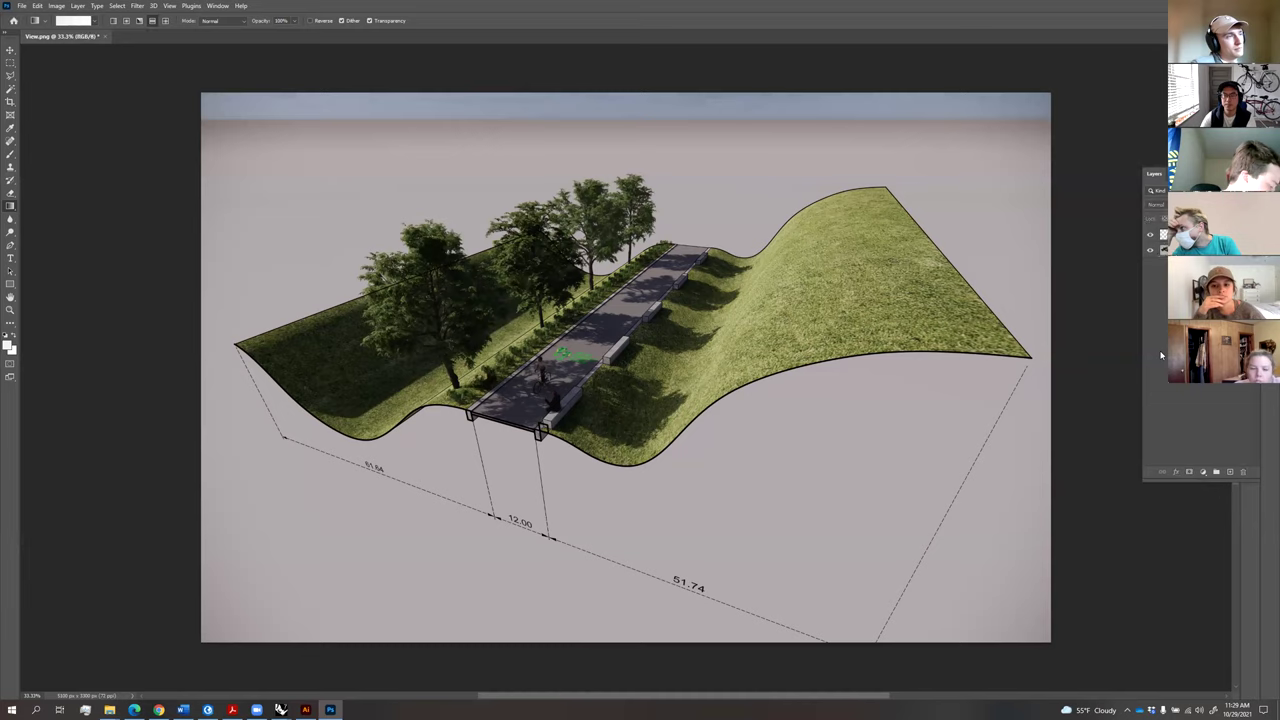
key(ctrl+minus)
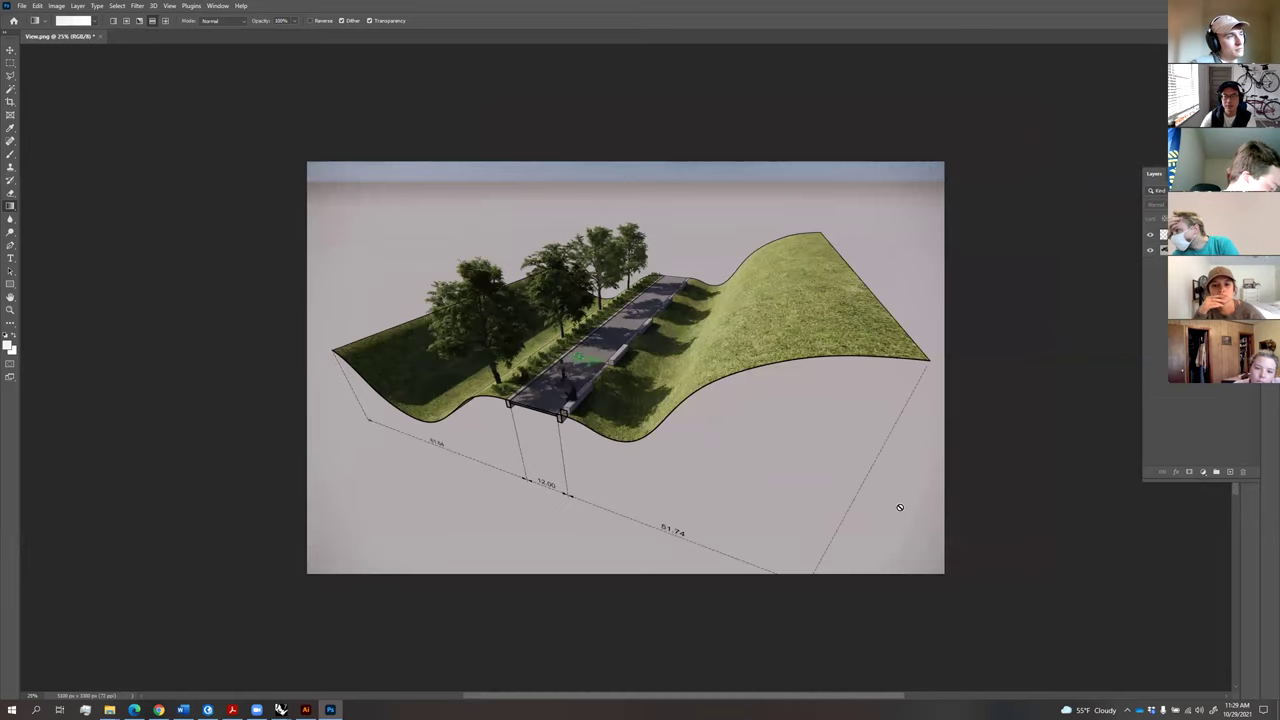
click(11, 102)
mouse_move(628, 575)
mouse_down()
mouse_move(632, 606)
mouse_move(631, 590)
mouse_up()
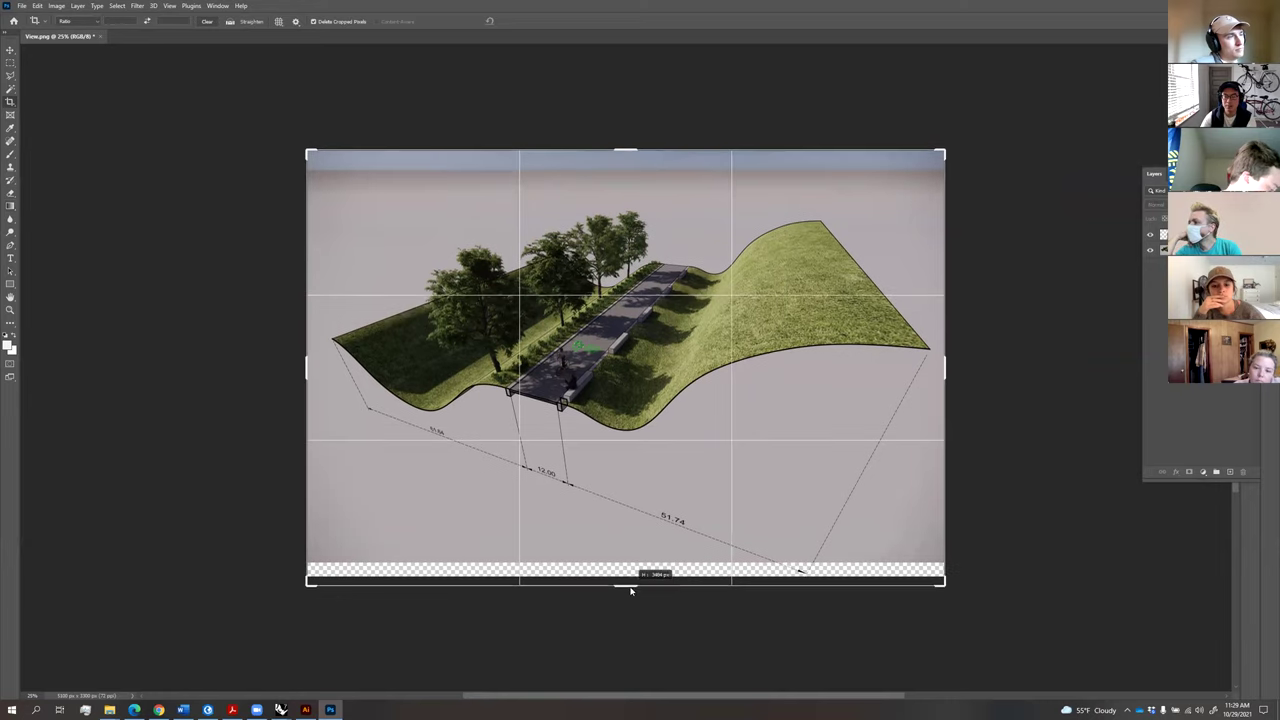
drag(624, 150, 644, 175)
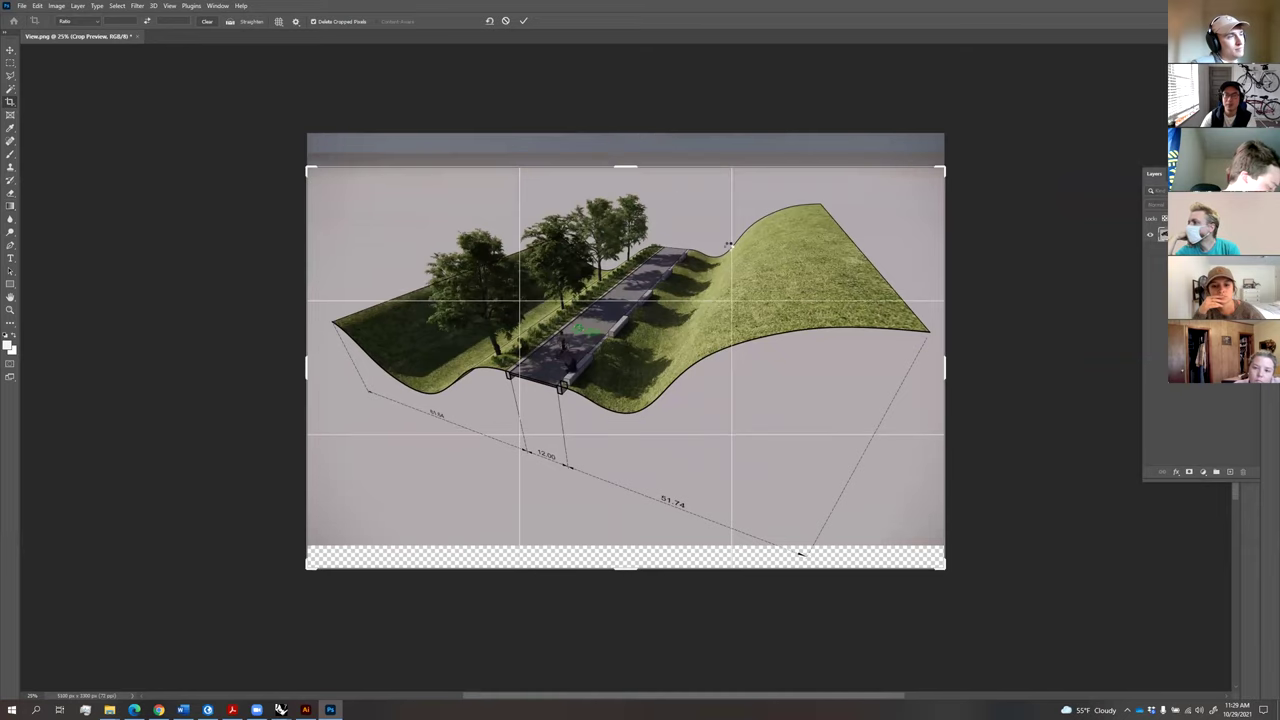
key(Return)
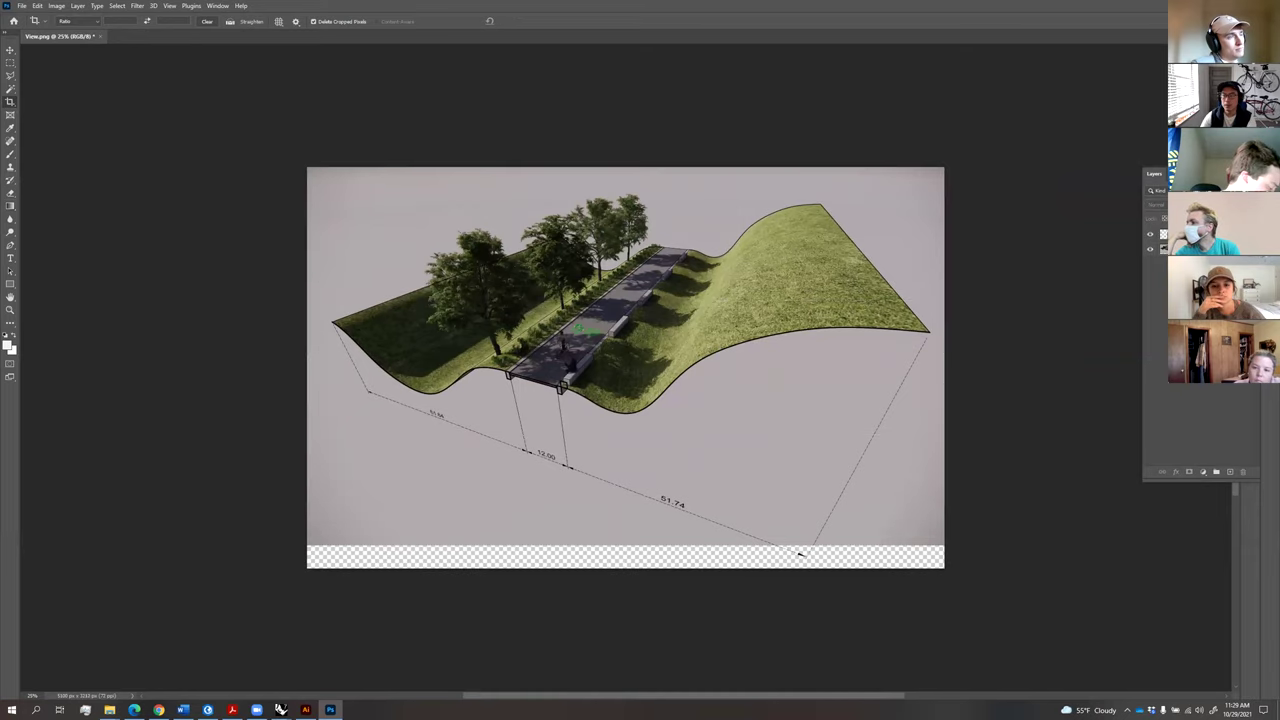
Select the grey backdrop around the terrain with the Magic Wand and add a layer mask that hides it on the render layer.
click(10, 89)
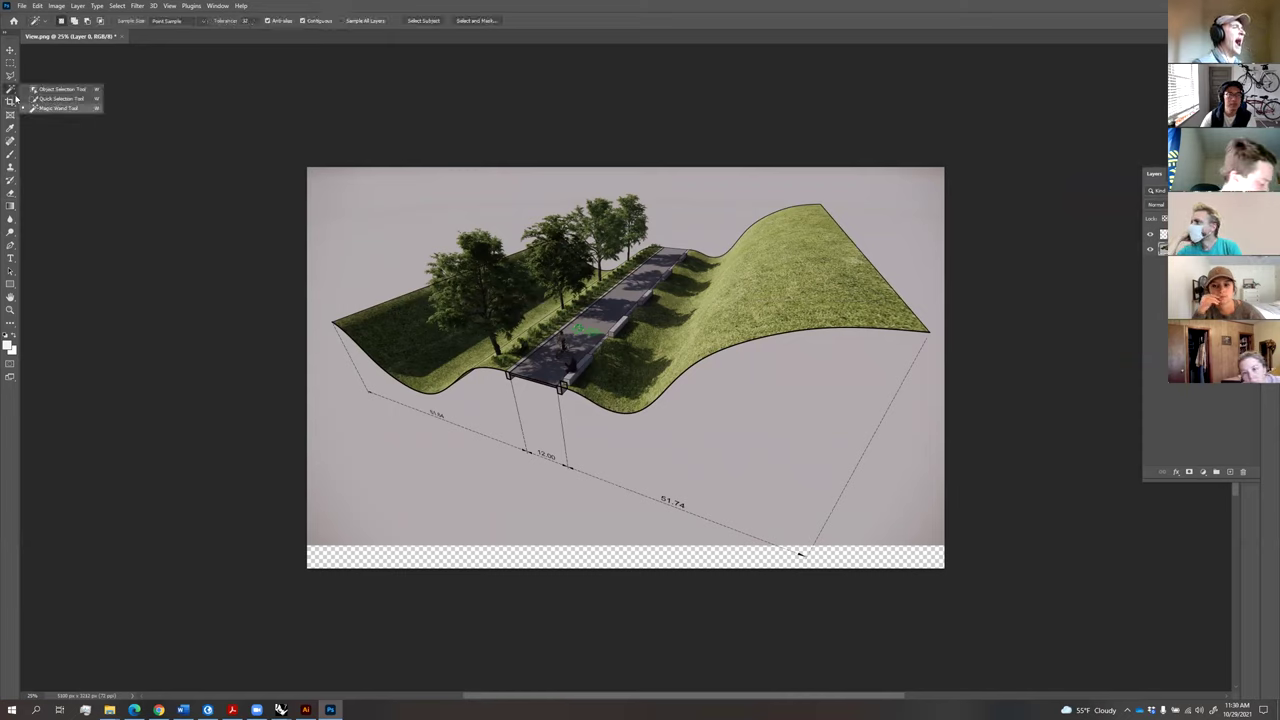
click(737, 424)
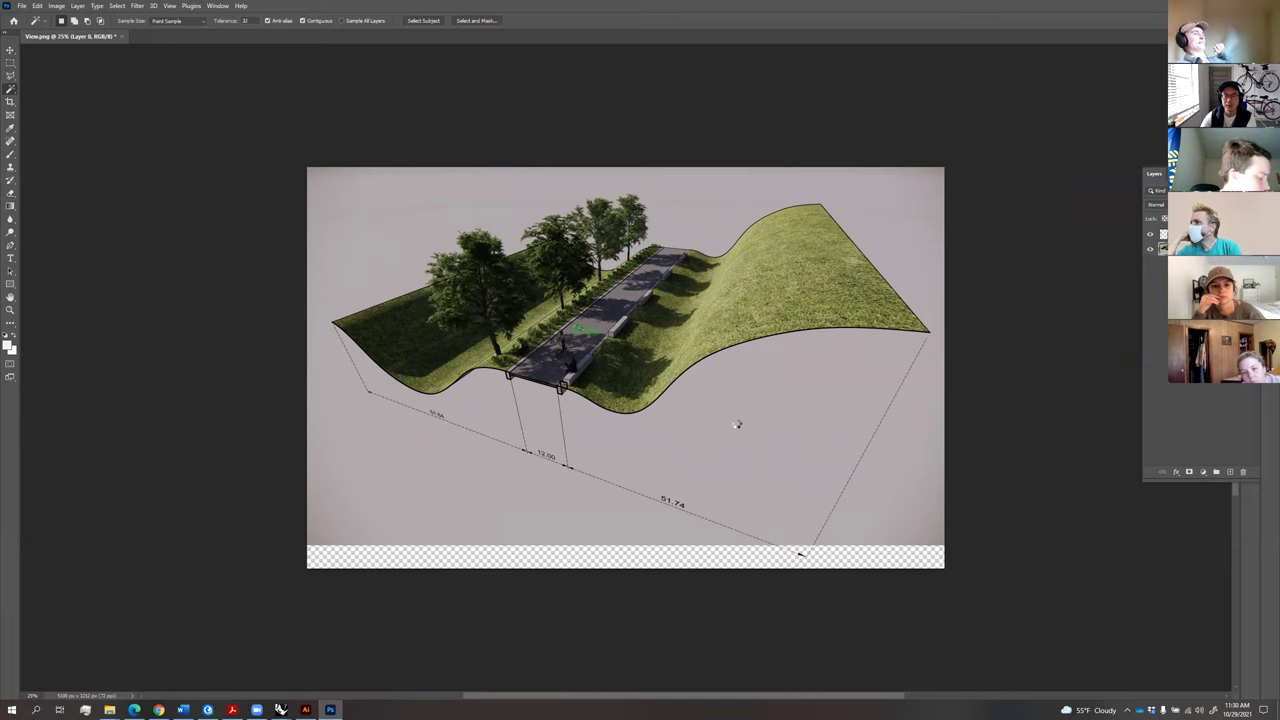
click(737, 424)
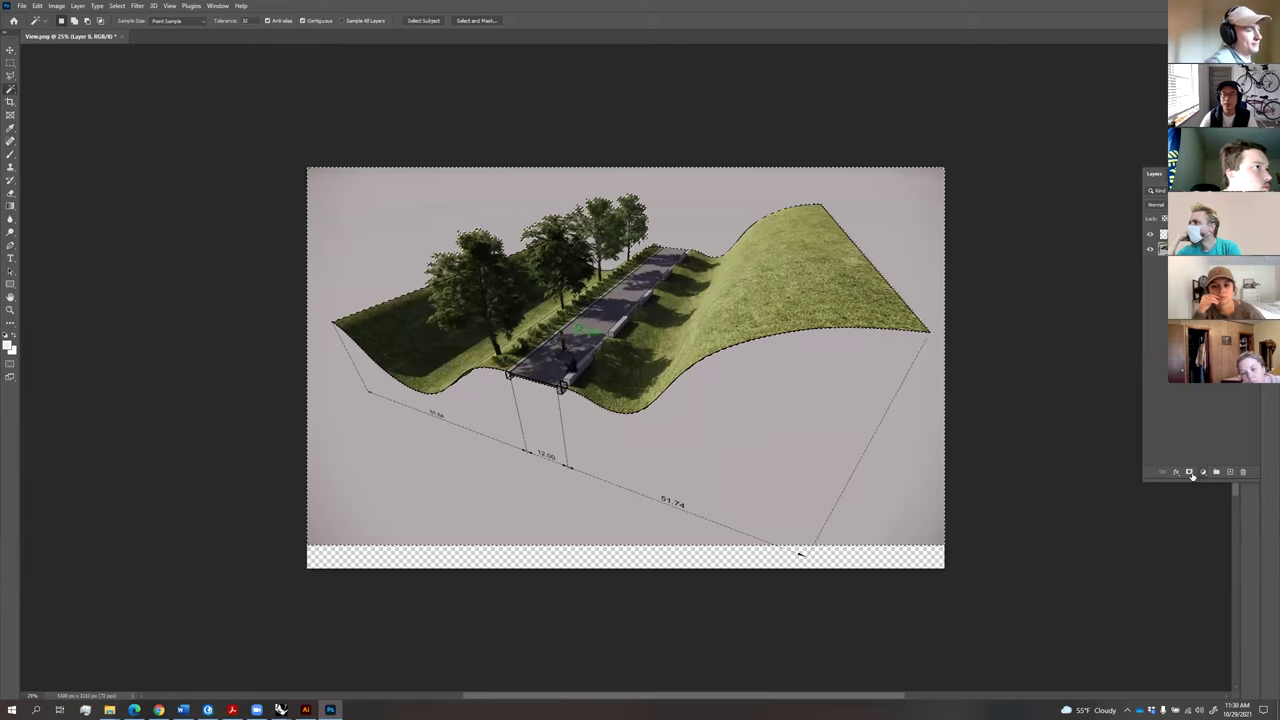
click(1189, 471)
Add a white Solid Color fill layer and move it below the render layer as the background.
click(1205, 474)
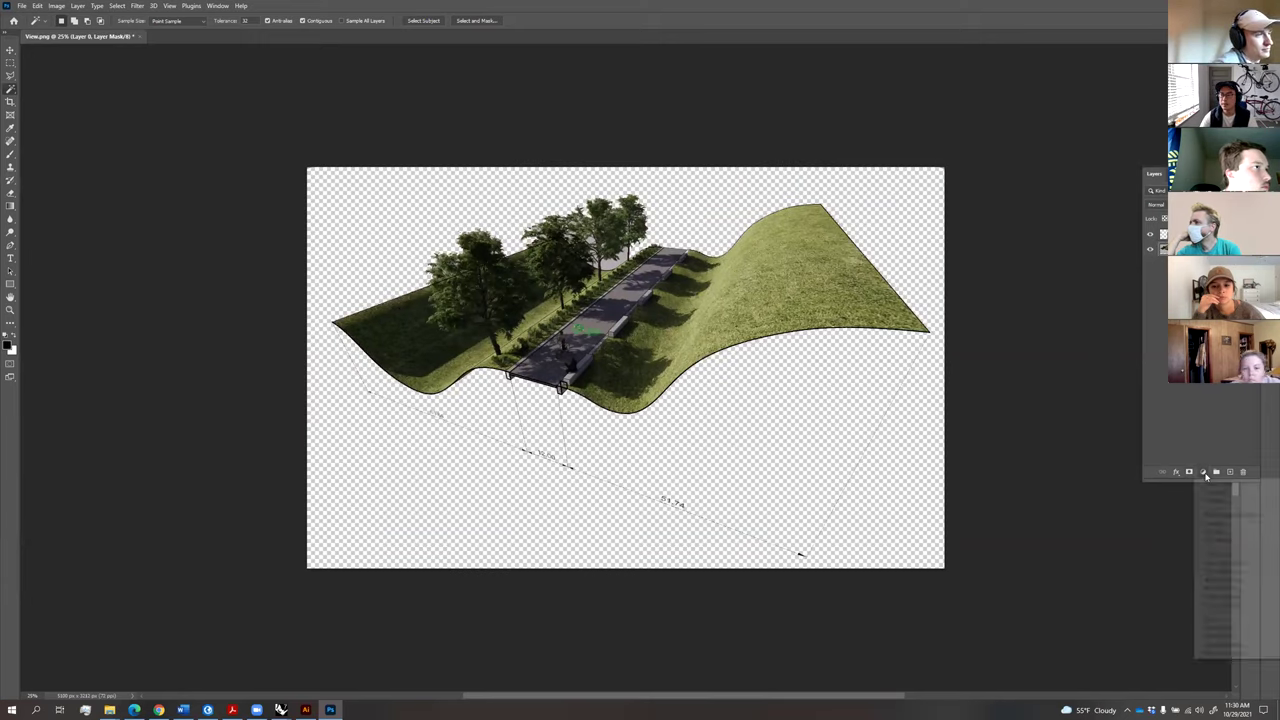
click(1218, 489)
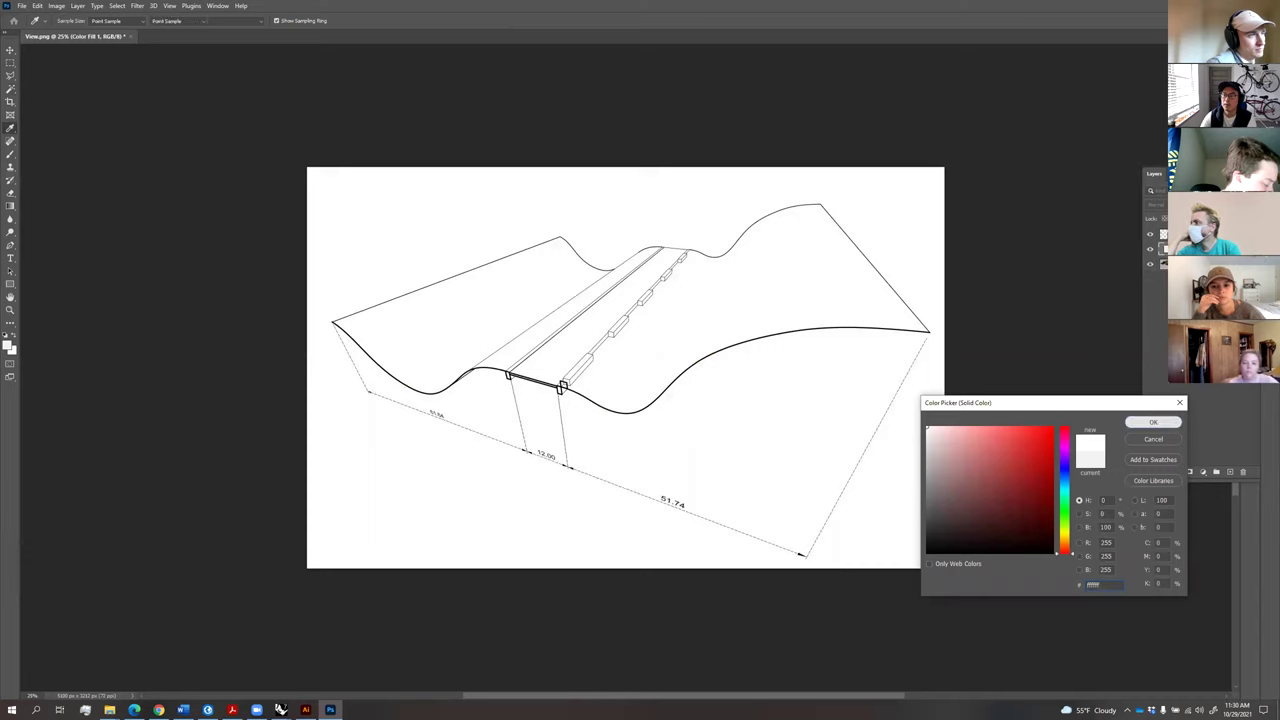
click(1153, 422)
drag(1190, 249, 1190, 271)
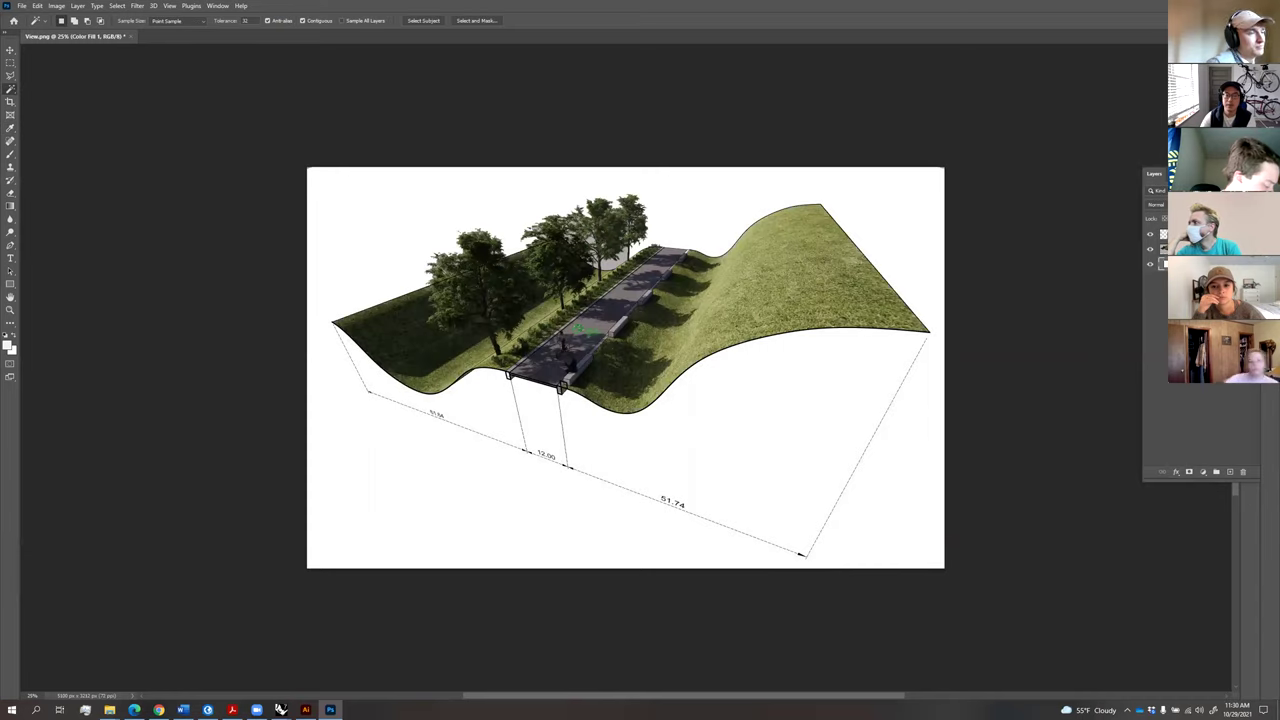
click(1195, 325)
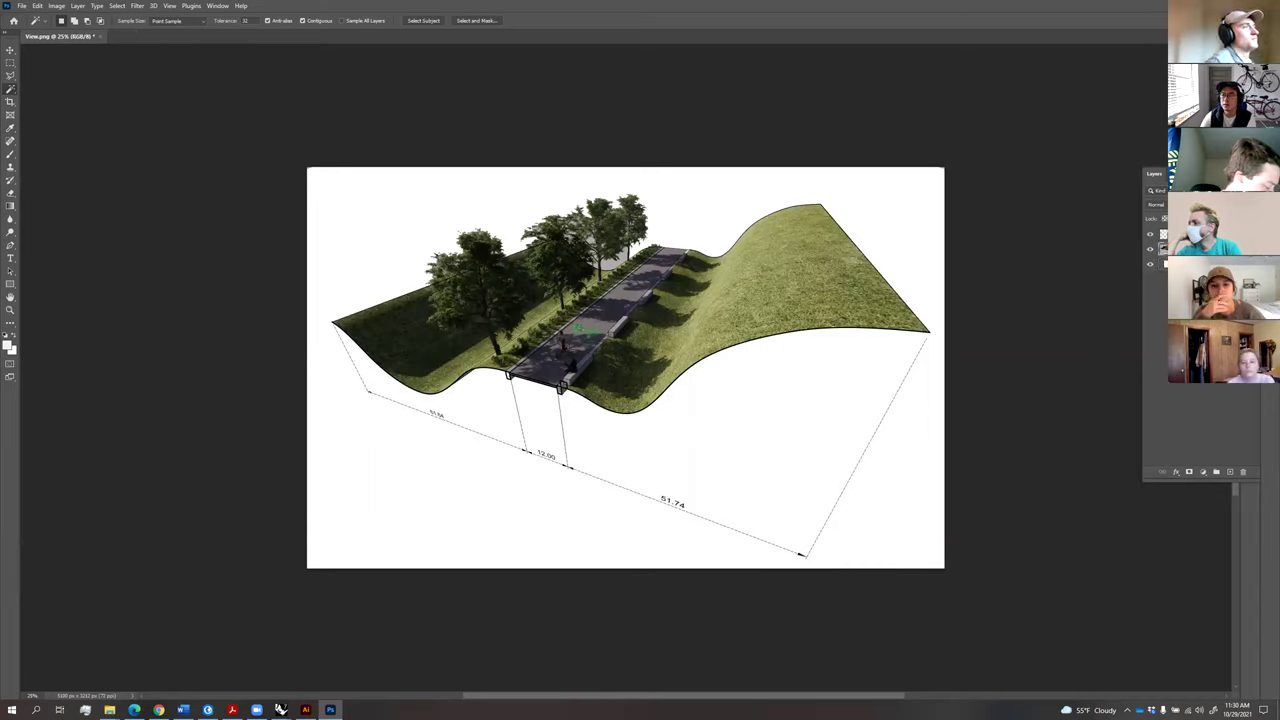
Add a Curves adjustment layer above the render and raise the RGB curve slightly to brighten the image.
click(1203, 472)
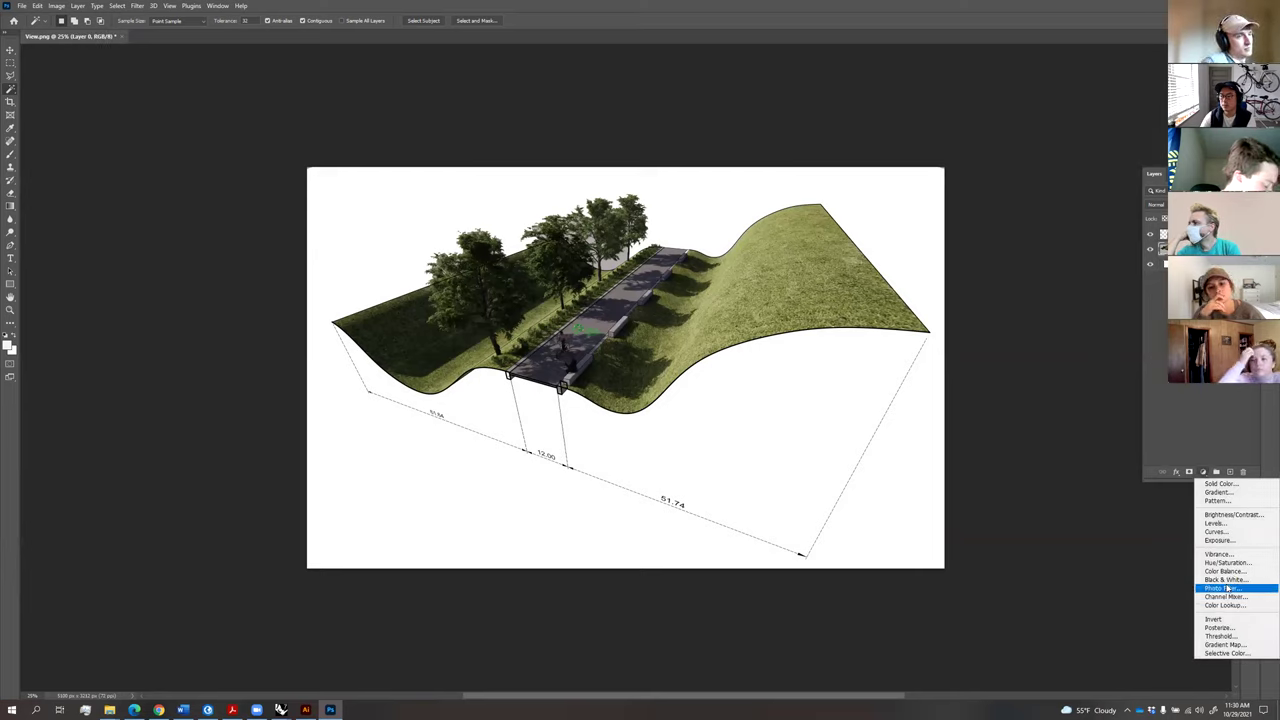
click(1219, 532)
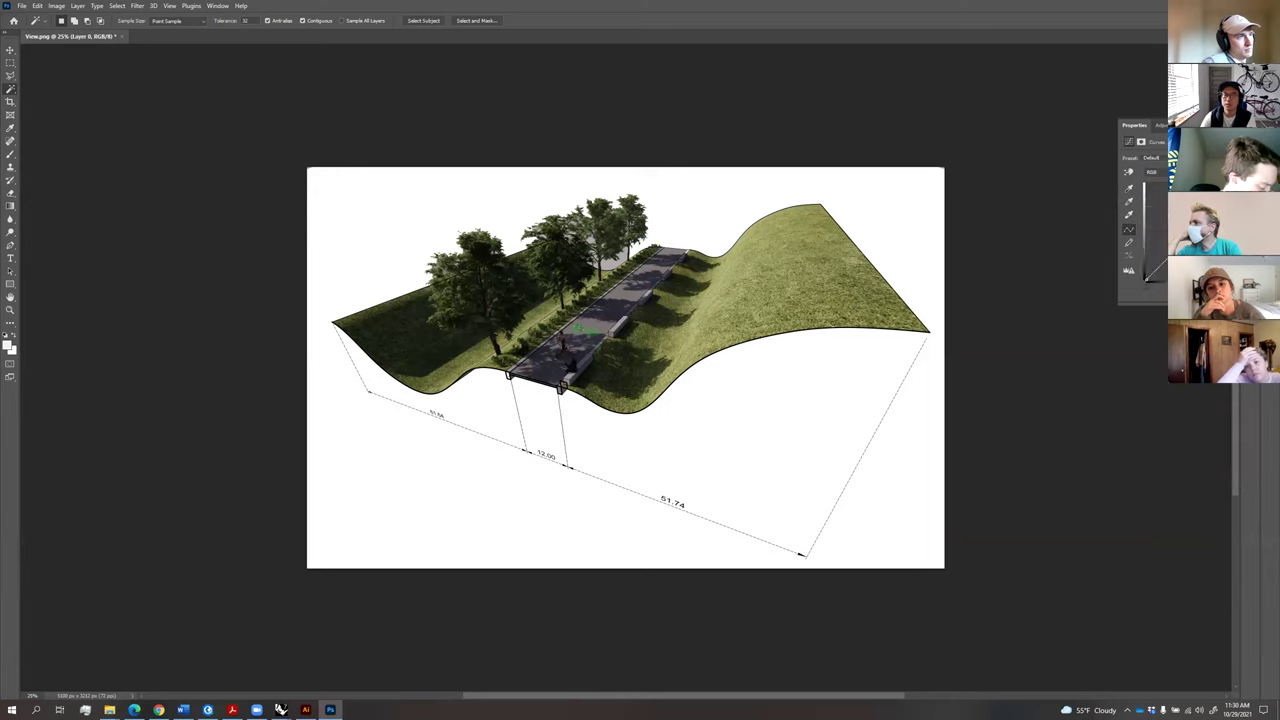
drag(1196, 232, 1190, 222)
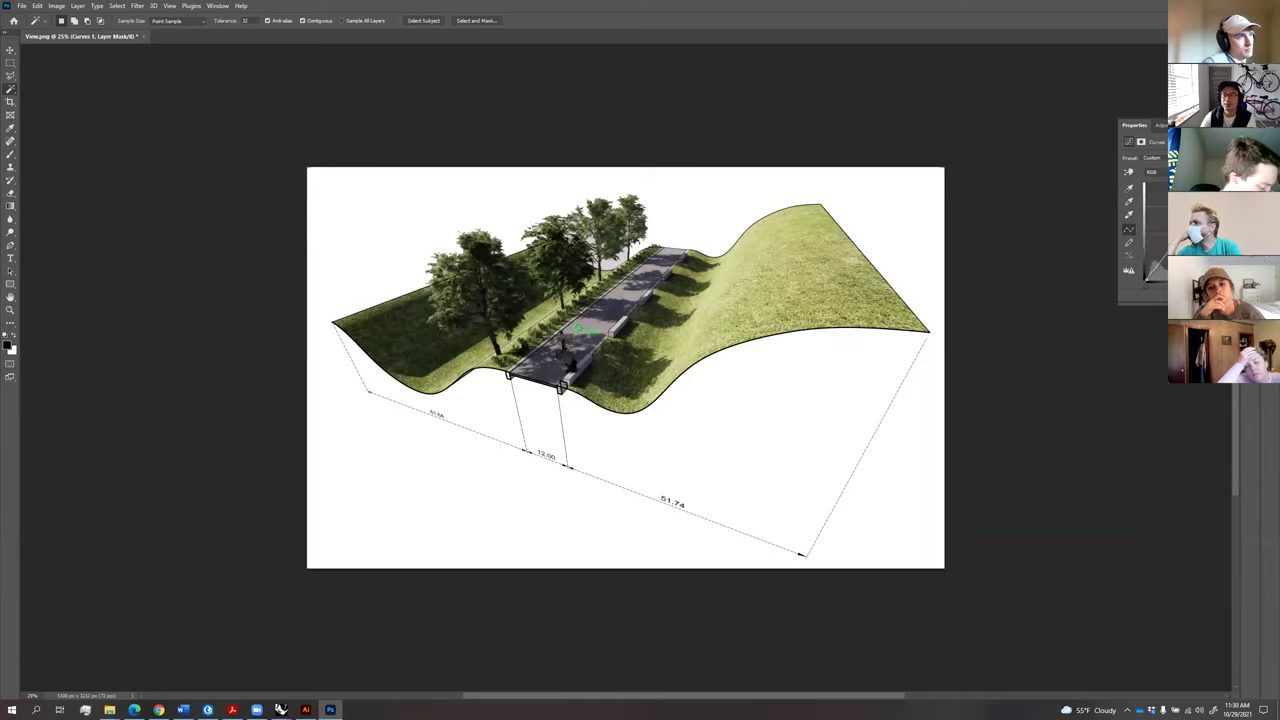
click(1247, 175)
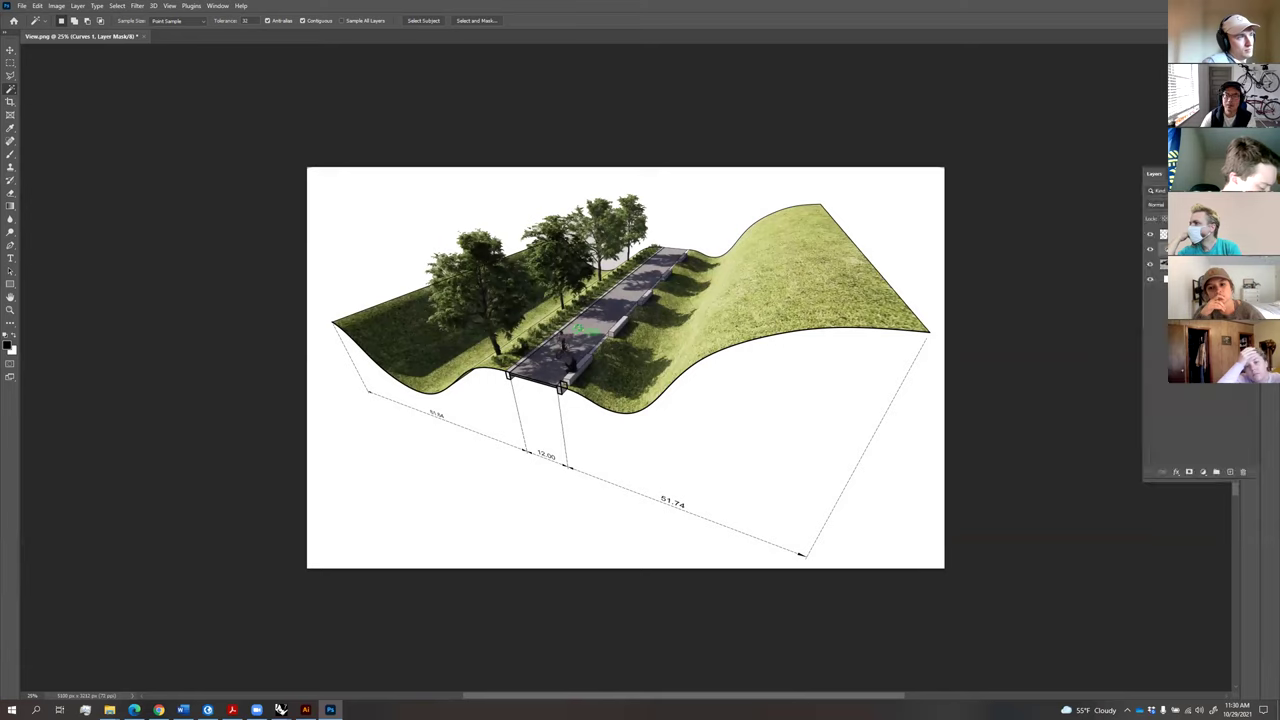
click(1205, 345)
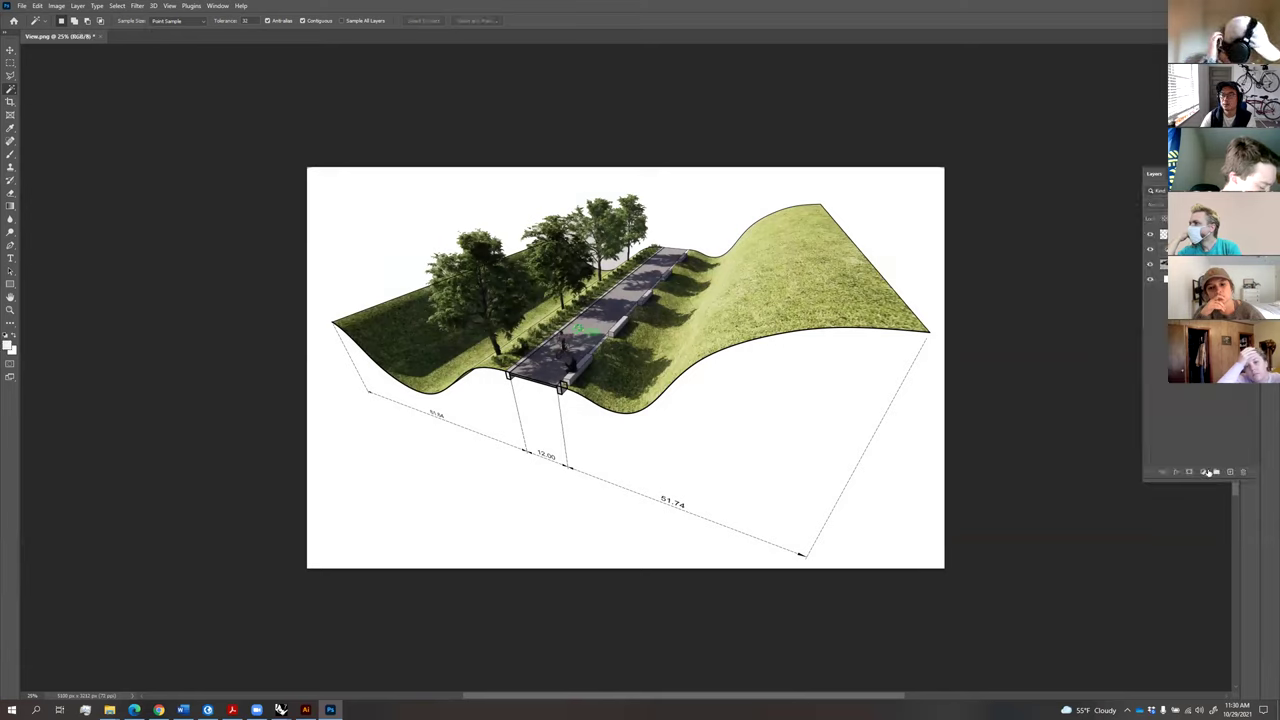
Add a Color Lookup adjustment layer above the render and apply the Bleach Bypass 3DLUT preset.
click(1202, 471)
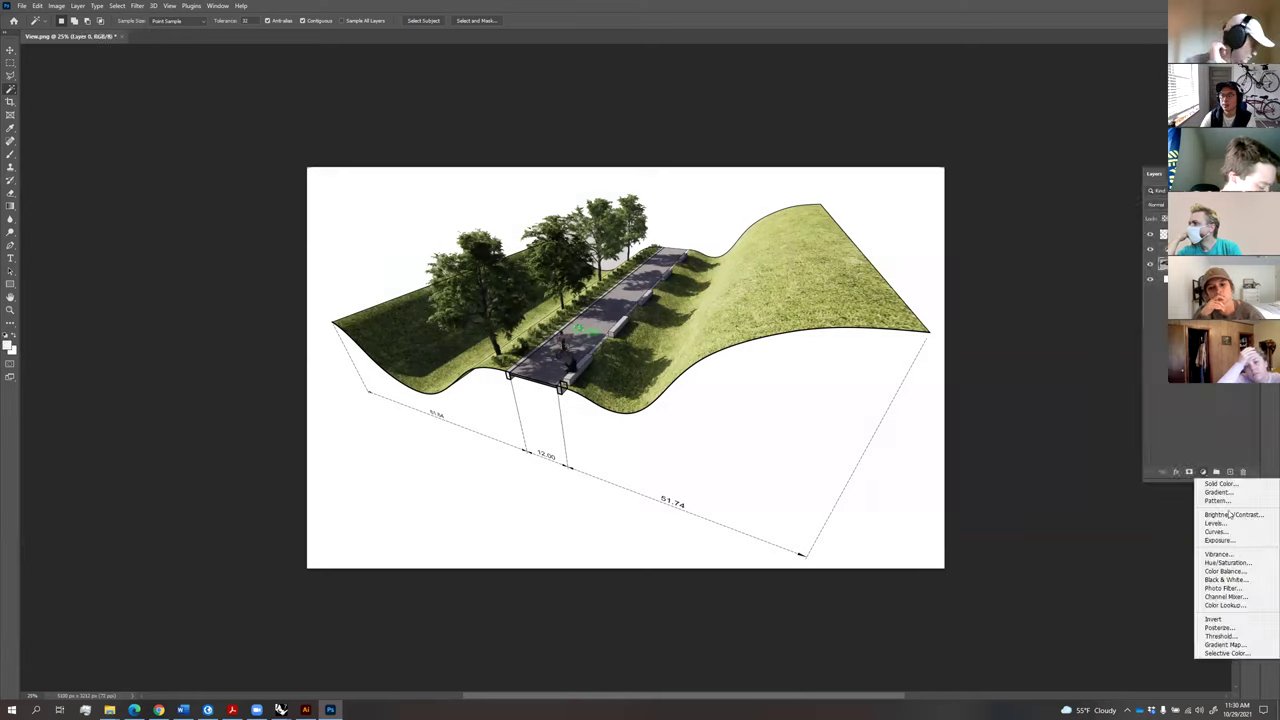
click(1238, 607)
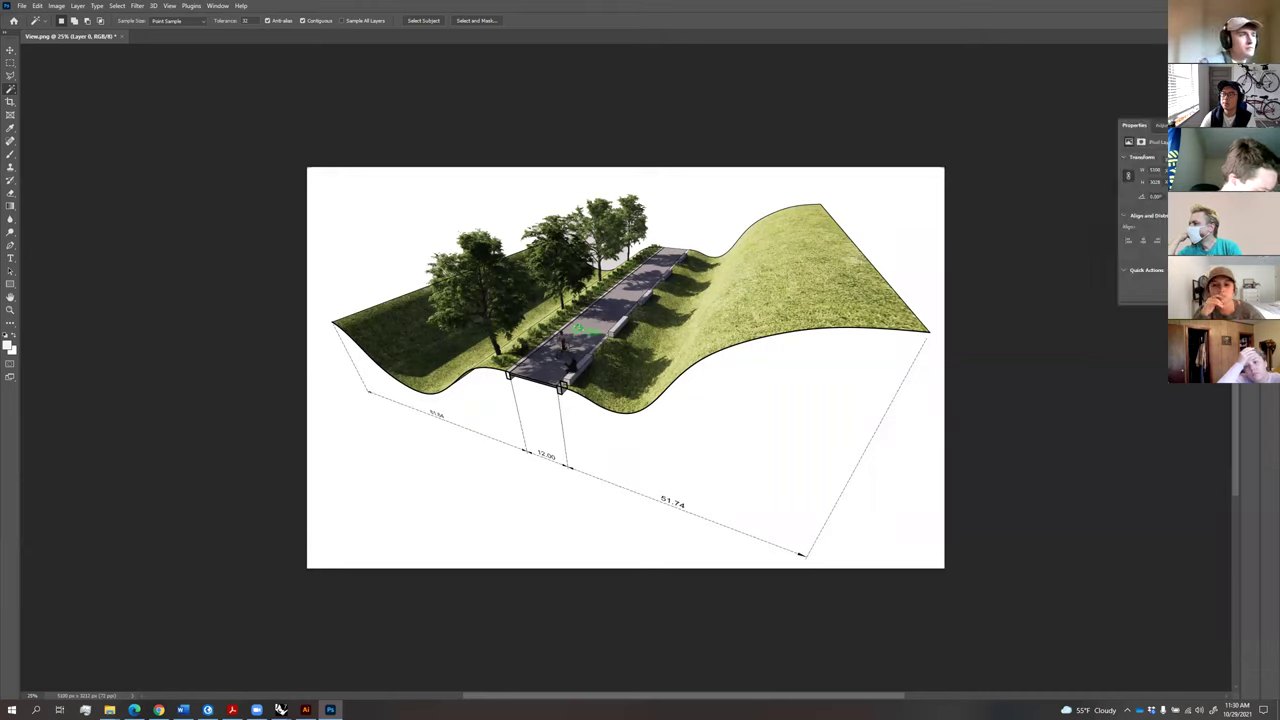
click(1197, 159)
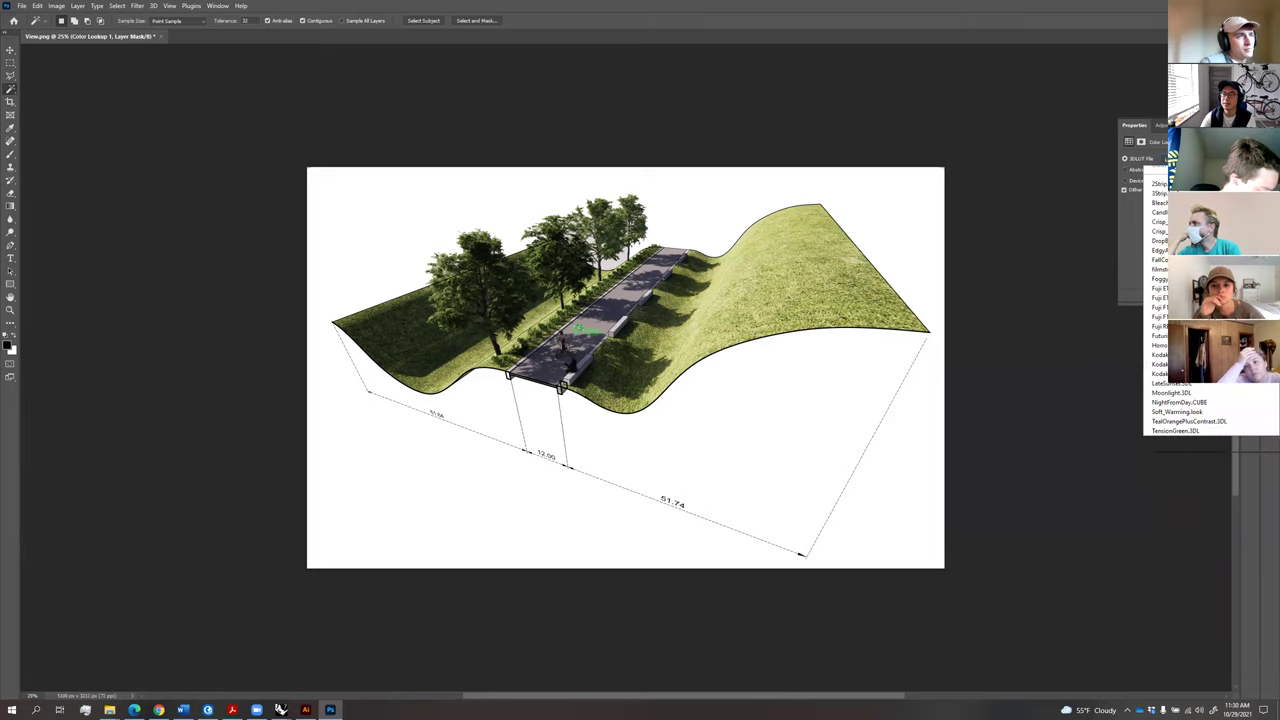
click(1190, 200)
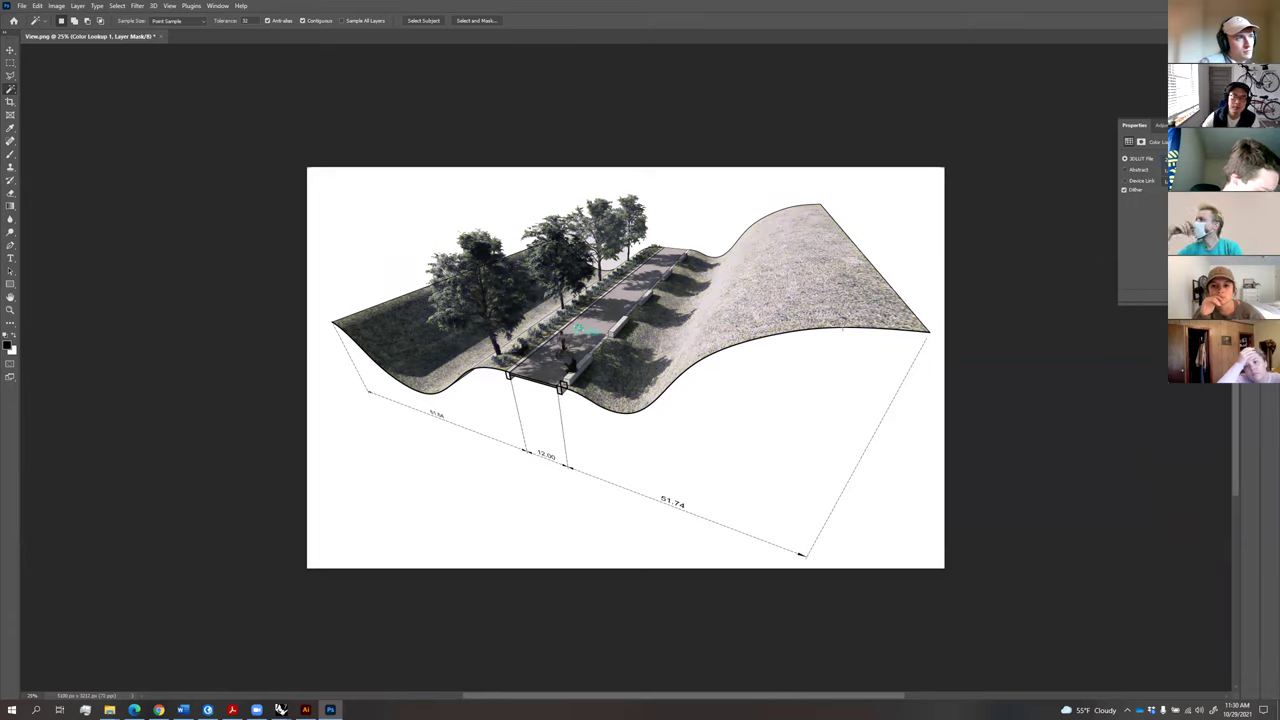
Compare the image with and without the lookup, and step through the 3DLUT presets to a muted, desaturated futuristic look.
key(ctrl+z)
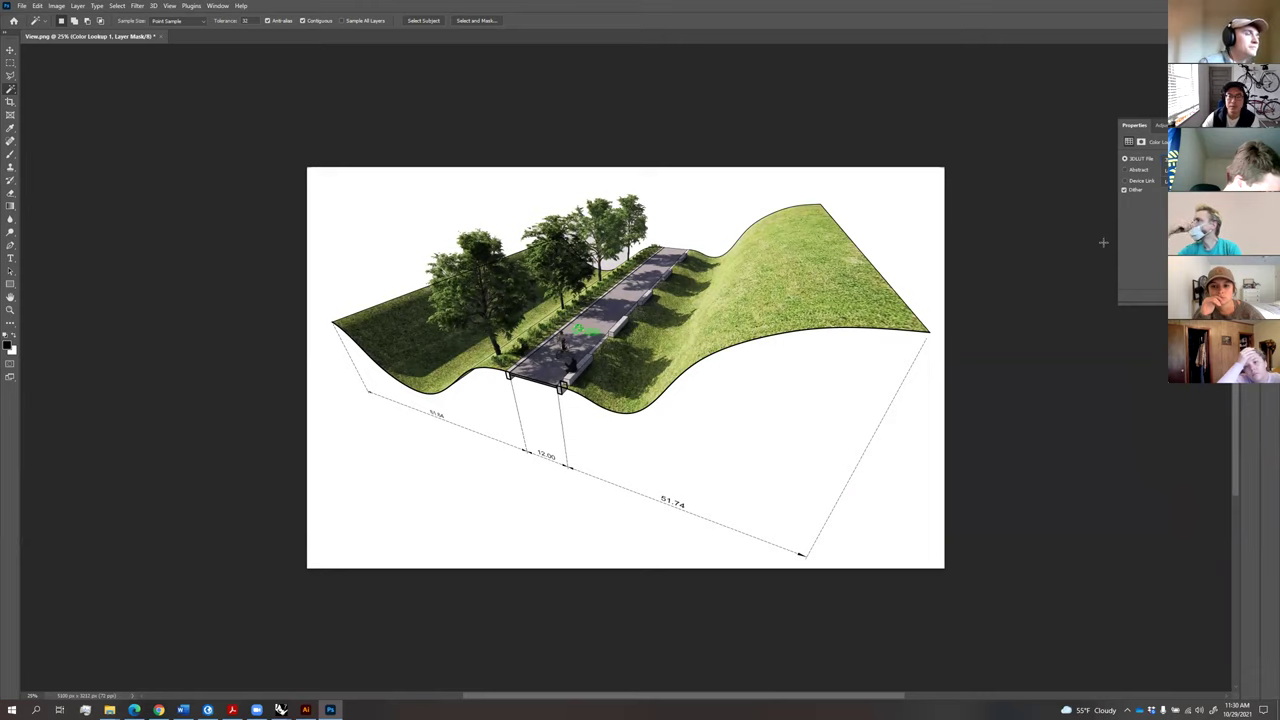
key(ctrl+shift+z)
key(Down)
key(Down)
key(Down)
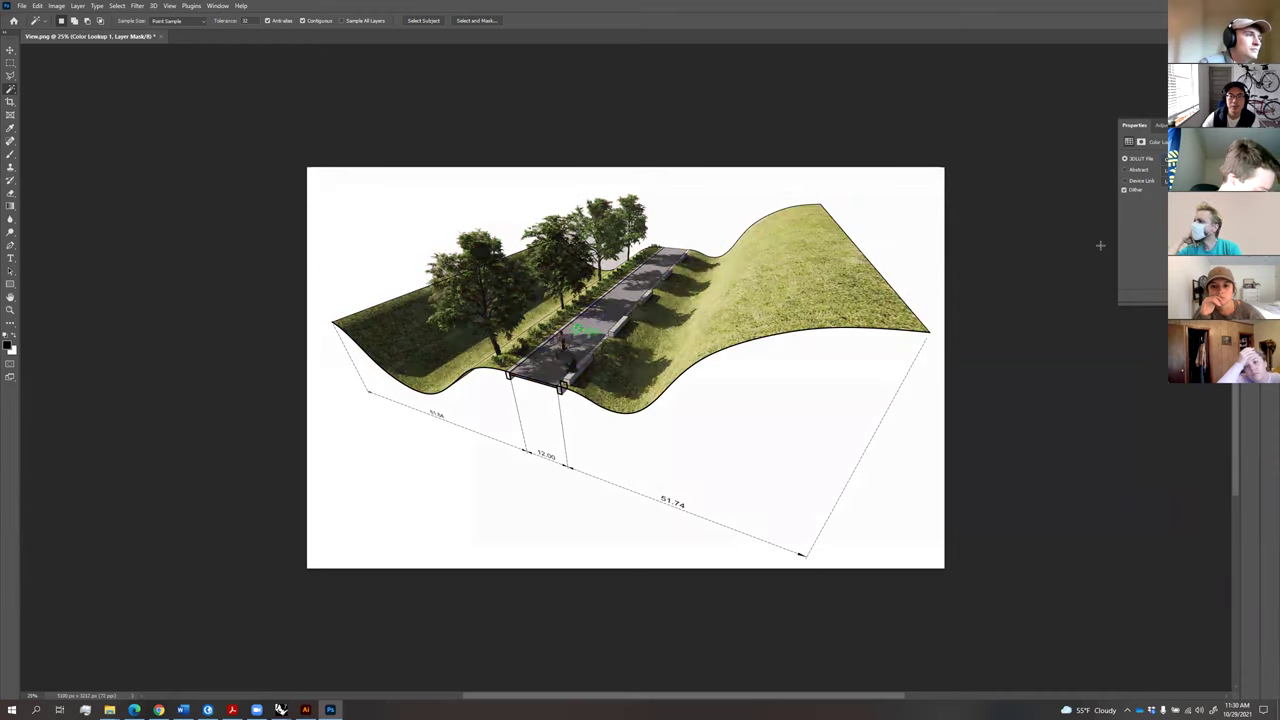
key(Down)
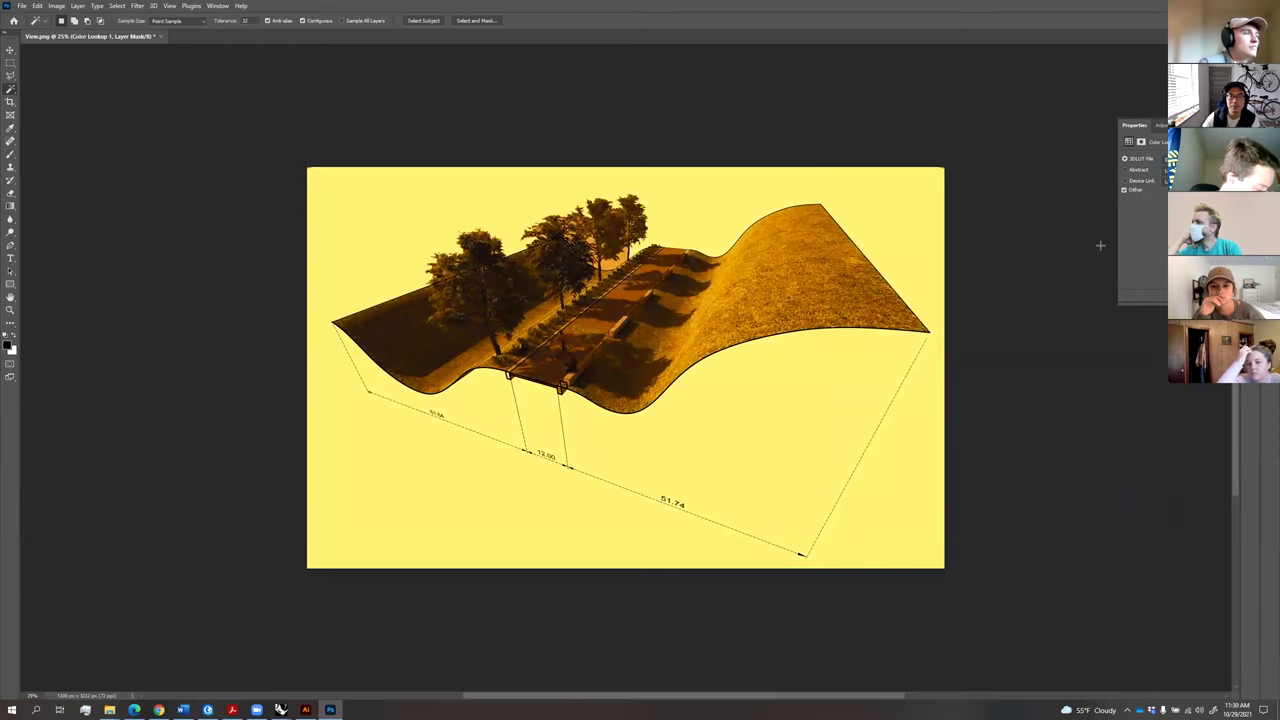
key(Down)
key(Down)
key(Down)
key(Down)
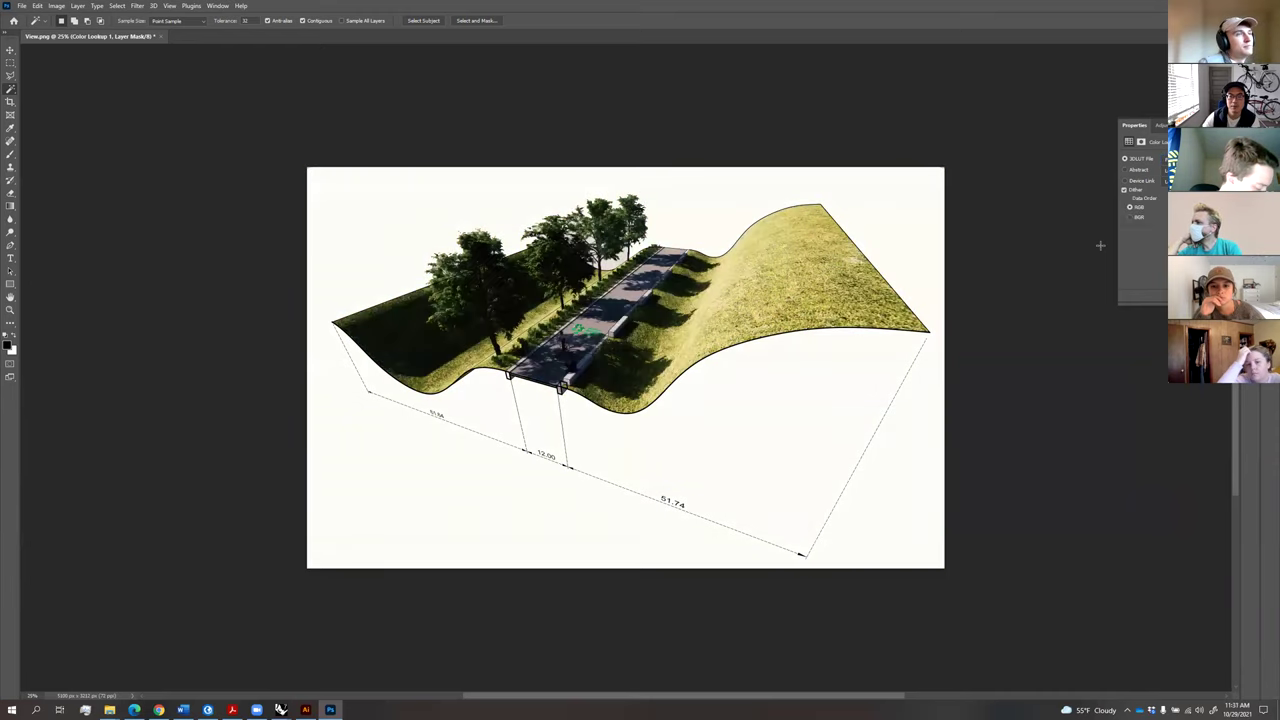
key(Down)
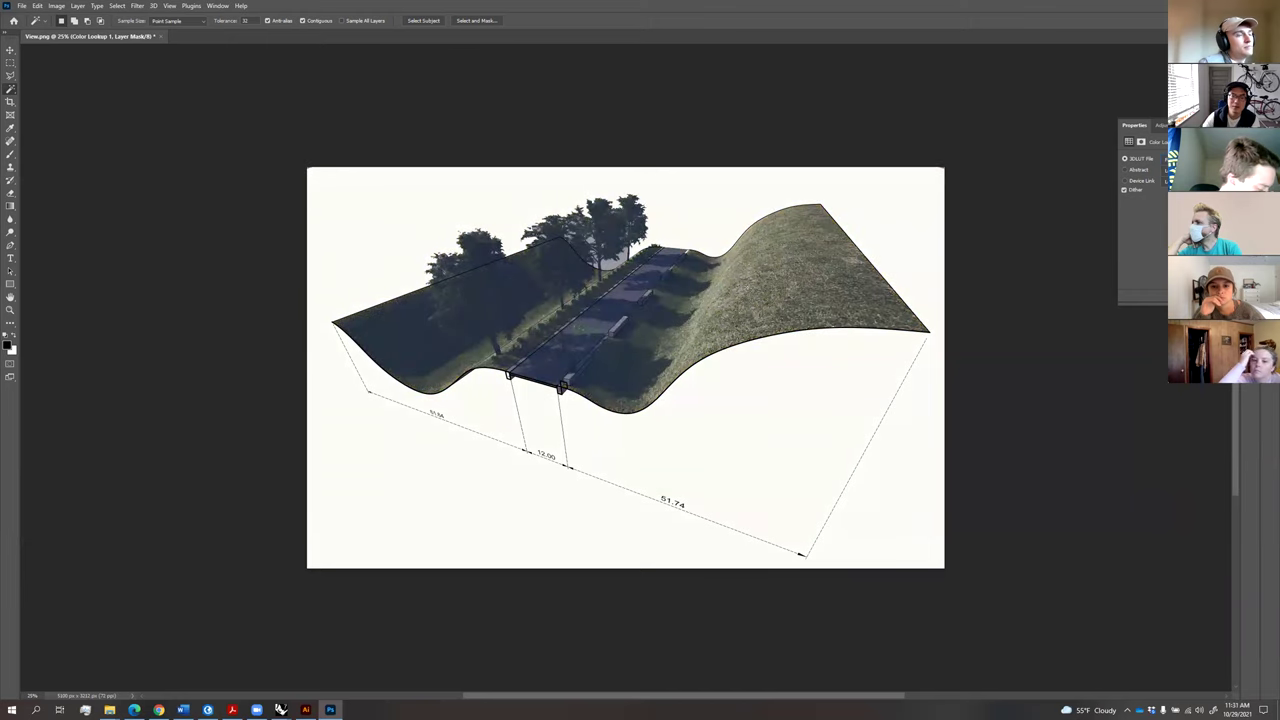
key(Down)
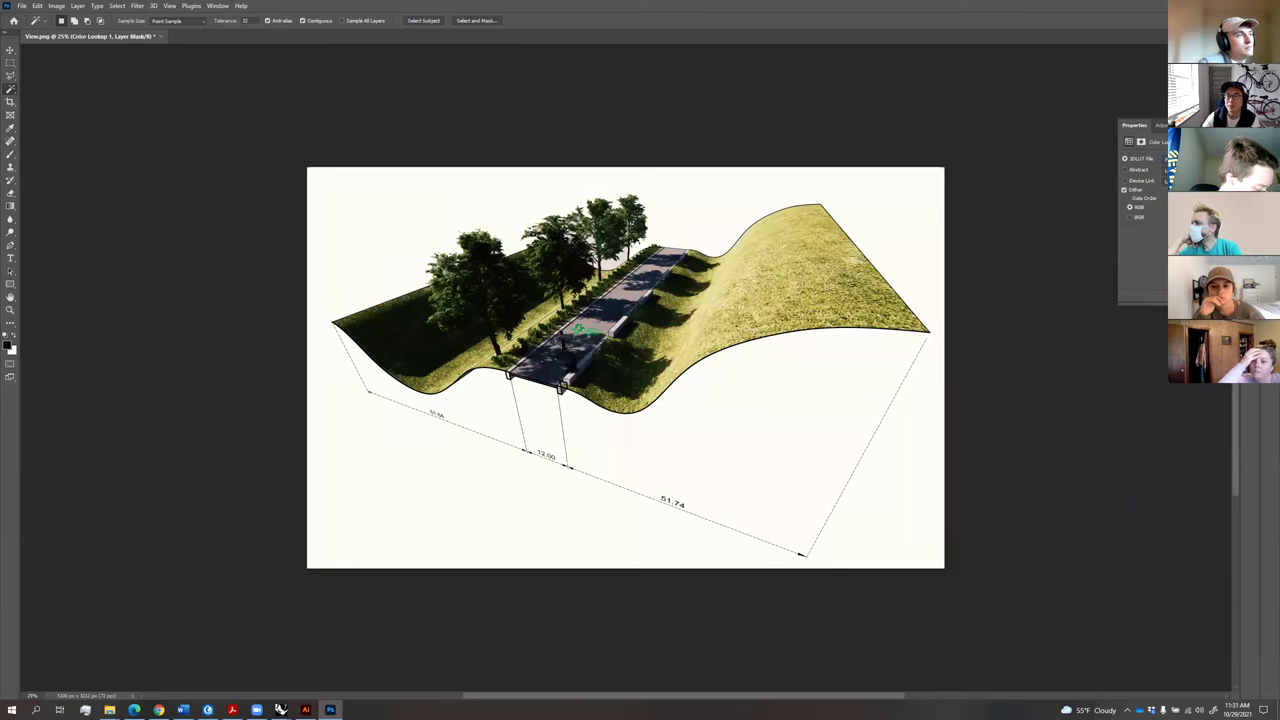
key(Down)
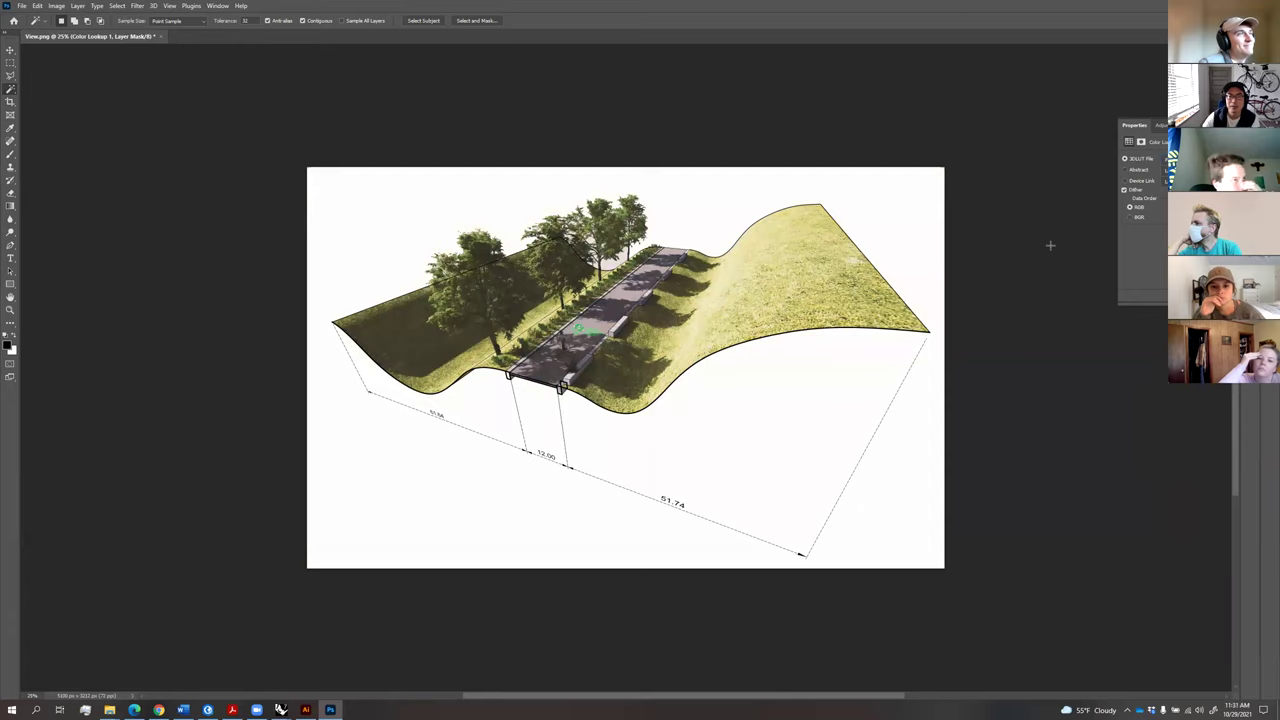
key(Down)
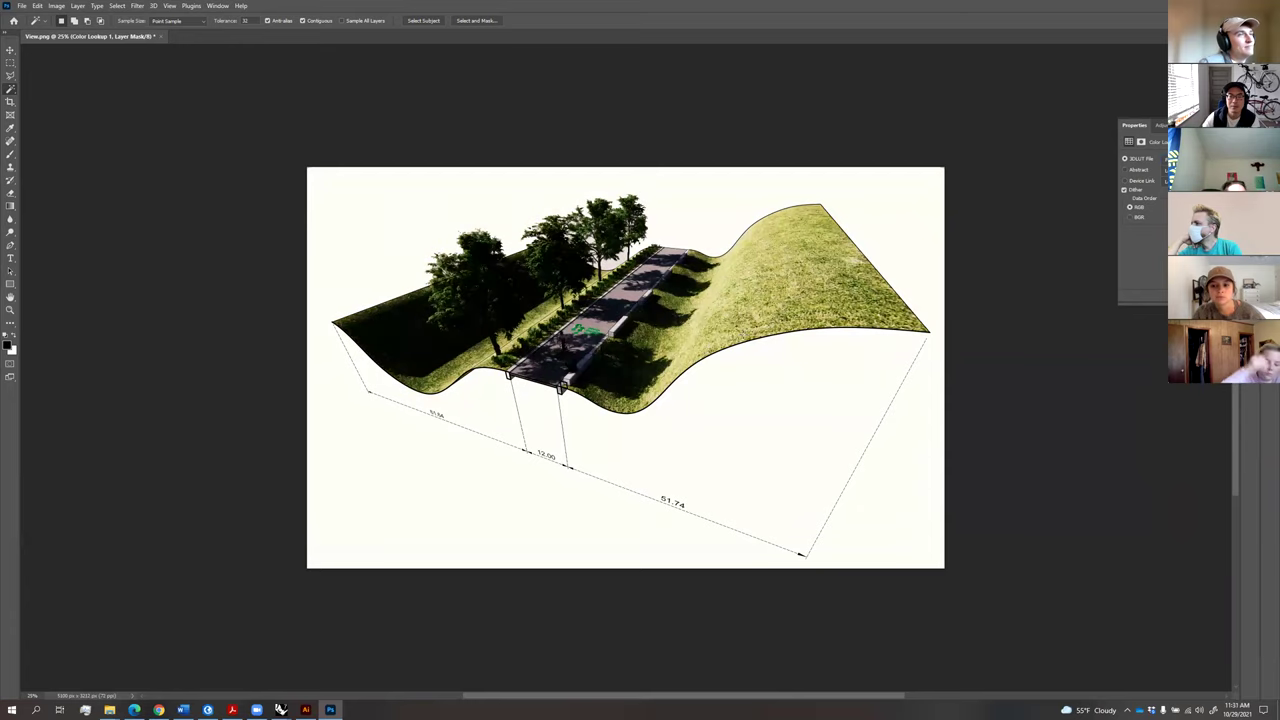
key(Down)
key(Down)
key(Down)
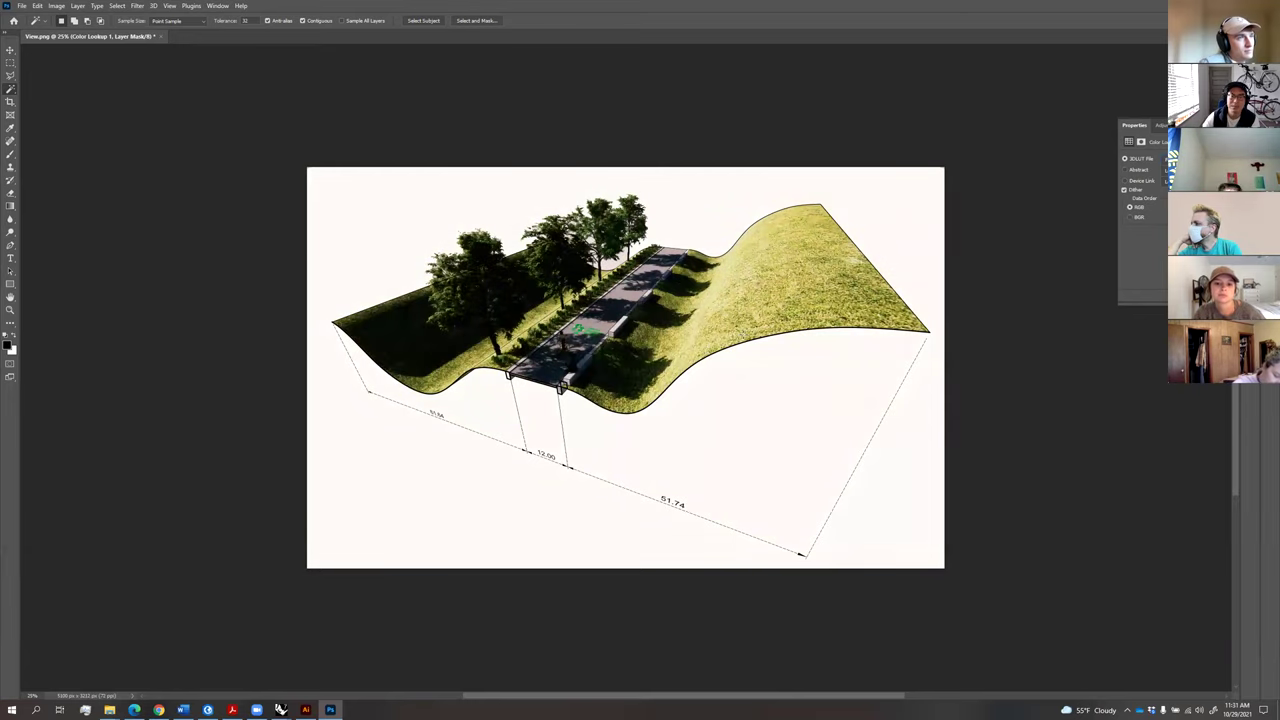
key(Down)
key(Down)
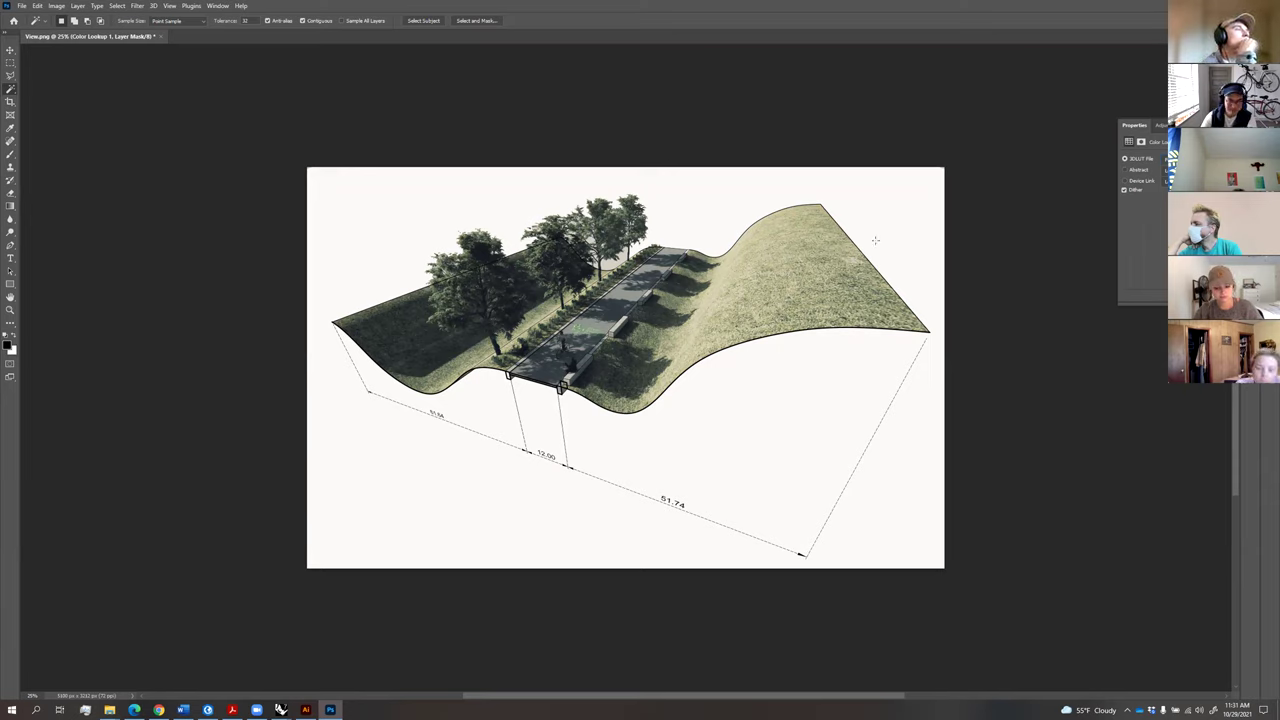
key(ctrl+plus)
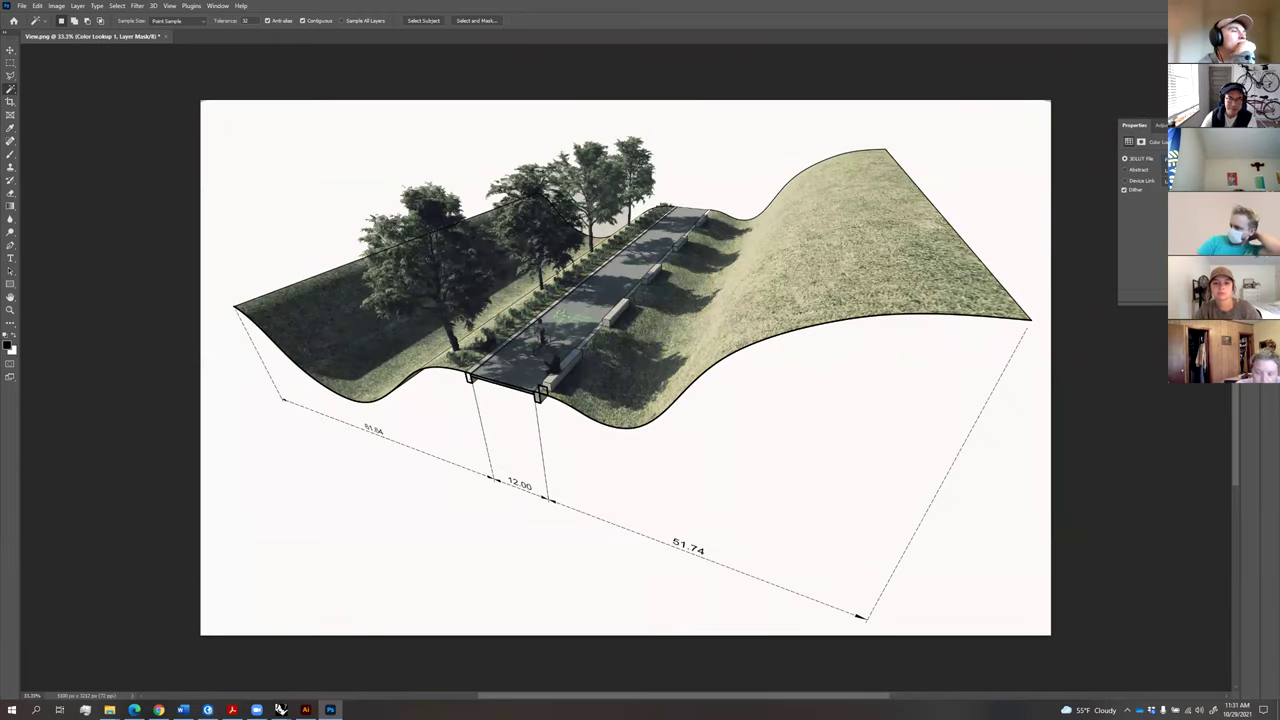
click(1268, 174)
click(1200, 345)
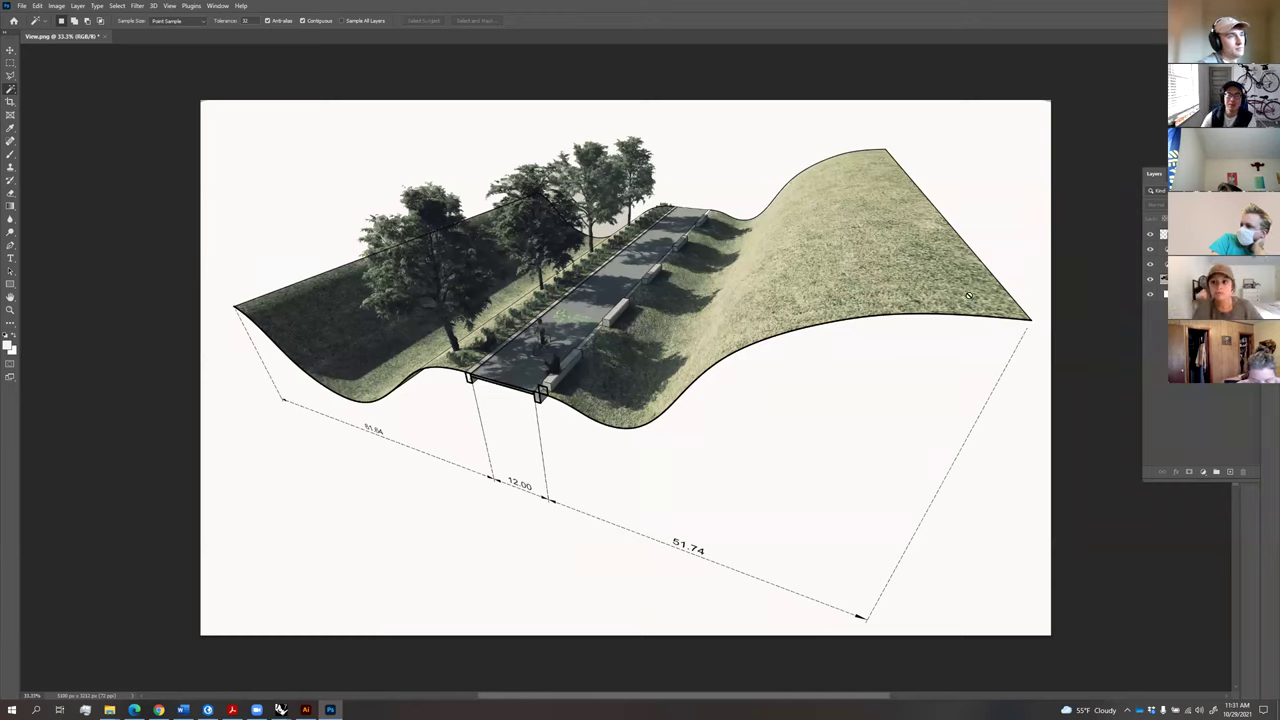
Save the layered image as View.psd in Photoshop format with Maximize Compatibility enabled.
click(21, 5)
click(50, 128)
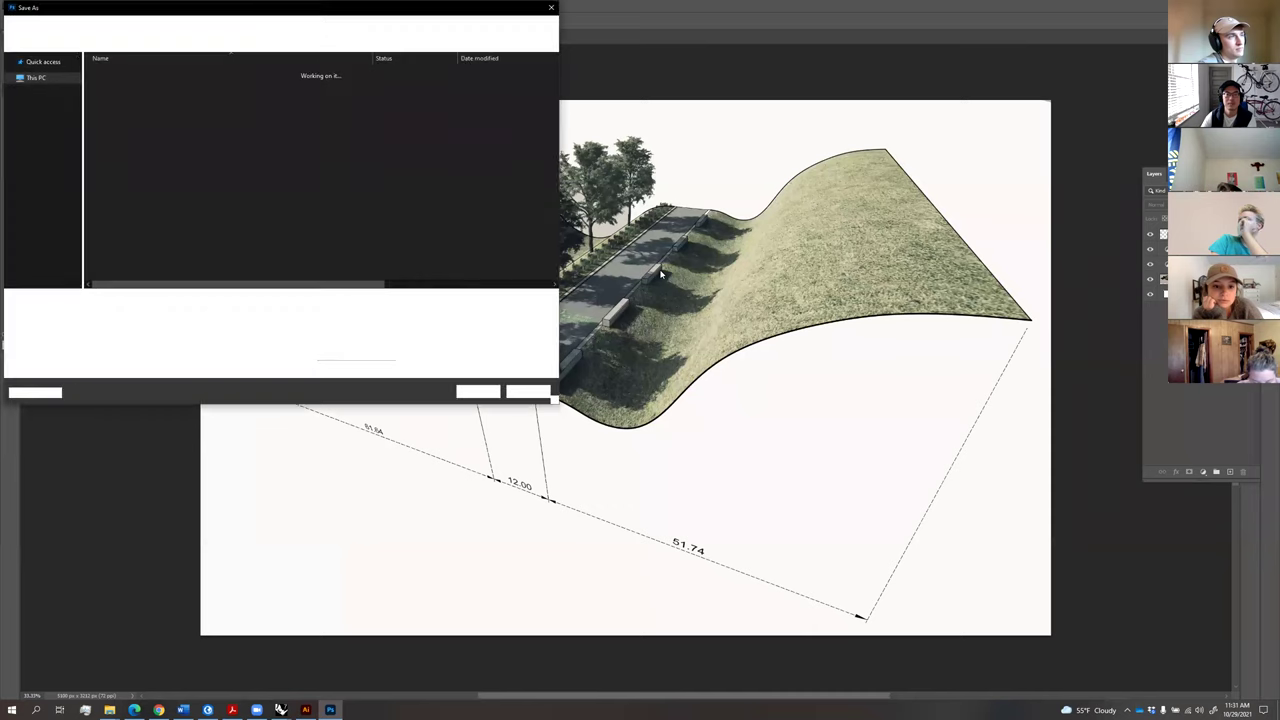
click(113, 315)
click(134, 297)
click(481, 392)
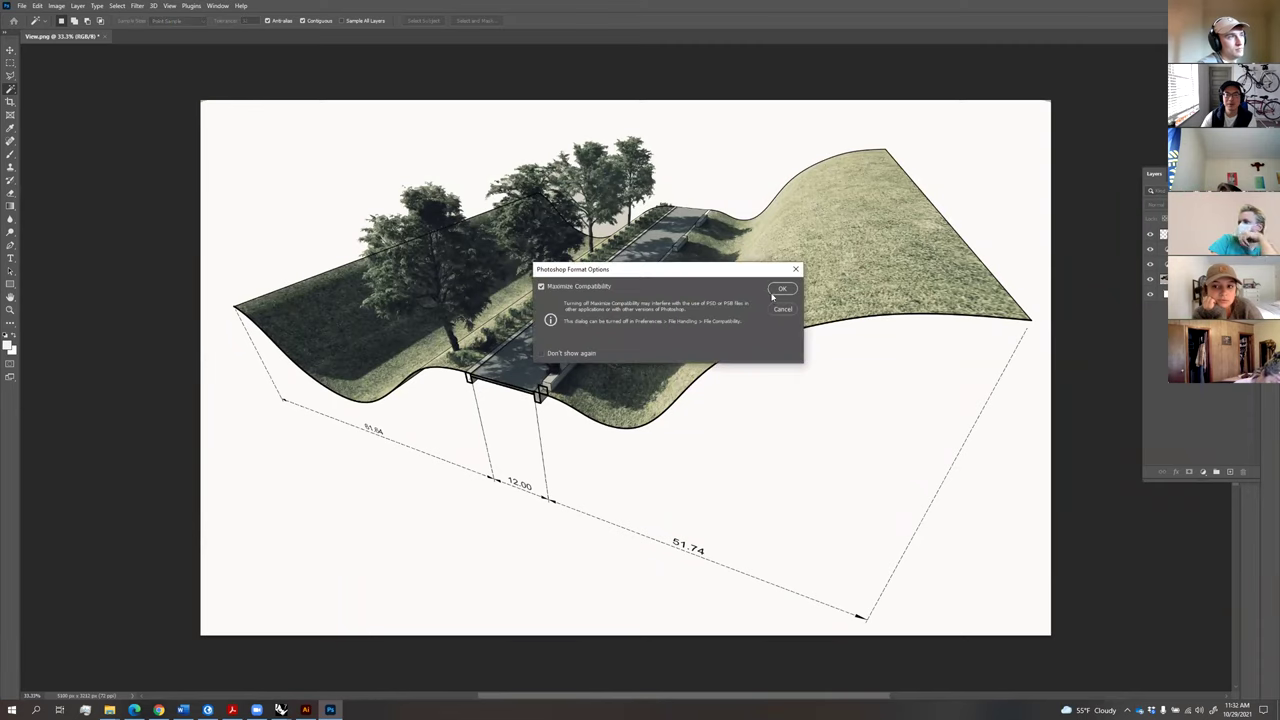
click(773, 292)
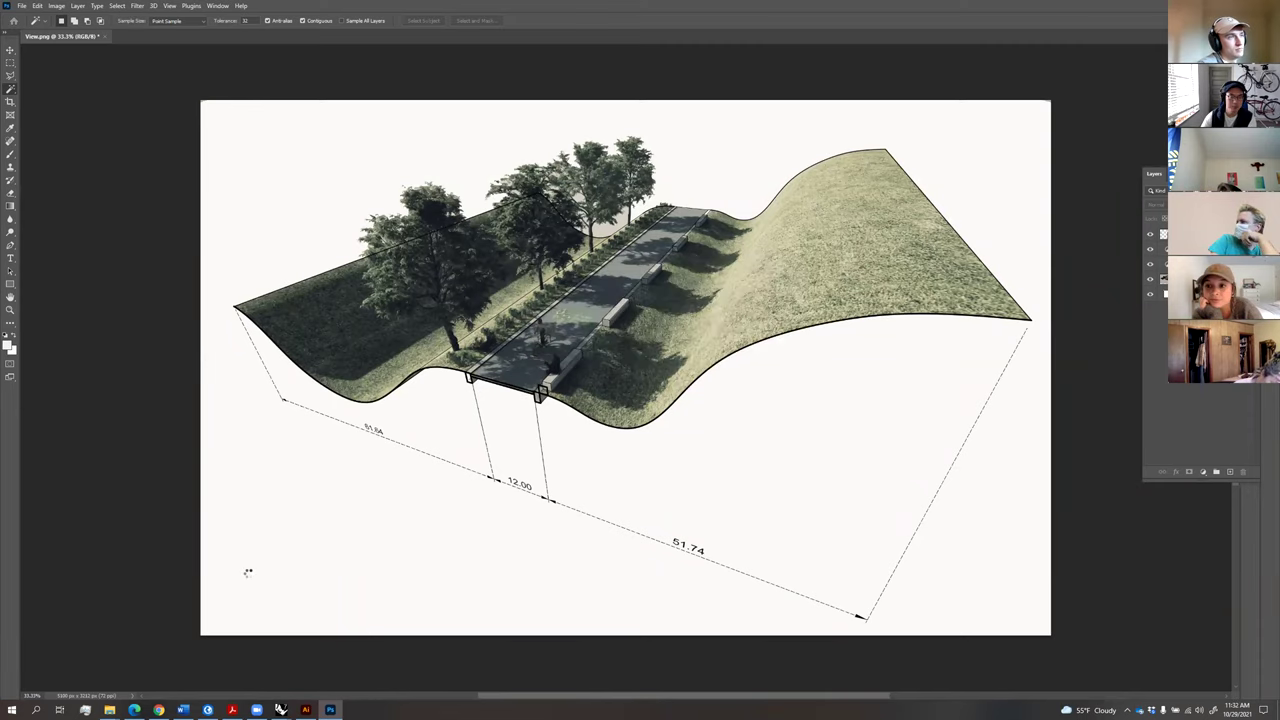
Launch Adobe InDesign 2021.
click(12, 709)
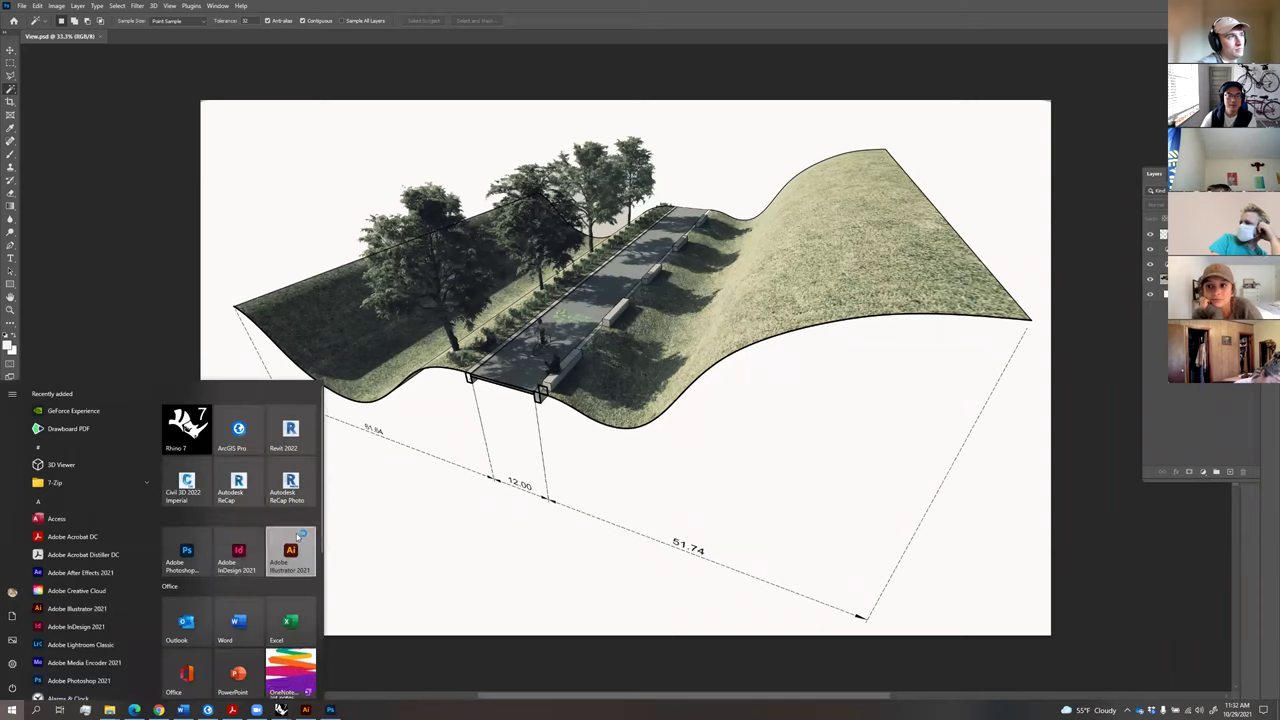
click(238, 551)
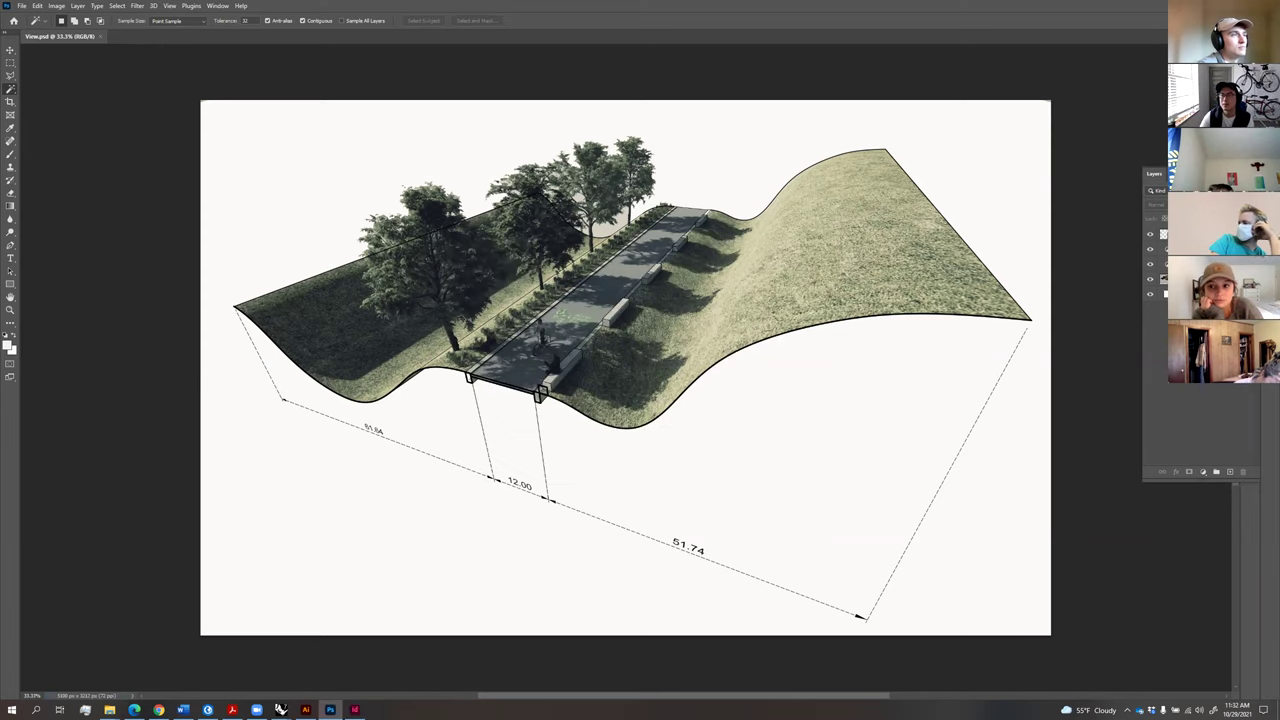
Switch the Color Lookup layer to the first Kodak 3DLUT preset and save View.psd.
click(1206, 264)
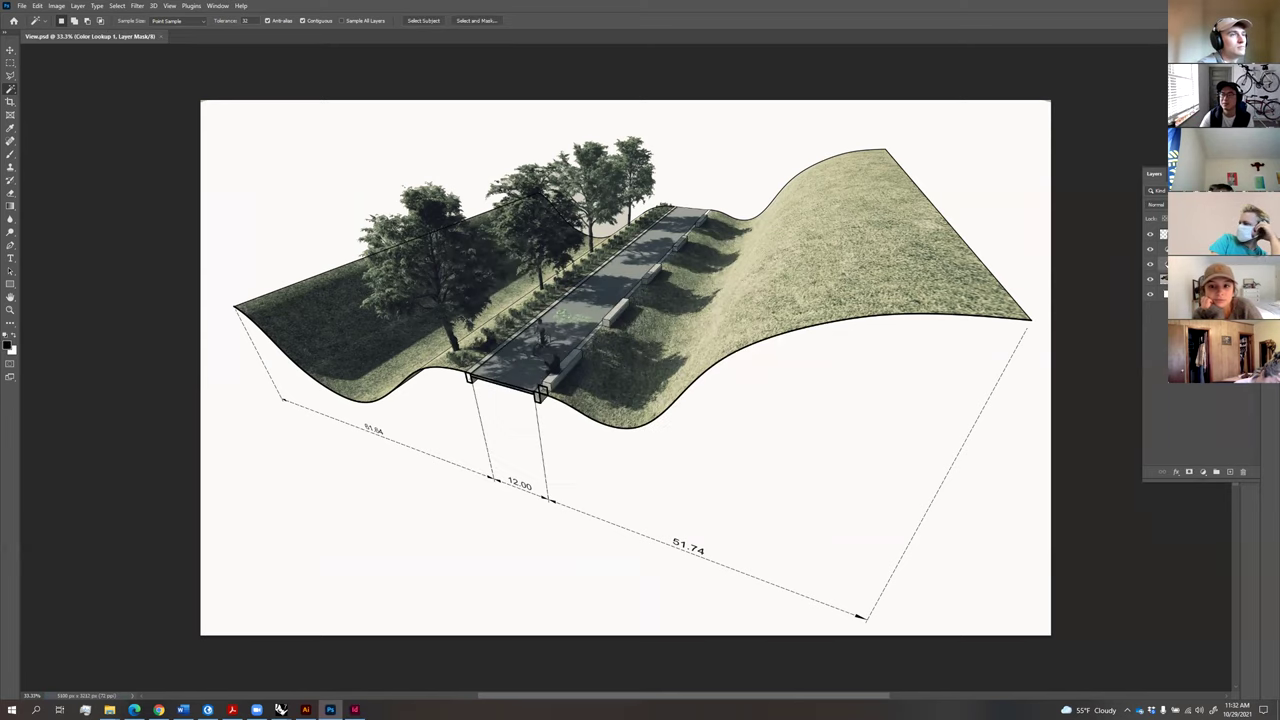
double_click(1167, 264)
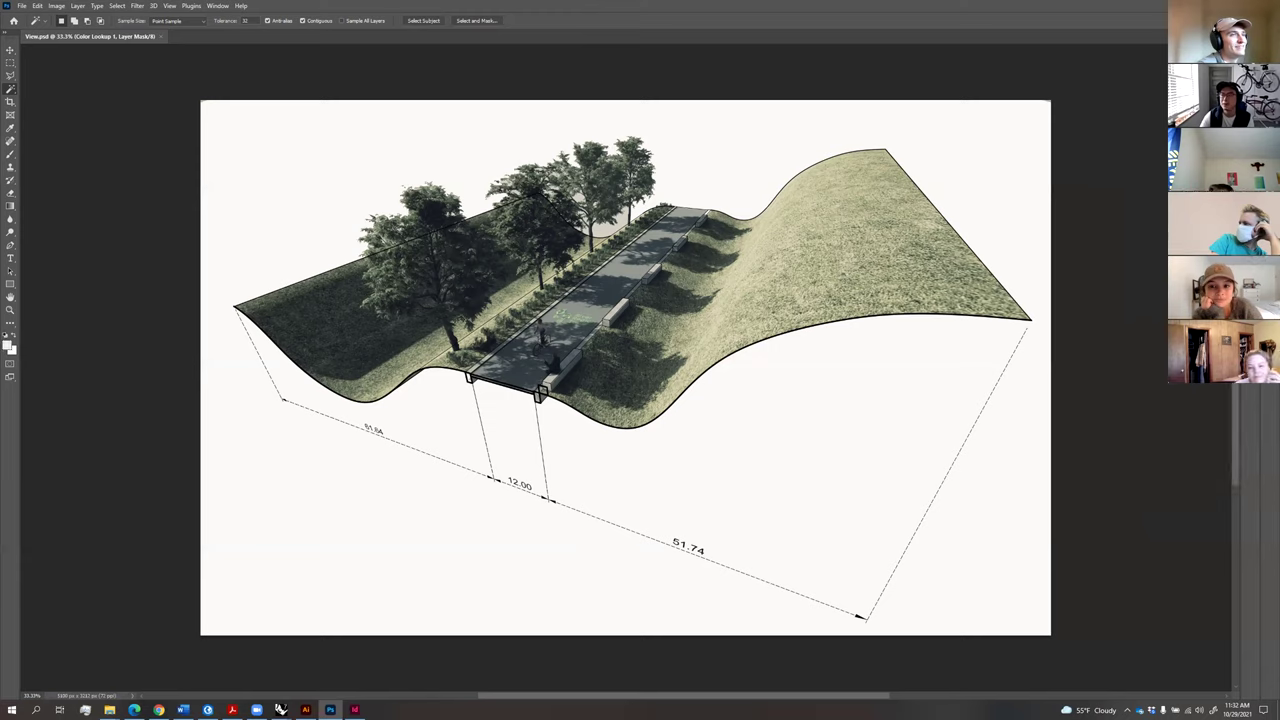
click(1200, 159)
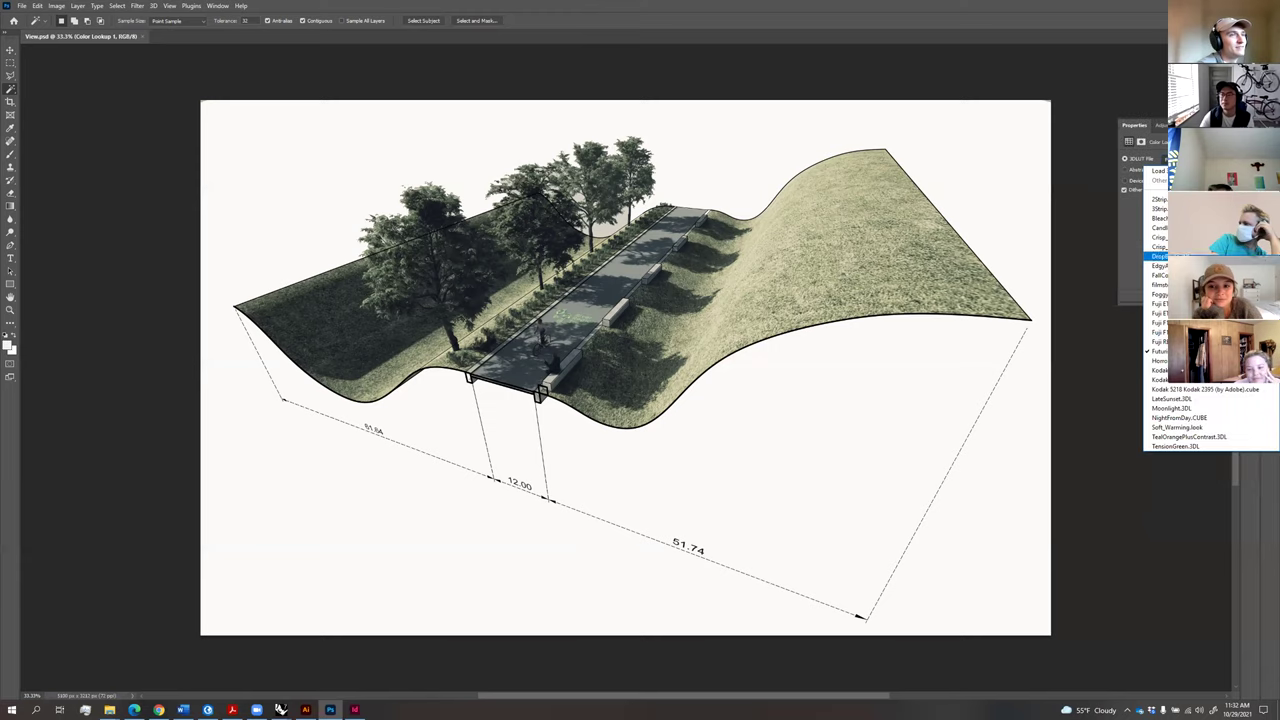
click(1200, 371)
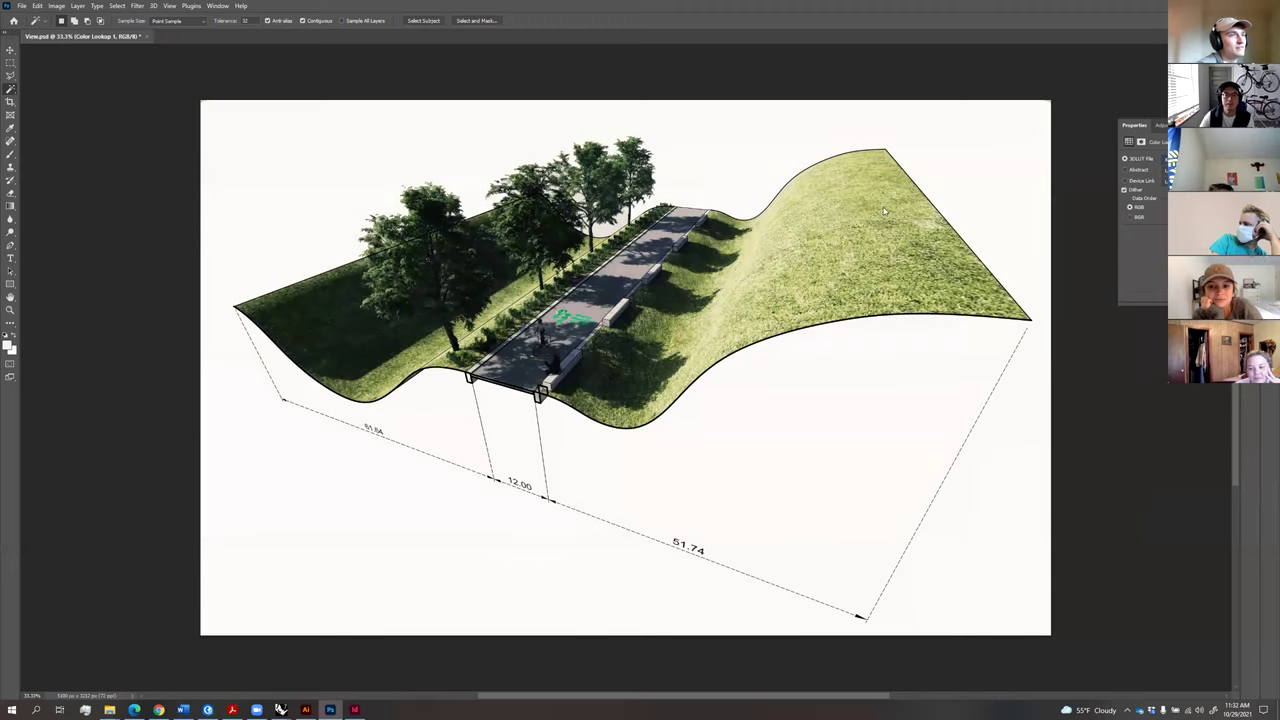
click(1269, 175)
click(20, 6)
click(52, 118)
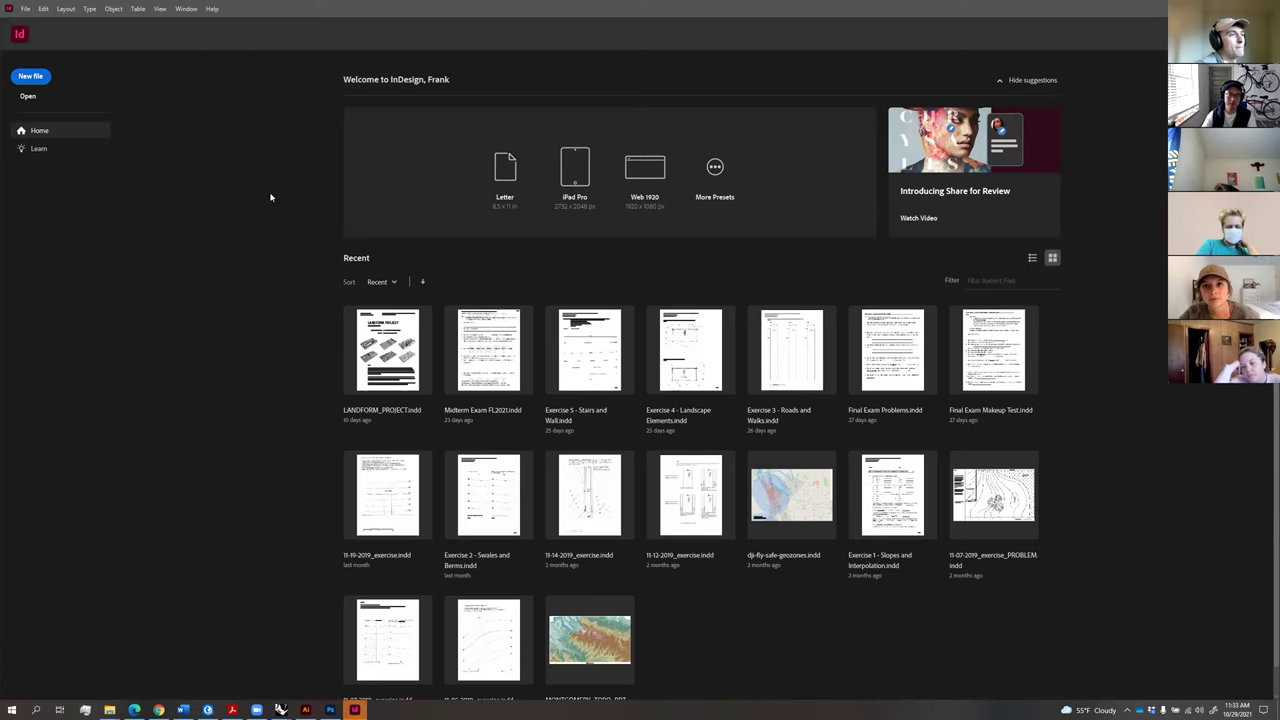
In InDesign, create a one-page Tabloid print document in inches, landscape 17 x 11 in, with facing pages off.
key(ctrl+n)
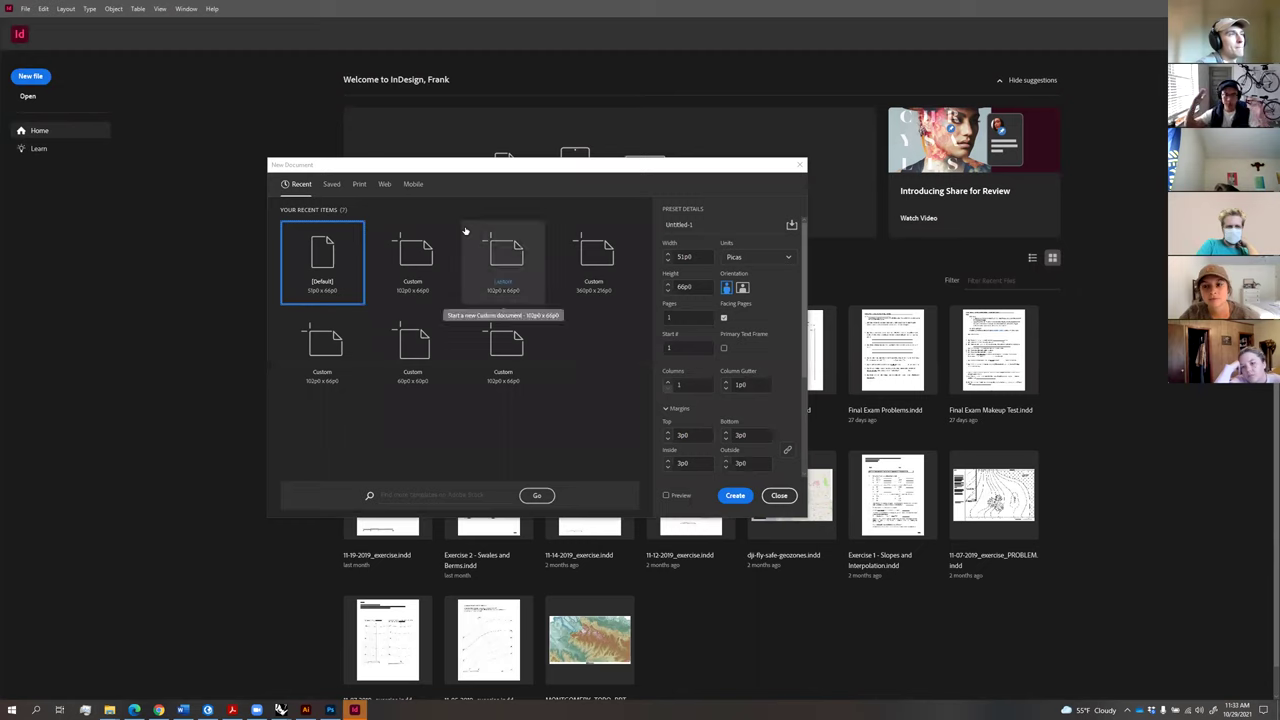
click(356, 189)
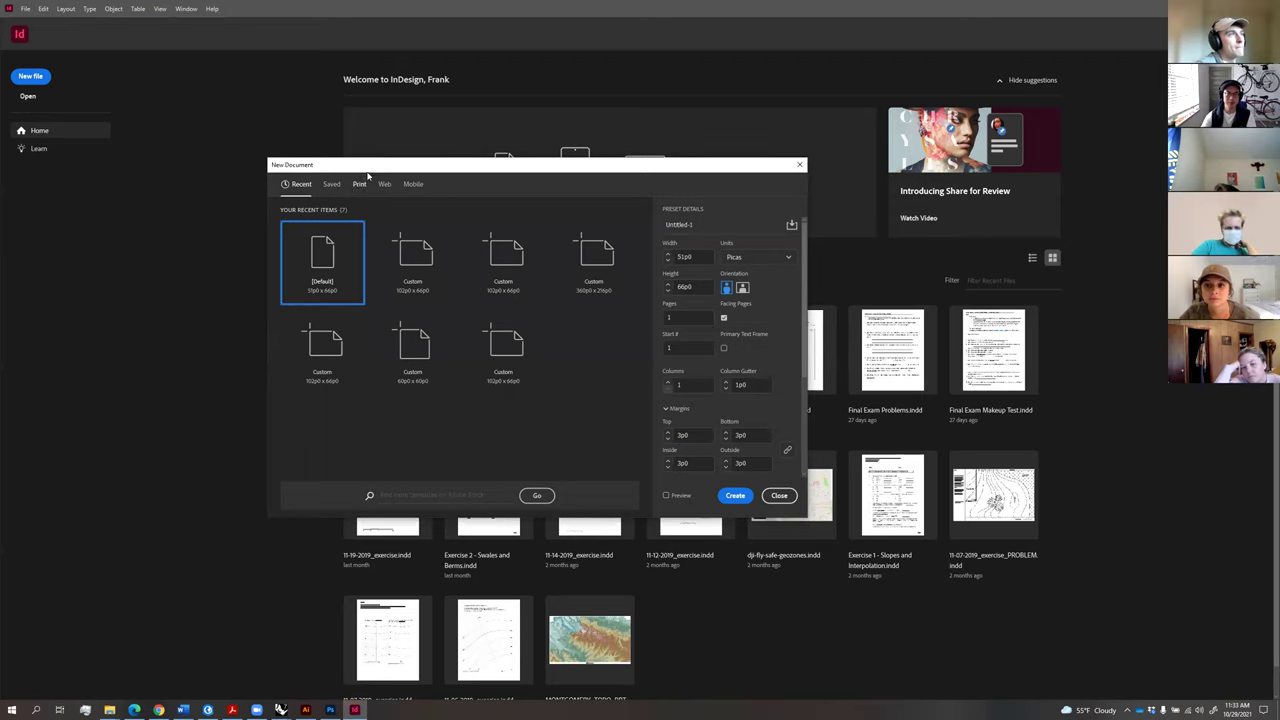
click(360, 184)
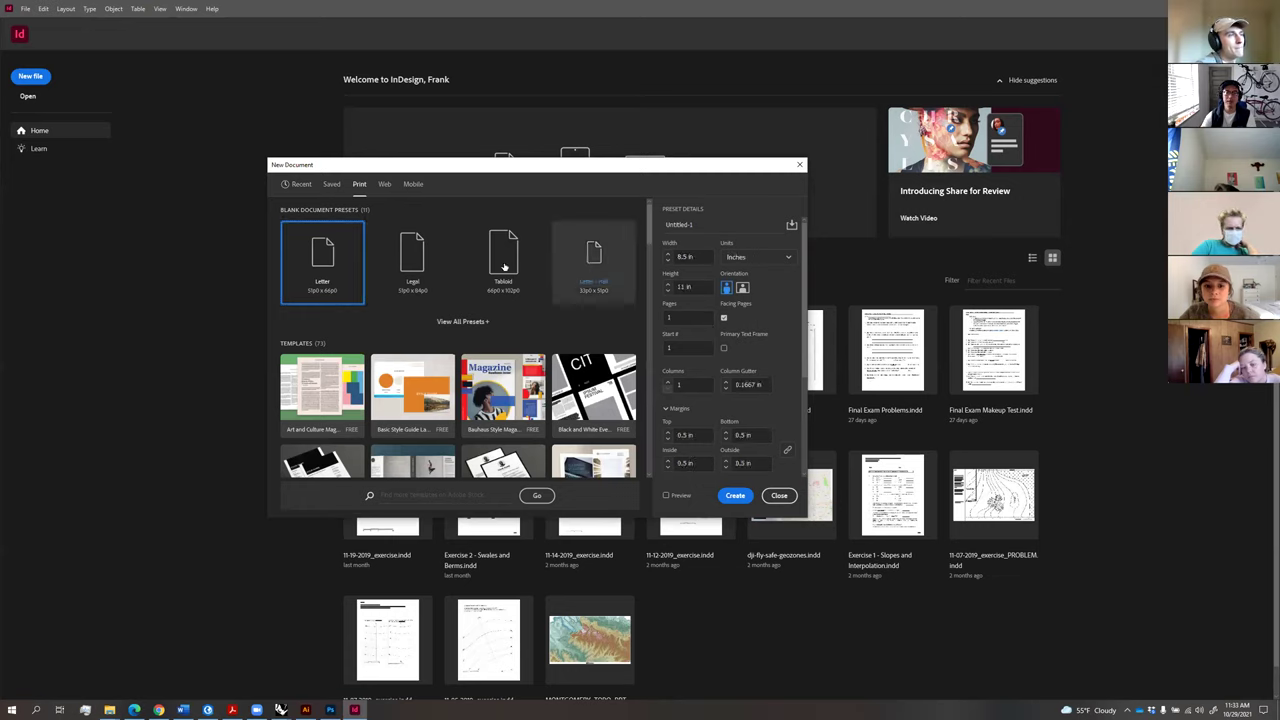
click(766, 260)
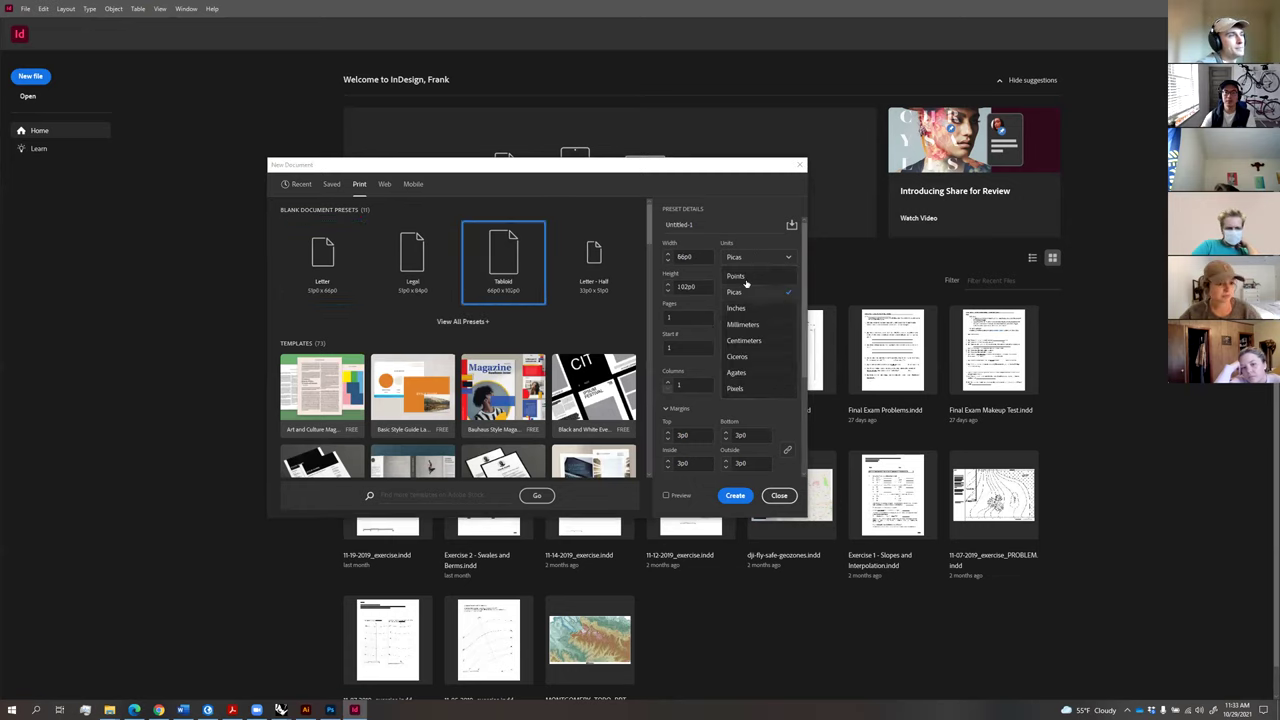
click(741, 306)
click(743, 289)
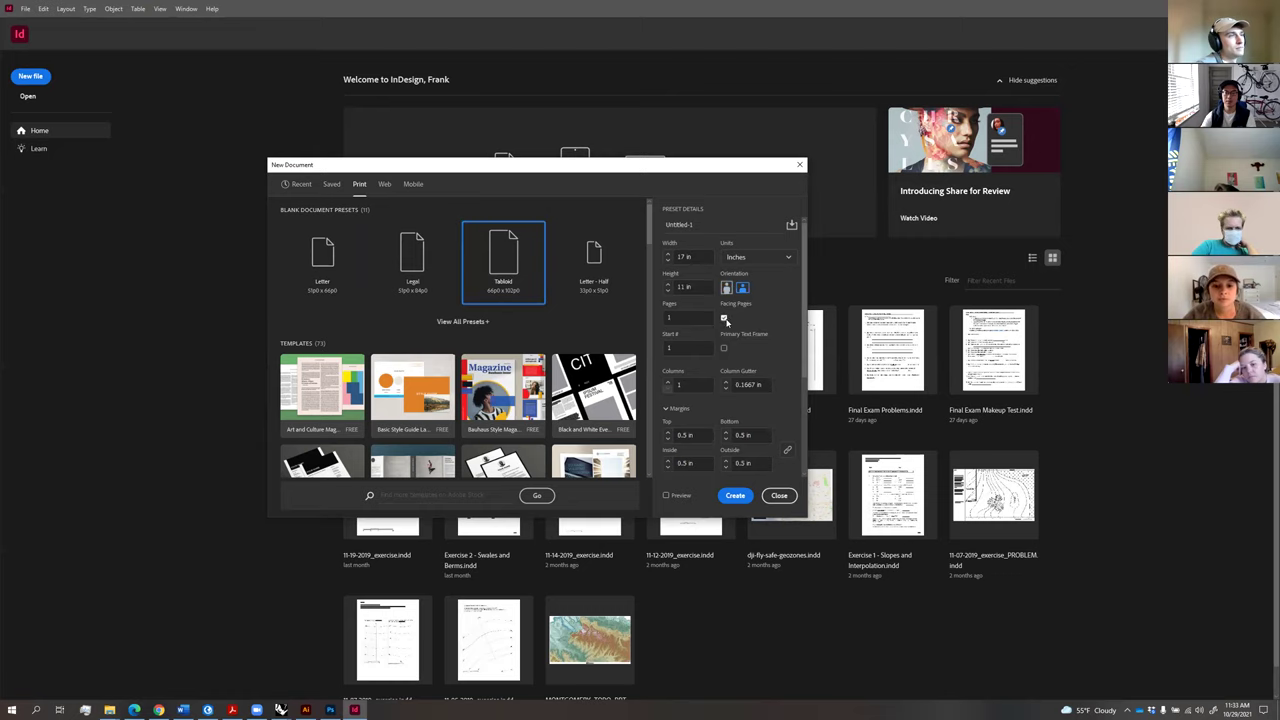
click(724, 318)
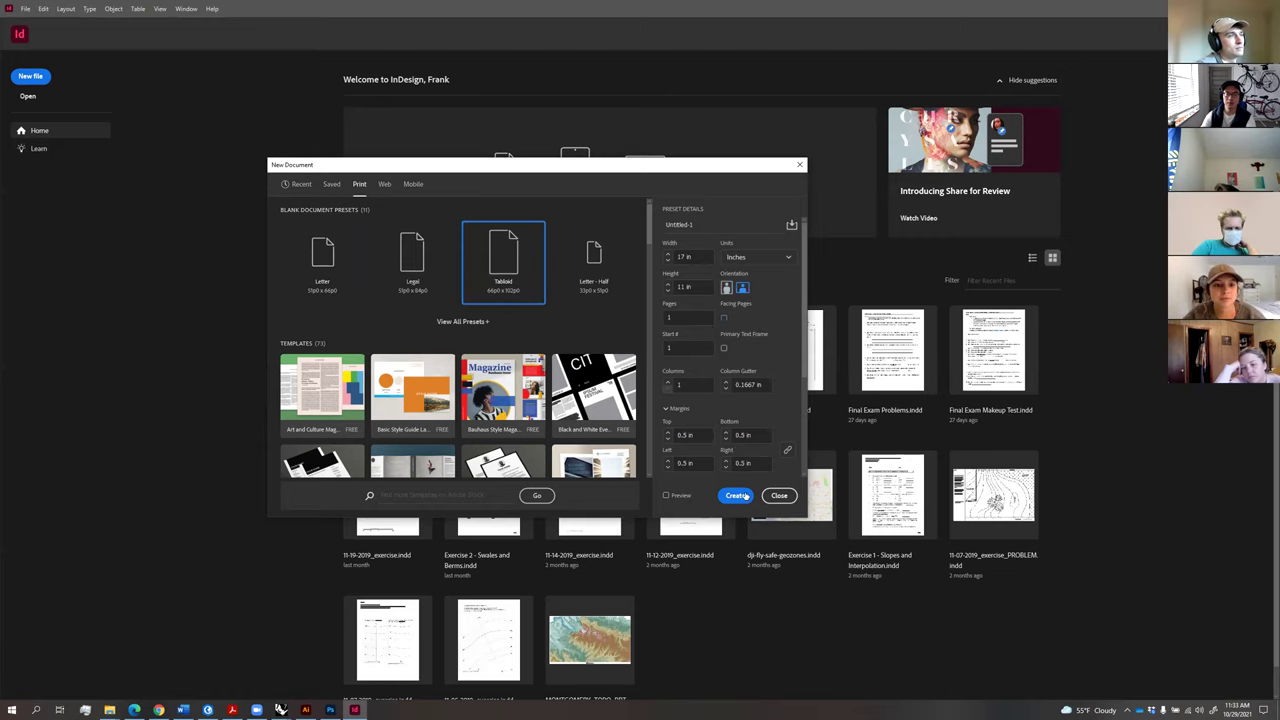
click(736, 496)
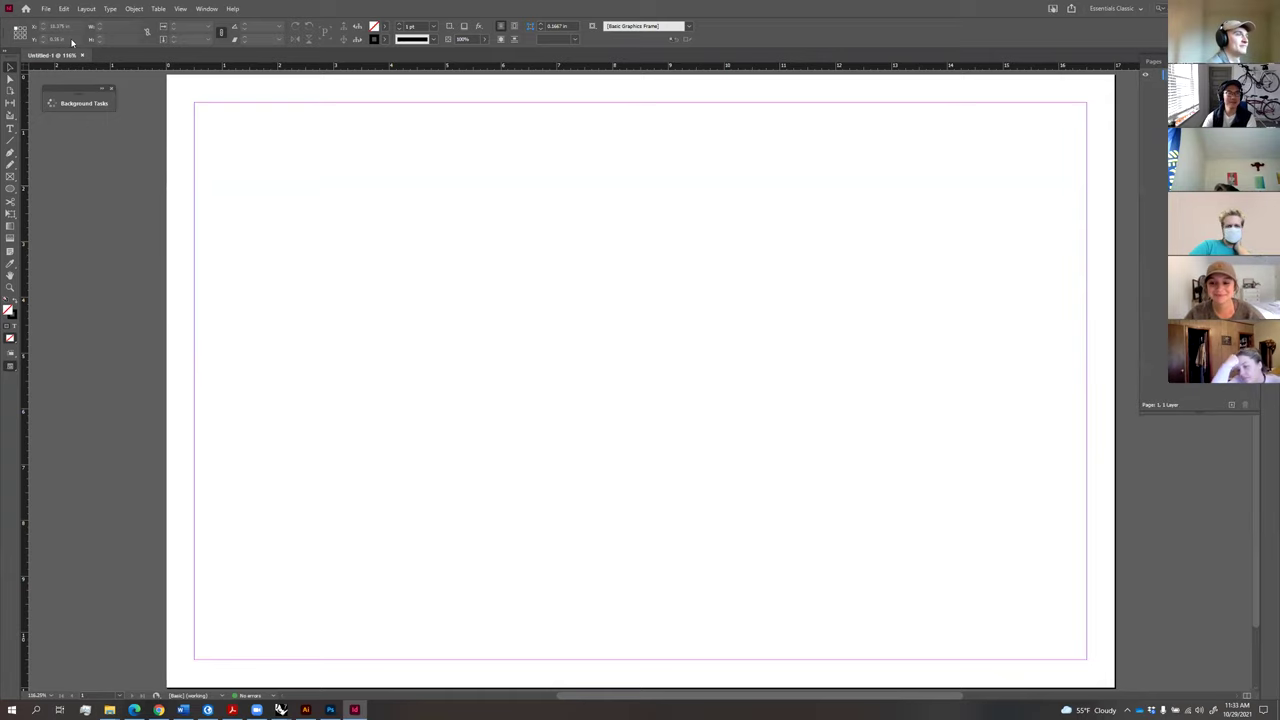
Place View.psd on the page and align the image's upper-left corner with the page's upper-left corner at X 0, Y 0 in.
click(46, 9)
click(382, 225)
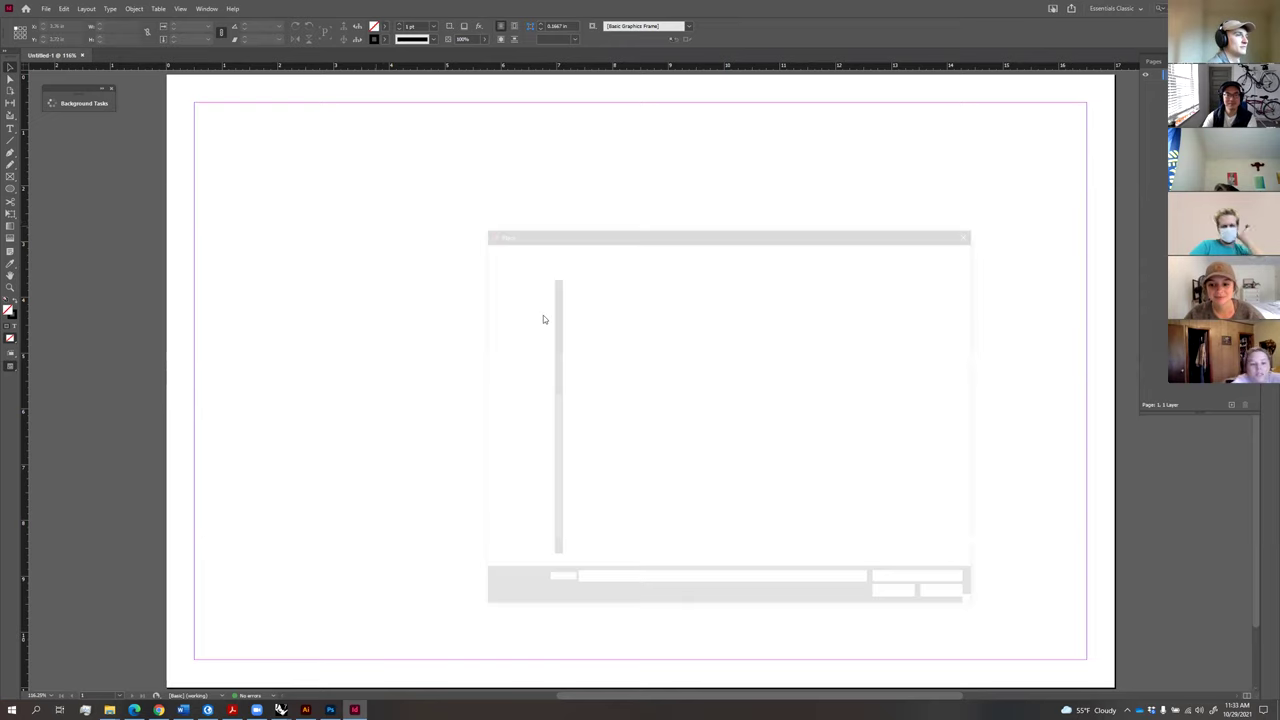
click(601, 348)
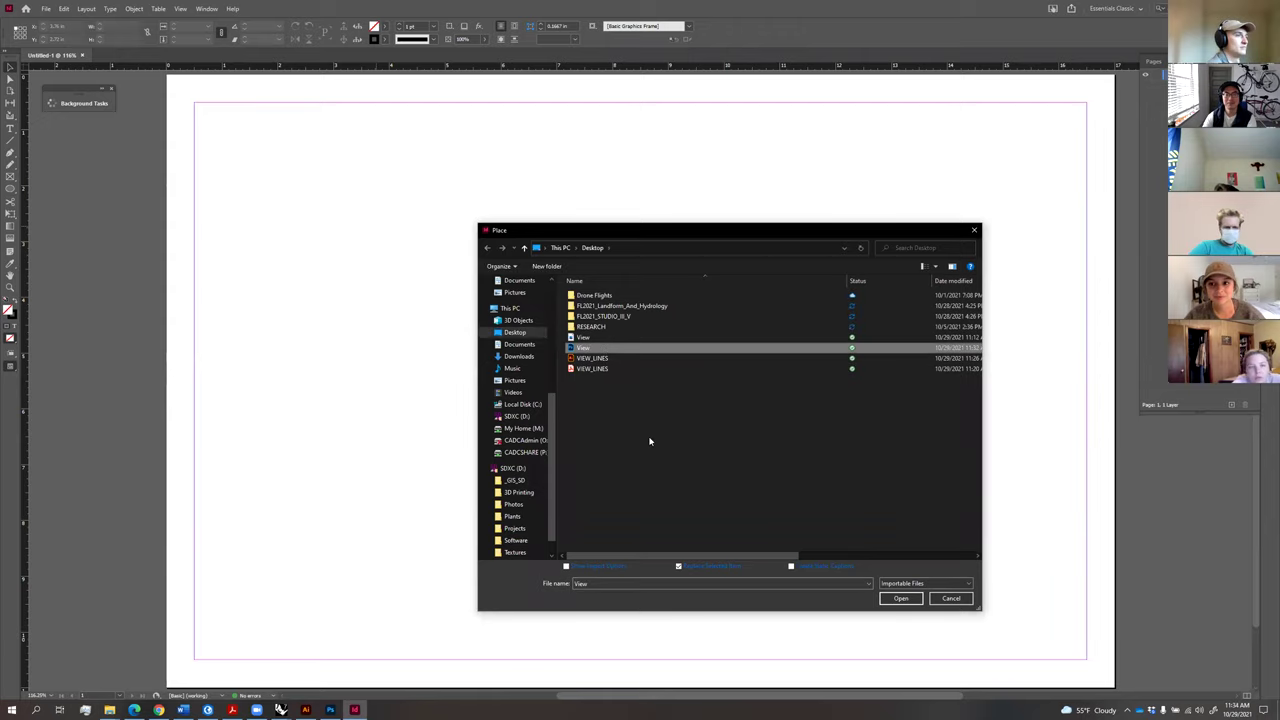
key(Escape)
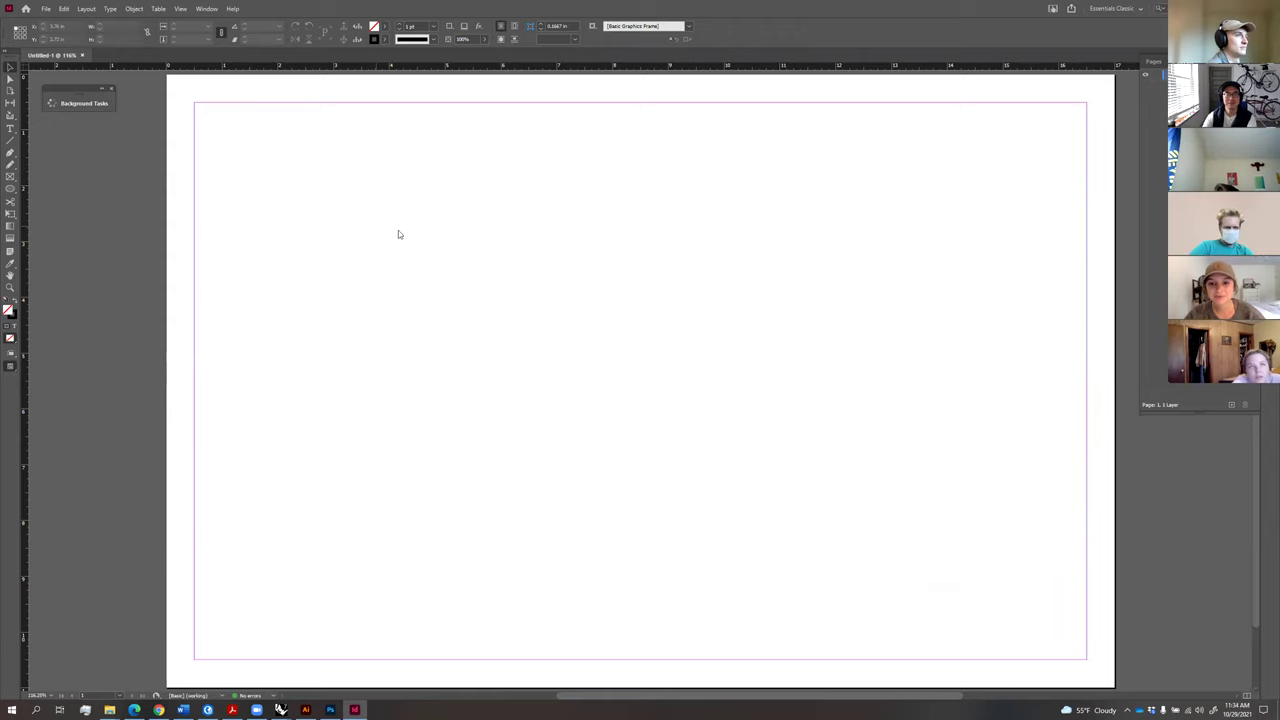
click(356, 169)
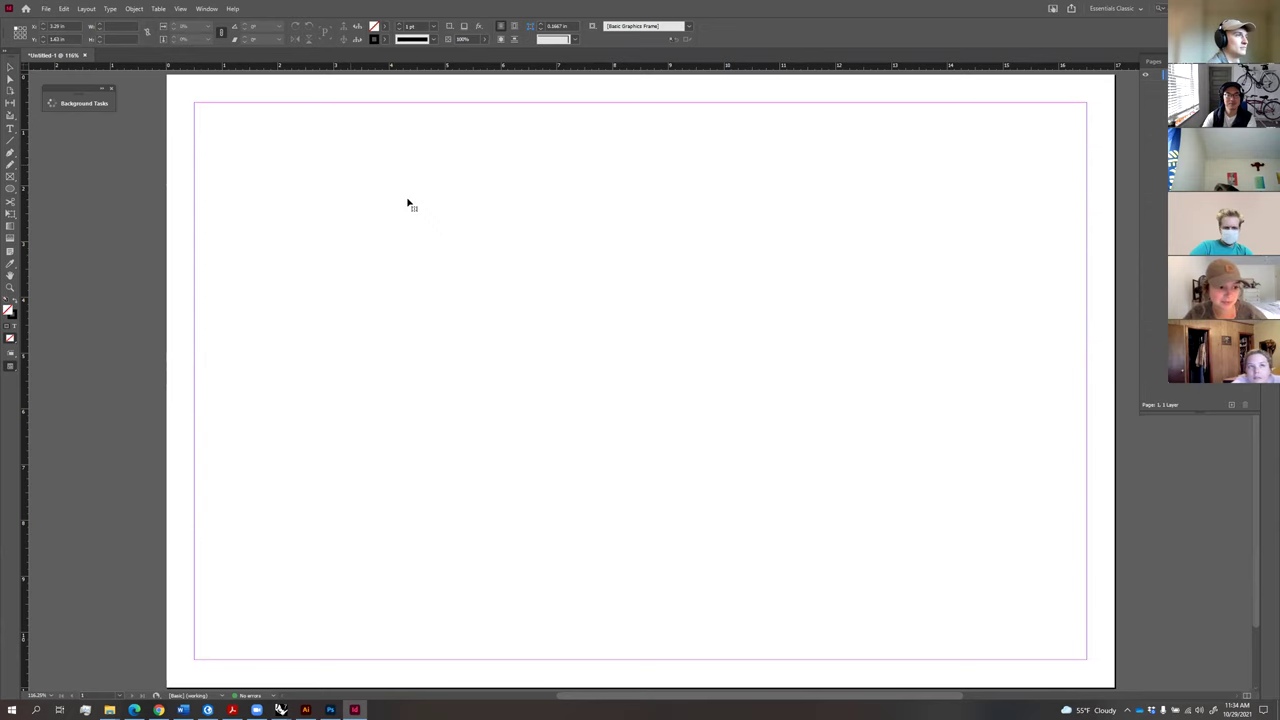
key(ctrl+minus)
key(ctrl+minus)
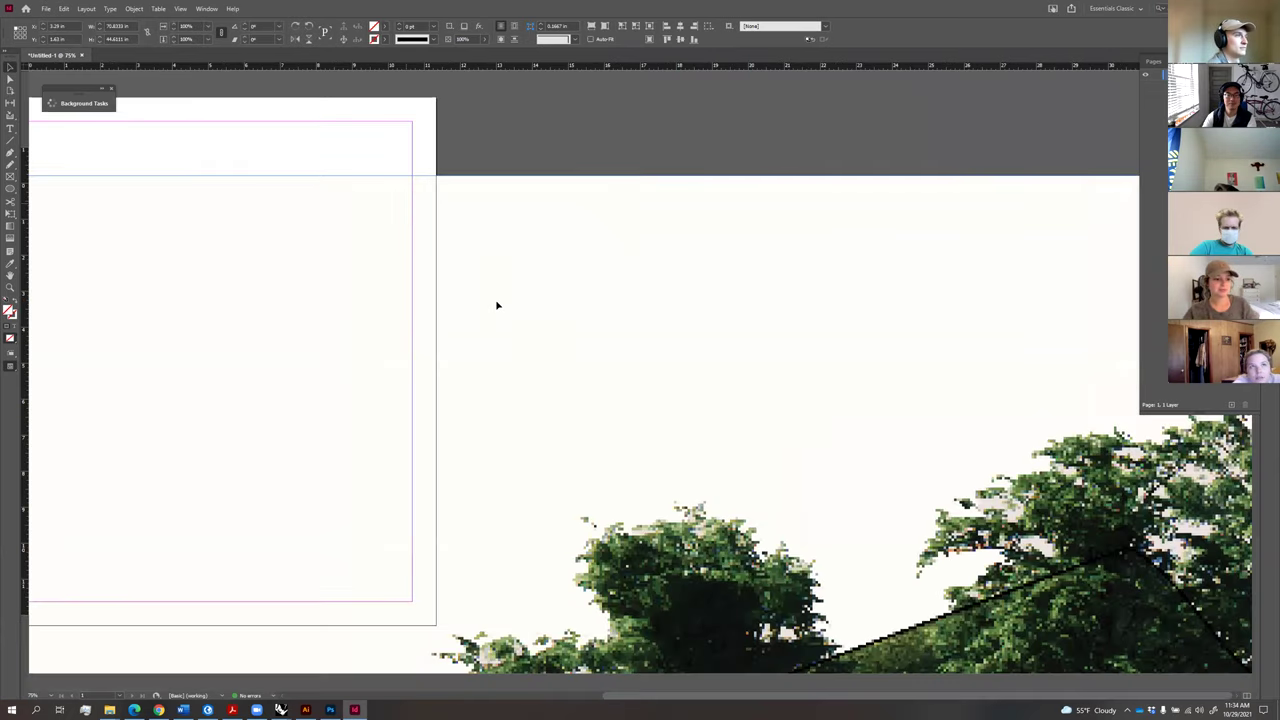
key(ctrl+minus)
key(ctrl+minus)
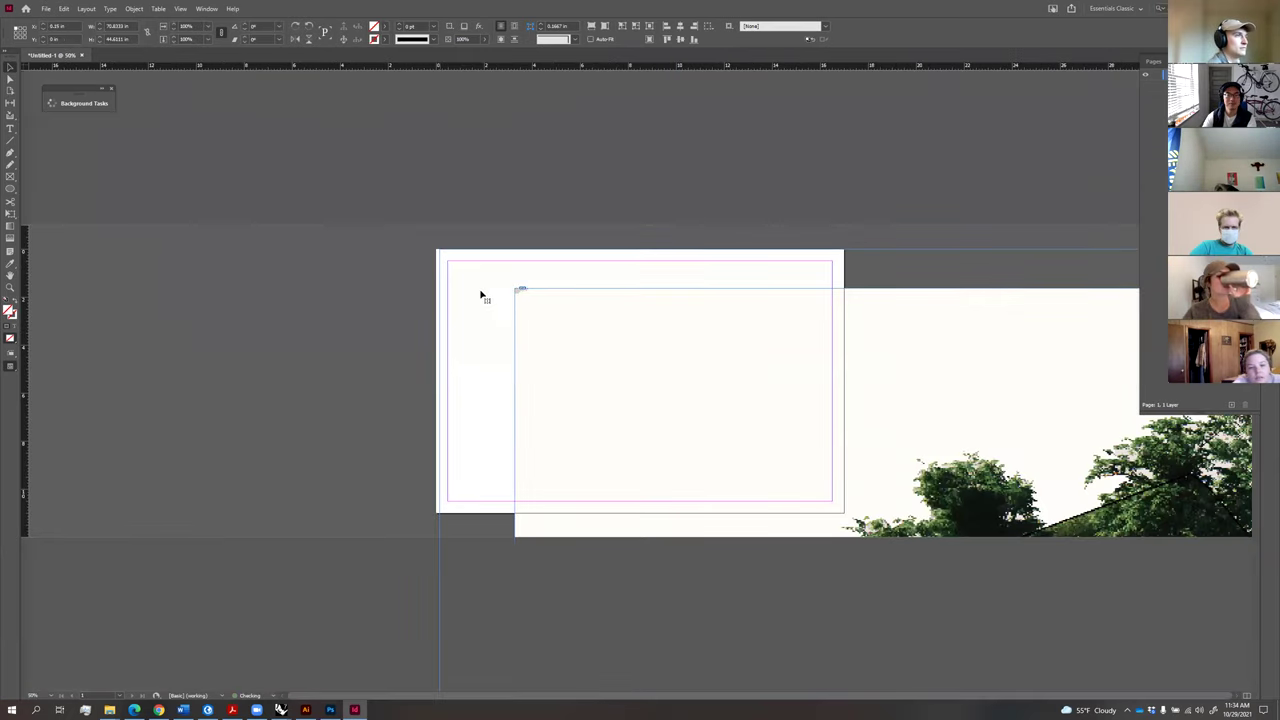
key(ctrl+minus)
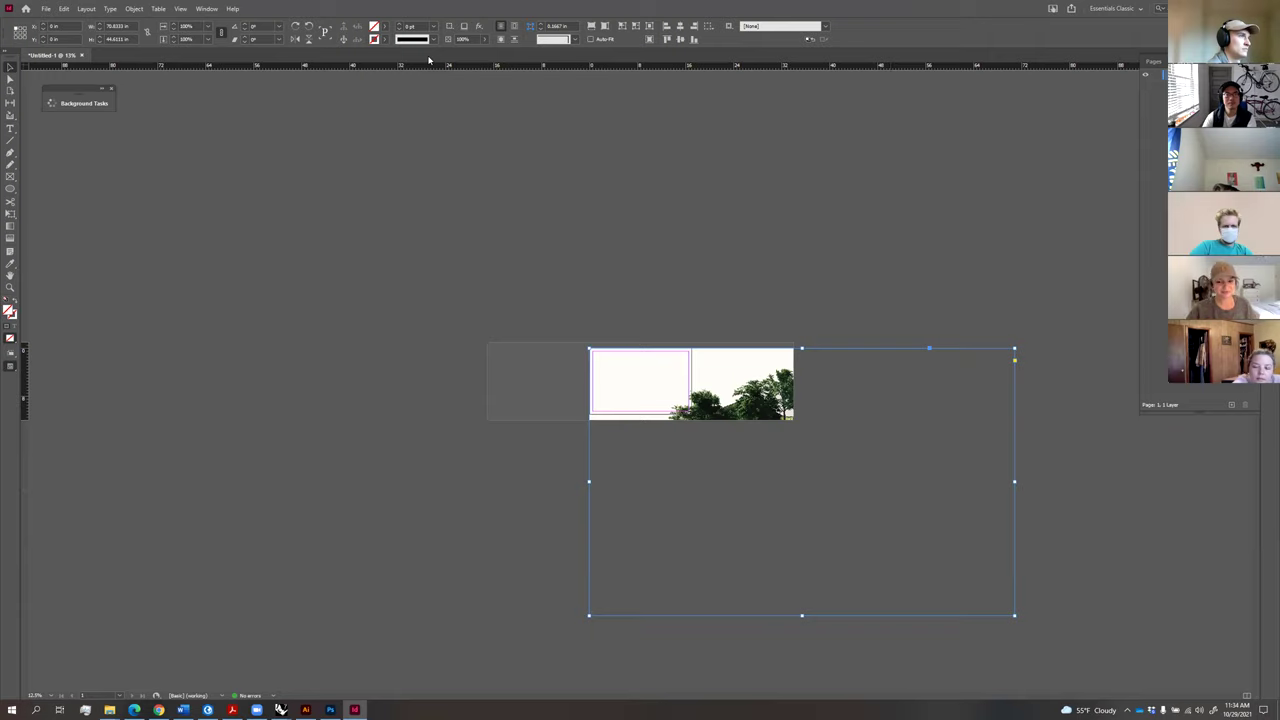
Scale the placed image down proportionally with its frame until it fills the full 11 in page height.
drag(1006, 611, 686, 407)
click(709, 402)
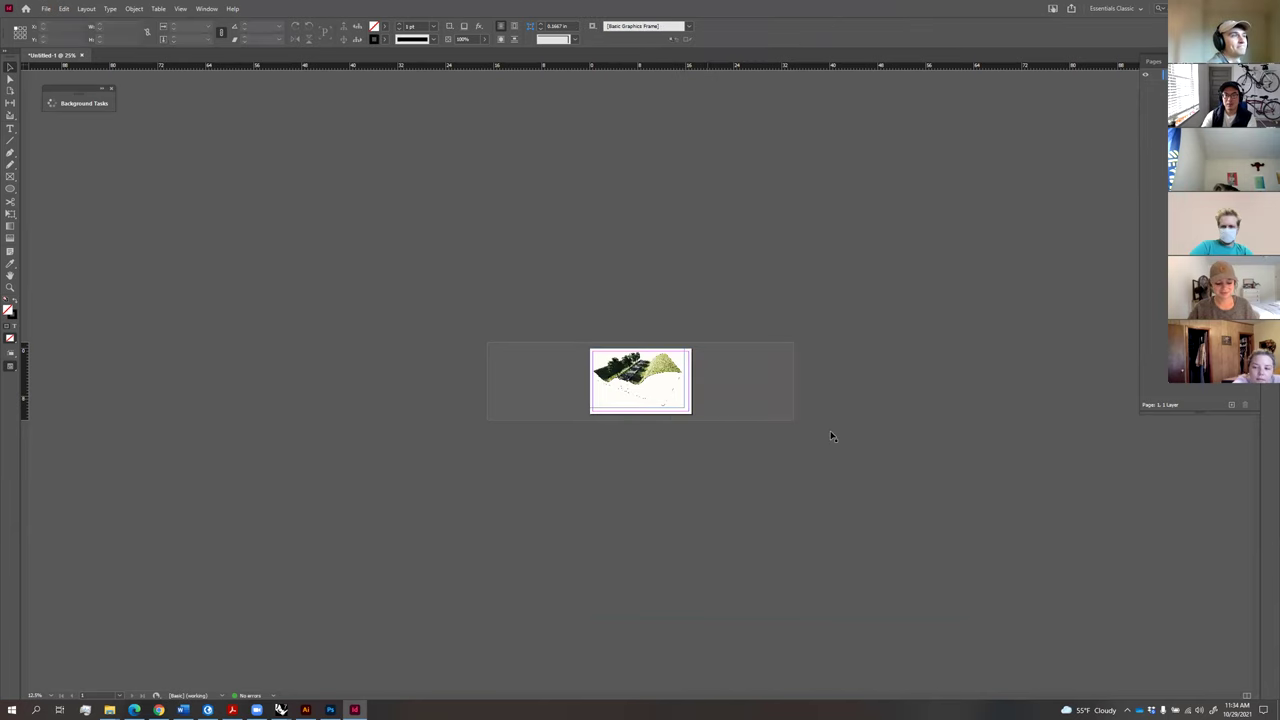
key(ctrl+equal)
key(ctrl+equal)
key(ctrl+equal)
drag(743, 415, 651, 415)
ctrl+shift+drag(811, 541, 857, 585)
click(770, 520)
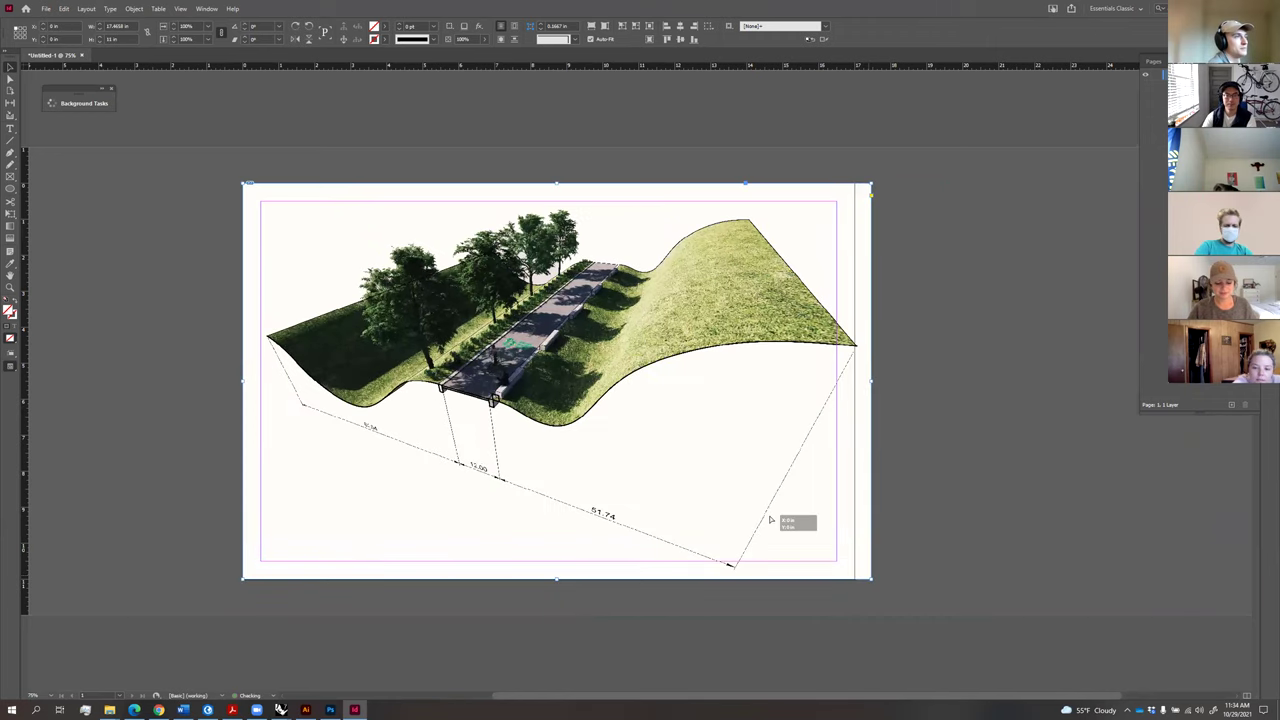
Reposition the image and reduce it proportionally so it fits between the upper and lower page margins, starting at the left margin.
key(ctrl+z)
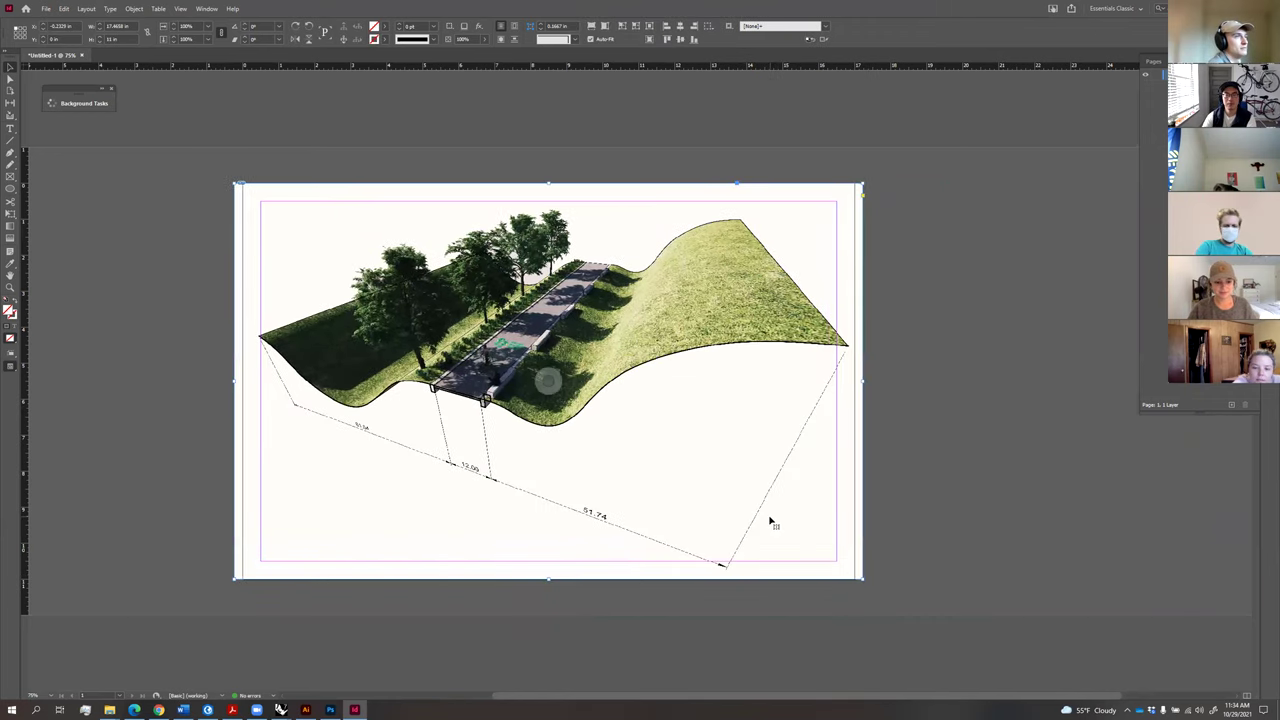
drag(769, 520, 767, 520)
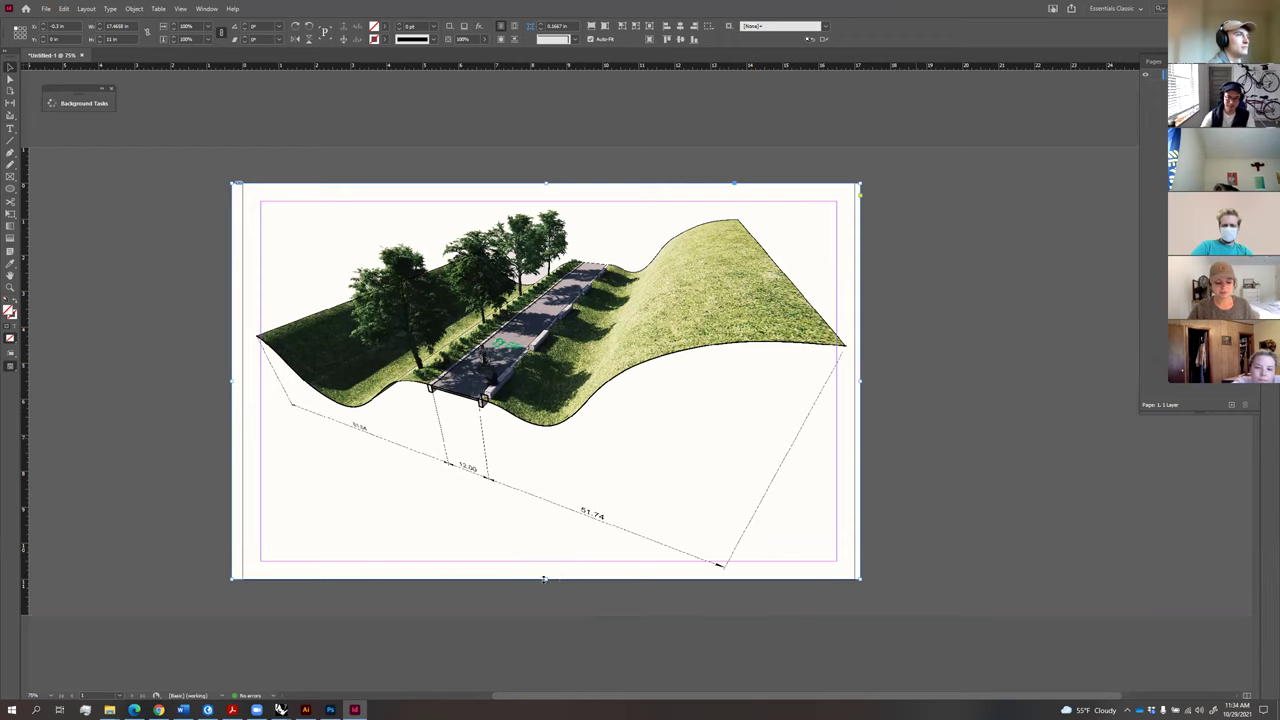
drag(548, 577, 550, 561)
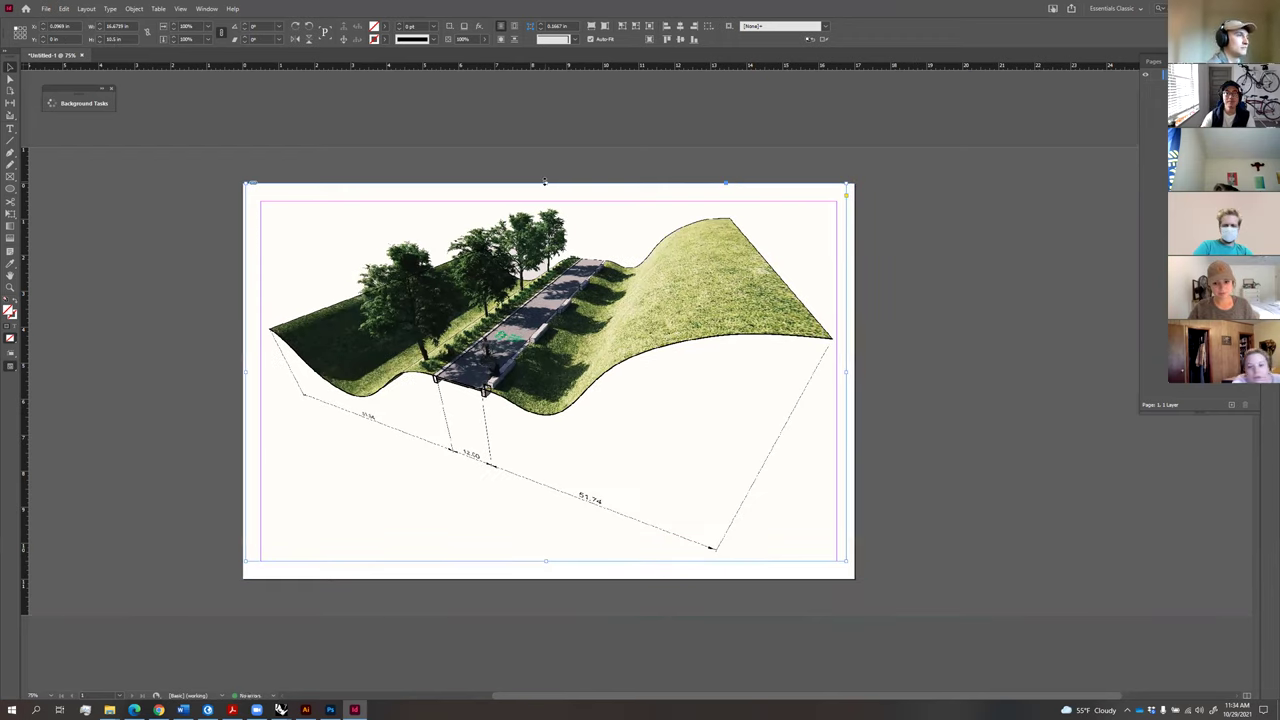
drag(545, 183, 546, 200)
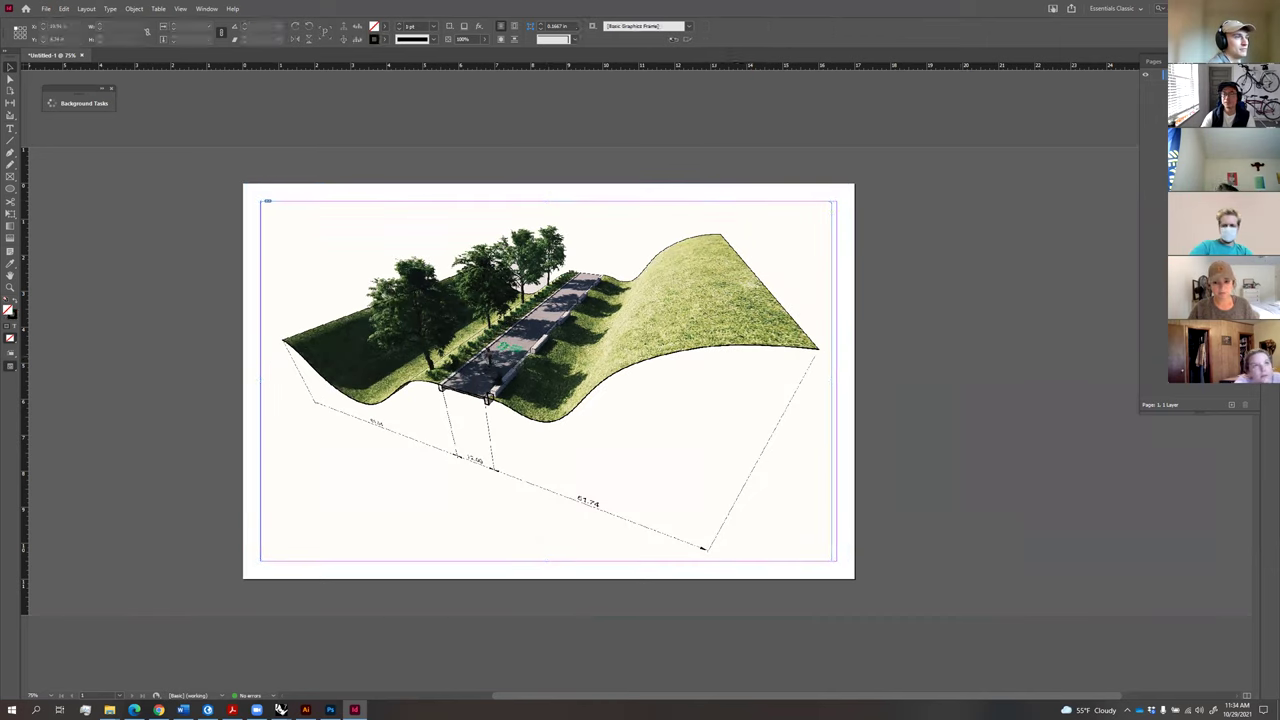
With the image layer locked, add a new layer and create a text frame about 4.6 in wide near the page's lower-left corner reading GREENWAY SECTION.
click(1232, 405)
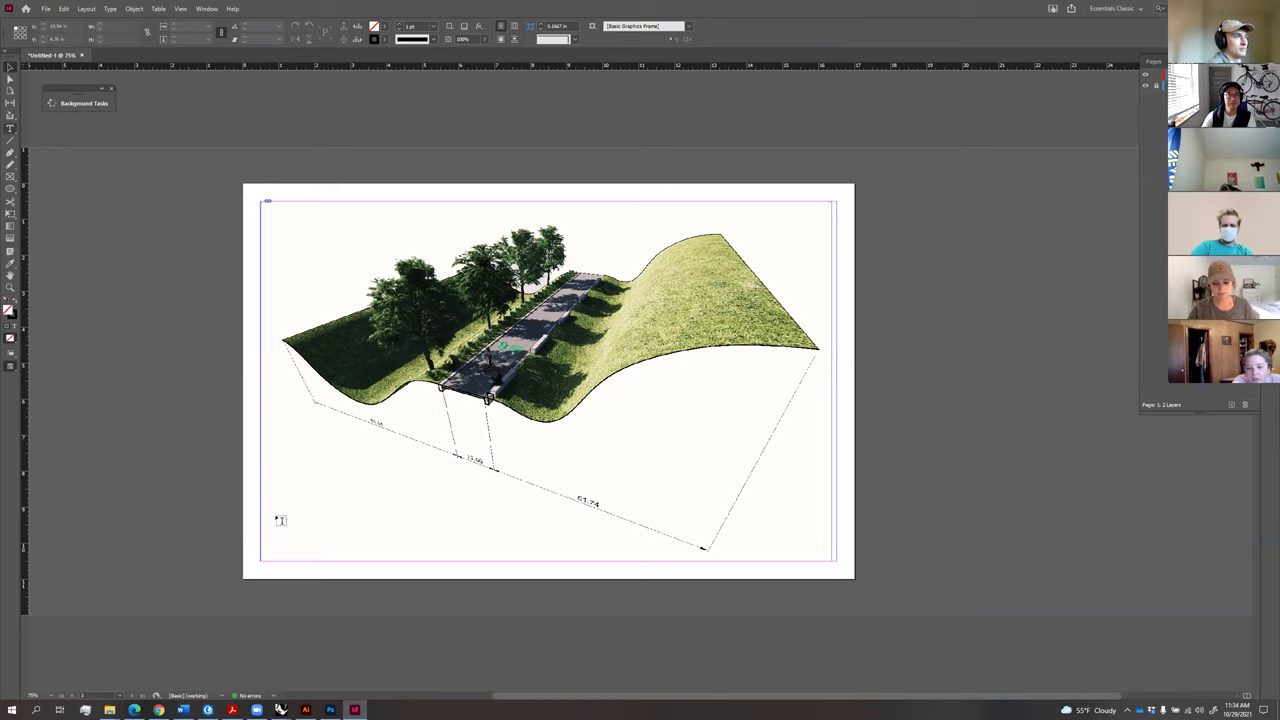
key(t)
drag(273, 524, 438, 558)
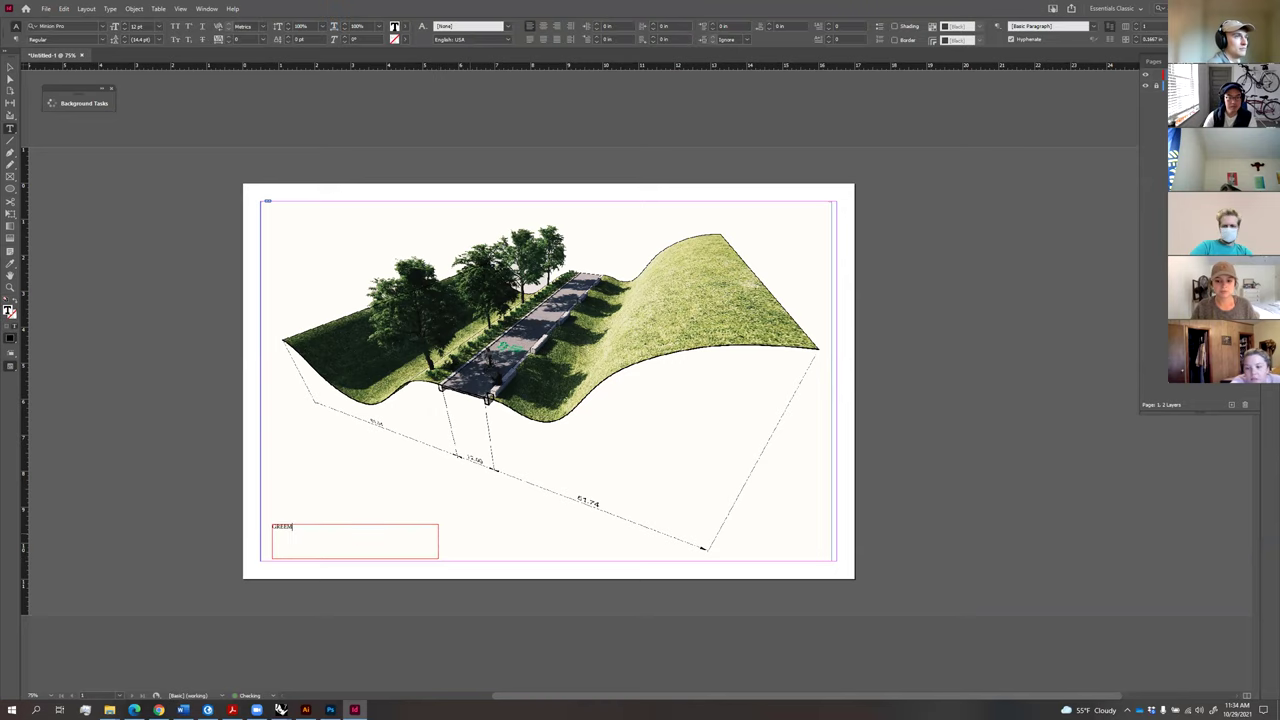
key(BackSpace)
text(NWAY SECT)
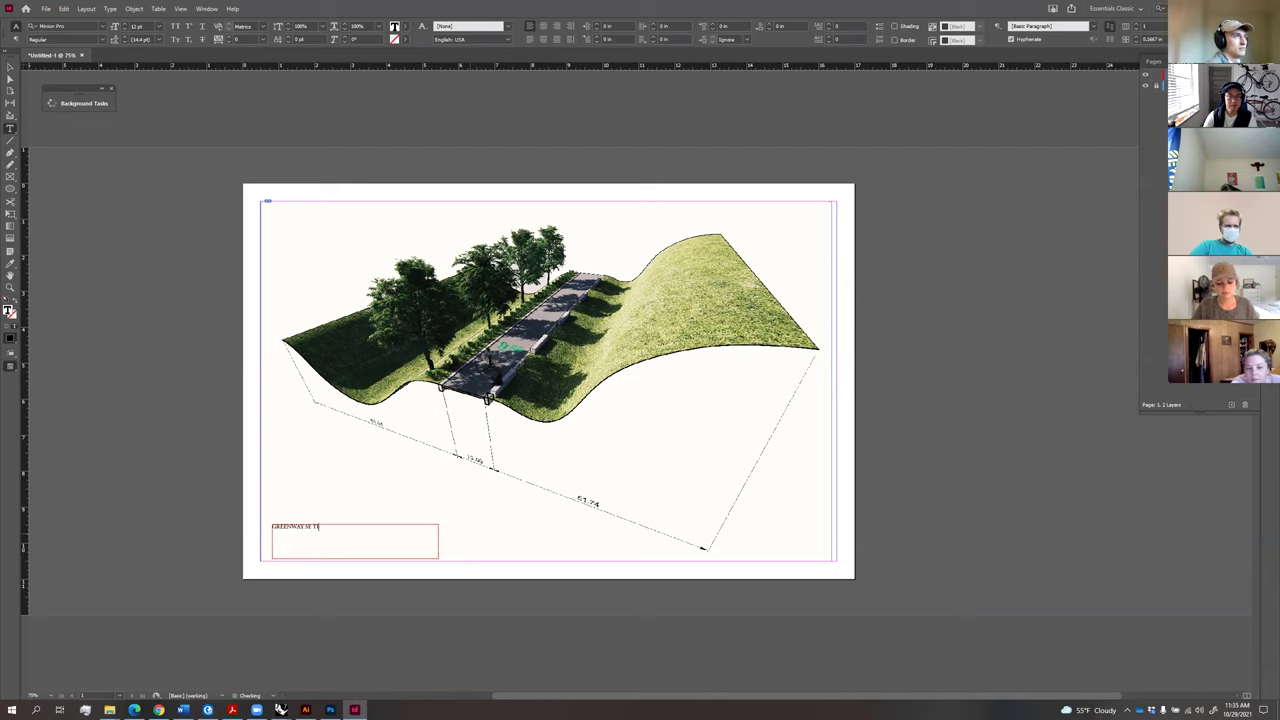
key(BackSpace)
key(BackSpace)
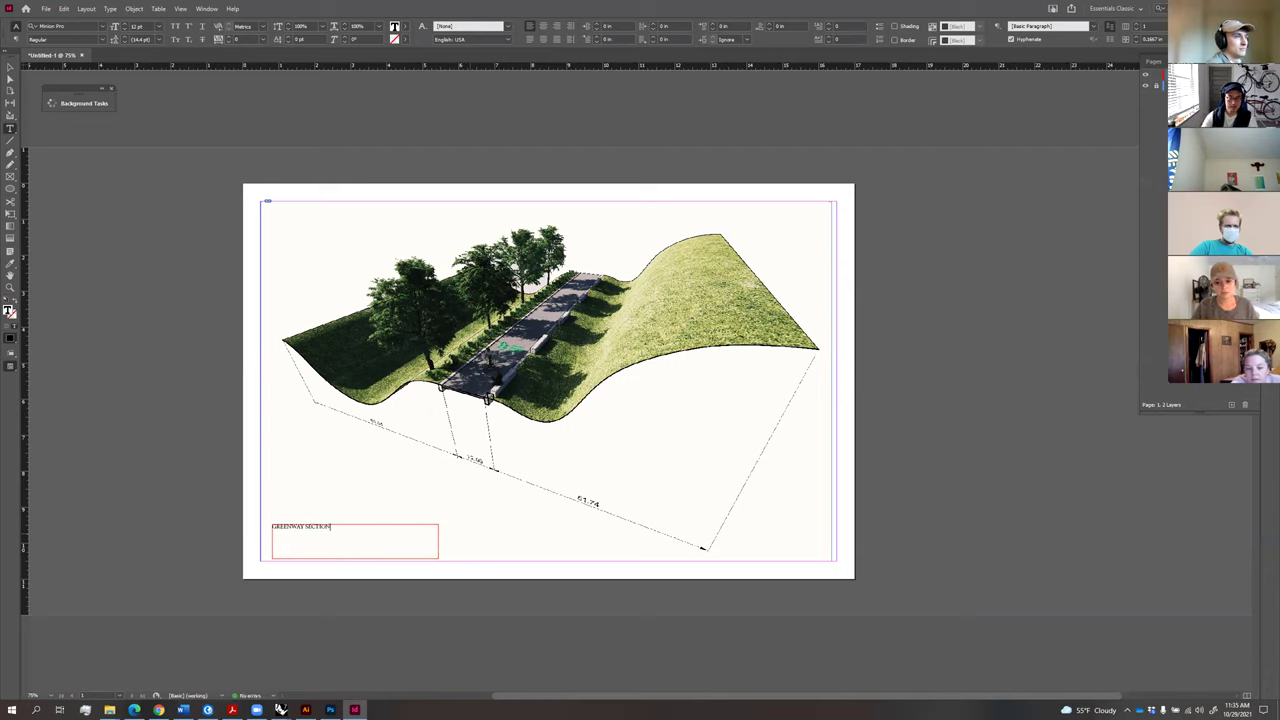
text(CTION)
Set the font of the whole GREENWAY SECTION title to Roboto Black.
key(ctrl+a)
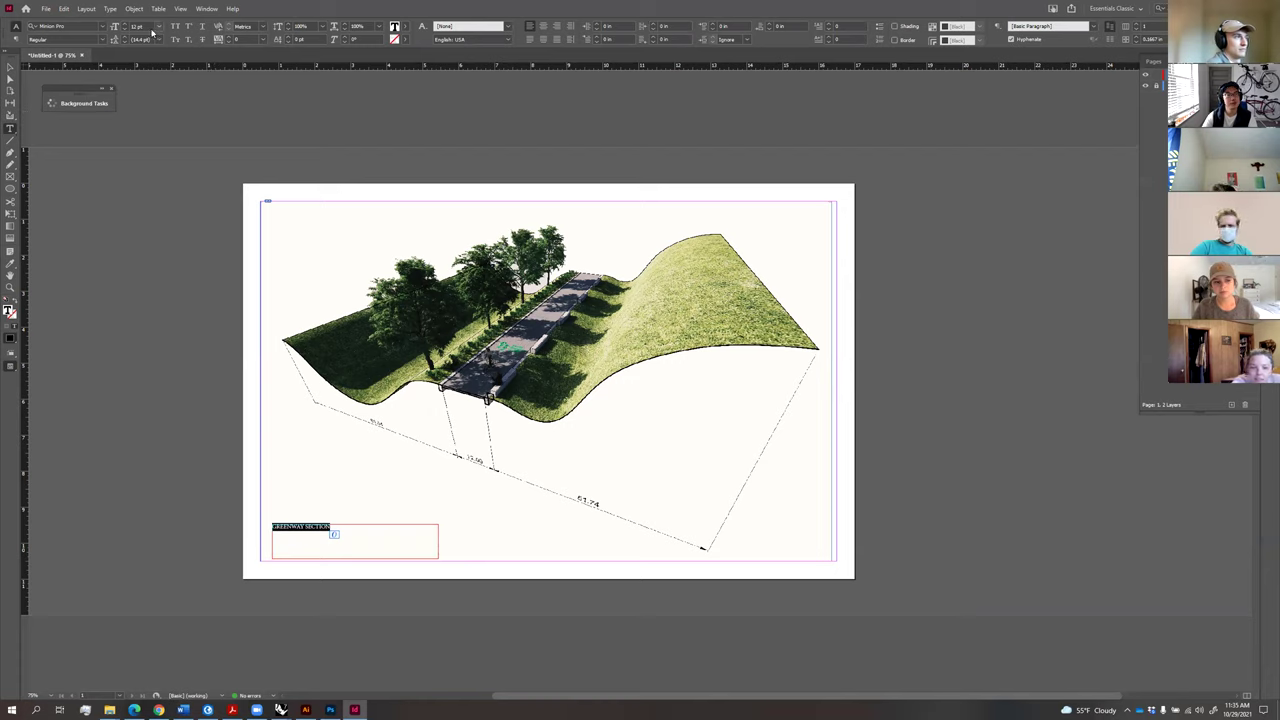
click(100, 41)
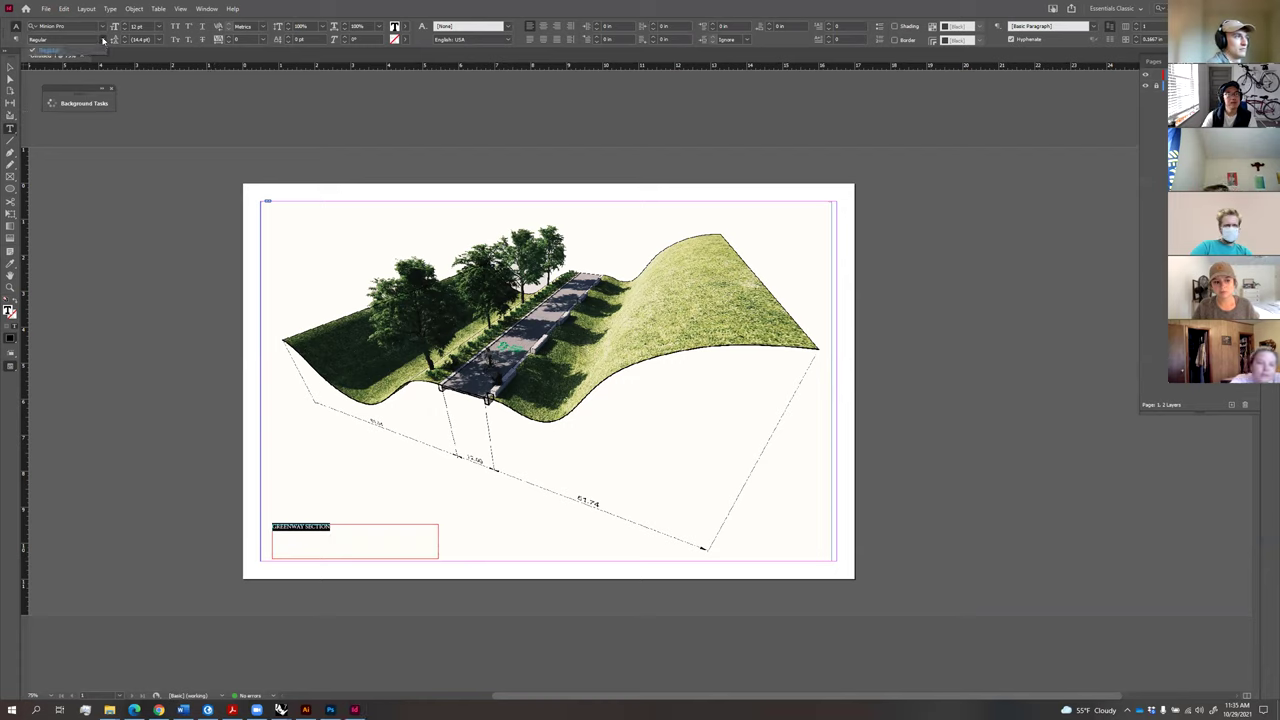
click(102, 26)
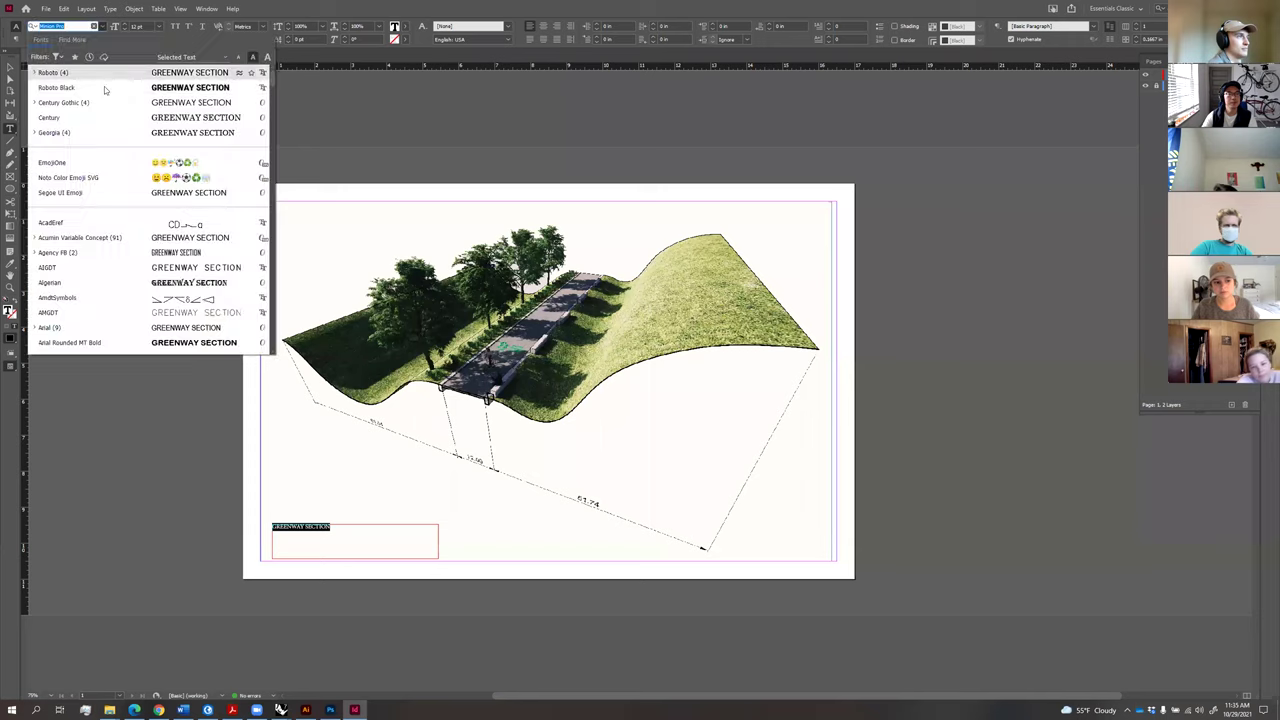
click(100, 87)
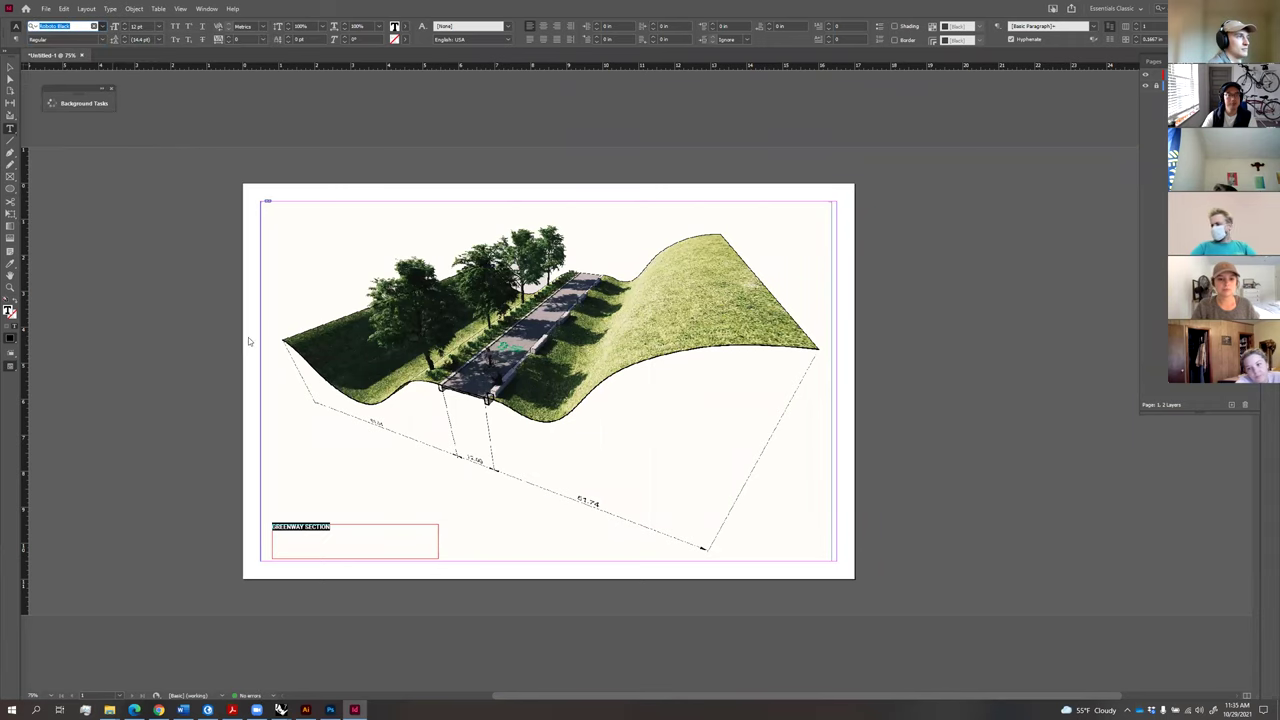
click(322, 527)
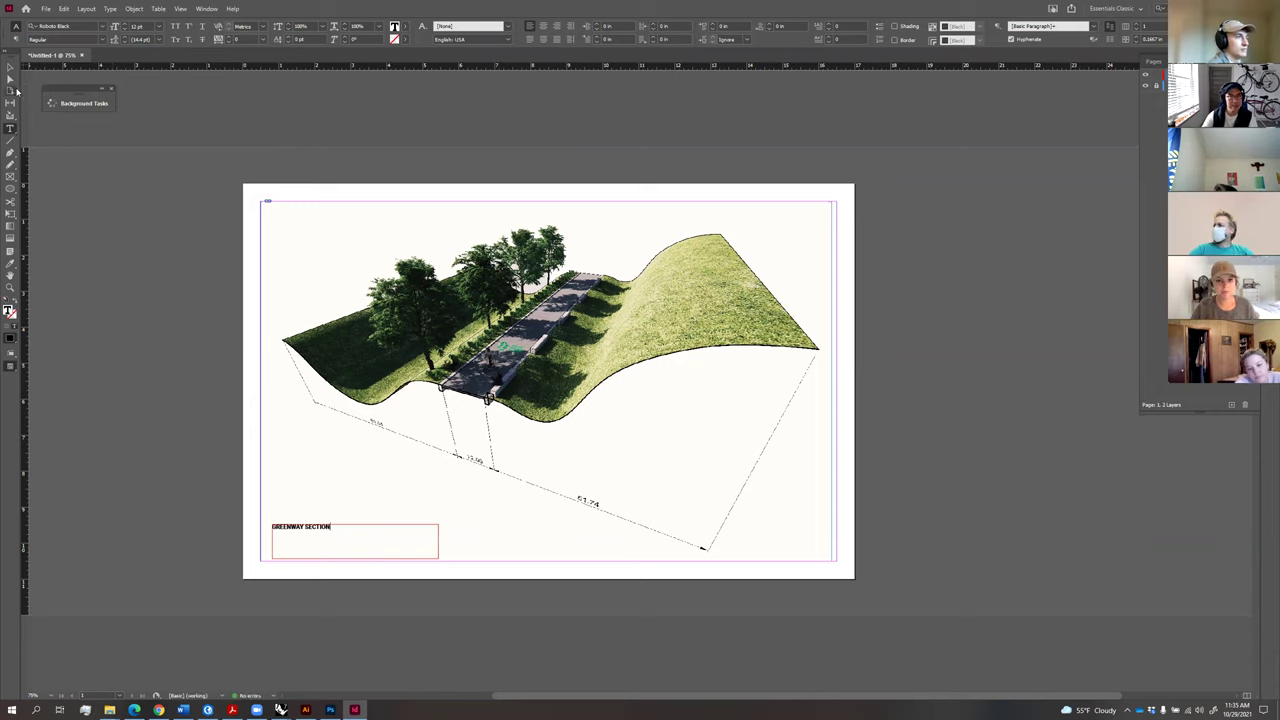
Shorten the title's text frame from its upper edge to about 0.44 in high, keeping it just above the lower margin.
key(Escape)
drag(353, 525, 353, 537)
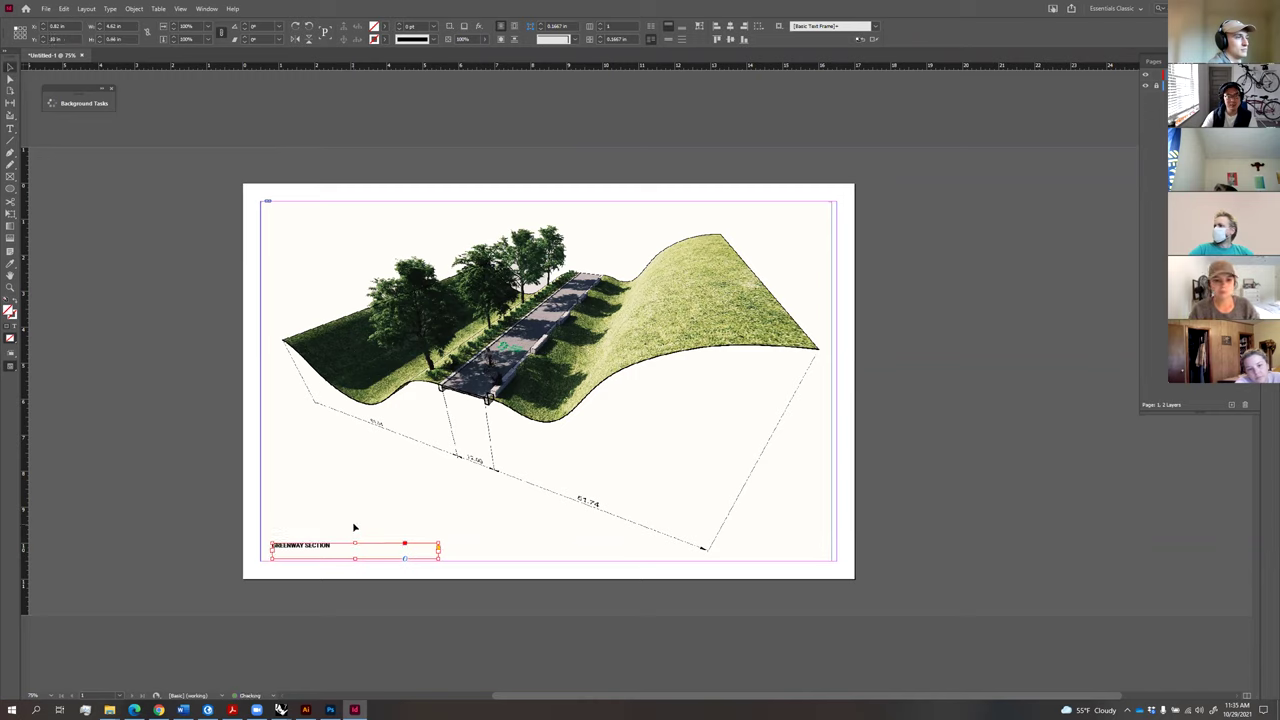
click(354, 527)
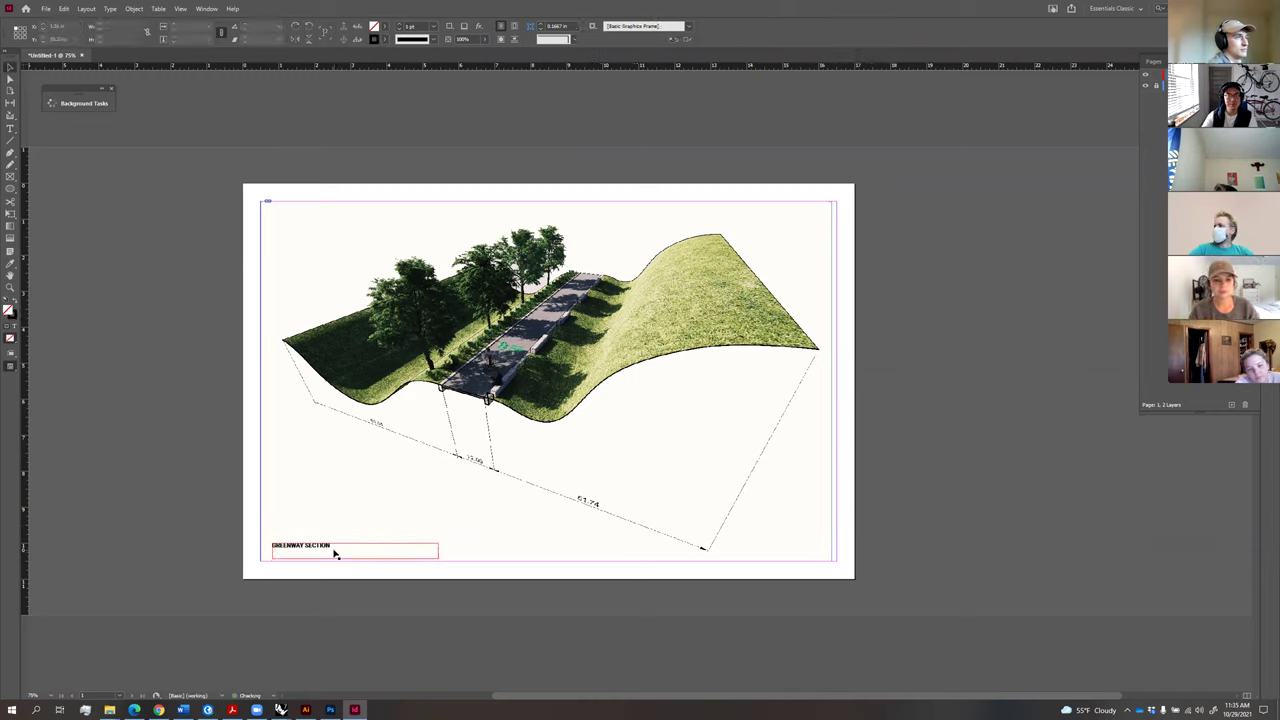
click(337, 549)
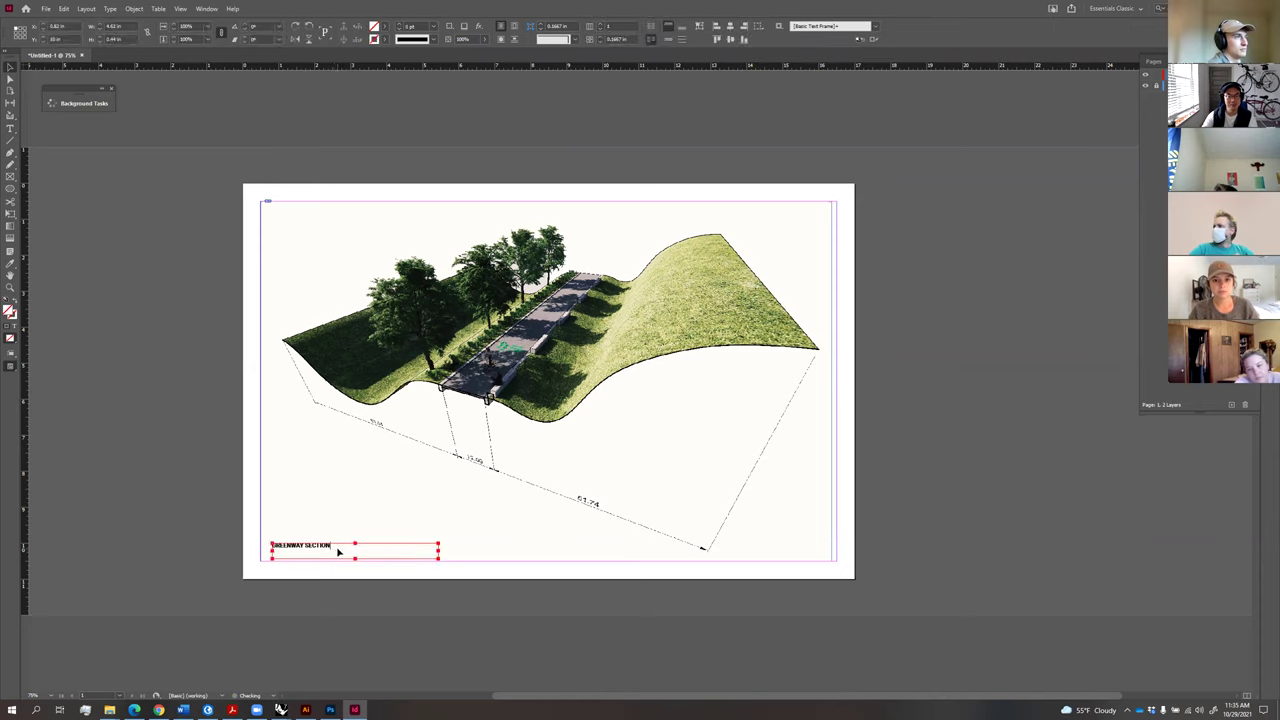
double_click(337, 549)
key(ctrl+a)
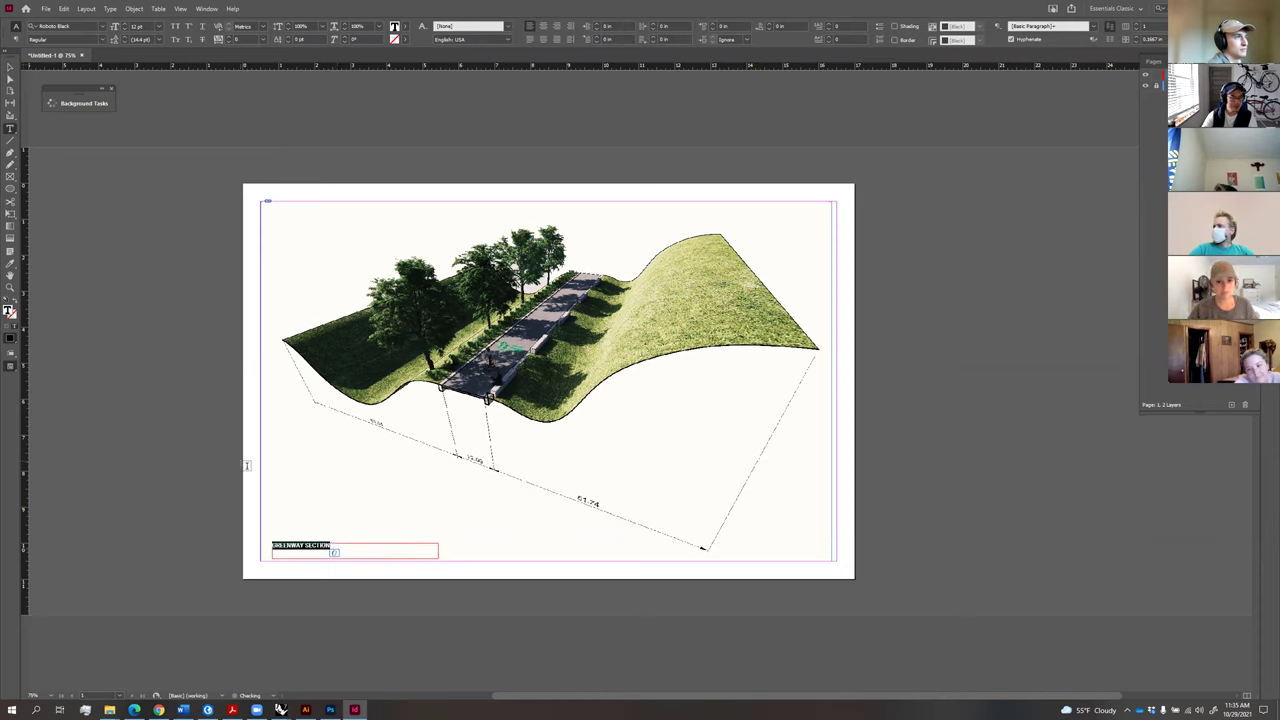
click(125, 258)
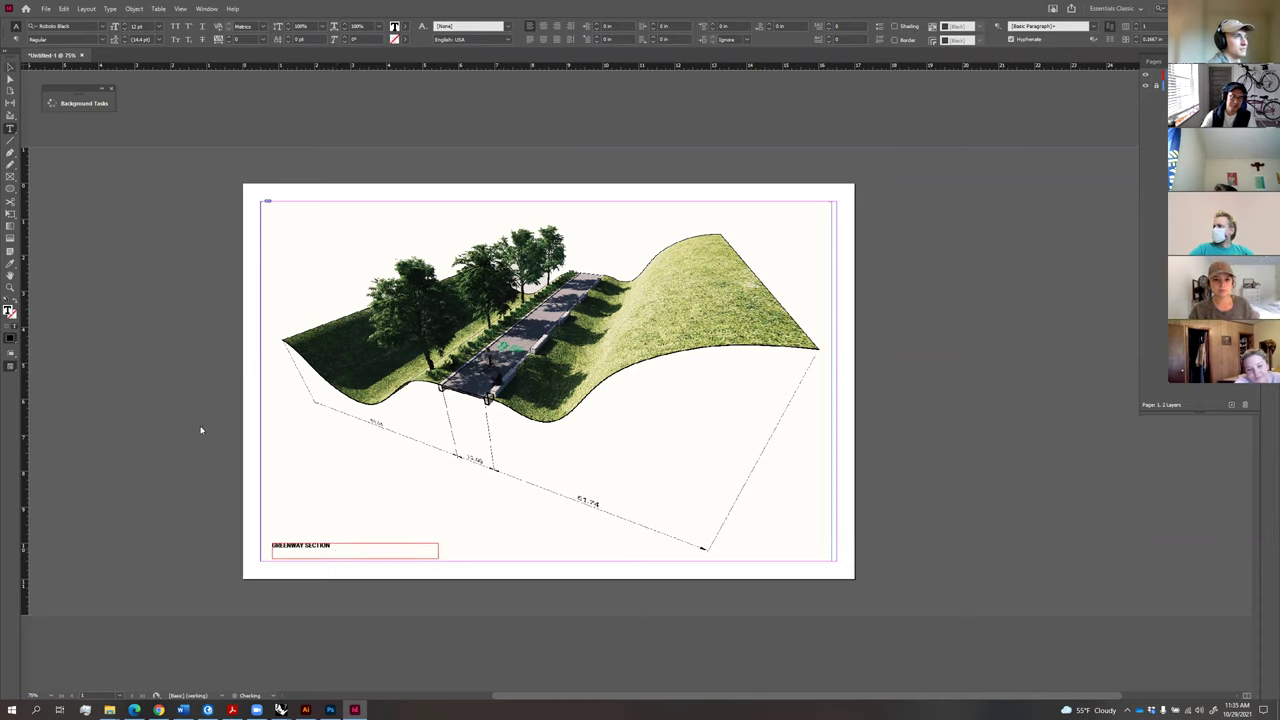
key(v)
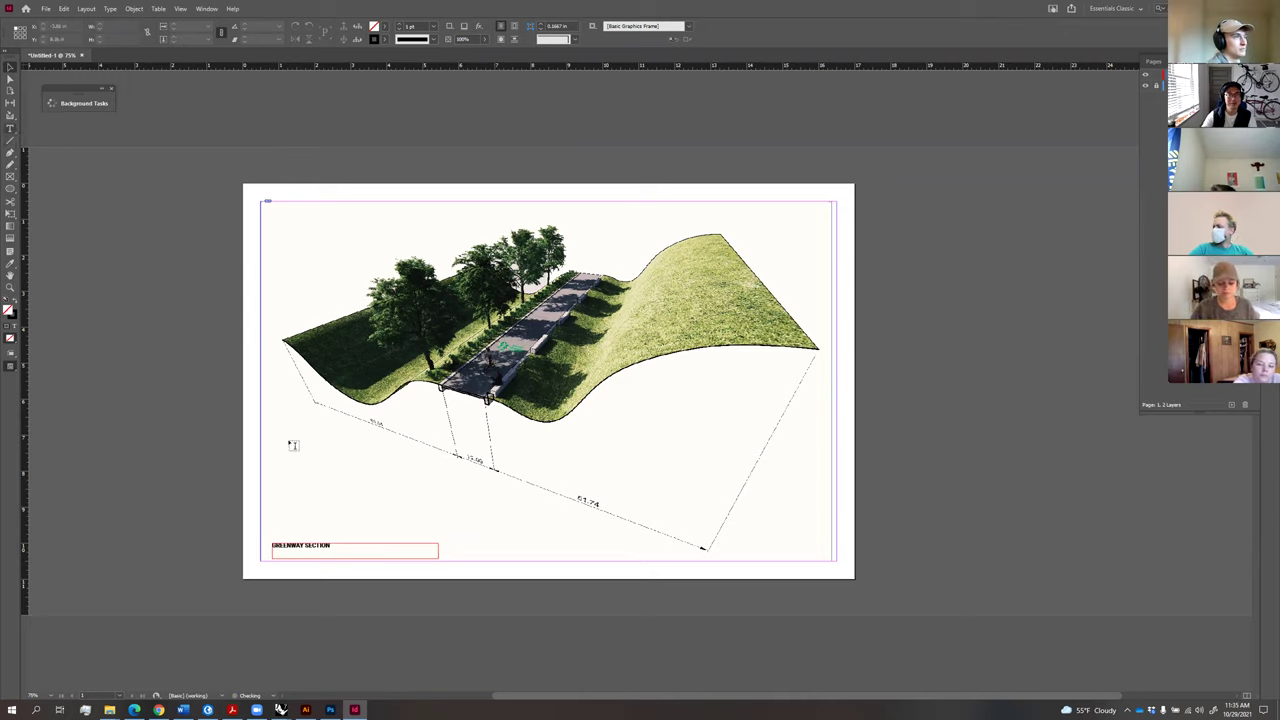
Draw a text frame about 2.3 by 1.2 in below the section's left dimension line and fill it with placeholder text.
key(t)
drag(374, 485, 294, 437)
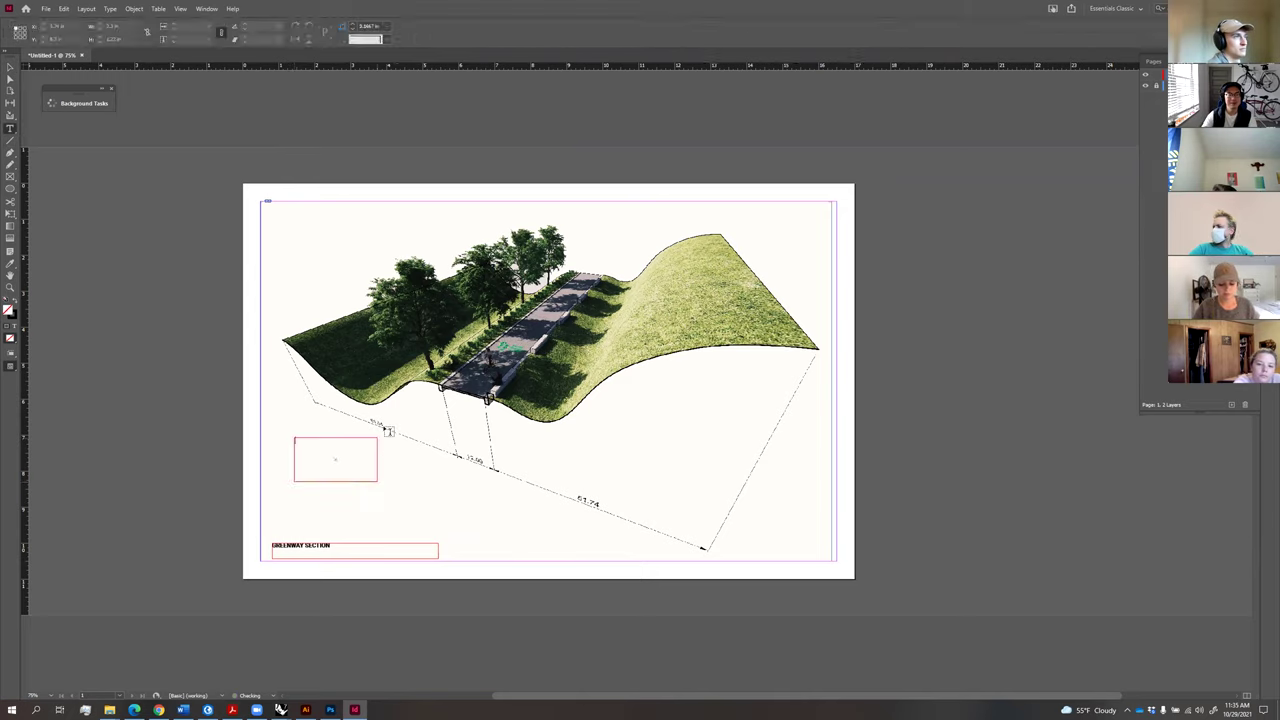
click(110, 8)
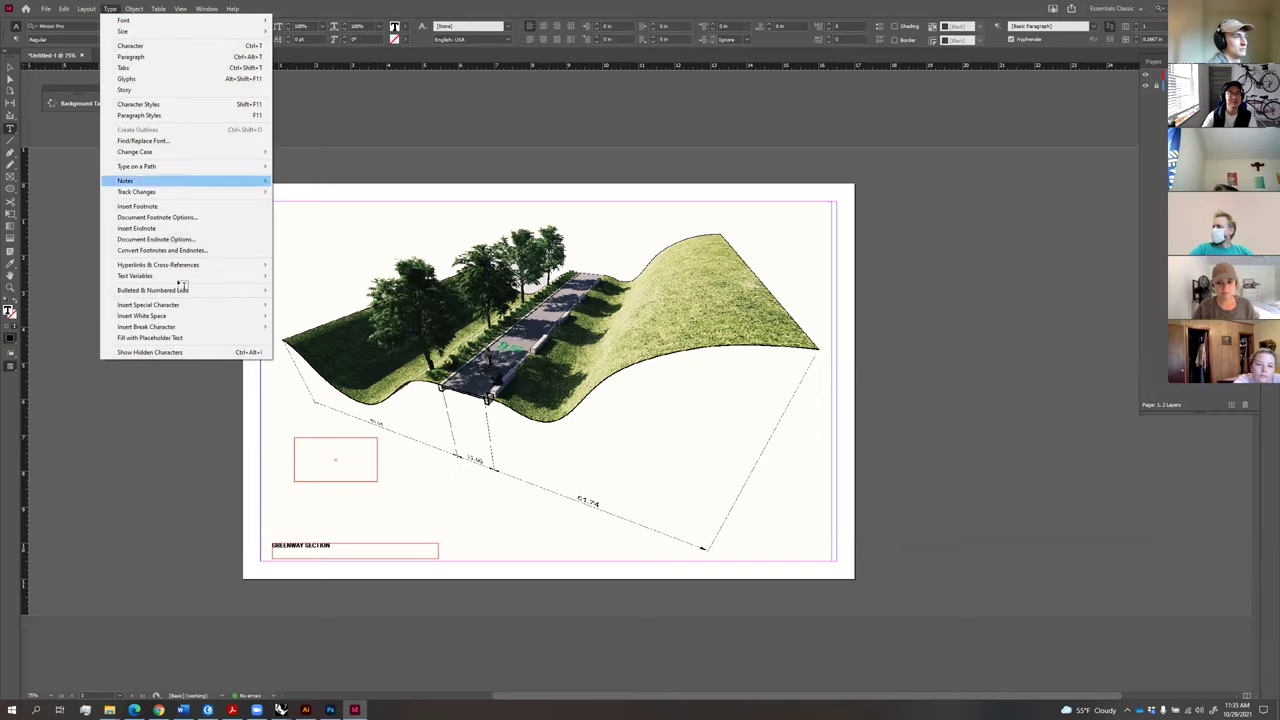
mouse_move(202, 316)
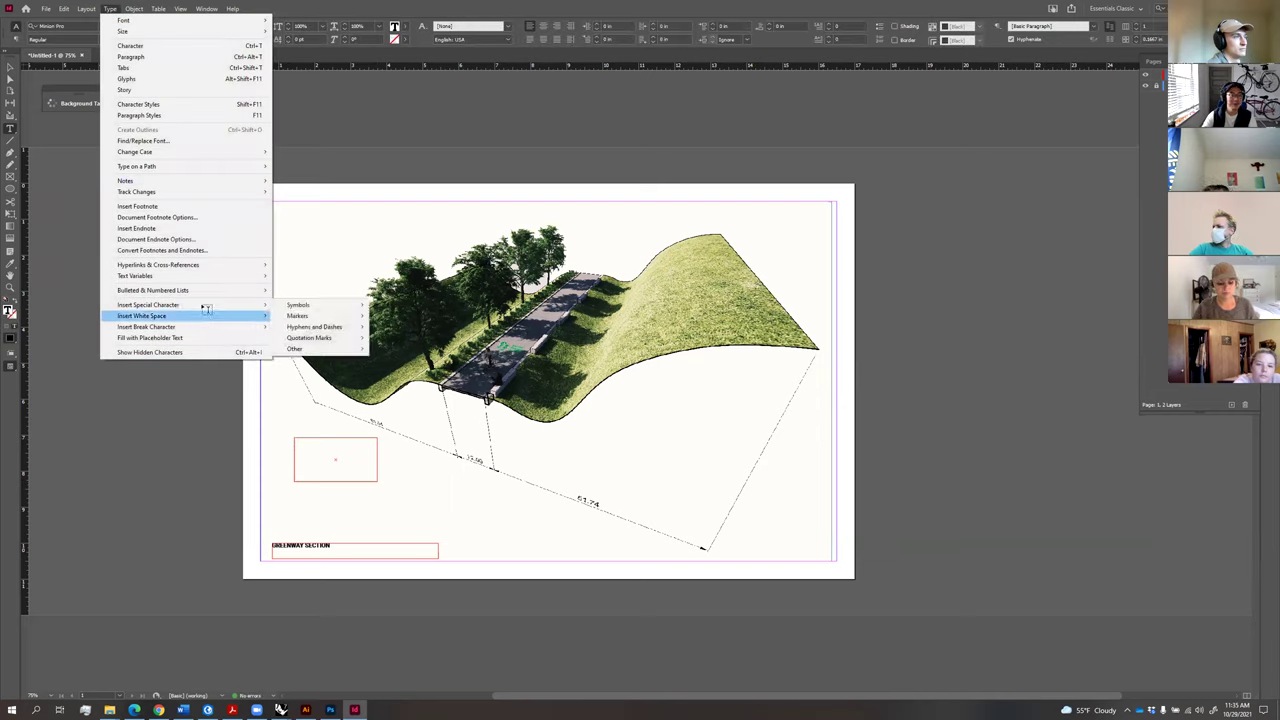
click(216, 337)
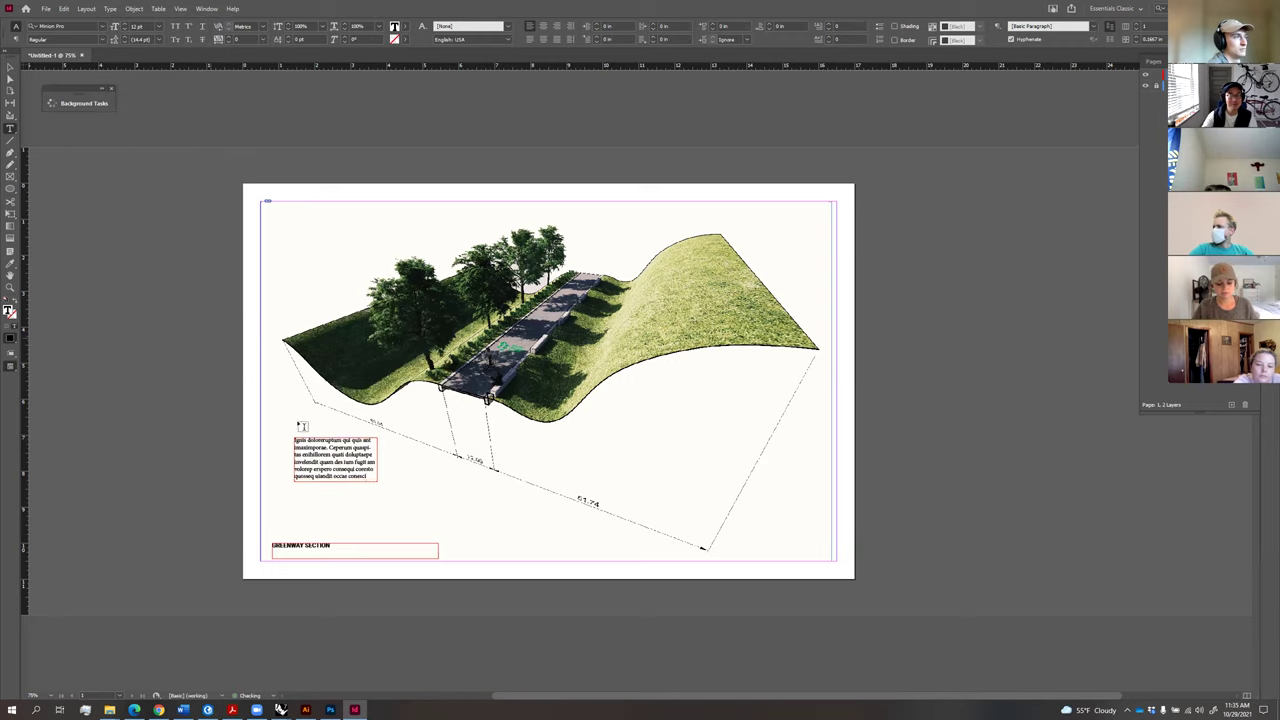
Set the font of the entire placeholder paragraph below the section's dimension line to Roboto.
key(ctrl+a)
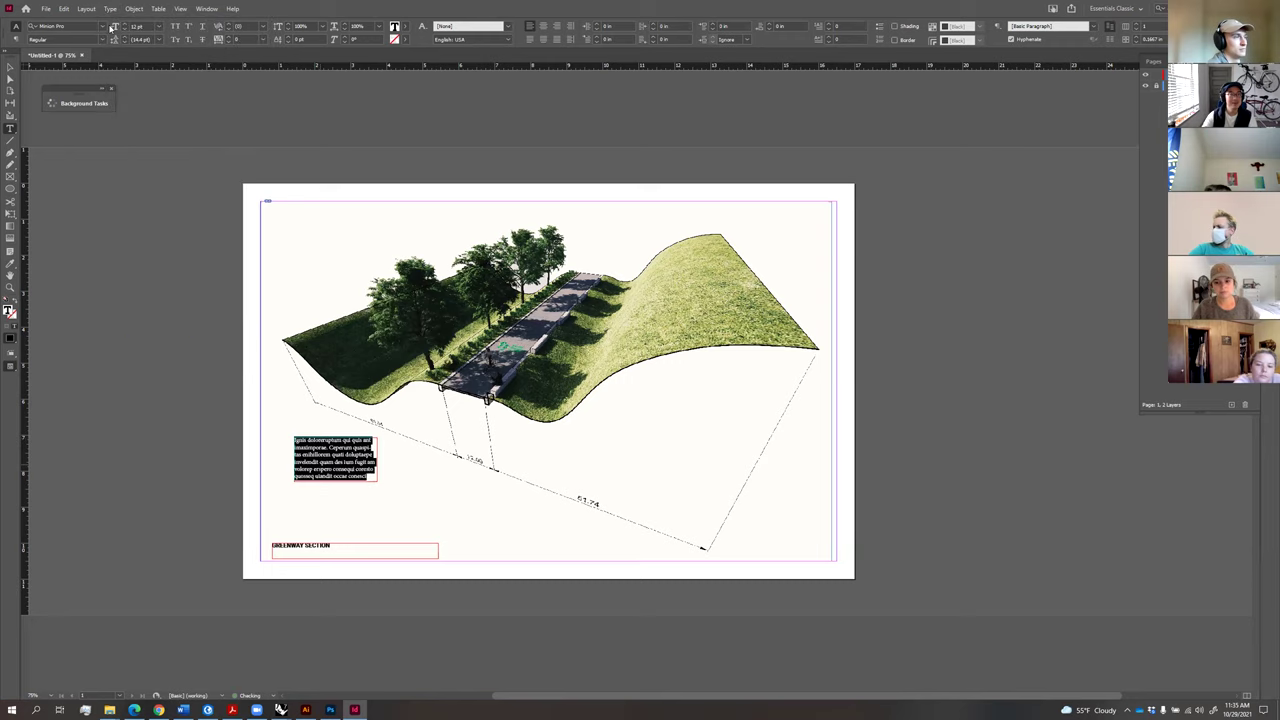
click(101, 26)
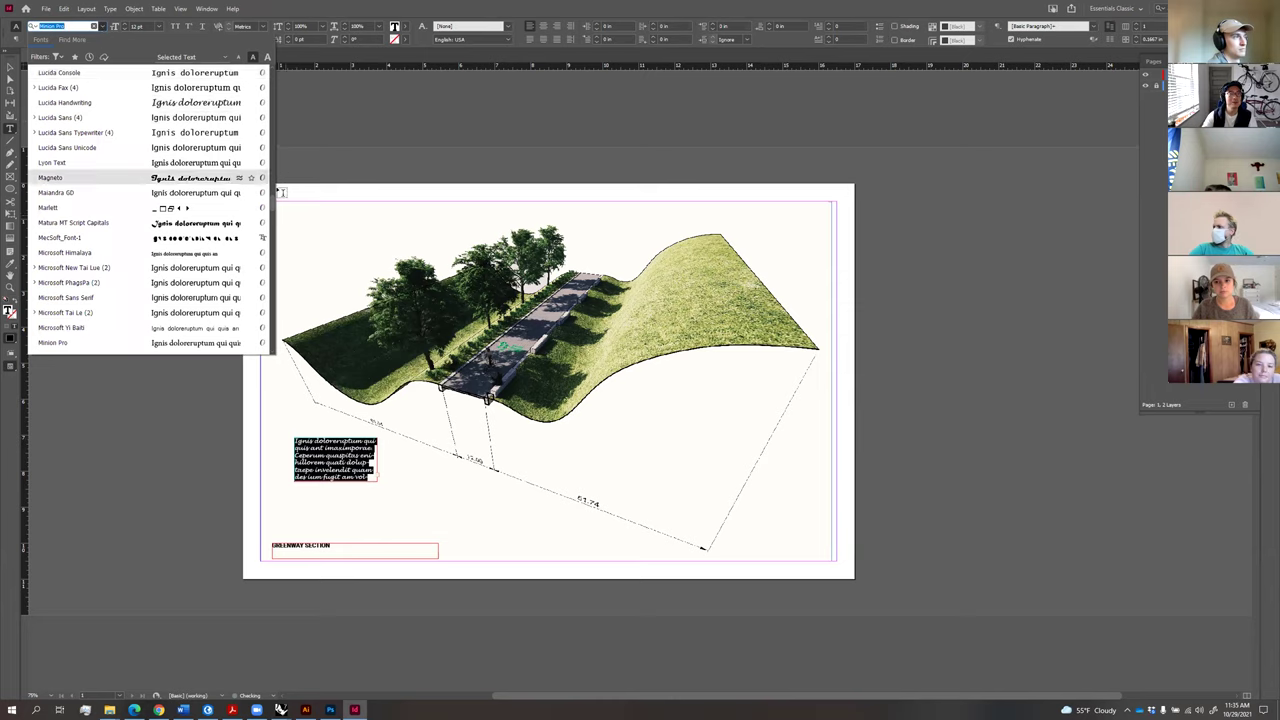
drag(273, 201, 273, 72)
scroll(272, 72, up, 5)
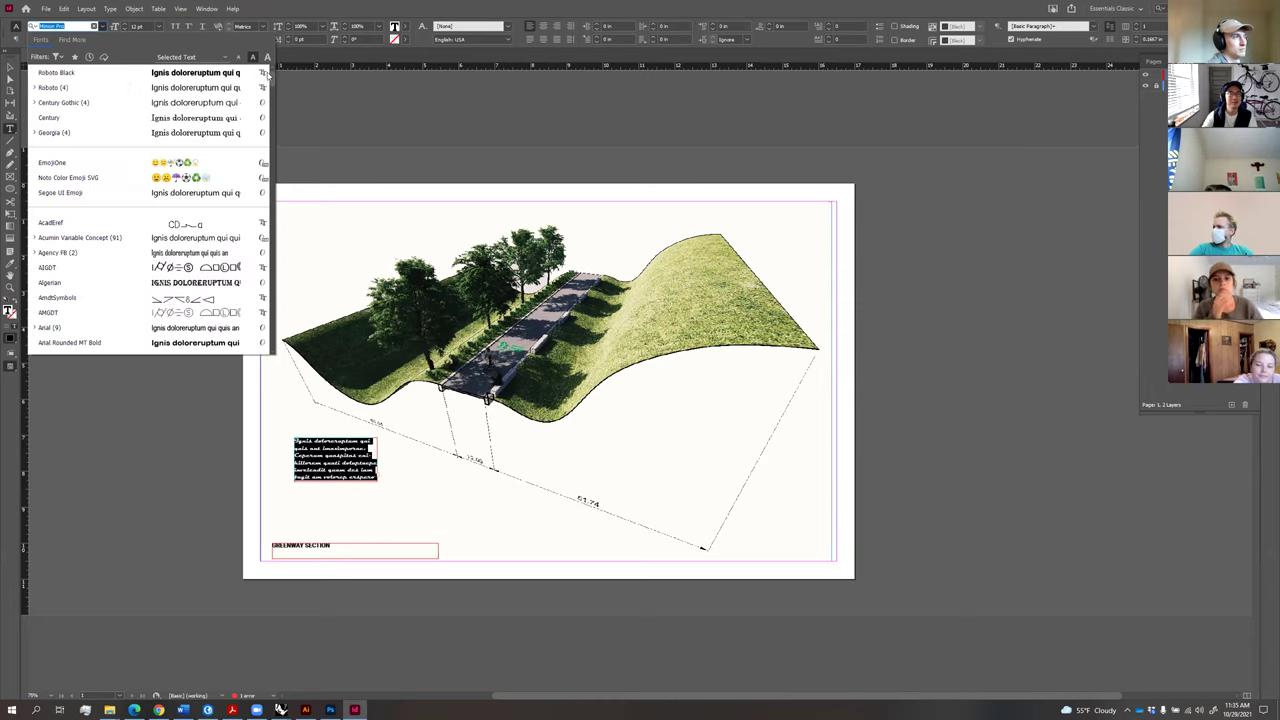
click(75, 88)
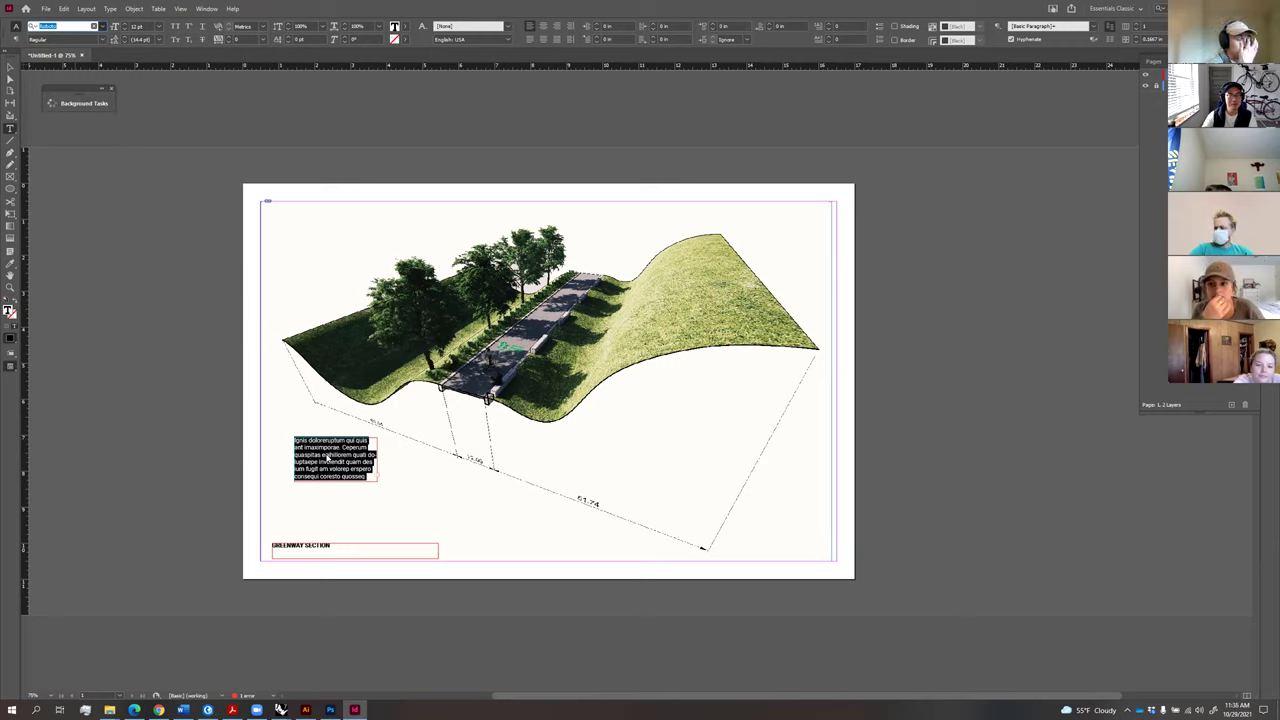
click(10, 70)
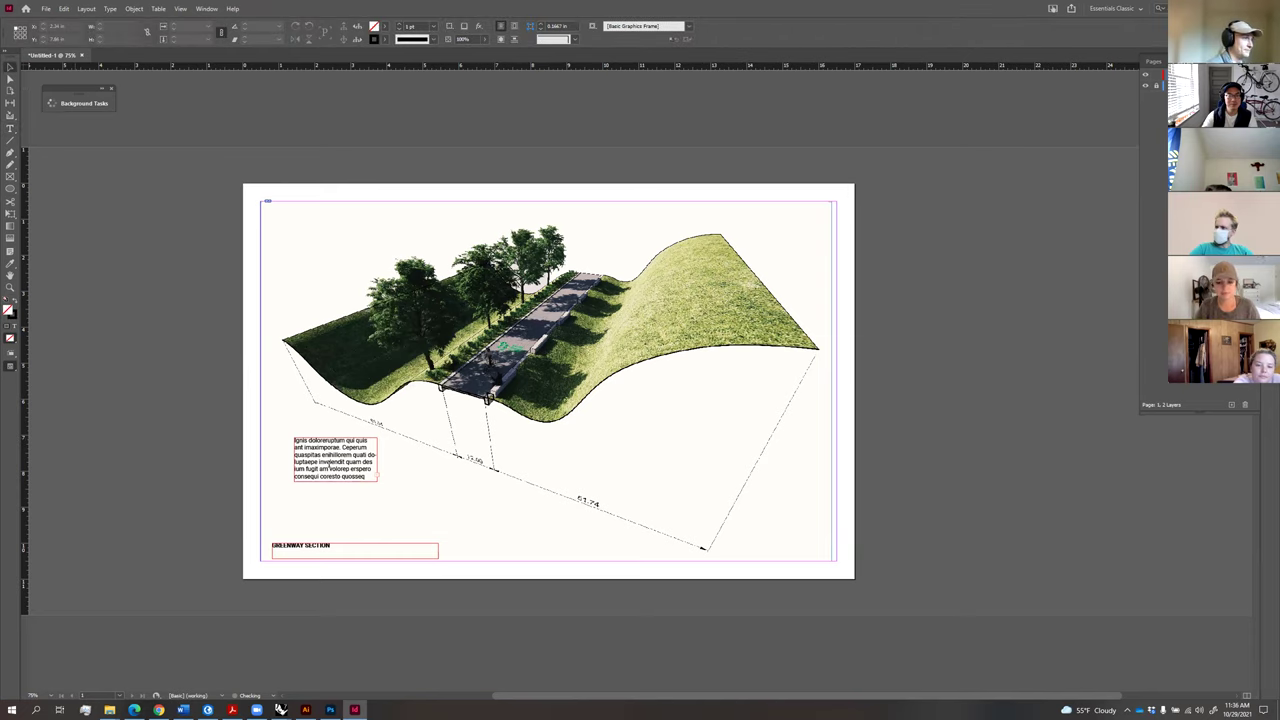
Reduce the placeholder paragraph's font size and move its frame to the upper-left area of the page, above the left terrain slope.
key(ctrl+a)
click(157, 26)
click(9, 67)
alt+drag(325, 455, 312, 263)
key(shift+Left)
key(shift+Up)
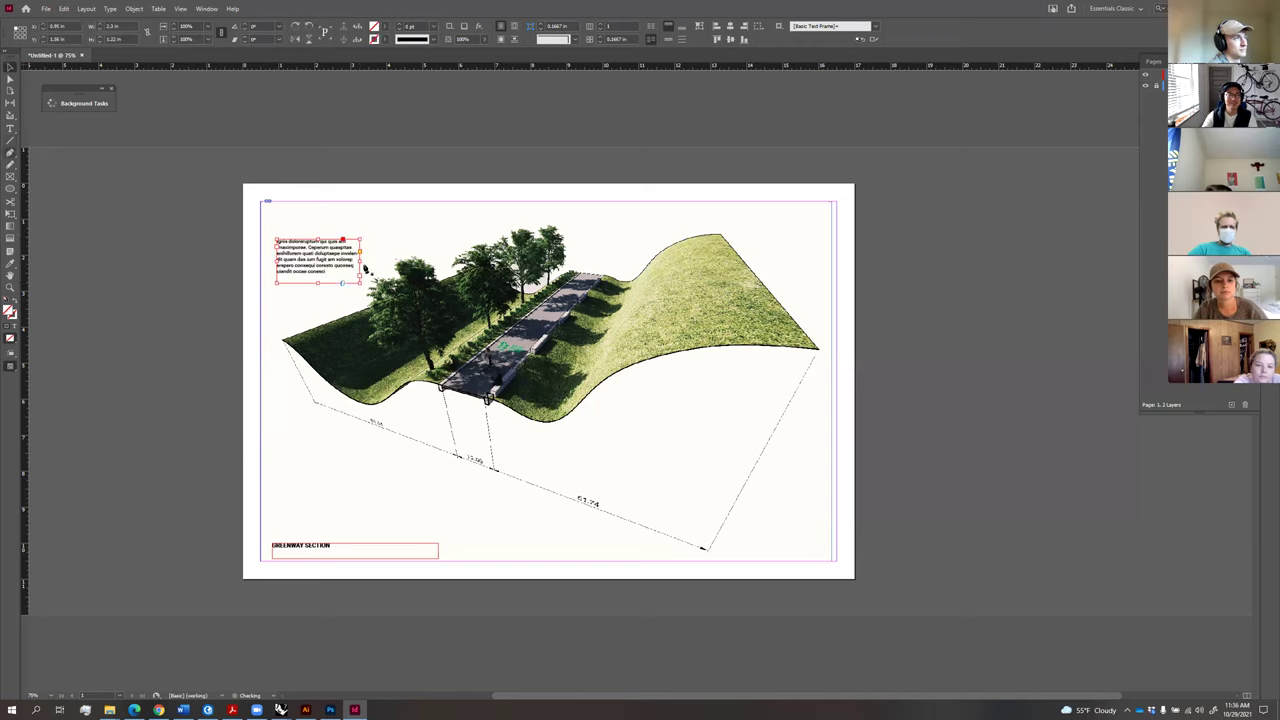
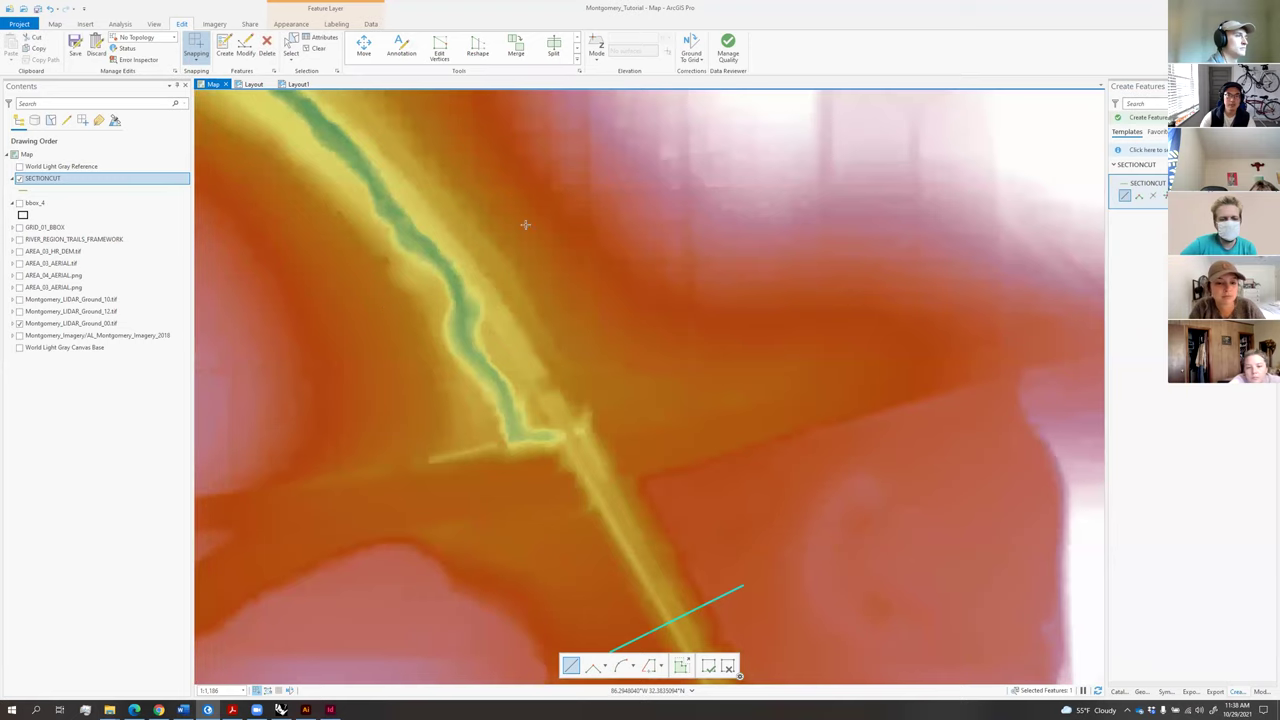
In ArcGIS Pro, draw three more section lines across the channel on the SECTIONCUT layer and save the edits.
click(506, 228)
double_click(387, 307)
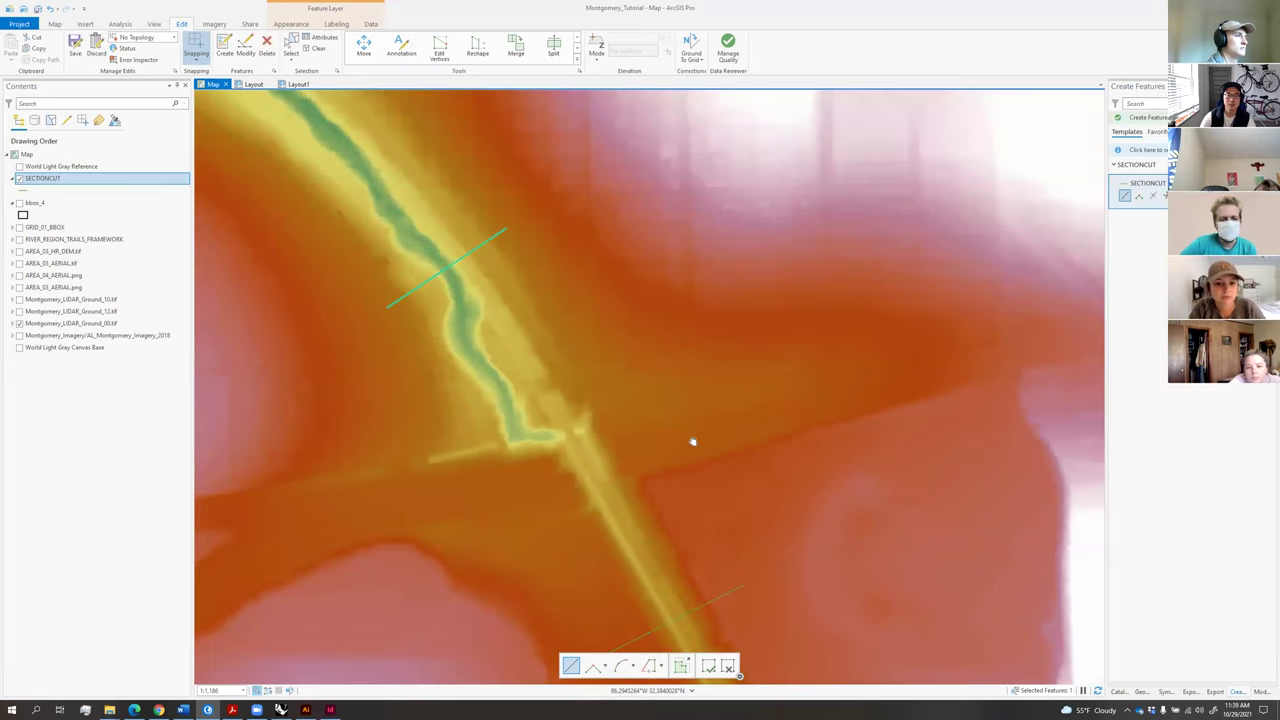
middle_drag(211, 138, 488, 381)
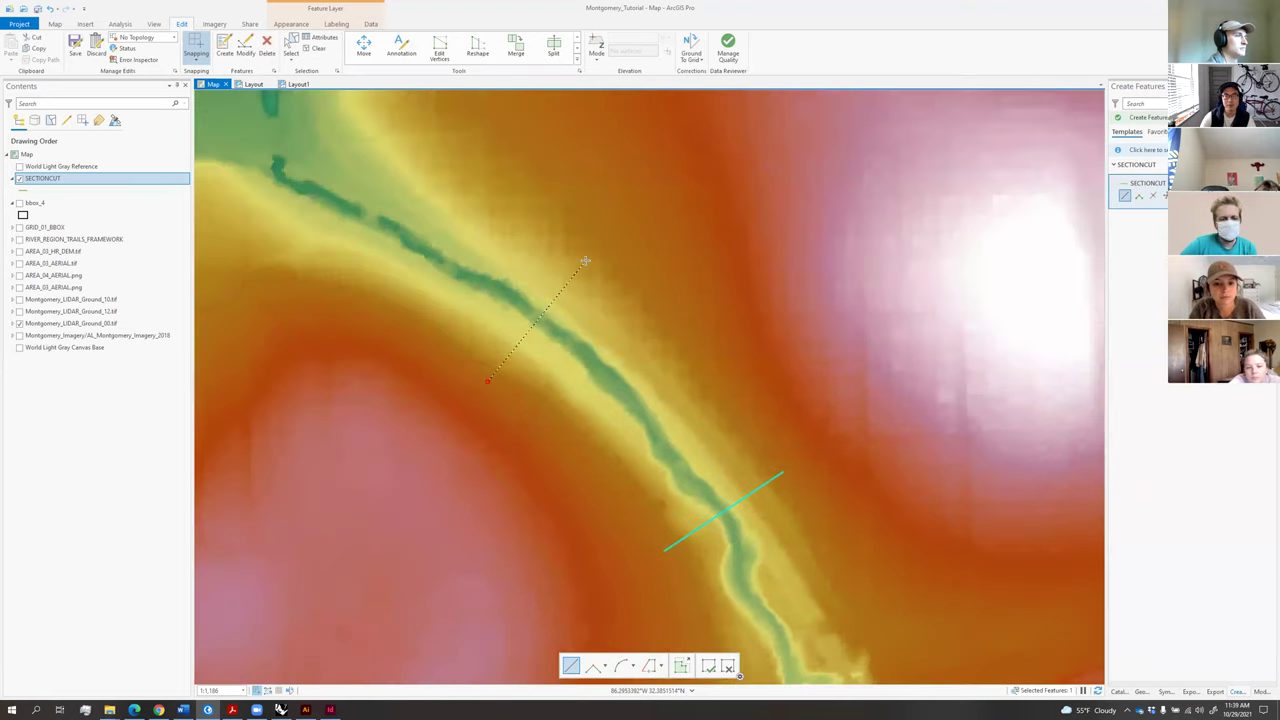
middle_drag(606, 390, 533, 259)
scroll(689, 455, down, 1)
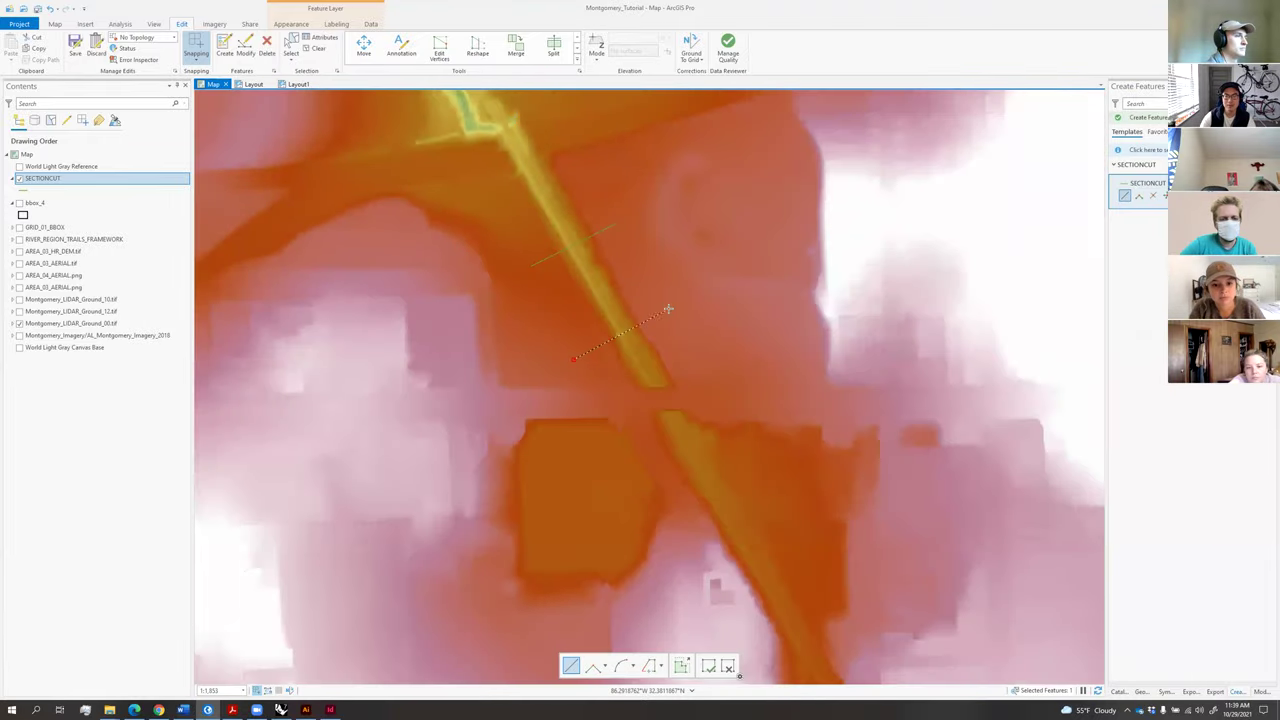
double_click(671, 311)
key(Up)
key(Left)
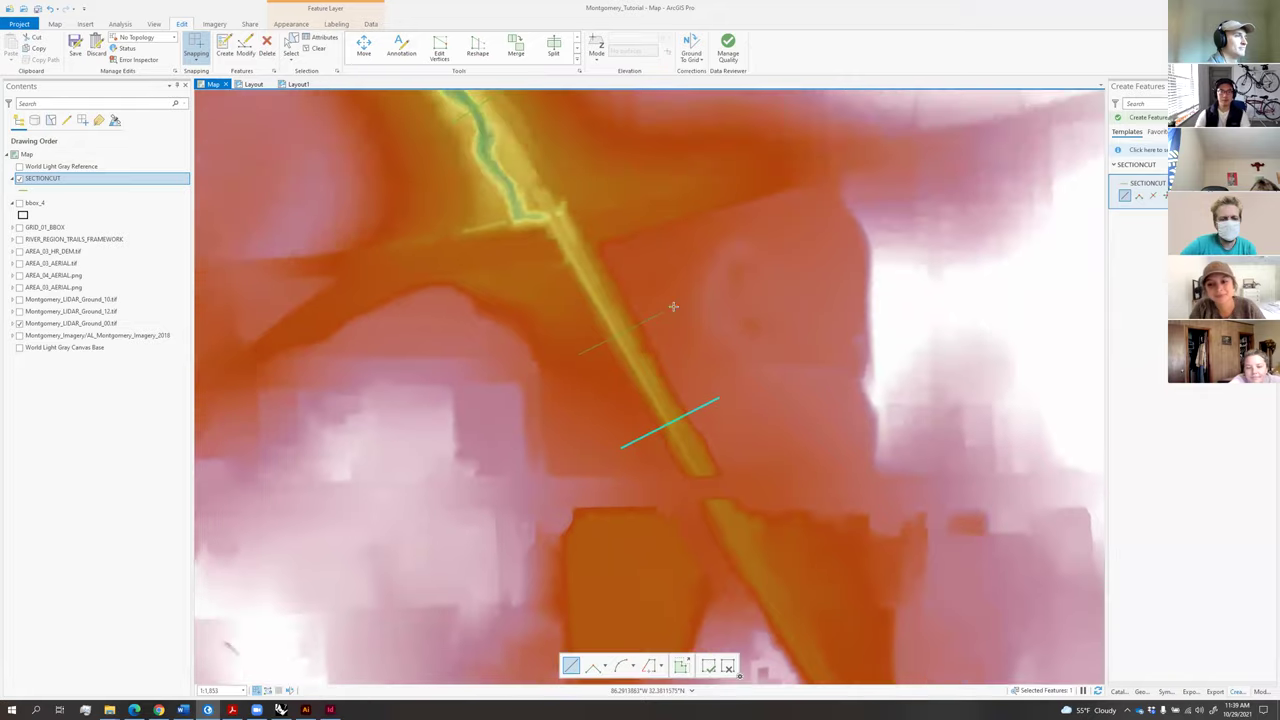
click(78, 47)
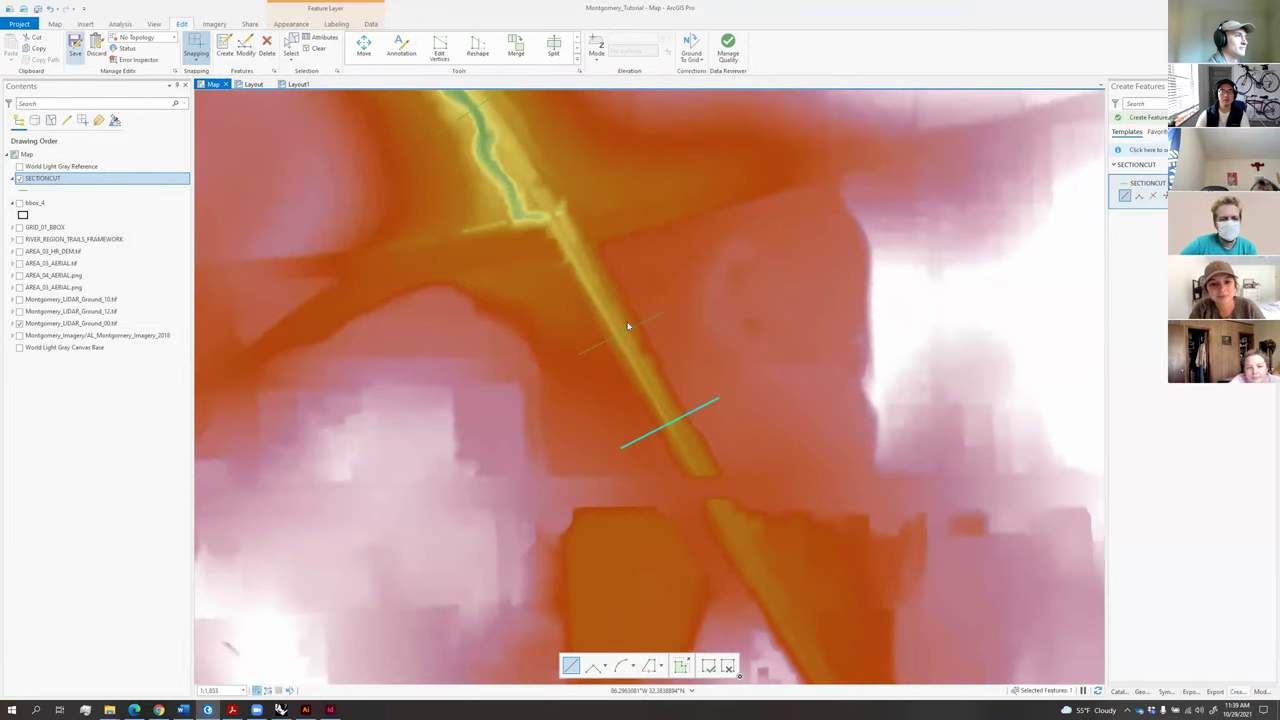
key(Return)
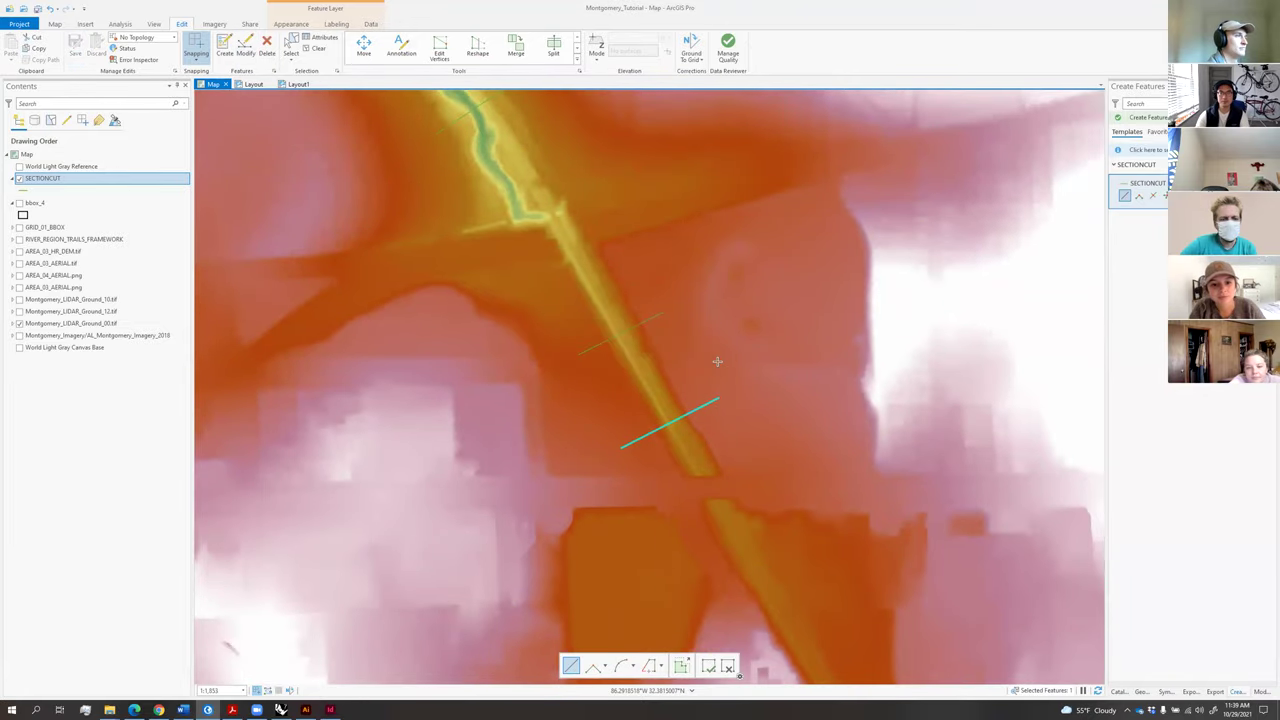
Search the geoprocessing tools for INTERPOLATE and open the Interpolate Shape tool.
scroll(691, 352, down, 2)
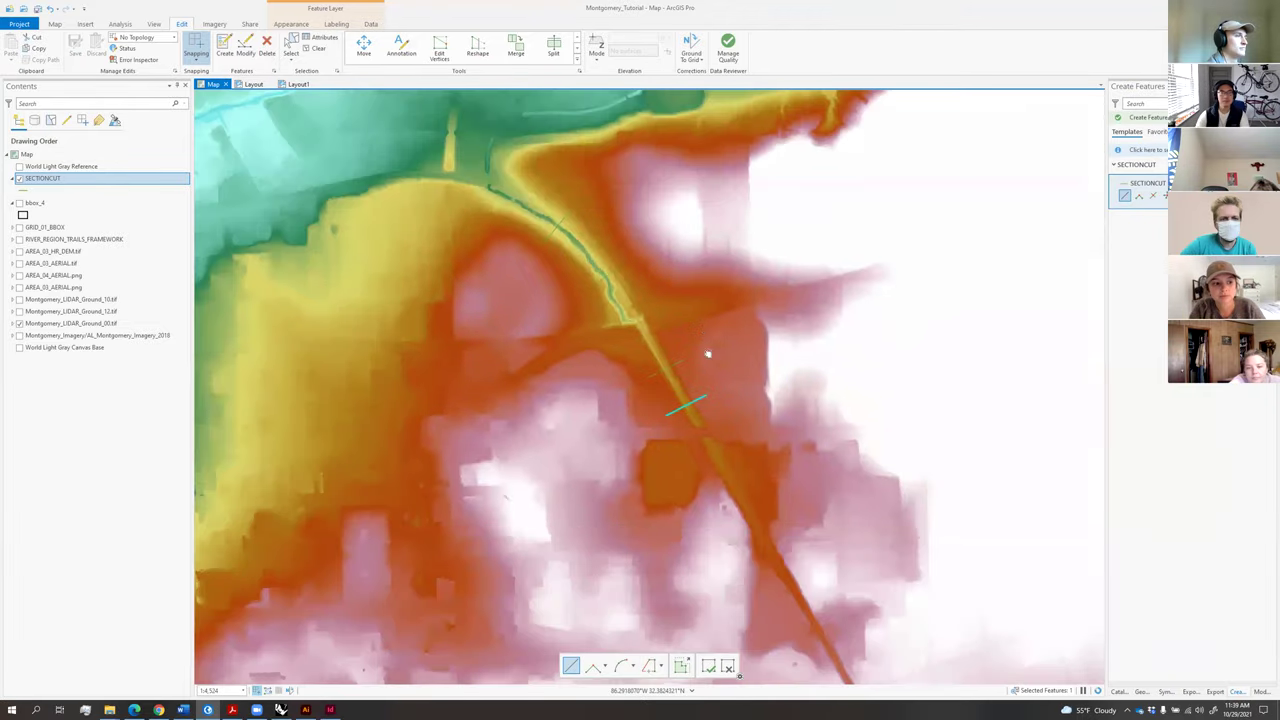
middle_drag(496, 251, 497, 266)
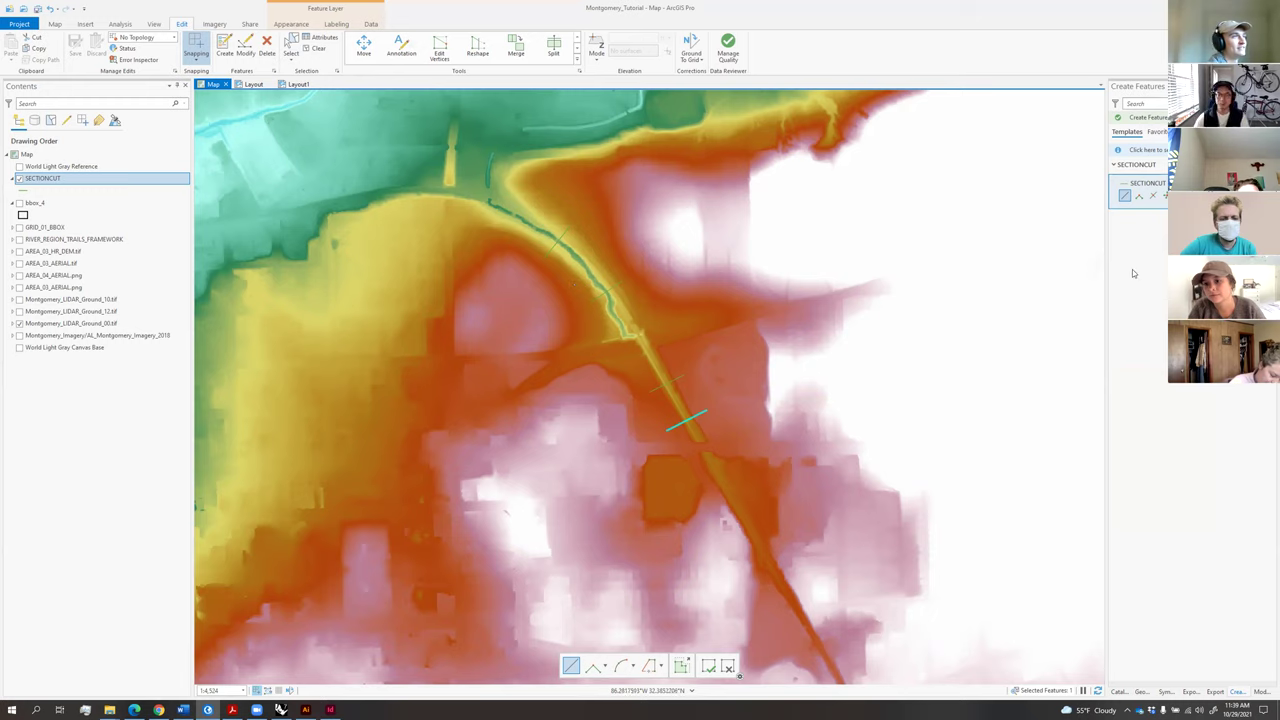
click(1142, 692)
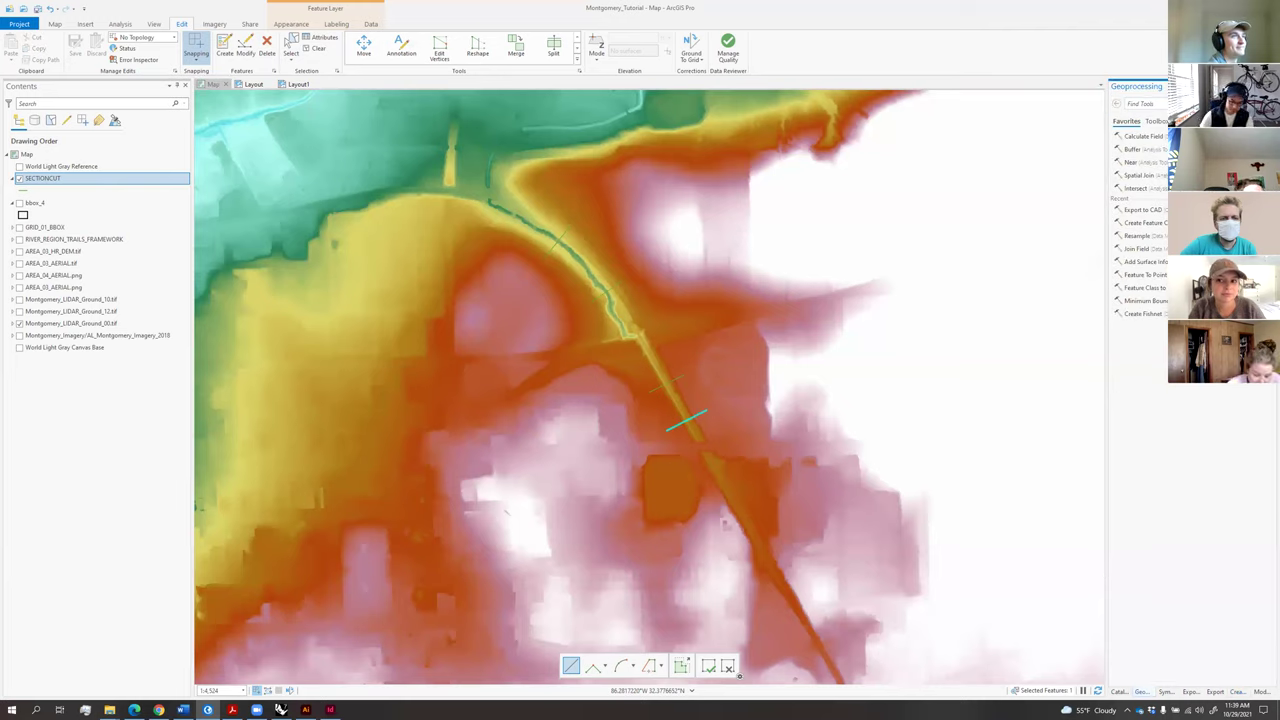
text(INTERPOLATE)
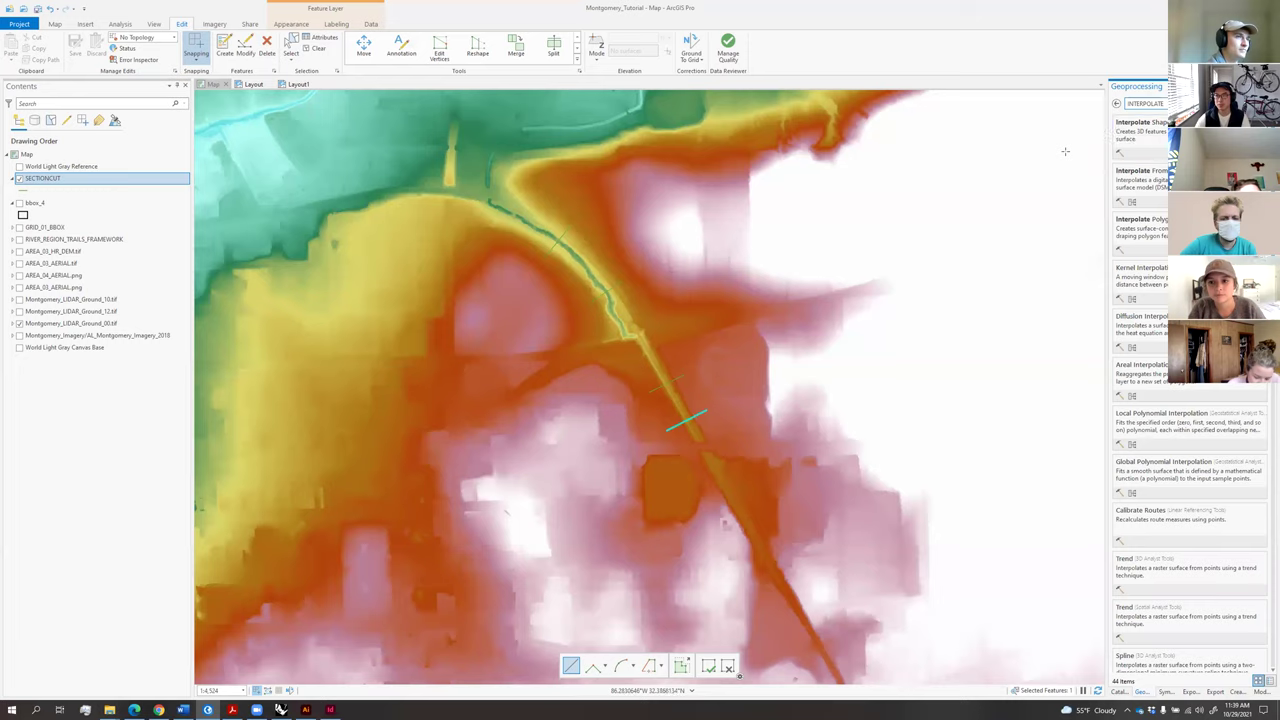
click(1159, 141)
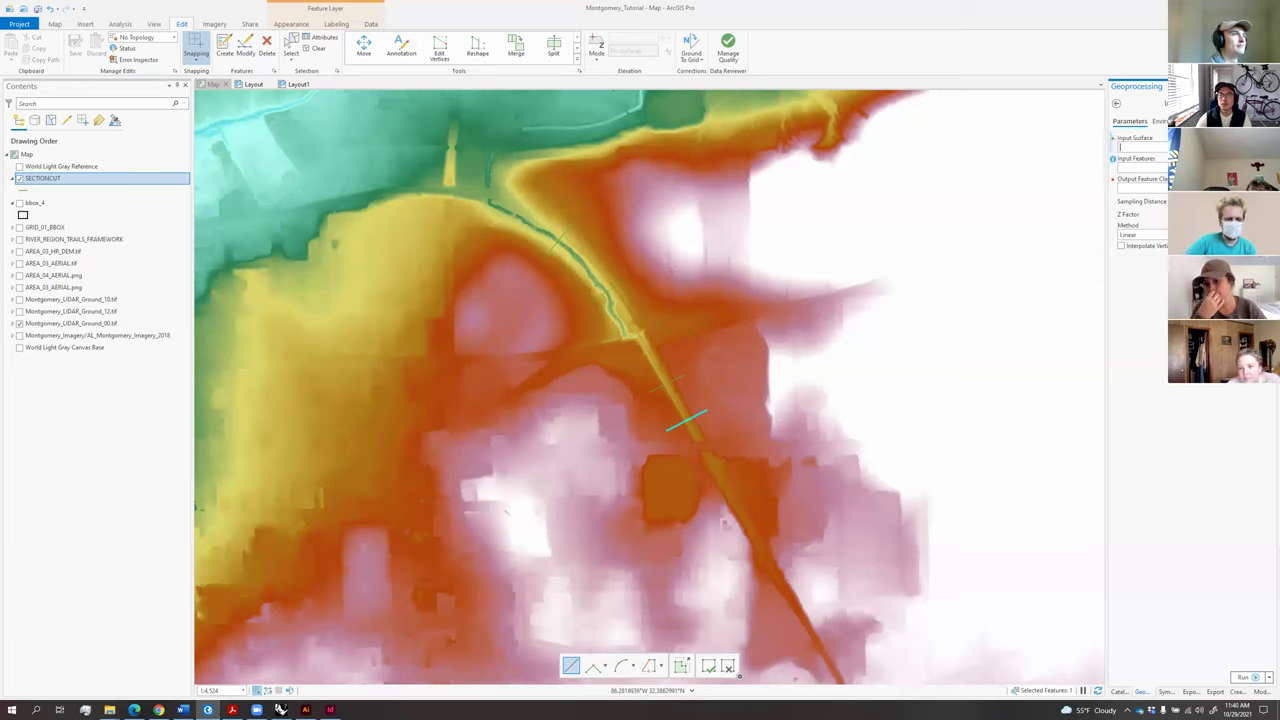
Run Interpolate Shape on the SECTIONCUT features with Montgomery_LIDAR_Ground_00.tif as the input surface and SECTIONCUT_LINE as the output.
click(1172, 147)
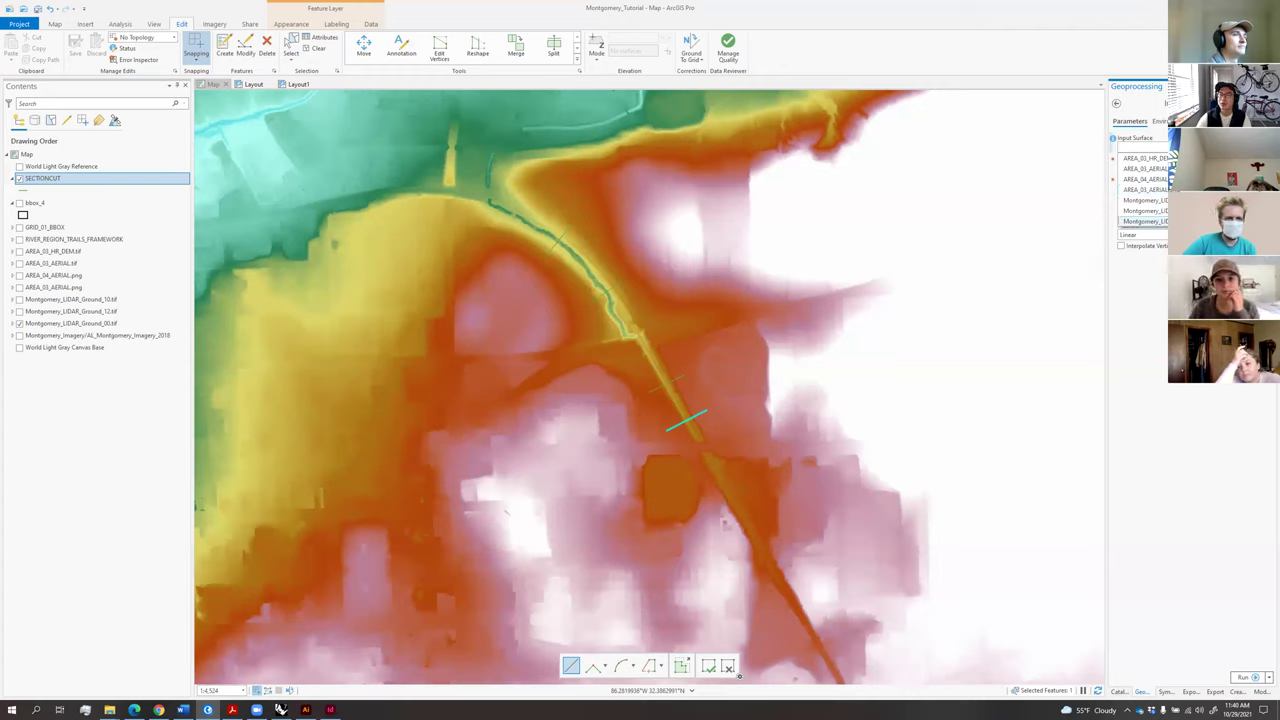
click(1145, 221)
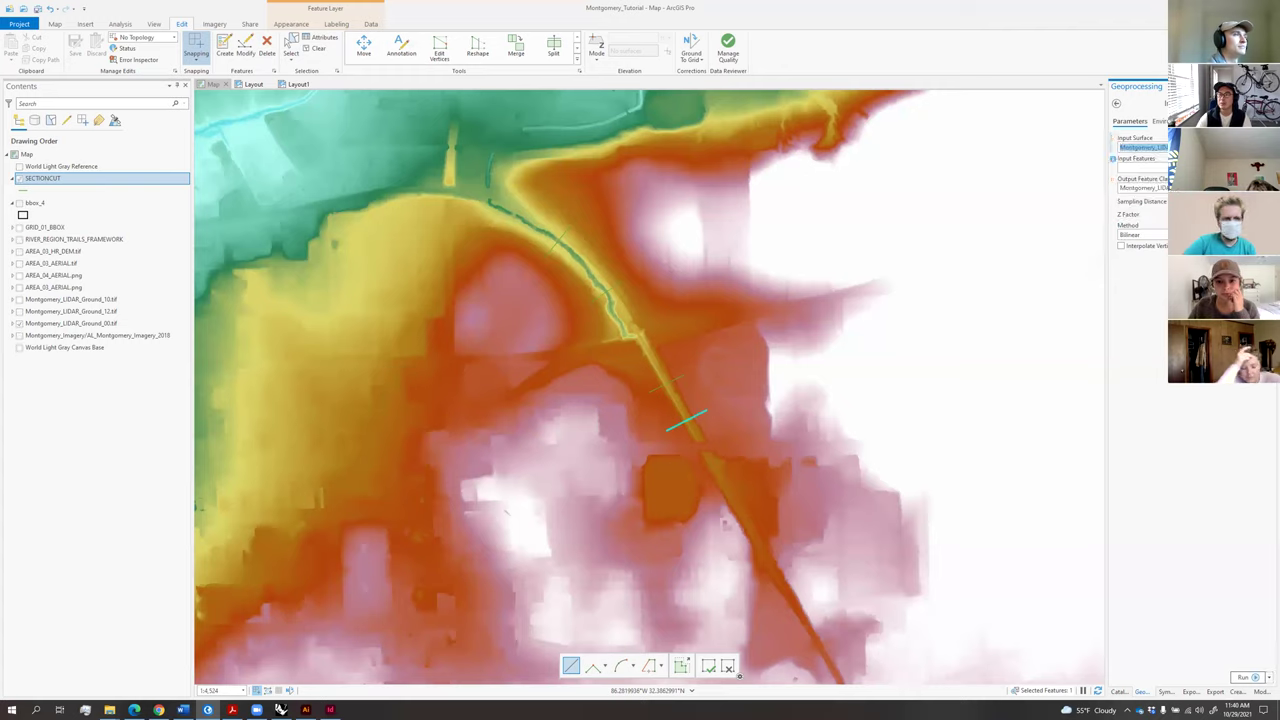
click(1140, 168)
click(1140, 179)
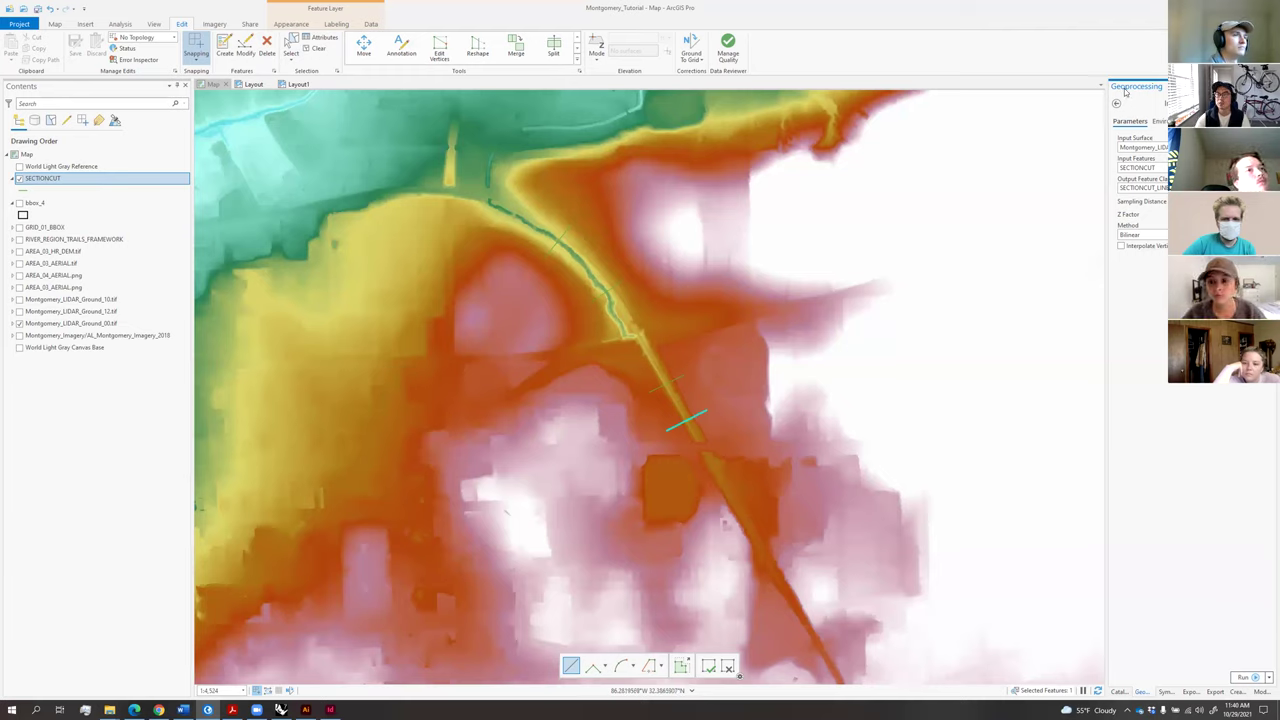
click(1243, 677)
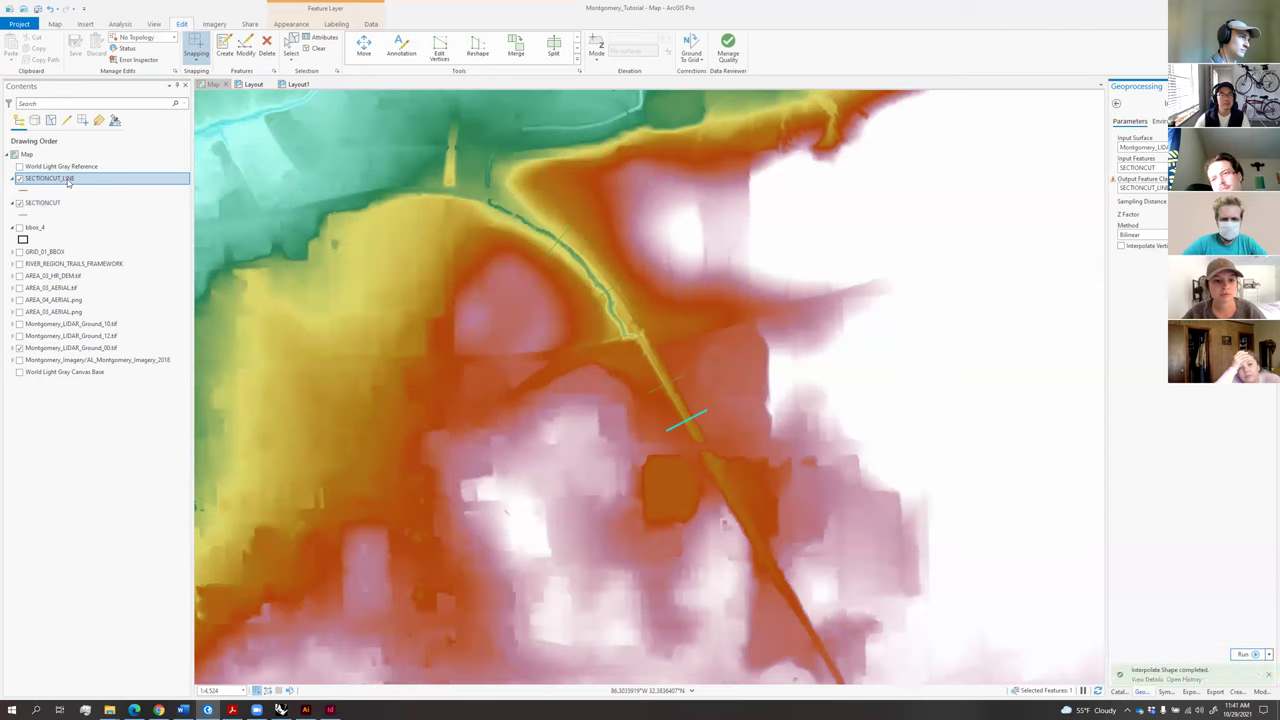
Hide the original SECTIONCUT layer and open the Export to CAD geoprocessing tool.
click(17, 204)
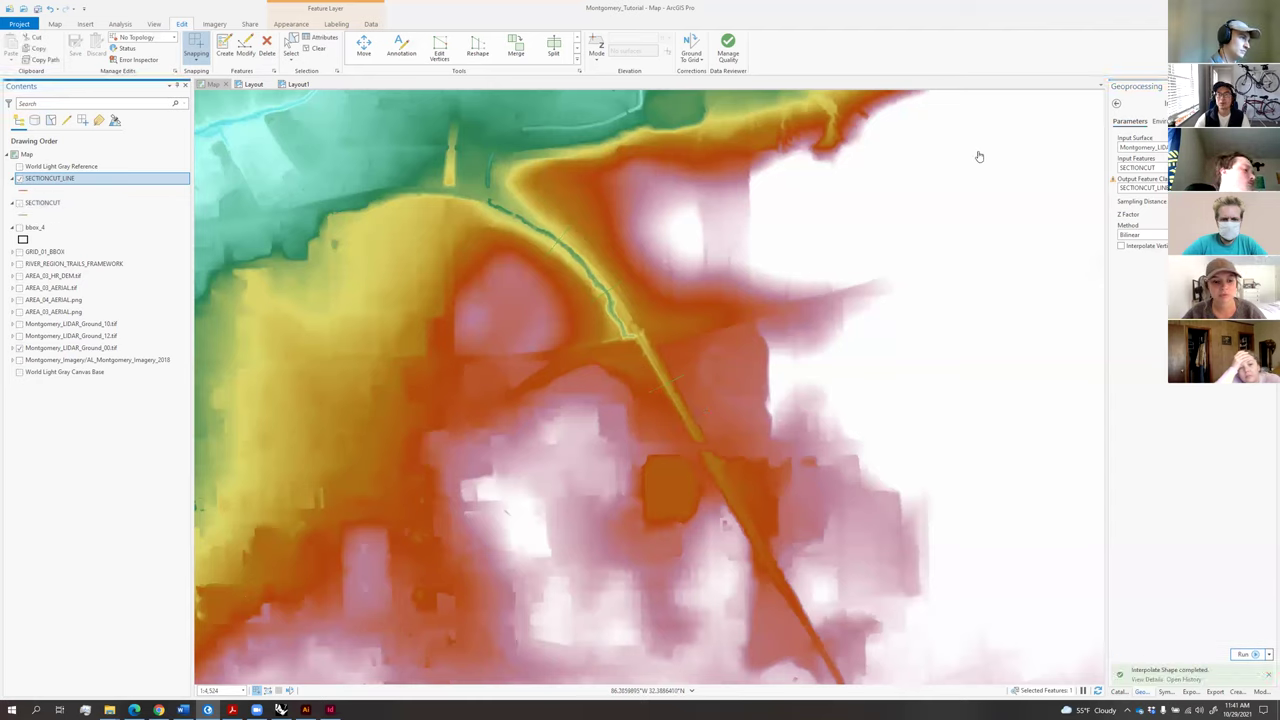
click(1118, 104)
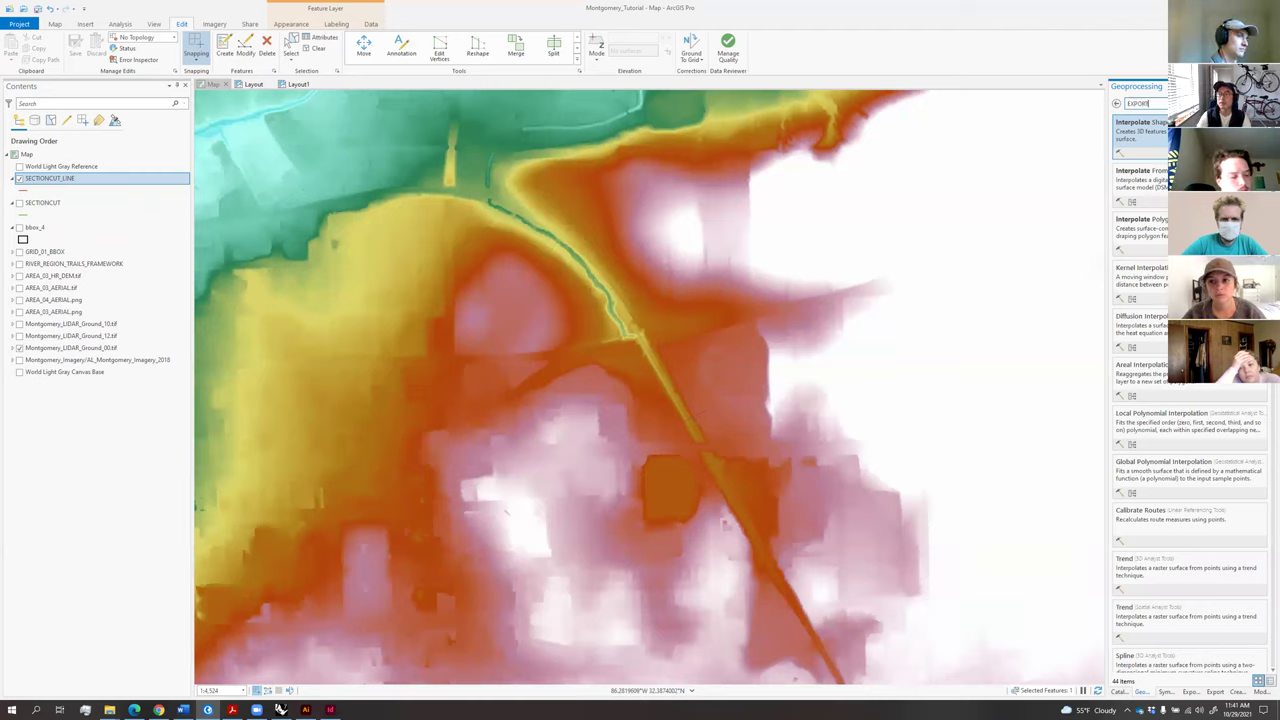
click(1138, 180)
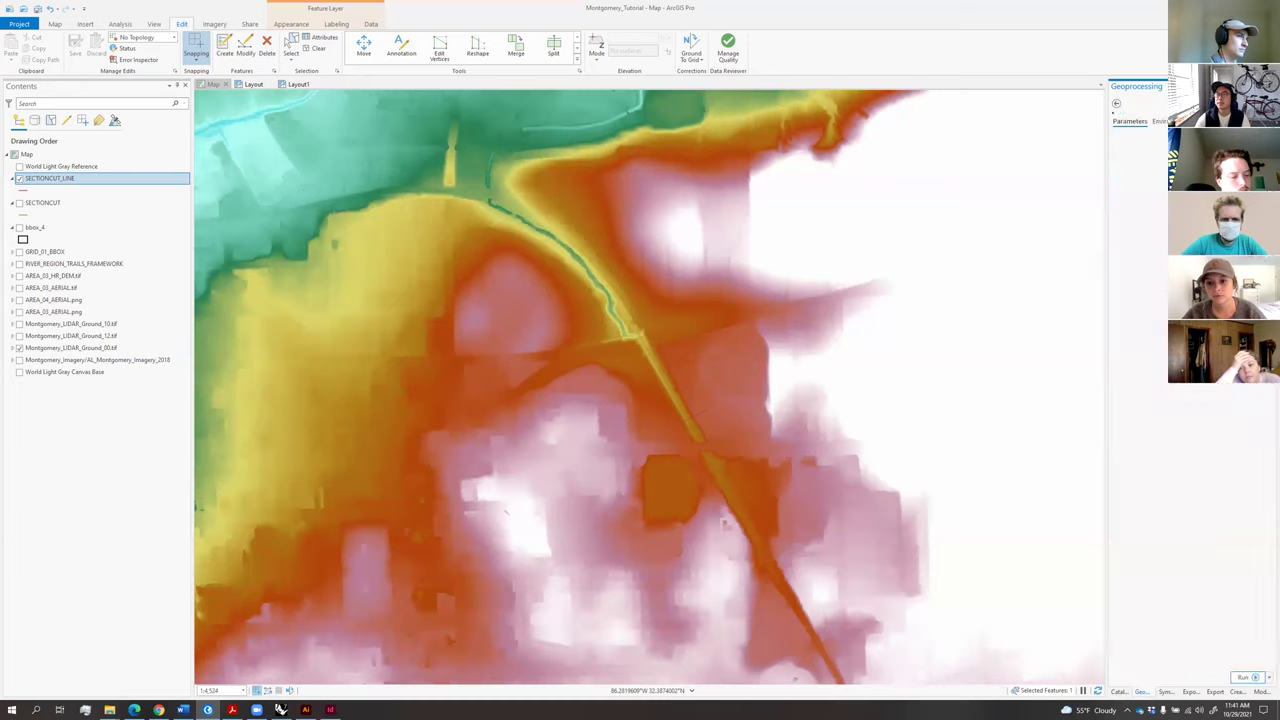
Add SECTIONCUT_LINE and SECTIONCUT as the input features for the CAD export.
click(1252, 149)
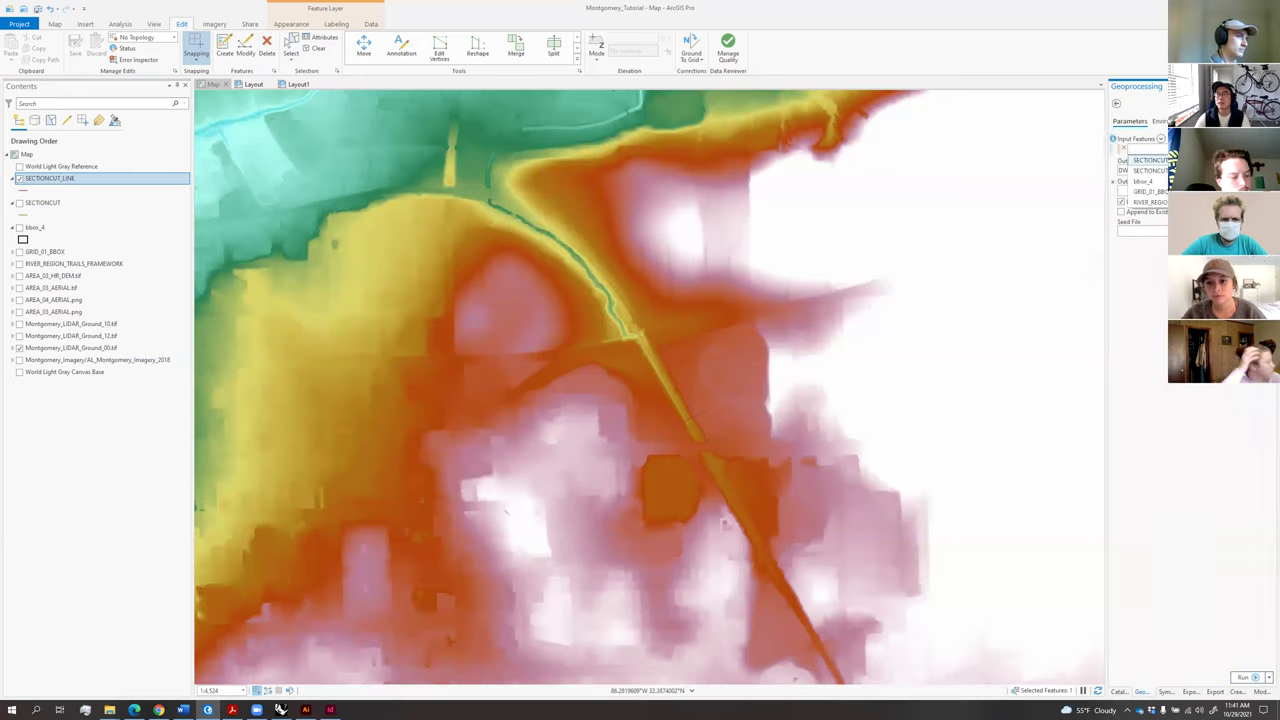
key(Return)
click(1252, 161)
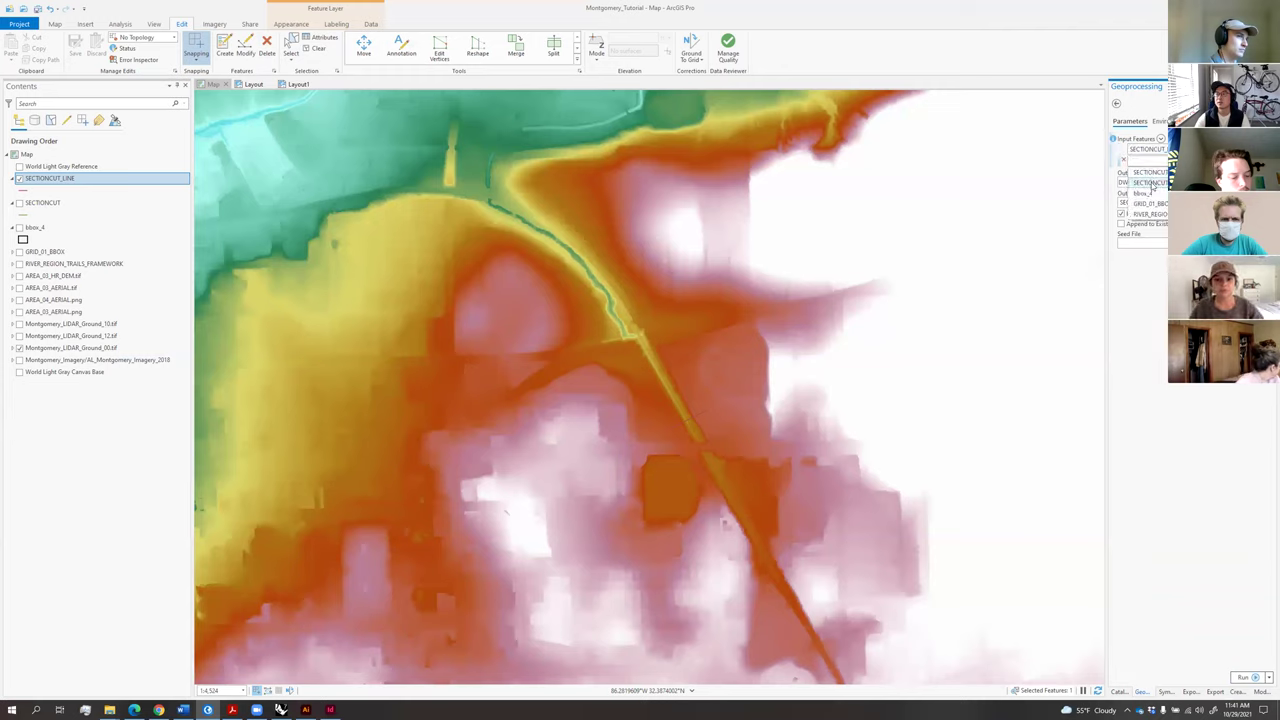
click(1200, 183)
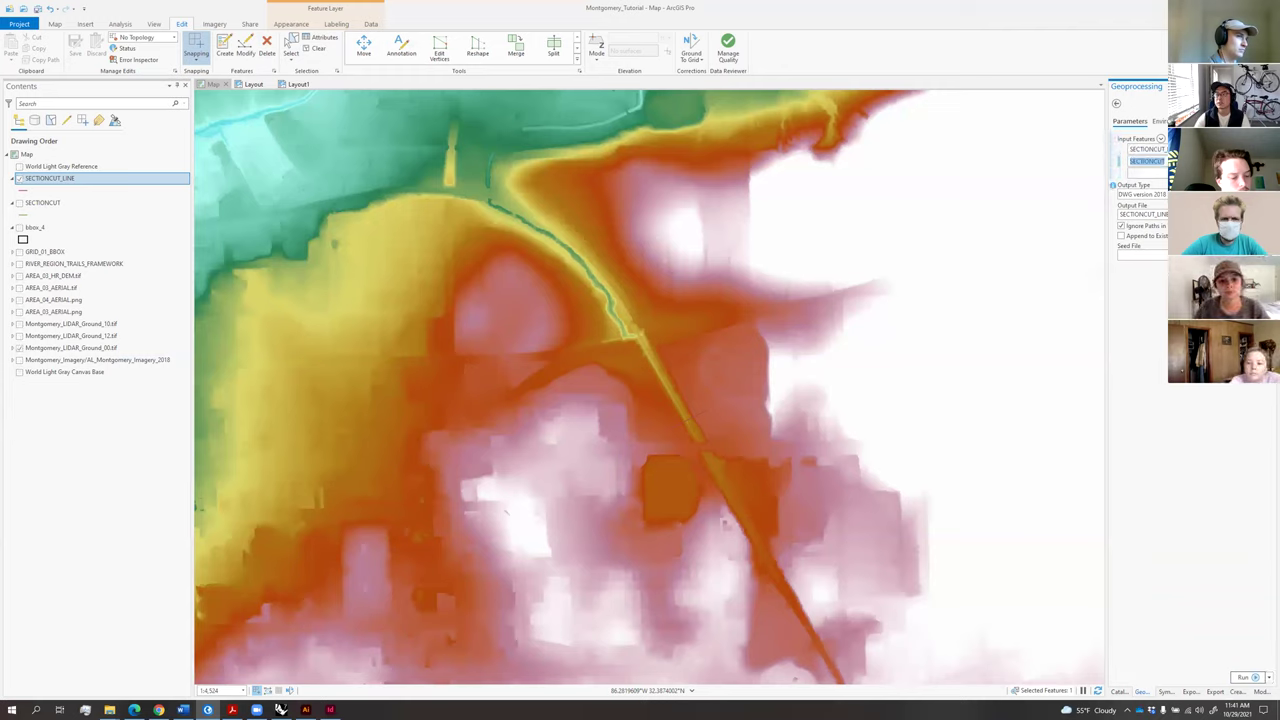
click(1266, 214)
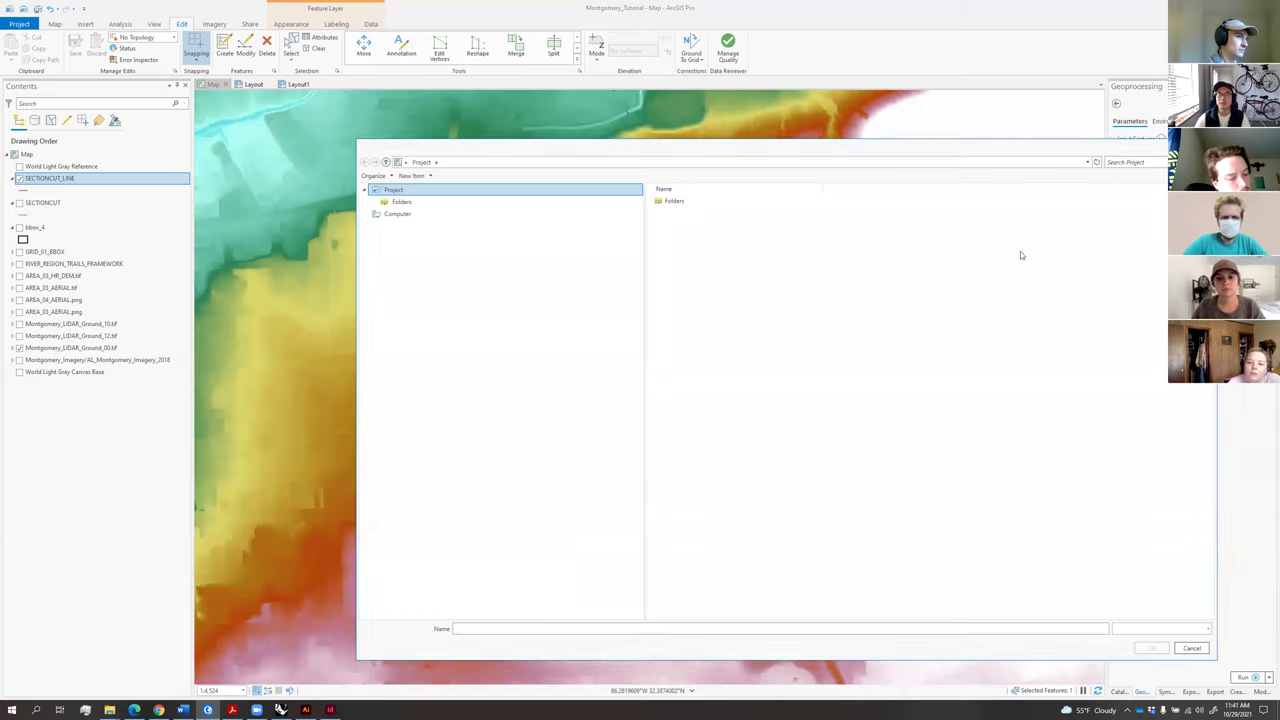
click(401, 203)
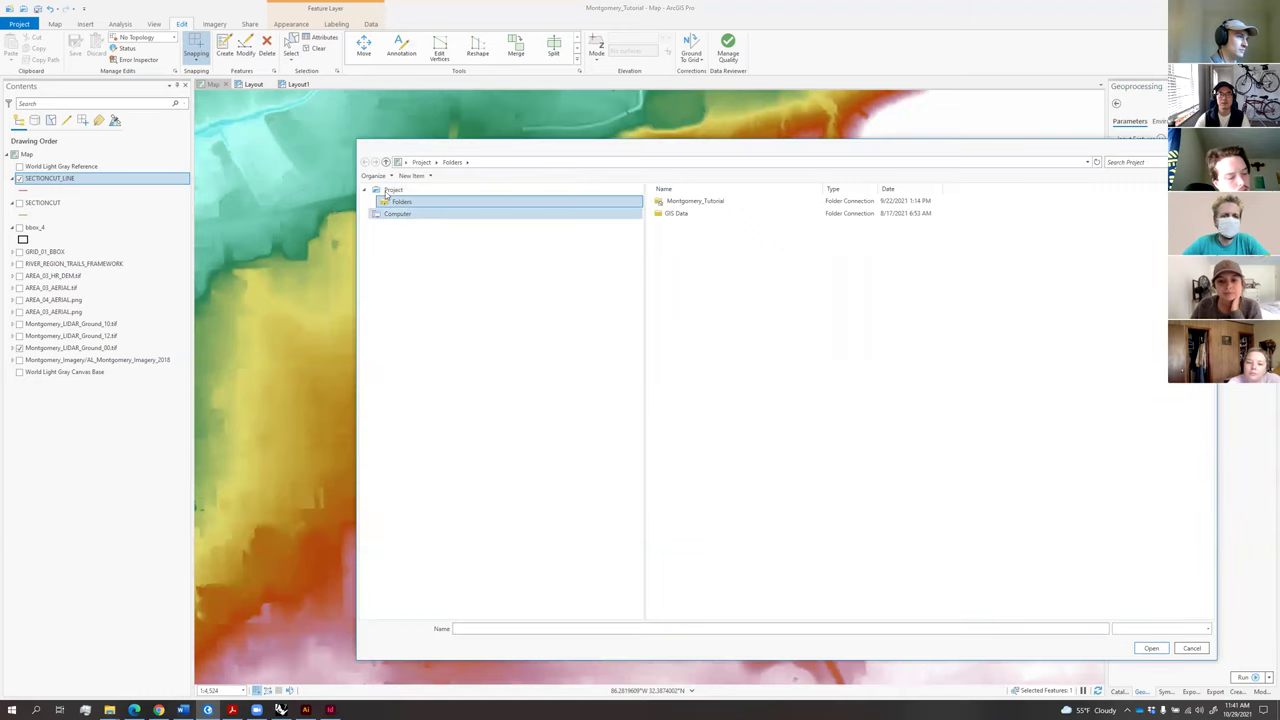
click(397, 215)
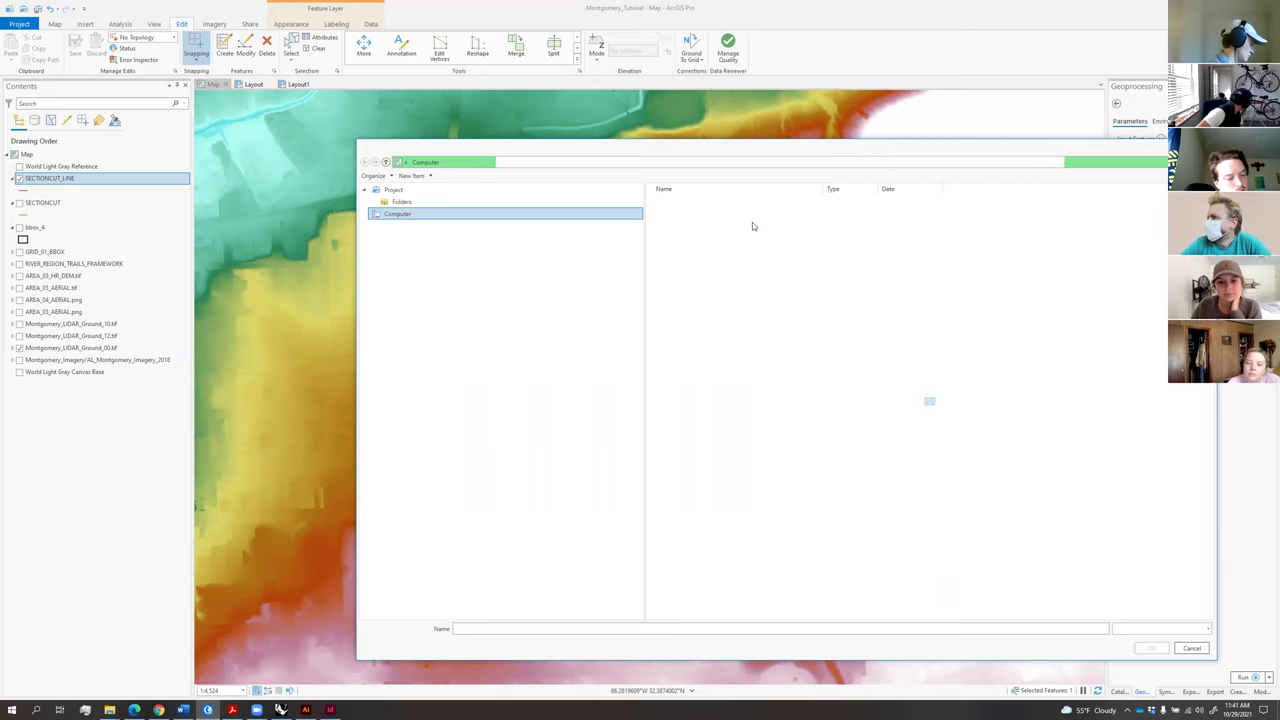
click(493, 192)
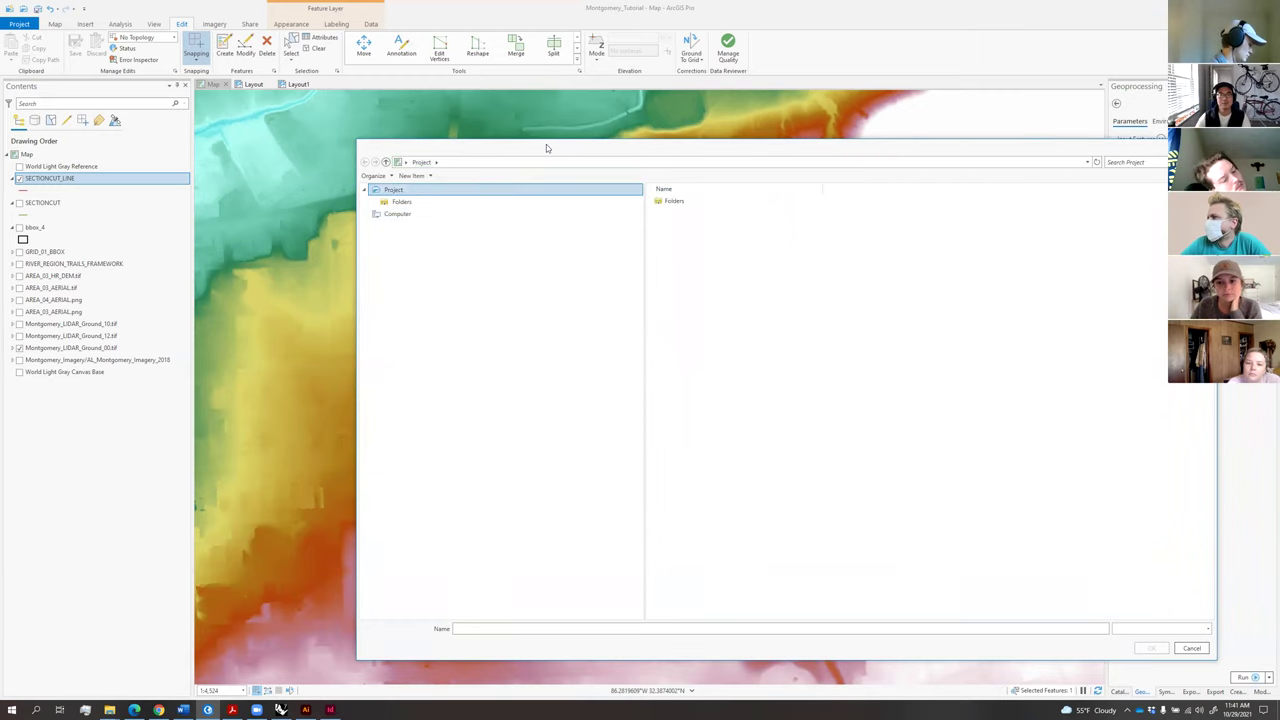
drag(546, 146, 435, 122)
double_click(580, 177)
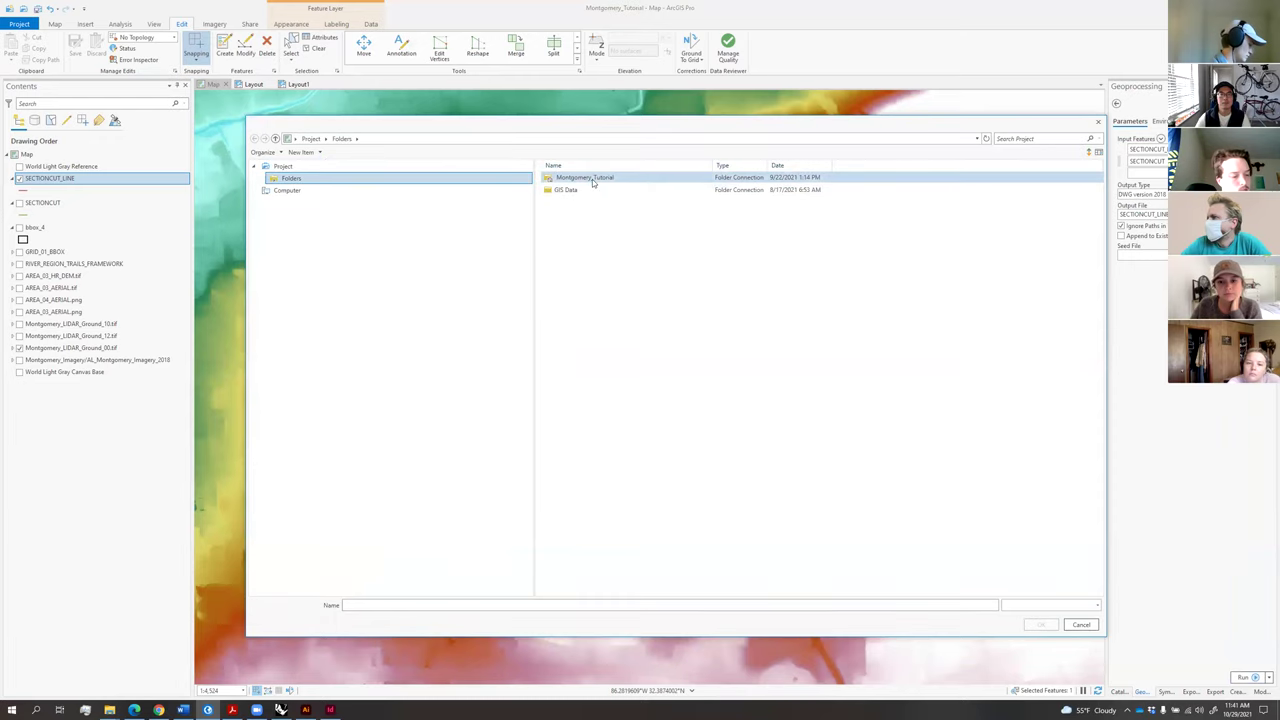
click(602, 180)
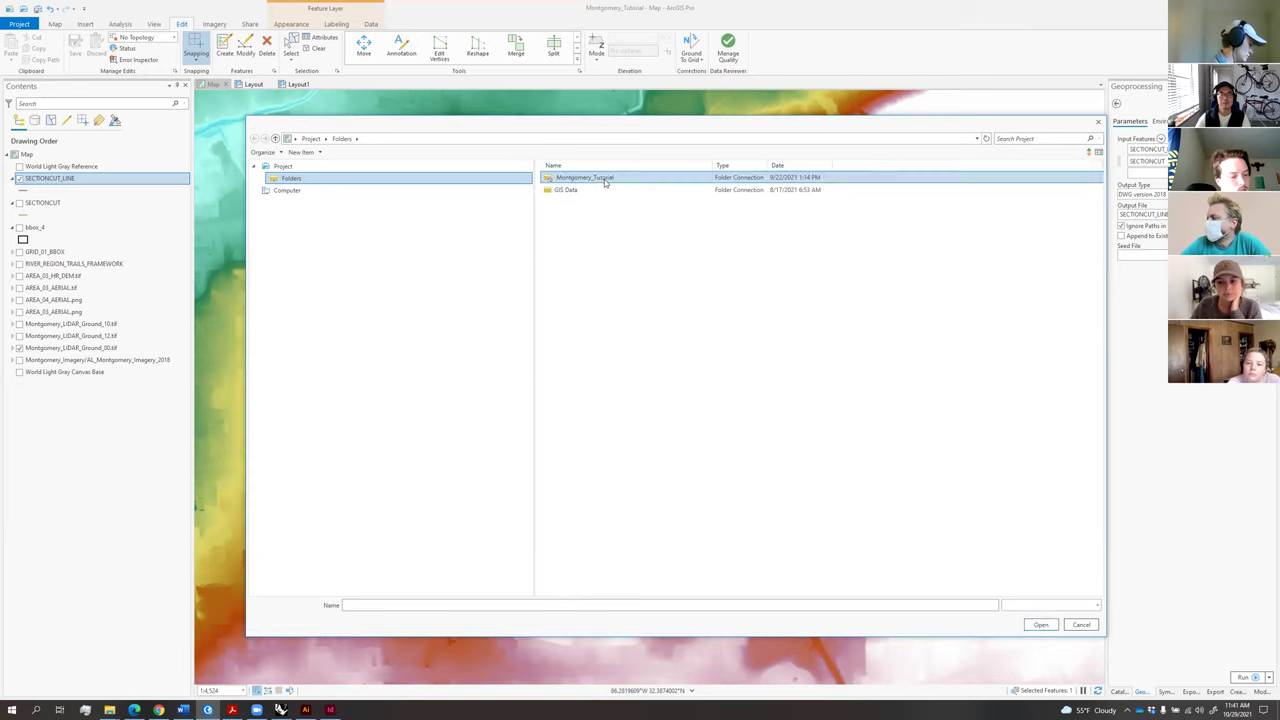
double_click(607, 180)
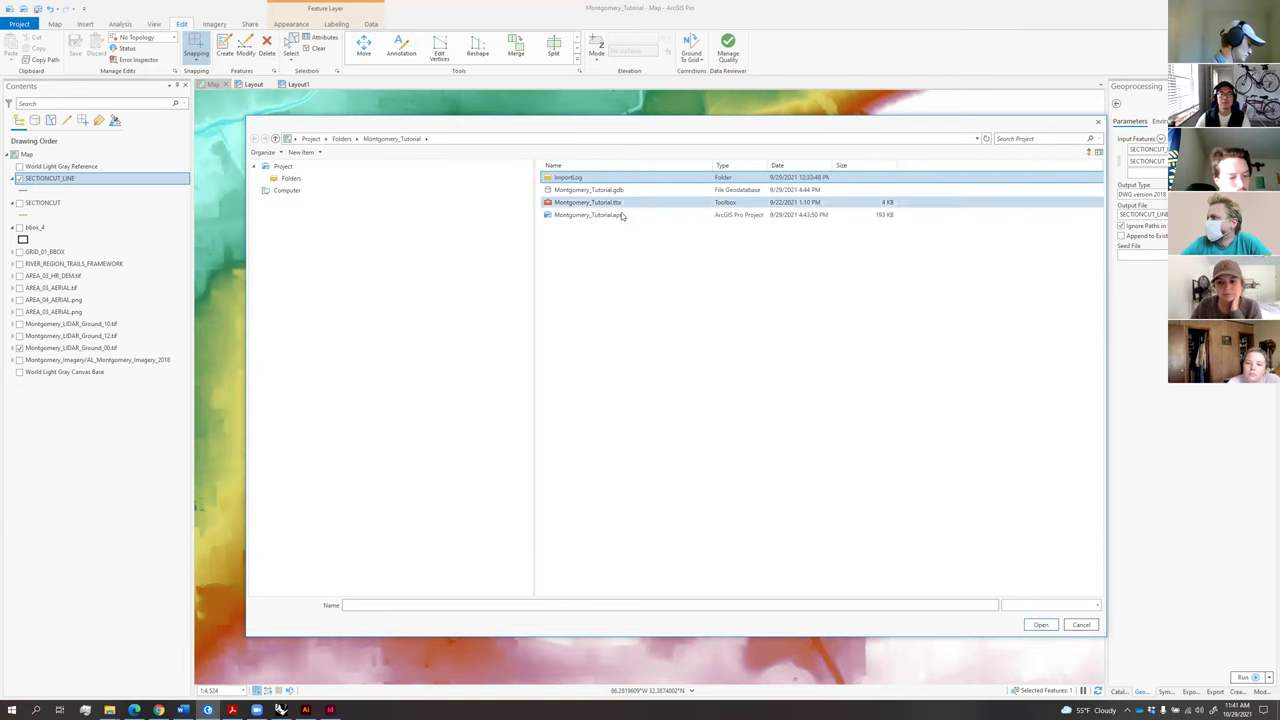
click(328, 190)
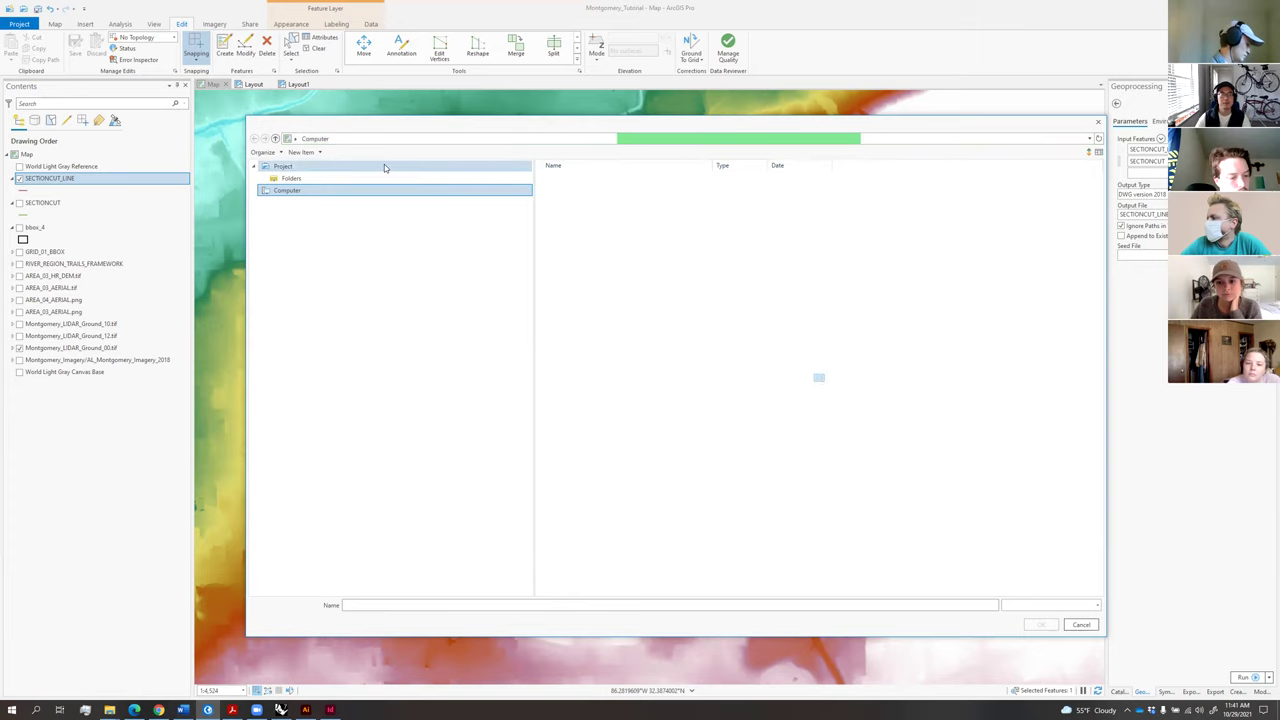
click(446, 178)
click(594, 178)
shift+click(600, 190)
click(606, 180)
shift+click(648, 191)
click(714, 180)
click(1038, 624)
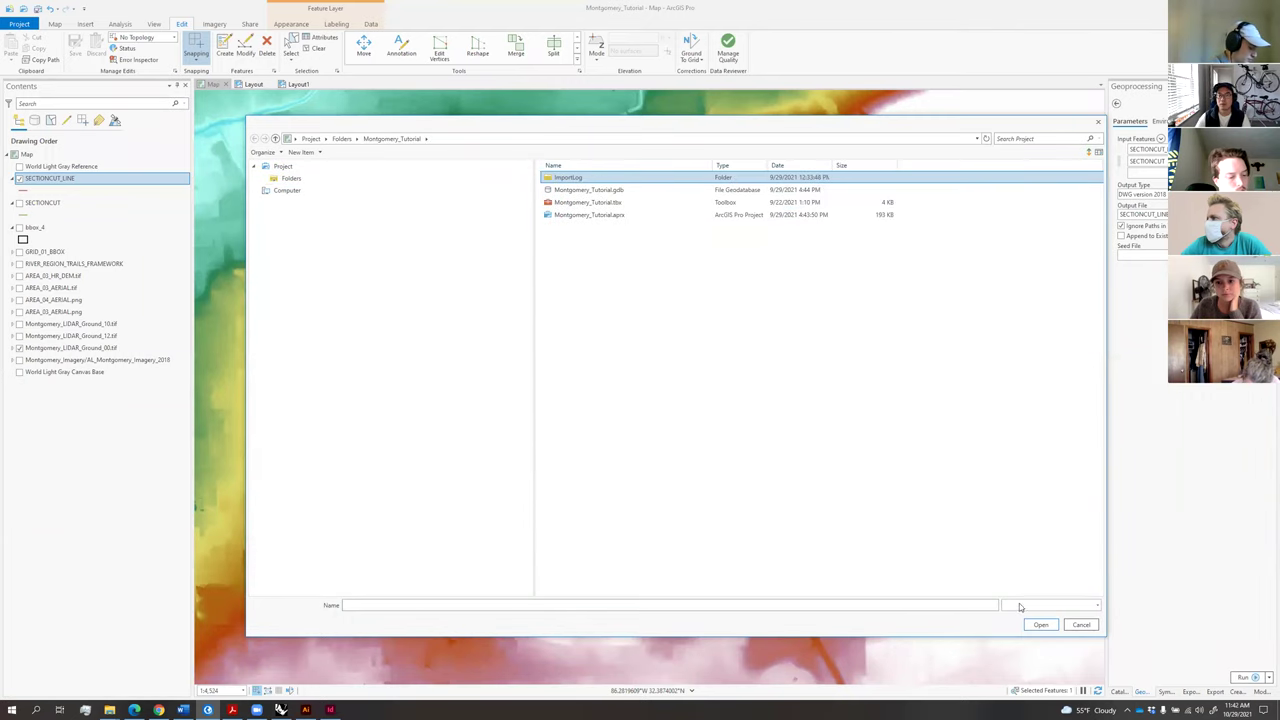
click(679, 345)
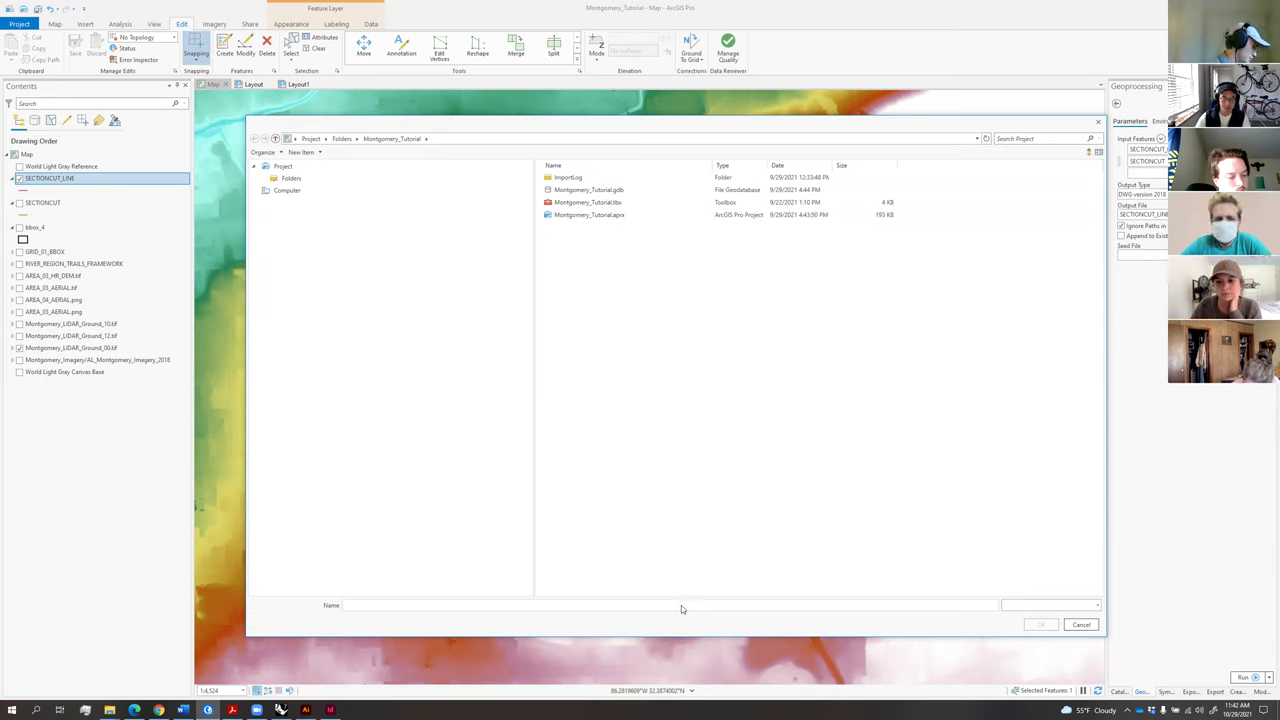
text(TEST)
click(1082, 623)
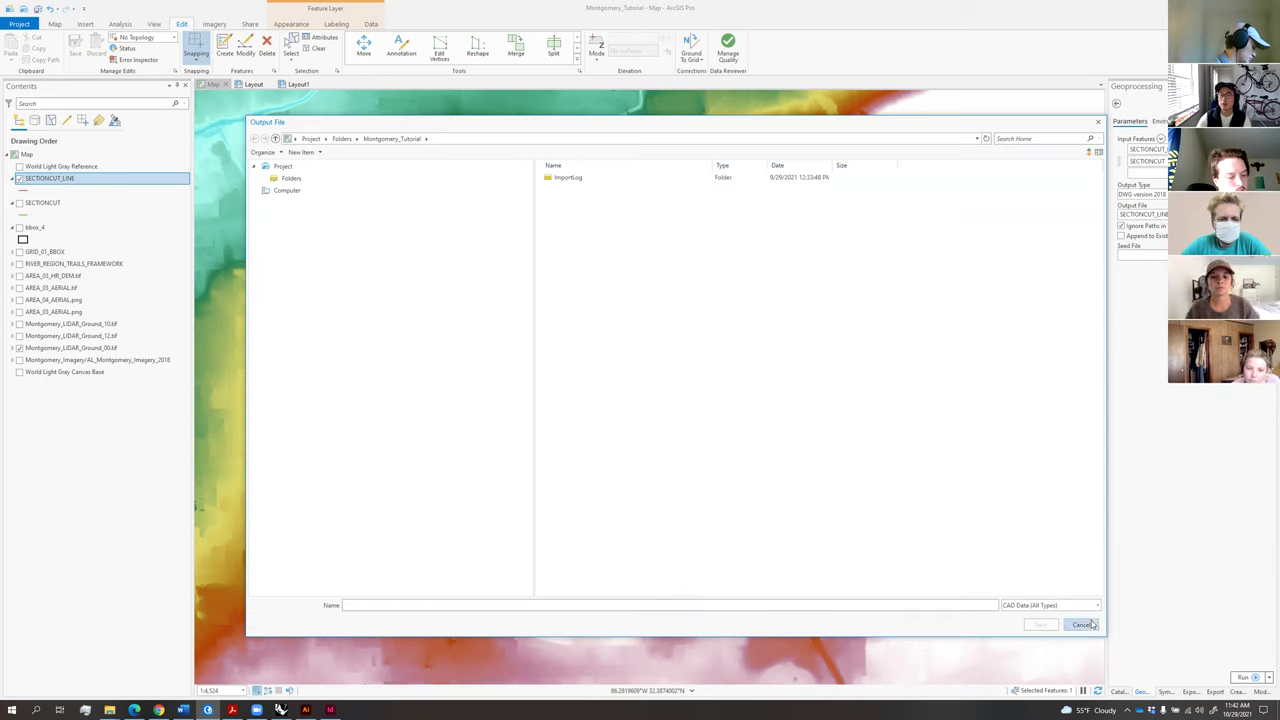
click(1082, 624)
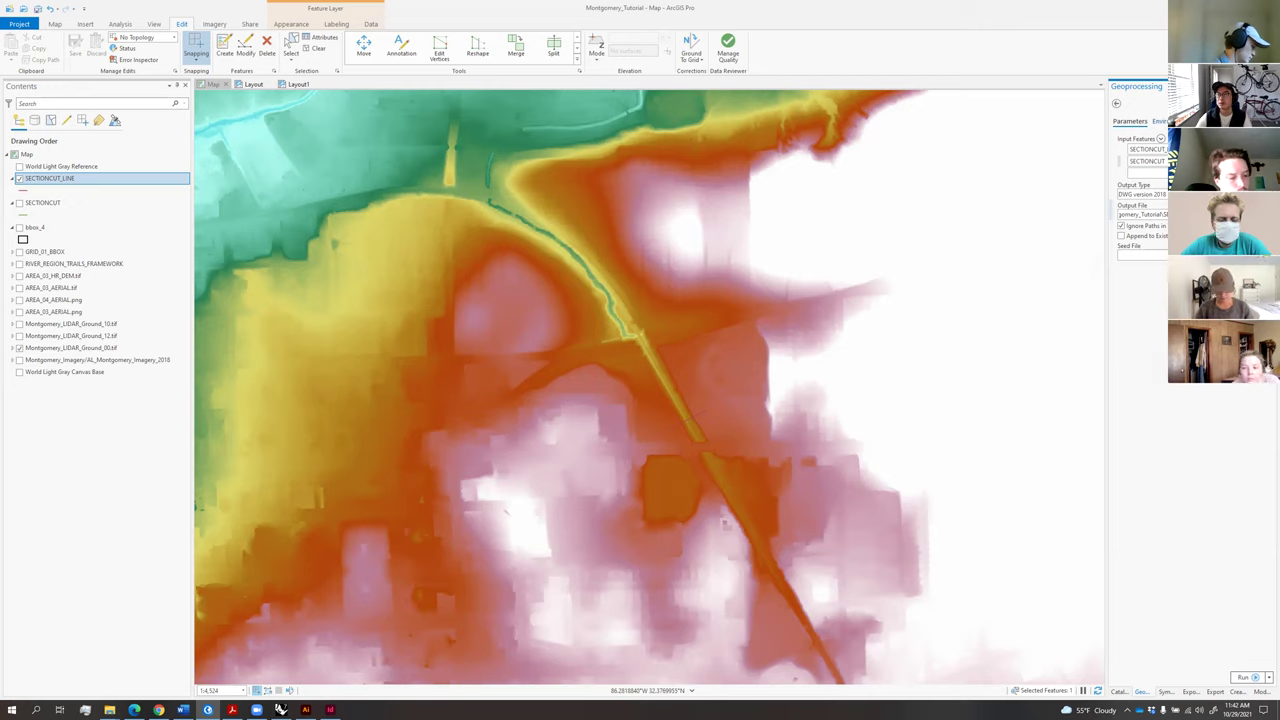
Set the export's output coordinate system to NAD 1983 State Plane and run Export to CAD.
click(1172, 121)
click(1119, 160)
click(1140, 171)
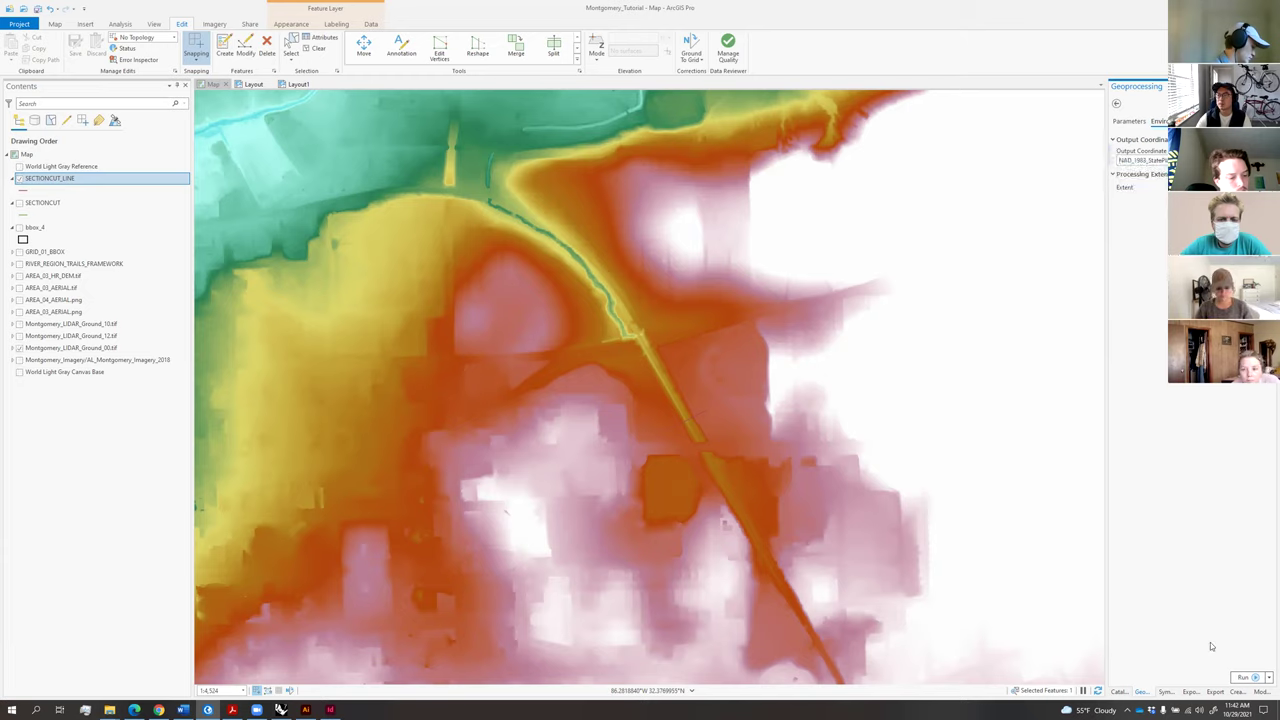
click(1243, 677)
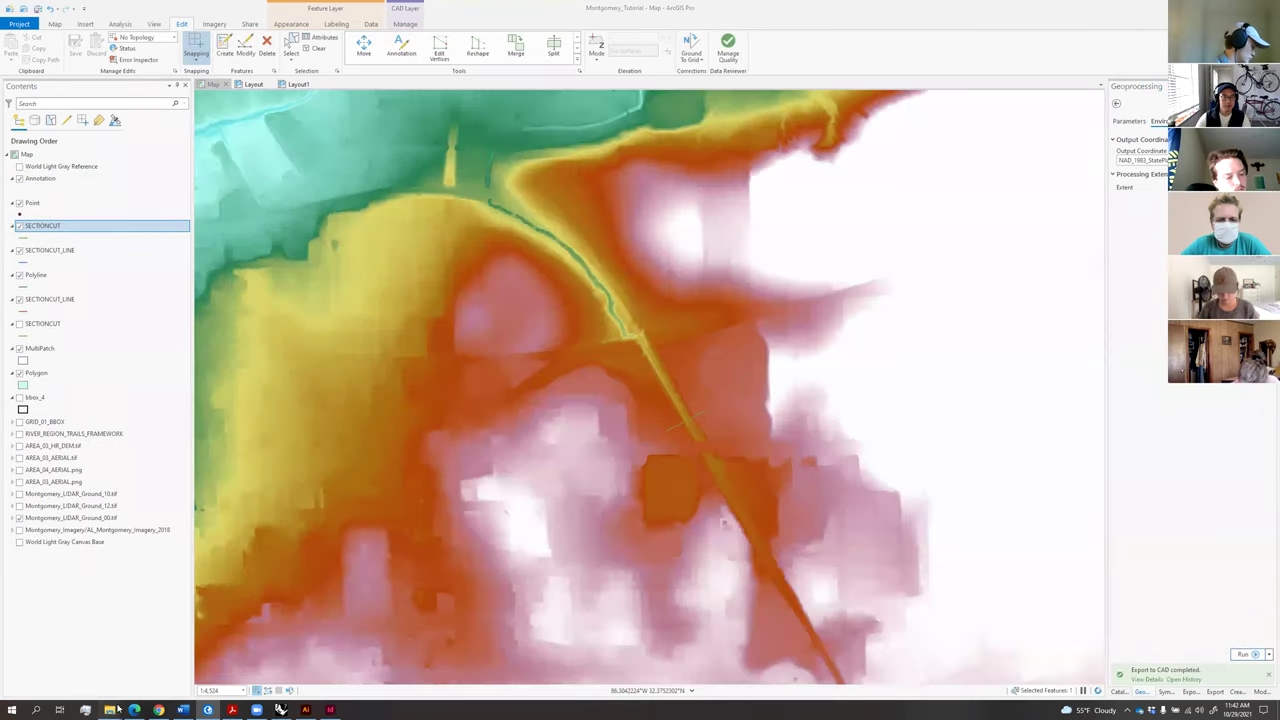
Switch to File Explorer and locate the SECTIONCUT_LINE_ExportCAD drawing under Documents, ArcGIS, Projects, Montgomery_Tutorial.
mouse_move(117, 709)
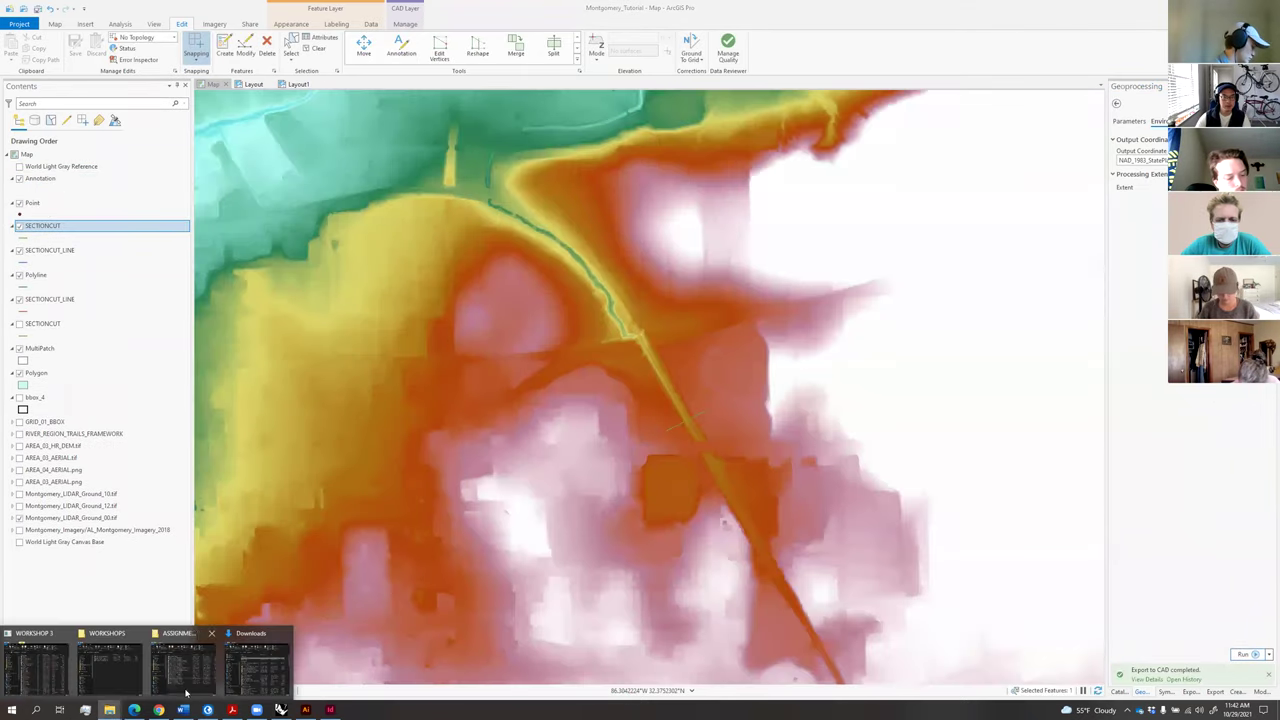
click(256, 662)
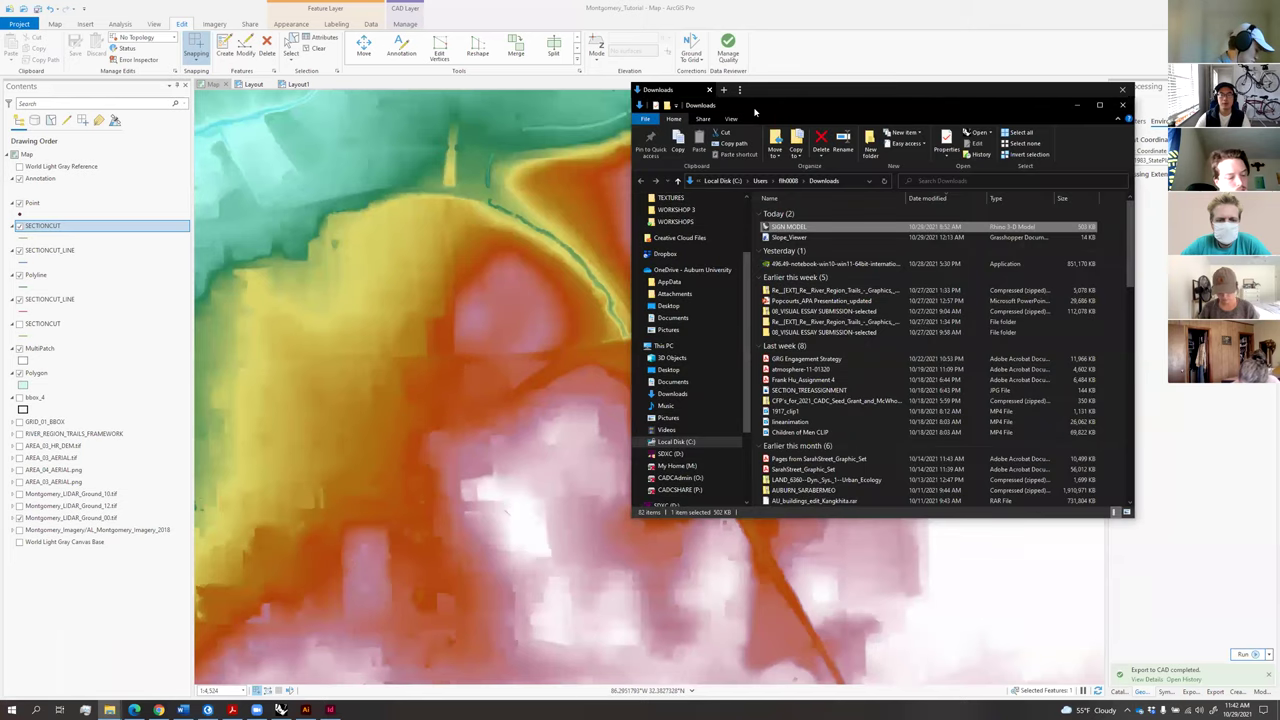
drag(755, 112, 656, 143)
click(606, 416)
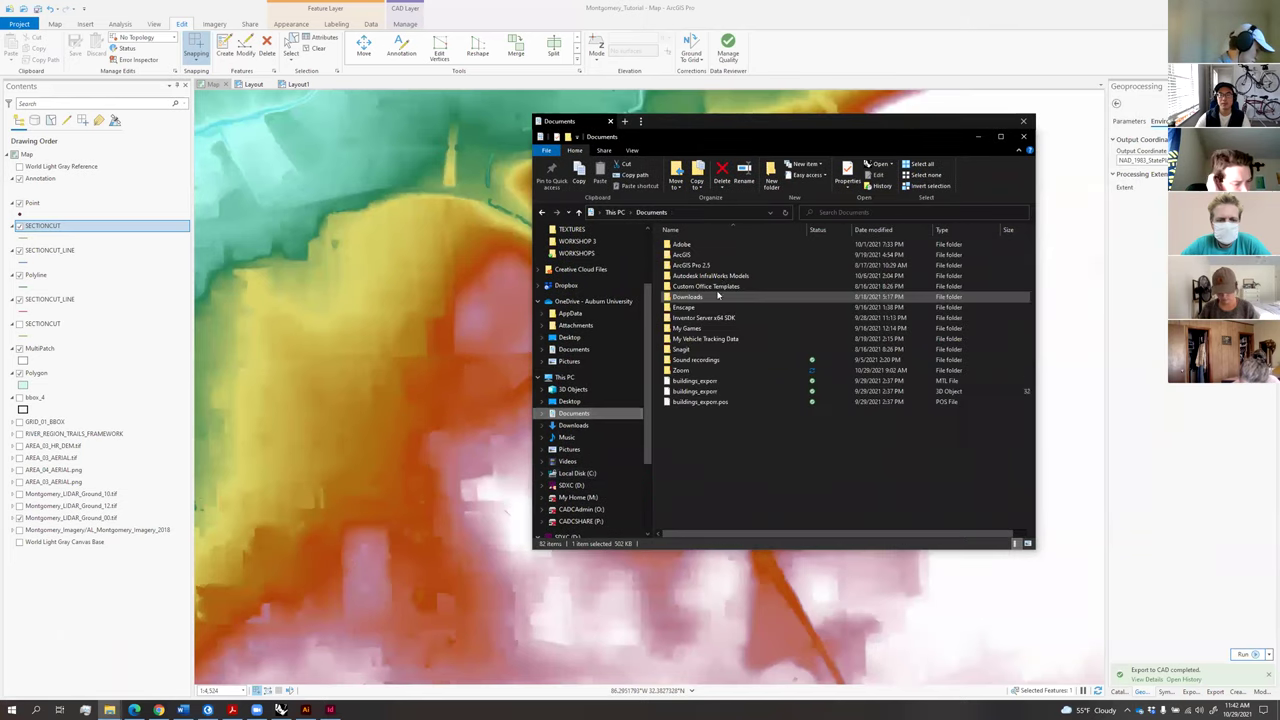
double_click(710, 255)
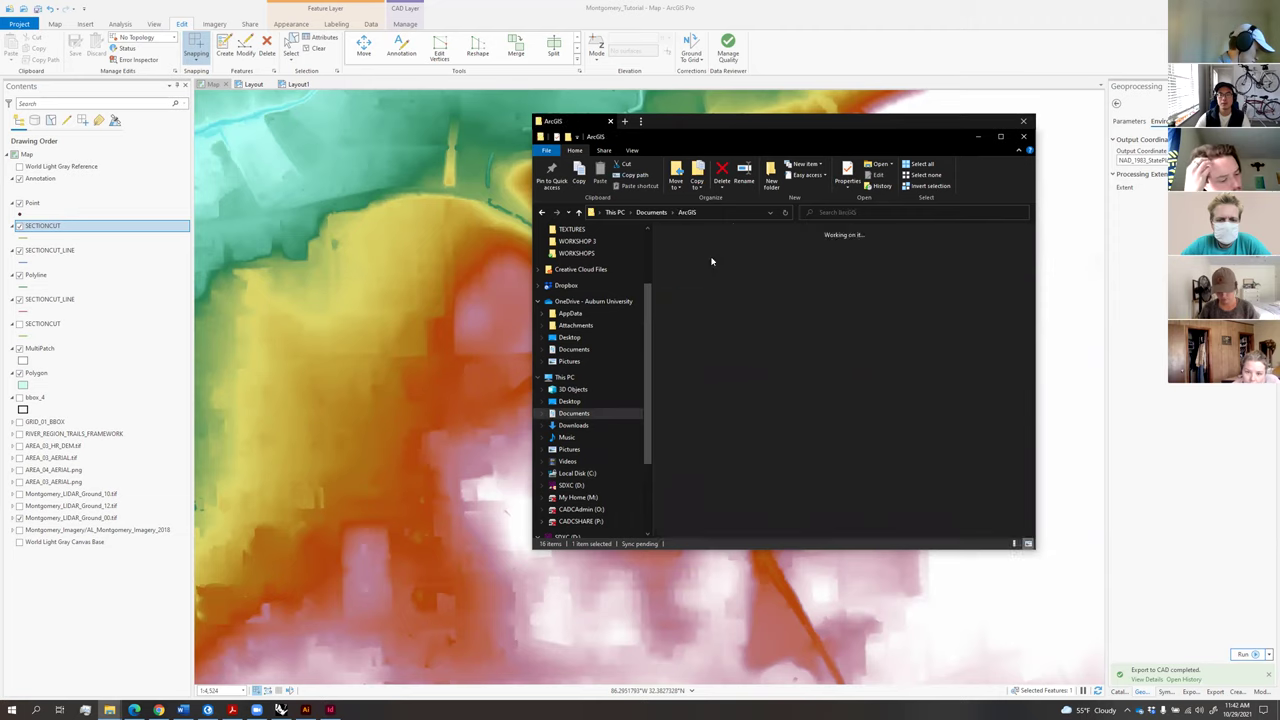
double_click(711, 262)
double_click(710, 265)
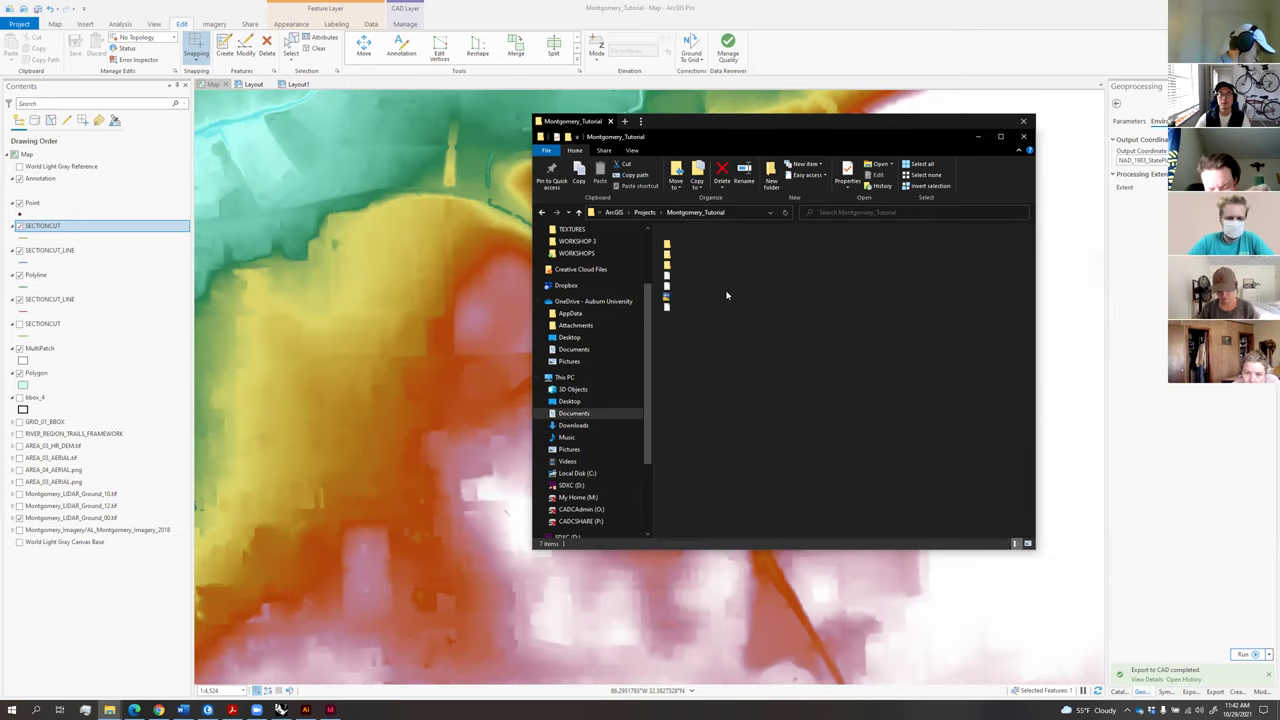
click(727, 296)
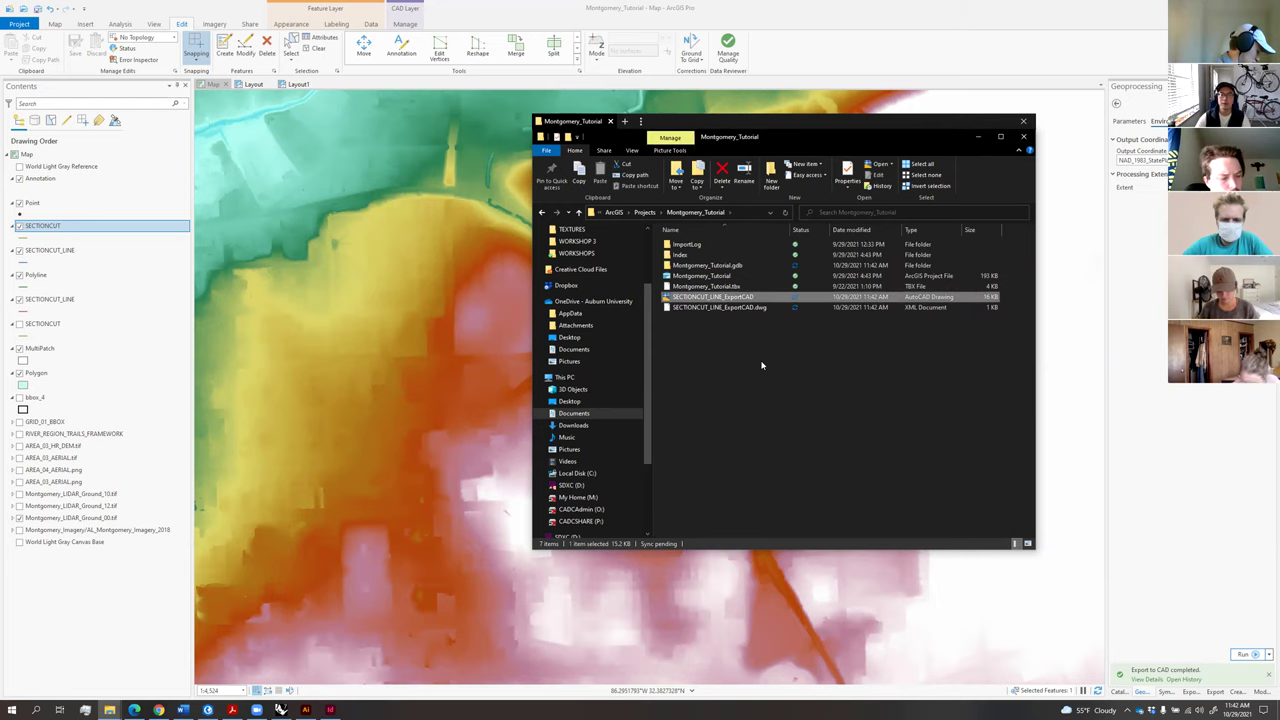
Switch to Rhino, start the Import command and open the Montgomery_Tutorial project folder from its copied path.
click(281, 709)
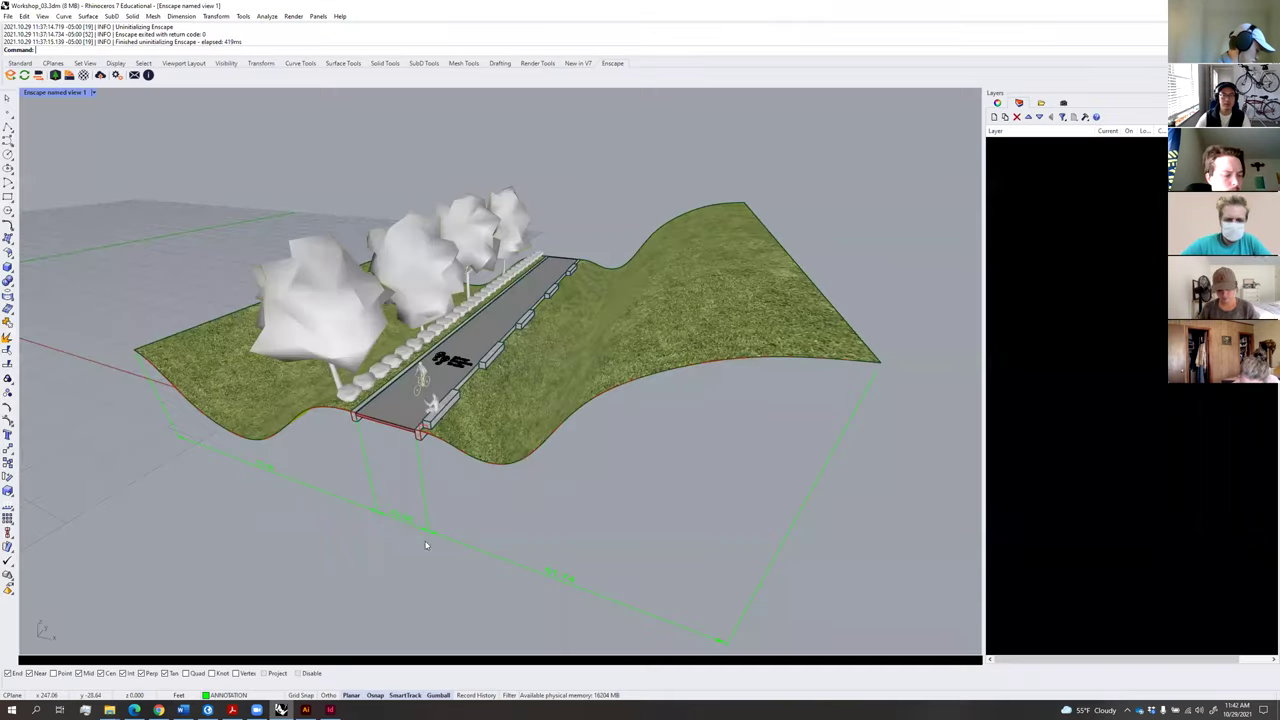
scroll(521, 461, down, 10)
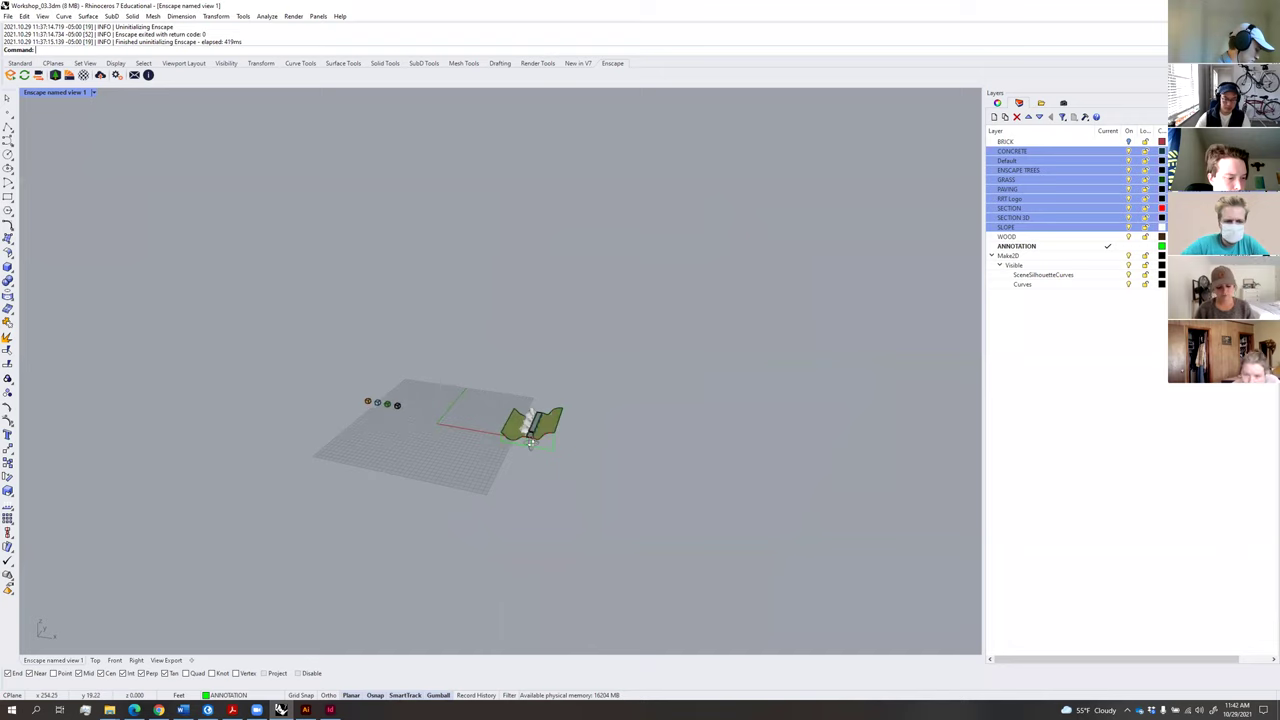
text(Import)
key(Return)
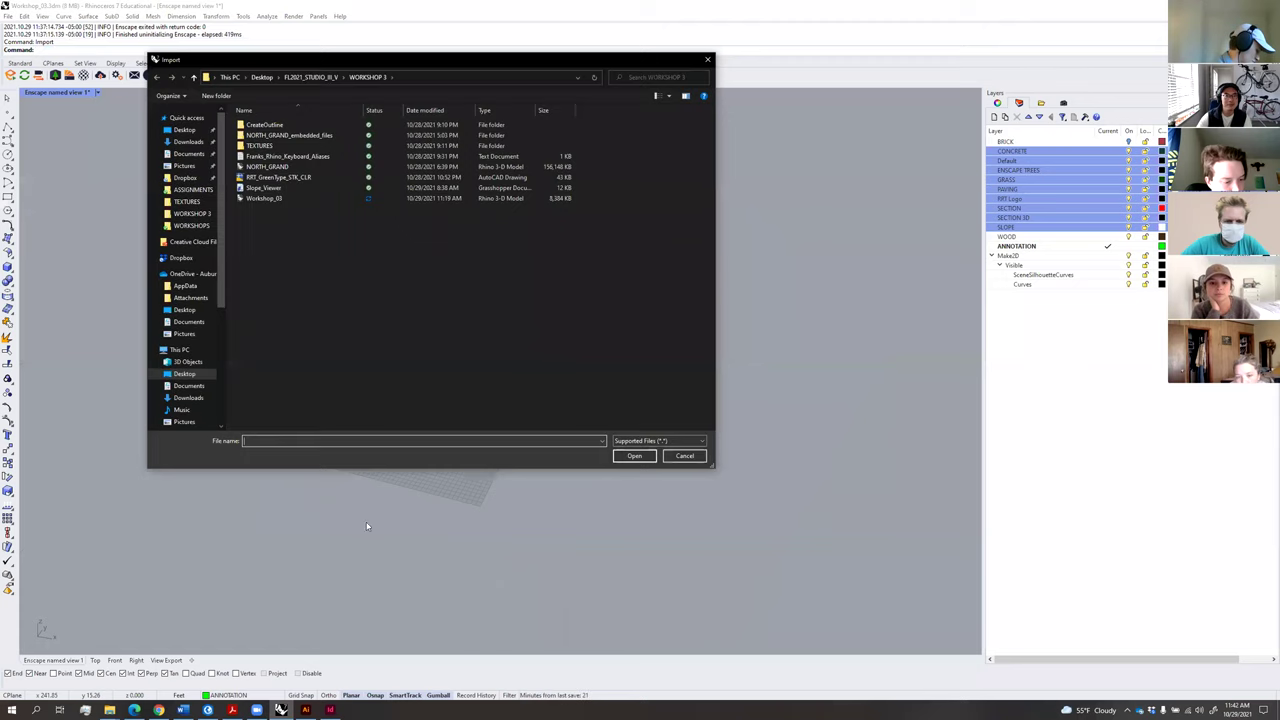
mouse_move(109, 710)
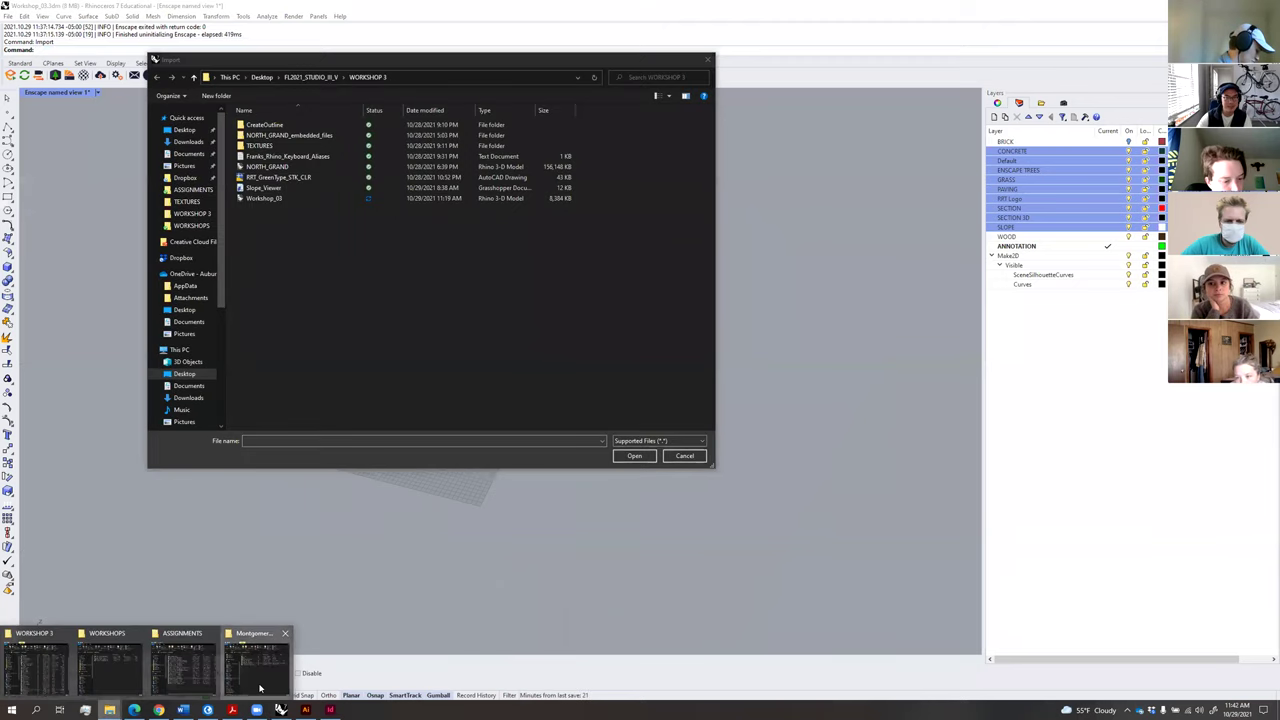
click(252, 655)
click(746, 212)
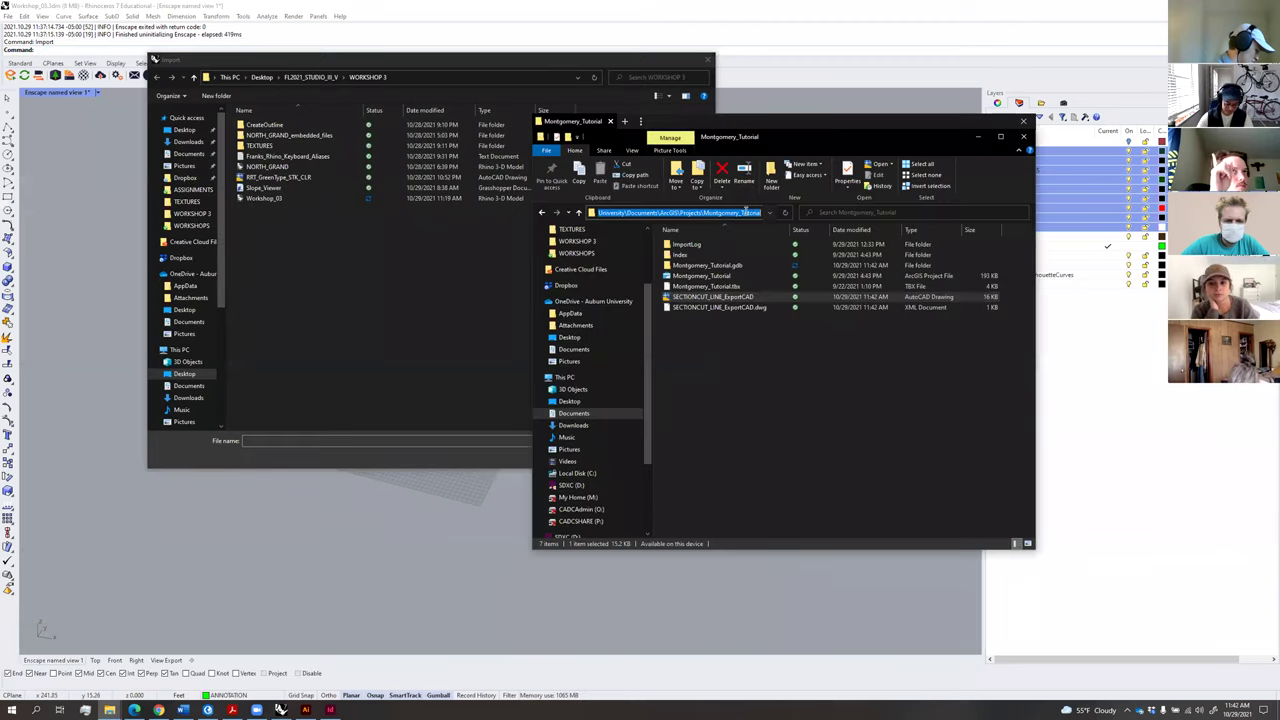
key(ctrl+c)
click(322, 443)
key(ctrl+v)
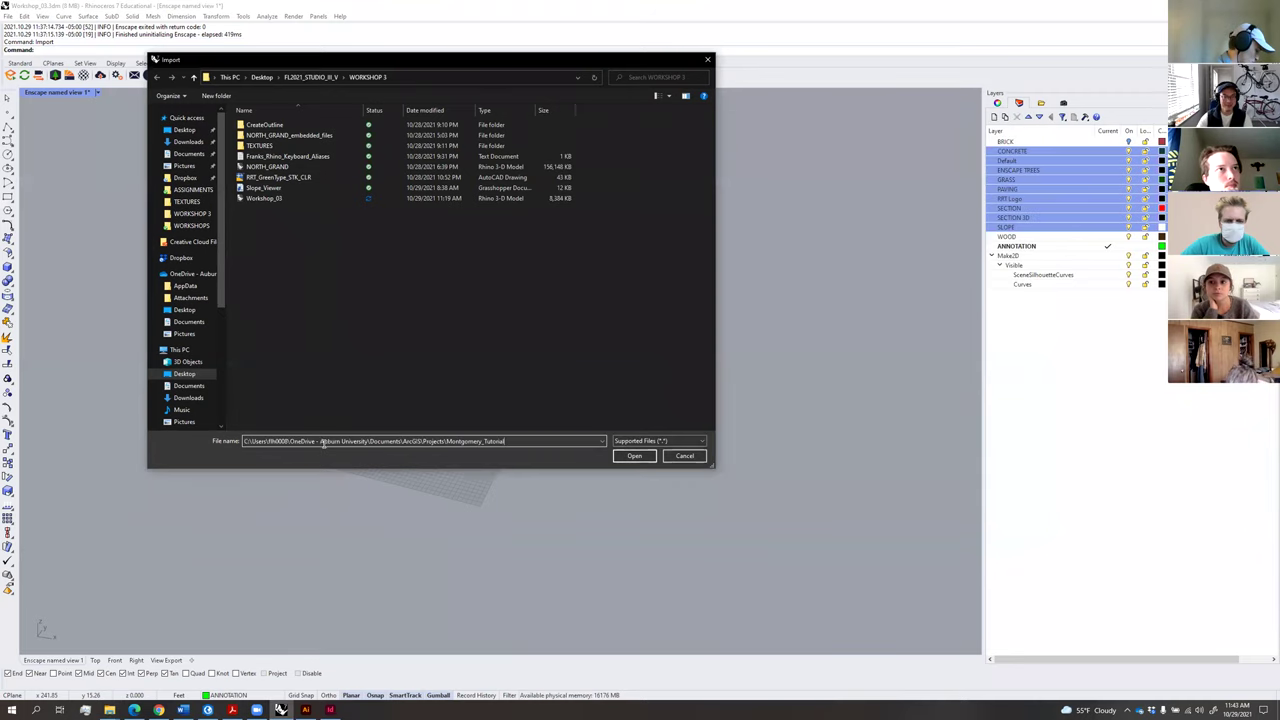
key(Return)
Import the SECTIONCUT_LINE_ExportCAD drawing with model units in feet and layout units in inches.
click(322, 157)
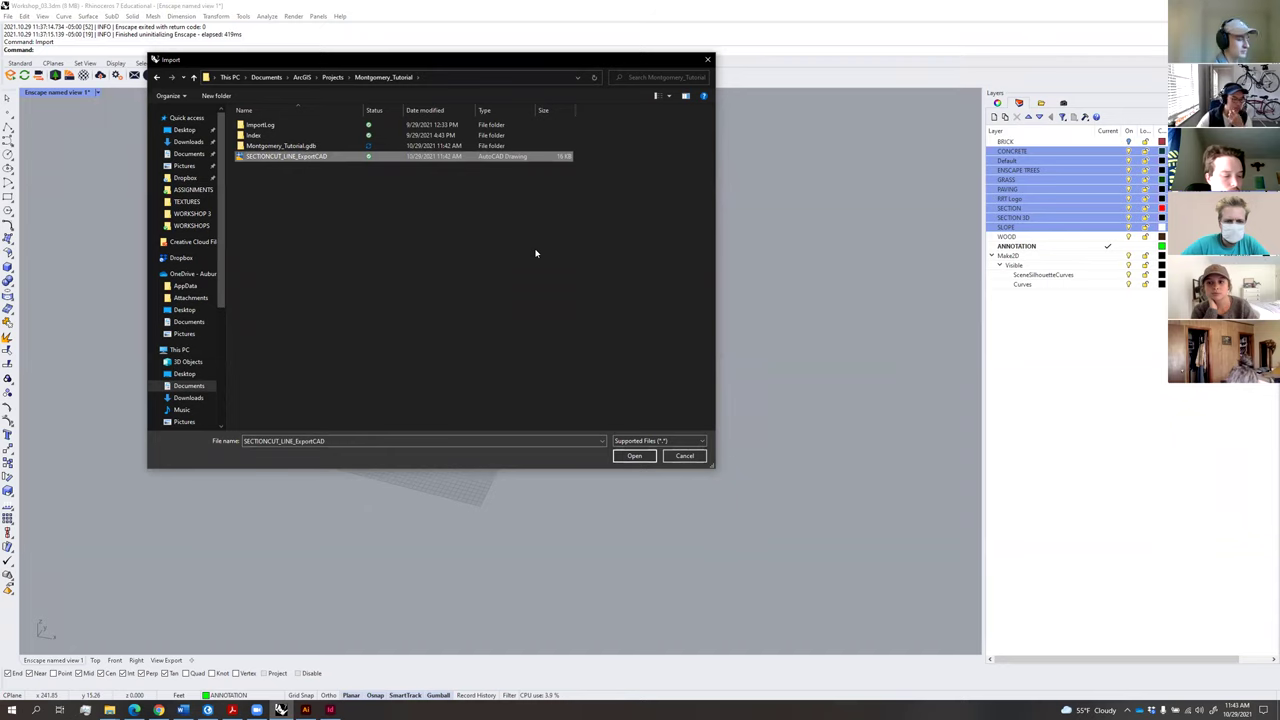
click(634, 457)
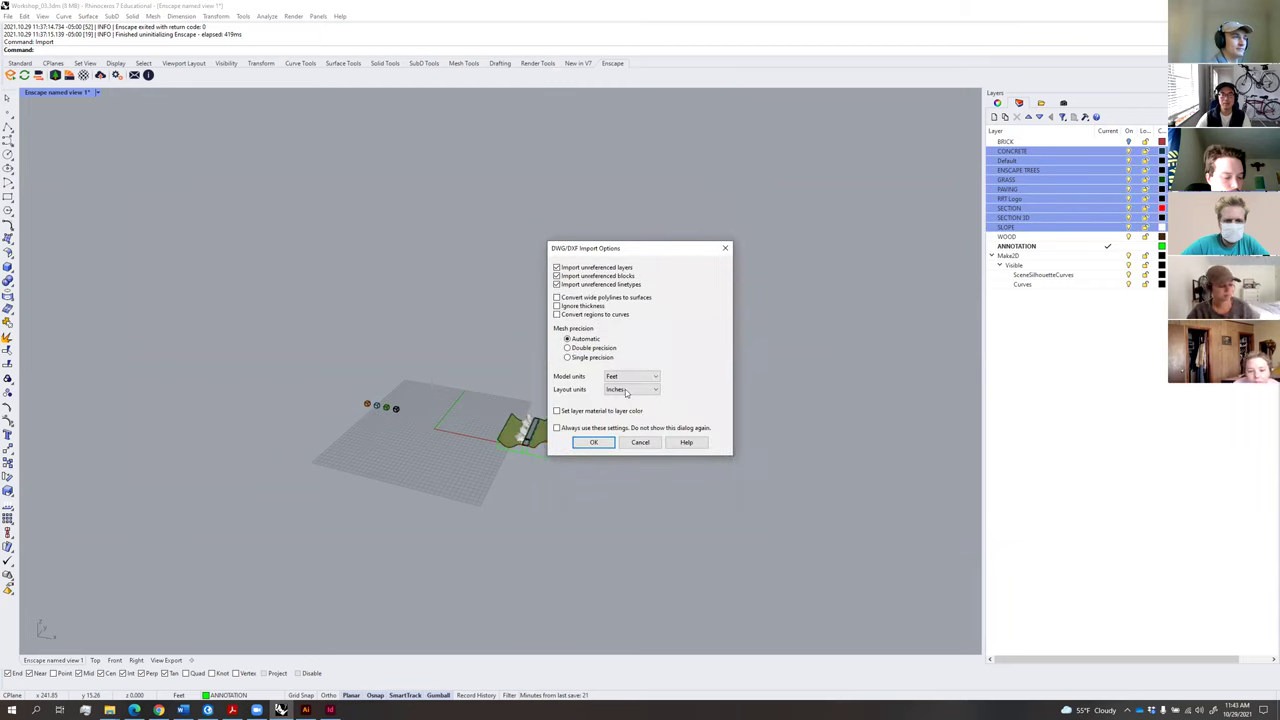
click(594, 443)
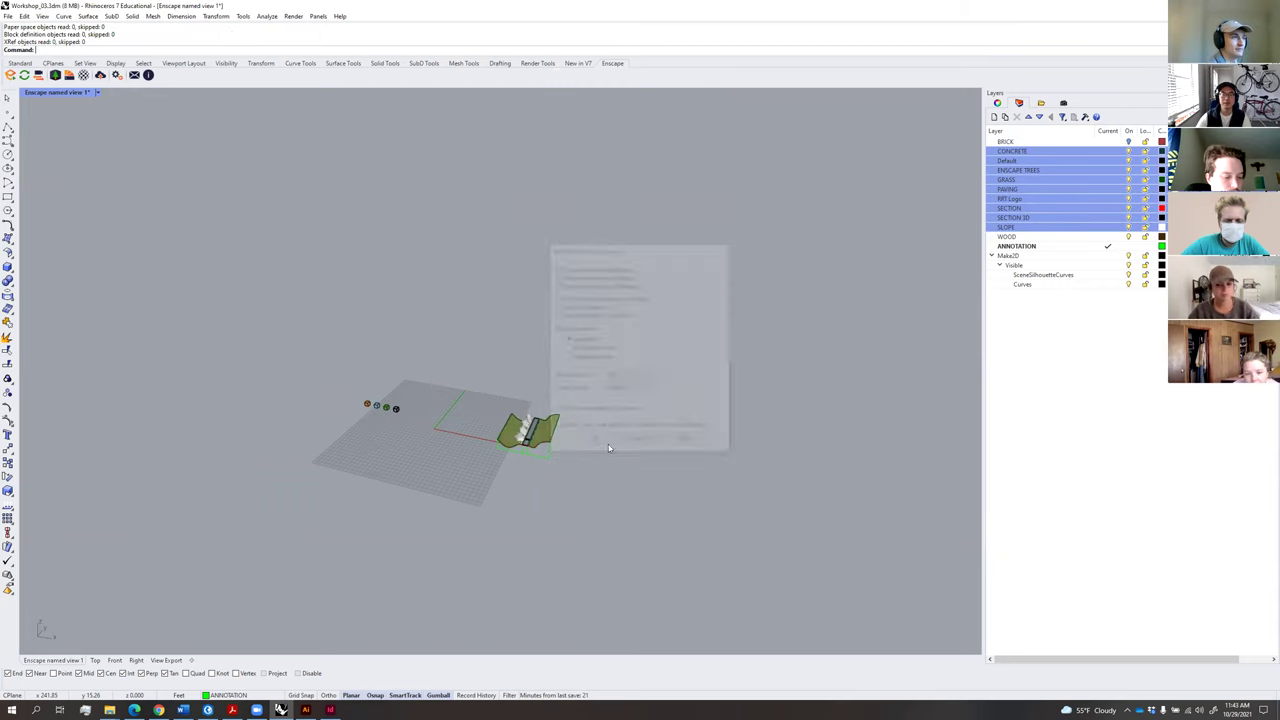
Zoom to the imported section lines, select the curves to examine them in perspective, and clear the layer selection.
click(27, 64)
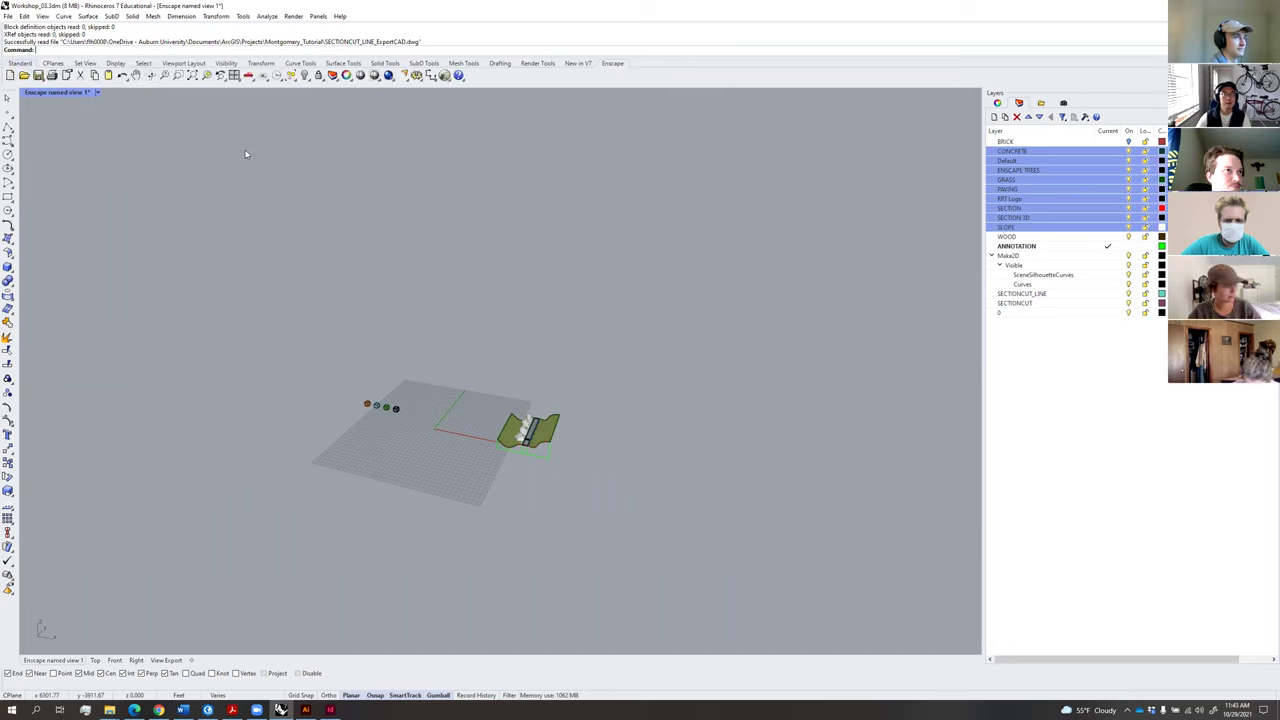
text(zs)
key(Return)
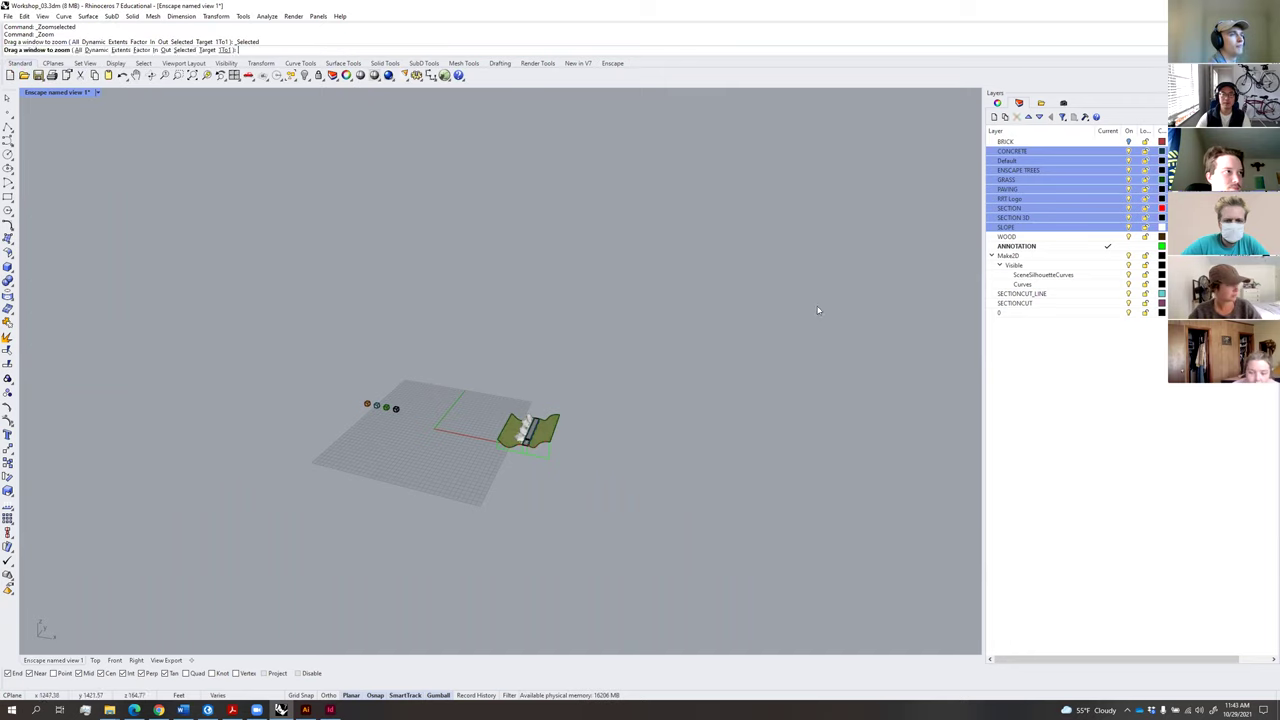
click(694, 340)
scroll(649, 329, down, 10)
right_drag(649, 329, 621, 358)
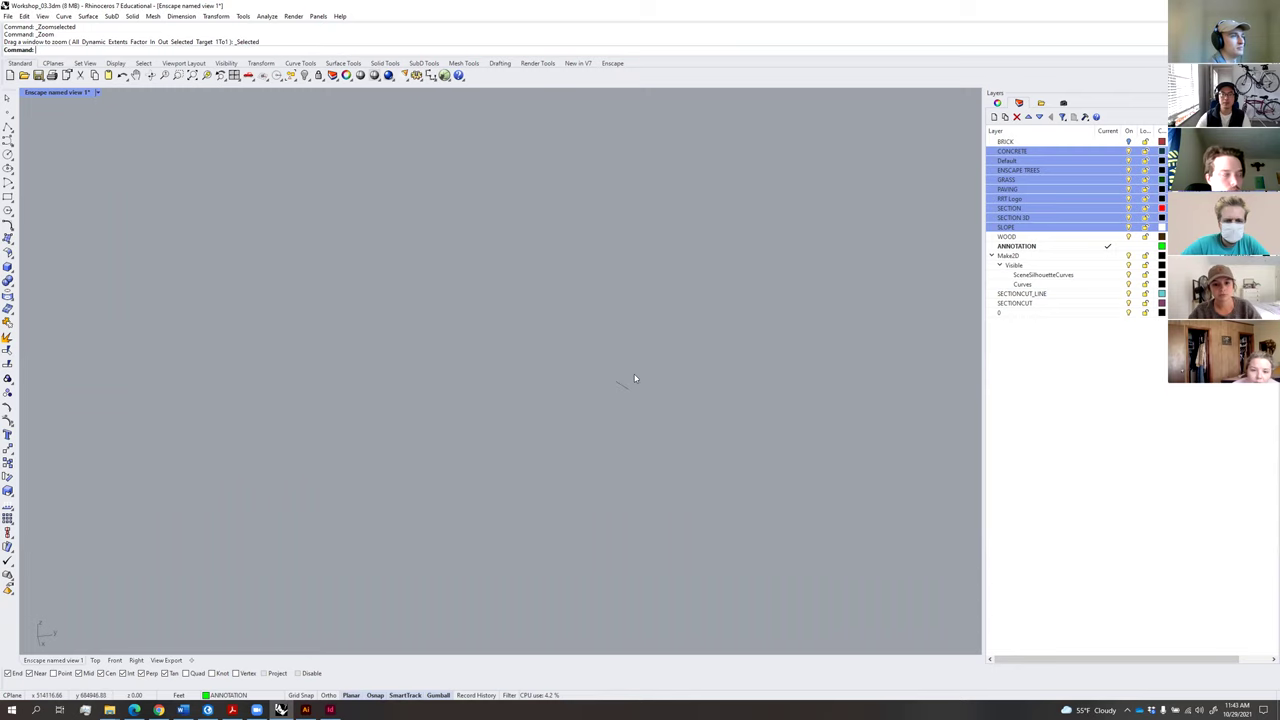
drag(625, 358, 591, 421)
scroll(699, 383, down, 3)
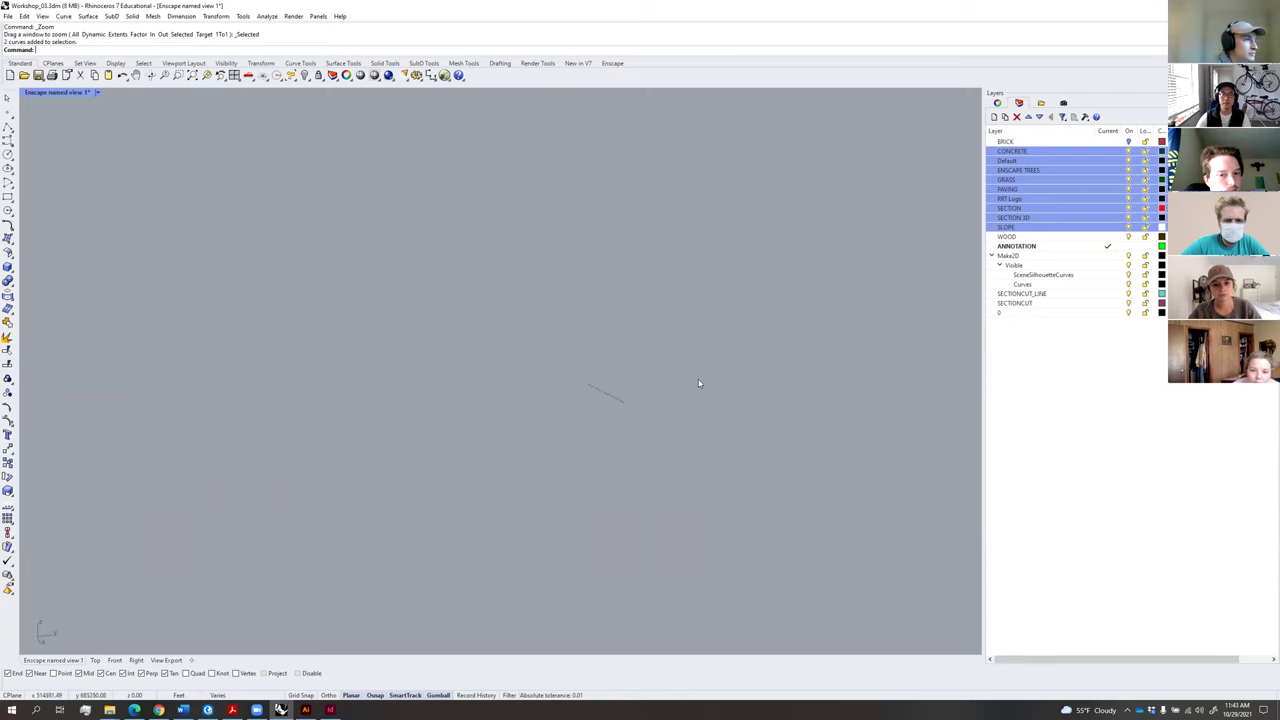
click(1116, 385)
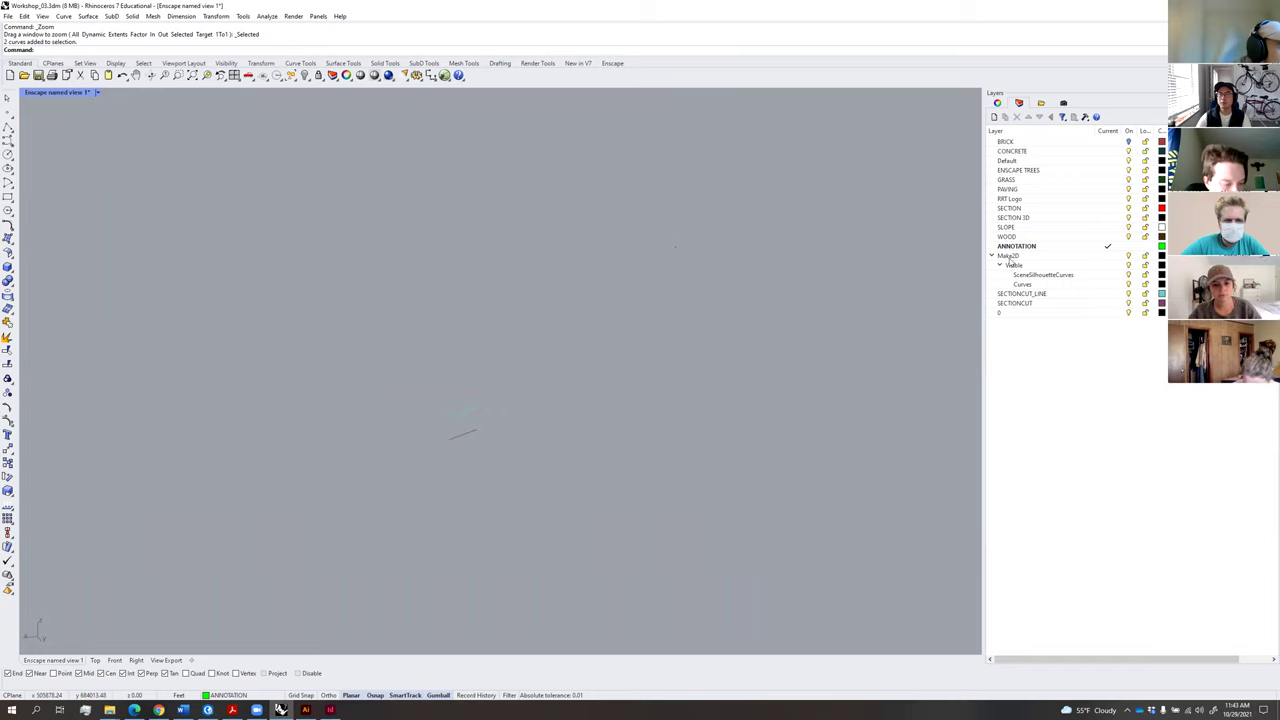
Collapse the Make2D layer group, select the SECTIONCUT_LINE layer and look over the imported section curves.
click(992, 256)
scroll(468, 415, up, 1)
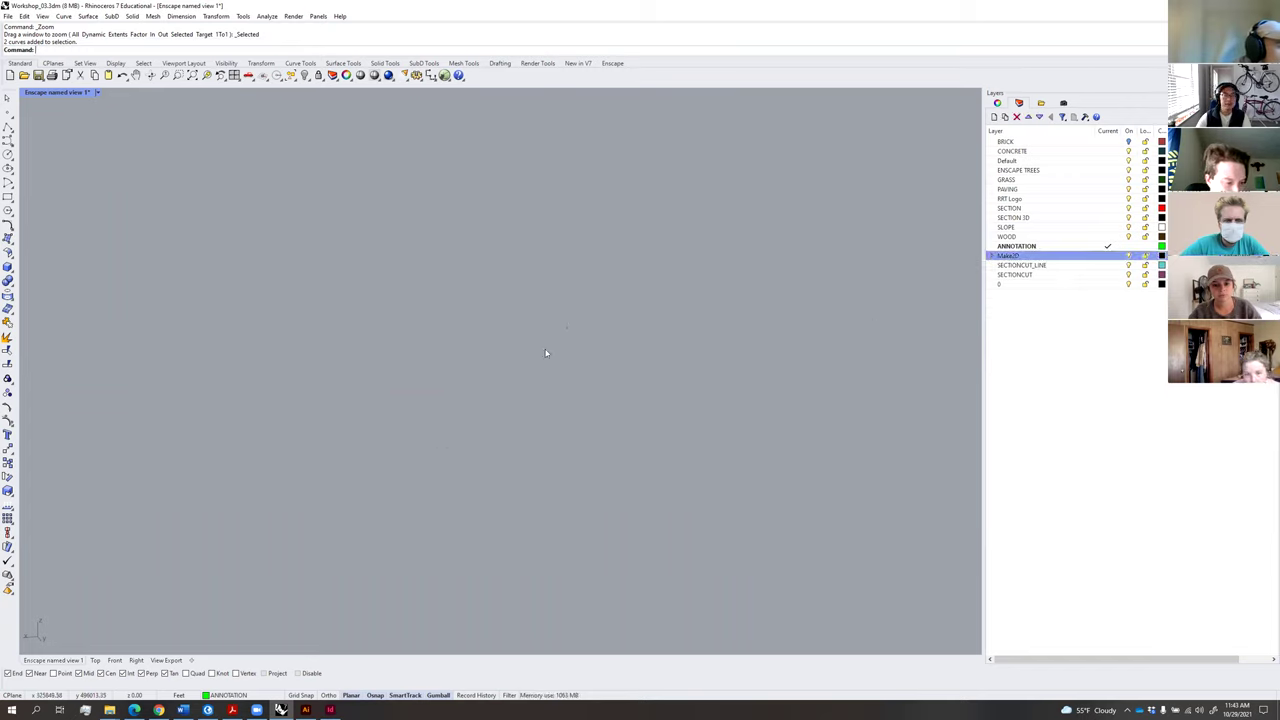
right_click(1052, 267)
click(1125, 418)
right_click(722, 388)
right_drag(722, 388, 678, 418)
click(657, 437)
right_drag(634, 370, 665, 376)
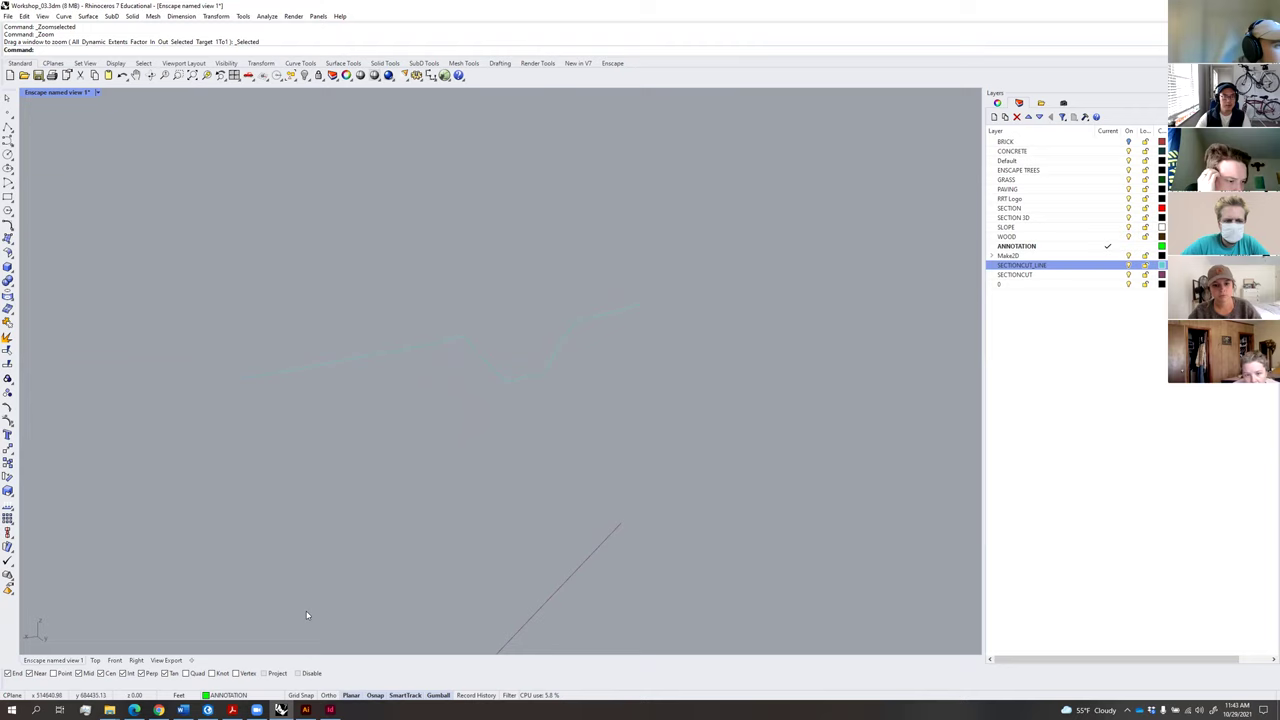
right_drag(522, 428, 462, 428)
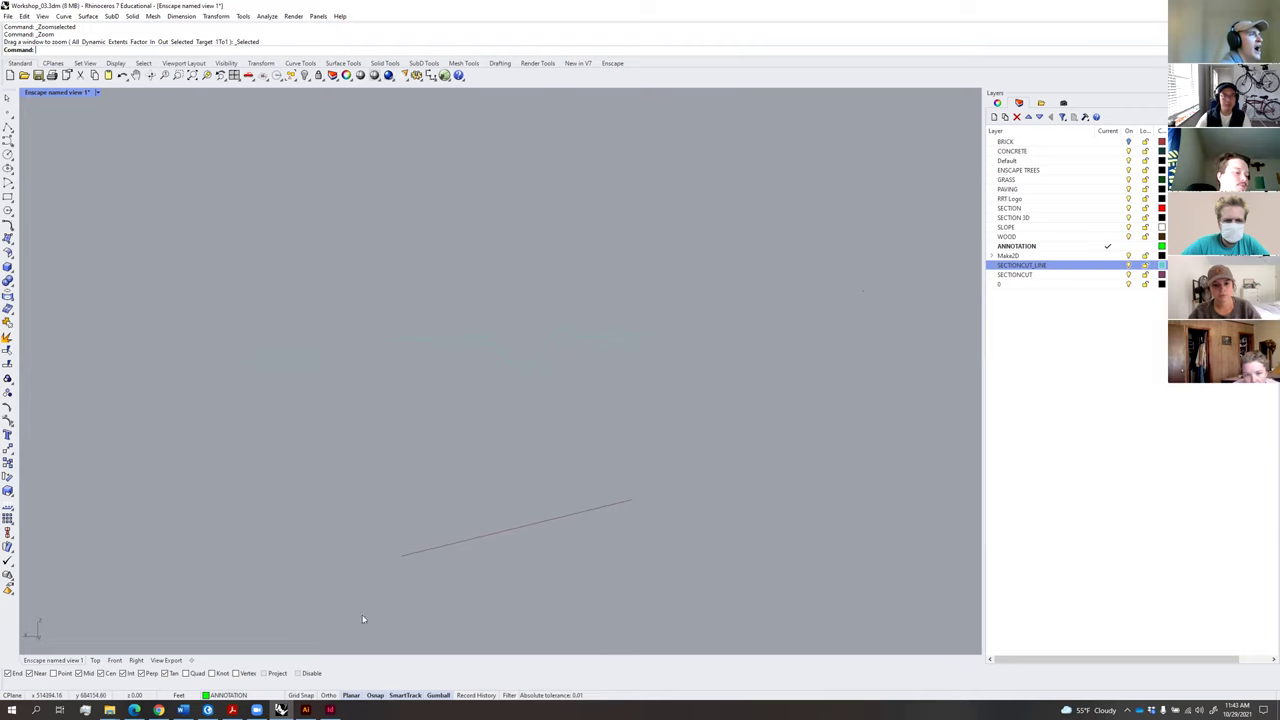
Switch to ArcGIS Pro and check the section cut on the map by toggling the upper SECTIONCUT layer's visibility.
click(259, 709)
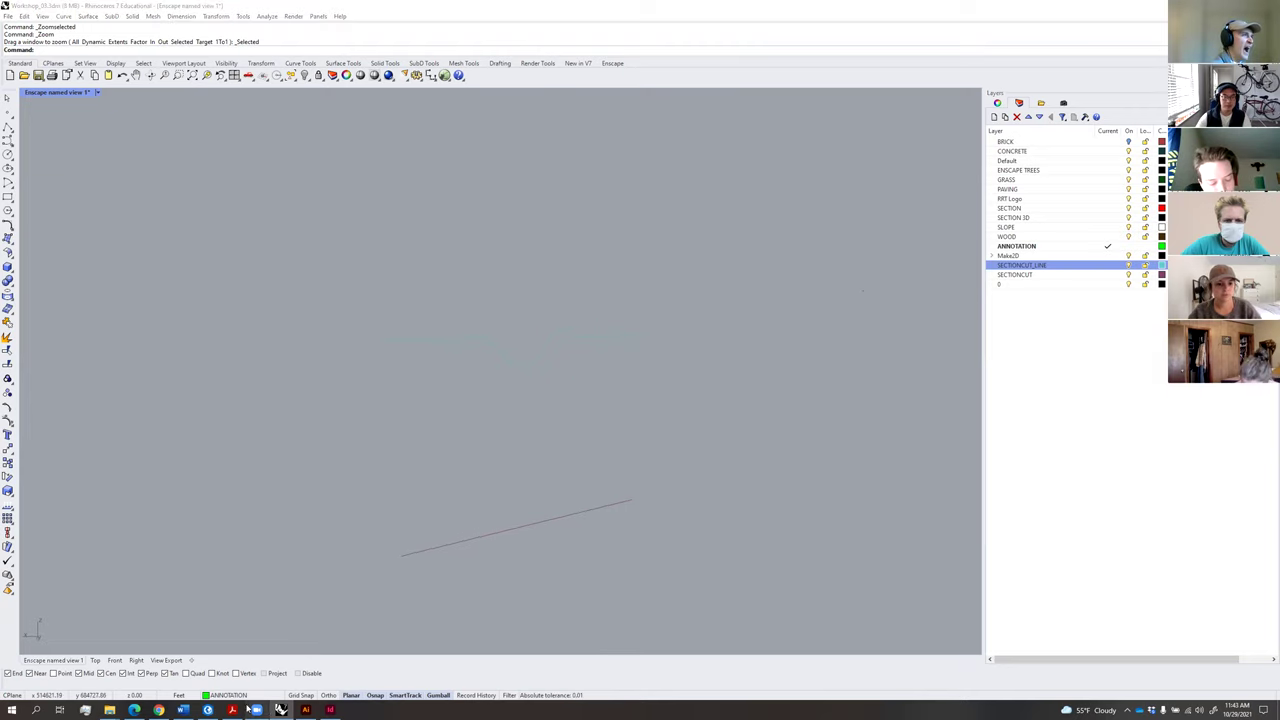
click(281, 710)
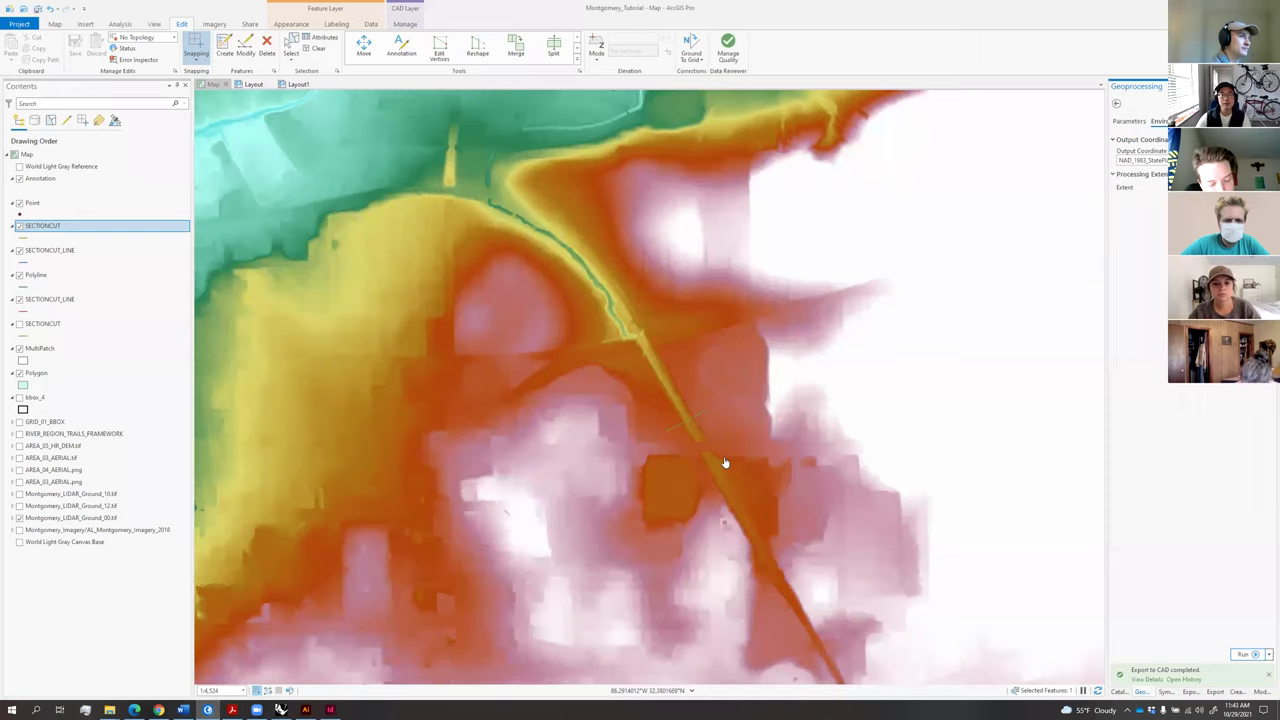
scroll(717, 346, up, 1)
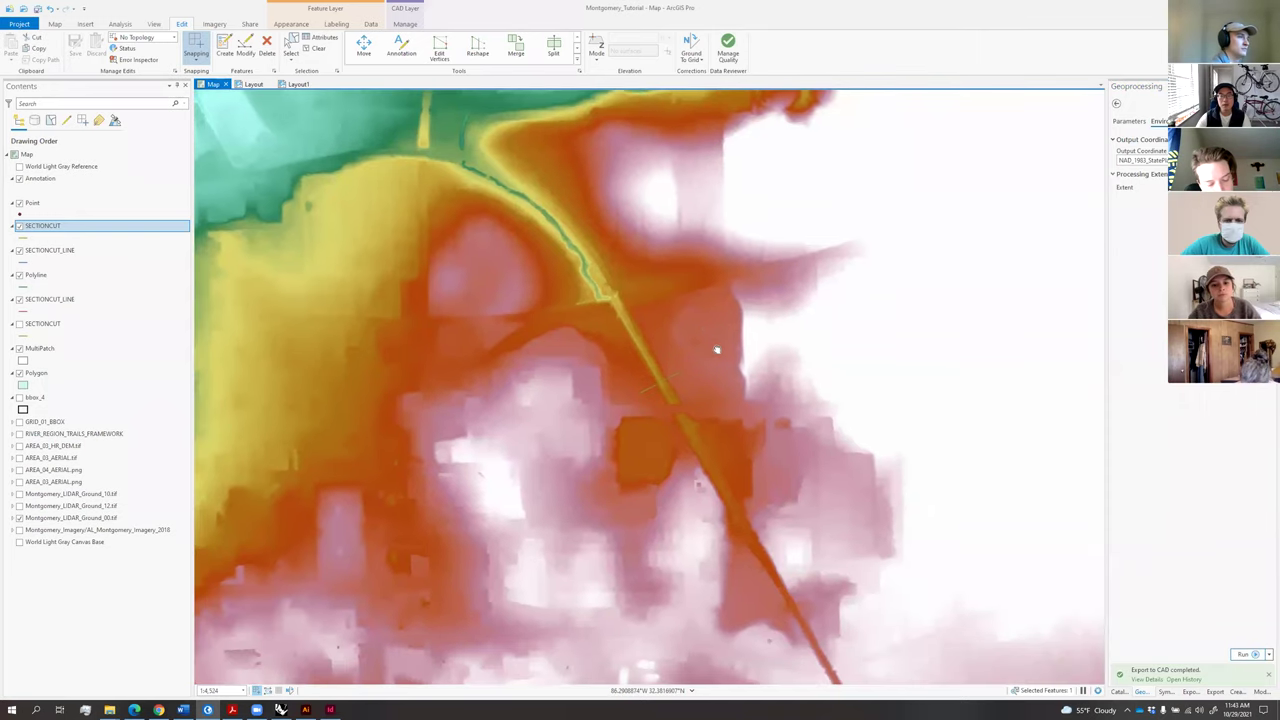
scroll(662, 390, up, 2)
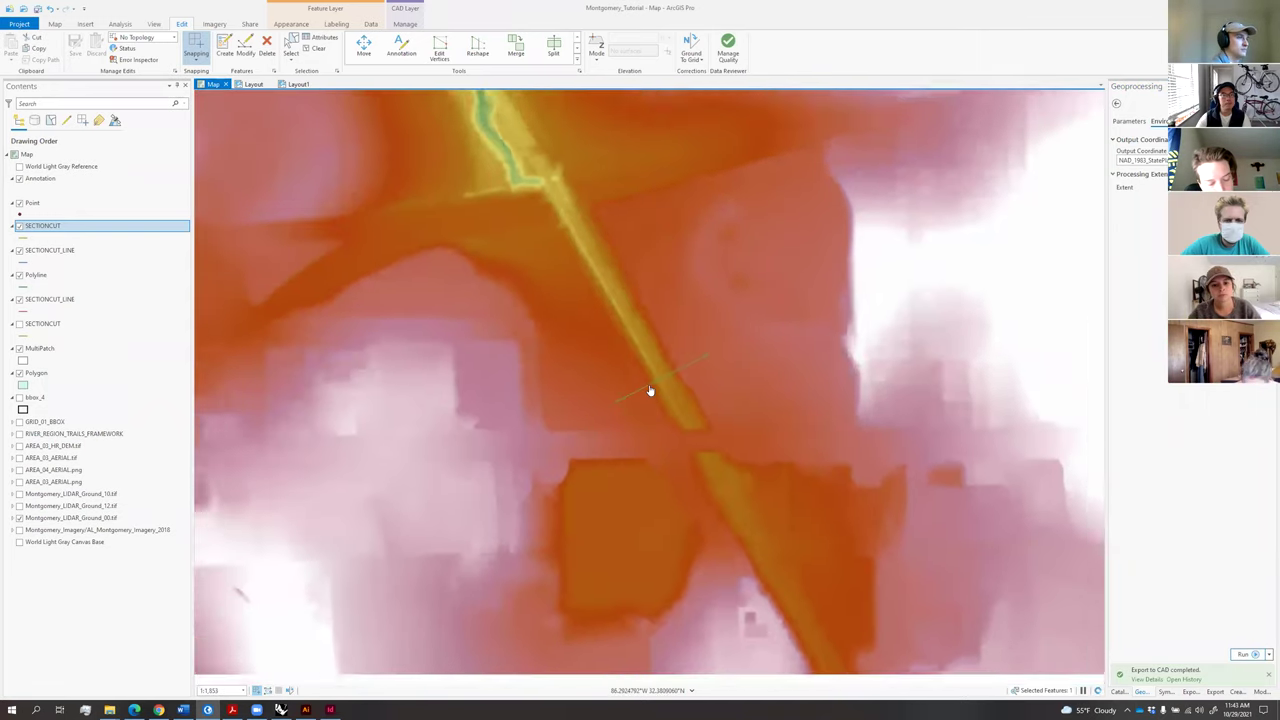
scroll(651, 391, down, 1)
click(19, 228)
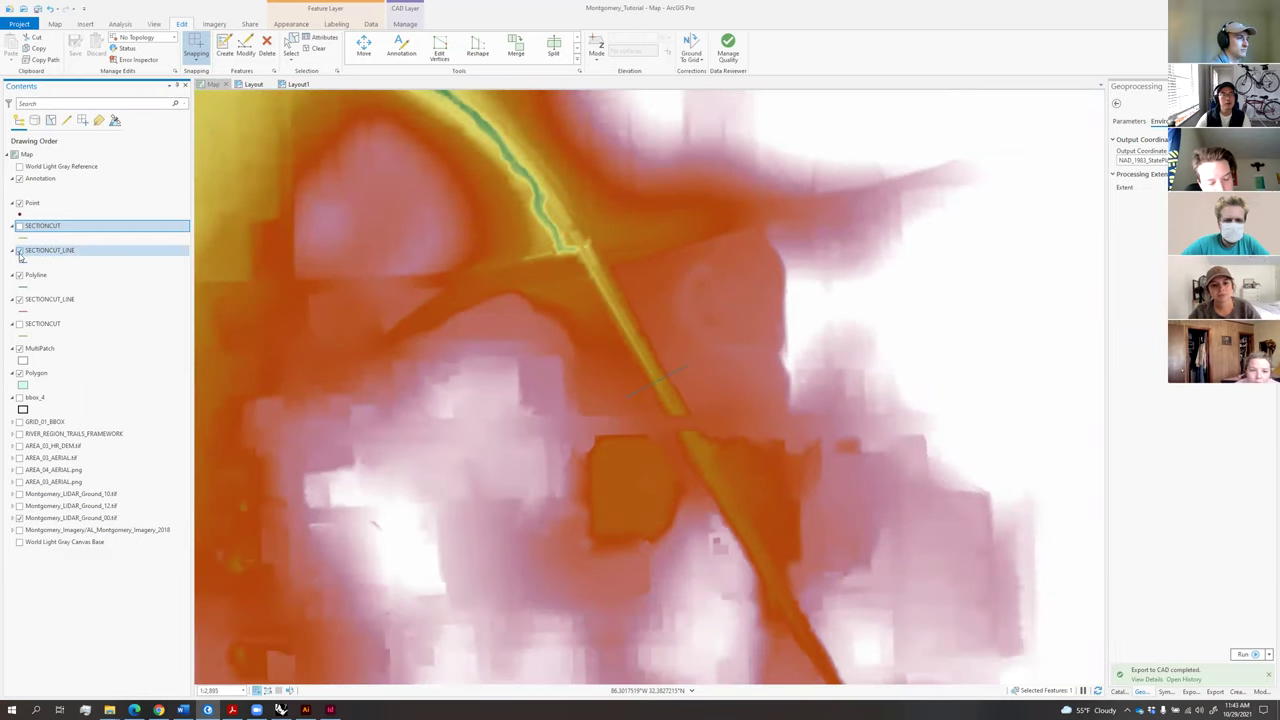
drag(568, 359, 629, 468)
drag(711, 432, 671, 392)
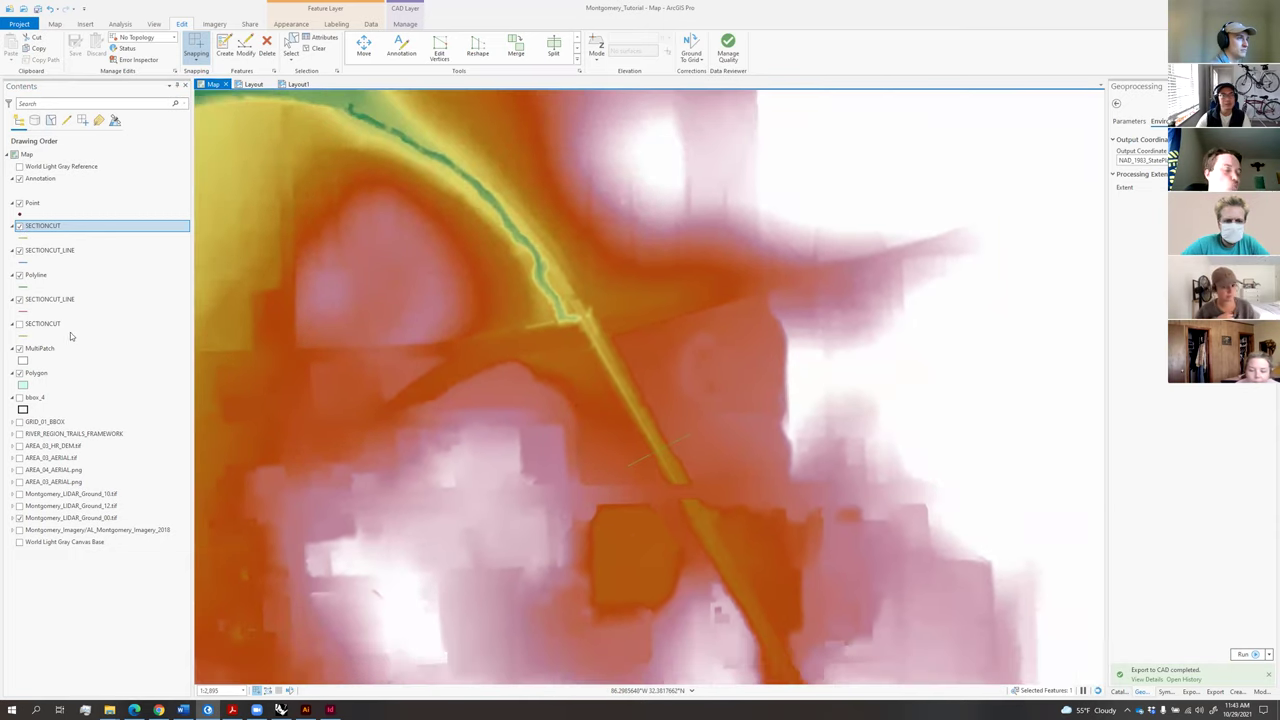
Hide the Annotation, Polyline, upper SECTIONCUT and both SECTIONCUT_LINE layers, and show the lower SECTIONCUT layer.
click(20, 300)
click(19, 275)
click(19, 250)
click(19, 226)
click(33, 203)
click(19, 178)
click(19, 324)
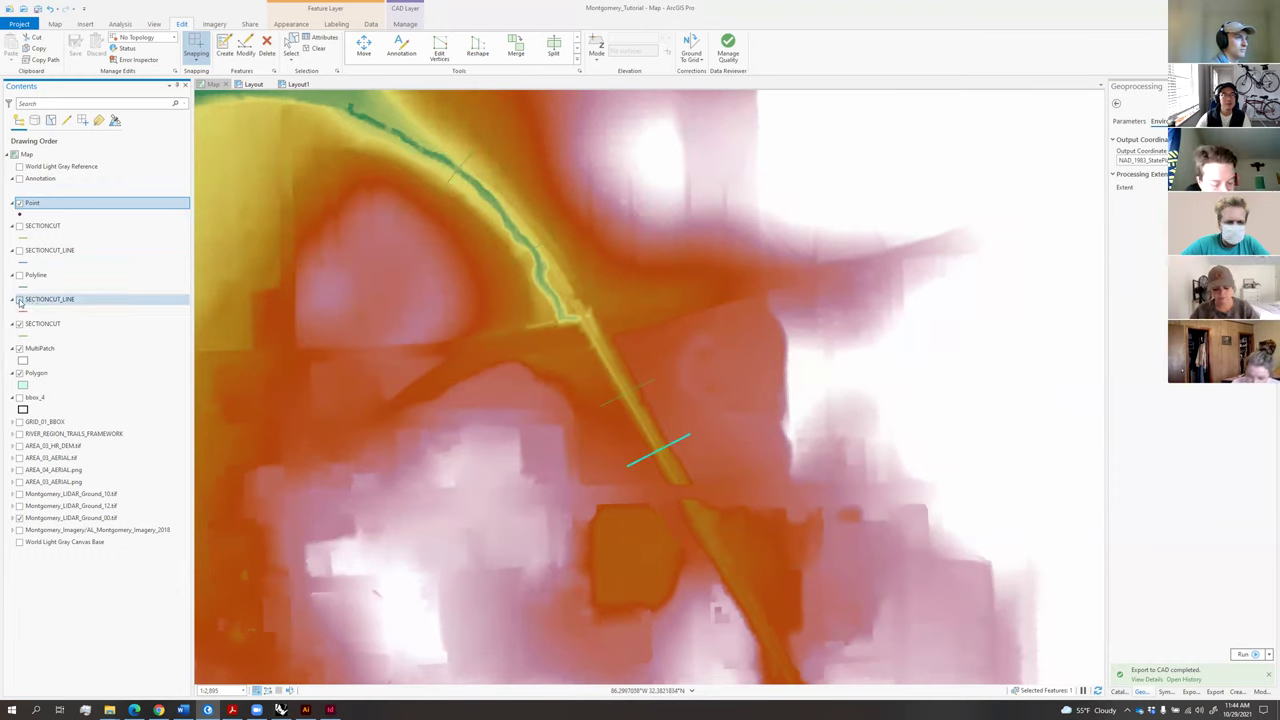
Show the lower SECTIONCUT_LINE layer, clear the feature selection and hide the lower SECTIONCUT layer.
click(19, 301)
click(314, 50)
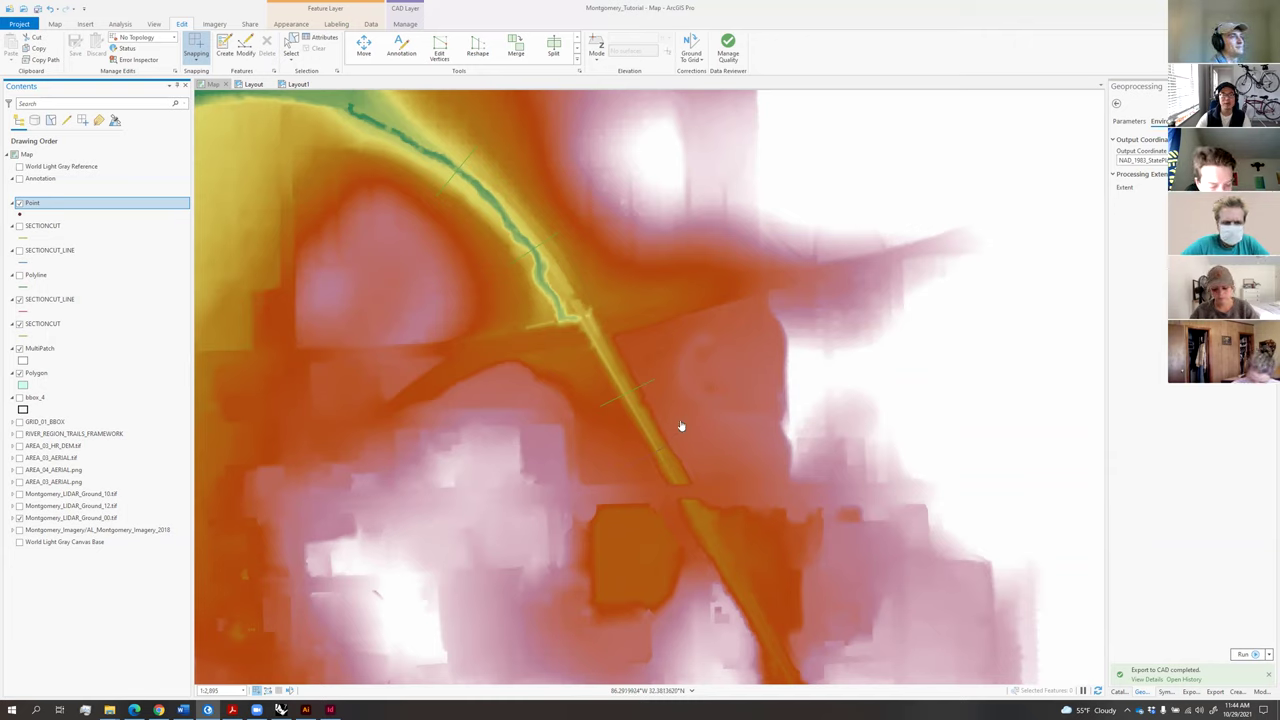
click(19, 324)
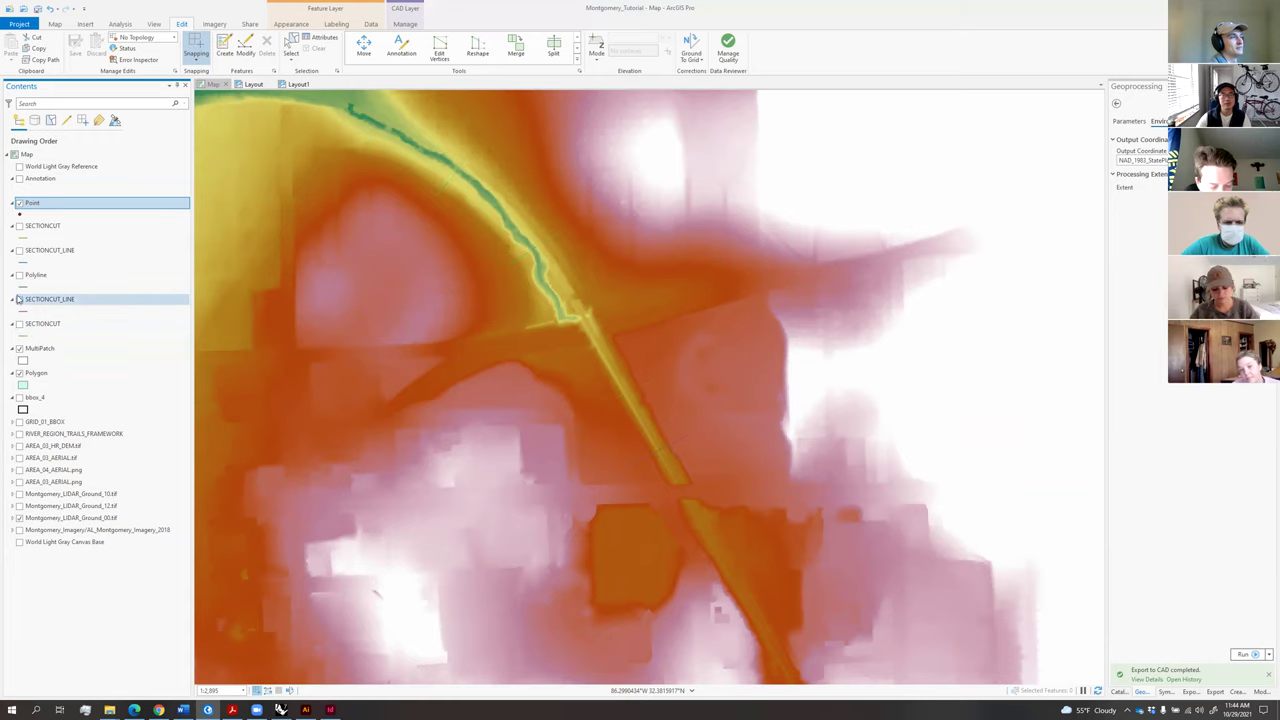
Switch to Rhino and move the two section curves from the straight line's endpoint to the world origin.
click(283, 709)
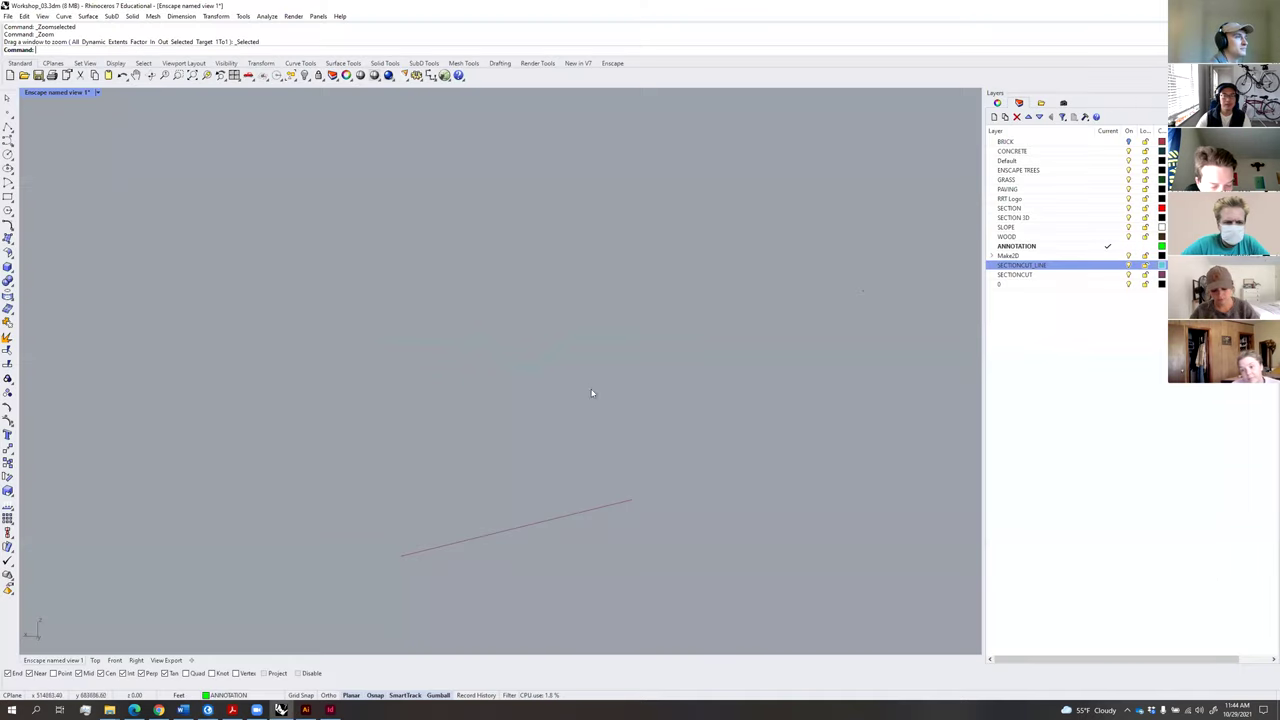
click(590, 343)
right_drag(589, 375, 638, 448)
click(603, 432)
key(ctrl+a)
right_drag(563, 355, 580, 380)
text(M)
key(Return)
click(426, 517)
key(Return)
Rotate both section curves about the origin so the straight line lies along the X axis.
text(zs)
key(Return)
scroll(441, 482, down, 2)
right_drag(441, 482, 467, 514)
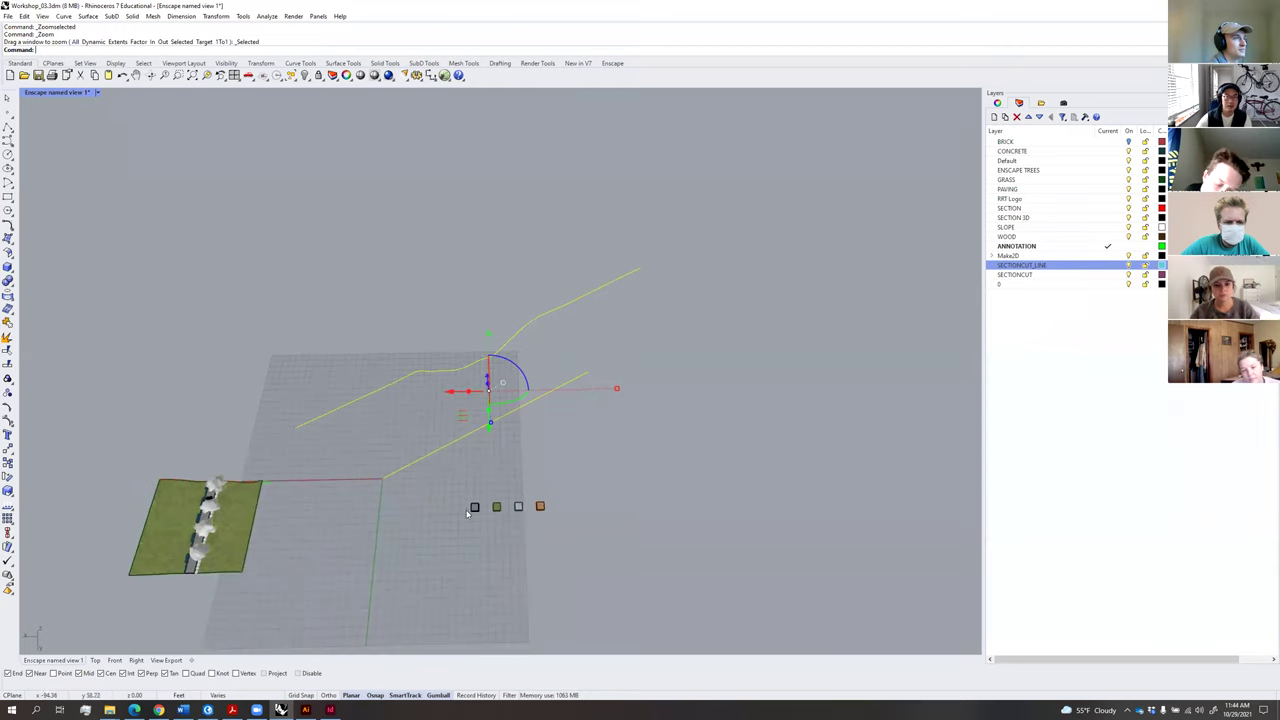
text(ro)
key(Return)
click(381, 478)
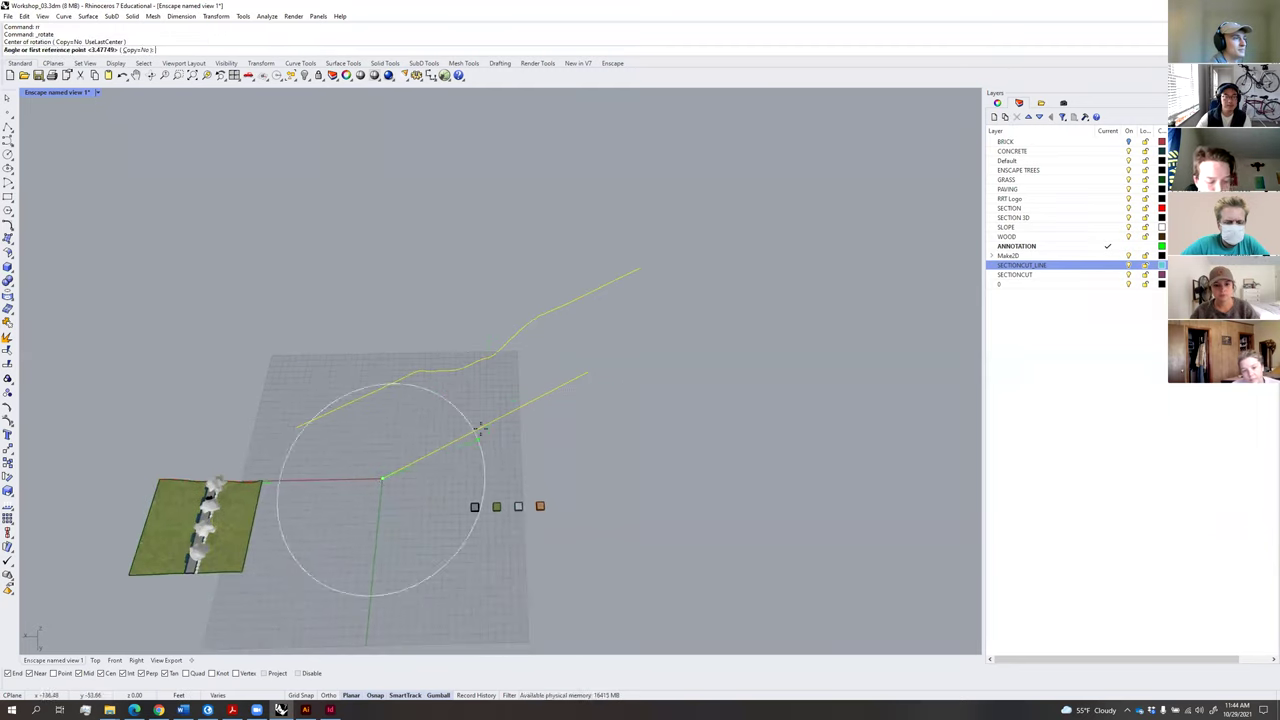
shift+click(614, 491)
click(597, 534)
right_drag(597, 534, 230, 430)
right_drag(549, 361, 505, 380)
Move the ground profile curve onto the grass slope model, undoing the first attempt at the move.
click(636, 257)
right_drag(574, 357, 550, 395)
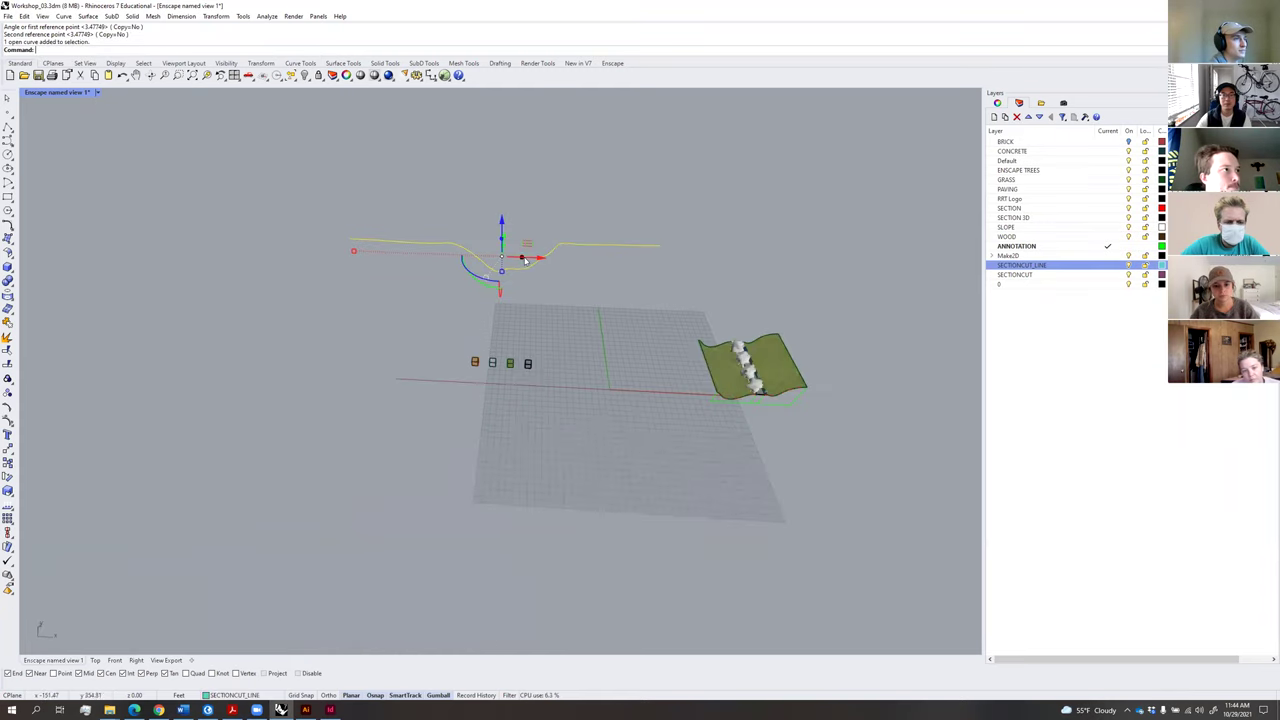
drag(527, 244, 797, 357)
key(ctrl+z)
right_drag(534, 265, 543, 228)
drag(530, 254, 820, 462)
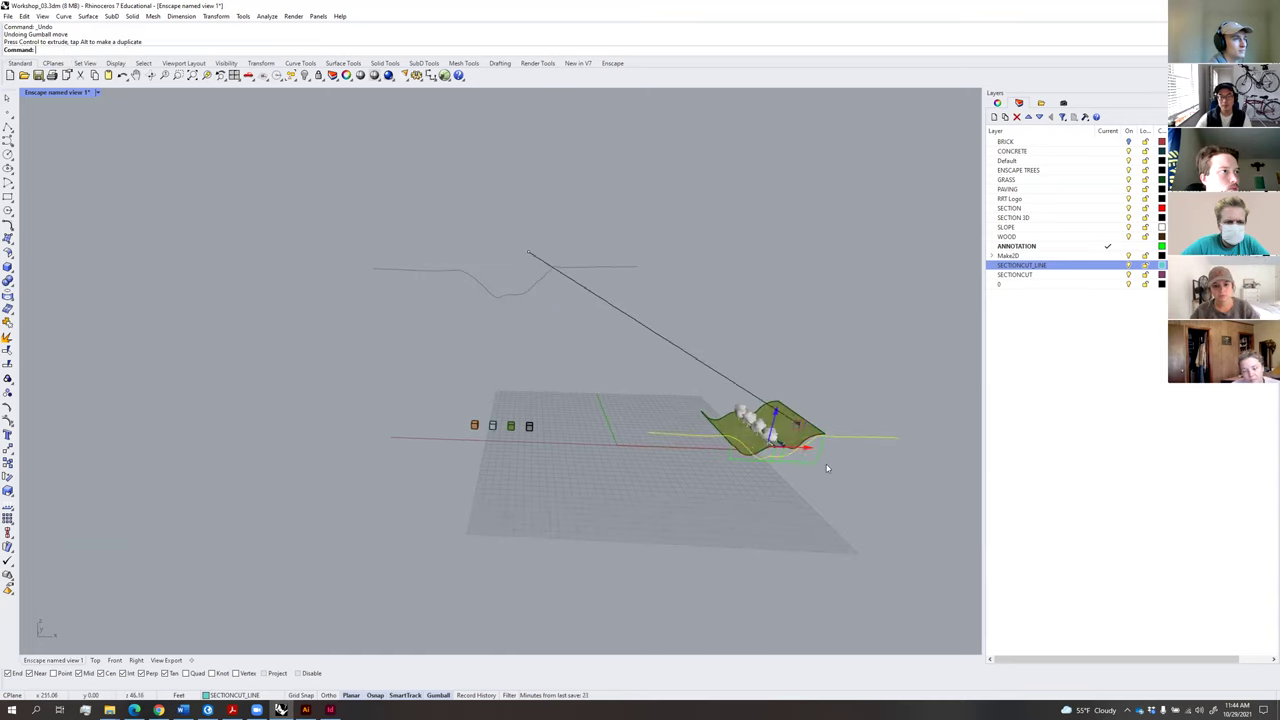
Nudge the profile curve vertically to compare it with the front edge of the grass slope model.
mouse_move(735, 464)
right_down()
mouse_move(655, 449)
mouse_move(652, 428)
mouse_move(726, 462)
right_up()
click(743, 427)
click(757, 350)
right_drag(757, 401, 803, 364)
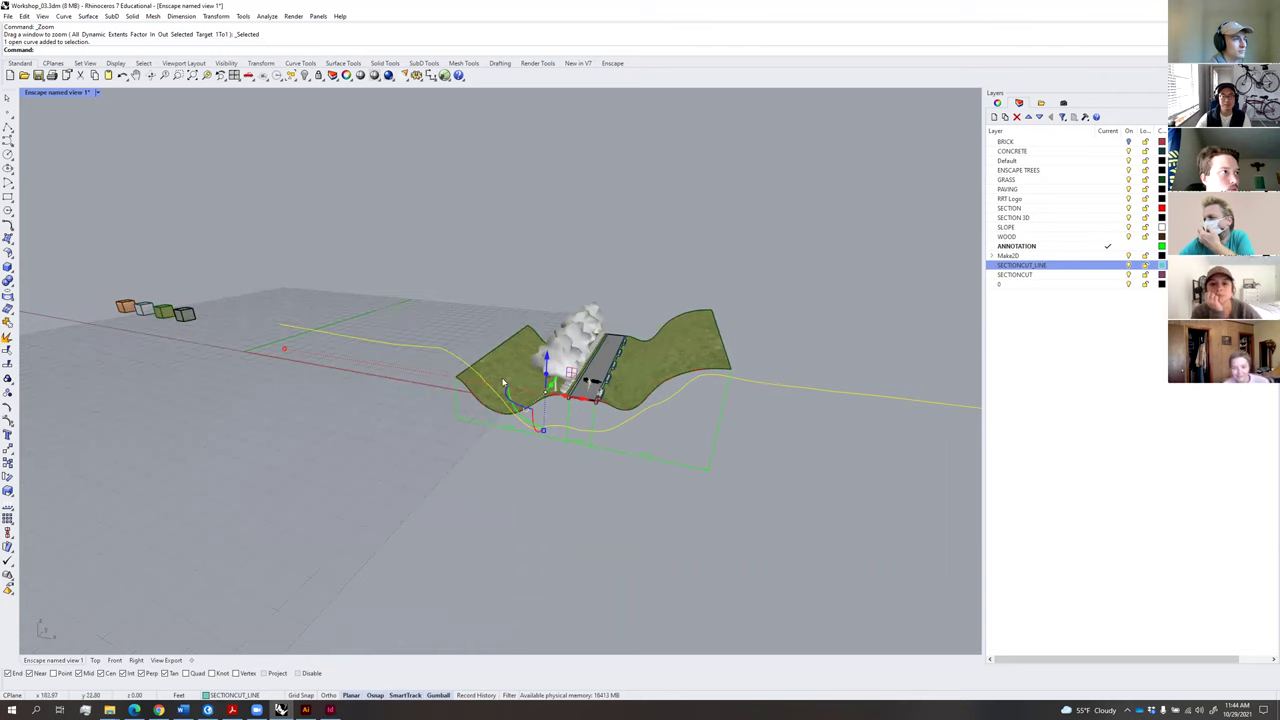
drag(546, 358, 530, 363)
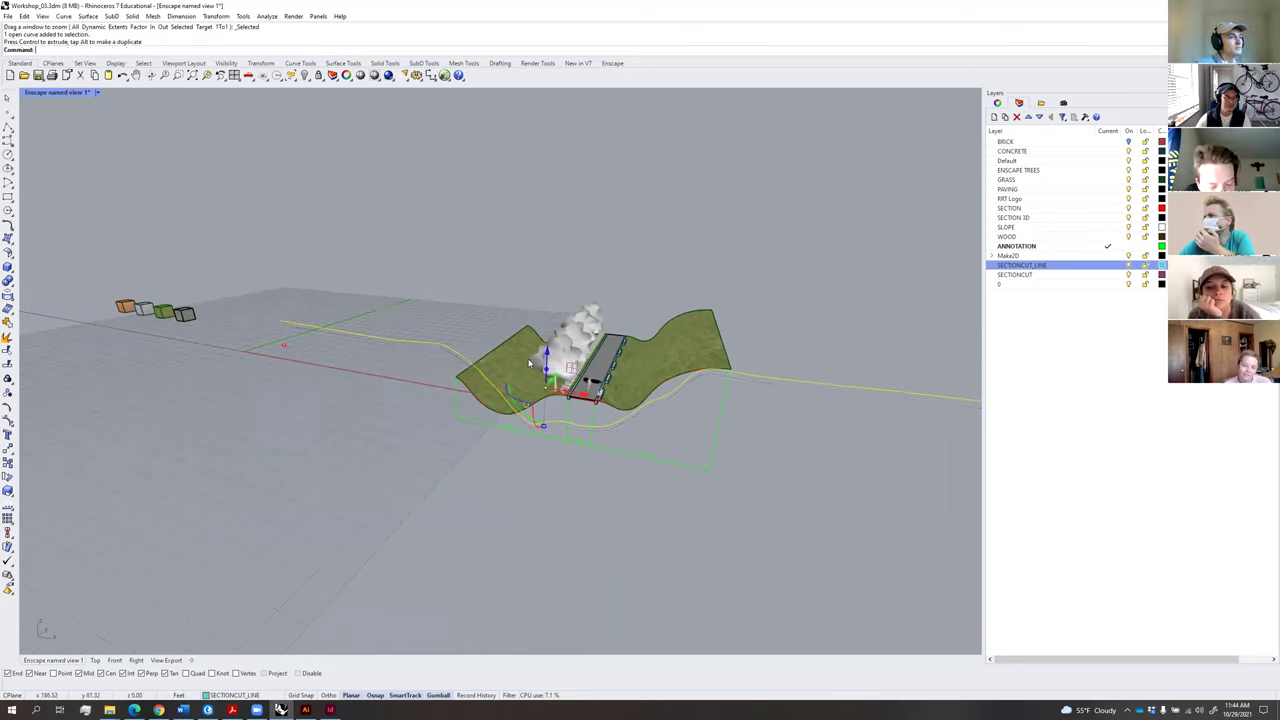
Delete the straight section line lying along the X axis.
right_drag(489, 307, 420, 328)
scroll(345, 338, down, 5)
right_drag(345, 338, 354, 366)
key(Escape)
scroll(432, 314, down, 5)
click(356, 366)
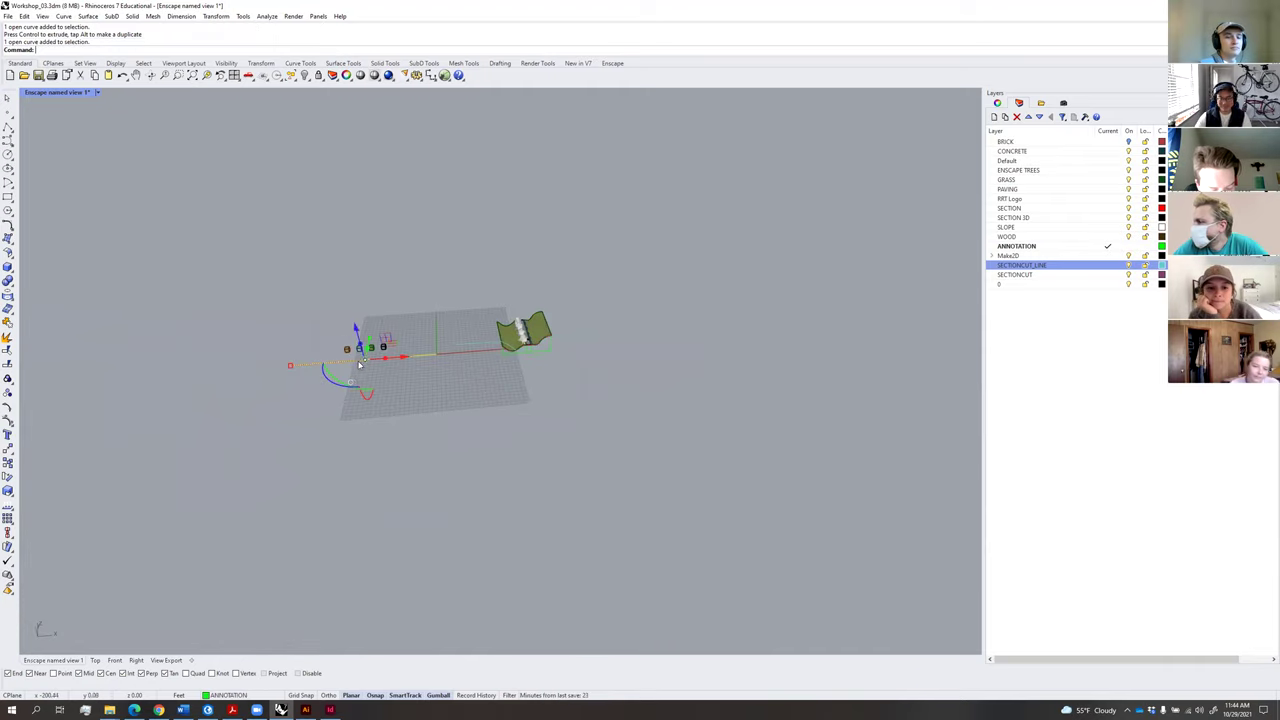
key(Delete)
scroll(446, 366, up, 5)
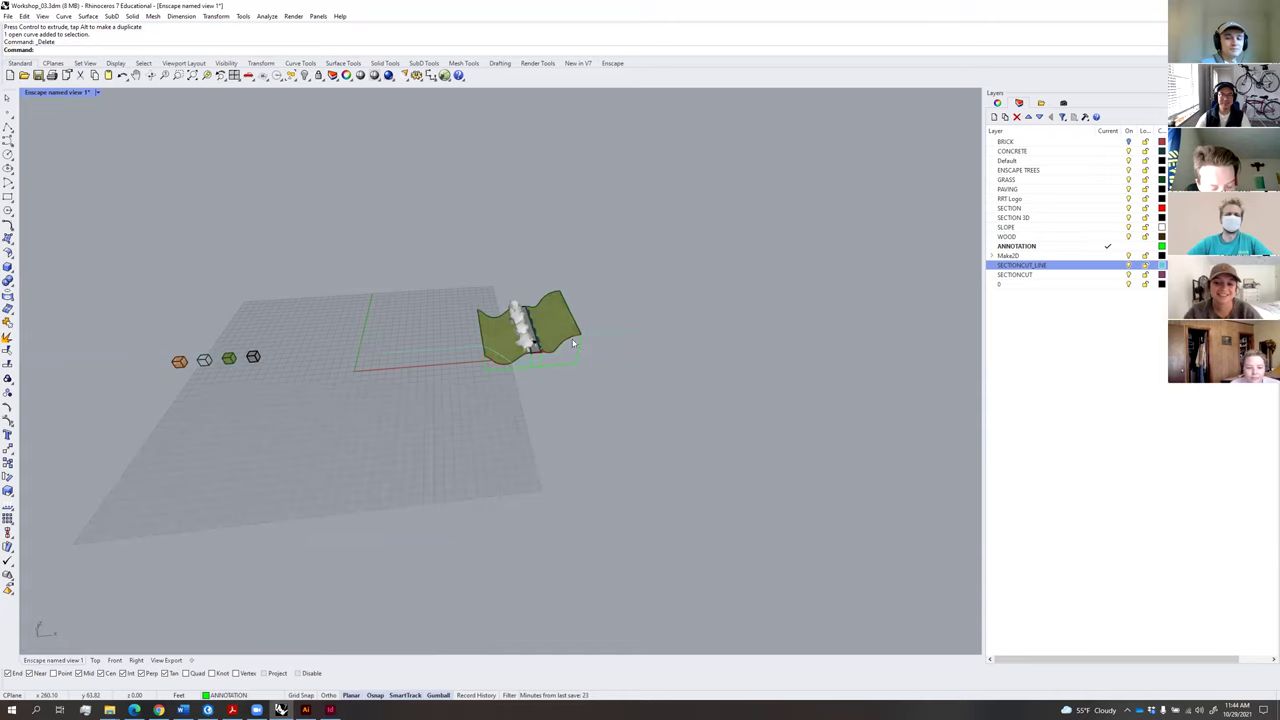
Raise the profile curve and move it along the X axis to the far side of the slope model.
click(628, 353)
mouse_move(628, 353)
right_down()
mouse_move(573, 340)
mouse_move(625, 343)
right_up()
drag(458, 307, 464, 238)
key(Delete)
right_drag(636, 342, 648, 307)
drag(648, 307, 648, 306)
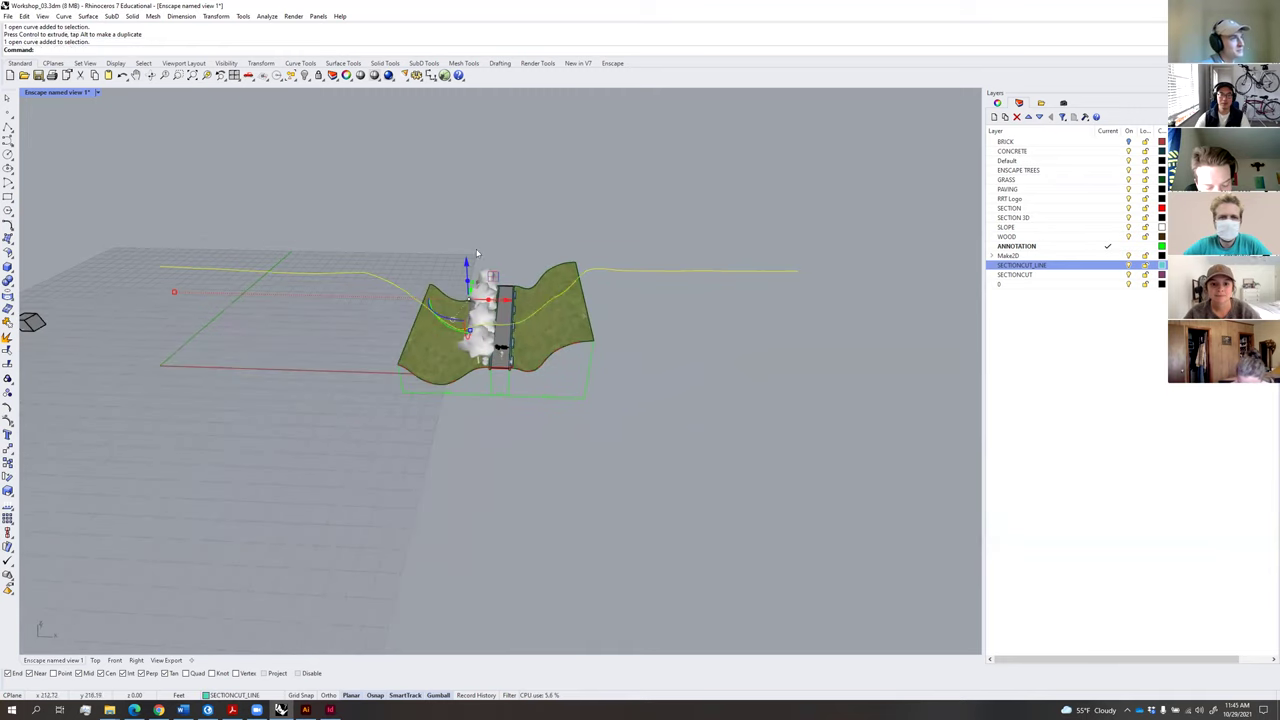
drag(514, 301, 855, 308)
scroll(715, 356, down, 4)
click(720, 363)
right_drag(705, 331, 716, 350)
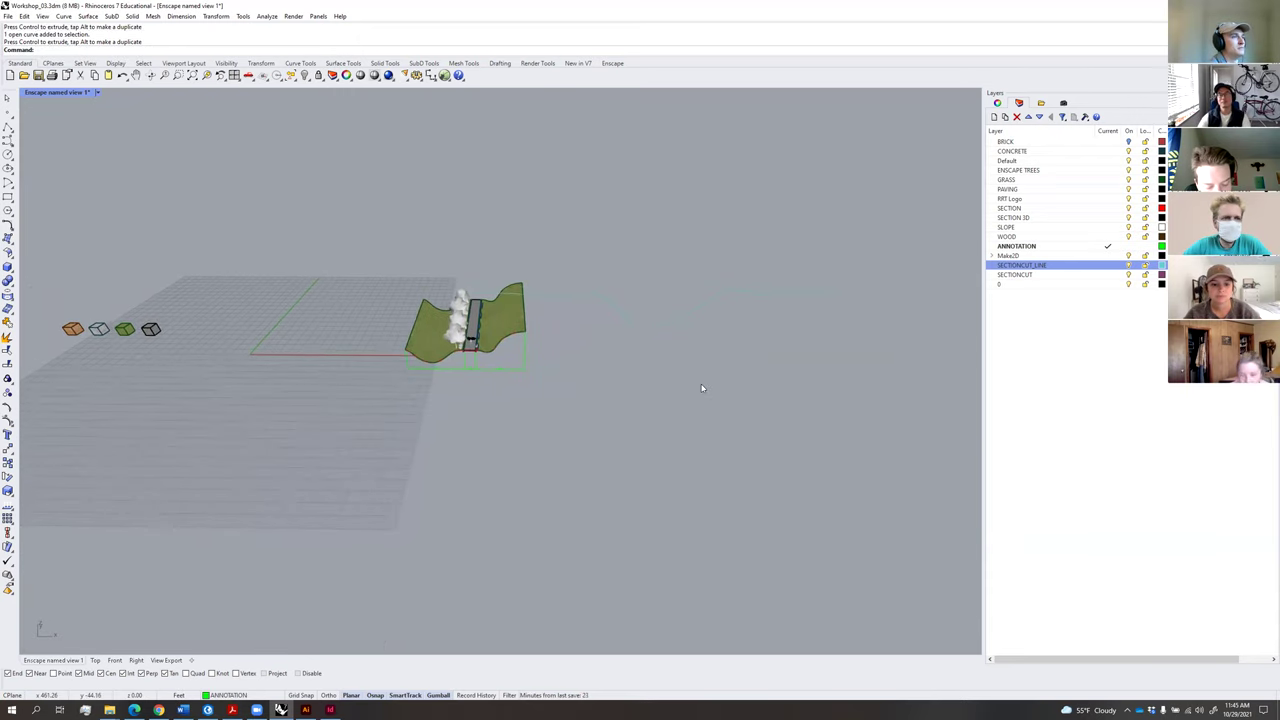
Simplify the profile curve with SimplifyCrv and turn on its control points.
click(683, 308)
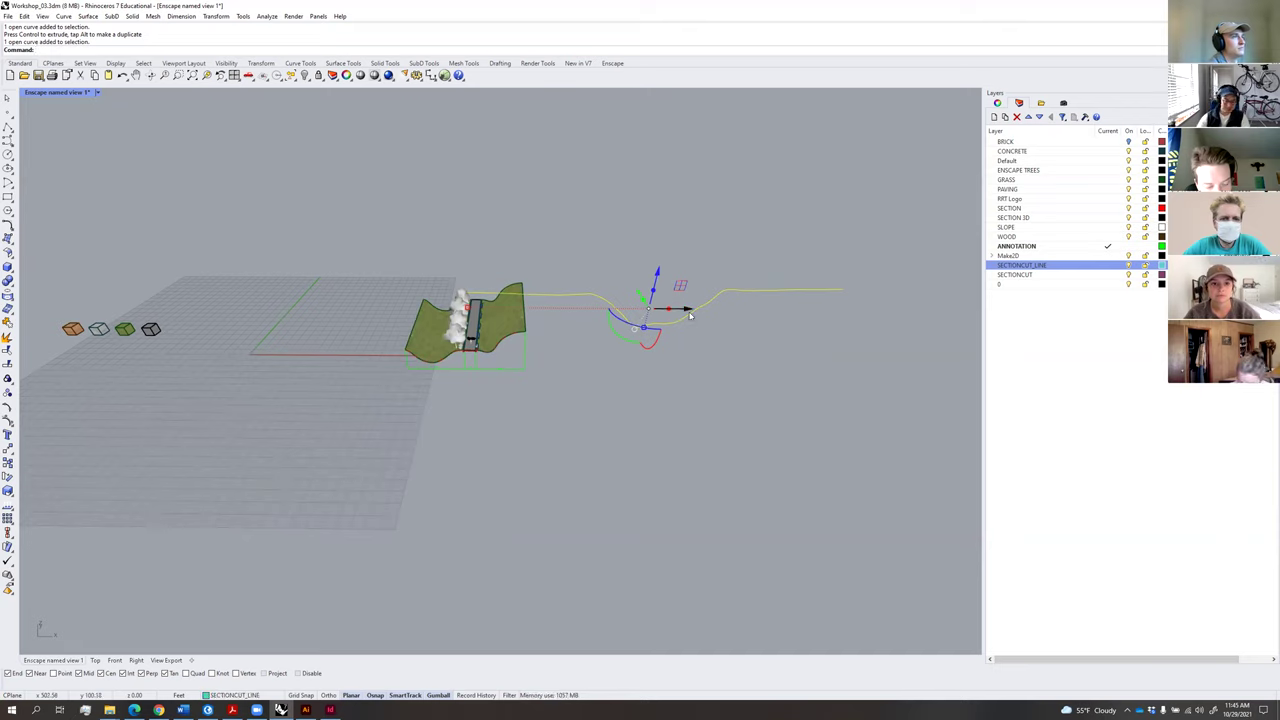
text(pp)
key(Return)
key(Escape)
click(689, 313)
text(SimplifyCrv)
key(Return)
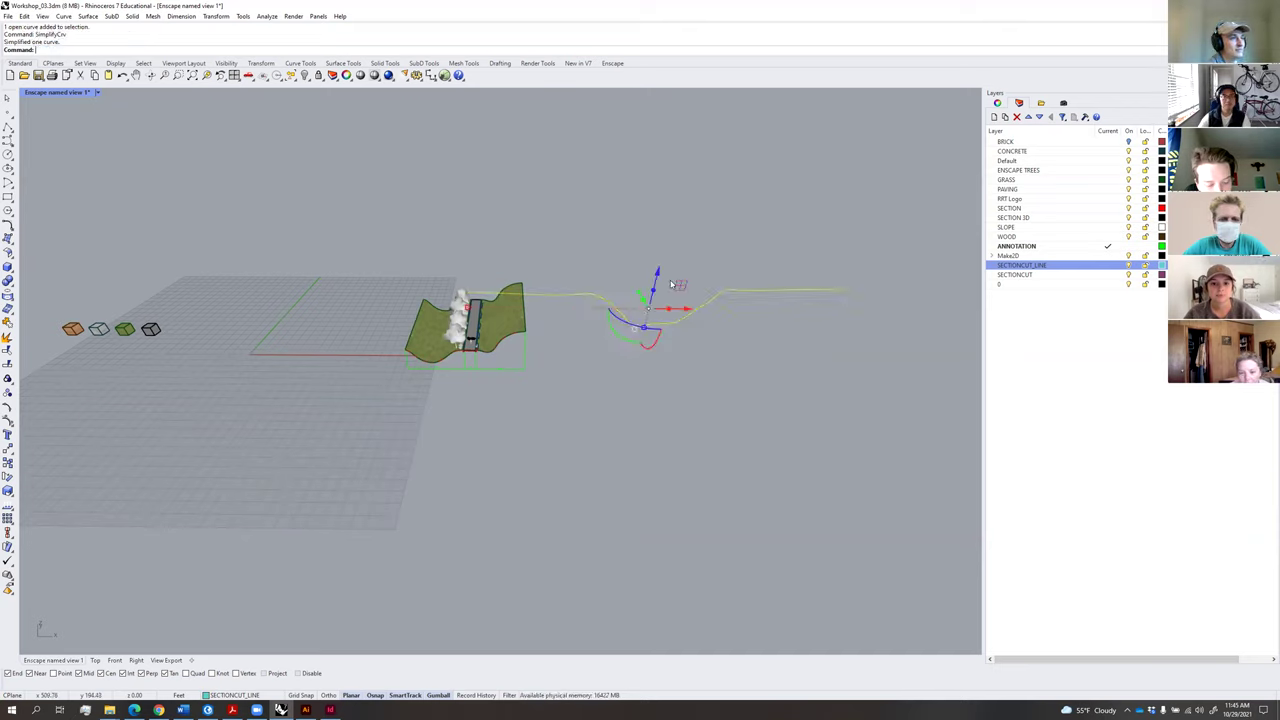
text(pp)
key(Return)
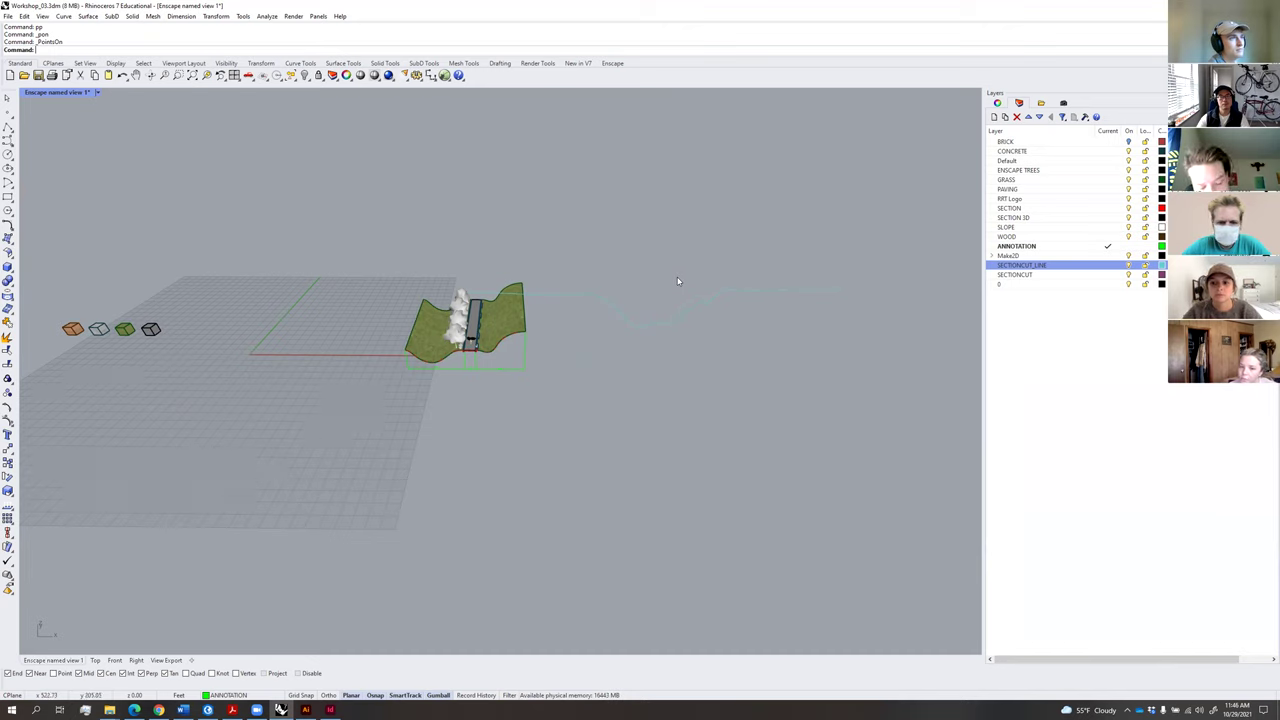
Examine the simplified profile curve beside the slope model from several angles.
right_drag(682, 298, 657, 330)
click(643, 338)
click(716, 378)
click(660, 354)
click(683, 395)
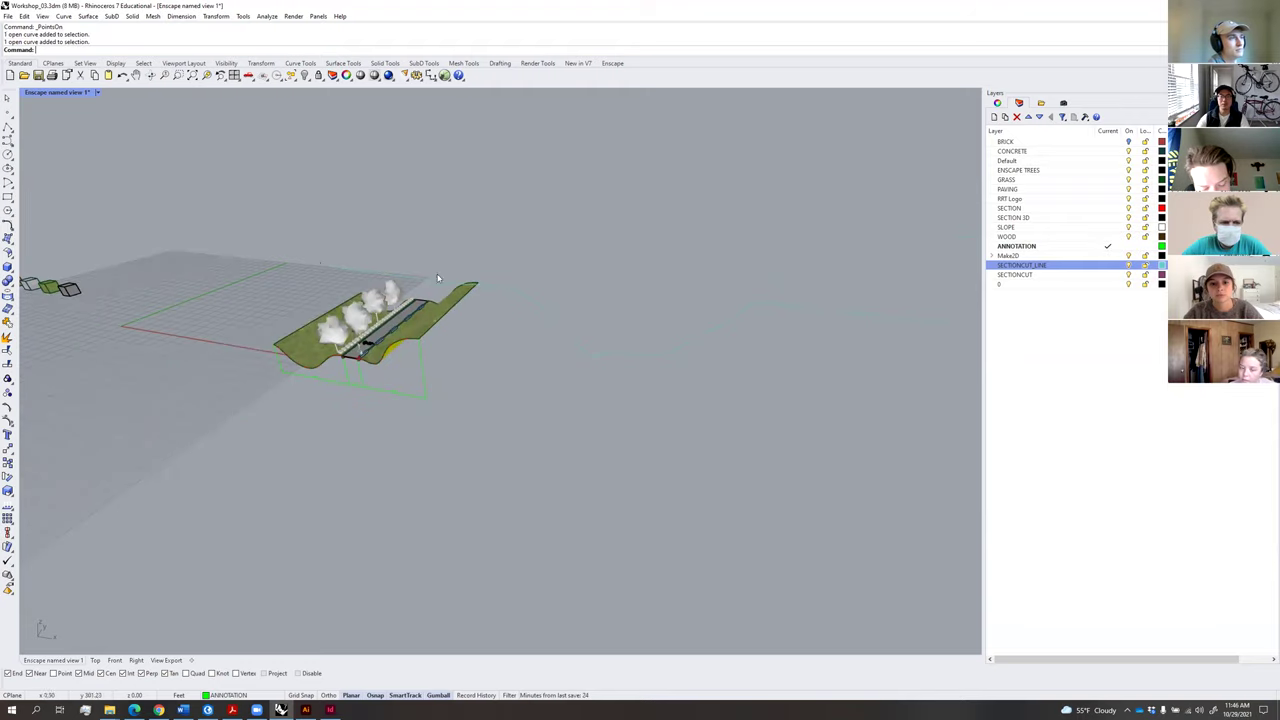
right_drag(680, 317, 597, 270)
right_drag(706, 263, 611, 337)
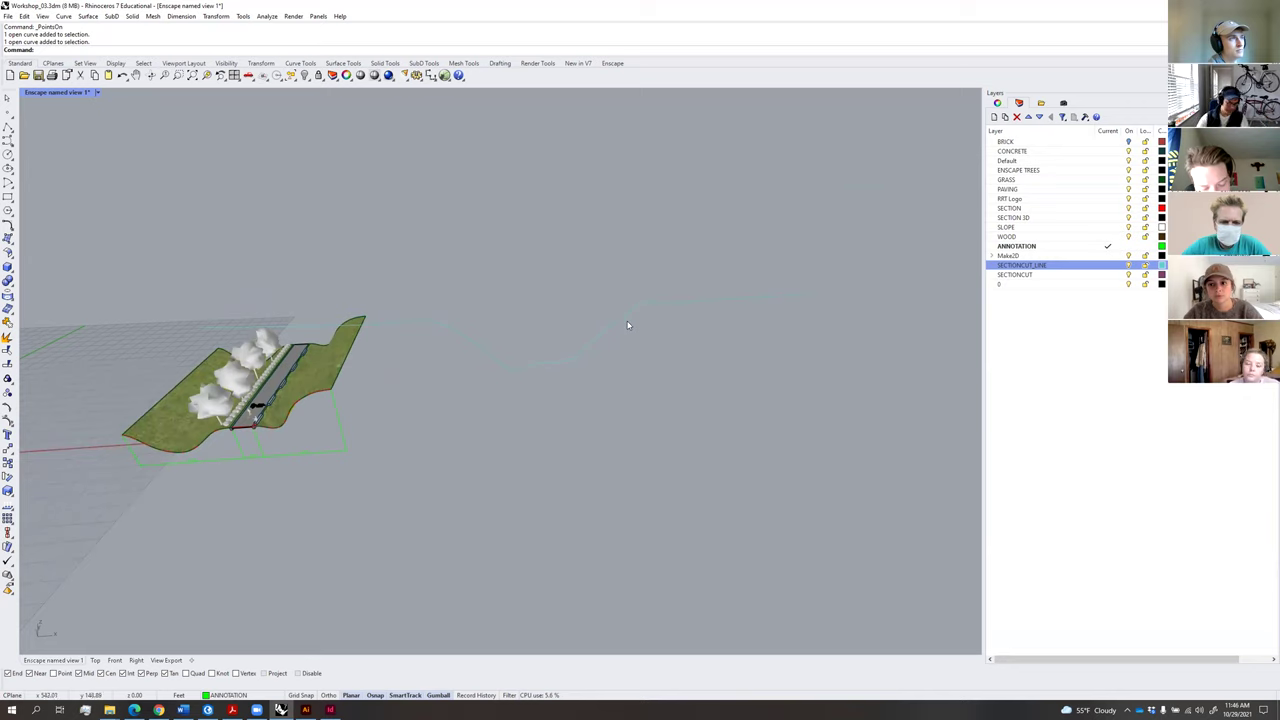
Shift the profile curve farther along the X axis, away from the slope model.
click(596, 328)
right_drag(580, 300, 569, 372)
drag(545, 365, 688, 348)
drag(737, 426, 652, 341)
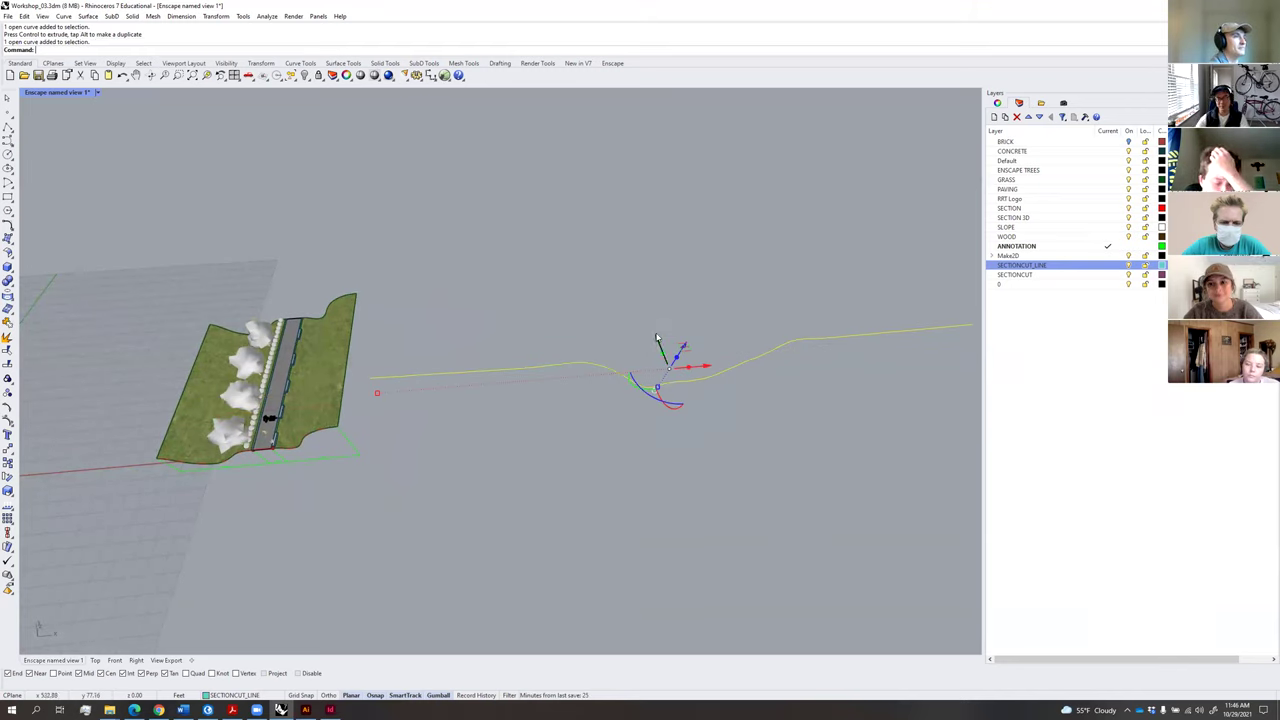
click(655, 321)
scroll(665, 331, down, 5)
right_drag(665, 331, 637, 303)
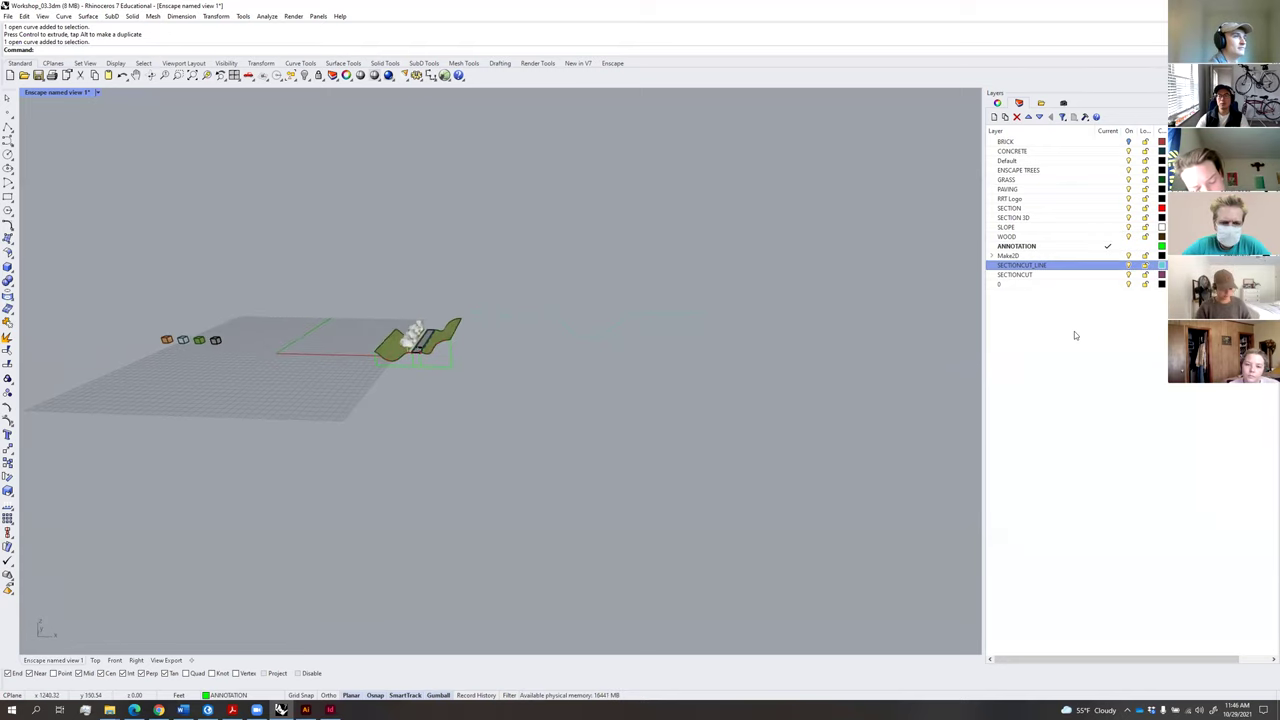
scroll(415, 355, up, 5)
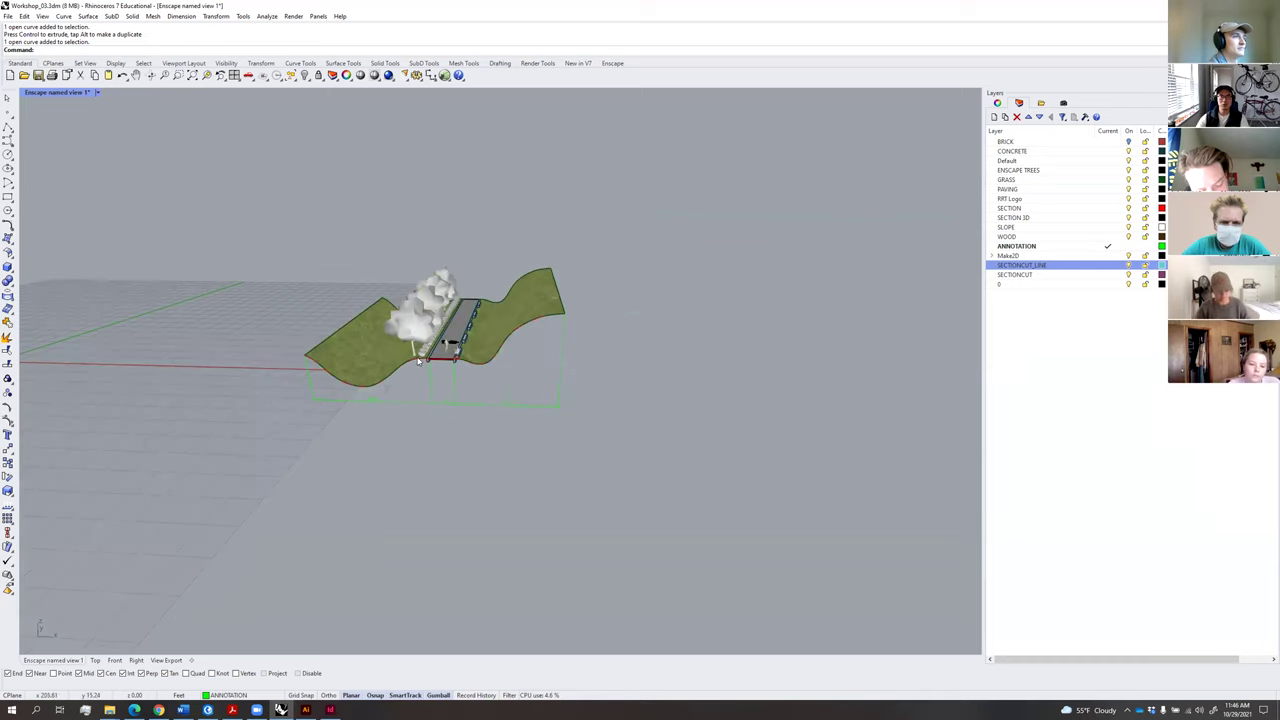
scroll(600, 350, down, 4)
right_drag(654, 354, 497, 354)
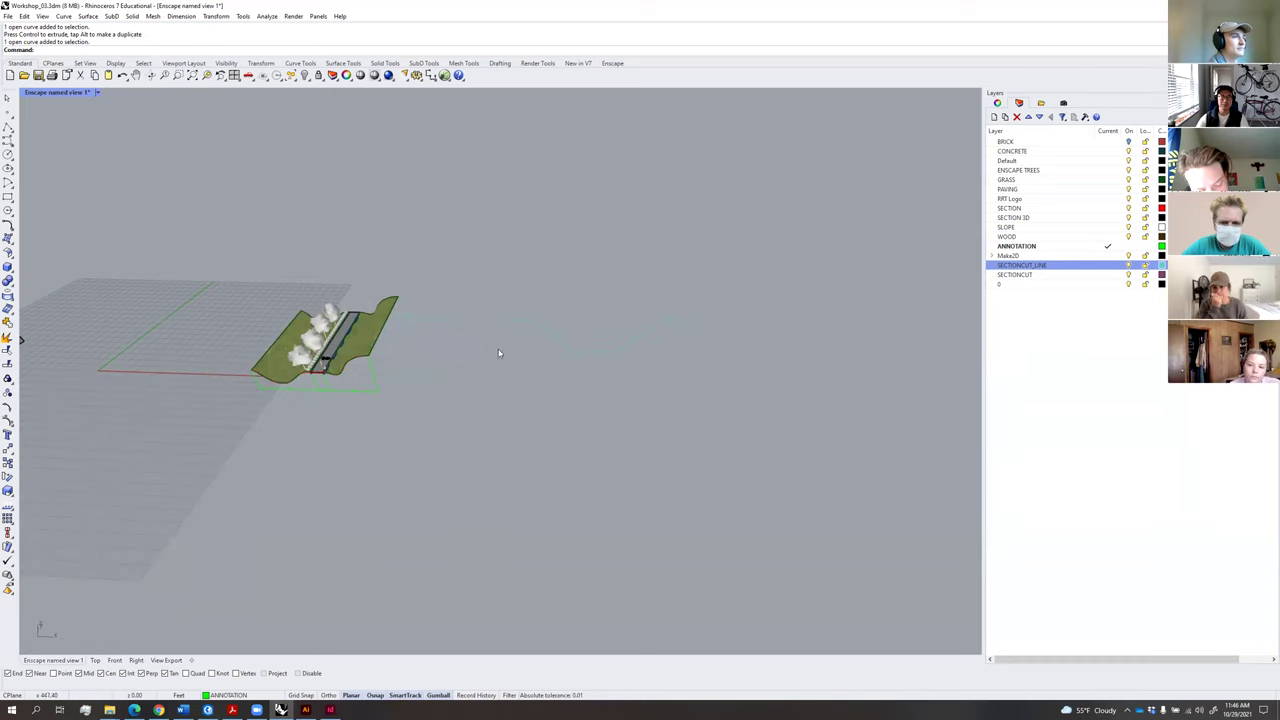
Check the TUTORIAL FILES folder on Box in the browser, return to Rhino and launch Grasshopper.
click(135, 710)
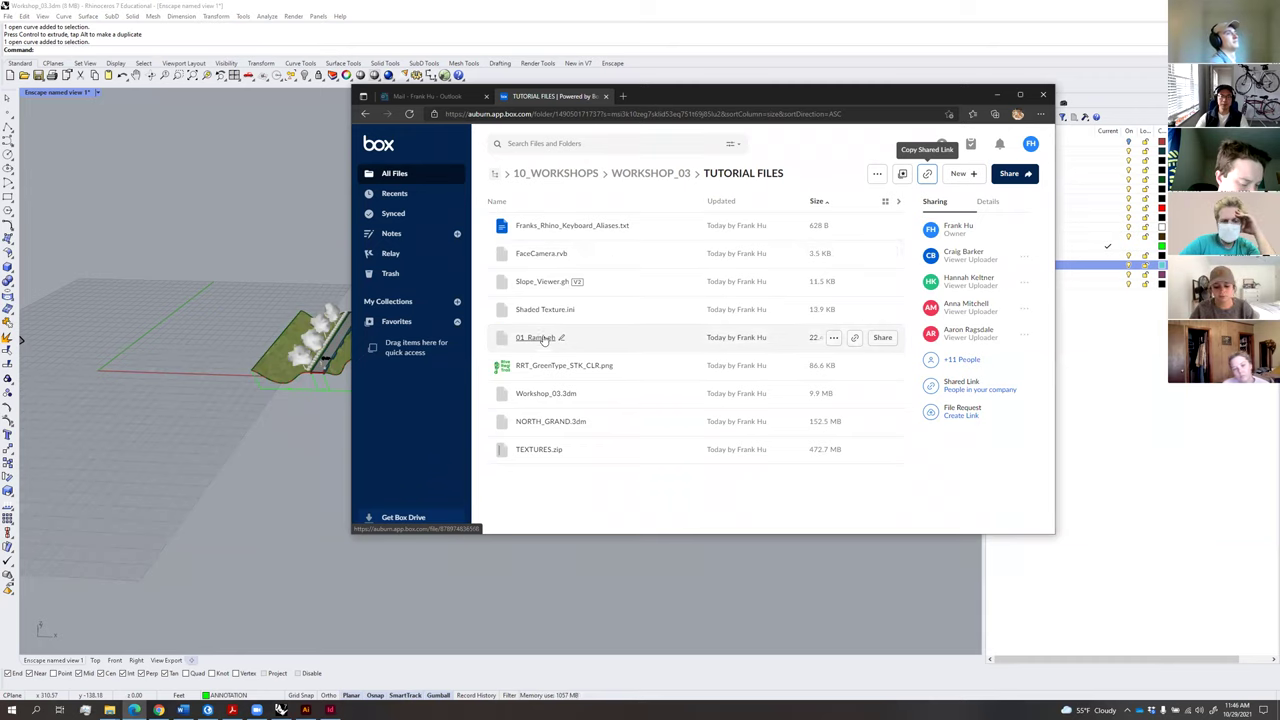
click(997, 95)
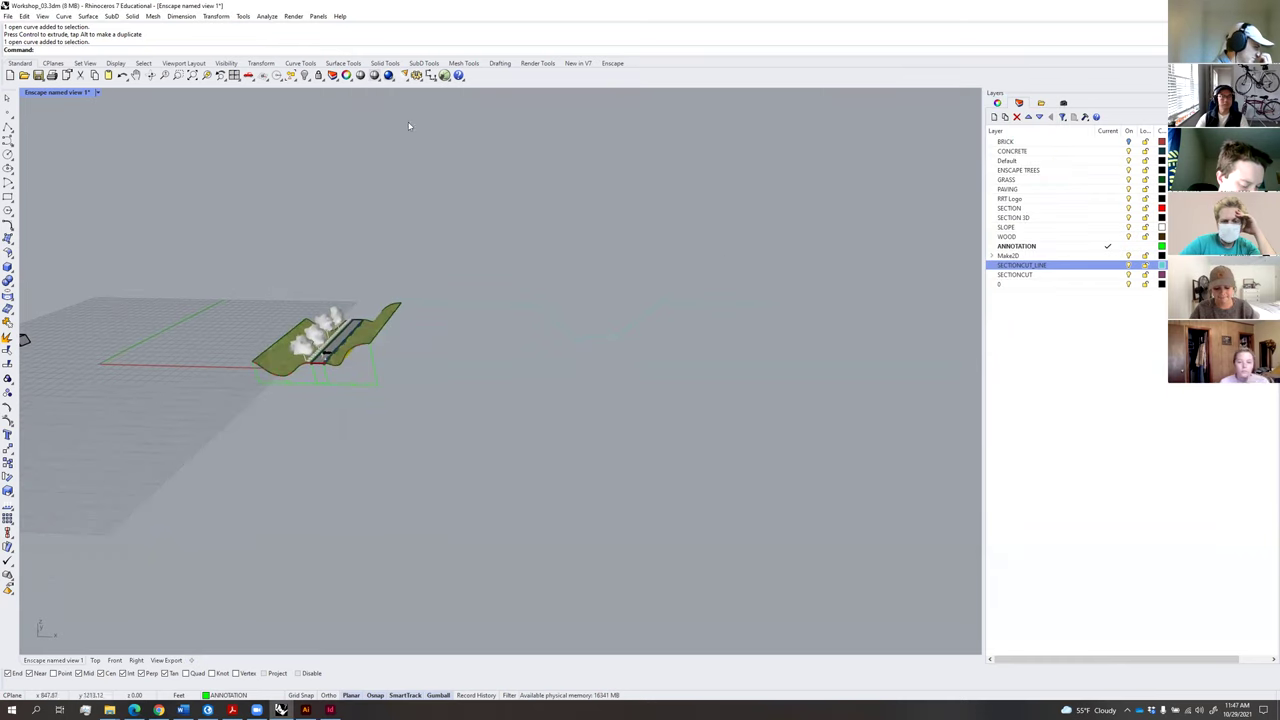
click(444, 76)
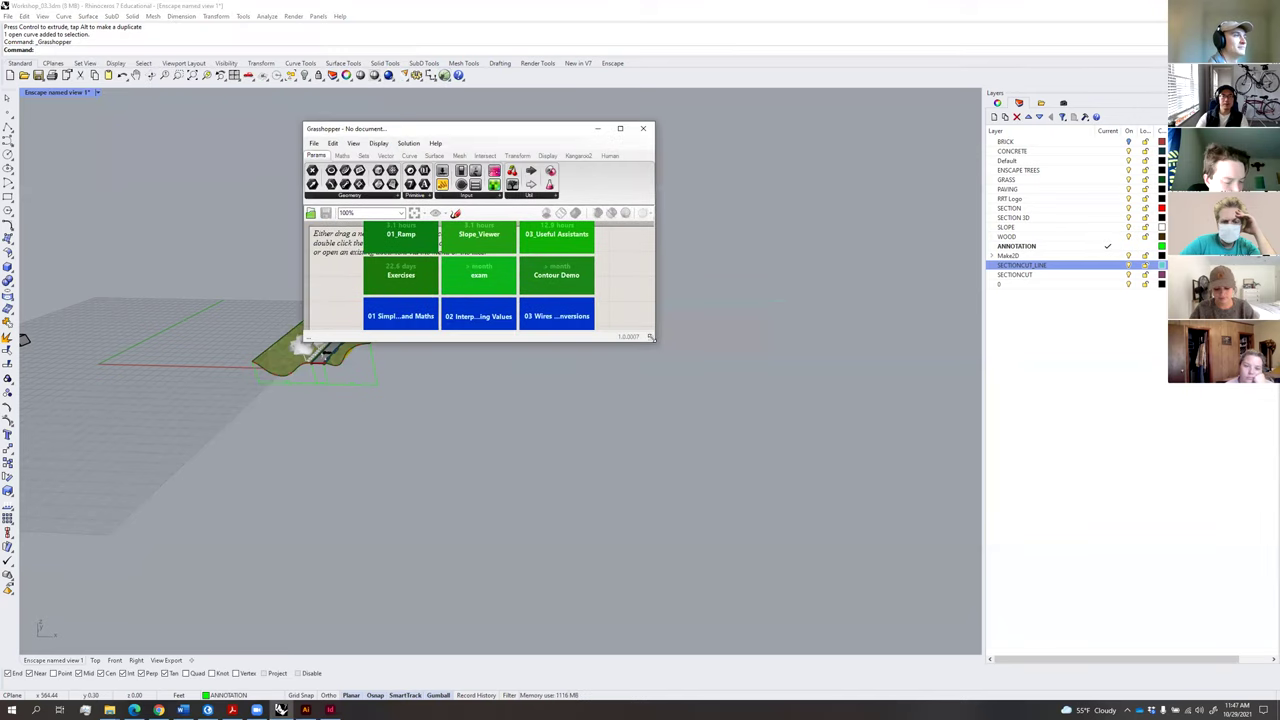
Open the recent Slope_Viewer definition and enlarge the Grasshopper window to bring the whole SLOPE group into view.
click(484, 240)
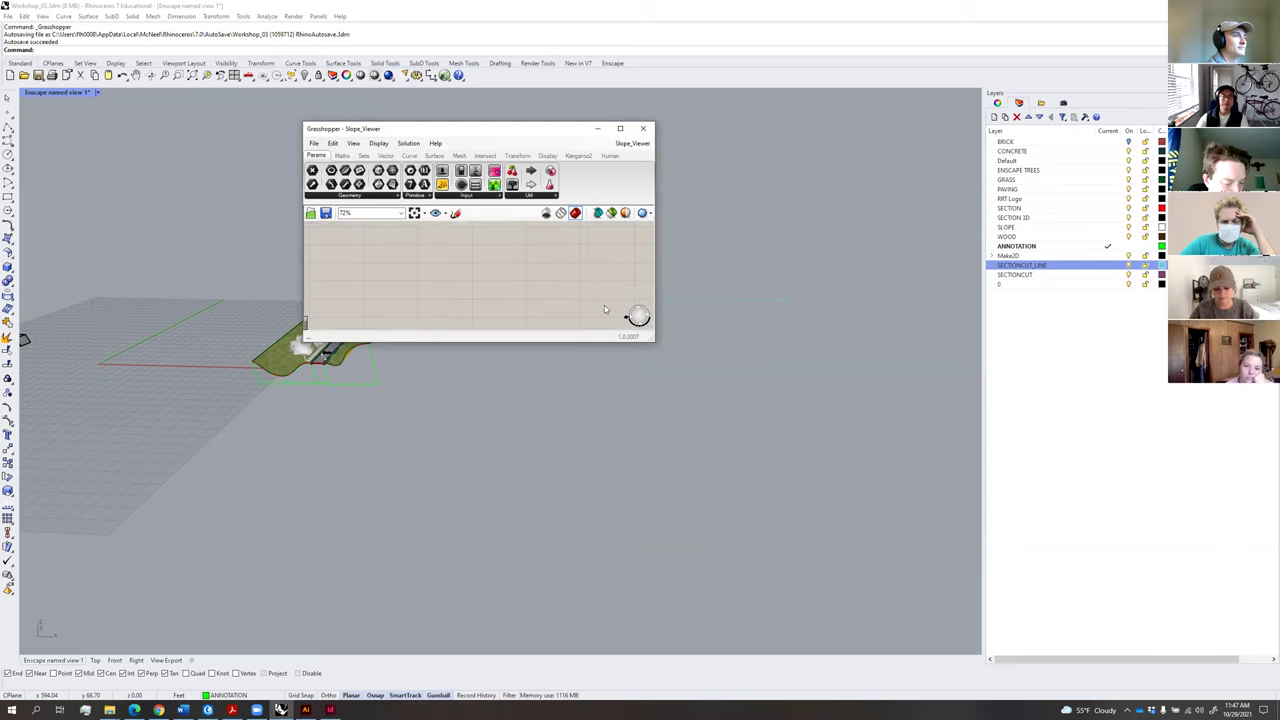
drag(653, 341, 996, 652)
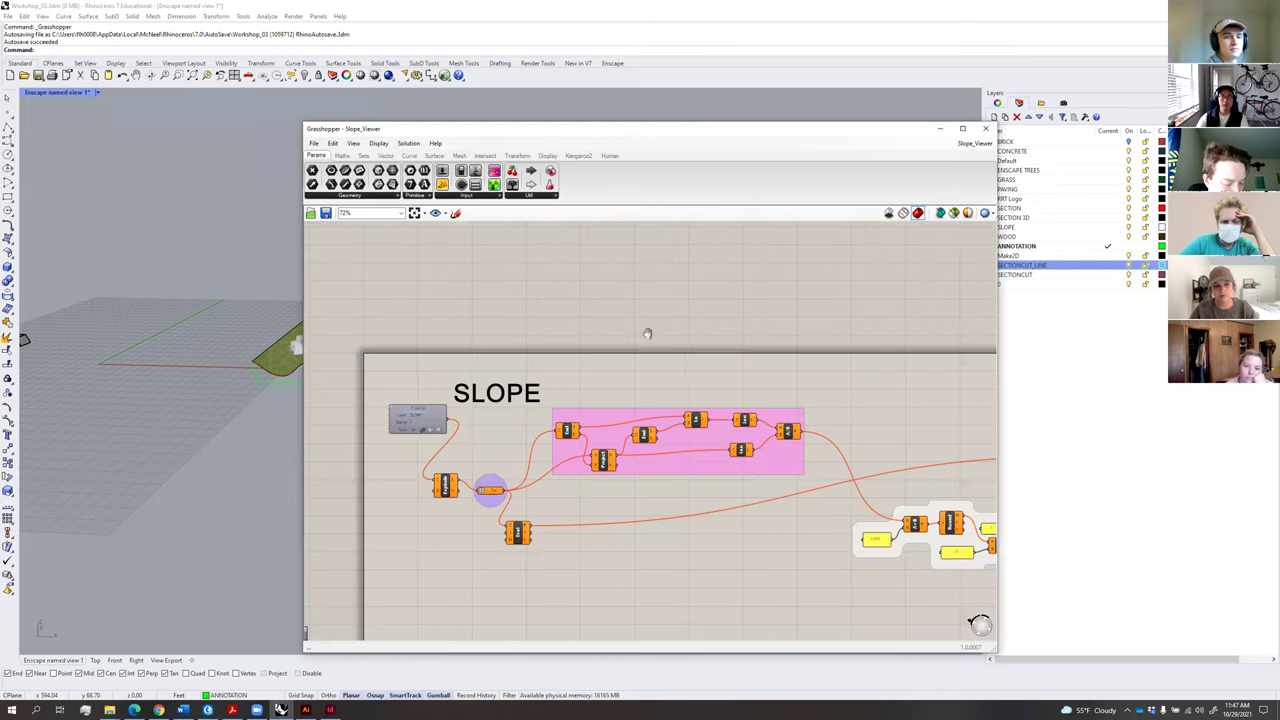
right_drag(648, 334, 602, 283)
scroll(626, 300, down, 5)
scroll(704, 340, up, 3)
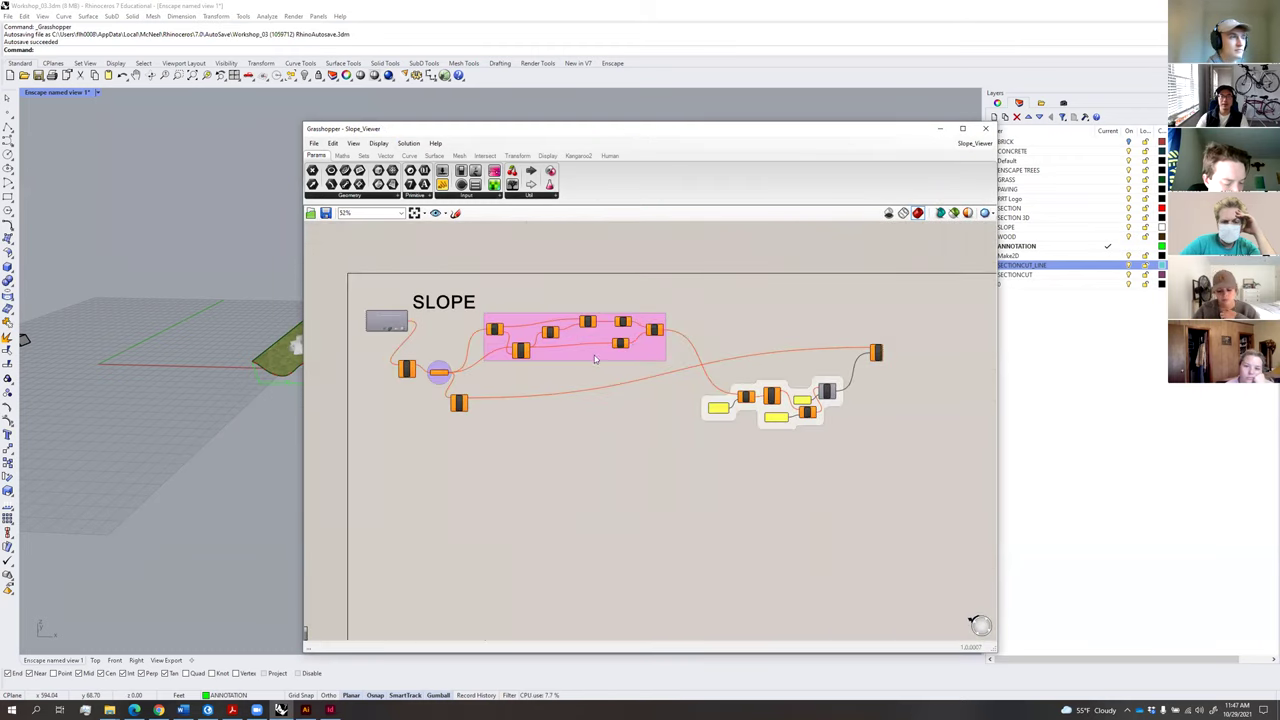
scroll(540, 328, up, 2)
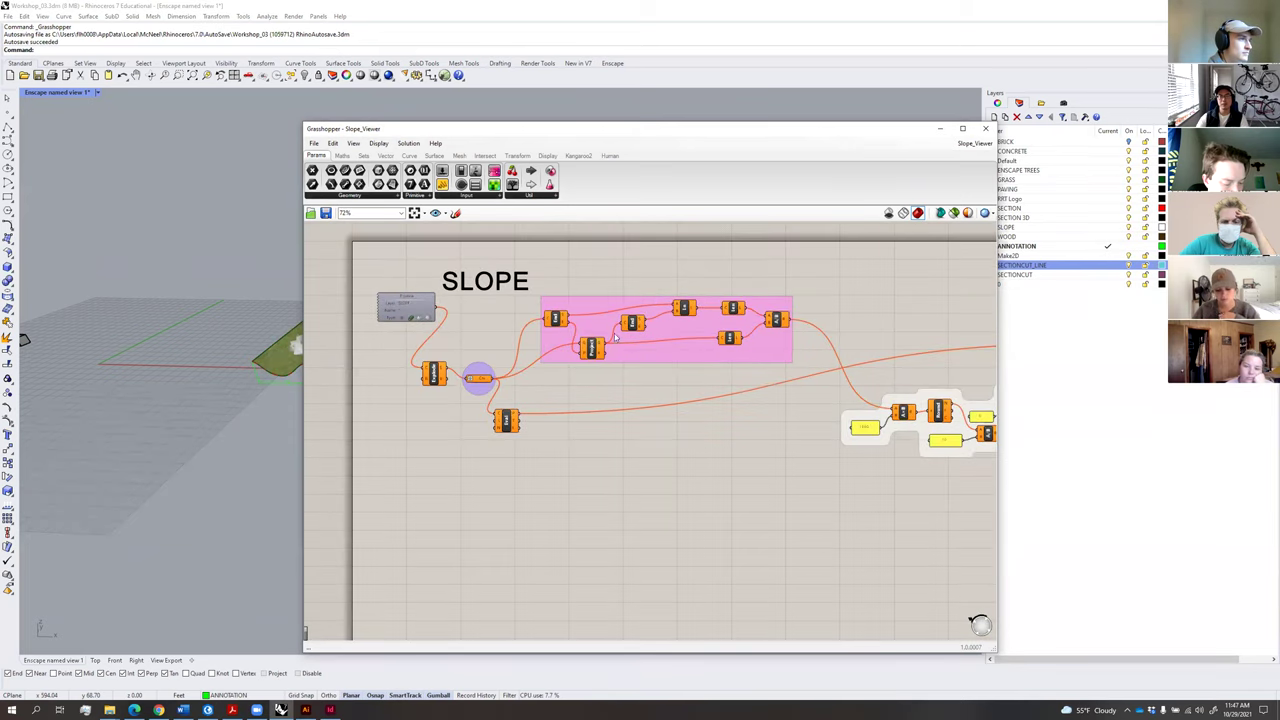
Examine the geometry Pipeline component that feeds the SLOPE definition, including its layer, name and type filters.
scroll(440, 310, up, 3)
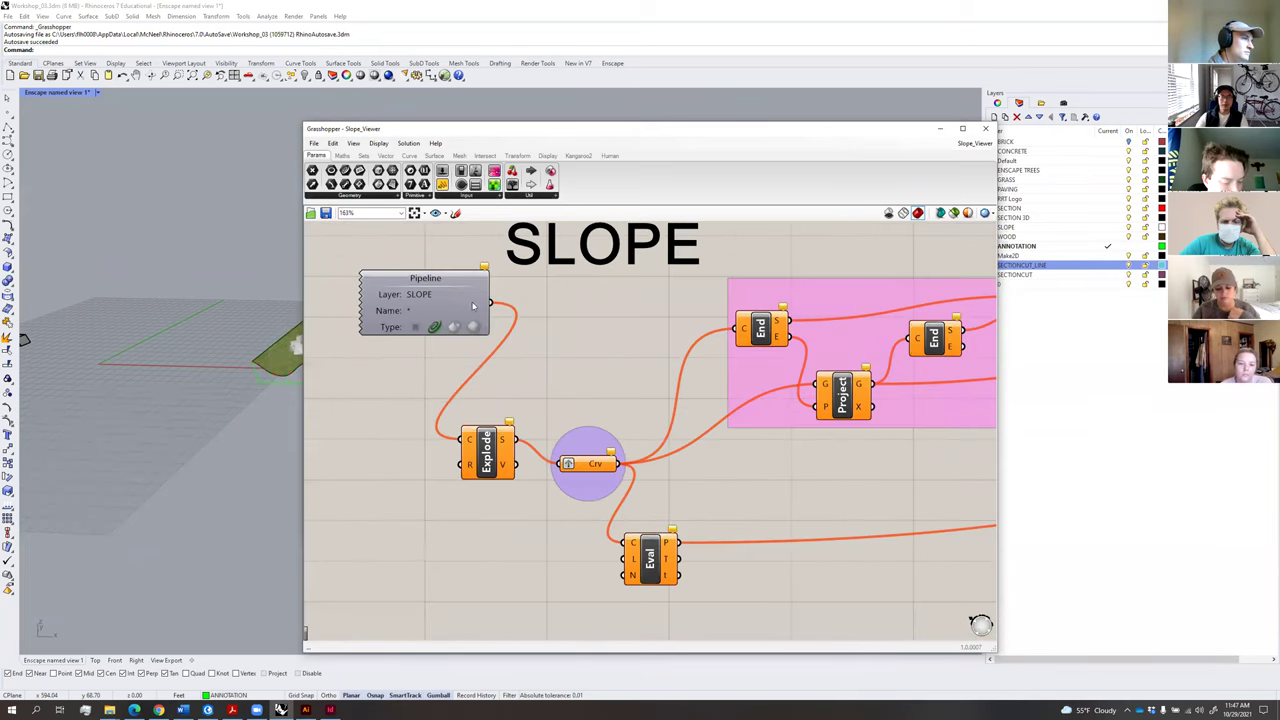
scroll(480, 305, down, 2)
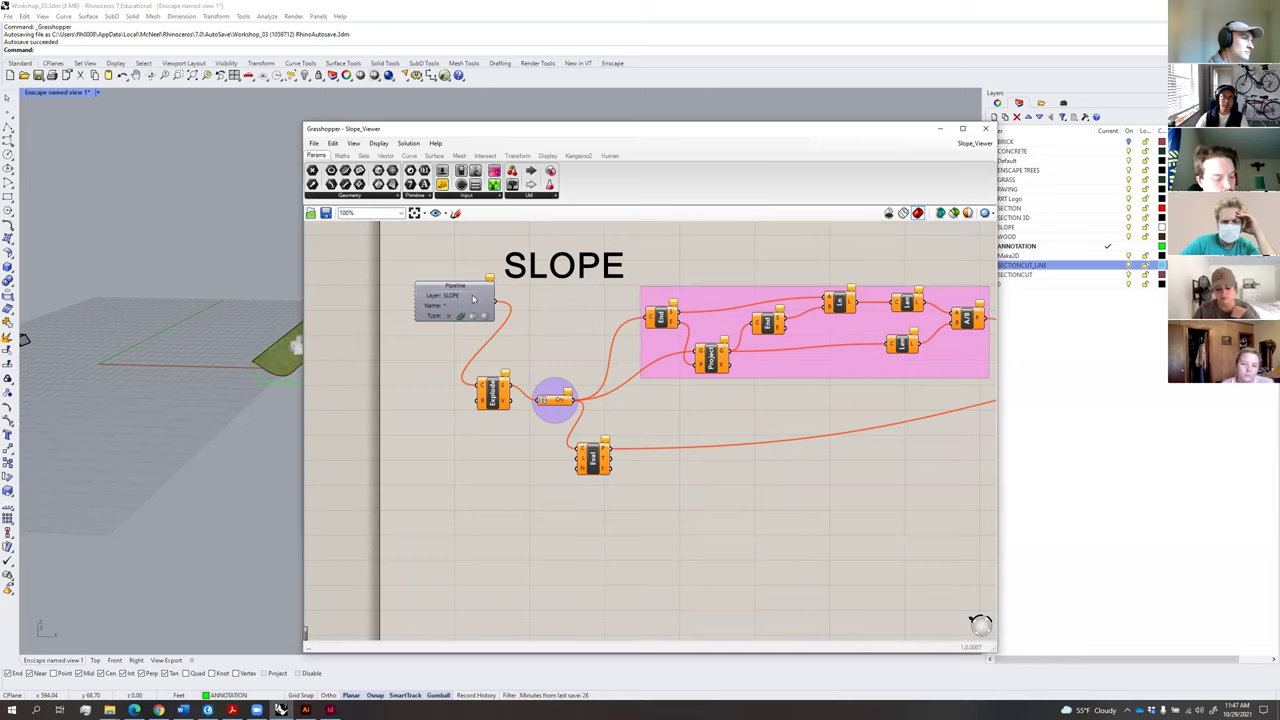
drag(474, 298, 464, 295)
click(566, 326)
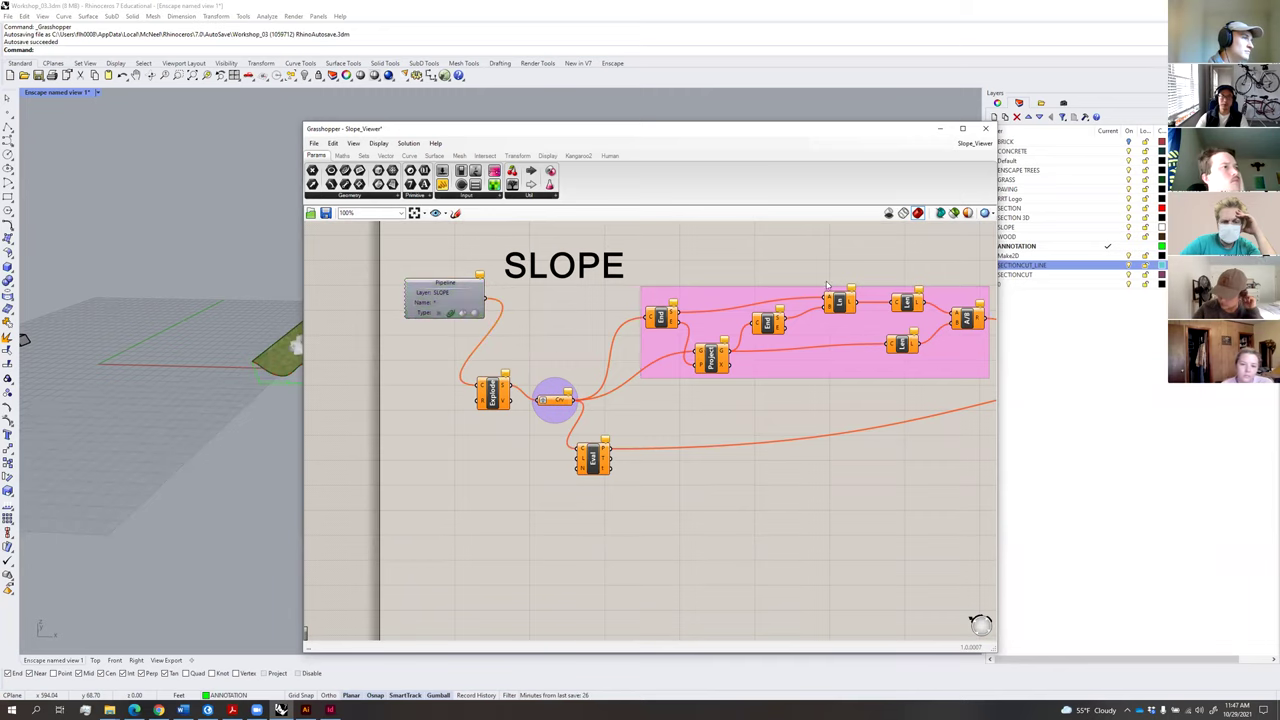
scroll(663, 361, down, 3)
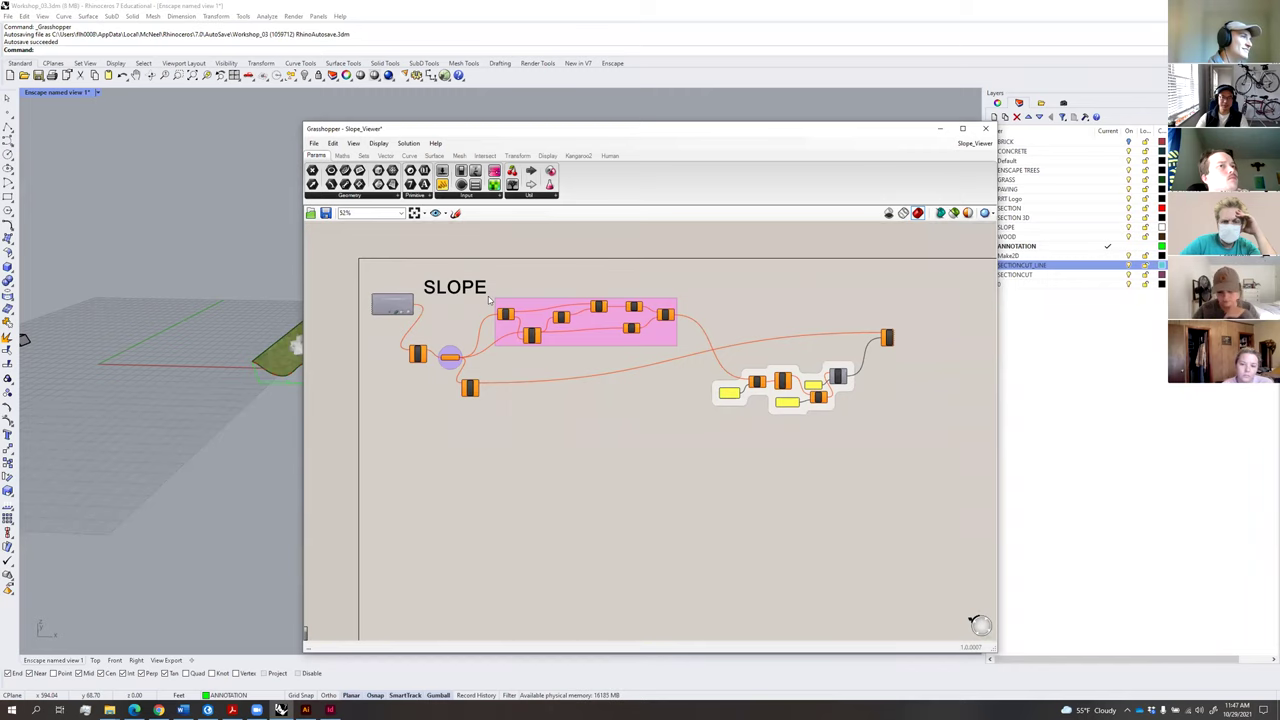
scroll(385, 303, up, 5)
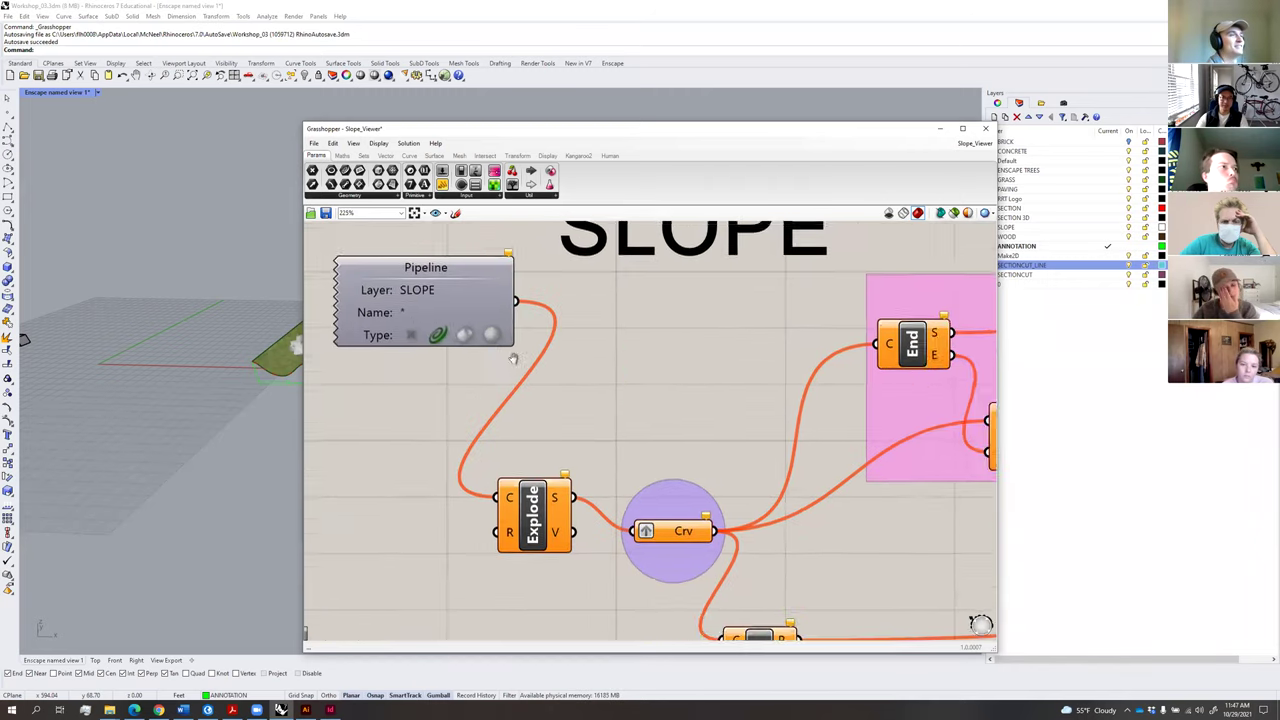
drag(527, 344, 504, 336)
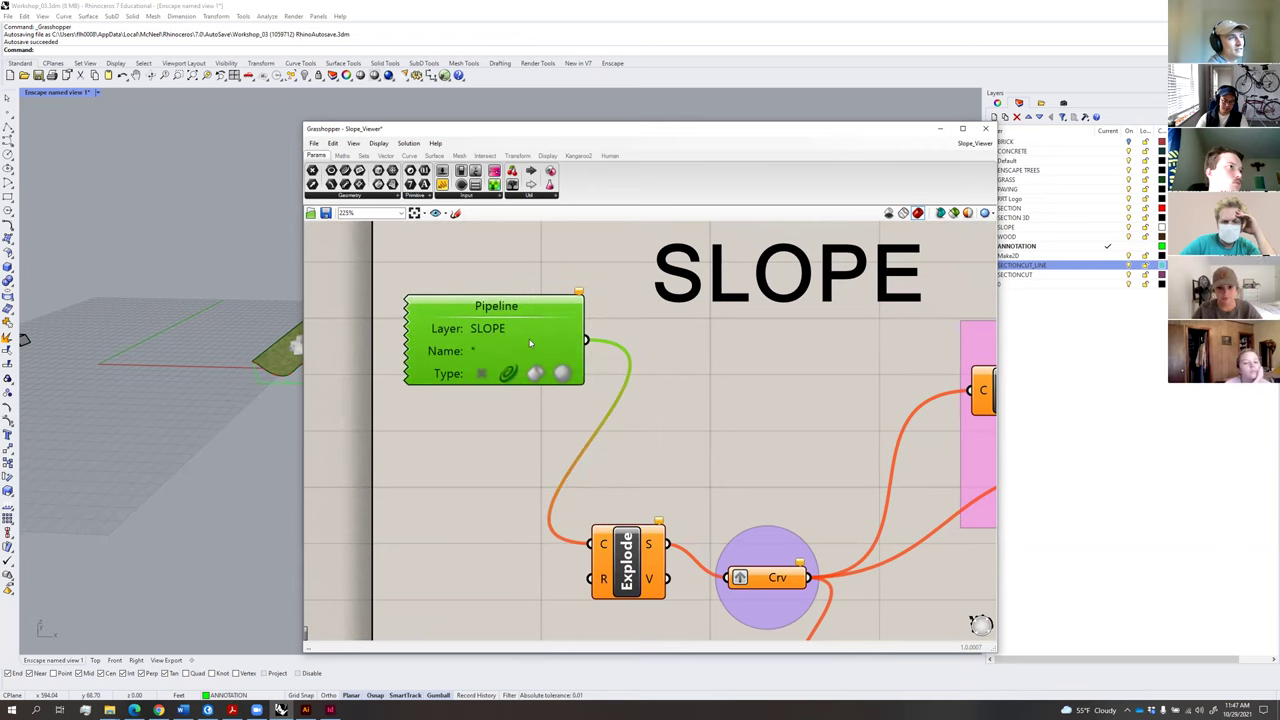
scroll(538, 340, down, 3)
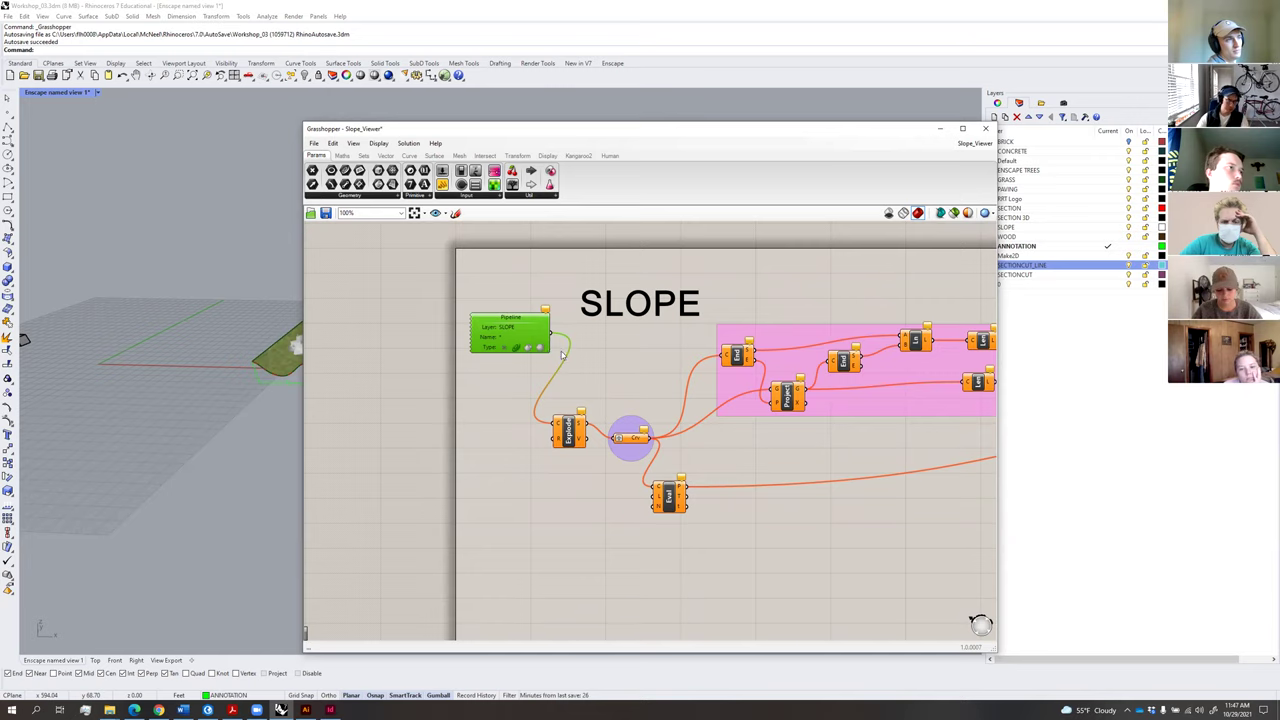
Minimize Grasshopper to return to the Rhino model and delete the layer named 0.
click(943, 129)
scroll(486, 357, down, 1)
right_drag(484, 356, 626, 330)
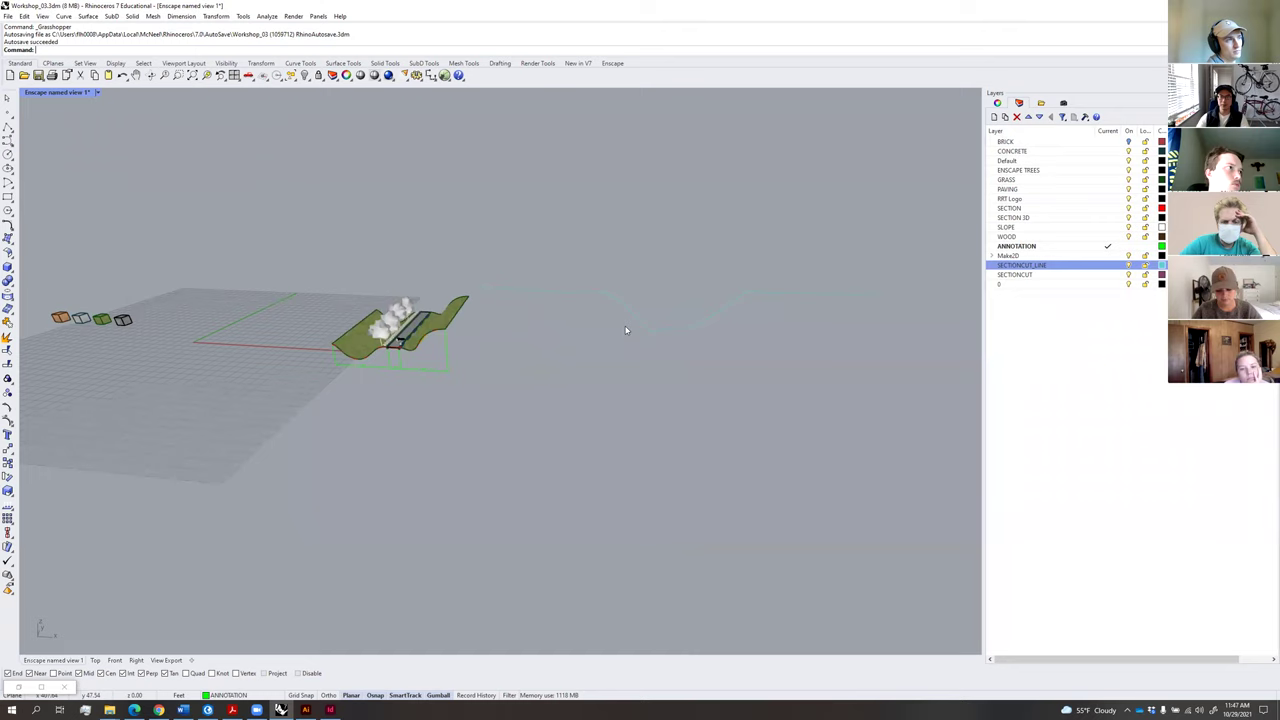
click(1020, 286)
click(1017, 117)
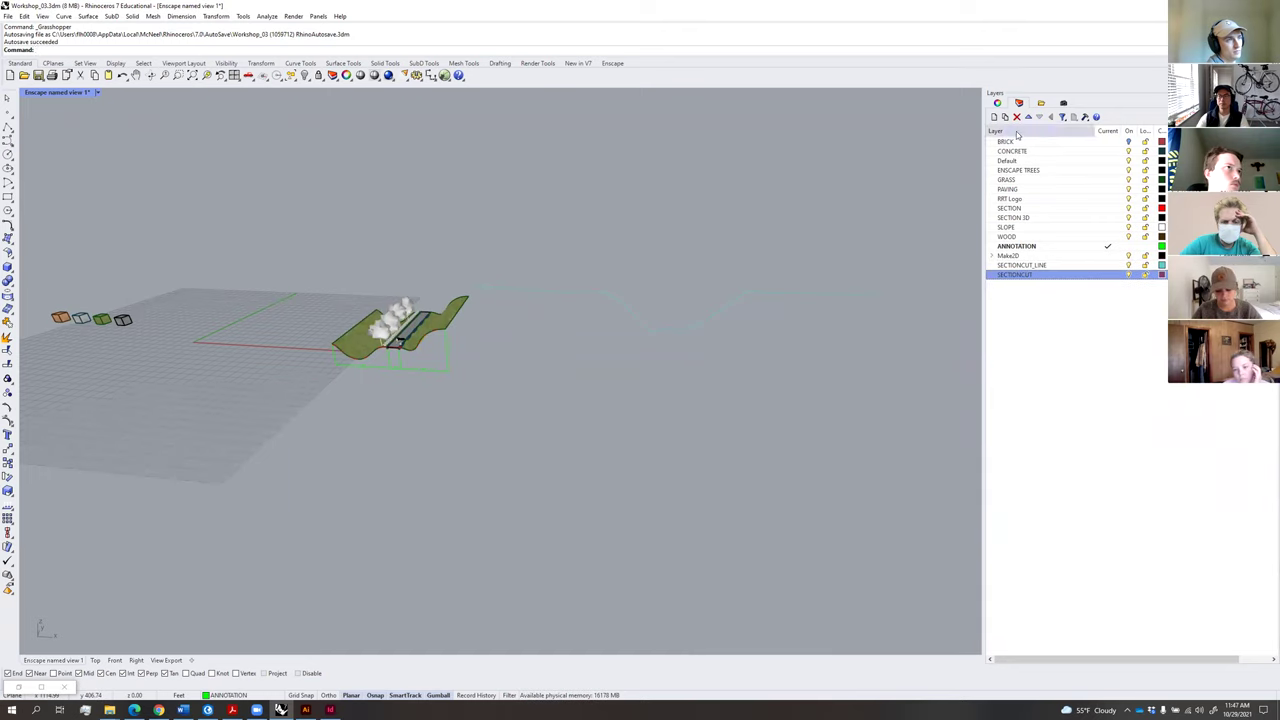
Try to add a new layer named SLOPE.
click(995, 118)
text(SLOPE)
key(Return)
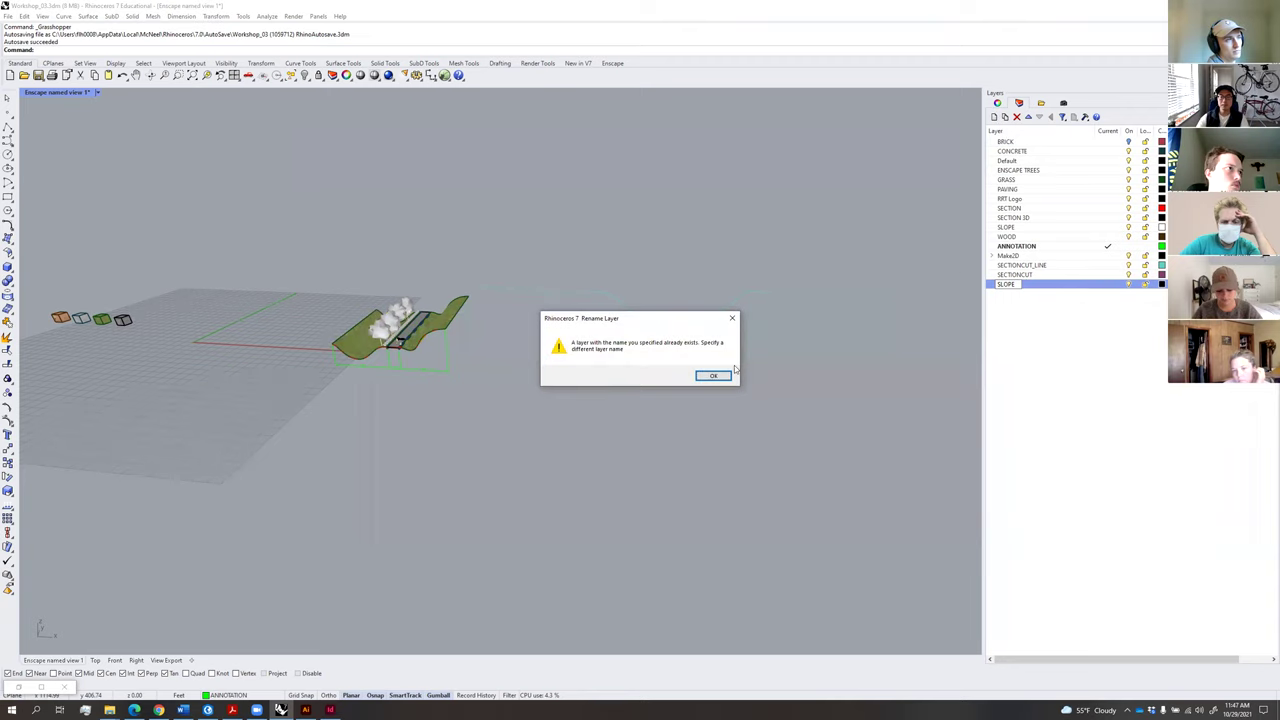
click(713, 376)
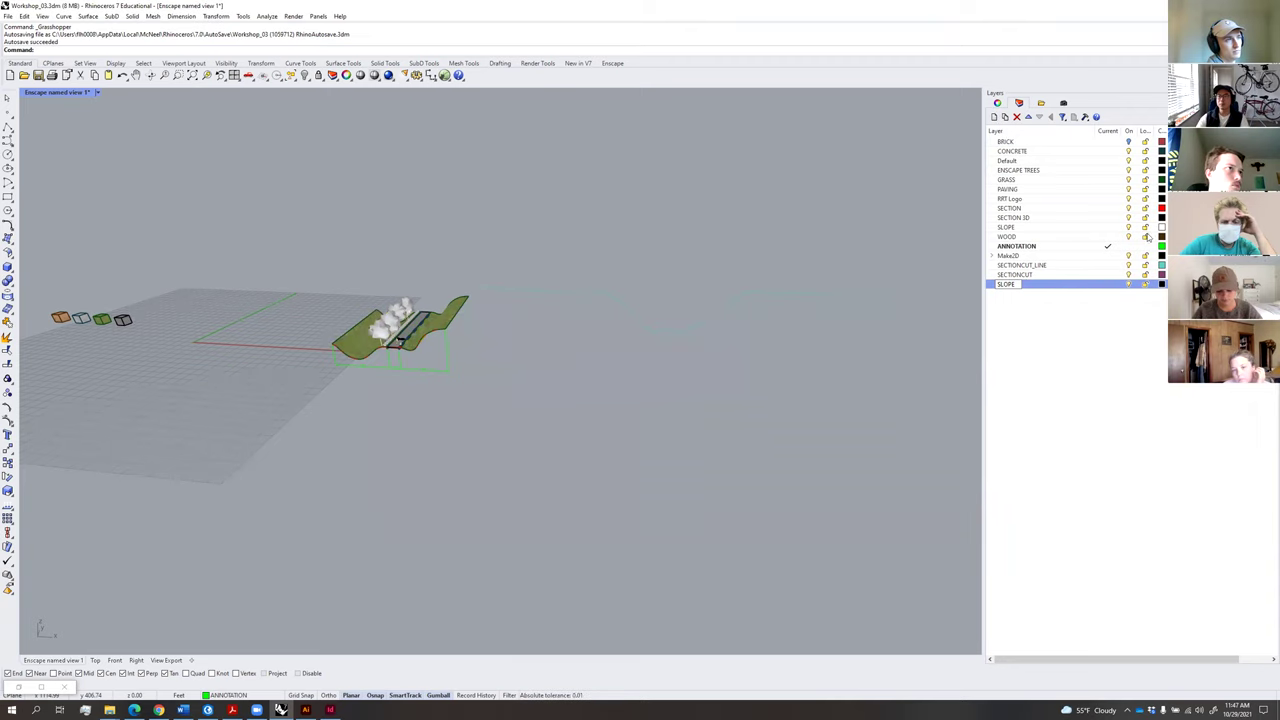
Make the existing SLOPE layer current and delete the newly added empty layer.
double_click(1073, 226)
click(1090, 281)
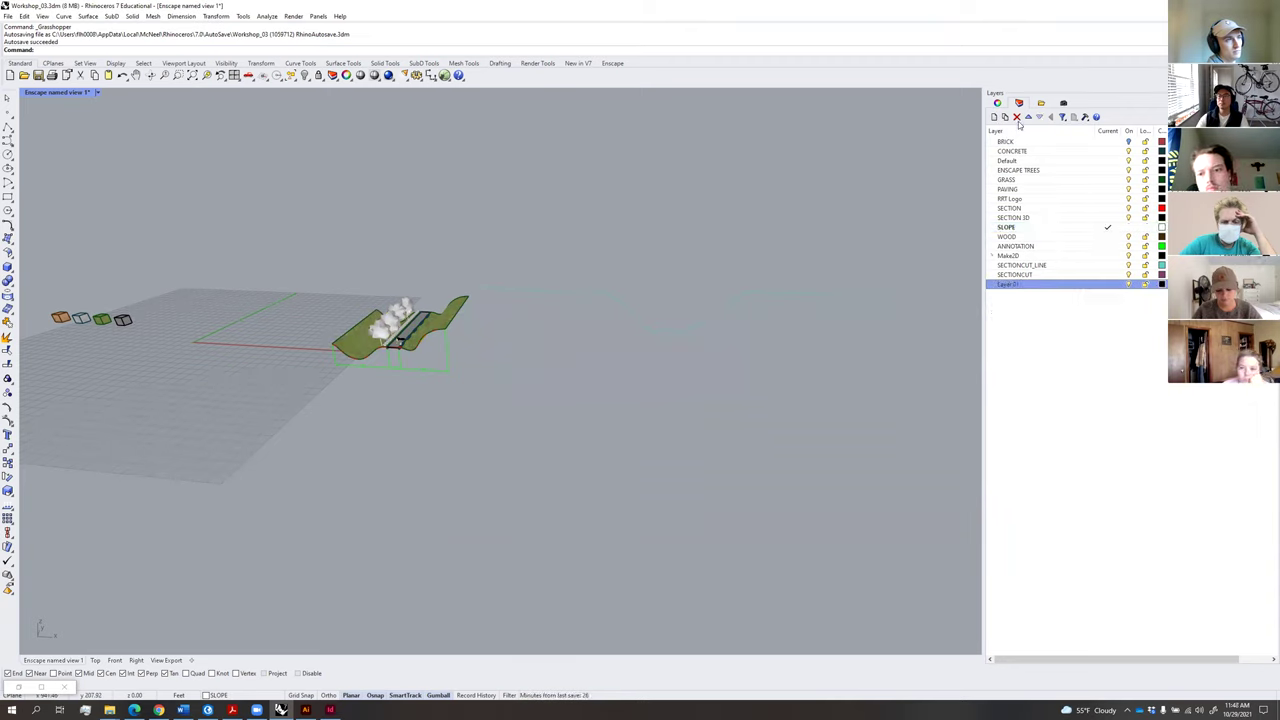
click(1039, 228)
In the Front view, draw a polyline sloping up at about 26% in the empty space beside the slope section.
right_drag(346, 290, 274, 332)
click(7, 127)
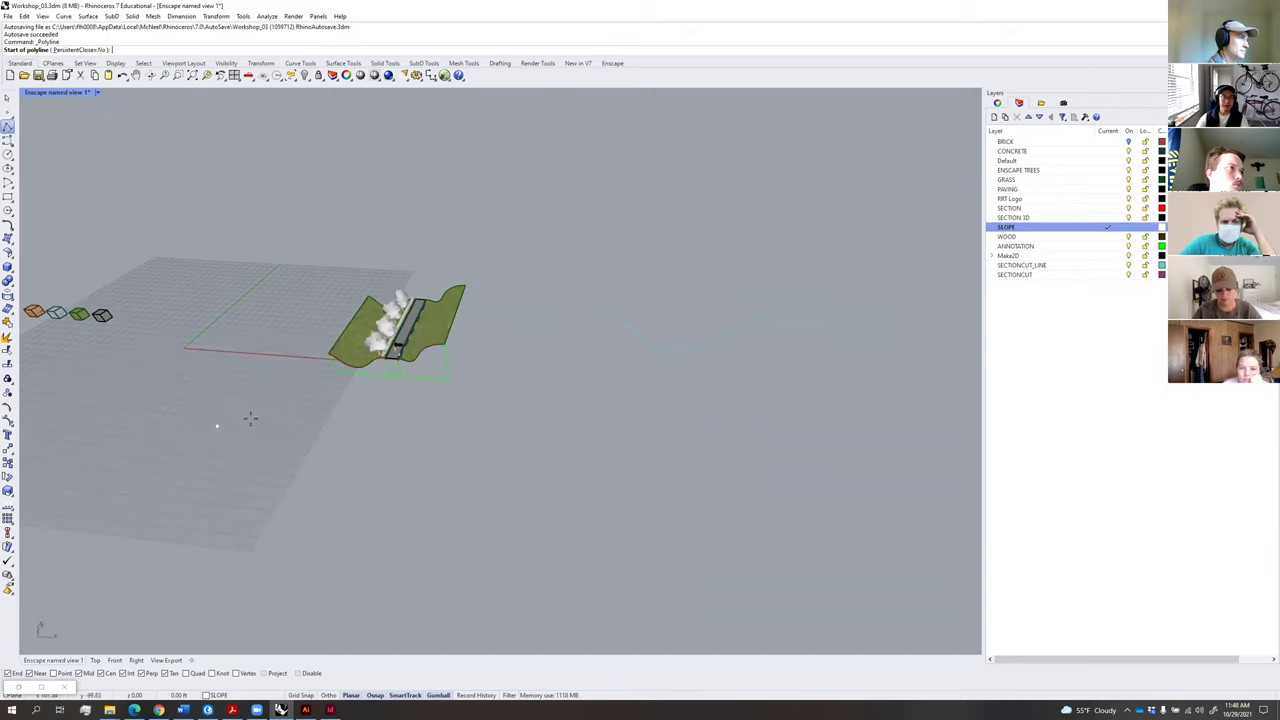
shift+right_drag(251, 420, 362, 397)
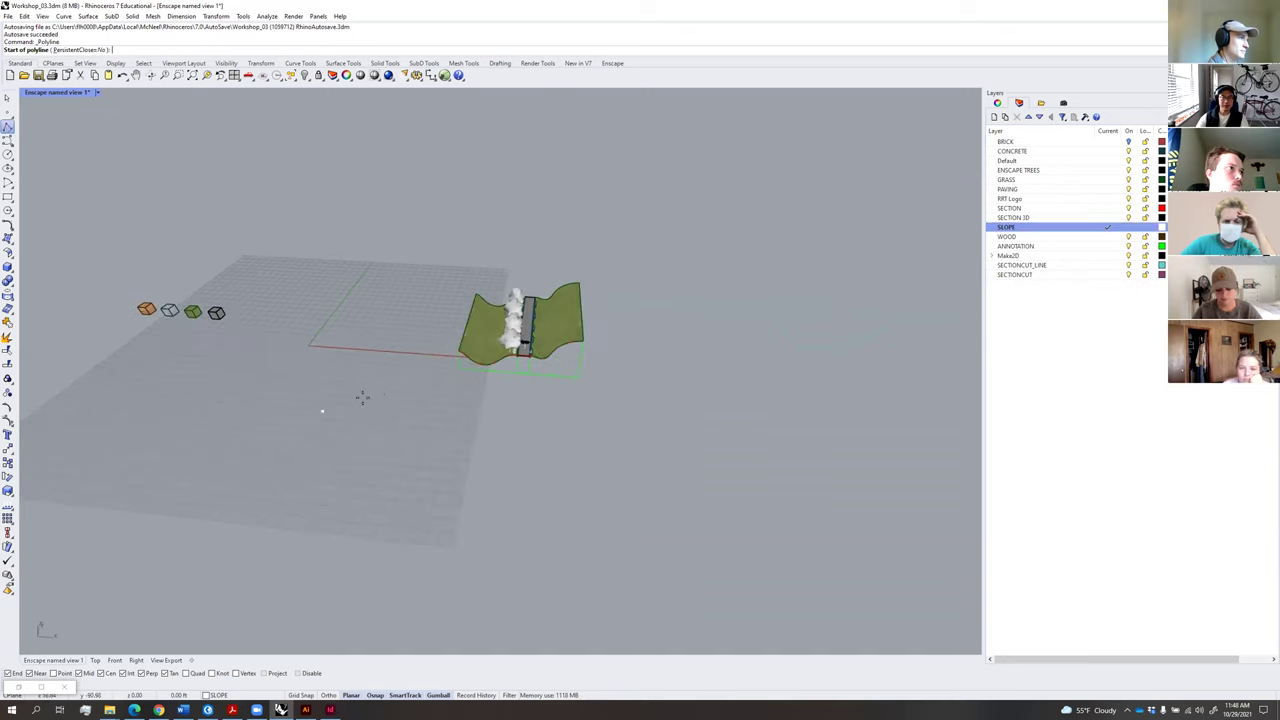
click(117, 661)
scroll(523, 437, down, 8)
right_drag(716, 407, 504, 413)
click(552, 415)
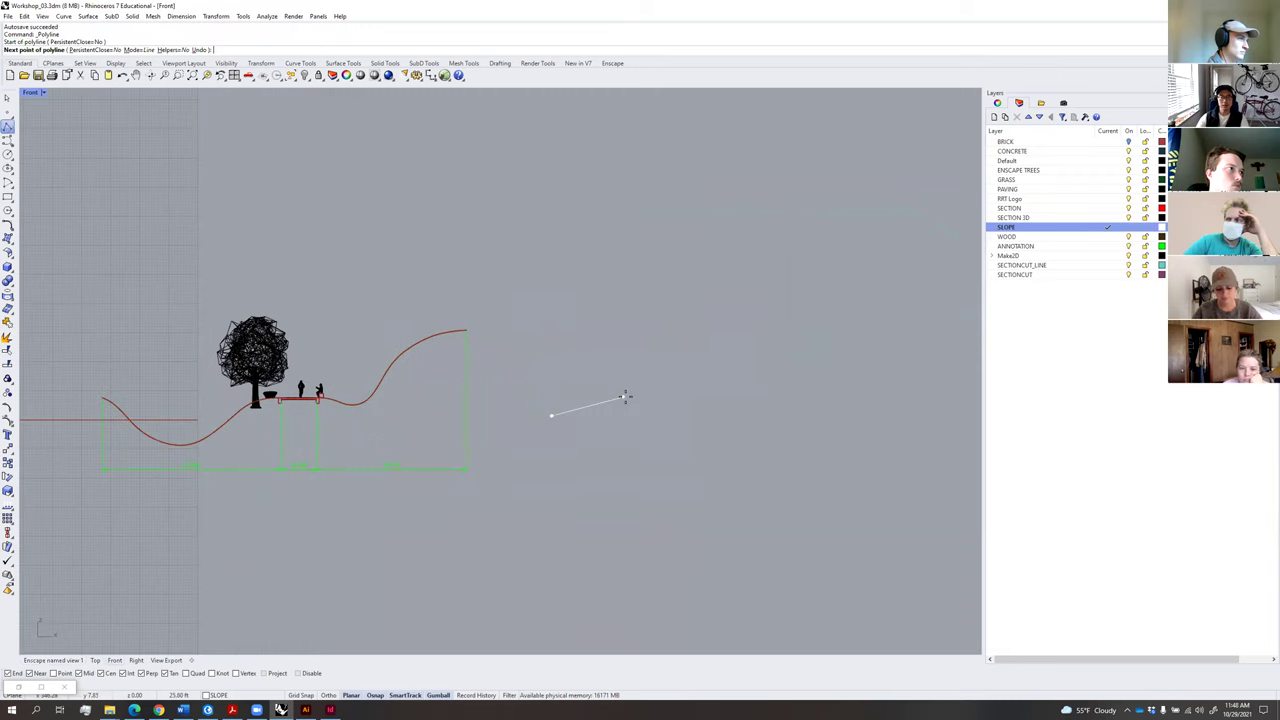
click(626, 397)
click(654, 391)
key(Return)
Draw two more separate lines beside the first, one steep at about 59% and one gentler at about 13%.
key(Return)
click(636, 421)
click(693, 387)
key(Return)
key(Return)
click(686, 423)
click(764, 413)
key(Return)
Draw a fourth, longer test line rising gently at about 7% beside the other three.
mouse_move(717, 400)
right_down()
mouse_move(612, 411)
mouse_move(557, 368)
right_up()
scroll(547, 370, up, 2)
key(Return)
click(603, 376)
click(739, 366)
key(Return)
Draw a nearly level line of about 1% outward from the rising bank of the GIS profile curve.
right_drag(930, 342, 514, 355)
scroll(514, 355, down, 4)
right_drag(683, 290, 614, 351)
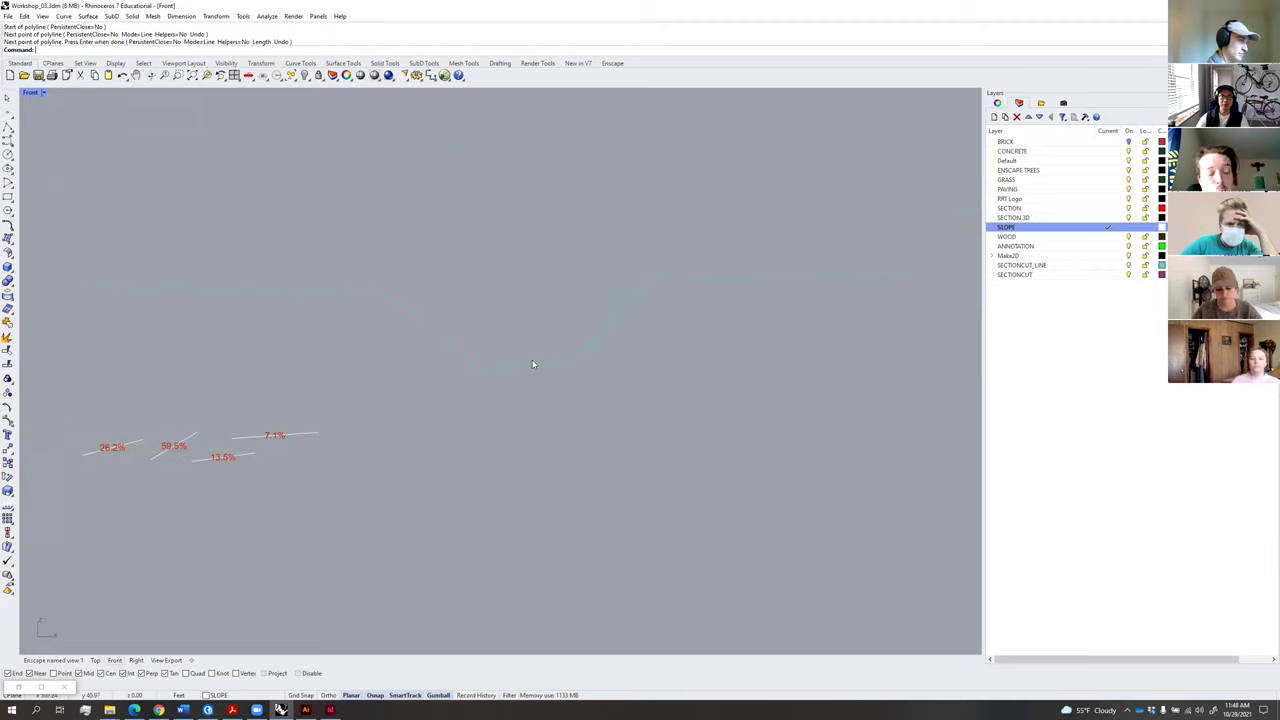
scroll(604, 334, up, 8)
key(Return)
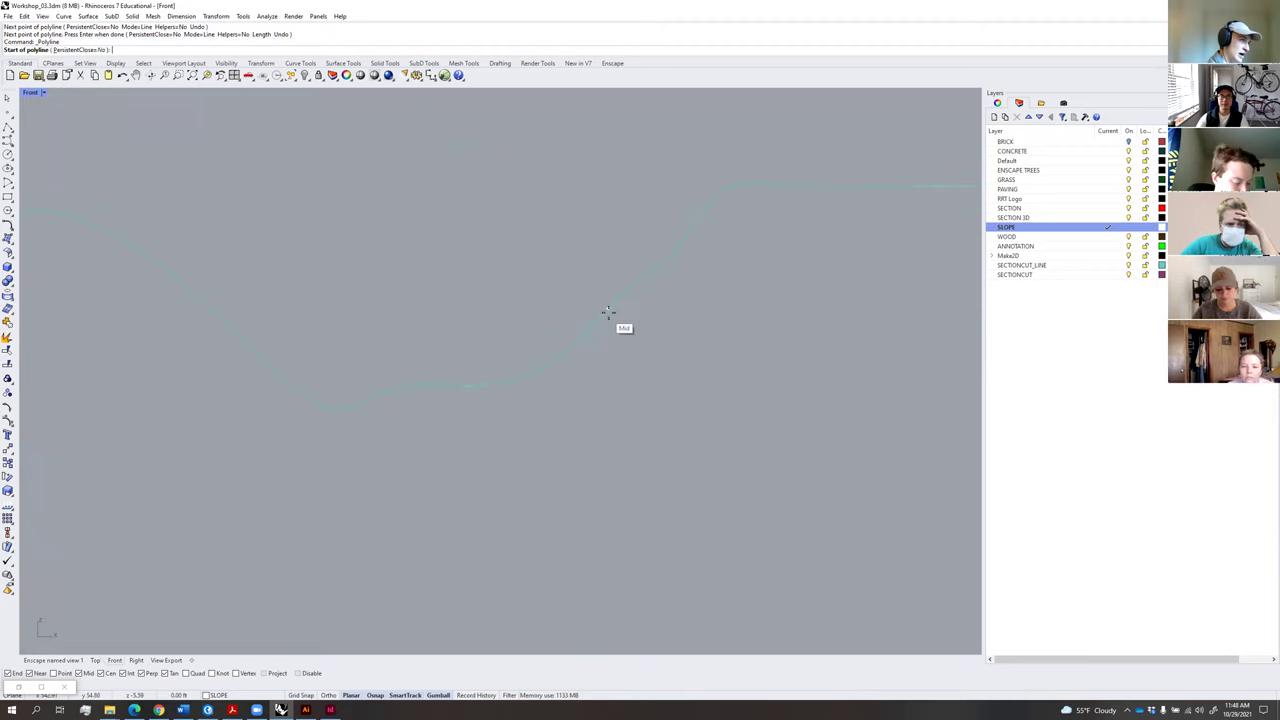
click(626, 291)
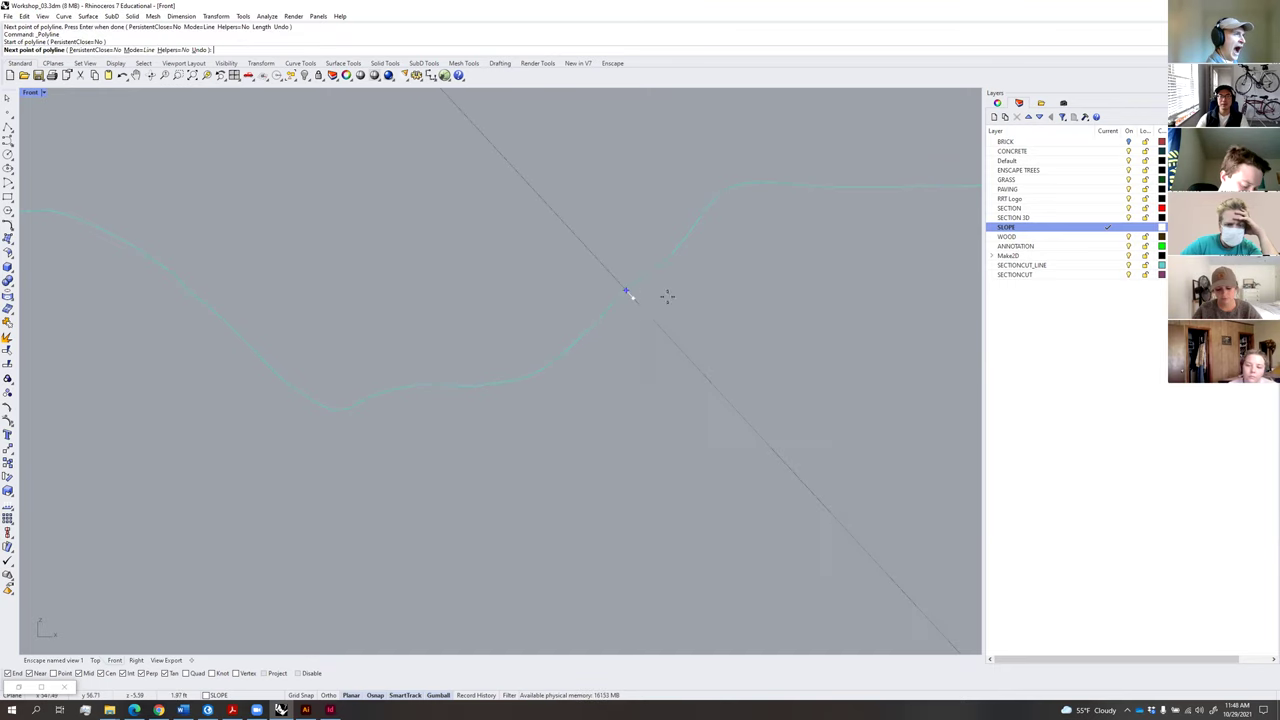
click(734, 292)
key(Return)
Draw a steep line upward from the outer end of the nearly level line.
right_drag(759, 288, 659, 313)
key(Return)
click(636, 319)
click(800, 213)
key(Return)
Turn on the steep line's control points and move its ends to flatten it to a slope of about 38.7%.
click(770, 233)
right_drag(808, 237, 757, 241)
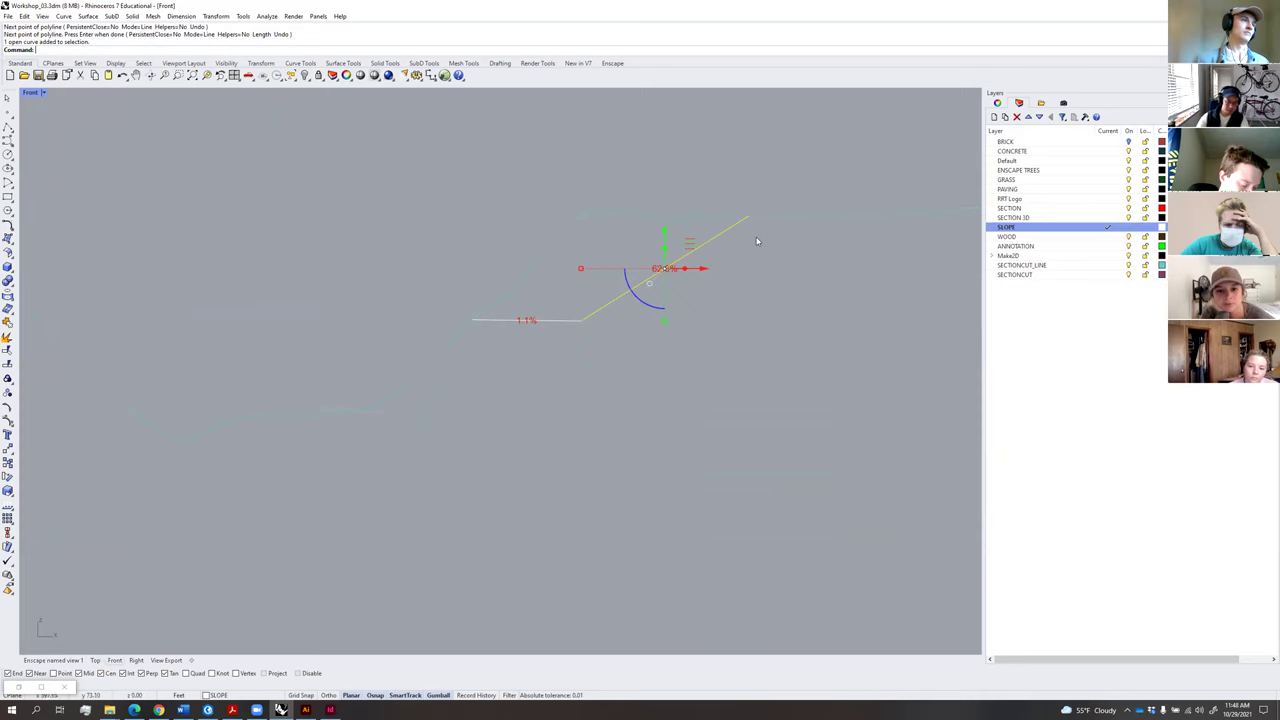
text(pp)
key(Return)
drag(750, 217, 903, 181)
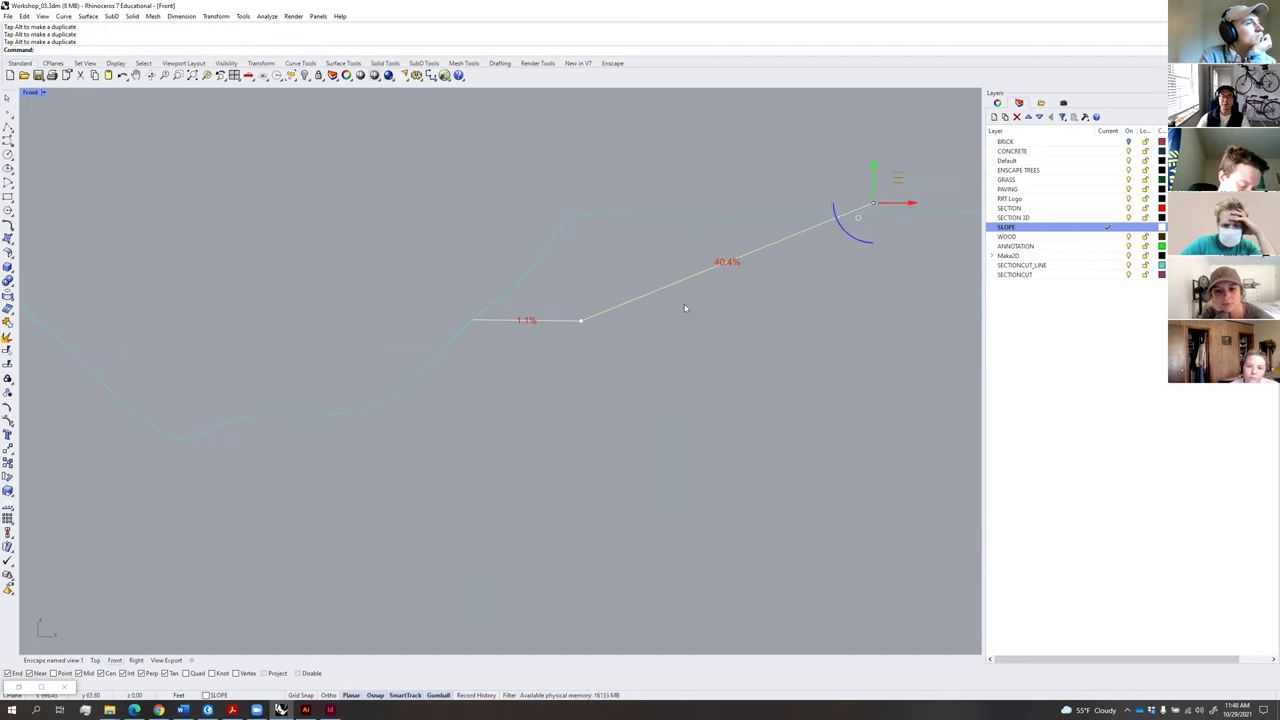
click(582, 321)
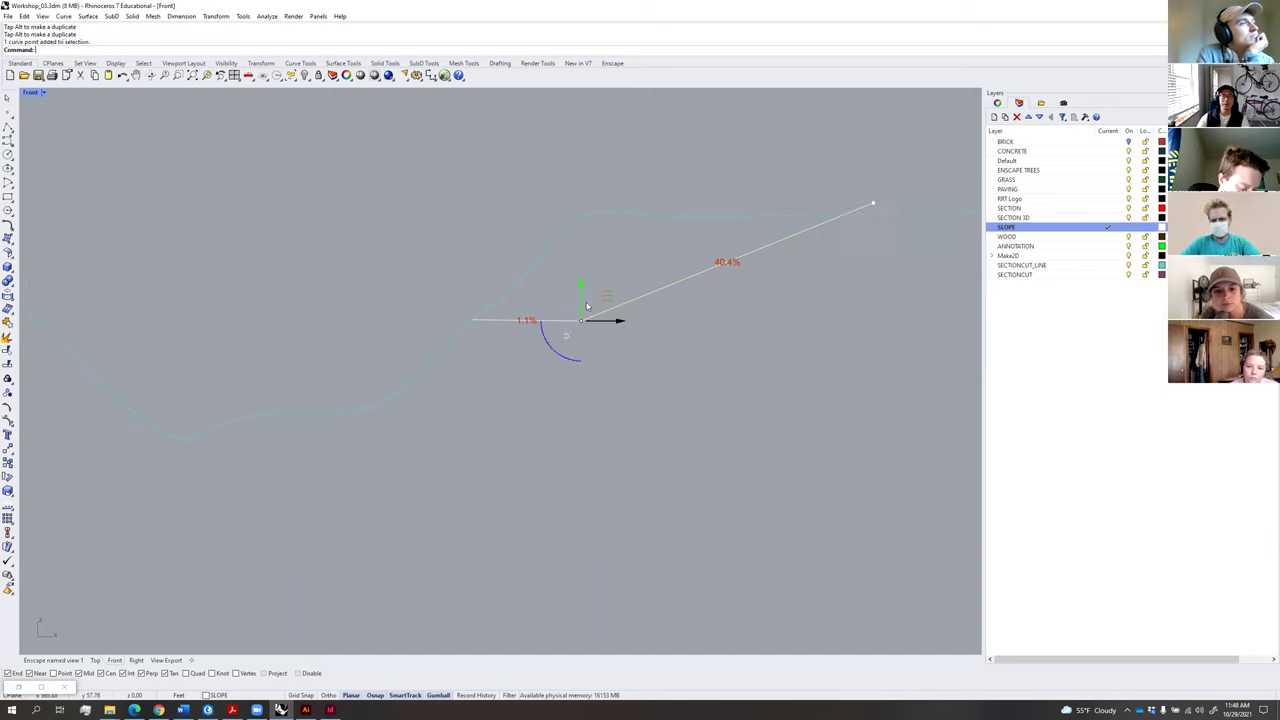
drag(583, 285, 583, 281)
Turn on the nearly level line's points and raise its outer end to meet the steeper line, giving about 3.5%.
click(556, 321)
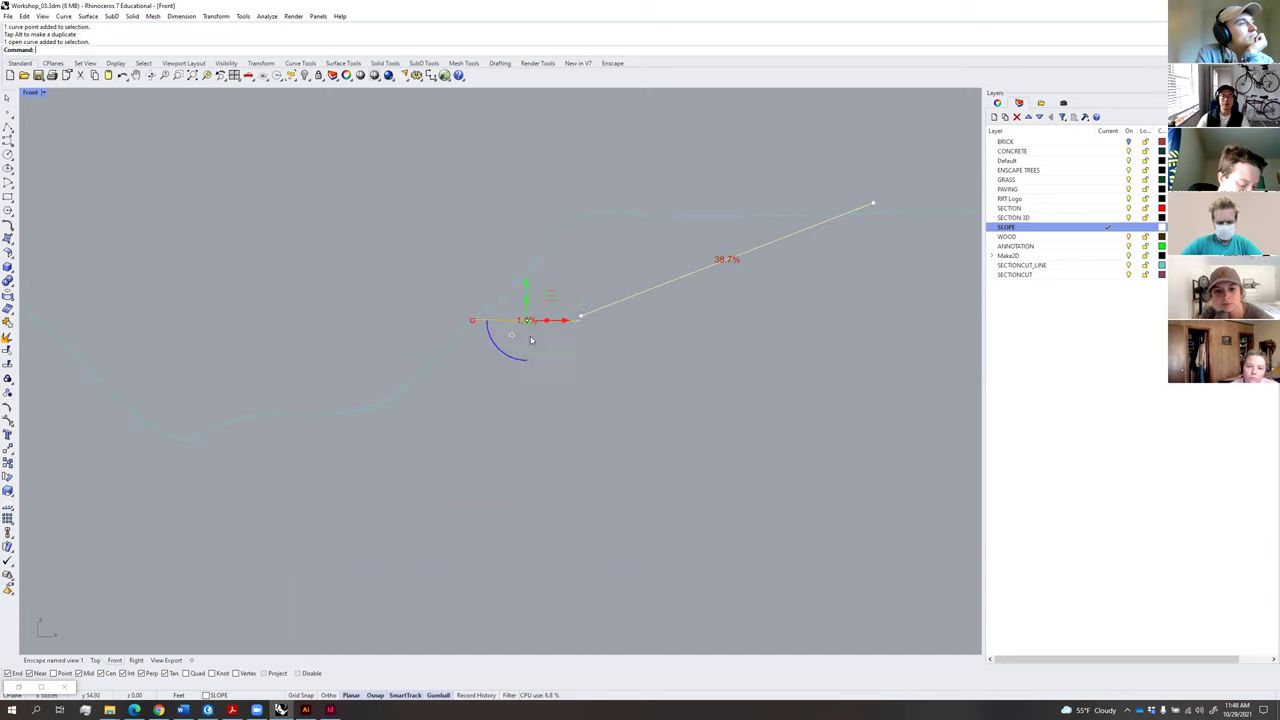
text(pon)
key(Return)
click(582, 321)
drag(582, 321, 581, 317)
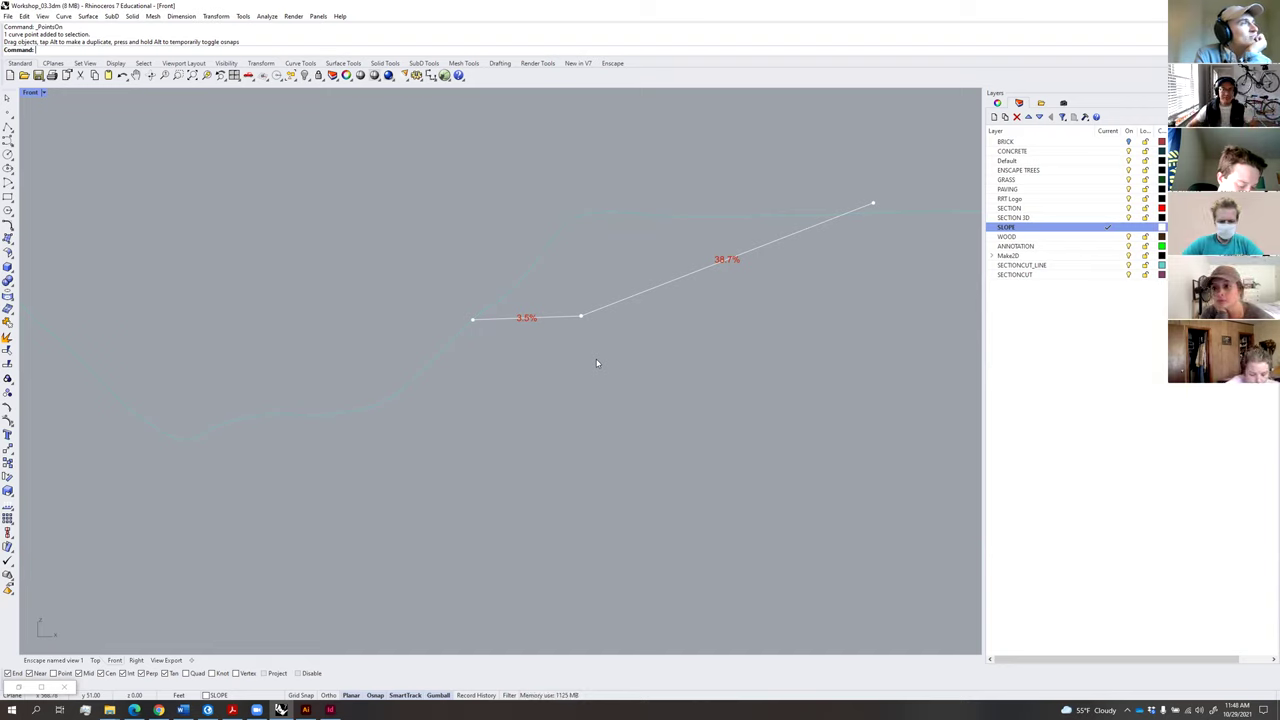
Trim away the upper part of the profile curve, using the two connected slope lines as cutting objects.
scroll(643, 371, down, 4)
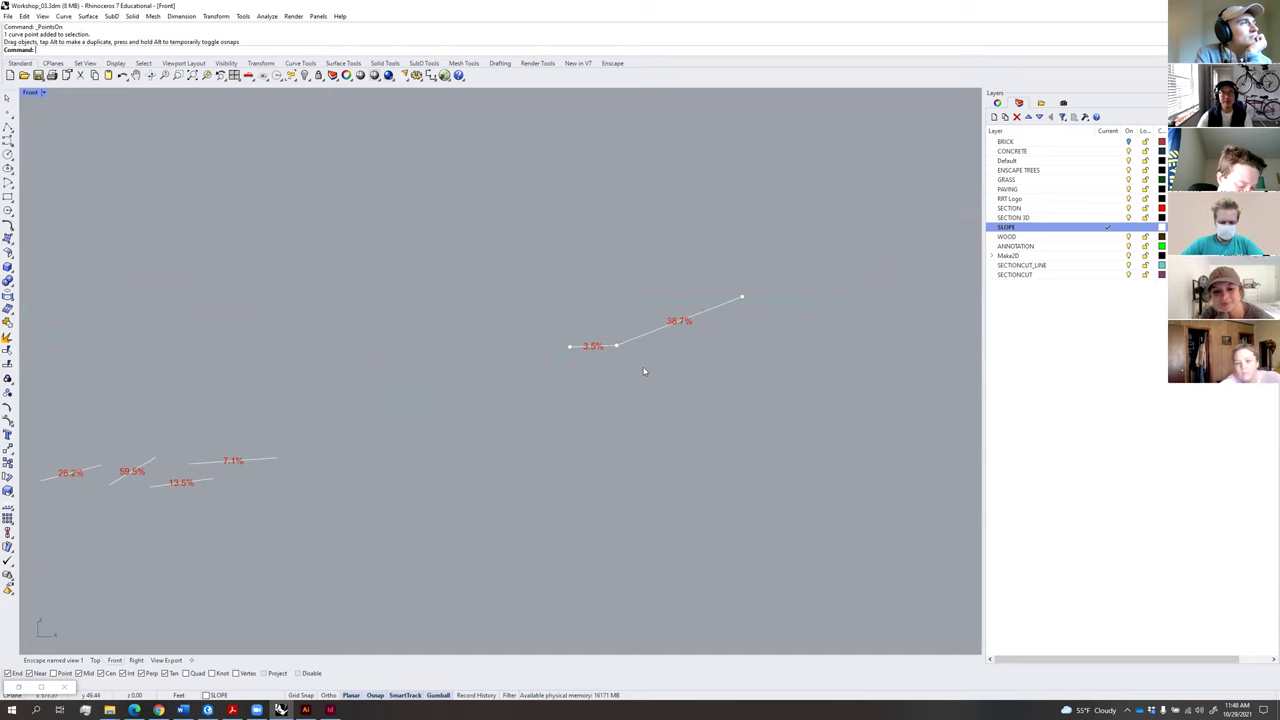
right_drag(651, 352, 600, 346)
right_drag(278, 425, 376, 405)
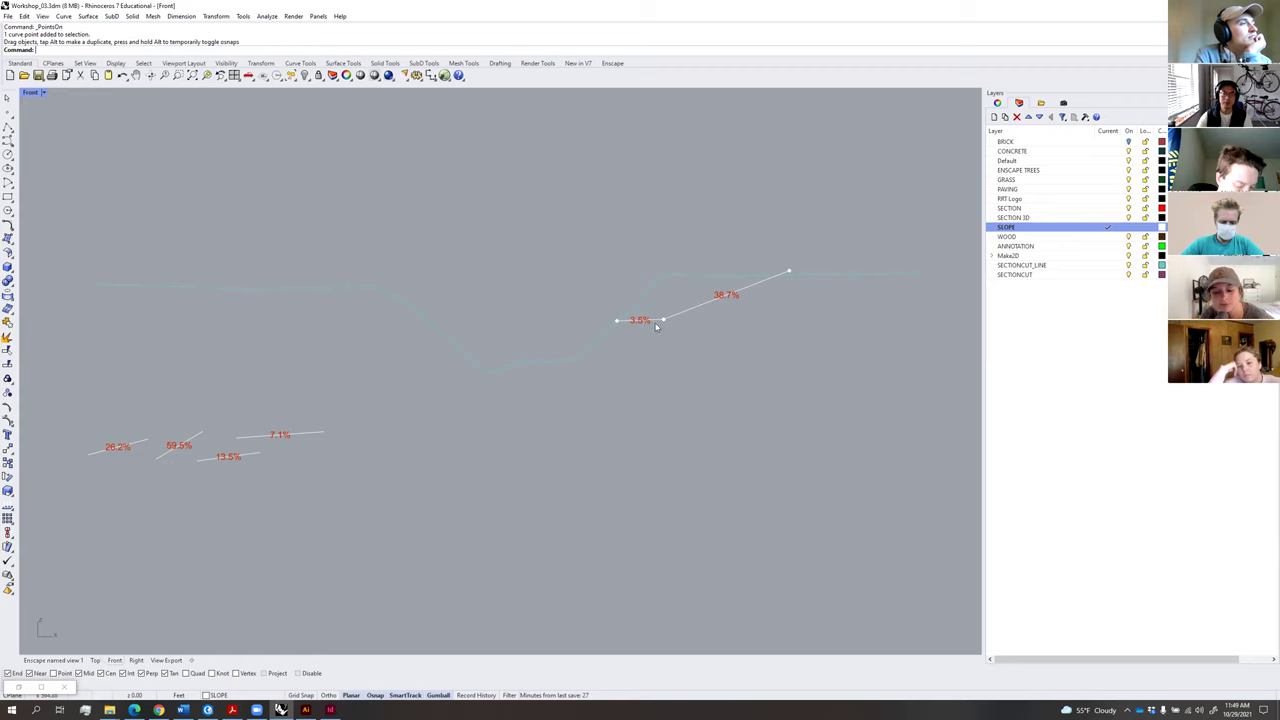
right_drag(675, 317, 620, 316)
scroll(620, 315, up, 8)
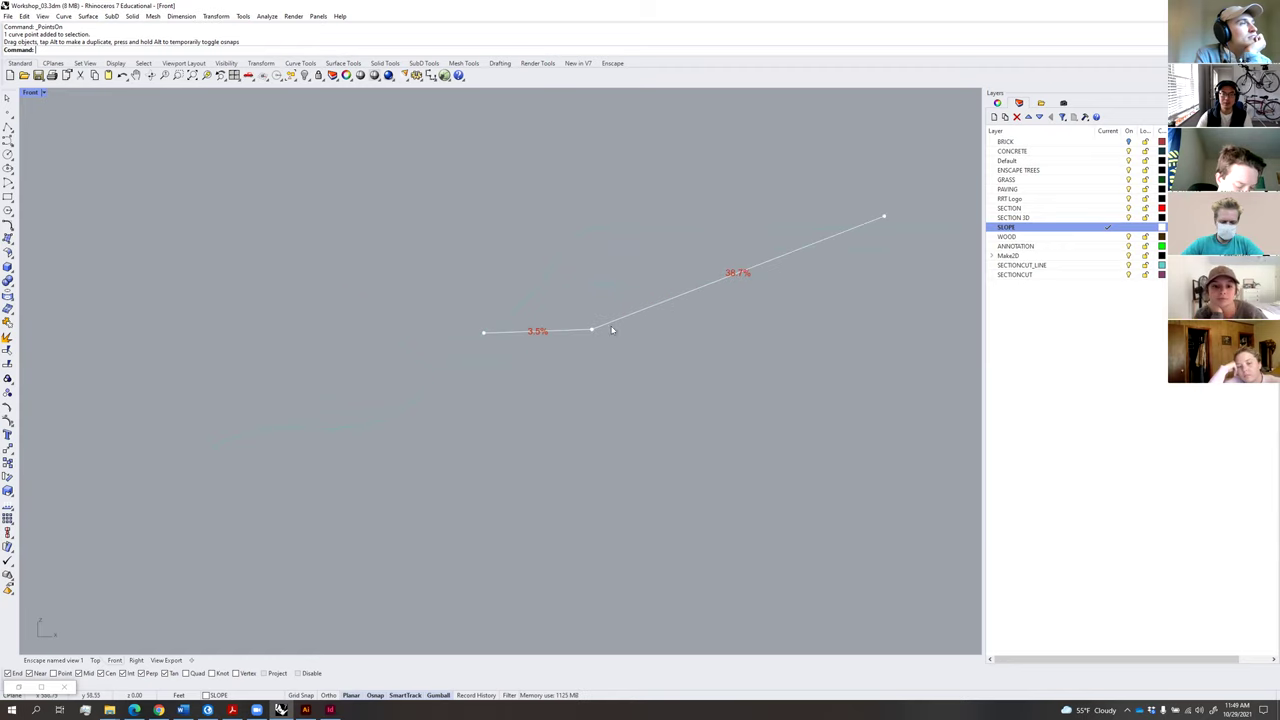
scroll(629, 343, down, 3)
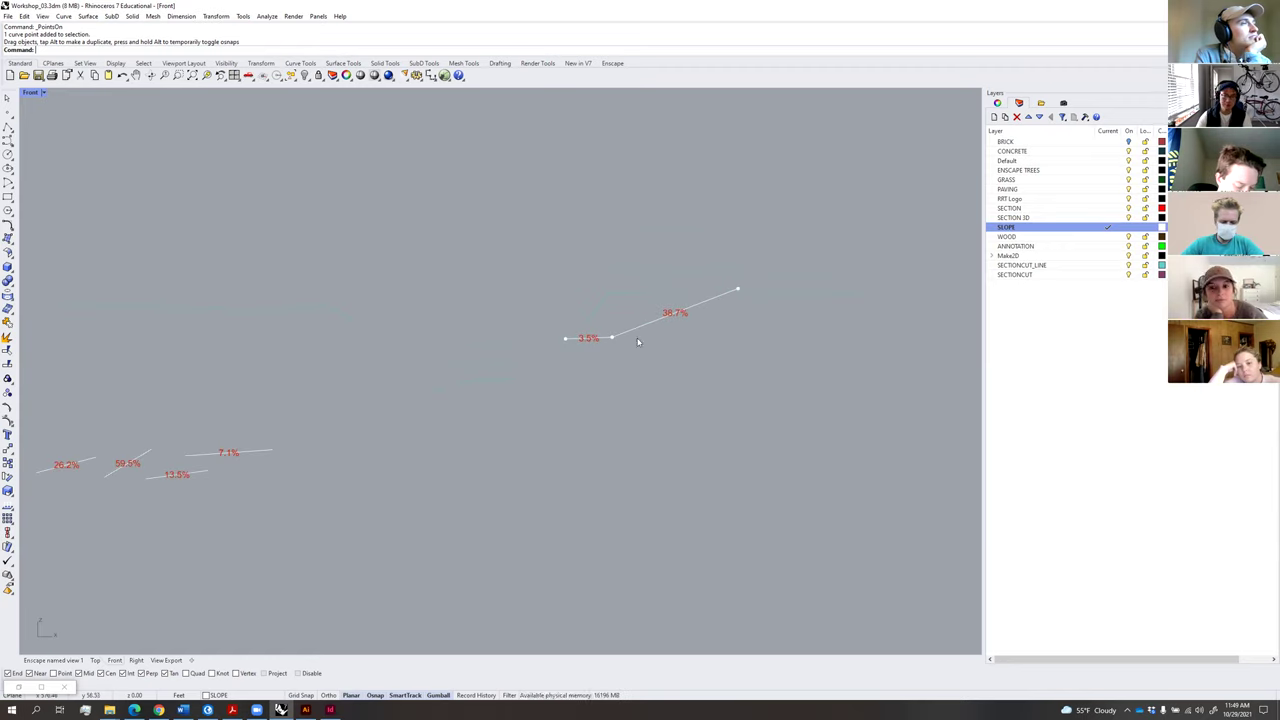
click(612, 340)
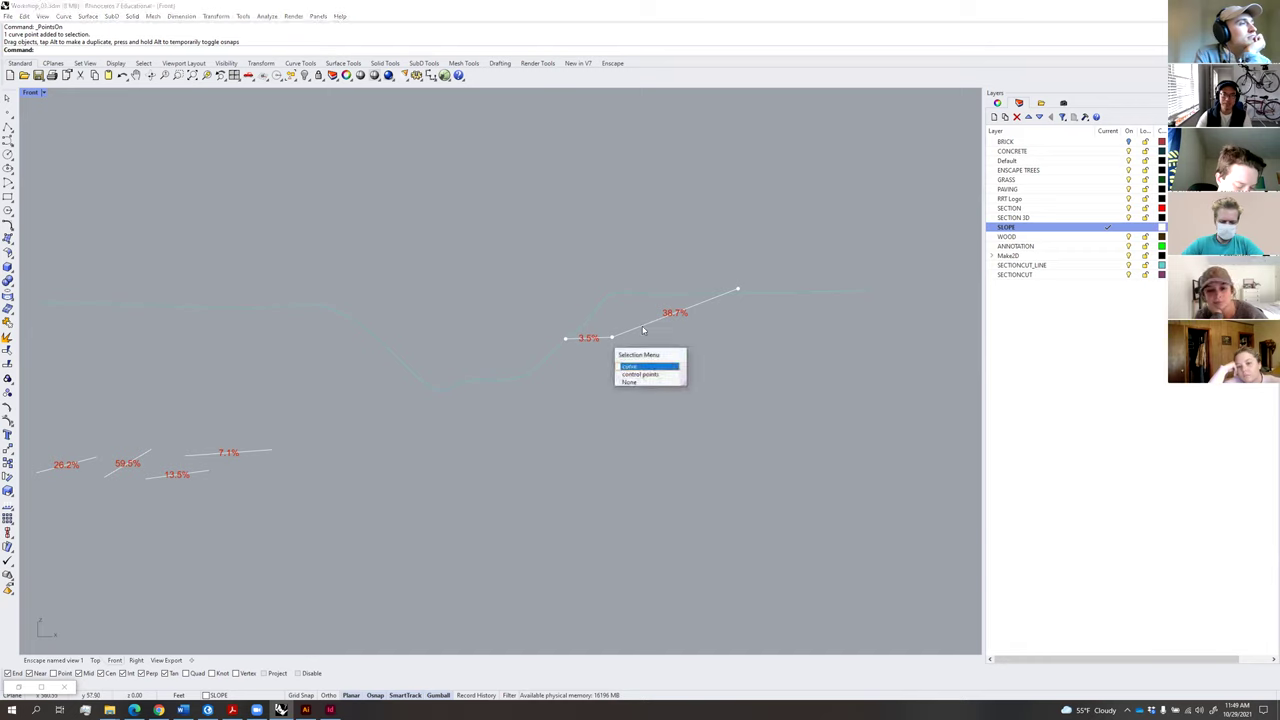
click(688, 353)
text(tr)
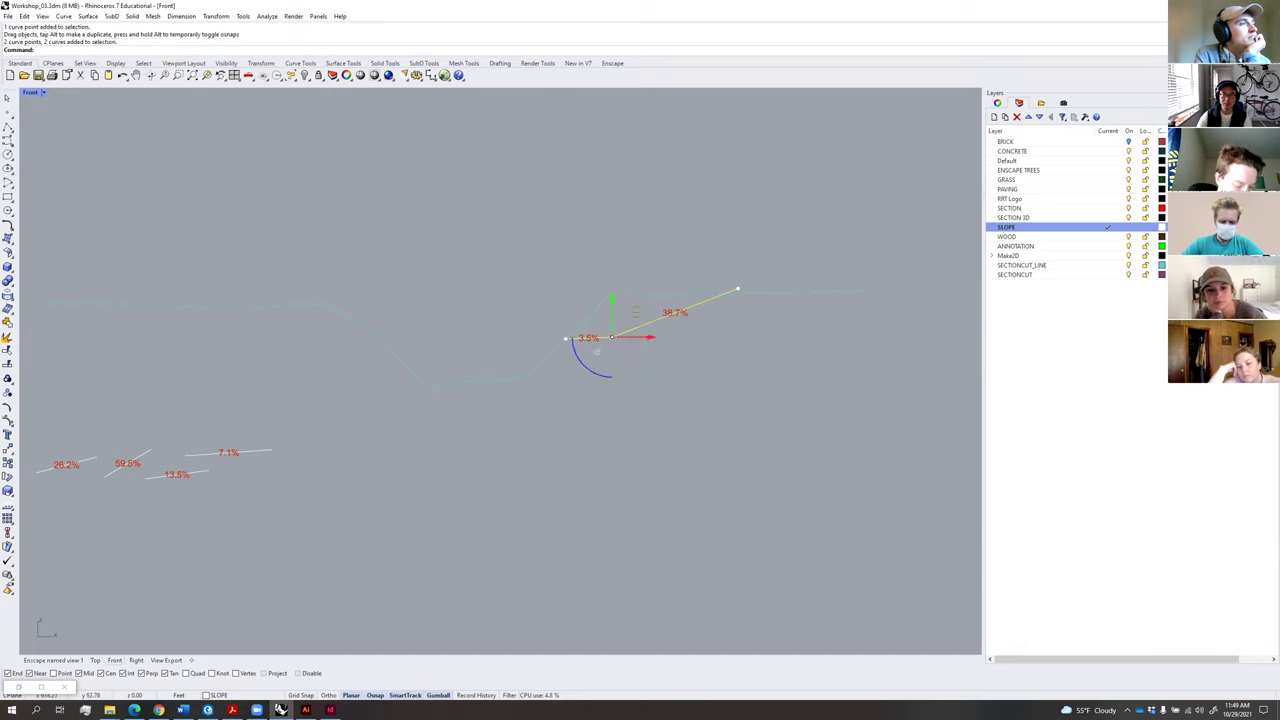
key(Return)
click(617, 299)
key(Return)
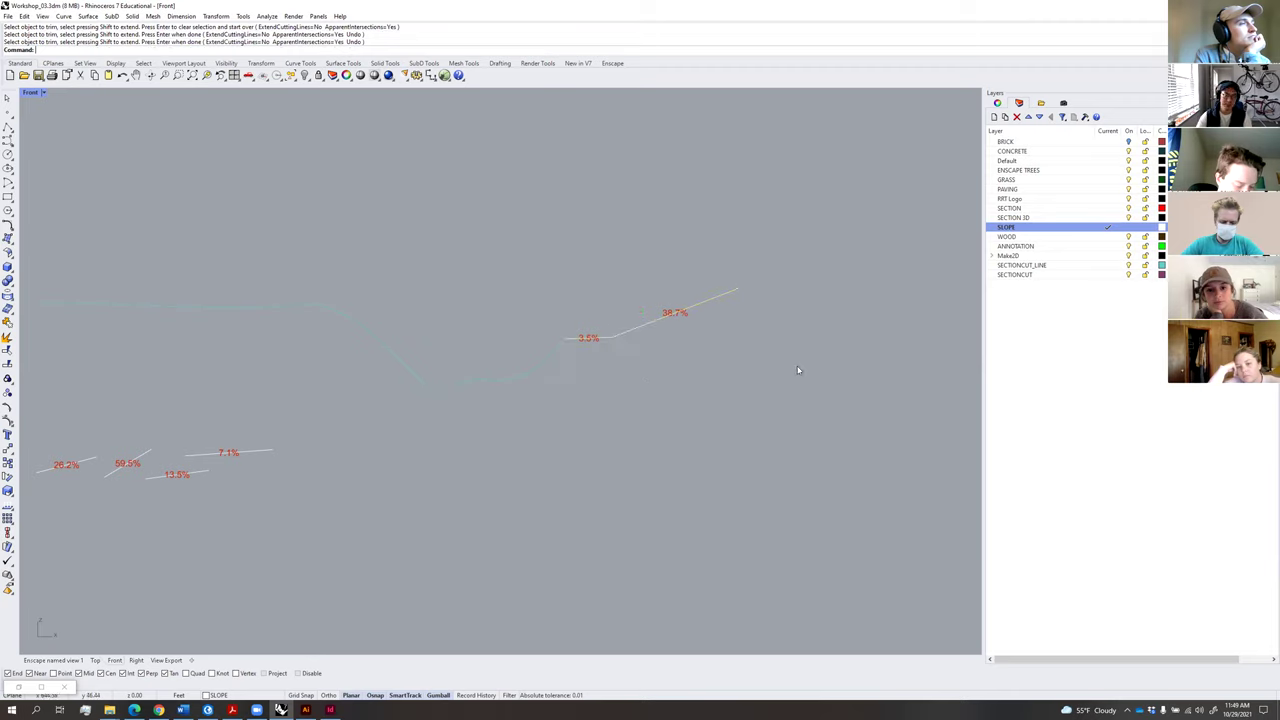
scroll(615, 342, up, 2)
scroll(543, 389, down, 3)
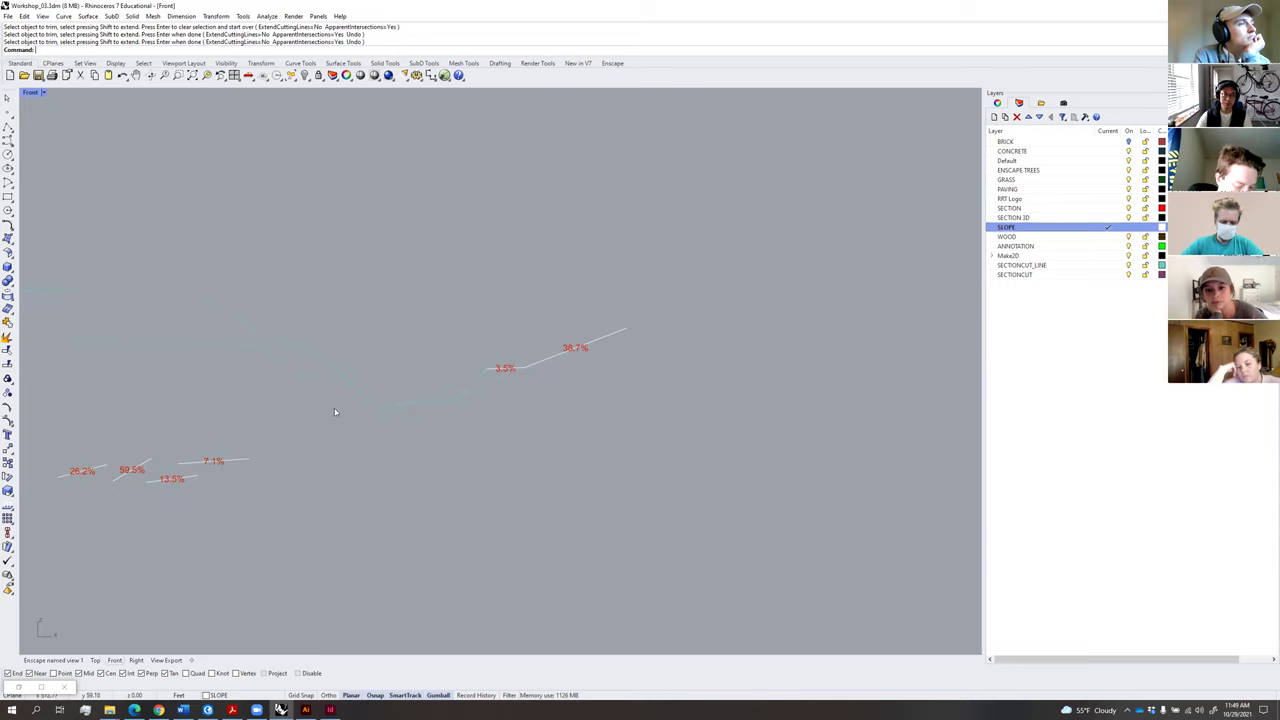
Draw a polyline on the opposite bank, with a level bench from the profile curve and a steep outward rise of about 77.3%.
right_drag(208, 493, 304, 481)
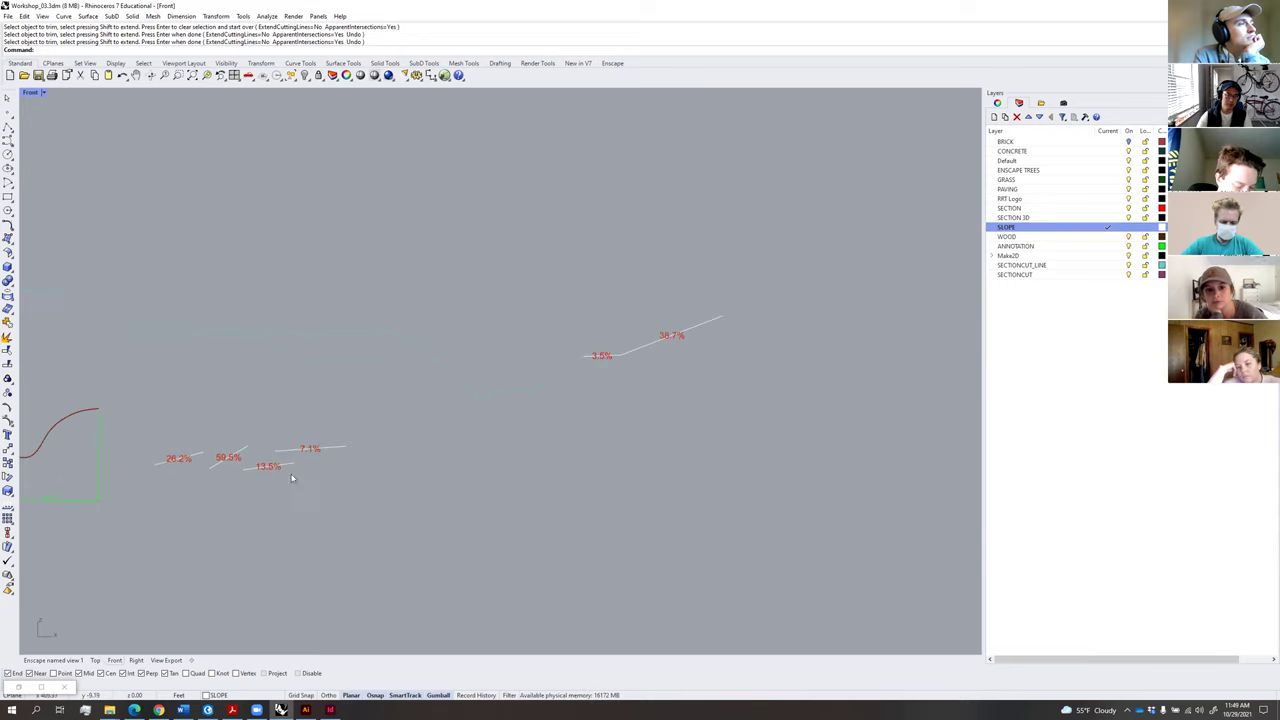
click(7, 126)
scroll(571, 394, up, 2)
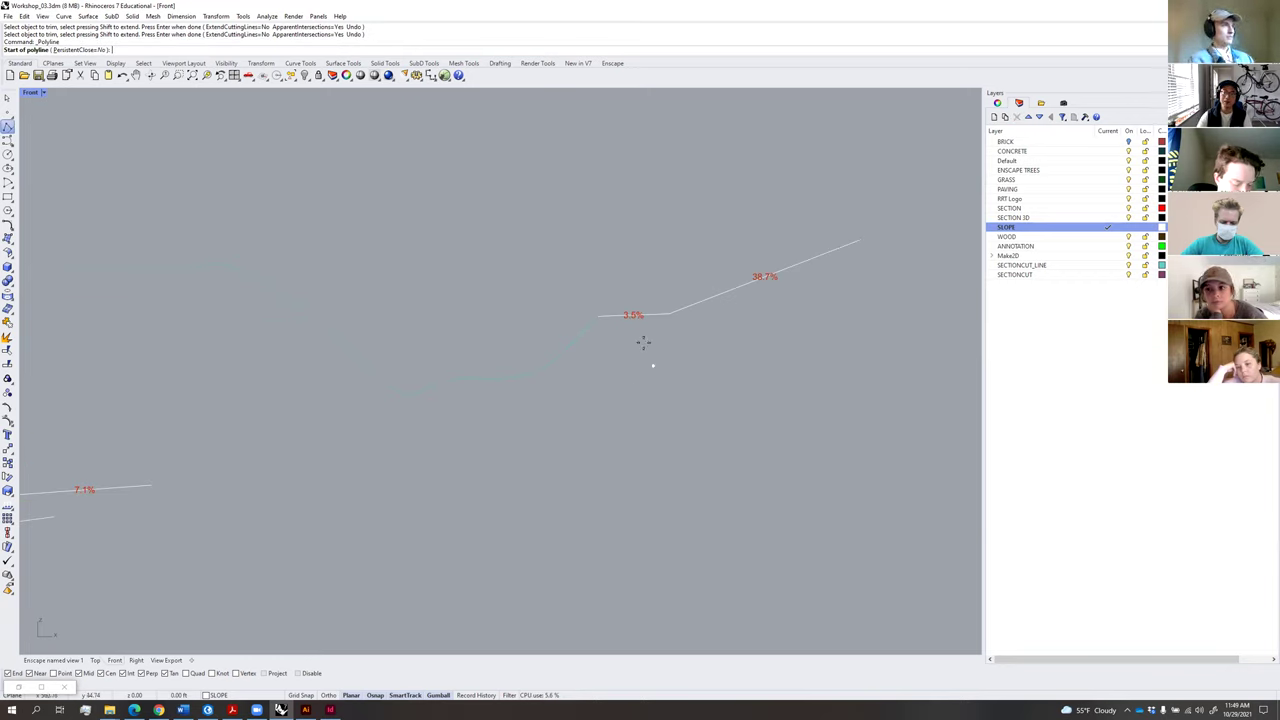
right_drag(708, 346, 671, 357)
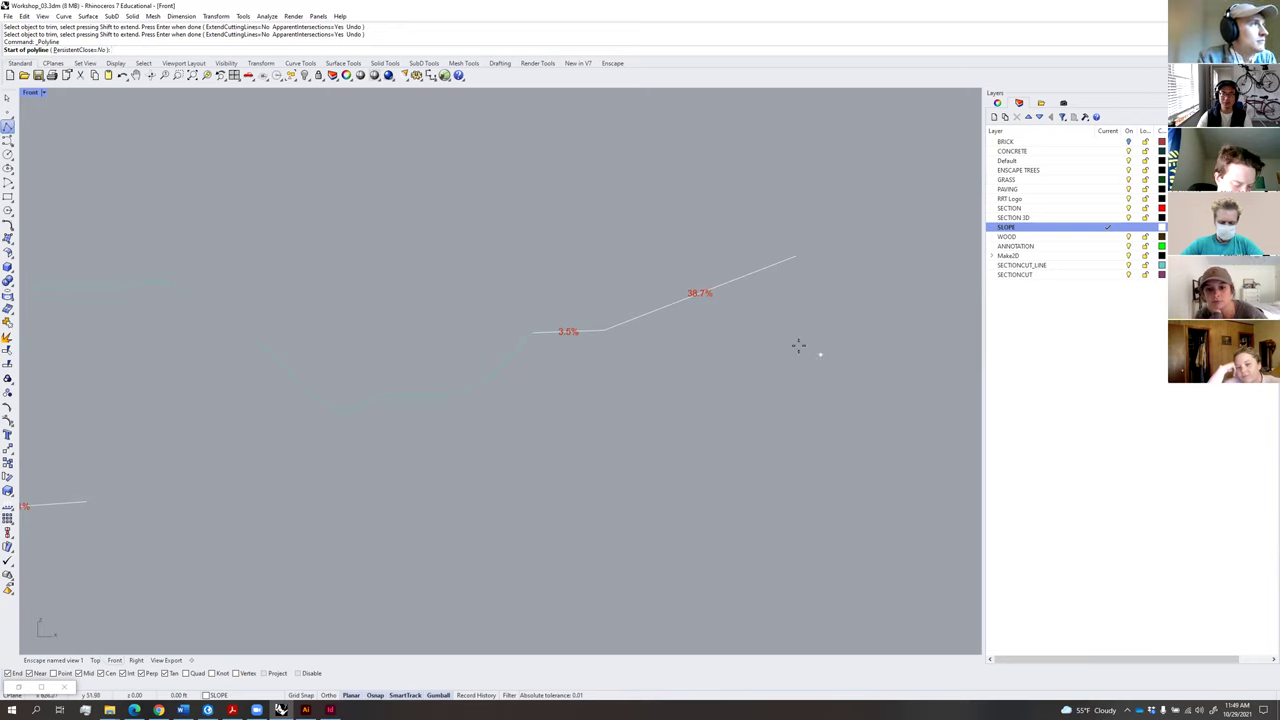
right_drag(322, 346, 502, 346)
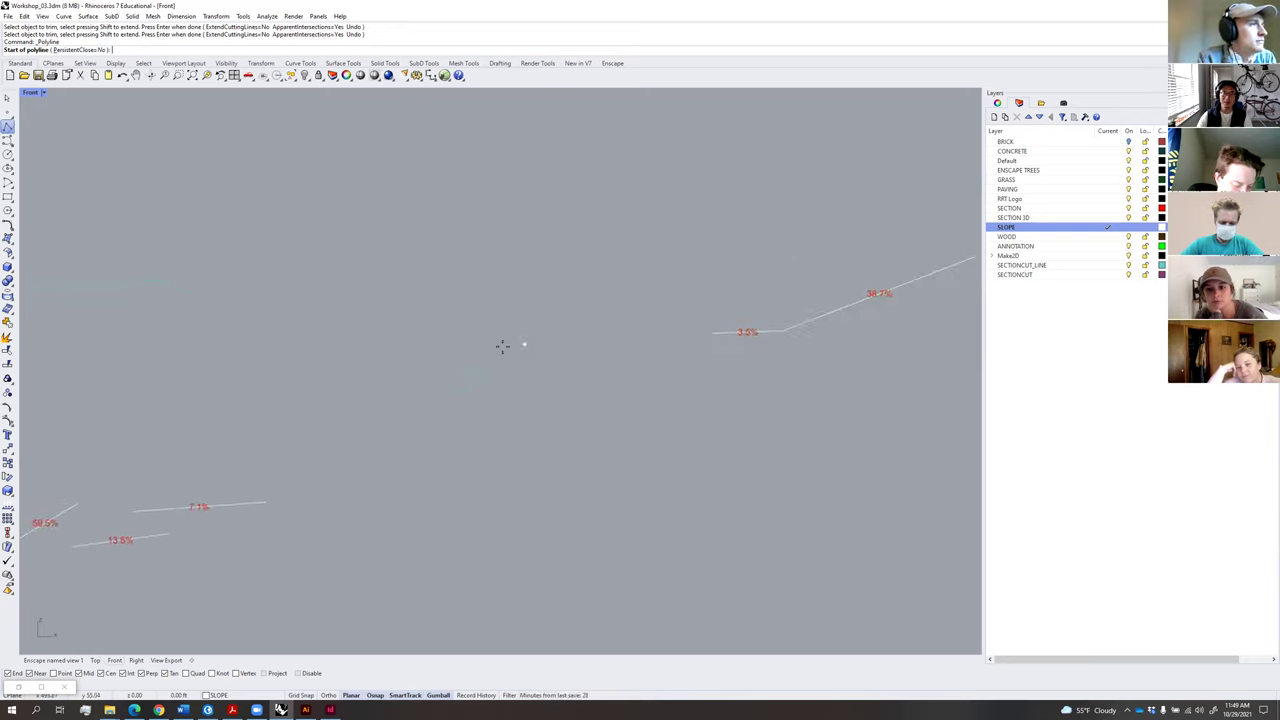
click(451, 354)
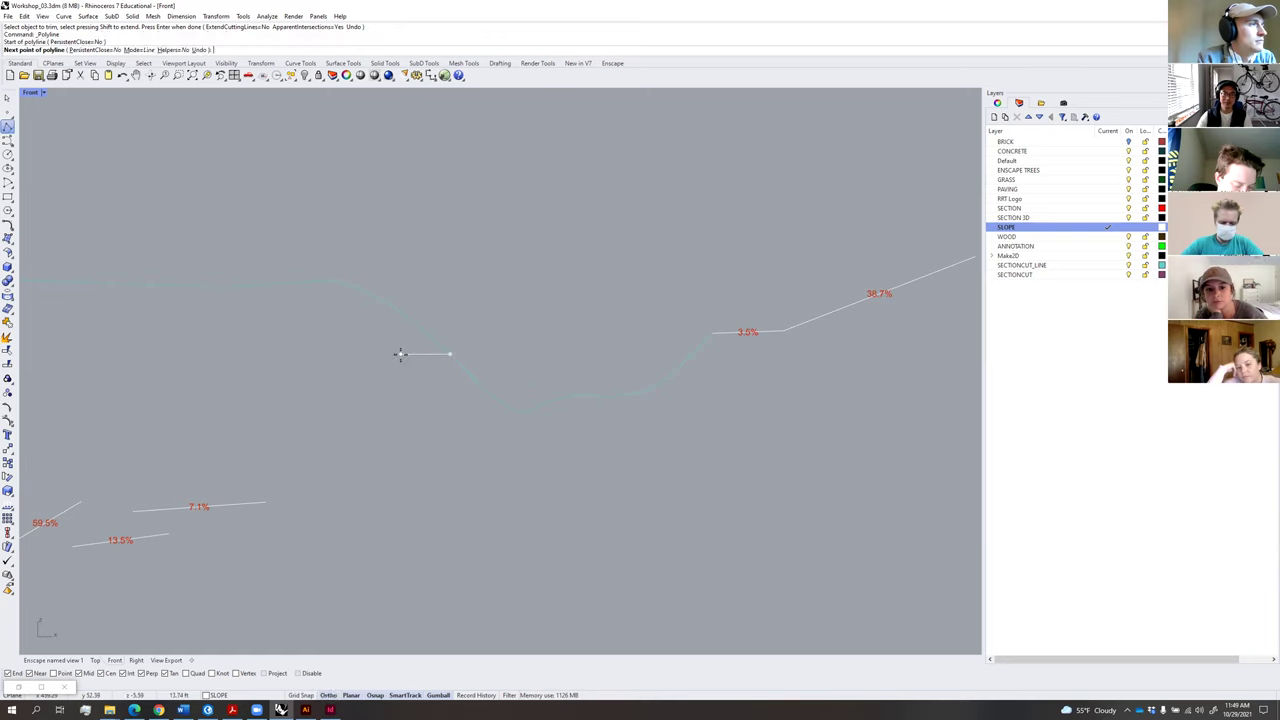
click(400, 354)
click(298, 277)
key(Return)
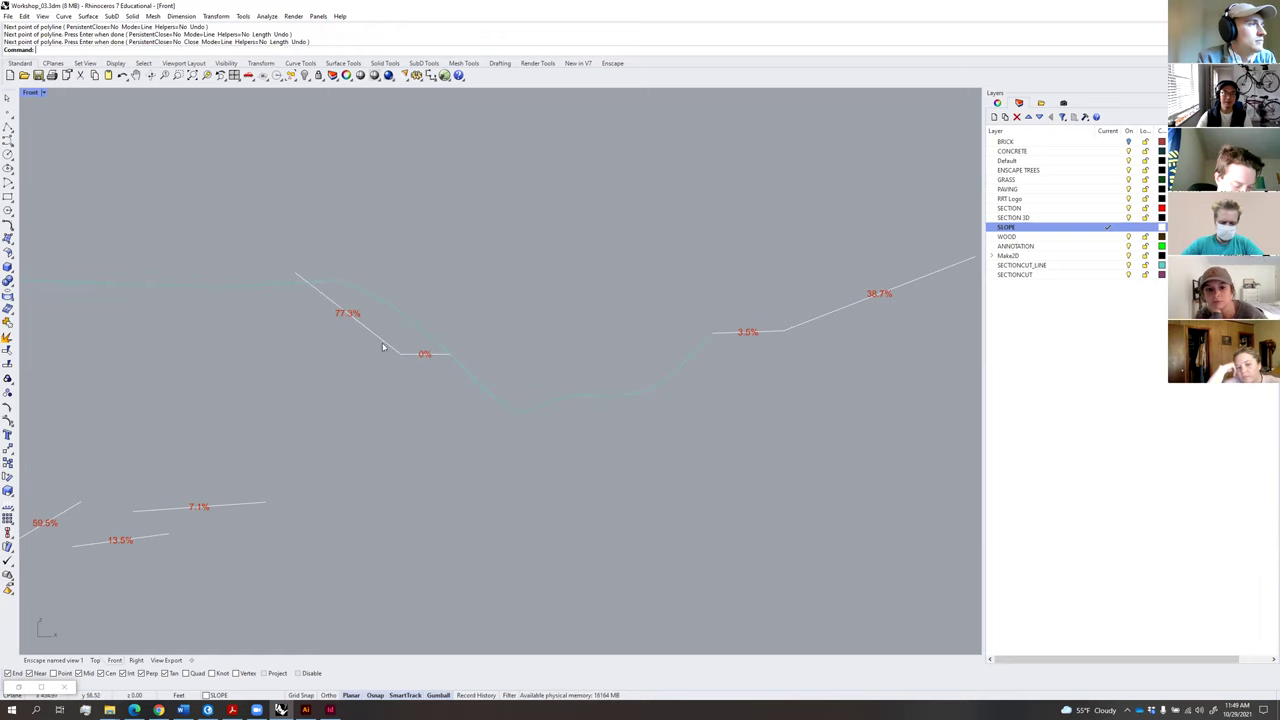
Turn on the new polyline's control points and move its upper end outward to flatten the rise to a slope of about 39.1%.
click(374, 334)
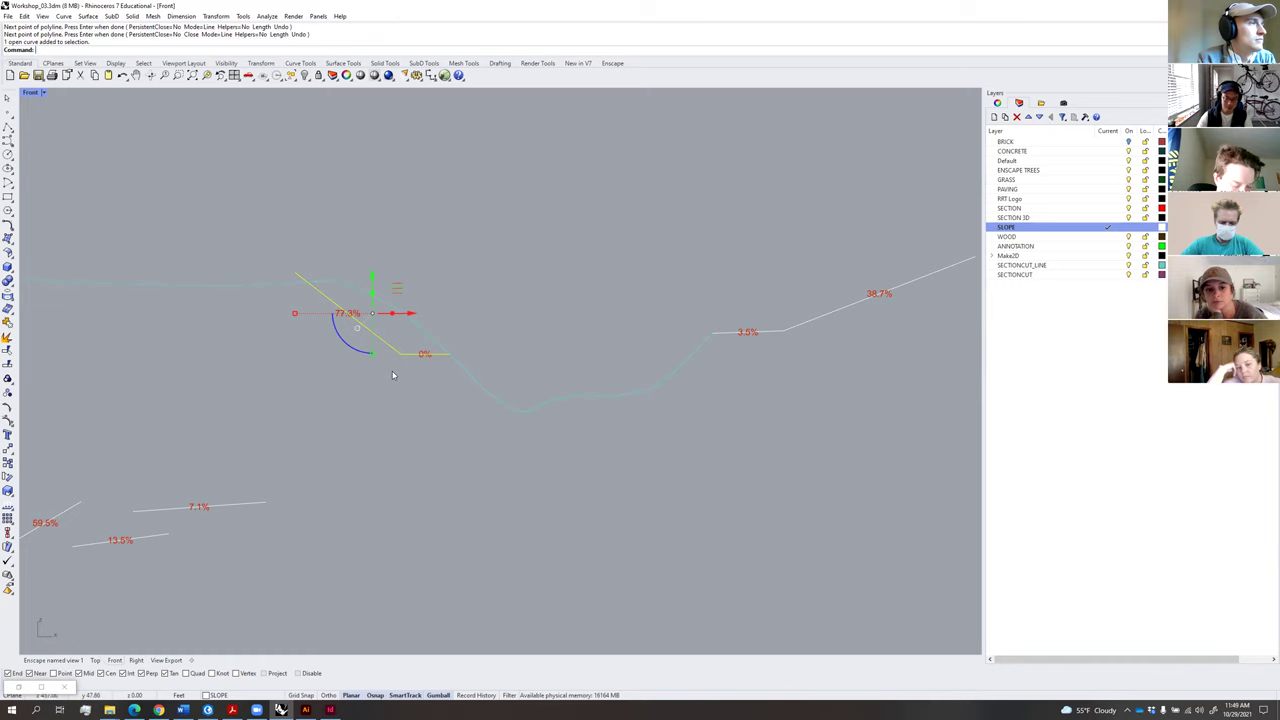
key(F10)
click(296, 272)
drag(319, 248, 248, 259)
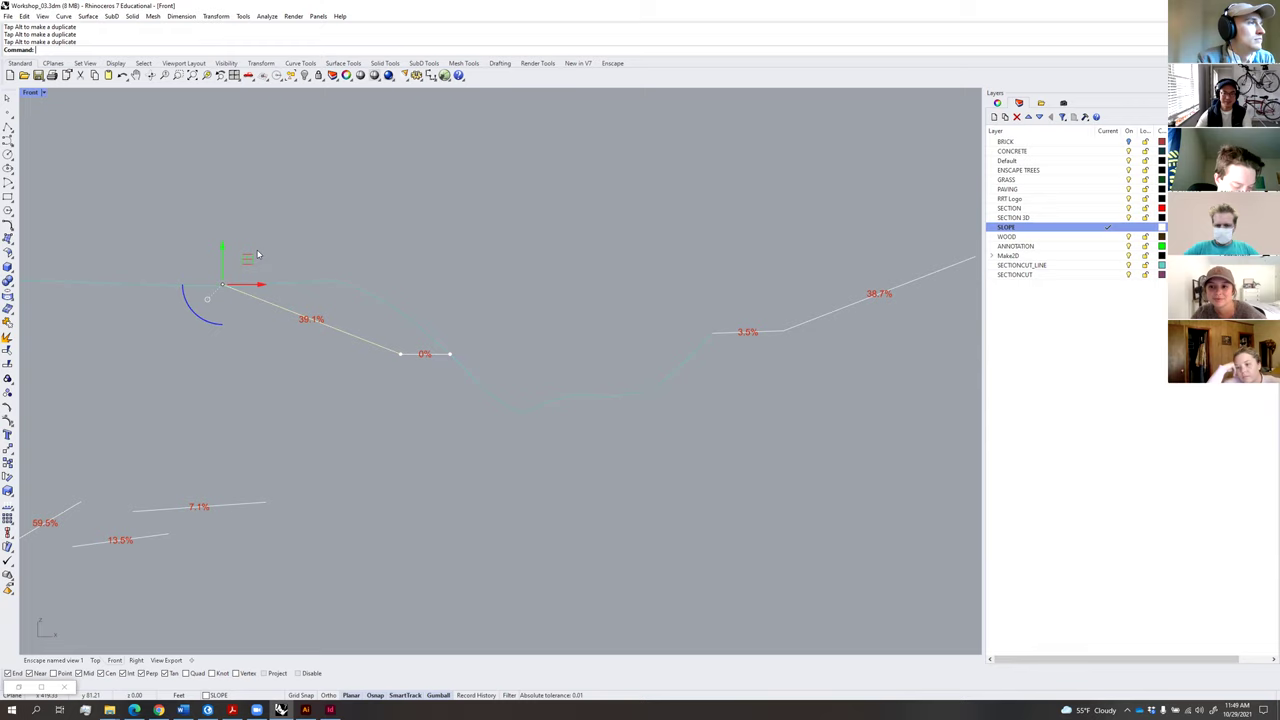
click(528, 340)
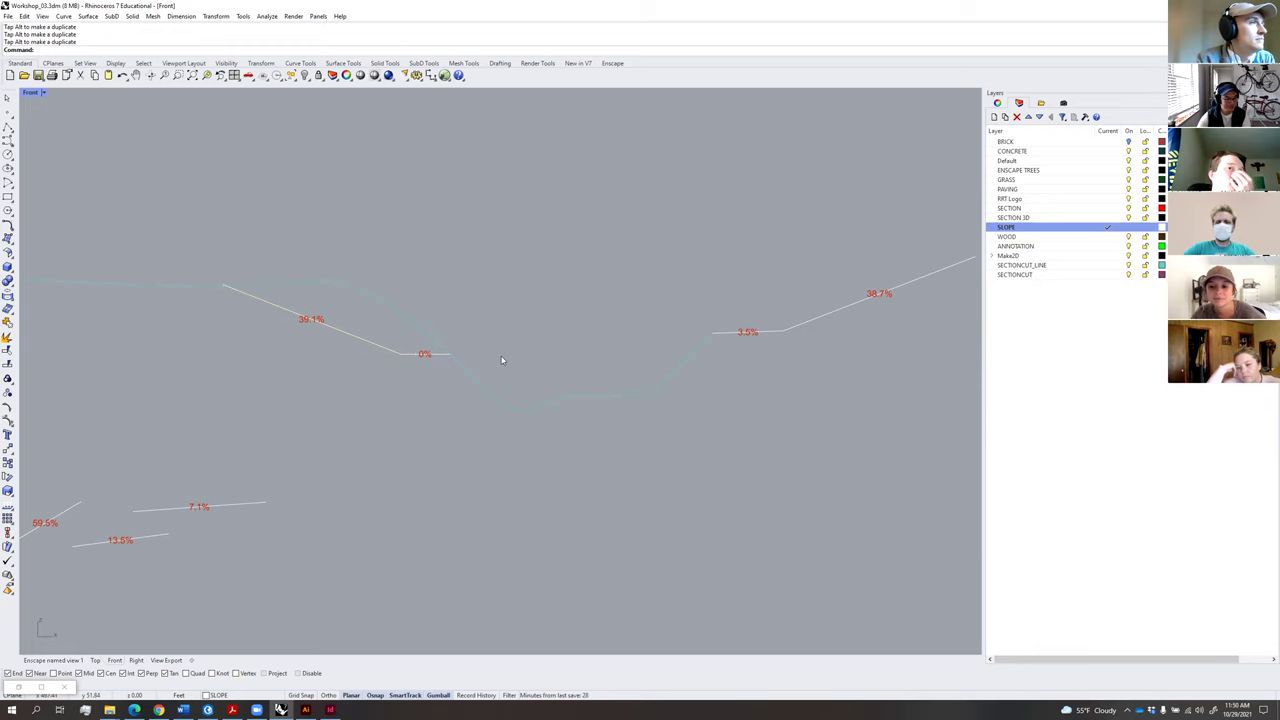
Restore the Slope_Viewer definition window and place it beside the opposite bank's new slope lines.
scroll(517, 363, down, 4)
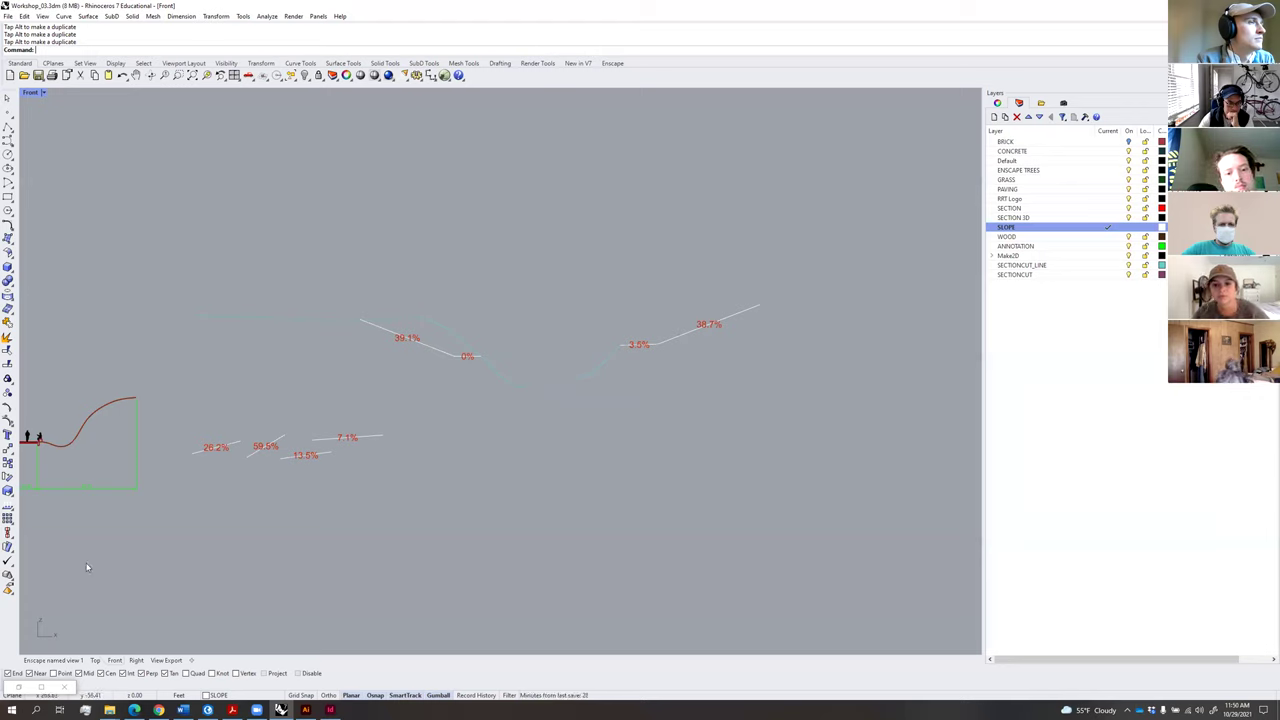
double_click(6, 690)
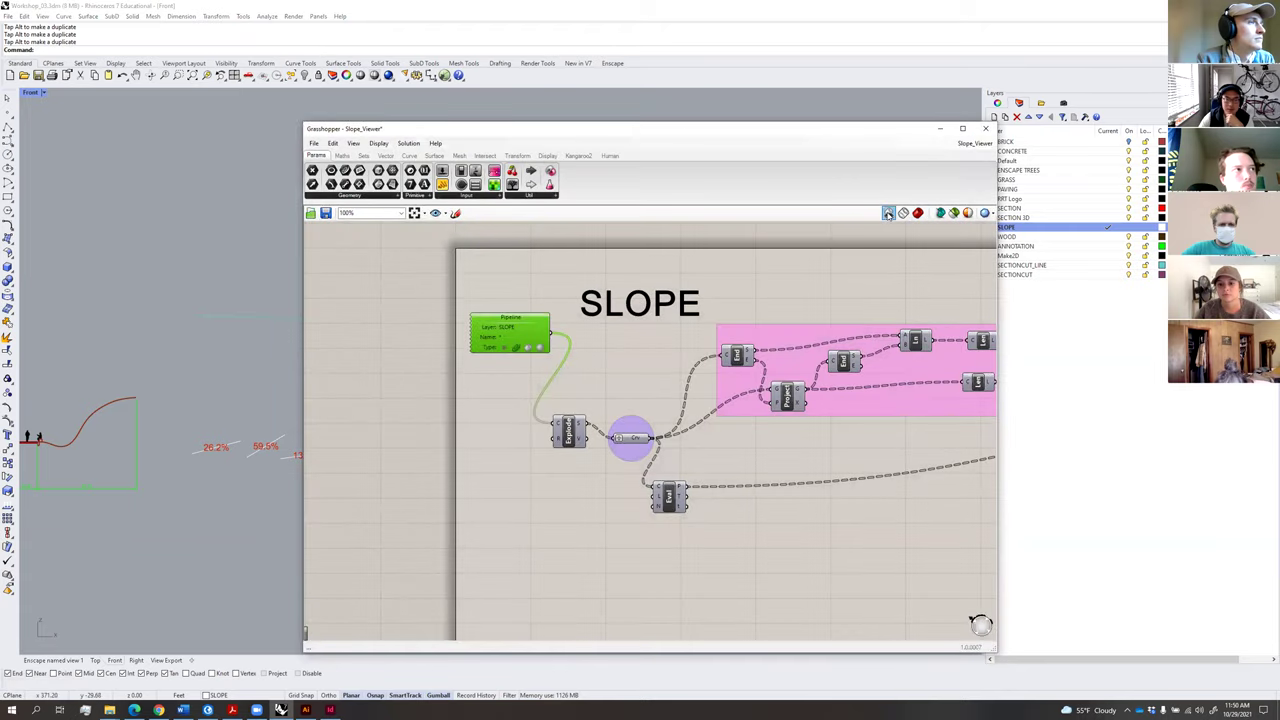
drag(810, 130, 810, 169)
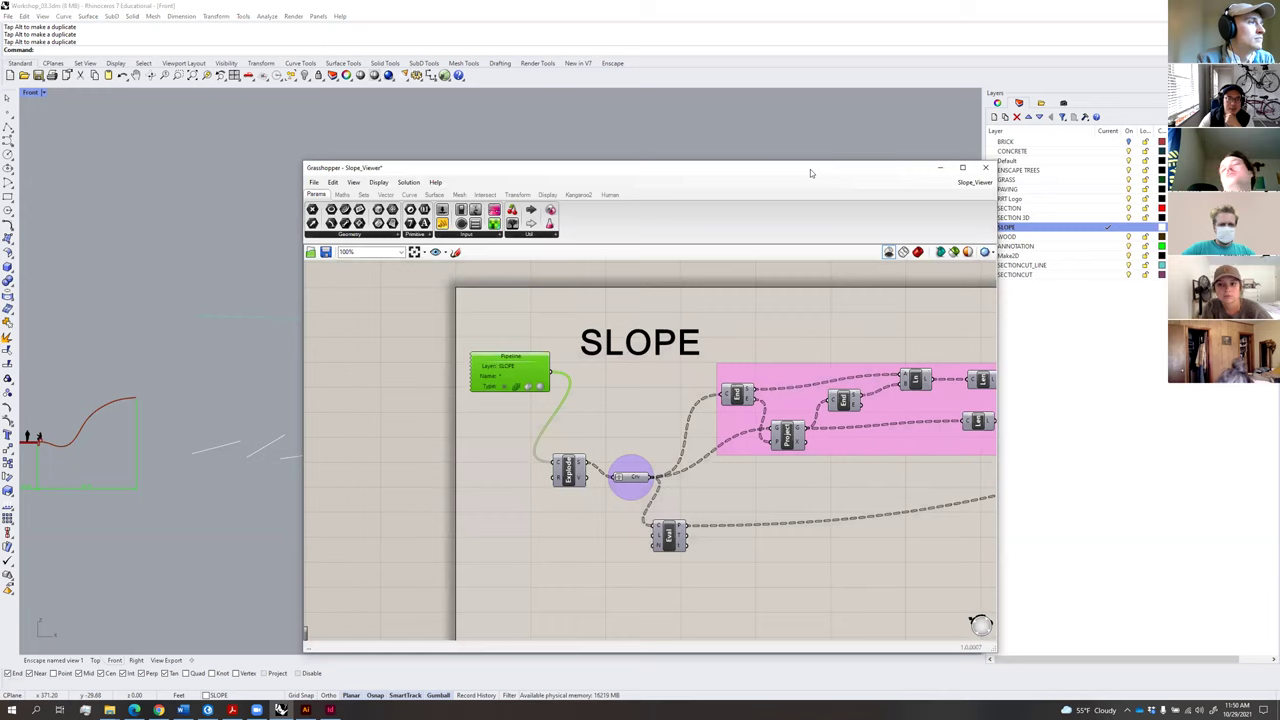
drag(810, 169, 1000, 242)
click(420, 344)
click(439, 397)
drag(755, 238, 757, 116)
scroll(432, 354, up, 3)
right_drag(298, 289, 225, 270)
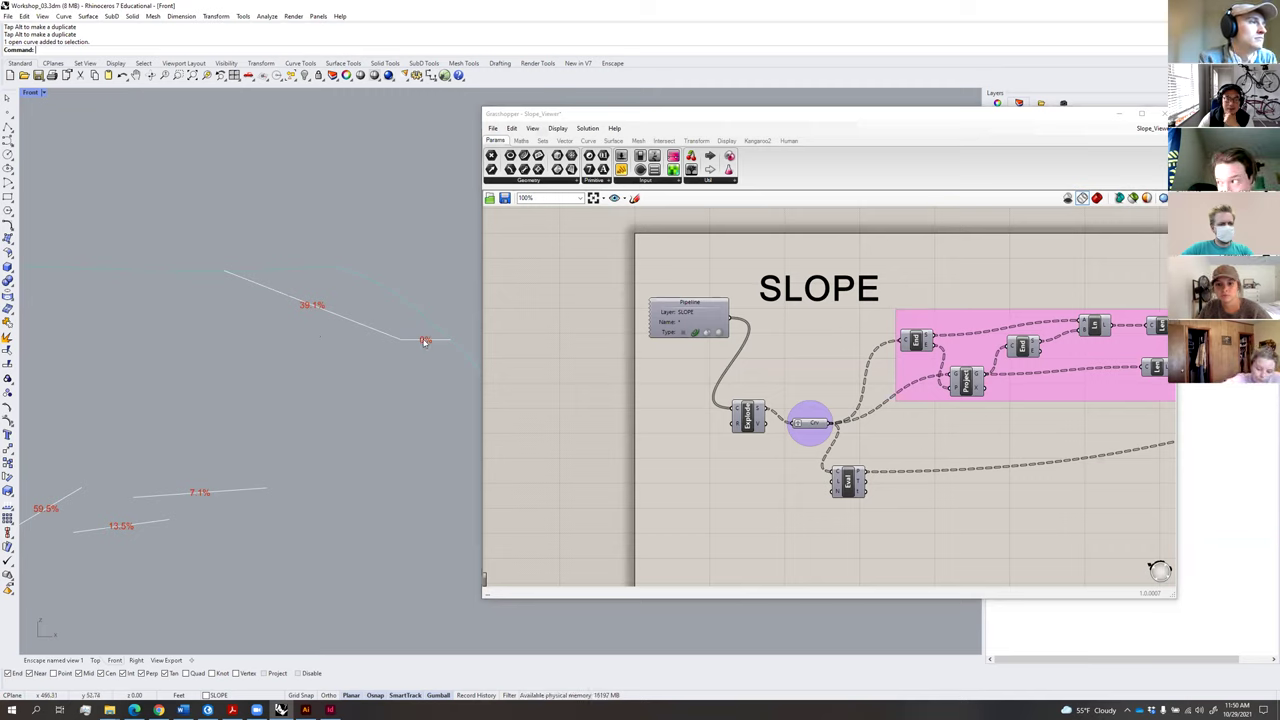
Enable the preview of the Line and Project components to draw the rise and run of each slope line.
right_drag(851, 356, 652, 350)
click(904, 322)
shift+click(770, 387)
right_click(801, 272)
click(815, 279)
click(770, 276)
scroll(235, 450, down, 5)
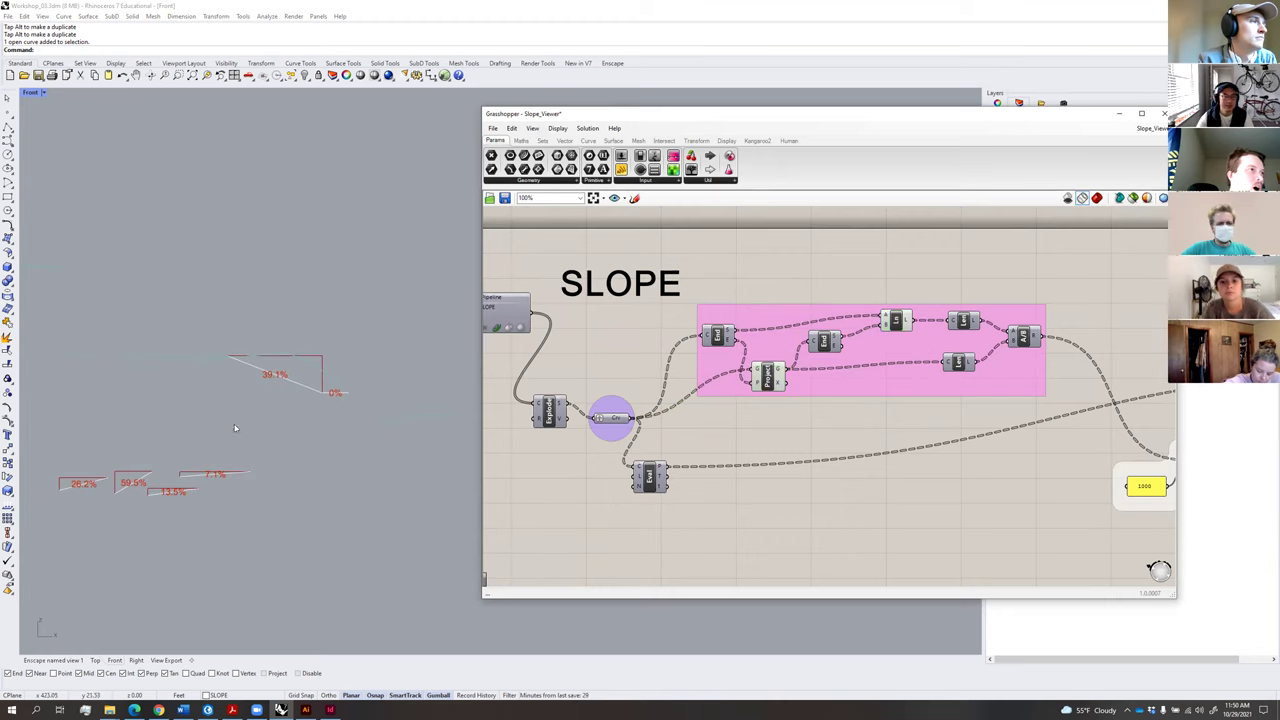
Draw three separate sample lines below the section profile, with slopes of about 23.1%, 64.6% and 35.3%.
click(7, 127)
click(295, 506)
click(362, 490)
right_click(376, 486)
right_drag(399, 486, 260, 420)
right_click(271, 413)
click(271, 405)
click(393, 482)
right_click(402, 478)
right_drag(409, 466, 289, 458)
right_click(260, 380)
click(261, 379)
click(375, 418)
right_click(392, 405)
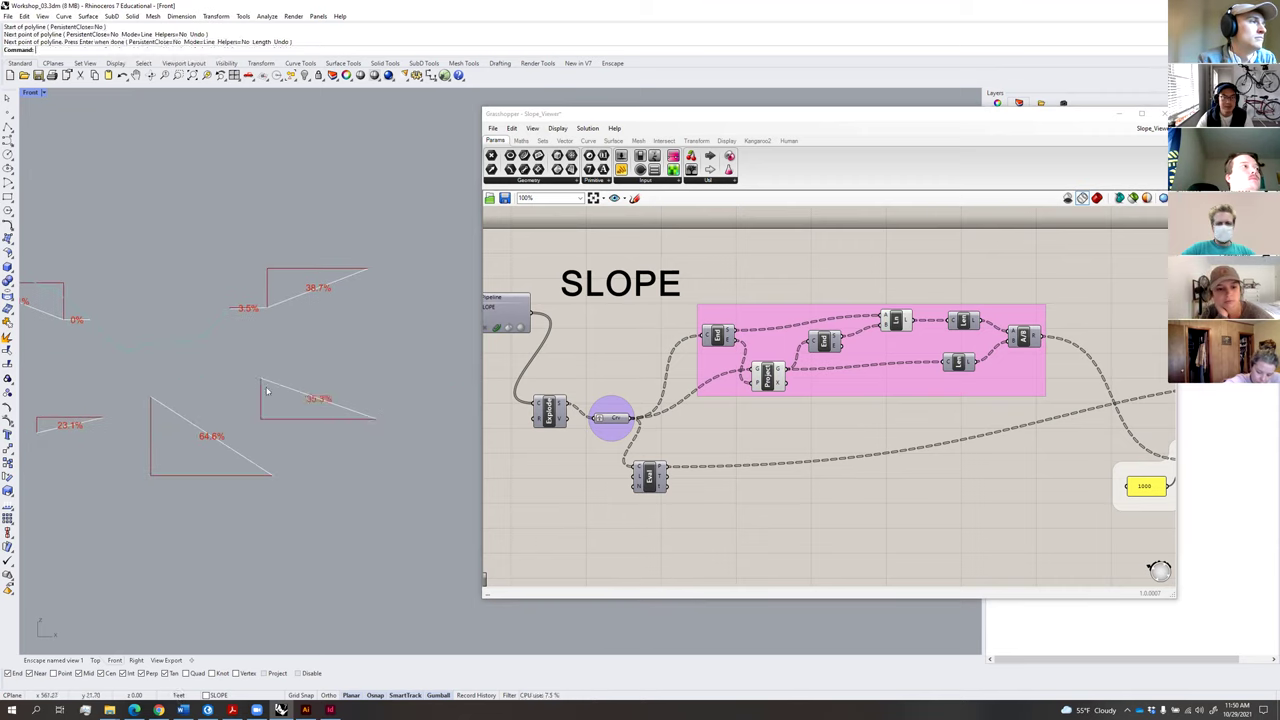
Examine how the definition divides rise by run, rounds the result and feeds it to the text tags on the lines.
right_drag(975, 377, 911, 365)
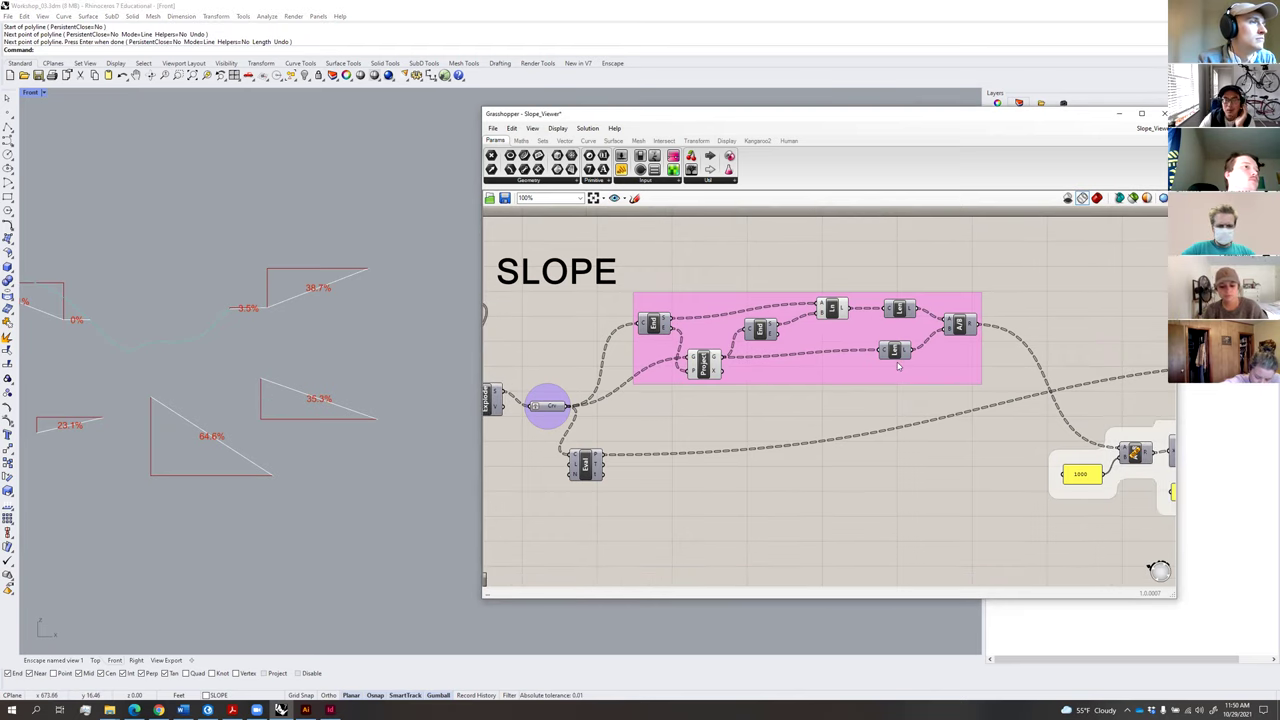
right_drag(940, 370, 743, 350)
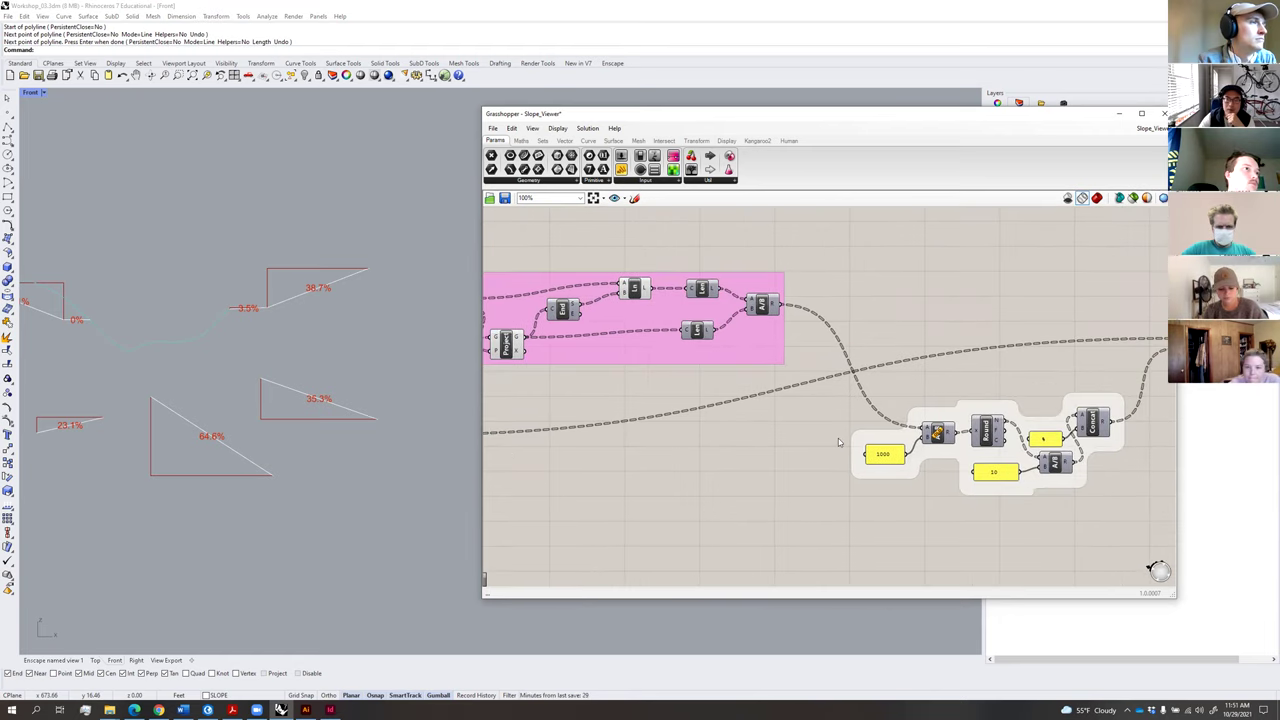
right_drag(950, 416, 791, 413)
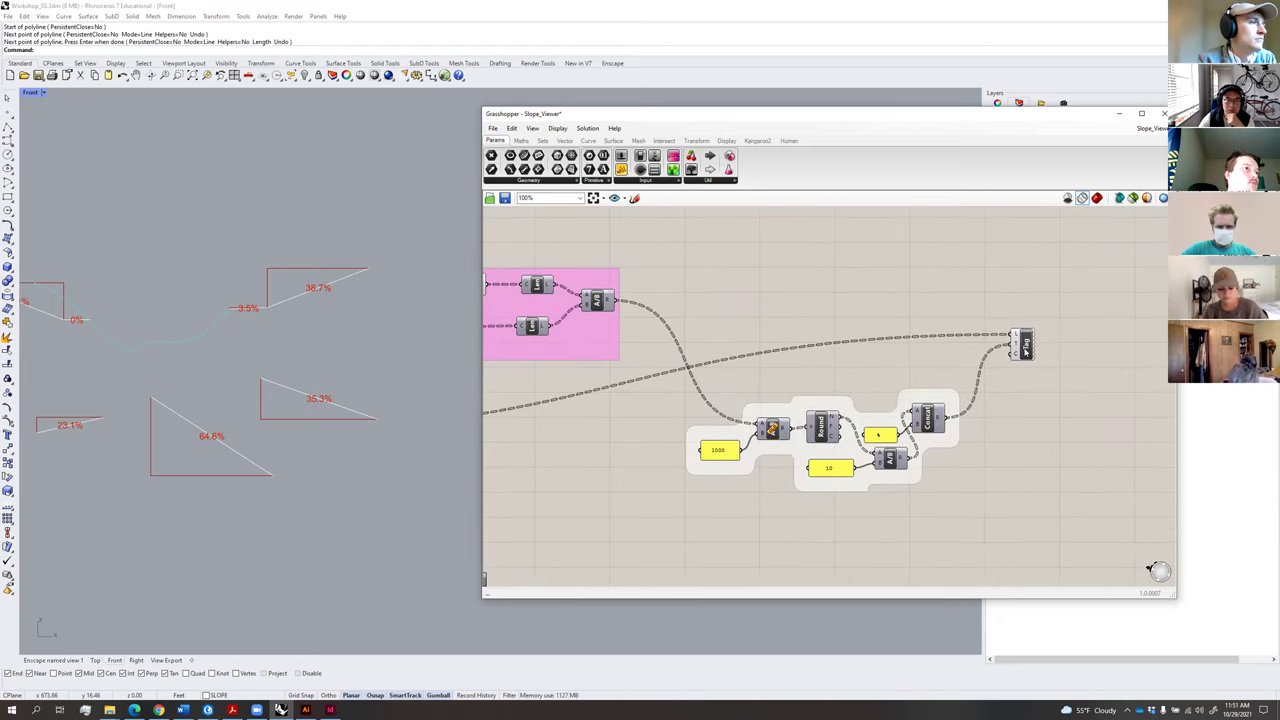
scroll(268, 409, up, 3)
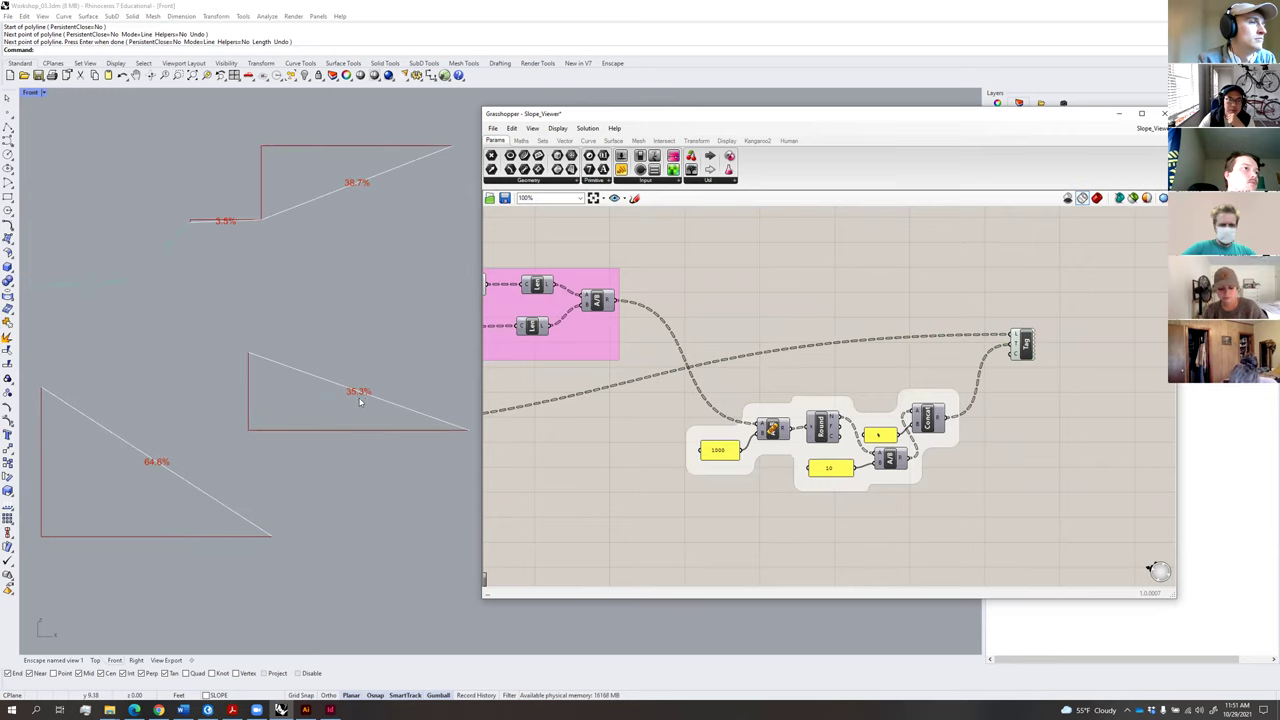
right_drag(386, 415, 341, 410)
scroll(372, 402, down, 5)
Turn off the preview of the projection, end point and line components inside the slope calculation group.
right_drag(519, 374, 811, 373)
drag(768, 385, 614, 236)
right_click(628, 229)
click(625, 259)
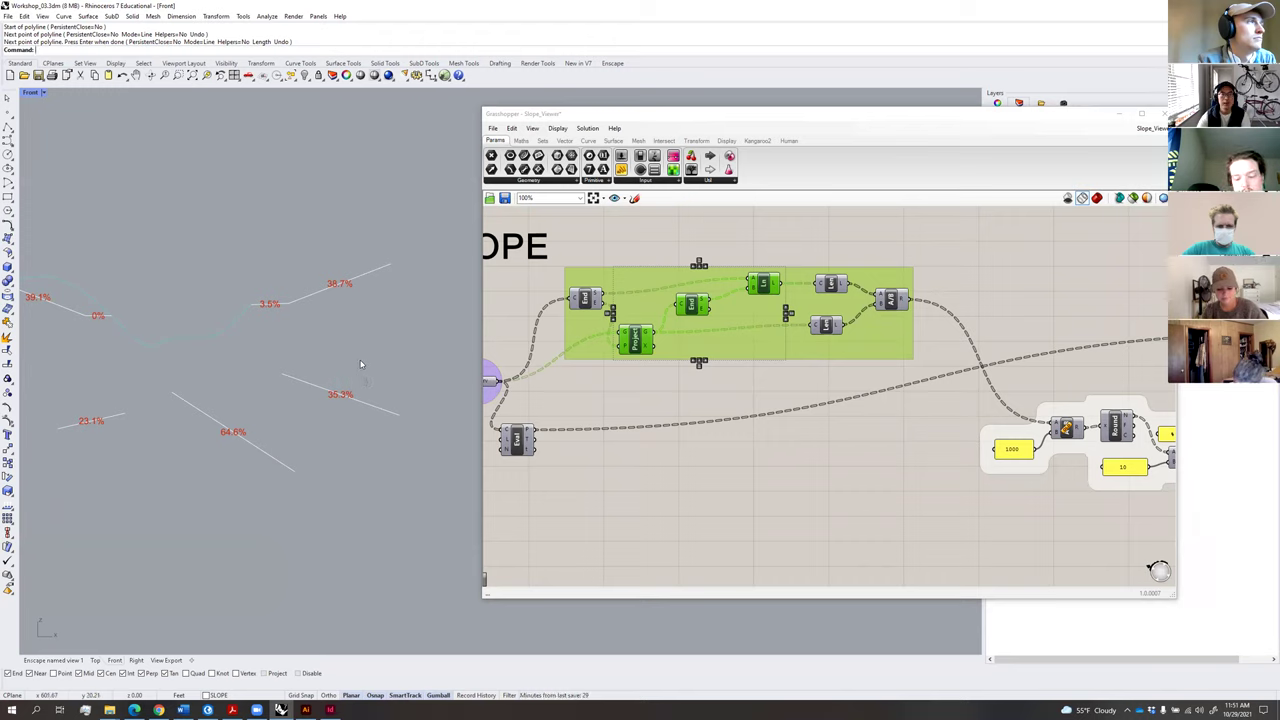
Draw three connected separate lines above the 35.3% line: a lower bench of about 4%, a 42.6% incline and a 1% landing.
key(Return)
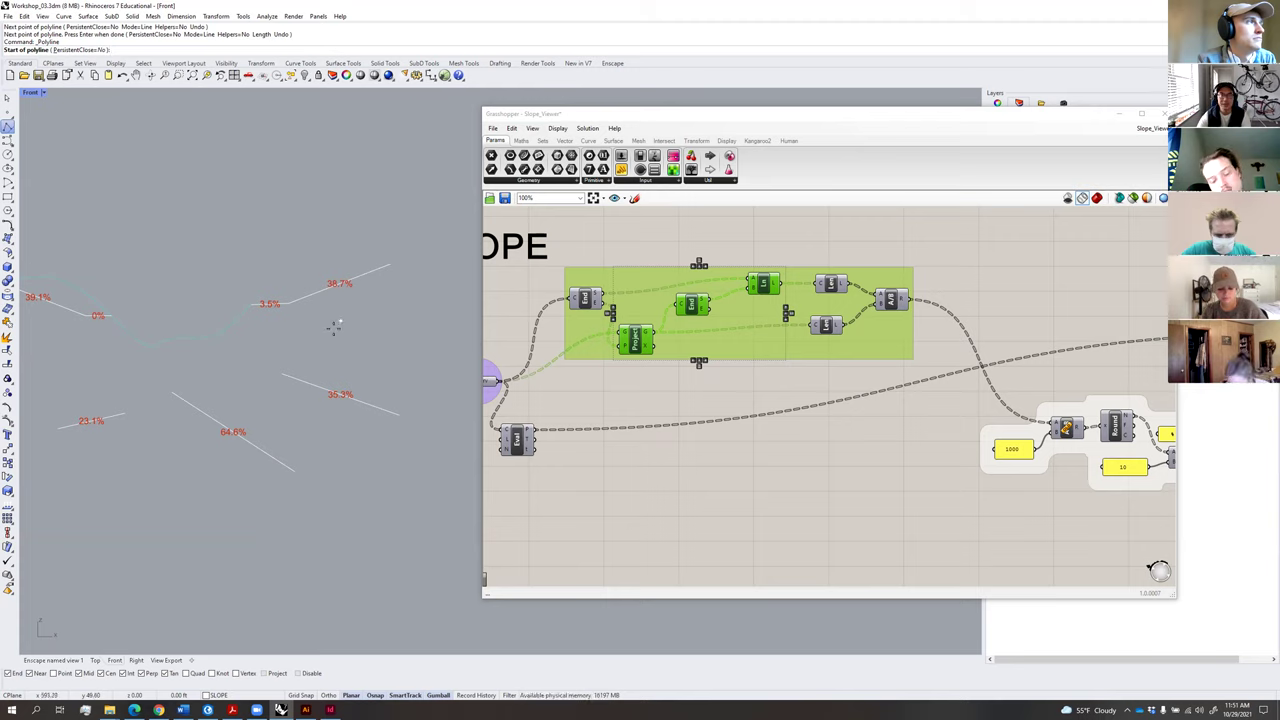
right_drag(344, 357, 280, 357)
click(279, 353)
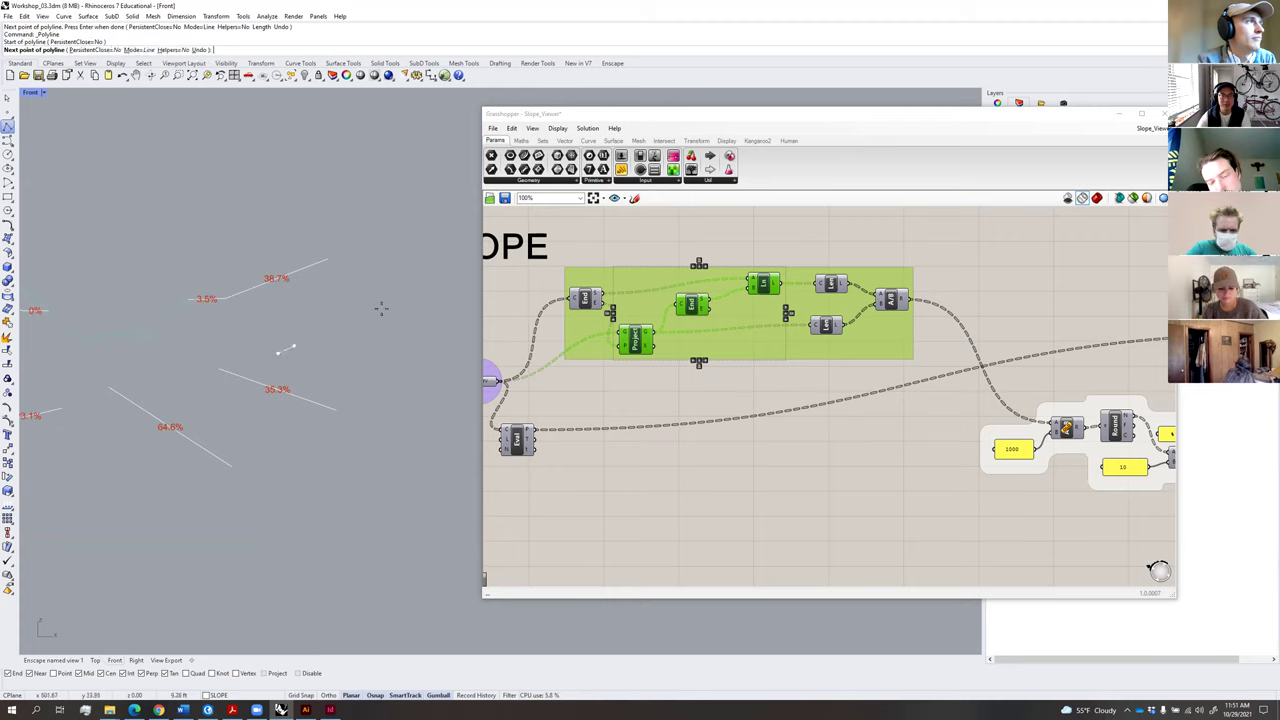
right_click(300, 350)
click(215, 355)
click(279, 353)
right_click(300, 360)
right_click(383, 311)
click(382, 309)
click(431, 307)
right_click(441, 317)
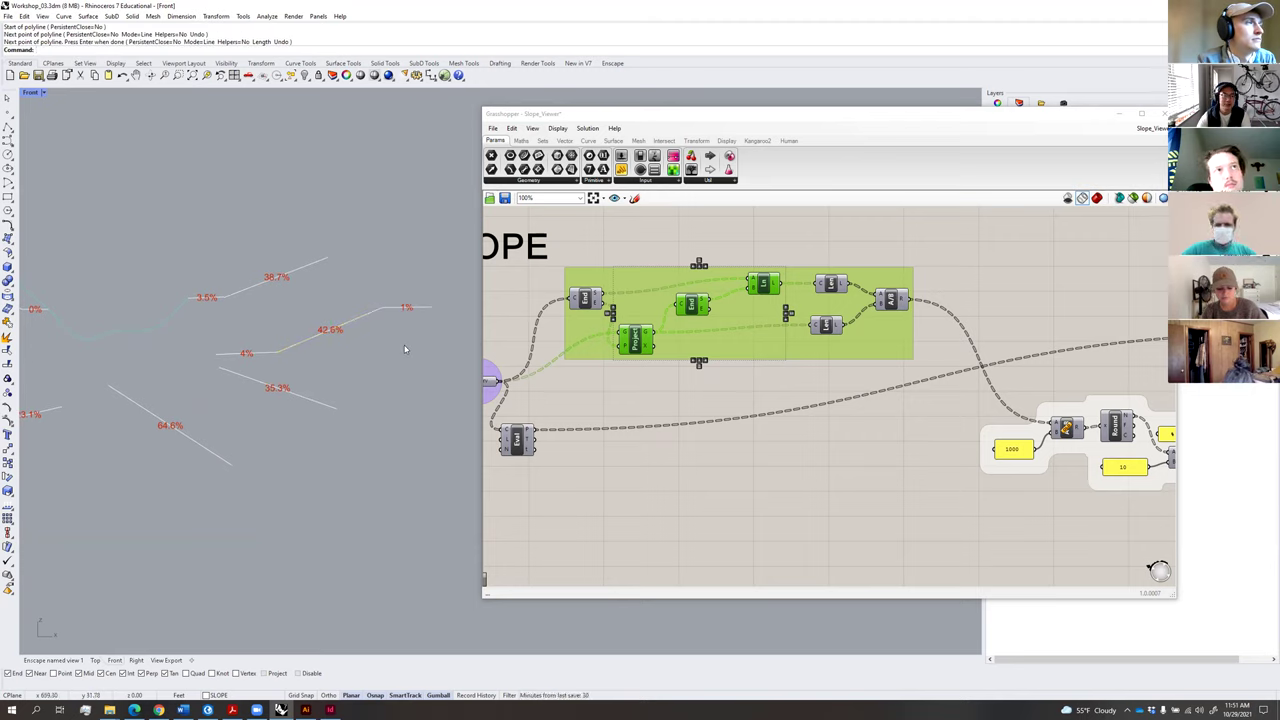
Turn on the lower bench line's control points and adjust its outer end to reduce the slope to about 1.2%.
click(410, 307)
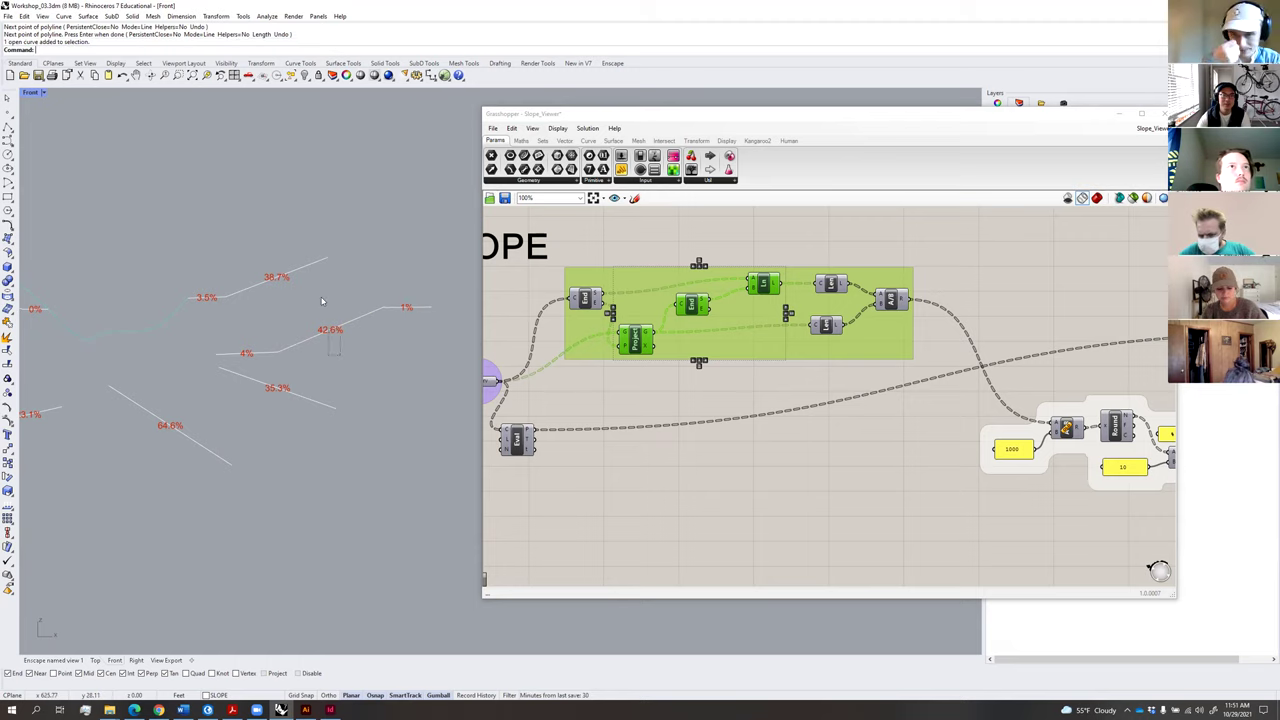
click(331, 331)
click(258, 354)
key(Escape)
click(244, 355)
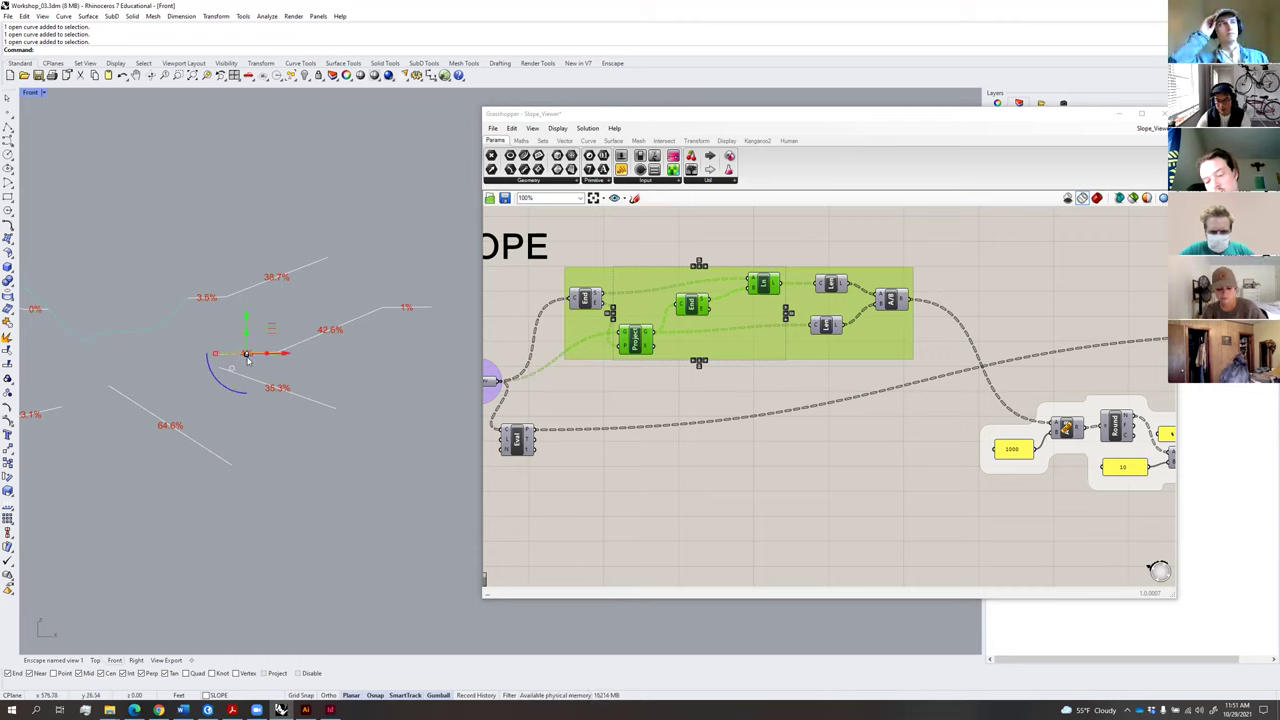
key(F10)
click(216, 354)
scroll(230, 340, up, 5)
drag(205, 328, 205, 328)
key(Escape)
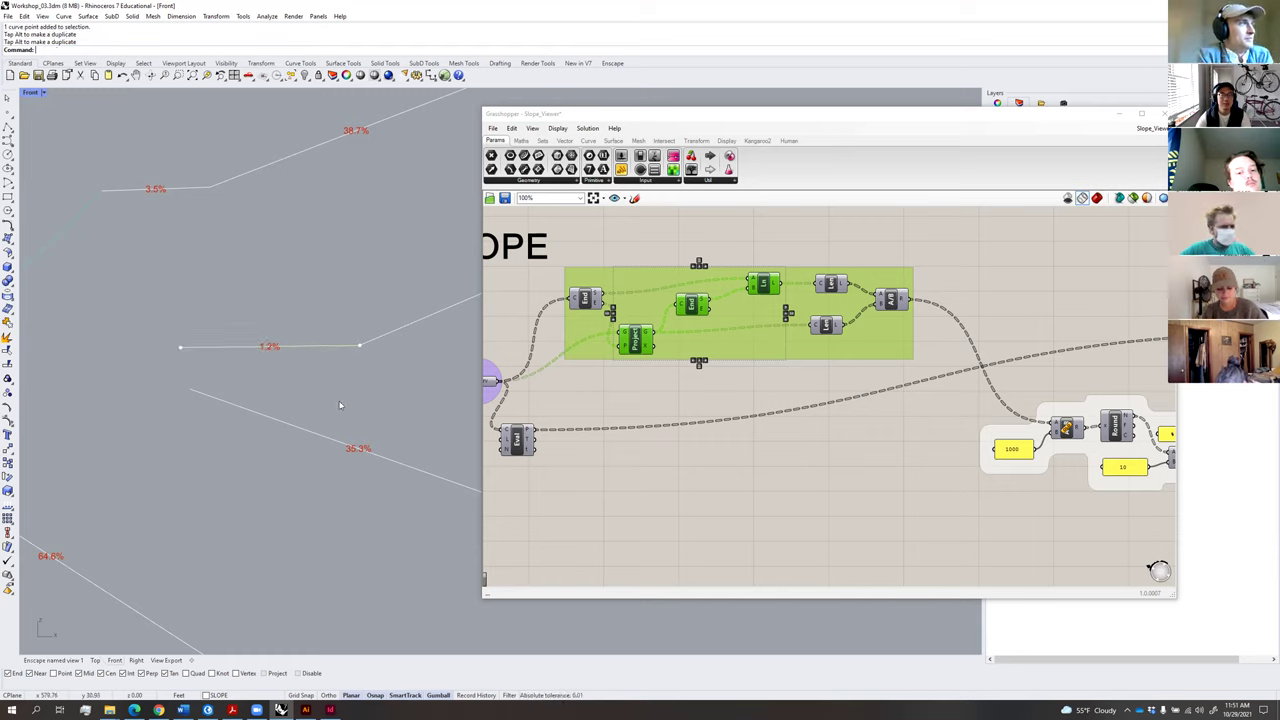
Switch to the browser to check Slope_Viewer.gh in the Box TUTORIAL FILES folder, and return to Rhino.
scroll(341, 396, down, 4)
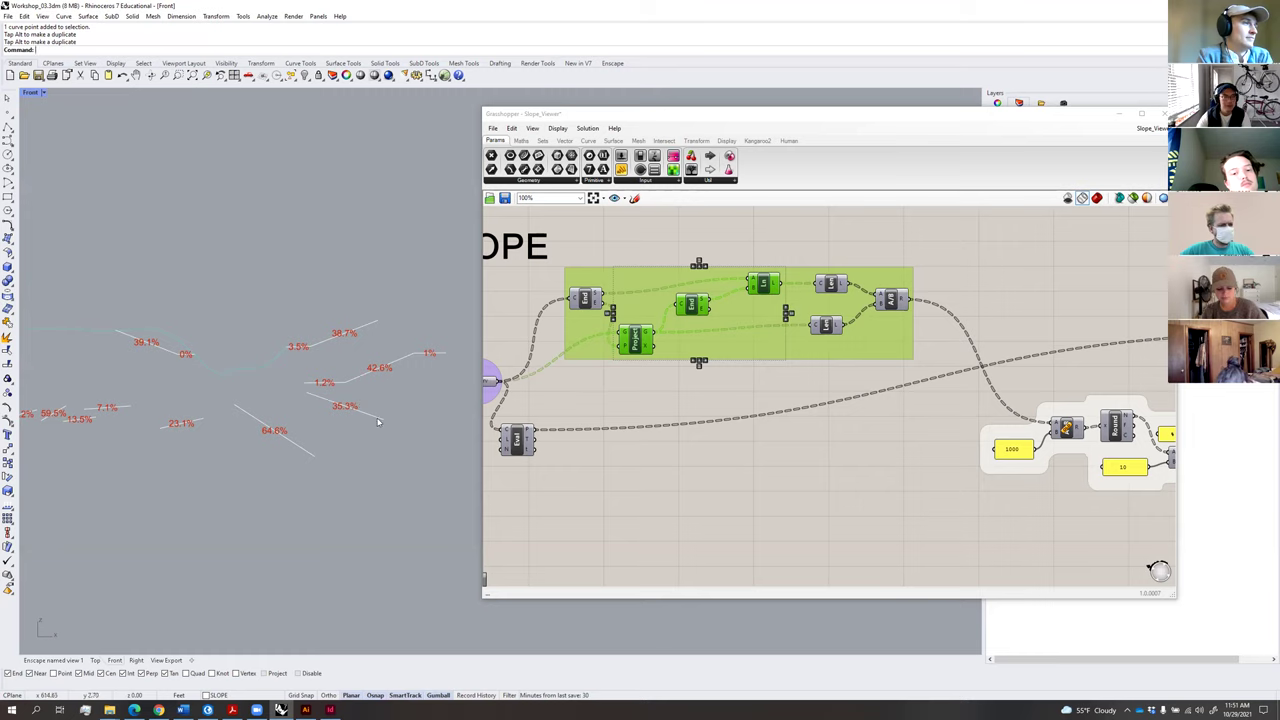
right_drag(648, 260, 827, 272)
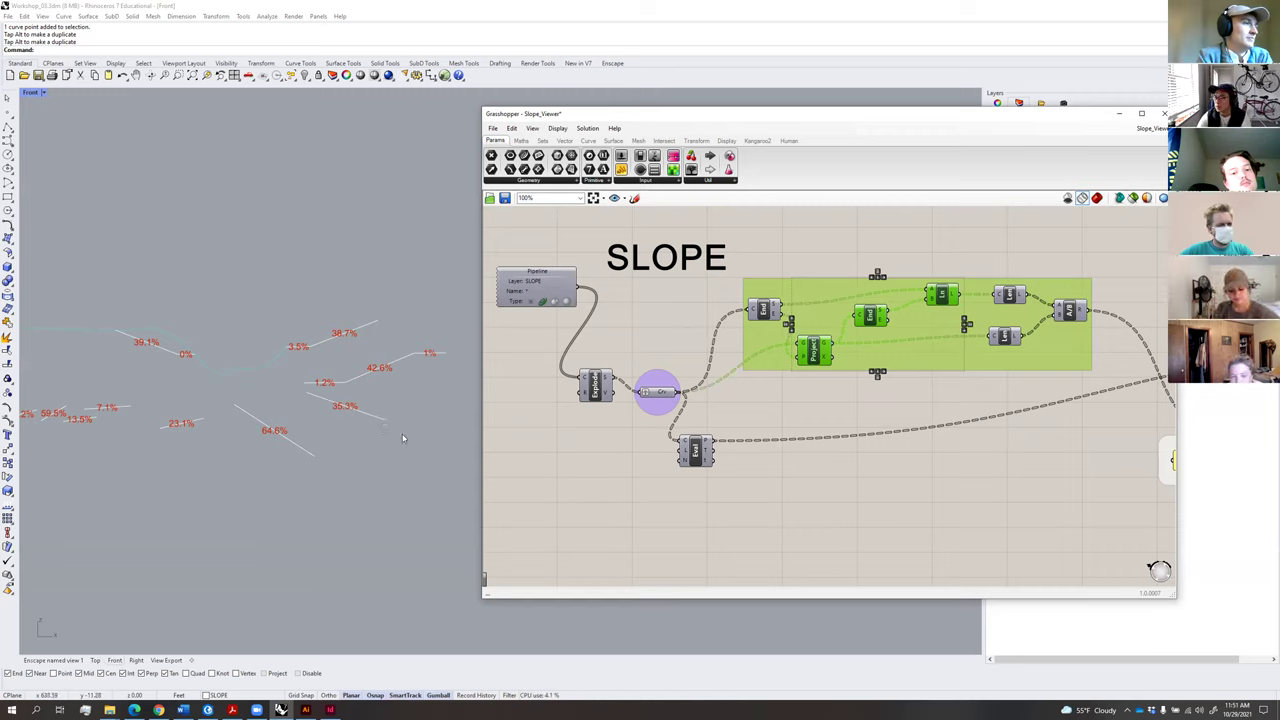
click(143, 708)
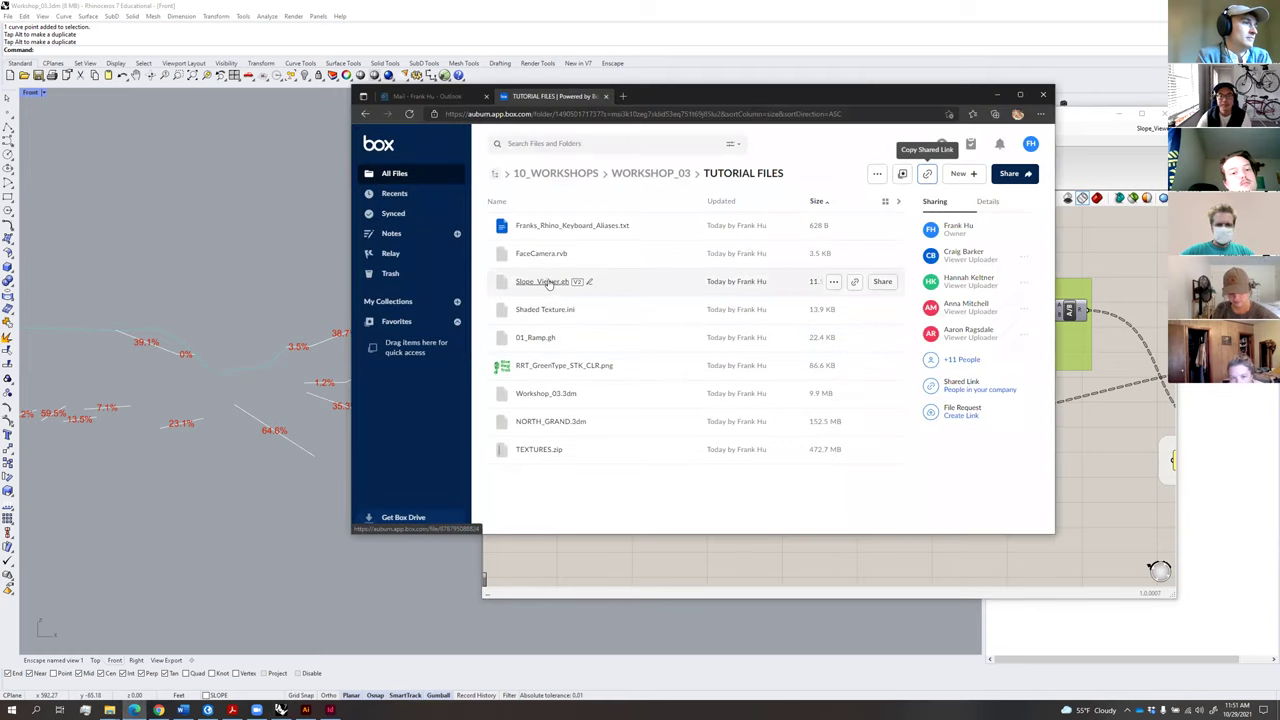
click(997, 95)
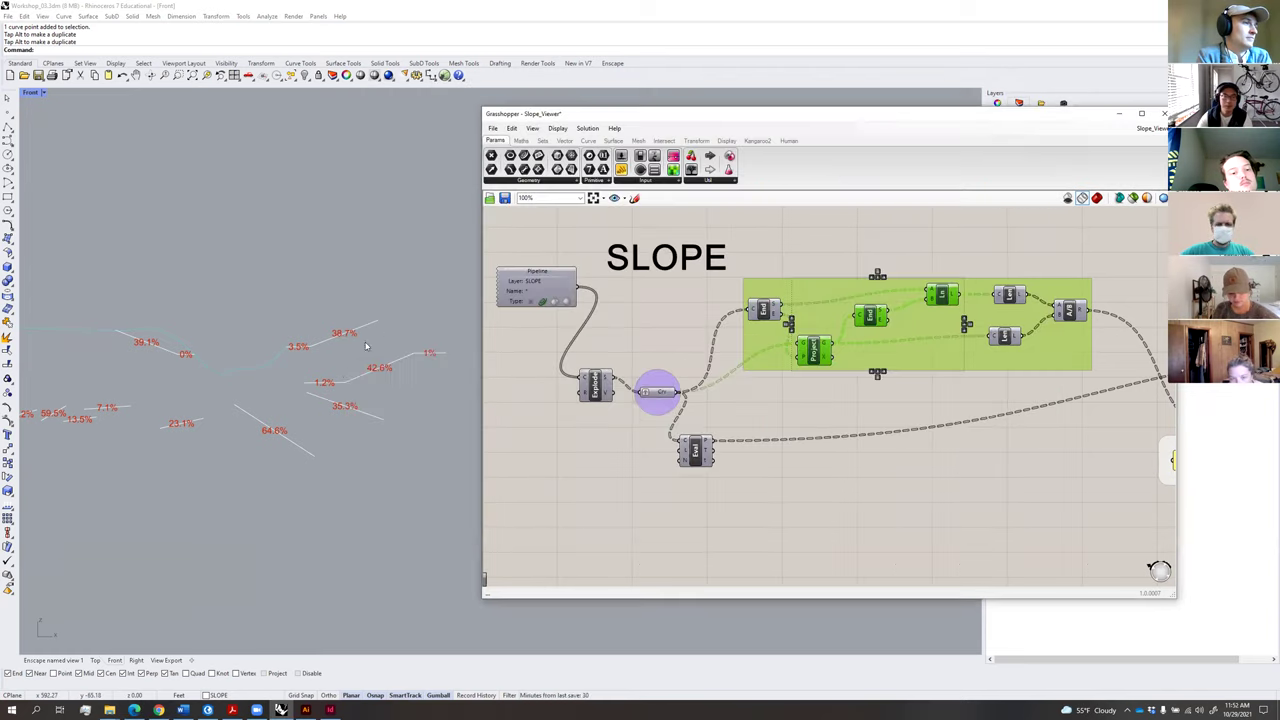
Delete all the slope lines together with the remaining section profile curves beside the ramp drawing.
scroll(336, 403, down, 4)
scroll(363, 423, up, 8)
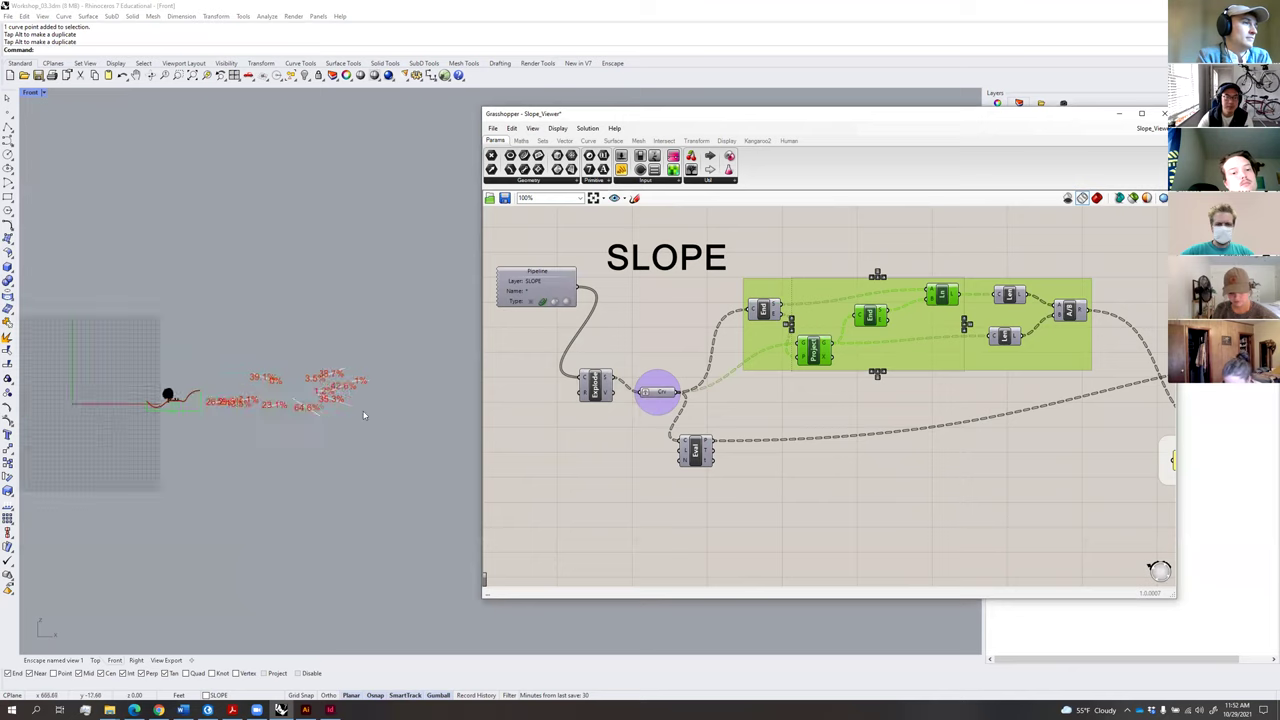
drag(374, 432, 96, 292)
key(Delete)
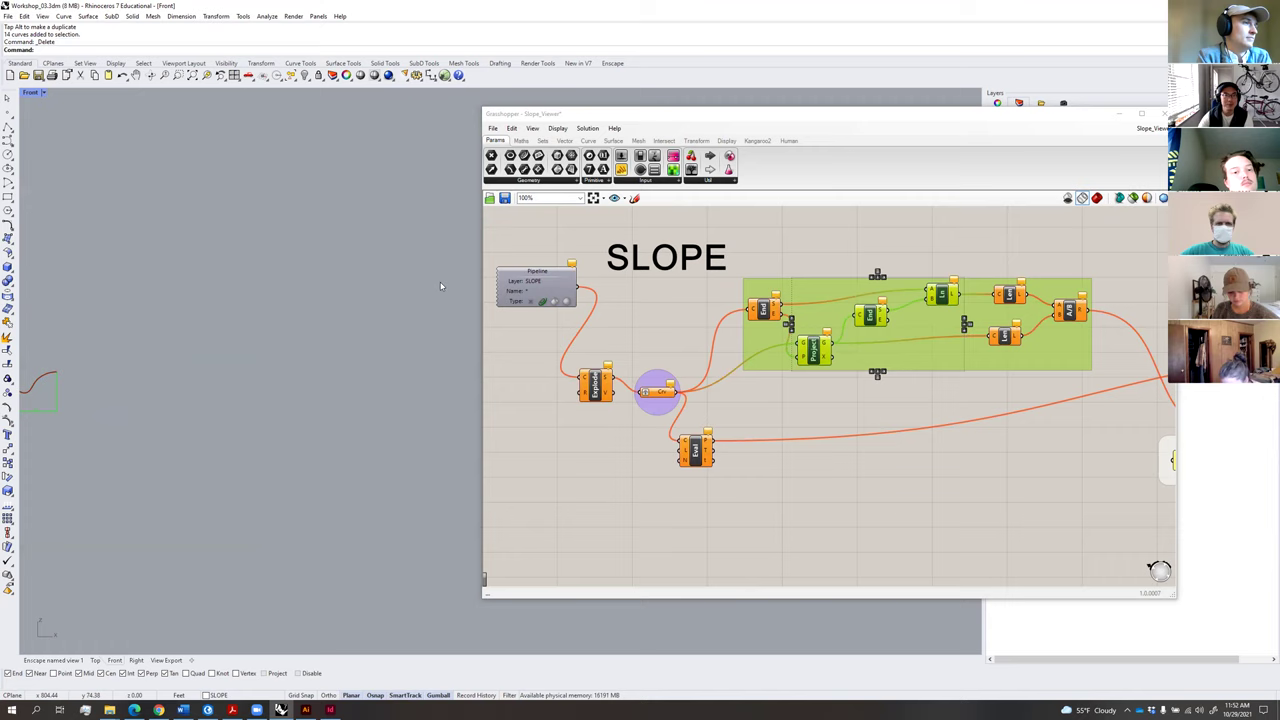
Open the recent definition 01_Ramp.gh in Grasshopper and bring its whole component chain into view.
click(520, 119)
click(494, 129)
click(494, 129)
click(494, 129)
mouse_move(520, 166)
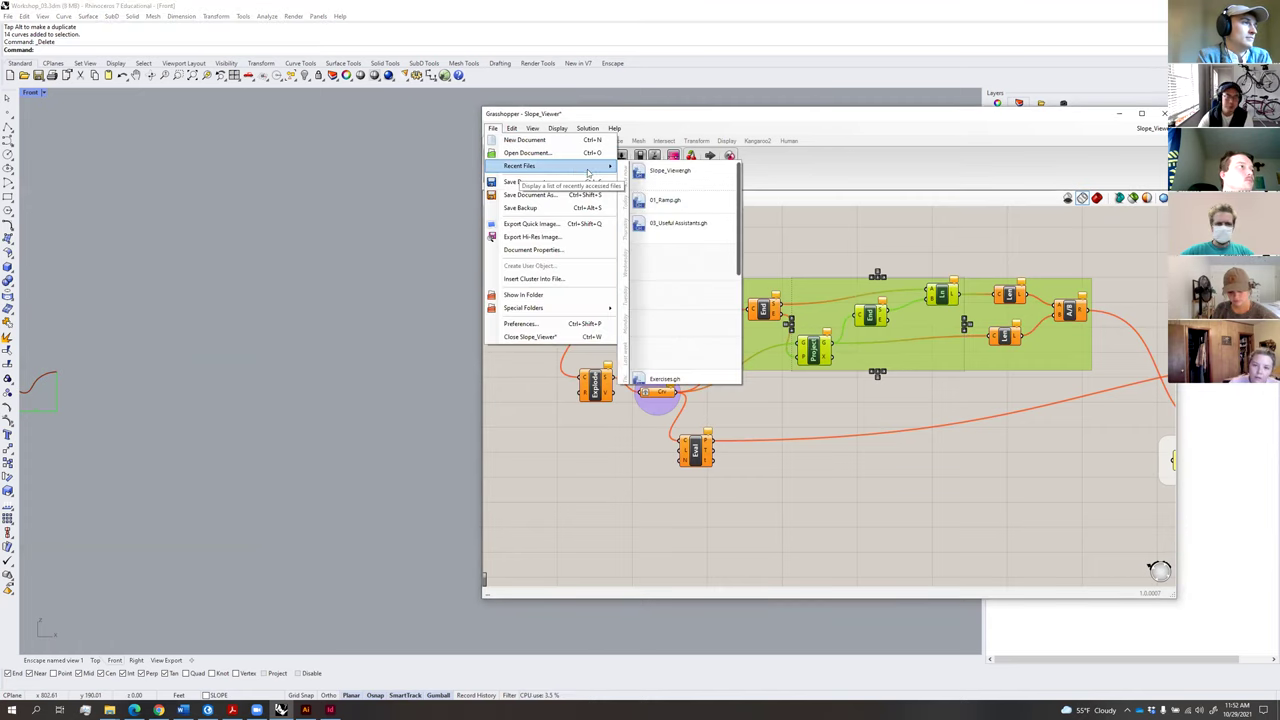
click(665, 200)
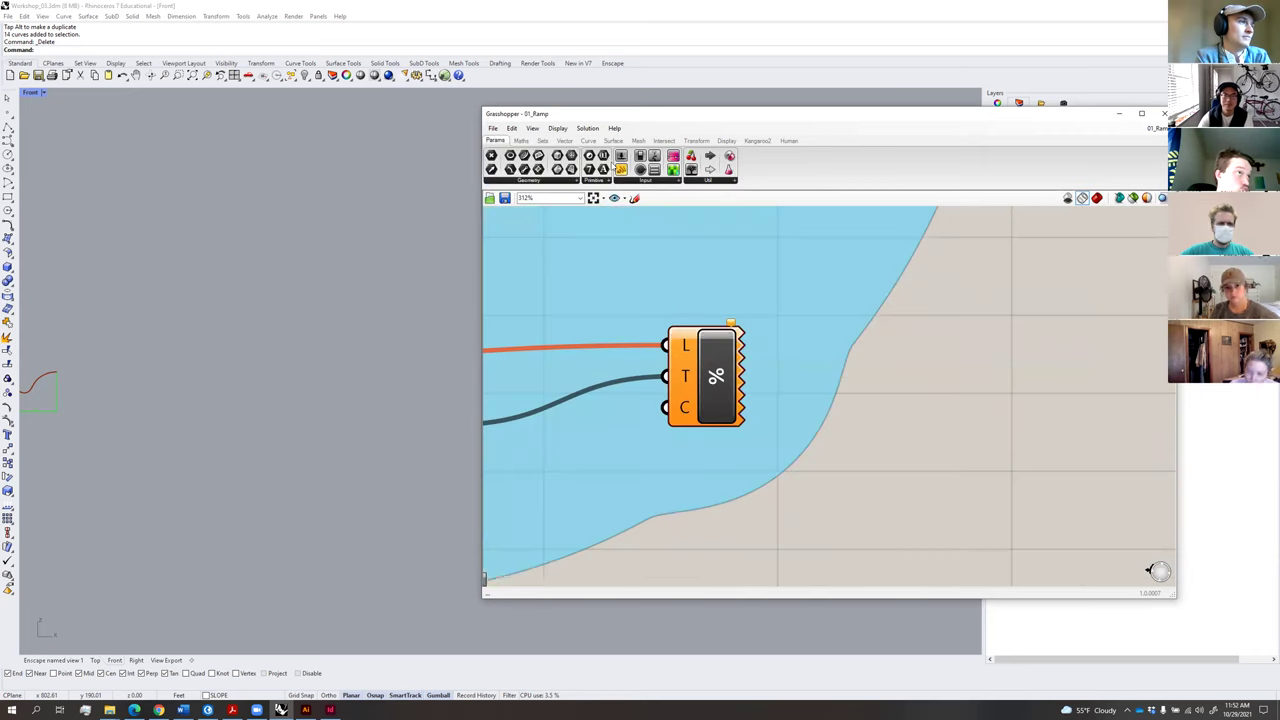
scroll(682, 312, down, 10)
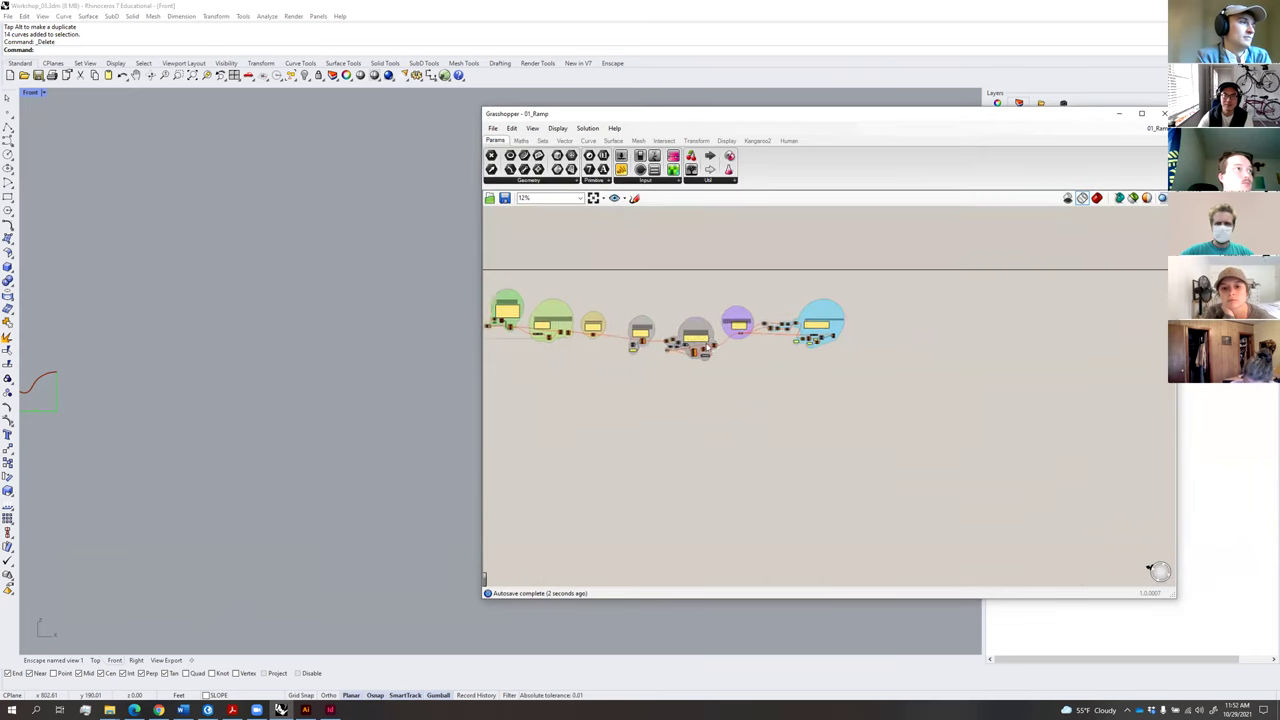
Examine the Curve Input stage of the ramp definition for the layer its Pipeline reads, and show the perspective named view in Rhino.
right_drag(602, 381, 733, 380)
scroll(655, 349, up, 3)
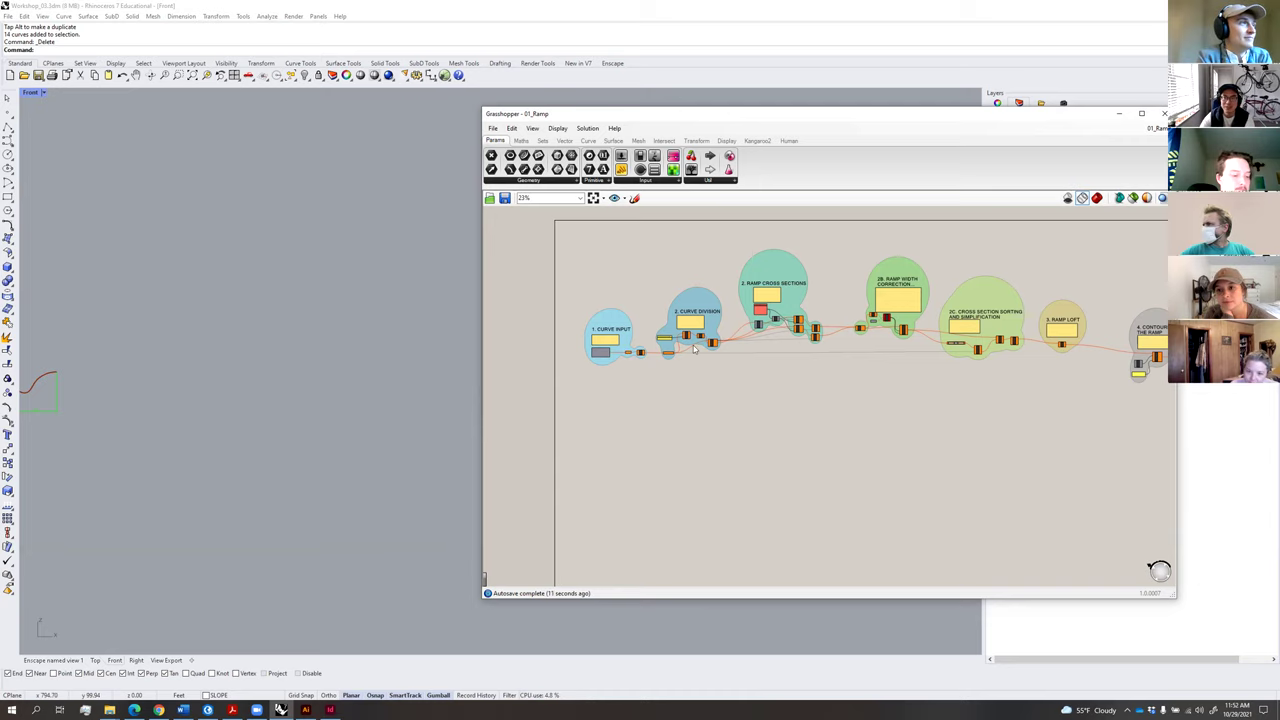
drag(900, 114, 730, 89)
scroll(426, 349, up, 8)
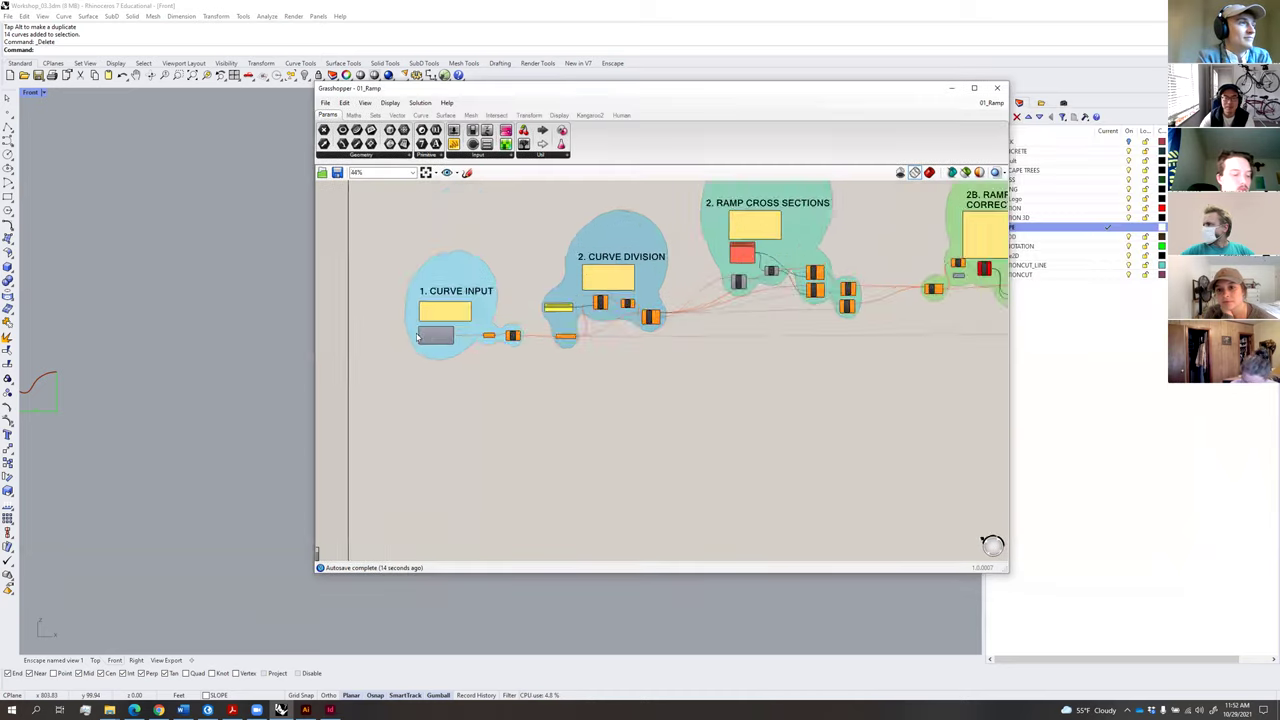
click(66, 660)
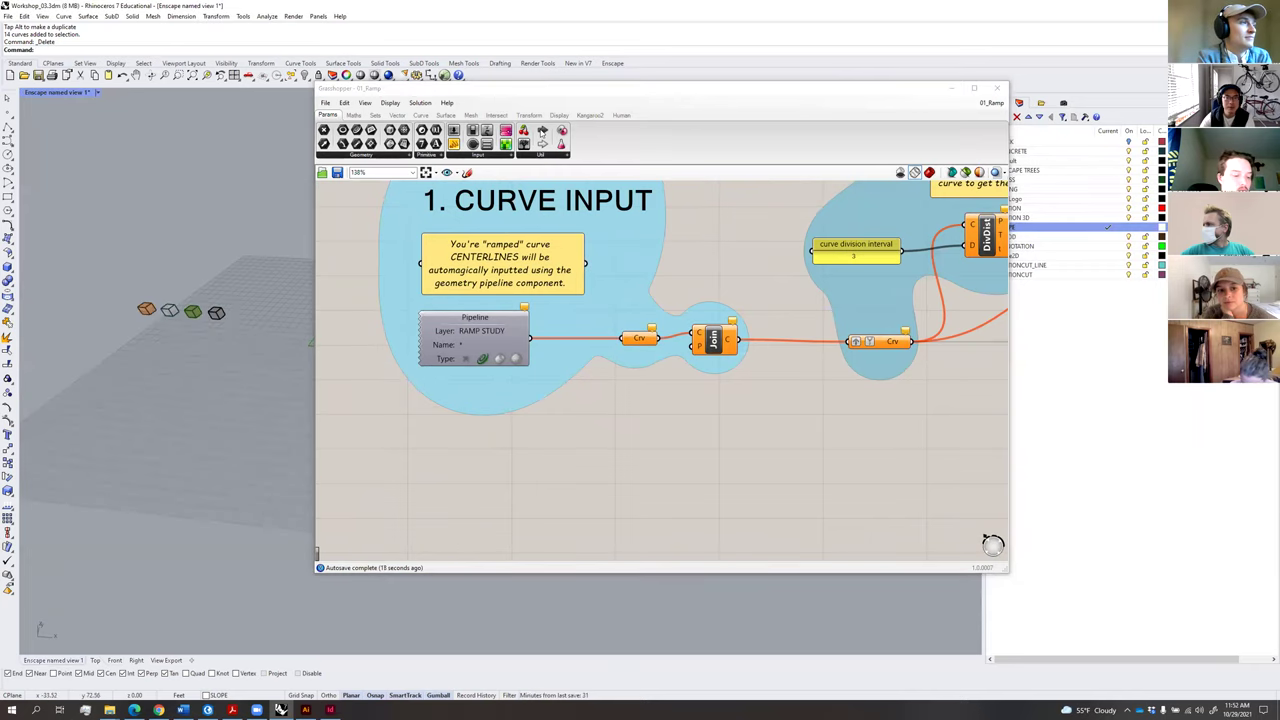
right_drag(468, 340, 478, 373)
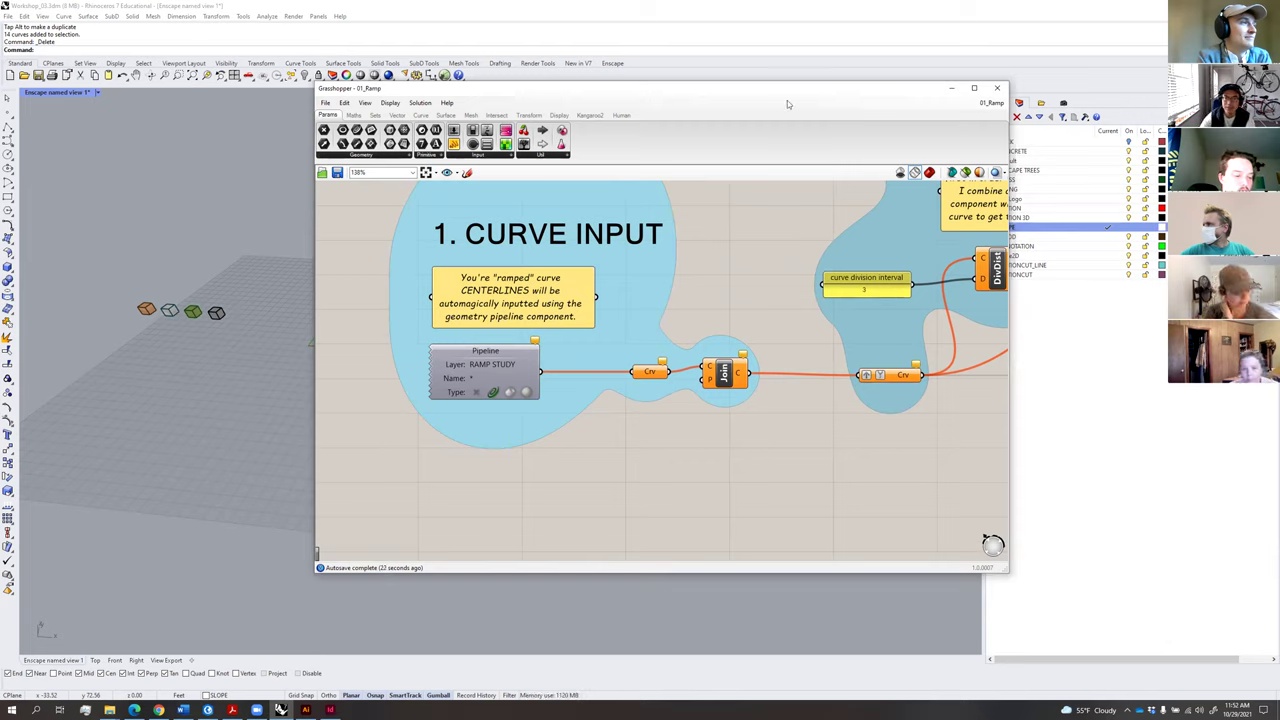
Uncover Rhino's layer list, add a new layer named RAMP STUDY, and make it the current layer.
drag(1006, 122, 884, 118)
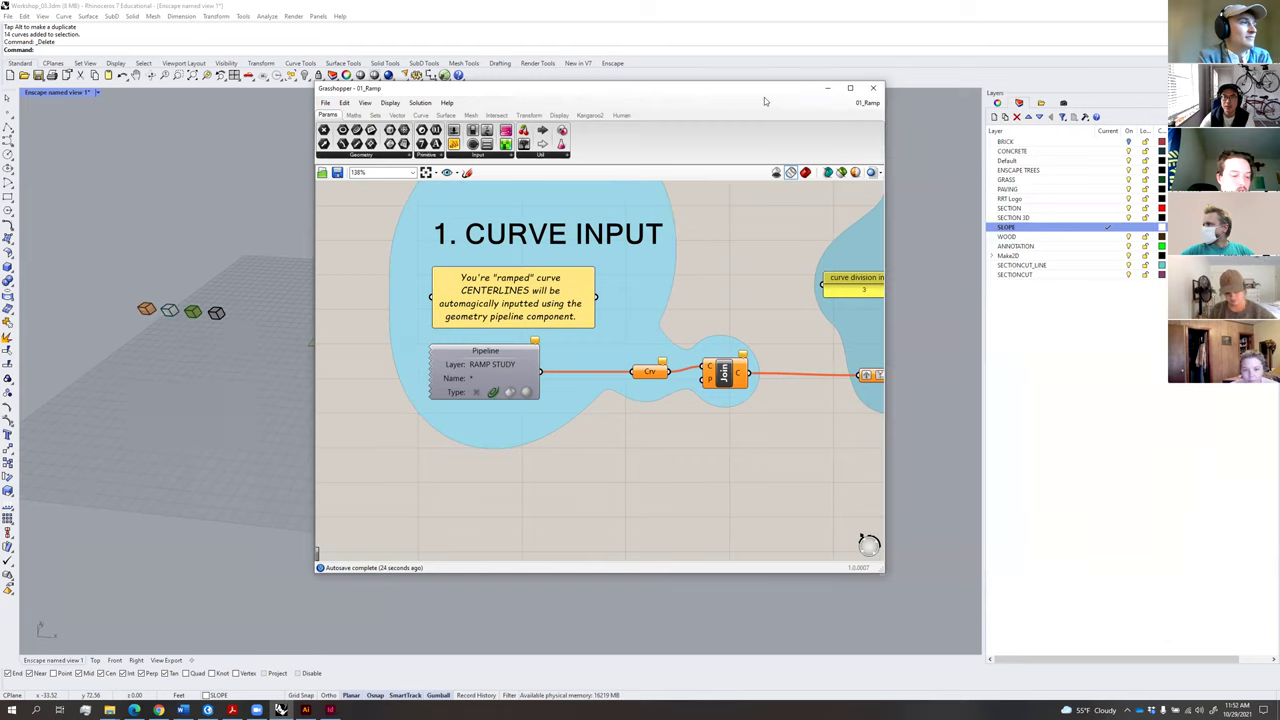
drag(761, 91, 839, 128)
click(1015, 274)
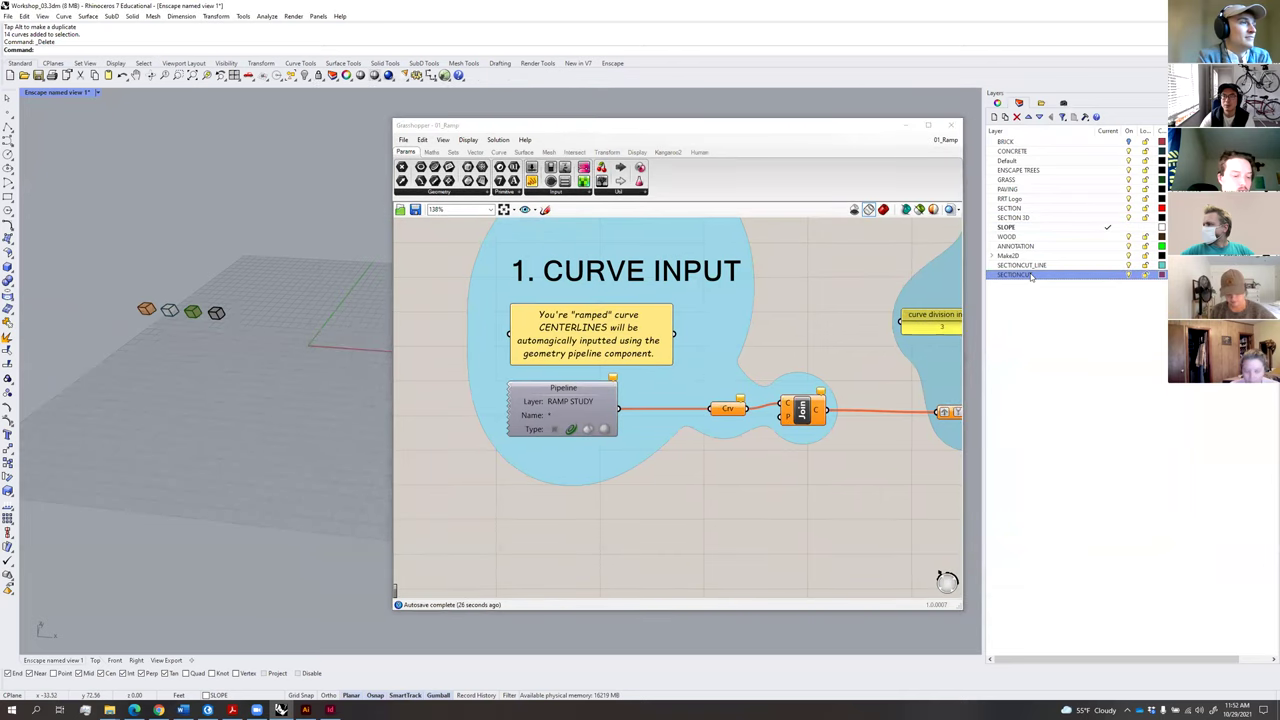
click(994, 118)
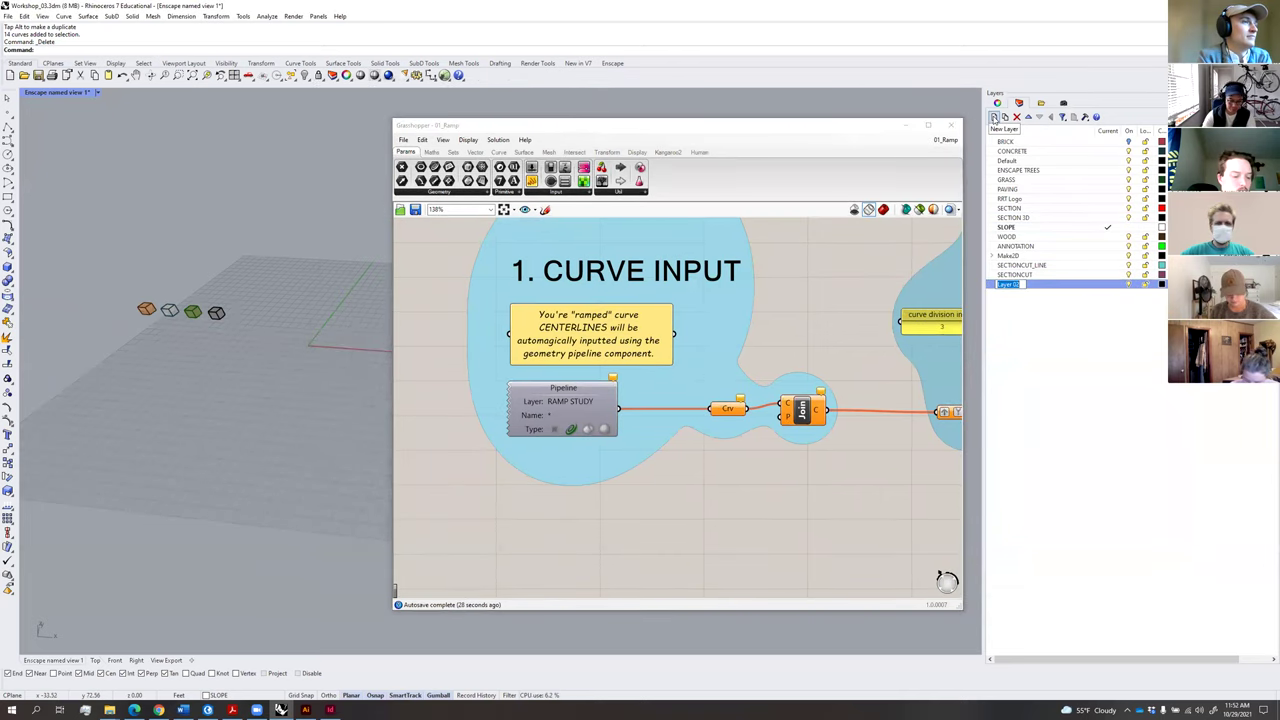
key(Return)
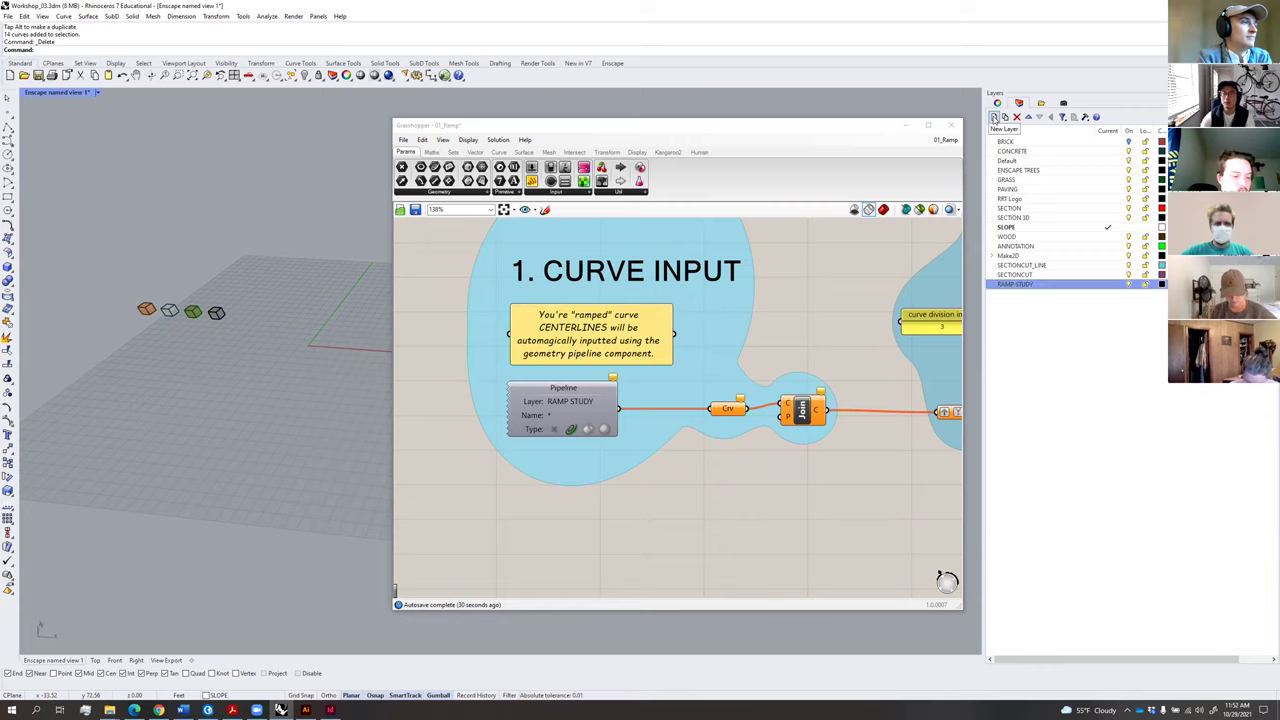
click(1104, 284)
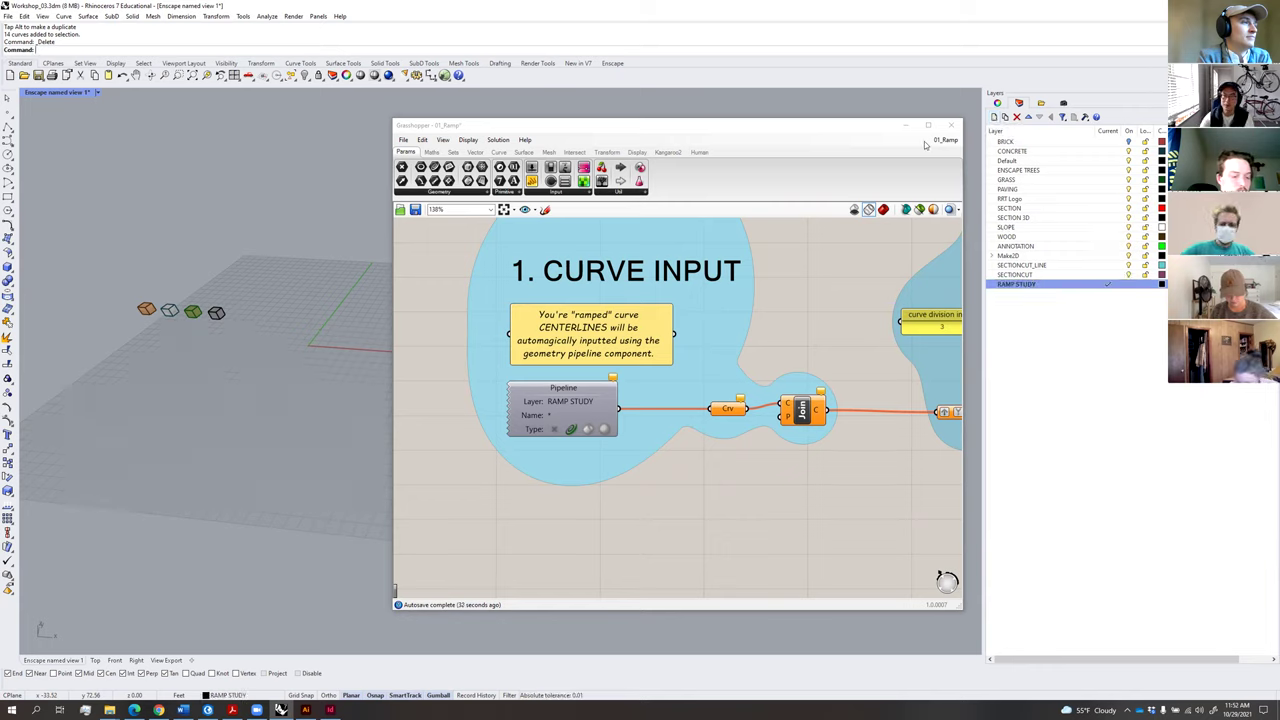
Turn off the Grasshopper geometry preview, disable the Crv parameter in Curve Input, and minimize Grasshopper.
click(854, 211)
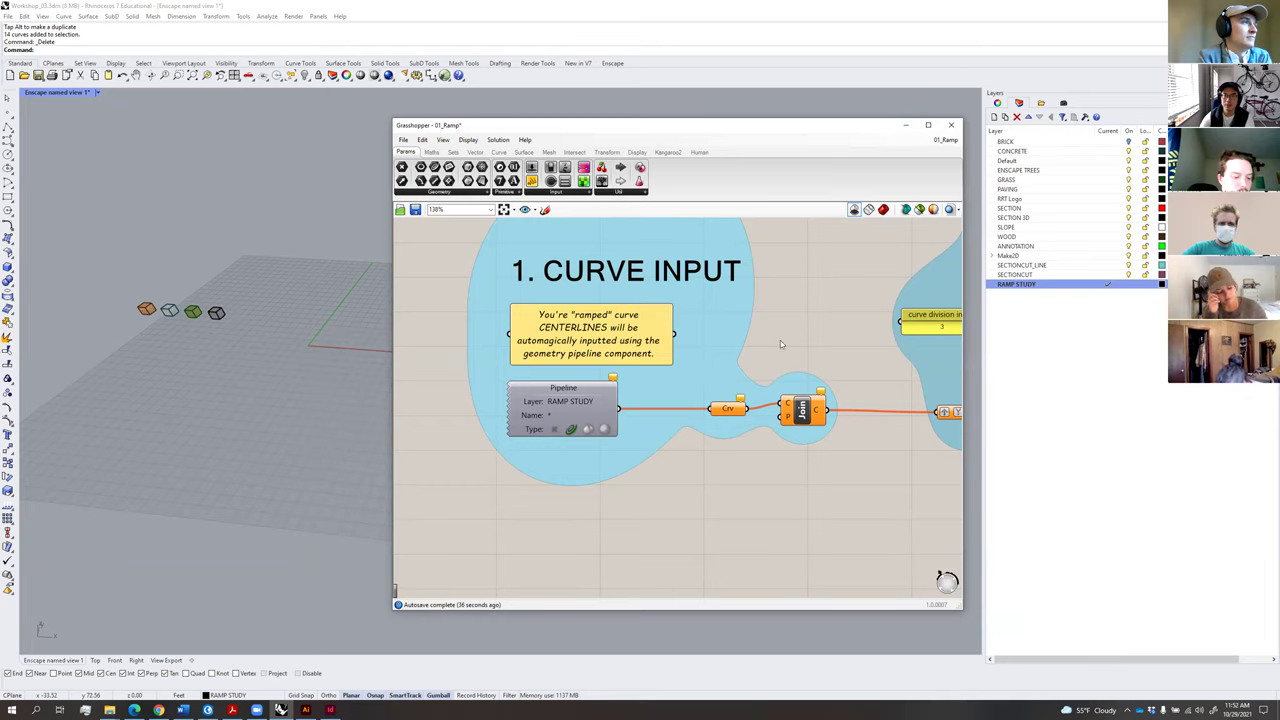
click(727, 408)
right_click(794, 284)
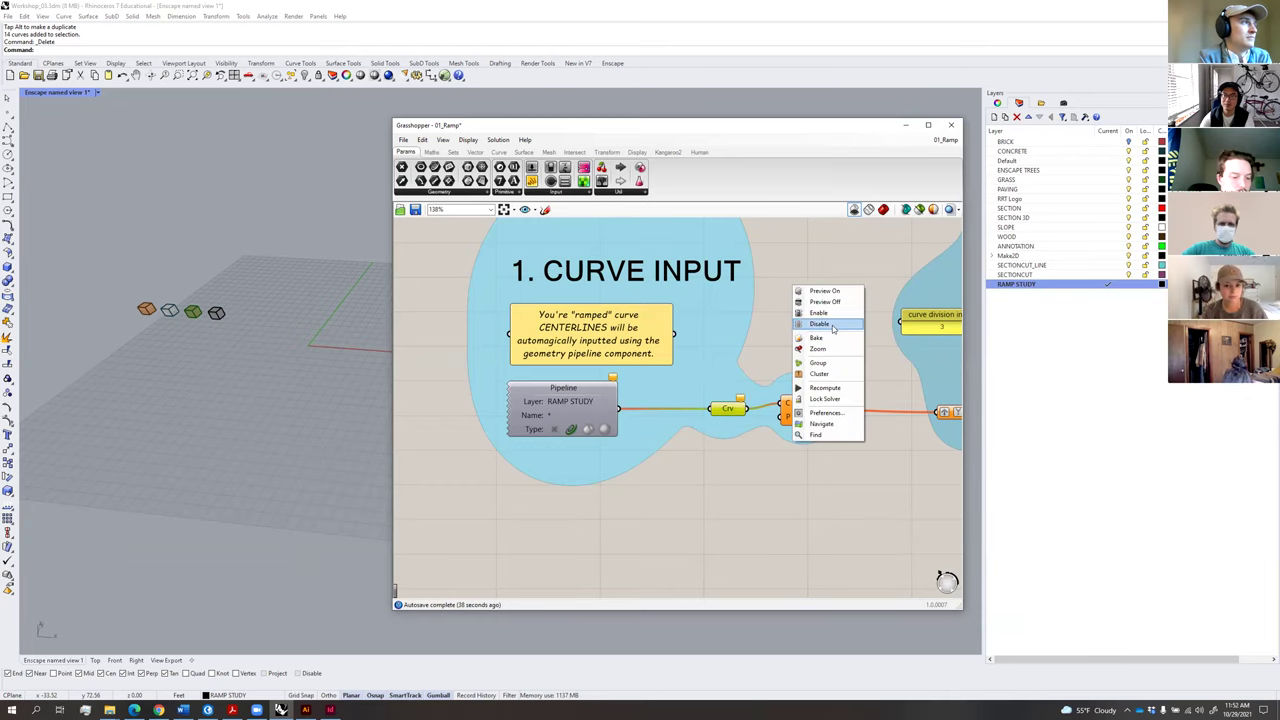
click(830, 321)
click(905, 125)
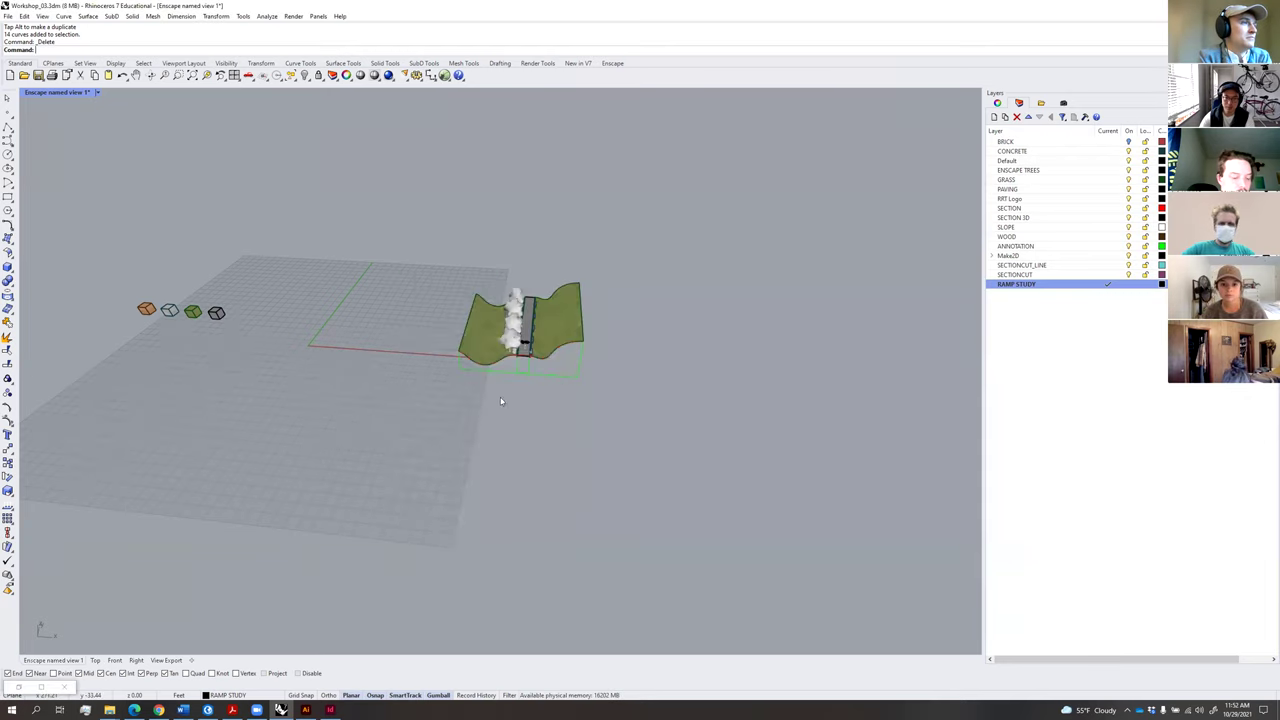
Draw an open zigzag polyline of three segments on the ground plane between the material cubes and the terrain model.
click(8, 129)
right_drag(263, 340, 534, 431)
scroll(485, 394, up, 6)
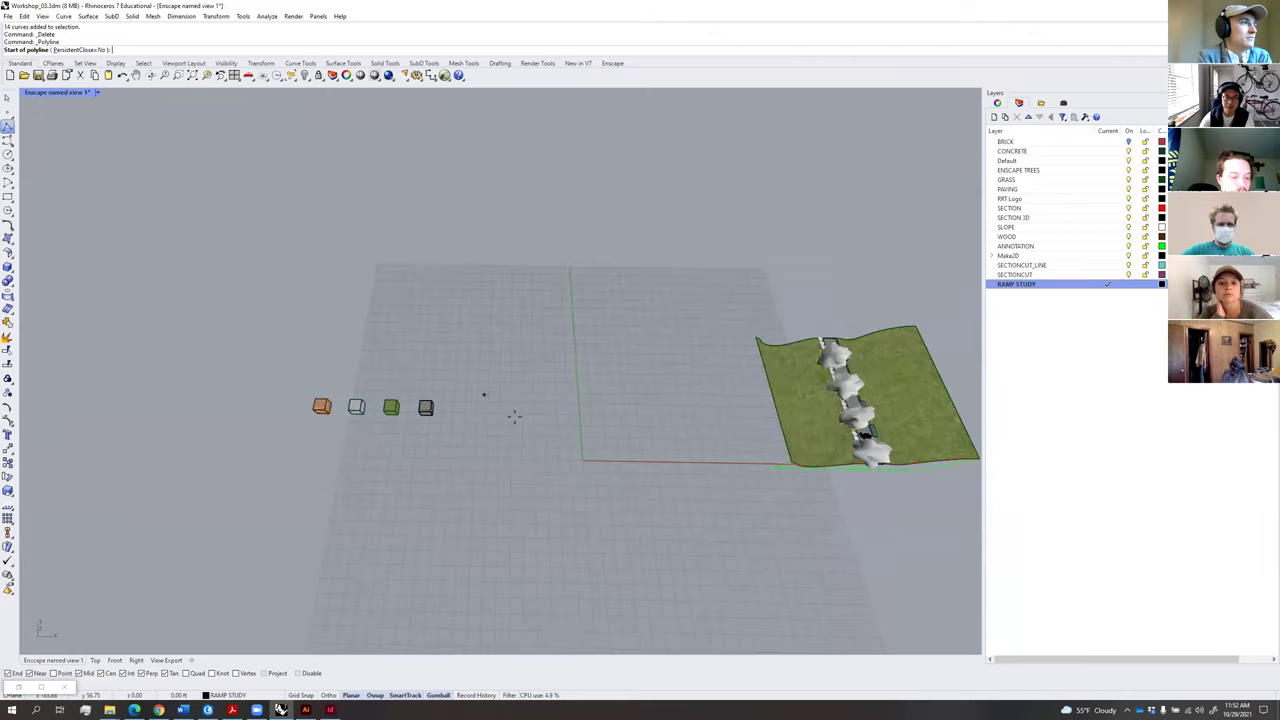
click(517, 443)
click(704, 409)
click(458, 355)
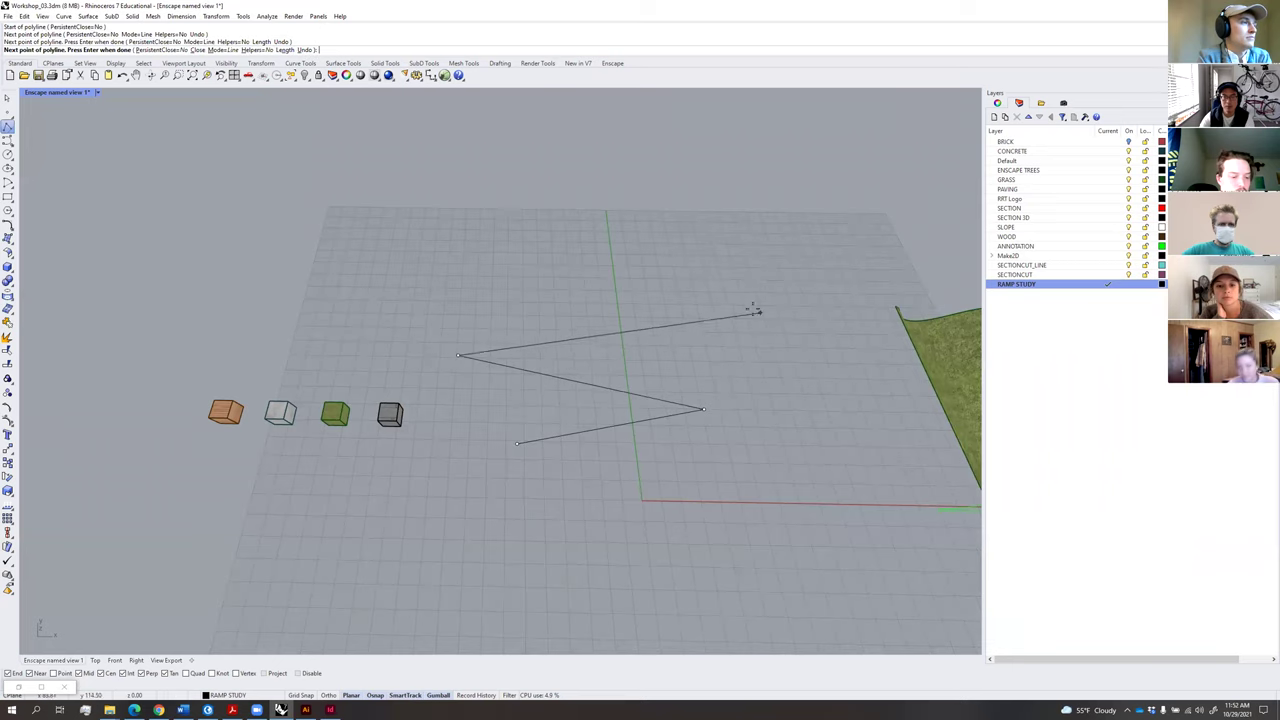
click(723, 299)
key(Return)
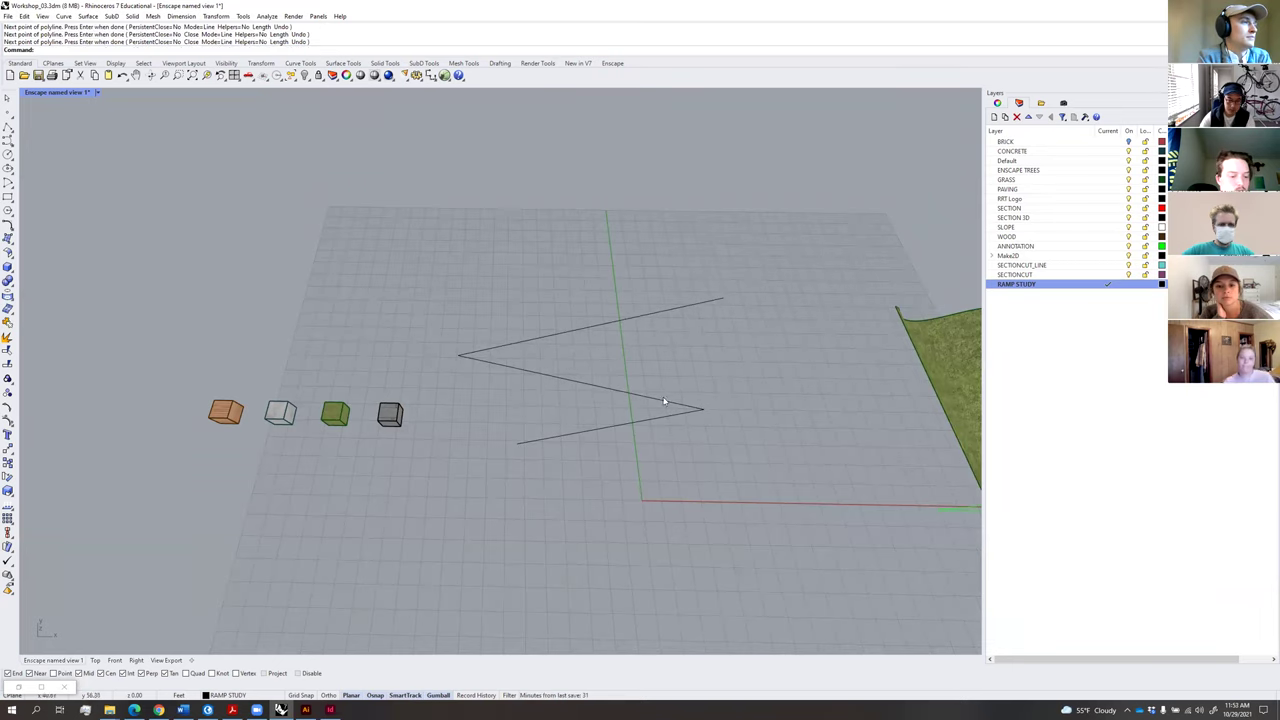
Fillet both corners of the zigzag polyline with a radius of 10.
scroll(663, 402, up, 3)
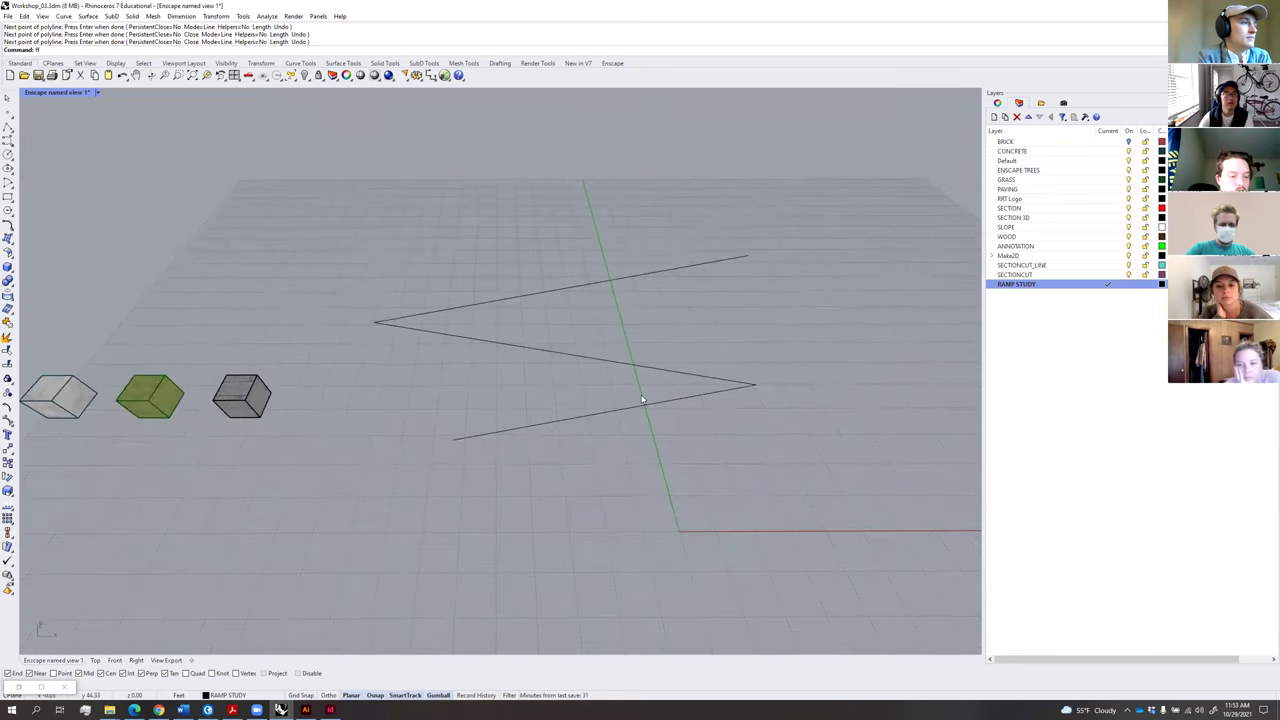
key(Return)
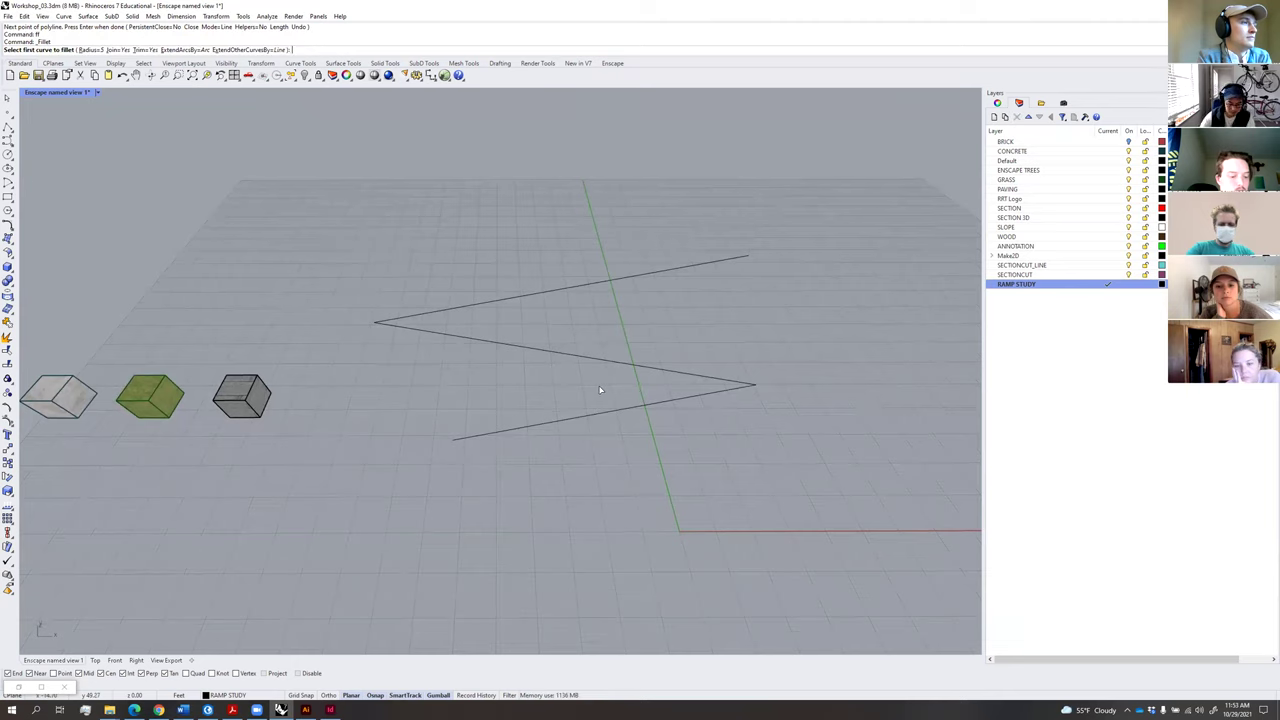
text(10)
key(Return)
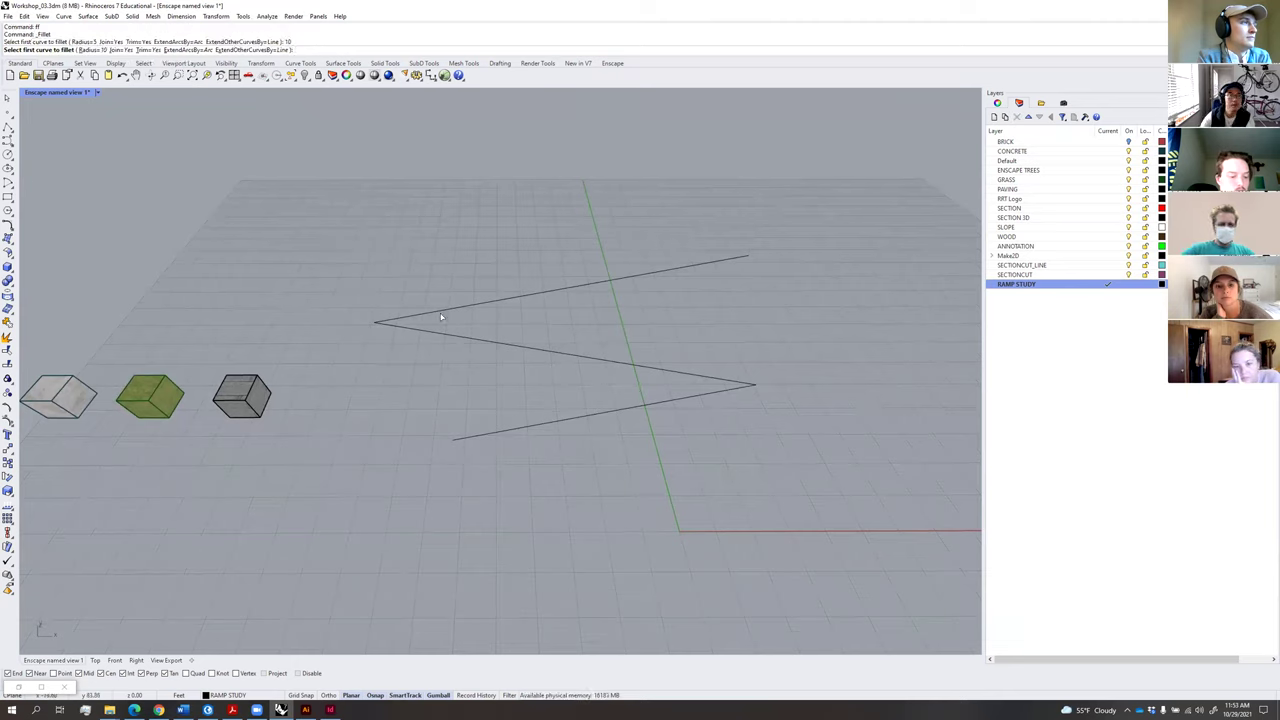
click(437, 319)
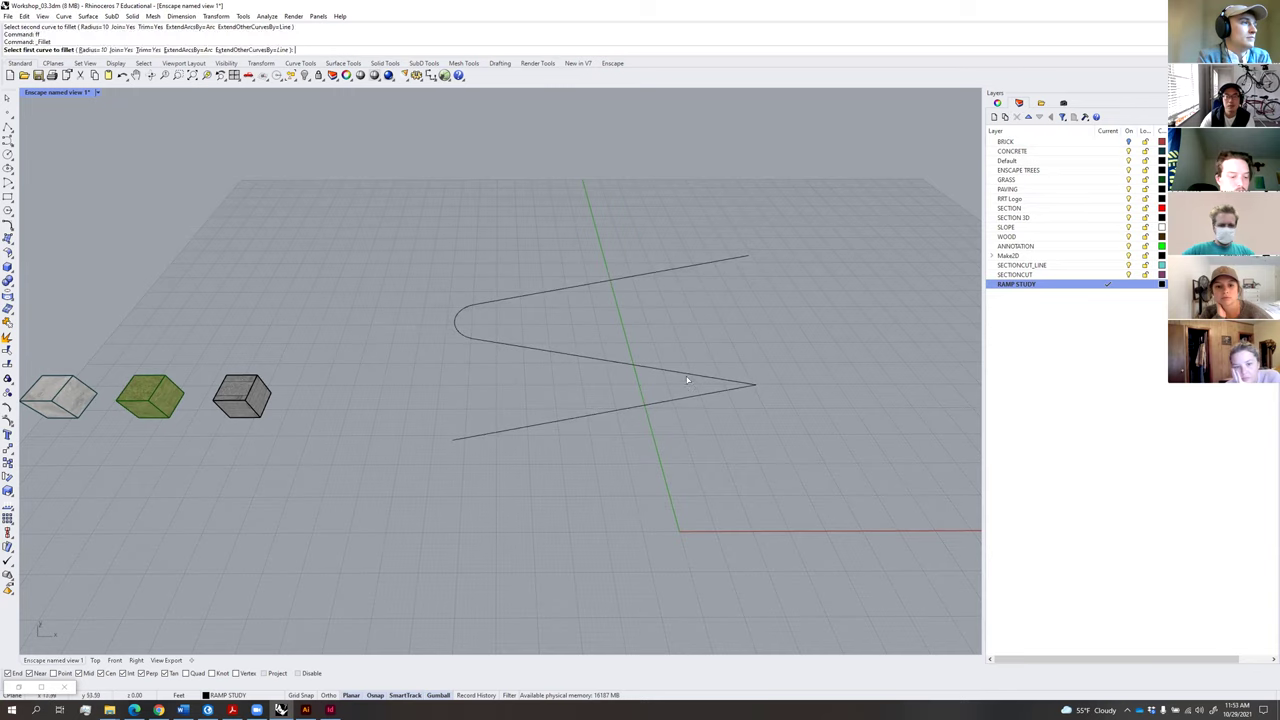
click(689, 402)
right_drag(677, 423, 671, 362)
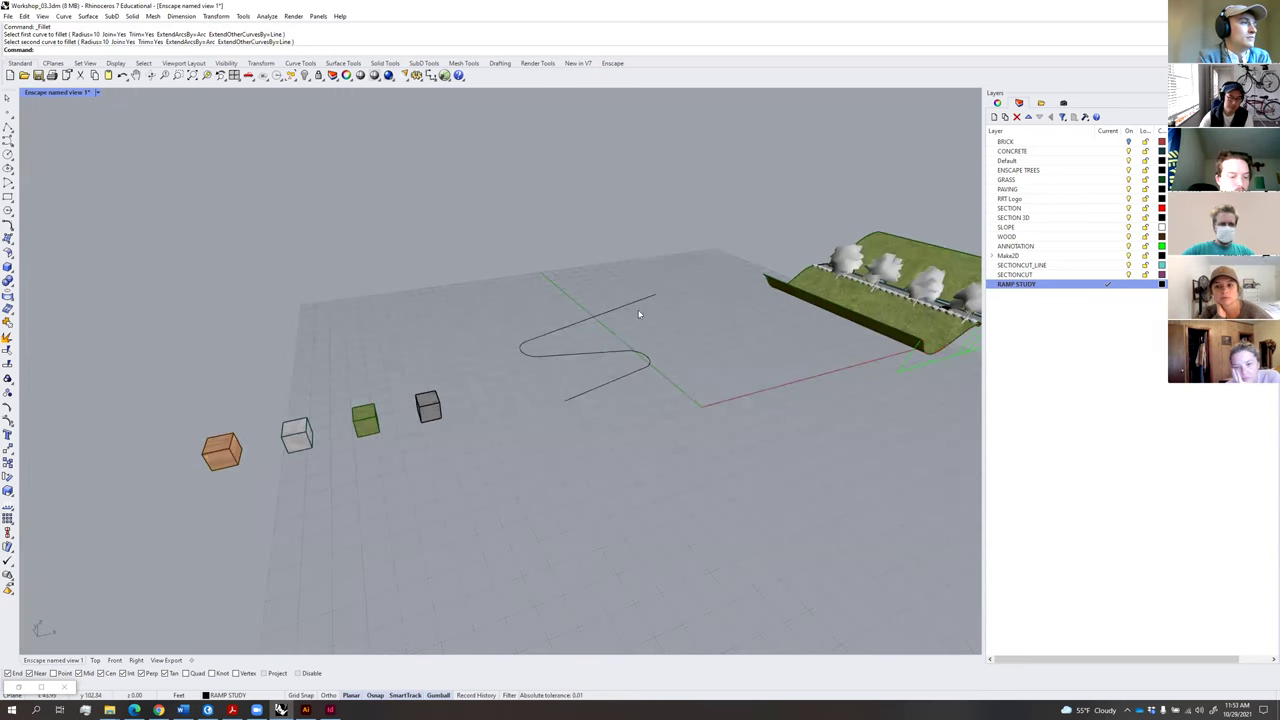
Explode the filleted zigzag curve into separate segments and check them by selecting the individual pieces.
scroll(552, 468, up, 4)
right_drag(547, 476, 606, 452)
scroll(640, 372, down, 4)
drag(683, 497, 555, 317)
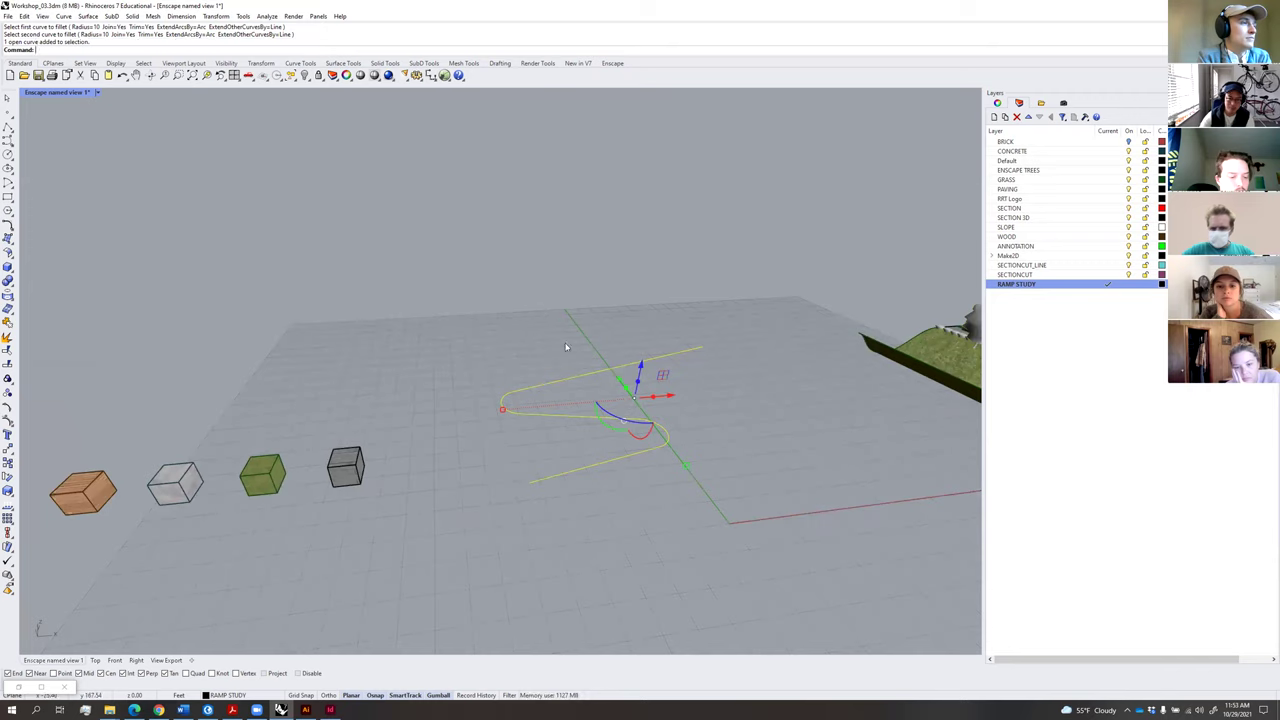
middle_click(558, 332)
click(555, 335)
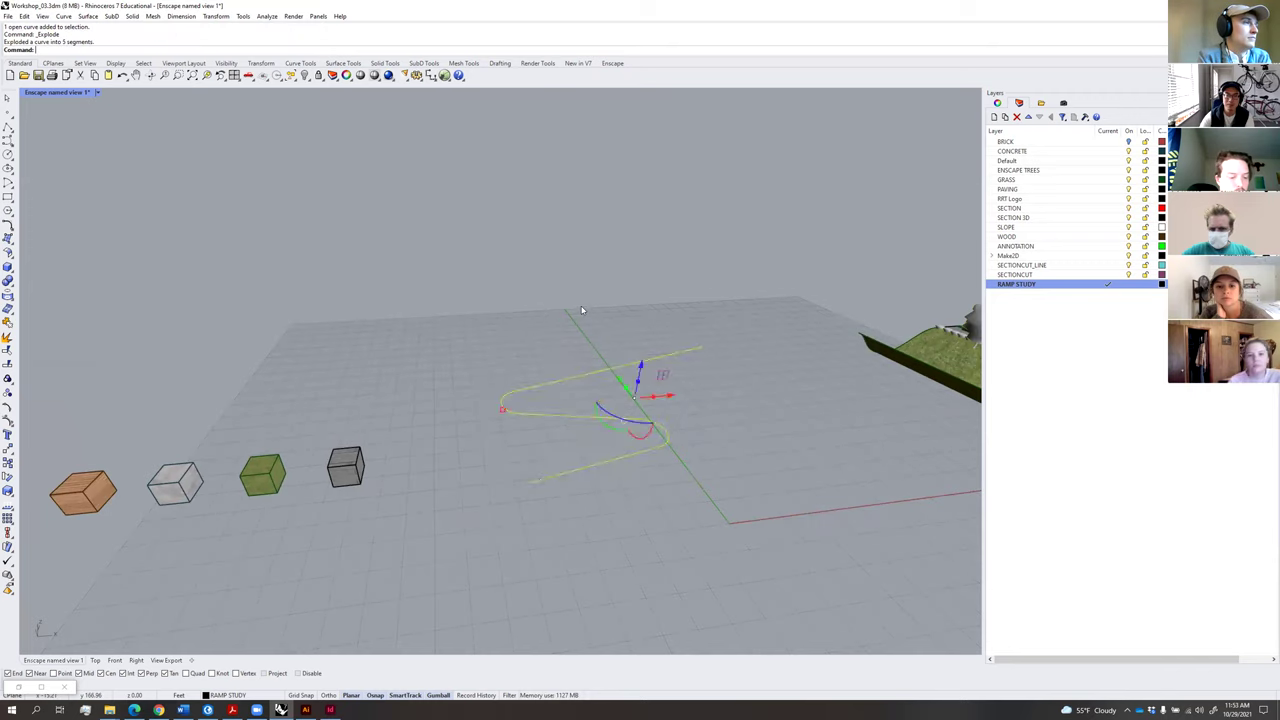
click(566, 380)
click(502, 401)
click(566, 415)
click(627, 456)
click(666, 438)
click(506, 409)
key(Escape)
Select the three straight segments of the zigzag and turn on their control points.
scroll(667, 436, up, 4)
right_drag(672, 446, 666, 426)
drag(793, 505, 320, 234)
click(551, 489)
drag(551, 489, 500, 270)
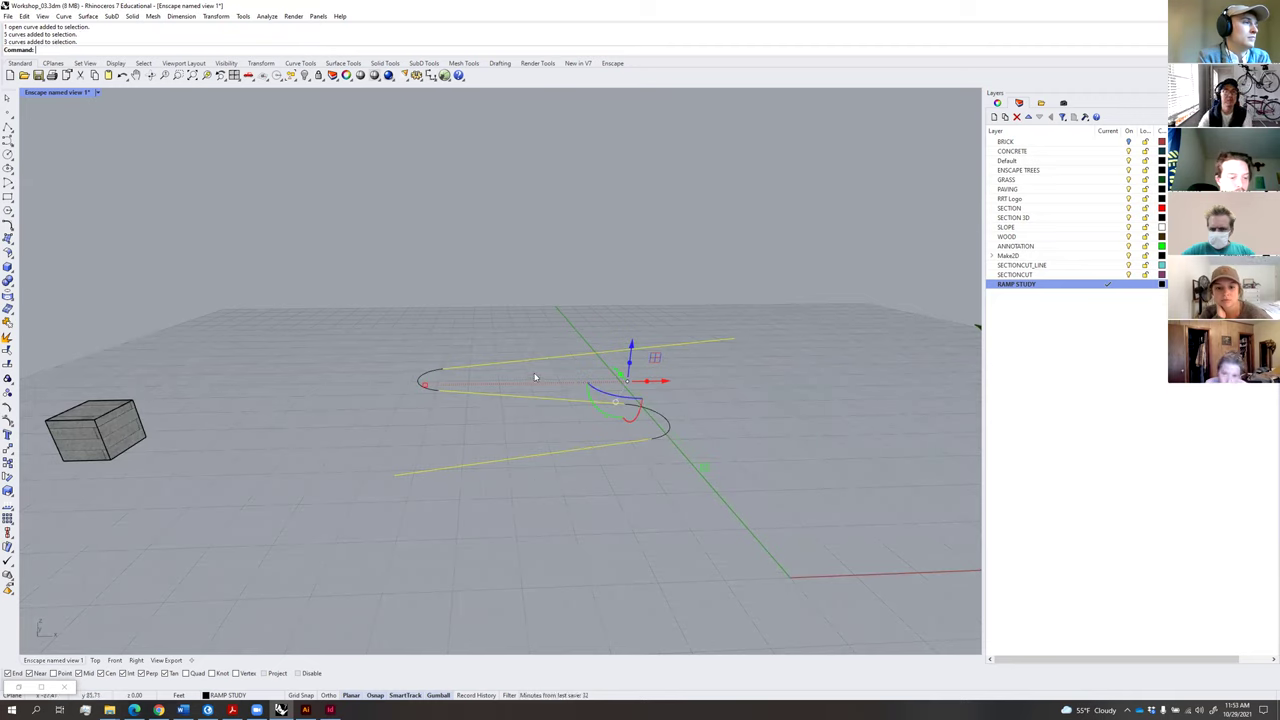
text(pp)
key(Return)
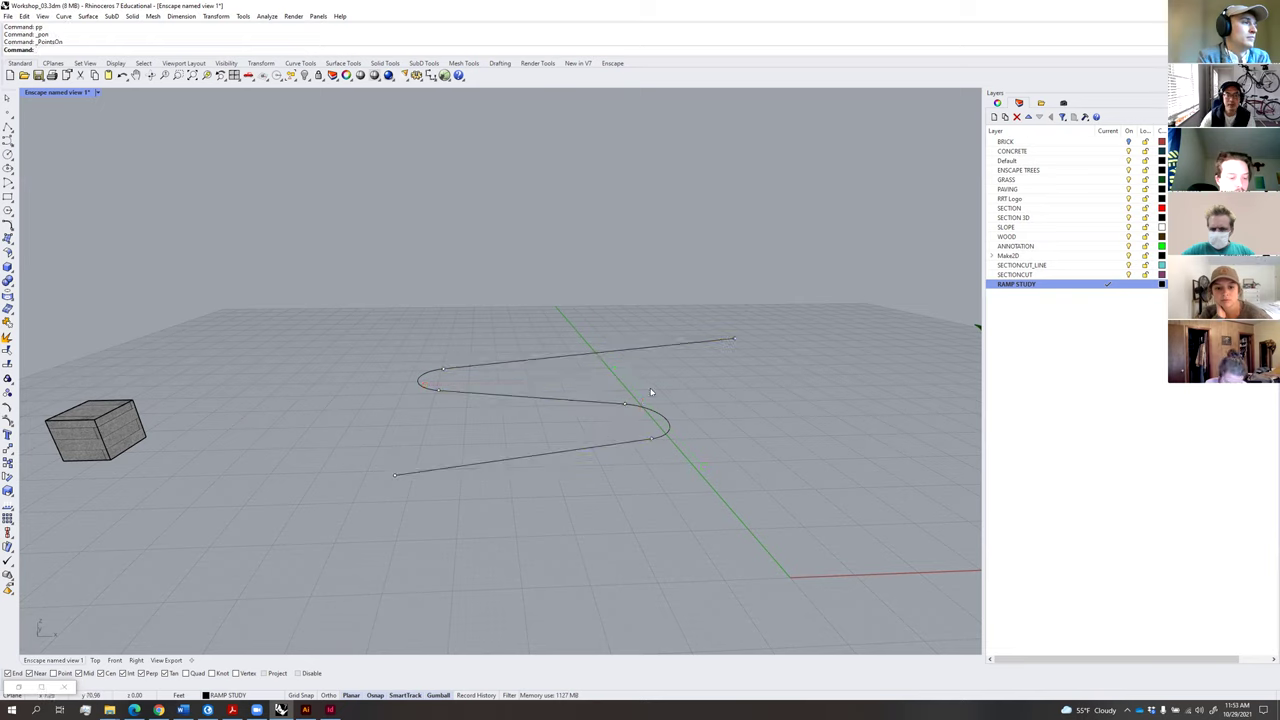
Raise the control points around the first bend, the second bend and the far end to form a climbing ramp centerline.
drag(684, 455, 662, 353)
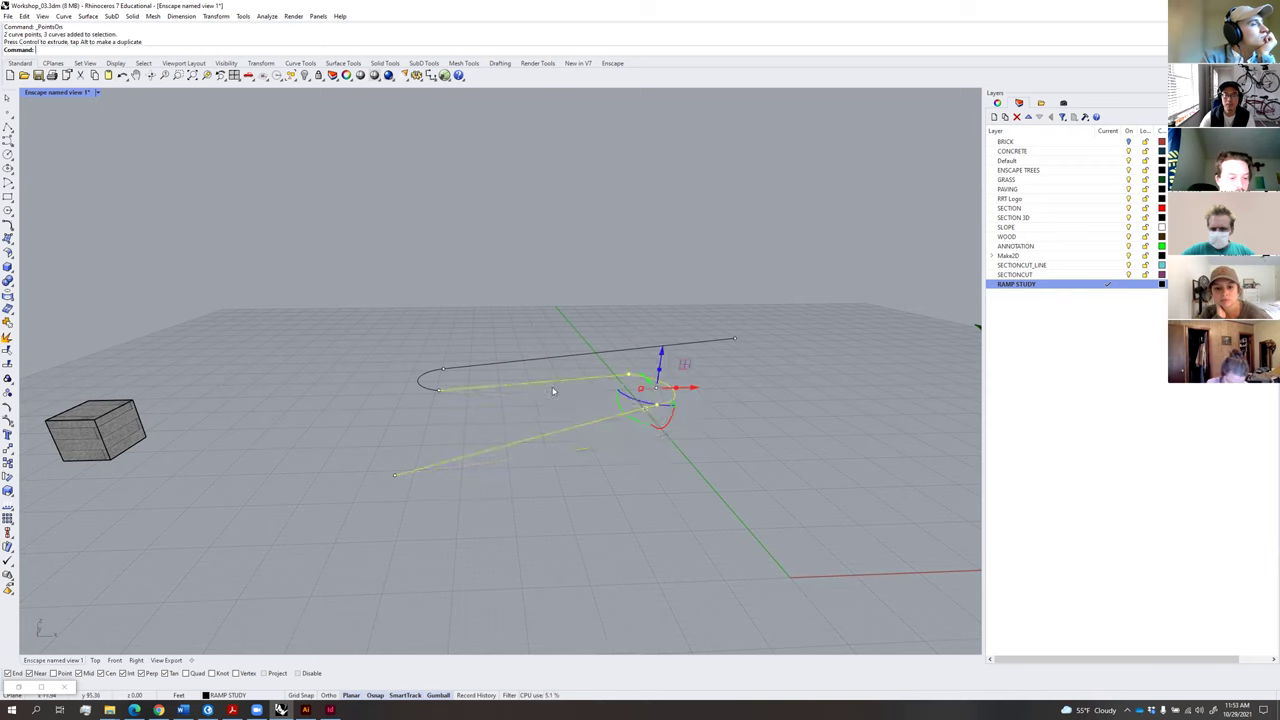
key(Escape)
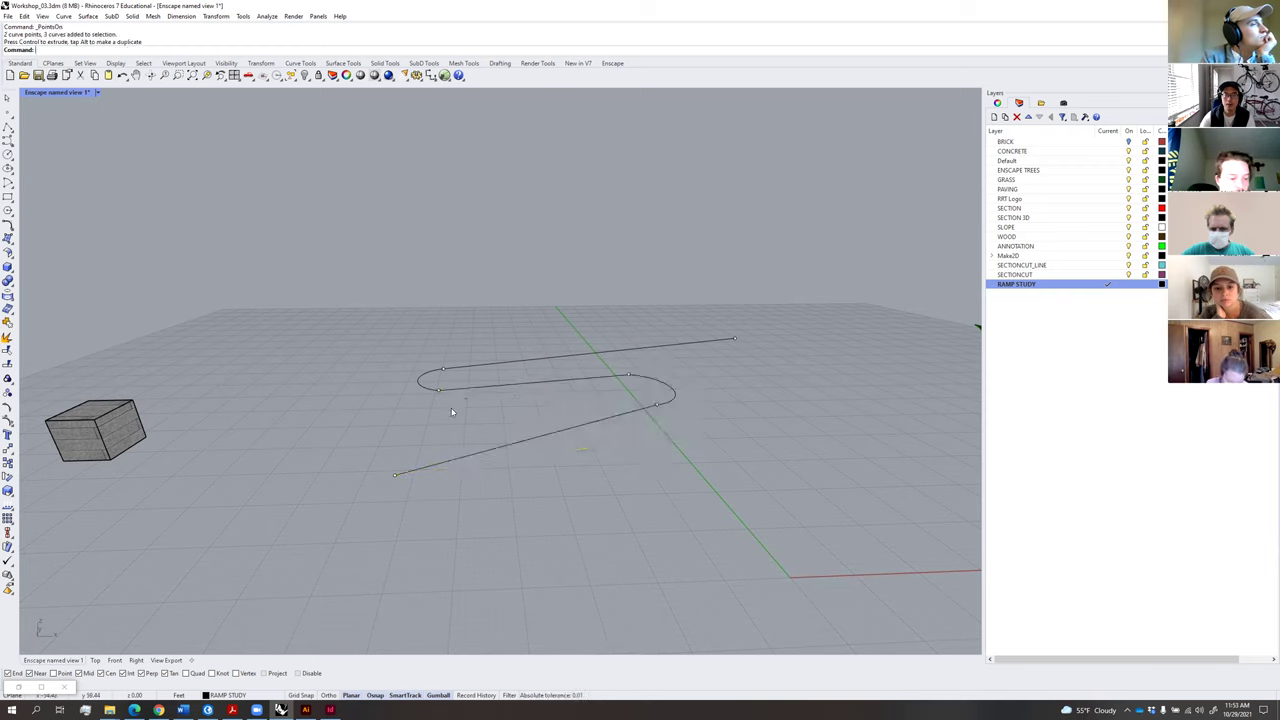
drag(451, 408, 425, 296)
drag(756, 316, 744, 226)
click(682, 366)
click(675, 388)
right_drag(675, 388, 760, 450)
scroll(590, 380, up, 5)
click(577, 394)
scroll(649, 363, down, 4)
right_drag(649, 363, 640, 390)
right_drag(546, 354, 617, 356)
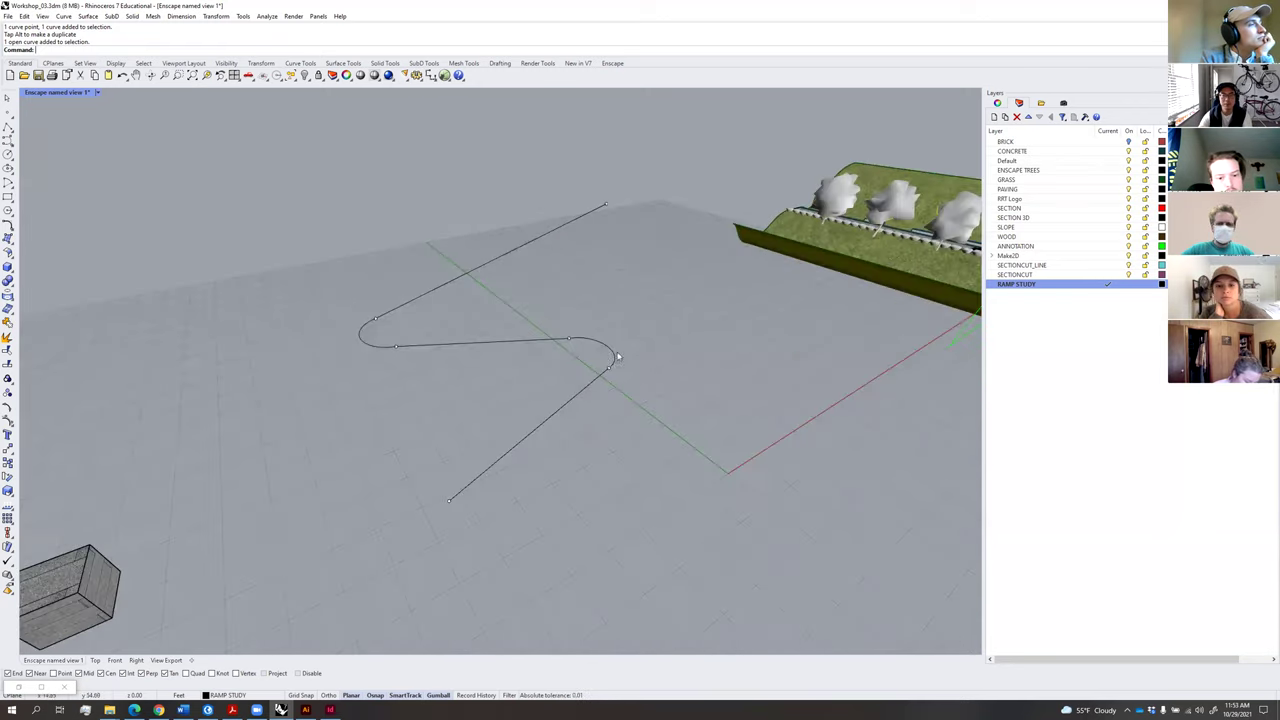
Restore Grasshopper, enable the Crv parameter, switch to wireframe preview, and move the window aside to uncover the ramp.
click(19, 690)
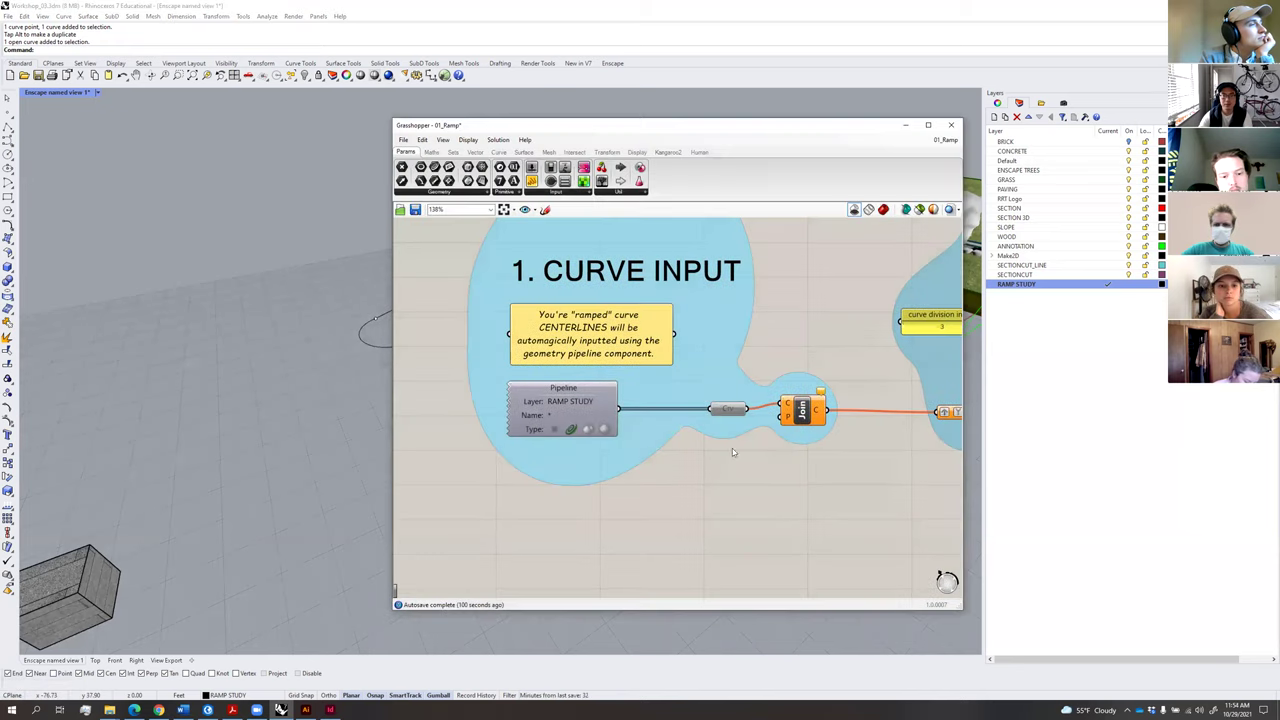
click(733, 412)
right_click(722, 478)
click(746, 500)
click(869, 210)
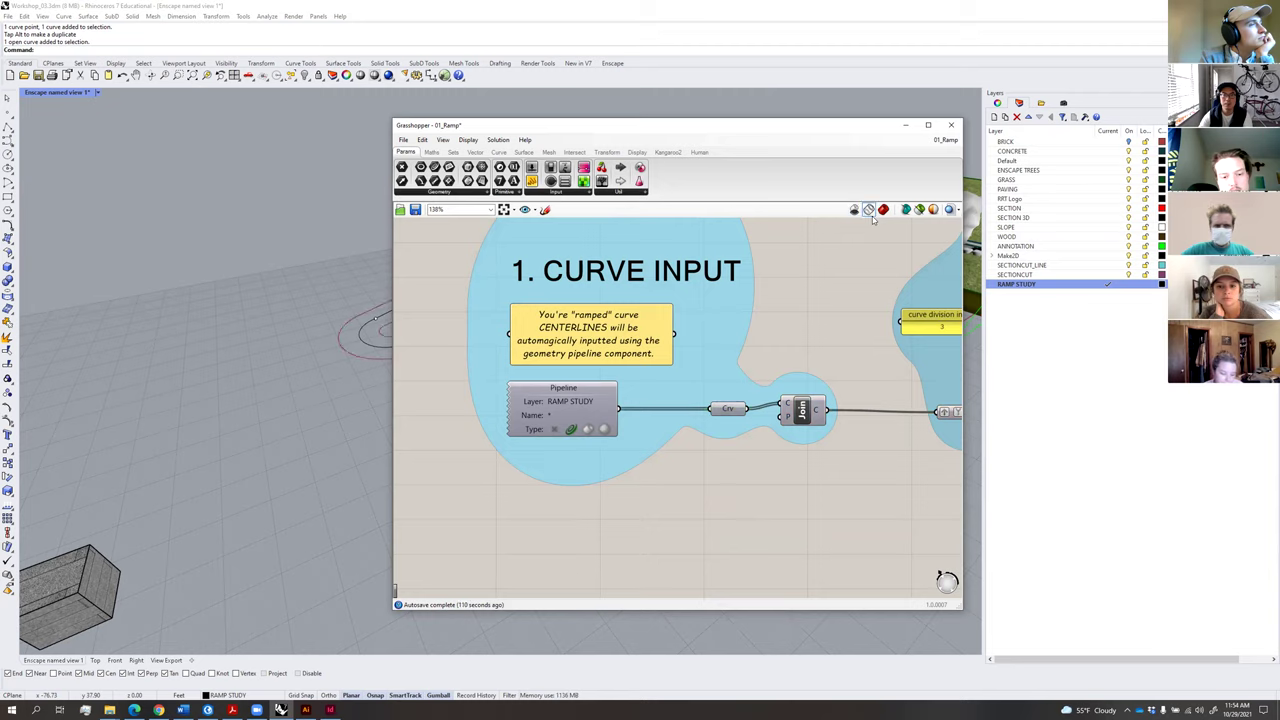
drag(749, 124, 969, 110)
mouse_move(420, 328)
right_down()
mouse_move(371, 331)
mouse_move(419, 296)
mouse_move(391, 326)
mouse_move(428, 345)
right_up()
scroll(473, 335, down, 8)
scroll(340, 322, up, 7)
Draw a short straight polyline in the empty area beyond the terrain model as a second ramp centerline.
click(8, 127)
scroll(300, 340, down, 8)
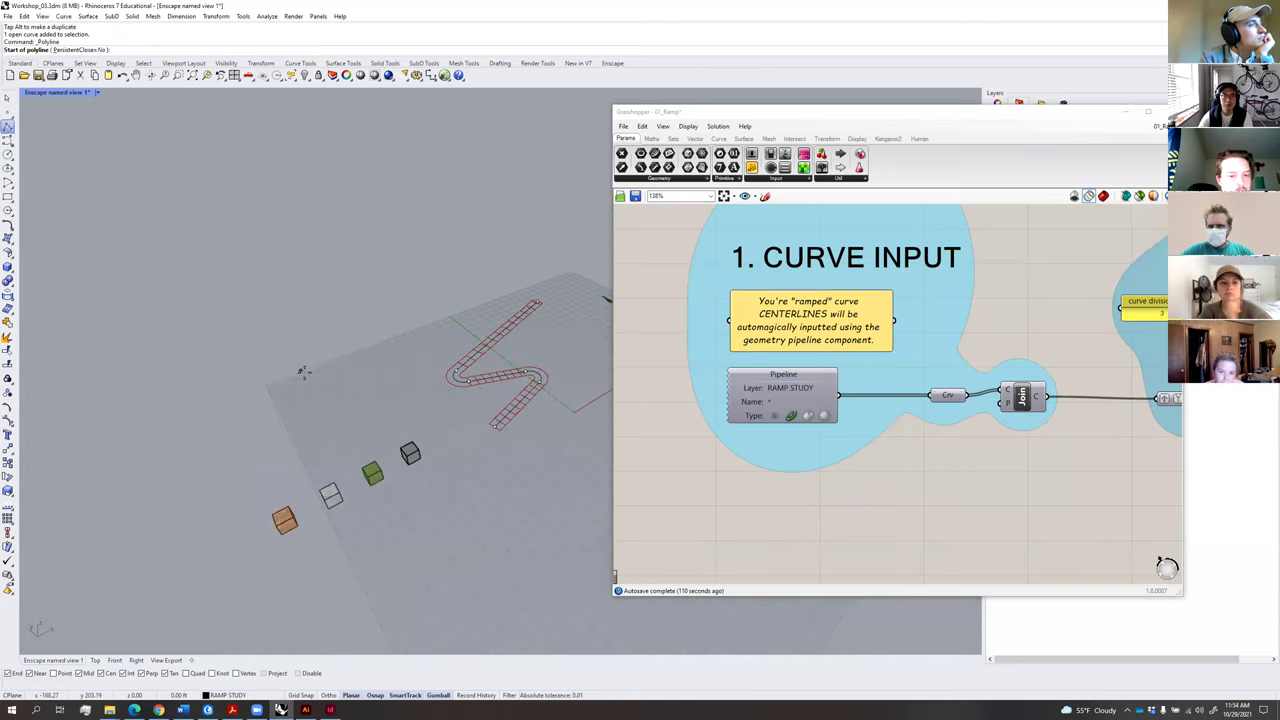
right_drag(324, 354, 385, 330)
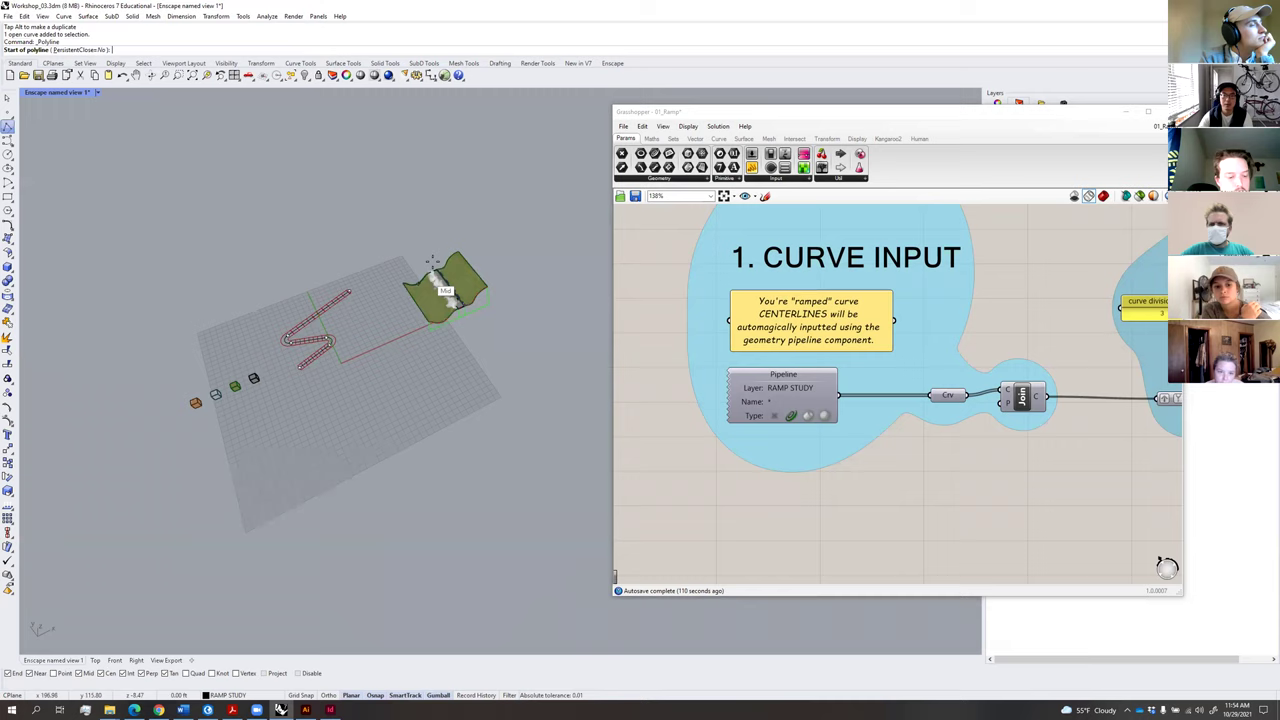
scroll(432, 262, up, 5)
right_drag(403, 186, 457, 197)
click(454, 196)
click(520, 235)
click(520, 237)
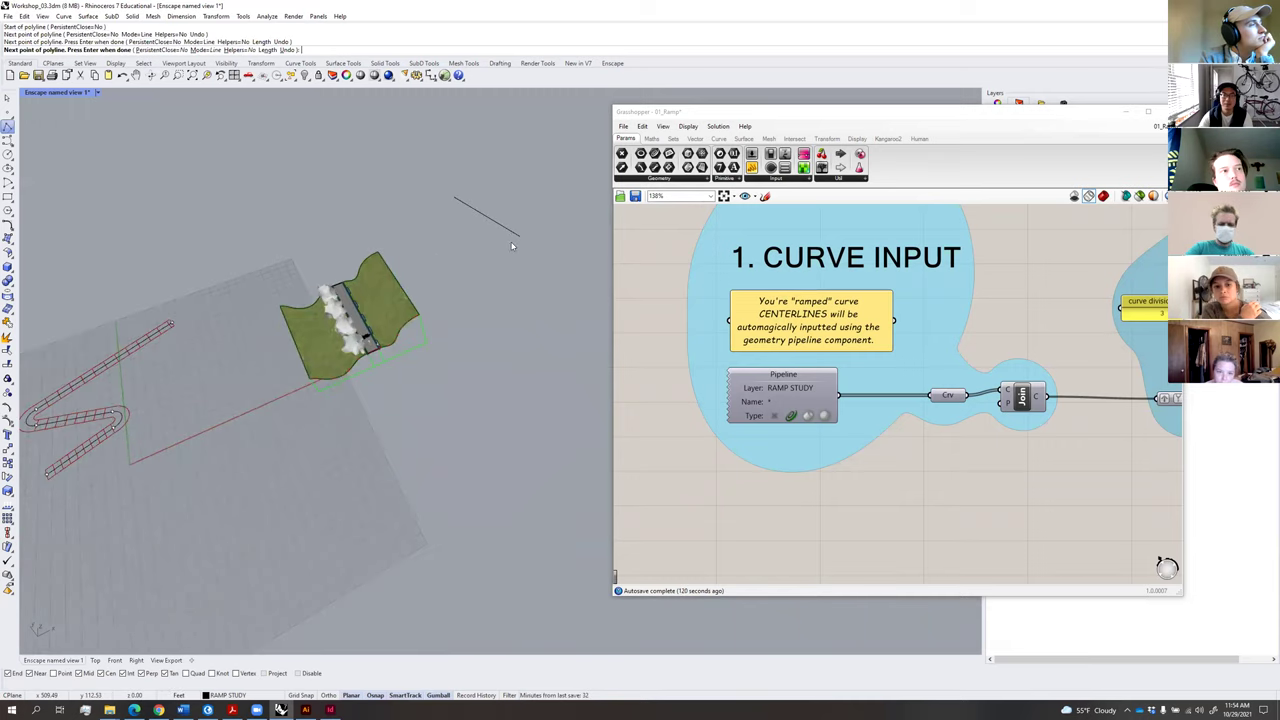
key(Return)
Rotate the short line vertically about its middle with the gumball to tilt it as a sloped ramp.
click(519, 237)
right_drag(527, 256, 528, 248)
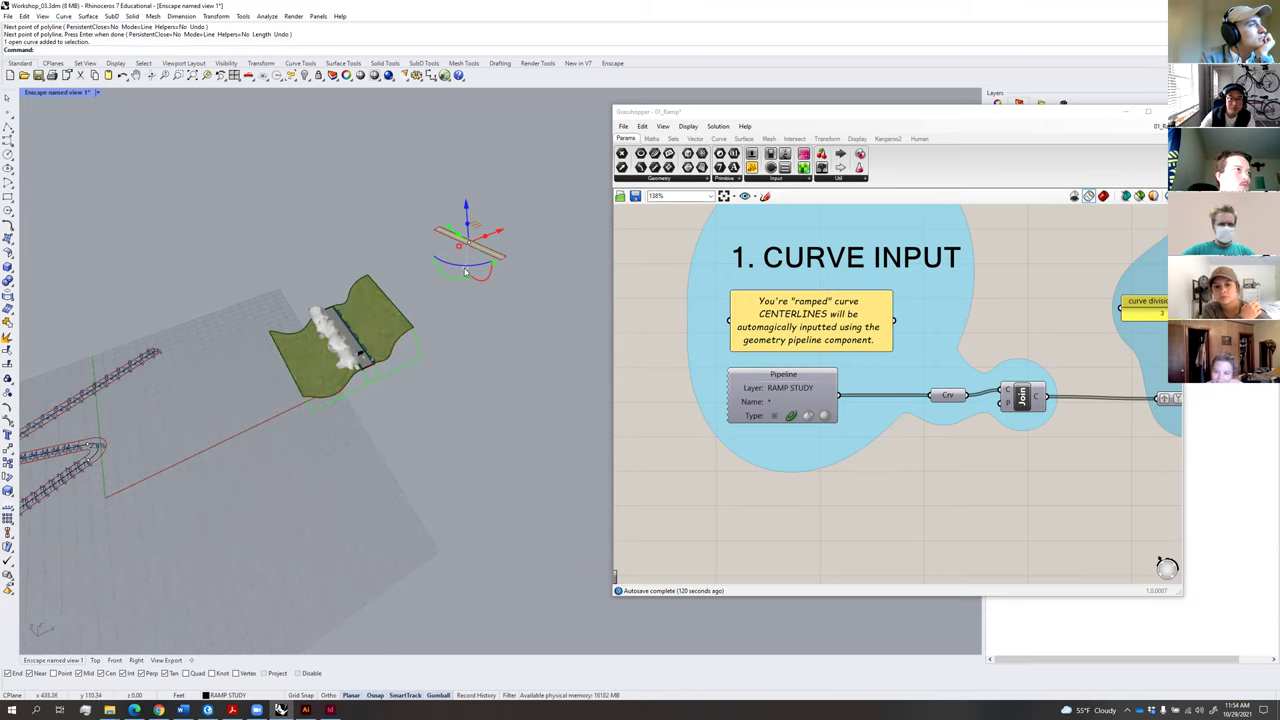
drag(481, 283, 470, 237)
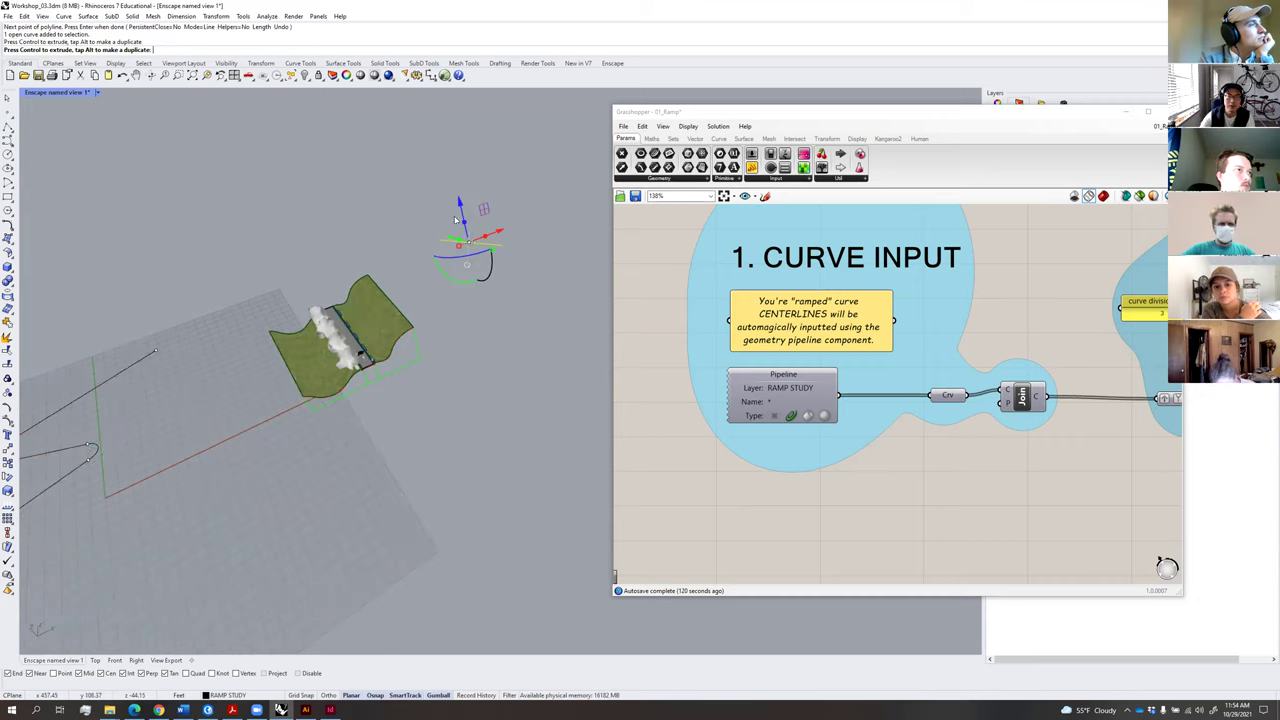
drag(353, 227, 256, 275)
click(475, 259)
drag(485, 283, 486, 288)
click(492, 313)
Examine the slope percentage labels along the straight runs and bends of the switchback ramp.
shift+right_drag(66, 402, 392, 360)
scroll(282, 378, up, 7)
scroll(312, 368, up, 5)
scroll(334, 352, down, 3)
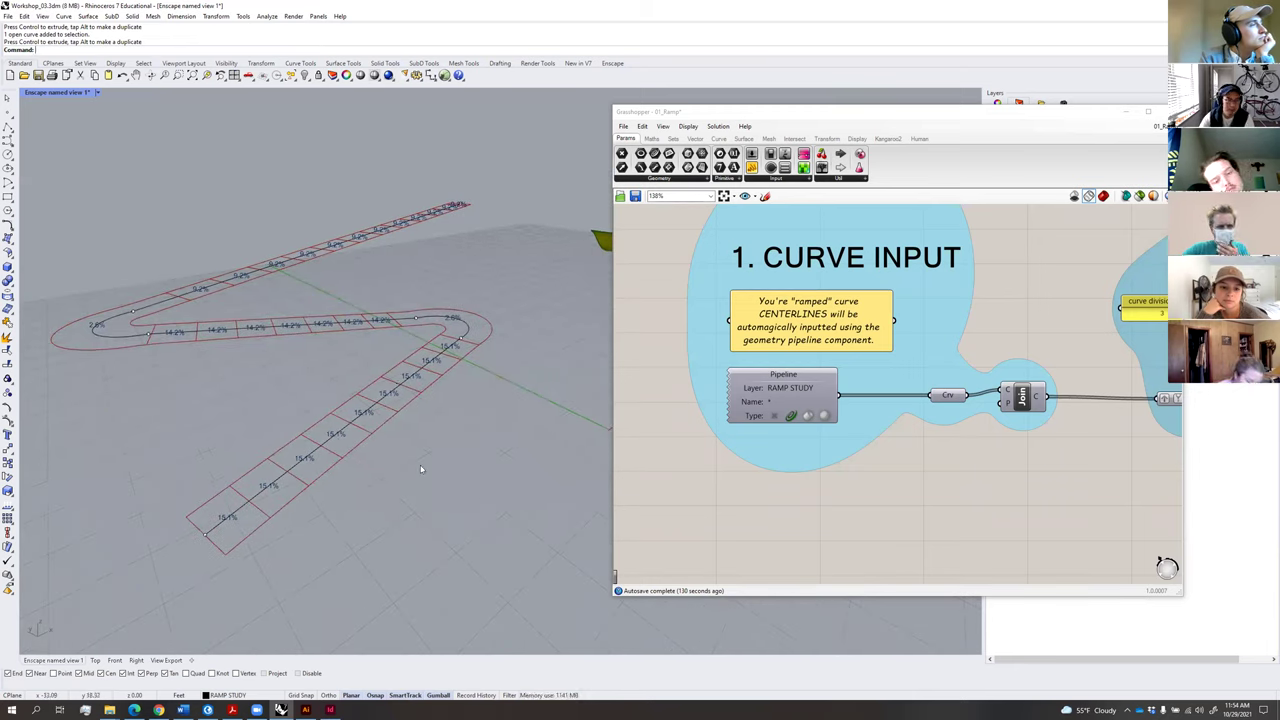
Lower the first bend of the switchback centerline with the gumball to flatten the lowest straight run.
scroll(382, 415, up, 5)
right_drag(384, 414, 442, 342)
scroll(414, 406, down, 8)
scroll(442, 340, up, 5)
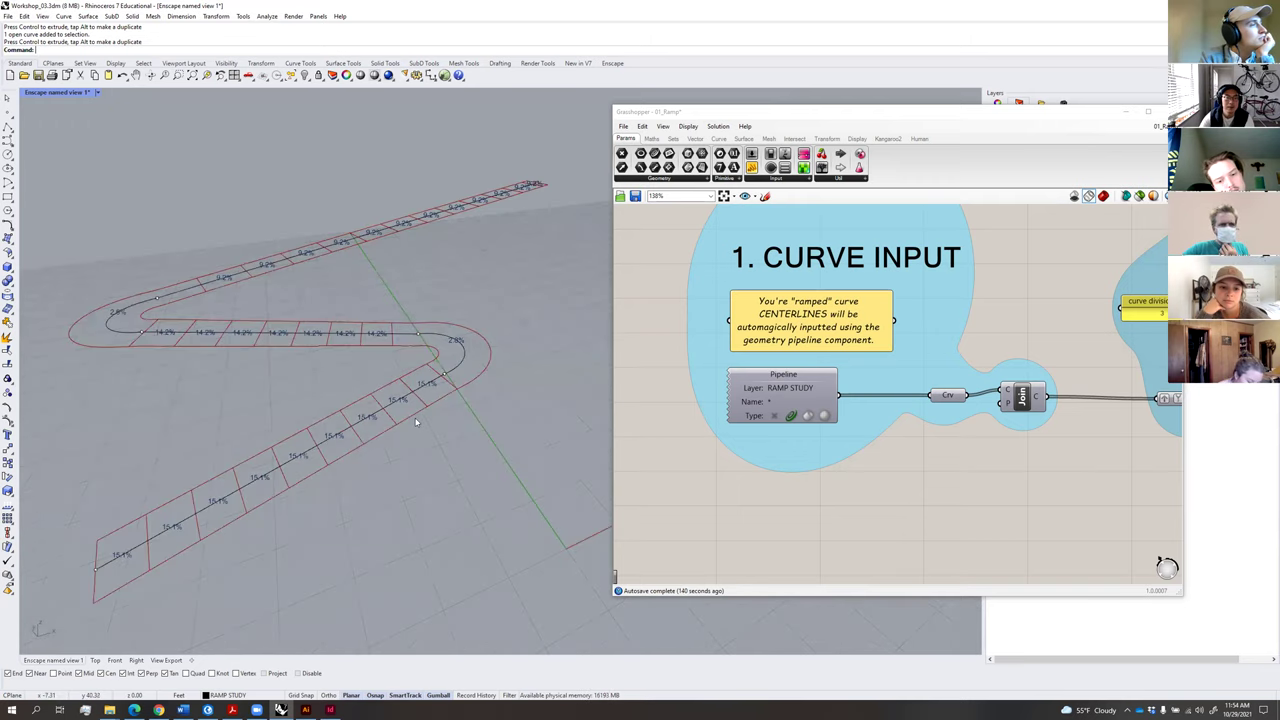
drag(402, 296, 444, 337)
click(419, 475)
scroll(423, 429, up, 4)
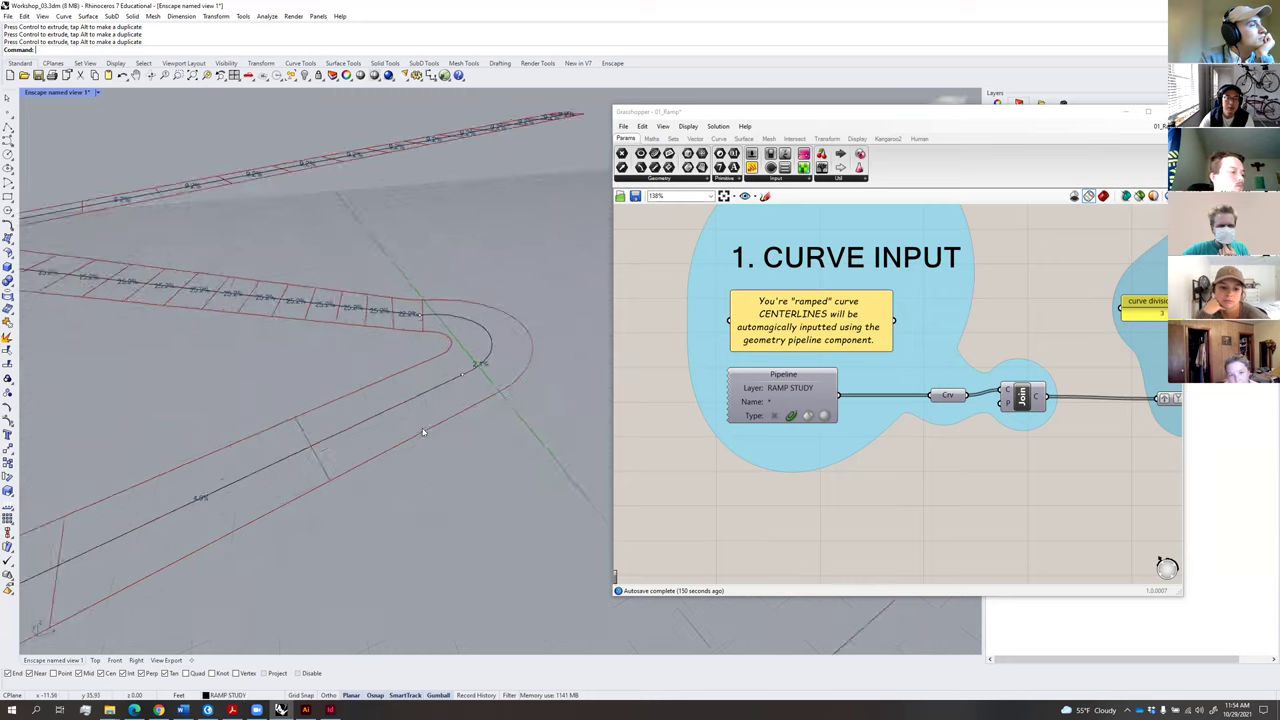
Lower the second bend of the switchback centerline to flatten the middle straight run.
scroll(243, 511, down, 6)
right_drag(243, 497, 392, 413)
right_drag(286, 423, 300, 372)
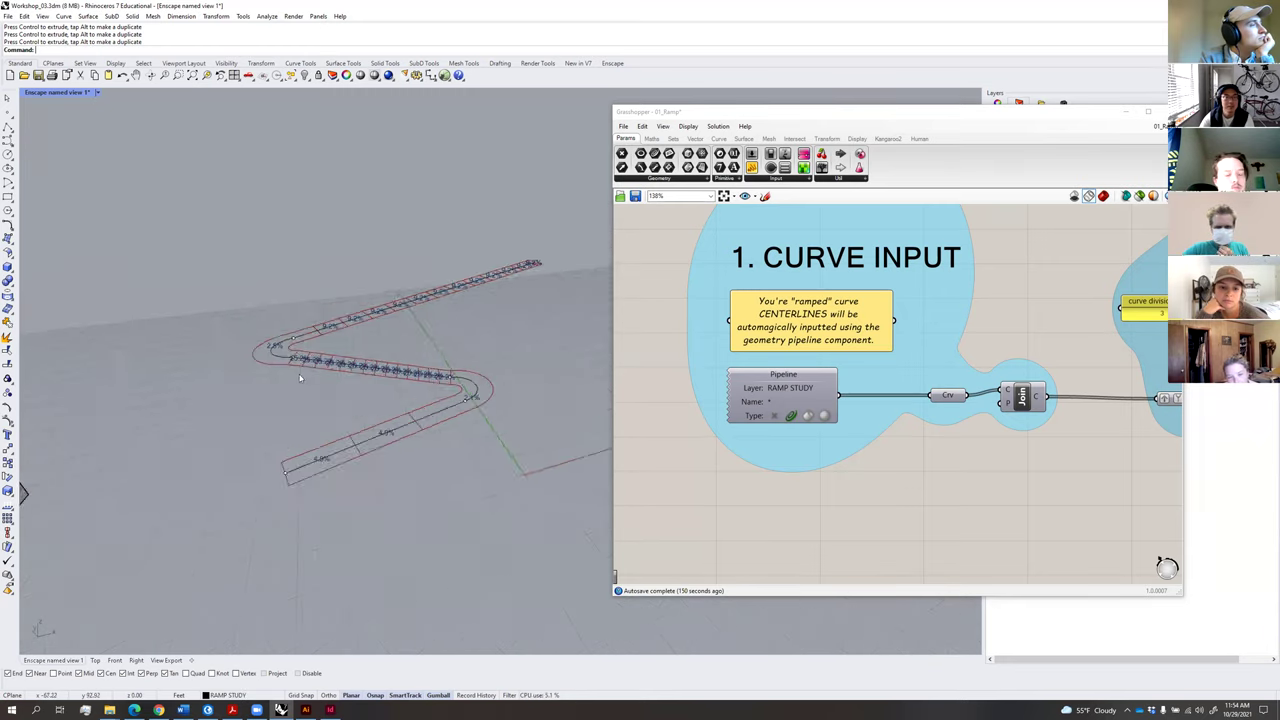
scroll(300, 370, up, 5)
mouse_move(320, 391)
mouse_down()
mouse_move(244, 291)
mouse_move(281, 306)
mouse_move(291, 345)
mouse_up()
scroll(378, 379, up, 5)
scroll(378, 379, down, 8)
right_drag(378, 379, 345, 402)
Extend the end point of the upper run farther outward and lower it to flatten that run.
drag(512, 290, 474, 310)
drag(481, 263, 458, 382)
right_drag(466, 389, 478, 432)
drag(503, 236, 546, 215)
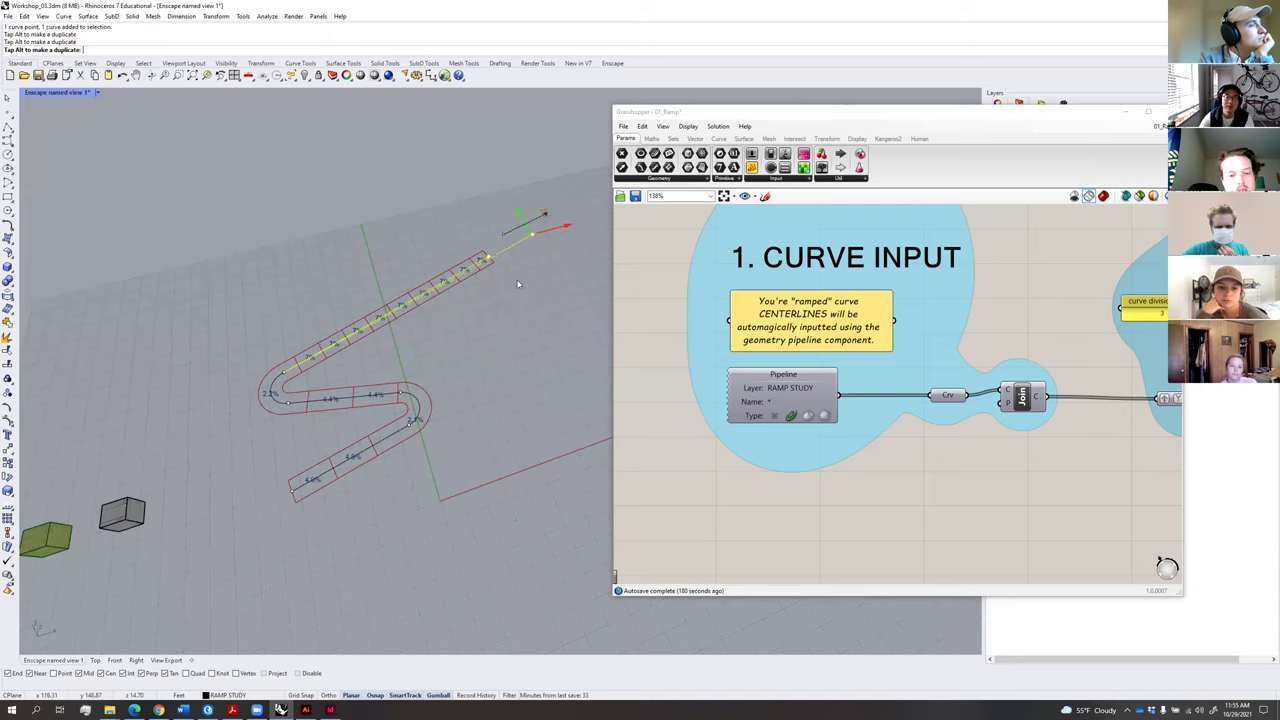
drag(502, 323, 516, 263)
right_drag(522, 270, 552, 281)
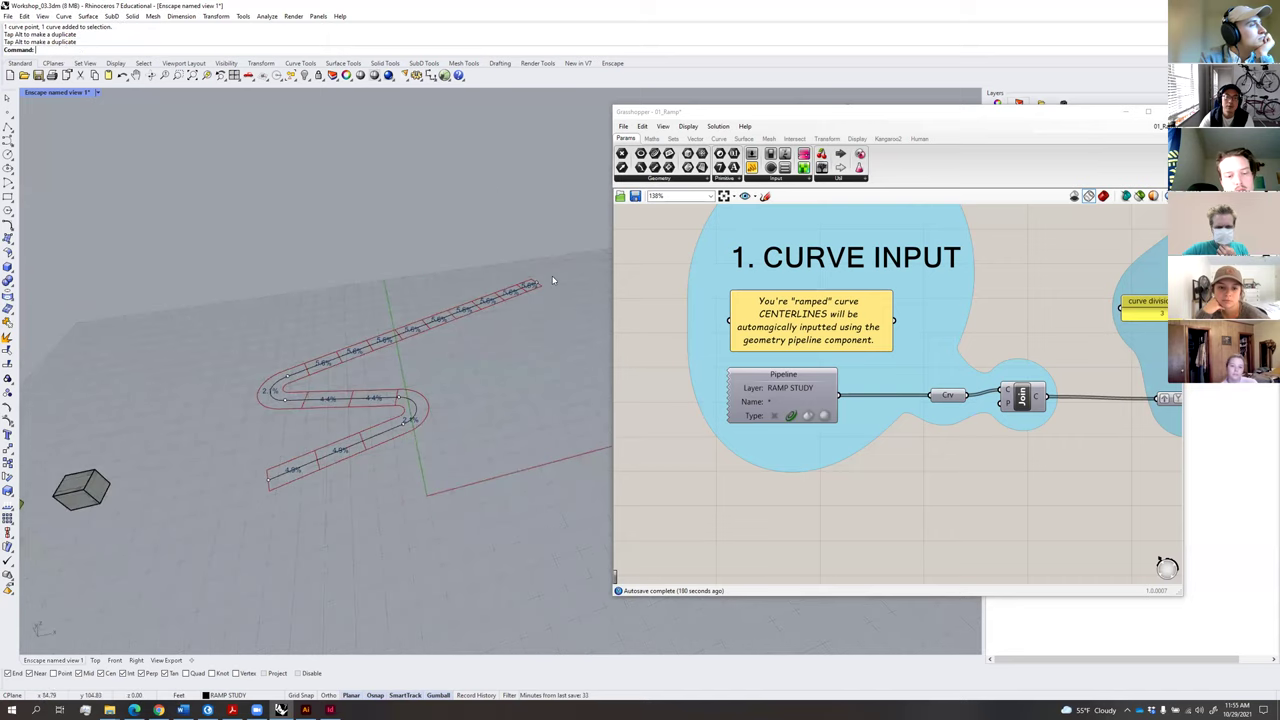
click(537, 286)
drag(540, 251, 540, 258)
click(478, 367)
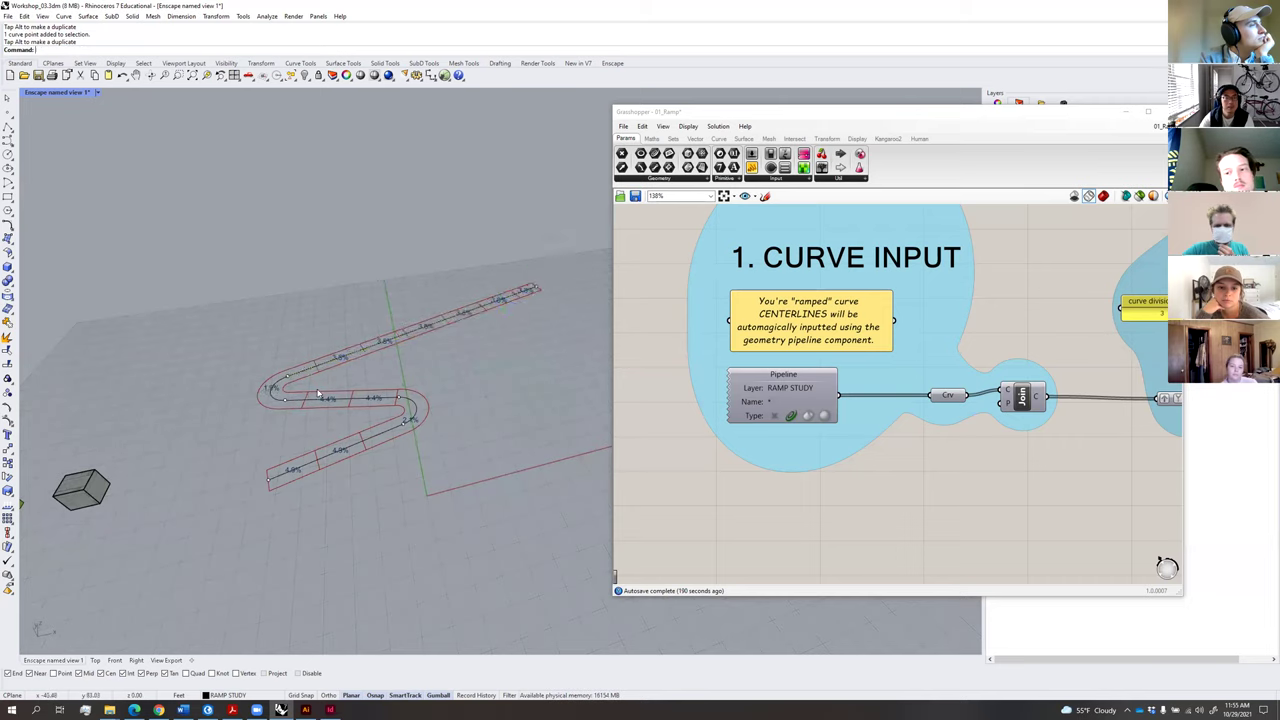
Examine the slope percentage labels on the adjusted runs and bends of the switchback ramp.
scroll(318, 393, up, 7)
scroll(352, 405, down, 8)
right_drag(354, 405, 279, 556)
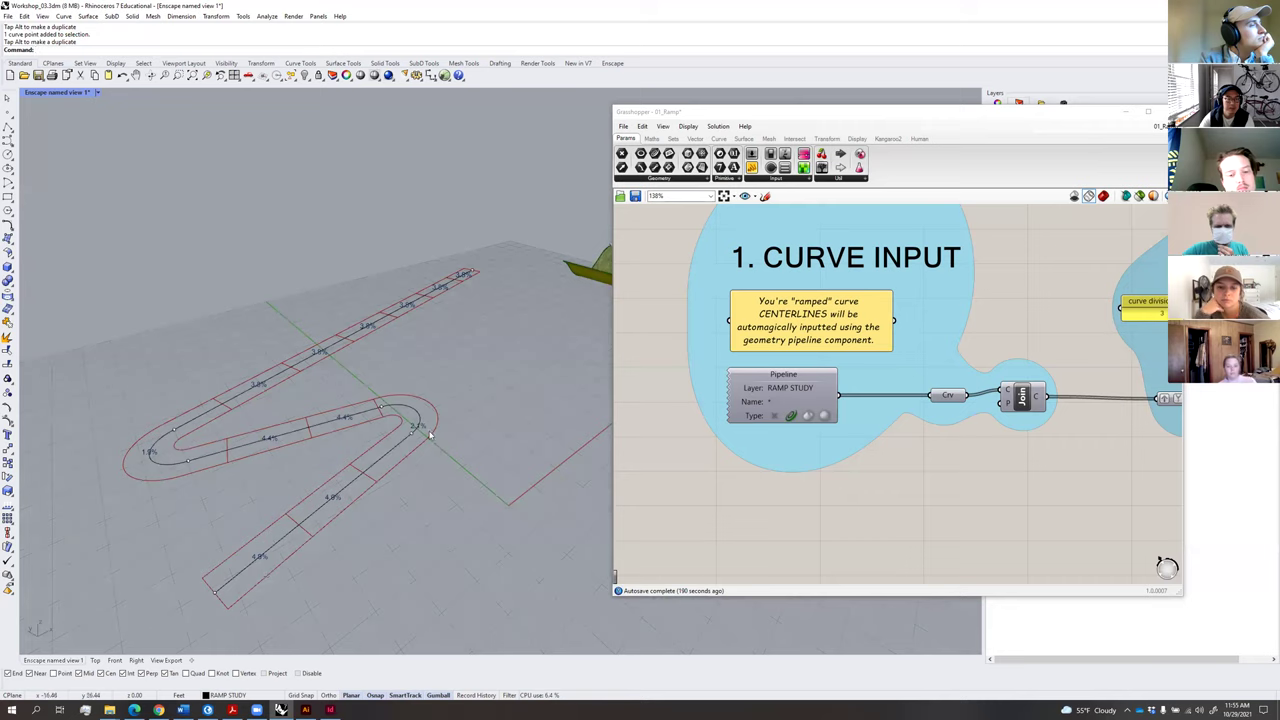
scroll(366, 448, up, 8)
scroll(385, 433, down, 10)
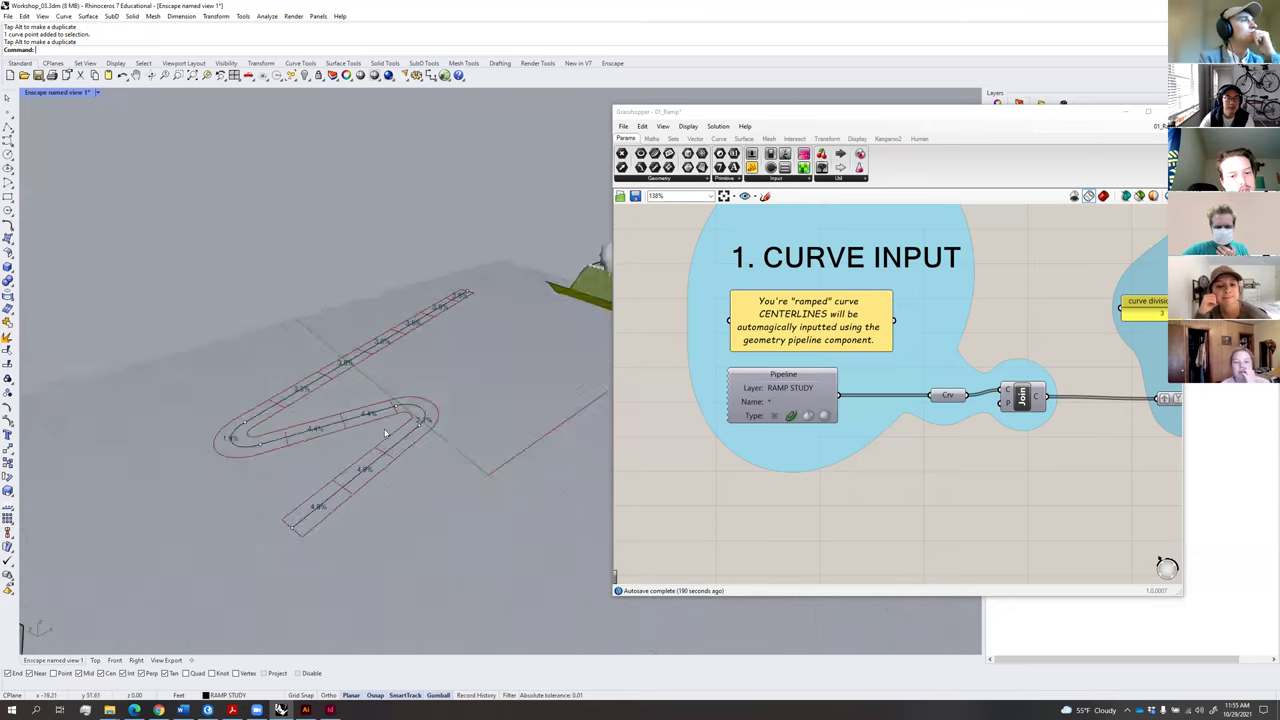
right_drag(385, 433, 428, 385)
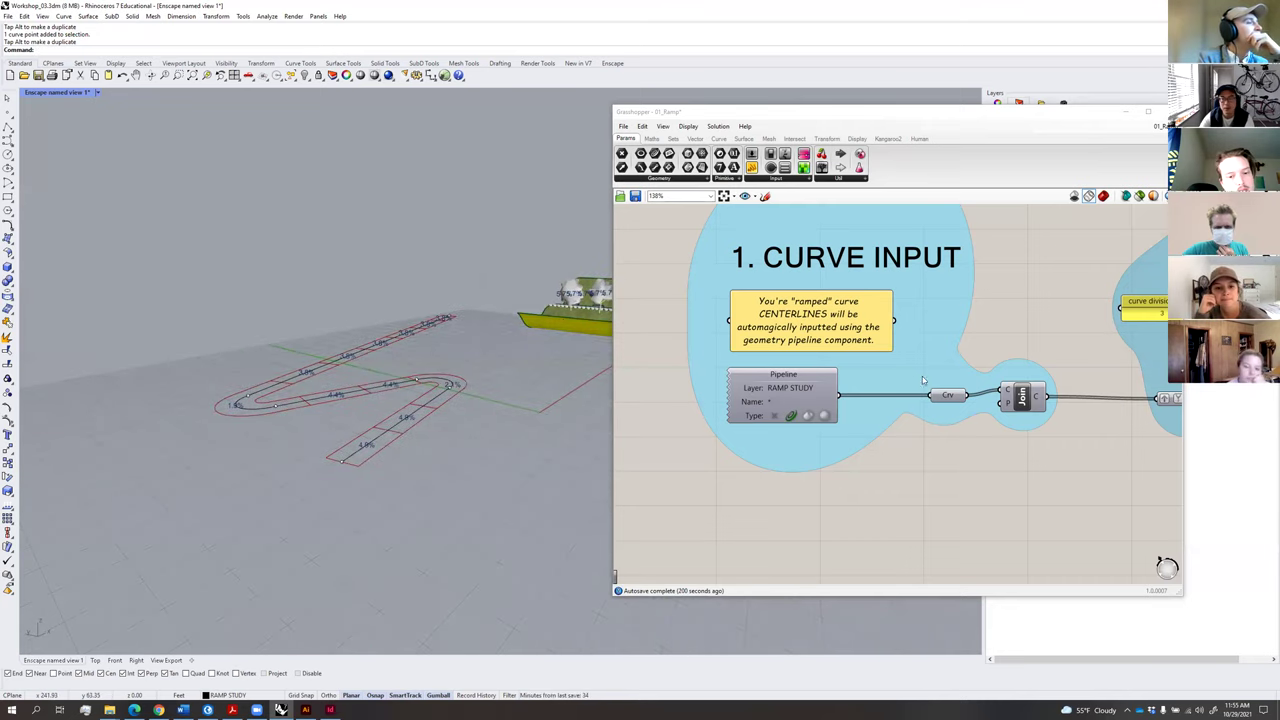
scroll(1050, 337, down, 2)
right_drag(470, 410, 454, 449)
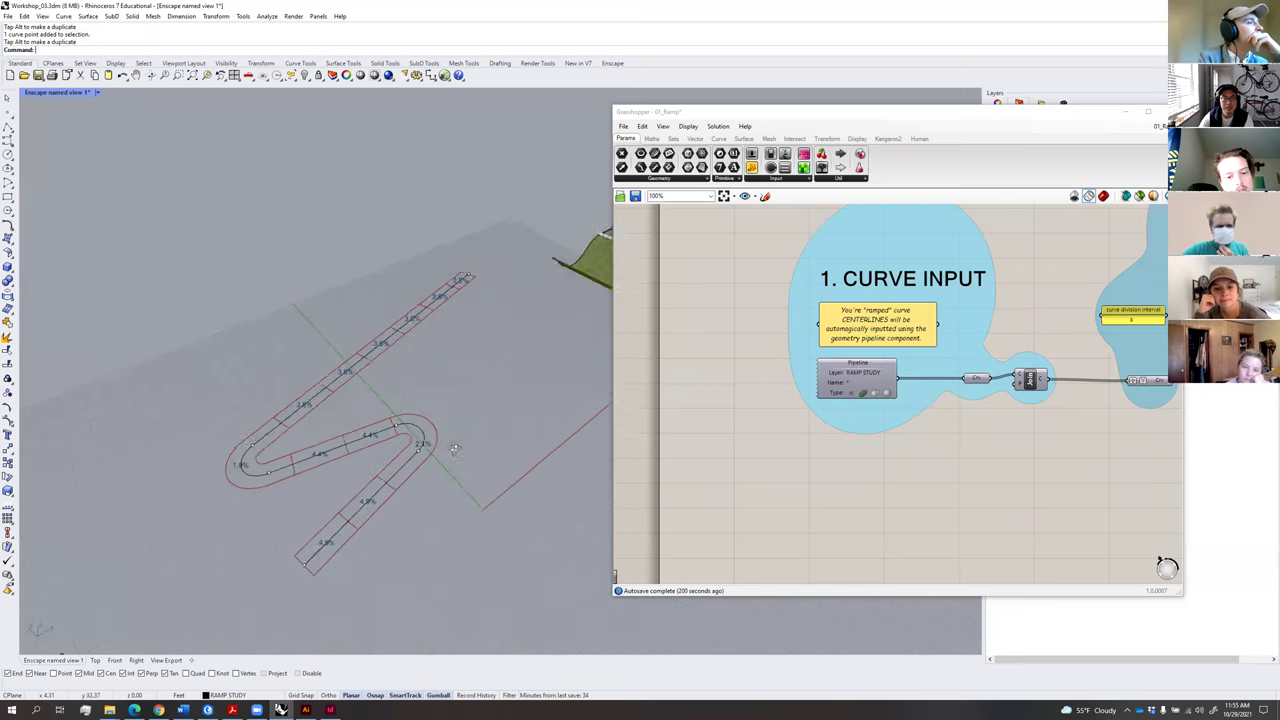
scroll(404, 490, up, 3)
click(398, 477)
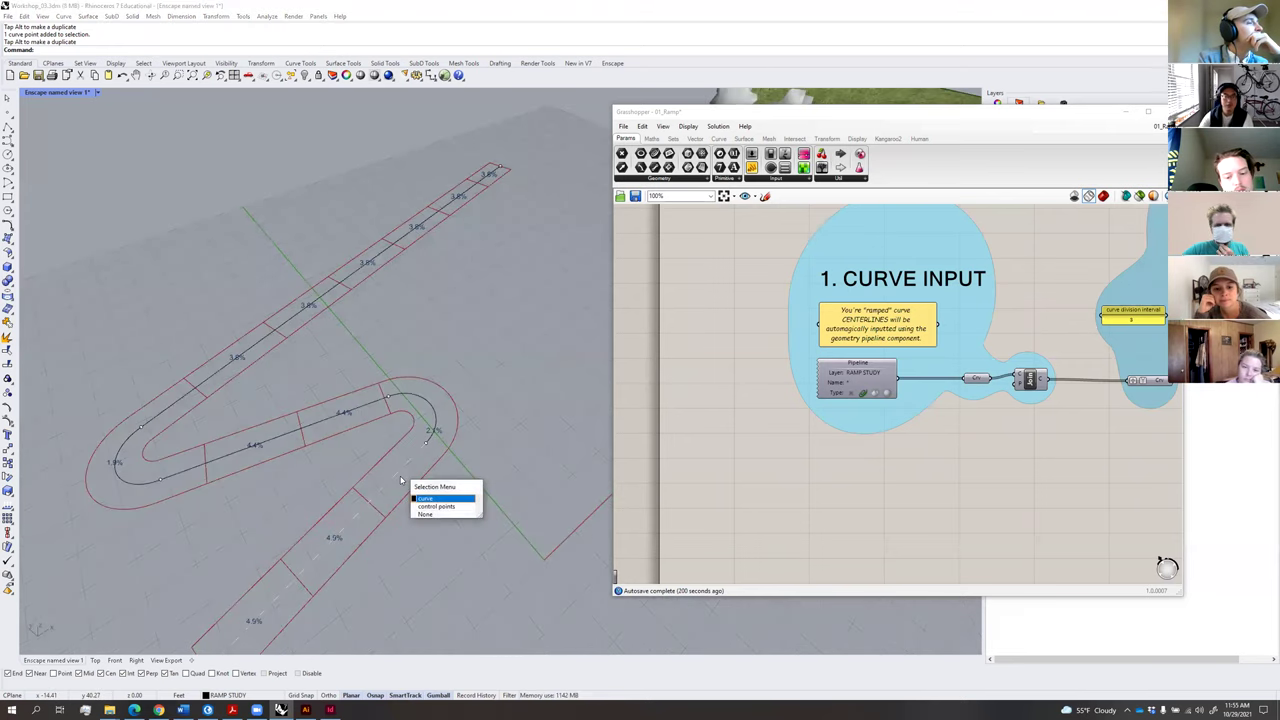
click(522, 428)
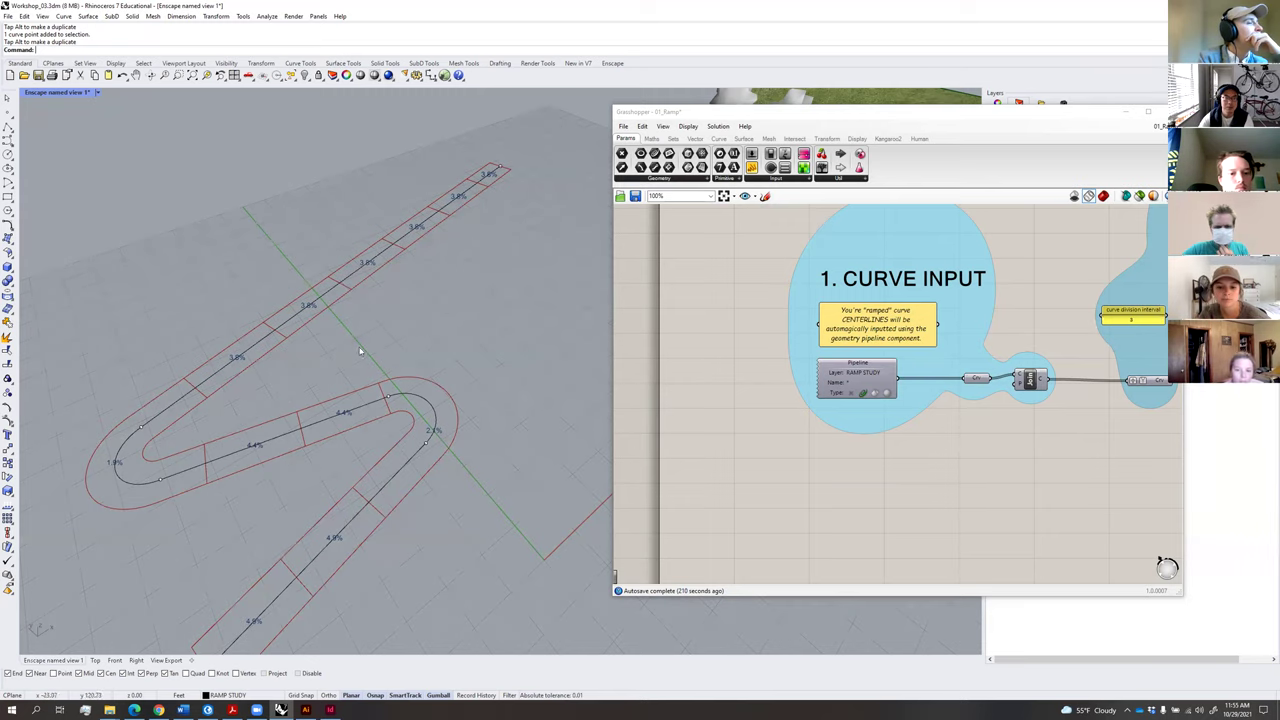
right_drag(427, 347, 487, 329)
Set the RAMP WIDTH / 2 panel in the Ramp Cross Sections group to 5, without an extra empty line.
scroll(955, 442, down, 3)
right_drag(957, 442, 829, 425)
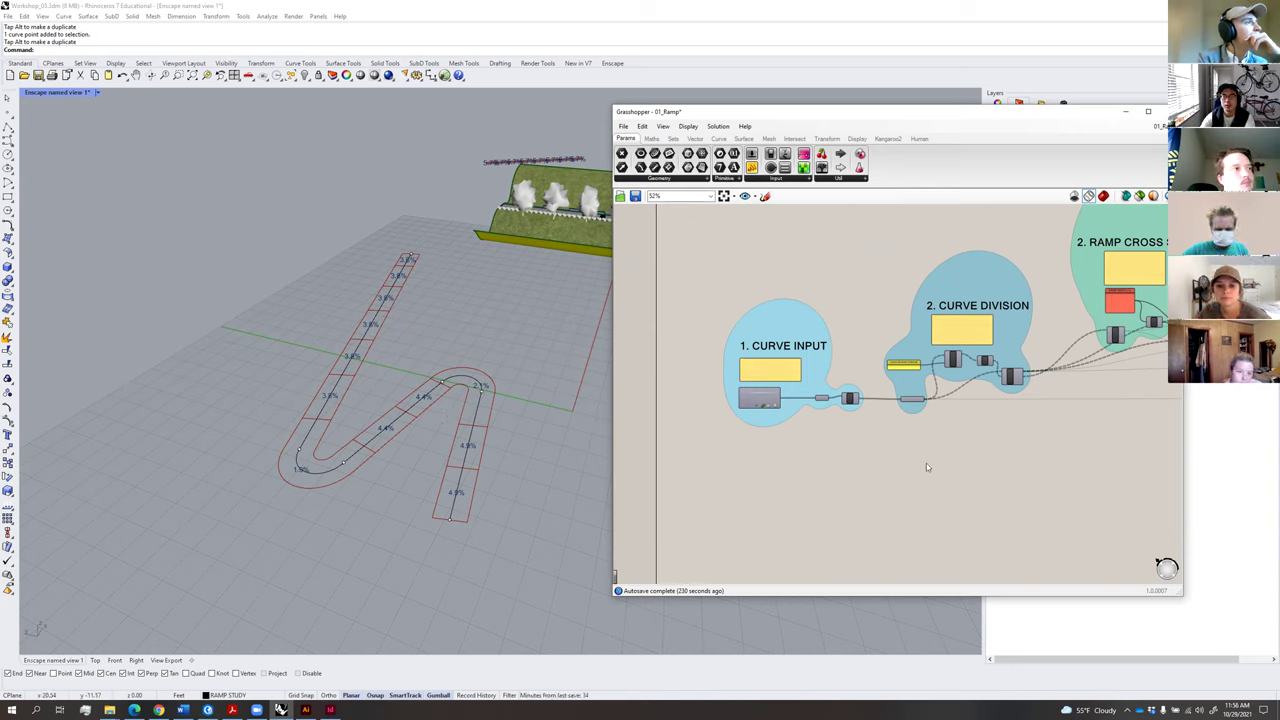
scroll(930, 430, up, 5)
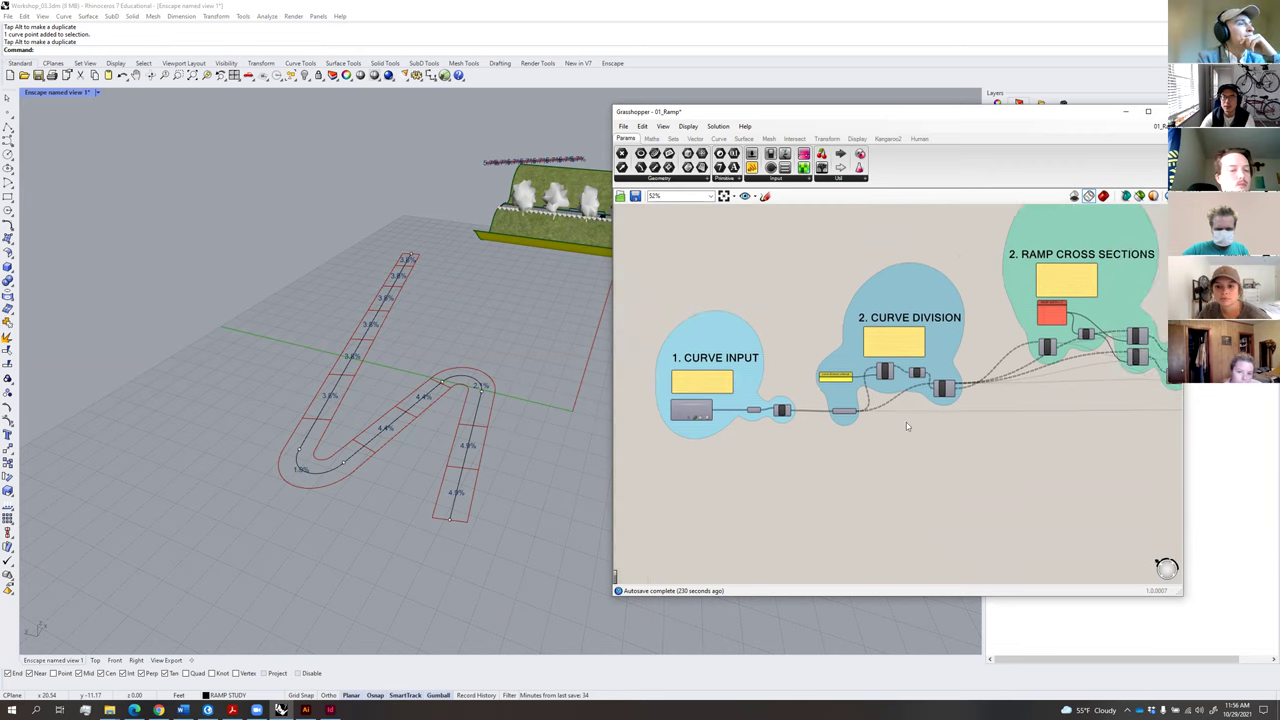
scroll(844, 390, down, 4)
scroll(940, 352, up, 7)
right_drag(1060, 320, 844, 405)
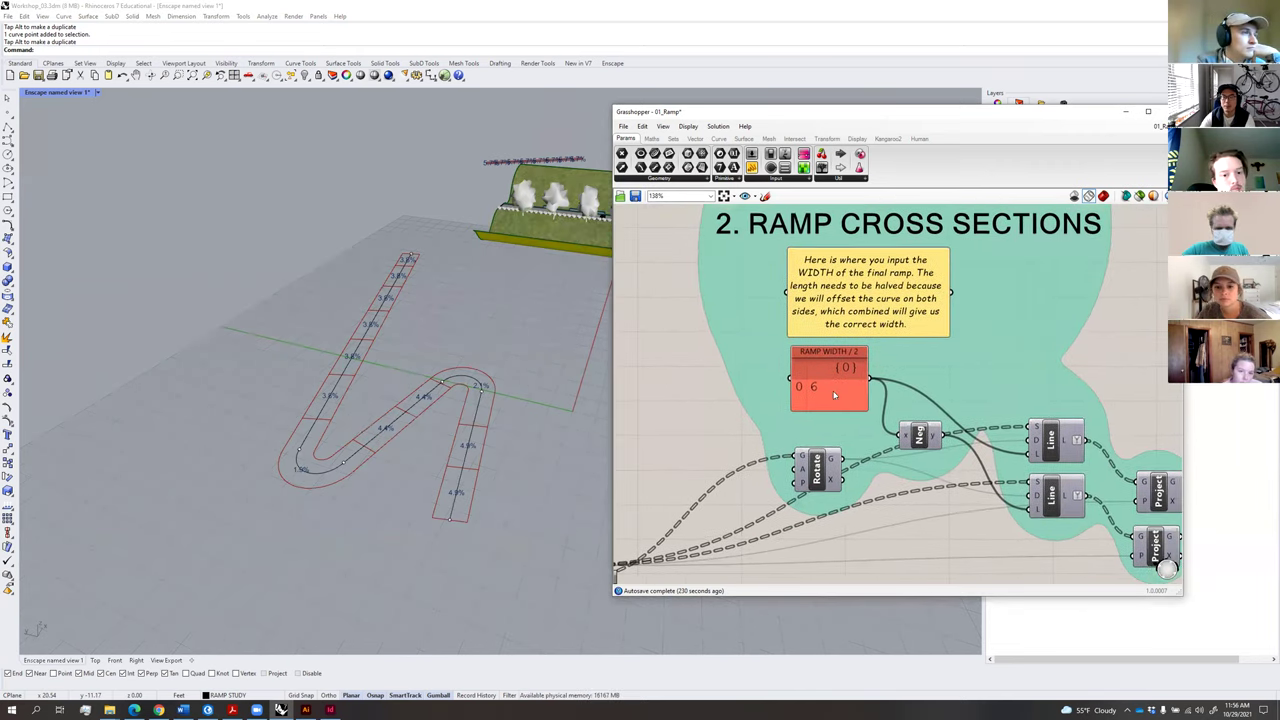
scroll(831, 395, up, 1)
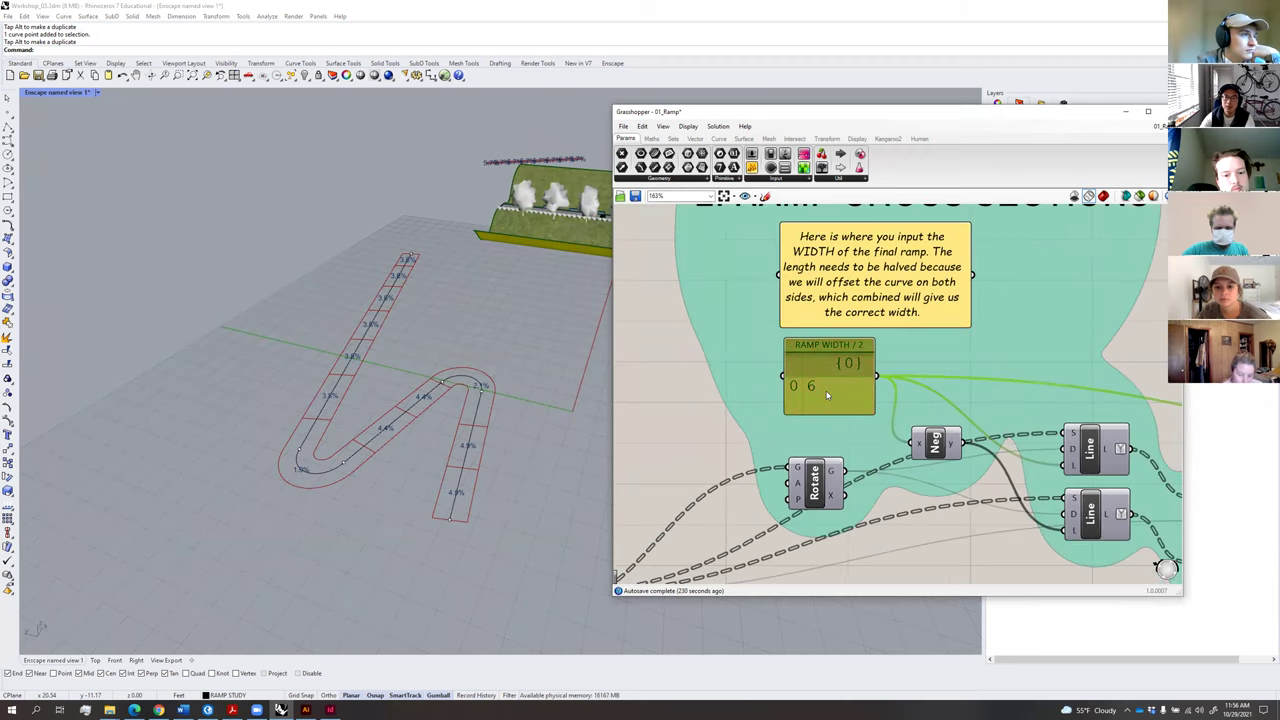
double_click(825, 371)
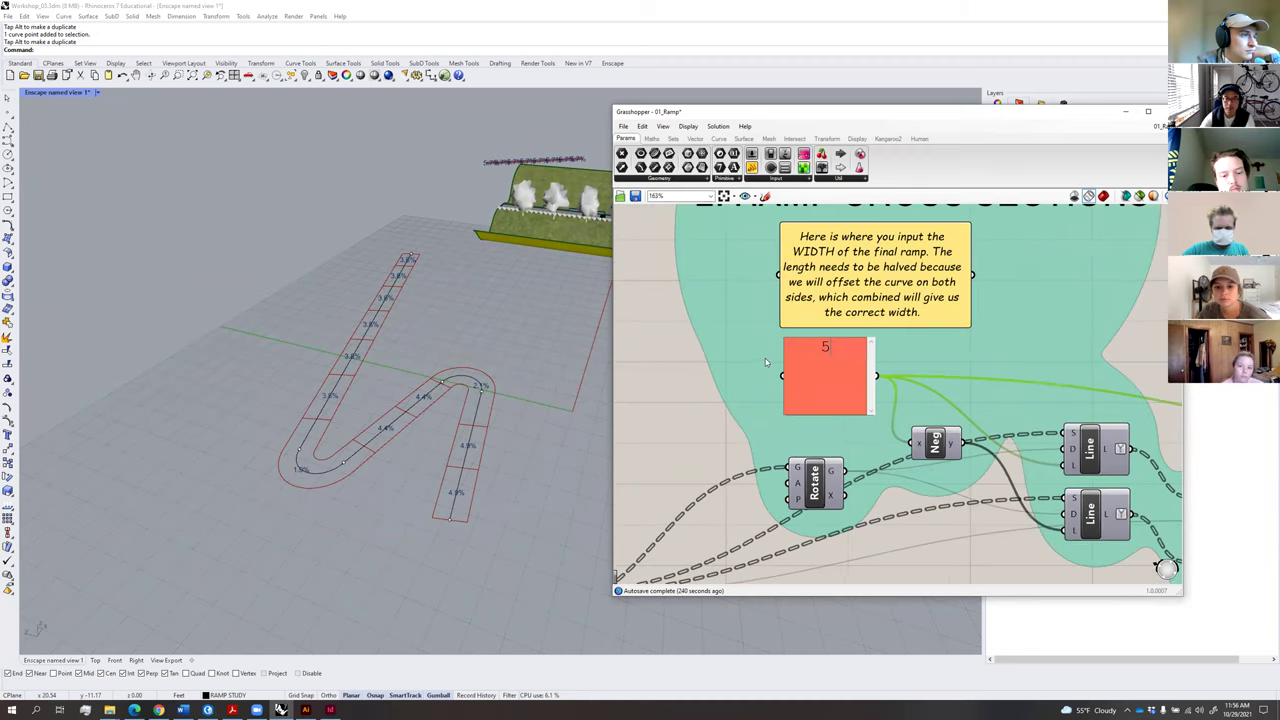
click(704, 434)
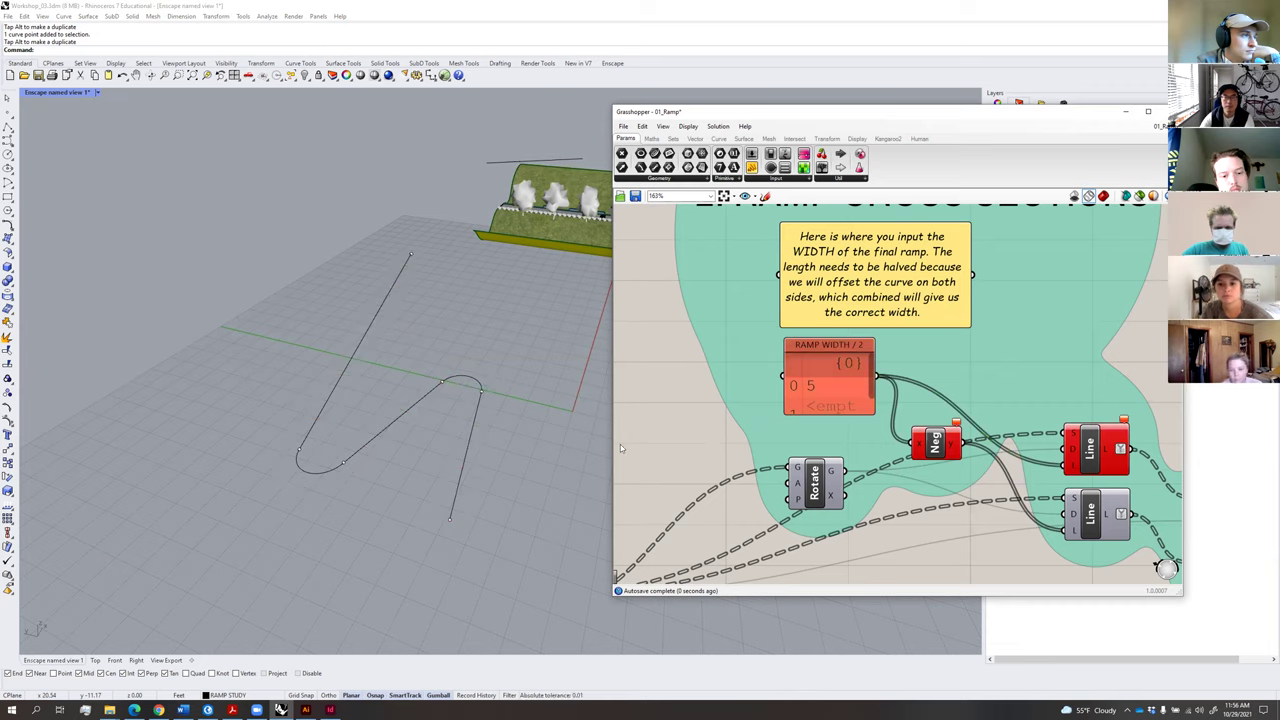
double_click(818, 391)
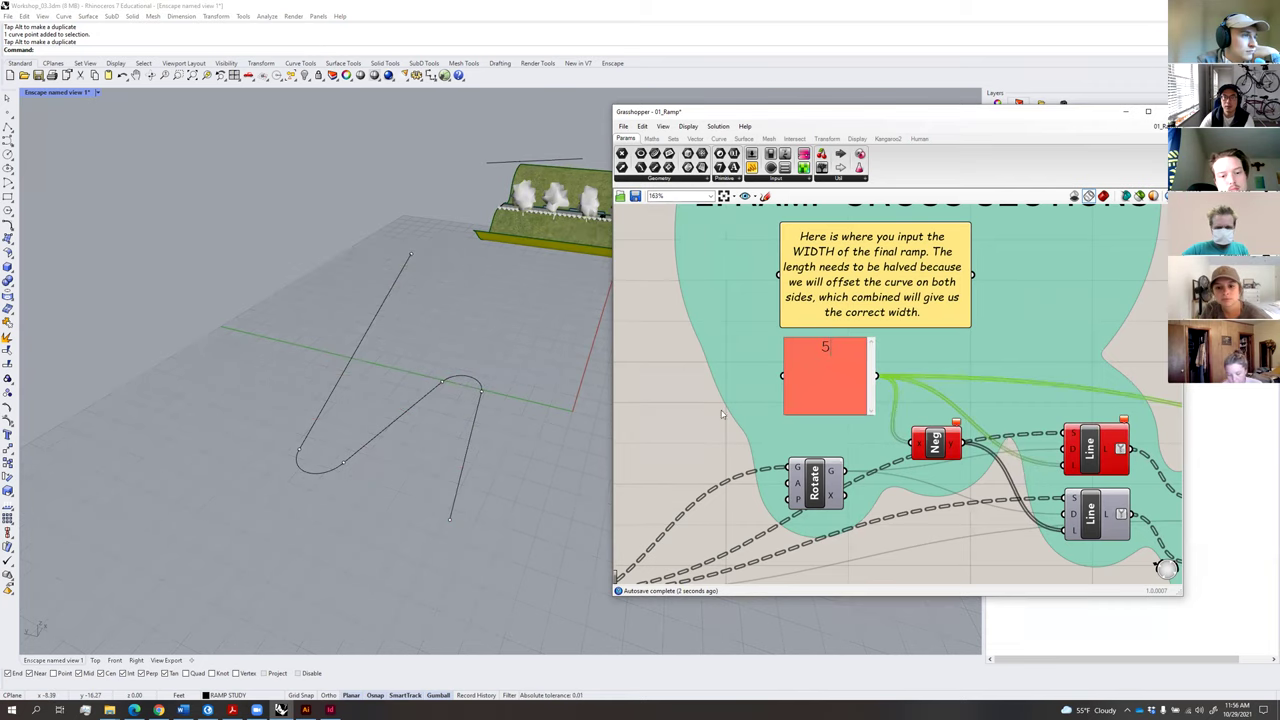
click(683, 428)
click(660, 444)
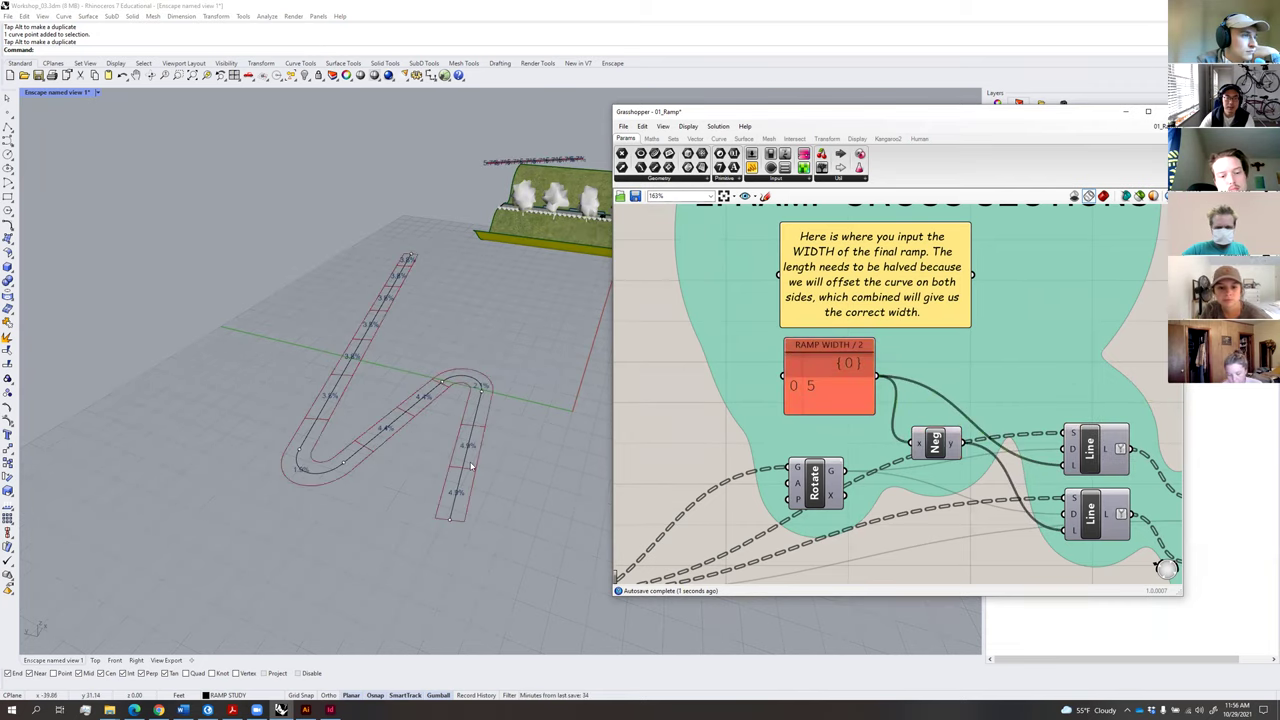
scroll(471, 466, up, 4)
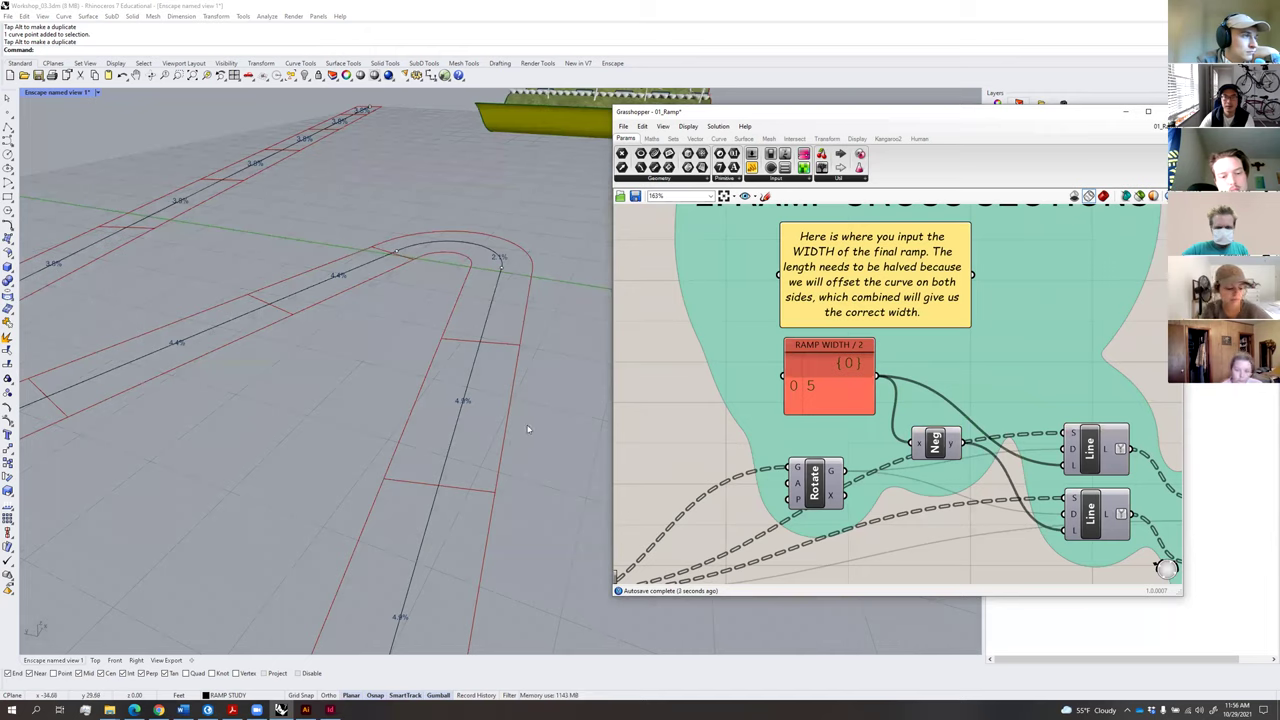
scroll(498, 446, down, 5)
right_drag(500, 447, 486, 455)
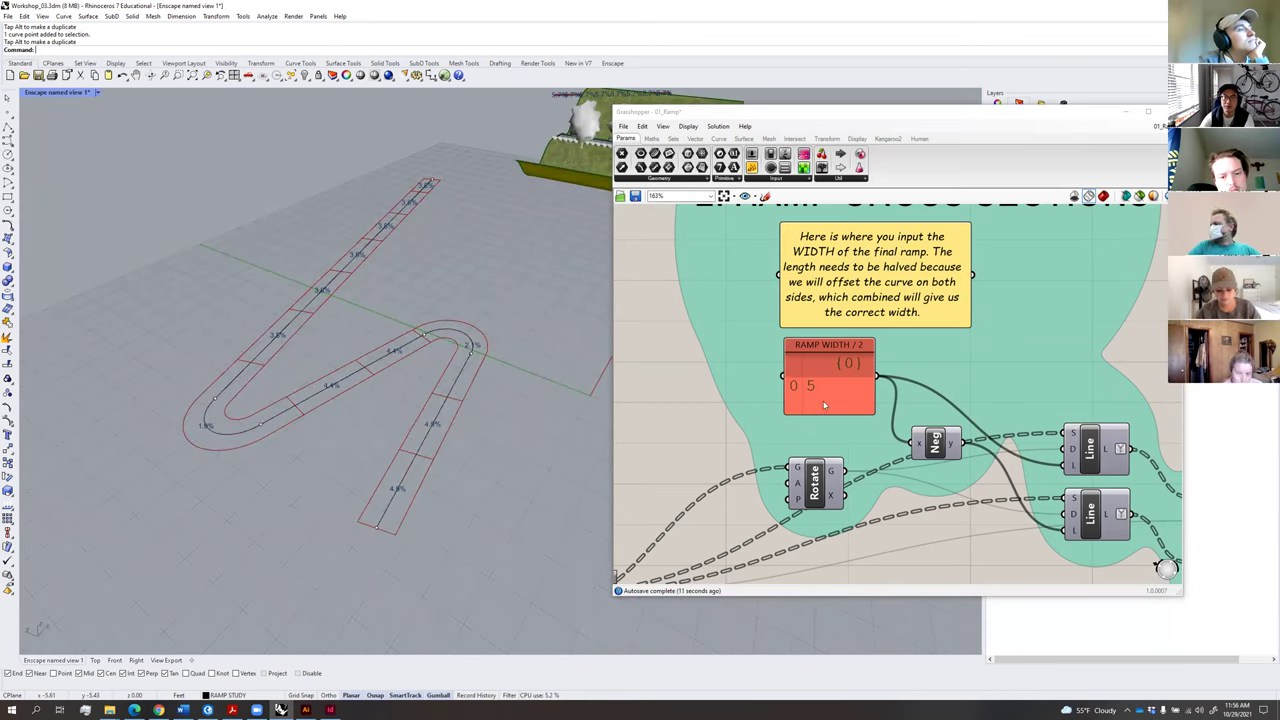
Find the 3. RAMP LOFT group in the definition and select its Loft component.
scroll(453, 396, down, 5)
scroll(980, 392, down, 5)
right_drag(980, 391, 706, 376)
scroll(957, 363, up, 2)
right_drag(915, 366, 662, 355)
right_drag(985, 385, 773, 364)
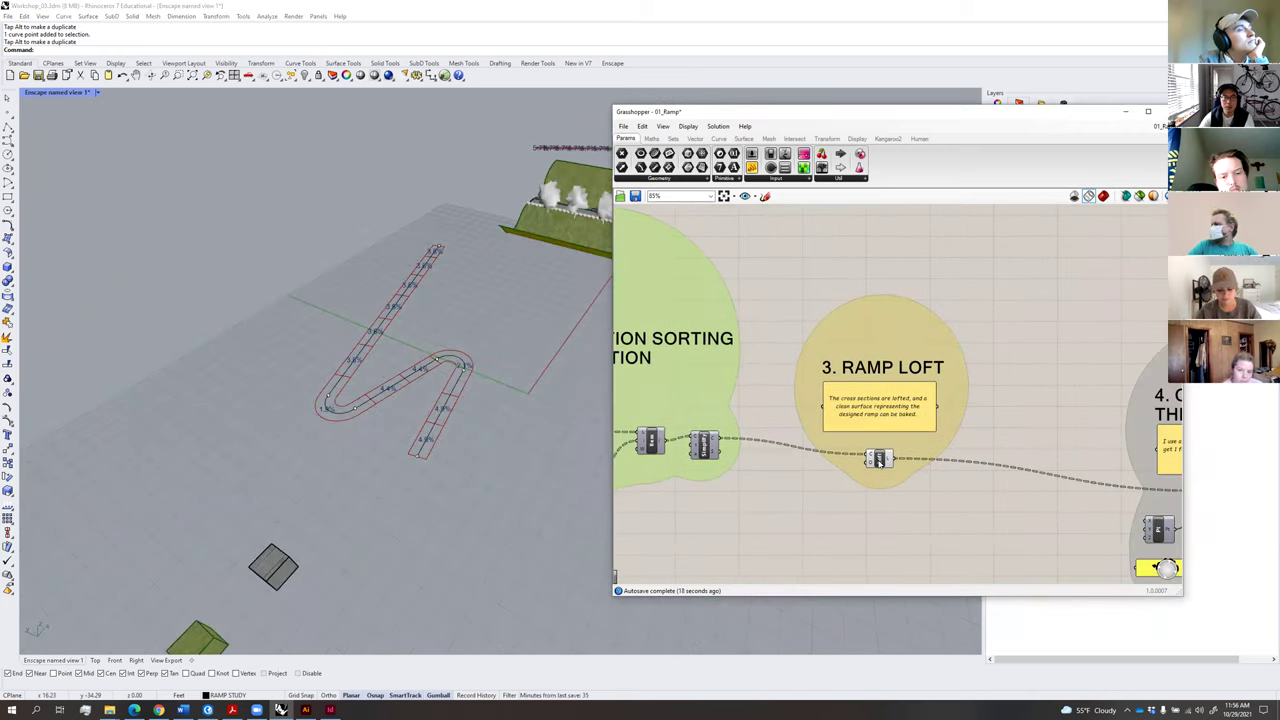
right_drag(451, 323, 412, 272)
click(880, 458)
click(897, 534)
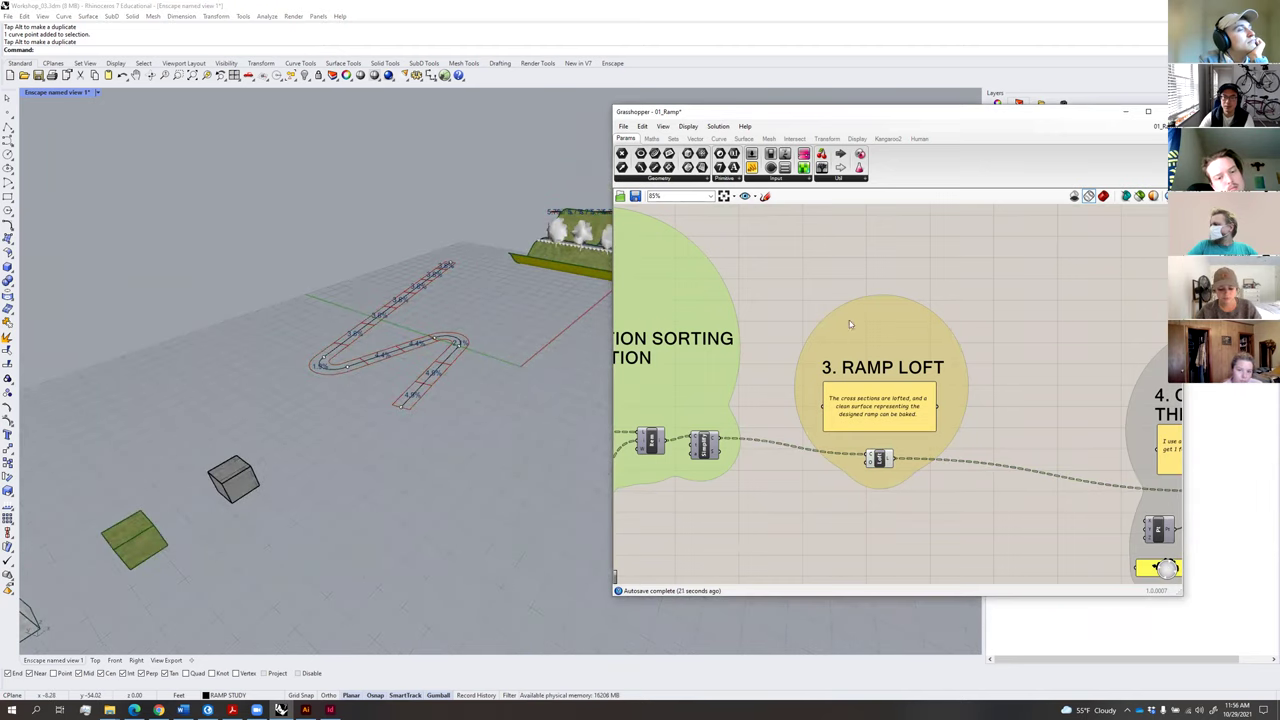
click(878, 458)
Move the Grasshopper window off the layer list and make Layer 02 the current layer.
drag(1104, 115, 869, 115)
click(994, 116)
double_click(1047, 295)
drag(786, 109, 786, 104)
Bake the Loft component as a ramp surface, turn off the Grasshopper preview, and minimize its window.
click(694, 451)
click(644, 455)
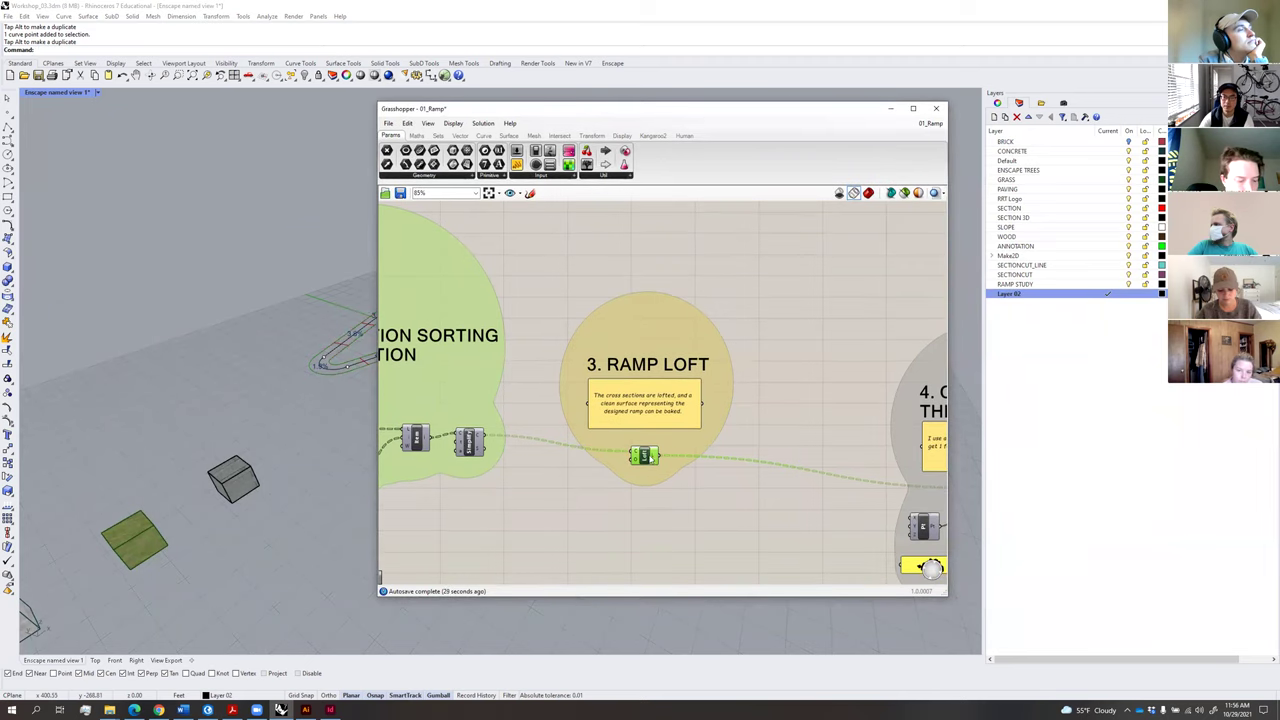
right_click(776, 352)
click(795, 391)
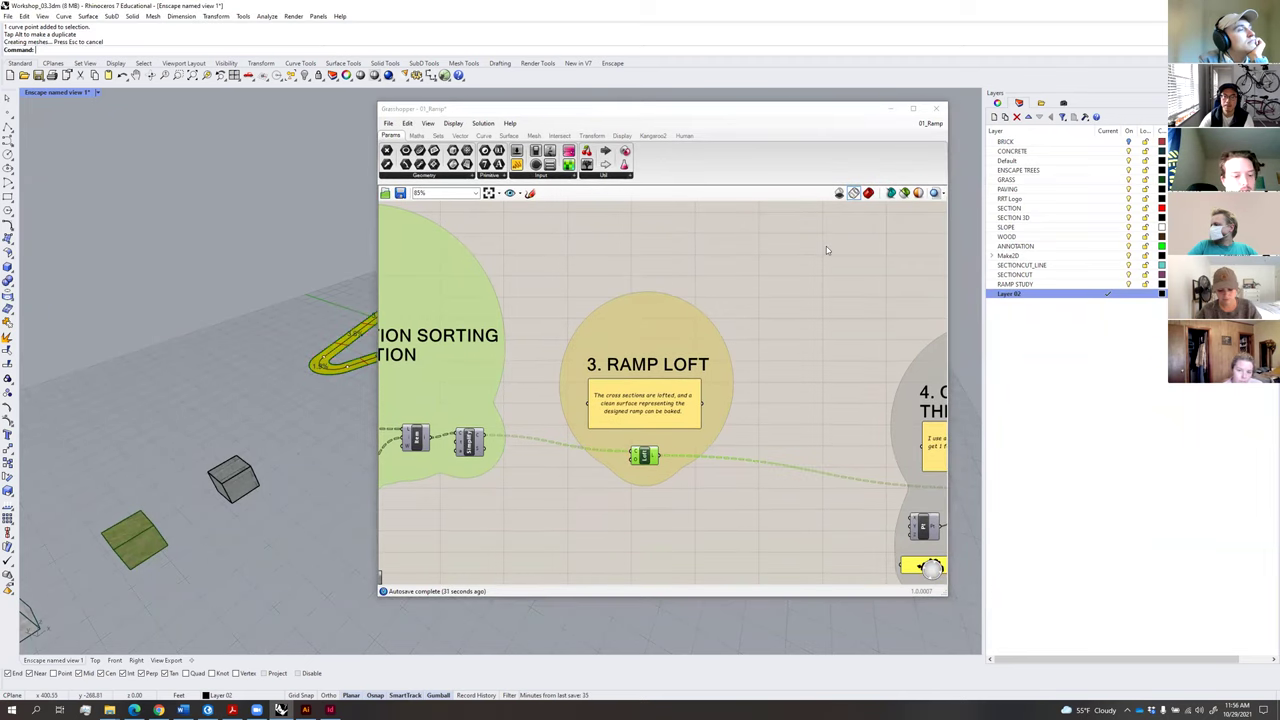
click(839, 195)
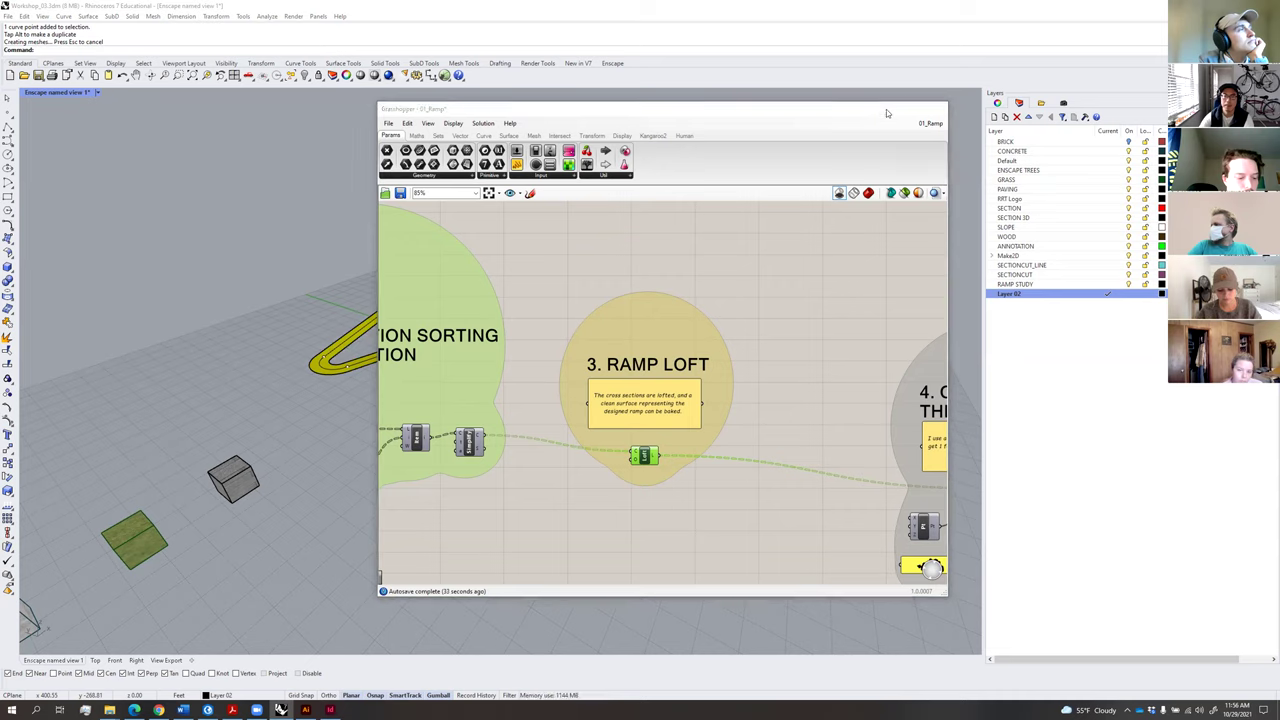
click(889, 108)
Flip the direction of the baked ramp surface.
scroll(561, 328, up, 6)
click(630, 334)
text(Flip)
key(Return)
click(729, 303)
scroll(729, 303, down, 5)
right_drag(729, 303, 972, 279)
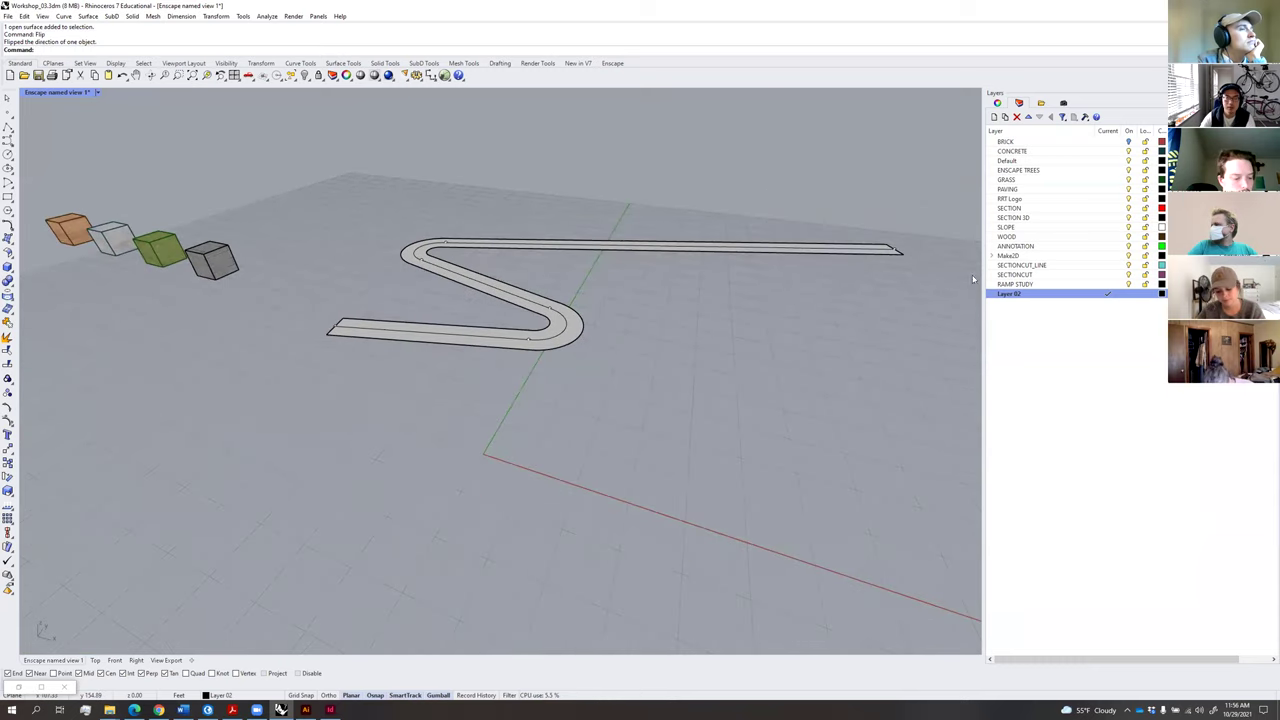
Restore Grasshopper with wireframe preview, move its window off the ramp, and review the slope labels over the baked surface.
click(19, 690)
click(852, 194)
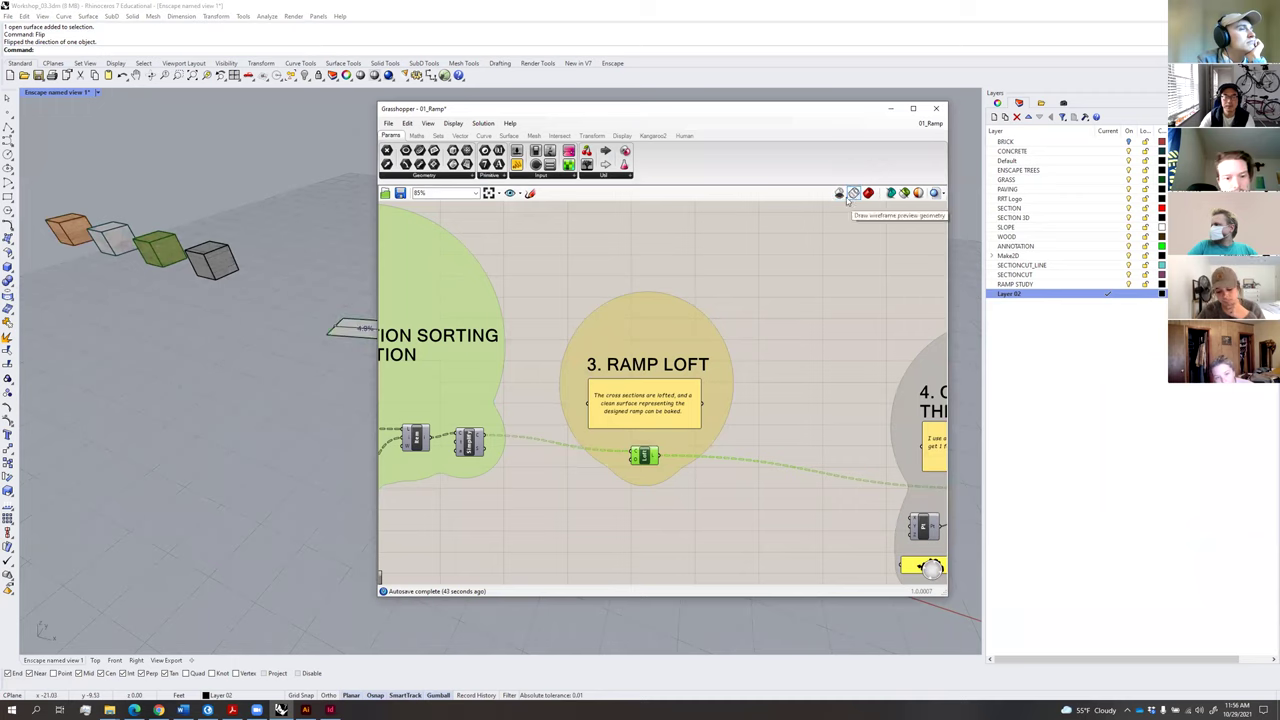
drag(757, 112, 1017, 292)
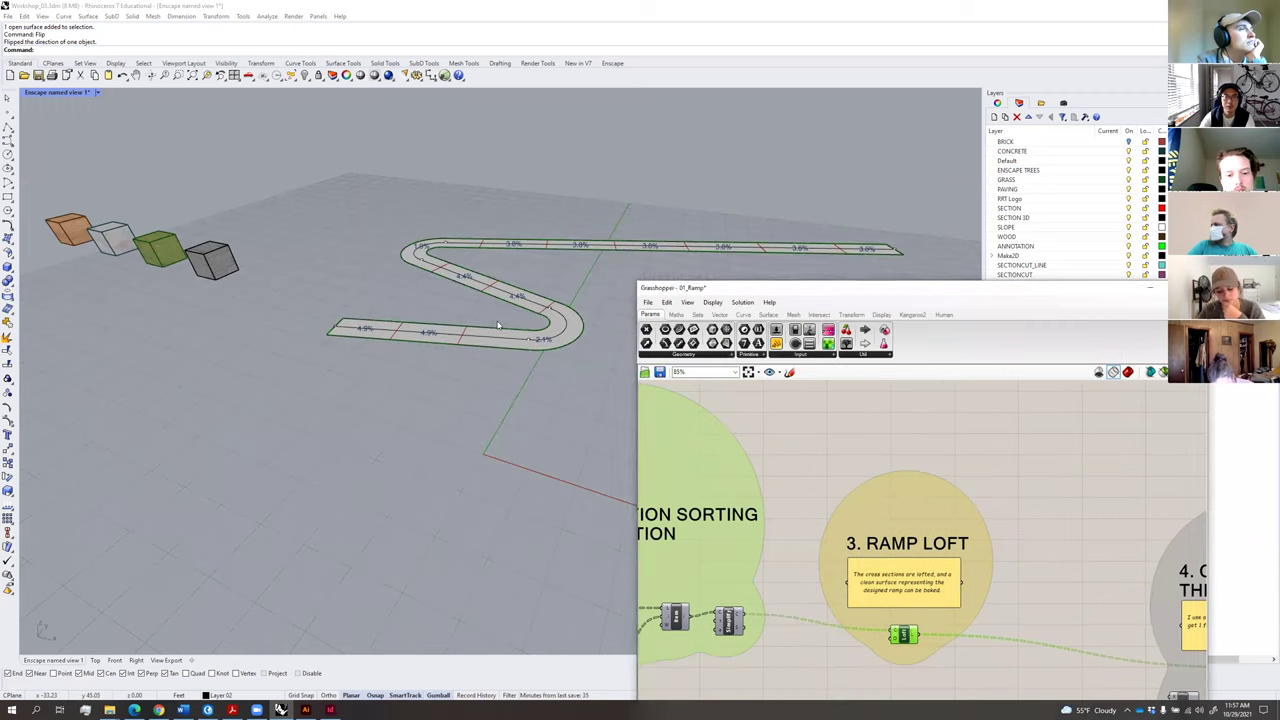
scroll(431, 321, up, 5)
right_drag(431, 321, 397, 332)
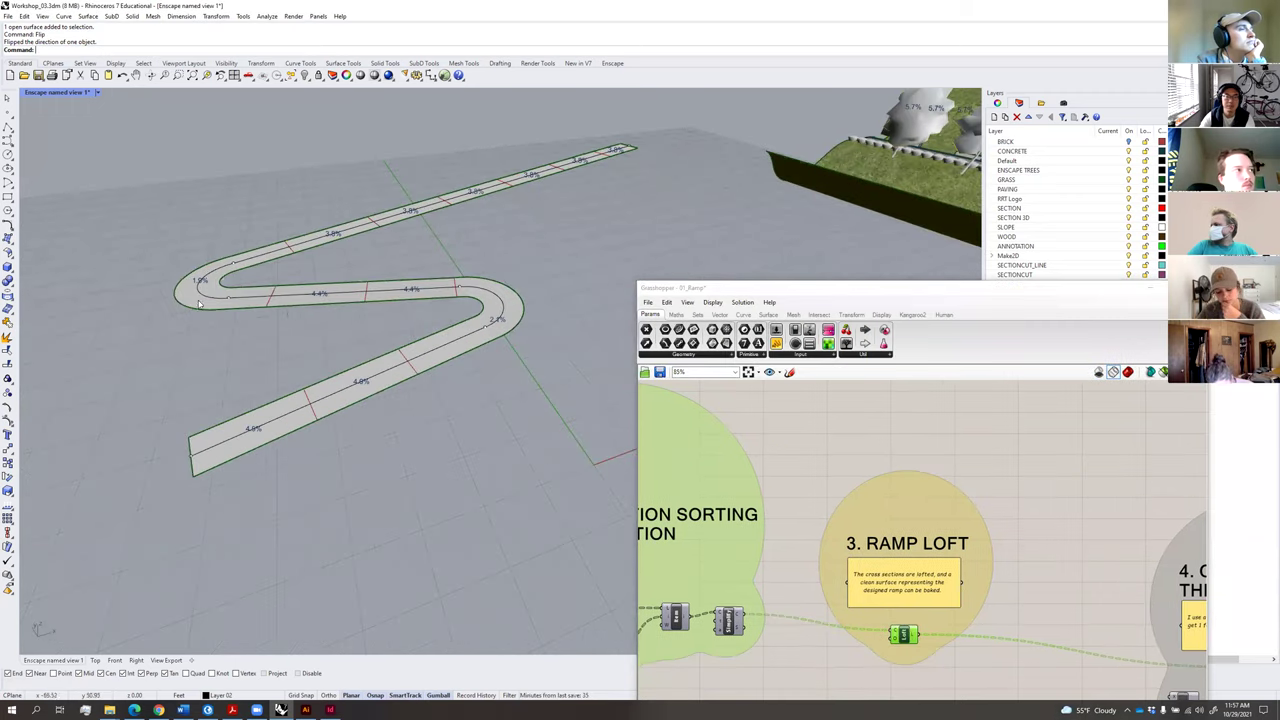
right_drag(504, 271, 405, 303)
scroll(505, 299, down, 5)
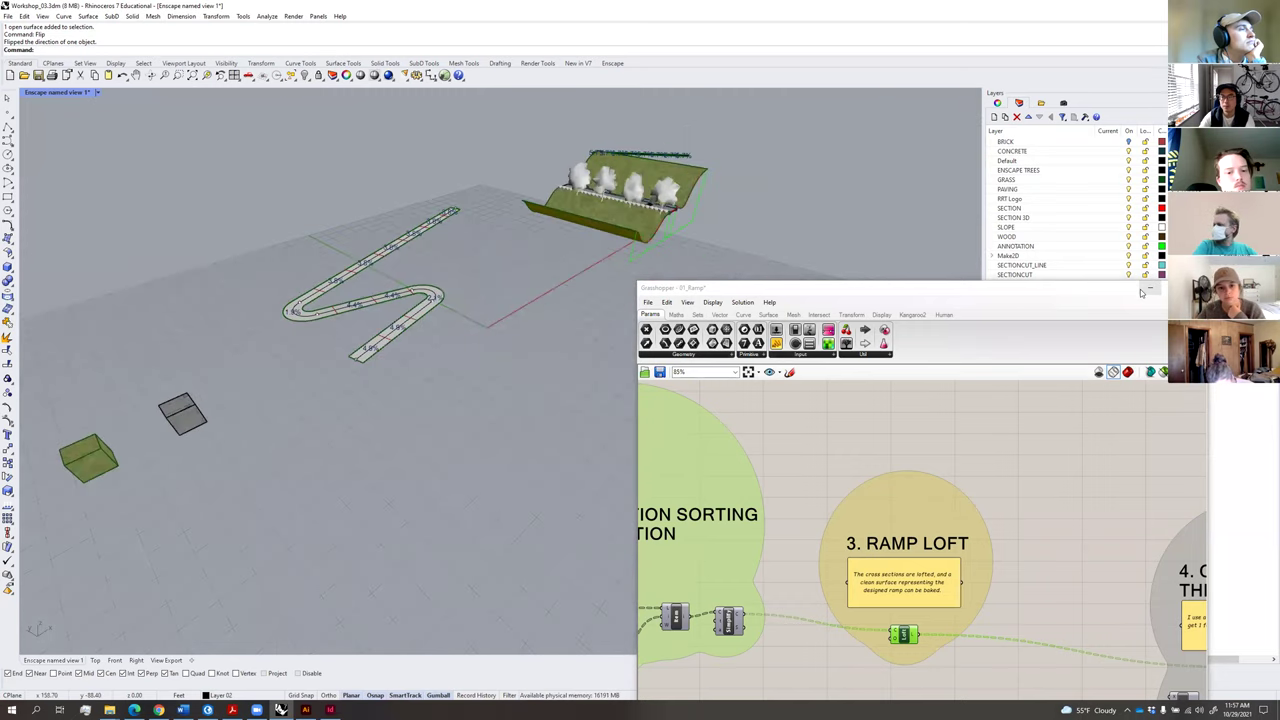
Minimize Grasshopper and duplicate the border of the baked ramp surface with DupBorder.
click(1150, 289)
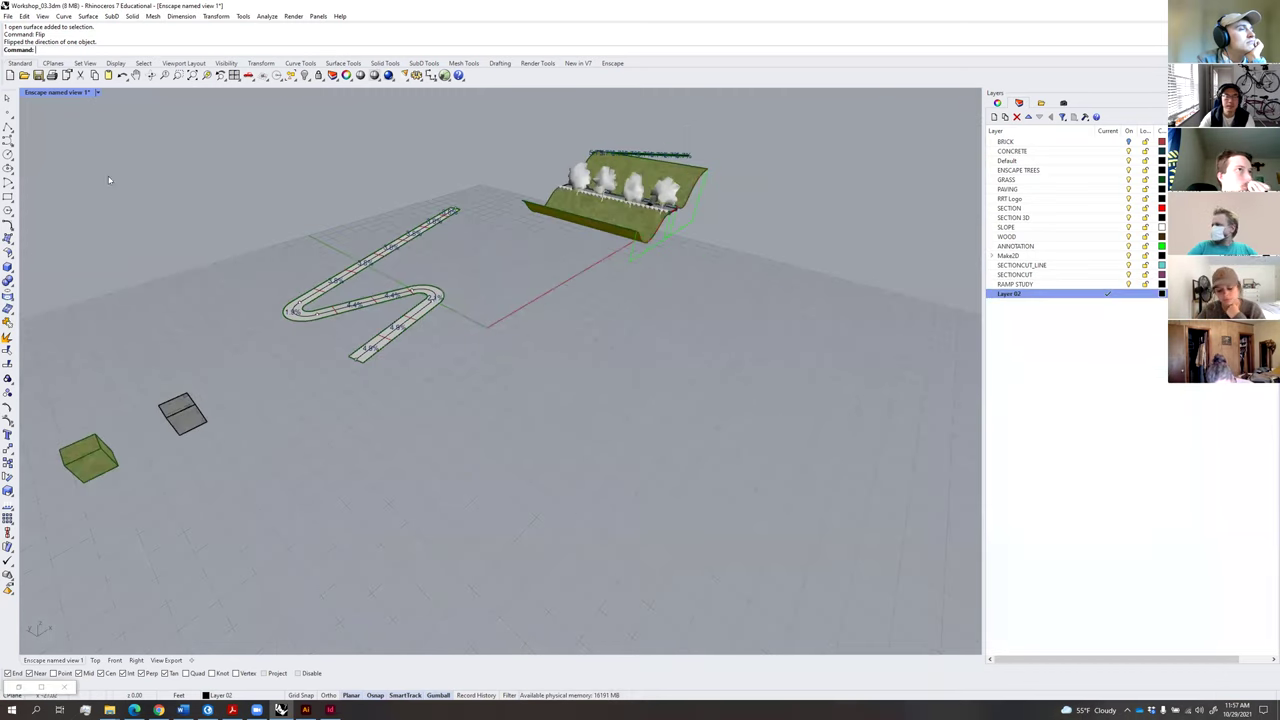
scroll(372, 304, up, 5)
click(484, 318)
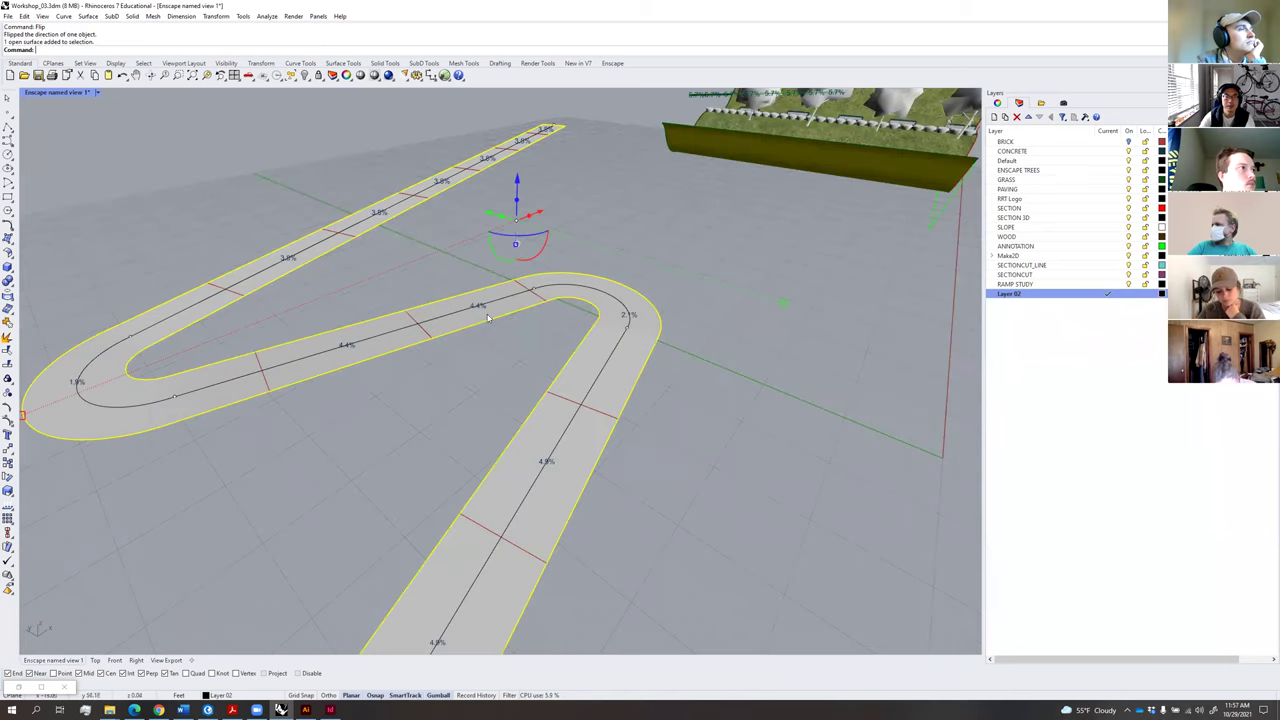
text(DupE)
key(BackSpace)
text(Border)
key(Return)
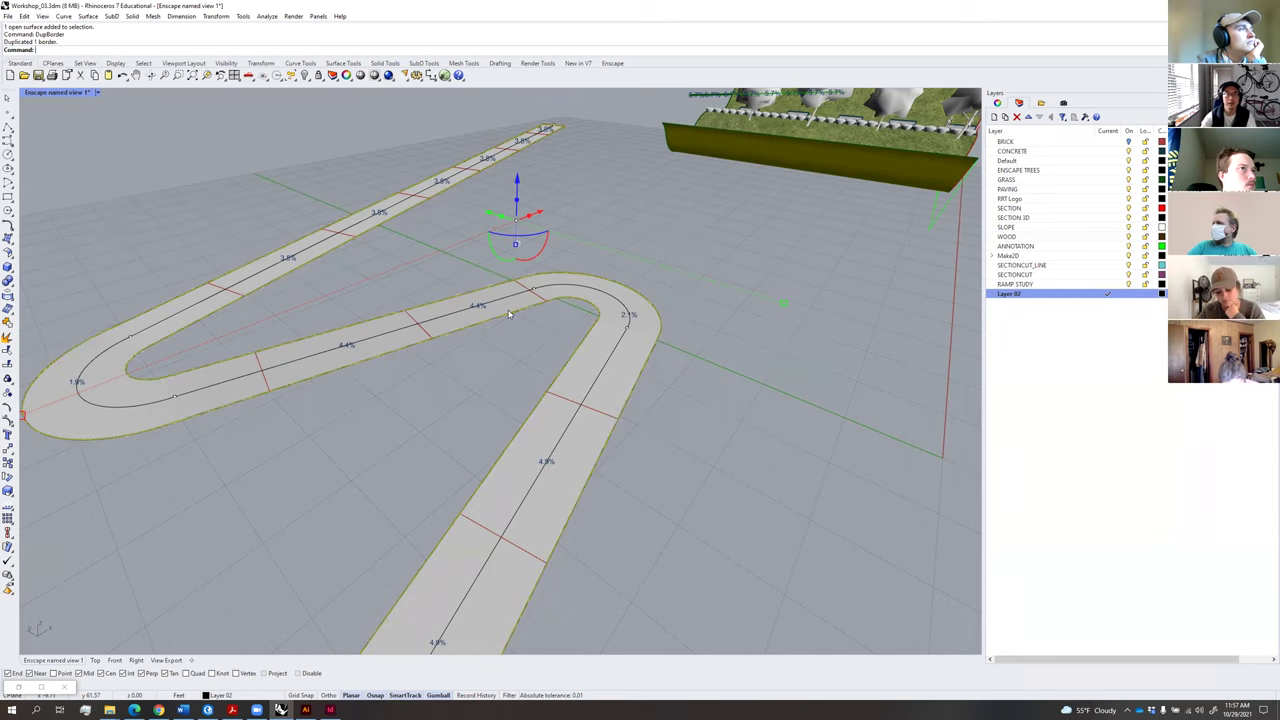
Create a new layer, move the ramp's border curve onto it, and make that layer current.
key(Escape)
click(994, 118)
click(538, 311)
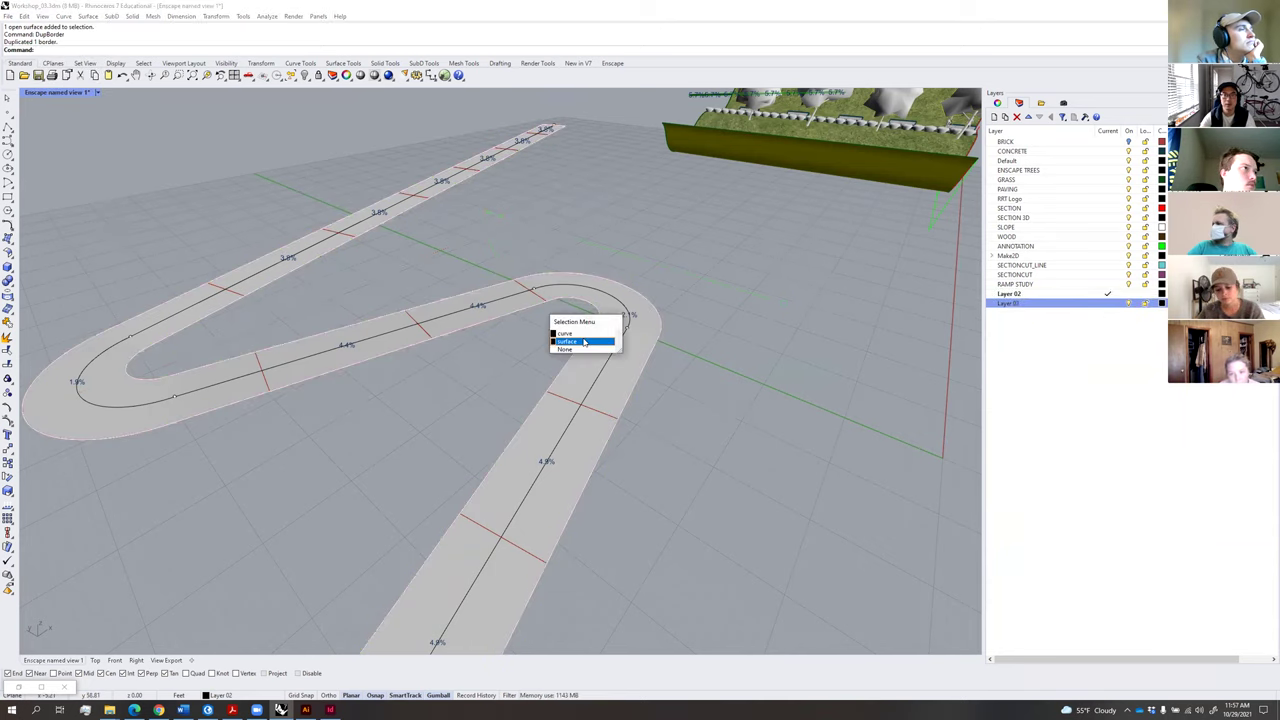
click(585, 333)
right_click(1075, 304)
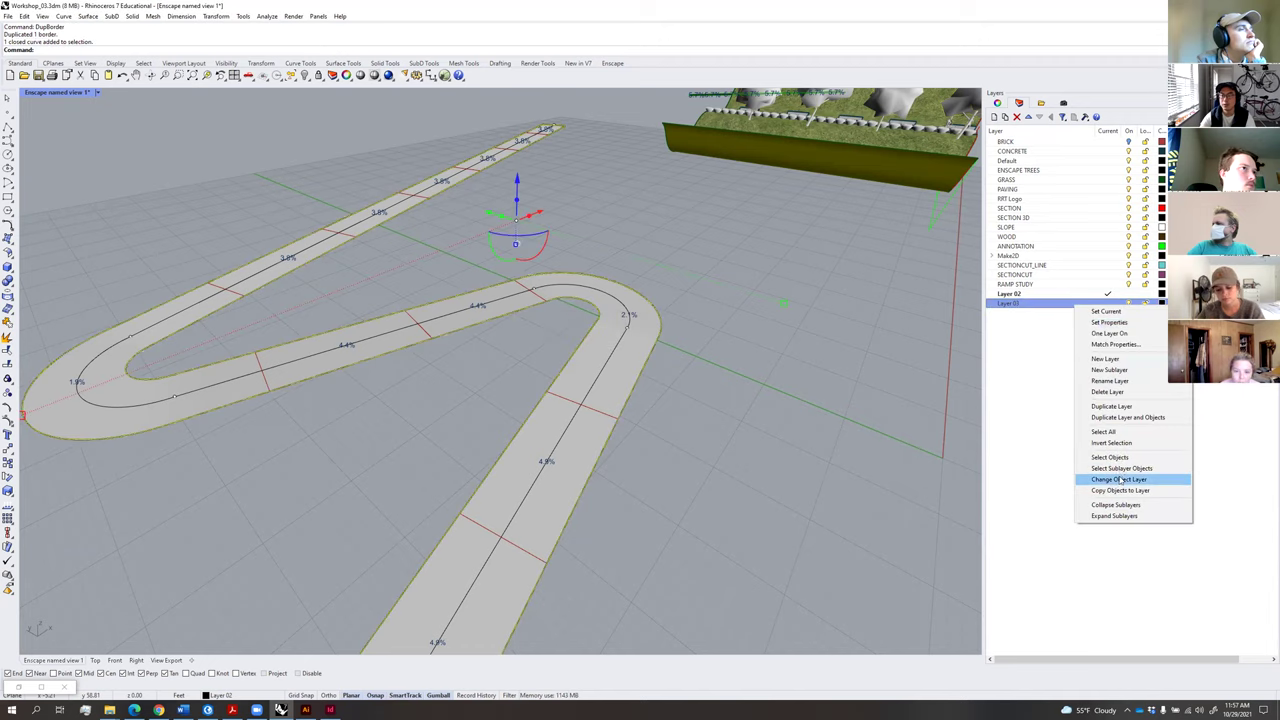
click(1118, 479)
click(1099, 305)
Hide Layer 02 and the RAMP STUDY layer so only the border curve and slope markings remain.
click(1129, 295)
click(488, 391)
scroll(488, 390, down, 5)
right_drag(488, 390, 473, 337)
drag(473, 336, 460, 358)
right_drag(473, 371, 534, 390)
click(1150, 305)
click(1130, 285)
click(418, 441)
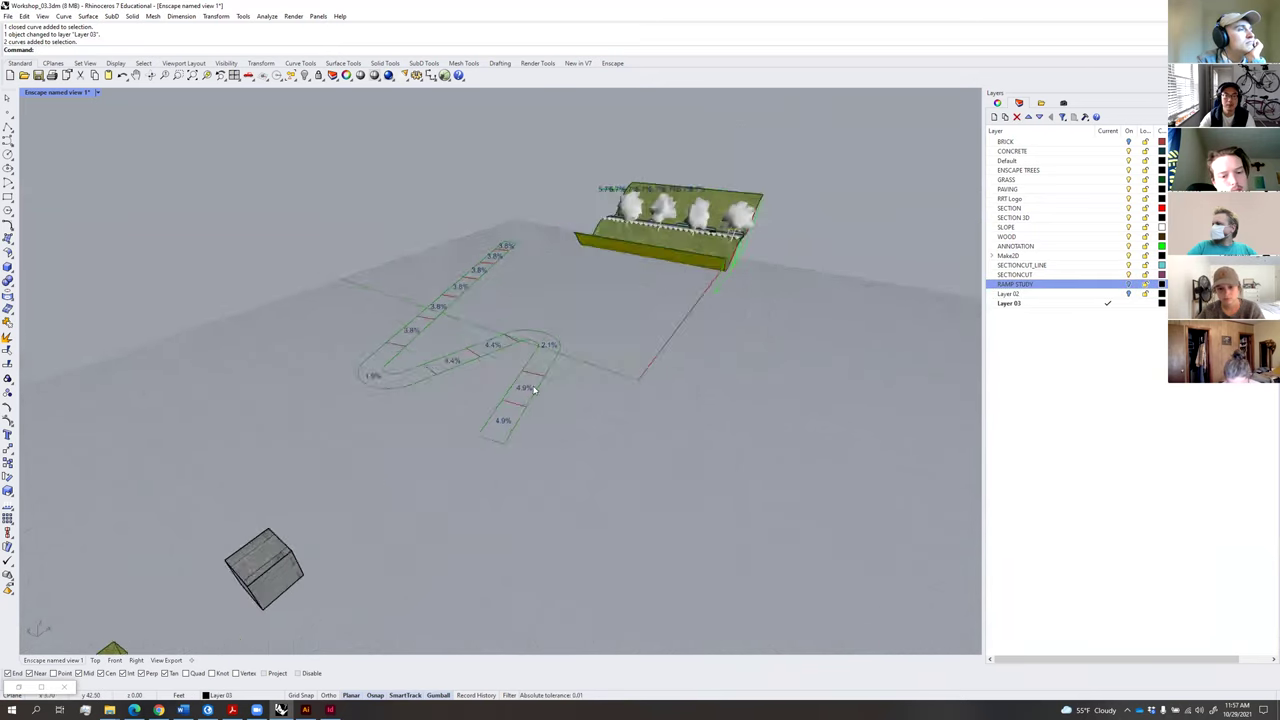
Draw a polyline about 10 ft long across the inner border curve at the start and end of the 2.1% turn.
scroll(533, 390, up, 3)
click(7, 139)
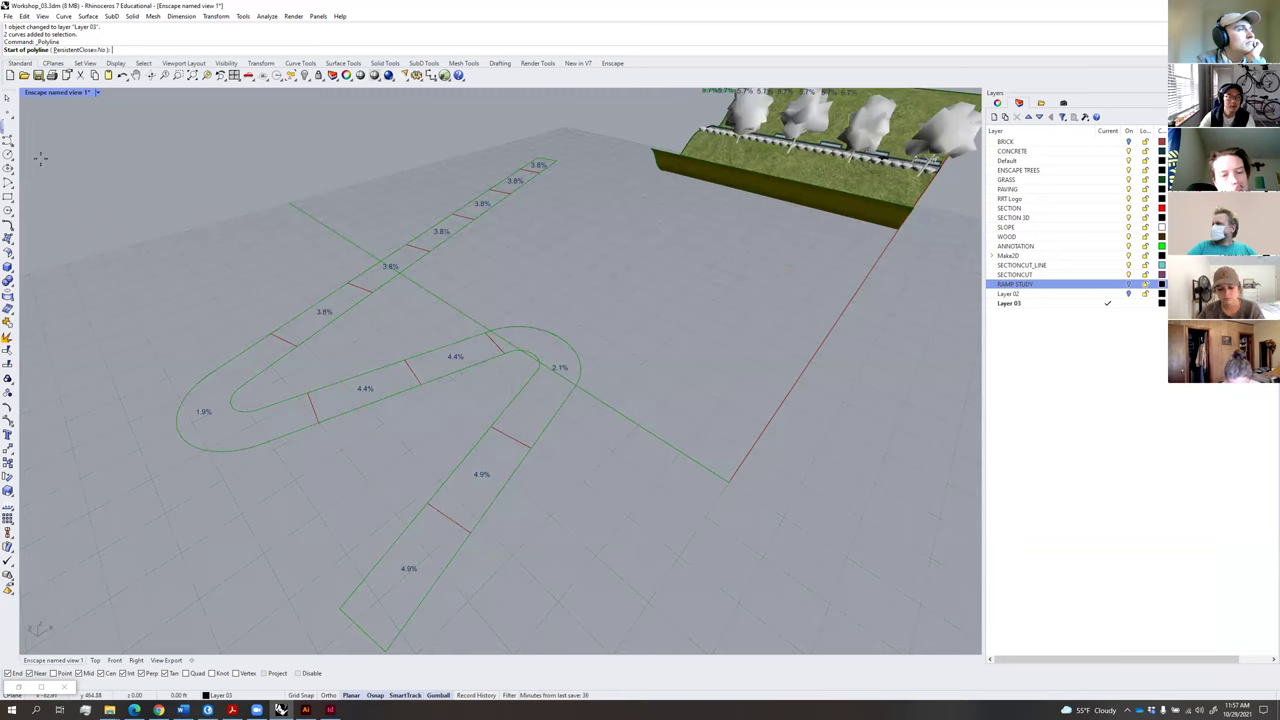
scroll(396, 417, up, 5)
click(415, 348)
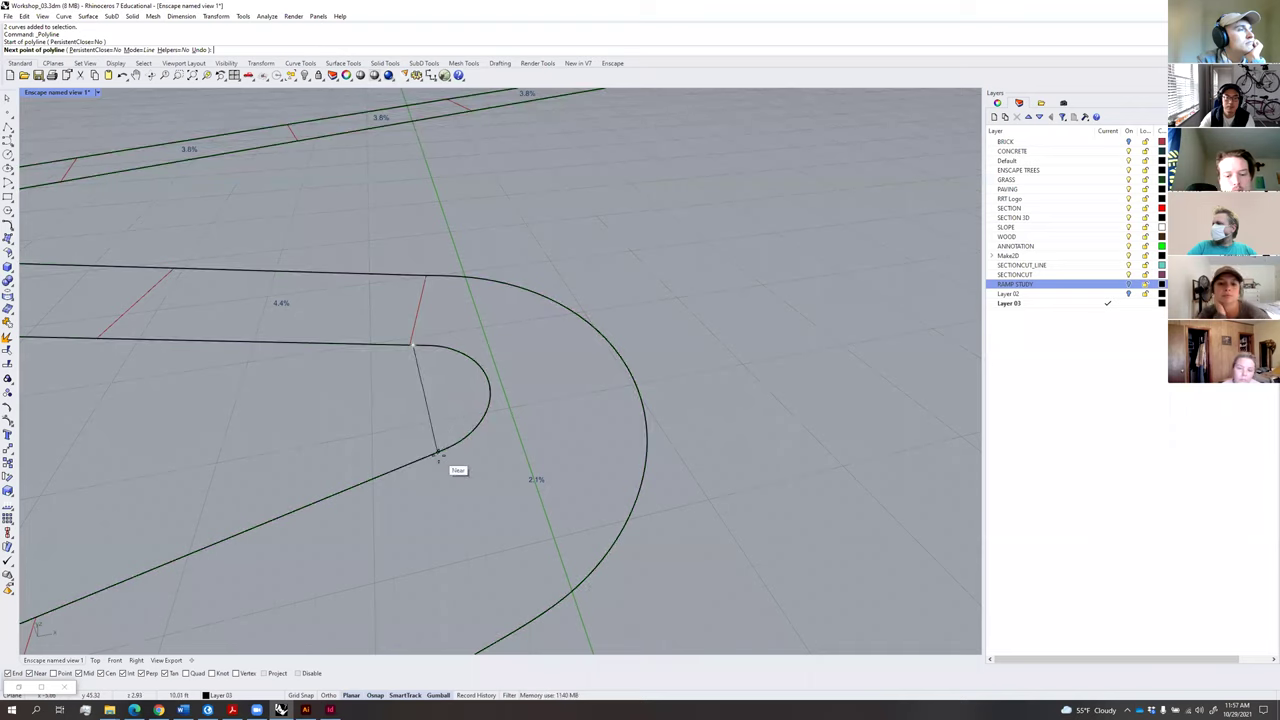
click(437, 451)
key(Return)
Draw a polyline from the inner corner of the ramp's lower end to the outer border at the 1.9% turn.
scroll(461, 431, down, 10)
scroll(463, 431, up, 6)
key(Return)
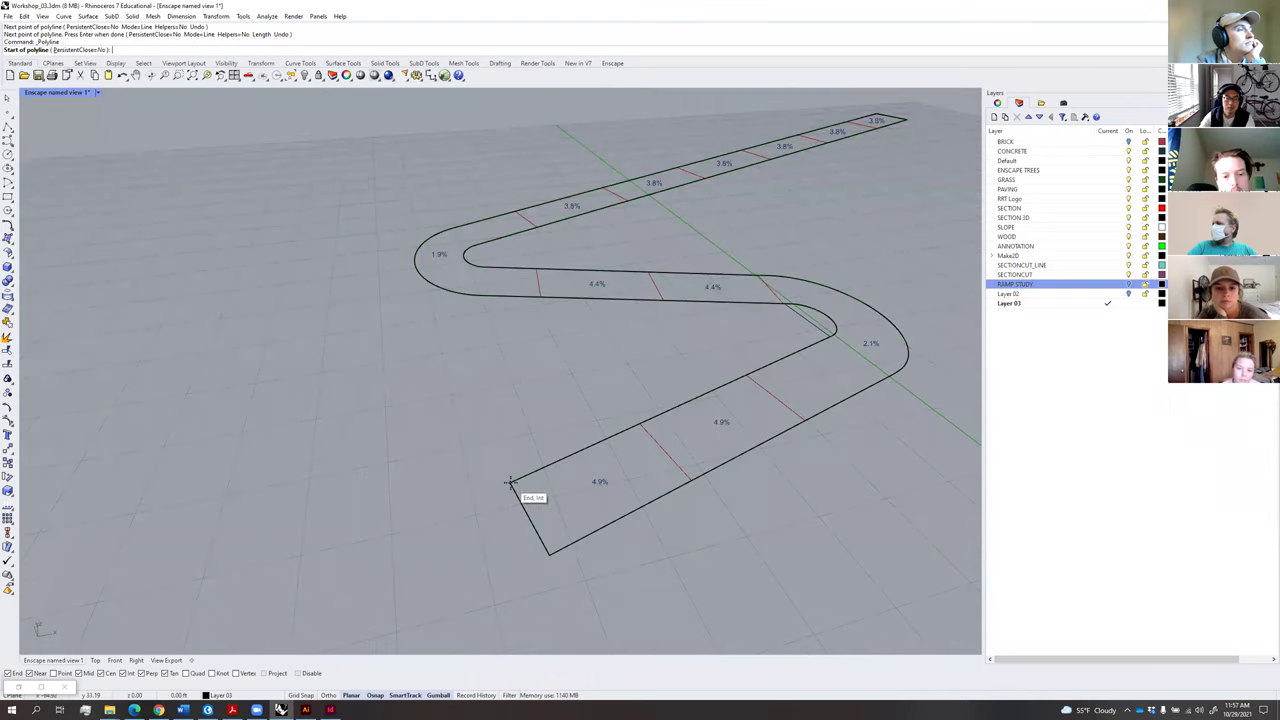
click(510, 482)
click(466, 293)
key(Return)
Split the ramp border curve using the two new polylines as cutting objects.
scroll(575, 335, down, 8)
right_drag(575, 335, 674, 289)
scroll(648, 250, up, 10)
scroll(634, 257, down, 10)
click(674, 289)
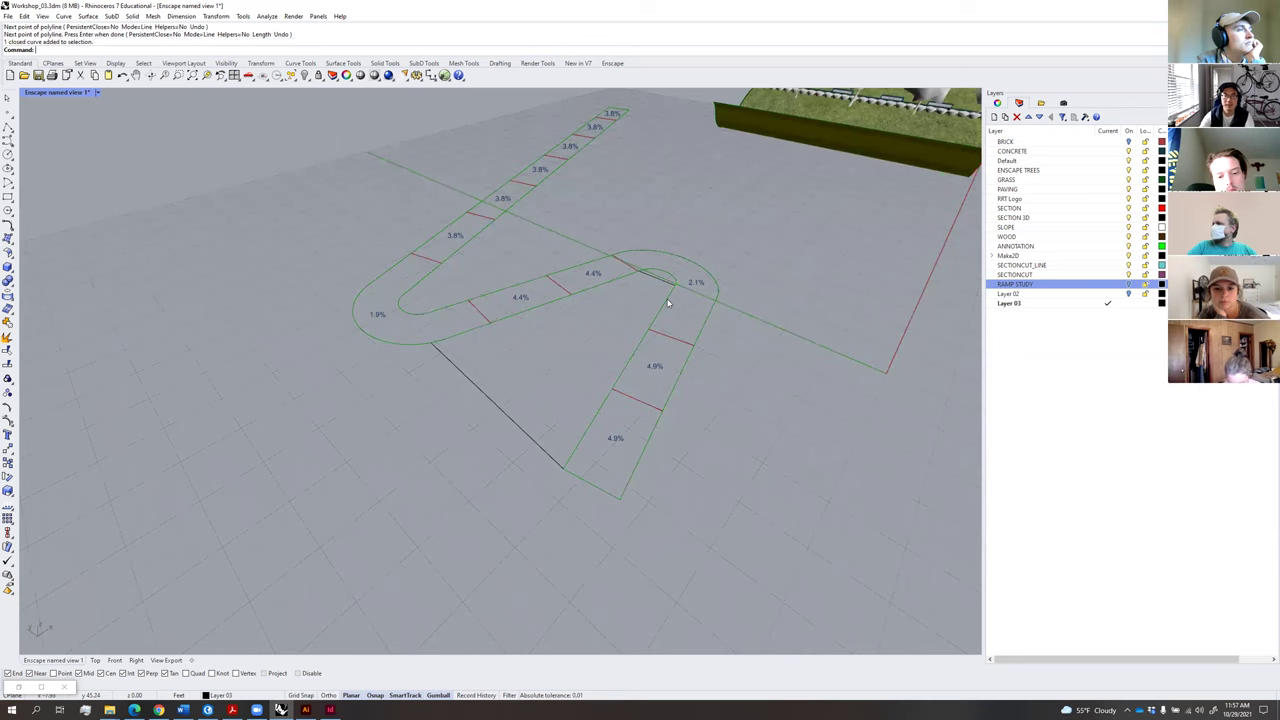
text(tt)
key(Return)
click(520, 431)
click(658, 284)
key(Return)
Create a network surface from the border segments and polylines enclosing the area between the 4.9% and 4.4% runs.
click(650, 317)
shift+click(520, 428)
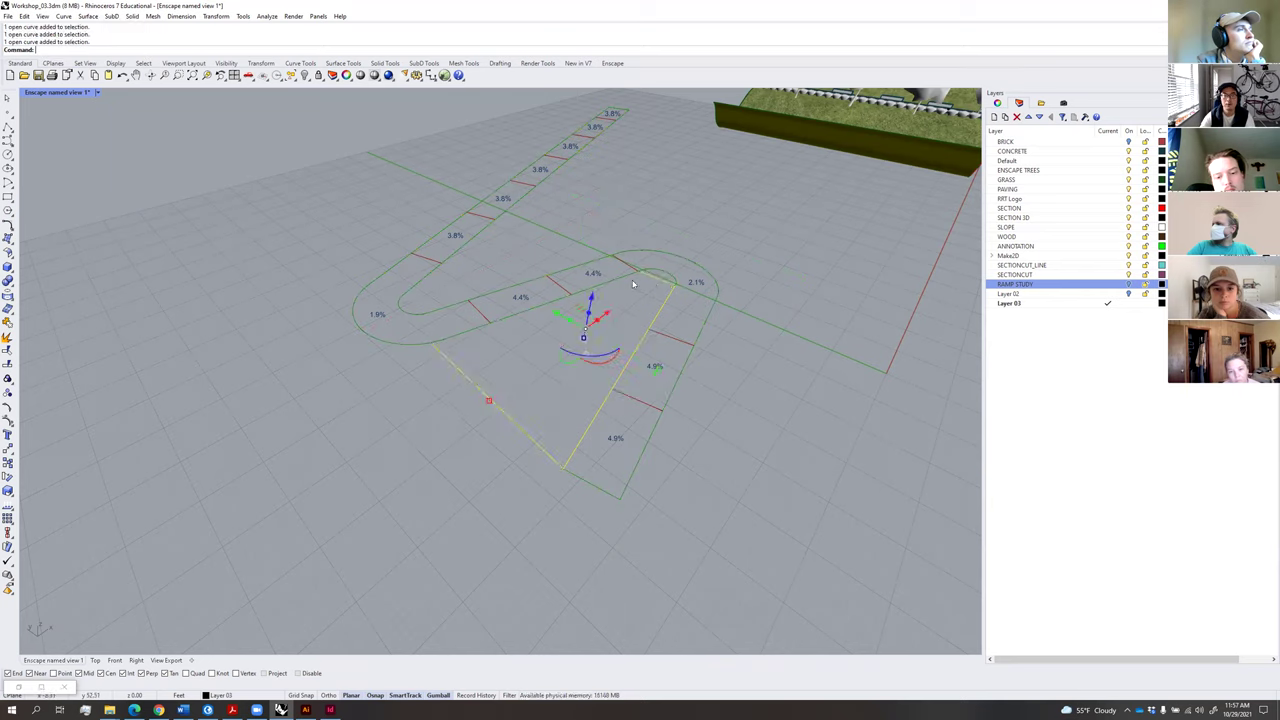
key(Return)
key(Return)
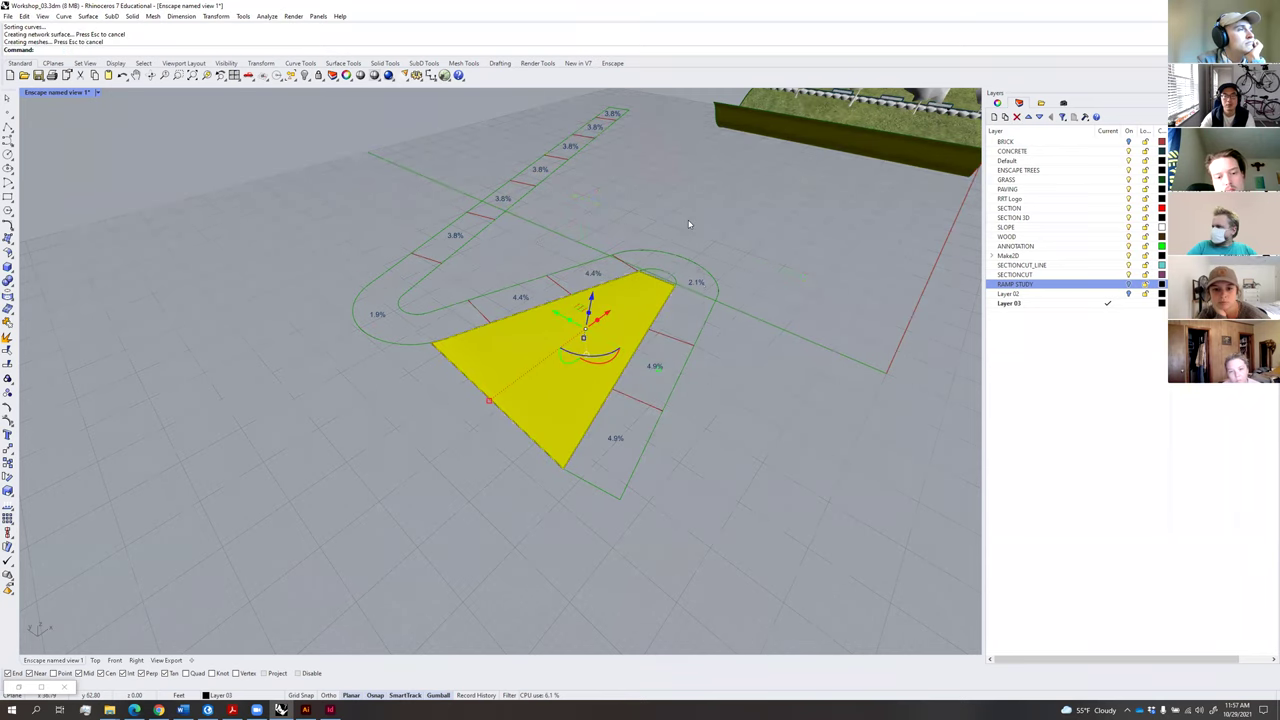
Patch the rounded area inside the 2.1% turn from the inner arc and closing polyline, keeping the default patch options.
scroll(690, 282, up, 5)
click(592, 308)
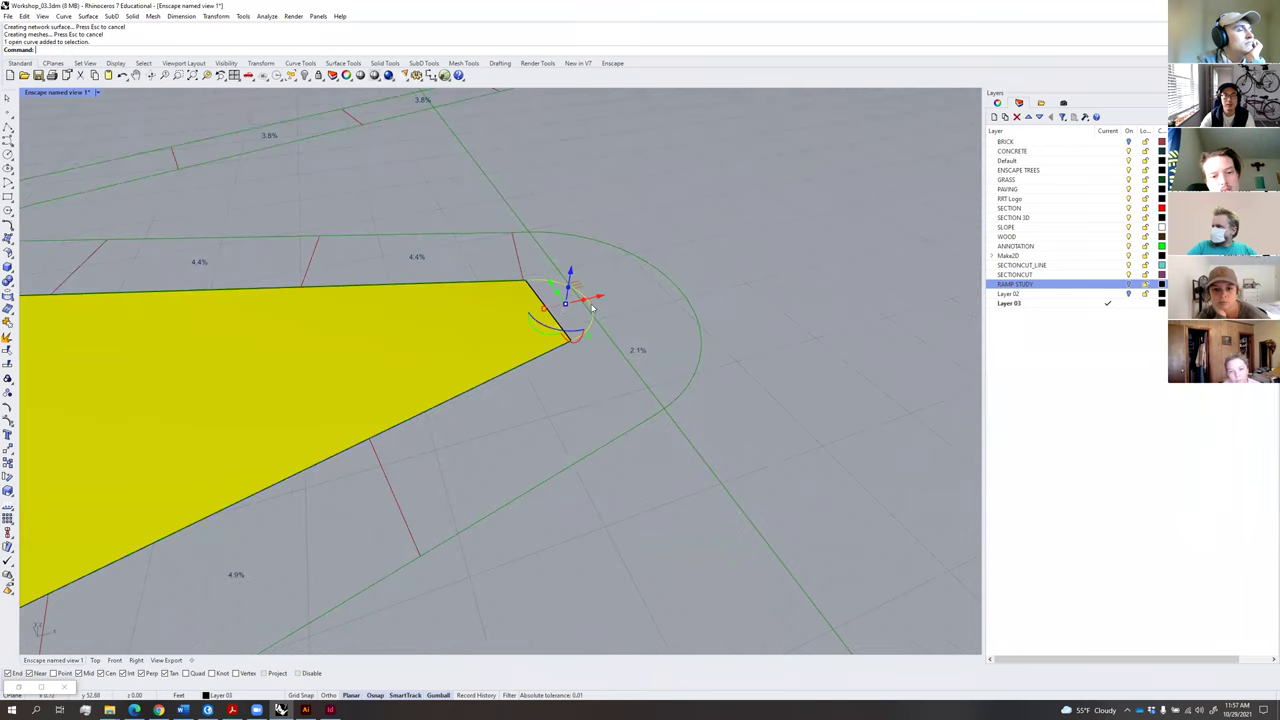
click(540, 300)
click(634, 319)
key(Return)
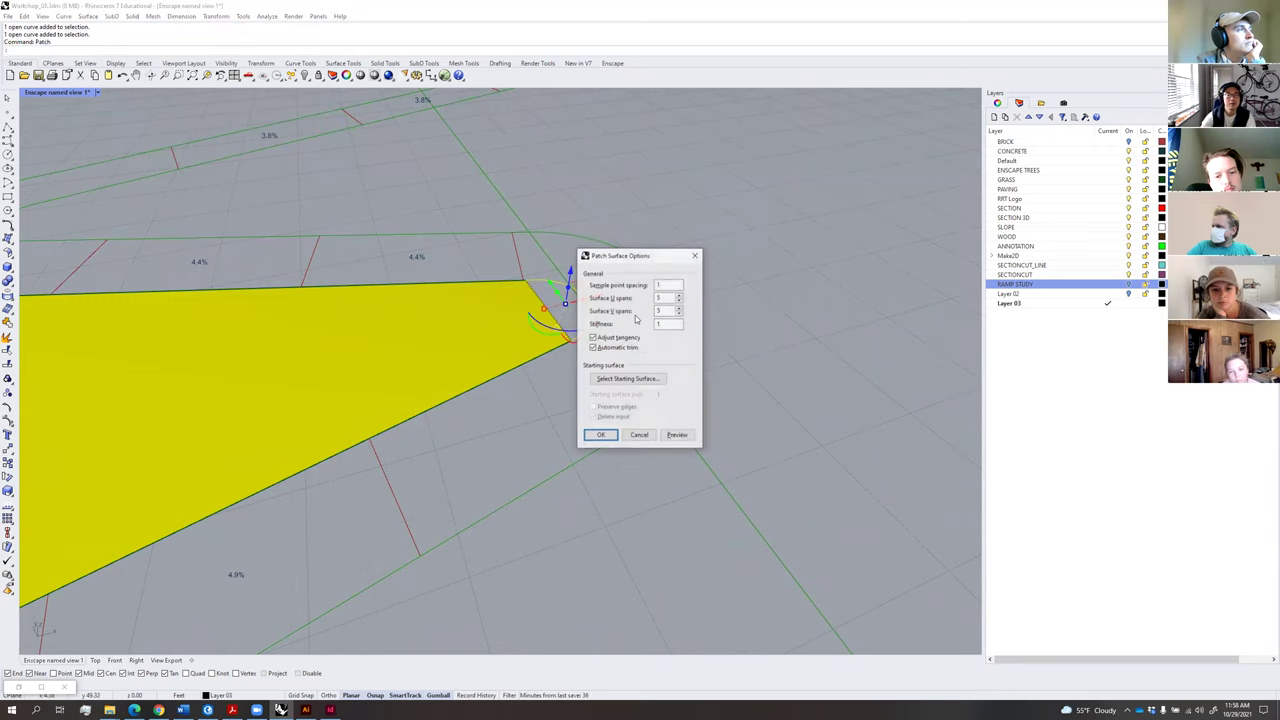
key(Return)
Draw a polyline across the inner border curve at the start and end of the 1.9% turn.
click(832, 226)
scroll(728, 223, down, 10)
right_drag(695, 355, 571, 300)
scroll(571, 300, up, 5)
scroll(582, 300, down, 7)
right_drag(567, 344, 533, 346)
click(8, 128)
scroll(573, 323, up, 6)
scroll(573, 322, up, 2)
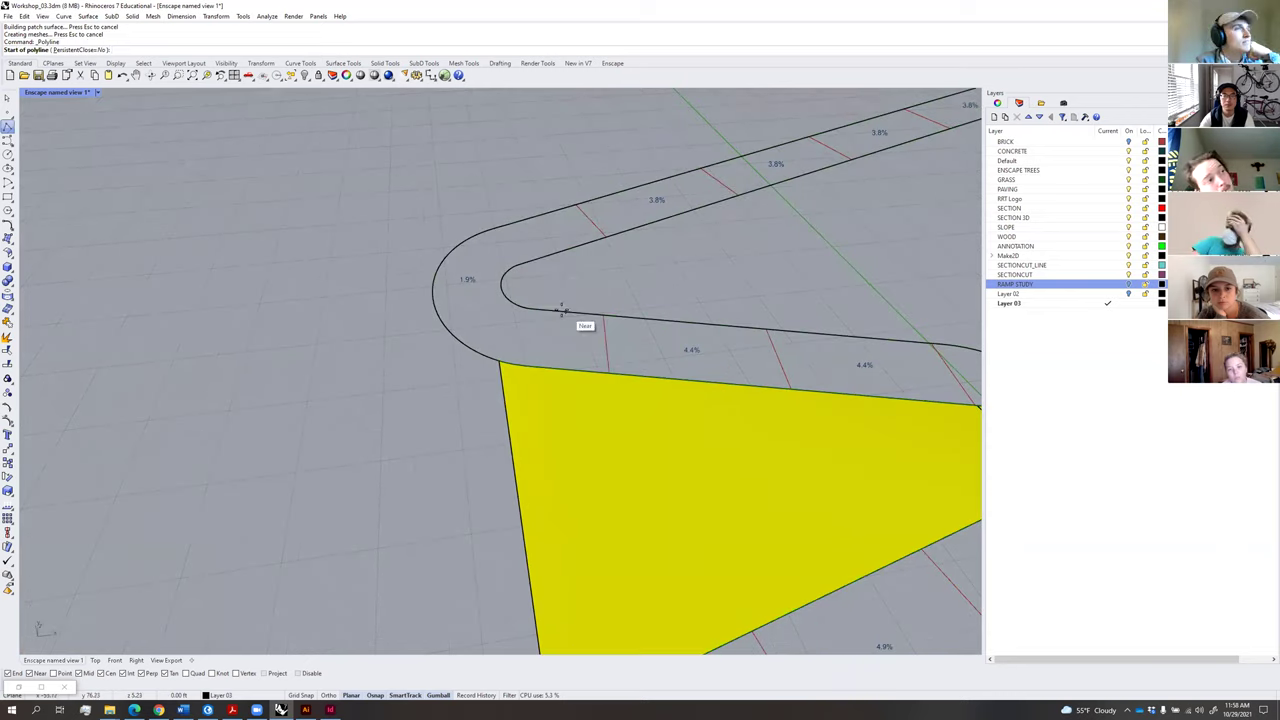
click(554, 310)
click(539, 260)
key(Return)
Draw a polyline about 51 ft long from the outer border at the 2.1% turn to the upper 3.8% run.
scroll(560, 280, down, 10)
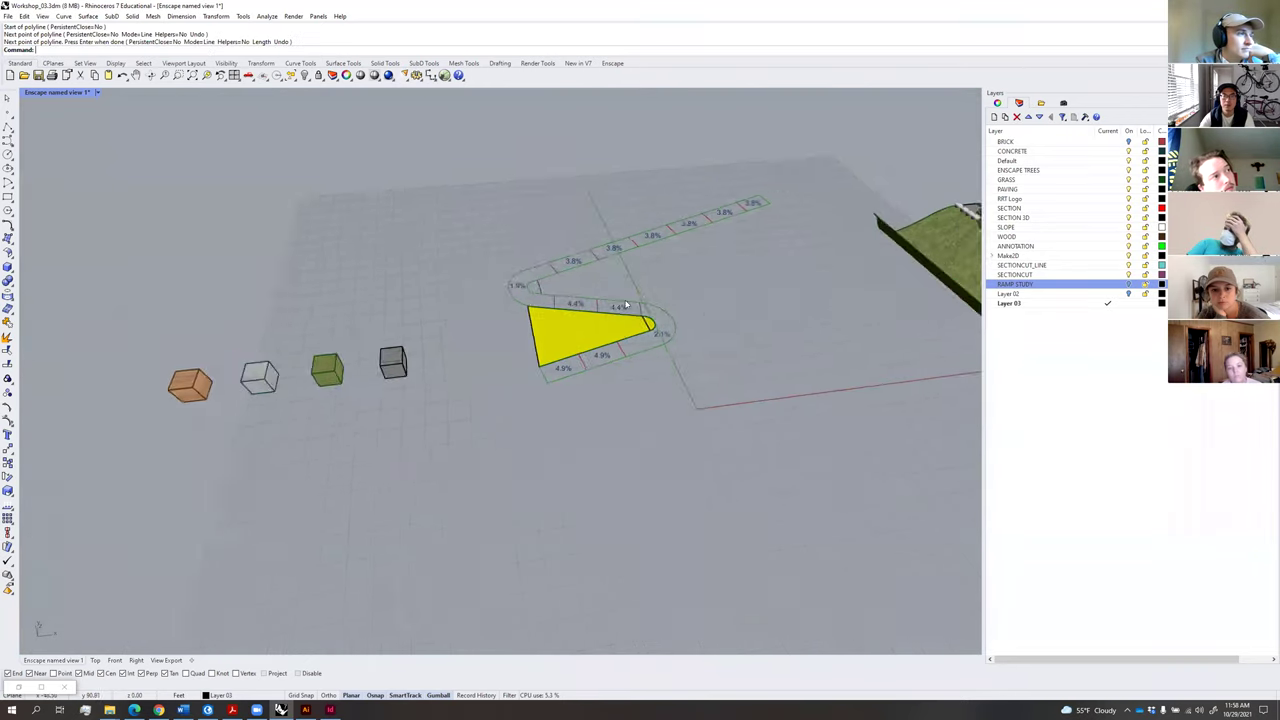
scroll(700, 245, up, 6)
key(Return)
click(569, 380)
click(620, 250)
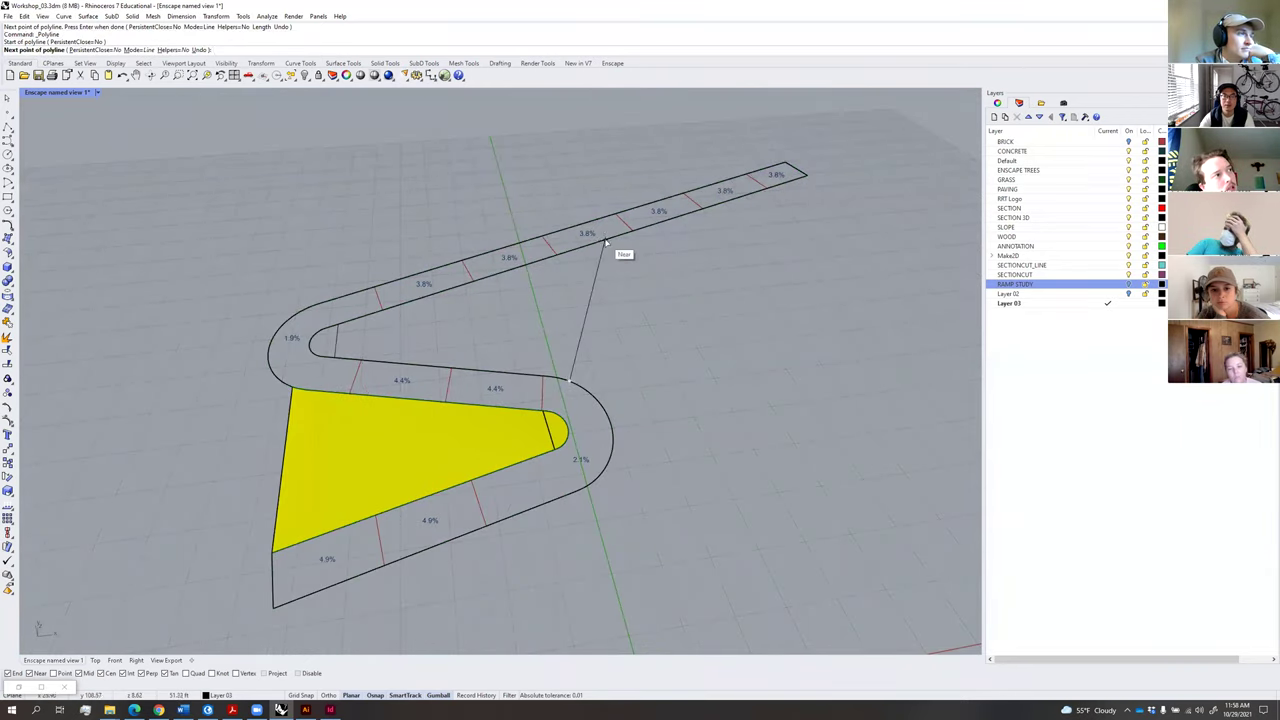
key(Return)
Split the remaining border curve with the two polylines bounding the upper infill area.
right_drag(592, 300, 604, 313)
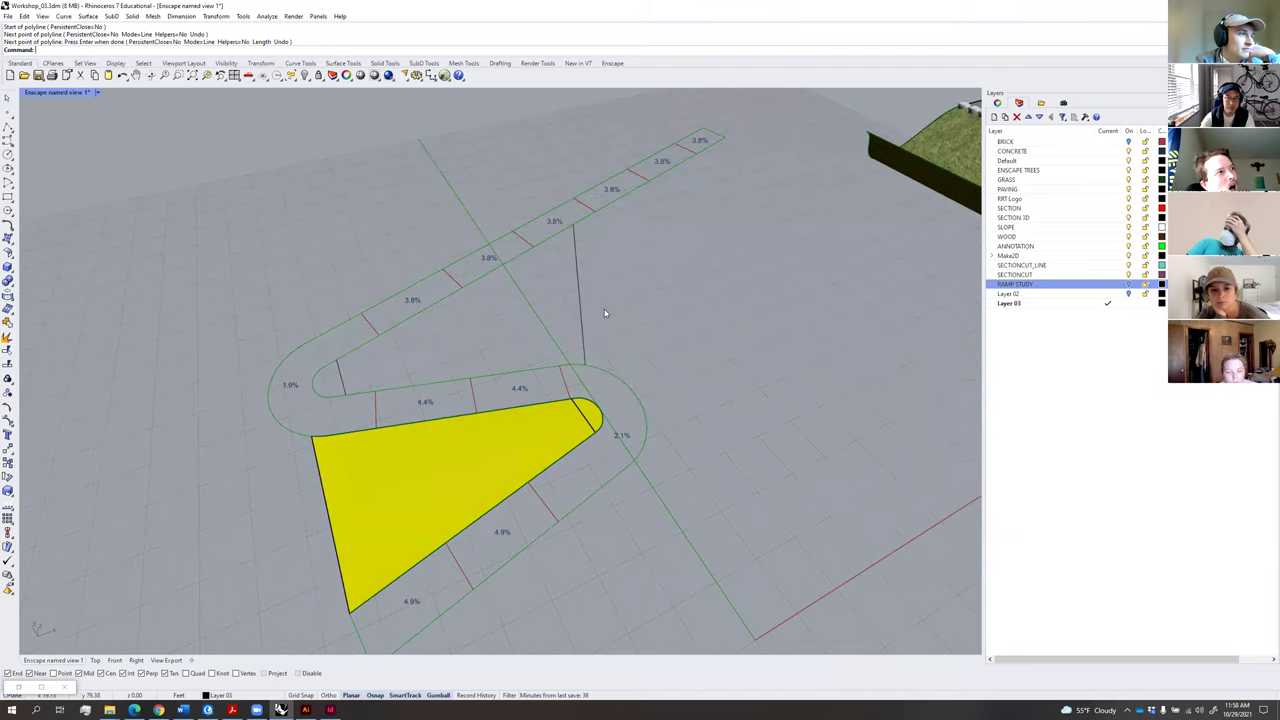
text(sp)
key(Return)
click(500, 266)
key(Return)
click(578, 288)
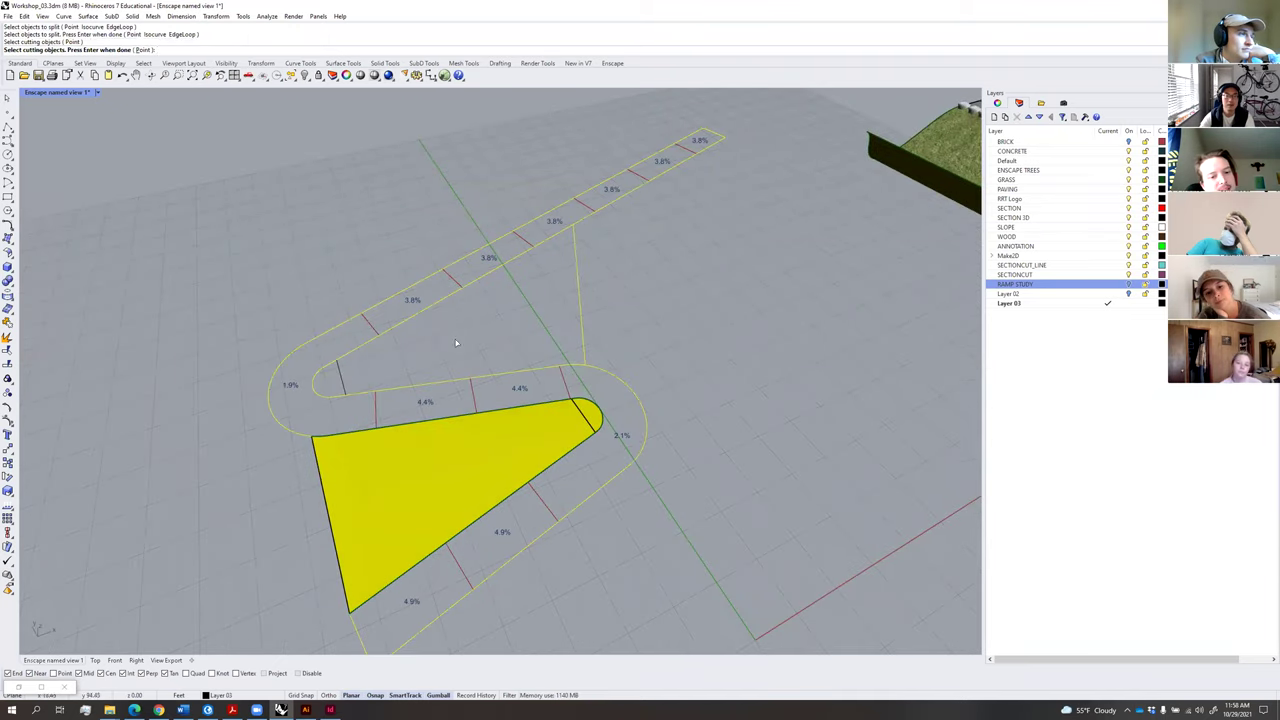
click(340, 378)
key(Return)
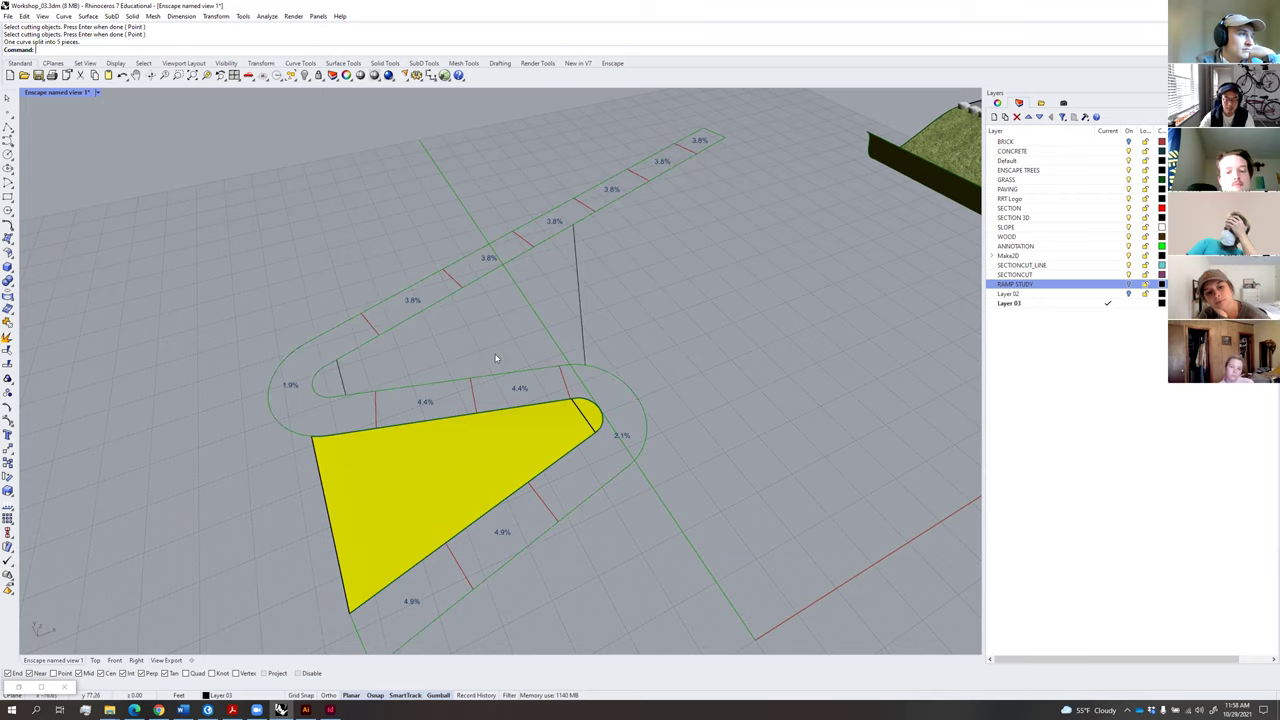
Create a network surface between the 4.4% and 3.8% runs with edge tolerance 0.001, interior tolerance 0.01, and position matching.
key(Return)
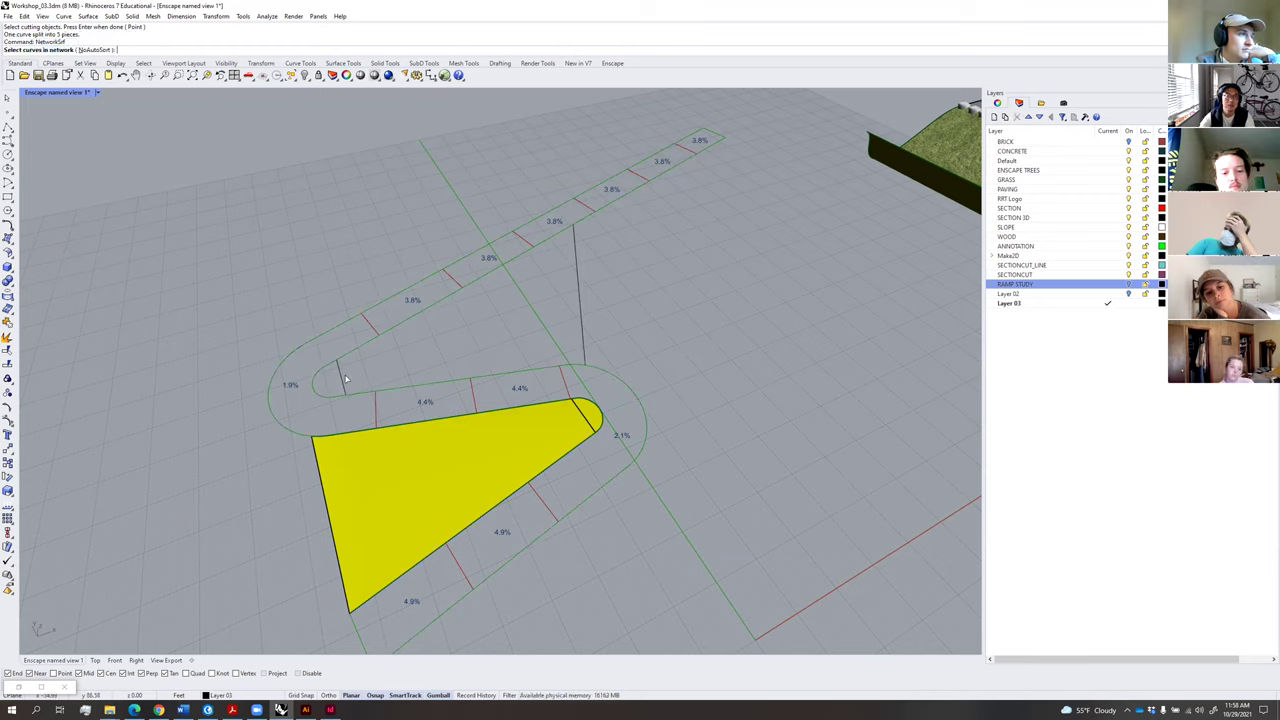
click(372, 344)
click(580, 281)
click(539, 370)
key(Return)
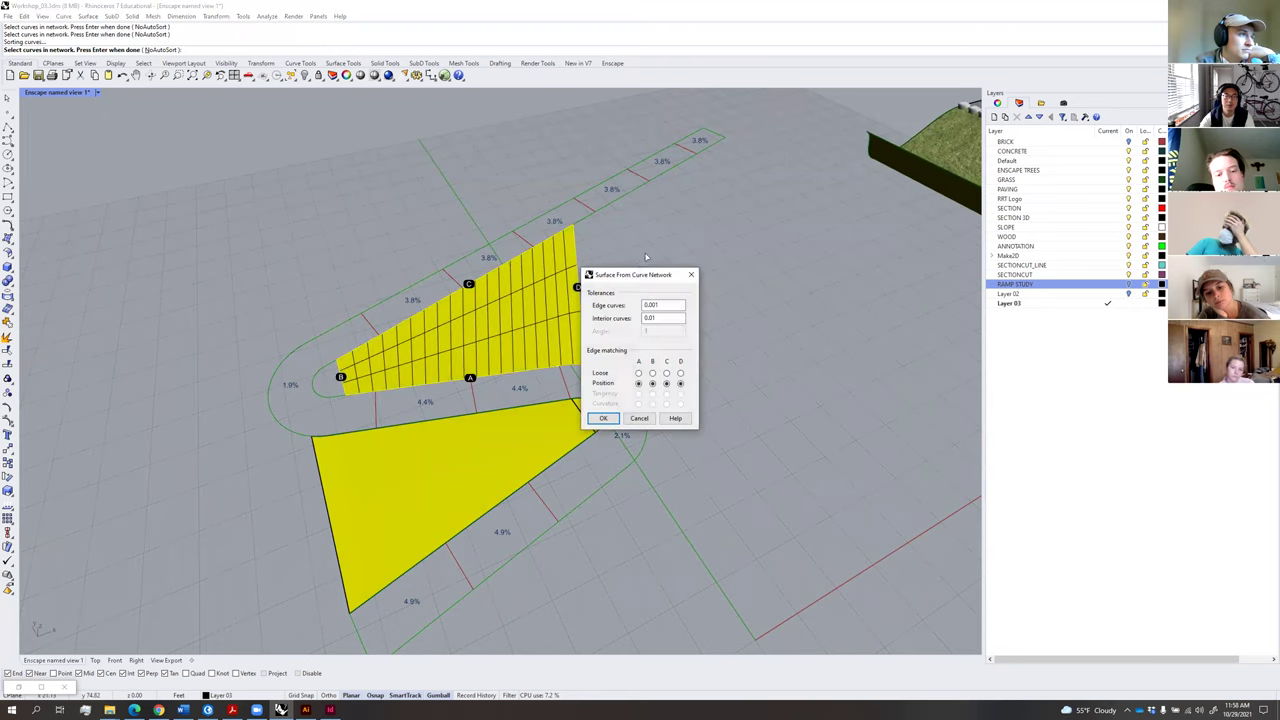
click(603, 418)
Patch the rounded area inside the 1.9% turn from its inner arc and closing polyline.
scroll(302, 383, up, 2)
text(patch)
key(Return)
click(384, 366)
click(384, 366)
click(427, 389)
key(Return)
key(Return)
Flip the direction of the yellow-facing infill surfaces and turn Layer 02 back on.
click(485, 363)
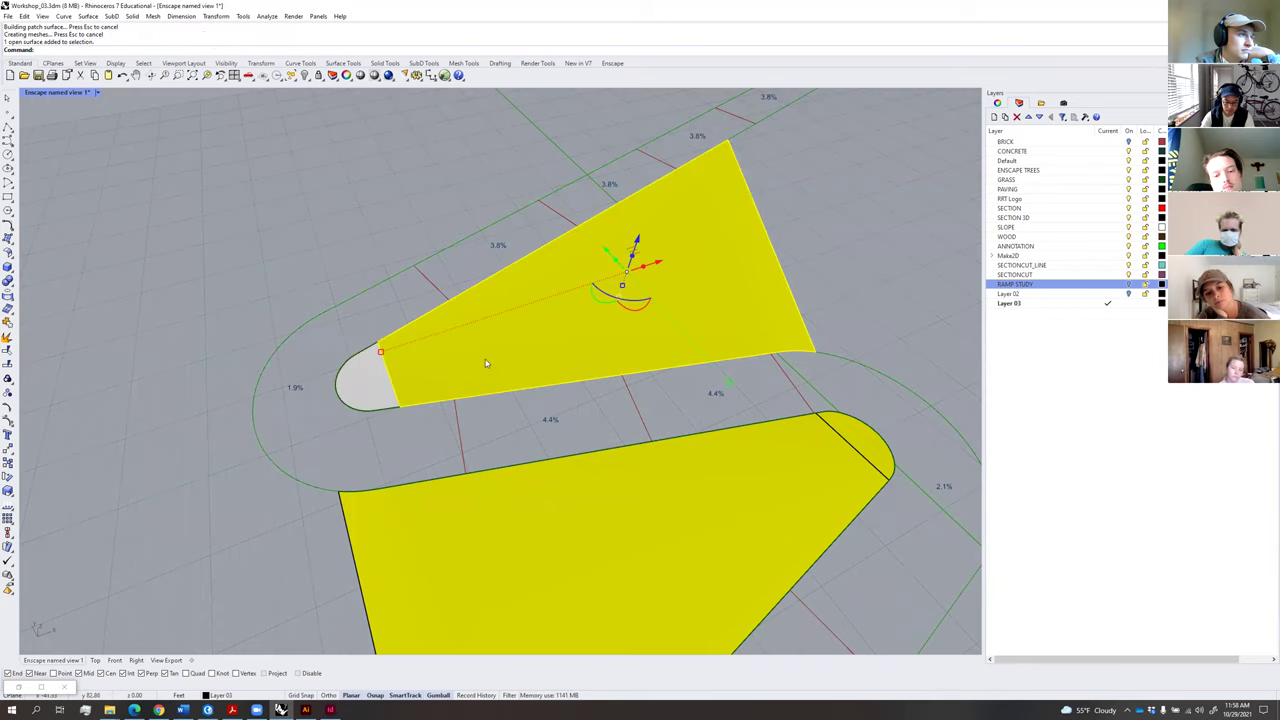
text(flip)
key(Return)
click(695, 539)
right_click(700, 535)
click(863, 438)
right_click(866, 436)
click(932, 362)
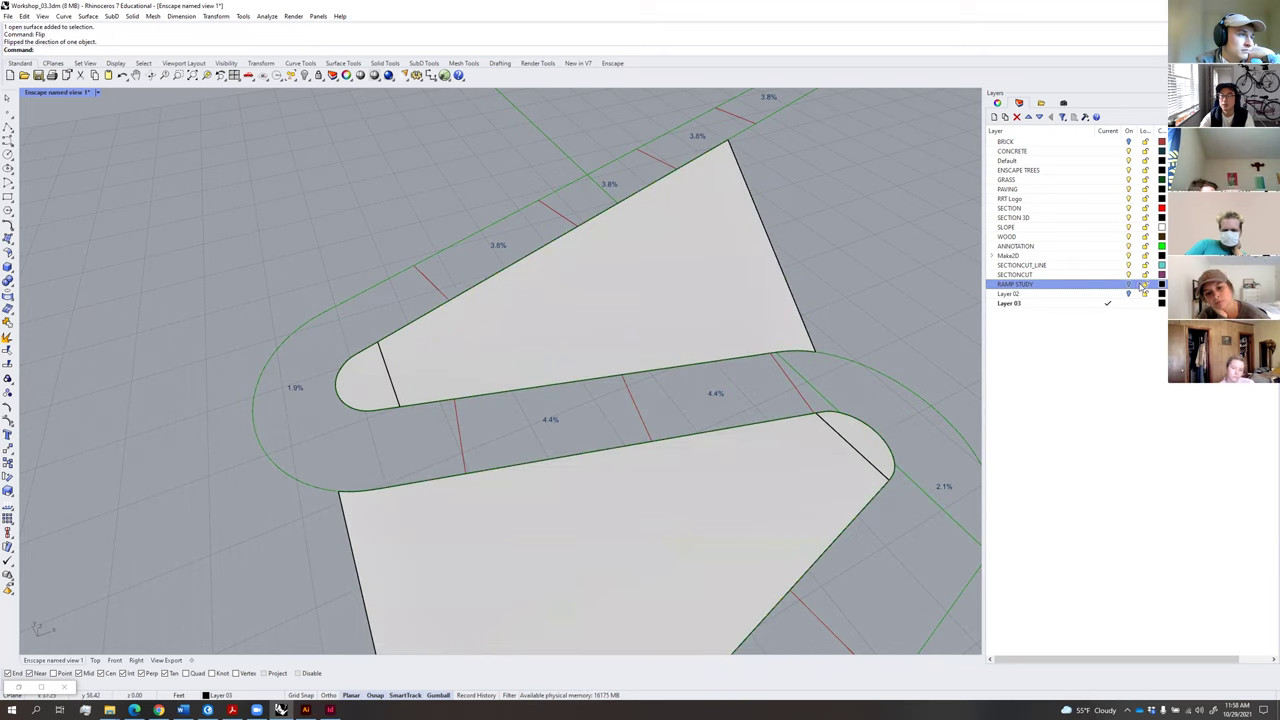
click(1129, 294)
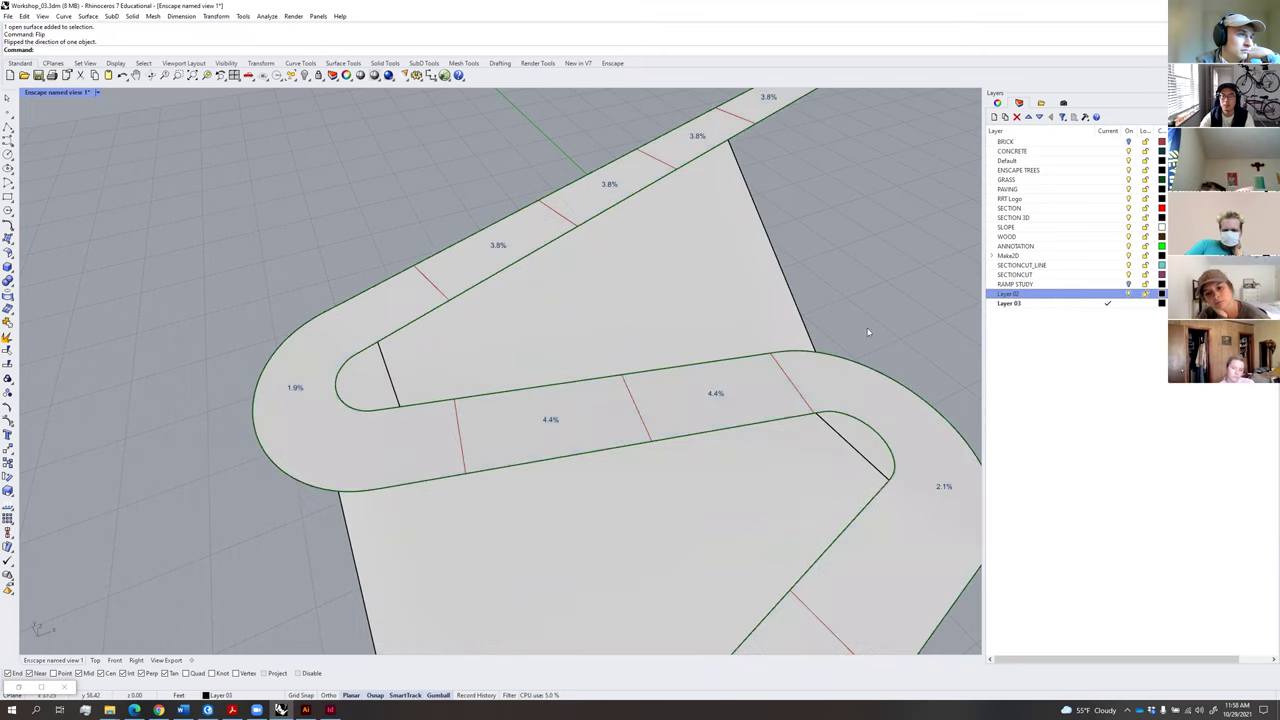
Contour the ramp and infill surfaces from base point 0,0,0 in the vertical direction at 1.00 ft spacing.
scroll(650, 366, down, 8)
right_drag(641, 370, 691, 332)
scroll(691, 333, up, 5)
click(609, 380)
click(661, 348)
click(391, 349)
key(Return)
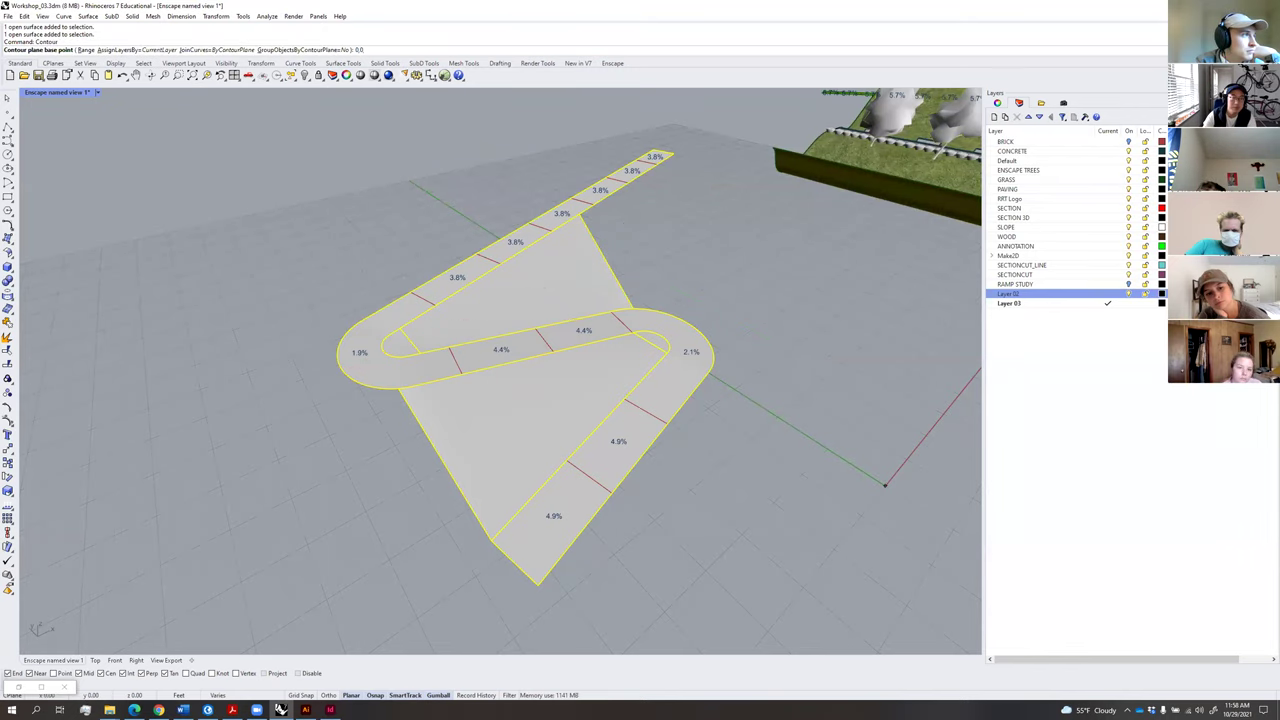
text(0,0,0)
key(Return)
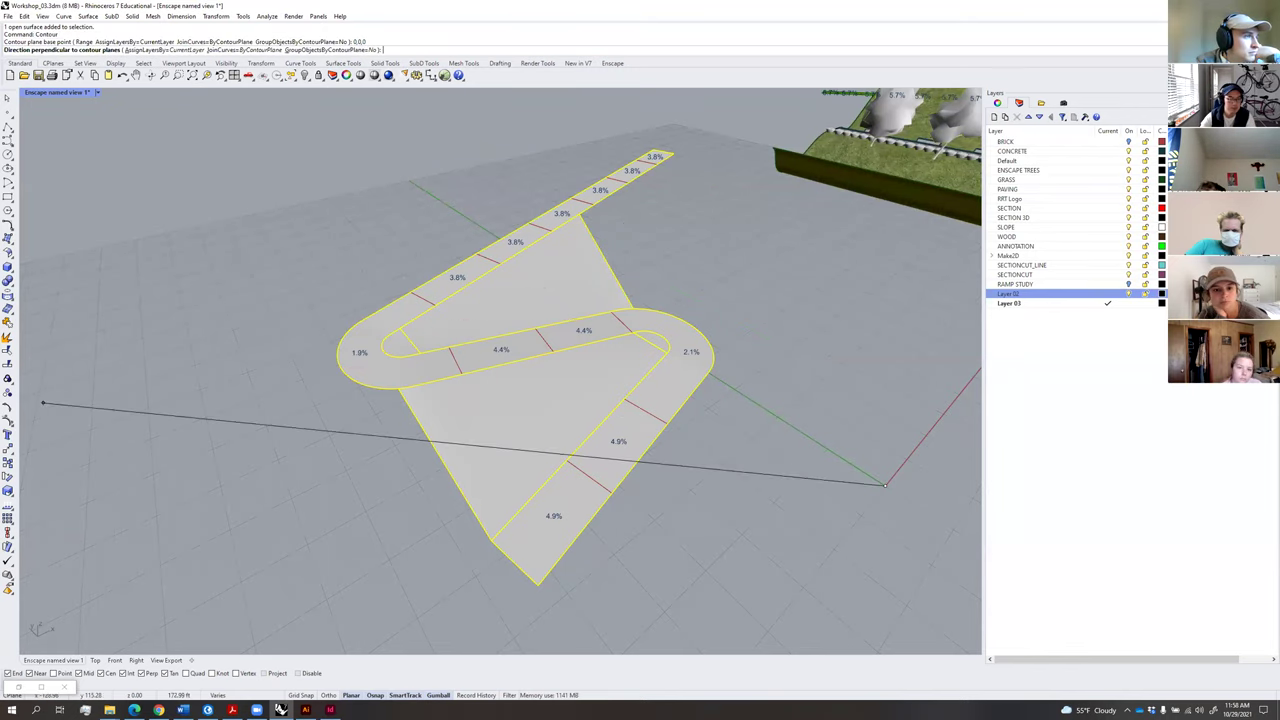
click(114, 660)
right_drag(396, 380, 581, 413)
scroll(132, 377, up, 8)
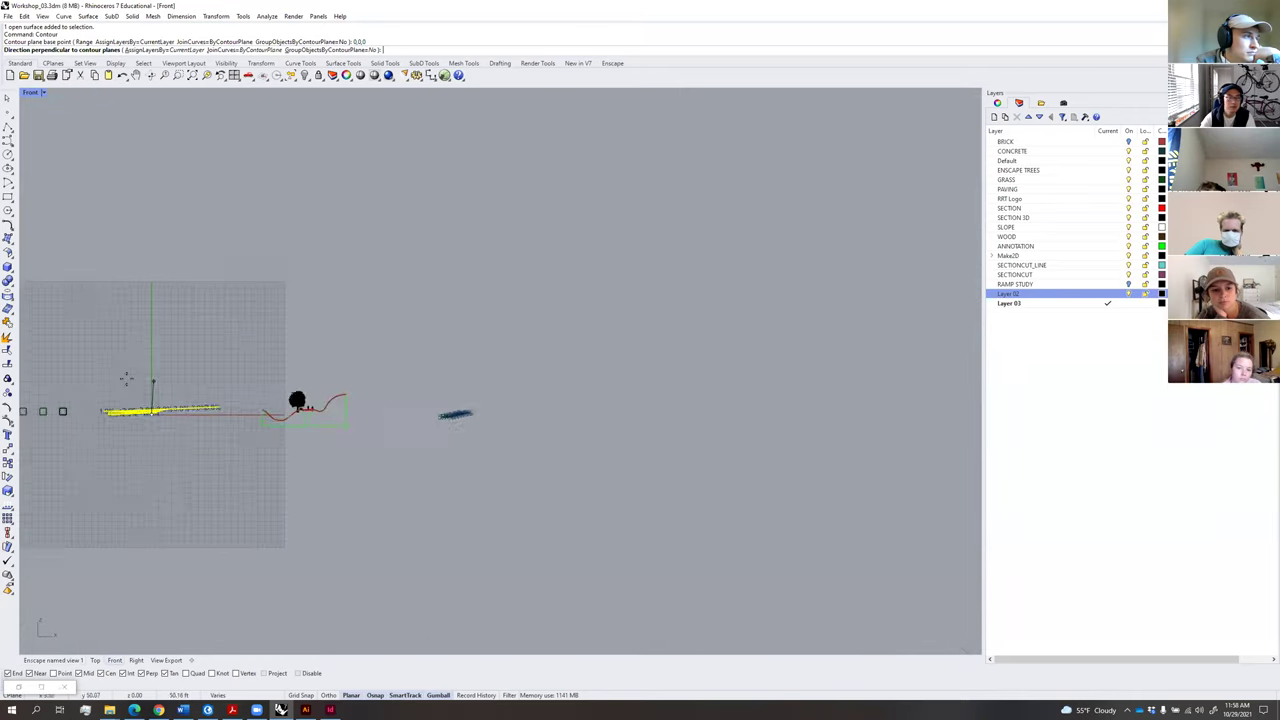
click(151, 324)
key(Return)
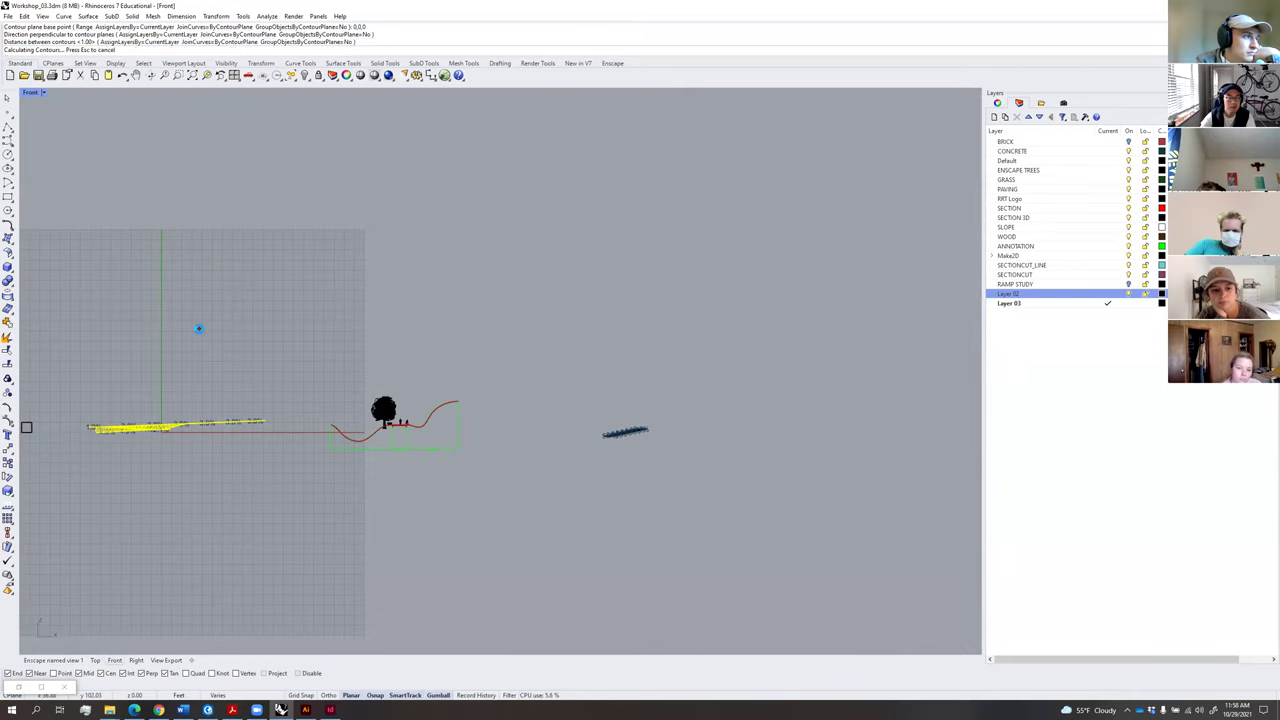
click(60, 661)
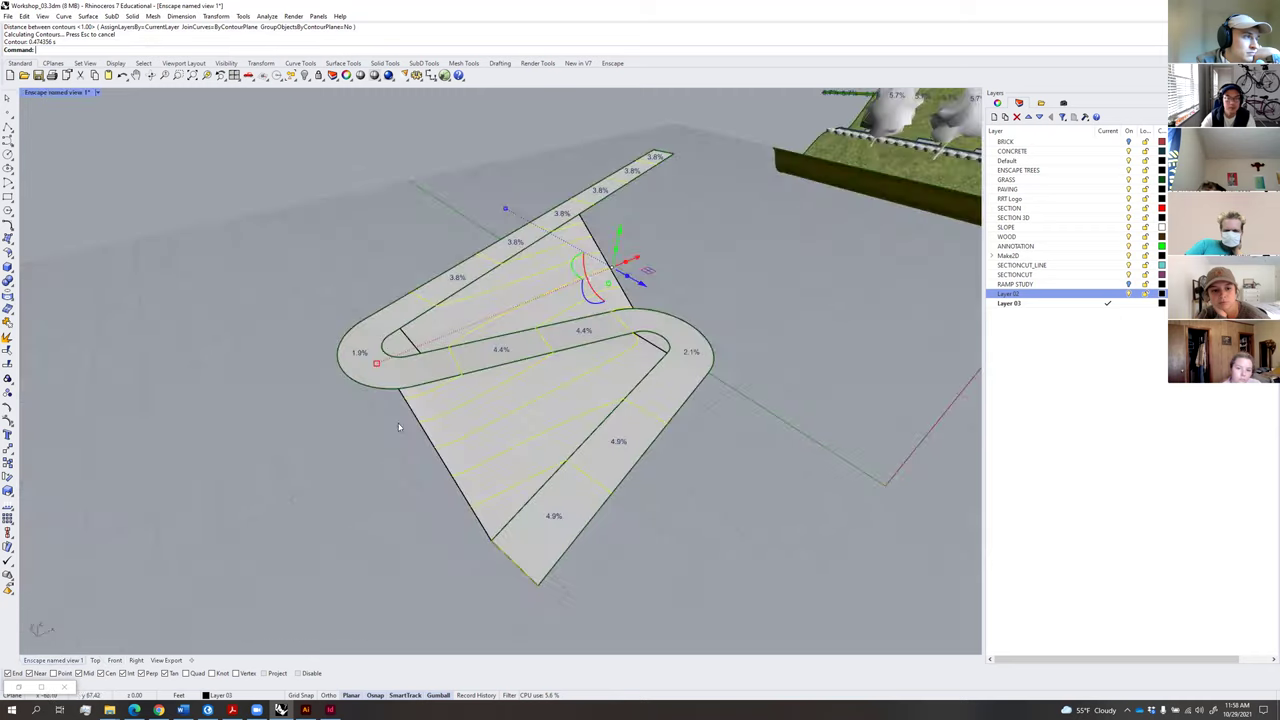
Group the contour curves and select the group on the ramp surfaces.
click(760, 452)
scroll(729, 416, down, 3)
right_drag(723, 417, 697, 414)
scroll(710, 374, up, 5)
click(604, 309)
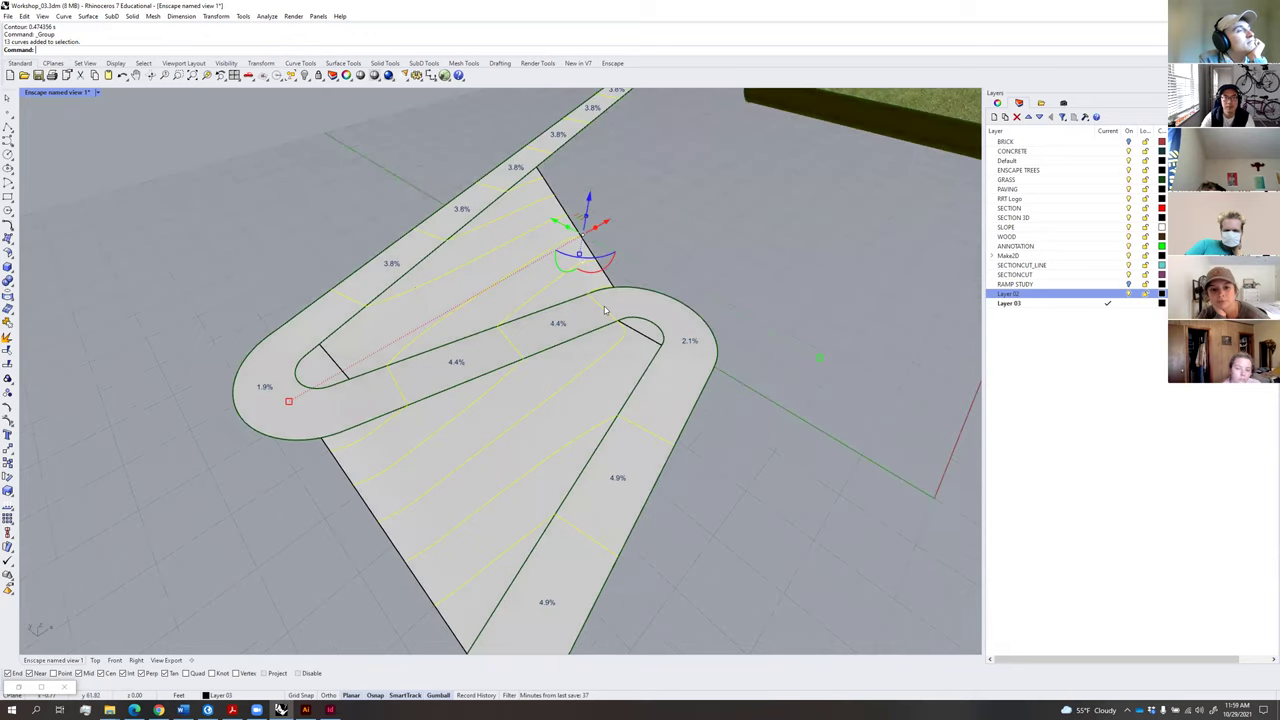
Select the four infill surfaces between the ramp runs and move them to the GRASS layer.
scroll(740, 275, down, 5)
right_drag(737, 274, 492, 224)
scroll(571, 399, up, 3)
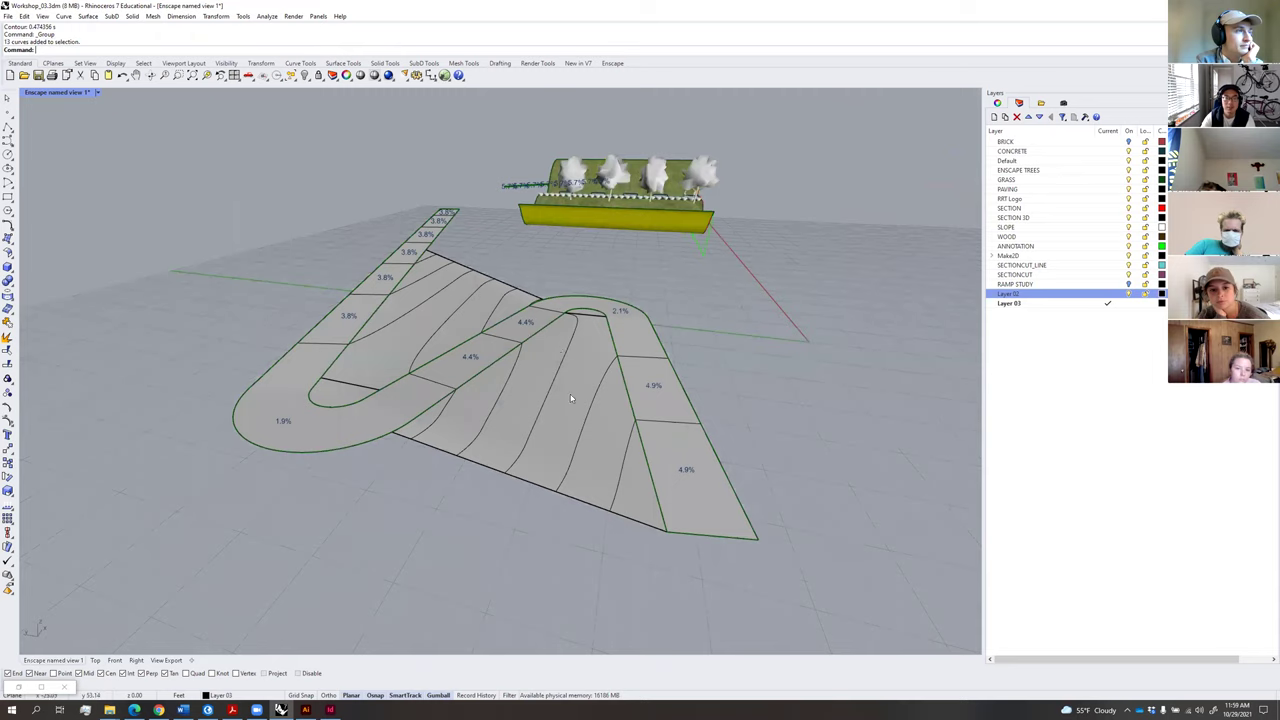
right_drag(626, 378, 587, 368)
click(583, 362)
shift+click(478, 305)
scroll(594, 314, up, 3)
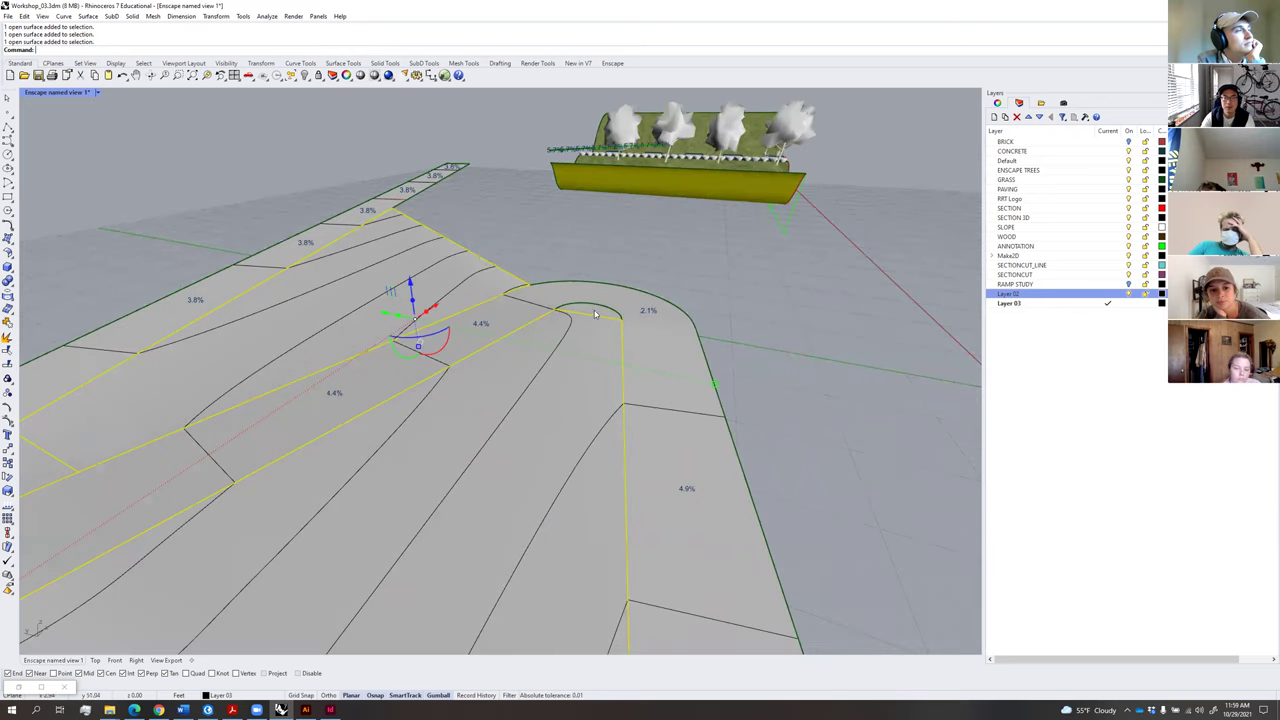
right_click(1061, 176)
click(1120, 345)
Move the ramp surface to the CONCRETE layer and deselect it.
scroll(656, 386, down, 4)
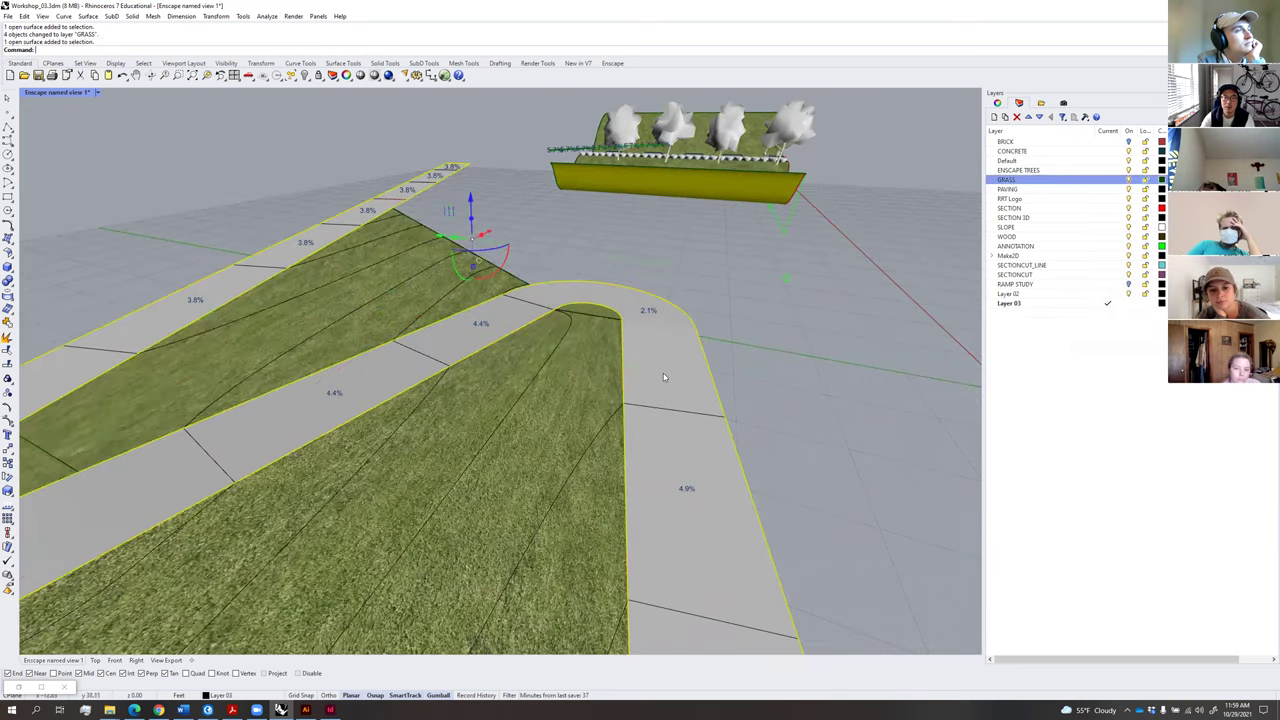
click(663, 373)
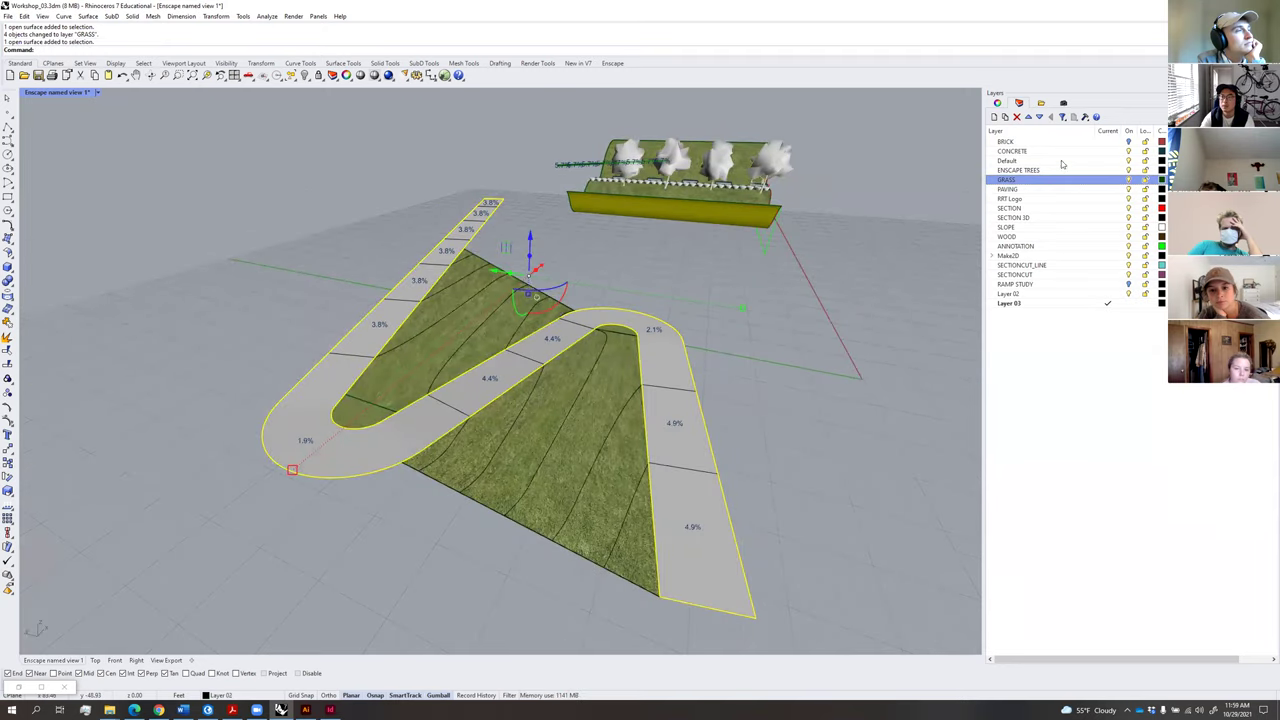
right_click(1062, 151)
click(1105, 320)
click(838, 346)
Apply planar UV texture mapping to the concrete ramp surface, using its bounding box and the CPlane coordinate system.
click(681, 361)
right_drag(727, 355, 629, 408)
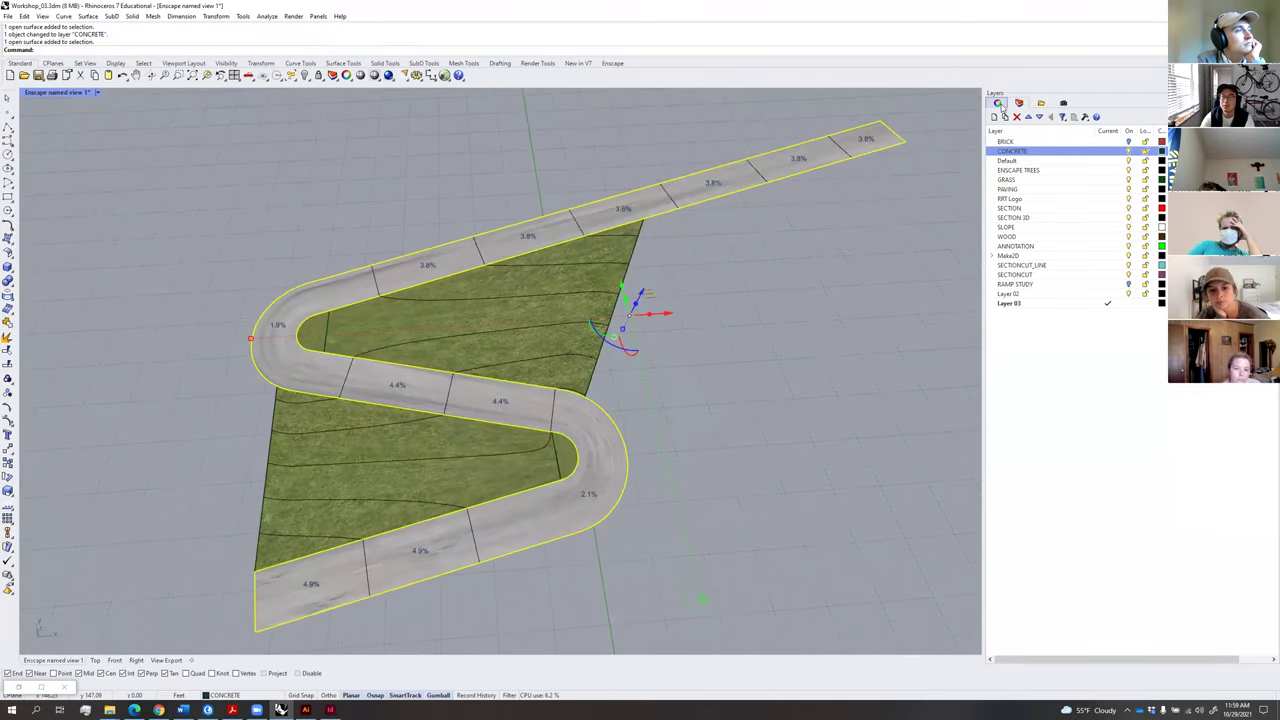
click(998, 103)
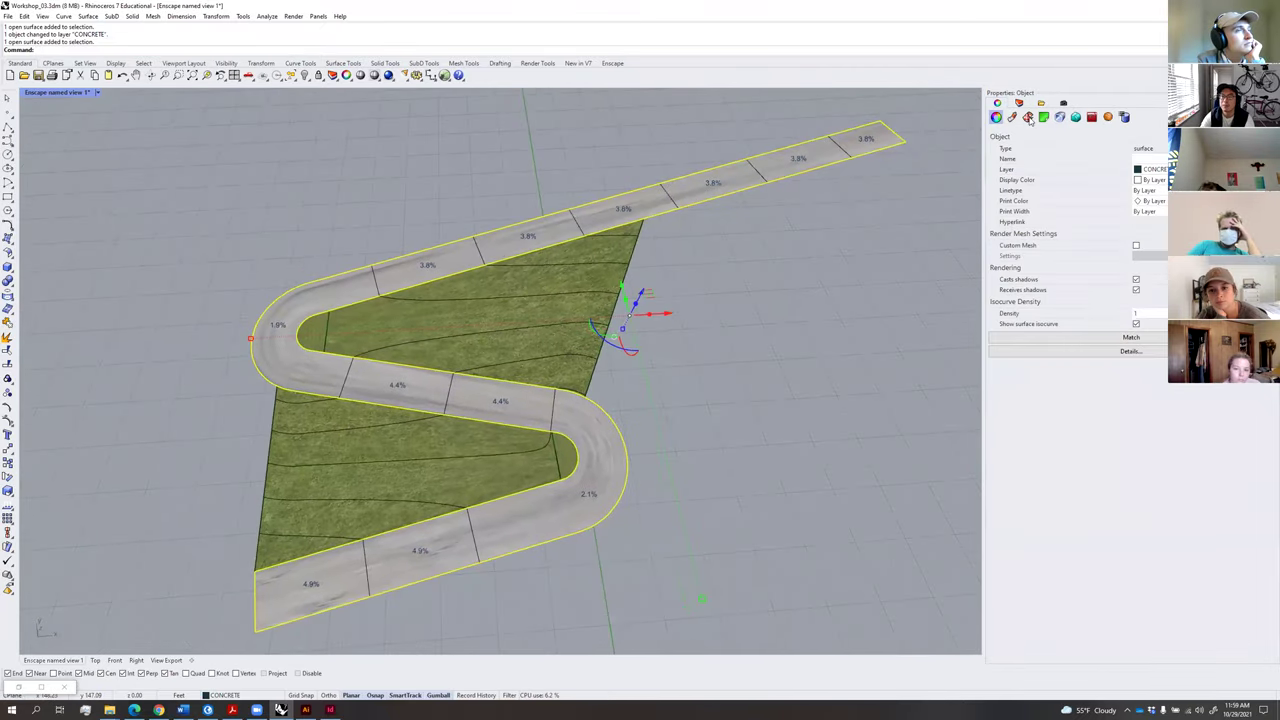
click(1028, 117)
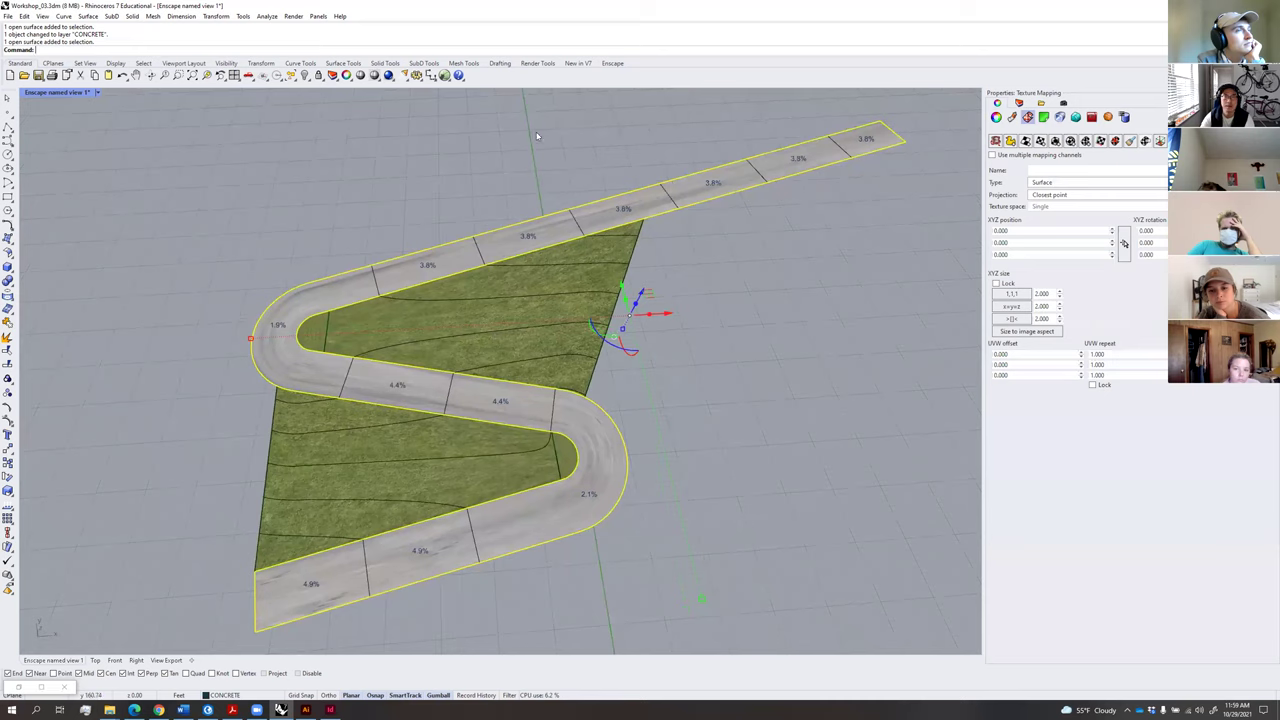
click(1040, 141)
click(128, 50)
key(Return)
key(Return)
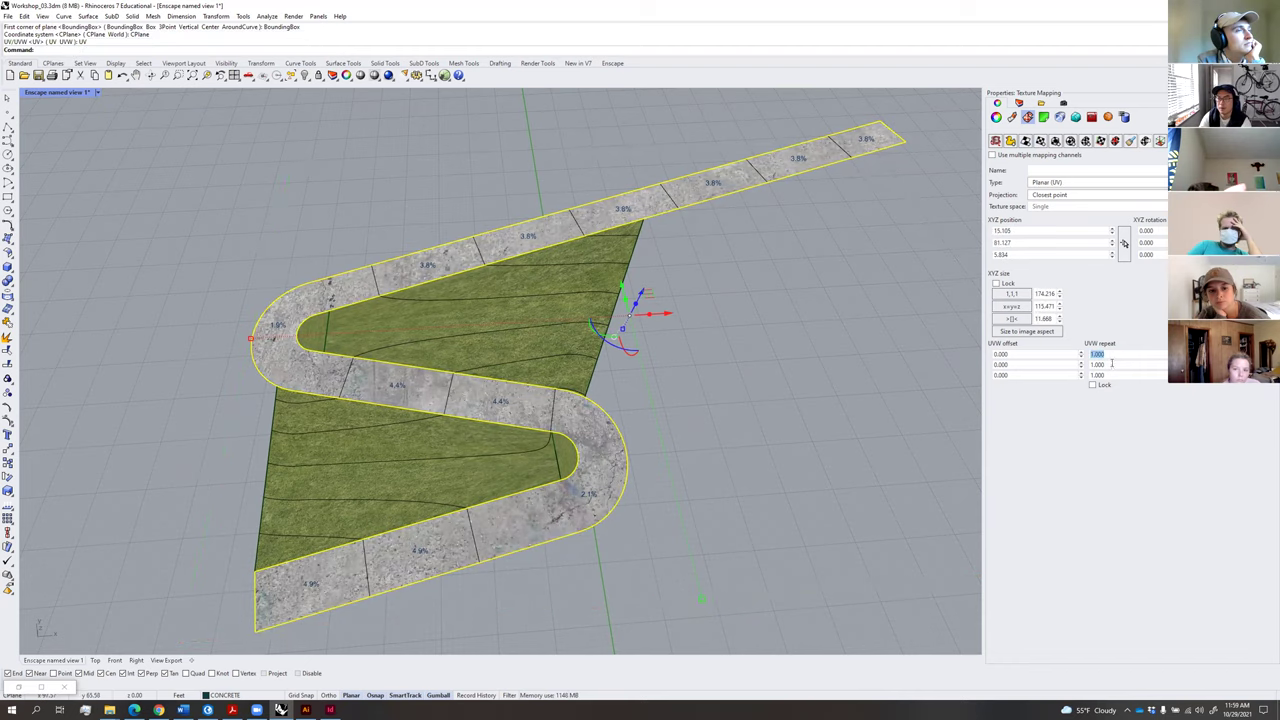
Set the ramp texture's UVW repeat to 5 in the first two directions and deselect the ramp.
text(5)
key(Tab)
text(5)
click(824, 398)
right_drag(684, 390, 715, 380)
scroll(626, 371, up, 3)
right_drag(622, 372, 583, 384)
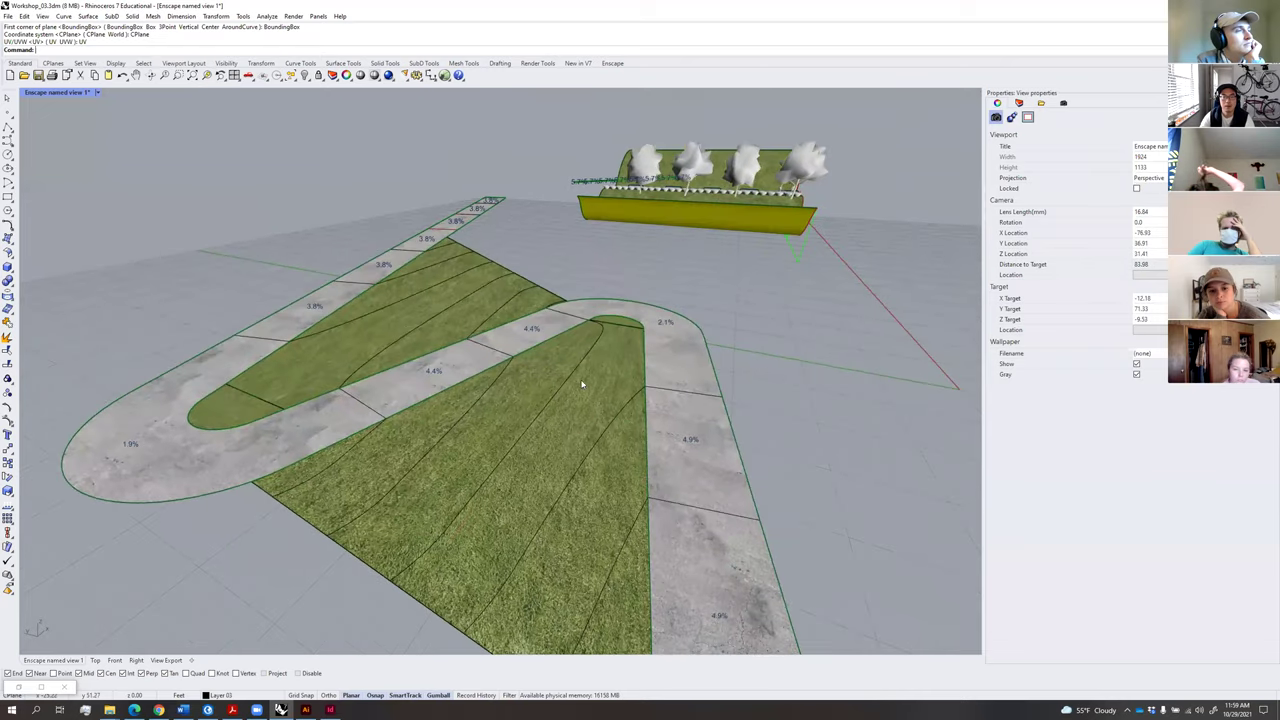
Copy an elm tree from the distant planted slope onto the lower grass infill and lower it toward the surface.
click(583, 386)
click(791, 257)
right_drag(791, 257, 765, 250)
scroll(795, 184, down, 6)
click(854, 197)
alt+drag(828, 190, 587, 392)
scroll(632, 590, up, 5)
right_drag(634, 594, 640, 416)
drag(525, 238, 525, 272)
right_drag(525, 274, 447, 488)
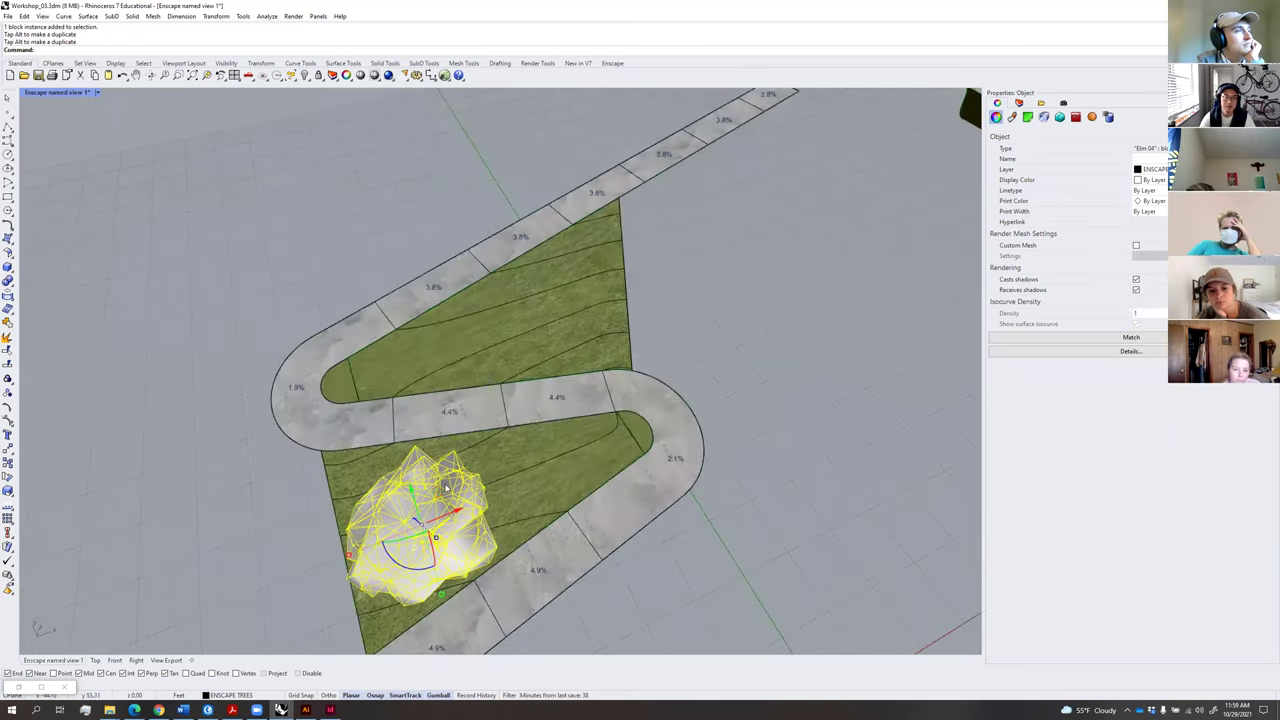
Duplicate the elm trees onto the upper grass infill, raise the copies to the surface and deselect them.
drag(447, 487, 435, 512)
alt+drag(506, 469, 511, 267)
right_drag(500, 325, 600, 236)
drag(537, 232, 538, 198)
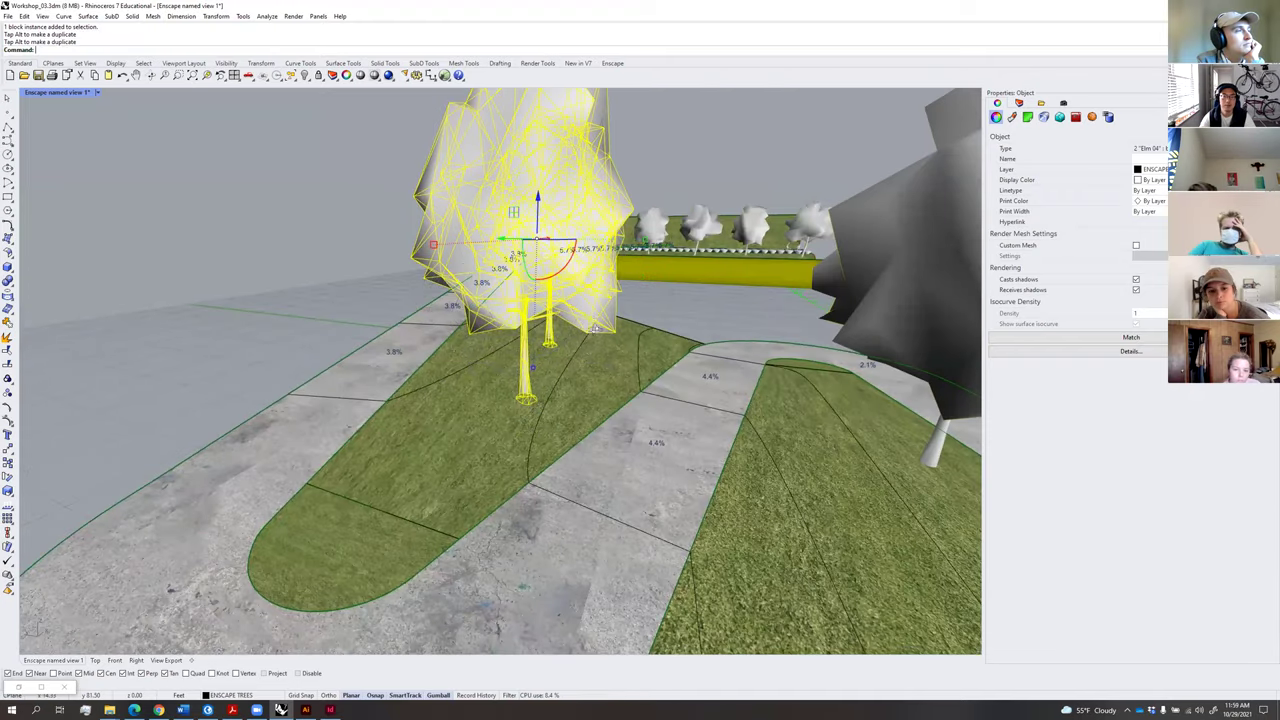
right_drag(595, 328, 481, 401)
right_drag(563, 311, 691, 443)
scroll(691, 443, down, 4)
key(Escape)
Raise one elm on the grass infill, reposition another, and clear the selection.
click(663, 376)
right_drag(663, 376, 673, 418)
drag(651, 388, 659, 337)
click(525, 453)
drag(528, 408, 487, 361)
key(Escape)
Set a low, eye-level view looking up the ramp and start the Enscape render.
right_drag(493, 375, 505, 183)
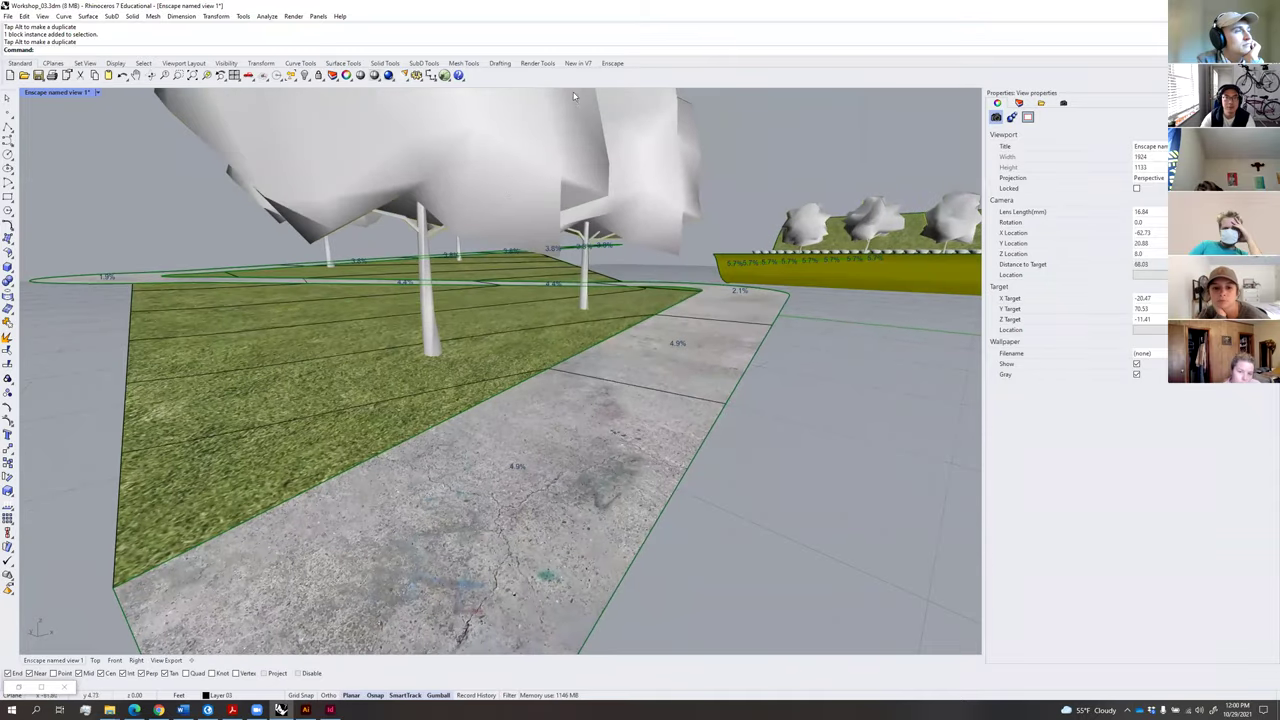
click(611, 63)
click(10, 75)
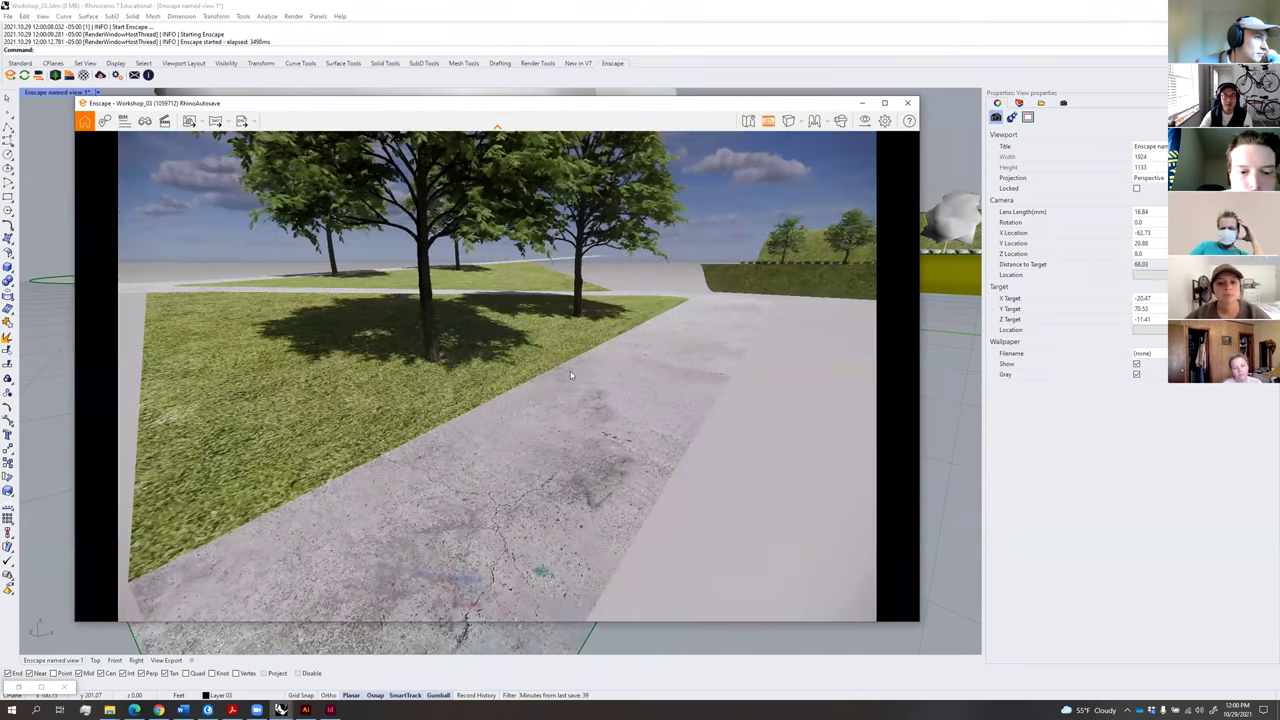
Walk through the rendered ramp in Enscape to review the concrete runs, grass infill and trees, and clear the render window away.
scroll(573, 371, up, 4)
key(w)
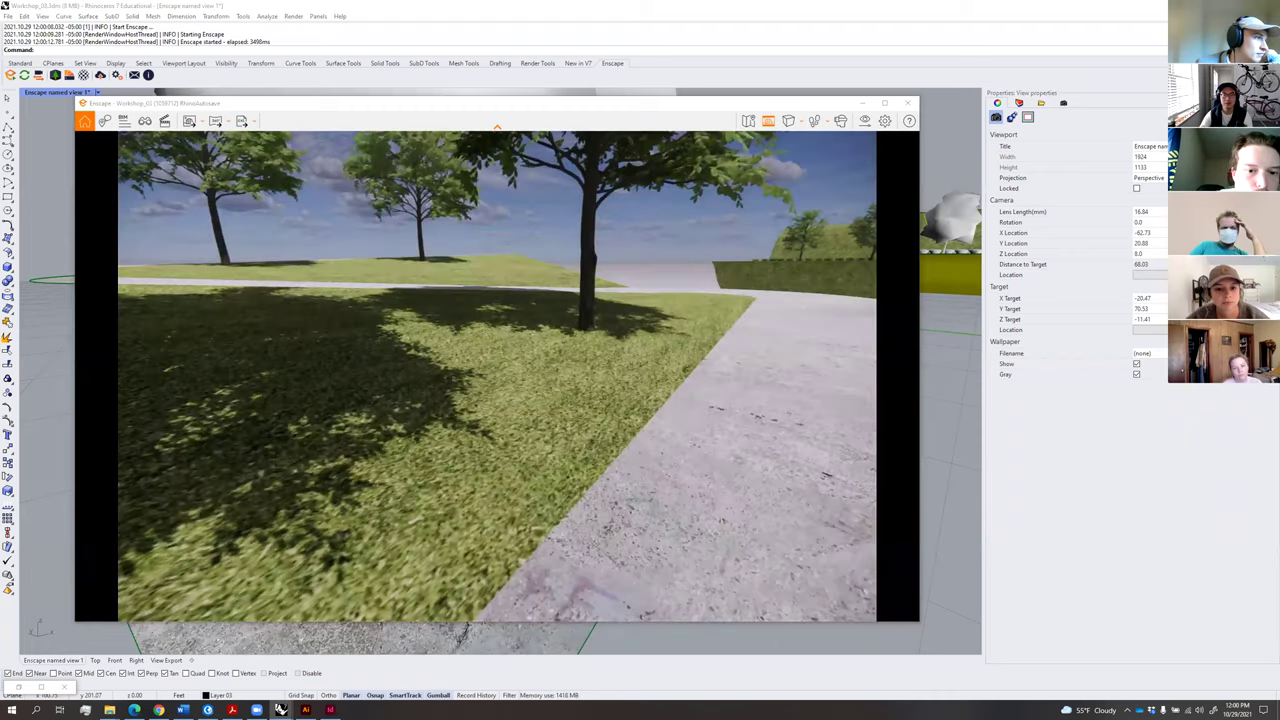
key(w)
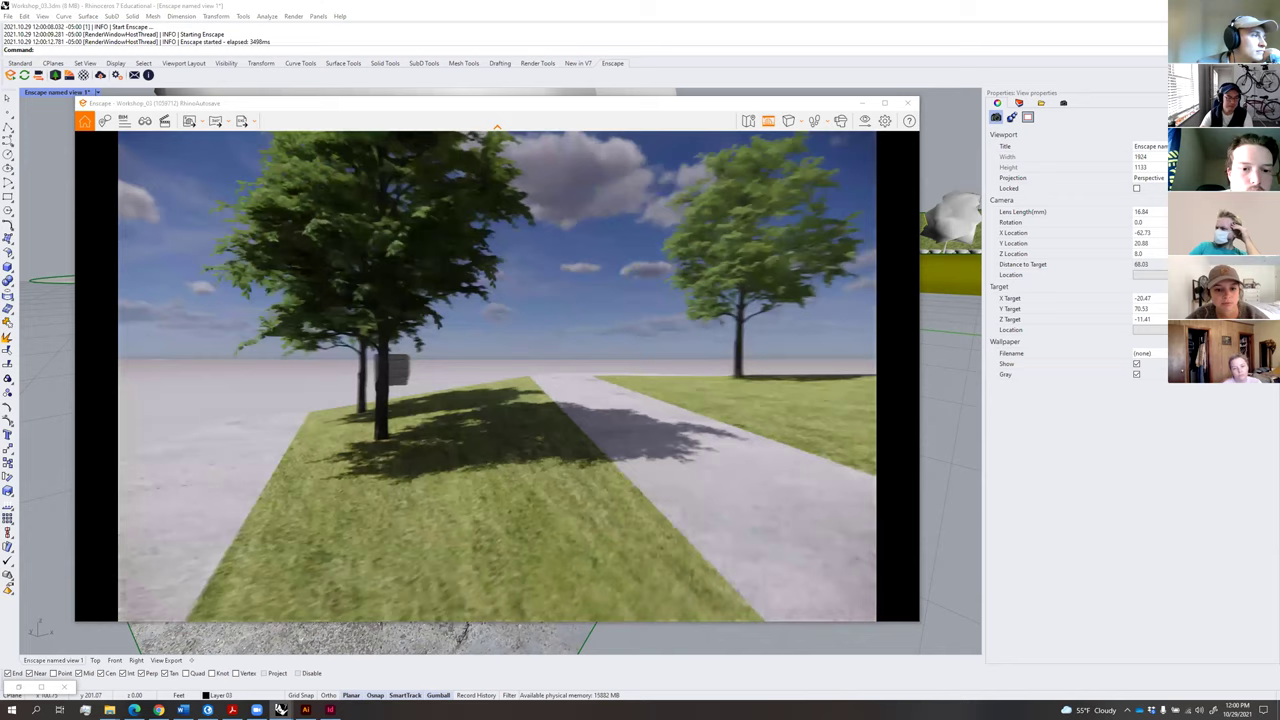
key(w)
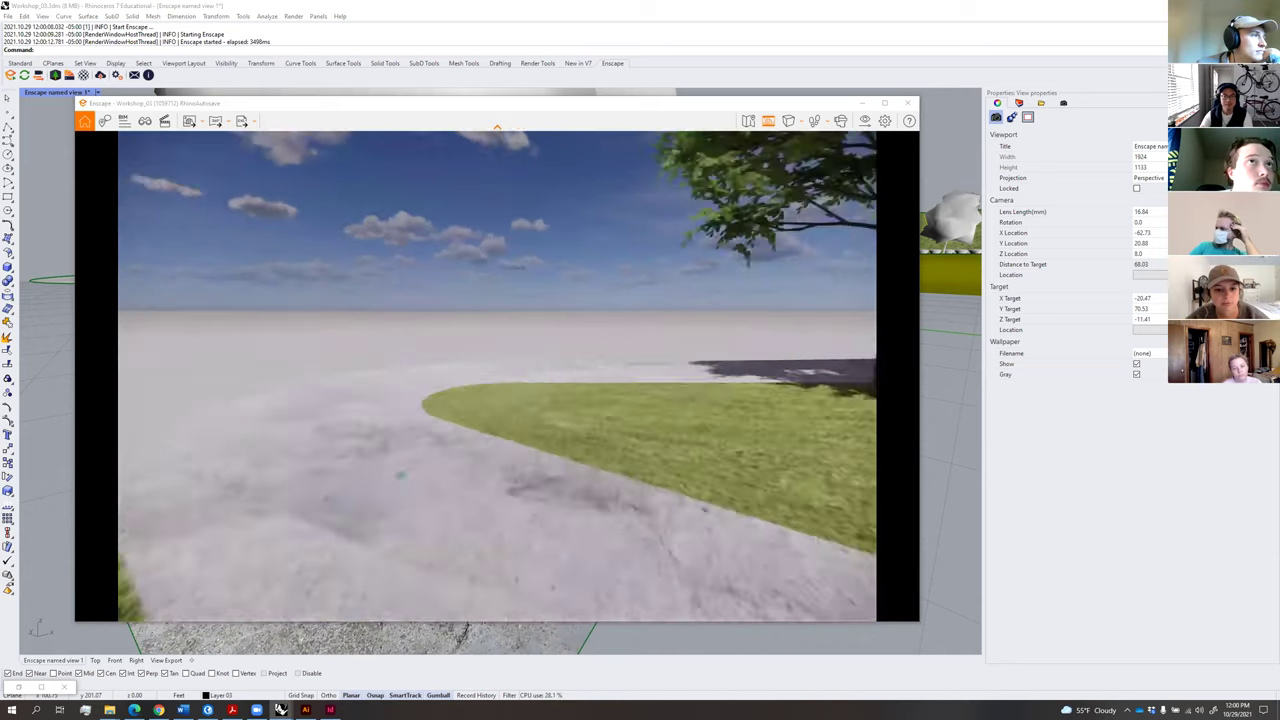
key(w)
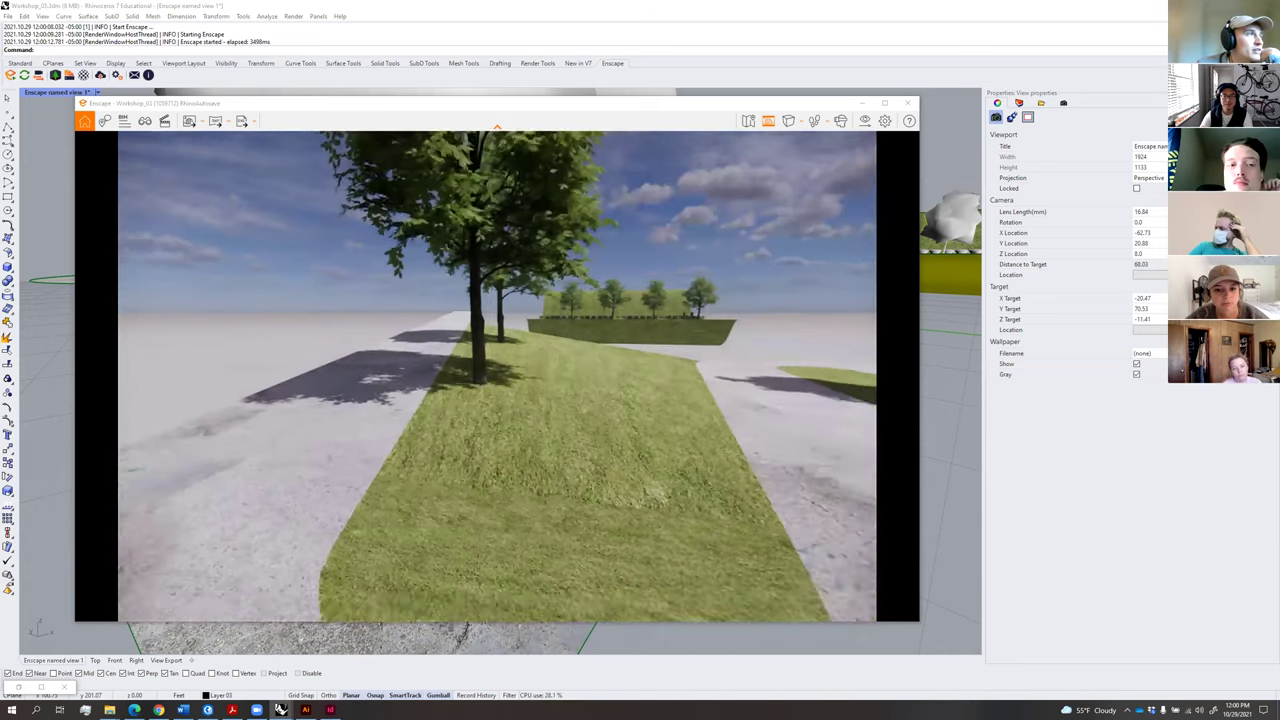
key(s)
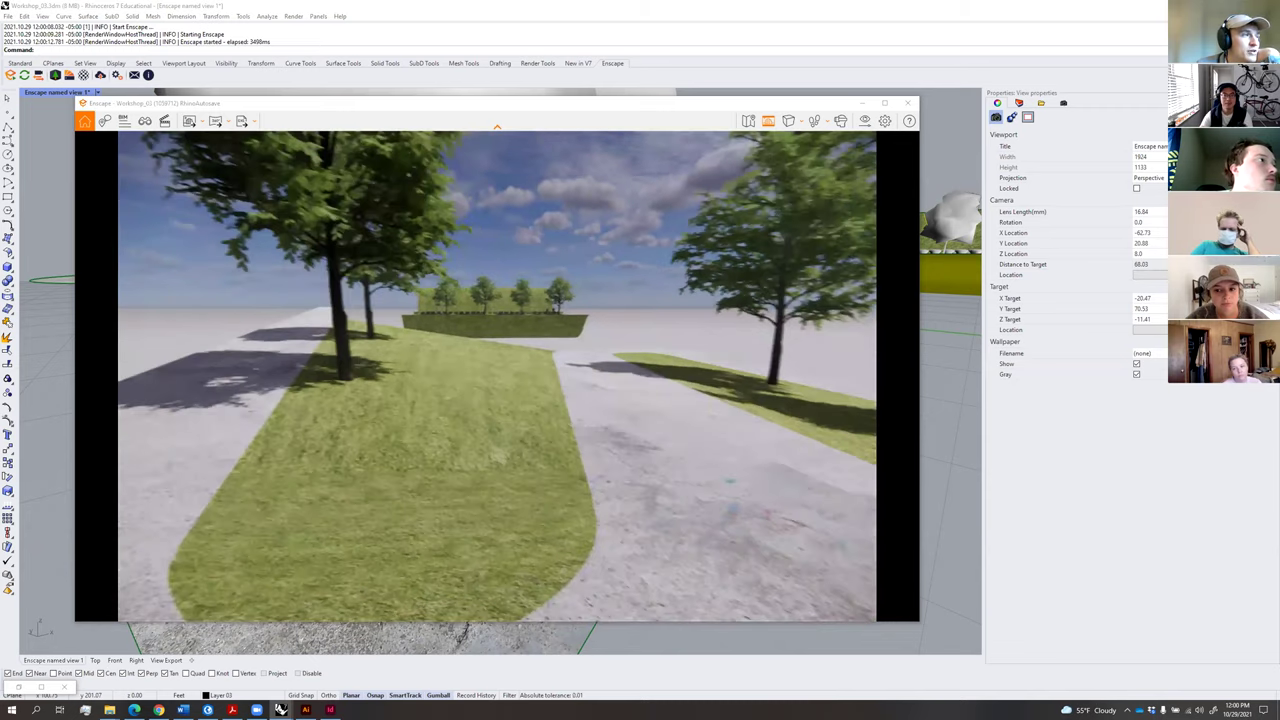
key(s)
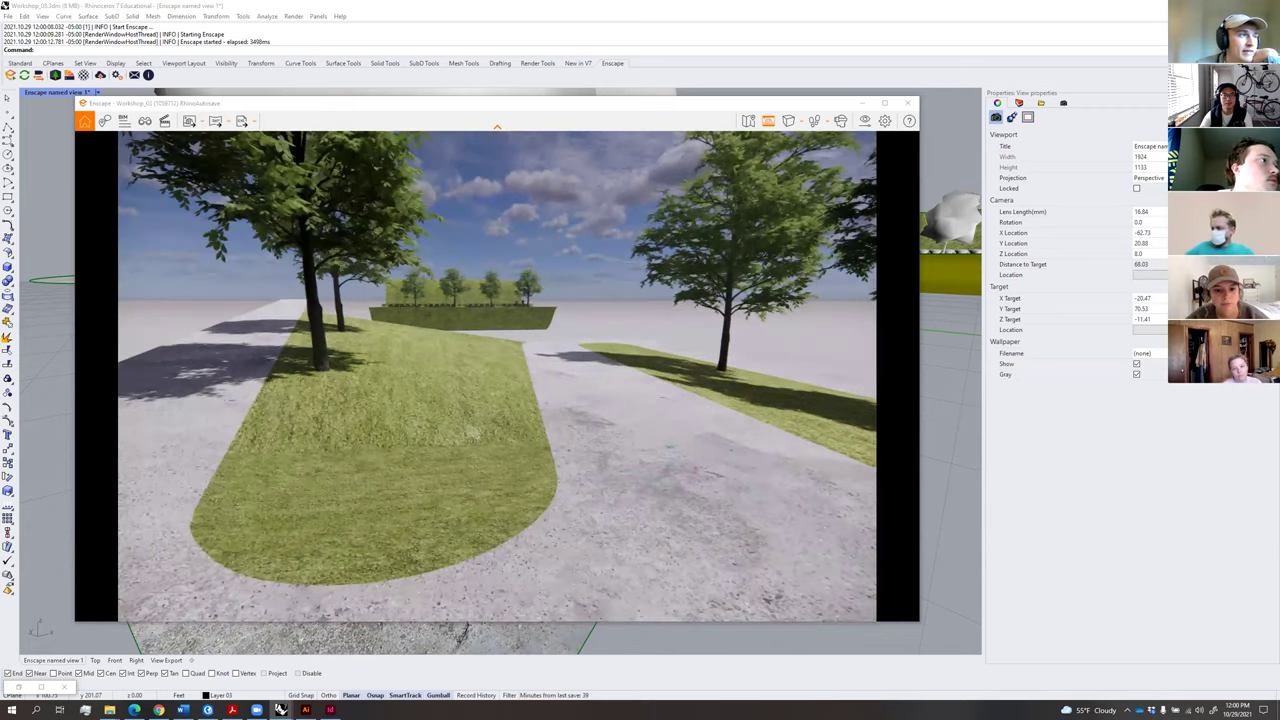
drag(473, 433, 640, 423)
key(a)
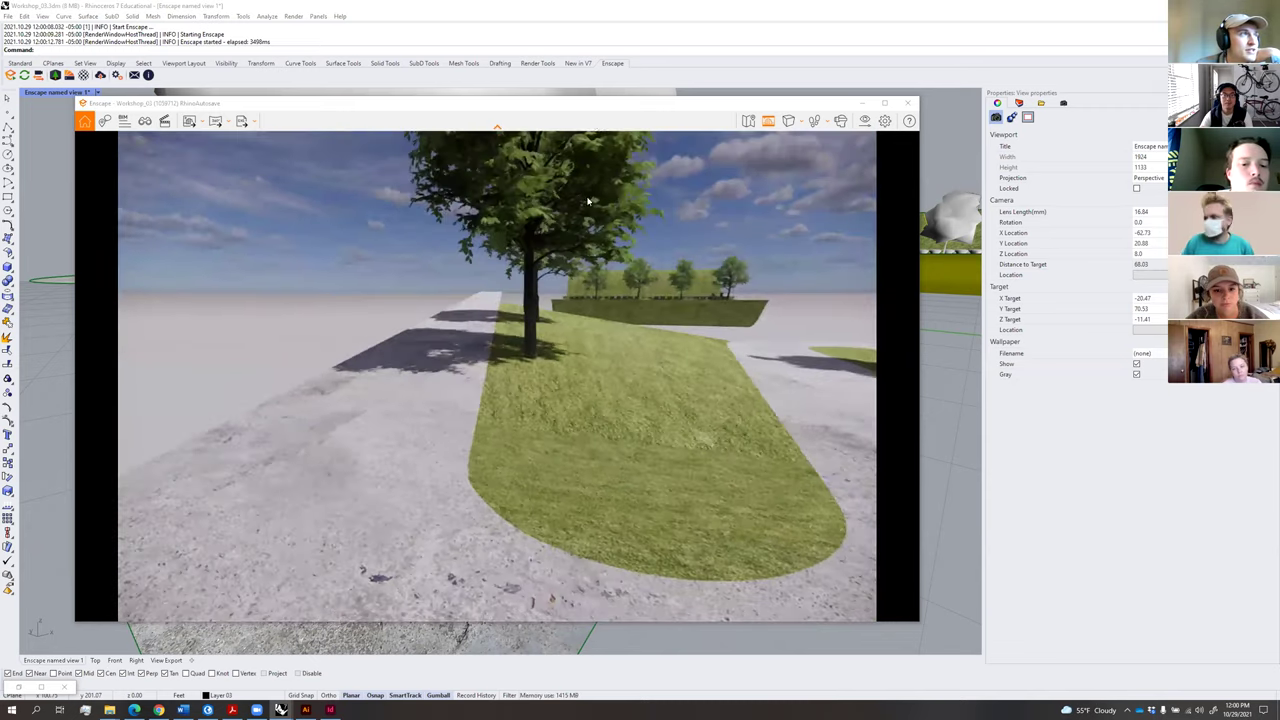
drag(640, 105, 928, 105)
Examine the ramp, its contoured grass infill and trees from several angles in the Rhino perspective view.
right_drag(94, 333, 500, 474)
scroll(150, 340, down, 4)
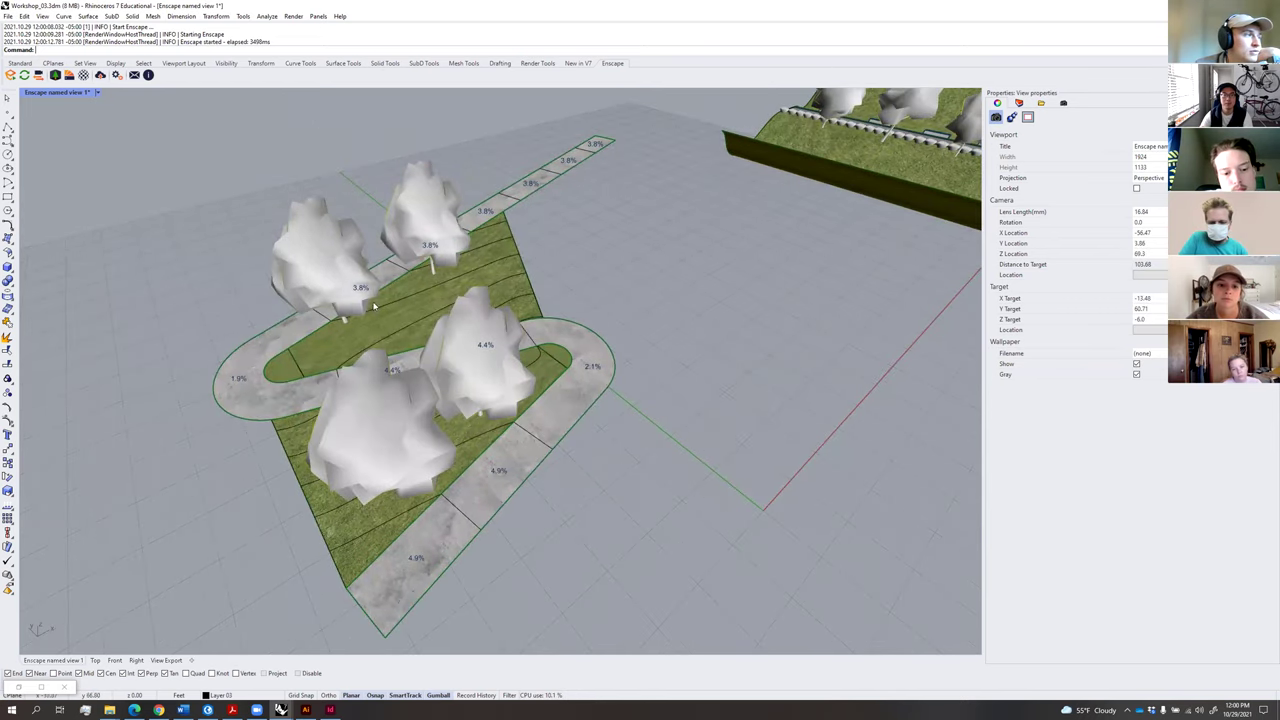
scroll(537, 420, up, 5)
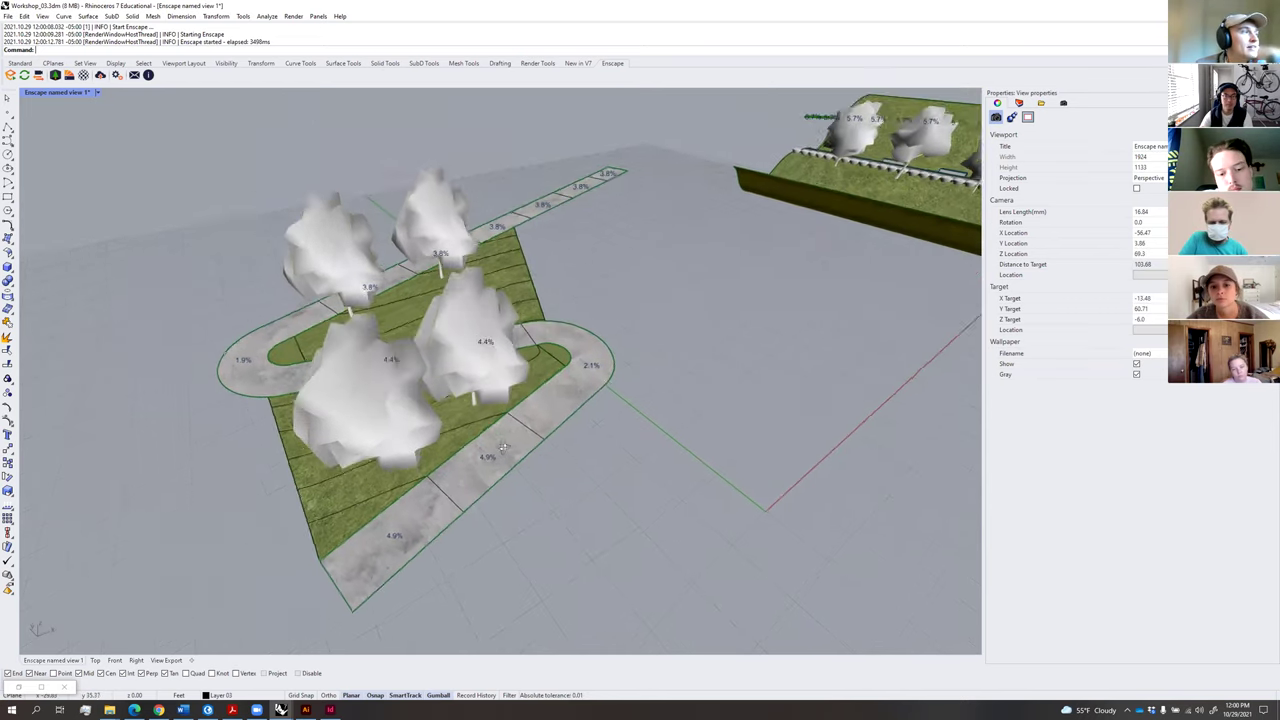
scroll(522, 440, down, 2)
right_drag(522, 440, 203, 477)
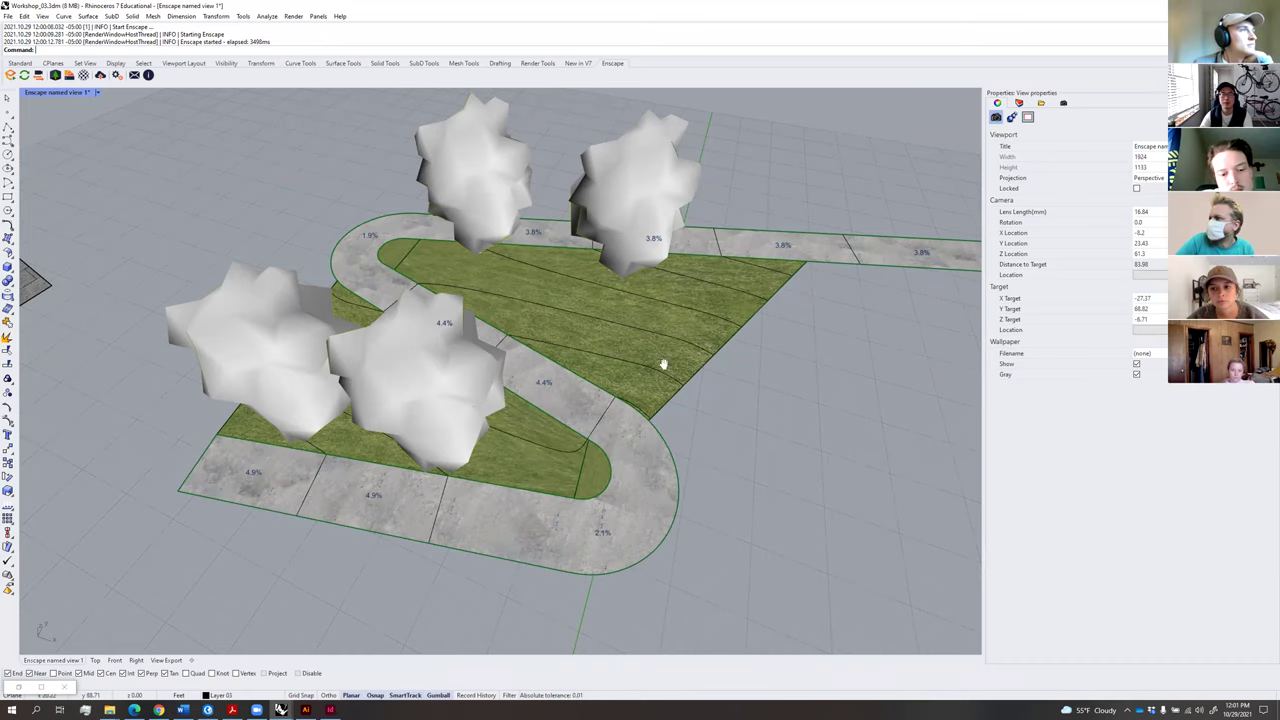
shift+right_drag(663, 364, 578, 343)
scroll(578, 343, up, 4)
right_drag(610, 450, 480, 371)
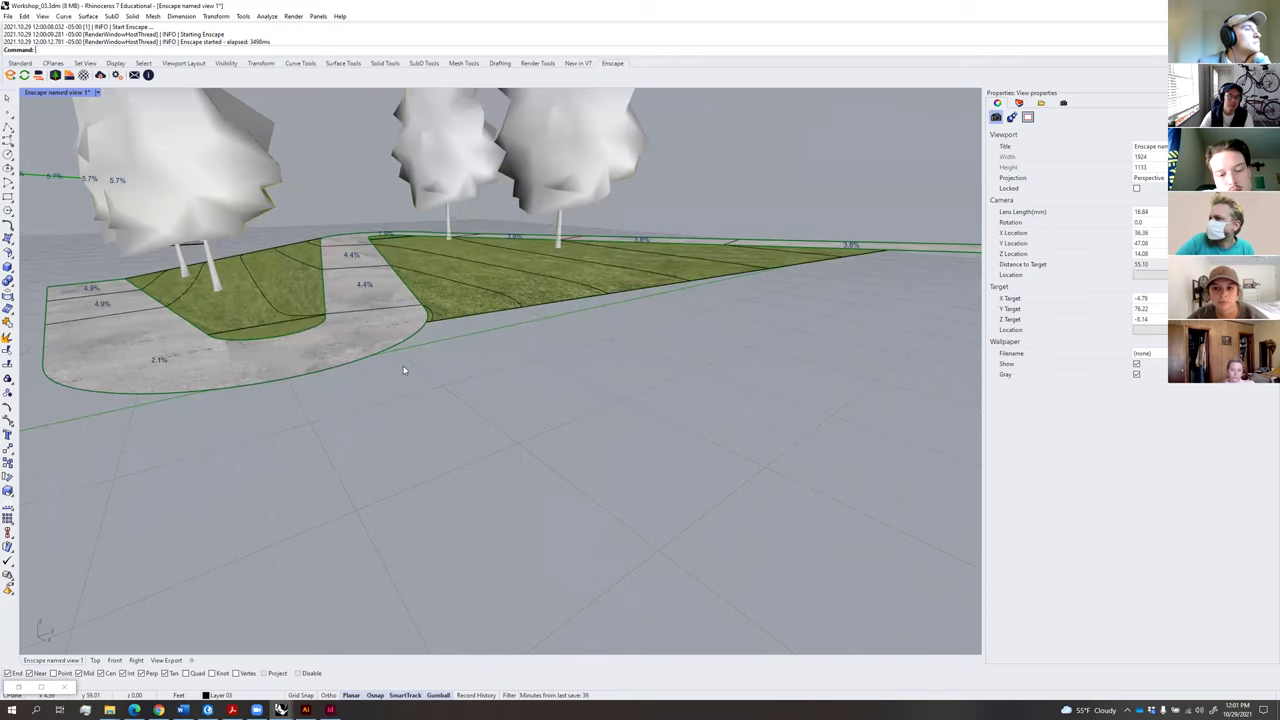
right_drag(435, 361, 436, 373)
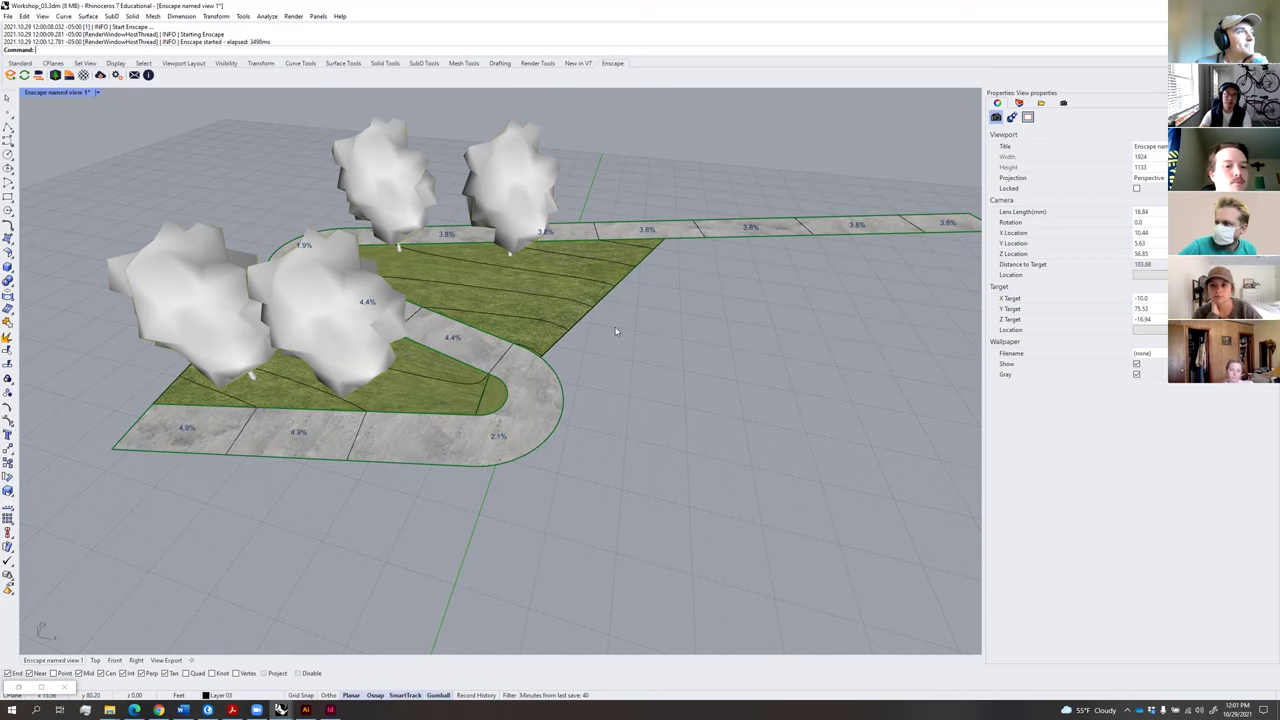
right_drag(611, 338, 636, 346)
scroll(677, 355, down, 4)
scroll(597, 327, up, 6)
scroll(636, 346, down, 2)
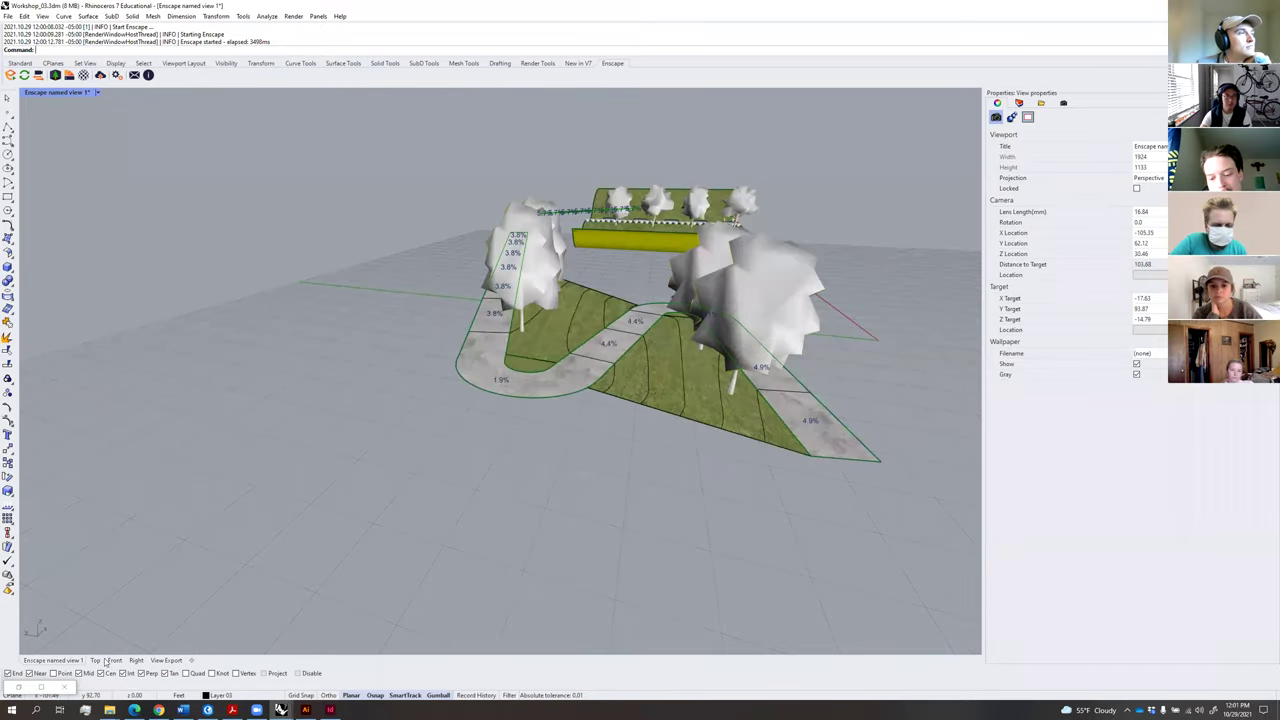
Restore the Grasshopper ramp definition, deselect its loft component, and check the shared TUTORIAL FILES folder in Box.
click(20, 689)
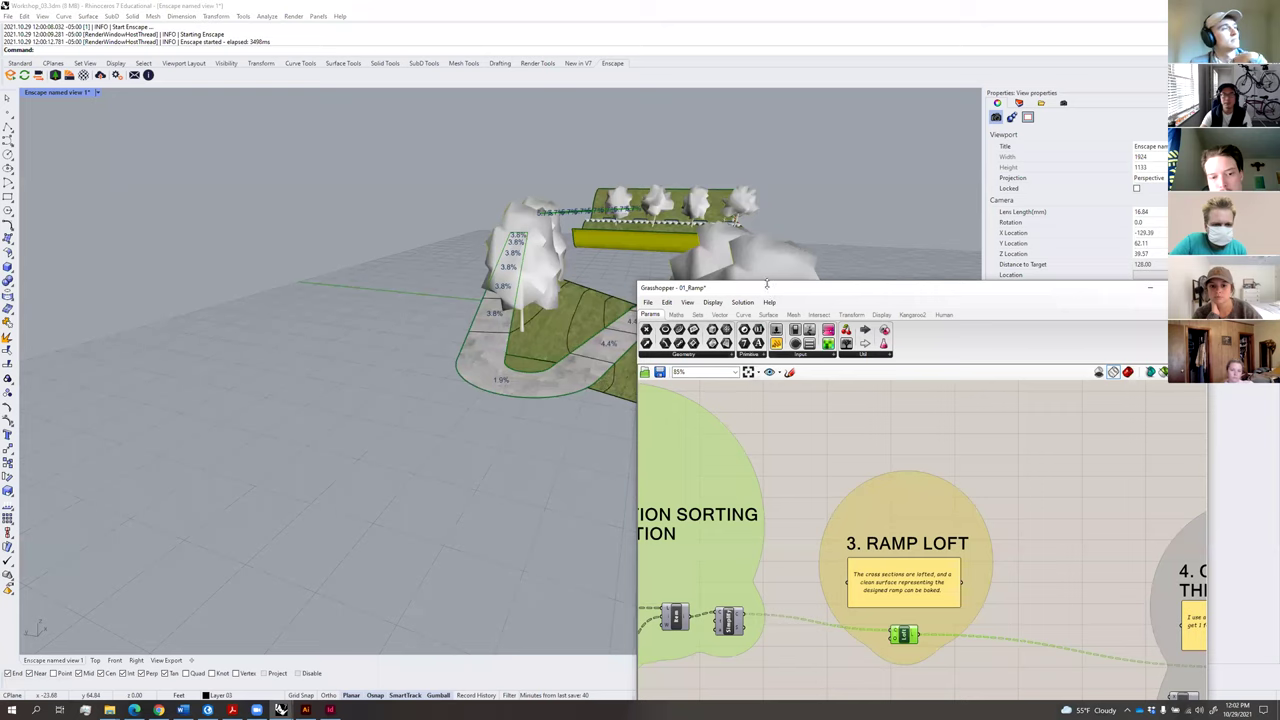
click(909, 439)
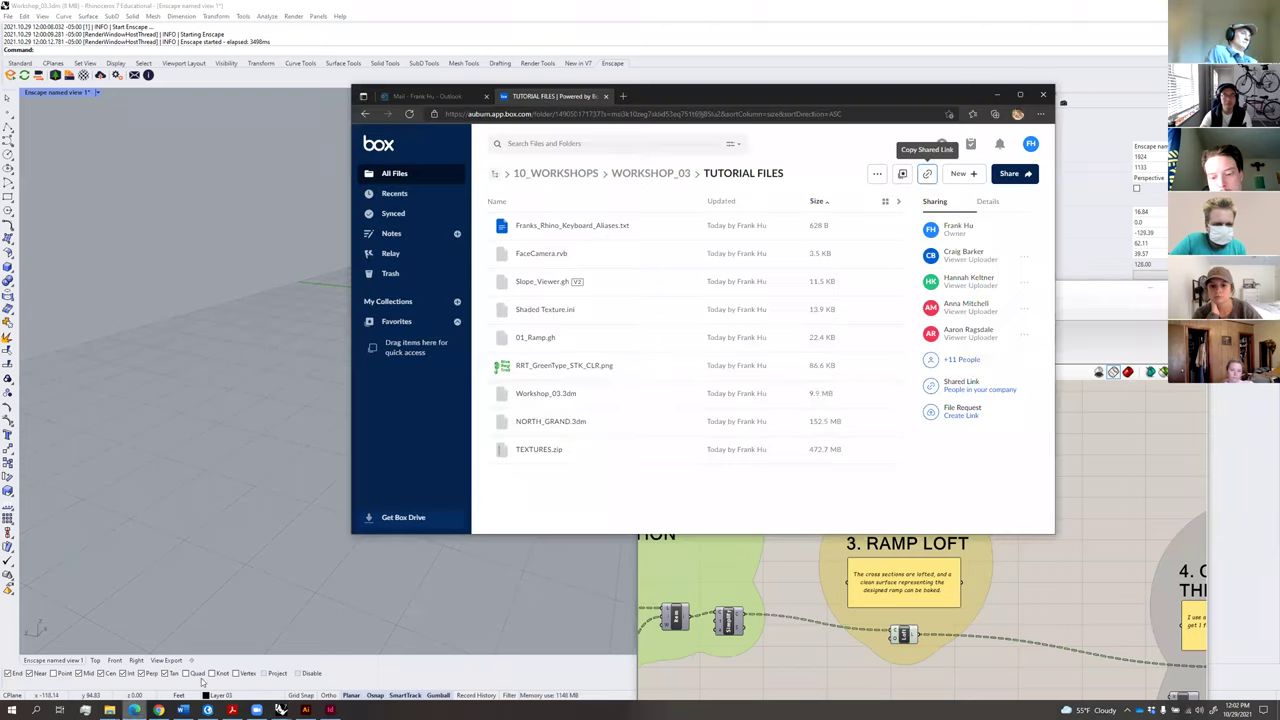
click(134, 710)
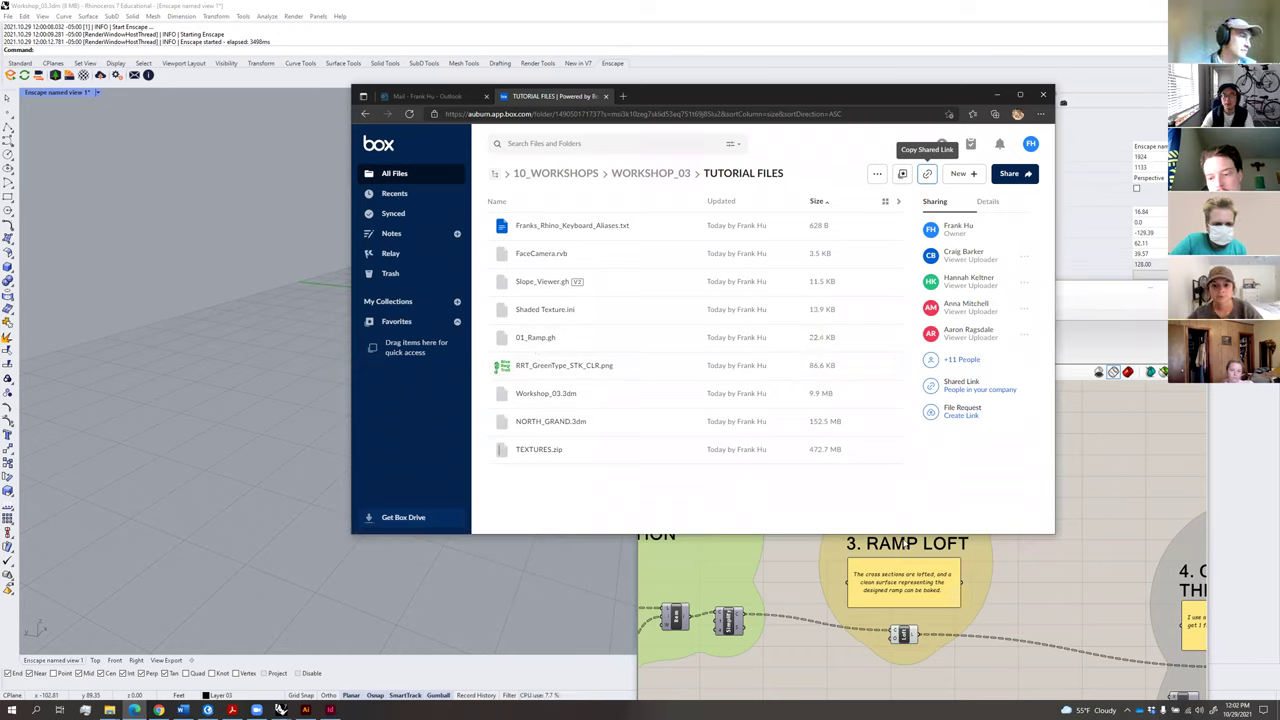
click(998, 97)
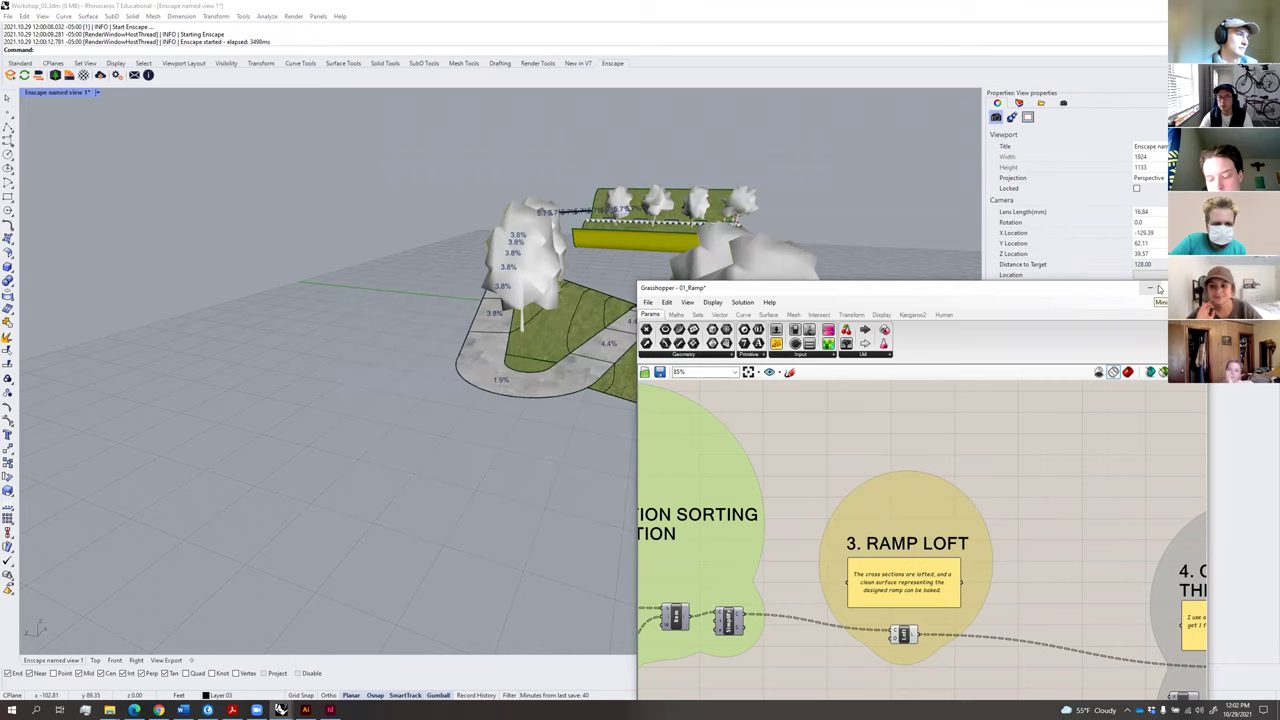
Save the 01_Ramp Grasshopper definition and minimize its window.
drag(1033, 216, 1030, 193)
click(645, 278)
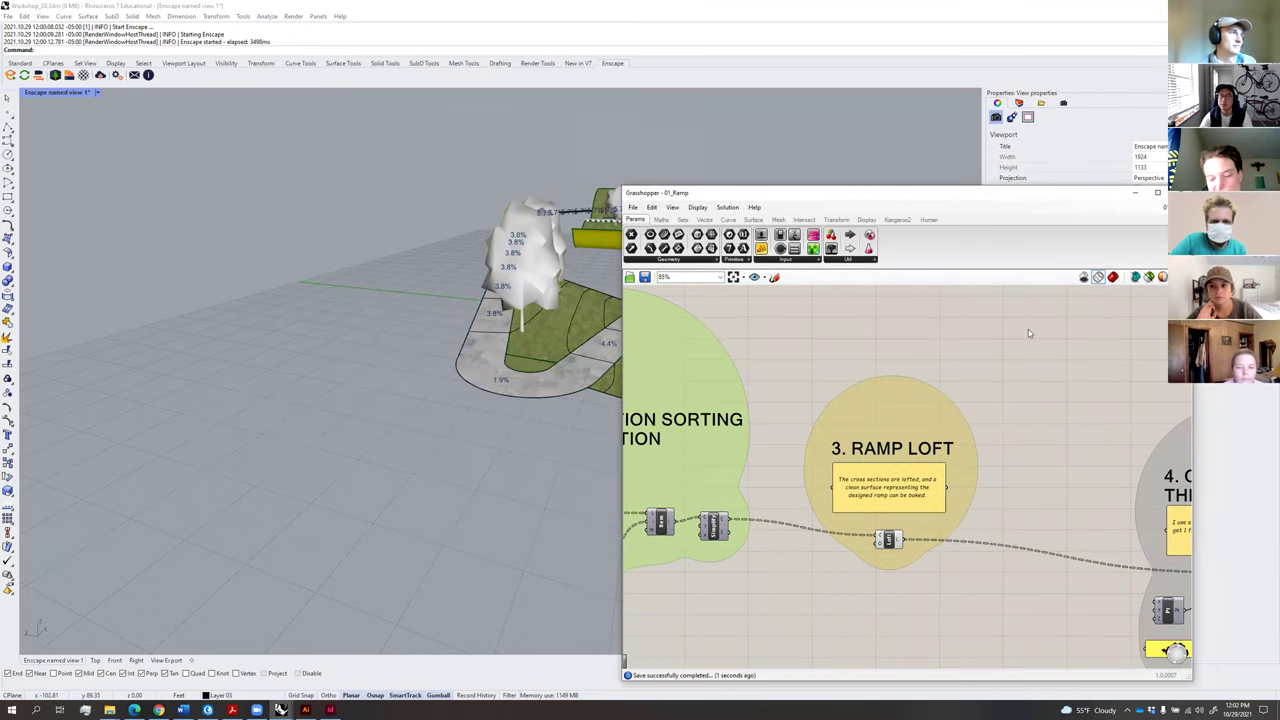
click(1135, 192)
Inspect the ramp's turns and the edges of the grass infill, both close up and from a distance.
right_drag(845, 401, 512, 420)
scroll(533, 407, up, 4)
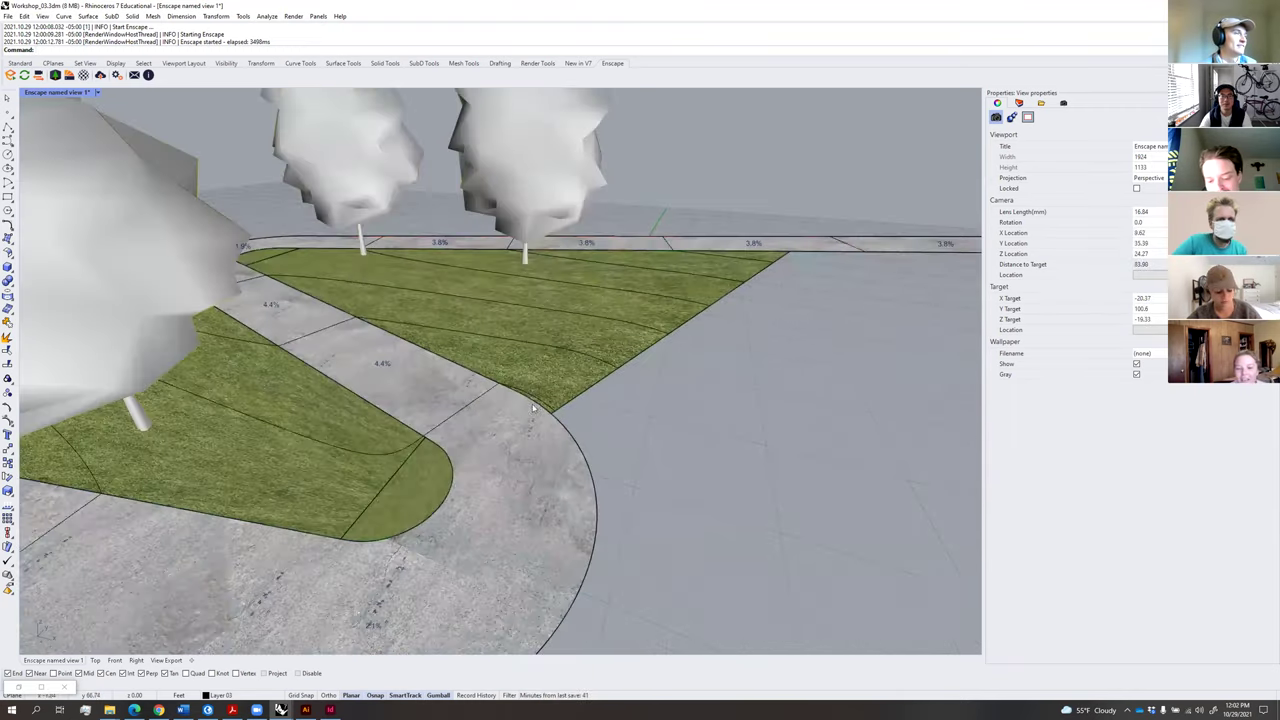
scroll(655, 454, down, 6)
right_drag(655, 454, 560, 435)
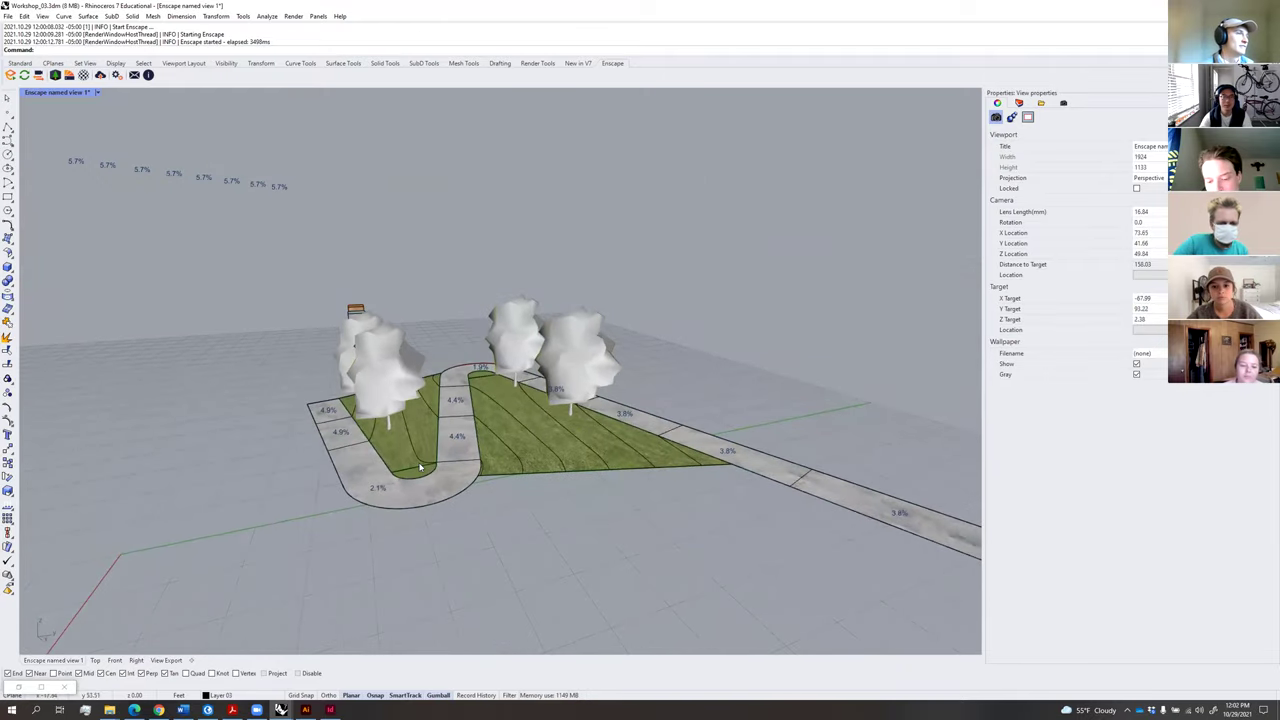
scroll(420, 467, up, 4)
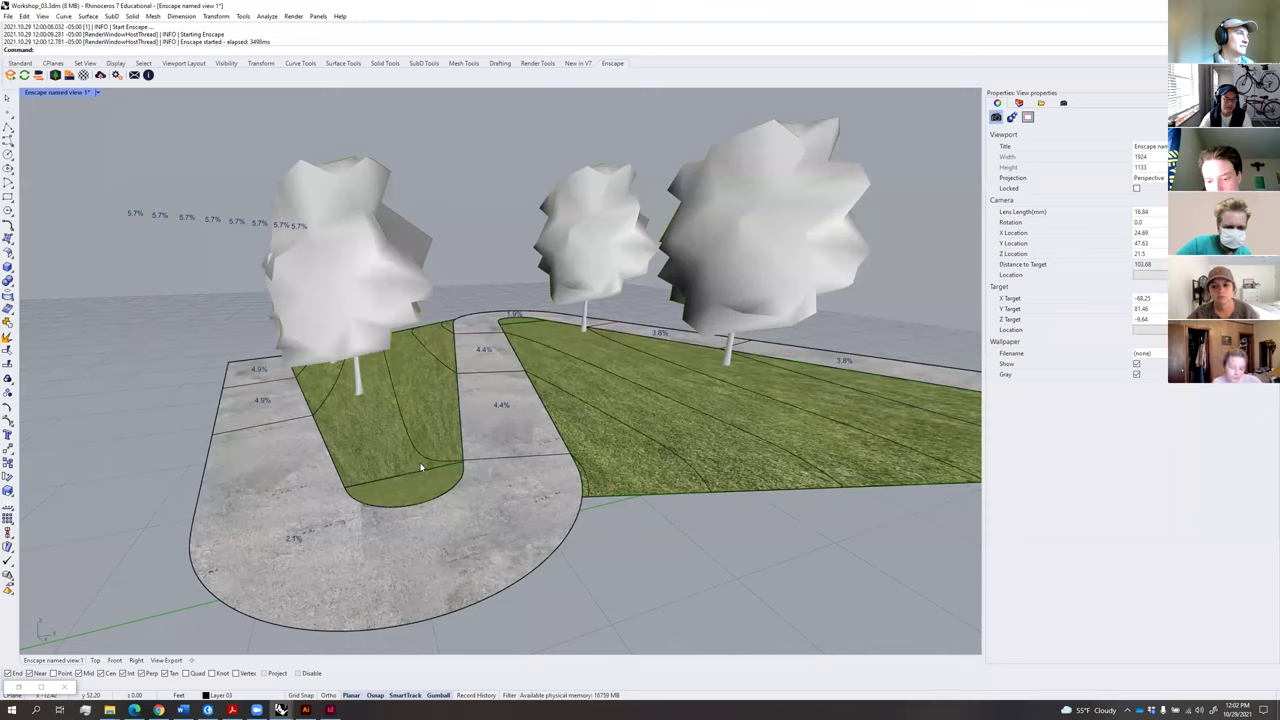
scroll(428, 467, down, 8)
scroll(436, 468, up, 3)
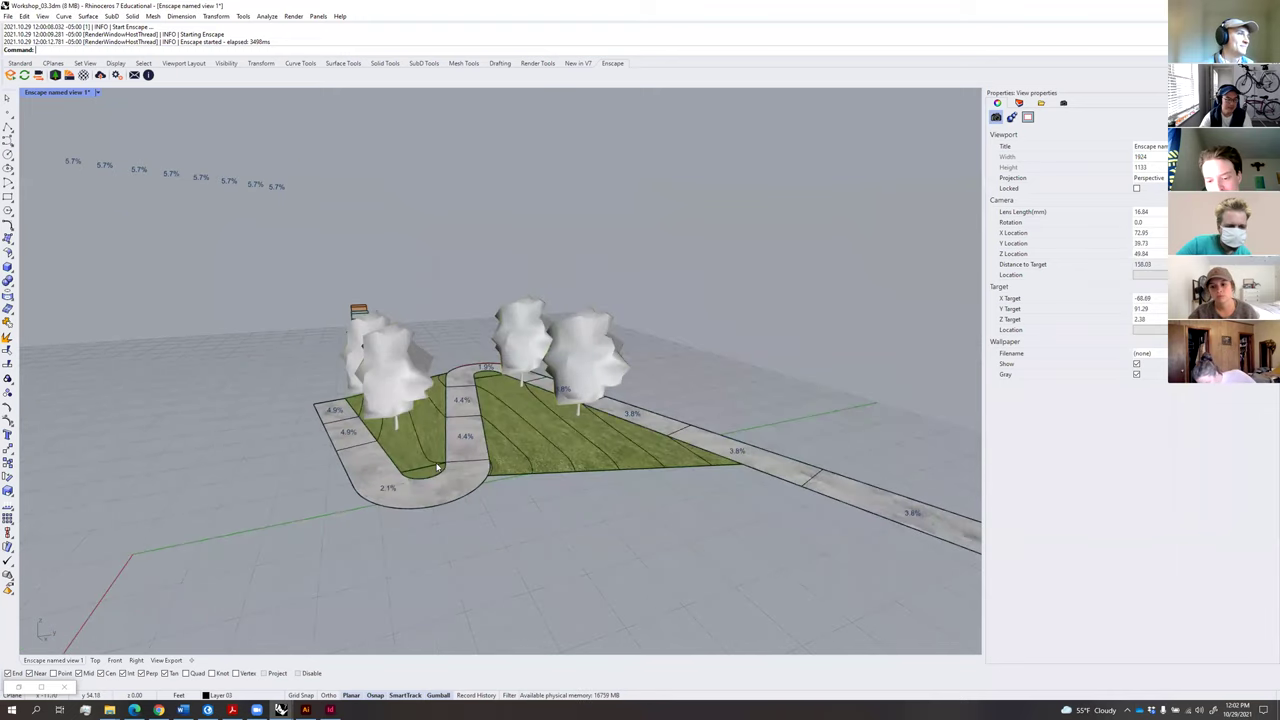
right_drag(432, 467, 460, 485)
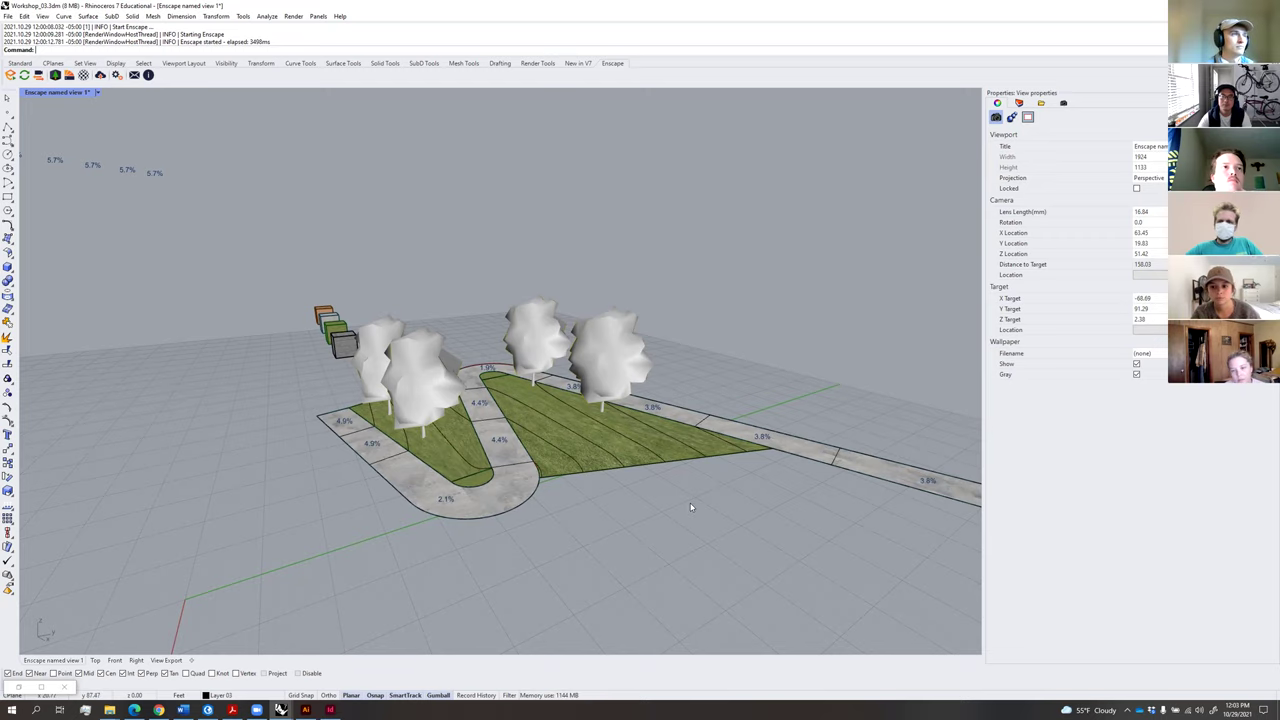
Review the wider site, examining the paved trail with its River Region Trails logo, planting and concrete blocks.
right_drag(655, 485, 748, 427)
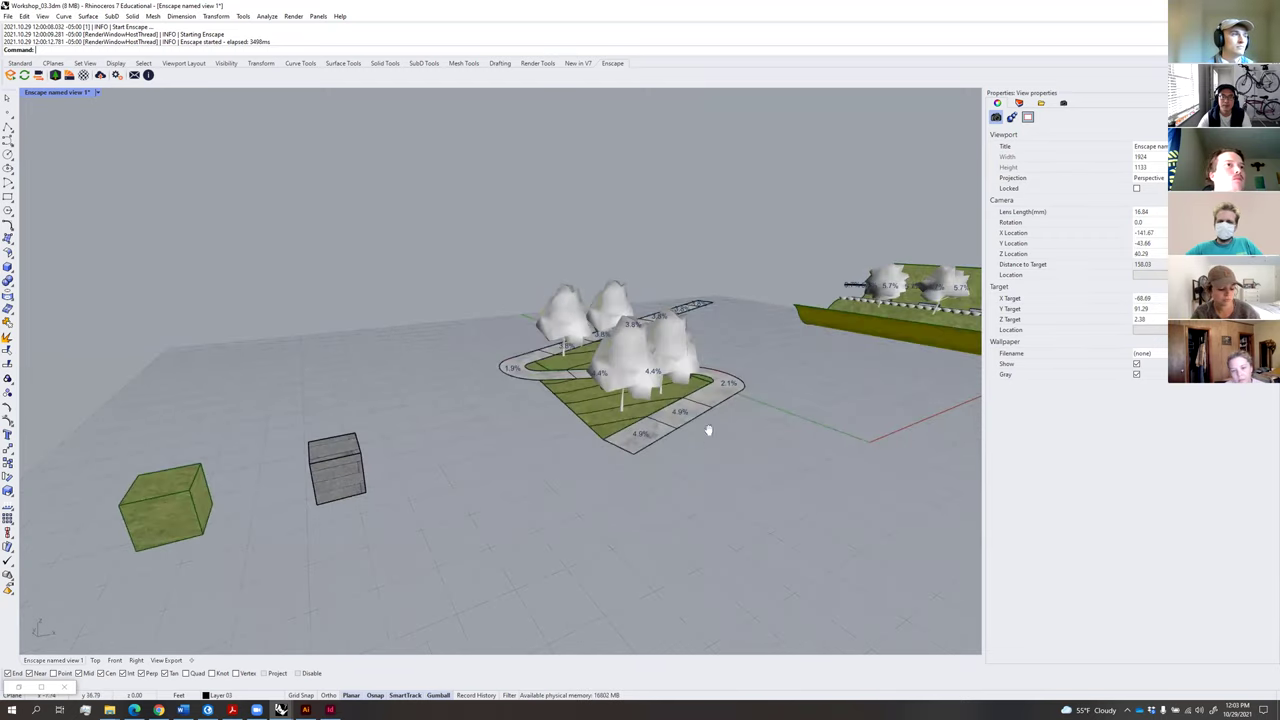
scroll(708, 430, up, 3)
right_drag(737, 405, 682, 430)
scroll(628, 379, up, 8)
scroll(602, 361, down, 5)
shift+right_drag(774, 434, 461, 397)
scroll(600, 412, down, 6)
scroll(608, 488, up, 4)
right_drag(610, 488, 639, 506)
scroll(622, 492, down, 1)
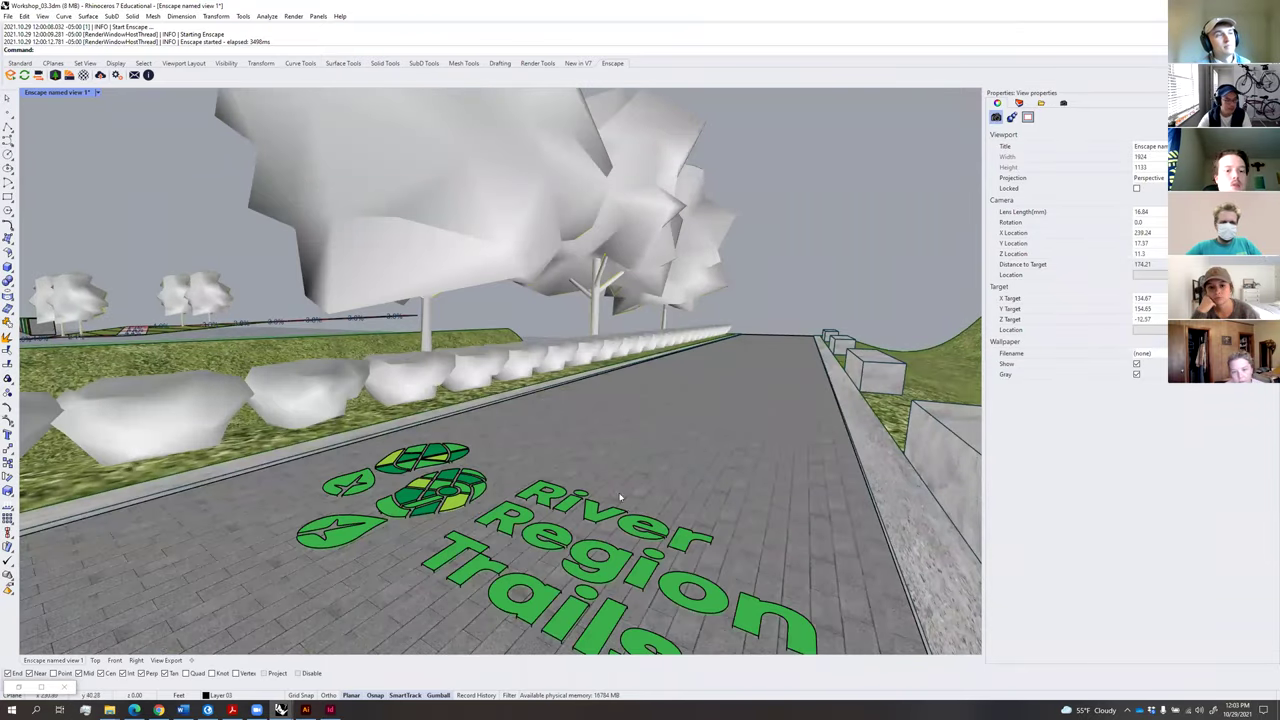
scroll(643, 423, up, 3)
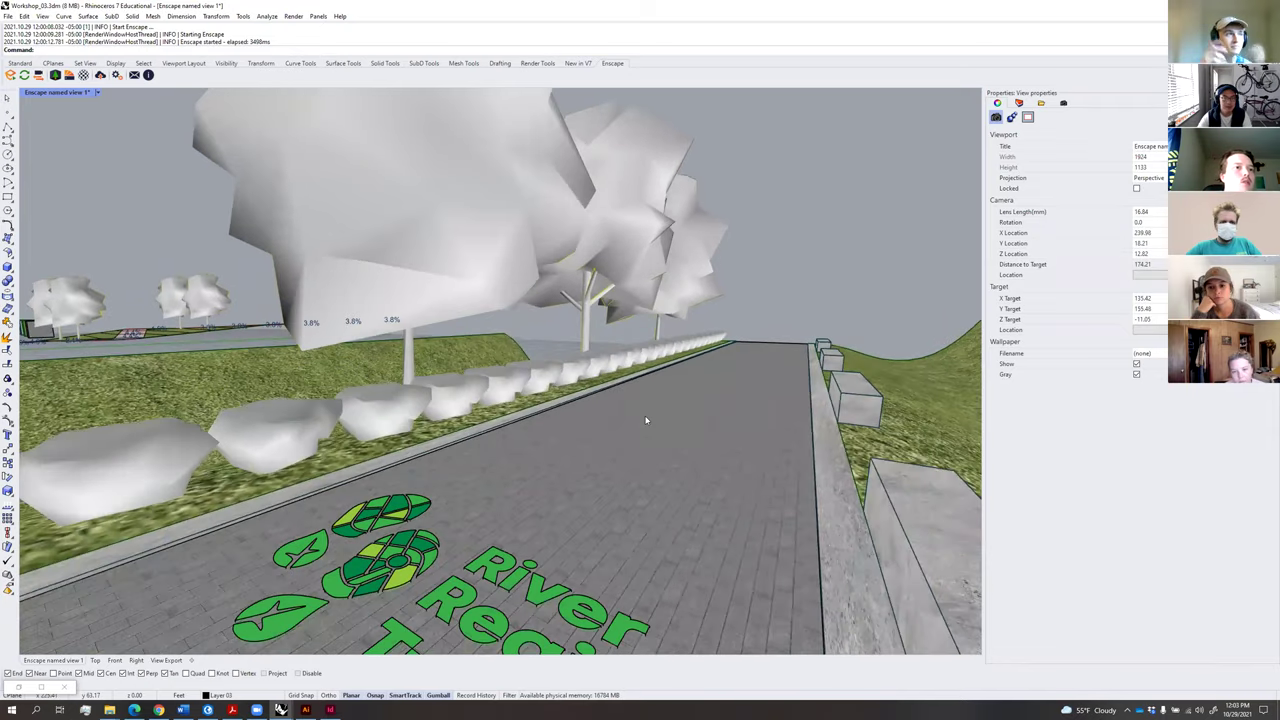
Look along the paved trail and its concrete blocks, and check the GREENWAY SECTION sheet in InDesign before returning to Rhino.
scroll(645, 420, up, 1)
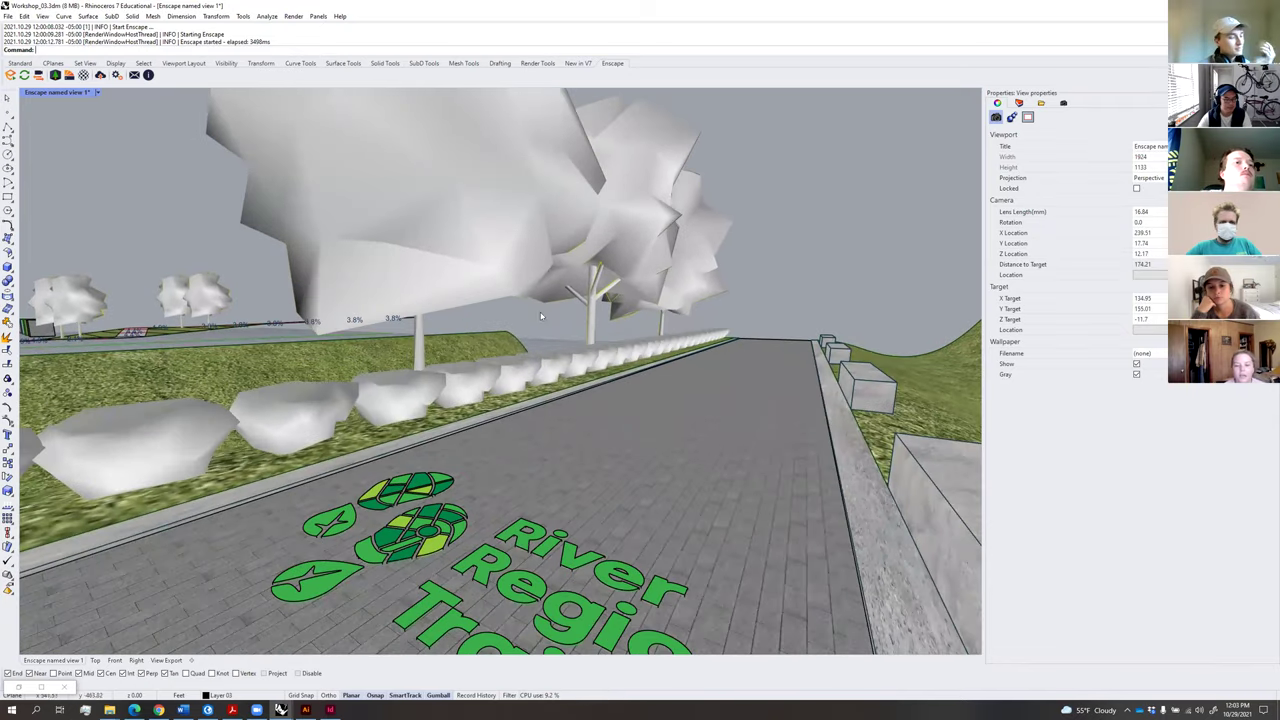
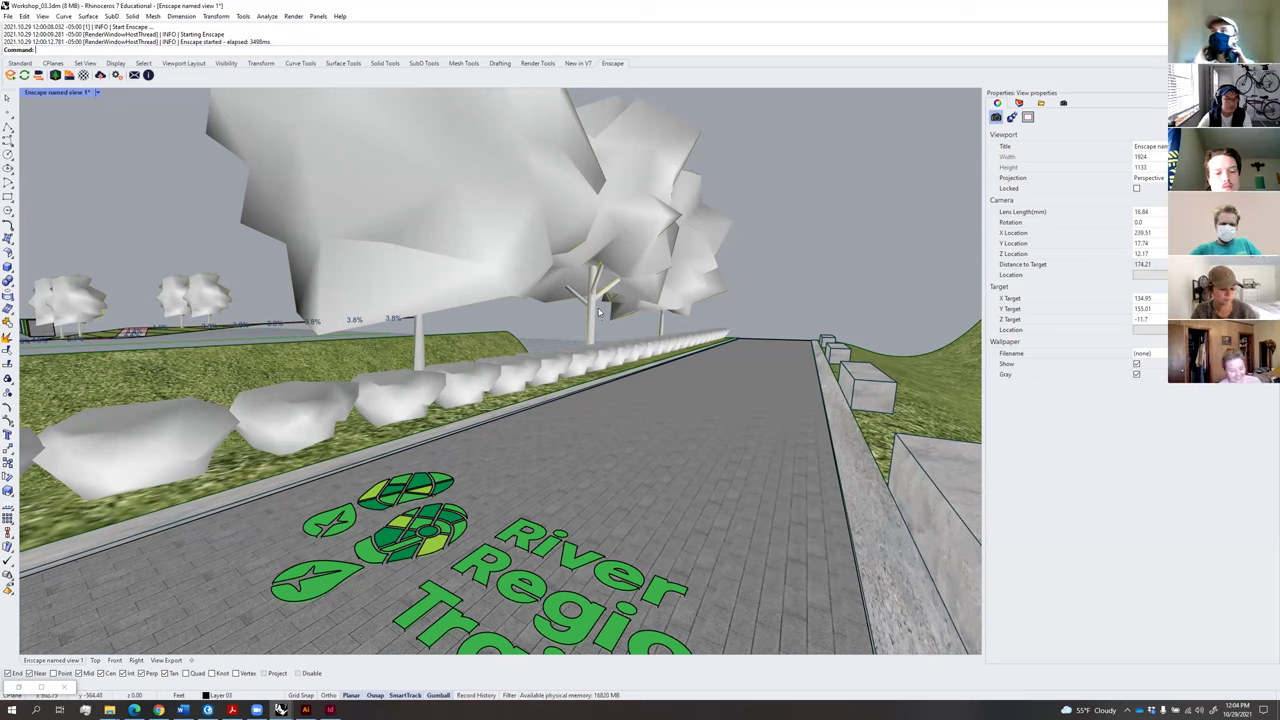
shift+right_drag(674, 300, 682, 300)
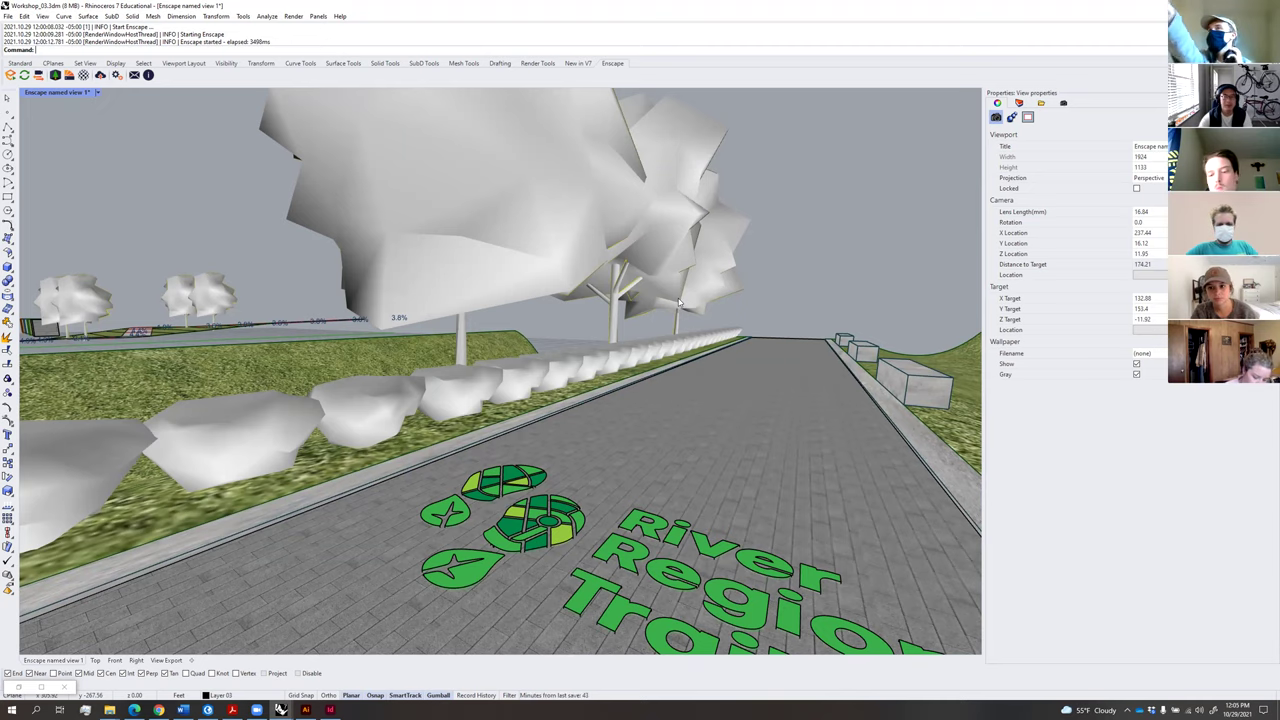
shift+right_drag(811, 301, 788, 305)
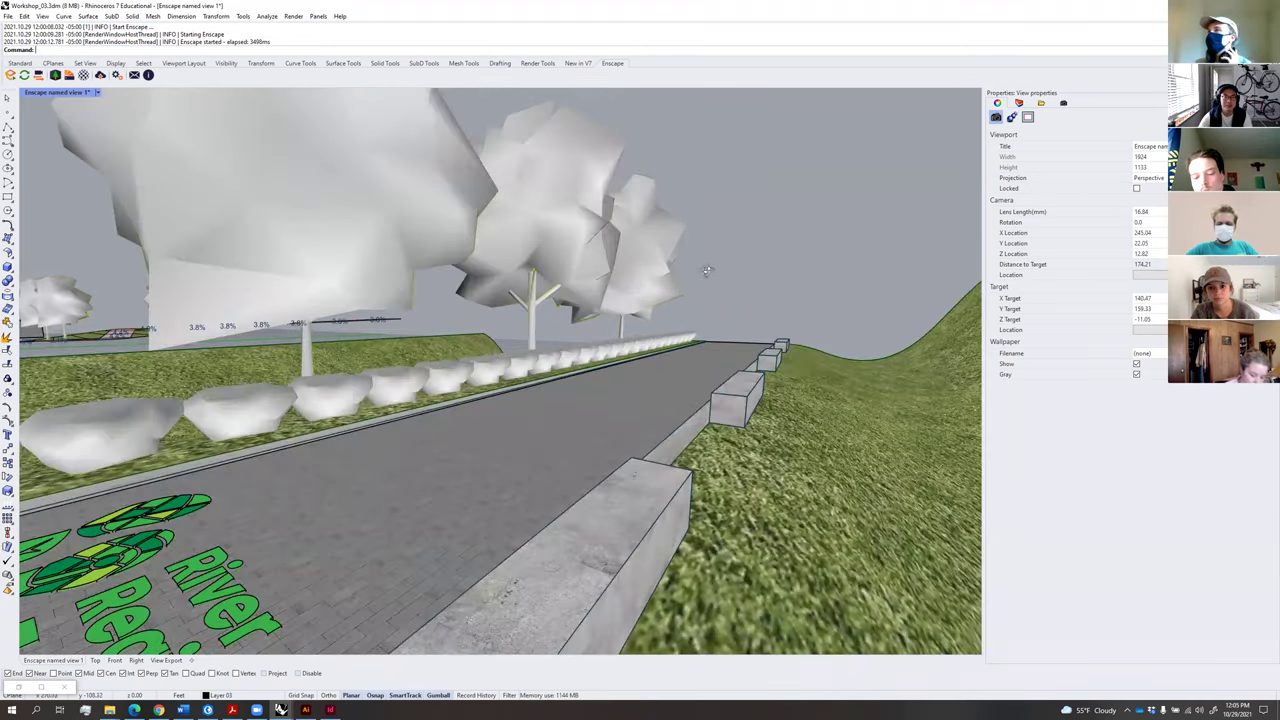
right_drag(701, 271, 706, 278)
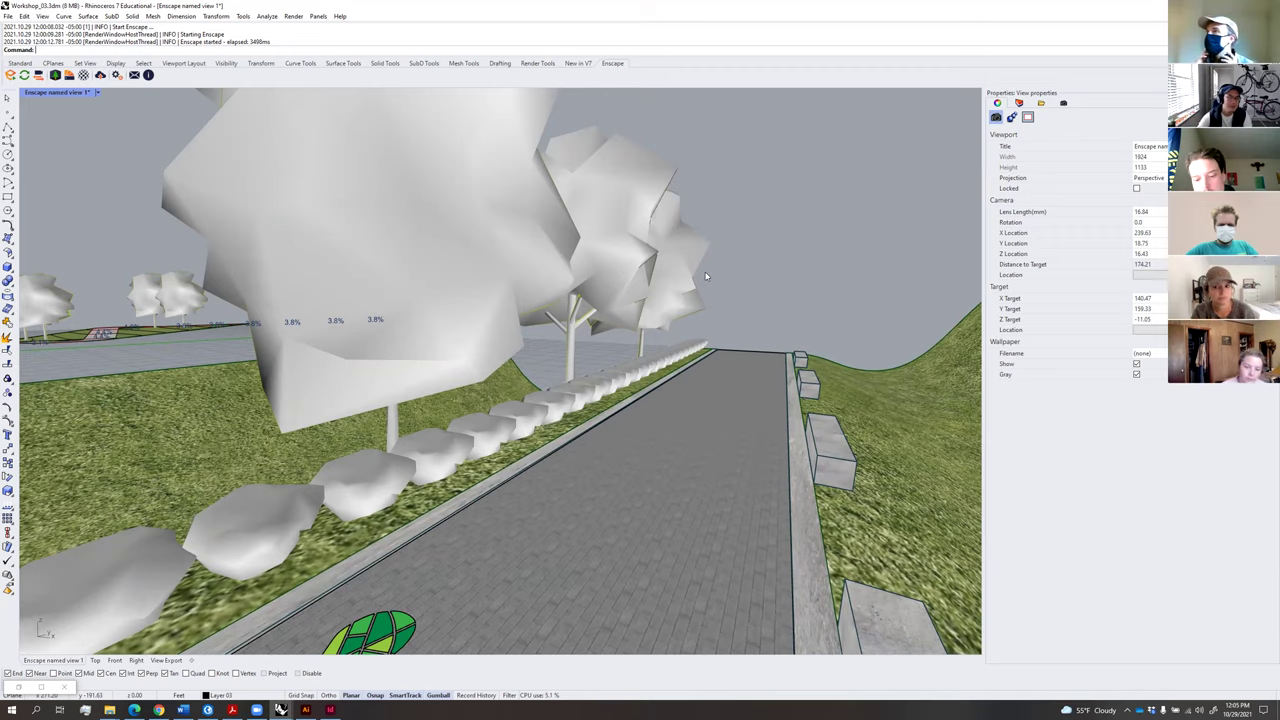
click(329, 709)
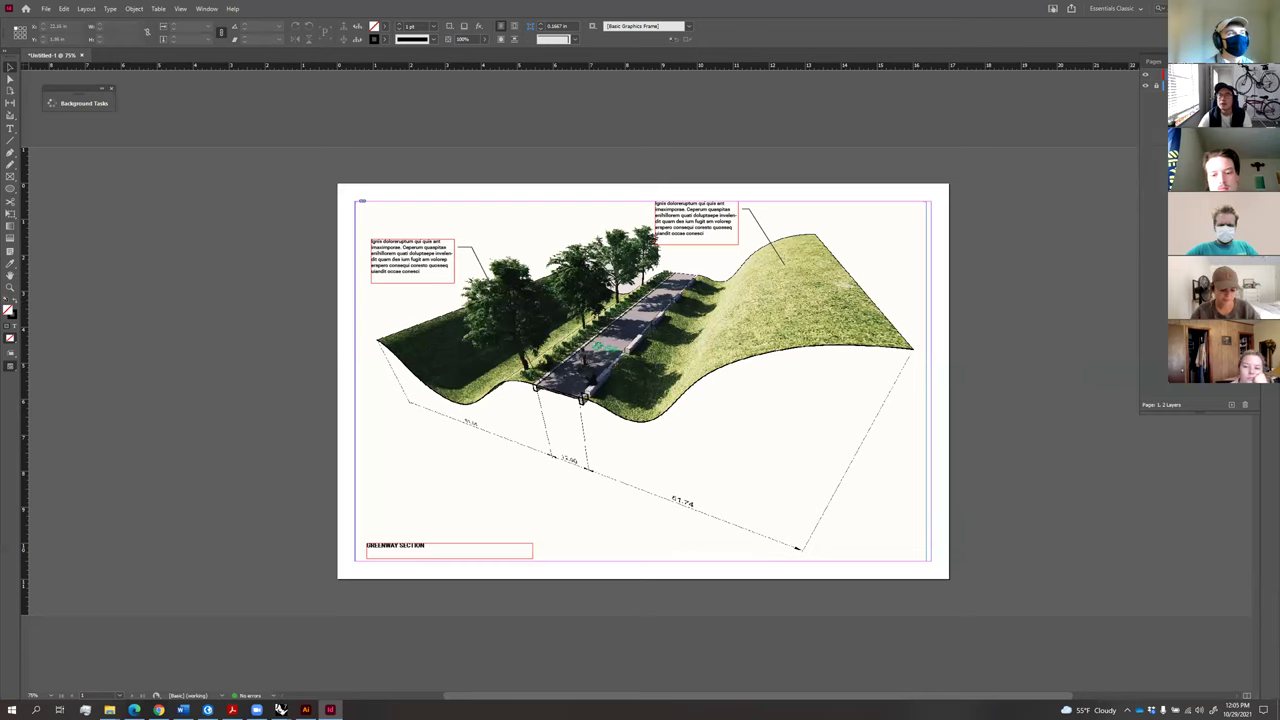
click(1222, 8)
Examine the whole site and the switchback ramp's slope labels, grass infill and contours up close.
scroll(729, 271, down, 10)
right_drag(729, 271, 633, 337)
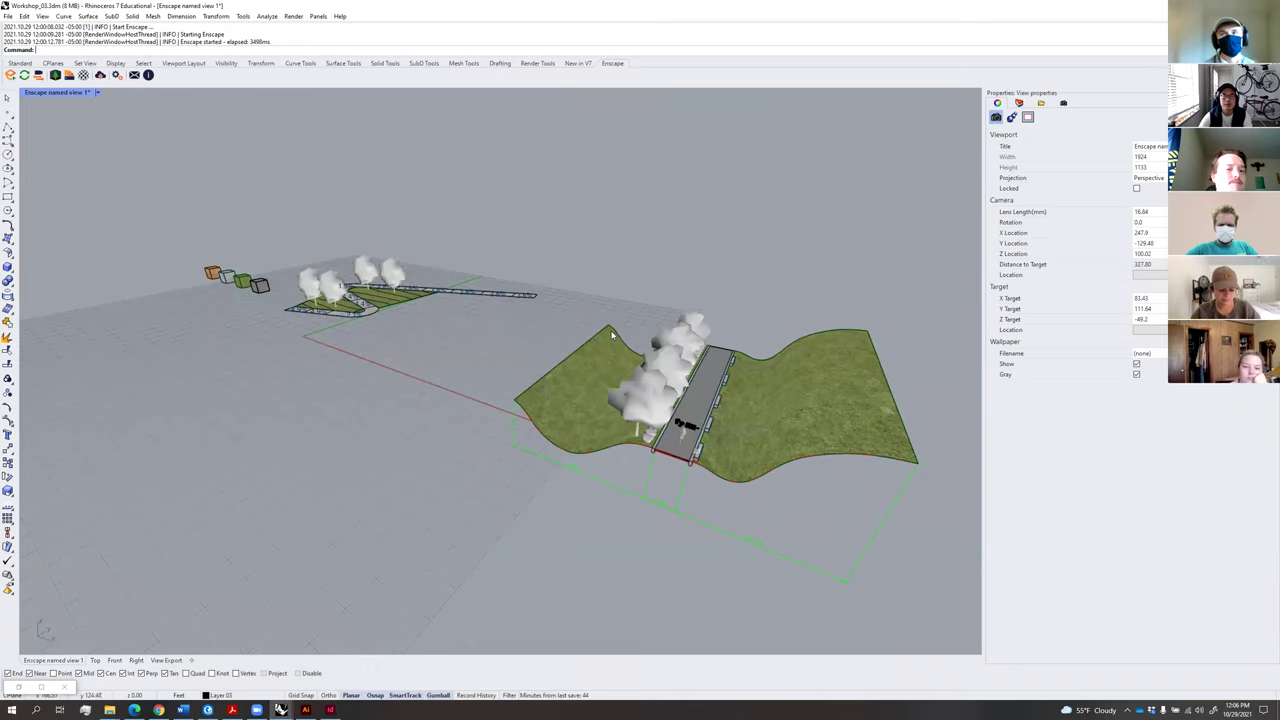
shift+right_drag(479, 341, 497, 403)
right_drag(407, 408, 490, 440)
scroll(446, 411, up, 8)
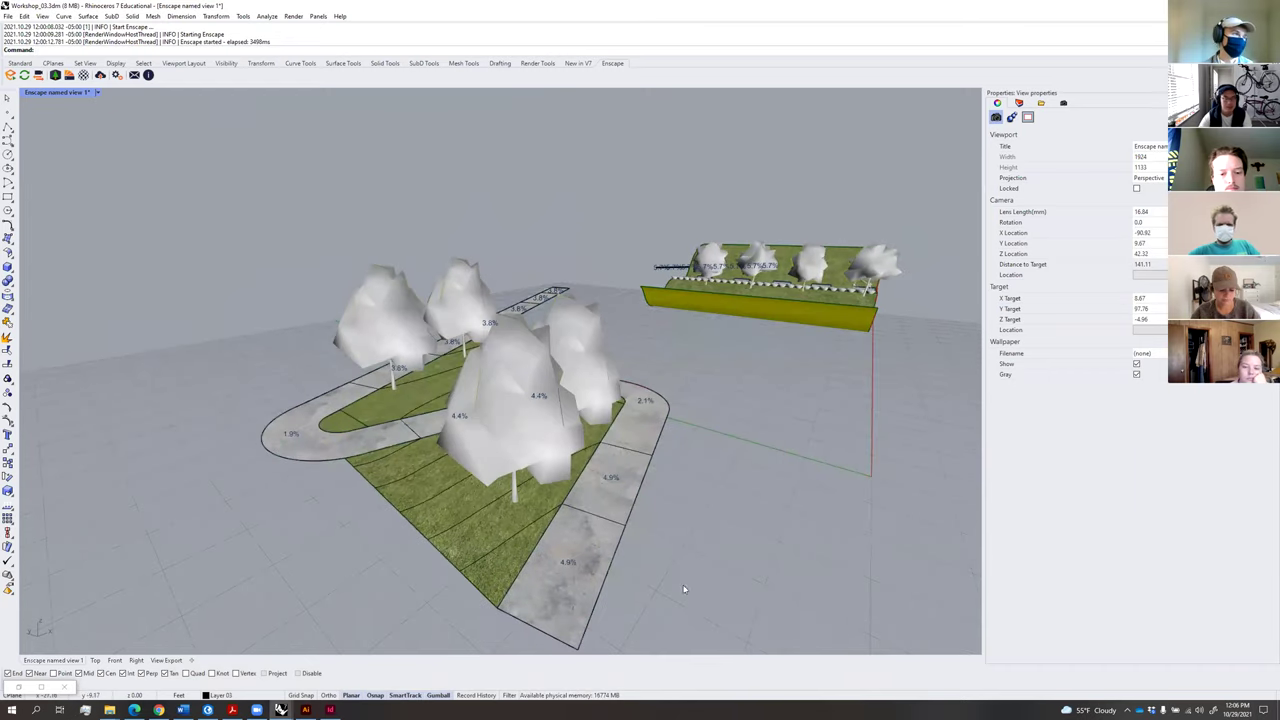
right_drag(551, 492, 581, 505)
scroll(581, 505, up, 5)
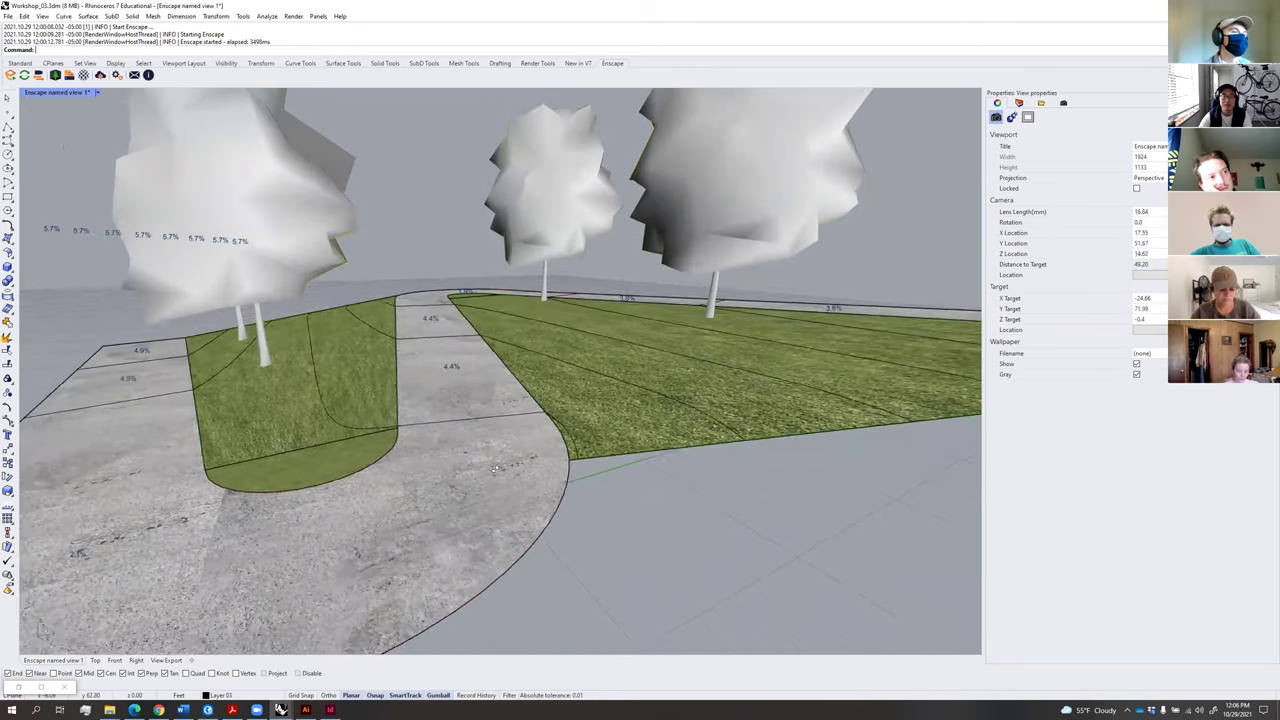
click(480, 453)
click(619, 540)
Return to the greenway section model and display the layer list.
scroll(620, 540, down, 6)
right_drag(643, 541, 547, 536)
scroll(791, 537, down, 5)
shift+right_drag(791, 537, 563, 386)
scroll(731, 551, up, 5)
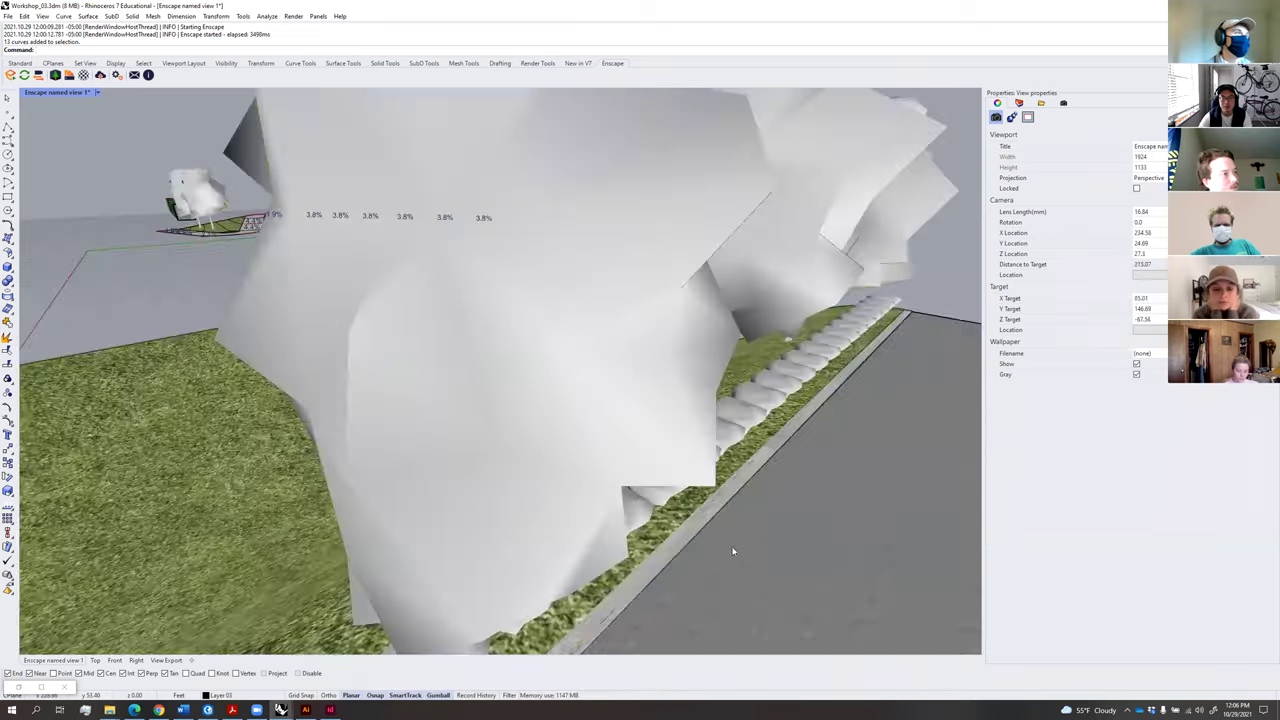
shift+right_drag(731, 551, 953, 207)
click(1019, 103)
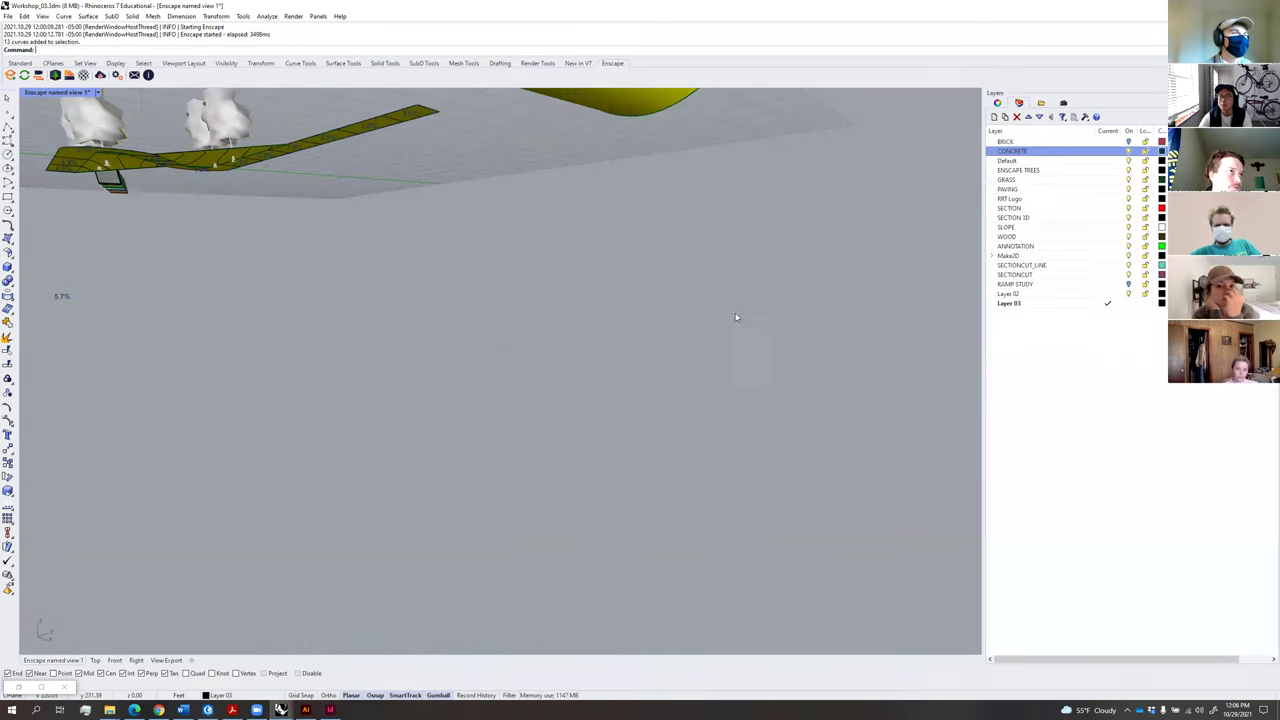
scroll(737, 317, down, 5)
right_drag(722, 334, 726, 376)
scroll(574, 396, up, 10)
scroll(574, 396, down, 6)
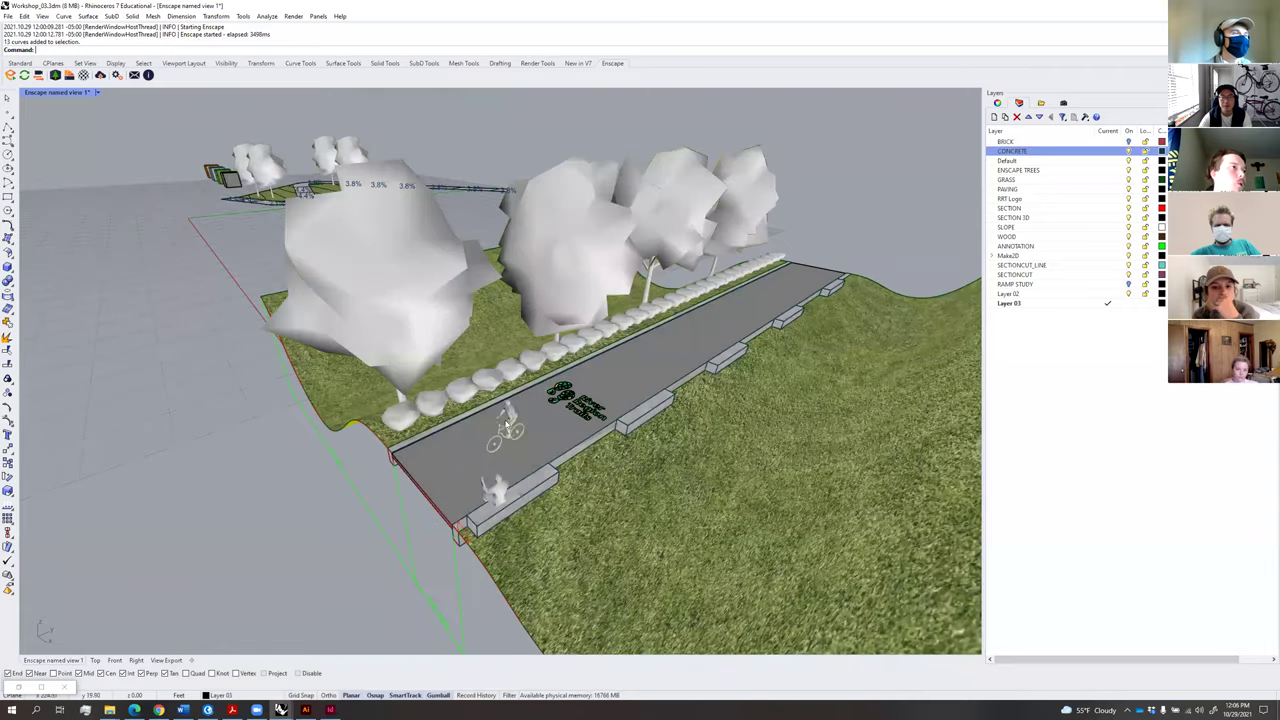
Zoom to the cyclist figure on the trail and view it together with the seated figure from the section's cut end.
click(510, 420)
text(zs)
key(Return)
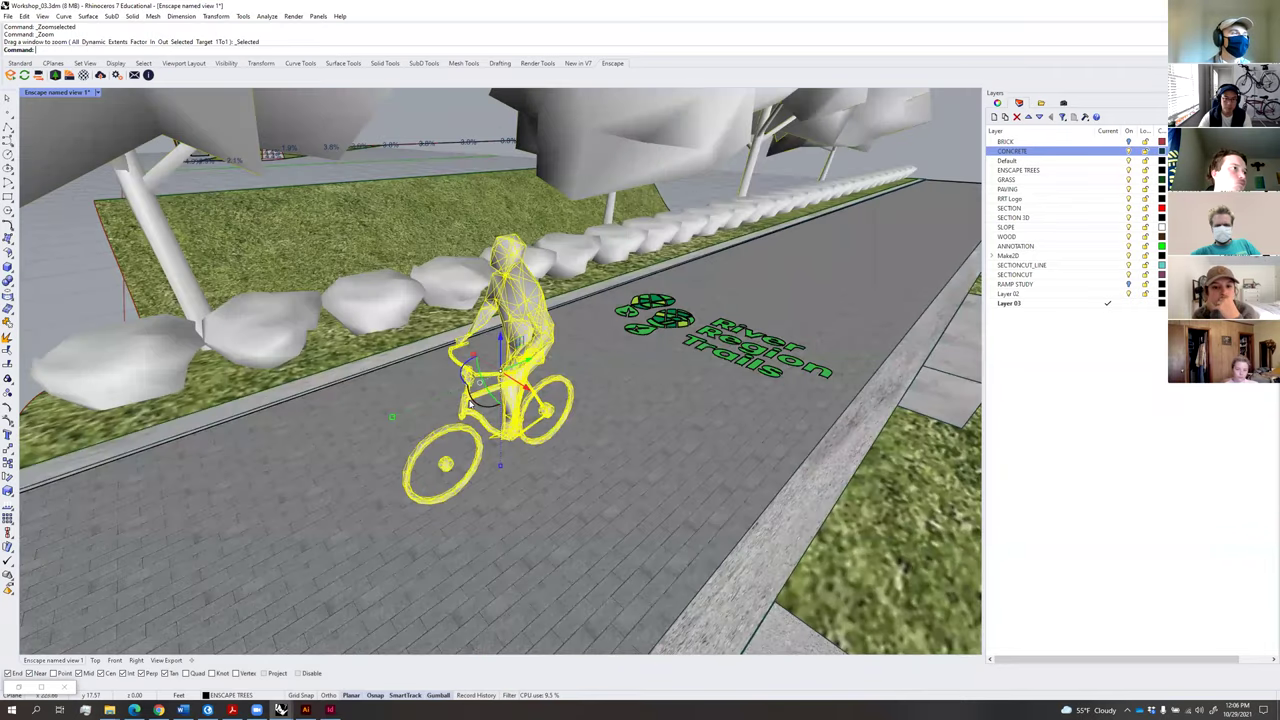
scroll(510, 380, down, 4)
right_drag(512, 360, 538, 377)
click(686, 306)
scroll(708, 264, down, 4)
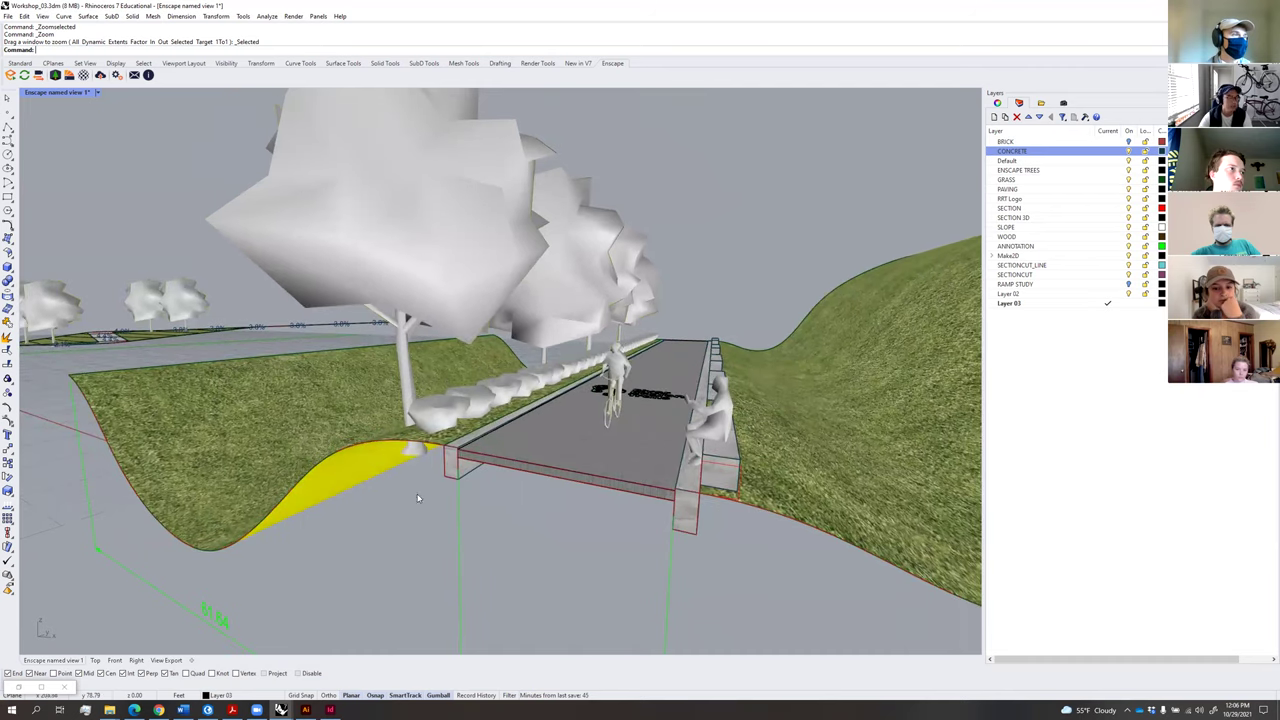
Switch to File Explorer and open the Alpha Peeps folder inside the TEXTURES folder of WORKSHOP 3.
mouse_move(109, 710)
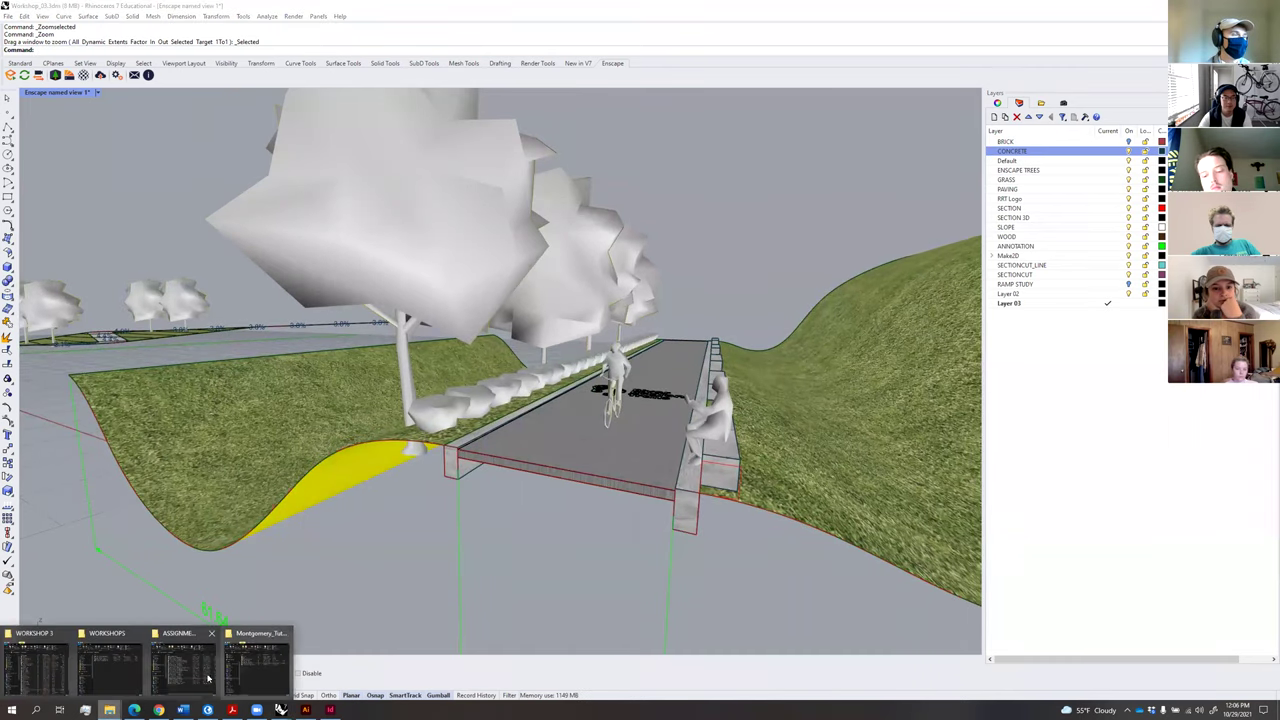
click(117, 676)
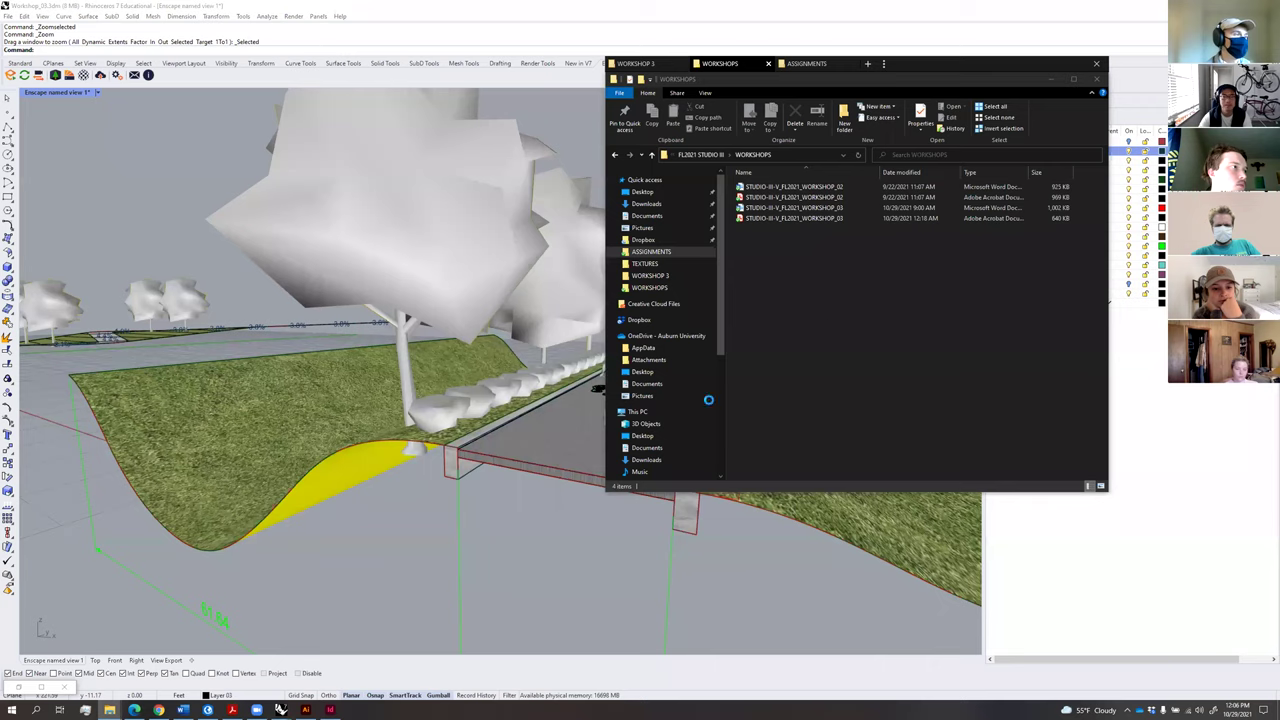
click(700, 155)
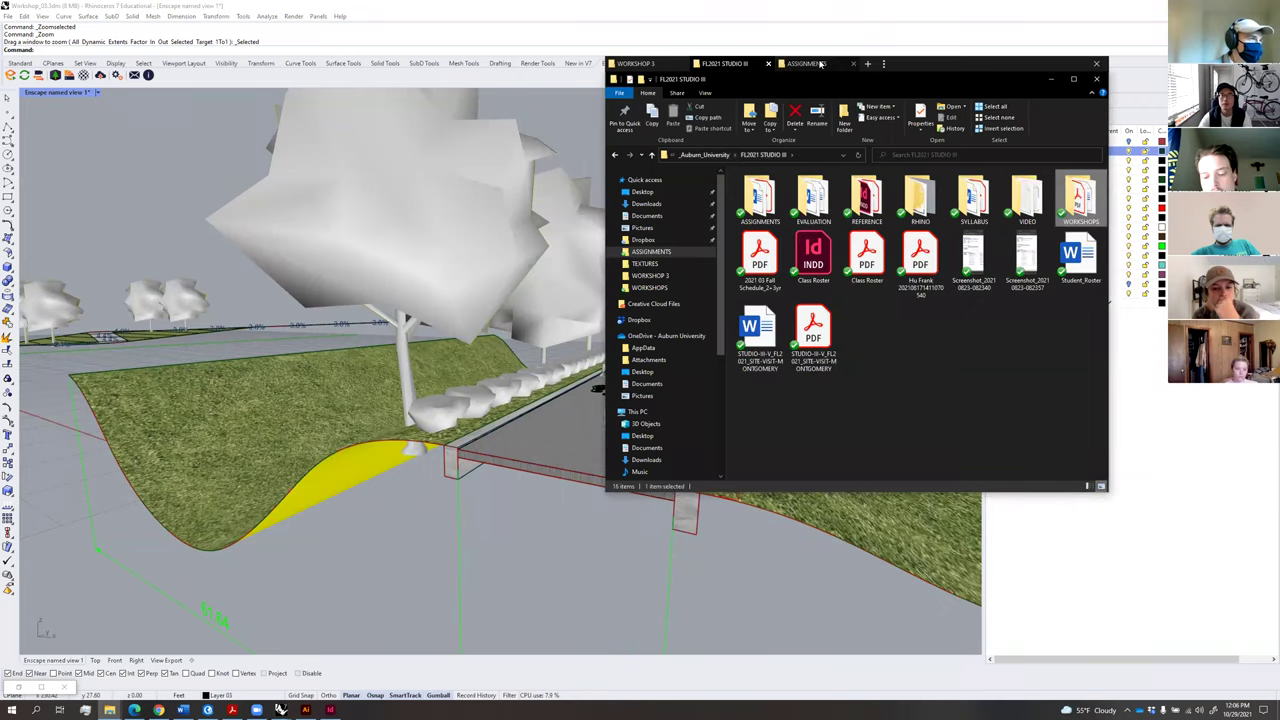
click(655, 63)
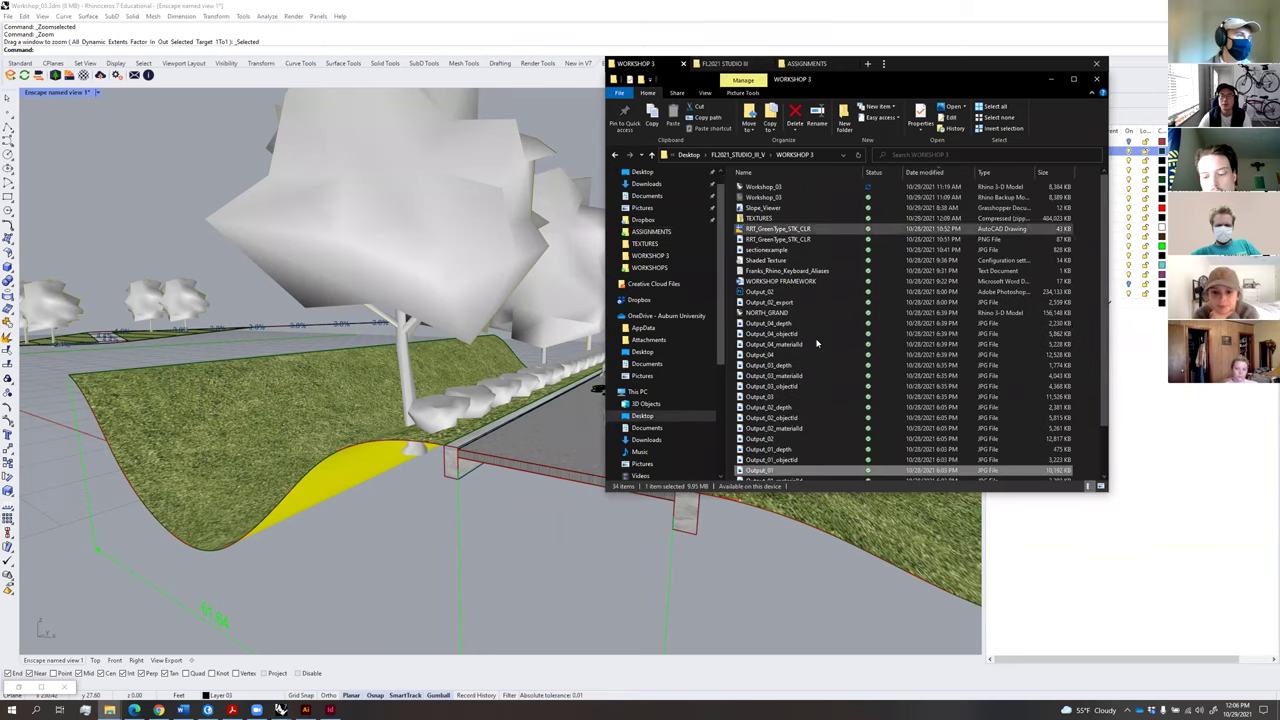
key(Down)
key(Down)
key(Down)
key(Down)
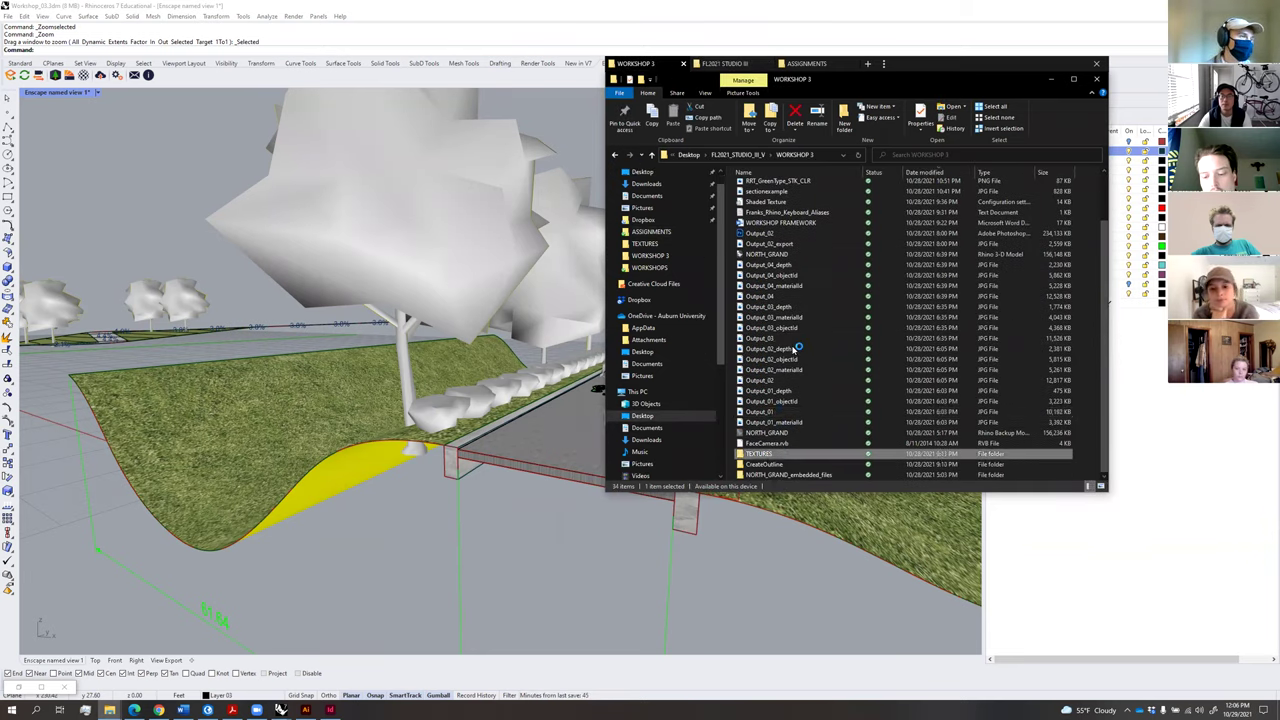
key(Return)
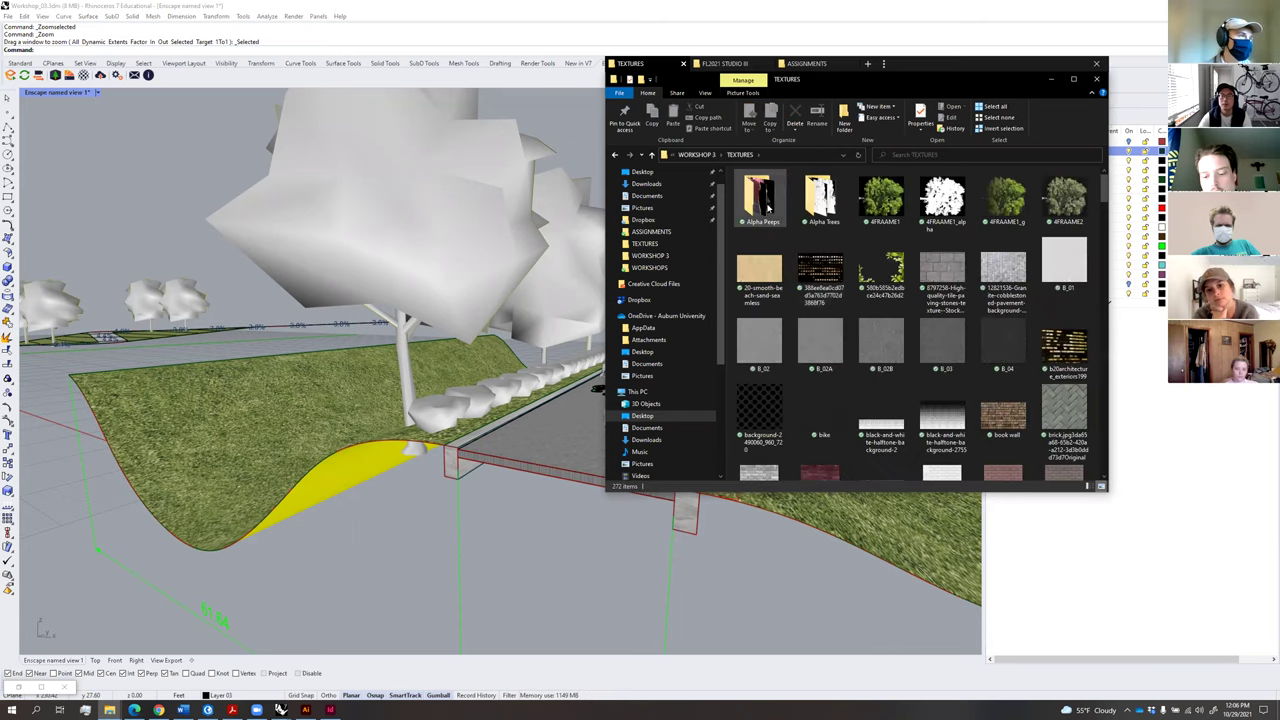
double_click(765, 205)
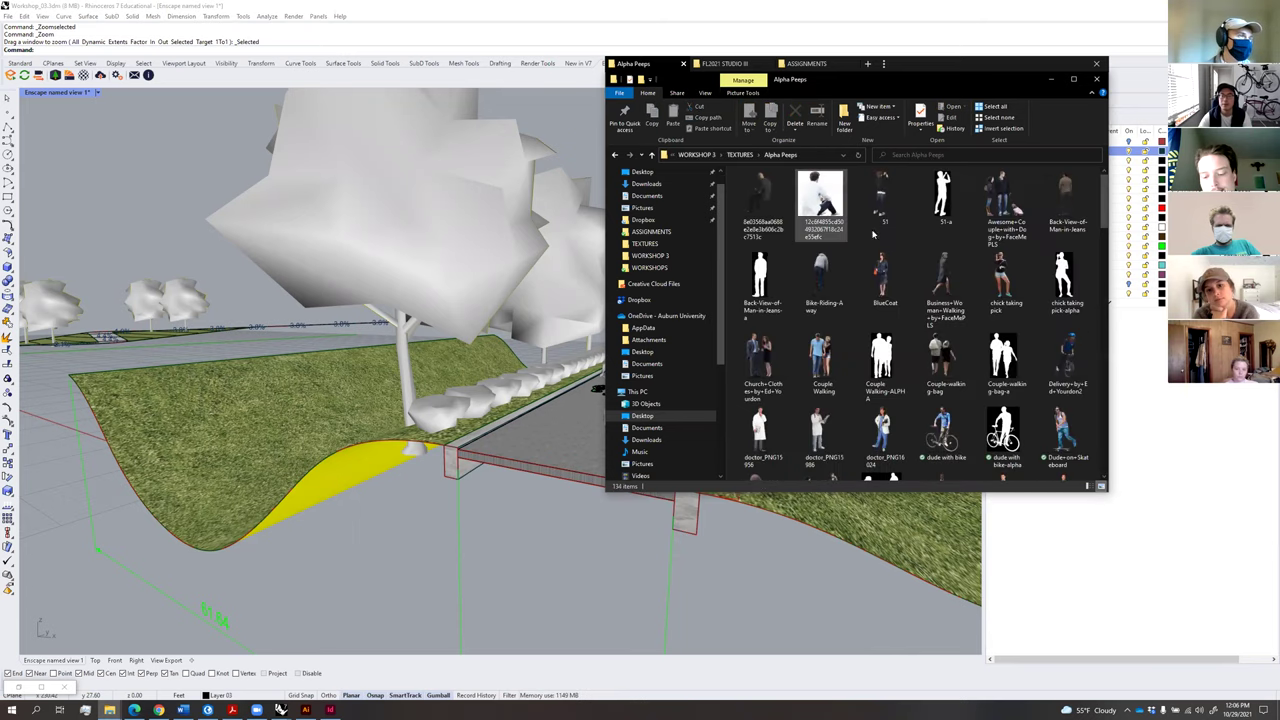
Browse the cutout people images and their alpha masks in the Alpha Peeps folder.
drag(918, 66, 558, 99)
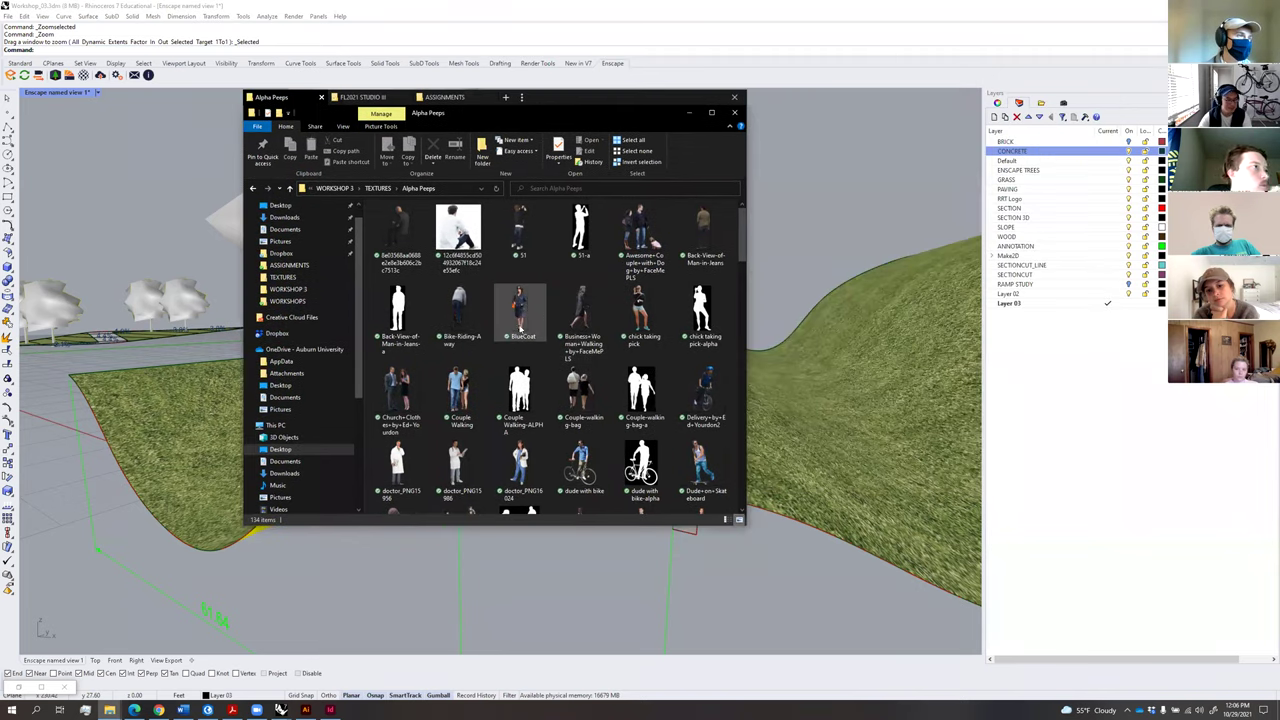
scroll(522, 335, down, 2)
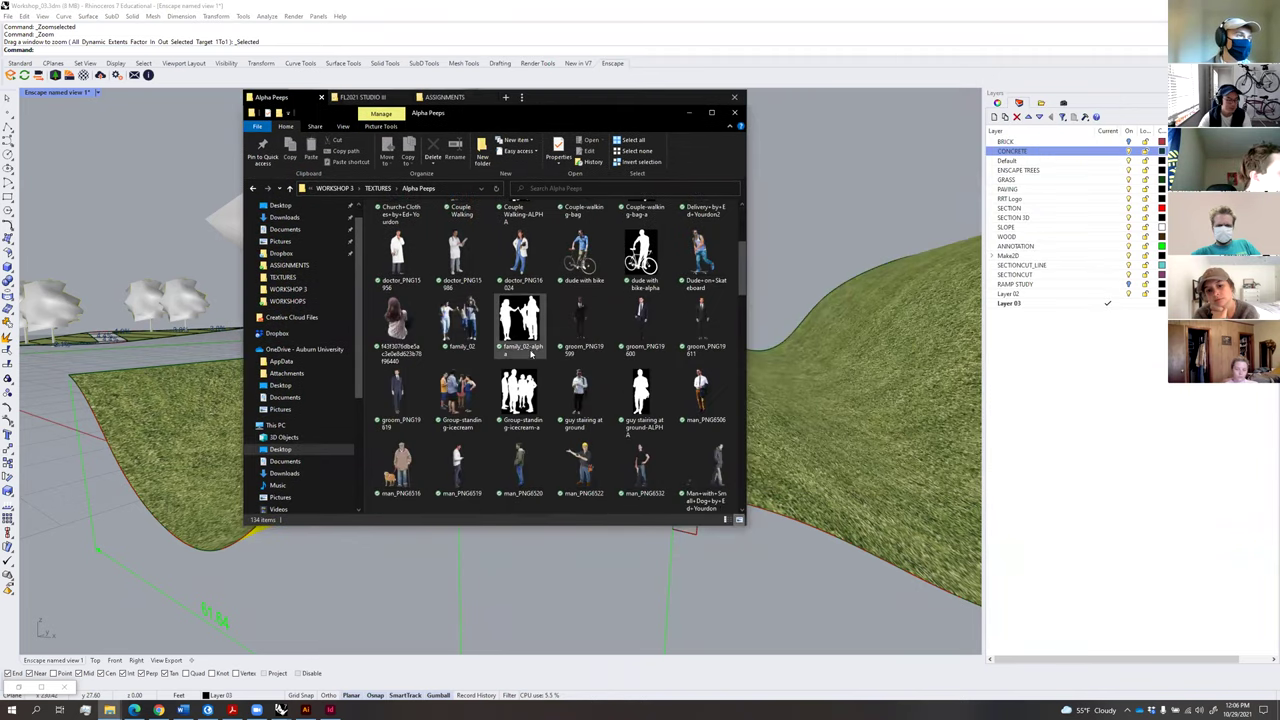
scroll(540, 320, down, 3)
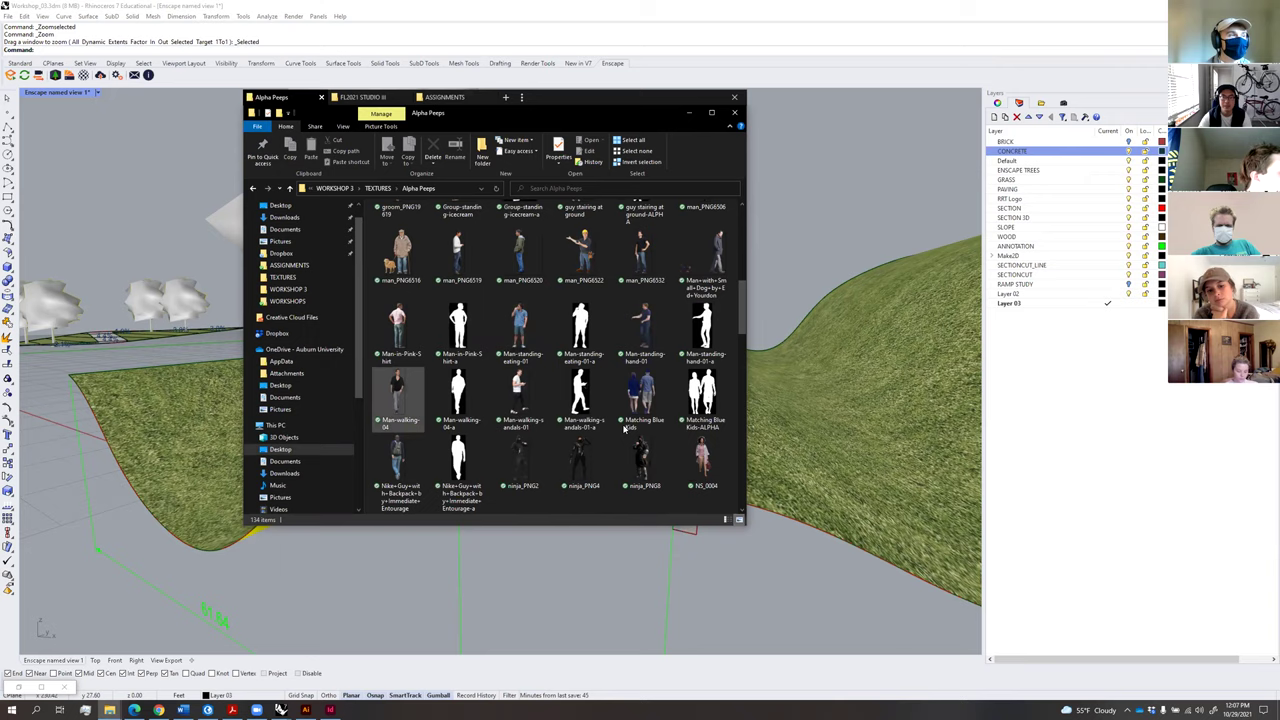
drag(638, 106, 1143, 177)
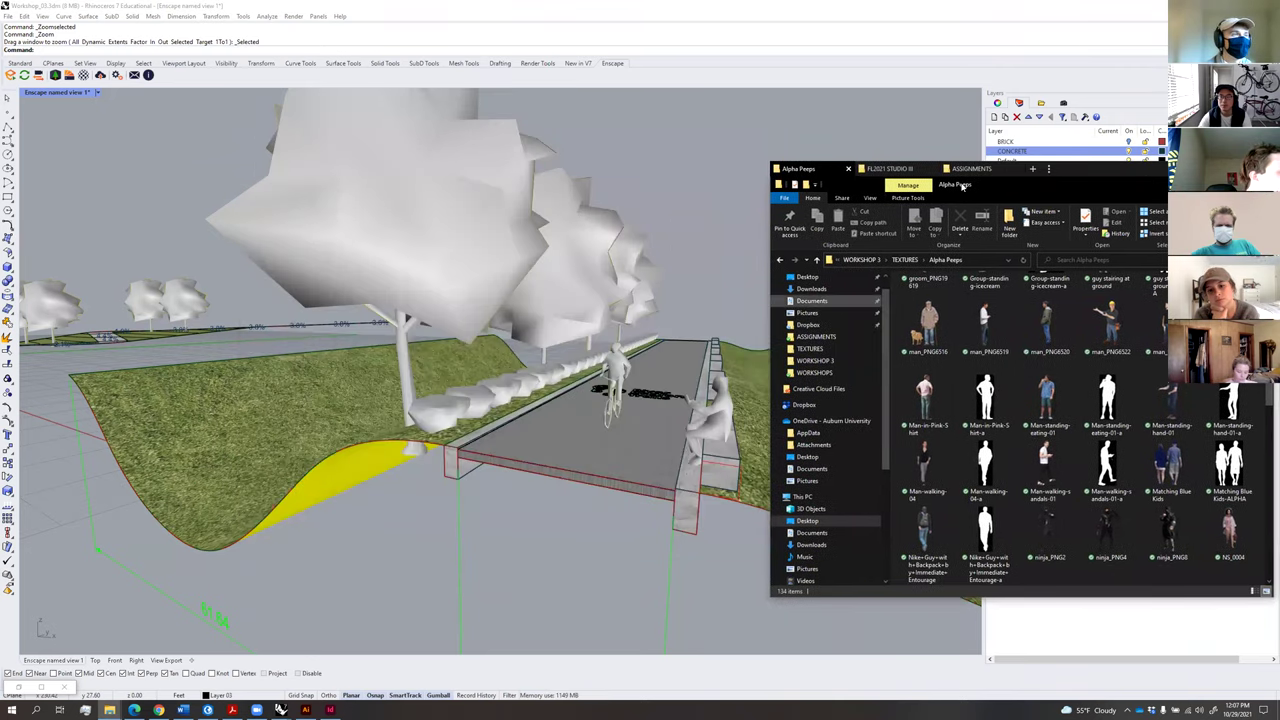
drag(1092, 178, 893, 117)
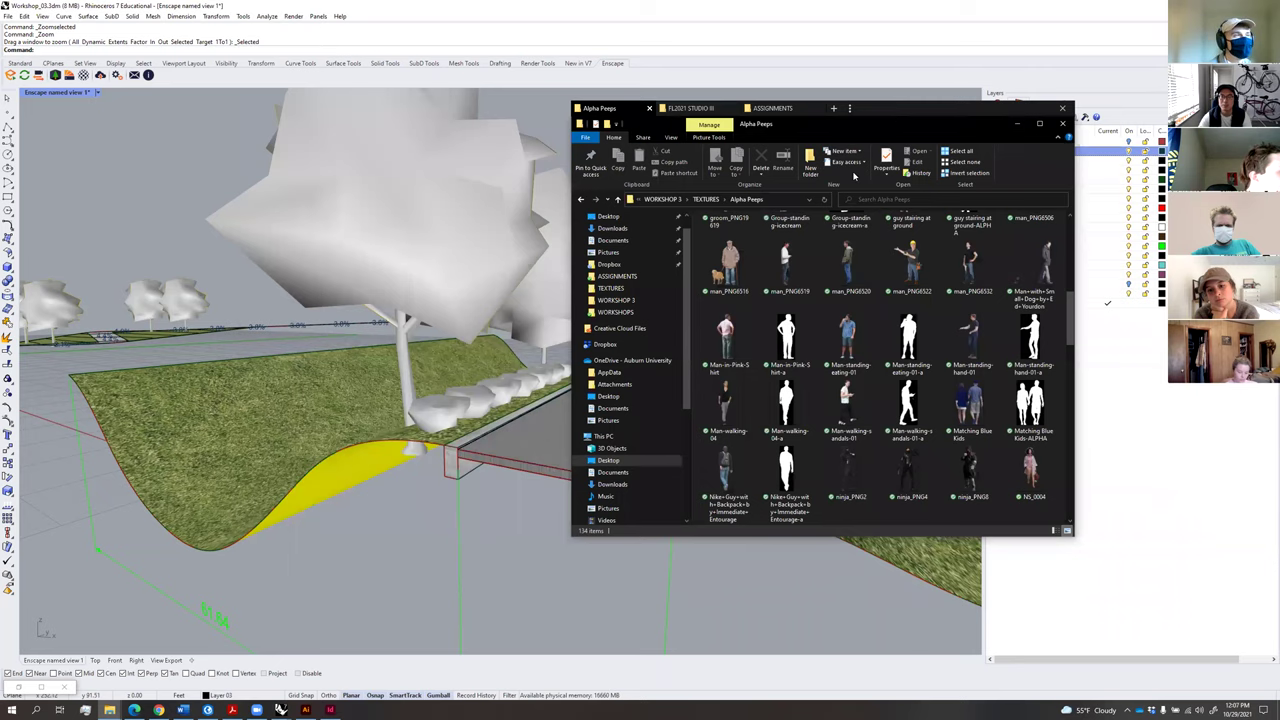
Return to Rhino, create a new layer named PEEPS and make it the current layer.
click(1078, 303)
key(ctrl+n)
text(PEEPS)
key(Return)
double_click(1044, 314)
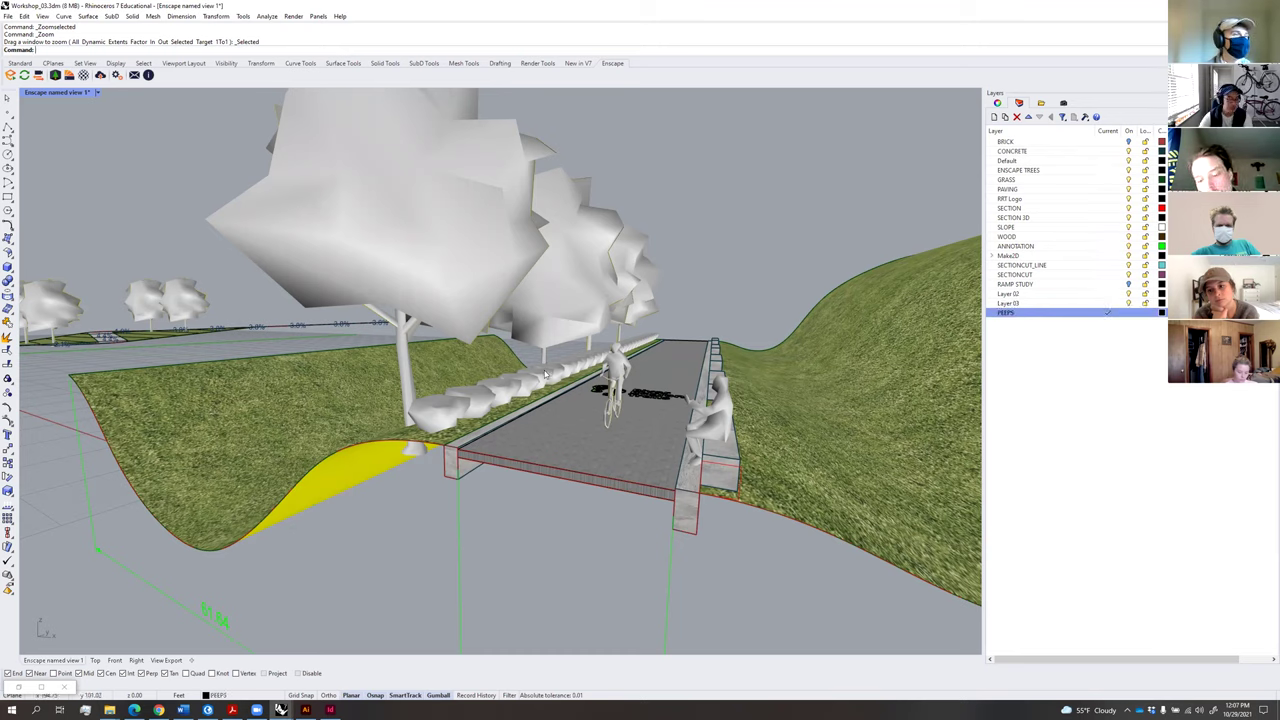
Start a picture plane using the Nike Guy with Backpack image from the Alpha Peeps textures folder.
middle_click(140, 234)
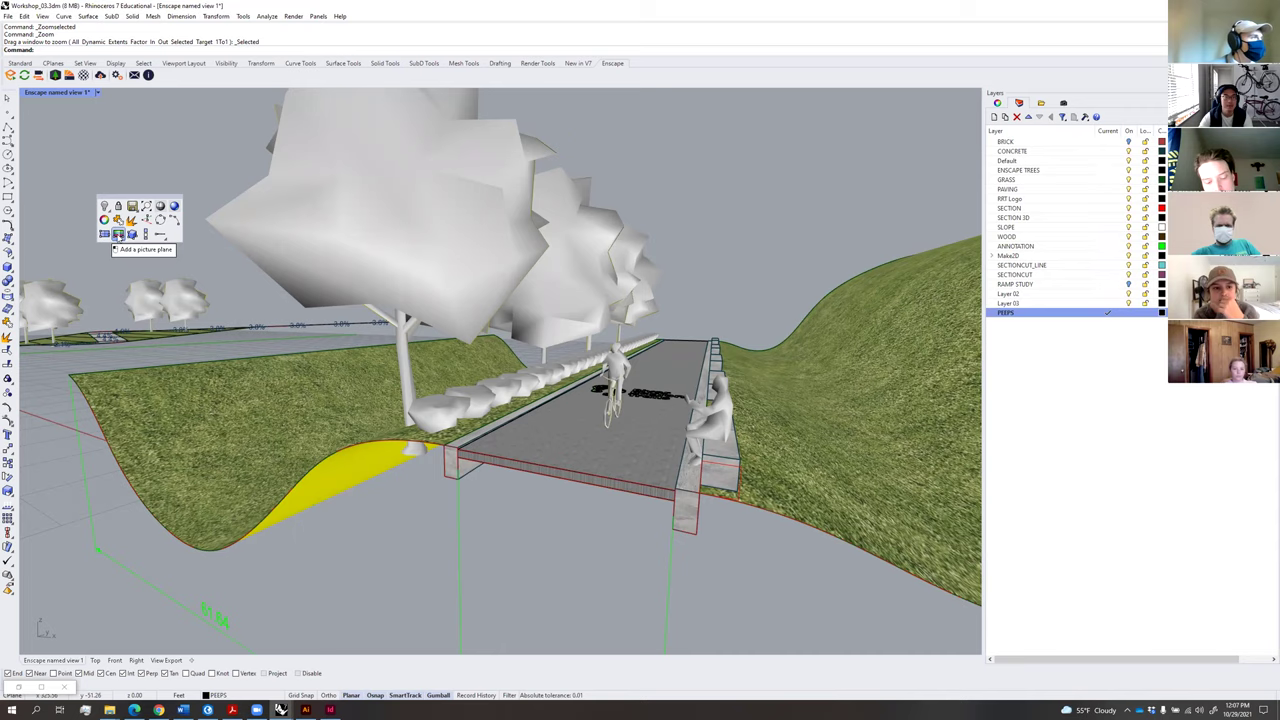
click(118, 236)
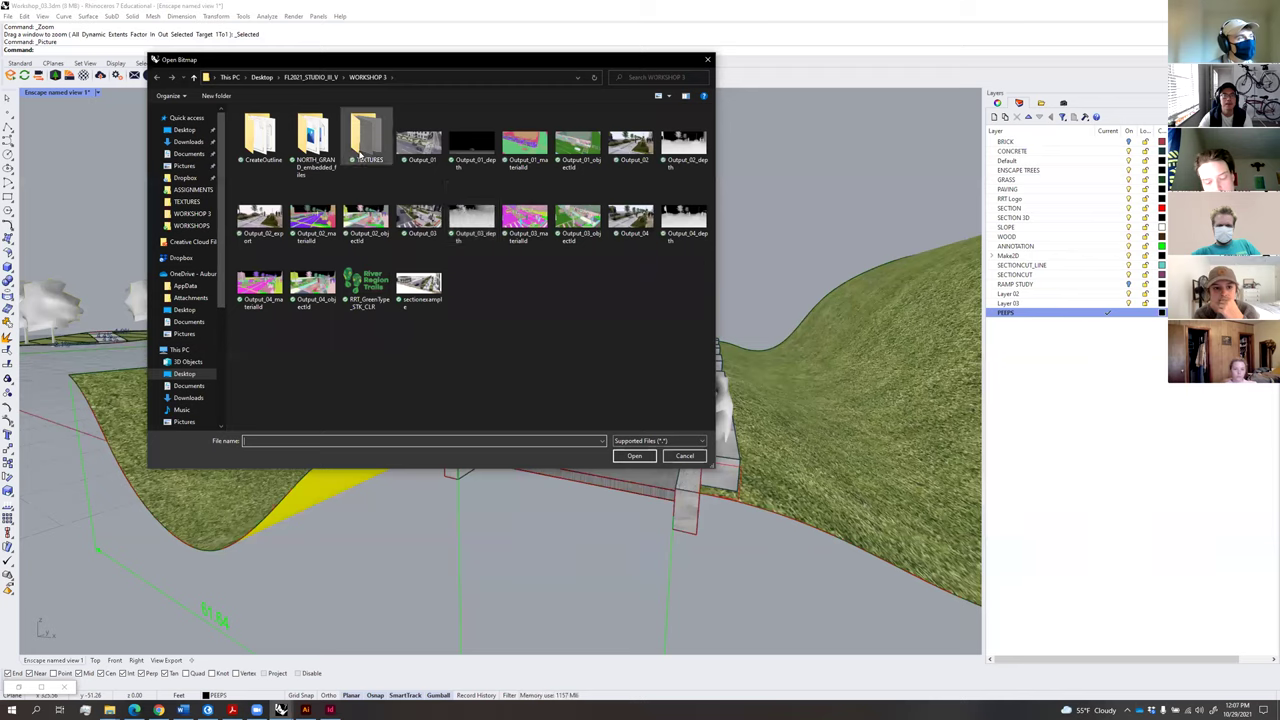
double_click(358, 154)
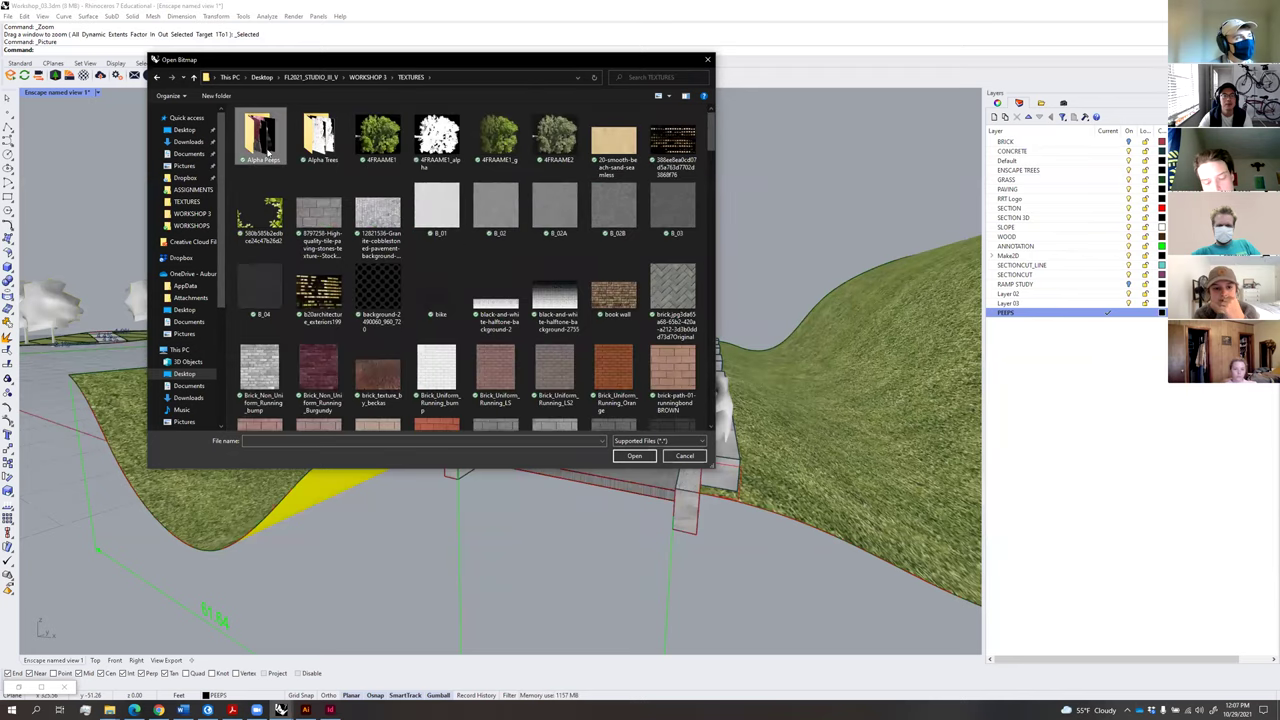
double_click(284, 160)
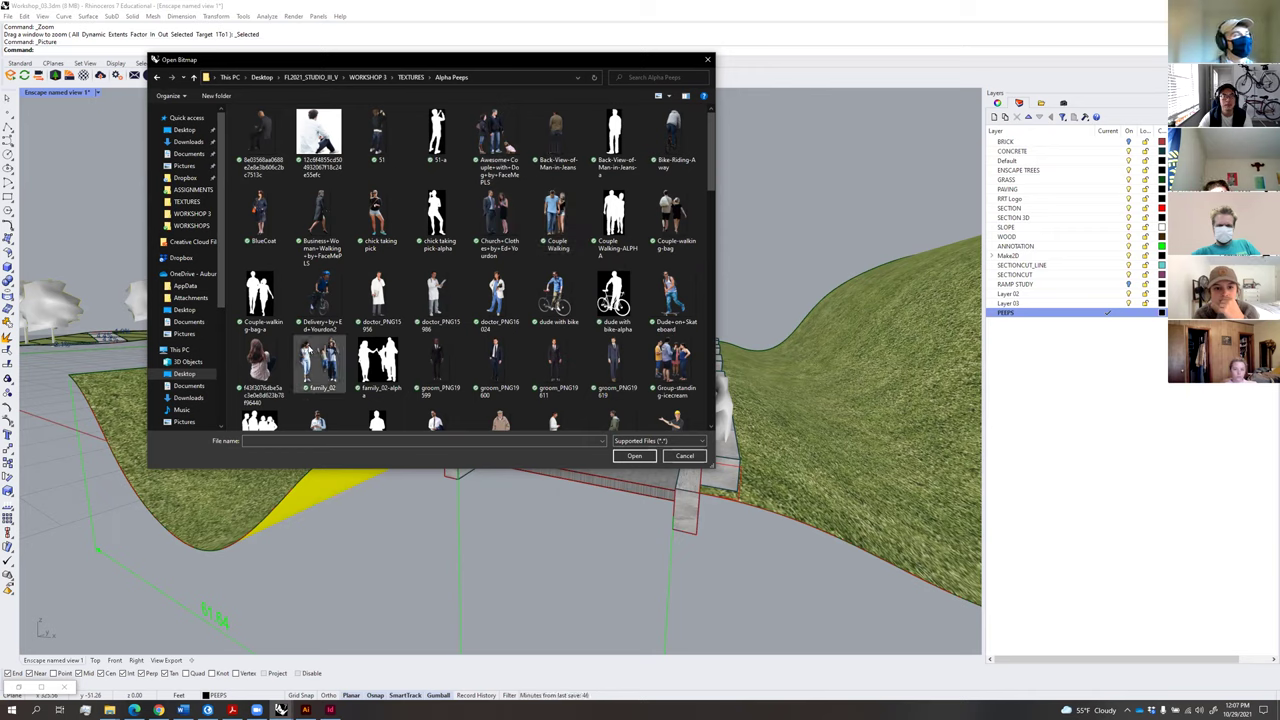
scroll(353, 363, down, 3)
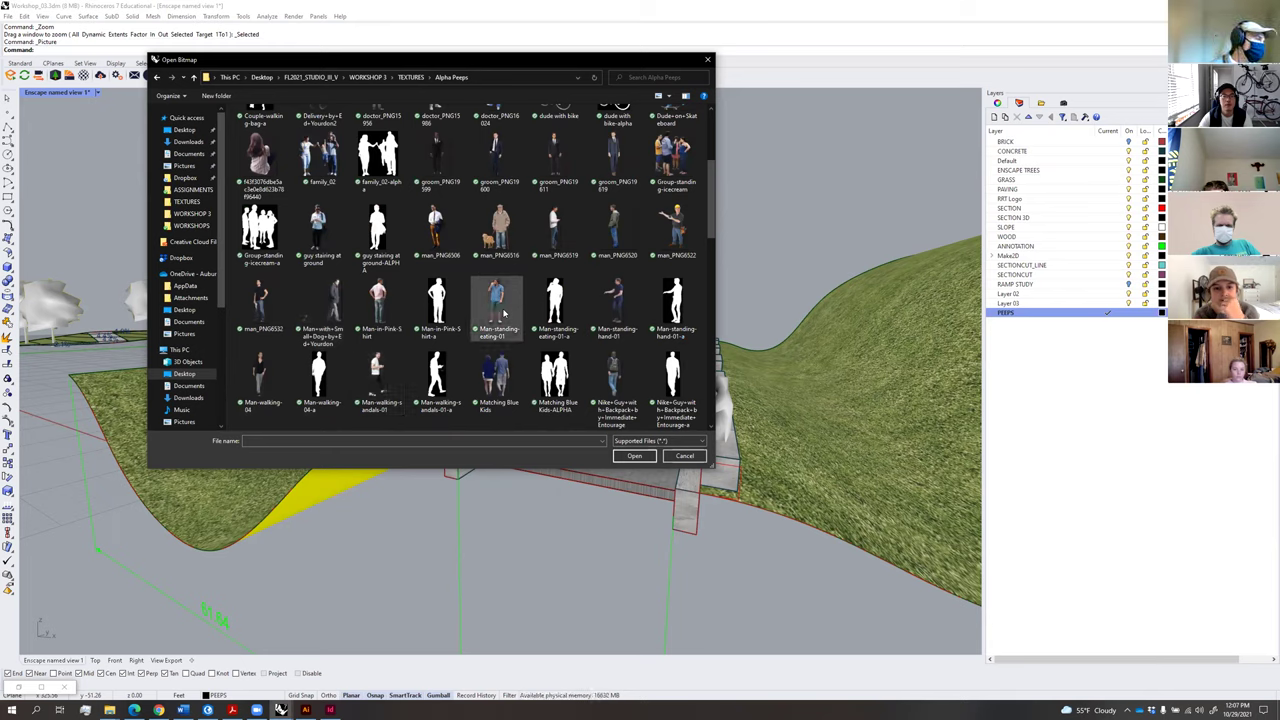
double_click(610, 375)
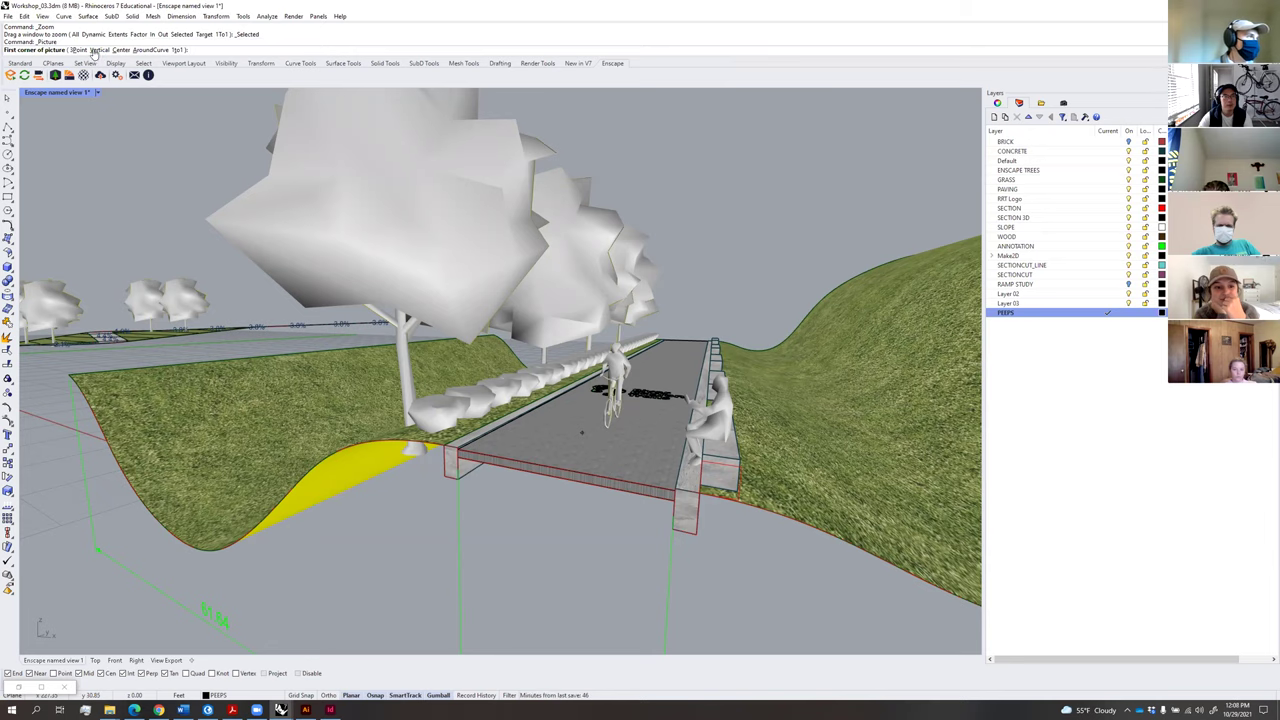
Place the backpack man's picture as a vertical plane on the path surface near its front edge.
click(98, 50)
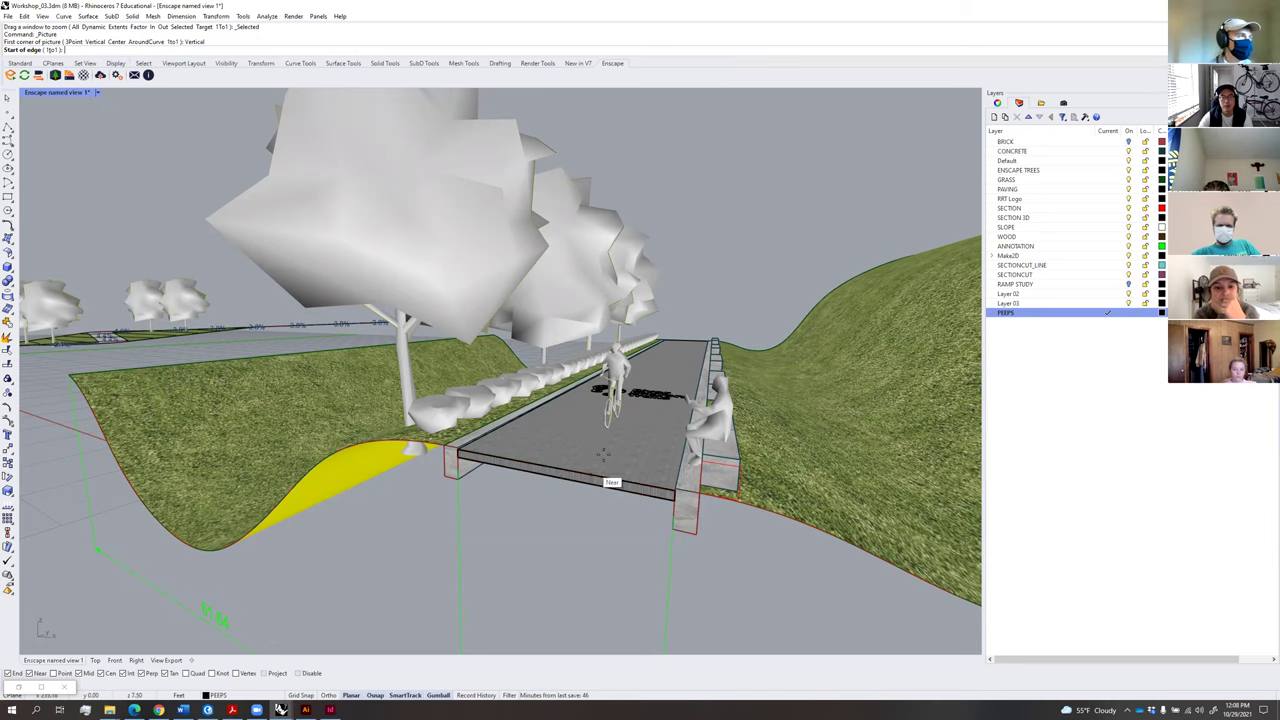
scroll(560, 485, up, 2)
click(589, 482)
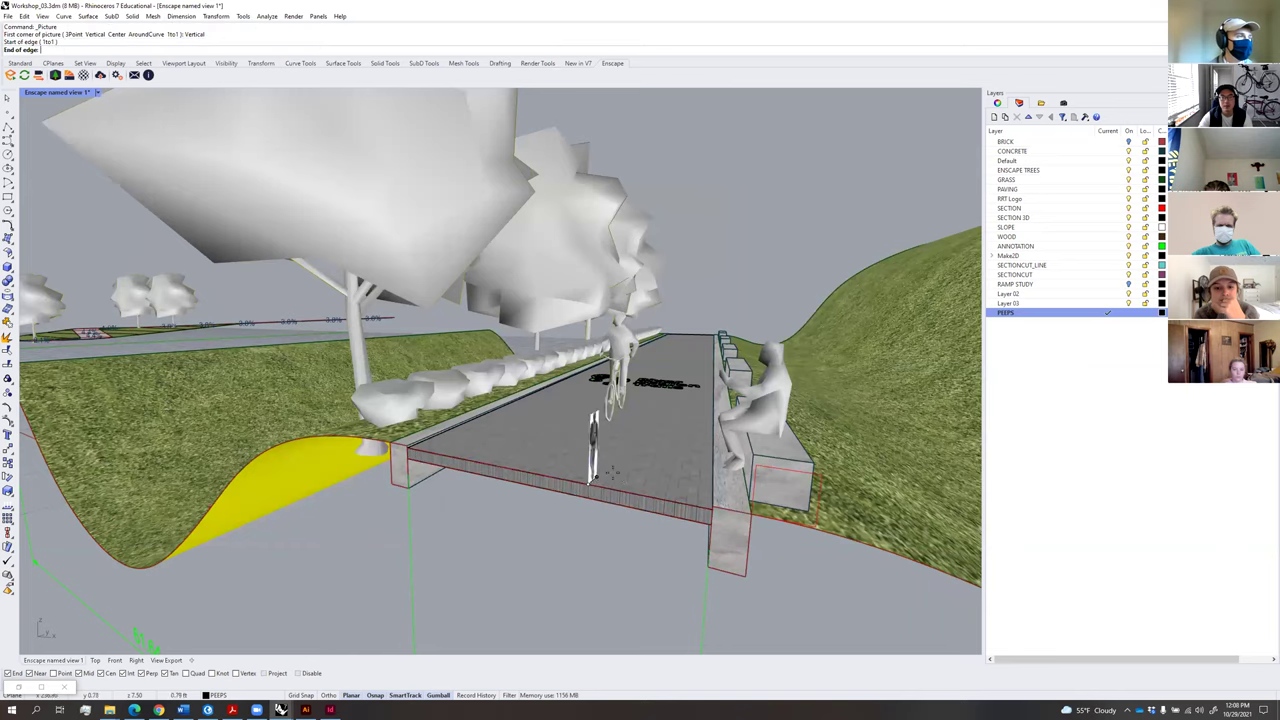
scroll(640, 486, up, 3)
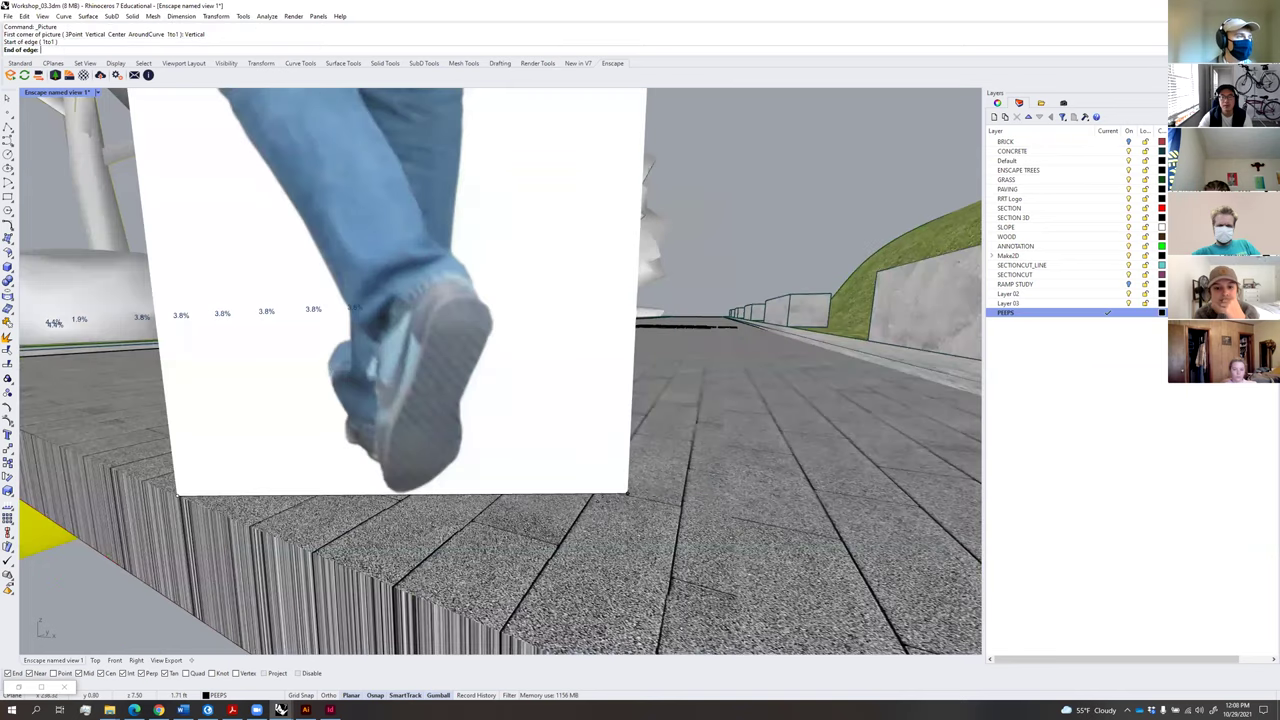
scroll(620, 490, down, 4)
click(589, 500)
Scale the backpack man's picture to a height of 6 feet, using its bottom corner as the base point.
click(576, 457)
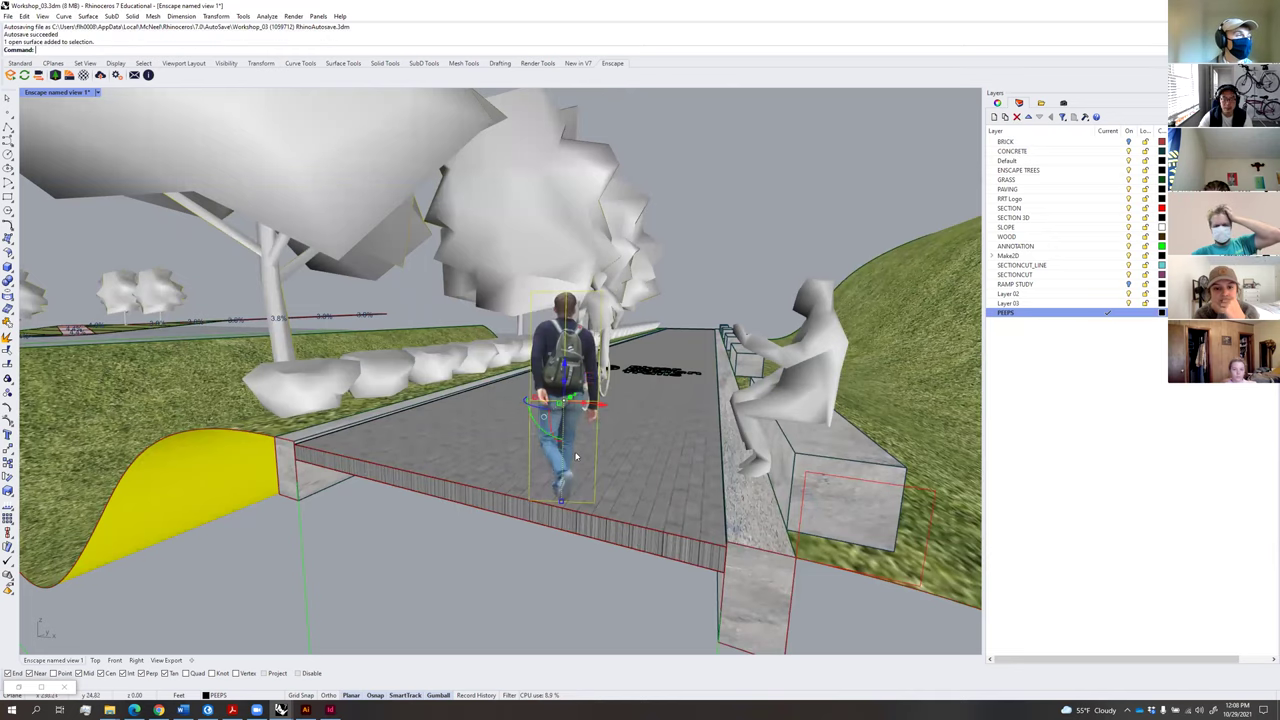
text(zs)
key(Return)
right_drag(590, 462, 574, 476)
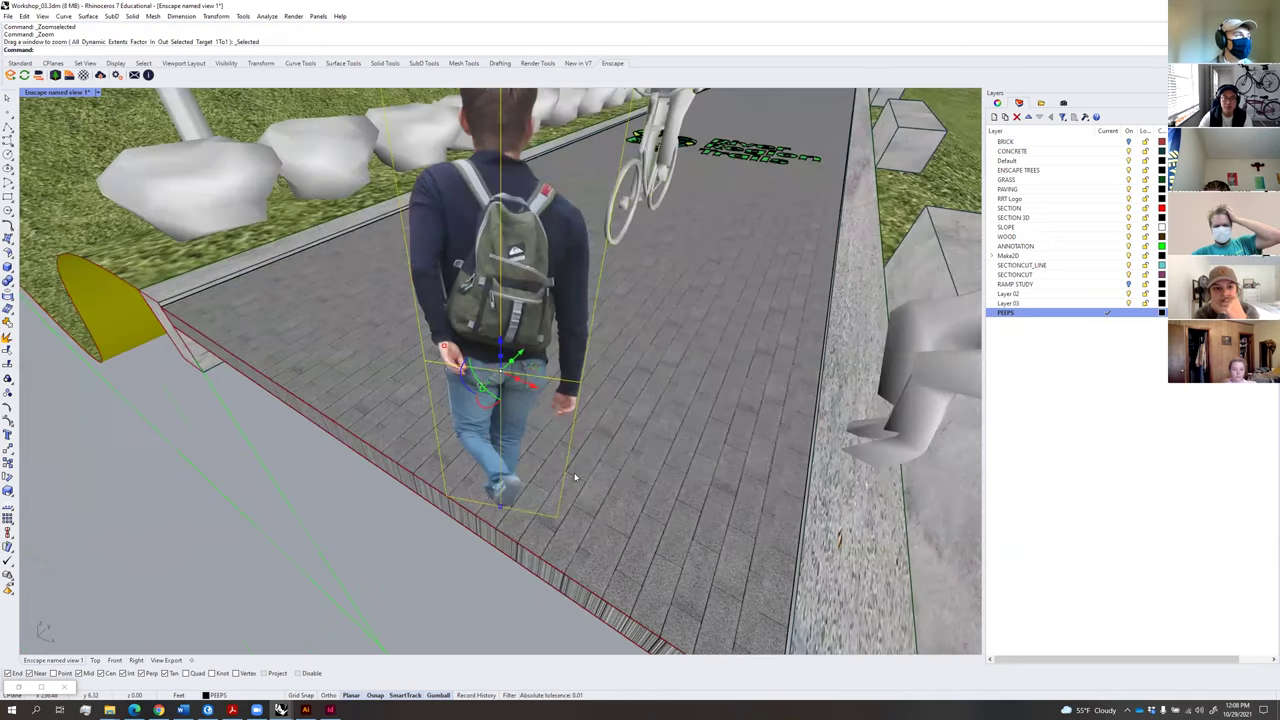
scroll(570, 491, down, 3)
text(Scale)
key(Return)
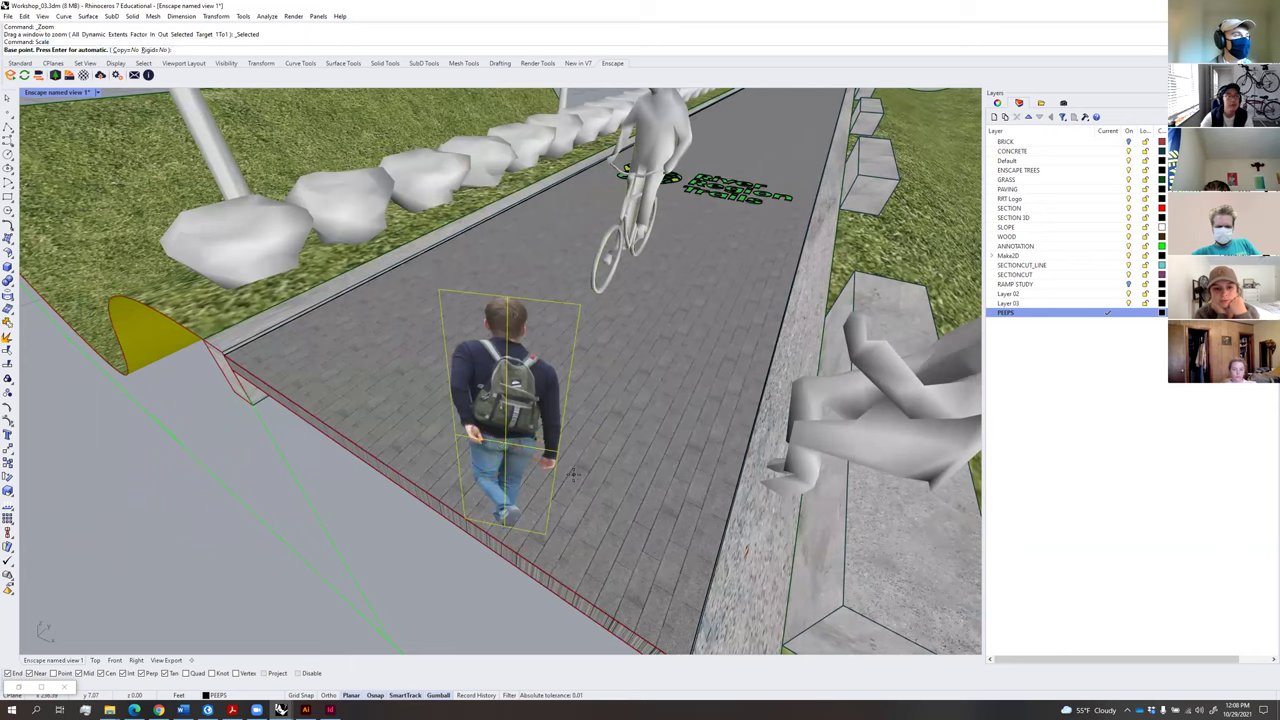
click(546, 533)
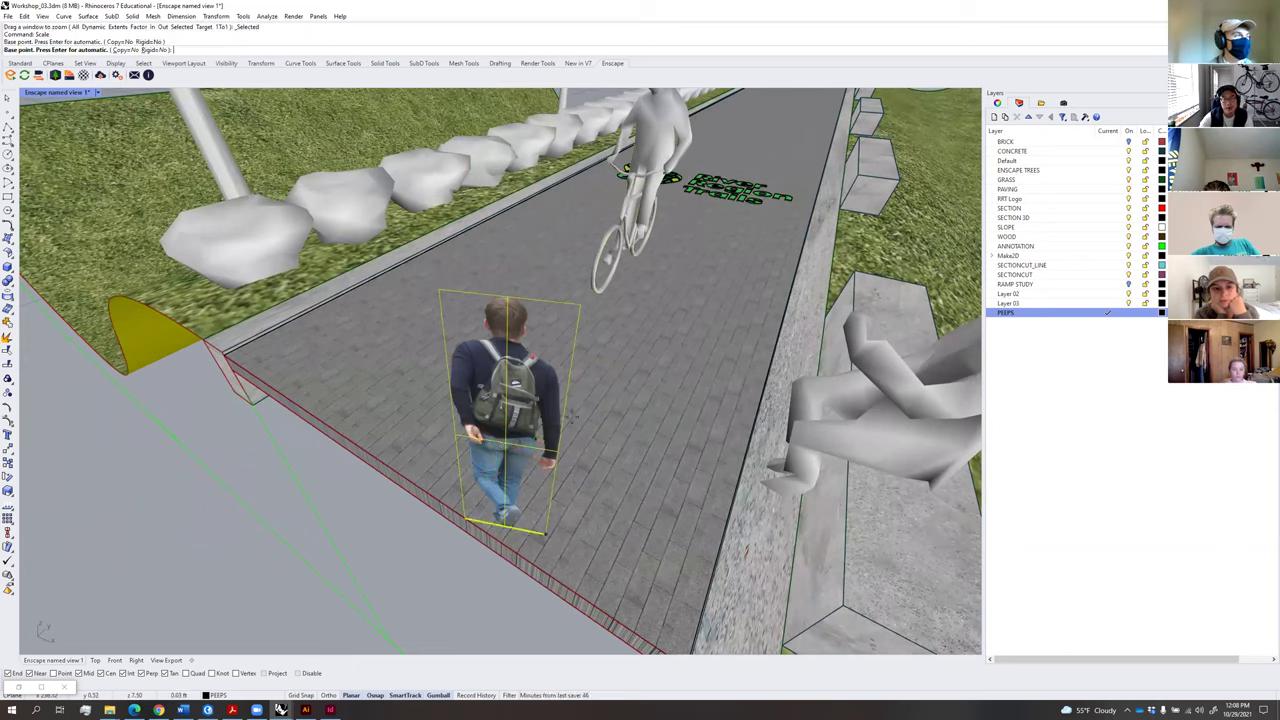
click(604, 322)
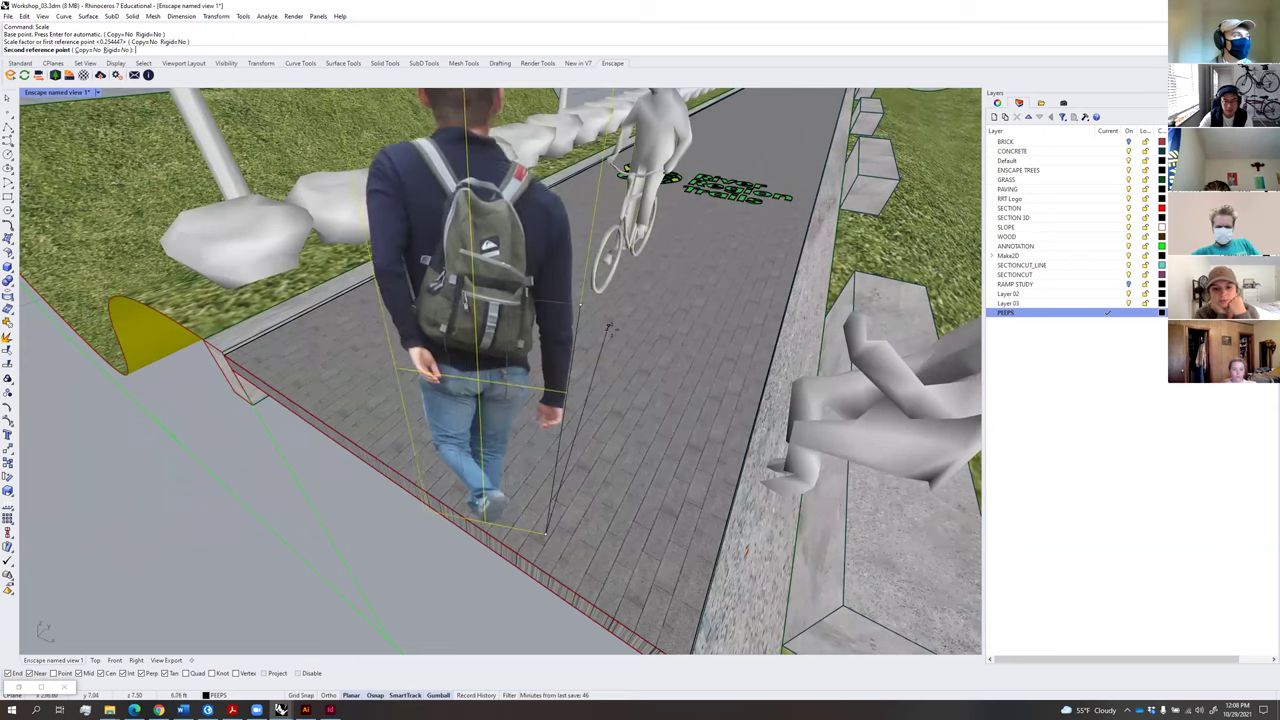
click(608, 338)
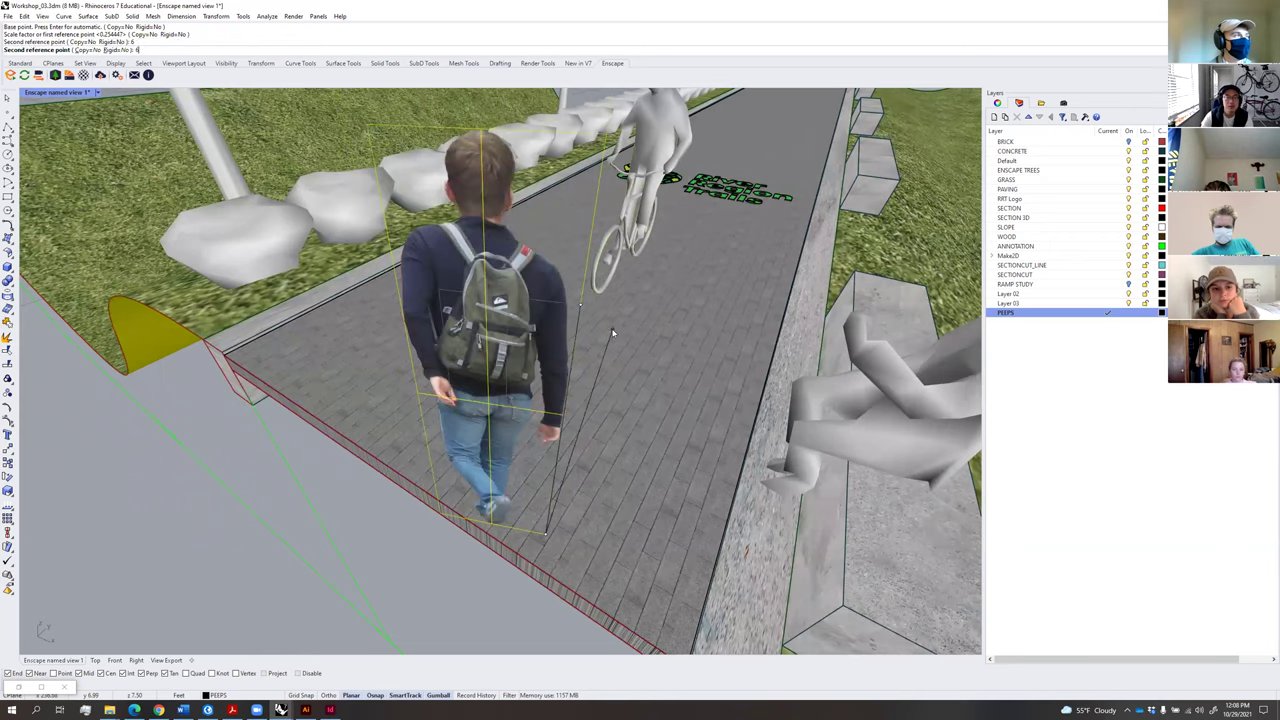
scroll(590, 345, down, 3)
right_drag(571, 328, 557, 407)
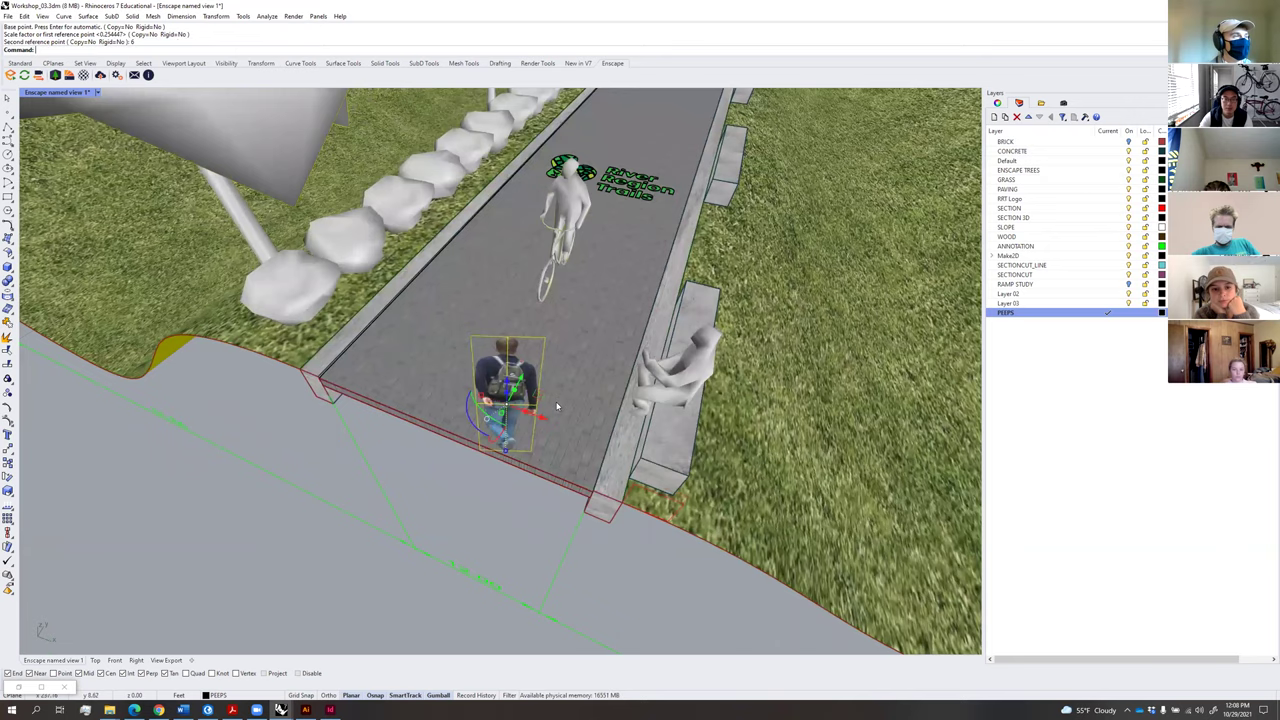
Rescale the backpack man's picture to a height of 5.8 feet from its bottom corner.
scroll(557, 410, up, 4)
right_click(532, 420)
click(514, 487)
right_drag(558, 303, 528, 312)
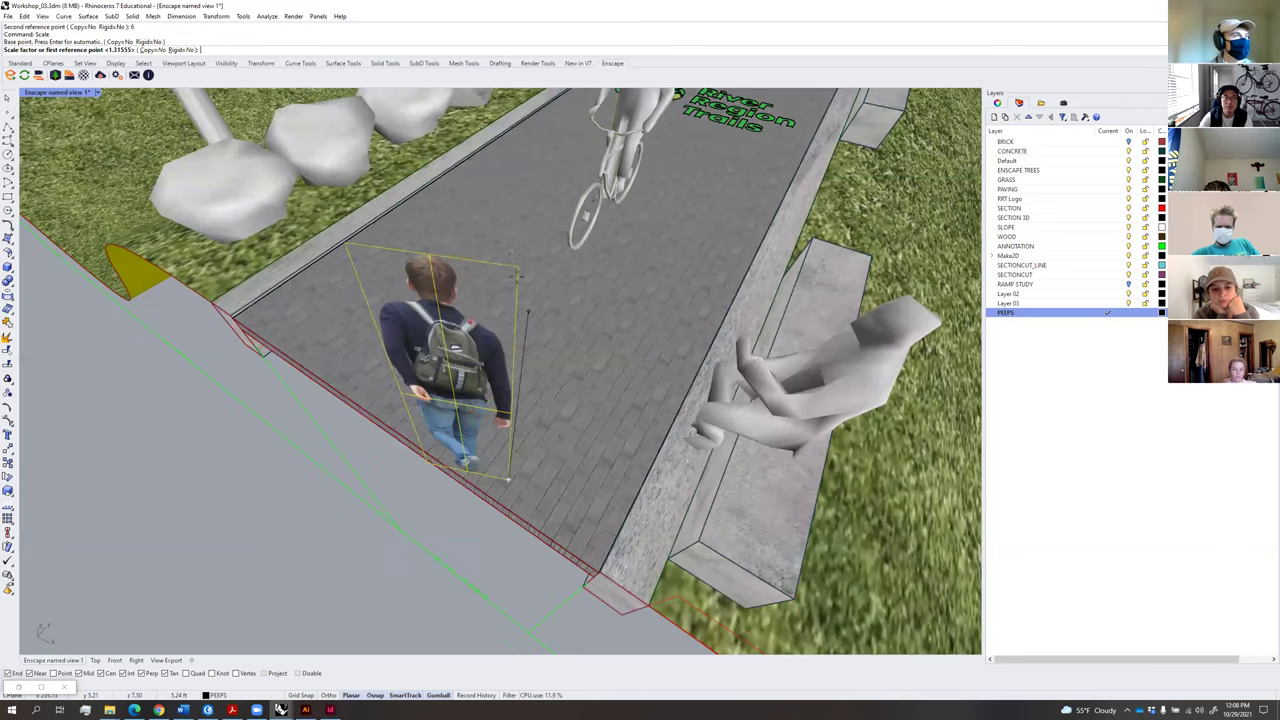
click(537, 282)
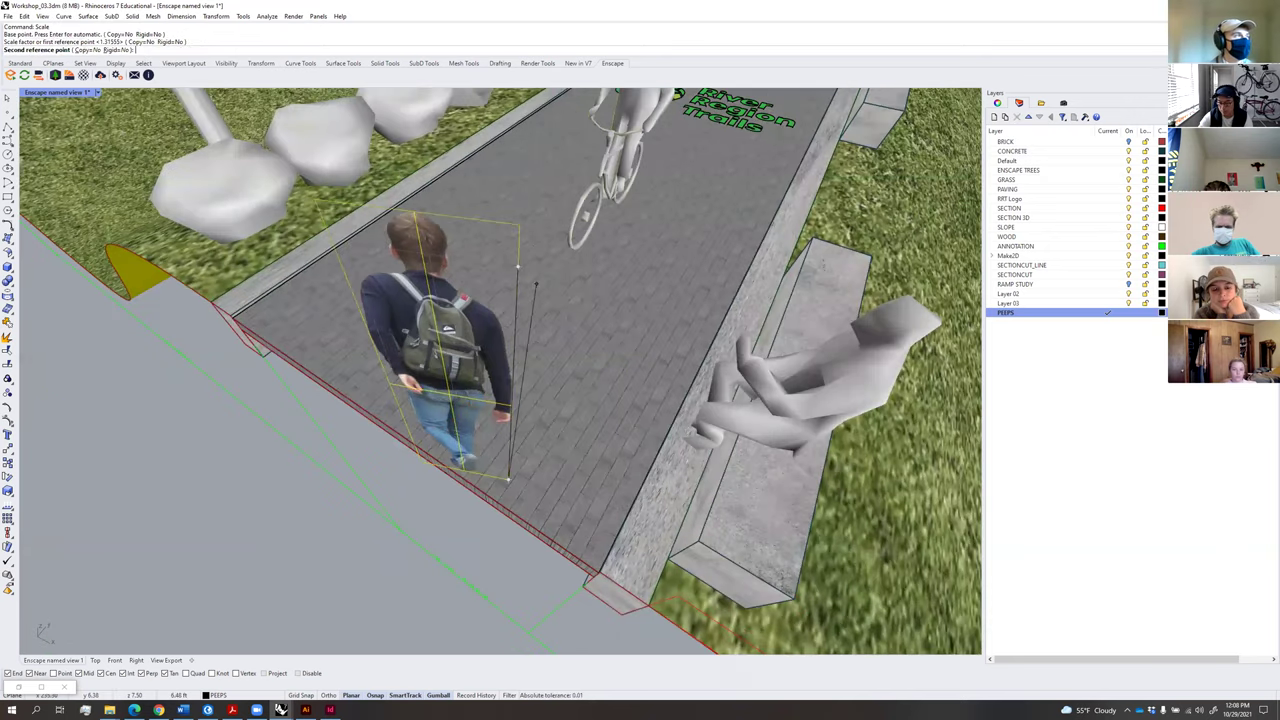
text(5.8)
key(Return)
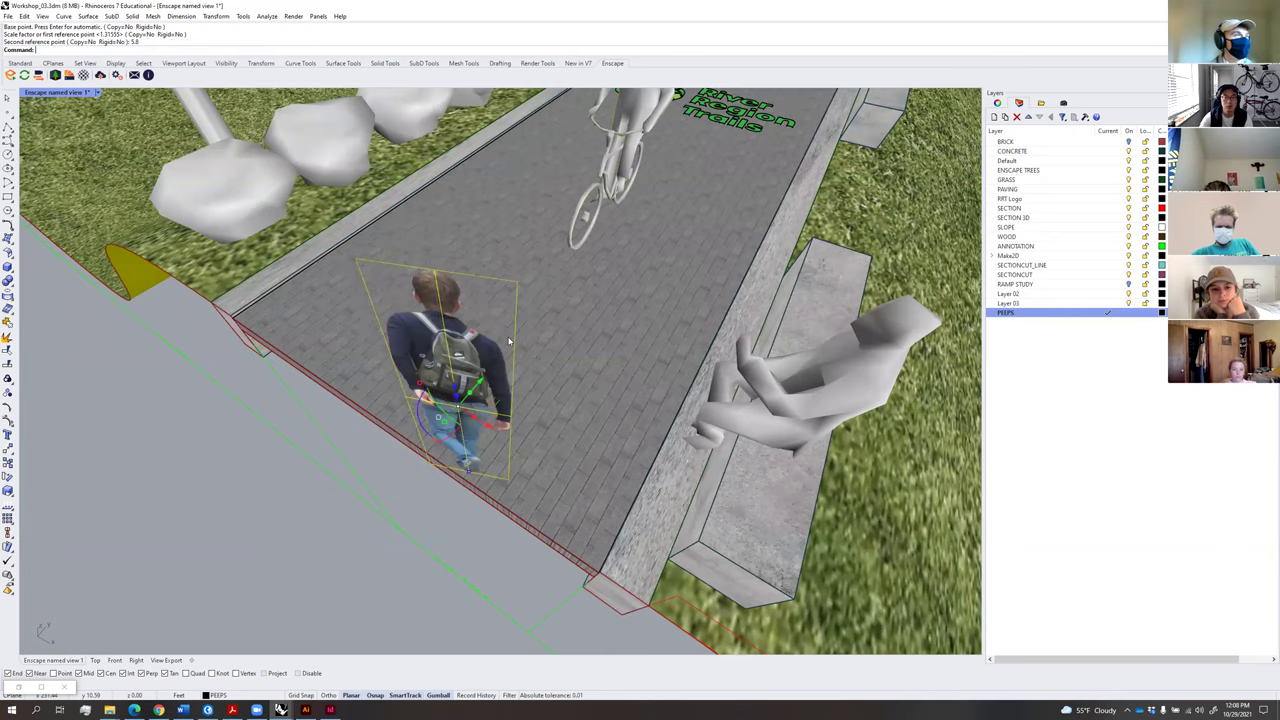
Move the backpack man's picture inward from the path's front edge and check its placement.
right_drag(515, 346, 481, 498)
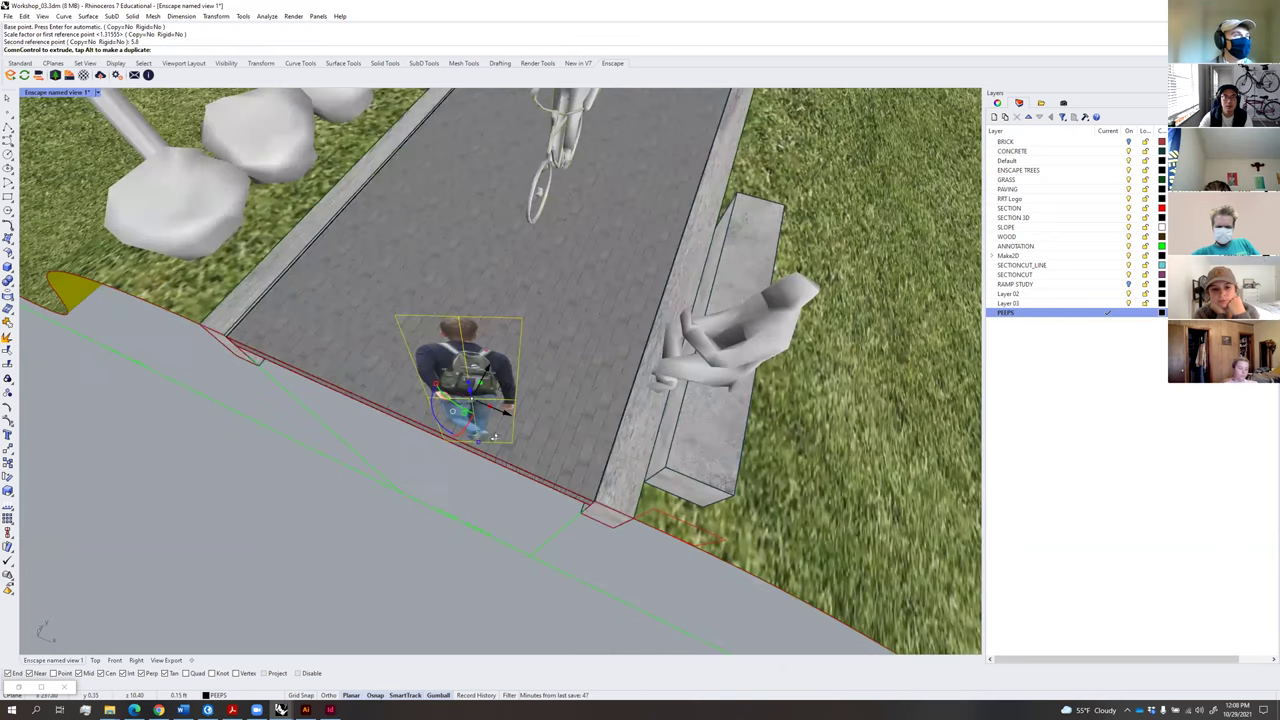
drag(493, 437, 492, 397)
right_drag(531, 385, 259, 385)
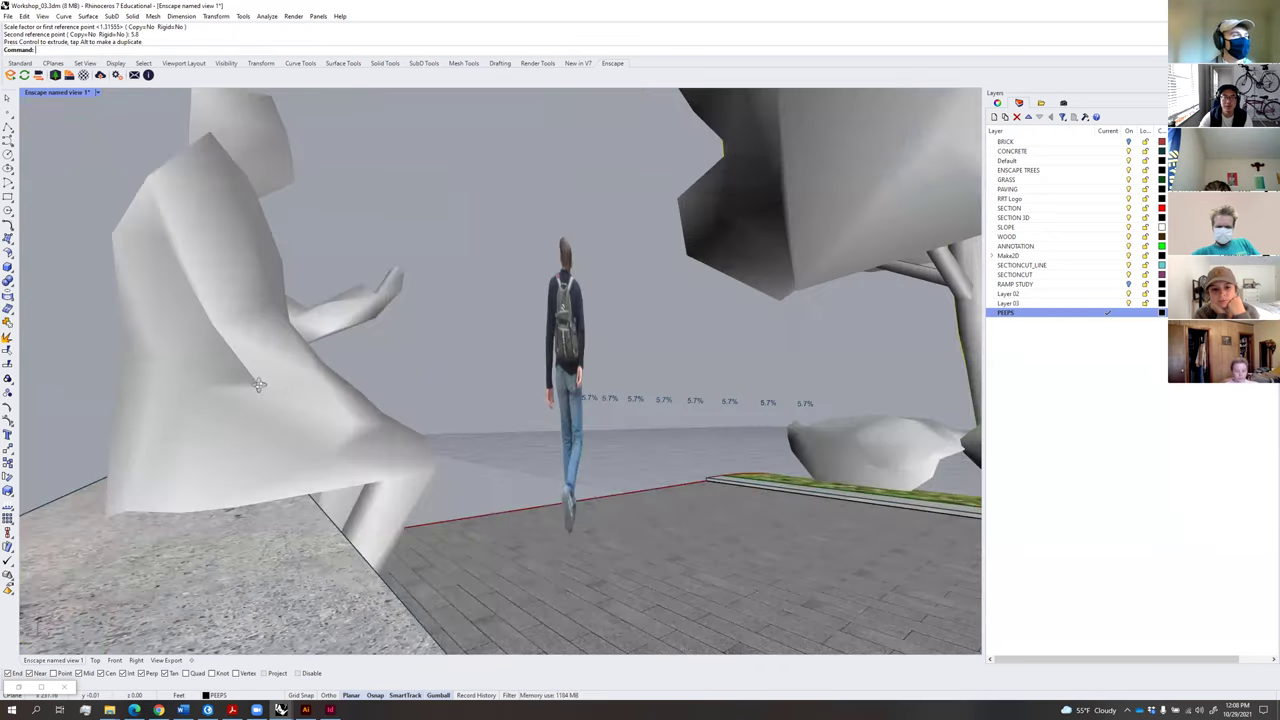
right_drag(451, 417, 670, 438)
right_drag(521, 407, 567, 418)
right_drag(479, 375, 477, 338)
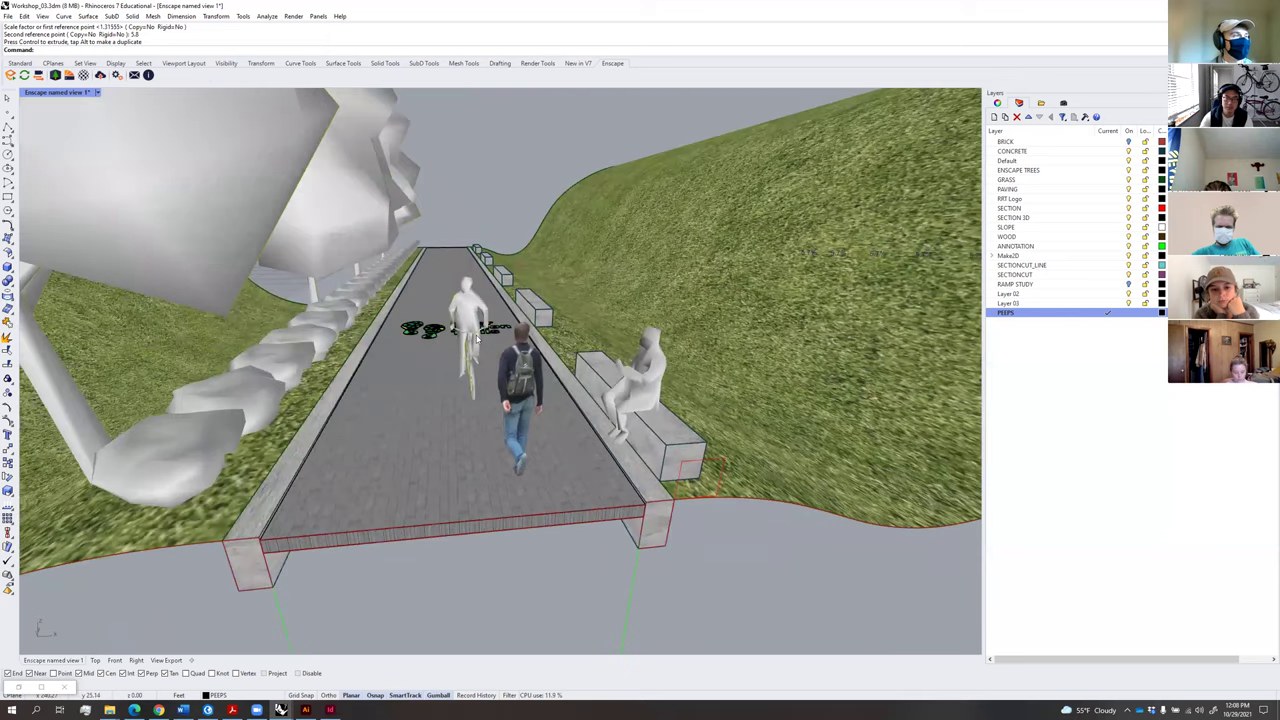
Move the backpack man's picture farther along the path, past the cyclist to the River Region Trails logo.
click(527, 362)
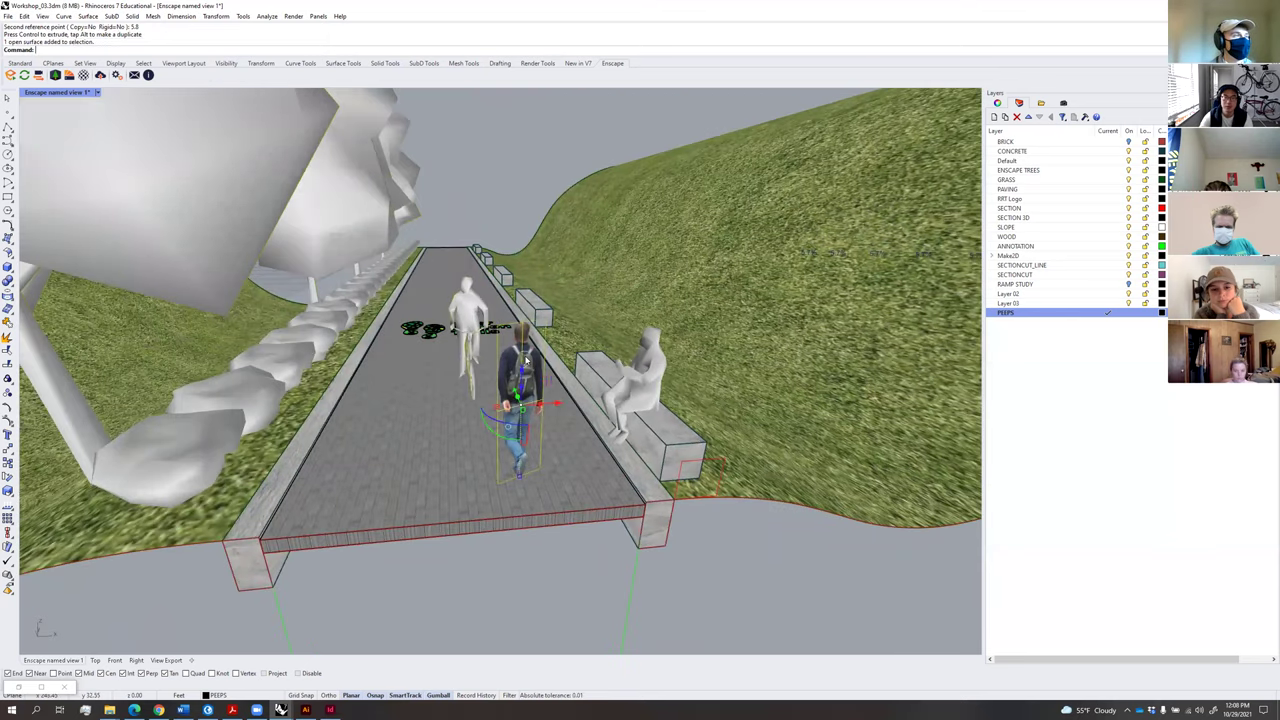
scroll(553, 410, up, 2)
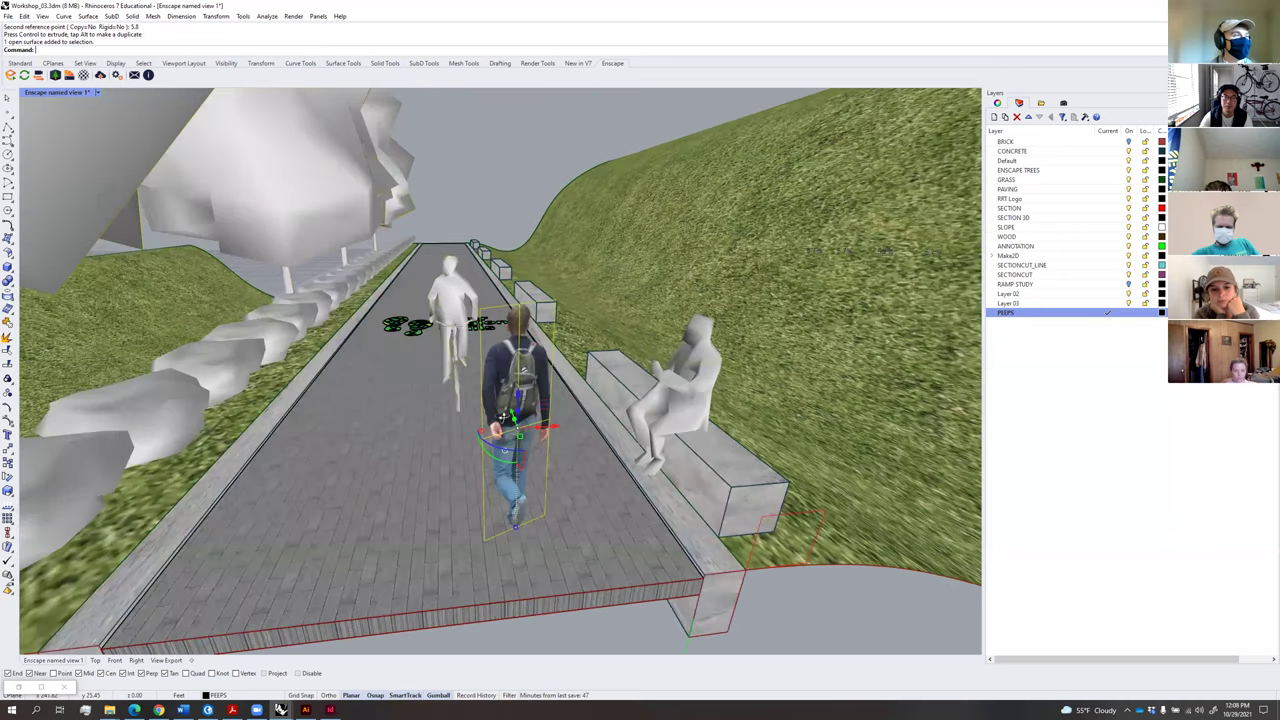
scroll(502, 416, down, 3)
right_drag(377, 435, 466, 450)
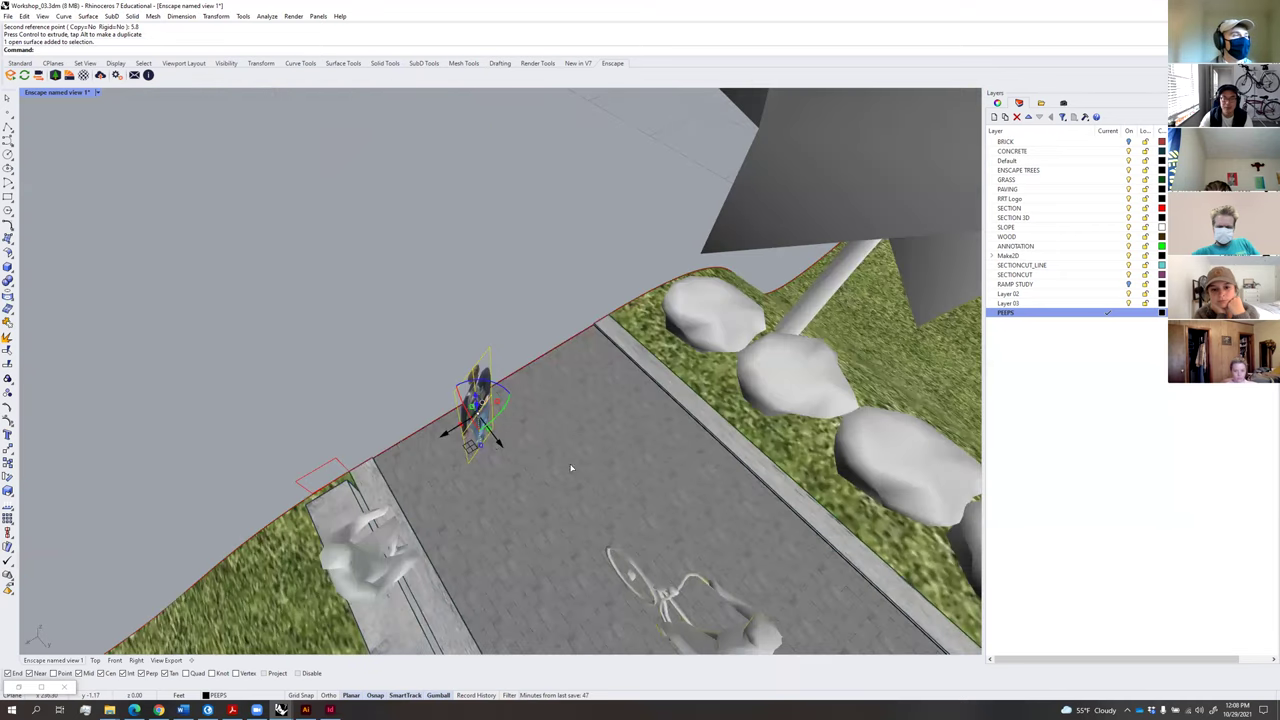
scroll(571, 467, down, 3)
drag(488, 432, 590, 612)
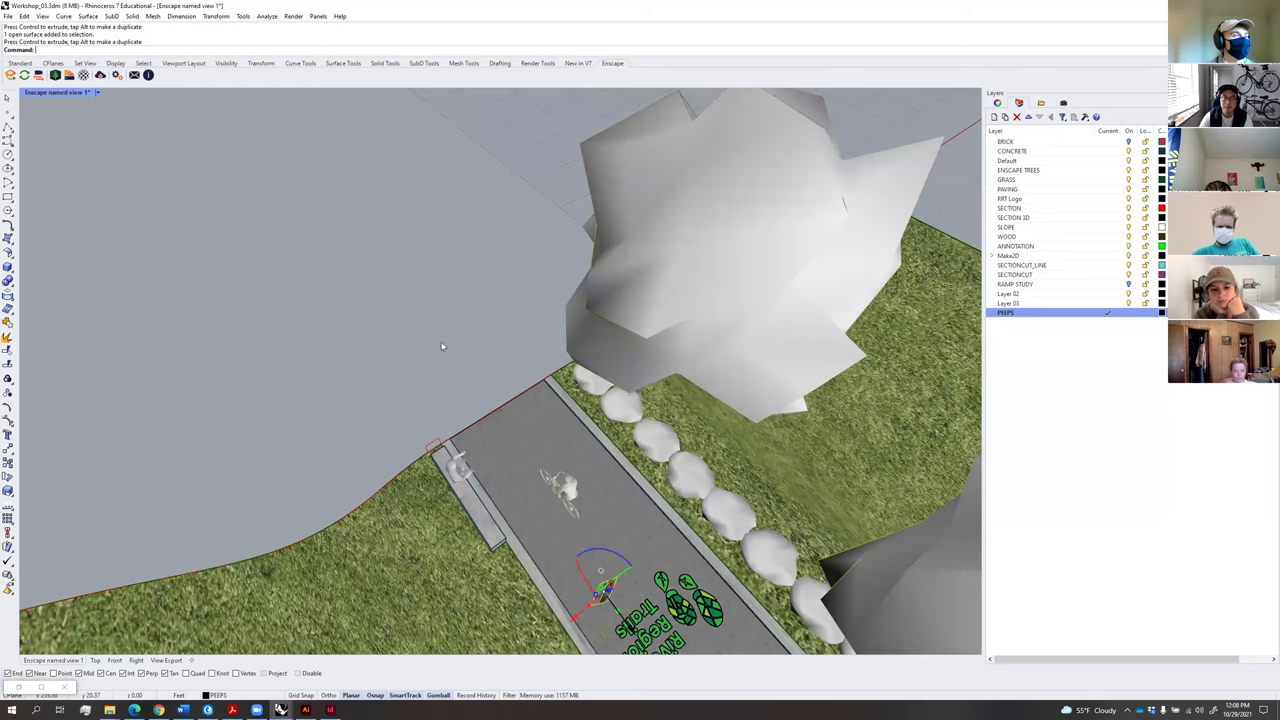
right_drag(440, 369, 459, 409)
key(Escape)
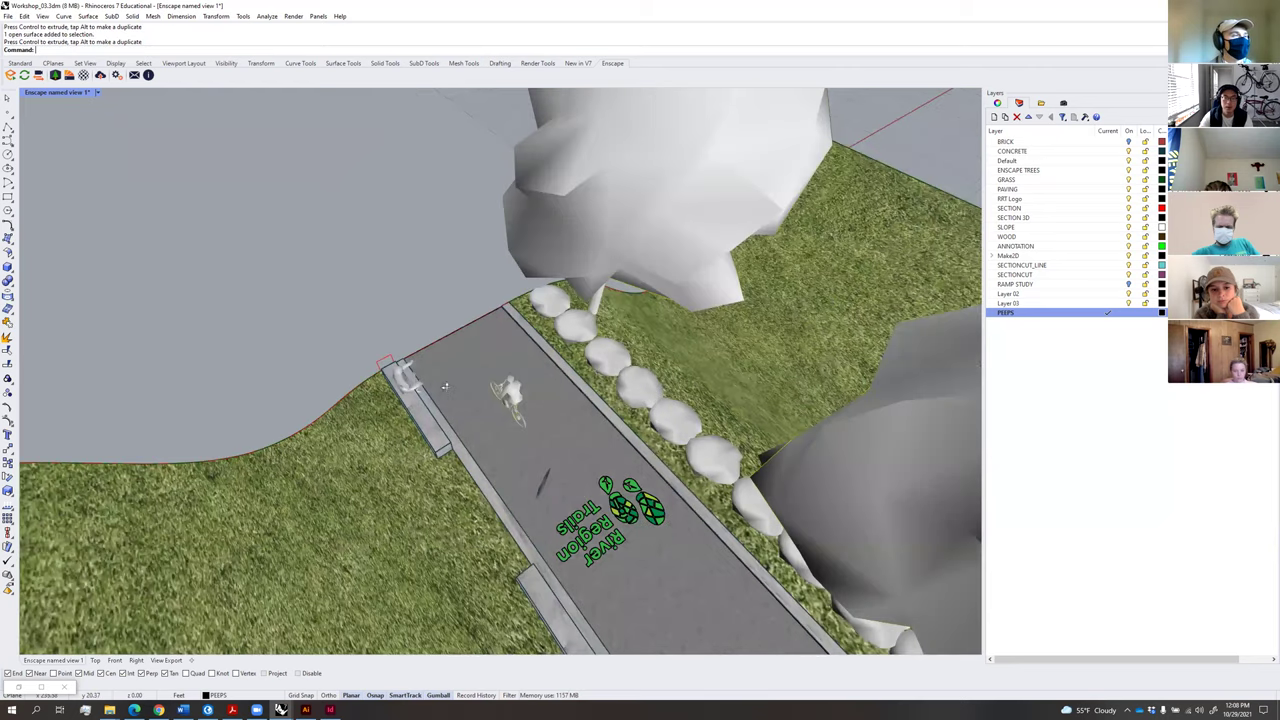
Start the Enscape render from a view along the trail and inspect the backpack man's cutout in it.
key(Home)
click(10, 75)
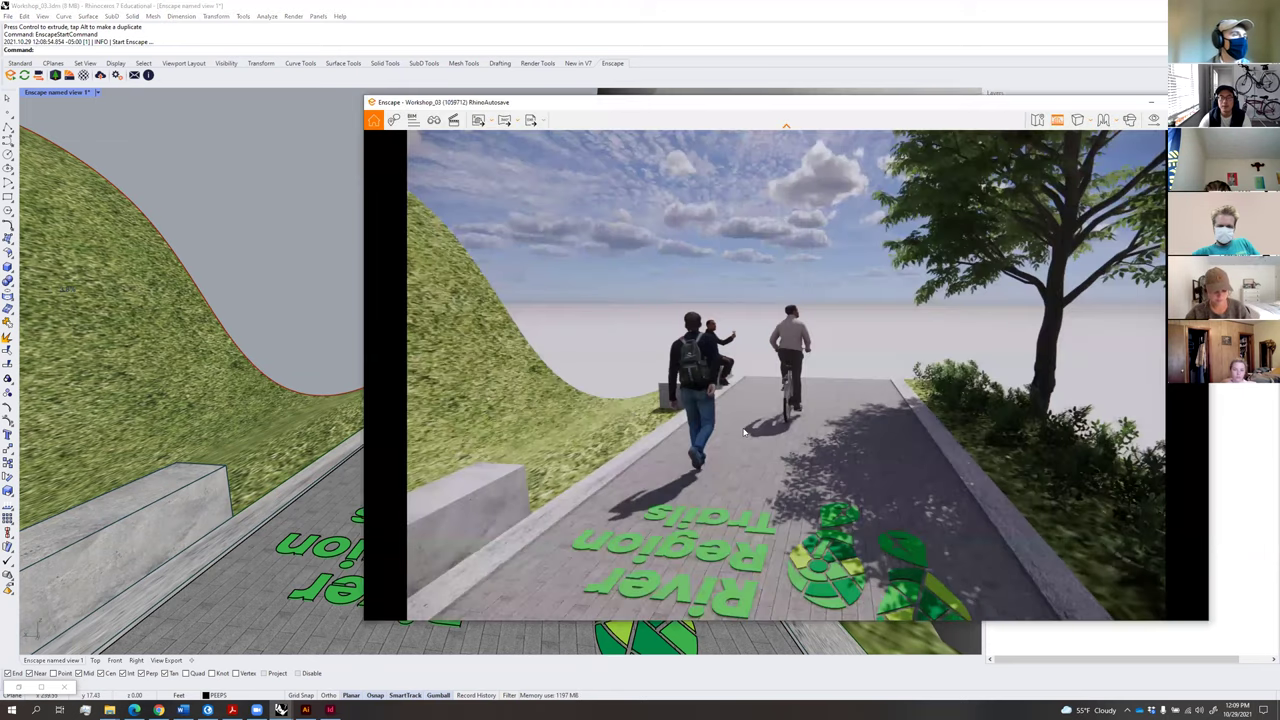
scroll(807, 388, up, 3)
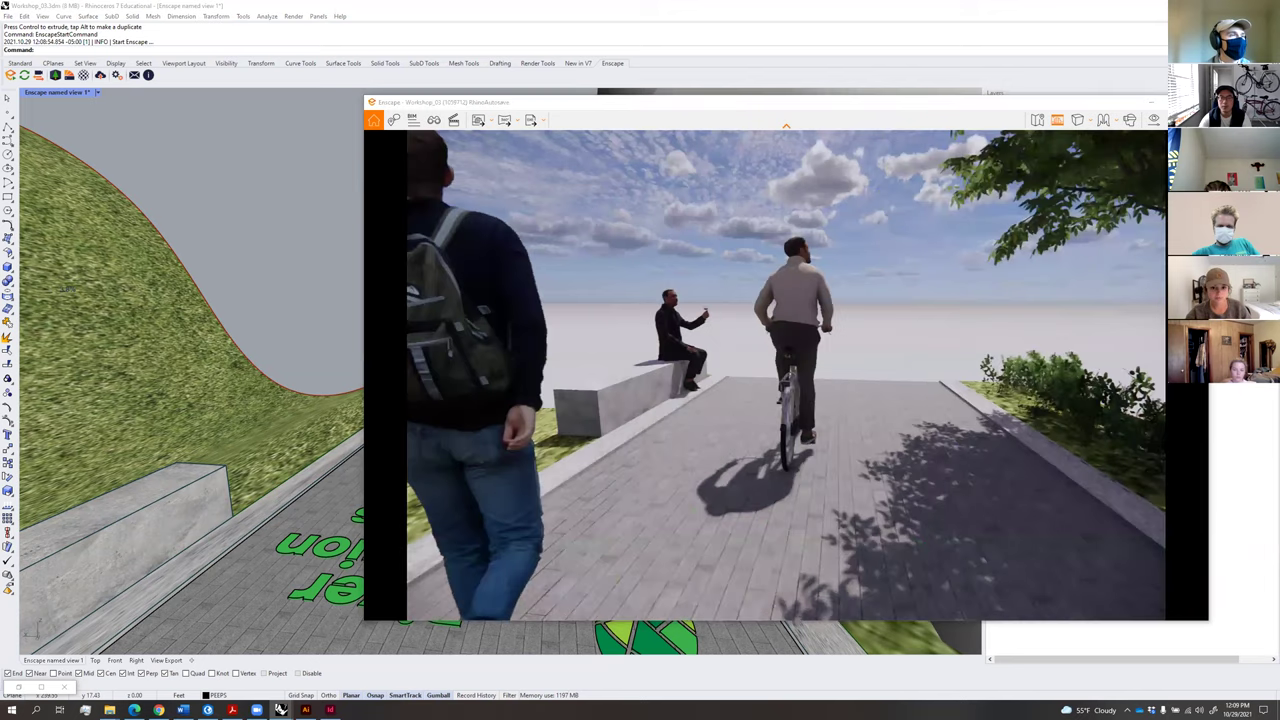
right_drag(807, 388, 500, 340)
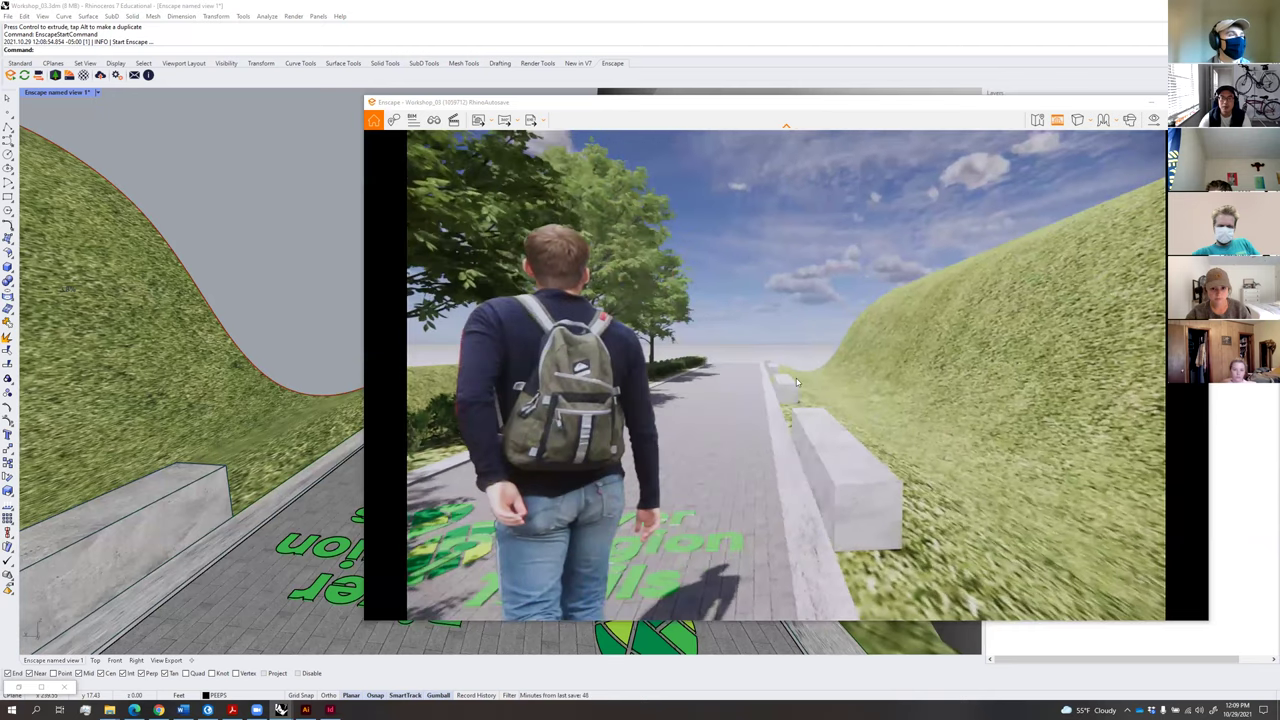
drag(783, 111, 837, 101)
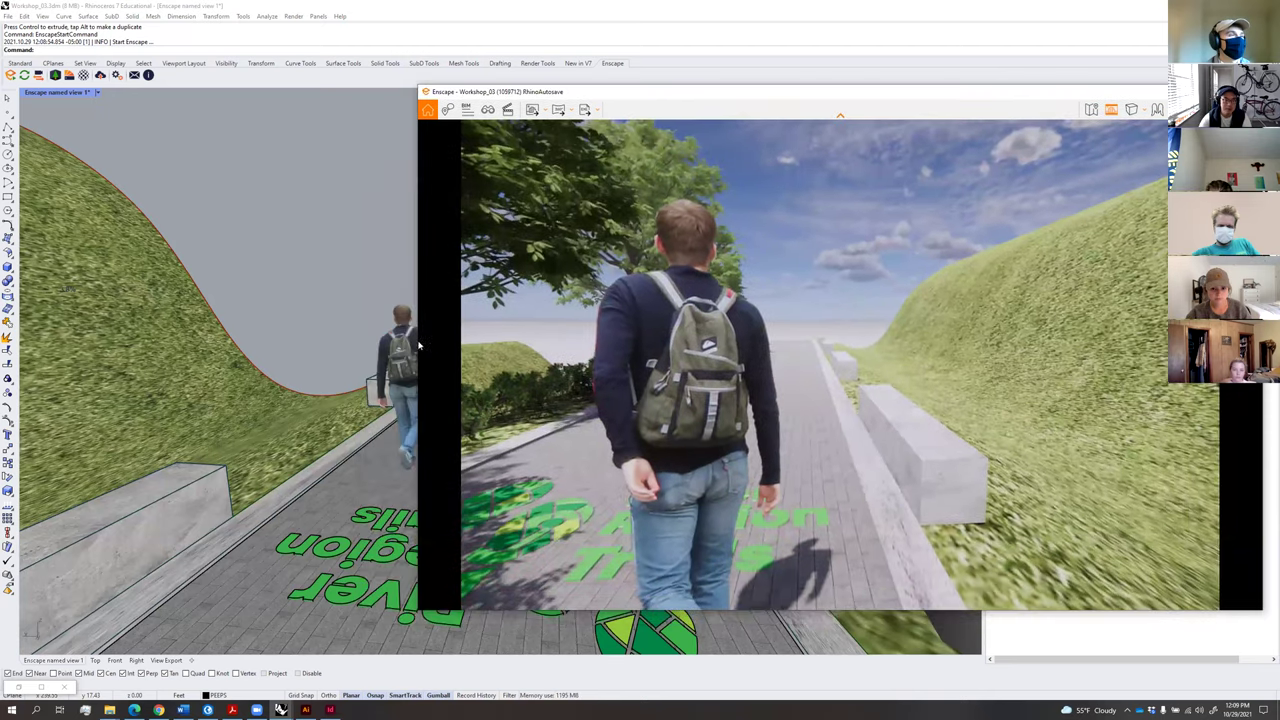
Switch to the browser, locate the FaceCamera script in Box's TUTORIAL FILES folder, and return to Rhino.
click(137, 709)
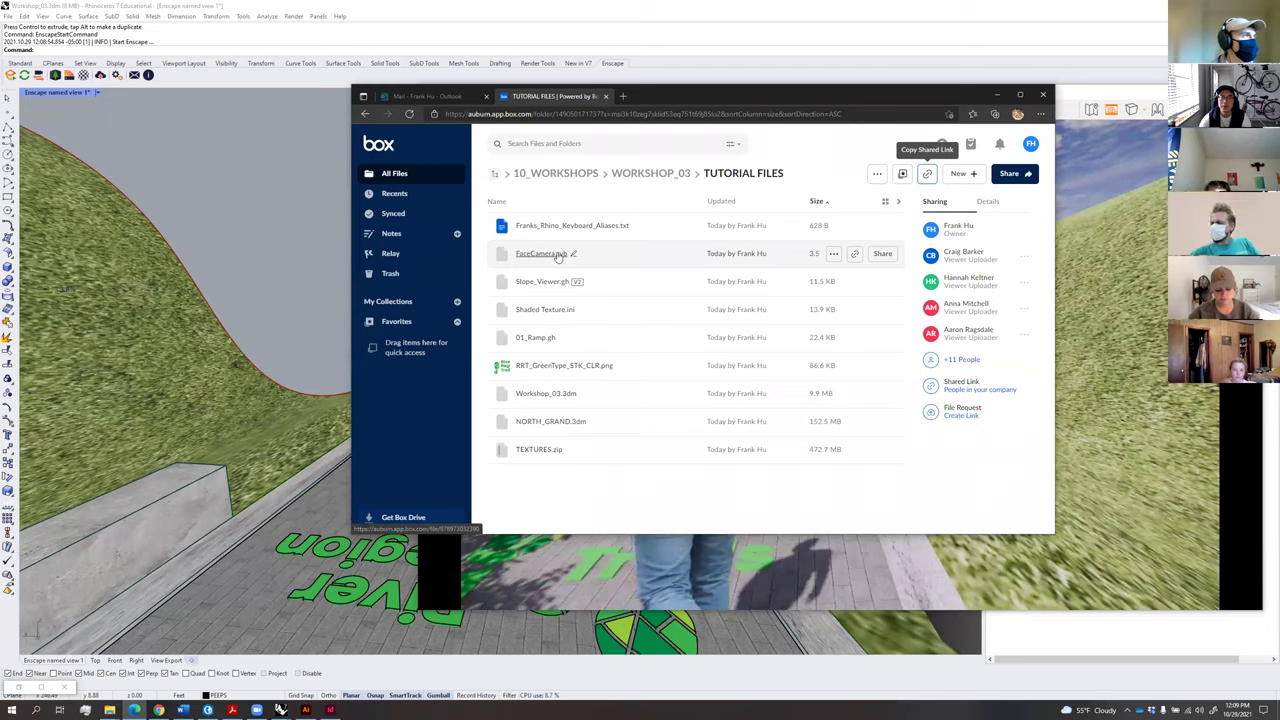
click(998, 95)
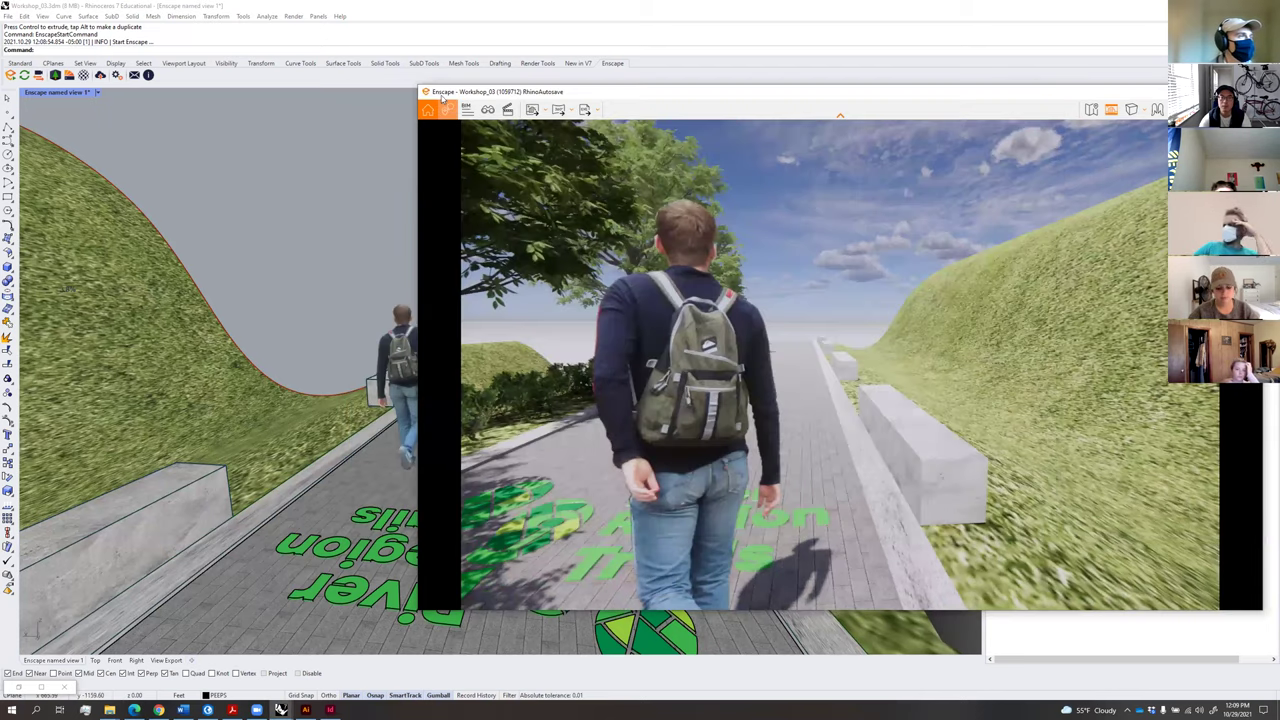
Tile Enscape and Rhino side by side with a wider Rhino viewport and synchronized views.
drag(934, 13, 1278, 130)
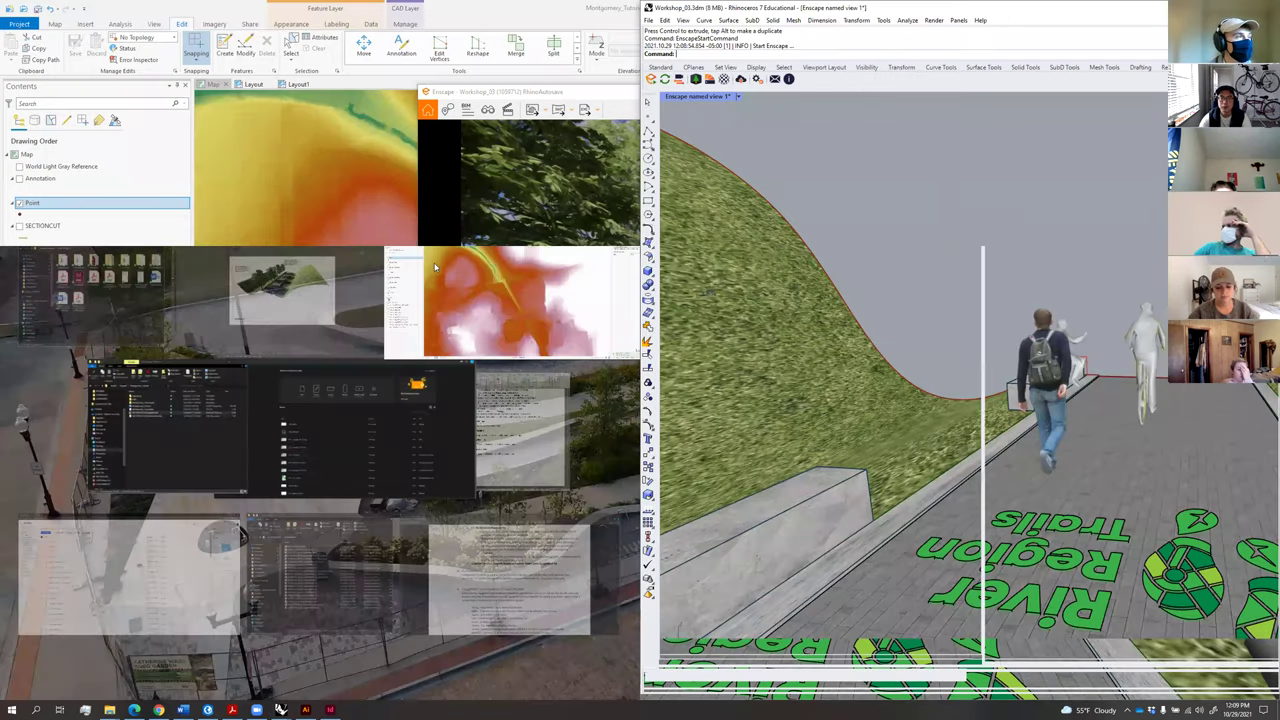
click(507, 178)
drag(983, 315, 1119, 311)
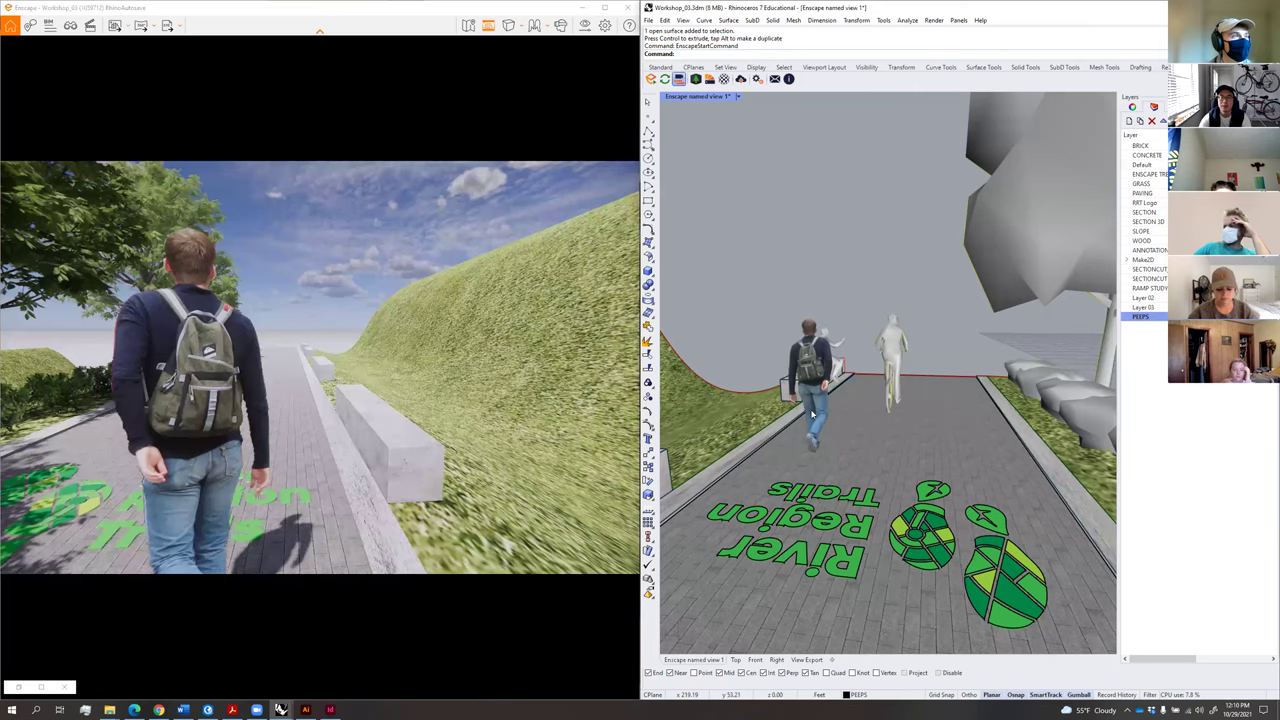
Move the backpack man's picture back along the trail to the front end, beside the seated person's bench.
scroll(824, 358, up, 2)
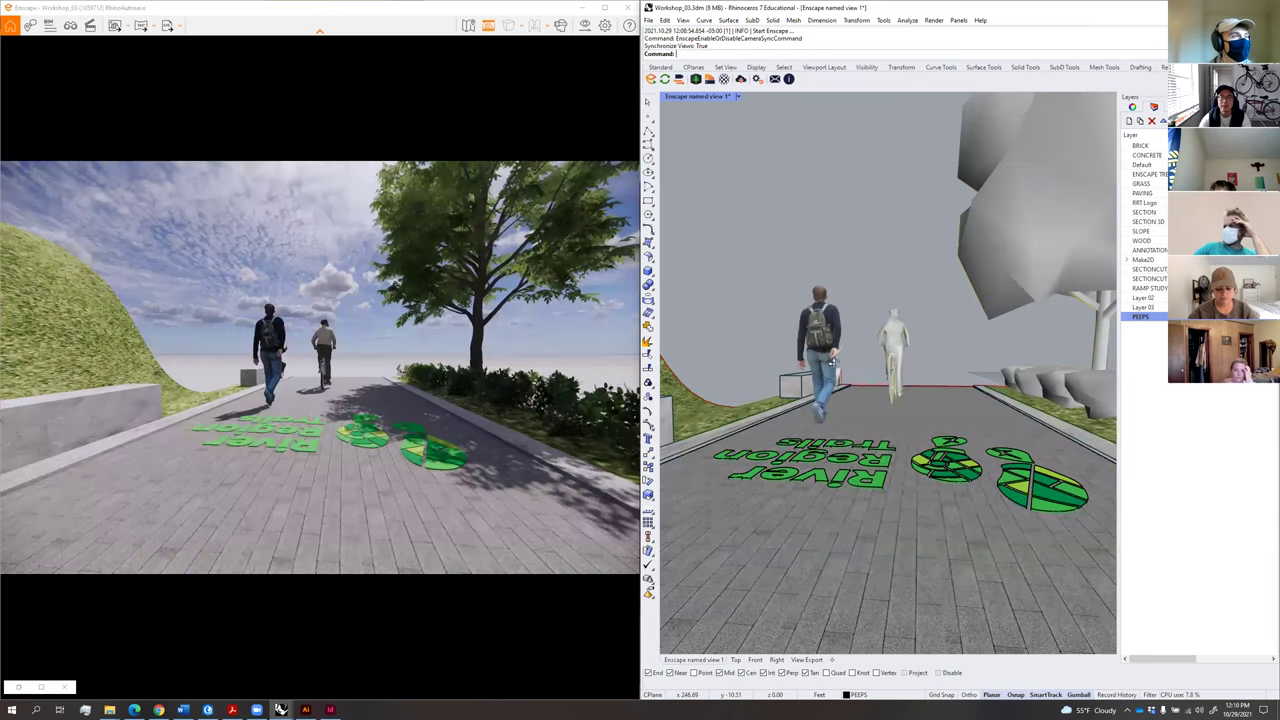
scroll(837, 366, up, 2)
right_drag(838, 369, 937, 475)
click(963, 421)
drag(959, 347, 949, 470)
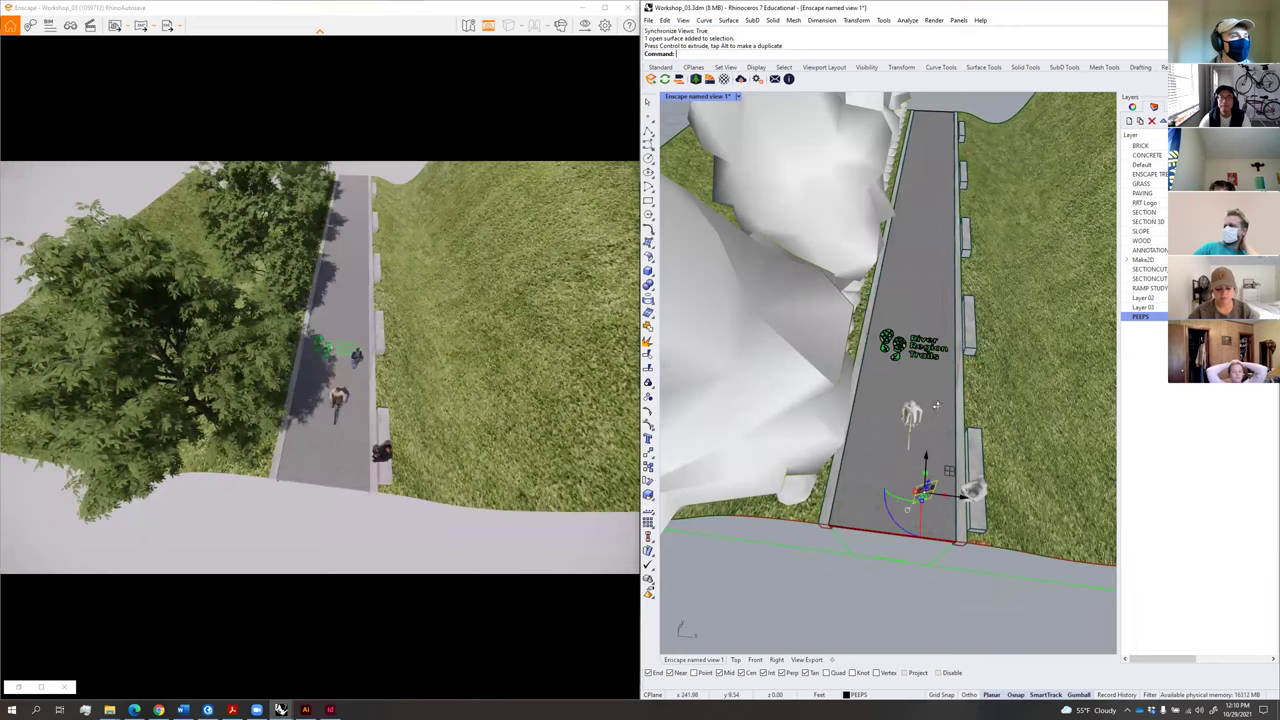
Zoom to the backpack man's picture and rotate it about its vertical axis, out of line with the view.
key(Return)
right_drag(937, 405, 940, 383)
right_drag(930, 436, 866, 475)
drag(876, 470, 782, 415)
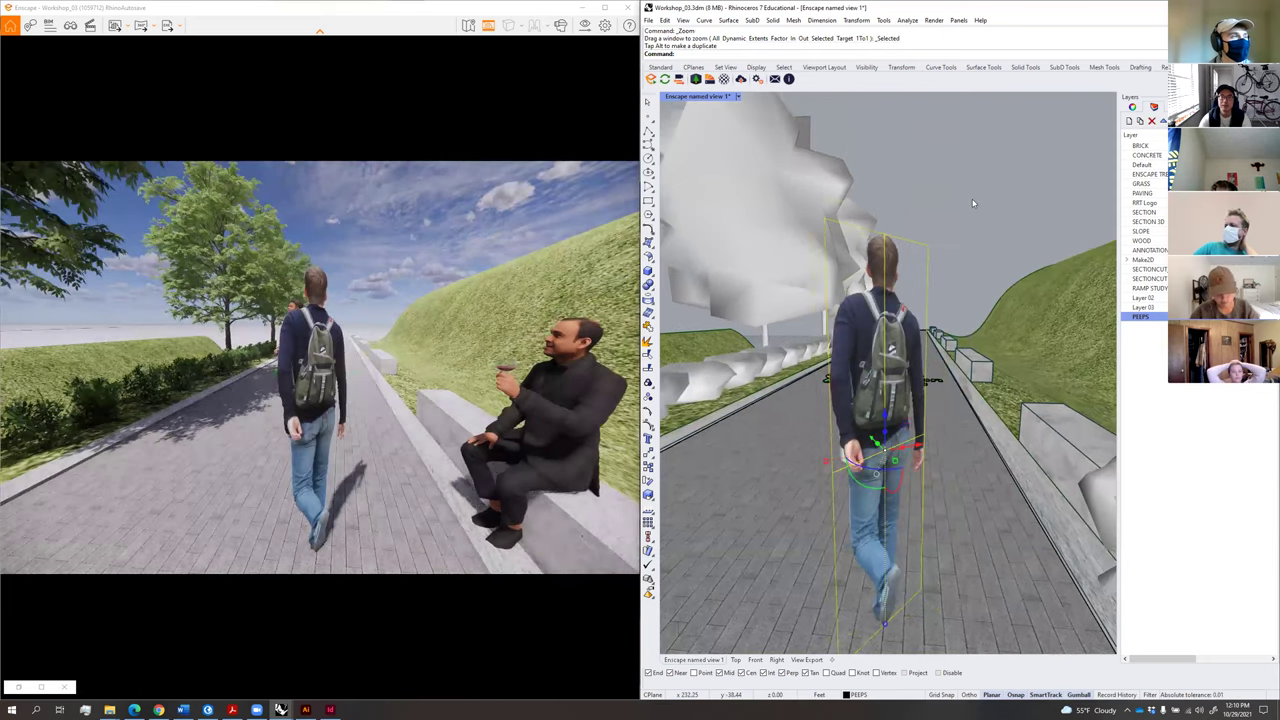
Turn the backpack man's picture toward the view with FaceCamera, and shift it sideways toward the seated person.
text(FaceCamera)
key(Return)
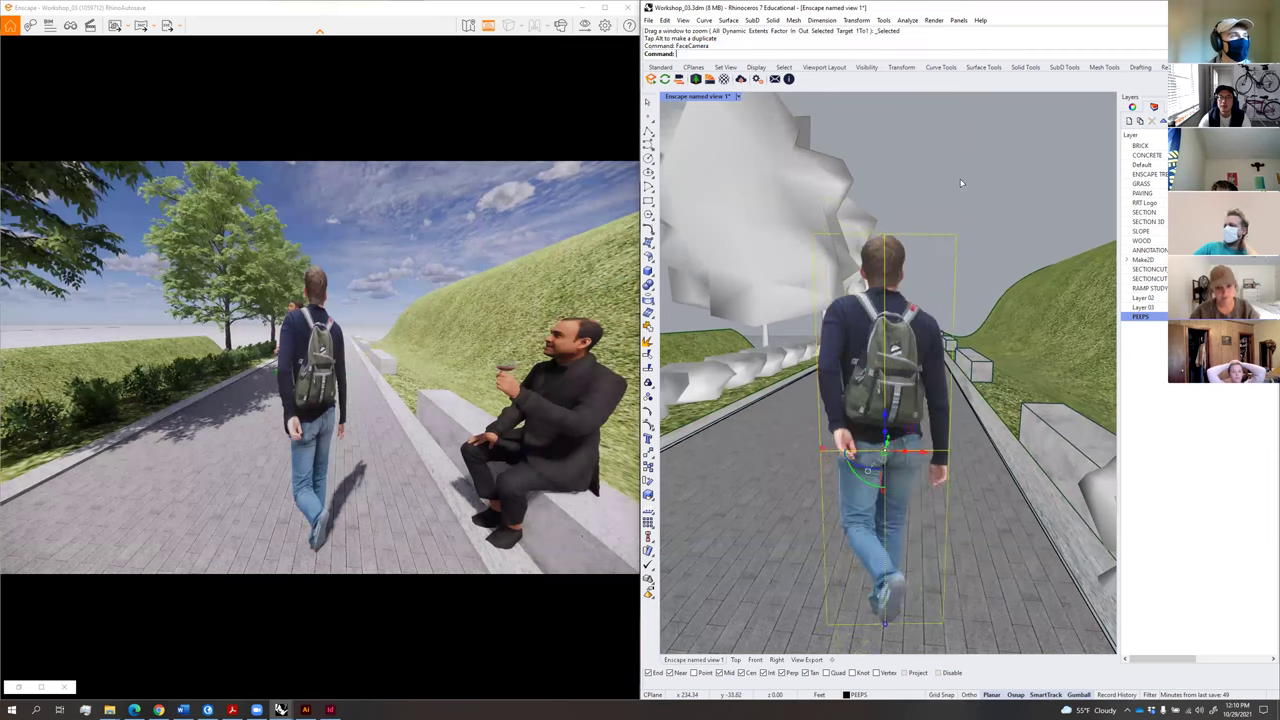
drag(926, 462, 1040, 462)
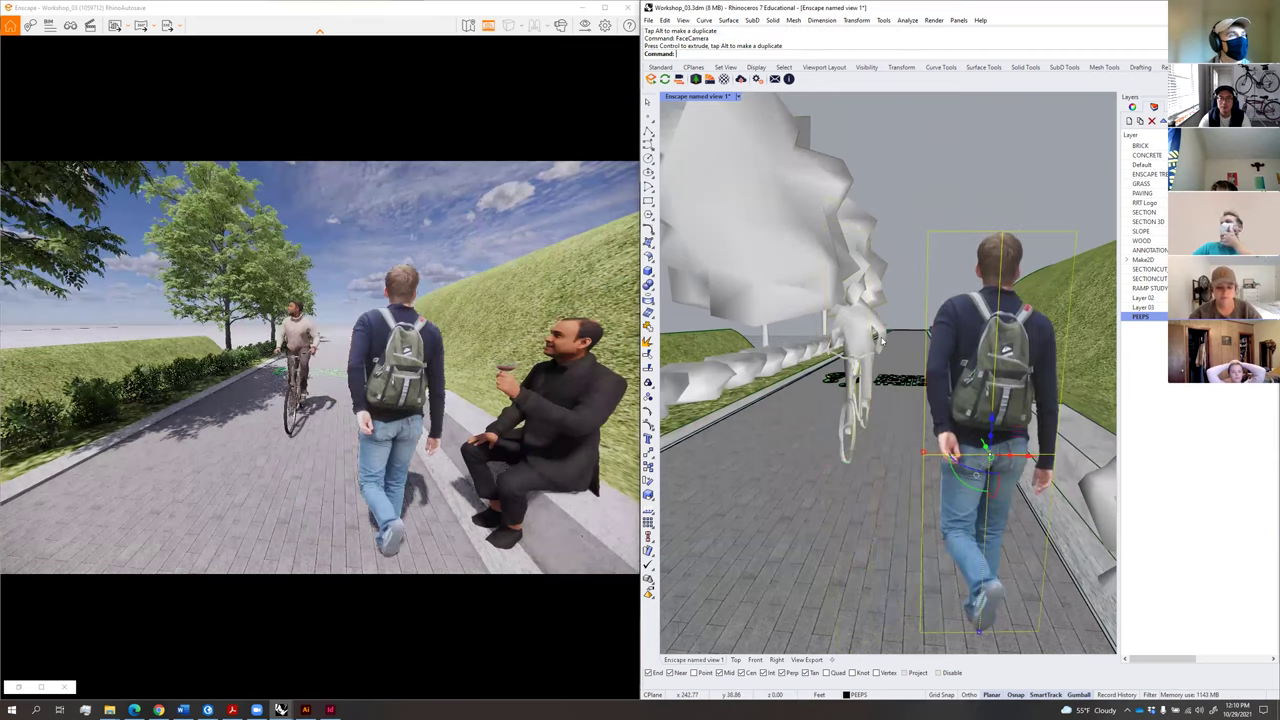
right_drag(882, 341, 845, 280)
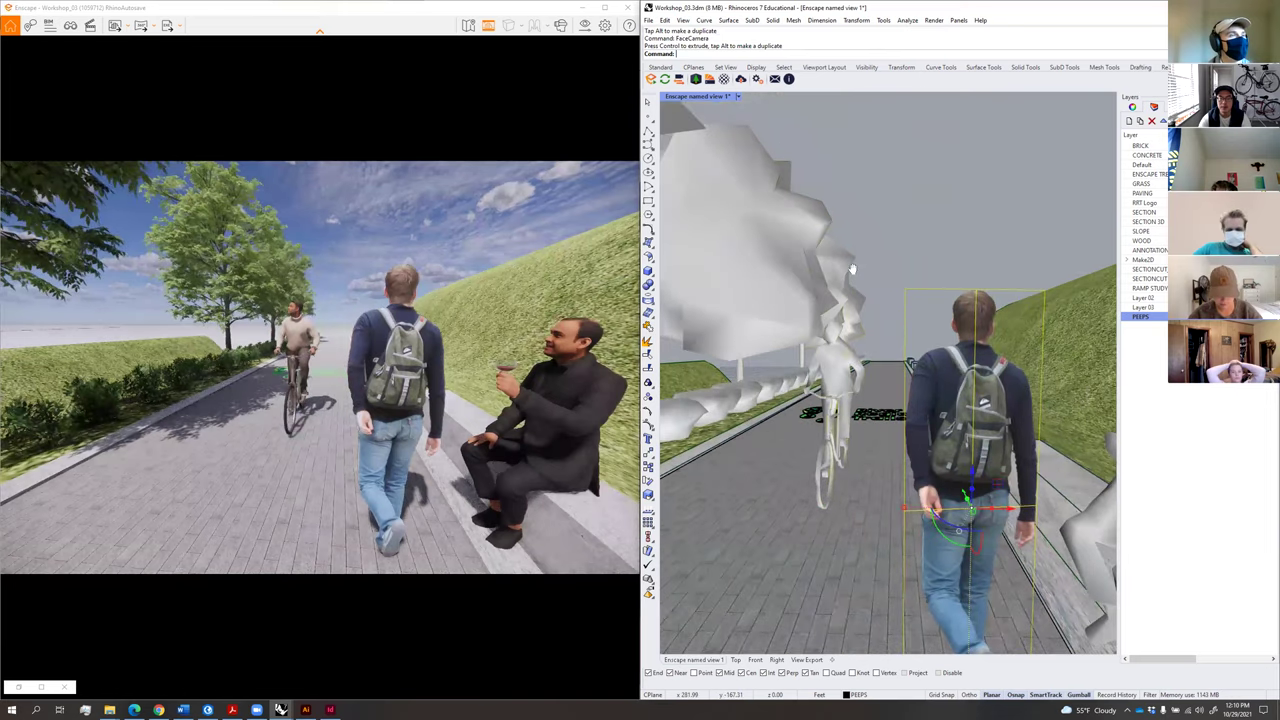
Turn the backpack man's picture toward the closer trail view with FaceCamera.
scroll(851, 266, up, 2)
scroll(855, 265, down, 1)
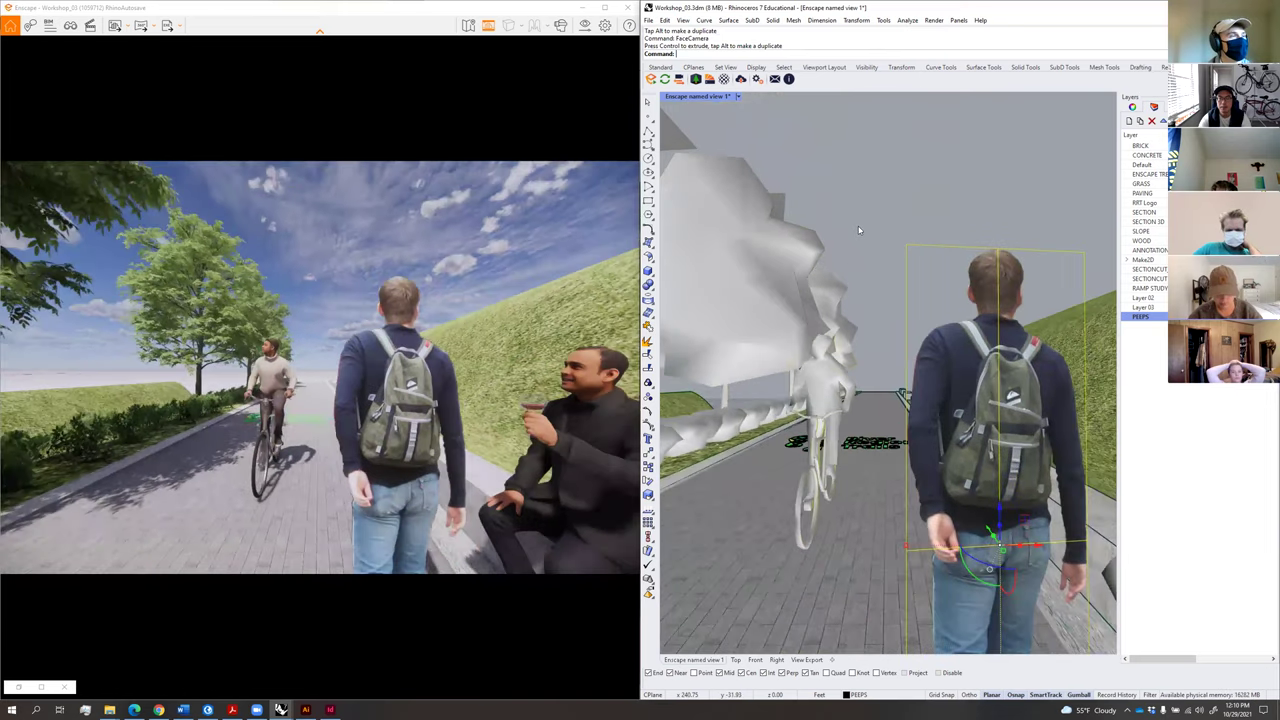
scroll(858, 230, up, 1)
scroll(864, 228, up, 1)
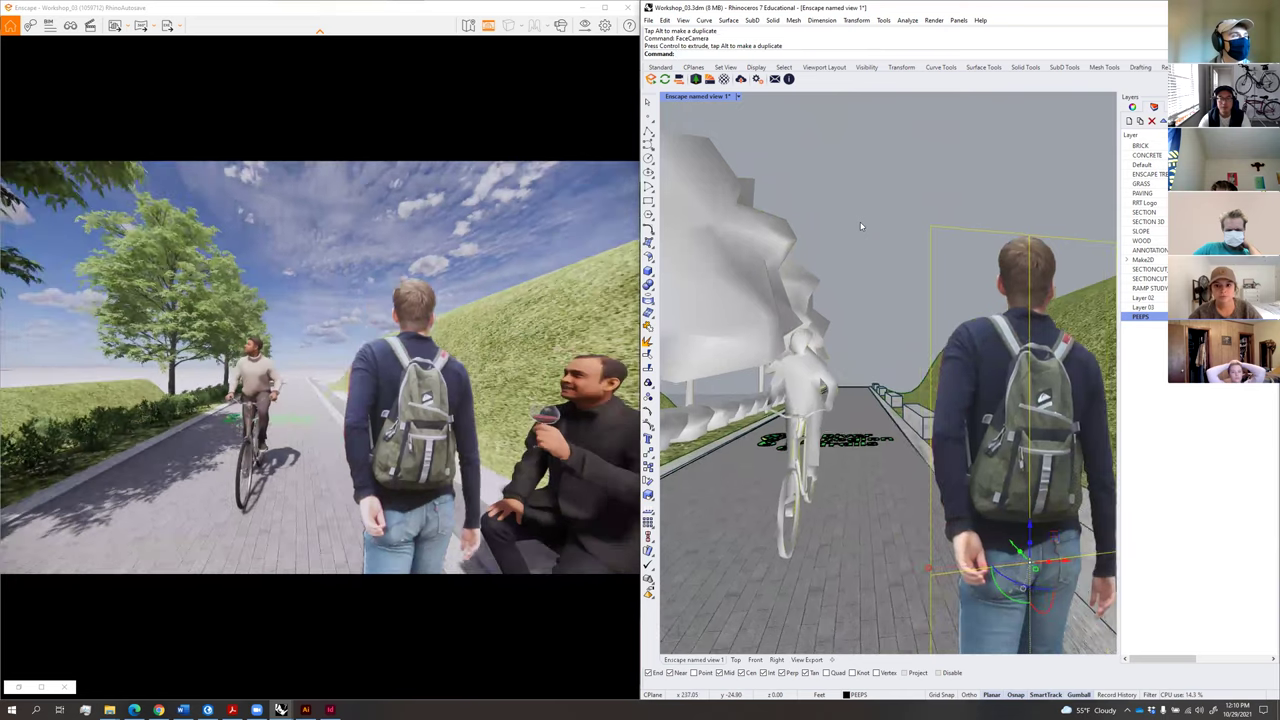
right_click(860, 227)
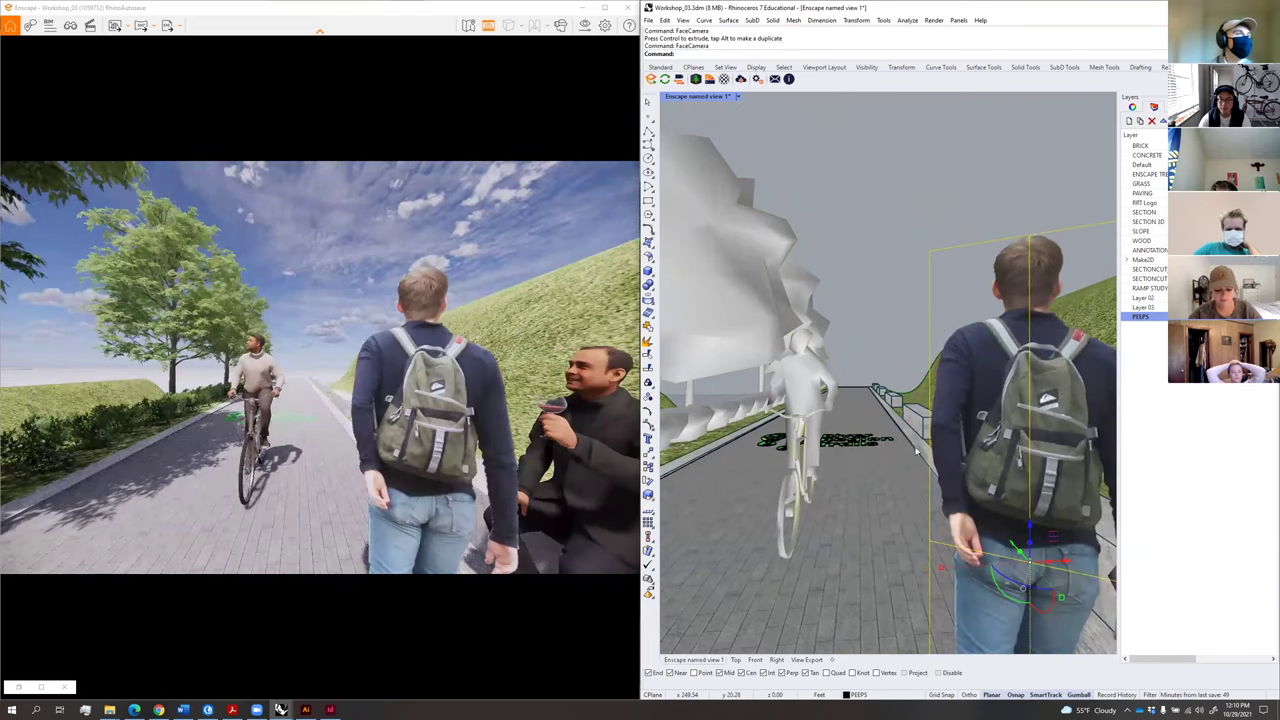
Move the backpack man's picture across the trail, away from the seated person, to the hedge side.
right_drag(911, 466, 913, 464)
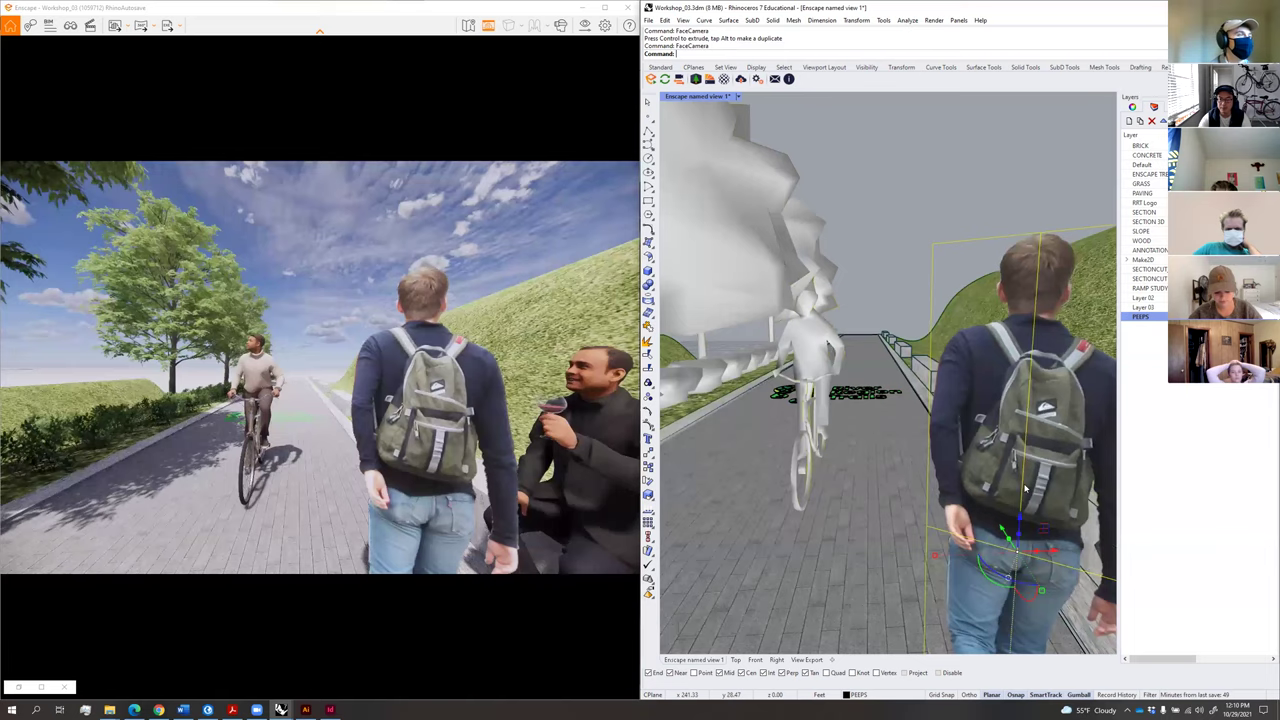
scroll(1024, 488, down, 2)
drag(1015, 479, 743, 480)
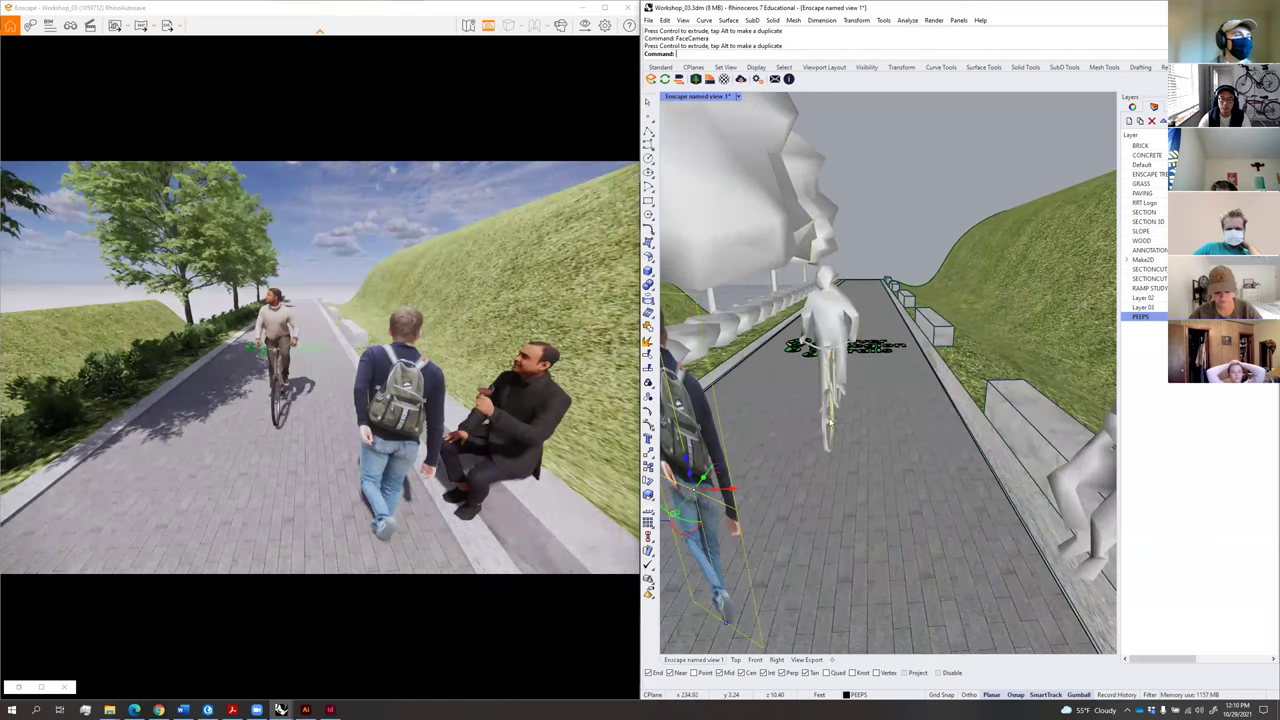
Move the cyclist farther back along the trail to just behind the pavement lettering.
shift+right_drag(939, 405, 937, 352)
right_drag(941, 293, 924, 355)
click(963, 328)
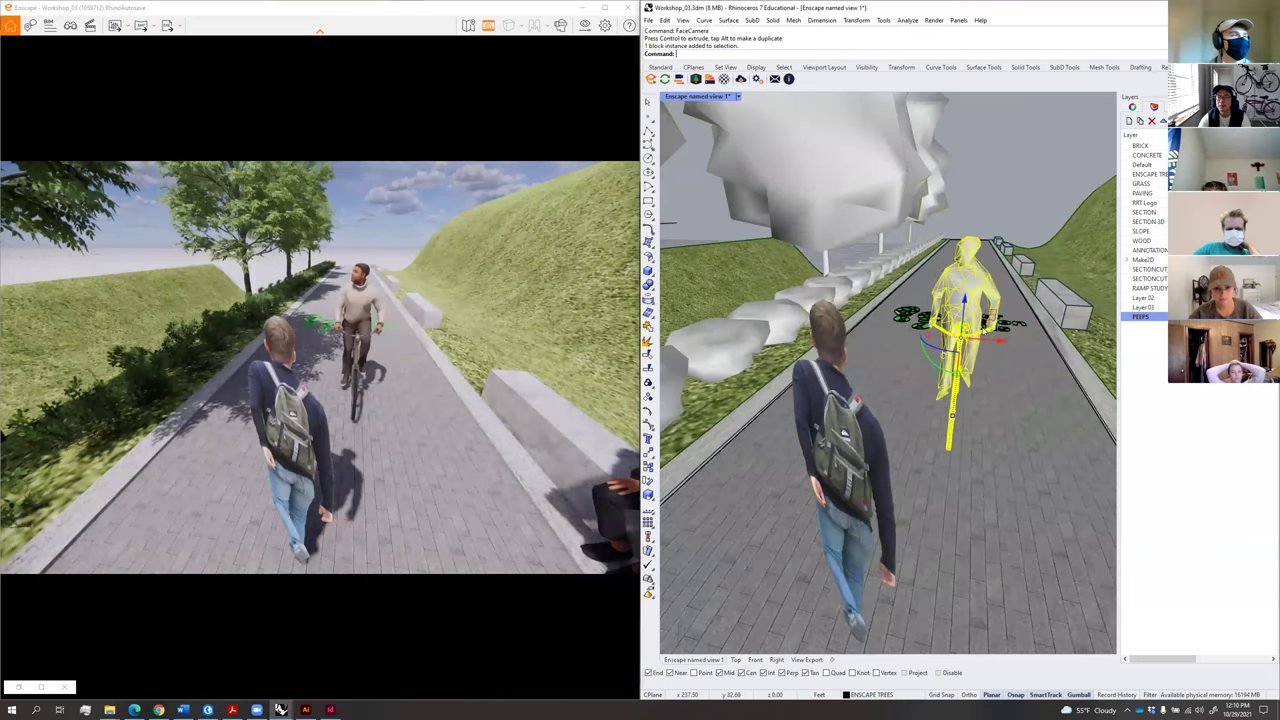
right_drag(990, 331, 976, 331)
drag(981, 328, 1004, 273)
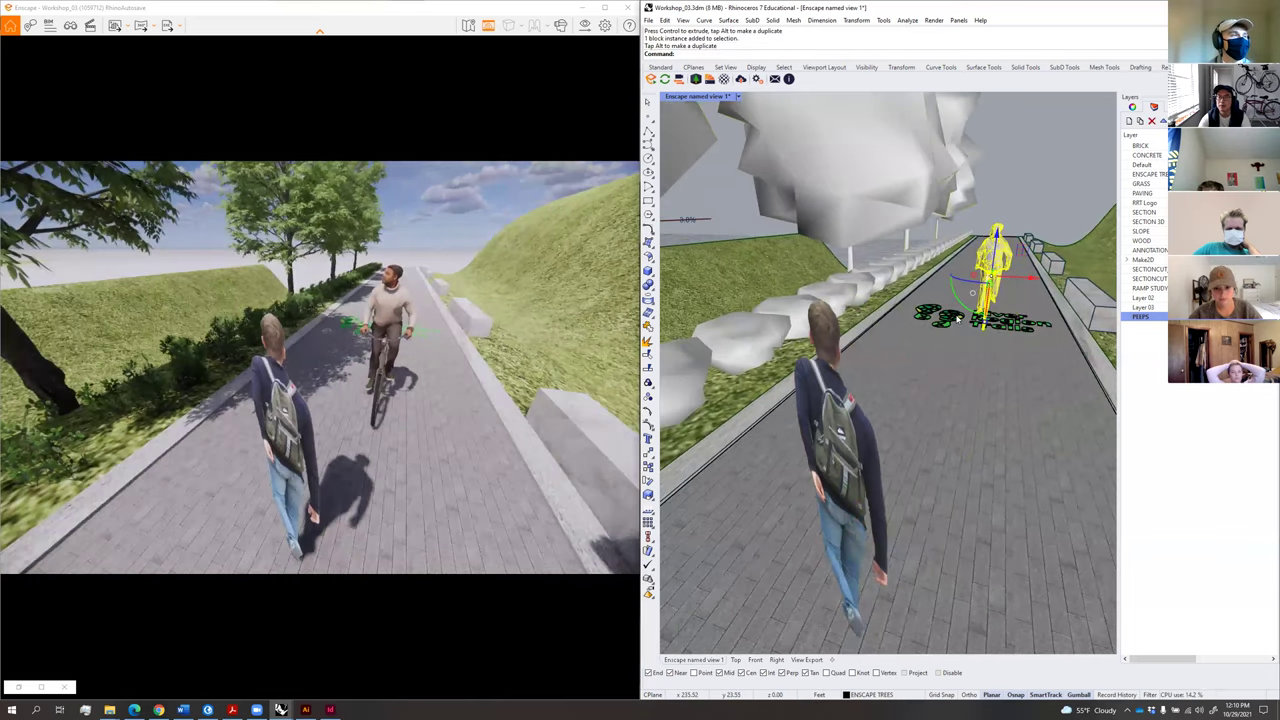
key(Escape)
Turn the backpack man's picture toward the lowered view along the trail with FaceCamera.
scroll(963, 332, up, 1)
right_drag(954, 301, 783, 408)
click(783, 408)
text(FaceCamera)
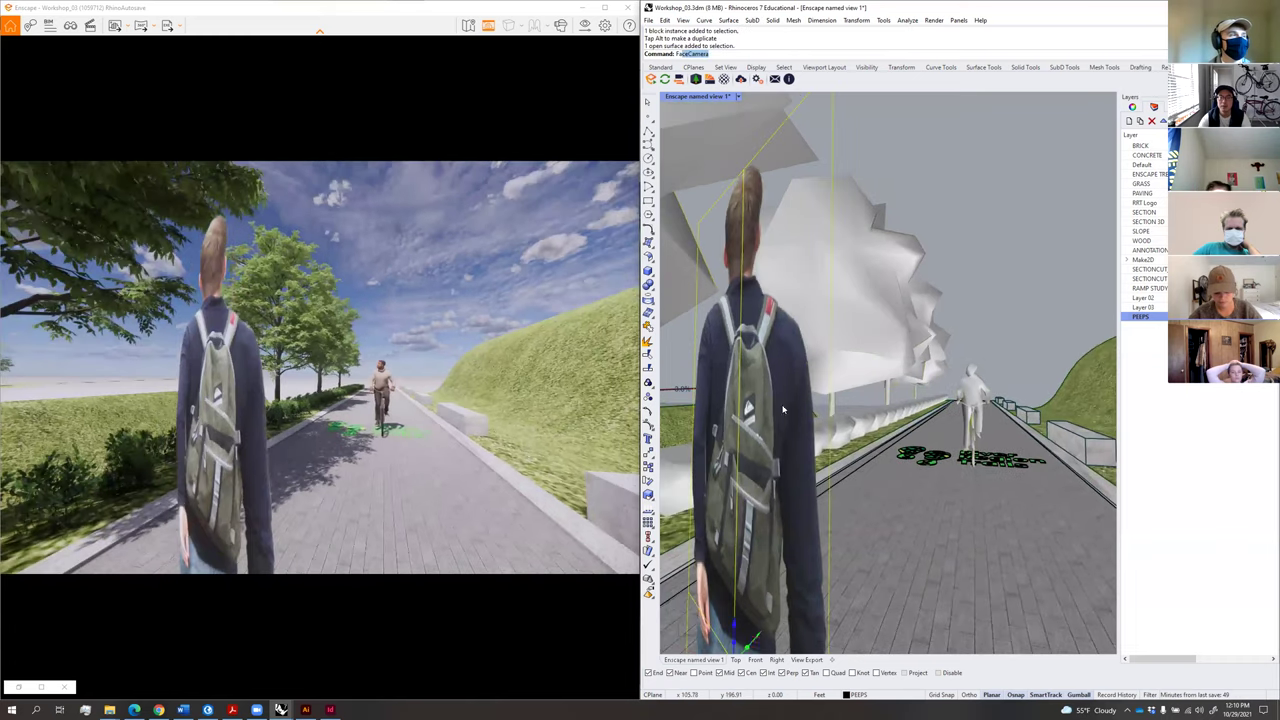
key(Return)
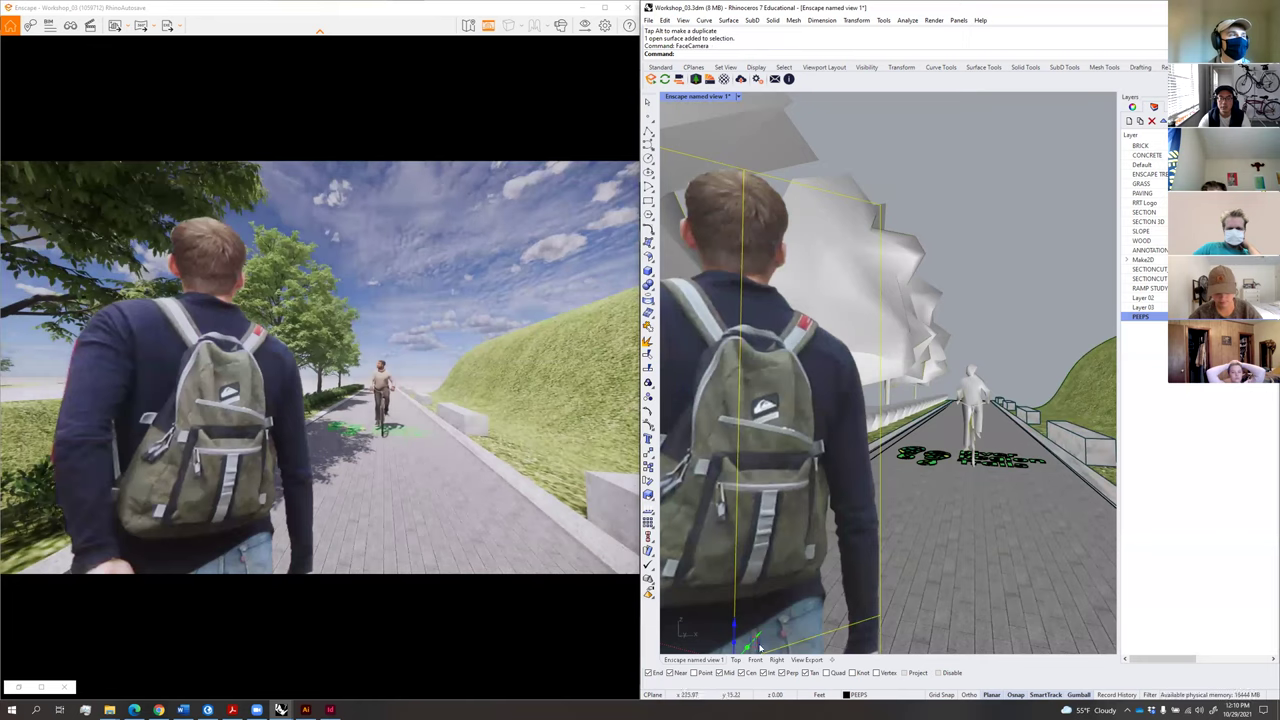
Move the backpack man's picture farther along the trail from the camera and realign it with FaceCamera.
drag(760, 637, 826, 550)
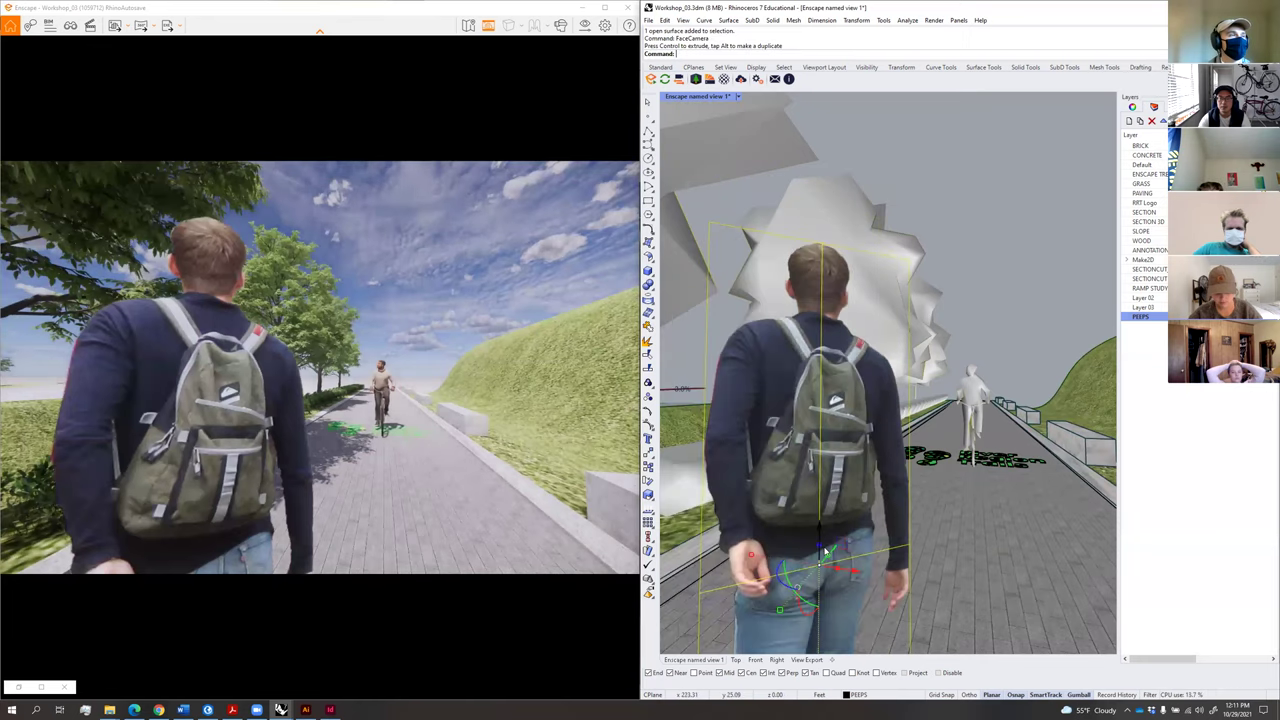
key(Return)
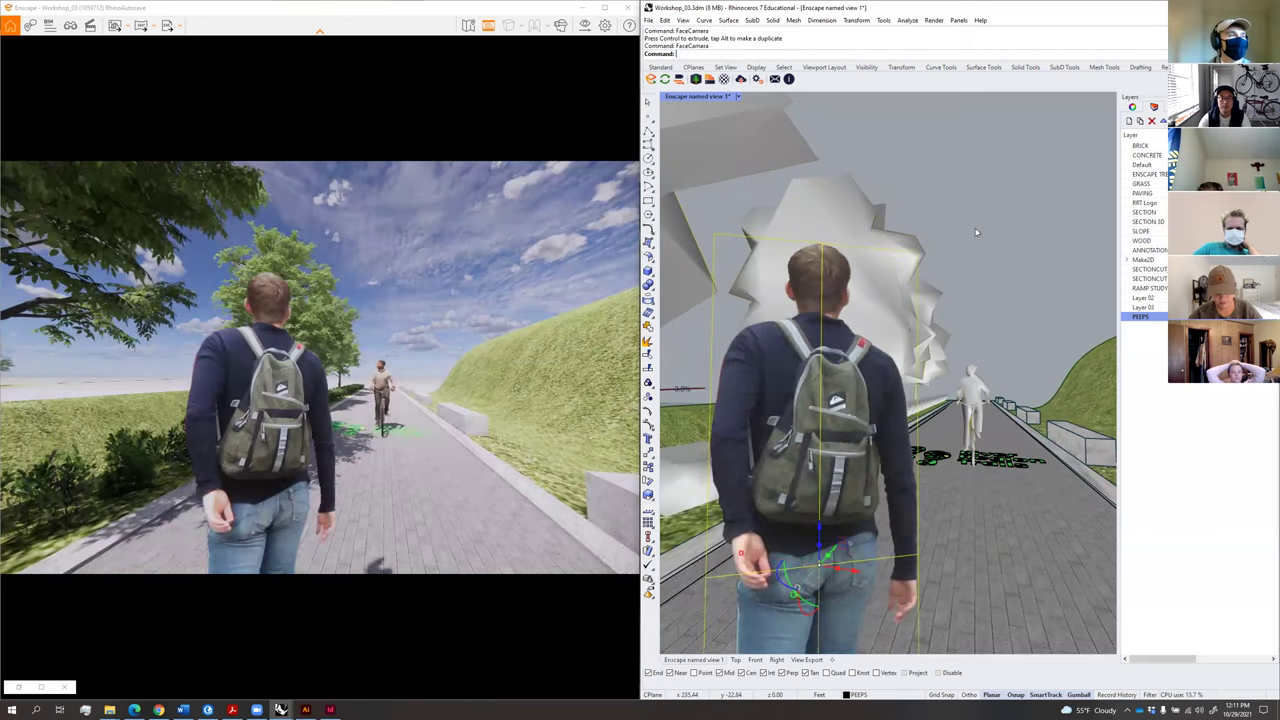
click(971, 250)
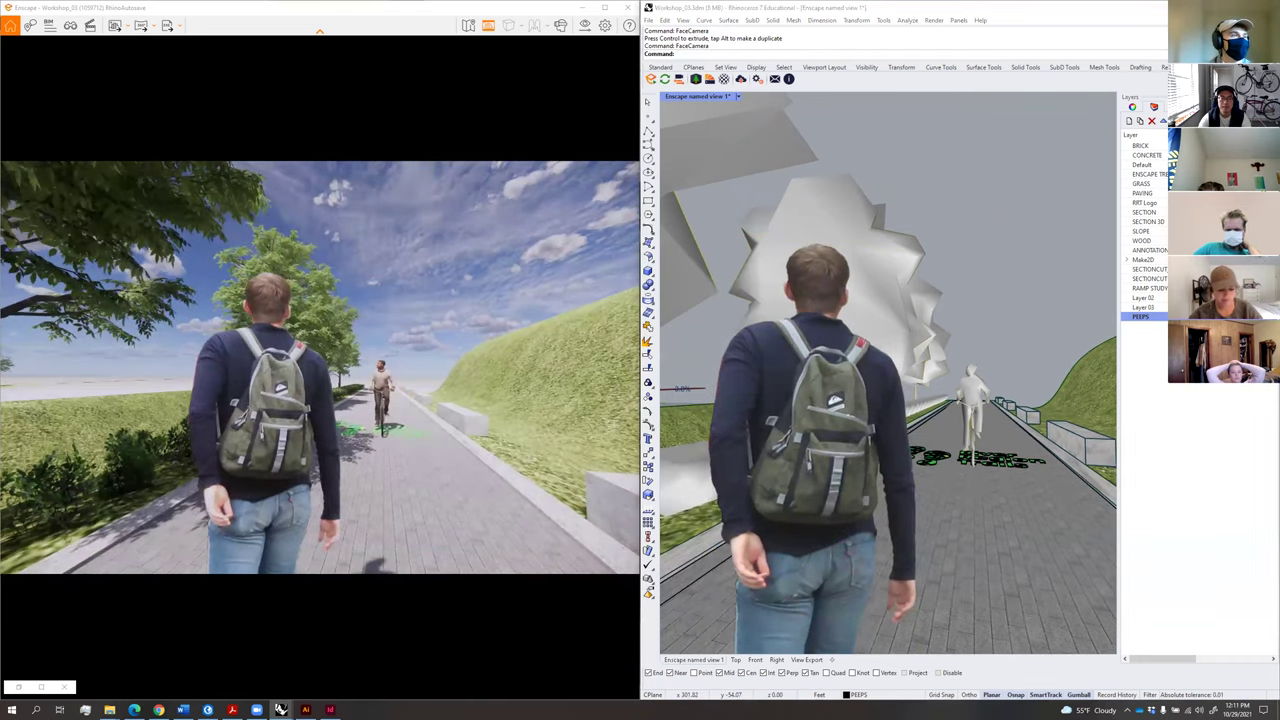
Adjust the Enscape time of day to about 13:02, casting tree shadows across the trail.
key(i)
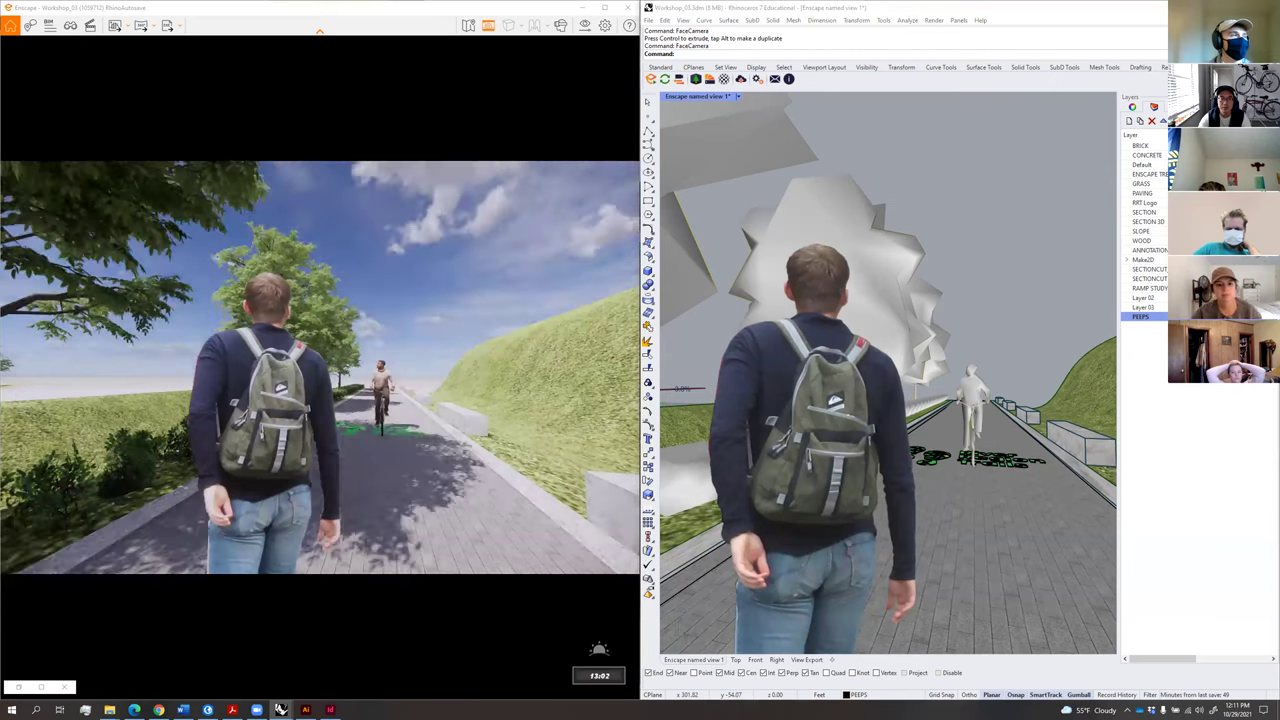
key(i)
key(u)
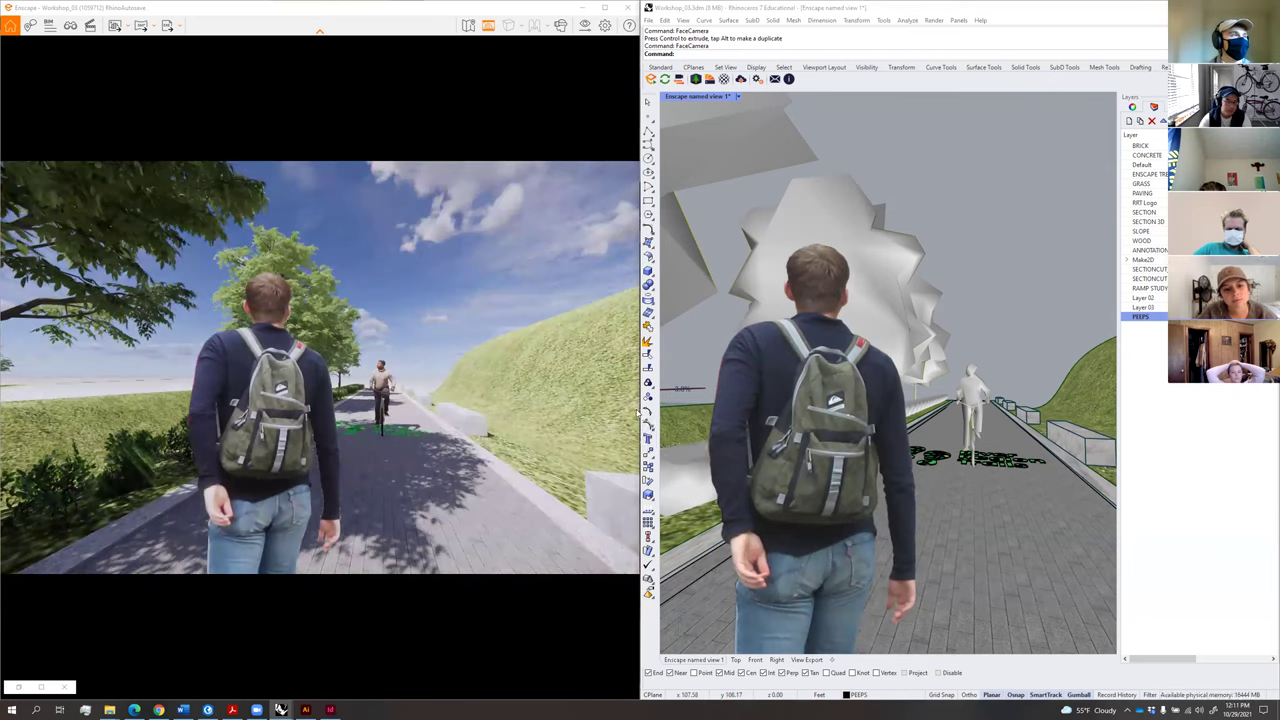
Shift the backpack man's picture toward the hedge and farther down the trail, and realign it with FaceCamera.
click(841, 572)
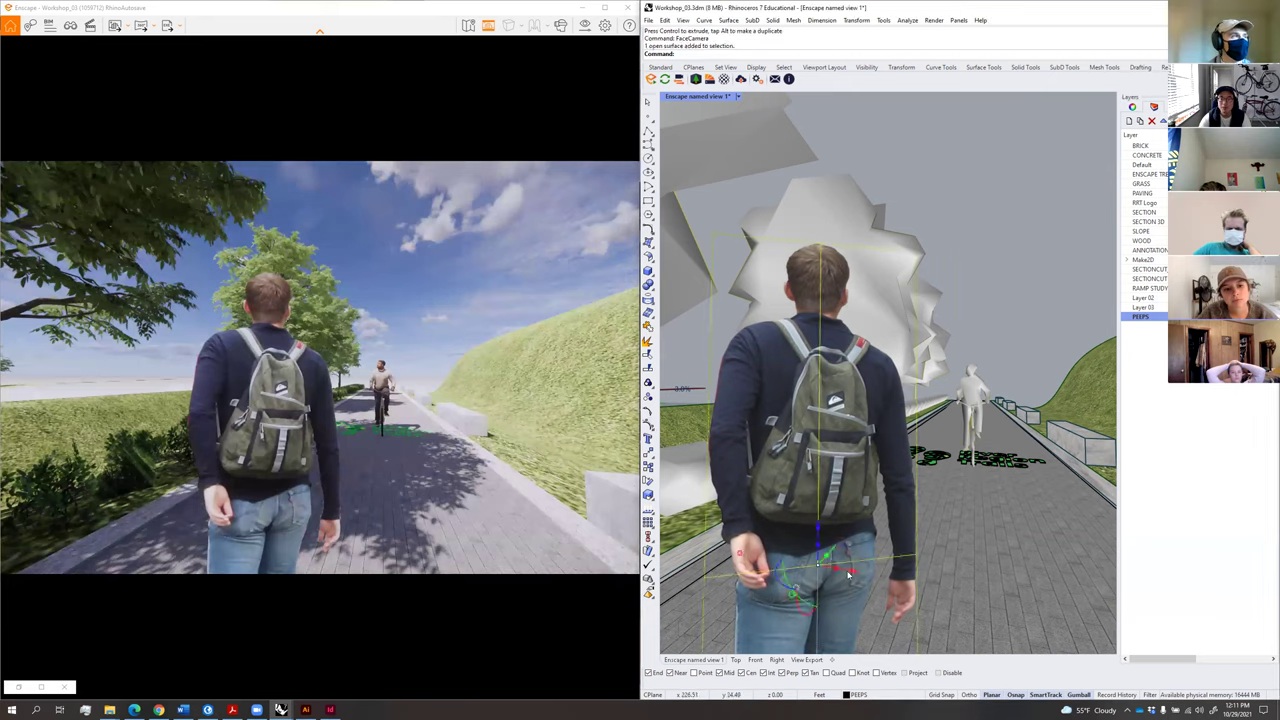
drag(841, 572, 797, 547)
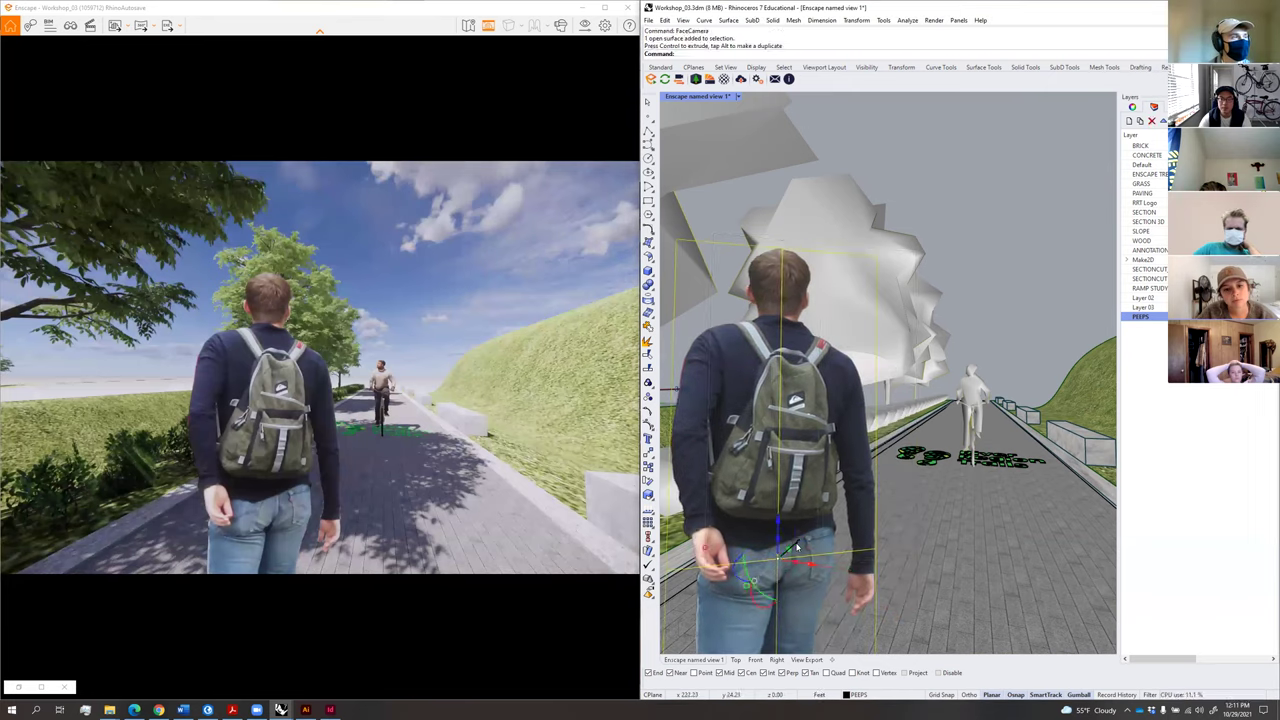
drag(843, 487, 898, 474)
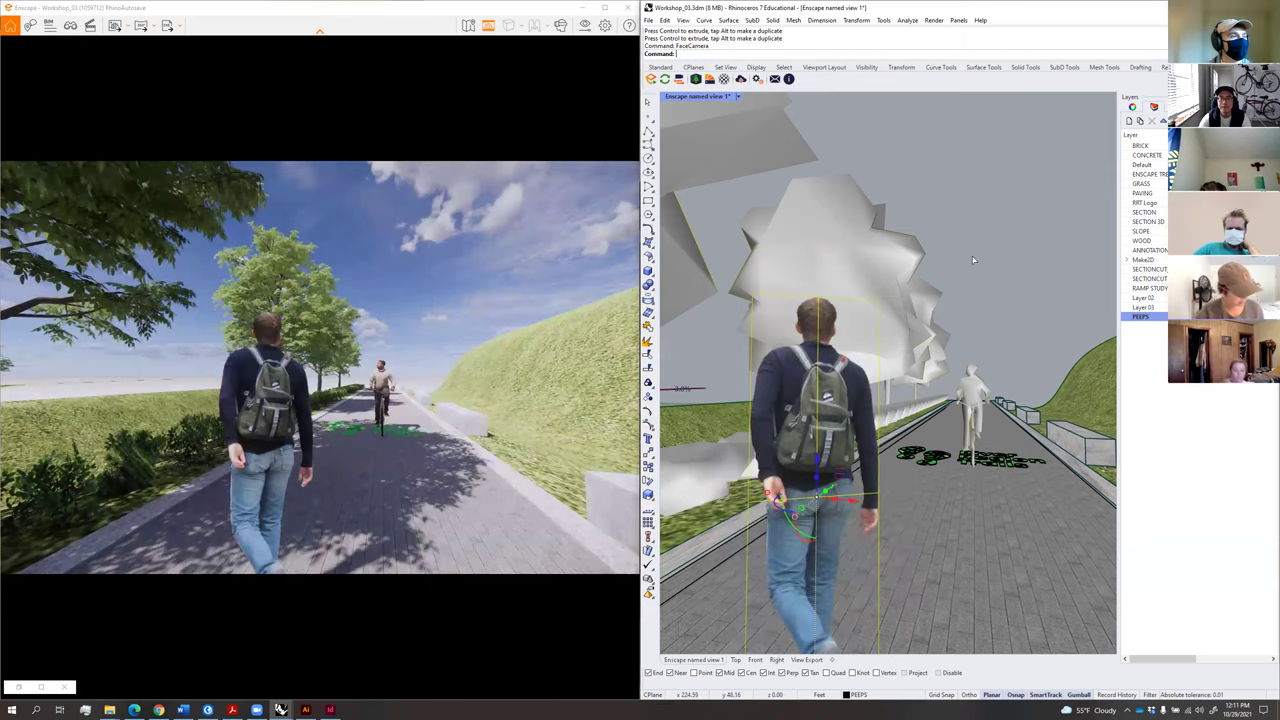
key(Escape)
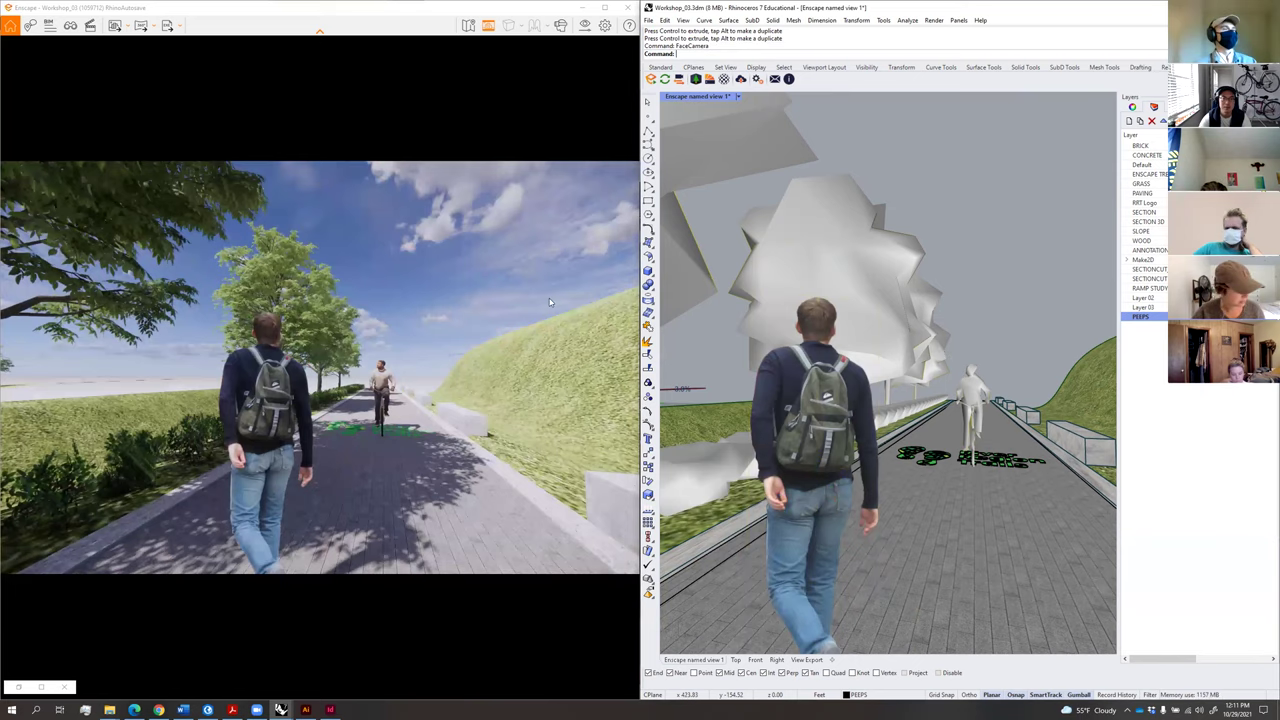
Undock the Enscape window and set its custom output resolution to 6700 × 3500 in Visual Settings.
click(345, 8)
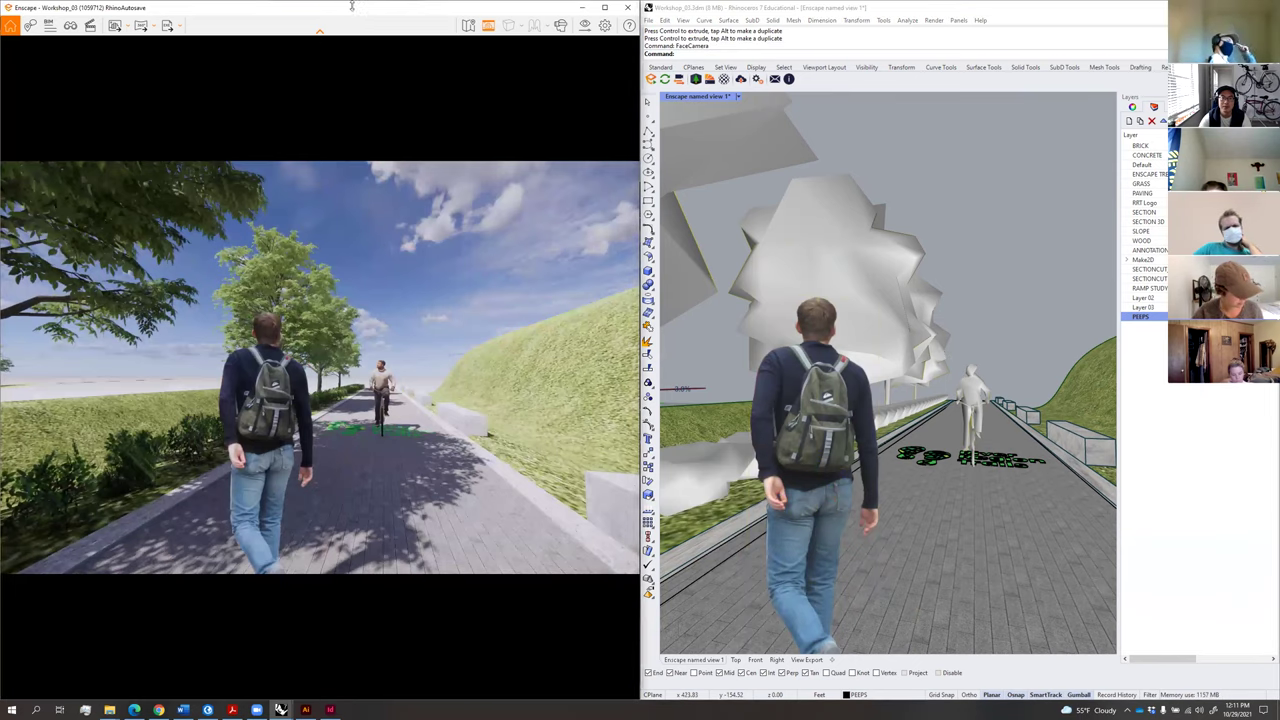
drag(355, 12, 458, 115)
click(774, 134)
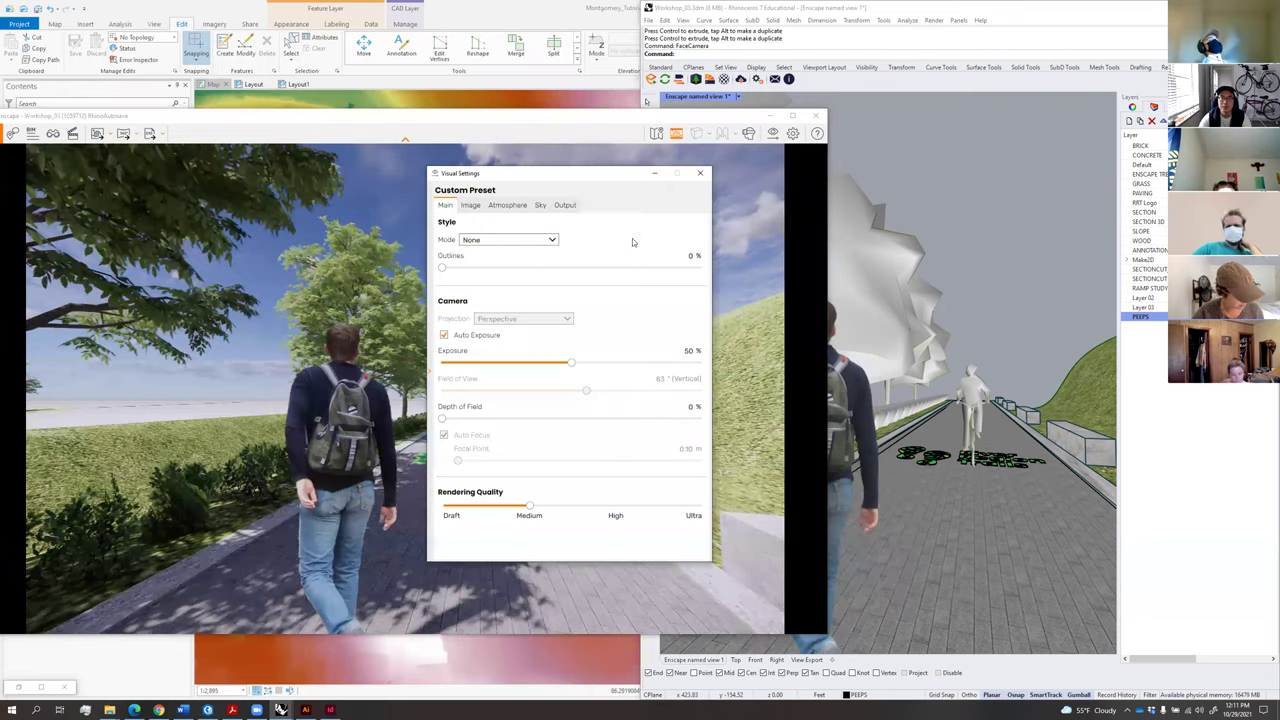
click(565, 205)
click(700, 253)
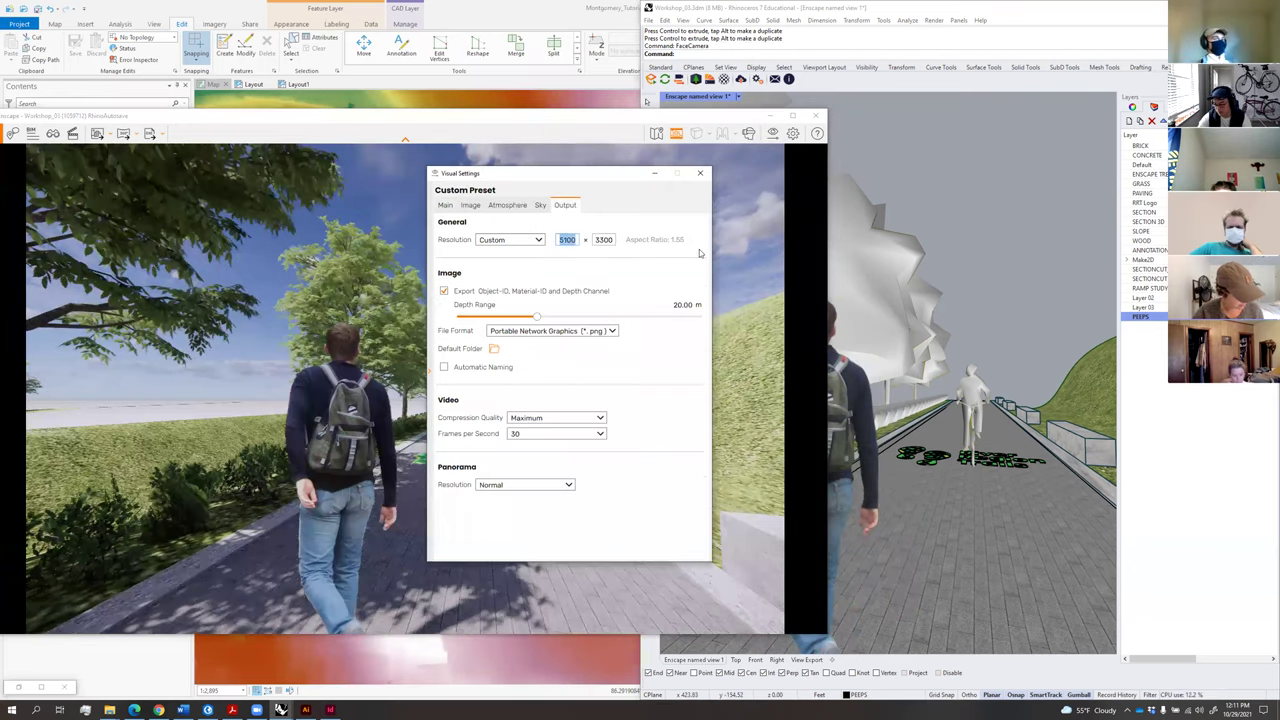
text(6700)
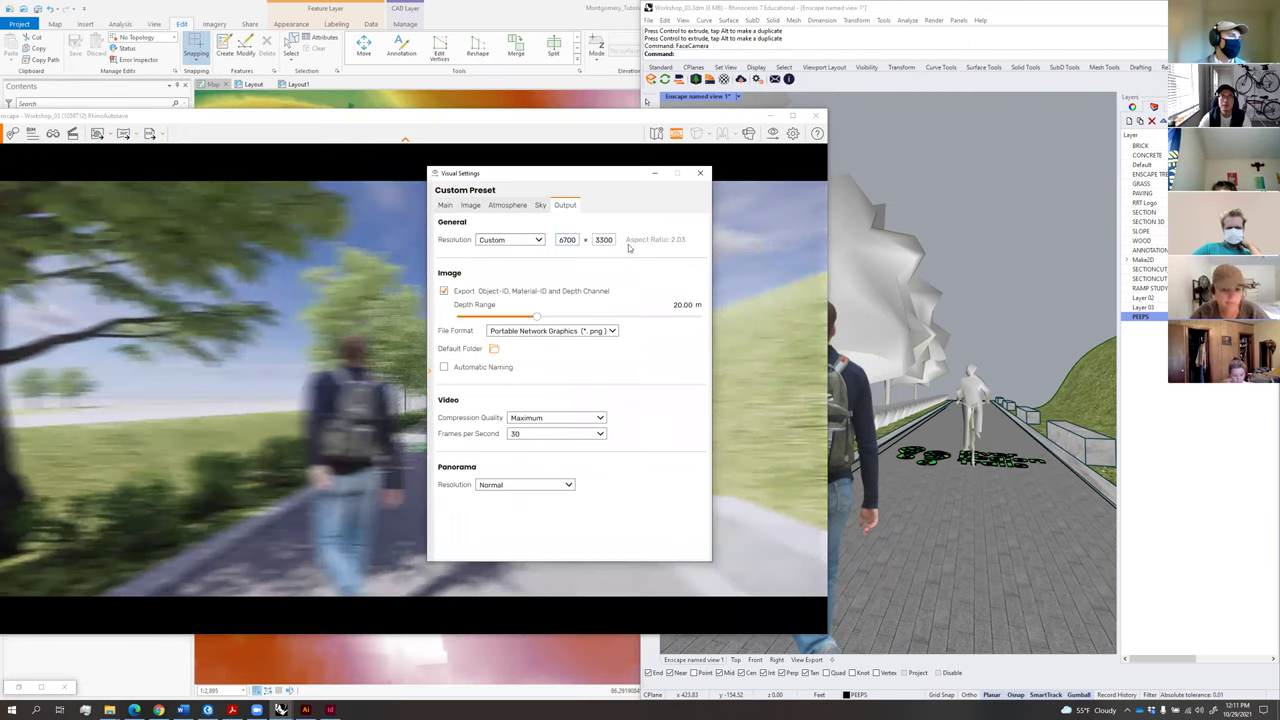
key(Tab)
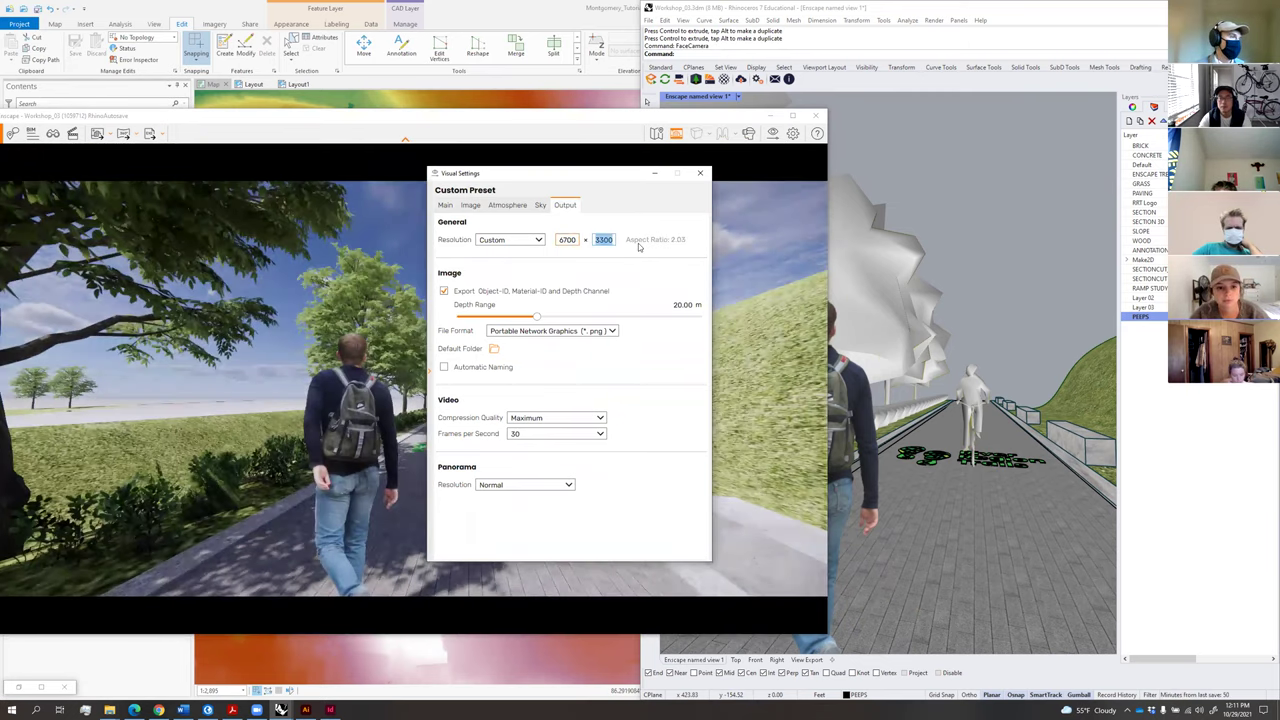
text(3500)
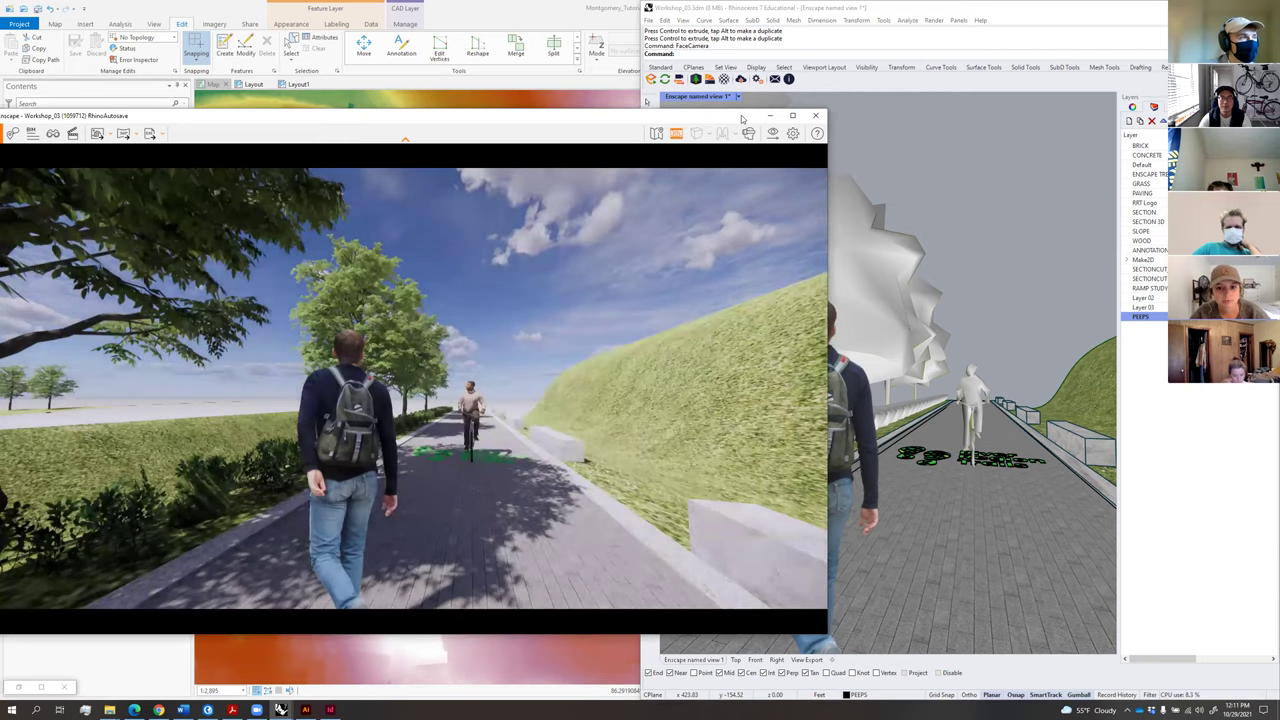
Bring the whole Enscape window into view and reframe the camera to show the backpack man full-length beside the cyclist.
drag(741, 119, 791, 99)
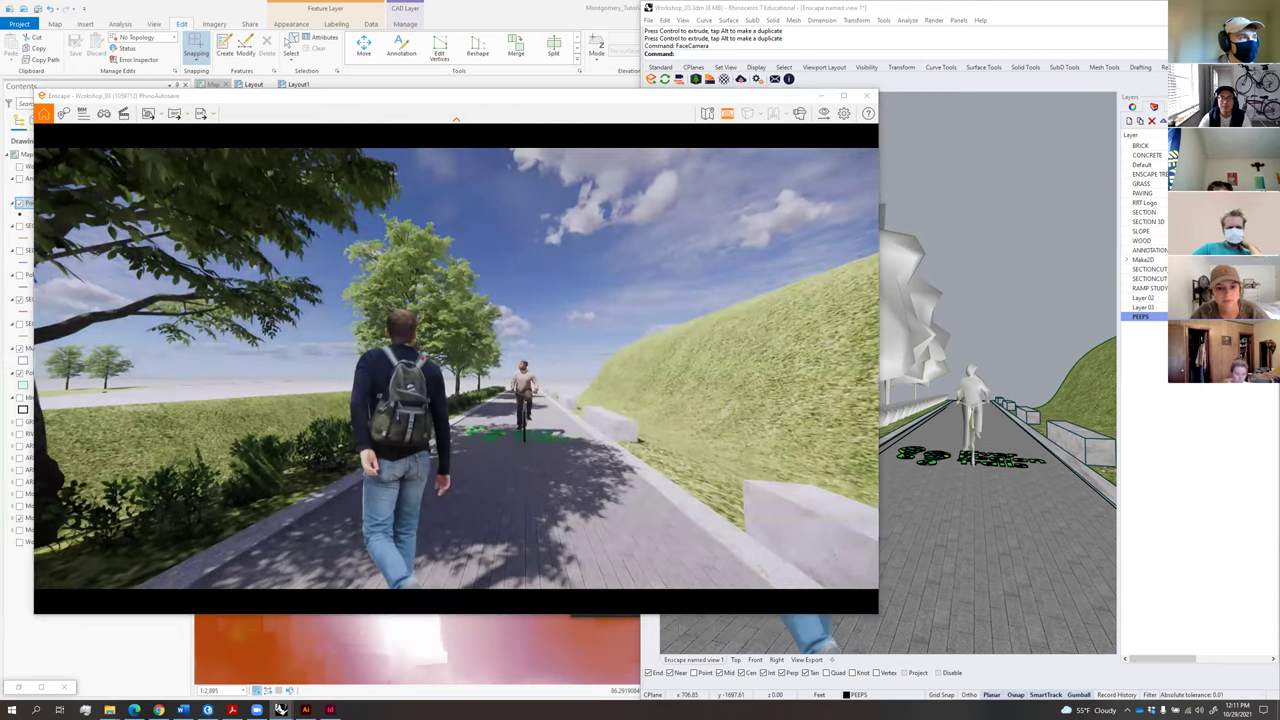
drag(536, 418, 607, 429)
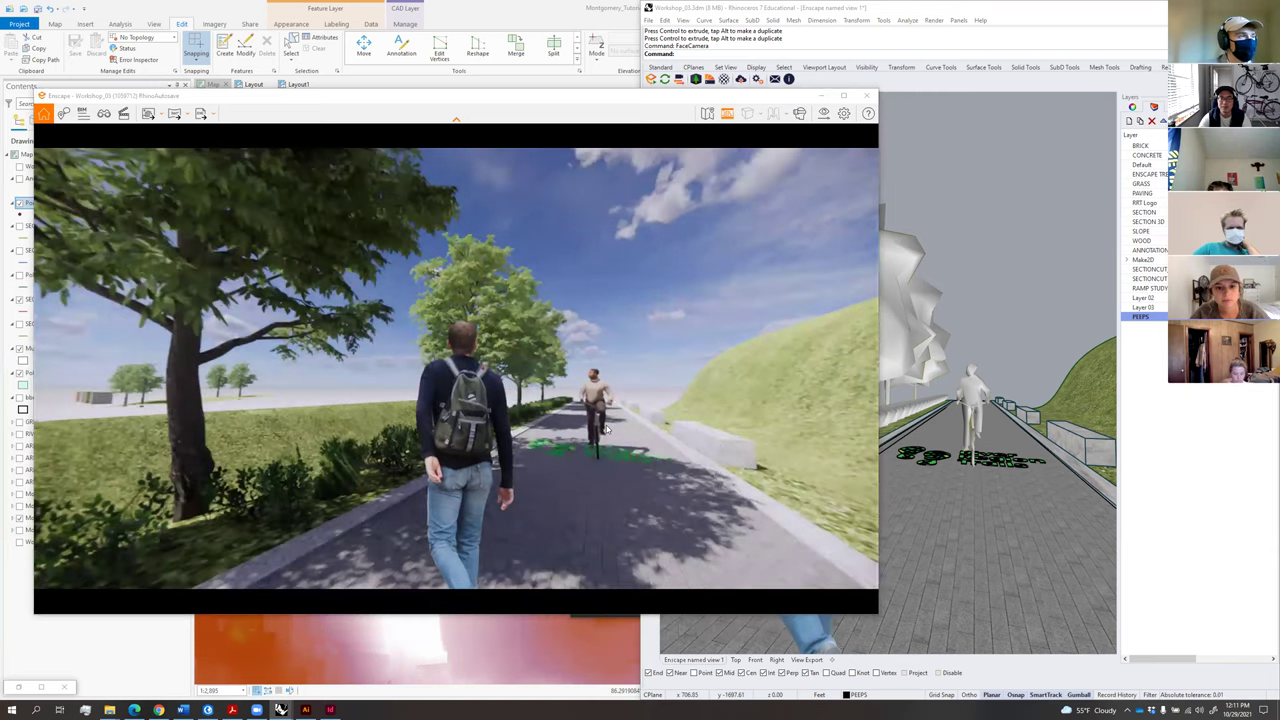
shift+right_drag(502, 367, 490, 353)
middle_drag(490, 353, 365, 255)
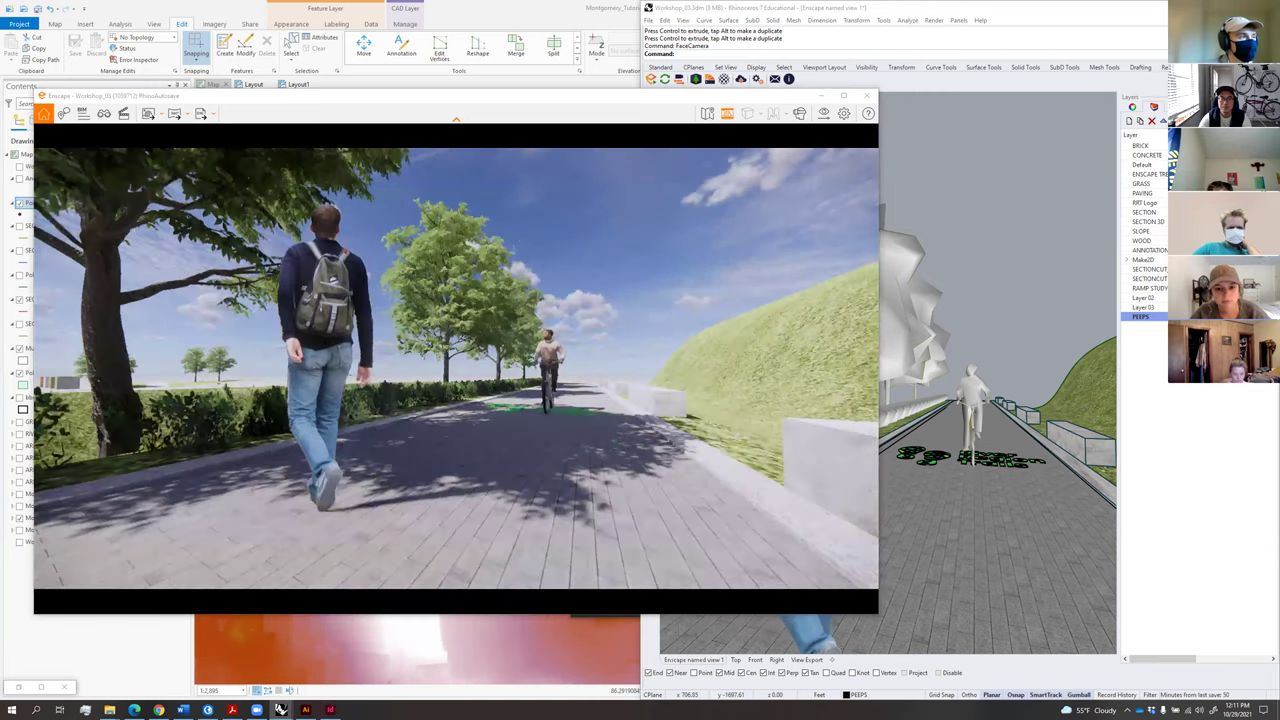
middle_drag(624, 402, 642, 457)
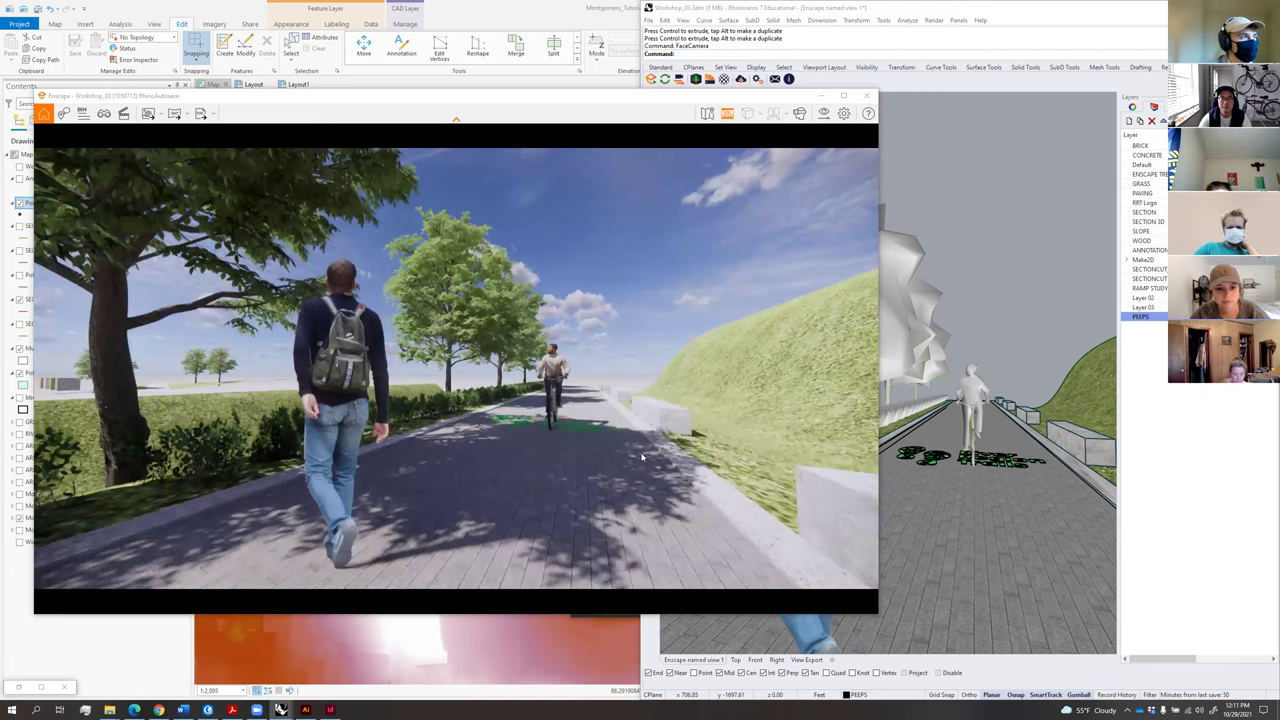
shift+right_drag(642, 457, 672, 457)
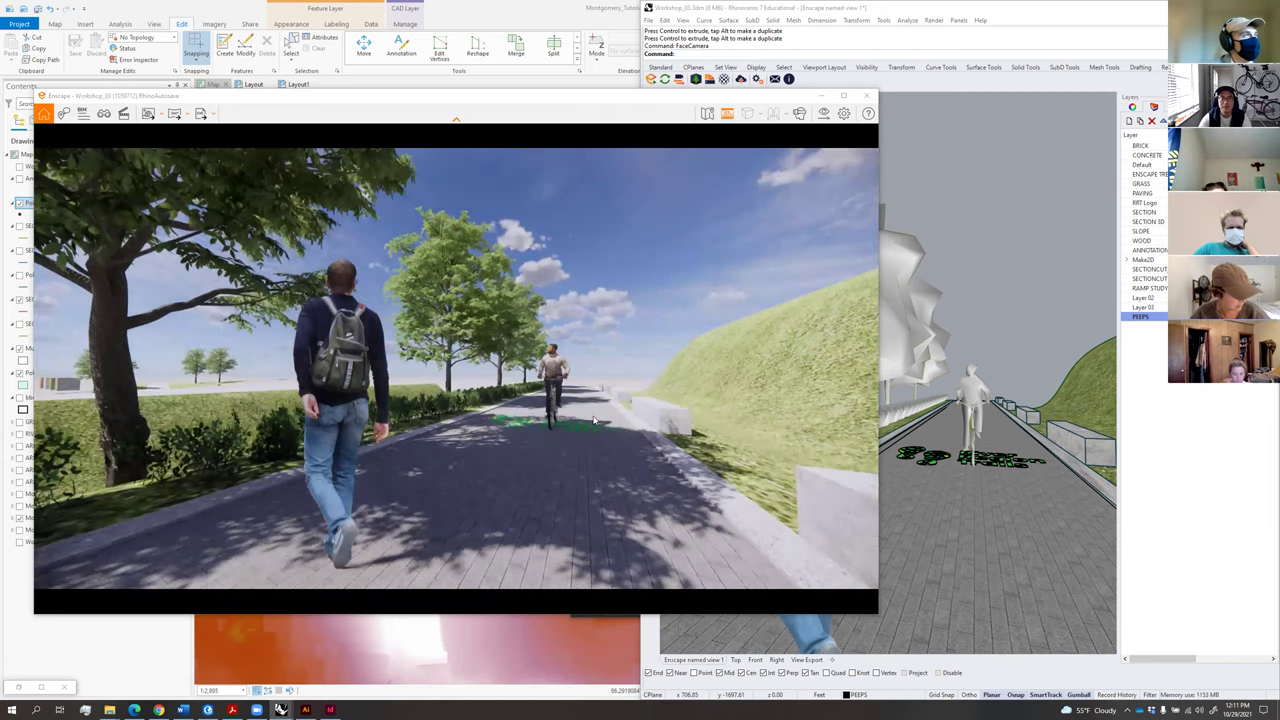
right_drag(642, 457, 451, 514)
drag(433, 520, 472, 500)
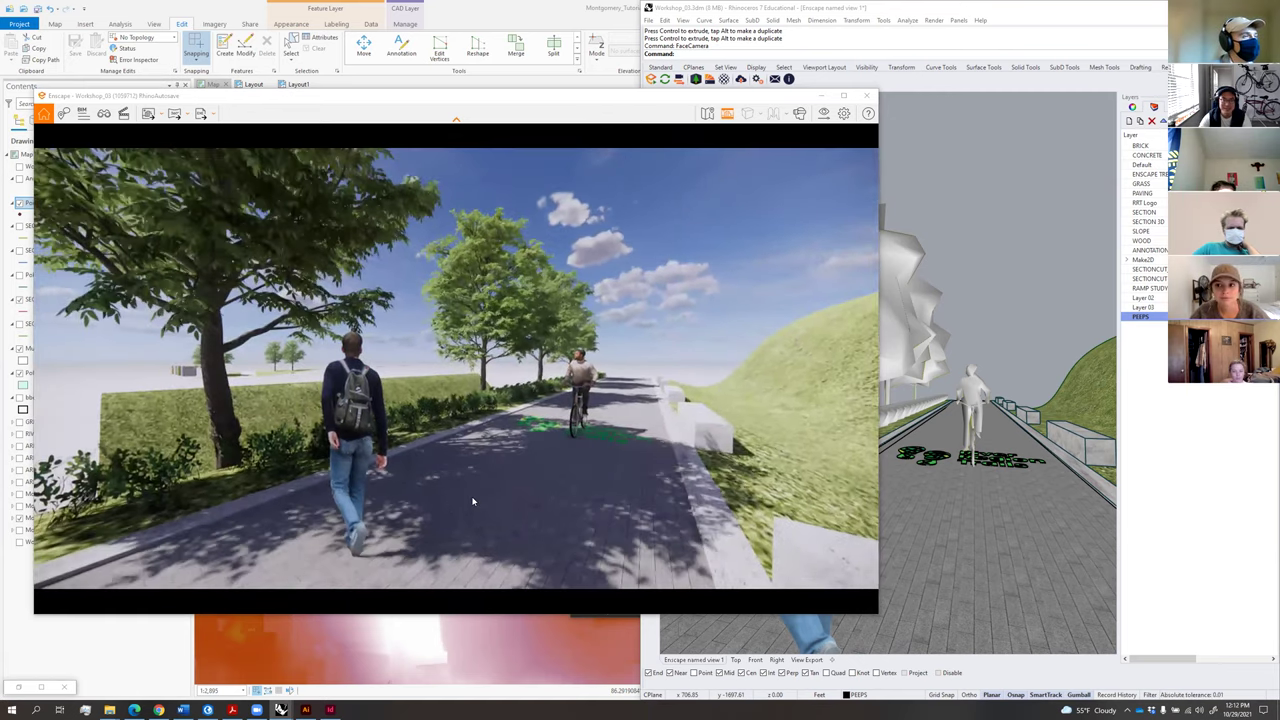
Refine the Enscape camera's height and angle to frame the backpack man in the foreground and the cyclist down the trail.
key(w)
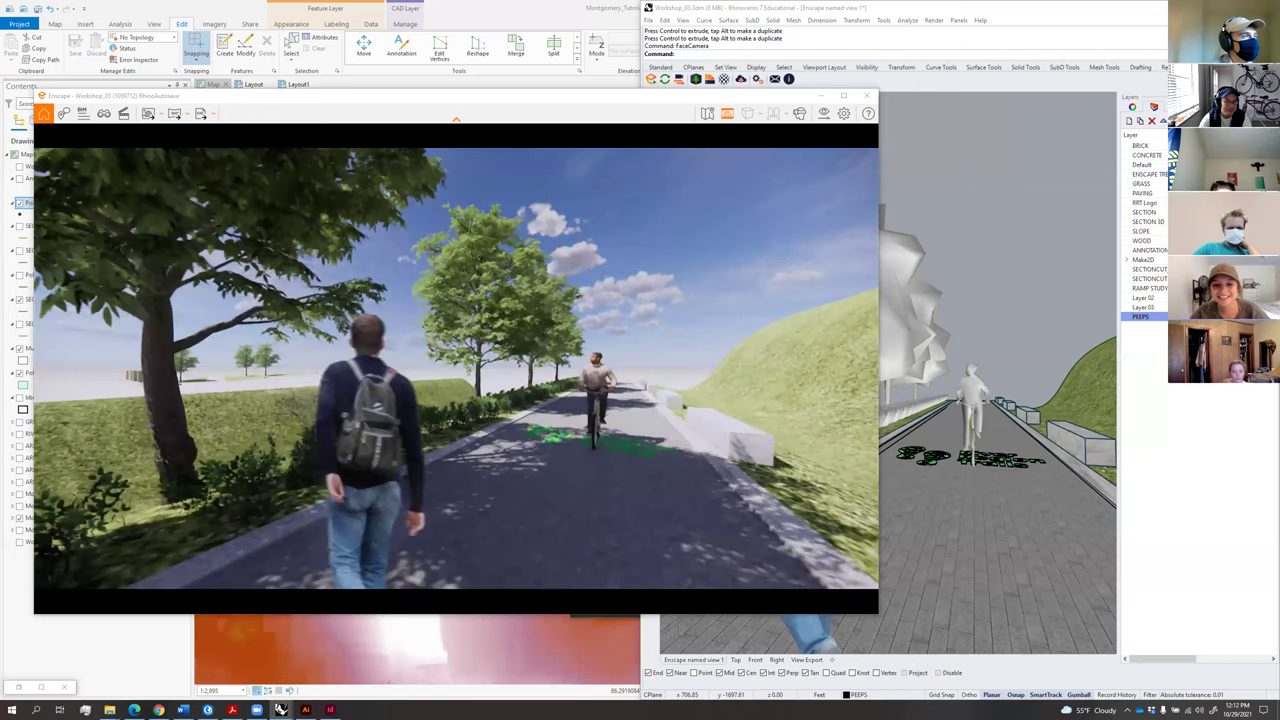
key(a)
drag(486, 491, 458, 500)
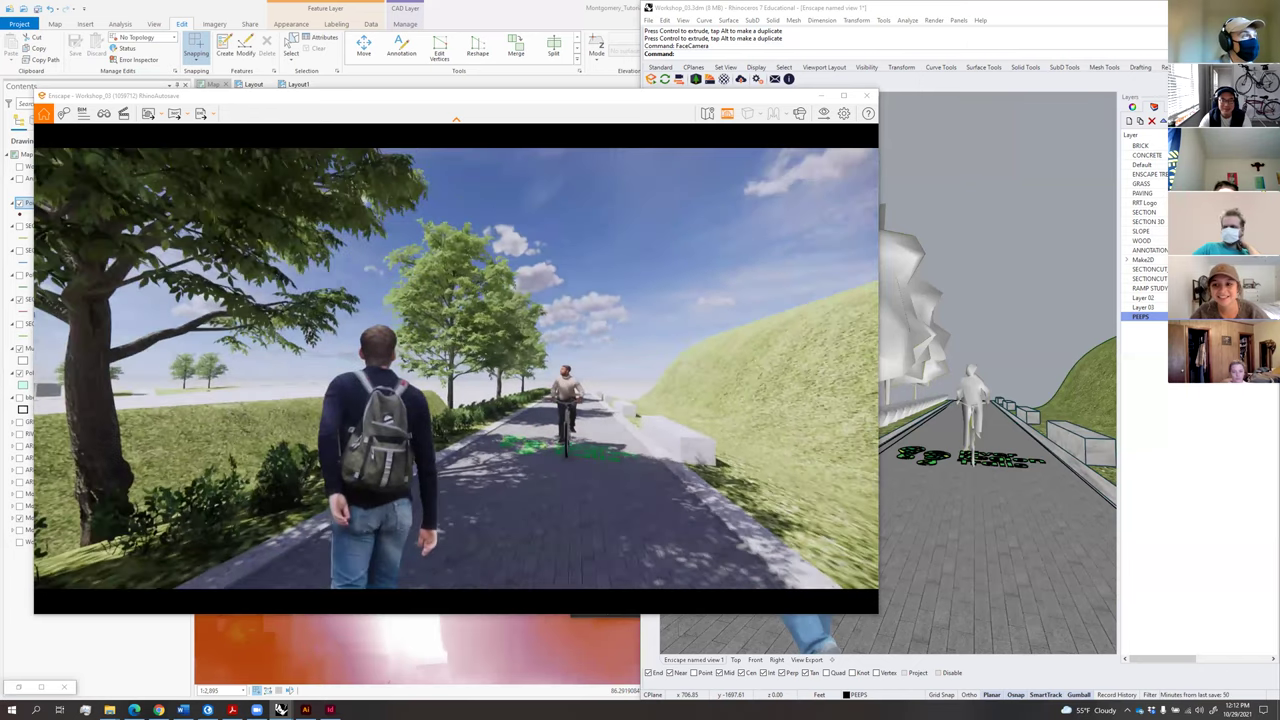
key(q)
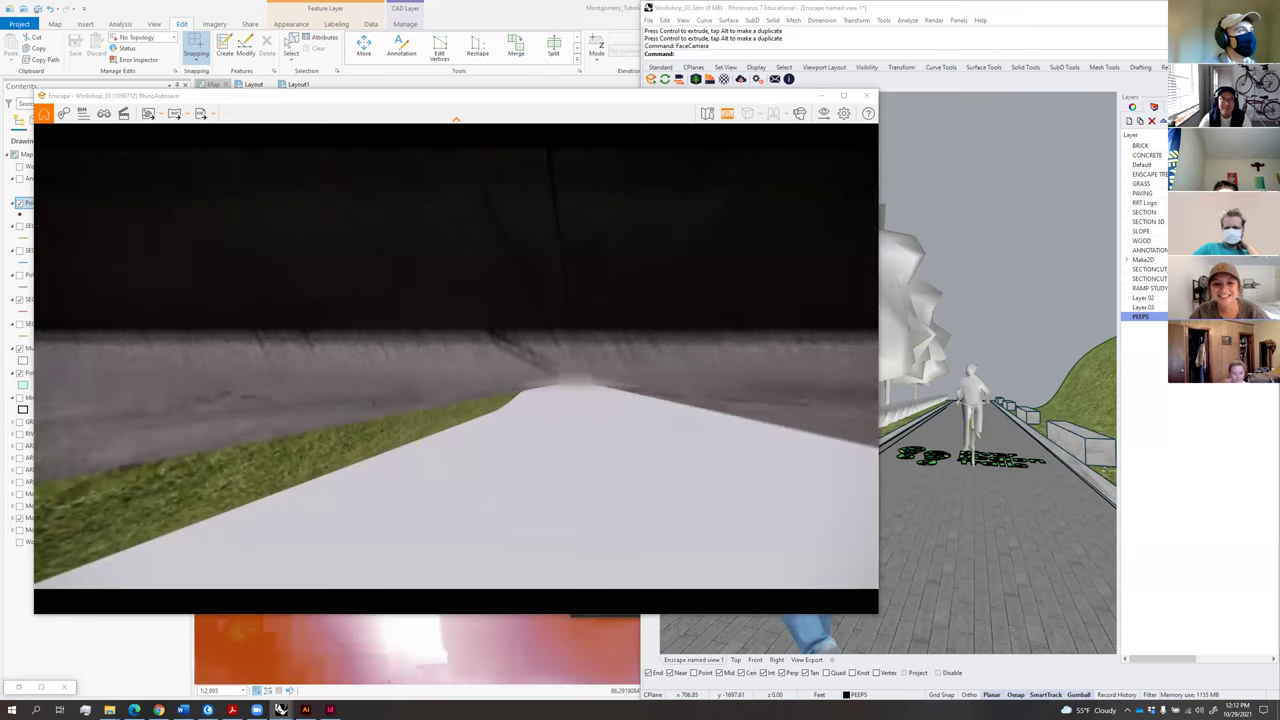
key(e)
key(e)
key(d)
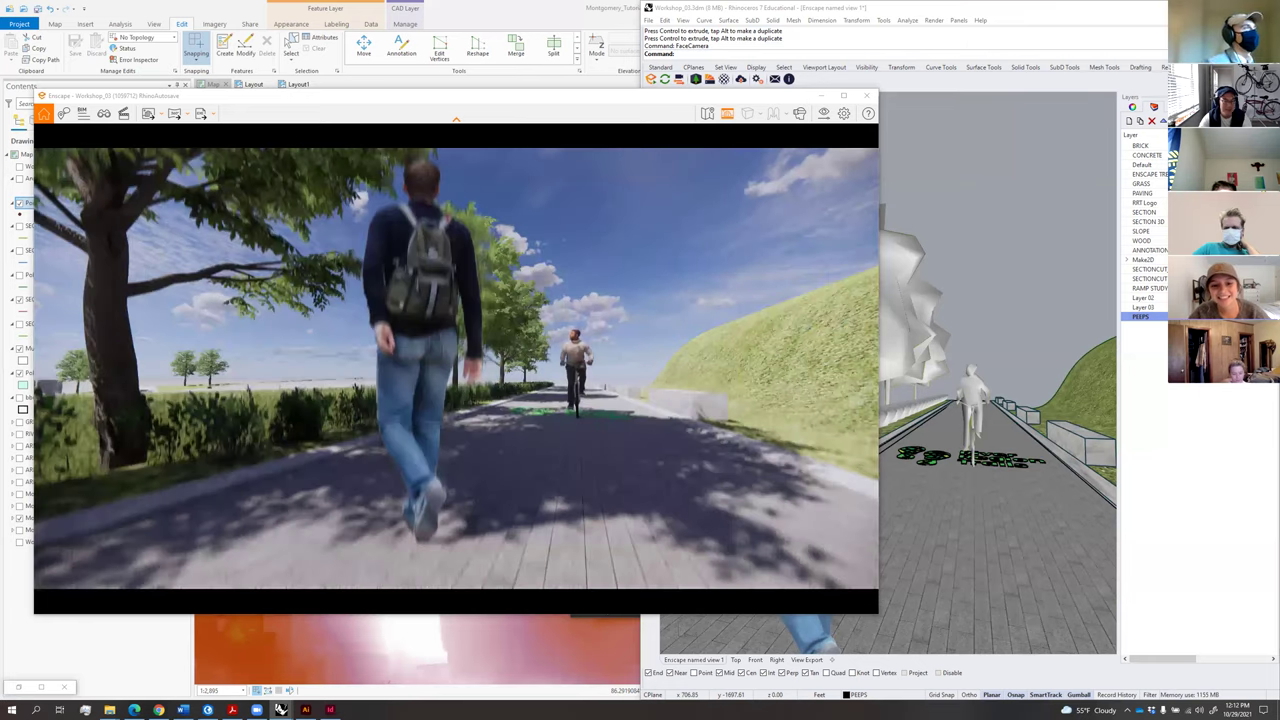
drag(544, 388, 550, 387)
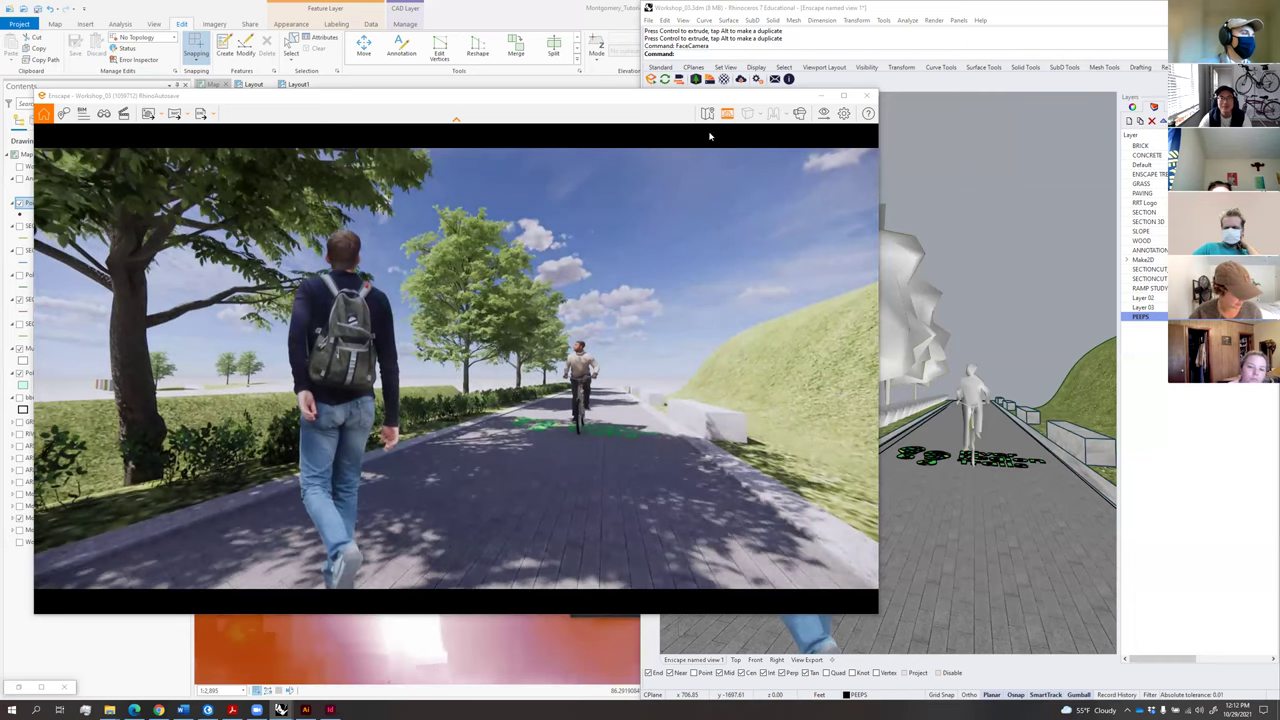
Move the Enscape window clear of the Rhino viewport and realign the backpack man's picture with FaceCamera.
drag(768, 101, 647, 98)
click(843, 402)
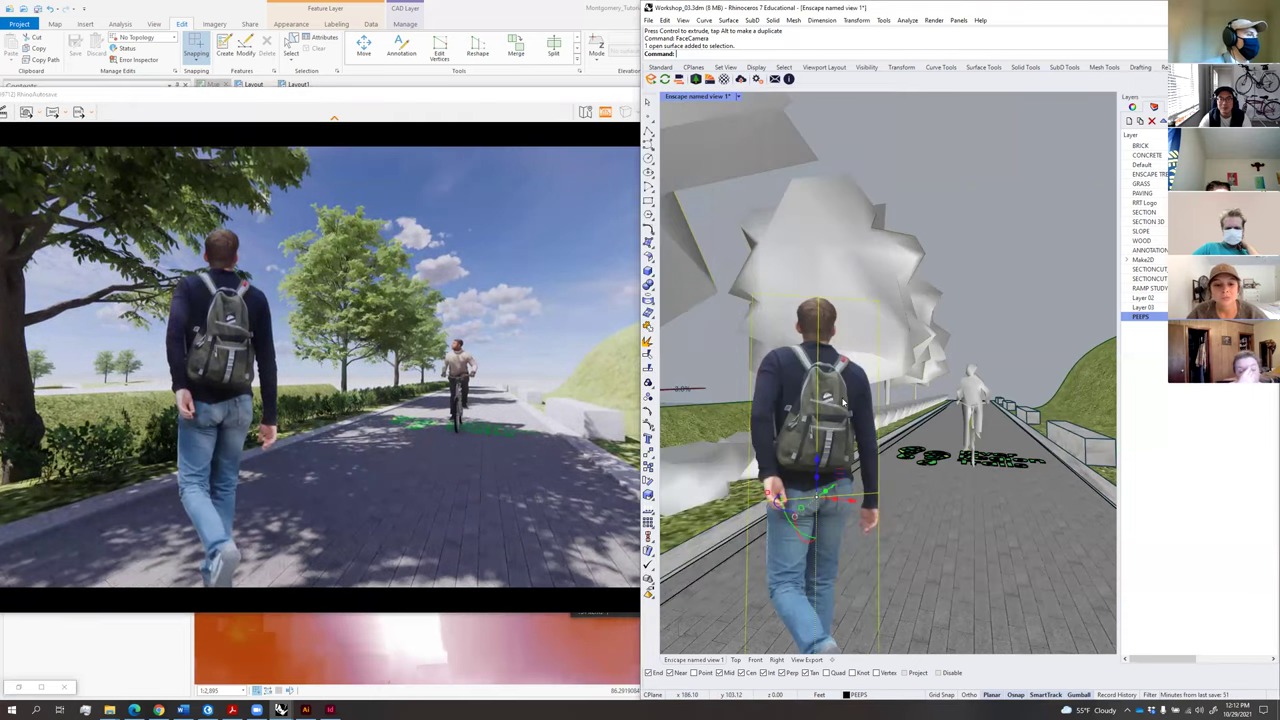
text(FaceCamera)
key(Return)
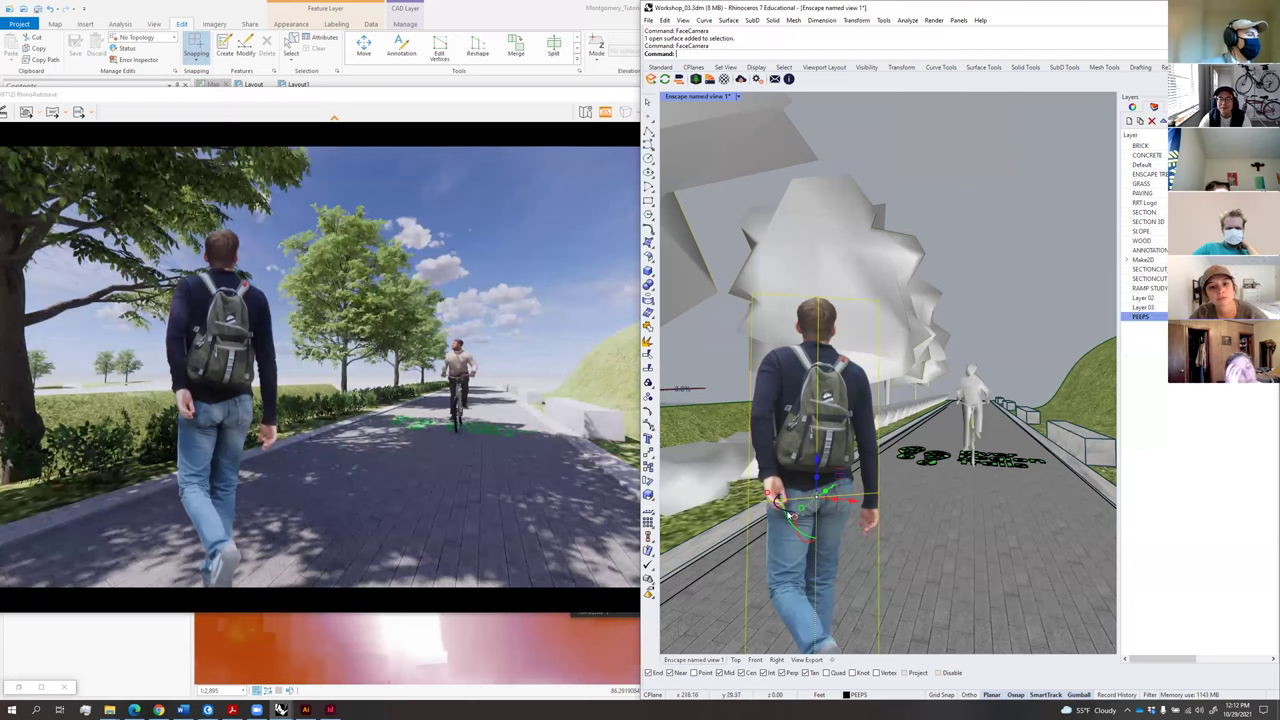
Undo the last change, rotate the backpack man's picture slightly about its vertical axis, and bring the whole Enscape window back into view.
drag(789, 515, 790, 516)
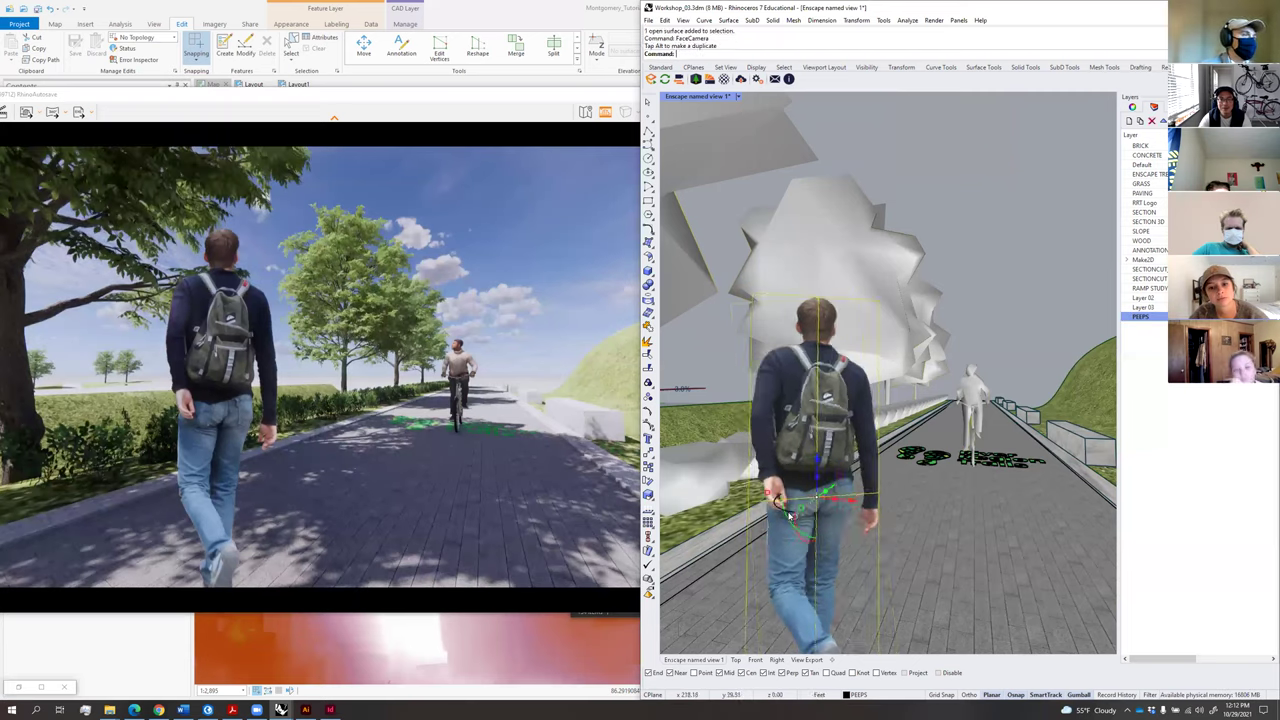
key(ctrl+z)
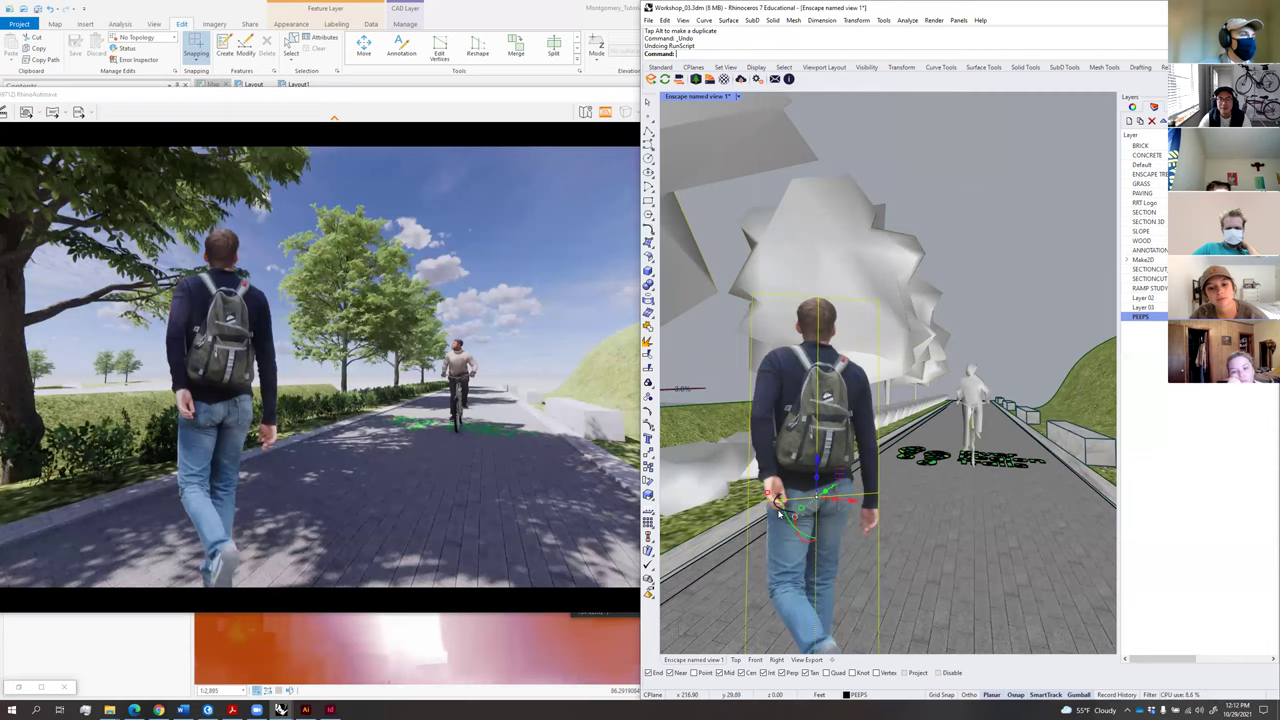
drag(780, 512, 778, 515)
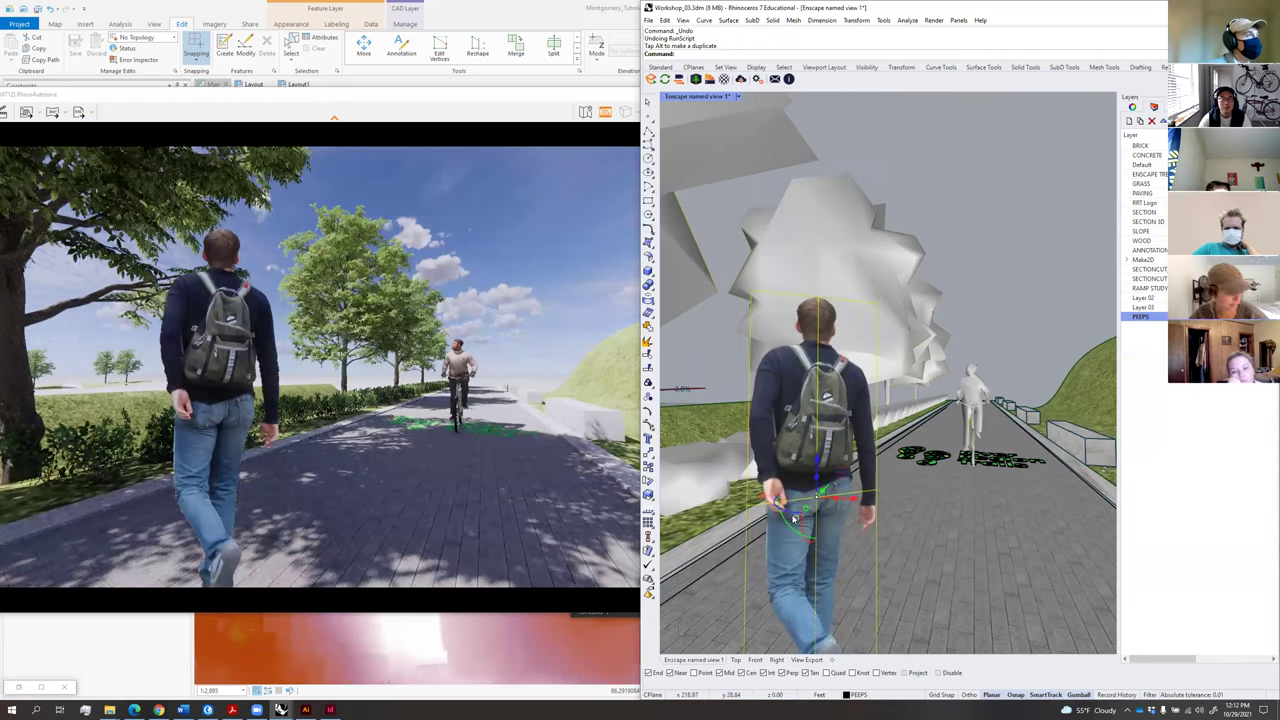
key(Escape)
drag(523, 102, 772, 119)
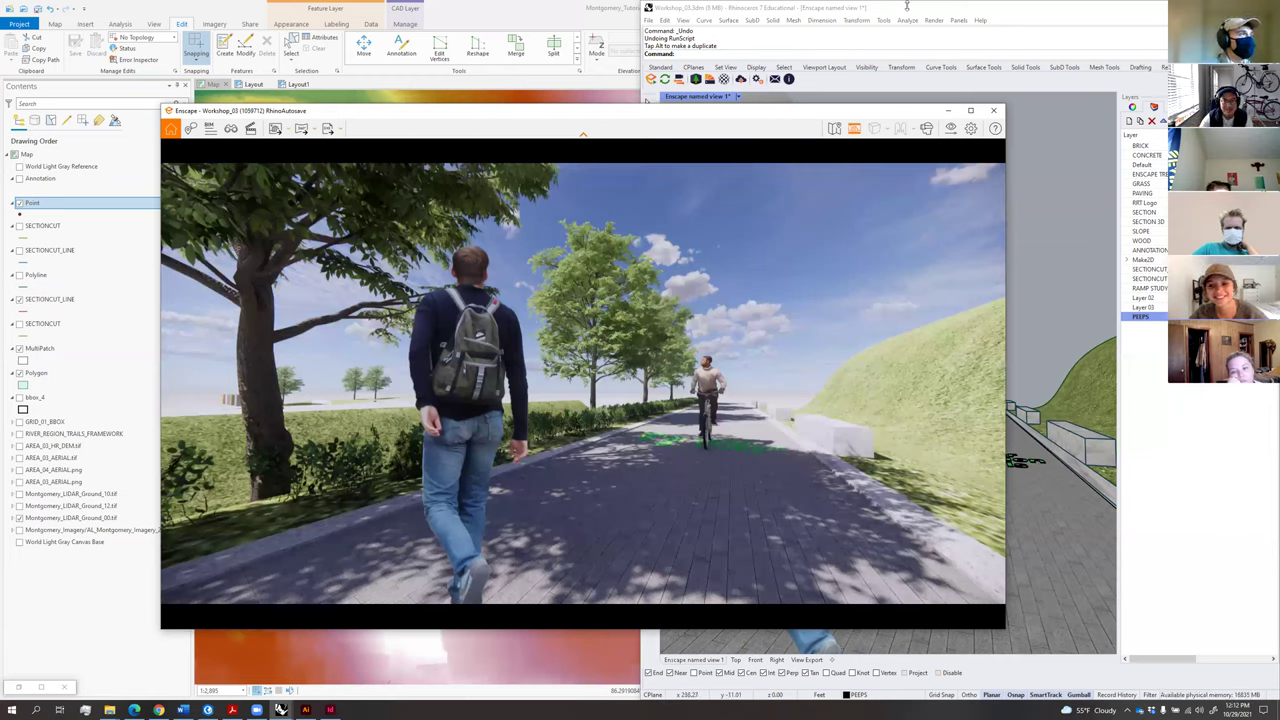
click(862, 12)
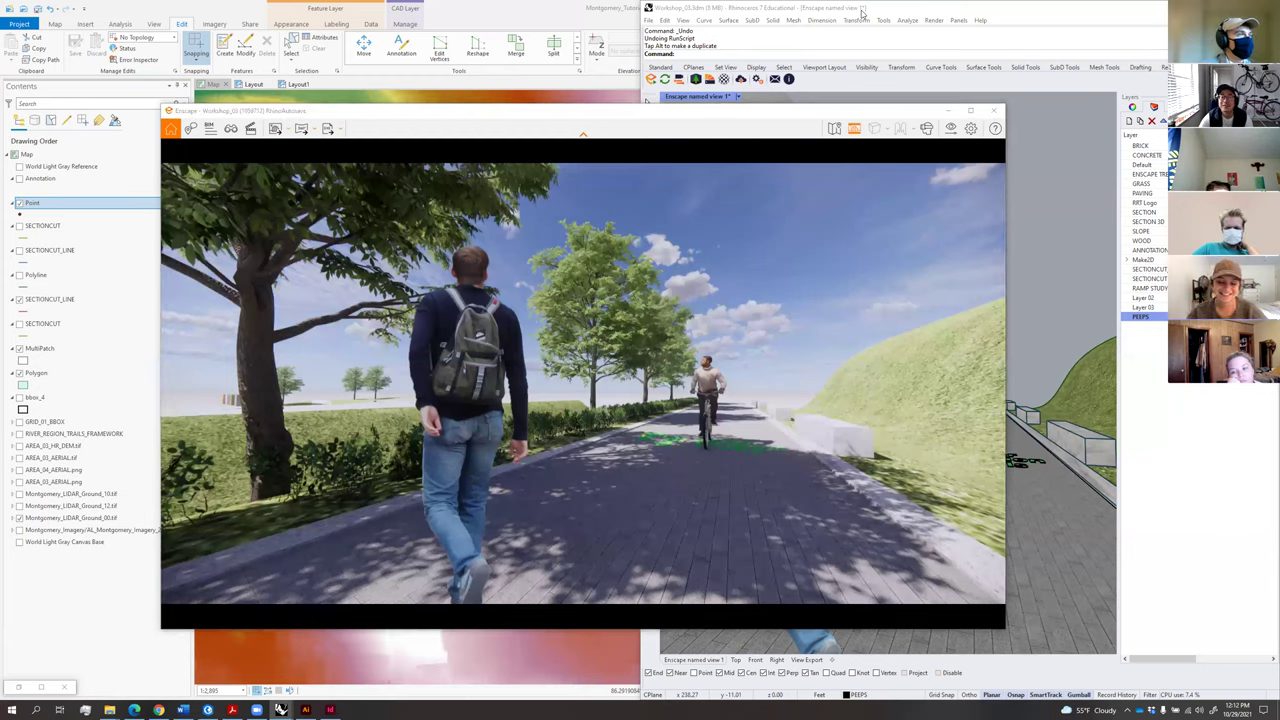